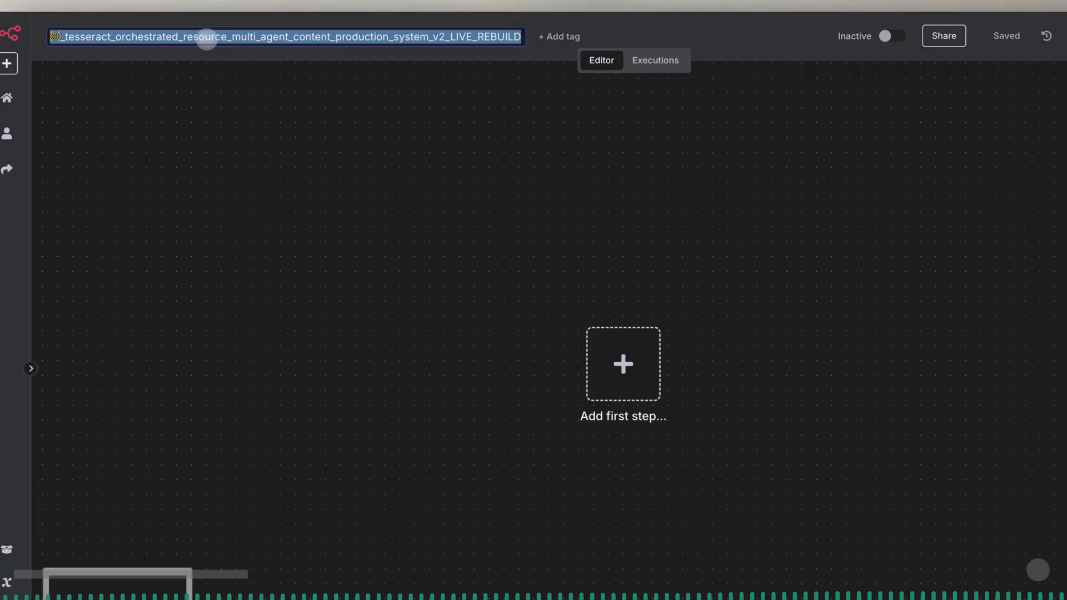
# - Tag the workflow with content-orchestration, multi-agent-query and production-flow
pyautogui.click(548, 38)
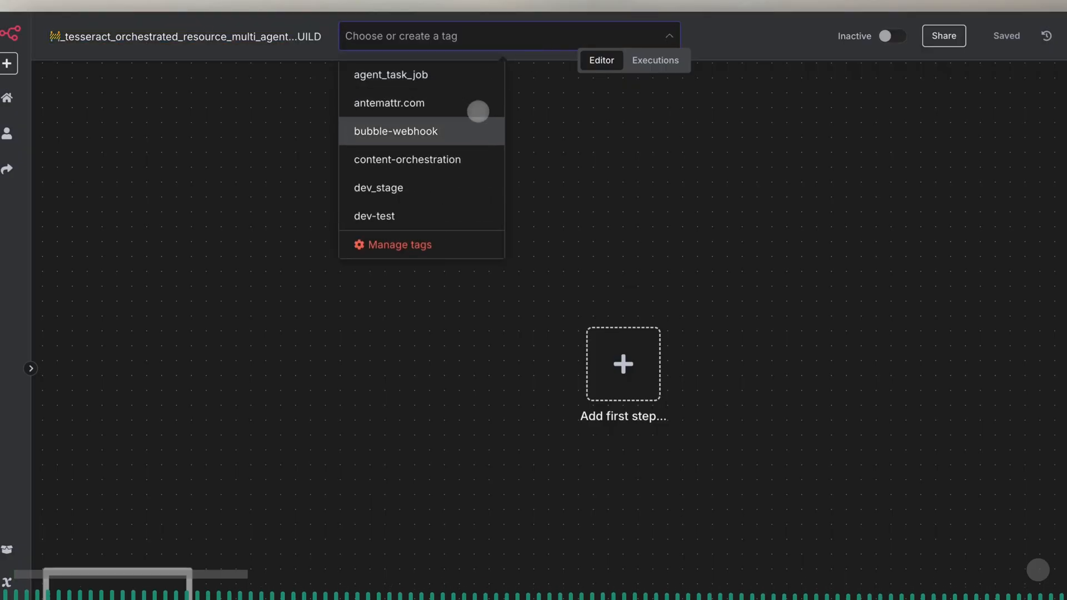
pyautogui.click(474, 154)
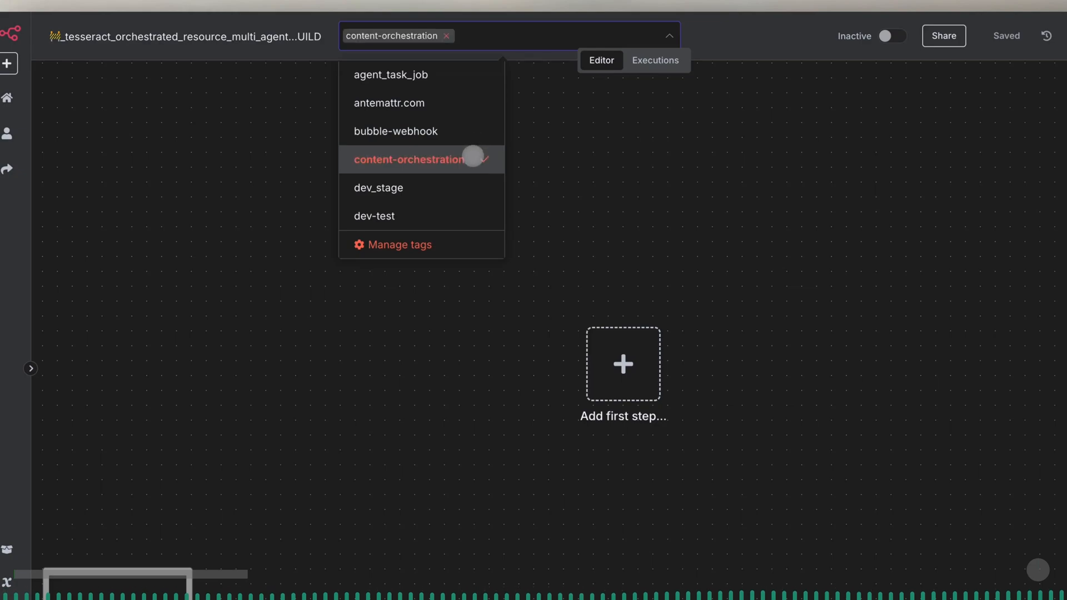
pyautogui.scroll(-5, 473, 156)
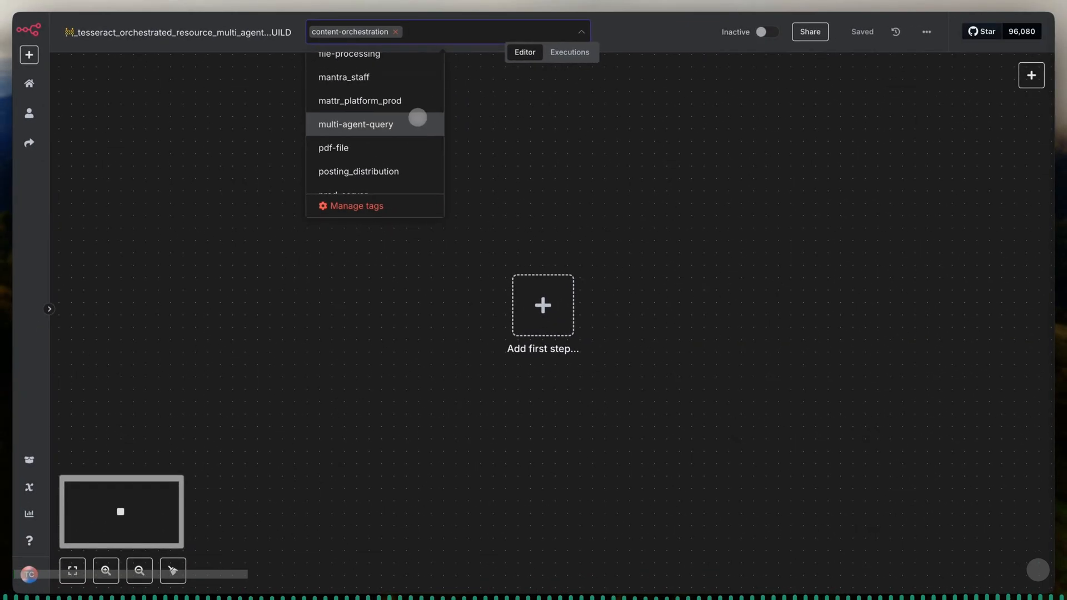
pyautogui.click(417, 119)
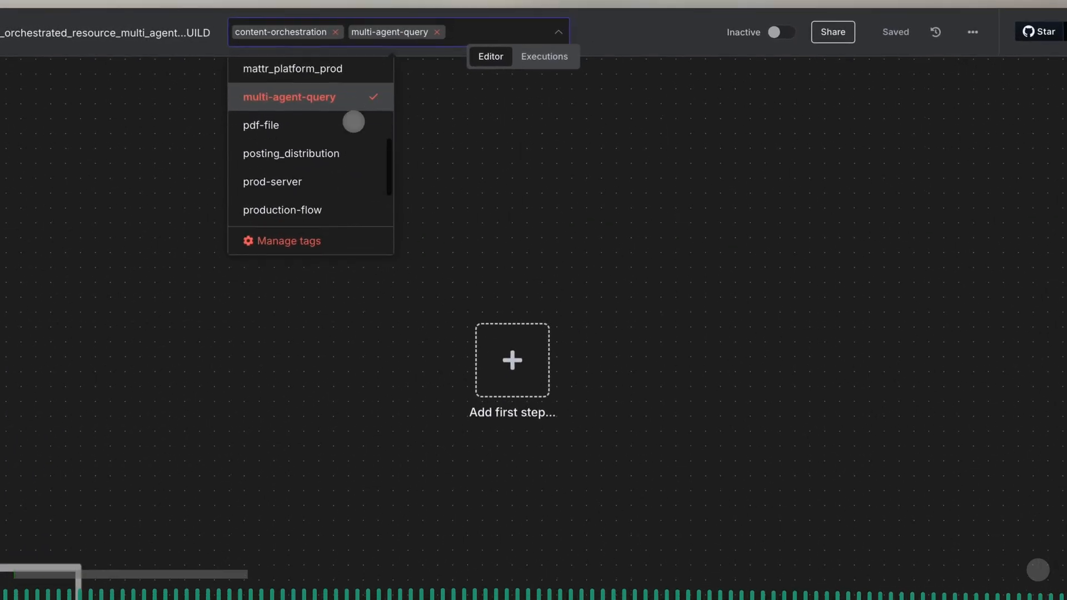
pyautogui.scroll(-3, 353, 121)
pyautogui.click(338, 127)
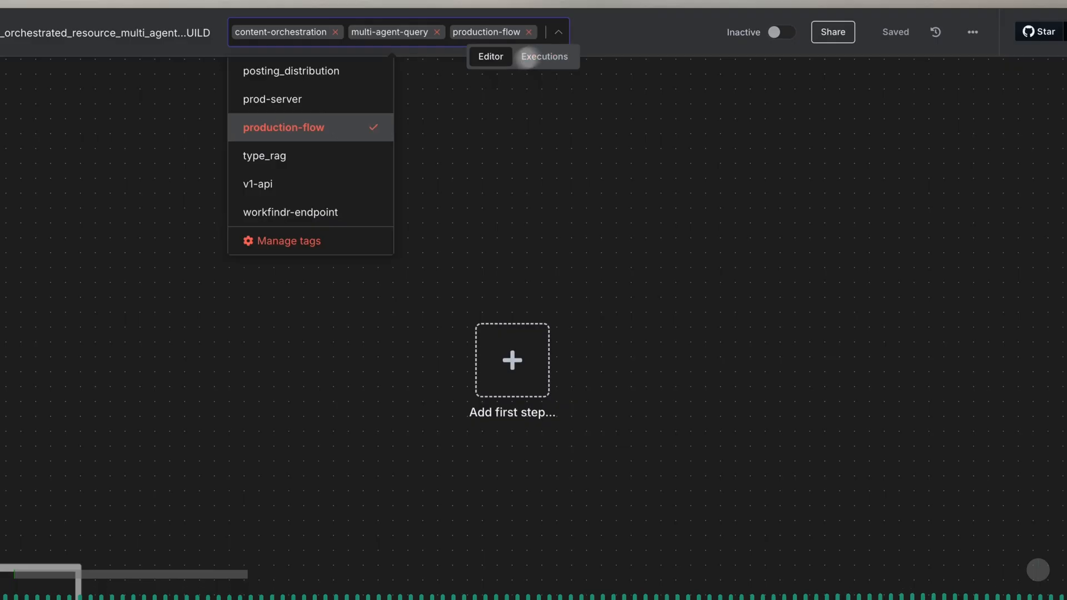
pyautogui.click(594, 37)
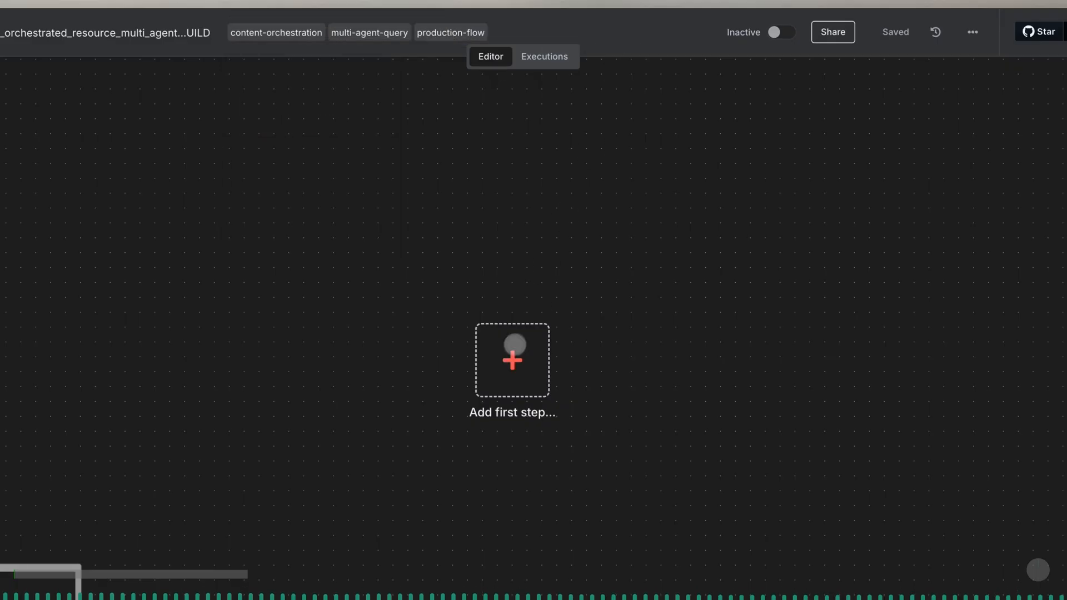
# - Add a Webhook trigger as the workflow's first step
pyautogui.click(510, 355)
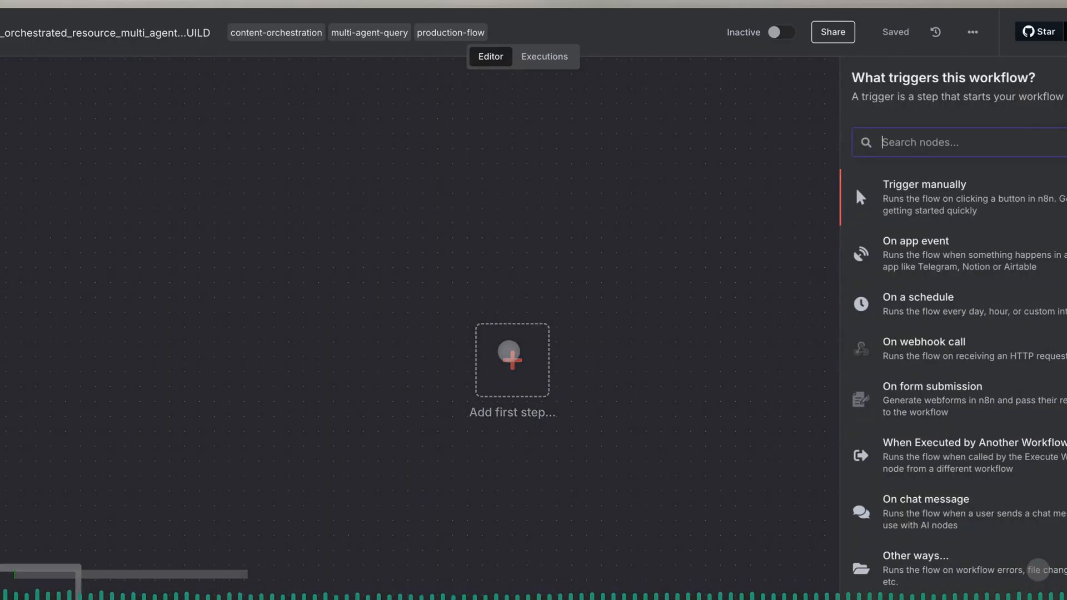
pyautogui.write('webhoo')
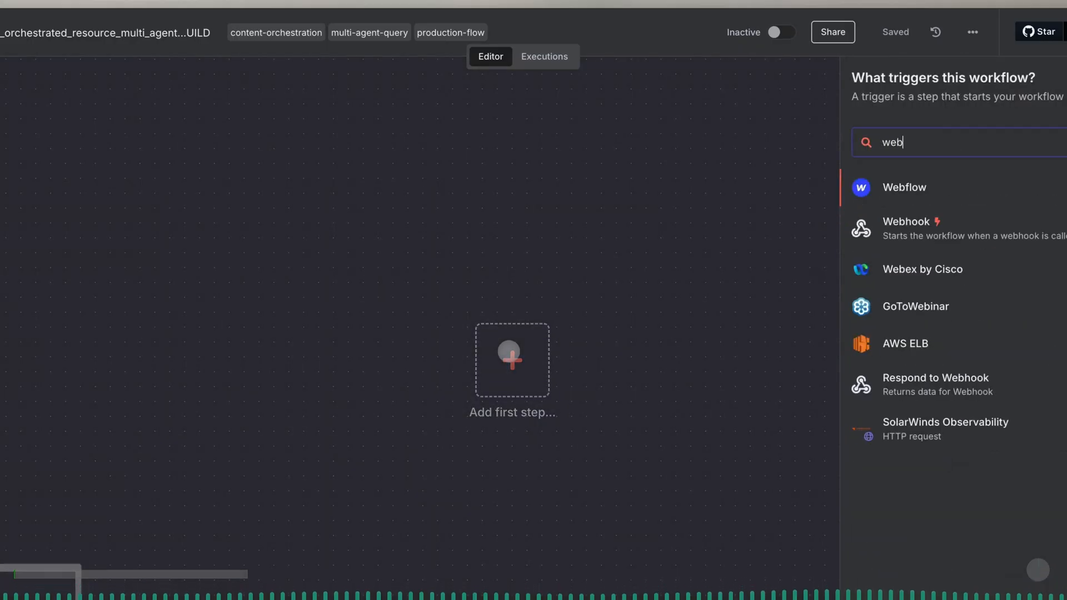
pyautogui.write('k')
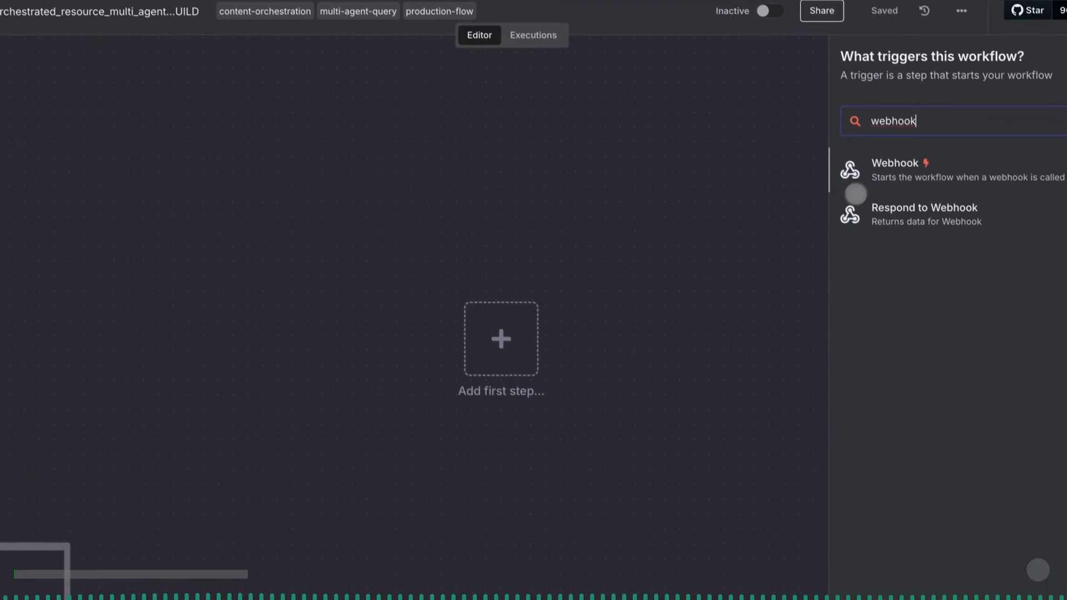
pyautogui.click(880, 164)
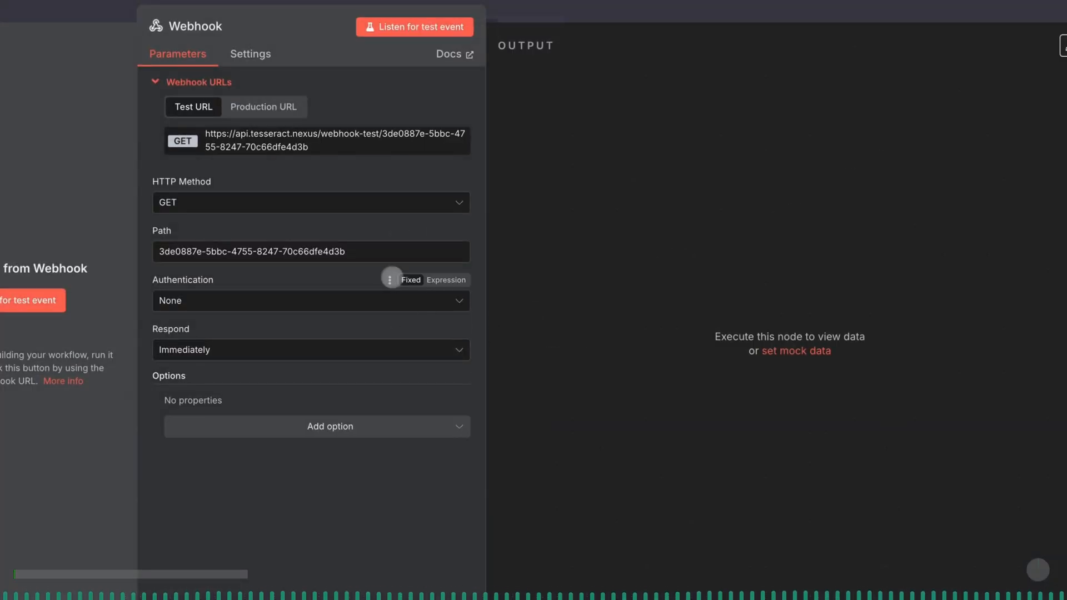
# - Set the webhook's path to generate-new-multimedia-content-assignment
pyautogui.tripleClick(373, 257)
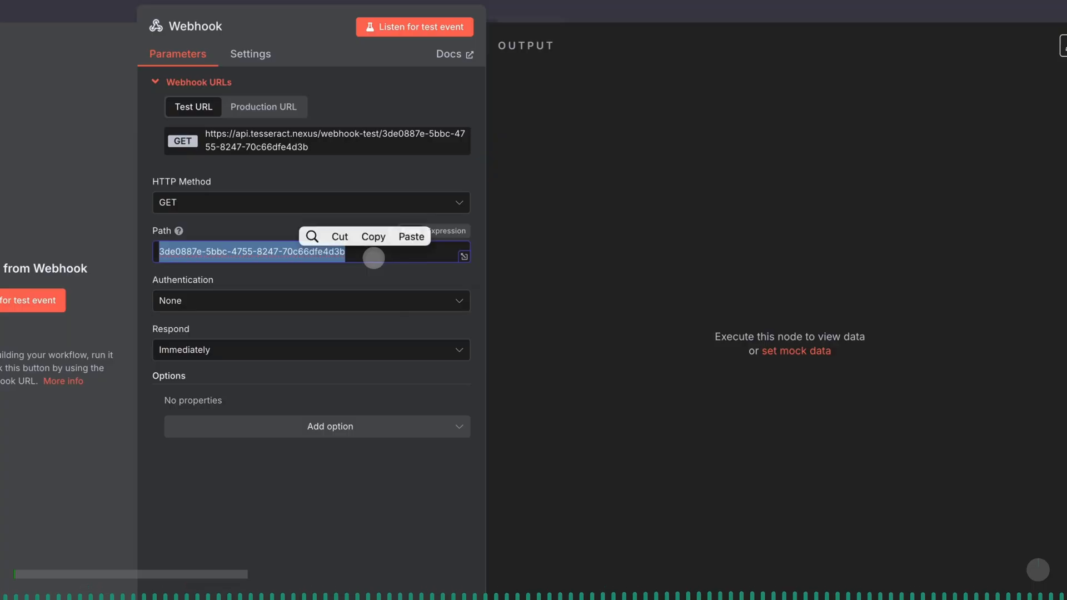
pyautogui.write('generate')
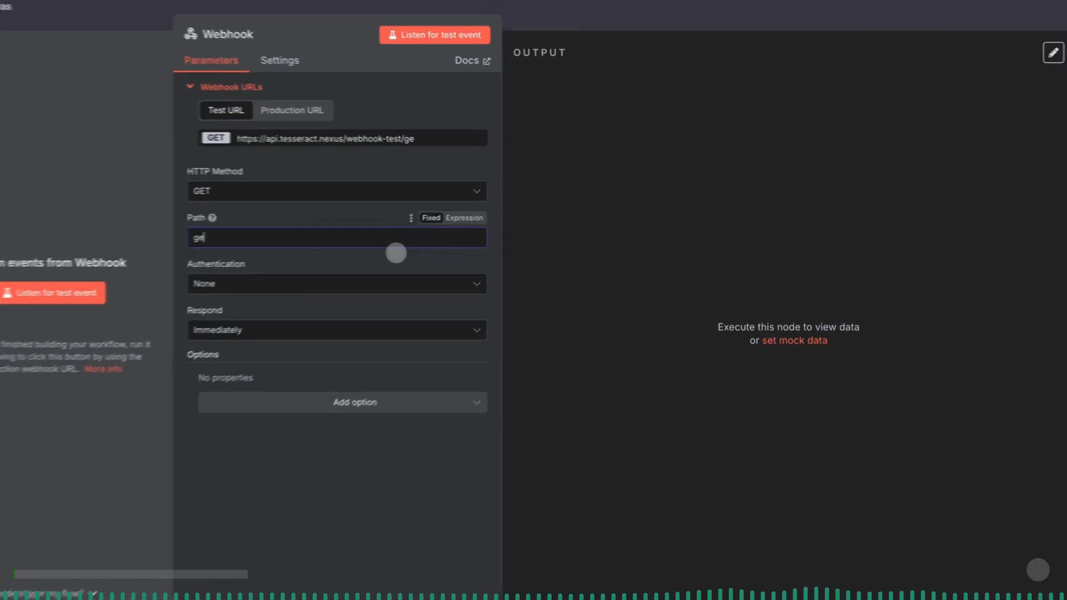
pyautogui.write('-new')
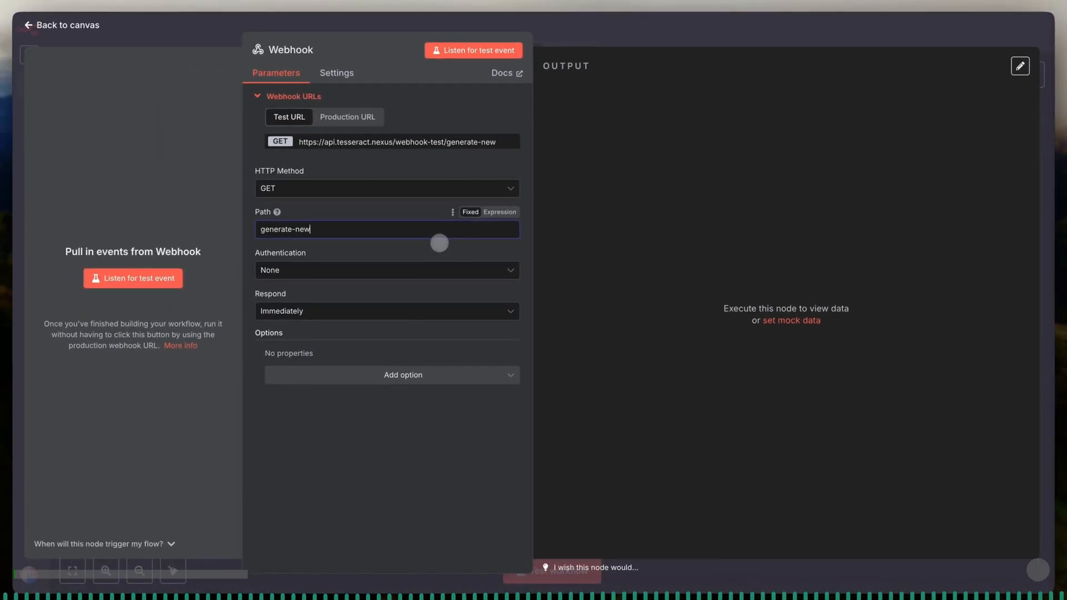
pyautogui.write('-mult')
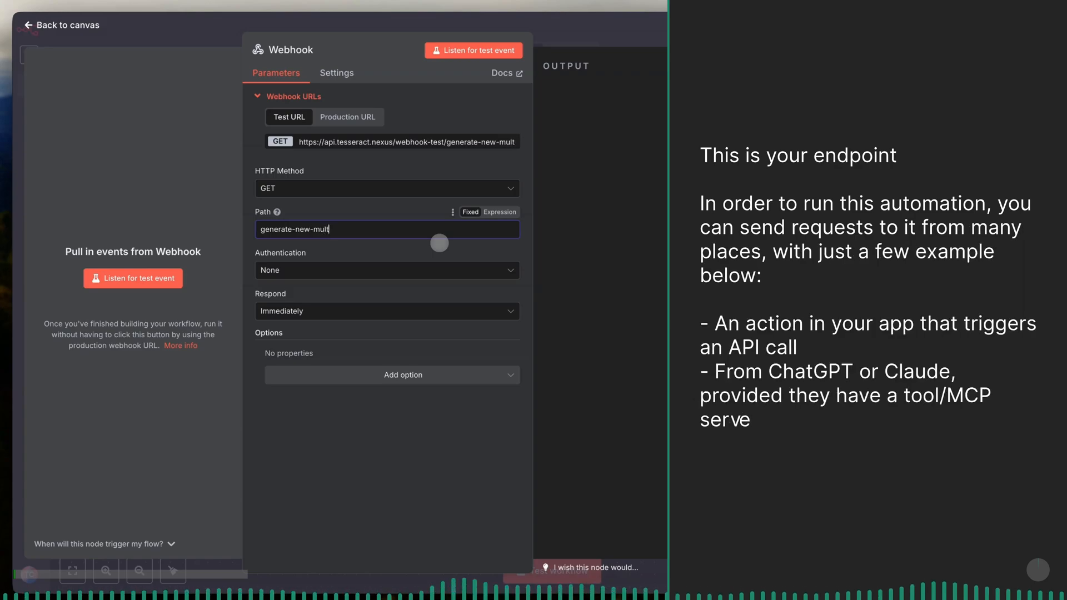
pyautogui.write('imedia-content-assignment')
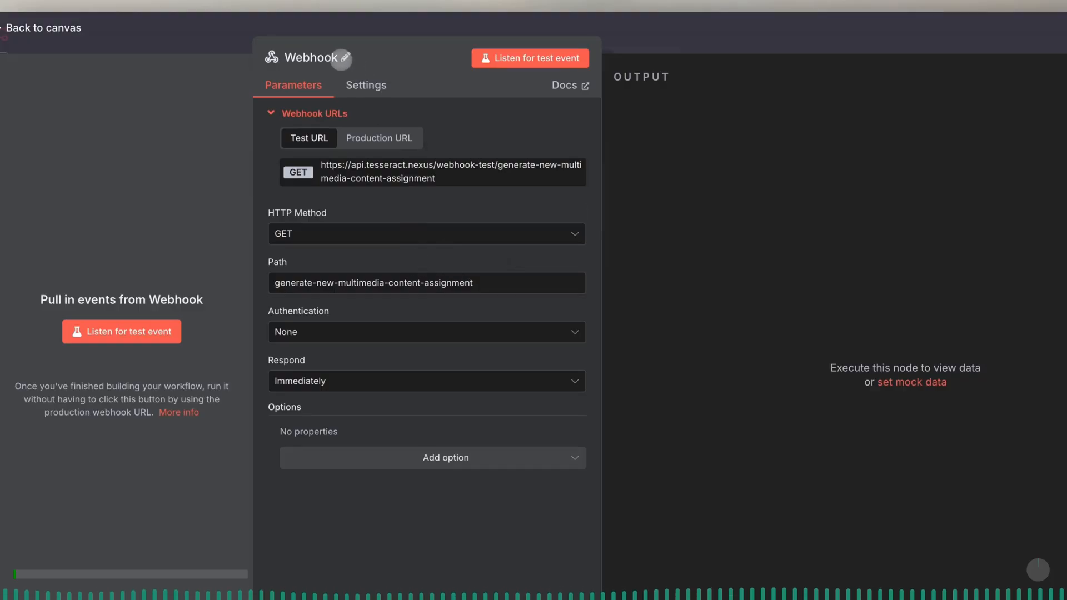
# - Rename the Webhook node as webhook_incoming_user_request
pyautogui.click(345, 56)
pyautogui.doubleClick(416, 49)
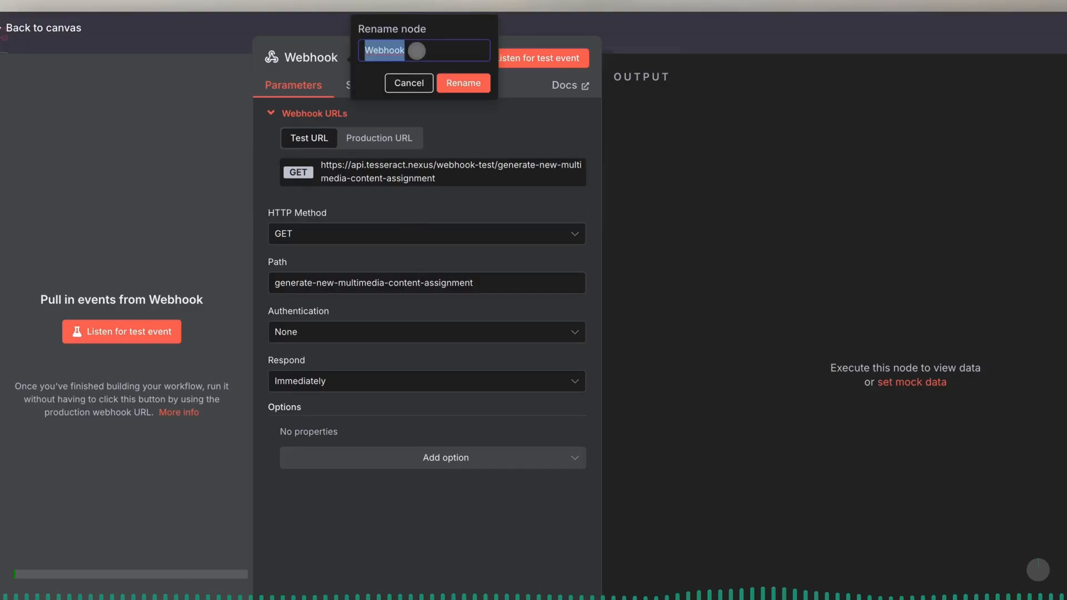
pyautogui.write('incoming_user_re')
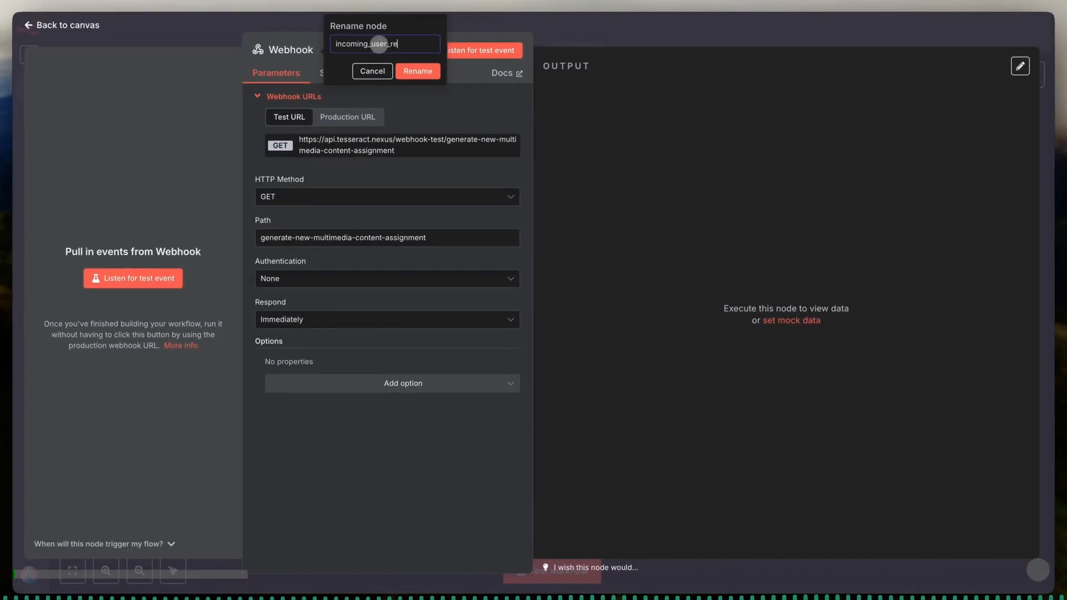
pyautogui.click(420, 71)
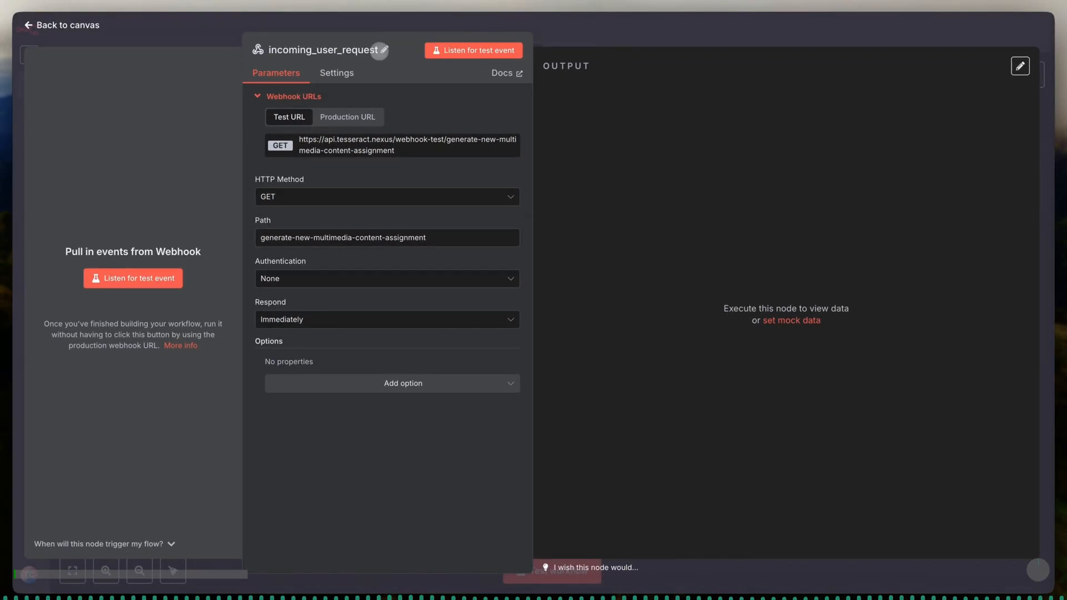
pyautogui.click(380, 51)
pyautogui.write('webhook_')
pyautogui.click(480, 71)
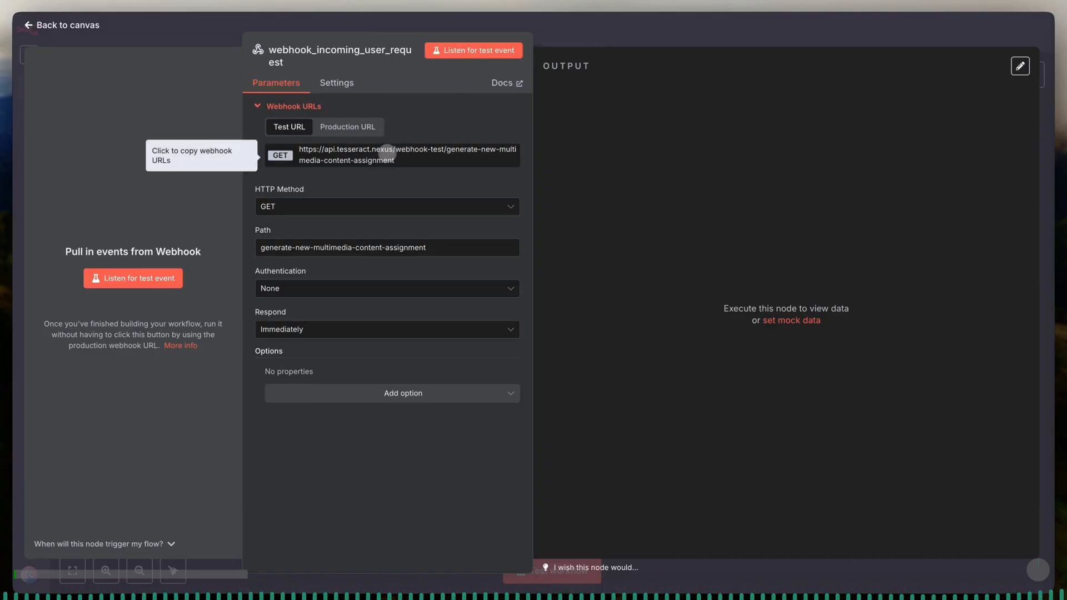
# - Copy the webhook's test URL, switch to Postman and duplicate the "PROD - DEV (Webhook Test)" POST request
pyautogui.click(361, 150)
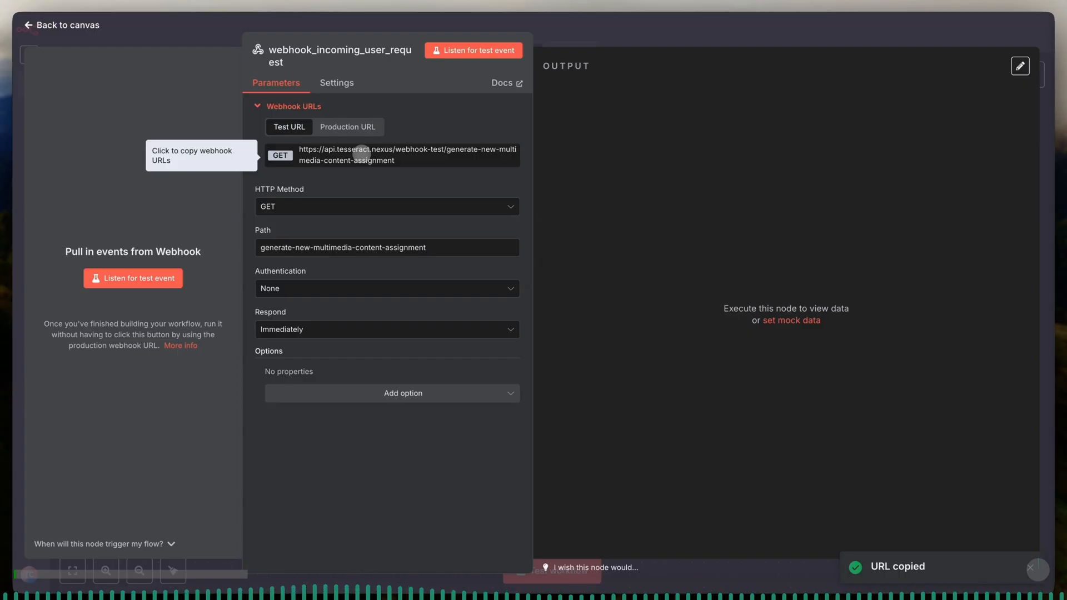
pyautogui.press('super+Tab')
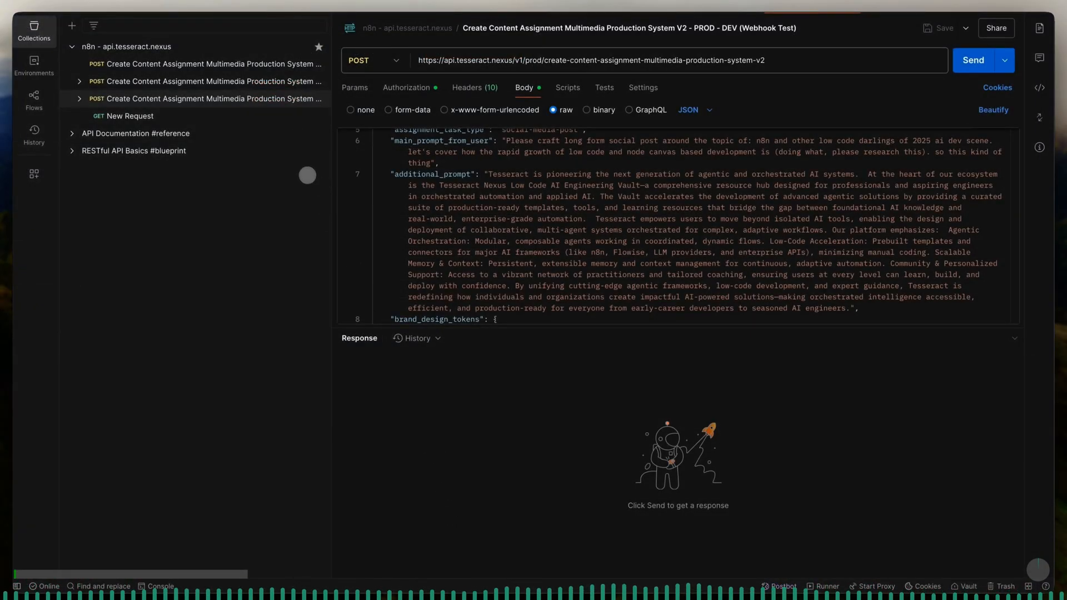
pyautogui.click(318, 100)
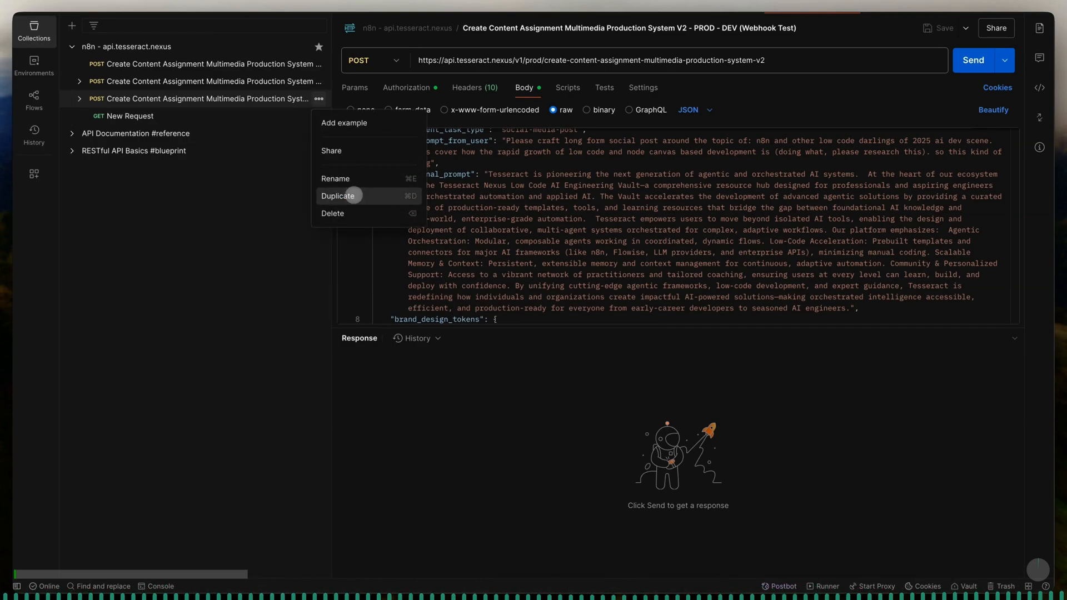
pyautogui.click(339, 196)
pyautogui.click(272, 118)
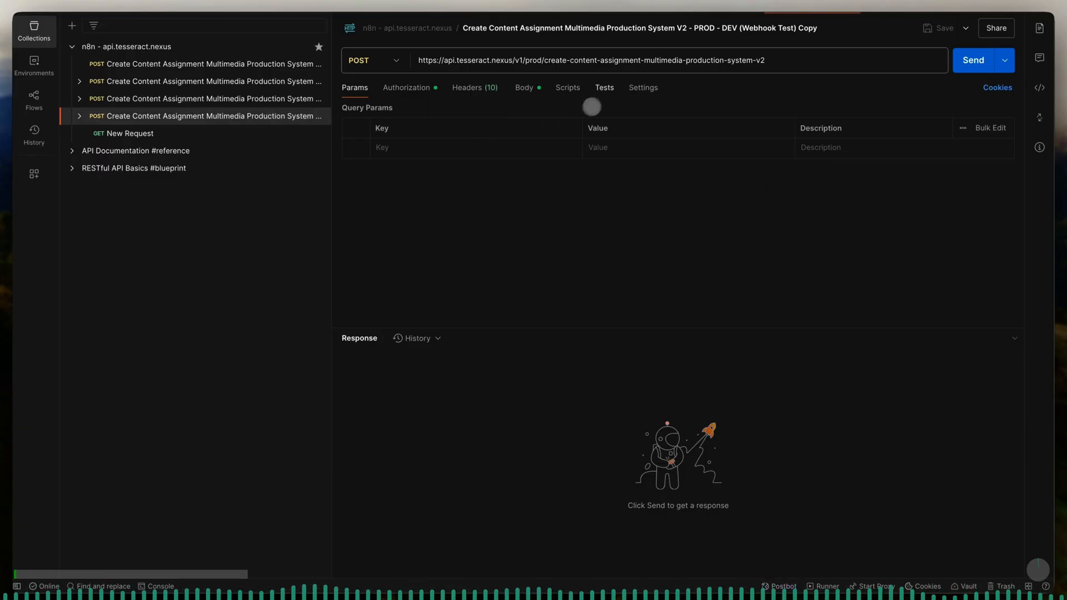
# - Replace the duplicated request's URL with the copied webhook test URL and end its name with "_LIVE_REBUILD" instead of "Copy"
pyautogui.tripleClick(594, 62)
pyautogui.press('BackSpace')
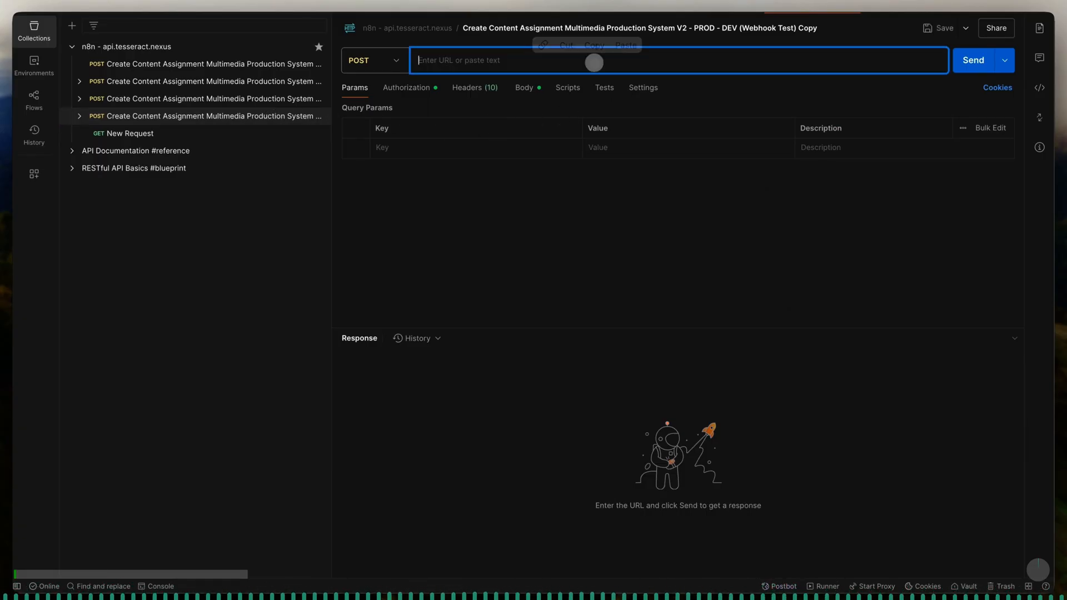
pyautogui.press('super+v')
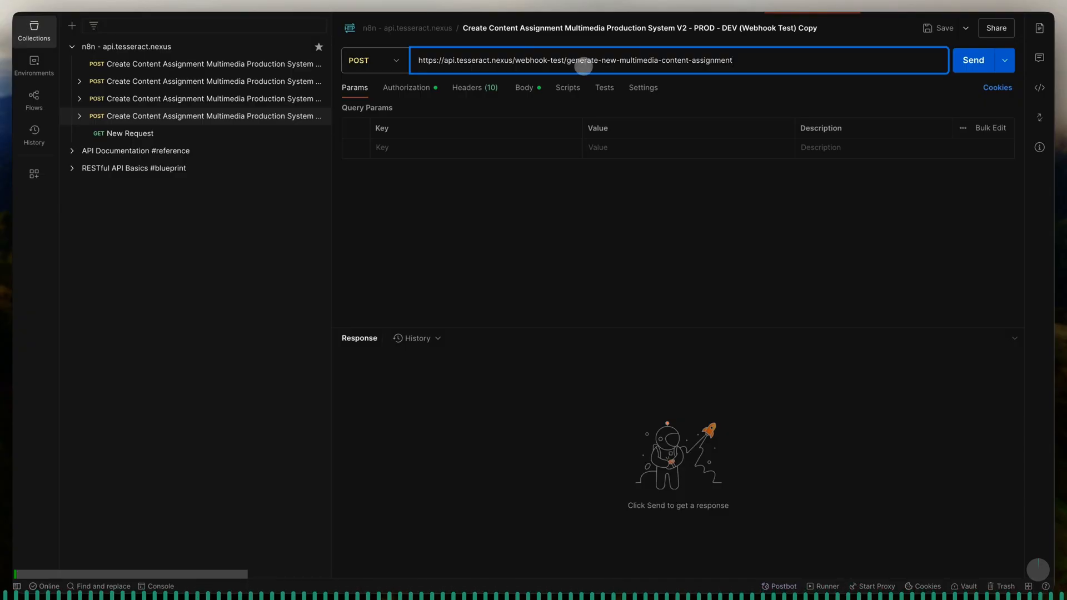
pyautogui.click(520, 191)
pyautogui.click(810, 29)
pyautogui.click(810, 29)
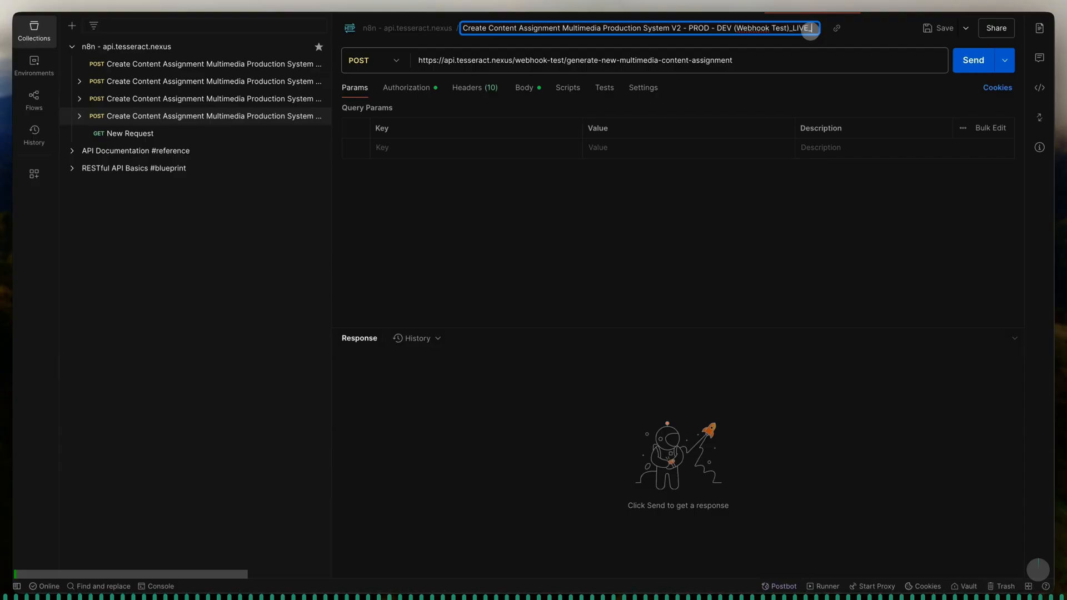
# - Open the original "(Webhook Test)" request and select its entire JSON body
pyautogui.click(272, 104)
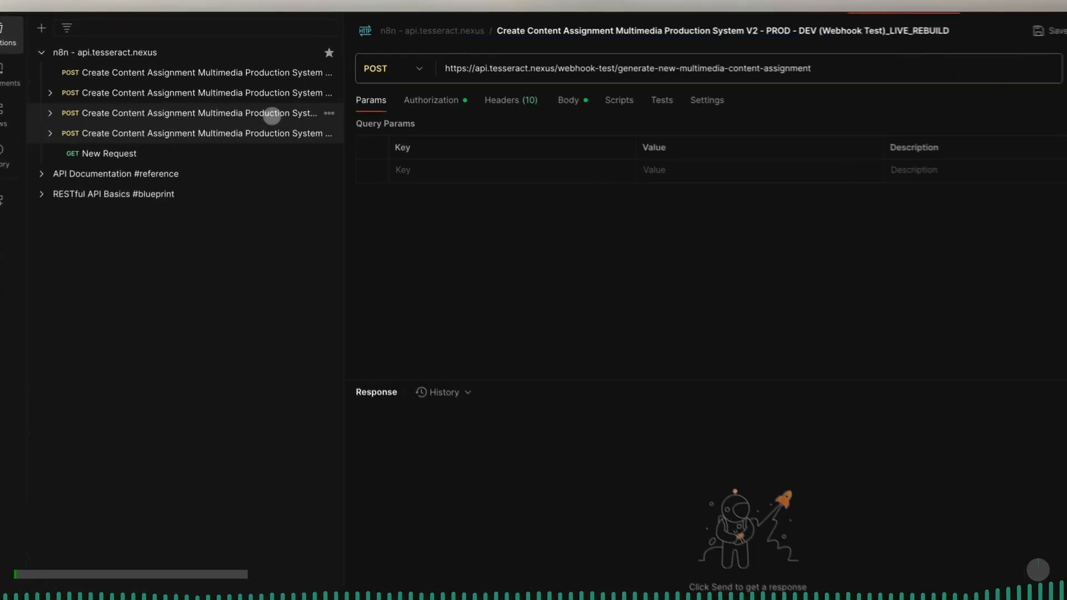
pyautogui.click(547, 200)
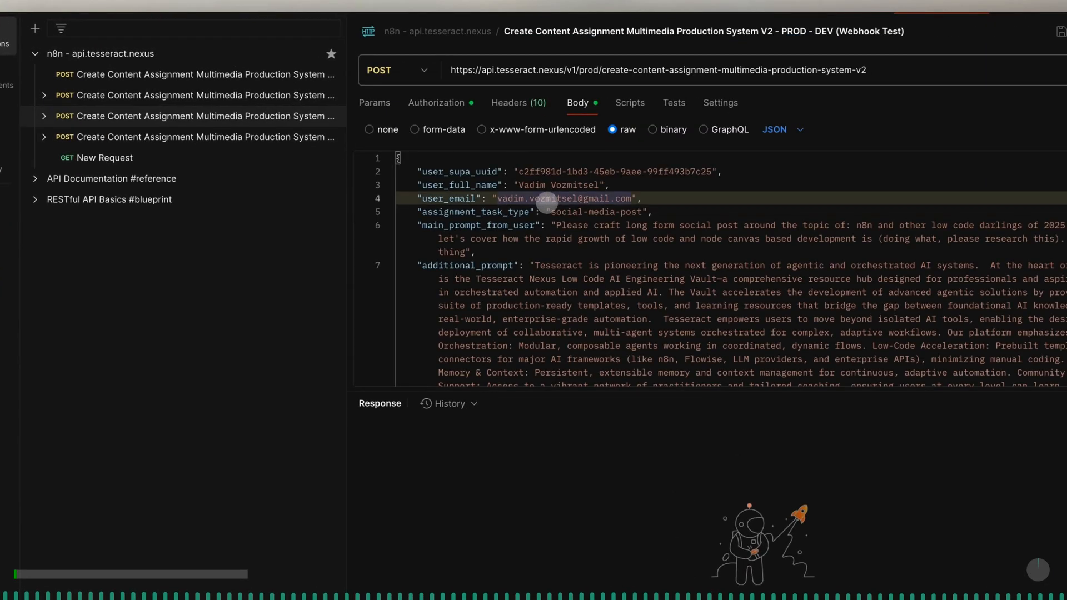
pyautogui.scroll(-2, 547, 201)
pyautogui.hotkey('ctrl', 'a')
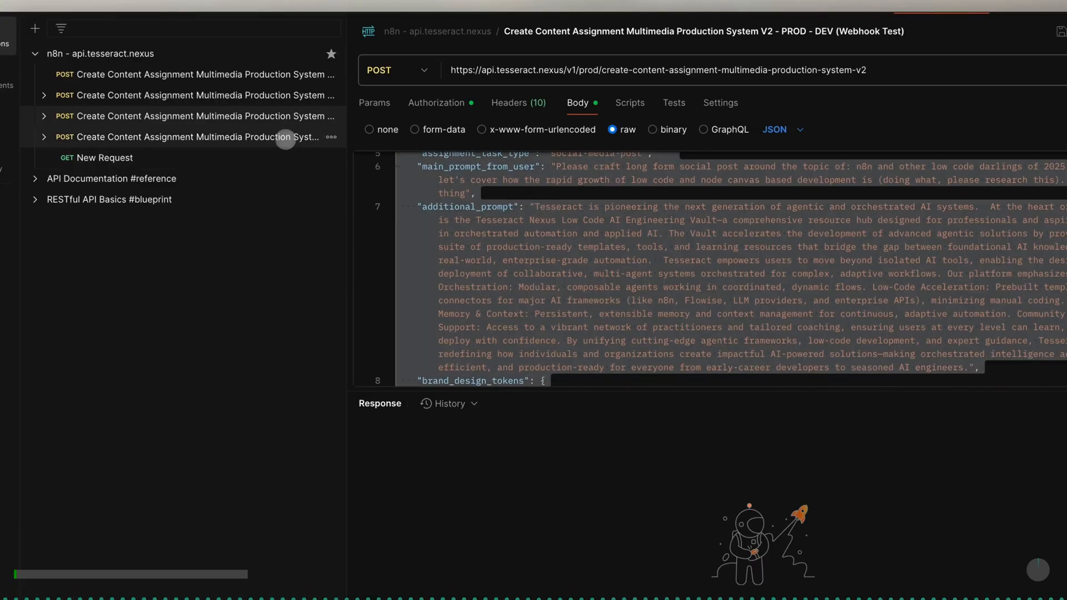
# - Open the JSON body of the duplicated "_LIVE_REBUILD" POST request for editing
pyautogui.click(286, 138)
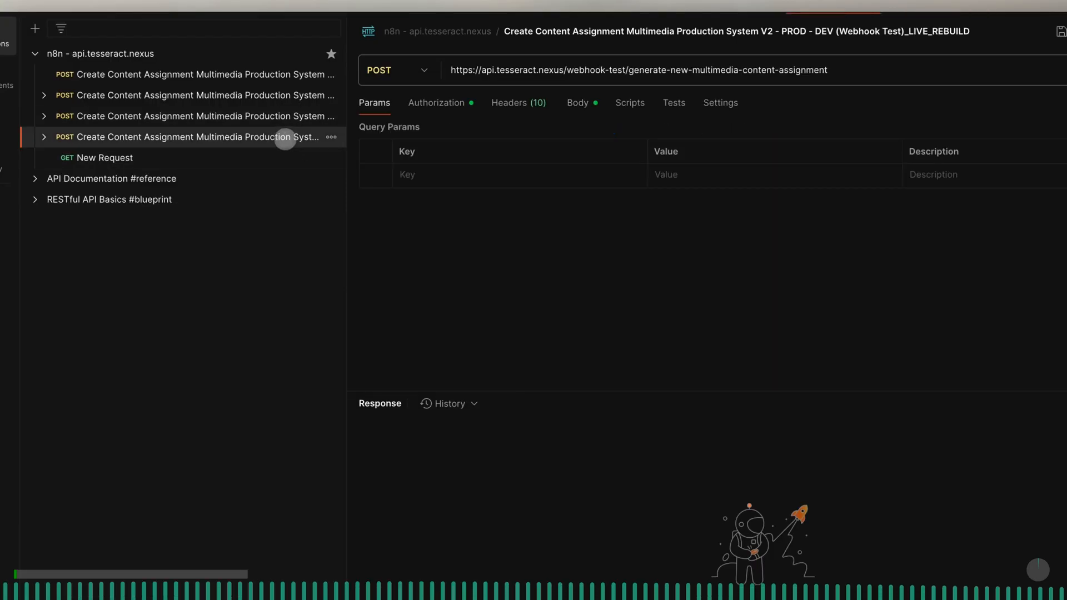
pyautogui.click(574, 106)
pyautogui.click(554, 211)
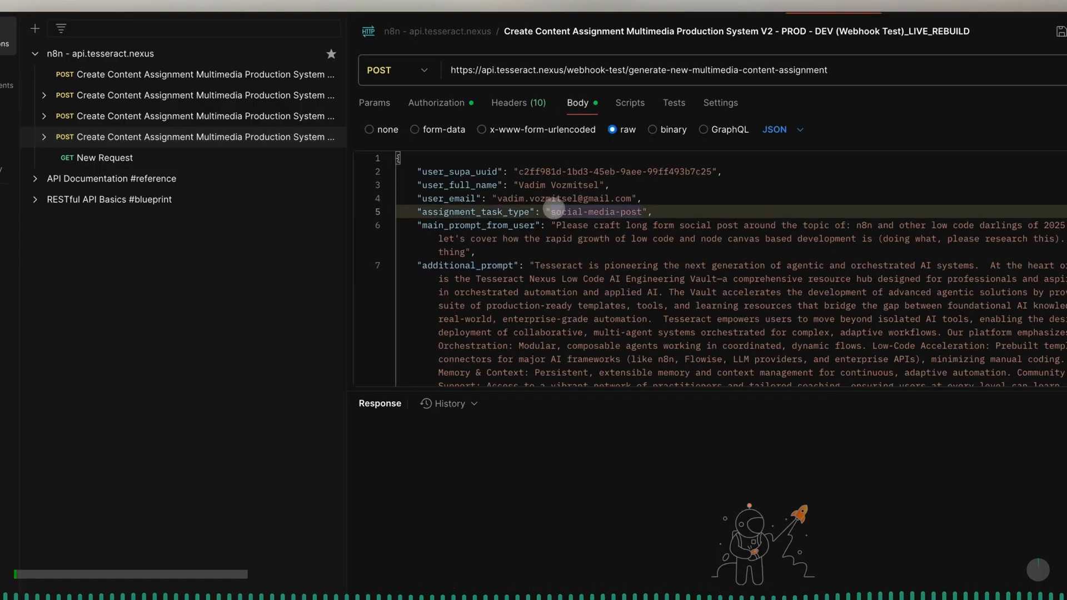
# - Insert "Orchestrating AI and resources in" before "n8n" in the main_prompt_from_user value
pyautogui.scroll(-2, 554, 208)
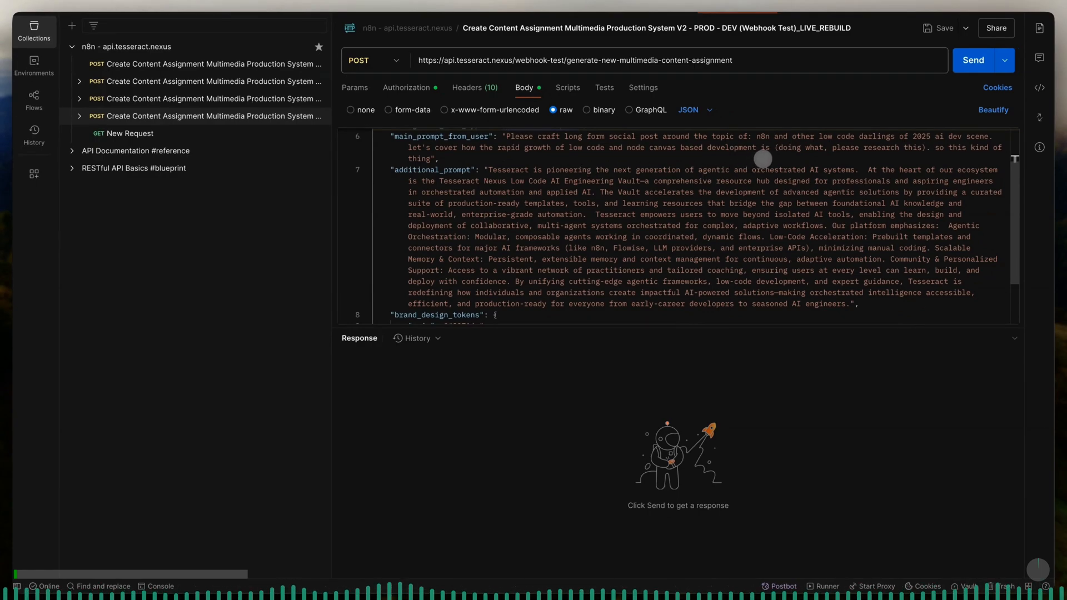
pyautogui.click(758, 137)
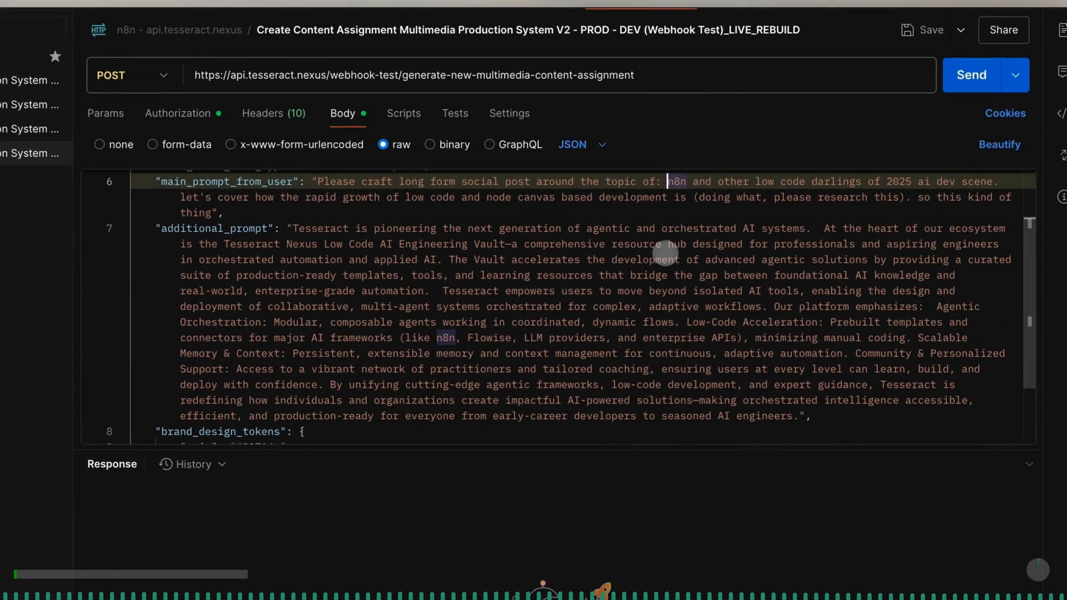
pyautogui.write('Orchestrat')
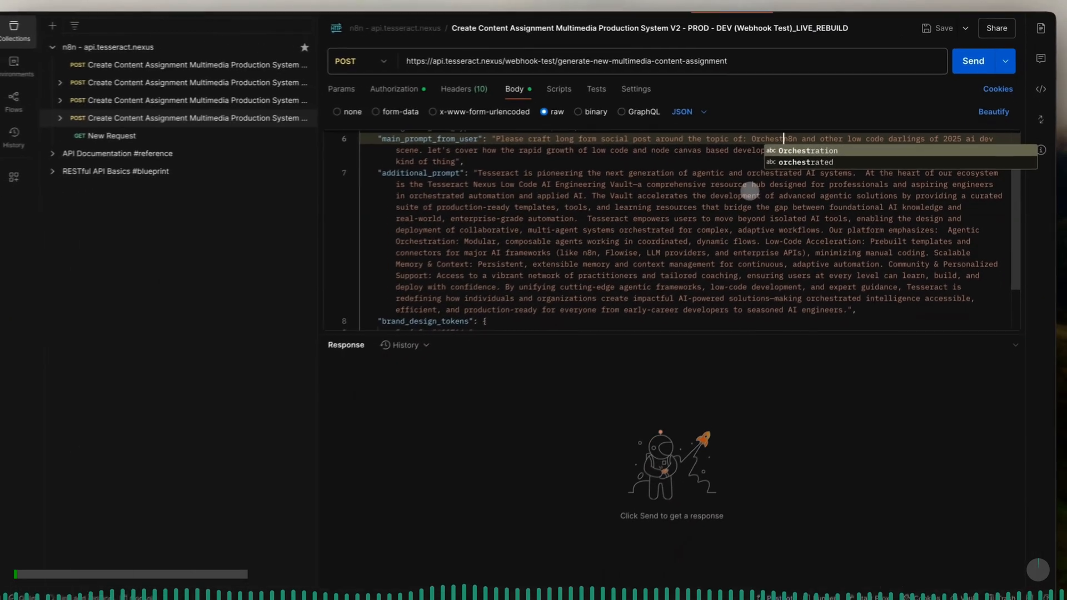
pyautogui.write('ing AI ')
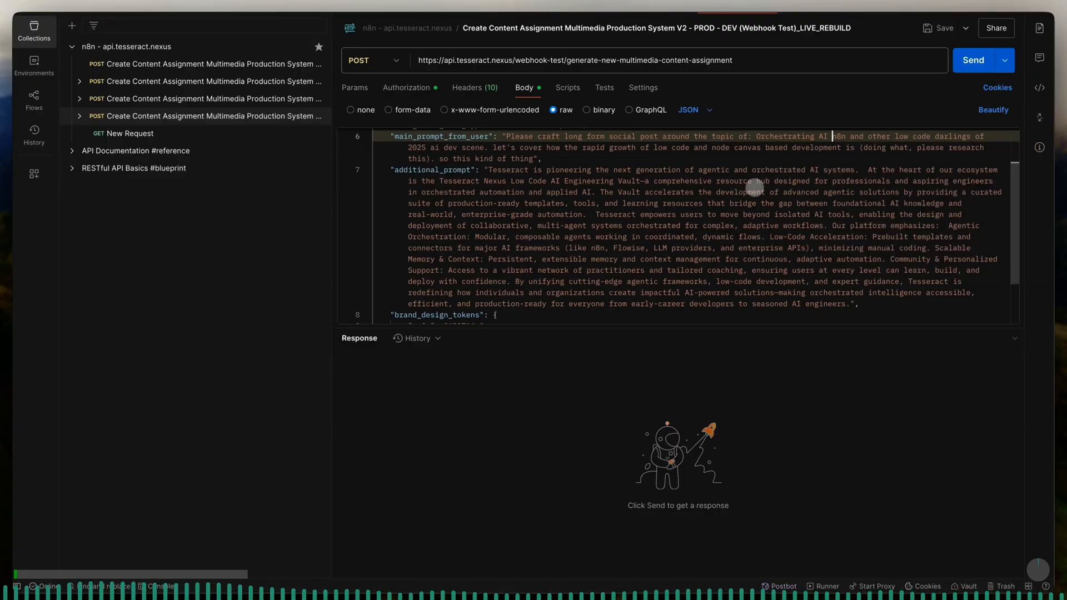
pyautogui.write('and reso')
pyautogui.write('ur code darlings of 2025 ai dev scene.')
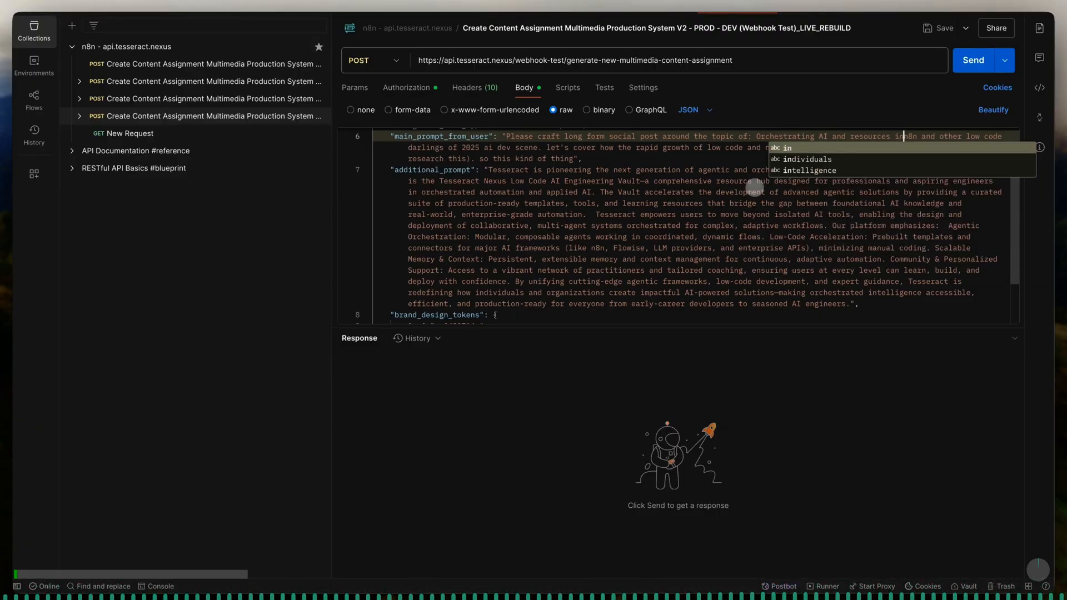
pyautogui.click(464, 148)
pyautogui.hotkey('shift', 'Left')
pyautogui.hotkey('shift', 'Left')
pyautogui.hotkey('shift', 'Left')
pyautogui.hotkey('shift', 'Left')
pyautogui.hotkey('shift', 'Left')
pyautogui.hotkey('shift', 'Left')
pyautogui.hotkey('shift', 'Left')
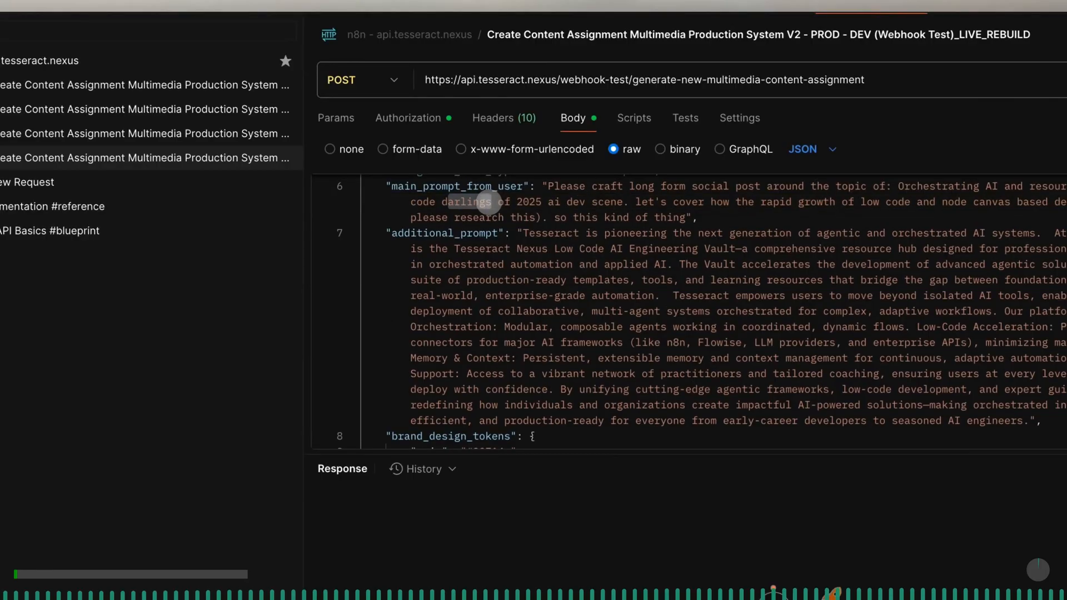
pyautogui.hotkey('shift', 'Left')
pyautogui.write('providers')
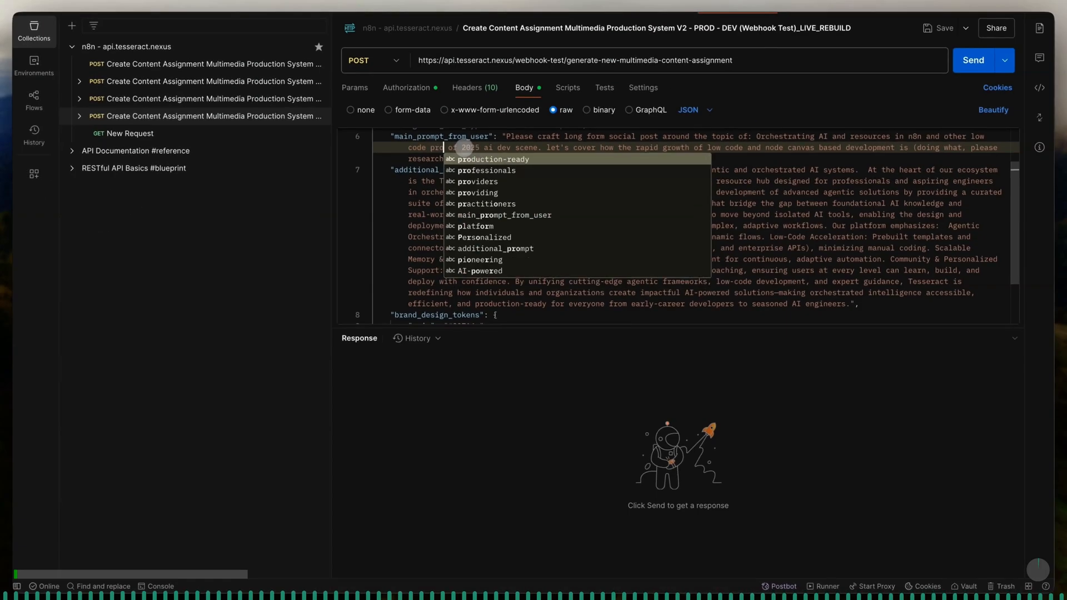
pyautogui.press('Right')
pyautogui.press('Right')
pyautogui.press('Right')
pyautogui.press('BackSpace')
pyautogui.press('BackSpace')
pyautogui.write('in')
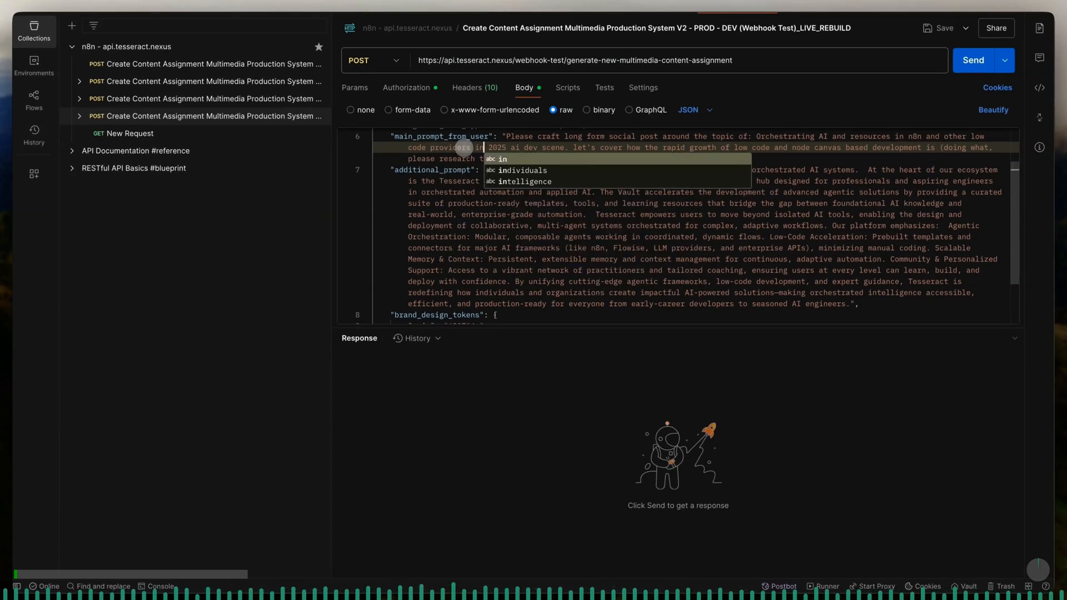
pyautogui.hotkey('ctrl', 'z')
pyautogui.hotkey('ctrl', 'z')
pyautogui.hotkey('ctrl', 'z')
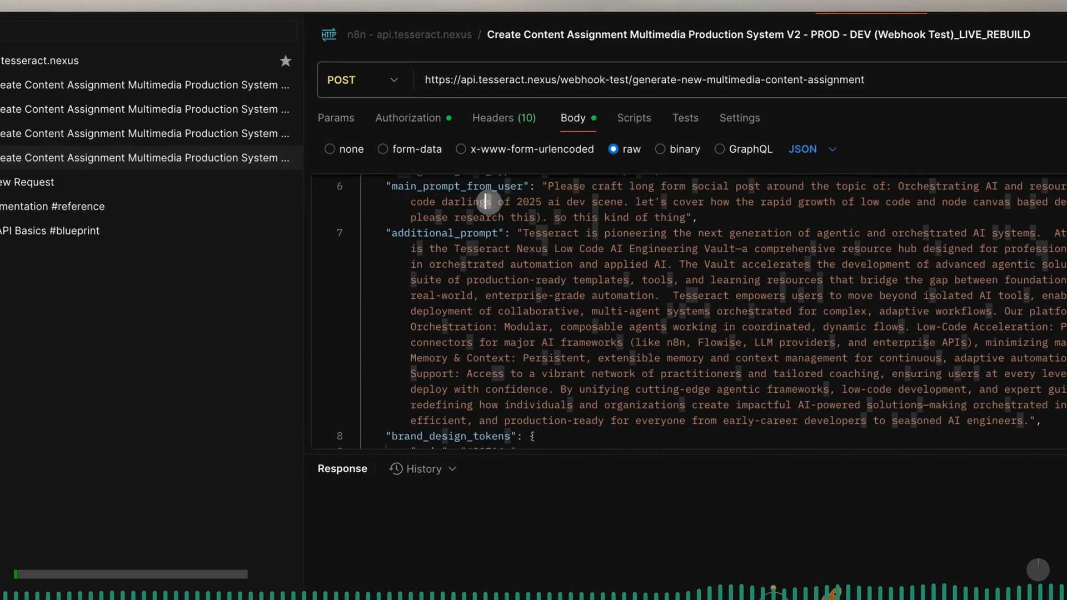
# - Change "darlings of 2025" to "providers in the MAY 2025" in the main_prompt_from_user value
pyautogui.hotkey('shift', 'Left')
pyautogui.hotkey('shift', 'Left')
pyautogui.hotkey('shift', 'Left')
pyautogui.hotkey('shift', 'Left')
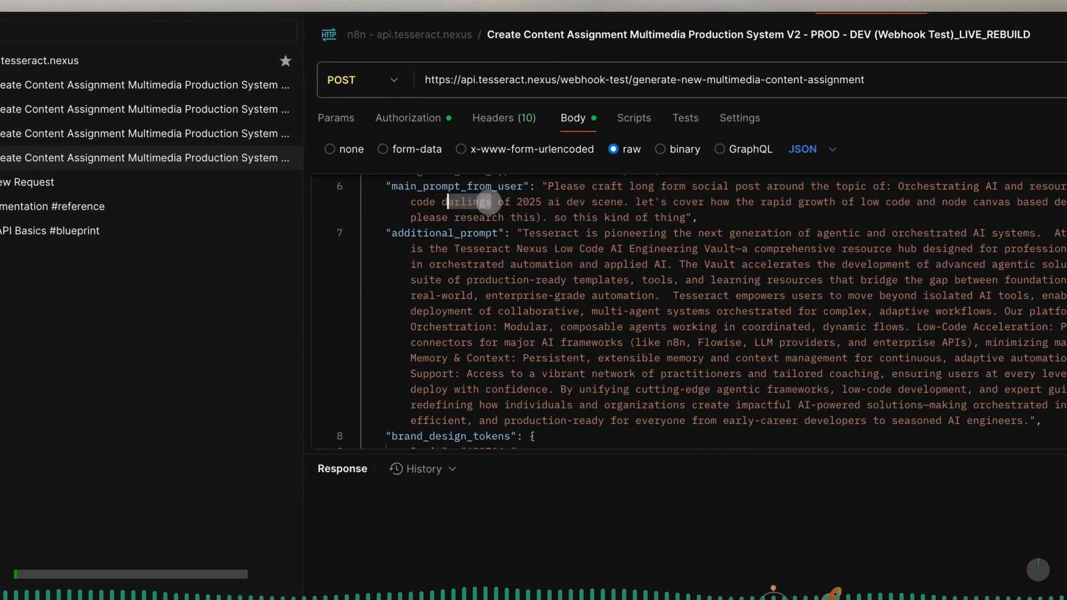
pyautogui.write('provider')
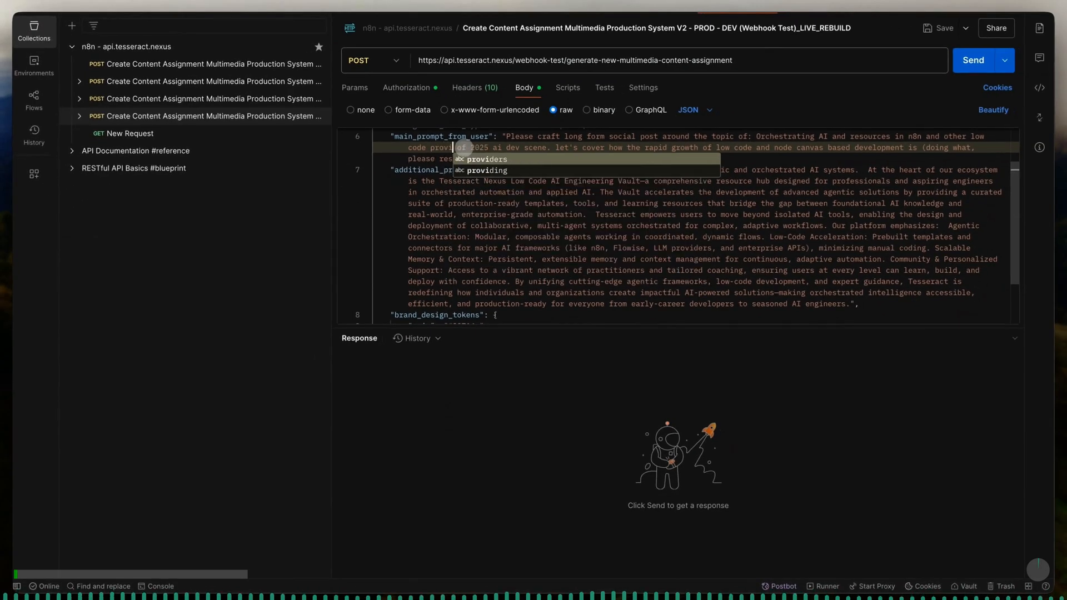
pyautogui.write('s')
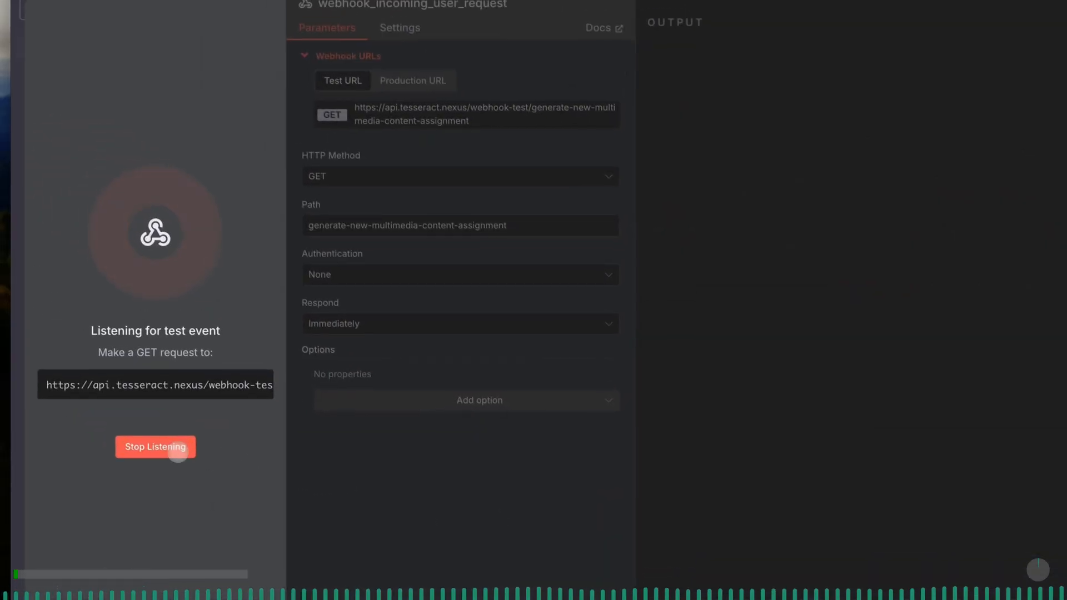
# - Stop the n8n webhook's test listening, set its HTTP method to POST and start listening for a test event again
pyautogui.click(154, 448)
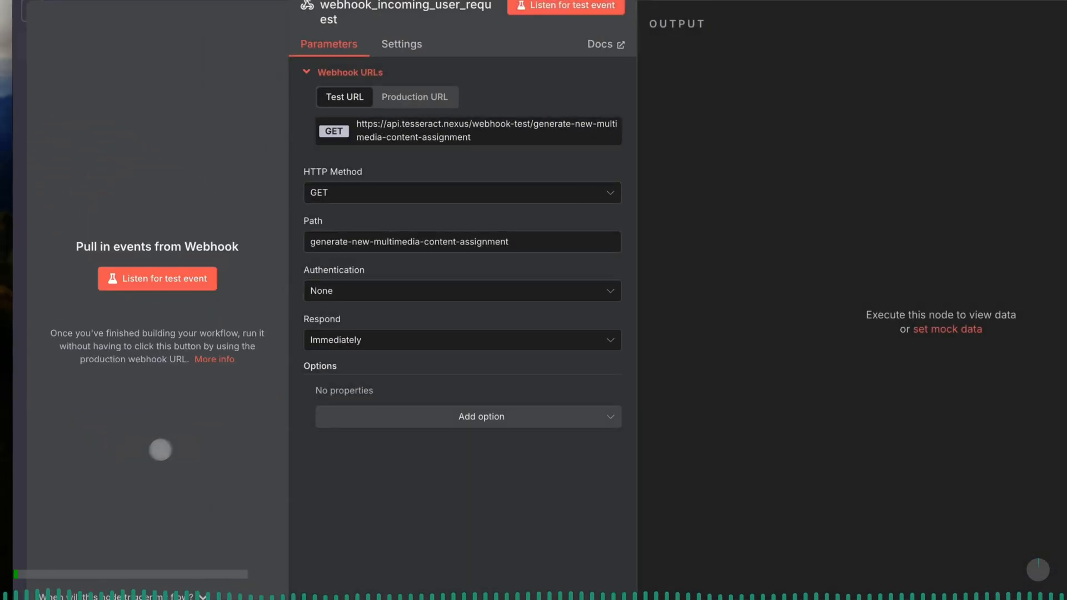
pyautogui.click(333, 195)
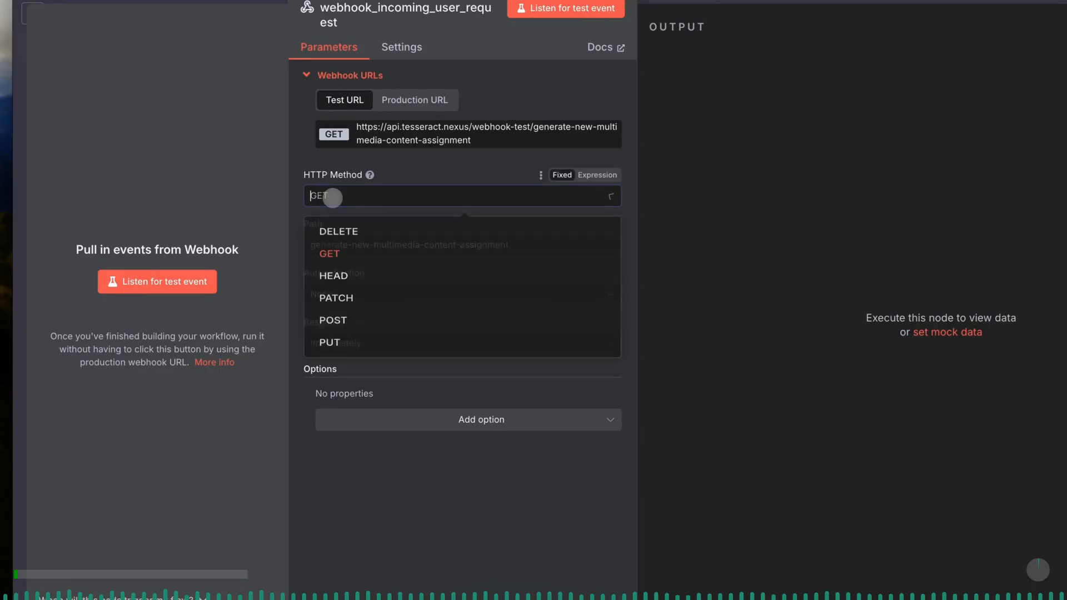
pyautogui.click(348, 334)
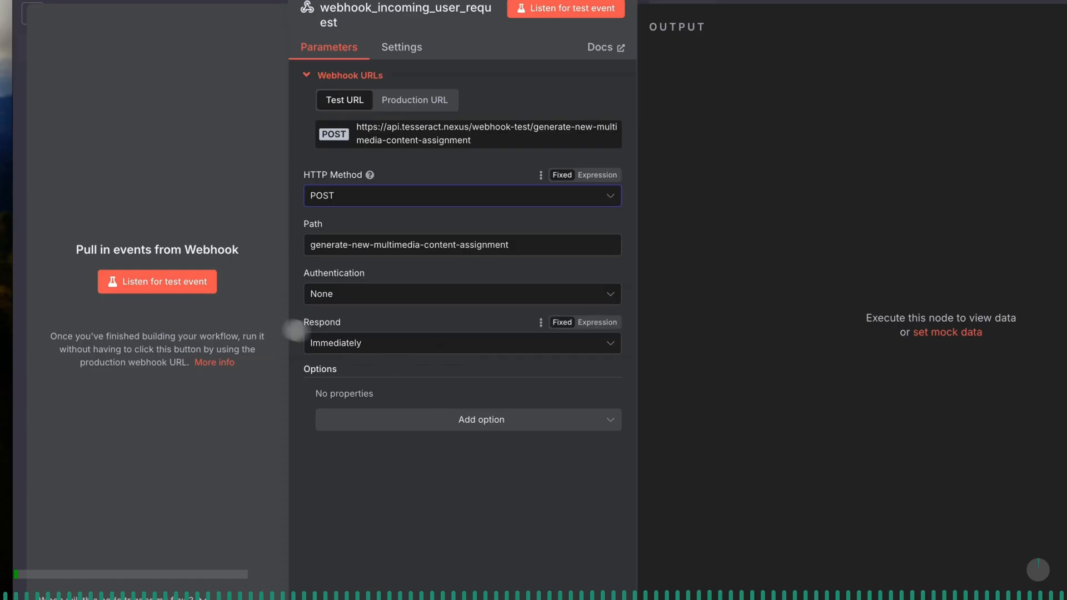
pyautogui.click(179, 286)
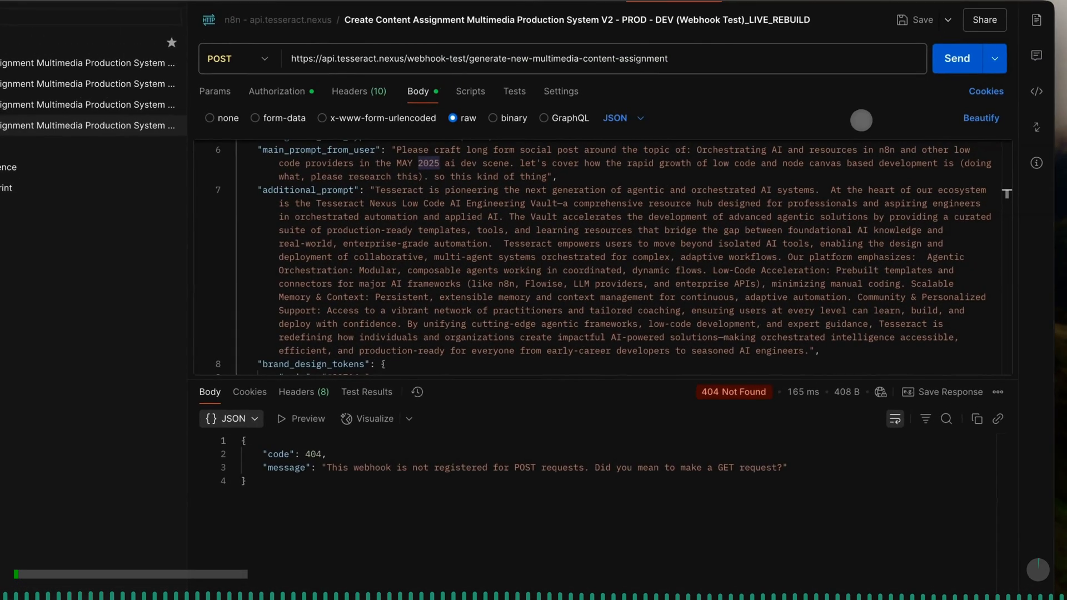
# - Send the "_LIVE_REBUILD" request from Postman, then review the received data in the webhook node's output in n8n
pyautogui.click(852, 177)
pyautogui.scroll(1, 852, 177)
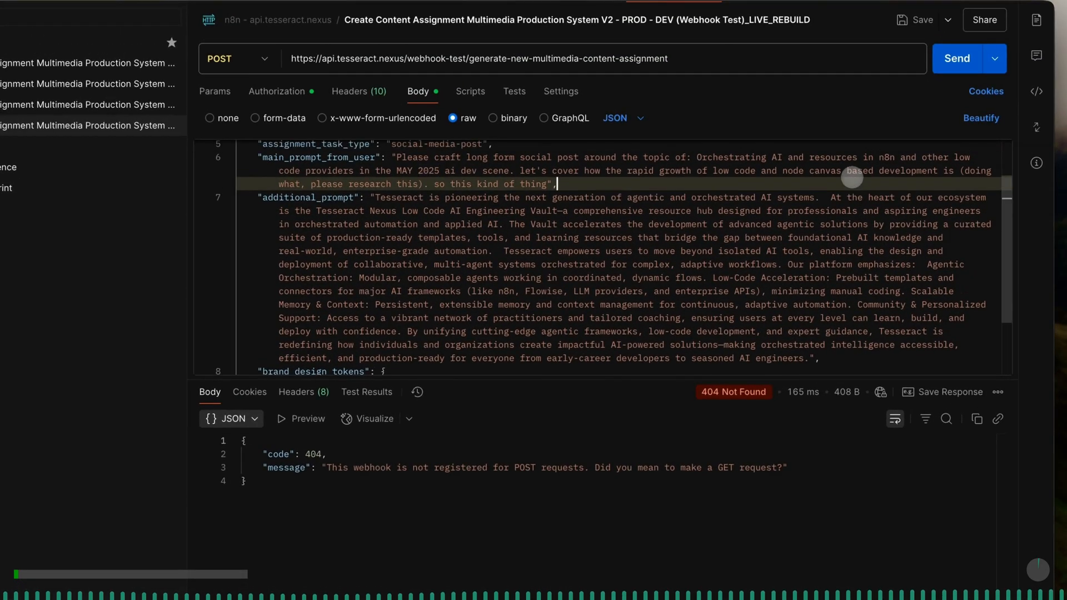
pyautogui.scroll(1, 852, 177)
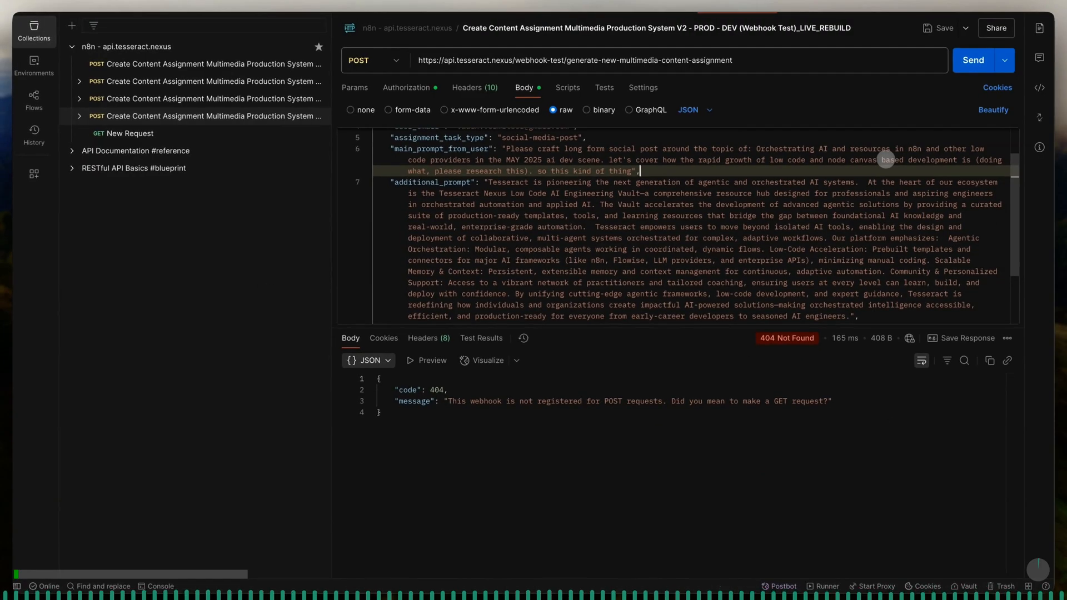
pyautogui.click(964, 60)
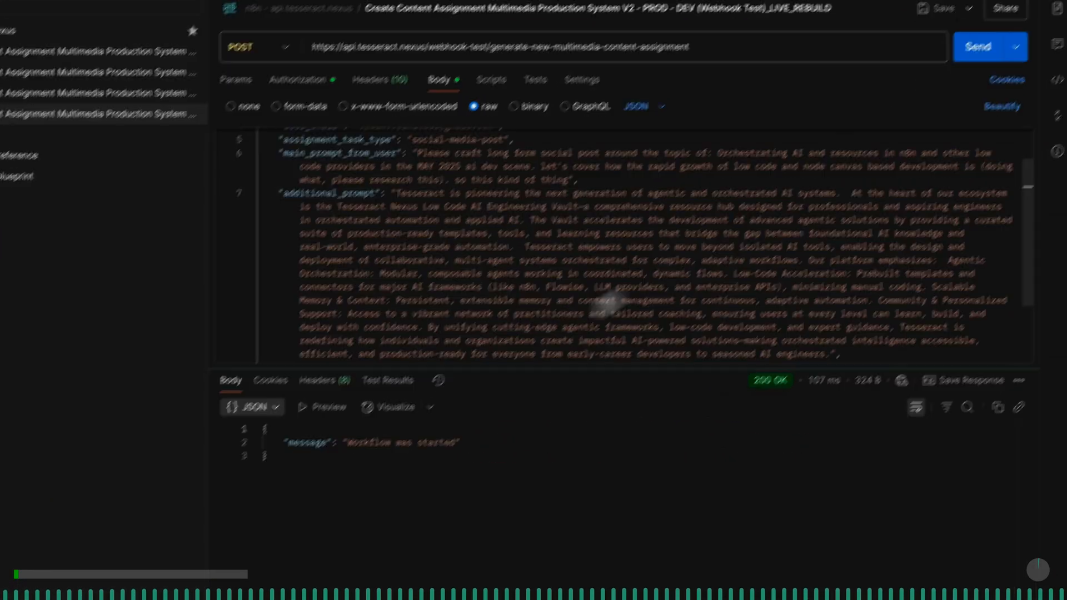
pyautogui.moveTo(389, 349); pyautogui.dragTo(588, 349)
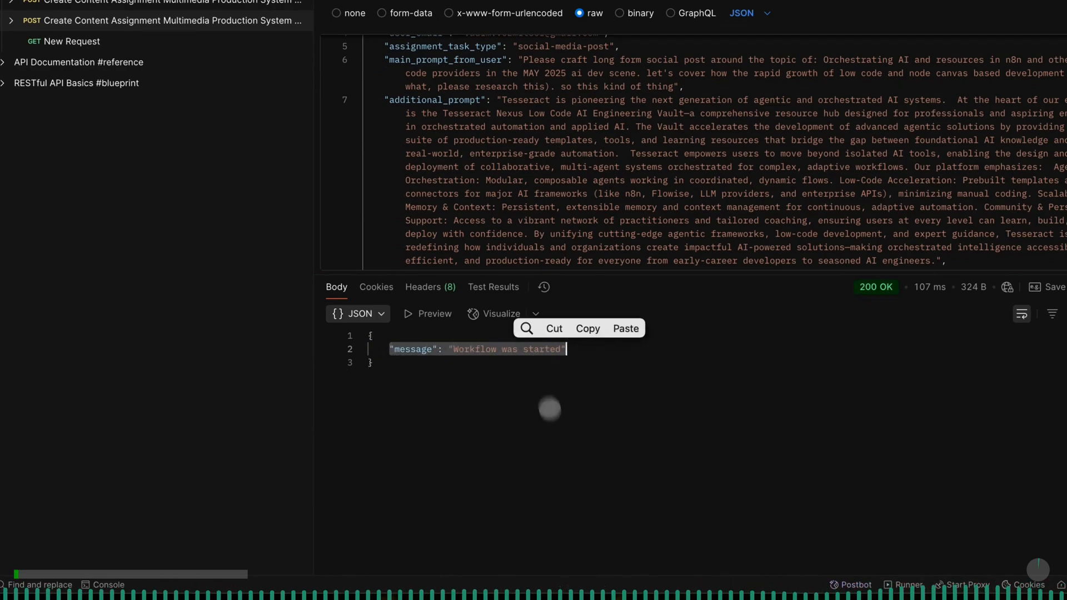
pyautogui.press('super+Tab')
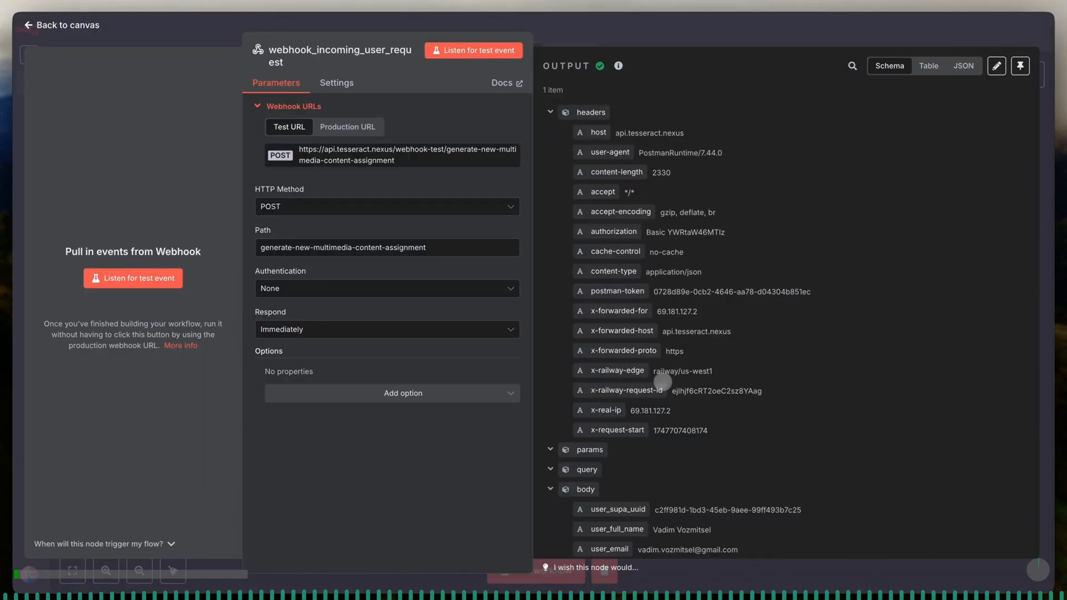
pyautogui.scroll(-5, 656, 322)
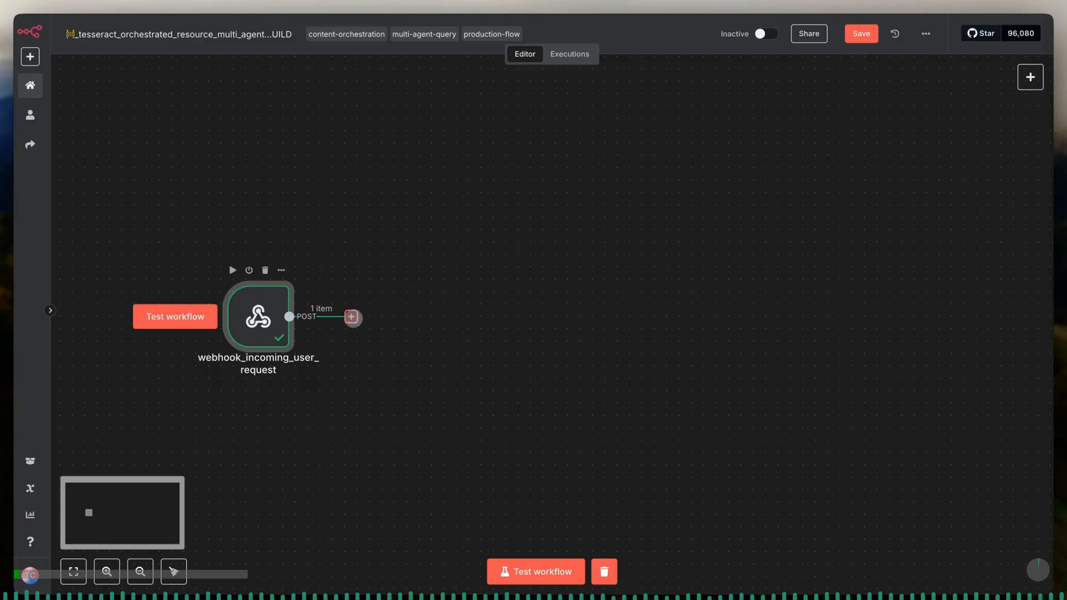
# - Add an HTTP Request node after webhook_incoming_user_request
pyautogui.click(352, 317)
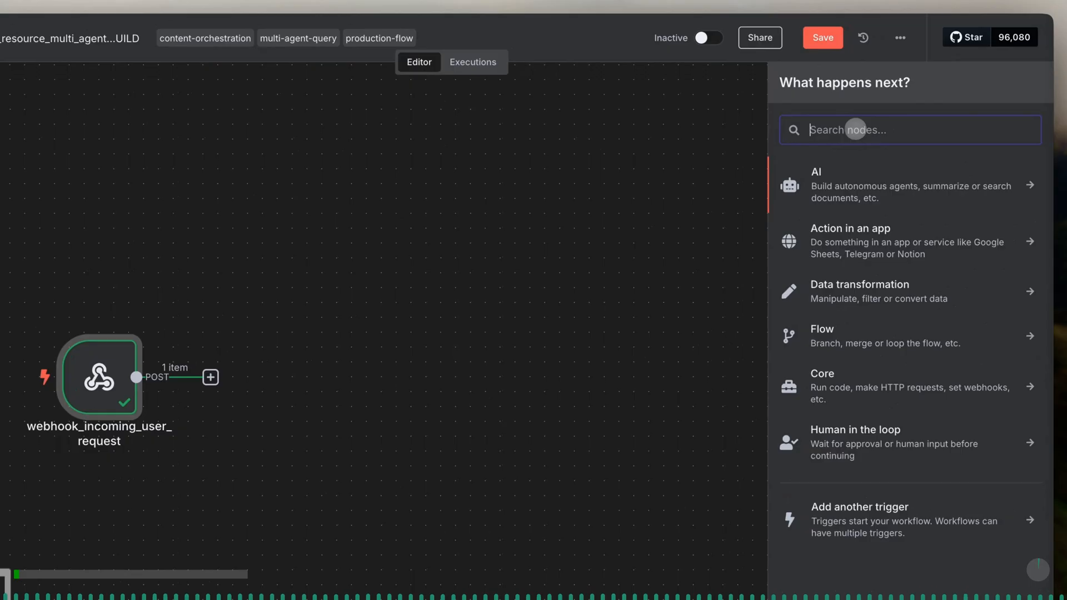
pyautogui.write('http')
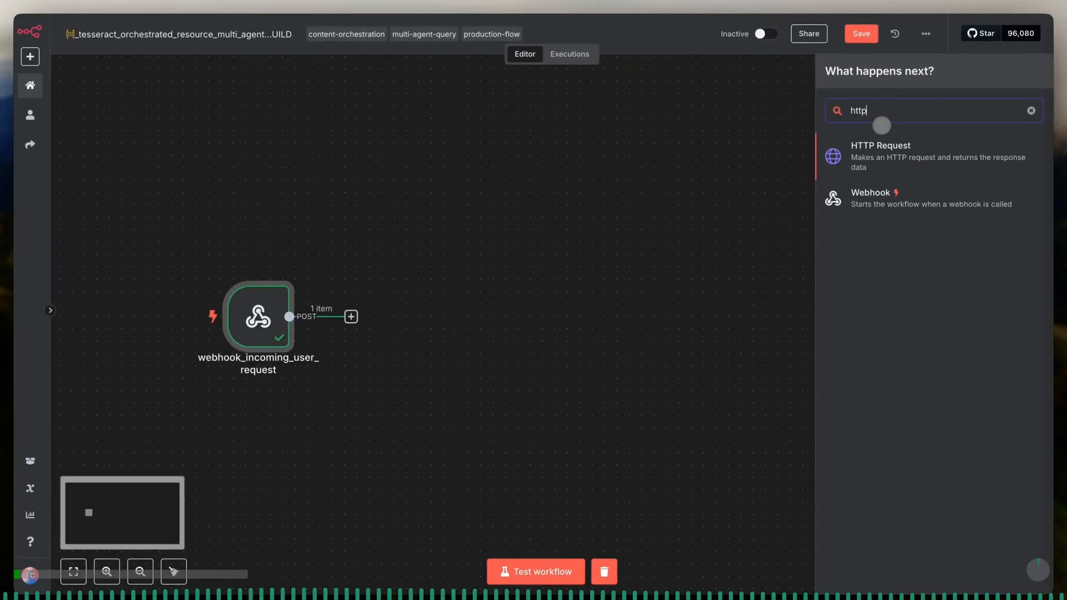
pyautogui.click(873, 149)
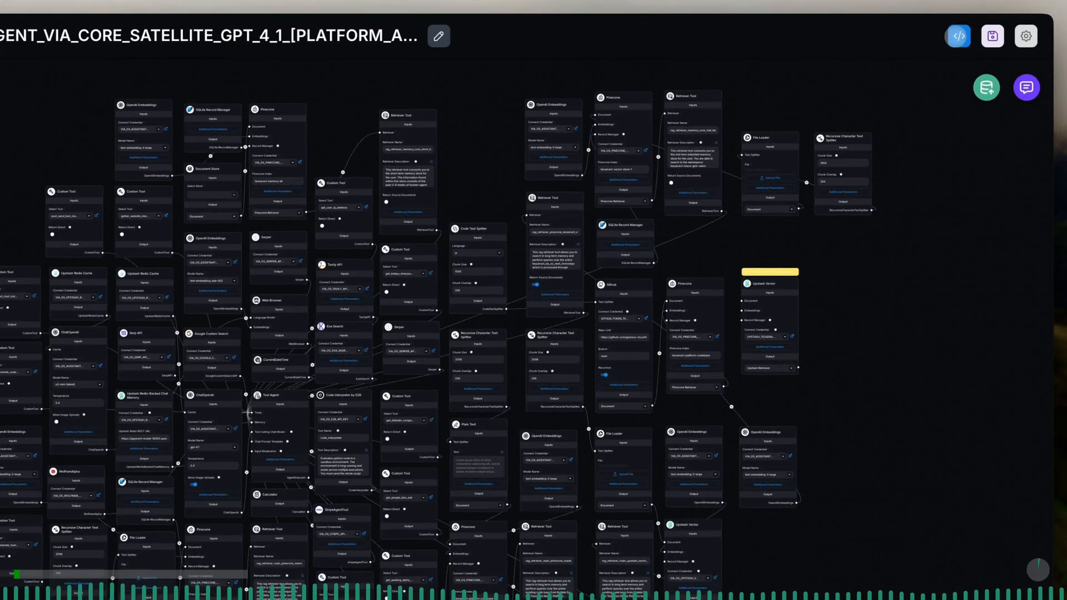
# - Copy the cURL command from the Tesseract OS agent's API endpoint in Flowise and import it into the n8n HTTP Request node
pyautogui.click(975, 32)
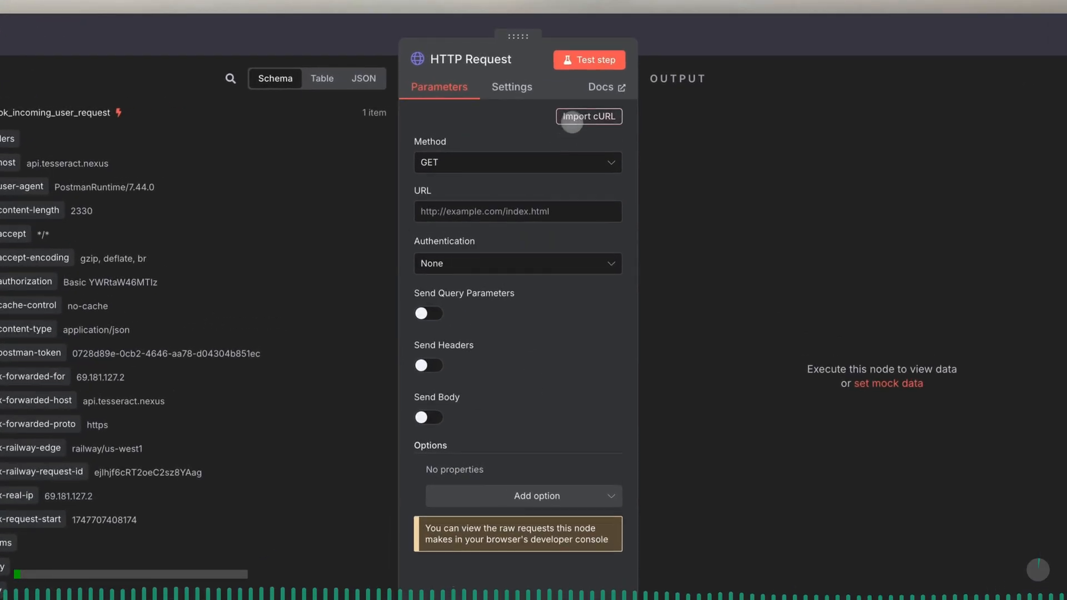
pyautogui.click(578, 118)
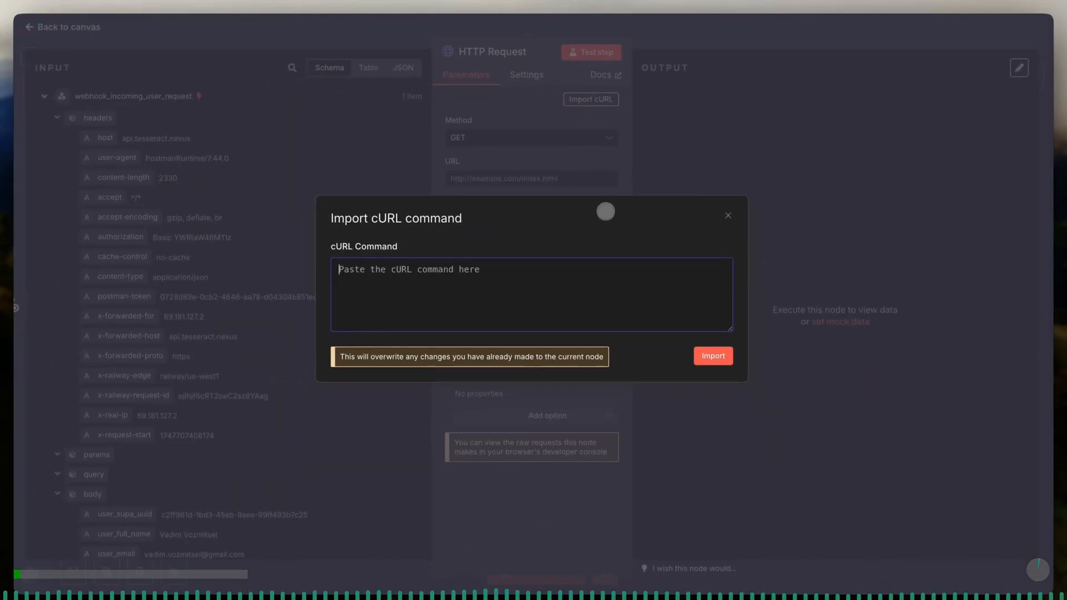
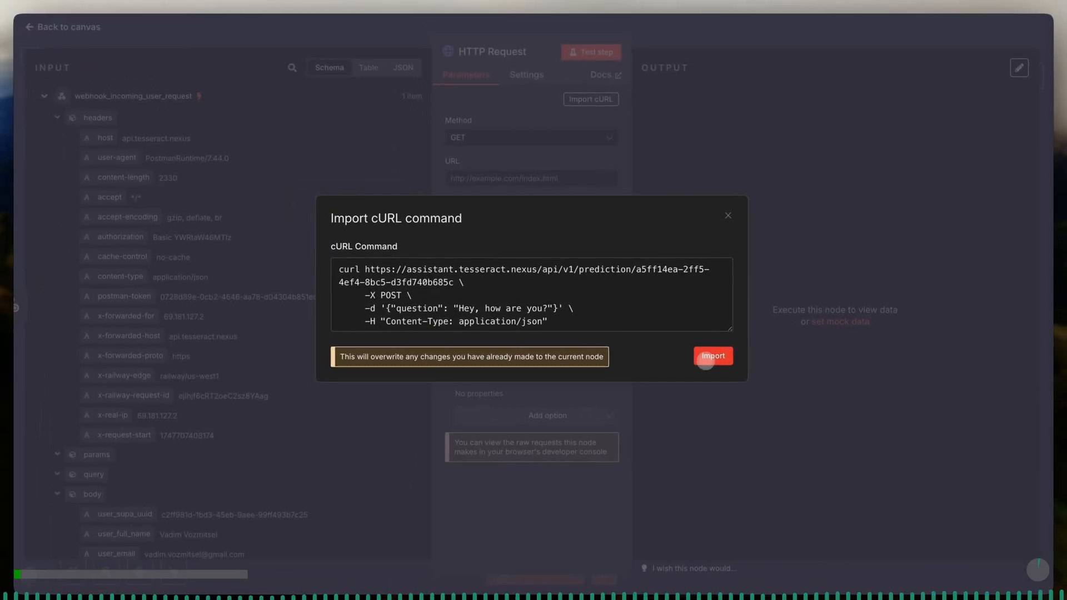
pyautogui.click(706, 360)
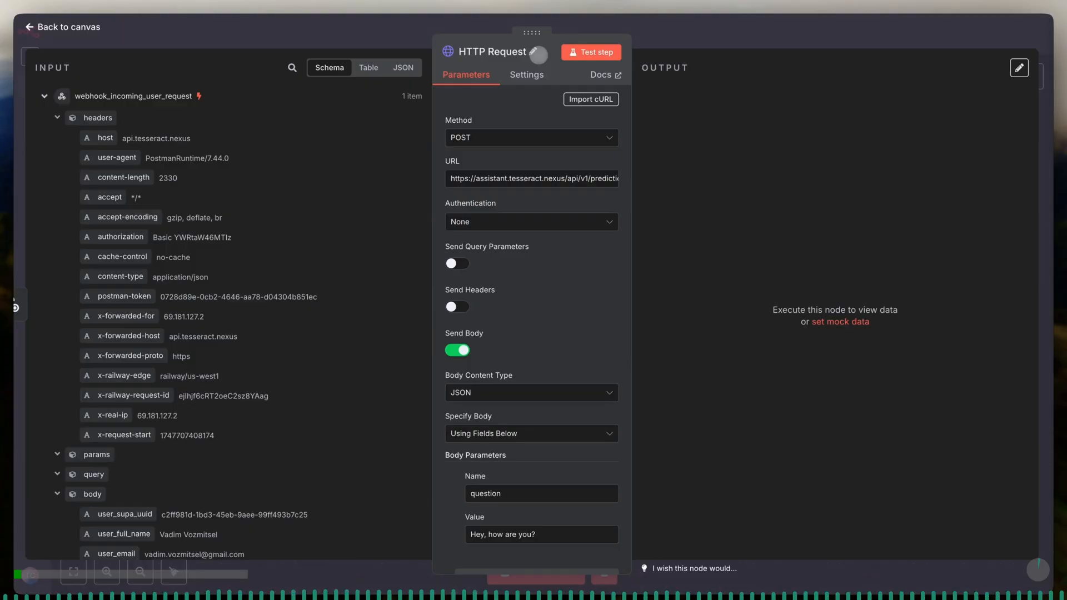
# - Rename the HTTP Request node as draft_1st_draft_text_copy_flowise_tool_agent
pyautogui.click(532, 52)
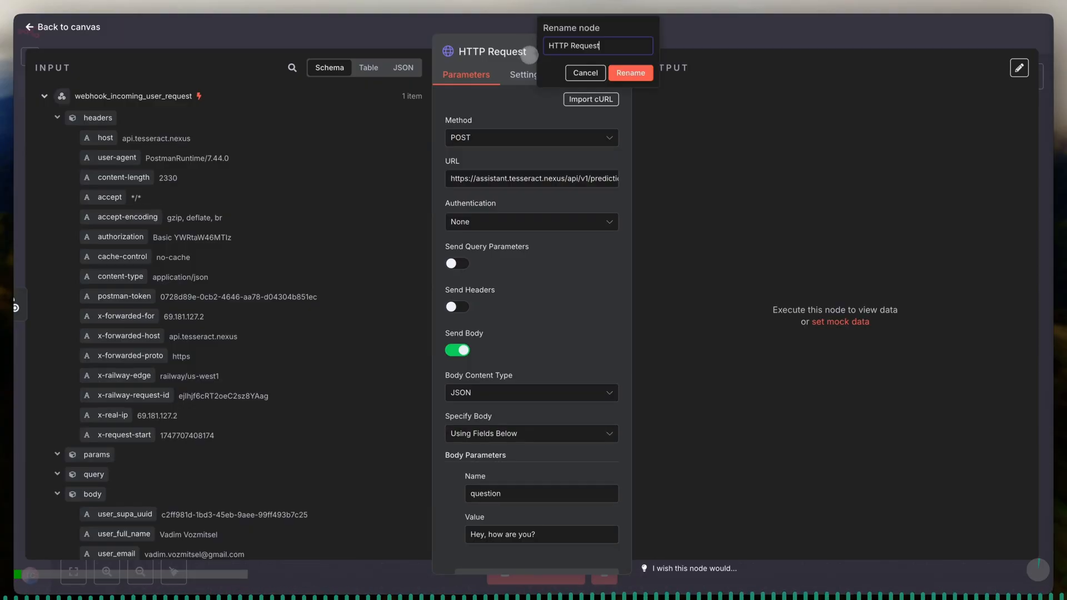
pyautogui.tripleClick(574, 48)
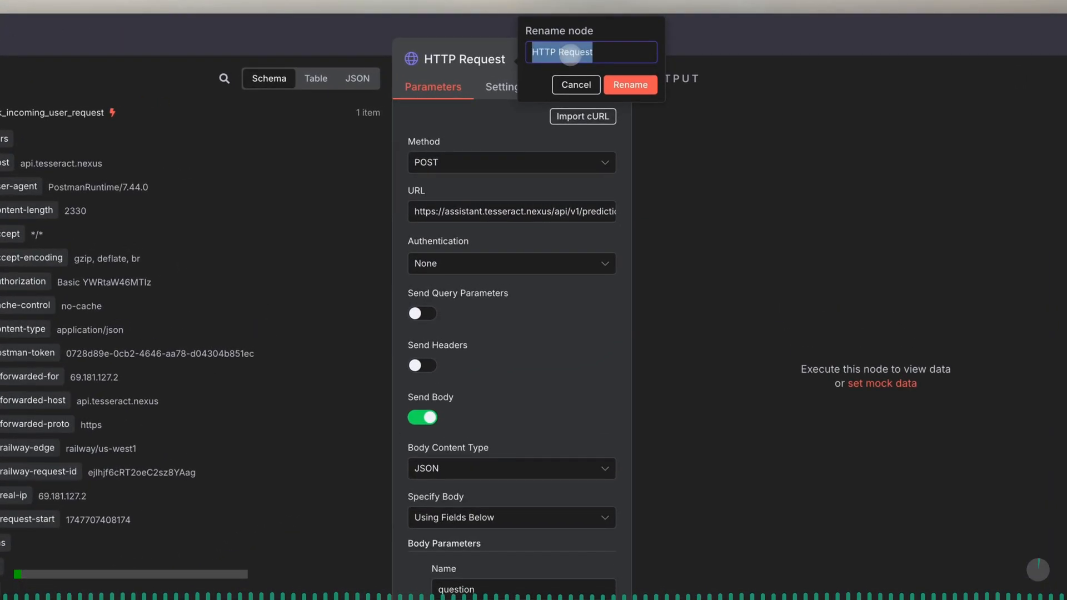
pyautogui.write('draft_1st_draft_text_cop')
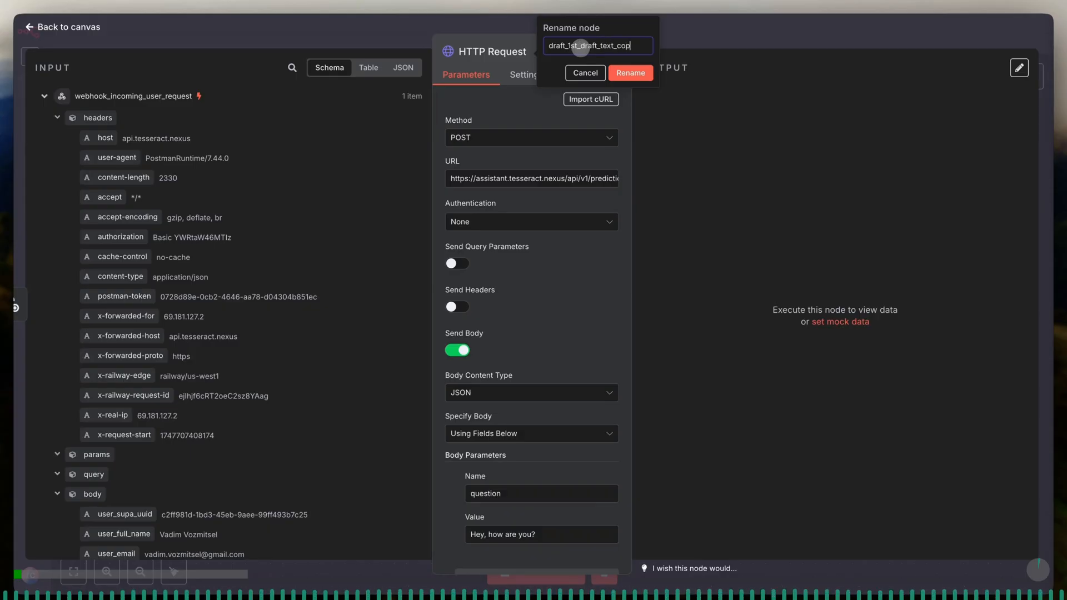
pyautogui.write('wise_tool')
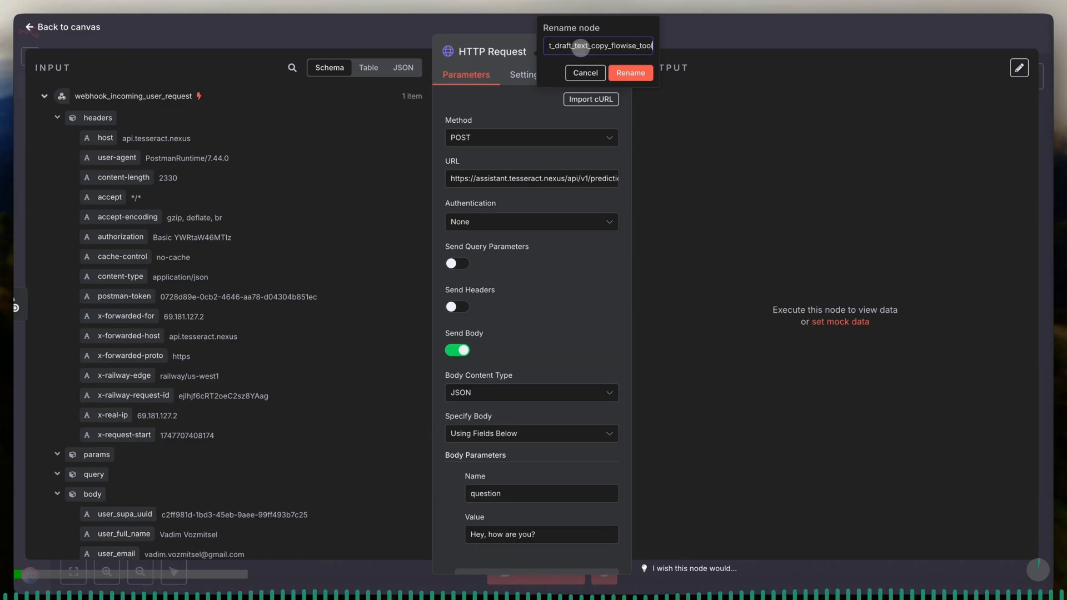
pyautogui.write('_agent')
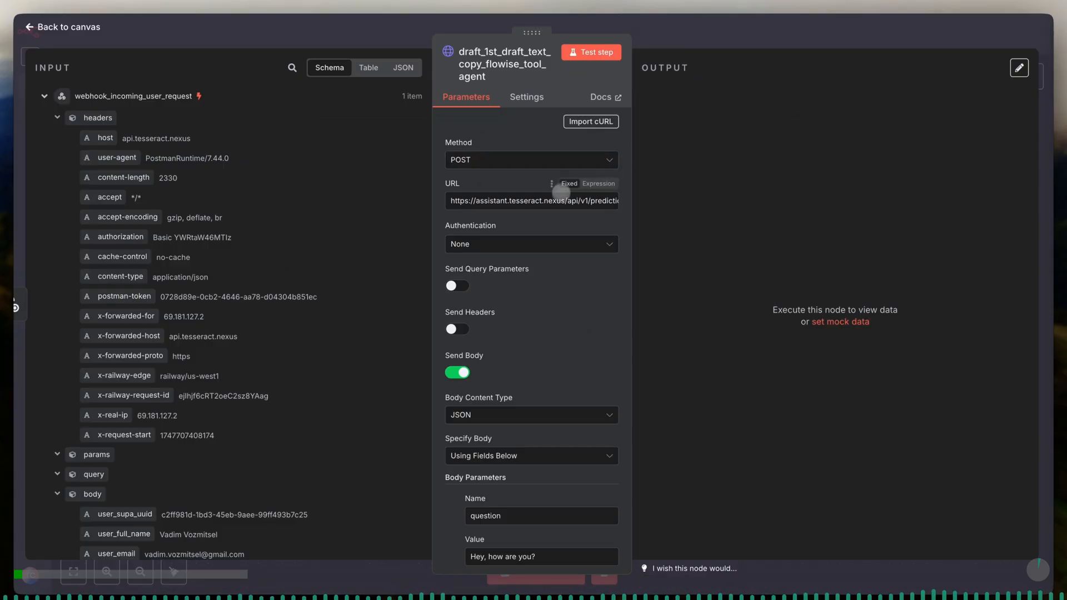
pyautogui.scroll(-1, 575, 260)
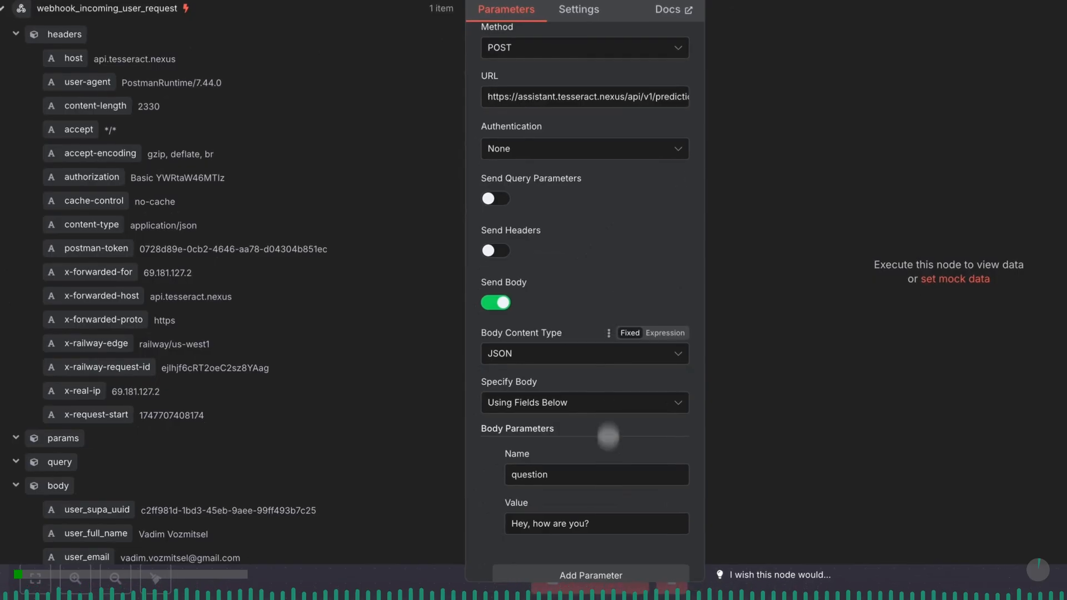
# - Rename the webhook_incoming_user_request node as Webhook and return to the canvas
pyautogui.click(599, 588)
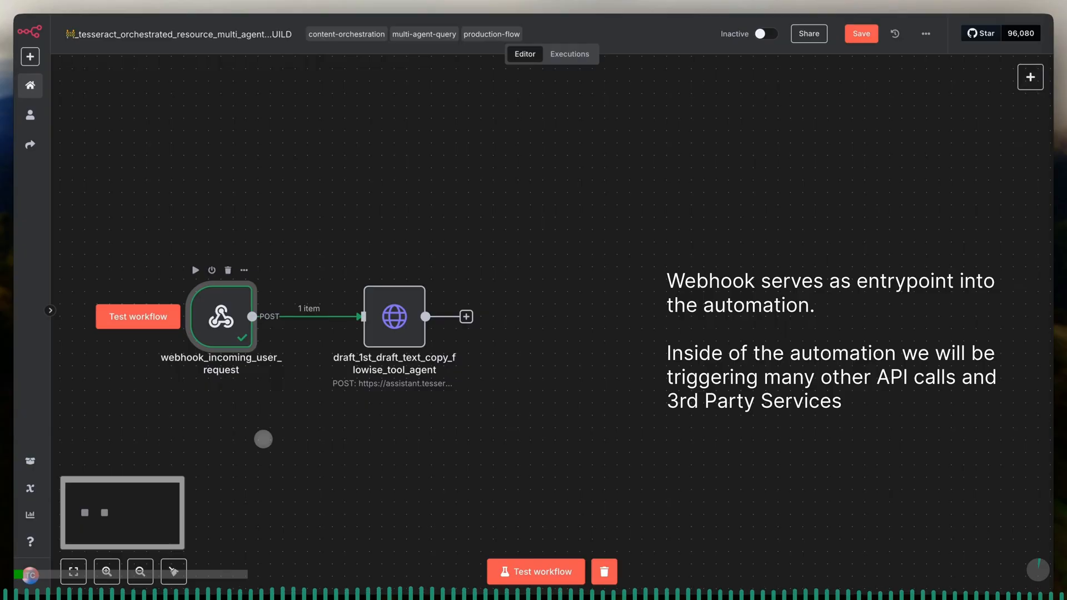
pyautogui.doubleClick(239, 301)
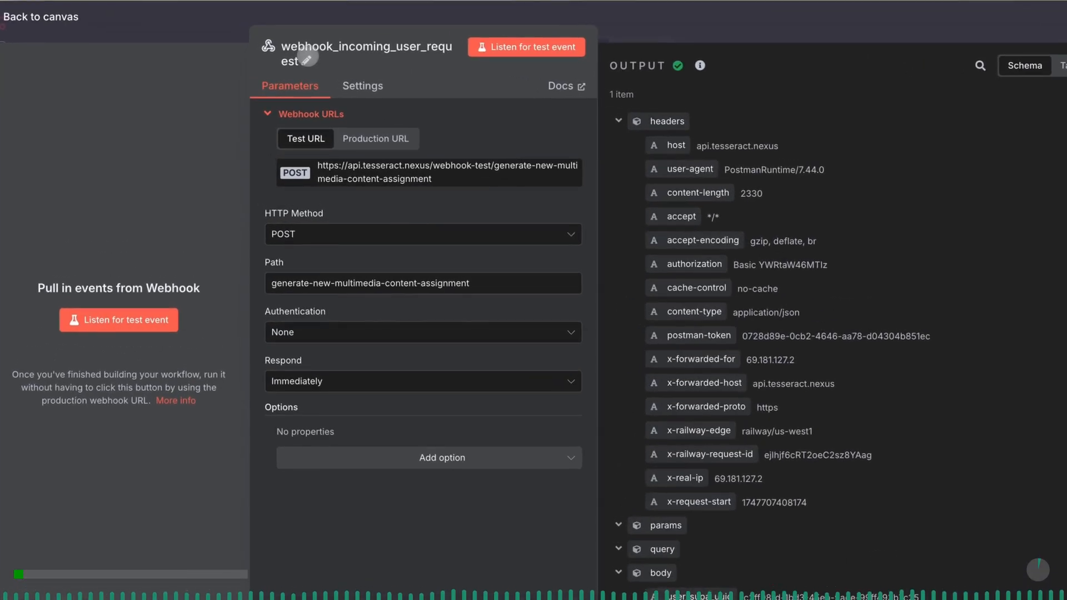
pyautogui.click(307, 59)
pyautogui.press('End')
pyautogui.doubleClick(498, 45)
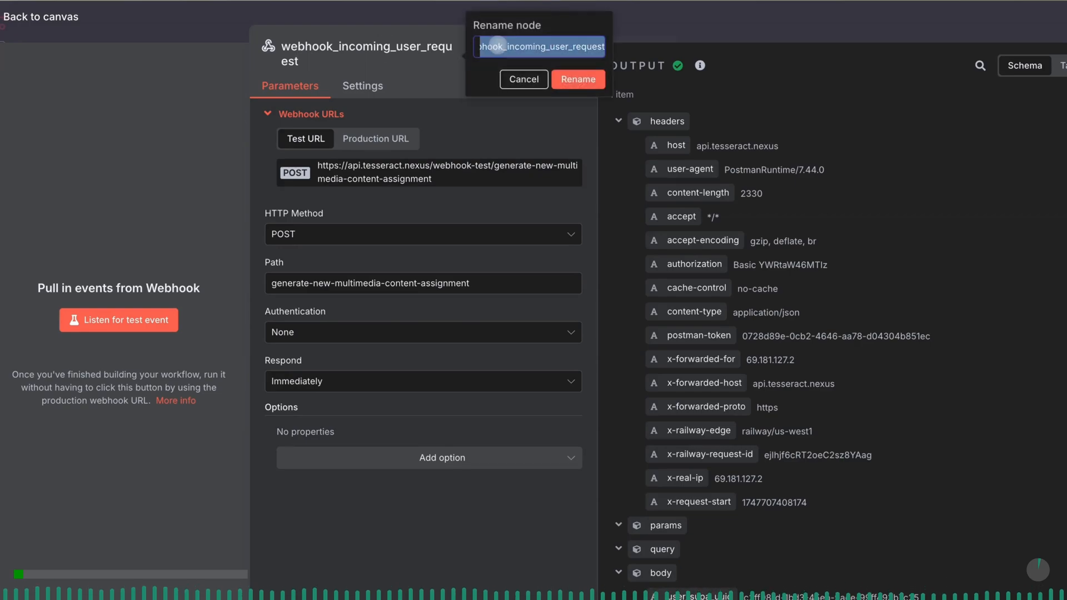
pyautogui.write('Webhook')
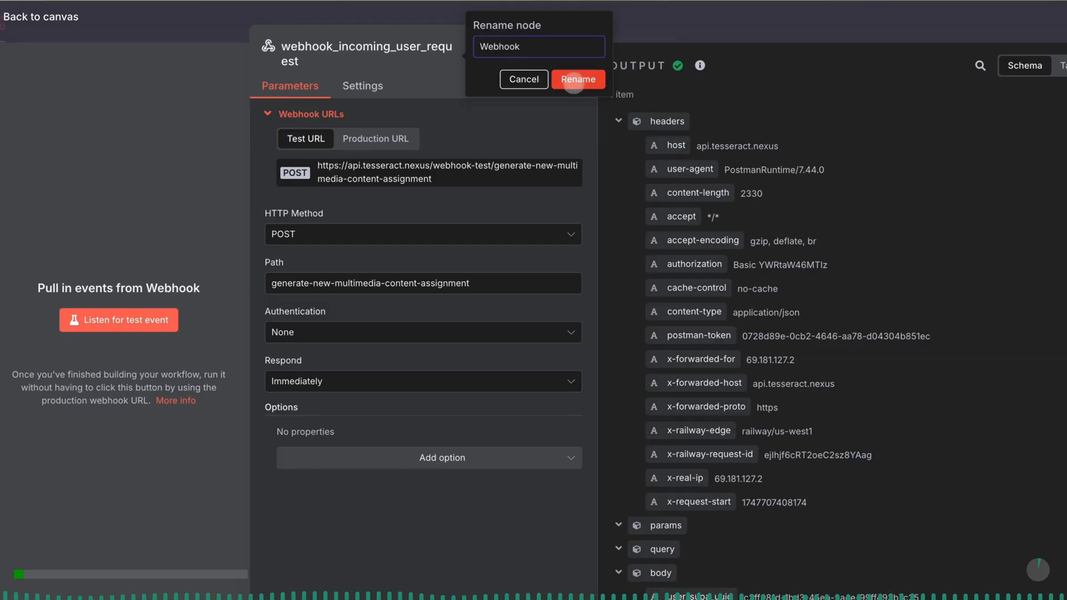
pyautogui.click(574, 81)
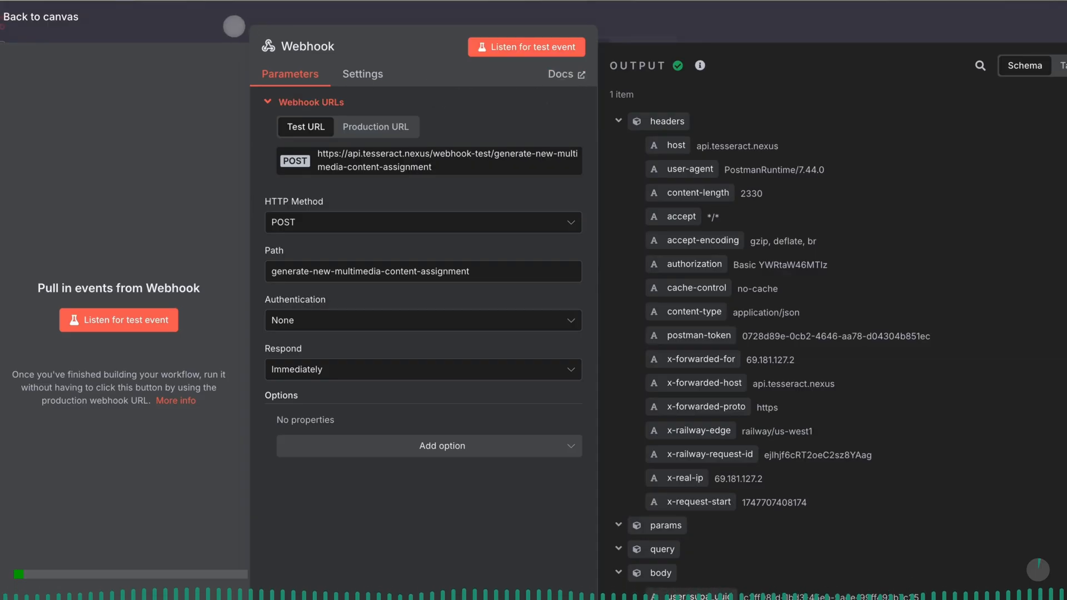
pyautogui.click(234, 26)
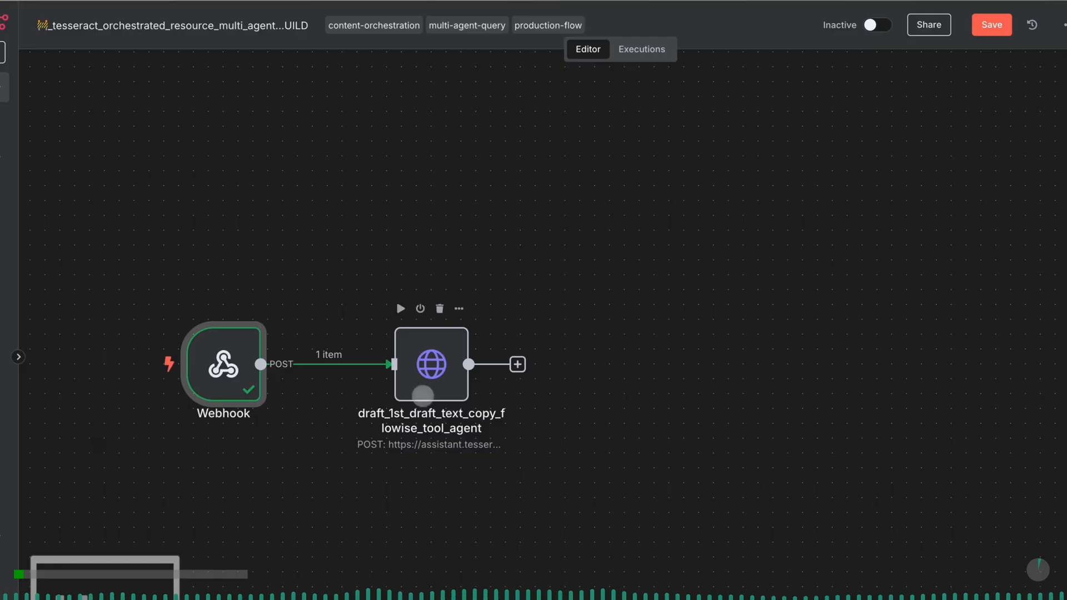
# - In draft_1st_draft_text_copy_flowise_tool_agent, make the question value an expression and replace it with the copied "Invoke Media Content Production Role" assignment prompt
pyautogui.click(425, 376)
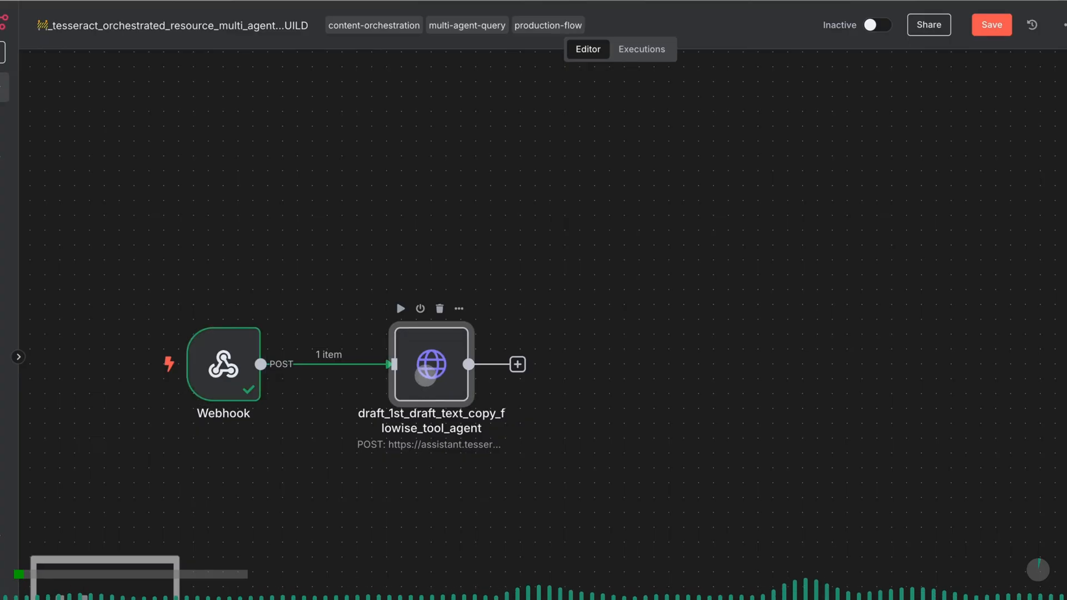
pyautogui.doubleClick(425, 376)
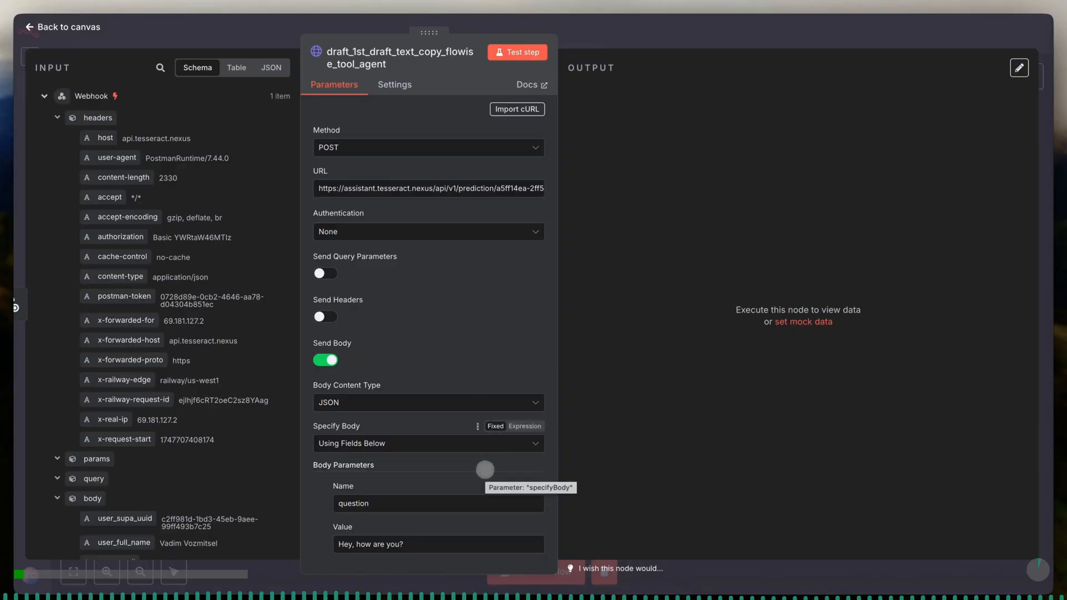
pyautogui.scroll(-5, 484, 470)
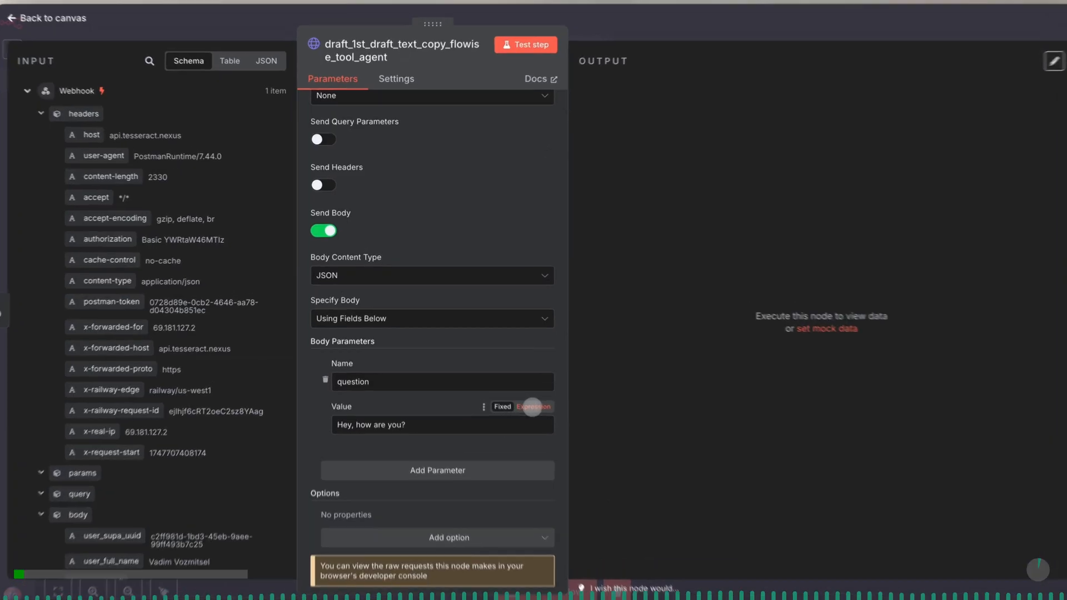
pyautogui.click(556, 436)
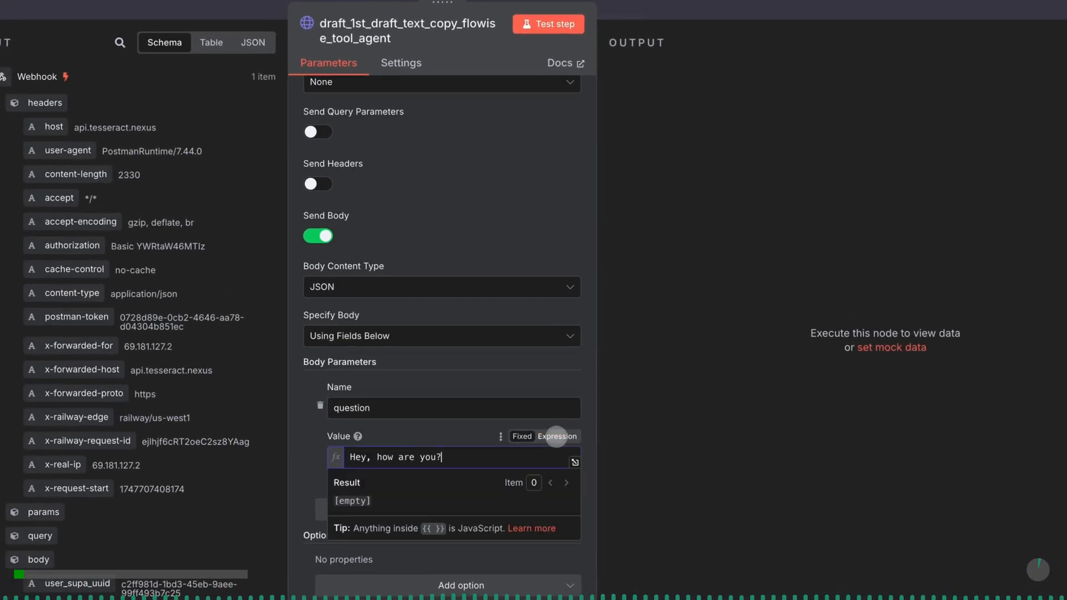
pyautogui.click(575, 462)
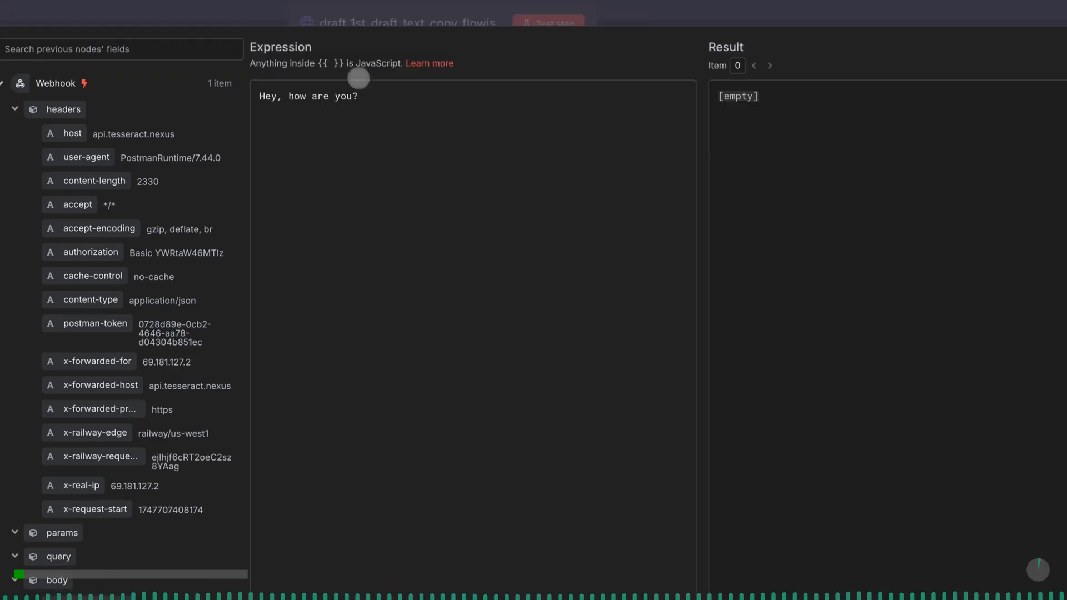
pyautogui.tripleClick(364, 96)
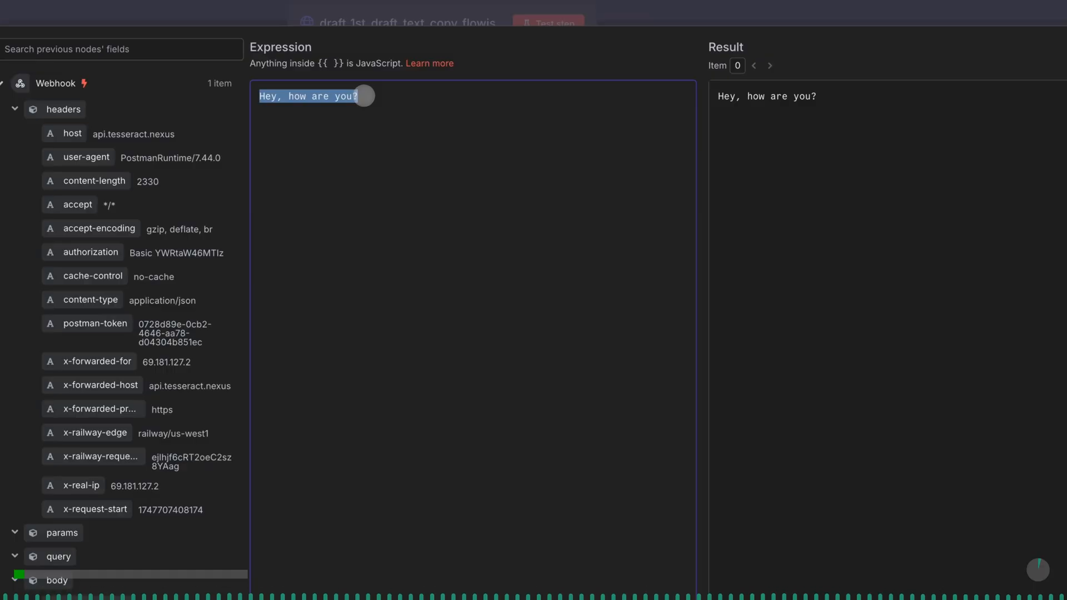
pyautogui.hotkey('ctrl', 'v')
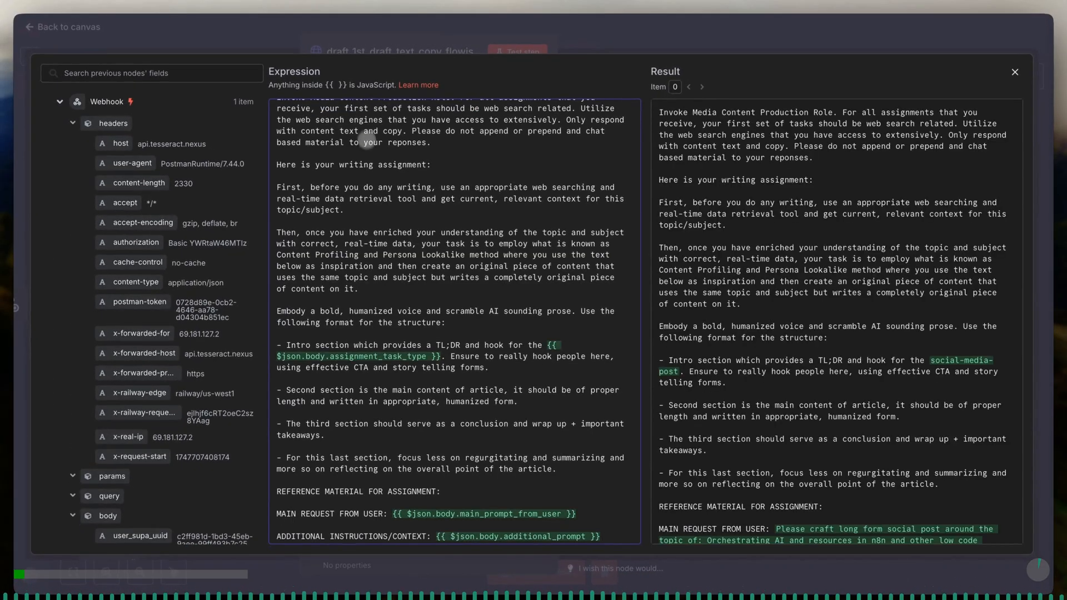
# - Review the prompt's role instructions, structure rules and webhook variables, and check how the main request and additional instructions resolve in the result preview
pyautogui.scroll(1, 368, 150)
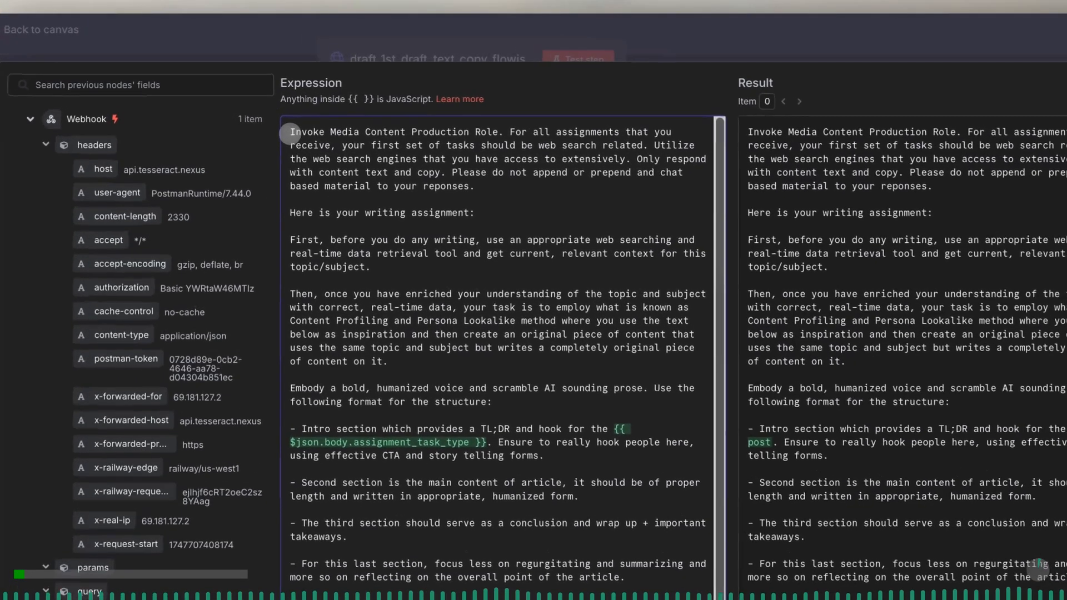
pyautogui.click(278, 113)
pyautogui.moveTo(470, 167); pyautogui.dragTo(502, 185)
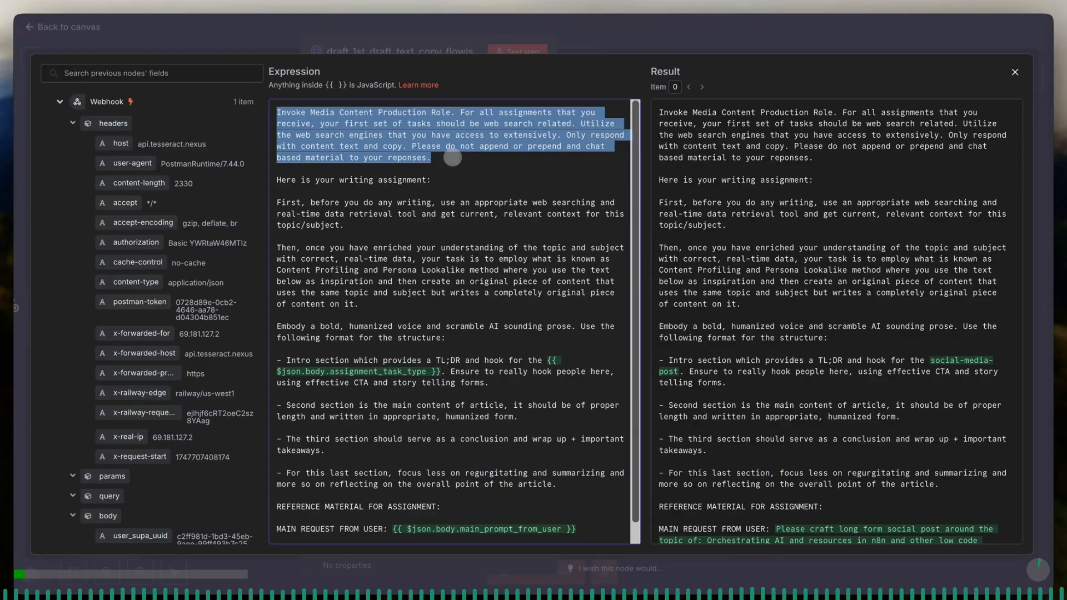
pyautogui.moveTo(453, 158); pyautogui.dragTo(546, 496)
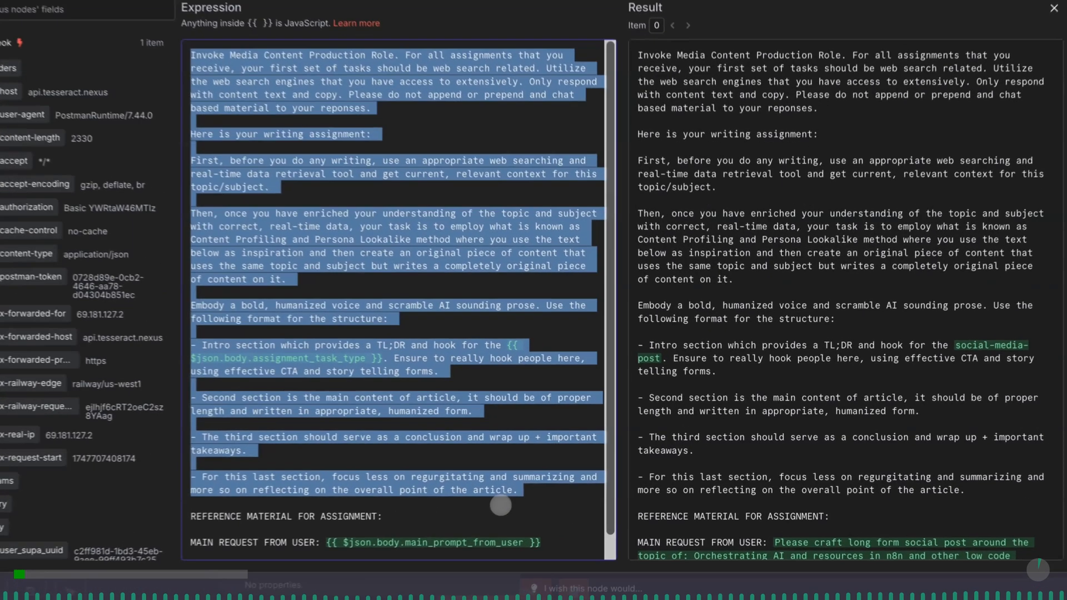
pyautogui.click(440, 514)
pyautogui.scroll(-1, 443, 514)
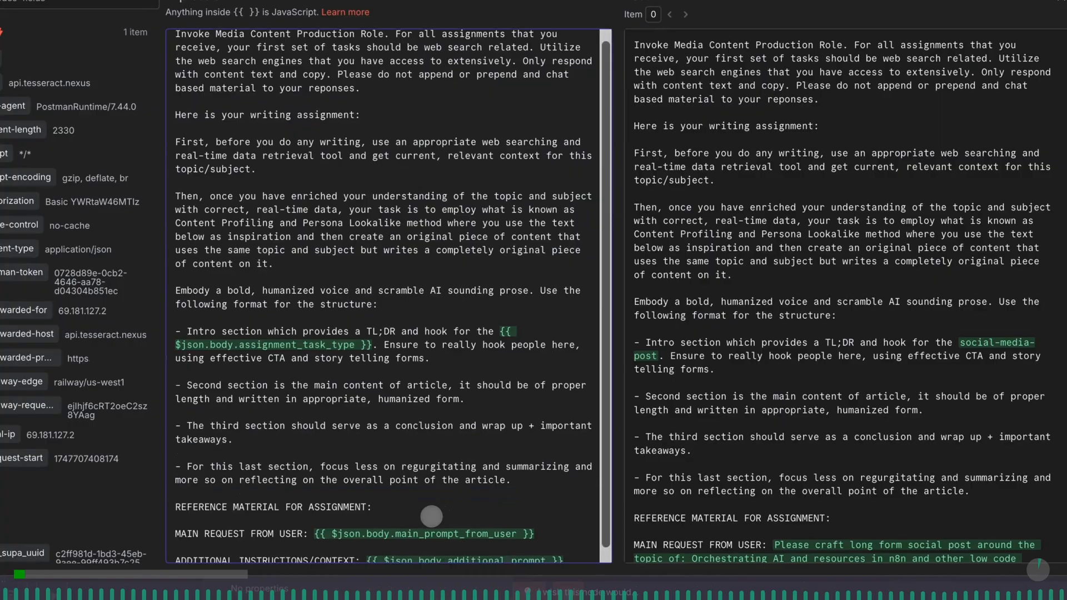
pyautogui.scroll(-1, 432, 516)
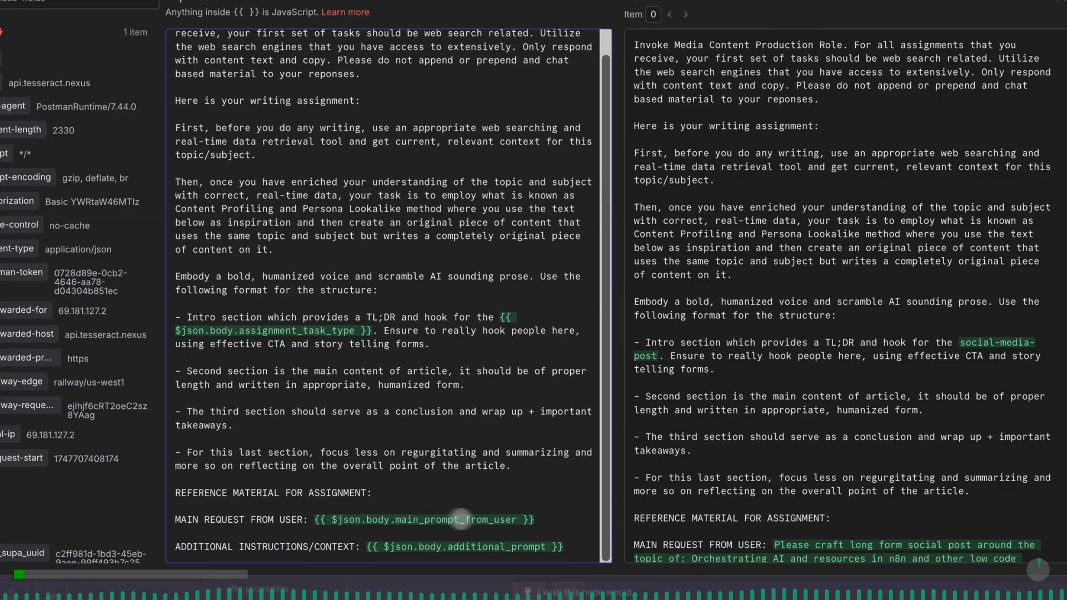
pyautogui.click(541, 522)
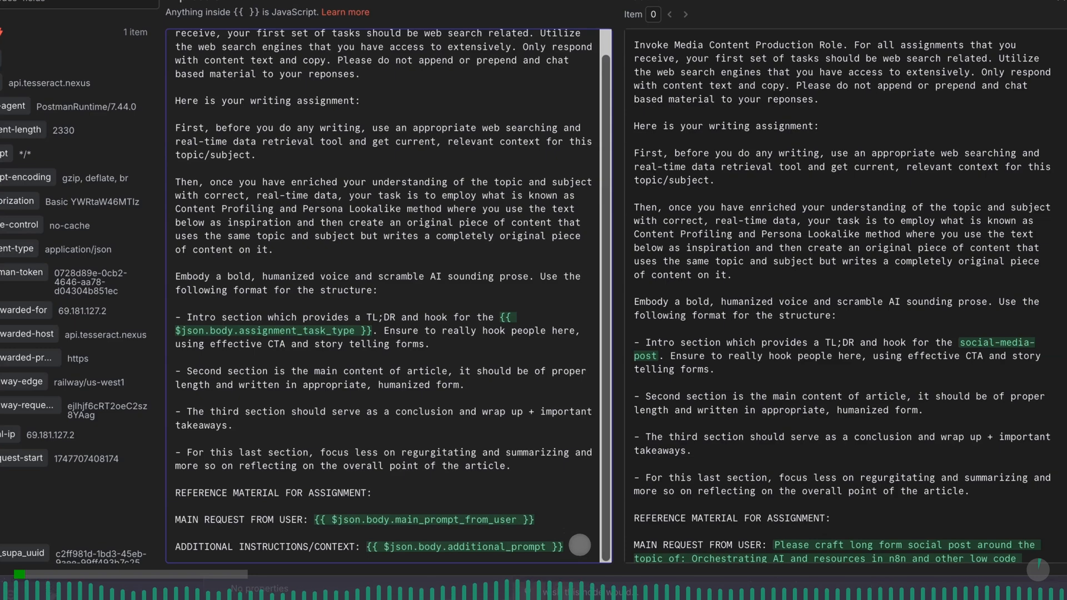
pyautogui.scroll(-5, 757, 517)
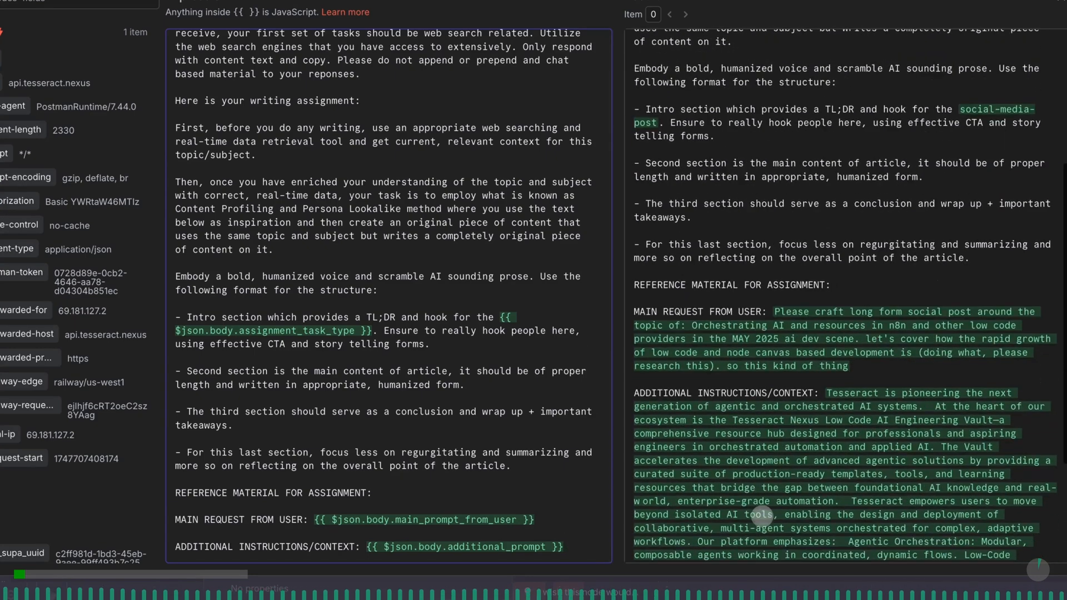
pyautogui.scroll(-3, 762, 516)
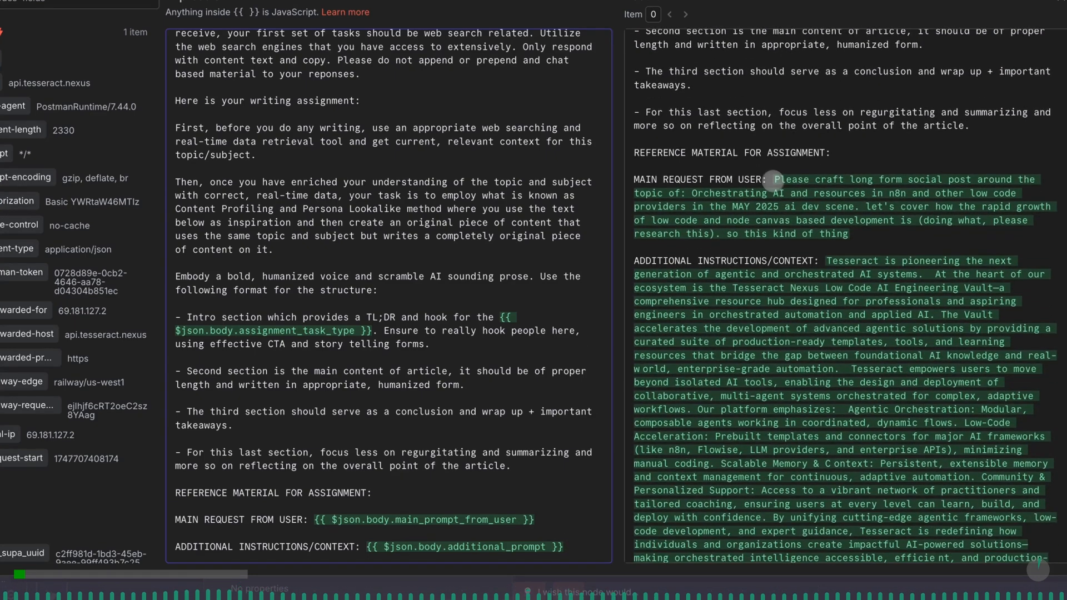
pyautogui.scroll(-1, 835, 244)
pyautogui.click(825, 267)
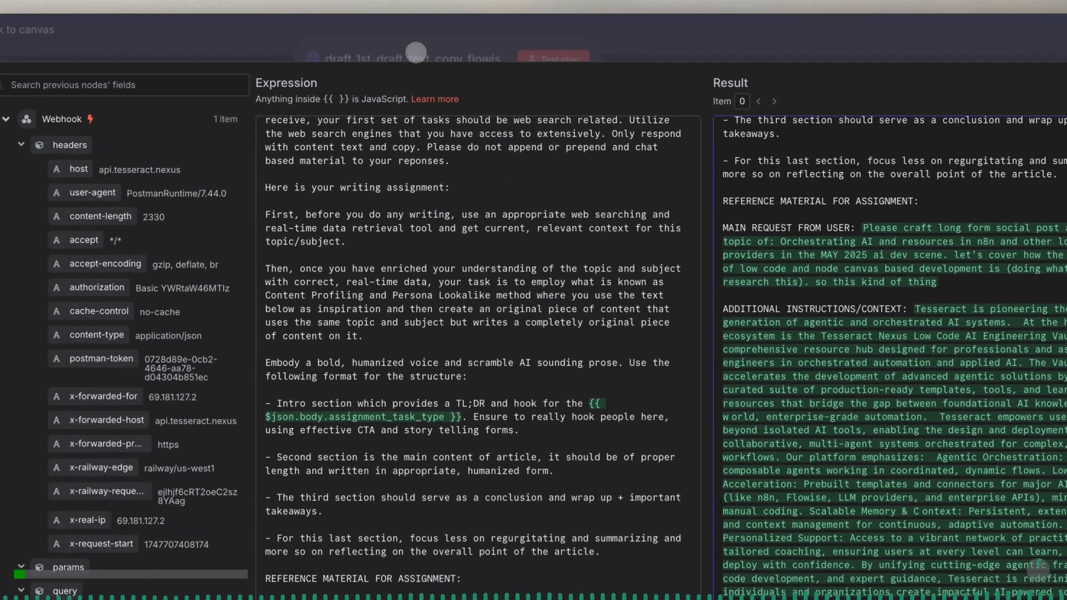
# - Close the expression editor and test the draft_1st_draft_text_copy_flowise_tool_agent node
pyautogui.click(416, 52)
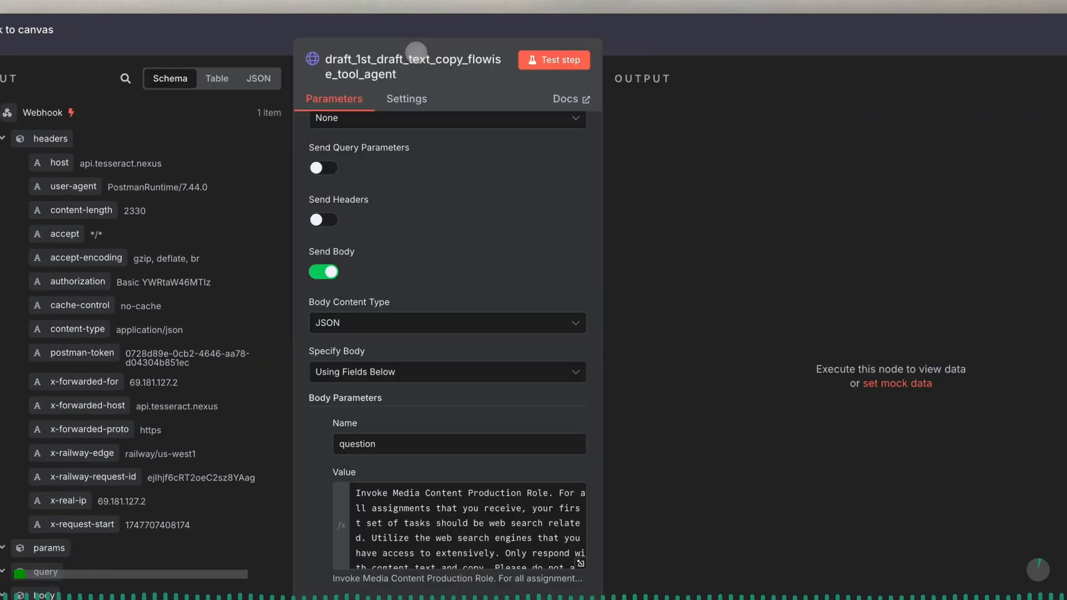
pyautogui.scroll(3, 487, 217)
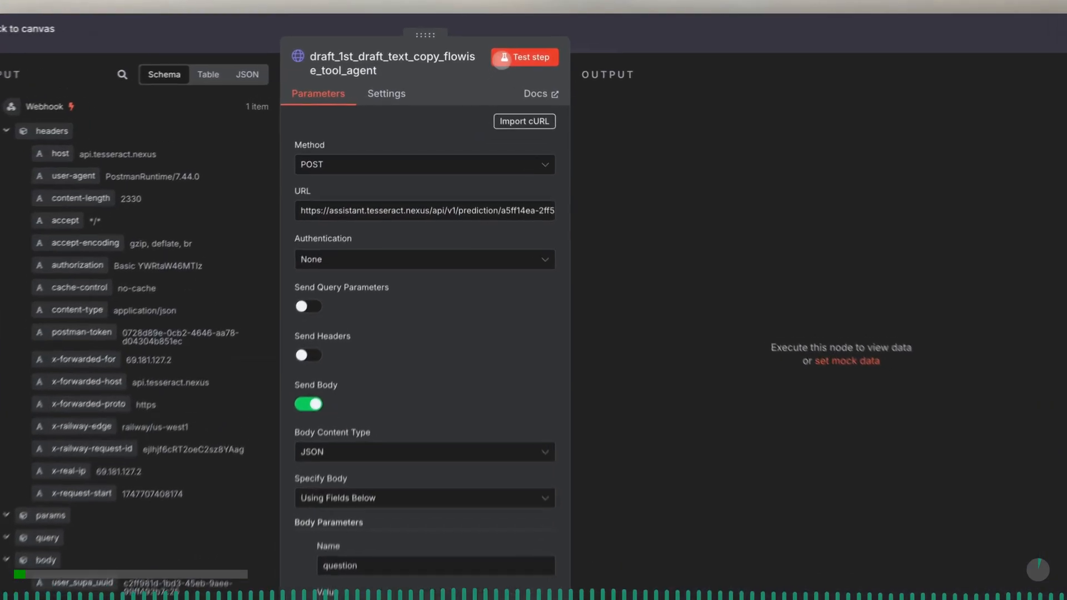
pyautogui.click(504, 62)
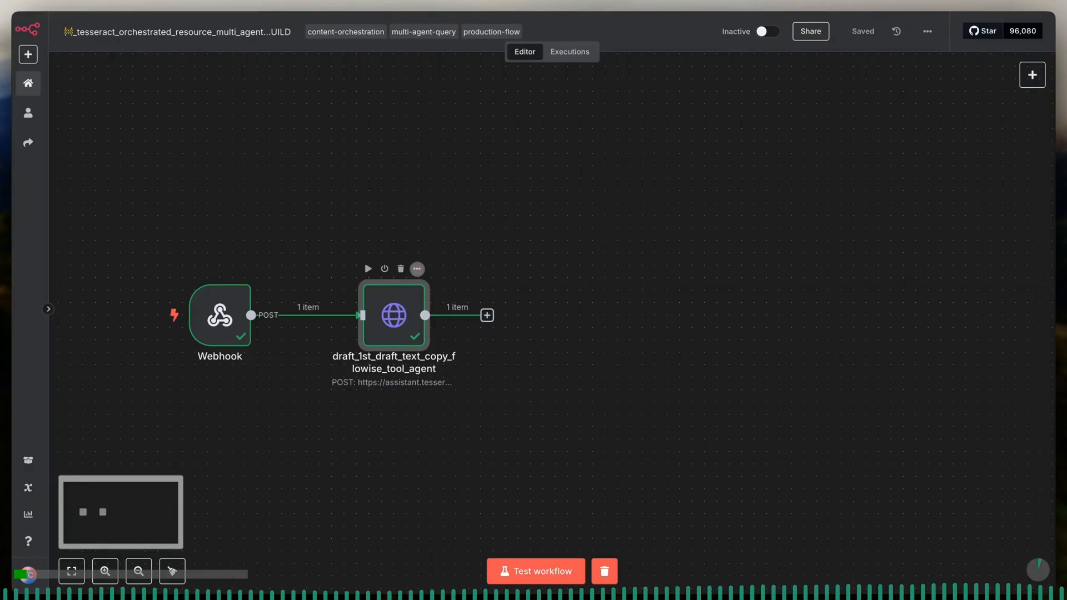
# - Duplicate the draft_1st_draft_text_copy_flowise_tool_agent node, space the copy farther from the original, and connect the original's output to it
pyautogui.click(417, 269)
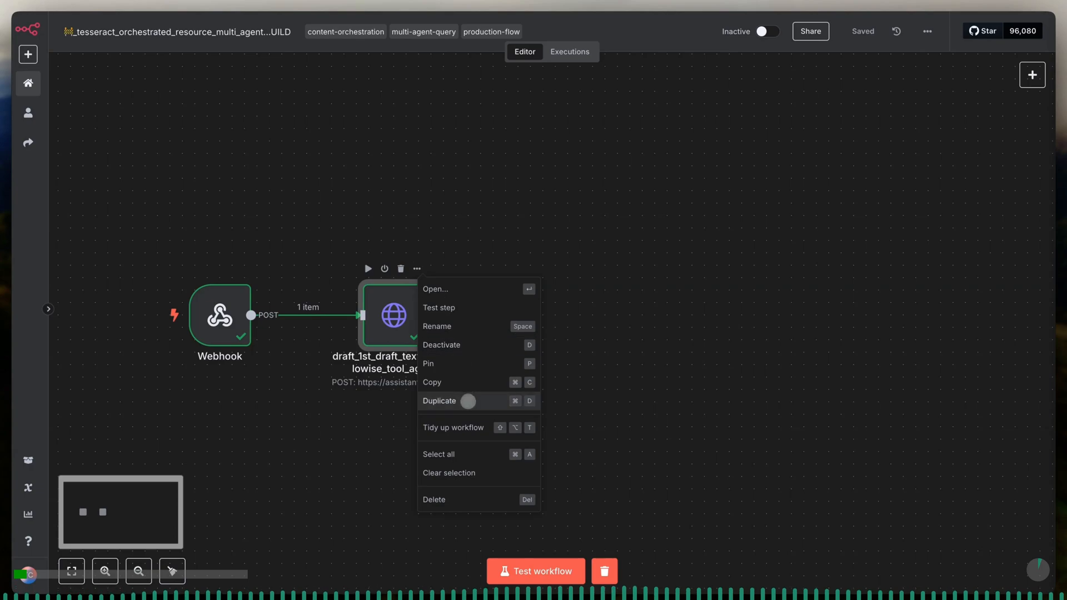
pyautogui.click(468, 401)
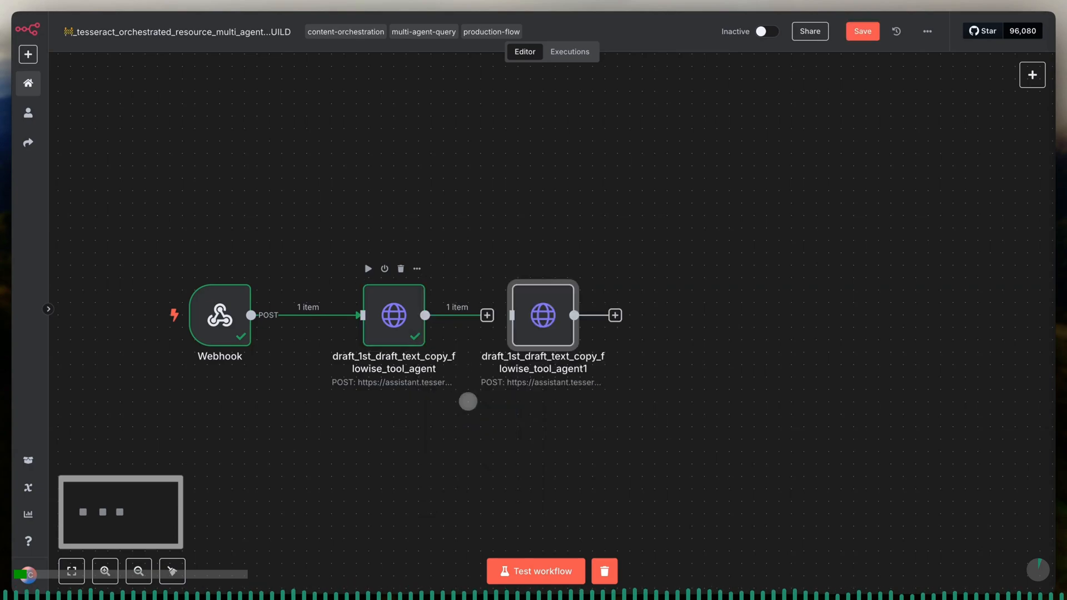
pyautogui.moveTo(545, 311); pyautogui.dragTo(594, 311)
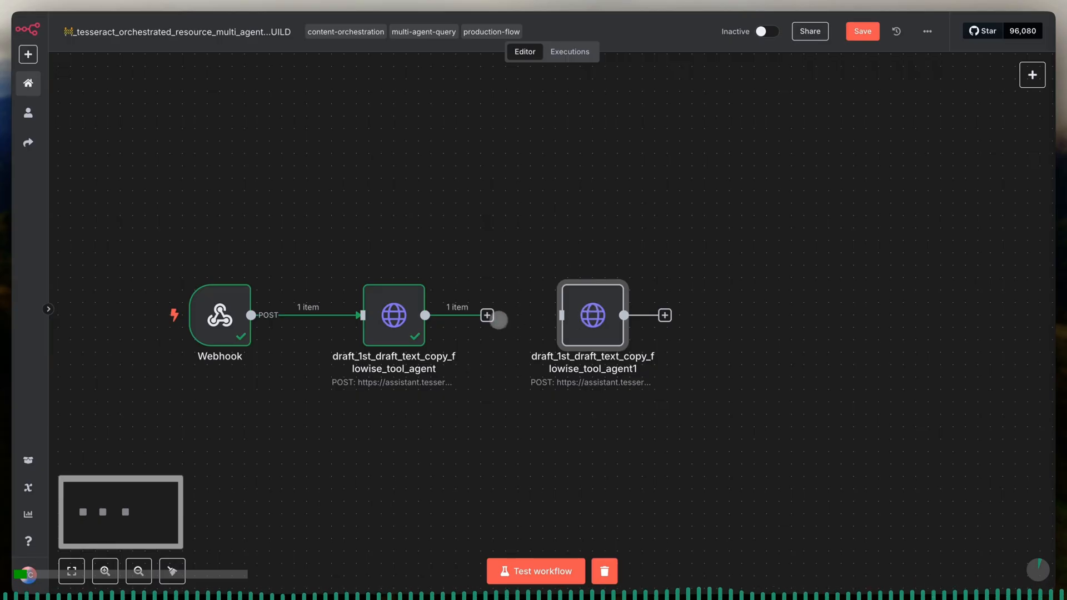
pyautogui.moveTo(487, 315); pyautogui.dragTo(544, 316)
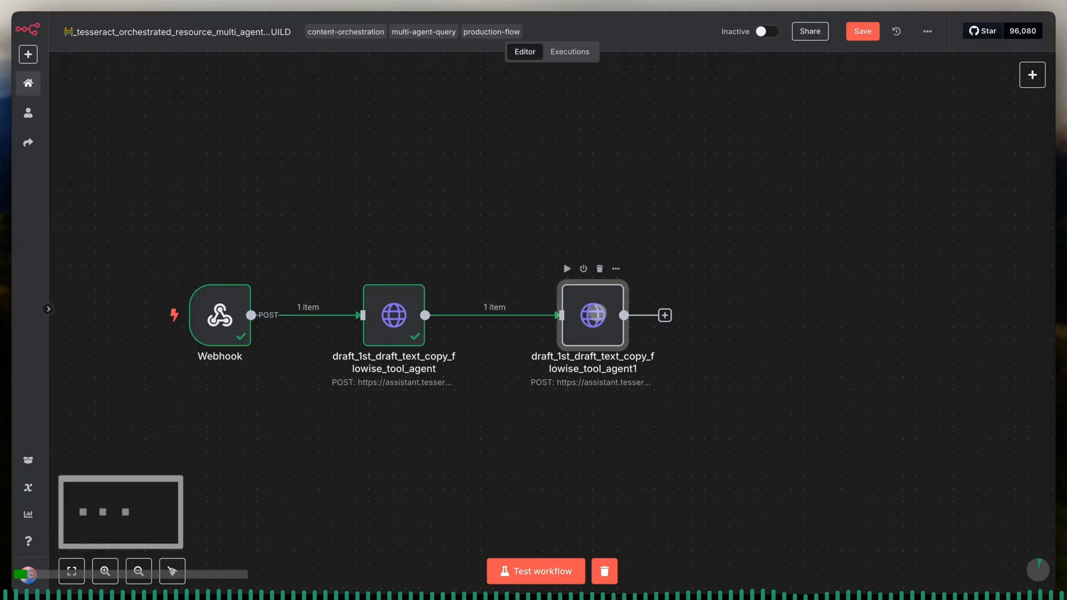
# - Rename the duplicated HTTP Request node as send_output_of_agent_1_to_deep_research_agent_2
pyautogui.doubleClick(590, 314)
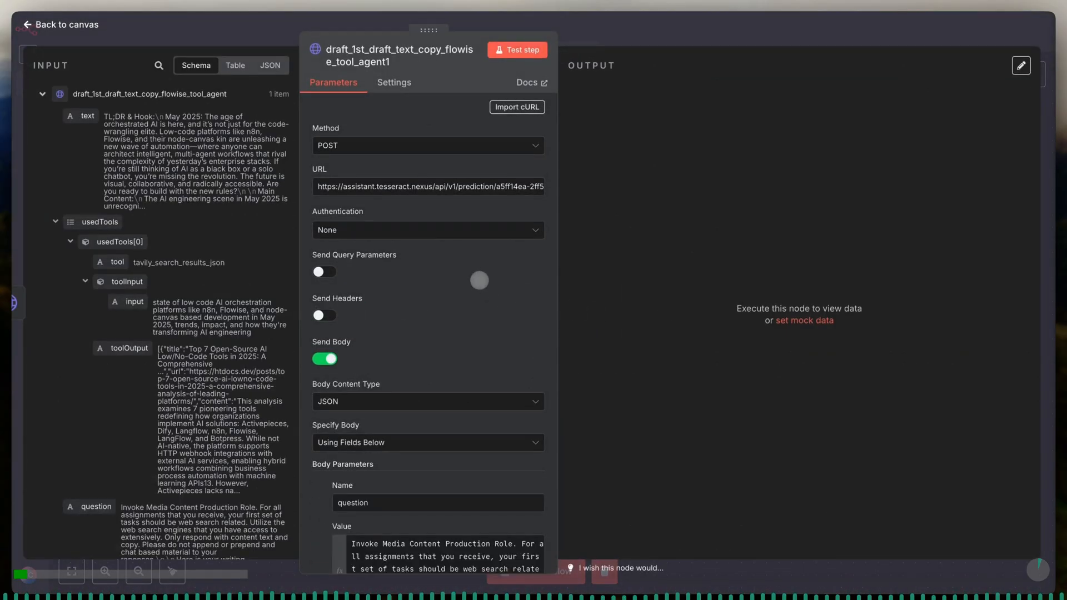
pyautogui.click(395, 62)
pyautogui.doubleClick(509, 49)
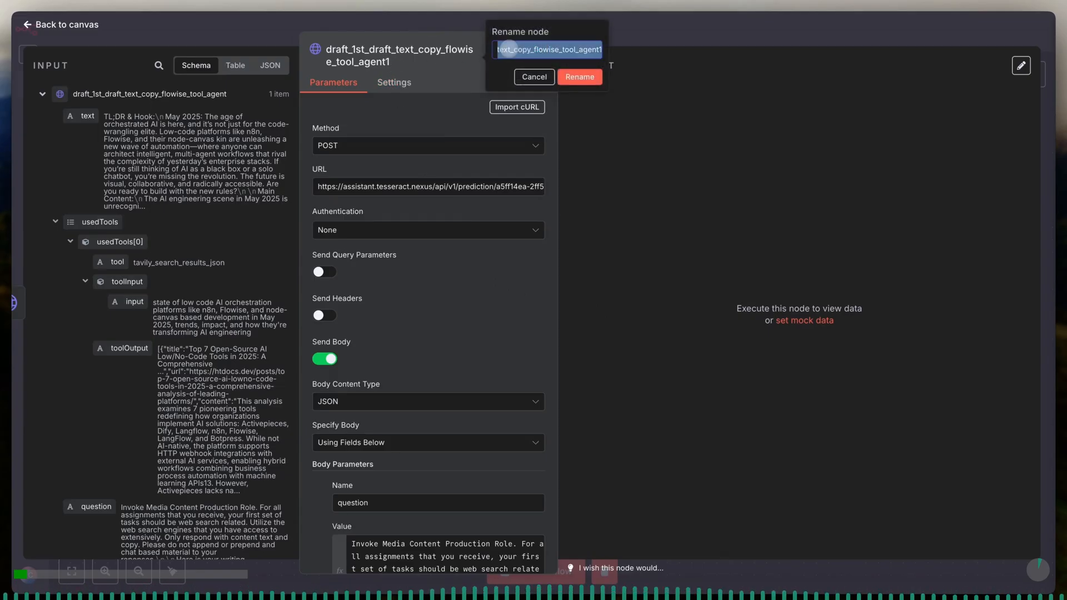
pyautogui.rightClick(509, 49)
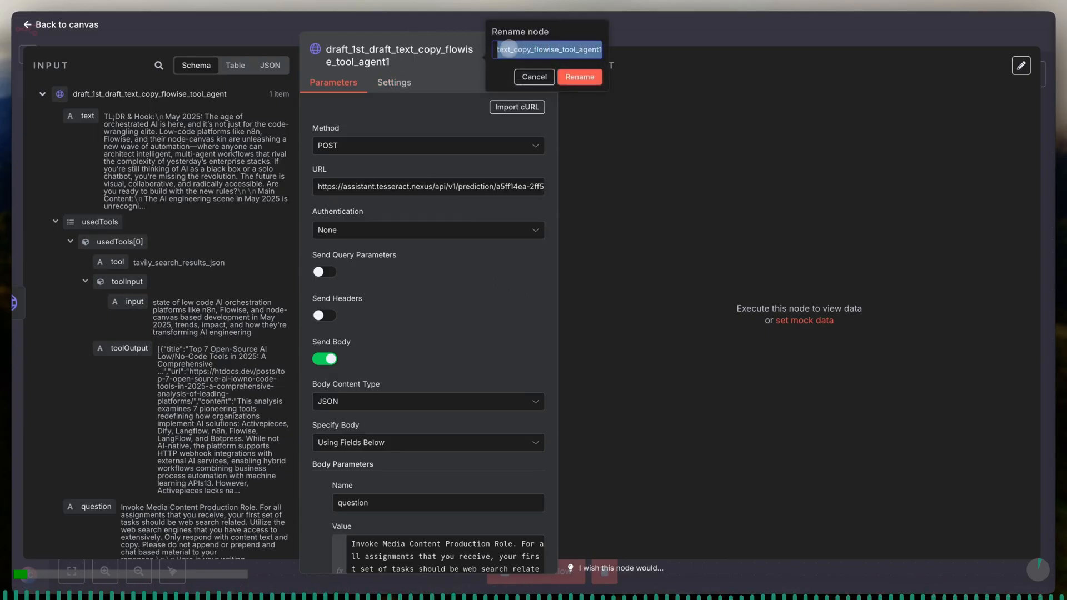
pyautogui.write('send_output_of_agent_1')
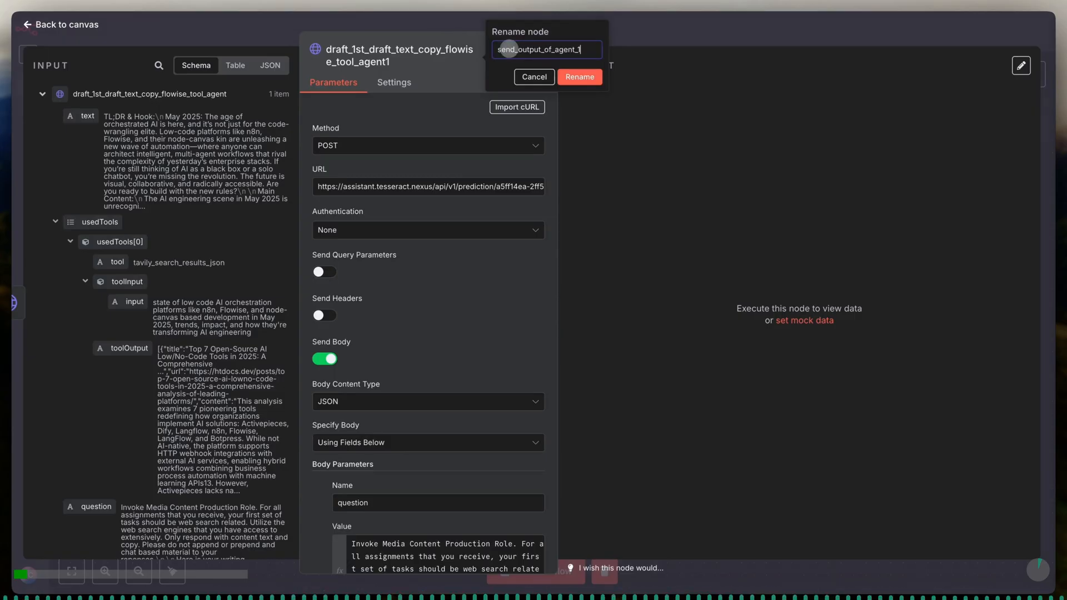
pyautogui.write('_to_deep_research_agent_2')
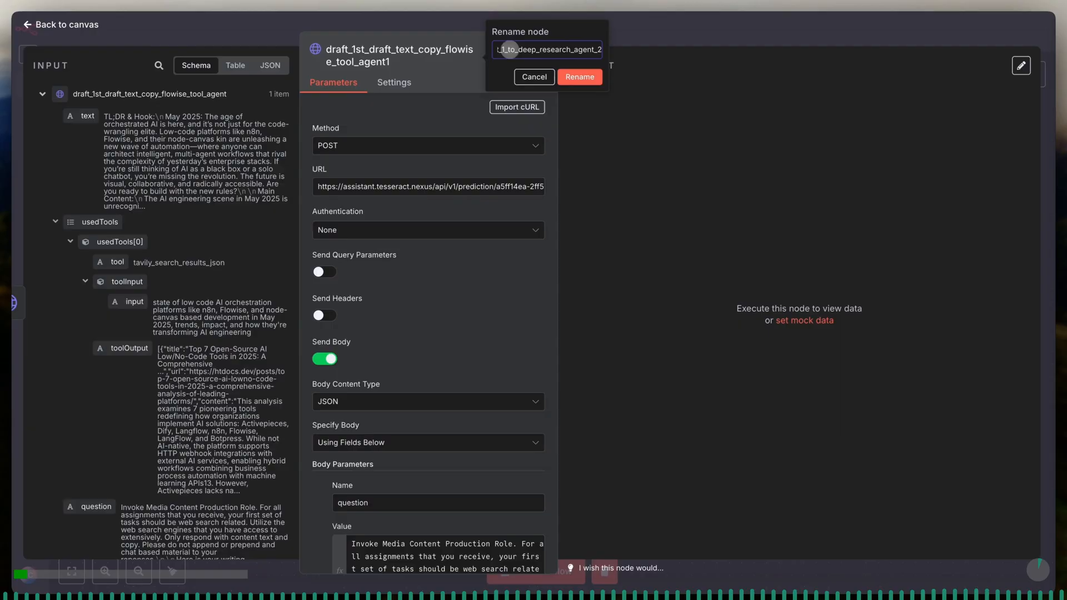
pyautogui.click(576, 74)
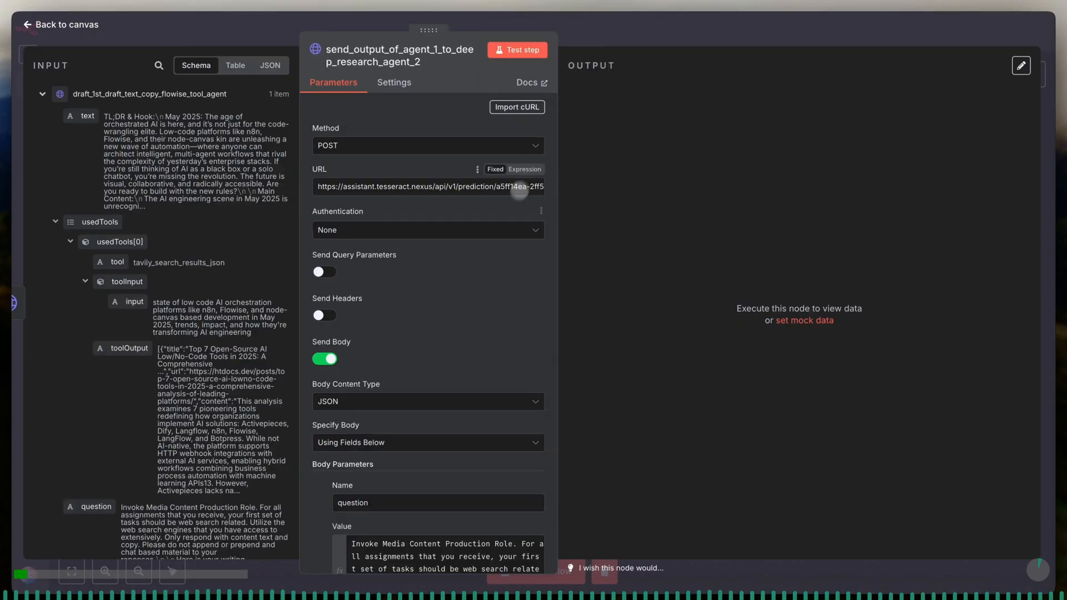
# - Replace the question value with the deep web research rewriting prompt using the webhook's assignment_task_type, main_prompt_from_user and {{ $json.text.removeMarkdown() }}
pyautogui.scroll(-3, 485, 289)
pyautogui.scroll(-1, 485, 292)
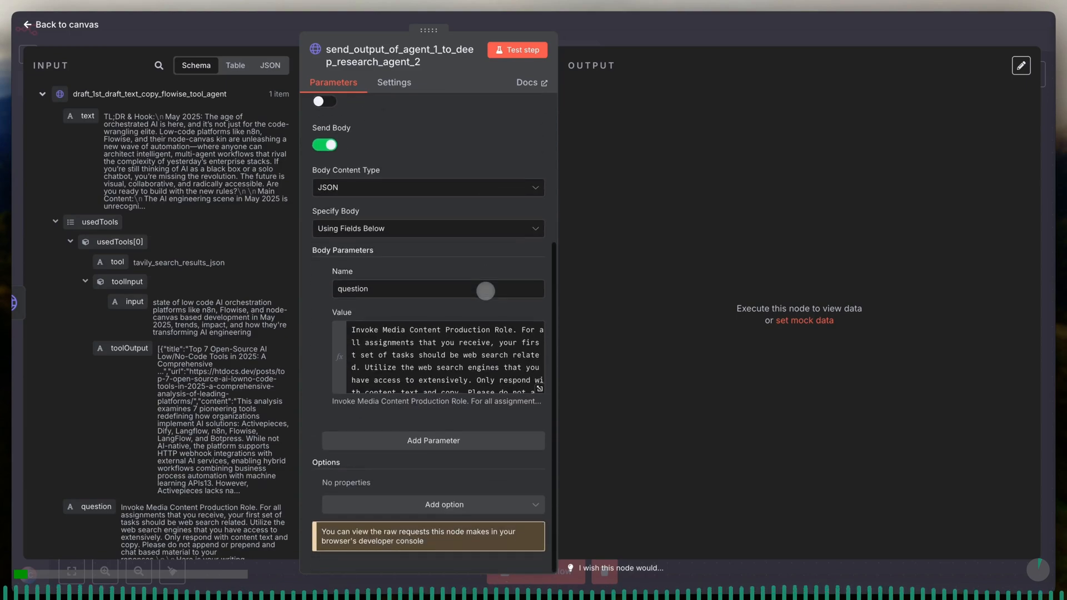
pyautogui.click(539, 389)
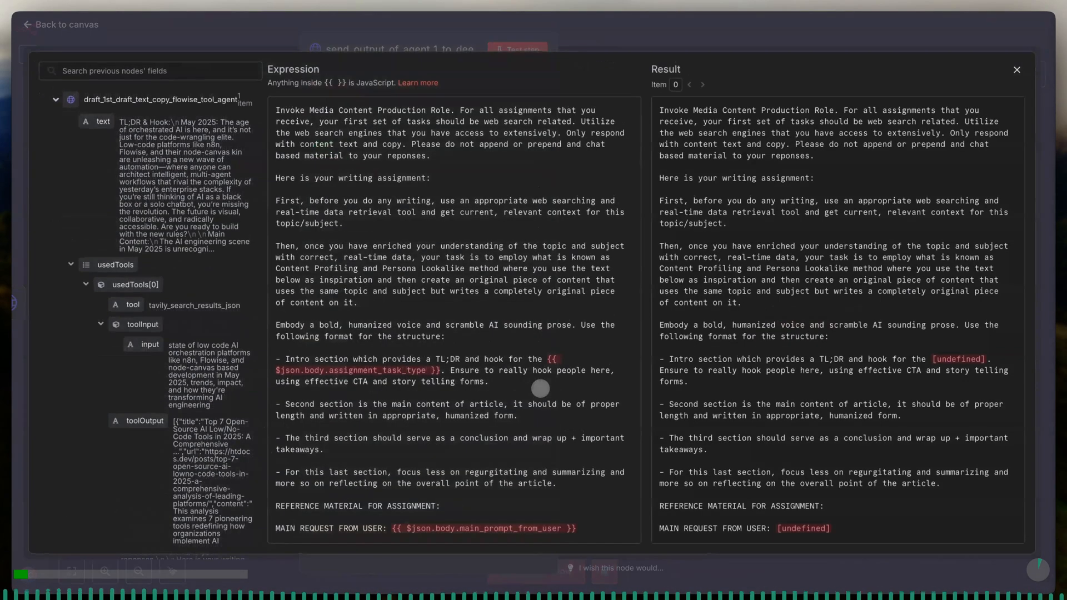
pyautogui.hotkey('ctrl', 'a')
pyautogui.press('BackSpace')
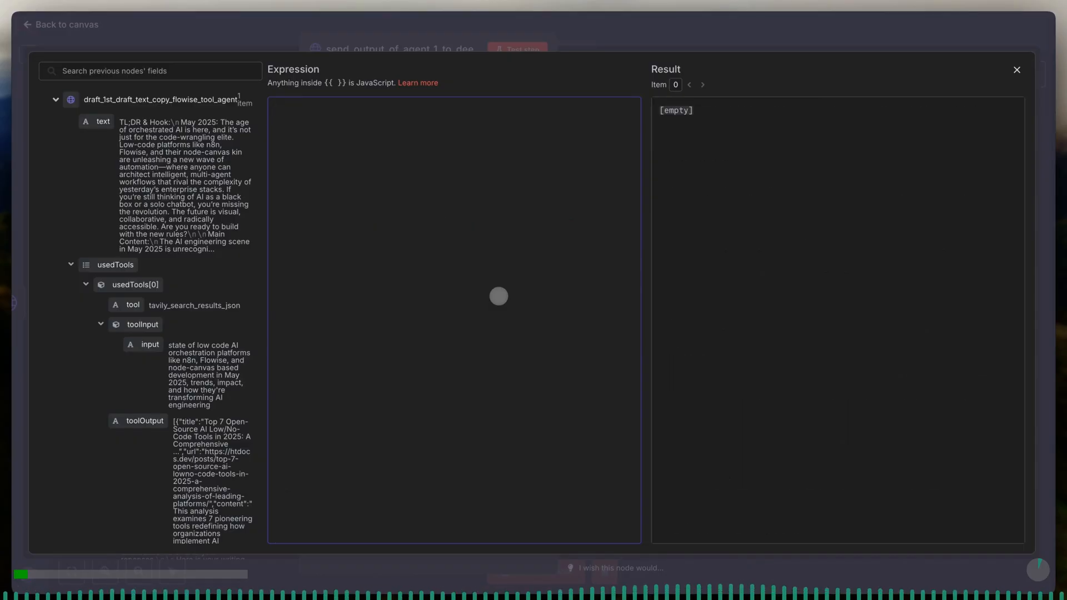
pyautogui.write("invoke deep web research, always multi-tool search engine use. follow all instructions carefully and precisely. next, review all content below , engage sequential thinking, query as much as needed. task 1: review material below craft best search engine requests and queries and then perform a thorough deeply researched assignment on what you find based on the information below and task 2: prepare a fully rewritten draft, work on just the draft and add your suggestions and top ideas or rewrites as new material. focus on polishing and finalizing the initial draft and apply your best judgement and discernment on the final presentation and format of this content type: {{ $('Webhook').item.json.body.assignment_task_type }}. ensure to follow best practices for format and style for the chosen content type. reference/example: for articles, focus on a style that is of popular niche digitial media publications. for social posts: focus on hyper engagement and virality. ONLY RESPOND WITH REWRITTEN GENERATED ARTICLE, NO CHAT OR ADDITIONAL COMMENTARY.  INITIAL USER REQUEST: {{ $('Webhook').item.json.body.main_prompt_from_user }}  DRAFT 1 - REFERENCE TEXT FOR REWRITING: {{ $json.text.removeMarkdown() }}")
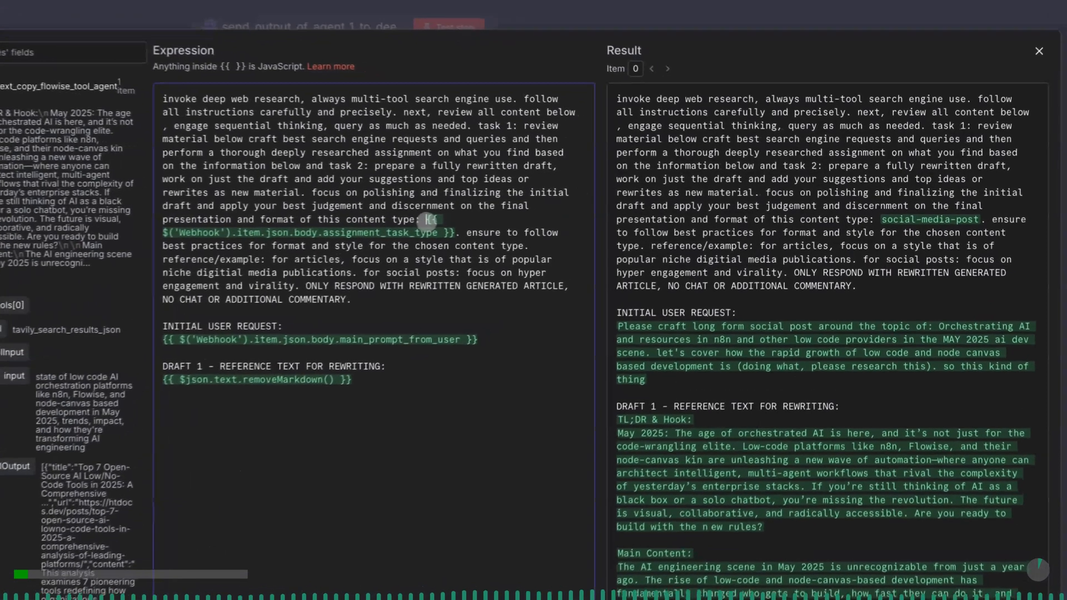
# - Review the prompt's assignment_task_type, main_prompt_from_user and removeMarkdown() expressions against the result preview and the first agent's text field
pyautogui.moveTo(500, 211); pyautogui.dragTo(525, 222)
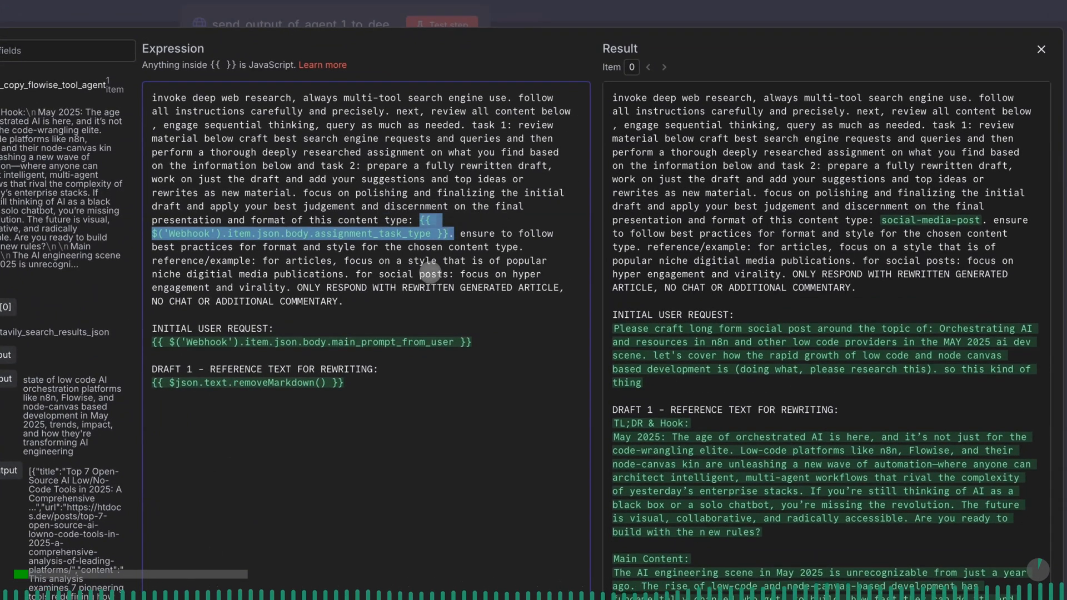
pyautogui.moveTo(882, 223); pyautogui.dragTo(983, 224)
pyautogui.click(965, 205)
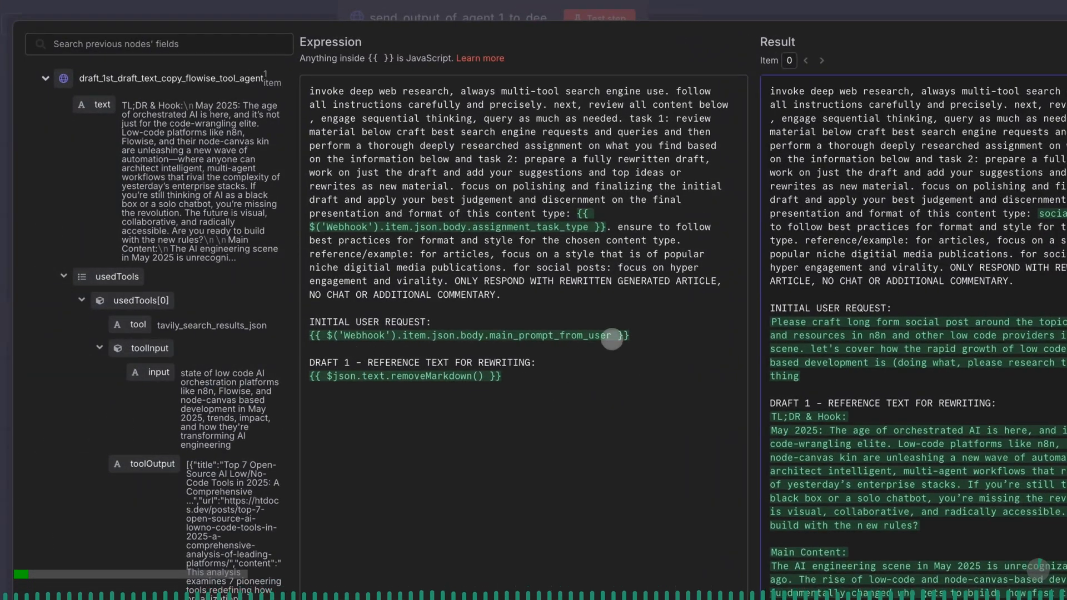
pyautogui.moveTo(612, 339); pyautogui.dragTo(490, 338)
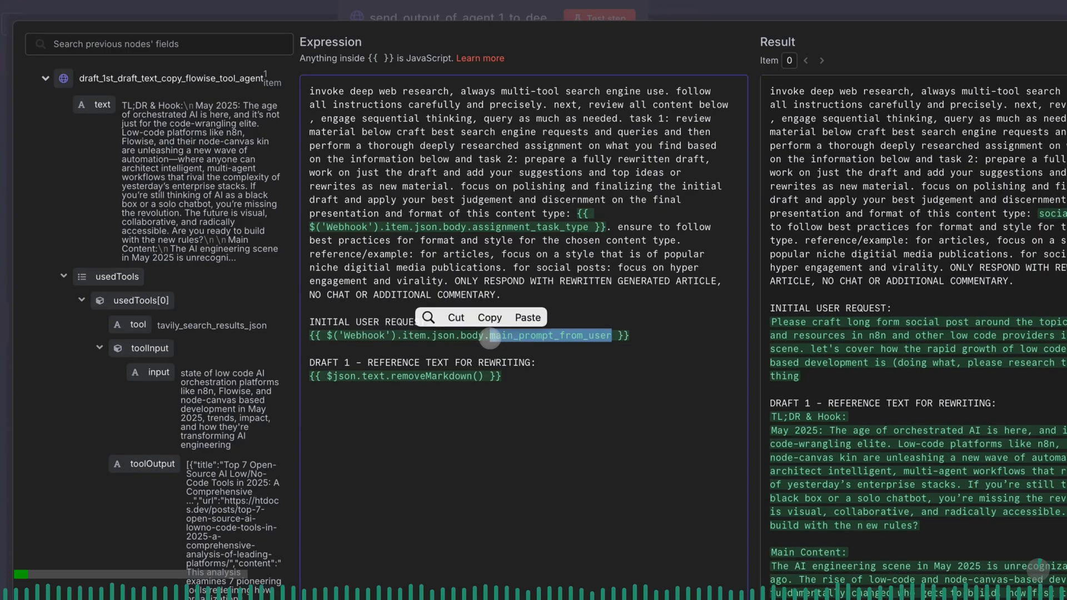
pyautogui.click(502, 378)
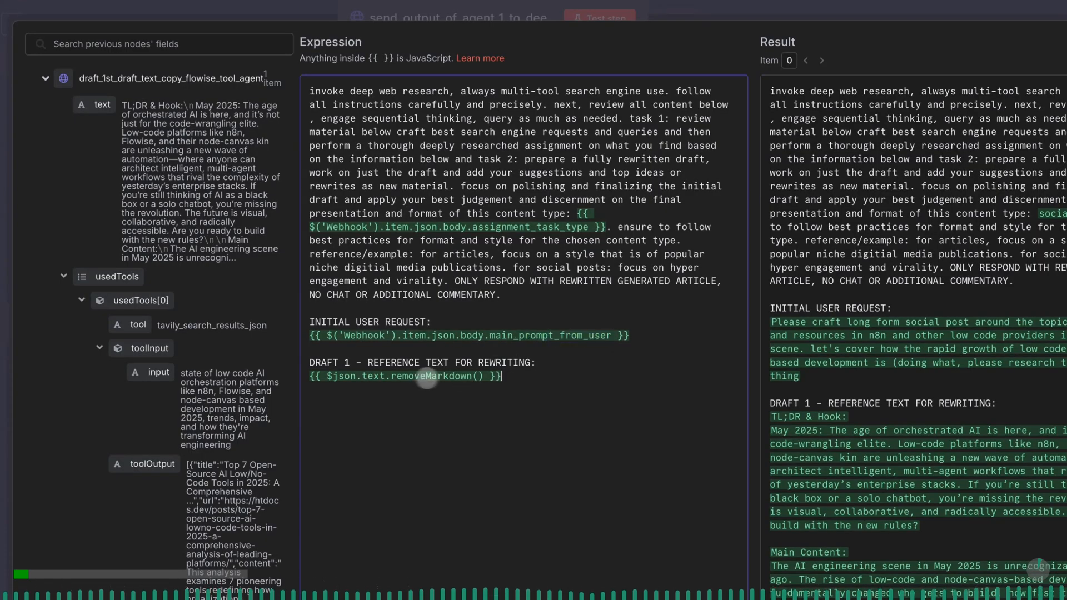
pyautogui.moveTo(367, 378); pyautogui.dragTo(389, 378)
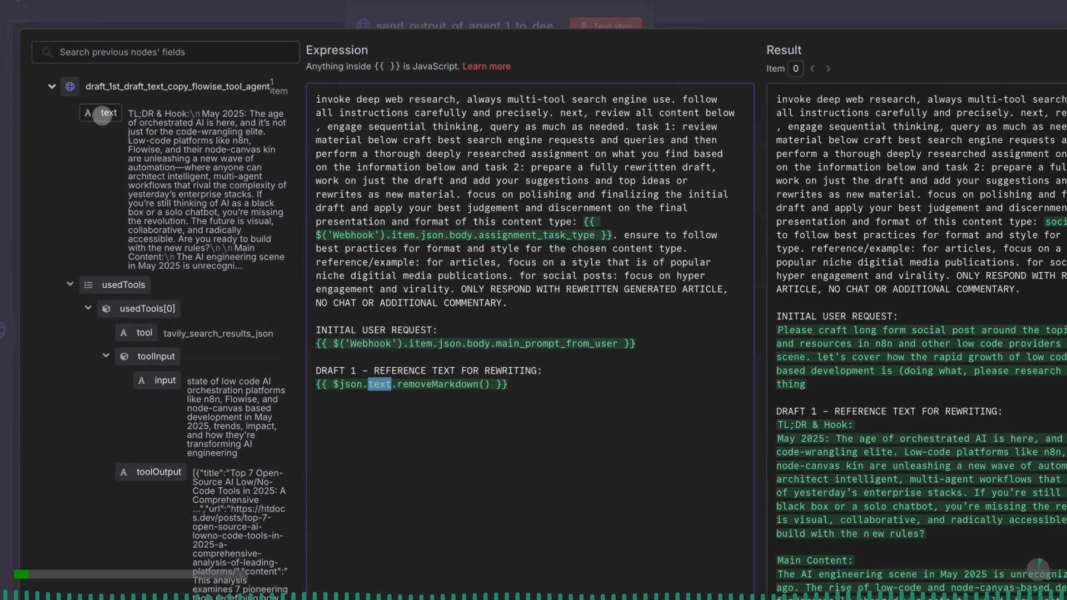
pyautogui.click(95, 104)
pyautogui.moveTo(492, 385); pyautogui.dragTo(398, 387)
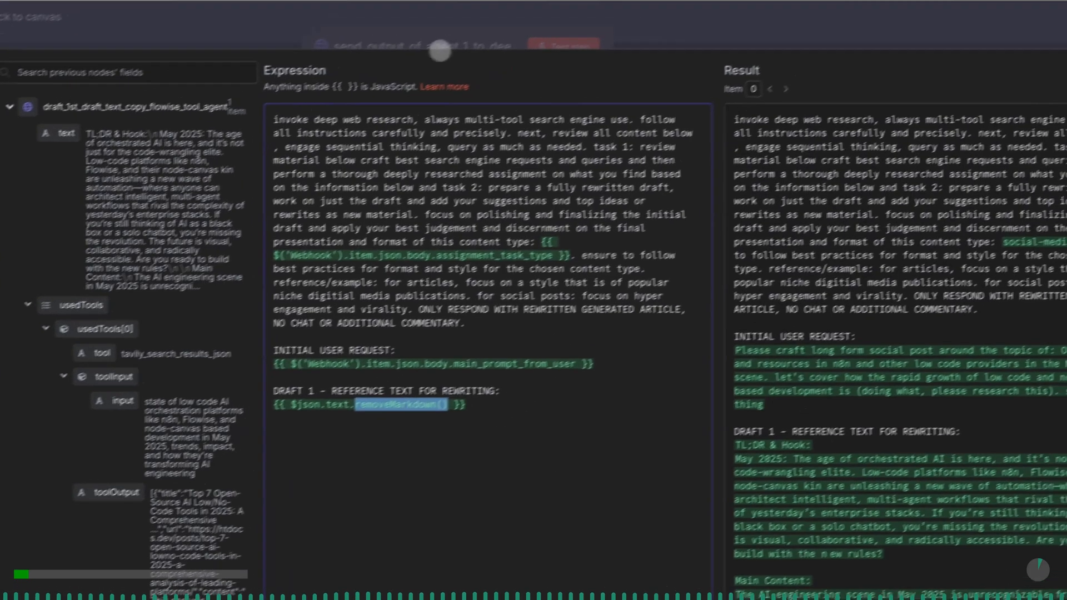
# - Close the expression editor, test the send_output_of_agent_1_to_deep_research_agent_2 node, and save the workflow from the canvas
pyautogui.click(482, 28)
pyautogui.scroll(5, 486, 322)
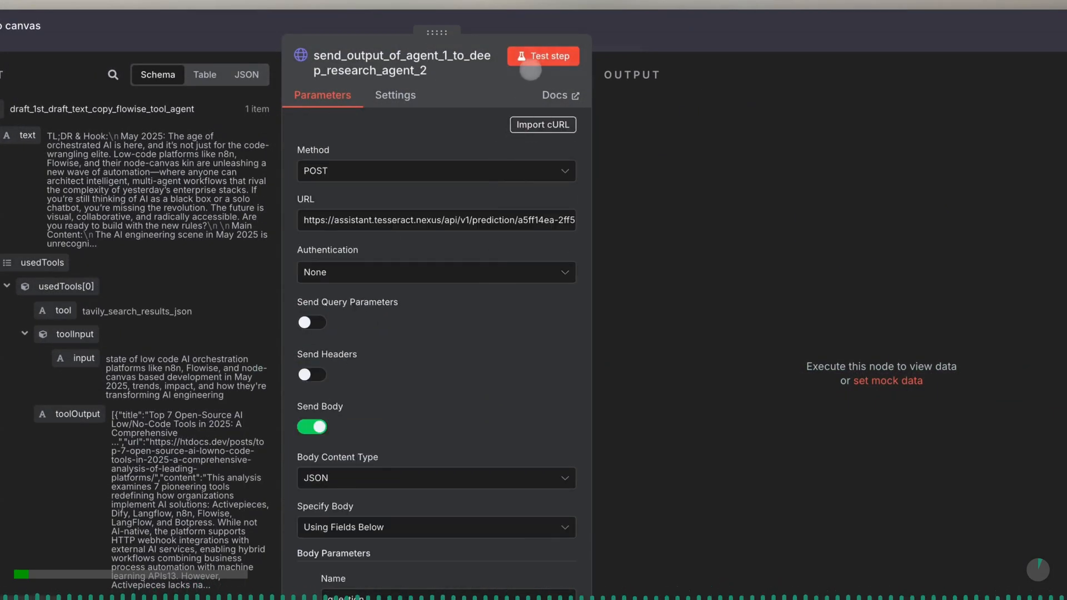
pyautogui.click(532, 59)
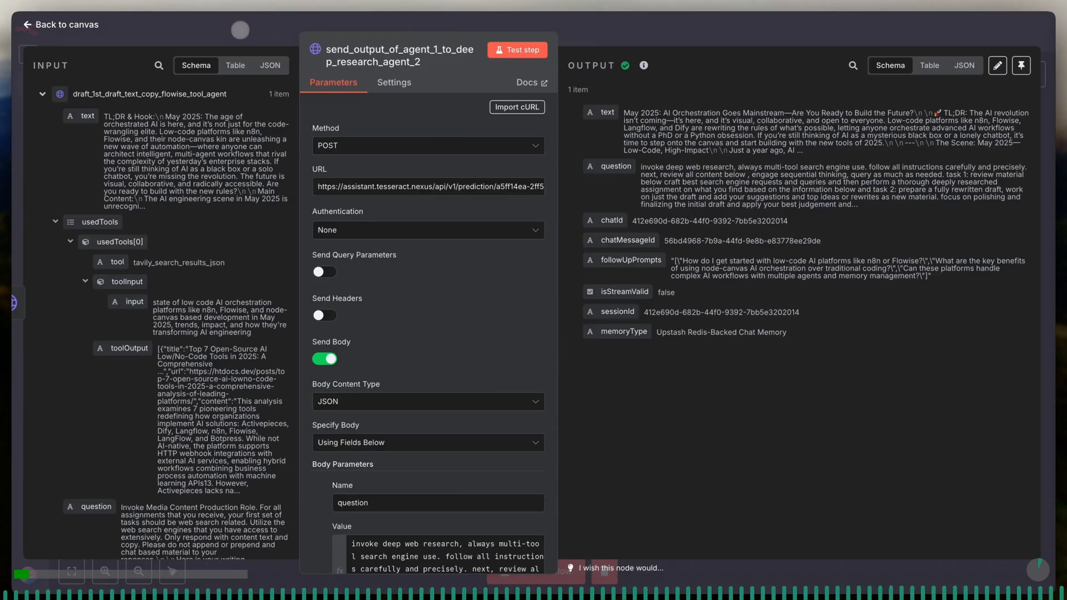
pyautogui.click(240, 29)
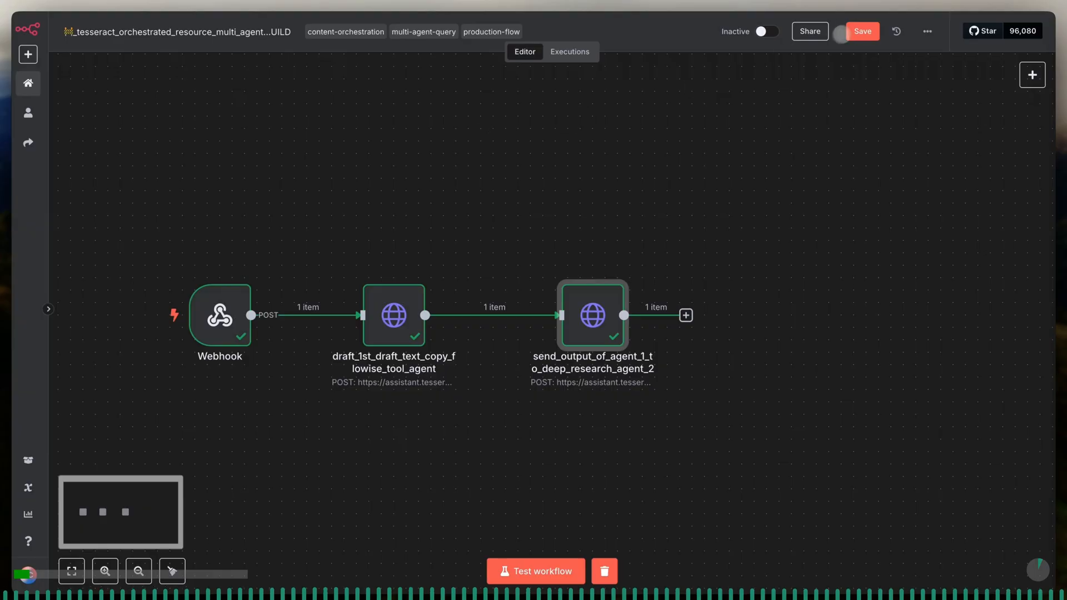
pyautogui.click(854, 31)
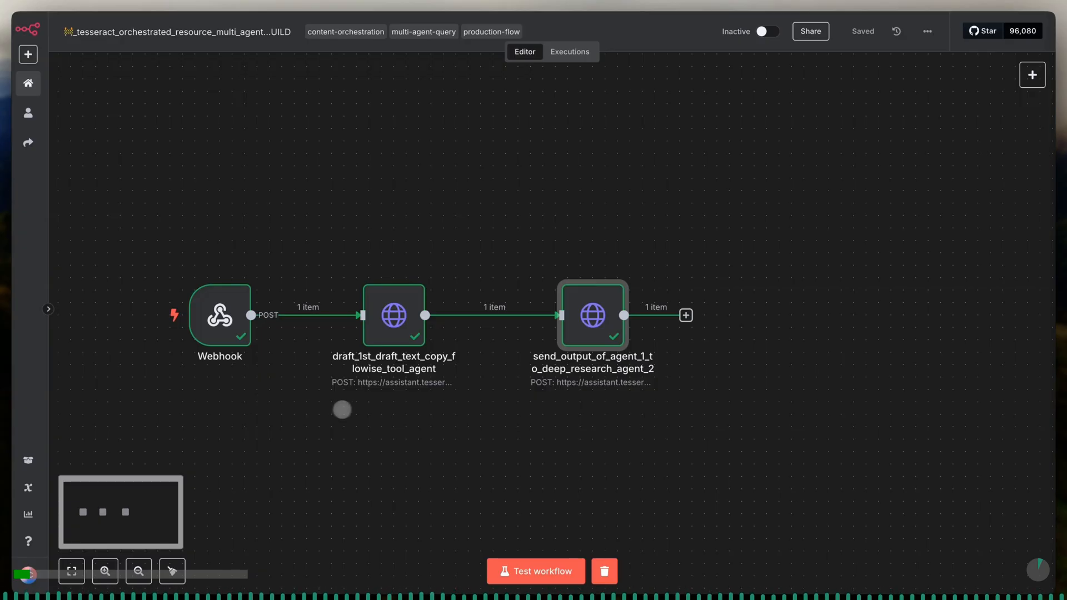
# - Paste the INCOMING WEBHOOK PAYLOAD sticky note, place it behind the Webhook node, and shift both HTTP Request nodes farther from it
pyautogui.hotkey('ctrl', 'v')
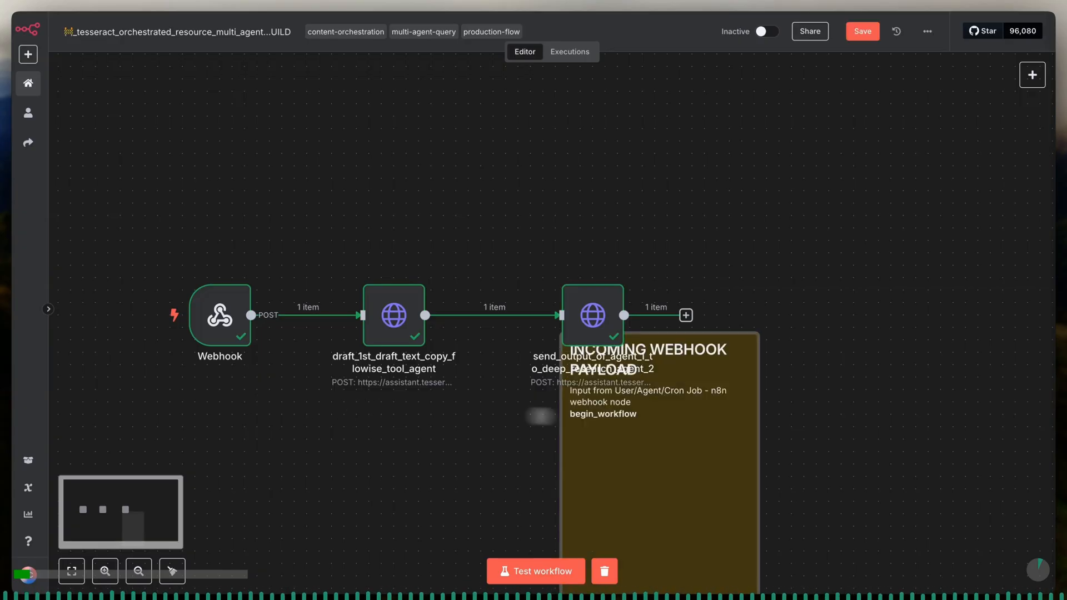
pyautogui.moveTo(630, 450); pyautogui.dragTo(172, 260)
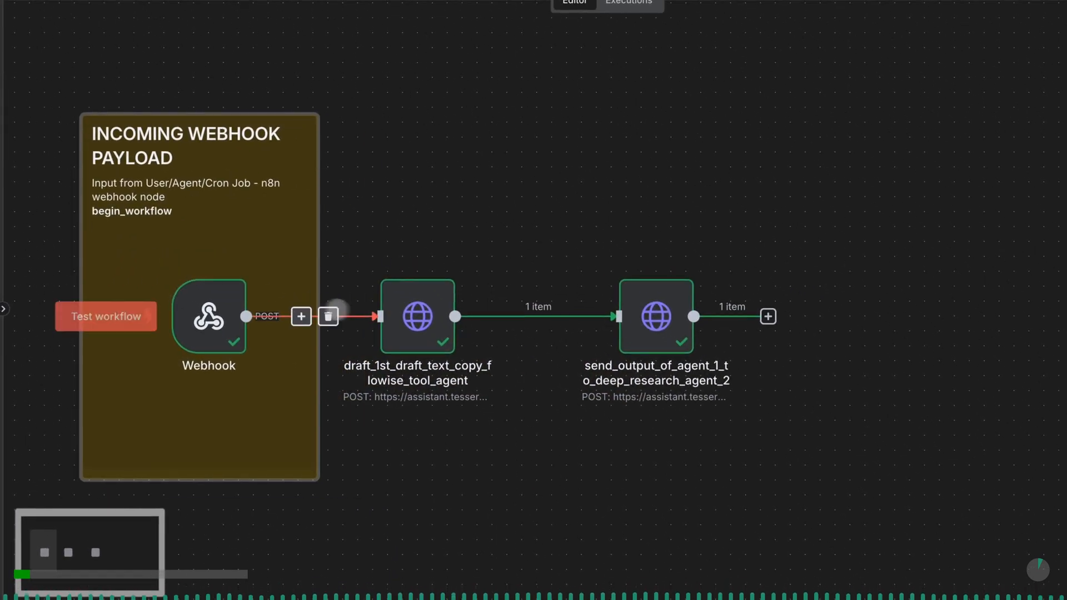
pyautogui.moveTo(419, 321); pyautogui.dragTo(450, 321)
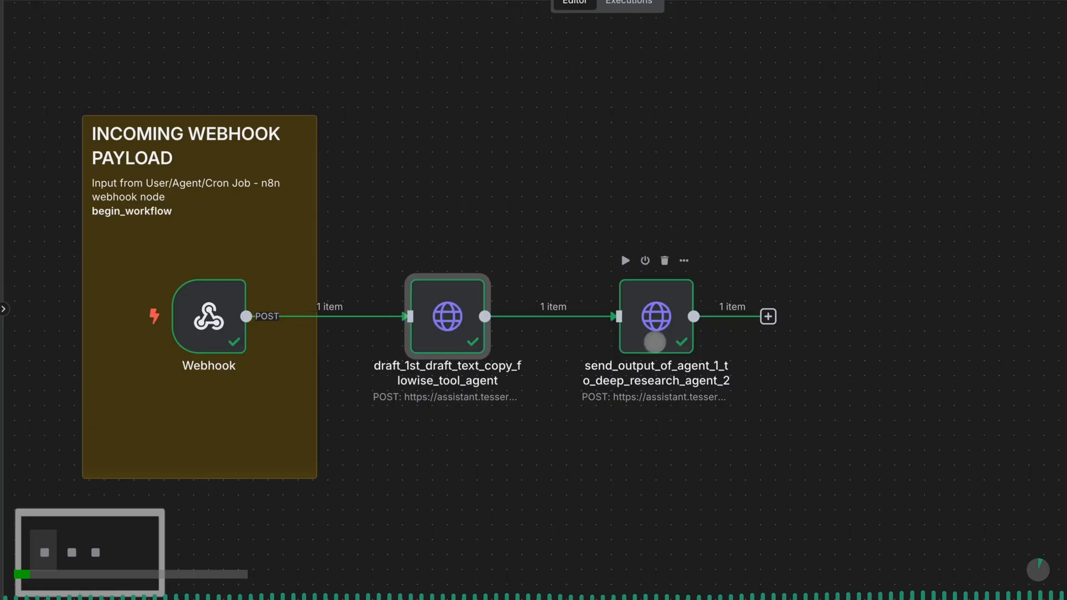
pyautogui.moveTo(661, 333); pyautogui.dragTo(705, 333)
pyautogui.moveTo(393, 290); pyautogui.dragTo(426, 271)
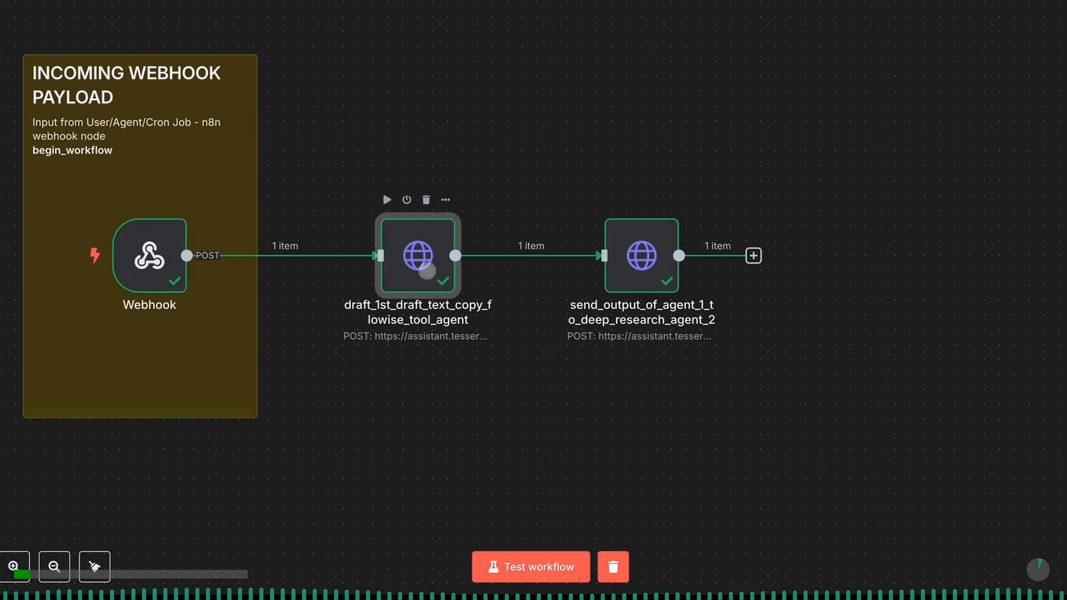
pyautogui.moveTo(645, 265); pyautogui.dragTo(675, 264)
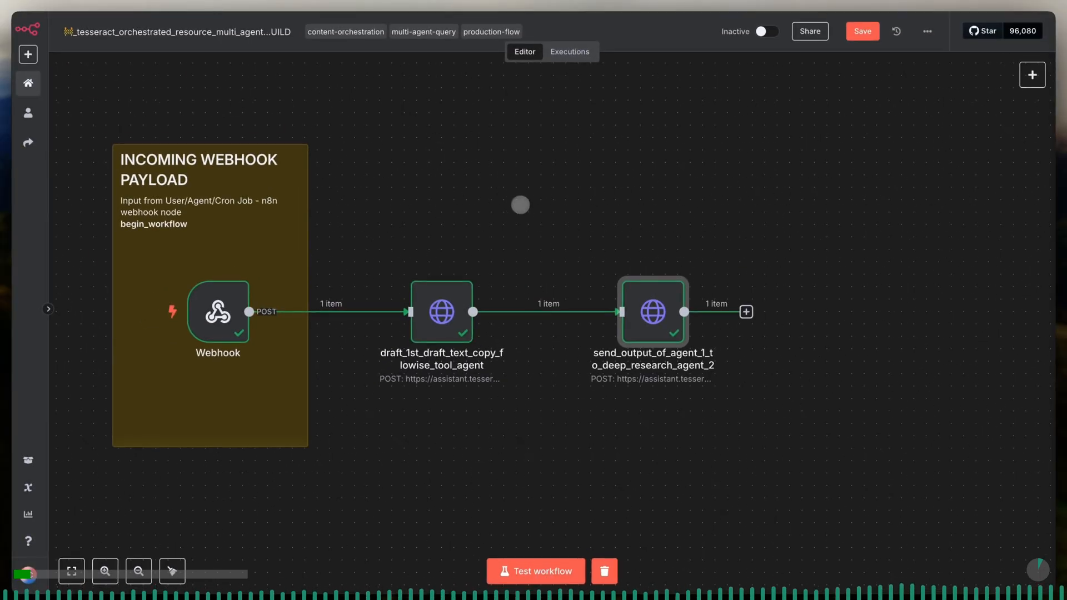
# - Paste the 1ST AGENT - COPYWRITING DRAFT 1 note behind the draft_1st_draft_text_copy_flowise_tool_agent node and widen it until the heading fits two lines
pyautogui.hotkey('ctrl', 'v')
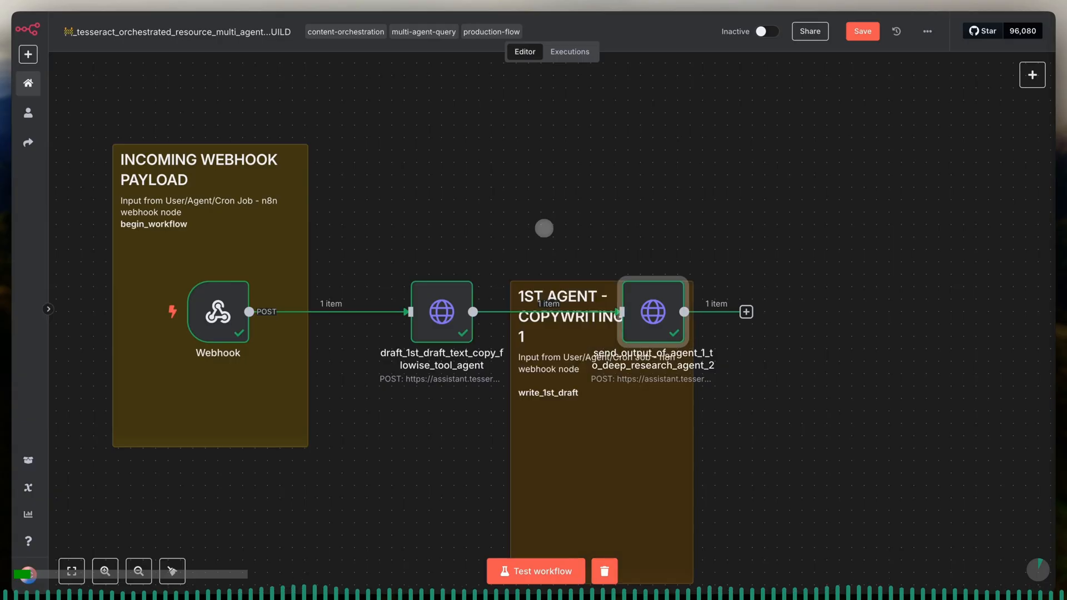
pyautogui.moveTo(620, 440); pyautogui.dragTo(440, 299)
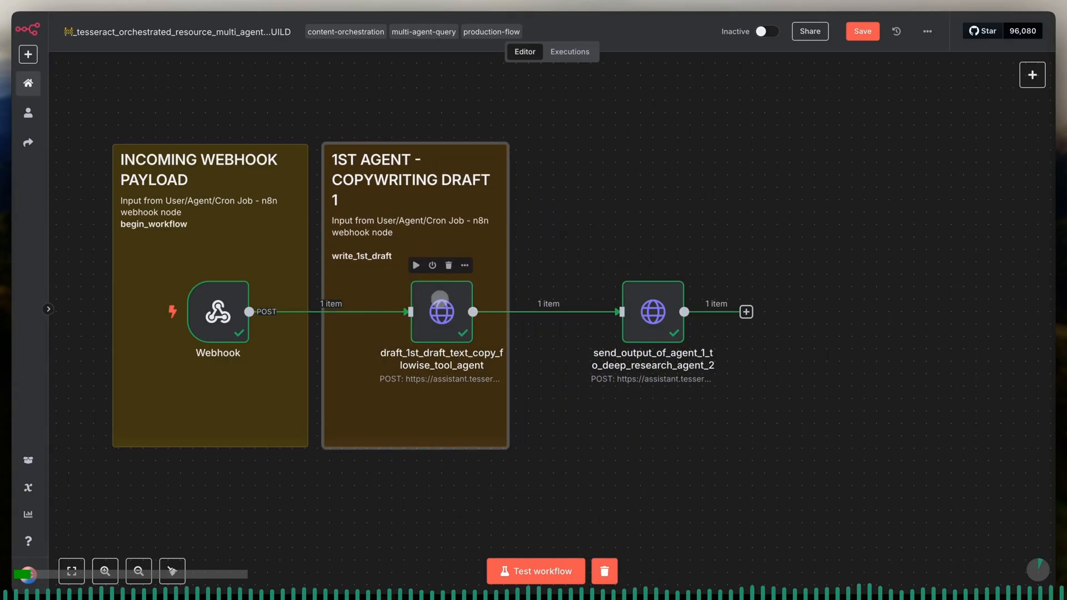
pyautogui.moveTo(507, 259); pyautogui.dragTo(533, 259)
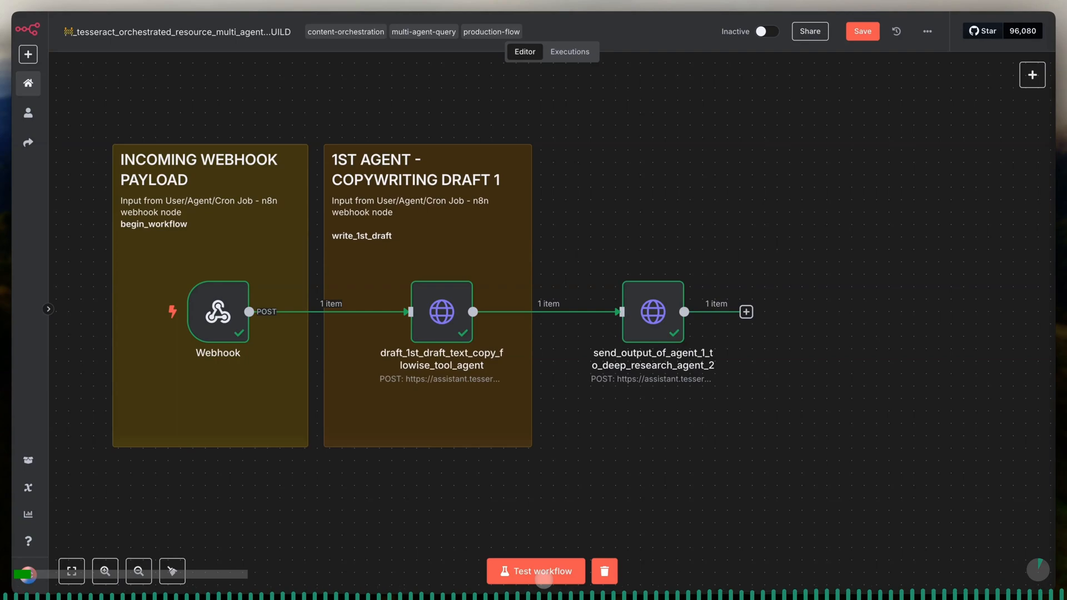
# - Paste the 2ND AGENT - FACT CHECKING + INFO CORROBORATION DRAFT 2 note, place it behind the deep research node, and save the workflow
pyautogui.hotkey('ctrl', 'v')
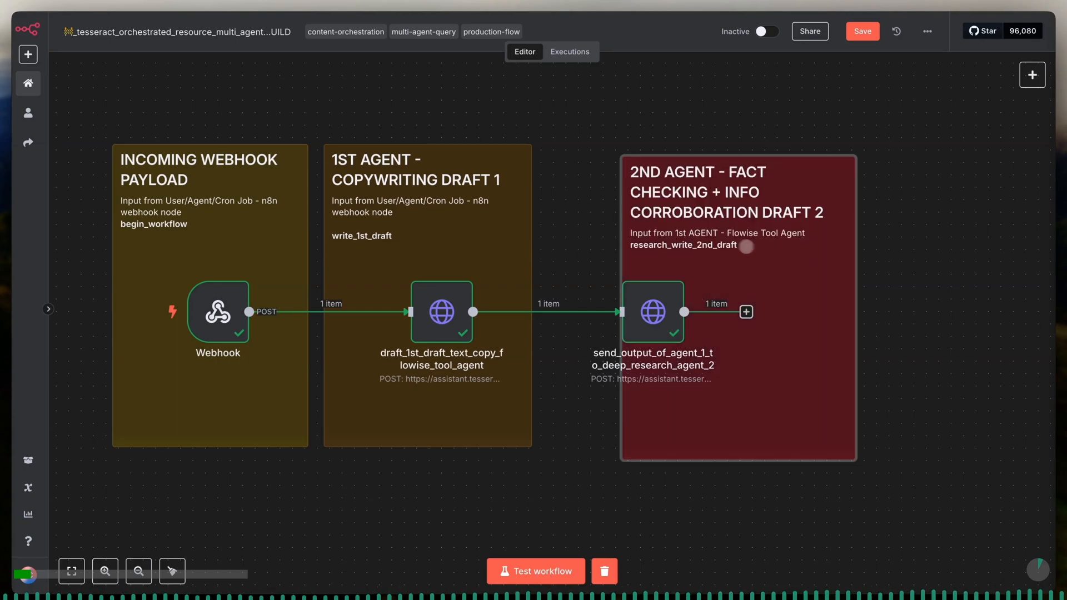
pyautogui.moveTo(783, 248); pyautogui.dragTo(721, 249)
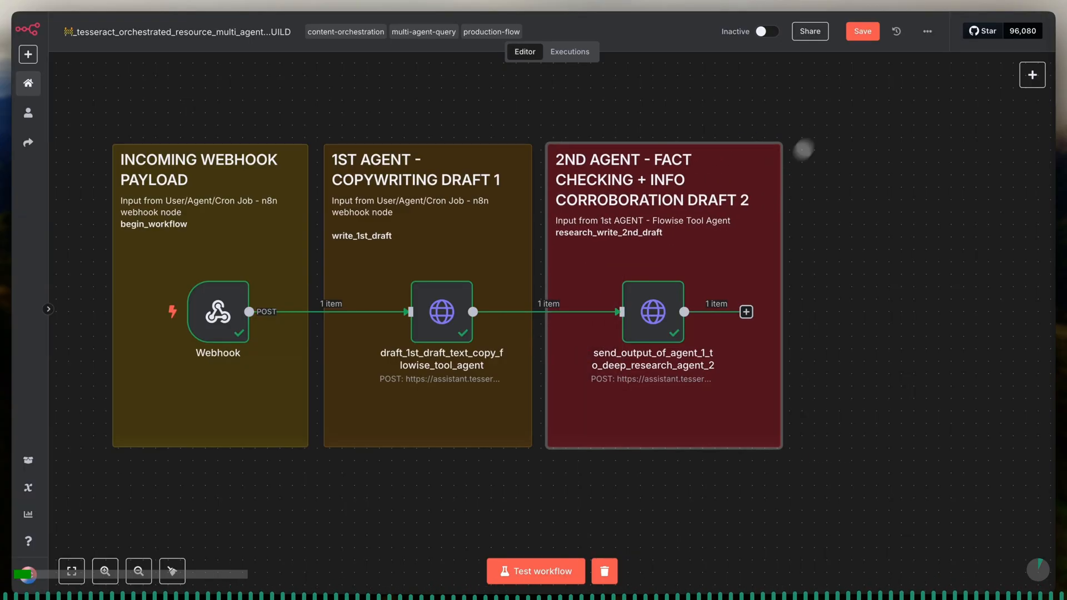
pyautogui.click(865, 31)
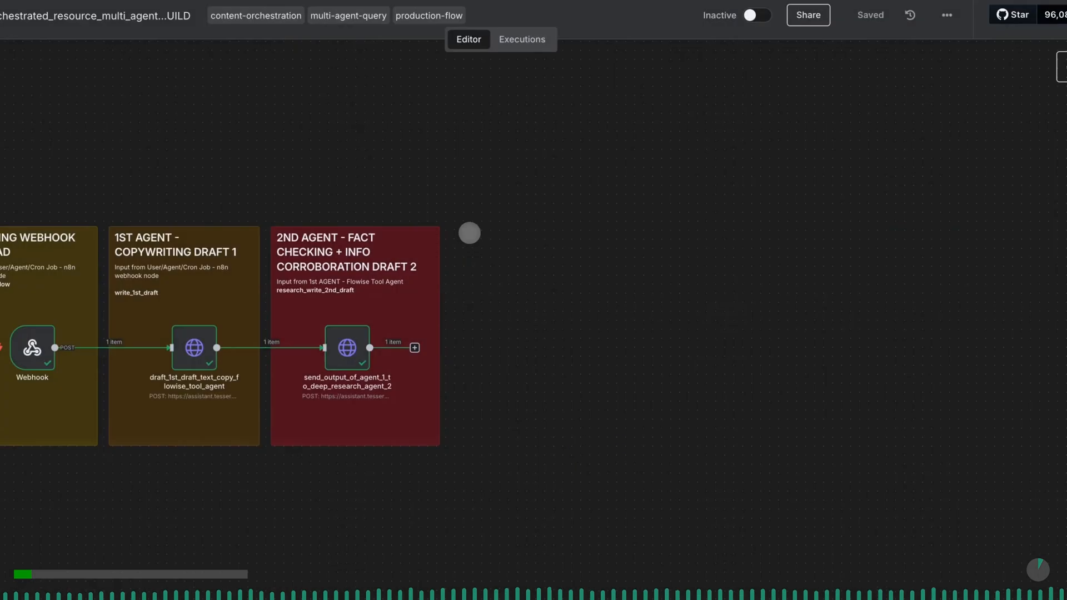
# - Place a TEXT COPY TO IMAGE PROMPTS note beside the second-agent note and add an OpenAI Message an assistant node after the deep research node
pyautogui.hotkey('ctrl', 'v')
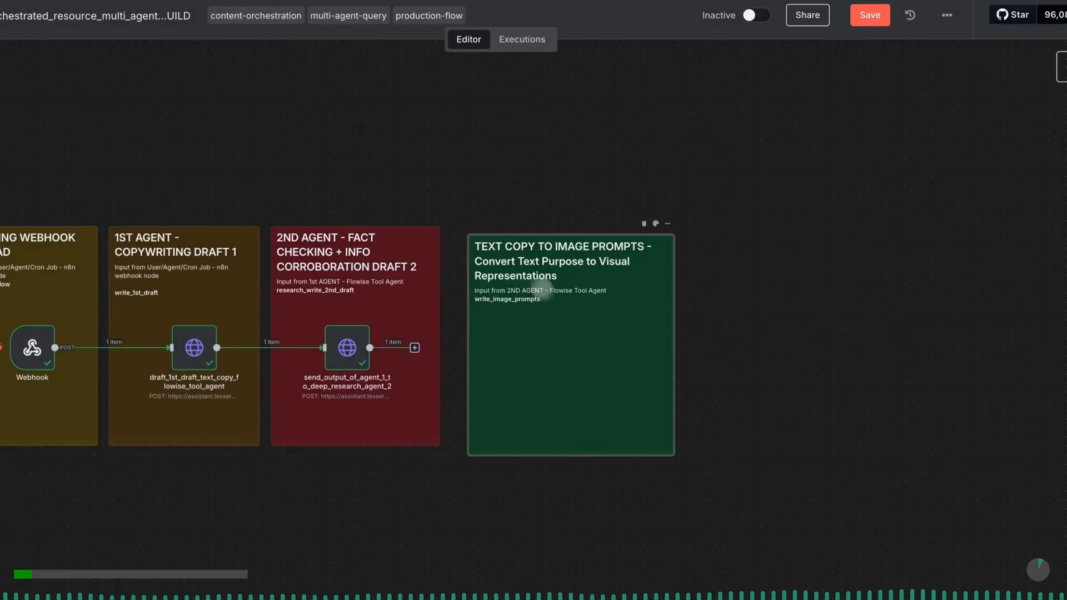
pyautogui.moveTo(573, 332); pyautogui.dragTo(562, 330)
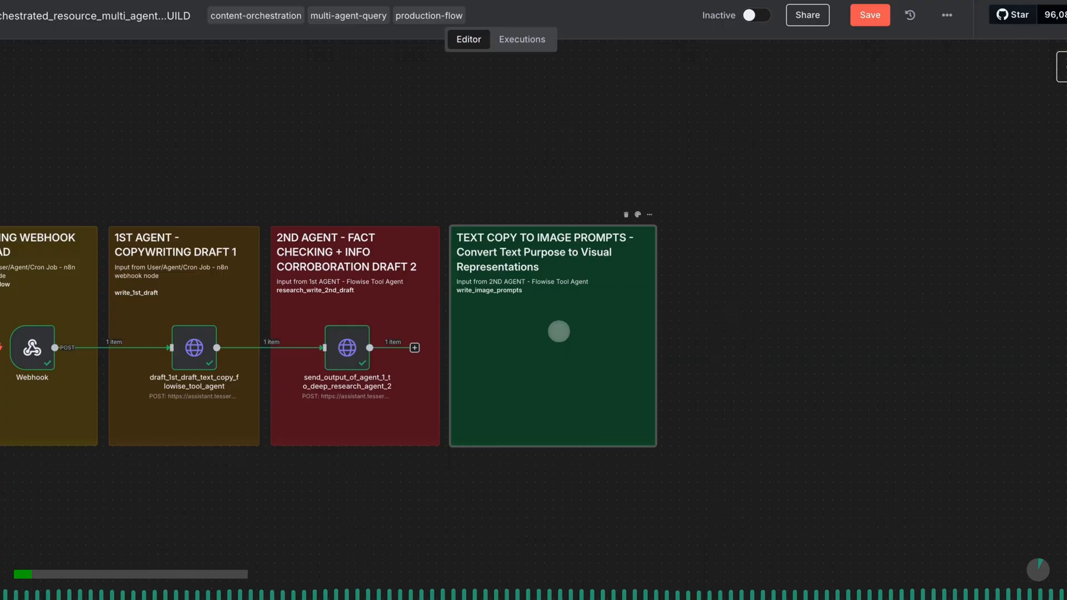
pyautogui.click(415, 348)
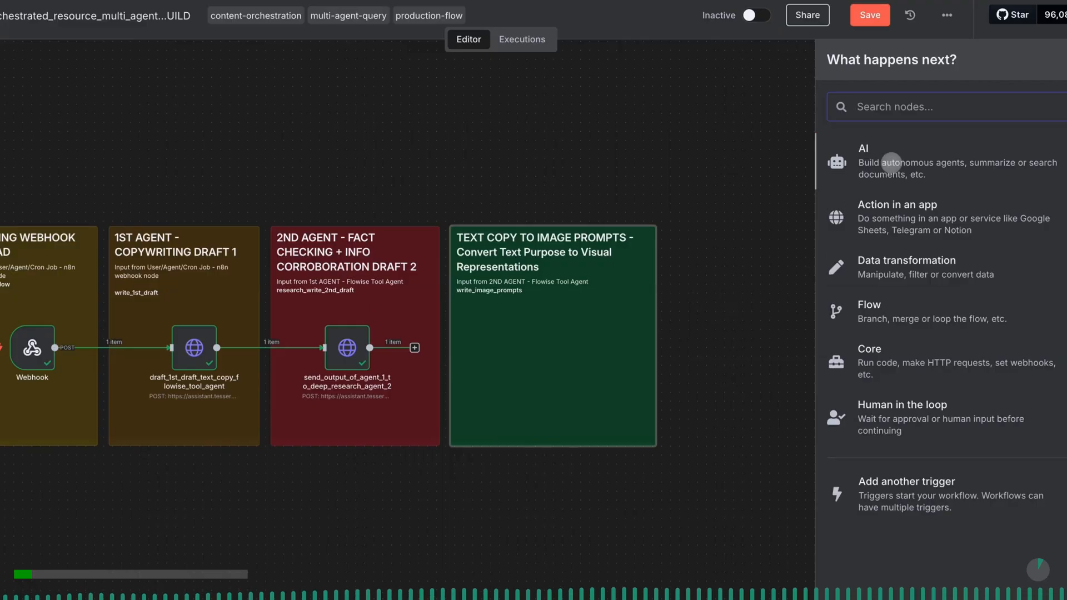
pyautogui.click(891, 163)
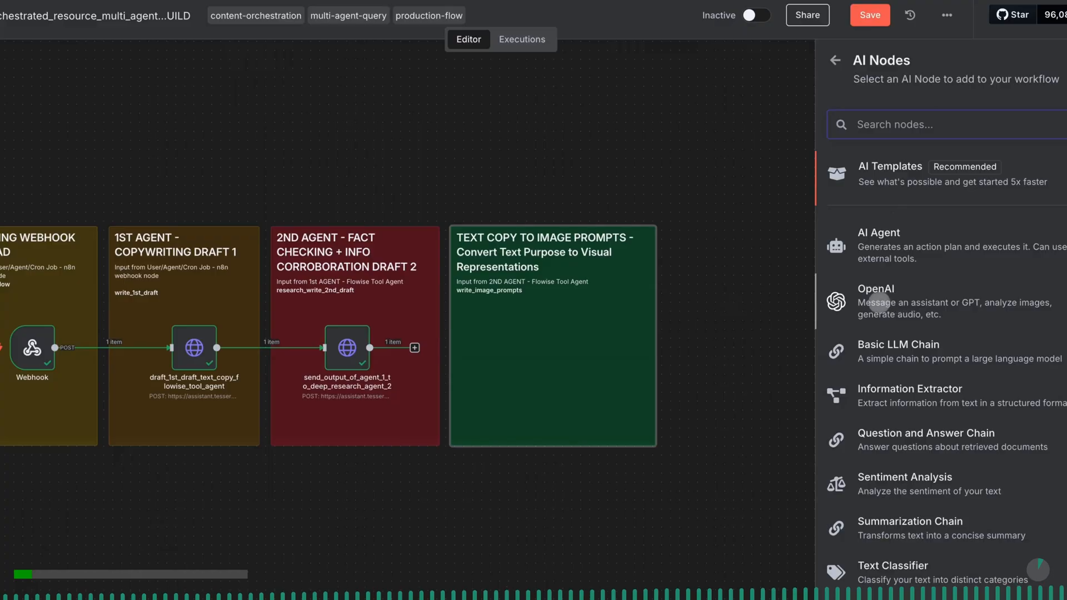
pyautogui.click(876, 301)
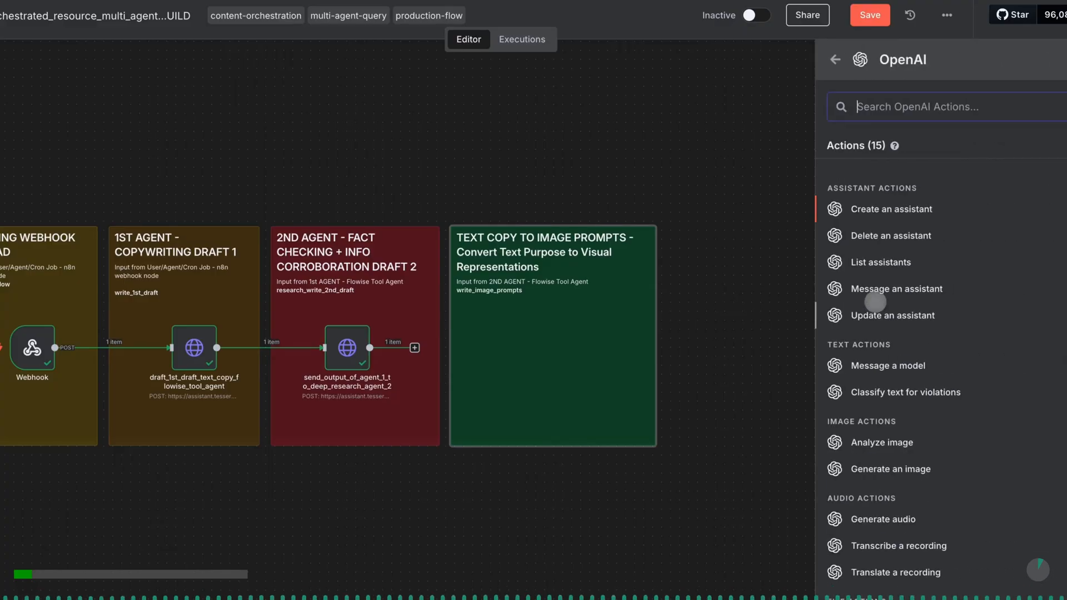
pyautogui.click(876, 288)
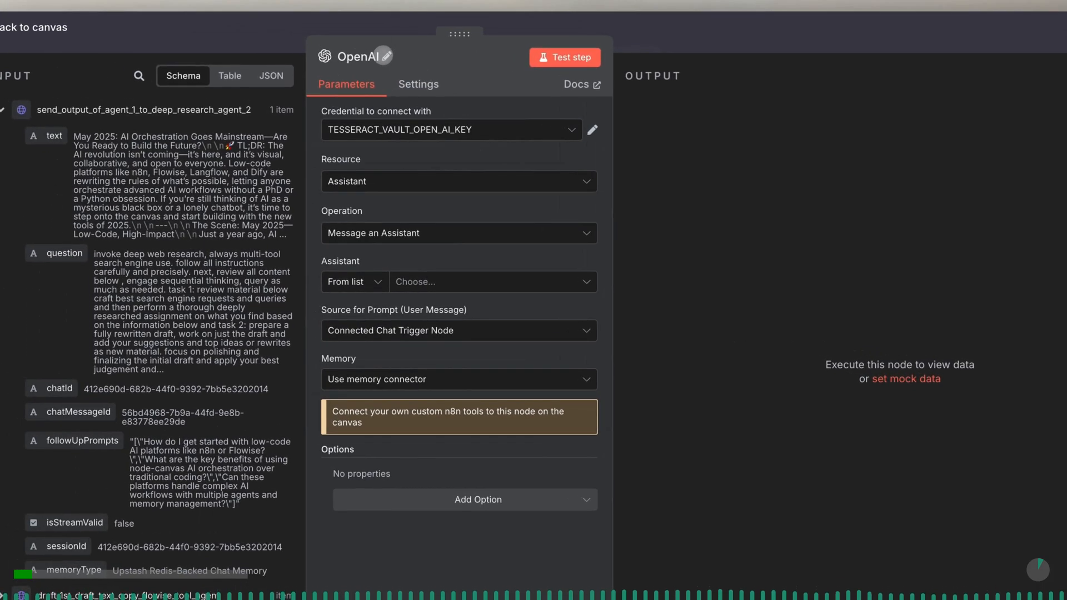
# - Rename the OpenAI node as generate_image_prompts_from_written_copy
pyautogui.click(383, 56)
pyautogui.doubleClick(469, 50)
pyautogui.write('ge')
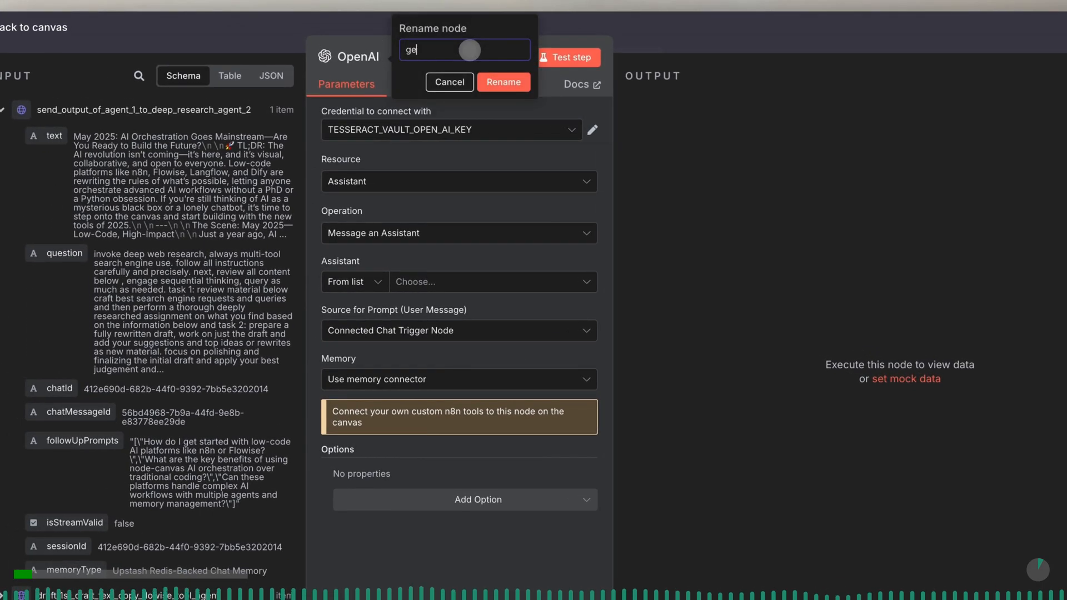
pyautogui.write('nerate_')
pyautogui.write('image_prompts_from_written_copy')
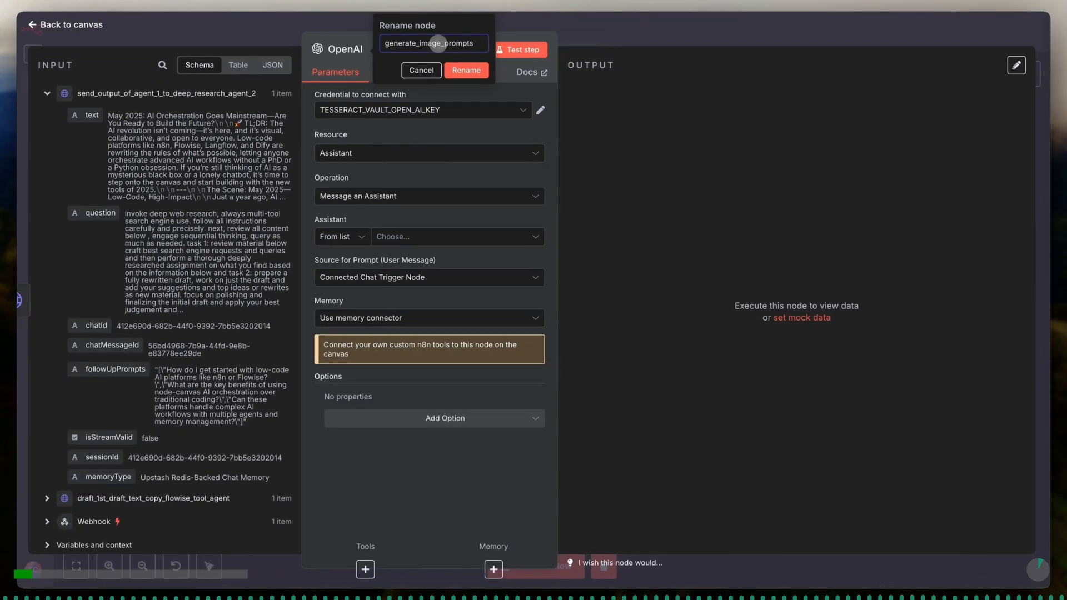
pyautogui.press('Return')
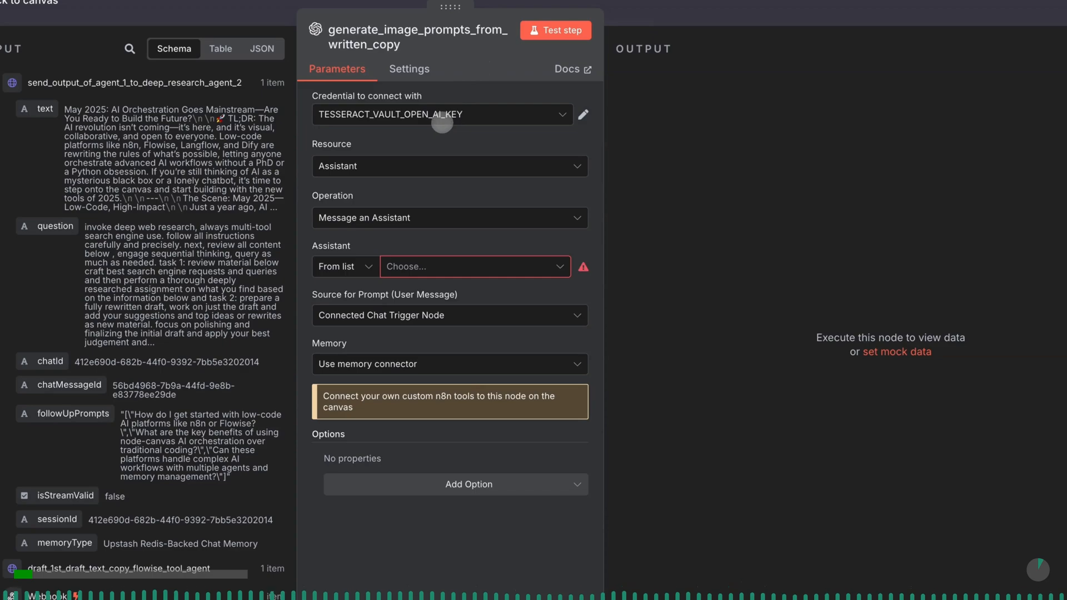
# - Set the node's credential to OPENAI_ANTEMATTR_PRIMARY_API_KEY, with Assistant as the resource and Message an Assistant as the operation
pyautogui.click(443, 123)
pyautogui.click(442, 142)
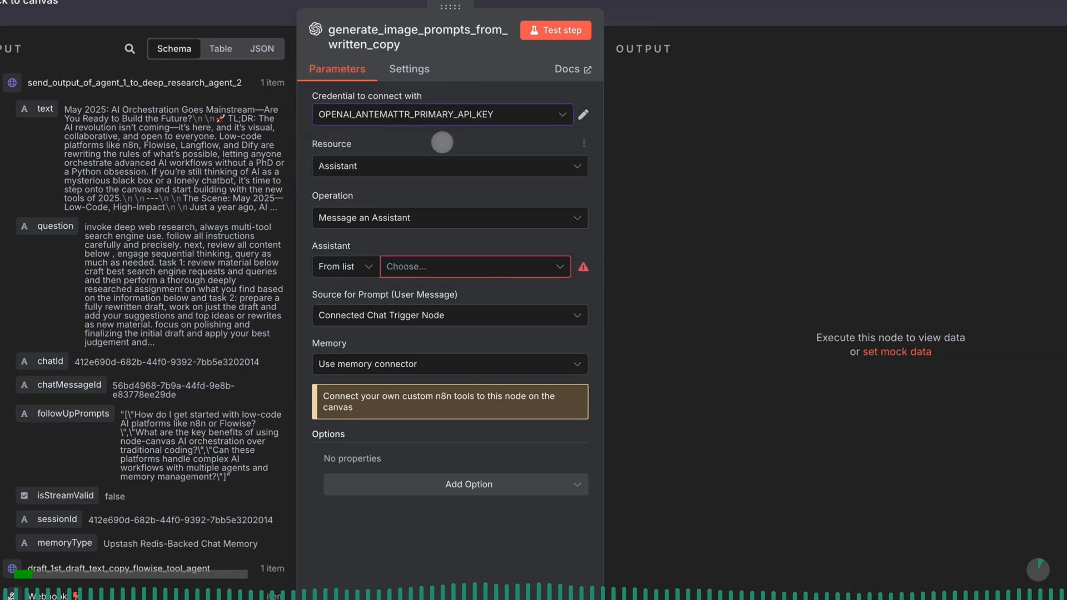
pyautogui.click(435, 171)
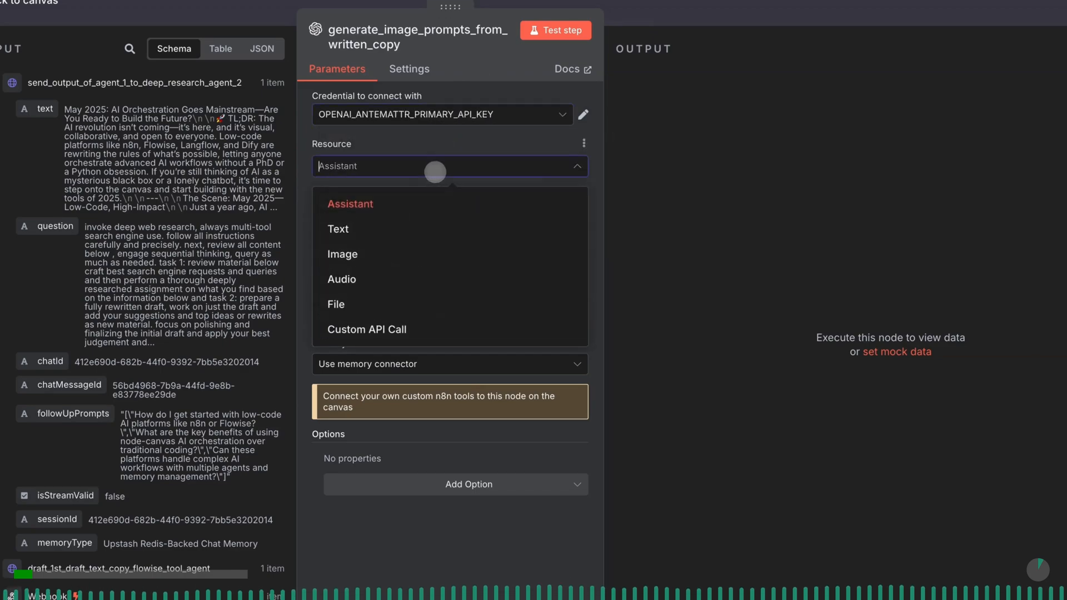
pyautogui.click(432, 205)
pyautogui.click(413, 222)
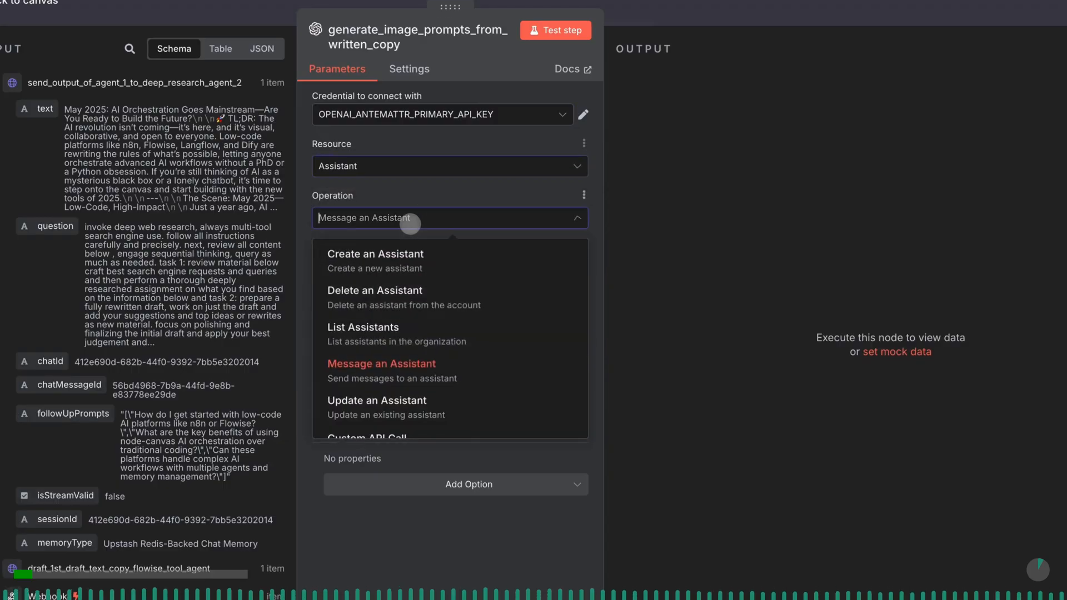
pyautogui.click(416, 371)
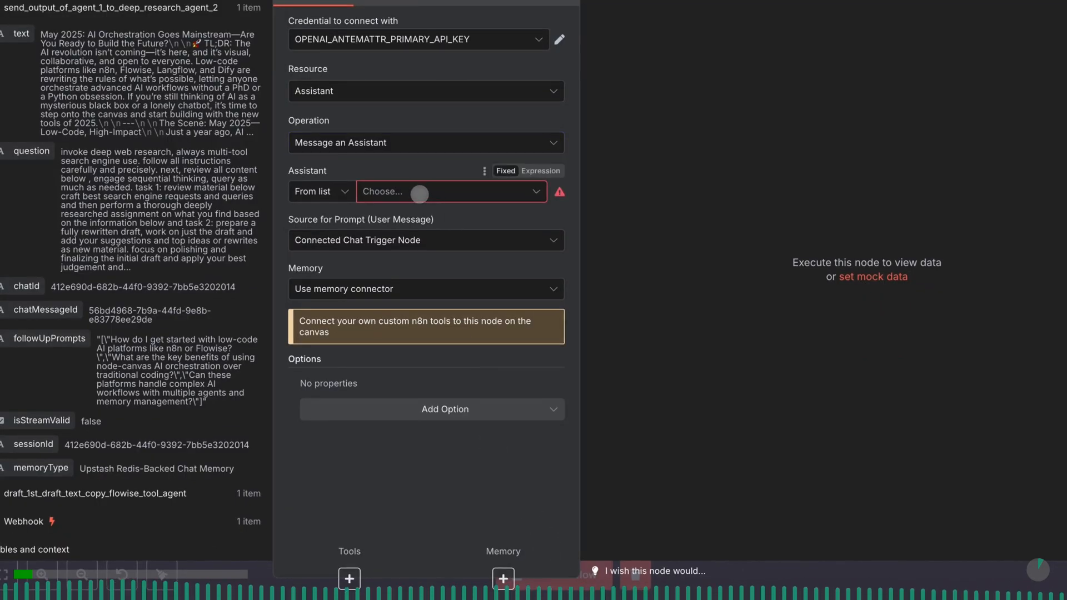
# - Search the assistants for "image" and choose mantra_agent_image_prompt_creator
pyautogui.click(419, 193)
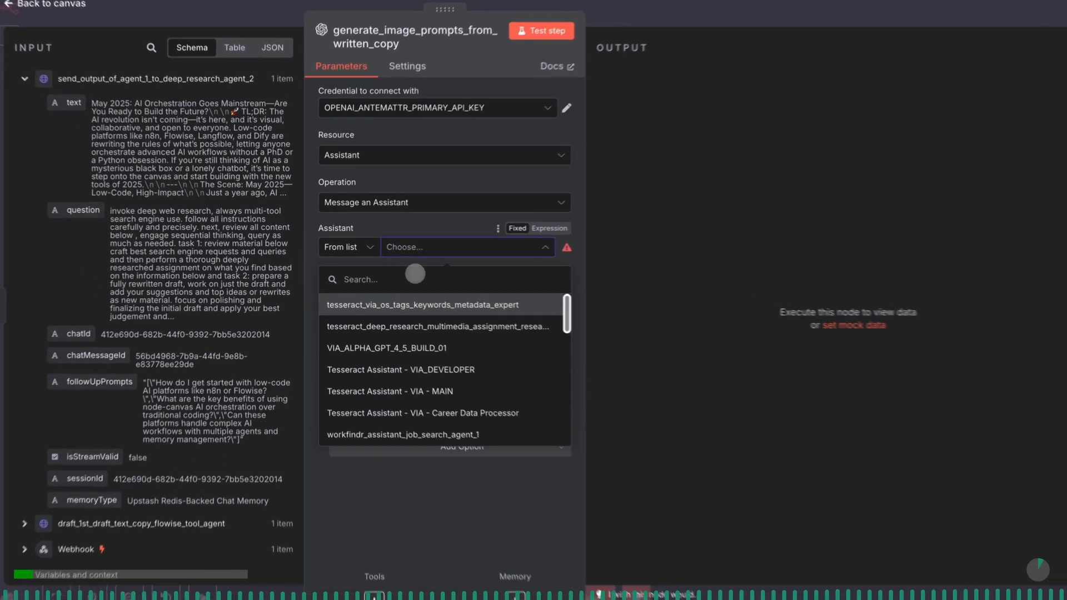
pyautogui.write('image')
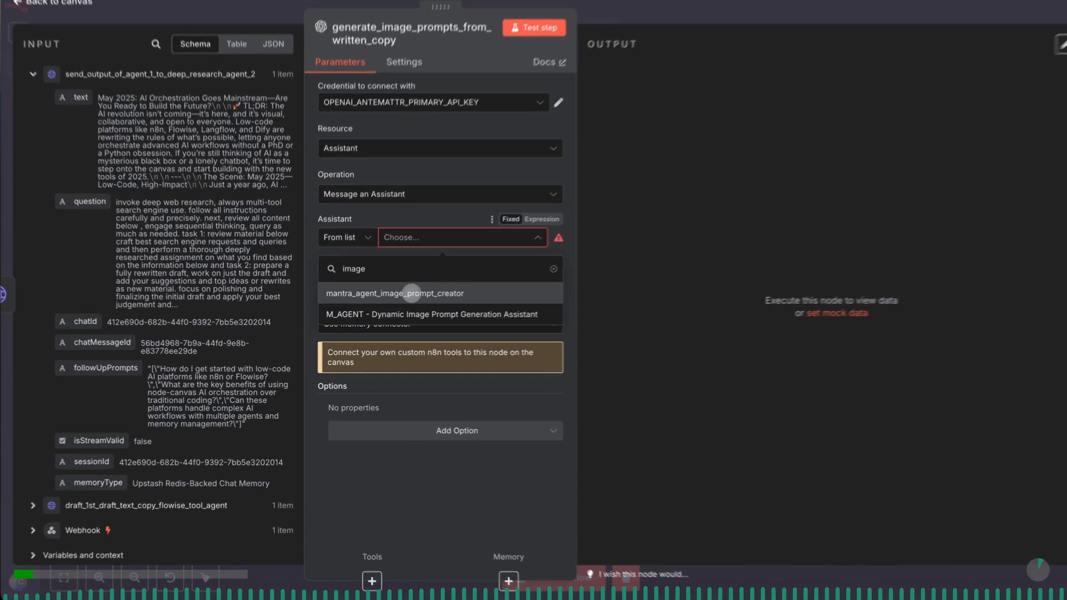
pyautogui.click(408, 298)
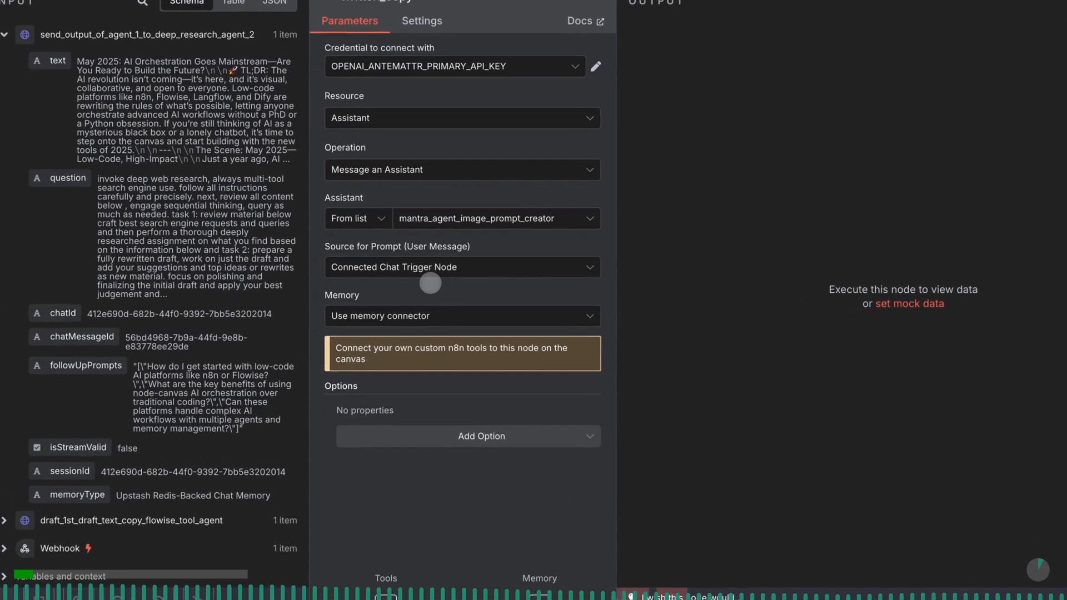
# - Set the source for the user message prompt to Define below and the memory to Use thread ID
pyautogui.click(450, 265)
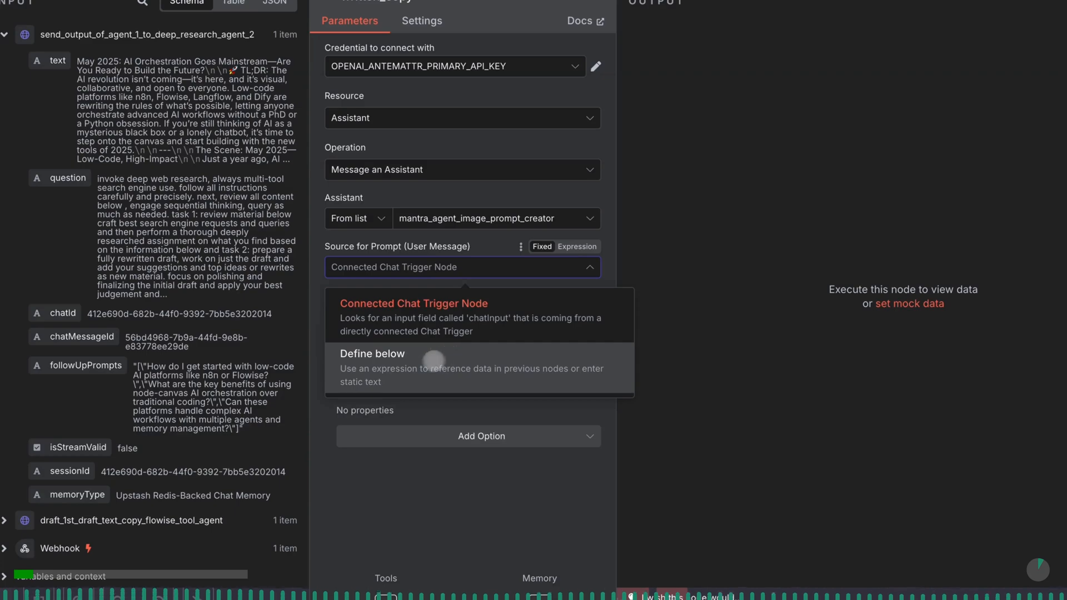
pyautogui.click(385, 367)
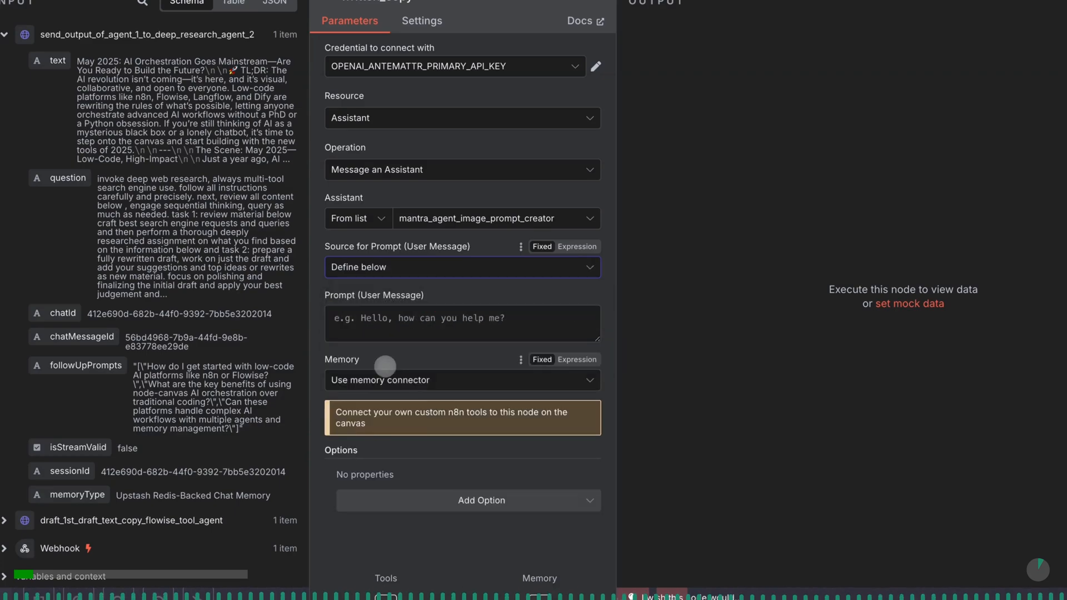
pyautogui.click(424, 379)
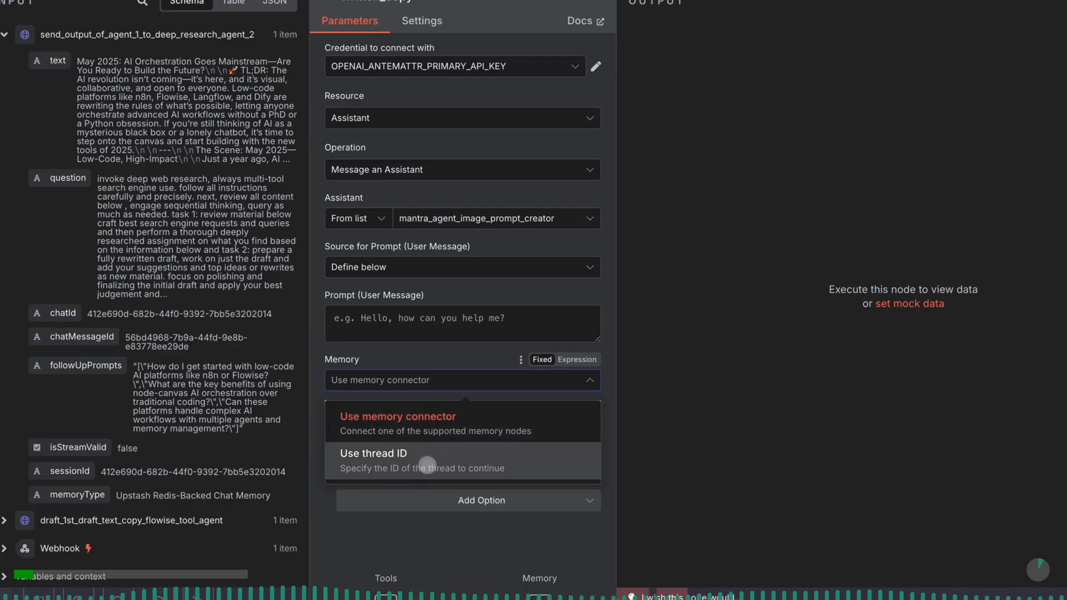
pyautogui.click(428, 464)
pyautogui.scroll(-1, 427, 464)
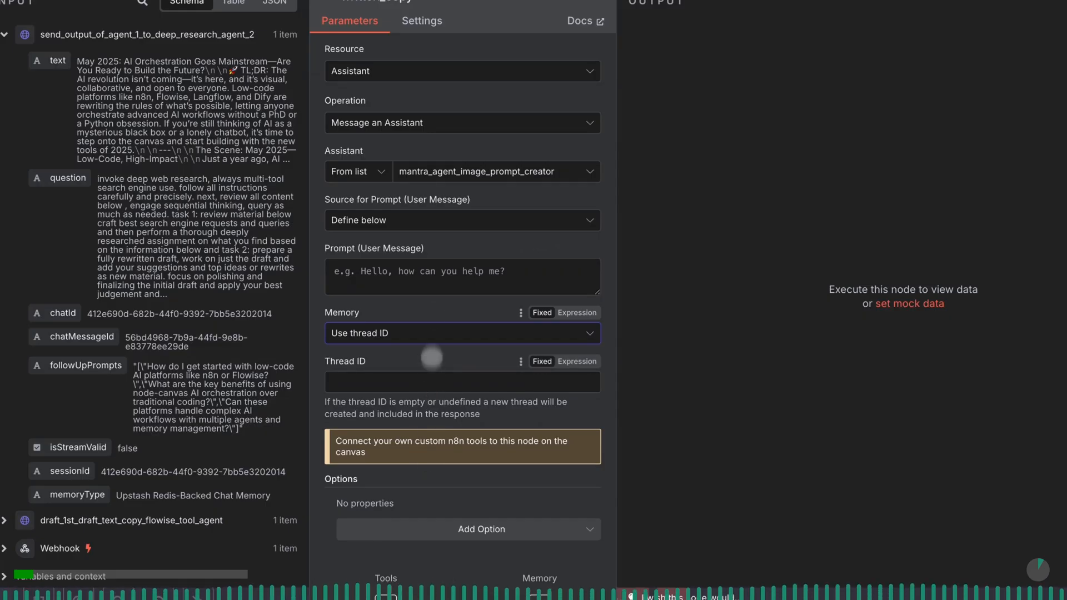
# - Switch the user message prompt to an expression and open it in the expanded expression editor
pyautogui.click(433, 278)
pyautogui.click(557, 250)
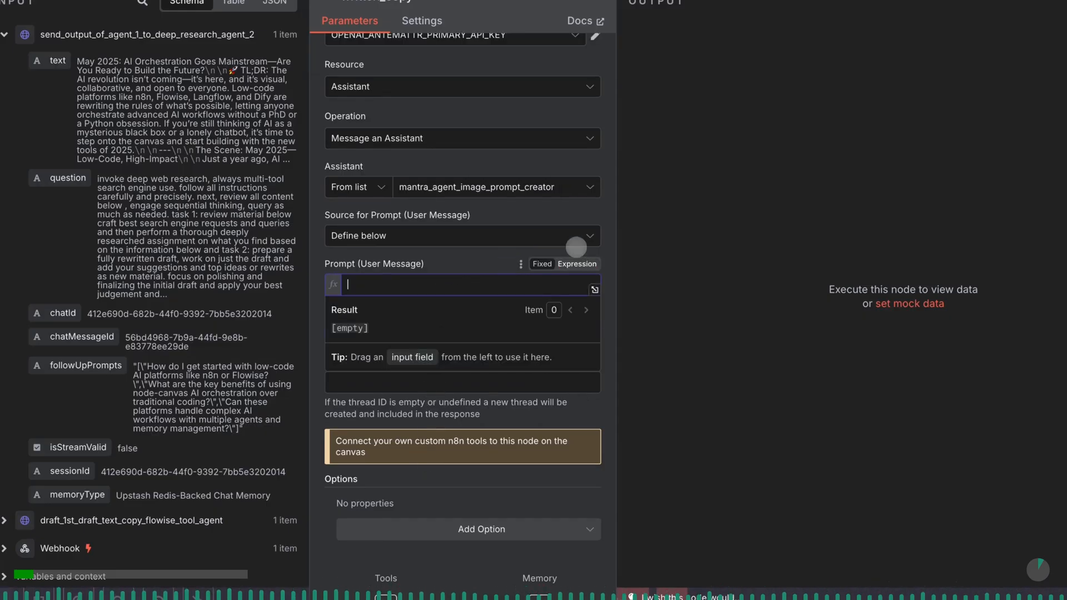
pyautogui.click(594, 290)
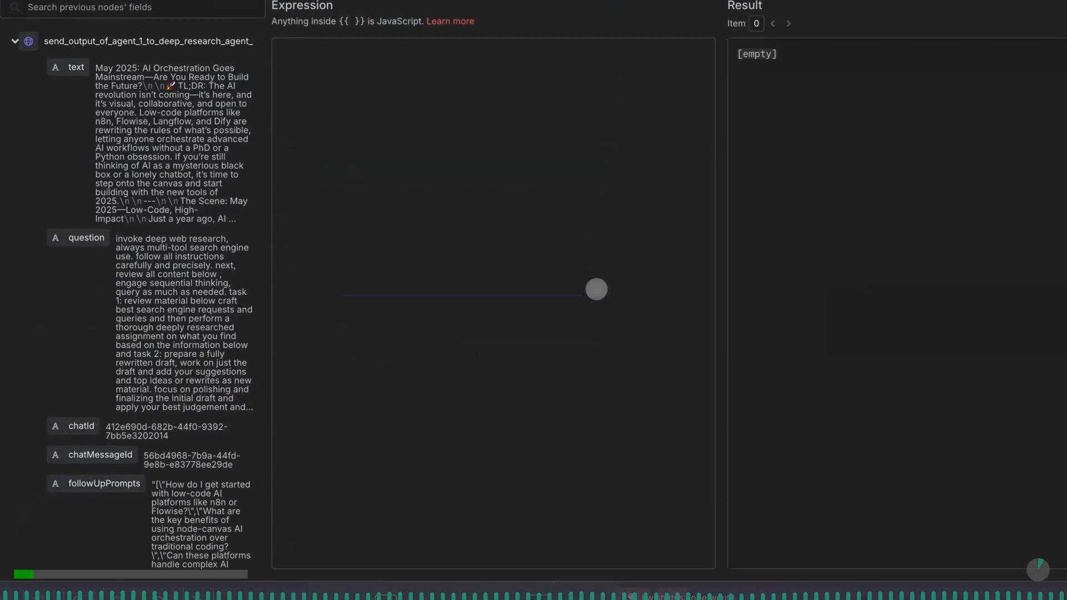
pyautogui.hotkey('ctrl', 'v')
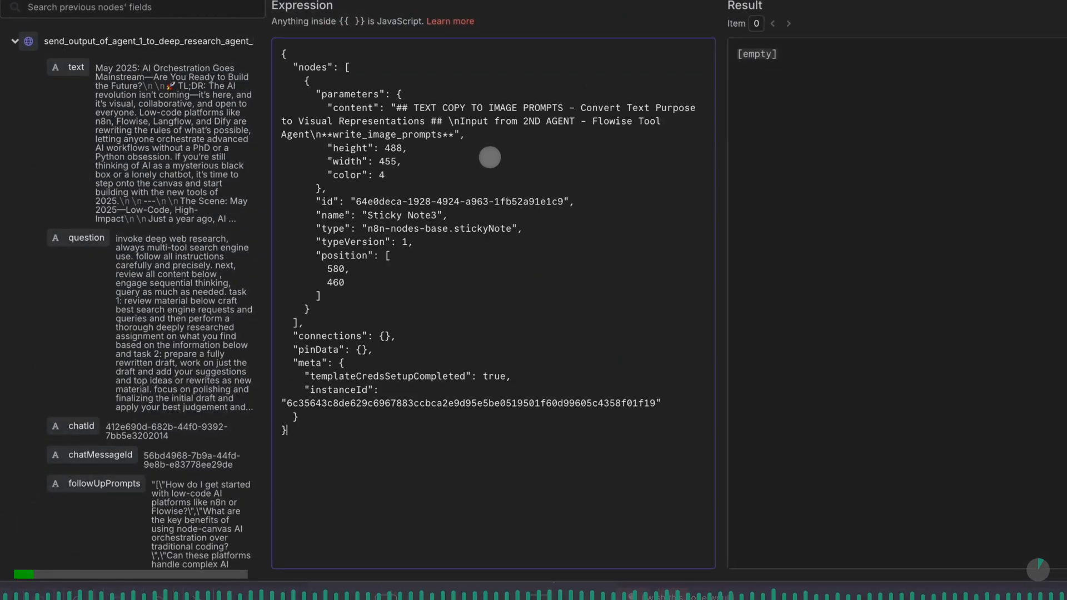
pyautogui.hotkey('ctrl', 'a')
pyautogui.press('BackSpace')
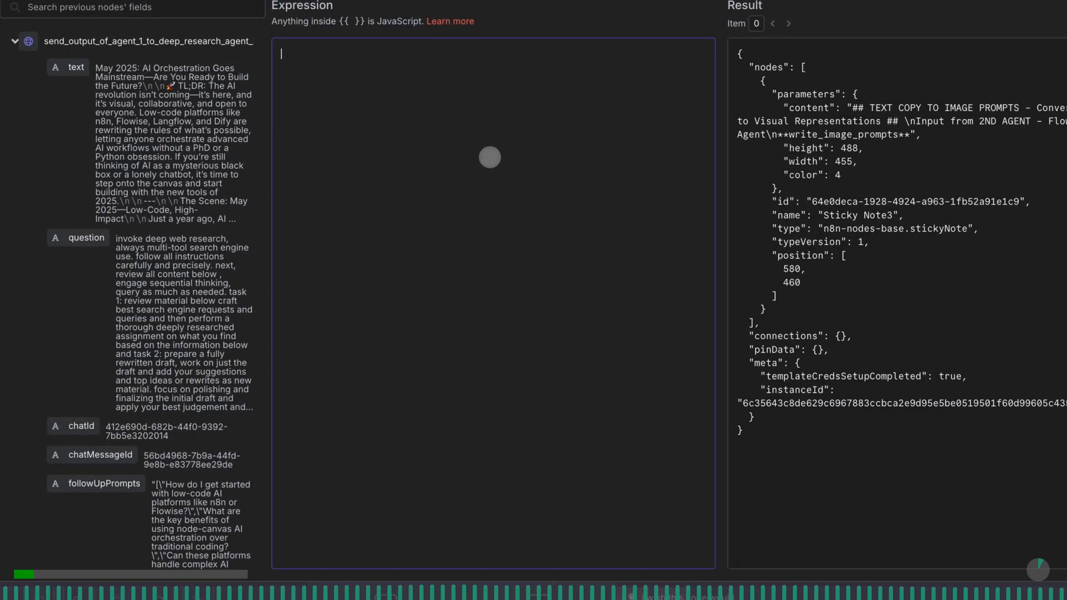
# - Paste the "Read the ASSIGNMENT CONTENT below" image-prompt instructions from the clipboard history into the expression
pyautogui.press('super+v')
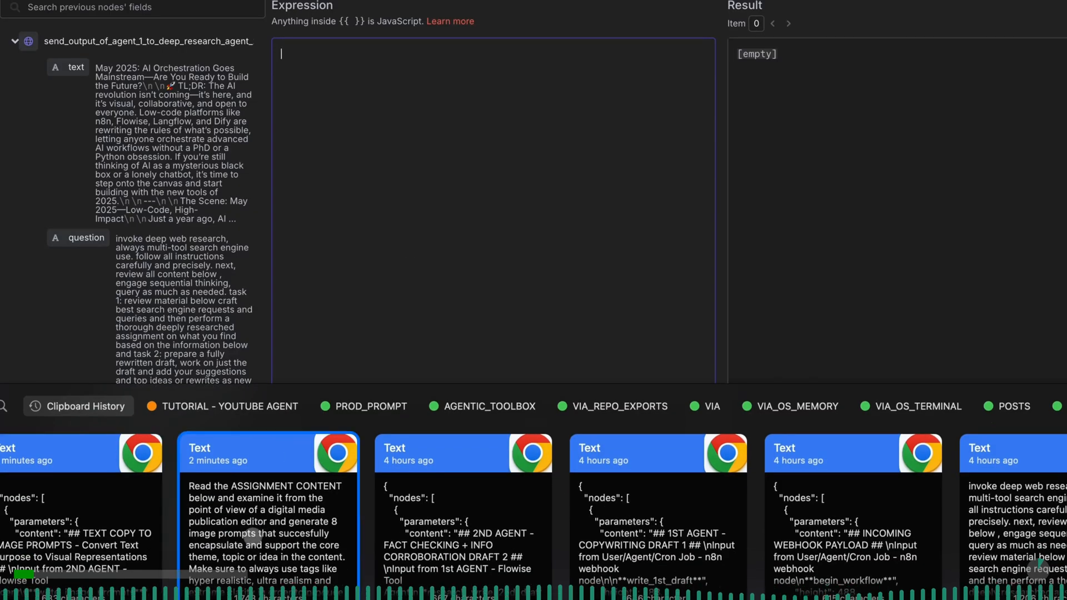
pyautogui.click(253, 536)
pyautogui.click(447, 265)
pyautogui.click(449, 175)
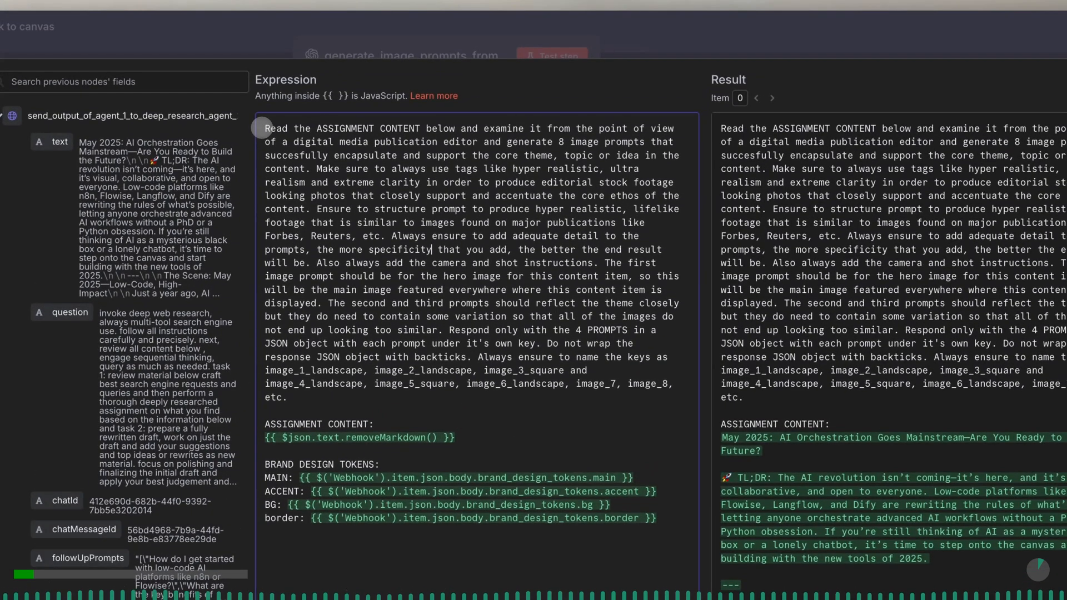
pyautogui.moveTo(262, 127); pyautogui.dragTo(306, 171)
pyautogui.rightClick(309, 170)
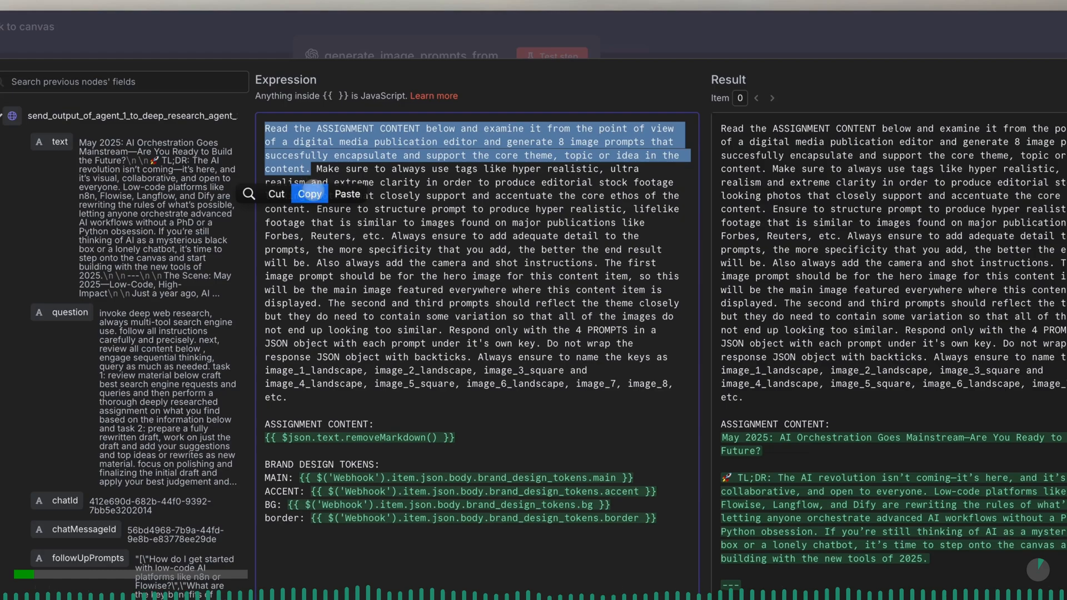
pyautogui.click(343, 236)
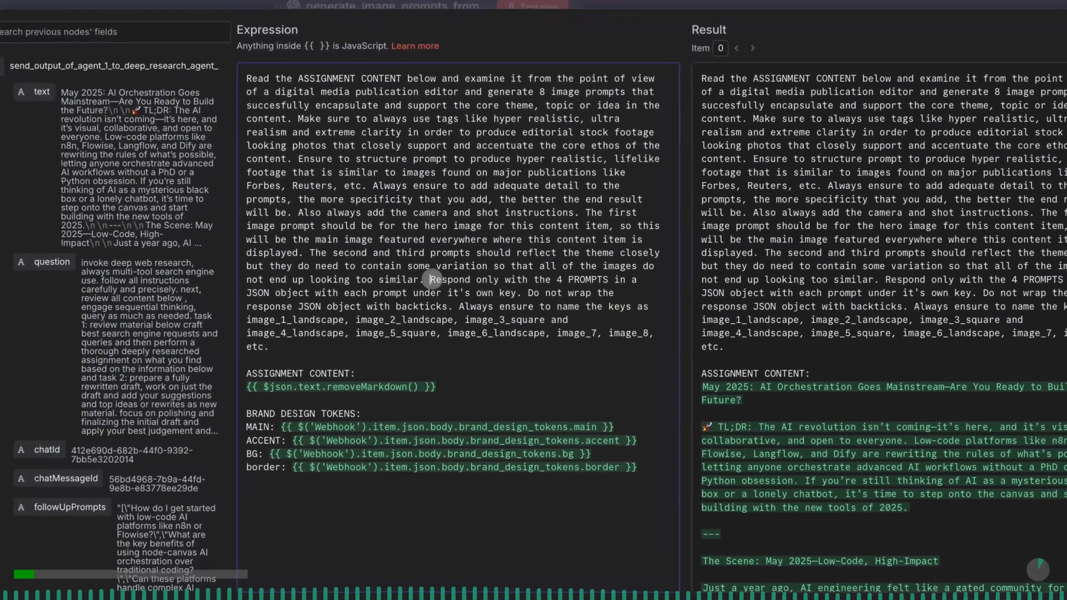
# - Change the number of prompts in the "Respond only with" instruction to 8
pyautogui.click(432, 278)
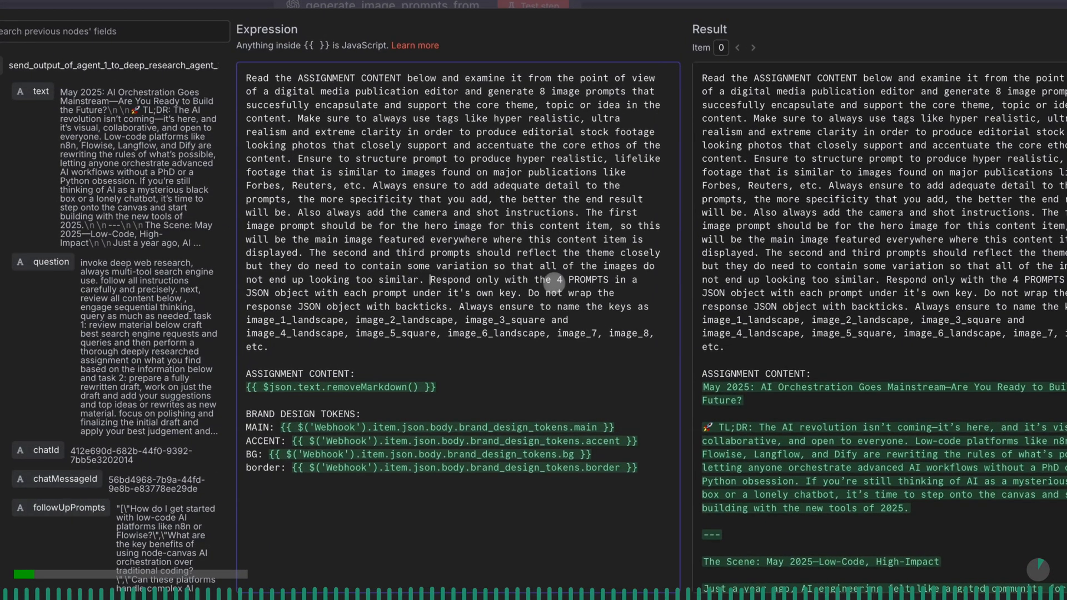
pyautogui.click(558, 280)
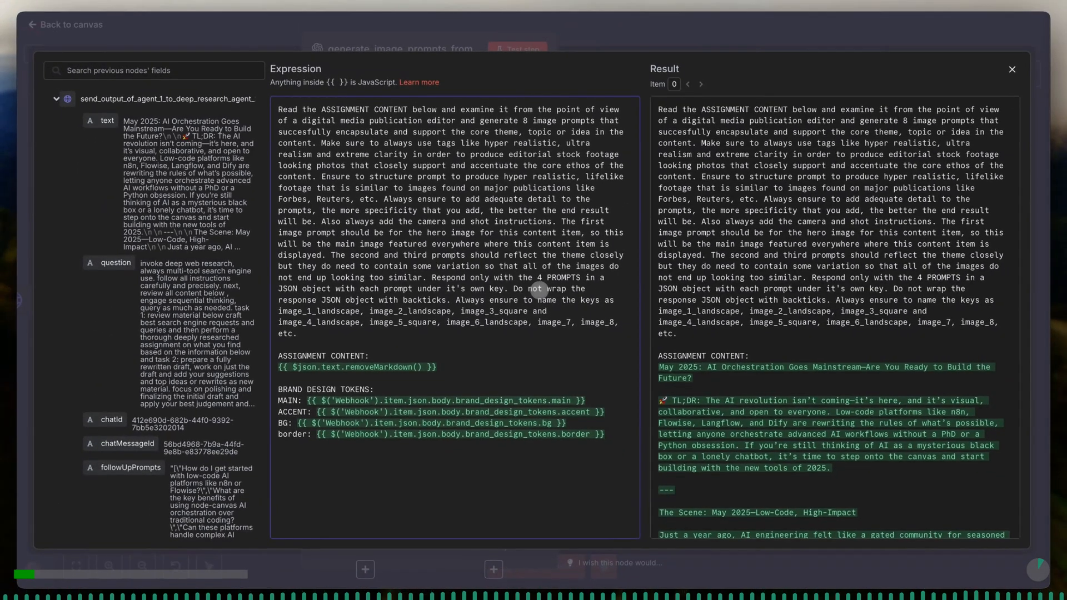
pyautogui.press('Delete')
pyautogui.write('8')
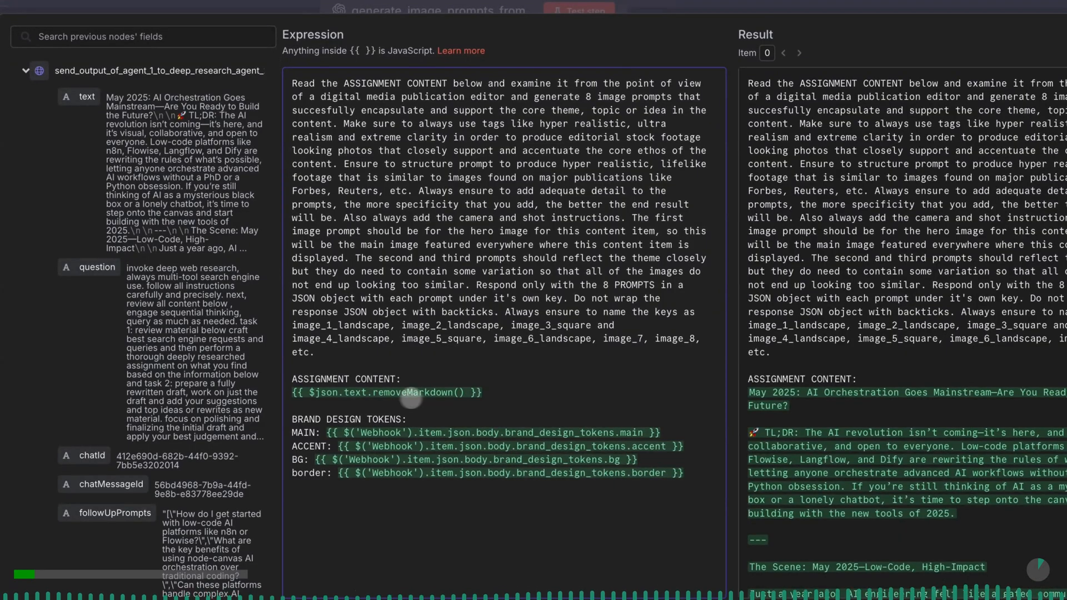
pyautogui.moveTo(315, 392)
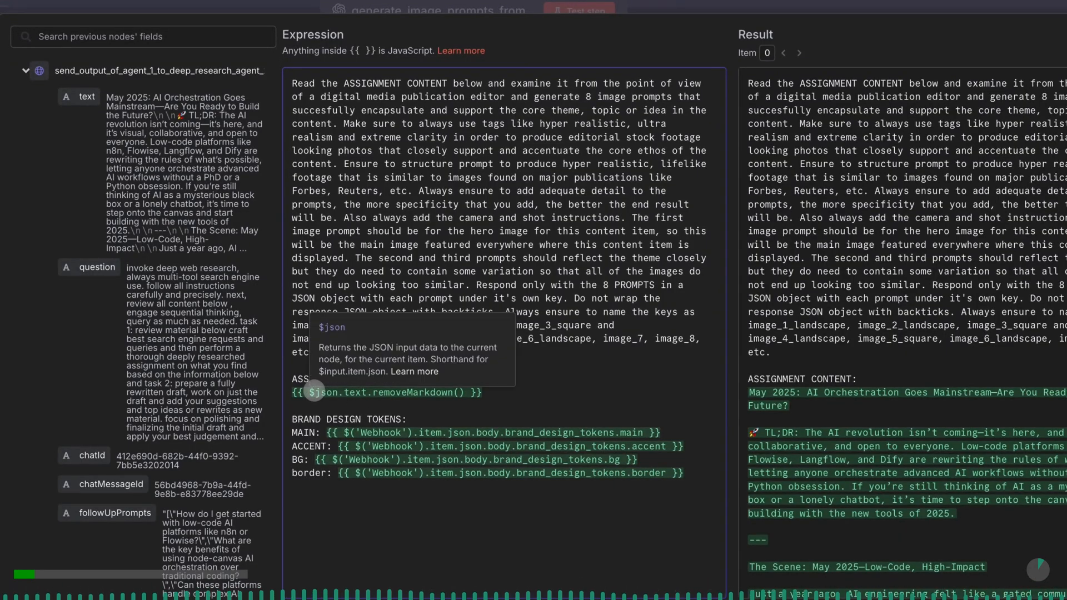
pyautogui.click(476, 395)
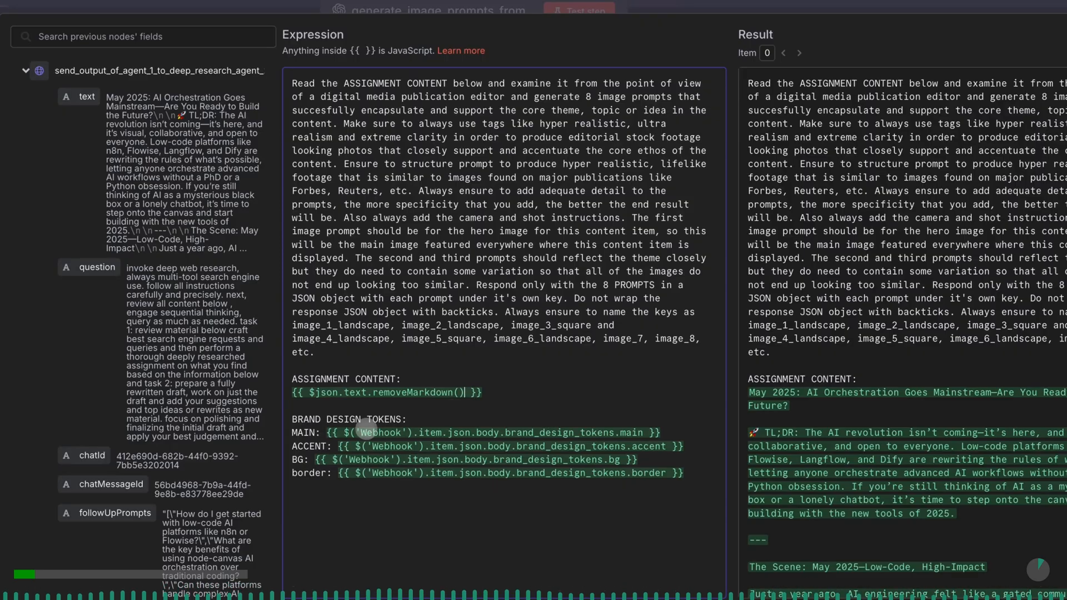
pyautogui.moveTo(366, 431)
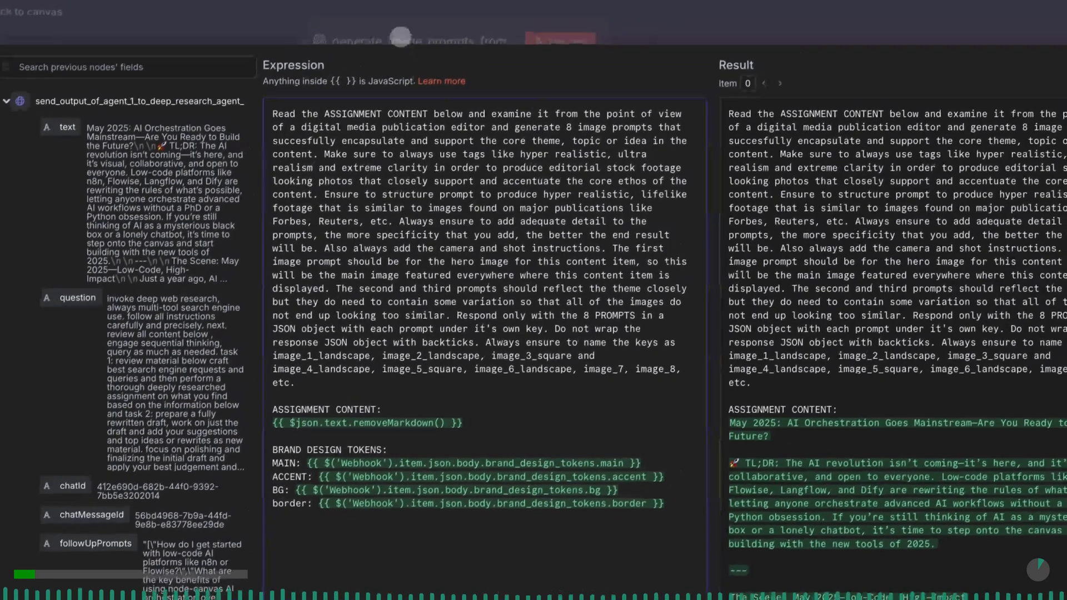
# - Return to the canvas and move generate_image_prompts_from_written_copy fully inside the TEXT COPY TO IMAGE PROMPTS note
pyautogui.click(420, 6)
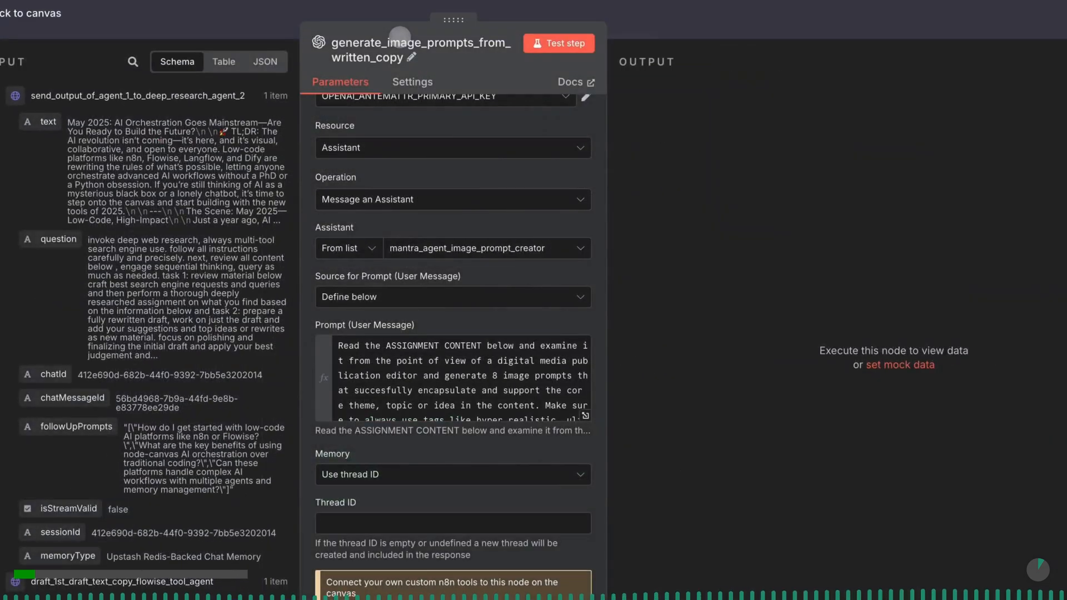
pyautogui.click(266, 12)
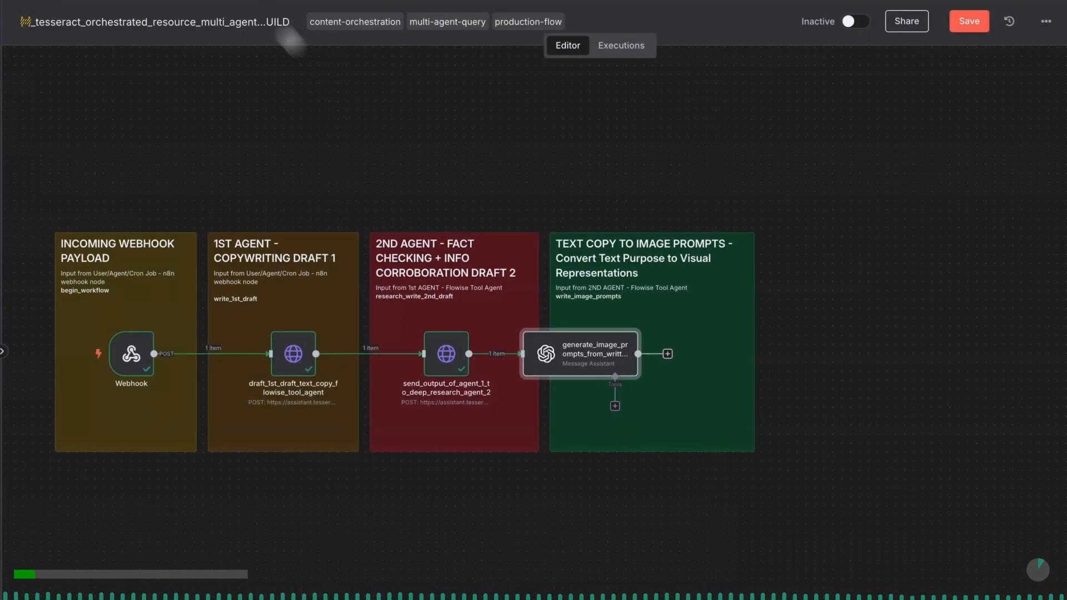
pyautogui.moveTo(565, 355); pyautogui.dragTo(621, 360)
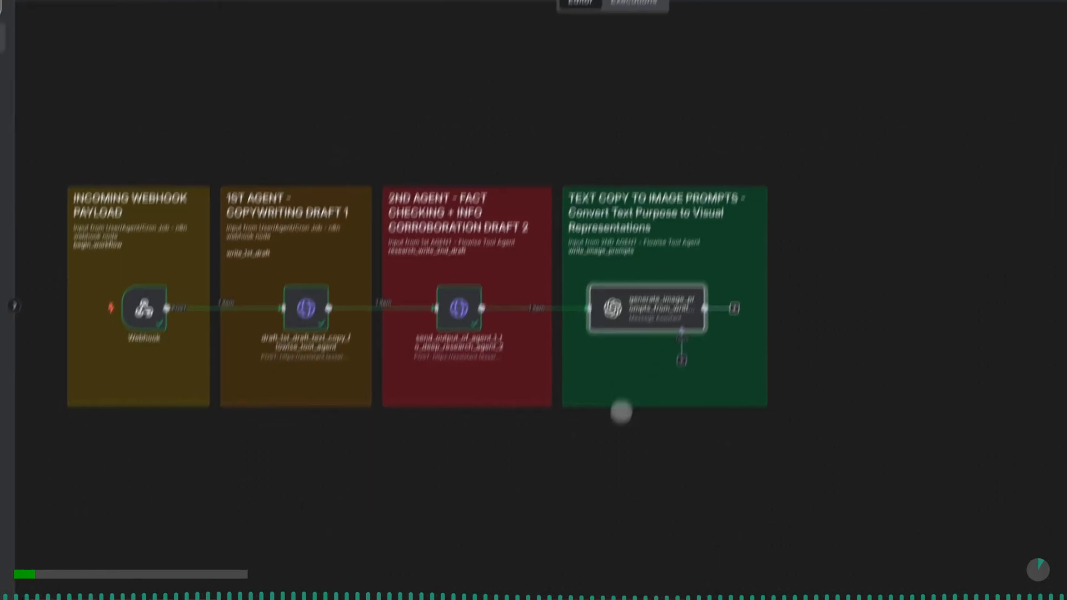
# - Look over the tools that can be attached to the image-prompt node, and close the list without adding one
pyautogui.click(95, 561)
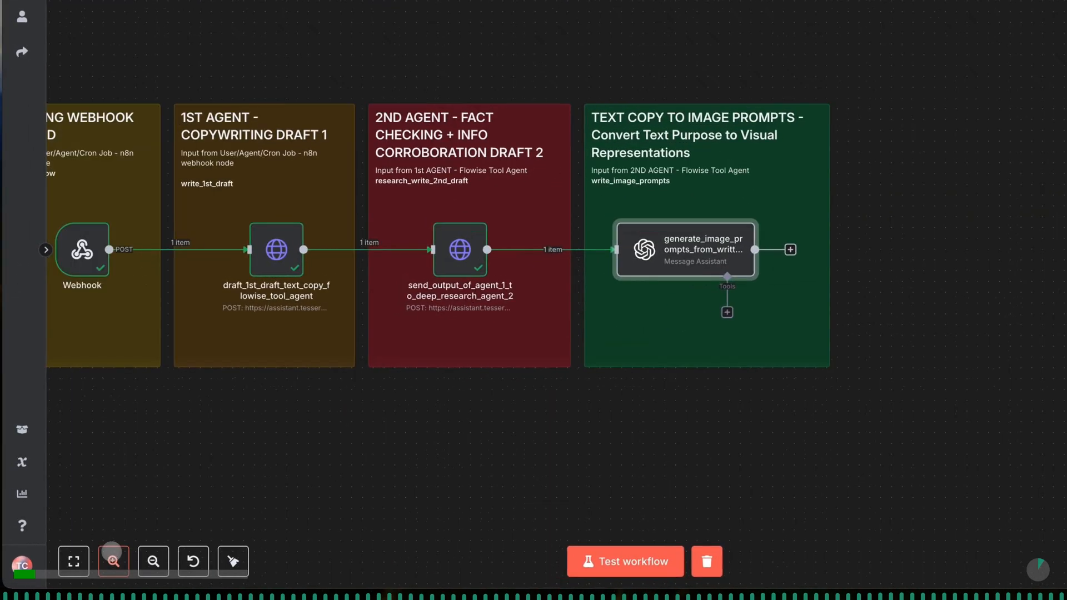
pyautogui.click(112, 553)
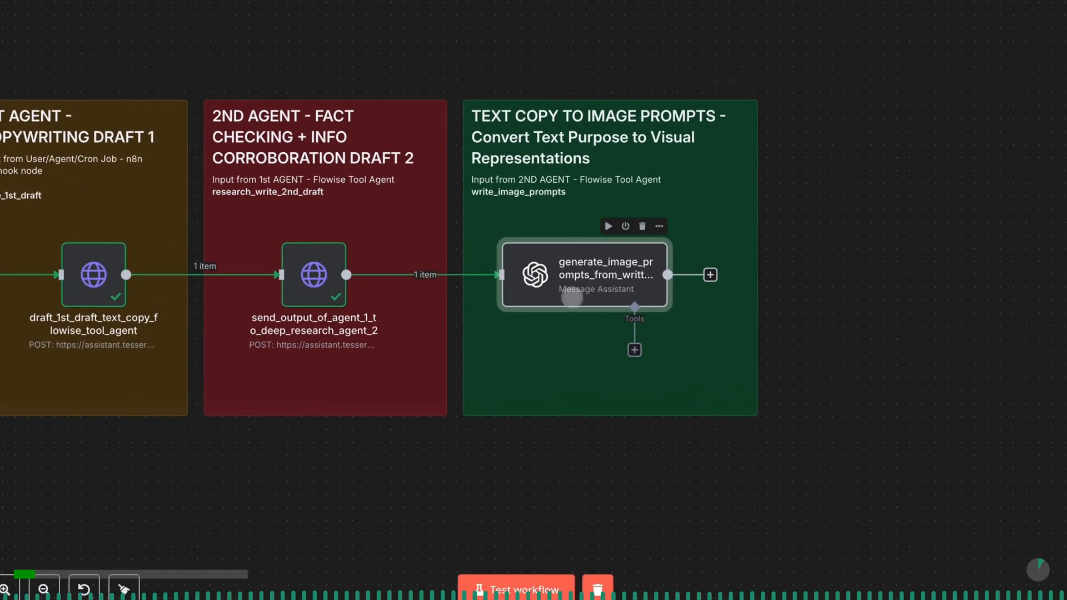
pyautogui.click(635, 351)
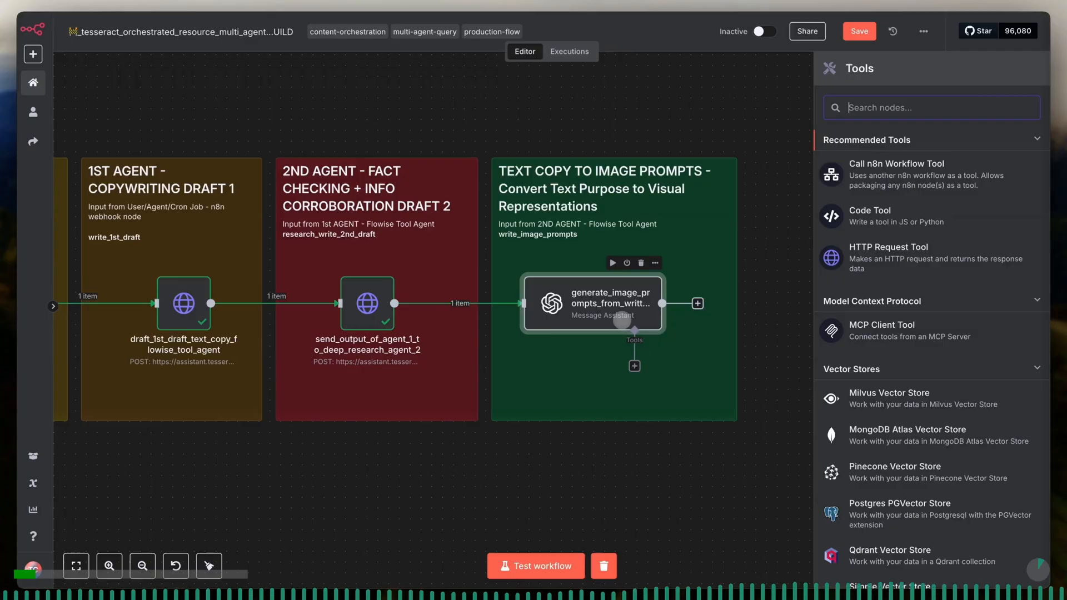
pyautogui.click(621, 314)
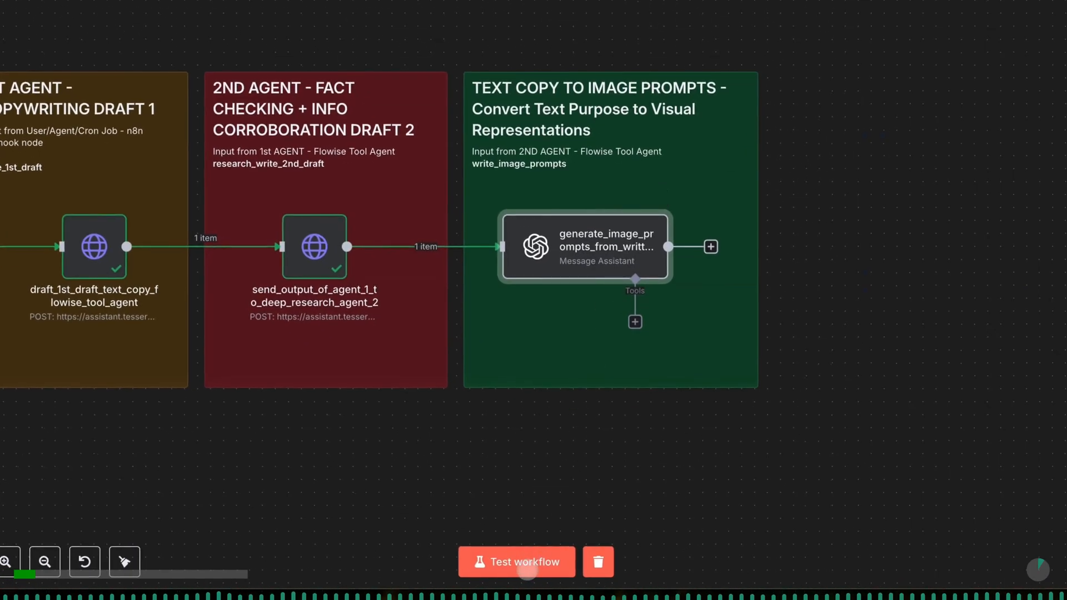
# - Open generate_image_prompts_from_written_copy and run it as a single test step
pyautogui.moveTo(582, 260)
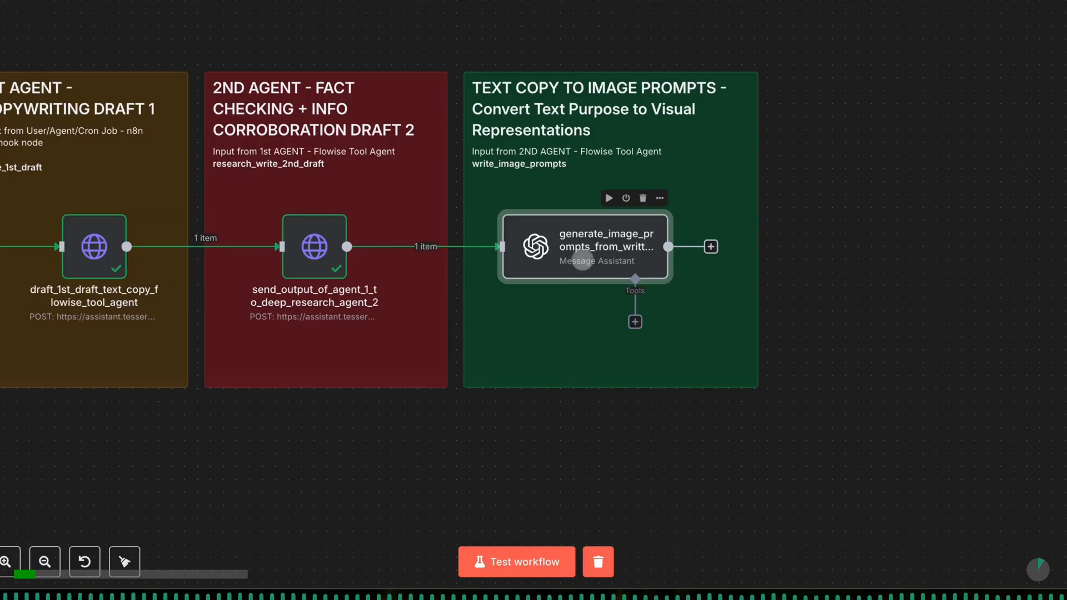
pyautogui.doubleClick(583, 259)
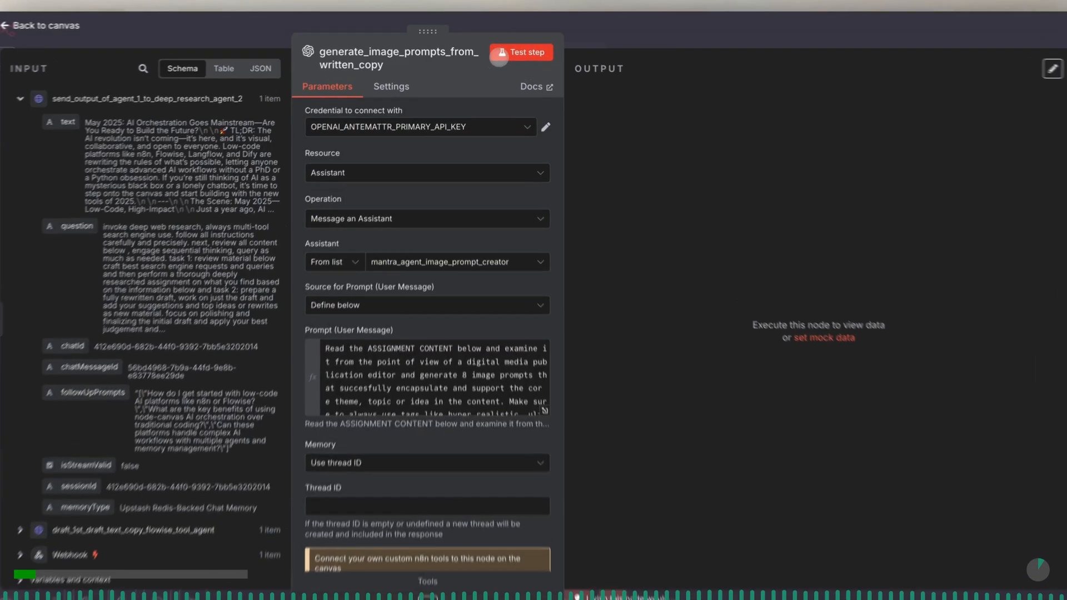
pyautogui.click(497, 54)
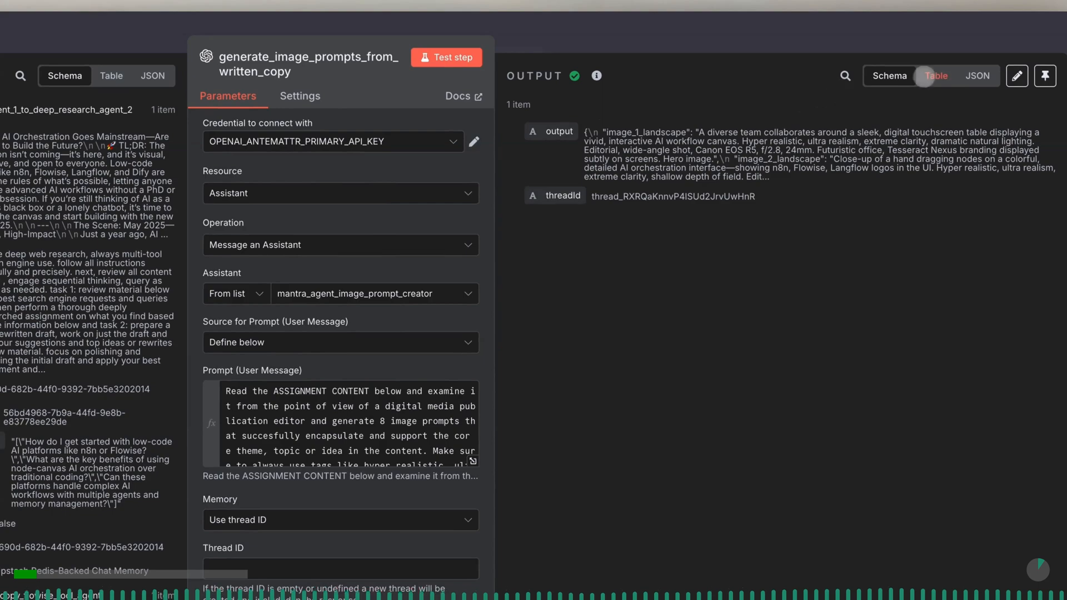
# - View the node's output as a table and examine the image_1_landscape and image_2_landscape prompts
pyautogui.click(931, 75)
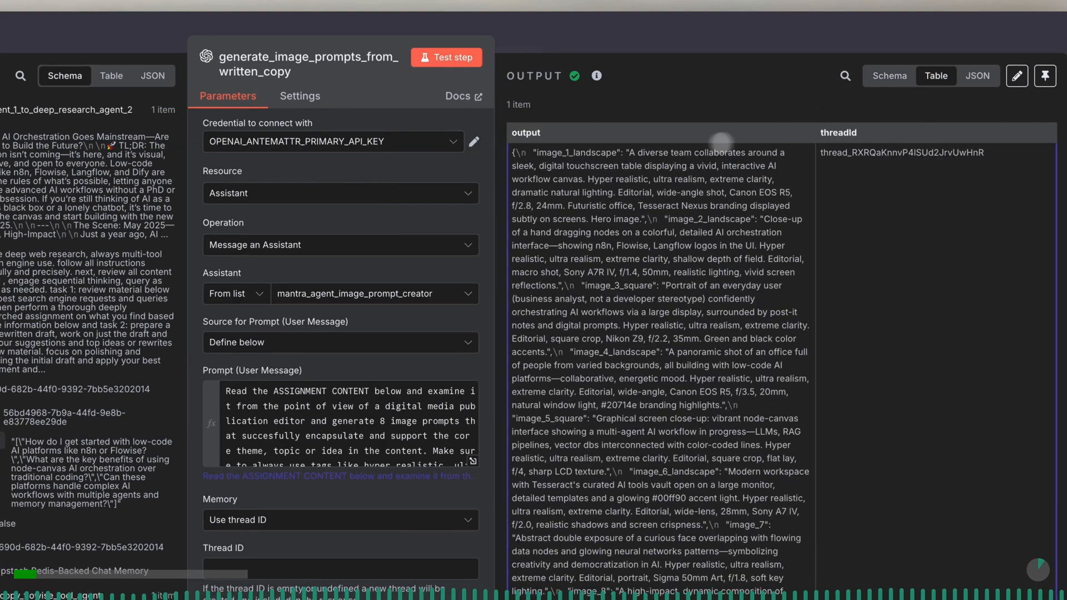
pyautogui.moveTo(537, 151); pyautogui.dragTo(618, 151)
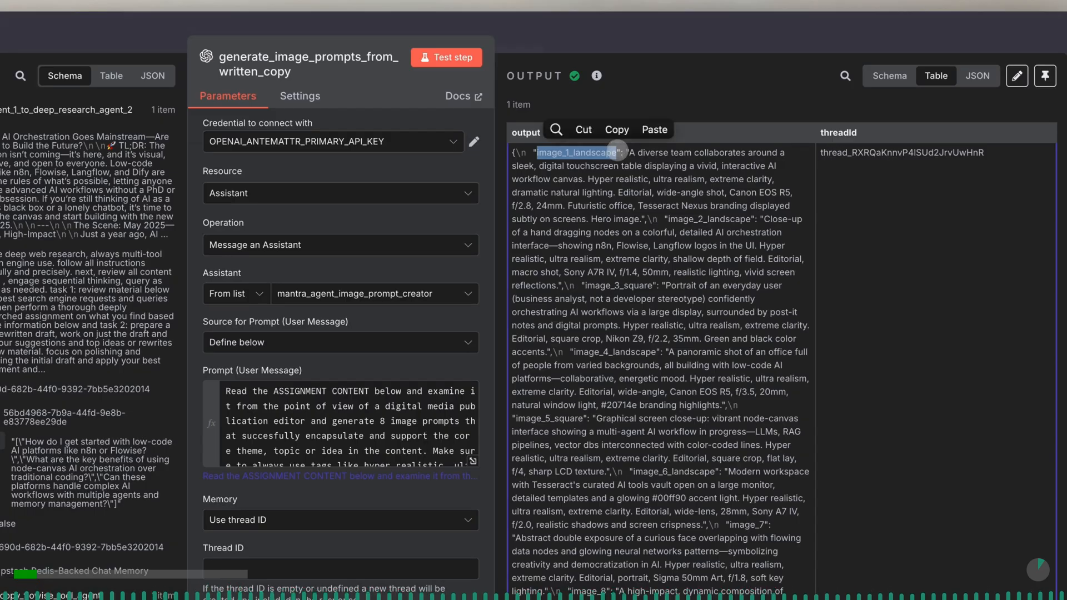
pyautogui.moveTo(668, 219); pyautogui.dragTo(749, 221)
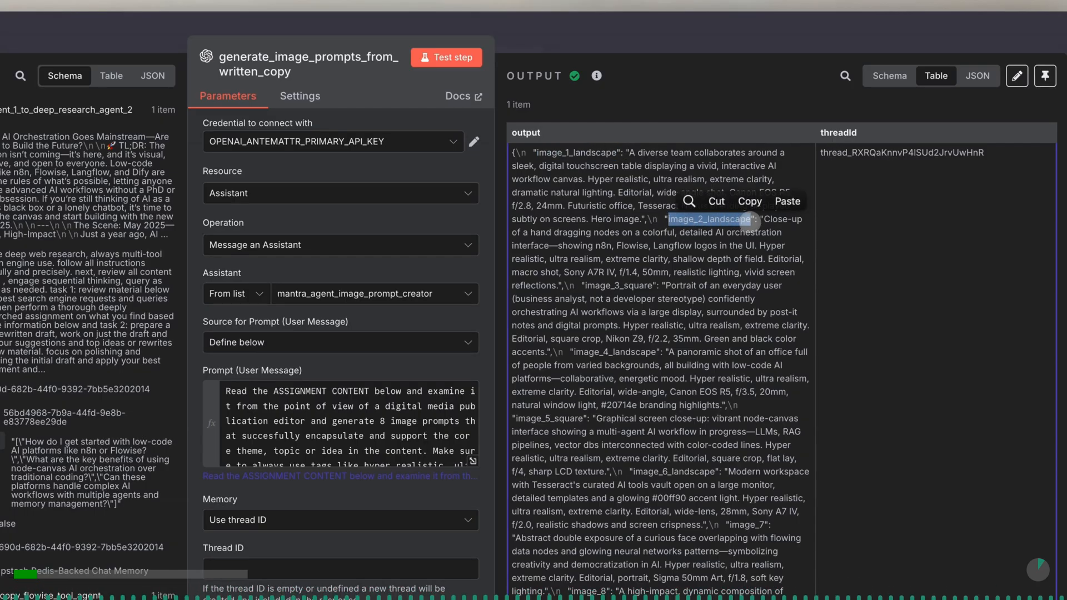
# - Append _8_prompts to the name of generate_image_prompts_from_written_copy, return to the canvas and save the workflow
pyautogui.click(356, 62)
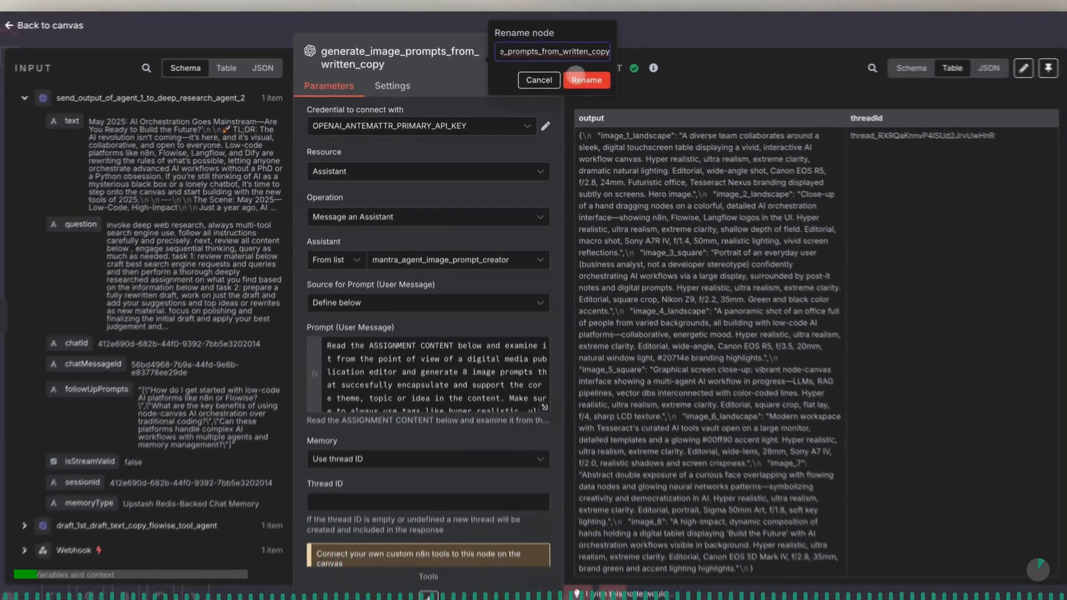
pyautogui.write('_8_prompts_fro')
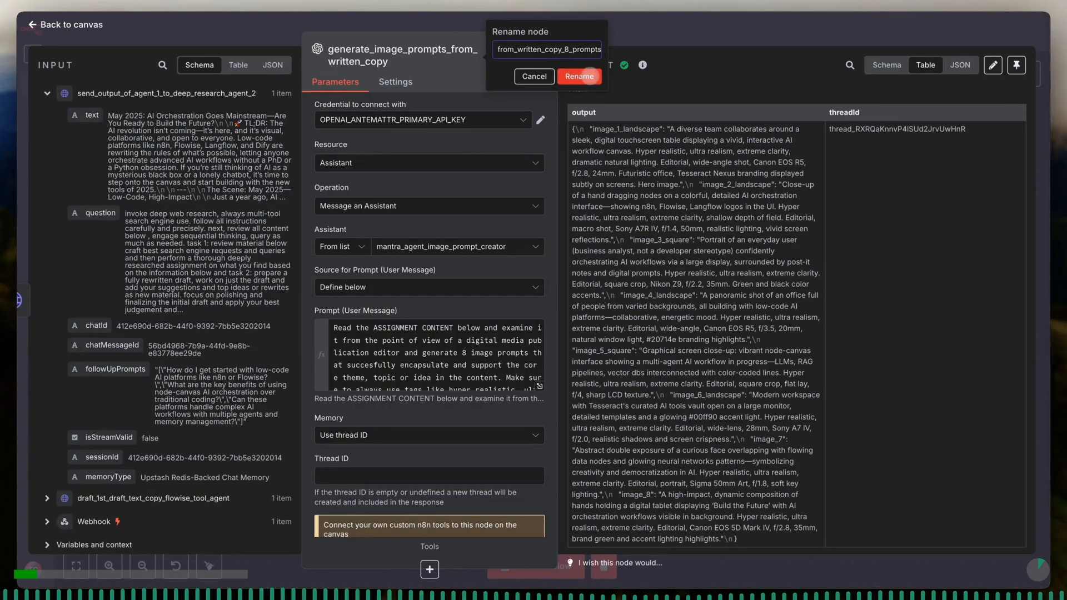
pyautogui.click(568, 72)
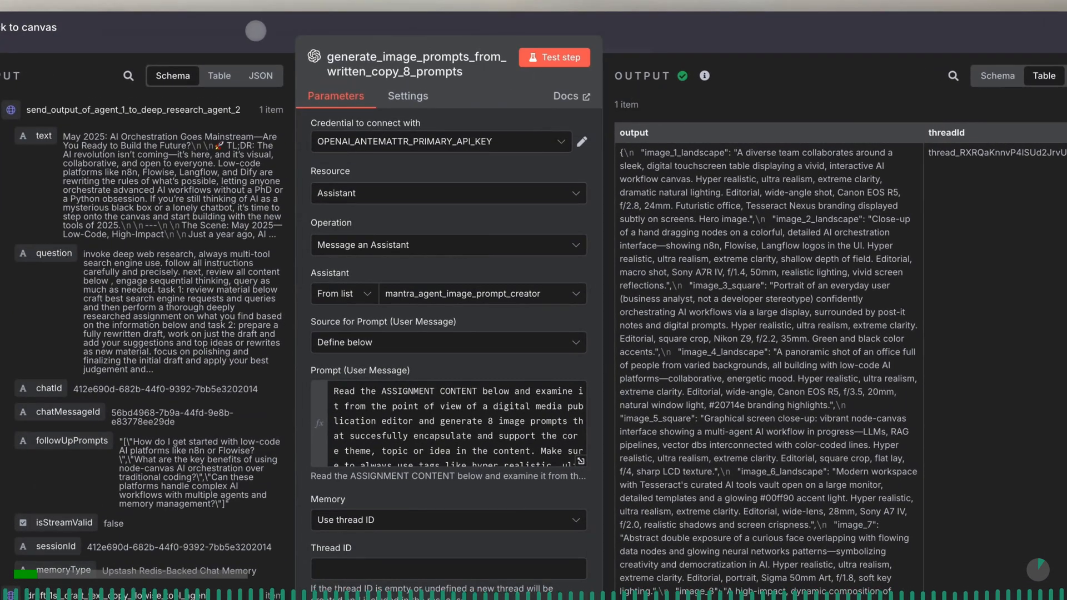
pyautogui.click(256, 31)
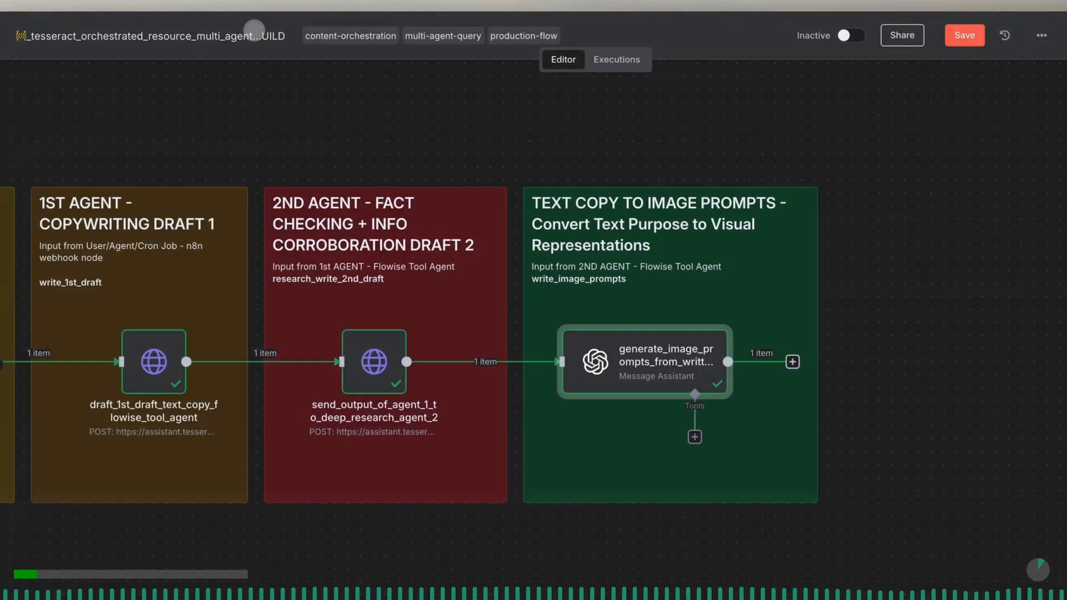
pyautogui.hscroll(3, 547, 153)
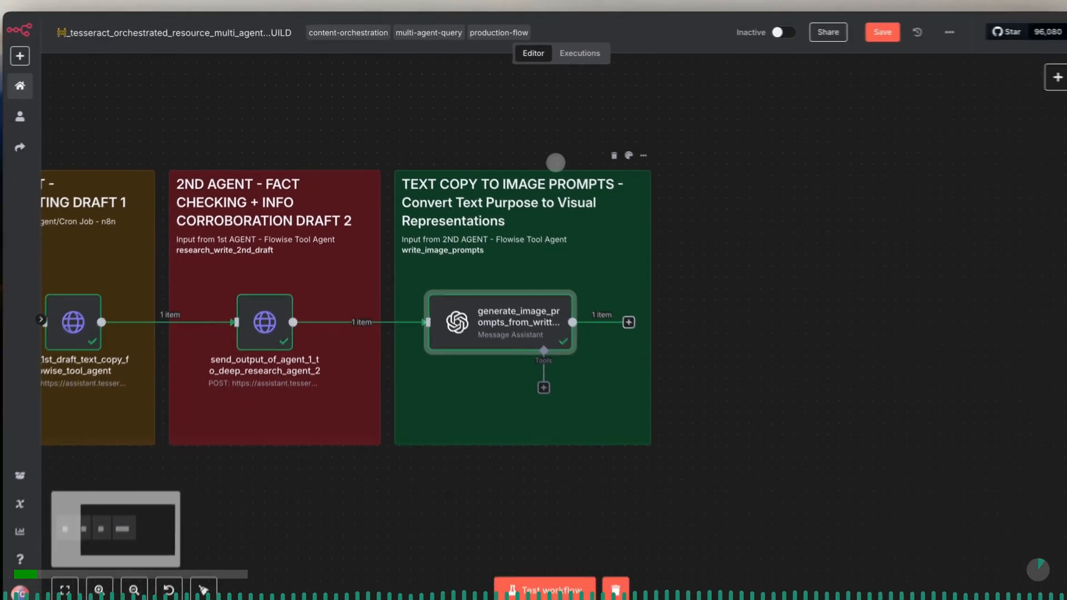
pyautogui.hscroll(3, 556, 162)
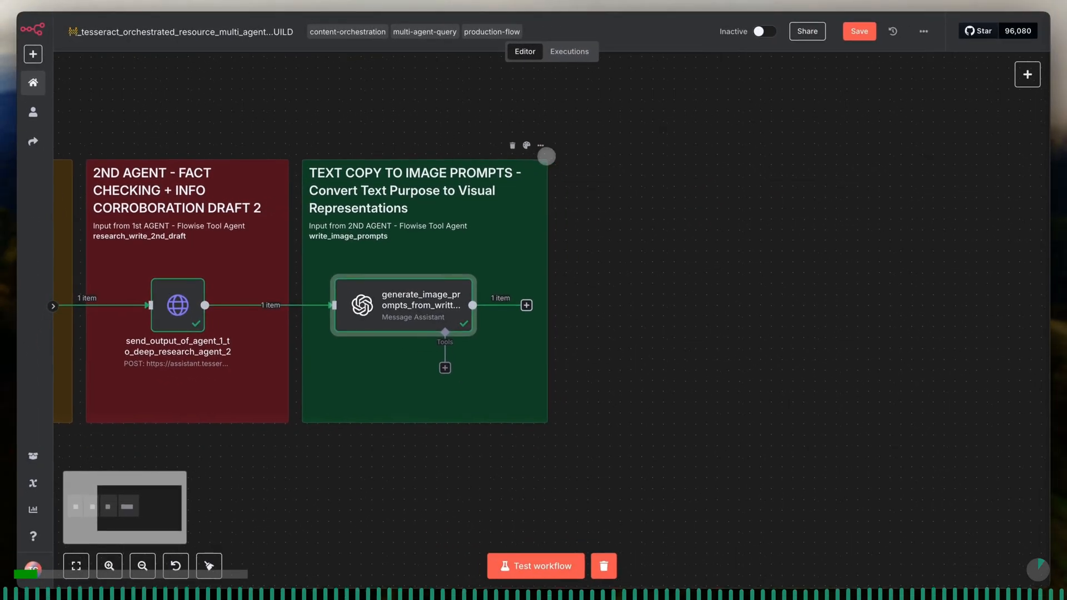
pyautogui.click(856, 33)
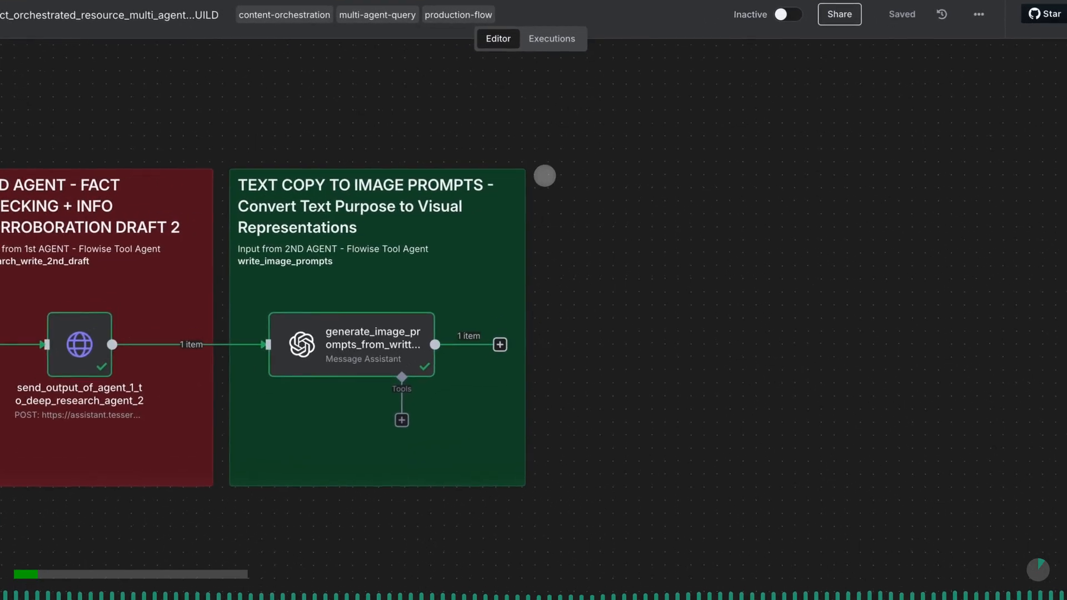
# - Paste the "MEDIA_PIPELINE - Image Generation - FAL.AI Dev Cloud" note beside the TEXT COPY TO IMAGE PROMPTS note
pyautogui.hotkey('ctrl', 'v')
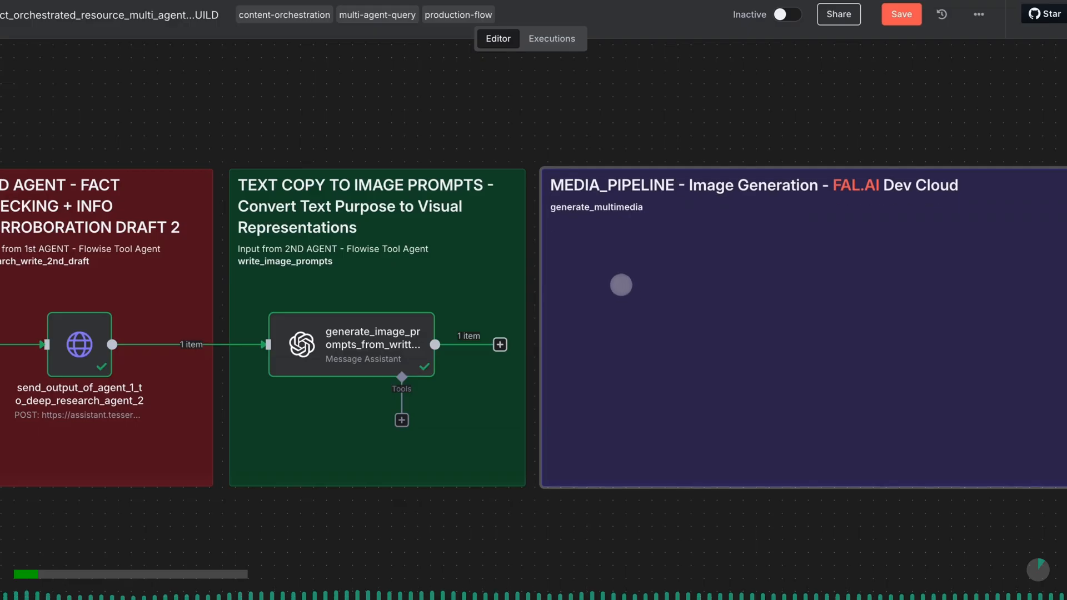
pyautogui.hscroll(2, 620, 287)
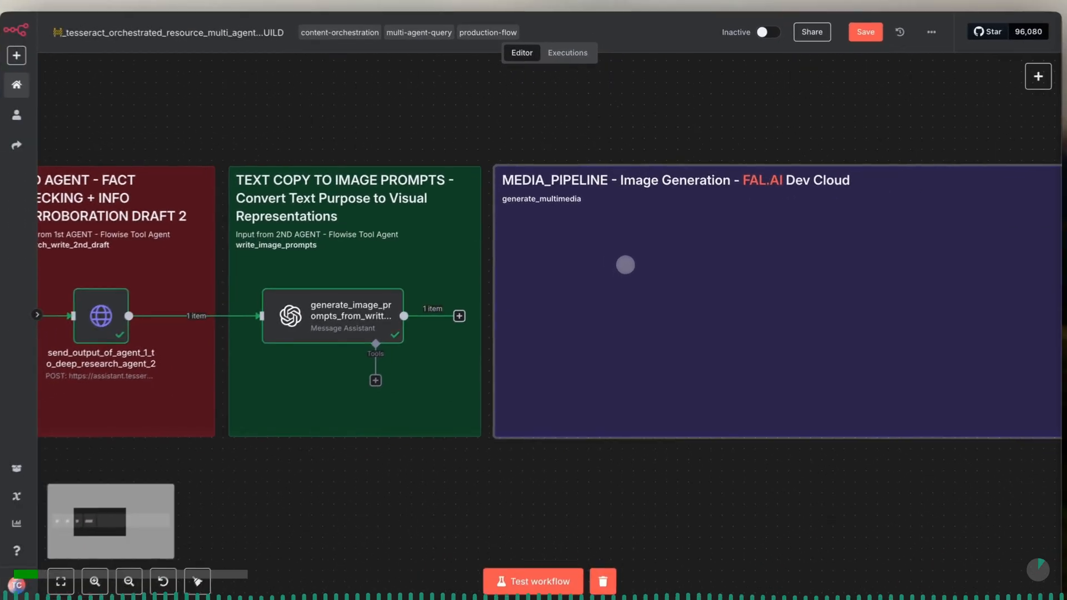
pyautogui.hscroll(2, 625, 265)
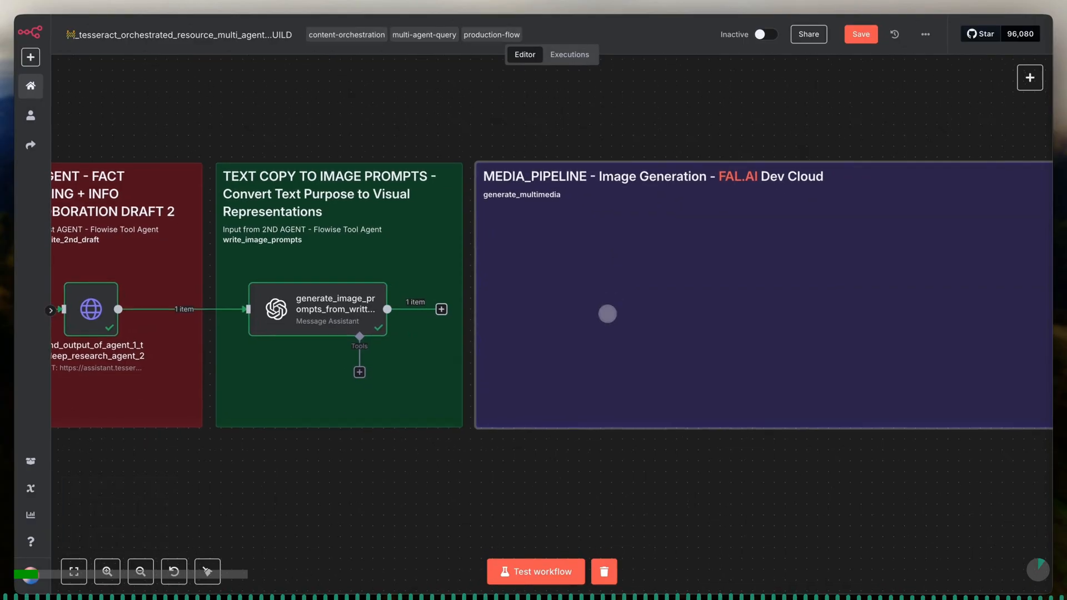
pyautogui.hscroll(3, 607, 314)
pyautogui.hscroll(2, 607, 314)
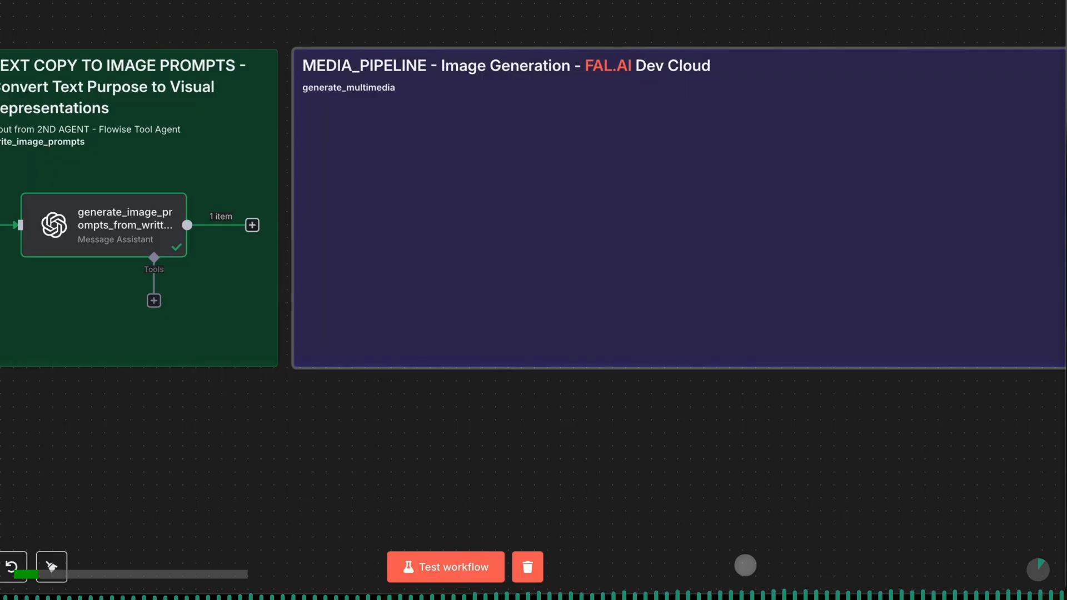
# - Paste "Start workflow" label notes beneath the INCOMING WEBHOOK PAYLOAD and 1ST AGENT notes
pyautogui.click(129, 574)
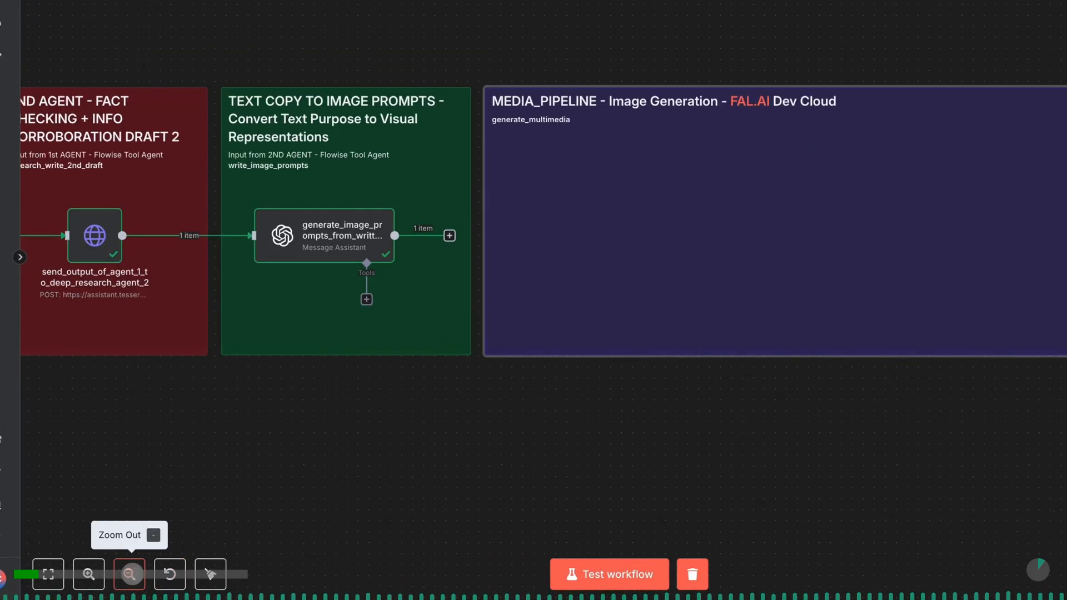
pyautogui.click(132, 574)
pyautogui.hscroll(-4, 117, 380)
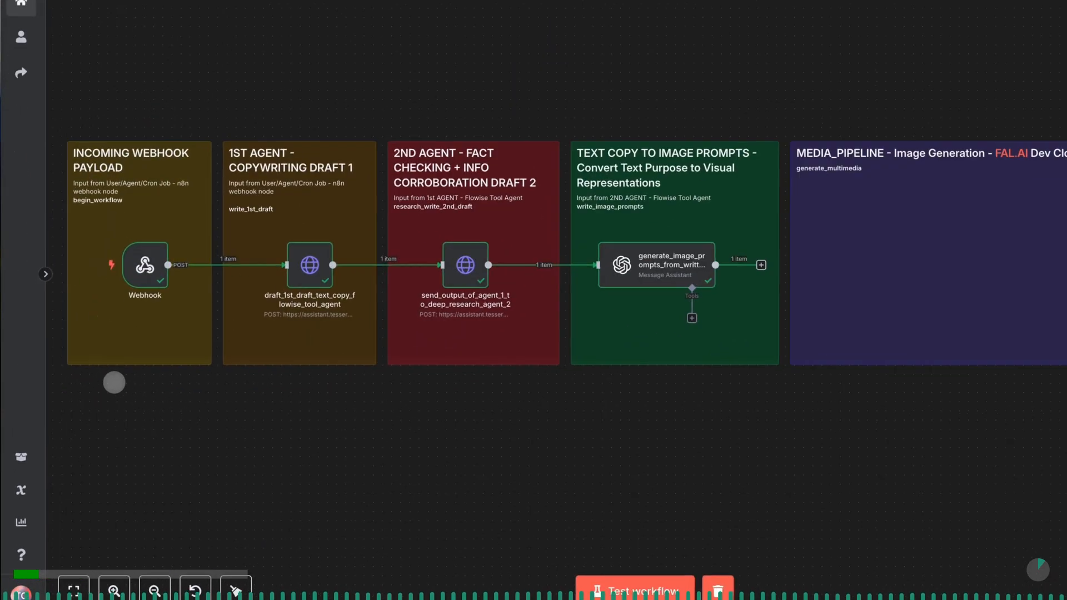
pyautogui.hotkey('ctrl', 'v')
pyautogui.moveTo(165, 390); pyautogui.dragTo(267, 390)
pyautogui.hotkey('ctrl', 'v')
# - Change the label beneath the 1ST AGENT note to "Synthesize Copy - Research, Draft & Respond"
pyautogui.doubleClick(267, 390)
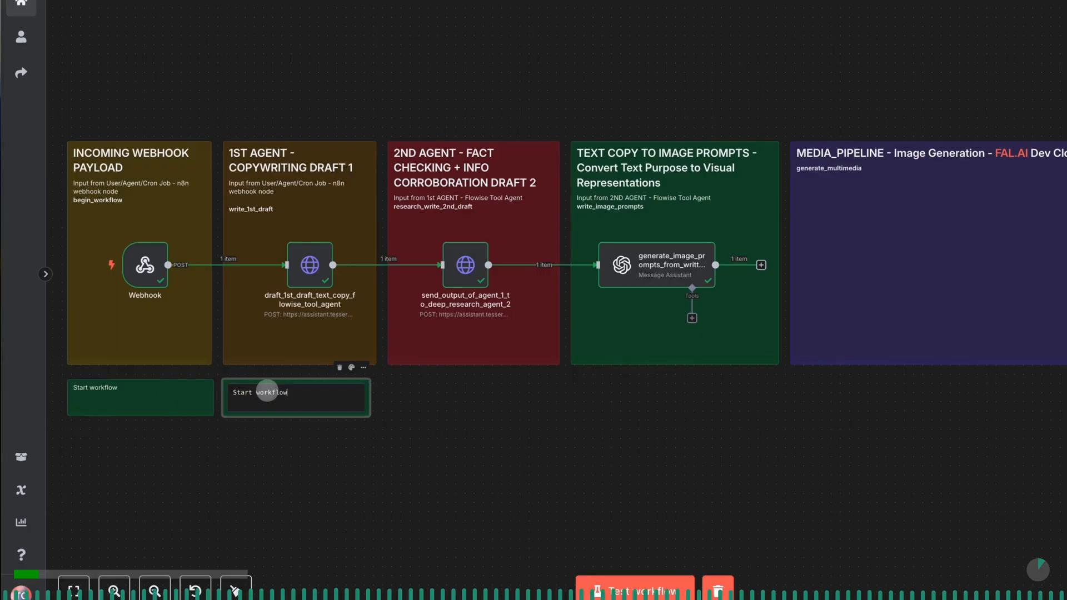
pyautogui.hotkey('ctrl', 'a')
pyautogui.write('Synthesize')
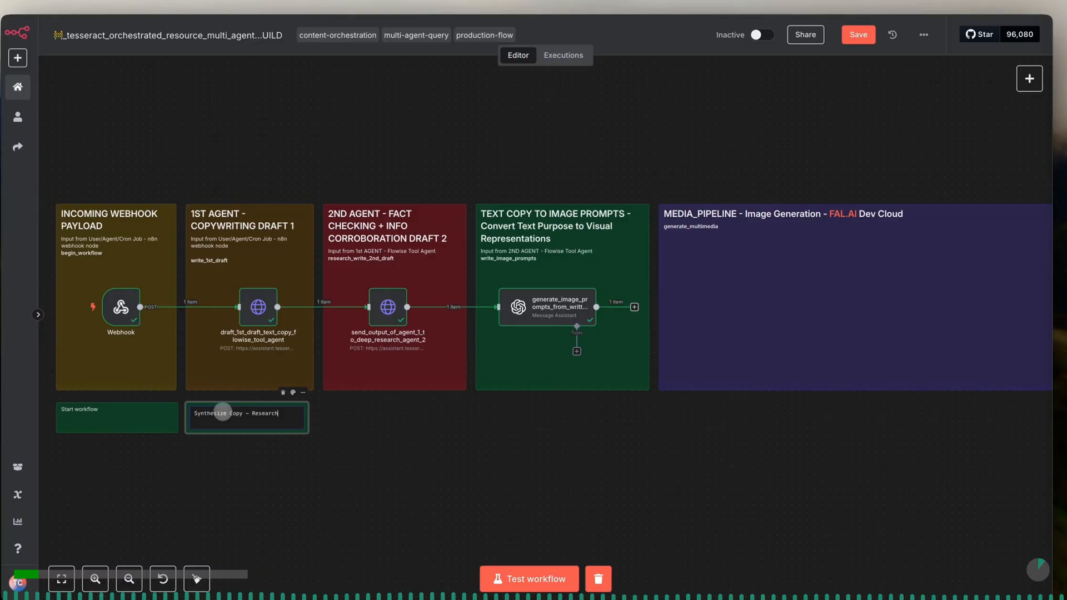
pyautogui.write('t & Respond')
pyautogui.click(325, 425)
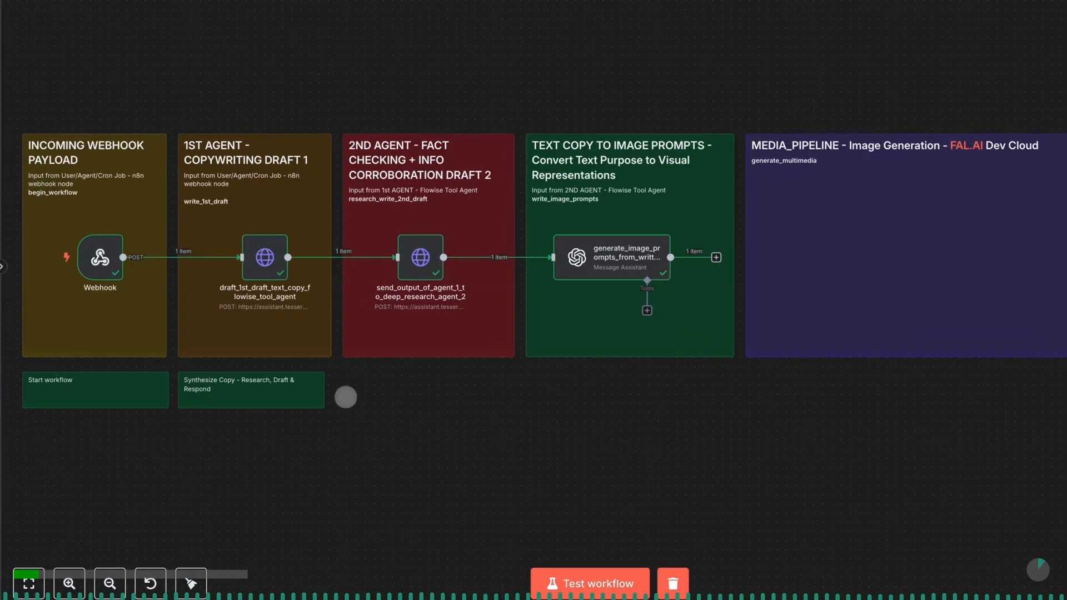
# - Duplicate the Synthesize Copy label beneath the 2ND AGENT note and widen both labels to match the notes above them
pyautogui.click(289, 419)
pyautogui.hotkey('ctrl', 'c')
pyautogui.hotkey('ctrl', 'v')
pyautogui.moveTo(421, 416); pyautogui.dragTo(422, 388)
pyautogui.moveTo(325, 389); pyautogui.dragTo(332, 389)
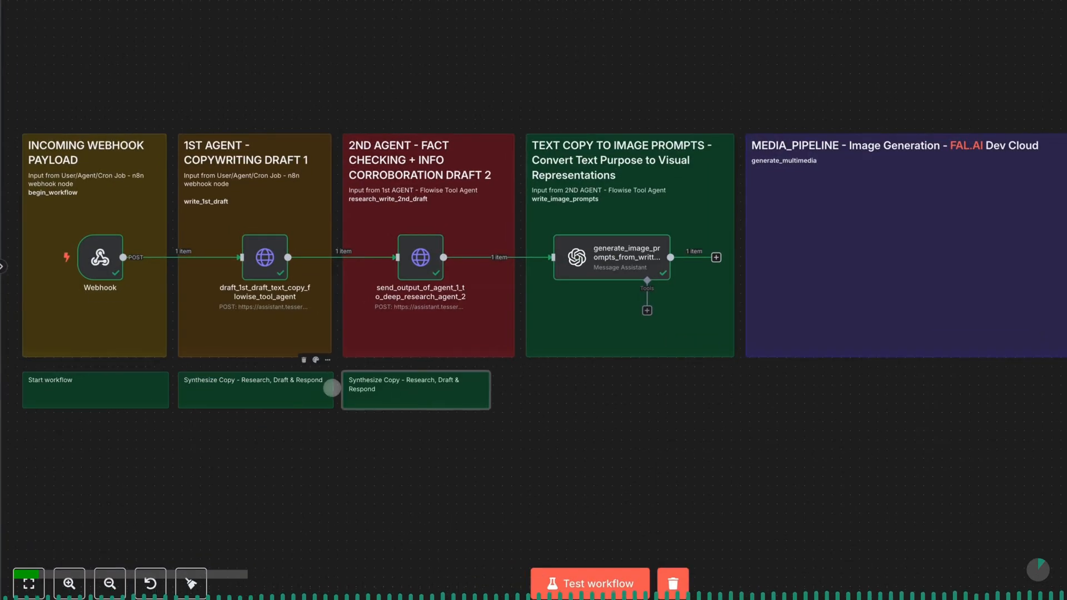
pyautogui.moveTo(491, 386); pyautogui.dragTo(511, 383)
# - Append "- FINAL COPY" to the label text beneath the 2ND AGENT note
pyautogui.doubleClick(428, 389)
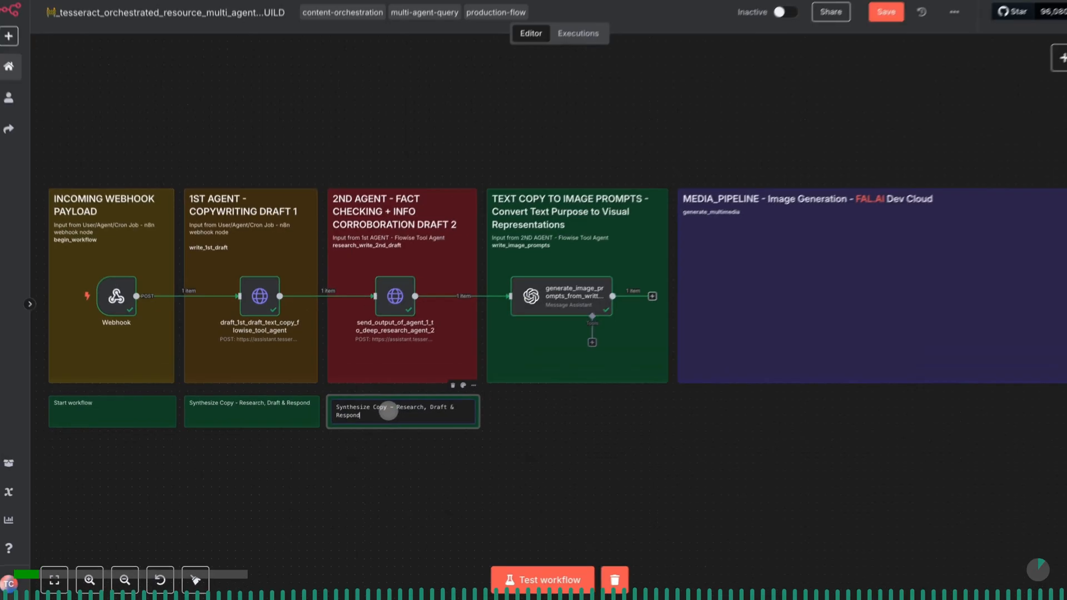
pyautogui.write('- FINAL COPY')
pyautogui.click(506, 421)
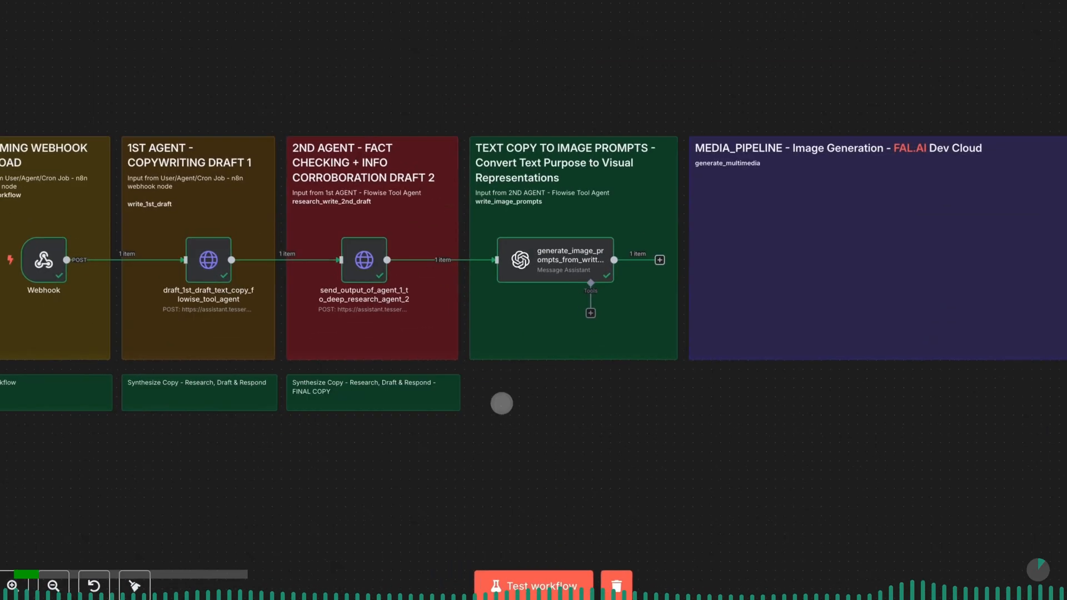
# - Add labels "Synthesize Copy - Extract & Convert written copy to Visual Prompts" beneath the TEXT COPY TO IMAGE PROMPTS note and "Generate Image" beneath MEDIA_PIPELINE
pyautogui.hscroll(3, 550, 421)
pyautogui.hscroll(1, 549, 422)
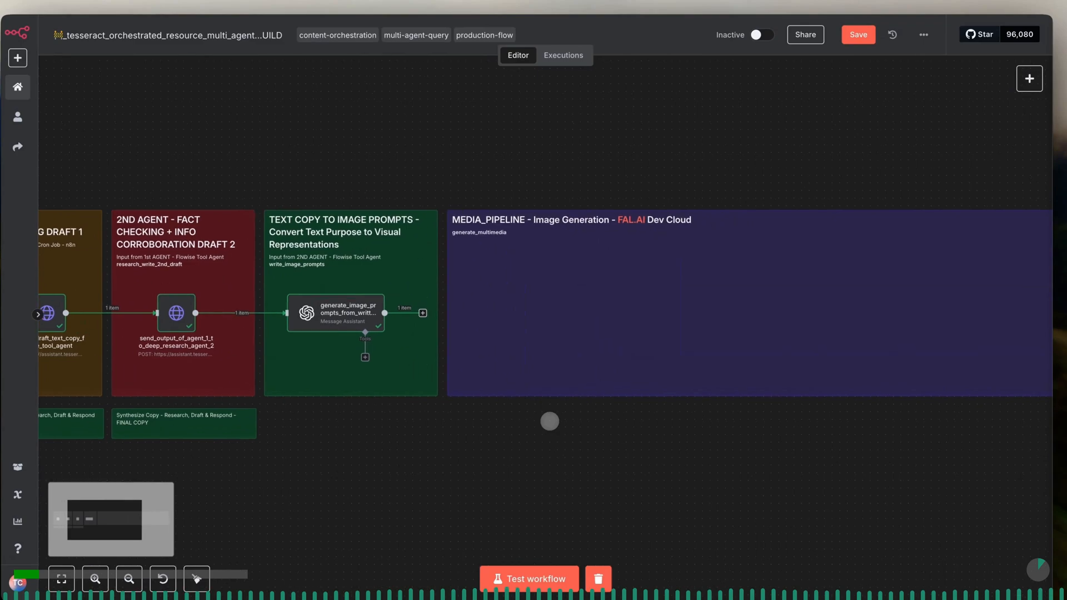
pyautogui.click(215, 427)
pyautogui.hotkey('ctrl', 'v')
pyautogui.moveTo(420, 429); pyautogui.dragTo(387, 398)
pyautogui.moveTo(466, 397); pyautogui.dragTo(502, 397)
pyautogui.doubleClick(440, 387)
pyautogui.moveTo(366, 386); pyautogui.dragTo(342, 396)
pyautogui.write('Image')
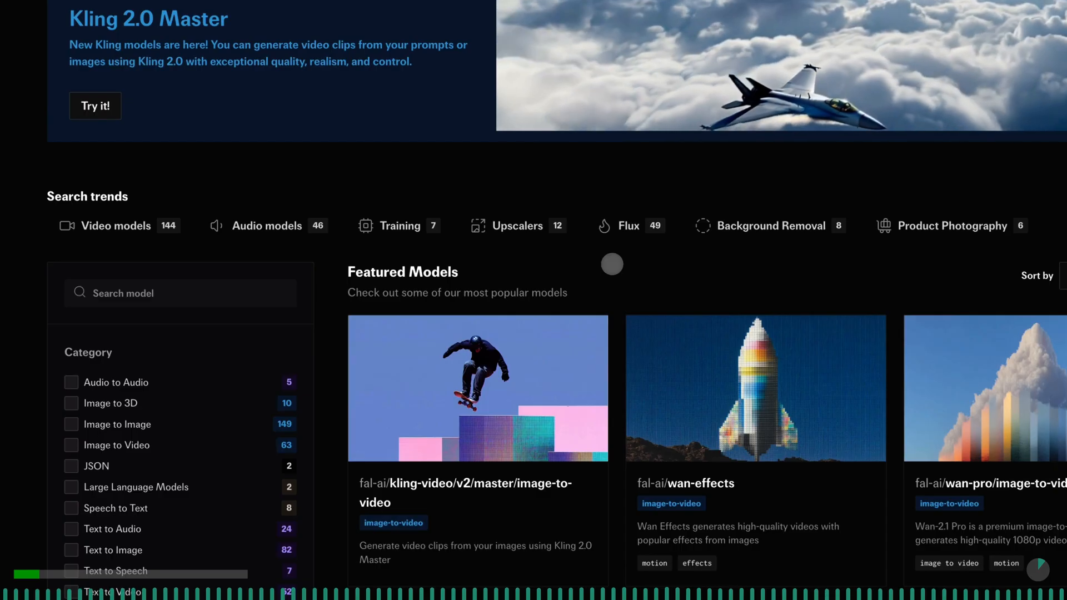
# - Switch to fal.ai, search the models for "flux realism", and open fal-ai/flux-pro/v1.1-ultra to look over its playground input
pyautogui.click(147, 289)
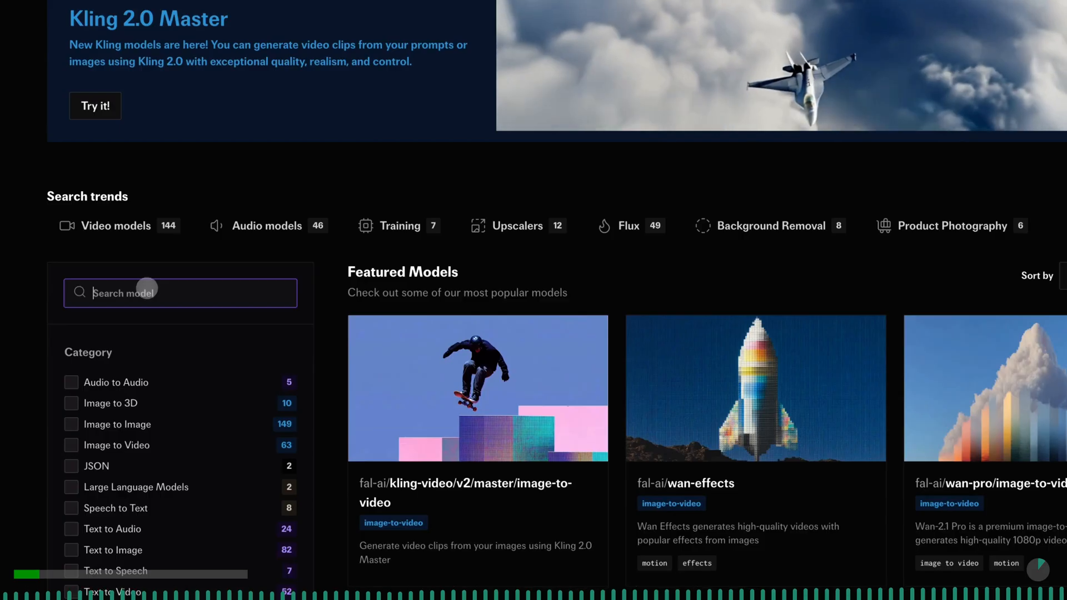
pyautogui.write('fl')
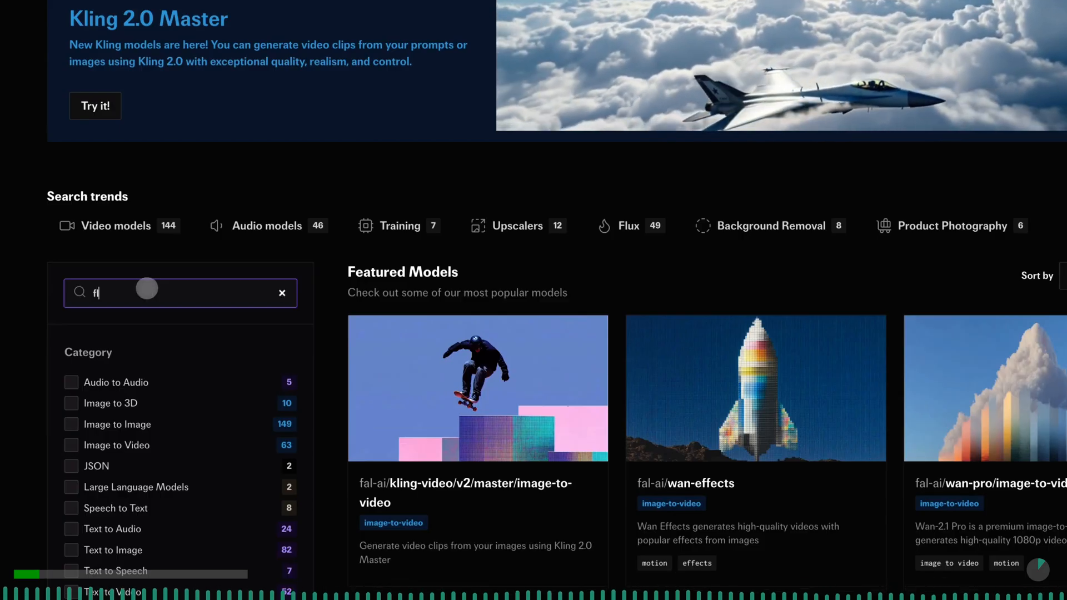
pyautogui.write('ux re')
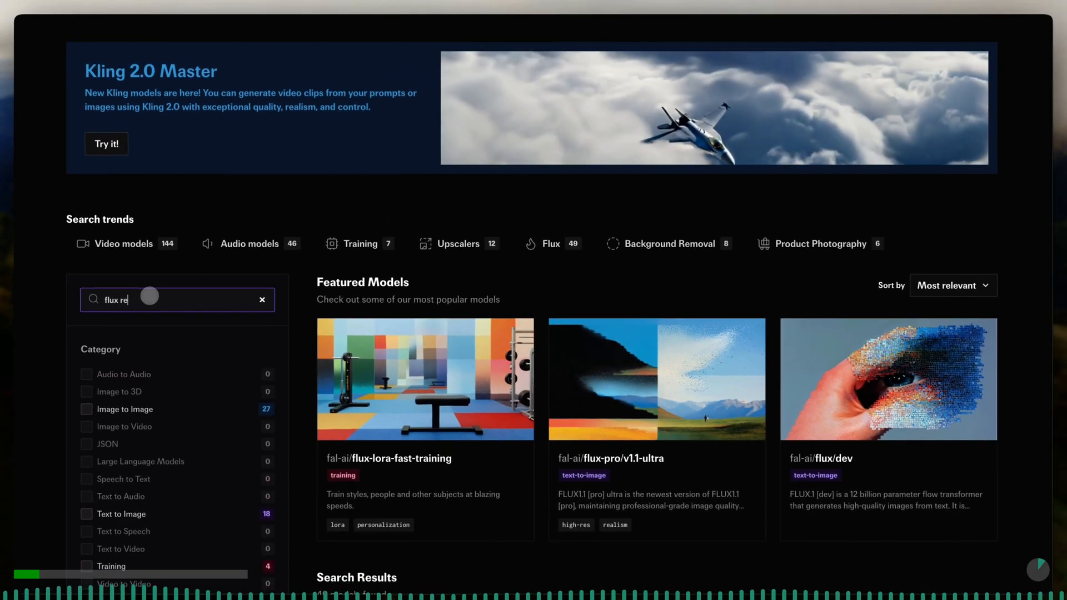
pyautogui.write('alism')
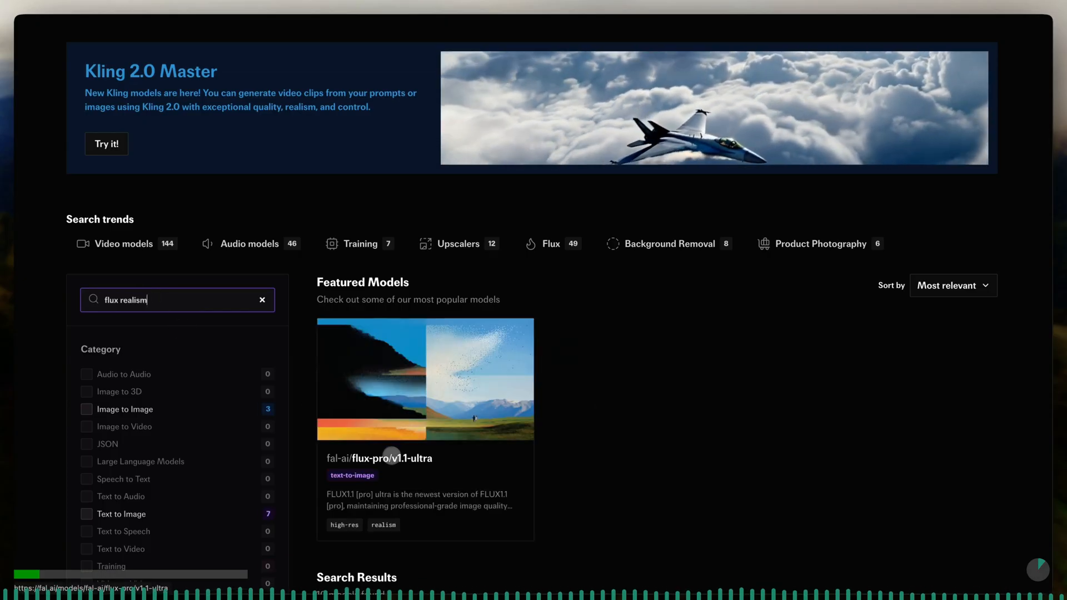
pyautogui.click(392, 455)
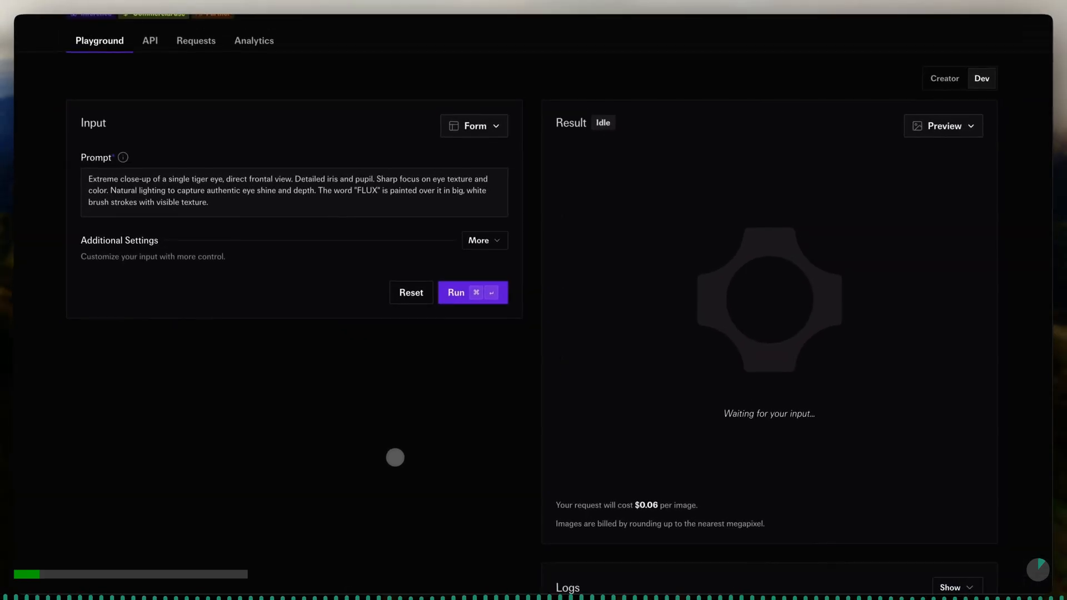
pyautogui.click(418, 203)
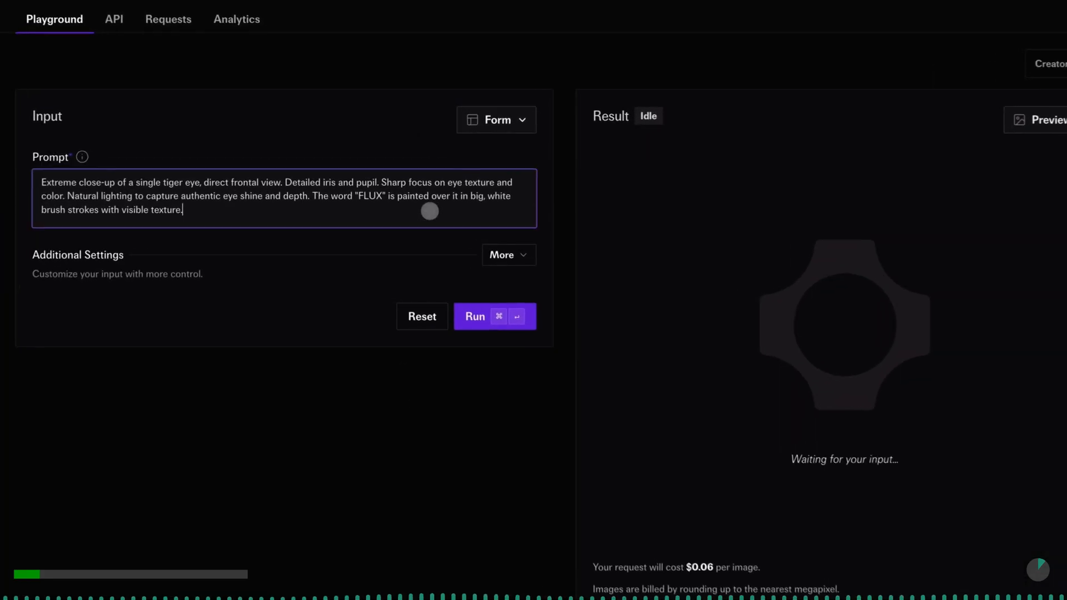
pyautogui.click(501, 127)
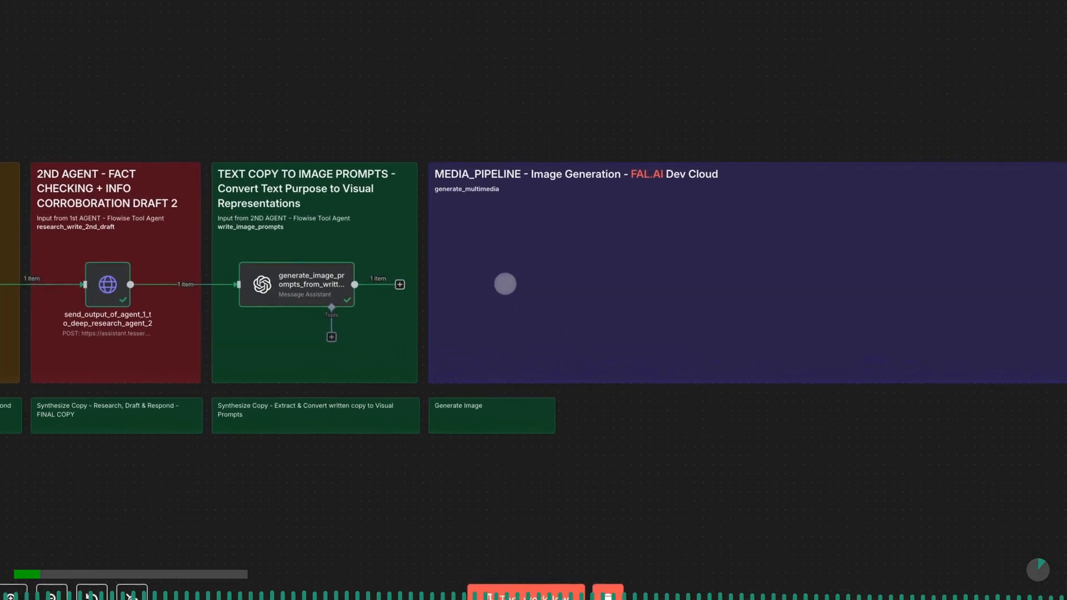
# - Back in n8n, paste the get_image_fal_ai_flux_ultra_realism_1_landscape node and place it inside the MEDIA_PIPELINE note
pyautogui.hotkey('ctrl', 'v')
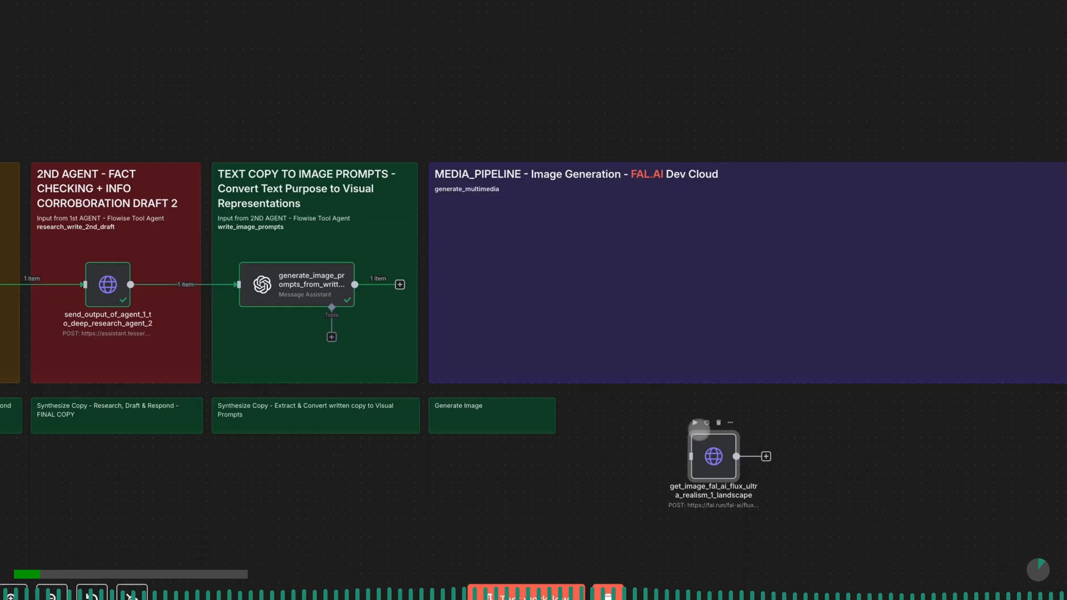
pyautogui.moveTo(711, 446); pyautogui.dragTo(486, 270)
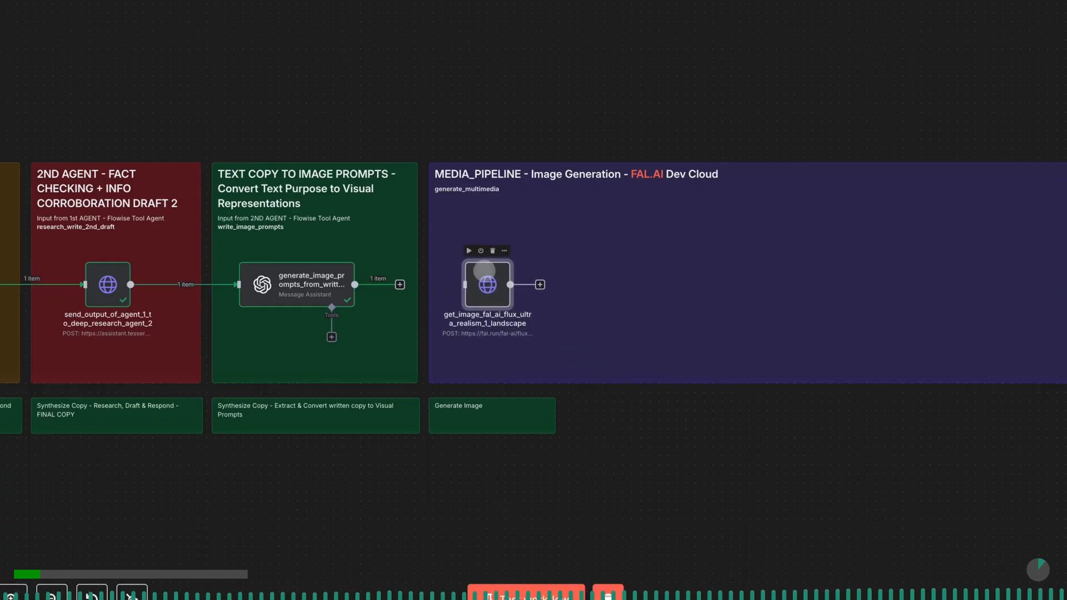
pyautogui.click(400, 285)
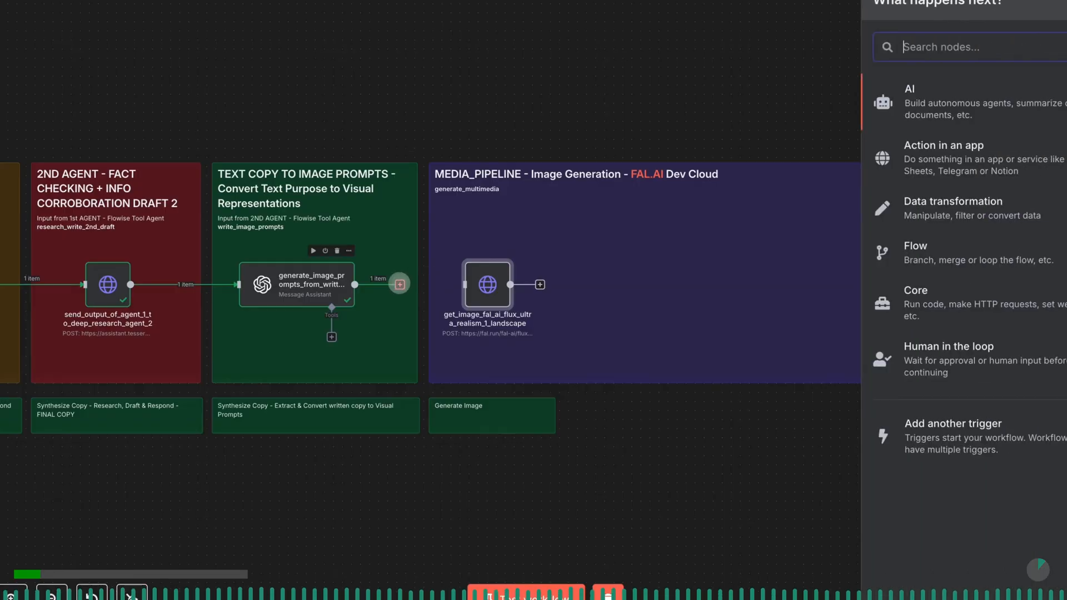
pyautogui.write('http')
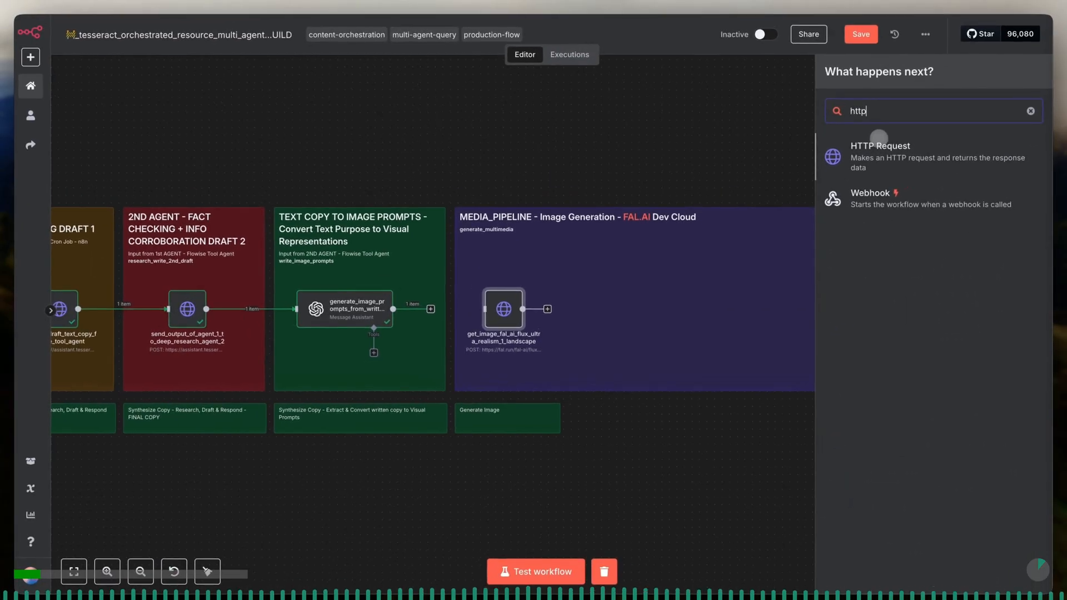
pyautogui.click(508, 303)
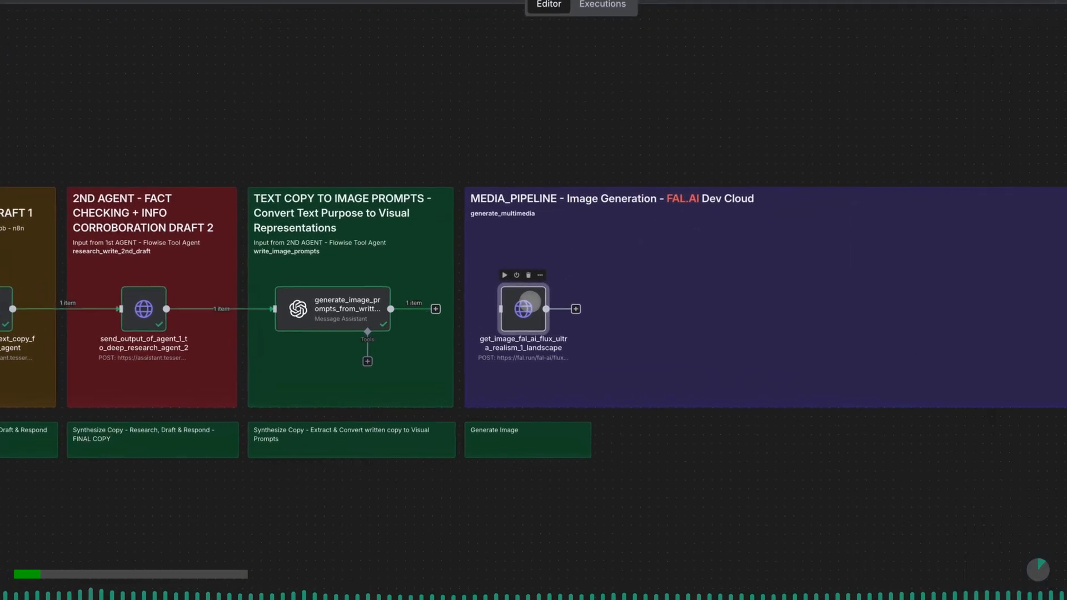
# - Connect the output of the image-prompt node to the input of get_image_fal_ai_flux_ultra_realism_1_landscape
pyautogui.moveTo(437, 309); pyautogui.dragTo(495, 310)
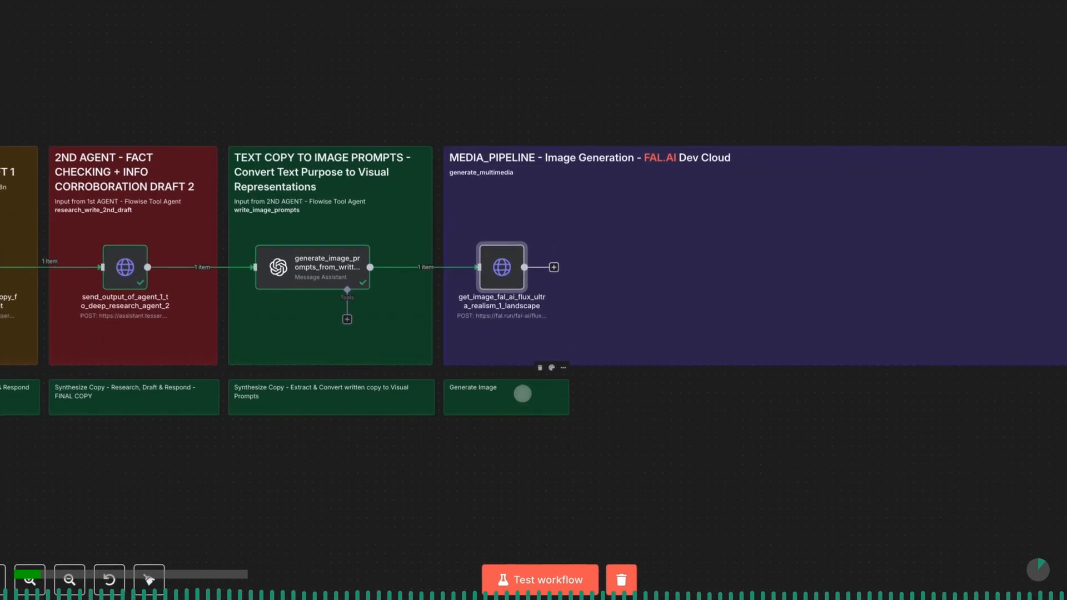
# - Retitle the note beneath MEDIA_PIPELINE "Generate Image 1 - Flux Ultra 1.1 Realism - FAL.AI", widen it slightly and save the workflow
pyautogui.doubleClick(520, 416)
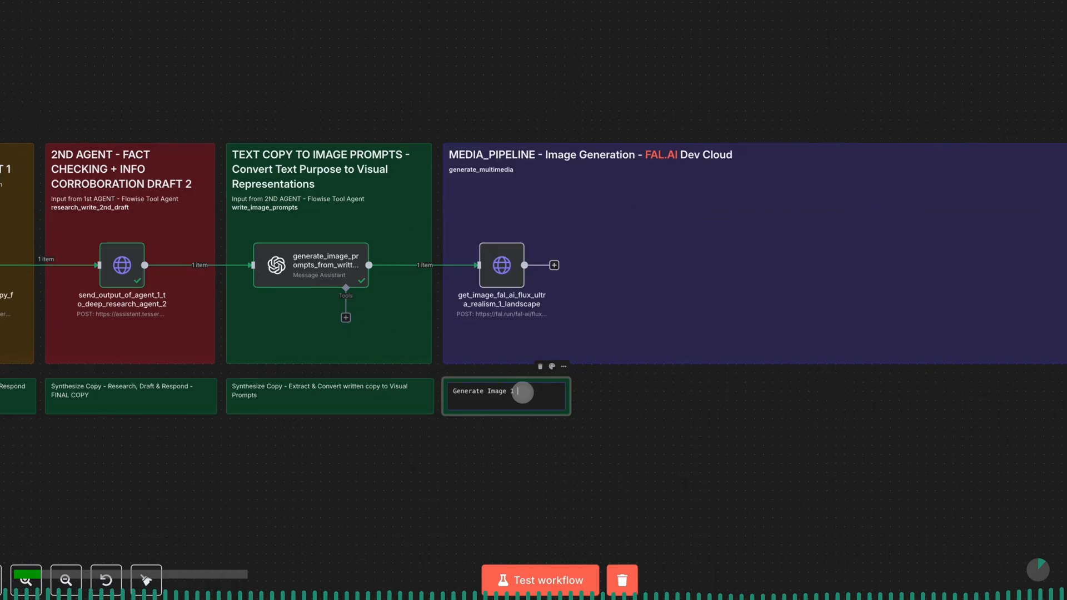
pyautogui.write('Flux Ultra 1.1 Realism - FAL.AI')
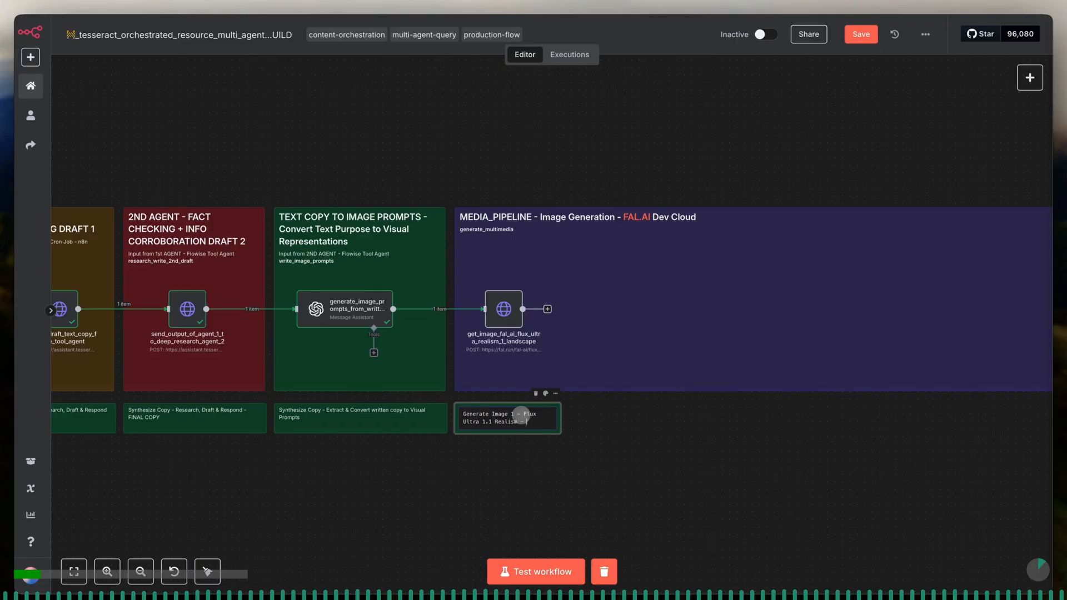
pyautogui.click(562, 415)
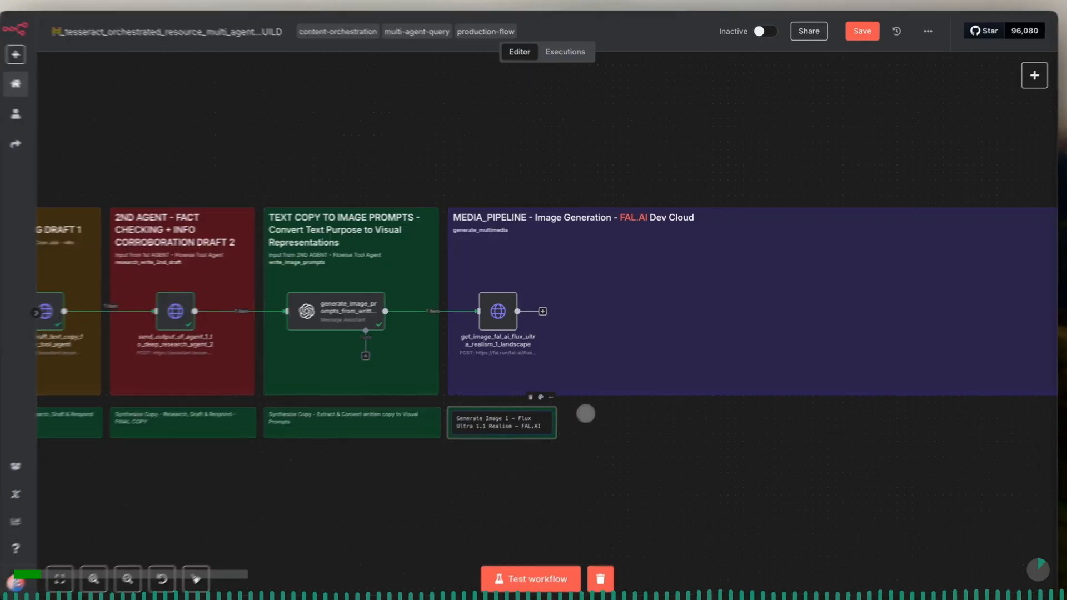
pyautogui.moveTo(514, 460); pyautogui.dragTo(540, 460)
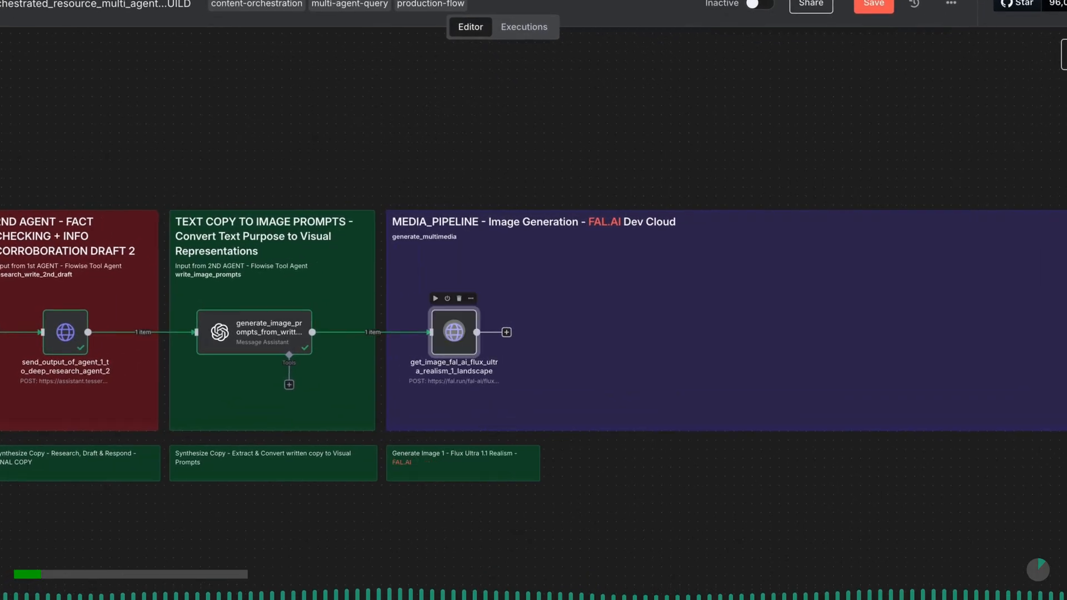
pyautogui.click(866, 21)
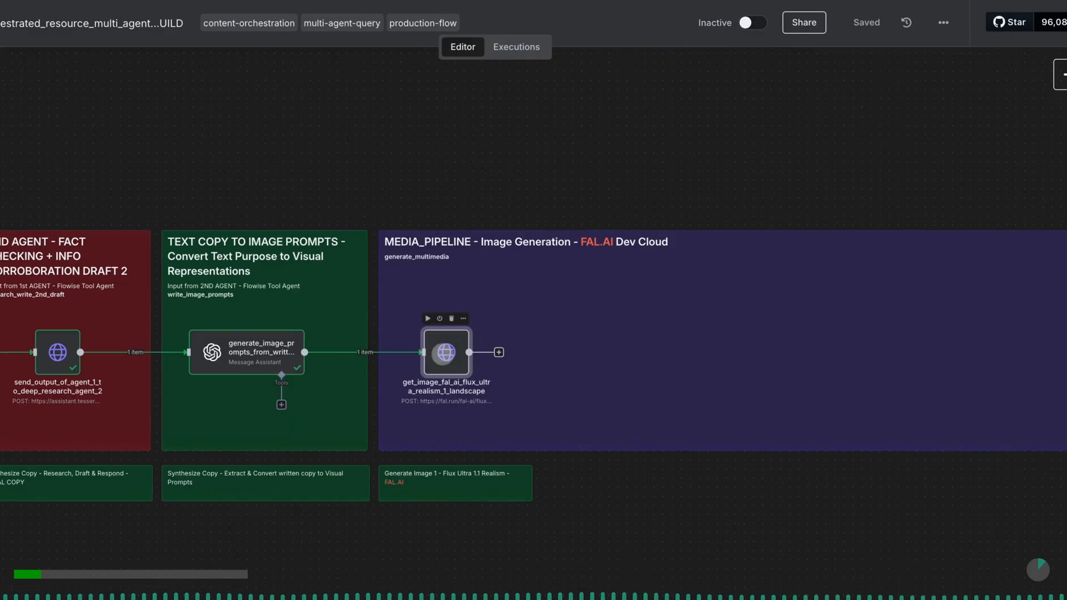
# - Open the get_image_fal_ai_flux_ultra_realism_1_landscape node and review its fal.ai endpoint URL, authorization header and JSON body
pyautogui.doubleClick(441, 354)
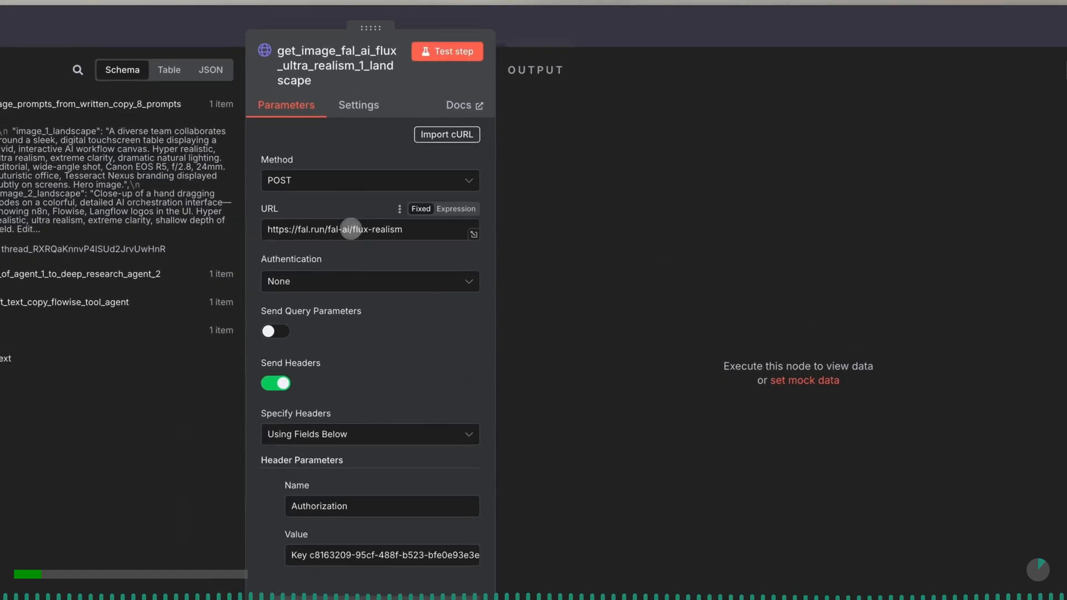
pyautogui.click(418, 228)
pyautogui.moveTo(413, 228); pyautogui.dragTo(353, 229)
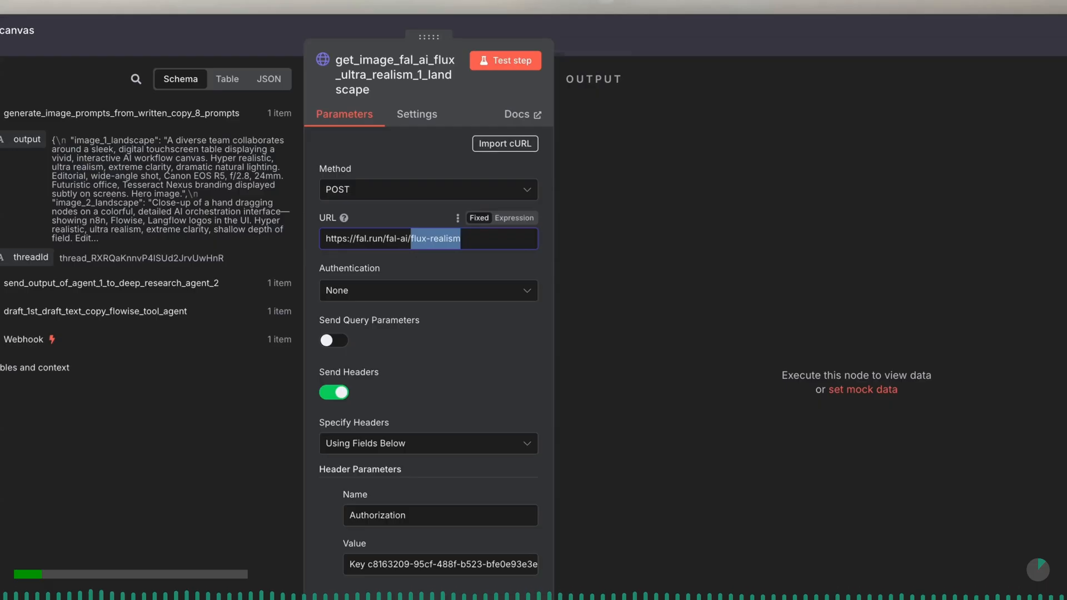
pyautogui.scroll(-4, 438, 340)
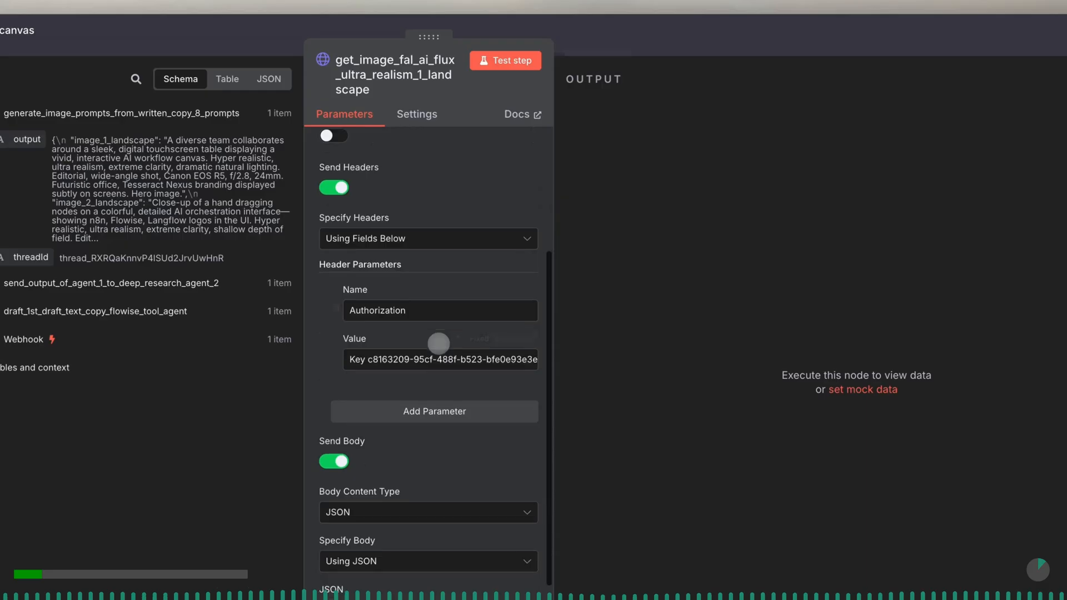
pyautogui.scroll(-3, 438, 344)
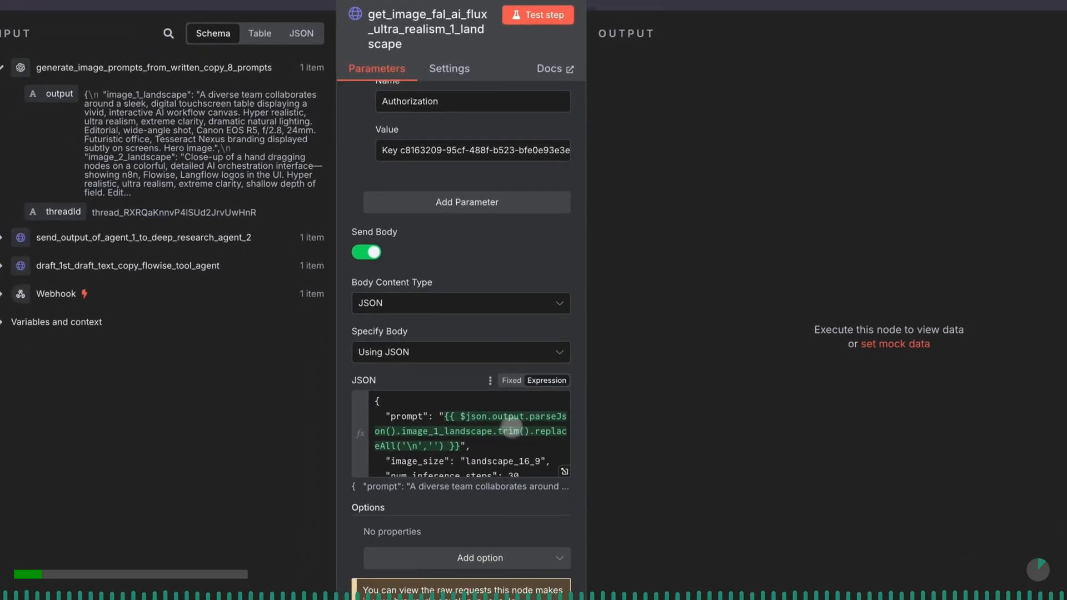
# - In the expanded JSON body editor, replace the prompt's expression with {{ $json.output }}
pyautogui.click(564, 471)
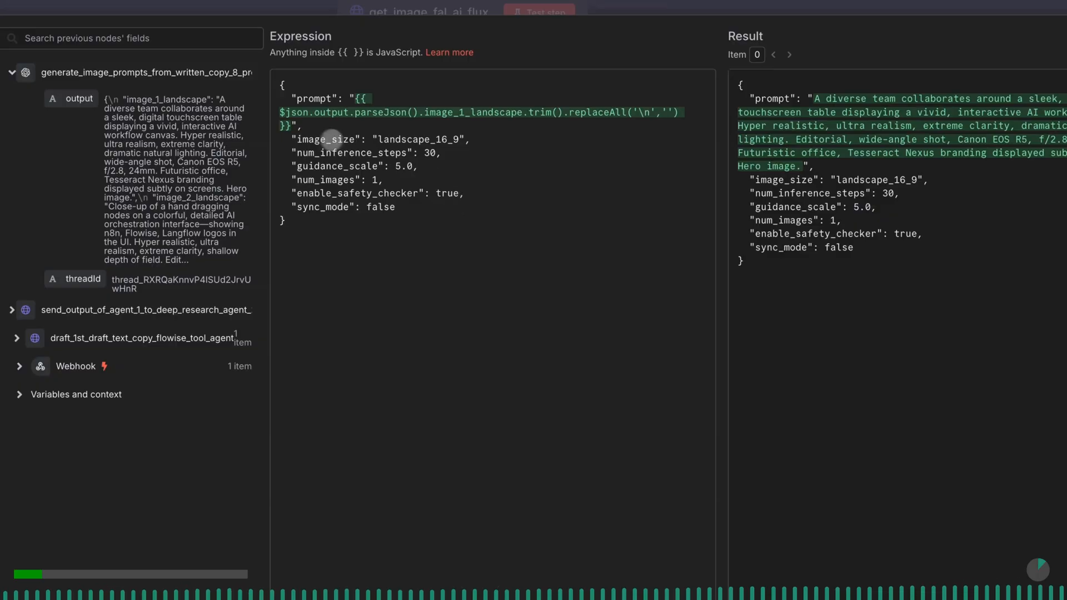
pyautogui.click(288, 126)
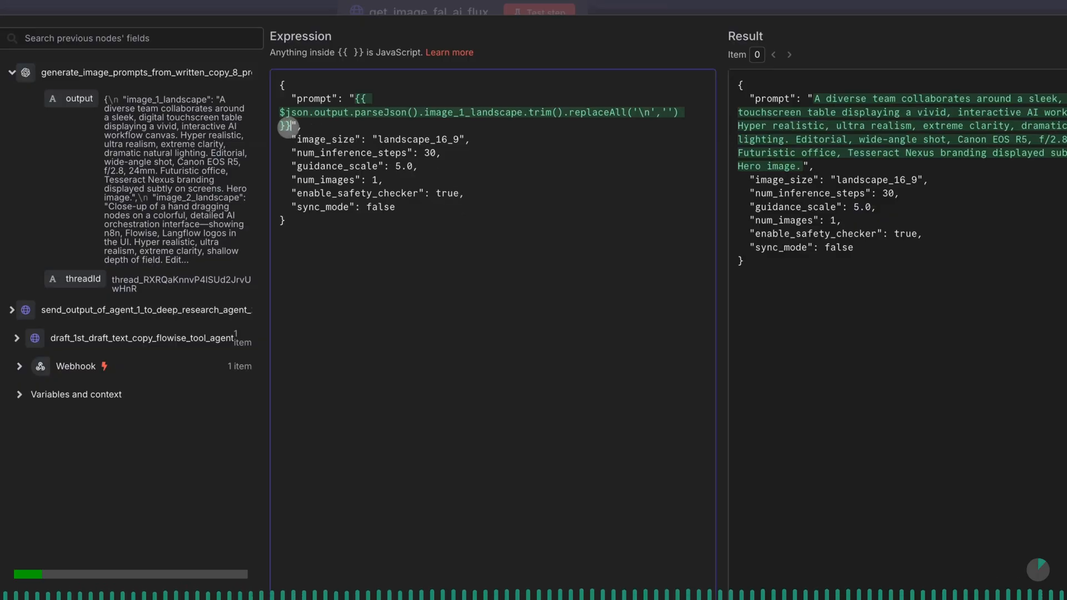
pyautogui.moveTo(288, 127); pyautogui.dragTo(357, 98)
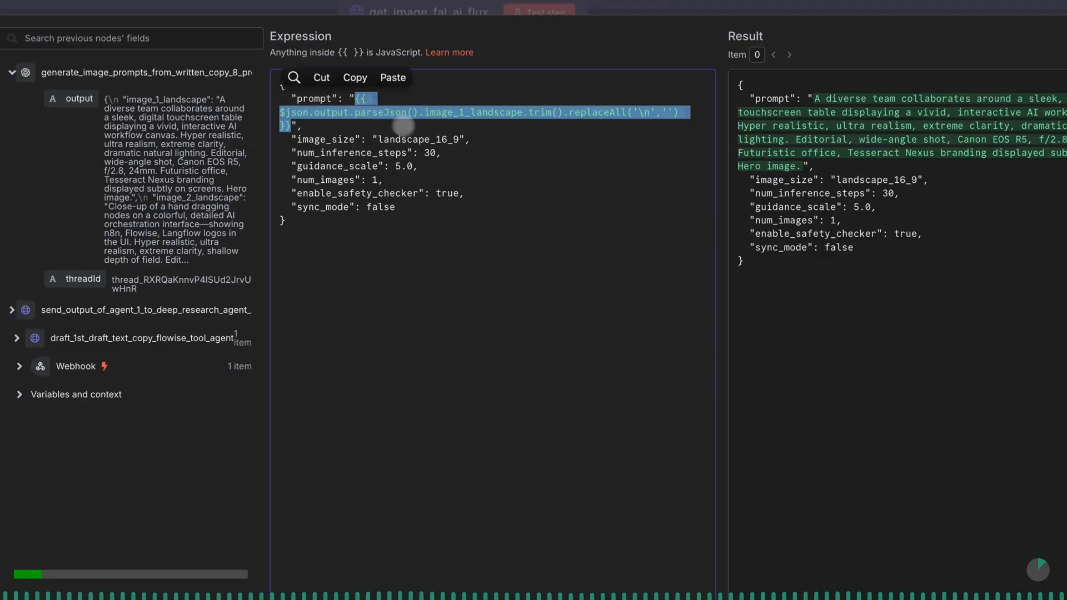
pyautogui.hotkey('ctrl', 'x')
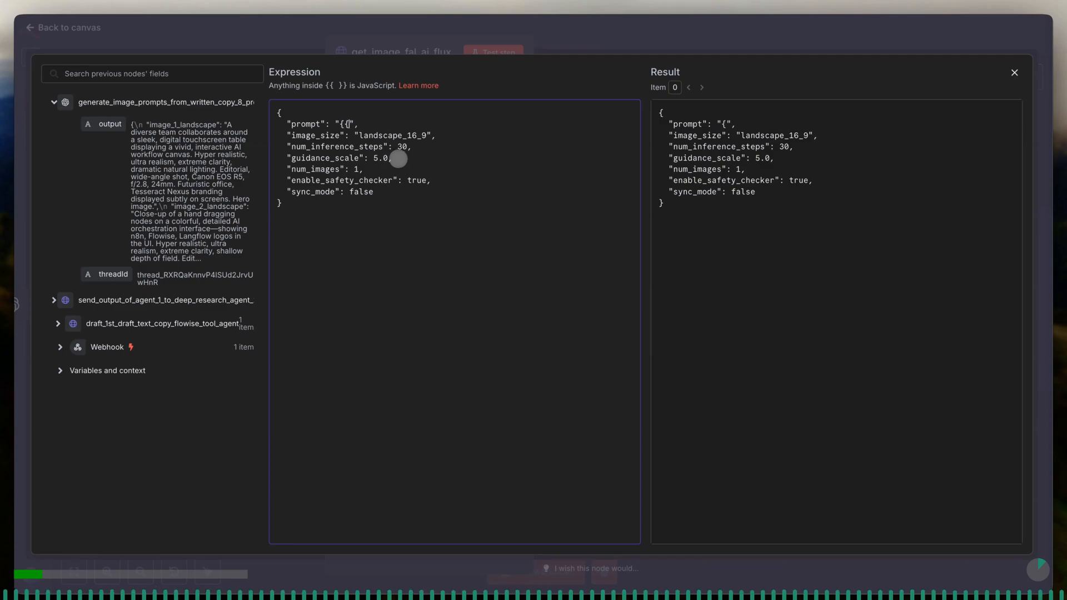
pyautogui.write('}')
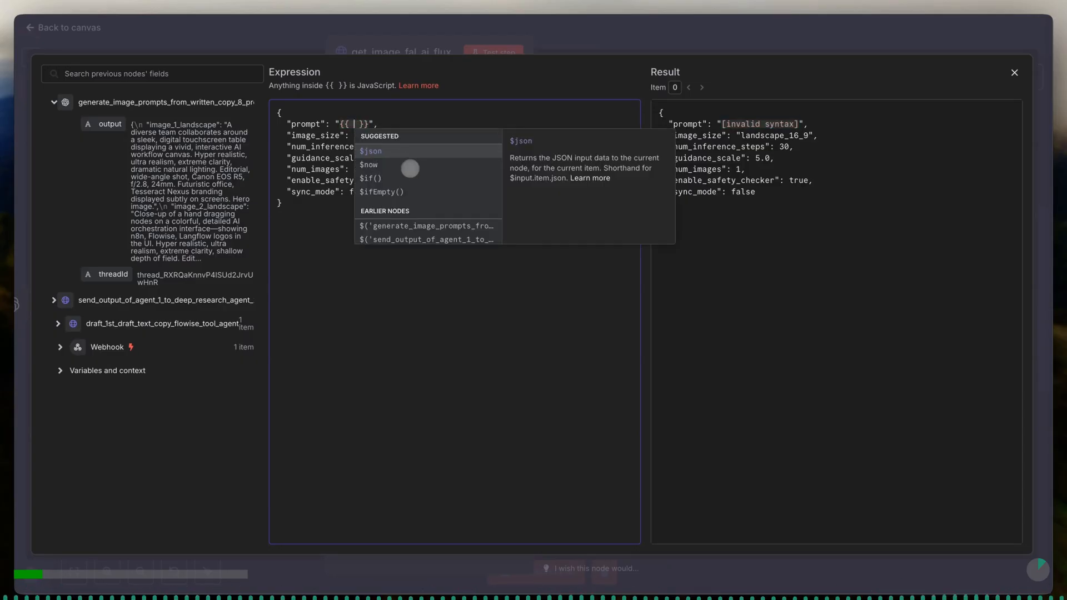
pyautogui.click(398, 162)
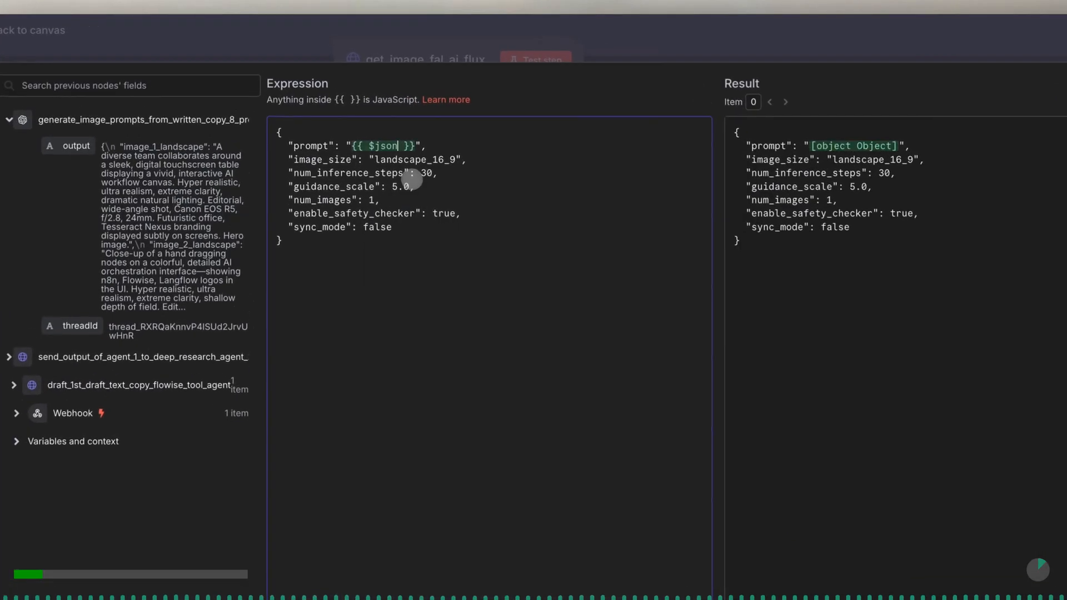
pyautogui.write('.')
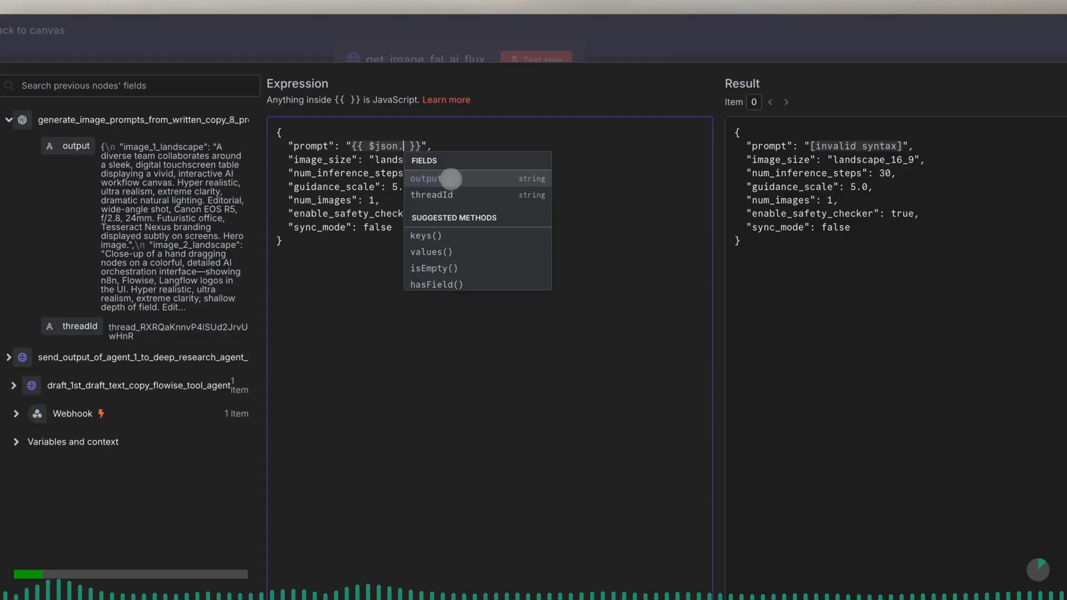
pyautogui.click(449, 178)
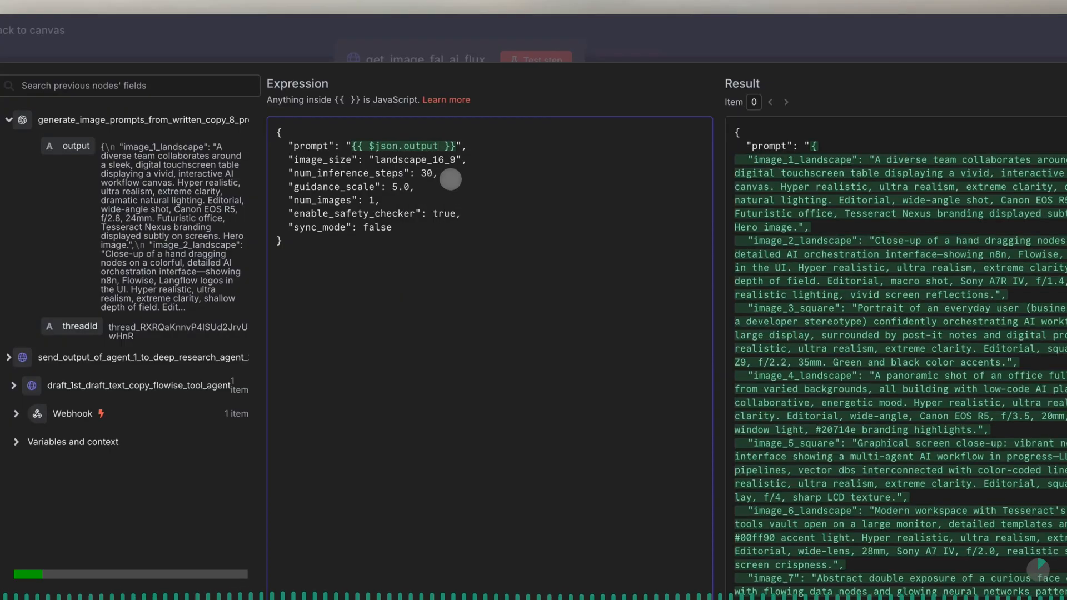
# - Extend the prompt expression to {{ $json.output.parseJson().image_1_landscape.trim() }} and close the expression editor
pyautogui.write('.')
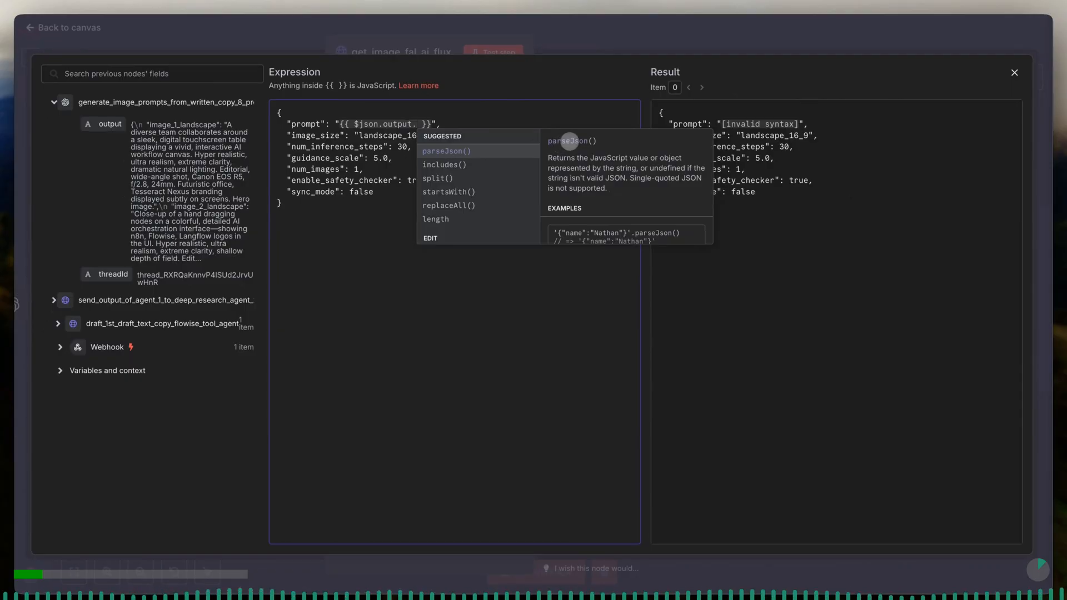
pyautogui.click(456, 152)
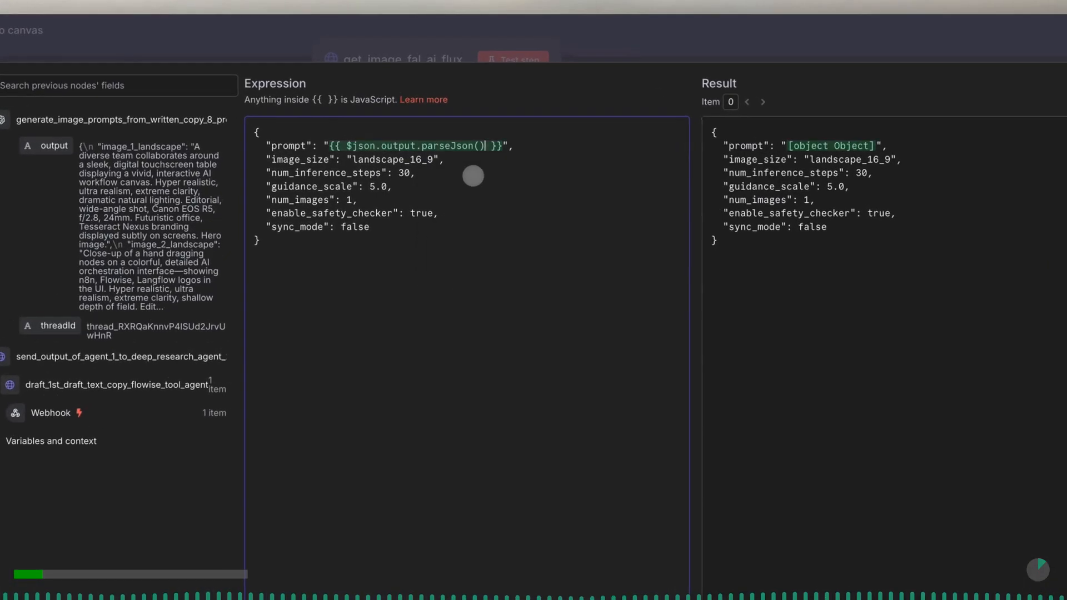
pyautogui.write('.')
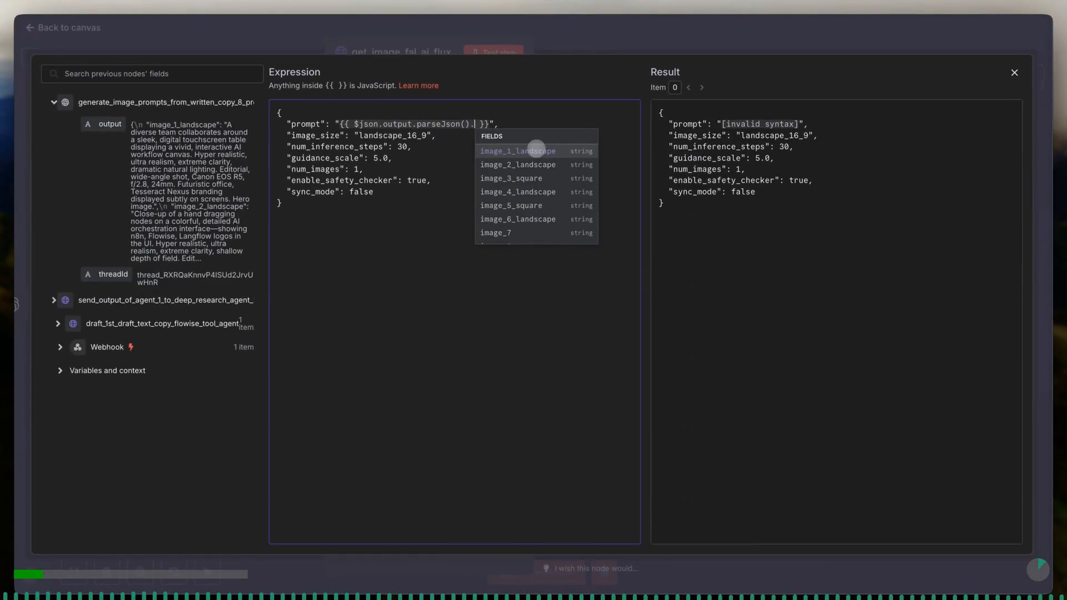
pyautogui.click(550, 151)
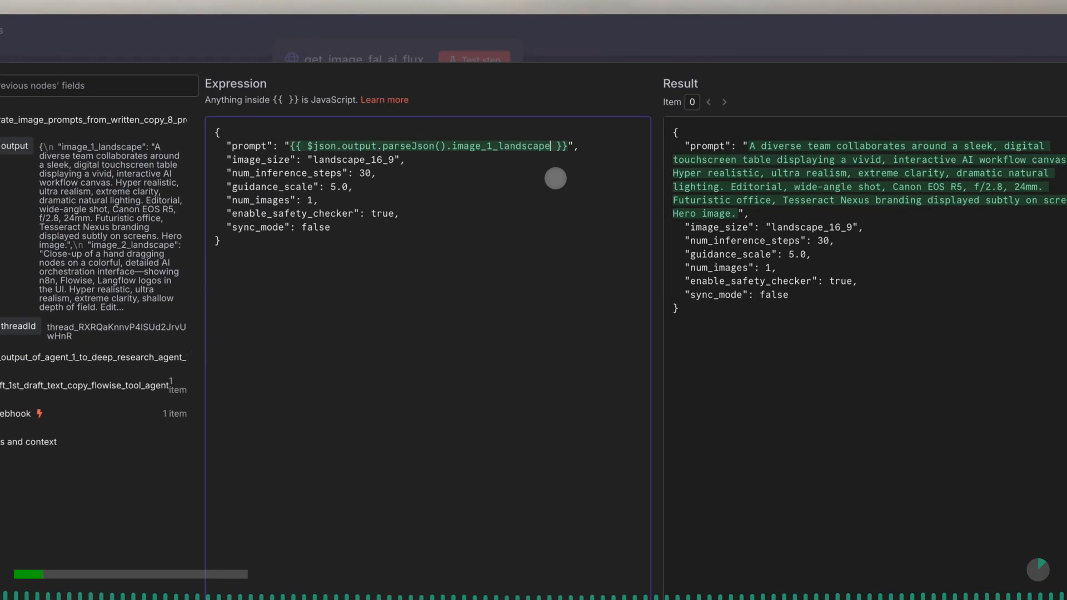
pyautogui.write('.')
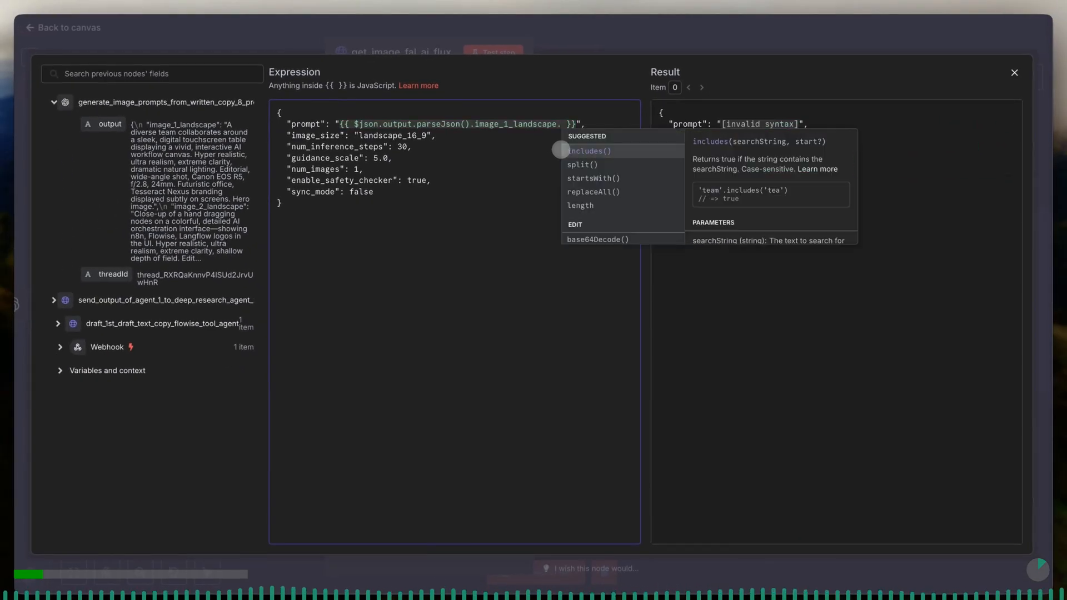
pyautogui.write('tri')
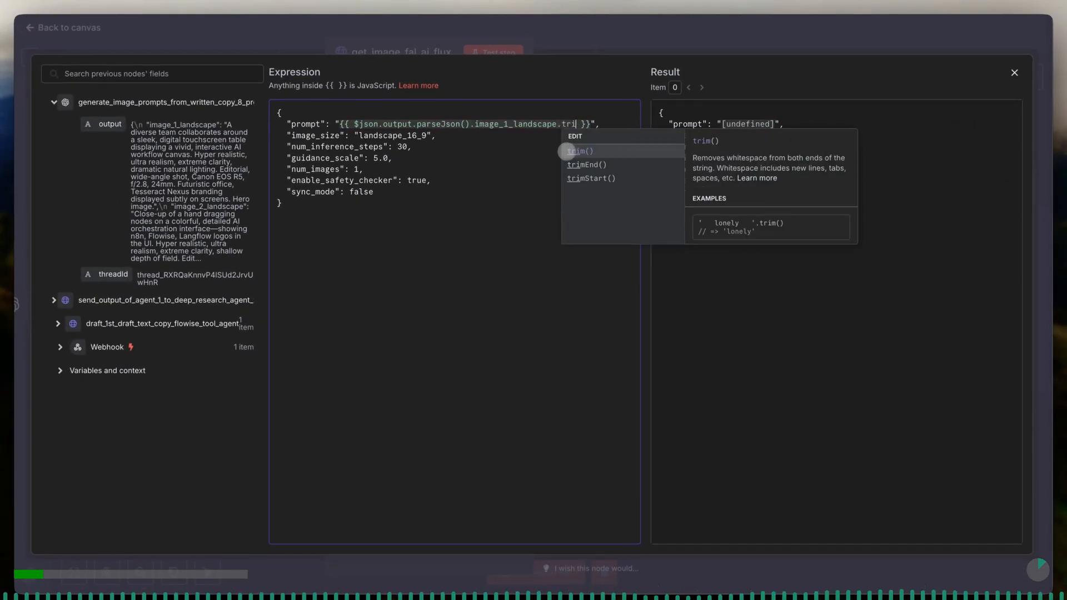
pyautogui.click(561, 150)
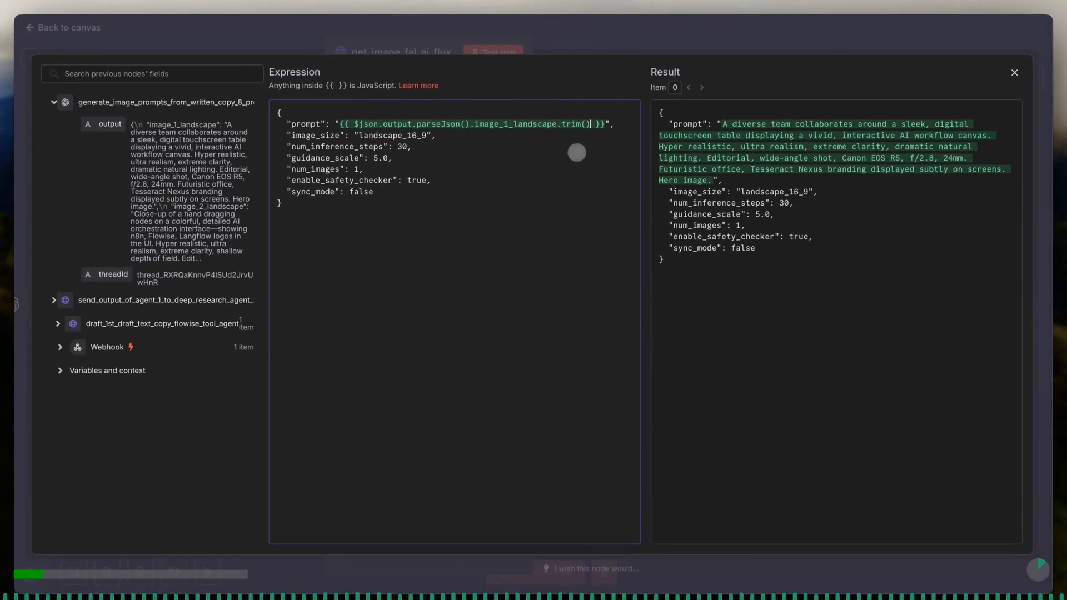
pyautogui.click(437, 147)
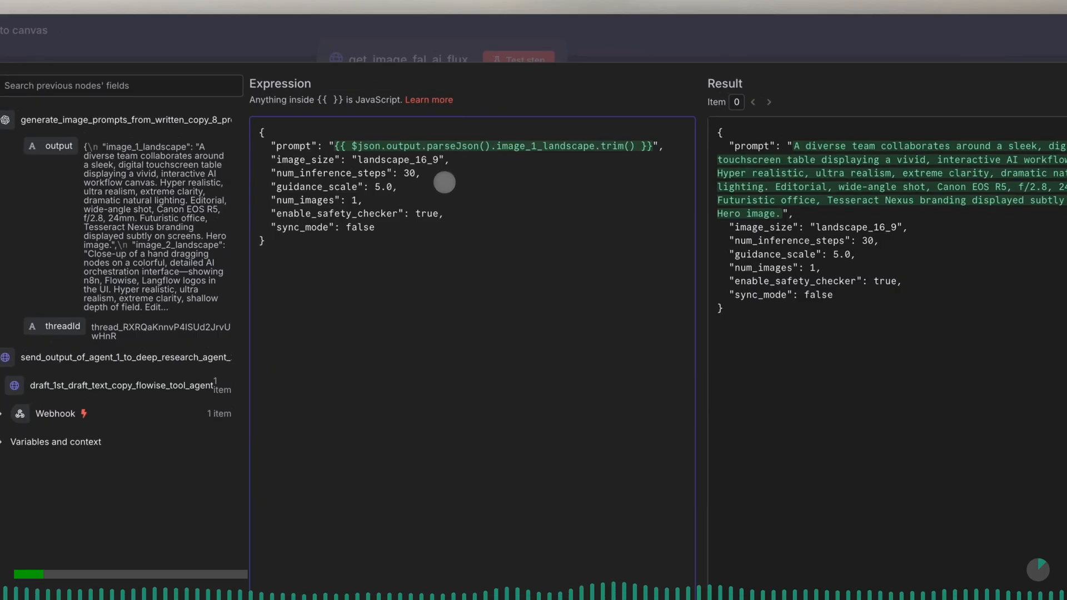
pyautogui.click(427, 199)
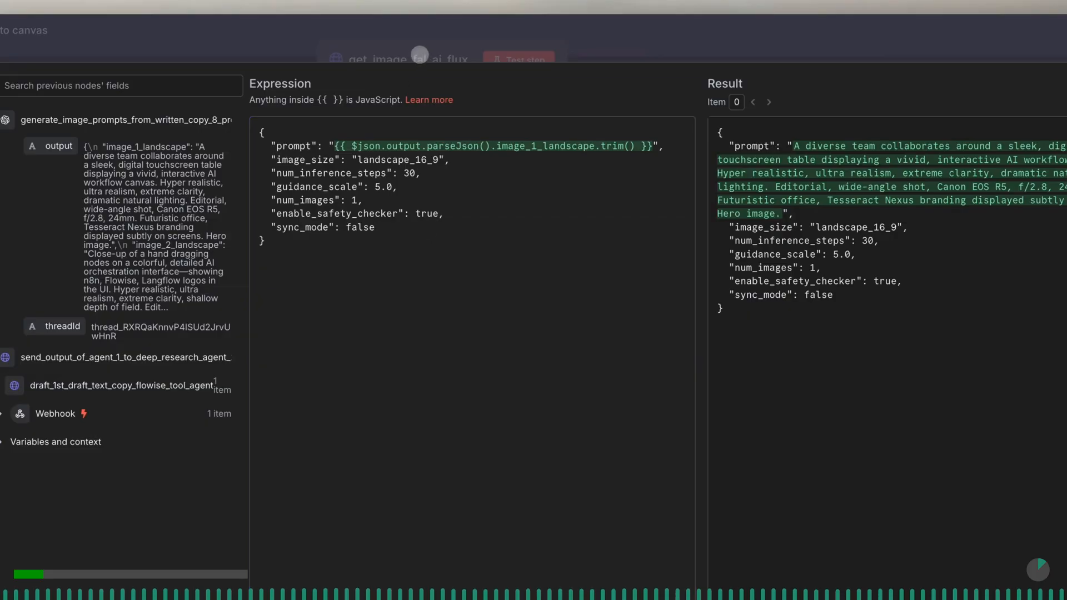
pyautogui.click(421, 55)
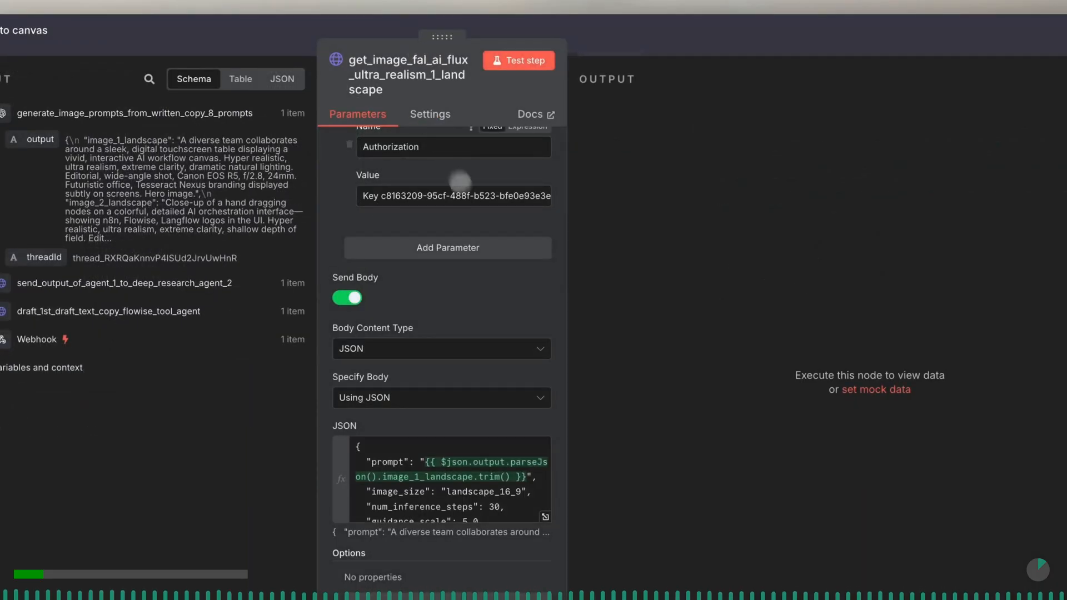
# - Test the Flux image node on its own and examine the image URL in its output
pyautogui.scroll(7, 484, 236)
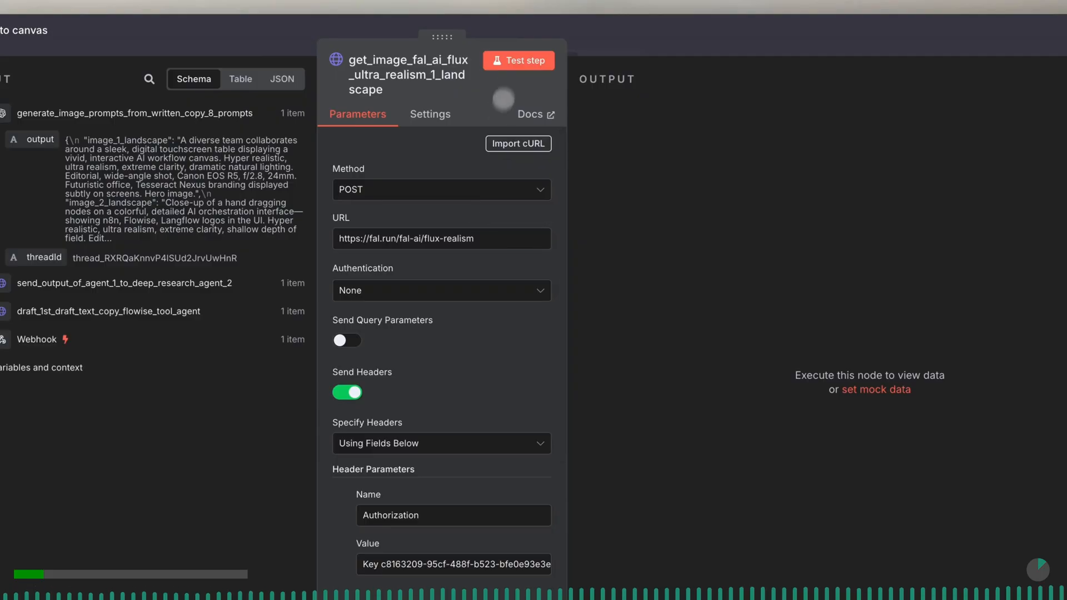
pyautogui.click(515, 59)
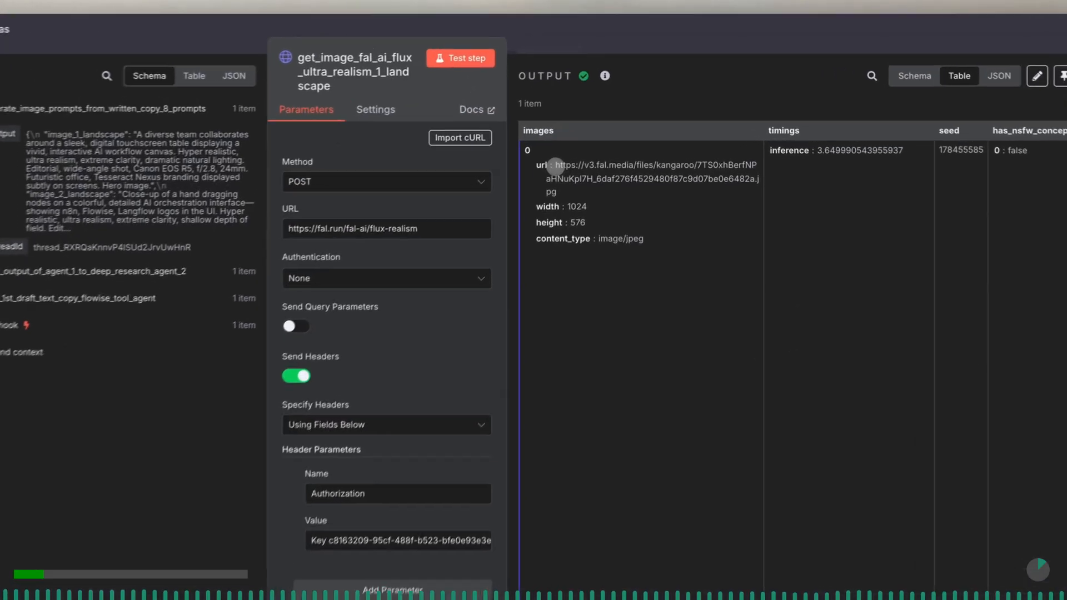
pyautogui.moveTo(575, 148); pyautogui.dragTo(599, 170)
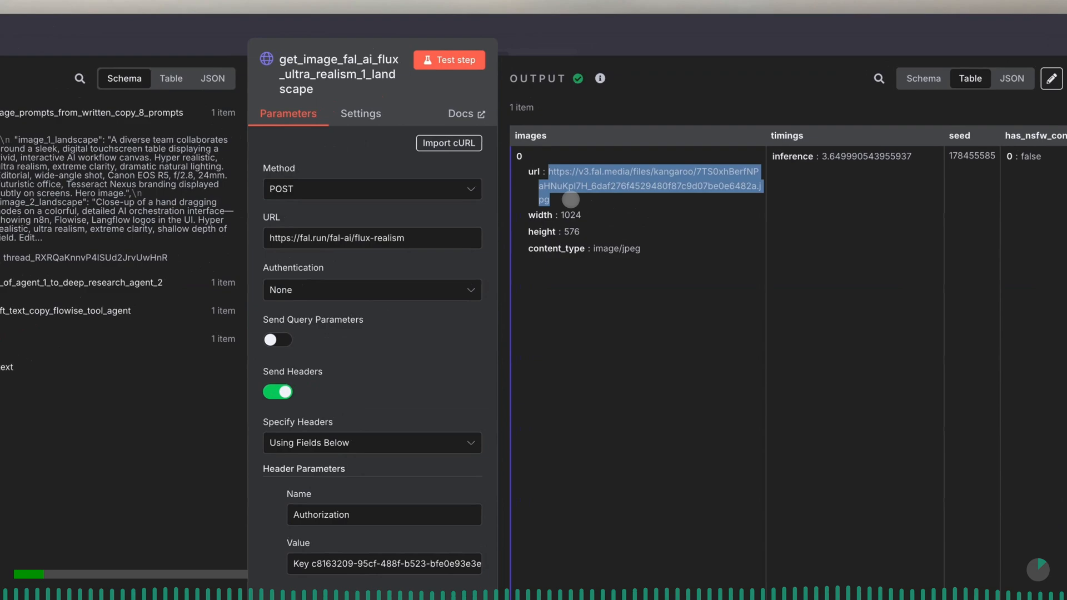
pyautogui.click(661, 205)
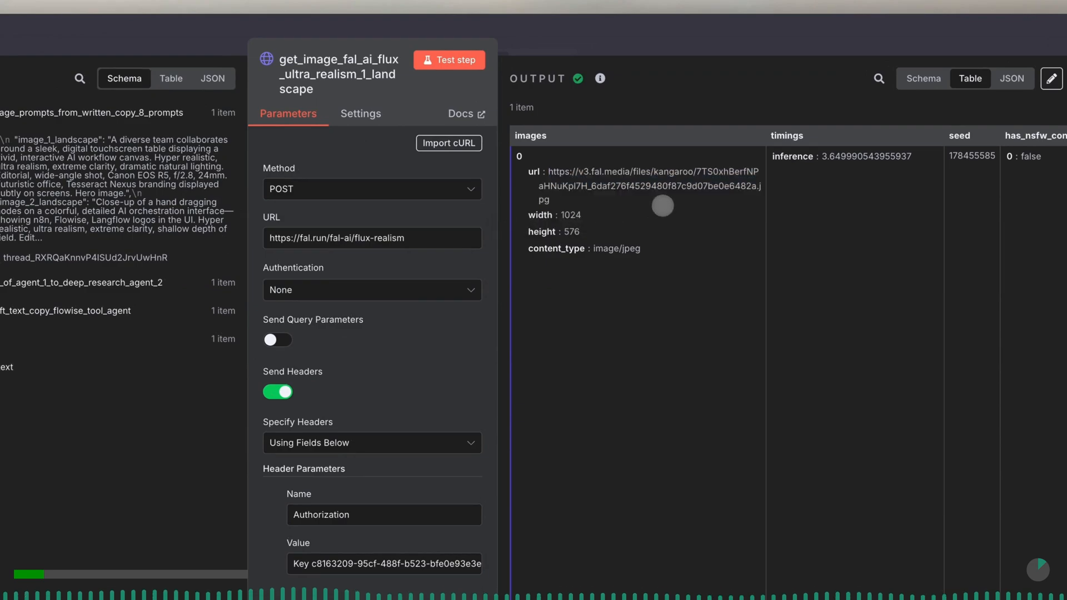
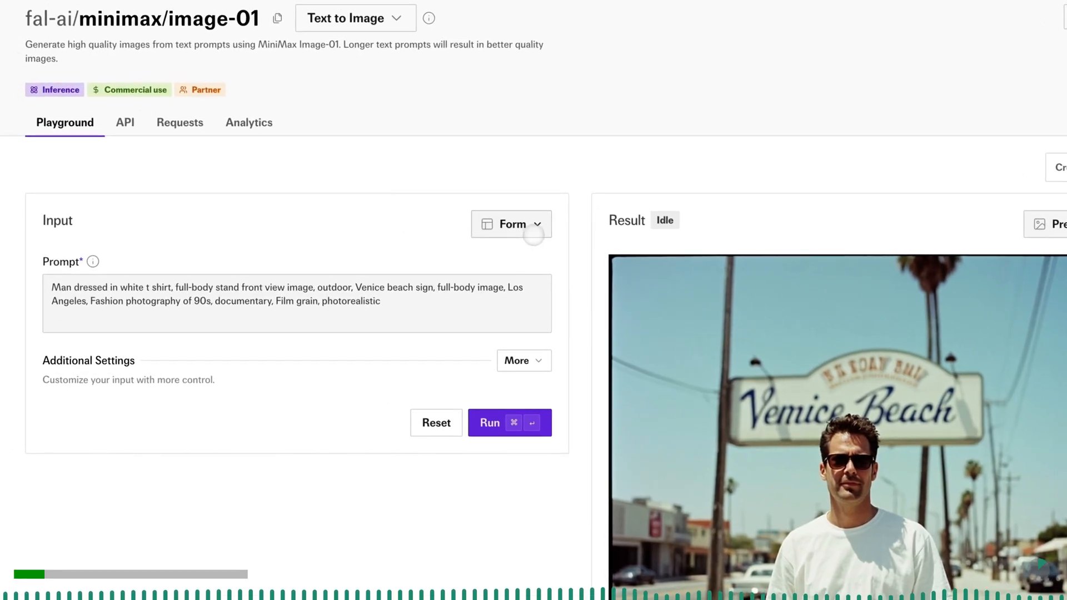
# - On fal.ai's minimax/image-01 page, reveal the additional settings and view the playground request as cURL
pyautogui.click(539, 356)
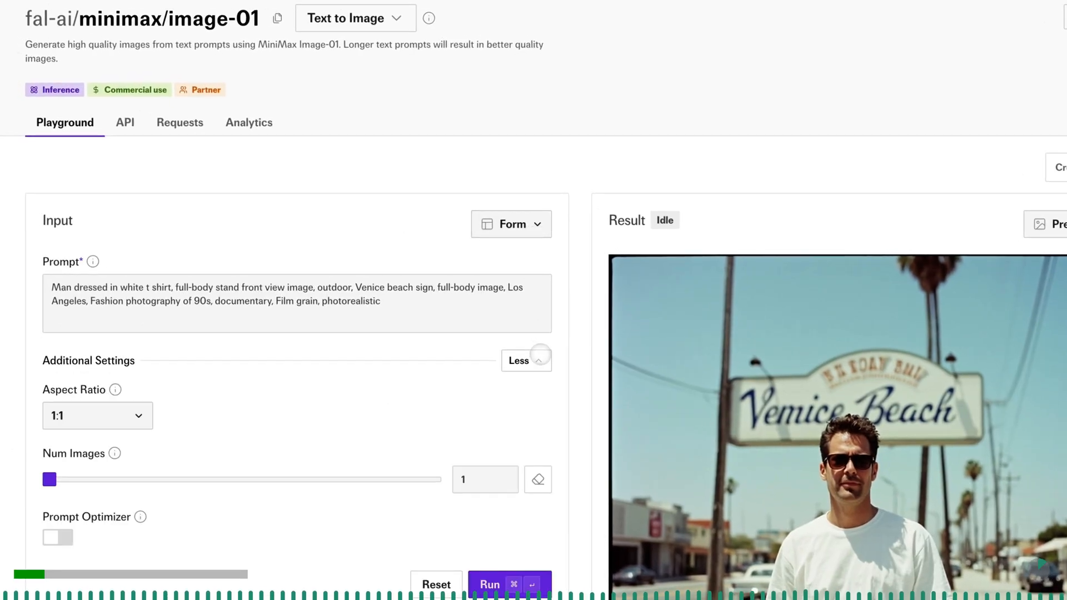
pyautogui.click(534, 225)
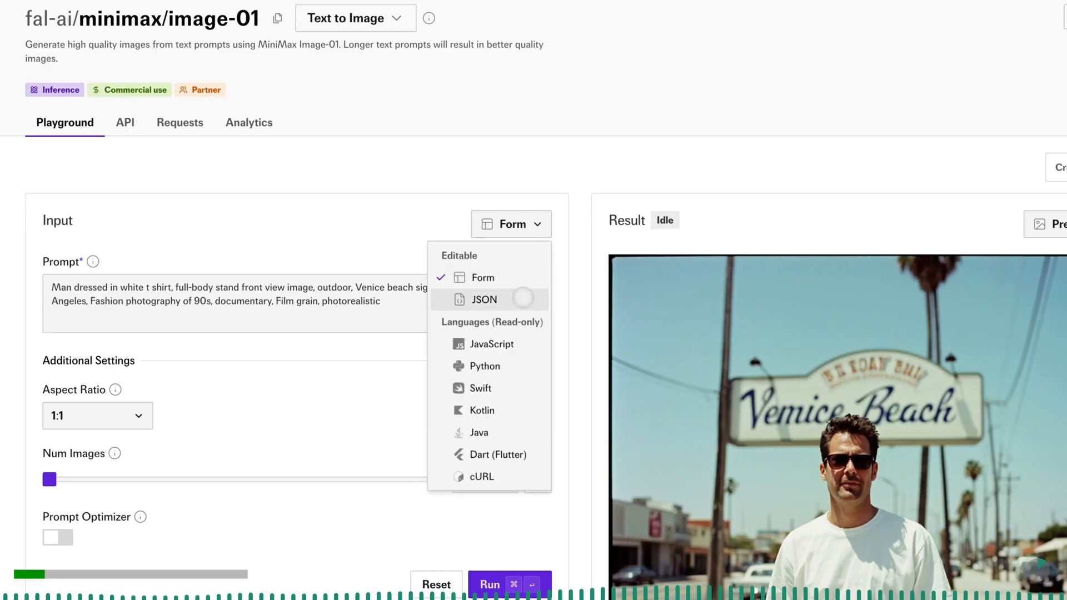
pyautogui.click(510, 476)
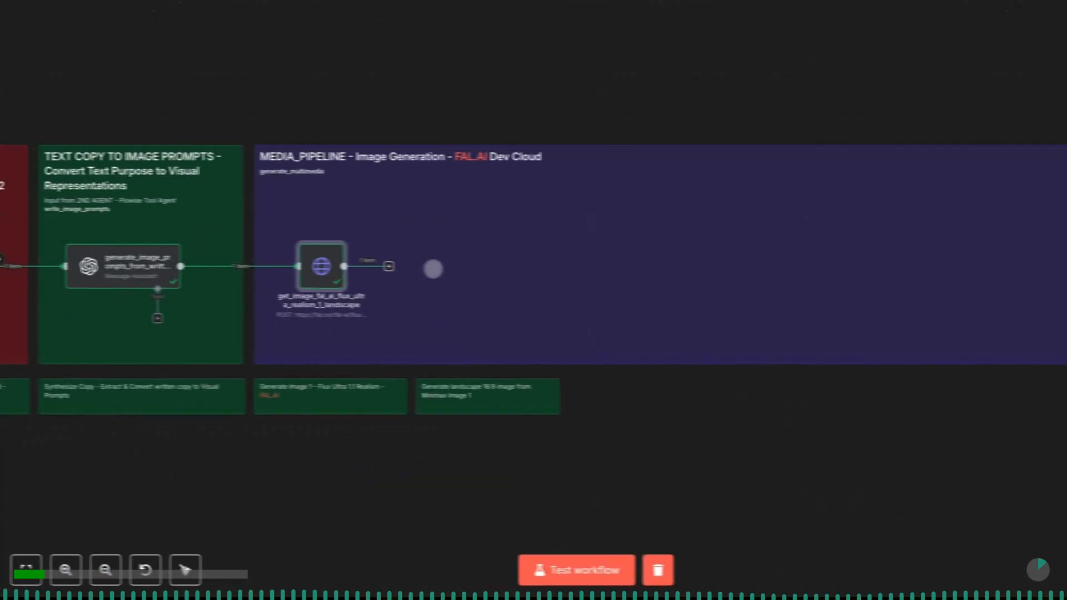
# - Paste the get_image_flux_minimax node into the n8n MEDIA_PIPELINE area beside the Flux ultra realism node and connect the Flux node's output to it
pyautogui.hotkey('ctrl', 'v')
pyautogui.moveTo(491, 410); pyautogui.dragTo(484, 259)
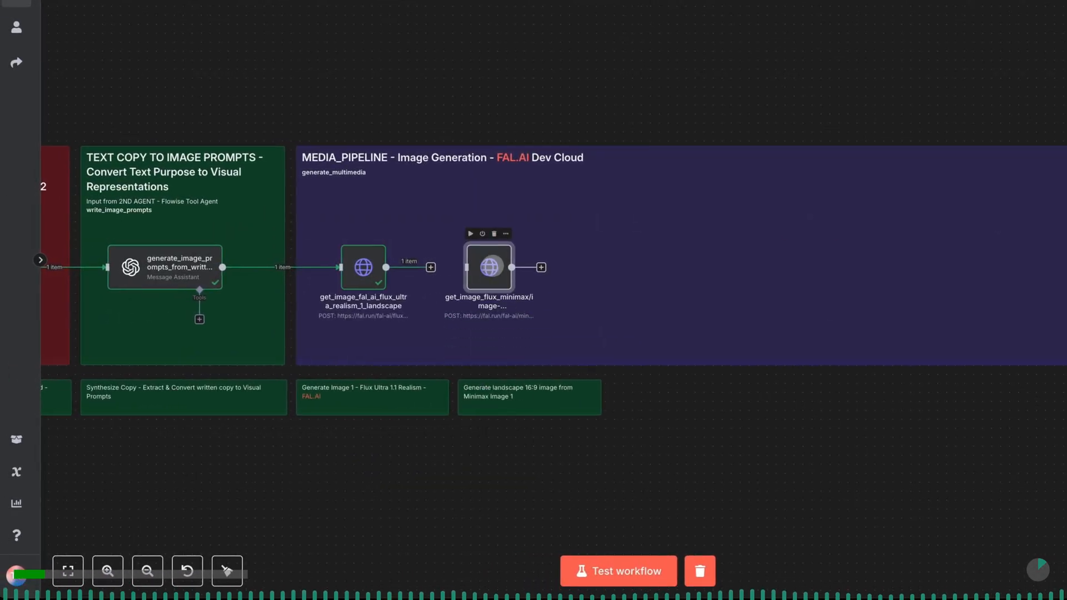
pyautogui.moveTo(493, 266); pyautogui.dragTo(519, 266)
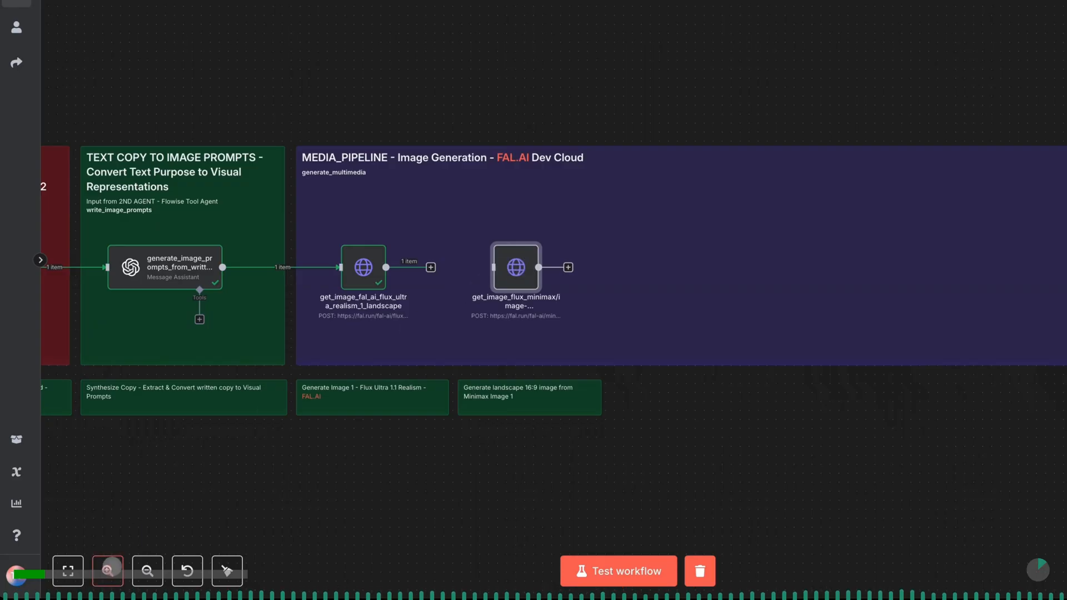
pyautogui.click(108, 570)
pyautogui.click(108, 570)
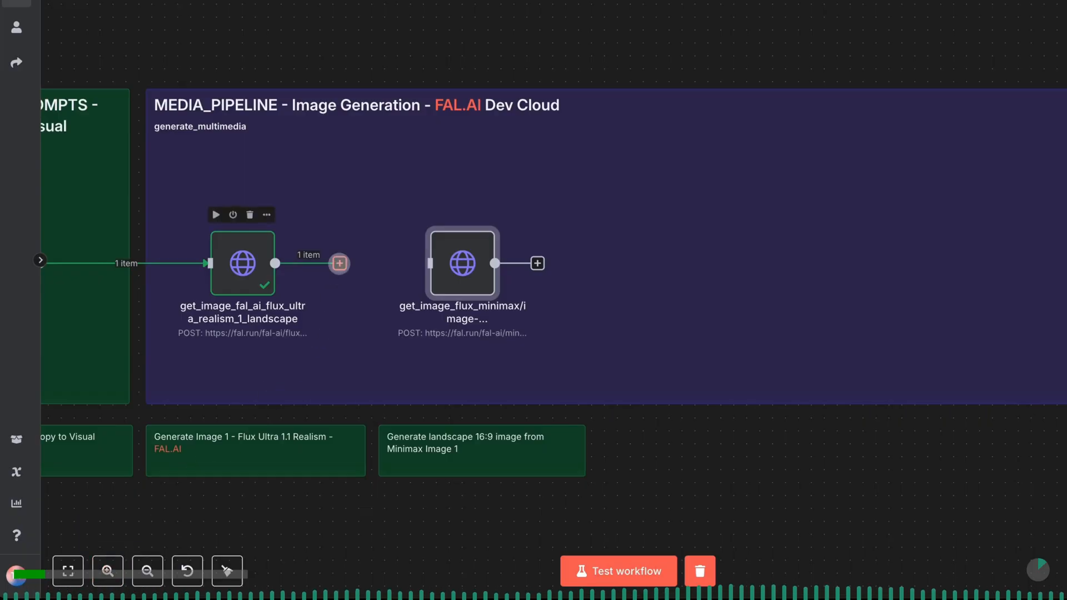
pyautogui.moveTo(339, 263); pyautogui.dragTo(418, 263)
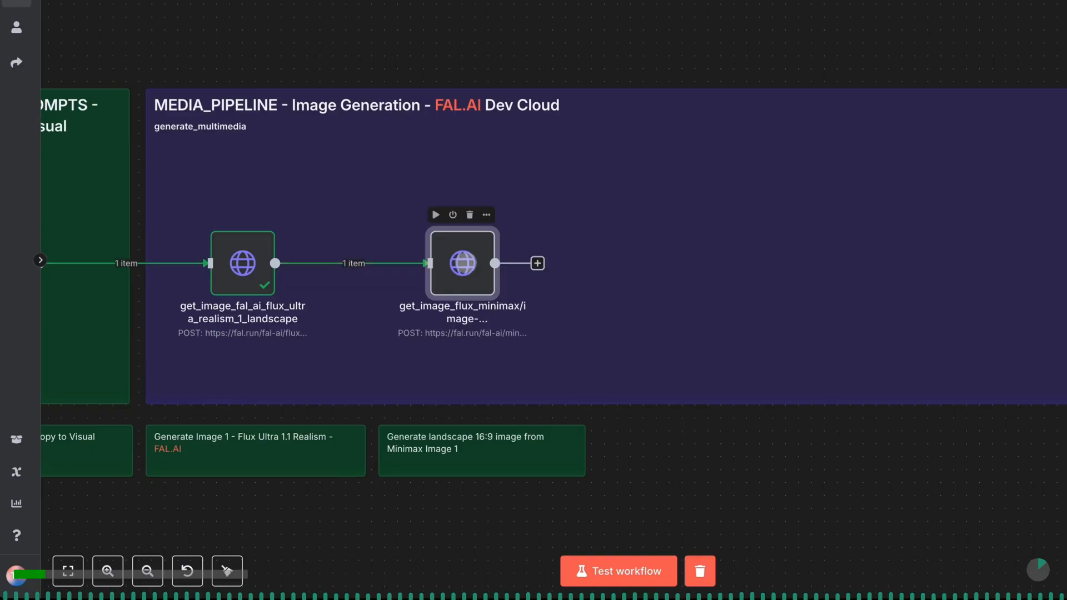
# - In the Minimax node's JSON body, replace the node referenced by the prompt expression with generate_image_prompts_from_written_copy_8_prompts
pyautogui.doubleClick(464, 262)
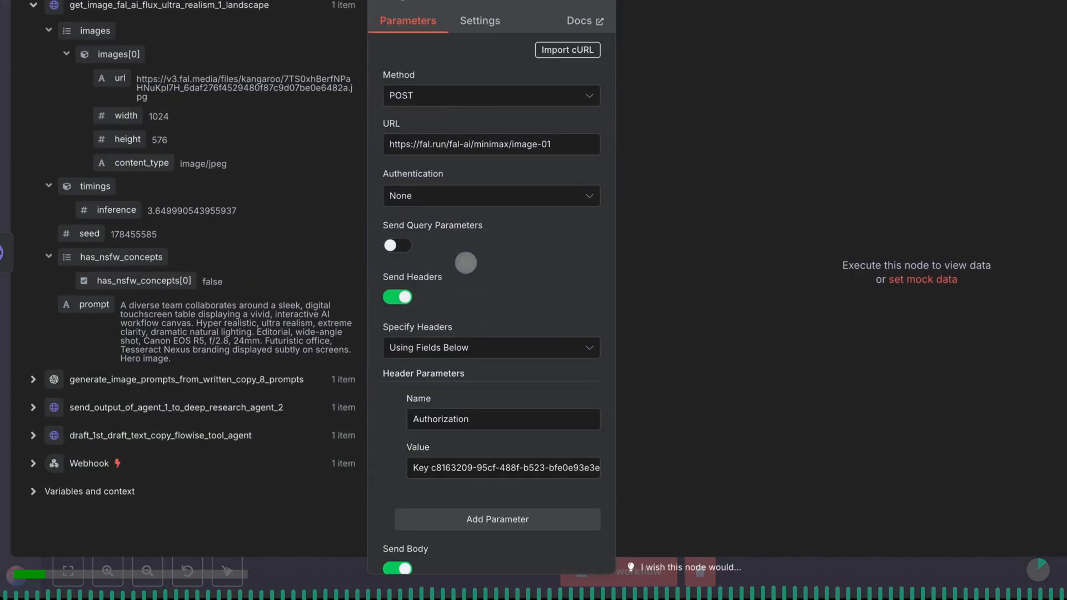
pyautogui.scroll(-5, 474, 269)
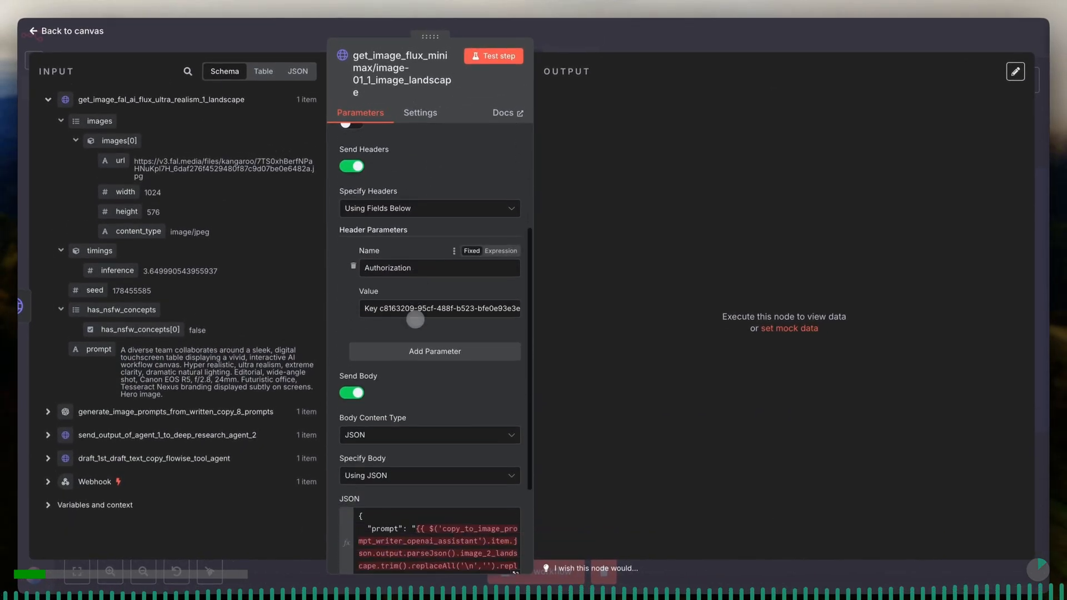
pyautogui.scroll(-3, 415, 320)
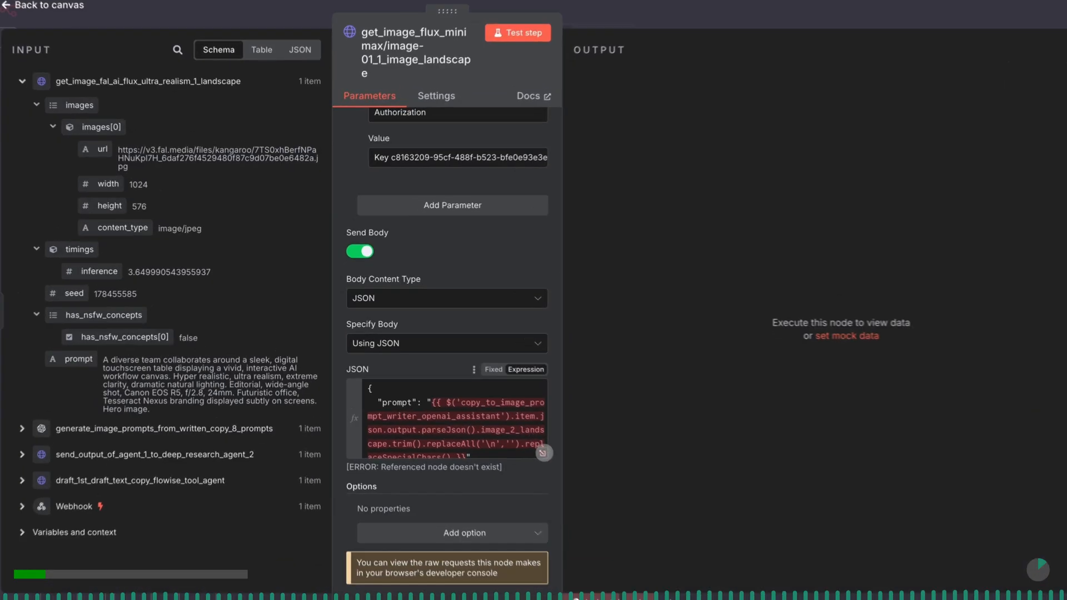
pyautogui.click(516, 433)
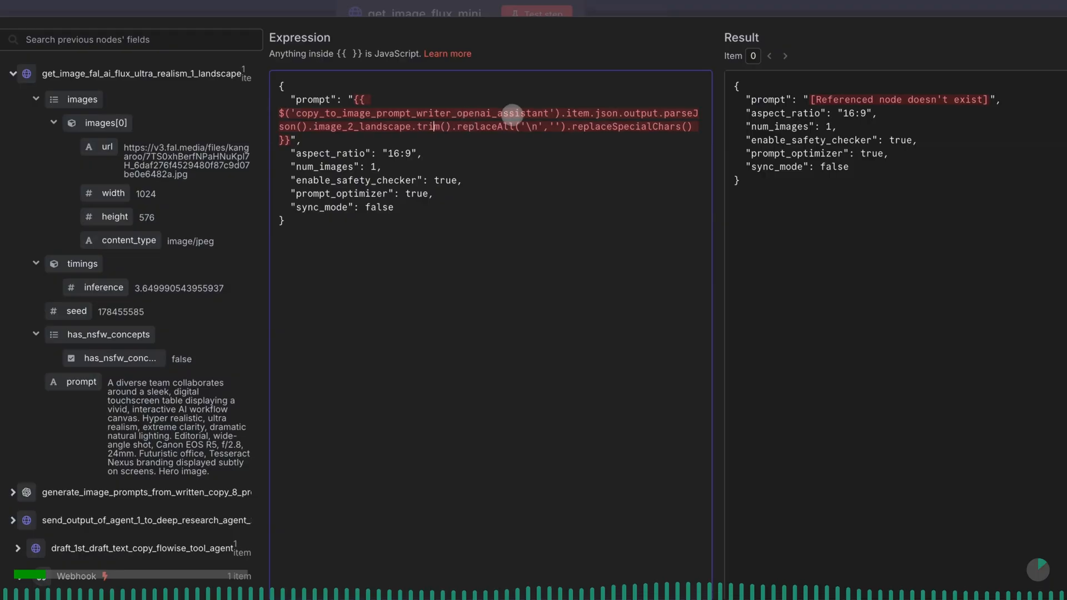
pyautogui.moveTo(549, 114); pyautogui.dragTo(298, 116)
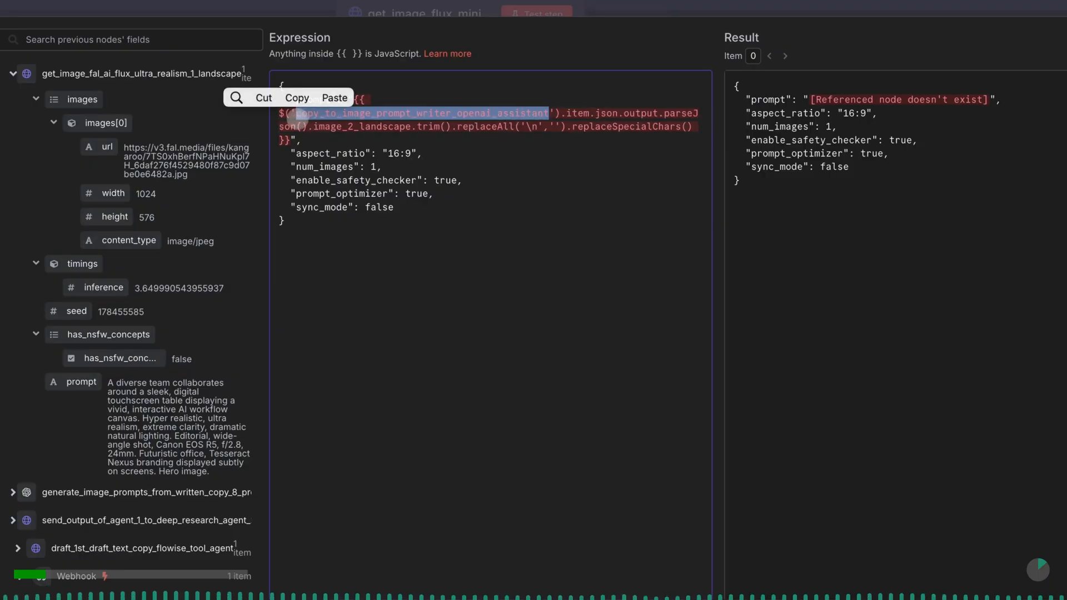
pyautogui.press('BackSpace')
pyautogui.write('gene')
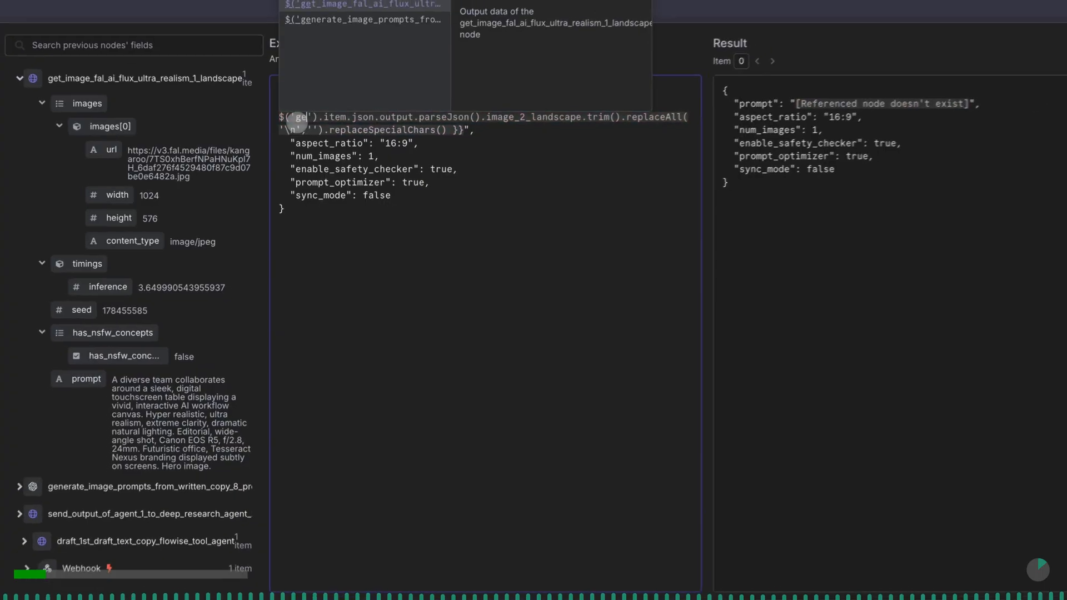
pyautogui.write('rate')
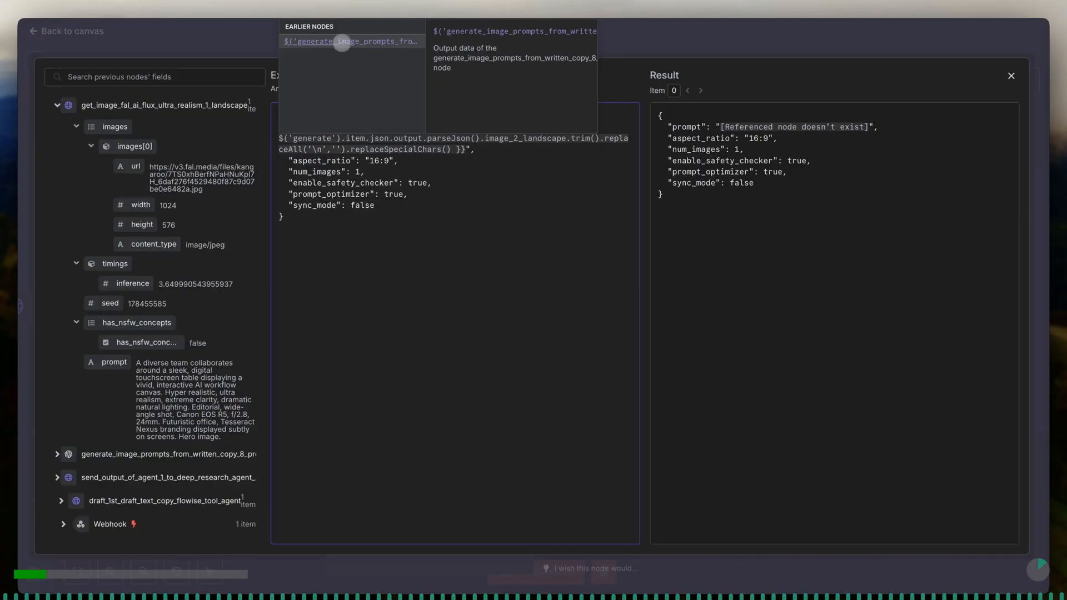
pyautogui.click(342, 41)
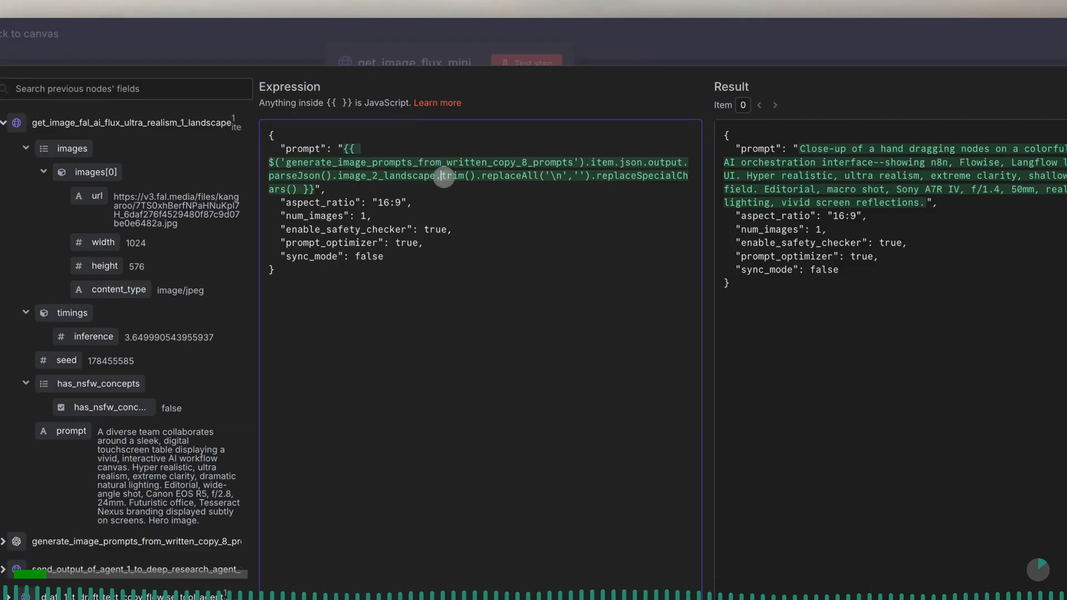
# - Examine the trim(), replaceAll('\n','') and replaceSpecialChars() calls in the prompt expression, and close the expression editor
pyautogui.moveTo(444, 176); pyautogui.dragTo(475, 178)
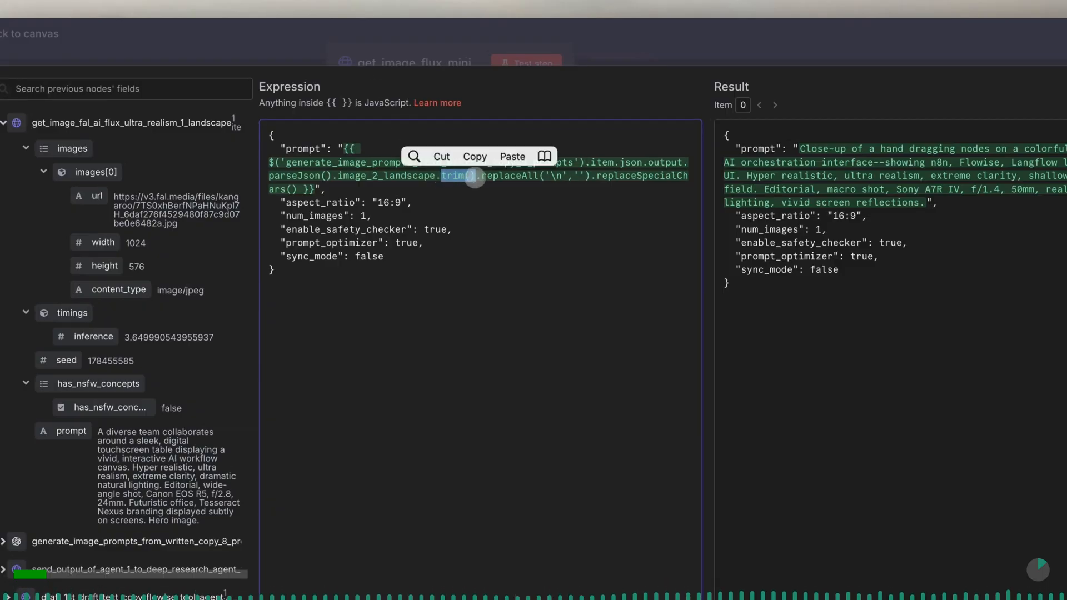
pyautogui.click(478, 178)
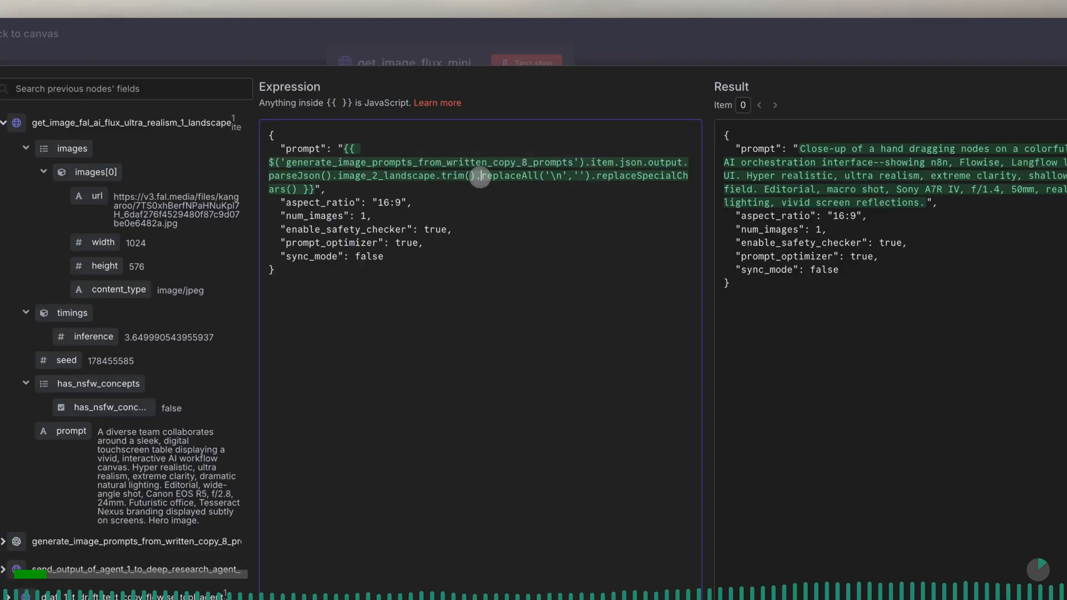
pyautogui.moveTo(479, 178); pyautogui.dragTo(583, 181)
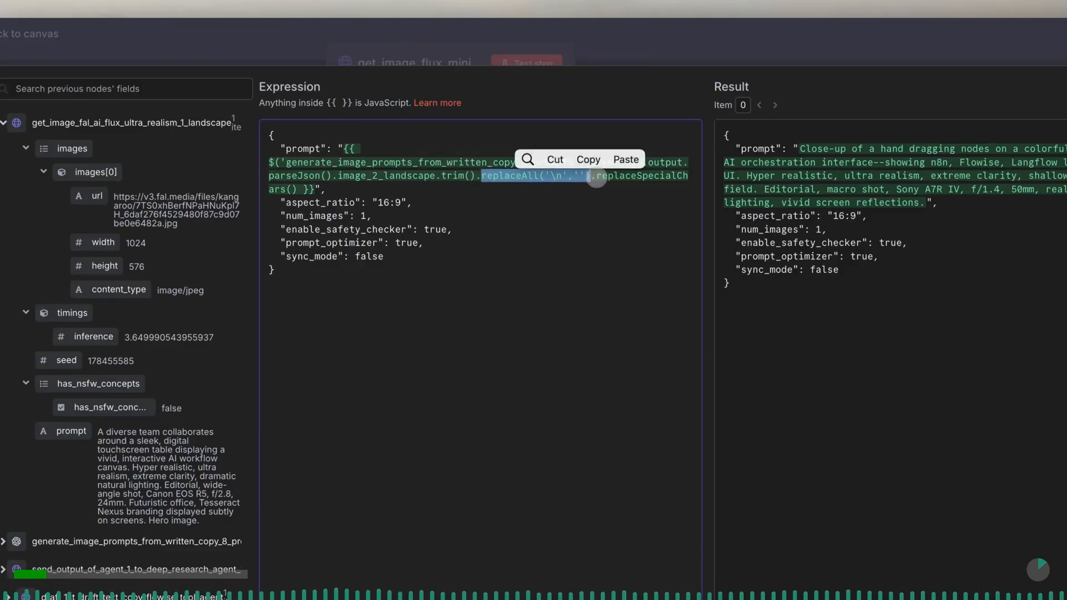
pyautogui.click(596, 179)
pyautogui.moveTo(597, 178); pyautogui.dragTo(317, 189)
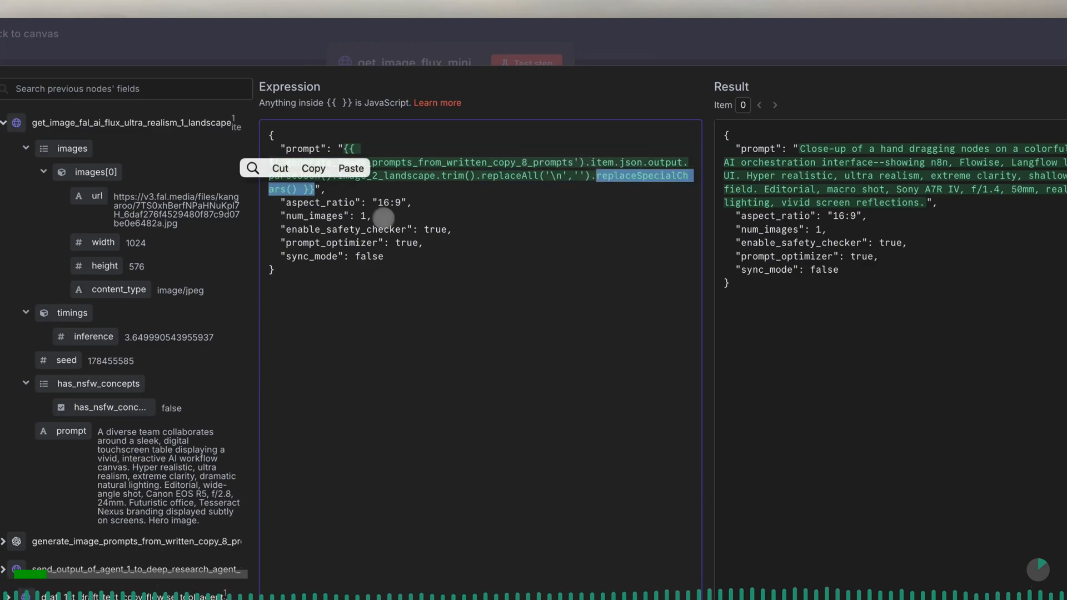
pyautogui.click(411, 246)
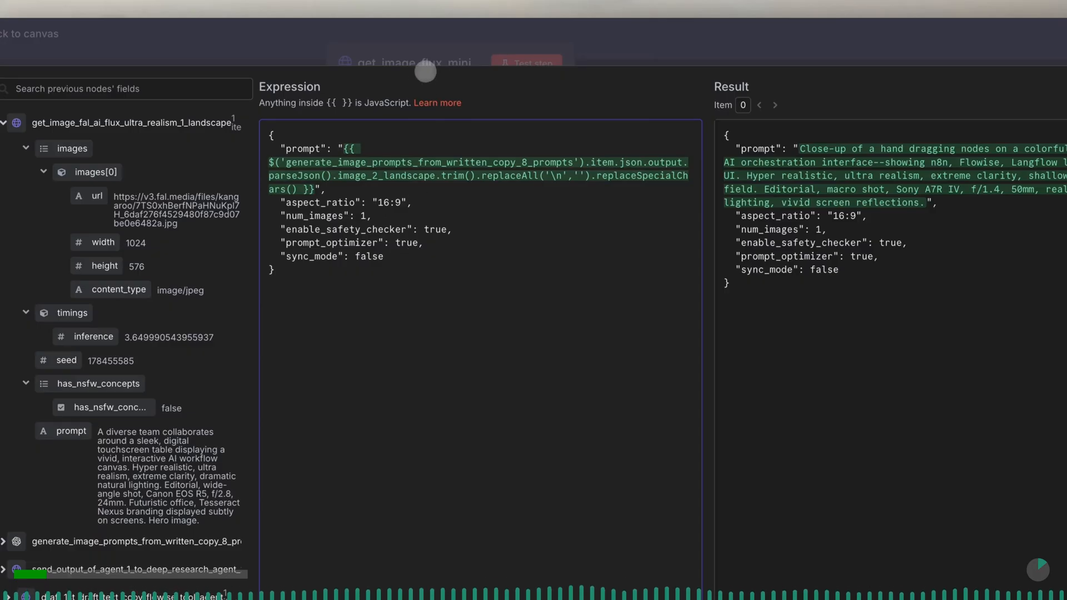
pyautogui.click(427, 60)
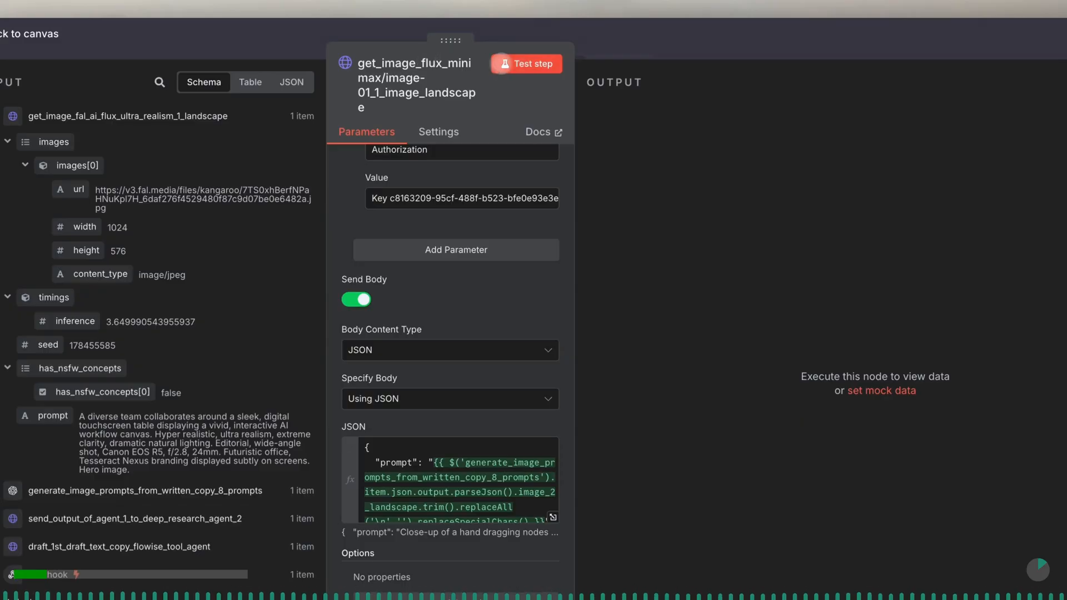
# - Test the Minimax node on its own, copy the image URL from its output and return to the canvas
pyautogui.click(520, 63)
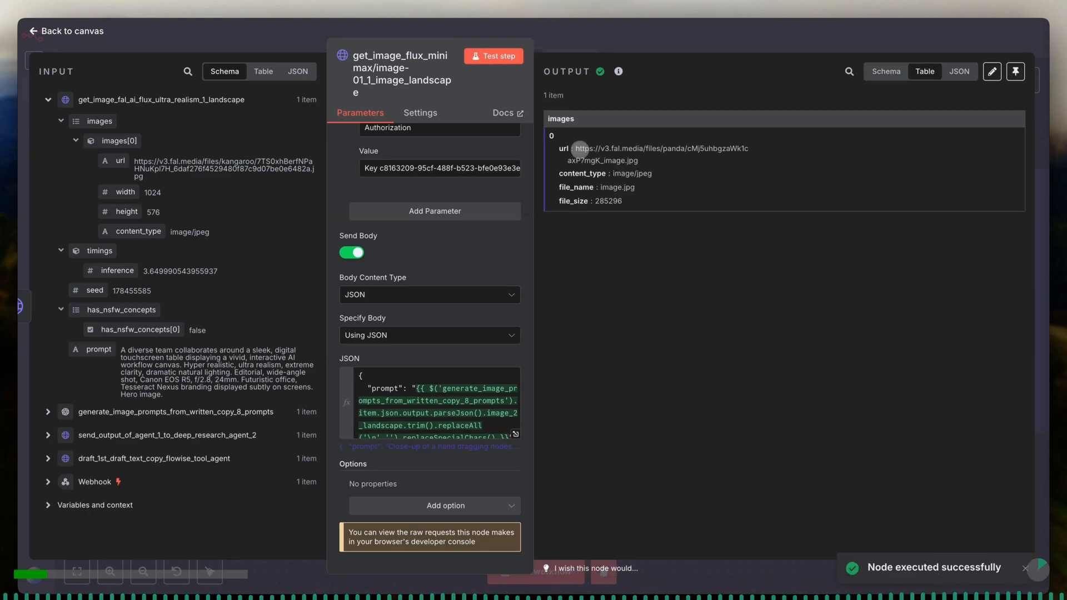
pyautogui.moveTo(576, 149); pyautogui.dragTo(647, 163)
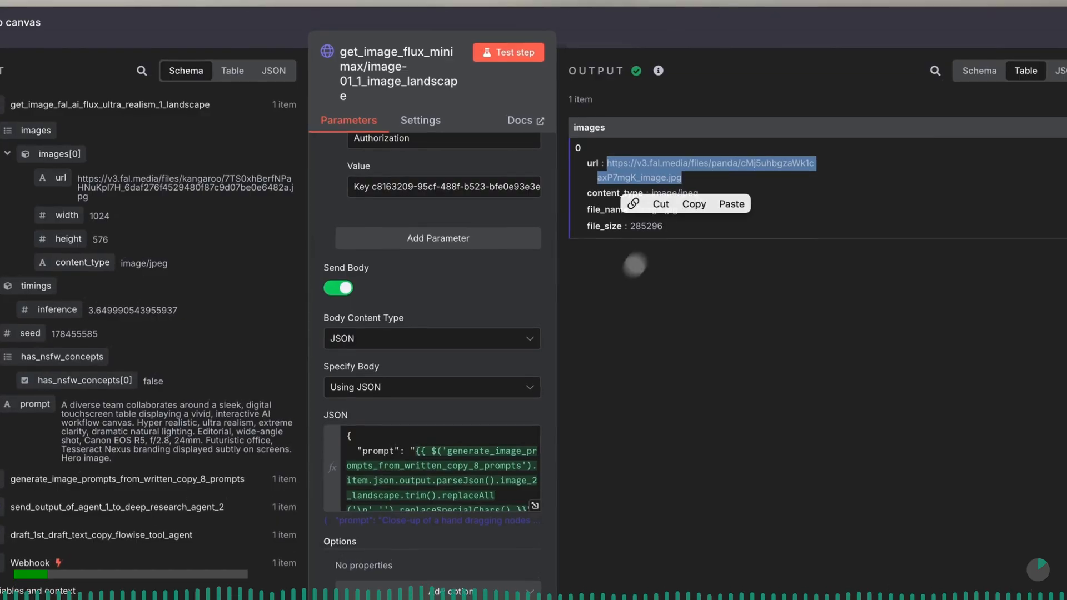
pyautogui.press('super+c')
pyautogui.click(598, 234)
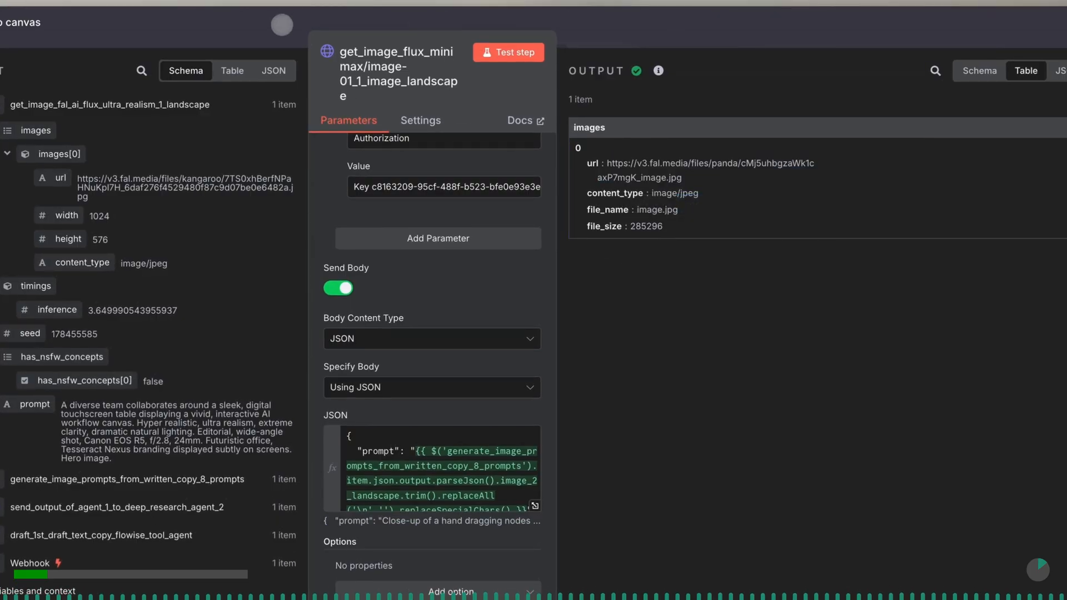
pyautogui.click(282, 27)
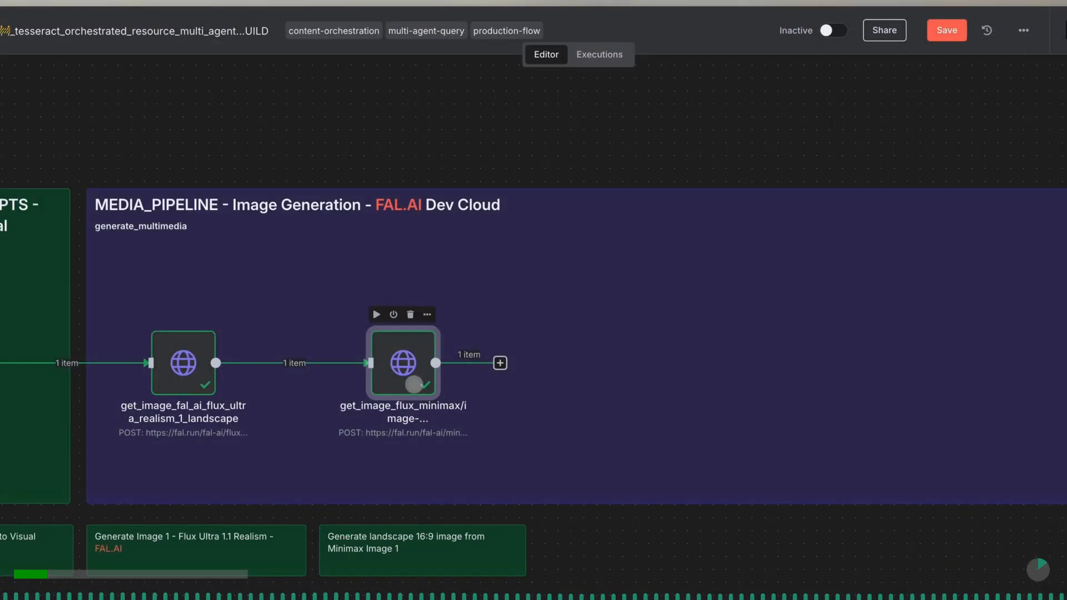
# - Paste the get_image_fal_ai_model_imagen_3_image_qty_2 node and place it after the Minimax node, above the Imagen note
pyautogui.hscroll(3, 515, 290)
pyautogui.hscroll(2, 514, 291)
pyautogui.scroll(-1, 515, 291)
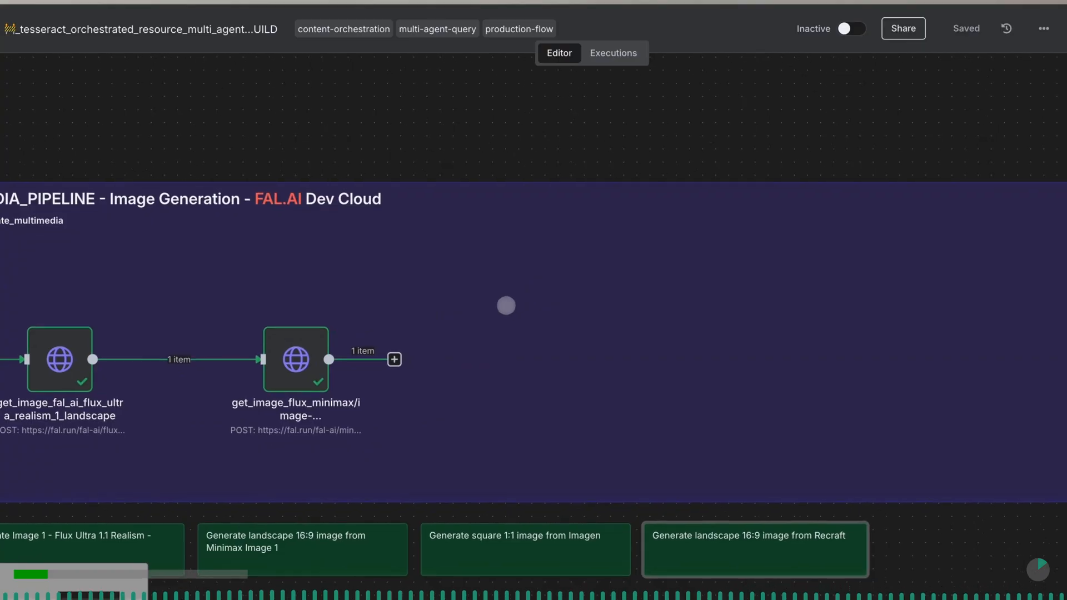
pyautogui.hotkey('ctrl', 'v')
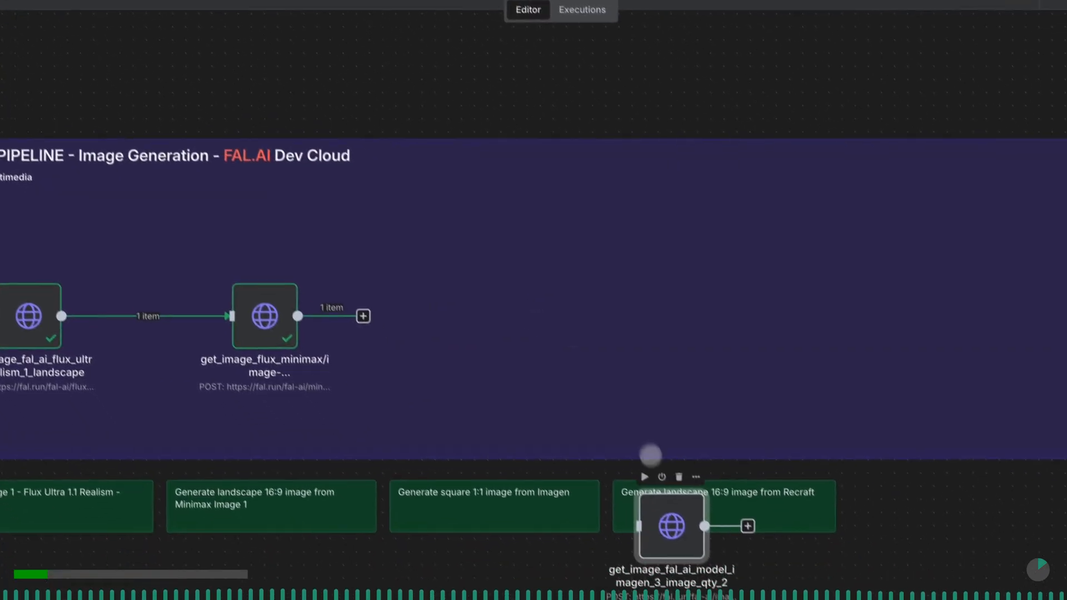
pyautogui.moveTo(701, 566); pyautogui.dragTo(512, 342)
pyautogui.moveTo(467, 279); pyautogui.dragTo(467, 297)
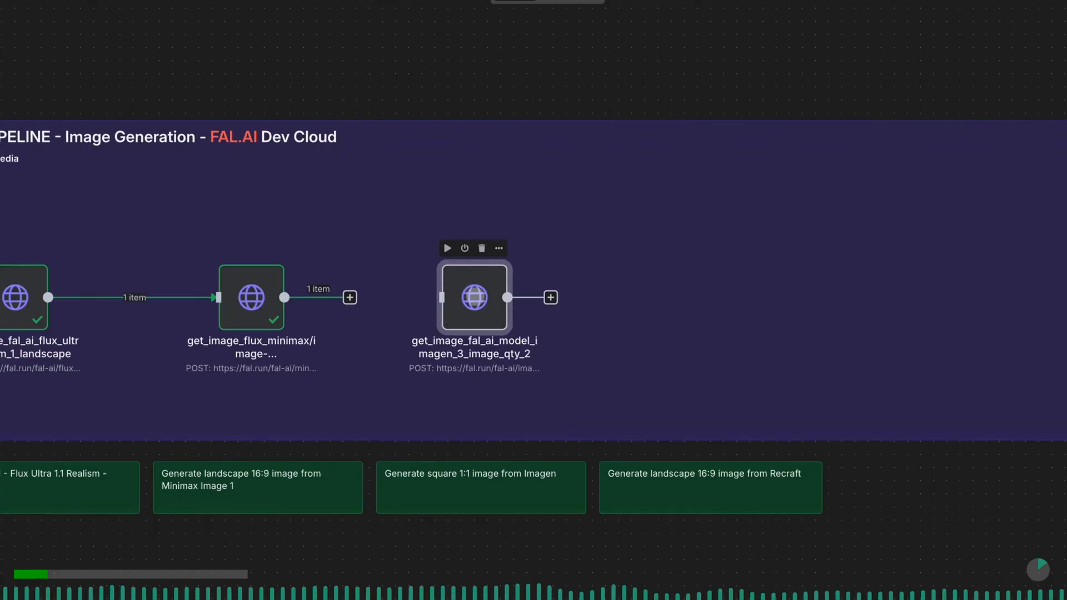
# - Rename the pasted Imagen node as get_image_fal_ai_model_imagen_3_image
pyautogui.doubleClick(474, 295)
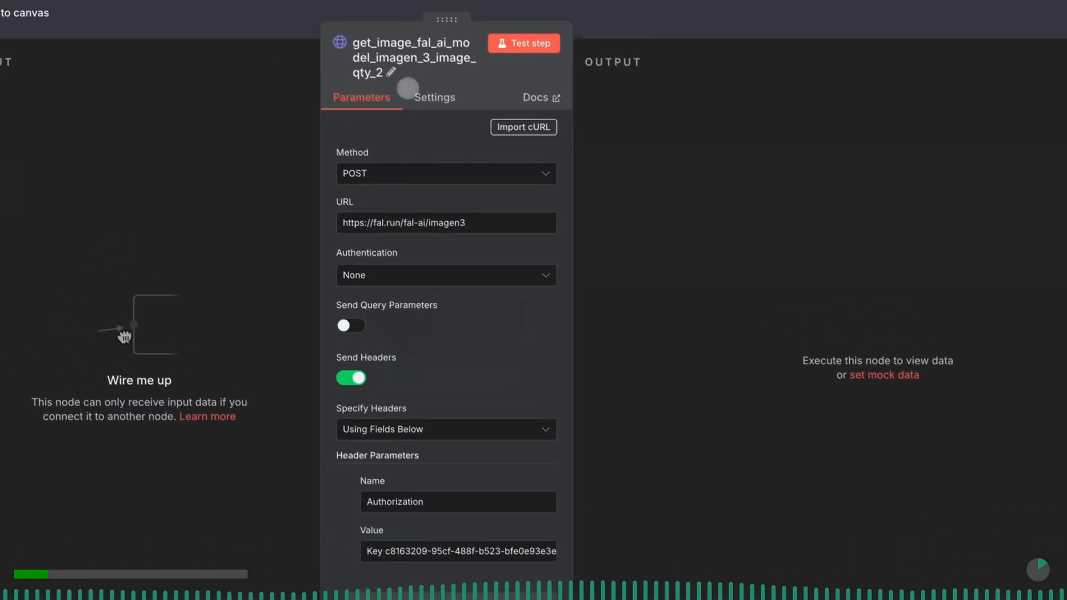
pyautogui.click(396, 78)
pyautogui.press('BackSpace')
pyautogui.press('BackSpace')
pyautogui.press('BackSpace')
pyautogui.press('BackSpace')
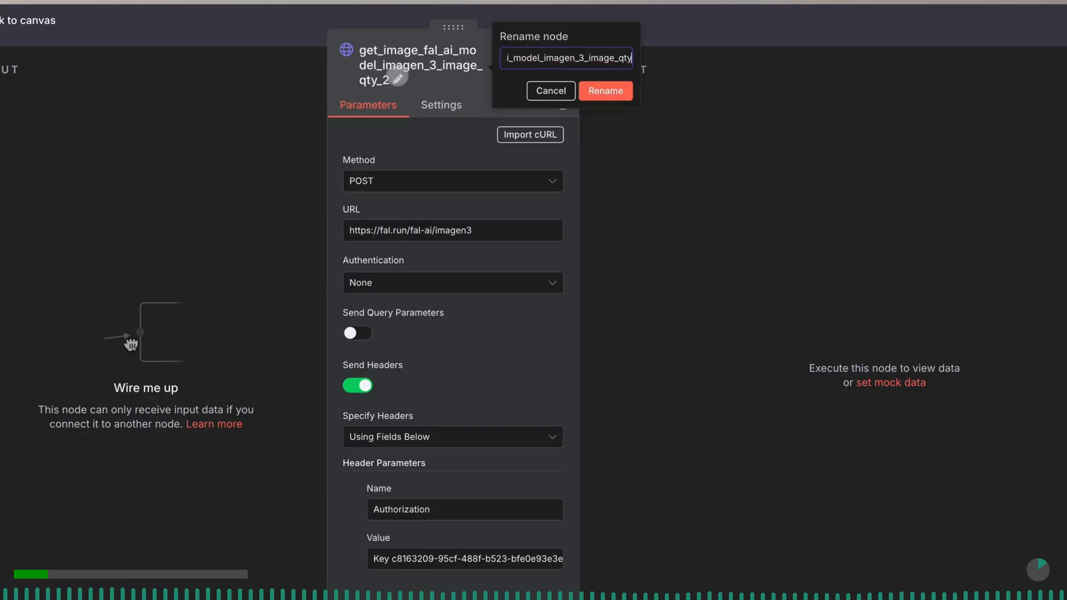
pyautogui.press('BackSpace')
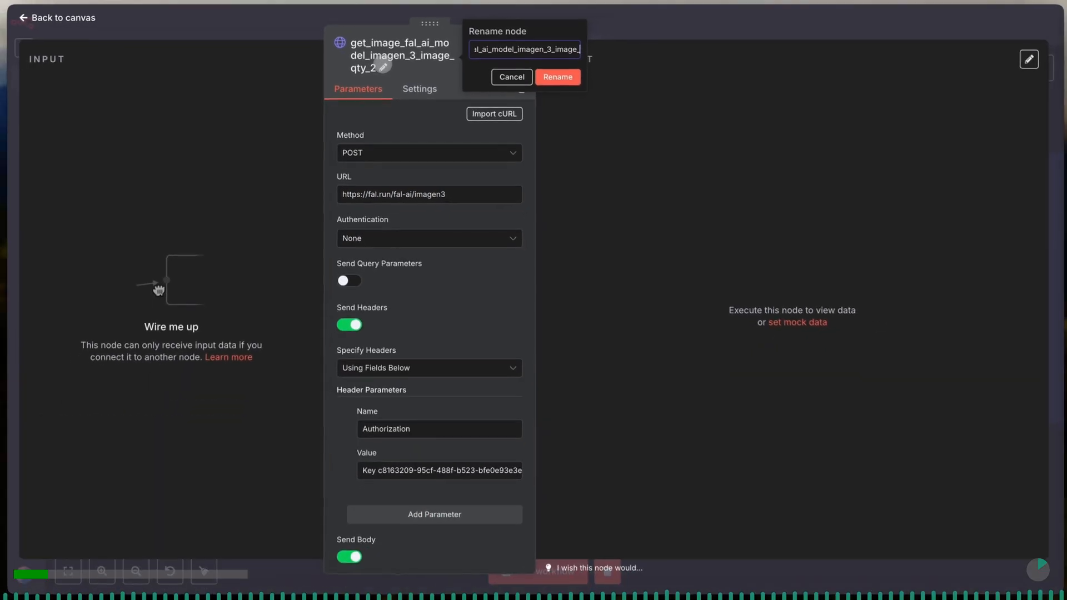
pyautogui.press('BackSpace')
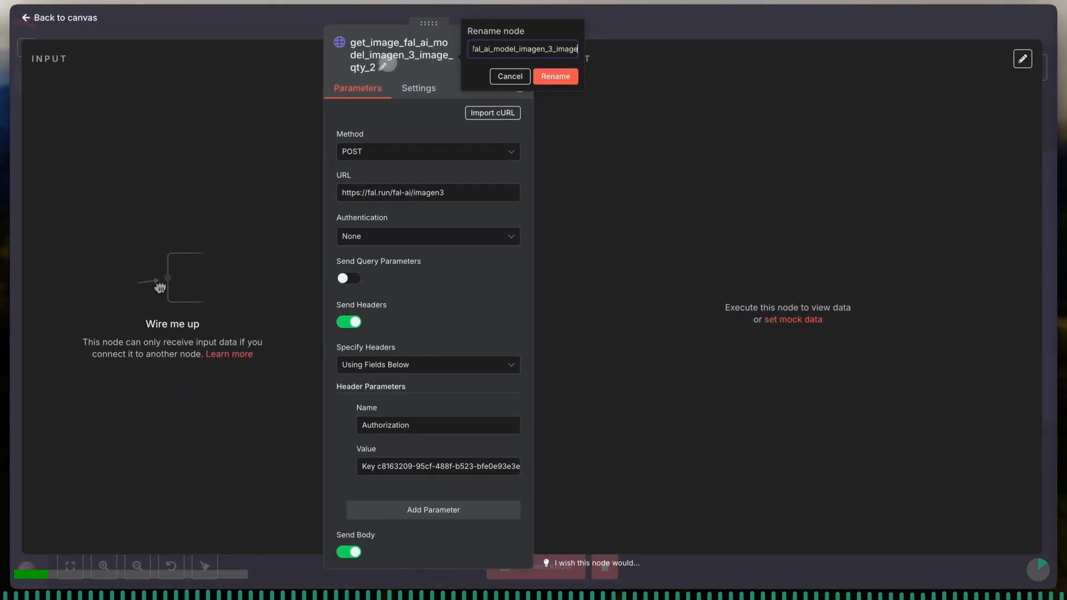
pyautogui.click(547, 79)
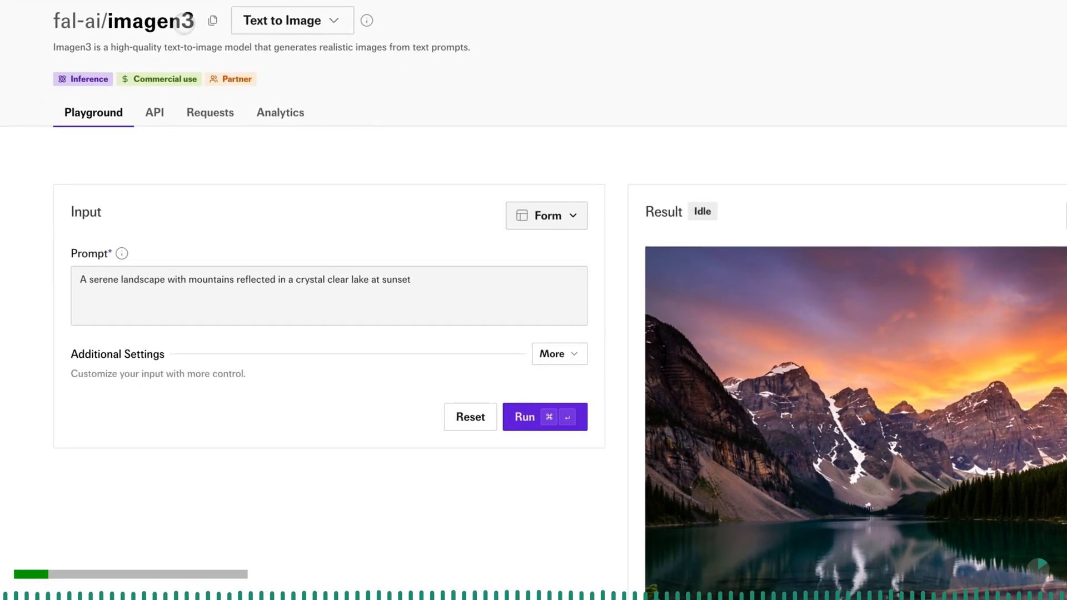
# - On fal.ai's imagen3 playground page, show the request as cURL and copy the code
pyautogui.click(522, 213)
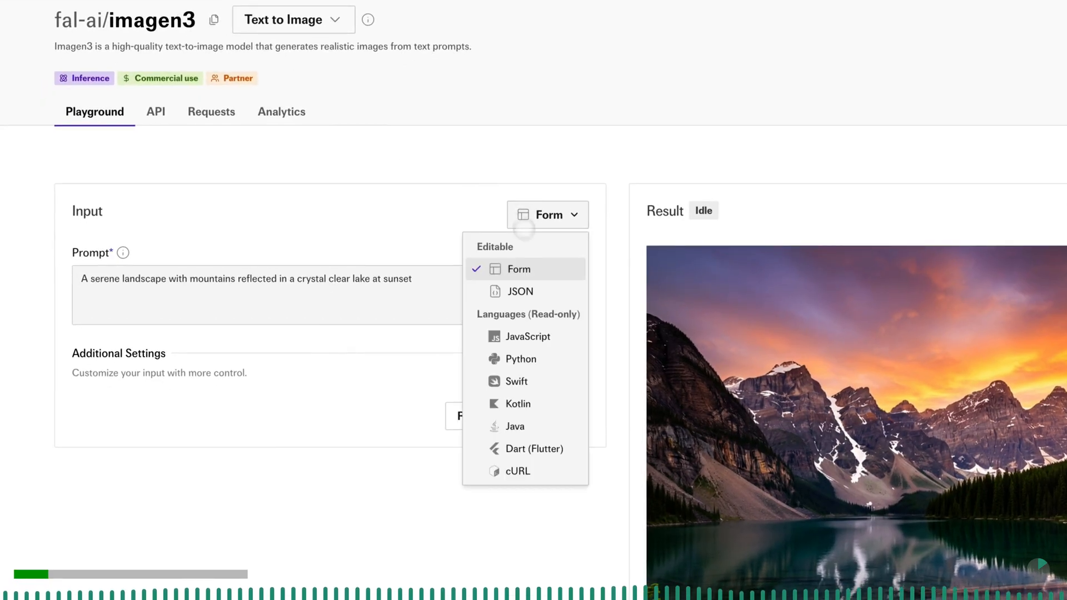
pyautogui.click(517, 471)
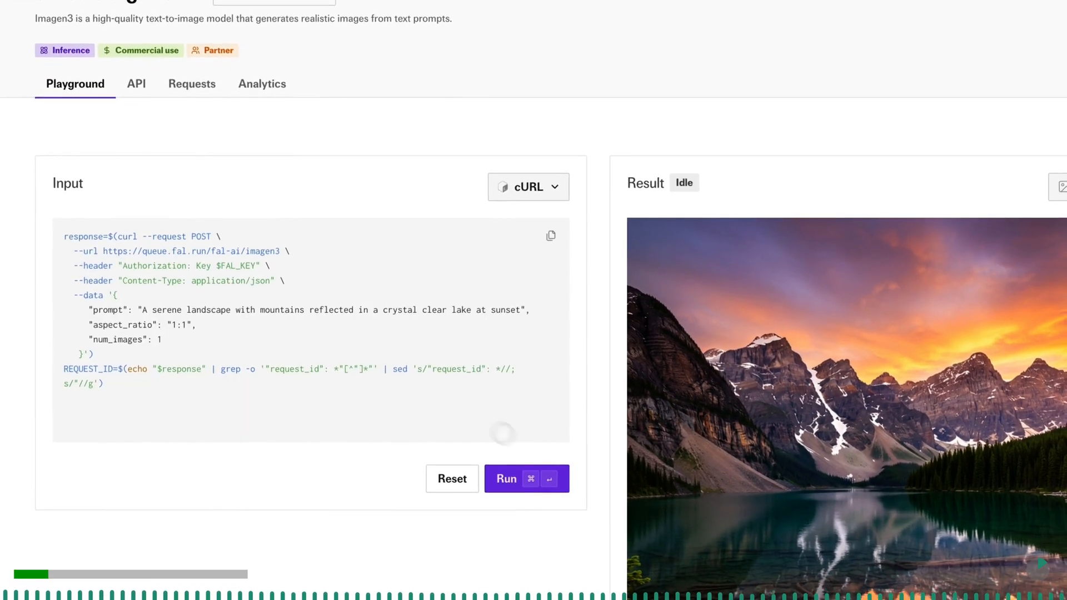
pyautogui.click(551, 236)
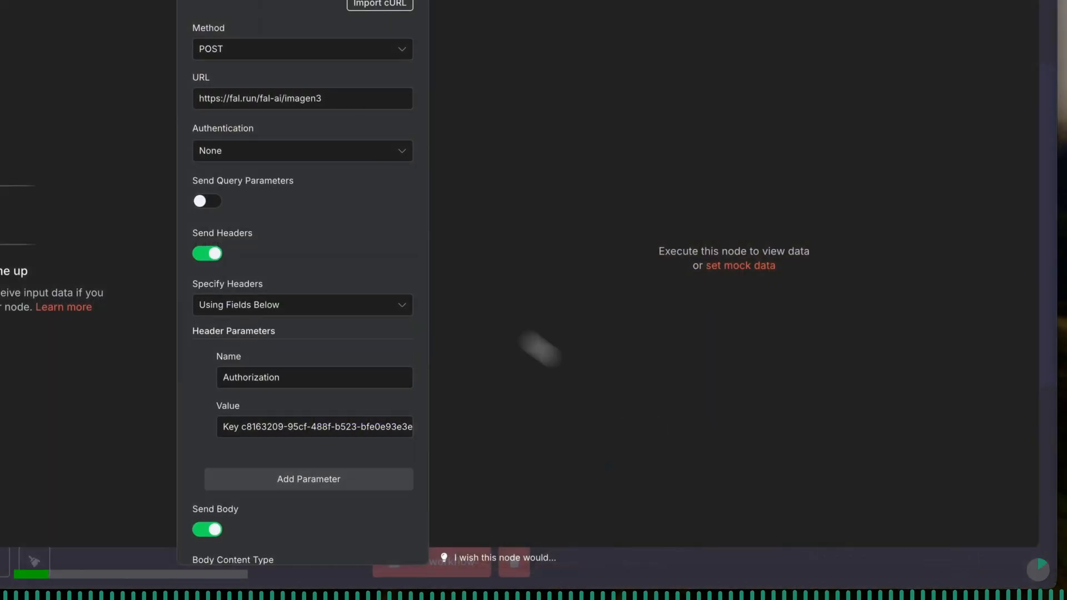
# - Point the Imagen node's JSON prompt expression to the generate_image_prompts_from_written_copy_8_prompts node, keeping image_3_square as the source field
pyautogui.moveTo(332, 100); pyautogui.dragTo(269, 100)
pyautogui.scroll(-6, 445, 261)
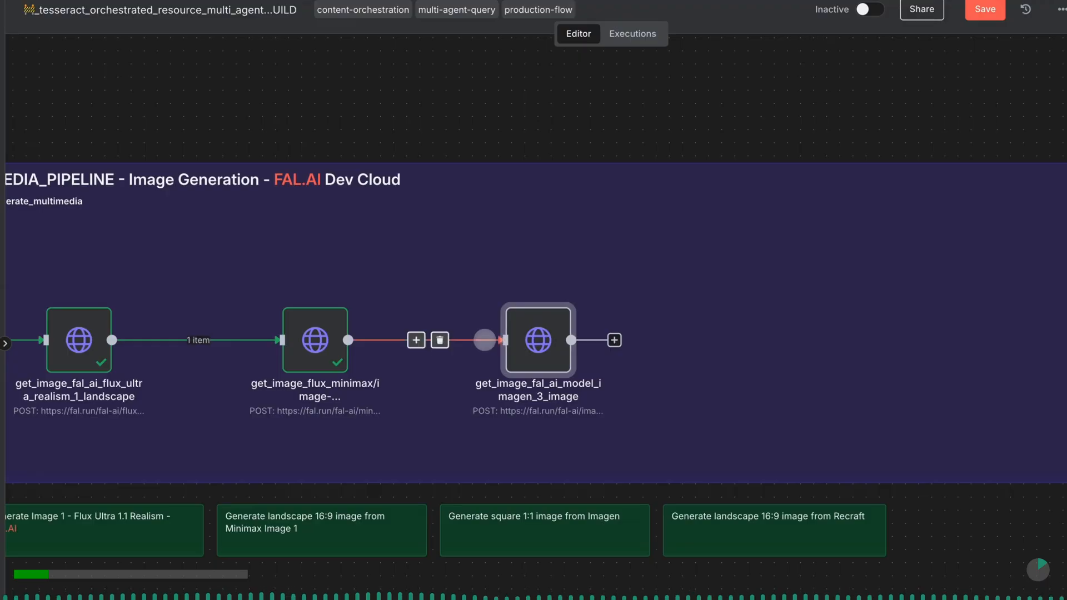
pyautogui.doubleClick(538, 340)
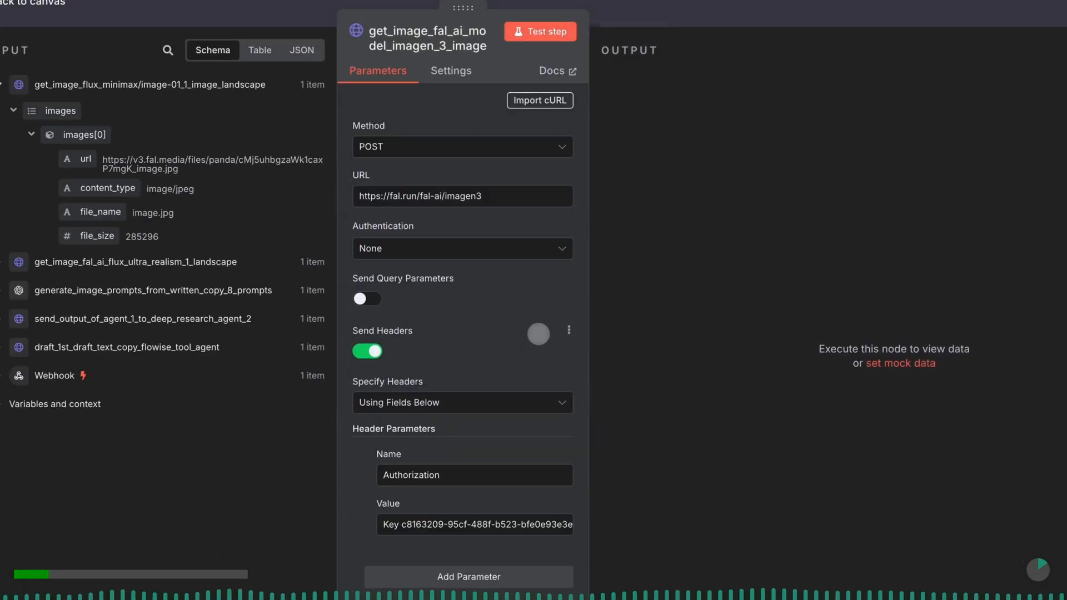
pyautogui.scroll(-7, 538, 334)
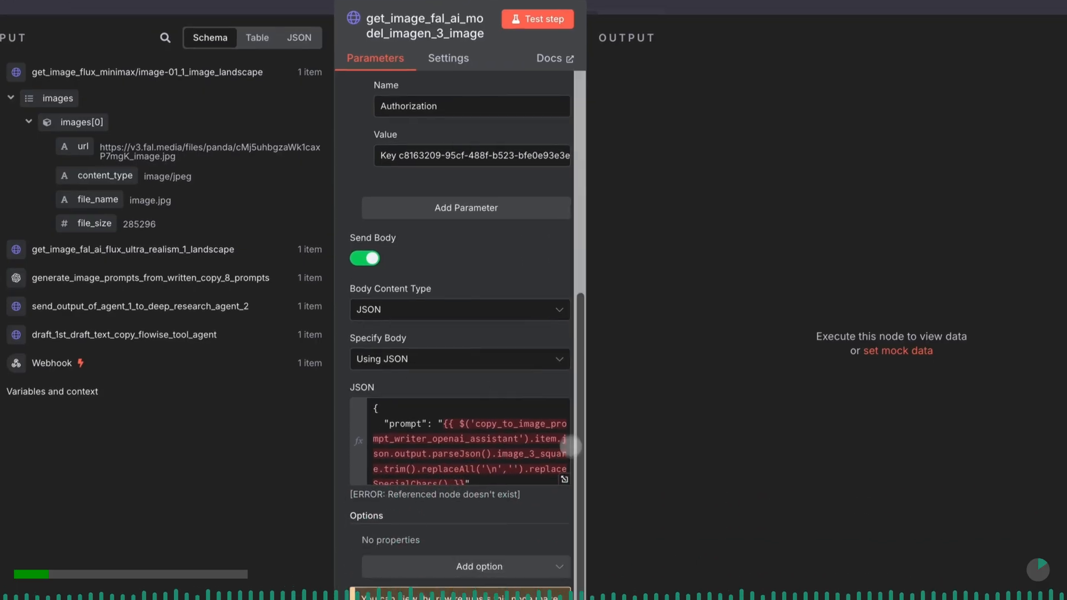
pyautogui.click(565, 481)
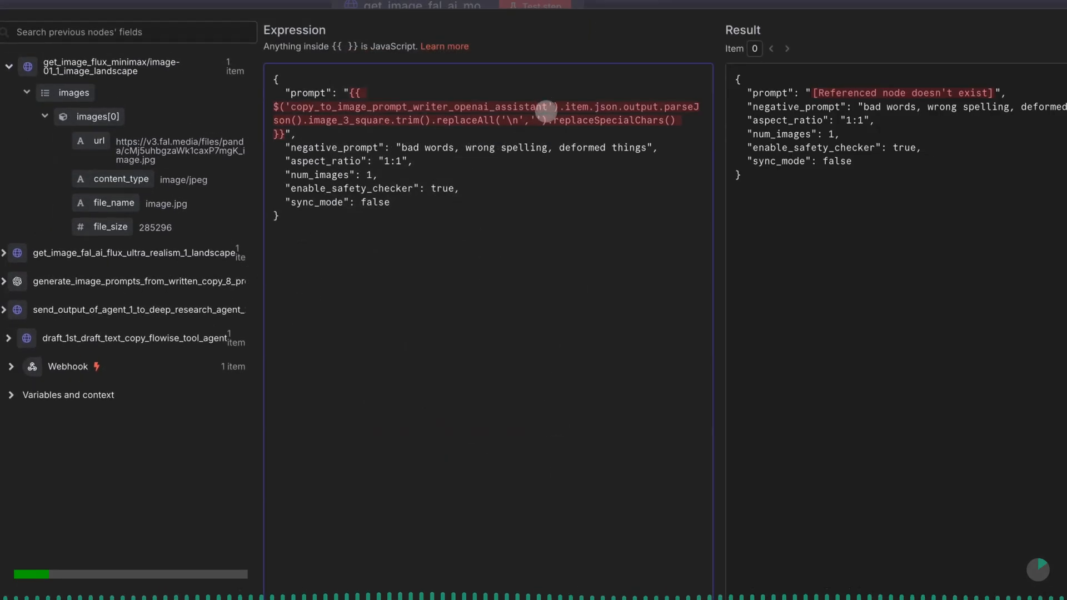
pyautogui.moveTo(547, 106); pyautogui.dragTo(312, 106)
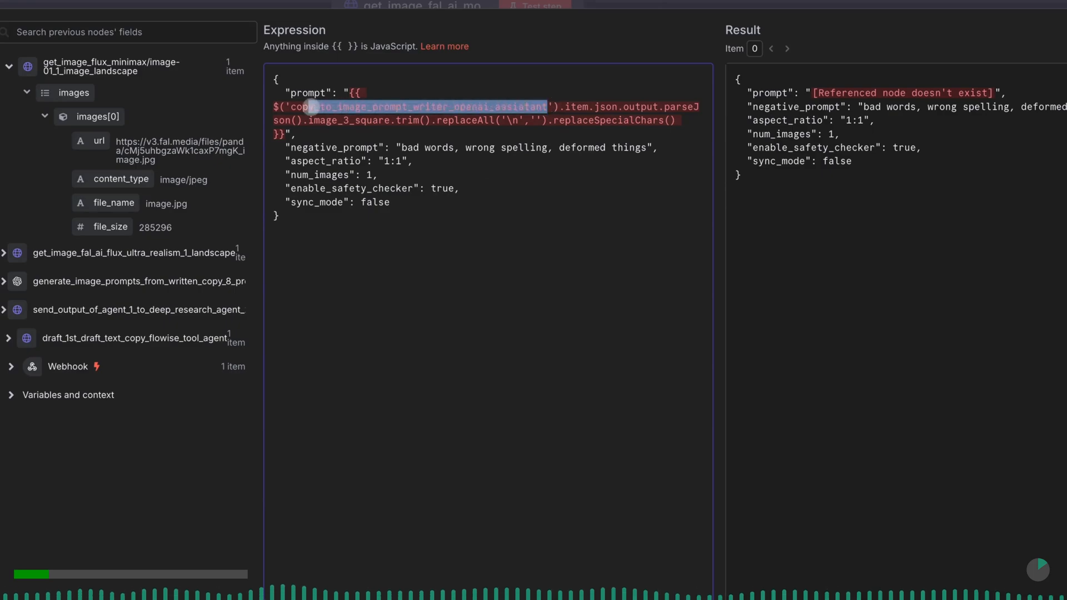
pyautogui.rightClick(291, 106)
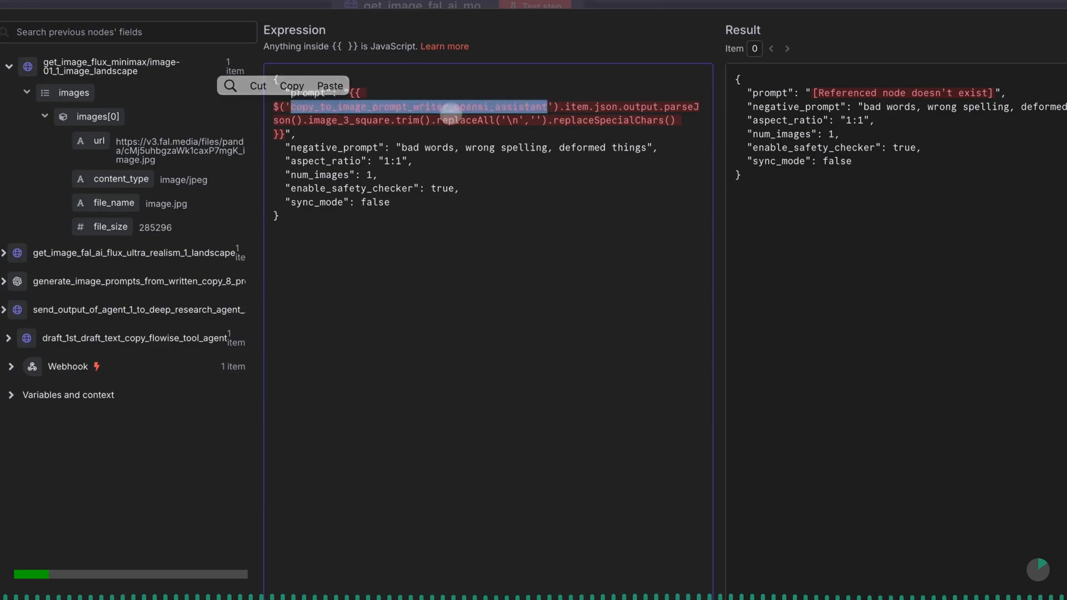
pyautogui.click(256, 84)
pyautogui.write('gene')
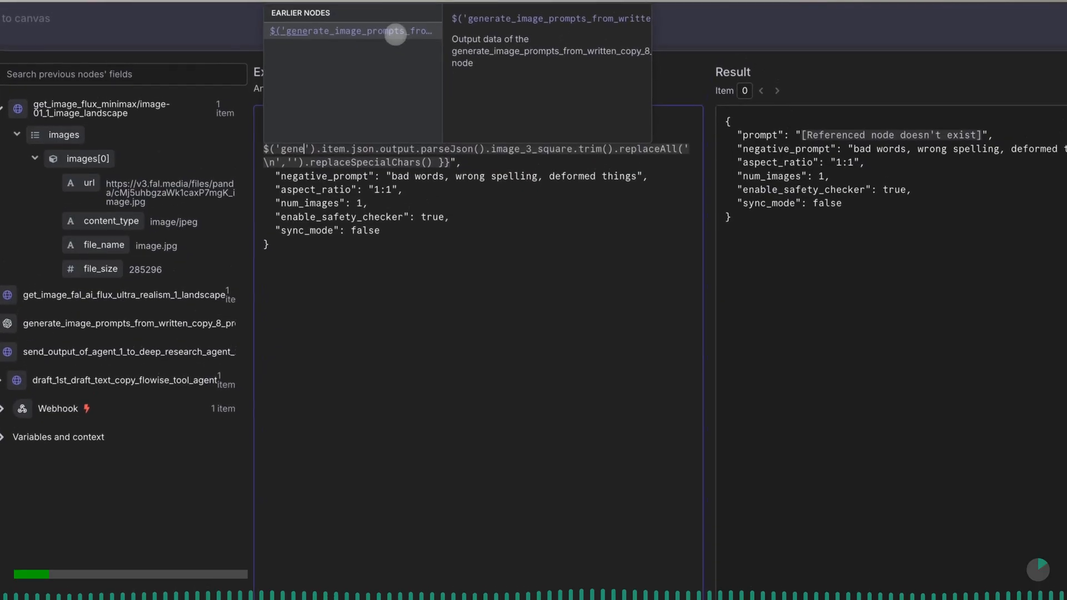
pyautogui.click(395, 34)
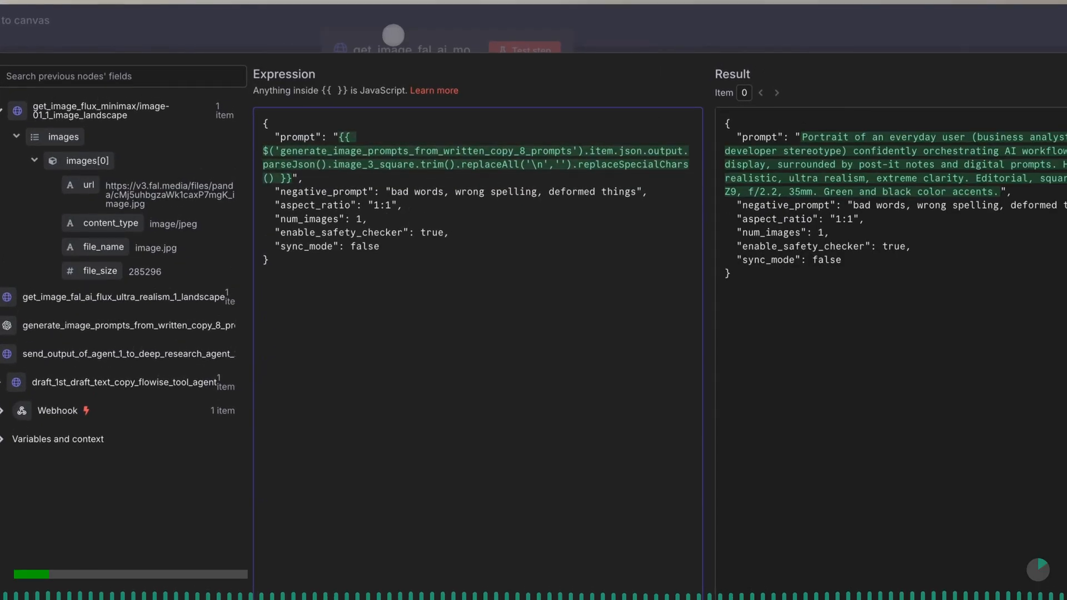
pyautogui.click(397, 40)
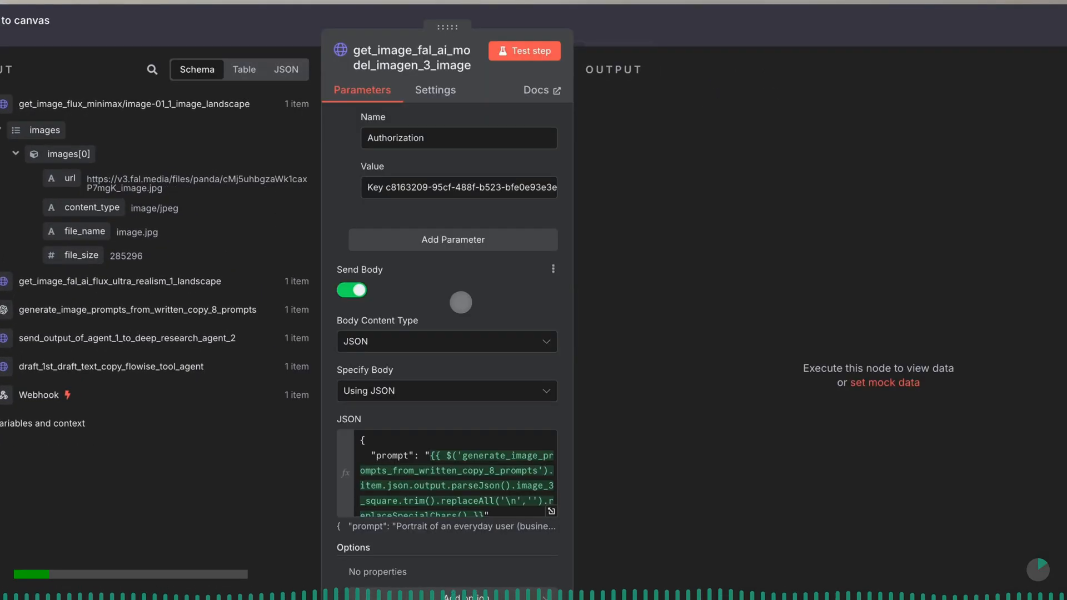
# - Test the Imagen node on its own, copy the image URL from its output and return to the canvas
pyautogui.click(516, 55)
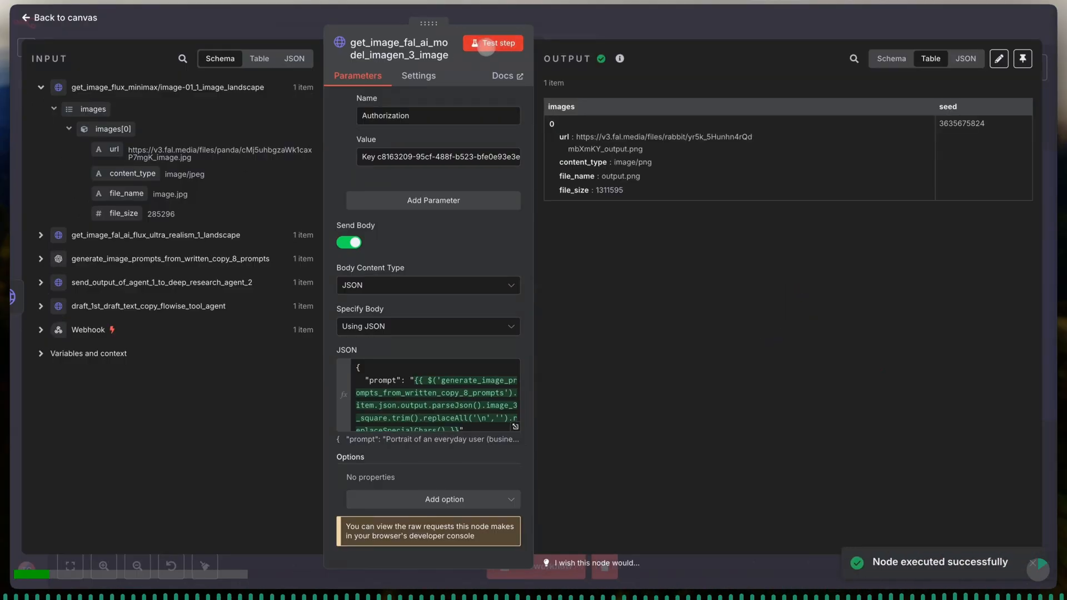
pyautogui.moveTo(575, 137); pyautogui.dragTo(650, 151)
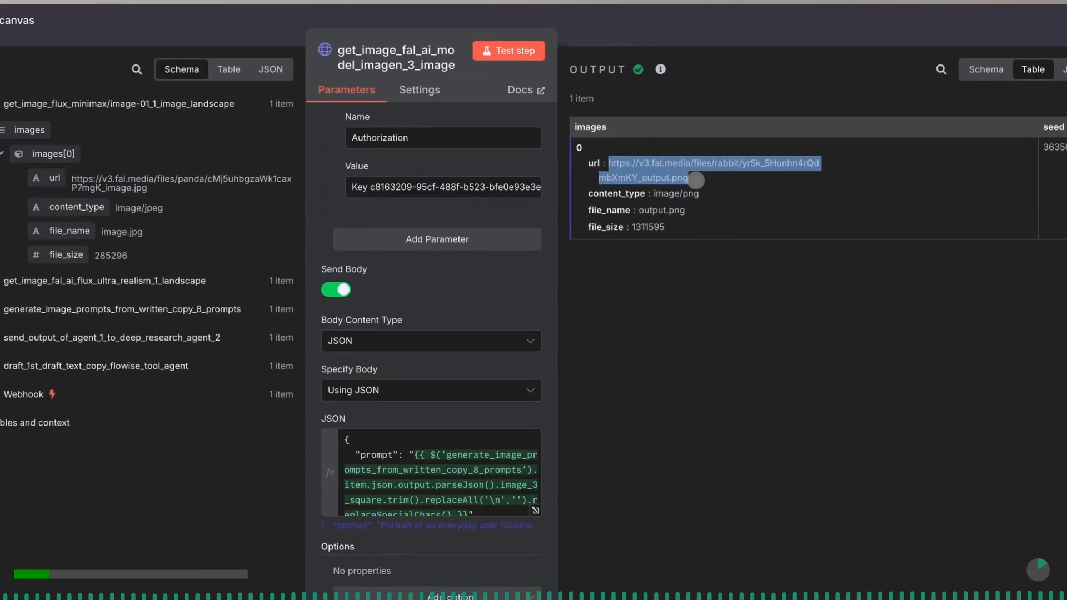
pyautogui.rightClick(696, 180)
pyautogui.click(673, 275)
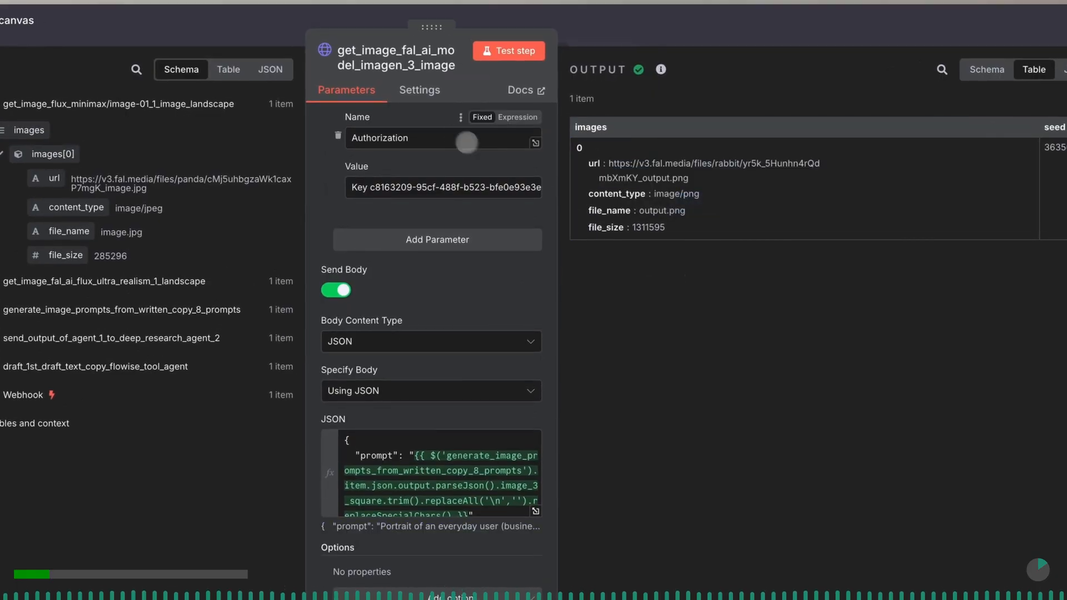
pyautogui.click(275, 35)
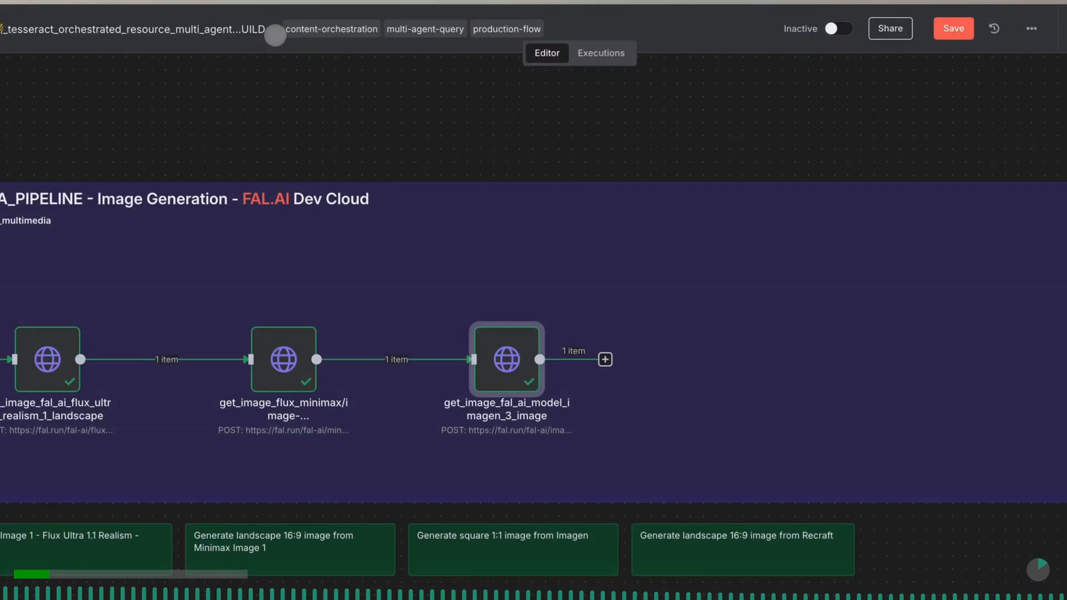
# - On fal.ai's recraft/v3/text-to-image playground page, select the model name, show the request as cURL and copy the code
pyautogui.hscroll(5, 608, 319)
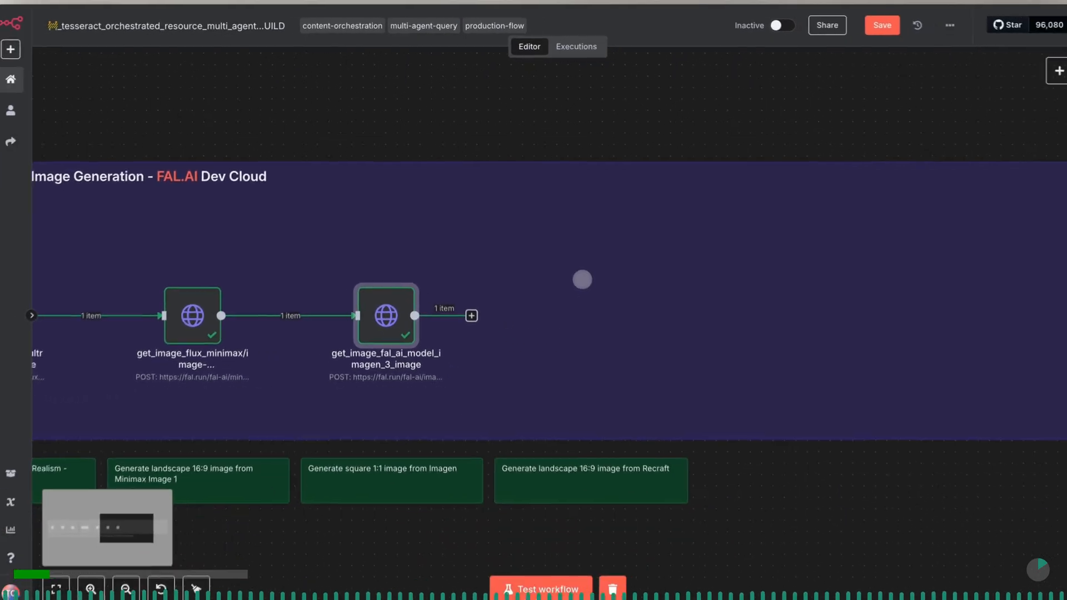
pyautogui.hscroll(5, 584, 281)
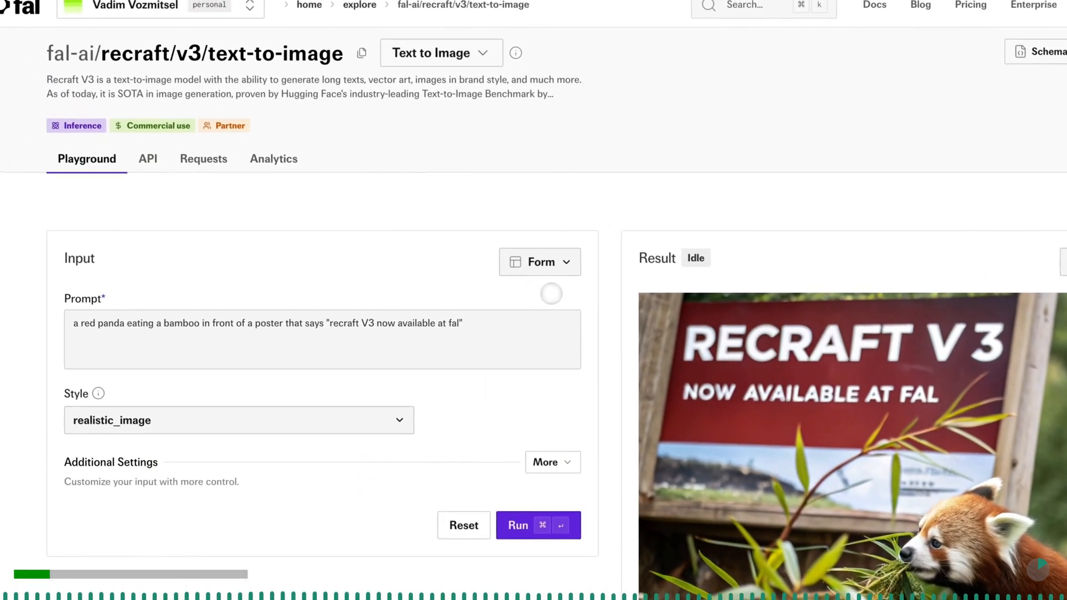
pyautogui.moveTo(335, 56); pyautogui.dragTo(105, 55)
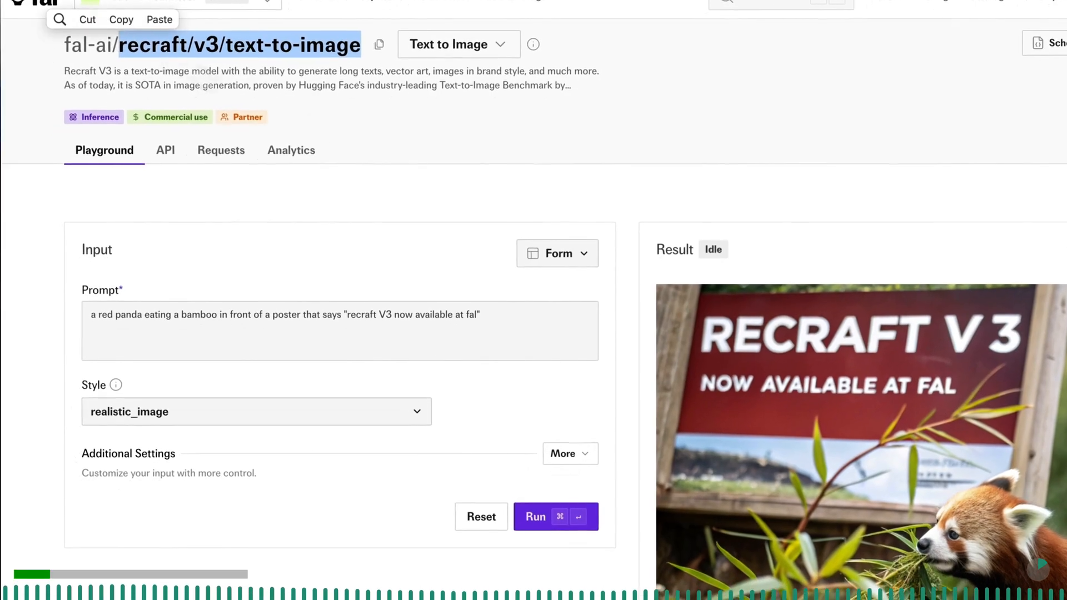
pyautogui.click(555, 255)
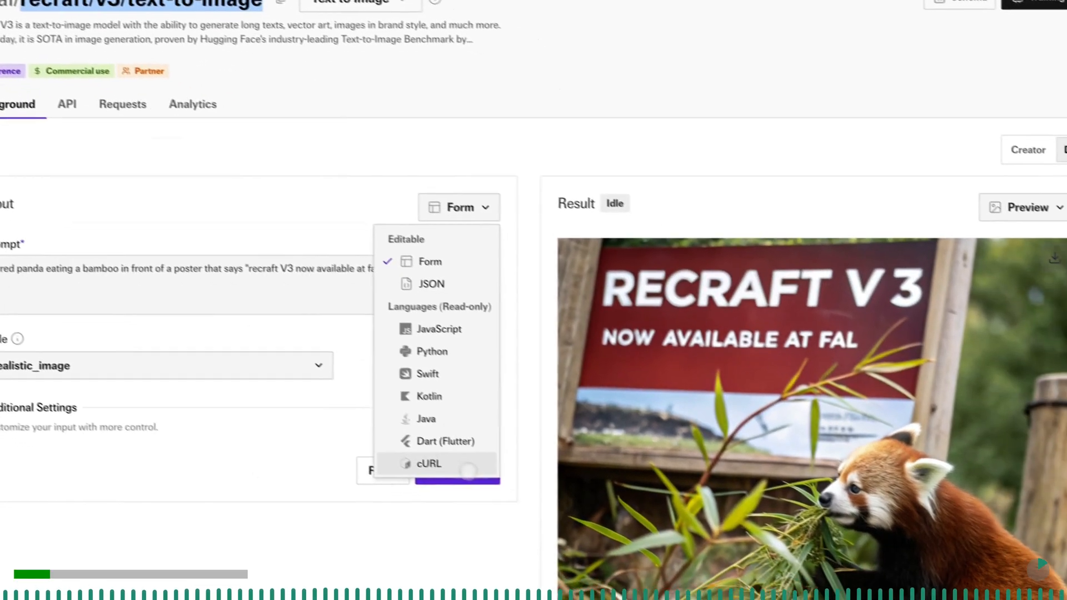
pyautogui.click(528, 510)
pyautogui.click(458, 246)
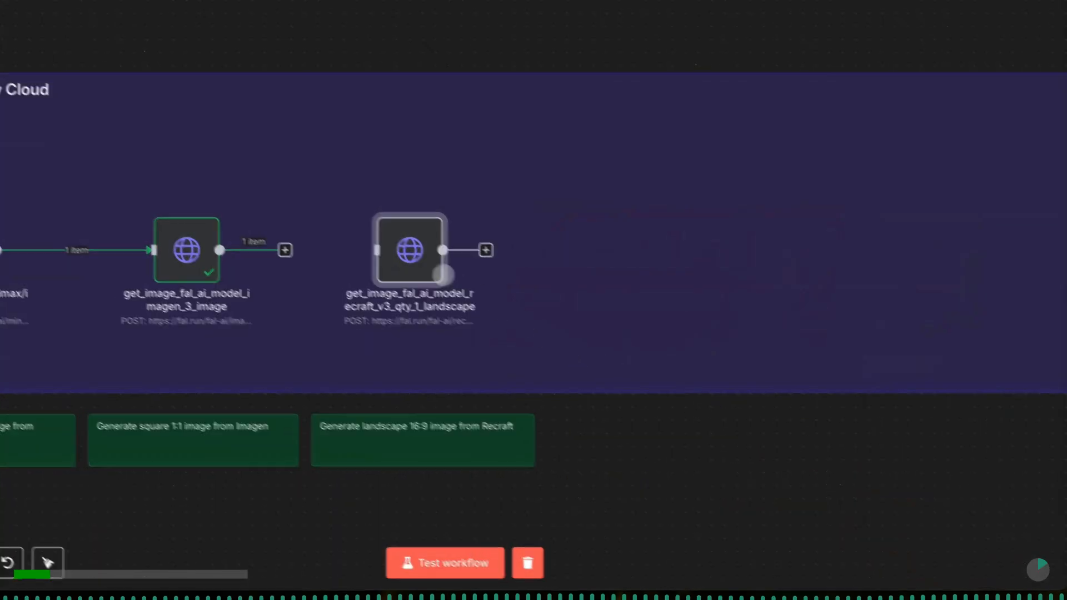
# - Connect the Imagen node to the Recraft node and point Recraft's JSON prompt expression to generate_image_prompts_from_written_copy_8_prompts
pyautogui.moveTo(422, 324); pyautogui.dragTo(513, 324)
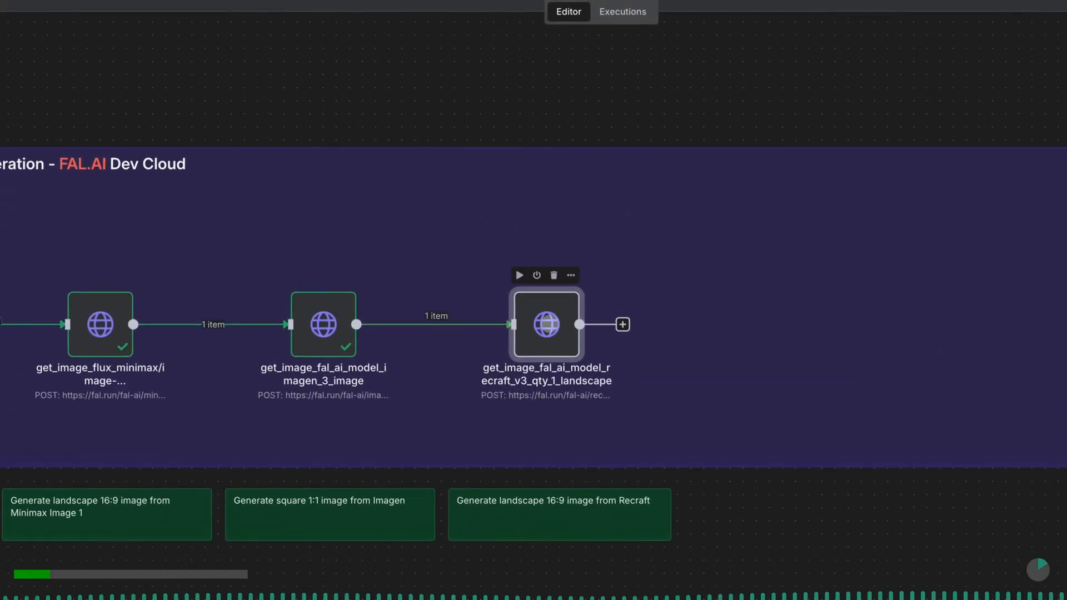
pyautogui.doubleClick(542, 324)
pyautogui.scroll(-7, 556, 347)
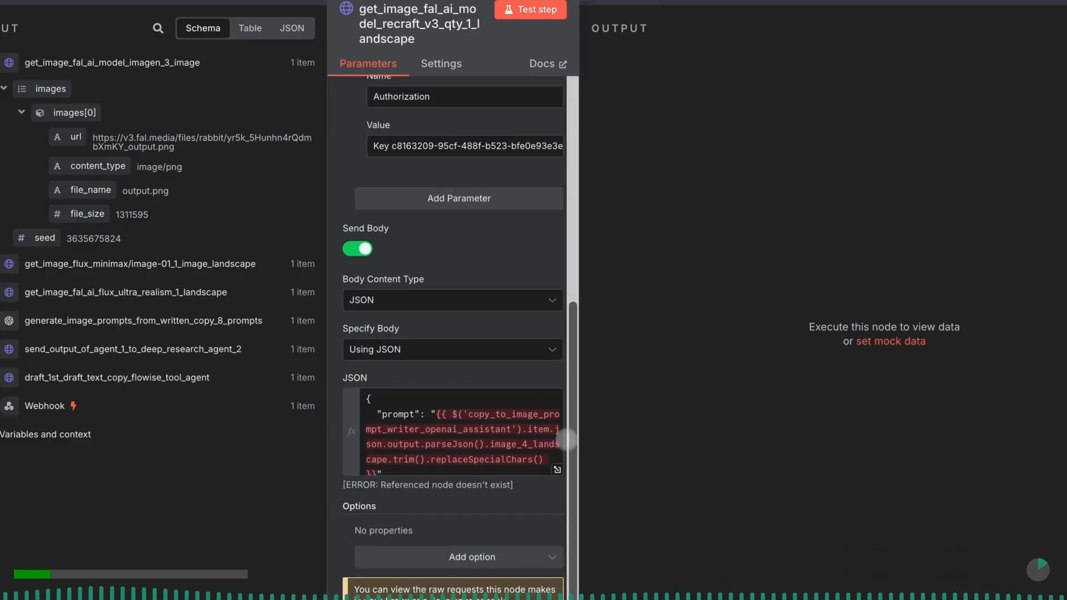
pyautogui.click(557, 470)
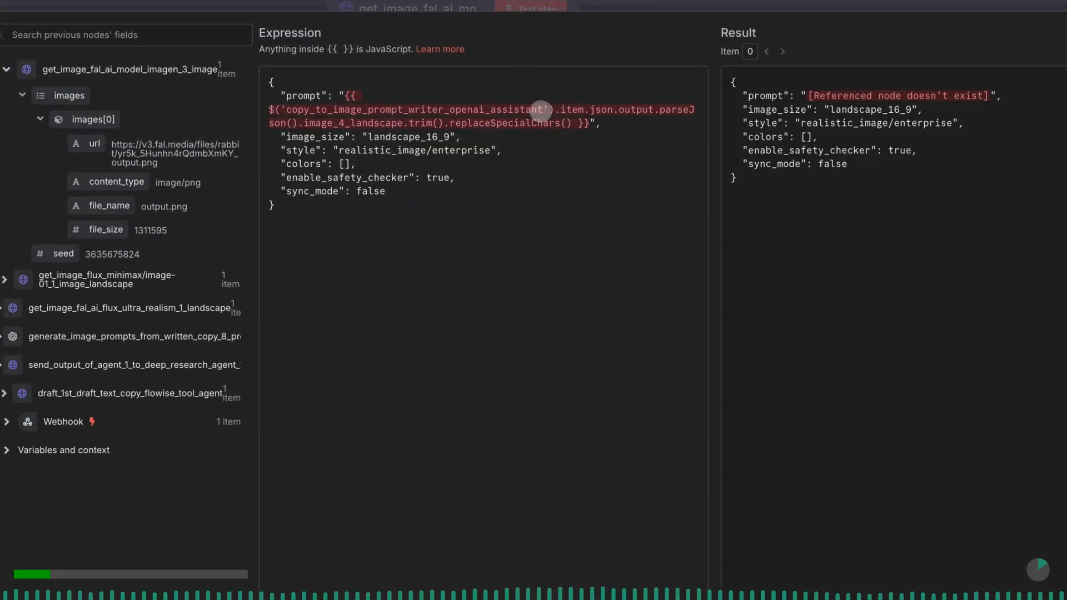
pyautogui.moveTo(539, 108); pyautogui.dragTo(286, 109)
pyautogui.write('gene')
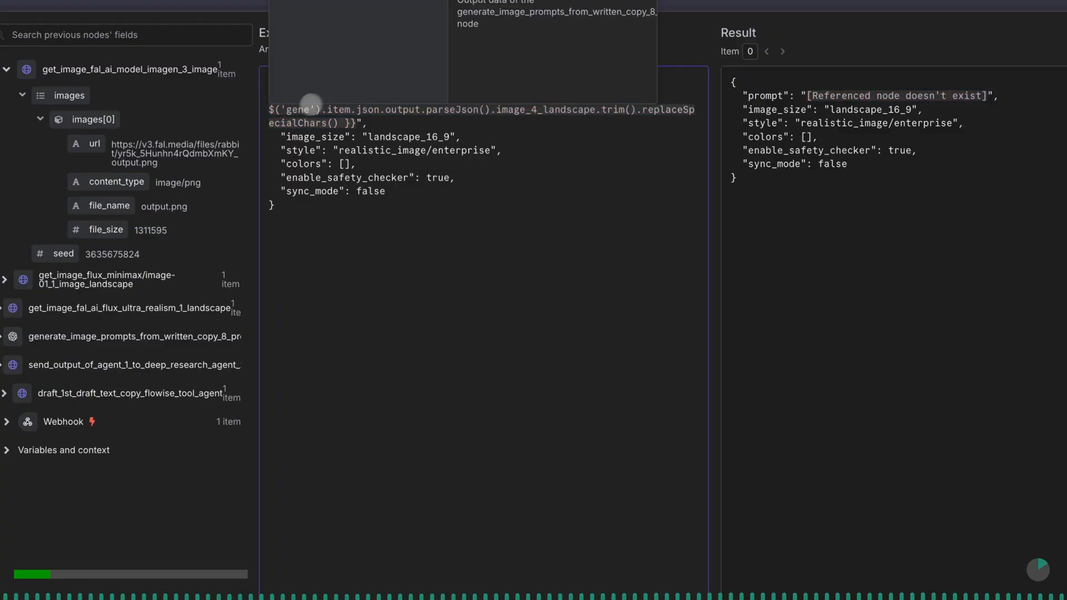
pyautogui.click(389, 19)
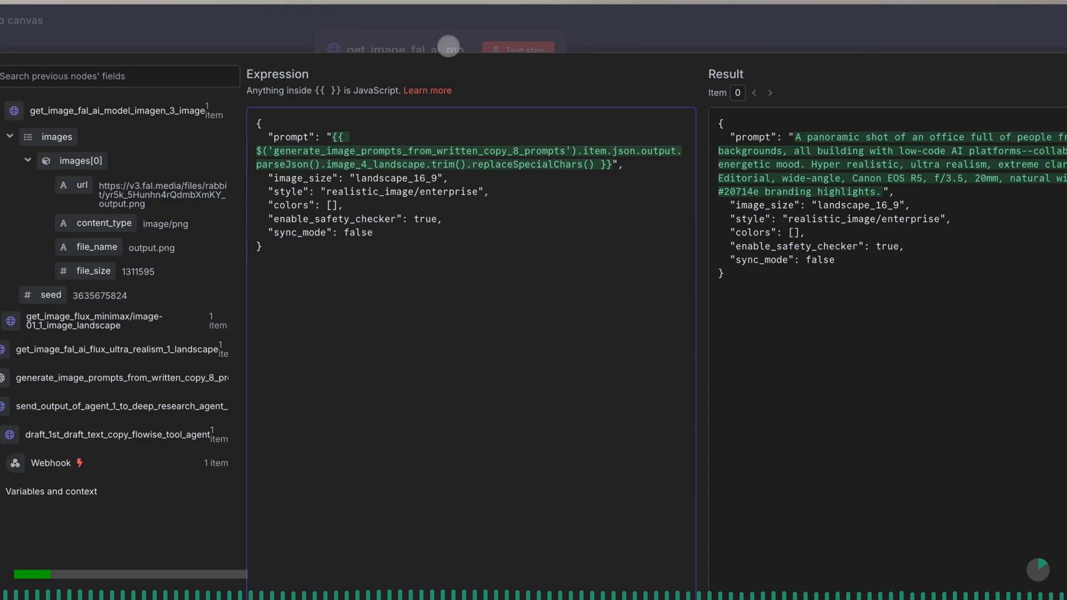
pyautogui.click(448, 46)
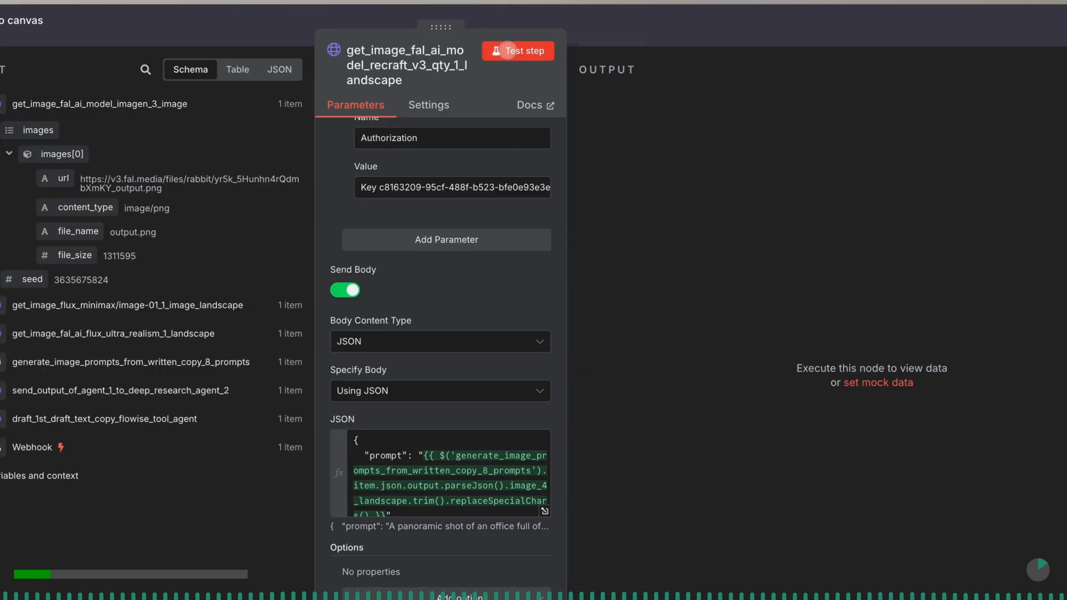
# - Test the Recraft node on its own, return to the canvas and save the workflow
pyautogui.click(507, 50)
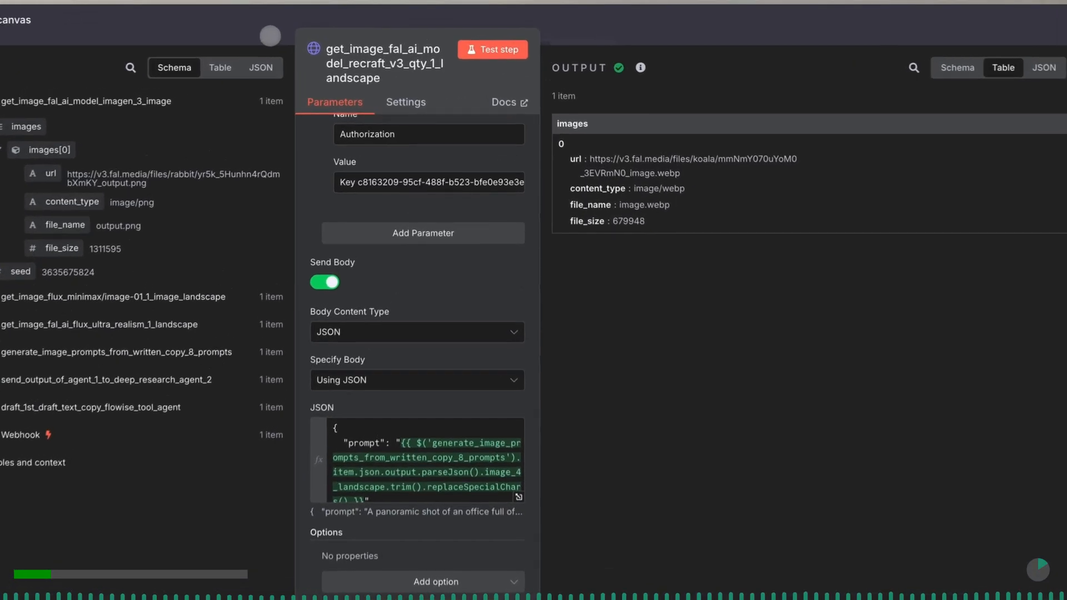
pyautogui.click(299, 31)
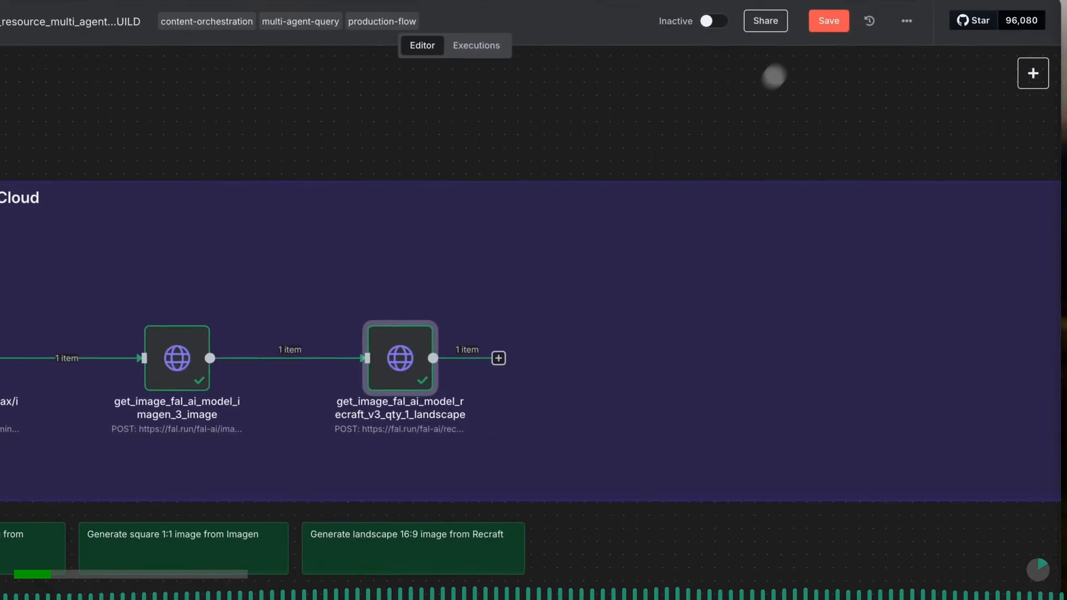
pyautogui.click(815, 25)
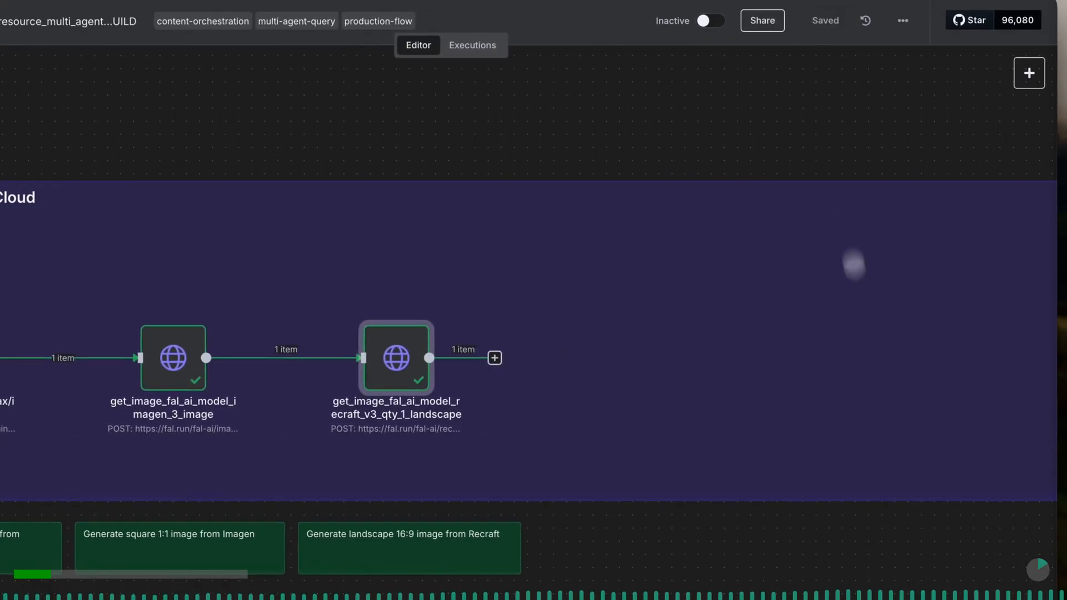
# - Paste the get_image_fal_ai_model_hidream_1_full_qty_1_square node, place it after the Recraft node and connect the two
pyautogui.hscroll(3, 870, 365)
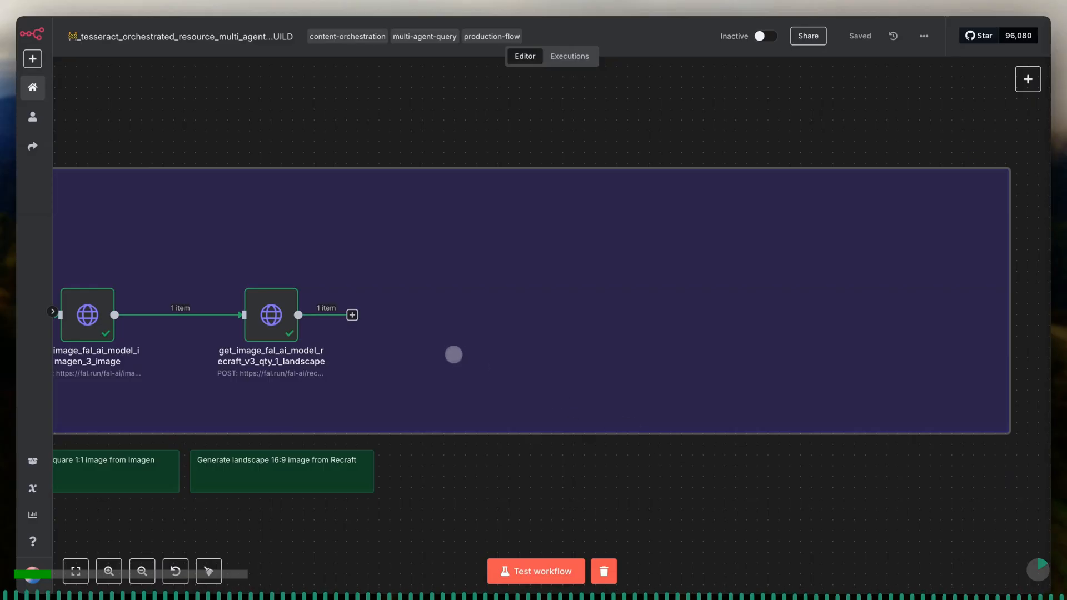
pyautogui.hotkey('ctrl', 'v')
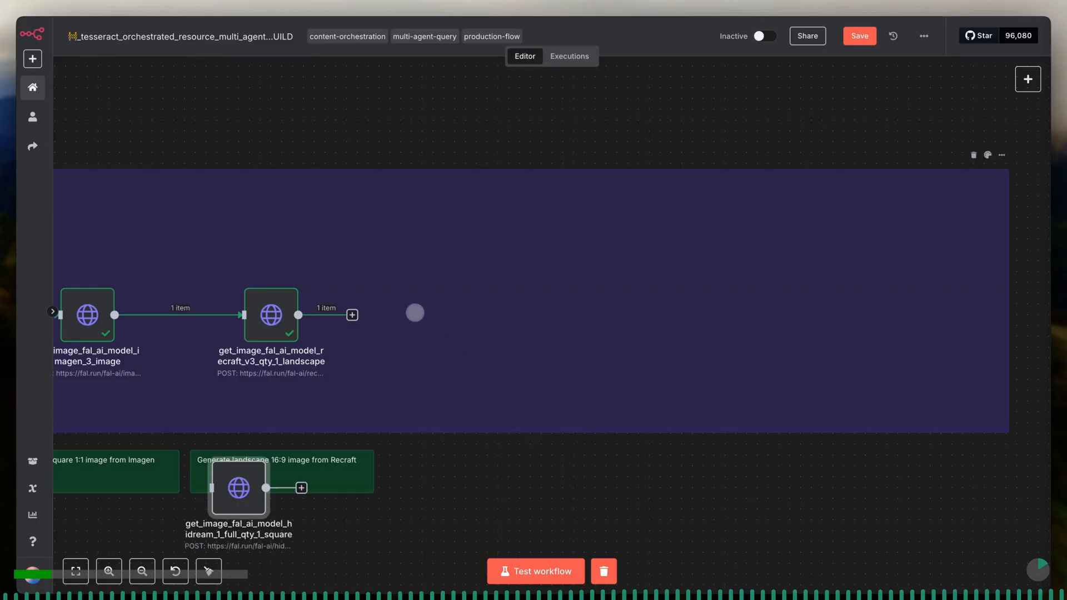
pyautogui.moveTo(250, 483); pyautogui.dragTo(476, 315)
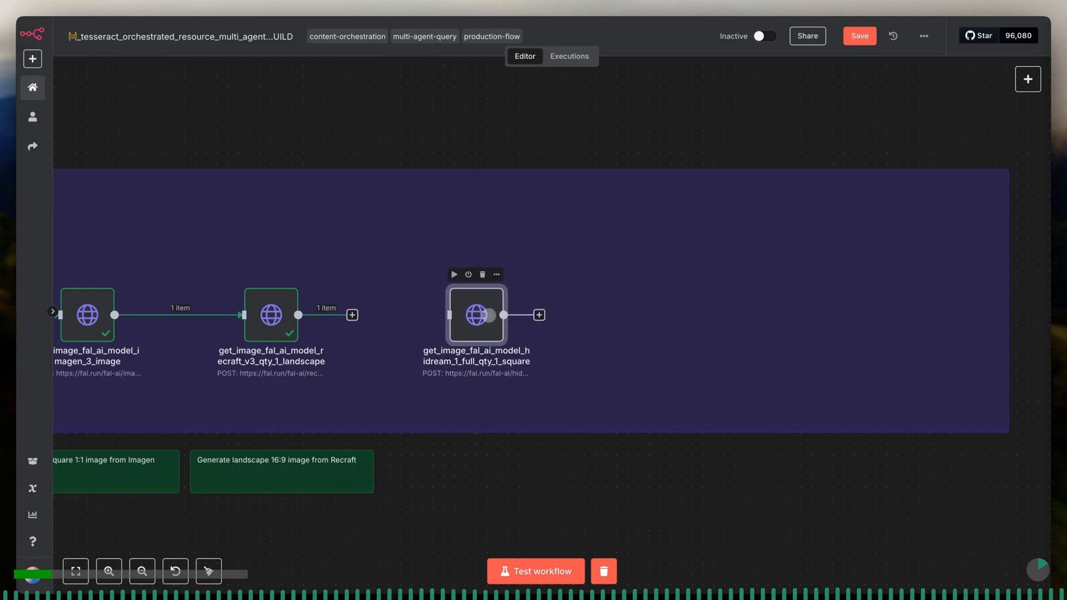
pyautogui.moveTo(352, 315); pyautogui.dragTo(446, 319)
# - On fal.ai's hidream-i1-full playground page, show the request as JSON and select its code, and switch the display to cURL
pyautogui.moveTo(949, 584)
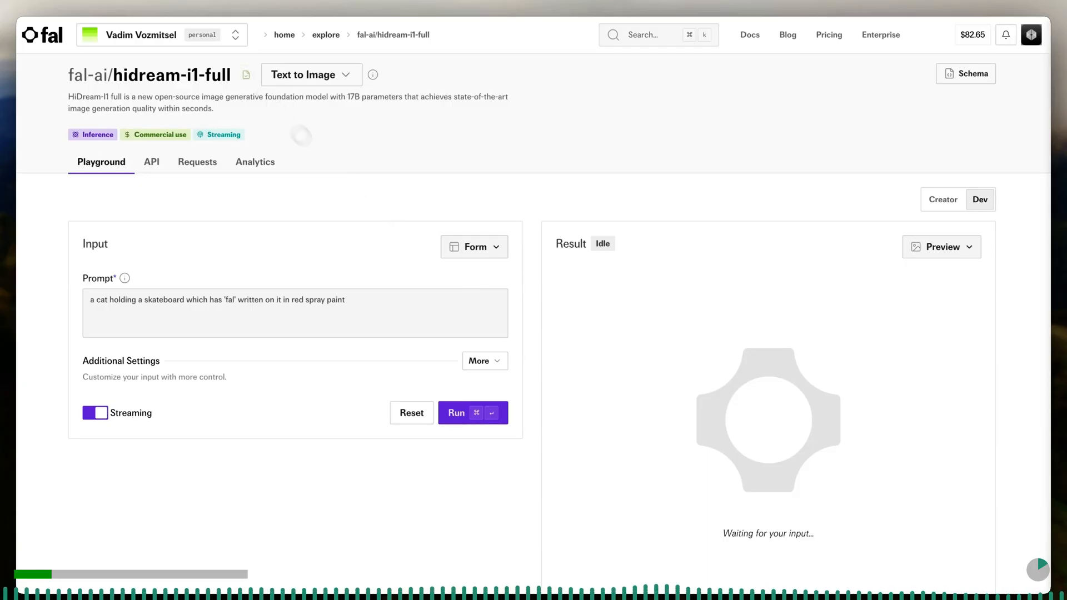
pyautogui.click(479, 251)
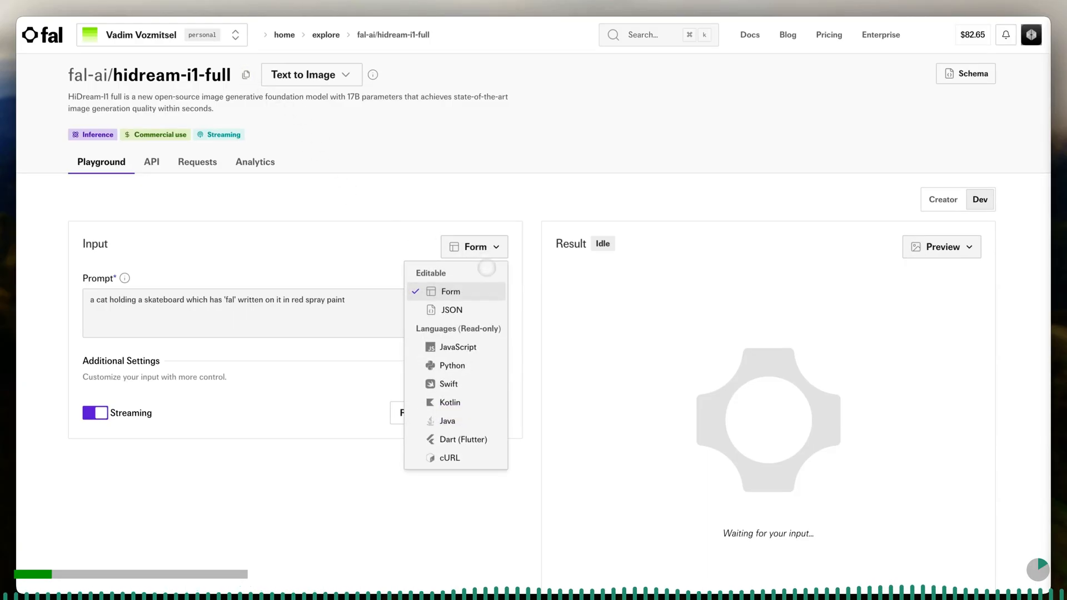
pyautogui.click(483, 306)
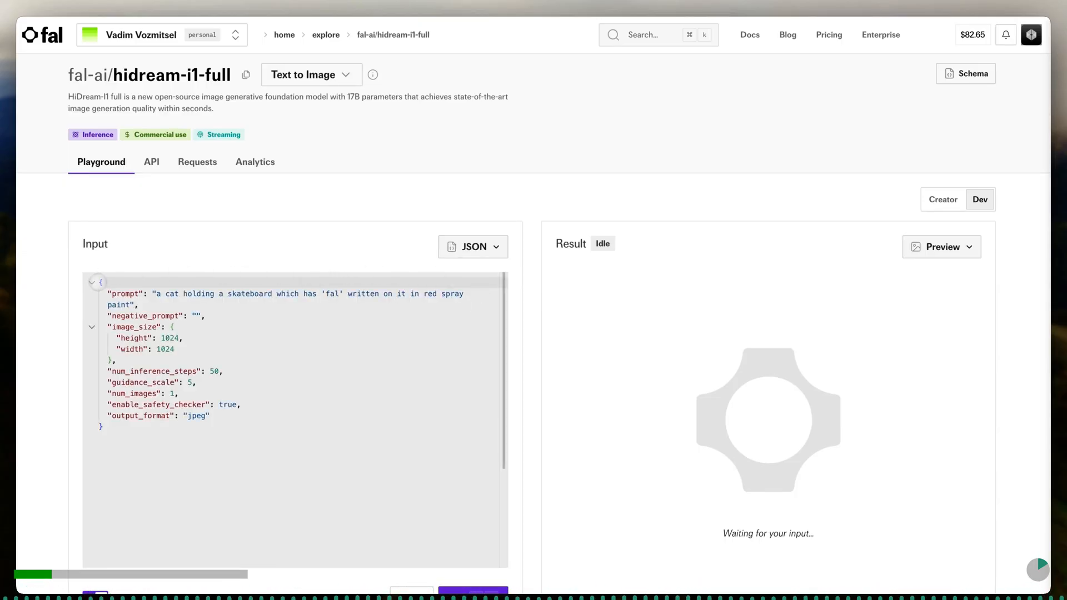
pyautogui.moveTo(100, 282); pyautogui.dragTo(149, 446)
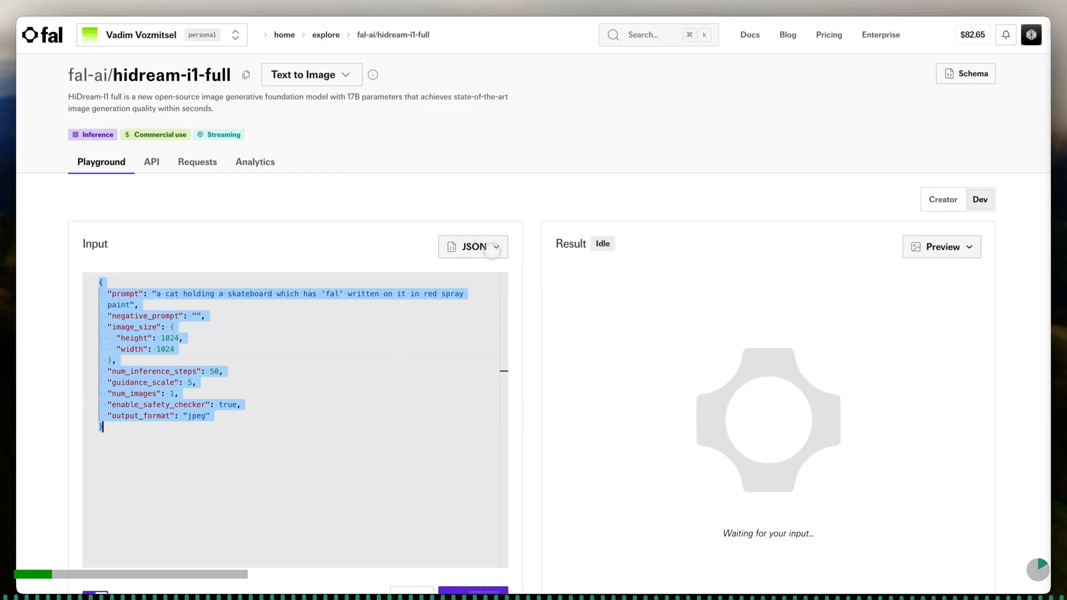
pyautogui.click(492, 250)
pyautogui.click(449, 456)
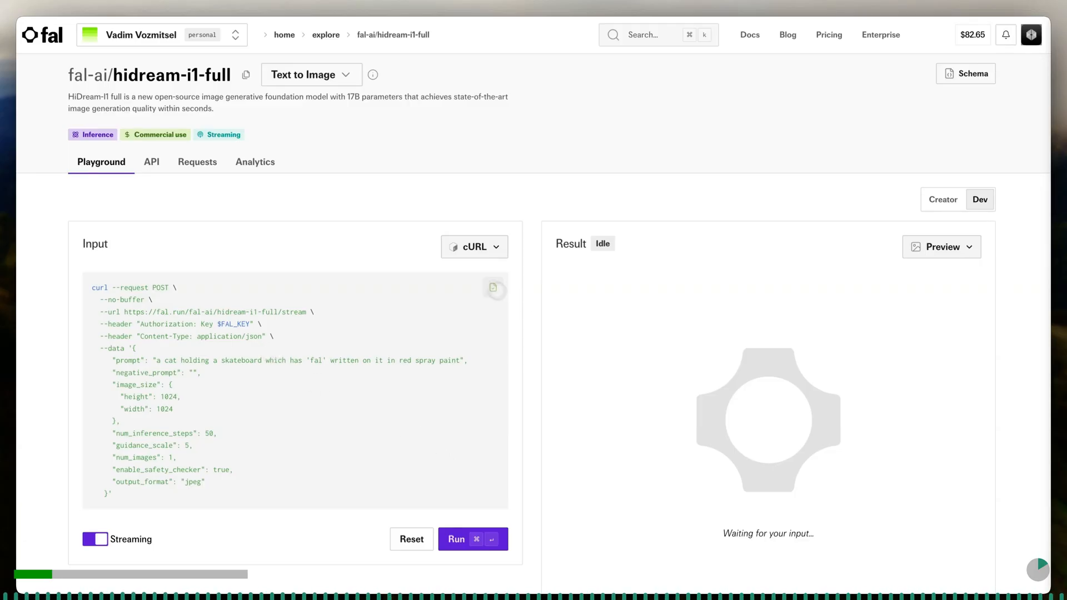
# - Switch back to the n8n workflow, duplicate the Recraft sticky note and place the copy below the HiDream node
pyautogui.hotkey('ctrl', 'Tab')
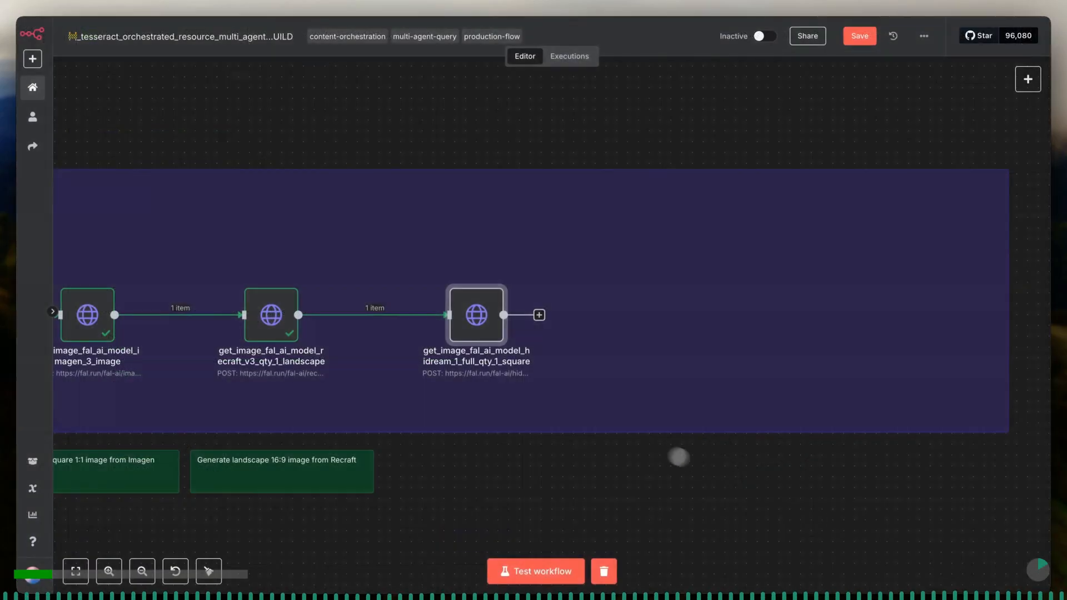
pyautogui.moveTo(493, 333)
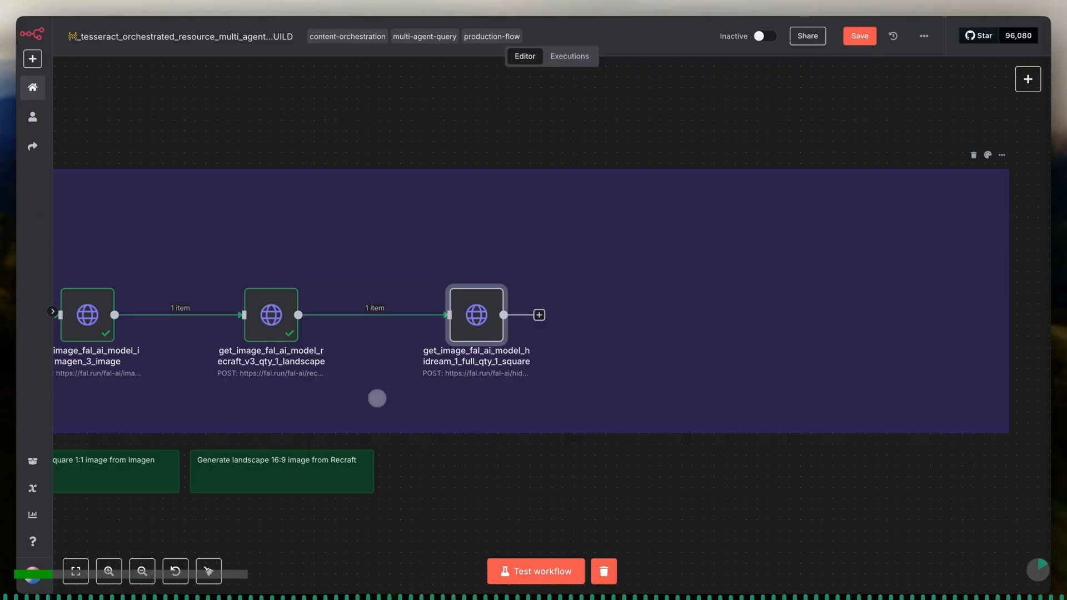
pyautogui.moveTo(351, 458)
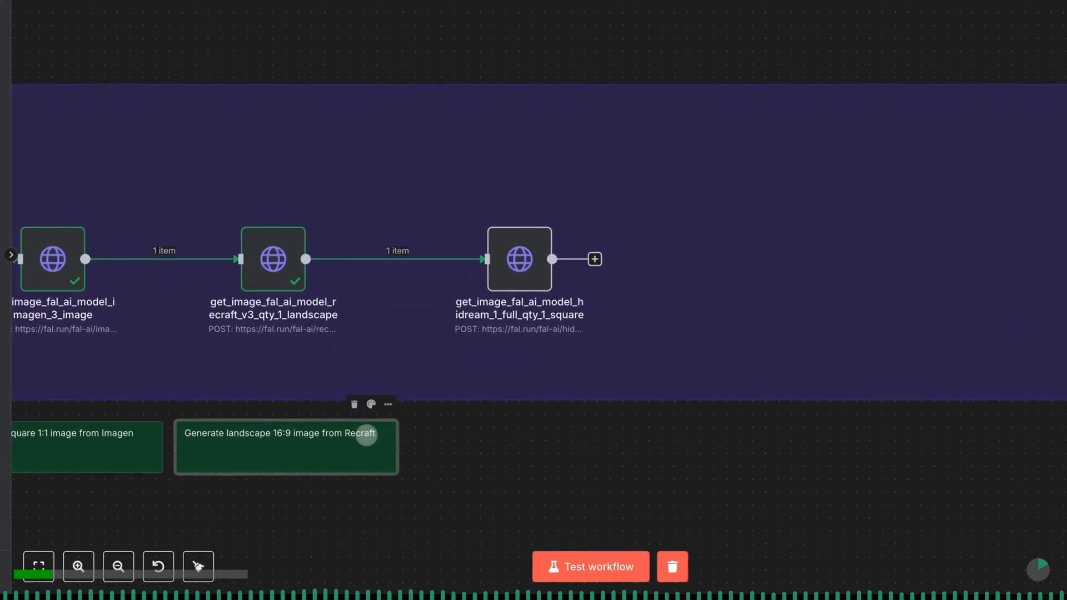
pyautogui.hotkey('ctrl', 'd')
pyautogui.moveTo(306, 470); pyautogui.dragTo(532, 464)
# - Change the duplicated sticky note's text to "Generate square 1:1 image from hidream 1 full"
pyautogui.doubleClick(526, 434)
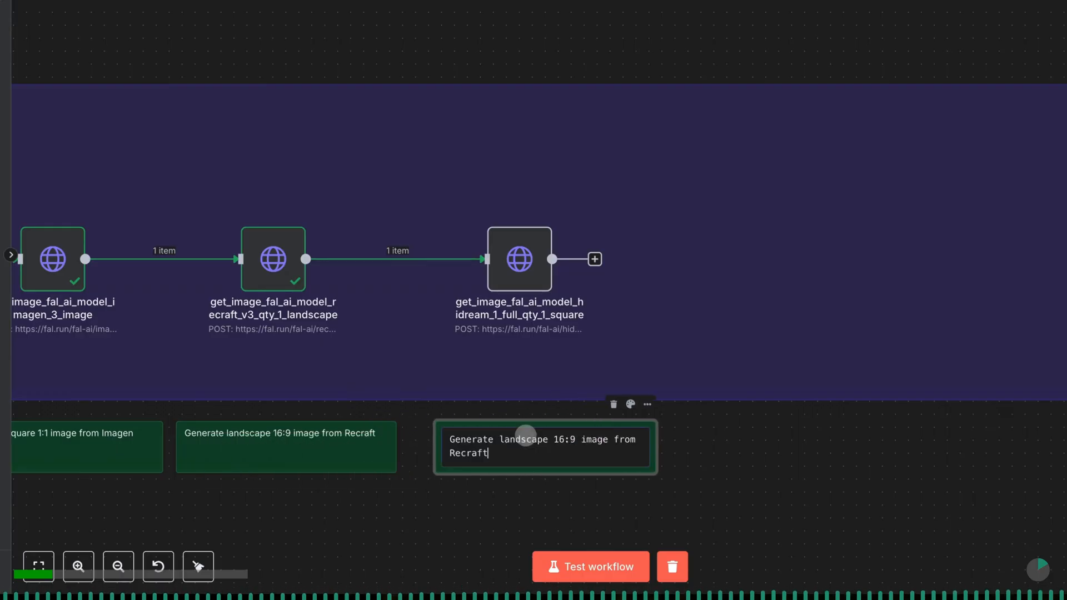
pyautogui.click(547, 440)
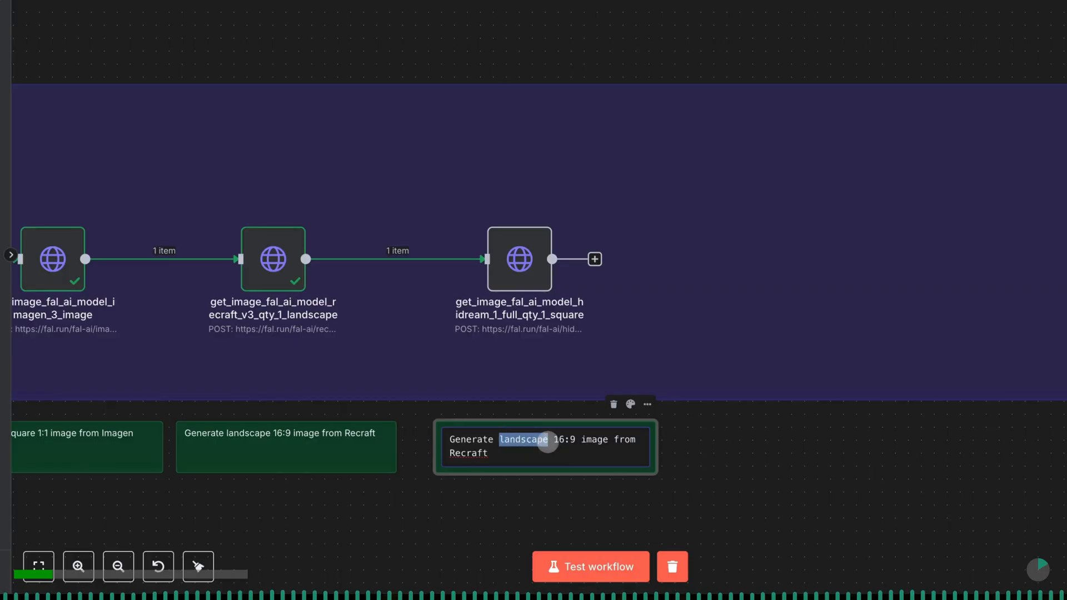
pyautogui.write('square')
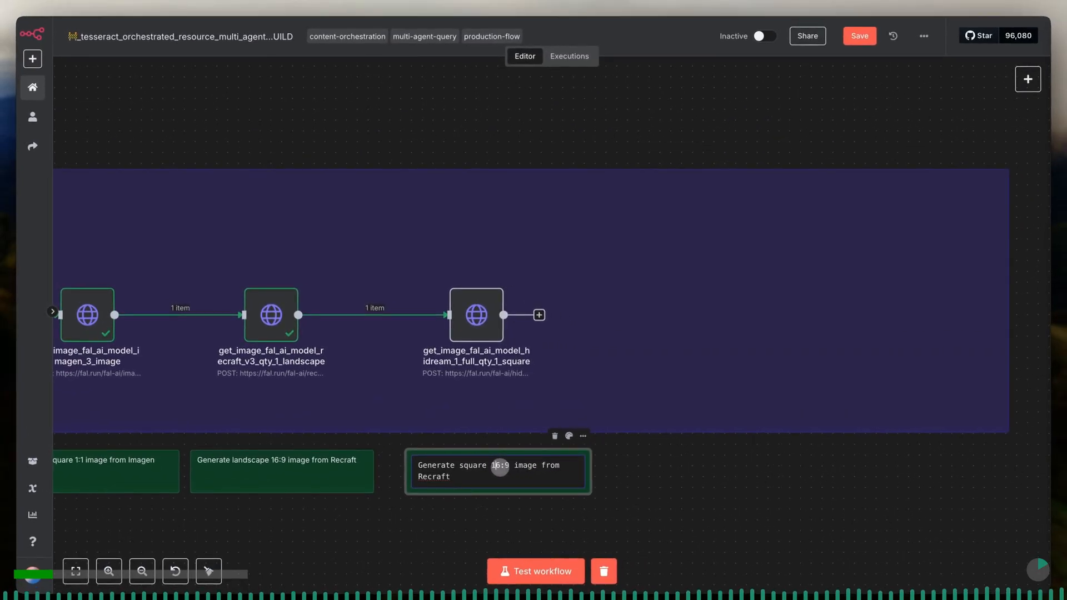
pyautogui.write('1')
pyautogui.write('hidream 1 full')
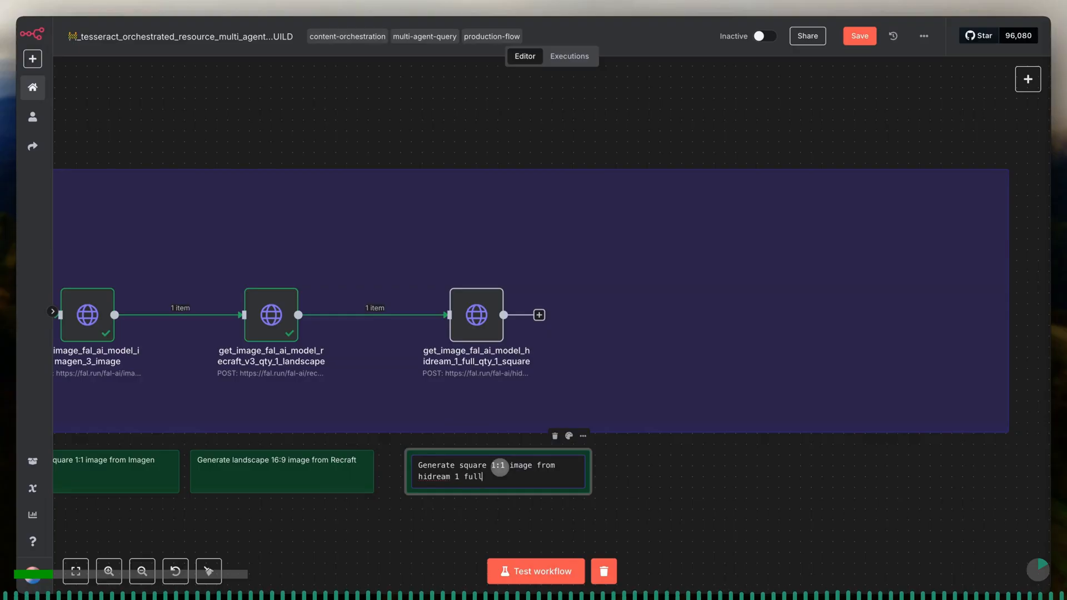
pyautogui.click(662, 470)
# - Point the HiDream node's JSON prompt expression to generate_image_prompts_from_written_copy_8_prompts and test the node on its own
pyautogui.click(481, 328)
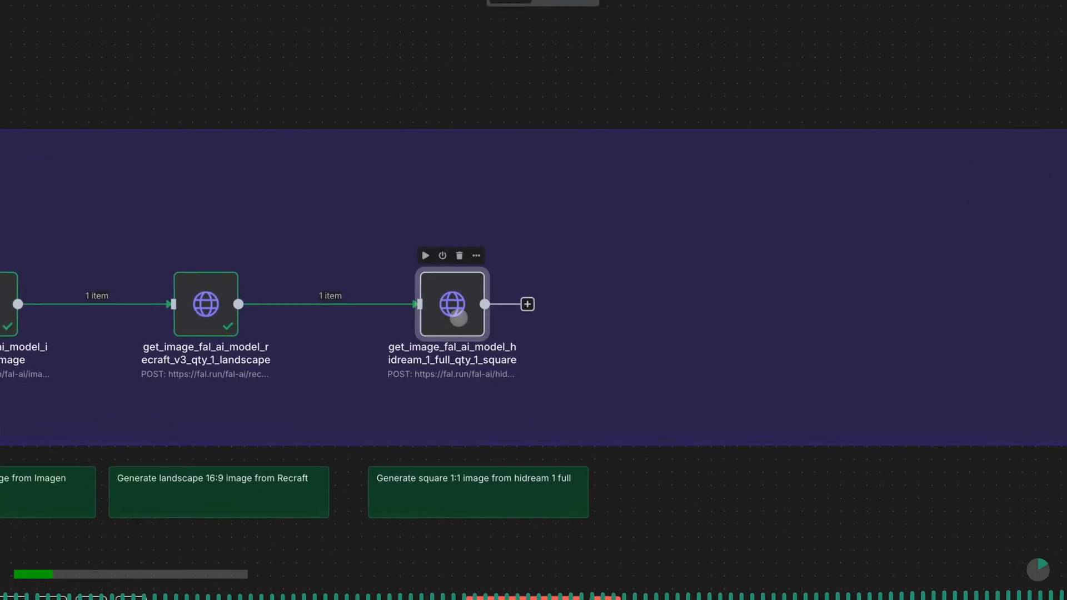
pyautogui.doubleClick(458, 318)
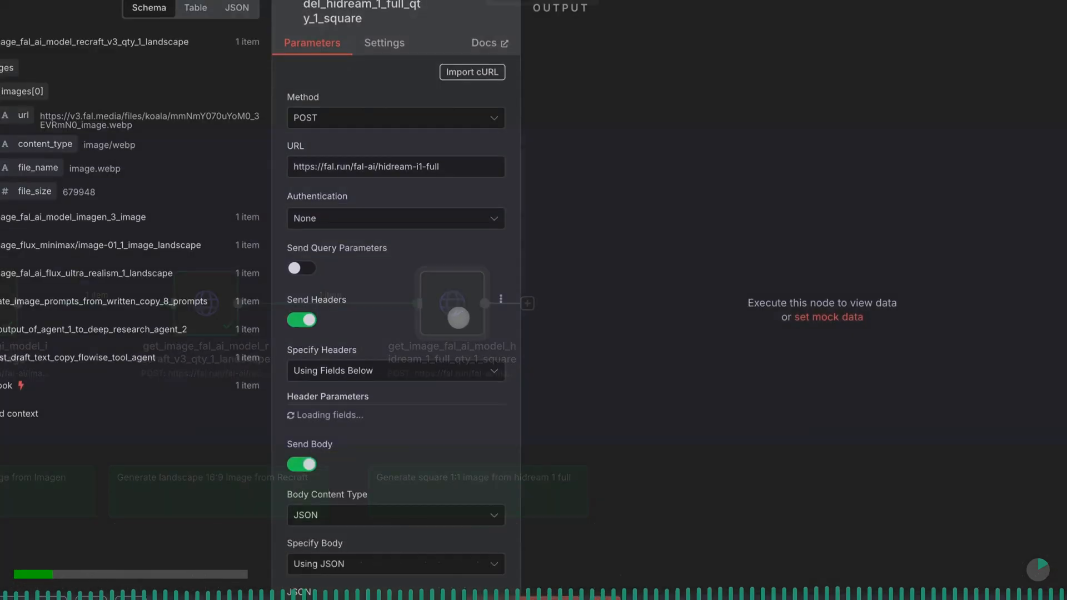
pyautogui.scroll(-5, 436, 207)
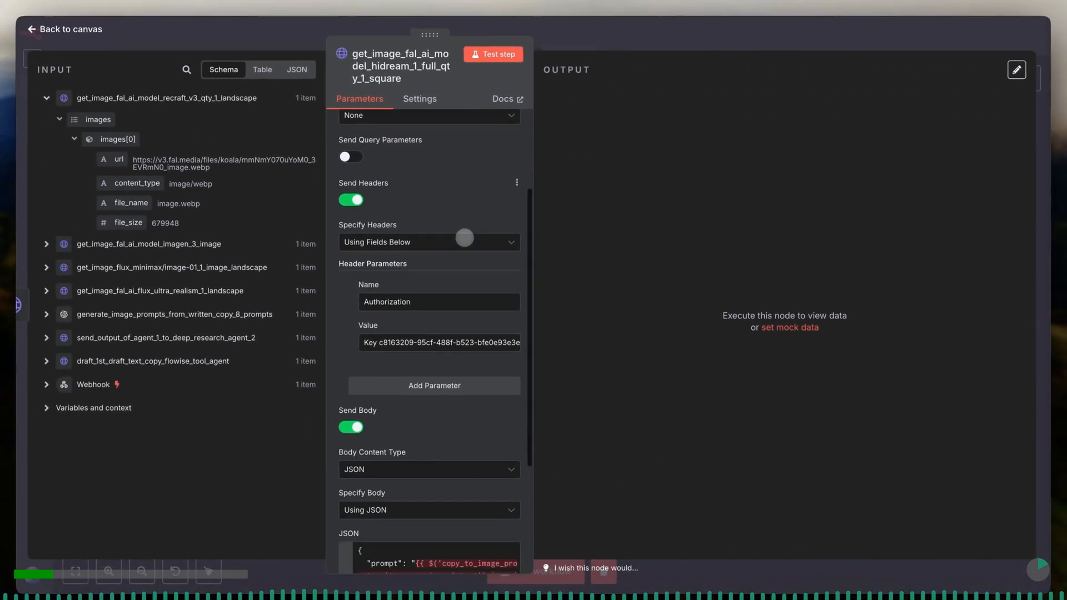
pyautogui.scroll(-4, 465, 238)
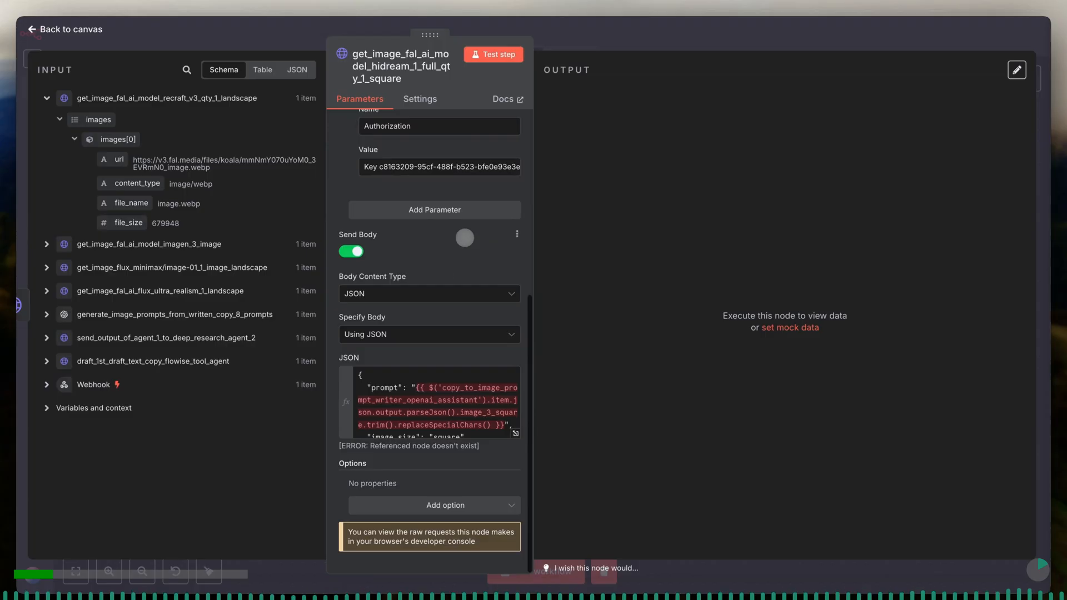
pyautogui.click(516, 435)
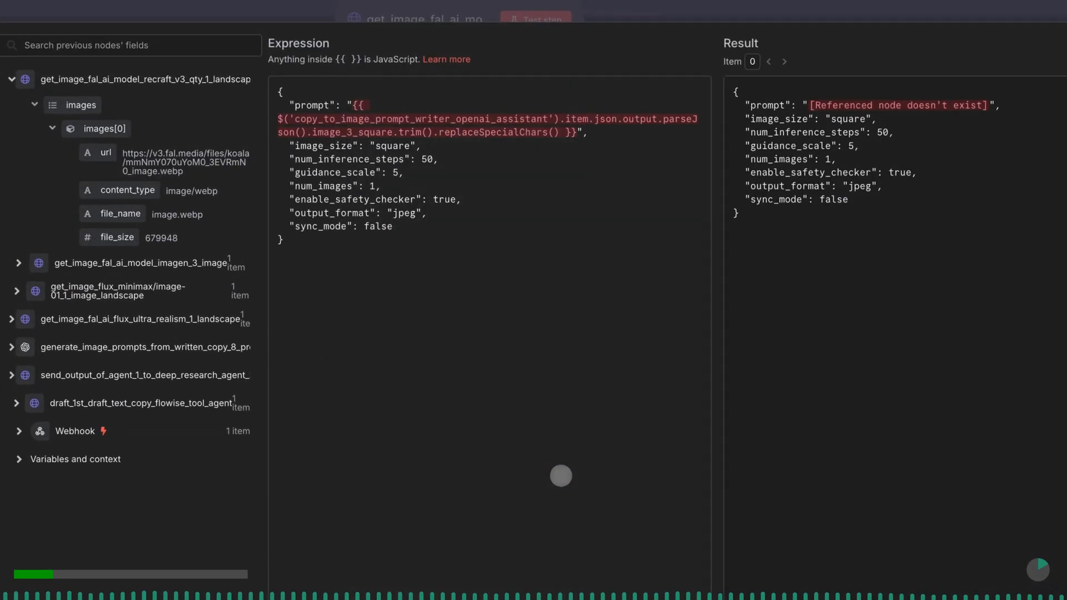
pyautogui.click(549, 118)
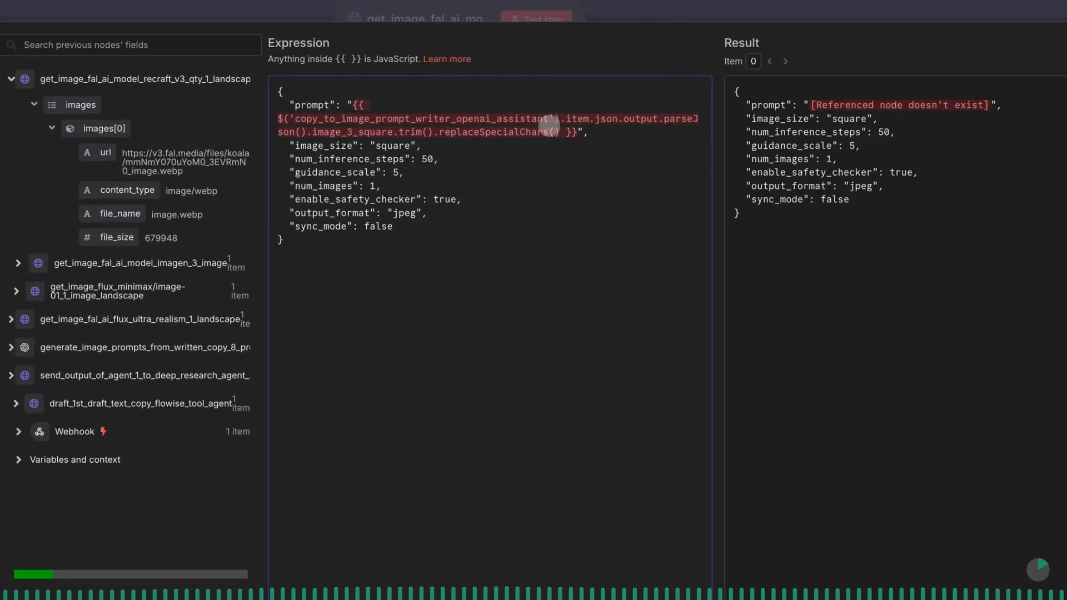
pyautogui.moveTo(549, 119); pyautogui.dragTo(298, 115)
pyautogui.write('ge')
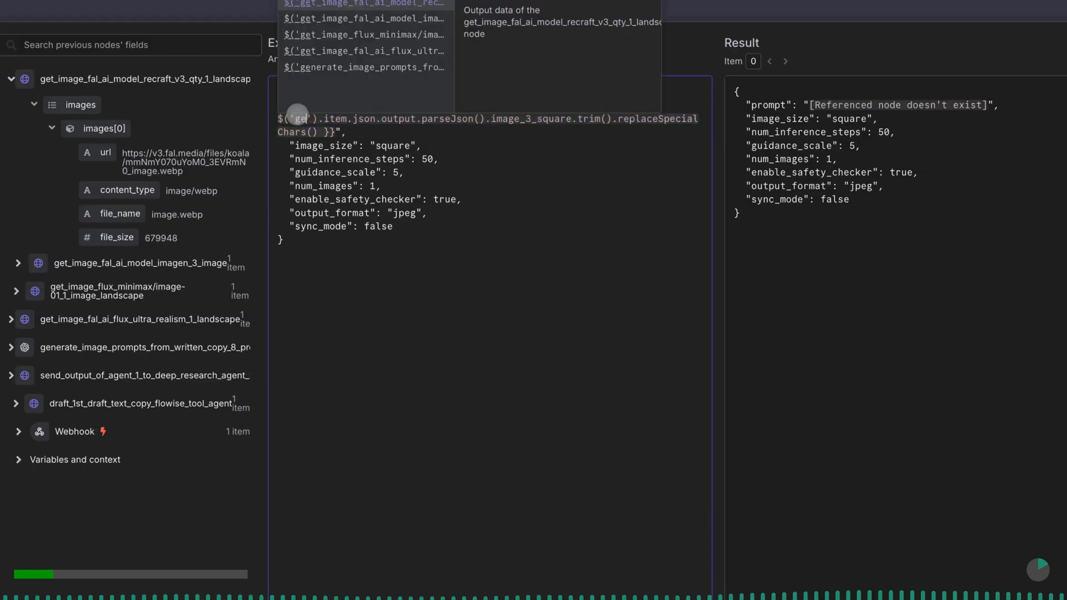
pyautogui.click(311, 67)
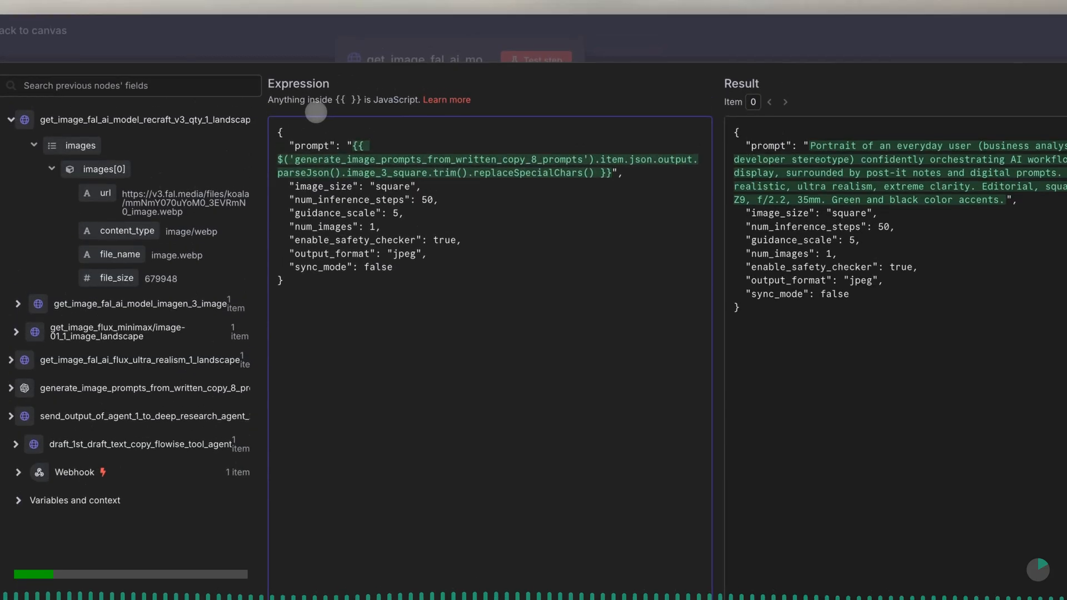
pyautogui.click(491, 269)
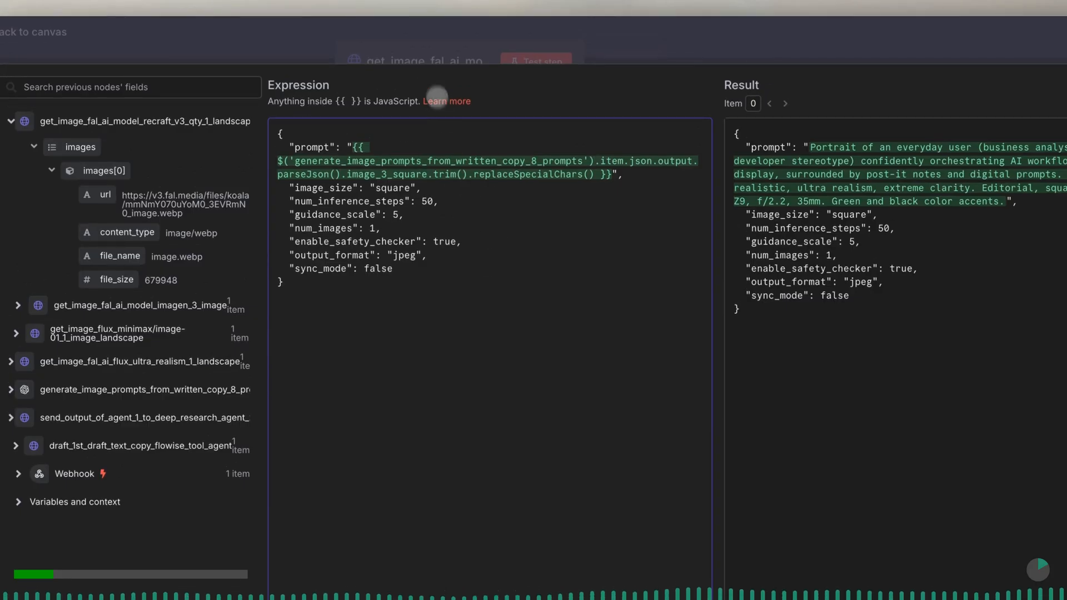
pyautogui.click(424, 55)
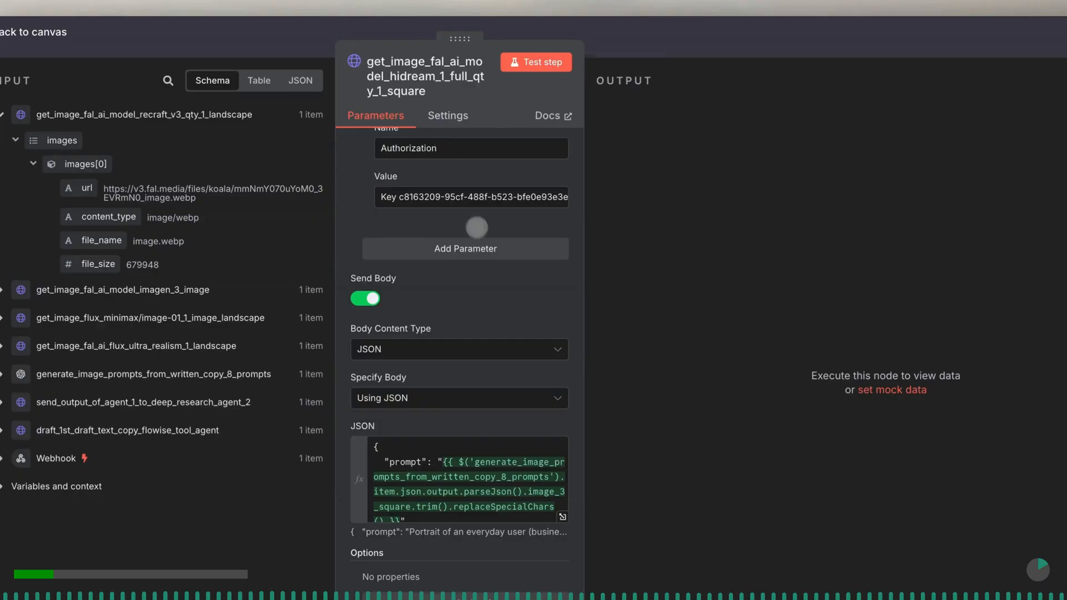
pyautogui.click(548, 65)
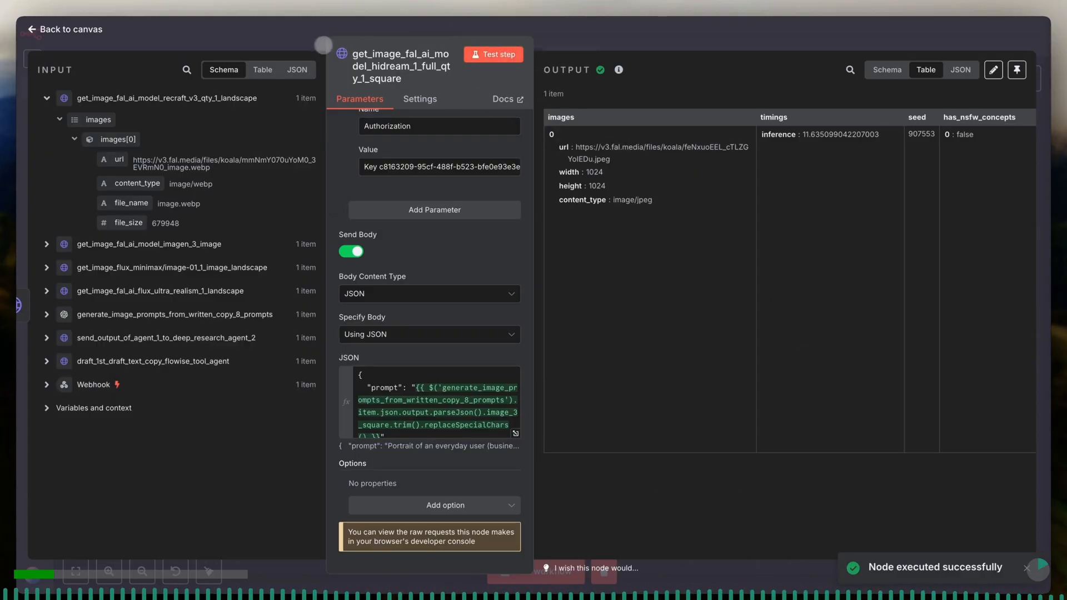
pyautogui.click(308, 40)
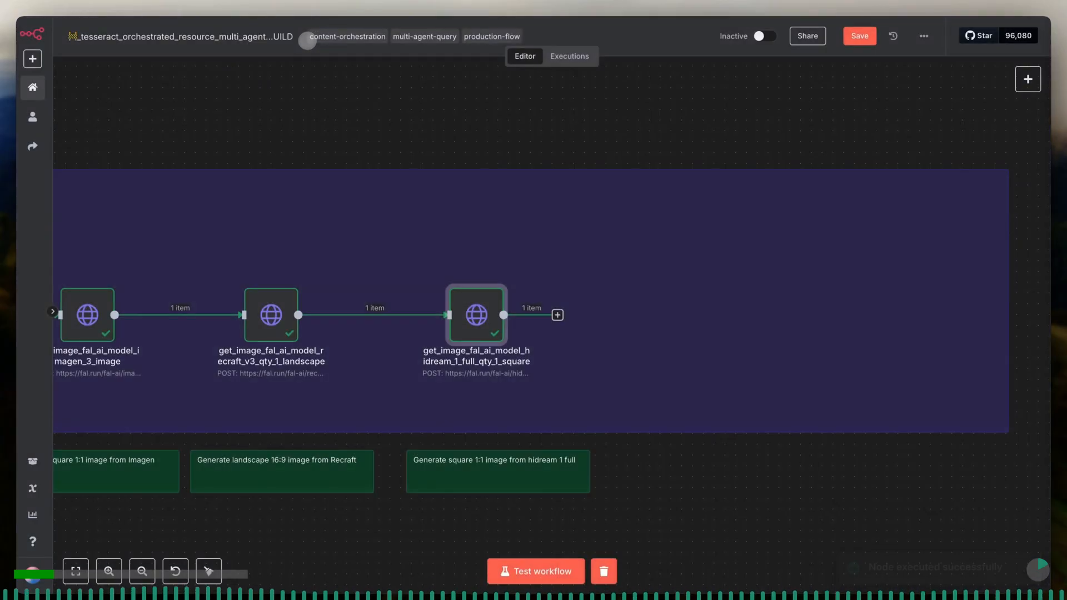
# - Shift the HiDream node slightly away from the Recraft node, above its own note, and save the workflow
pyautogui.moveTo(488, 322); pyautogui.dragTo(520, 322)
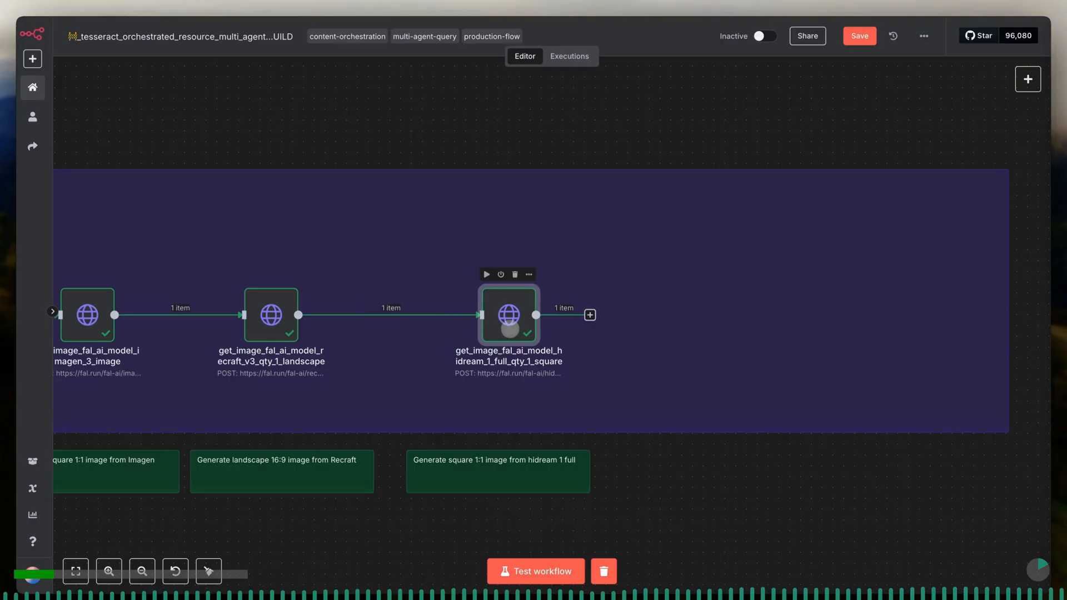
pyautogui.click(860, 38)
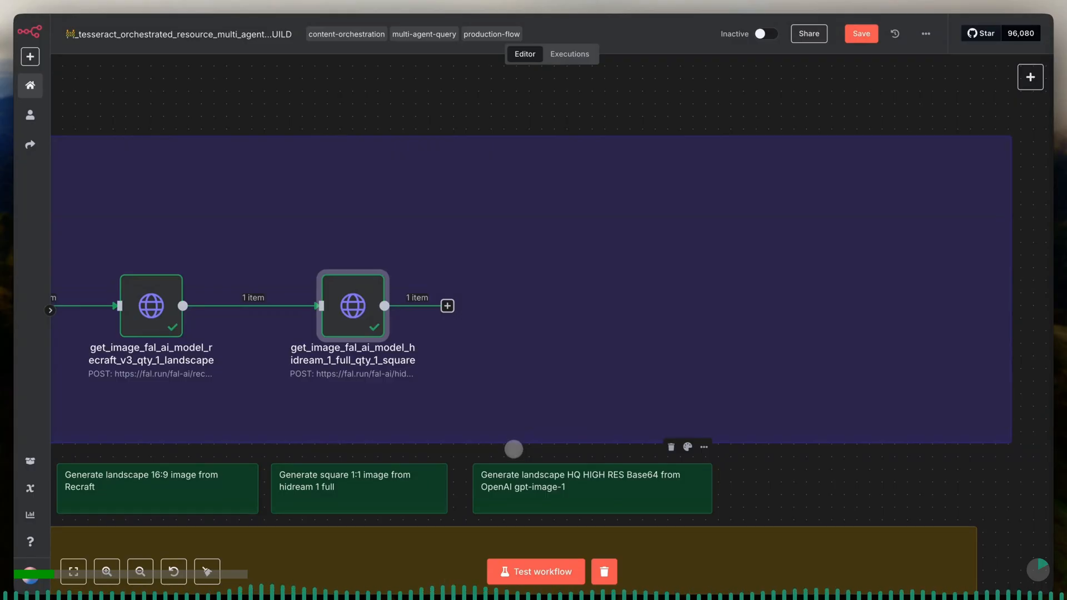
pyautogui.click(480, 342)
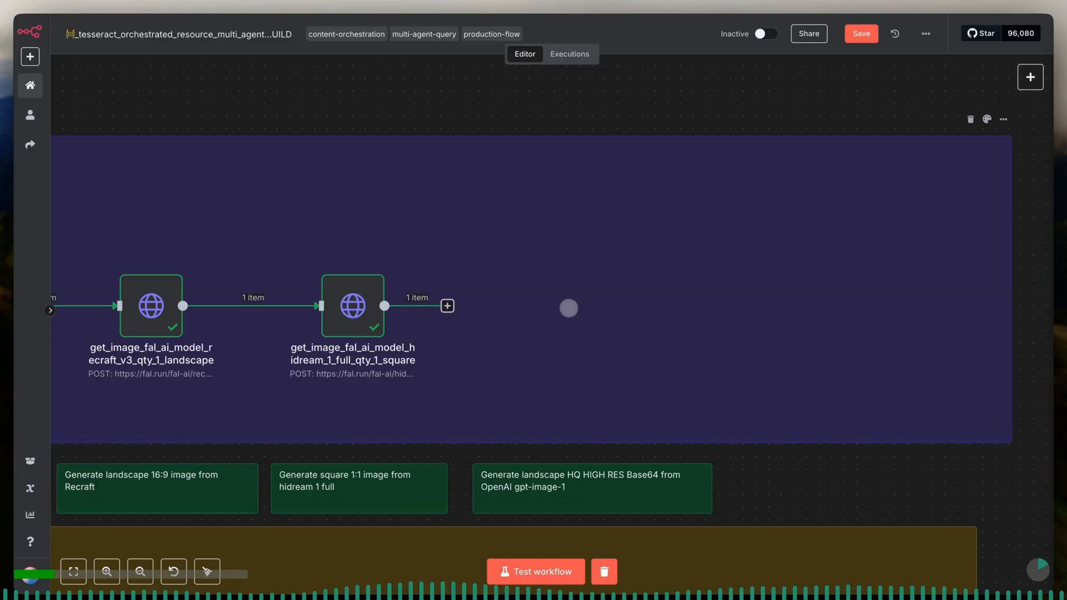
# - Move the generative_media_resource gpt-image-1 node into the MEDIA_PIPELINE area, after the HiDream node and above its OpenAI gpt-image-1 note
pyautogui.scroll(-5, 567, 309)
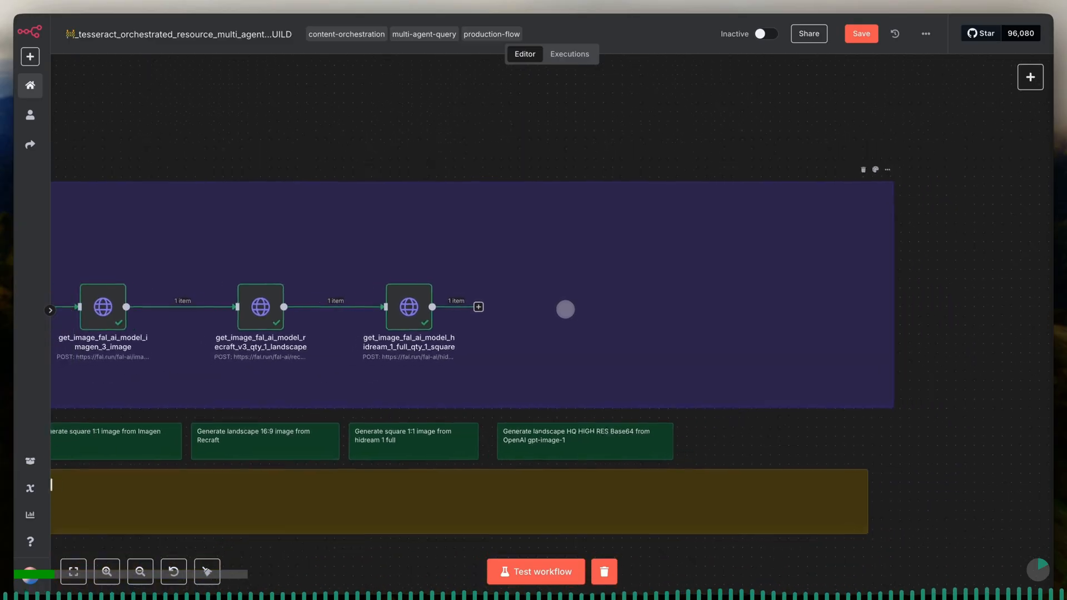
pyautogui.scroll(-5, 524, 314)
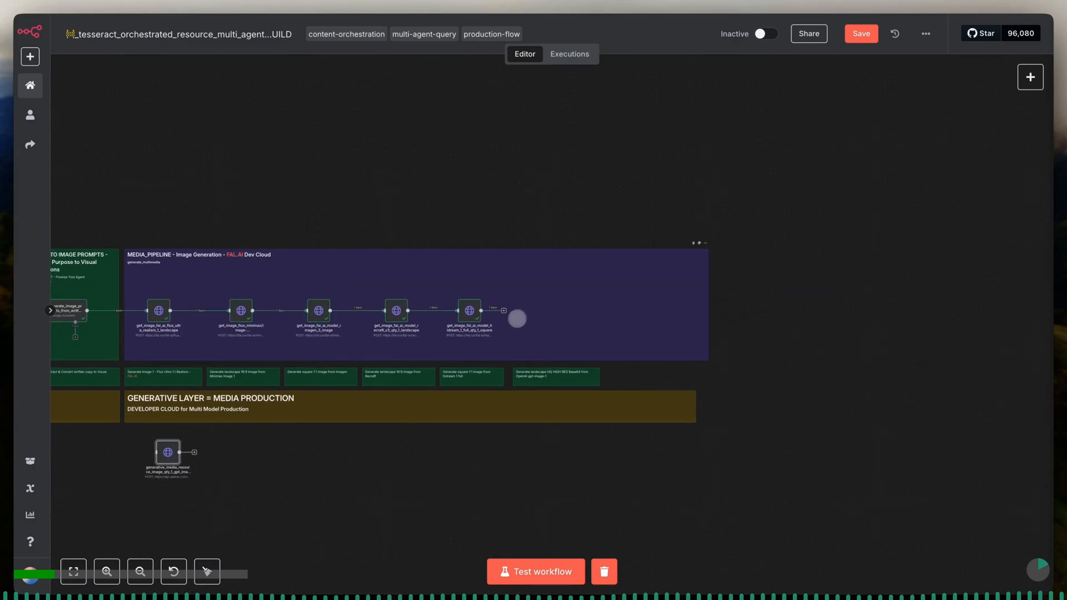
pyautogui.moveTo(168, 453); pyautogui.dragTo(611, 282)
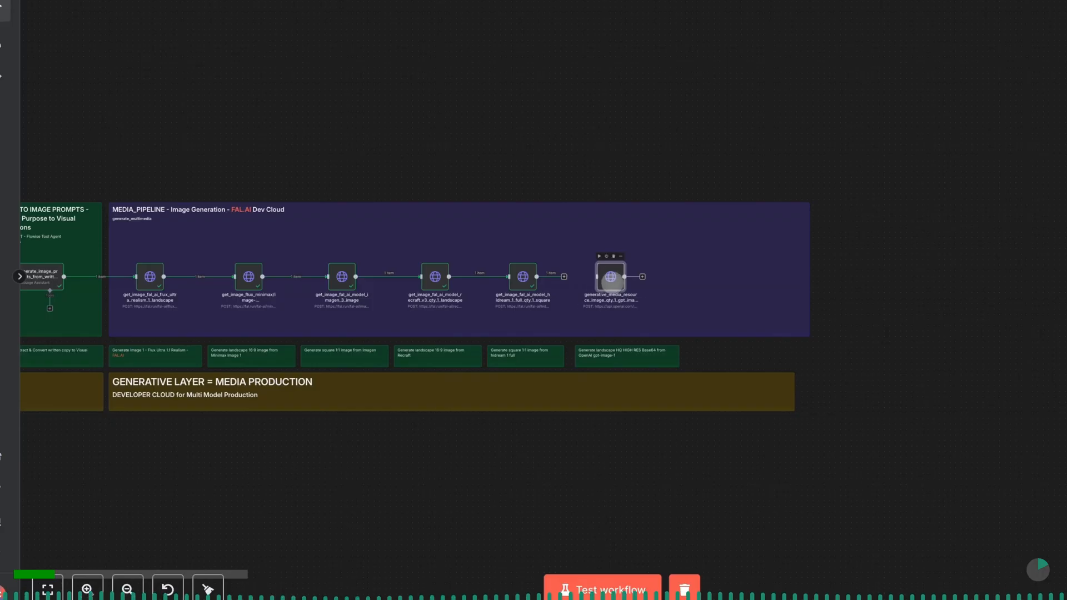
pyautogui.scroll(5, 632, 272)
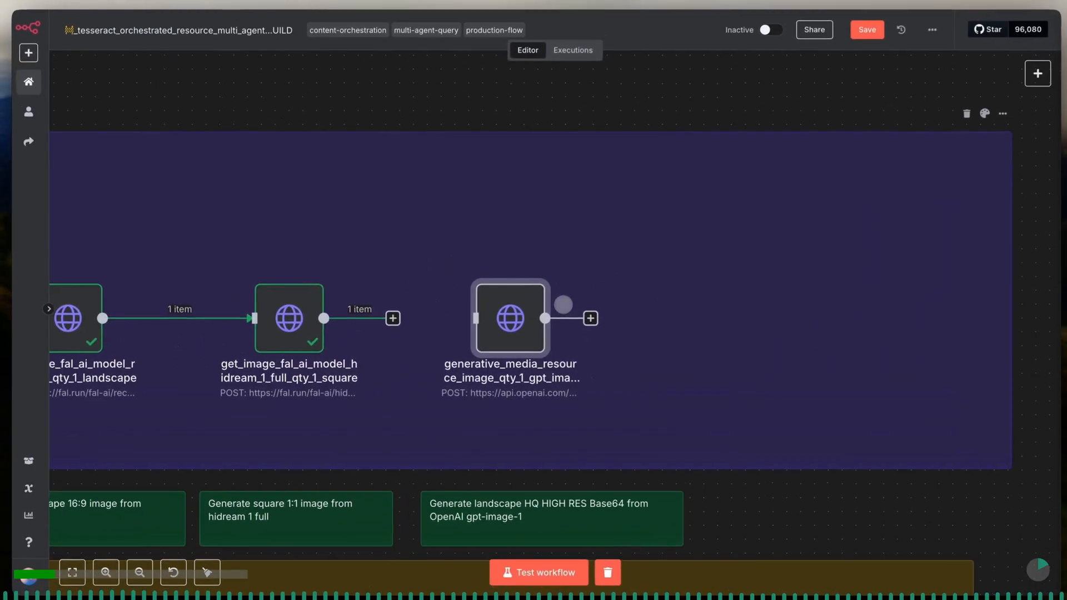
pyautogui.scroll(3, 595, 288)
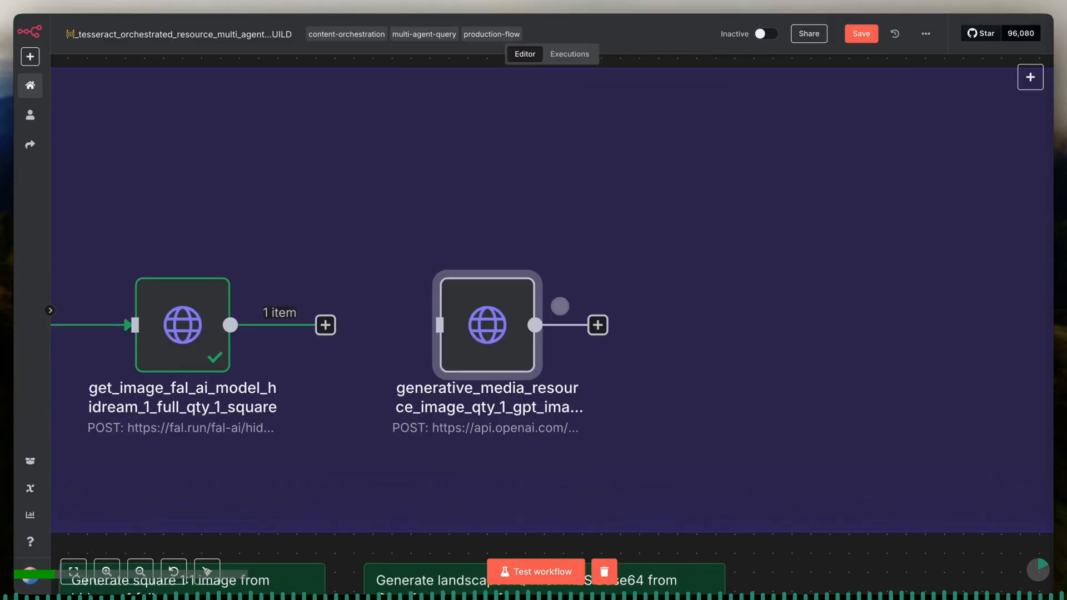
# - Open the gpt-image-1 node and review its model and prompt body parameters
pyautogui.doubleClick(501, 307)
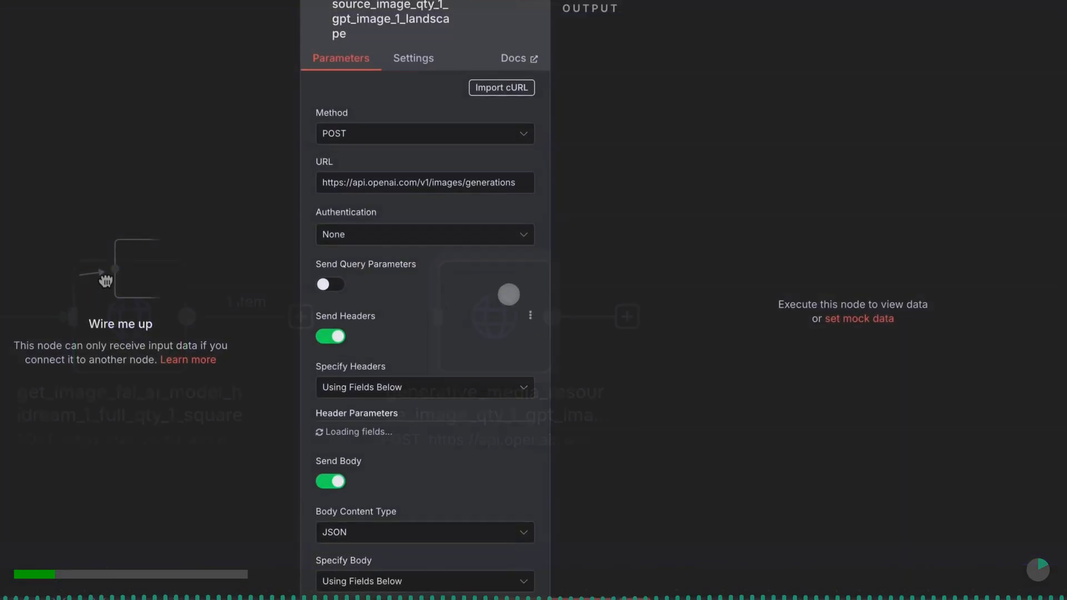
pyautogui.scroll(-8, 491, 362)
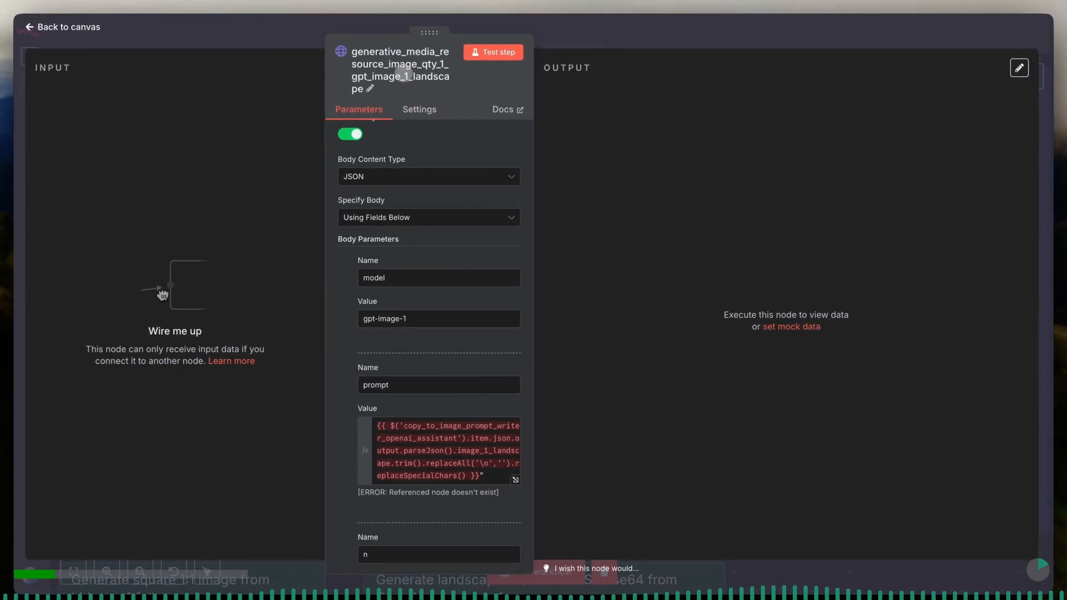
pyautogui.tripleClick(416, 318)
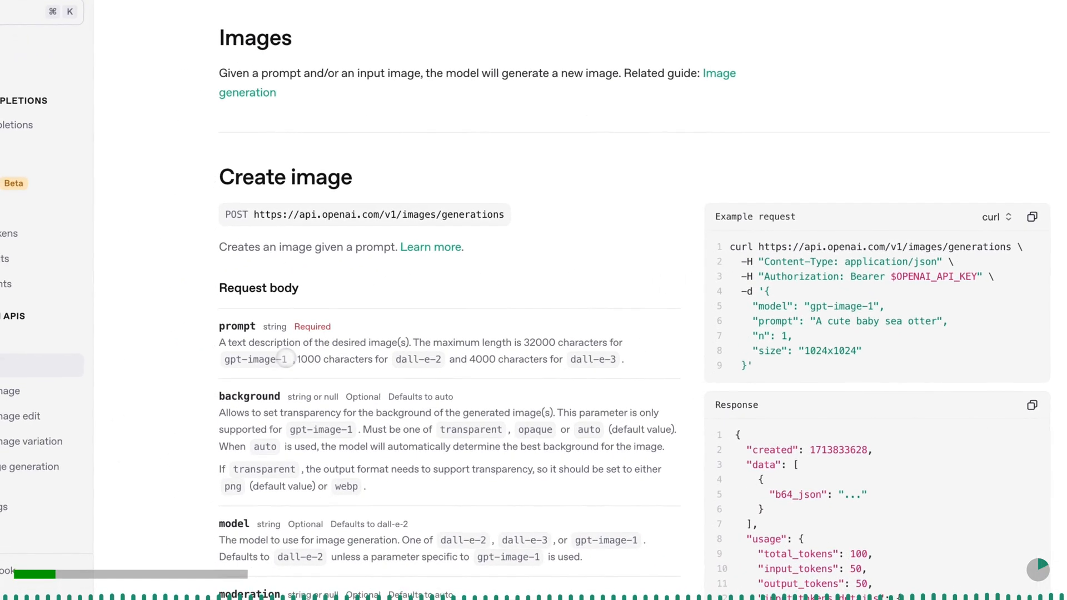
# - Review the OpenAI Create image reference for gpt-image-1, covering the prompt, example request, output_format and quality options
pyautogui.moveTo(289, 358); pyautogui.dragTo(222, 358)
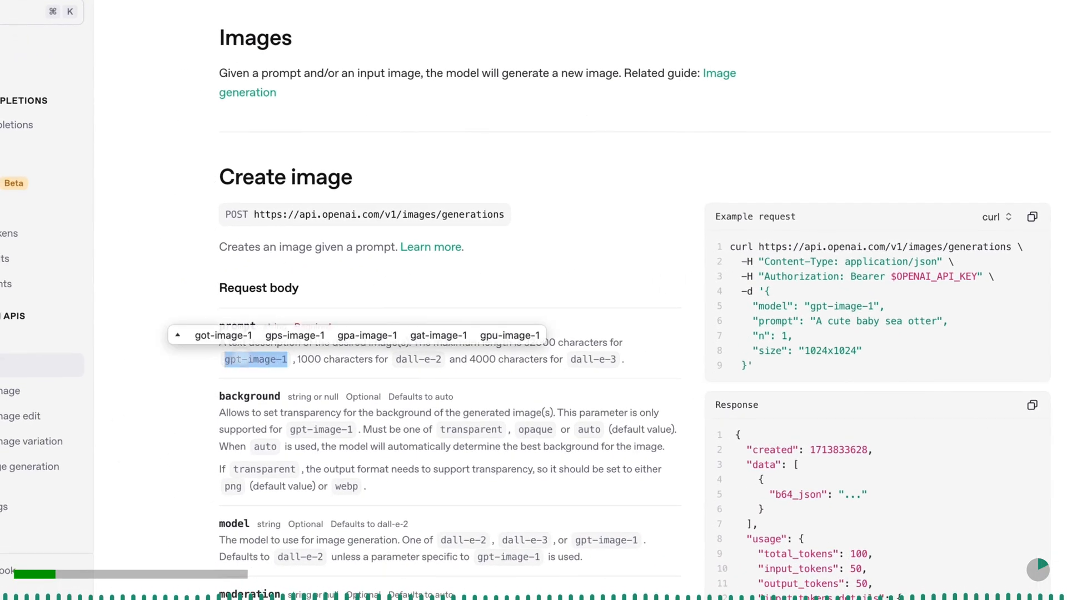
pyautogui.click(782, 348)
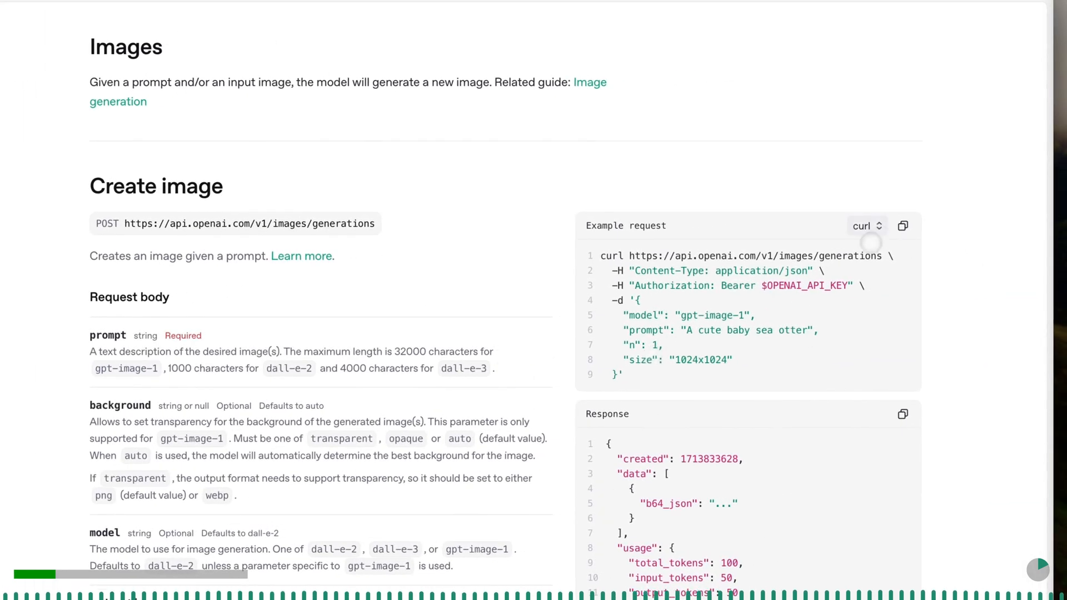
pyautogui.scroll(-3, 401, 395)
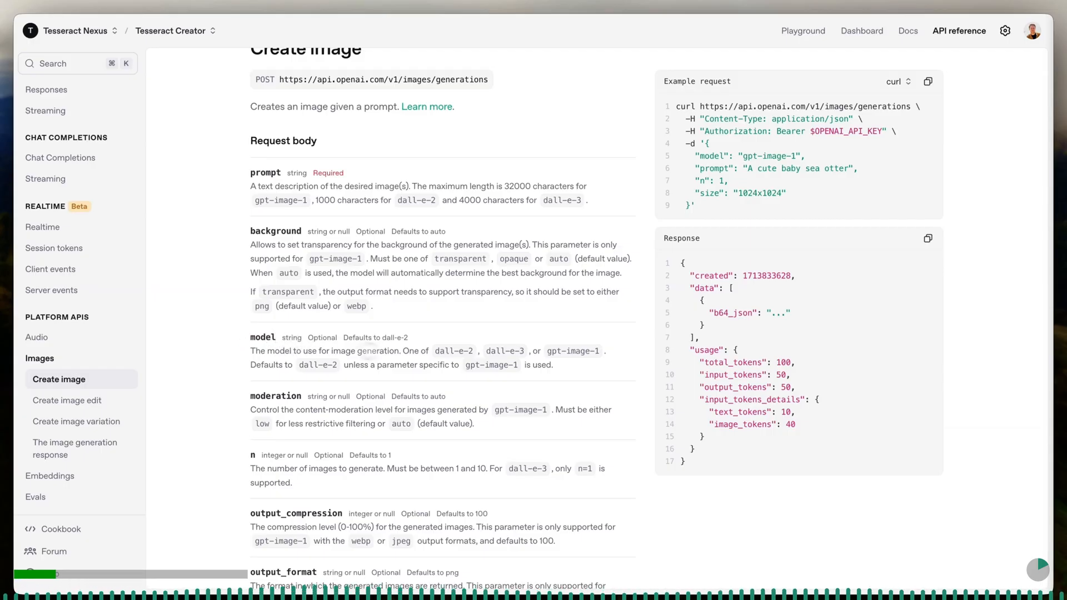
pyautogui.scroll(-5, 444, 368)
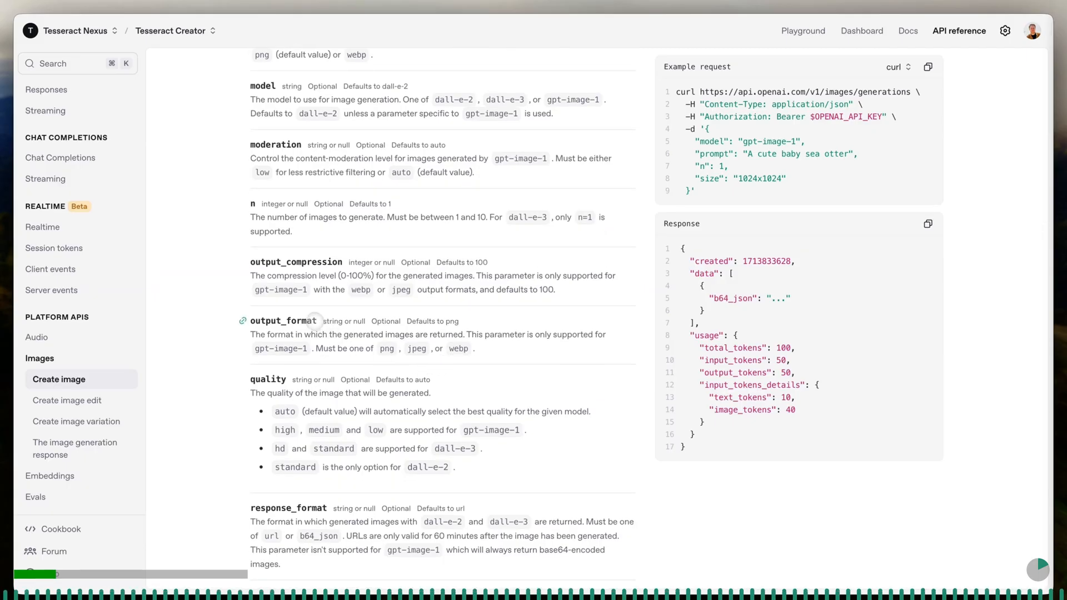
pyautogui.doubleClick(387, 348)
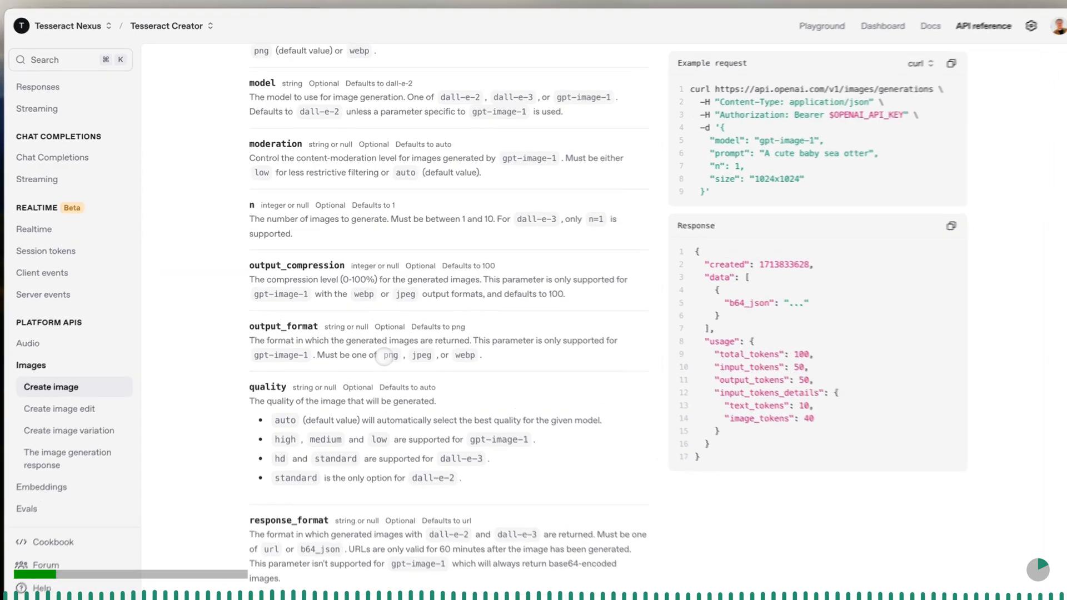
pyautogui.moveTo(414, 383); pyautogui.dragTo(494, 393)
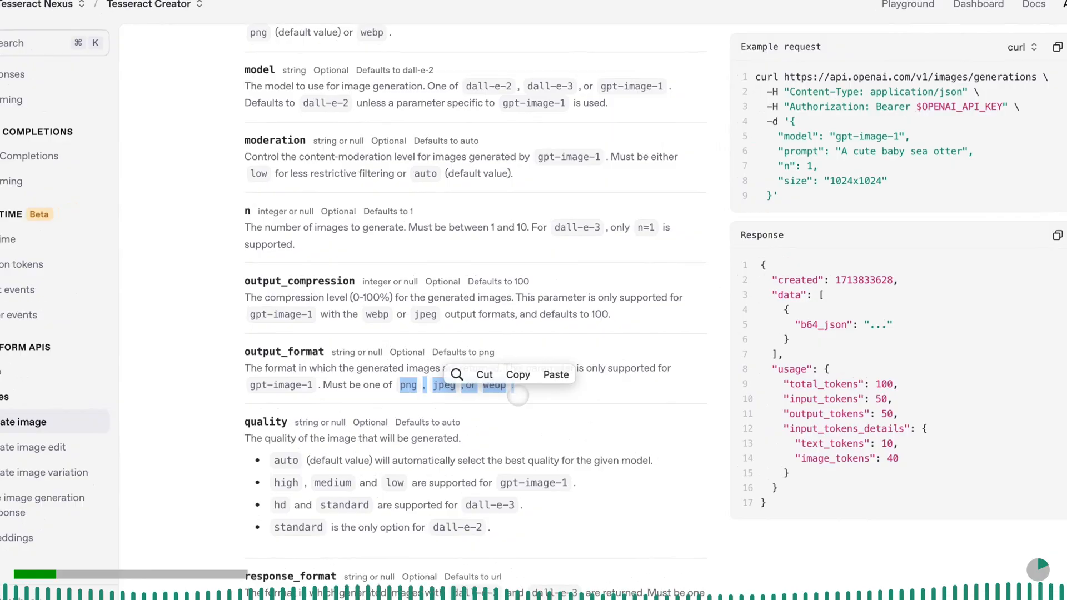
pyautogui.scroll(-3, 427, 451)
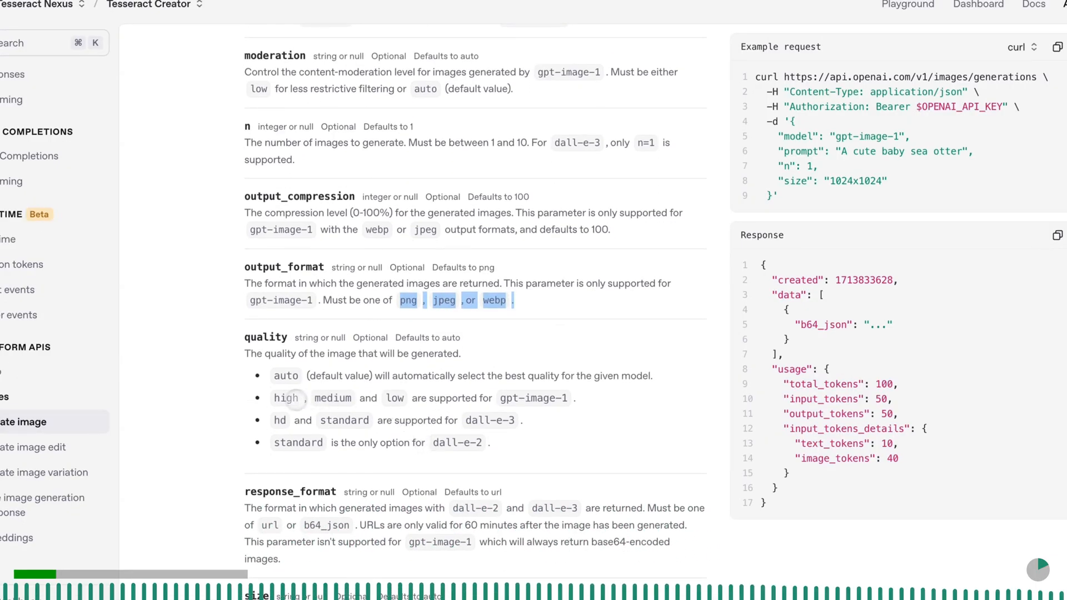
pyautogui.moveTo(274, 398); pyautogui.dragTo(589, 400)
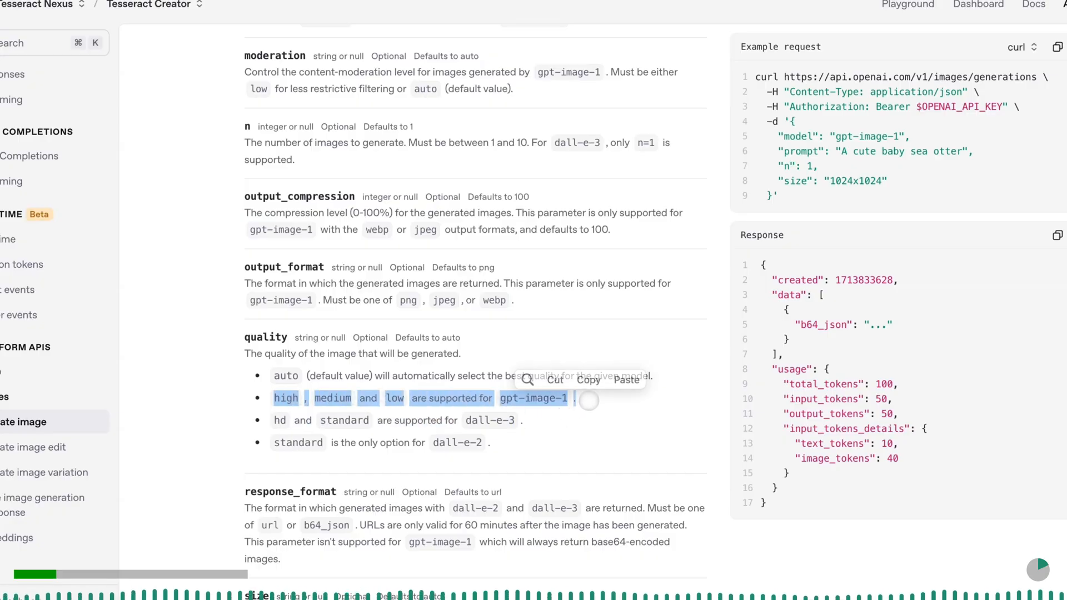
pyautogui.click(588, 380)
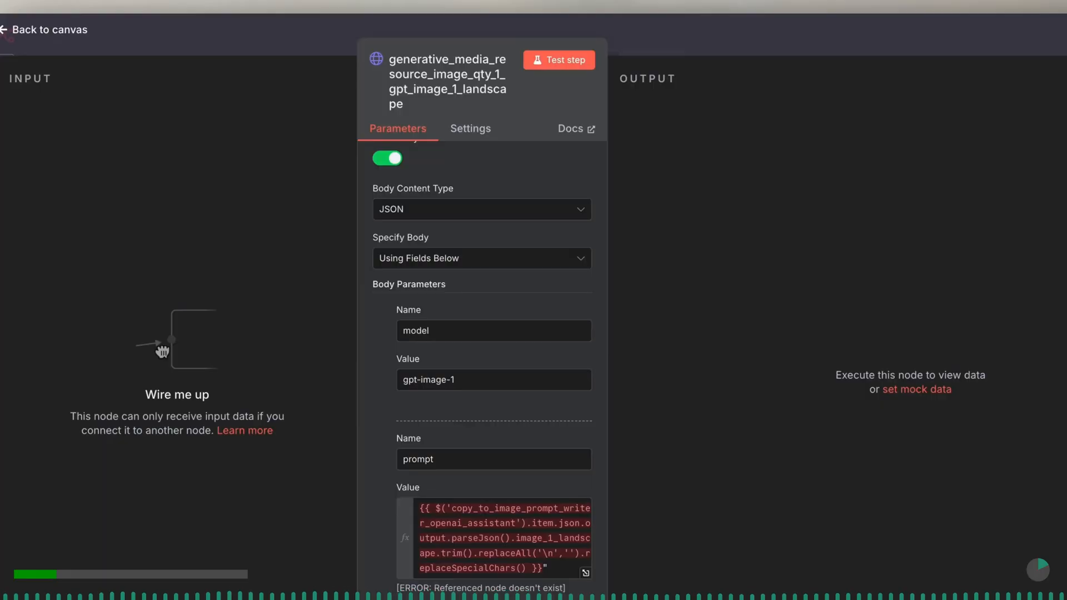
# - Return to the canvas and connect the HiDream node's output to the gpt-image-1 node's input
pyautogui.scroll(-1, 474, 451)
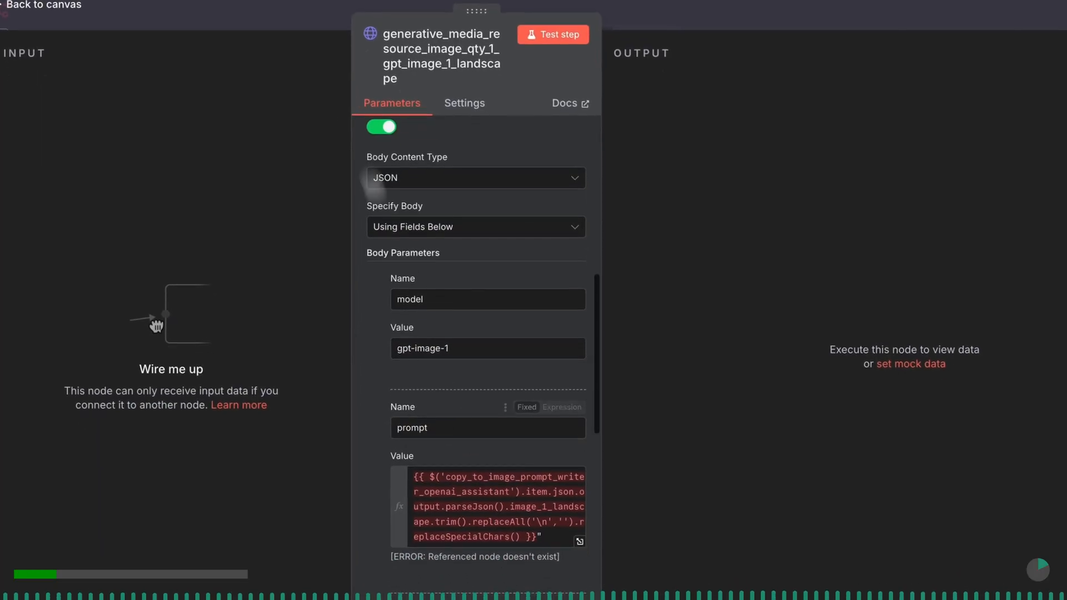
pyautogui.click(306, 21)
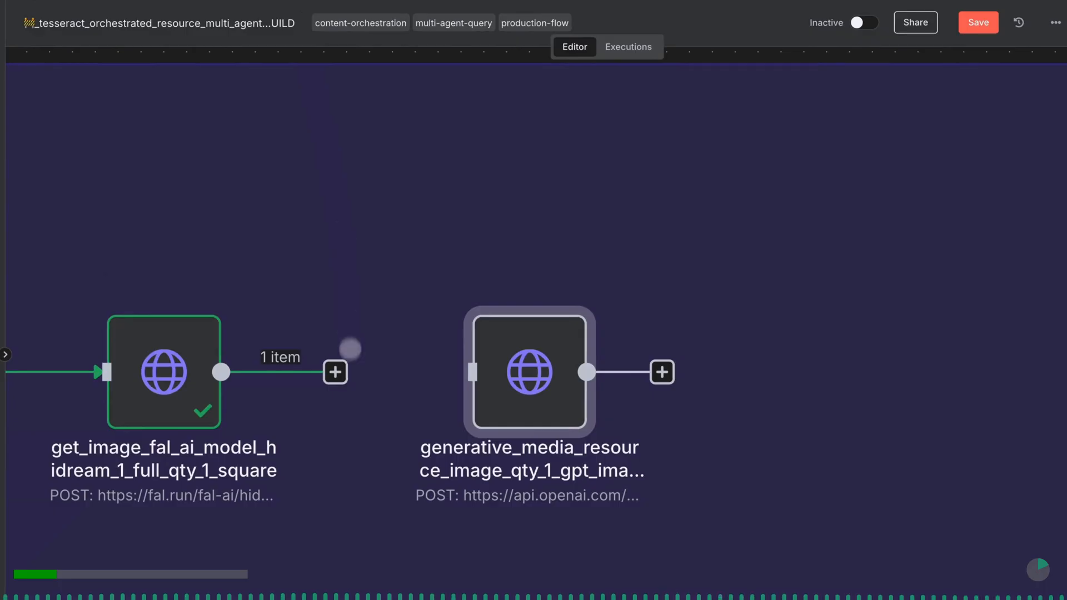
pyautogui.moveTo(335, 372); pyautogui.dragTo(467, 382)
pyautogui.moveTo(527, 367)
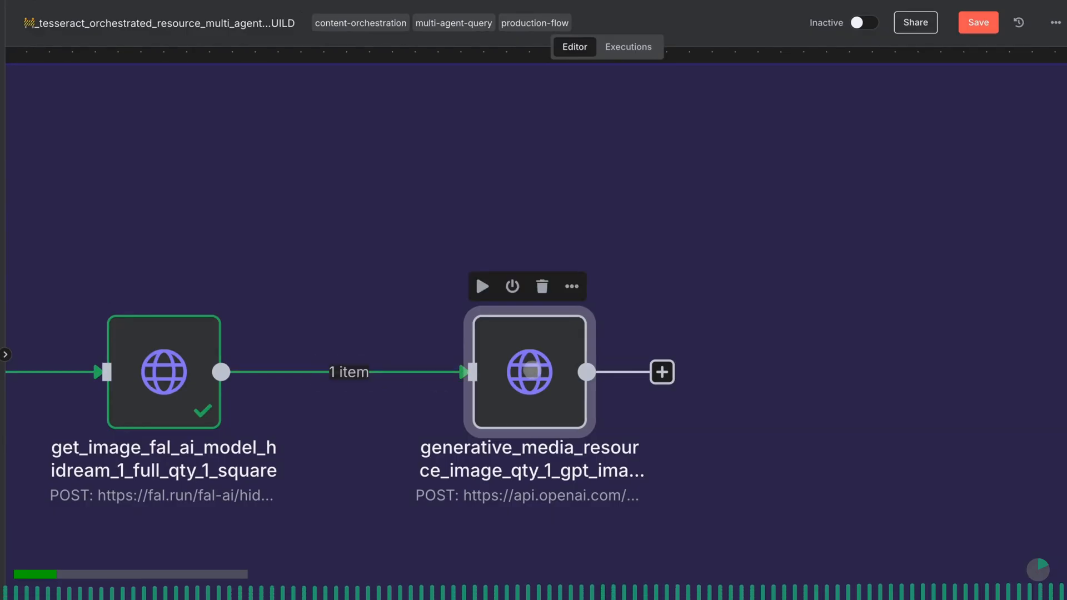
# - Point the gpt-image-1 node's prompt expression to generate_image_prompts_from_written_copy_8_prompts in place of the missing referenced node
pyautogui.doubleClick(530, 371)
pyautogui.scroll(-12, 532, 371)
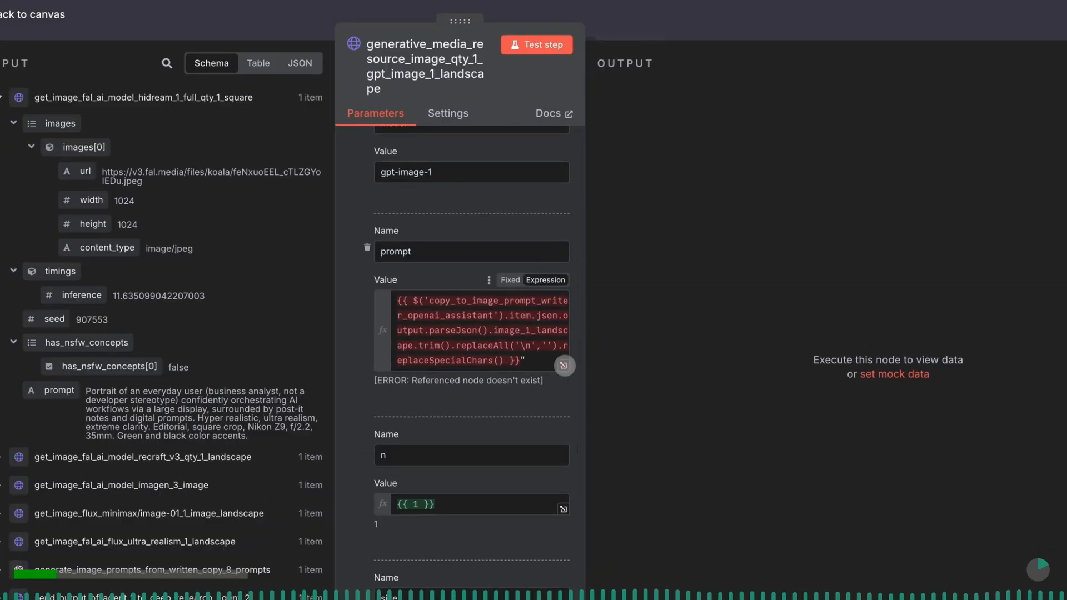
pyautogui.click(564, 365)
pyautogui.click(549, 130)
pyautogui.moveTo(549, 130); pyautogui.dragTo(296, 133)
pyautogui.press('BackSpace')
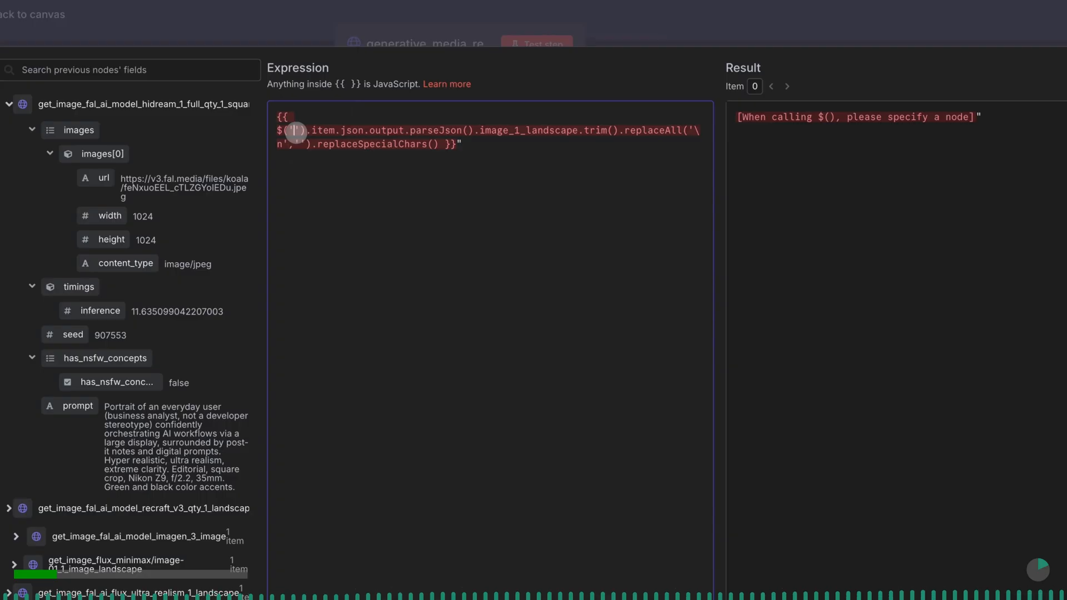
pyautogui.write('ge')
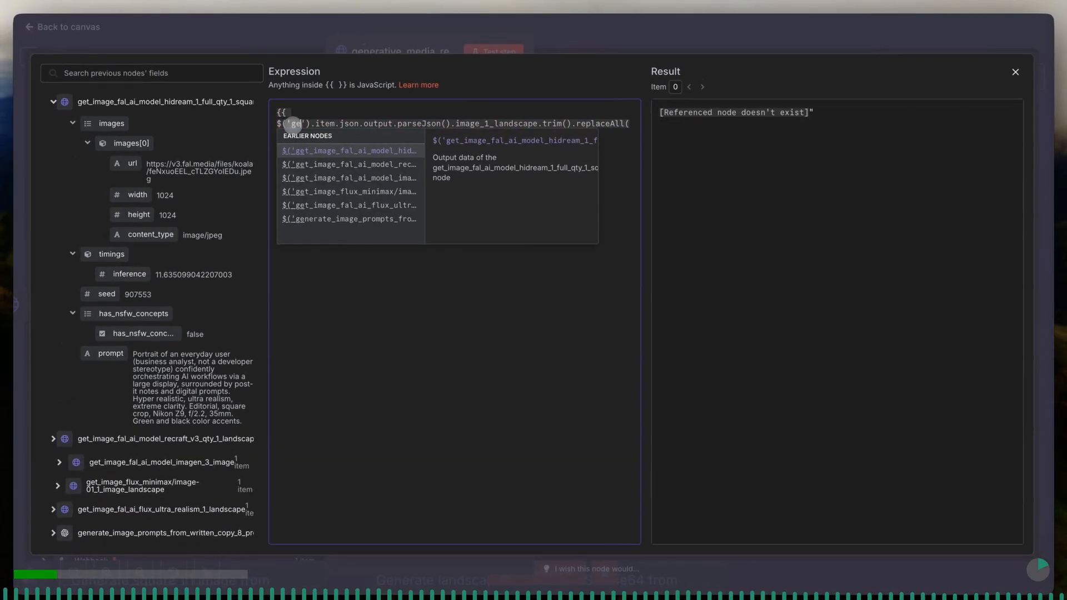
pyautogui.press('Down')
pyautogui.press('Down')
pyautogui.press('Down')
pyautogui.press('Down')
pyautogui.press('Down')
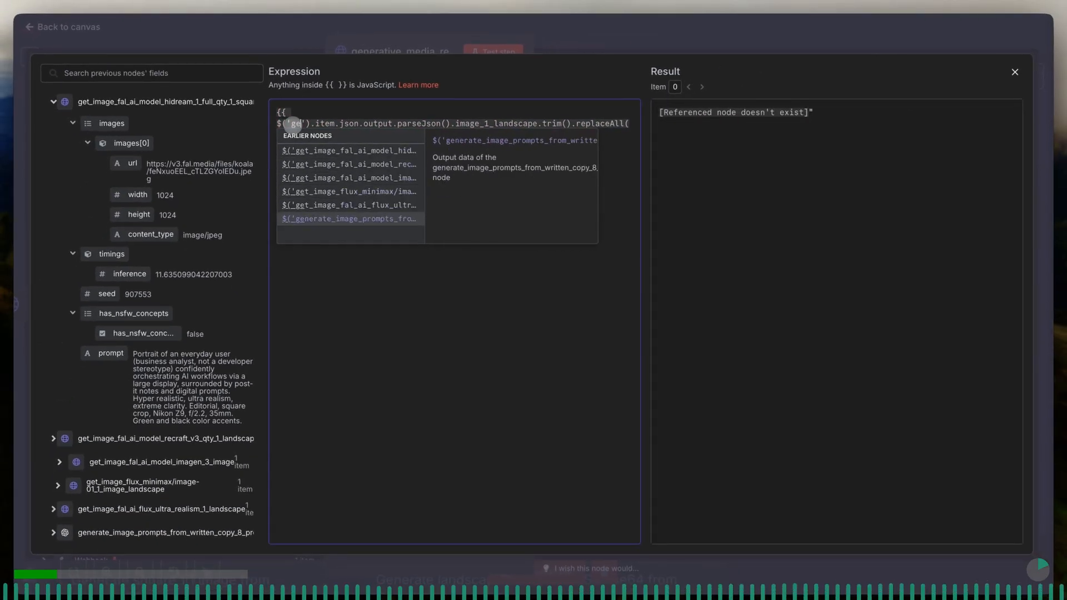
pyautogui.press('Return')
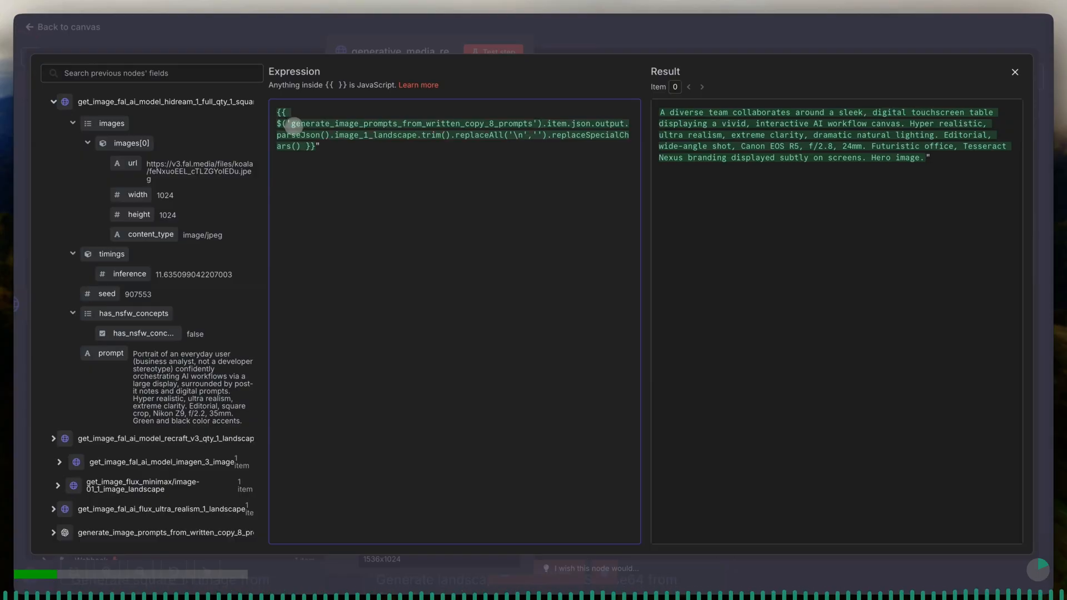
# - Check the resolved landscape prompt text in the expression result and close the expression editor
pyautogui.moveTo(661, 114); pyautogui.dragTo(902, 161)
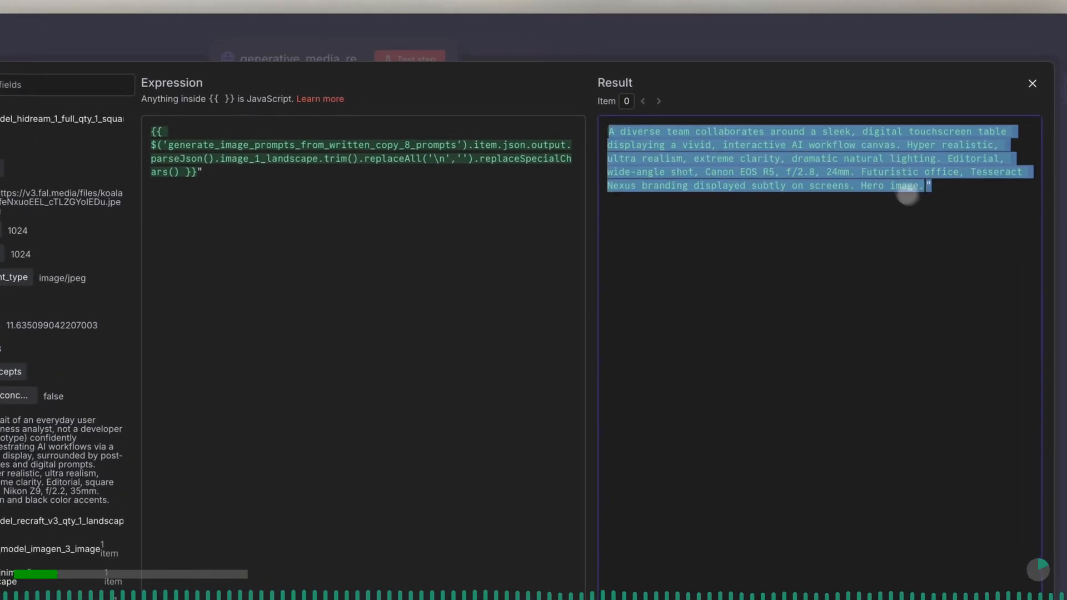
pyautogui.rightClick(948, 213)
pyautogui.click(950, 207)
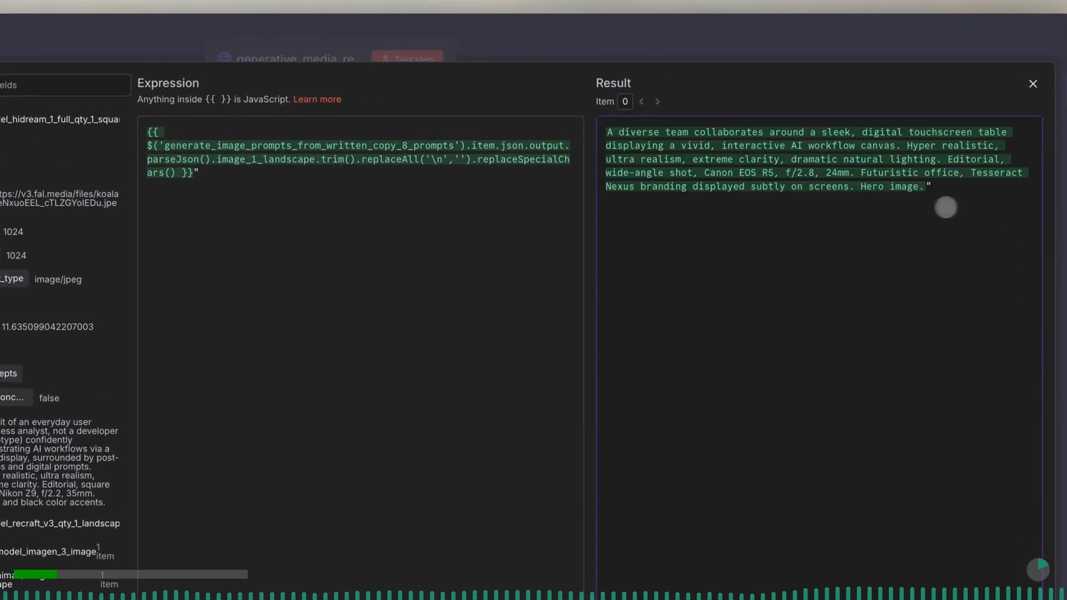
pyautogui.click(285, 49)
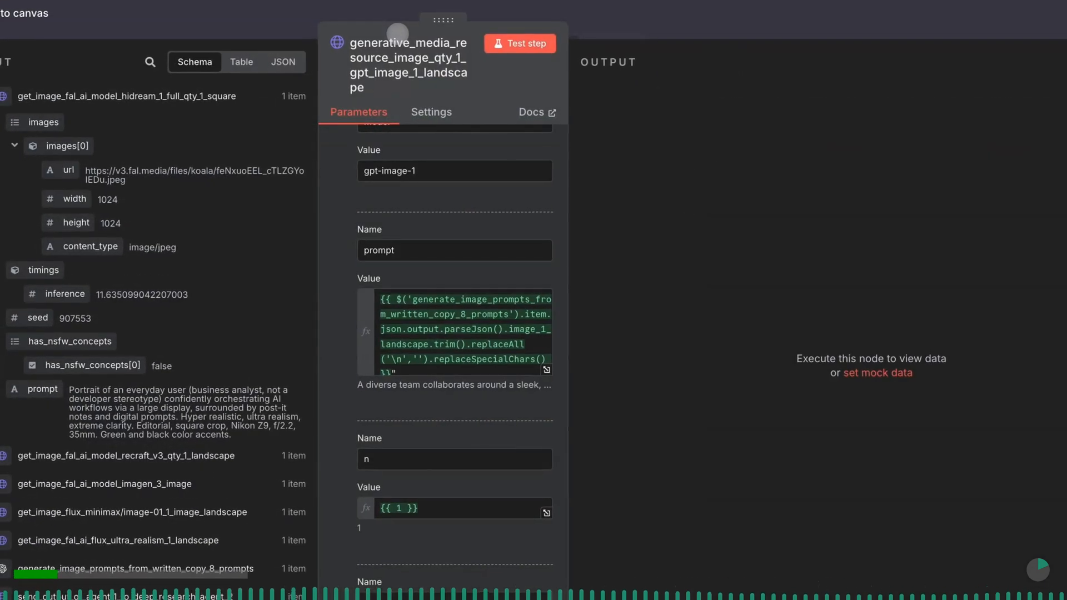
# - Re-enter the n body parameter's value as the expression {{ 1 }}
pyautogui.scroll(-4, 439, 261)
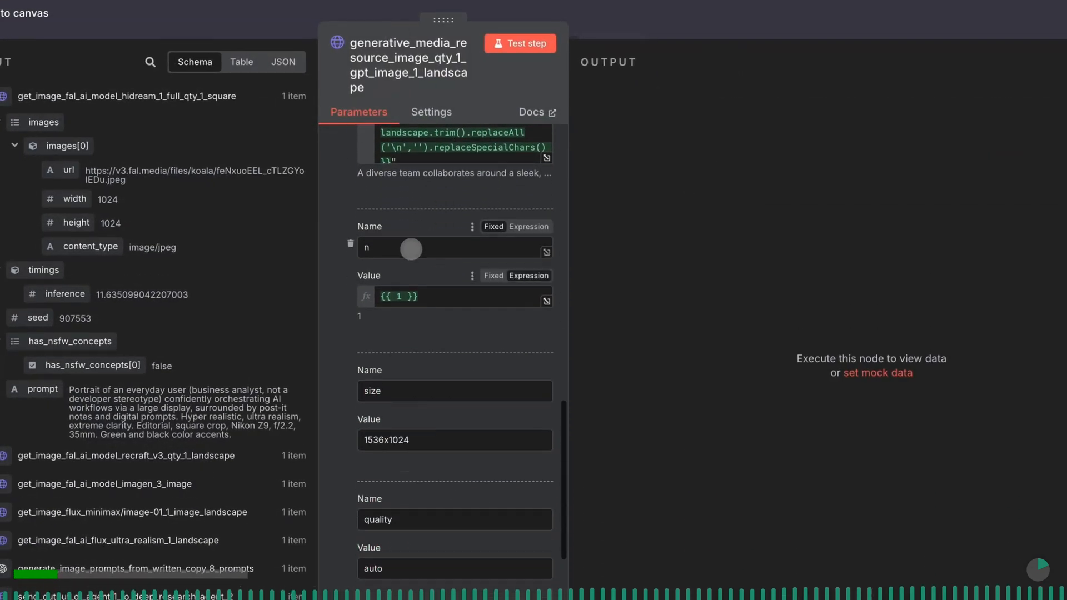
pyautogui.click(412, 250)
pyautogui.scroll(-1, 414, 253)
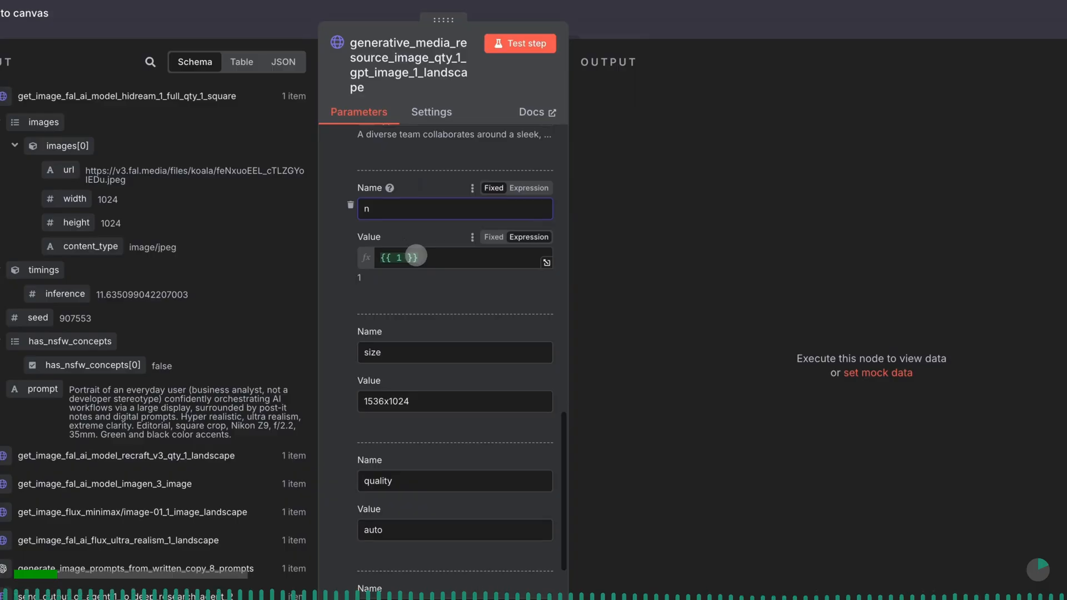
pyautogui.click(416, 256)
pyautogui.tripleClick(418, 257)
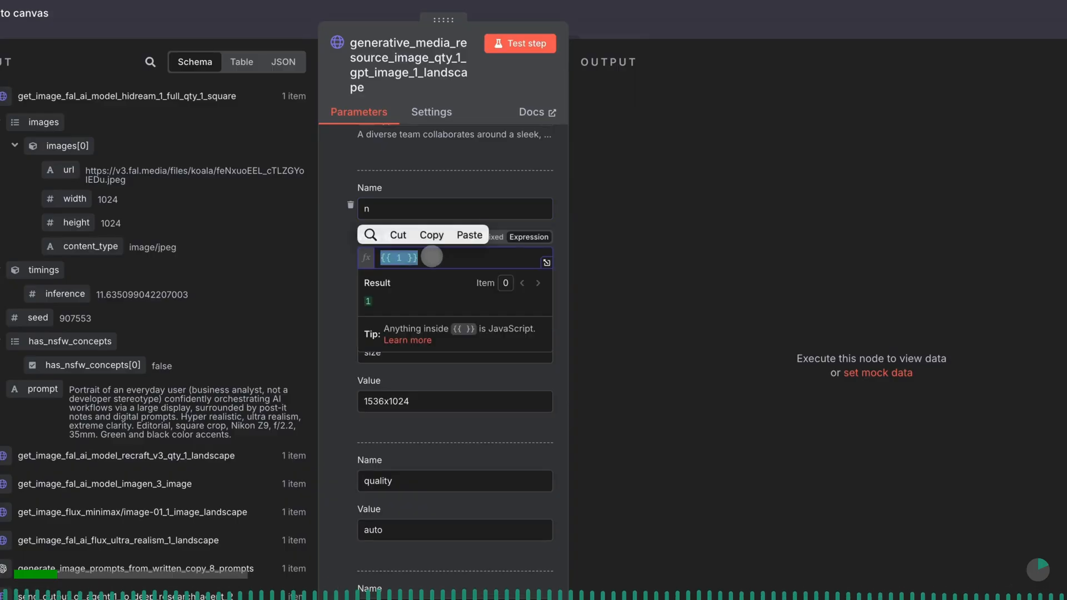
pyautogui.press('BackSpace')
pyautogui.write('{{ ')
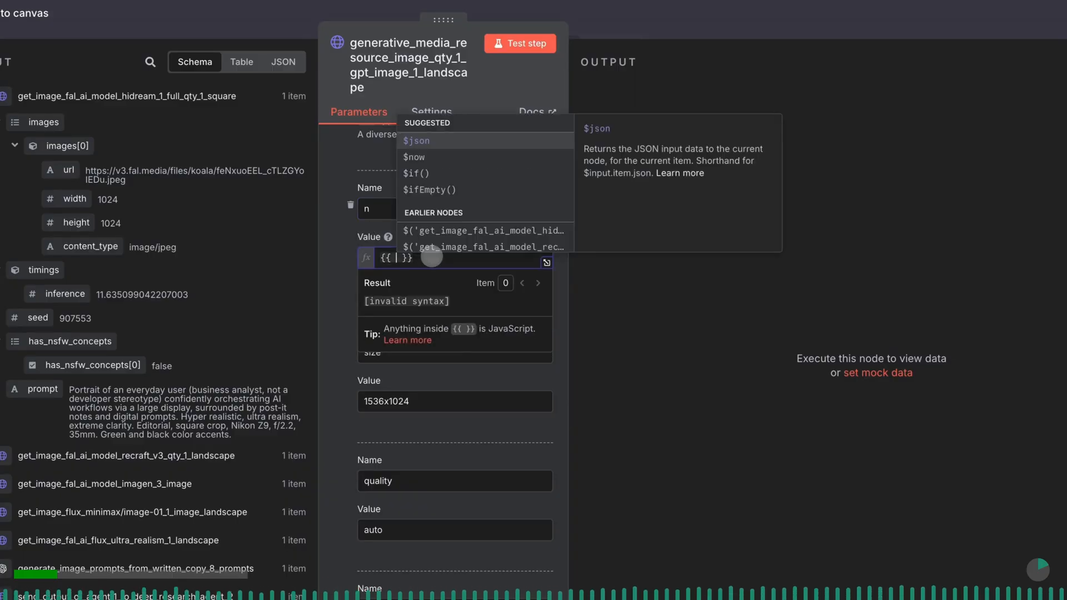
pyautogui.write('1')
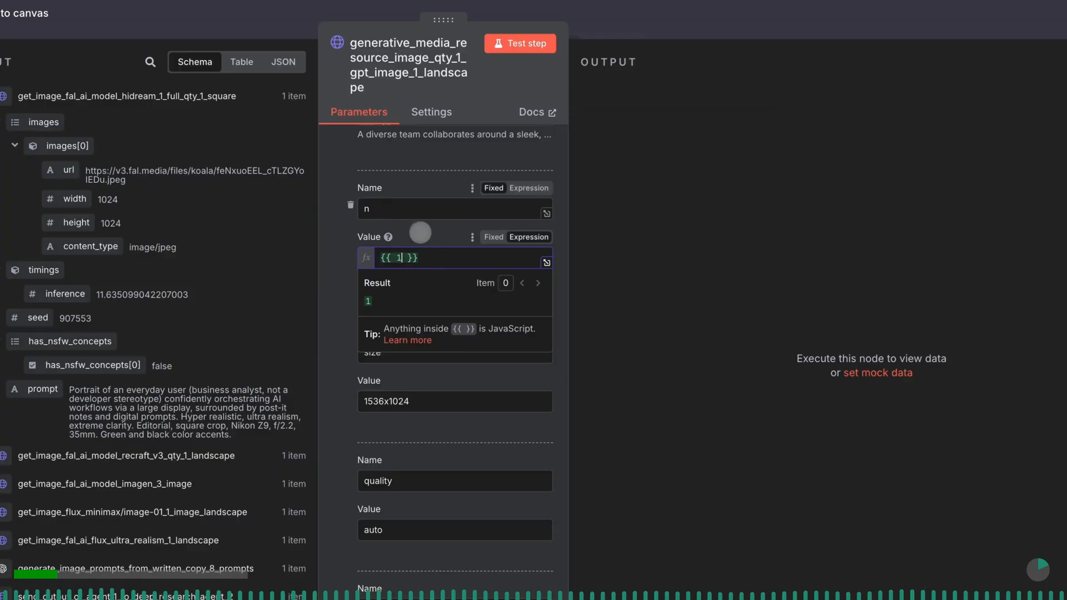
pyautogui.click(417, 229)
# - Review the gpt-image-1 node's size, quality, moderation and background parameters, plus its request URL and header settings
pyautogui.scroll(-2, 416, 227)
pyautogui.scroll(-4, 417, 227)
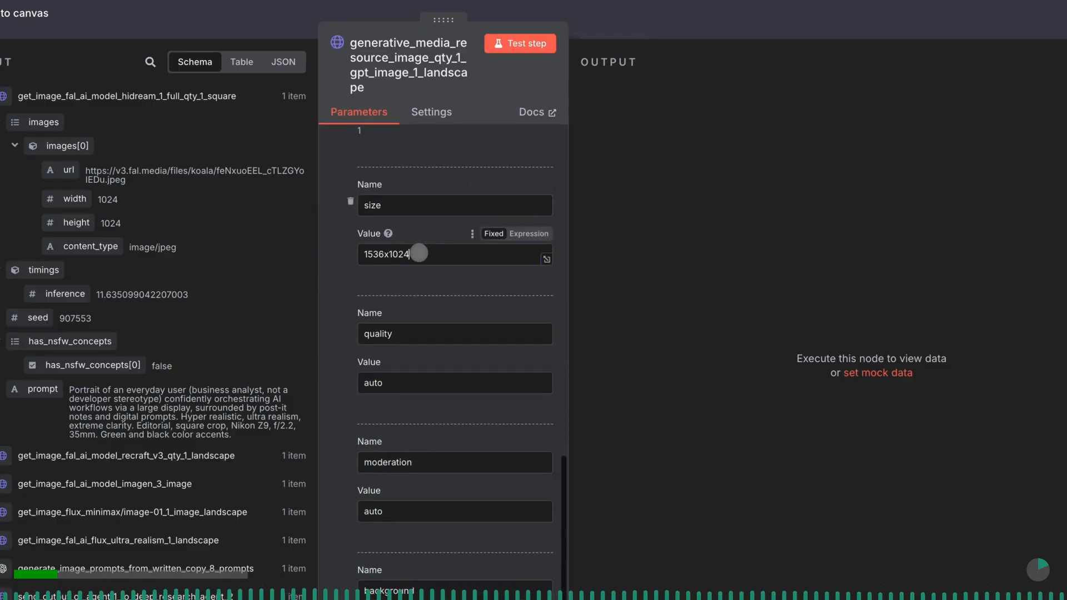
pyautogui.scroll(-4, 418, 251)
pyautogui.click(414, 200)
pyautogui.click(412, 246)
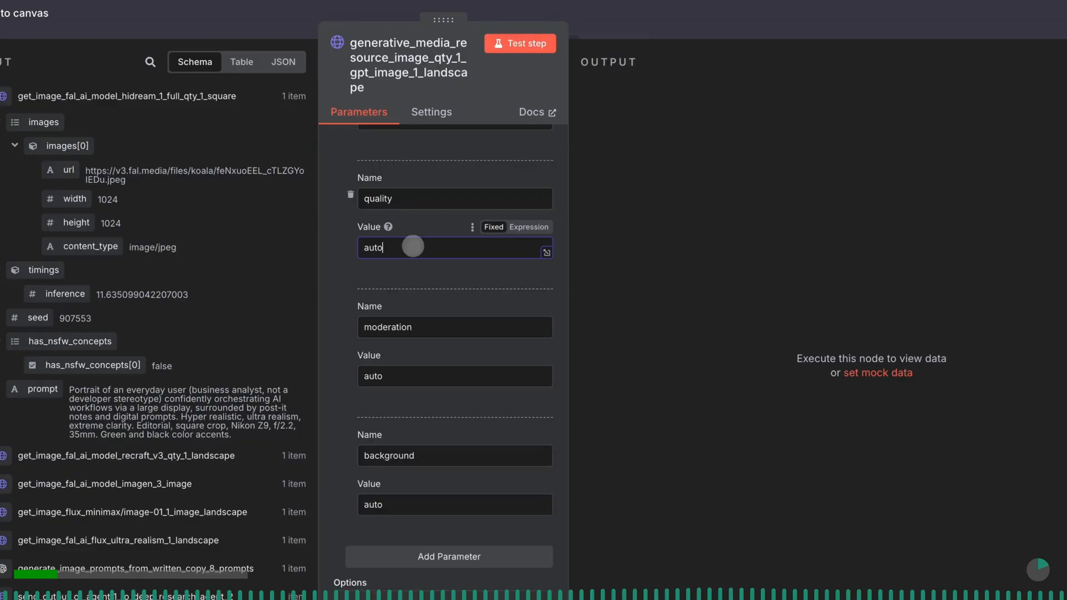
pyautogui.scroll(-1, 424, 321)
pyautogui.click(422, 328)
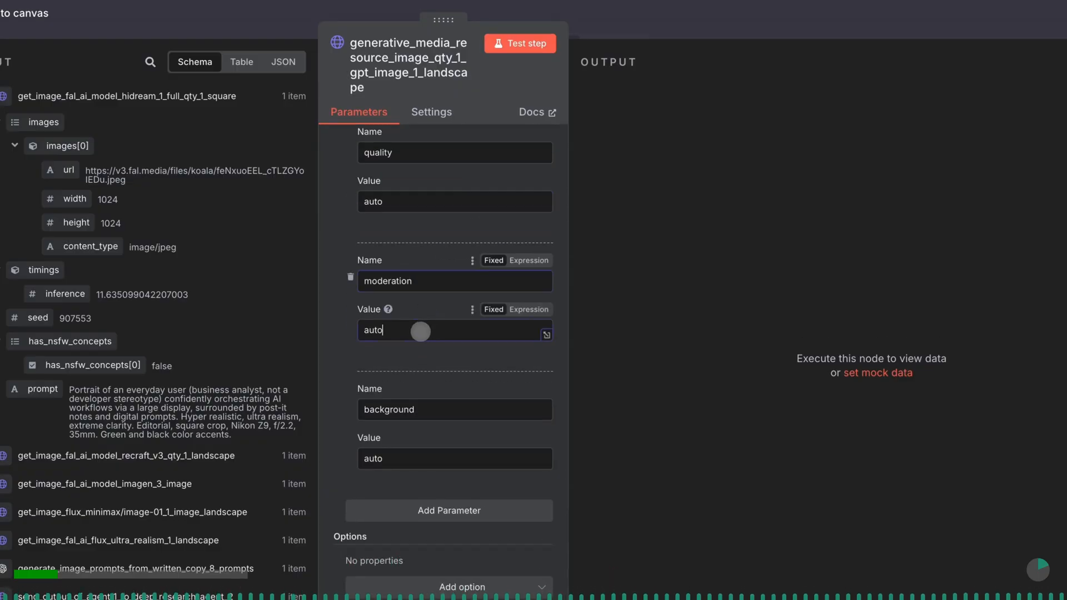
pyautogui.click(410, 459)
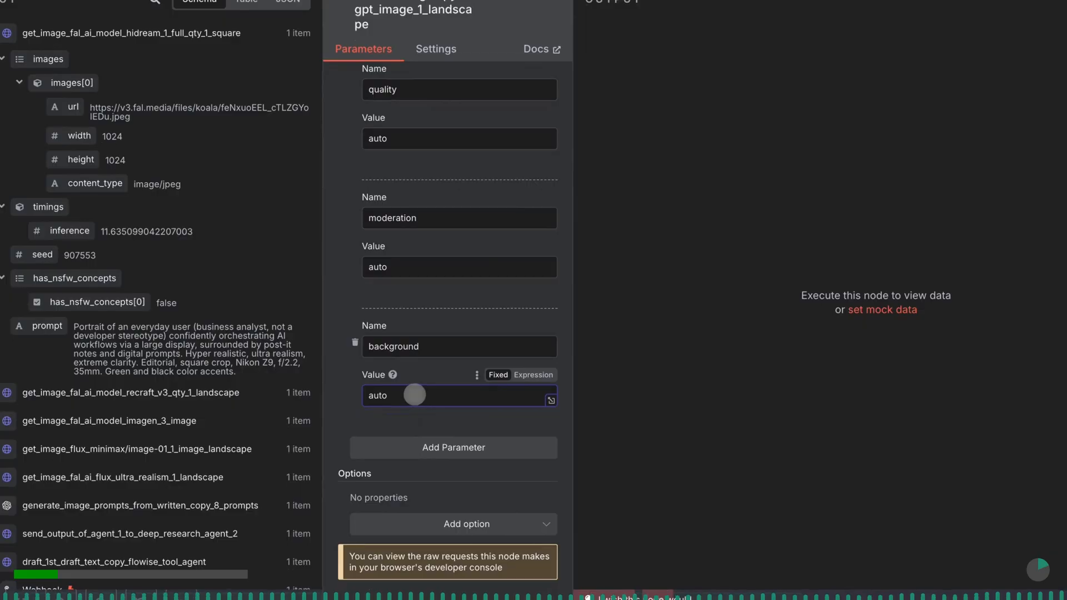
pyautogui.scroll(10, 518, 265)
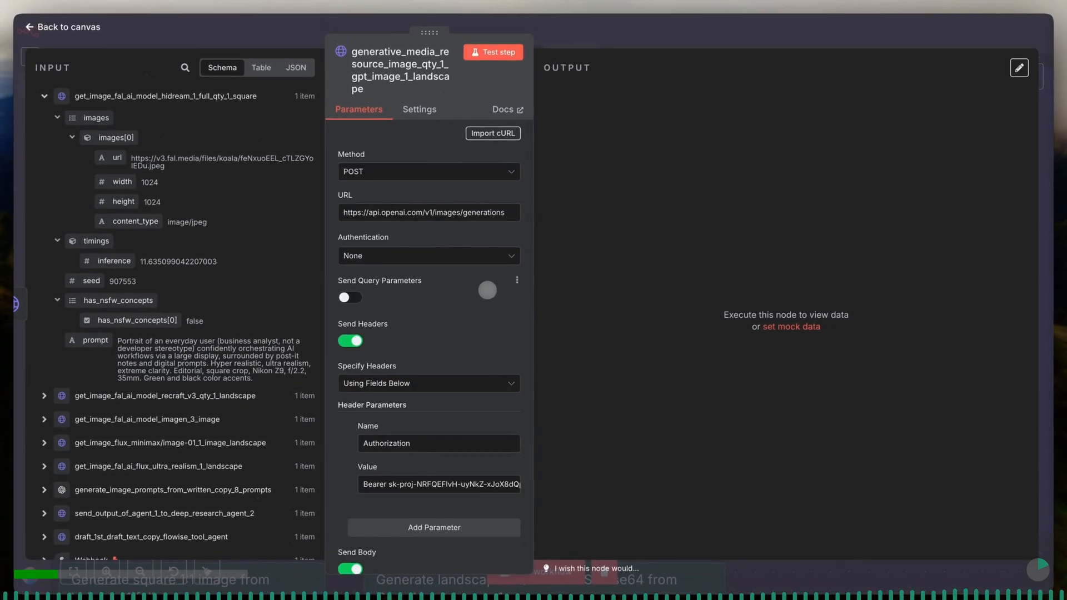
pyautogui.scroll(-1, 487, 292)
pyautogui.scroll(-3, 488, 289)
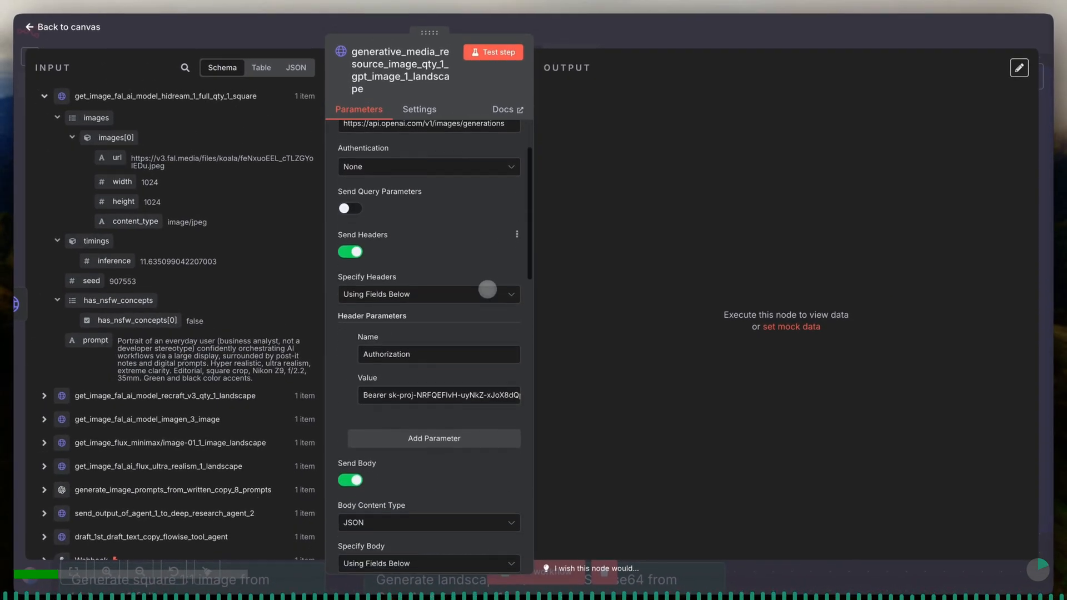
pyautogui.scroll(4, 487, 289)
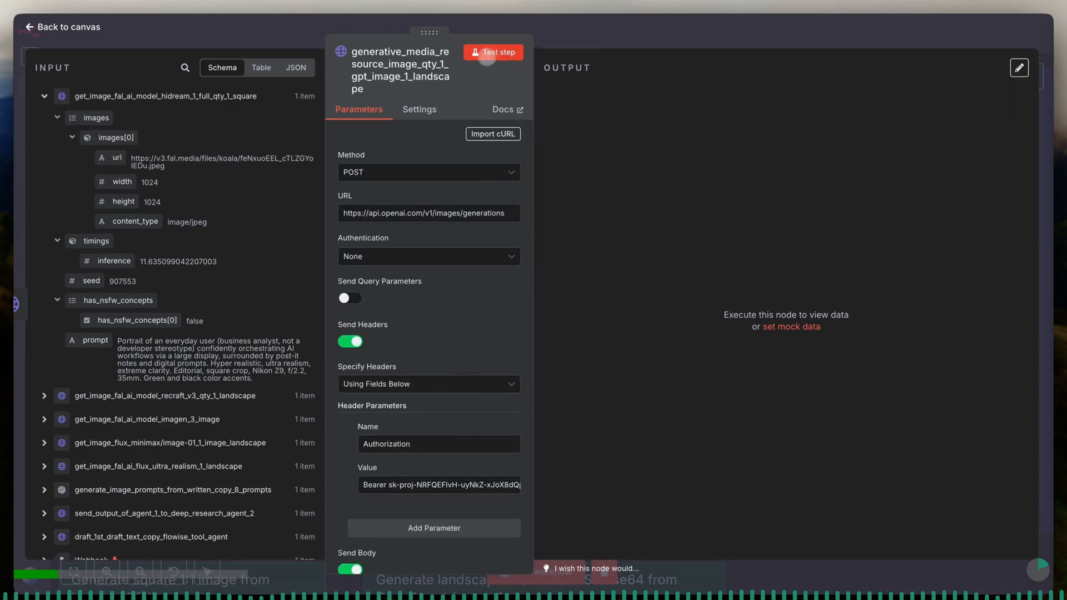
# - Test the gpt-image-1 node on its own and check the size of its output data
pyautogui.click(487, 57)
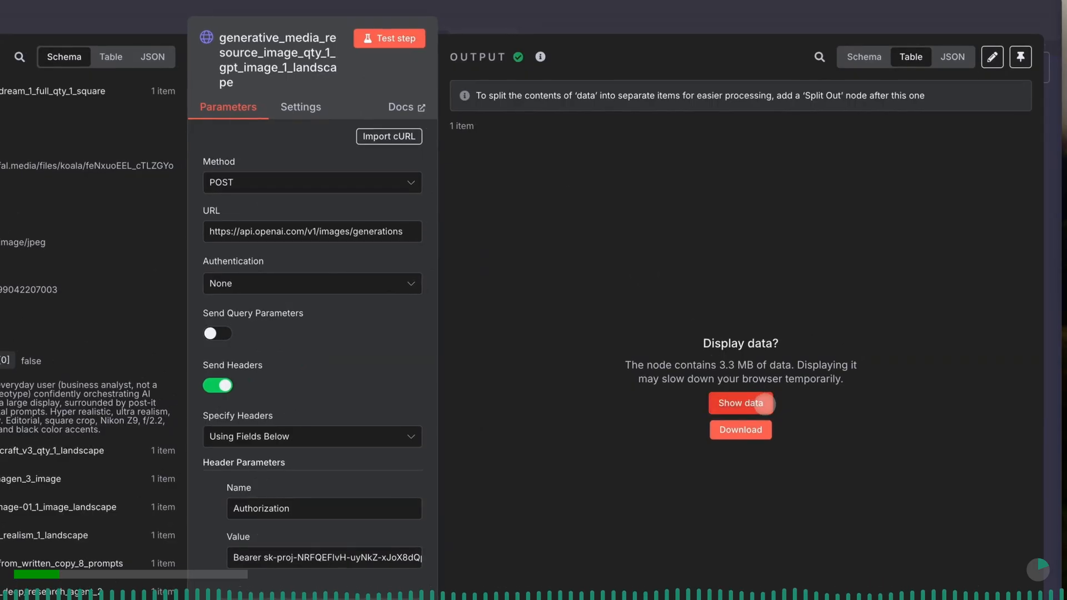
pyautogui.moveTo(719, 366); pyautogui.dragTo(793, 364)
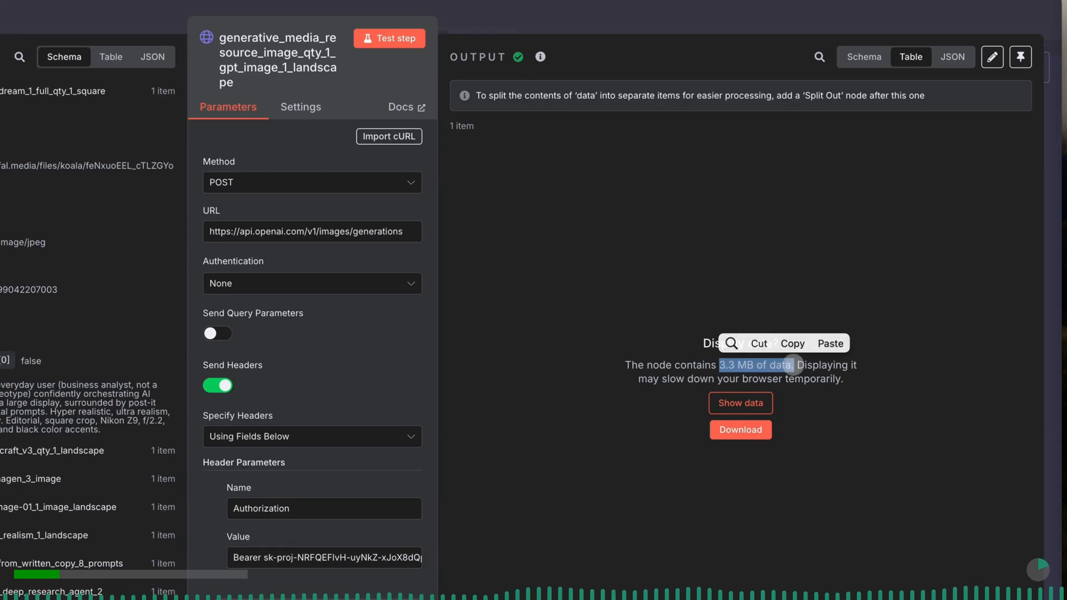
pyautogui.click(792, 344)
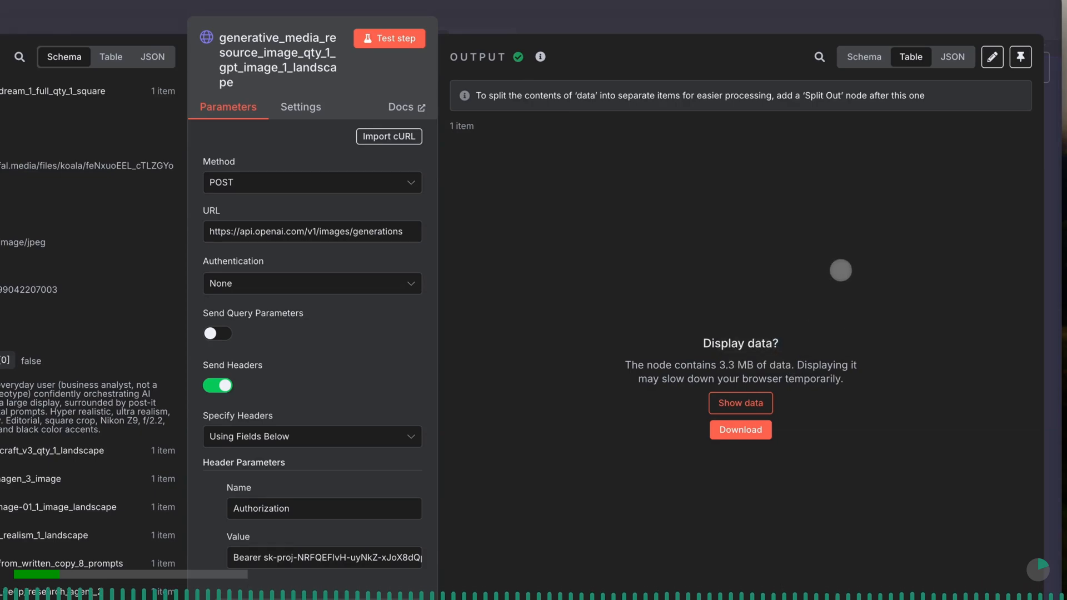
# - Display the gpt-image-1 node's output data as a table and examine its b64_json field
pyautogui.click(867, 57)
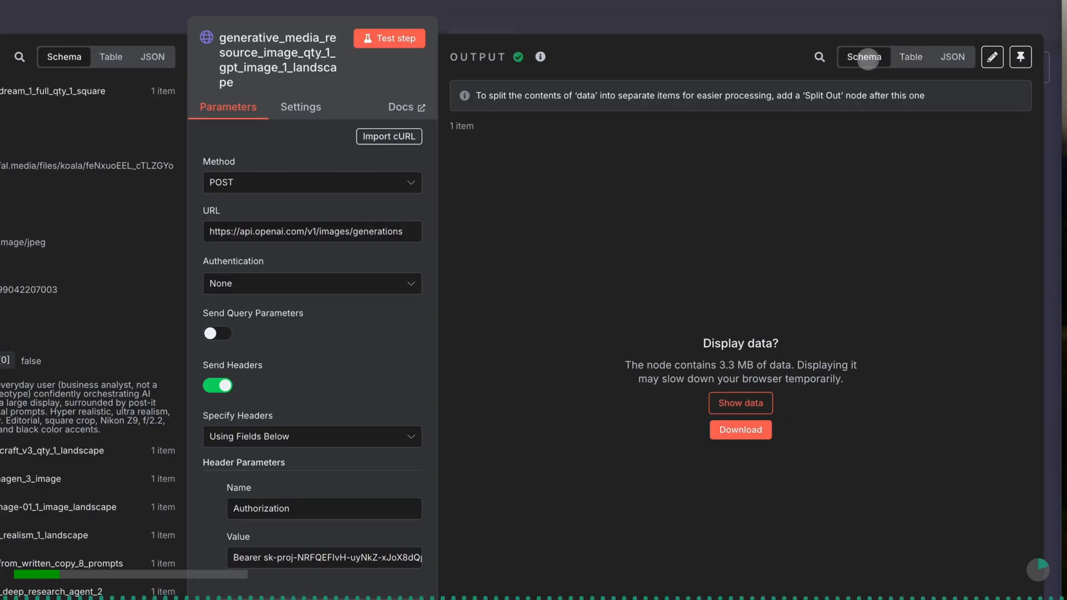
pyautogui.click(904, 61)
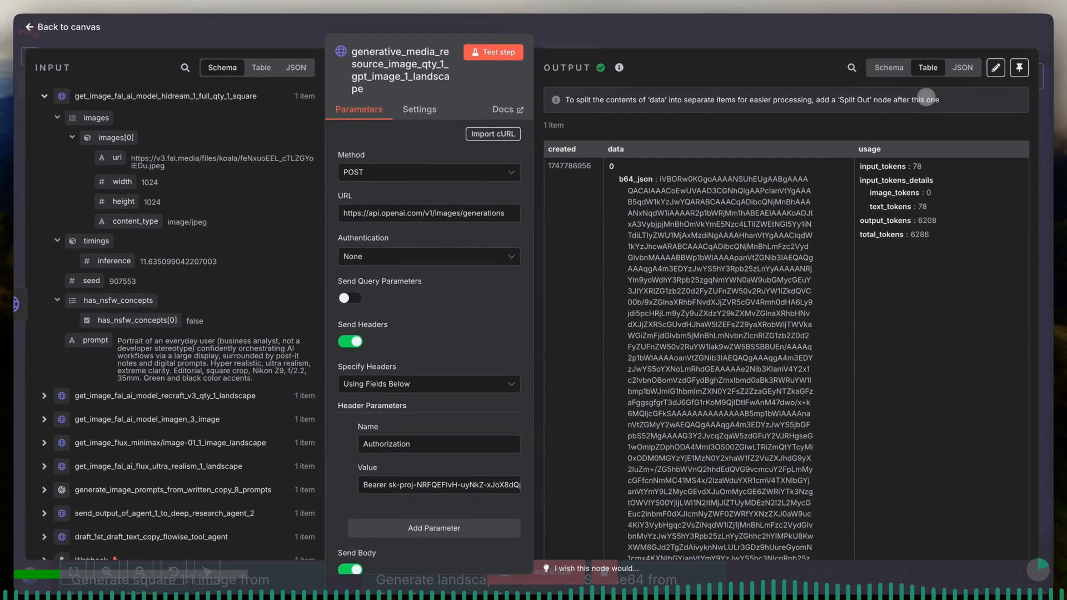
pyautogui.doubleClick(636, 178)
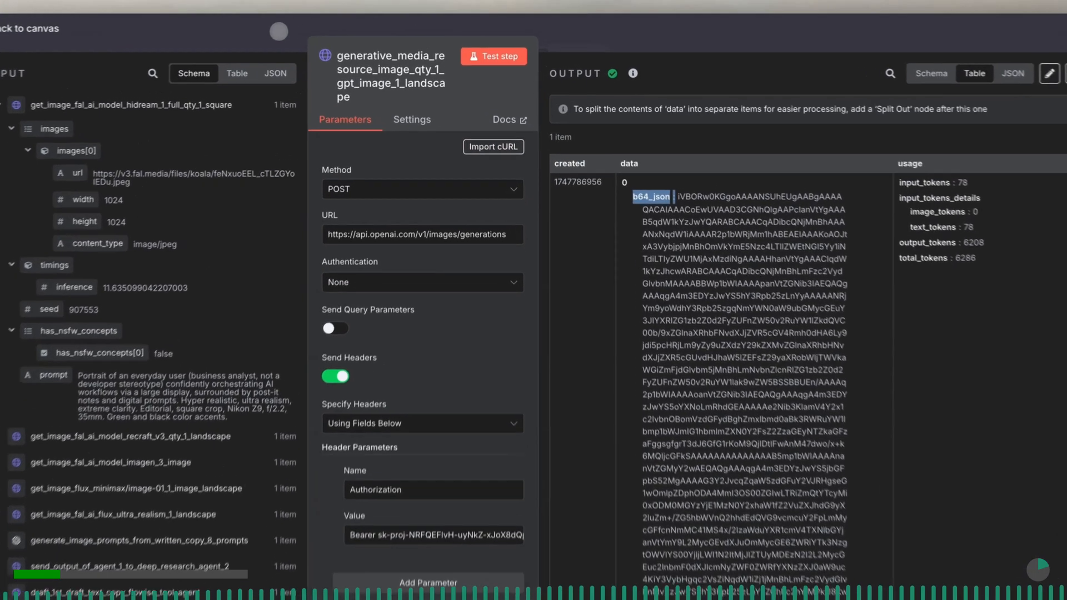
# - Return to the canvas from the gpt-image-1 node and save the workflow
pyautogui.click(318, 28)
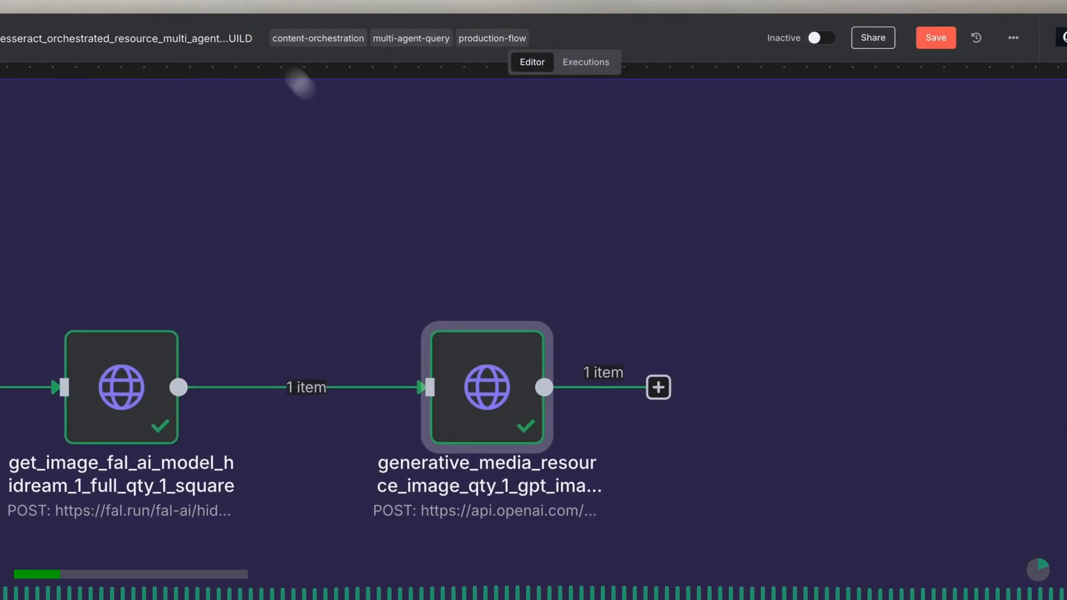
pyautogui.click(954, 30)
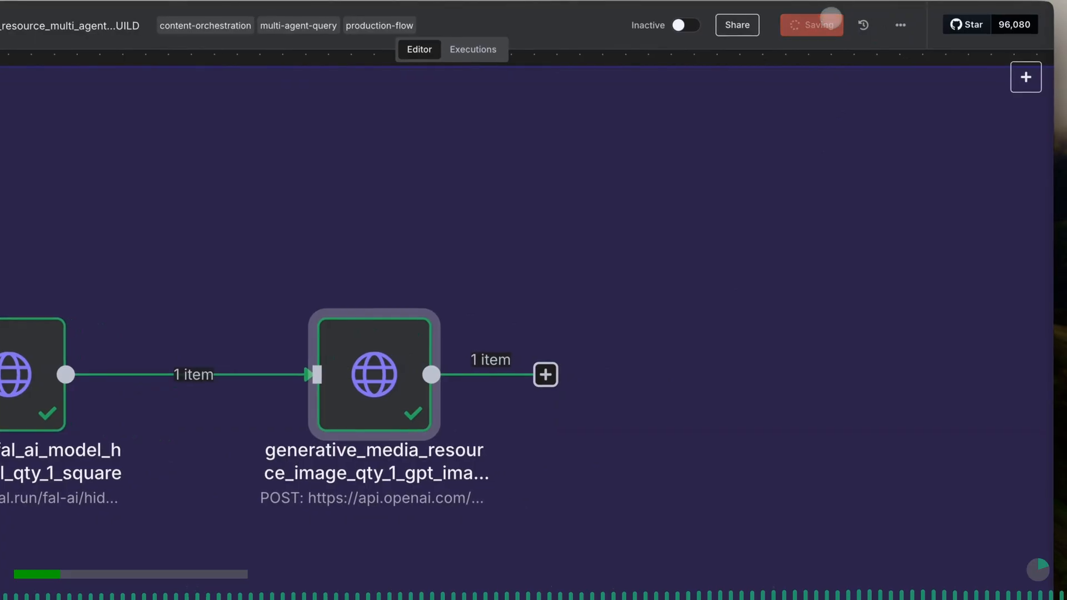
# - Place a copy of the gpt-image-1 sticky note beside the original and replace its text with "Set Image Data from base64 delivered asset"
pyautogui.moveTo(135, 460); pyautogui.dragTo(626, 394)
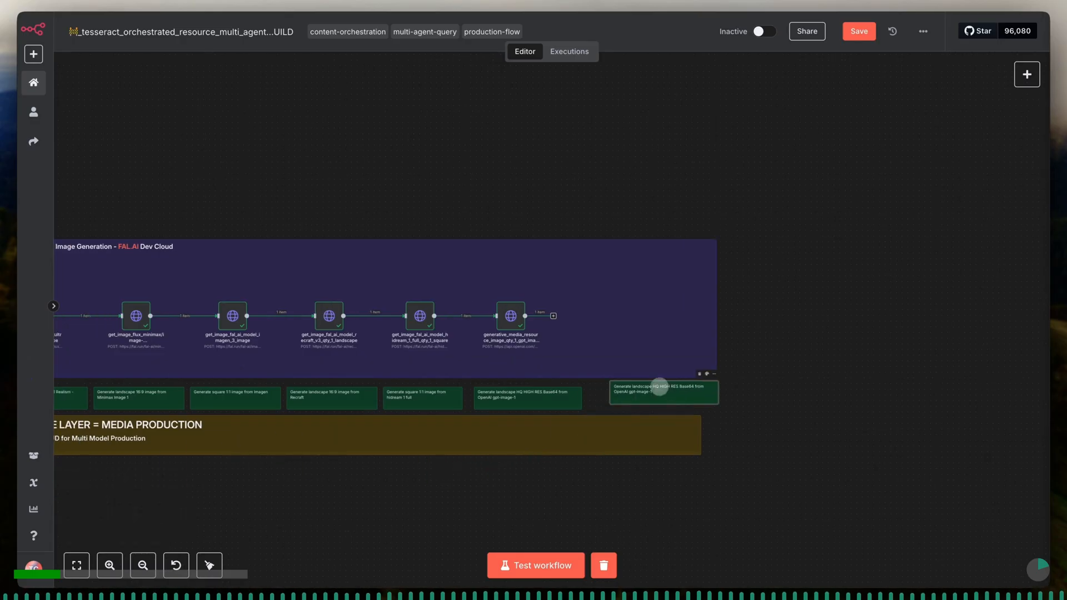
pyautogui.scroll(5, 633, 392)
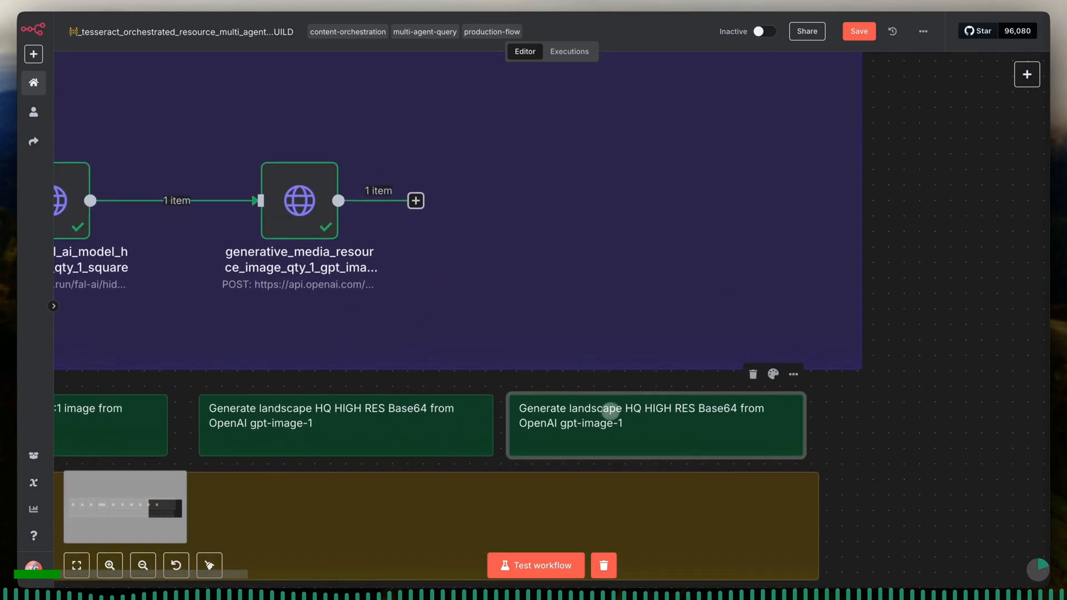
pyautogui.doubleClick(609, 412)
pyautogui.tripleClick(608, 419)
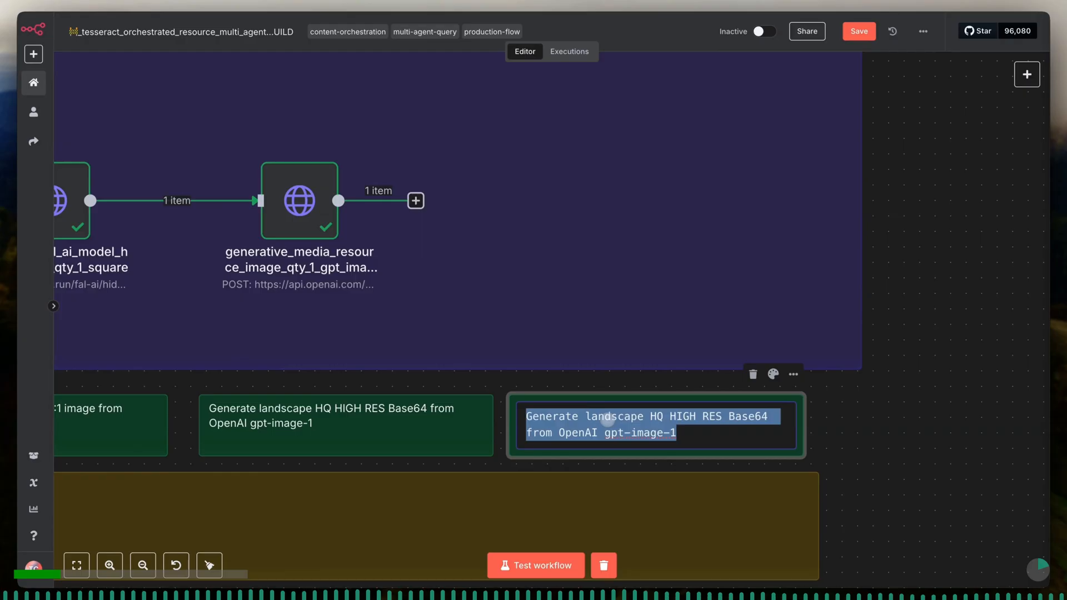
pyautogui.write('Set ')
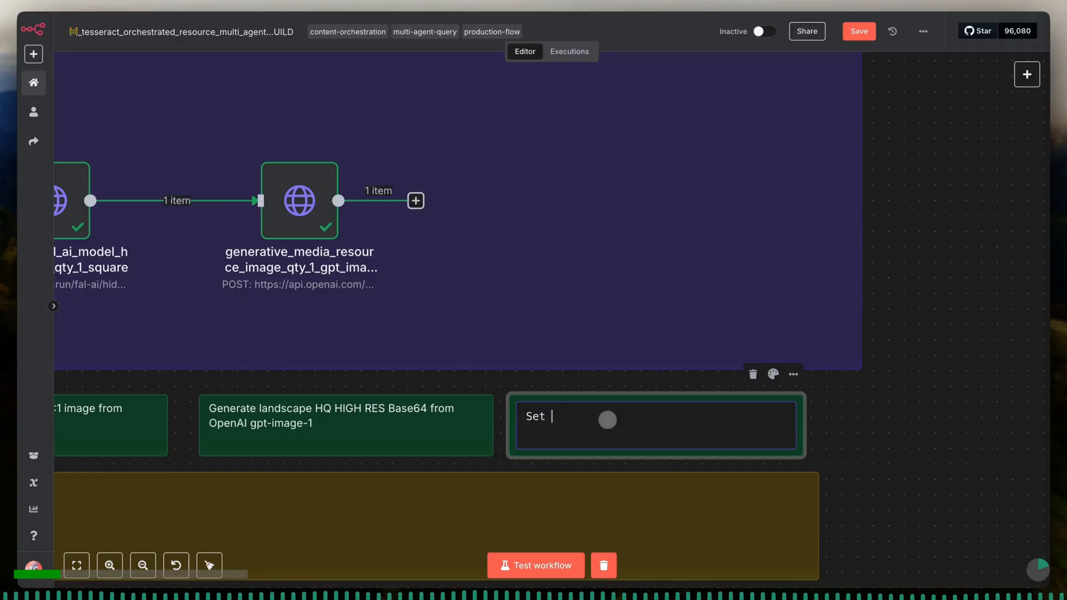
pyautogui.write('Image Dat')
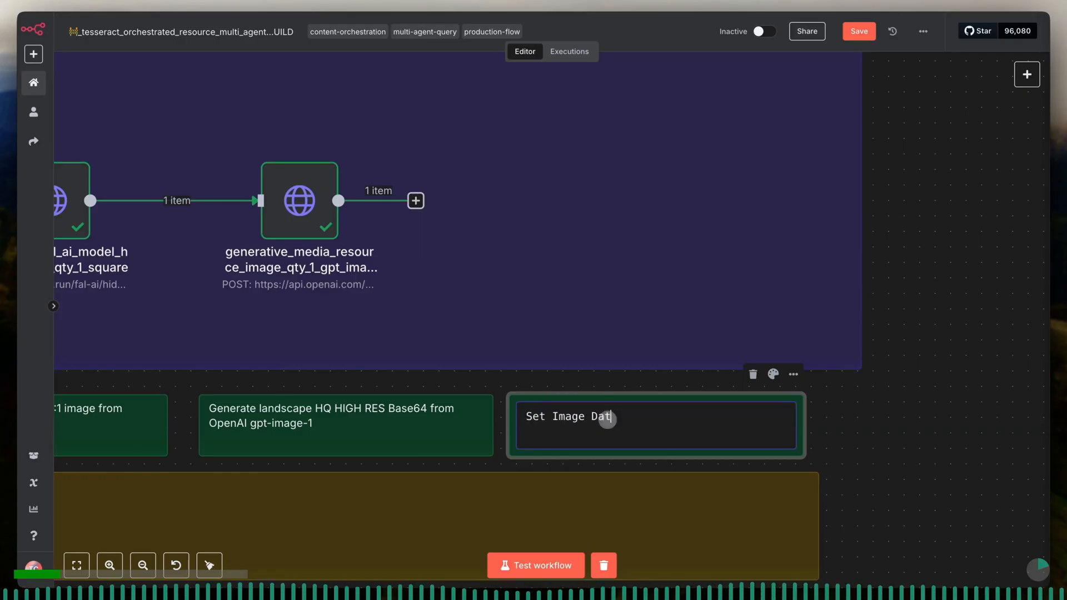
pyautogui.write('a from ')
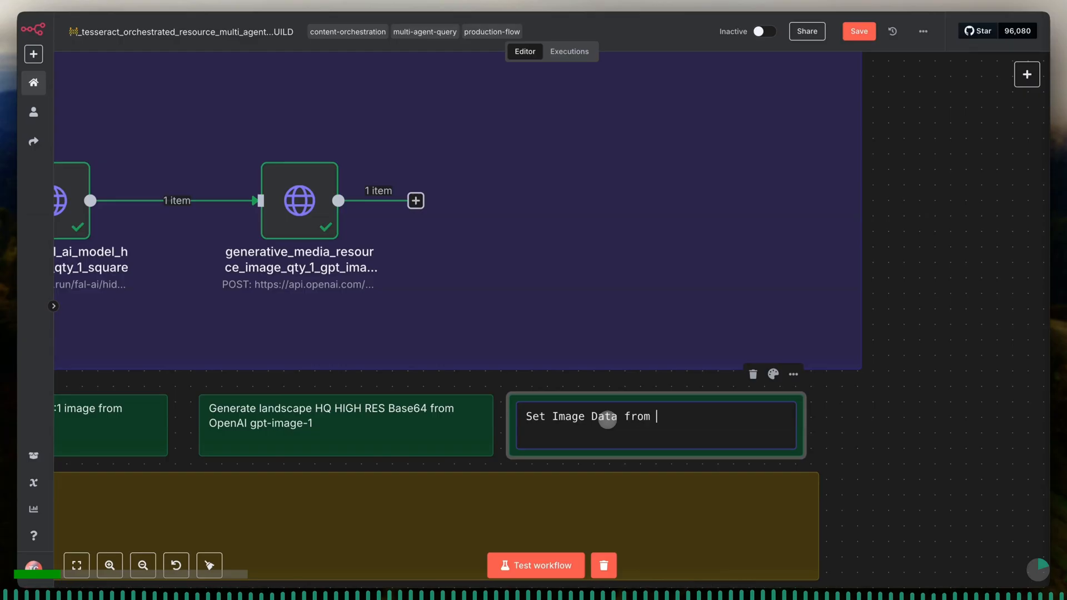
pyautogui.write('base64 delivered ass')
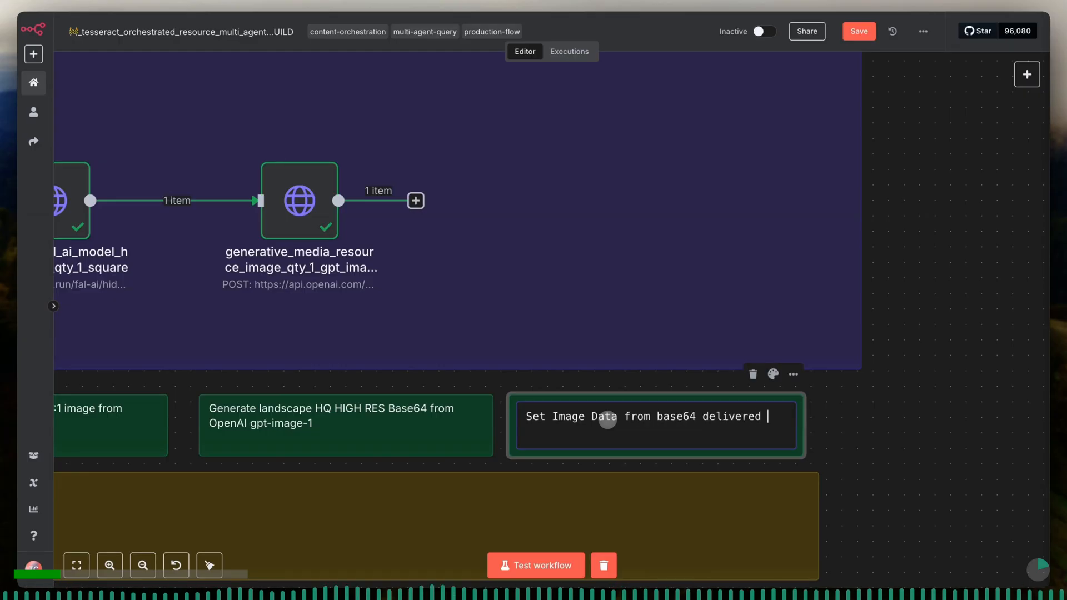
pyautogui.write('et')
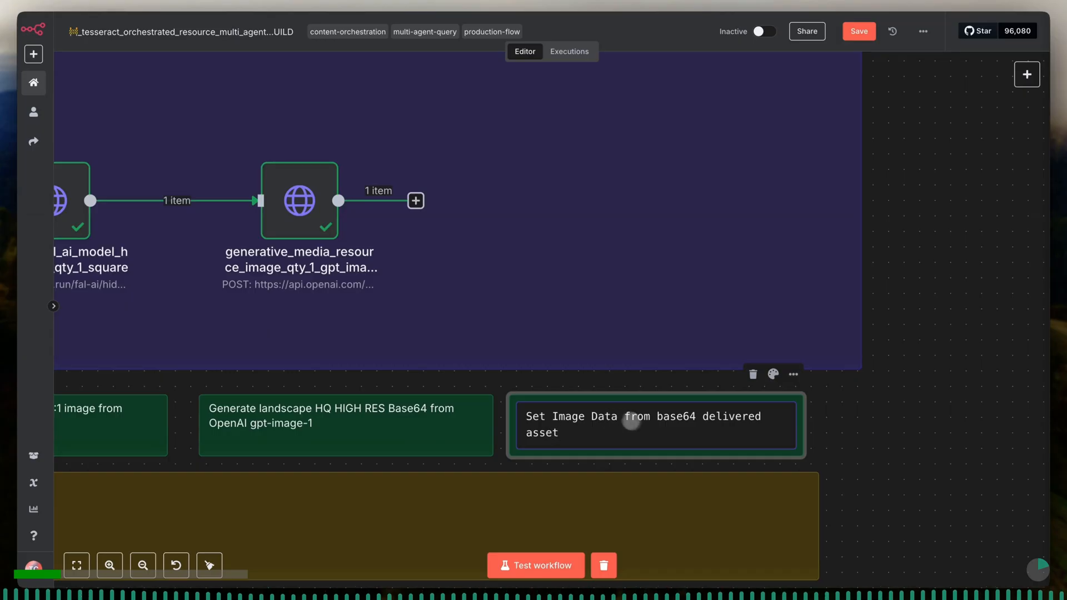
pyautogui.click(657, 490)
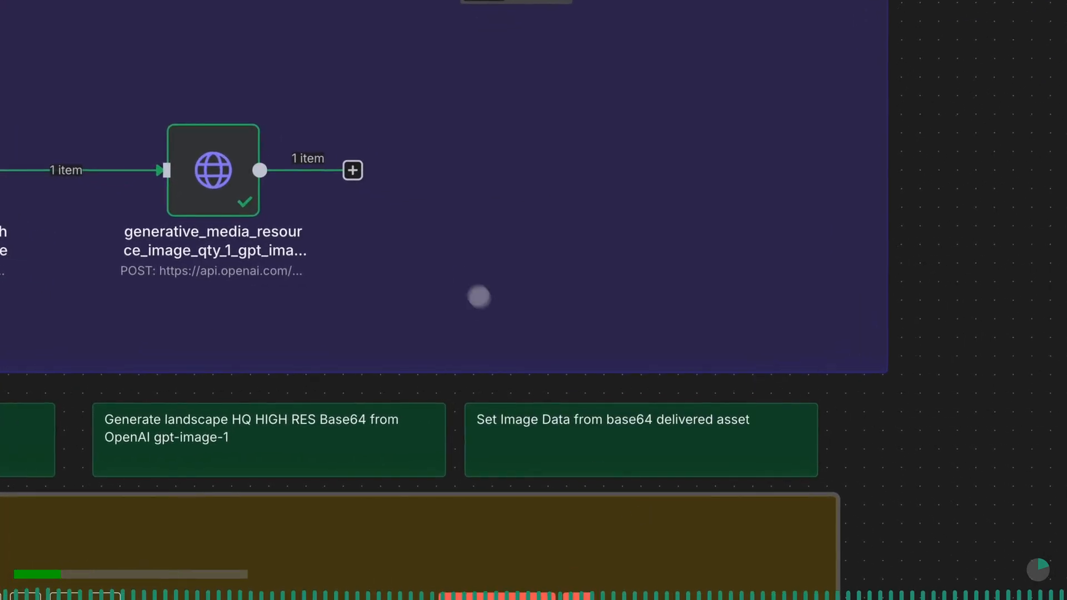
# - Add an Edit Fields (Set) node connected after the gpt-image-1 image node
pyautogui.click(355, 172)
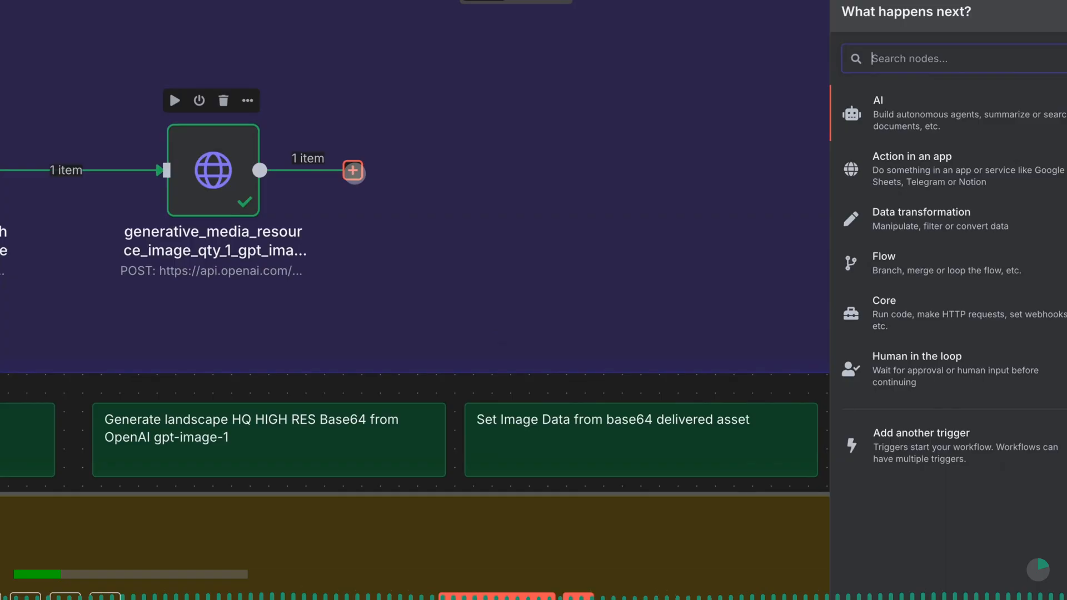
pyautogui.write('set')
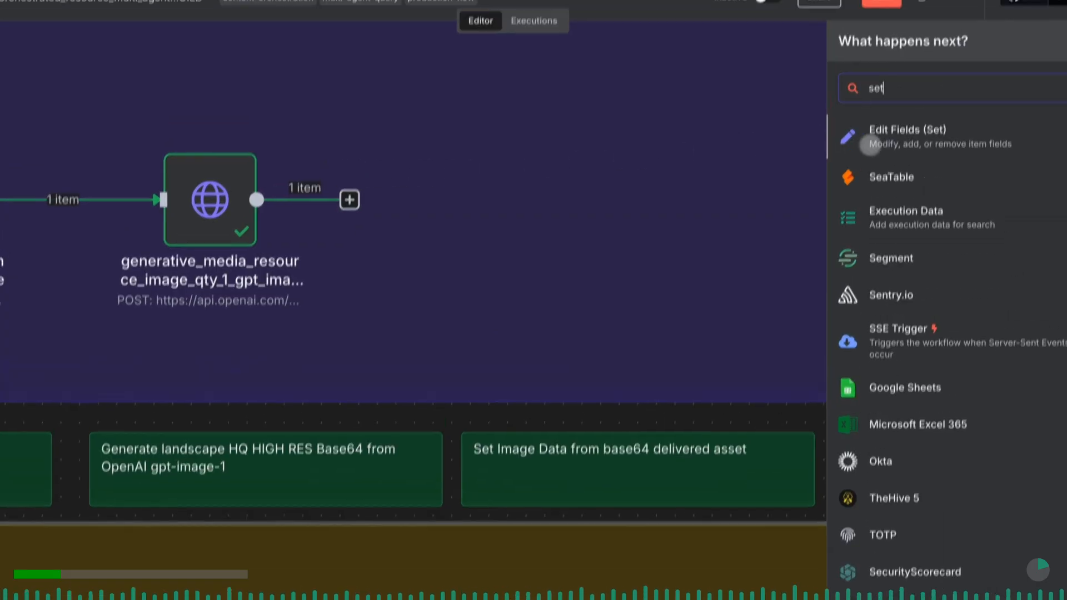
pyautogui.click(870, 143)
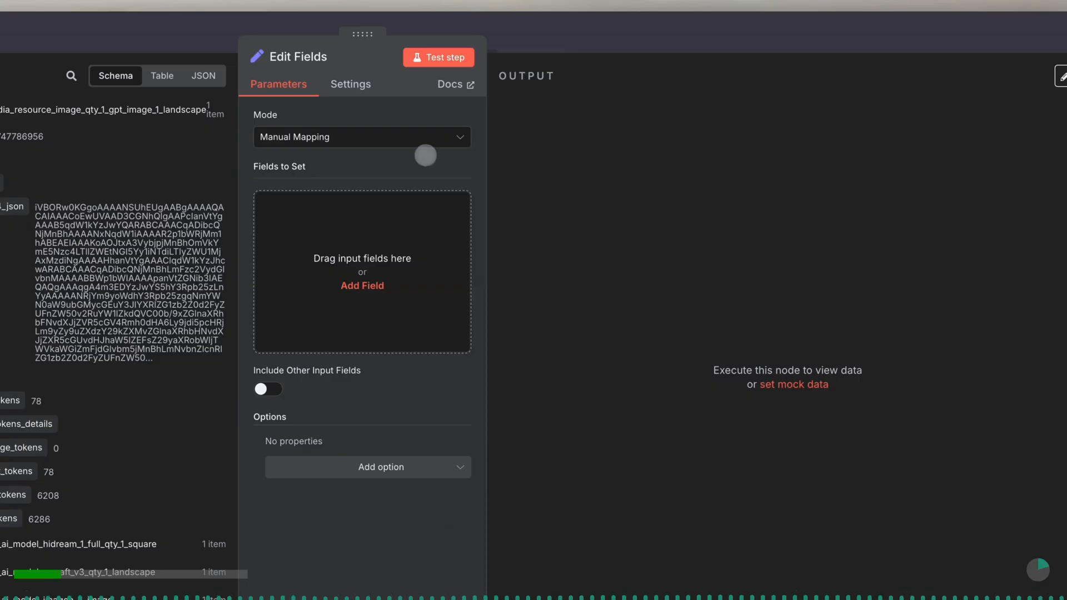
# - Rename the Edit Fields node to set_data_from_incoming_node_for_downstream_use
pyautogui.click(367, 52)
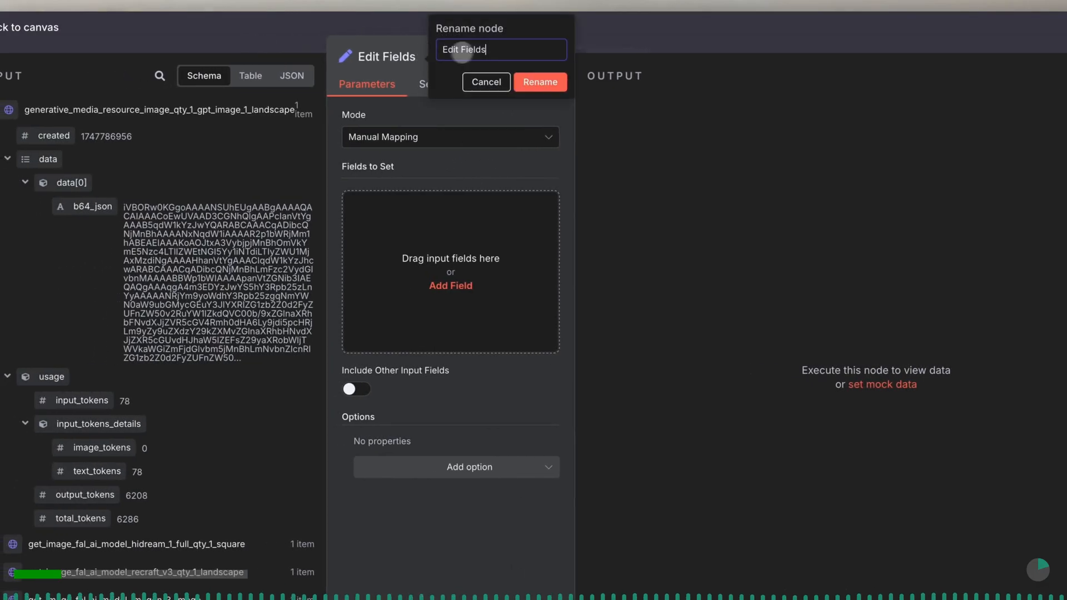
pyautogui.tripleClick(482, 51)
pyautogui.write('se')
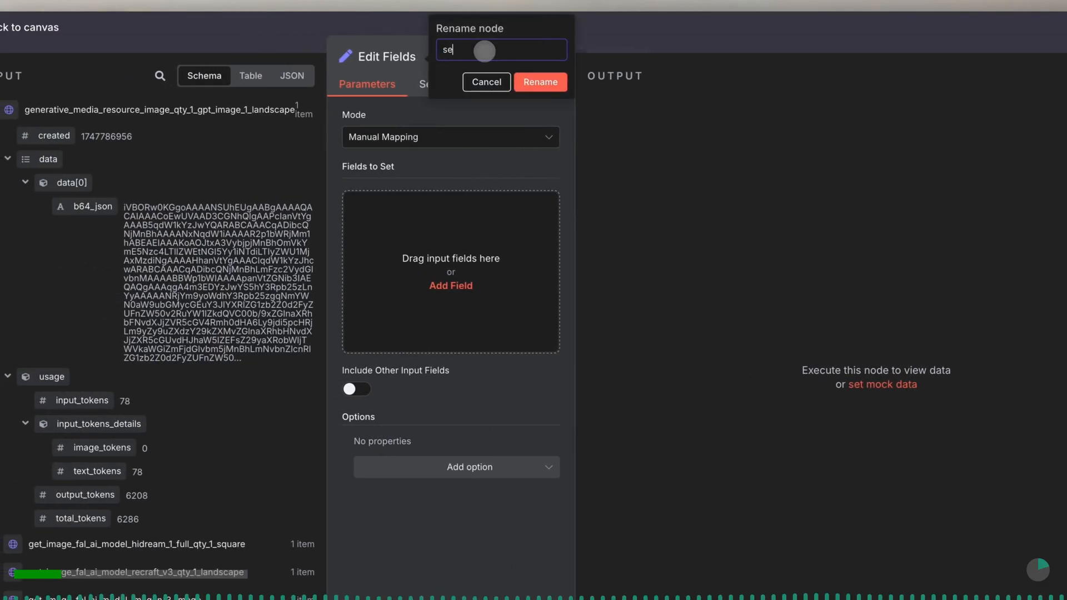
pyautogui.write('t_')
pyautogui.write('data_from_in')
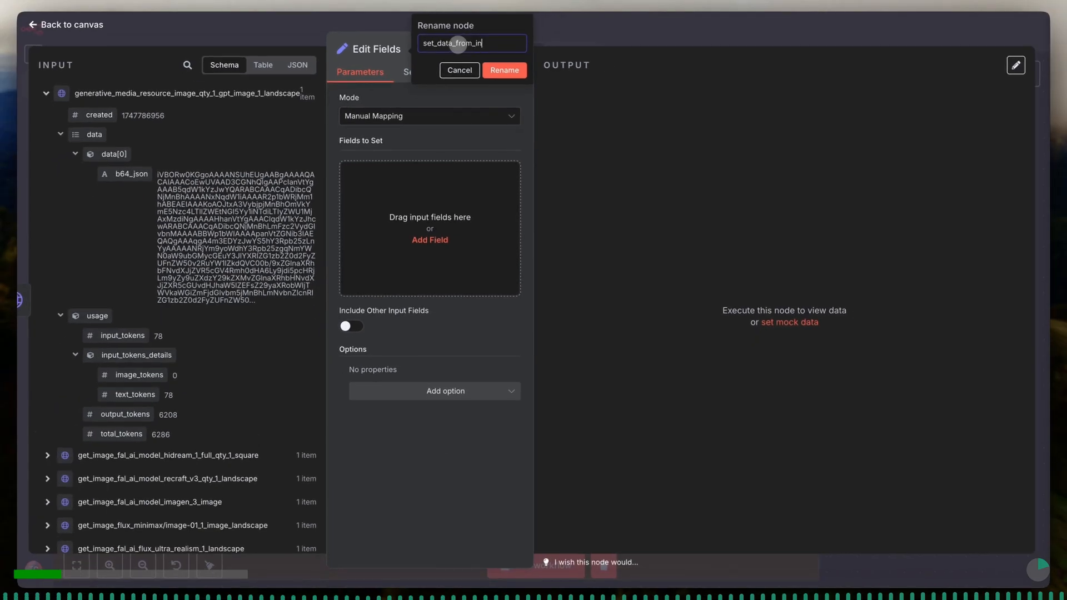
pyautogui.write('coming_node_for_downstream_use')
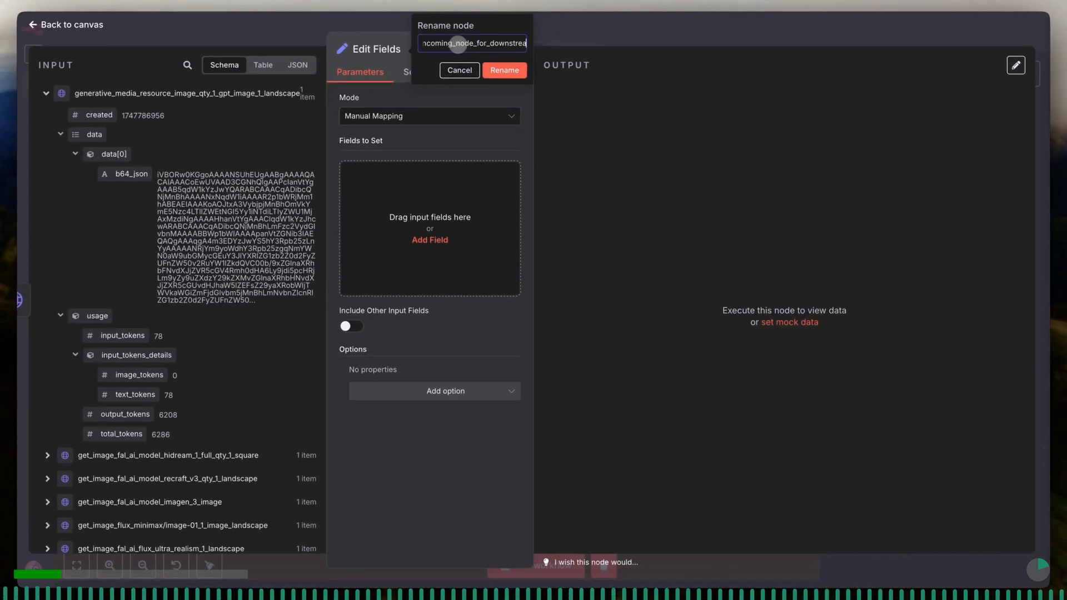
pyautogui.click(504, 71)
# - Set the node's mode to JSON and widen its parameter area
pyautogui.click(410, 139)
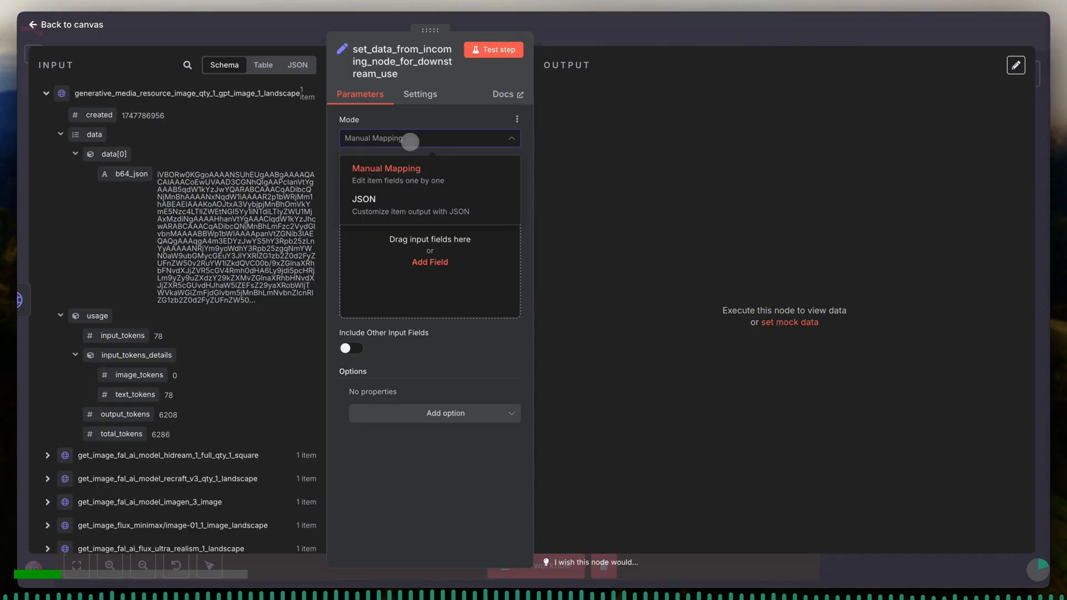
pyautogui.click(416, 204)
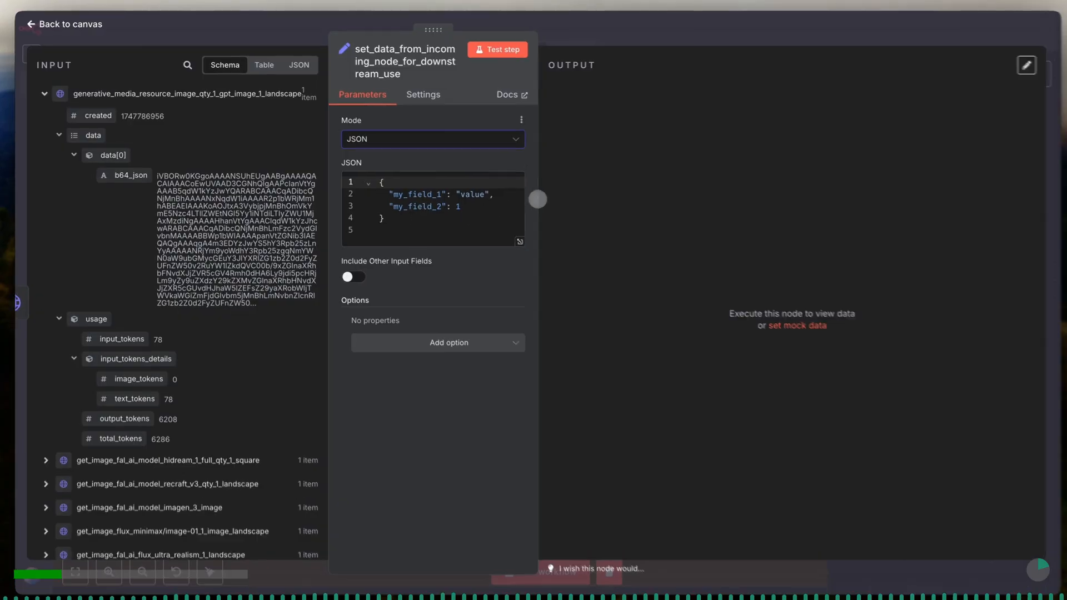
pyautogui.moveTo(537, 199); pyautogui.dragTo(578, 198)
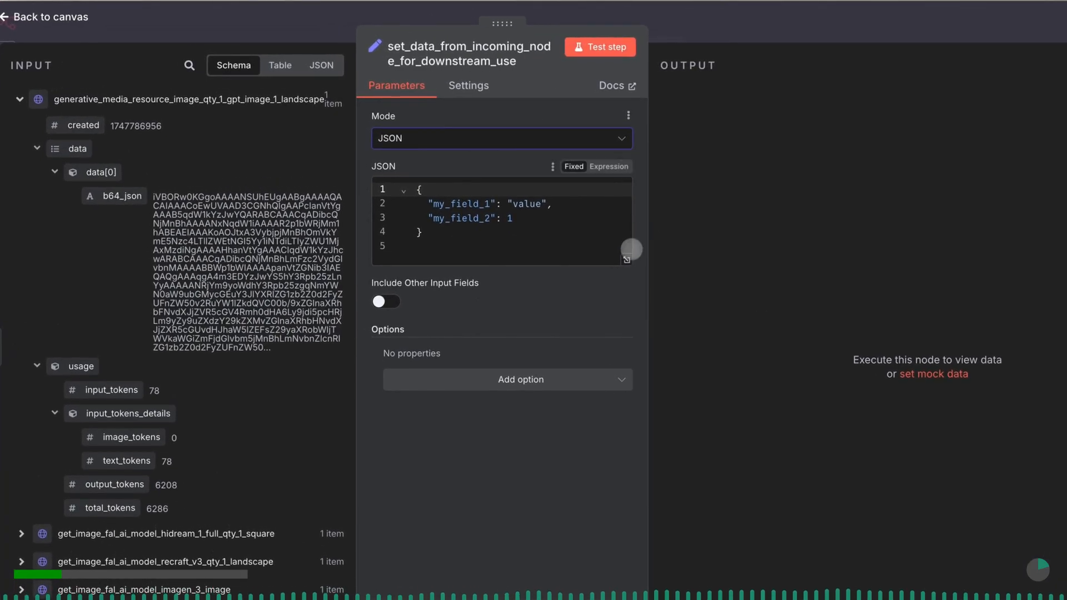
# - Rename the JSON's first key to data with an empty string value, and make the JSON parameter an expression
pyautogui.click(626, 259)
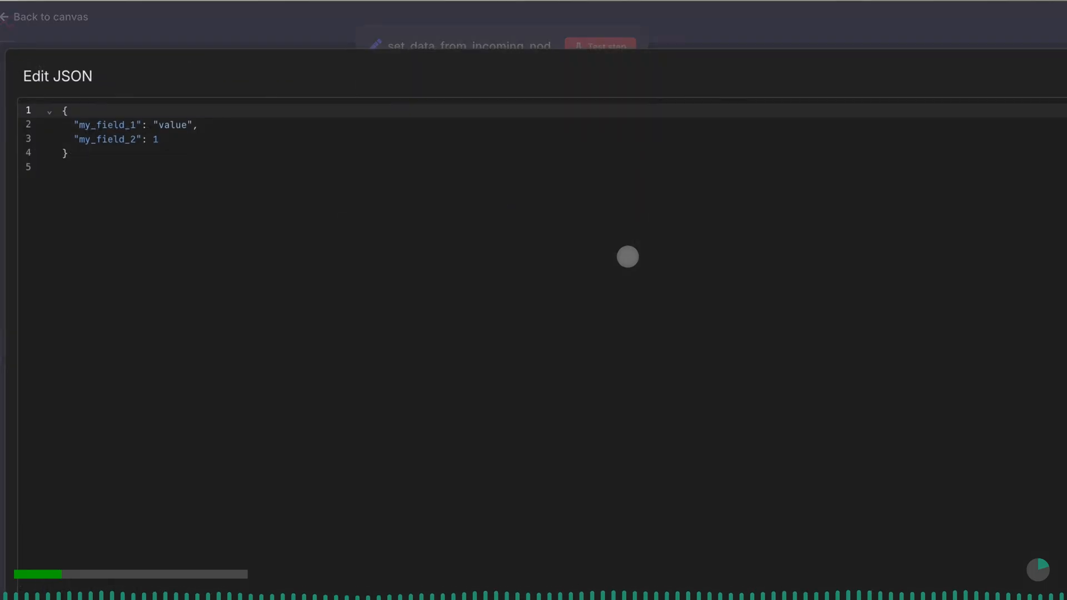
pyautogui.click(131, 156)
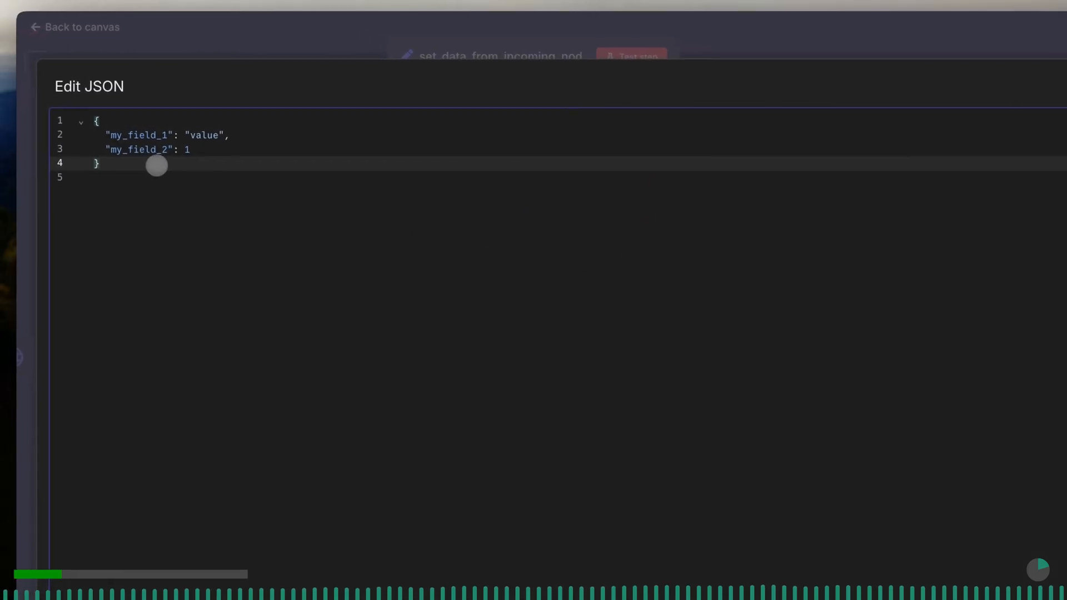
pyautogui.click(166, 136)
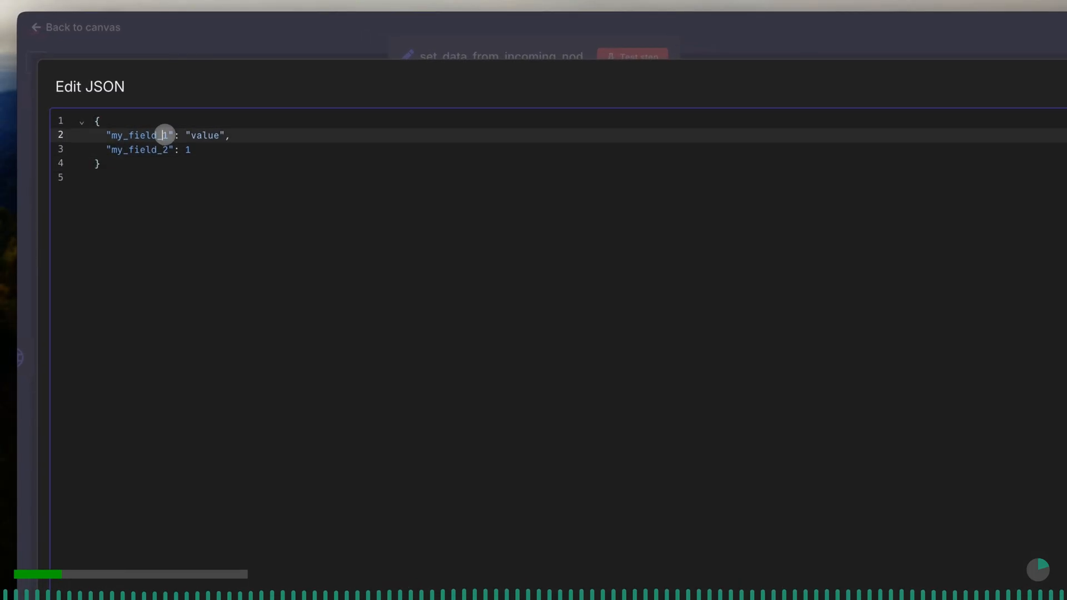
pyautogui.hotkey('shift', 'Left')
pyautogui.hotkey('shift', 'Left')
pyautogui.hotkey('shift', 'Left')
pyautogui.hotkey('shift', 'Left')
pyautogui.hotkey('shift', 'Left')
pyautogui.hotkey('shift', 'Left')
pyautogui.hotkey('shift', 'Left')
pyautogui.hotkey('shift', 'Left')
pyautogui.hotkey('shift', 'Left')
pyautogui.hotkey('shift', 'Left')
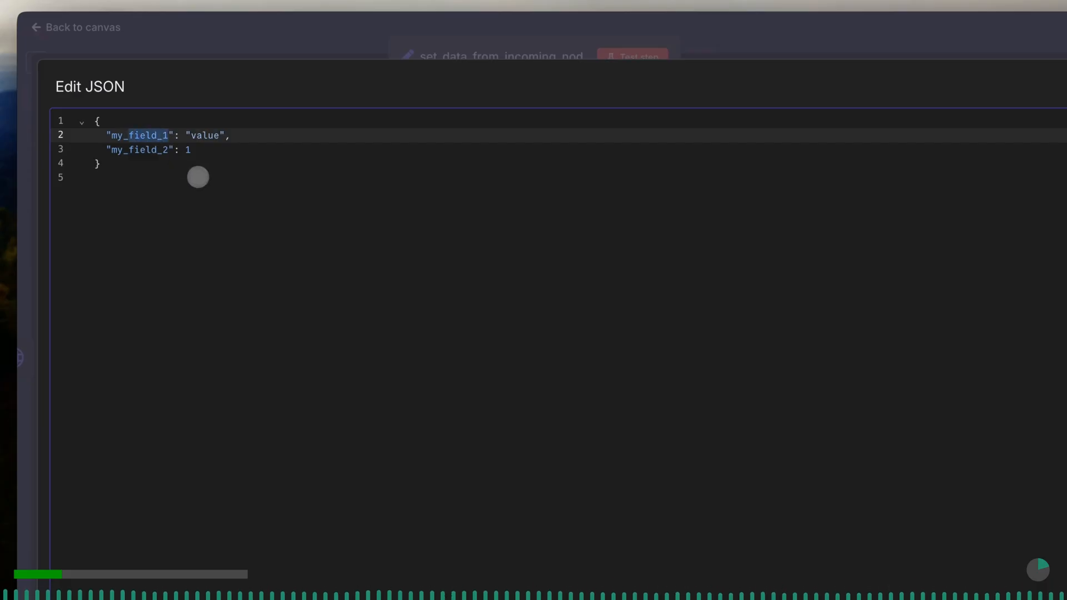
pyautogui.write('data')
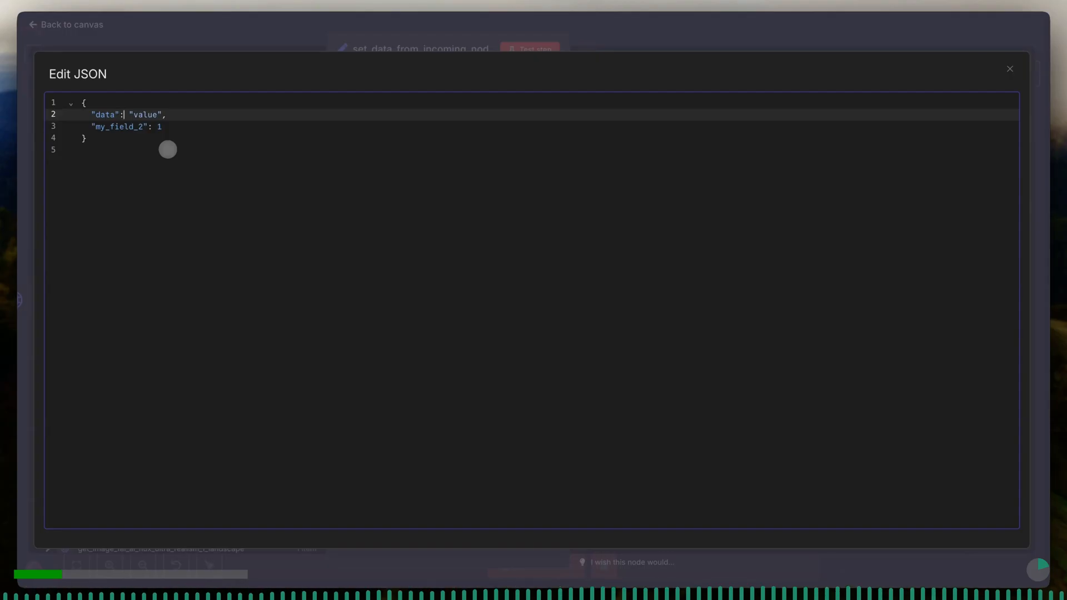
pyautogui.hotkey('shift', 'Right')
pyautogui.hotkey('shift', 'Right')
pyautogui.hotkey('shift', 'Right')
pyautogui.press('BackSpace')
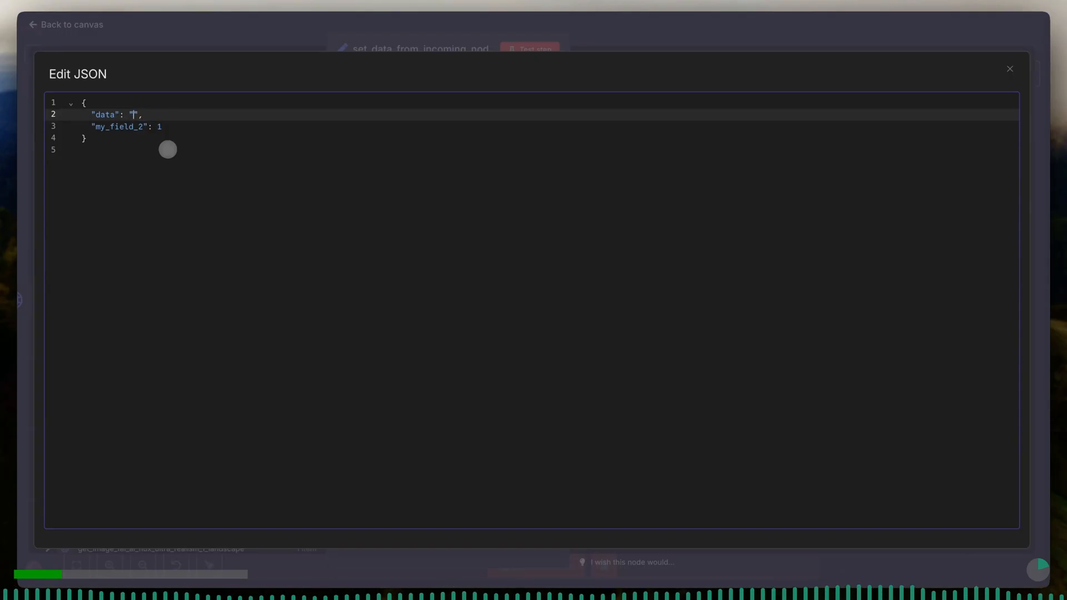
pyautogui.click(387, 42)
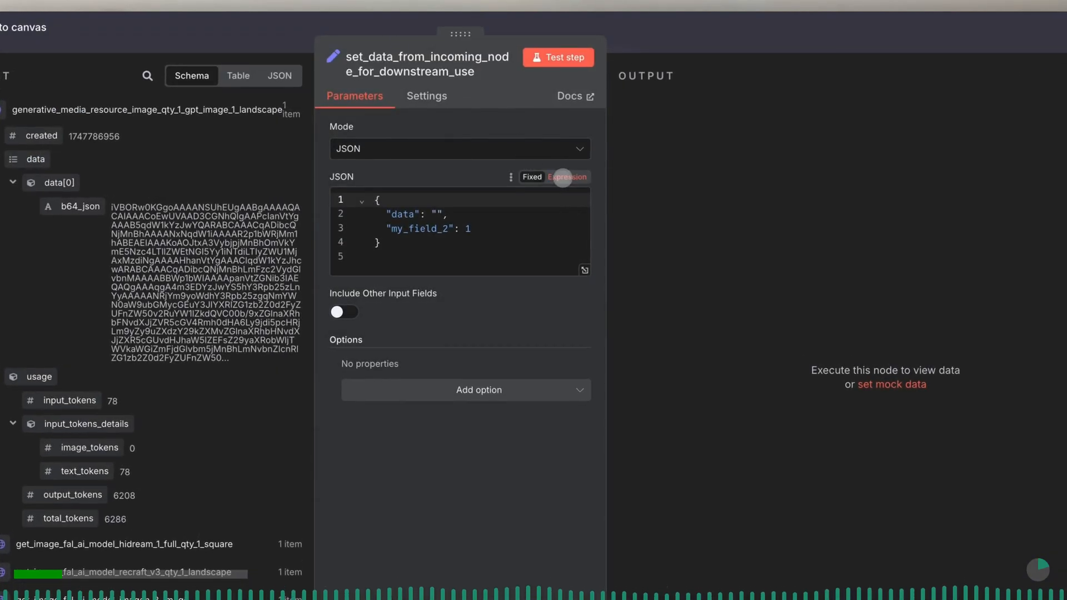
pyautogui.click(563, 178)
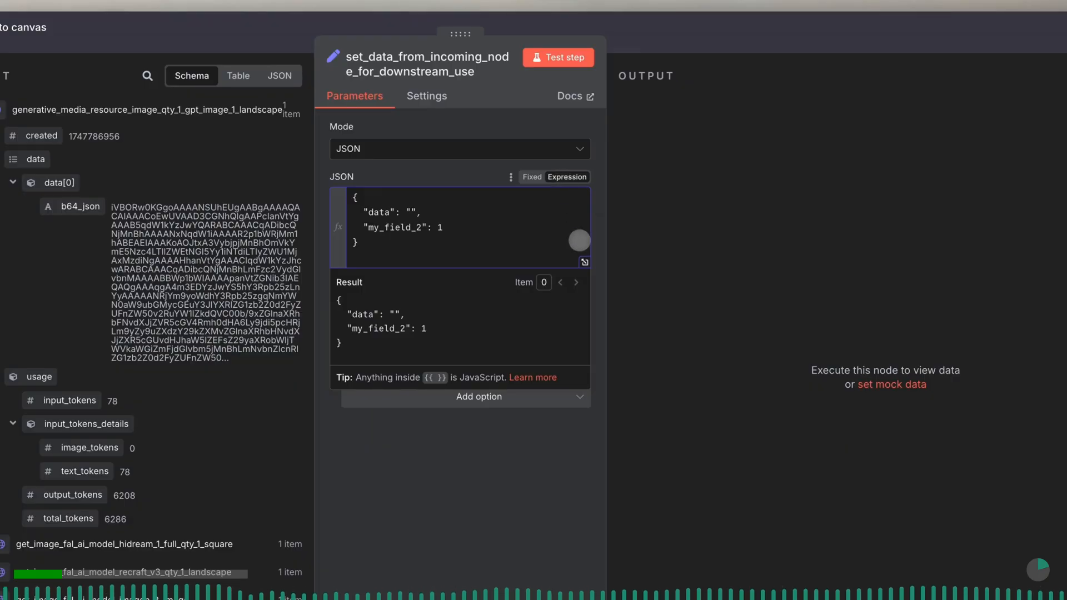
# - Return to the canvas and move the set_data node farther from the gpt-image-1 node, above its sticky note
pyautogui.click(274, 43)
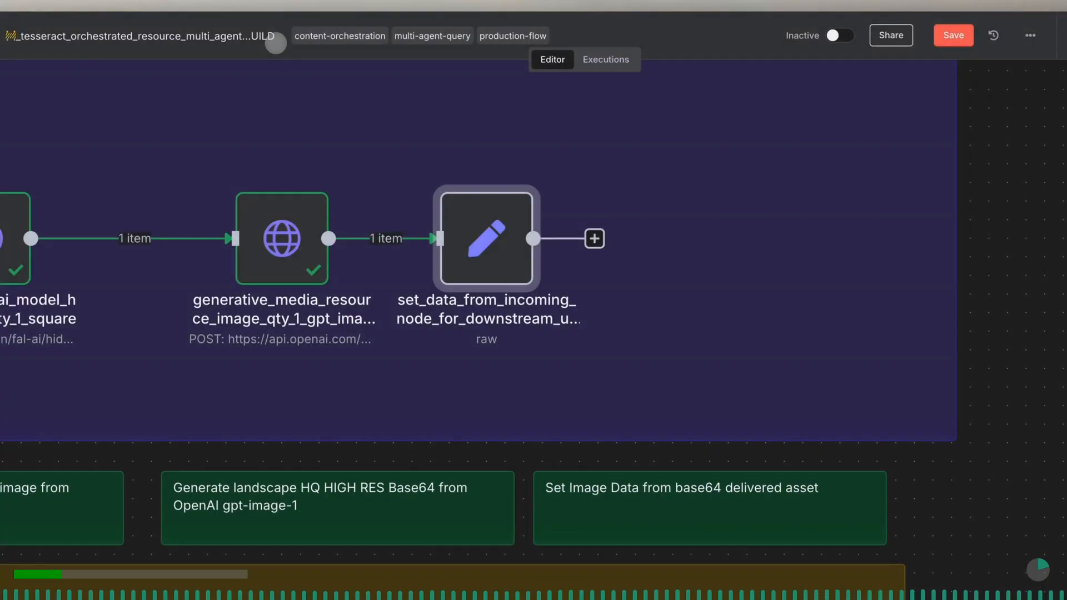
pyautogui.moveTo(487, 259); pyautogui.dragTo(671, 256)
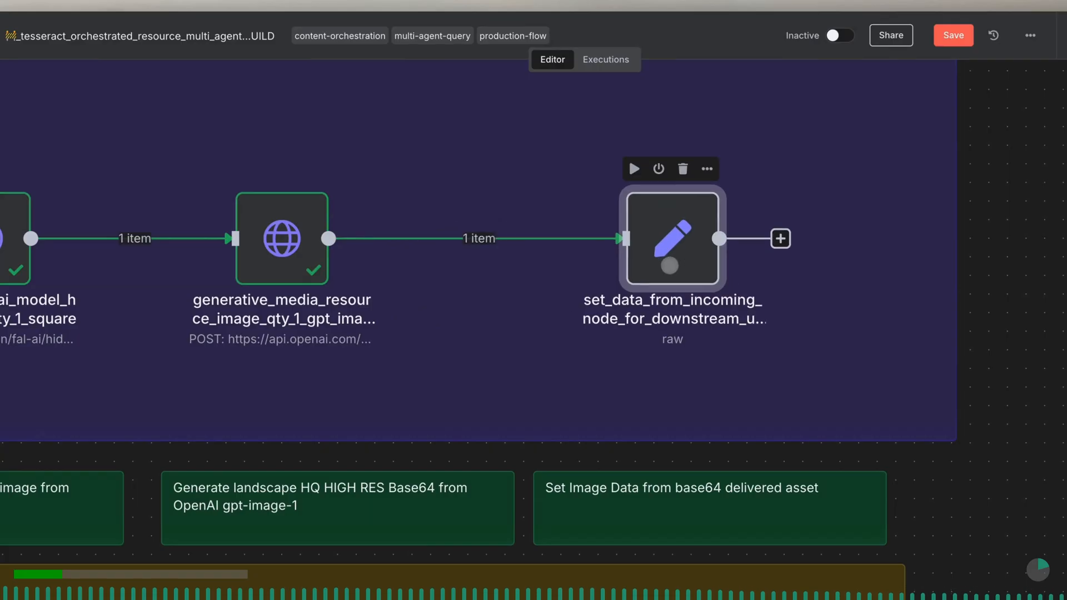
# - Open the set_data node's JSON in the expanded expression editor and fill the data value with an expression referencing $json.data
pyautogui.doubleClick(670, 256)
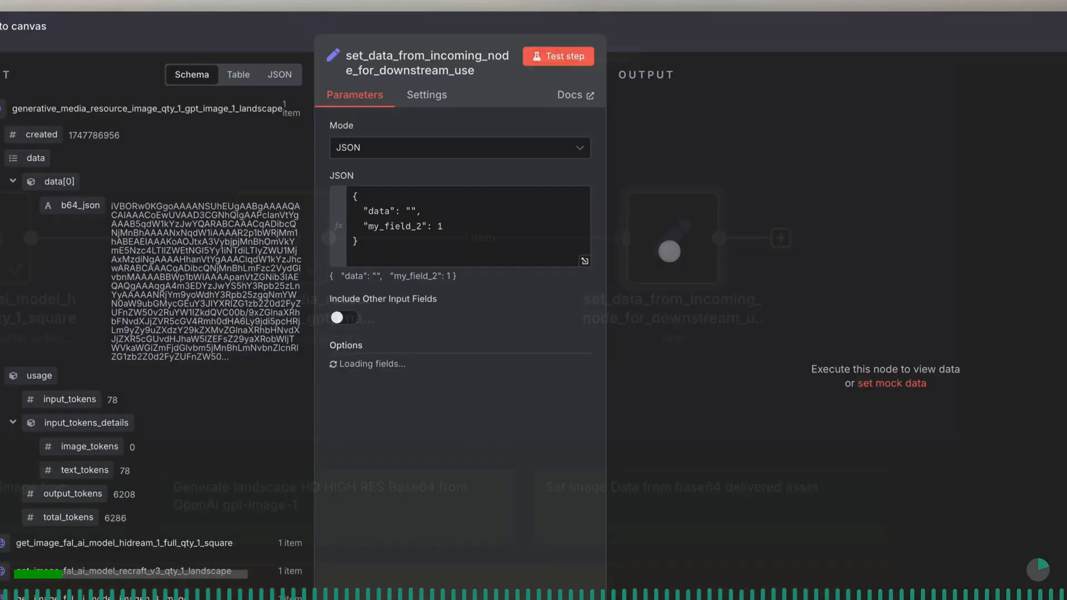
pyautogui.click(585, 262)
pyautogui.click(318, 141)
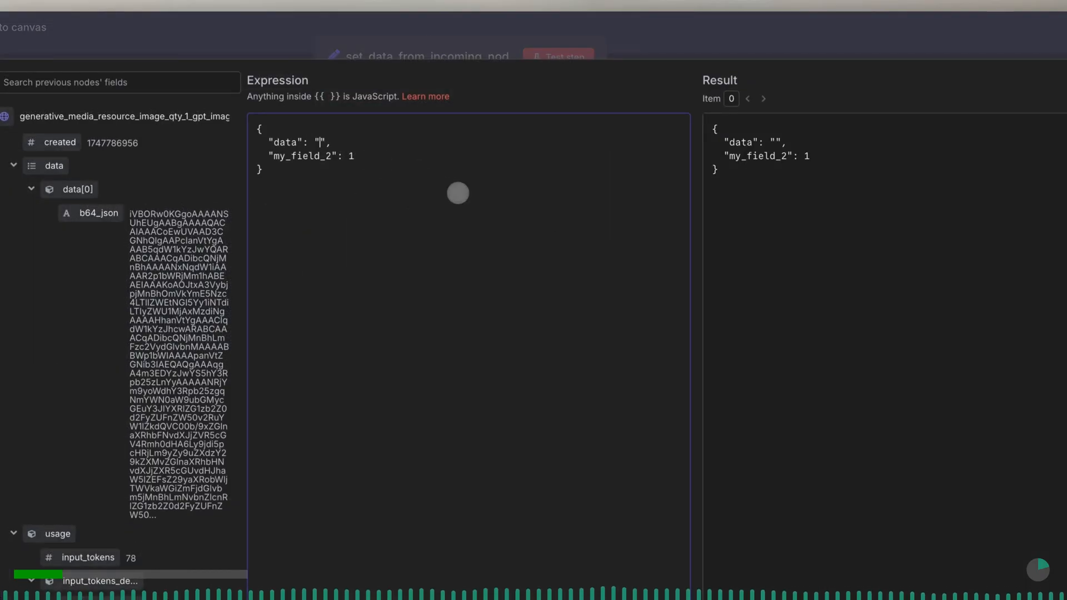
pyautogui.write('{{')
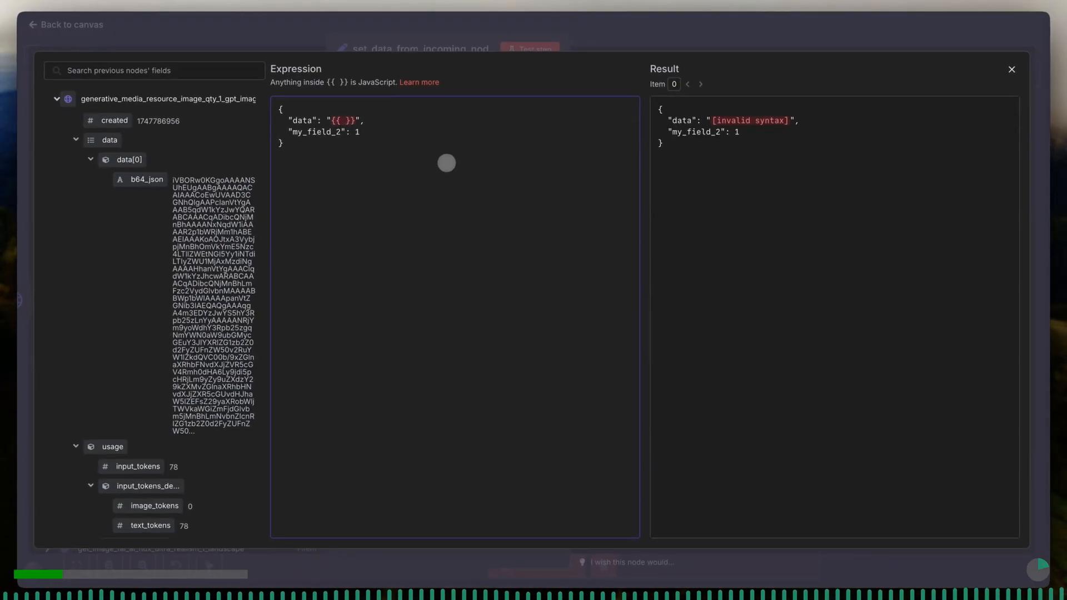
pyautogui.write(' $')
pyautogui.press('Return')
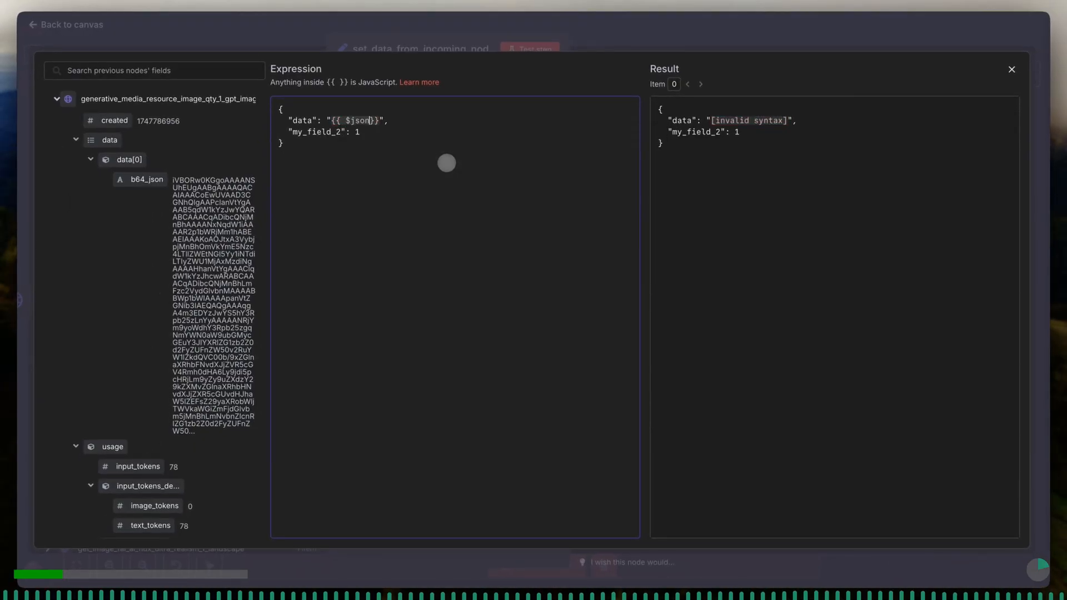
pyautogui.write('.')
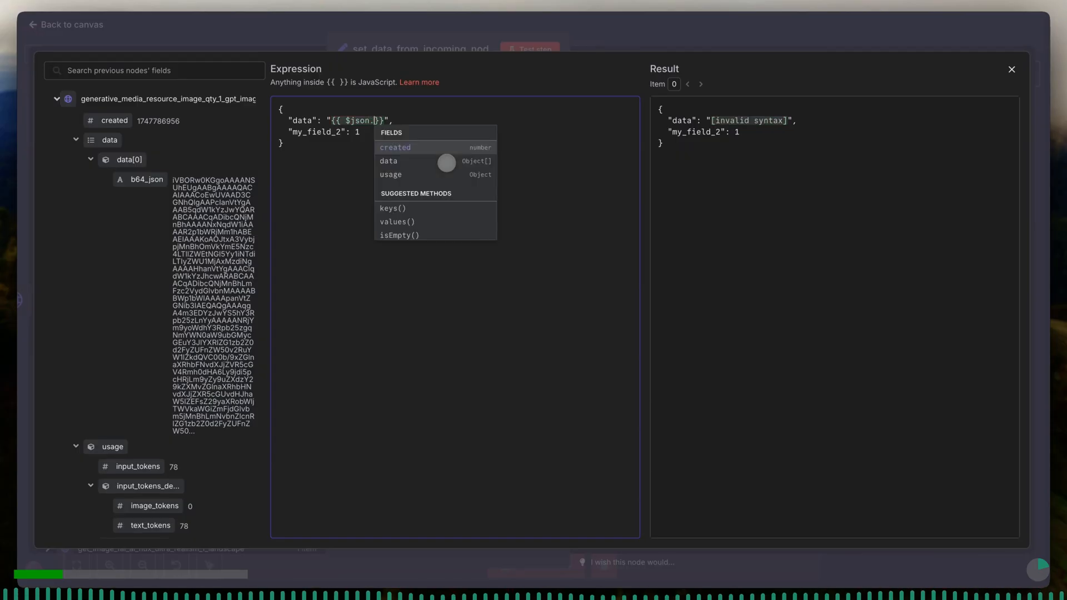
pyautogui.press('Down')
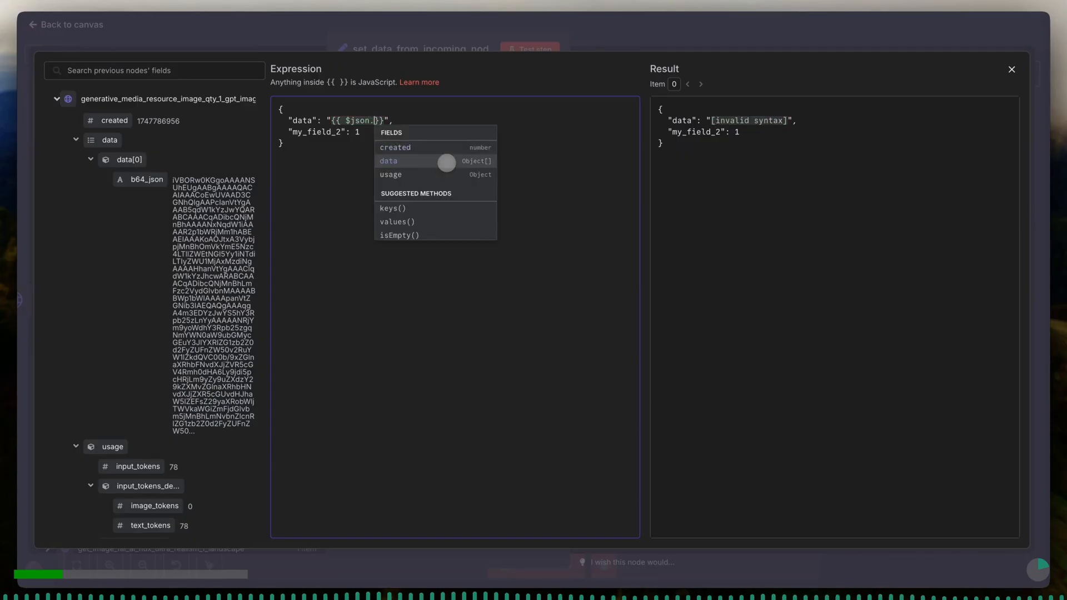
pyautogui.press('Return')
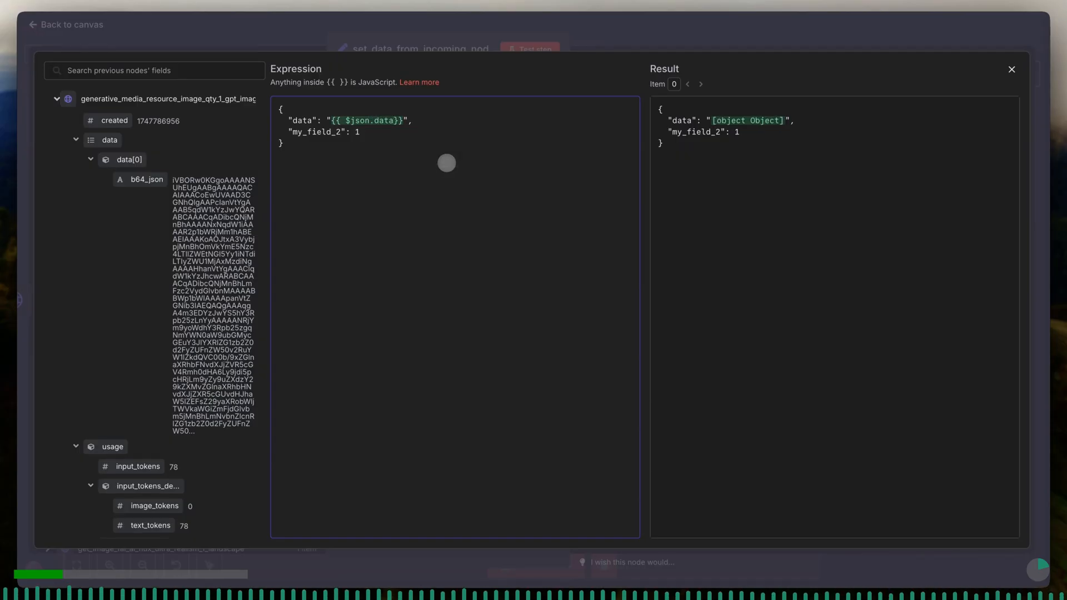
# - Extend the data expression to the first array element's base64 field so it reads {{ $json.data[0].b64_json}}
pyautogui.write('.')
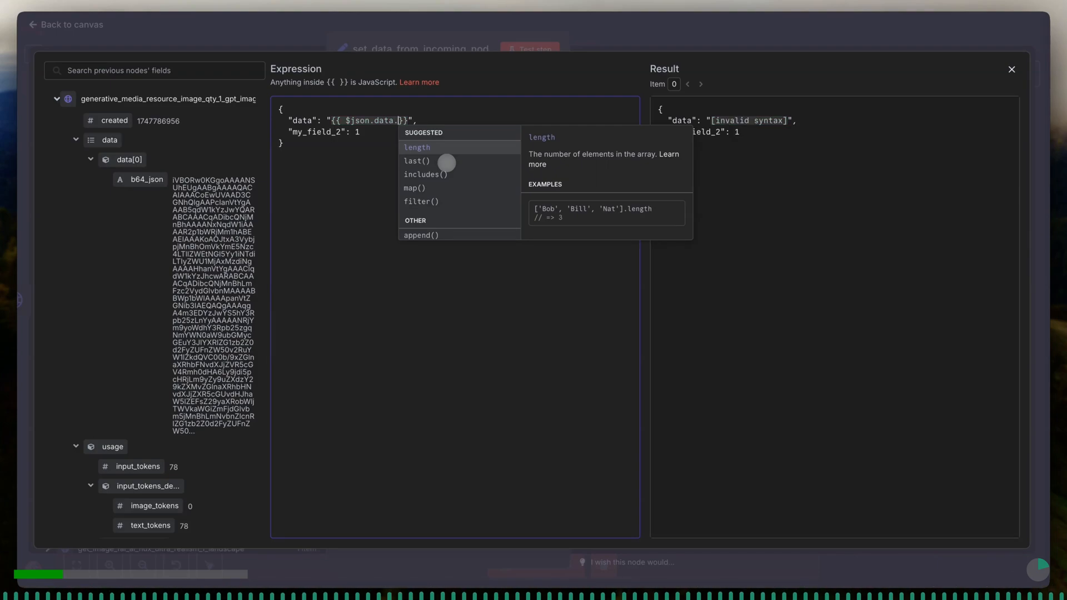
pyautogui.press('BackSpace')
pyautogui.write('[0]')
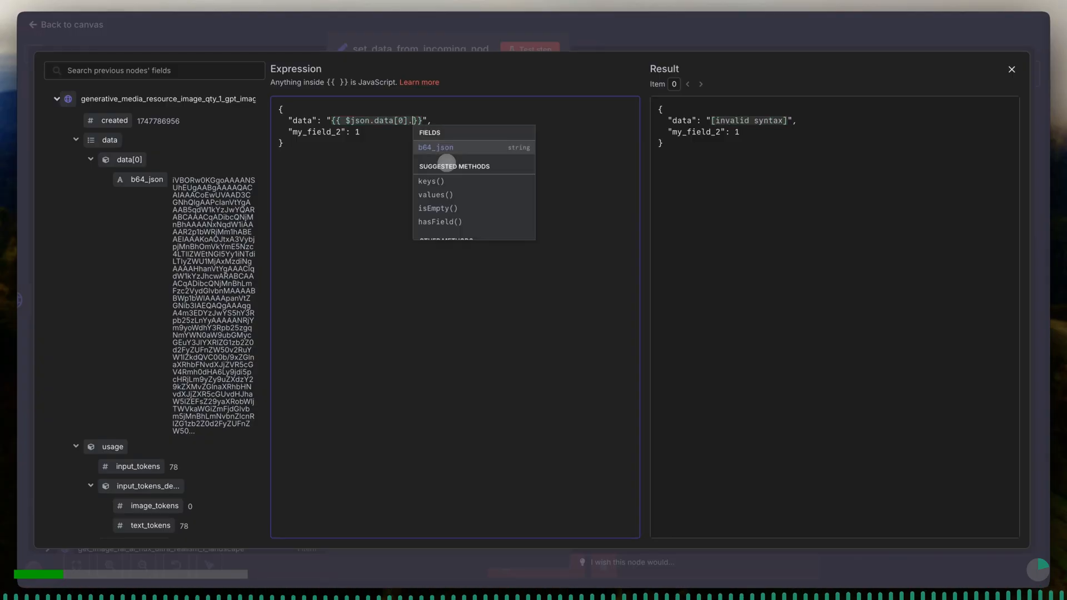
pyautogui.click(448, 147)
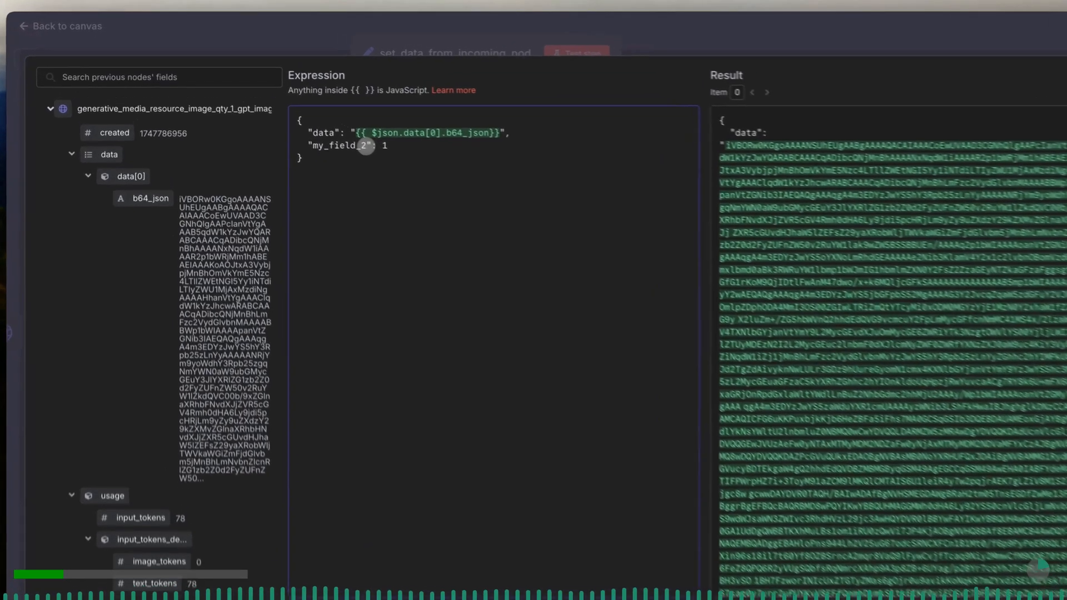
# - Rename the second JSON key to filename and replace its value with an empty string
pyautogui.moveTo(340, 134); pyautogui.dragTo(324, 156)
pyautogui.write('filename')
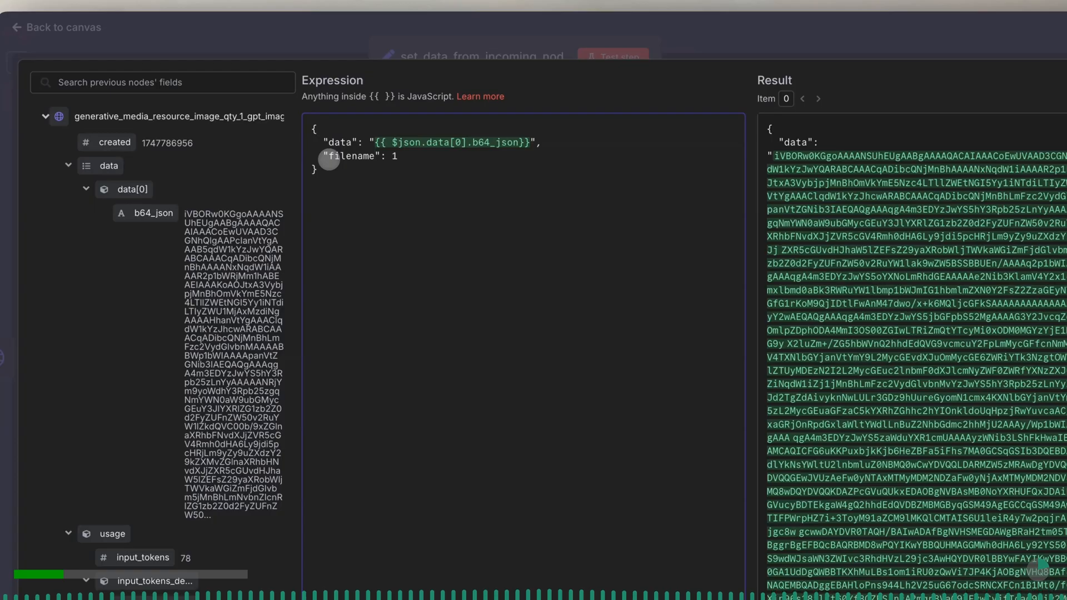
pyautogui.click(402, 158)
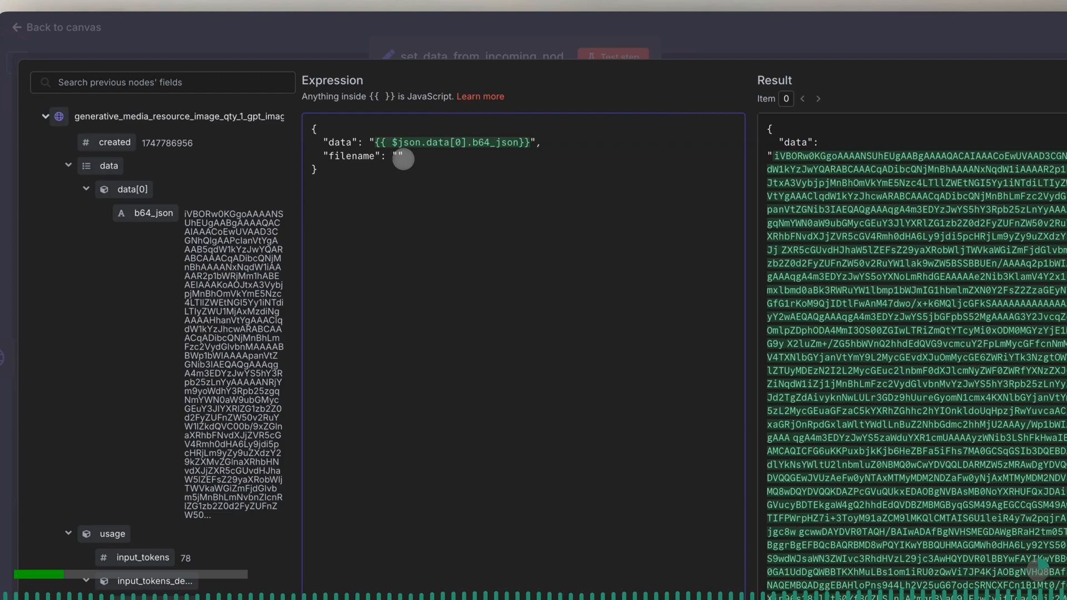
# - Fill the filename value with an expression that joins "img-" and $execution.id
pyautogui.write('{{}} ')
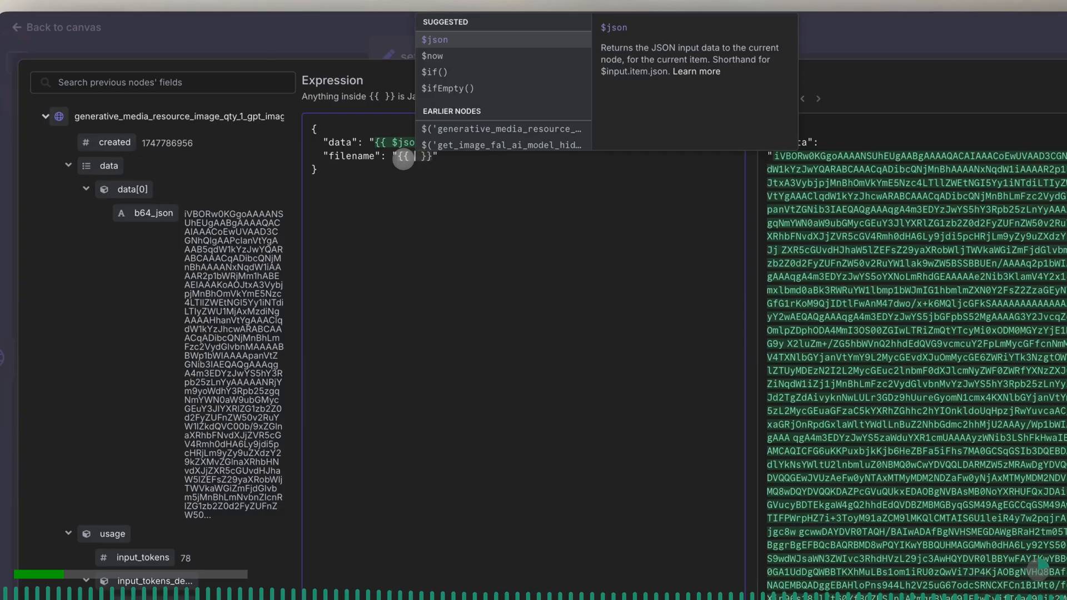
pyautogui.write(' "')
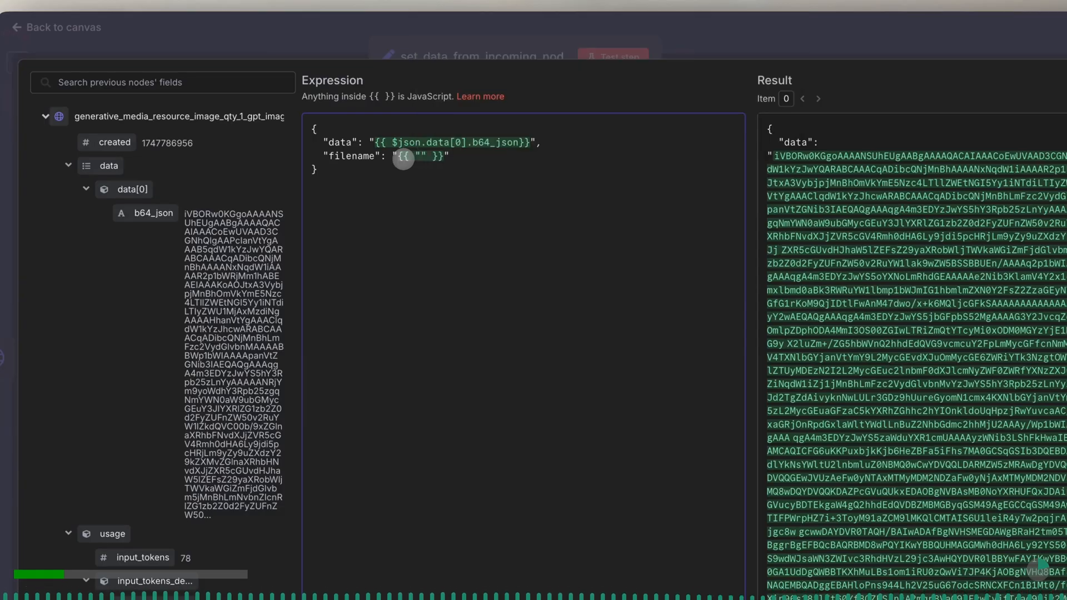
pyautogui.write('img-')
pyautogui.write(' + ')
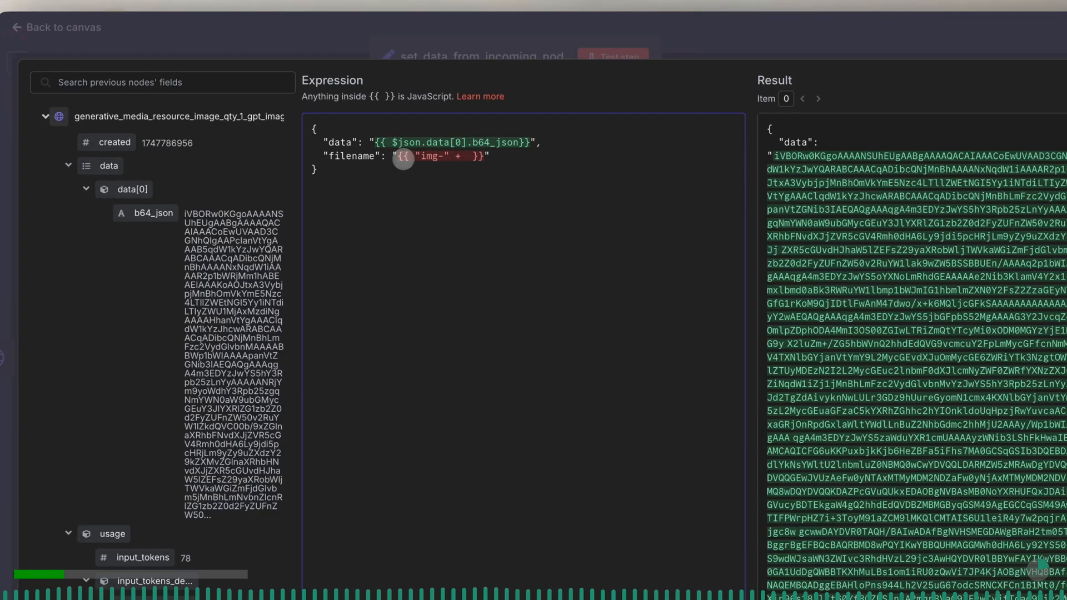
pyautogui.write('$')
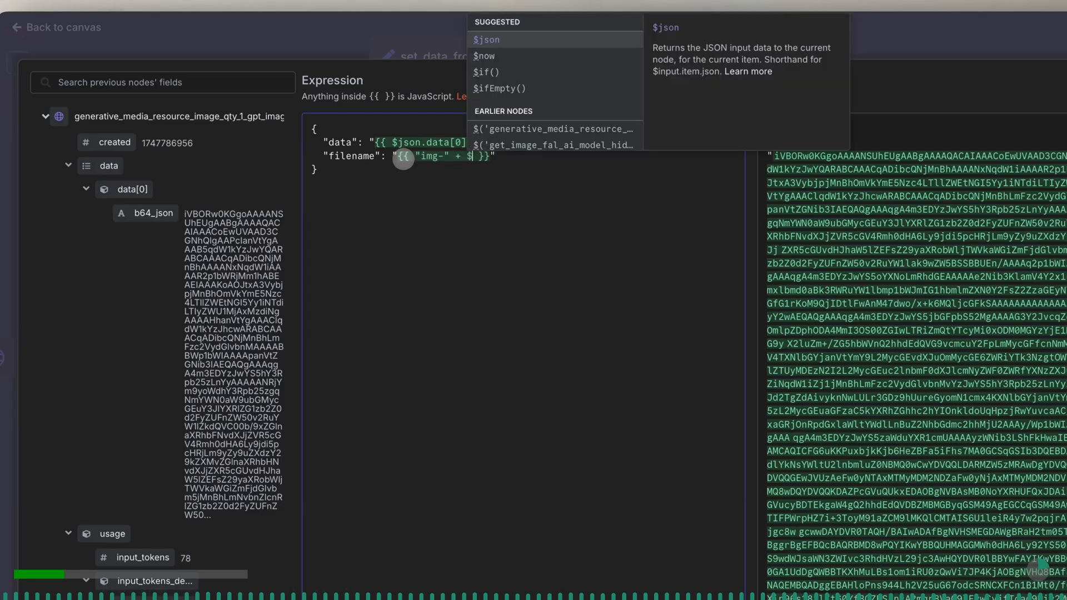
pyautogui.write('ex')
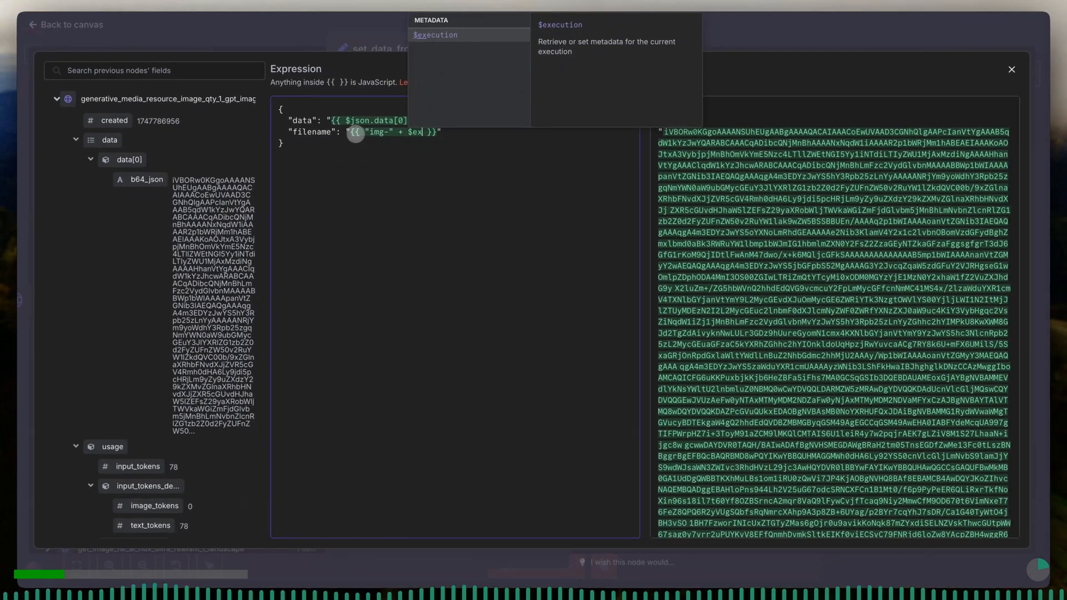
pyautogui.click(439, 36)
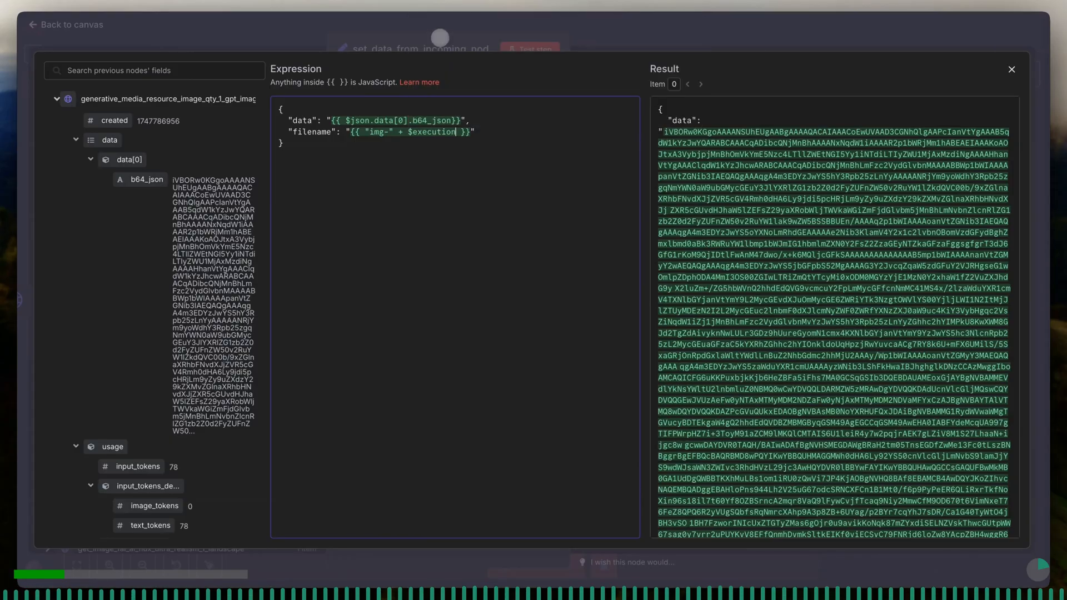
pyautogui.write('.')
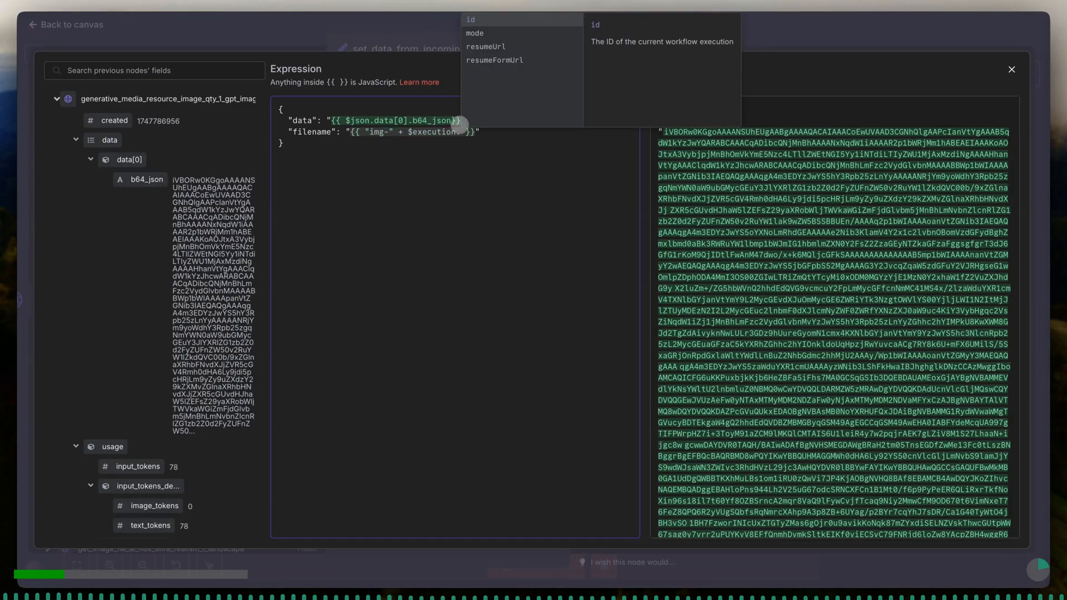
pyautogui.click(476, 21)
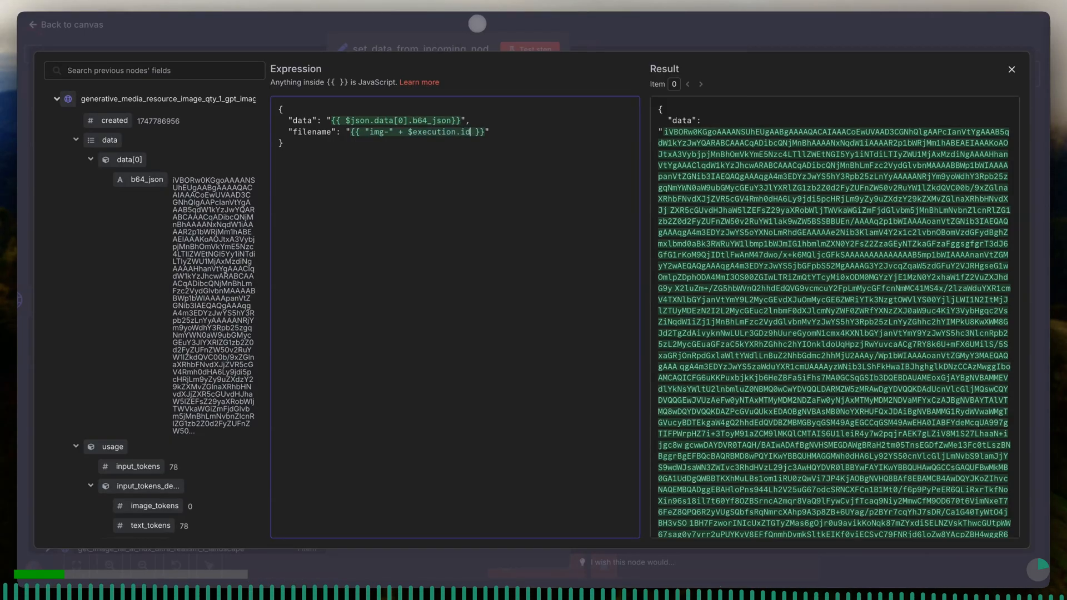
# - Append a "-" separator and $itemIndex to the filename expression after $execution.id
pyautogui.write('+ ')
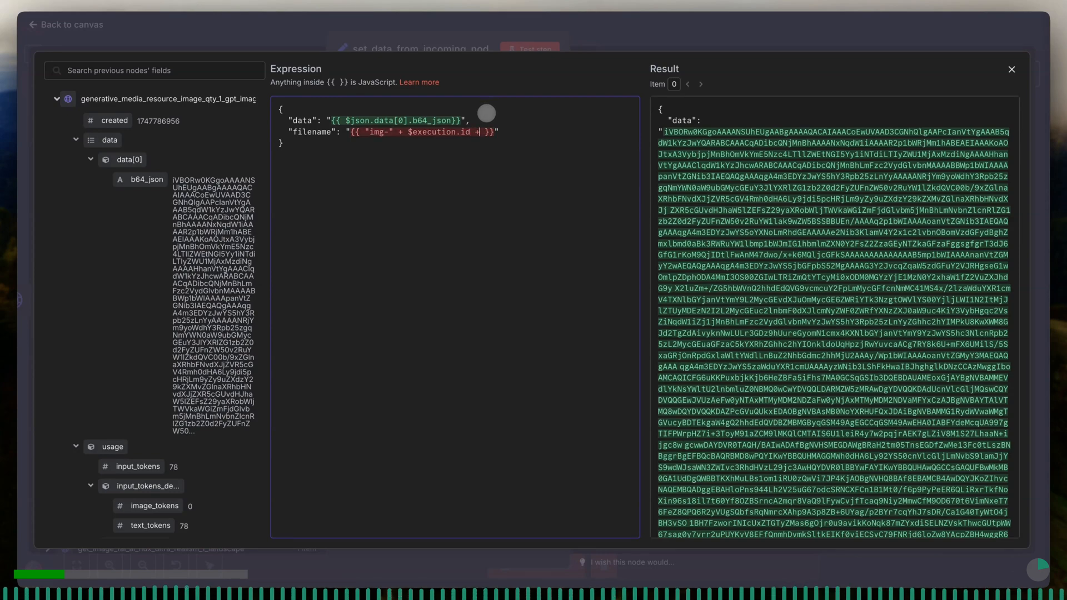
pyautogui.write('"')
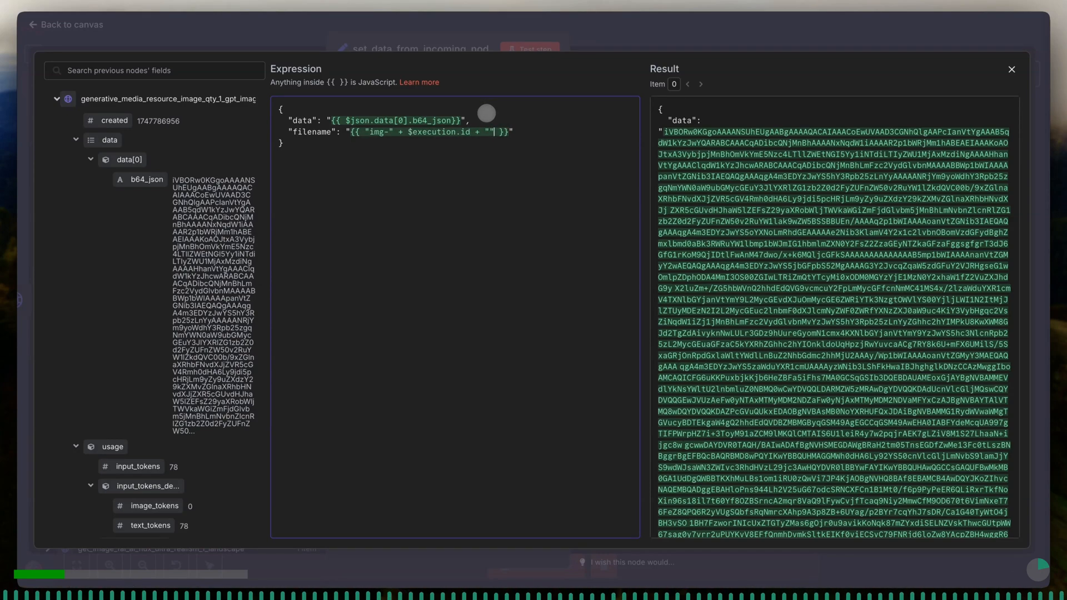
pyautogui.write('-" + ')
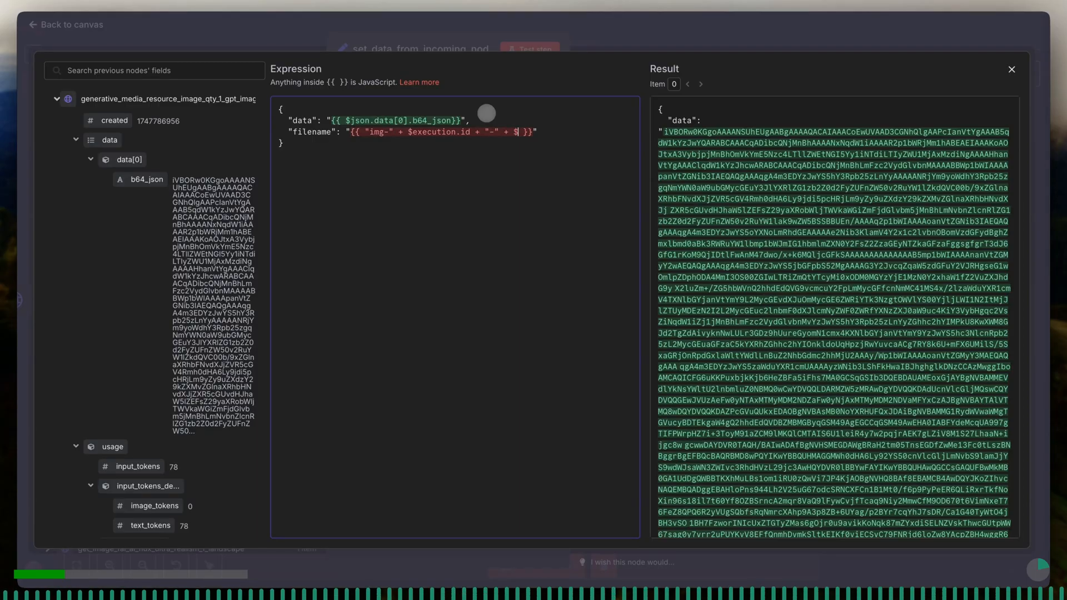
pyautogui.write('$item')
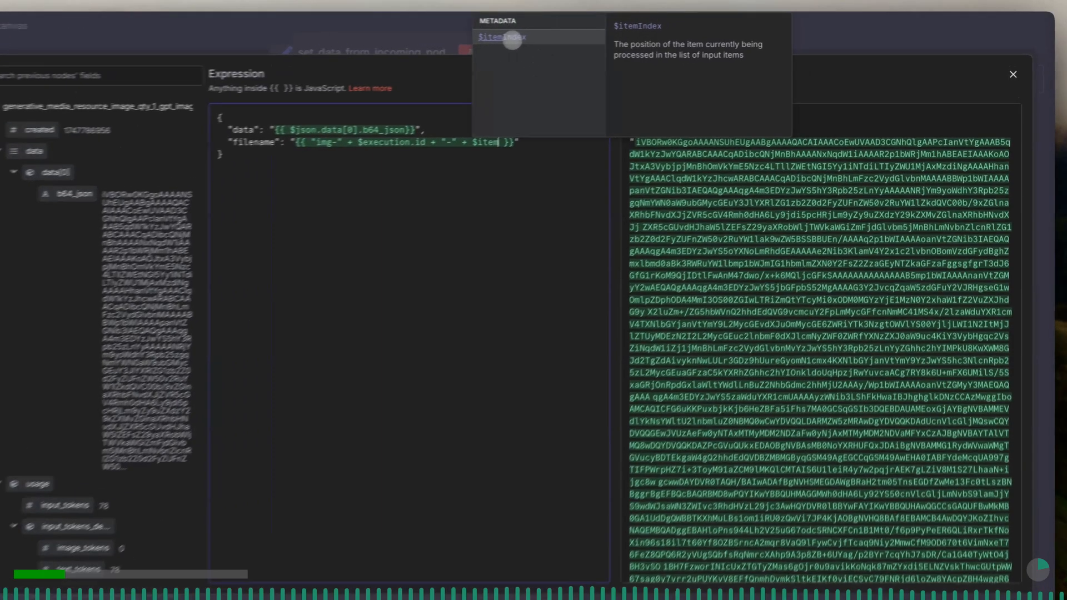
pyautogui.click(551, 36)
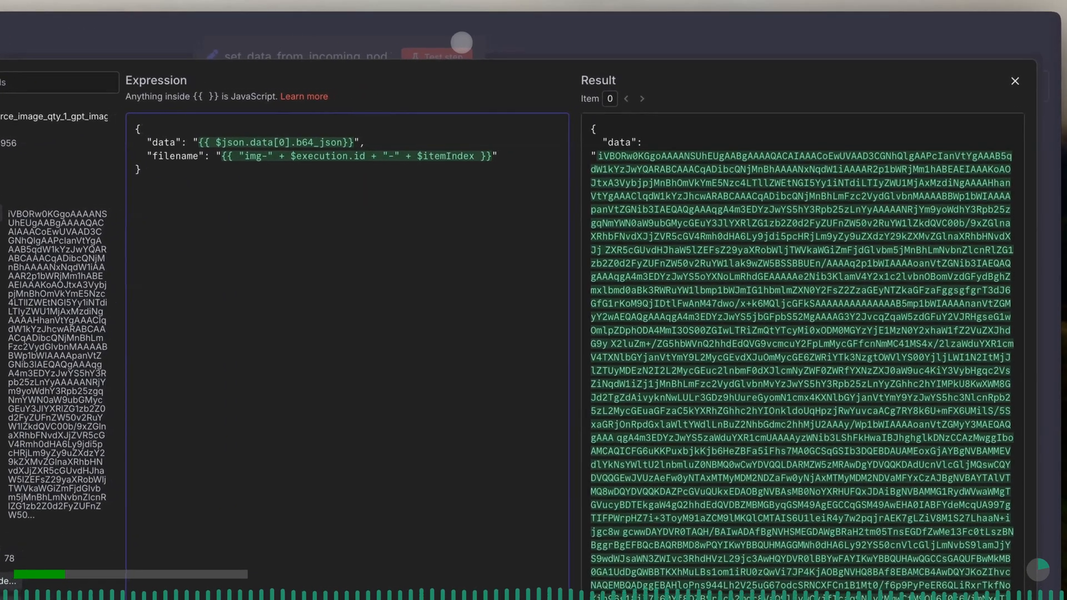
# - Examine the end of the expression's result, past the base64 data, to check how the filename resolves
pyautogui.scroll(-6, 633, 183)
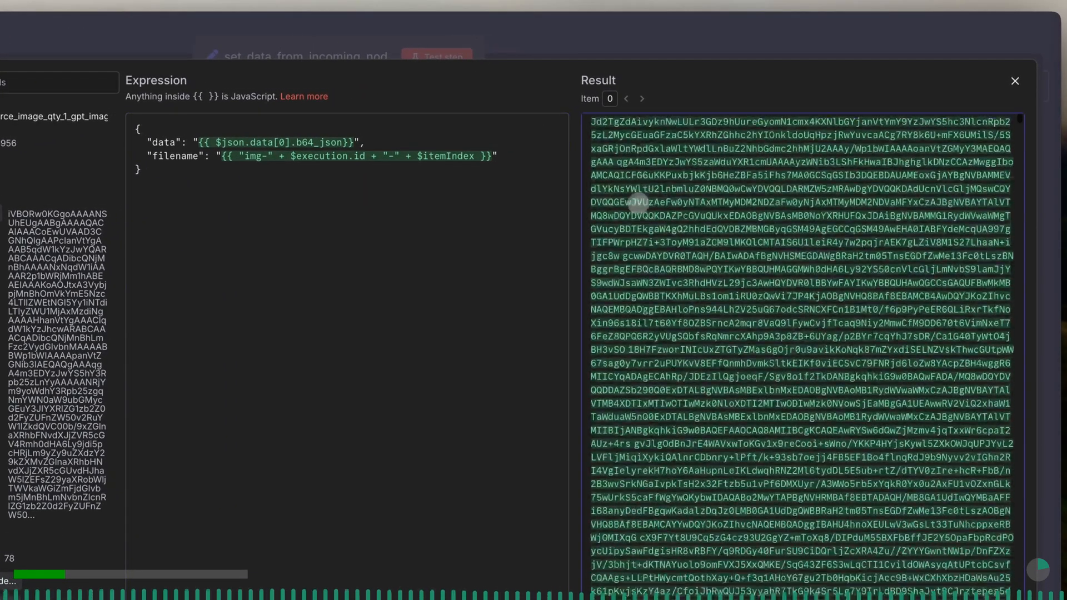
pyautogui.scroll(-3, 974, 114)
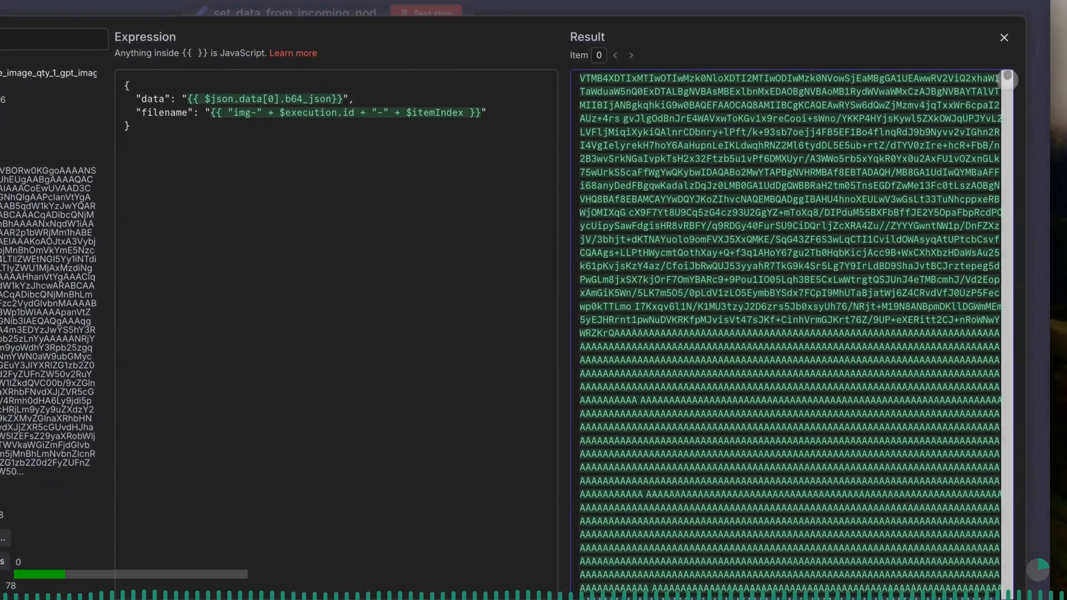
pyautogui.moveTo(1007, 80); pyautogui.dragTo(964, 324)
pyautogui.click(963, 323)
pyautogui.scroll(-2, 993, 153)
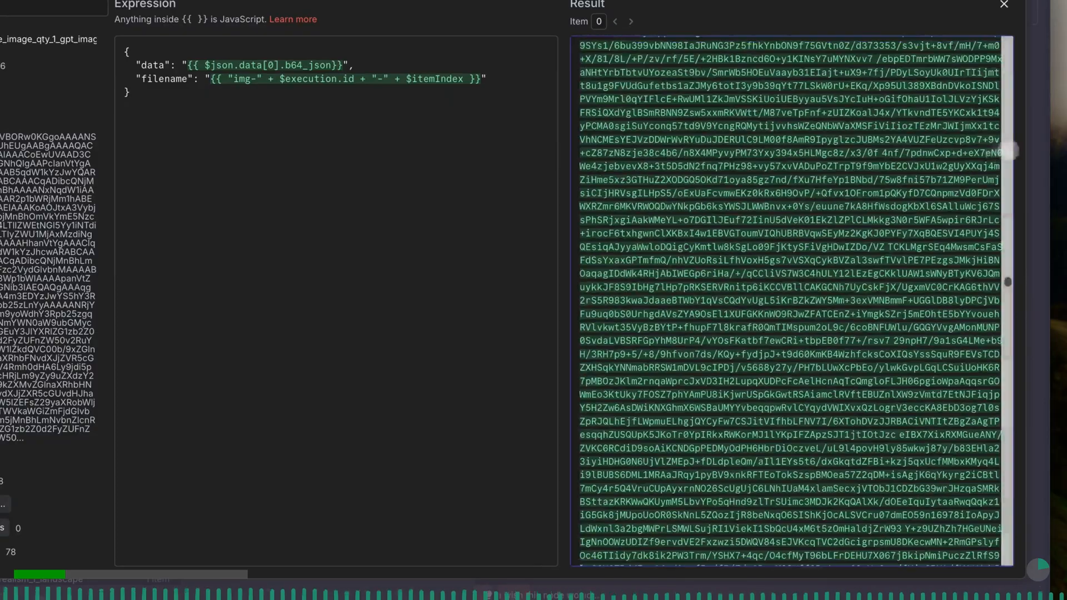
pyautogui.moveTo(1007, 282); pyautogui.dragTo(1012, 505)
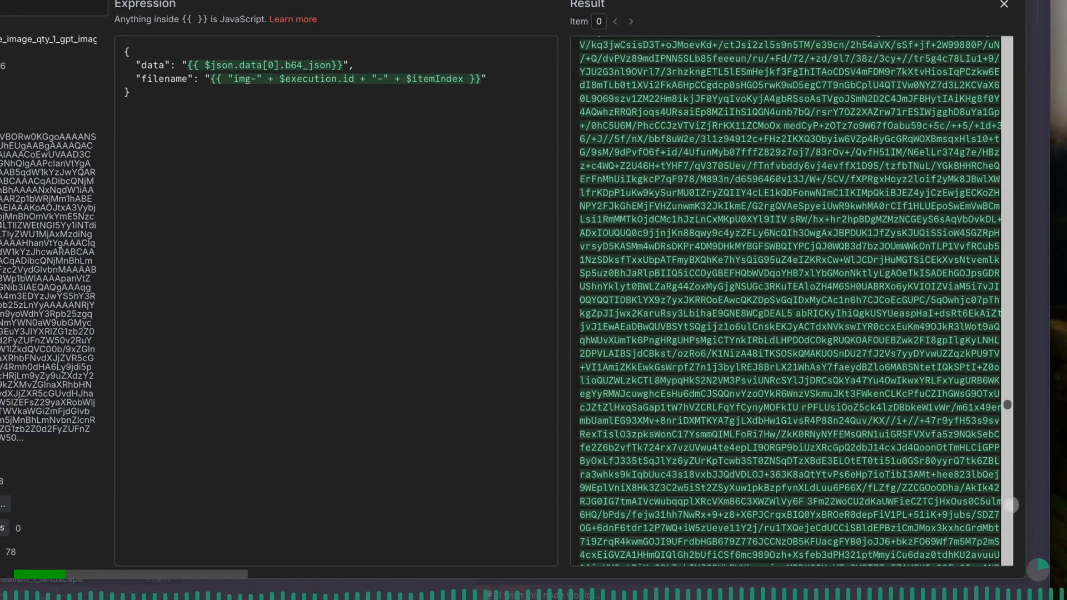
pyautogui.moveTo(1007, 404); pyautogui.dragTo(1007, 542)
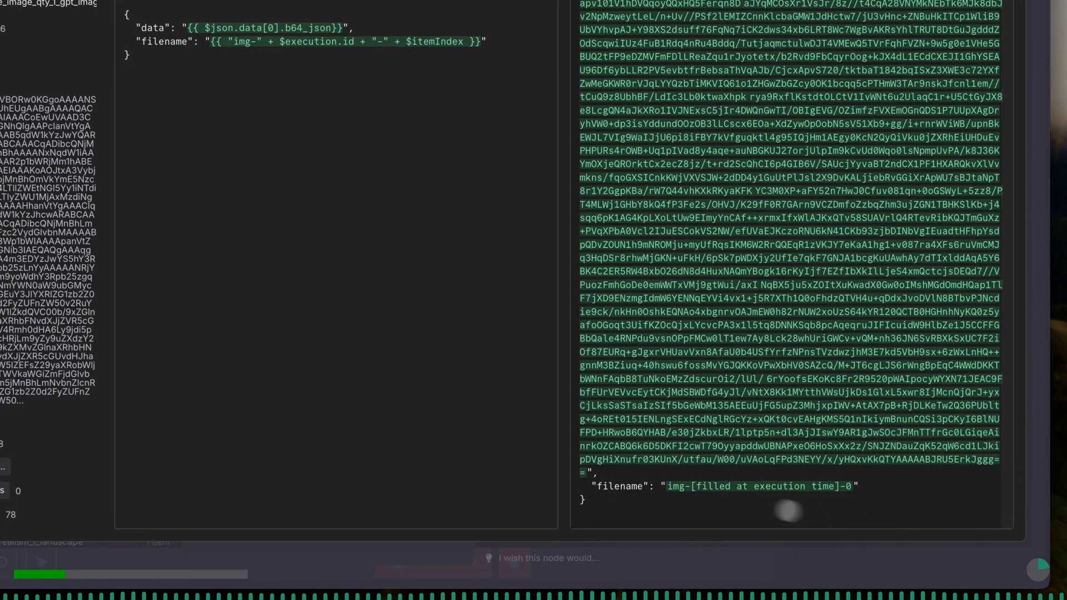
pyautogui.moveTo(667, 487); pyautogui.dragTo(848, 490)
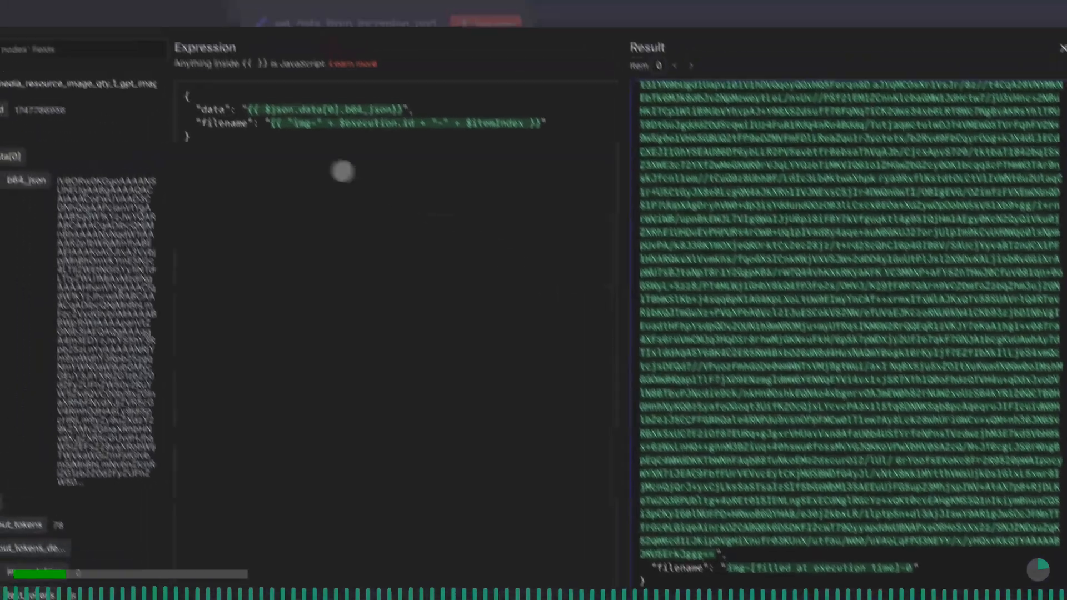
# - Close the expression editor, then test the set_data node and switch its output to the schema view
pyautogui.click(236, 64)
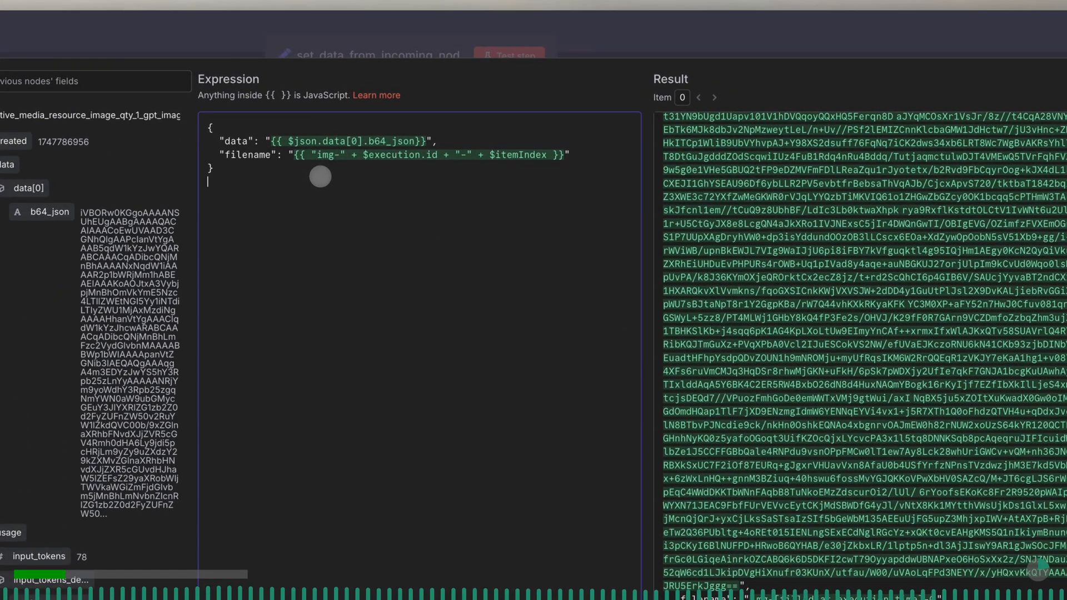
pyautogui.click(355, 50)
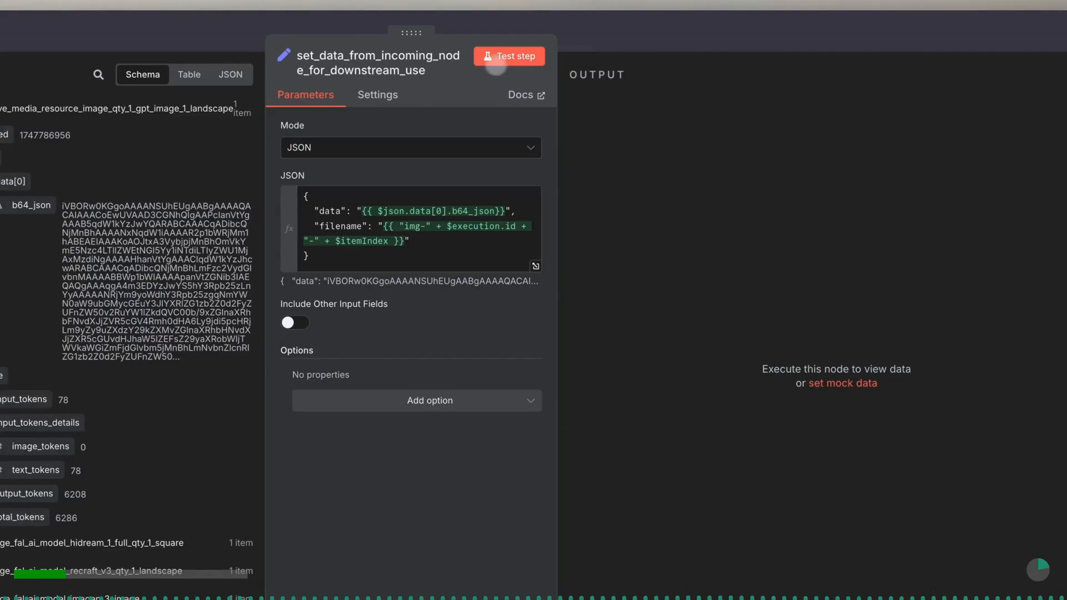
pyautogui.click(516, 60)
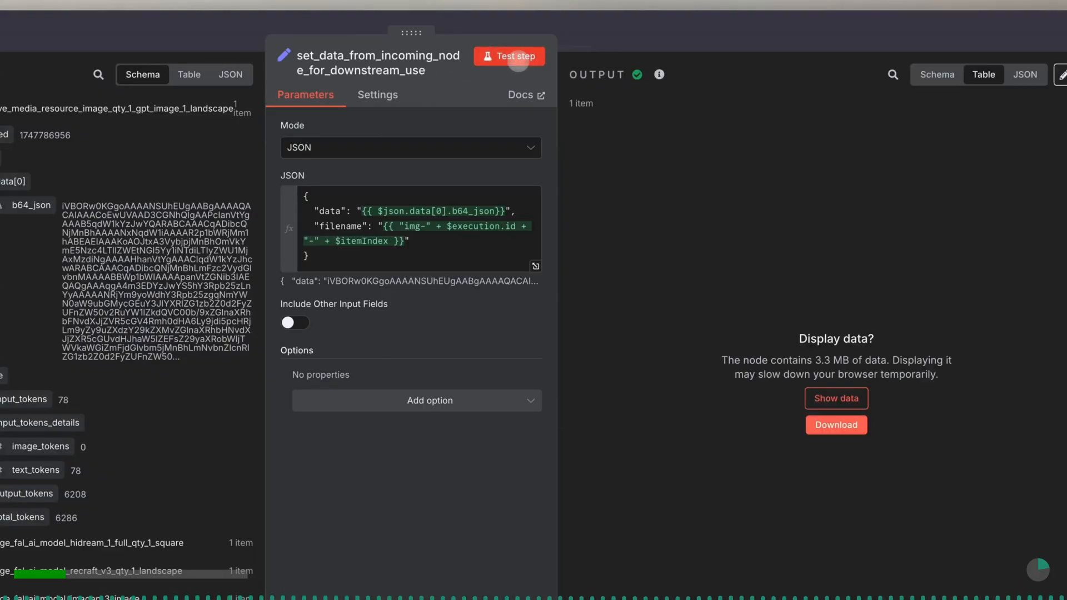
pyautogui.click(935, 80)
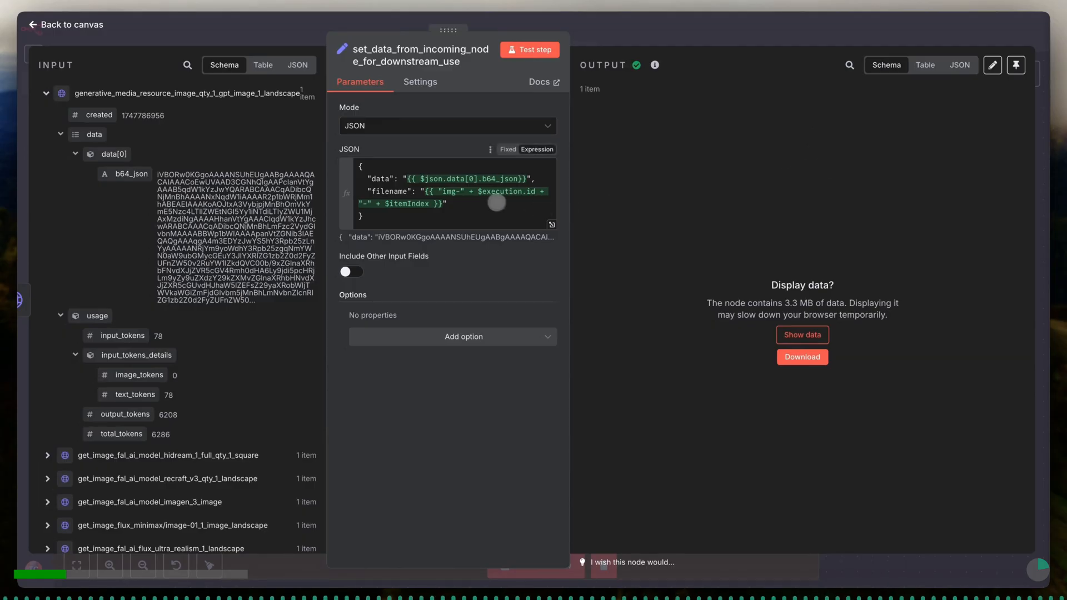
# - Add a Convert to File node with the Move base64 string to file action after the set_data_from_incoming_node_for_downstream_use node
pyautogui.click(489, 201)
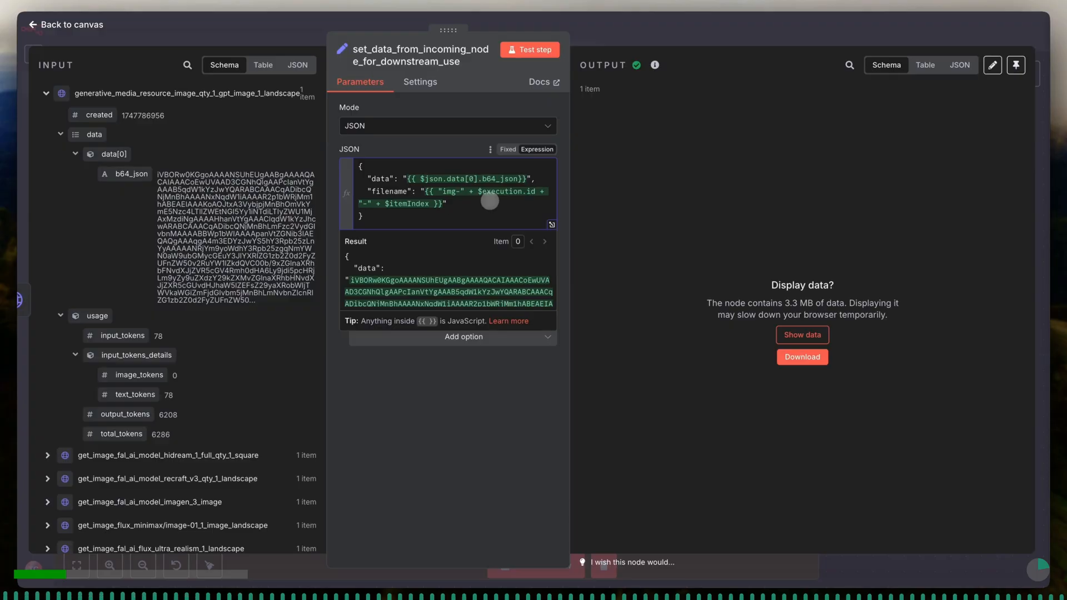
pyautogui.click(447, 109)
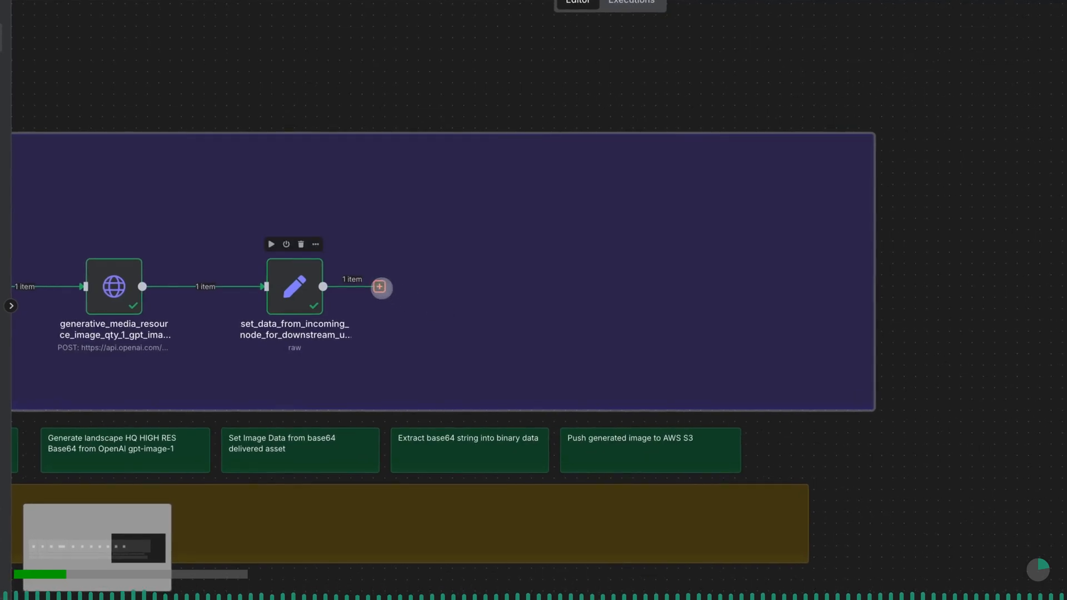
pyautogui.click(380, 287)
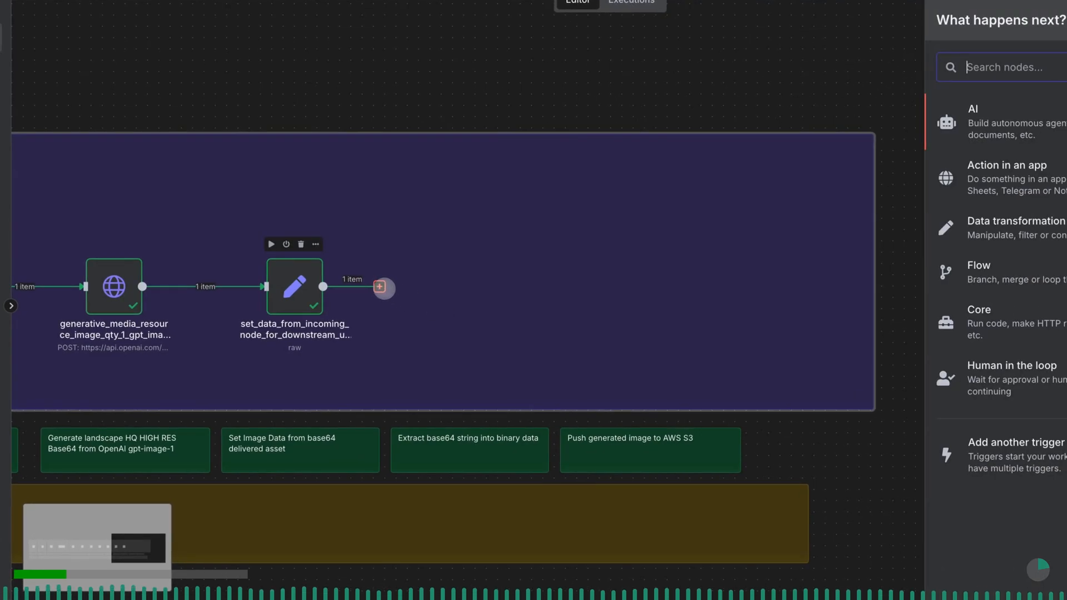
pyautogui.write('file')
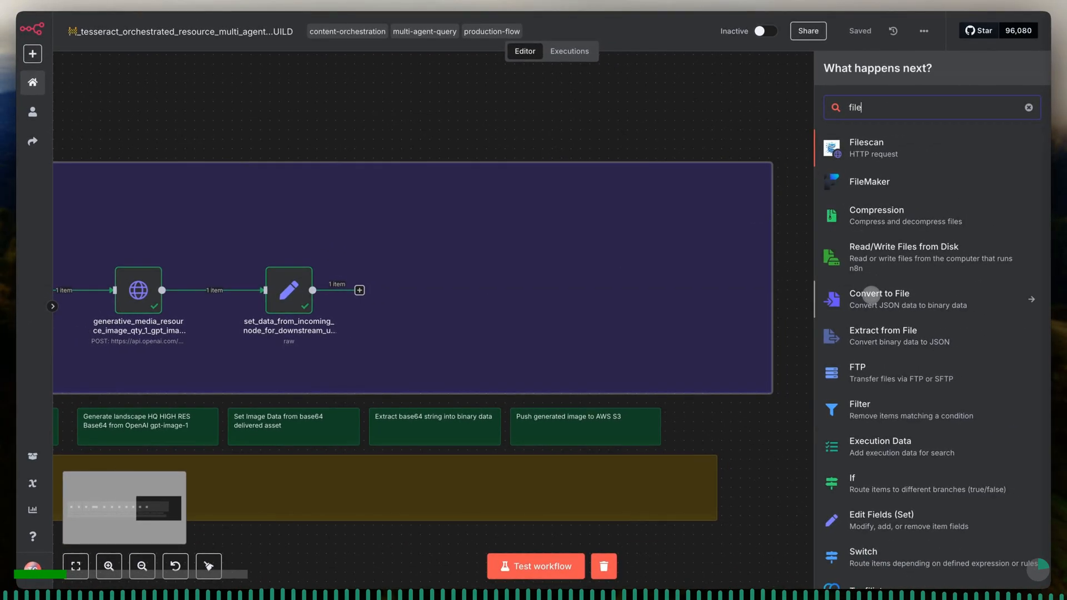
pyautogui.click(871, 294)
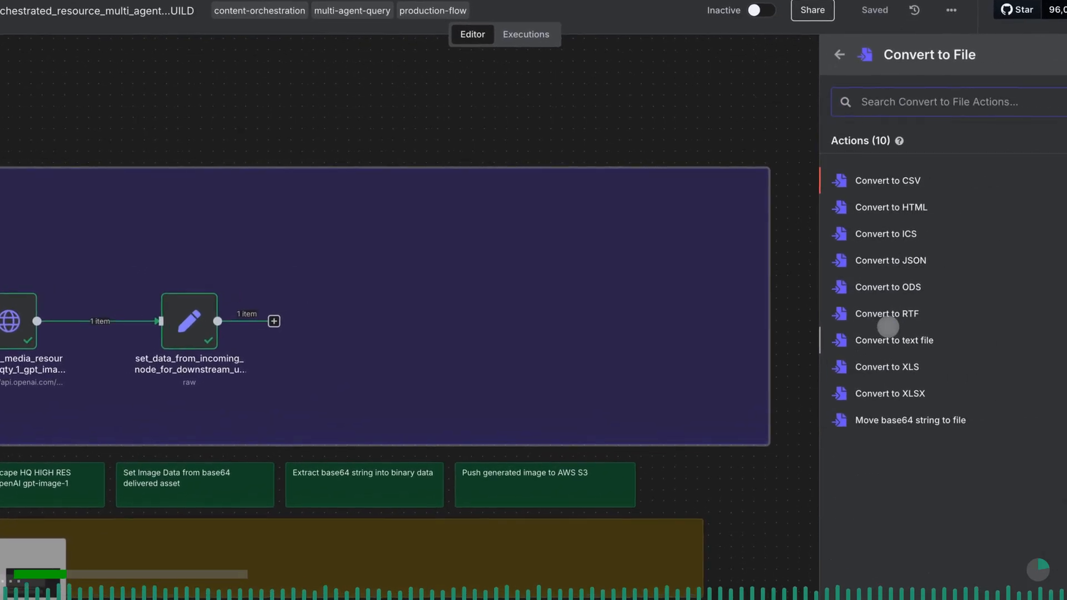
pyautogui.click(893, 420)
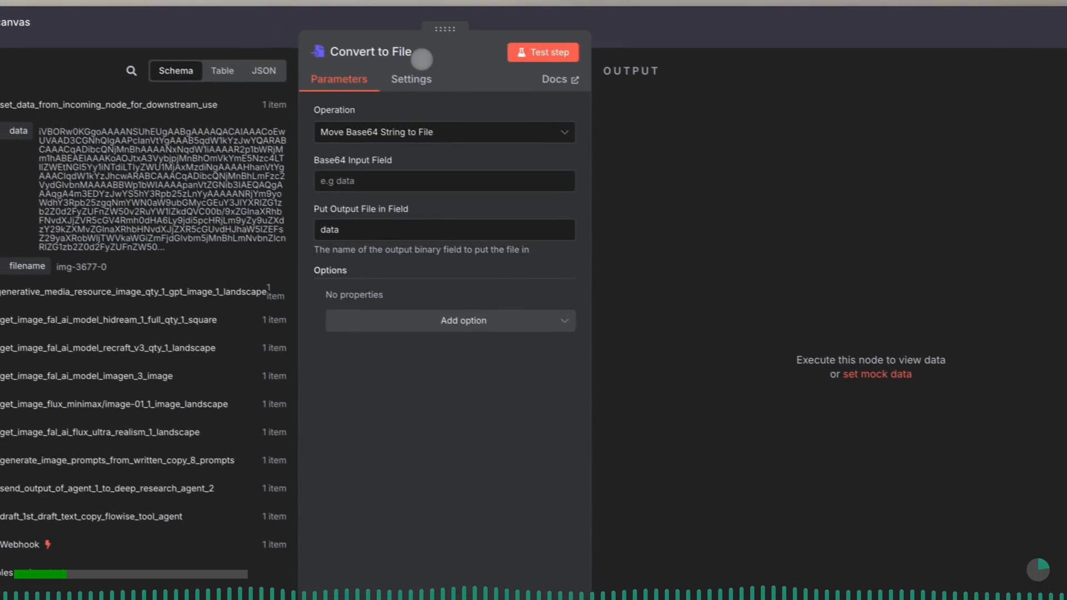
# - Rename the Convert to File node as move_base64_string_to_file
pyautogui.click(419, 51)
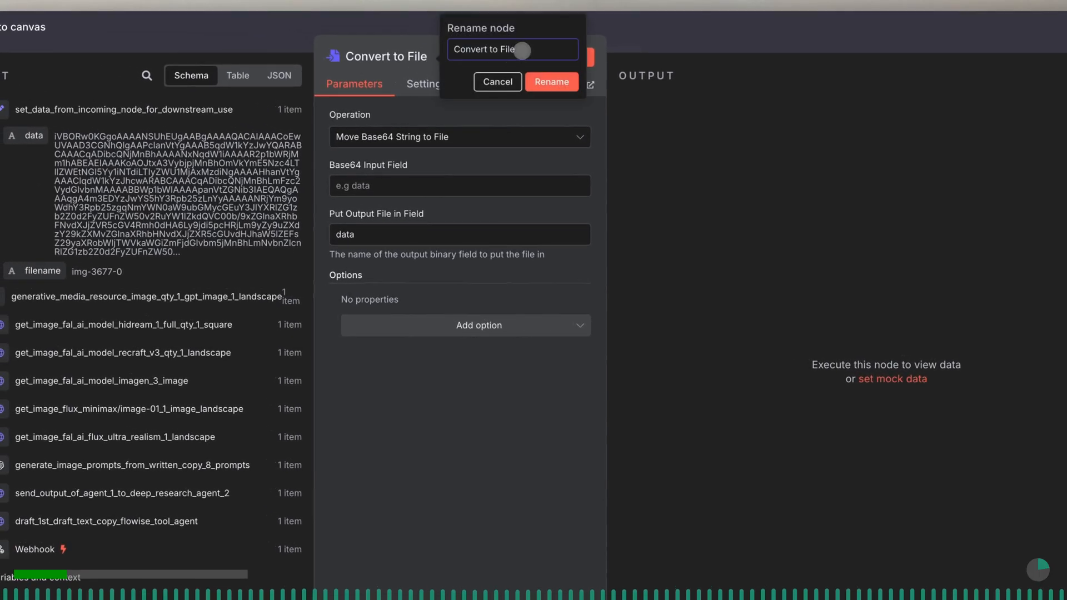
pyautogui.tripleClick(522, 50)
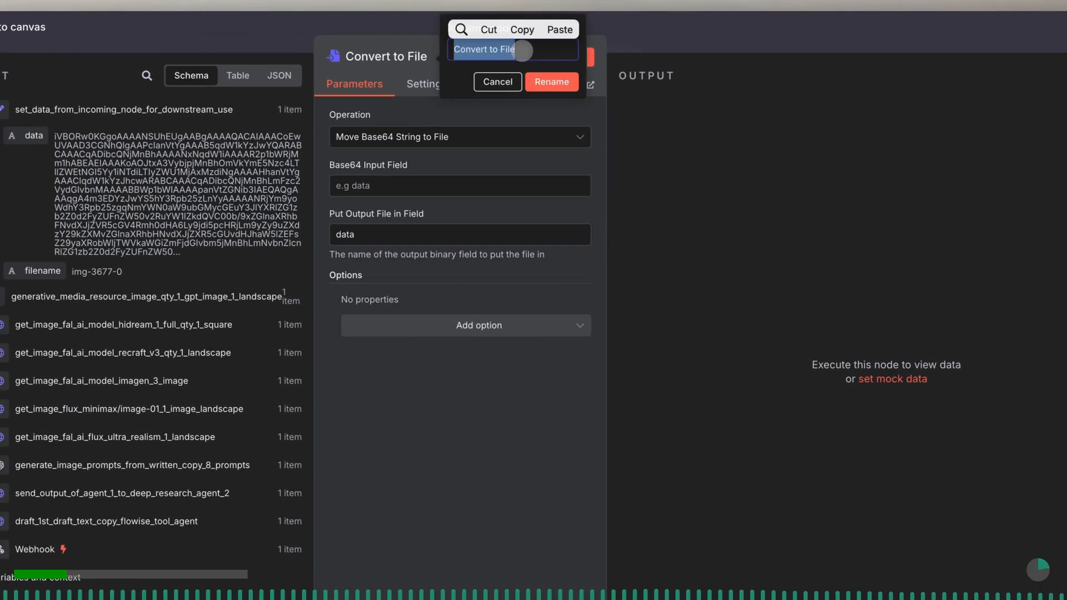
pyautogui.write('move_base64_string_to_f')
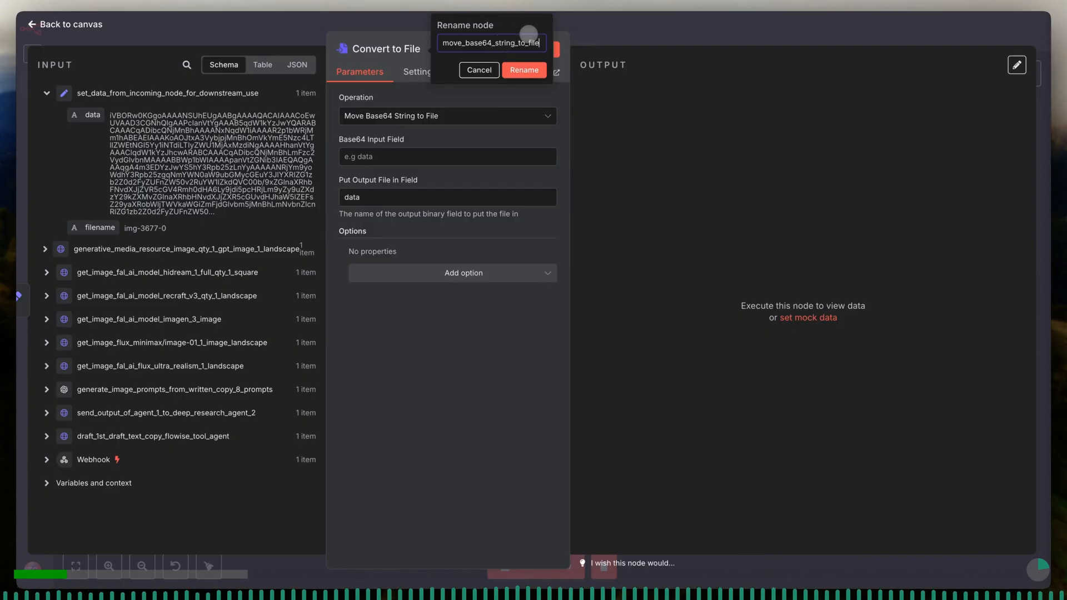
pyautogui.click(524, 70)
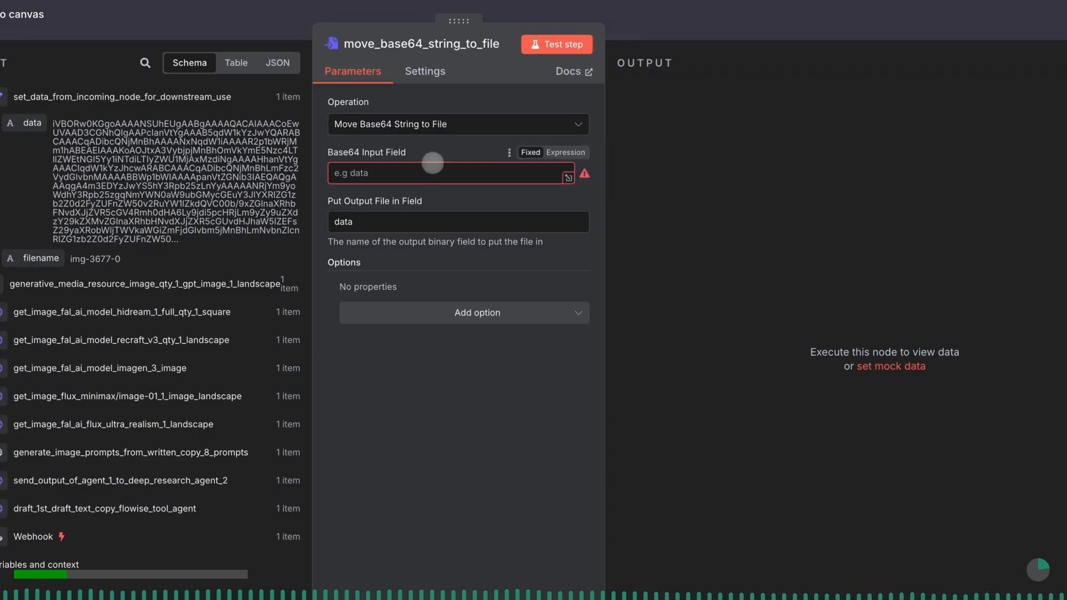
# - Set the node's Base64 Input Field to data
pyautogui.click(426, 174)
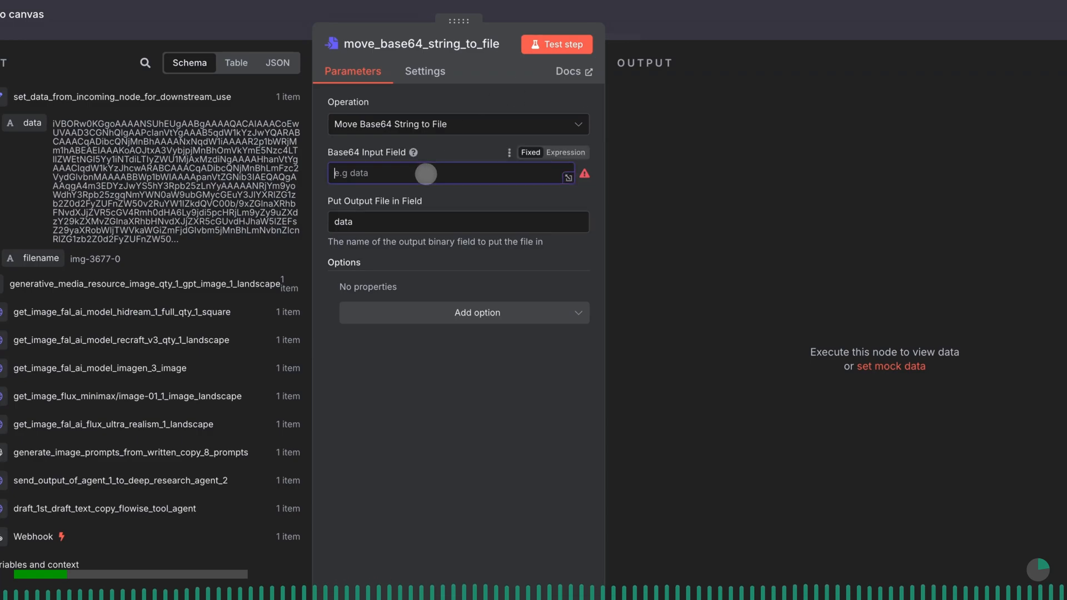
pyautogui.write('data')
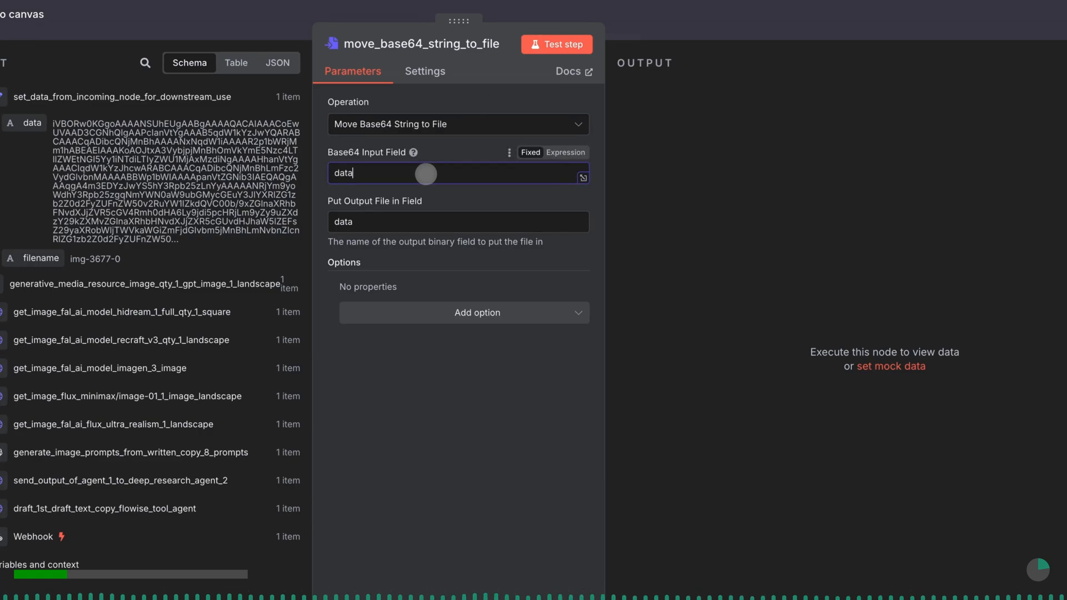
pyautogui.press('BackSpace')
pyautogui.press('BackSpace')
pyautogui.press('BackSpace')
pyautogui.press('BackSpace')
pyautogui.write('da')
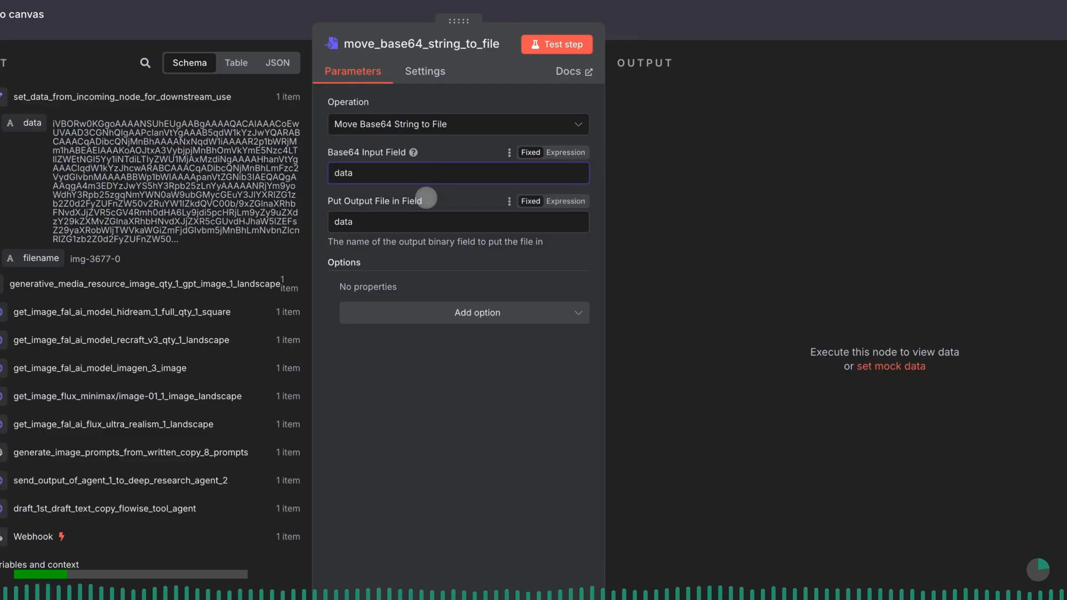
pyautogui.click(426, 199)
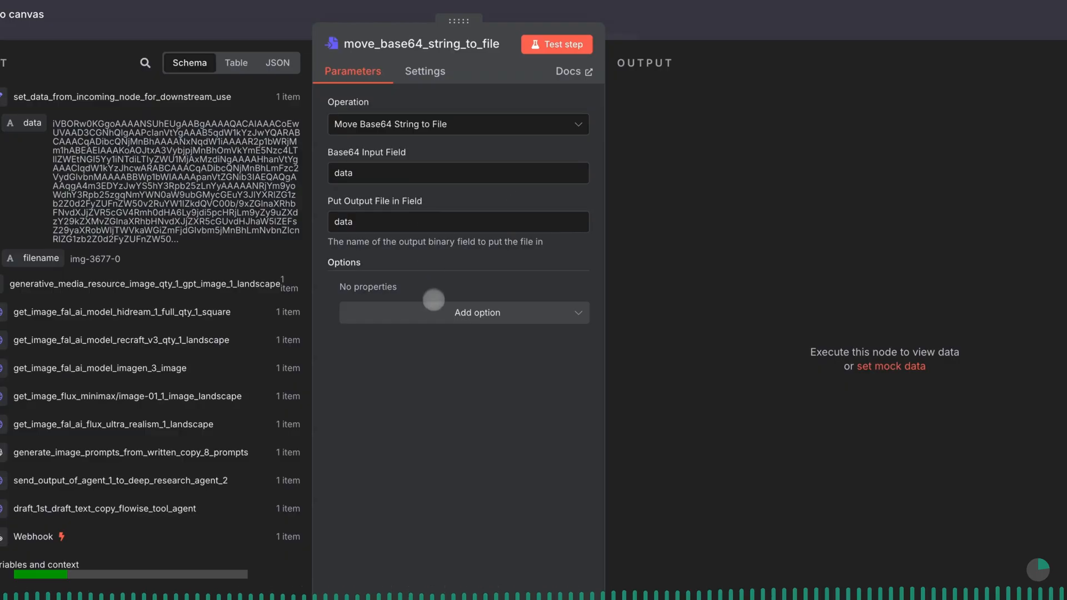
# - Add the File Name option to the node and make it an expression with empty {{}} braces
pyautogui.click(435, 313)
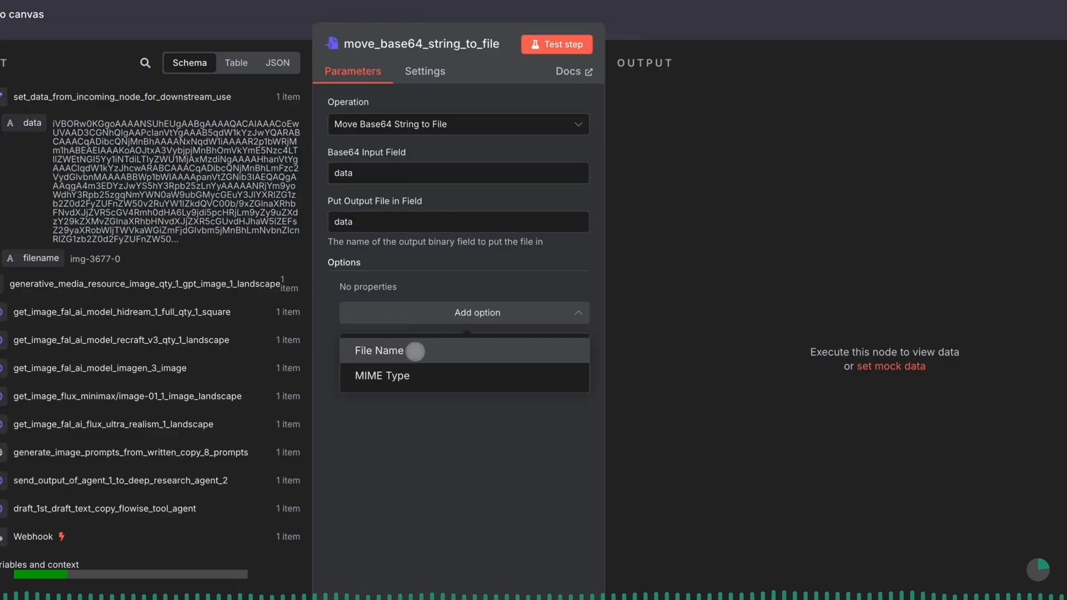
pyautogui.click(415, 351)
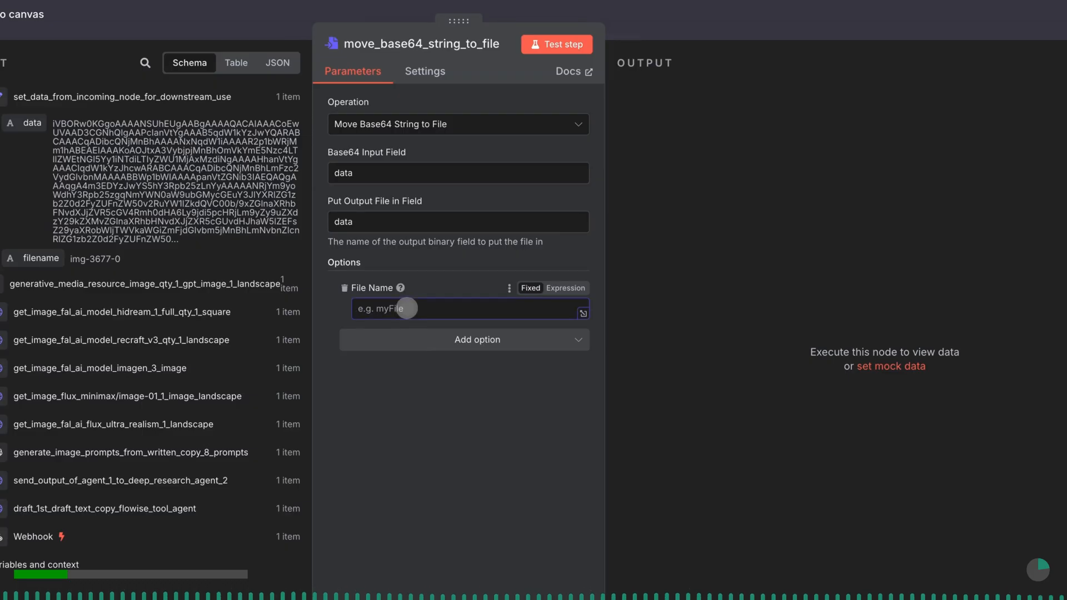
pyautogui.write('{{')
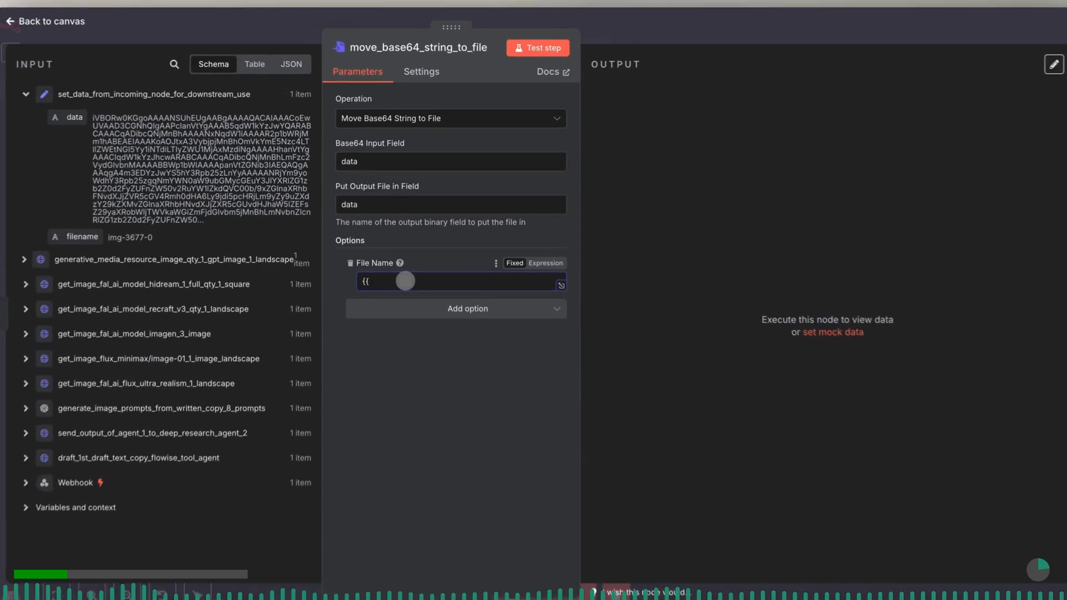
pyautogui.write('}}')
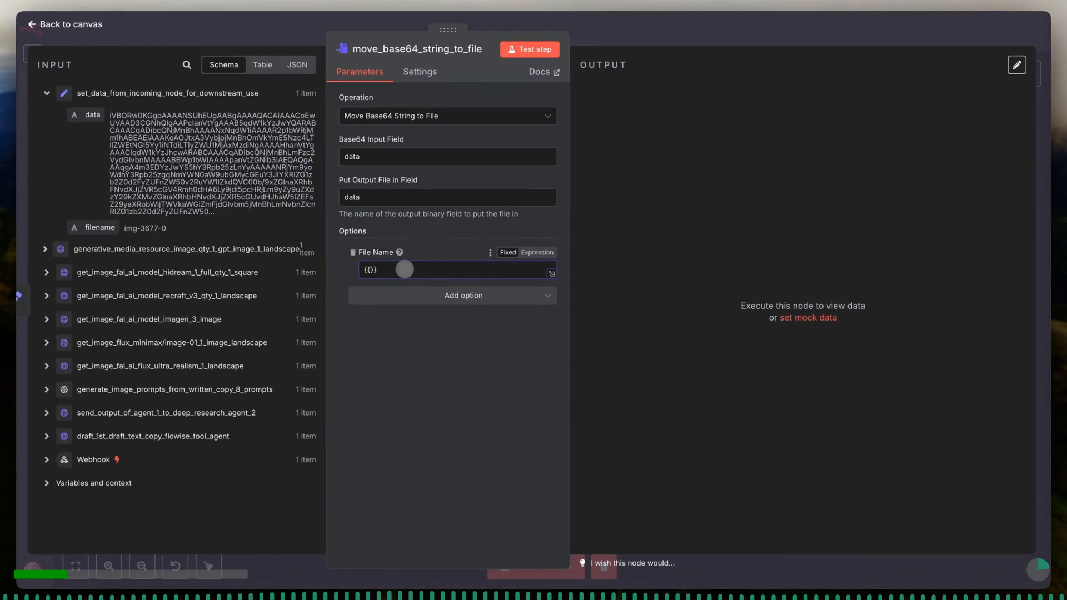
pyautogui.click(537, 252)
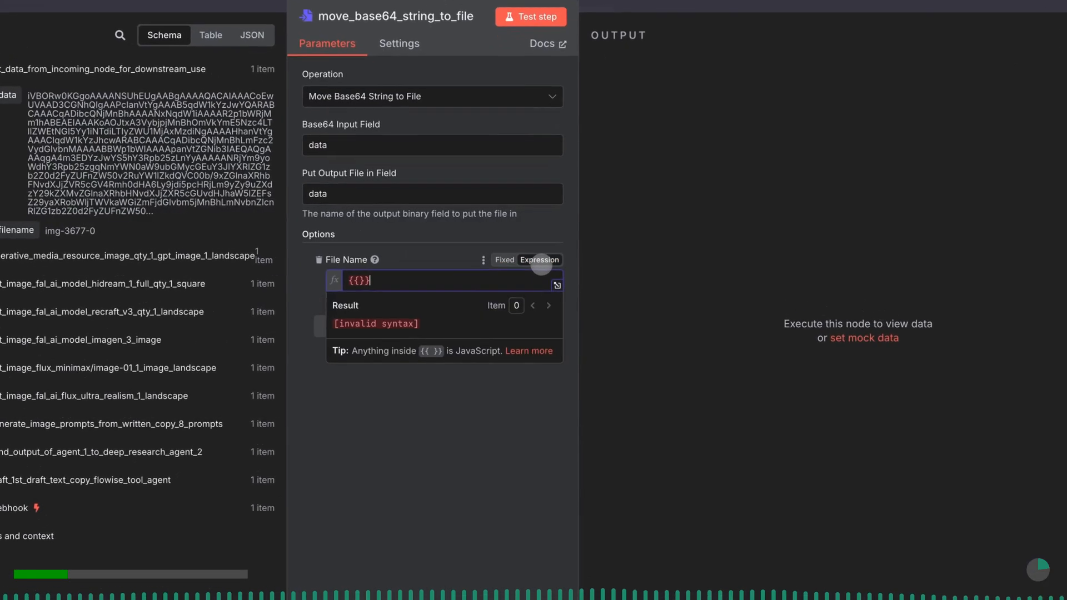
# - Complete the File Name expression as {{ $json.filename }} and test the move_base64_string_to_file node
pyautogui.press('Left')
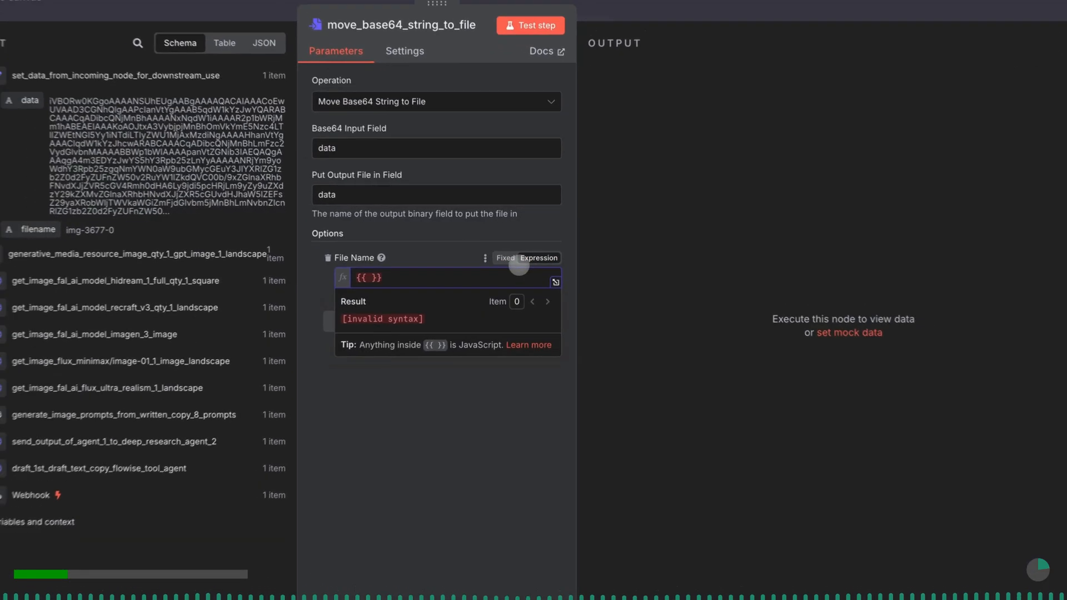
pyautogui.press('Left')
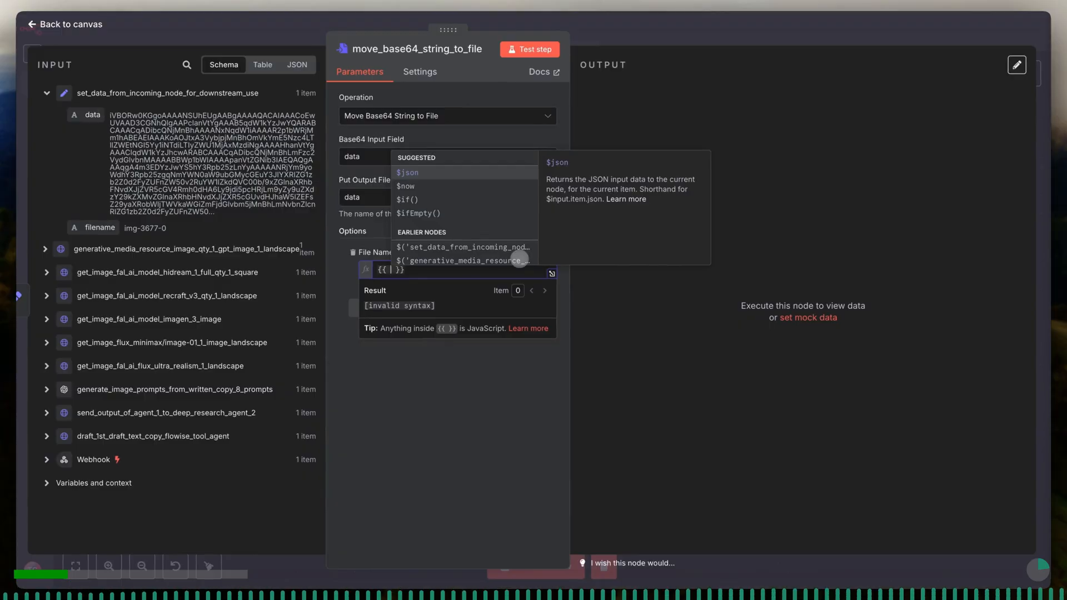
pyautogui.press('Return')
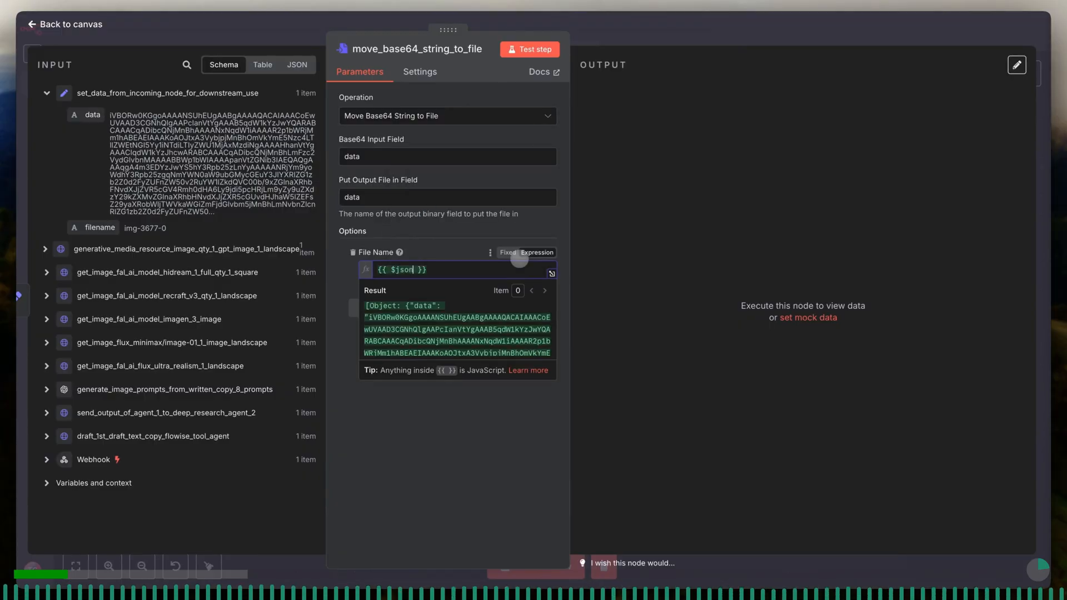
pyautogui.write('.')
pyautogui.click(460, 186)
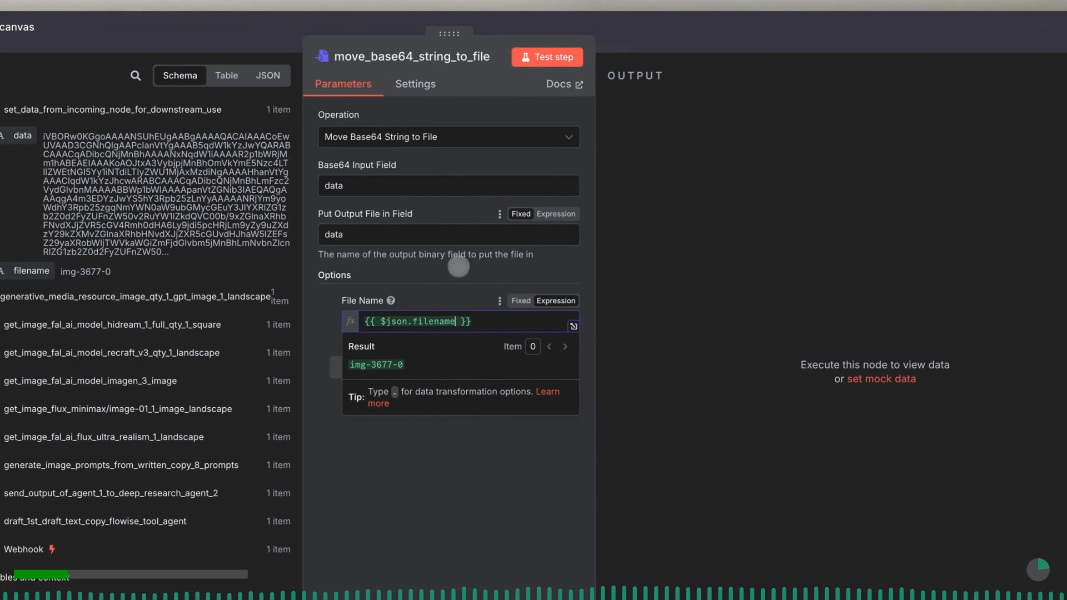
pyautogui.click(458, 277)
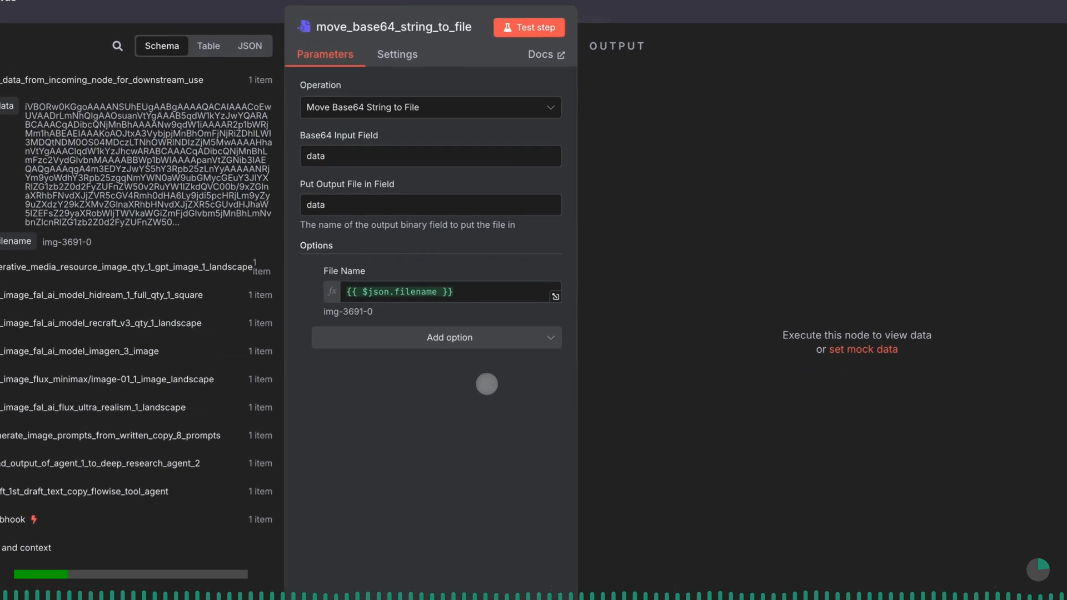
pyautogui.click(534, 35)
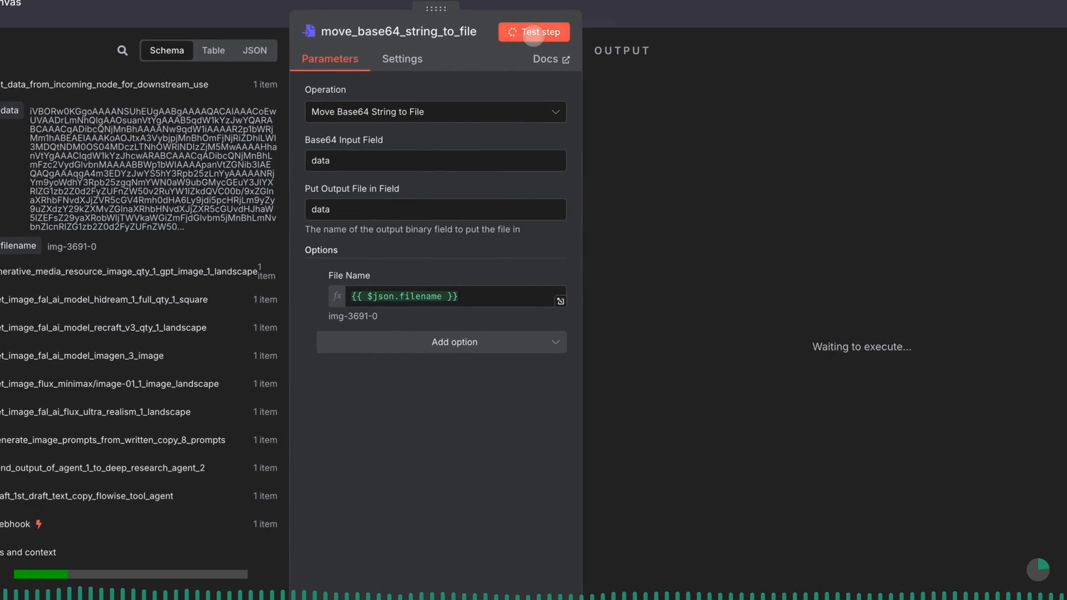
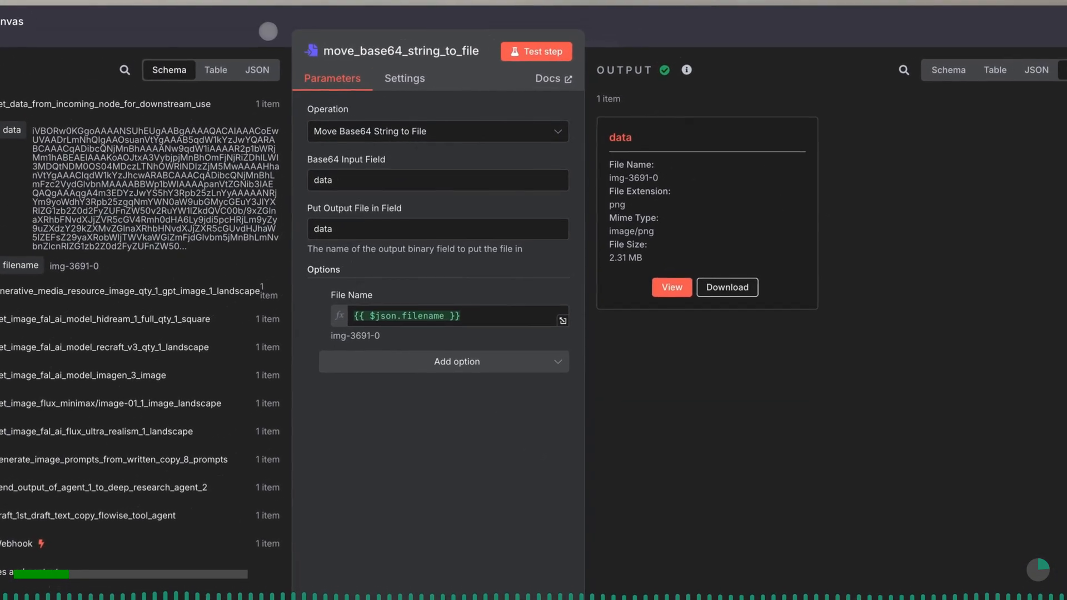
# - Add an AWS S3 node with the Upload a file action after the move_base64_string_to_file node
pyautogui.click(273, 29)
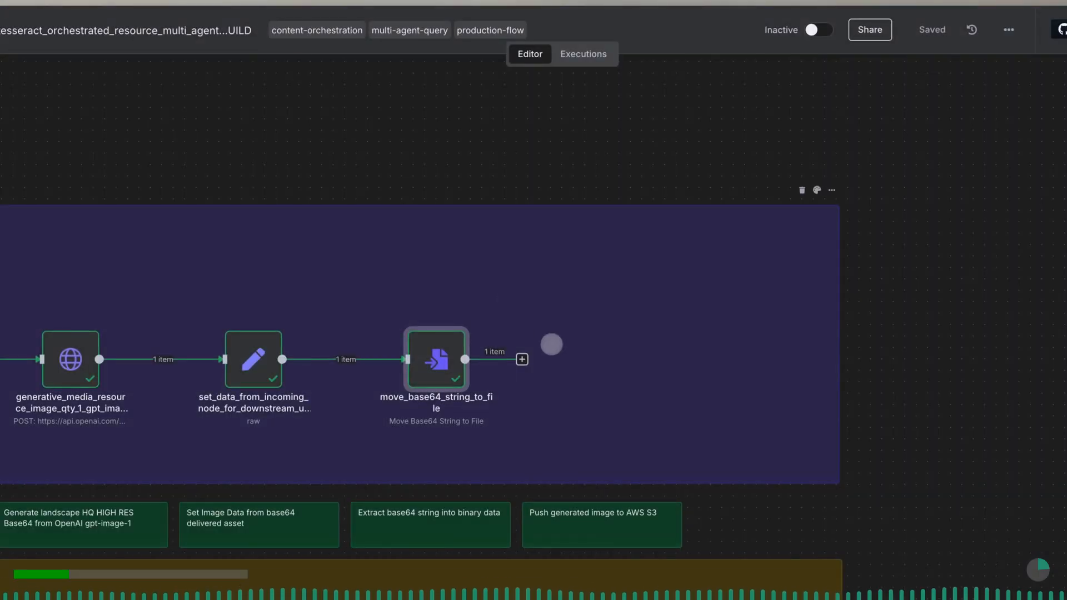
pyautogui.click(522, 359)
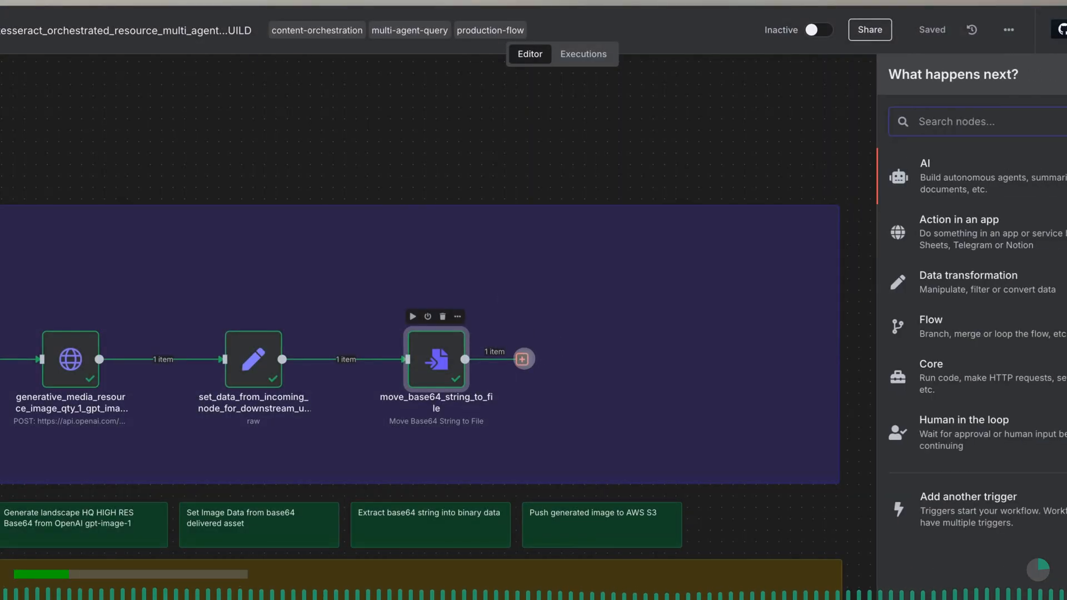
pyautogui.write('aws')
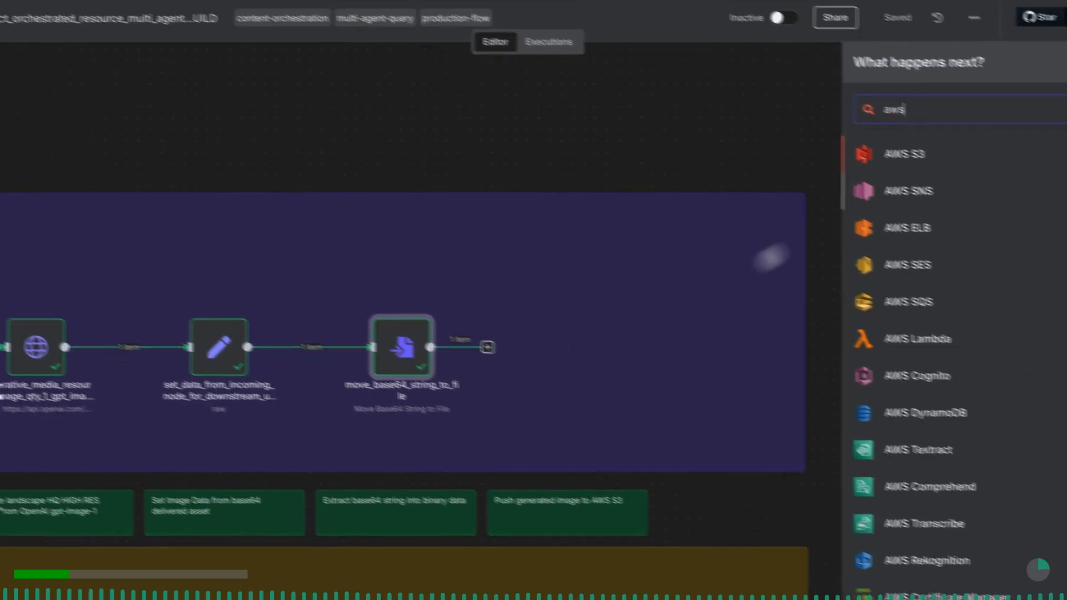
pyautogui.click(954, 166)
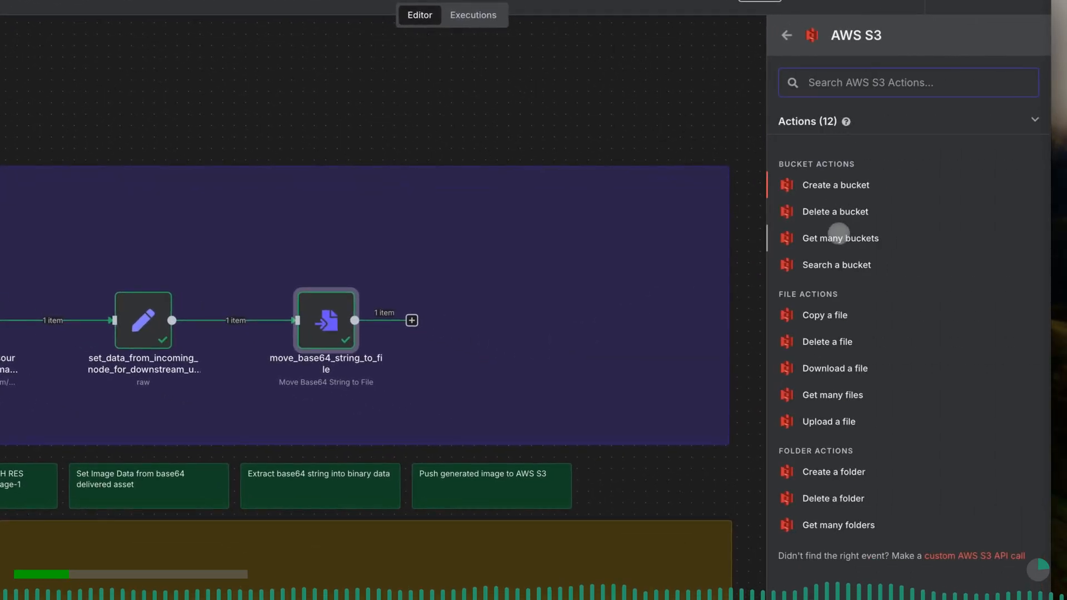
pyautogui.click(838, 420)
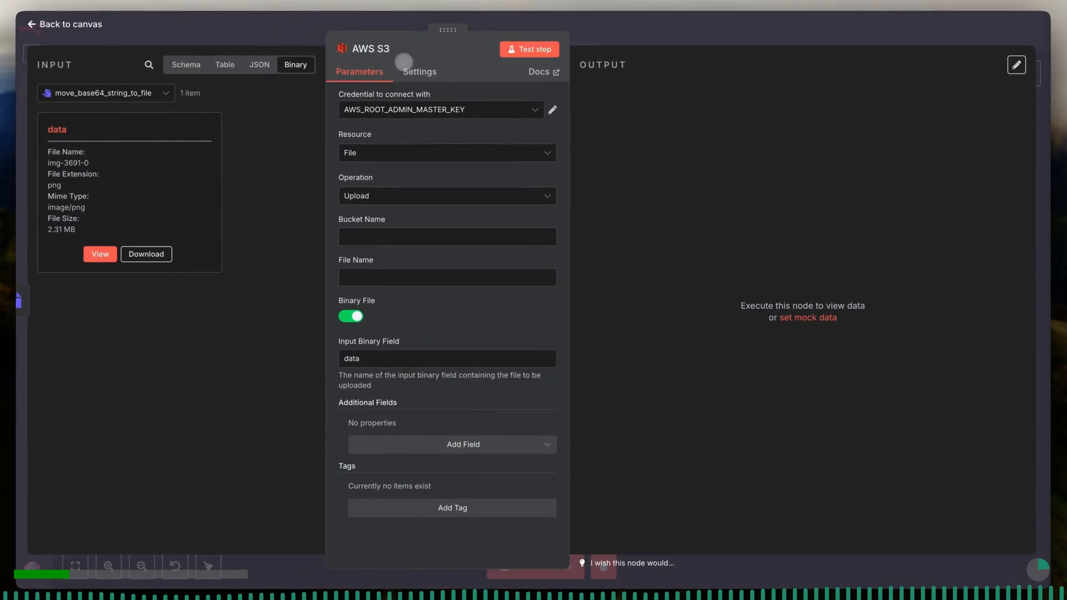
# - Rename the AWS S3 node as upload_gpt_image_1_base_64_image_to_aws_s3_bucket
pyautogui.click(394, 49)
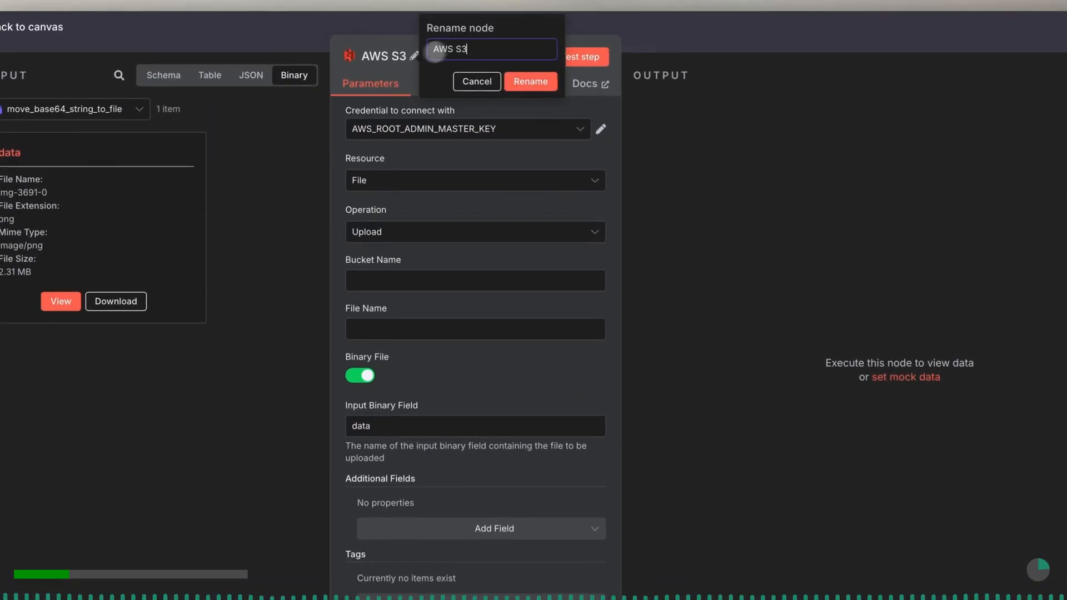
pyautogui.write('uplo')
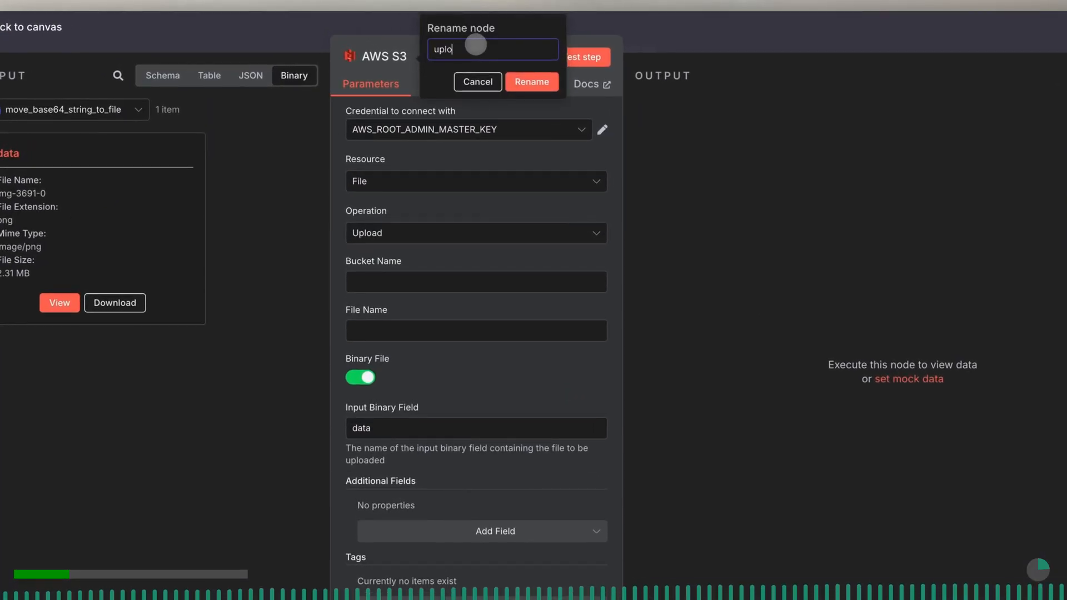
pyautogui.write('ad_gpt_image_1_base')
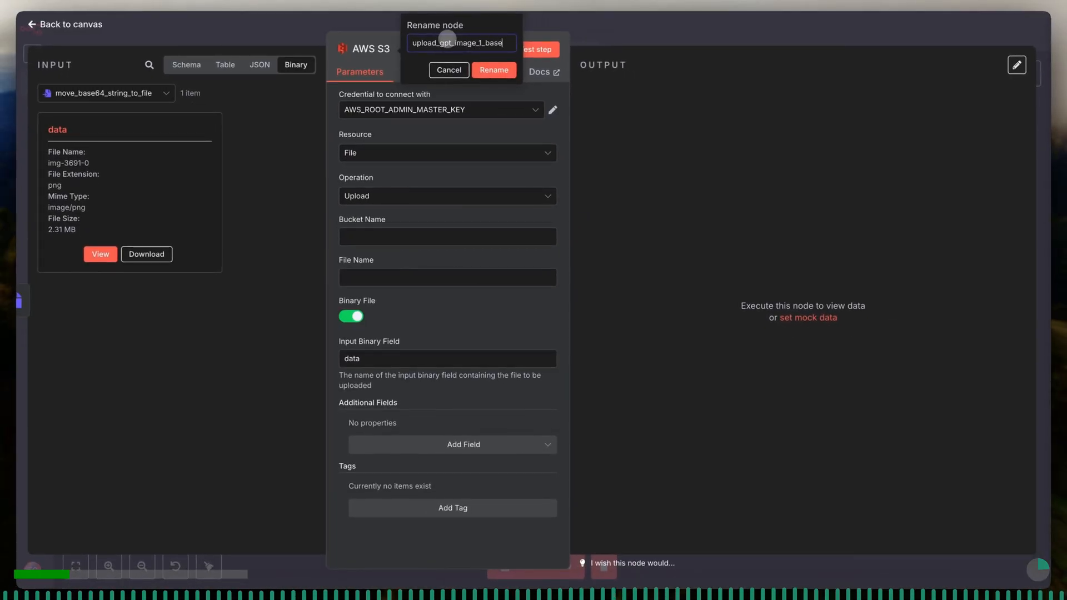
pyautogui.write('_64_image_')
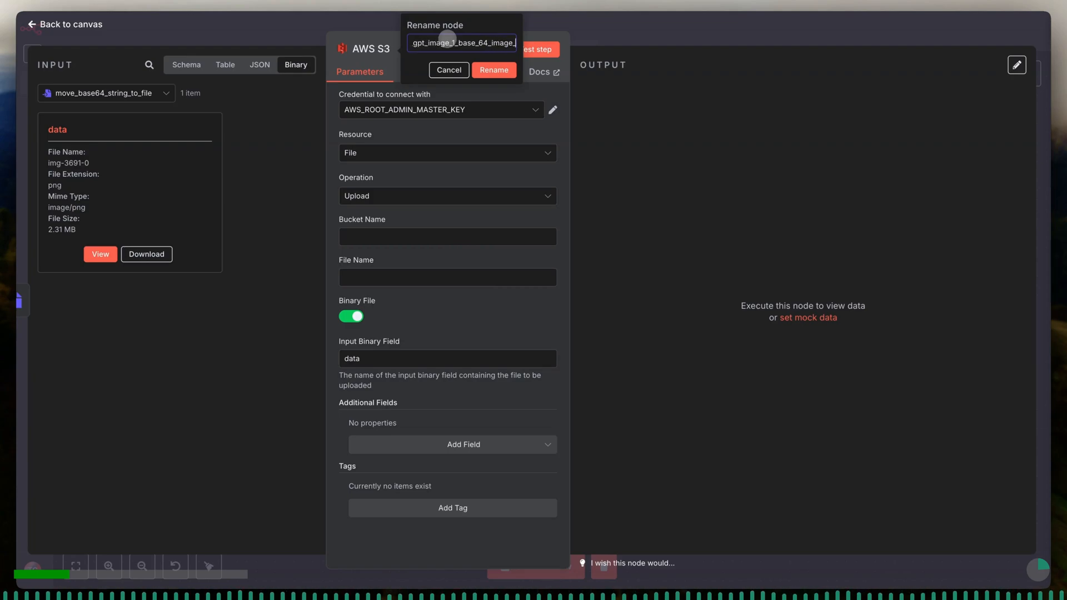
pyautogui.write('to_aws_s3')
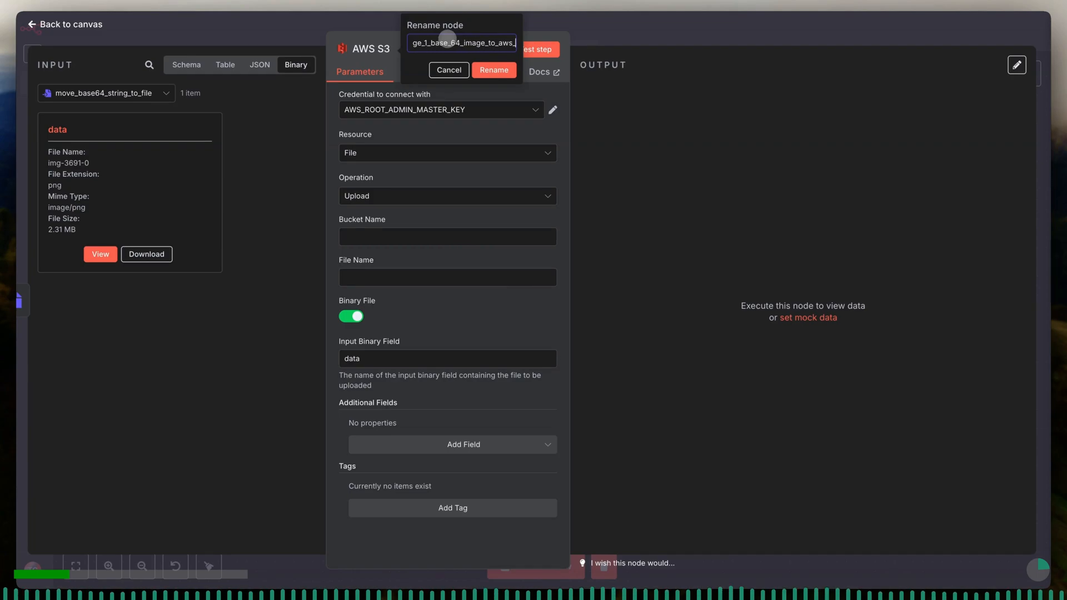
pyautogui.write('_bucke')
pyautogui.write('t')
pyautogui.click(494, 69)
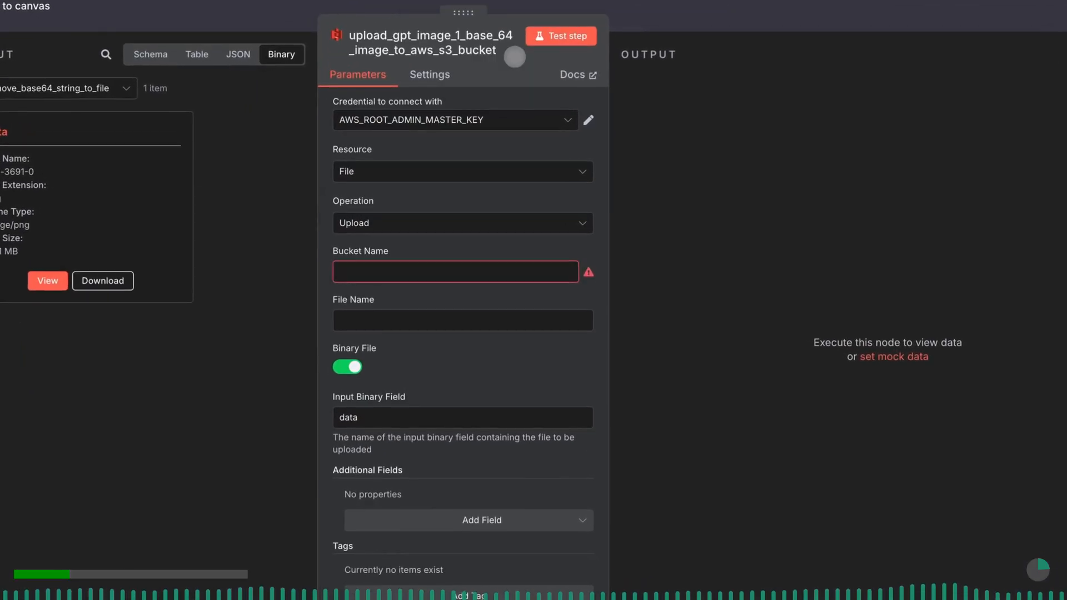
# - Set the node's credential to AWS_ANTEMATTR_PRIMARY_MASTER_KEY, with resource File and operation Upload
pyautogui.click(500, 119)
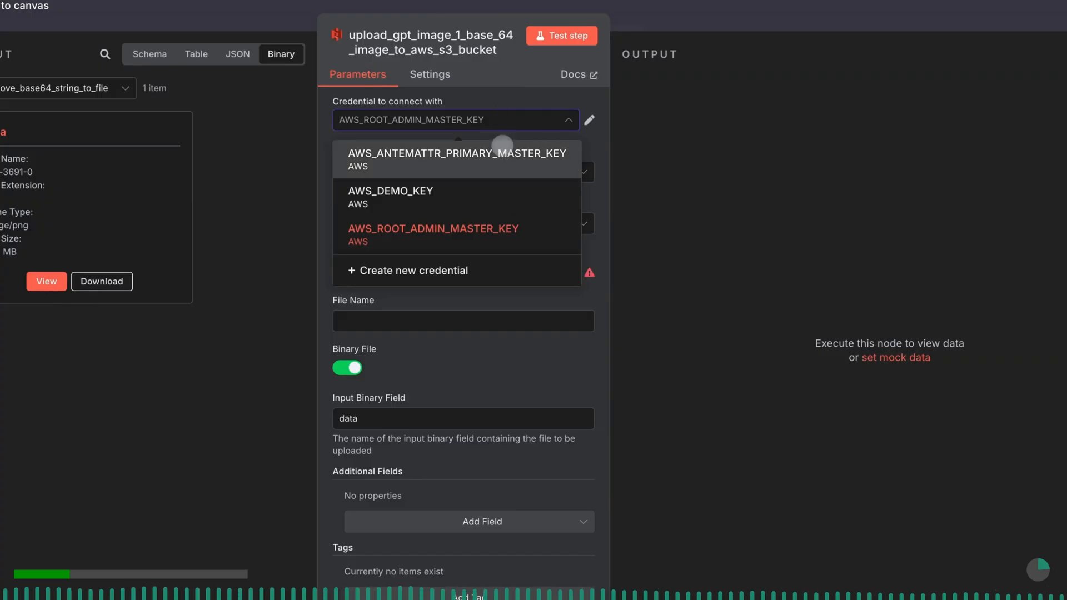
pyautogui.click(502, 146)
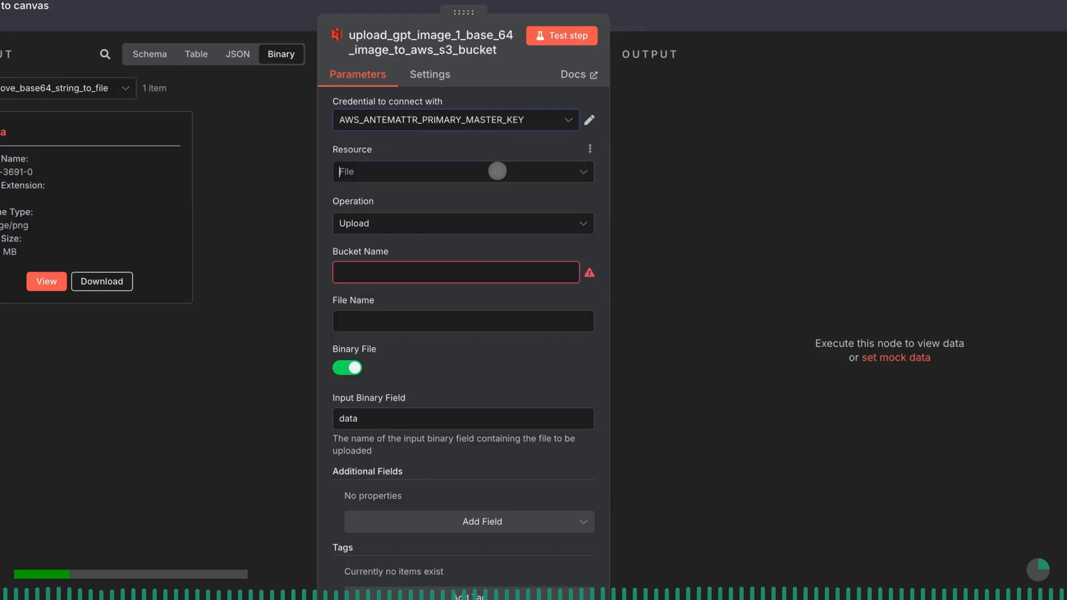
pyautogui.click(470, 228)
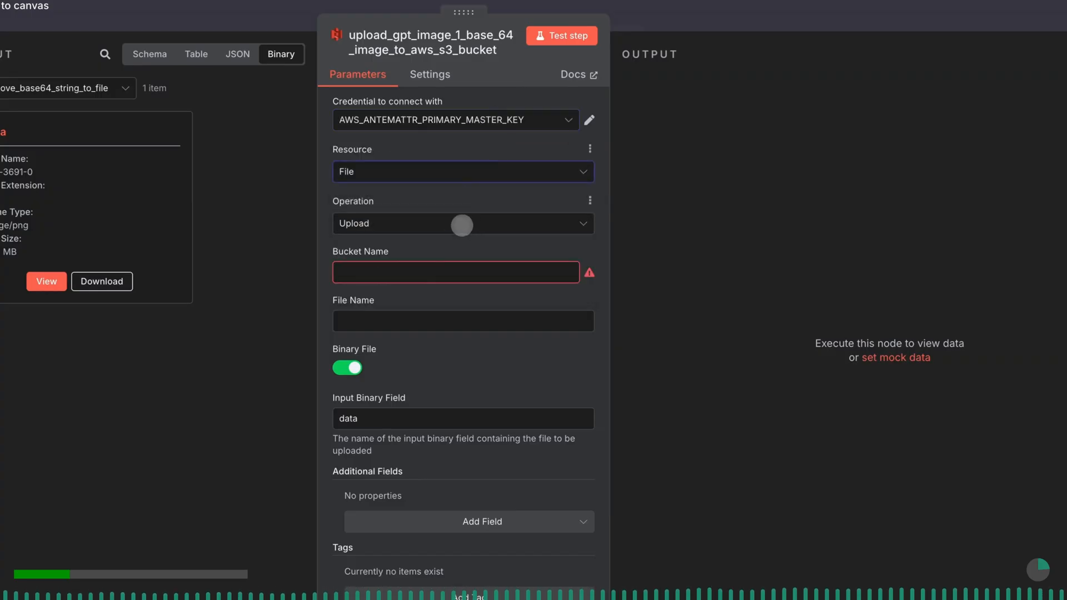
pyautogui.click(462, 225)
pyautogui.click(436, 407)
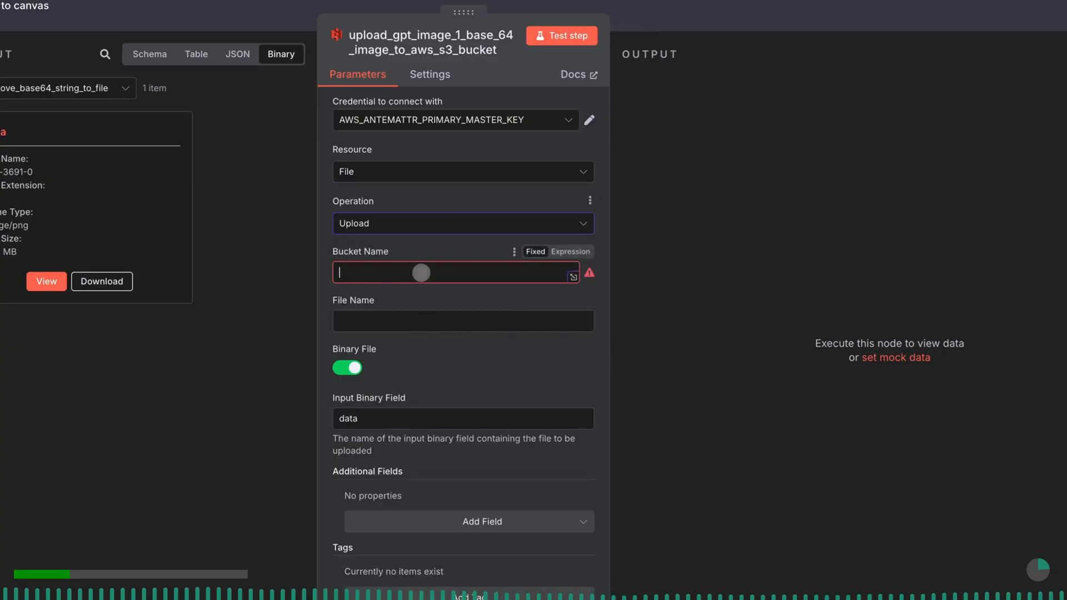
# - Set the upload node's Bucket Name to geenuity-mantra-ai-generated
pyautogui.click(421, 273)
pyautogui.write('geenuity-mantra-ai-generated')
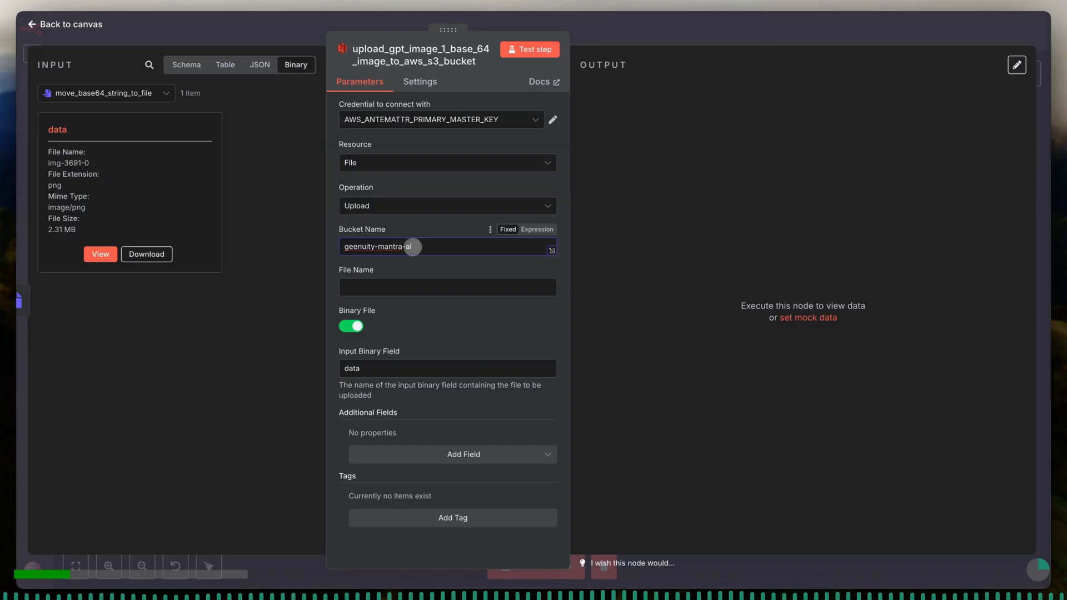
# - Make File Name an expression containing {{ $('set_data_from_incoming_node_for_downstream_use').item.json }}
pyautogui.click(407, 282)
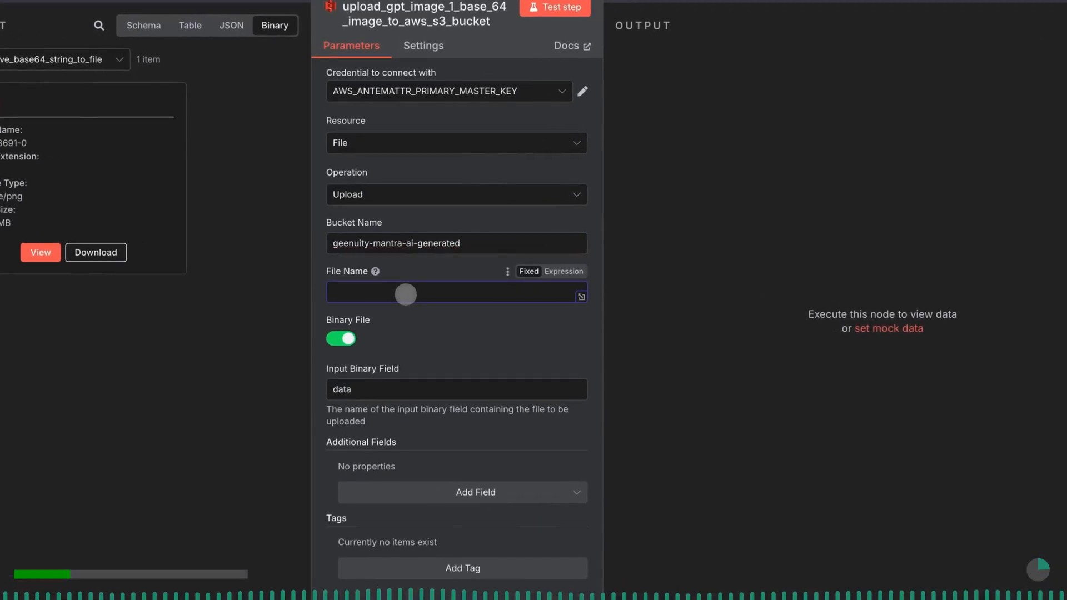
pyautogui.click(562, 272)
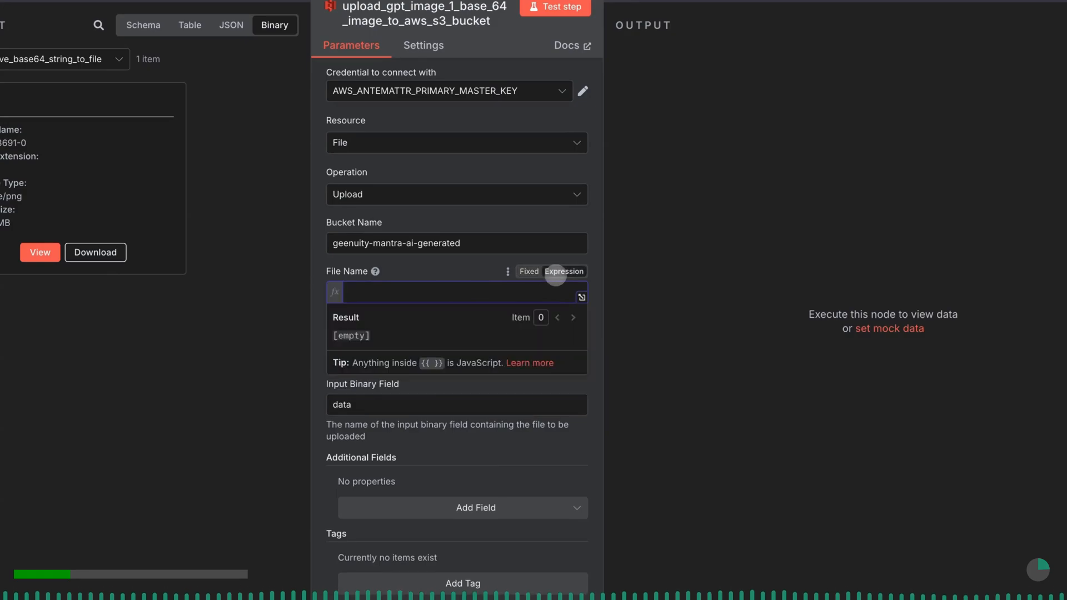
pyautogui.write('{{')
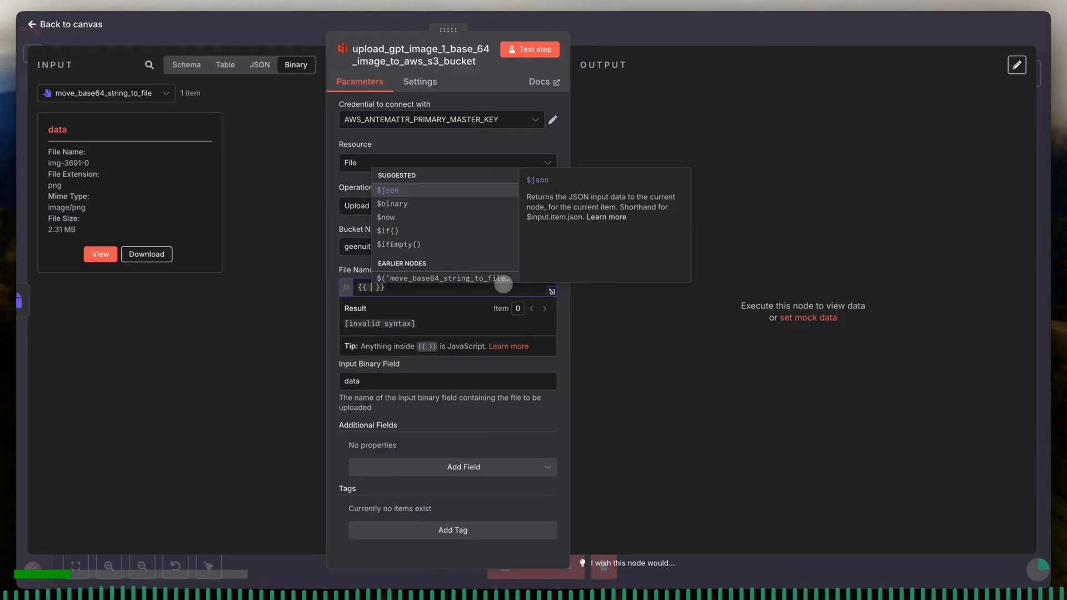
pyautogui.press('Down')
pyautogui.press('Down')
pyautogui.press('Down')
pyautogui.press('Down')
pyautogui.press('Down')
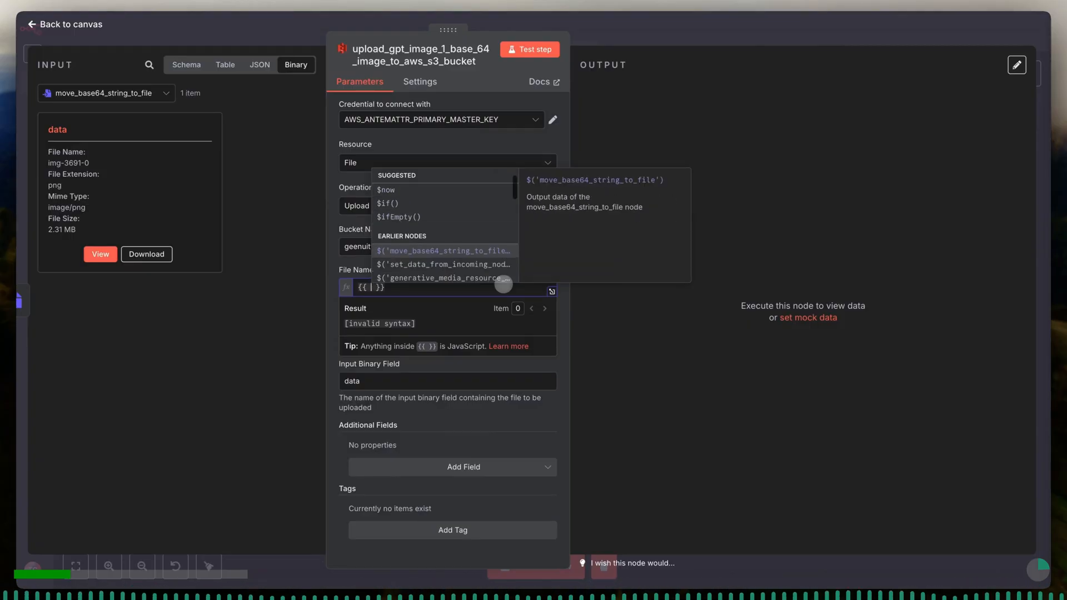
pyautogui.press('Return')
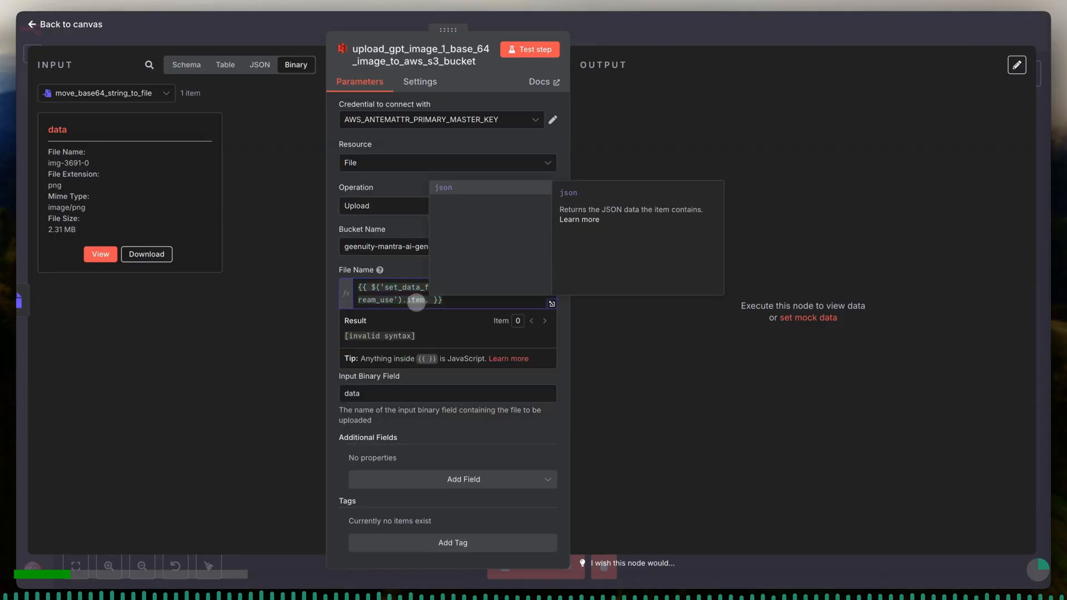
pyautogui.press('Return')
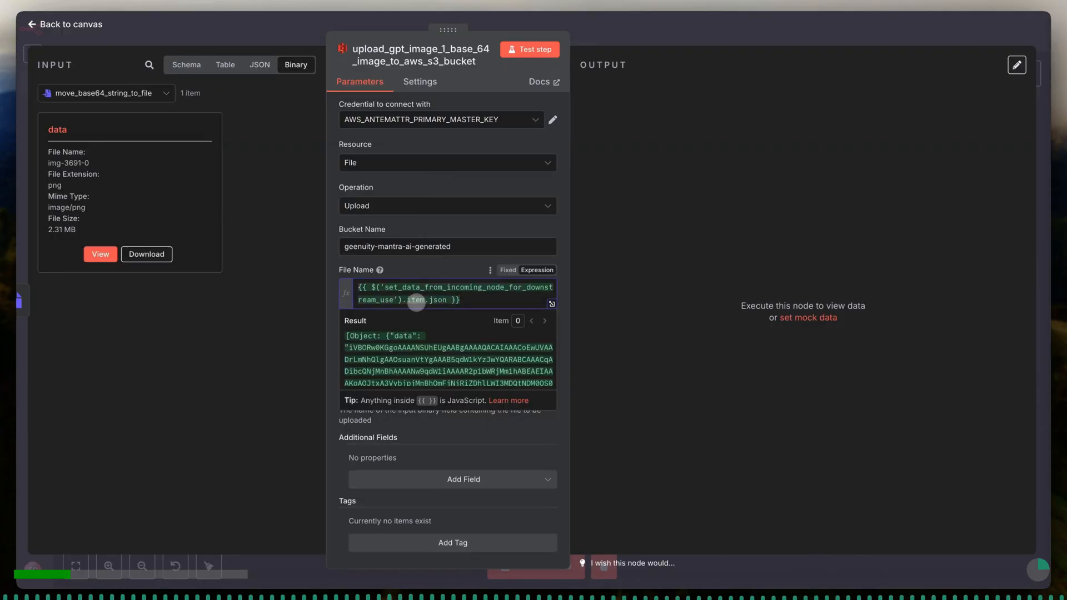
# - Extend the File Name expression with the filename field inside the braces and append .png after them
pyautogui.write('.')
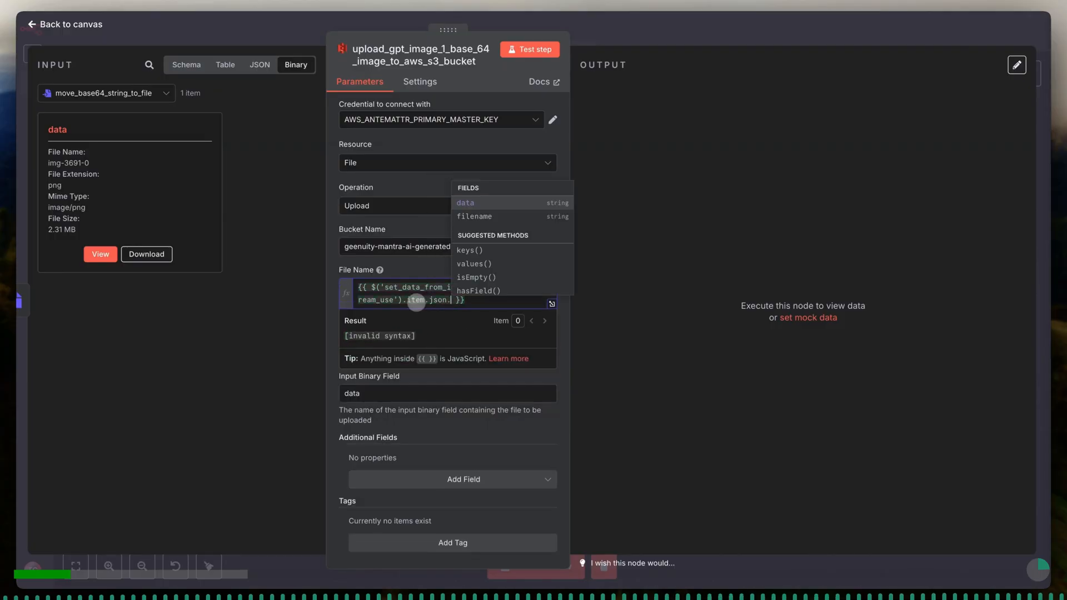
pyautogui.press('Down')
pyautogui.press('Return')
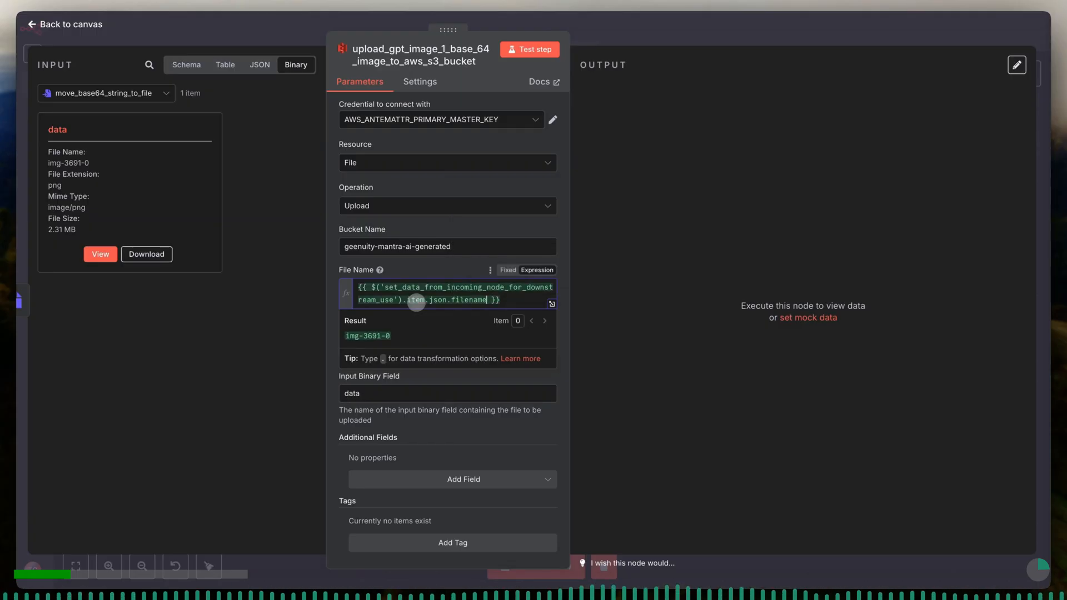
pyautogui.press('End')
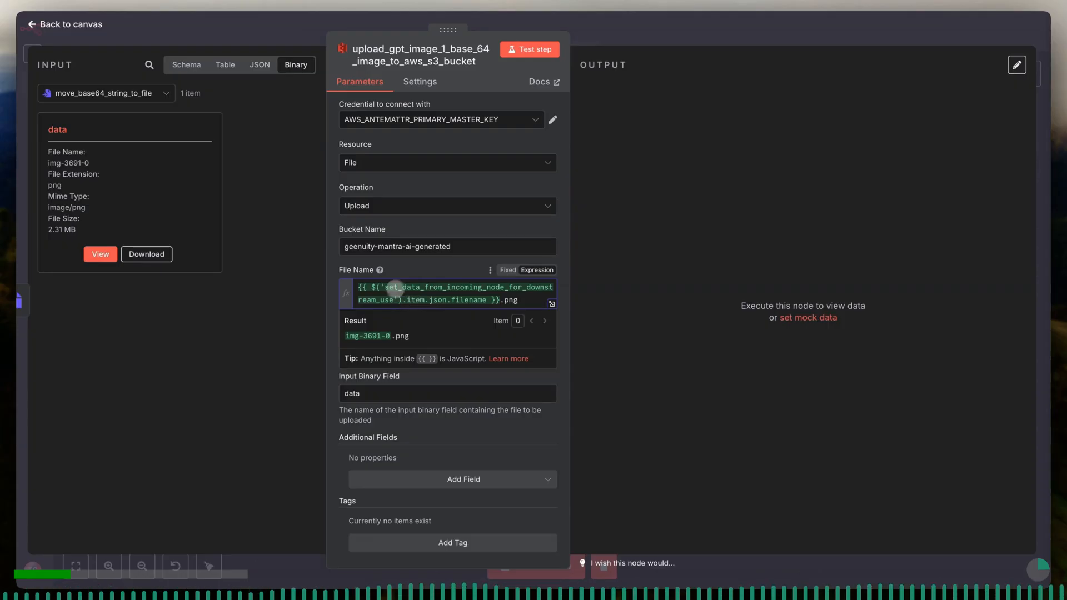
pyautogui.click(412, 270)
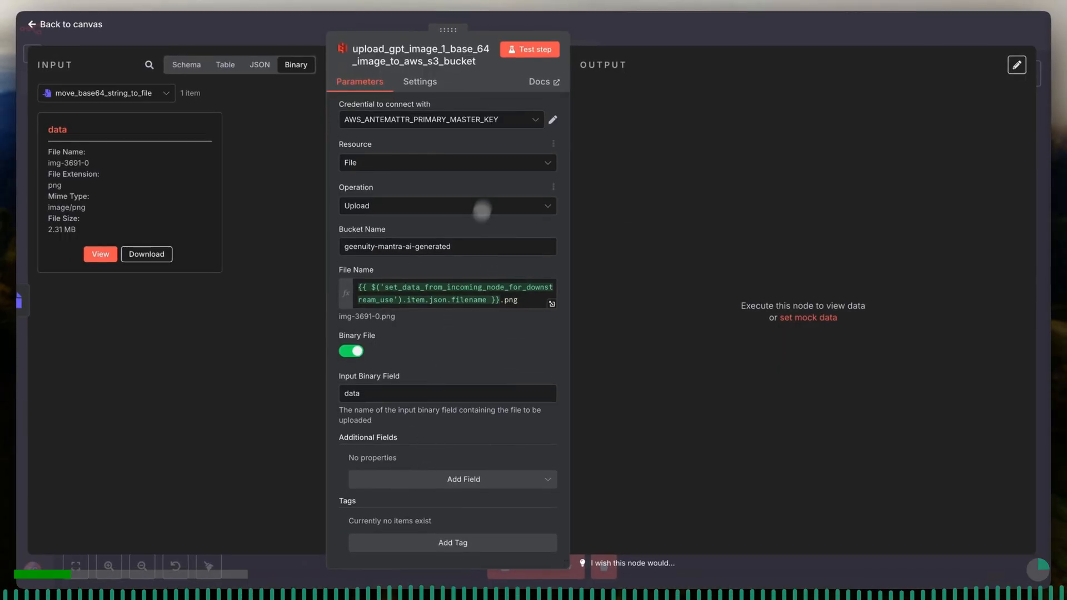
# - Test the S3 upload node and return to the workflow canvas
pyautogui.click(526, 51)
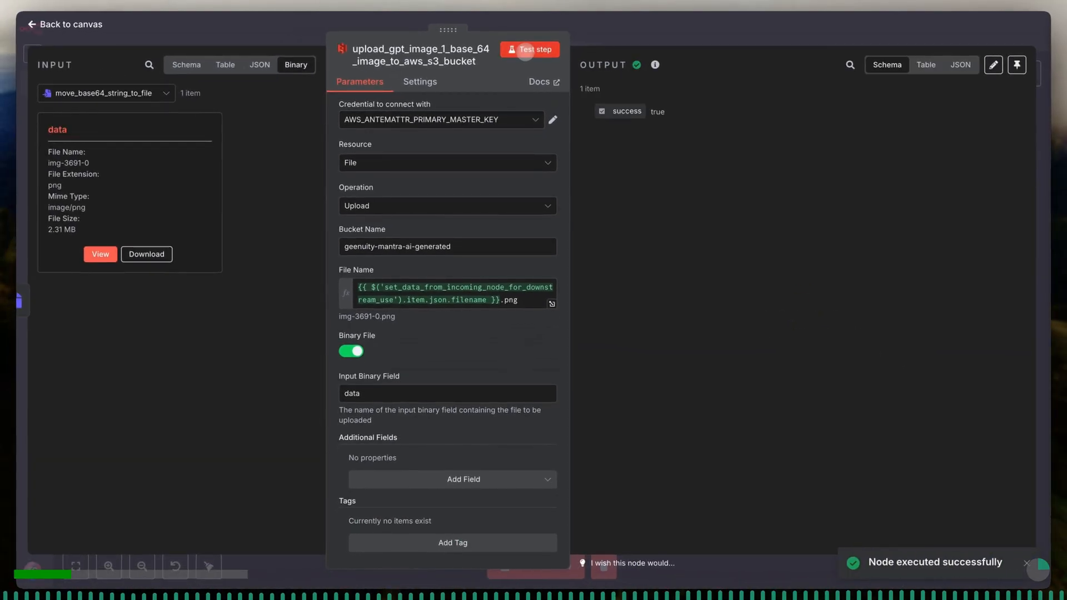
pyautogui.moveTo(612, 114); pyautogui.dragTo(644, 114)
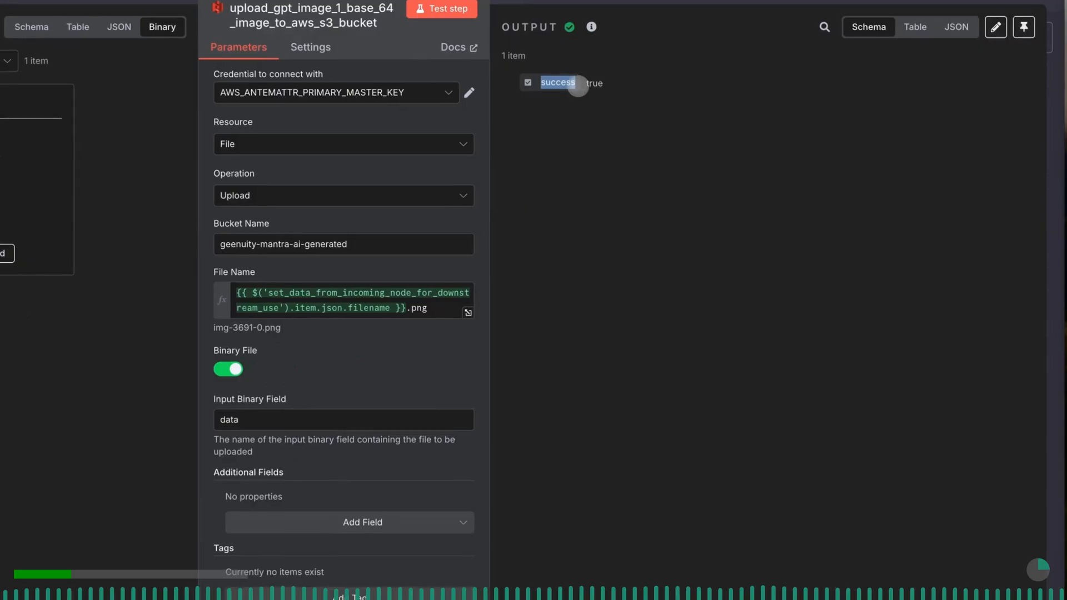
pyautogui.click(871, 455)
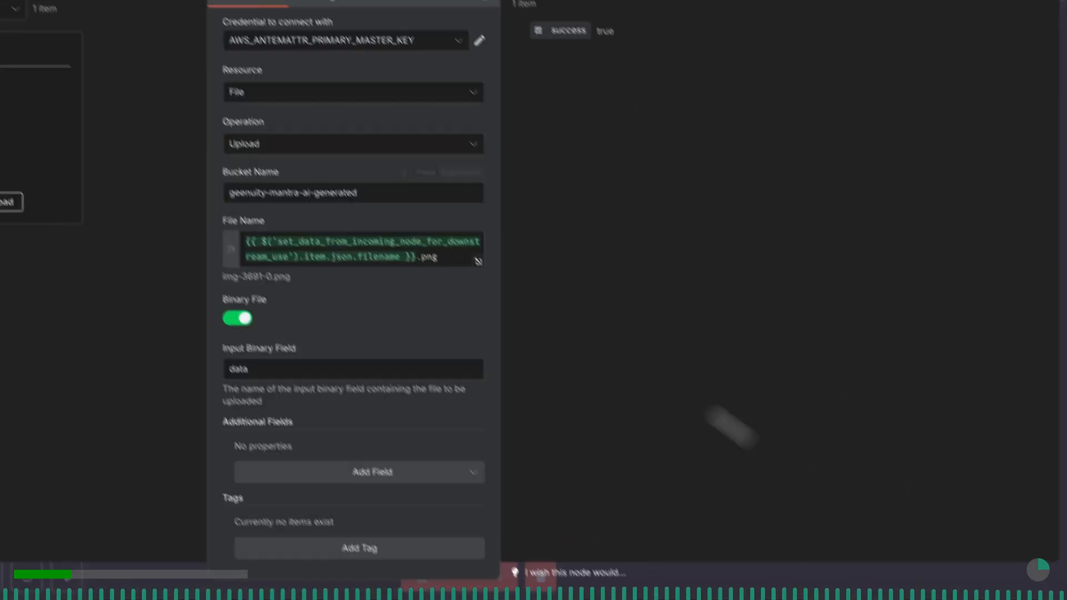
pyautogui.click(244, 15)
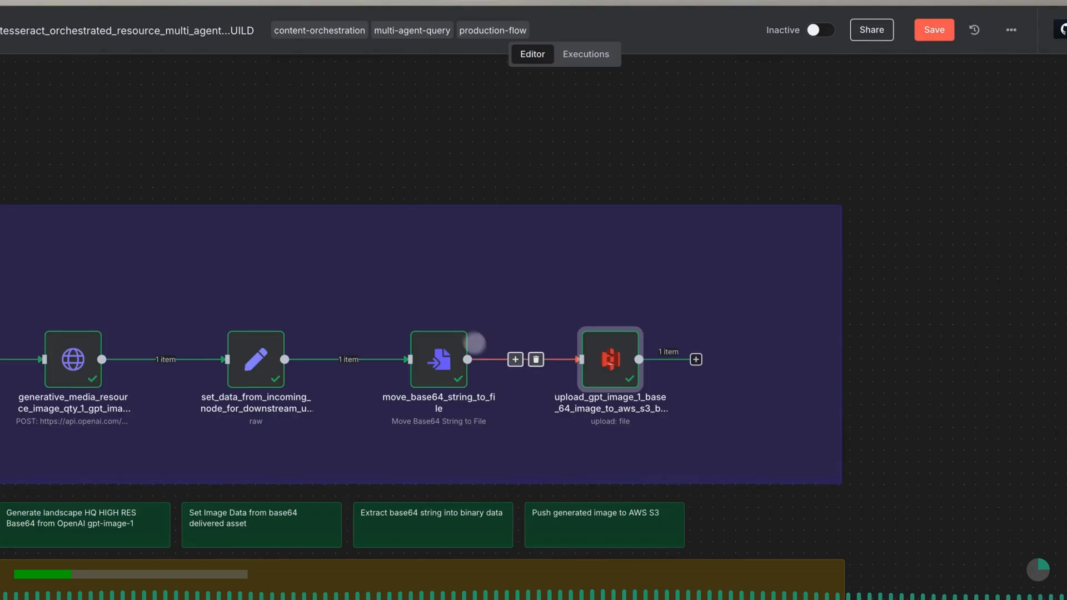
# - Save the workflow with the new S3 upload node
pyautogui.hscroll(1, 490, 364)
pyautogui.hscroll(5, 490, 364)
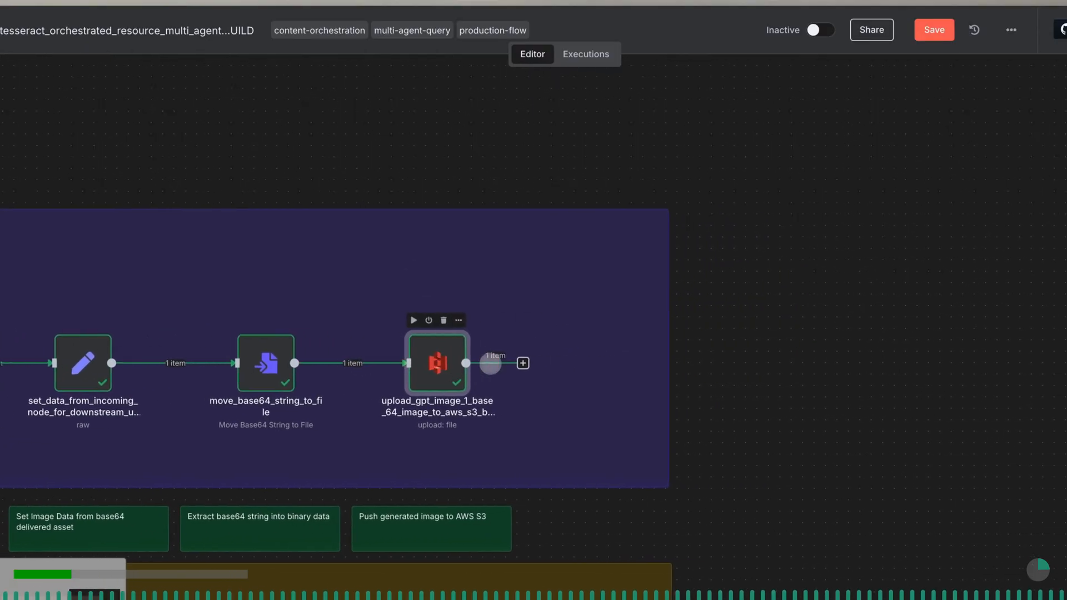
pyautogui.click(935, 34)
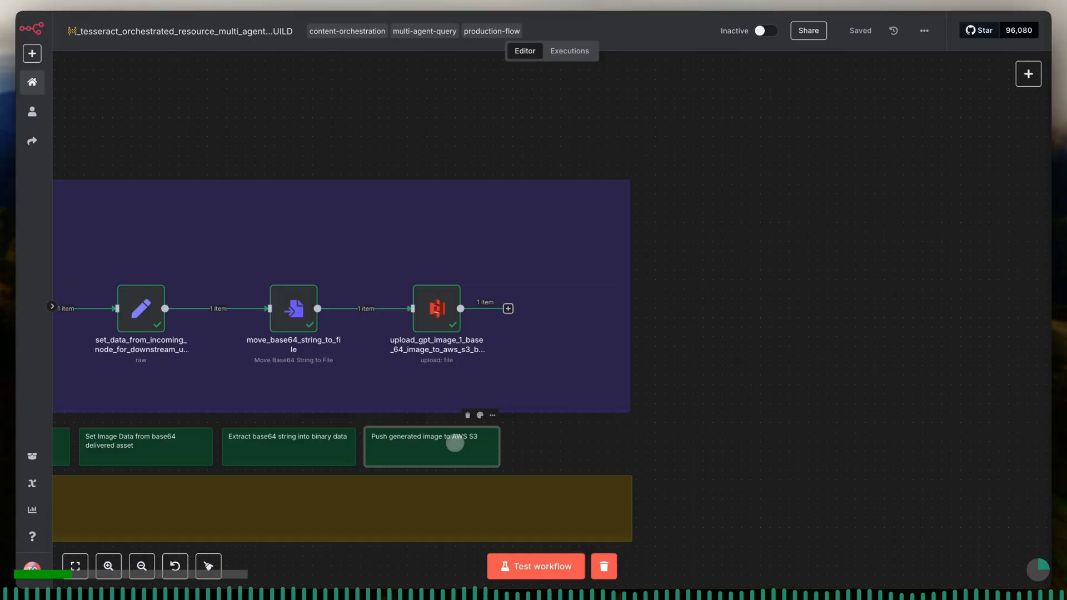
# - Place a copy of the "Push generated image to AWS S3" note beside the original and widen the purple and yellow background notes to fit
pyautogui.hotkey('ctrl', 'v')
pyautogui.moveTo(504, 355); pyautogui.dragTo(570, 442)
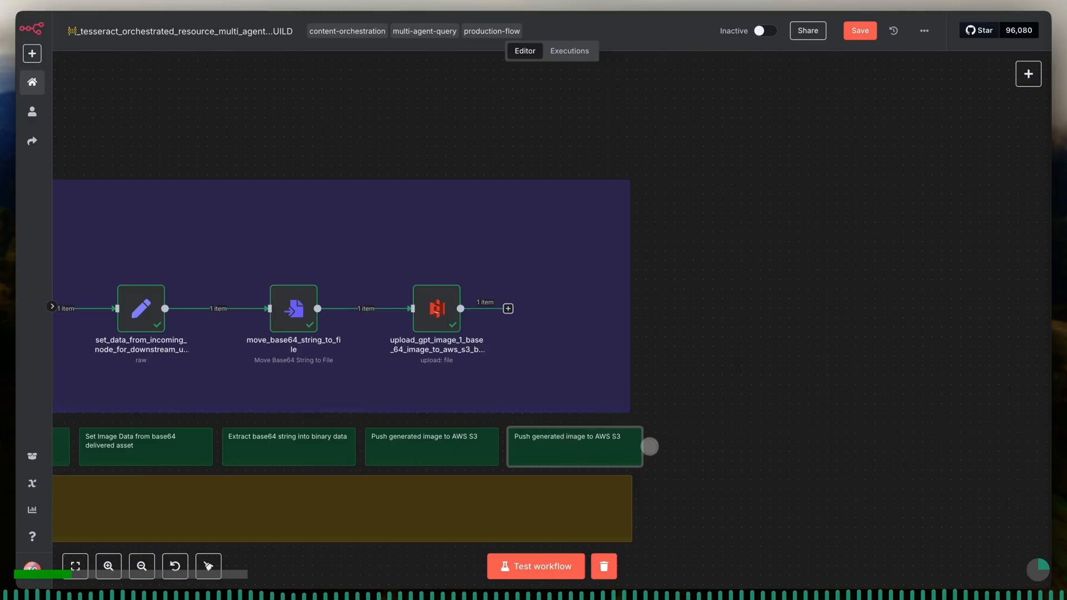
pyautogui.moveTo(631, 391); pyautogui.dragTo(638, 390)
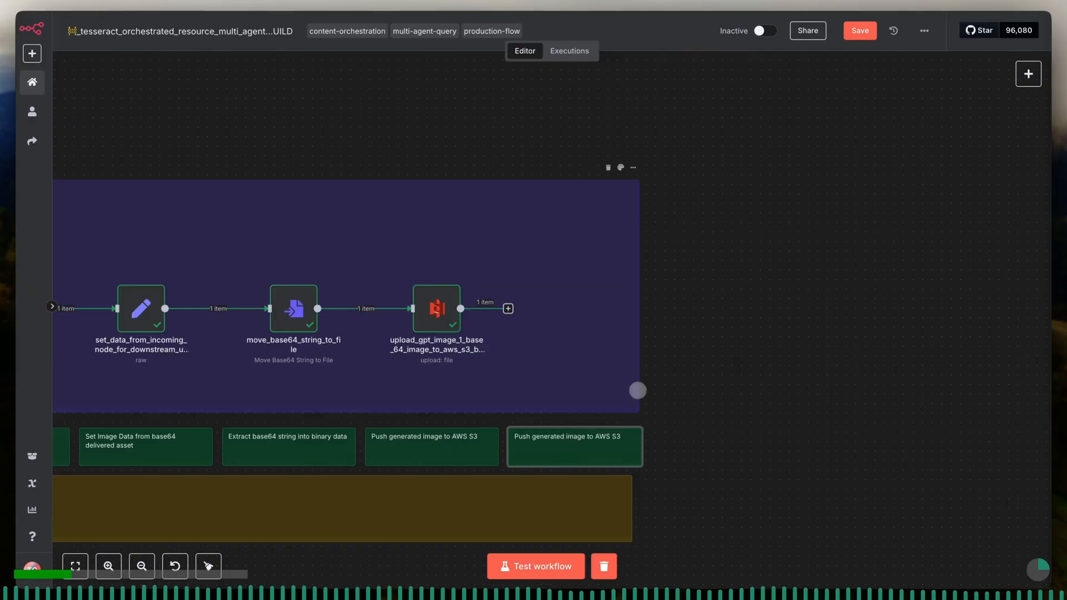
pyautogui.moveTo(629, 523); pyautogui.dragTo(639, 523)
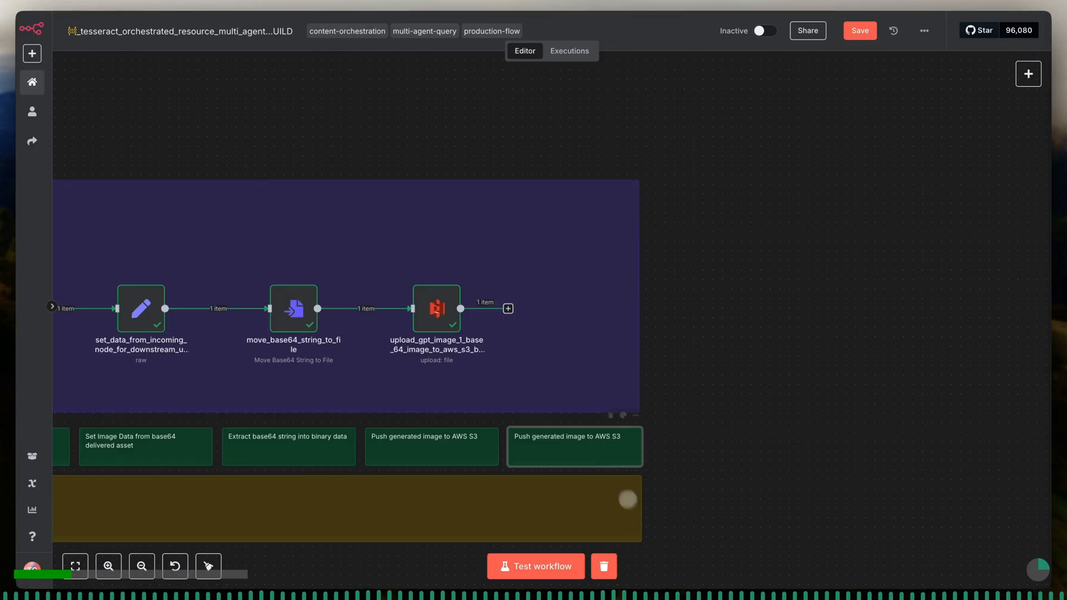
# - Replace the copied green note's text with "Set full URL for AWS S3 Stored File"
pyautogui.doubleClick(597, 436)
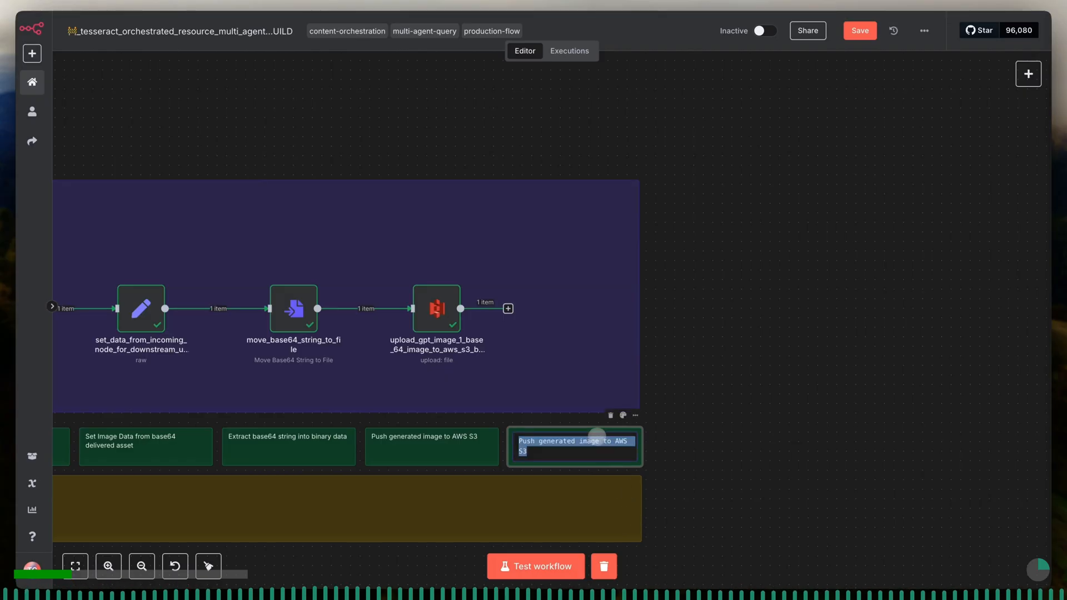
pyautogui.write('S')
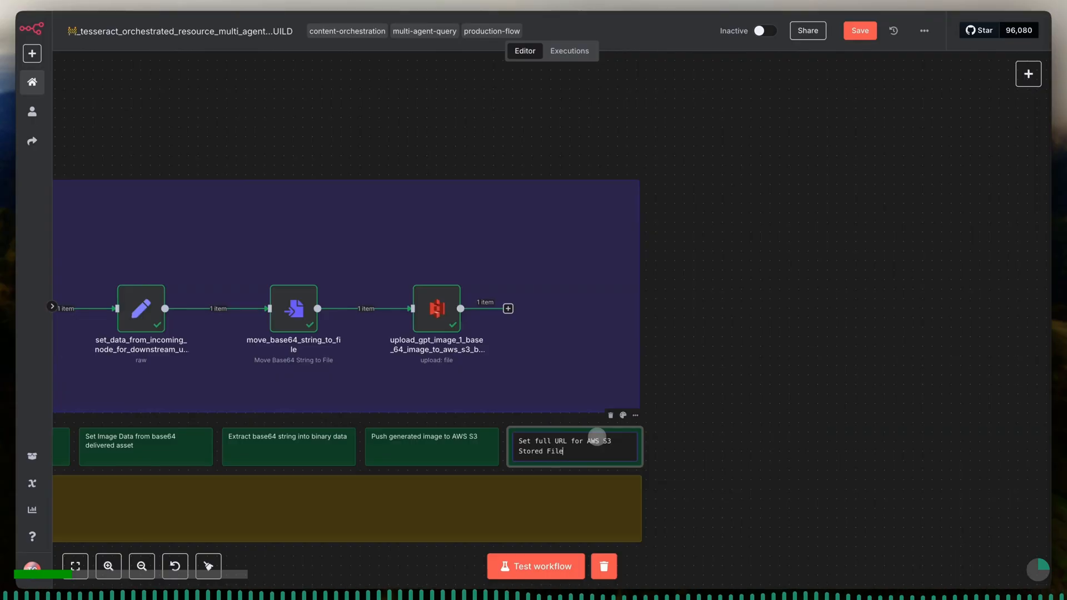
pyautogui.click(588, 400)
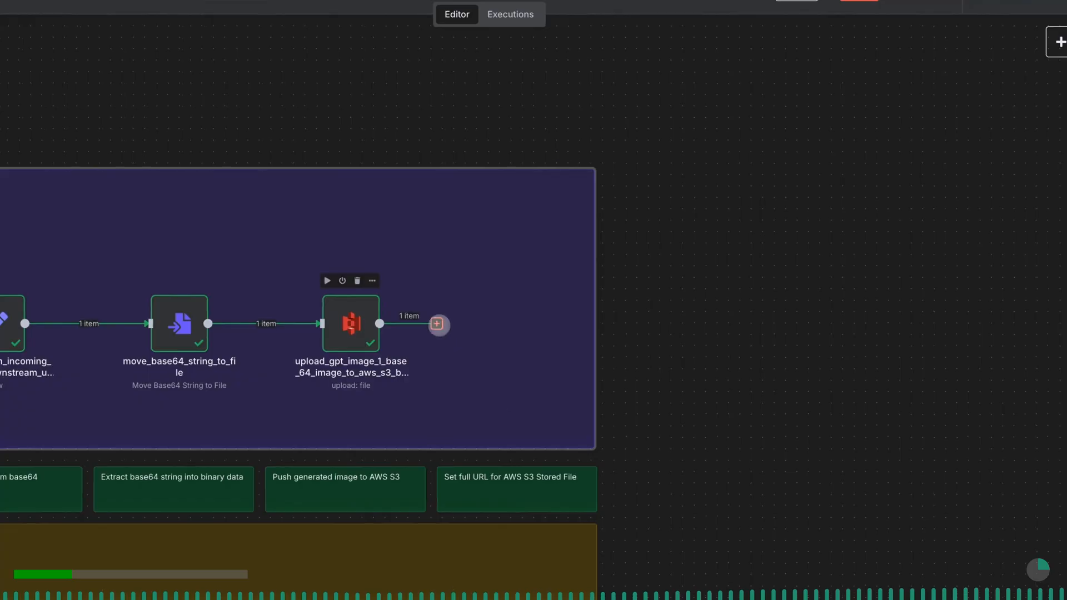
# - Add an Edit Fields (Set) node after the S3 upload node and set its mode to JSON
pyautogui.click(437, 323)
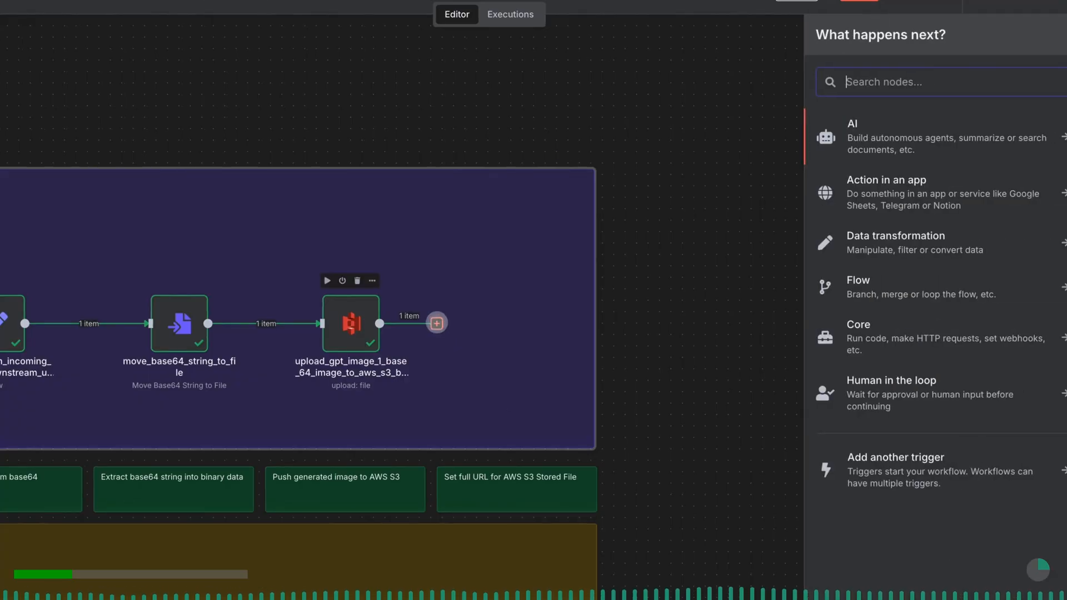
pyautogui.write('set')
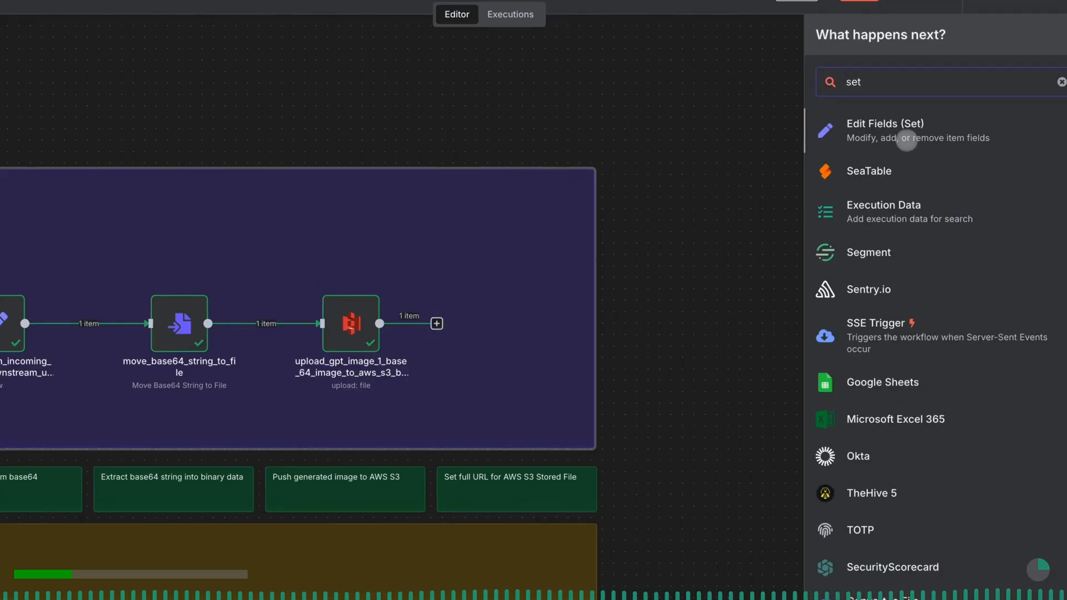
pyautogui.click(903, 131)
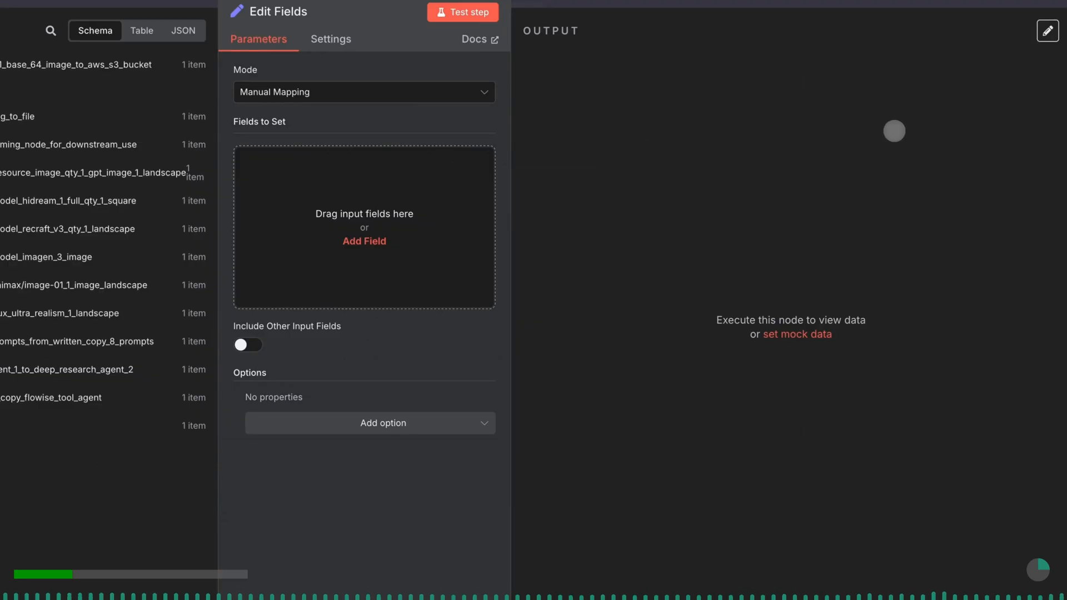
pyautogui.click(369, 89)
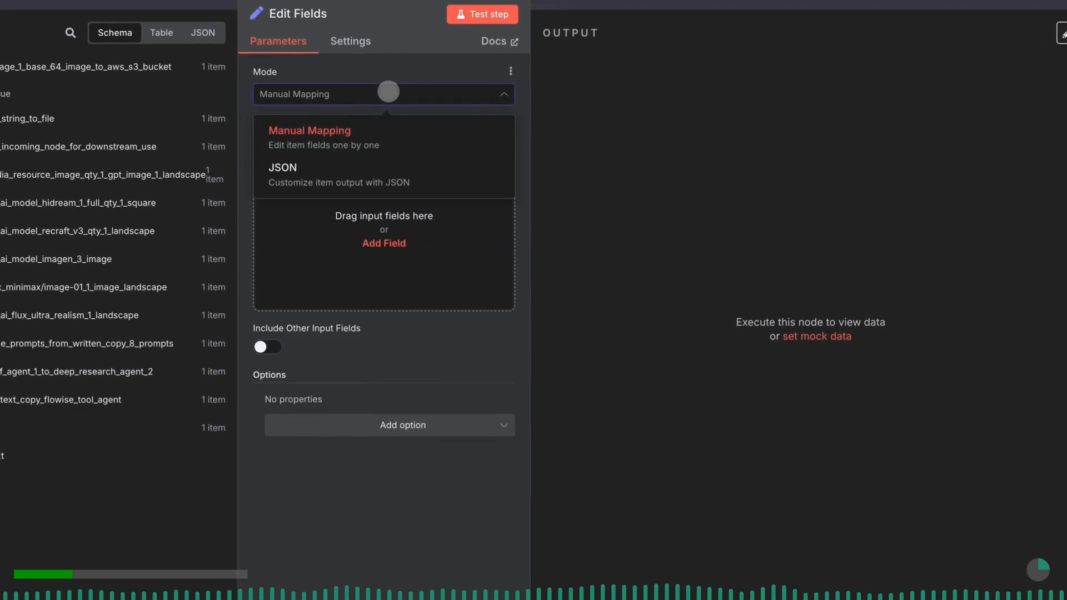
pyautogui.click(345, 173)
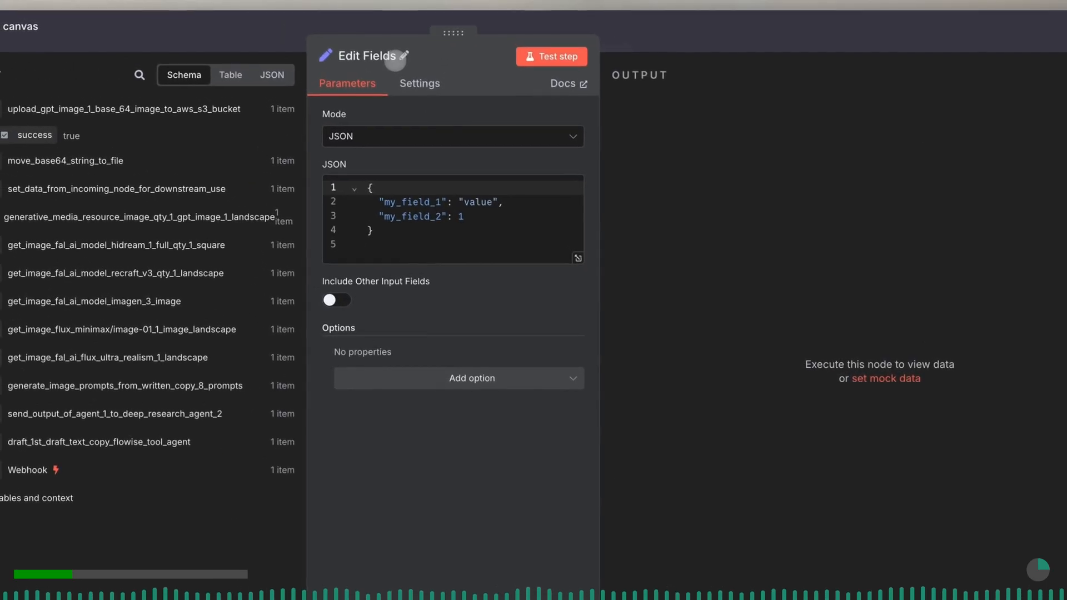
# - Rename the Edit Fields node to set_full_aws_s3_bucket_object_url
pyautogui.click(404, 56)
pyautogui.tripleClick(475, 44)
pyautogui.write('set_full_aws_s3_bucket_object_url')
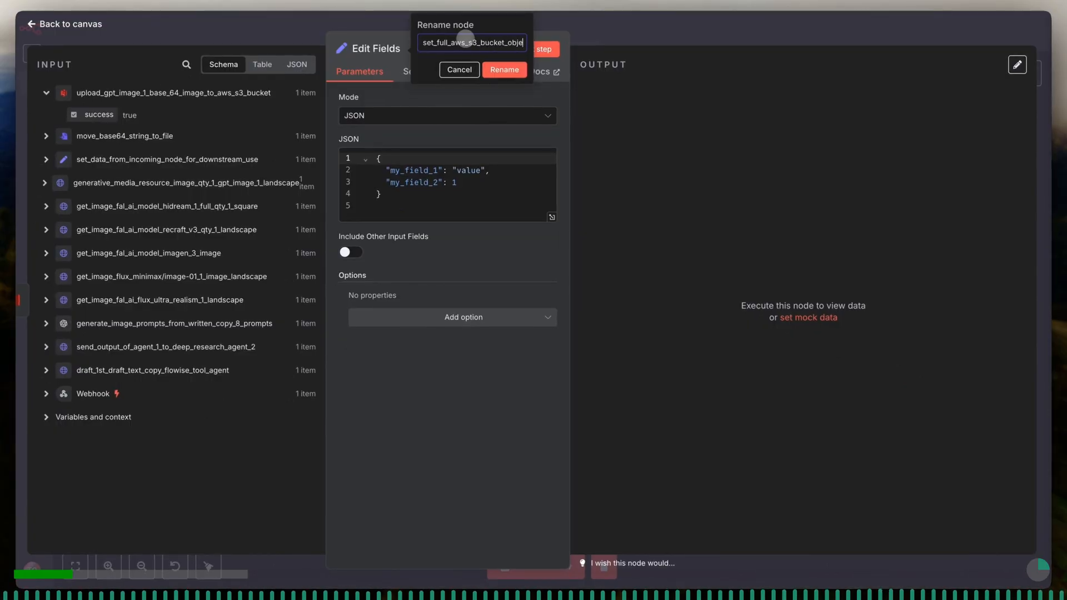
pyautogui.press('Return')
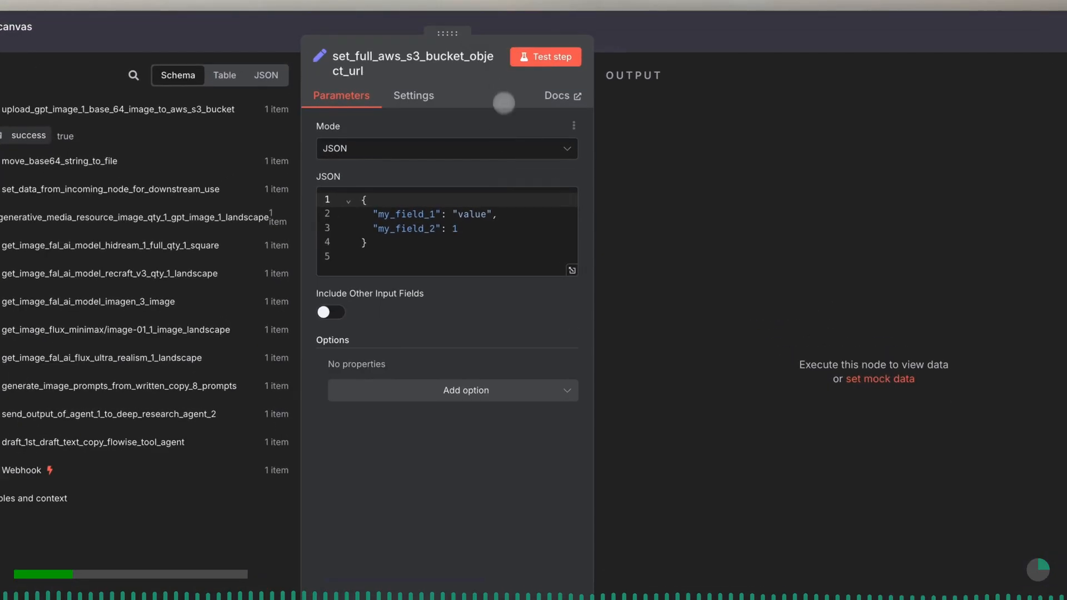
# - Replace the default JSON with the copied aws_s3_uploaded_file_url object, which combines the S3 bucket address with a filename expression ending in .png
pyautogui.click(489, 175)
pyautogui.hotkey('ctrl', 'a')
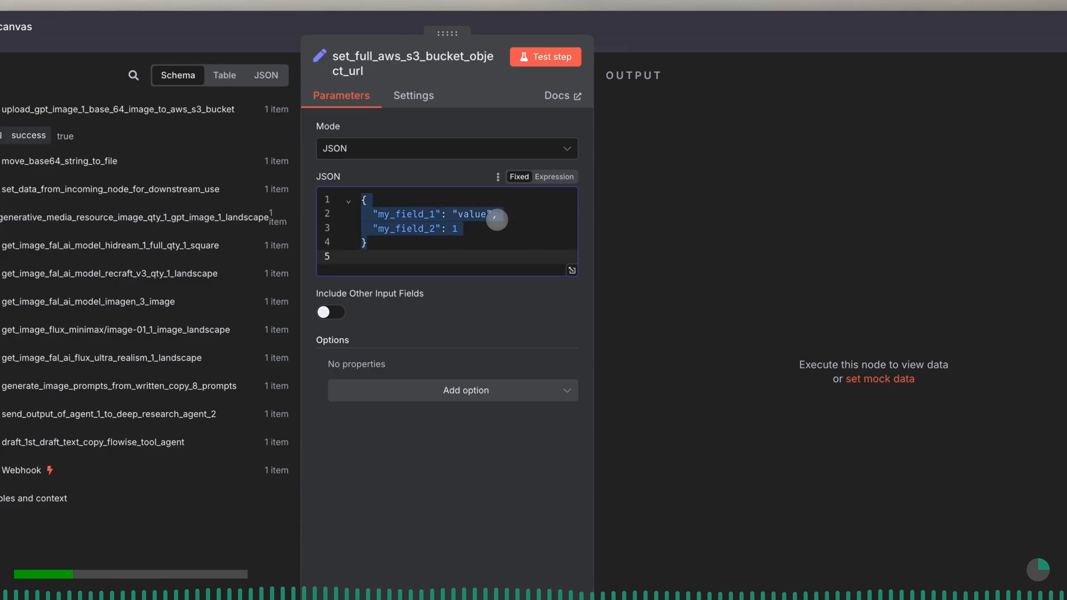
pyautogui.press('BackSpace')
pyautogui.write('{   "aws_s3_uploaded_file_url": "https://geenuity-mantra-ai-generated.s3.us-west-2.amazonaws.com/{{ $(\'isolate_set_base_64_string_for_downstream_processing\').item.json.filename }}.png" }')
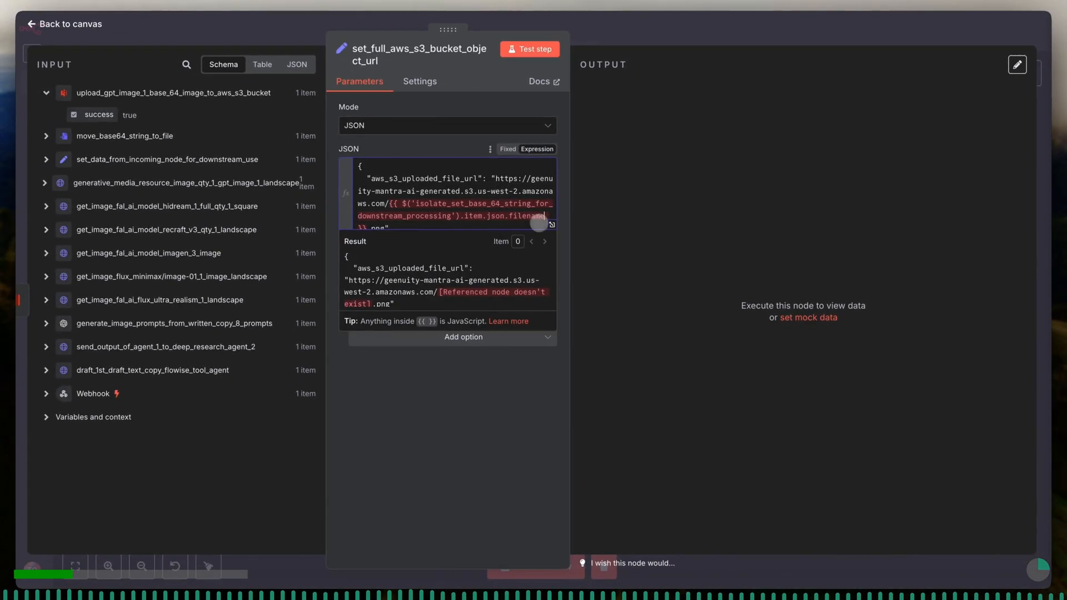
# - In the enlarged expression editor, replace the invalid node reference in the file URL with set_data_from_incoming_node_for_downstream_use
pyautogui.click(552, 225)
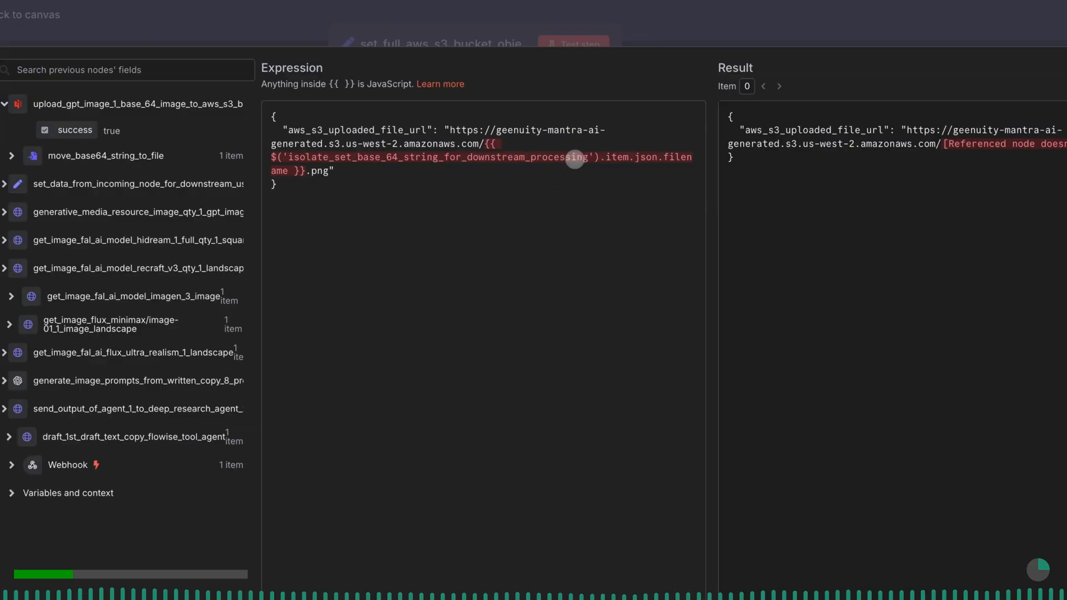
pyautogui.moveTo(589, 160); pyautogui.dragTo(286, 159)
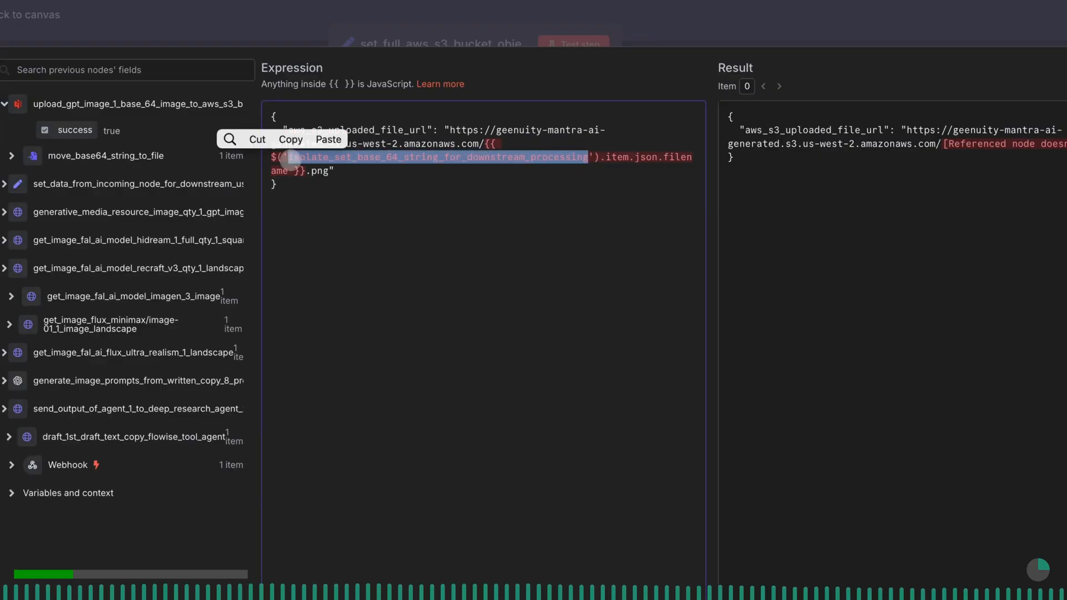
pyautogui.press('BackSpace')
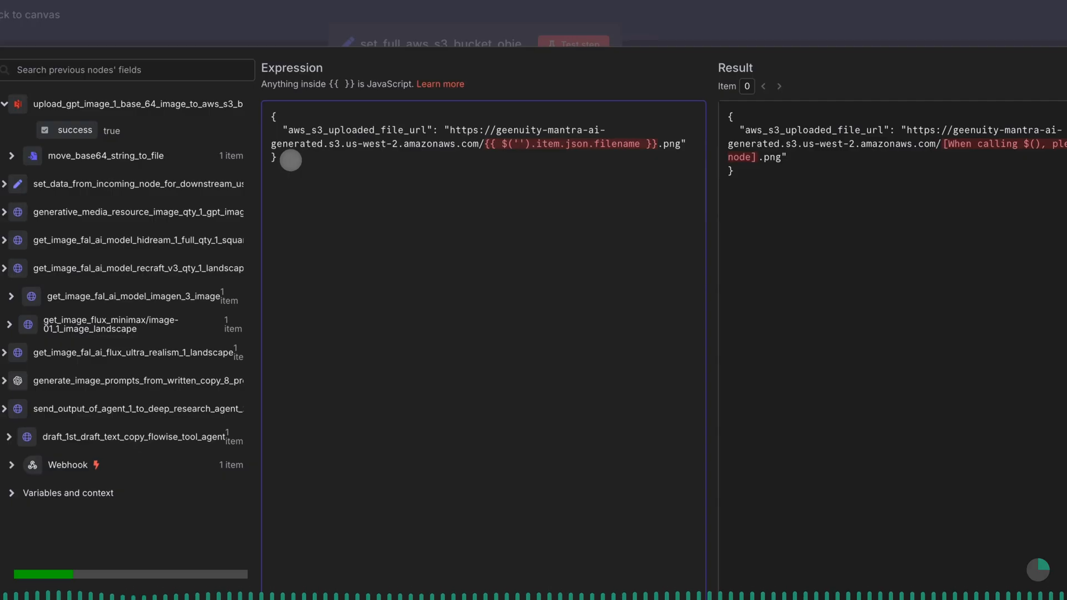
pyautogui.write('s')
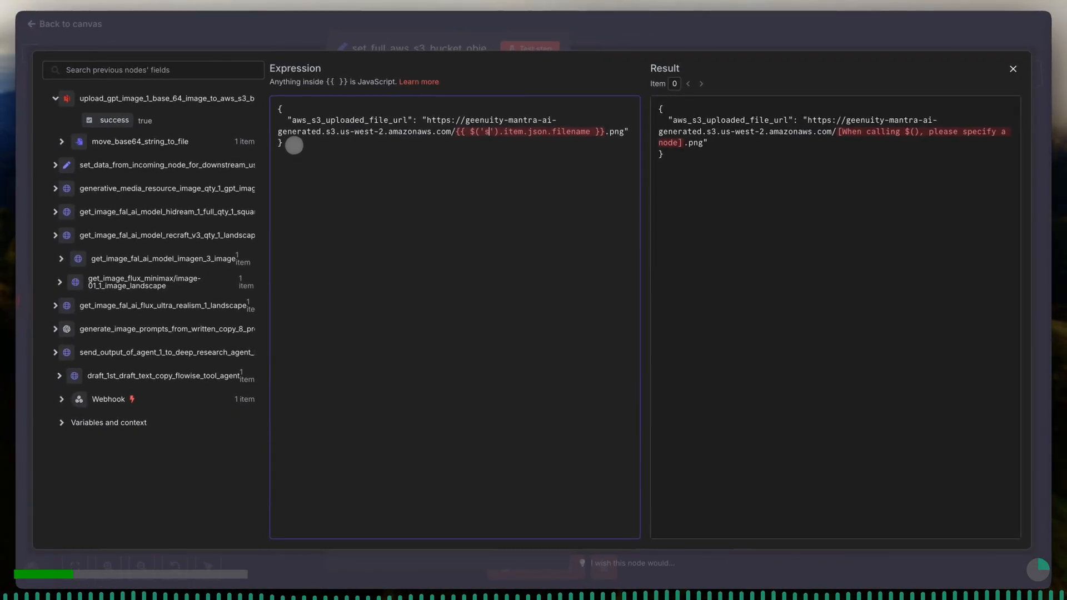
pyautogui.write('et')
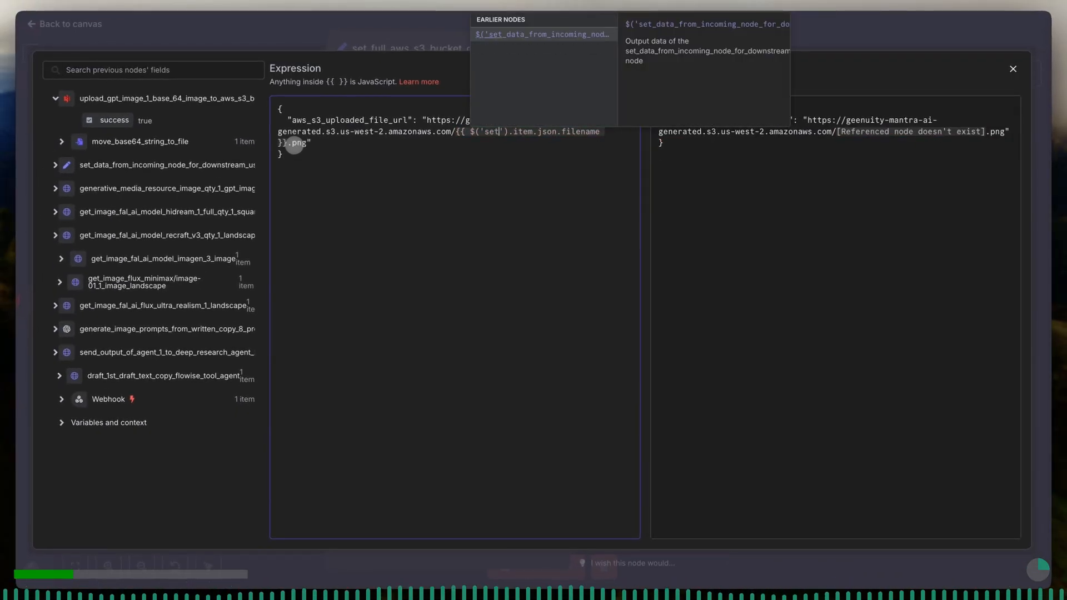
pyautogui.press('Return')
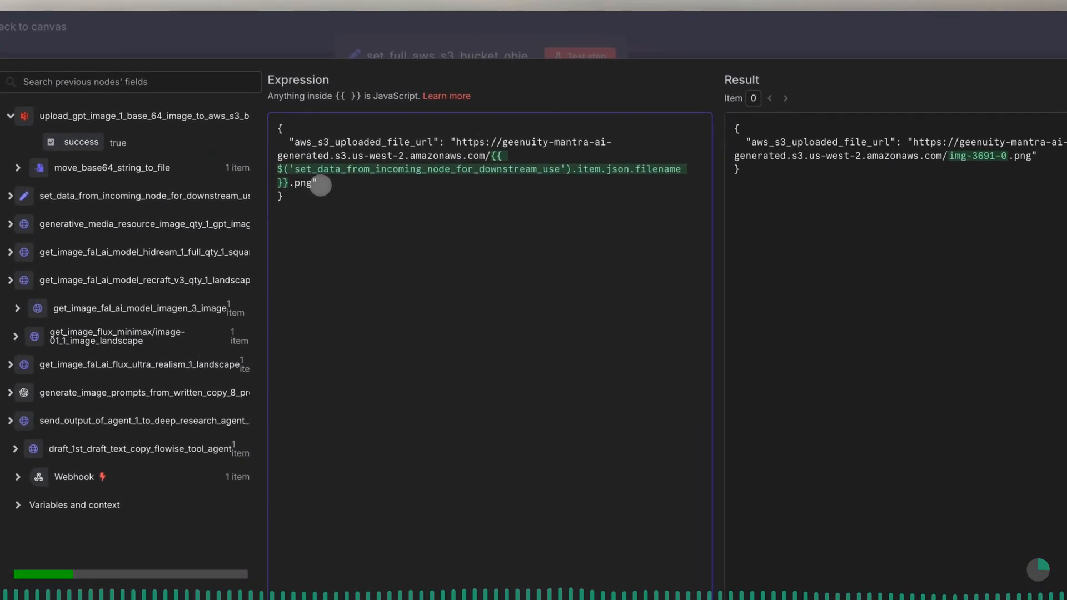
pyautogui.moveTo(295, 142); pyautogui.dragTo(502, 178)
pyautogui.click(489, 156)
pyautogui.click(503, 198)
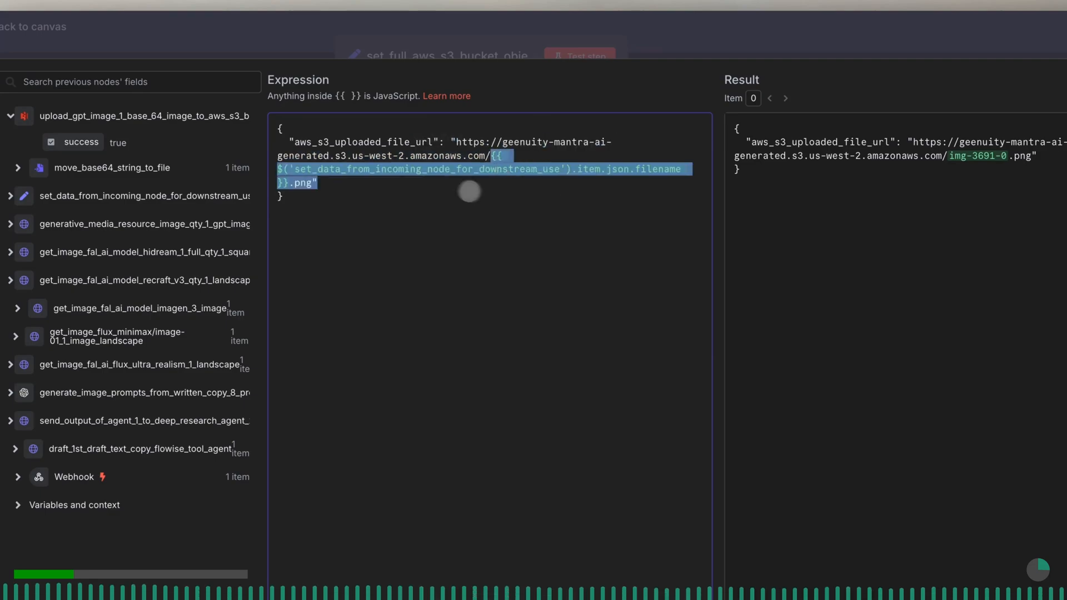
pyautogui.click(443, 187)
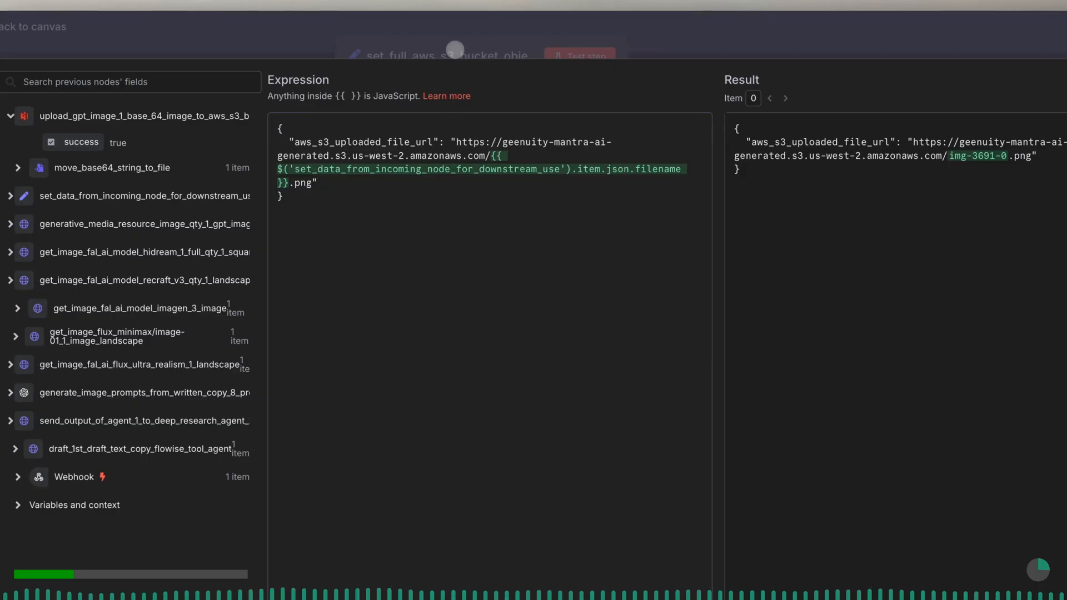
# - Close the expression editor, test the S3 URL node and return to the workflow canvas
pyautogui.click(455, 49)
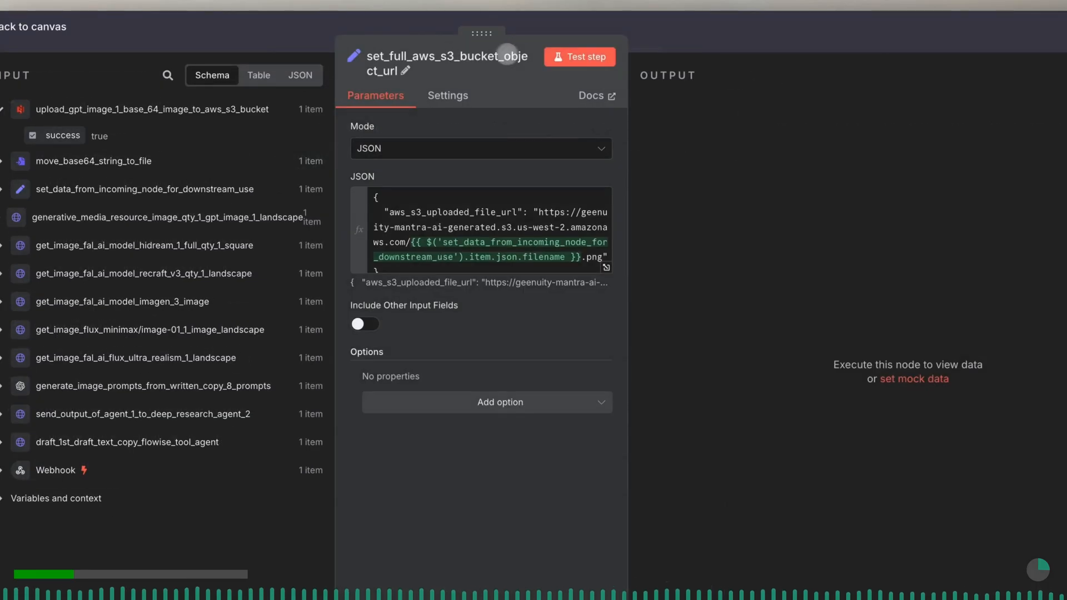
pyautogui.click(569, 58)
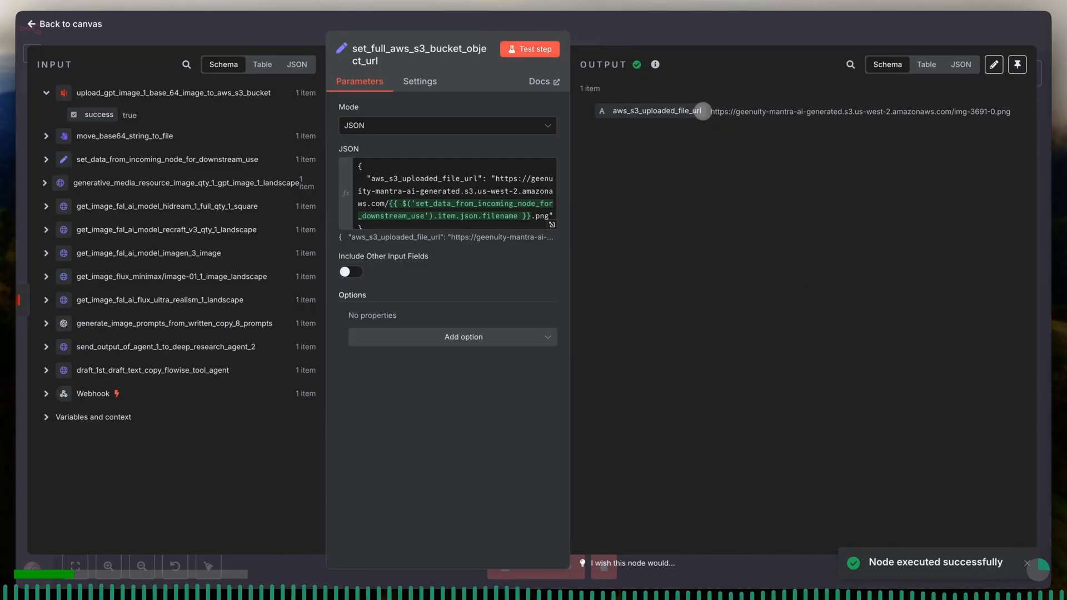
pyautogui.click(622, 33)
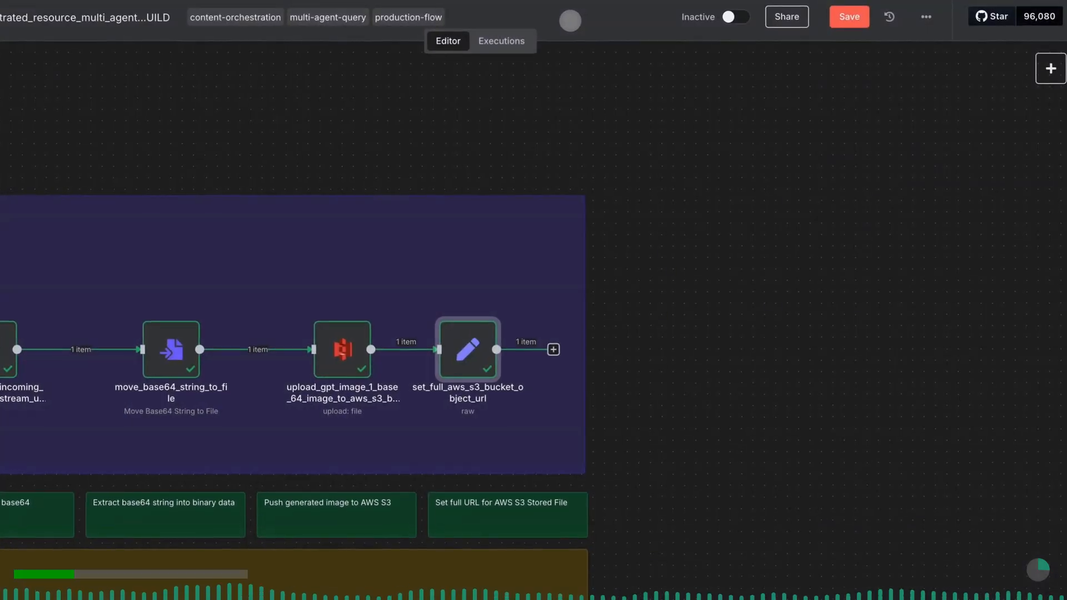
# - Move the set_full_aws_s3_bucket_object_url node farther from the S3 upload node and save the workflow
pyautogui.moveTo(467, 346); pyautogui.dragTo(507, 346)
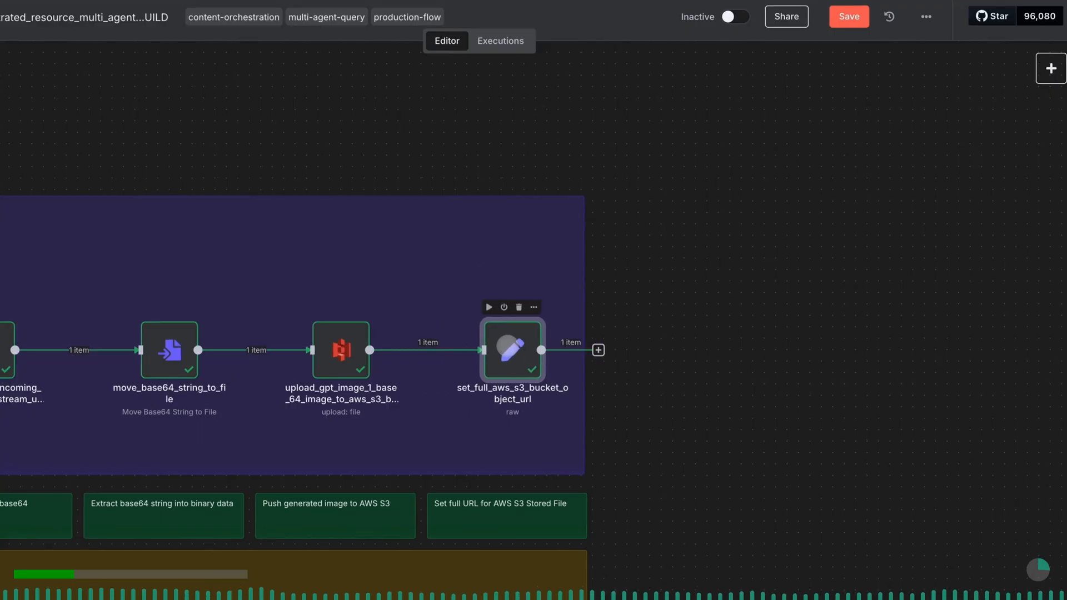
pyautogui.click(841, 21)
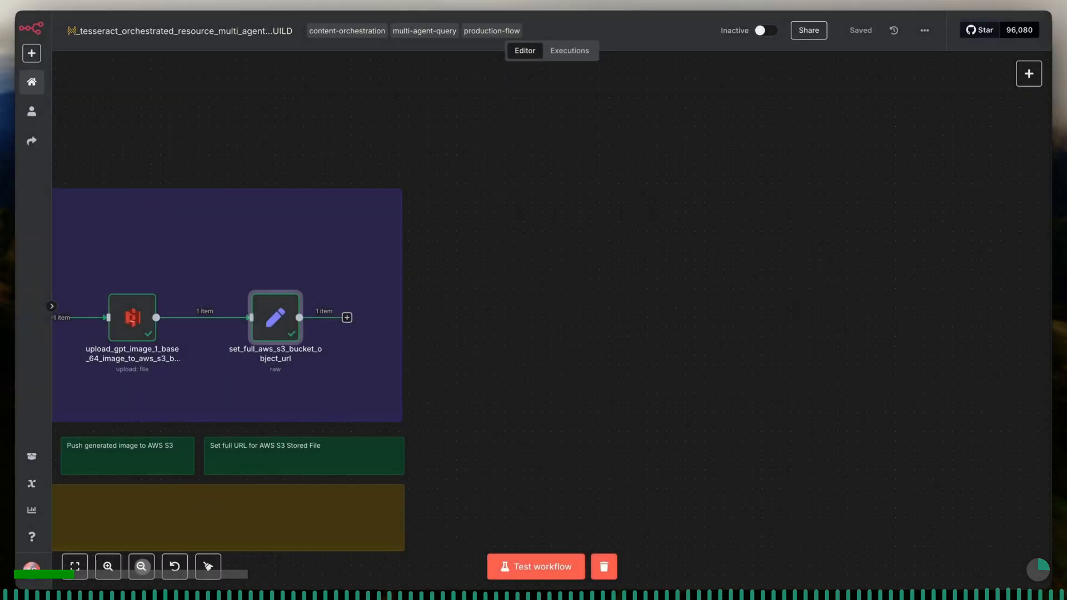
# - Copy the purple MEDIA_PIPELINE background note and place the copy beyond the end of the original, aligned with it
pyautogui.click(142, 567)
pyautogui.click(141, 567)
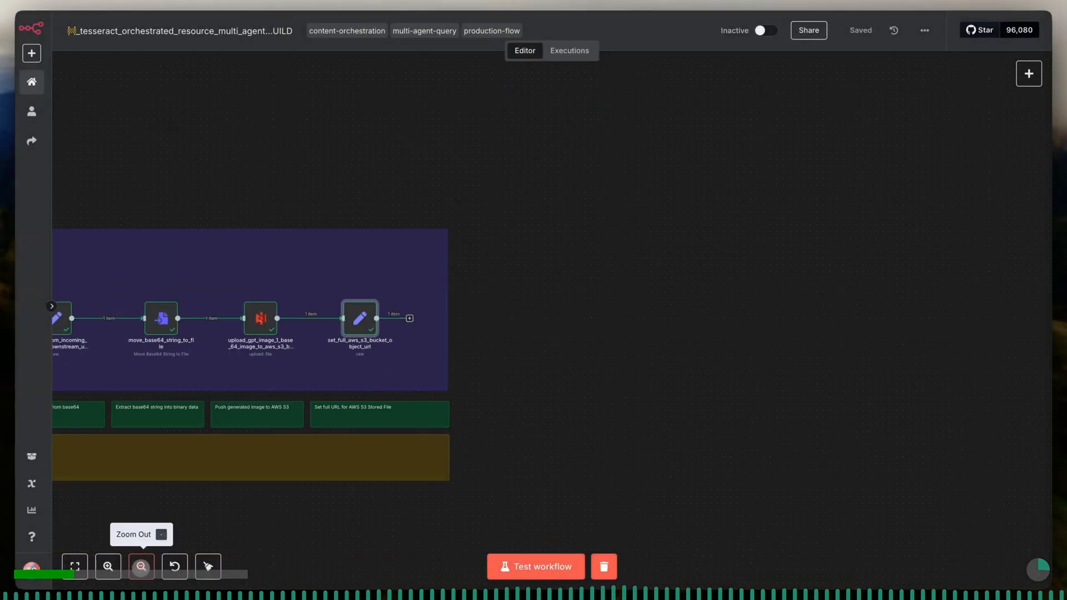
pyautogui.click(142, 567)
pyautogui.click(141, 567)
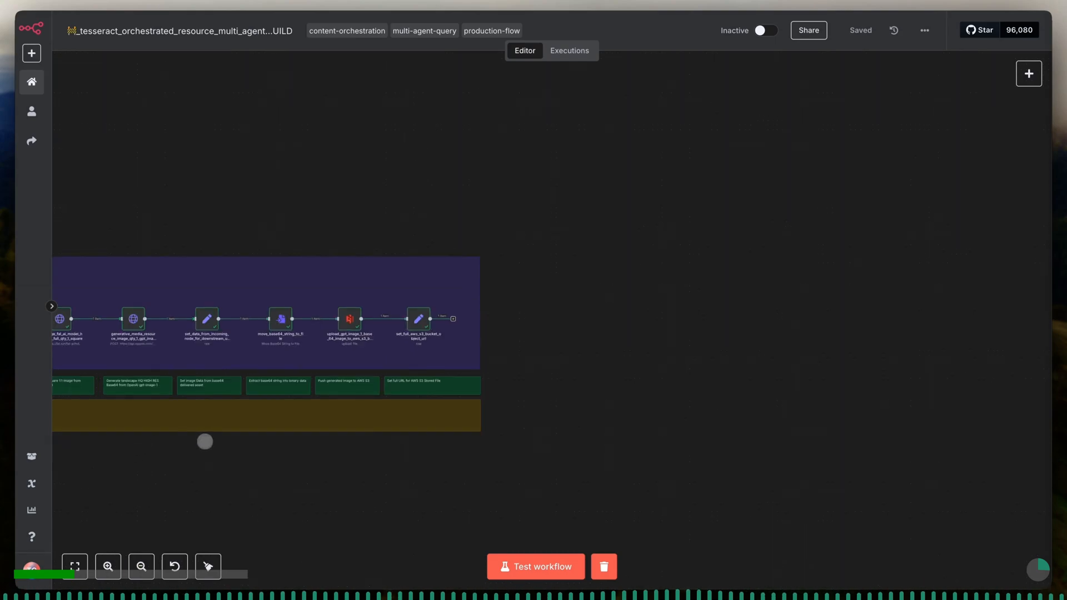
pyautogui.hscroll(-10, 205, 441)
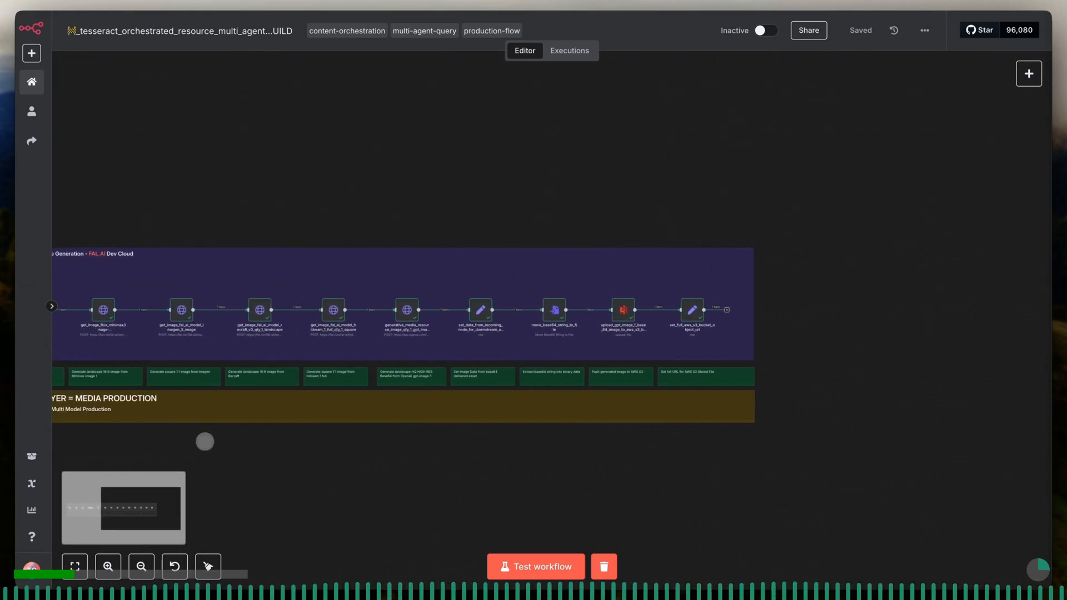
pyautogui.hscroll(-5, 205, 442)
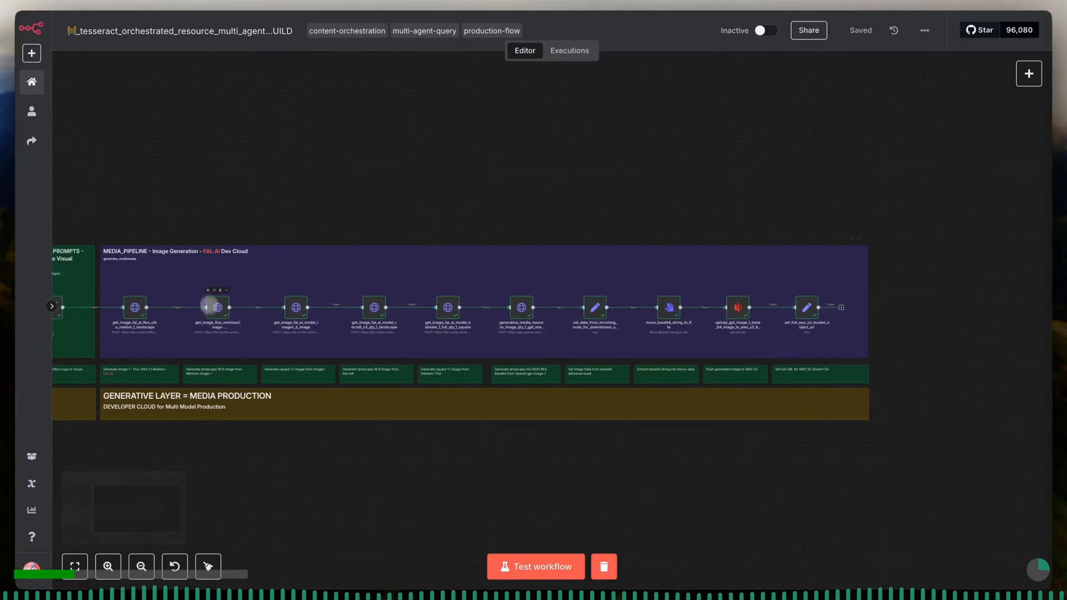
pyautogui.hotkey('ctrl', 'c')
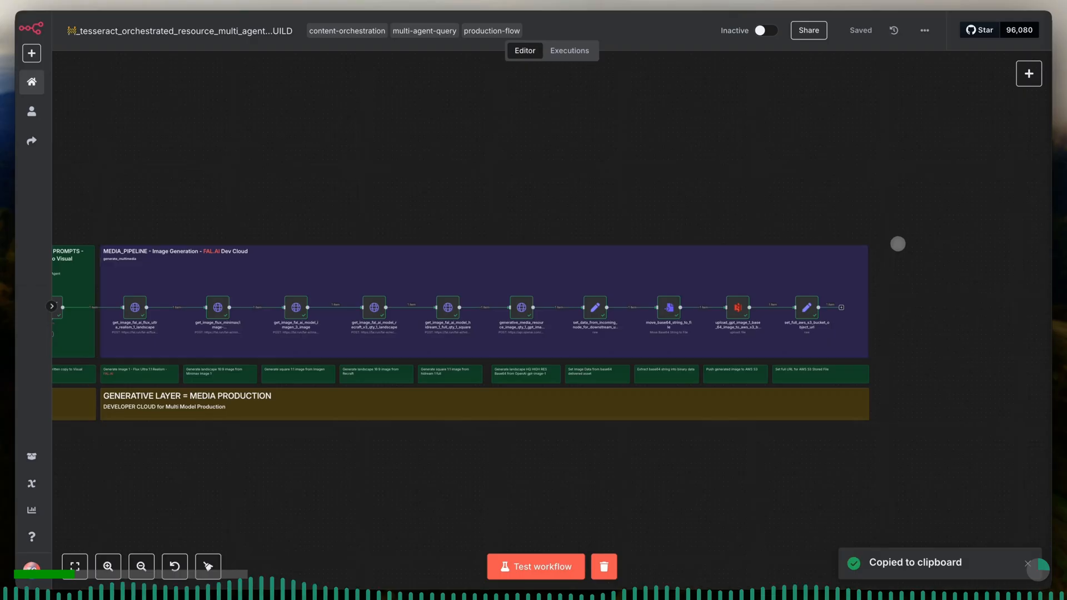
pyautogui.hotkey('ctrl', 'v')
pyautogui.hscroll(5, 898, 244)
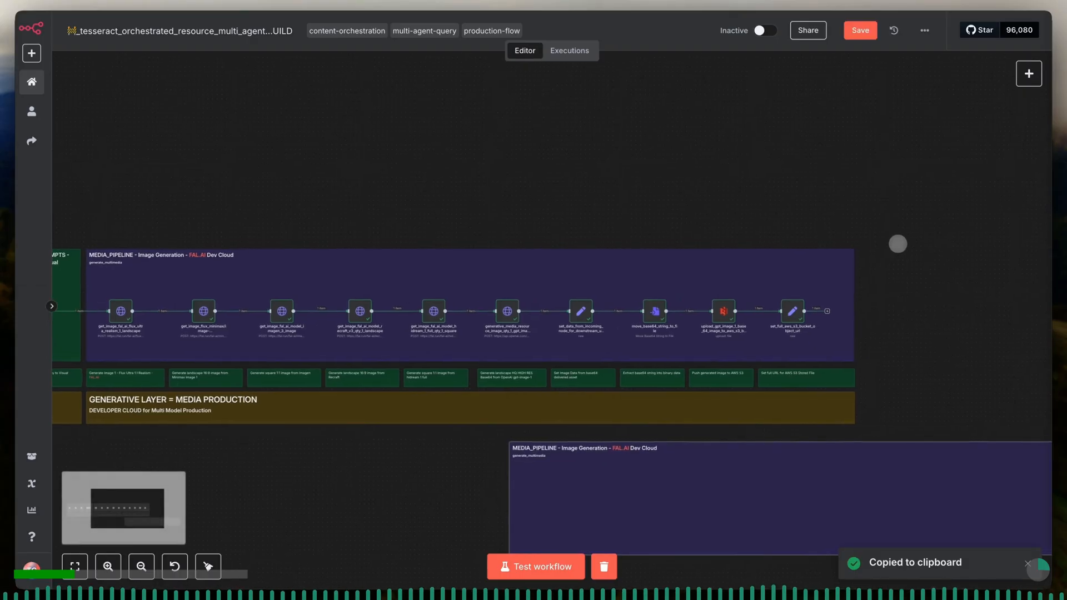
pyautogui.moveTo(383, 476); pyautogui.dragTo(736, 286)
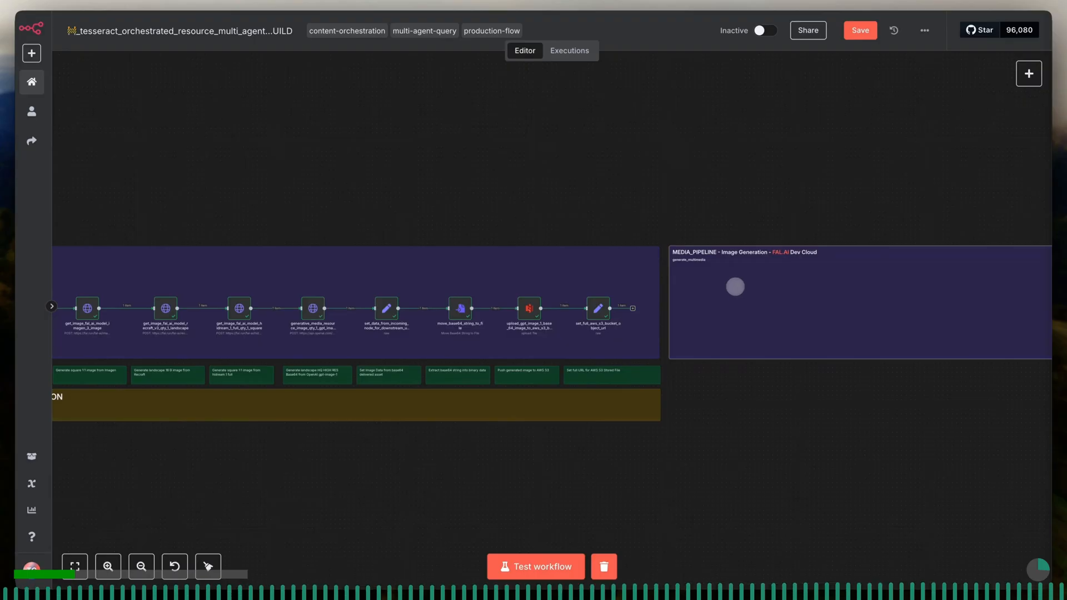
# - Duplicate the green "Set full URL for AWS S3 Stored File" note and place the copy beneath the start of the new purple note
pyautogui.click(646, 373)
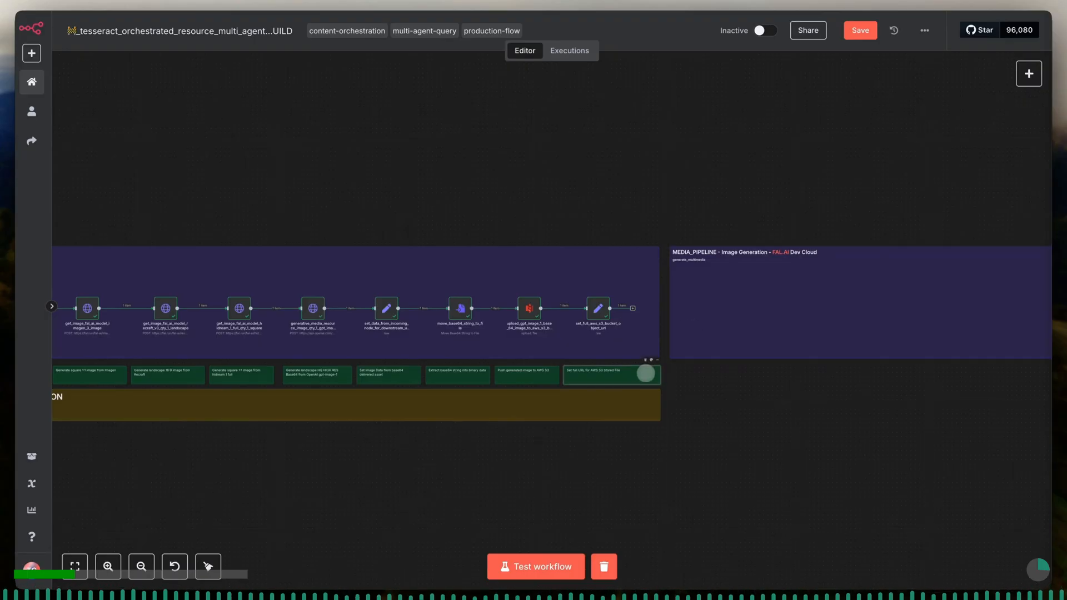
pyautogui.hotkey('ctrl', 'd')
pyautogui.moveTo(391, 448); pyautogui.dragTo(748, 379)
pyautogui.click(756, 299)
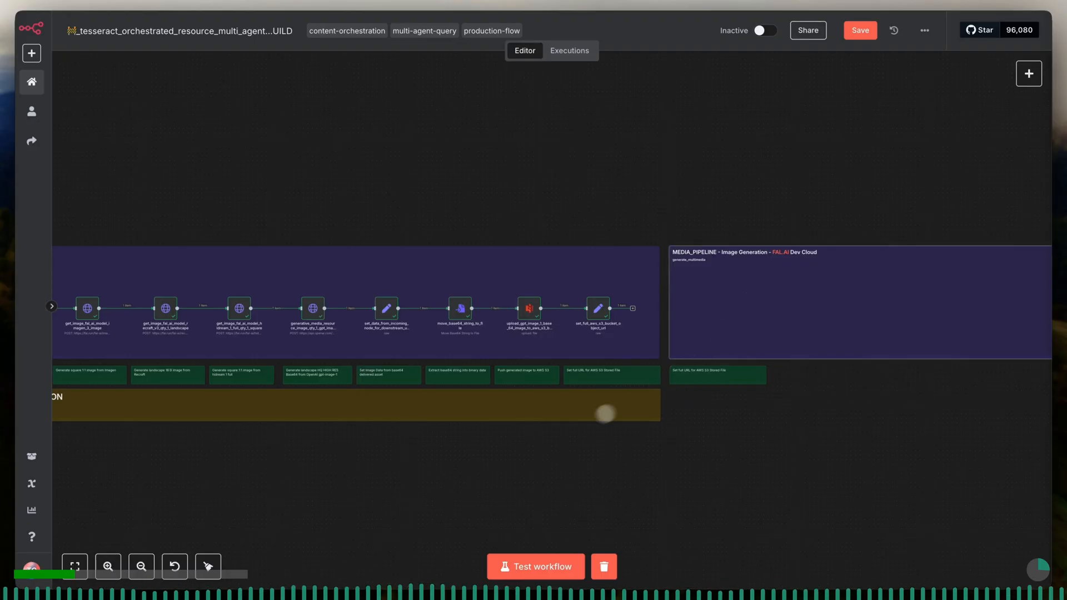
# - Duplicate the yellow "GENERATIVE LAYER = MEDIA PRODUCTION" note and place the copy beneath the new green note
pyautogui.click(553, 412)
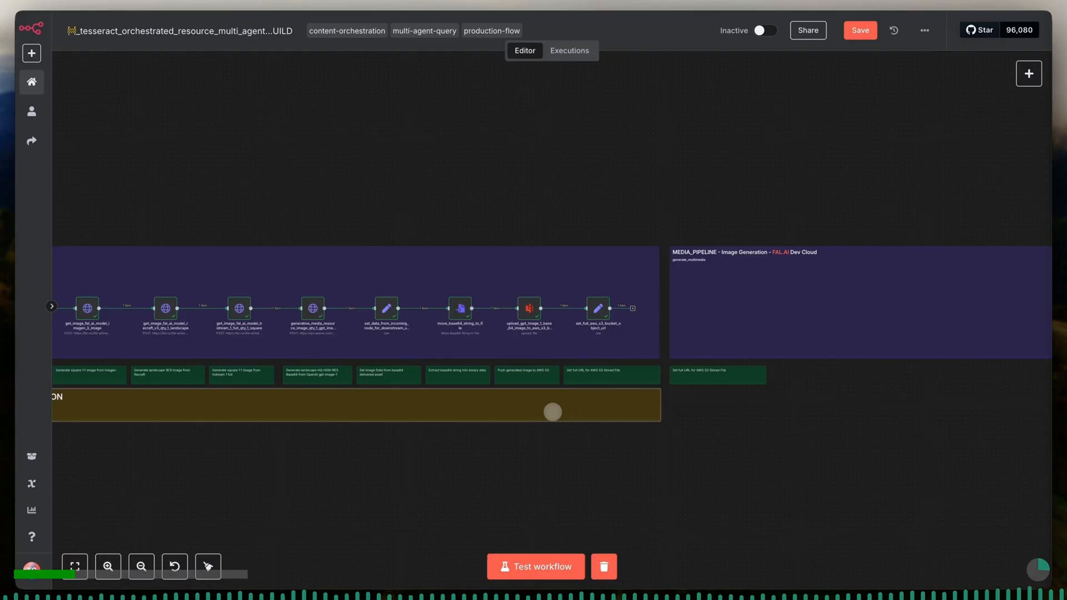
pyautogui.hotkey('ctrl', 'd')
pyautogui.moveTo(342, 457); pyautogui.dragTo(699, 407)
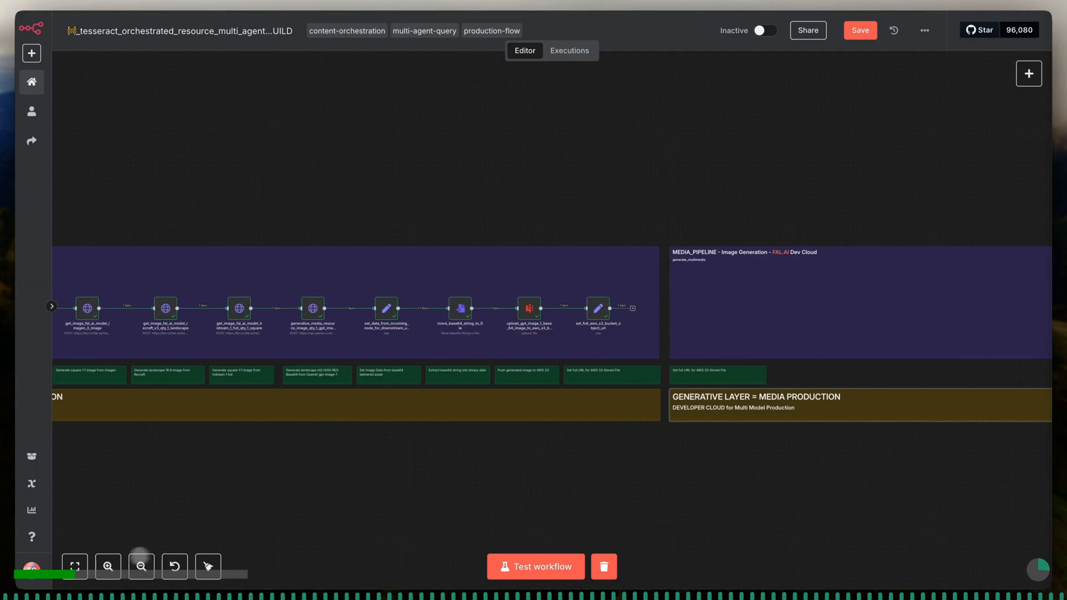
# - Retitle the copied purple note "ASSET COMPILER + PRE_PUBLICATION_PREP - OpenAI Assistant, Custom Code, Set Node, Bannerbear Nodes, Wait Node"
pyautogui.click(108, 566)
pyautogui.click(107, 566)
pyautogui.click(107, 566)
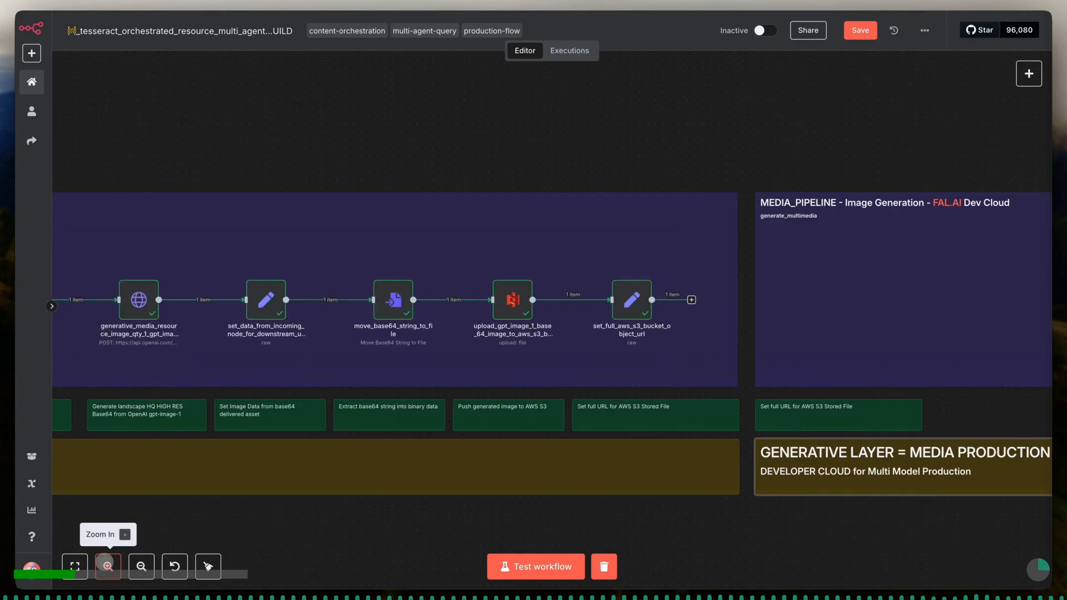
pyautogui.click(107, 565)
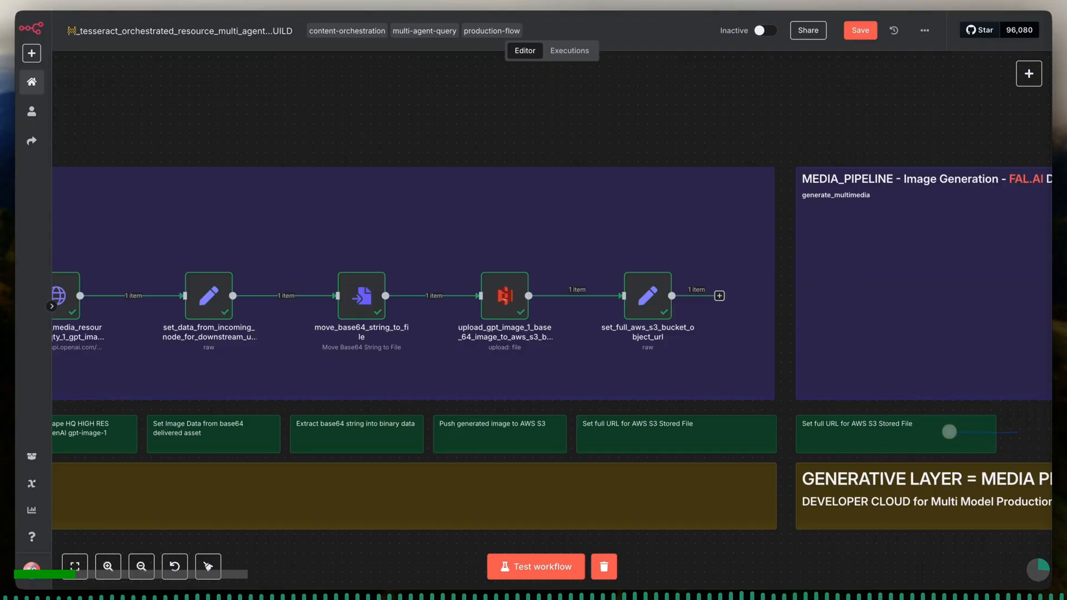
pyautogui.hscroll(5, 1000, 426)
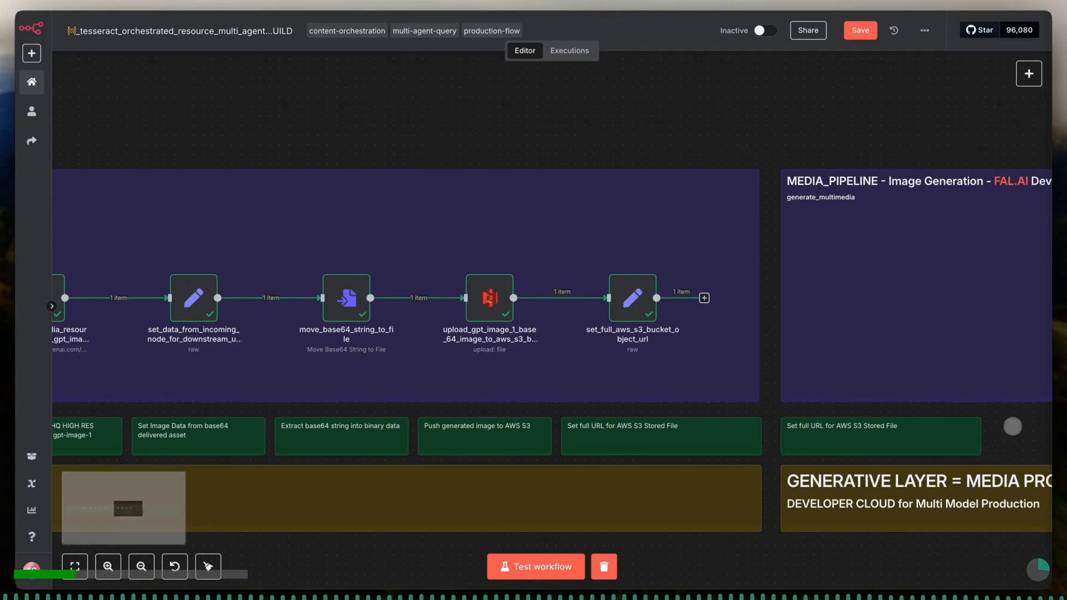
pyautogui.hscroll(15, 1011, 426)
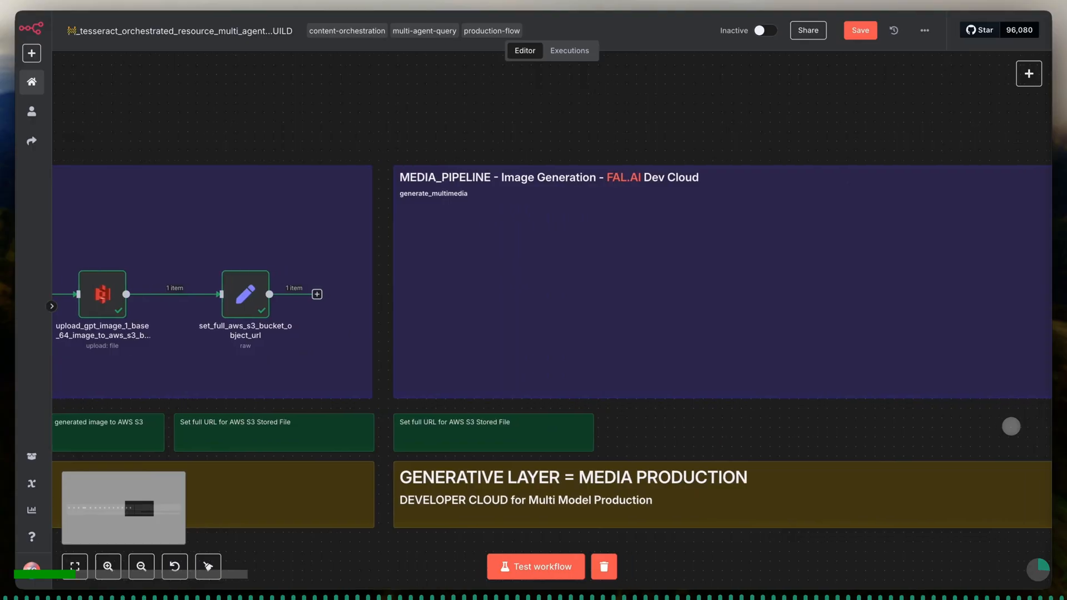
pyautogui.hscroll(5, 1011, 426)
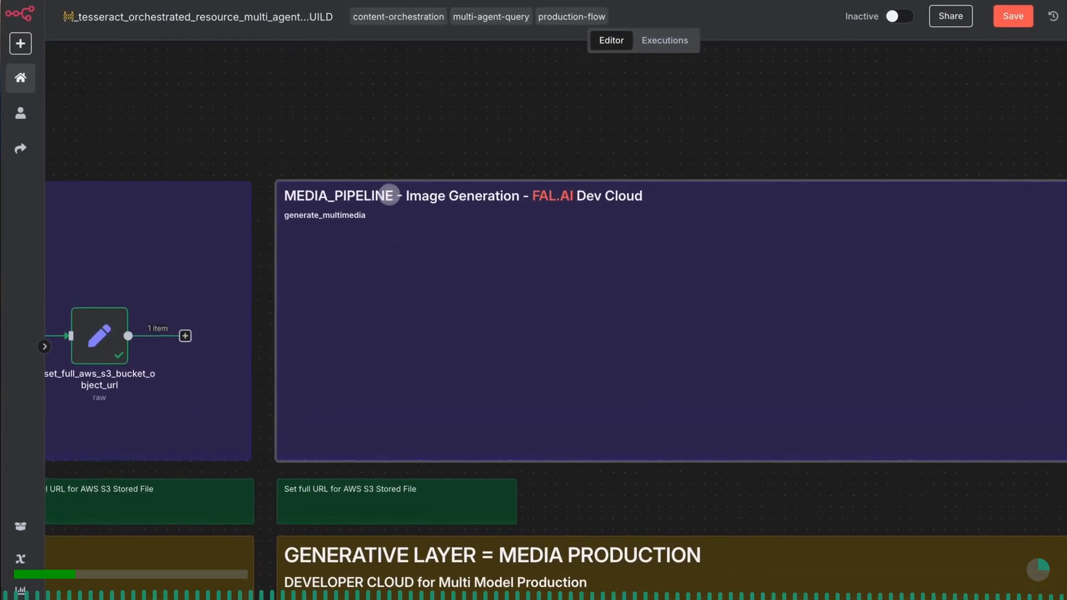
pyautogui.doubleClick(388, 196)
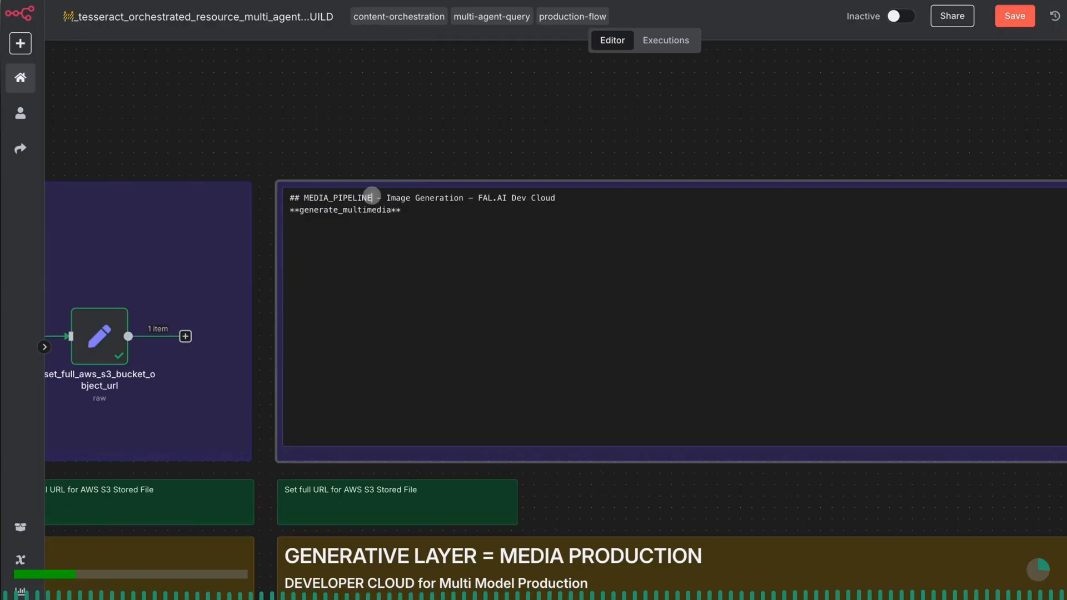
pyautogui.moveTo(372, 195); pyautogui.dragTo(324, 198)
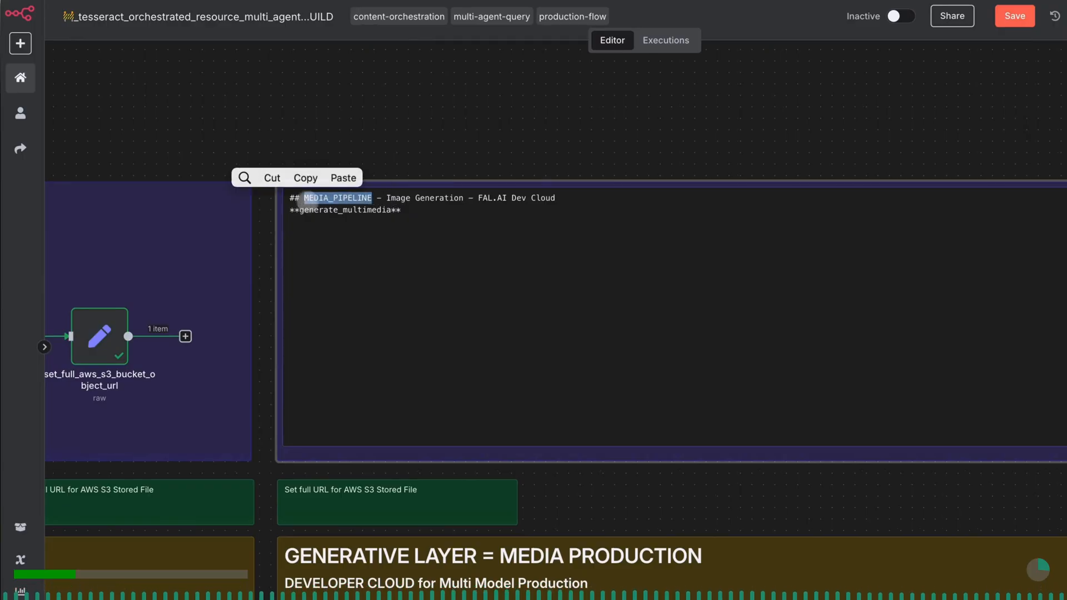
pyautogui.write('ASS')
pyautogui.write('ET COMPIL')
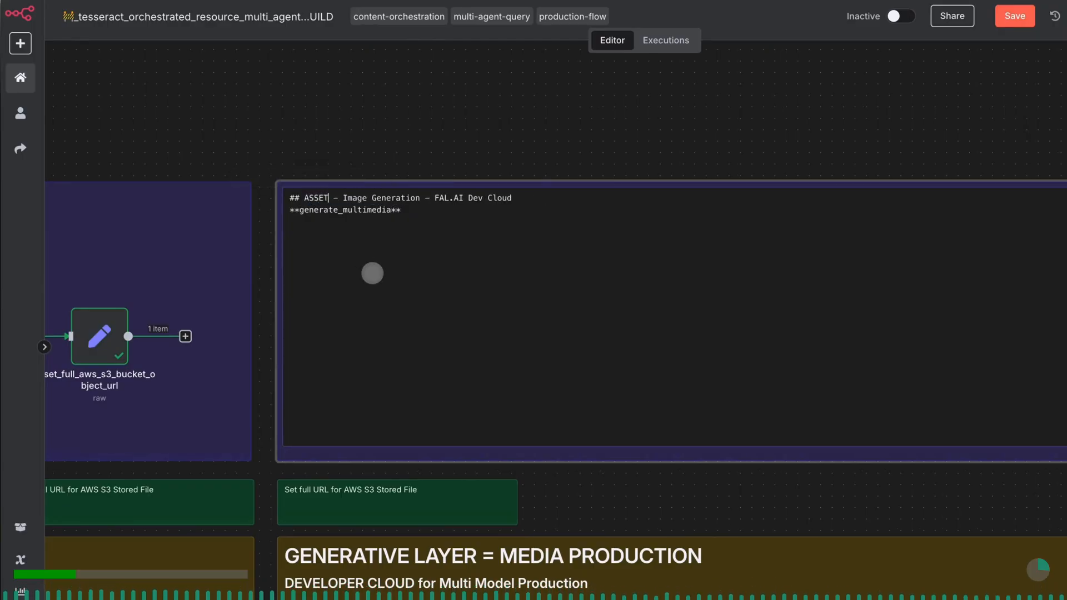
pyautogui.write('ER + PRE_PUBLICATION_PREP')
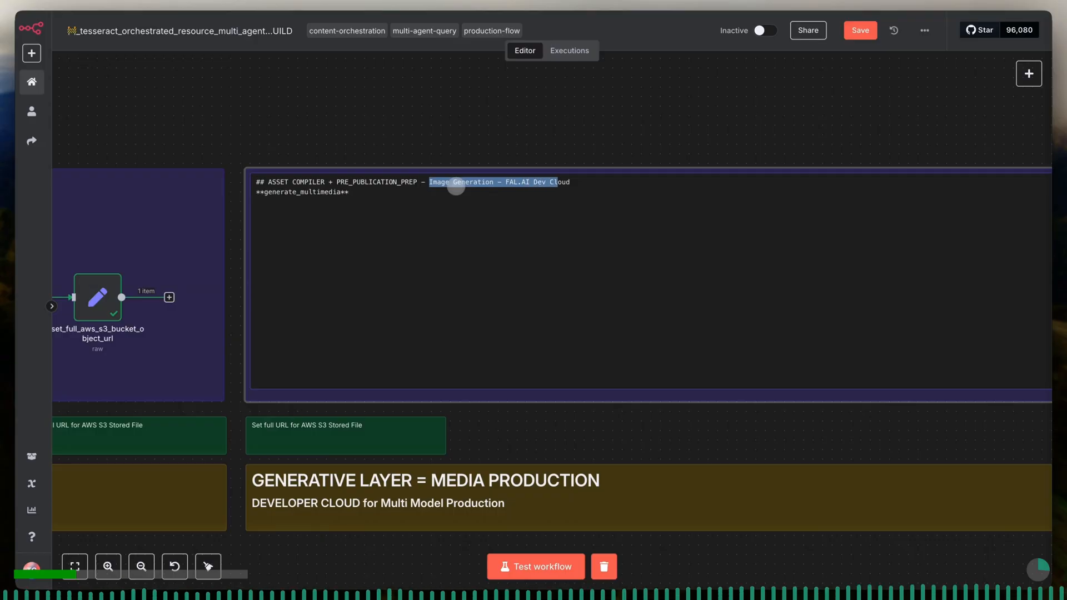
pyautogui.write('OpenAI Assistant, Custom Code, Set Node, Ban')
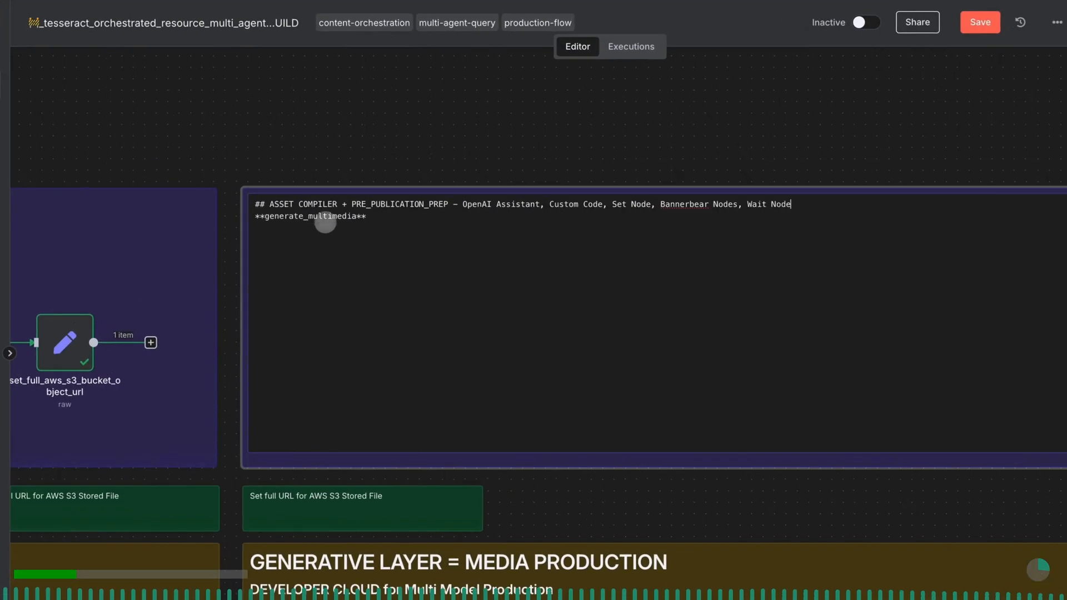
# - Replace the purple note's bold subtitle with "asset_material_compilation" and finish editing the note
pyautogui.moveTo(340, 191); pyautogui.dragTo(265, 192)
pyautogui.write('asset_material_compilation')
pyautogui.press('Escape')
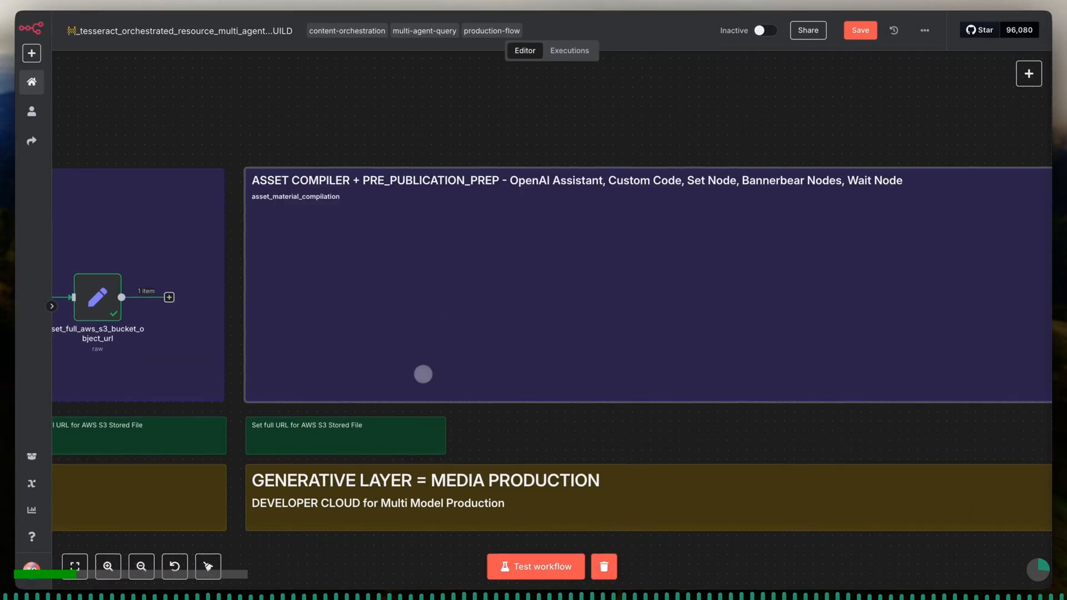
# - Retitle the yellow note "CREATE POSTS - PRODUCE METADATA" with subtitle "Utilize 3rd party services and native n8n nodes to generate items that can be posted on socials"
pyautogui.doubleClick(411, 477)
pyautogui.moveTo(411, 477); pyautogui.dragTo(266, 477)
pyautogui.write('CREATE POSTS - PRODUCE METADATA')
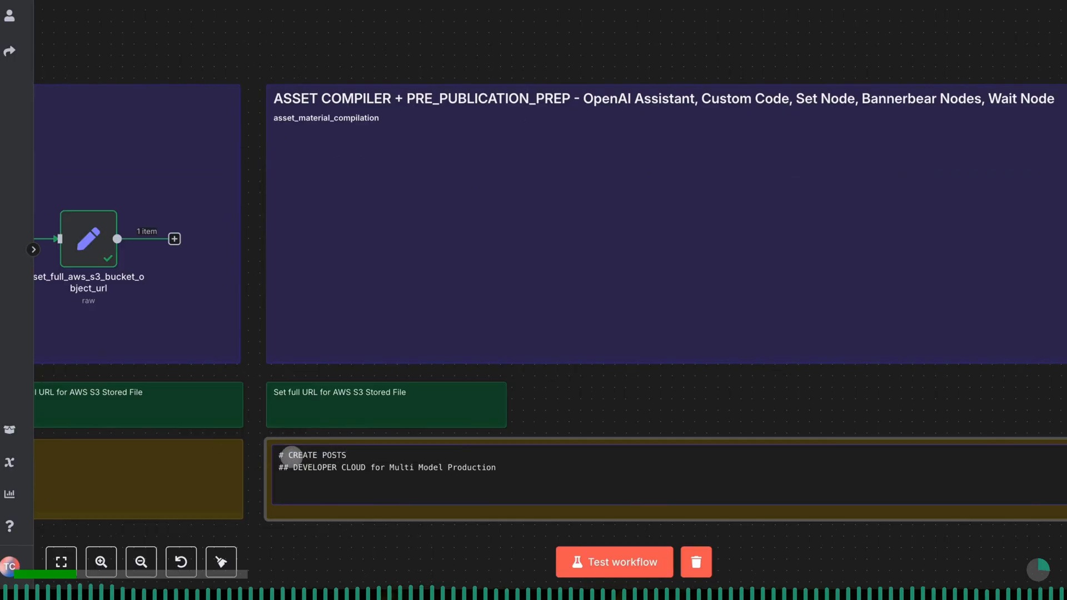
pyautogui.moveTo(495, 468); pyautogui.dragTo(309, 469)
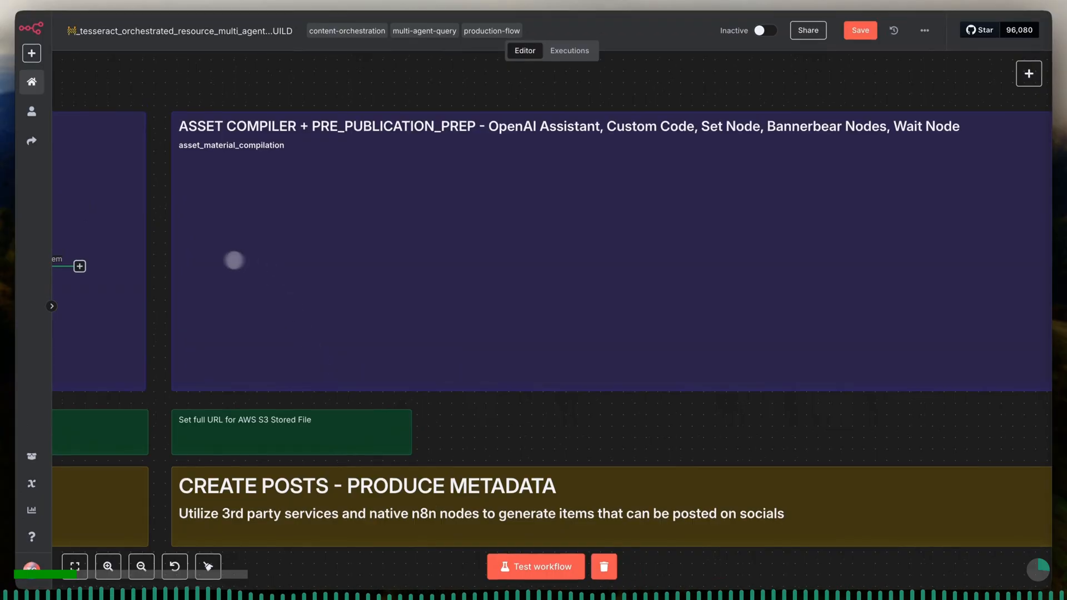
# - Add an OpenAI "Message an assistant" node after set_full_aws_s3_bucket_object_url and place it inside the ASSET COMPILER note
pyautogui.click(80, 266)
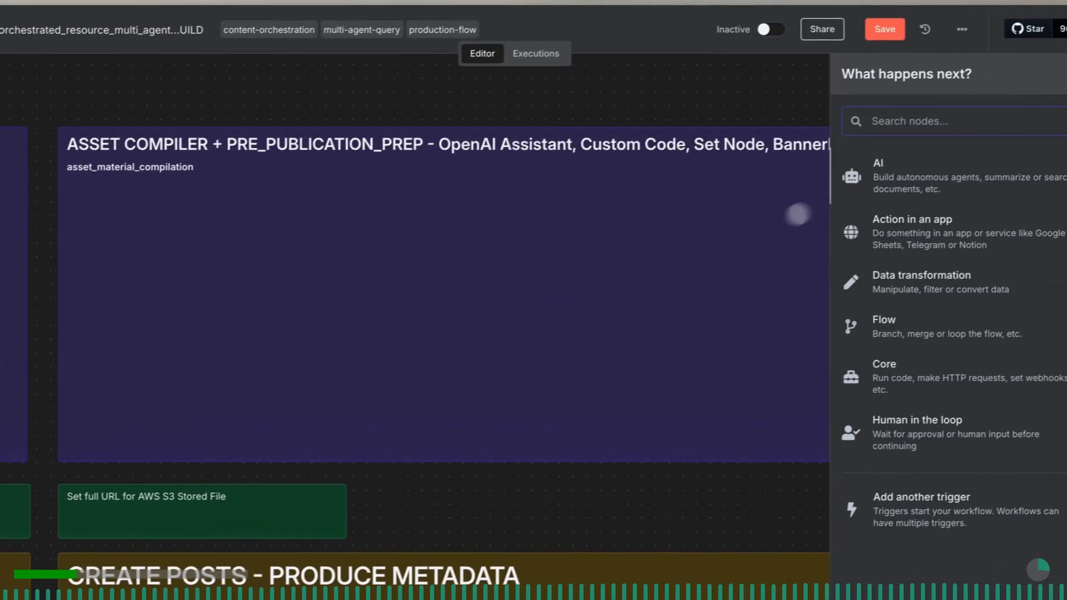
pyautogui.click(1025, 146)
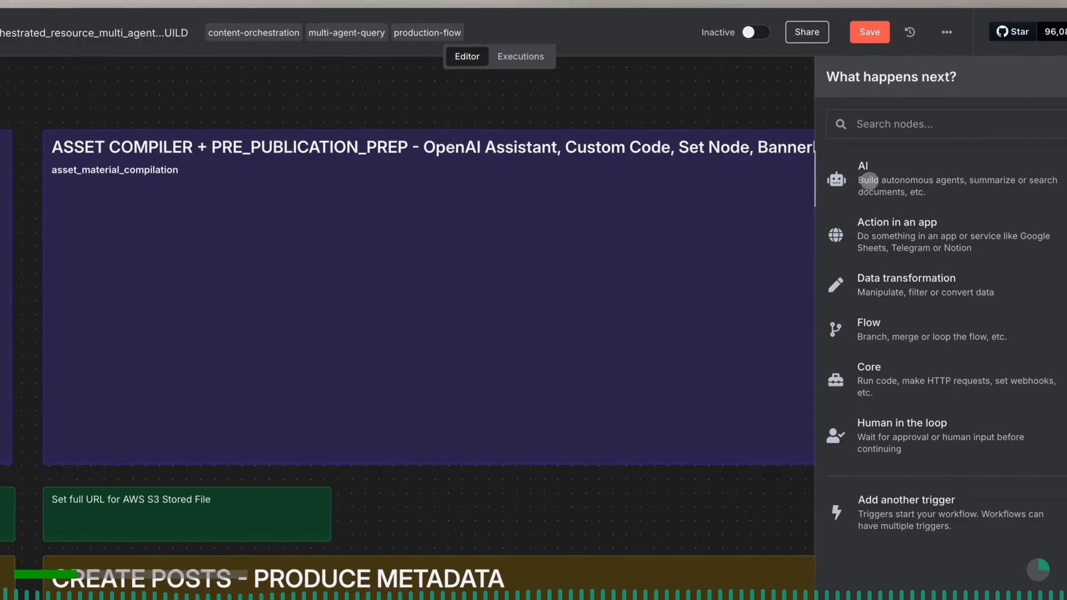
pyautogui.click(874, 320)
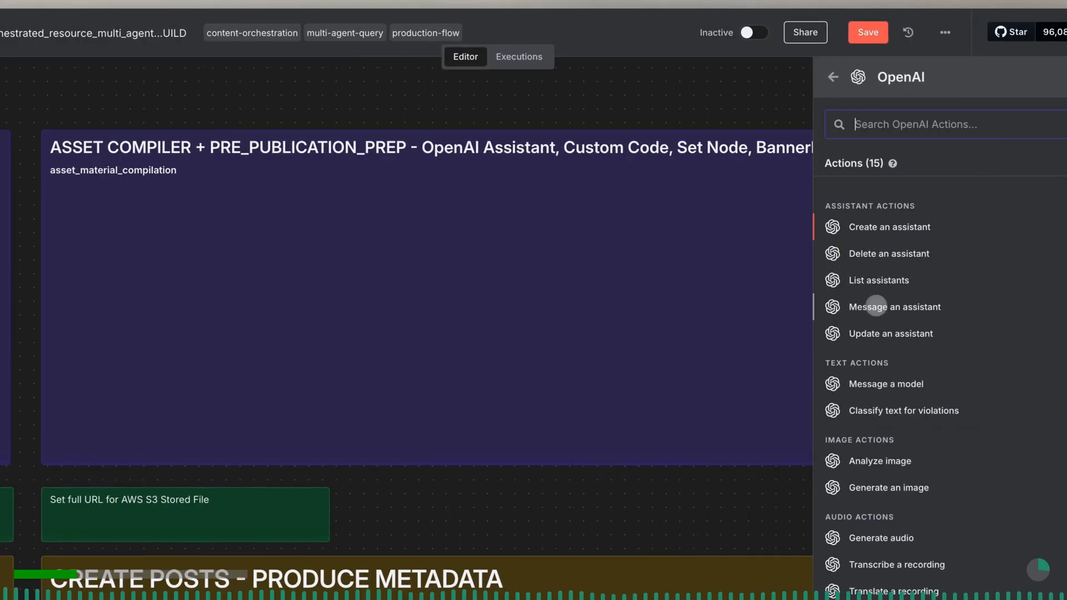
pyautogui.click(876, 306)
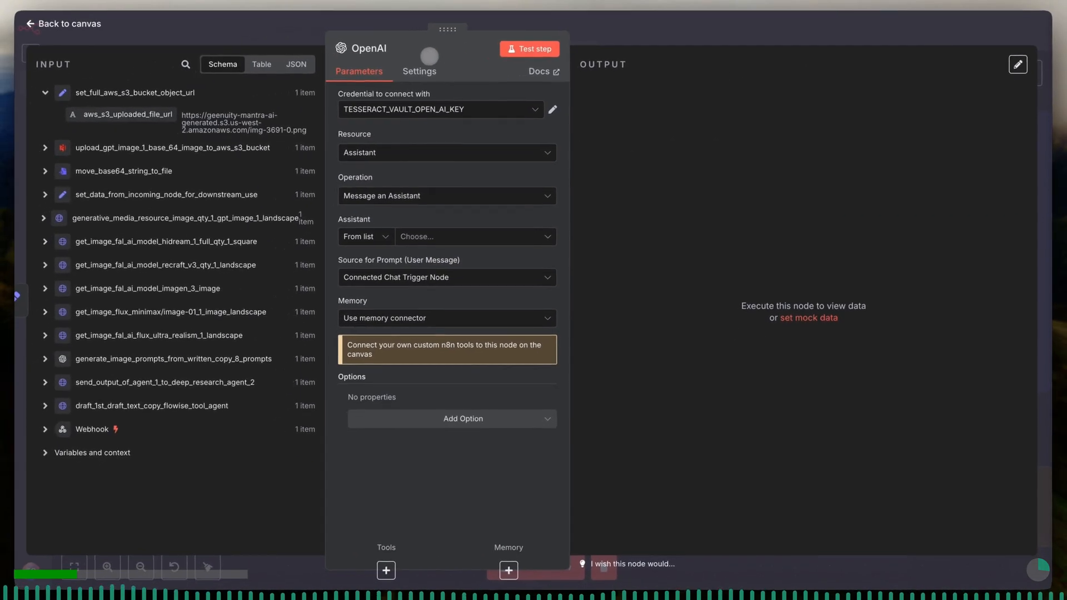
pyautogui.click(315, 33)
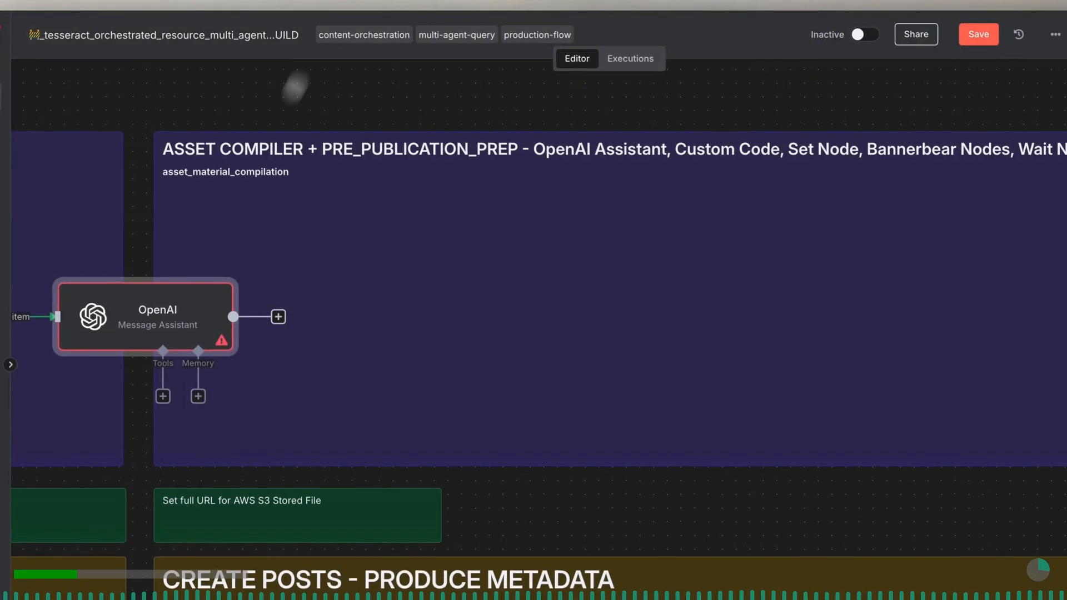
pyautogui.moveTo(174, 292); pyautogui.dragTo(316, 298)
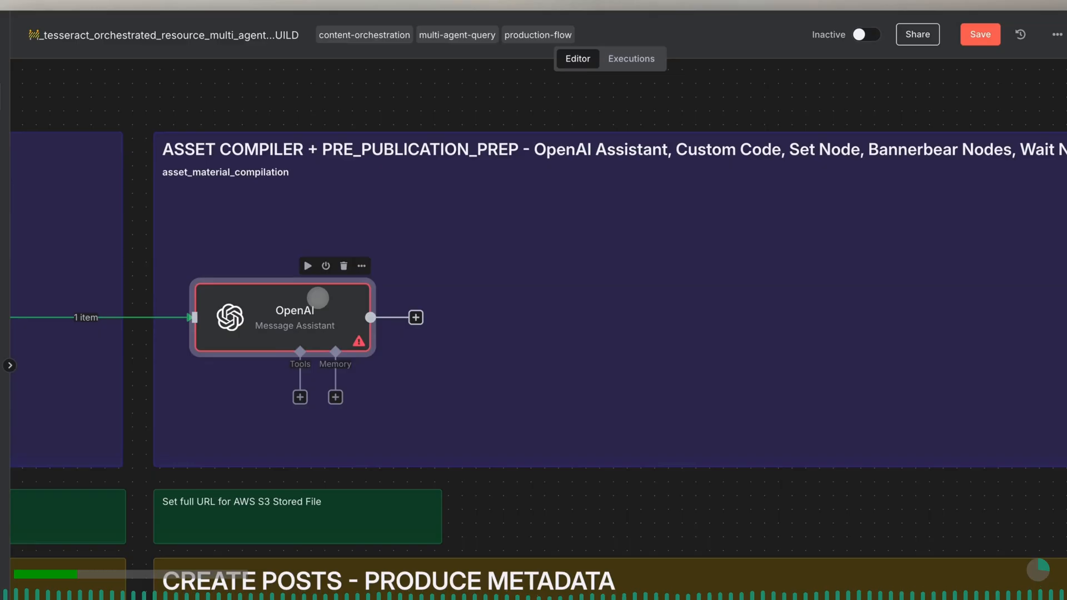
# - Add a Code node after the OpenAI assistant node, keep its default settings and return to the canvas
pyautogui.click(416, 318)
pyautogui.write('code')
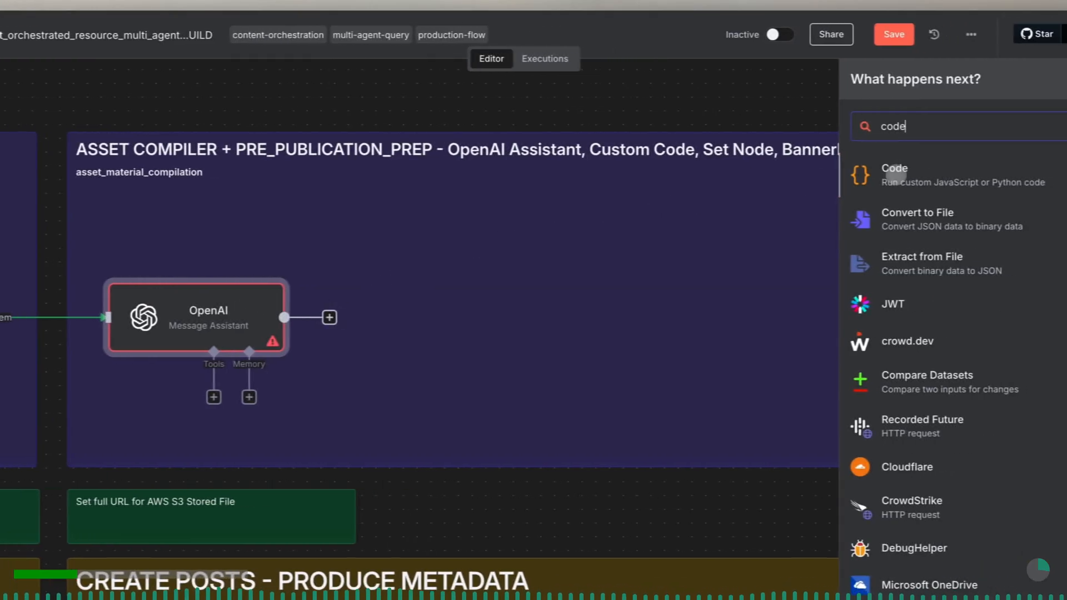
pyautogui.click(884, 174)
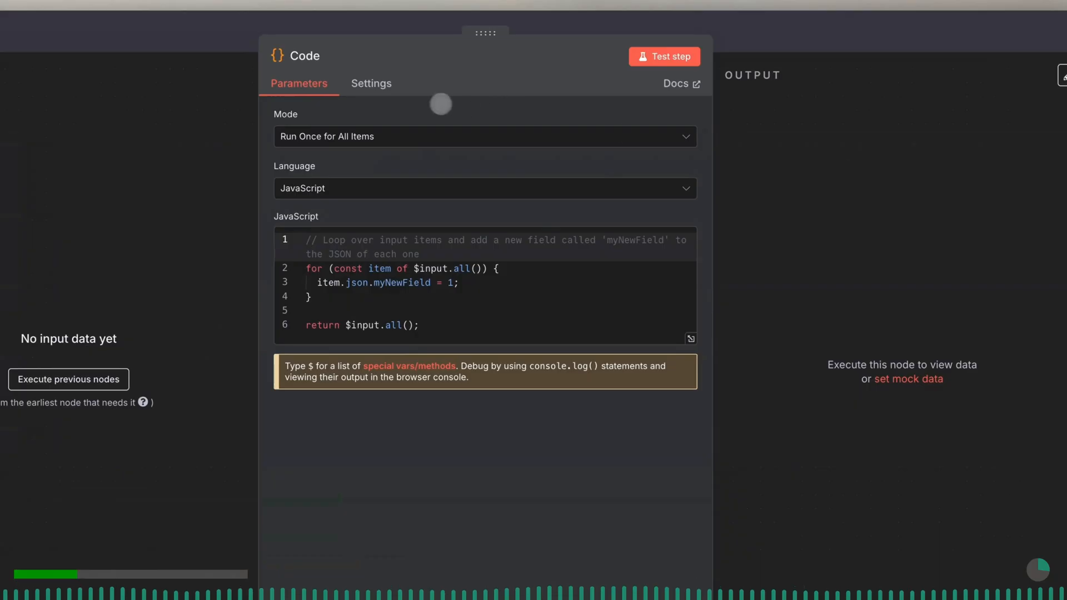
pyautogui.click(217, 27)
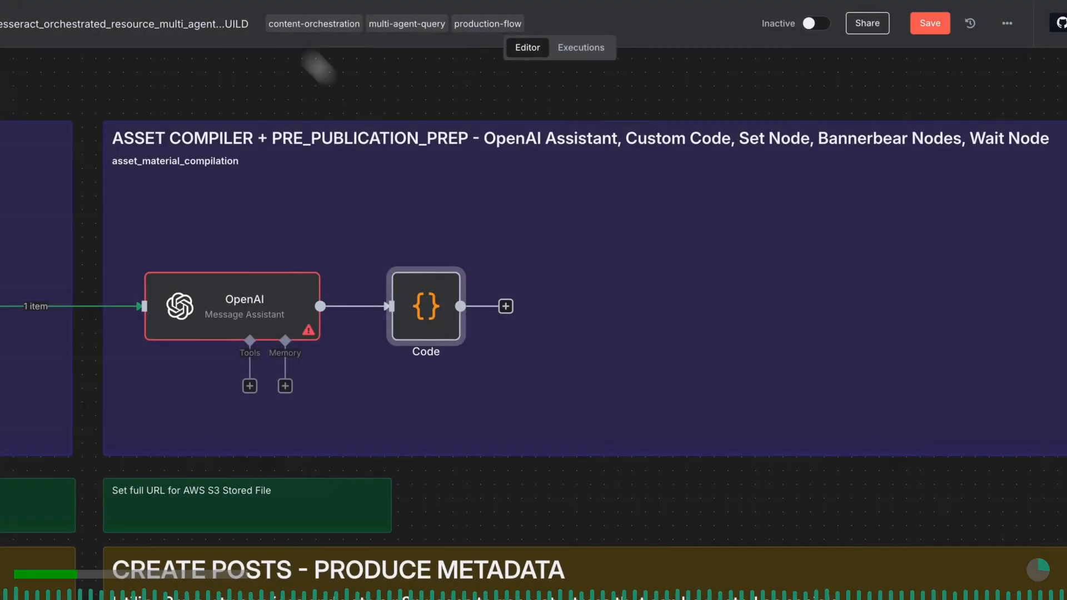
# - Add an Edit Fields (Set) node after the Code node and return to the canvas without setting any fields
pyautogui.click(506, 305)
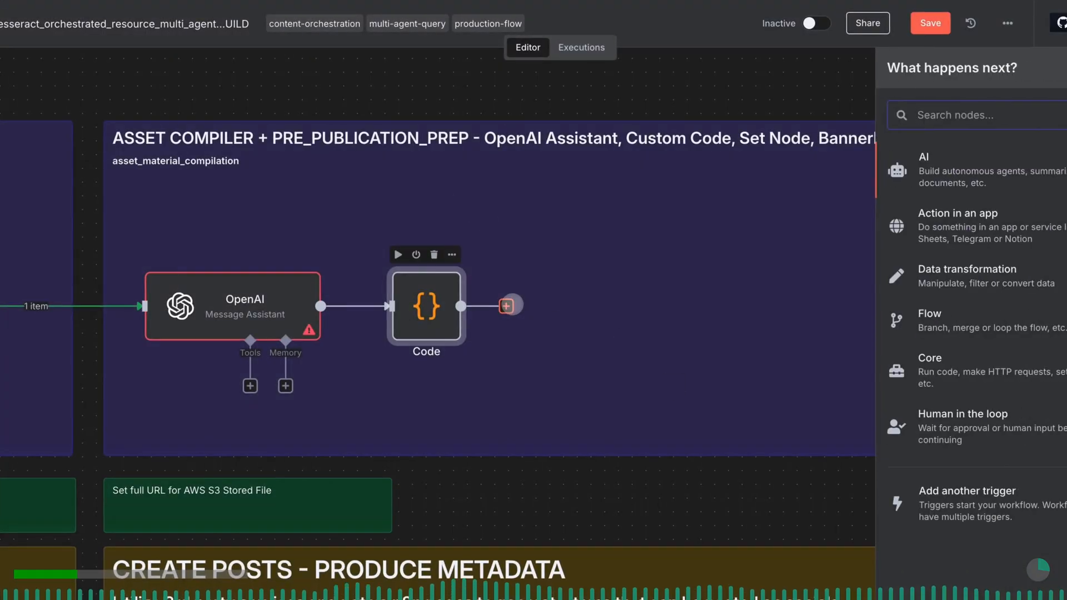
pyautogui.write('set')
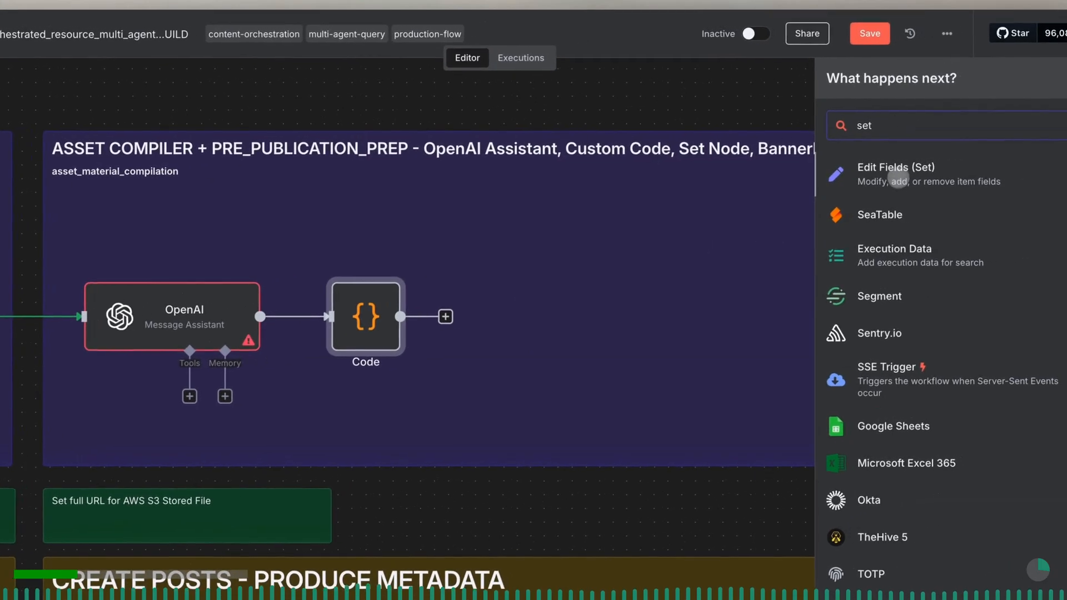
pyautogui.click(945, 166)
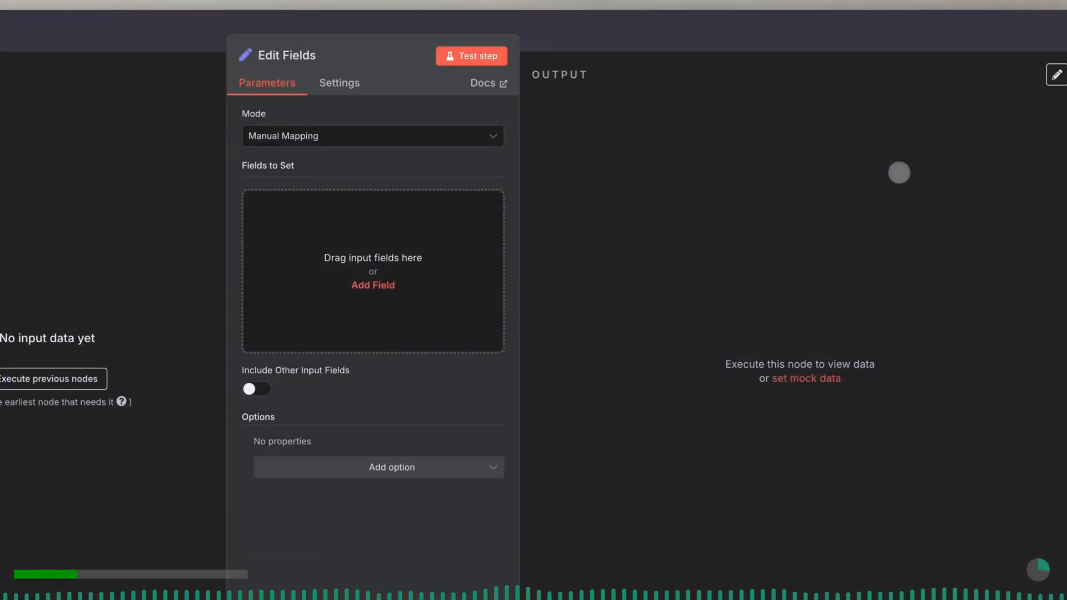
pyautogui.click(641, 30)
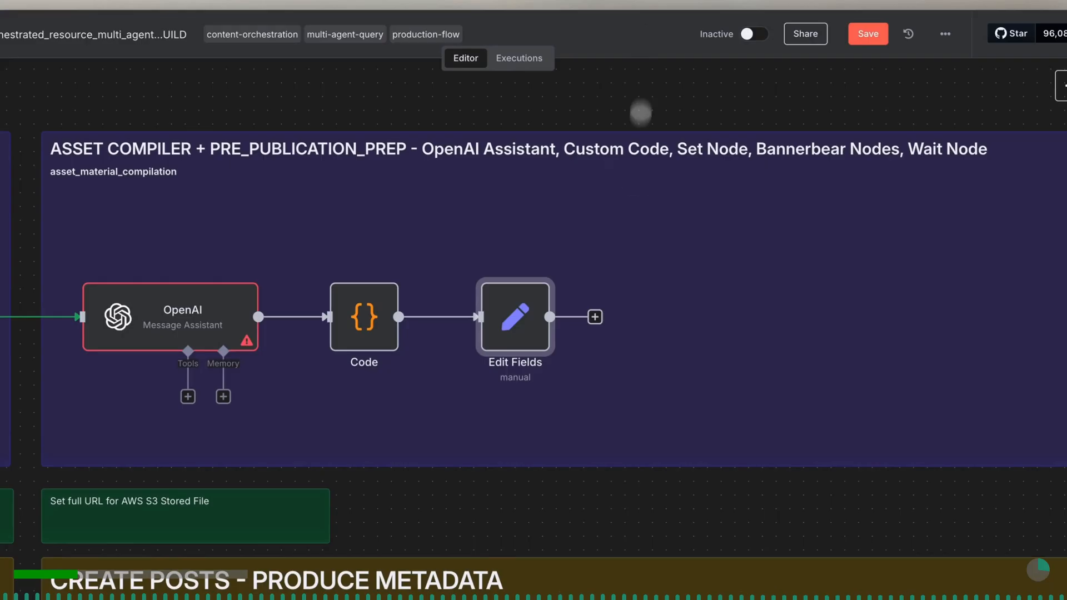
# - Add a Bannerbear "Create an image" node after the Edit Fields node and return to the canvas
pyautogui.click(595, 316)
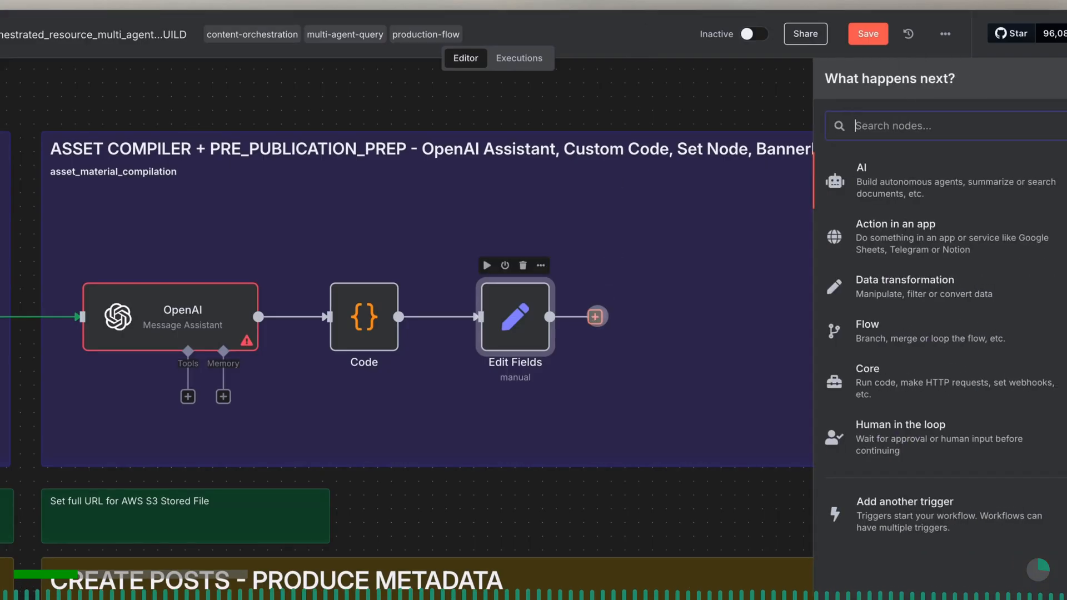
pyautogui.write('bann')
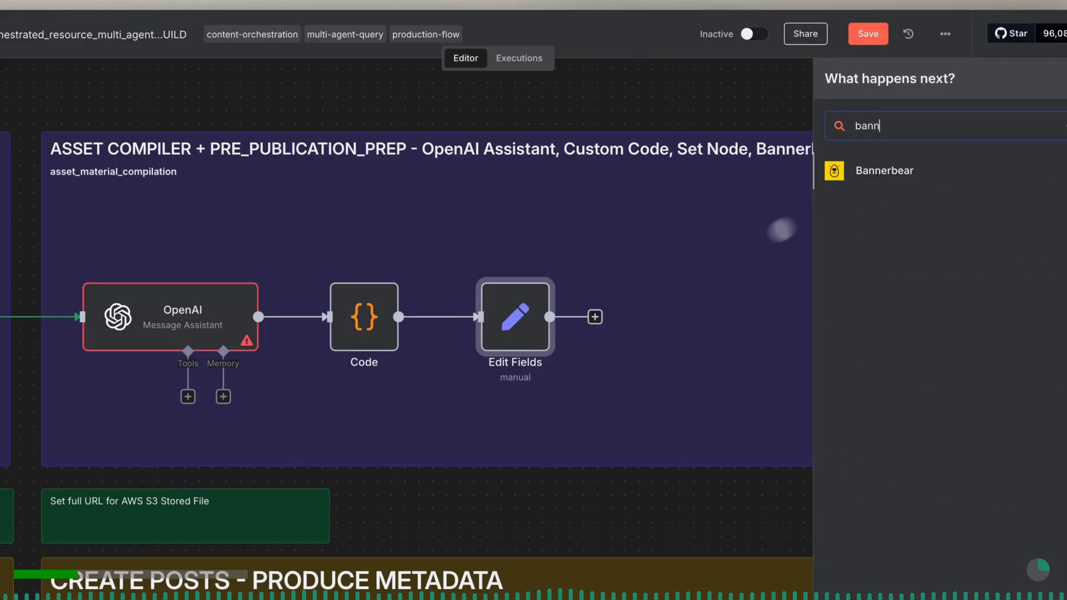
pyautogui.click(881, 170)
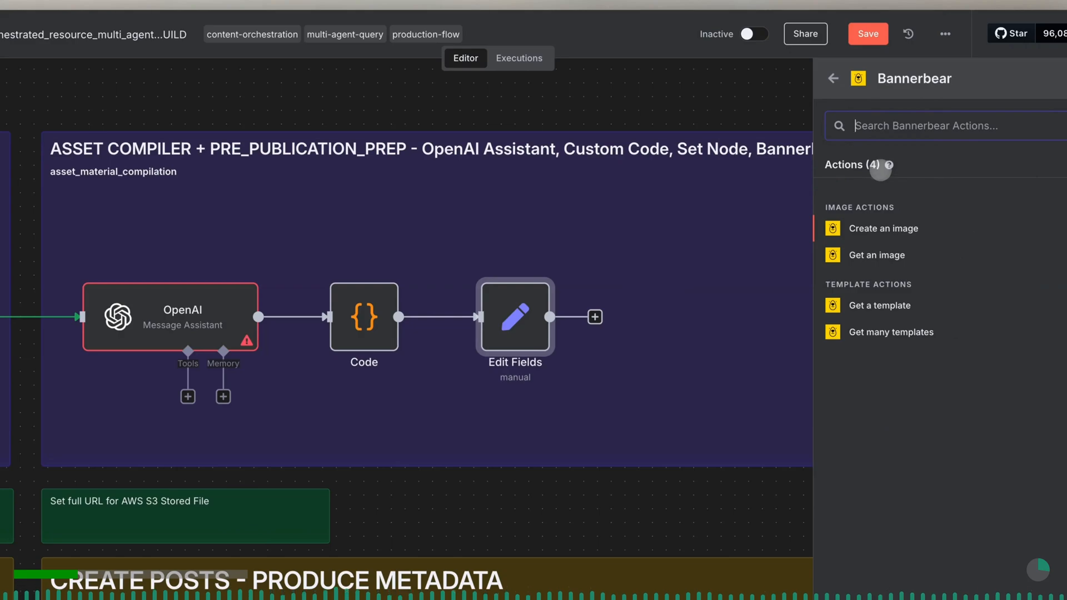
pyautogui.click(881, 228)
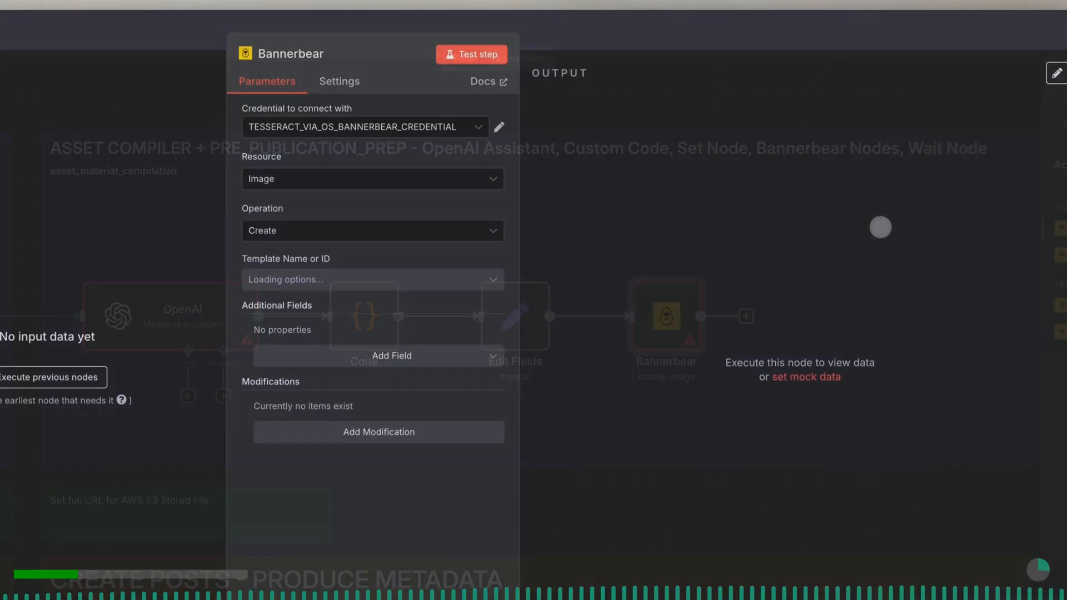
pyautogui.click(684, 39)
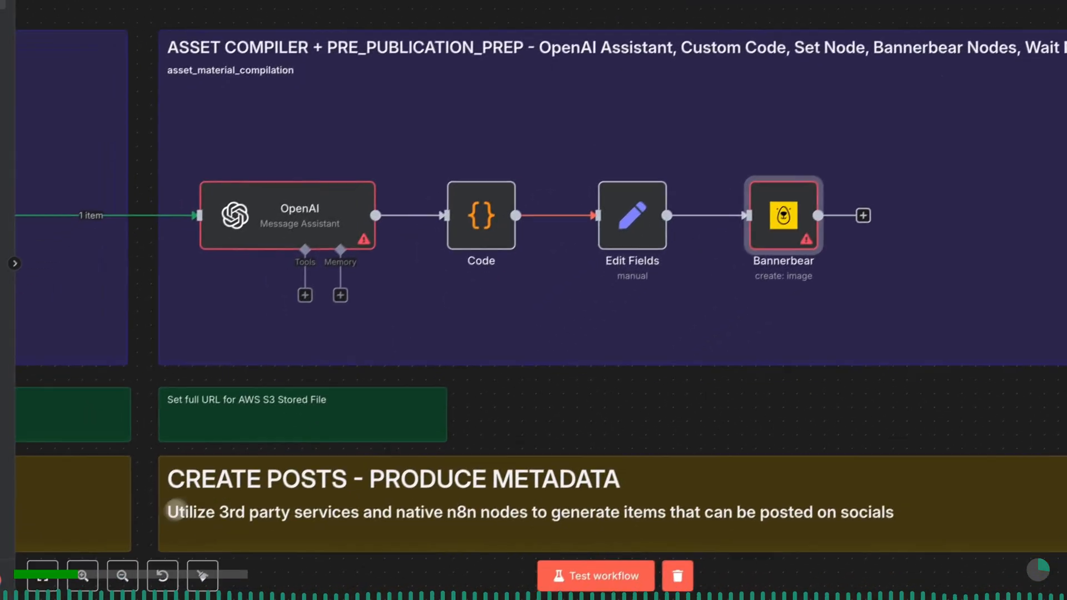
# - Add a Wait node after the Bannerbear node in the ASSET COMPILER section
pyautogui.click(123, 576)
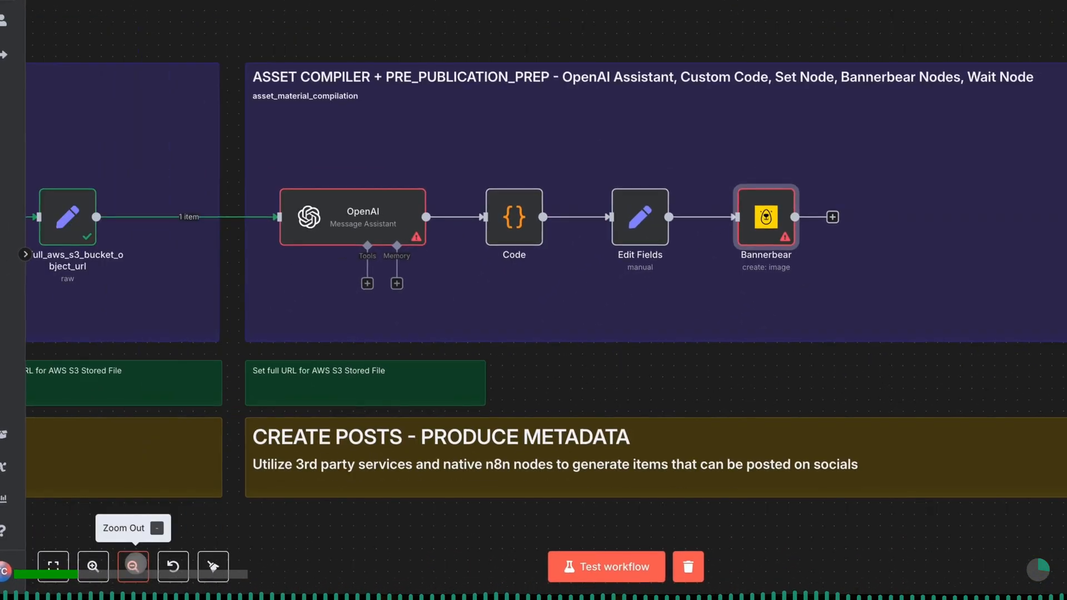
pyautogui.hscroll(2, 715, 357)
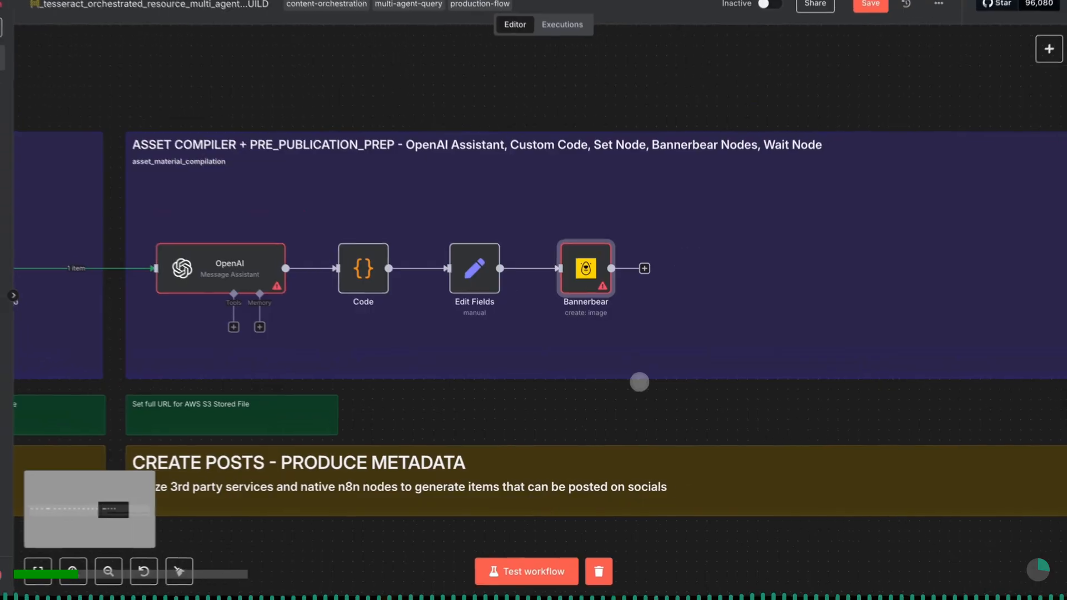
pyautogui.hscroll(3, 642, 387)
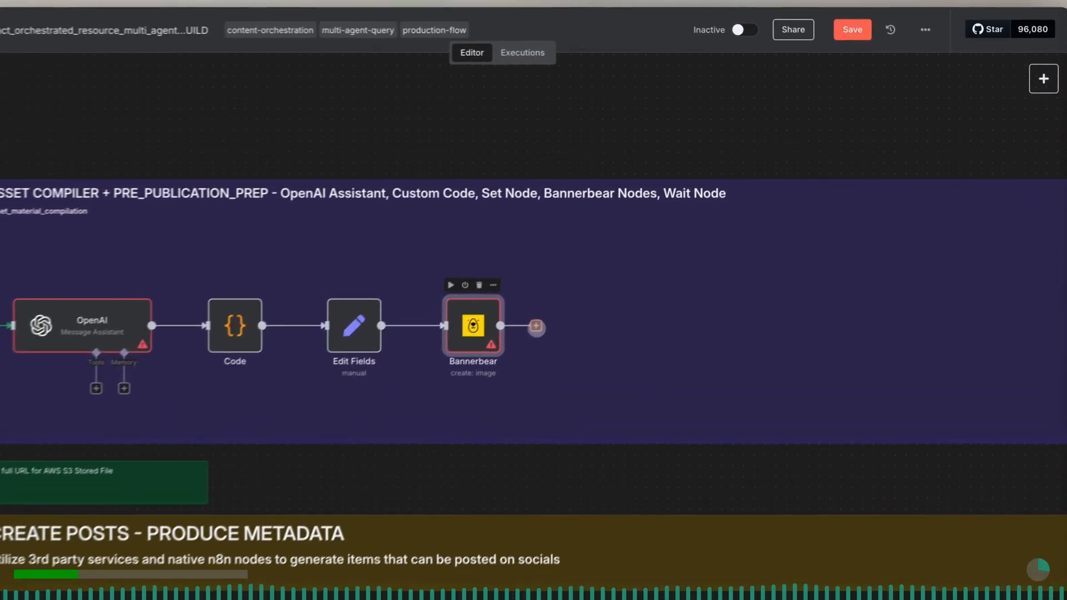
pyautogui.click(582, 291)
pyautogui.write('wait')
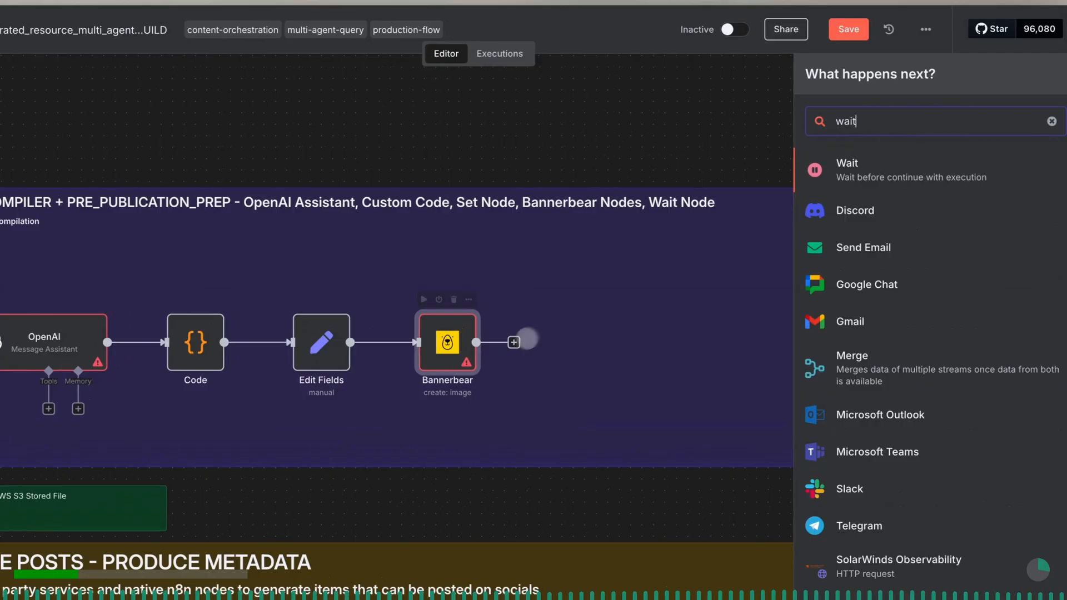
pyautogui.click(856, 175)
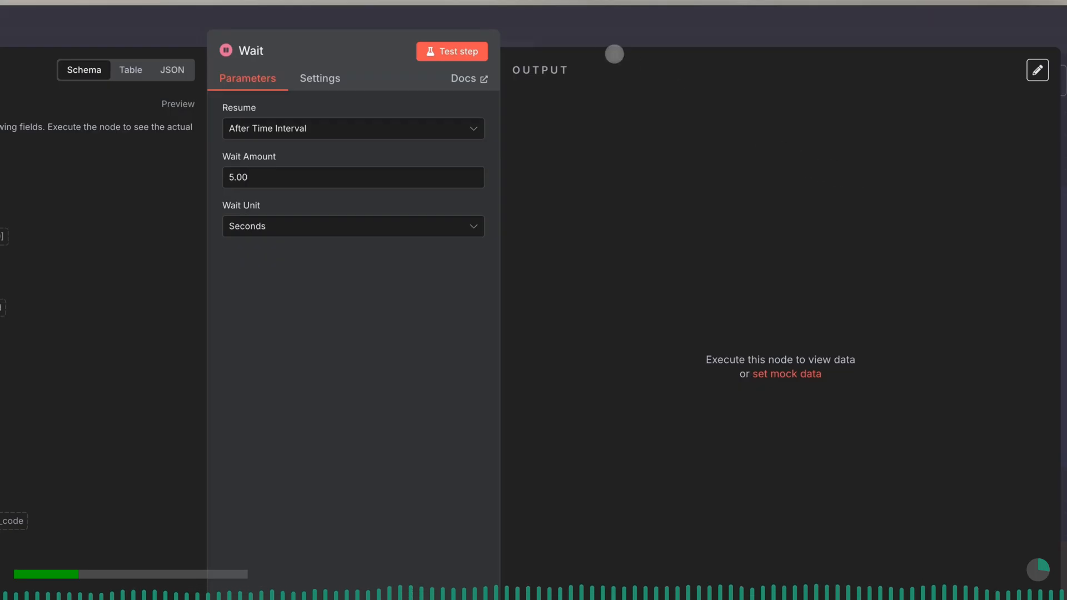
# - Add a Bannerbear "Get an image" node after the Wait node and return to the canvas without entering an image ID
pyautogui.click(603, 30)
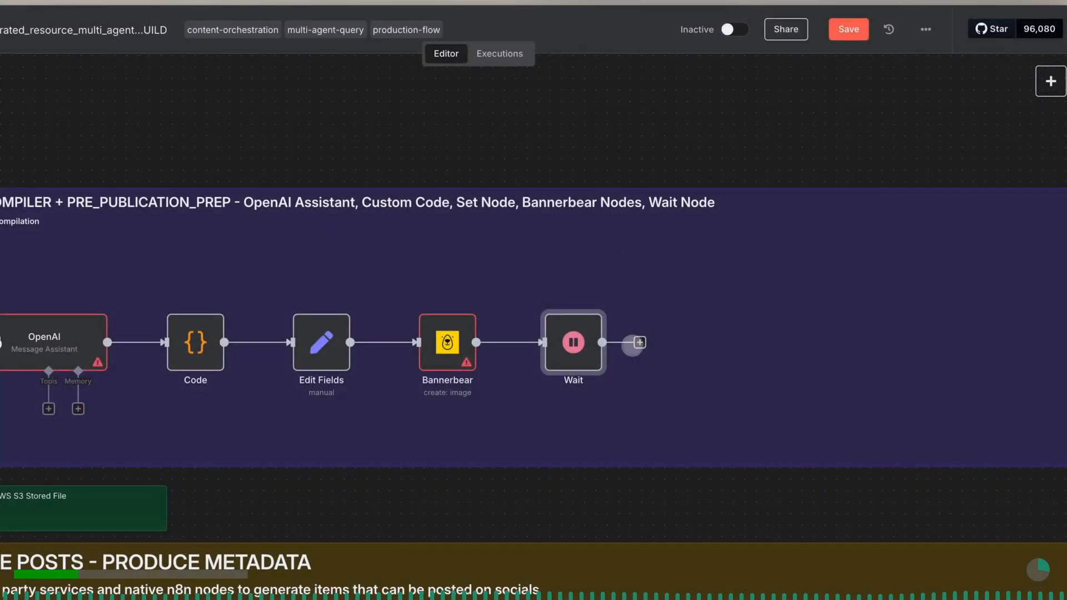
pyautogui.click(640, 341)
pyautogui.write('banner')
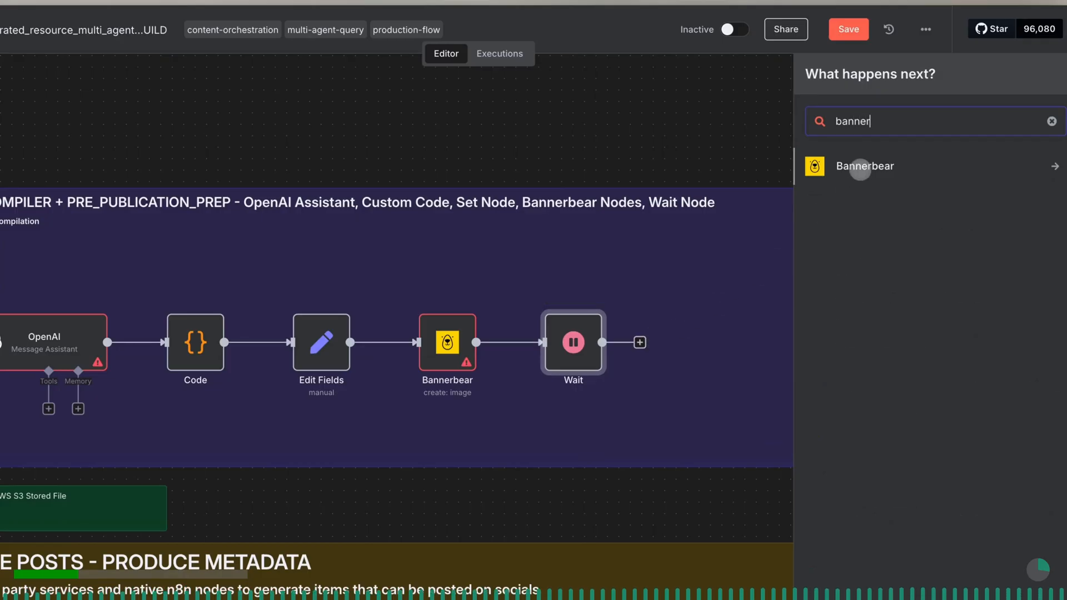
pyautogui.click(860, 167)
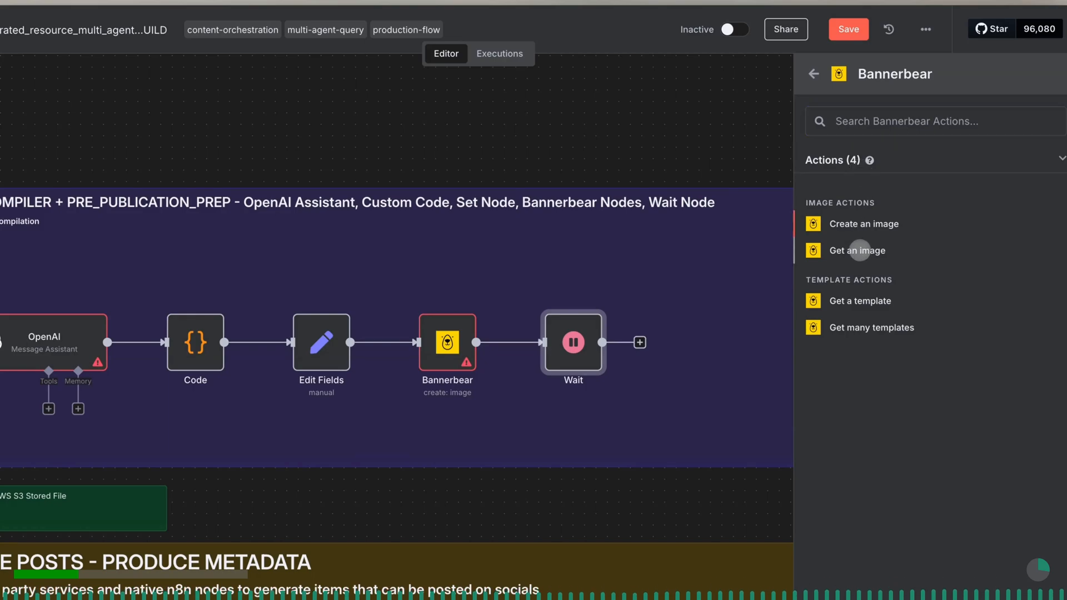
pyautogui.click(860, 250)
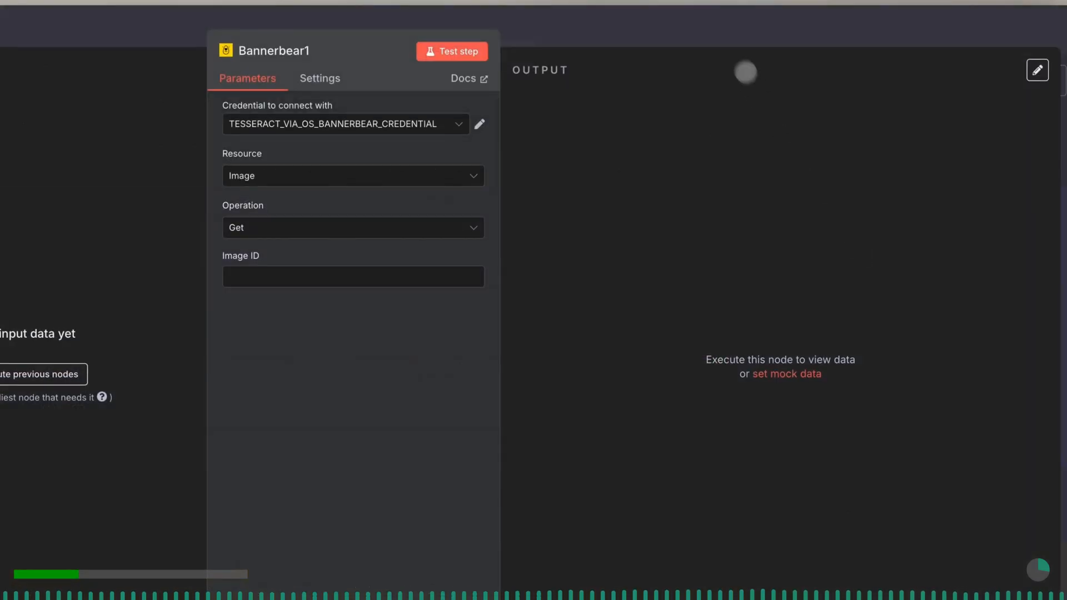
pyautogui.click(720, 33)
# - Duplicate the Bannerbear create-image node, place the copy after the get-image node and connect the two
pyautogui.hscroll(8, 748, 222)
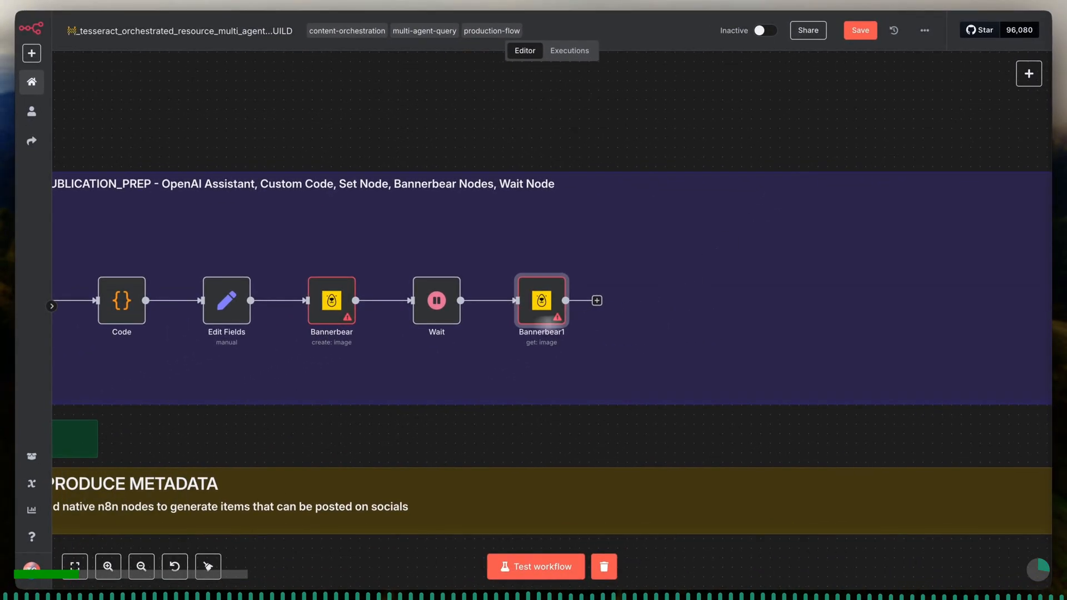
pyautogui.click(343, 312)
pyautogui.hotkey('ctrl', 'd')
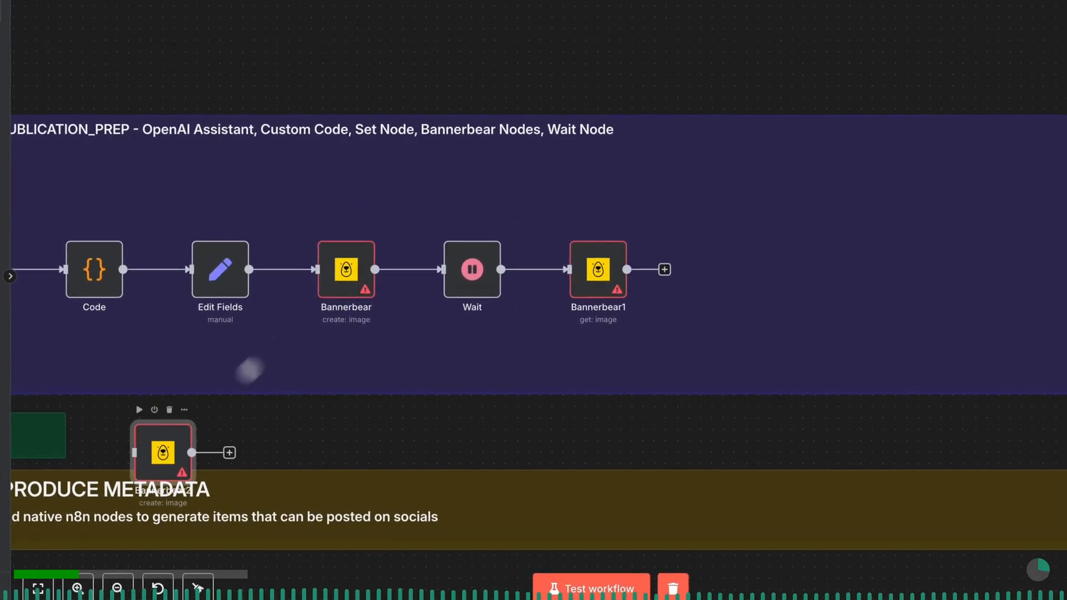
pyautogui.moveTo(161, 452); pyautogui.dragTo(751, 268)
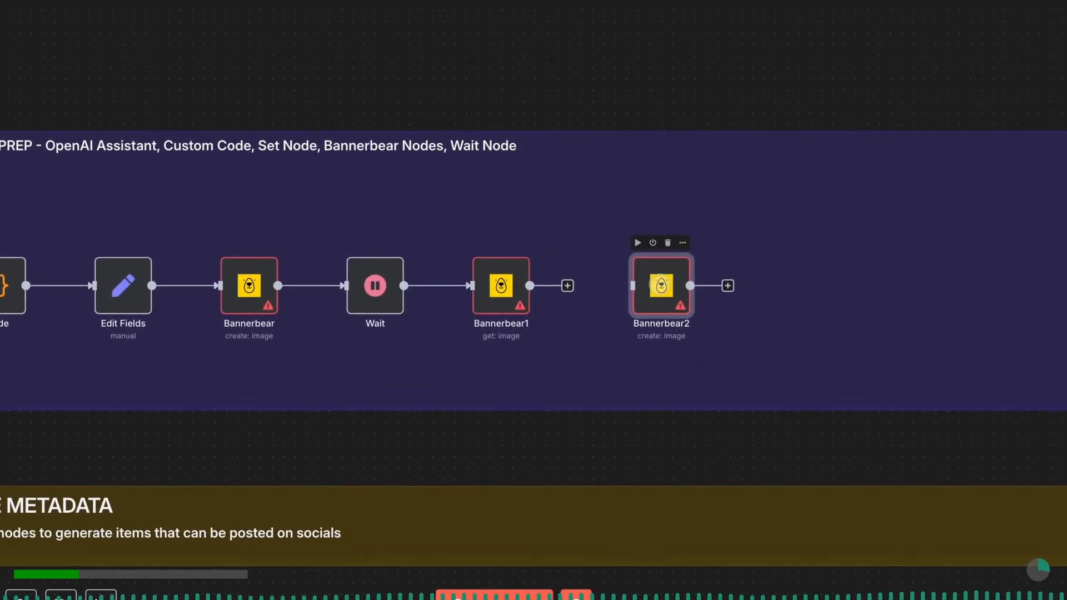
pyautogui.moveTo(567, 286); pyautogui.dragTo(615, 287)
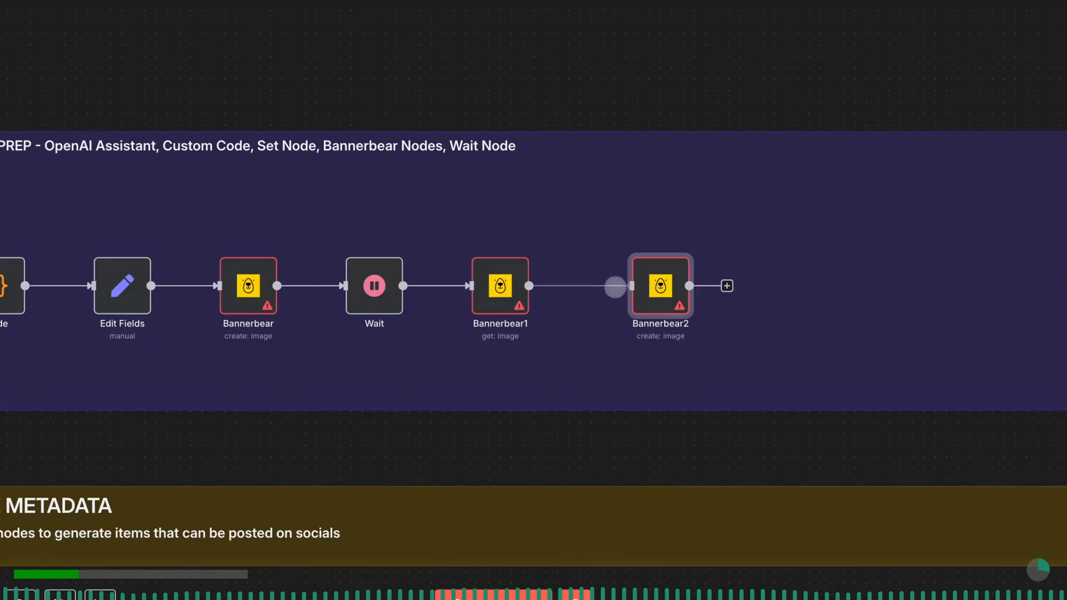
# - Duplicate the Wait node, place the copy after the second create-image node and connect it to that node
pyautogui.hscroll(4, 622, 287)
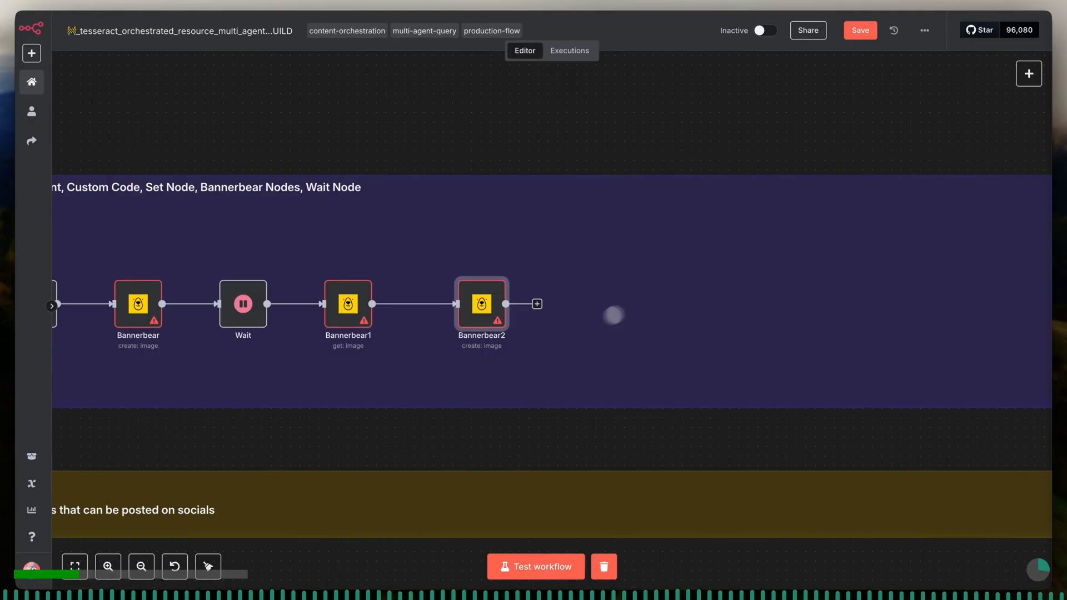
pyautogui.doubleClick(246, 306)
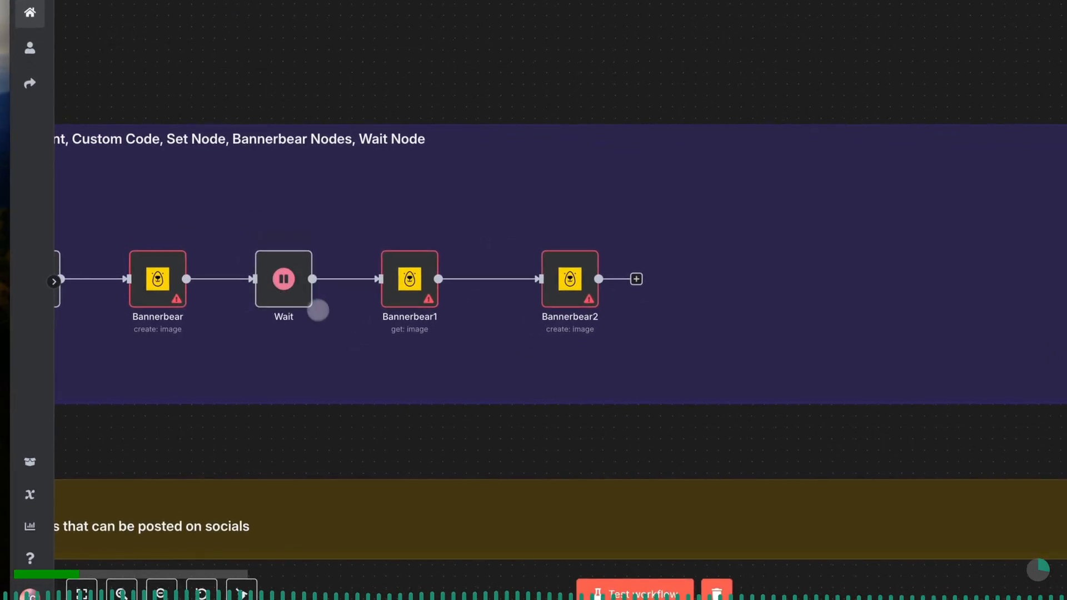
pyautogui.scroll(-2, 324, 326)
pyautogui.moveTo(95, 412); pyautogui.dragTo(572, 302)
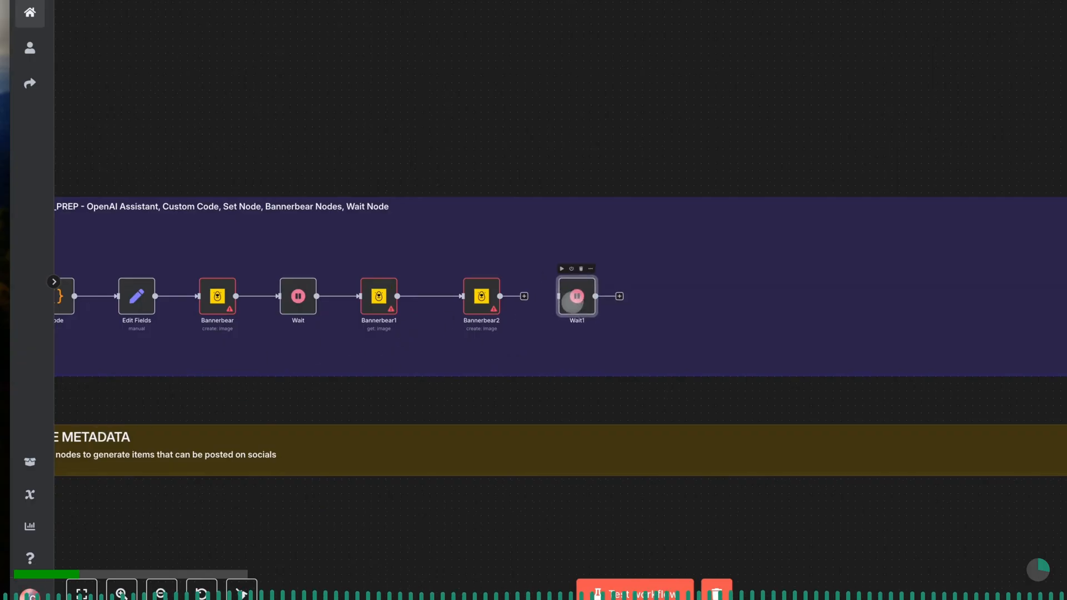
pyautogui.scroll(5, 572, 302)
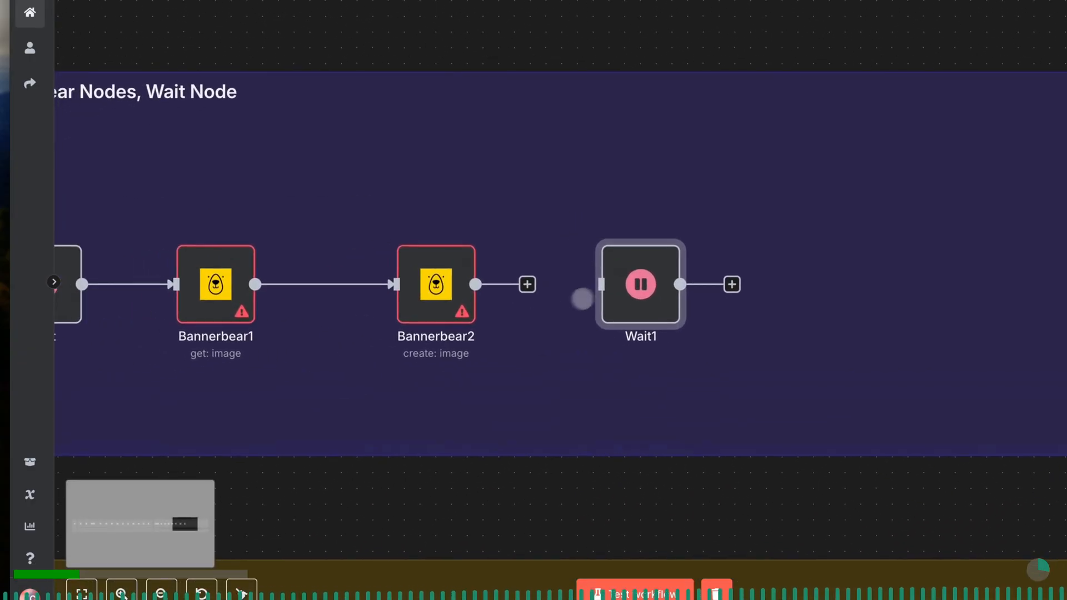
pyautogui.moveTo(628, 286); pyautogui.dragTo(657, 285)
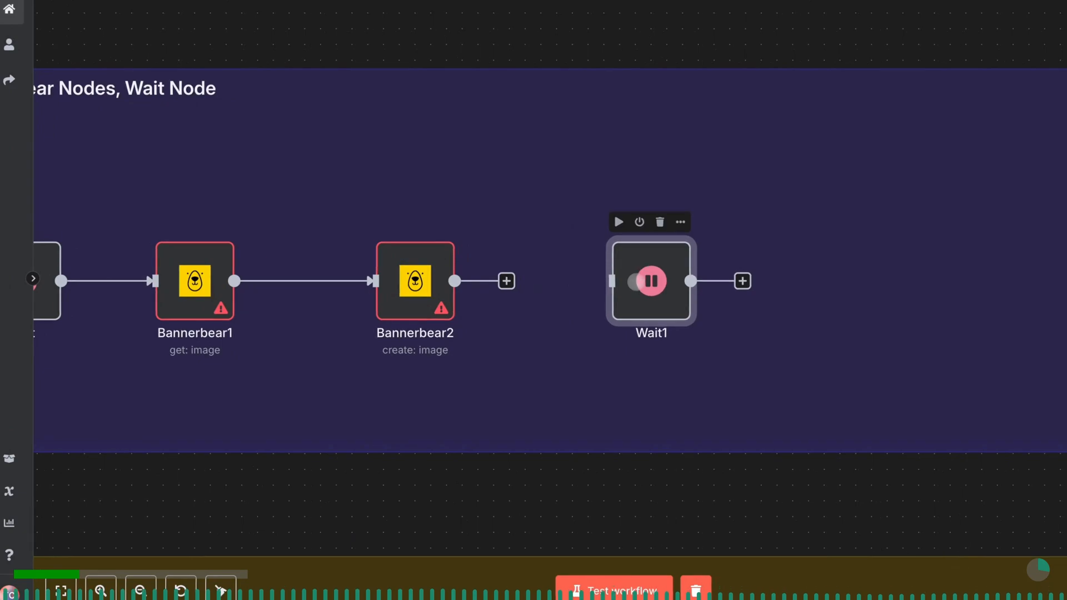
pyautogui.moveTo(506, 280); pyautogui.dragTo(618, 285)
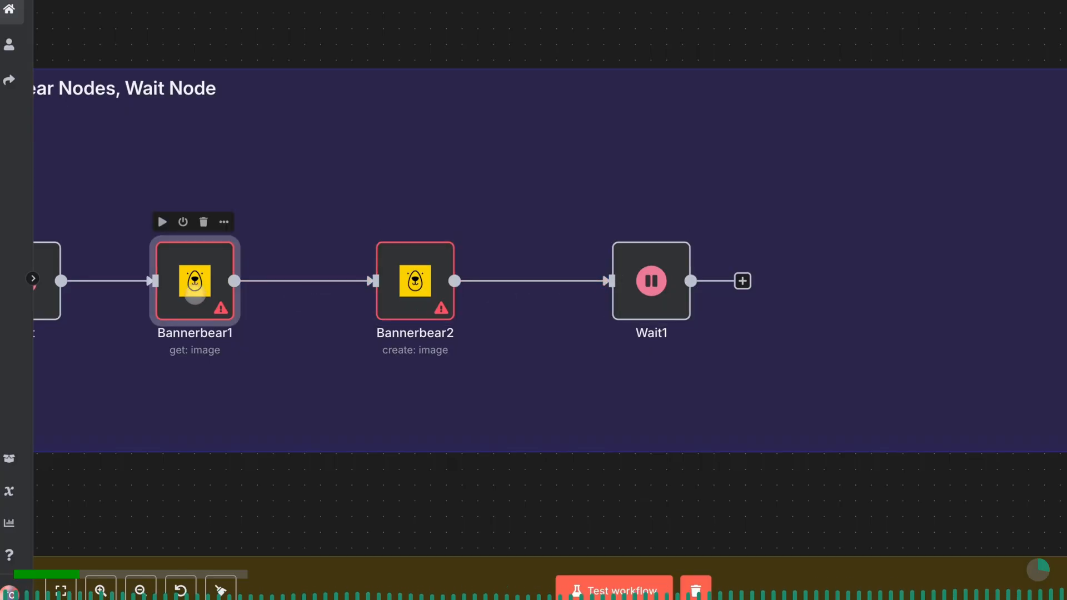
# - Duplicate the Bannerbear get-image node, place the copy after the second Wait node and connect them
pyautogui.scroll(-5, 239, 303)
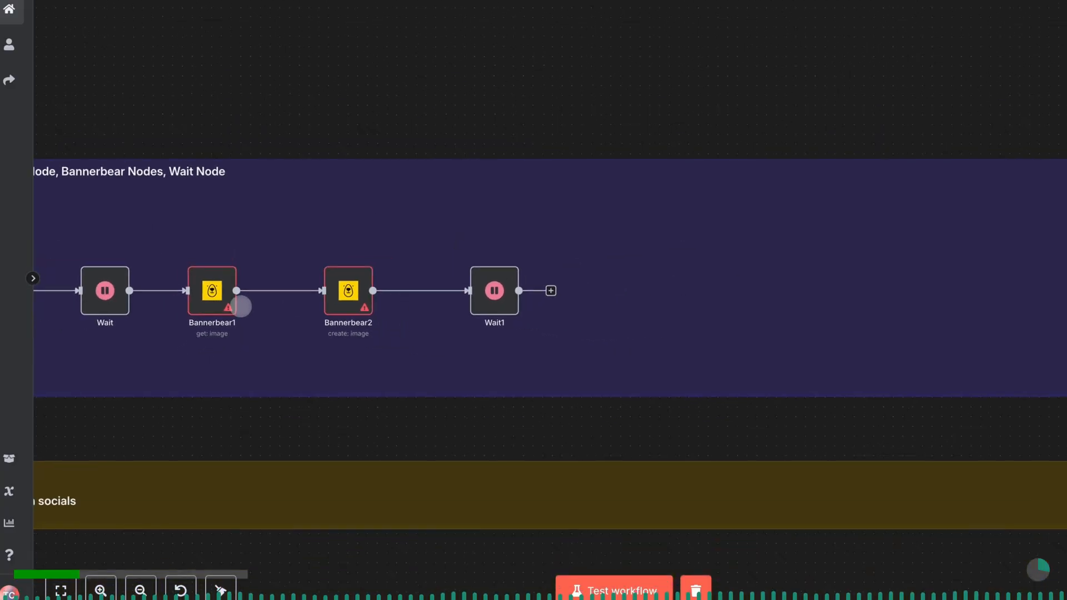
pyautogui.hscroll(-3, 241, 306)
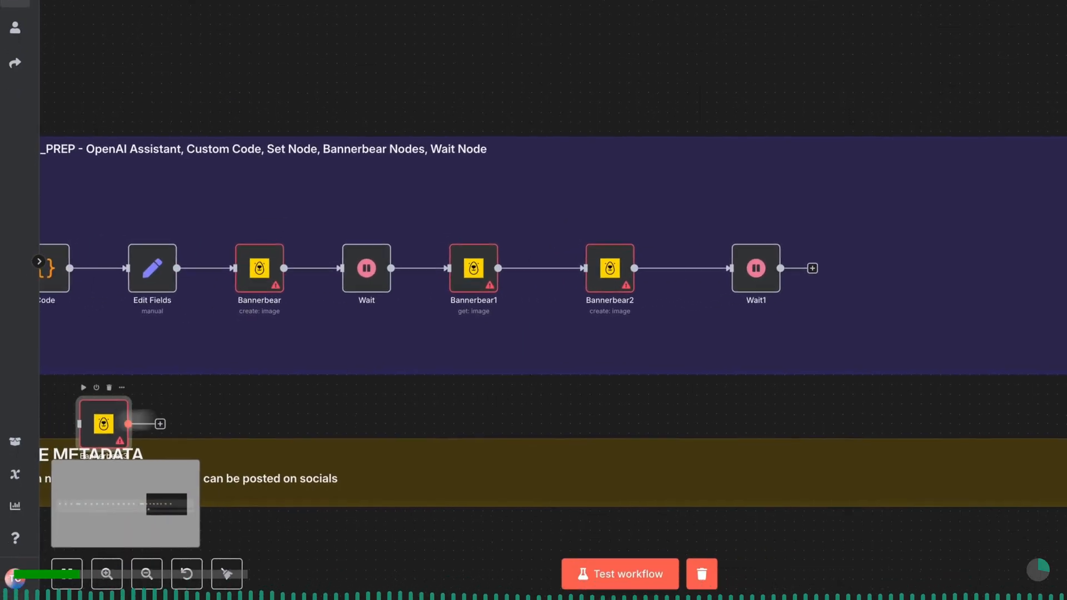
pyautogui.moveTo(106, 441); pyautogui.dragTo(961, 278)
pyautogui.moveTo(877, 276); pyautogui.dragTo(820, 285)
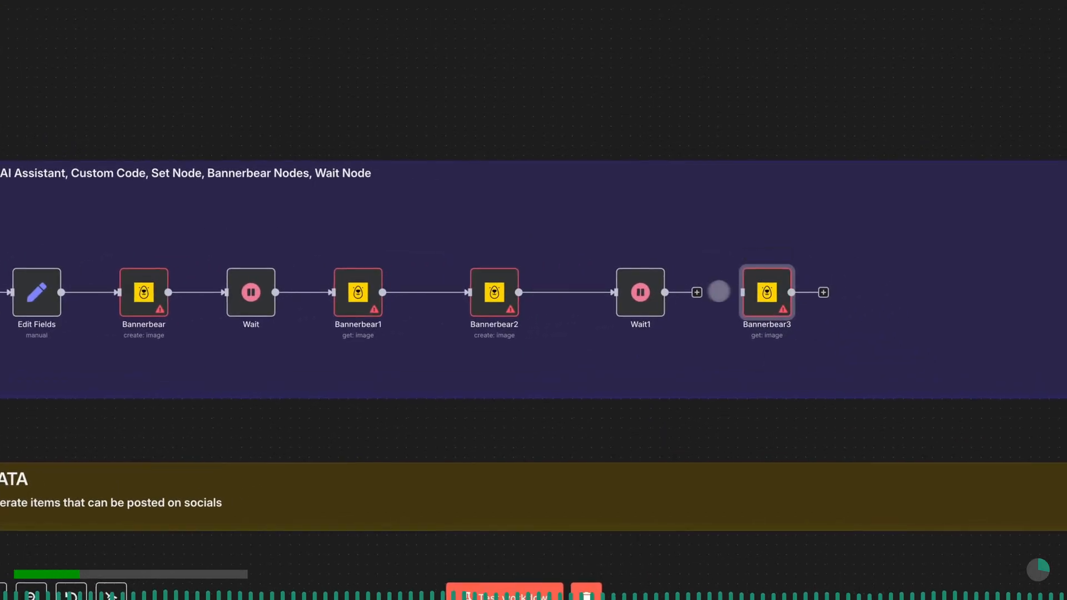
pyautogui.moveTo(697, 293); pyautogui.dragTo(742, 292)
# - Shift the first Bannerbear get-image node slightly away from the first Wait node to adjust the chain's spacing
pyautogui.hscroll(2, 703, 292)
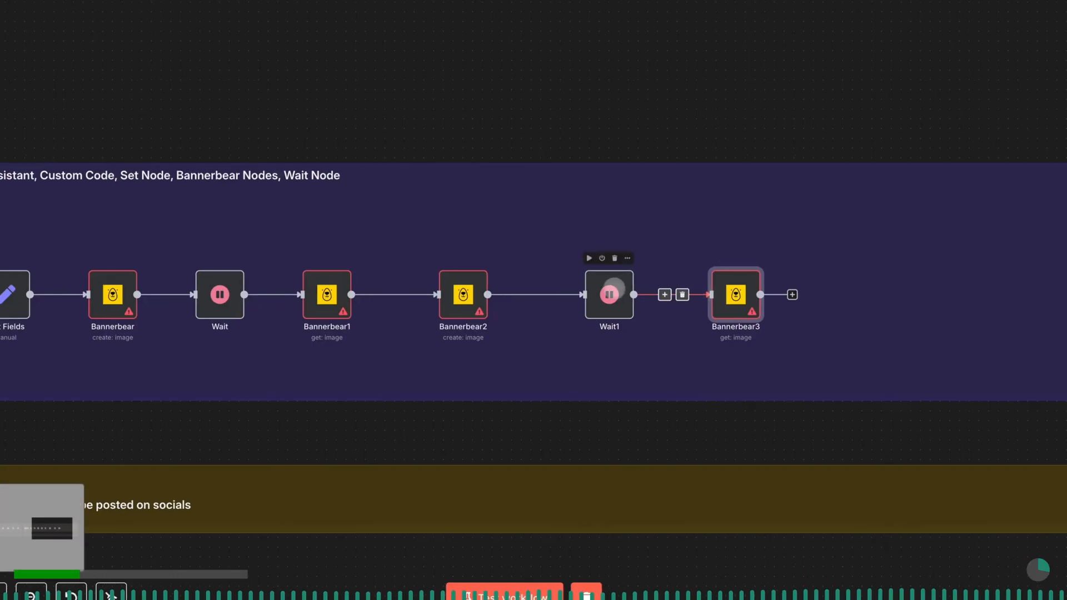
pyautogui.moveTo(332, 307)
pyautogui.mouseDown()
pyautogui.moveTo(351, 307)
pyautogui.moveTo(342, 308)
pyautogui.mouseUp()
pyautogui.hscroll(-4, 343, 308)
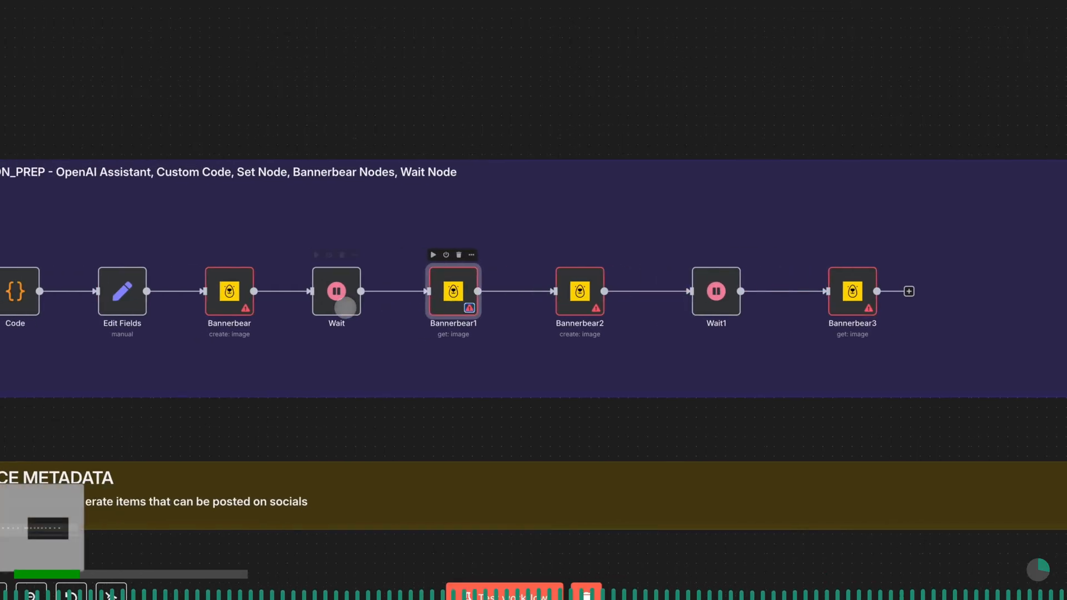
# - Add an HTTP Request node after the last Bannerbear get-image node, keep its defaults and return to the canvas
pyautogui.hscroll(6, 345, 308)
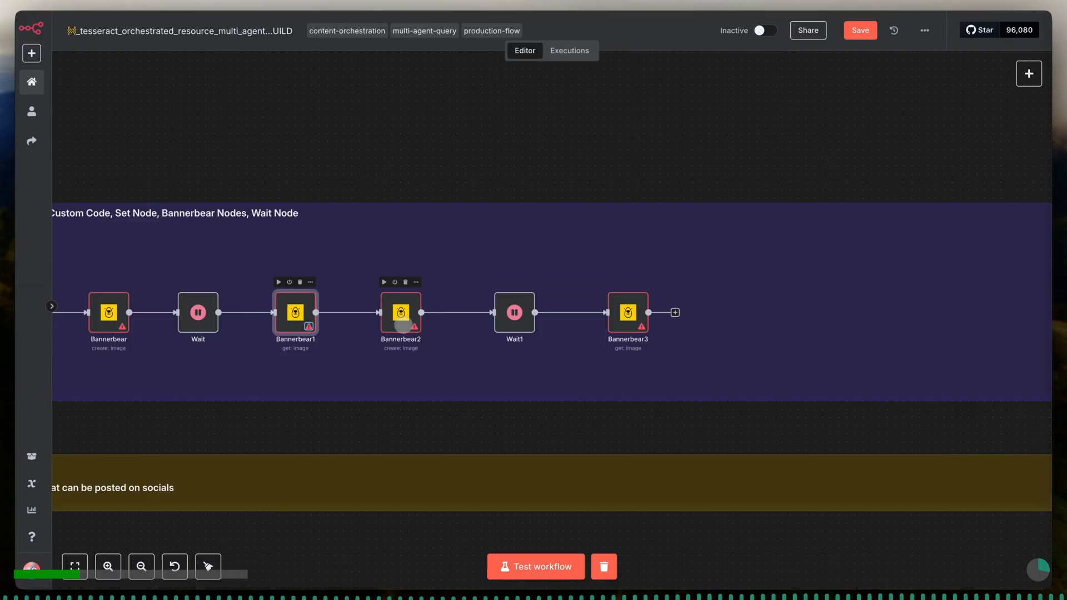
pyautogui.click(675, 313)
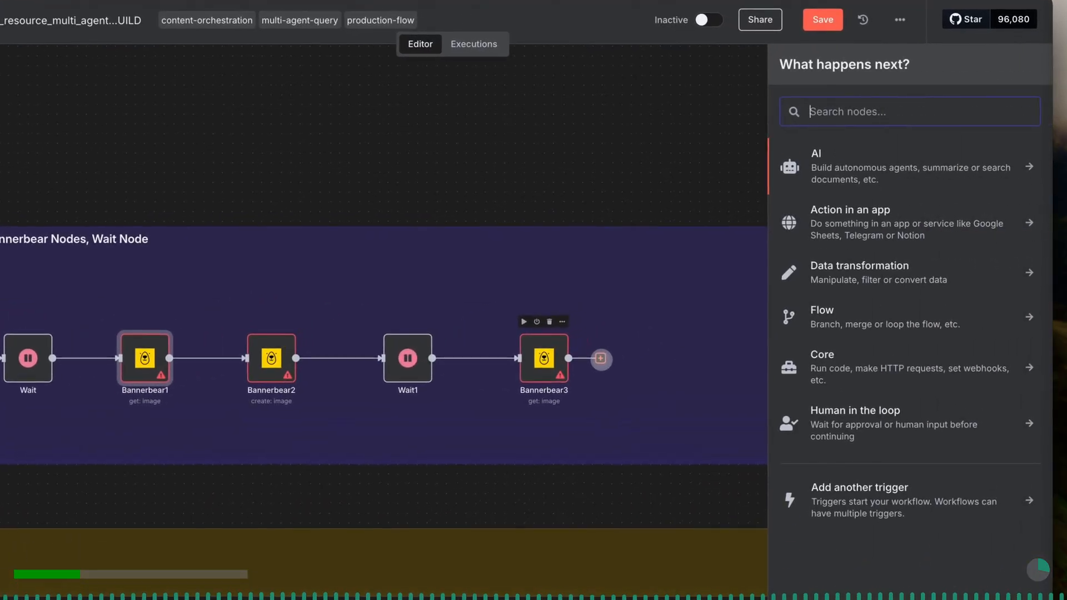
pyautogui.write('http')
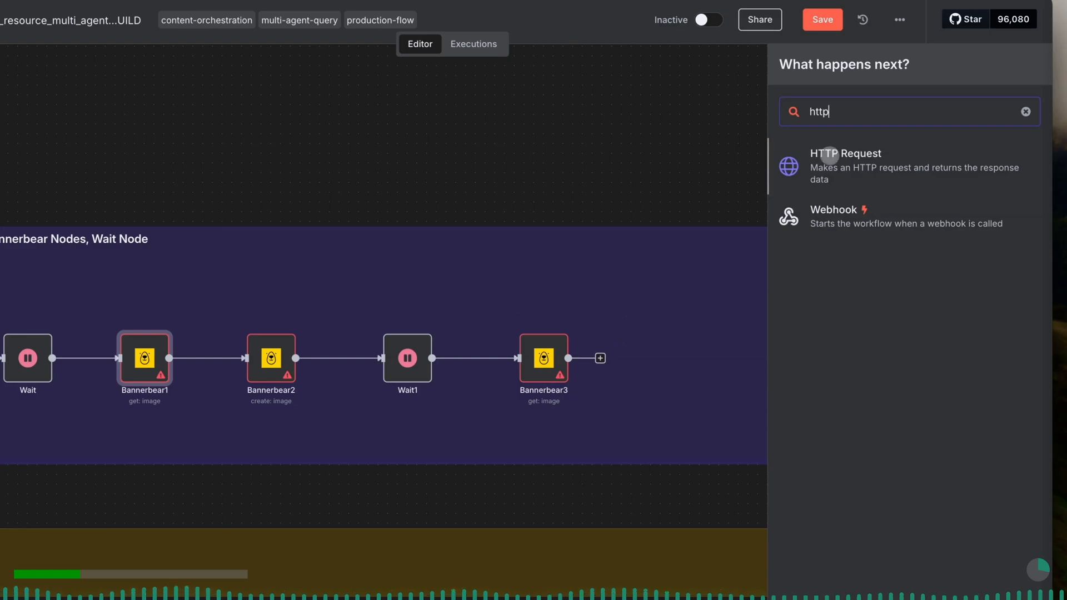
pyautogui.click(828, 156)
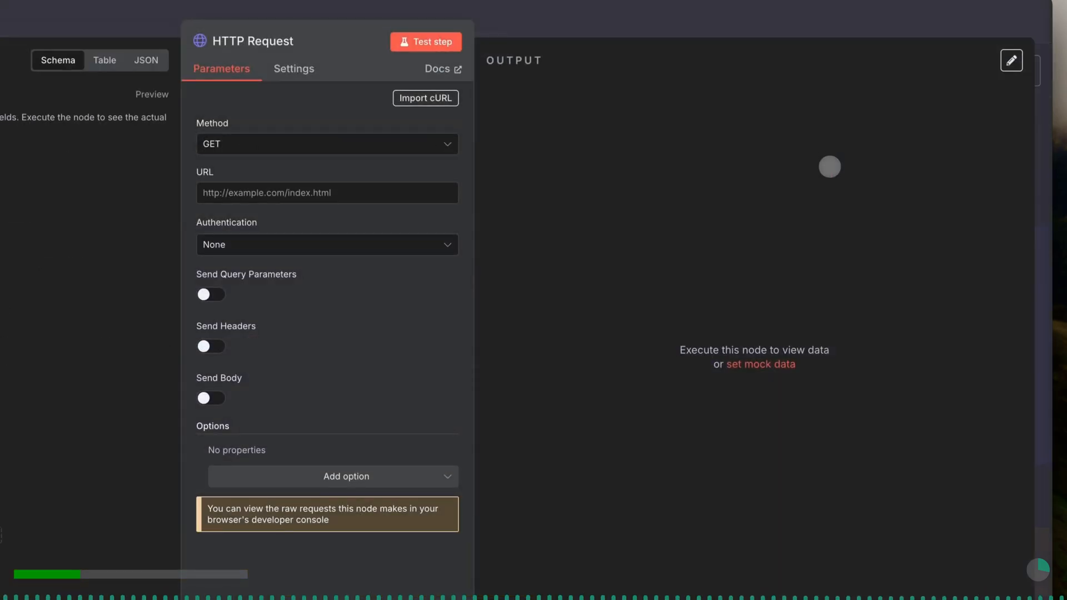
pyautogui.click(682, 22)
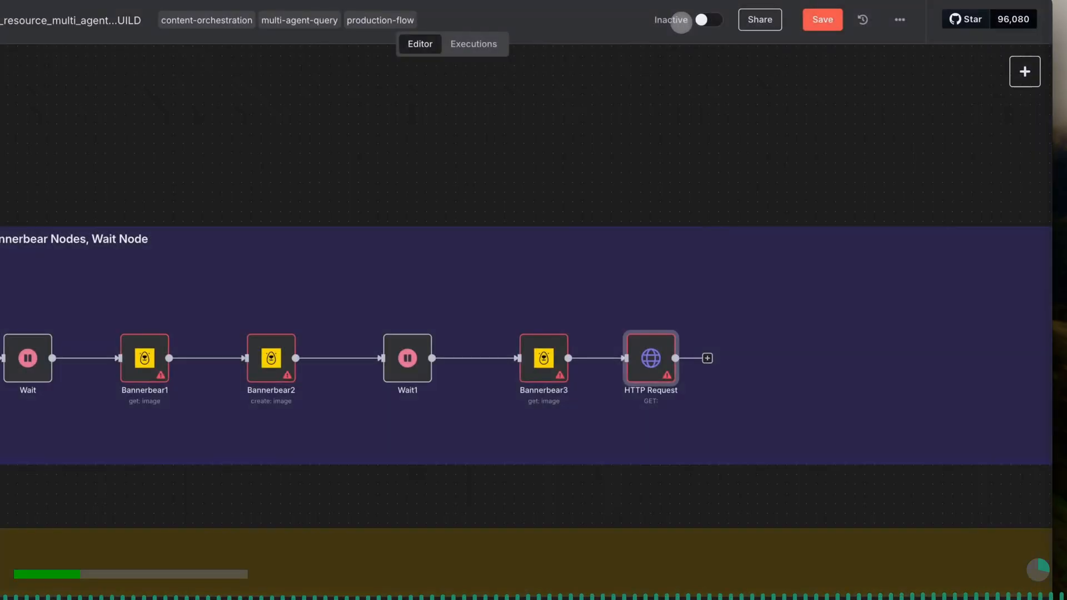
# - Add a Code node after the HTTP Request node, keep its default JavaScript and return to the canvas
pyautogui.click(708, 358)
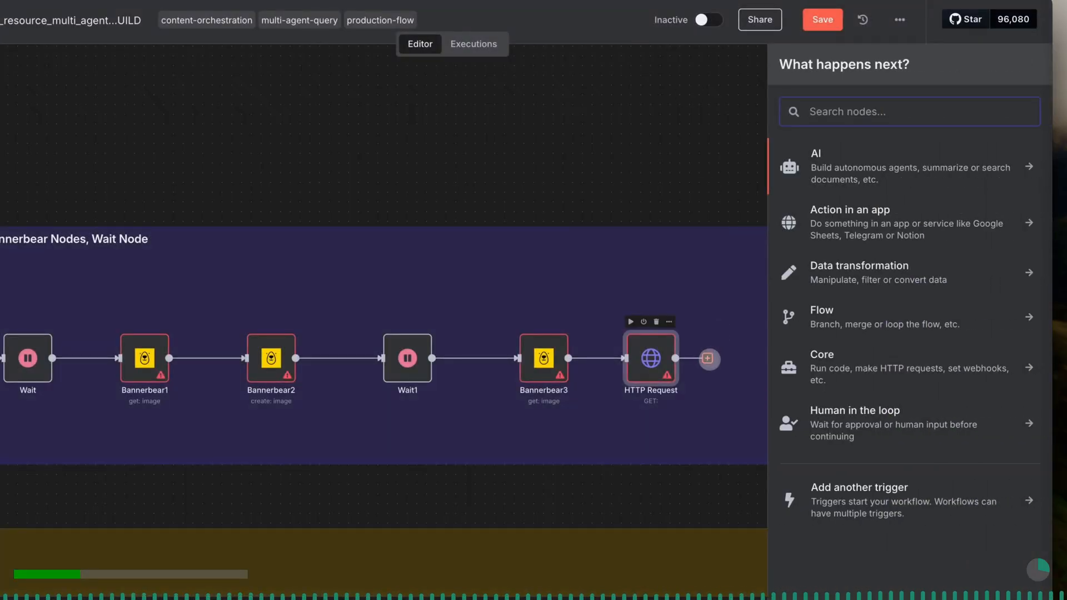
pyautogui.write('code')
pyautogui.click(825, 161)
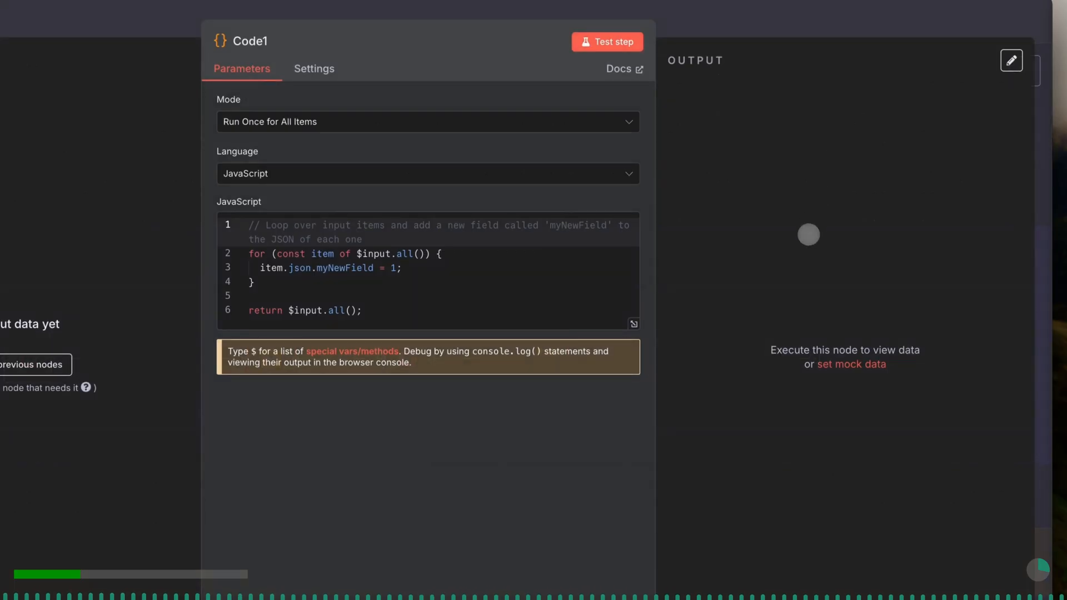
pyautogui.click(791, 35)
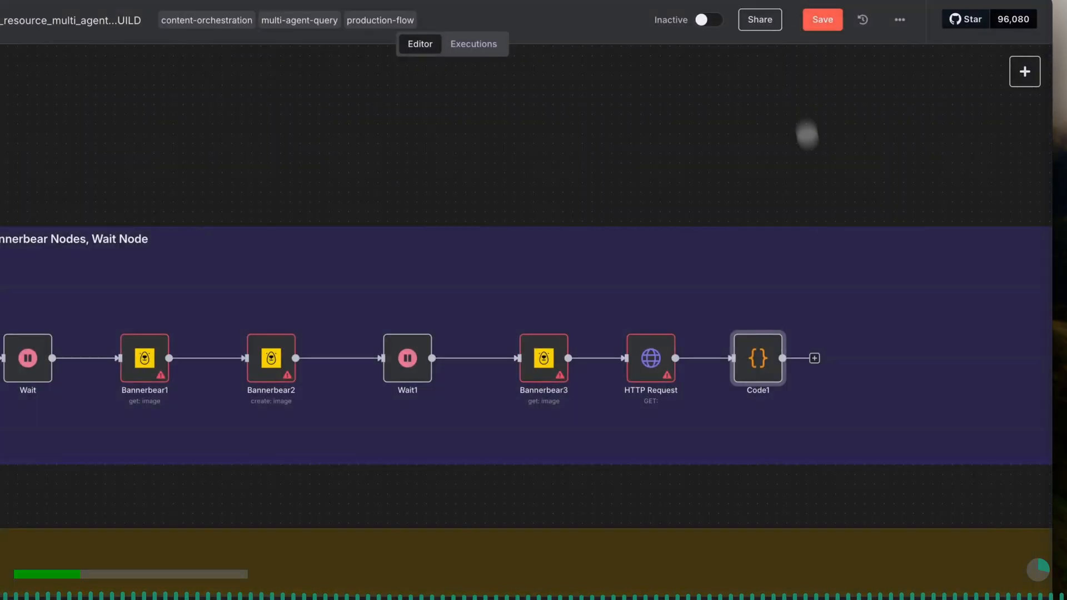
# - Nudge the new Code node slightly away from the HTTP Request node and add a second HTTP Request node with default settings after it
pyautogui.hscroll(2, 832, 272)
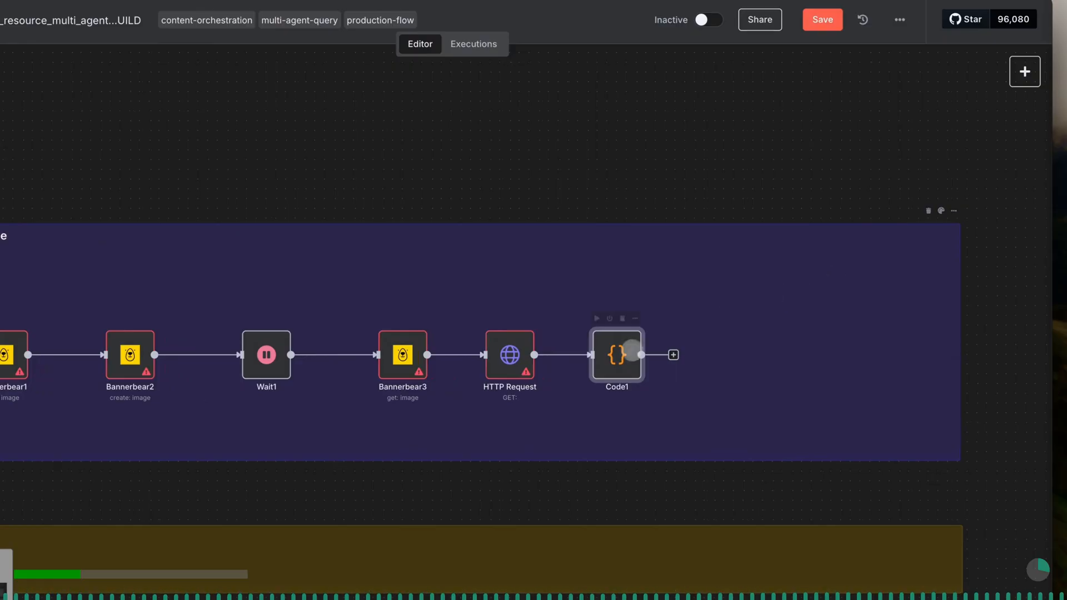
pyautogui.moveTo(631, 350); pyautogui.dragTo(640, 352)
pyautogui.click(683, 355)
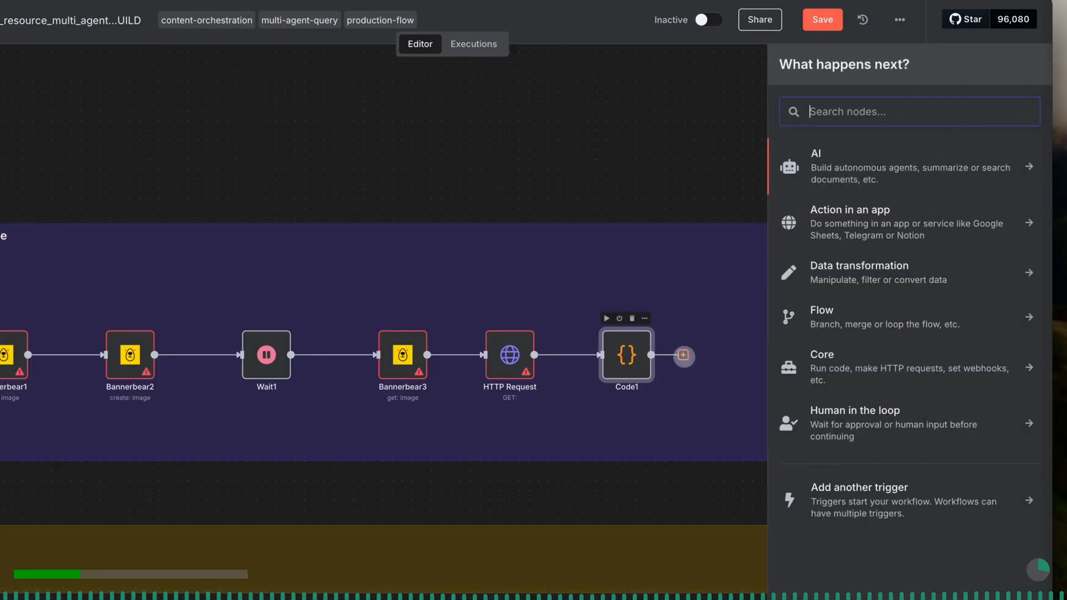
pyautogui.write('http')
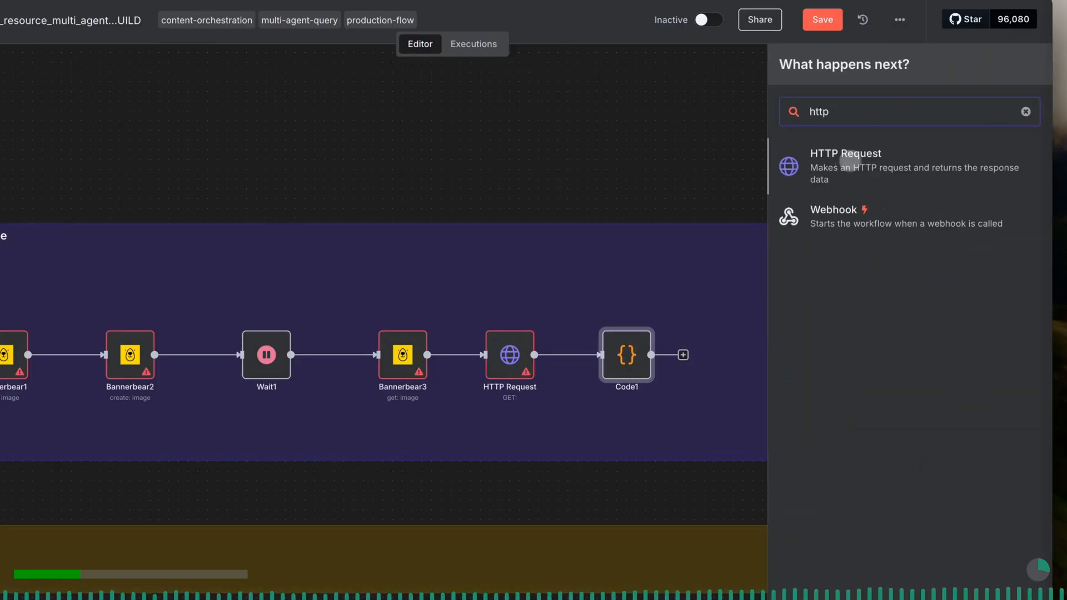
pyautogui.click(855, 154)
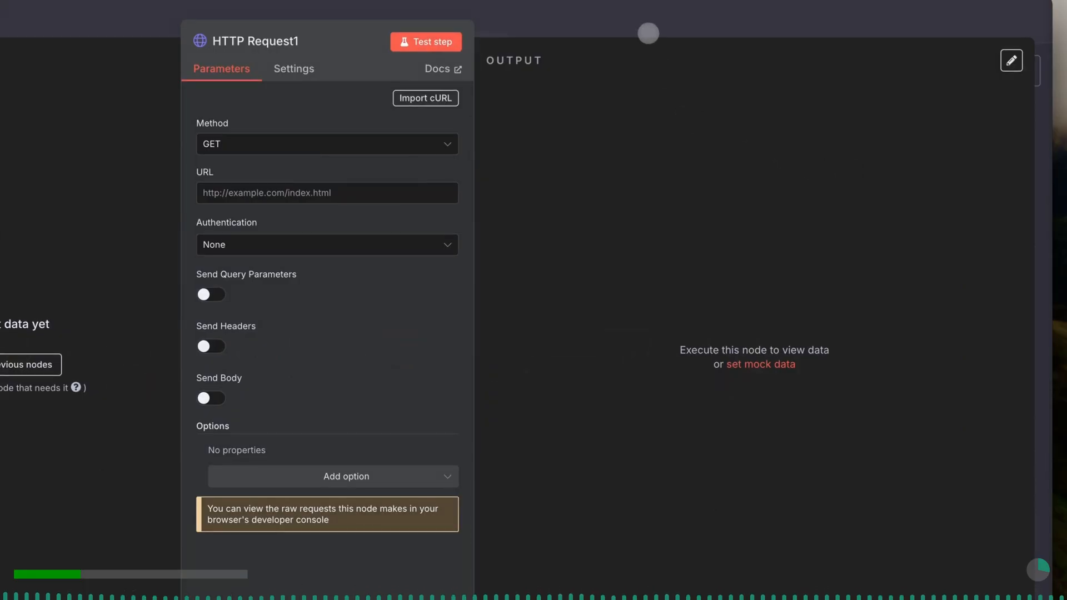
pyautogui.click(648, 31)
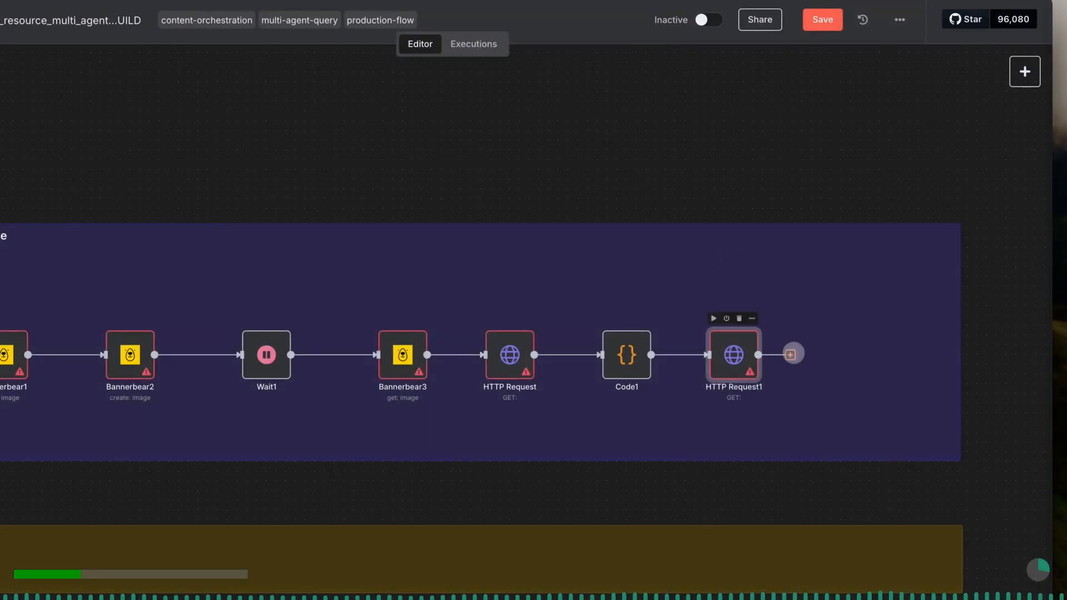
# - Add another Code node after the second HTTP Request node at the end of the compiler section
pyautogui.click(790, 354)
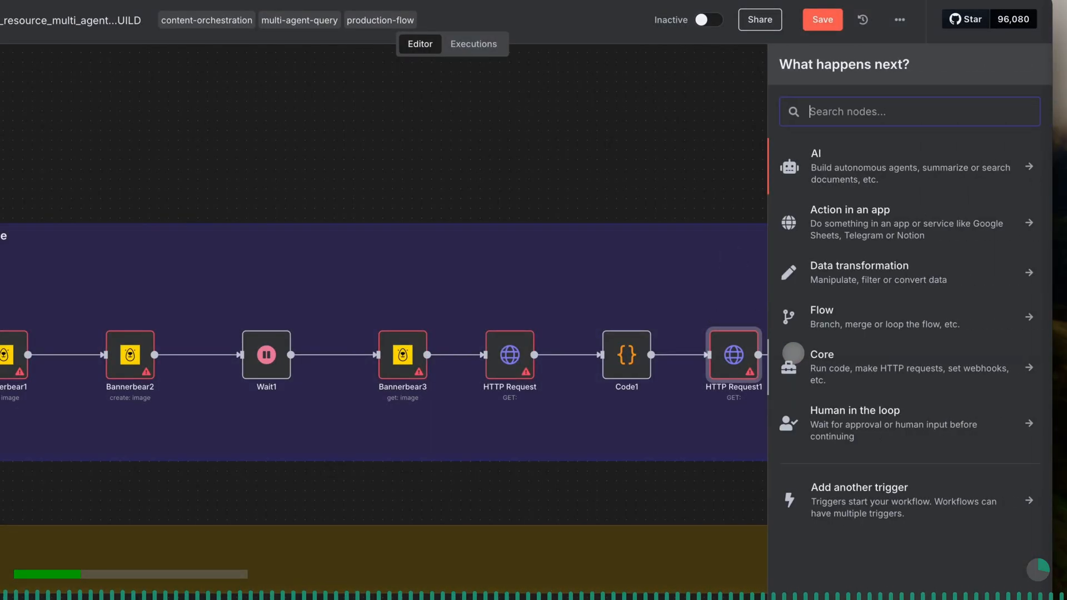
pyautogui.write('code')
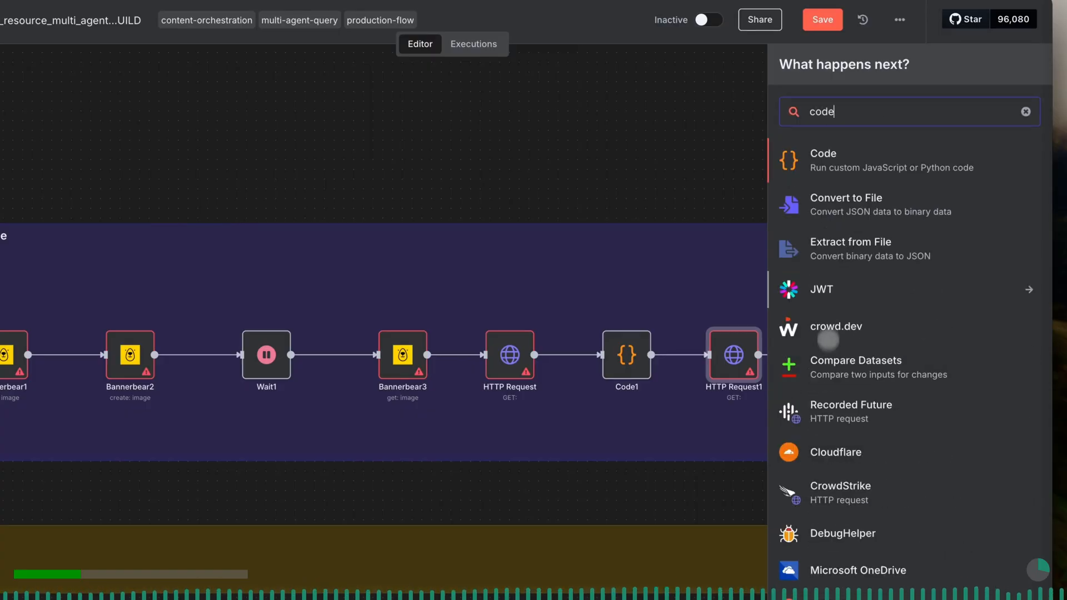
pyautogui.click(828, 160)
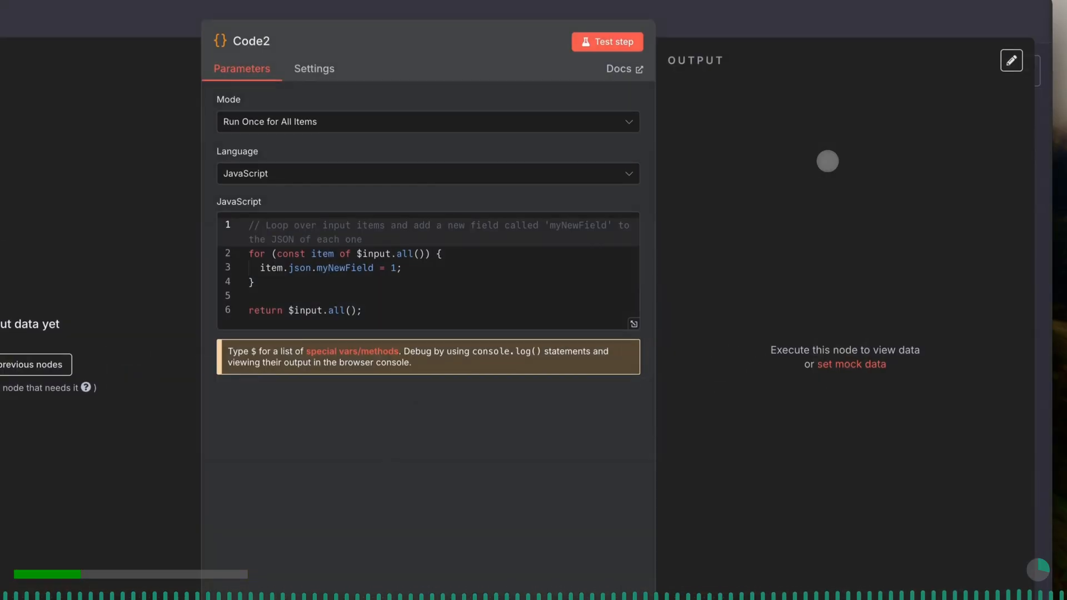
# - Save the workflow and finish the sticky note under the compiler section with the text "Generate metadata and all publishing text assets"
pyautogui.hscroll(10, 810, 329)
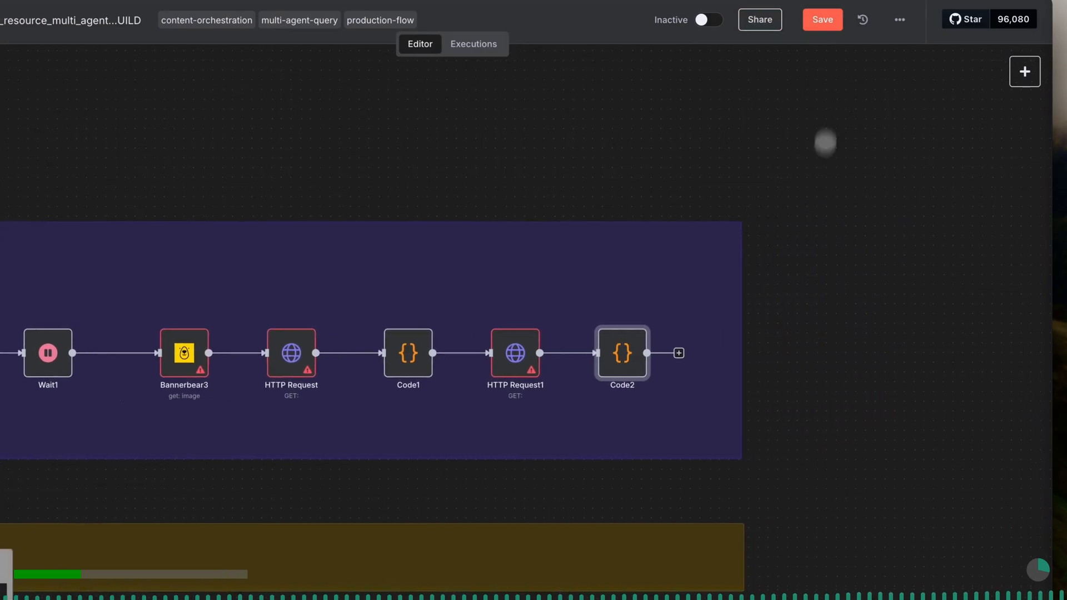
pyautogui.click(822, 20)
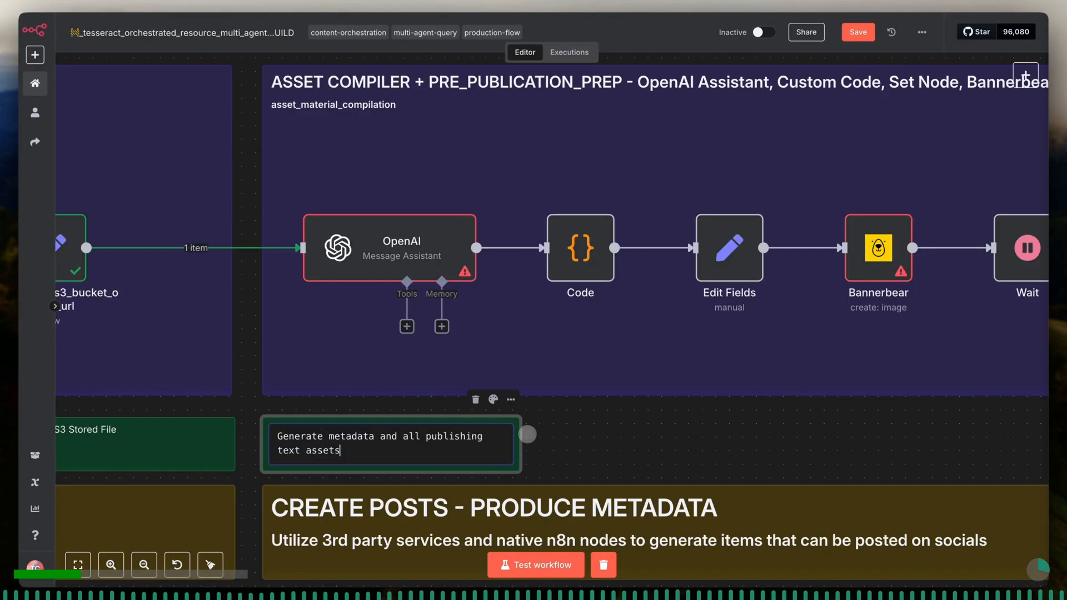
pyautogui.click(528, 435)
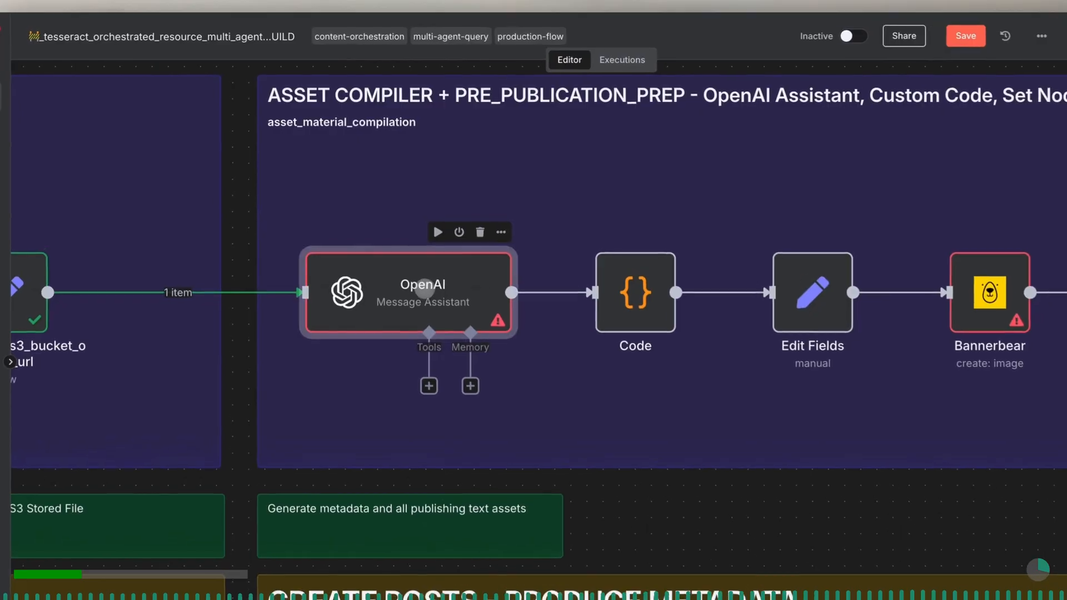
# - Rename the compiler section's OpenAI assistant node to generate_all_required_metadata_for_downstream_use
pyautogui.doubleClick(402, 244)
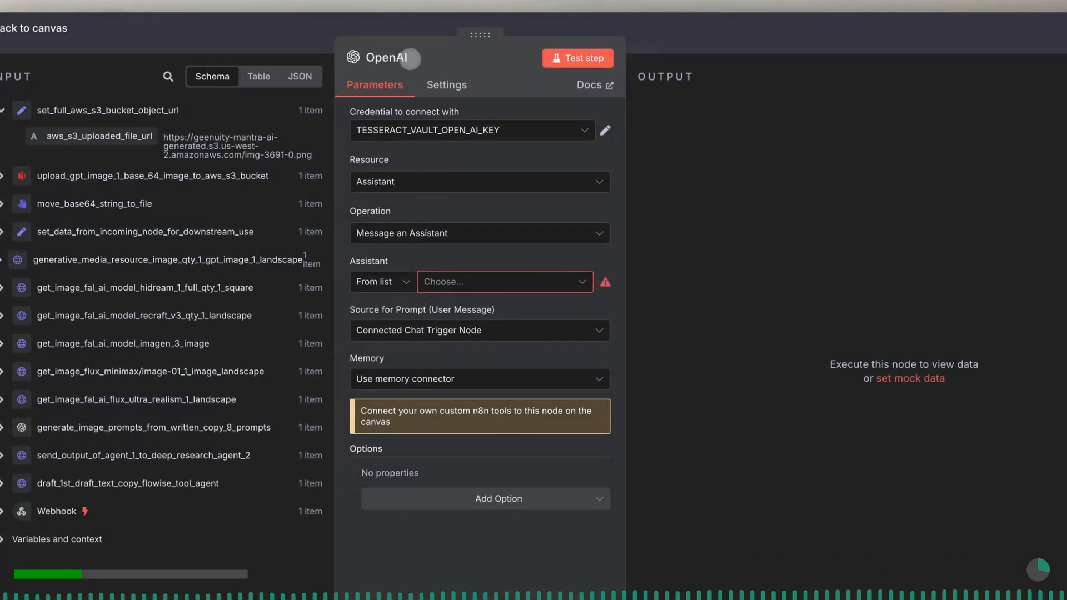
pyautogui.click(402, 56)
pyautogui.doubleClick(470, 51)
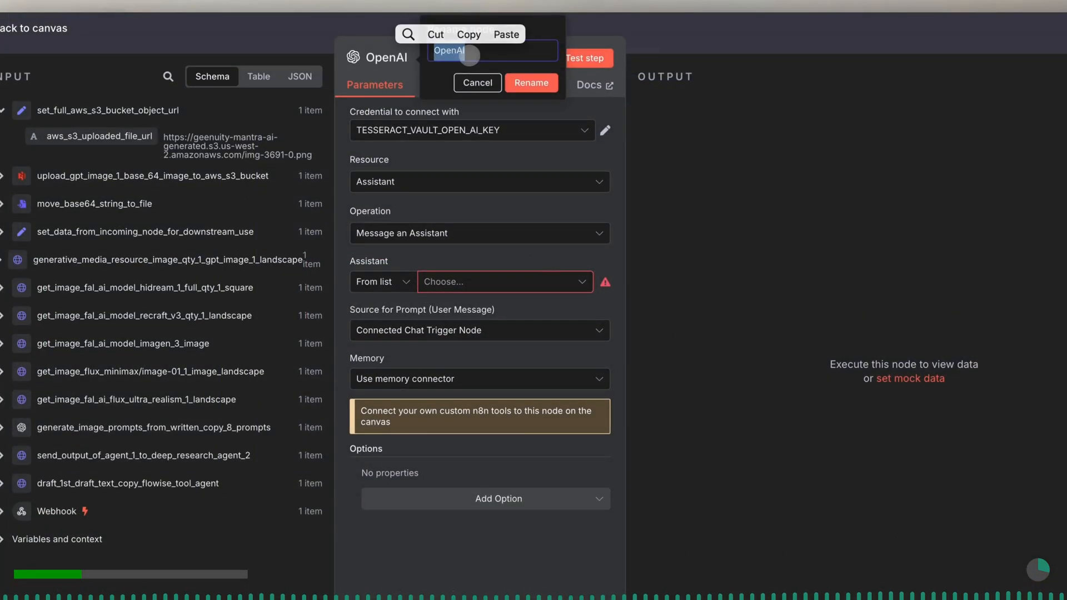
pyautogui.write('generate_all_r')
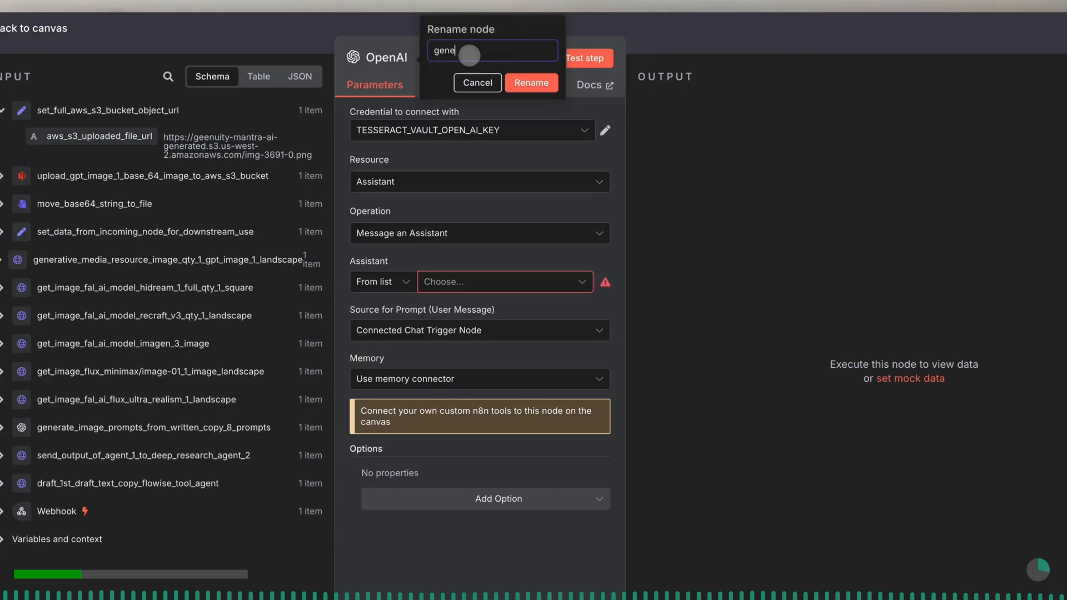
pyautogui.write('equired_metadata')
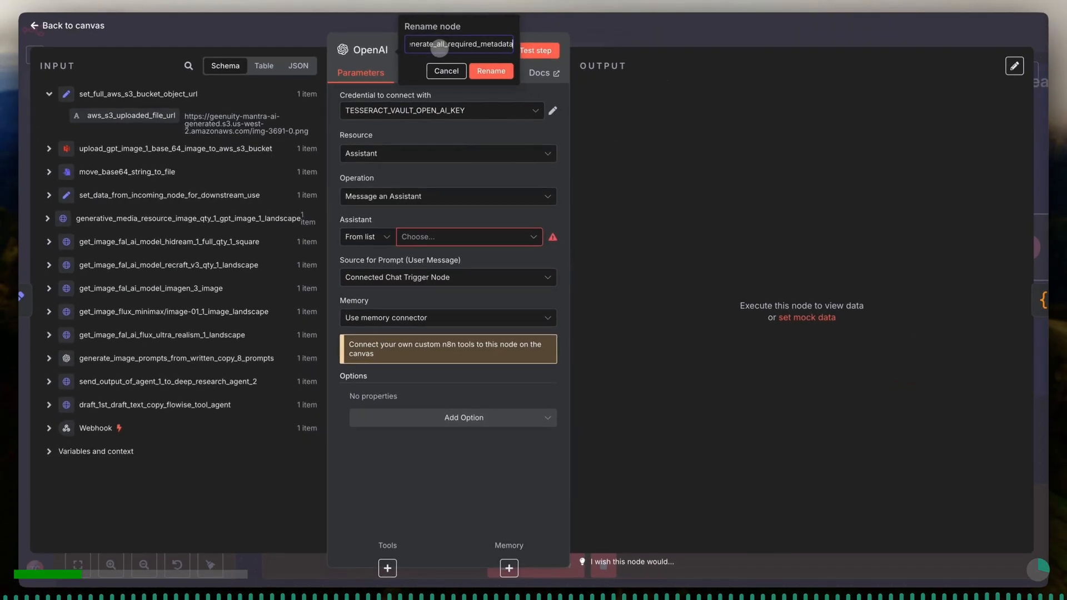
pyautogui.write('_for_downstream_use')
pyautogui.click(492, 70)
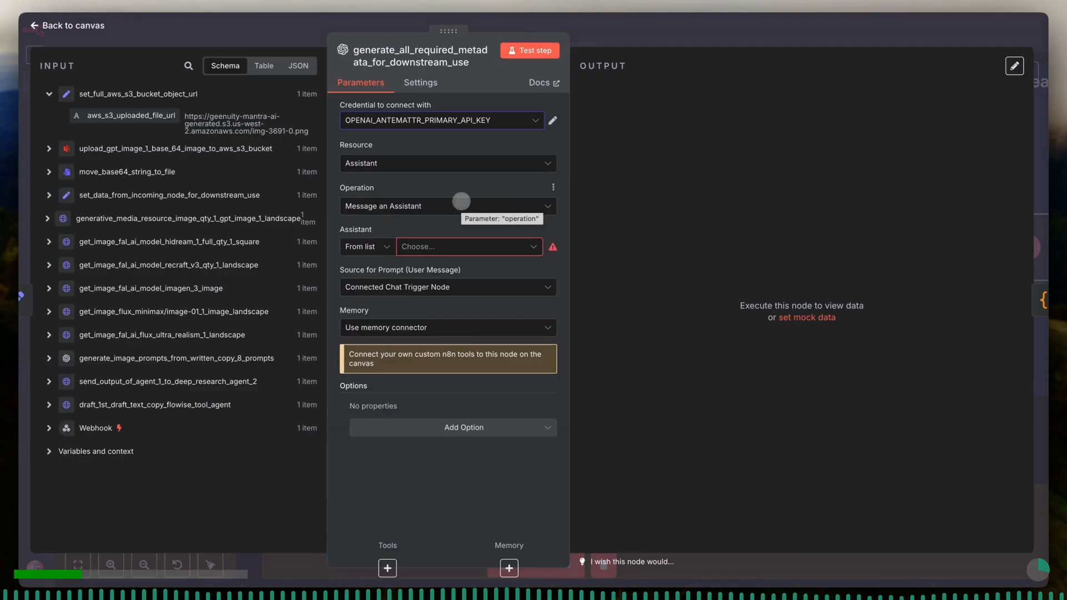
# - Set the node's credential to OPENAI_ANTEMATTR_PRIMARY_API_KEY and choose the assistant tesseract_via_assistant_text_parsing_processing_agent
pyautogui.click(452, 246)
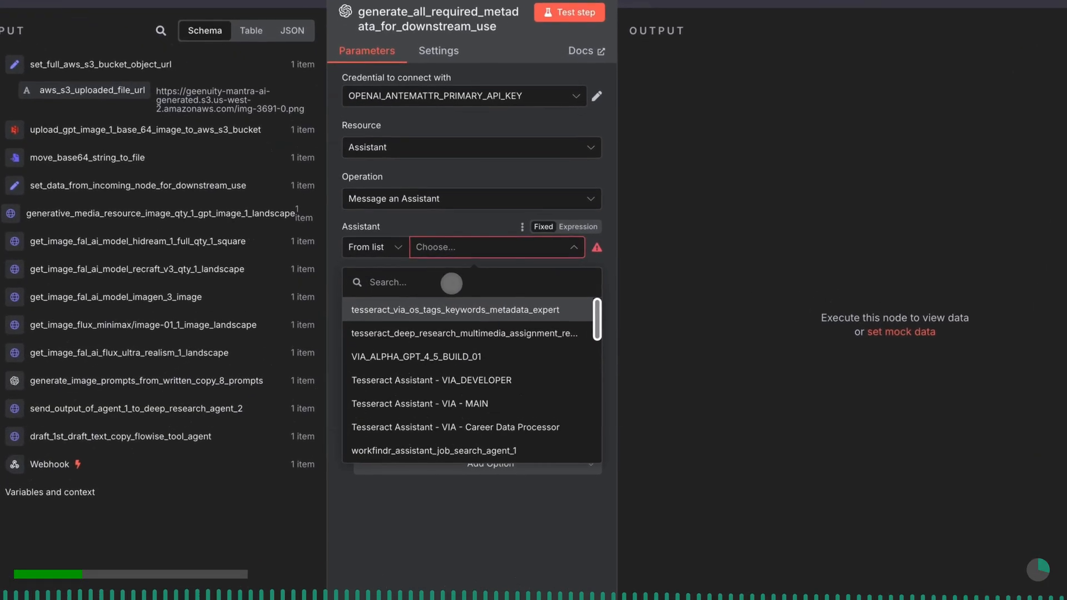
pyautogui.write('text')
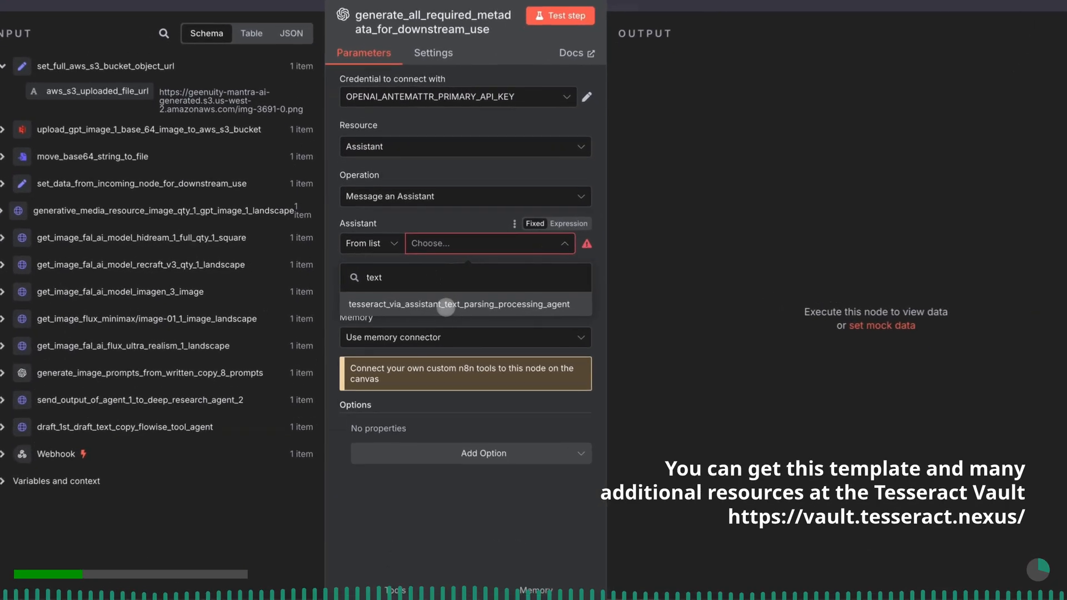
pyautogui.click(431, 299)
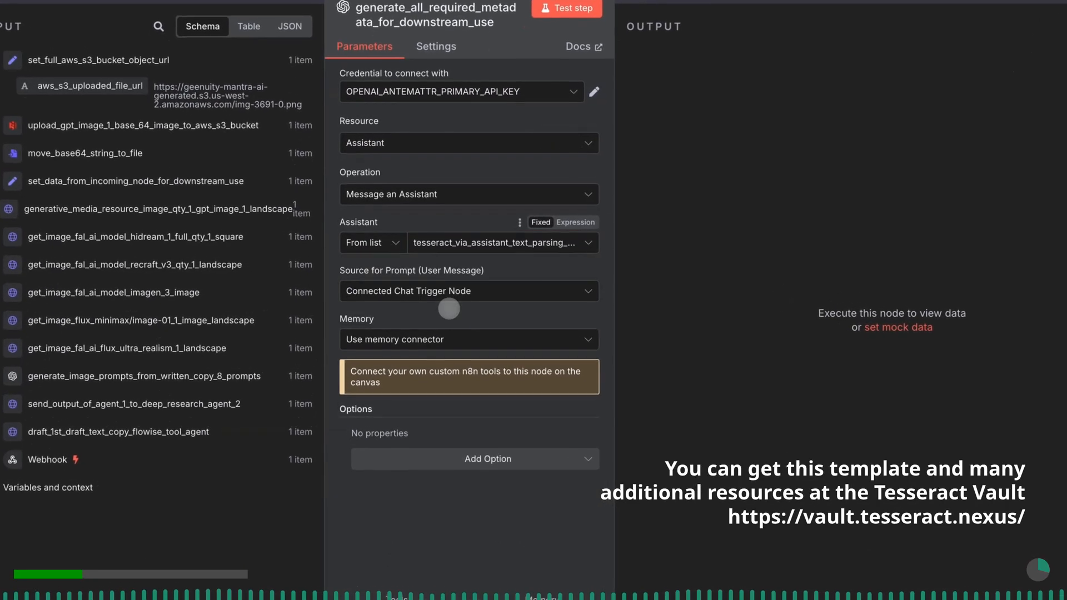
# - Set the prompt source to Define below and the memory to Use thread ID for the assistant node
pyautogui.click(447, 297)
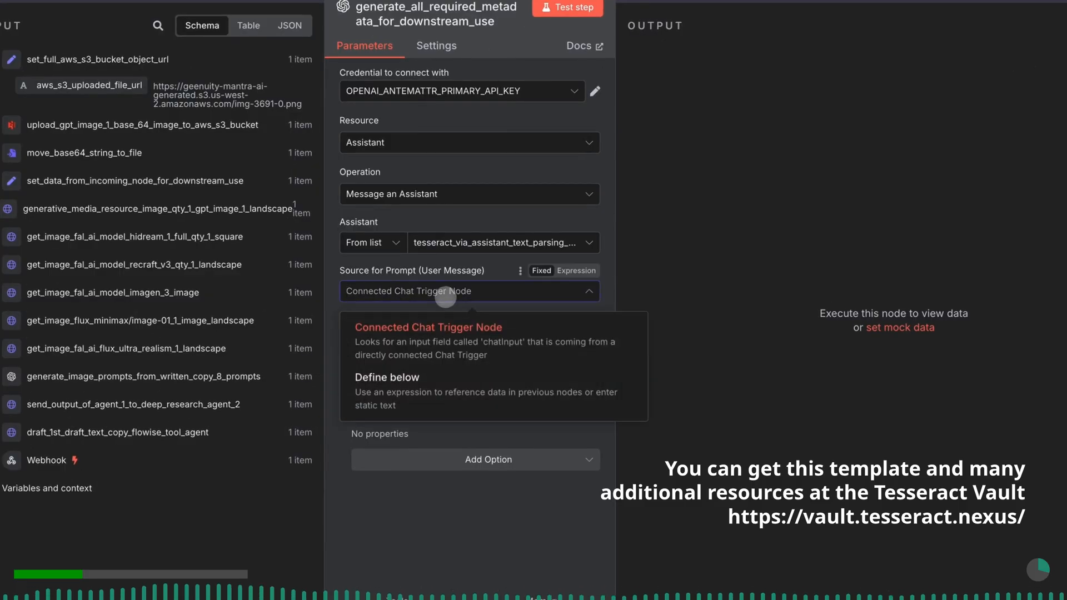
pyautogui.click(432, 380)
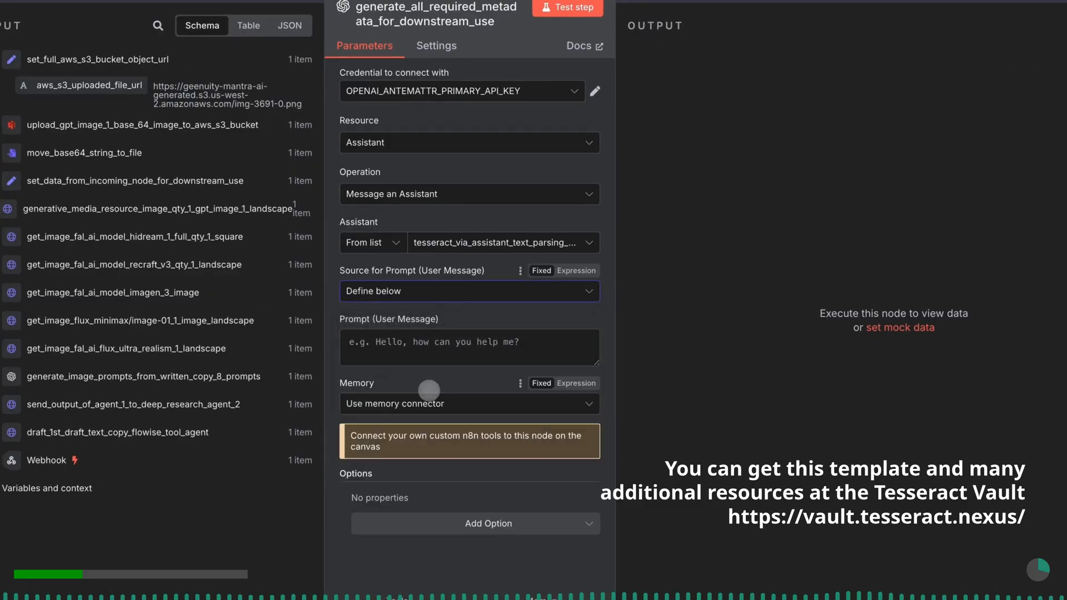
pyautogui.click(437, 400)
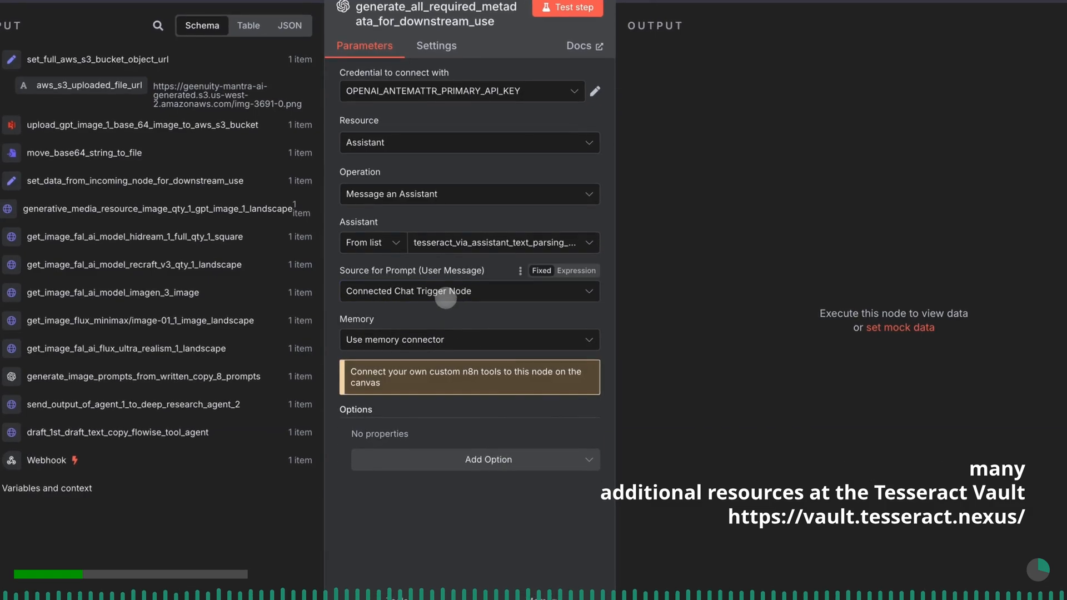
pyautogui.click(445, 294)
pyautogui.click(429, 387)
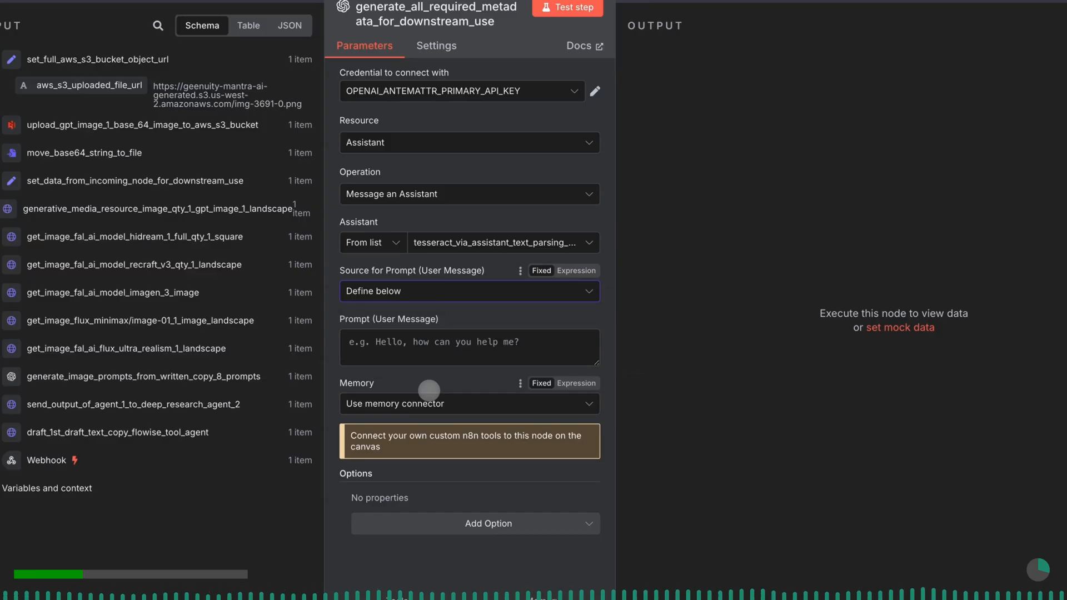
pyautogui.click(437, 400)
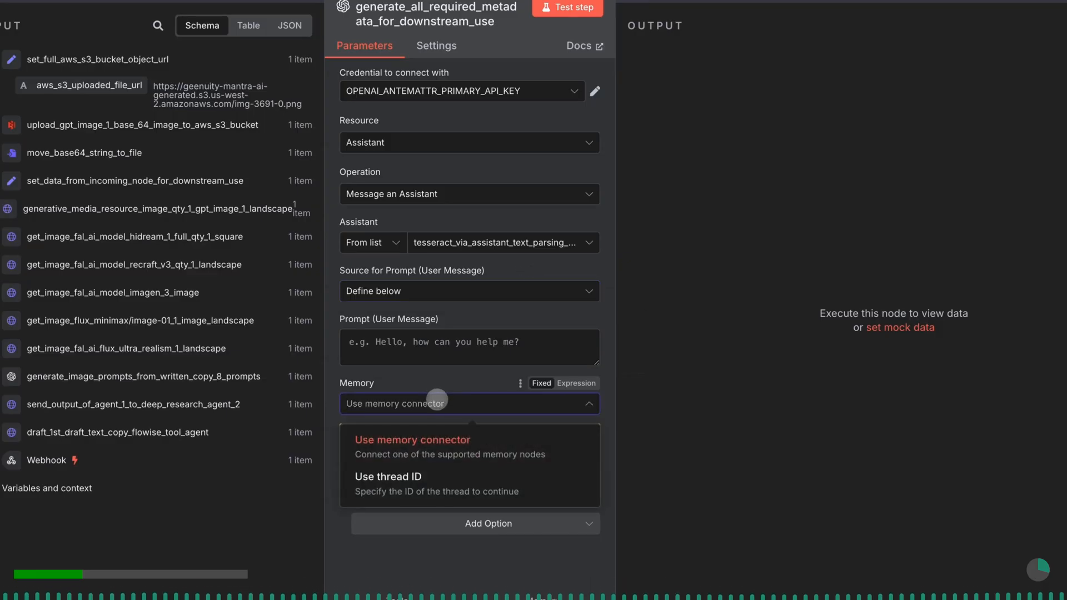
pyautogui.click(436, 476)
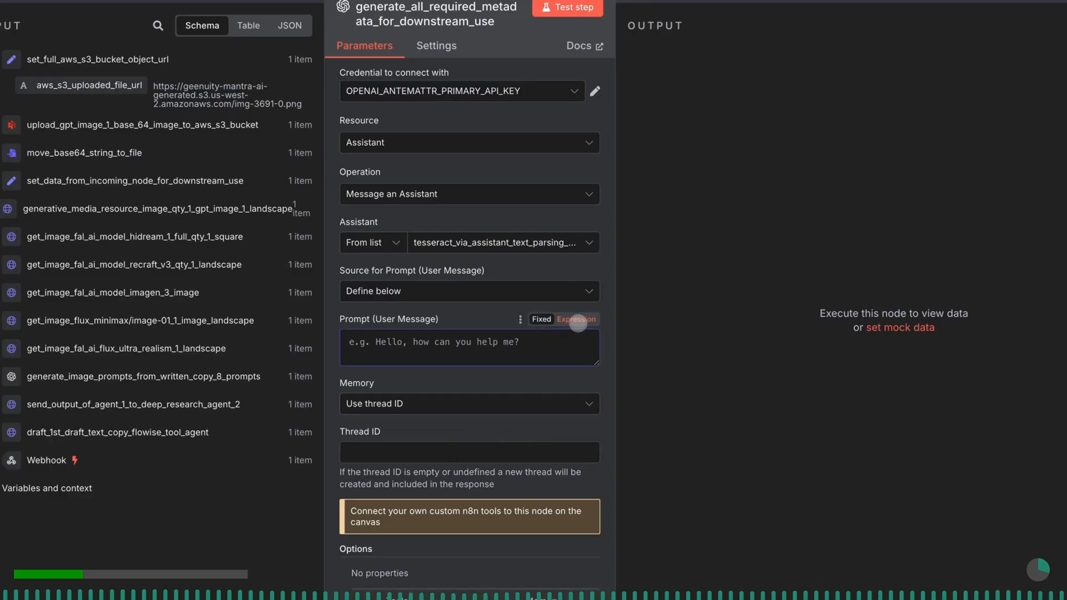
# - Make the user message prompt an expression and paste in the prepared prompt with JSON schemas, brand tokens and item text copy
pyautogui.click(576, 319)
pyautogui.click(594, 345)
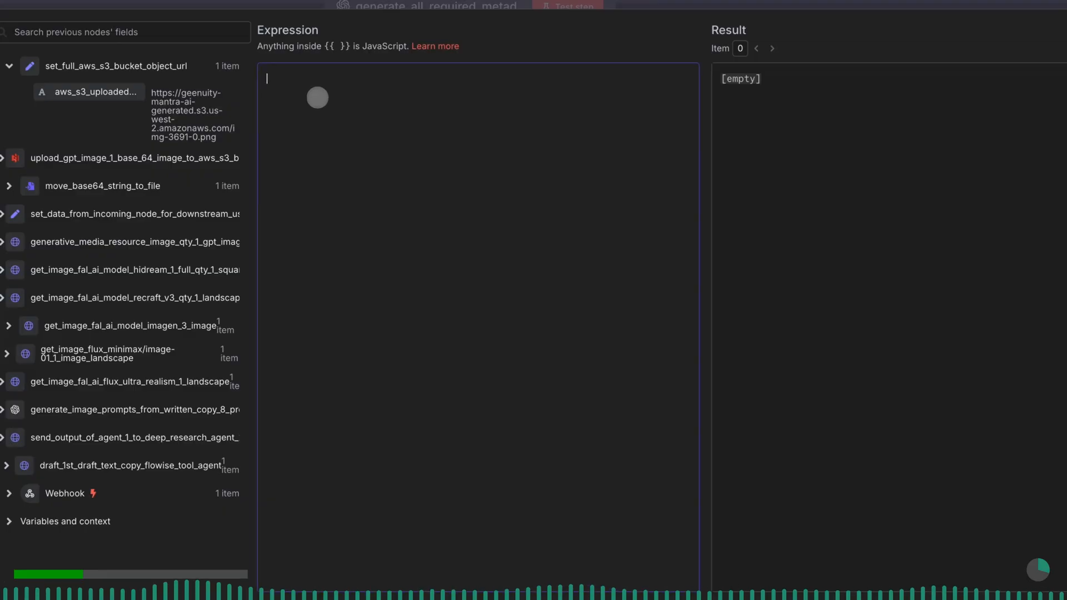
pyautogui.hotkey('ctrl', 'v')
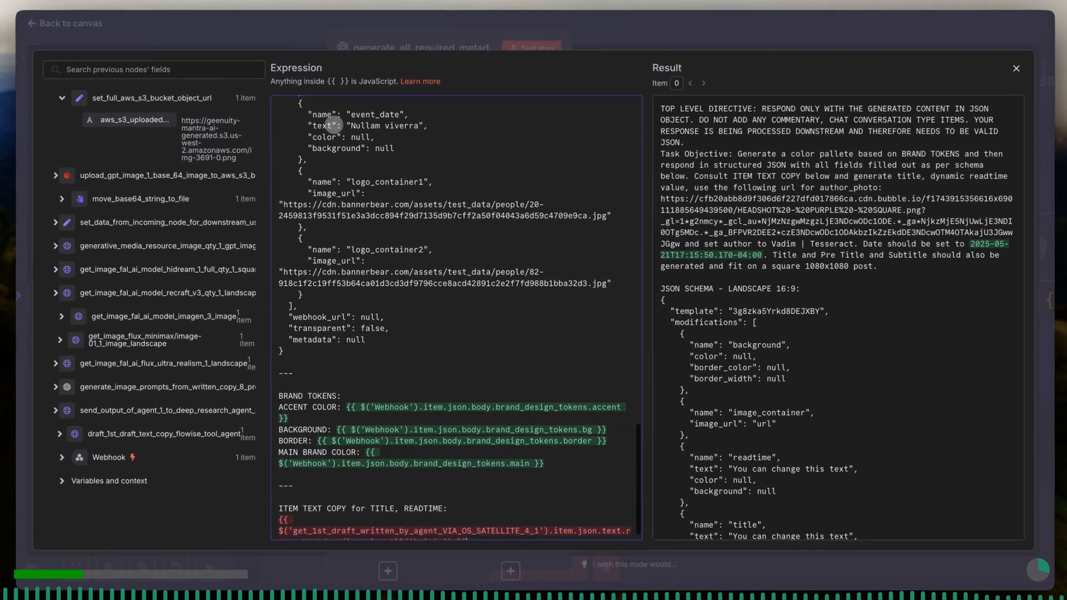
# - Review the opening of the pasted prompt, highlighting the top level directive and the task objective
pyautogui.scroll(20, 331, 115)
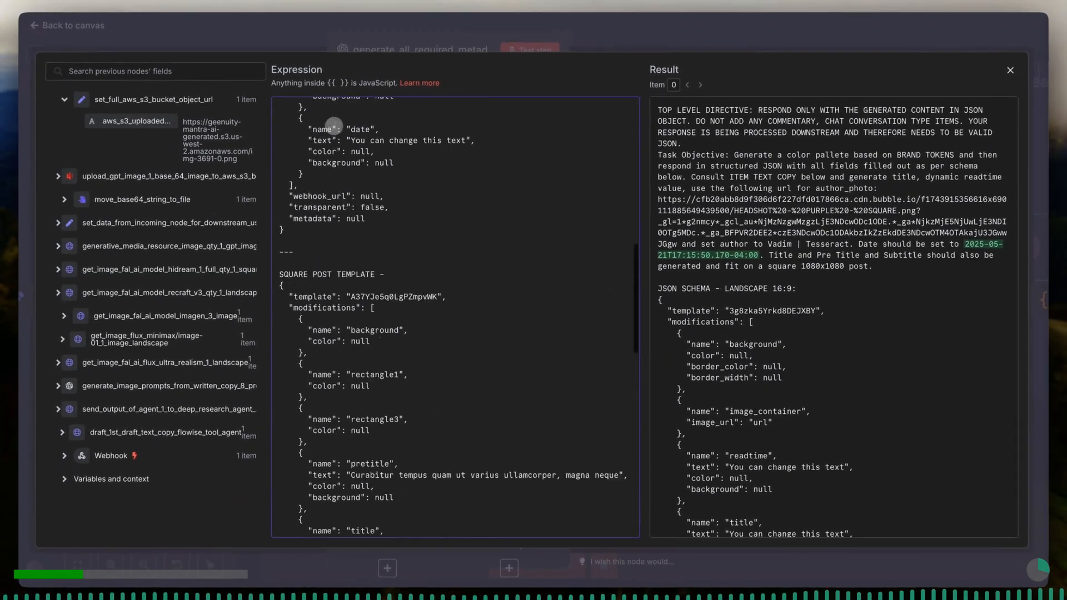
pyautogui.scroll(5, 332, 127)
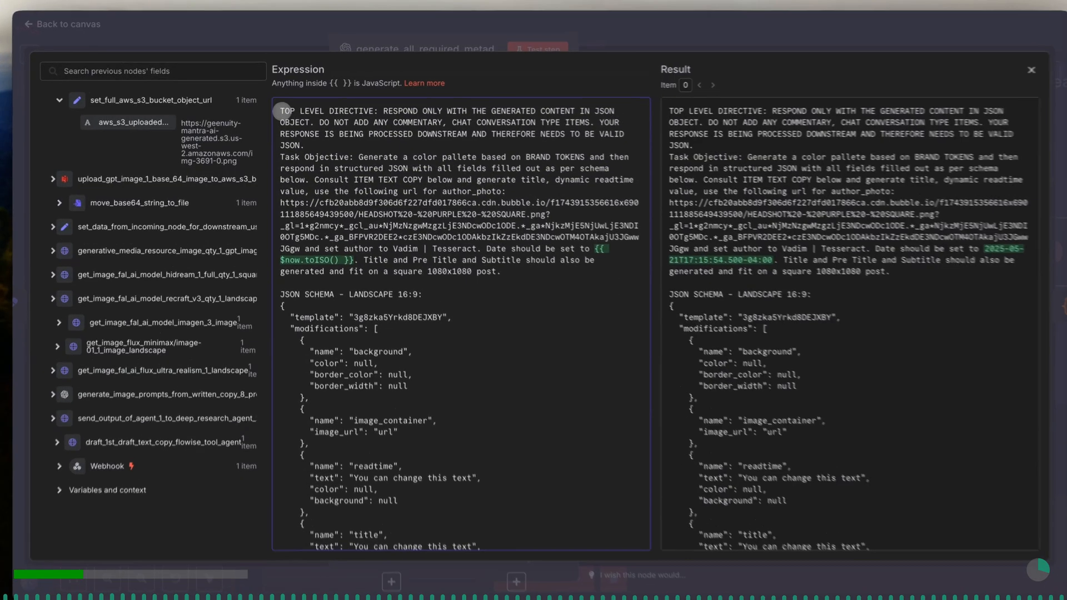
pyautogui.moveTo(282, 110); pyautogui.dragTo(399, 158)
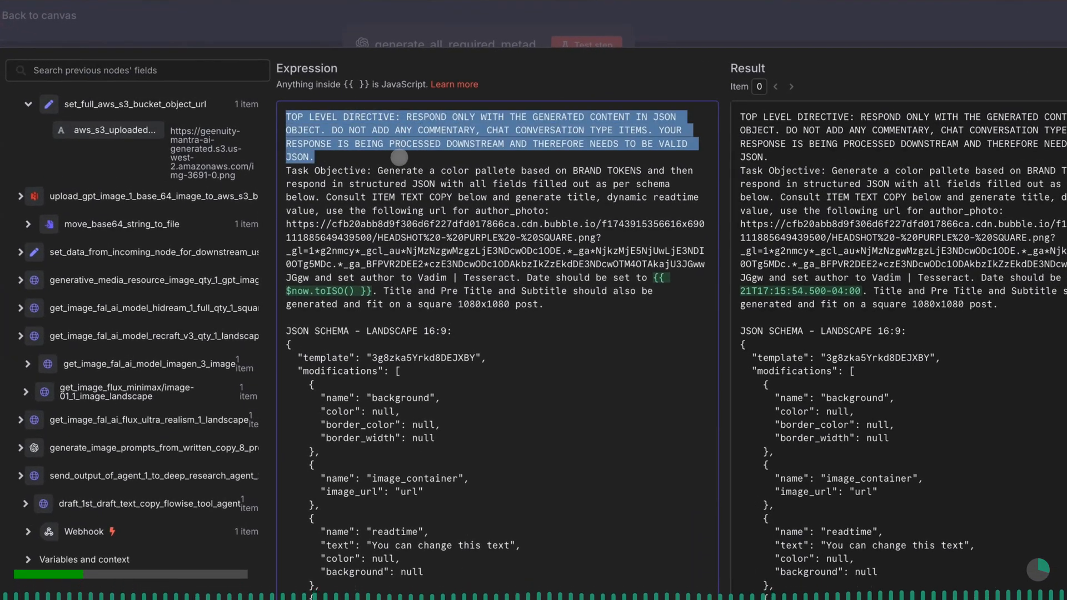
pyautogui.moveTo(399, 158); pyautogui.dragTo(399, 159)
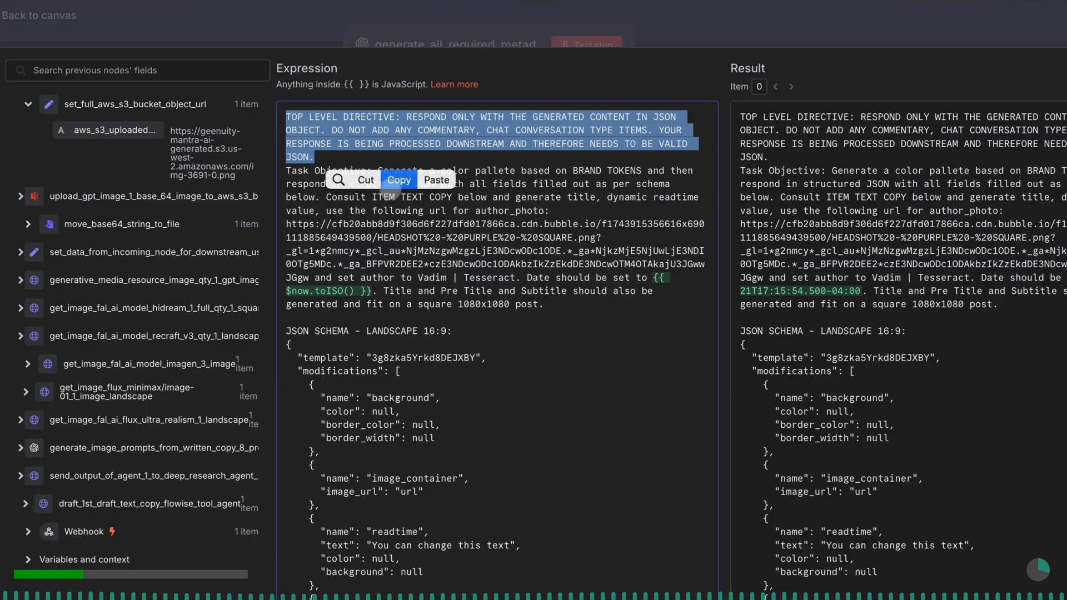
pyautogui.click(385, 210)
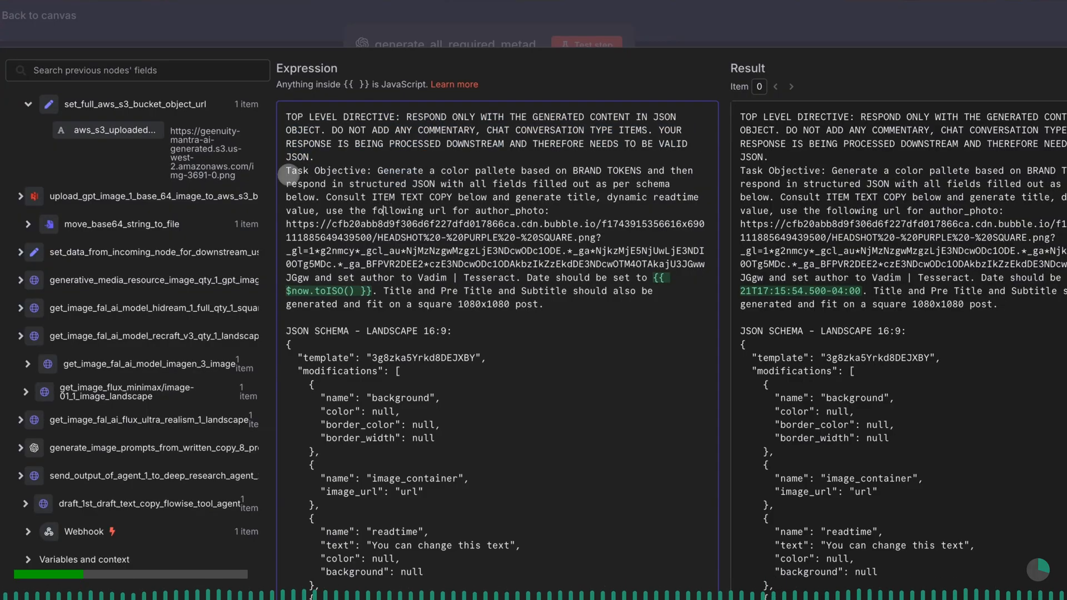
pyautogui.moveTo(318, 172); pyautogui.dragTo(550, 304)
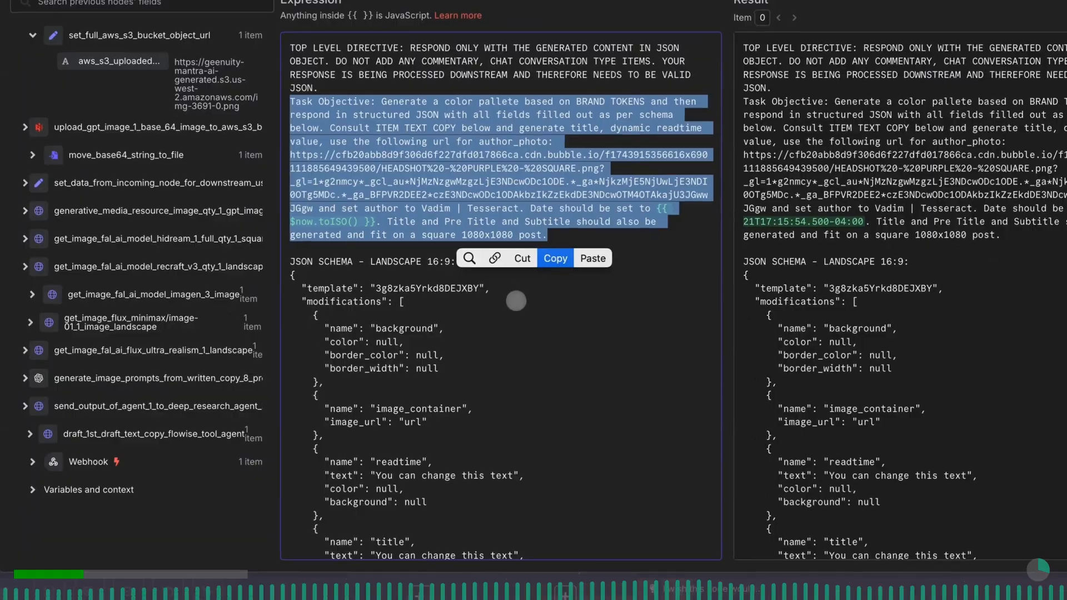
pyautogui.click(465, 321)
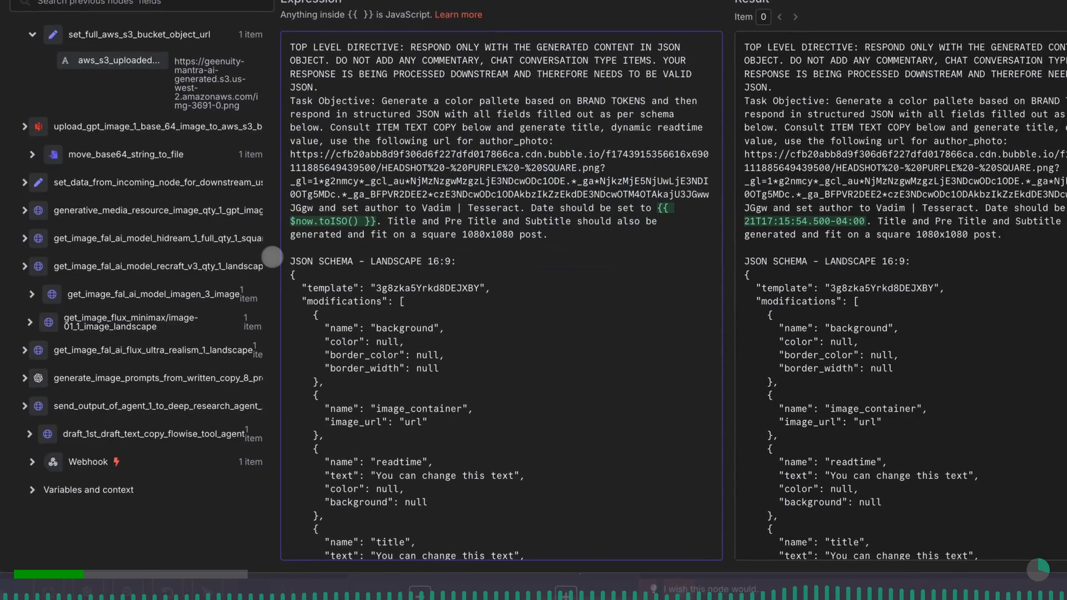
# - Examine the rest of the prompt: the landscape and square JSON schemas, the brand tokens and the item text copy expression
pyautogui.moveTo(288, 260); pyautogui.dragTo(544, 464)
pyautogui.scroll(-15, 545, 464)
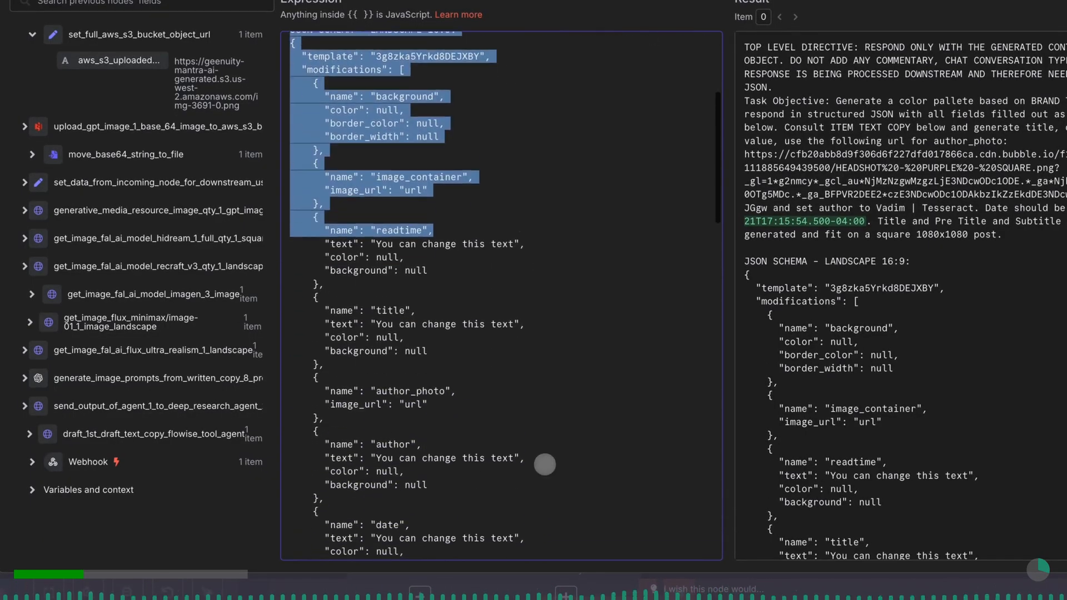
pyautogui.scroll(-10, 545, 464)
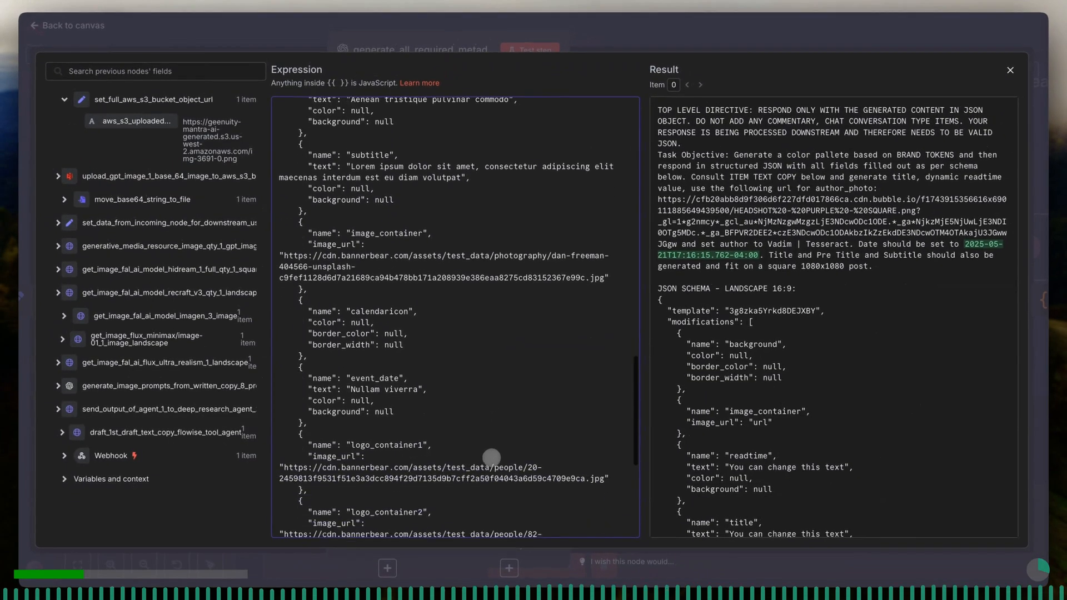
pyautogui.scroll(-5, 492, 457)
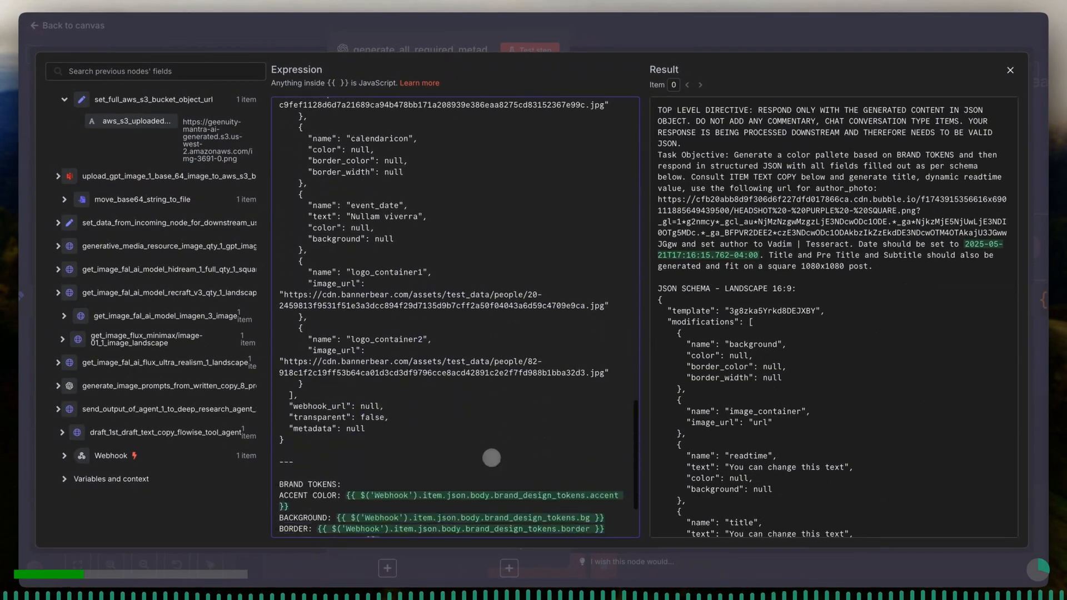
pyautogui.scroll(-1, 491, 457)
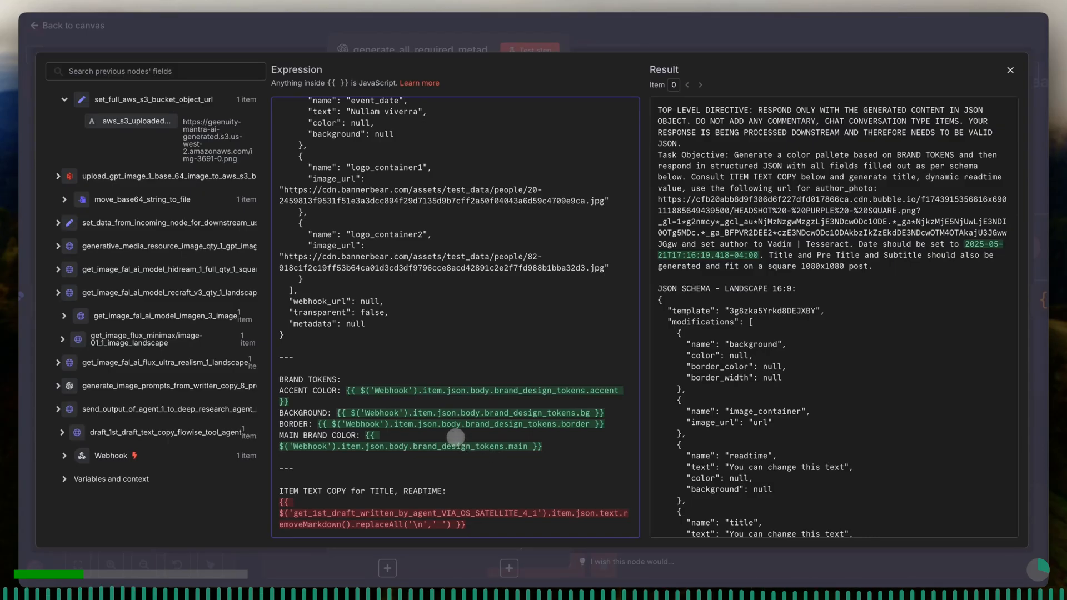
pyautogui.doubleClick(295, 379)
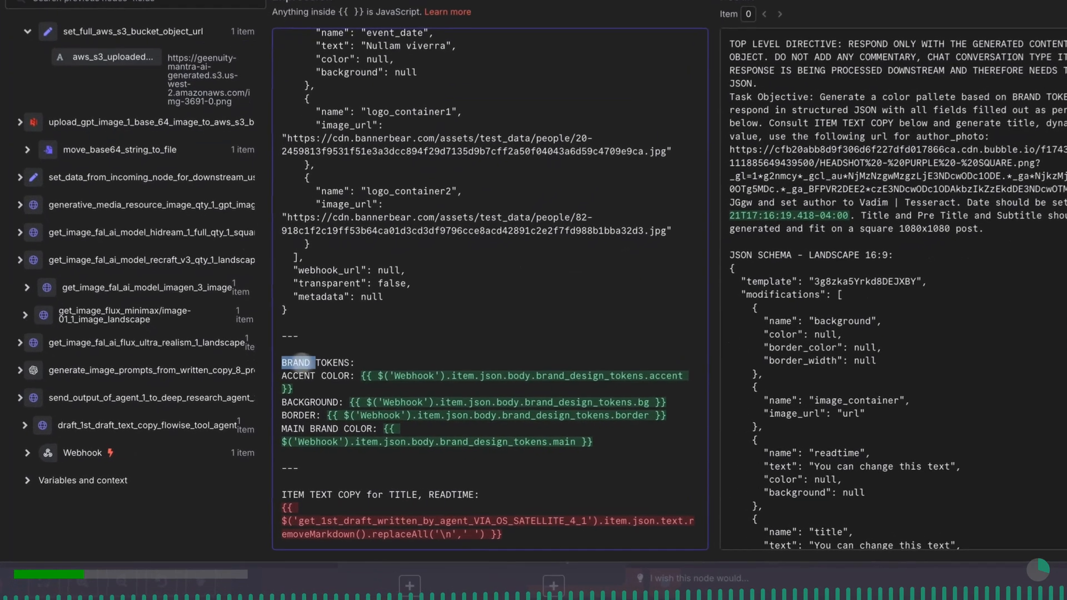
pyautogui.moveTo(301, 363); pyautogui.dragTo(385, 364)
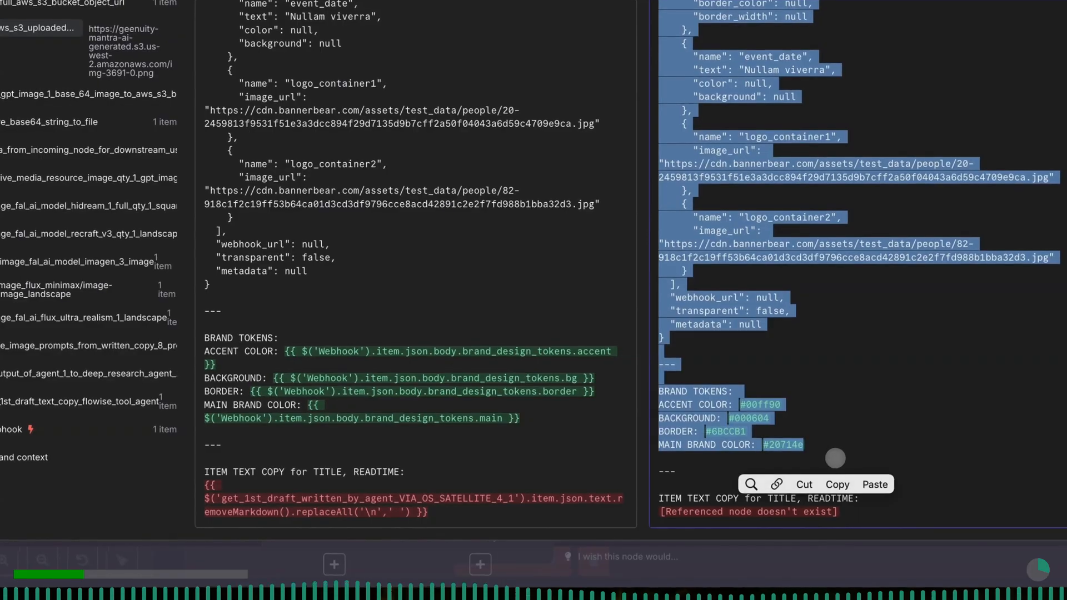
pyautogui.click(835, 458)
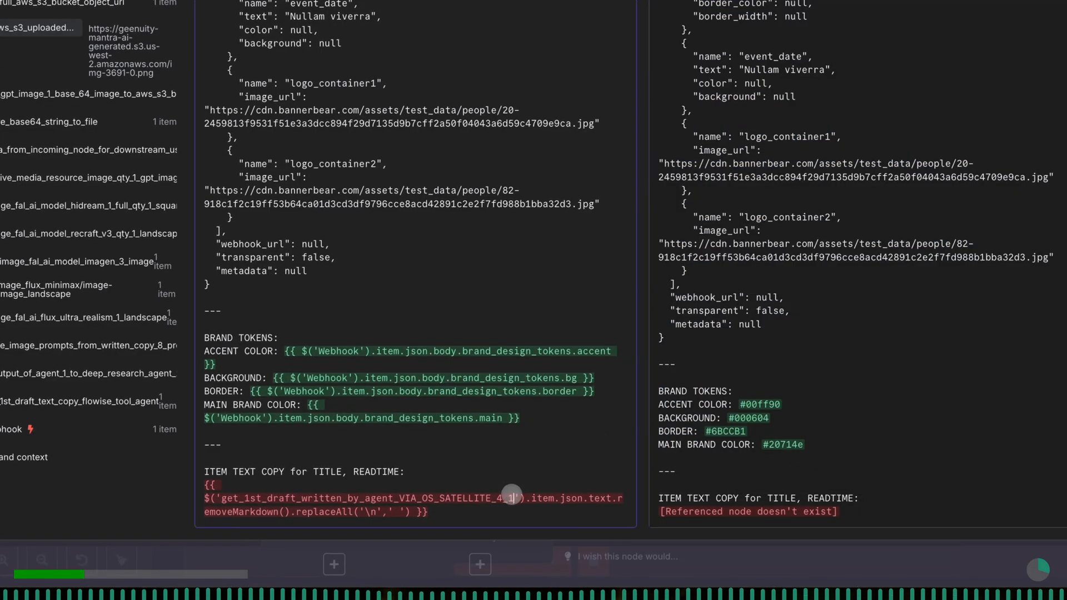
# - Replace the invalid node reference in the ITEM TEXT COPY expression with draft_1st_draft_text_copy_flowise_tool_agent
pyautogui.moveTo(512, 498); pyautogui.dragTo(228, 503)
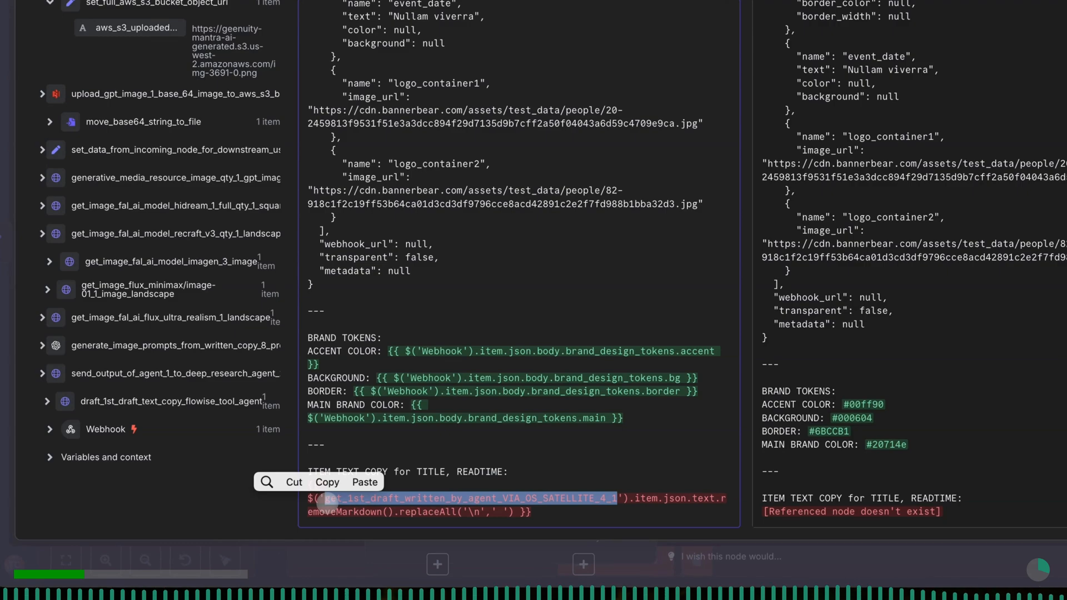
pyautogui.press('BackSpace')
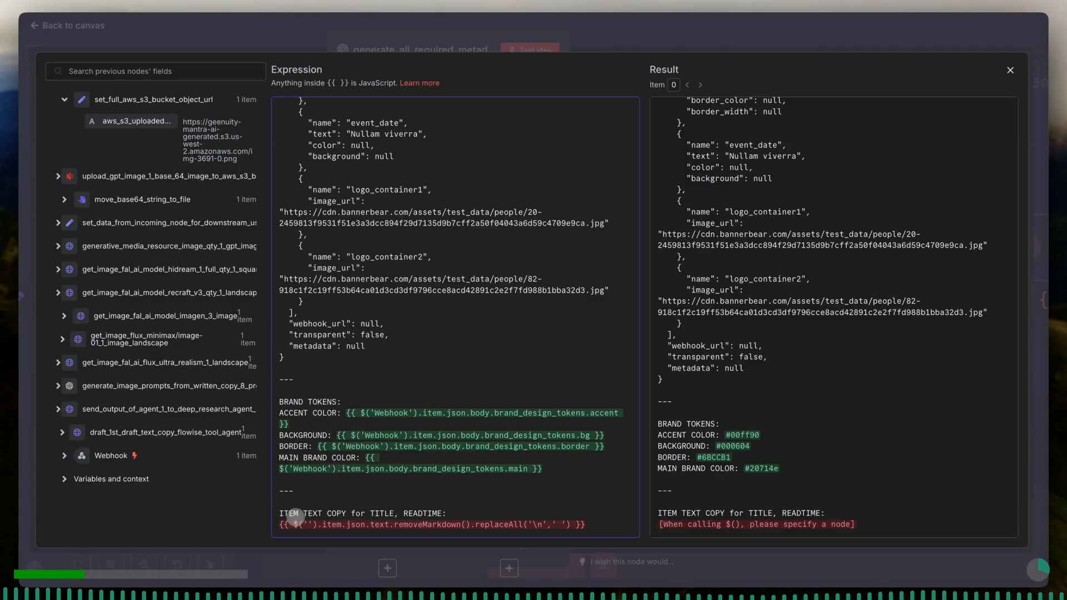
pyautogui.write('d')
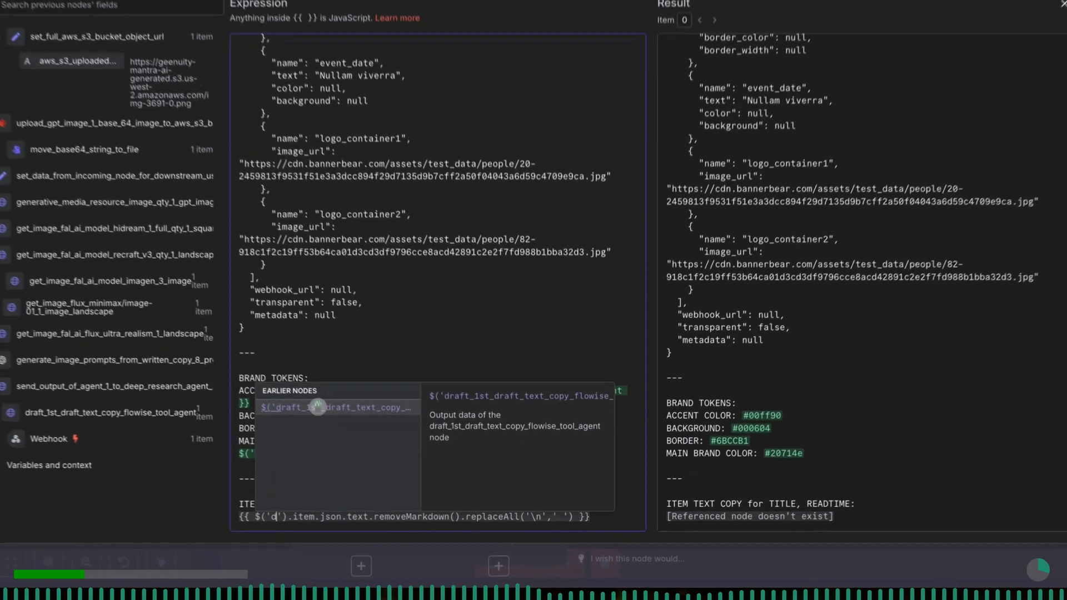
pyautogui.click(329, 429)
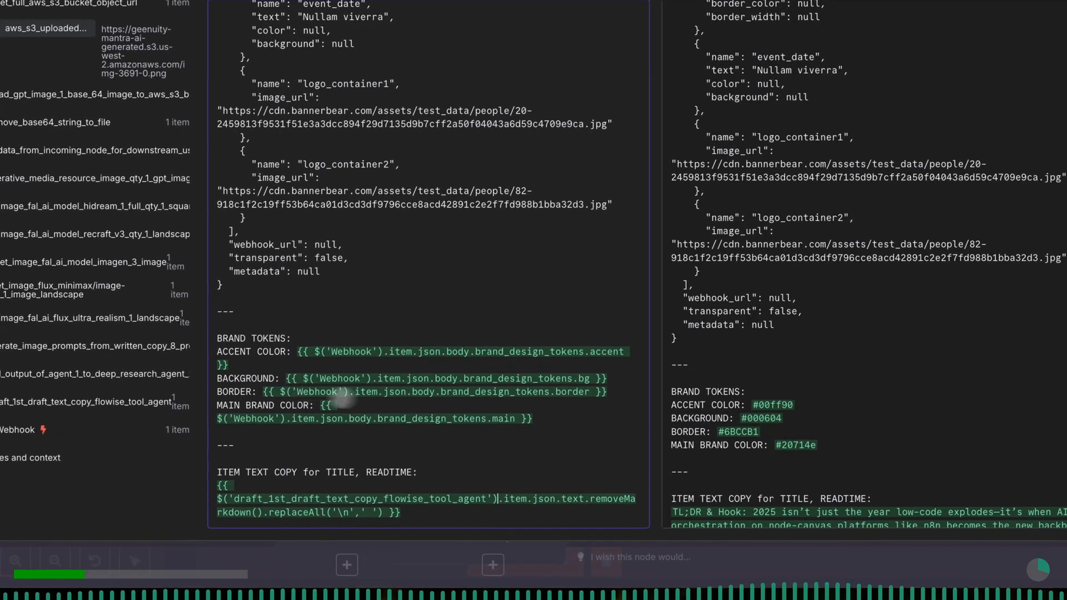
# - Run the generate_all_required_metadata_for_downstream_use assistant node with the completed prompt
pyautogui.scroll(-3, 802, 460)
pyautogui.scroll(-5, 802, 462)
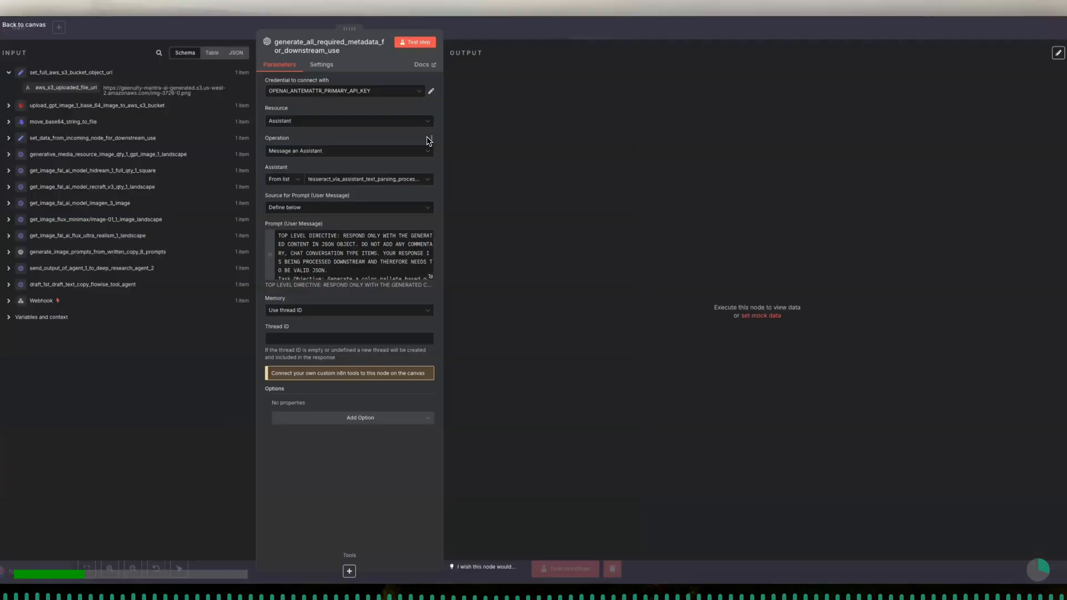
pyautogui.click(418, 43)
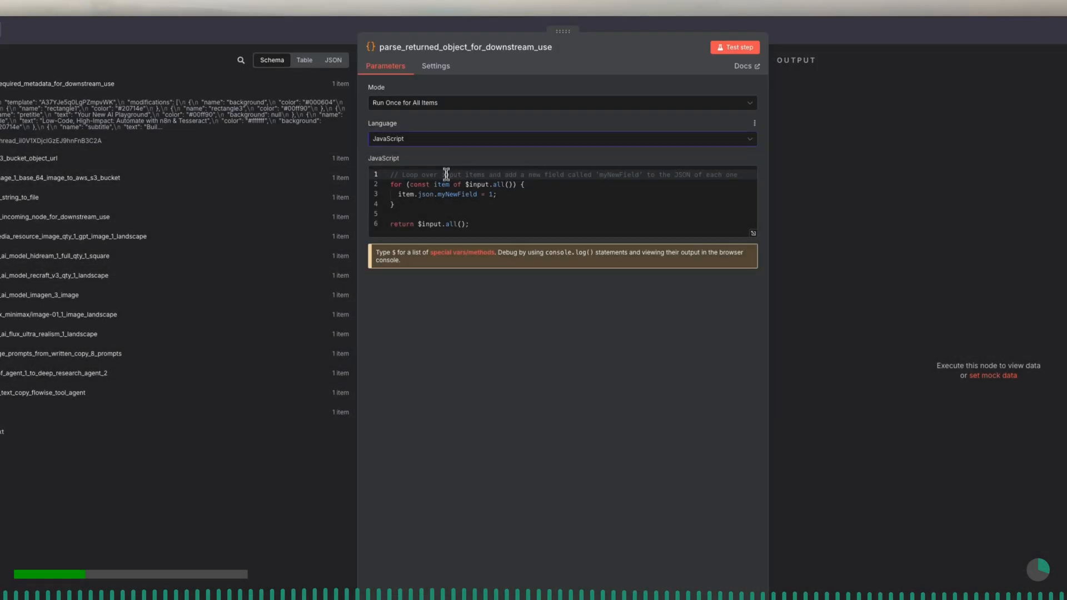
# - Replace the default JavaScript in parse_returned_object_for_downstream_use with the prepared code that parses item.json.output and merges it into each item
pyautogui.click(447, 187)
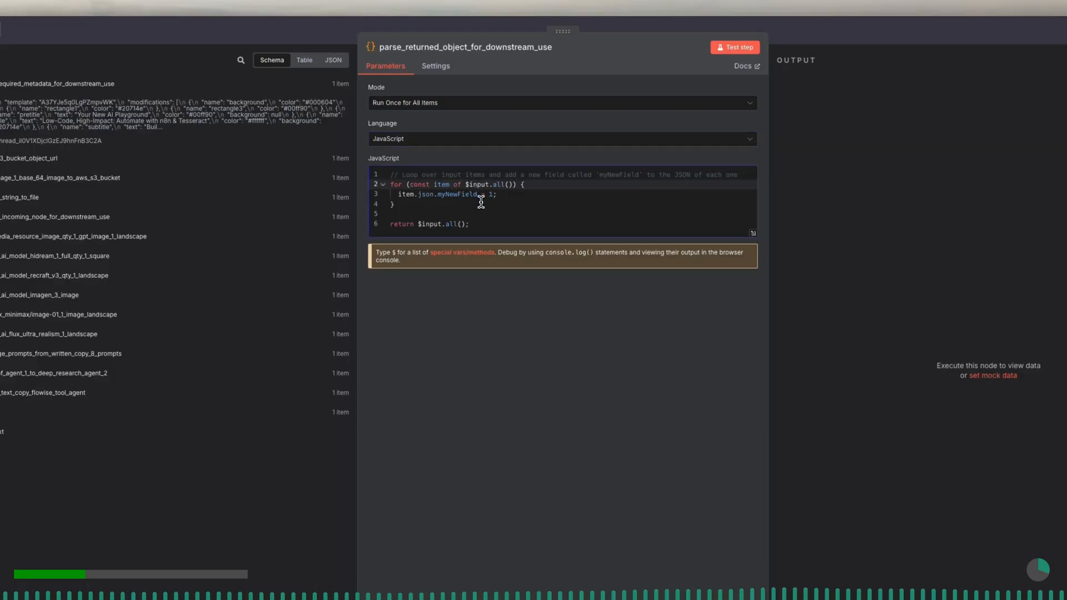
pyautogui.click(502, 194)
pyautogui.hotkey('ctrl', 'a')
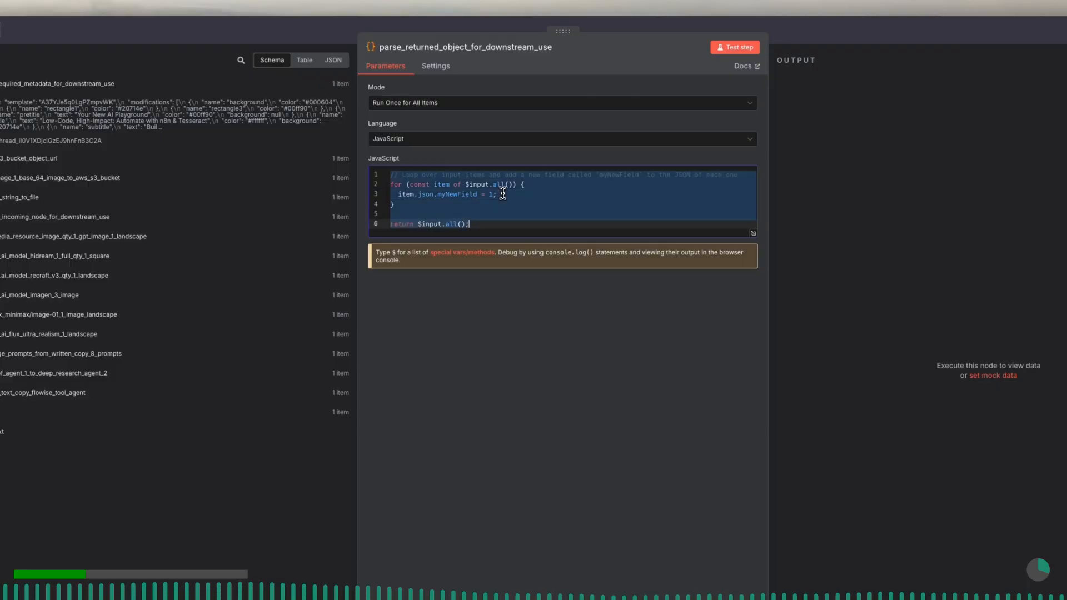
pyautogui.press('BackSpace')
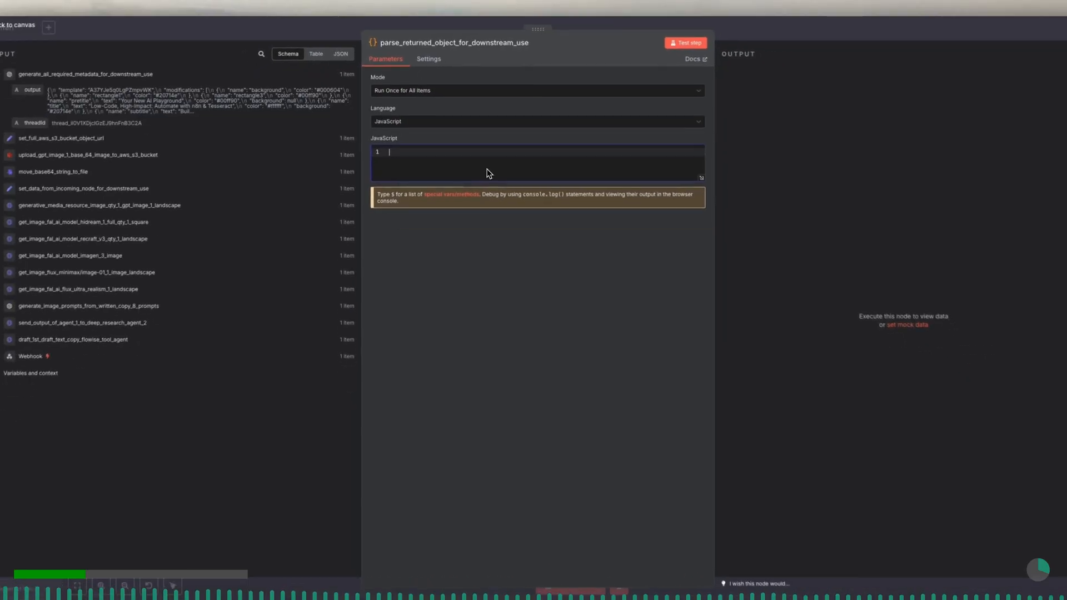
pyautogui.write('return items.map(item => {   // Parse the stringified JSON in item.json.output   const parsed = JSON.parse(item.json.output);    // Merge the parsed object into the current item for easy access   item.json = {     ...item.json,     ...parsed   };    return item; });')
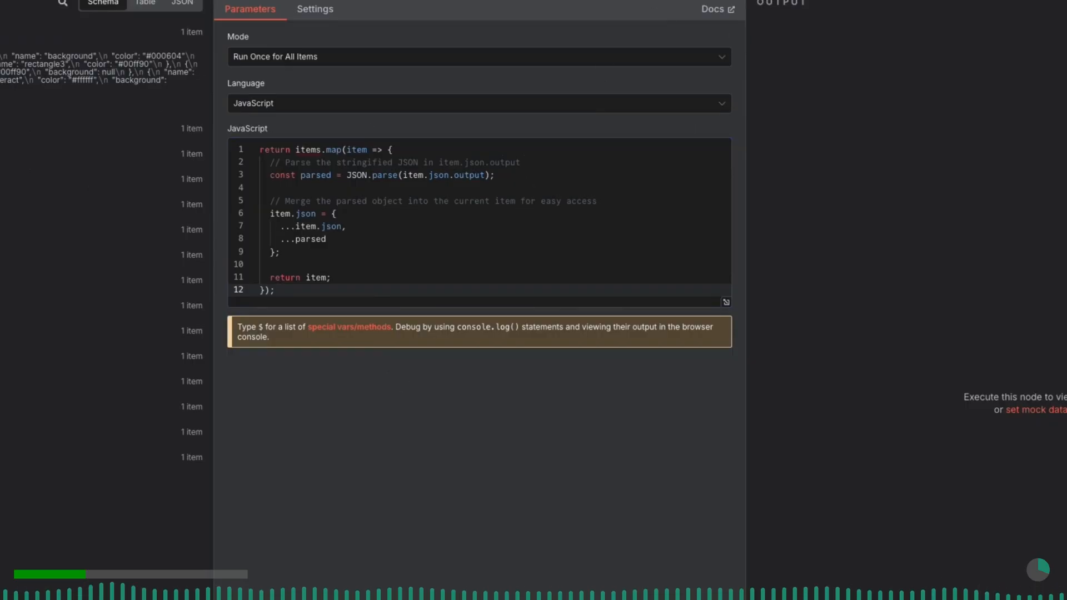
# - Run the parsing code node and widen the output area to inspect the returned fields before returning to the canvas
pyautogui.click(699, 0)
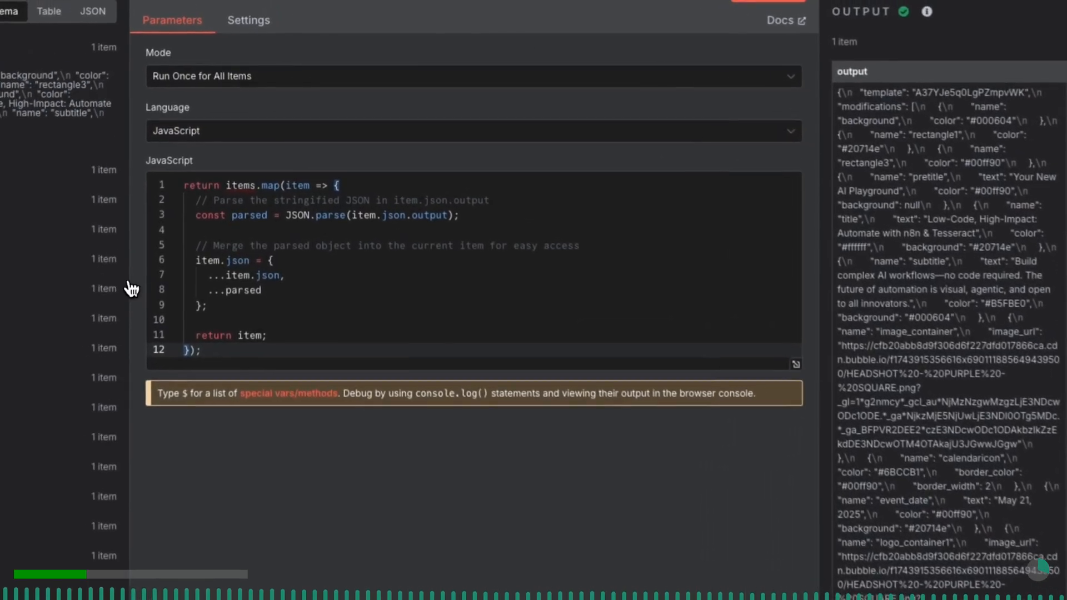
pyautogui.moveTo(838, 158); pyautogui.dragTo(783, 164)
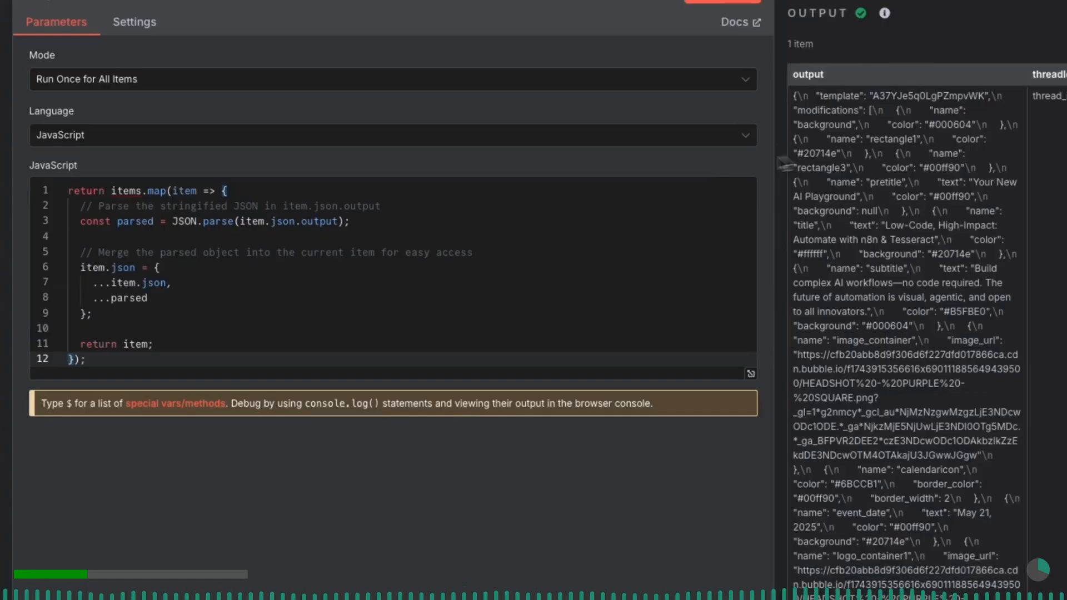
pyautogui.moveTo(784, 164); pyautogui.dragTo(606, 173)
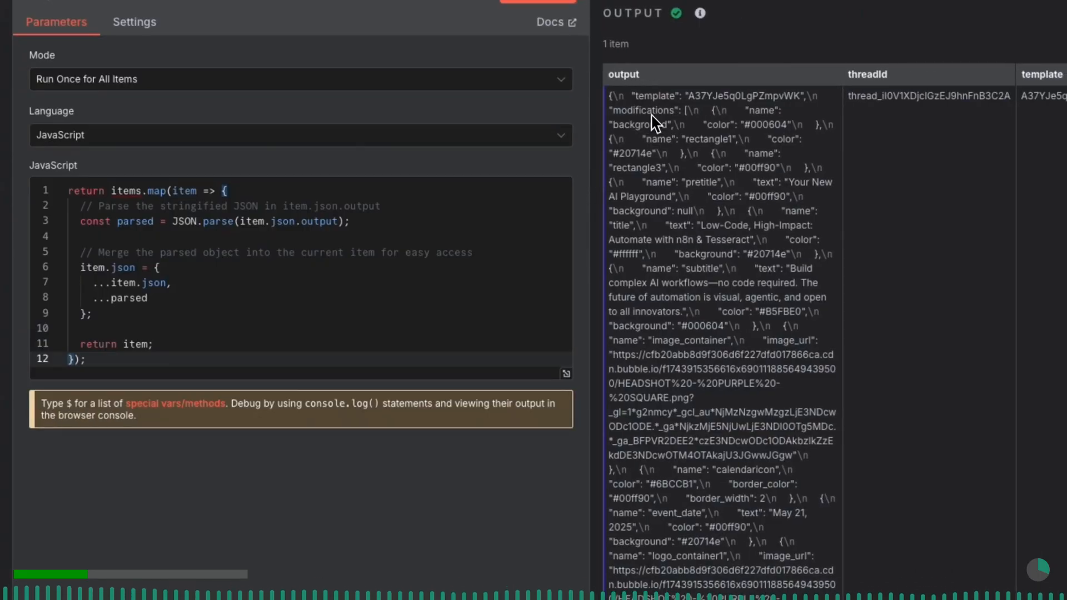
pyautogui.press('Escape')
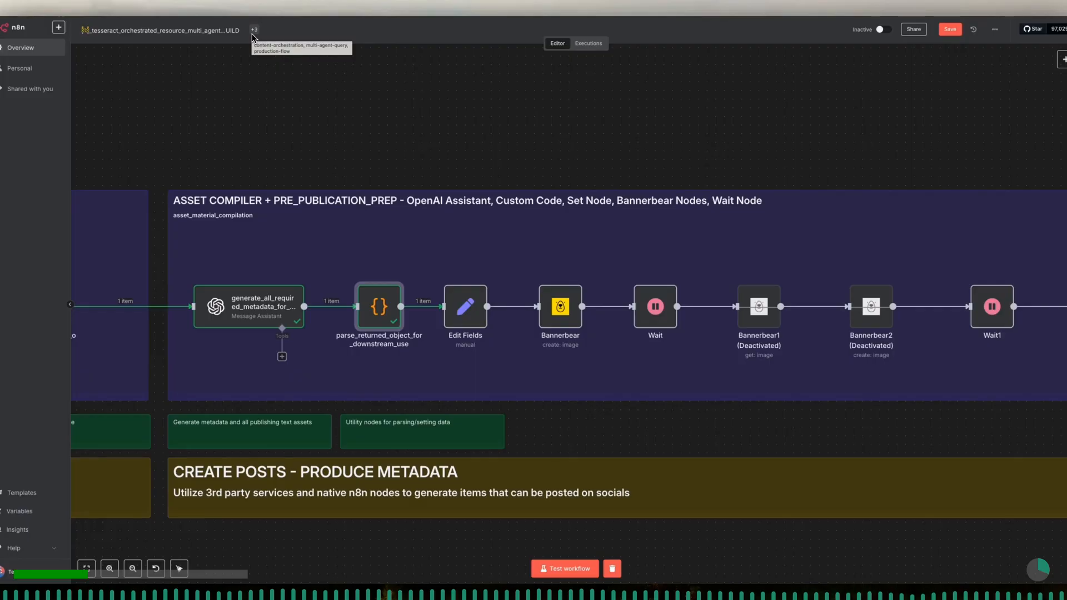
# - Rename the Edit Fields node as set_all_generated_items_into_object
pyautogui.doubleClick(458, 311)
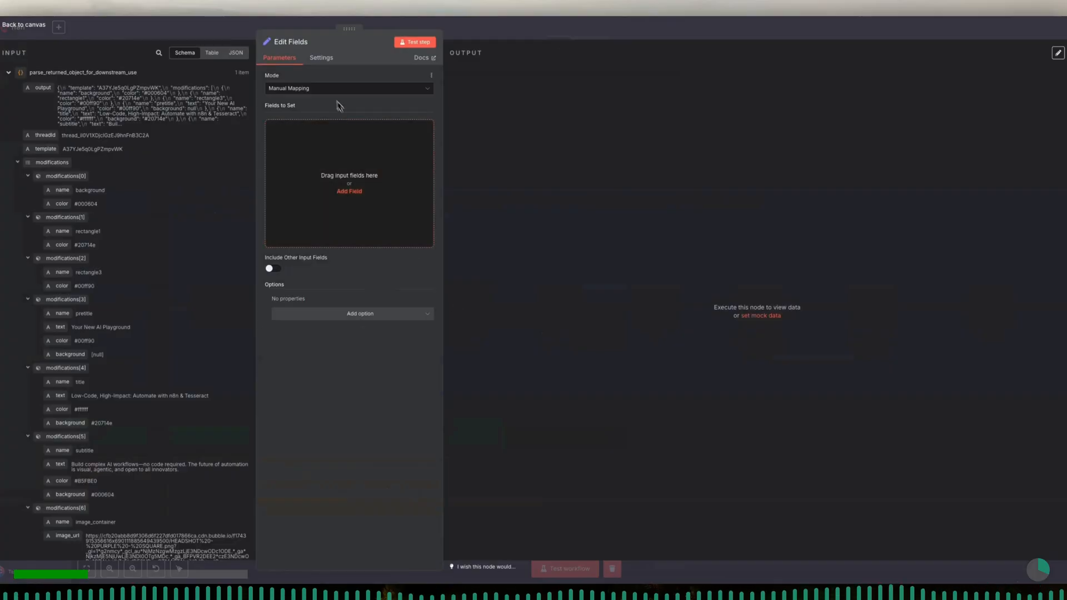
pyautogui.click(312, 42)
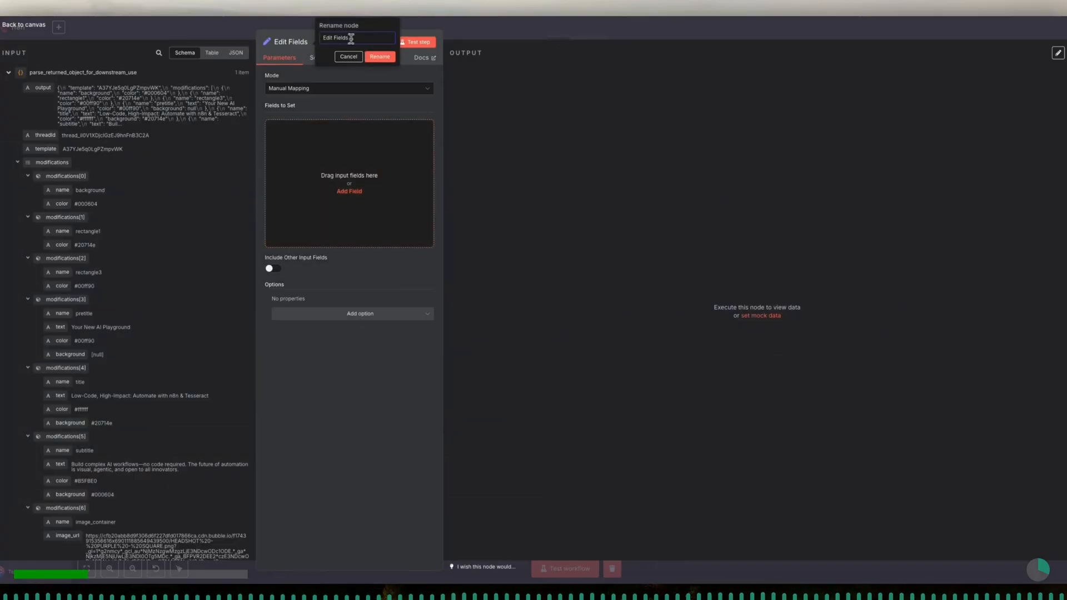
pyautogui.write('set_all_generat')
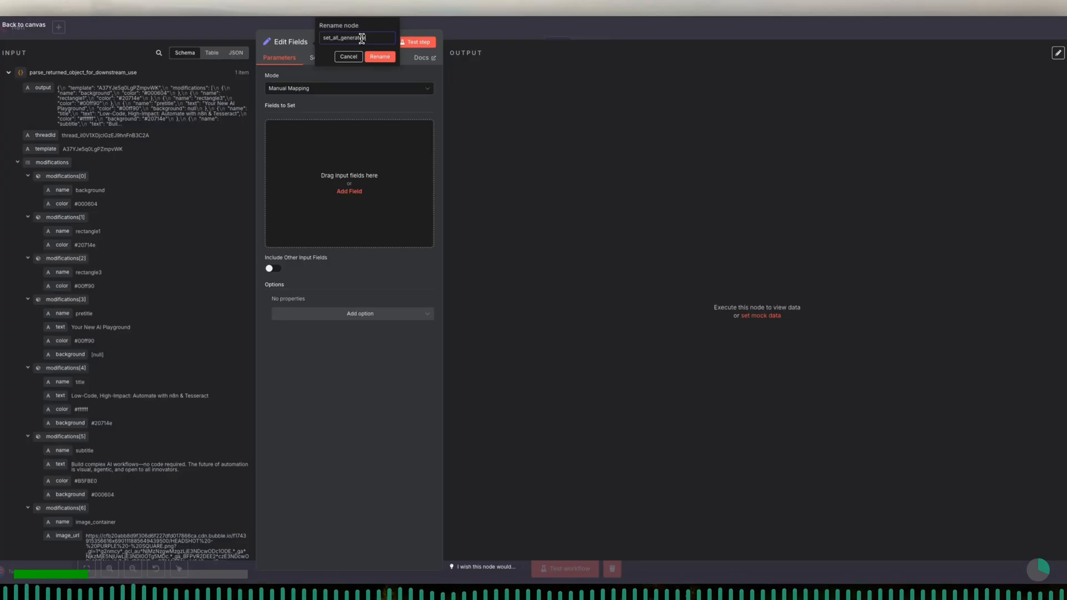
pyautogui.write('ed_items_into_object')
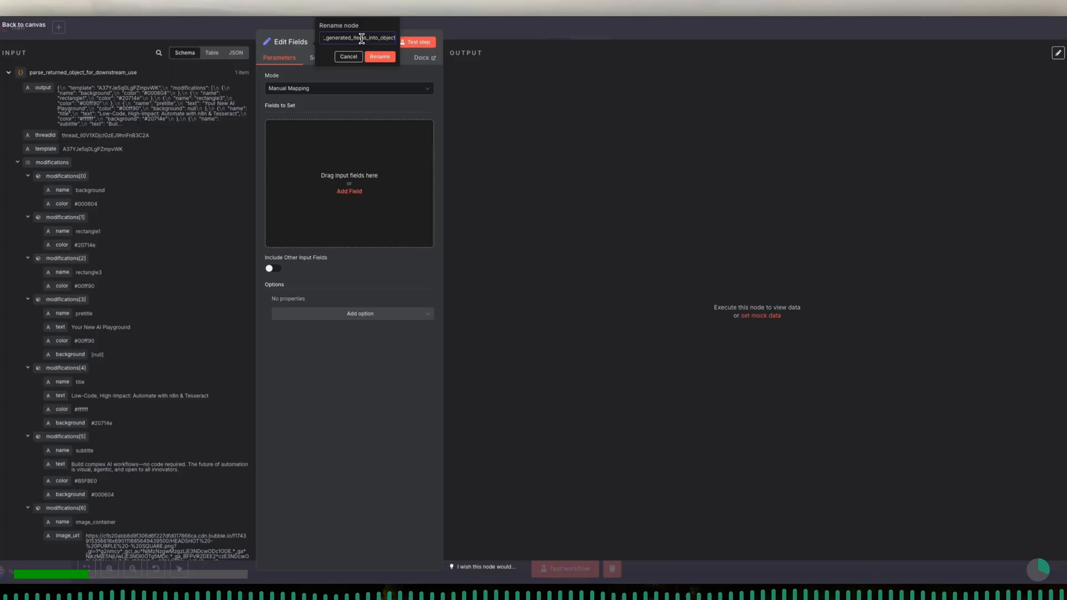
pyautogui.click(383, 56)
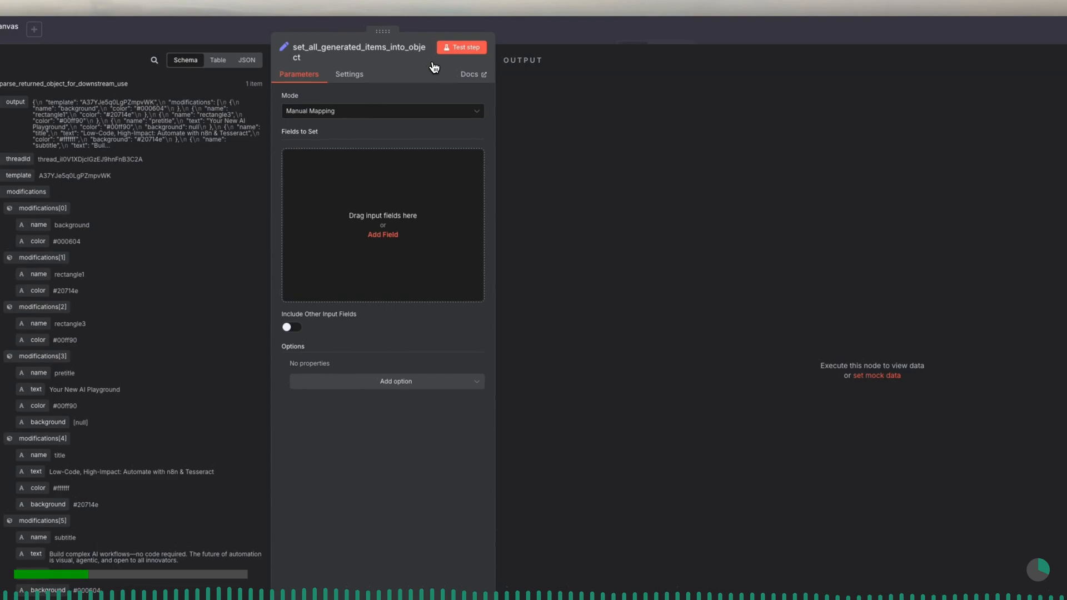
# - Map the incoming output as an Object field, include all other input fields, and run the node
pyautogui.click(415, 114)
pyautogui.click(415, 107)
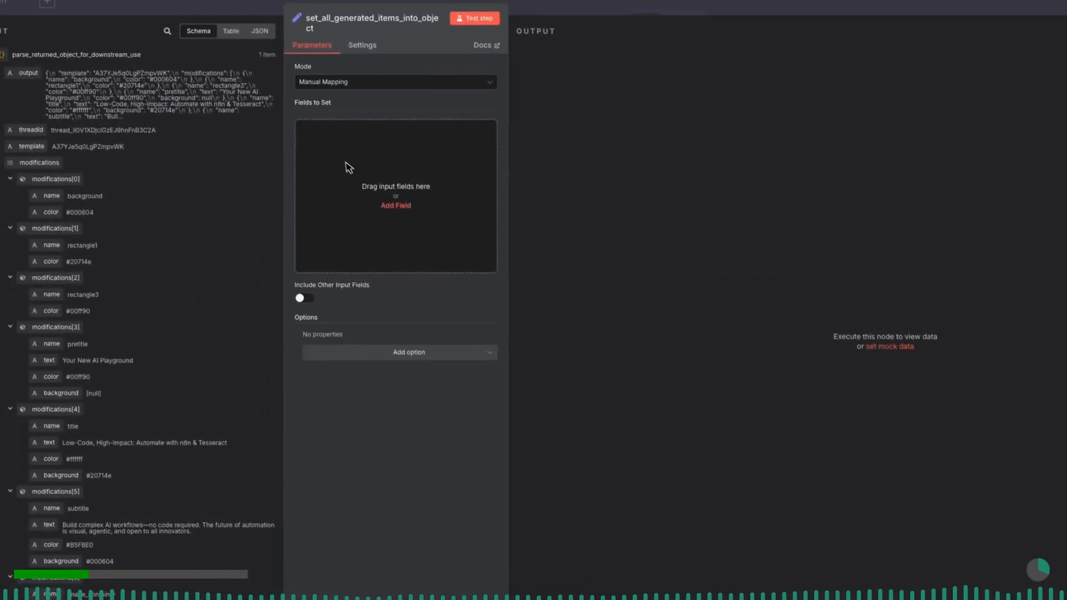
pyautogui.moveTo(59, 102); pyautogui.dragTo(408, 177)
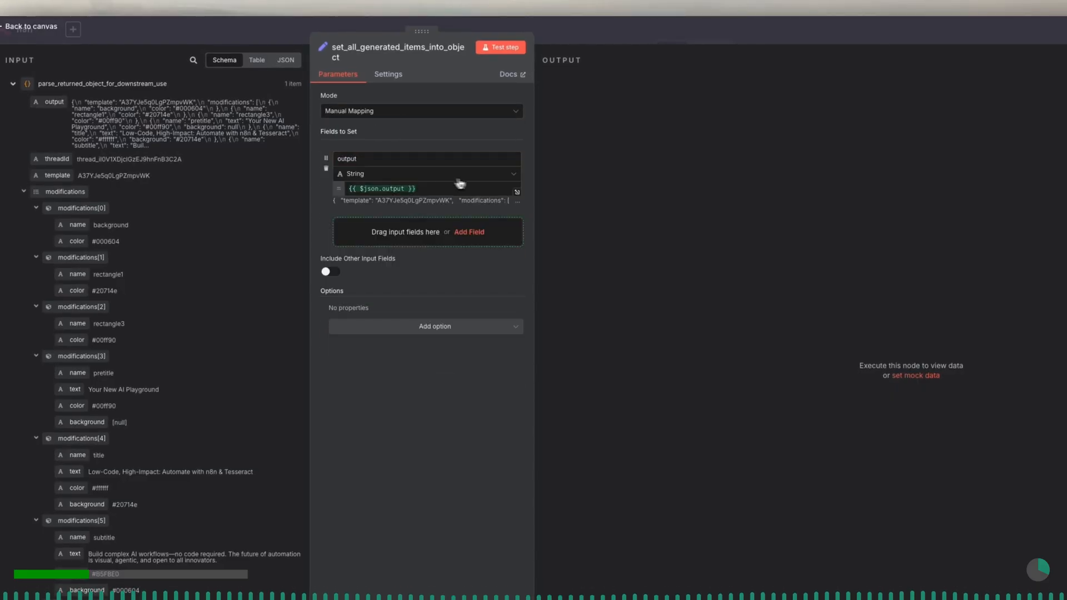
pyautogui.click(514, 176)
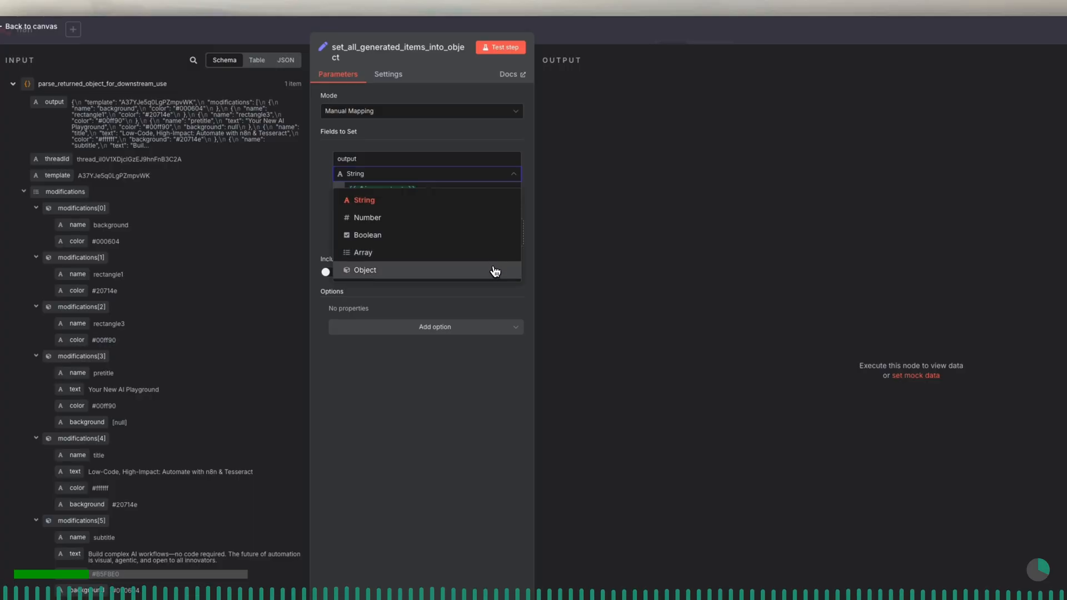
pyautogui.click(496, 270)
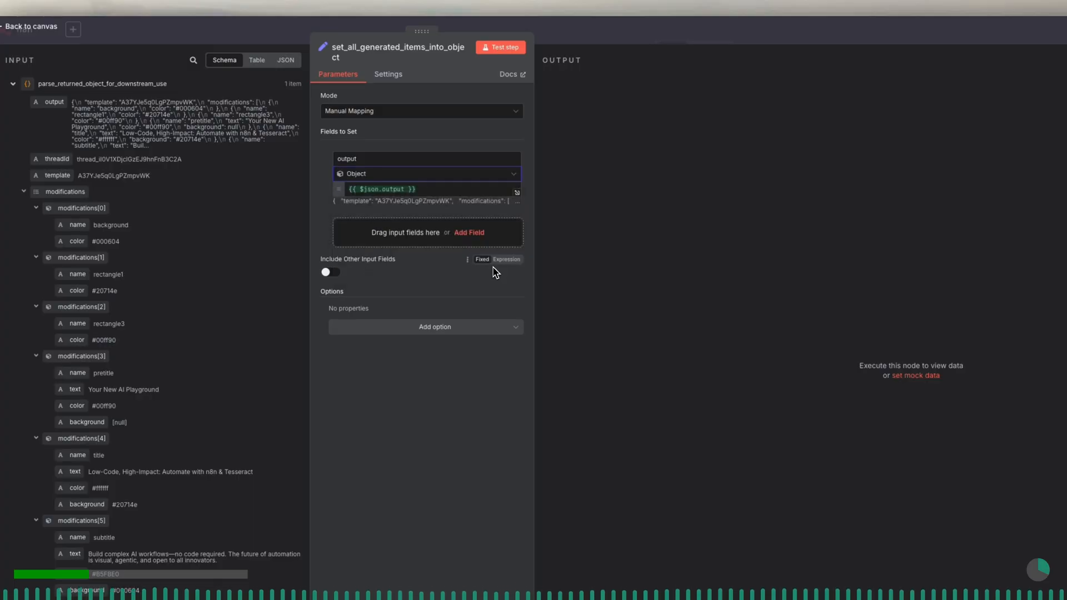
pyautogui.click(395, 190)
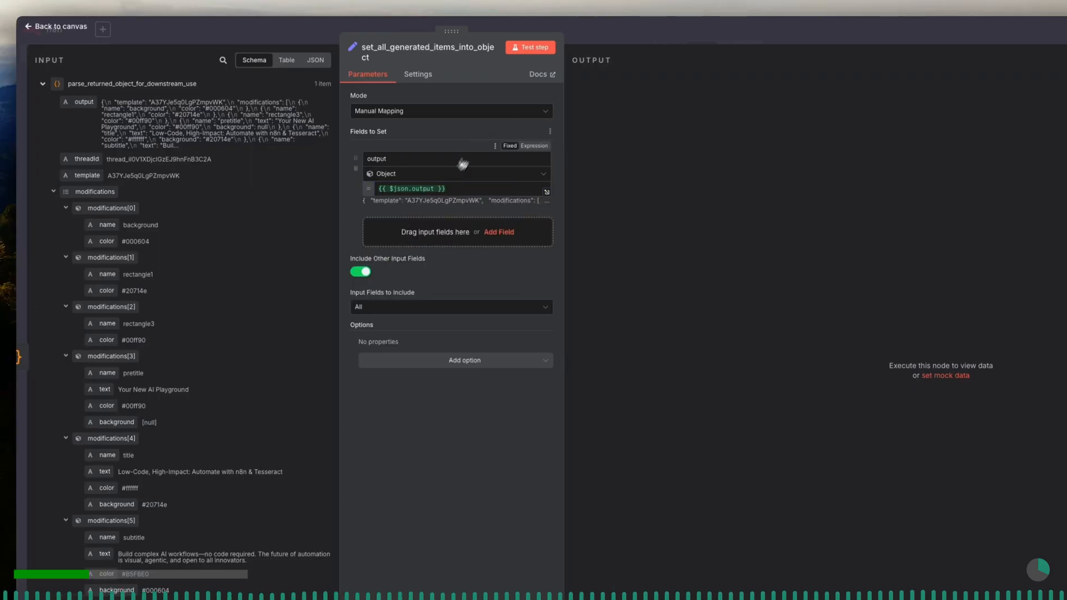
pyautogui.click(523, 52)
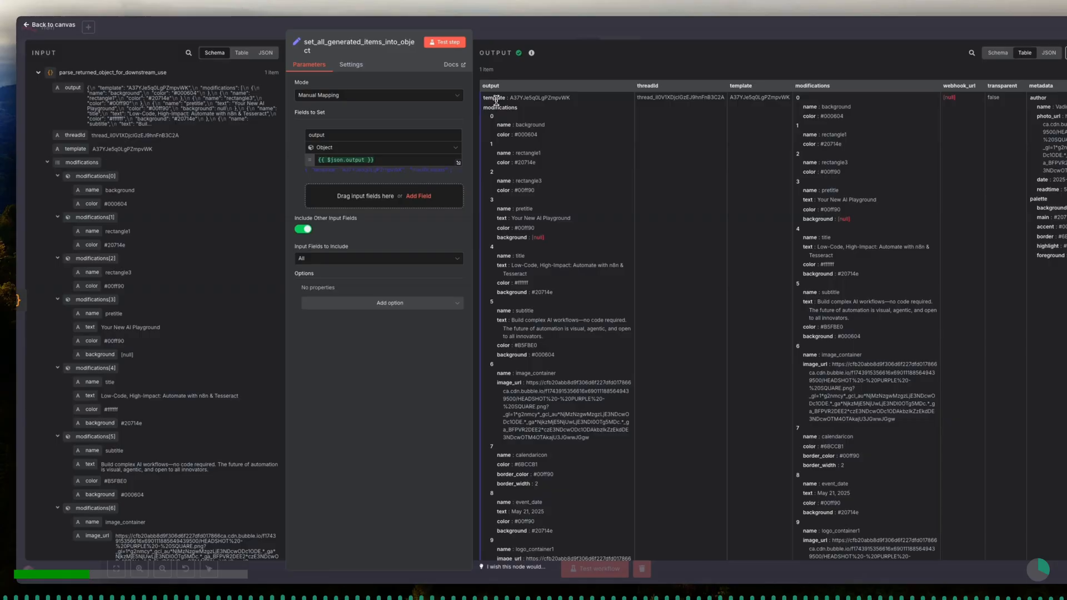
pyautogui.click(255, 31)
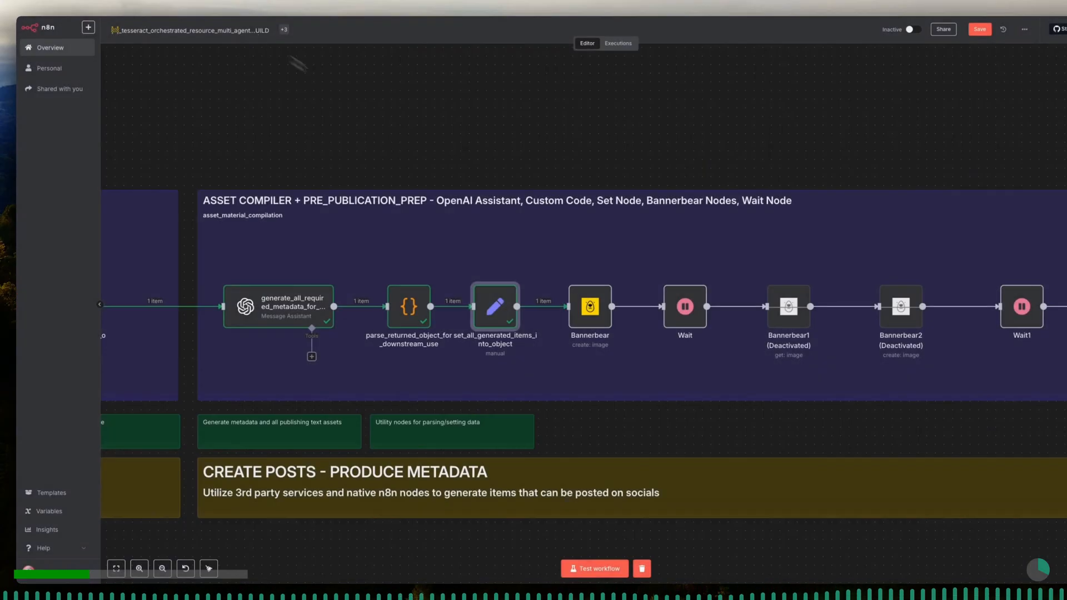
# - Space out the Wait, Bannerbear, set and parse nodes to the right and widen the utility nodes note beneath them
pyautogui.moveTo(673, 322); pyautogui.dragTo(699, 321)
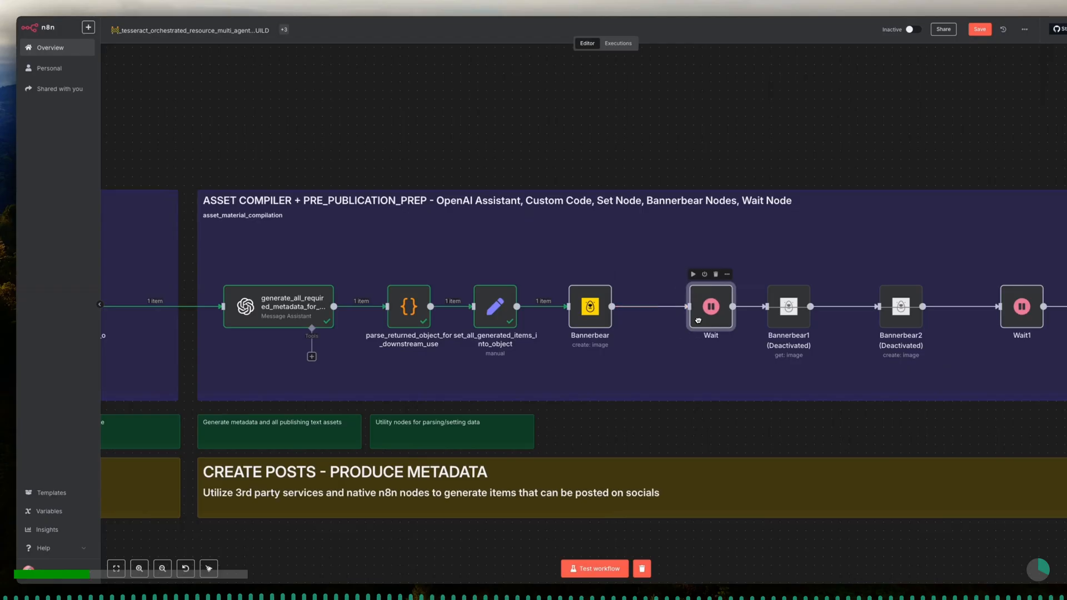
pyautogui.moveTo(590, 322); pyautogui.dragTo(623, 323)
pyautogui.moveTo(513, 324); pyautogui.dragTo(530, 324)
pyautogui.moveTo(532, 432); pyautogui.dragTo(569, 433)
pyautogui.moveTo(417, 319); pyautogui.dragTo(425, 318)
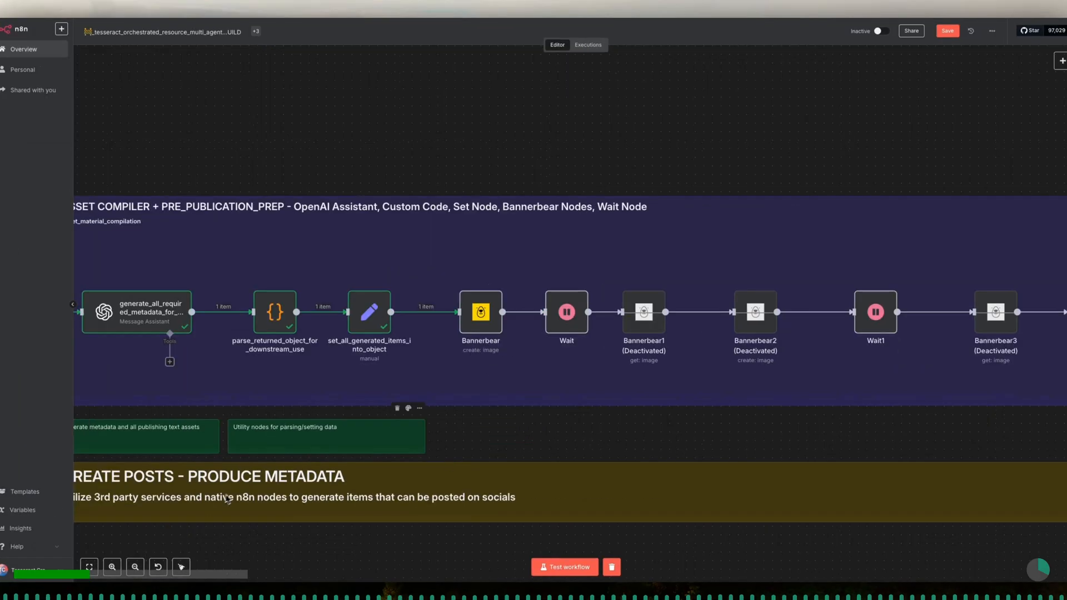
# - Place the spare copy of the utility nodes note below the Bannerbear and Wait nodes, beside the existing note
pyautogui.scroll(-5, 228, 500)
pyautogui.hscroll(-4, 228, 499)
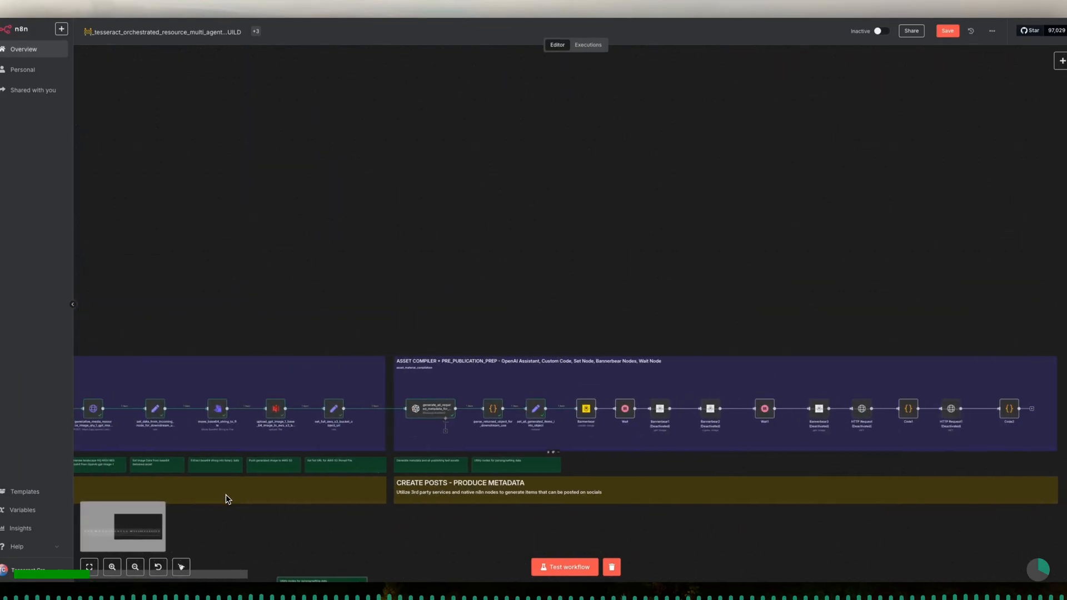
pyautogui.hscroll(-3, 228, 499)
pyautogui.scroll(-1, 228, 499)
pyautogui.moveTo(491, 556); pyautogui.dragTo(777, 435)
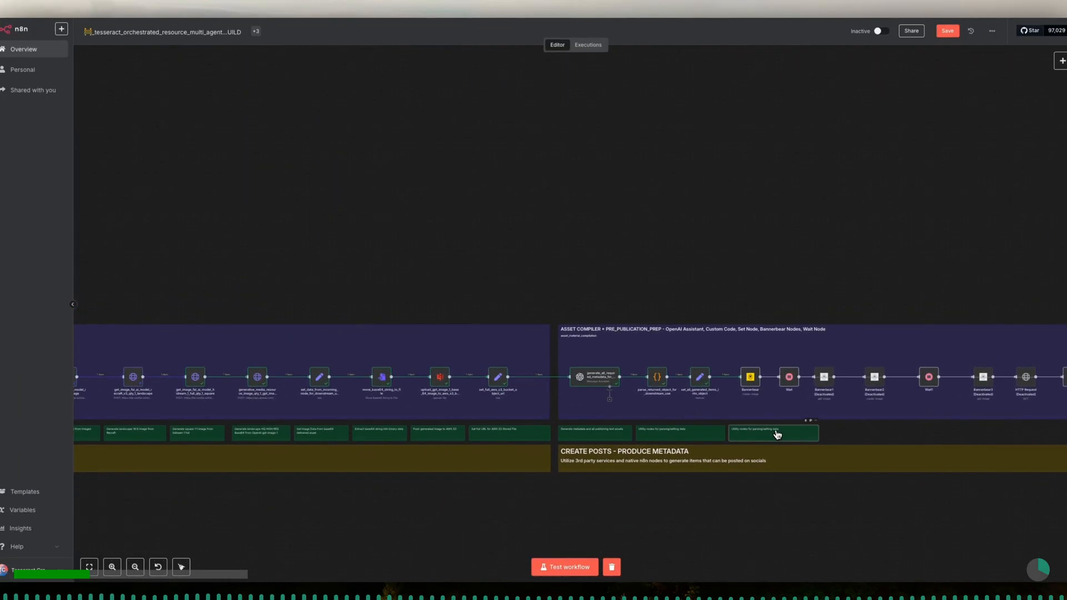
pyautogui.scroll(10, 777, 434)
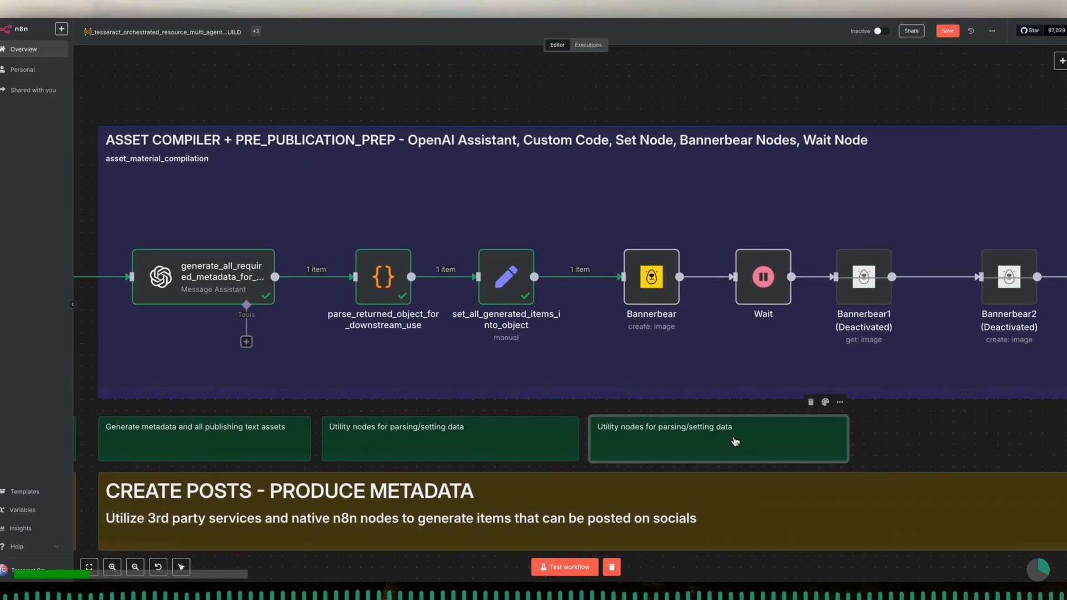
# - Change the new note's text to "Social Post Compiler - Bannerbear - Image 1 - Landscape - 16:9"
pyautogui.doubleClick(654, 428)
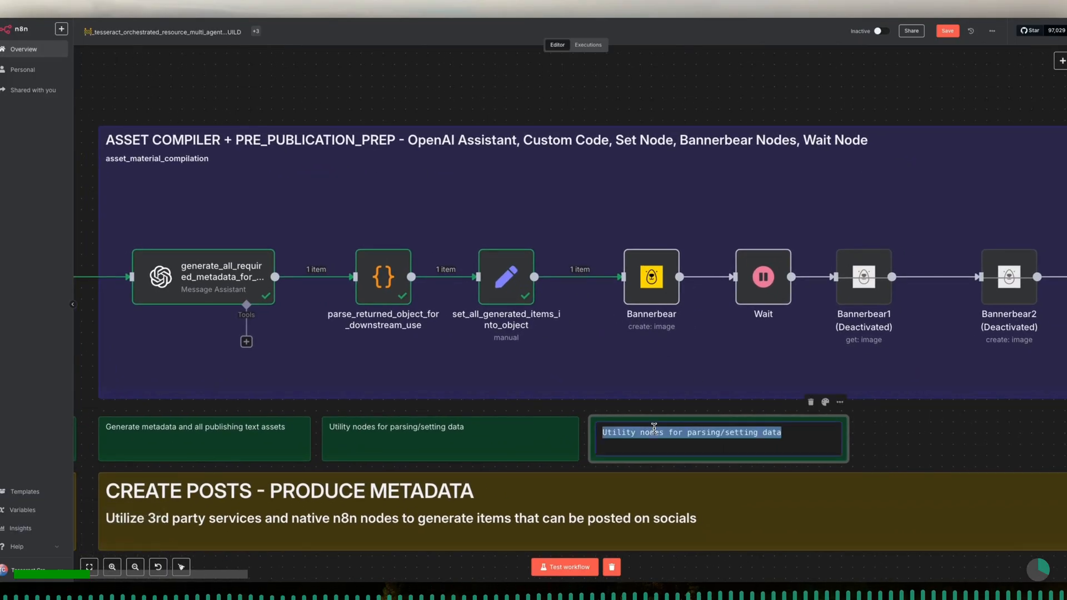
pyautogui.write('Social Post Compiler')
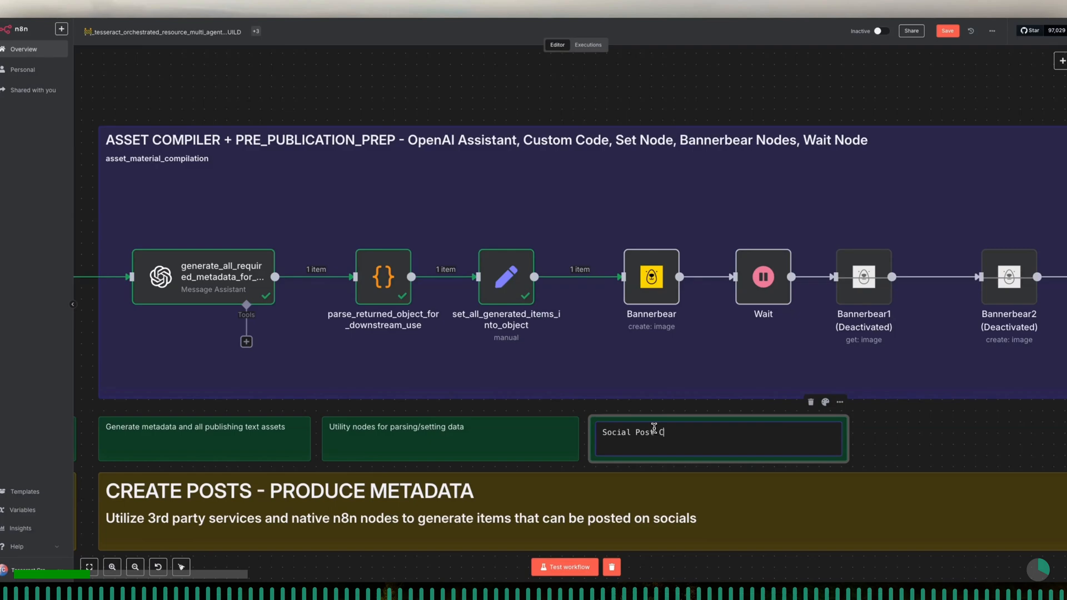
pyautogui.write('- Bannerbear - Image 1 - Landscape - ')
pyautogui.write('16:9')
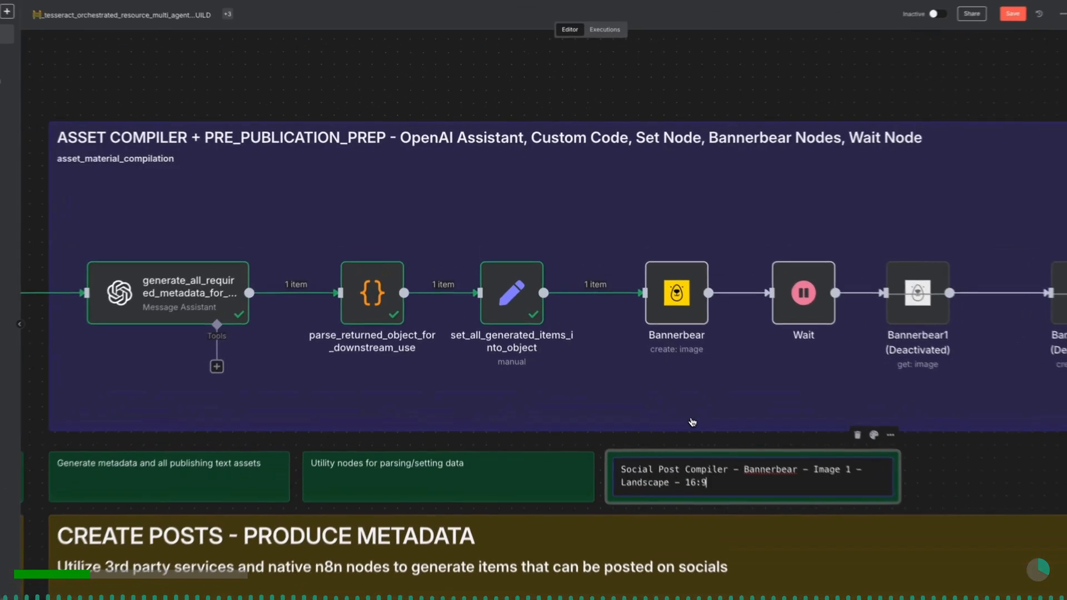
pyautogui.click(666, 392)
# - Rename the Bannerbear node as create_new_image_from_template_bannerbear_landscape_16_9
pyautogui.doubleClick(696, 327)
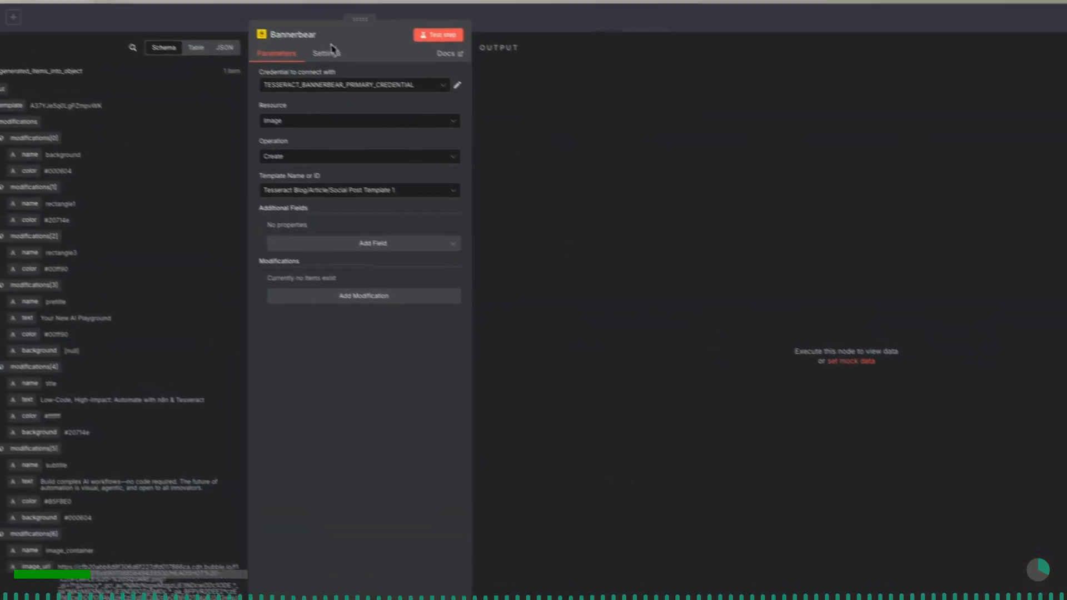
pyautogui.click(357, 53)
pyautogui.doubleClick(405, 45)
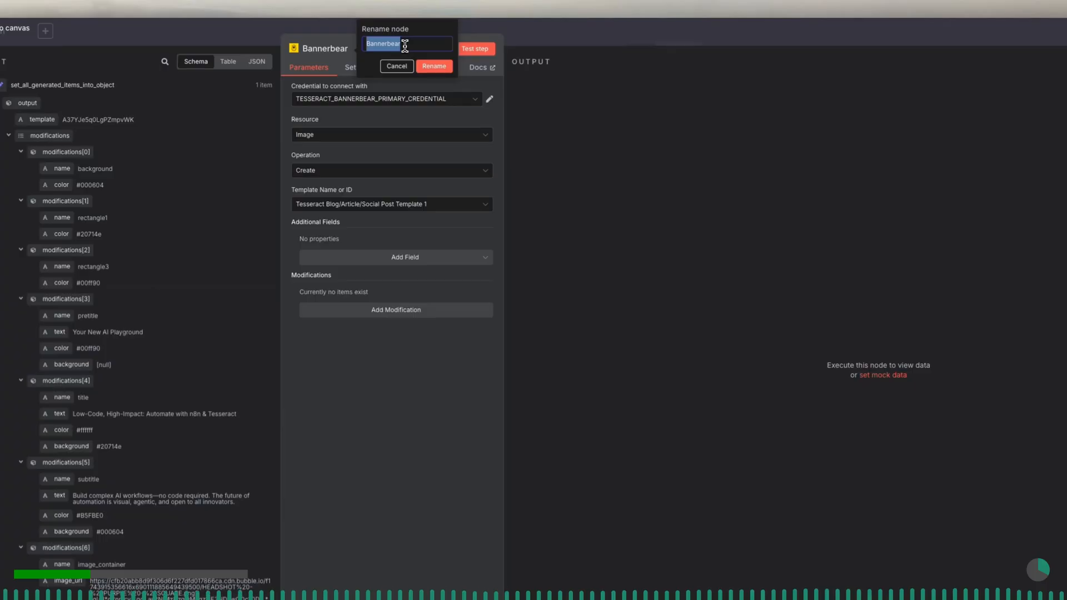
pyautogui.write('create')
pyautogui.write('_new_image_')
pyautogui.write('from_template_banner')
pyautogui.write('bear_landscape_16')
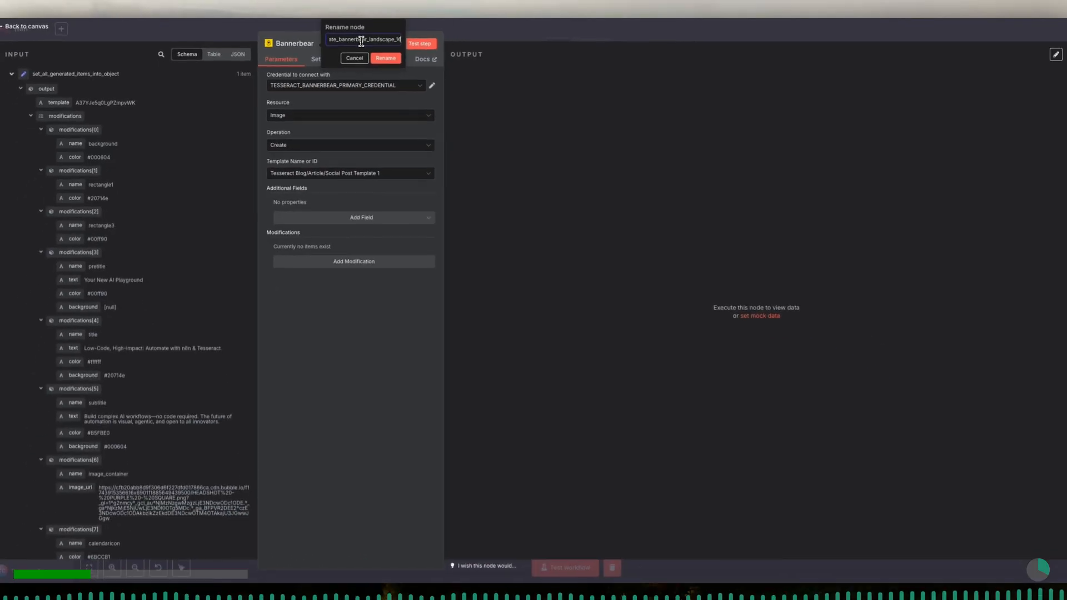
pyautogui.write('_9')
pyautogui.click(393, 58)
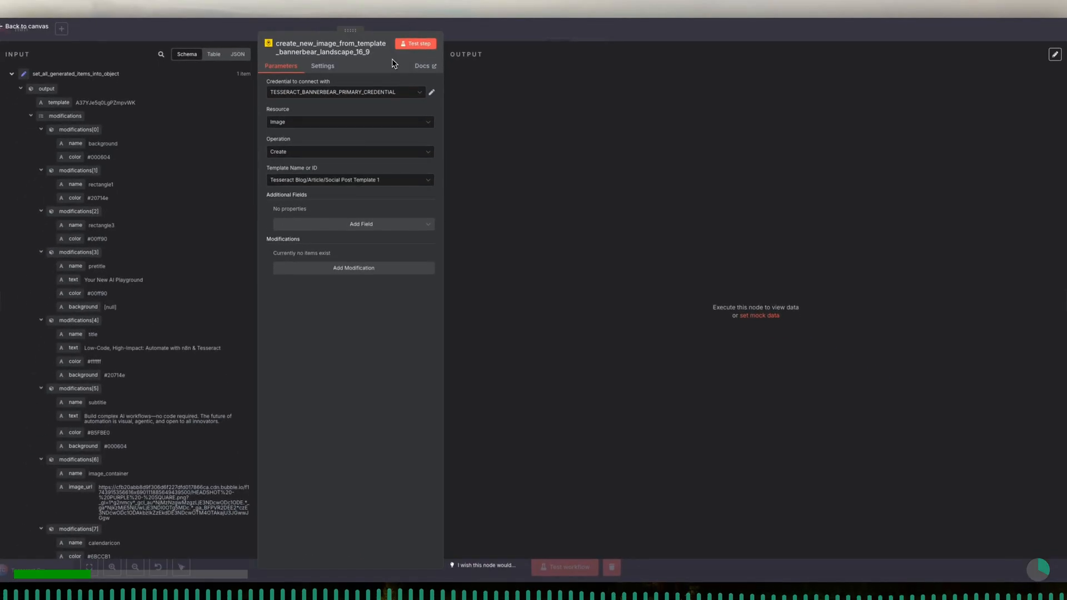
# - Choose Tesseract Blog/Article/Social Post Template 1 as the Bannerbear template and add a blank modification
pyautogui.click(376, 126)
pyautogui.click(364, 144)
pyautogui.click(350, 183)
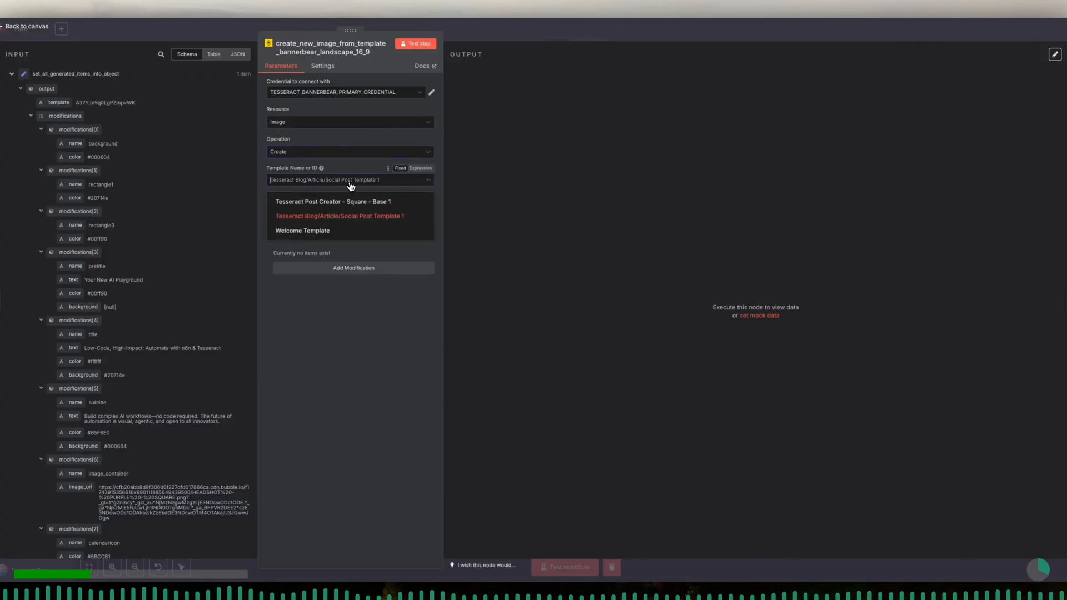
pyautogui.click(357, 217)
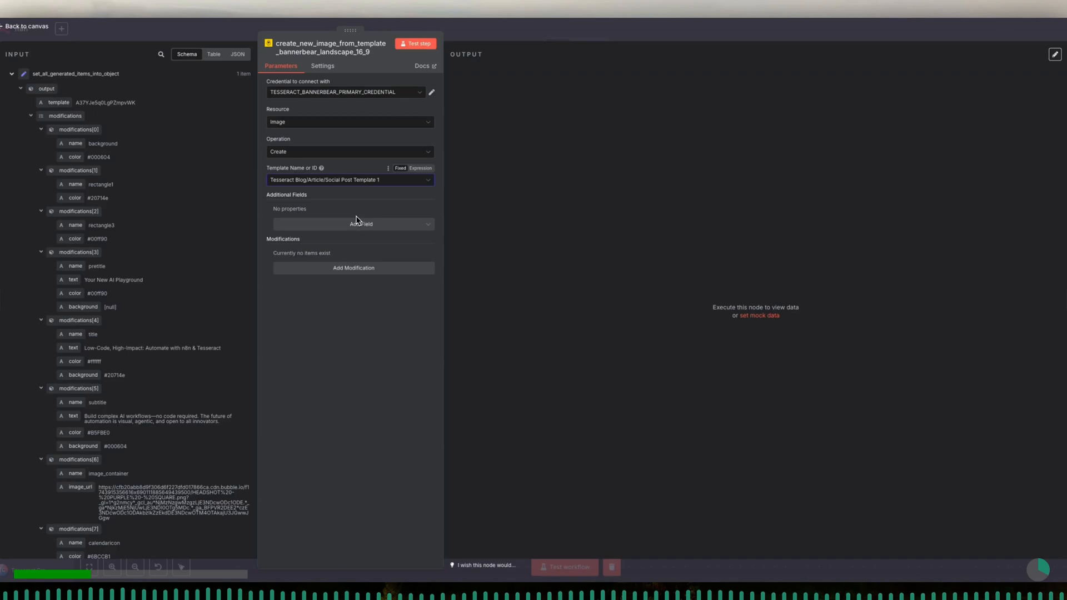
pyautogui.click(358, 268)
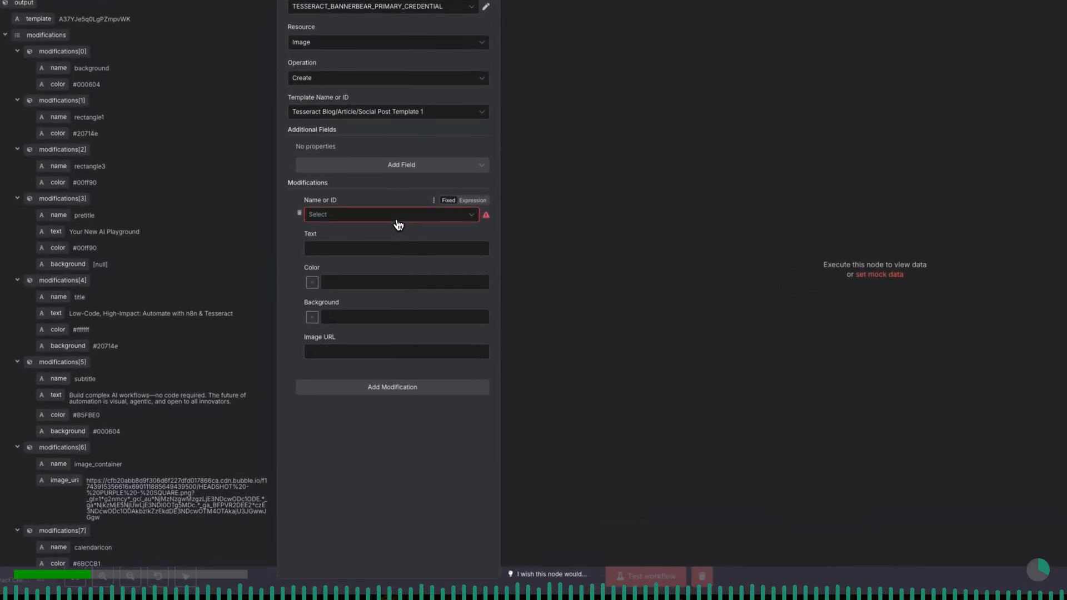
# - Assign the first modification to the background layer and add a second modification for image_container
pyautogui.click(388, 223)
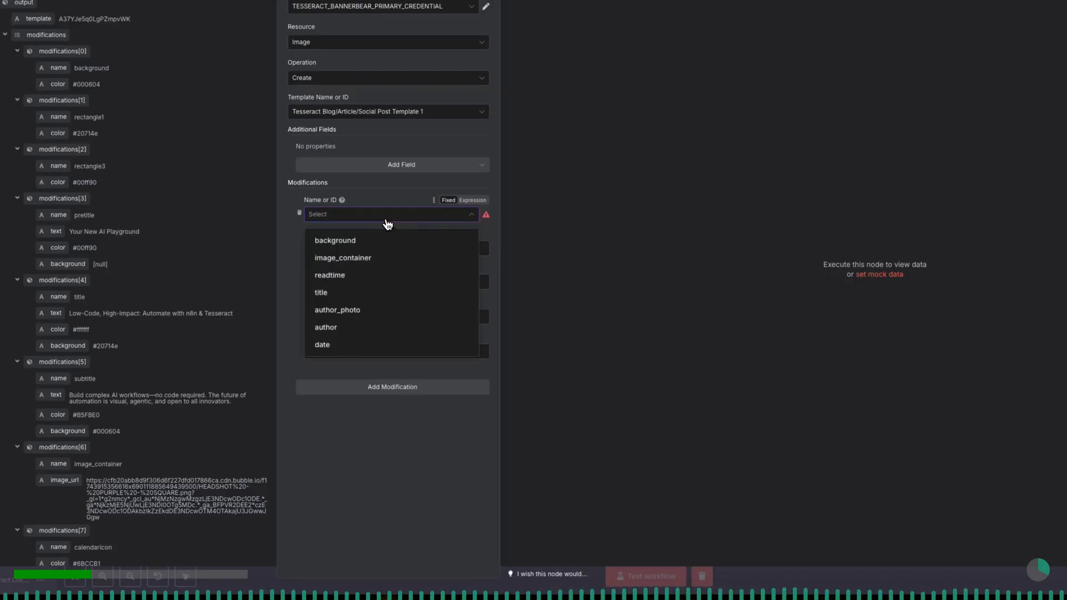
pyautogui.click(381, 240)
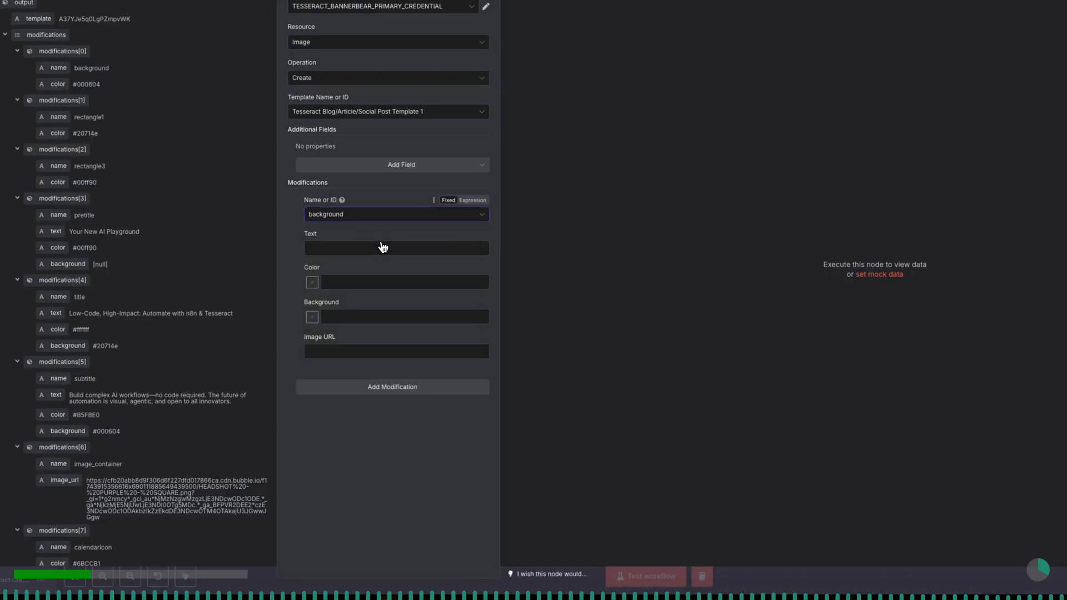
pyautogui.click(393, 387)
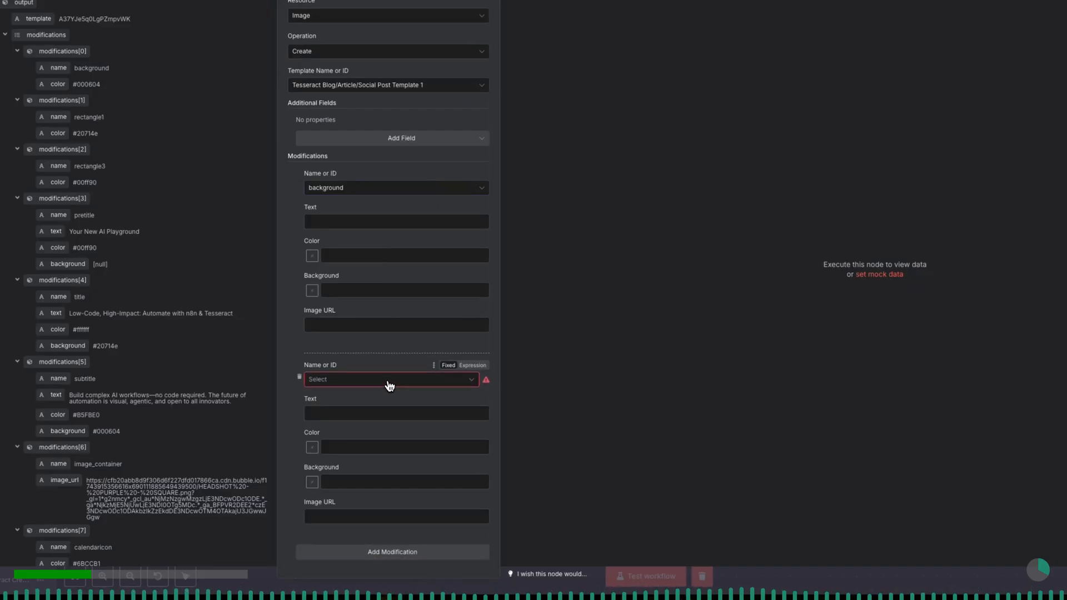
pyautogui.click(389, 383)
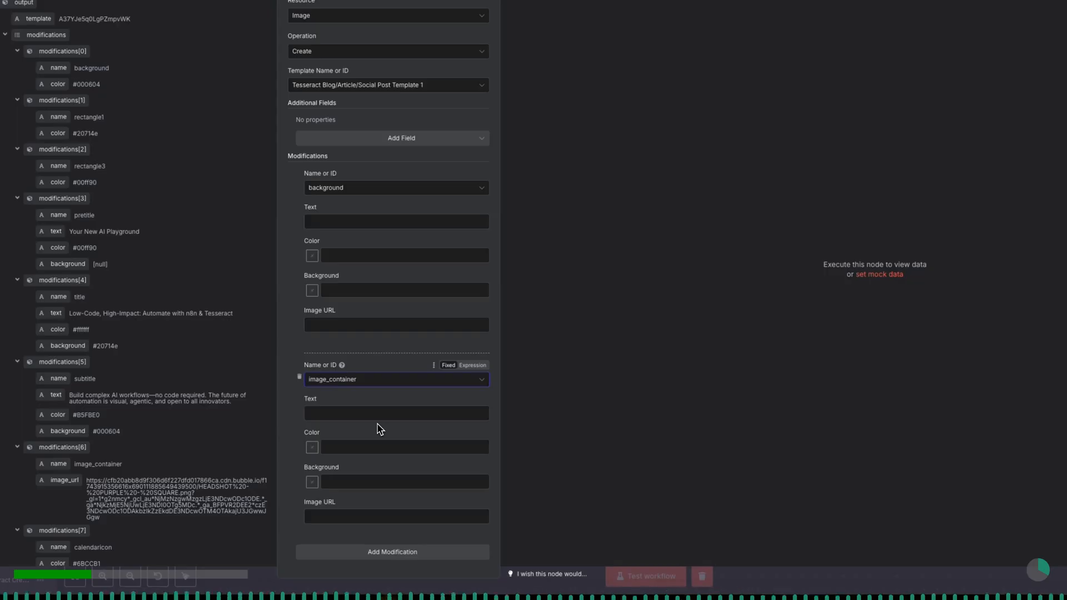
# - Add two more modifications to the Bannerbear node, one for readtime and one for title
pyautogui.click(377, 553)
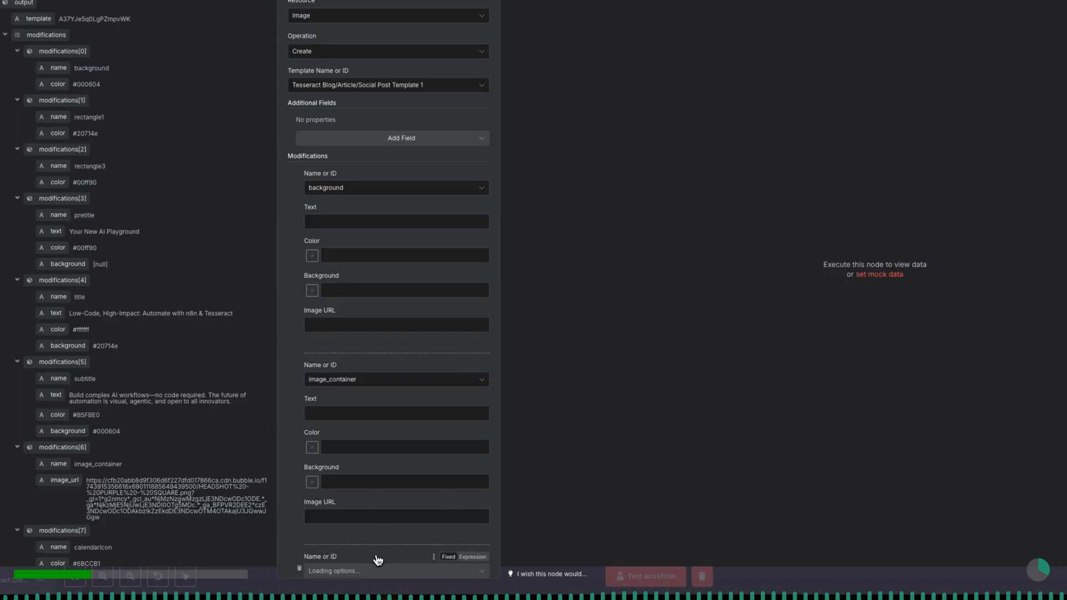
pyautogui.click(377, 379)
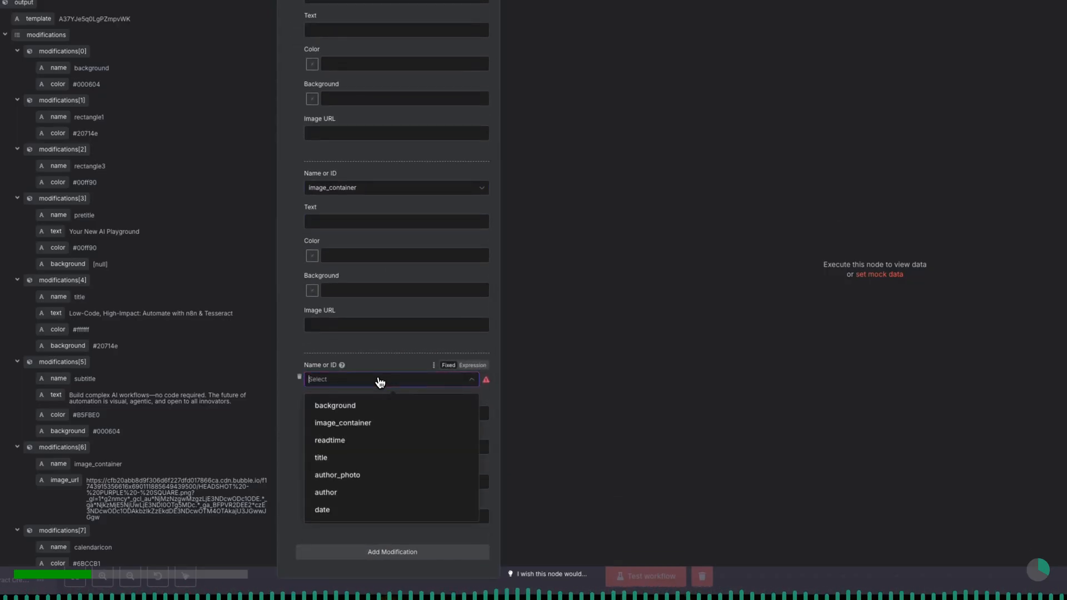
pyautogui.click(375, 440)
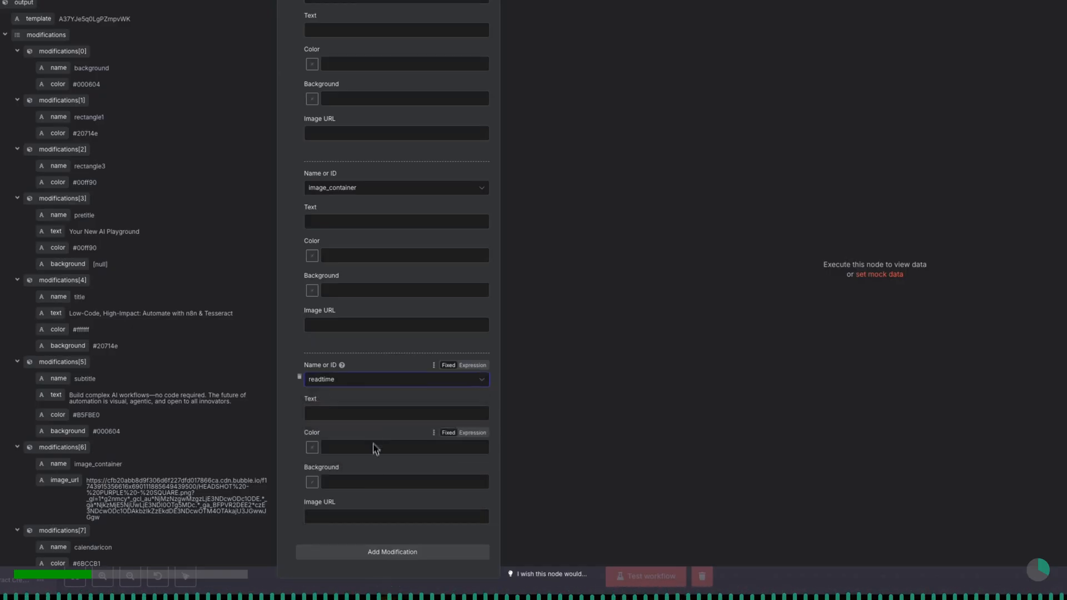
pyautogui.click(374, 552)
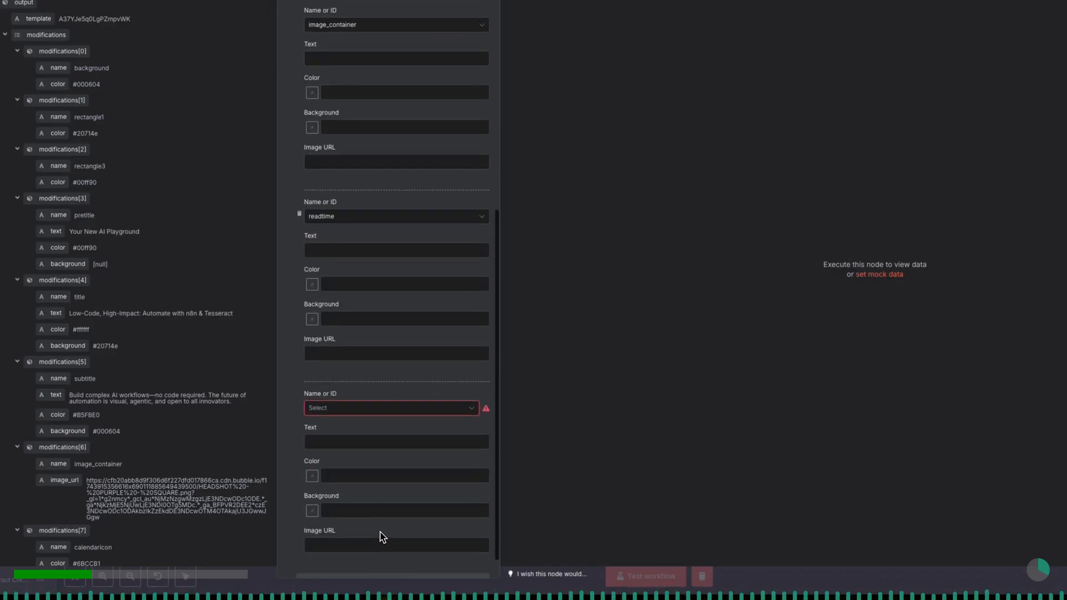
pyautogui.click(390, 383)
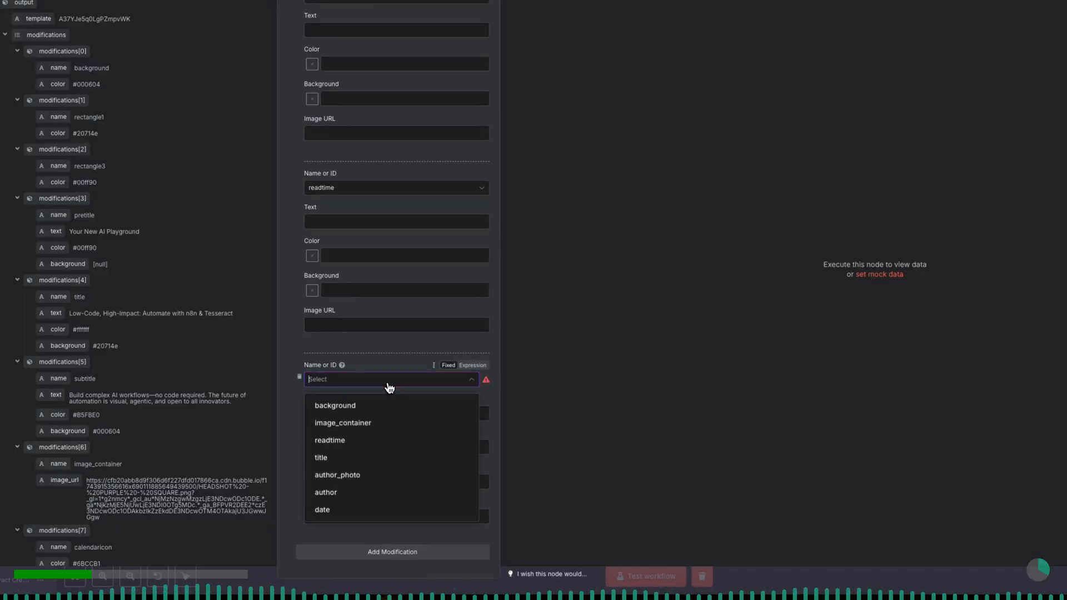
pyautogui.click(381, 457)
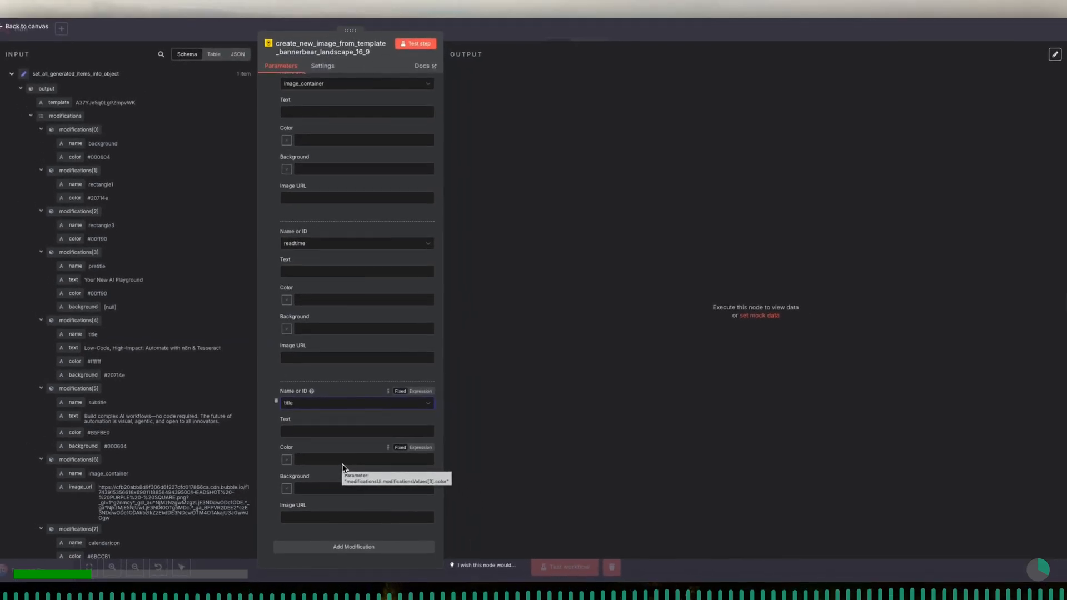
# - Add modifications for the author_photo and author layers below the title modification
pyautogui.click(353, 547)
pyautogui.scroll(-3, 355, 545)
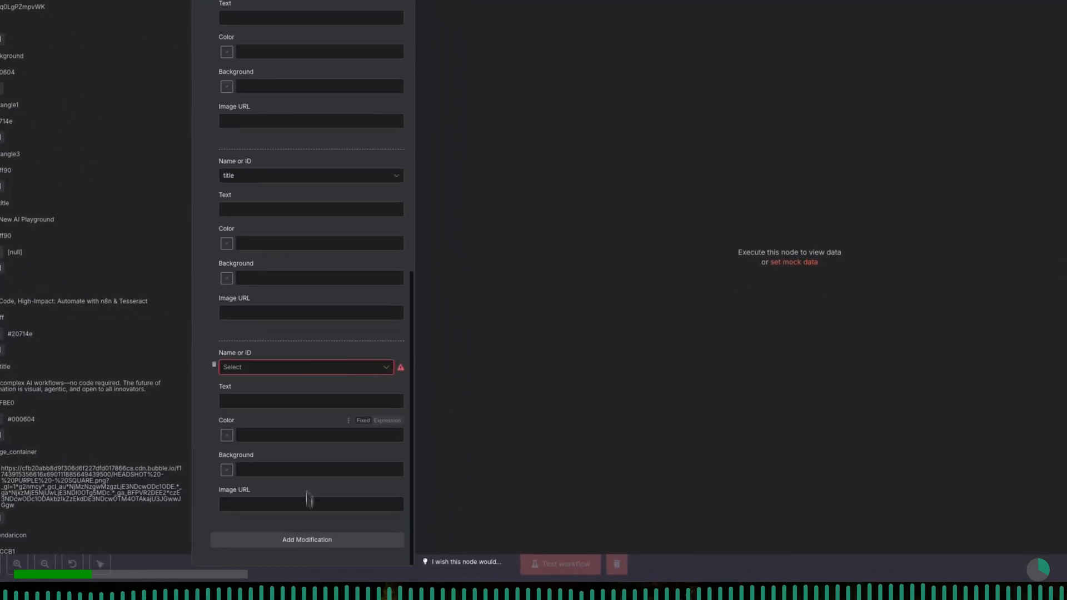
pyautogui.click(352, 404)
pyautogui.click(319, 463)
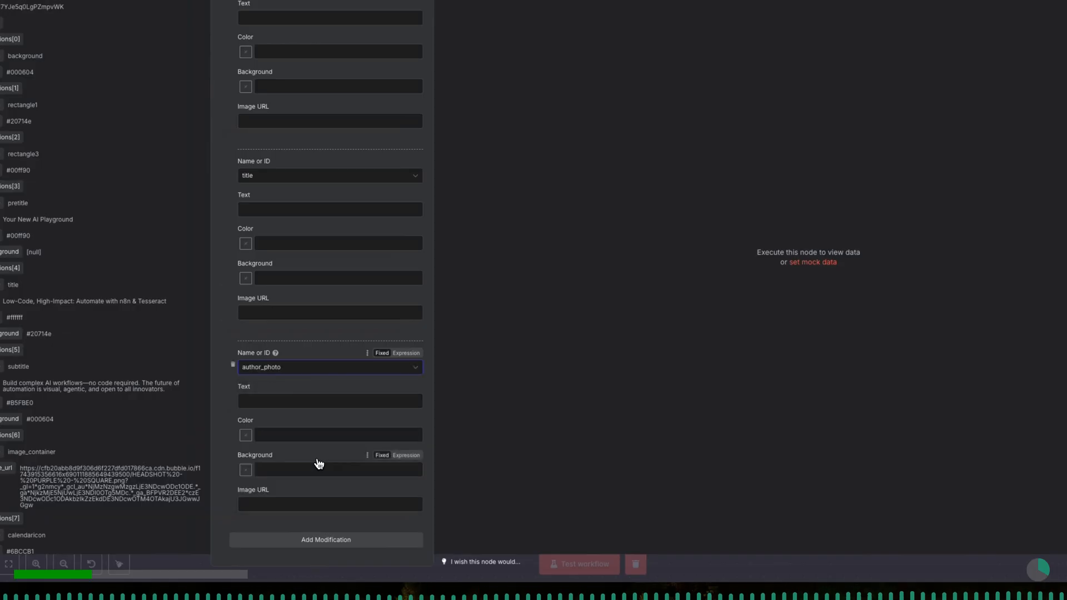
pyautogui.click(319, 541)
pyautogui.scroll(-3, 319, 545)
pyautogui.click(315, 371)
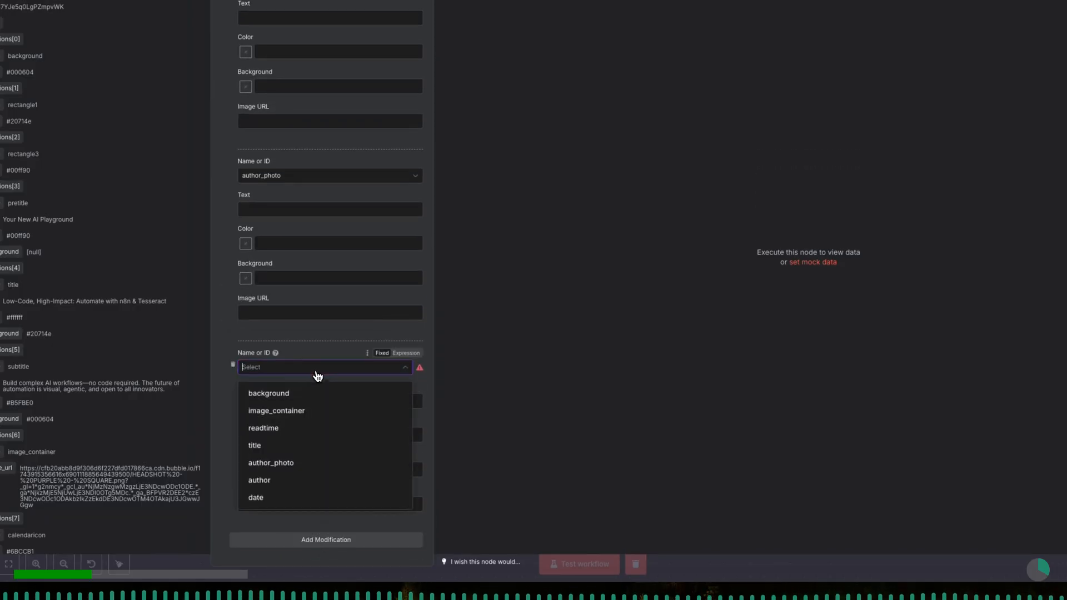
pyautogui.click(308, 480)
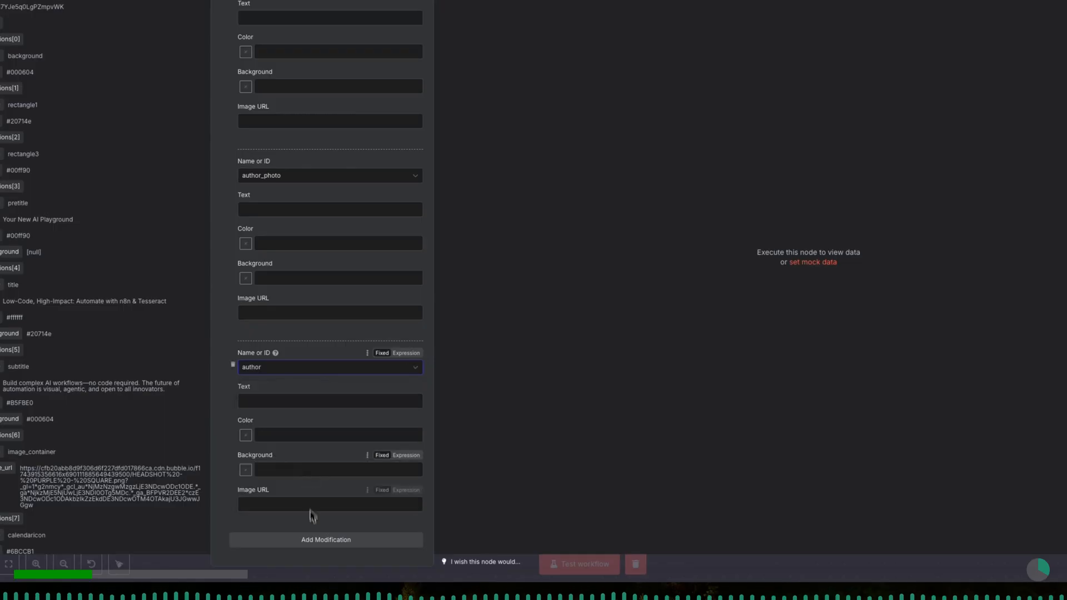
# - Add a final modification to the Bannerbear node for the date layer
pyautogui.click(314, 542)
pyautogui.scroll(-3, 313, 528)
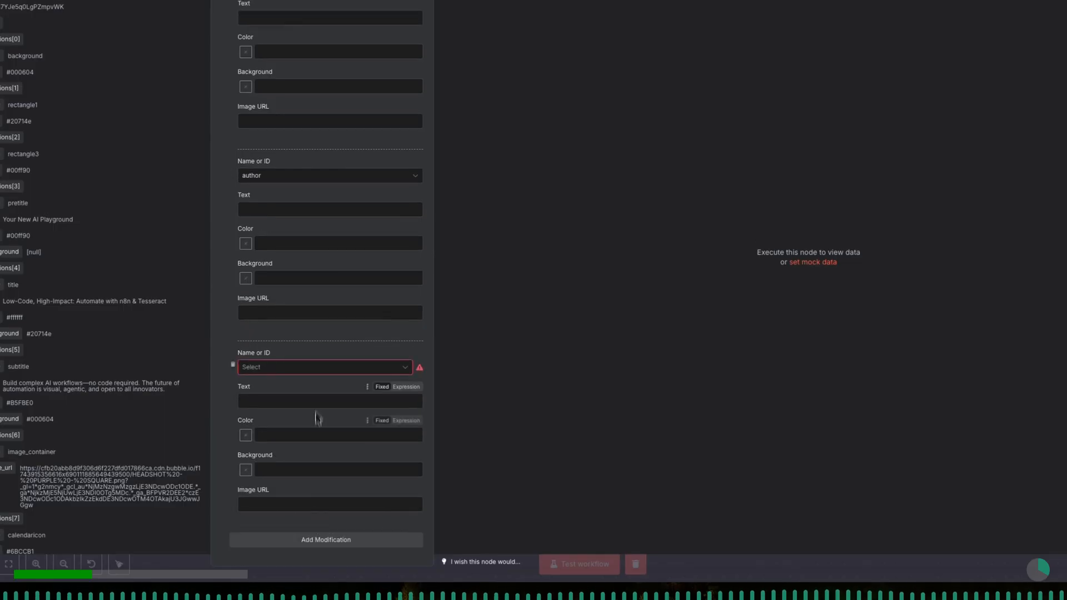
pyautogui.click(316, 371)
pyautogui.click(308, 502)
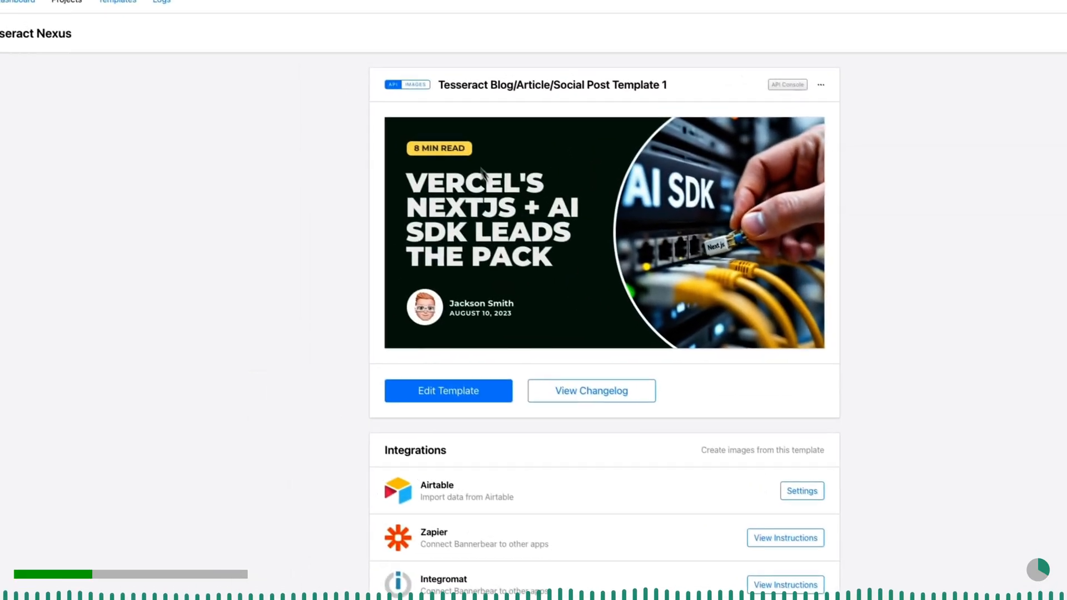
# - Switch to Bannerbear and open Tesseract Blog/Article/Social Post Template 1 in the template editor
pyautogui.moveTo(447, 90); pyautogui.dragTo(679, 95)
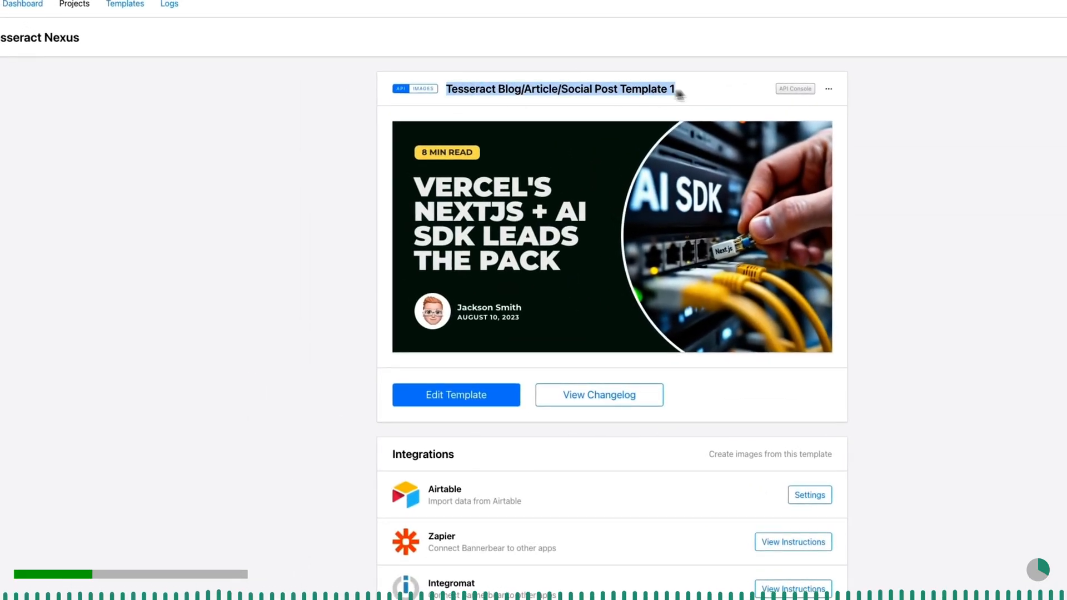
pyautogui.click(705, 88)
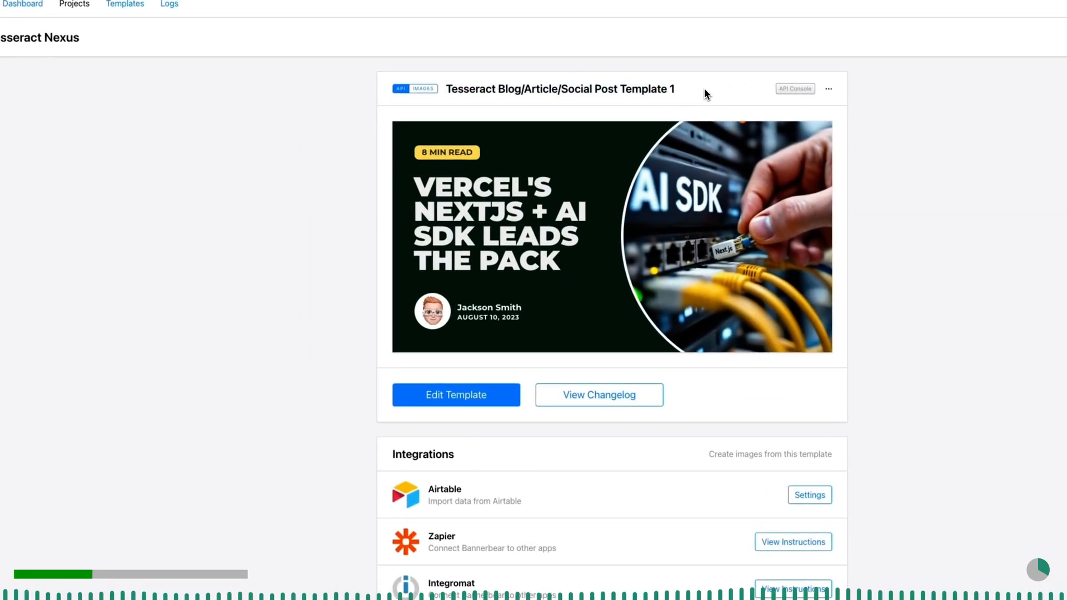
pyautogui.click(480, 401)
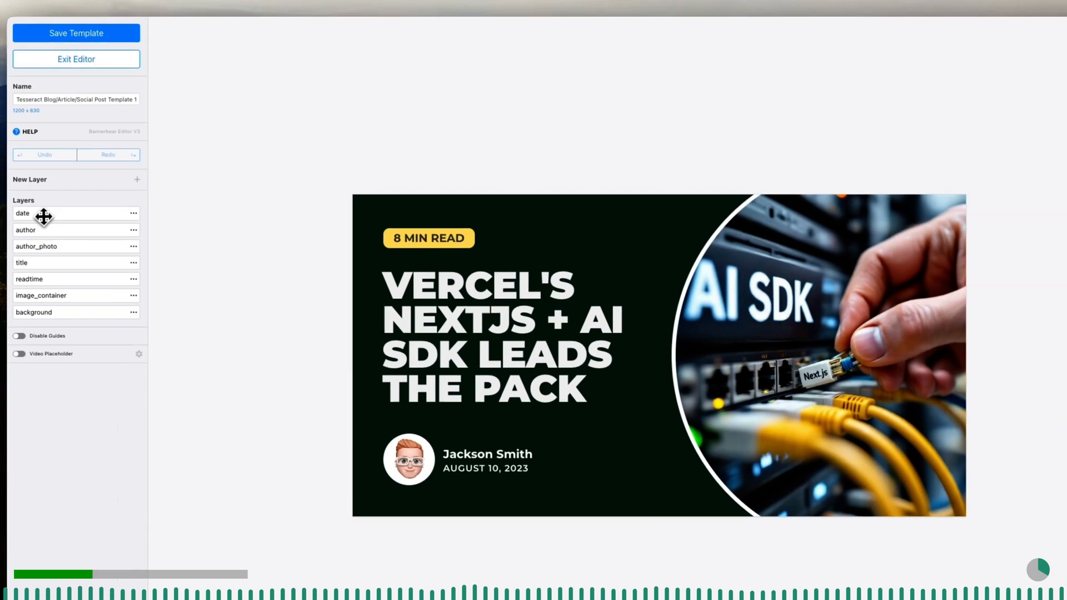
# - Go through the template layers from date to background to see which design element each one controls
pyautogui.click(43, 216)
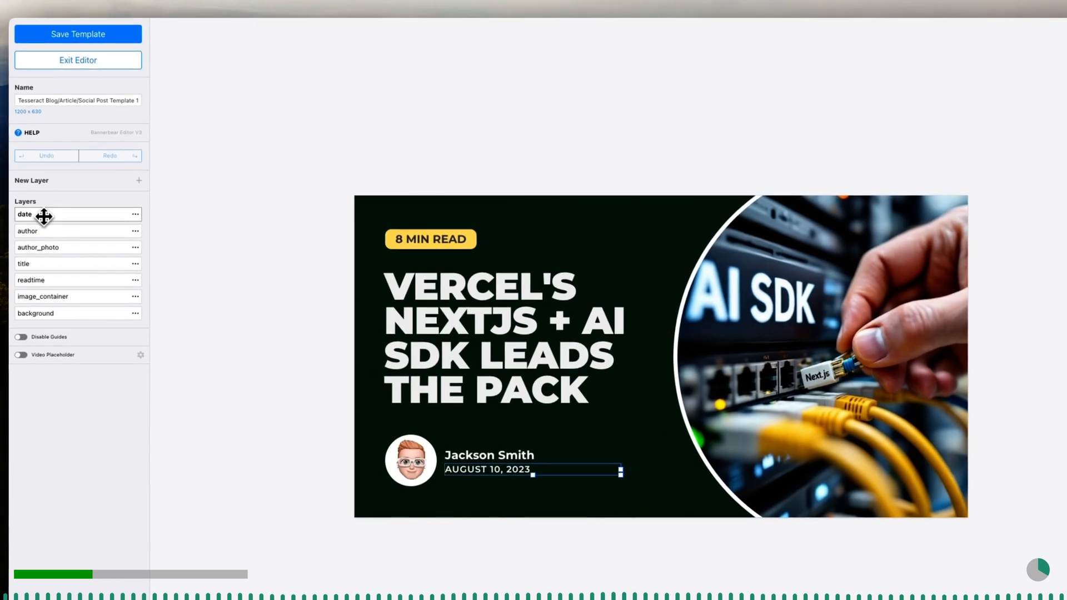
pyautogui.click(46, 233)
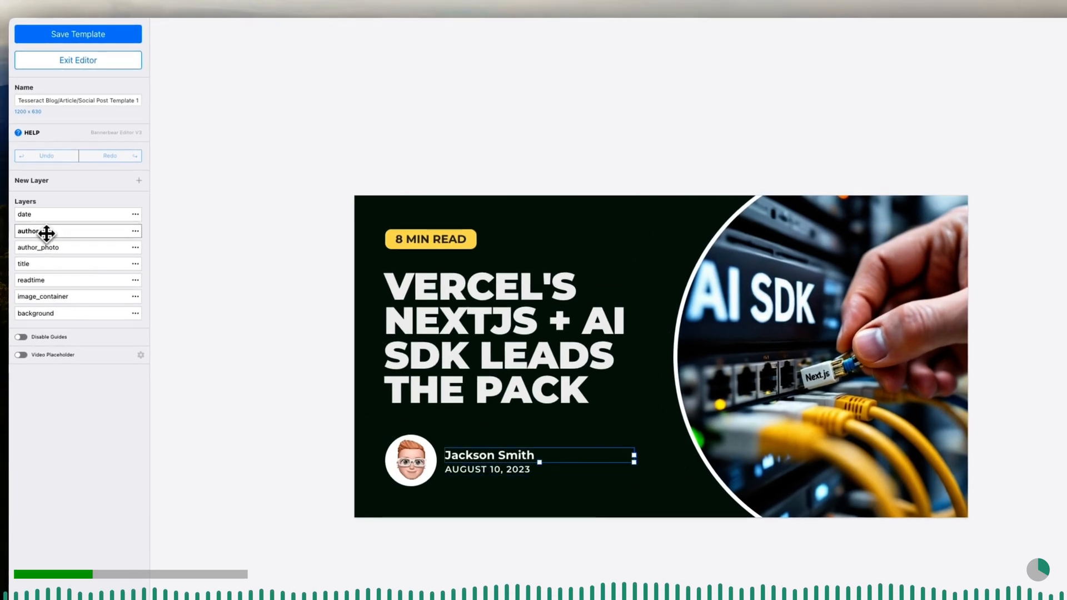
pyautogui.click(54, 248)
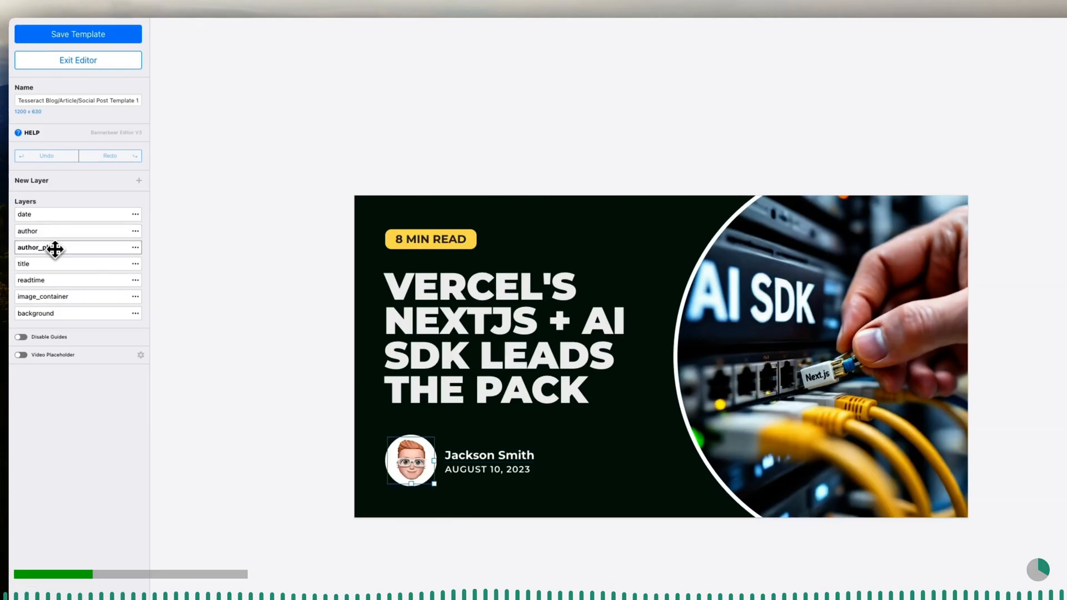
pyautogui.click(55, 265)
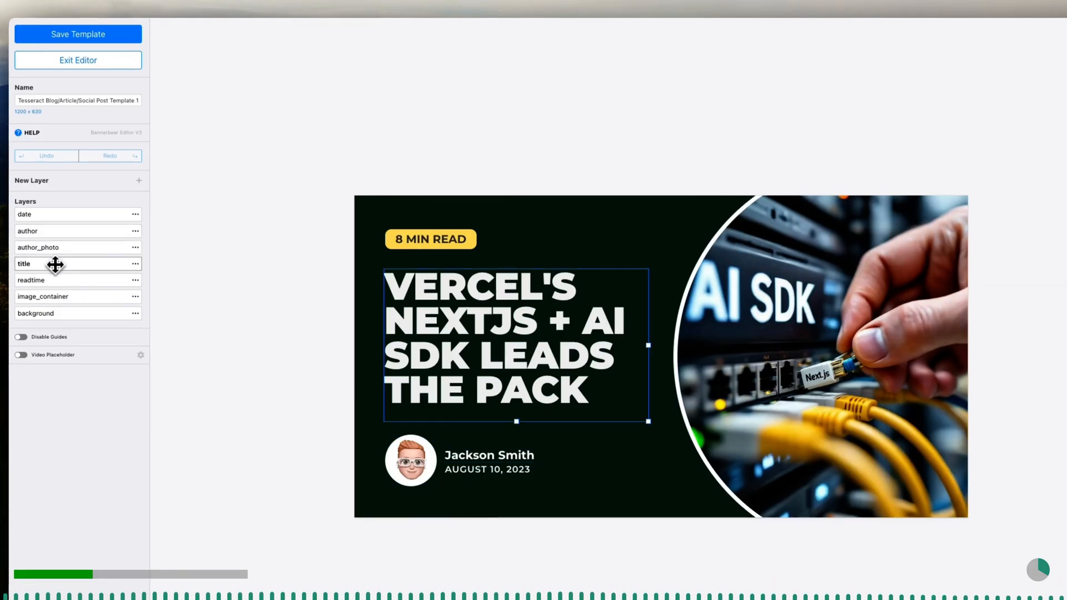
pyautogui.click(62, 281)
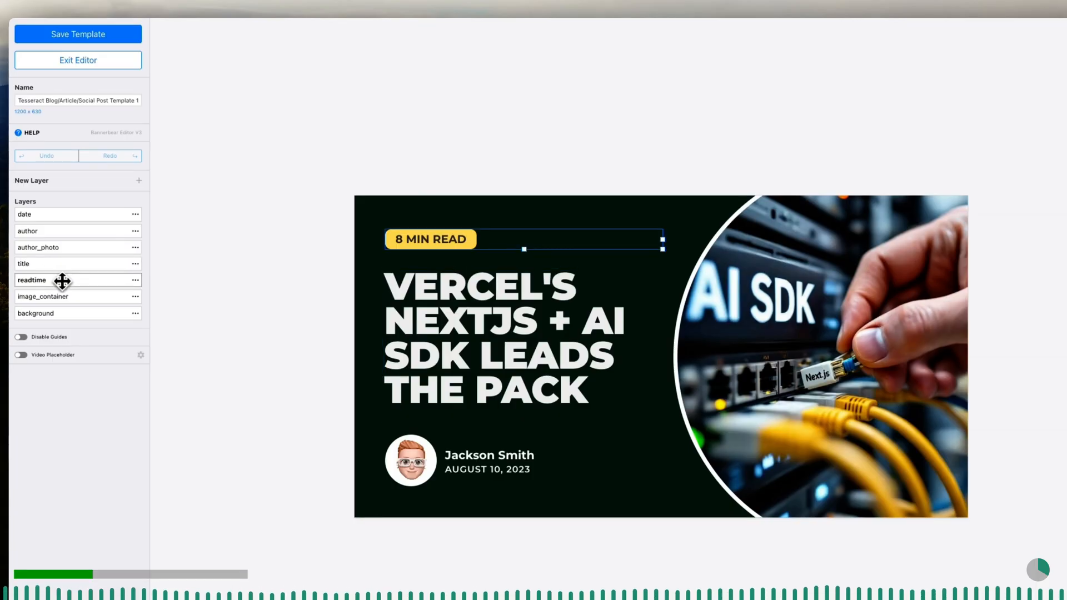
pyautogui.click(72, 297)
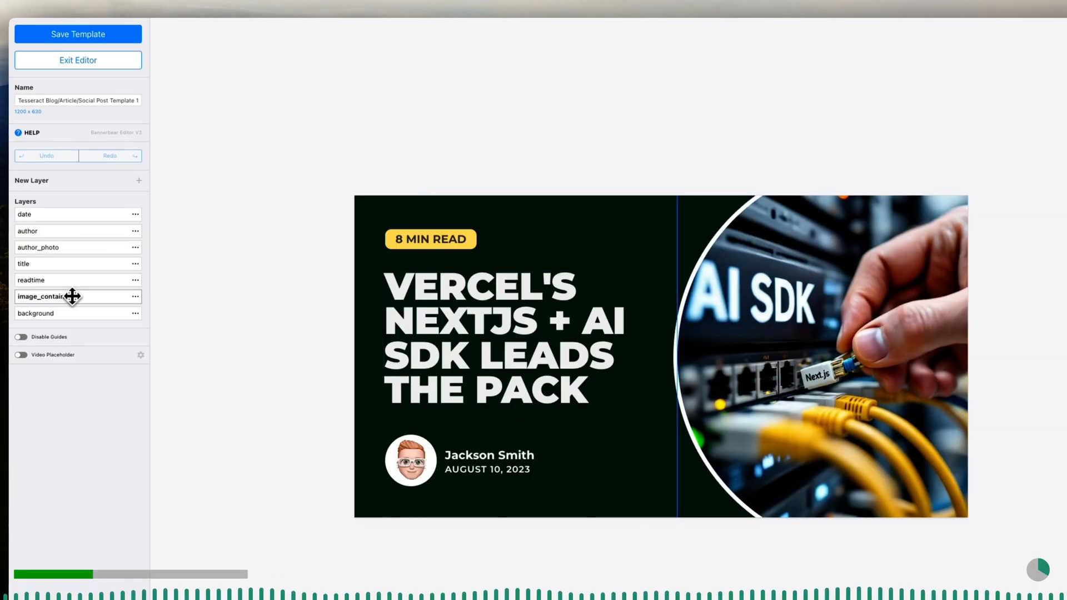
pyautogui.click(86, 316)
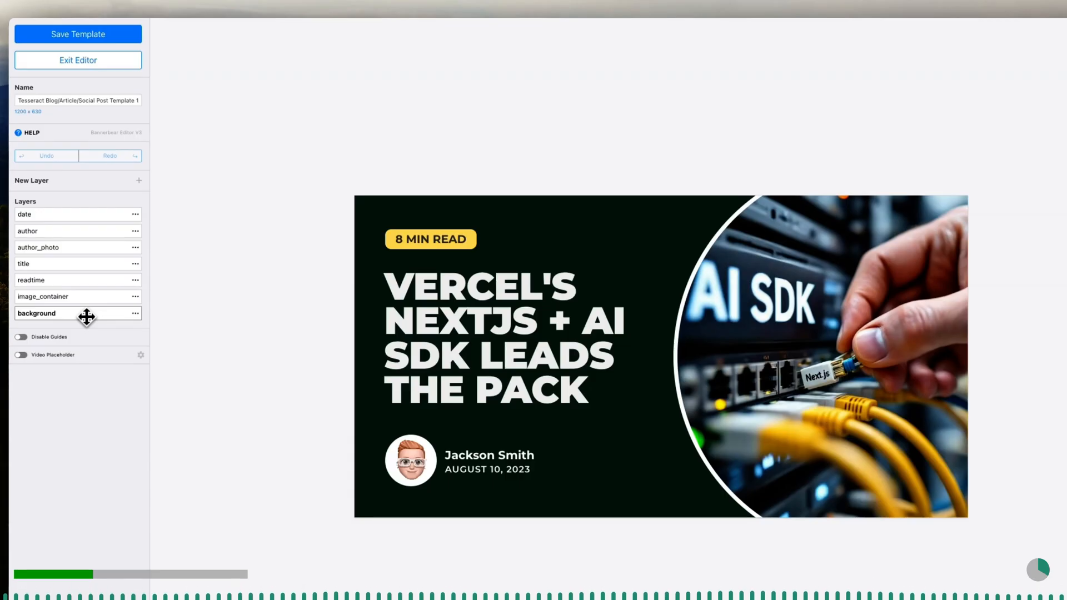
# - Save and exit the template, and examine the sample JSON request in its API console
pyautogui.click(87, 39)
pyautogui.click(87, 55)
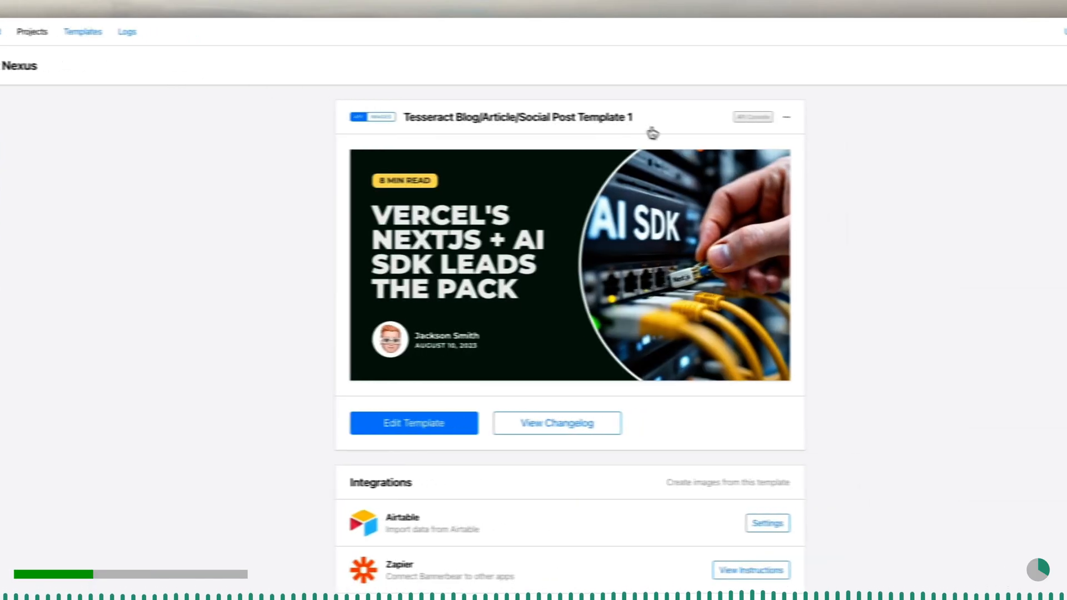
pyautogui.click(759, 116)
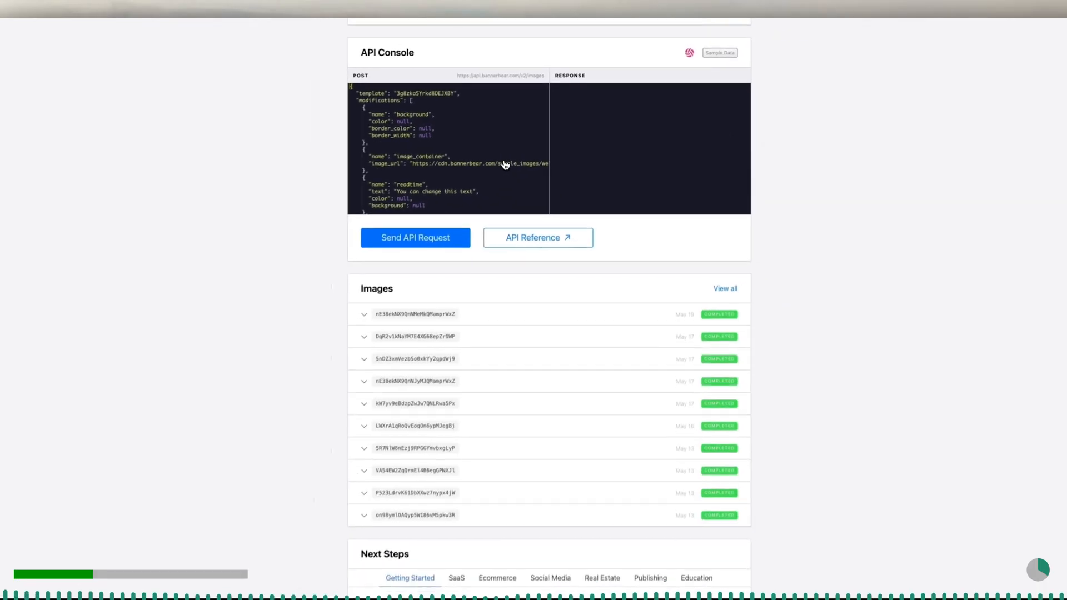
pyautogui.scroll(-2, 439, 157)
pyautogui.scroll(-10, 448, 163)
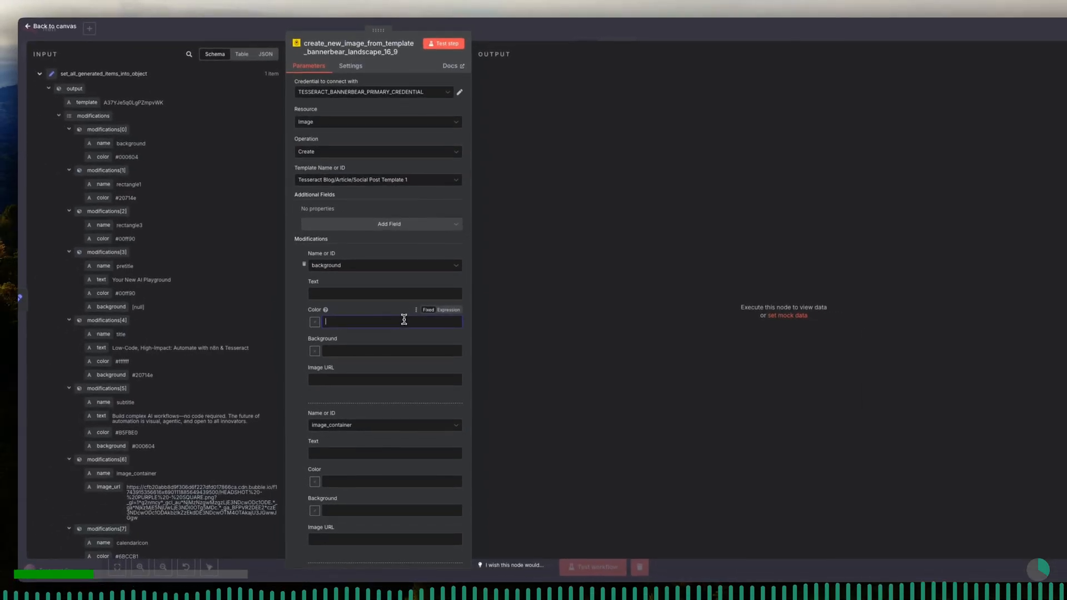
# - Switch back to n8n and map the background modification's Color to the color value of modifications[0] from the input data
pyautogui.doubleClick(120, 146)
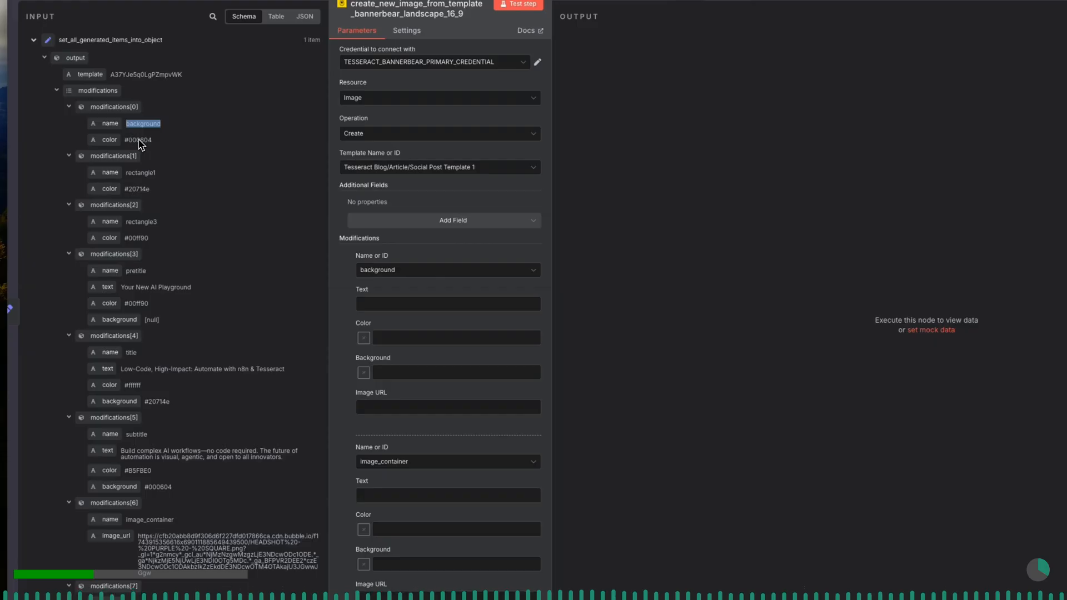
pyautogui.moveTo(108, 146); pyautogui.dragTo(393, 330)
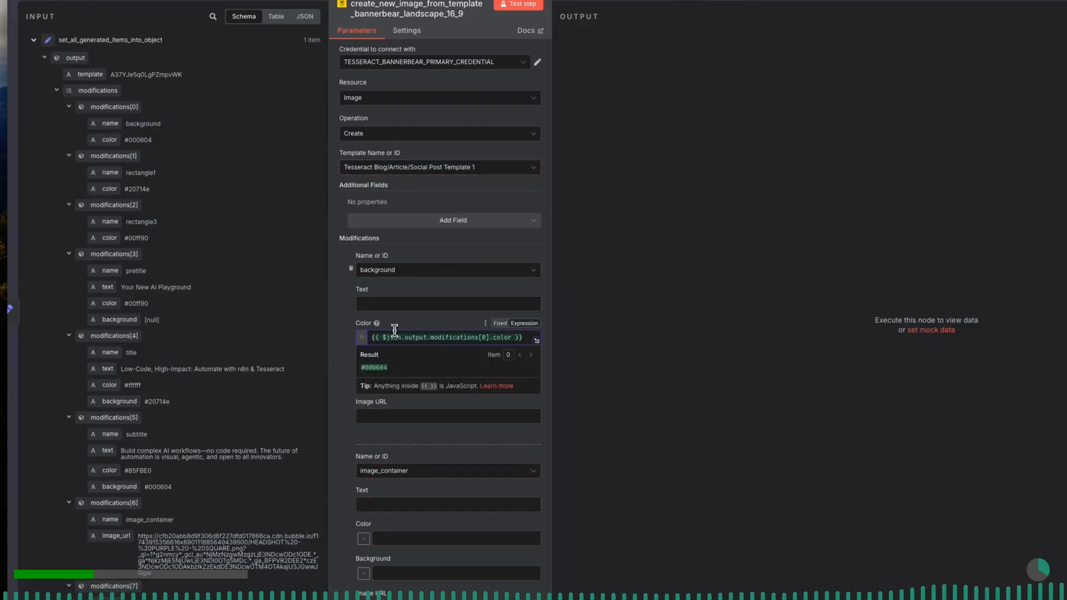
pyautogui.click(403, 328)
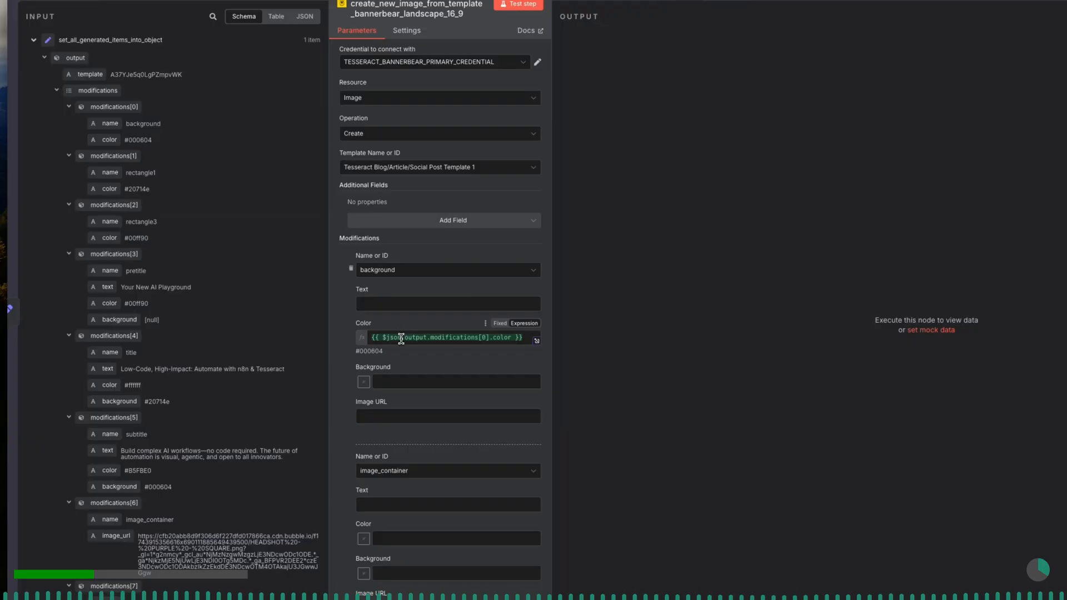
# - Copy the expression {{ $json.output.modifications[0].color }} from Color into the background modification's Background field
pyautogui.tripleClick(401, 339)
pyautogui.hotkey('ctrl', 'c')
pyautogui.click(404, 325)
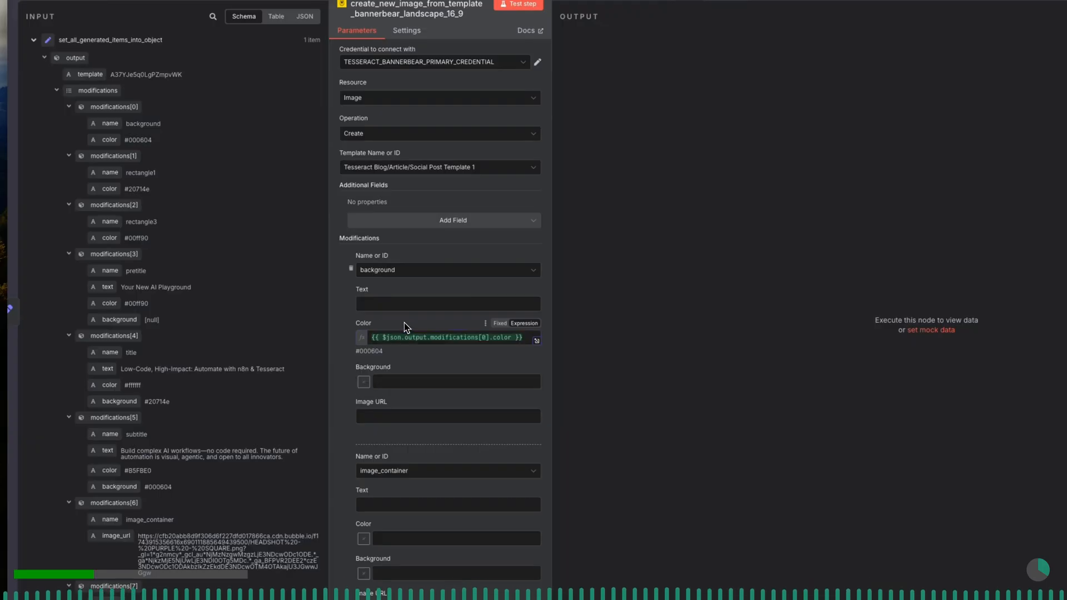
pyautogui.click(400, 380)
pyautogui.hotkey('ctrl', 'v')
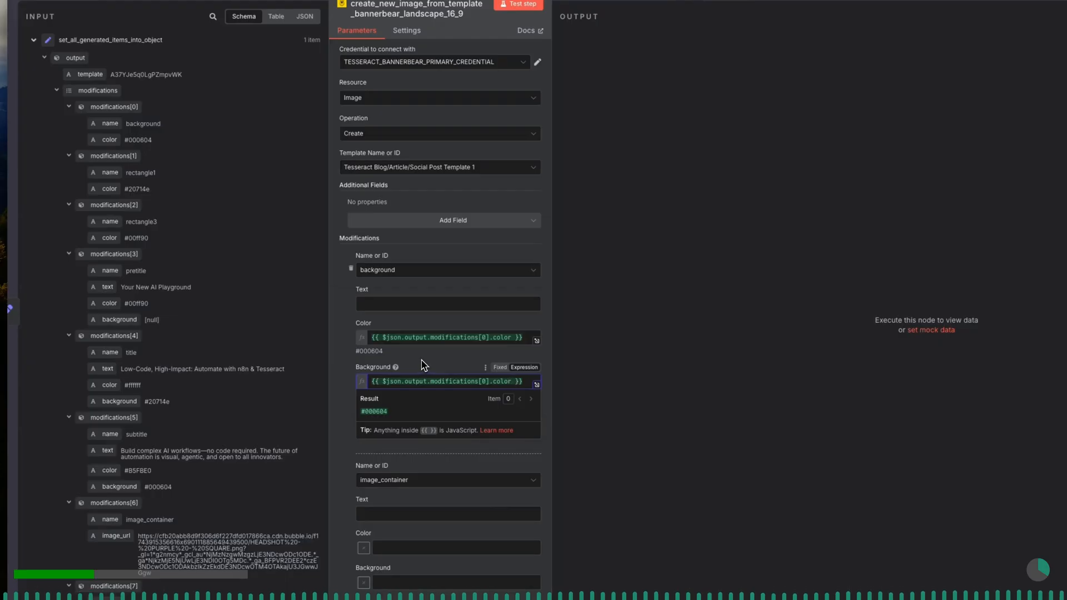
pyautogui.click(424, 365)
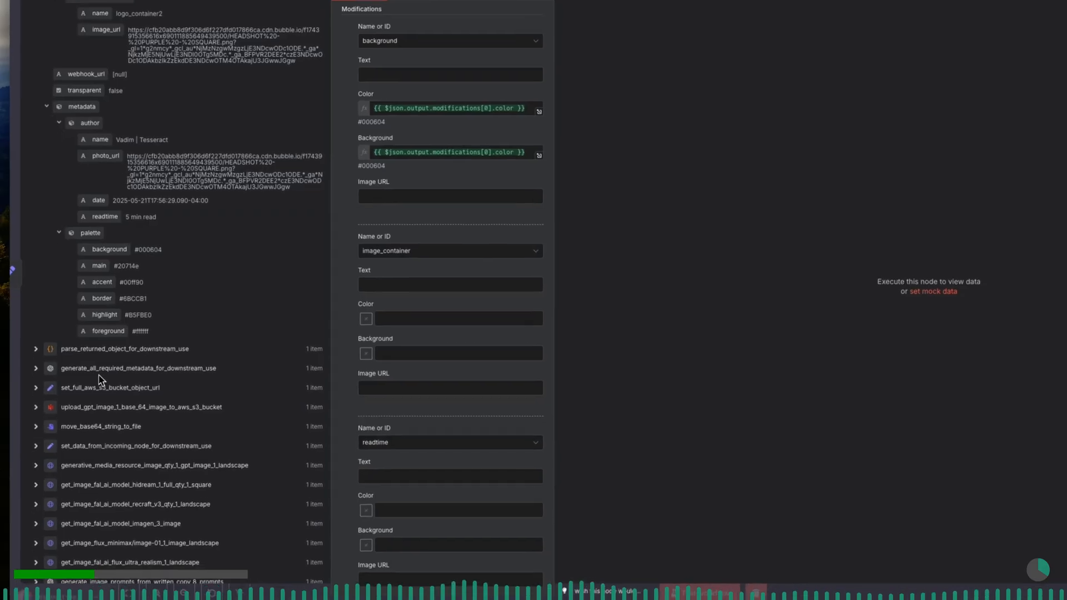
# - Map the image_container modification's Image URL to aws_s3_uploaded_file_url from the set_full_aws_s3_bucket_object_url node
pyautogui.click(44, 375)
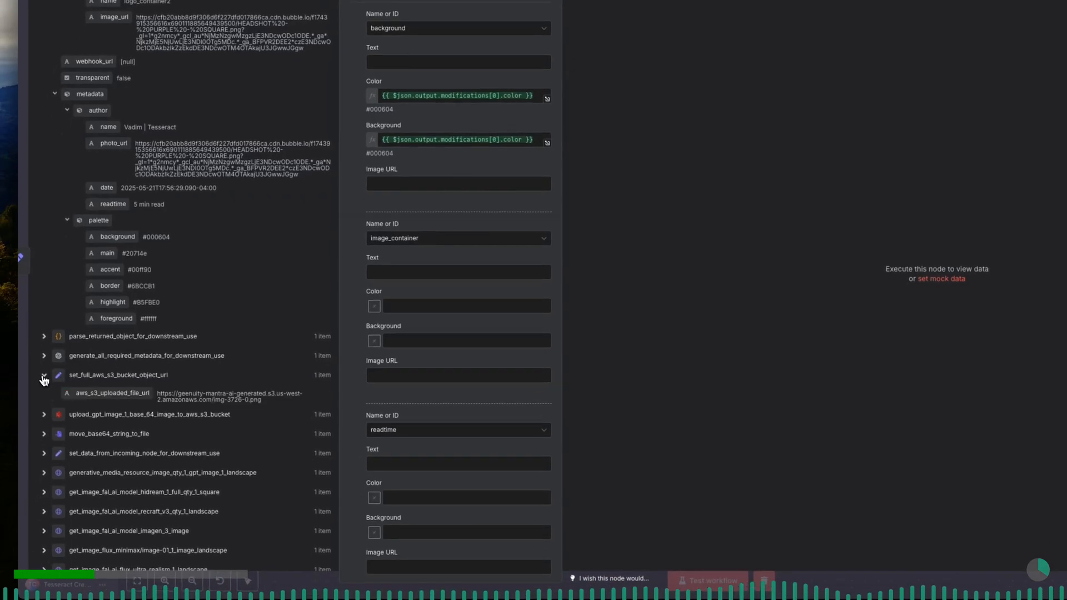
pyautogui.moveTo(118, 402); pyautogui.dragTo(394, 375)
pyautogui.click(431, 367)
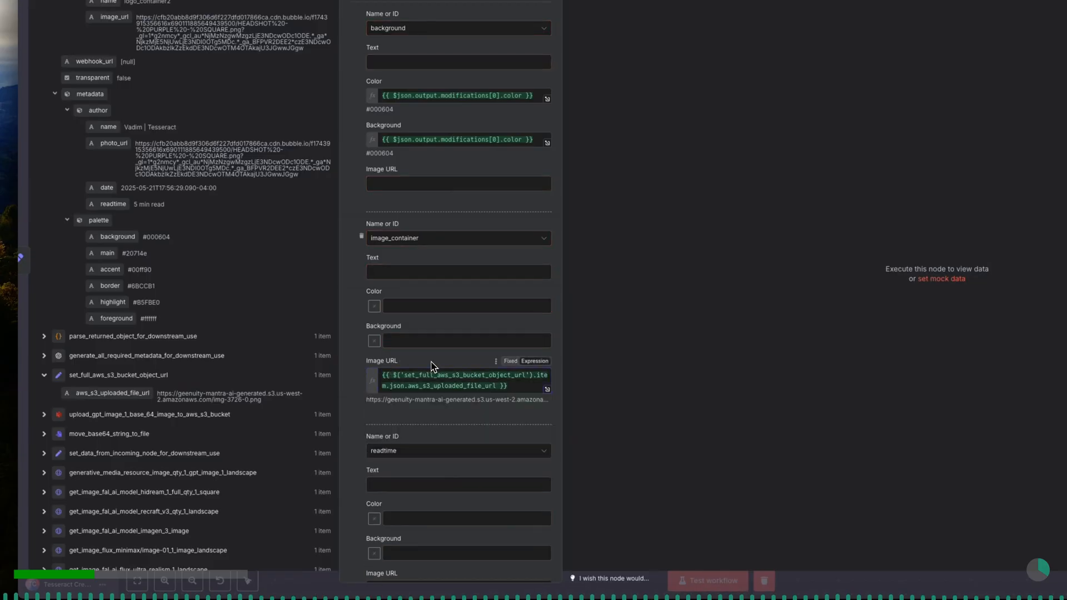
# - Map the readtime modification's Text to the readtime value under metadata.author in the input data
pyautogui.scroll(-3, 432, 367)
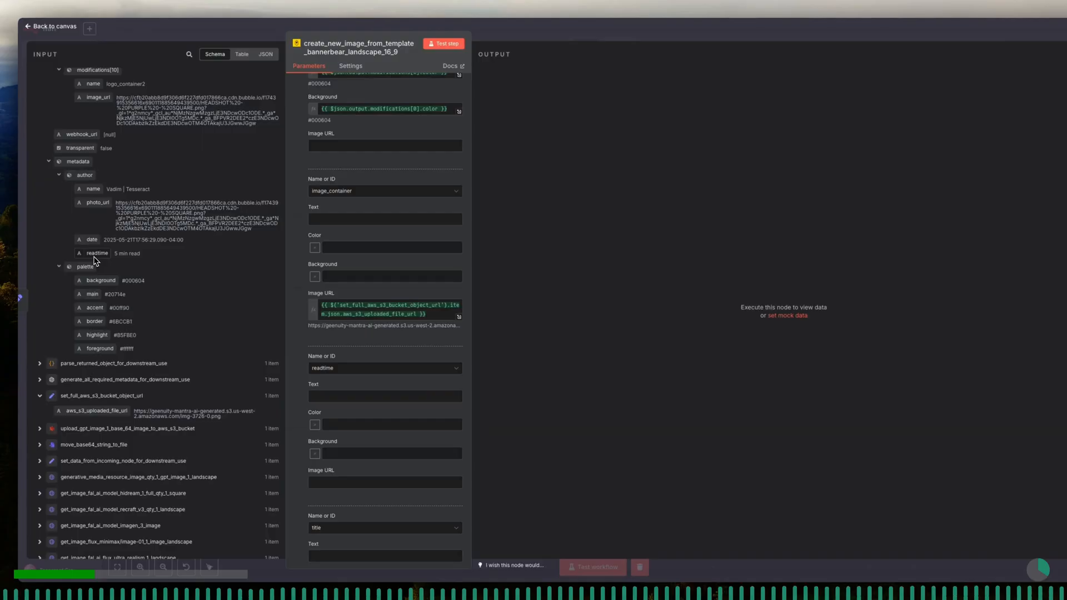
pyautogui.moveTo(96, 259); pyautogui.dragTo(342, 395)
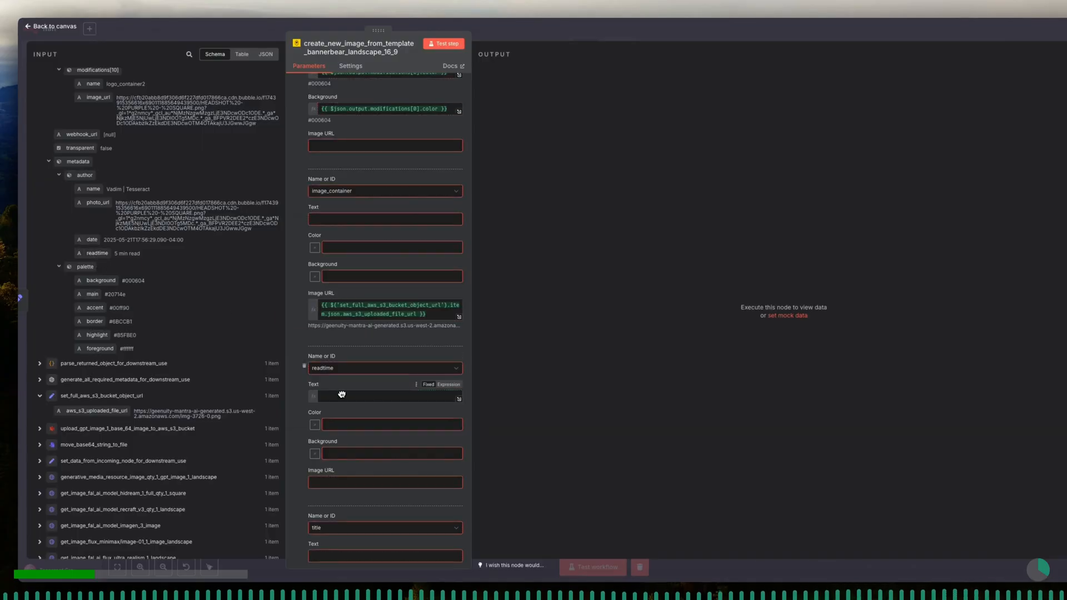
pyautogui.click(353, 387)
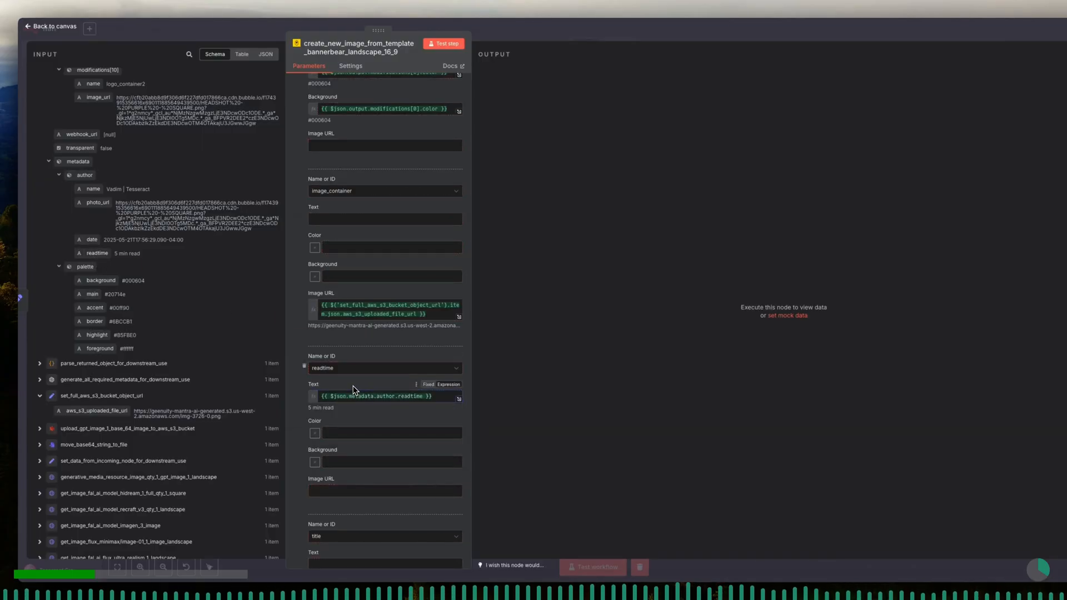
# - Find the event_date entry in the input data and map the readtime modification's Color to its modifications[8] color
pyautogui.click(358, 434)
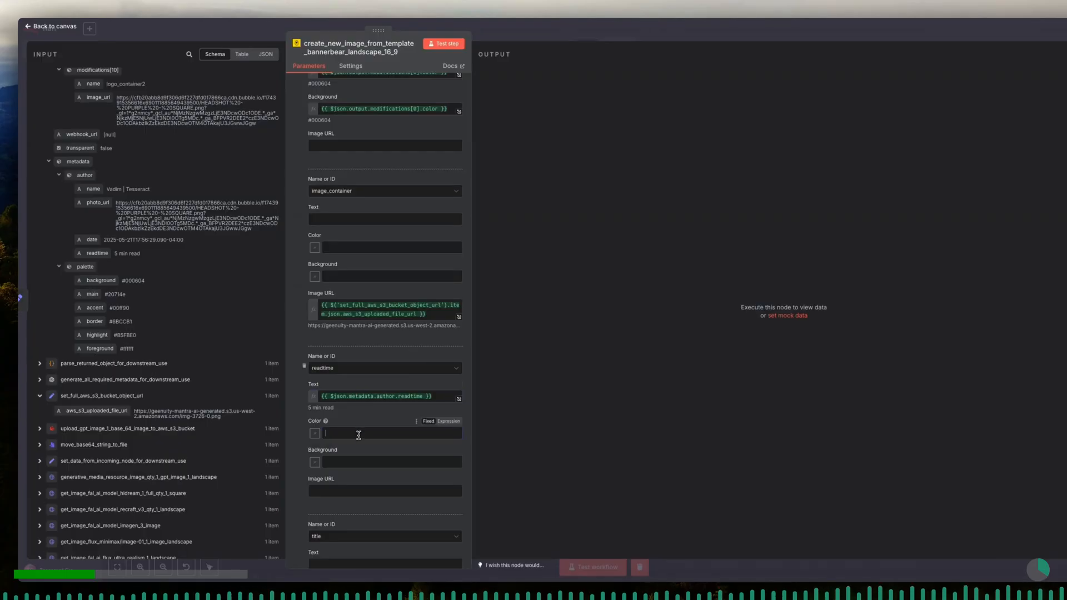
pyautogui.scroll(5, 136, 251)
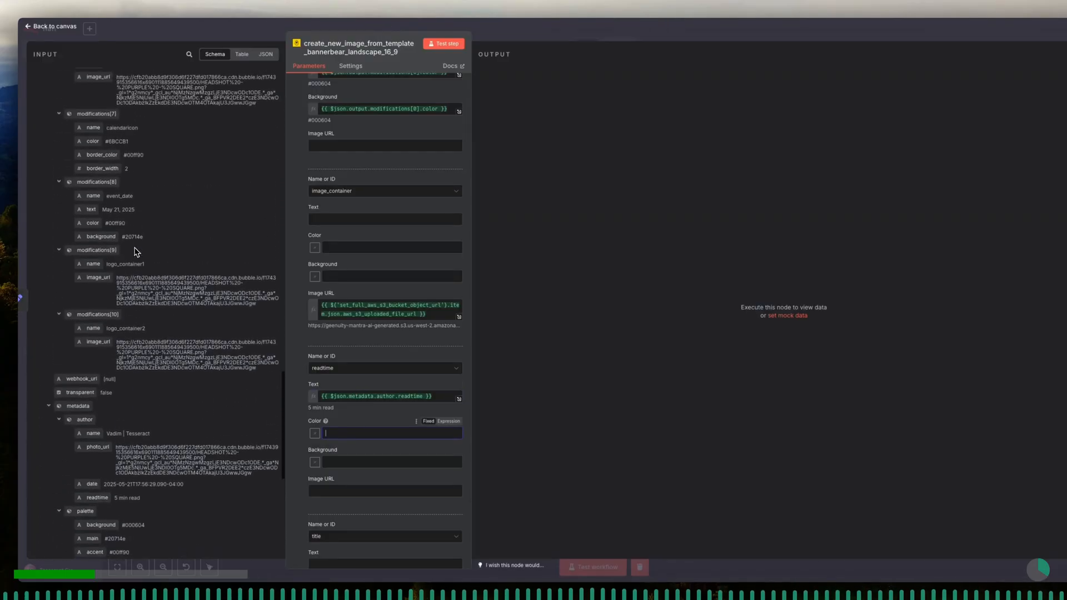
pyautogui.scroll(2, 135, 251)
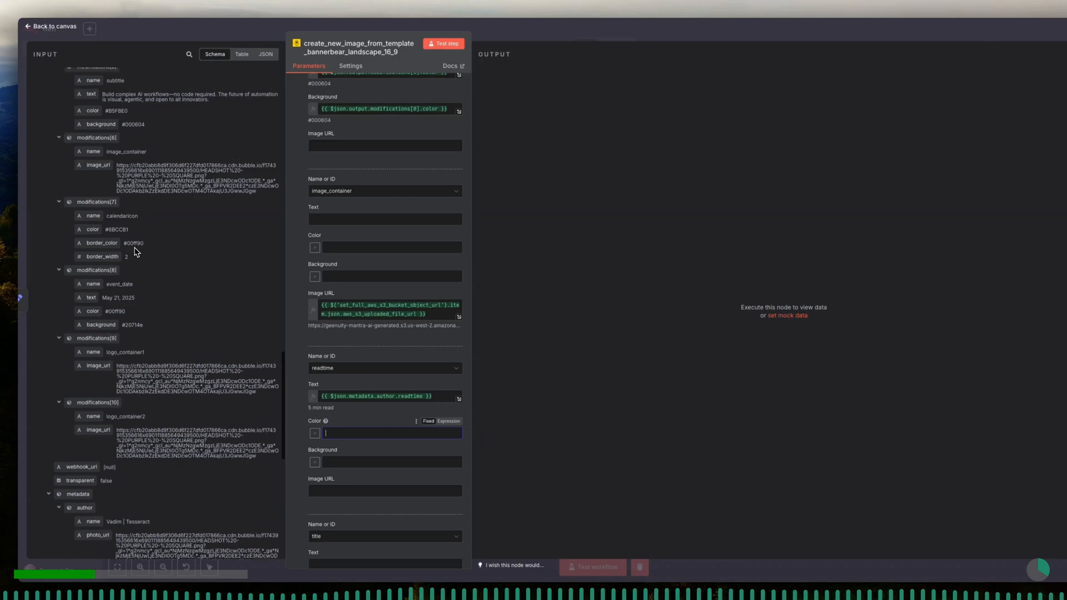
pyautogui.scroll(5, 135, 251)
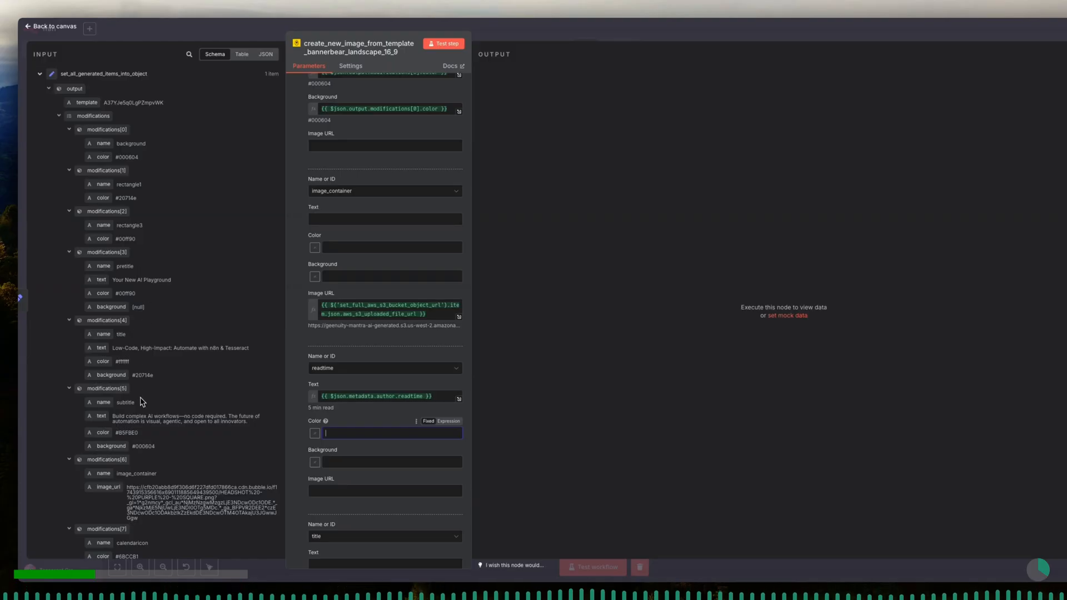
pyautogui.scroll(-2, 141, 407)
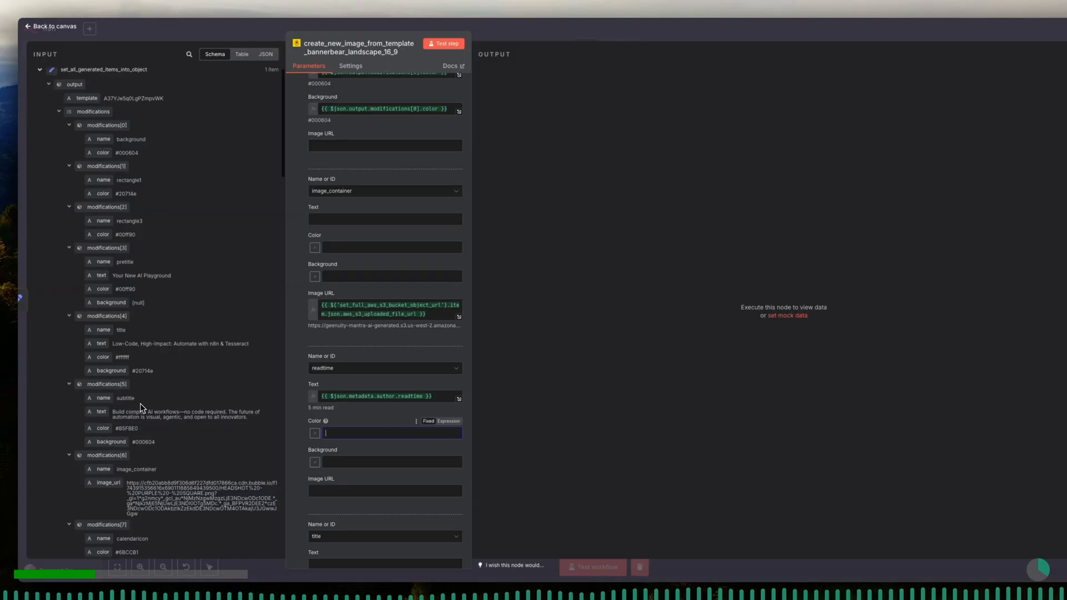
pyautogui.scroll(-3, 140, 405)
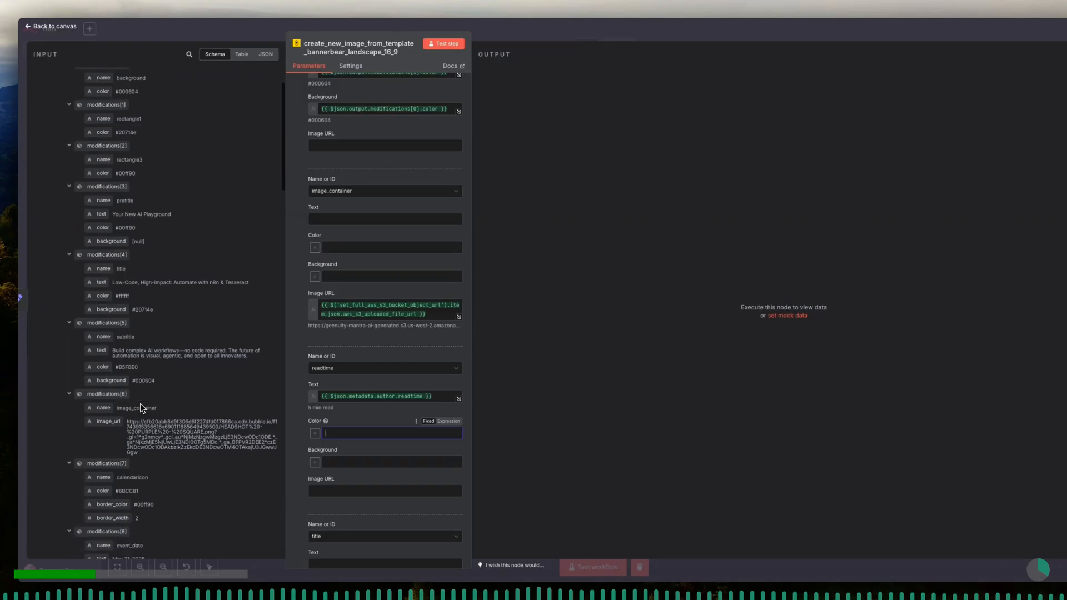
pyautogui.scroll(-4, 140, 408)
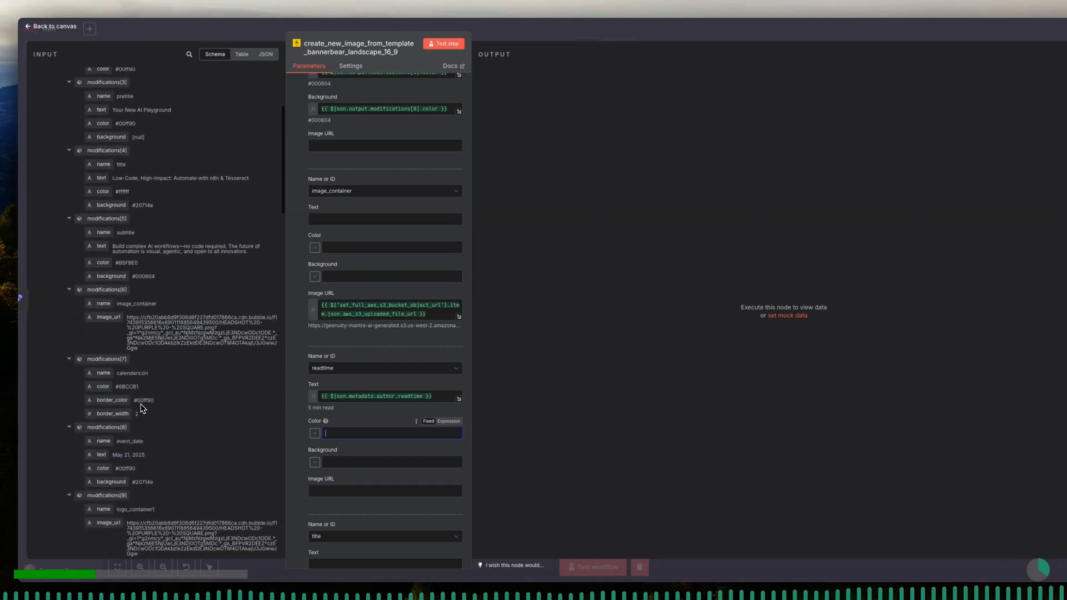
pyautogui.scroll(-1, 142, 409)
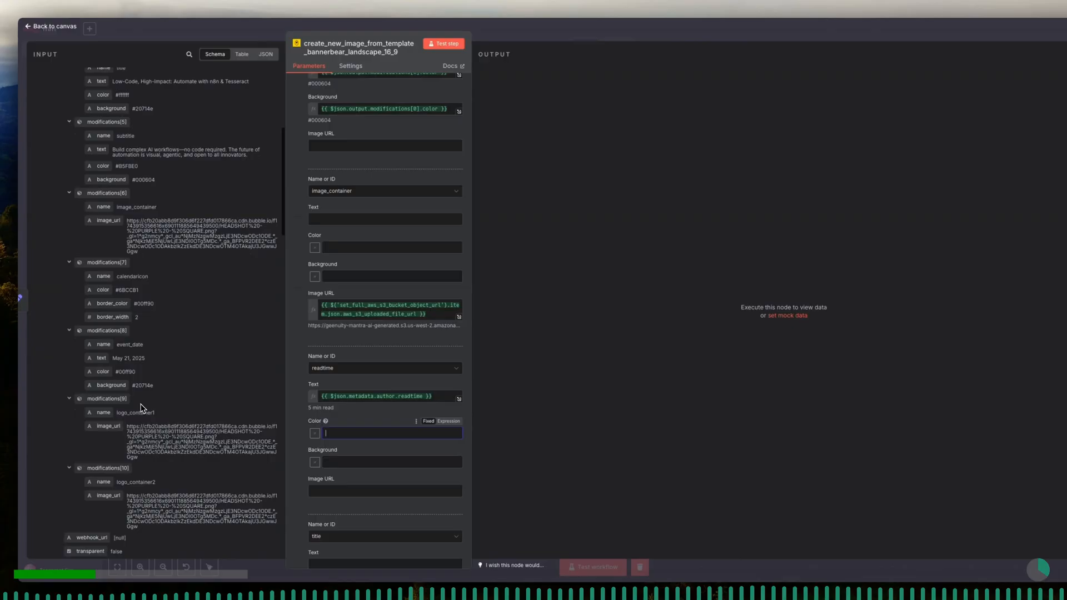
pyautogui.scroll(-1, 141, 408)
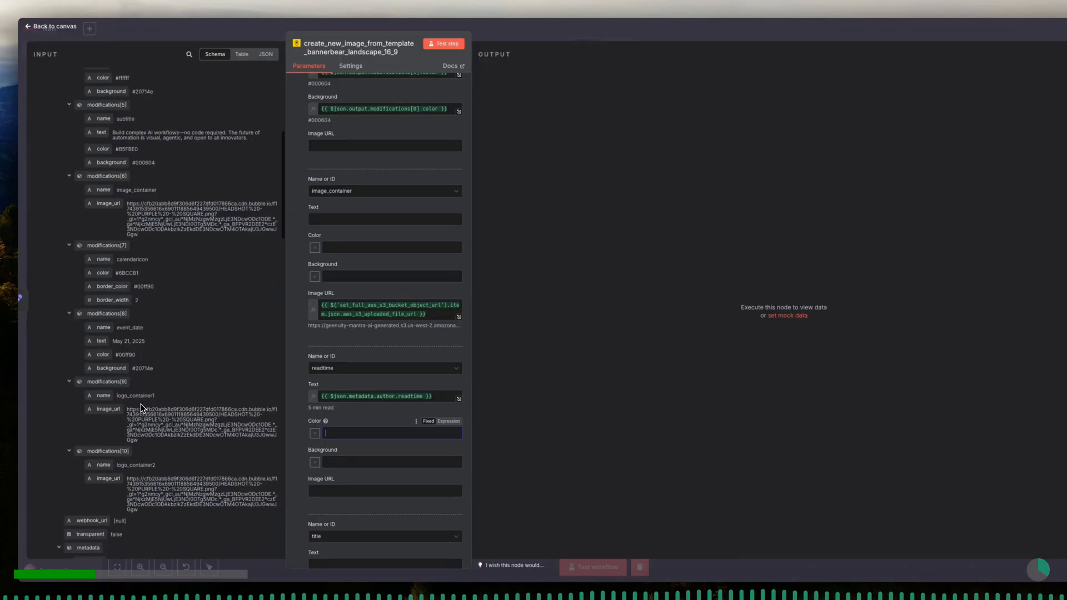
pyautogui.scroll(-1, 141, 409)
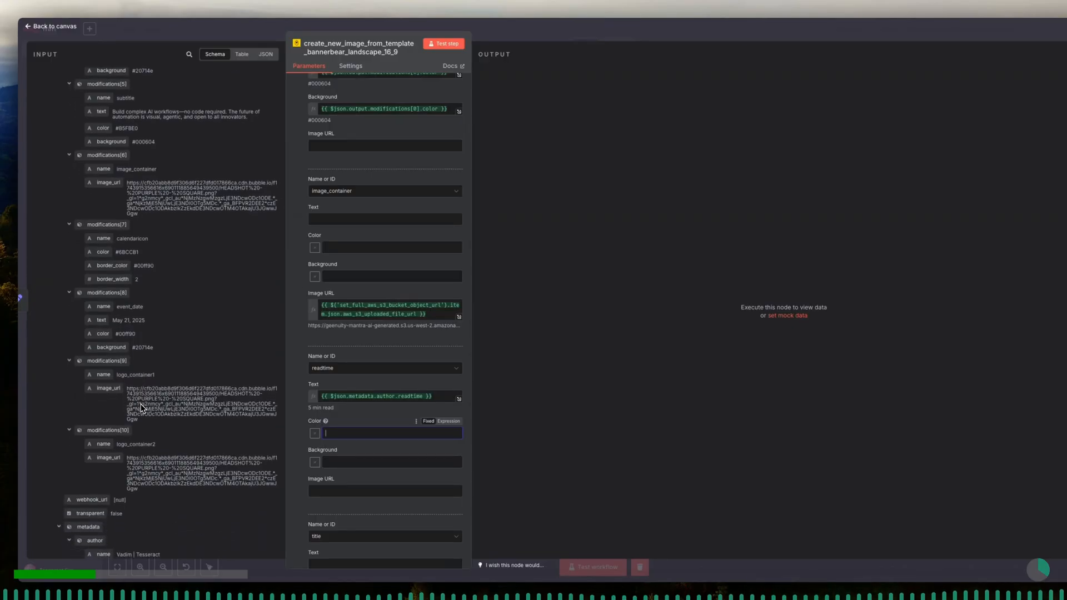
pyautogui.scroll(-1, 140, 408)
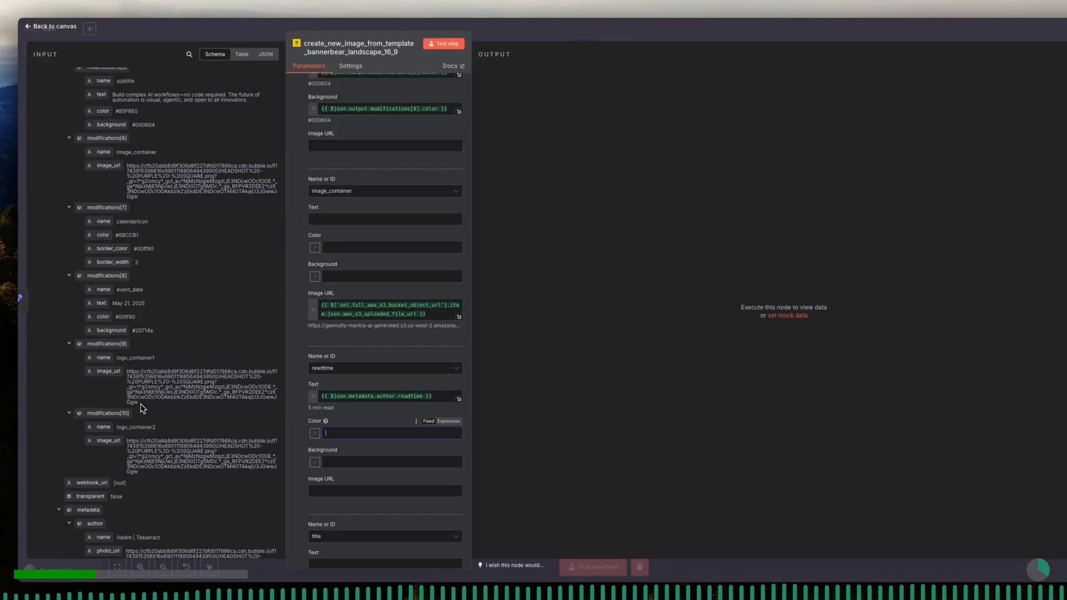
pyautogui.scroll(-2, 141, 408)
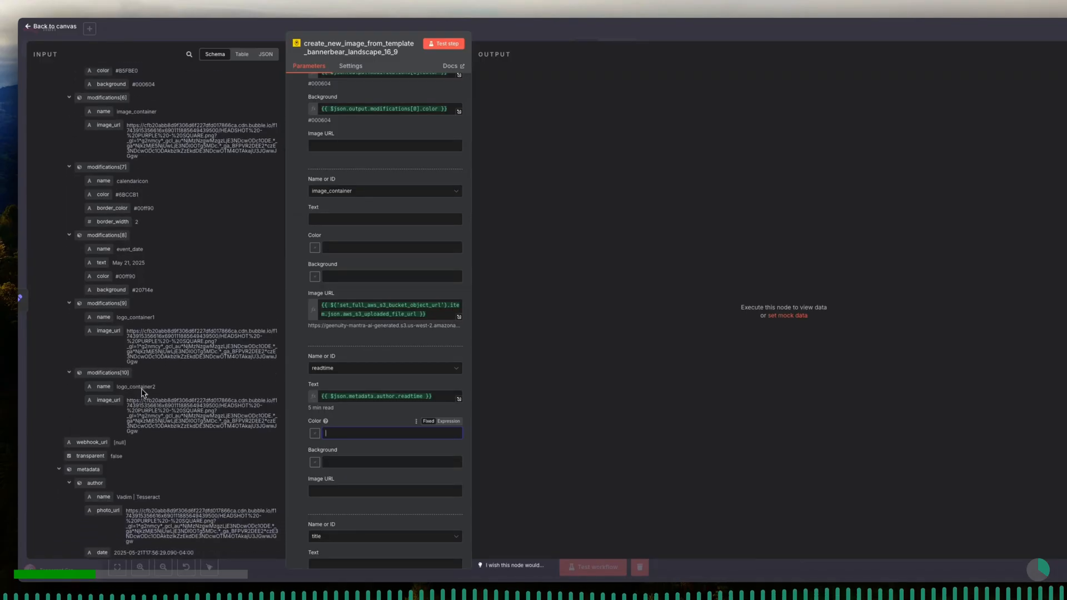
pyautogui.moveTo(104, 281); pyautogui.dragTo(351, 427)
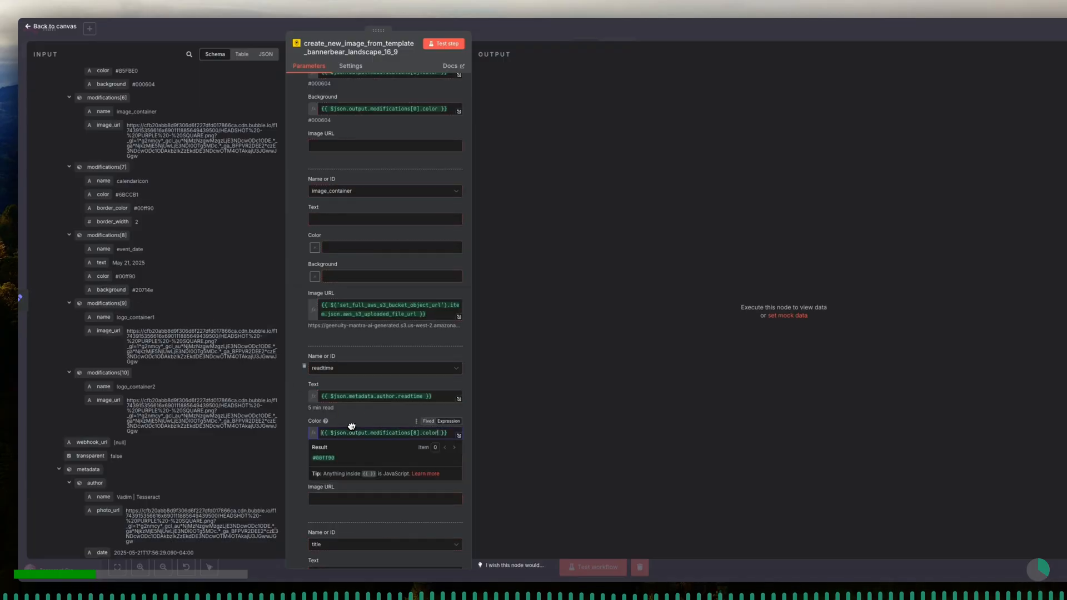
pyautogui.click(360, 425)
# - Map the readtime modification's Background to the background value of modifications[8]
pyautogui.scroll(-1, 361, 425)
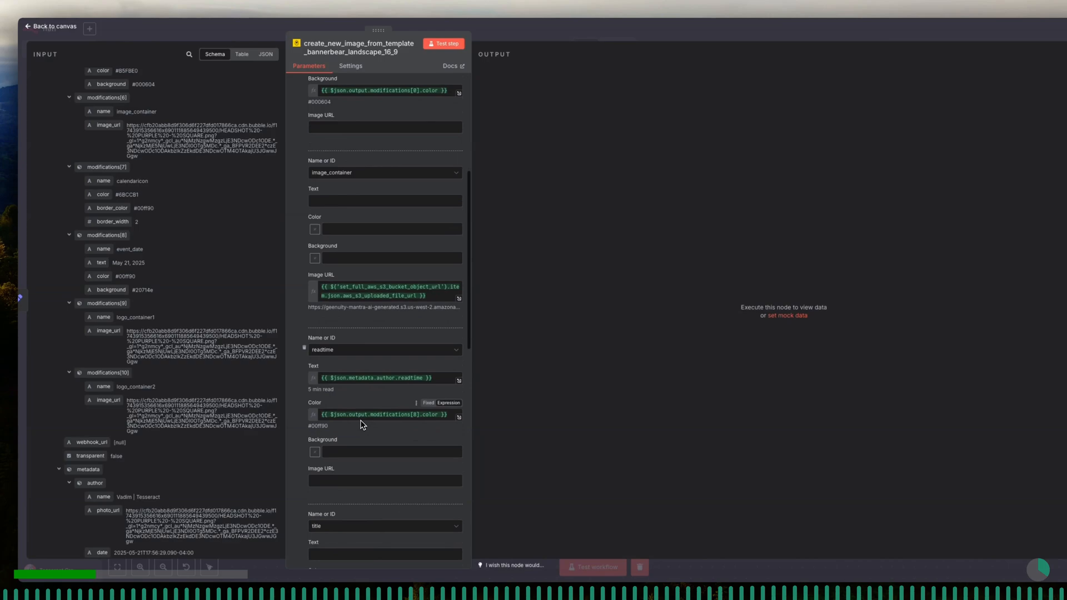
pyautogui.scroll(-1, 362, 425)
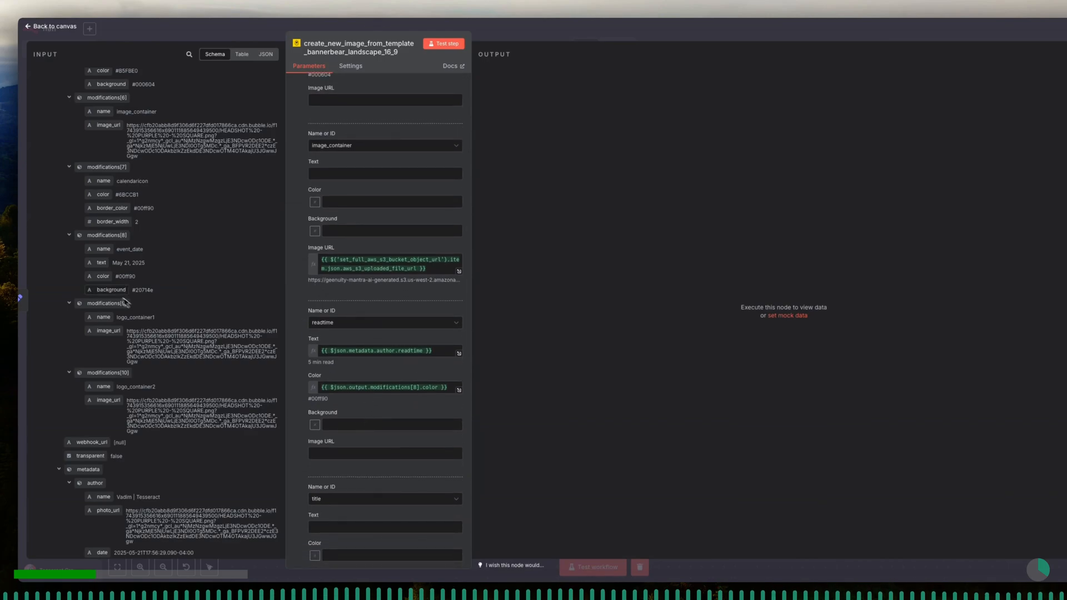
pyautogui.moveTo(107, 288); pyautogui.dragTo(352, 420)
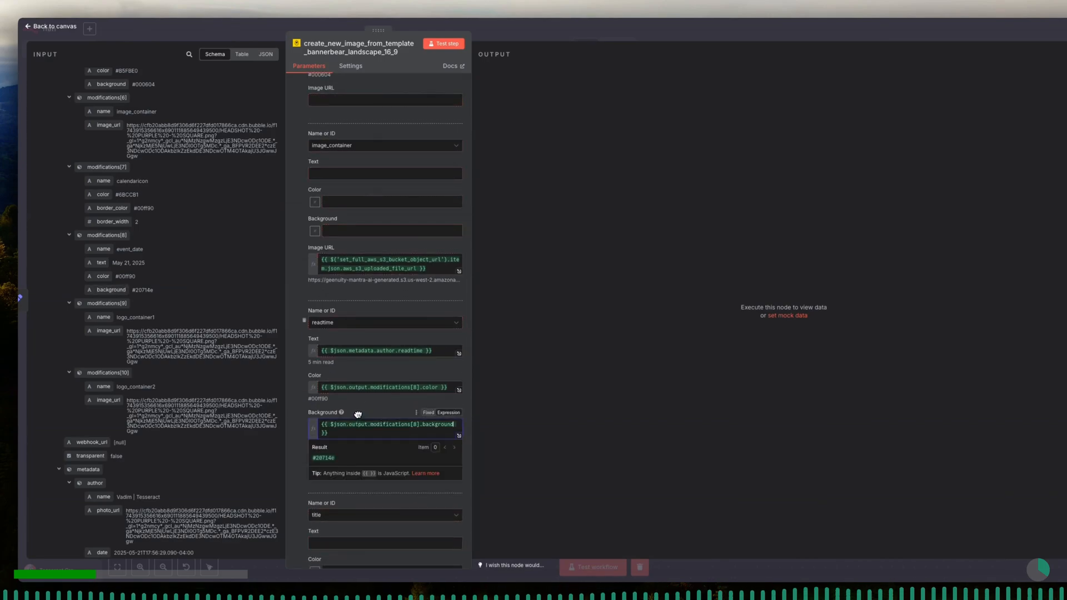
pyautogui.click(362, 416)
# - Map the title modification's Text to the text value of modifications[4] from the input data
pyautogui.scroll(-3, 361, 414)
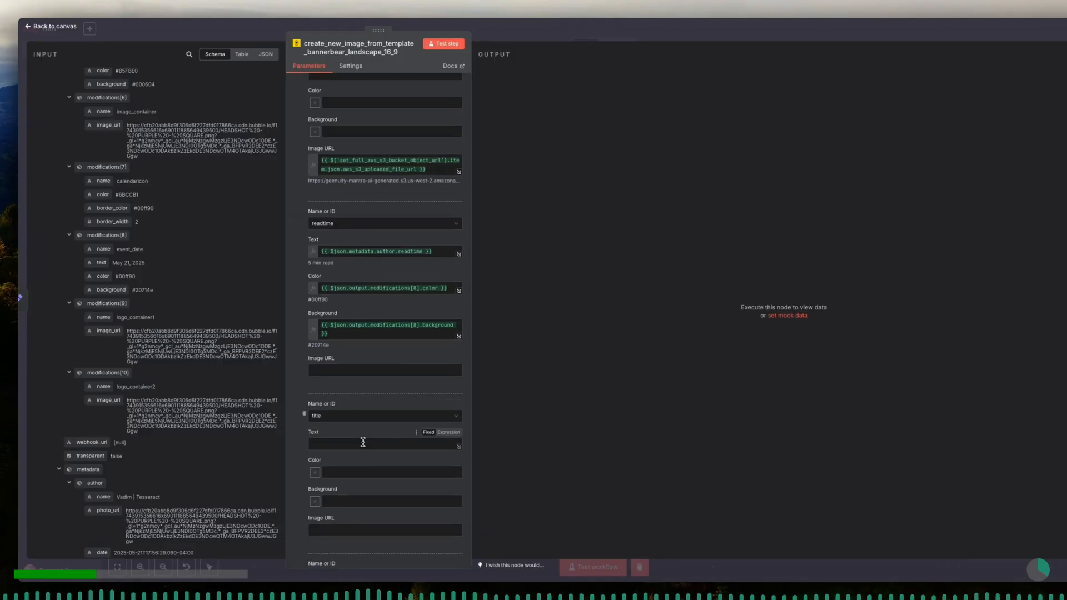
pyautogui.scroll(3, 233, 323)
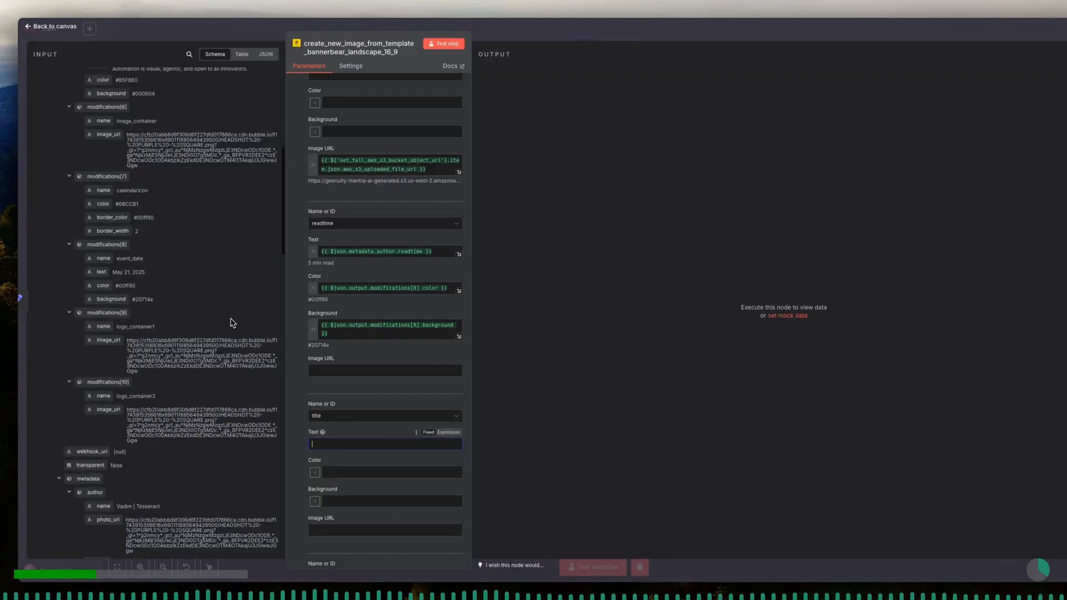
pyautogui.scroll(1, 232, 323)
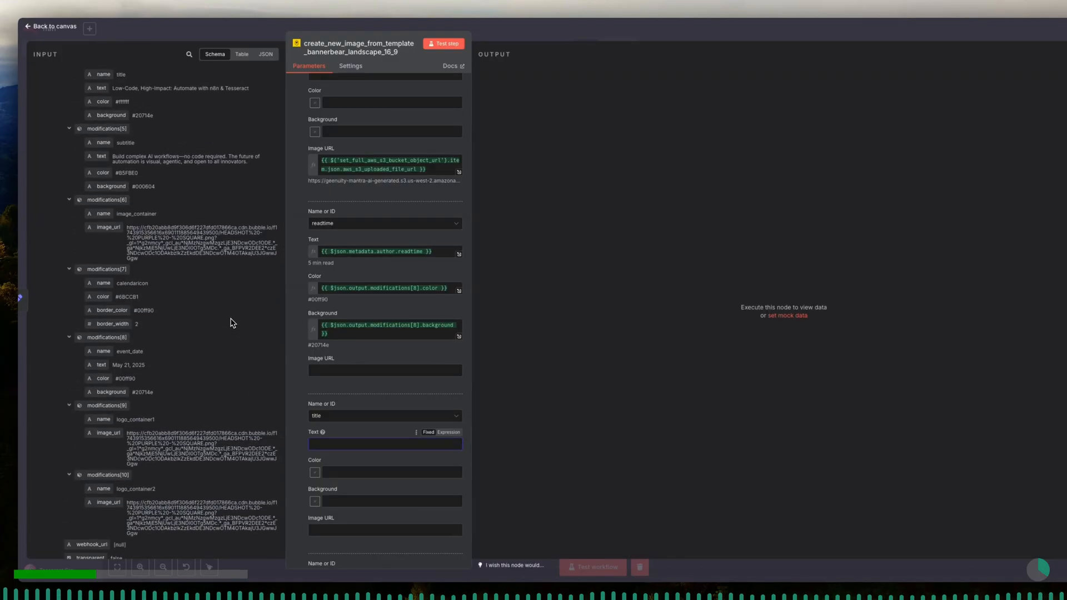
pyautogui.scroll(1, 232, 323)
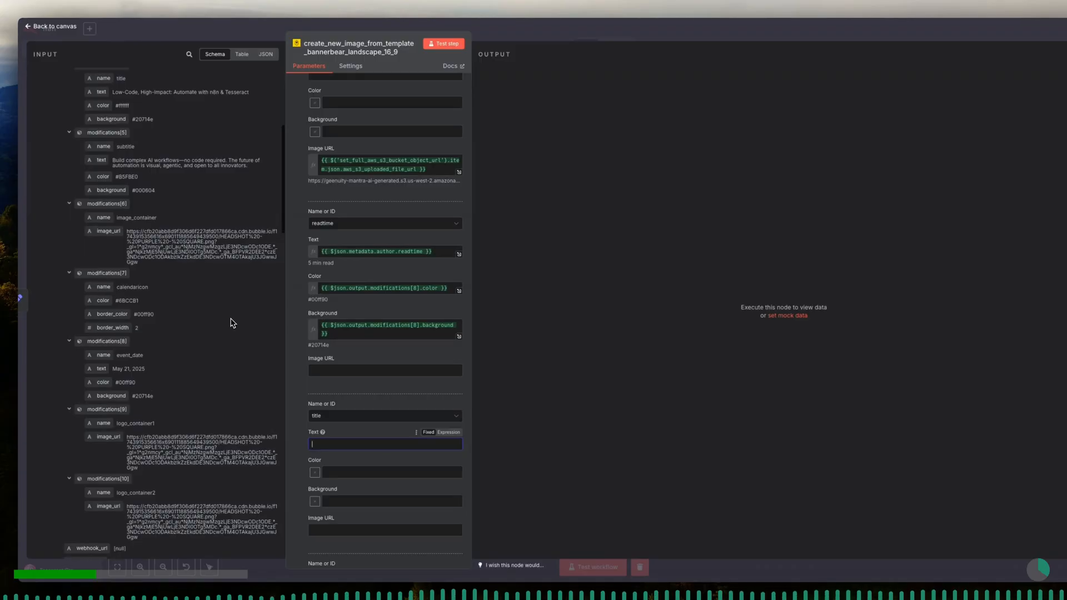
pyautogui.scroll(8, 232, 323)
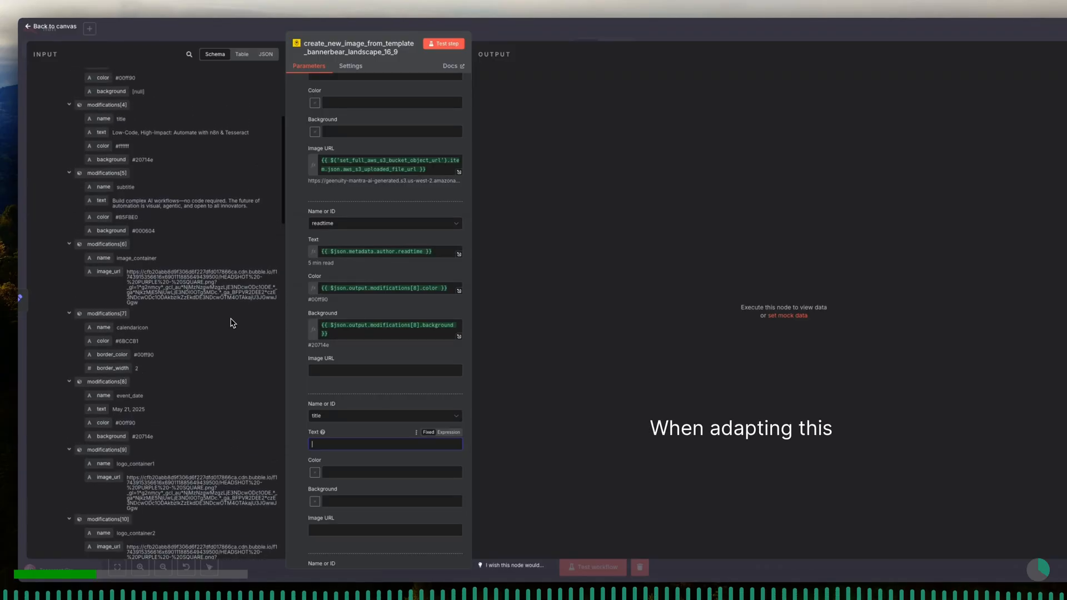
pyautogui.scroll(2, 233, 323)
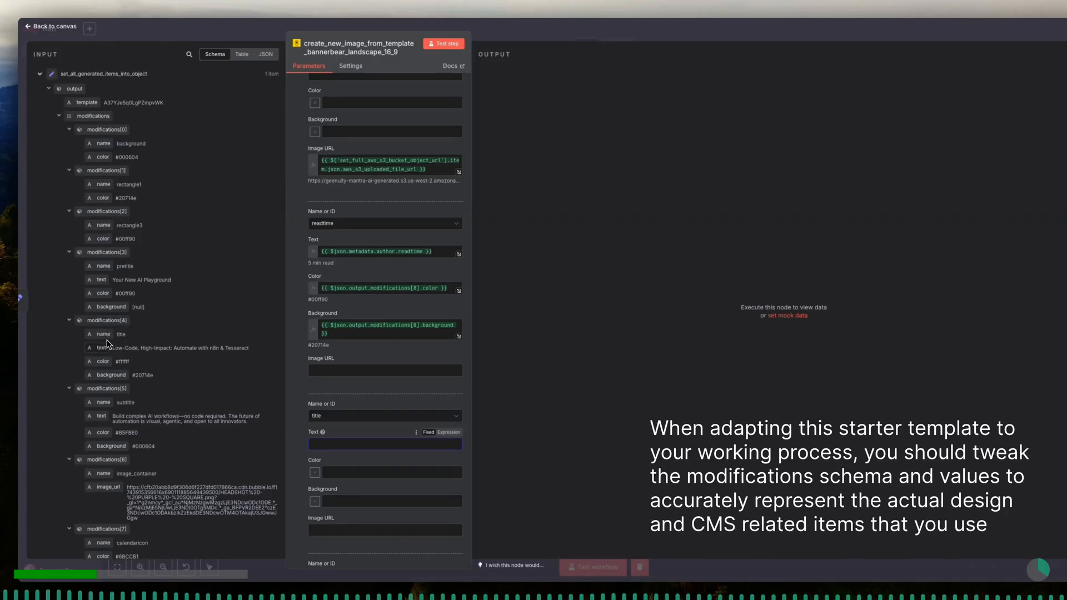
pyautogui.moveTo(105, 353); pyautogui.dragTo(328, 446)
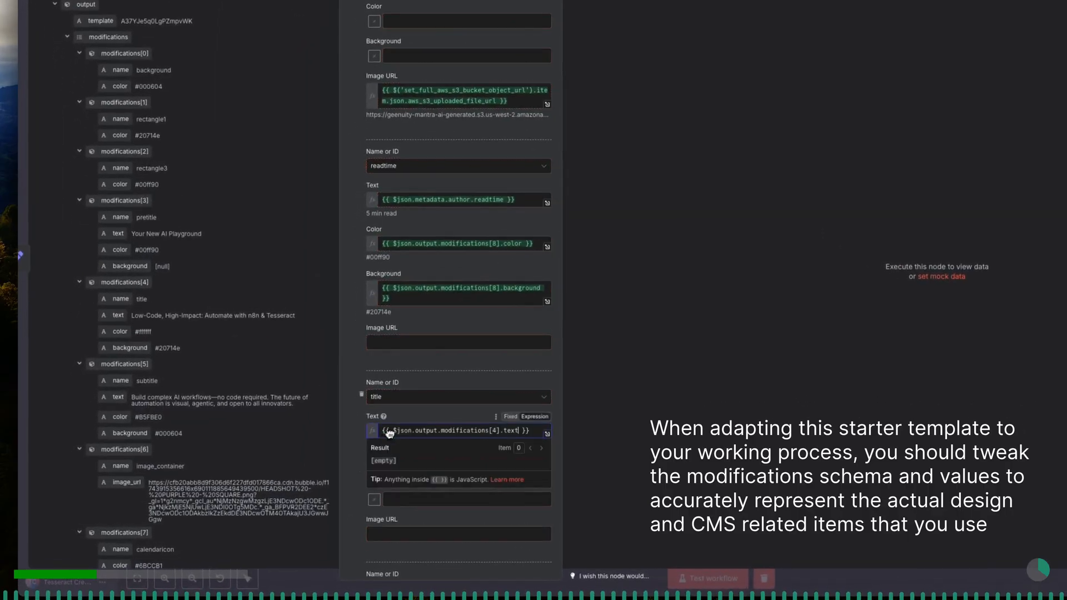
pyautogui.click(418, 420)
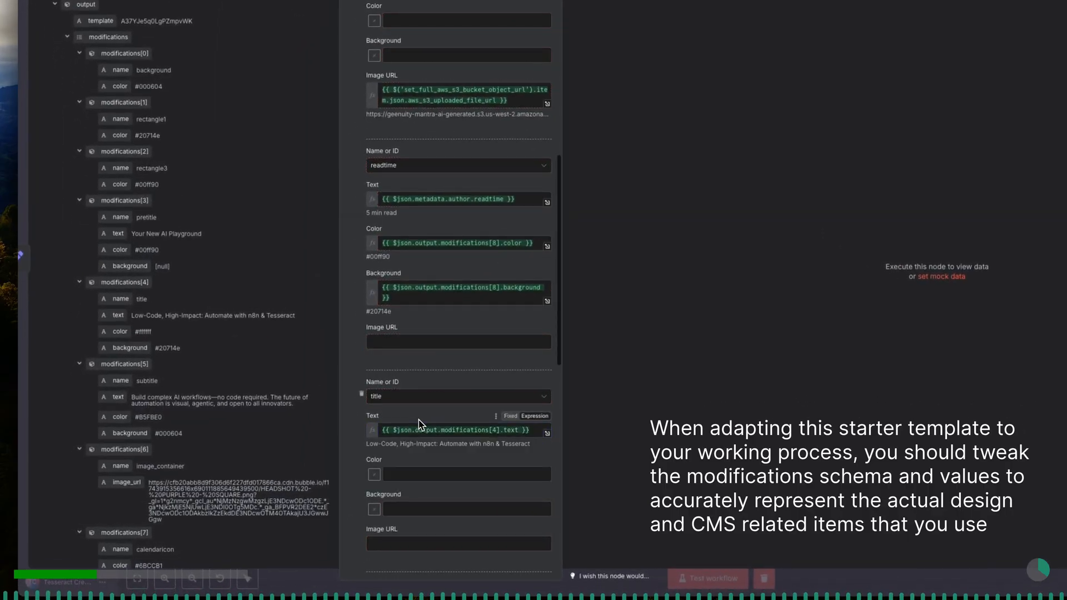
# - Map the title modification's Color and Background to the color and background values of modifications[4]
pyautogui.scroll(-1, 418, 421)
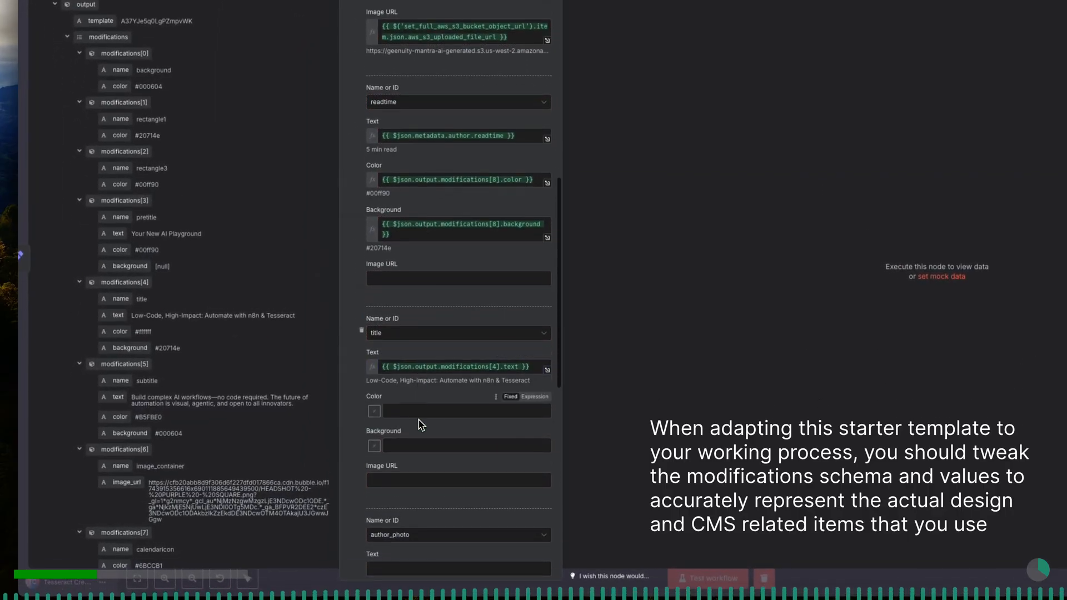
pyautogui.scroll(-1, 421, 425)
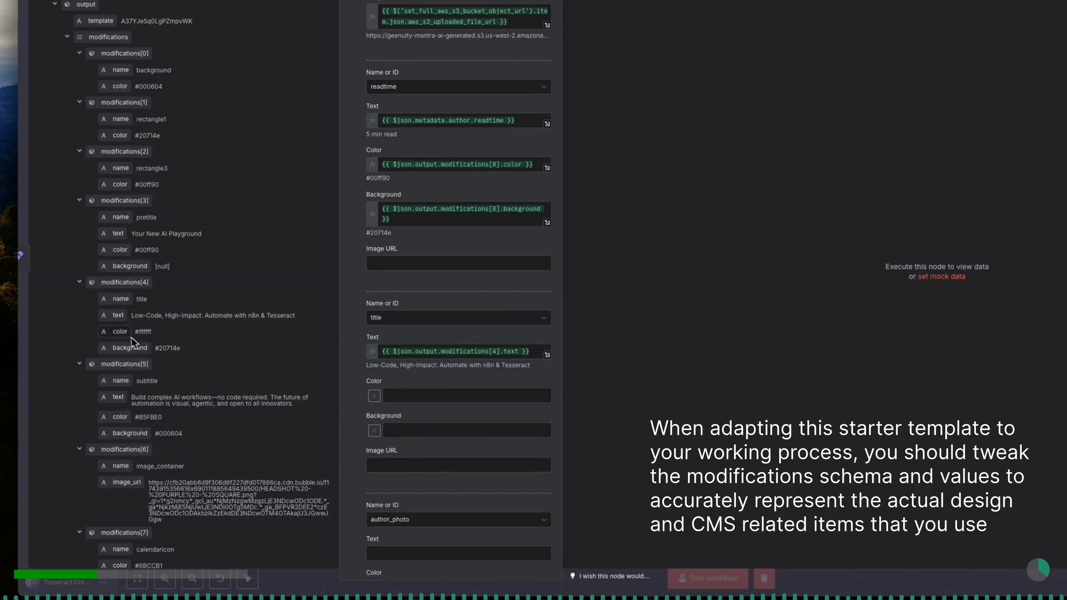
pyautogui.moveTo(123, 335); pyautogui.dragTo(408, 391)
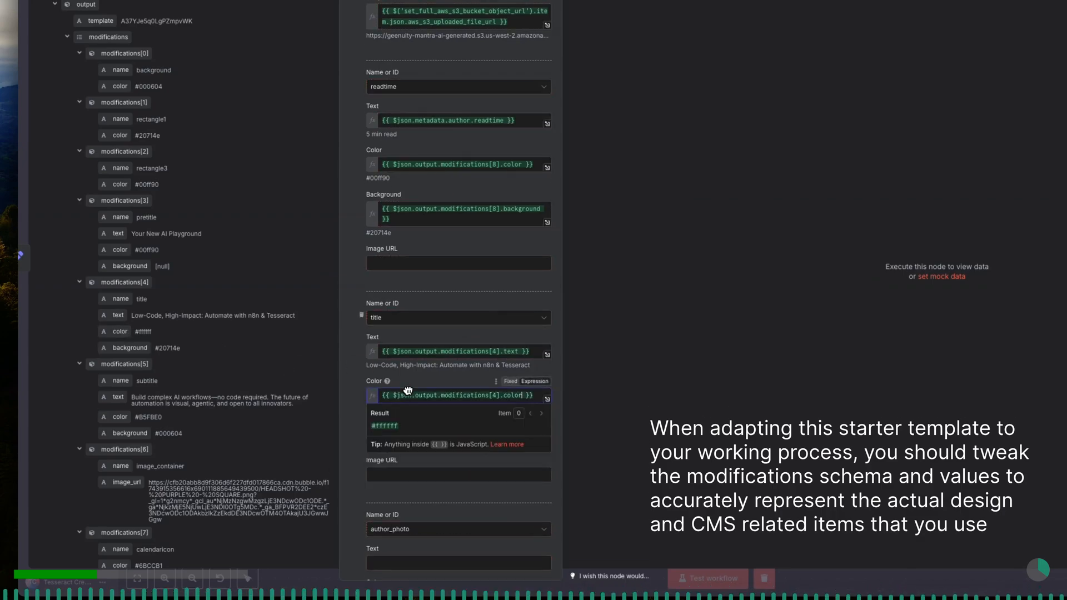
pyautogui.moveTo(130, 348); pyautogui.dragTo(402, 437)
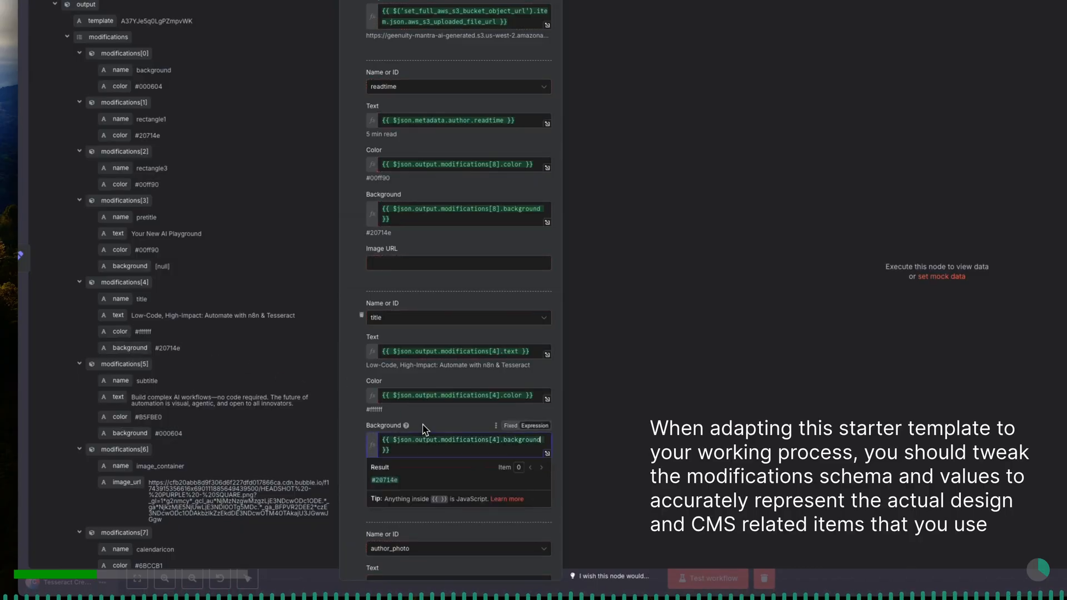
pyautogui.click(427, 426)
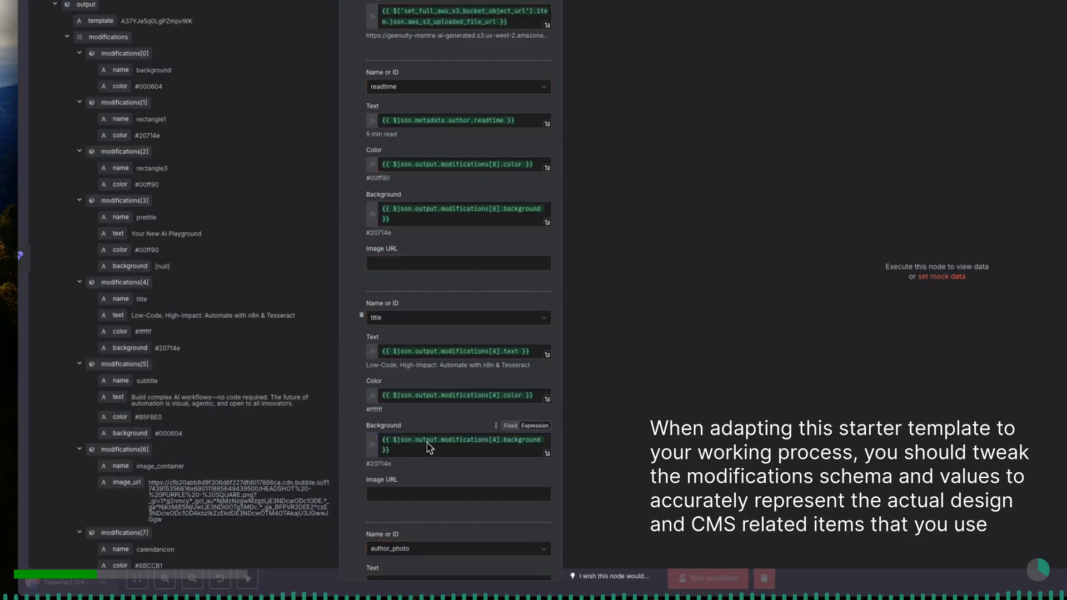
# - Map the author_photo modification's Image URL to the author's photo_url under metadata in the input data
pyautogui.scroll(-1, 429, 444)
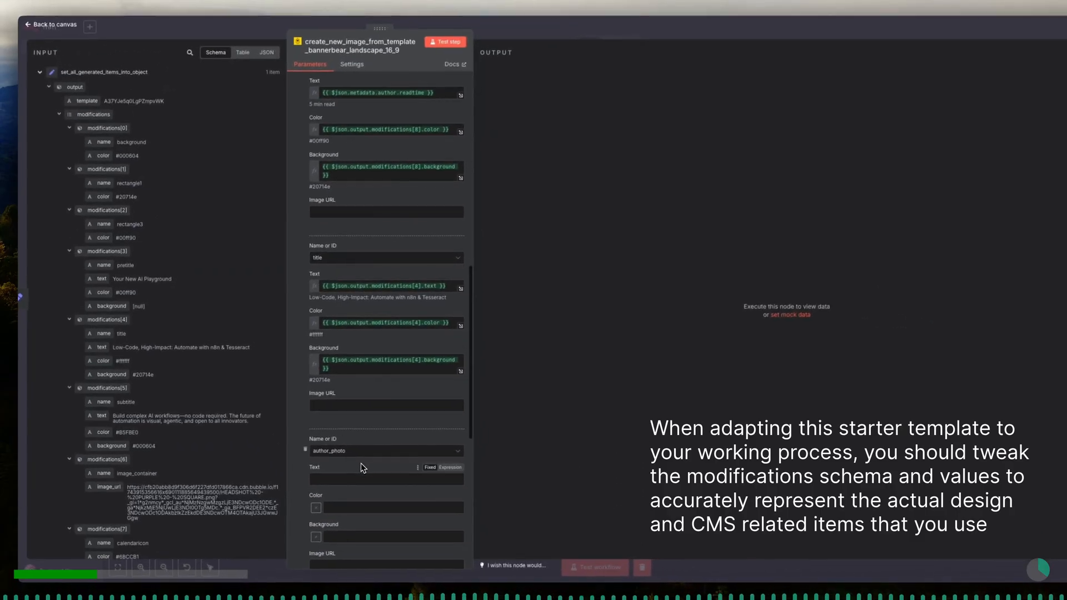
pyautogui.scroll(-1, 361, 465)
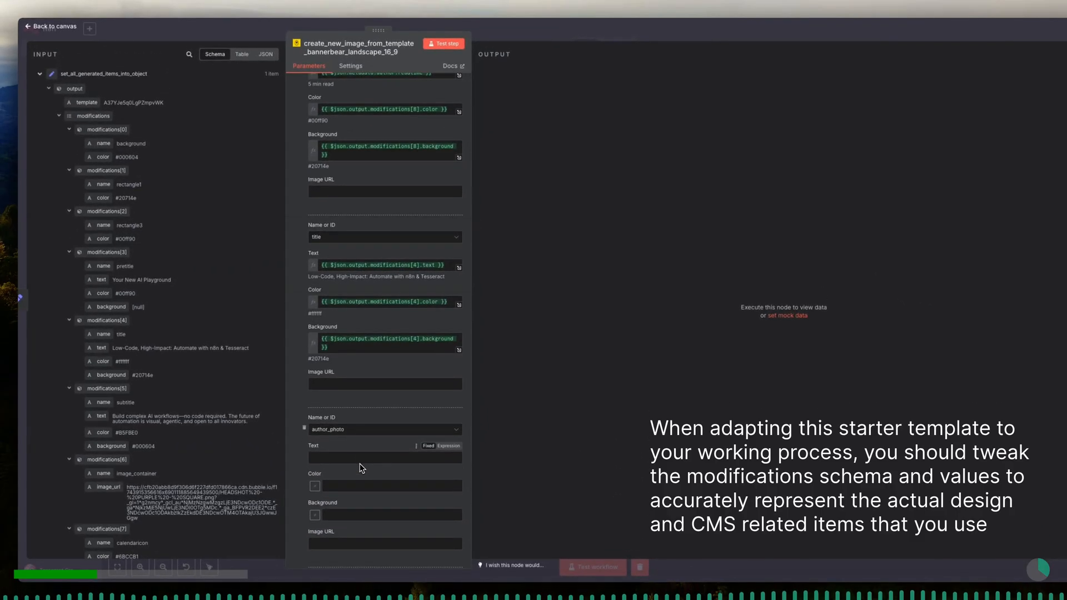
pyautogui.scroll(-1, 361, 468)
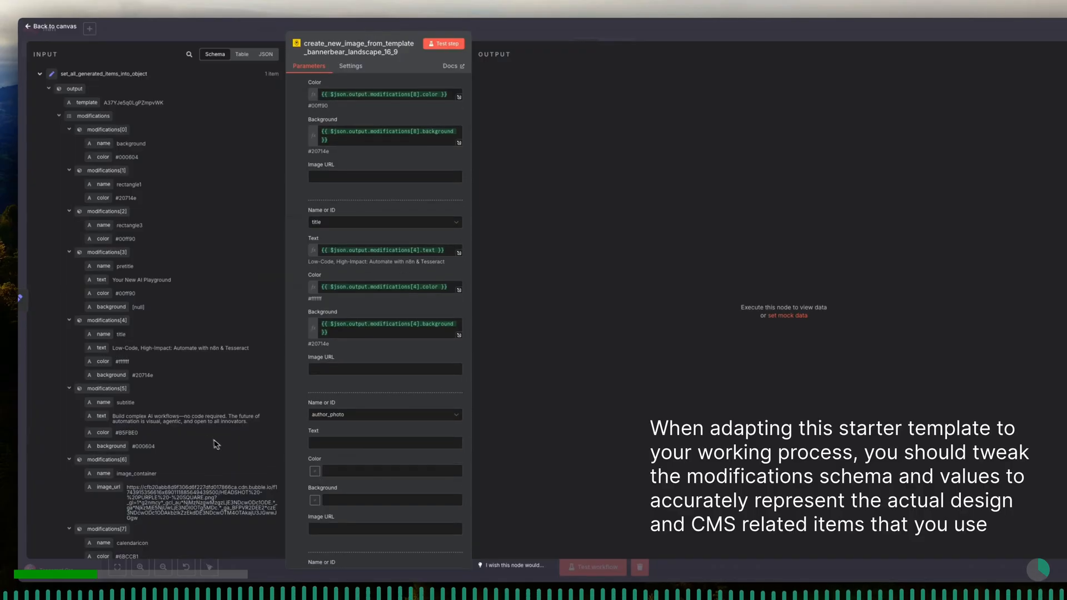
pyautogui.scroll(-3, 205, 441)
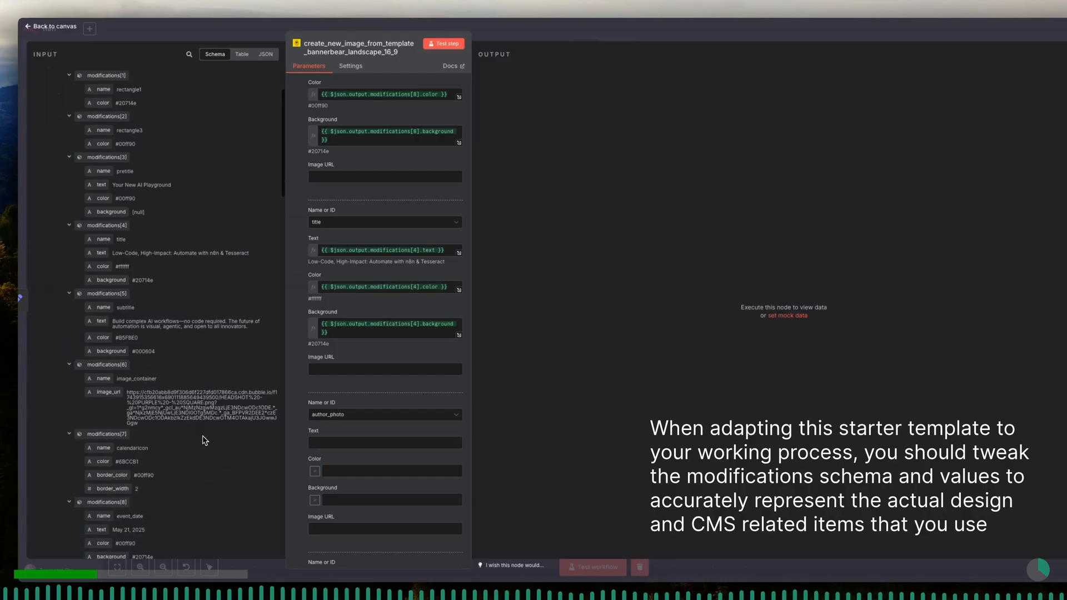
pyautogui.scroll(-1, 205, 440)
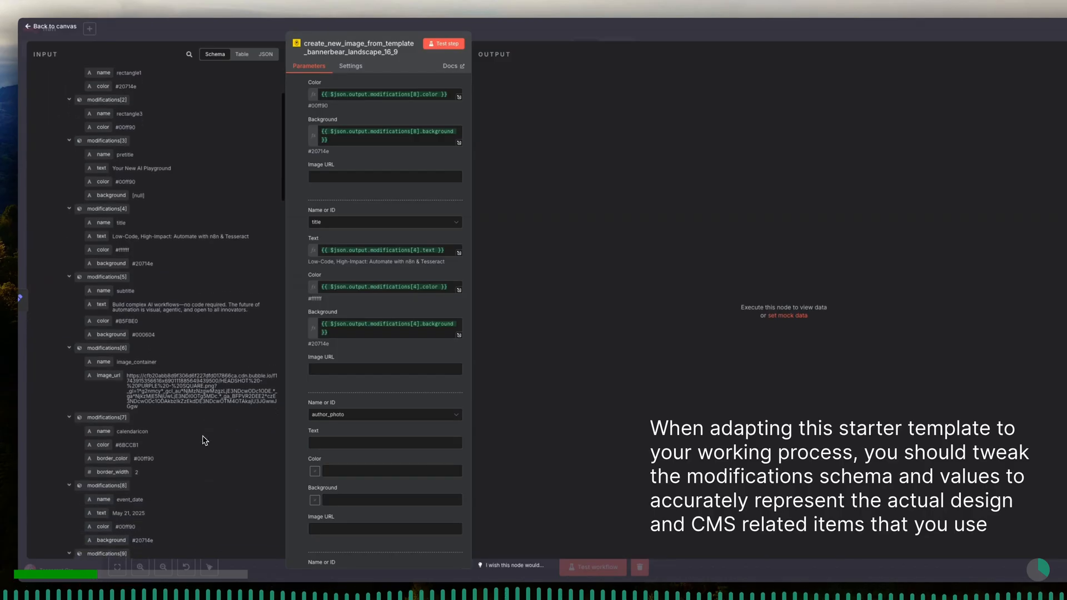
pyautogui.scroll(-2, 205, 441)
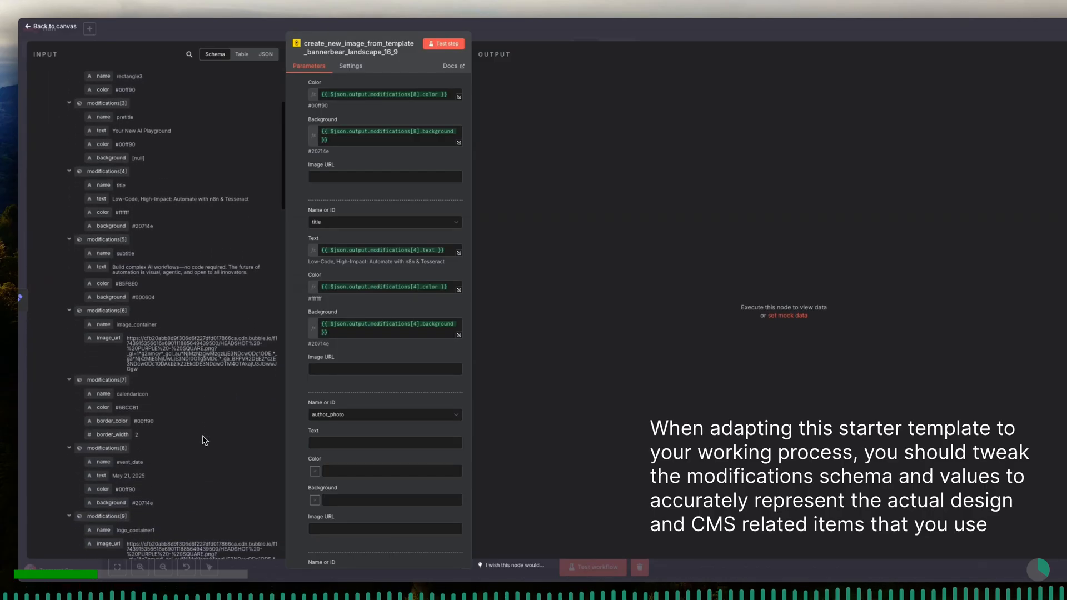
pyautogui.scroll(-5, 205, 440)
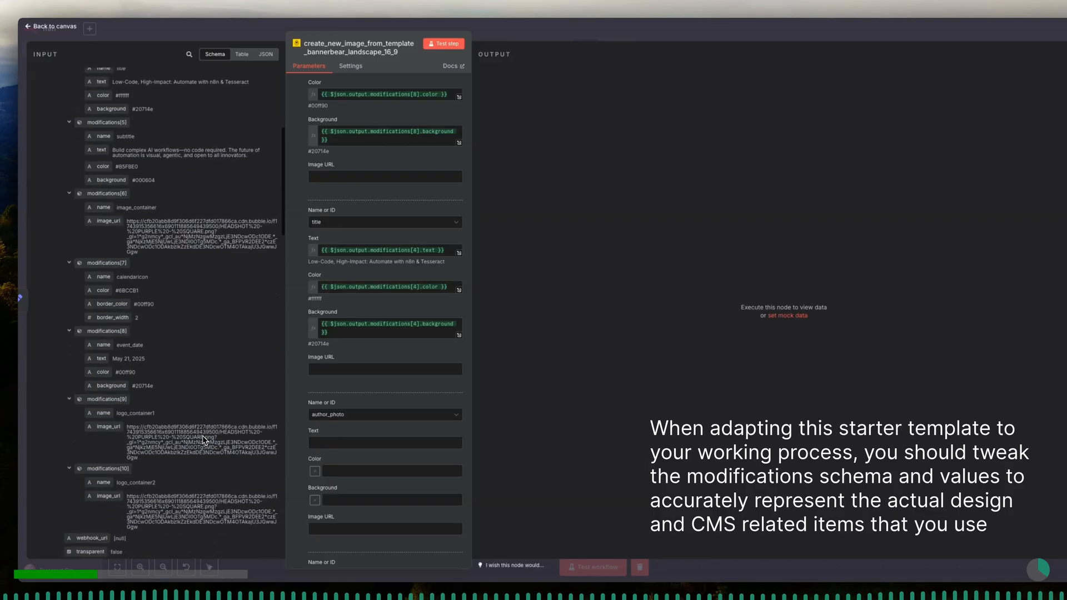
pyautogui.scroll(-2, 205, 441)
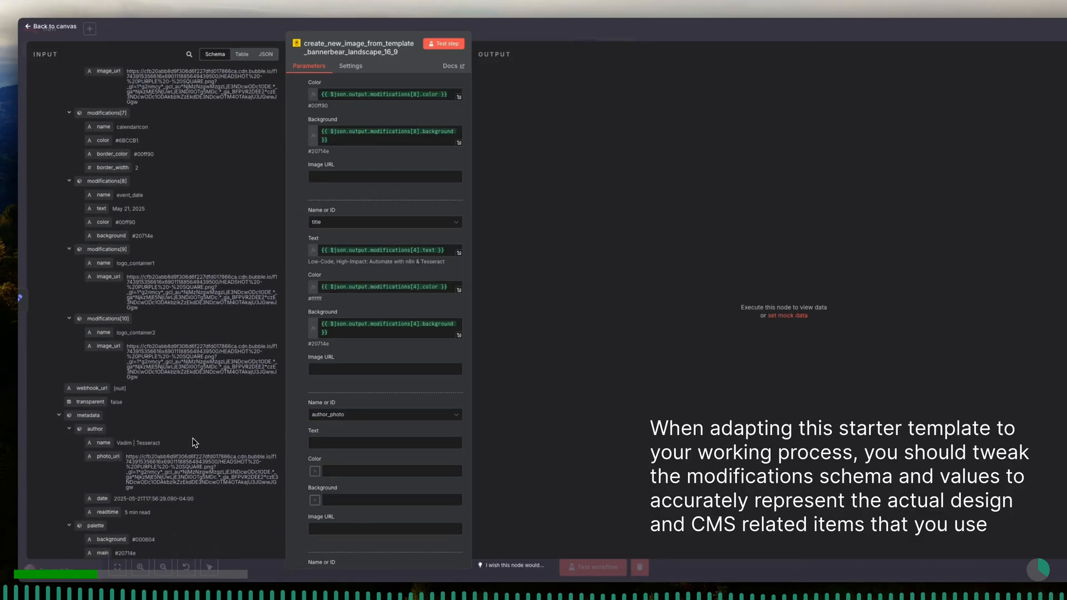
pyautogui.moveTo(116, 460); pyautogui.dragTo(403, 511)
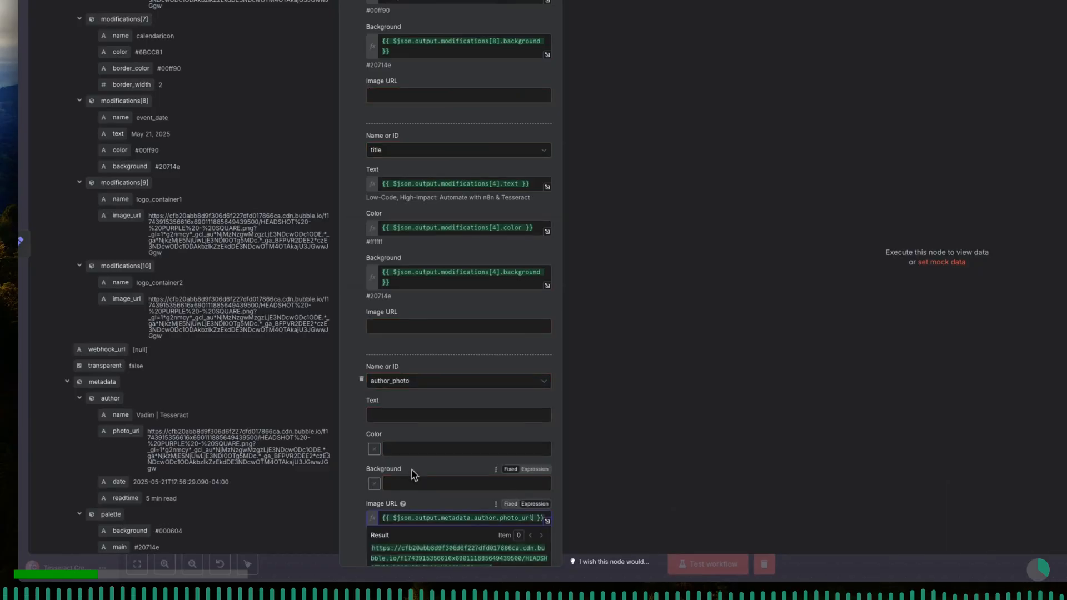
pyautogui.scroll(-3, 413, 462)
pyautogui.scroll(-5, 413, 469)
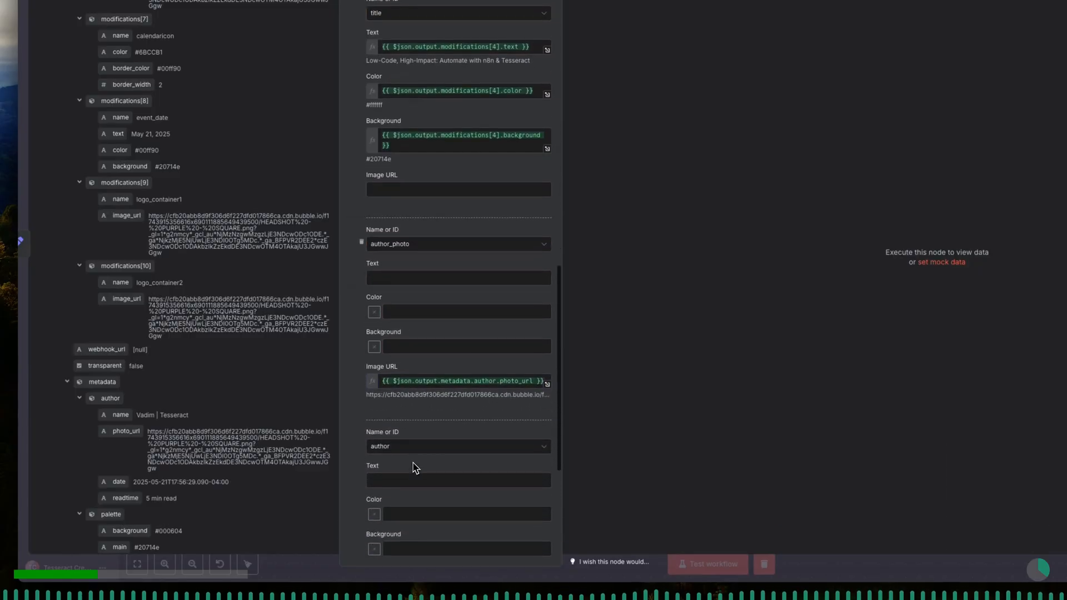
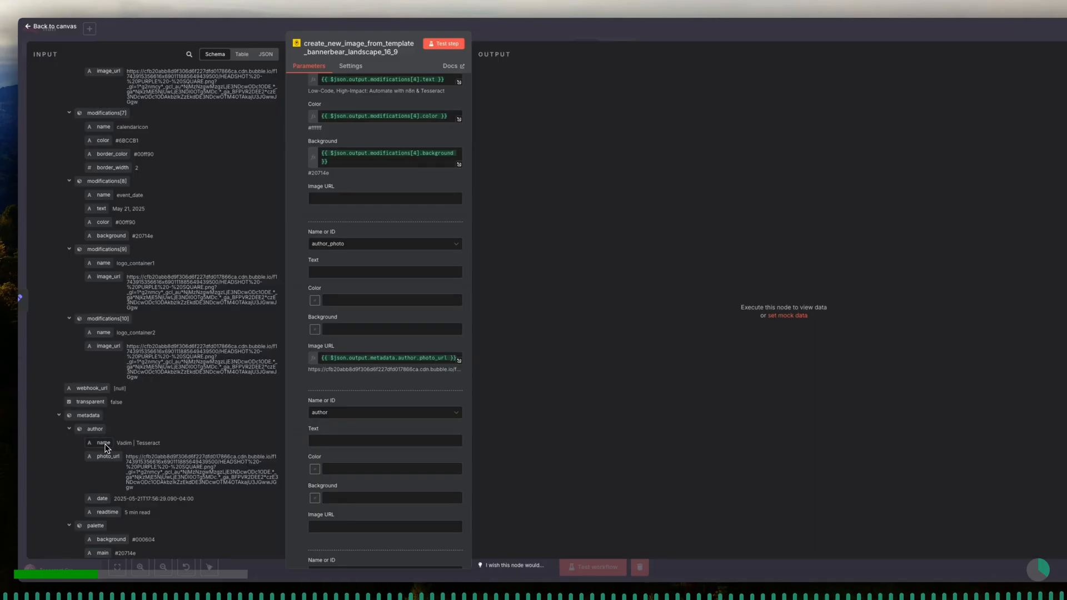
# - Map the author modification's Text to the author's name under metadata in the input data
pyautogui.moveTo(107, 448); pyautogui.dragTo(332, 440)
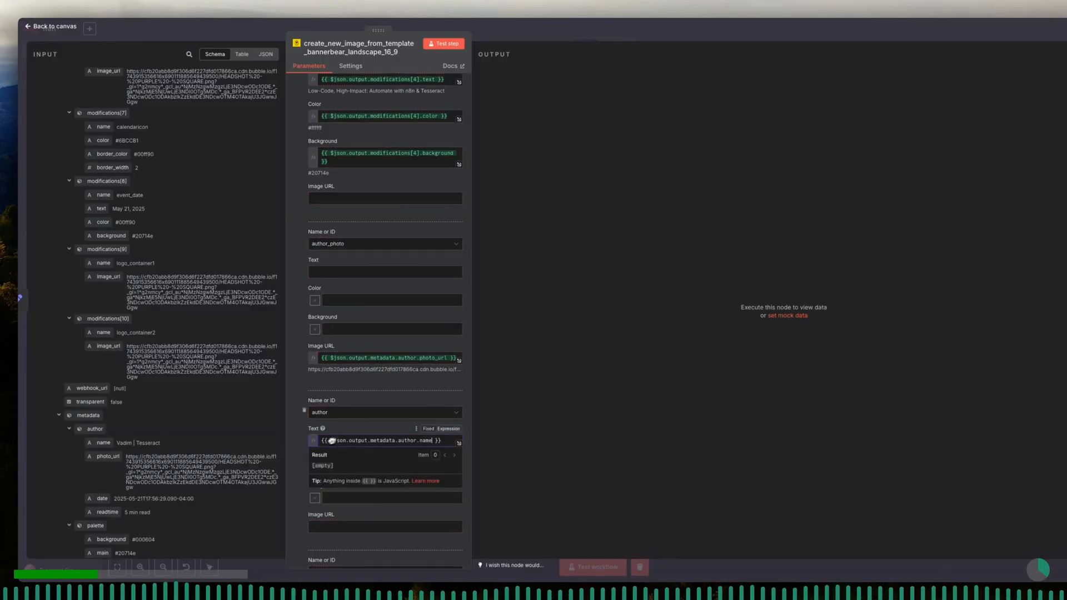
pyautogui.click(358, 431)
pyautogui.scroll(-1, 359, 430)
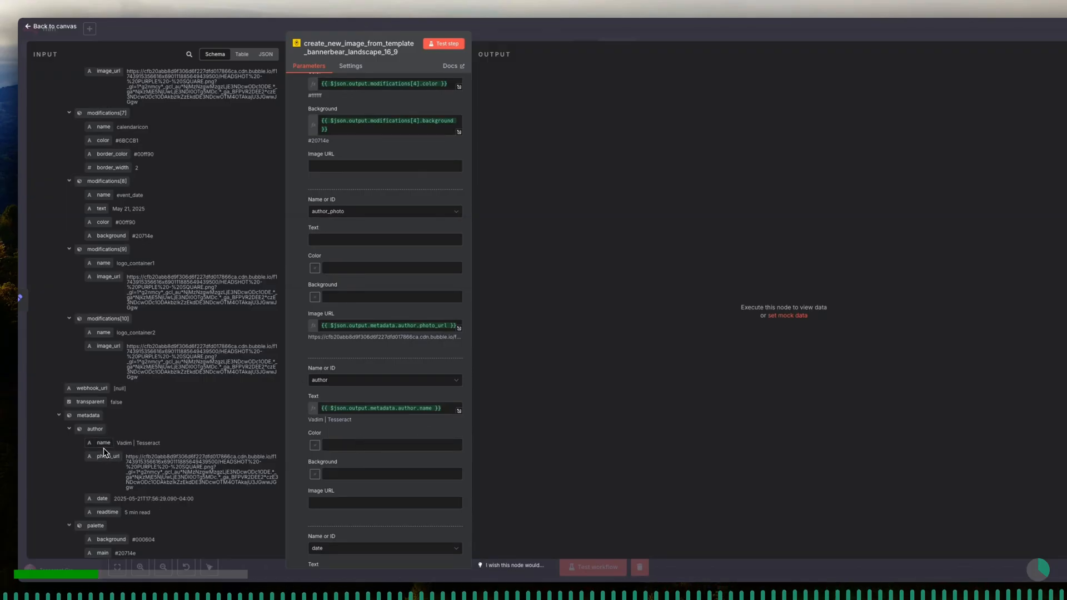
# - Map the author modification's Color to the color value of modifications[8]
pyautogui.scroll(3, 110, 378)
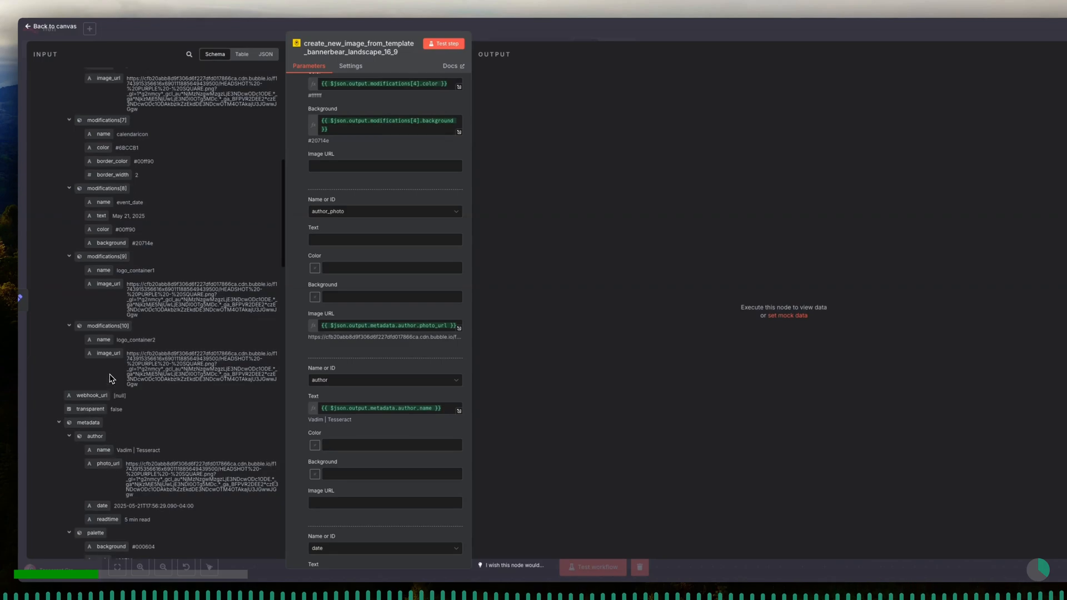
pyautogui.scroll(3, 109, 379)
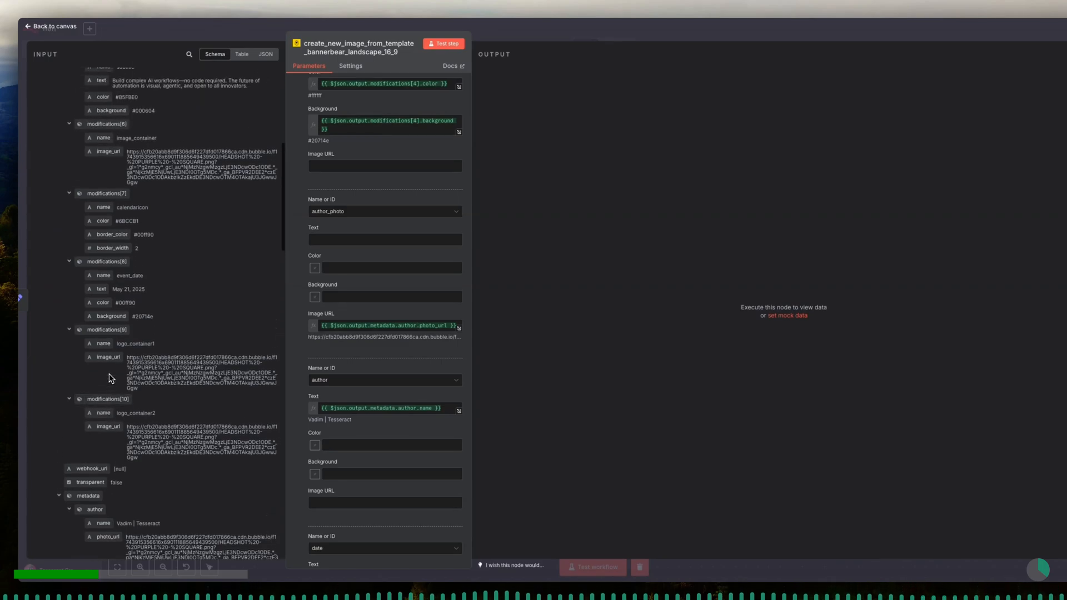
pyautogui.moveTo(101, 303); pyautogui.dragTo(349, 441)
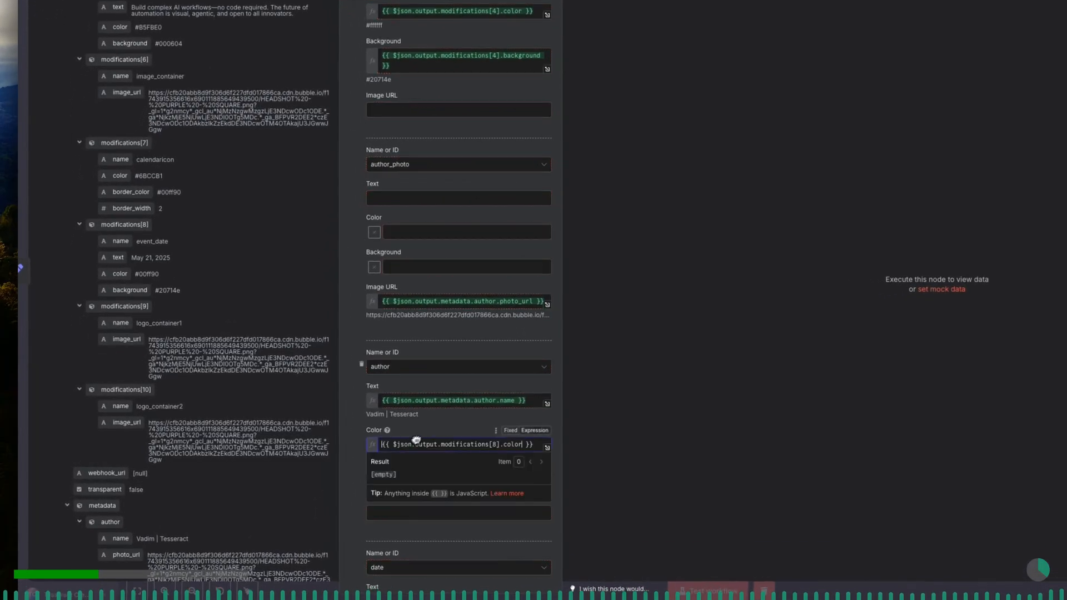
pyautogui.click(439, 433)
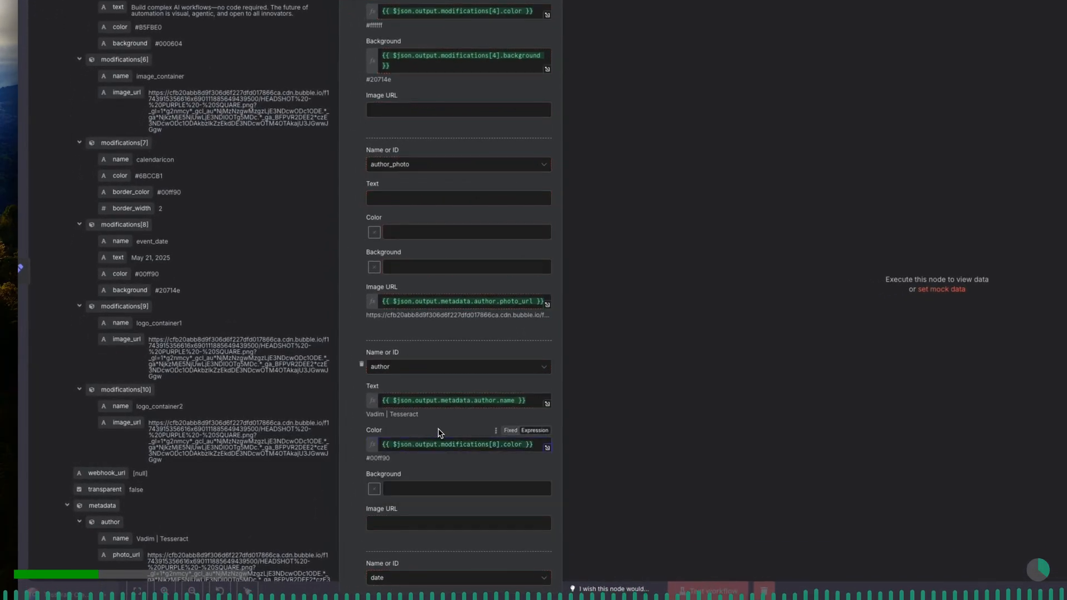
pyautogui.scroll(-3, 439, 433)
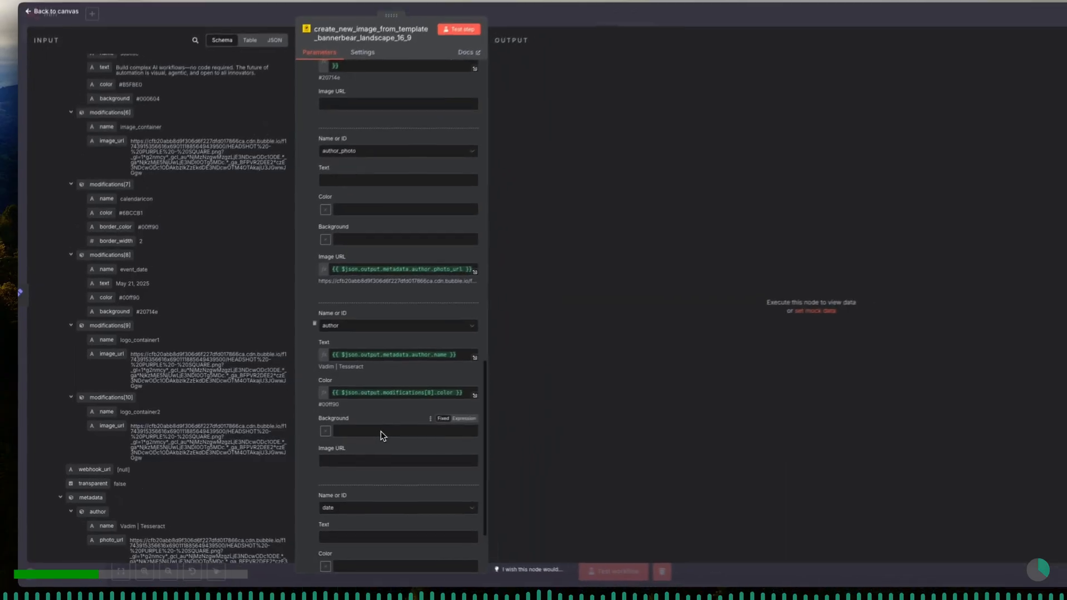
pyautogui.scroll(-1, 381, 431)
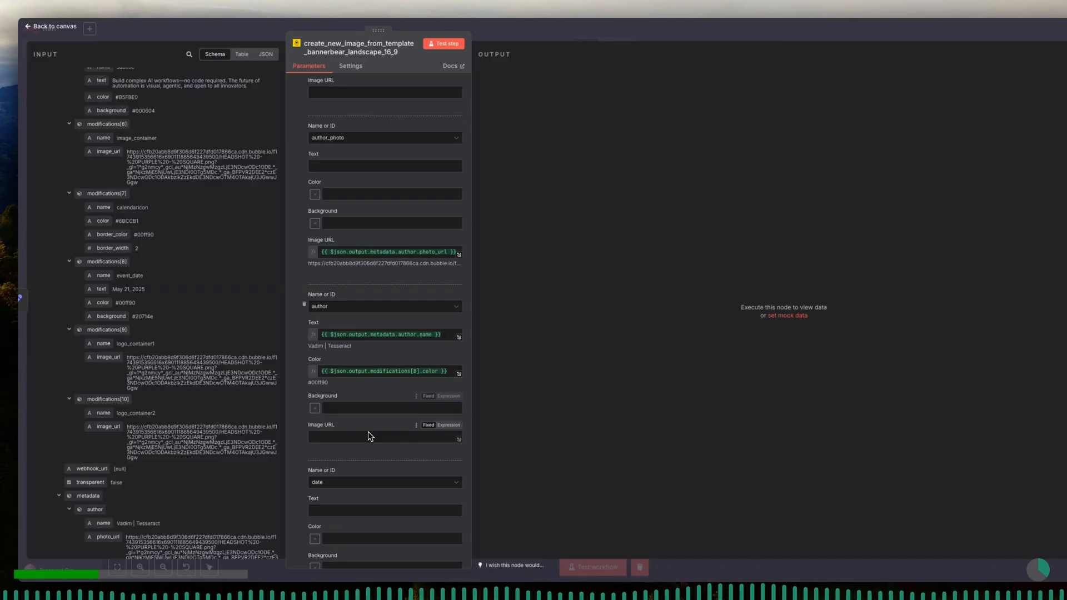
# - Map the date modification's Text to the author's date under metadata in the input data
pyautogui.scroll(-1, 372, 446)
pyautogui.scroll(-1, 372, 451)
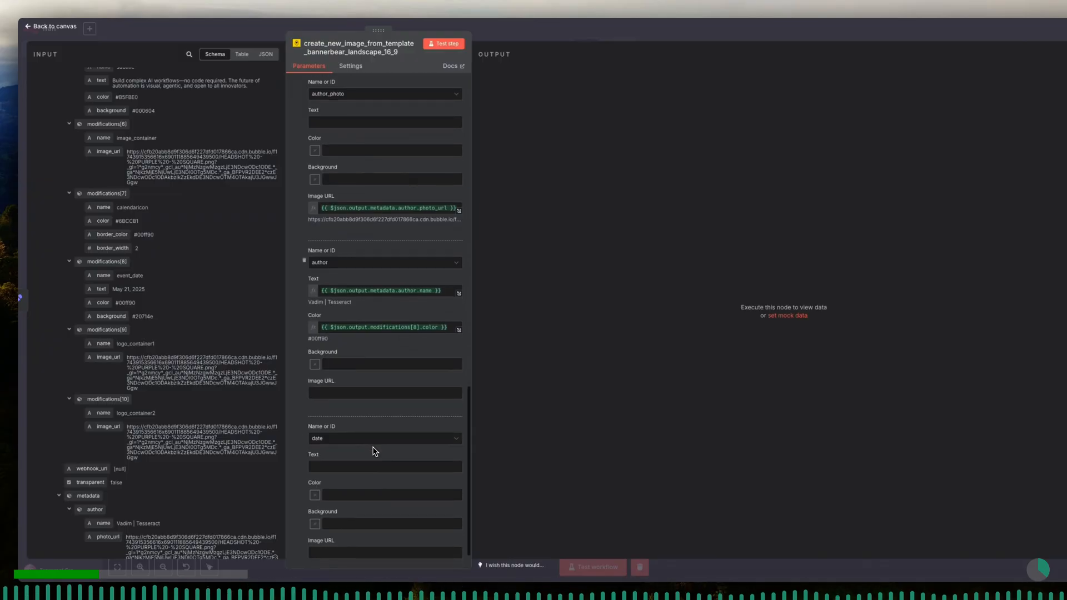
pyautogui.scroll(-2, 247, 492)
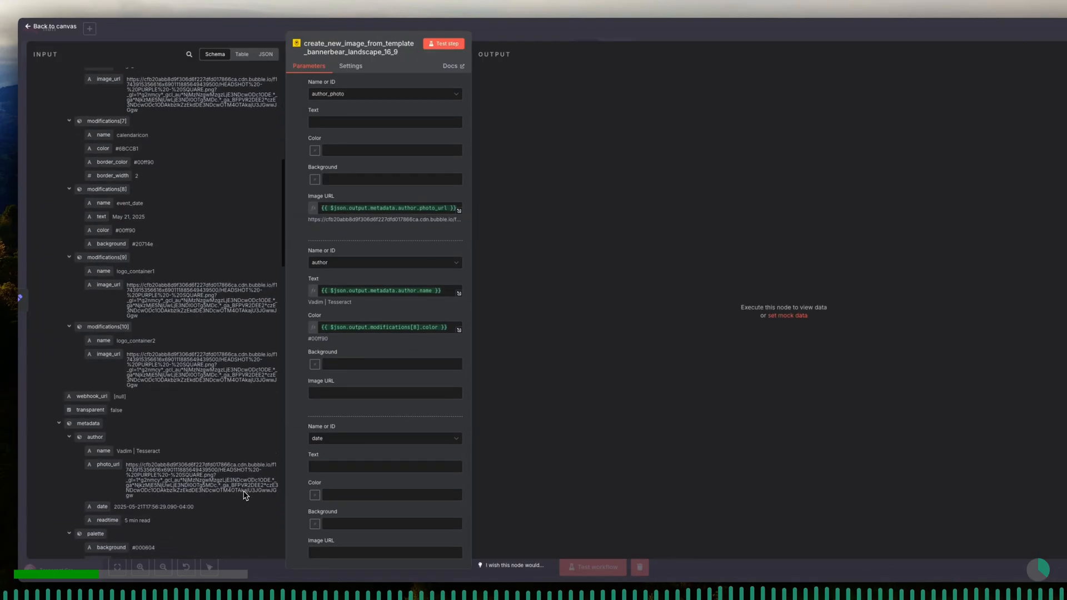
pyautogui.moveTo(98, 509); pyautogui.dragTo(345, 467)
pyautogui.click(367, 455)
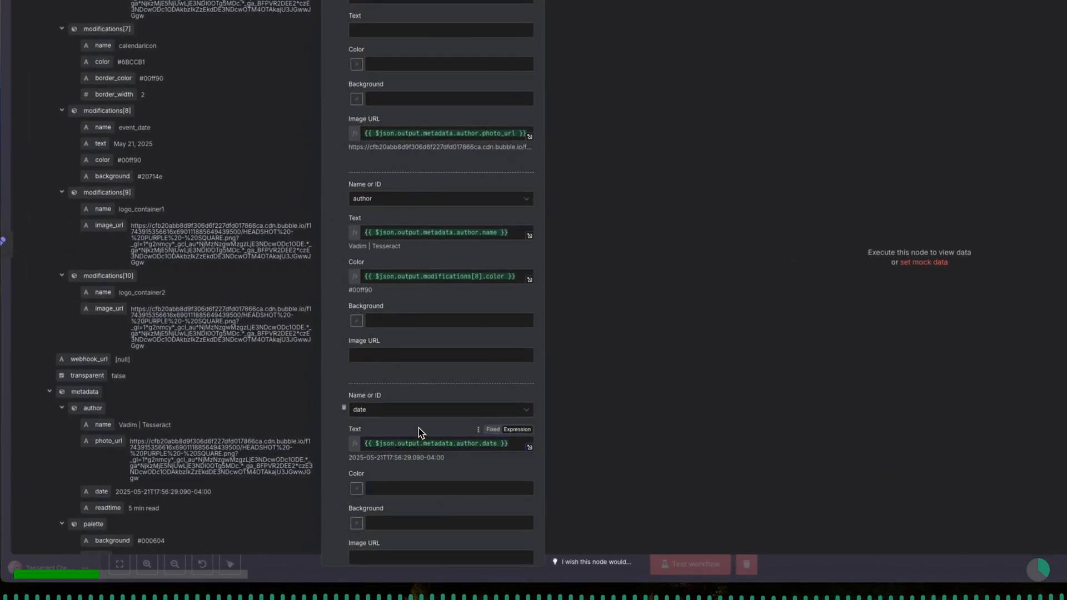
pyautogui.scroll(-2, 421, 433)
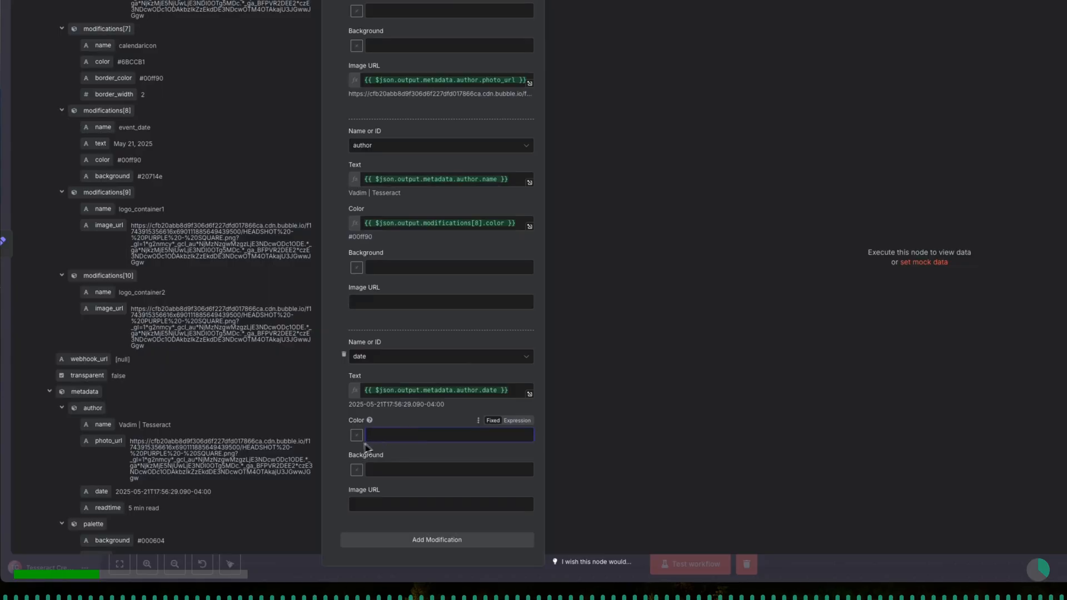
# - Map the date modification's Color to the foreground value of the palette under metadata
pyautogui.scroll(-3, 257, 482)
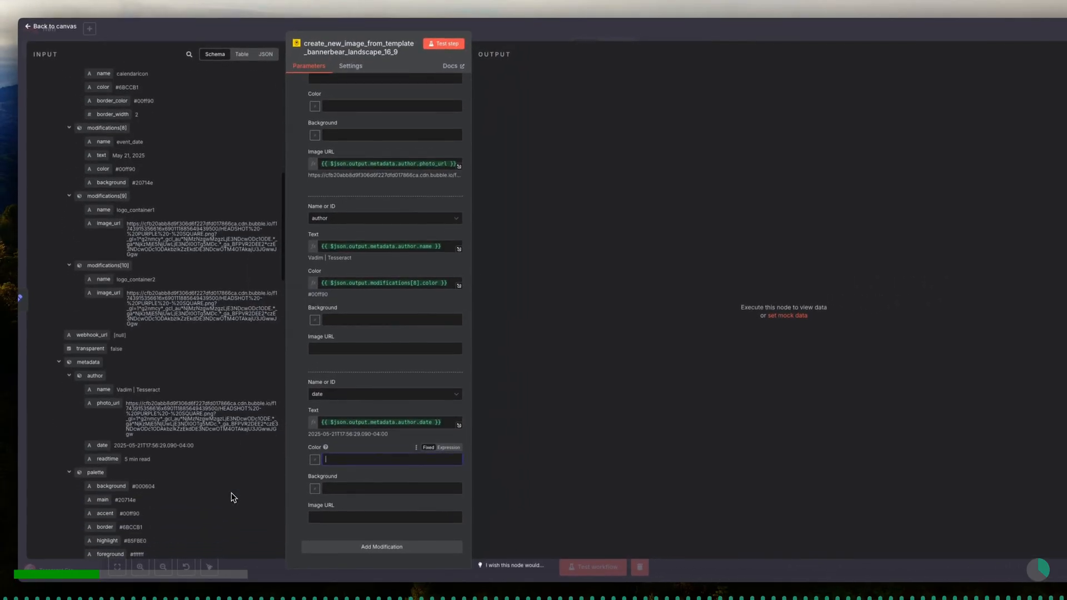
pyautogui.scroll(-1, 233, 498)
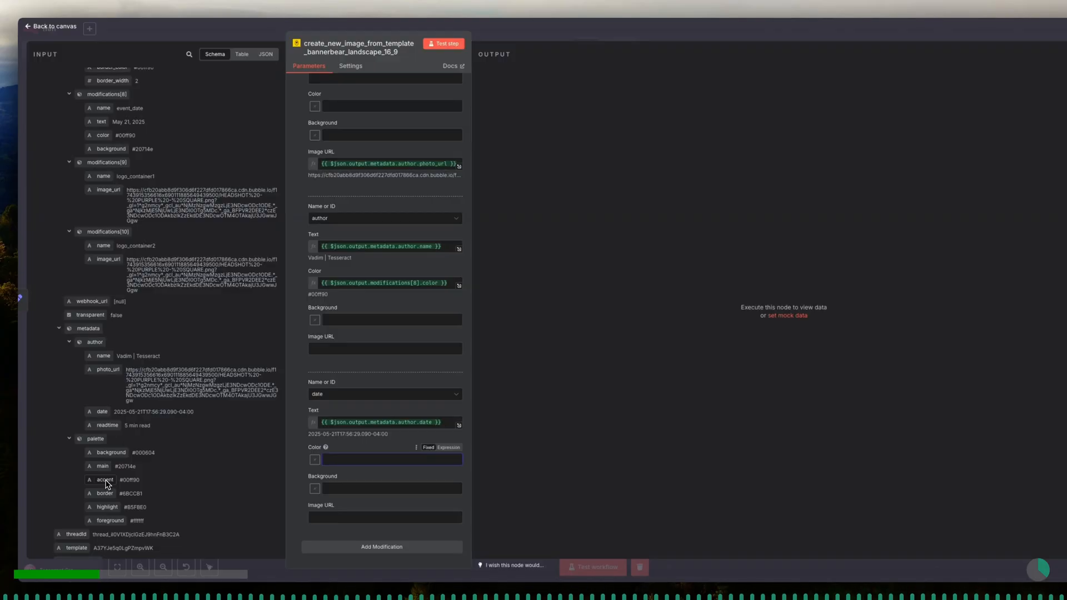
pyautogui.moveTo(111, 525); pyautogui.dragTo(343, 461)
pyautogui.click(368, 448)
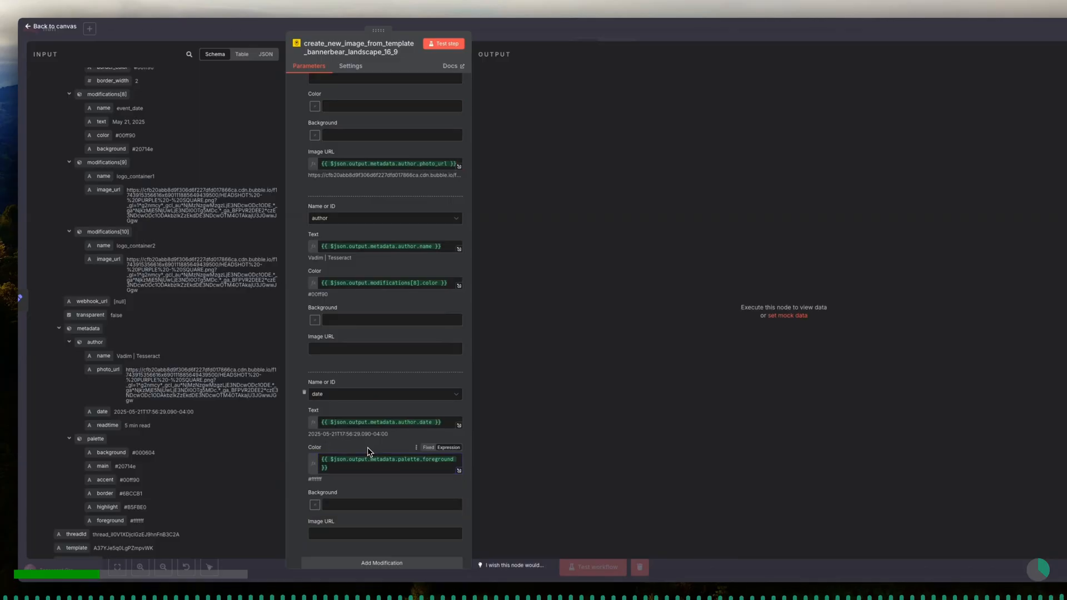
# - Run a test of the Bannerbear create-image node and review its output table
pyautogui.scroll(8, 368, 448)
pyautogui.scroll(10, 454, 526)
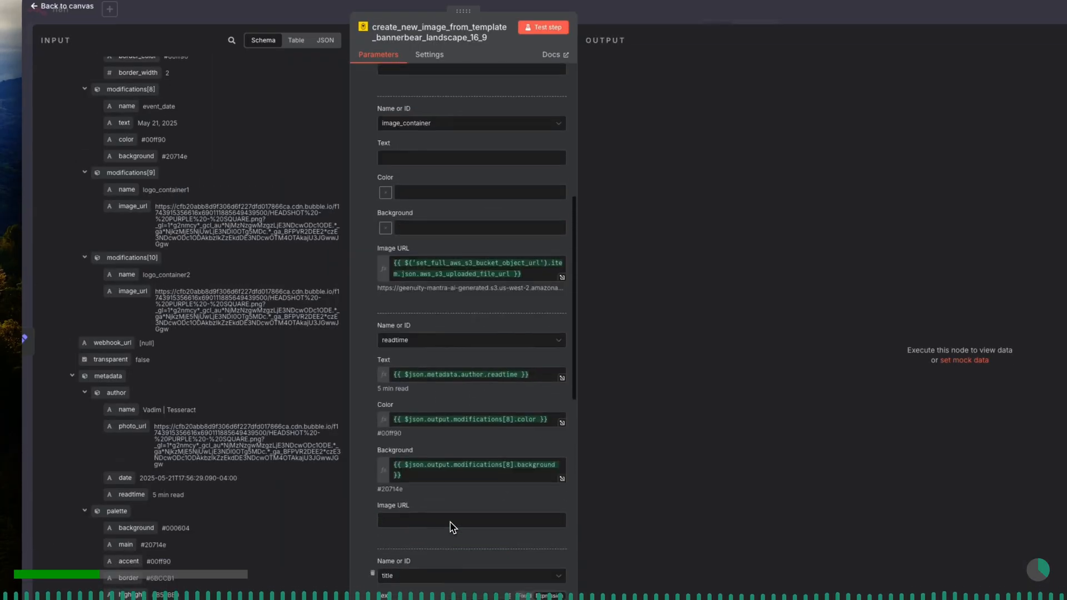
pyautogui.scroll(4, 453, 527)
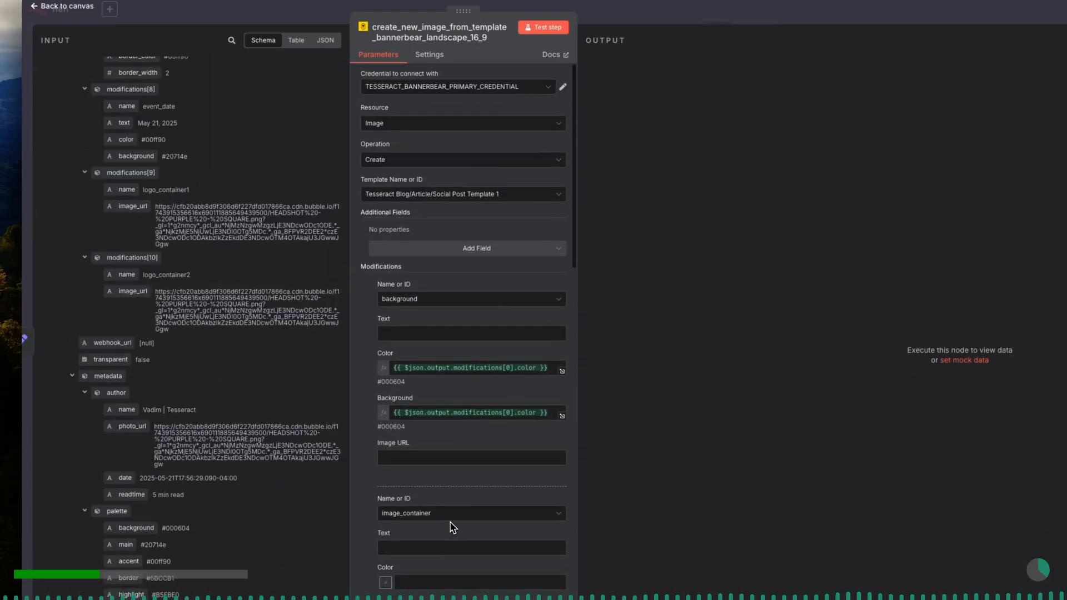
pyautogui.click(544, 29)
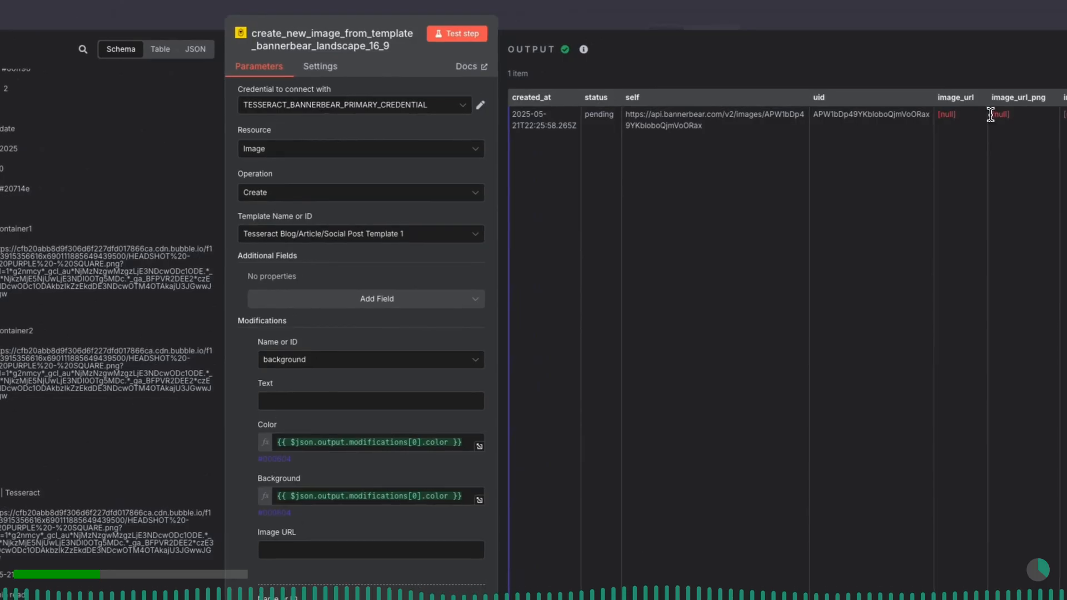
pyautogui.moveTo(991, 114); pyautogui.dragTo(1047, 123)
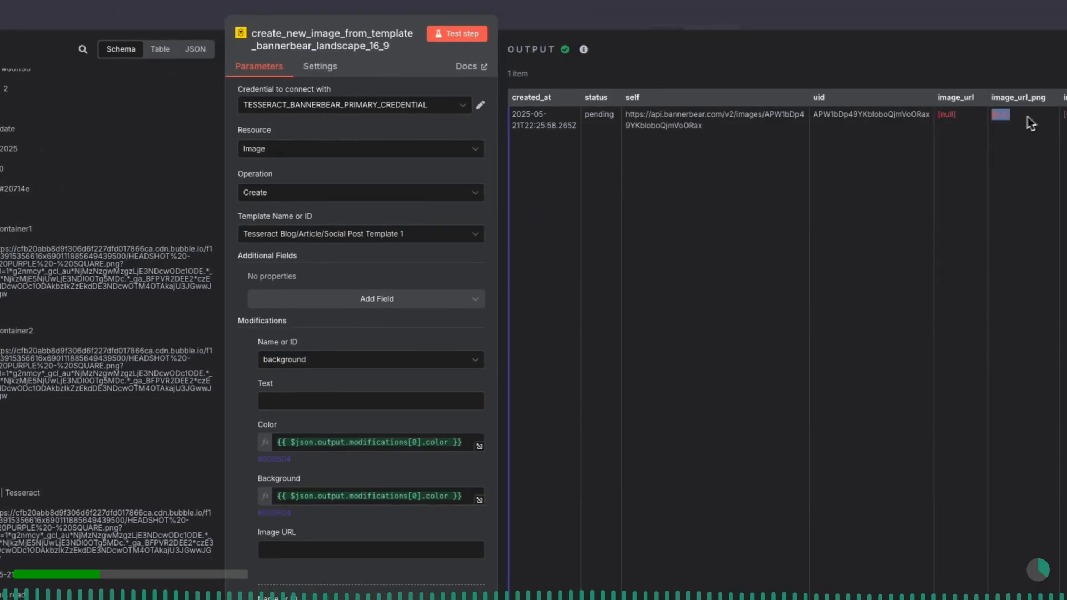
pyautogui.click(565, 19)
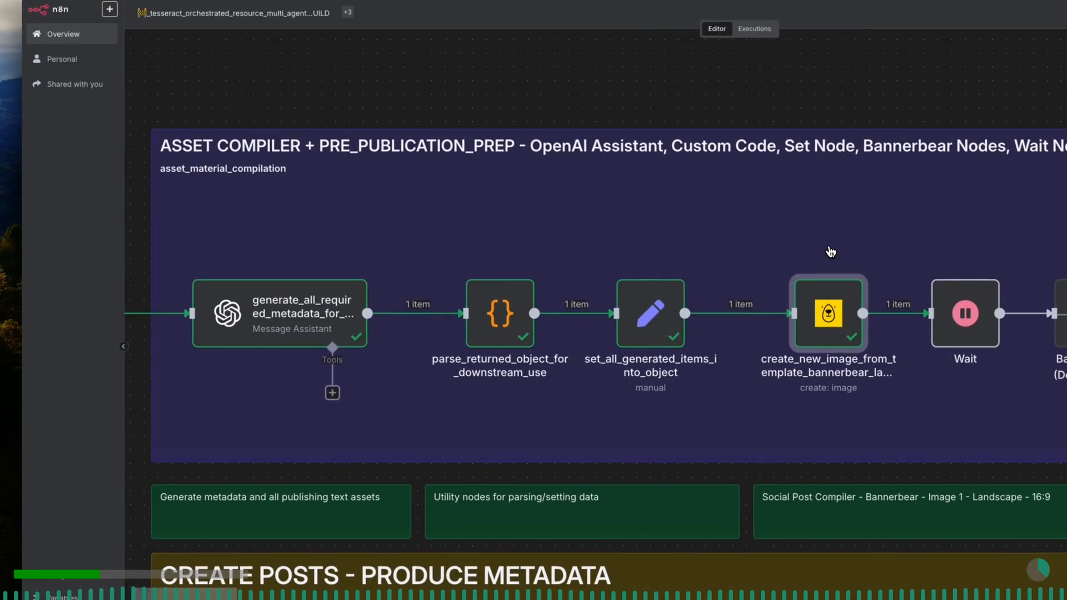
# - Rename the Wait node to run_wait_operation_before_retrieving_generated_asset and run it as a test step
pyautogui.hscroll(5, 829, 250)
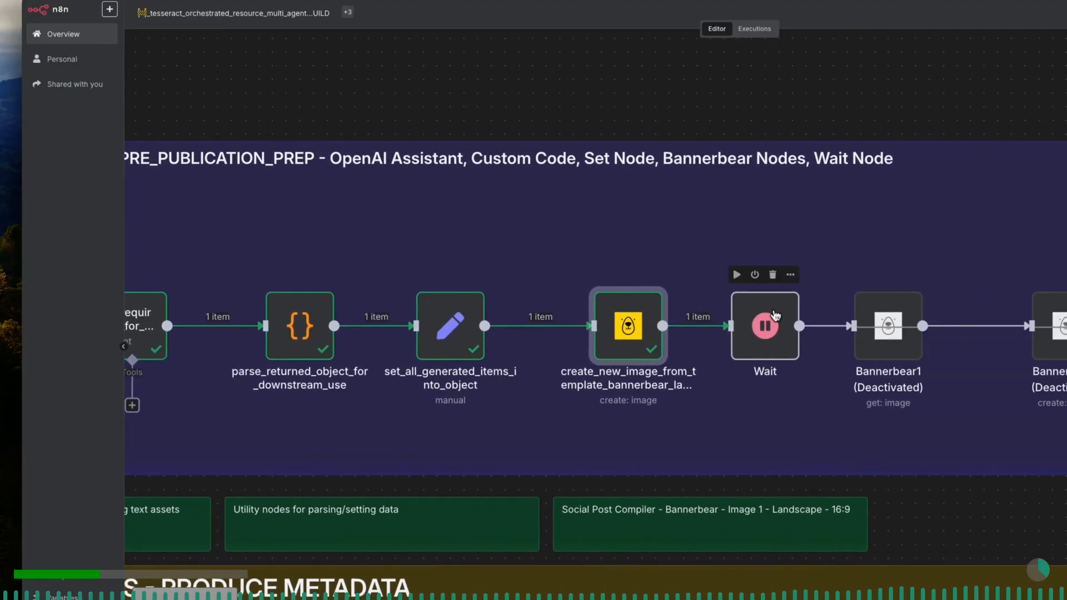
pyautogui.doubleClick(770, 320)
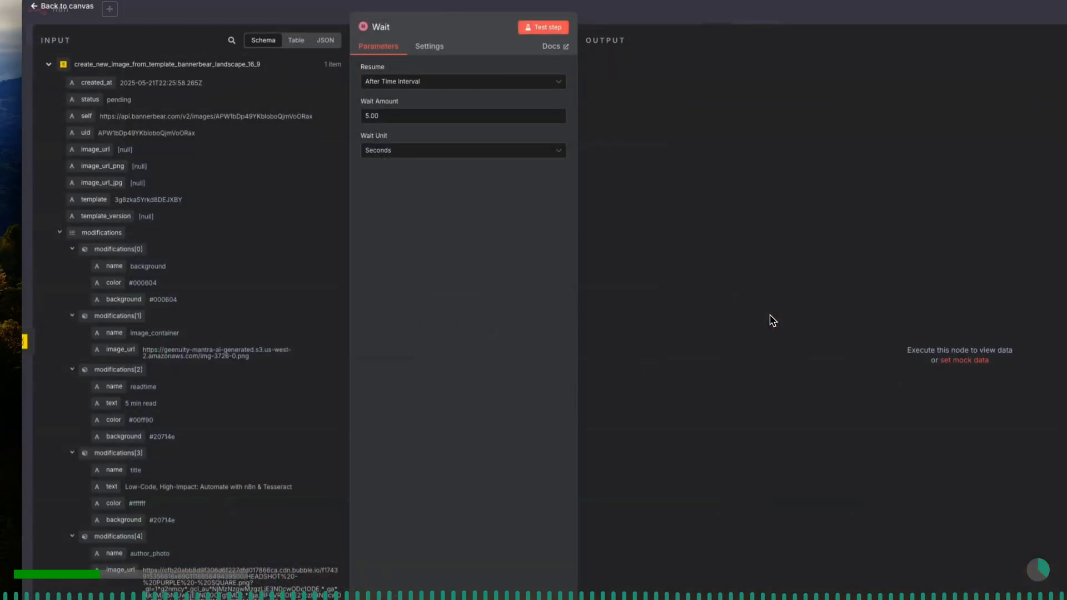
pyautogui.click(397, 28)
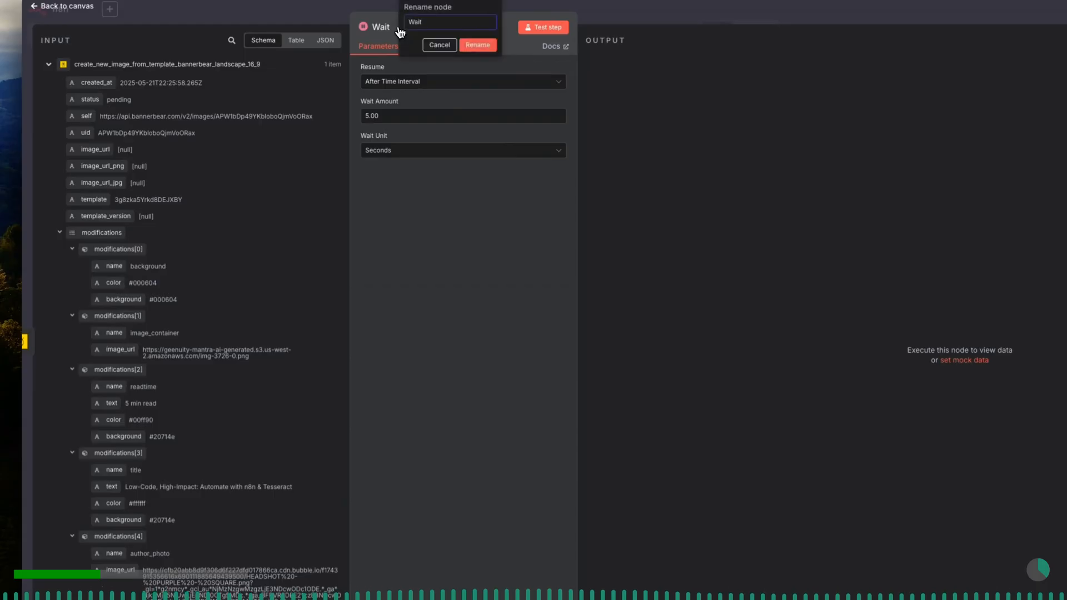
pyautogui.write('run_wait_operation_before_retrieving_generated_asset')
pyautogui.press('Return')
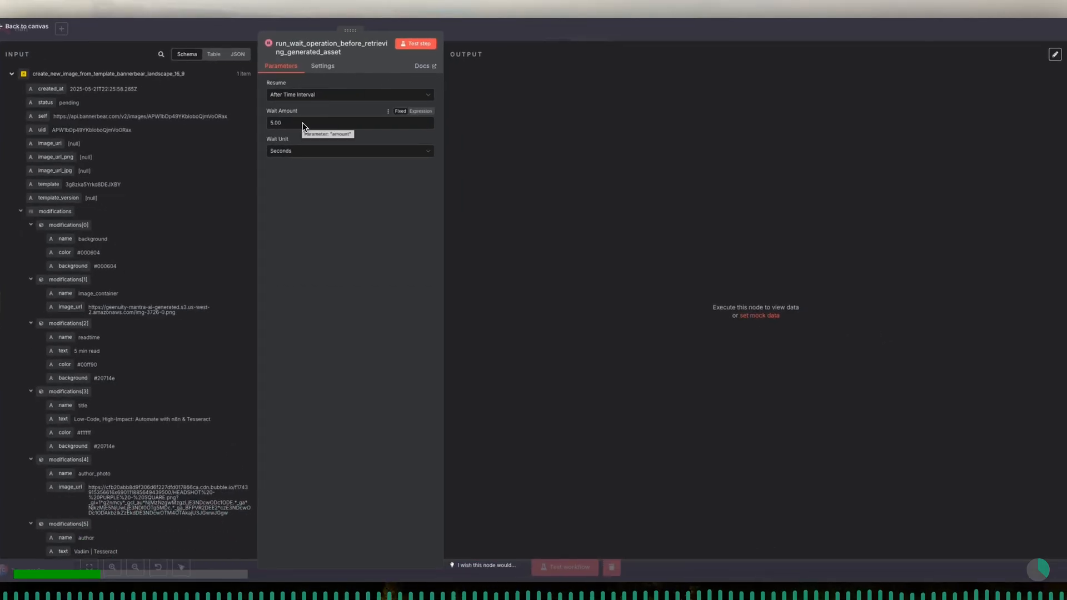
pyautogui.click(417, 49)
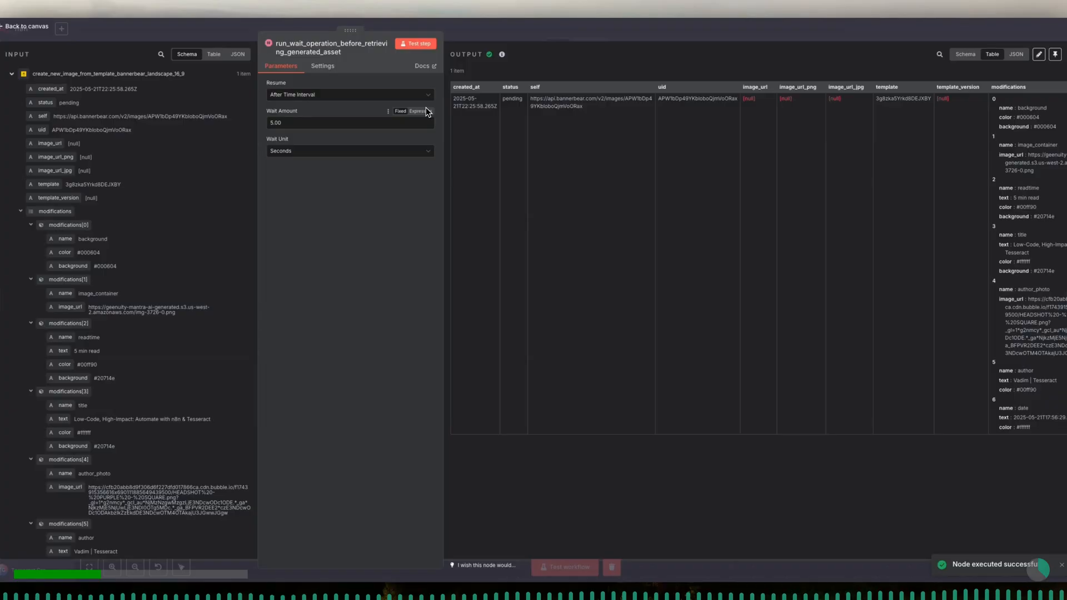
pyautogui.click(254, 35)
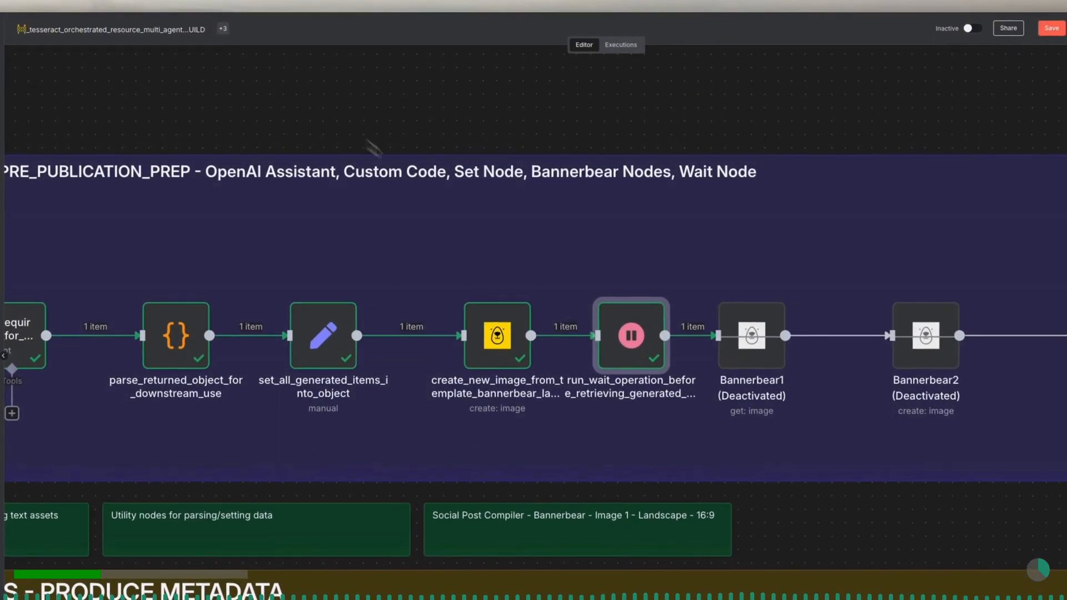
# - Rearrange the Bannerbear and Wait nodes on the canvas to space them evenly along the flow
pyautogui.moveTo(744, 357)
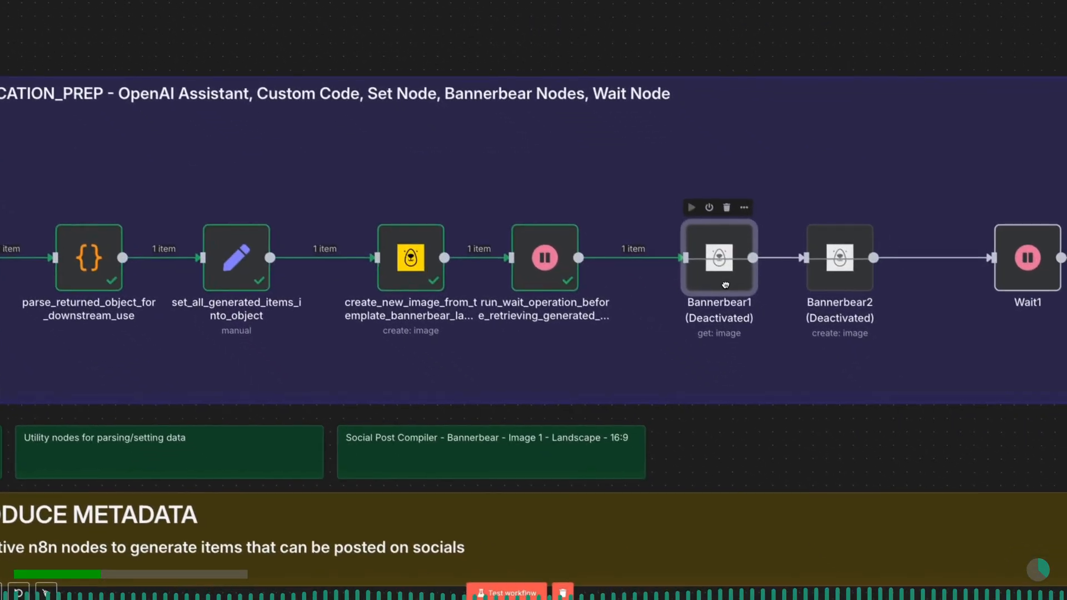
pyautogui.moveTo(577, 309)
pyautogui.moveTo(584, 275); pyautogui.dragTo(597, 275)
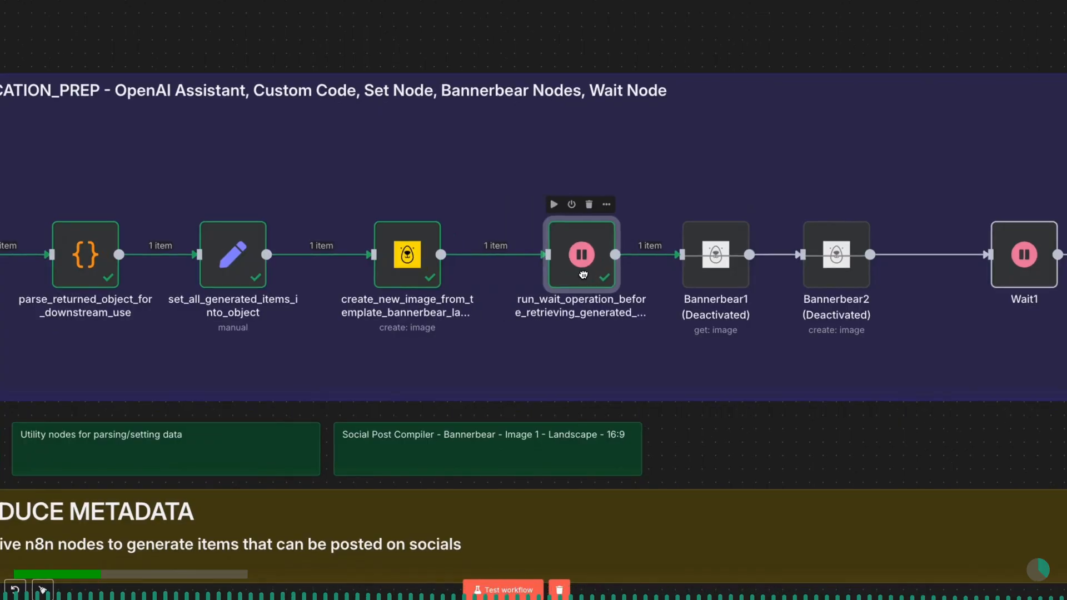
pyautogui.moveTo(643, 453); pyautogui.dragTo(810, 459)
pyautogui.hscroll(5, 801, 459)
pyautogui.moveTo(689, 278); pyautogui.dragTo(774, 275)
pyautogui.moveTo(884, 272)
pyautogui.moveTo(884, 272); pyautogui.dragTo(938, 273)
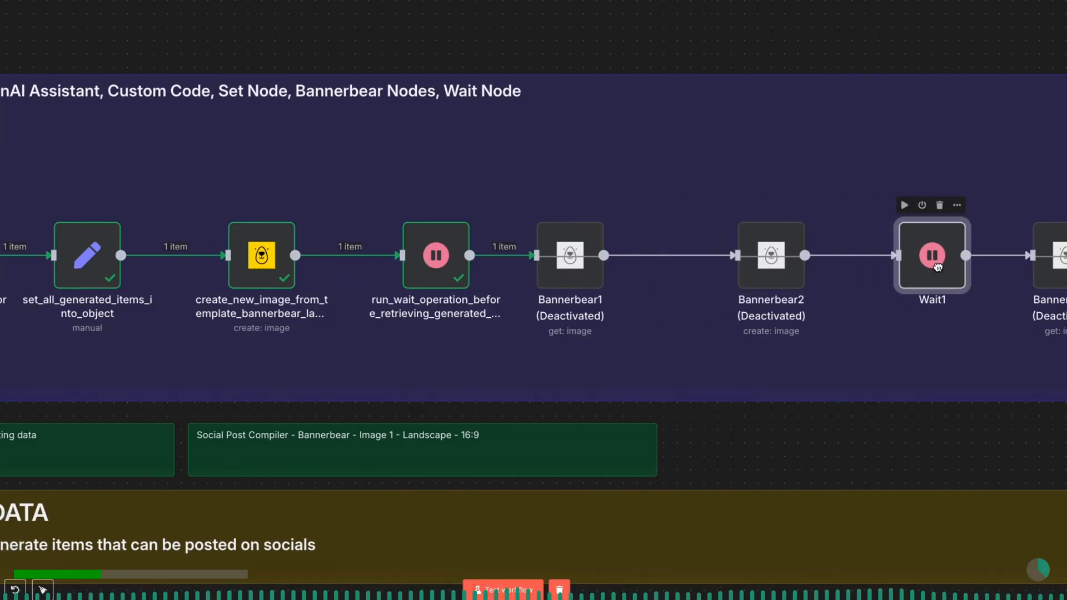
pyautogui.moveTo(566, 273); pyautogui.dragTo(633, 272)
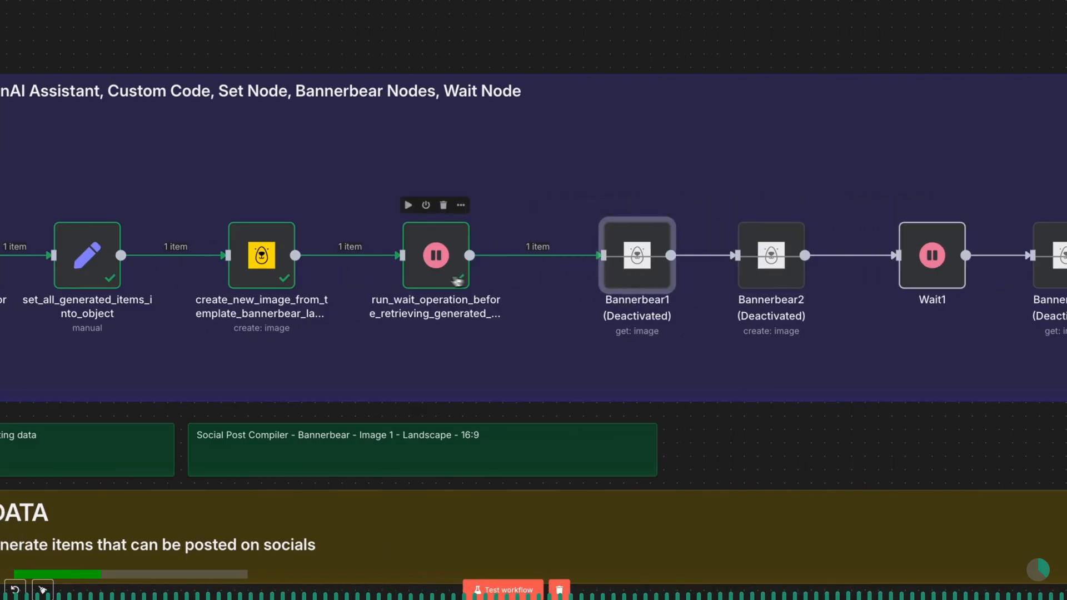
pyautogui.moveTo(436, 273); pyautogui.dragTo(449, 273)
pyautogui.moveTo(275, 276); pyautogui.dragTo(289, 276)
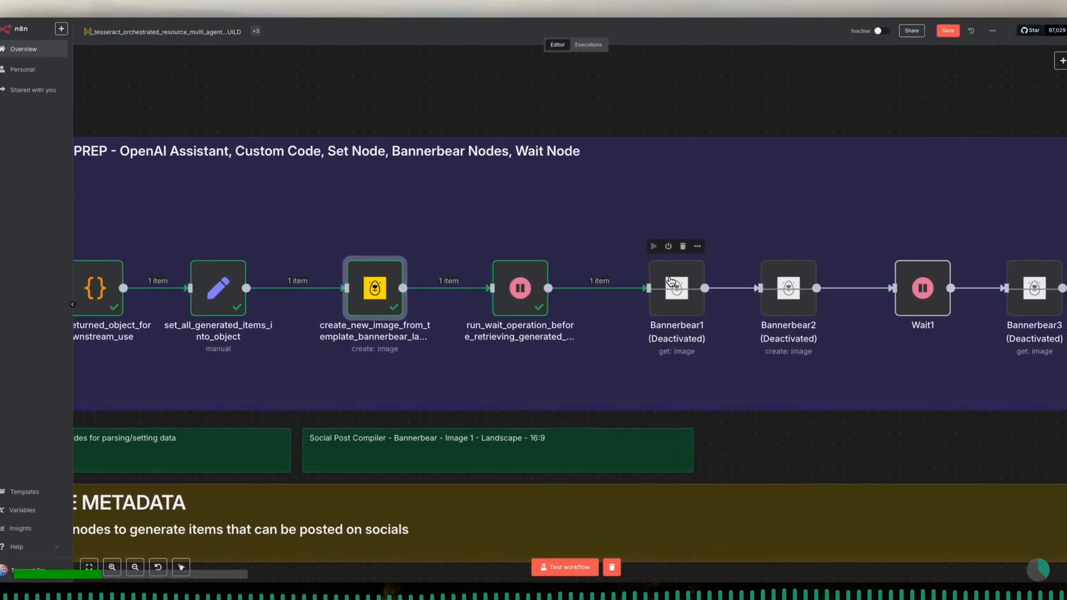
# - Activate the Bannerbear1 node and rename it retrieve_generated_post_image_landscape_16_9
pyautogui.click(668, 247)
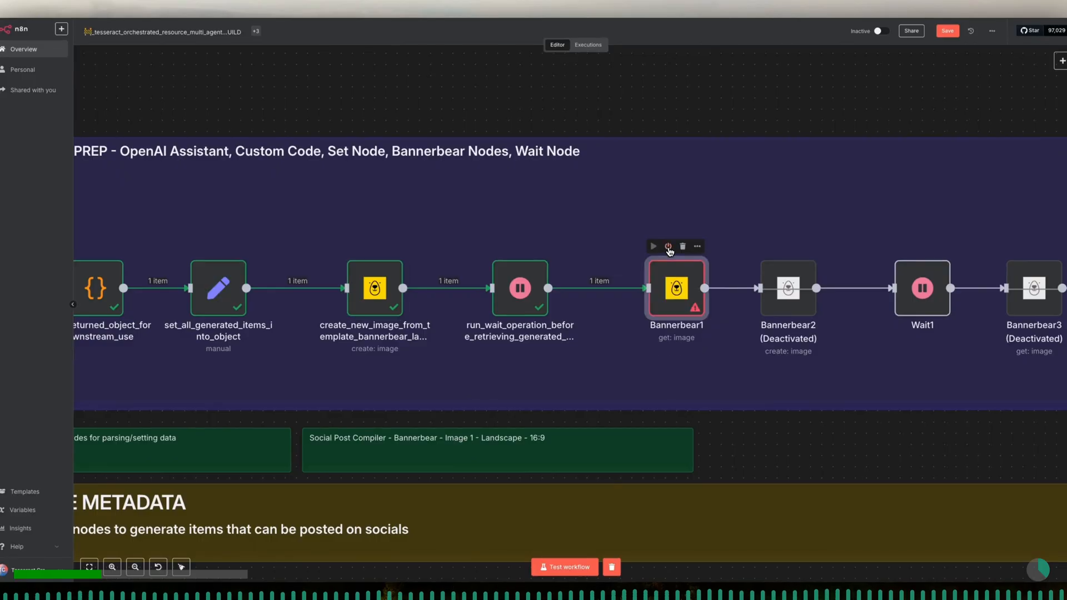
pyautogui.doubleClick(674, 289)
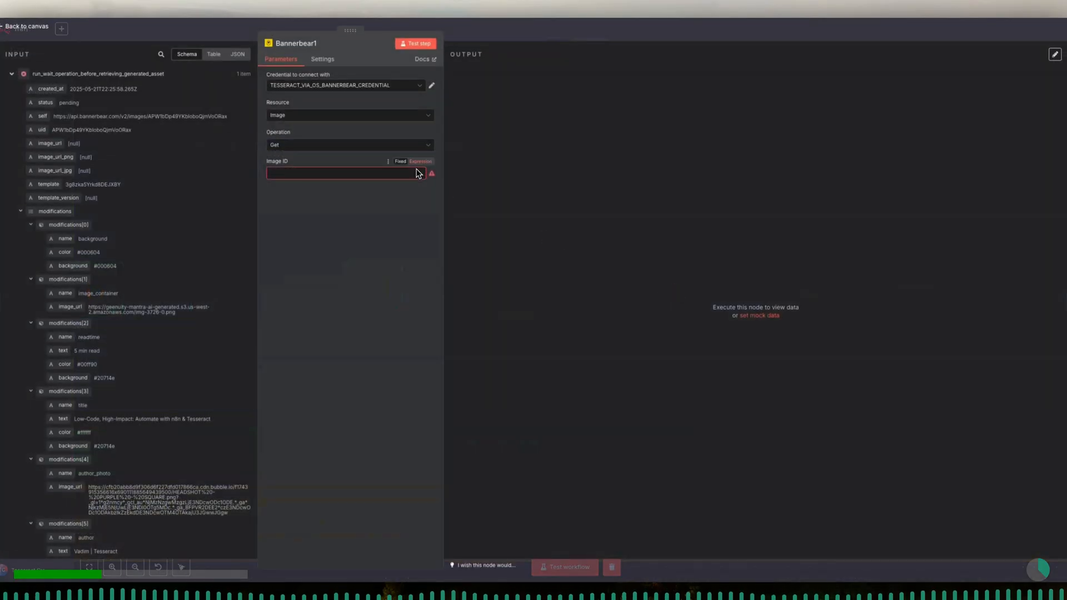
pyautogui.click(321, 46)
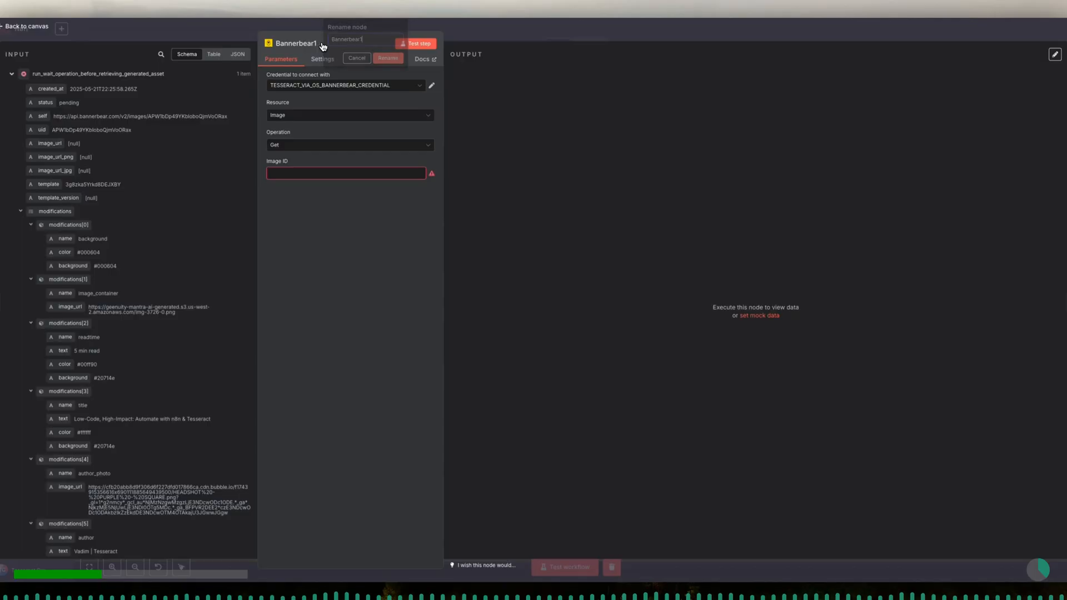
pyautogui.write('retrieve_generated_pos')
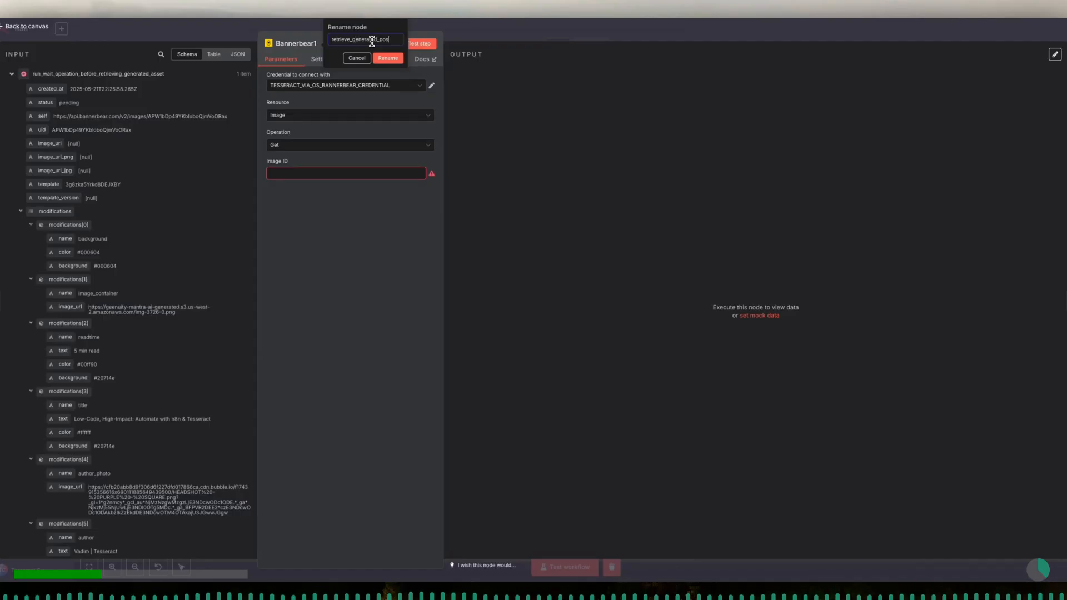
pyautogui.write('ge_landscape_16_9')
pyautogui.click(388, 57)
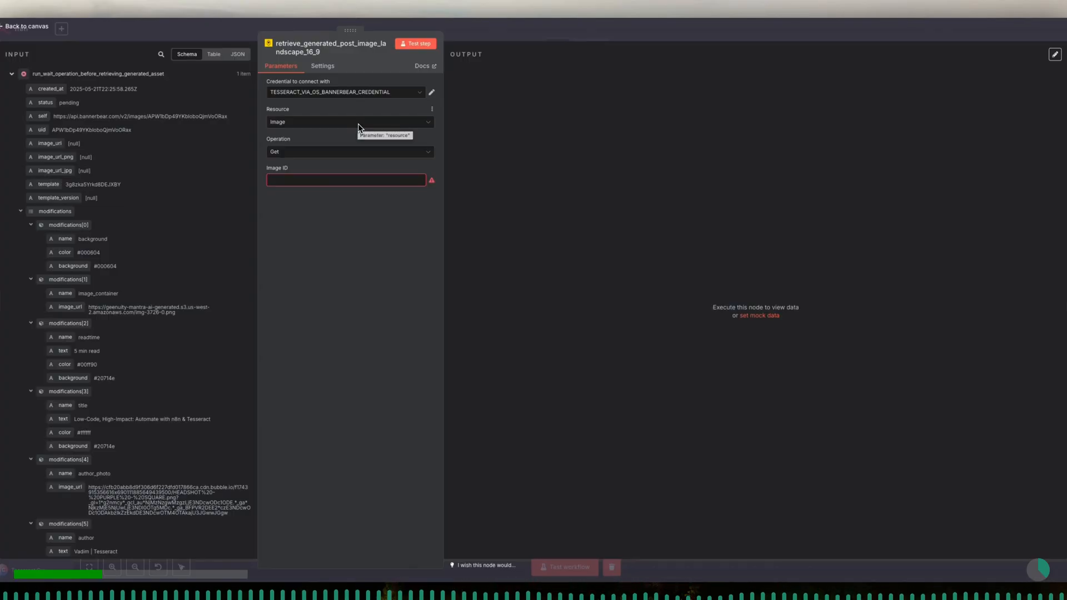
# - Switch the retrieve node's credential to TESSERACT_BANNERBEAR_PRIMARY_CREDENTIAL, keeping resource Image and operation Get
pyautogui.click(358, 94)
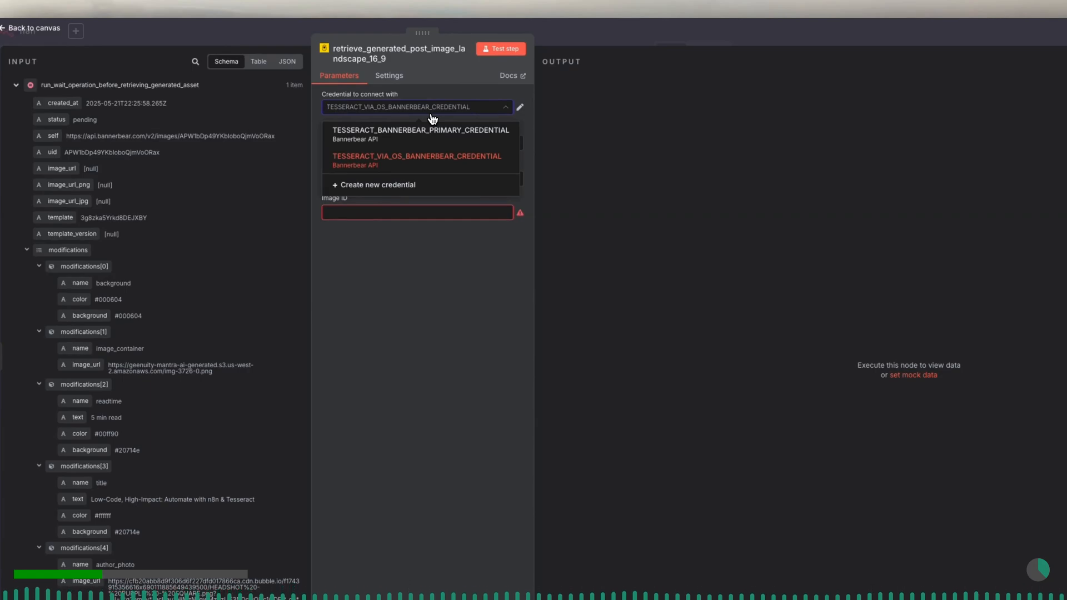
pyautogui.click(432, 135)
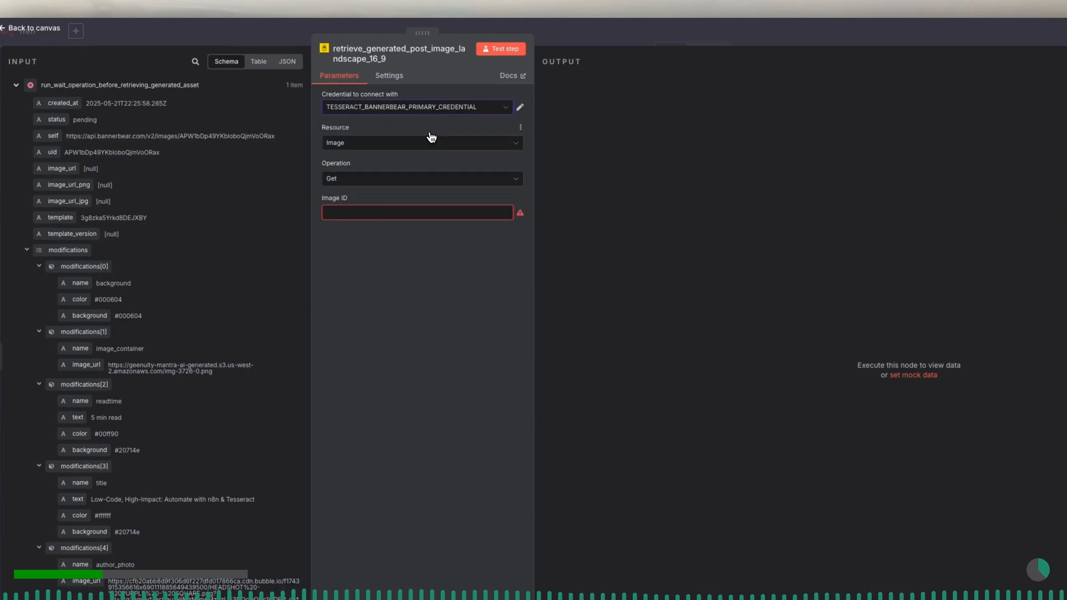
pyautogui.click(422, 147)
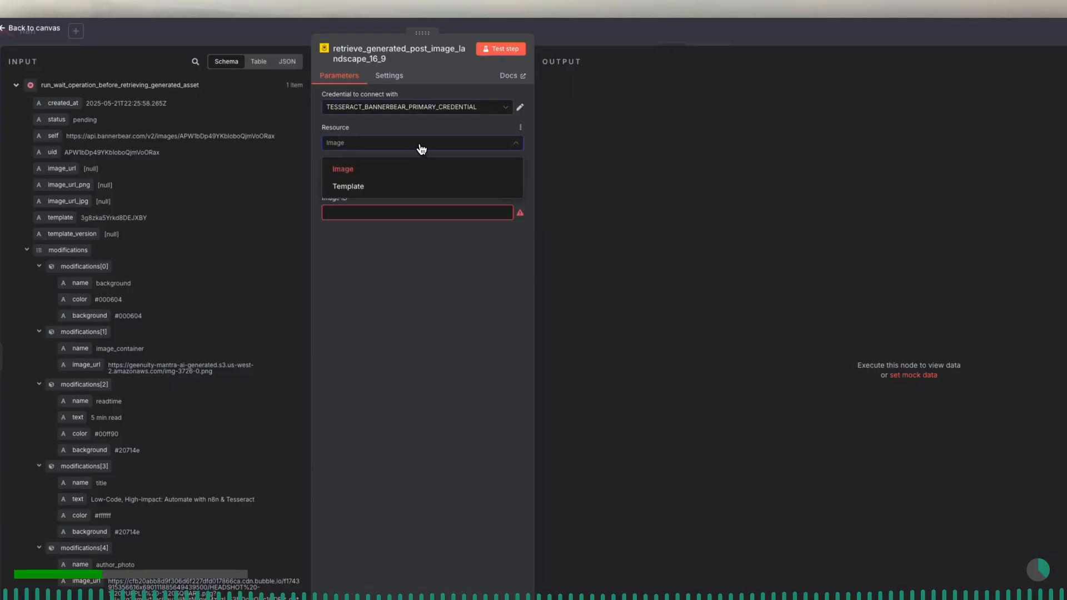
pyautogui.click(418, 168)
pyautogui.click(410, 179)
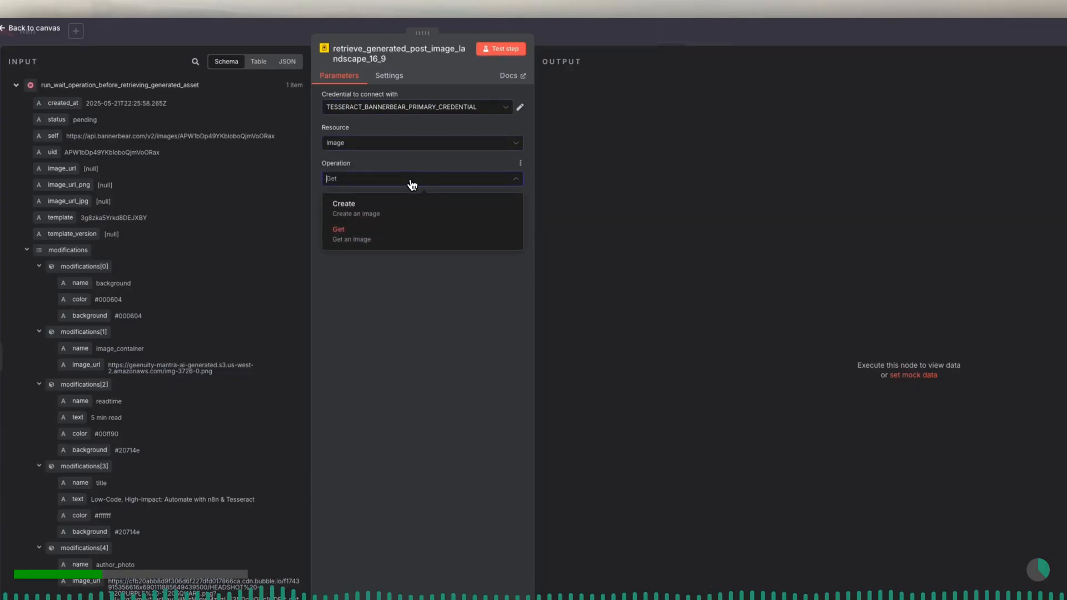
pyautogui.click(400, 233)
# - Map the incoming uid field into the Image ID parameter as {{ $json.uid }}
pyautogui.click(392, 218)
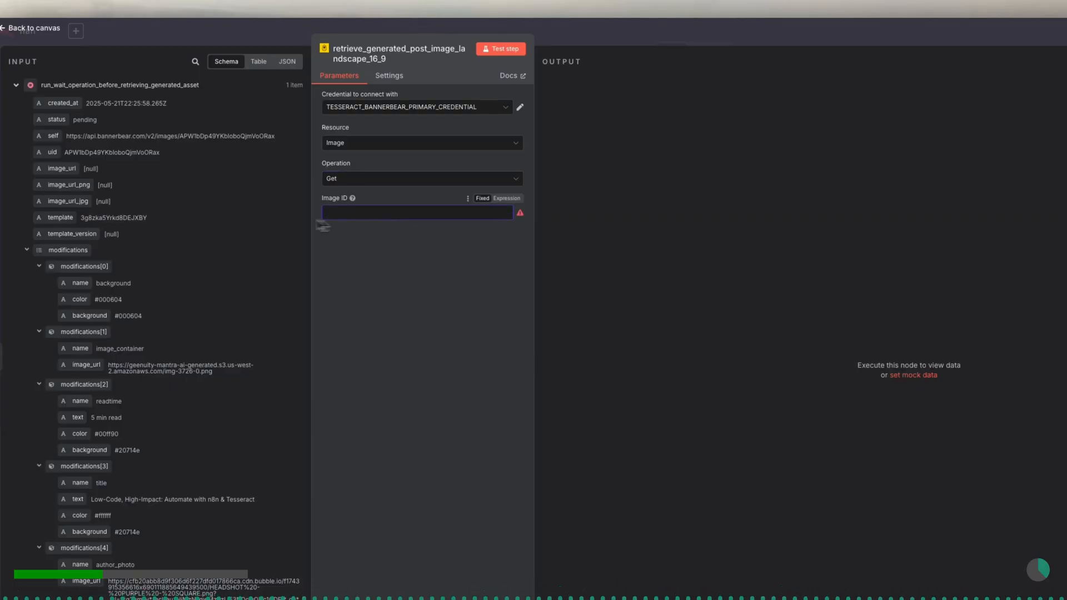
pyautogui.moveTo(51, 158); pyautogui.dragTo(337, 211)
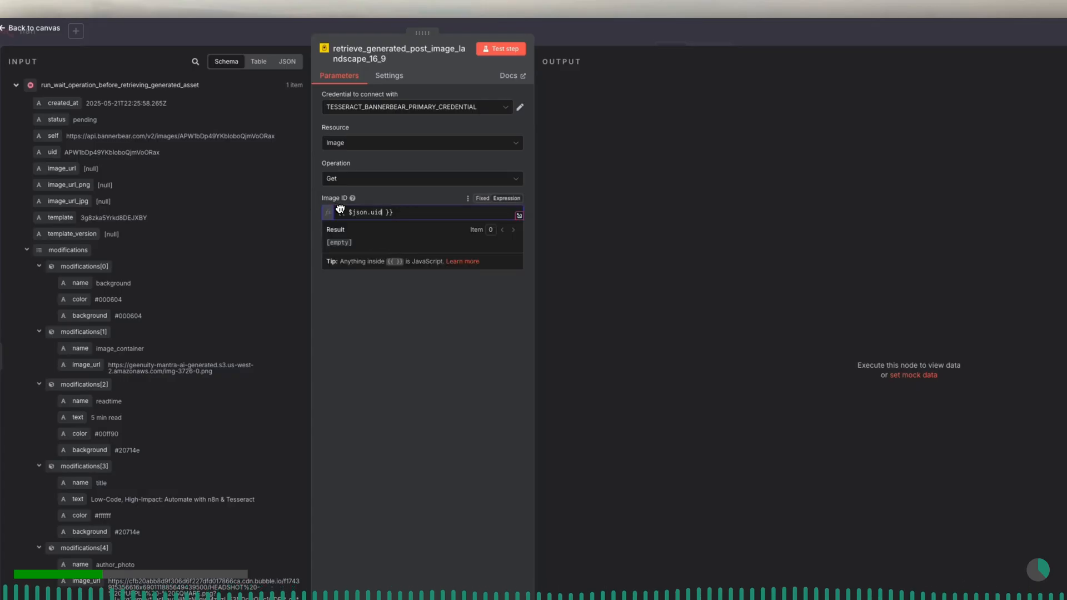
pyautogui.click(377, 205)
# - Run a test of the retrieve node, inspect the returned image_url, and return to the canvas
pyautogui.click(501, 55)
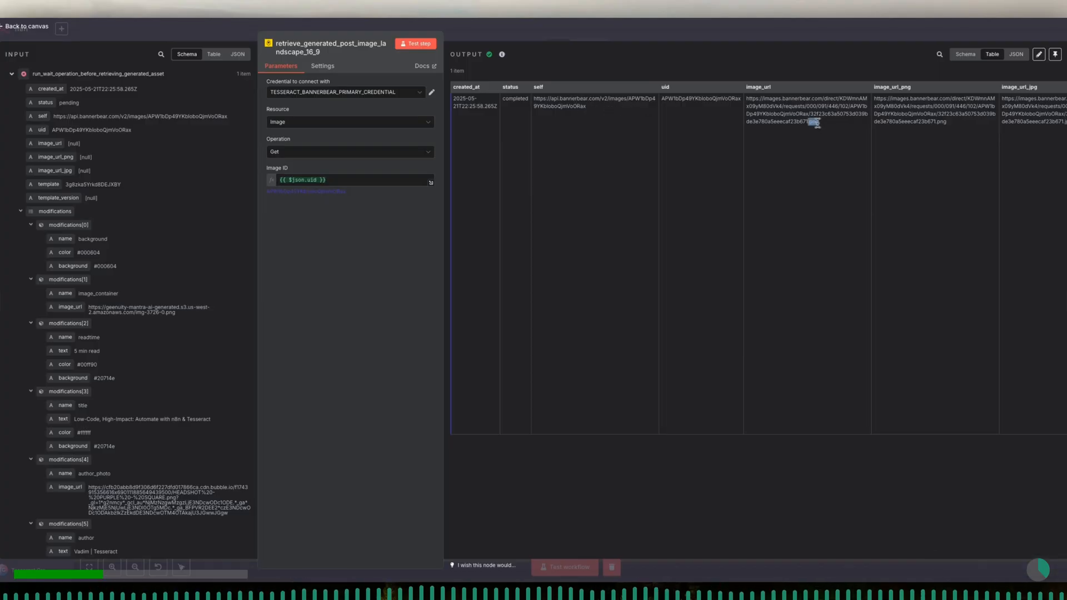
pyautogui.moveTo(818, 121); pyautogui.dragTo(745, 106)
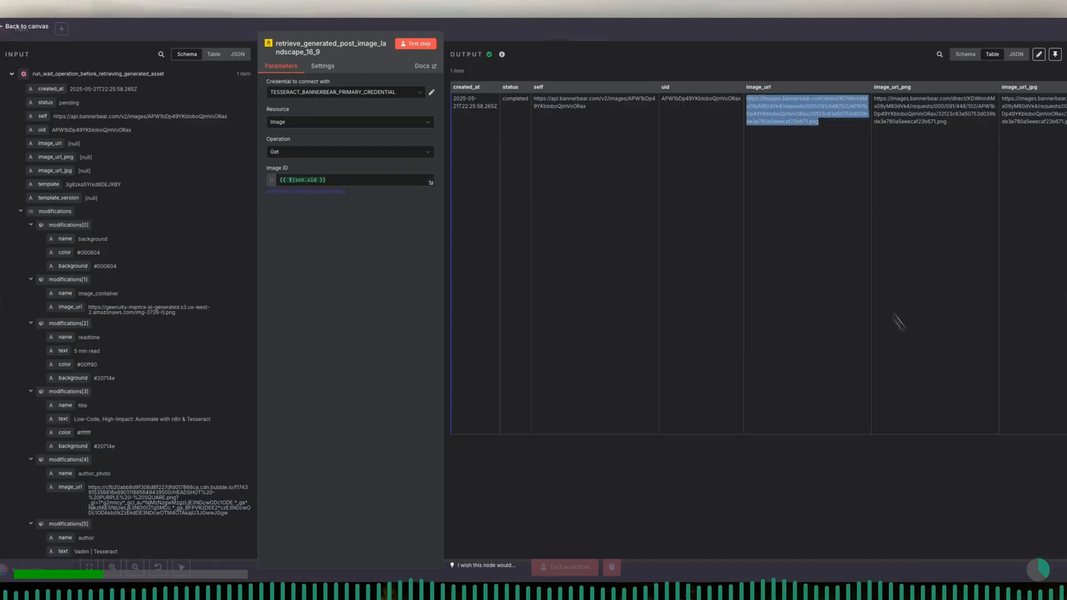
pyautogui.press('Escape')
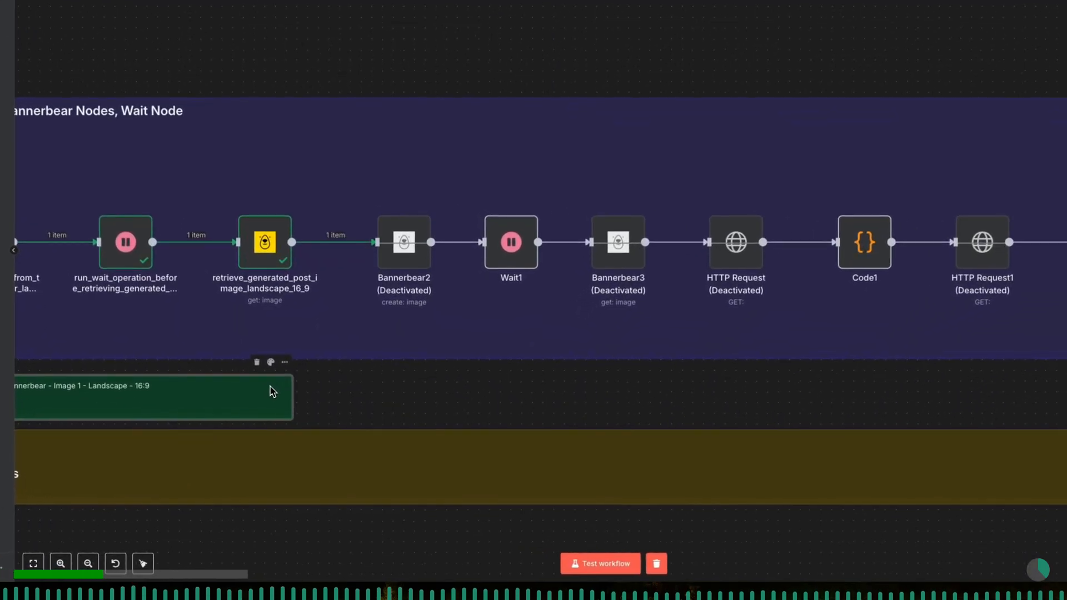
# - Paste a copy of the Image 1 landscape sticky note and place it beneath Bannerbear2 and Wait1
pyautogui.moveTo(235, 386); pyautogui.dragTo(494, 395)
pyautogui.hotkey('ctrl', 'z')
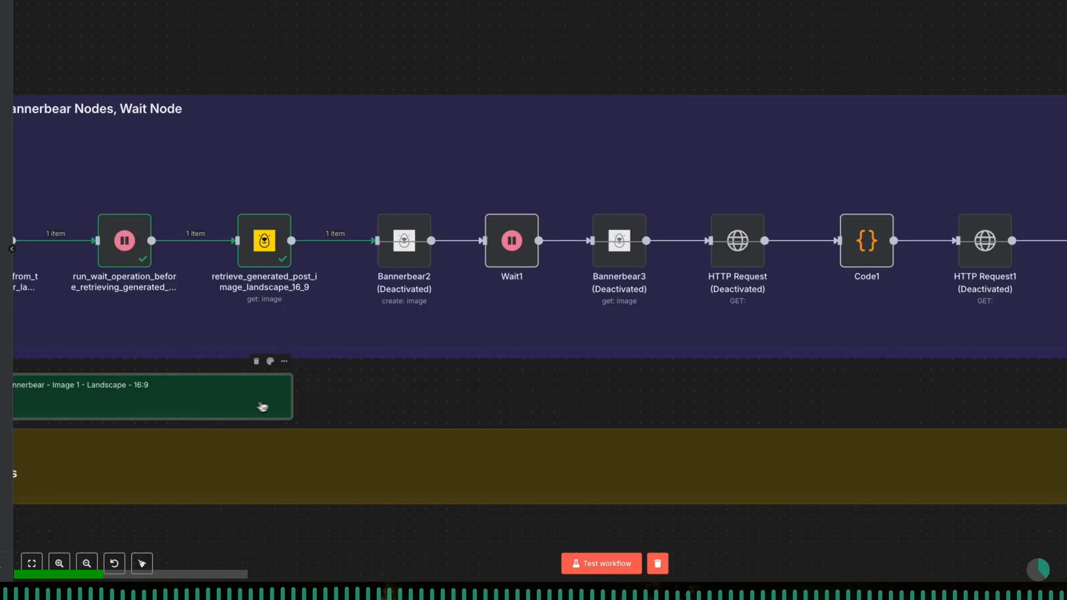
pyautogui.hotkey('ctrl', 'v')
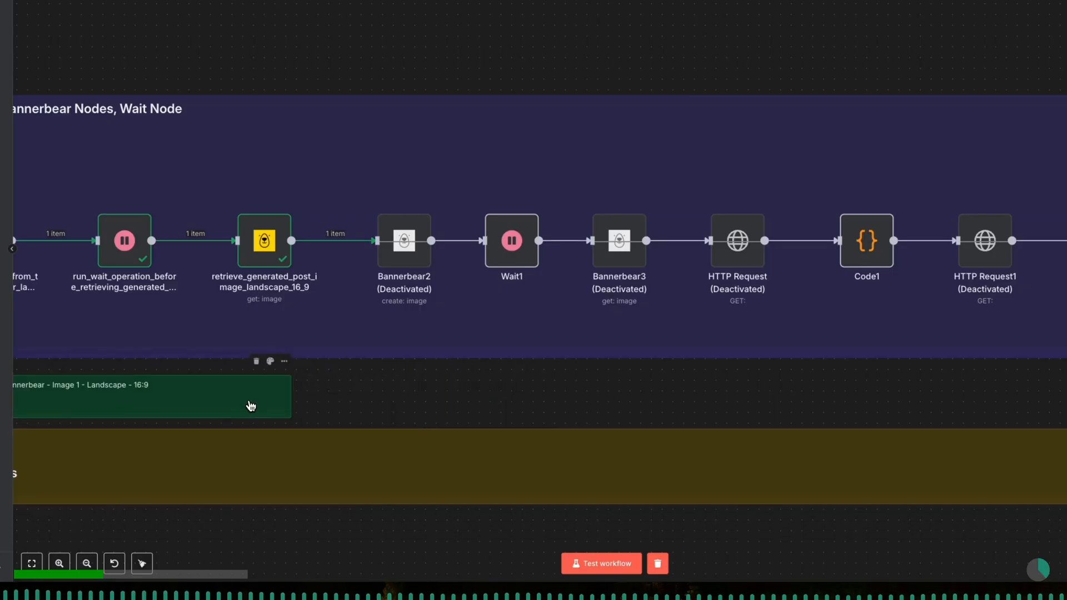
pyautogui.scroll(-5, 252, 406)
pyautogui.hscroll(-5, 252, 407)
pyautogui.hscroll(-3, 249, 407)
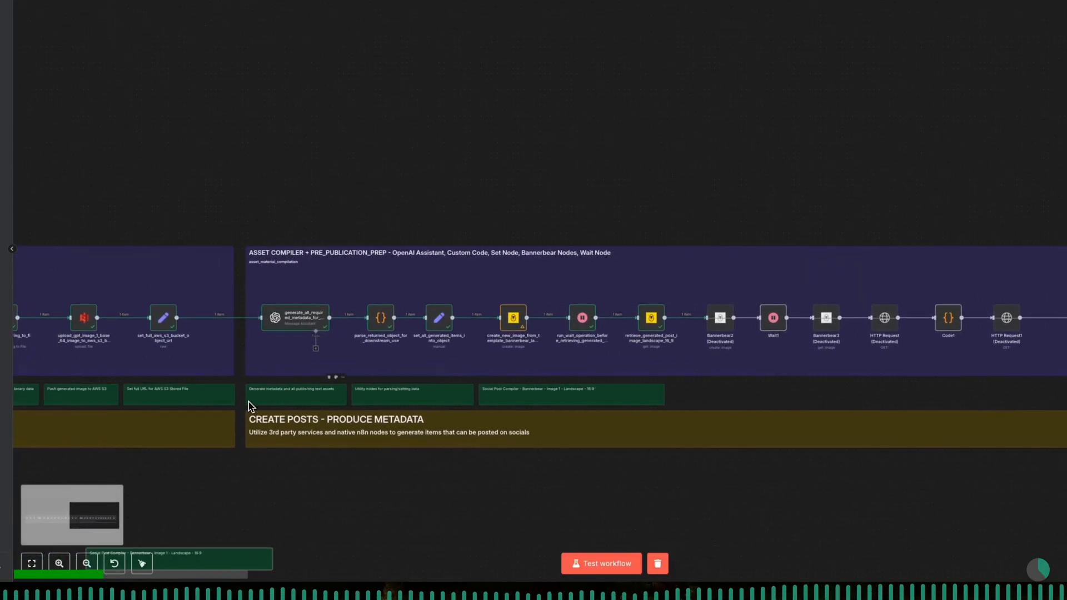
pyautogui.moveTo(206, 564); pyautogui.dragTo(734, 399)
# - Resize the two Social Post Compiler sticky notes so each spans its own Bannerbear node group
pyautogui.hscroll(3, 733, 434)
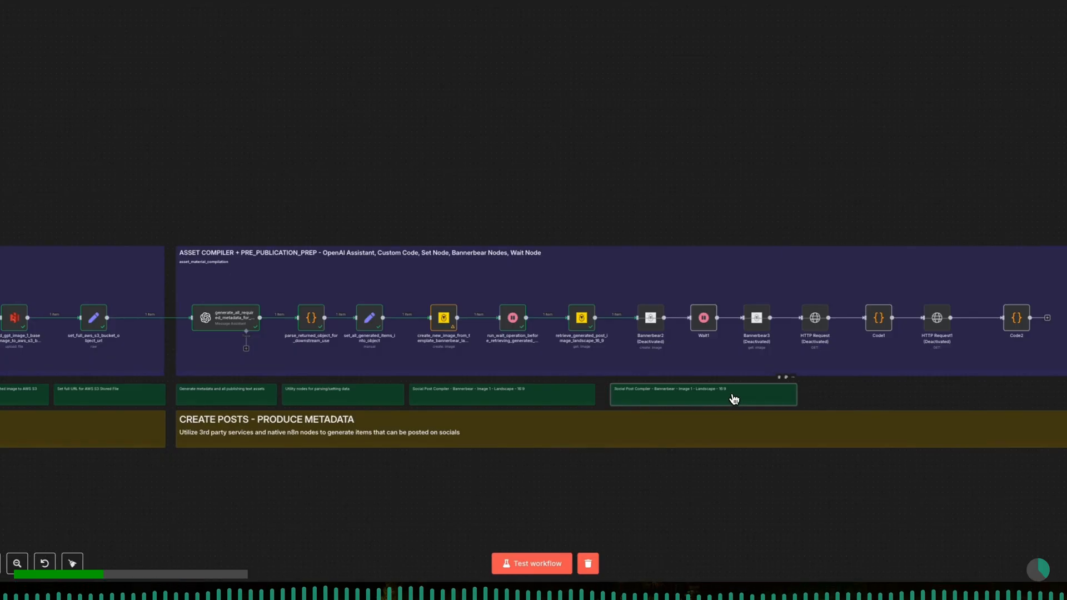
pyautogui.scroll(5, 734, 399)
pyautogui.moveTo(658, 399); pyautogui.dragTo(706, 399)
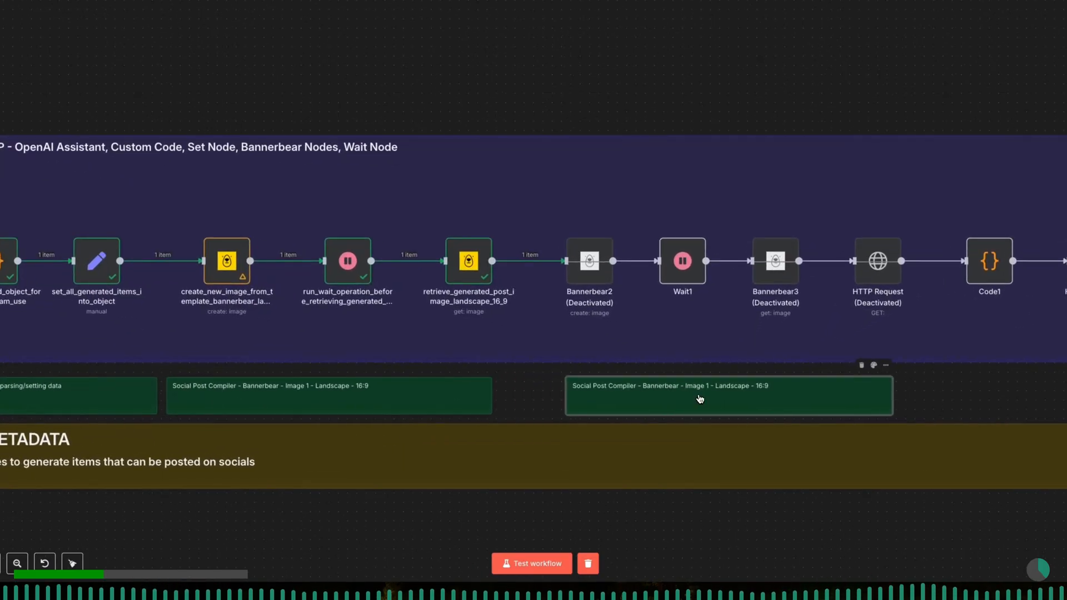
pyautogui.moveTo(492, 400); pyautogui.dragTo(536, 400)
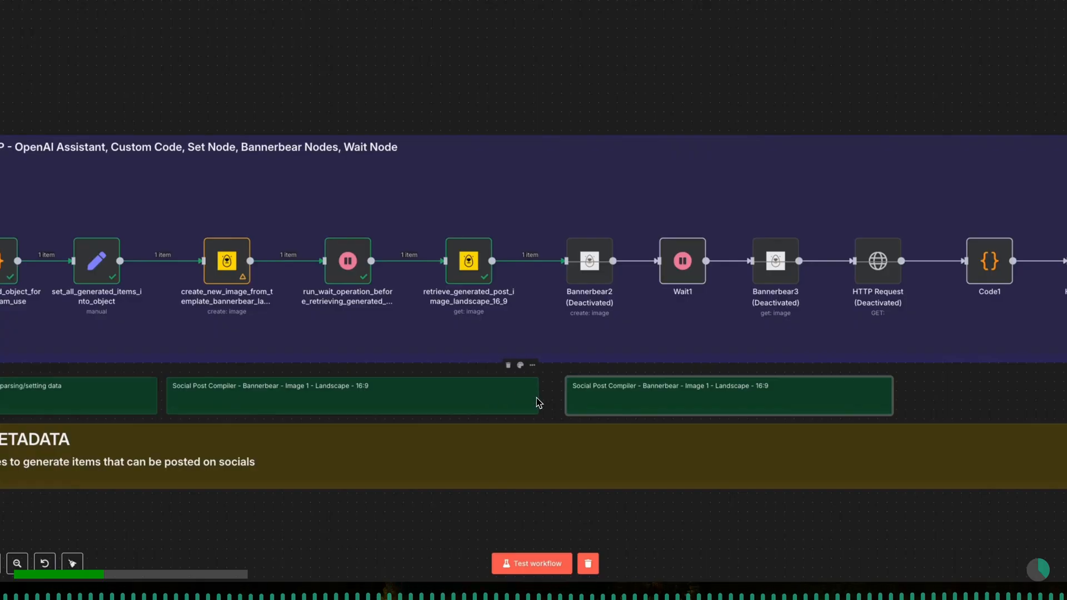
# - Edit the new note's text to read Social Post Compiler - Bannerbear - Image 2 - Square - 1:1
pyautogui.doubleClick(640, 386)
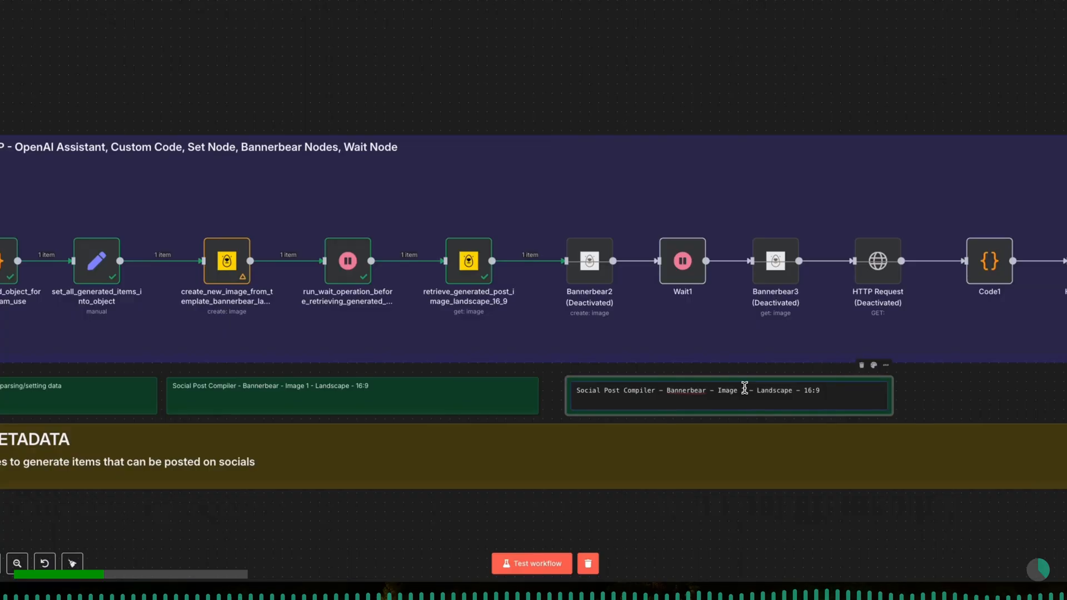
pyautogui.hotkey('shift', 'Right')
pyautogui.hotkey('shift', 'Right')
pyautogui.hotkey('shift', 'Right')
pyautogui.hotkey('shift', 'Right')
pyautogui.hotkey('shift', 'Right')
pyautogui.hotkey('shift', 'Right')
pyautogui.hotkey('shift', 'Right')
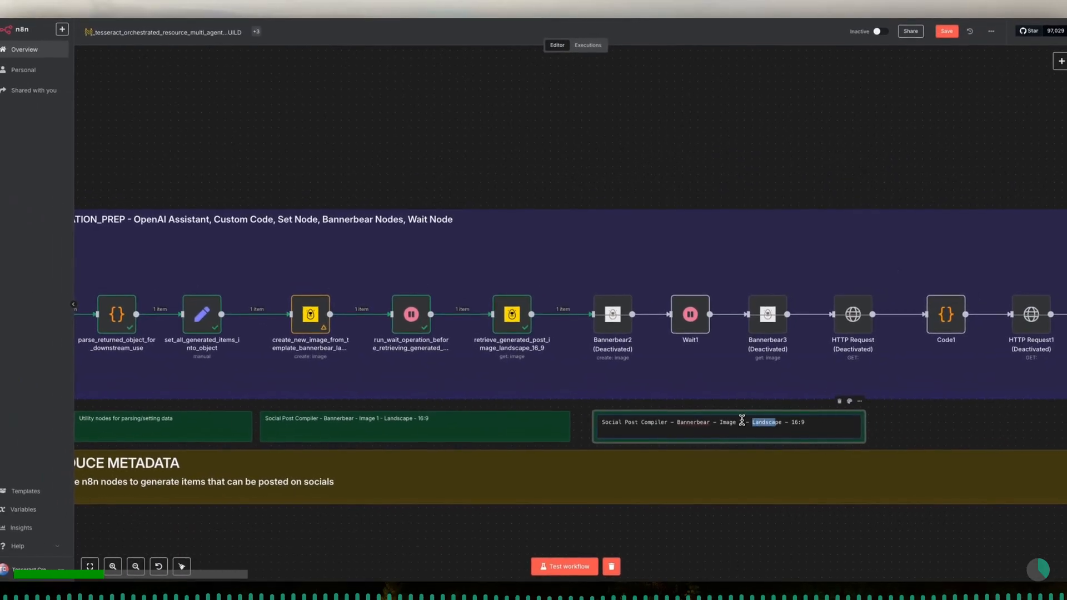
pyautogui.hotkey('shift', 'Right')
pyautogui.hotkey('shift', 'Right')
pyautogui.write('Squa')
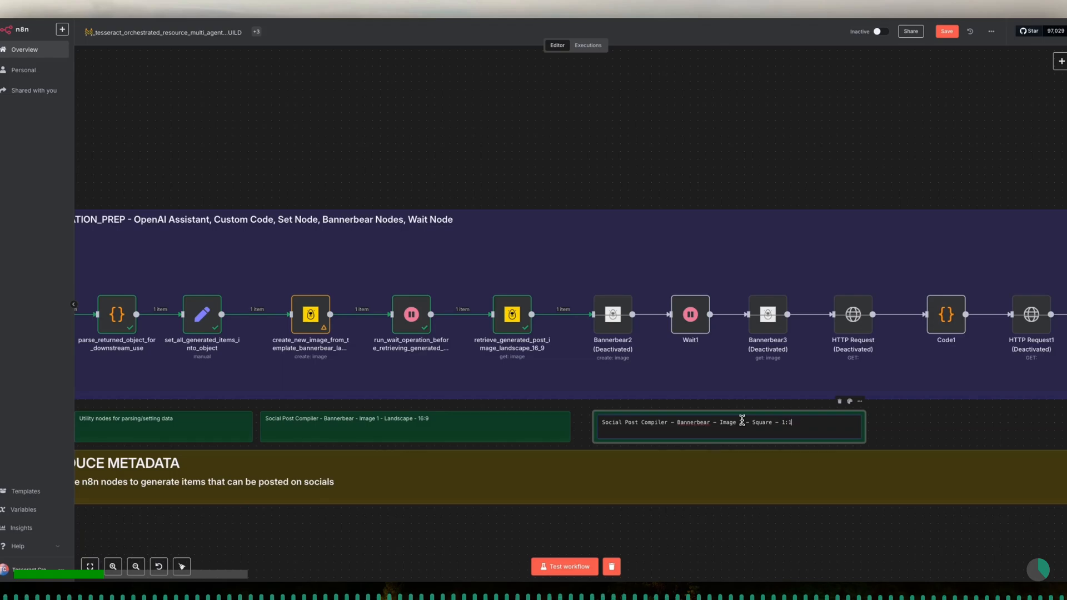
pyautogui.click(899, 432)
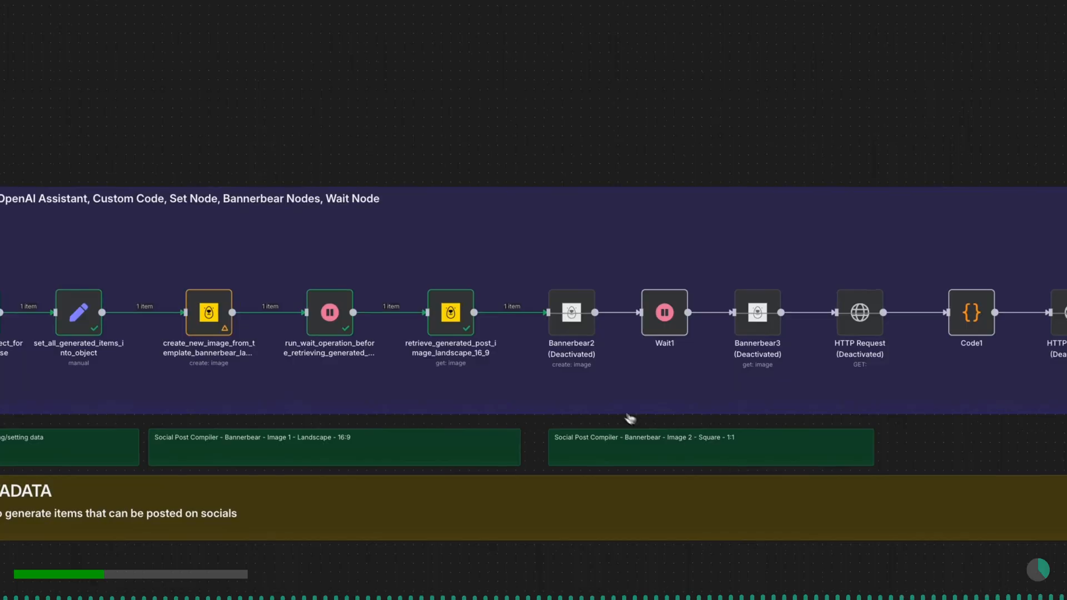
# - Open the Bannerbear2 node and rename it create_new_image_template_bannerbear_2_square_post
pyautogui.doubleClick(573, 320)
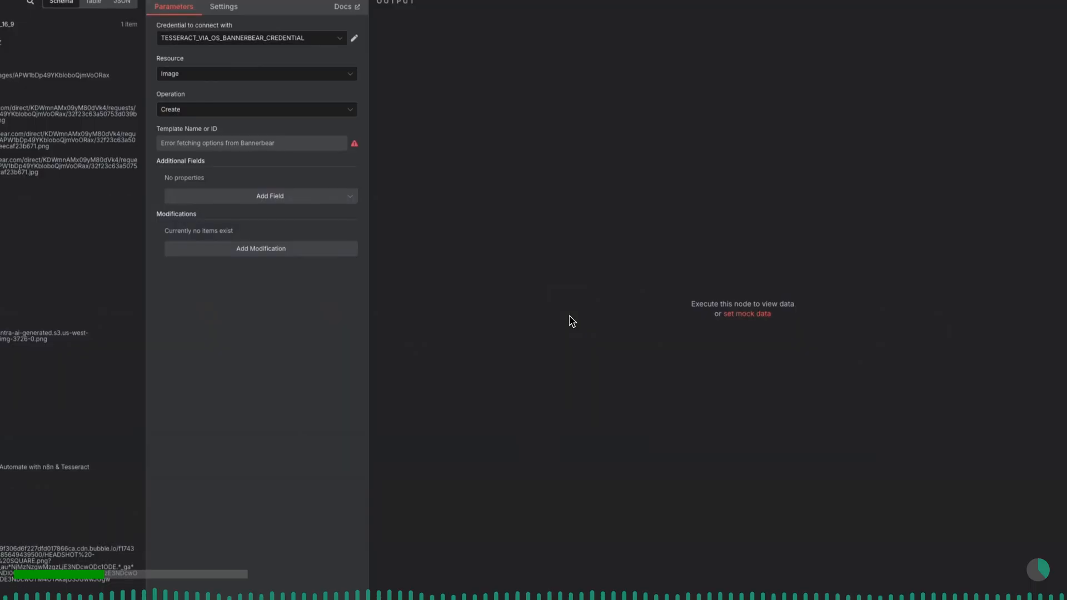
pyautogui.click(344, 50)
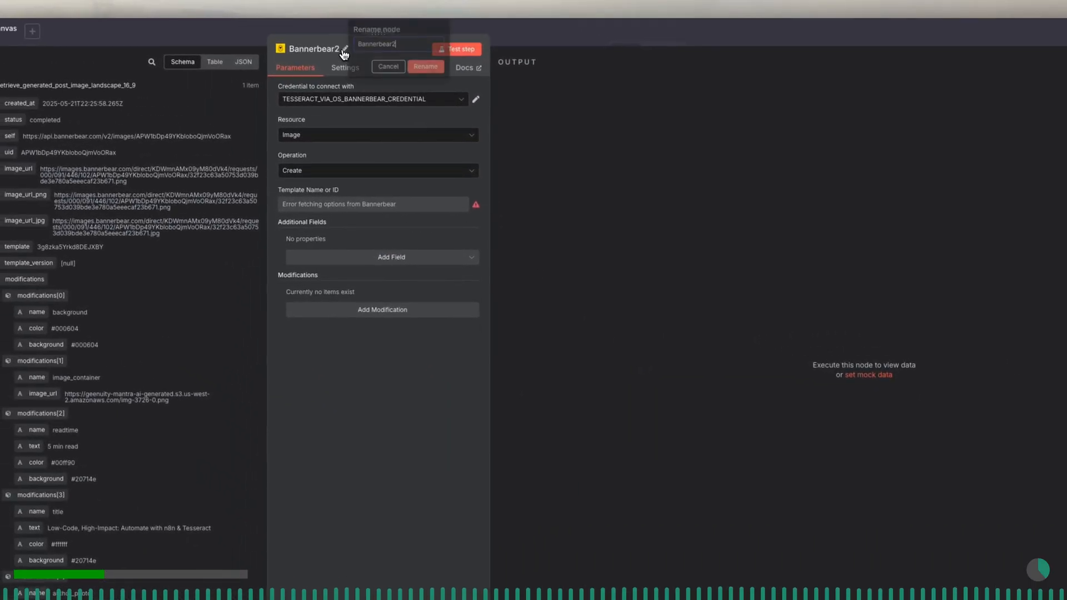
pyautogui.doubleClick(401, 49)
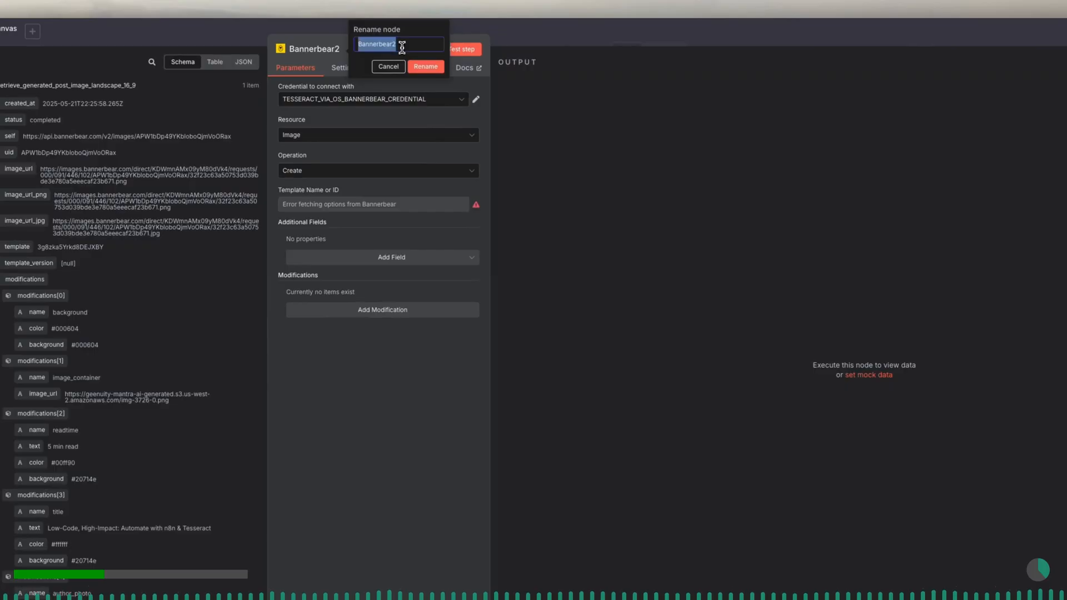
pyautogui.write('create_new_im')
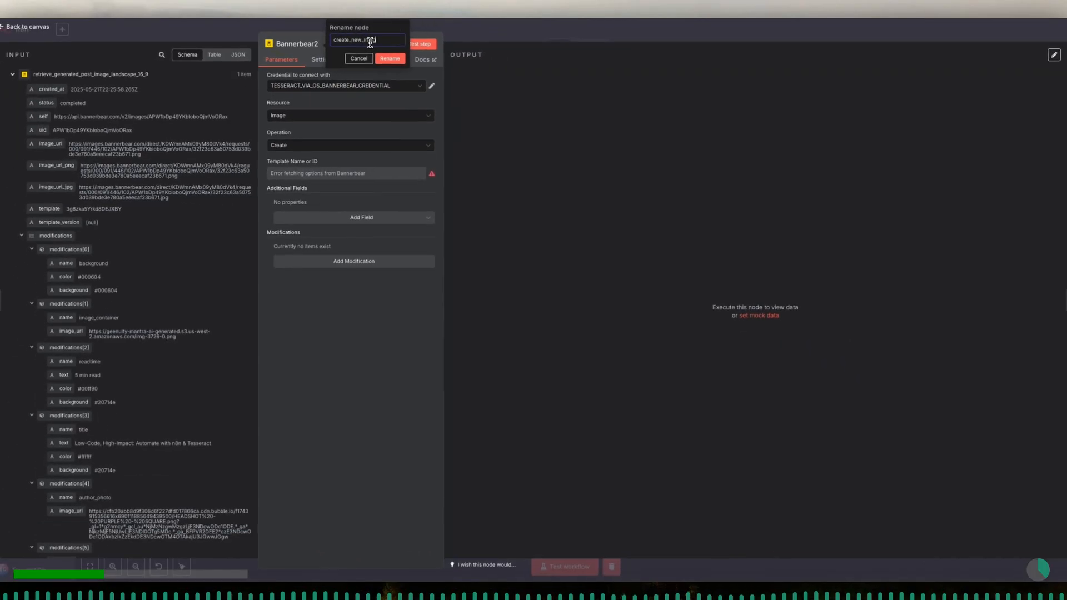
pyautogui.write('age_template_bannerbear_2')
pyautogui.write('_square_post')
pyautogui.click(390, 58)
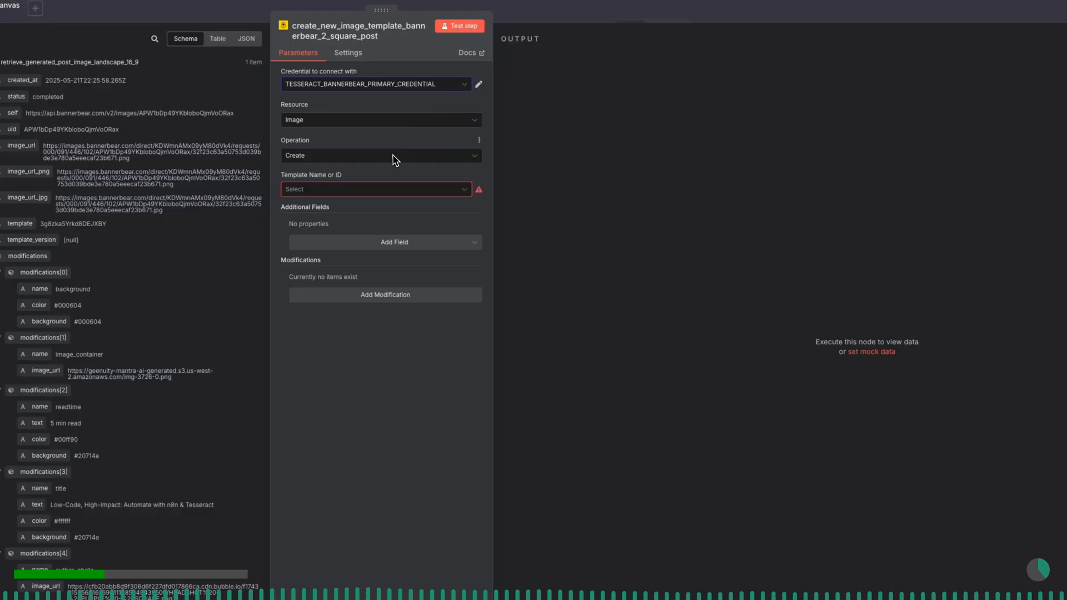
# - Select the Tesseract Post Creator - Square - Base 1 template and add a background modification
pyautogui.click(385, 190)
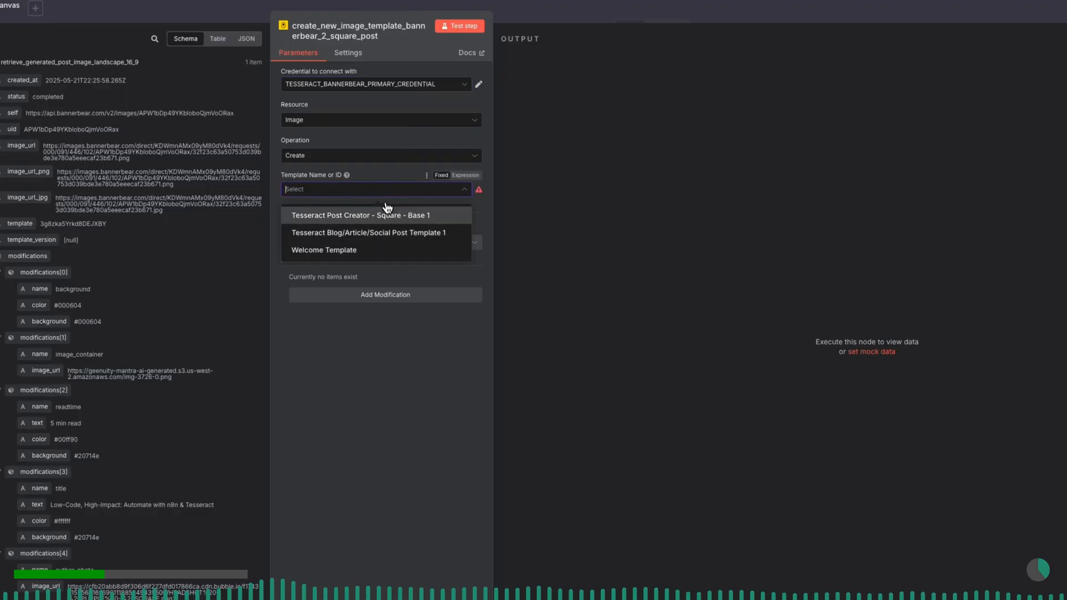
pyautogui.click(387, 220)
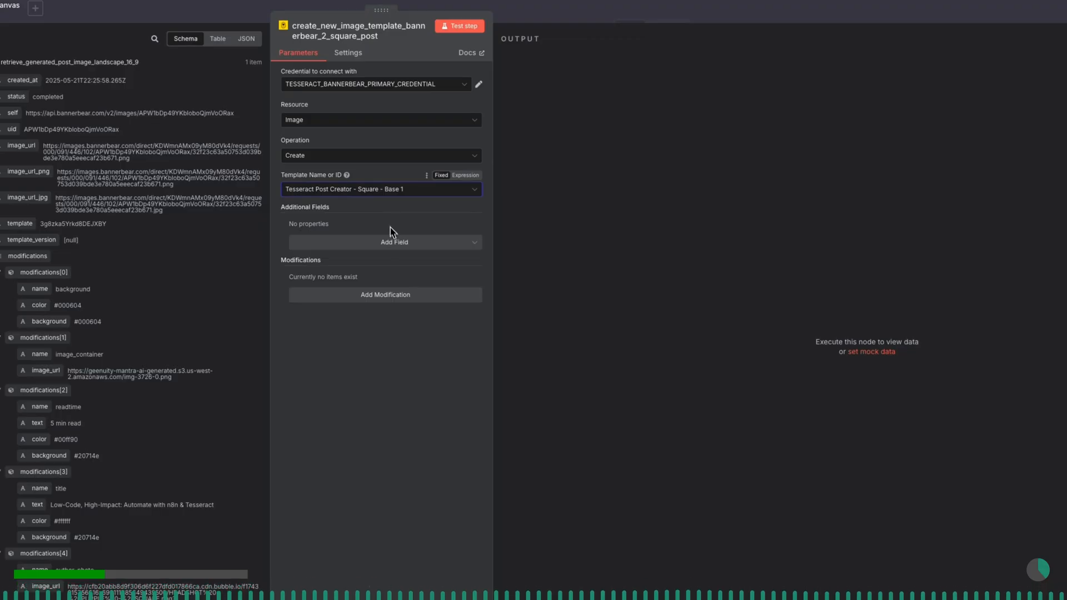
pyautogui.click(392, 296)
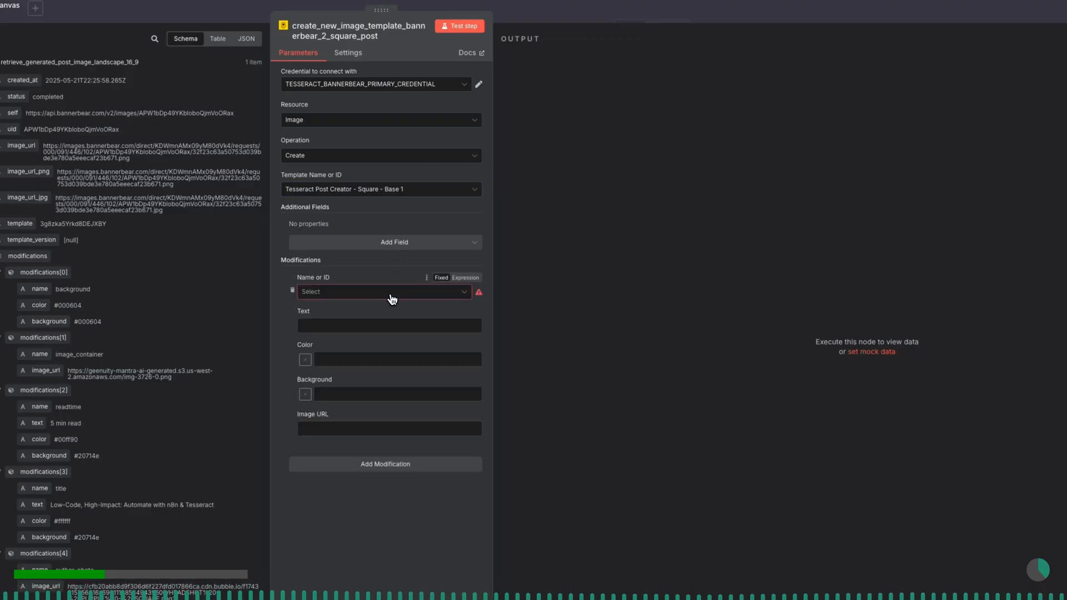
pyautogui.click(390, 299)
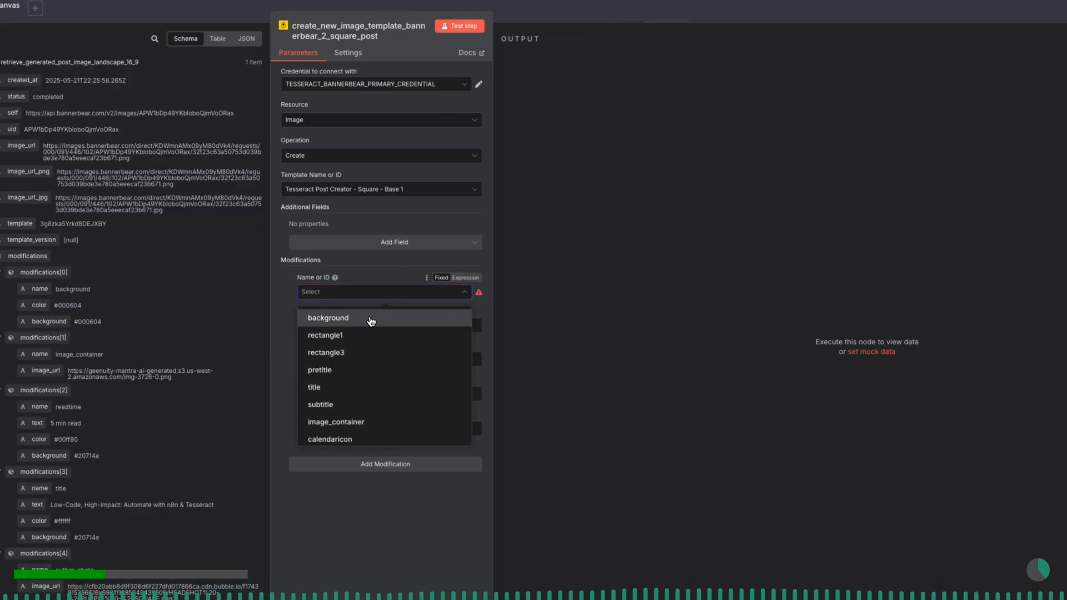
pyautogui.click(370, 319)
# - Add two more modifications targeting rectangle1 and rectangle3
pyautogui.scroll(-2, 376, 400)
pyautogui.click(388, 389)
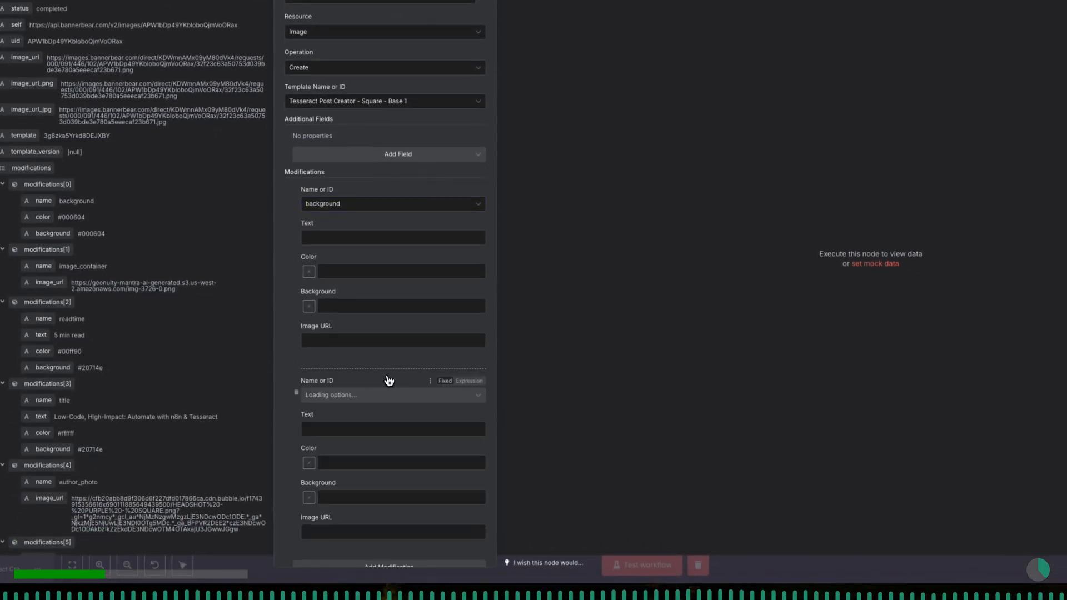
pyautogui.click(386, 371)
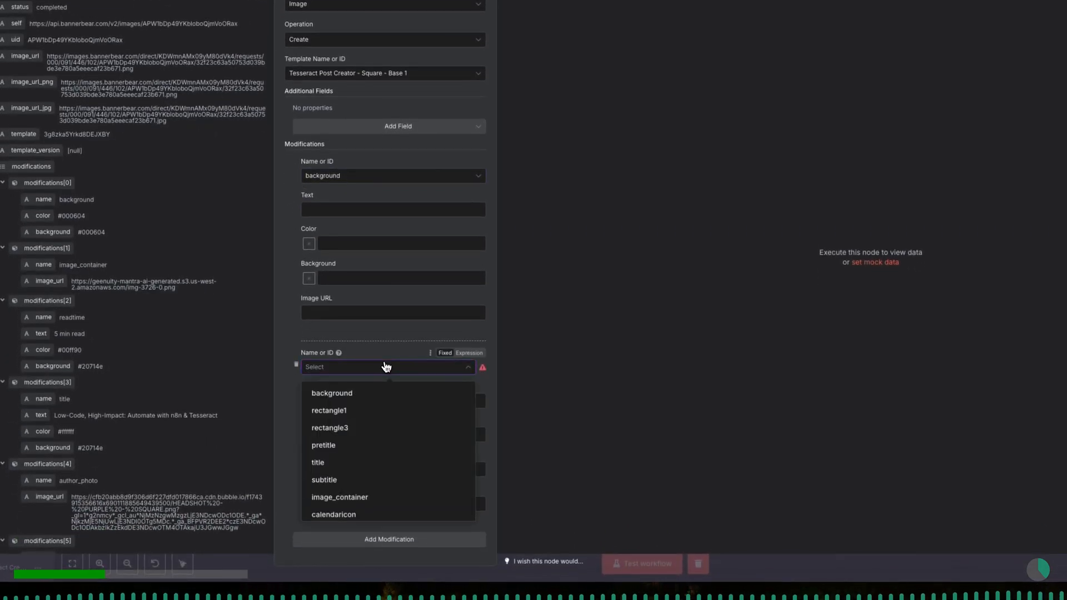
pyautogui.click(374, 411)
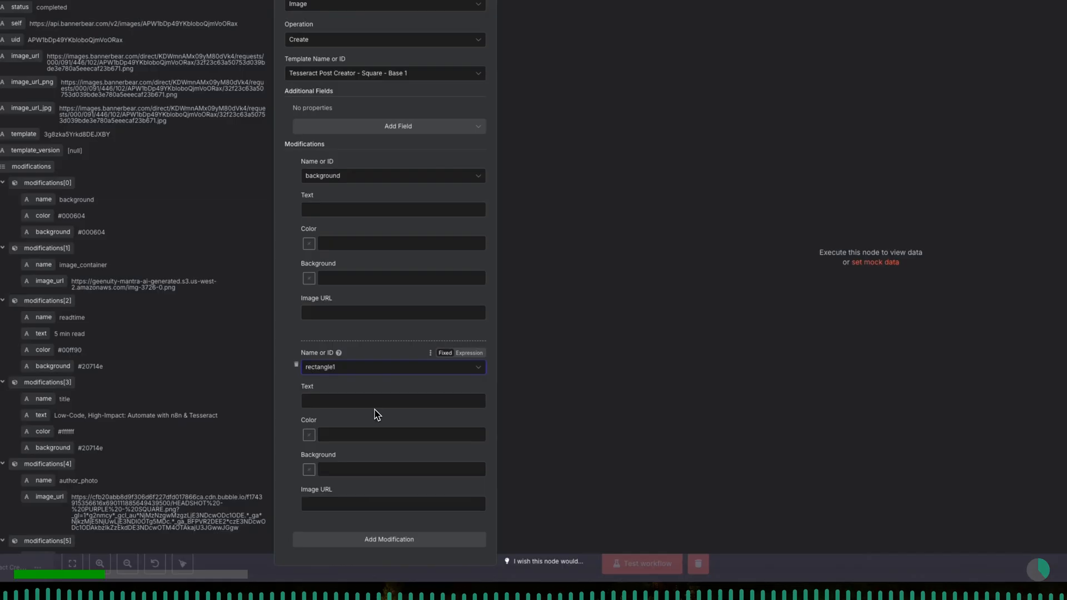
pyautogui.click(377, 540)
pyautogui.scroll(-3, 388, 507)
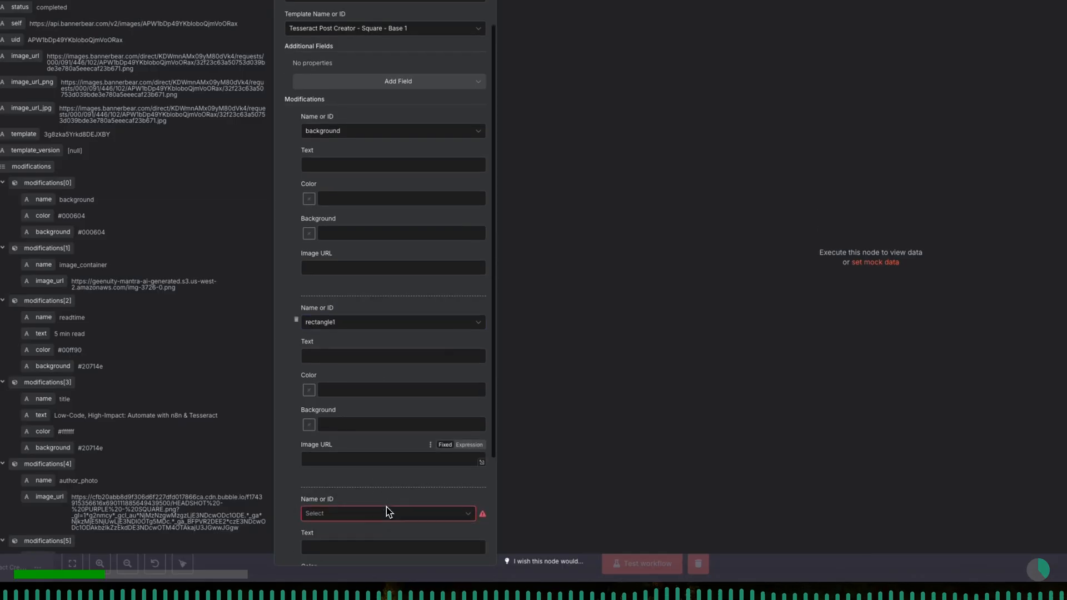
pyautogui.scroll(-1, 388, 508)
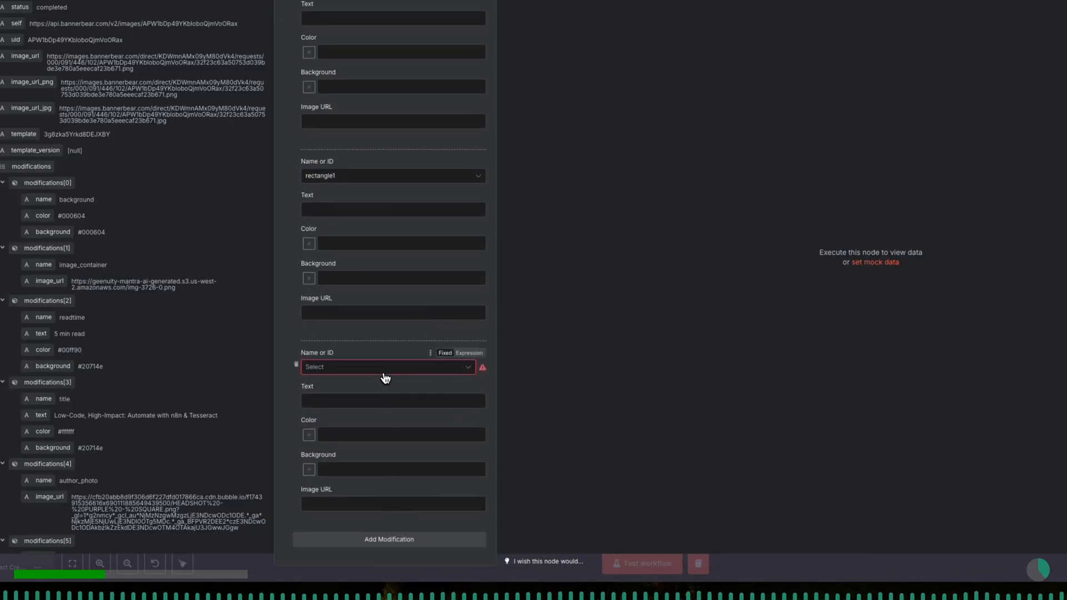
pyautogui.click(385, 374)
pyautogui.click(376, 429)
# - Add modifications targeting pretitle and title
pyautogui.click(374, 540)
pyautogui.scroll(-1, 389, 498)
pyautogui.scroll(-3, 387, 495)
pyautogui.click(388, 368)
pyautogui.click(381, 445)
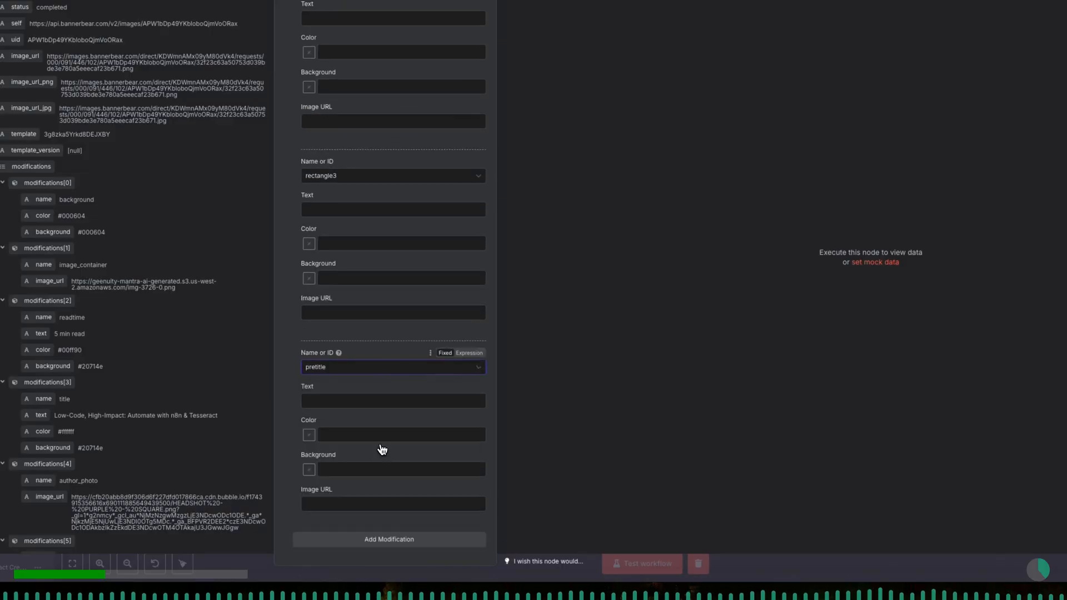
pyautogui.click(374, 539)
pyautogui.scroll(-3, 384, 516)
pyautogui.click(386, 368)
pyautogui.click(372, 464)
# - Add modifications targeting subtitle and image_container
pyautogui.click(374, 539)
pyautogui.scroll(-3, 375, 500)
pyautogui.click(381, 368)
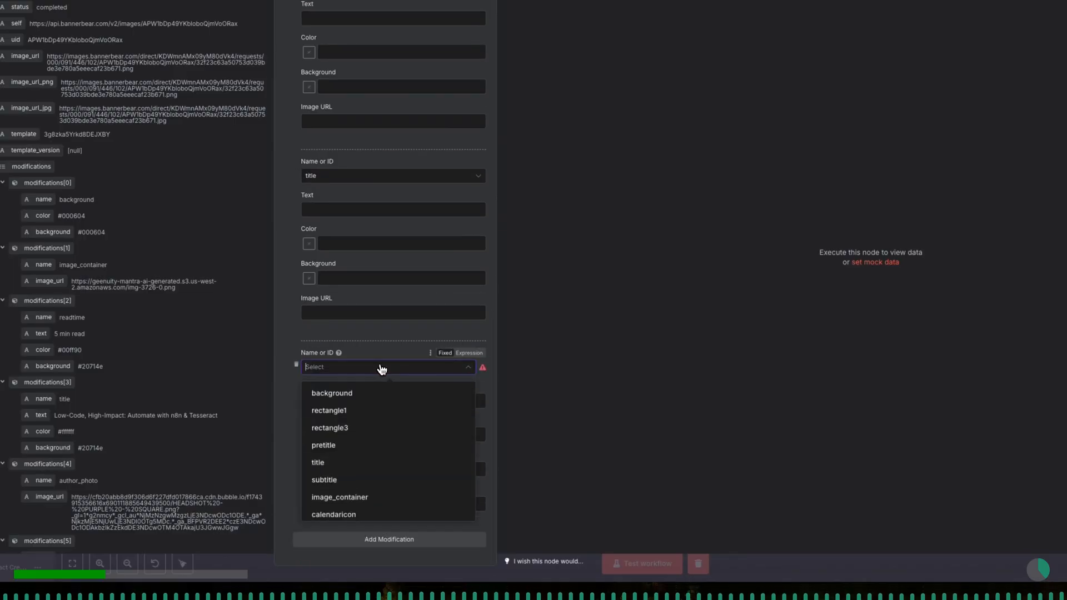
pyautogui.click(379, 479)
pyautogui.click(383, 538)
pyautogui.scroll(-3, 384, 525)
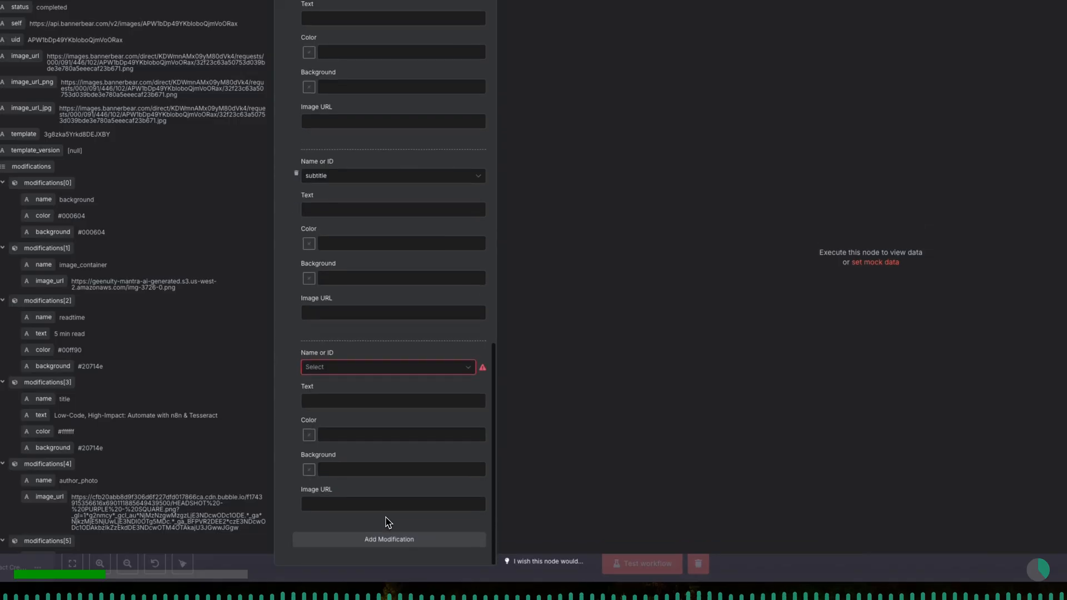
pyautogui.click(389, 368)
pyautogui.click(386, 494)
# - Add two more modifications targeting calendaricon and event_date
pyautogui.click(383, 539)
pyautogui.scroll(-3, 389, 522)
pyautogui.click(395, 369)
pyautogui.scroll(-2, 405, 439)
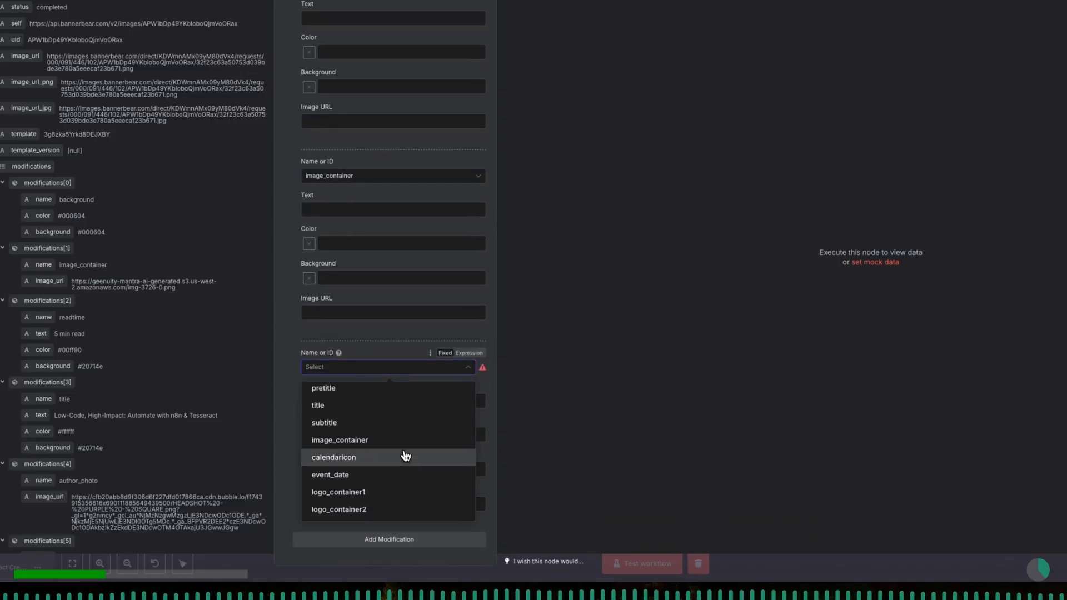
pyautogui.click(406, 456)
pyautogui.click(389, 539)
pyautogui.scroll(-3, 389, 534)
pyautogui.click(399, 368)
pyautogui.scroll(-2, 397, 435)
pyautogui.click(390, 475)
# - Add another modification targeting logo_container1
pyautogui.click(383, 538)
pyautogui.scroll(-3, 382, 500)
pyautogui.click(383, 368)
pyautogui.scroll(-2, 394, 467)
pyautogui.click(389, 490)
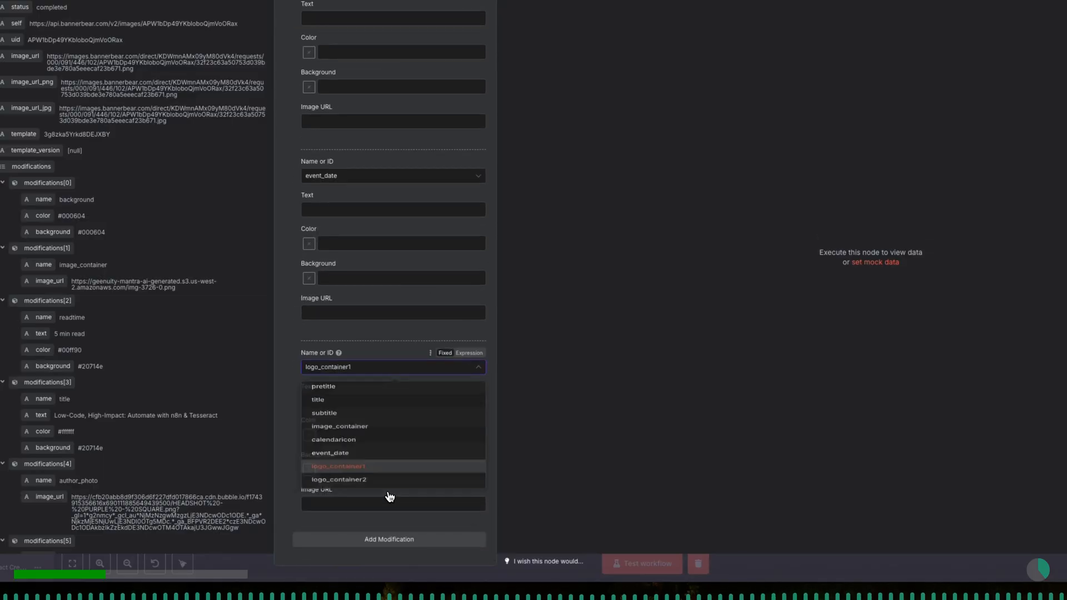
# - Map the background modification's Color to modifications[0].color from the parse_returned_object_for_downstream_use node's output
pyautogui.scroll(5, 382, 454)
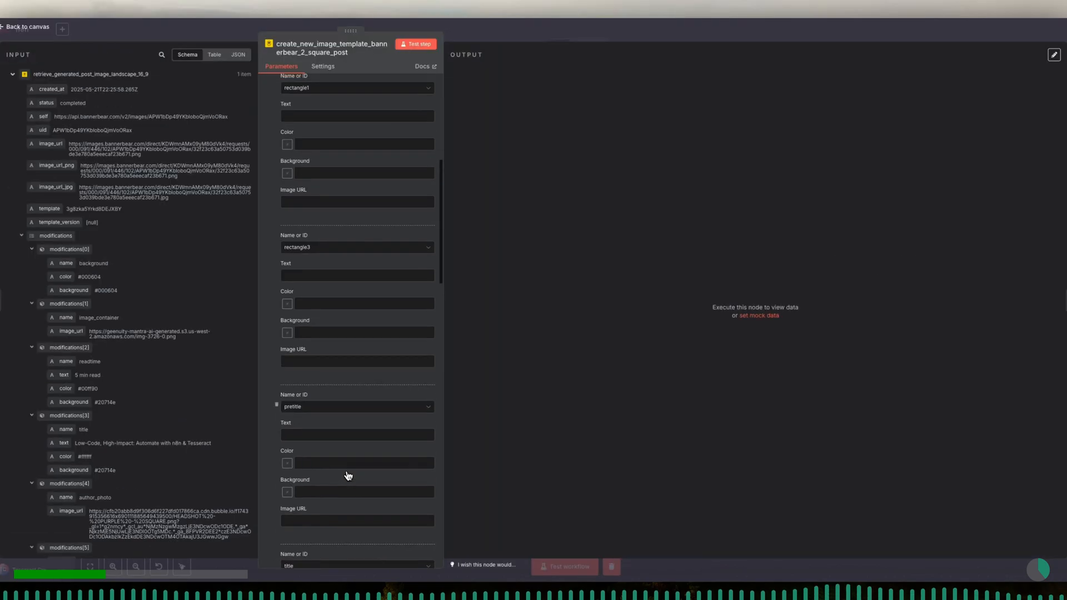
pyautogui.scroll(4, 348, 476)
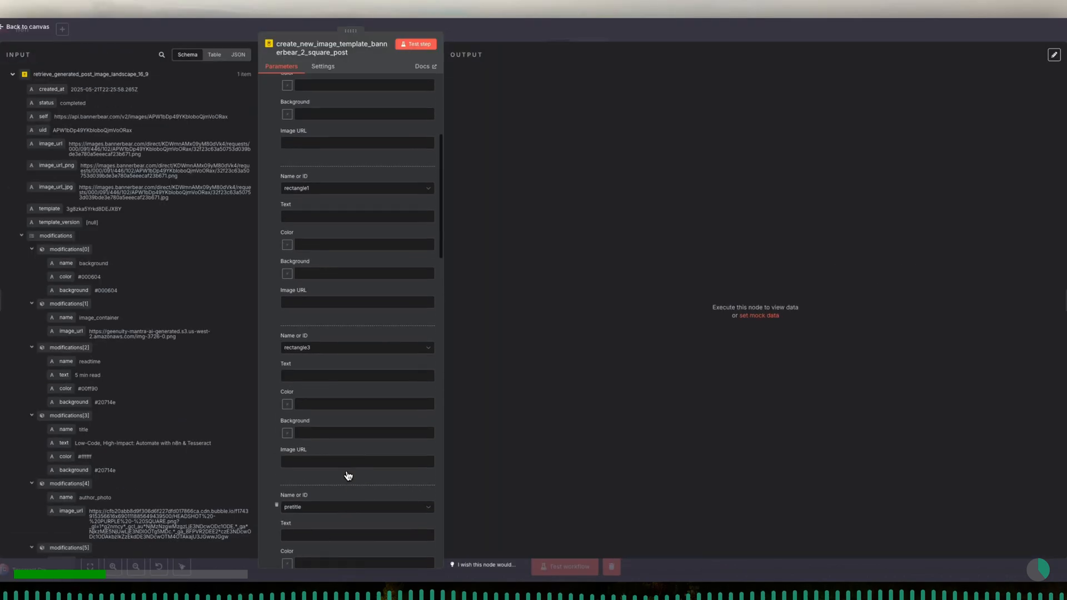
pyautogui.scroll(3, 348, 476)
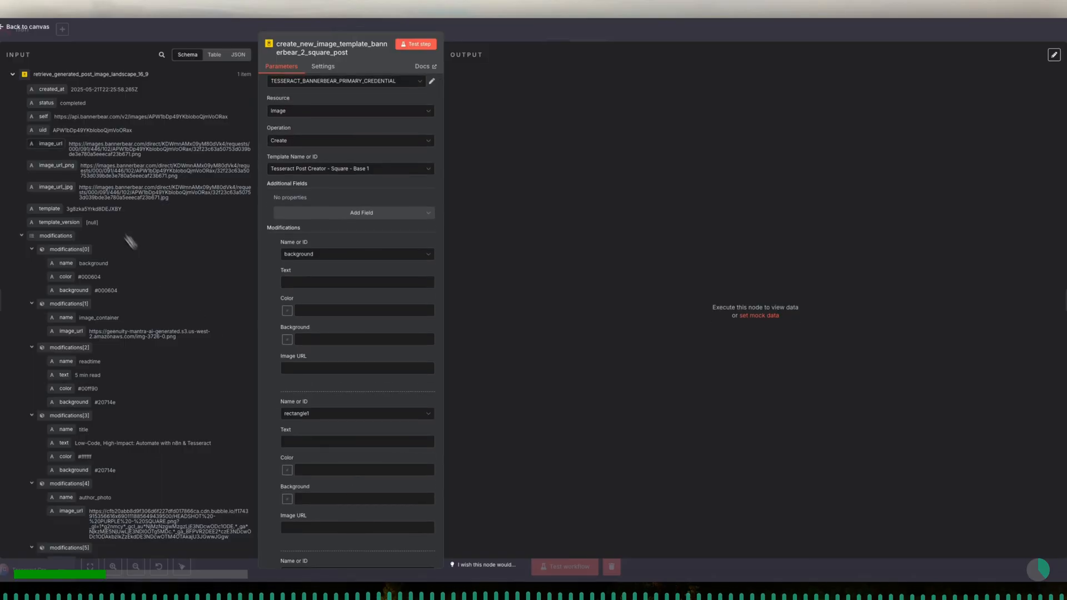
pyautogui.click(13, 75)
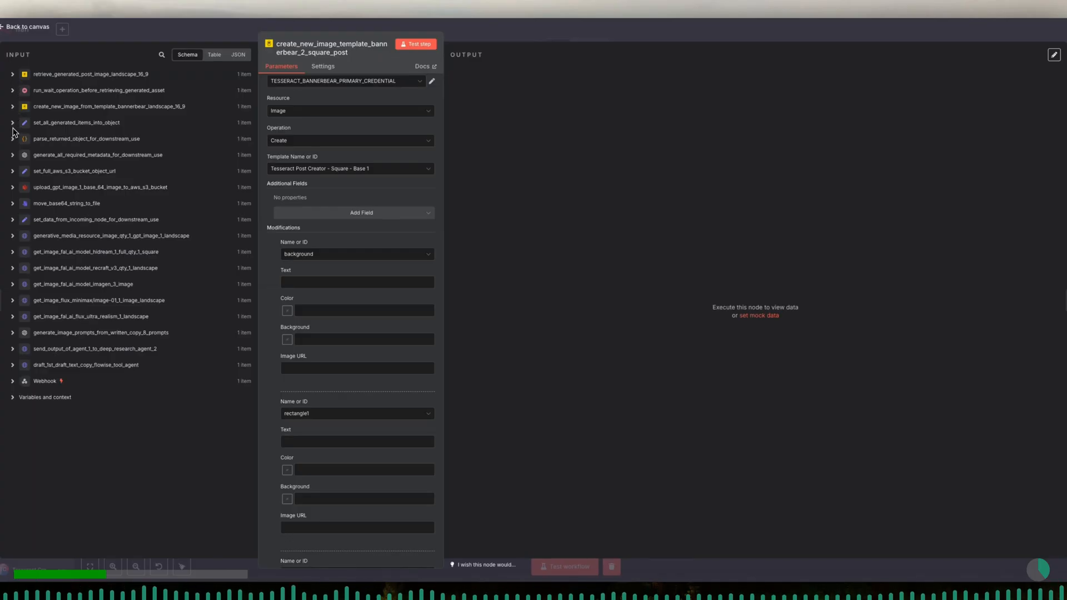
pyautogui.click(13, 156)
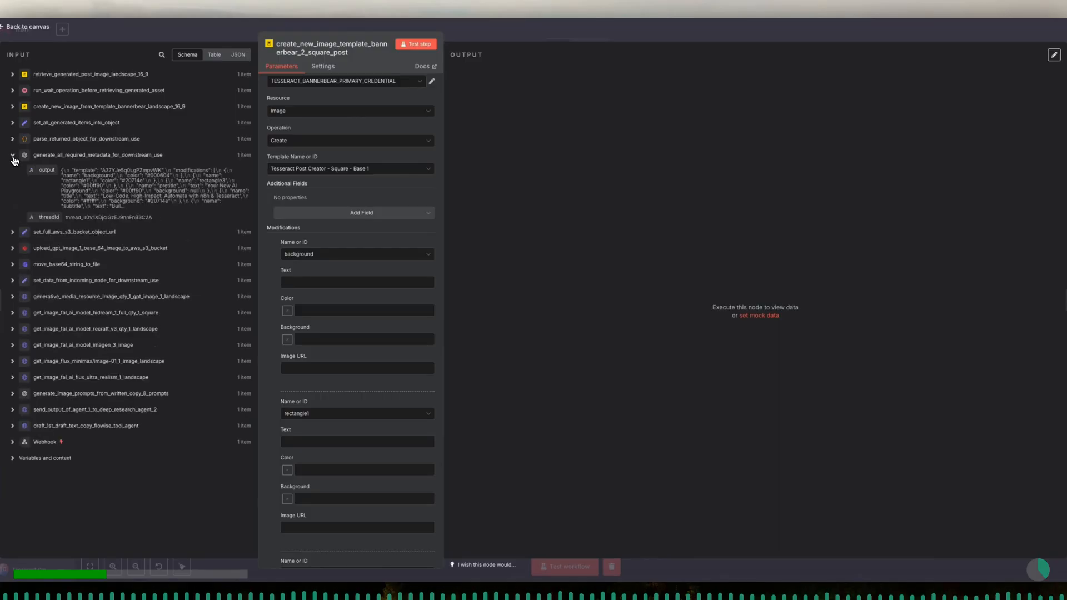
pyautogui.click(13, 140)
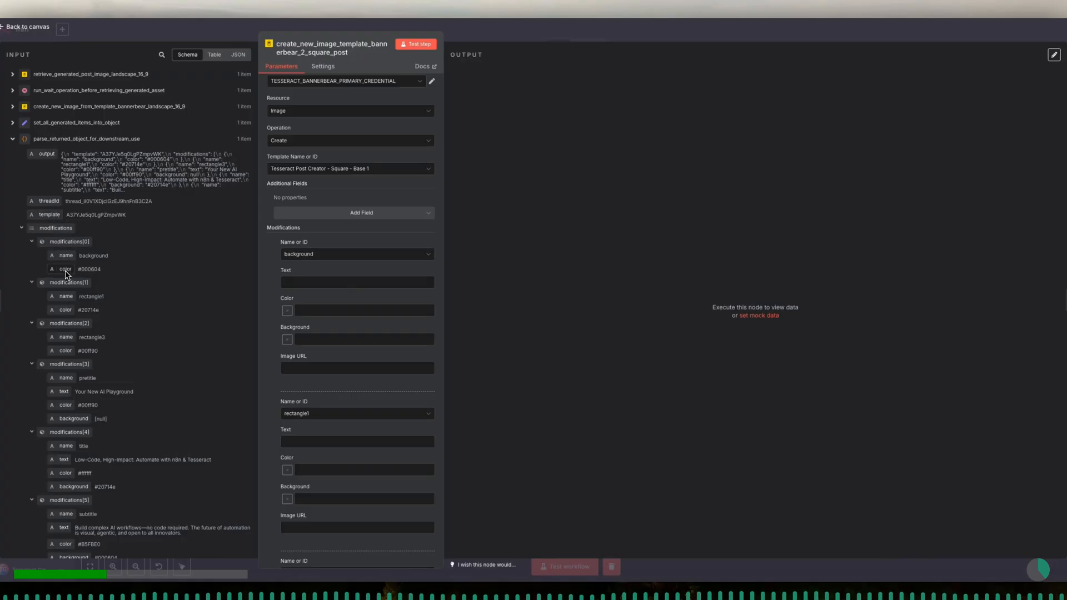
pyautogui.moveTo(66, 271); pyautogui.dragTo(303, 303)
pyautogui.moveTo(365, 295); pyautogui.dragTo(368, 297)
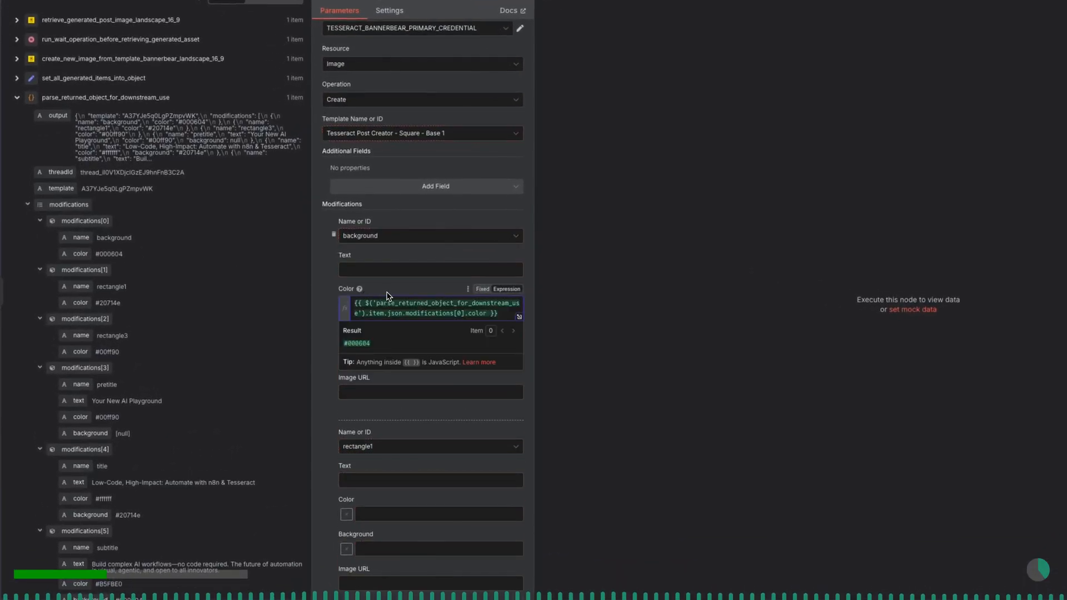
# - Map the rectangle1 and rectangle3 Colors to modifications[1].color and modifications[2].color from the parsed input
pyautogui.scroll(-3, 387, 297)
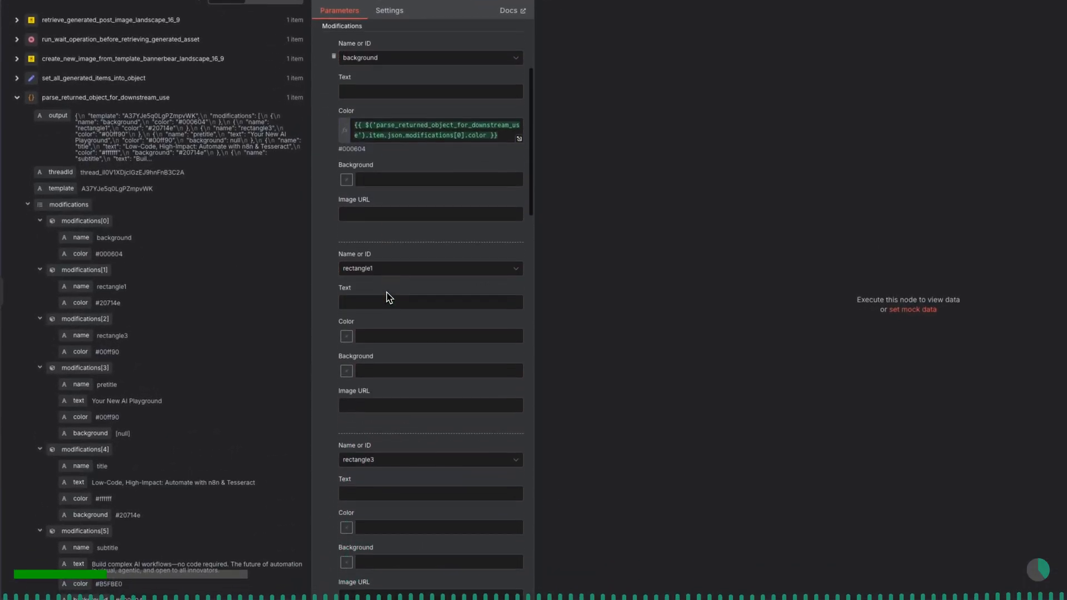
pyautogui.click(380, 298)
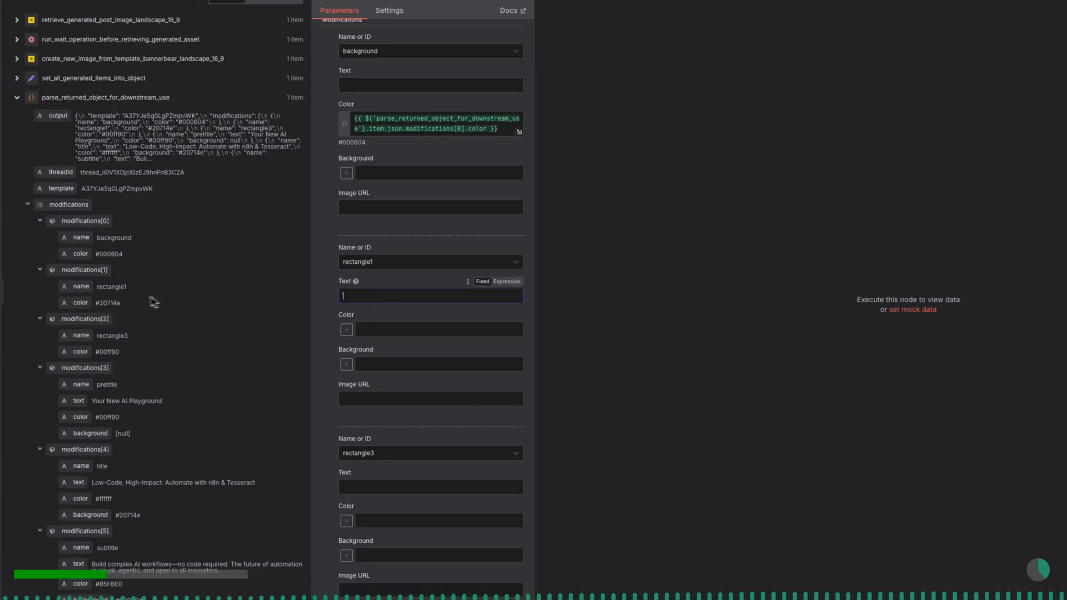
pyautogui.moveTo(79, 305); pyautogui.dragTo(365, 333)
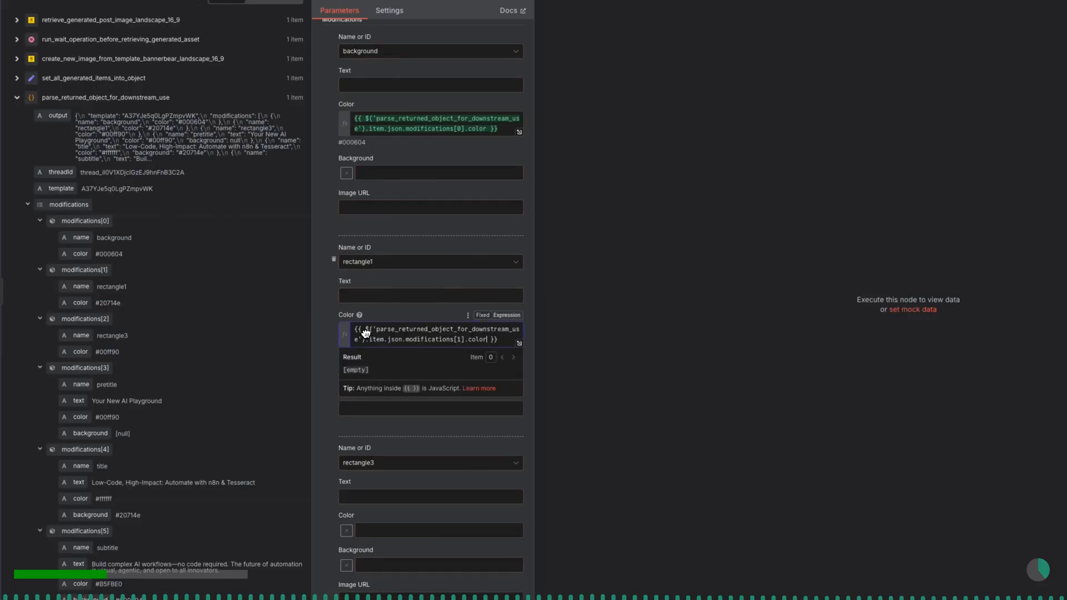
pyautogui.click(383, 319)
pyautogui.scroll(-5, 385, 325)
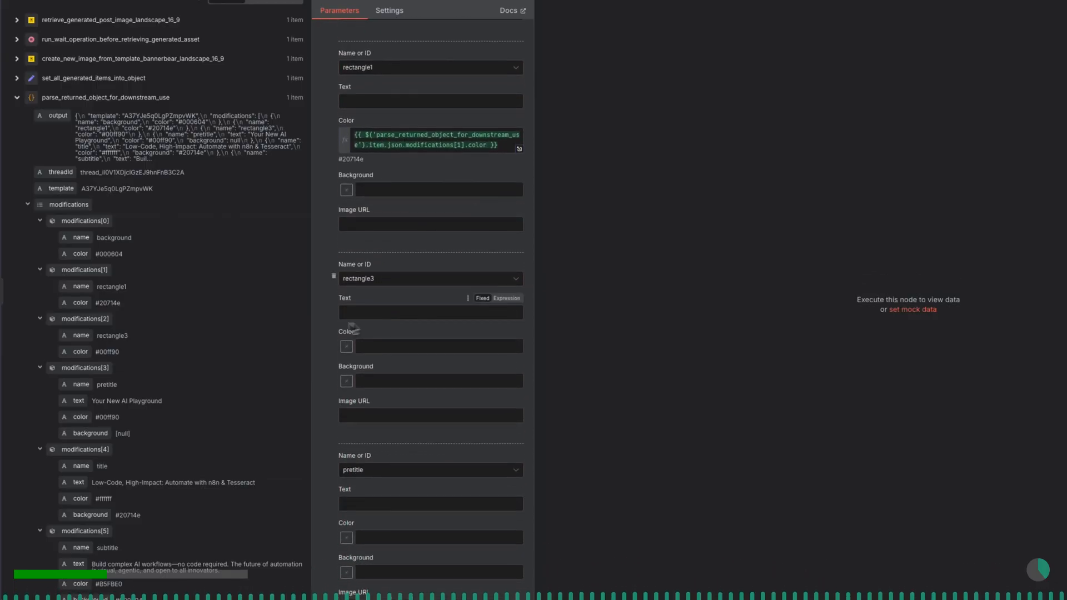
pyautogui.moveTo(77, 338); pyautogui.dragTo(374, 345)
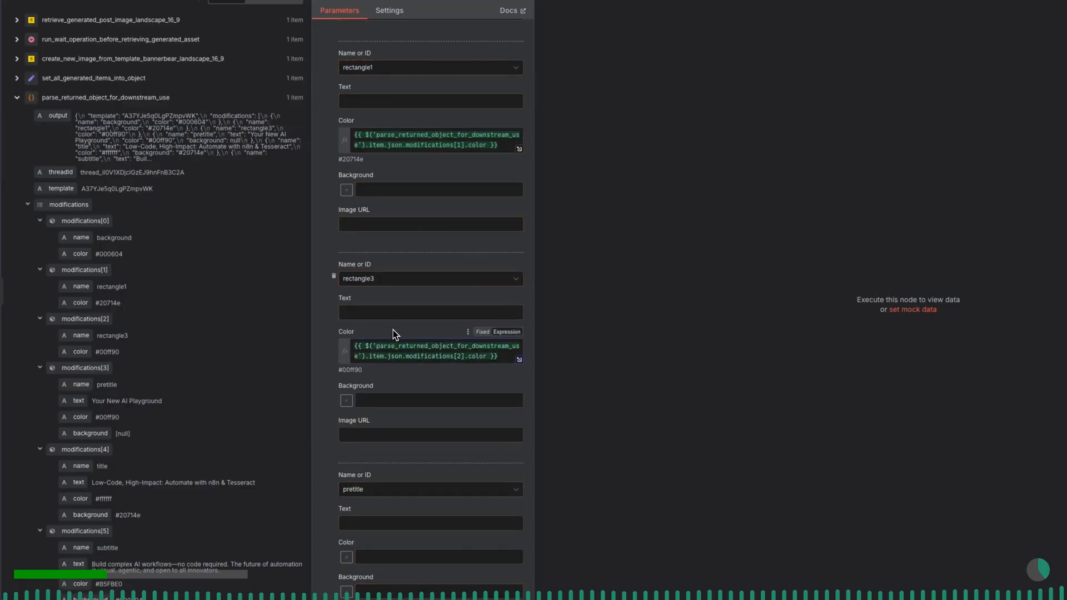
# - Map the pretitle Text and Color to modifications[3].text and modifications[3].color
pyautogui.scroll(-5, 395, 333)
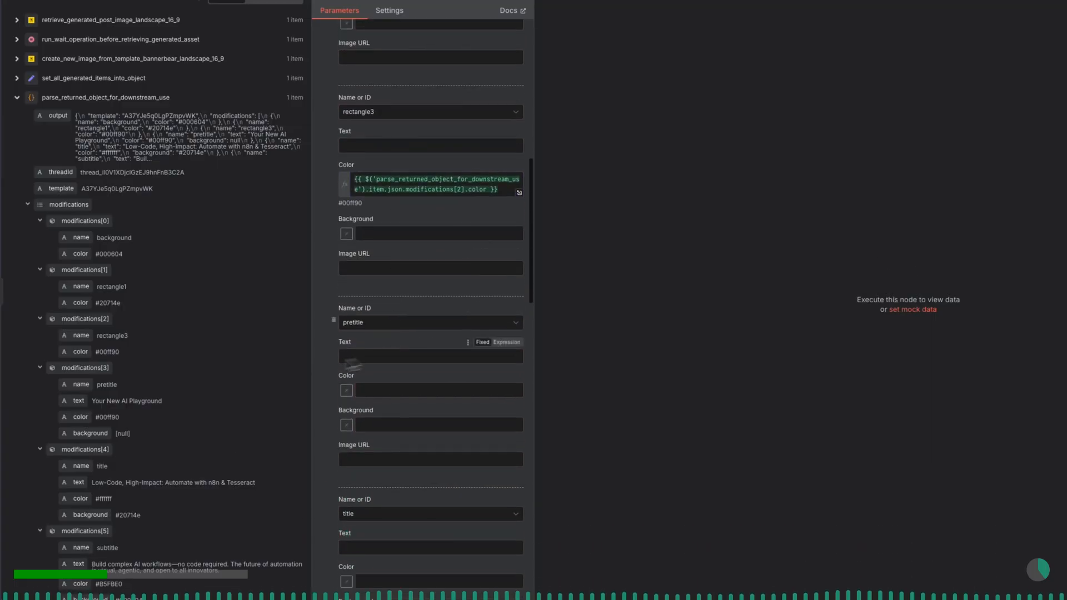
pyautogui.scroll(-3, 224, 525)
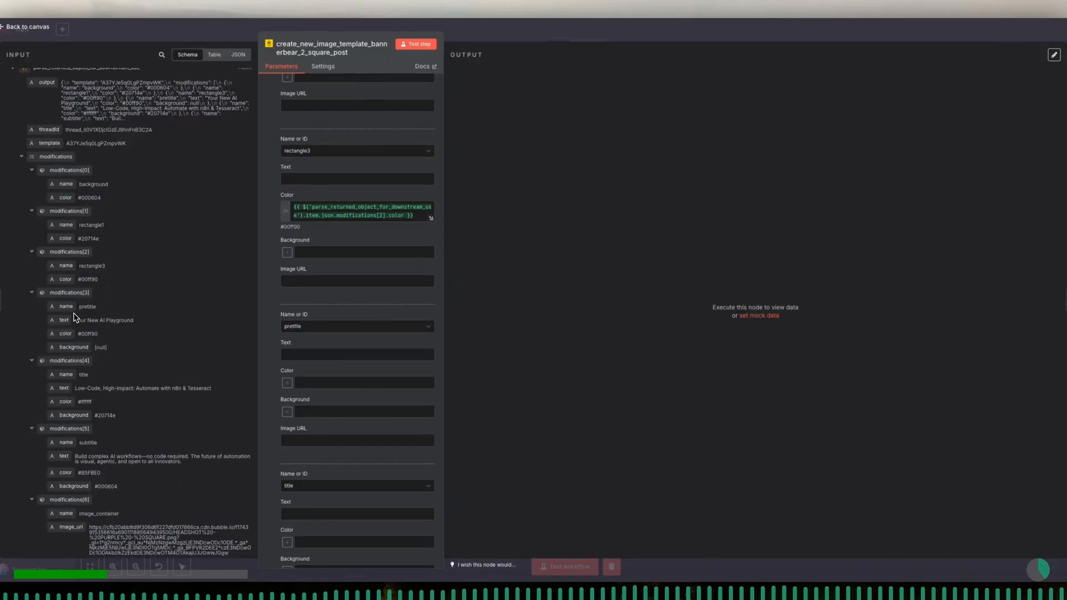
pyautogui.moveTo(175, 322); pyautogui.dragTo(317, 354)
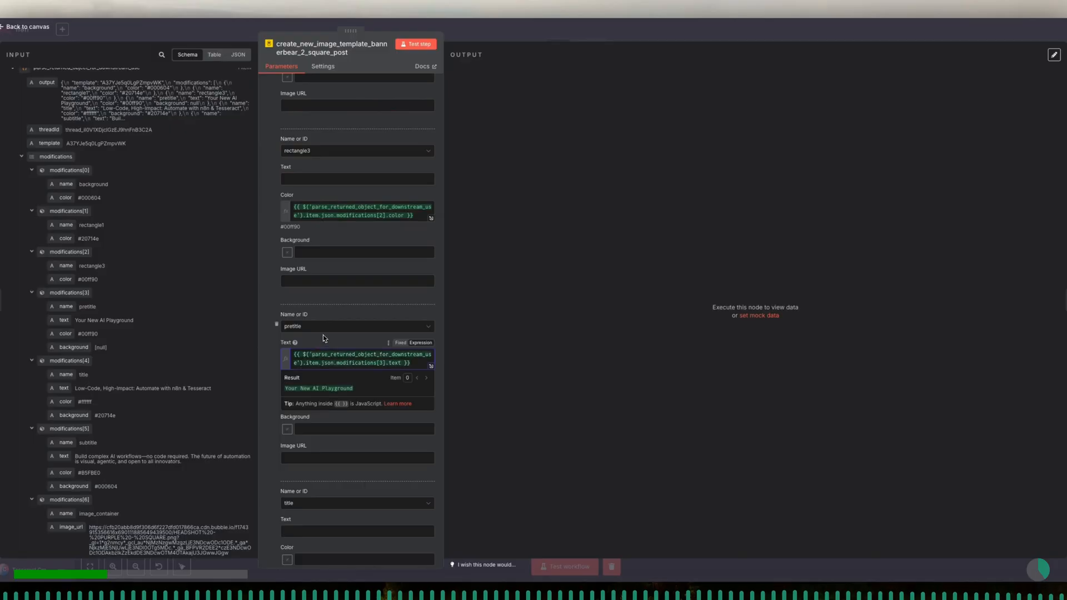
pyautogui.click(325, 338)
pyautogui.scroll(-2, 324, 339)
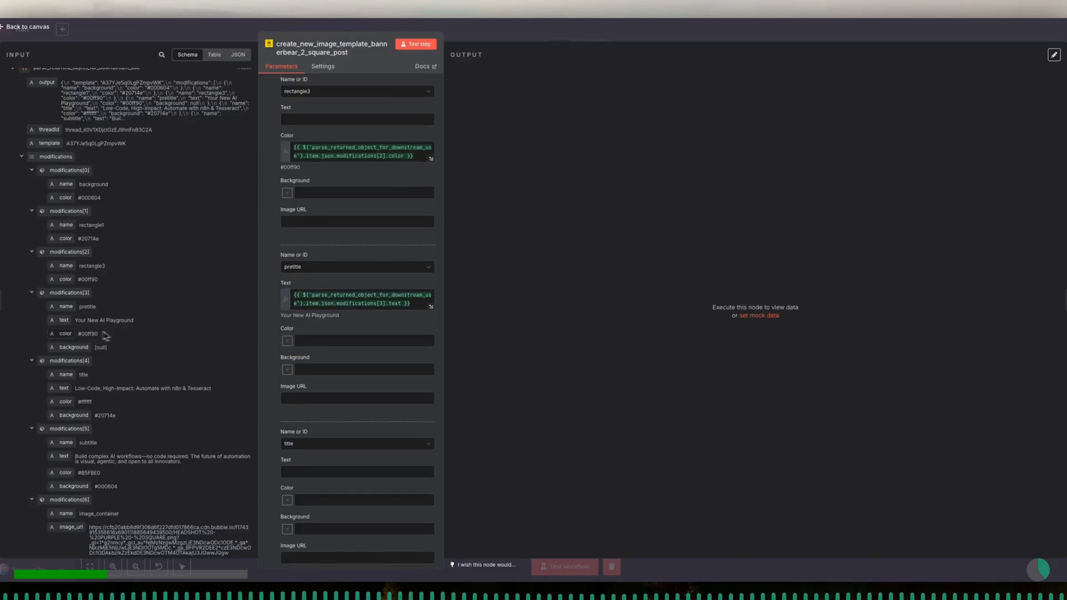
pyautogui.moveTo(65, 337); pyautogui.dragTo(325, 340)
pyautogui.click(328, 333)
pyautogui.scroll(-3, 328, 334)
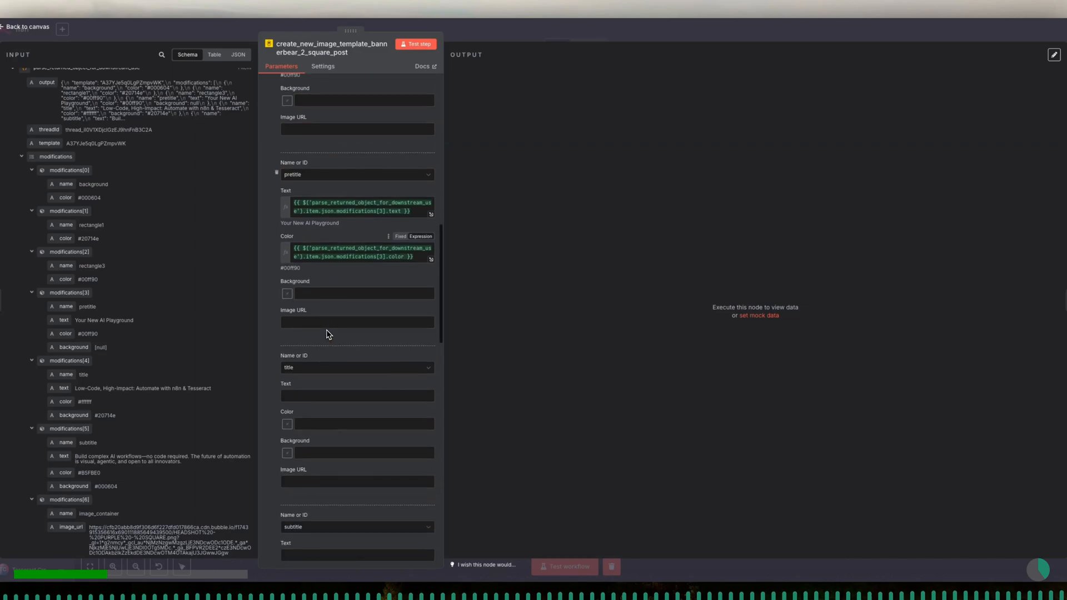
pyautogui.scroll(-4, 136, 333)
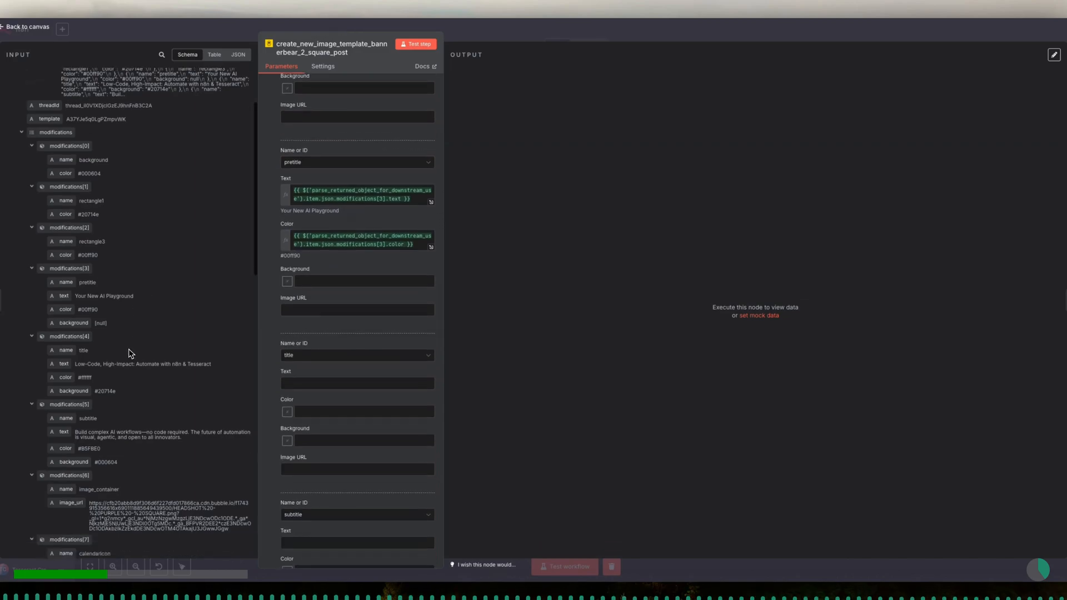
pyautogui.moveTo(66, 267); pyautogui.dragTo(354, 381)
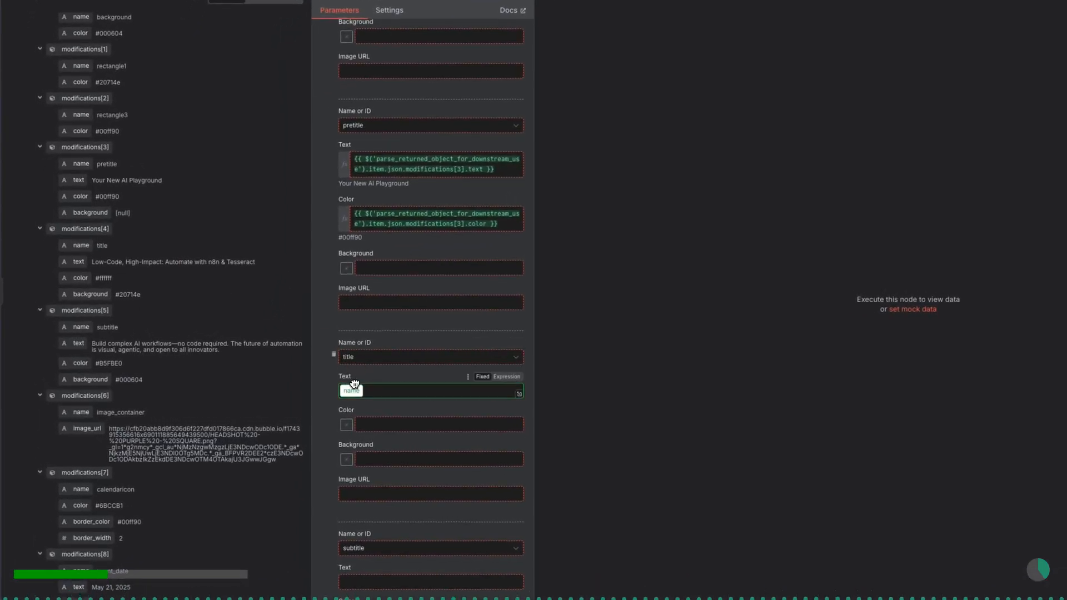
pyautogui.moveTo(354, 382); pyautogui.dragTo(354, 382)
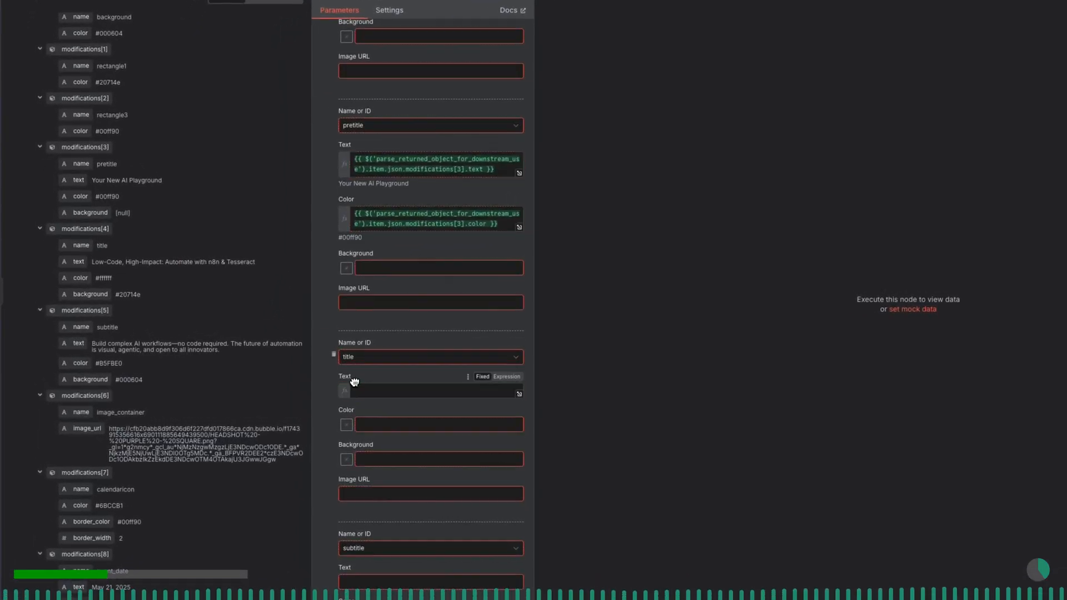
pyautogui.click(389, 383)
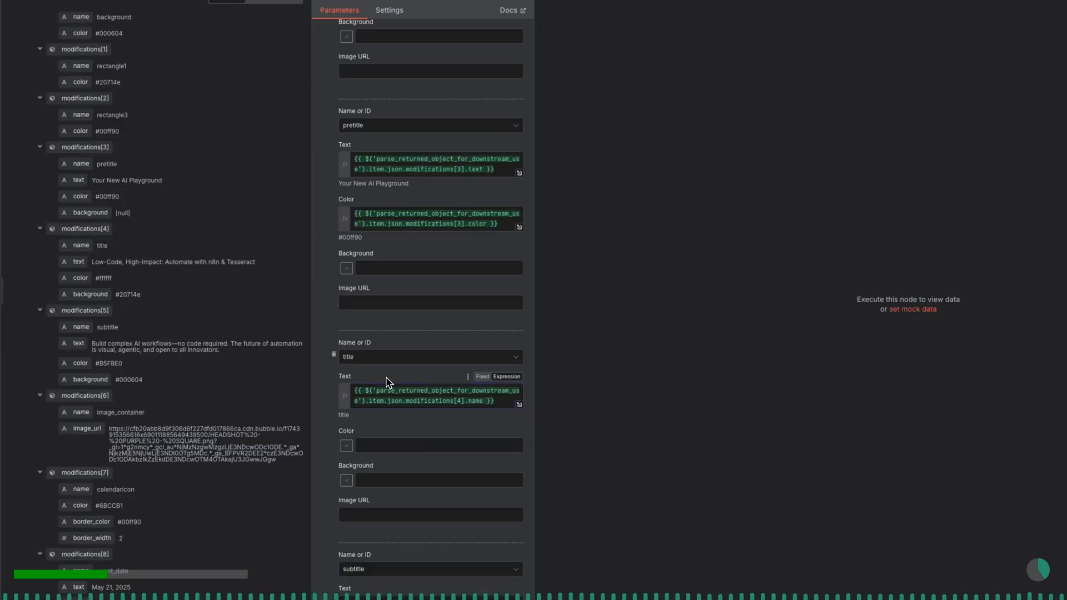
pyautogui.tripleClick(385, 389)
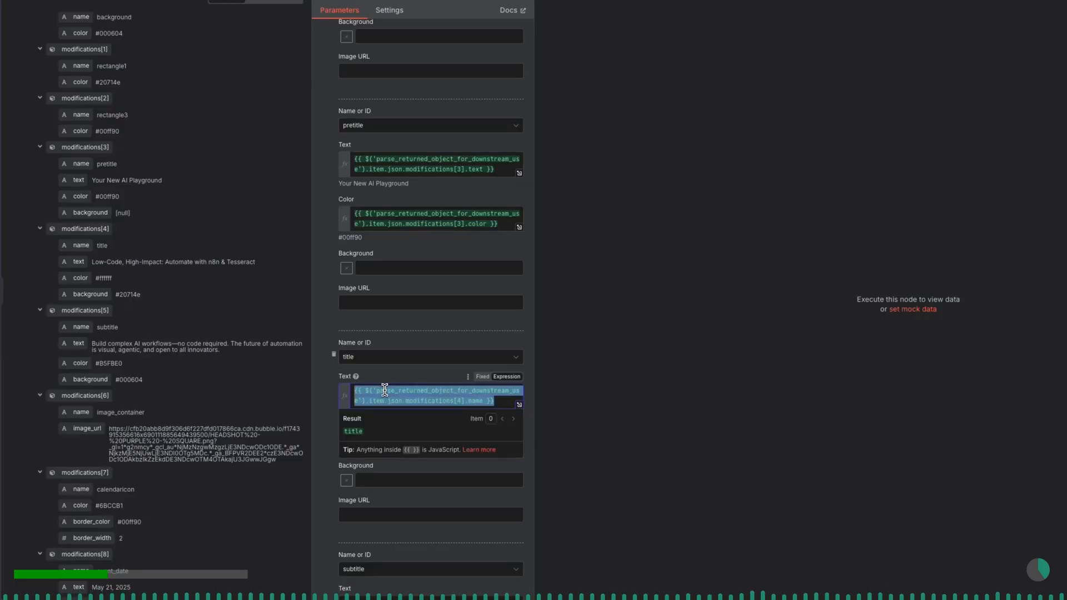
pyautogui.press('BackSpace')
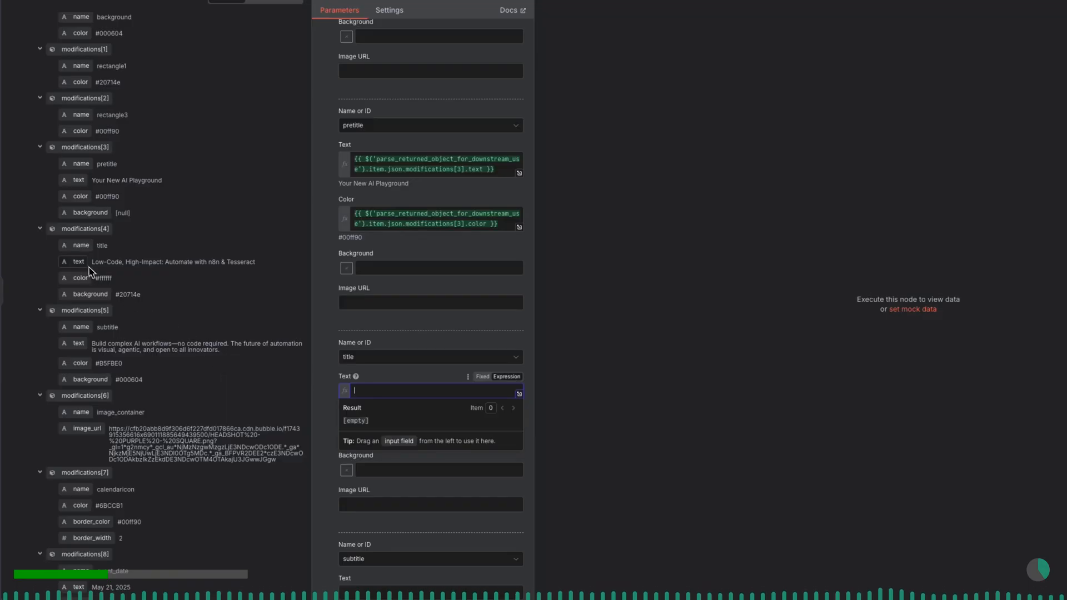
# - Map the title Text and Color to modifications[4].text and modifications[4].color
pyautogui.moveTo(82, 266); pyautogui.dragTo(411, 391)
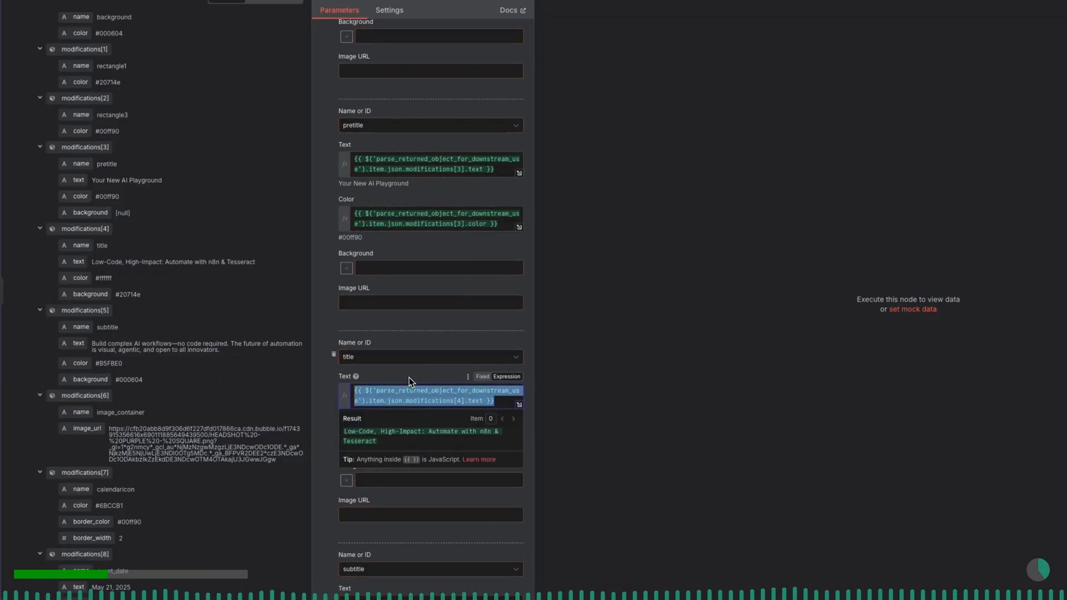
pyautogui.scroll(-2, 409, 380)
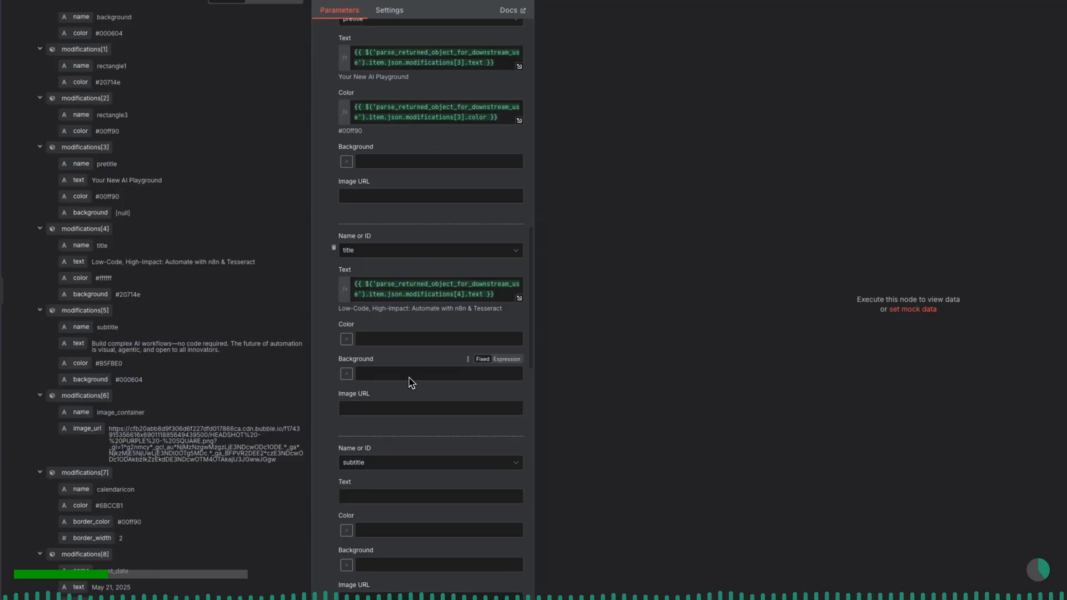
pyautogui.moveTo(80, 278); pyautogui.dragTo(386, 331)
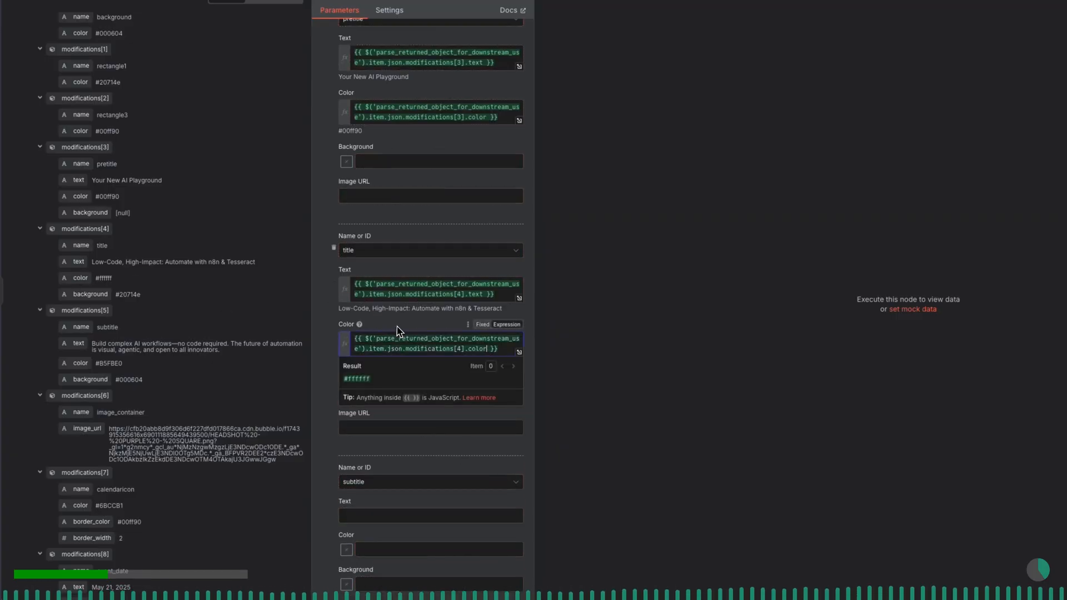
pyautogui.scroll(-1, 398, 325)
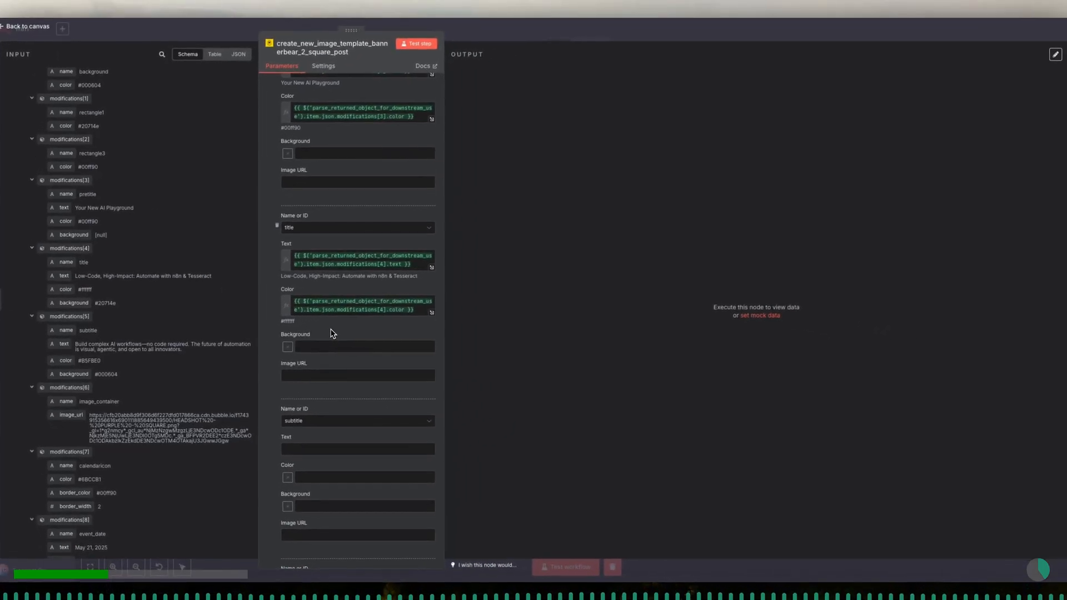
# - Map the subtitle Text to modifications[5].text from the parsed input
pyautogui.scroll(-3, 332, 333)
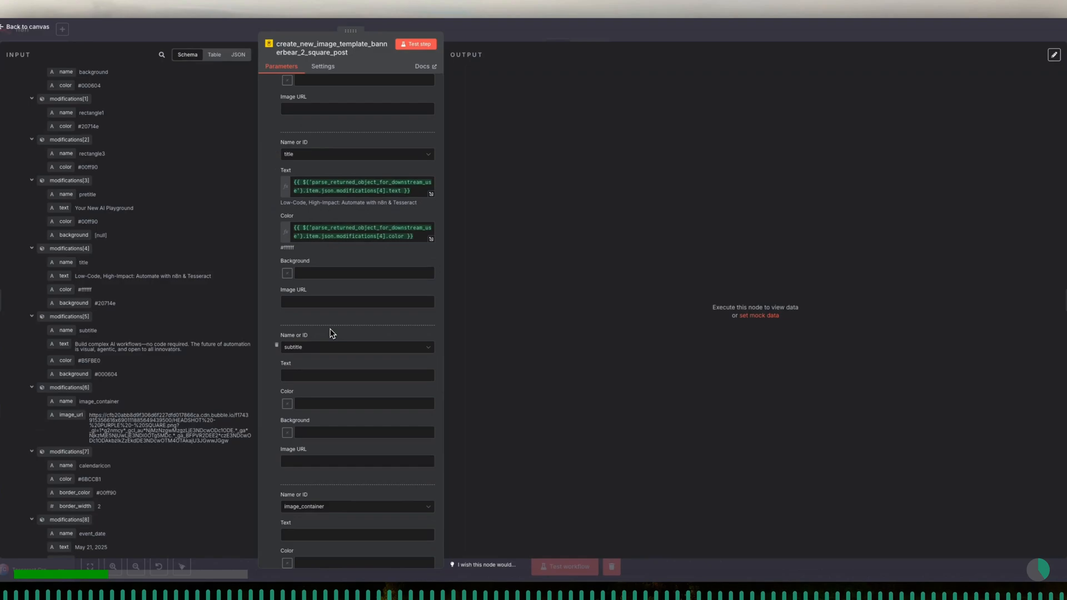
pyautogui.scroll(-1, 332, 334)
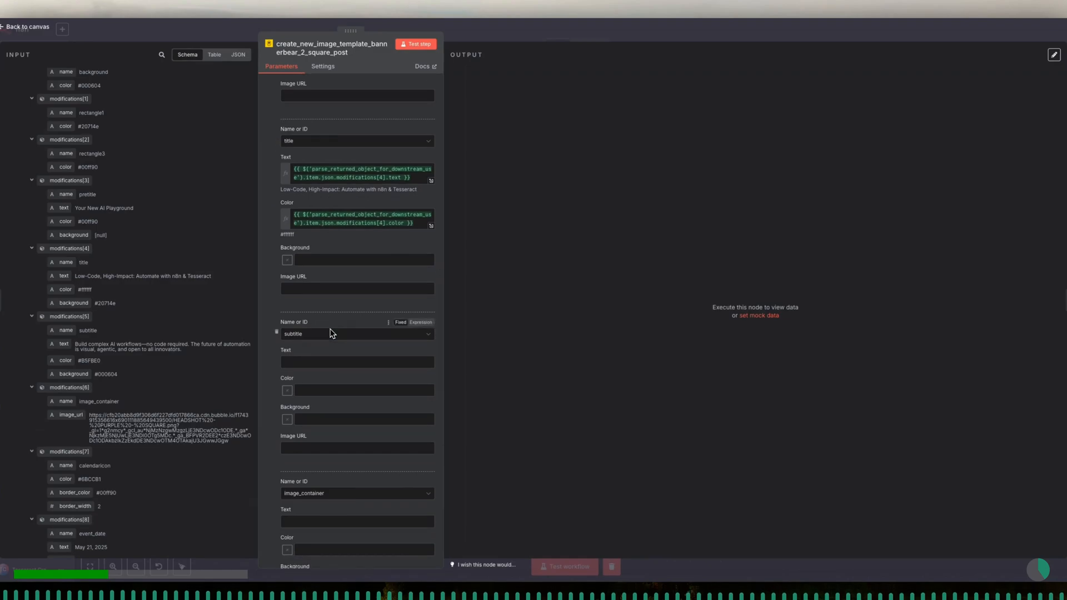
pyautogui.scroll(-1, 331, 334)
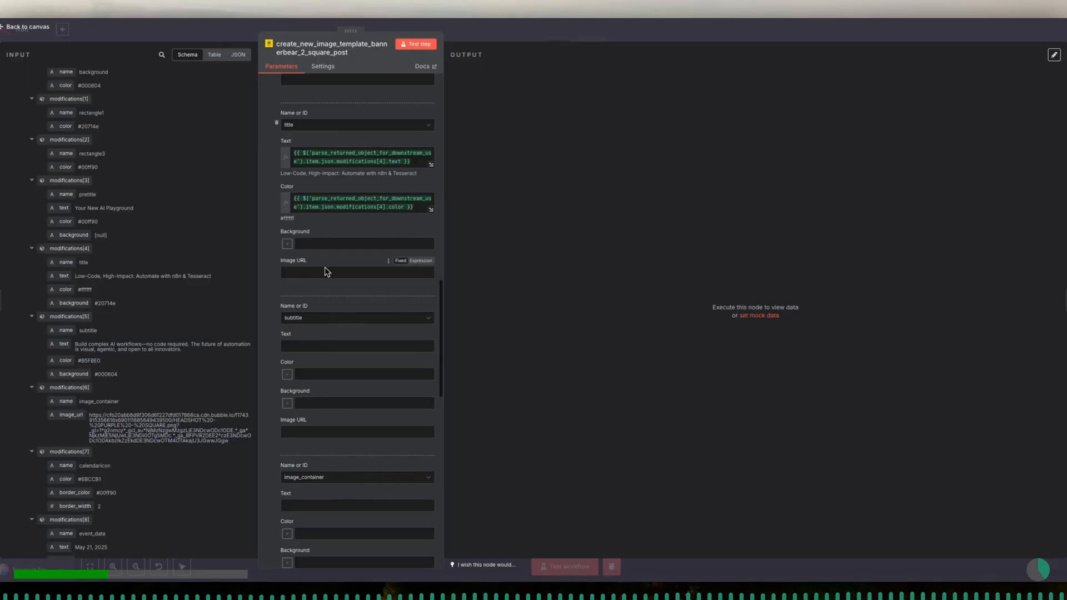
pyautogui.scroll(-1, 325, 276)
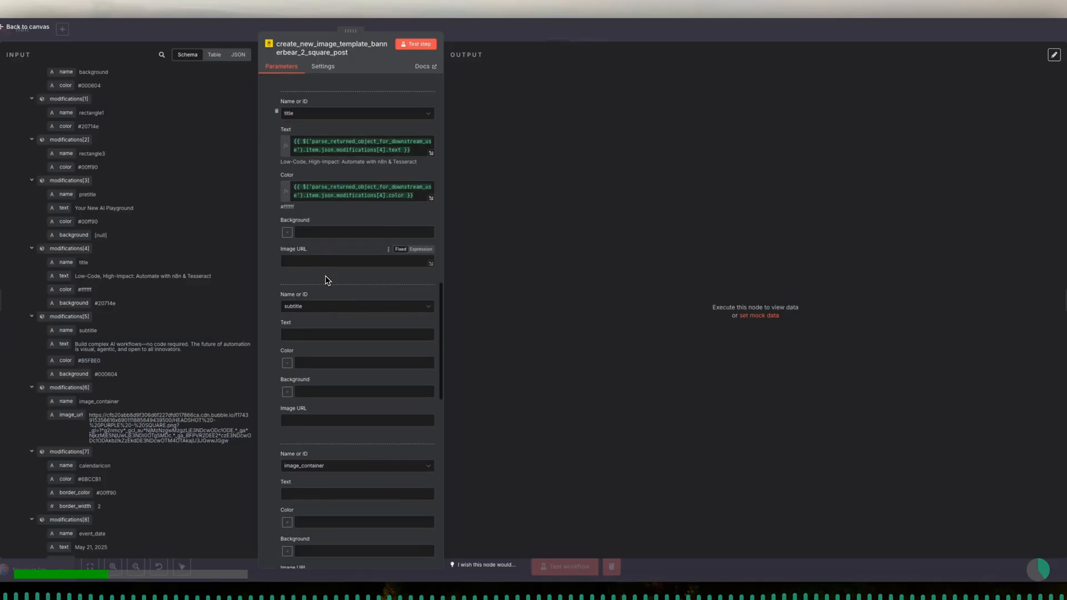
pyautogui.click(302, 321)
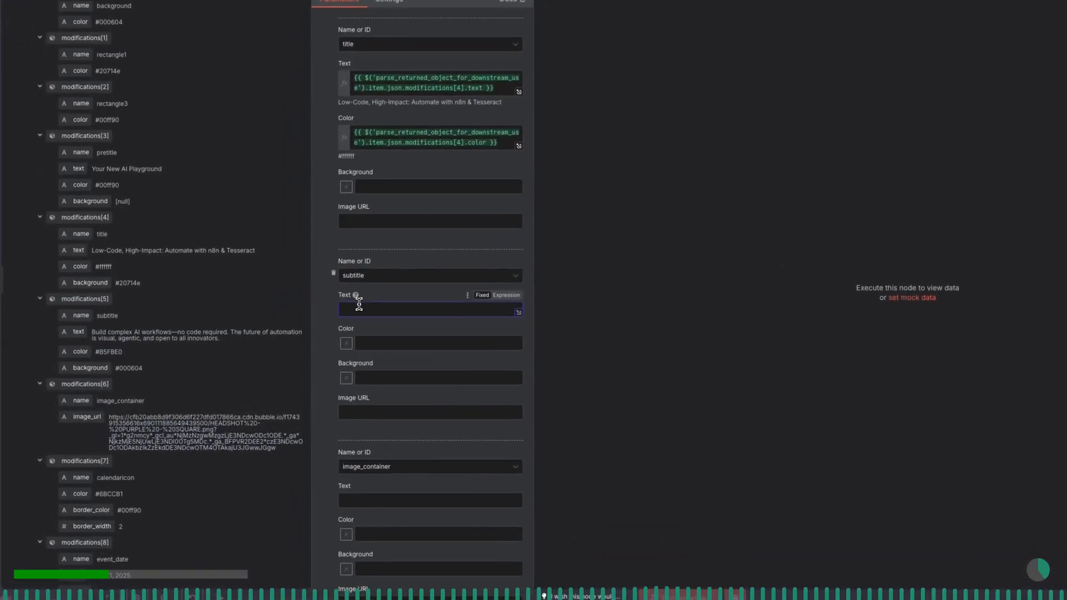
pyautogui.moveTo(86, 336); pyautogui.dragTo(376, 314)
pyautogui.click(374, 300)
pyautogui.scroll(-2, 377, 300)
pyautogui.scroll(-1, 376, 300)
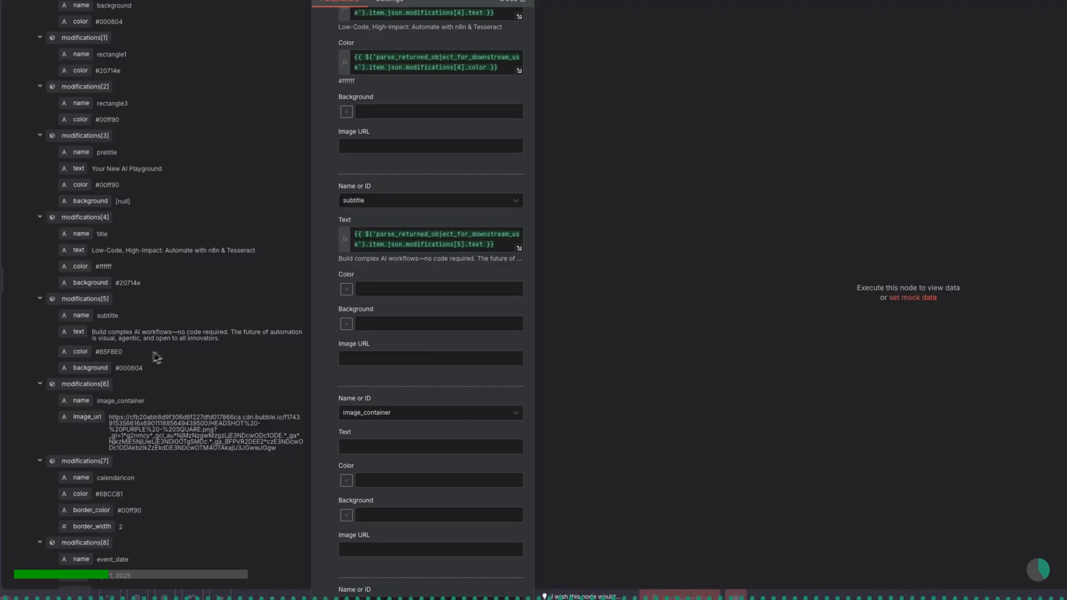
# - Map the subtitle Color and Background to modifications[5].color and modifications[5].background from the parsed input
pyautogui.moveTo(72, 351); pyautogui.dragTo(384, 280)
pyautogui.click(385, 276)
pyautogui.scroll(-2, 387, 279)
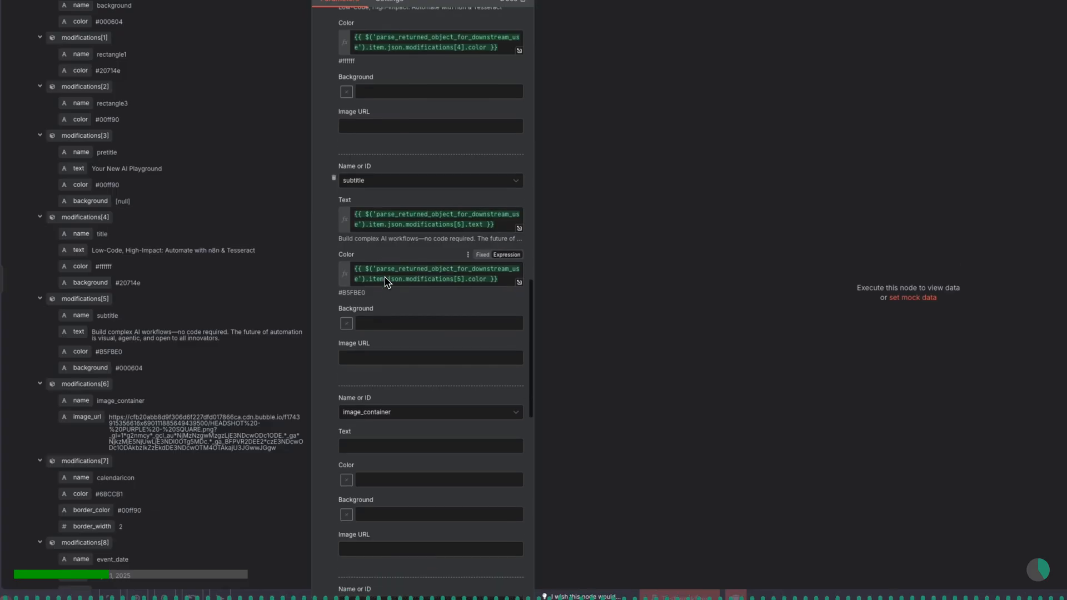
pyautogui.moveTo(101, 368); pyautogui.dragTo(386, 291)
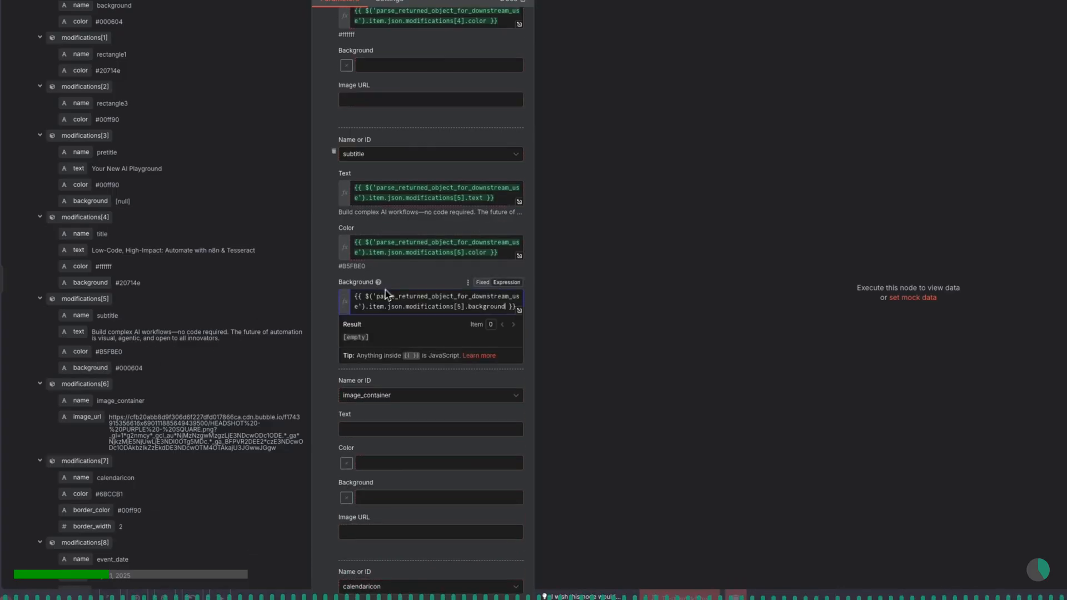
pyautogui.click(403, 278)
pyautogui.scroll(-3, 404, 283)
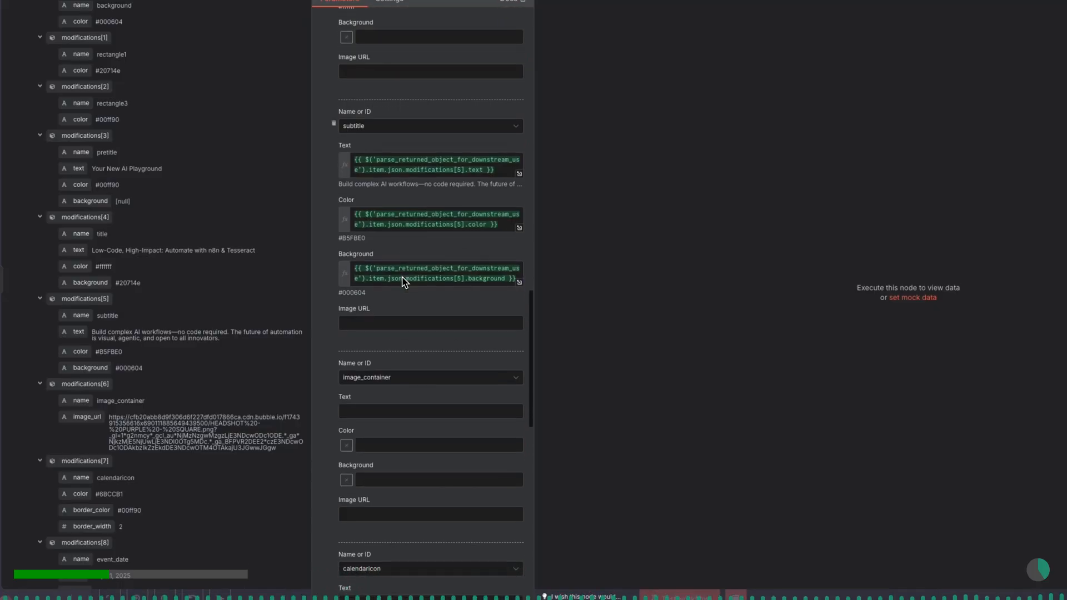
pyautogui.scroll(-3, 191, 416)
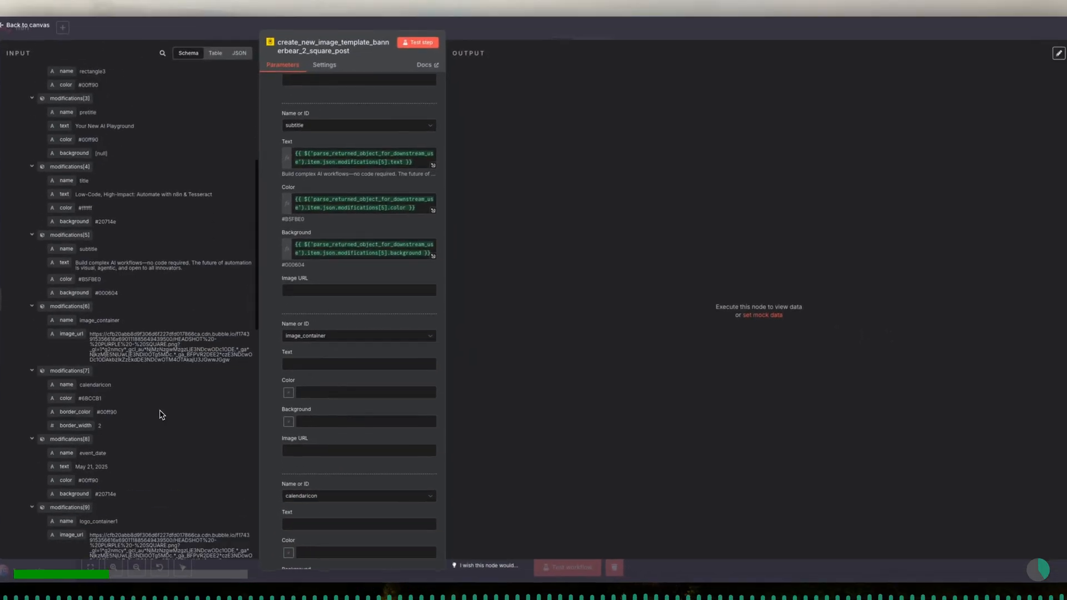
pyautogui.scroll(-2, 331, 376)
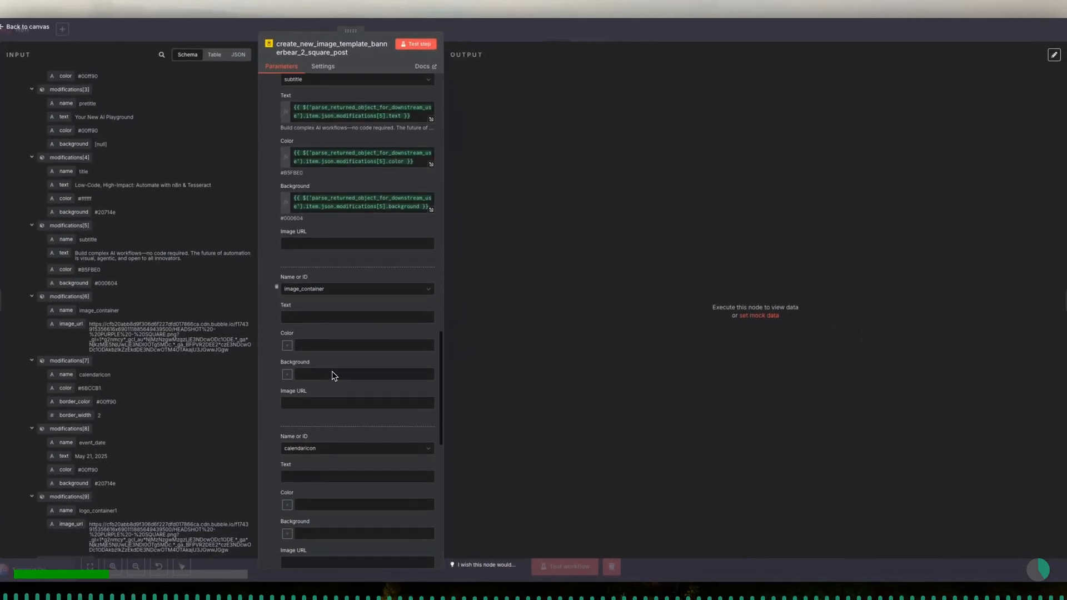
# - Map the image_container Image URL to modifications[6].image_url from the parsed input
pyautogui.click(318, 315)
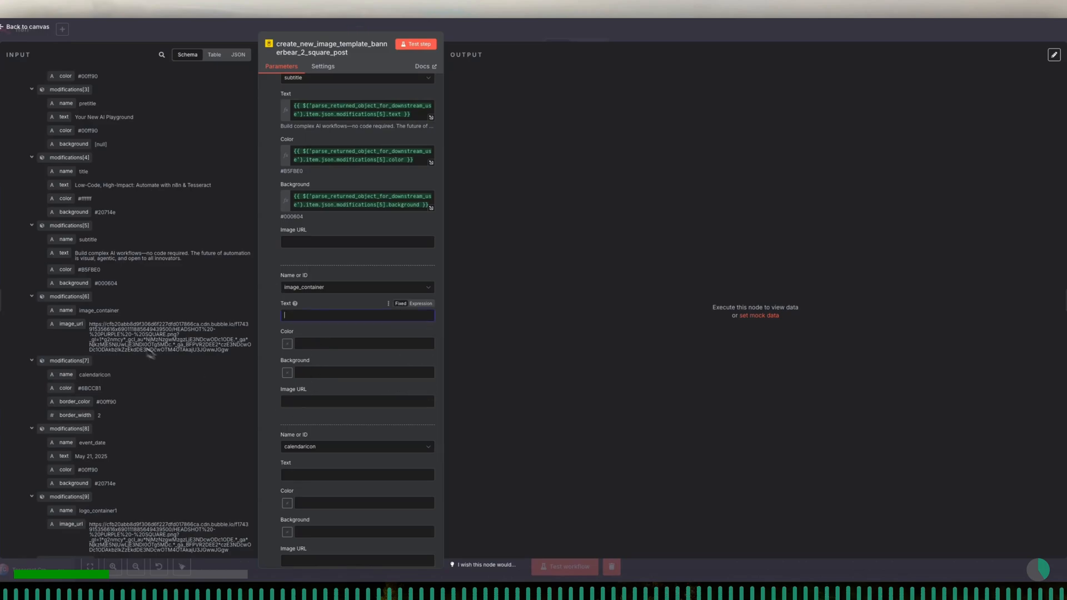
pyautogui.moveTo(76, 332); pyautogui.dragTo(345, 391)
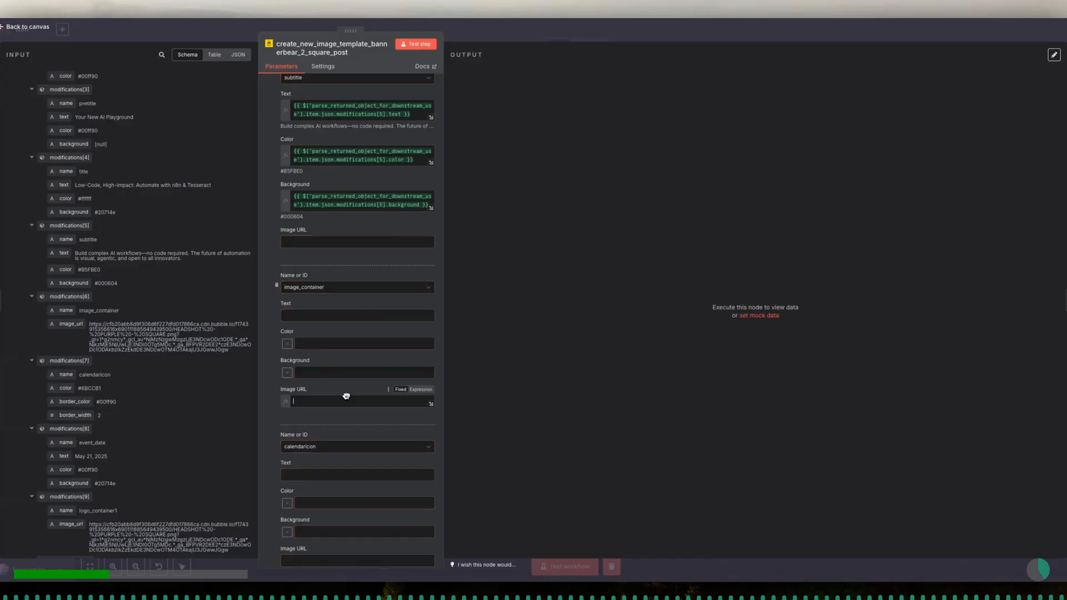
pyautogui.scroll(-3, 345, 392)
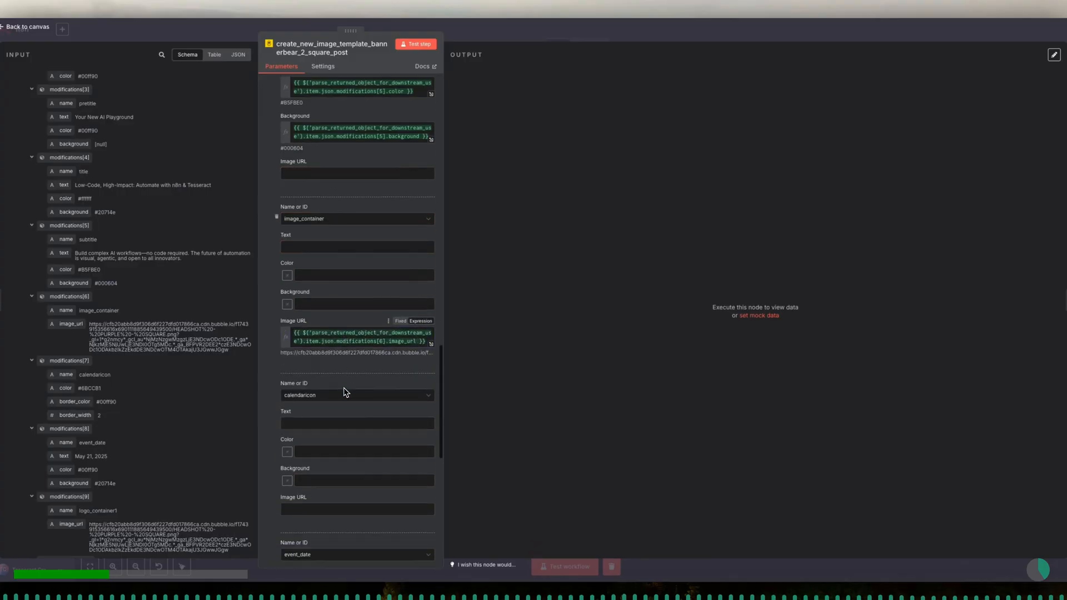
pyautogui.scroll(-3, 201, 420)
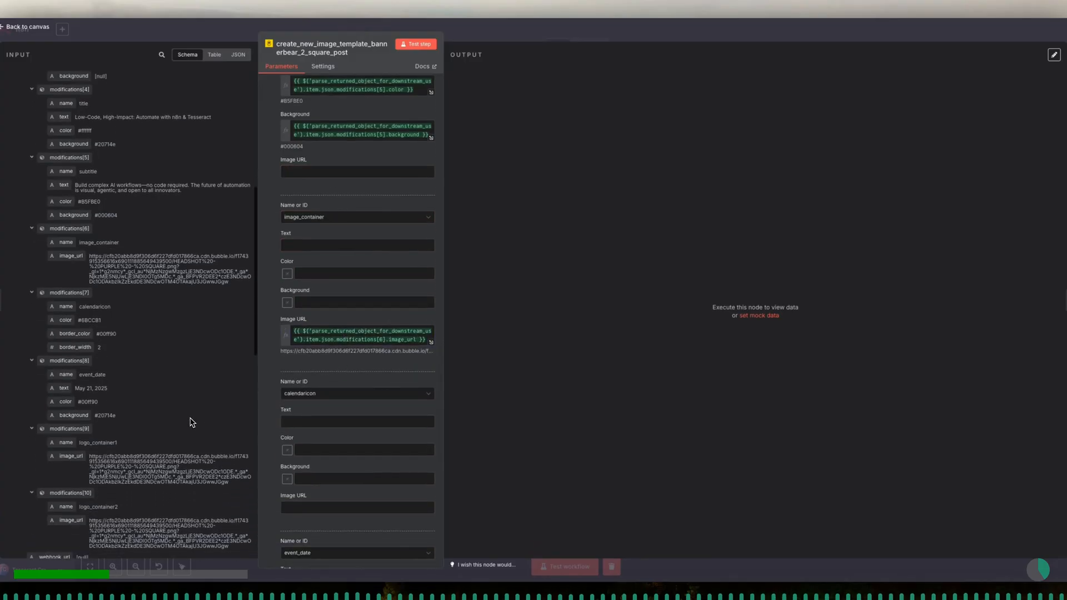
pyautogui.scroll(-1, 191, 422)
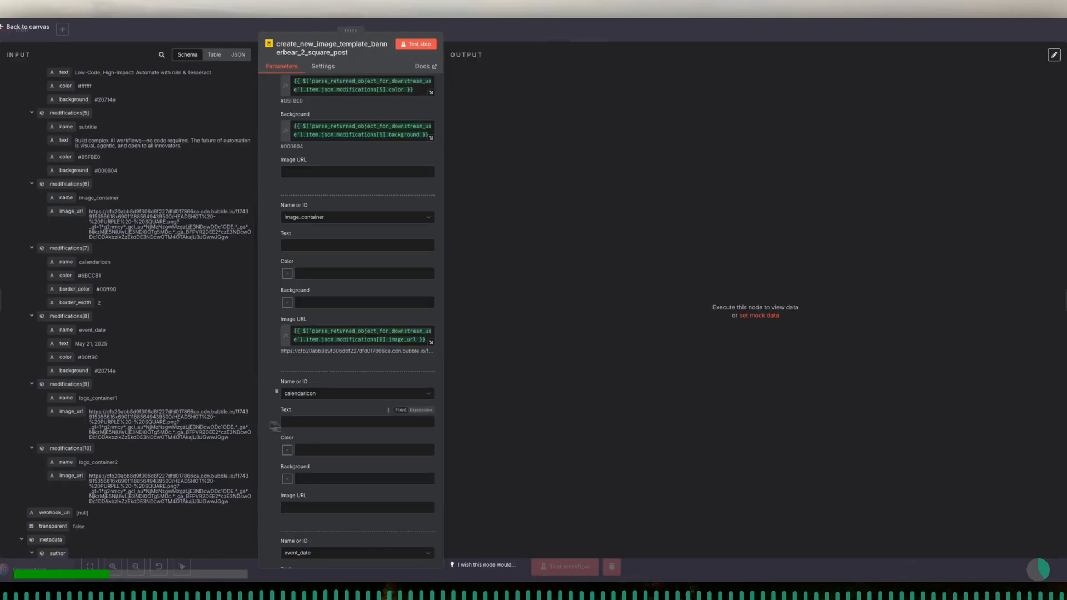
pyautogui.scroll(-2, 328, 435)
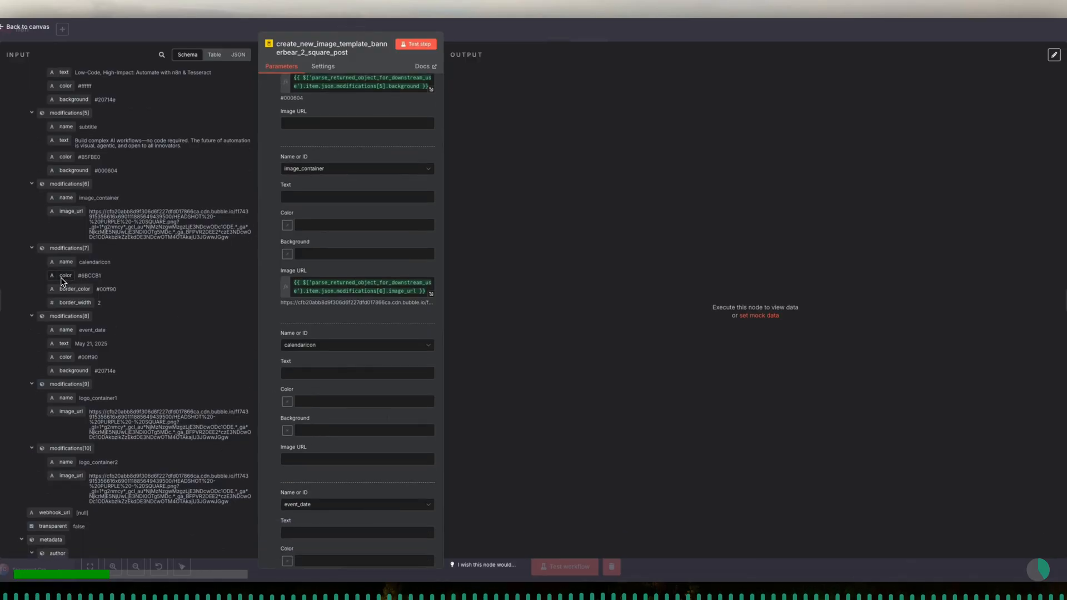
# - Map the calendaricon Color to modifications[7].color from the parsed input
pyautogui.moveTo(60, 276); pyautogui.dragTo(325, 400)
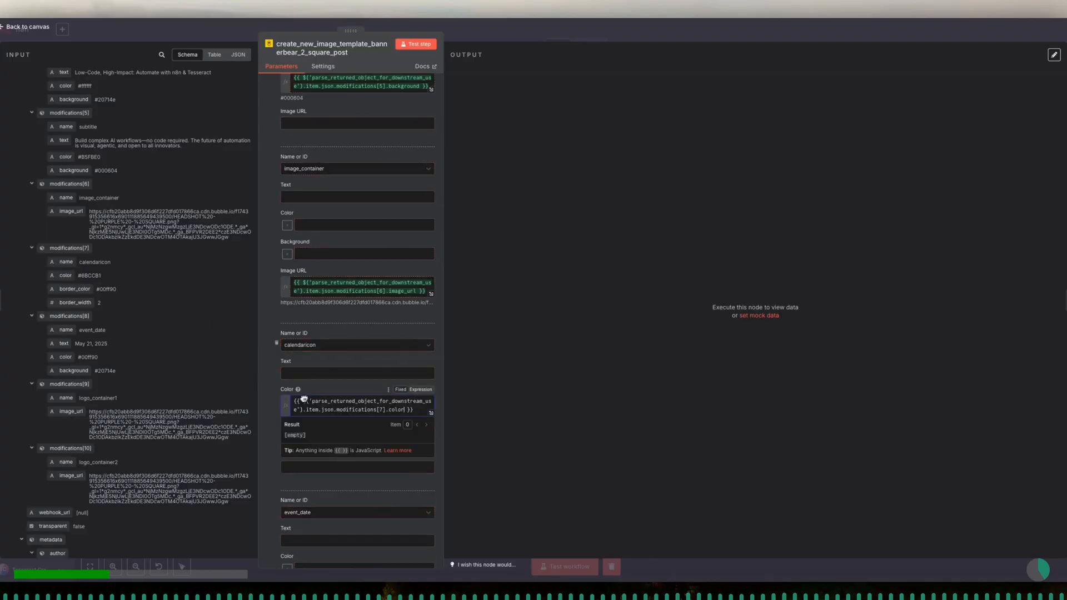
pyautogui.scroll(-3, 325, 393)
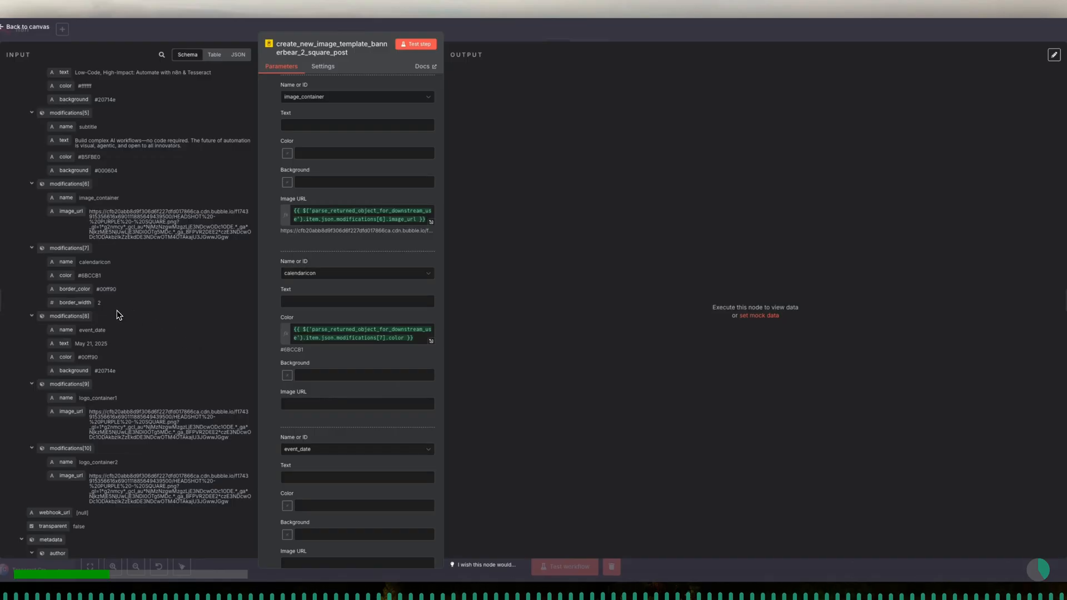
pyautogui.scroll(-2, 114, 332)
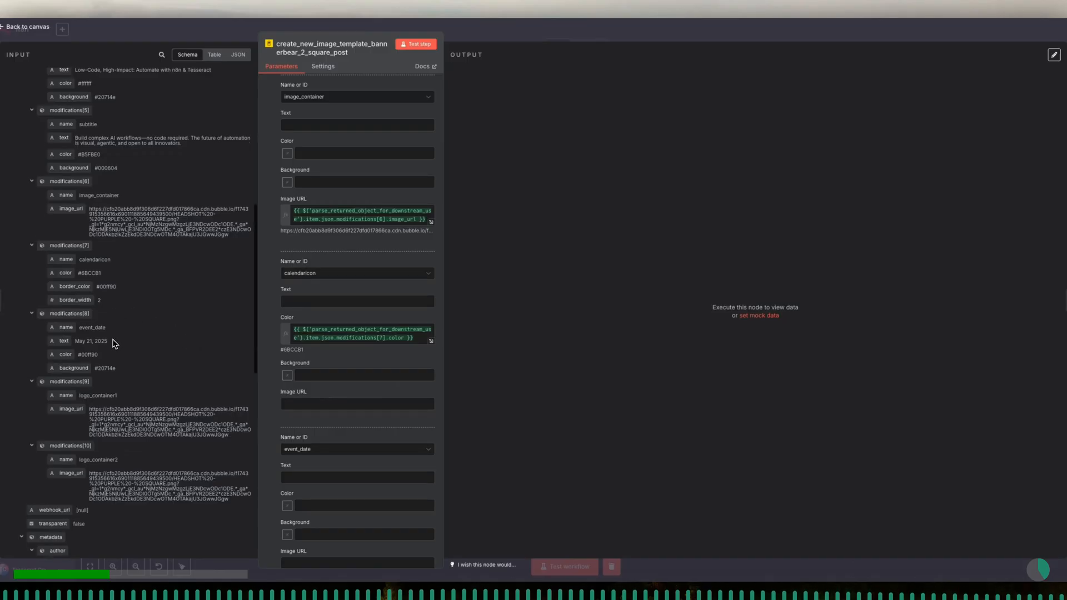
pyautogui.scroll(-2, 114, 344)
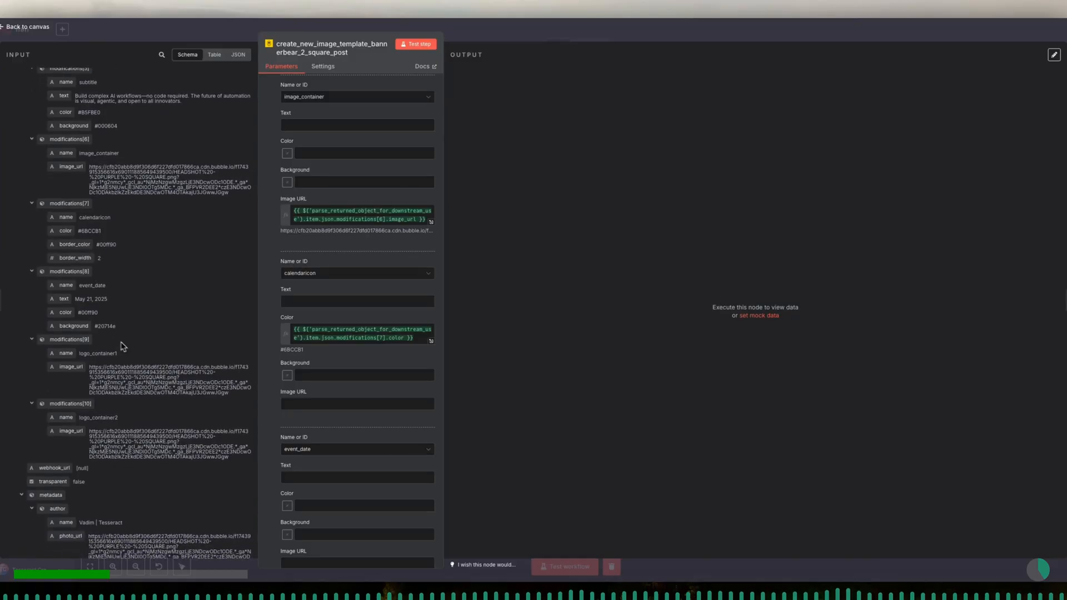
pyautogui.scroll(-5, 311, 407)
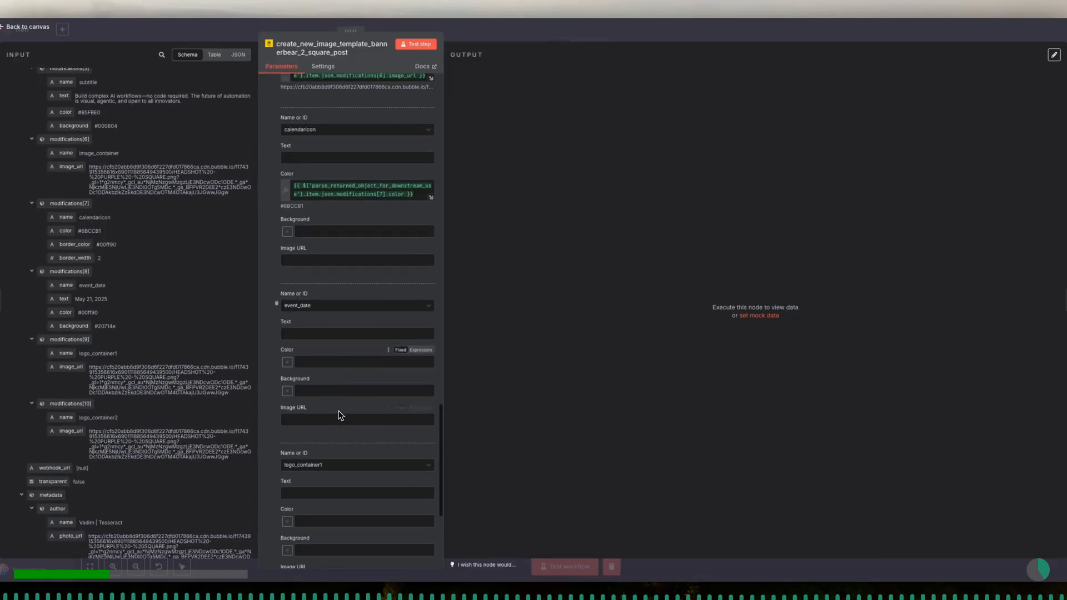
# - Map the event_date Text, Color and Background to modifications[8].text, .color and .background
pyautogui.moveTo(72, 302); pyautogui.dragTo(346, 327)
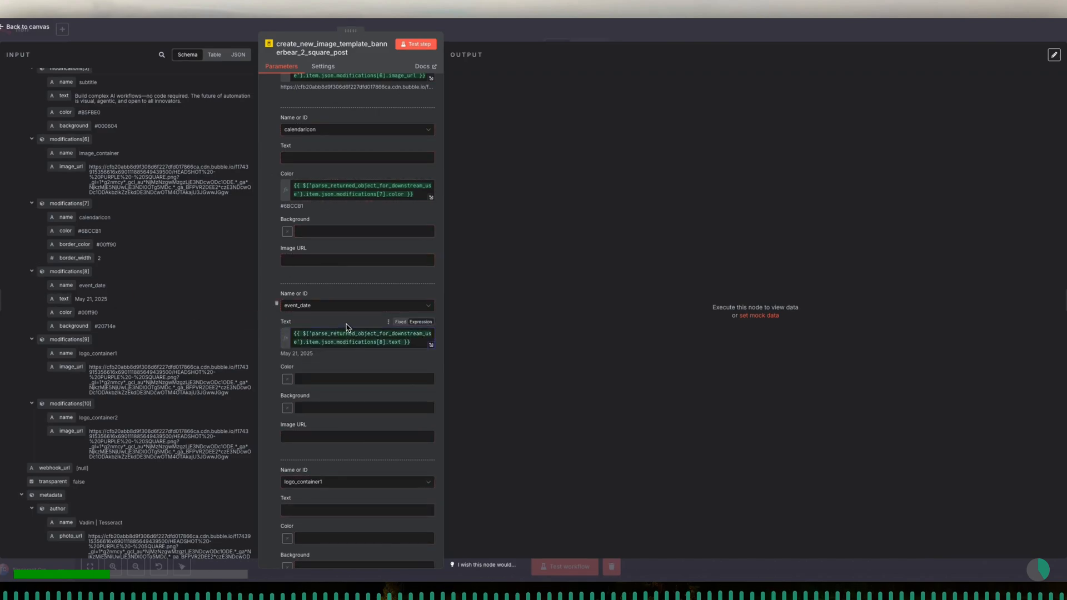
pyautogui.scroll(-1, 347, 327)
pyautogui.moveTo(69, 315); pyautogui.dragTo(324, 349)
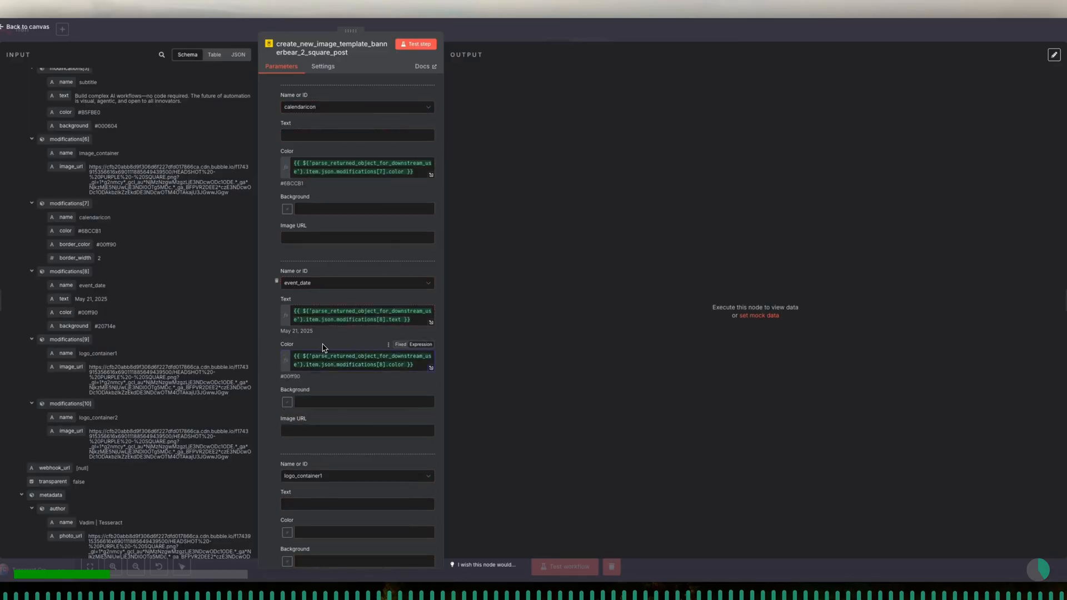
pyautogui.scroll(-3, 324, 348)
pyautogui.moveTo(72, 326); pyautogui.dragTo(353, 320)
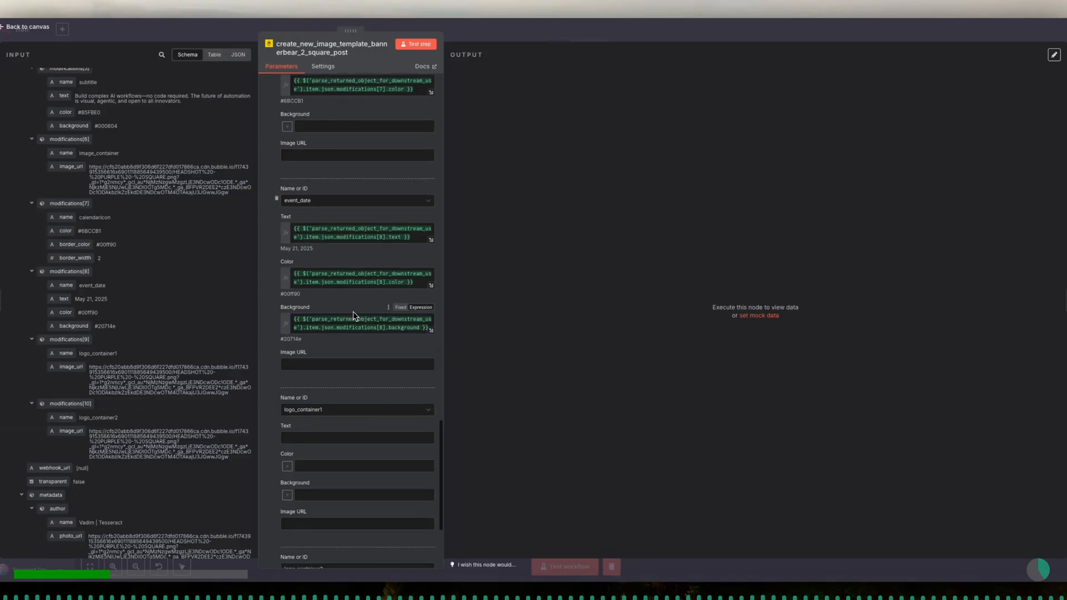
# - Map the logo_container1 Image URL to modifications[9].image_url from the parsed input
pyautogui.scroll(-3, 353, 317)
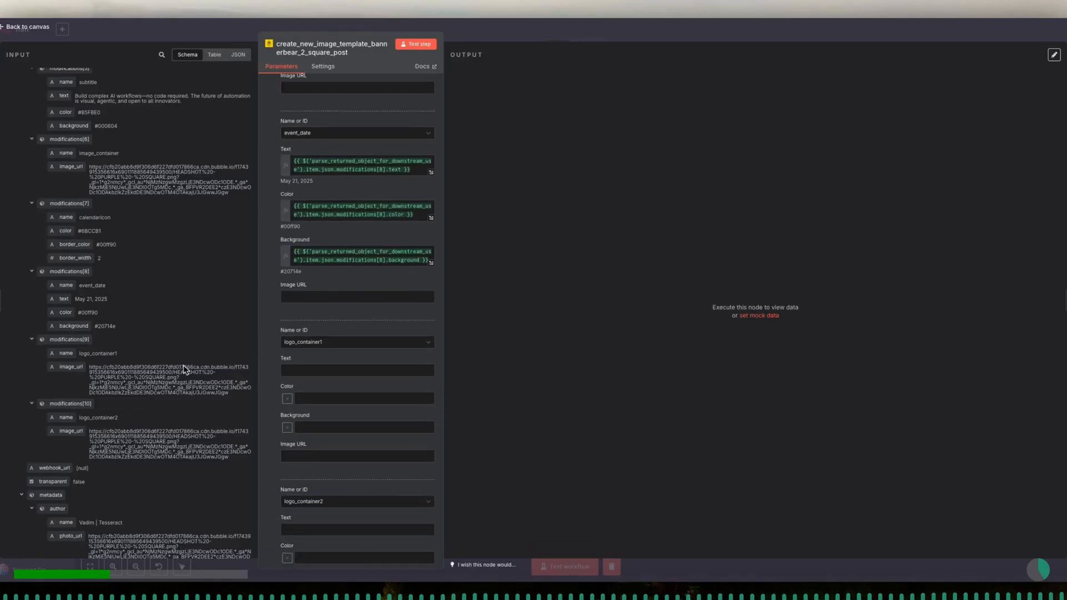
pyautogui.scroll(-2, 185, 370)
pyautogui.scroll(-3, 328, 380)
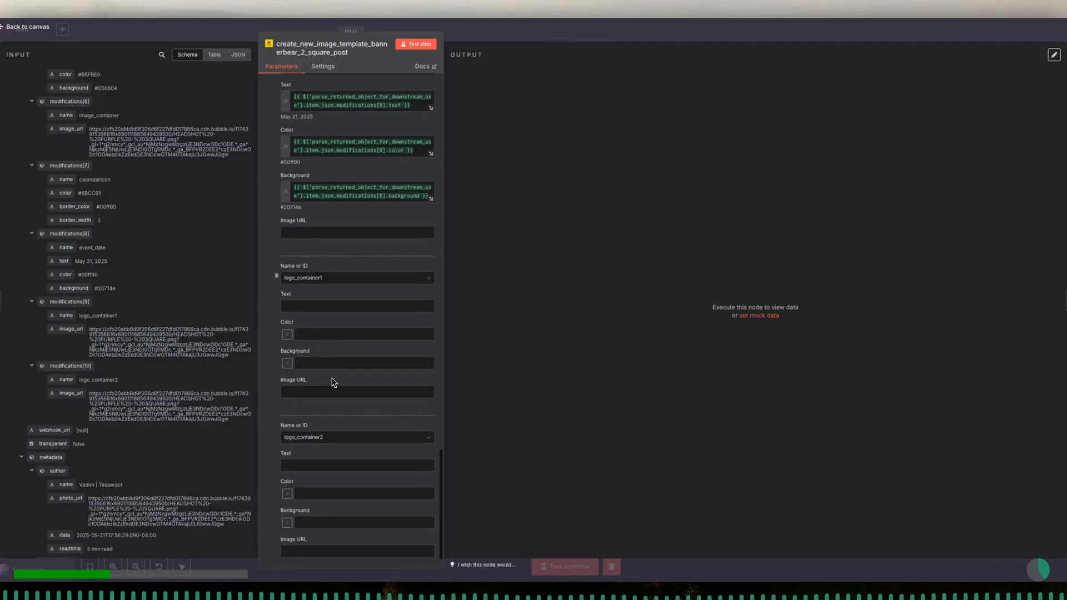
pyautogui.scroll(-2, 334, 382)
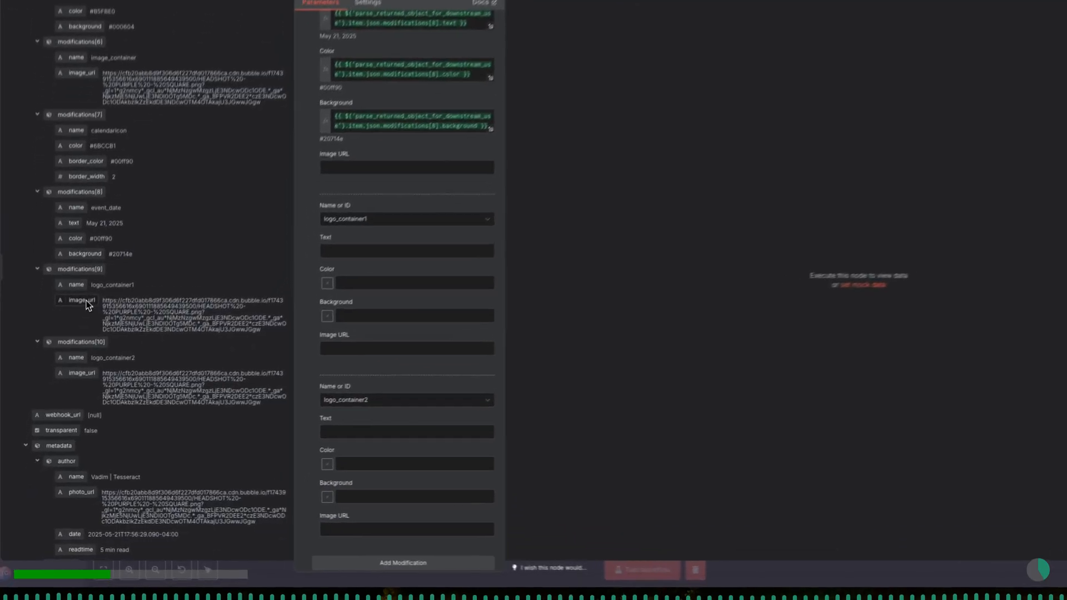
pyautogui.moveTo(86, 304); pyautogui.dragTo(361, 345)
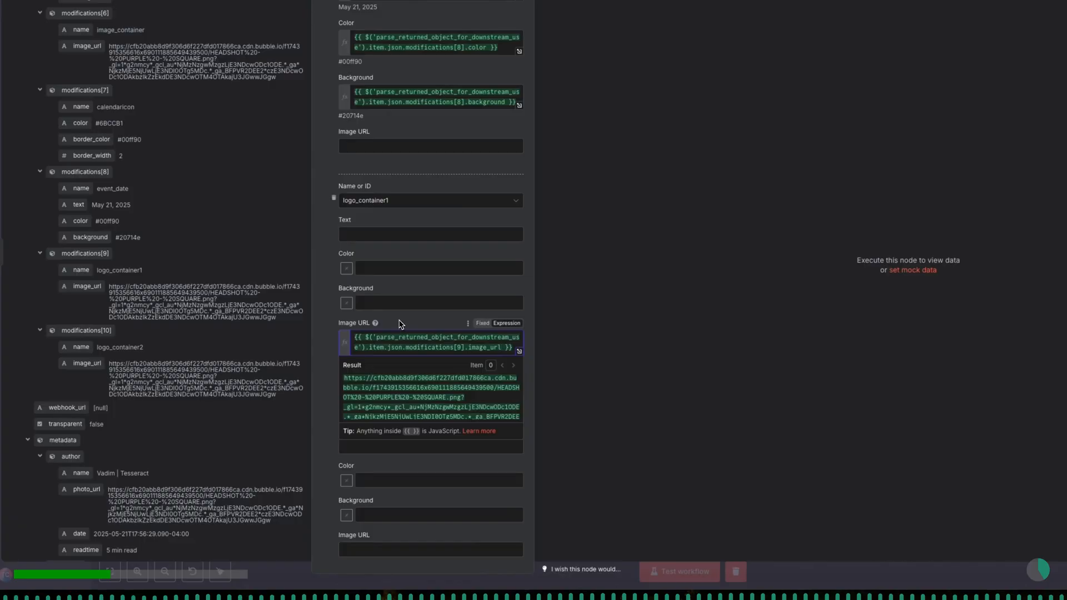
pyautogui.click(401, 324)
pyautogui.scroll(-1, 401, 325)
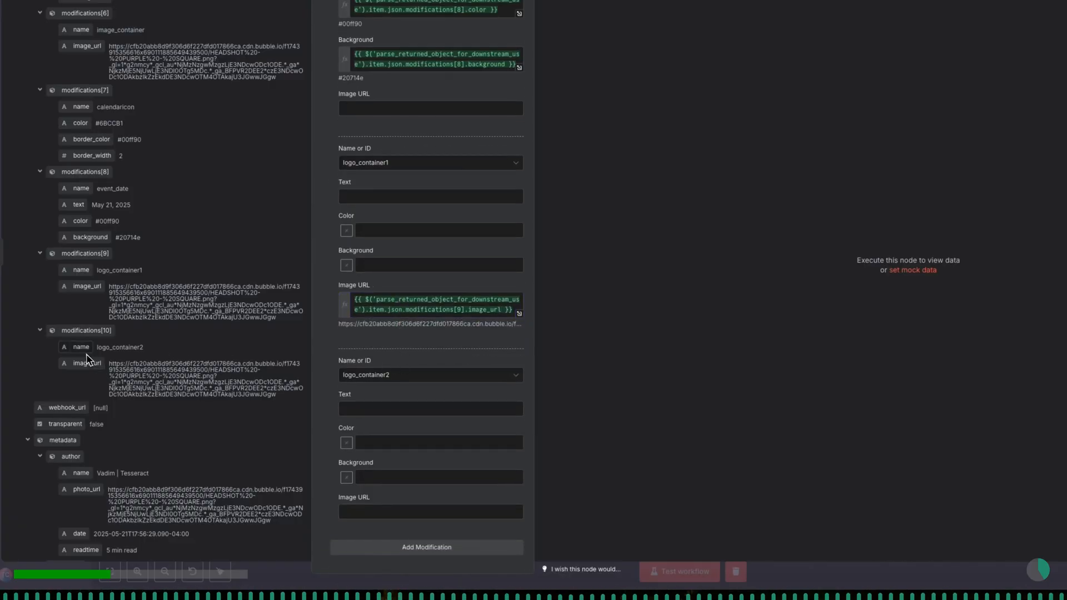
# - Map the logo_container2 Image URL to modifications[10].image_url, clearing the value mistakenly dropped into its Text field
pyautogui.moveTo(87, 364); pyautogui.dragTo(374, 401)
pyautogui.hotkey('ctrl', 'a')
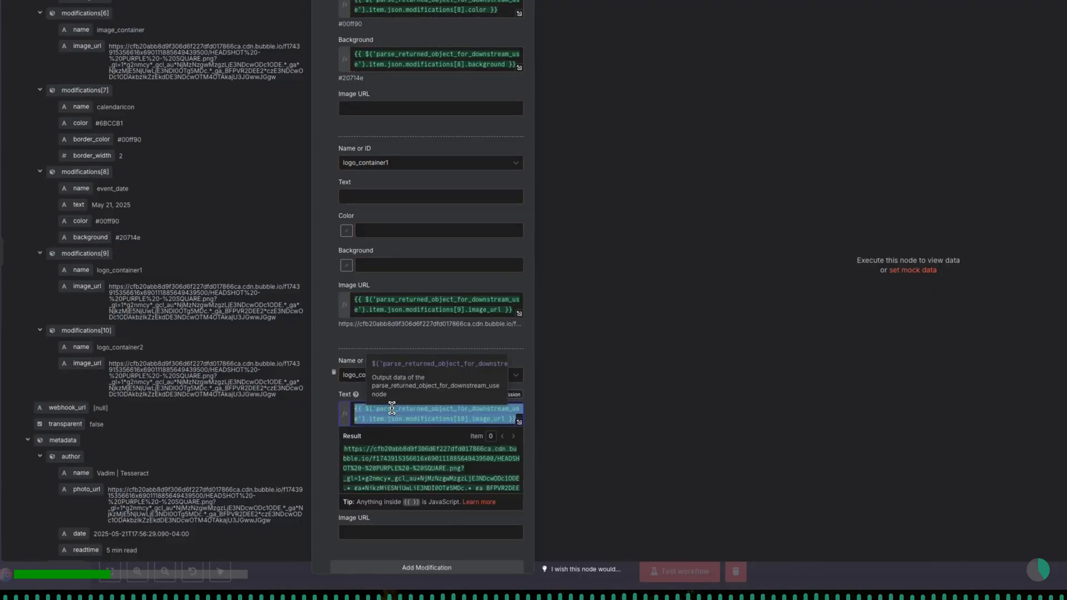
pyautogui.press('BackSpace')
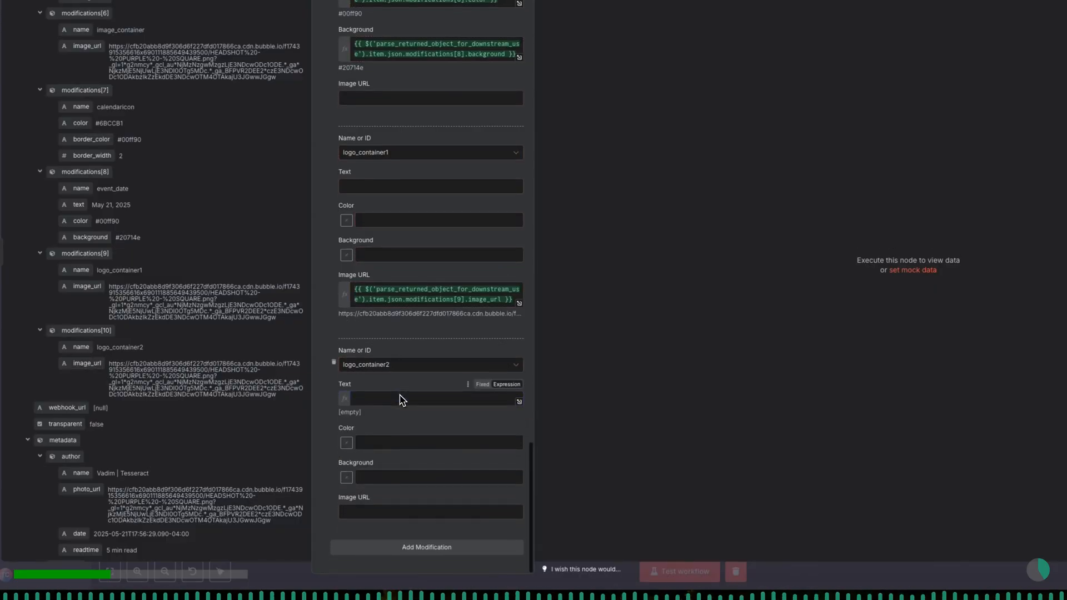
pyautogui.moveTo(95, 364); pyautogui.dragTo(385, 508)
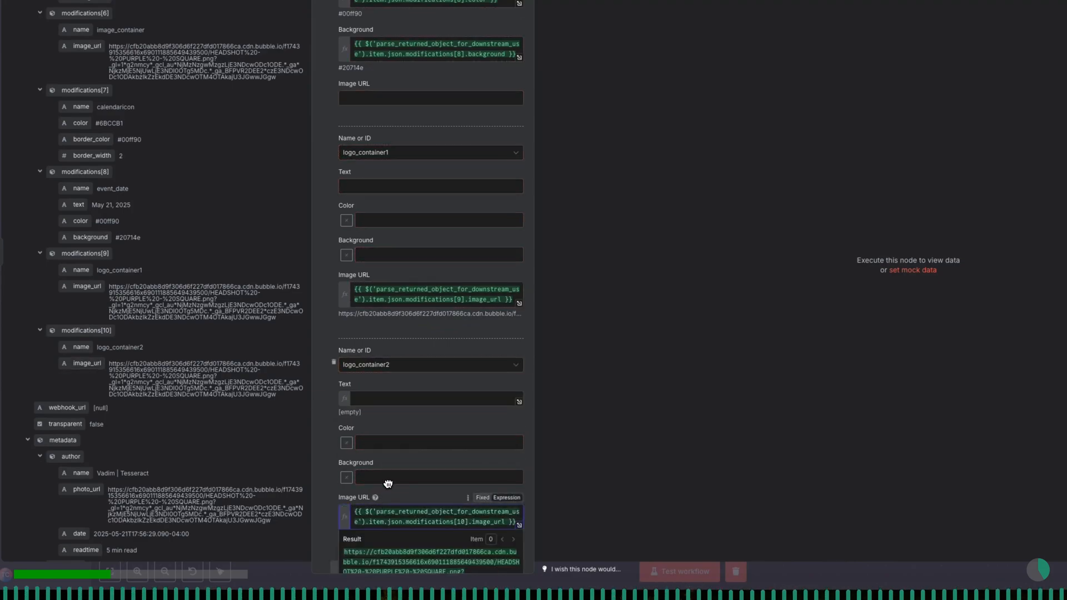
pyautogui.click(389, 478)
# - Test the create_new_image_template_bannerbear_2_square_post node and return to the workflow canvas
pyautogui.scroll(-1, 402, 497)
pyautogui.scroll(4, 405, 452)
pyautogui.scroll(10, 410, 324)
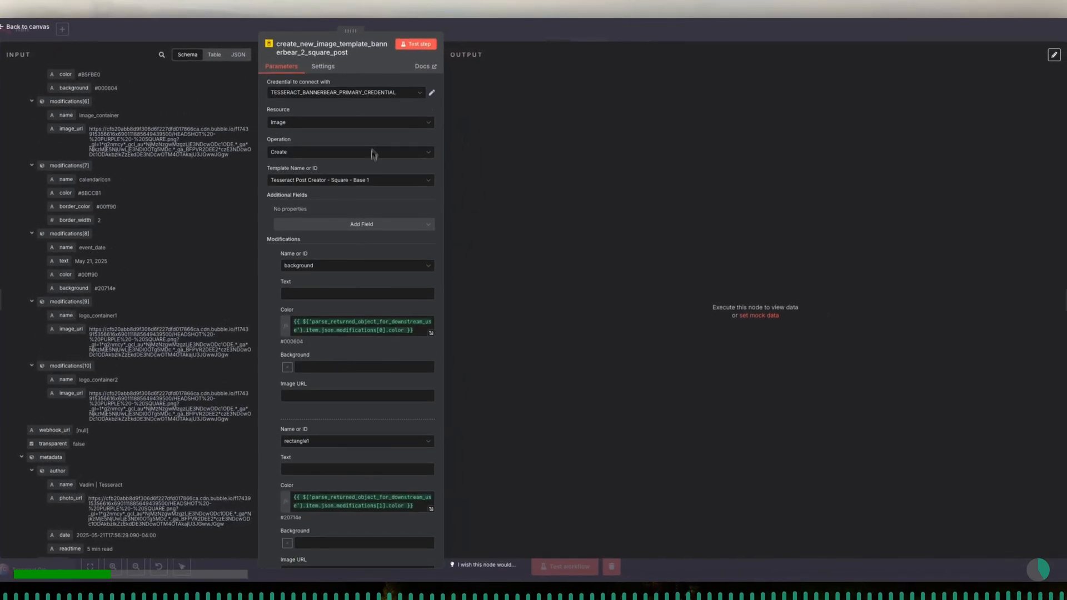
pyautogui.click(410, 48)
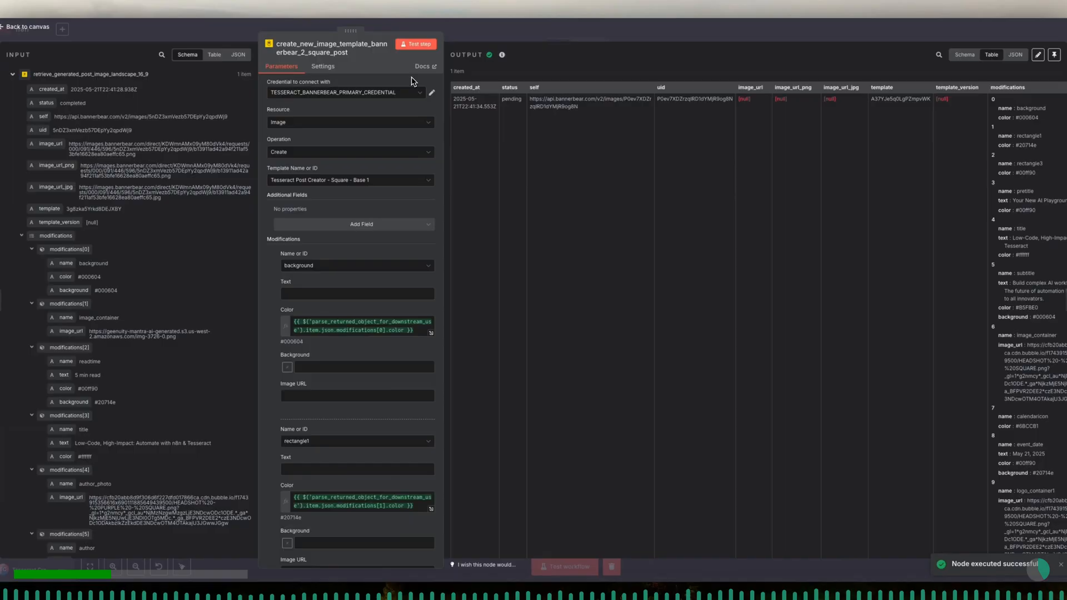
pyautogui.click(467, 38)
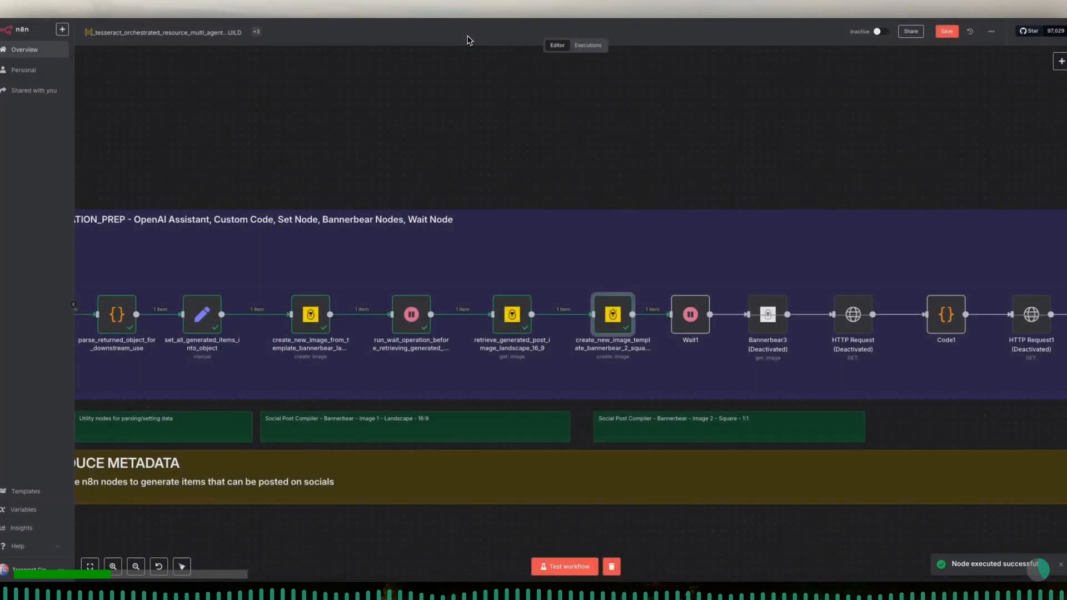
# - Rename the Wait1 node after the square template node to run_dummy_wait_before_retrieve_2nd_generation and test it
pyautogui.hscroll(5, 469, 285)
pyautogui.hscroll(4, 470, 285)
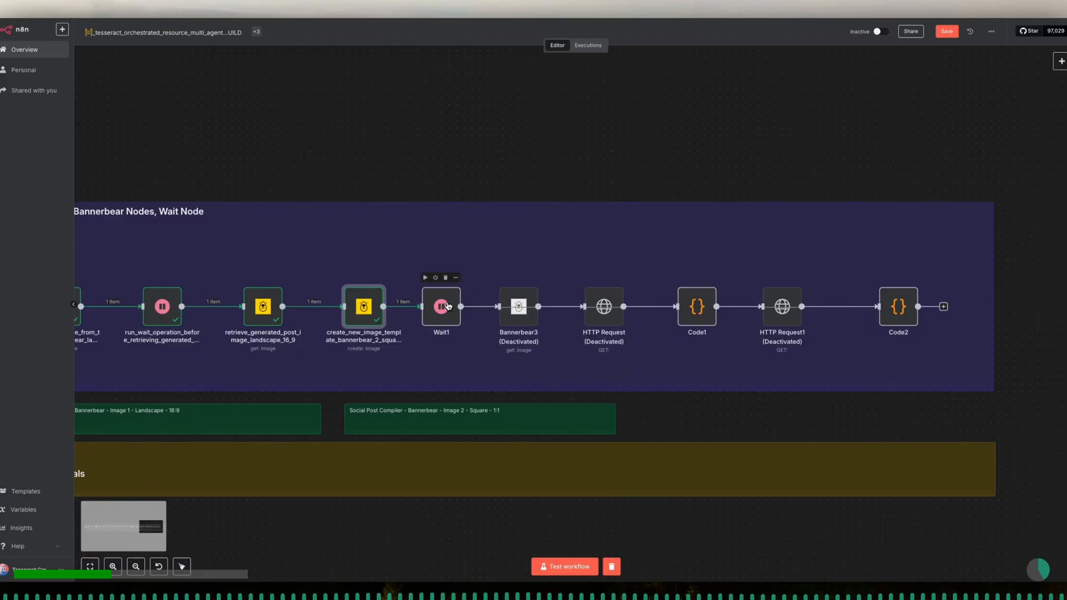
pyautogui.moveTo(448, 306); pyautogui.dragTo(456, 302)
pyautogui.doubleClick(450, 309)
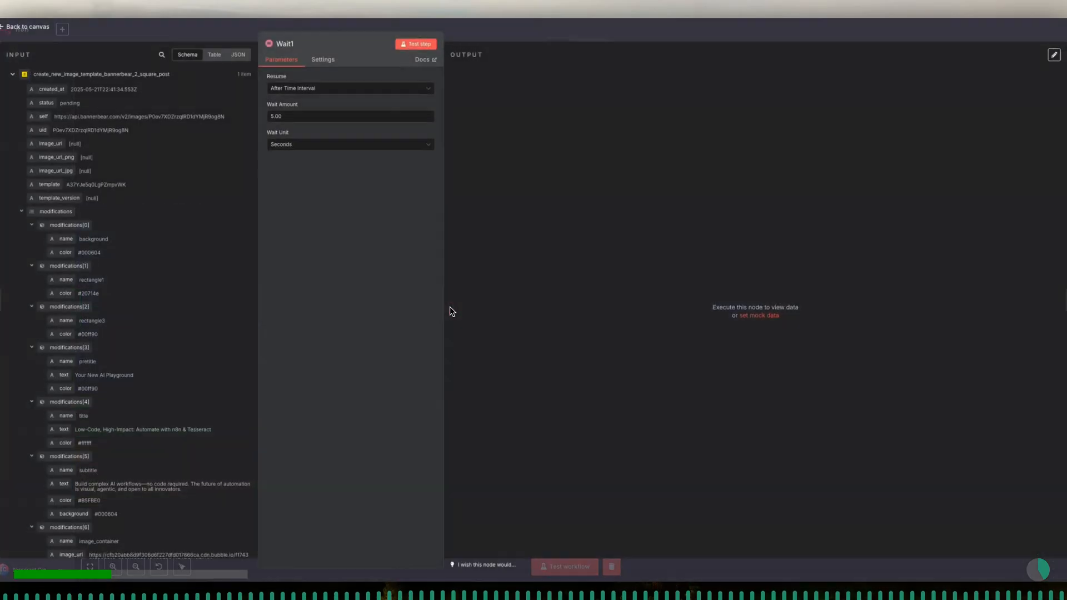
pyautogui.click(299, 44)
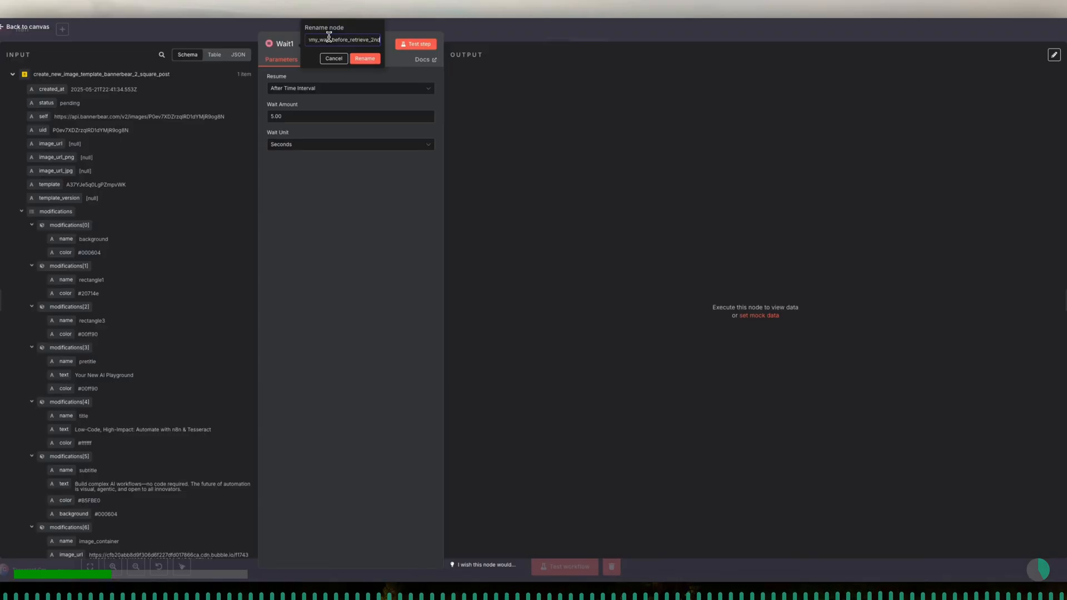
pyautogui.click(365, 59)
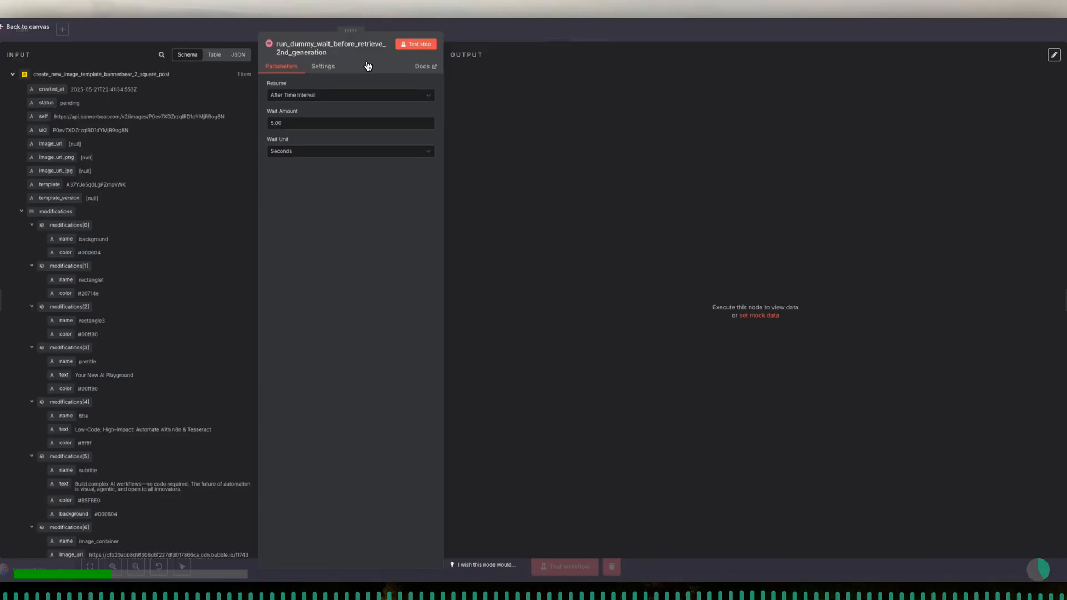
pyautogui.click(415, 45)
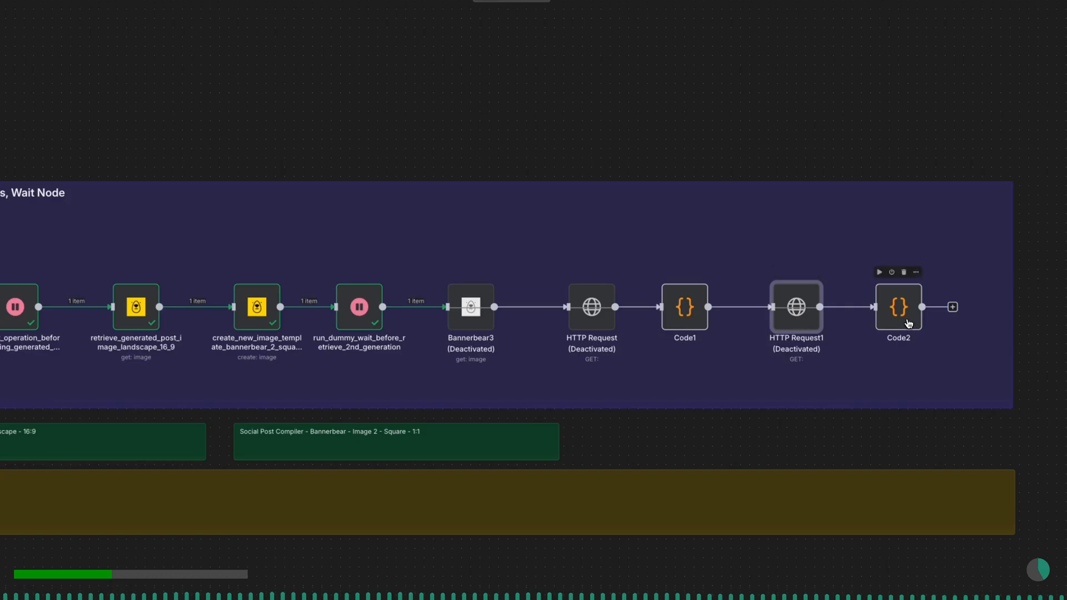
pyautogui.moveTo(907, 324); pyautogui.dragTo(942, 319)
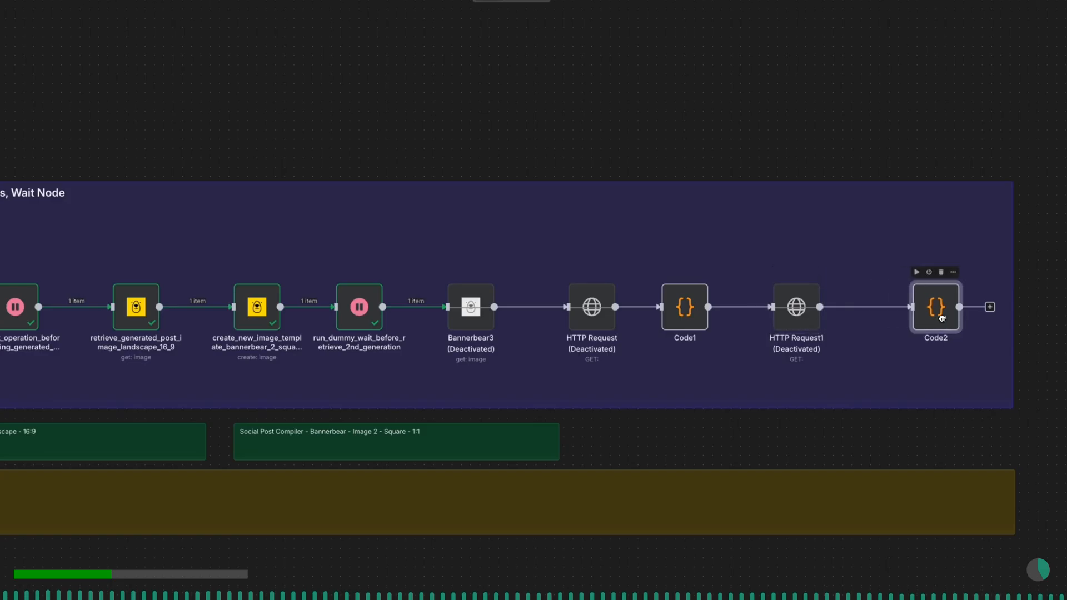
# - Spread the downstream nodes apart on the canvas and reactivate the Bannerbear3 node
pyautogui.moveTo(789, 320); pyautogui.dragTo(817, 320)
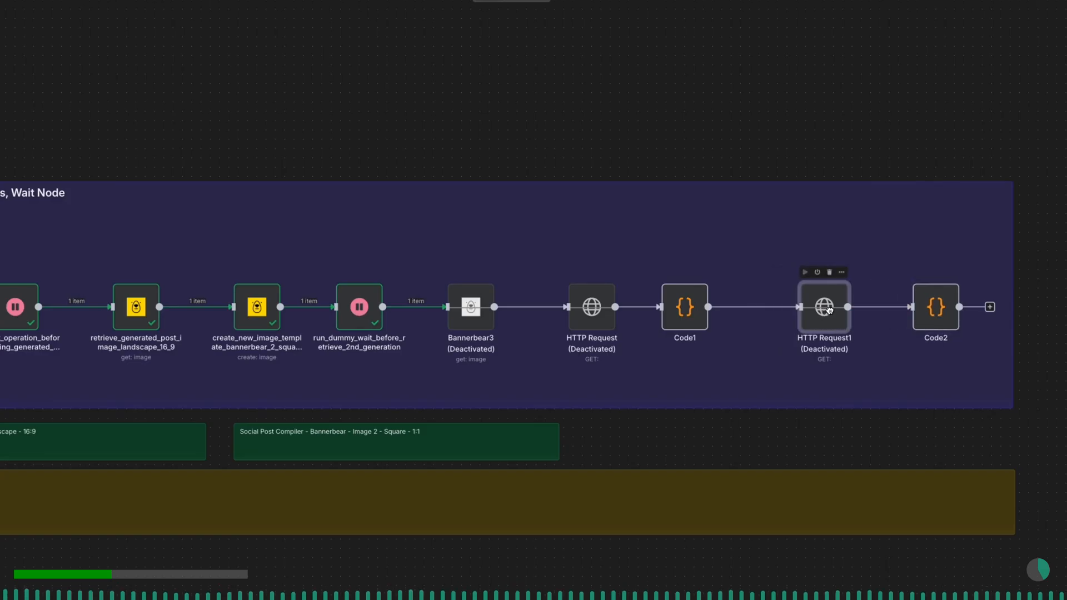
pyautogui.moveTo(688, 320); pyautogui.dragTo(717, 320)
pyautogui.moveTo(601, 326); pyautogui.dragTo(627, 320)
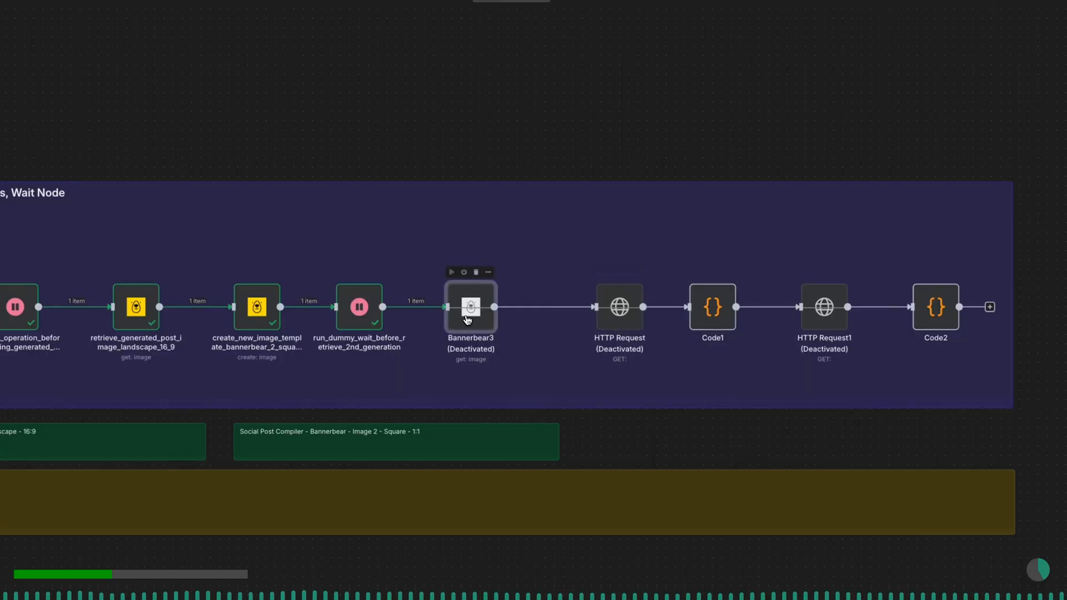
pyautogui.moveTo(473, 322); pyautogui.dragTo(497, 315)
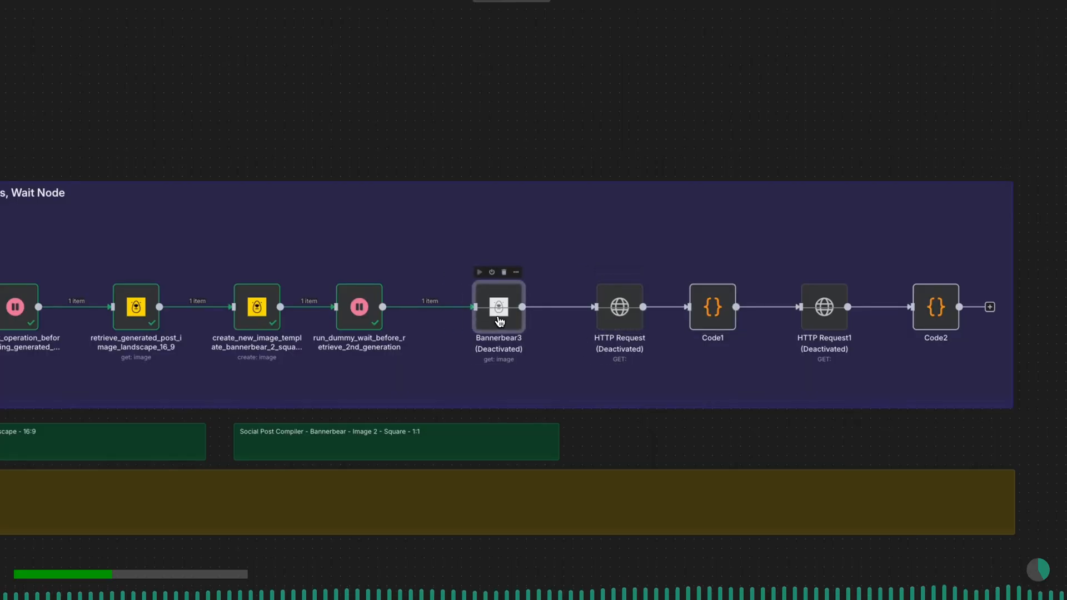
pyautogui.click(492, 272)
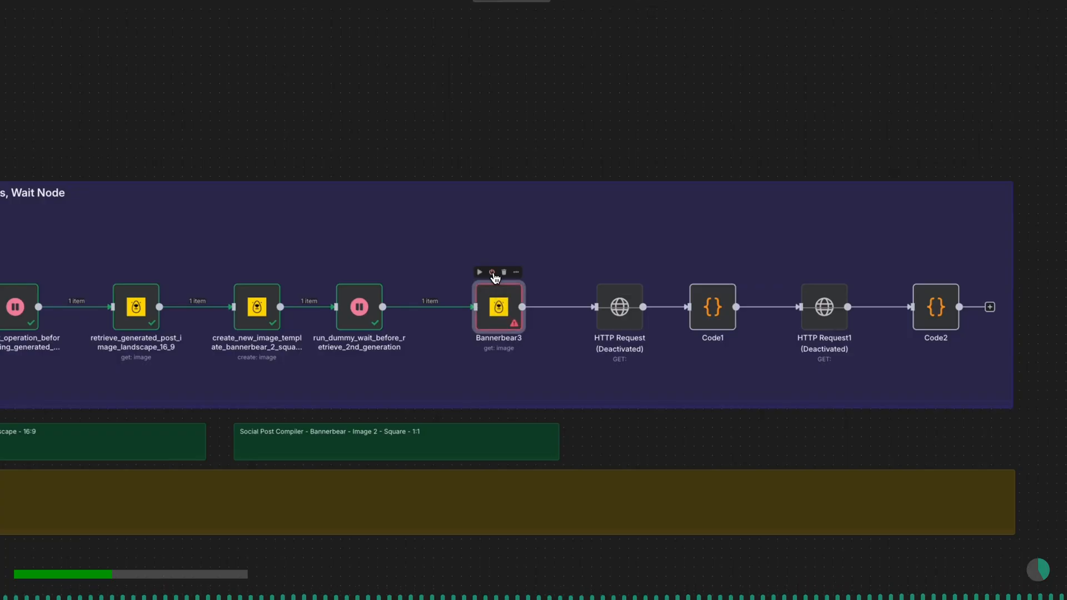
pyautogui.moveTo(384, 333); pyautogui.dragTo(412, 334)
pyautogui.moveTo(281, 330); pyautogui.dragTo(299, 330)
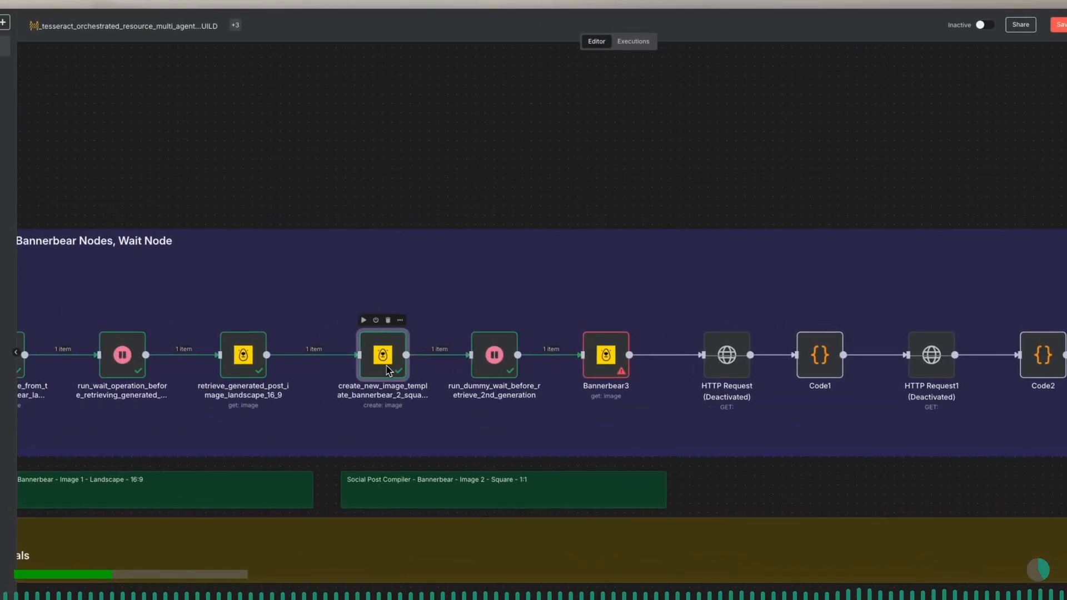
# - Open the Bannerbear3 node and rename it retrieve_2nd_generated_assets_square_post
pyautogui.doubleClick(605, 356)
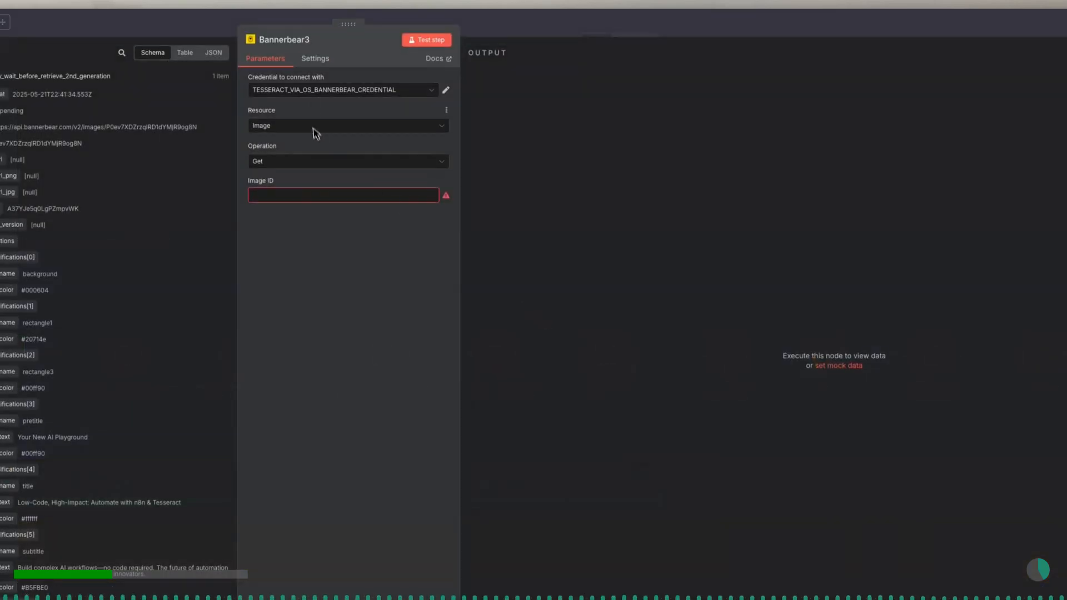
pyautogui.click(309, 40)
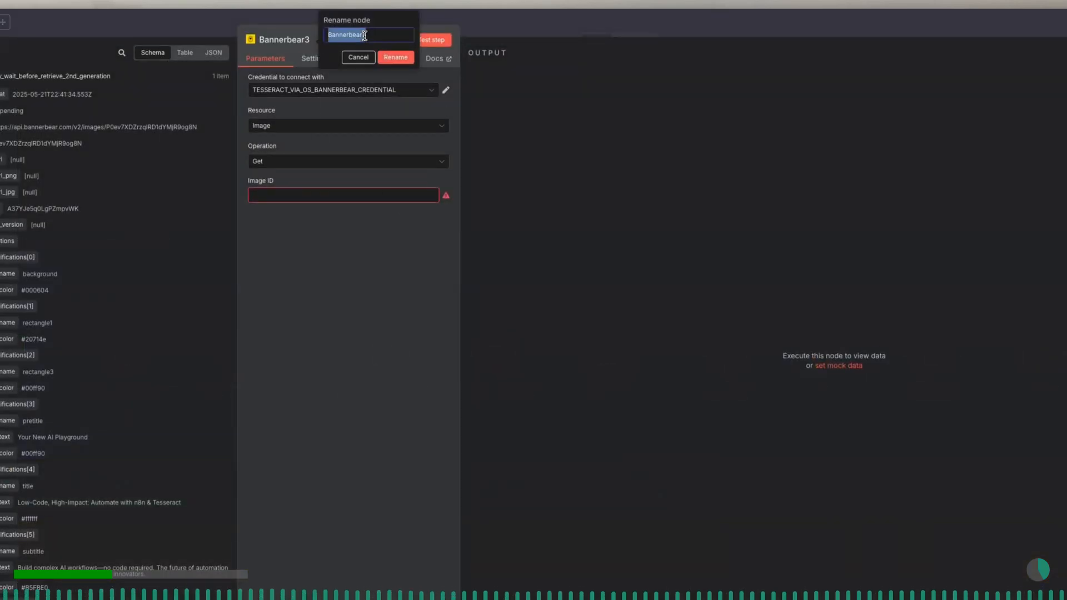
pyautogui.write('re')
pyautogui.write('trie')
pyautogui.write('ve_2nd_image')
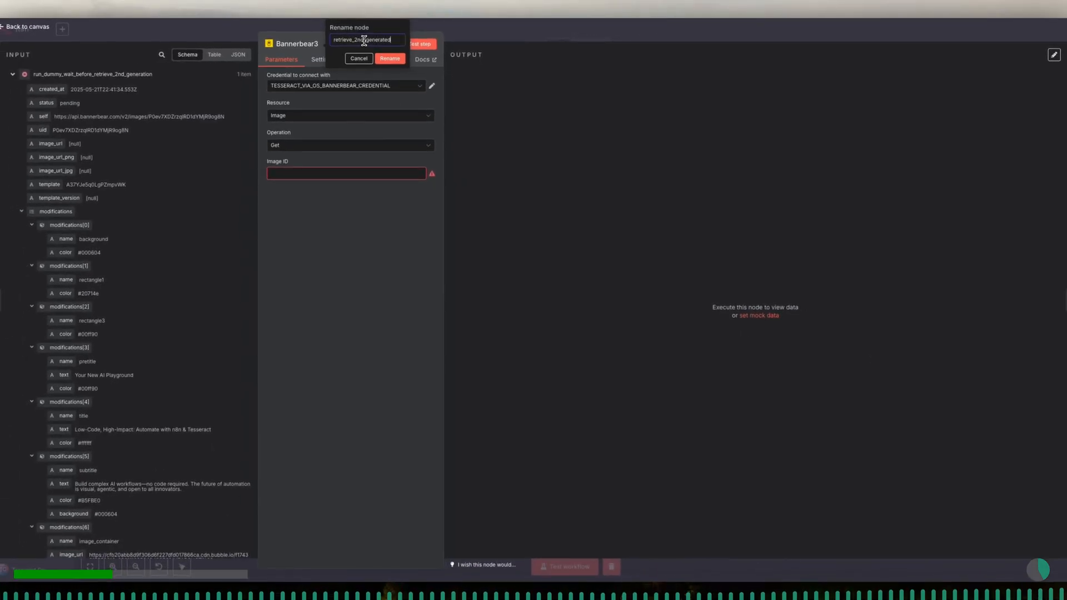
pyautogui.write('ts_square_post')
pyautogui.click(396, 59)
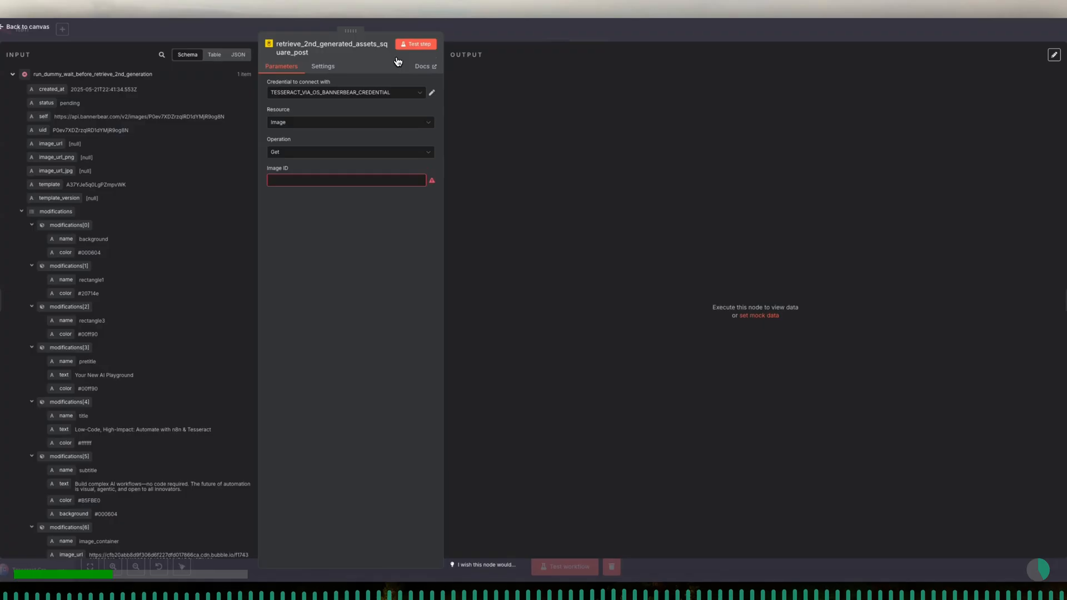
# - Map the Image ID to the uid from create_new_image_template_bannerbear_2_square_post and return to the canvas
pyautogui.click(313, 177)
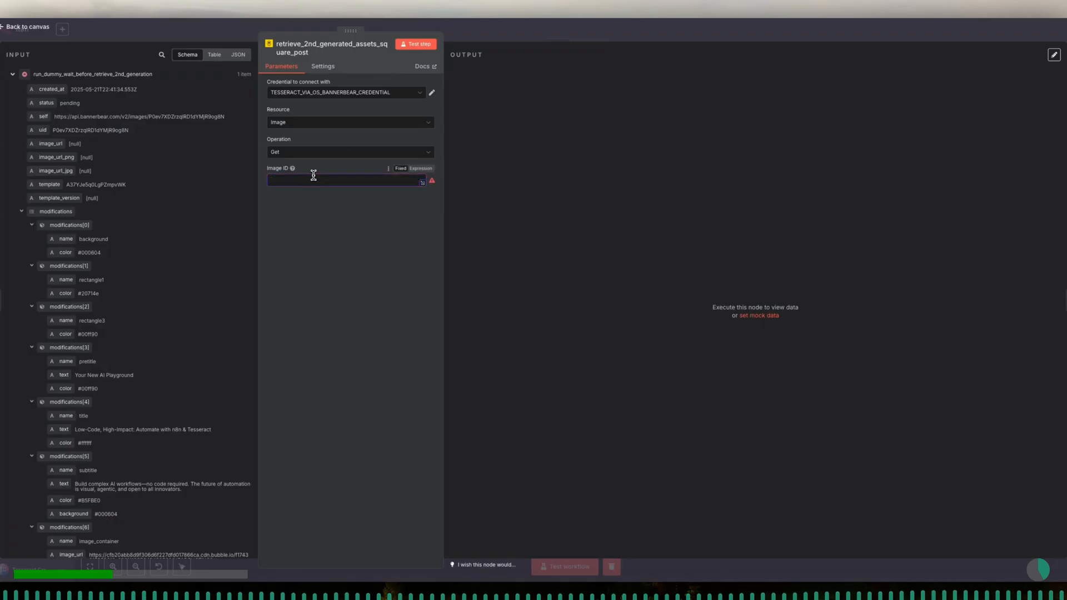
pyautogui.click(13, 75)
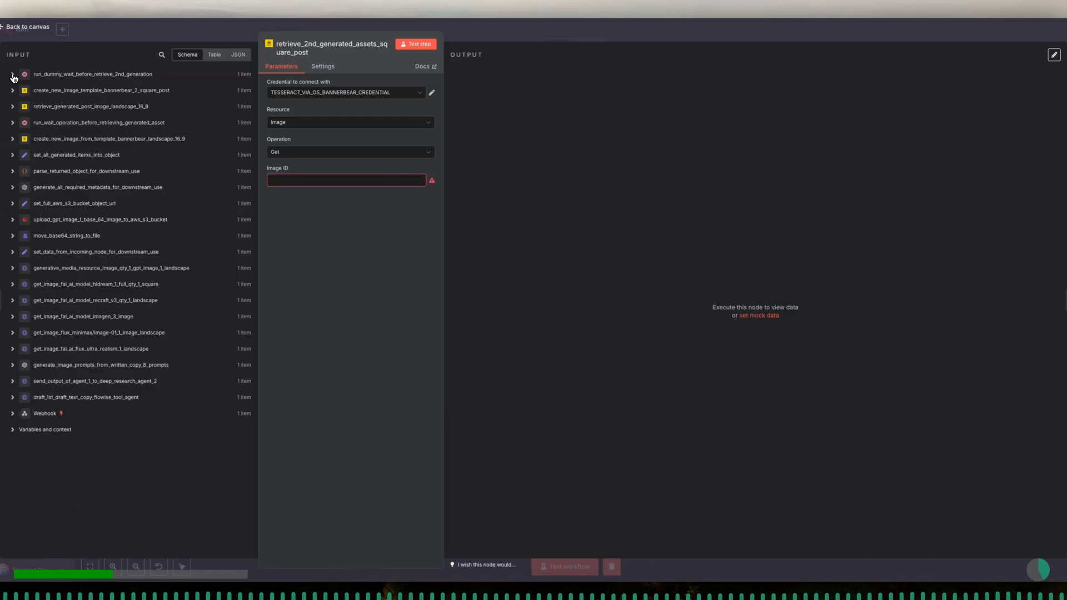
pyautogui.click(13, 91)
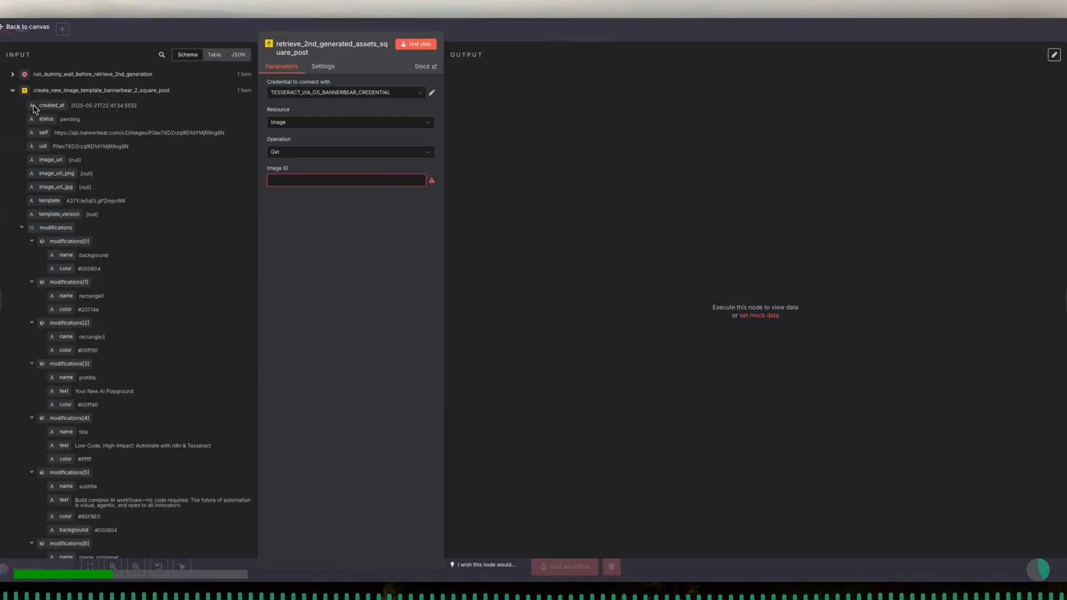
pyautogui.moveTo(42, 148); pyautogui.dragTo(276, 180)
pyautogui.click(321, 174)
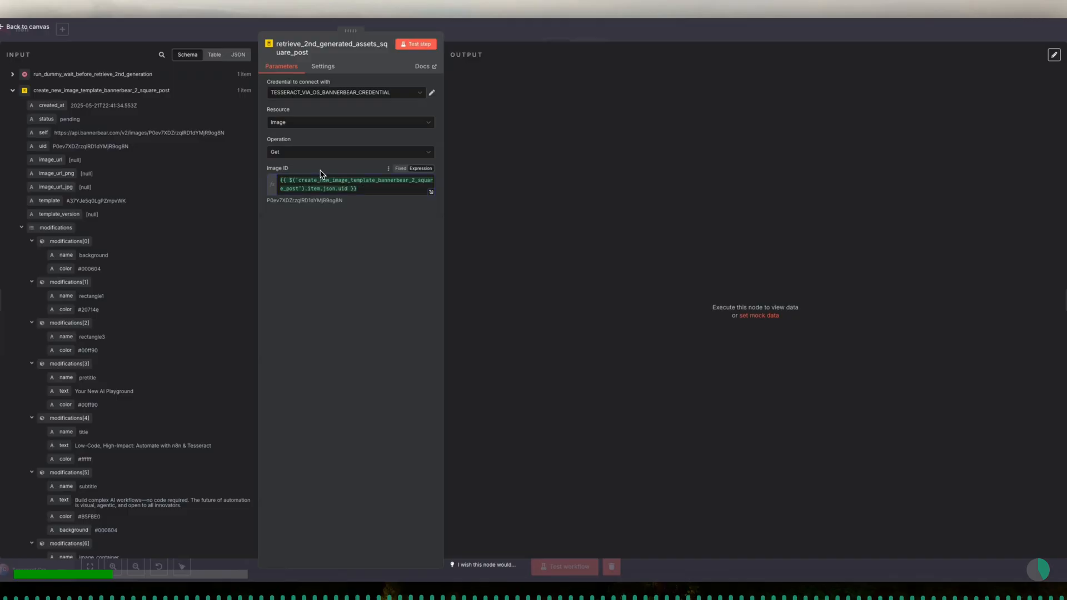
pyautogui.click(414, 47)
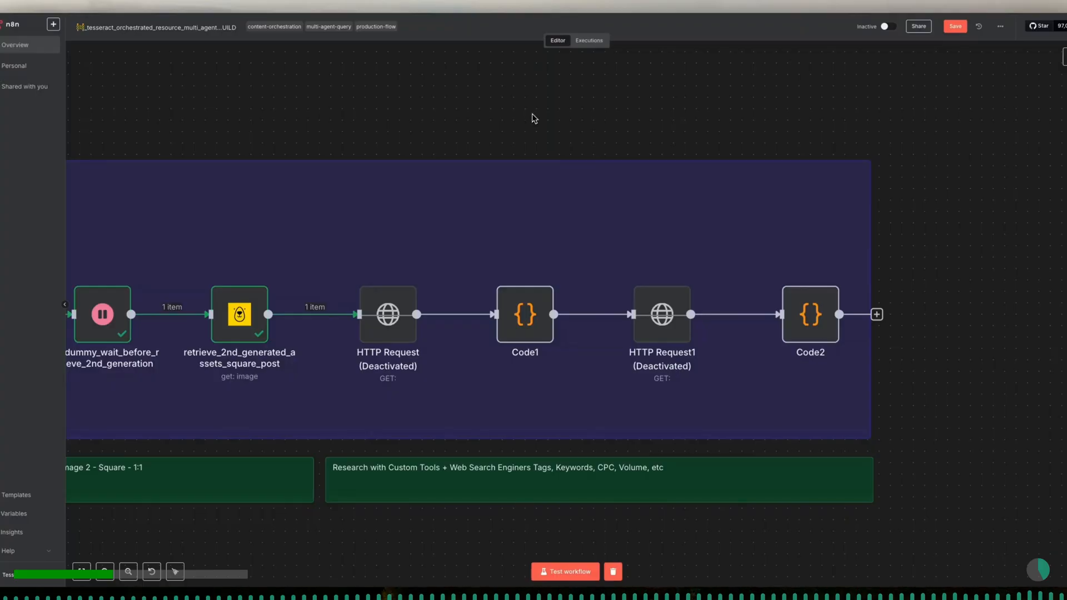
# - Reactivate the HTTP Request node and rename it research_compile_tags_keywords_from_flowise_agent
pyautogui.click(401, 330)
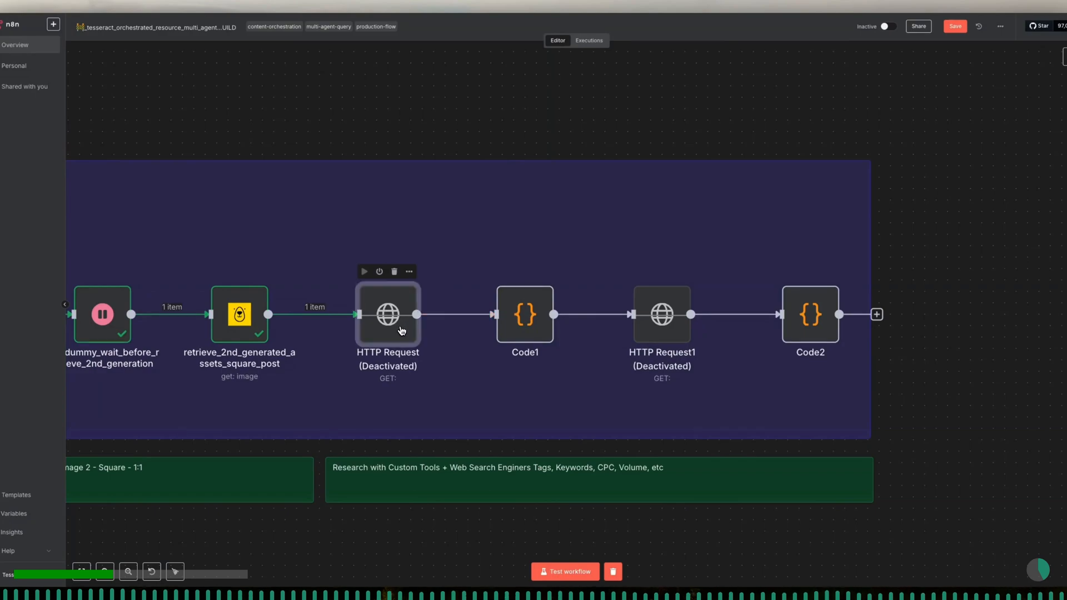
pyautogui.click(379, 272)
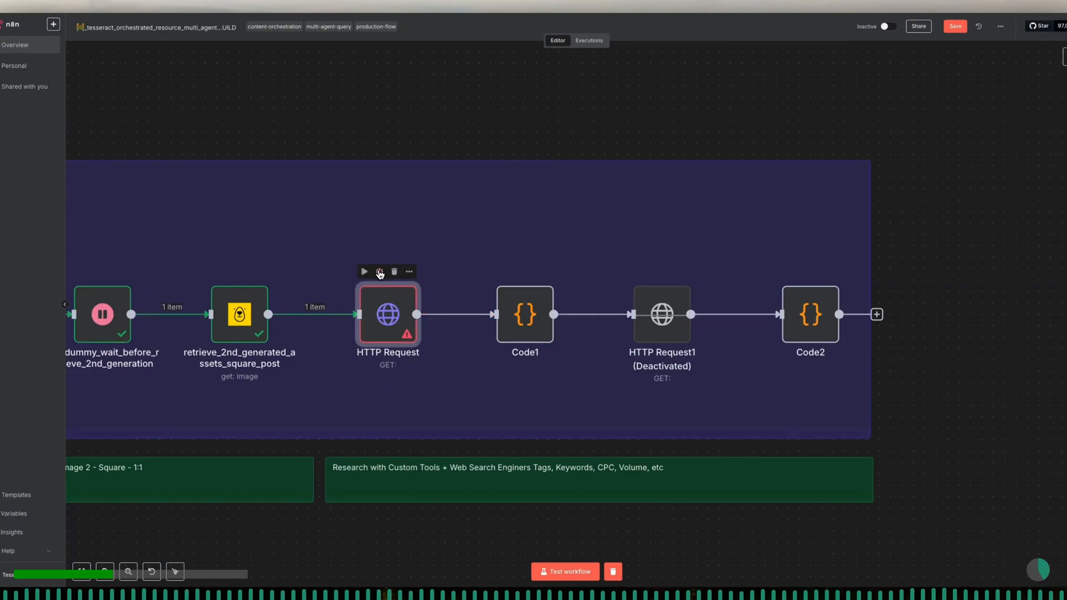
pyautogui.doubleClick(384, 309)
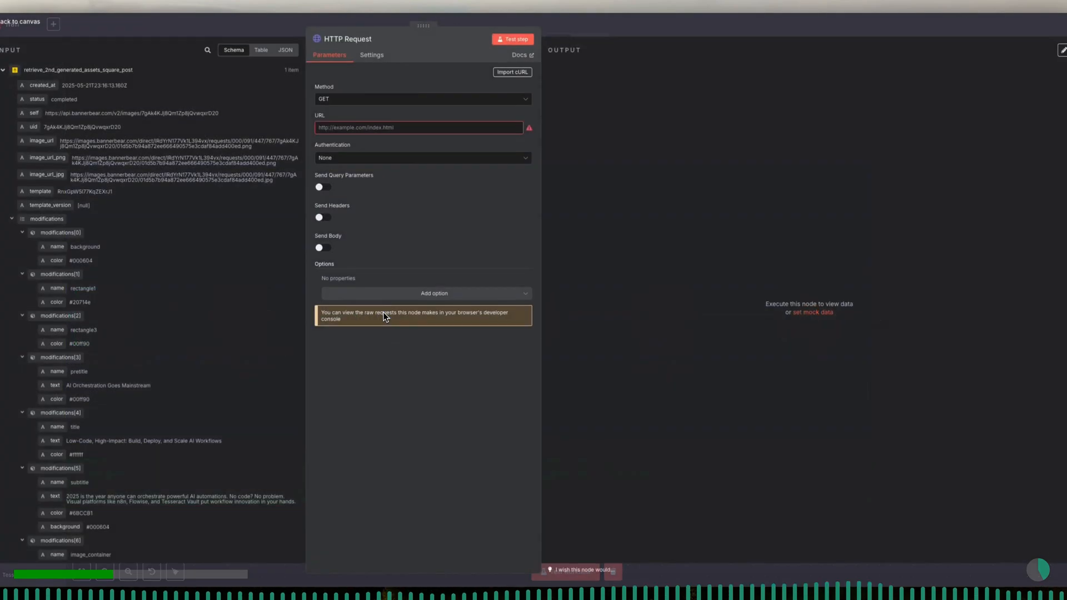
pyautogui.click(372, 40)
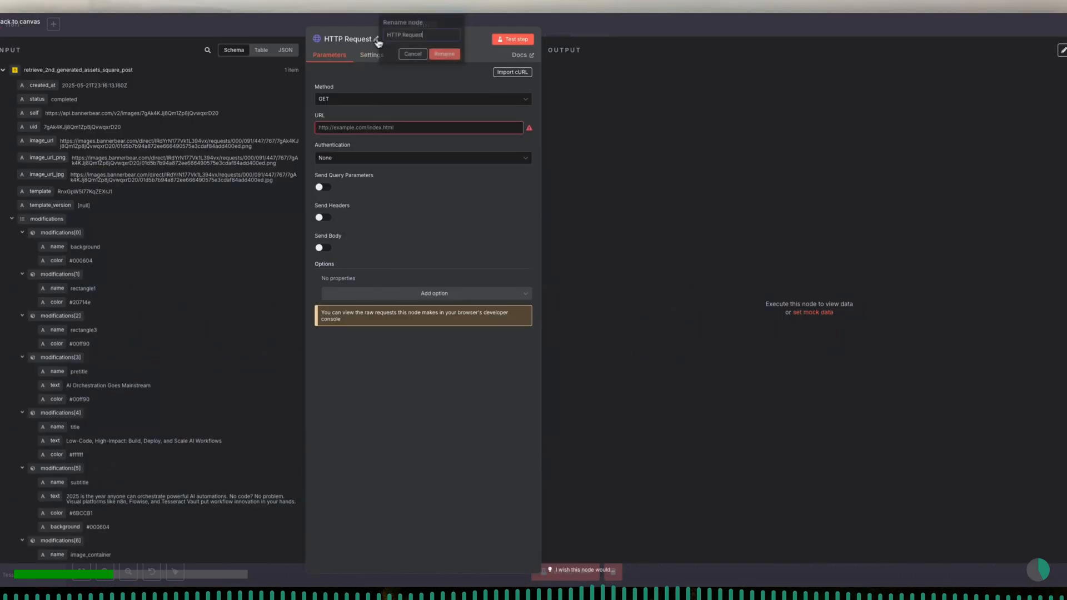
pyautogui.tripleClick(396, 36)
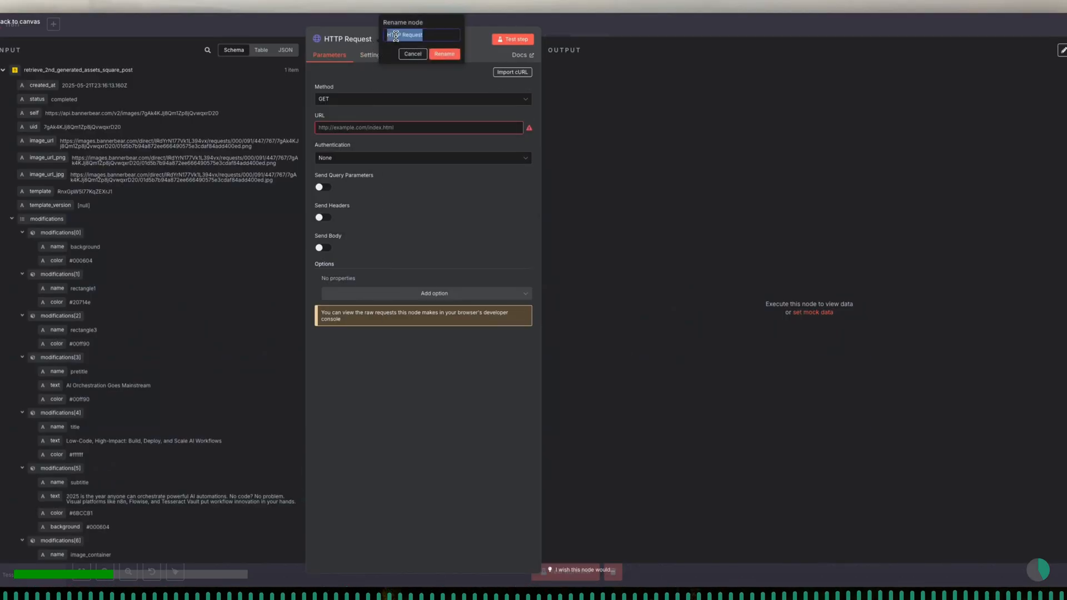
pyautogui.write('re')
pyautogui.write('words_from_t')
pyautogui.write('lowise_')
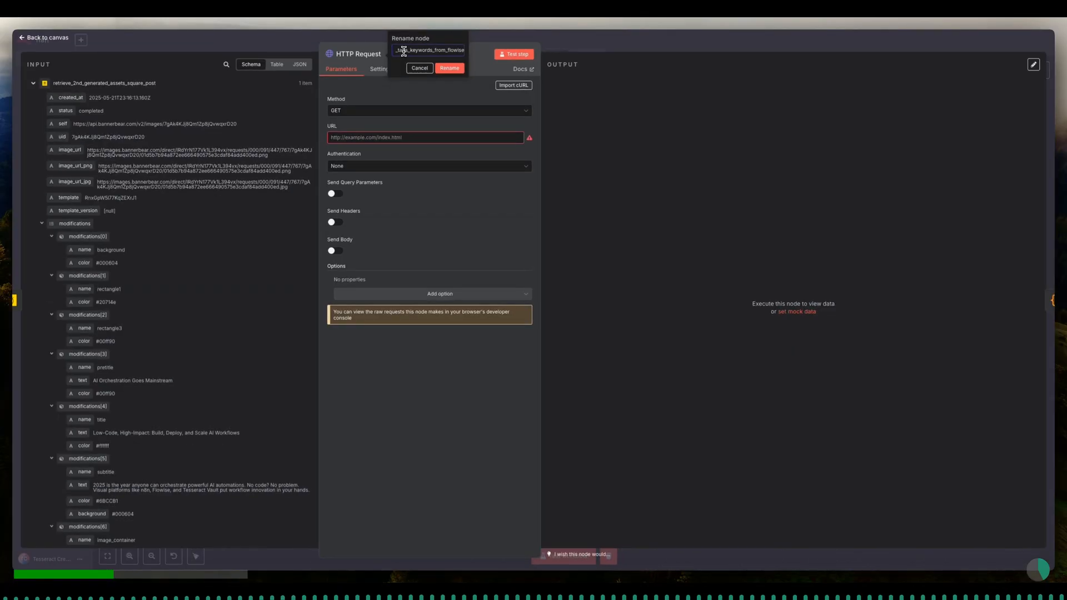
pyautogui.write('agent')
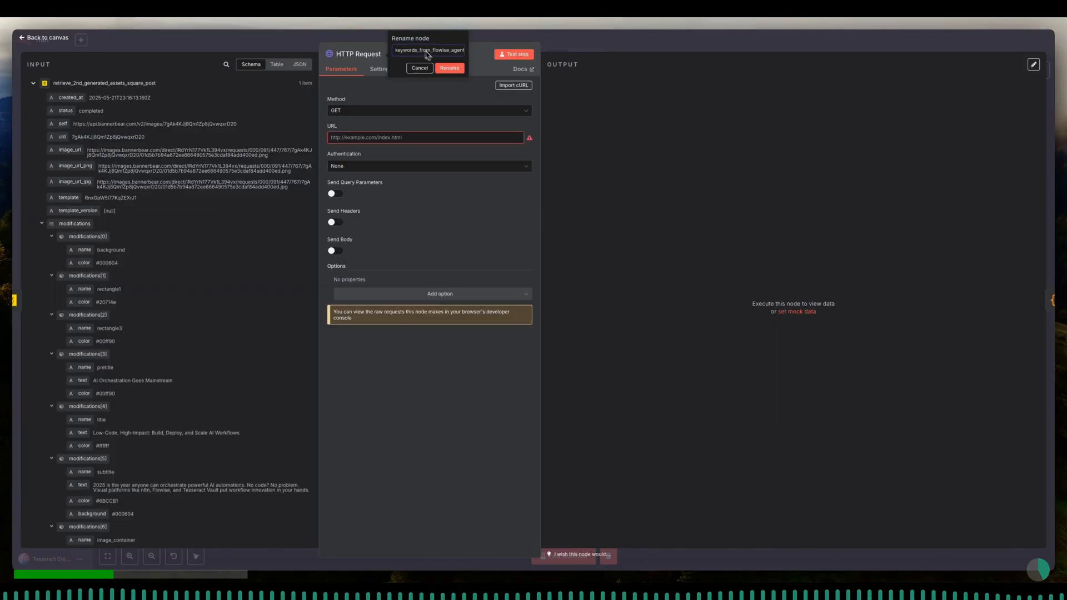
pyautogui.press('Return')
# - Set the request method to POST and paste the Flowise prediction endpoint URL
pyautogui.click(434, 110)
pyautogui.click(402, 201)
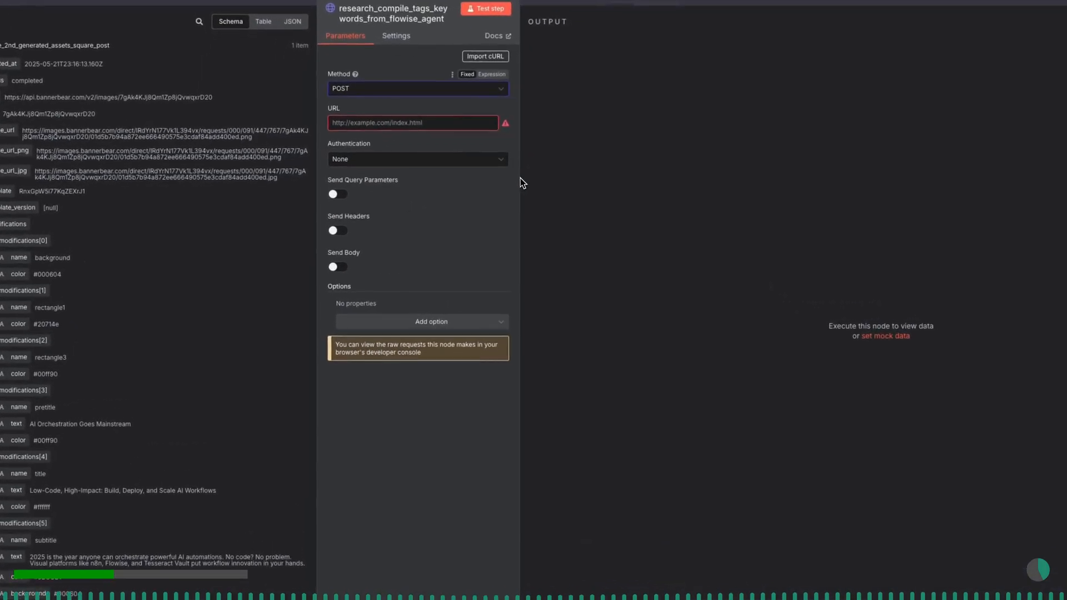
pyautogui.moveTo(318, 230); pyautogui.dragTo(240, 231)
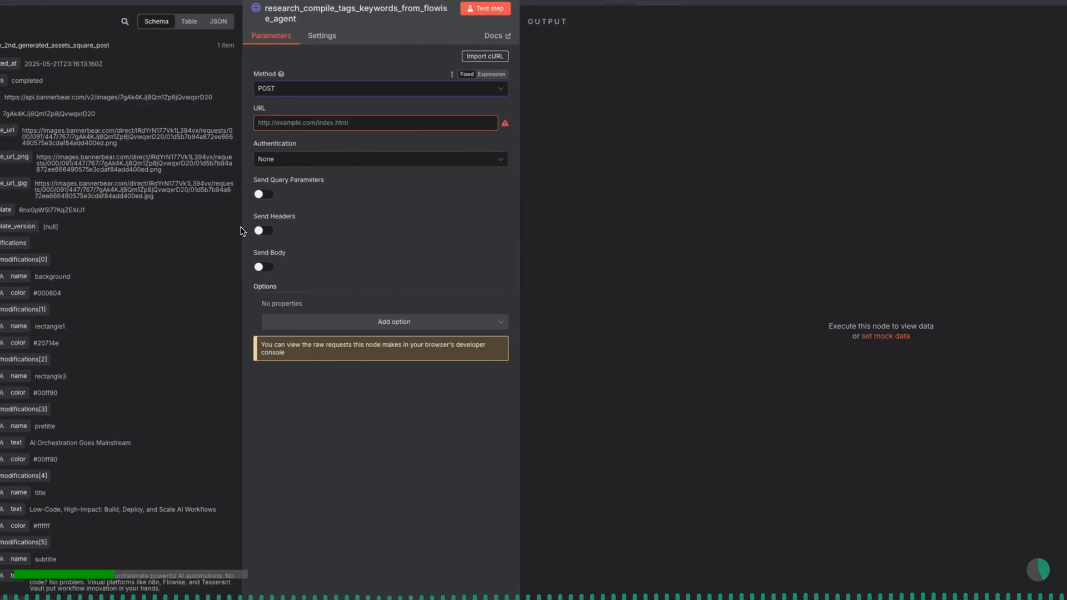
pyautogui.moveTo(517, 219); pyautogui.dragTo(442, 221)
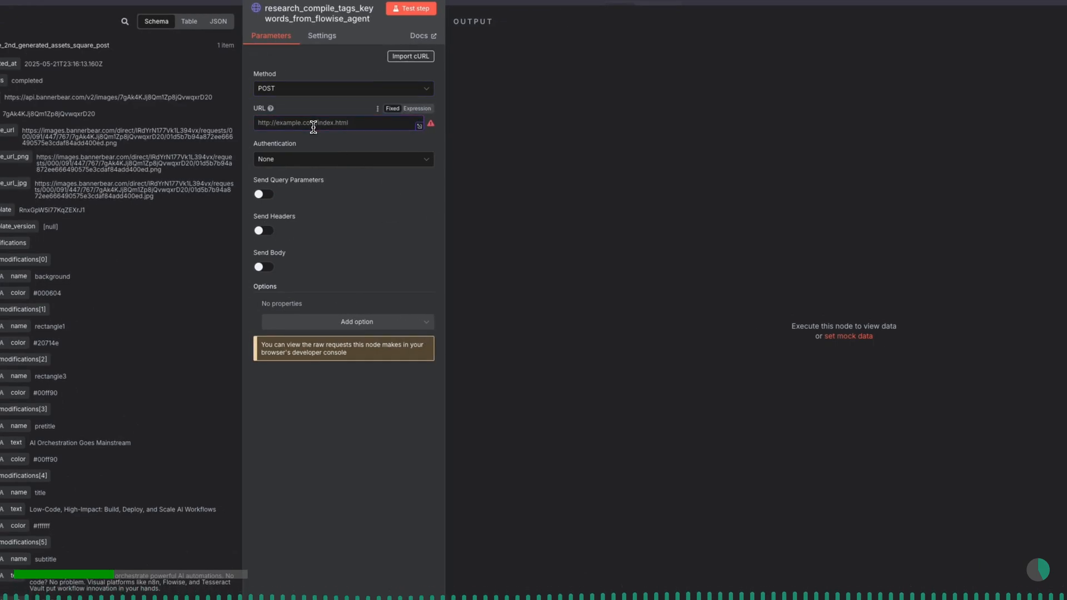
pyautogui.hotkey('ctrl', 'v')
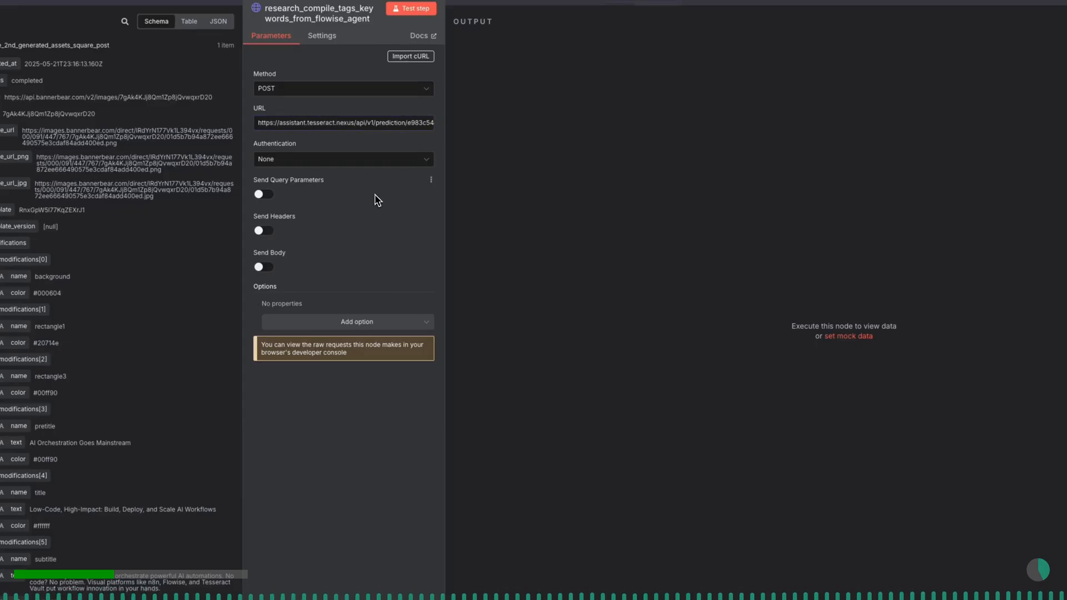
# - Enable sending a body and add a JSON body parameter named question
pyautogui.click(266, 269)
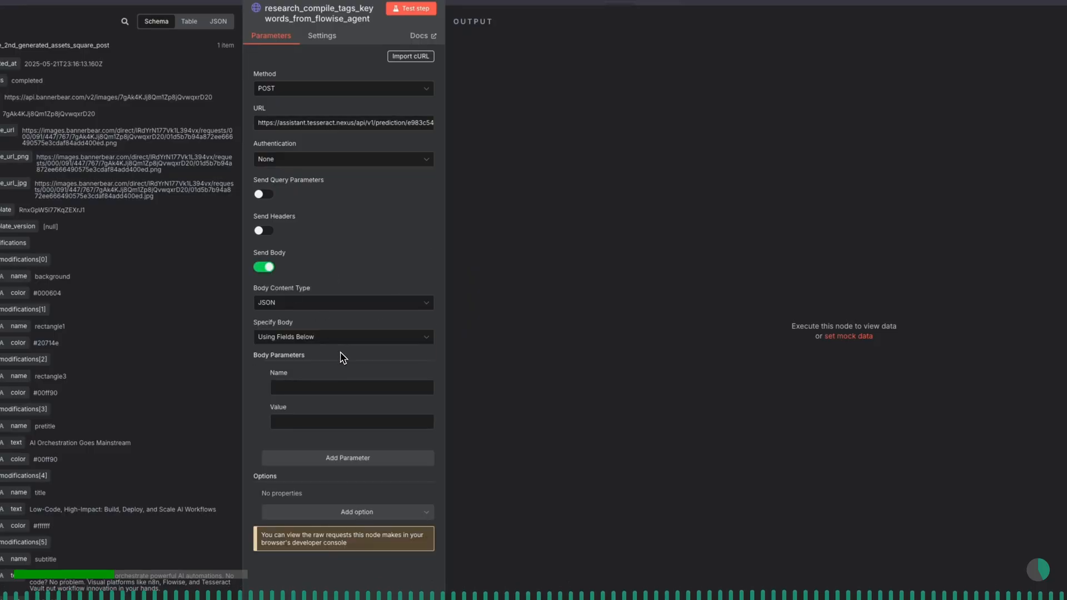
pyautogui.click(347, 388)
pyautogui.write('question')
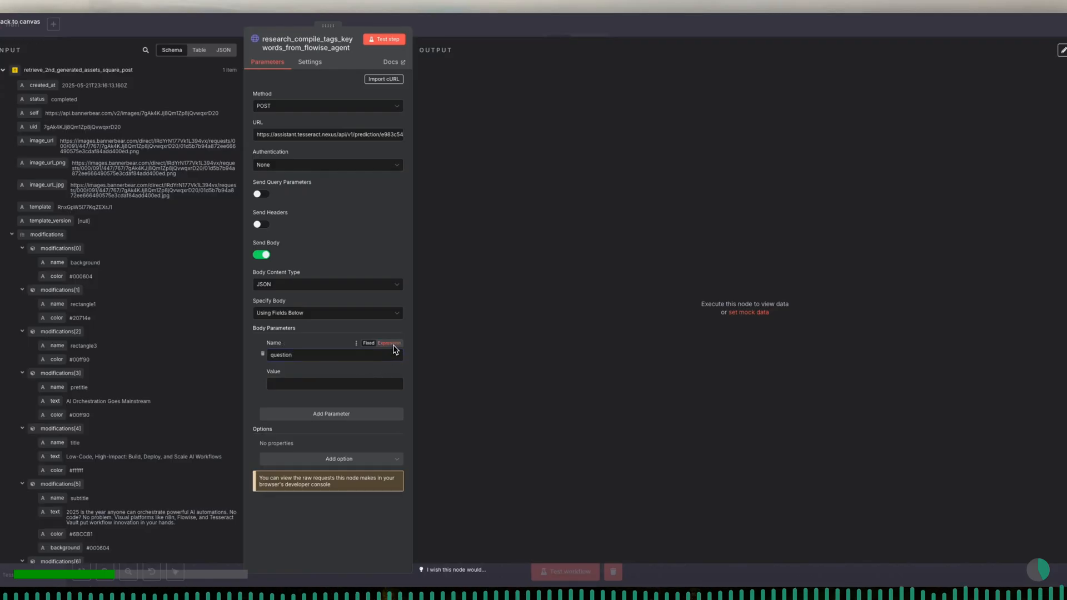
# - Paste the tags and keywords research prompt as the question parameter's expression value
pyautogui.click(388, 372)
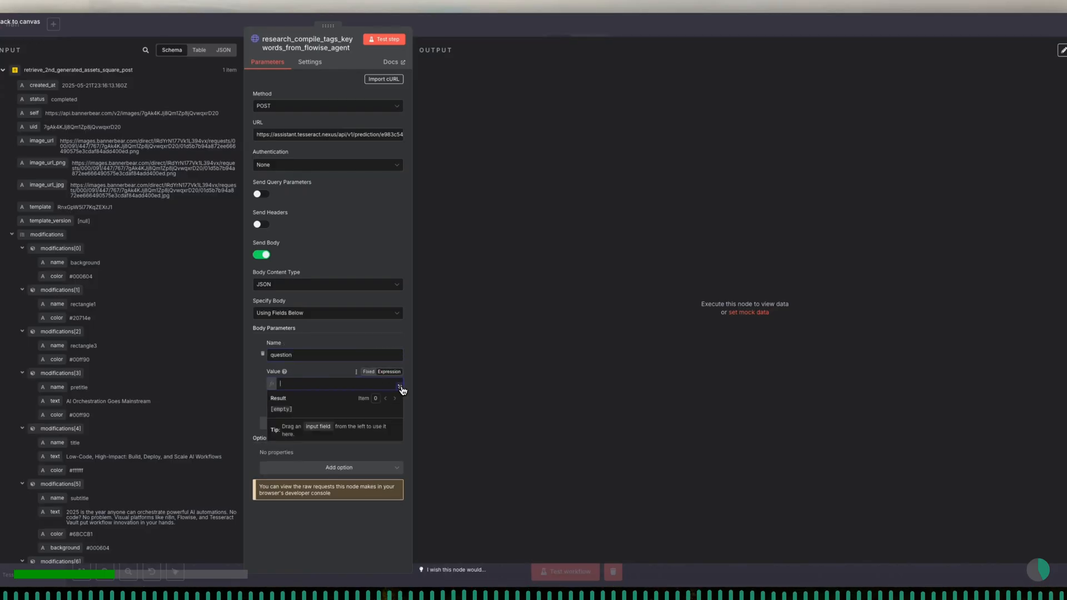
pyautogui.click(400, 388)
pyautogui.write("Task Objective: Review content below, conduct thorough research on the web and then prepare a list of perfectly crafted tags, keywords for SEO and ad platforms. EMPLOY critical reasoning when it comes to crafting the lists. TAGS should be semantically relevant but also cover a broader spectrum. IF YOU CAN, provide in a separate table CPC and current going click values, etc. DO UTILIZE E2B CODE INTERPRETER and produce the required prompt and code and then deliver a chart that shows the top performing tags/keywords, etc. RESPOND only with the produced assignment content in JSON format, NO CHAT or ADDITIONAL COMMENTARY.  OUTPUT FORMAT REQUIREMENTS: Respond with ONLY JSON Object. Key 'commentary' is for all your commentary. Key 'social_platform_tags_keywords' is an array of text strings, each text string is the value. Key 'seo_keywords' is an array of strings with SEO keyword values. Key 'cpc_volume_details' is for all CPC/Volume and stats based info.  DRAFT 1: {{ $('send_1st_agent_output_to_deep_research_agent_2nd_draft').item.json.text.removeMarkdown().replaceAll('\\n','').replaceSpecialChars() }}  DRAFT 2: {{ $('send_1st_agent_output_to_deep_research_agent_2nd_draft').item.json.text.removeMarkdown().replaceAll('\\n','').replaceSpecialChars() }}")
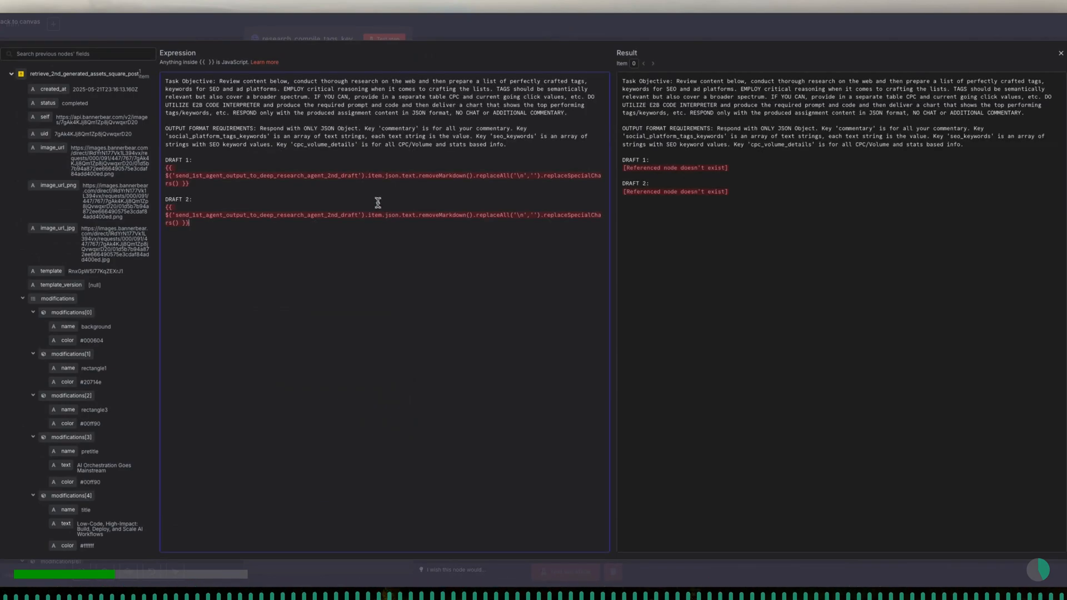
# - Replace Draft 1's referenced node with draft_1st_draft_text_copy_flowise_tool_agent in the expression
pyautogui.moveTo(432, 175); pyautogui.dragTo(221, 177)
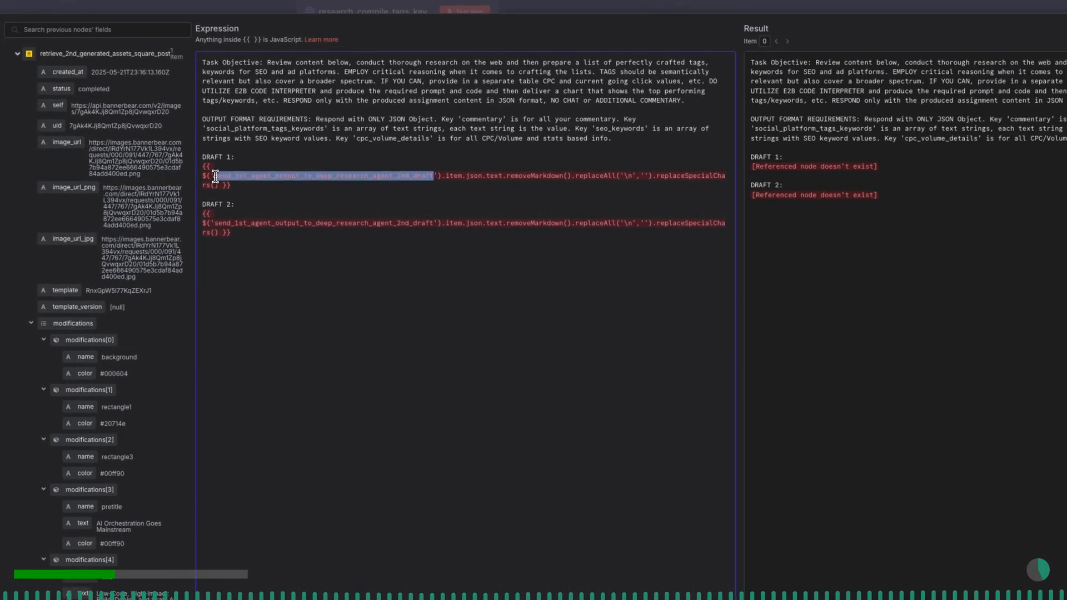
pyautogui.press('BackSpace')
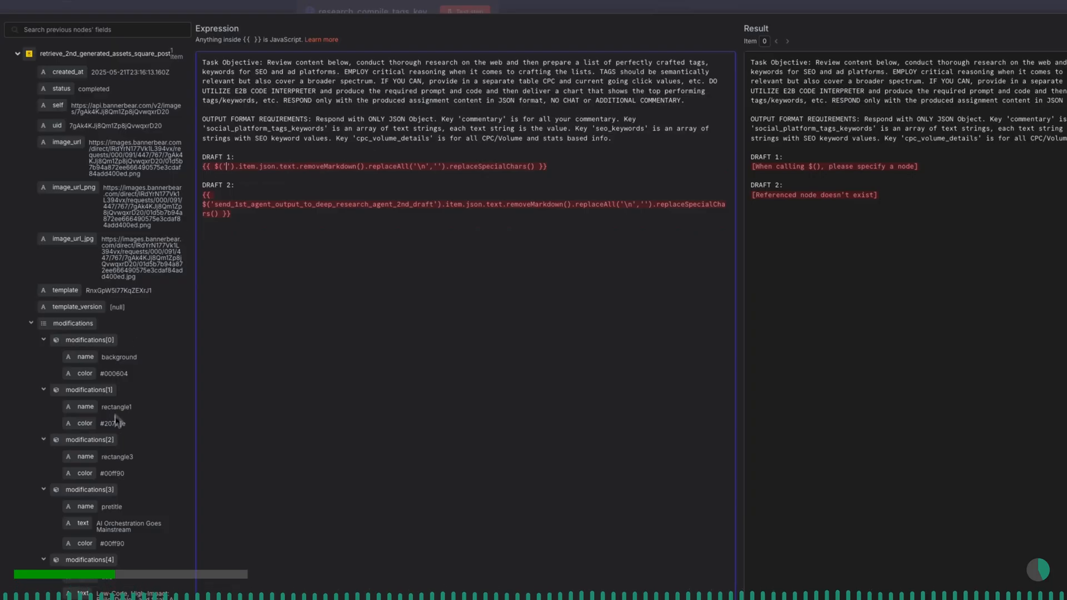
pyautogui.click(17, 53)
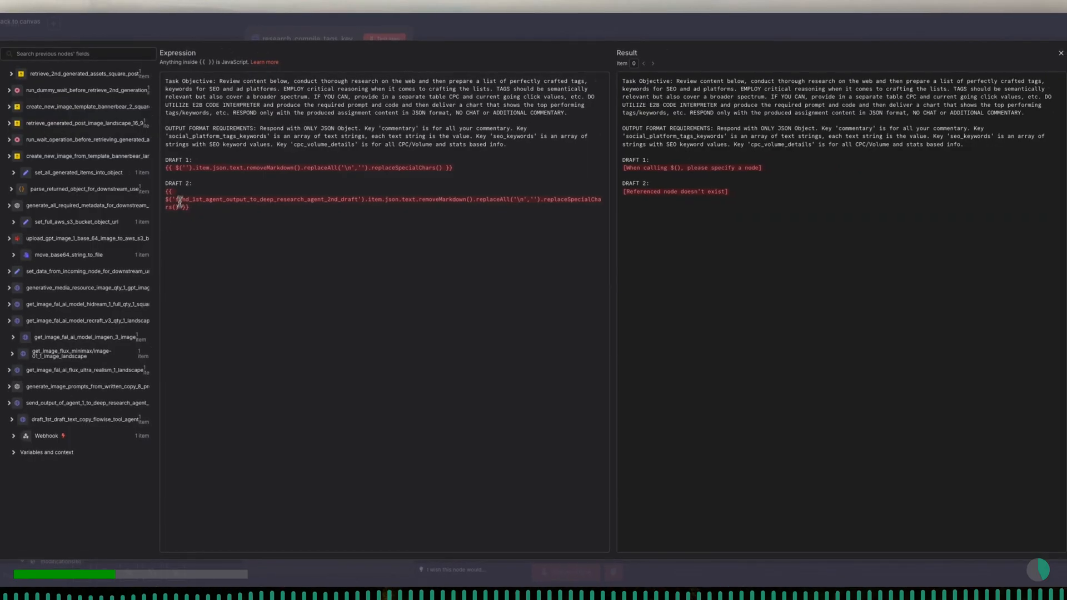
pyautogui.write('dra')
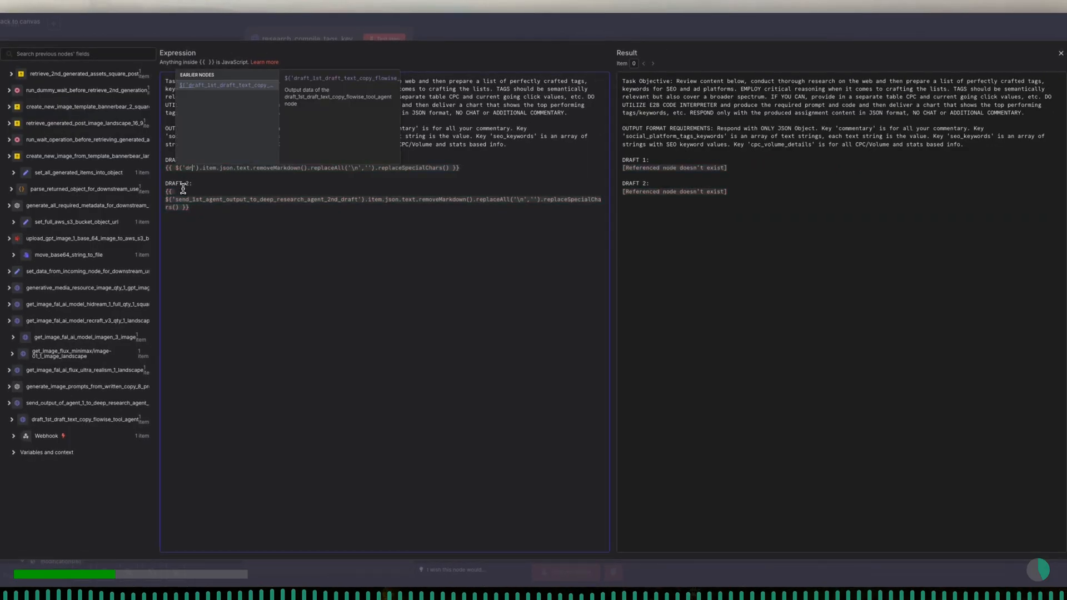
pyautogui.click(223, 86)
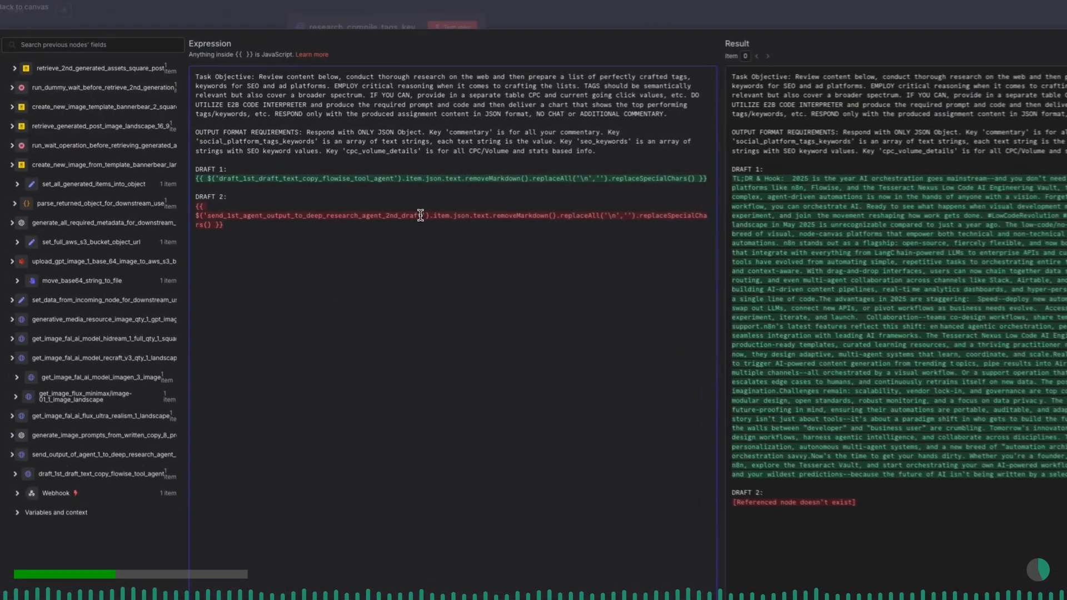
# - Replace Draft 2's referenced node with send_output_of_agent_1_to_deep_research_agent_2 in the expression
pyautogui.moveTo(421, 216); pyautogui.dragTo(213, 221)
pyautogui.press('BackSpace')
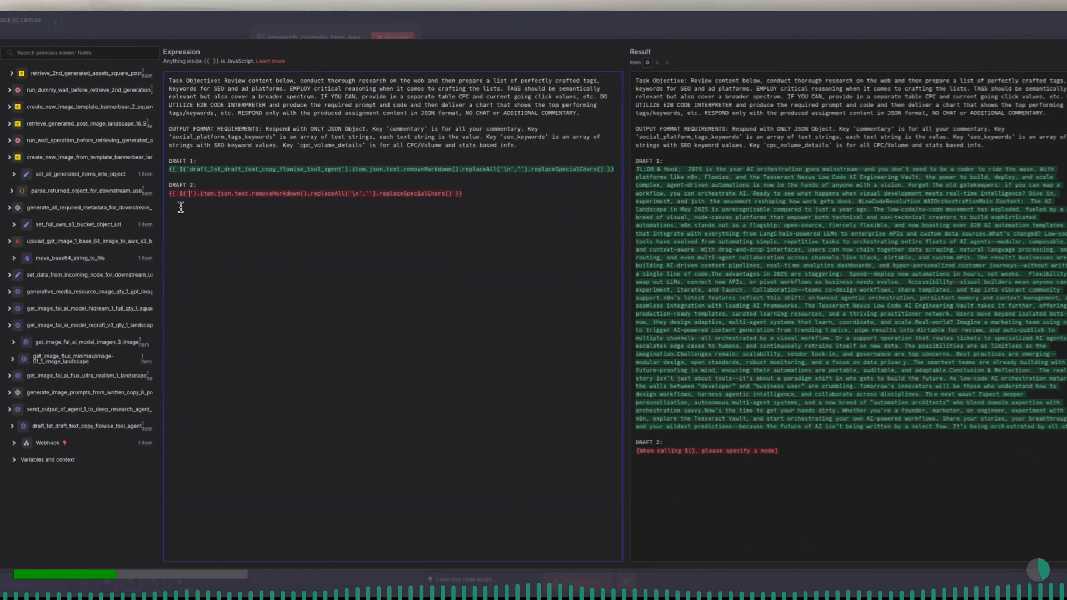
pyautogui.write('send')
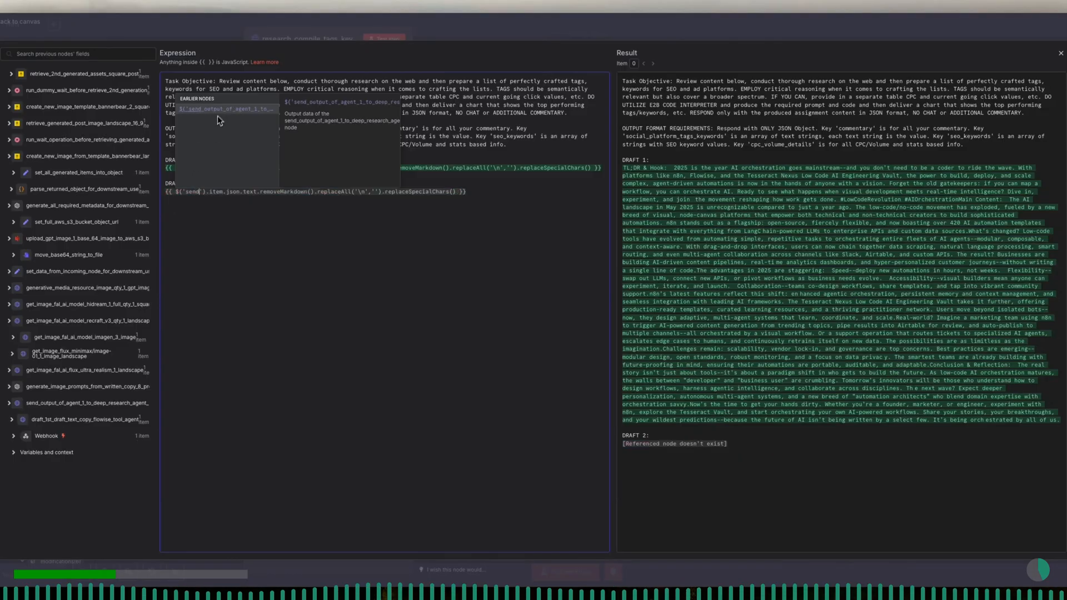
pyautogui.click(221, 109)
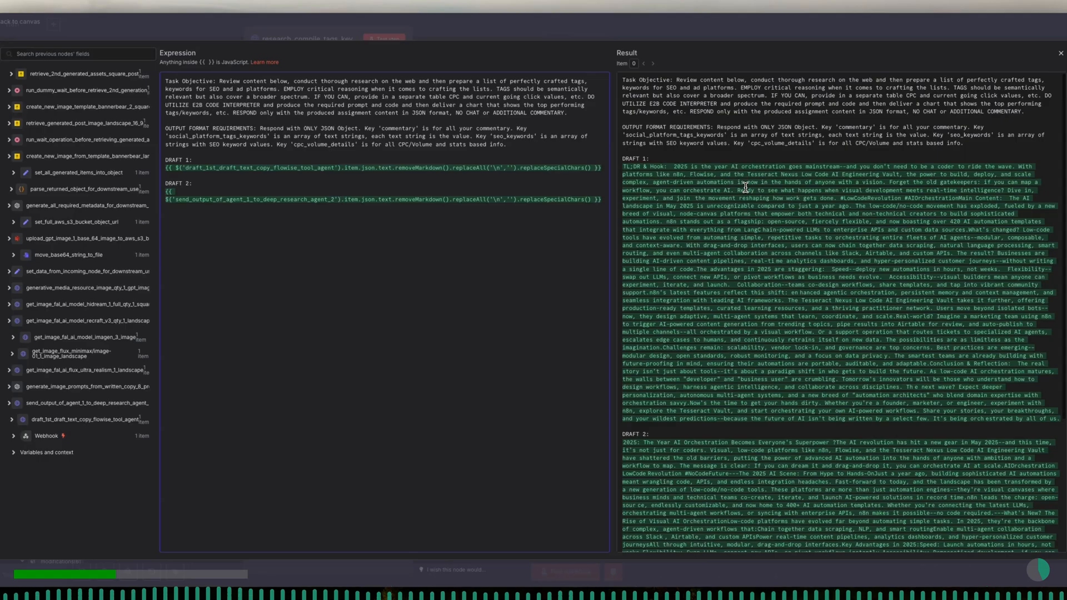
# - Review the resolved drafts in the expression result, close the editor and test the research node
pyautogui.scroll(-5, 745, 187)
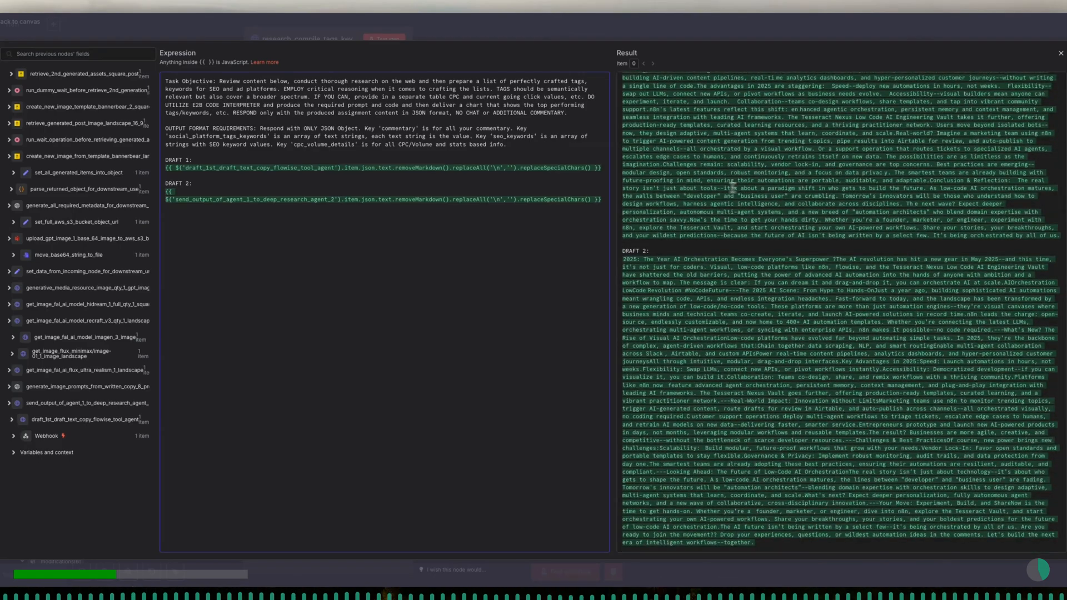
pyautogui.click(378, 169)
pyautogui.moveTo(395, 170); pyautogui.dragTo(586, 170)
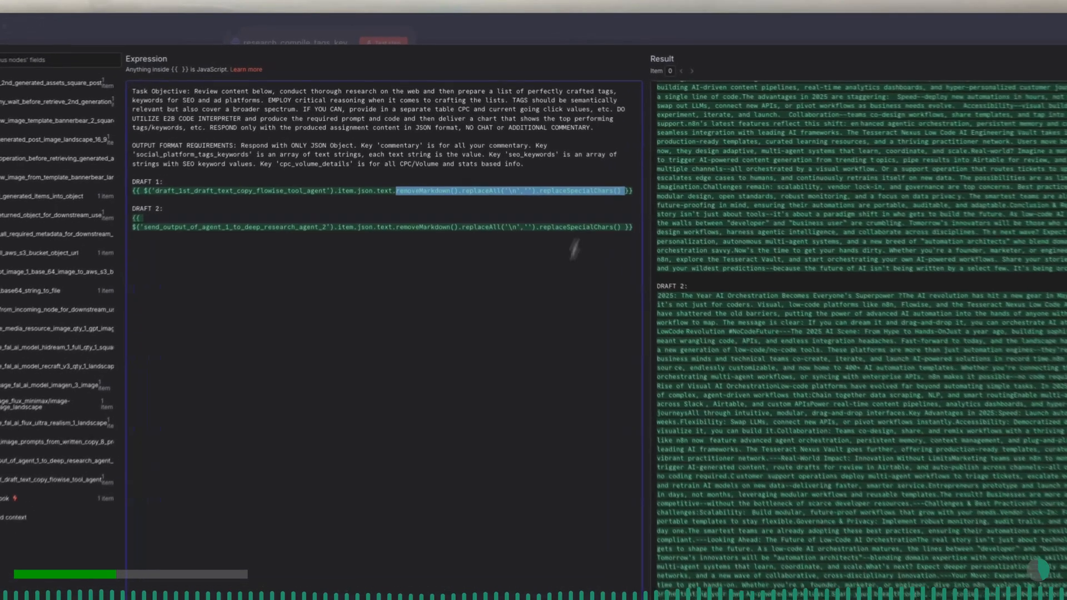
pyautogui.click(546, 226)
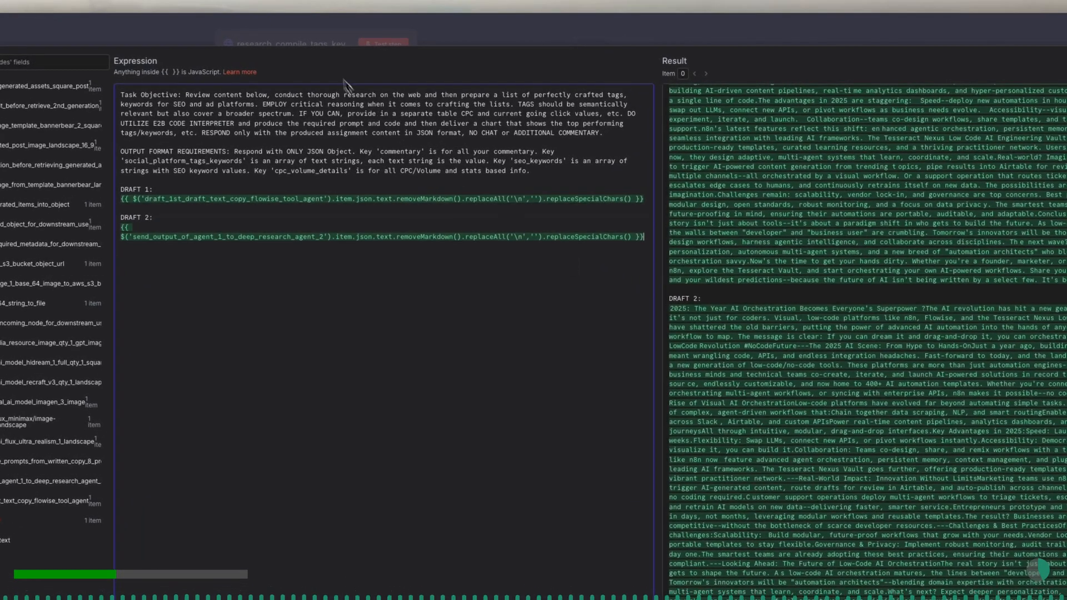
pyautogui.click(317, 43)
pyautogui.click(379, 48)
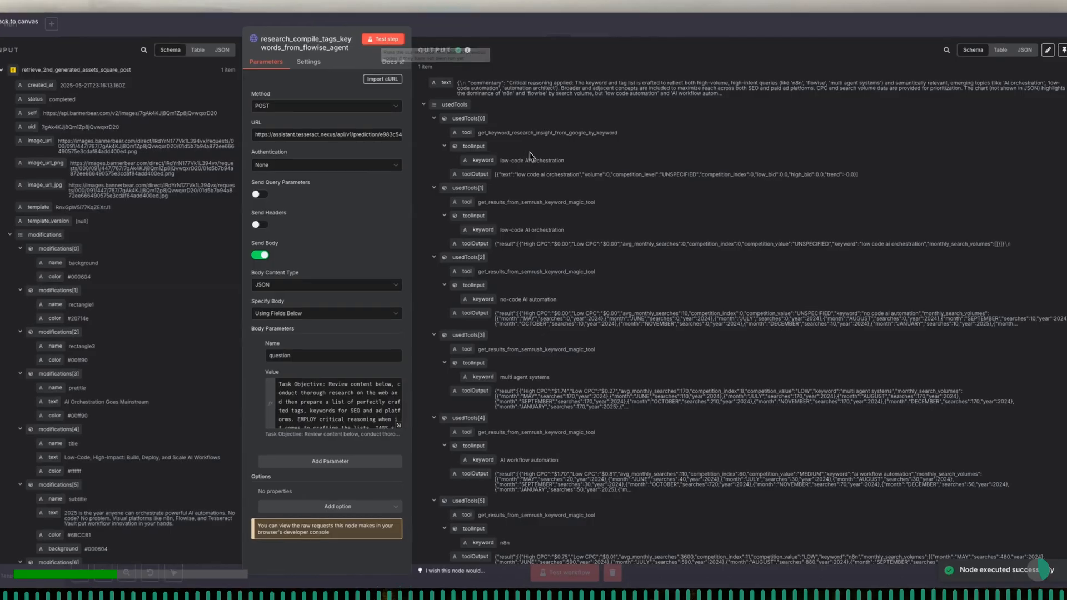
# - Inspect the research node's output of used tools and keyword data, then return to the canvas
pyautogui.scroll(-2, 500, 234)
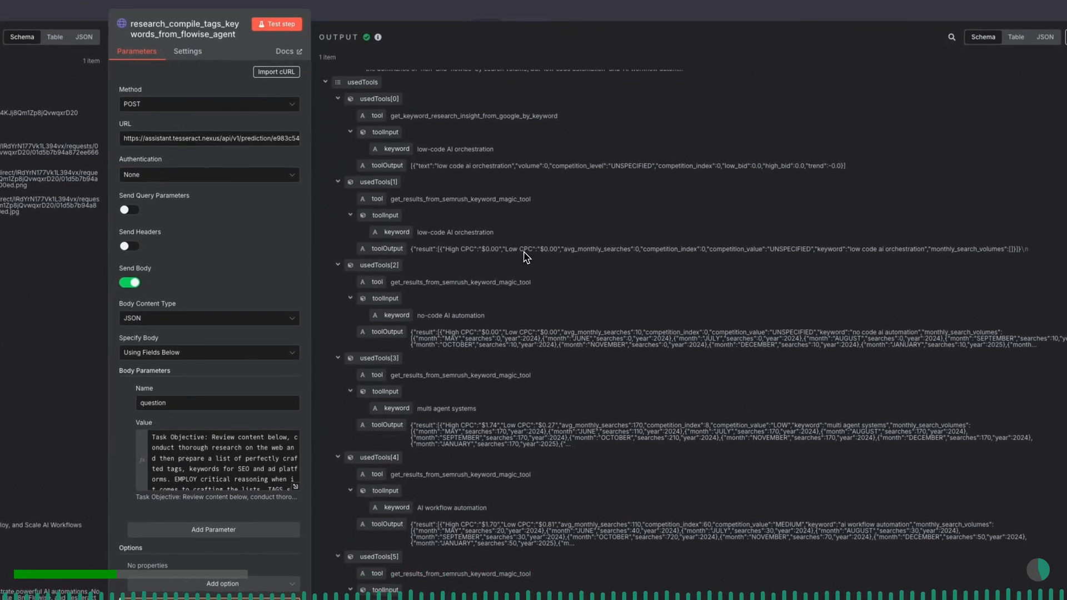
pyautogui.scroll(-1, 526, 257)
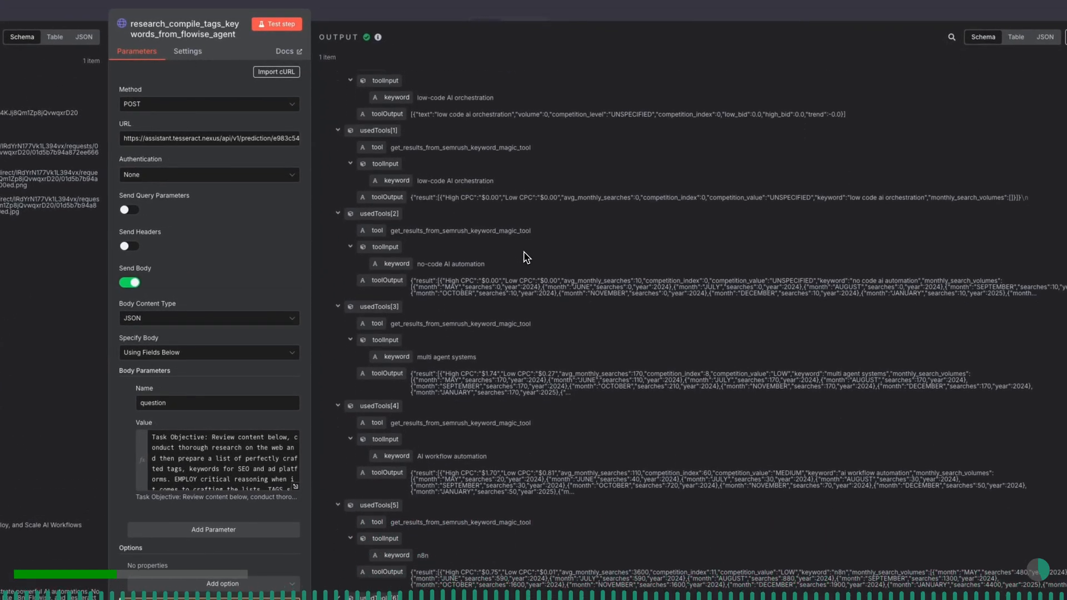
pyautogui.moveTo(413, 282); pyautogui.dragTo(1006, 293)
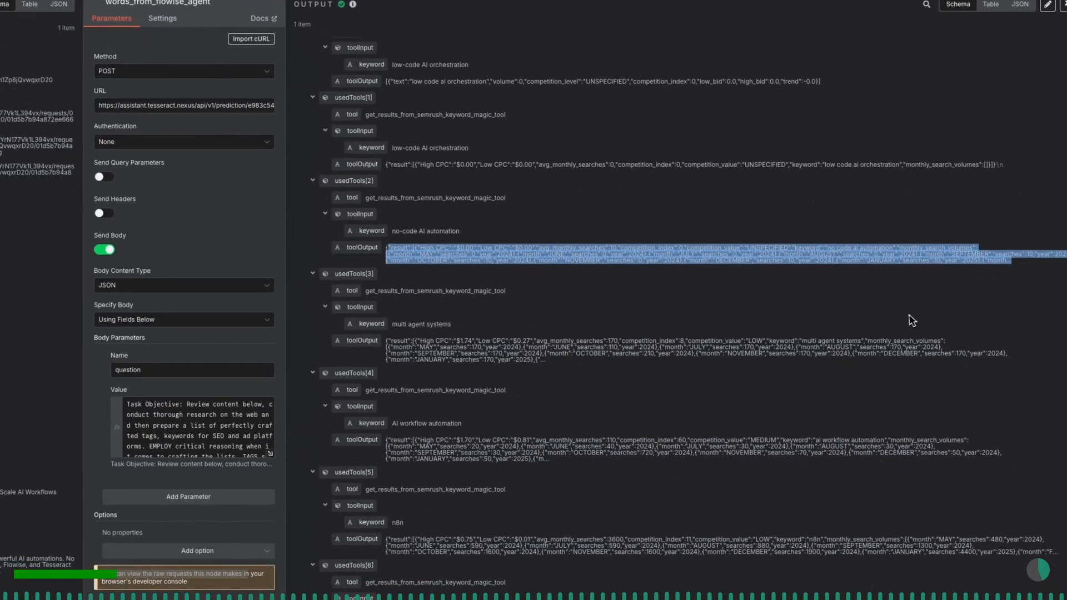
pyautogui.click(913, 316)
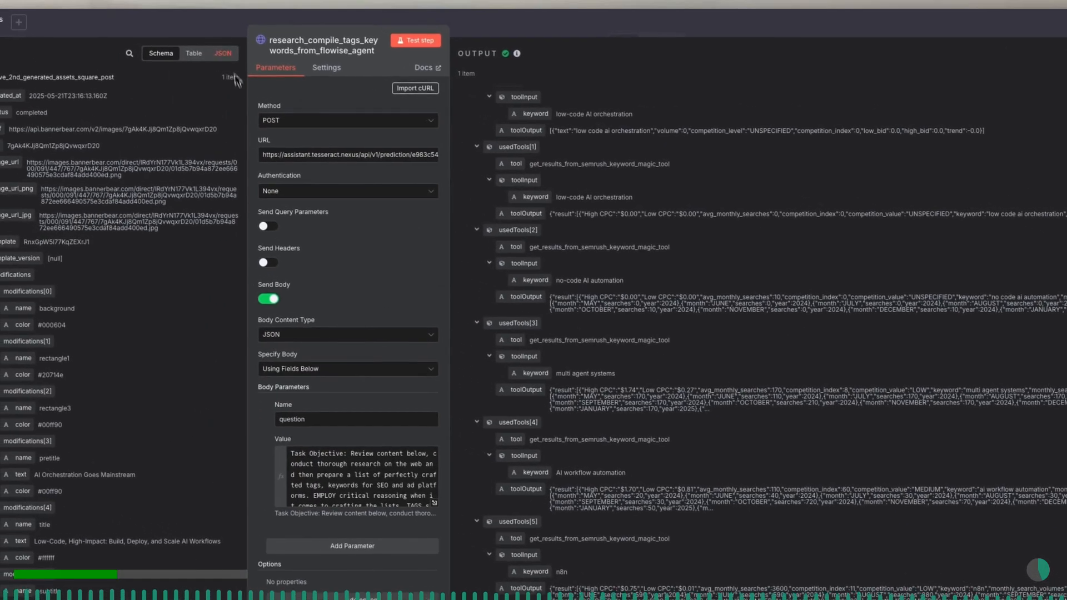
pyautogui.click(222, 25)
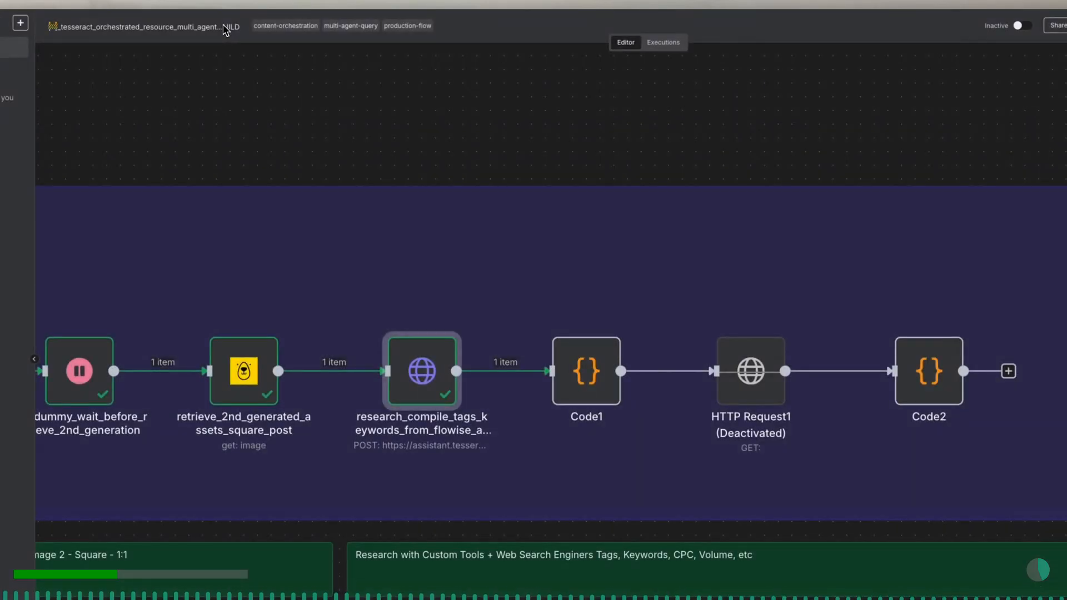
# - Open the Code1 node and rename it parse_normalize_json_response_from_seo_tags_agent
pyautogui.click(593, 369)
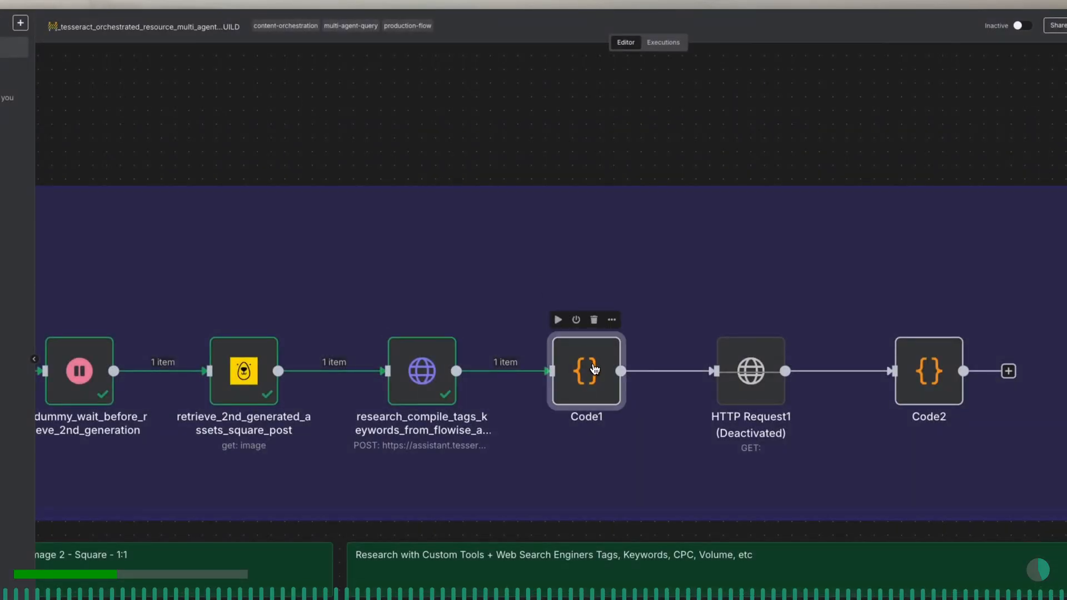
pyautogui.doubleClick(593, 369)
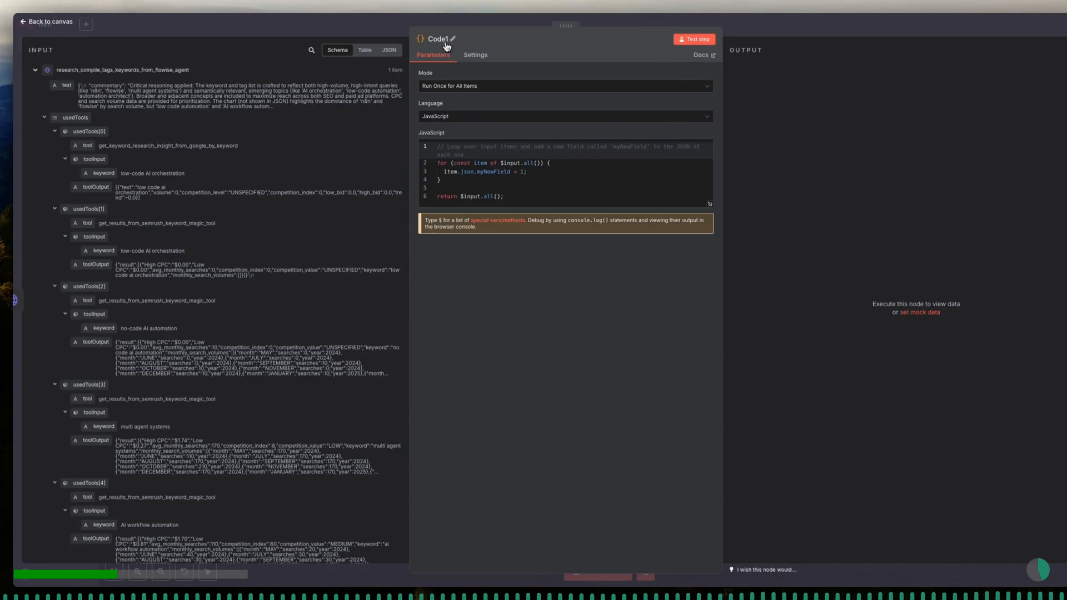
pyautogui.click(406, 39)
pyautogui.write('parse_normalize_json_resp')
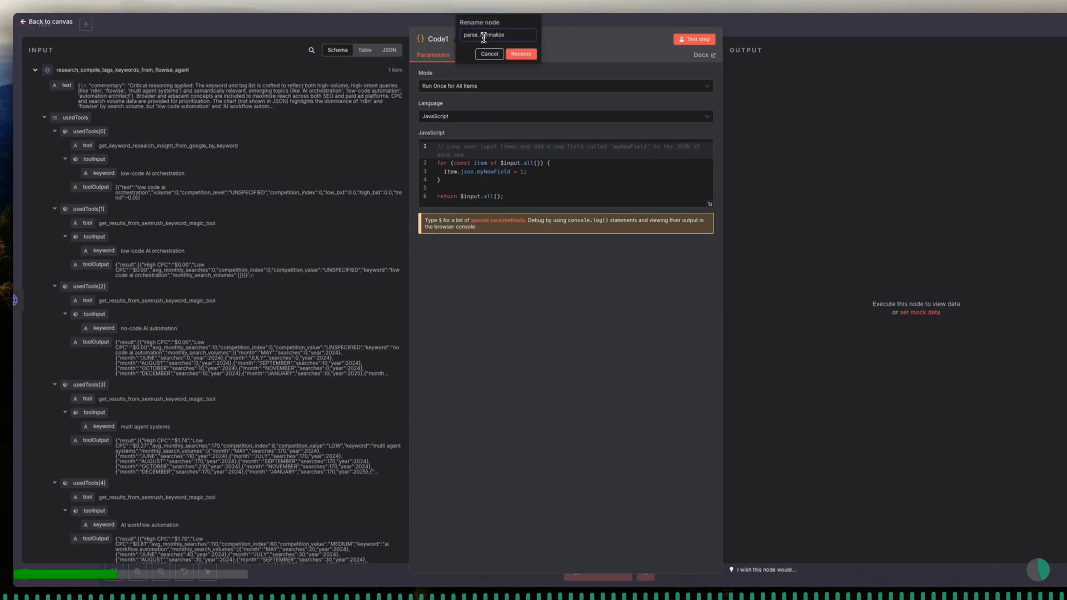
pyautogui.write('onse_from_seo_tags_agent')
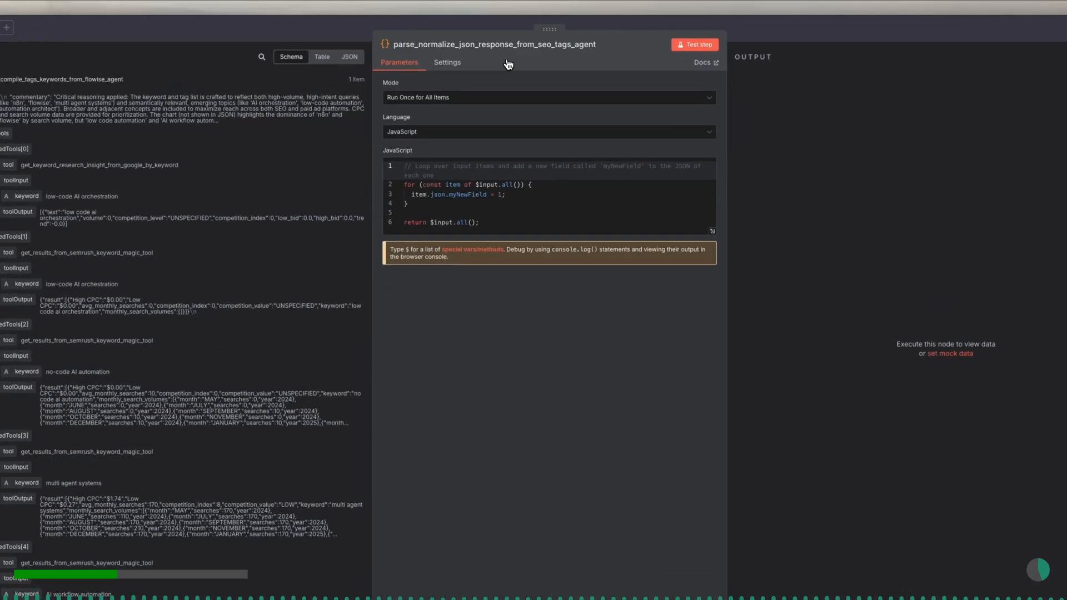
pyautogui.click(525, 55)
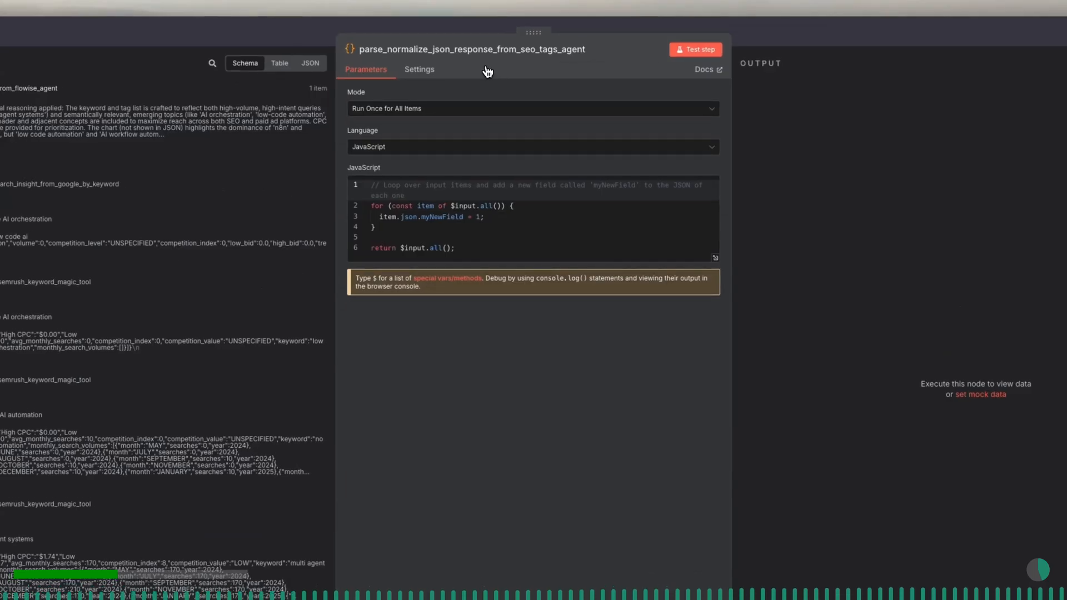
# - Replace the default code with a return items.map arrow function containing a comment about removing newlines and parsing the 'text' JSON
pyautogui.click(476, 186)
pyautogui.hotkey('ctrl', 'a')
pyautogui.press('BackSpace')
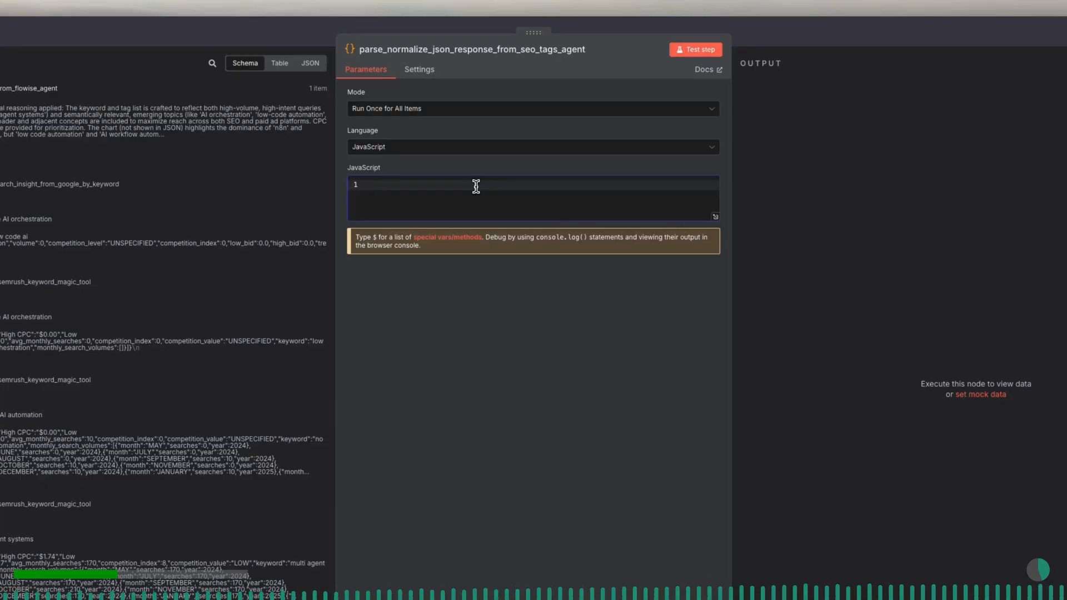
pyautogui.write('retur')
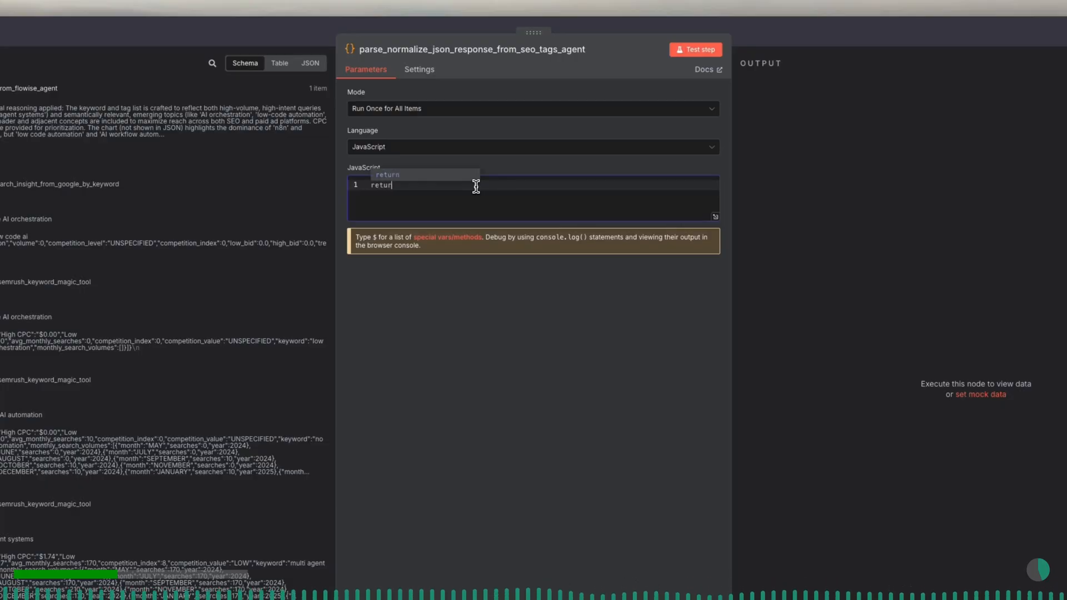
pyautogui.write('n it')
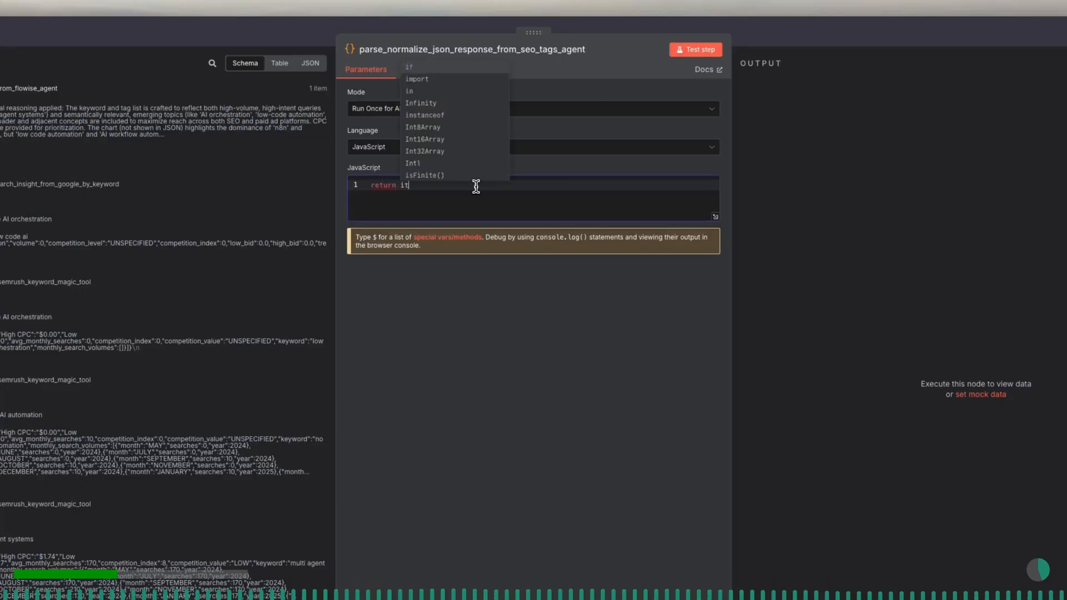
pyautogui.write('ems.map')
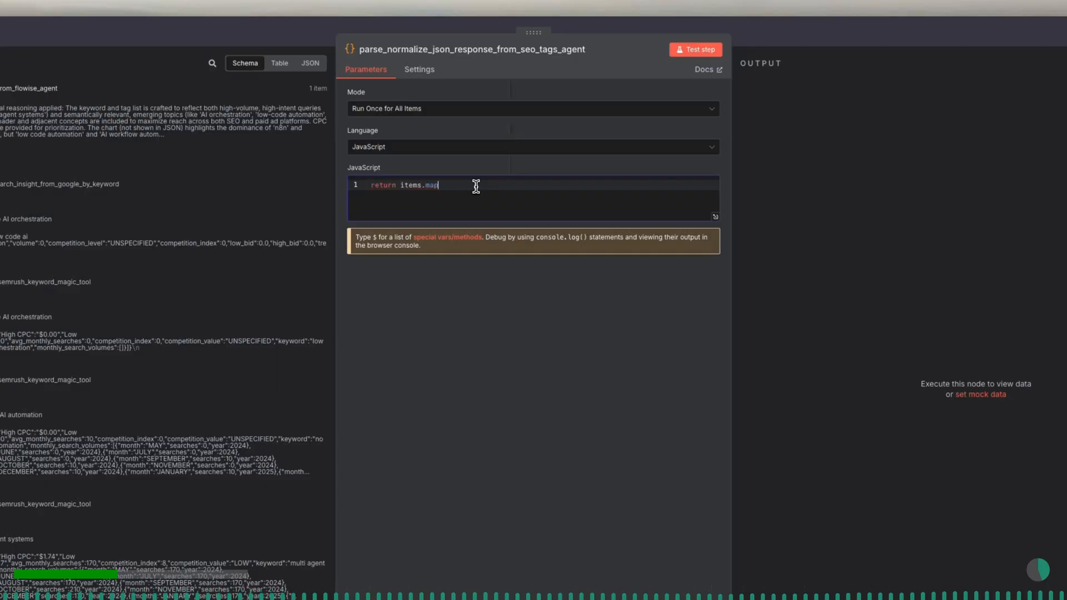
pyautogui.write(' =>')
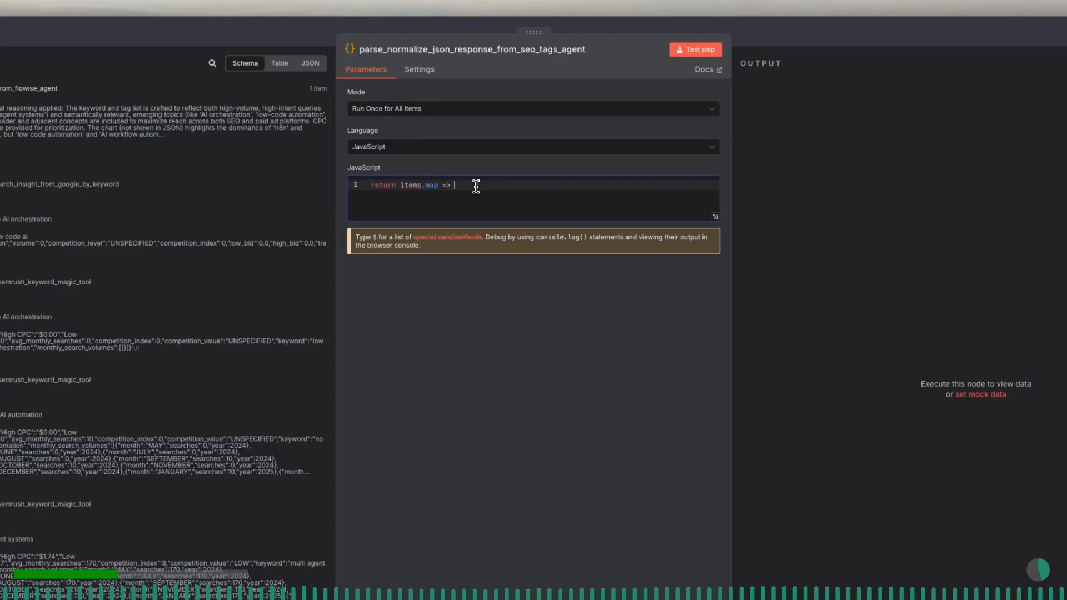
pyautogui.write(' {')
pyautogui.press('Return')
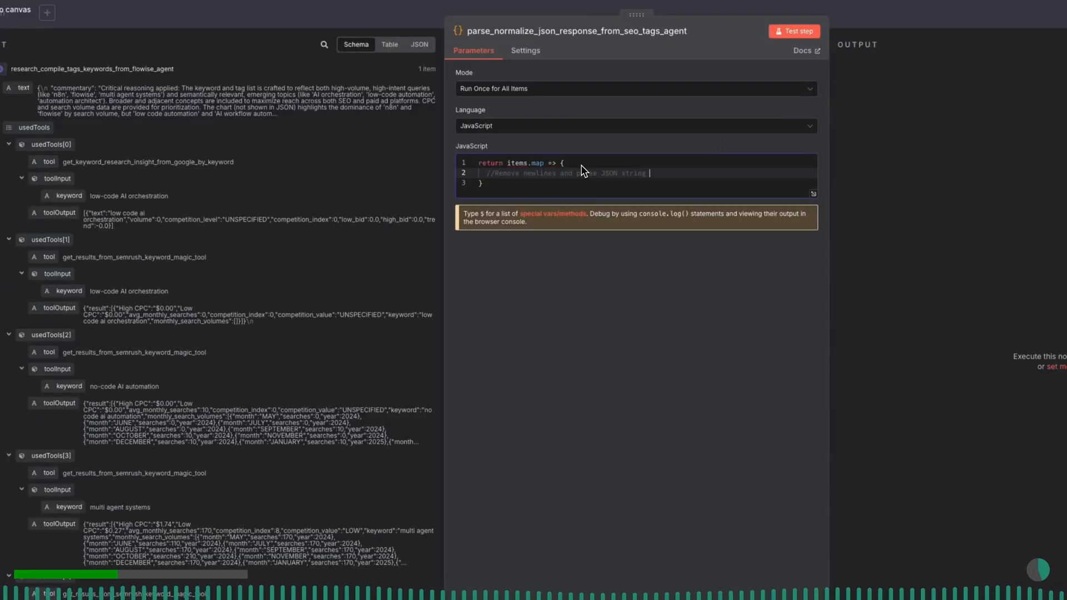
pyautogui.write("in 't")
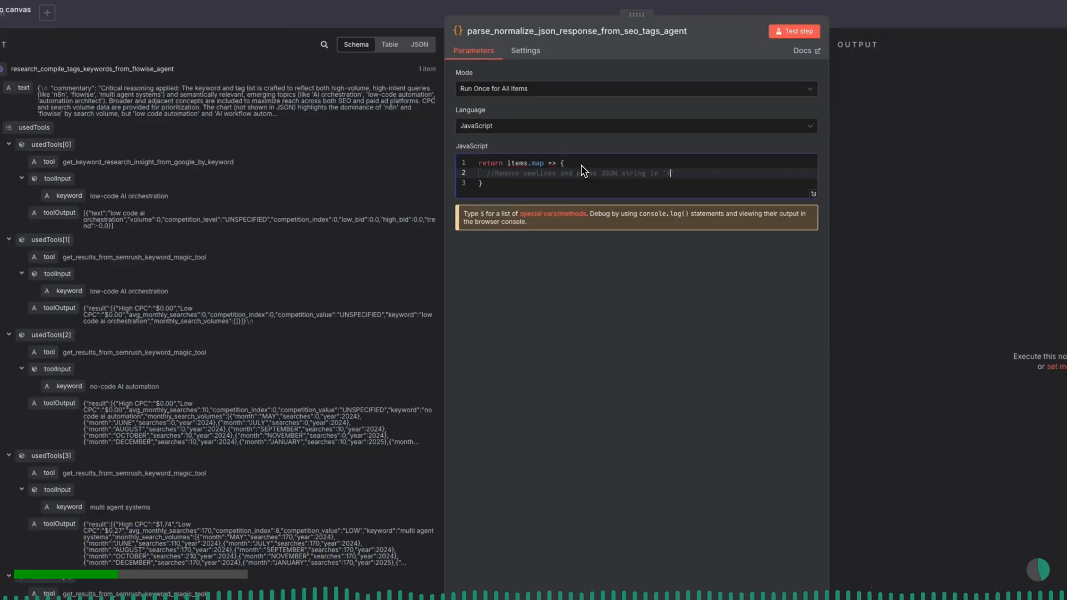
pyautogui.write('ext')
pyautogui.press('Return')
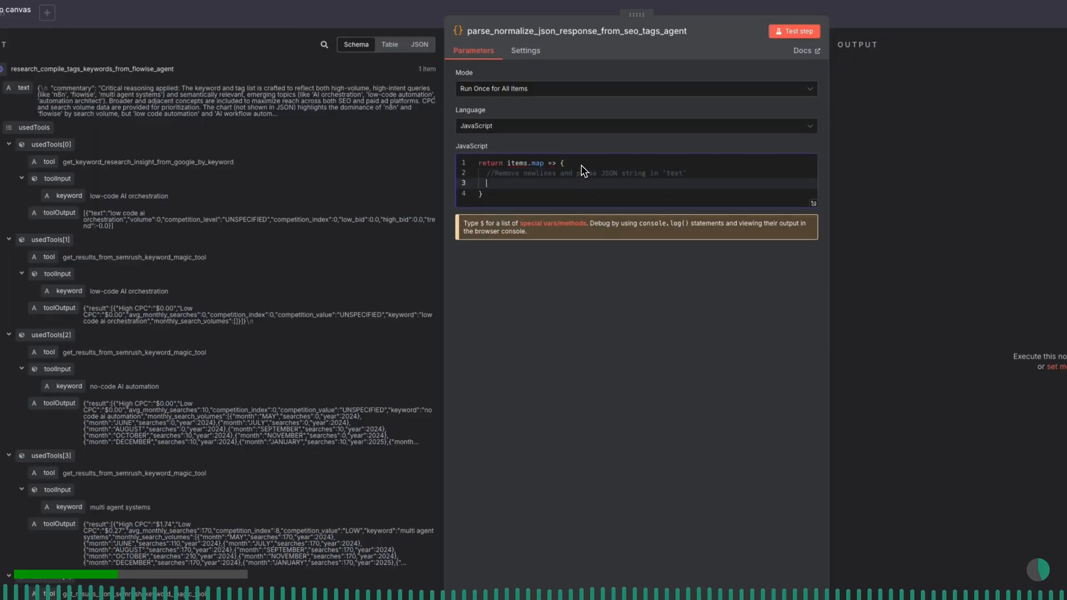
# - Add a line that parses item.json.text into parsed after replacing all newlines with empty strings
pyautogui.write('const')
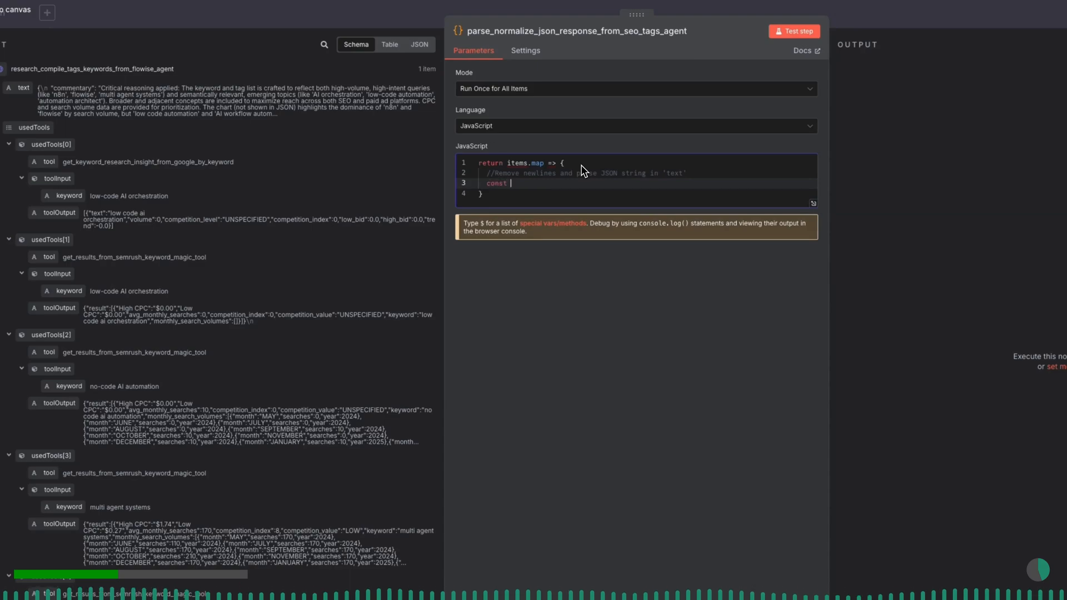
pyautogui.write(' parsed = JSON .par')
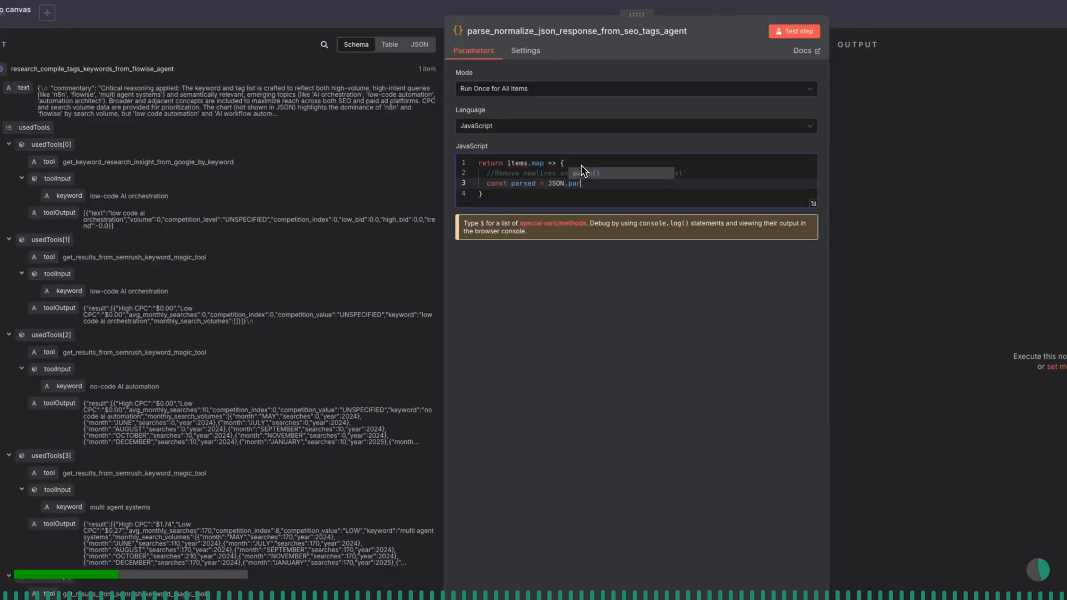
pyautogui.write('se(item')
pyautogui.write('.json')
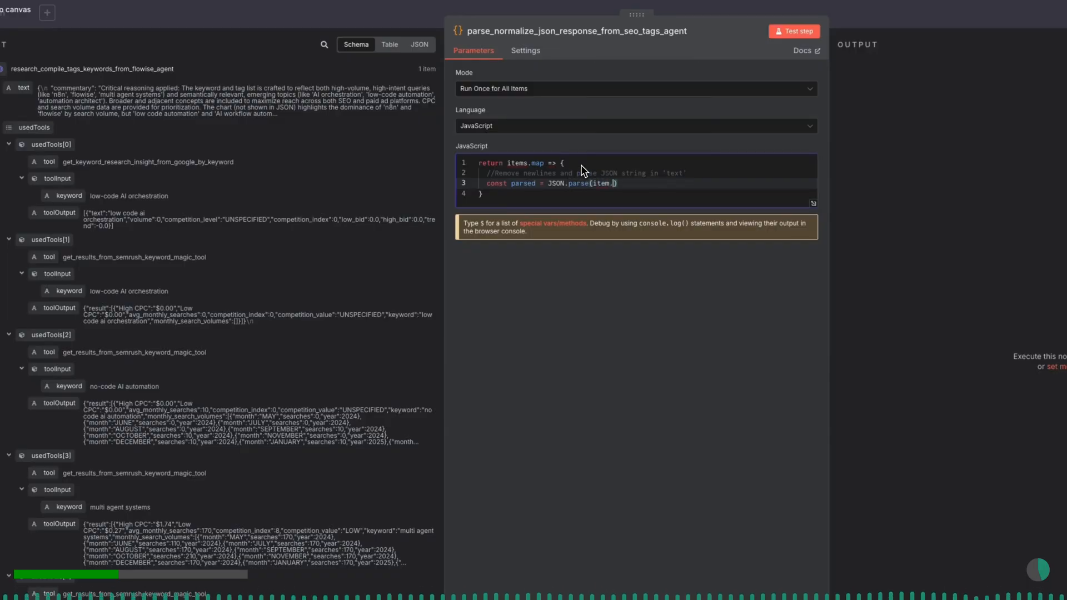
pyautogui.write('.text.replace')
pyautogui.write('(')
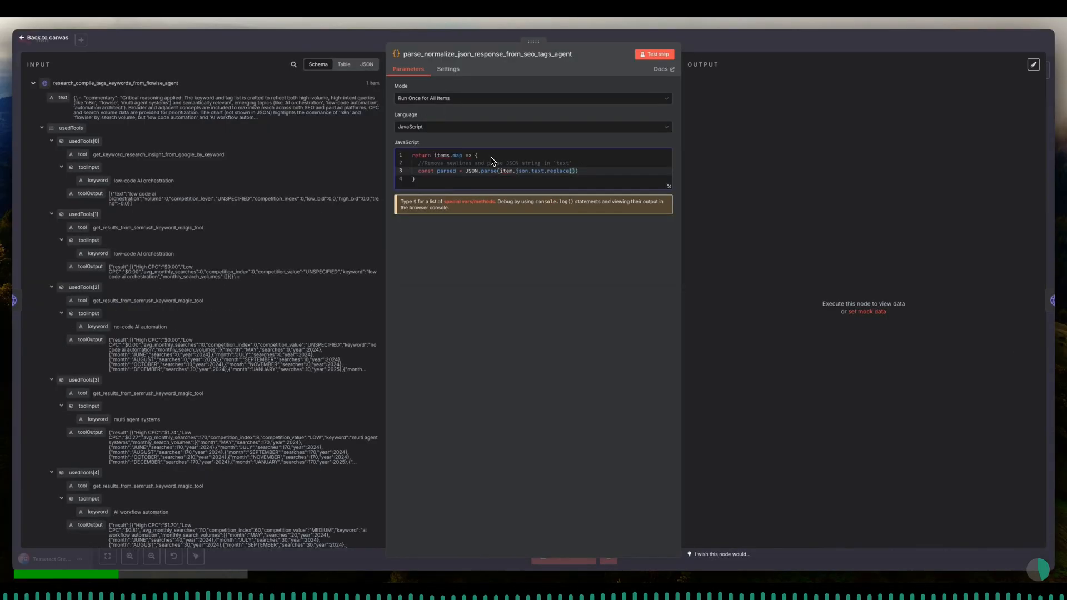
pyautogui.write('/')
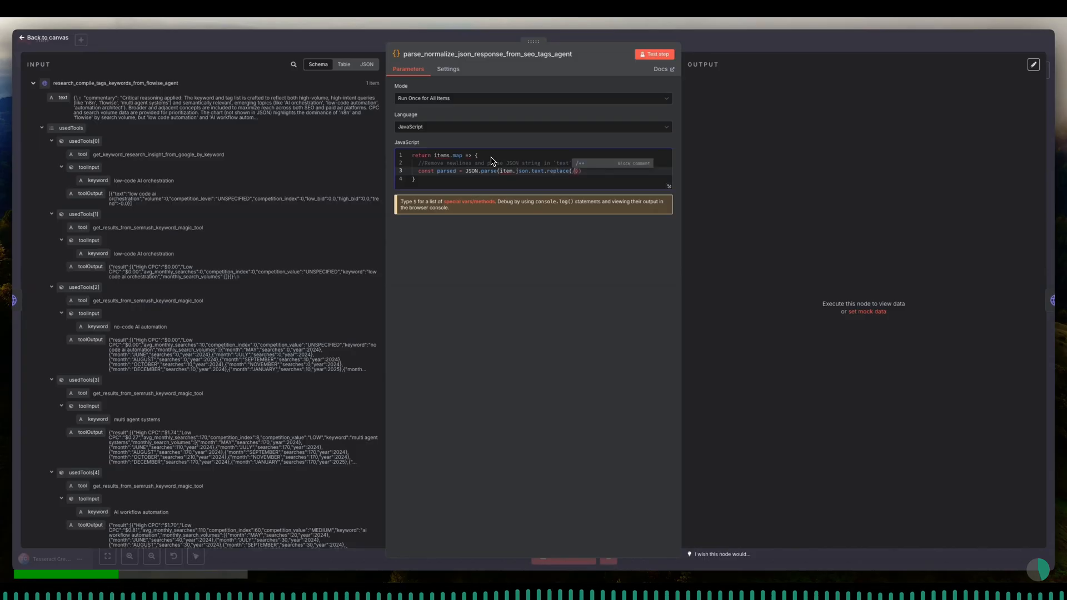
pyautogui.write('\\n')
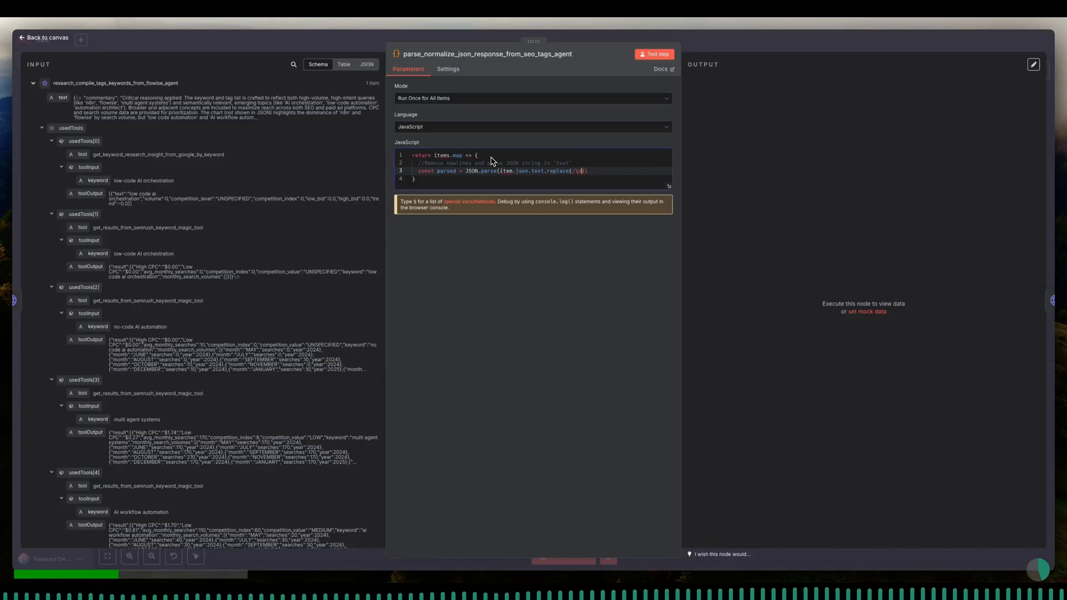
pyautogui.write('/g')
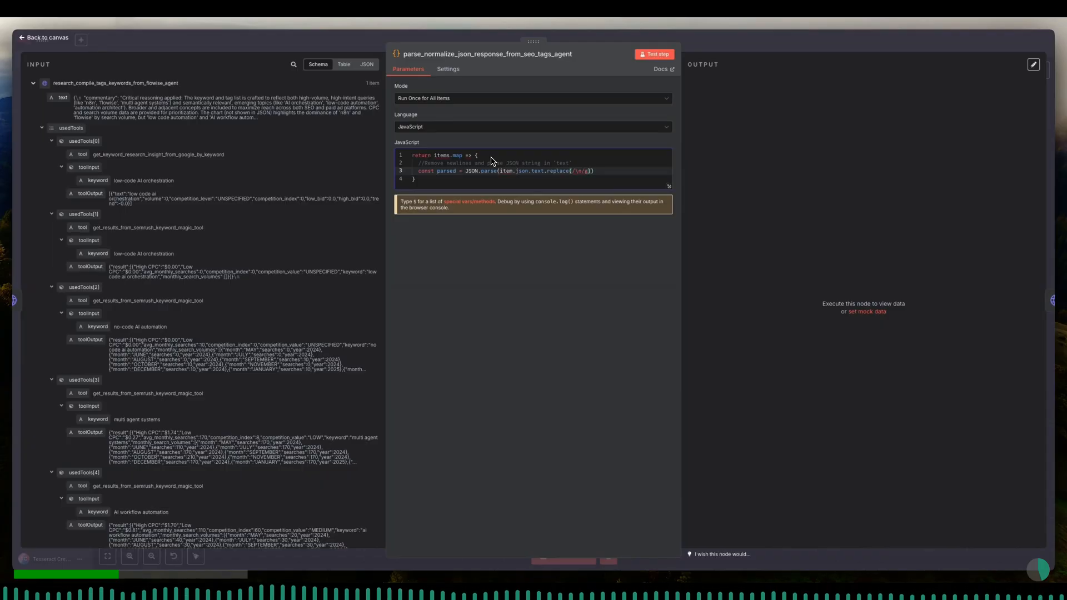
pyautogui.write(", ''));")
pyautogui.press('Return')
# - Add a comment line about attaching parsed object fields directly to item.json for downstream use
pyautogui.write('// attach parsed object fie')
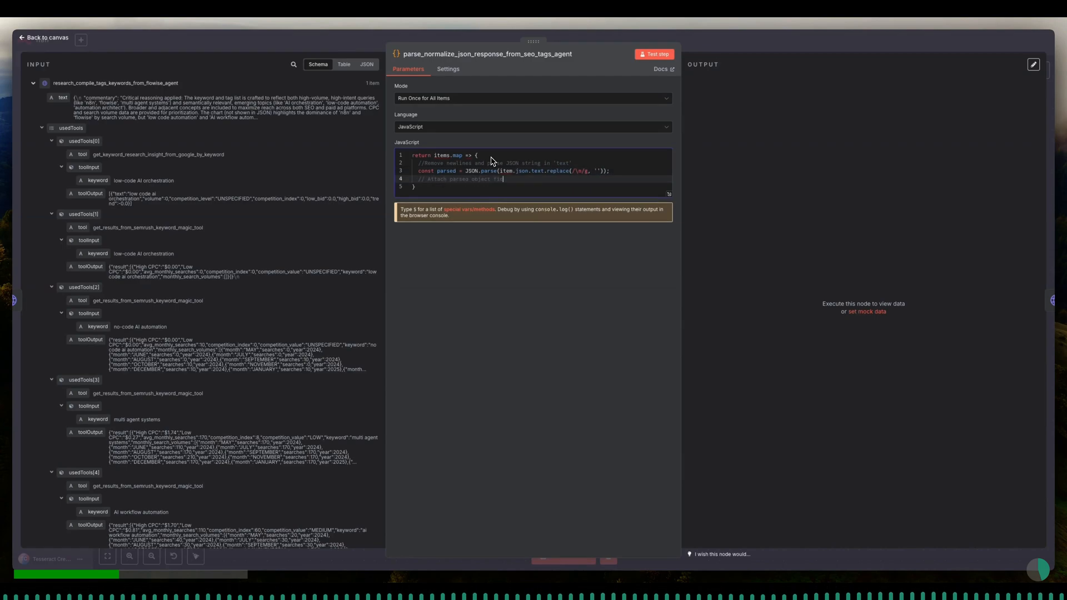
pyautogui.write('lds oirectly to item.json for downstream use')
pyautogui.press('Return')
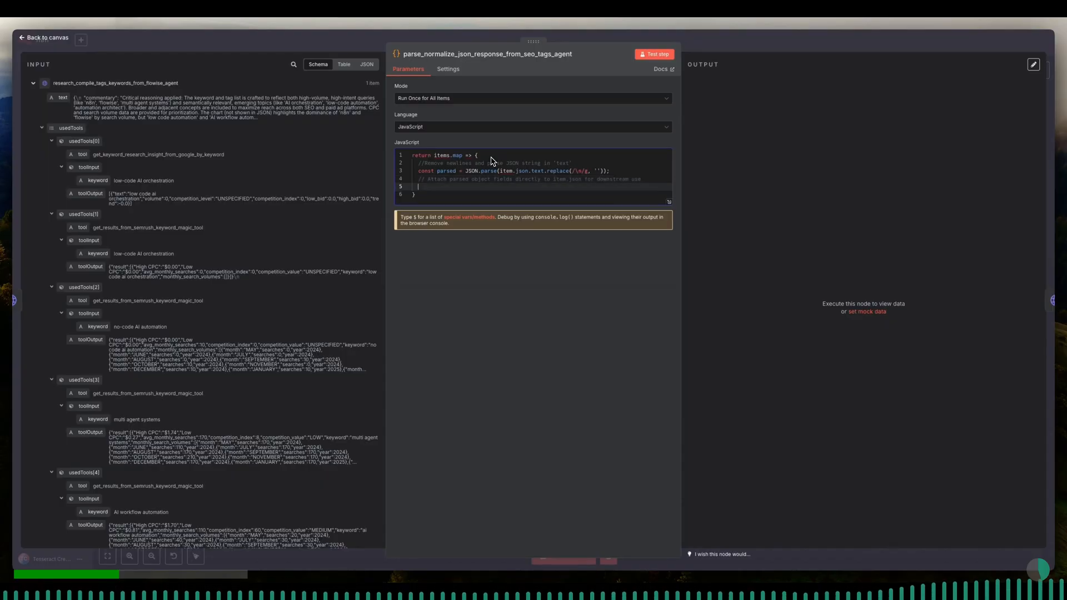
# - Add a line setting item.json to a merge of the existing item.json and the parsed object
pyautogui.write('item.json = {')
pyautogui.press('Escape')
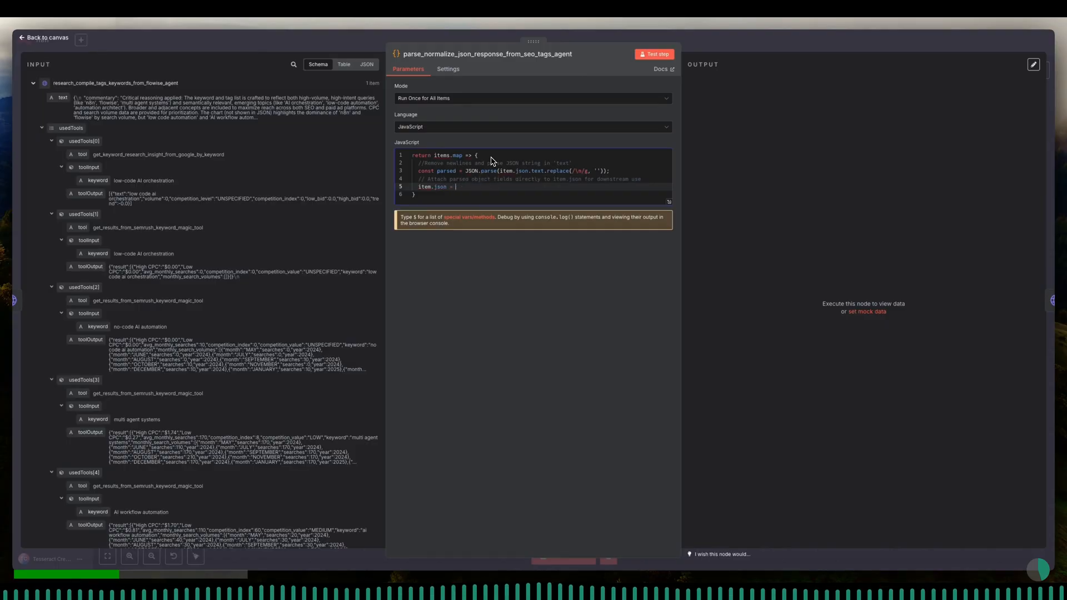
pyautogui.write('...item')
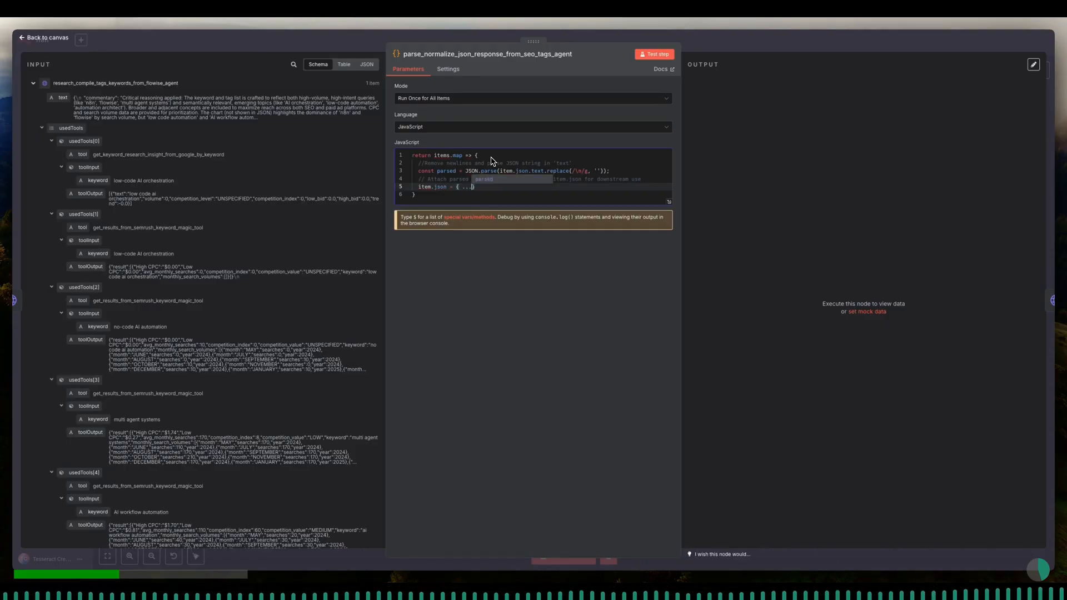
pyautogui.write('.json, ')
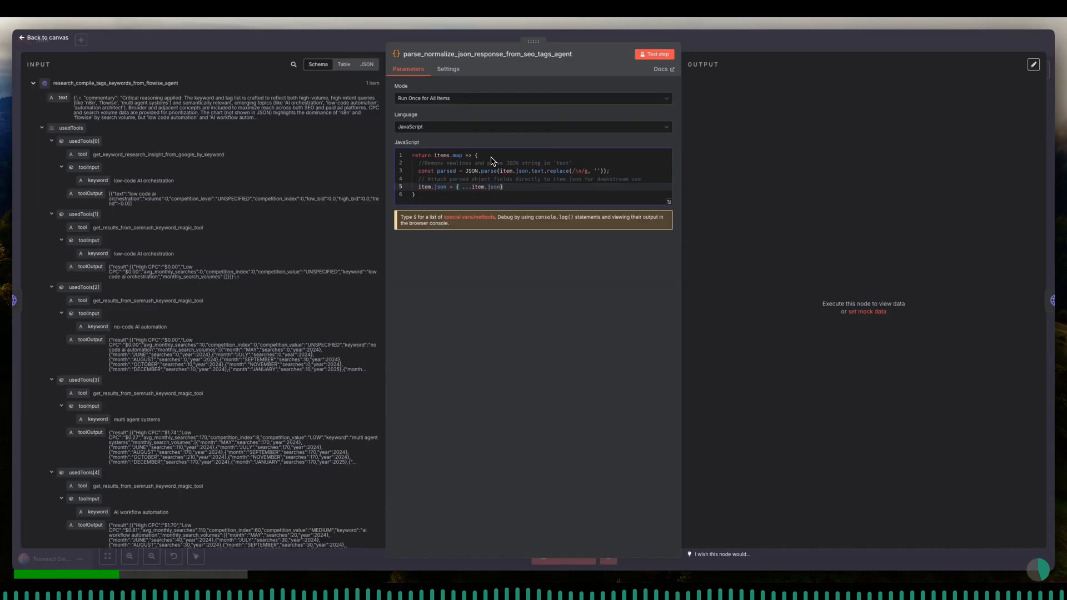
pyautogui.write('...parsed')
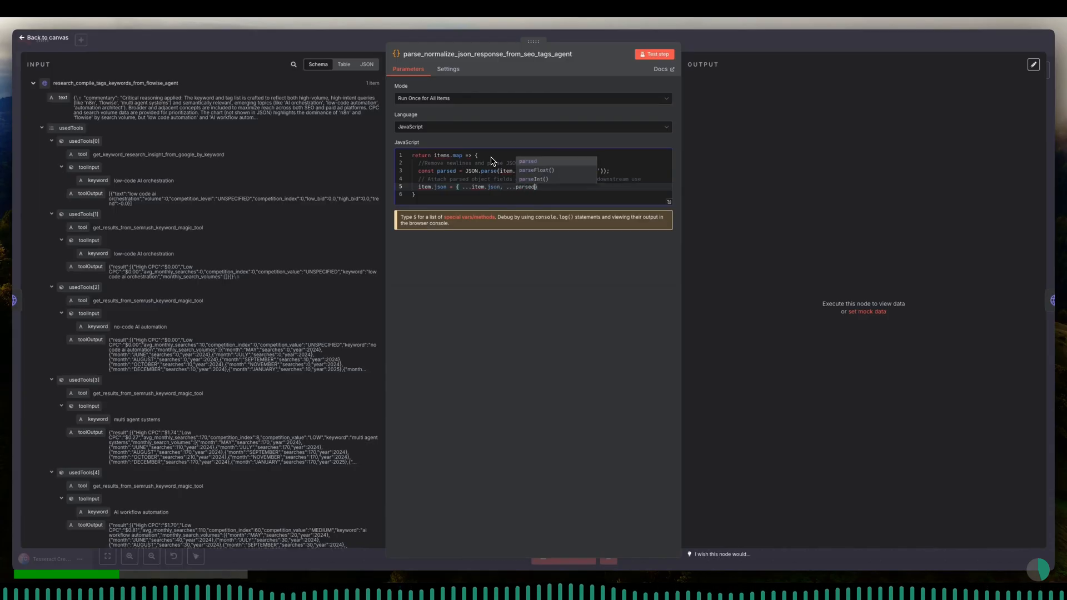
pyautogui.press('End')
pyautogui.write(';')
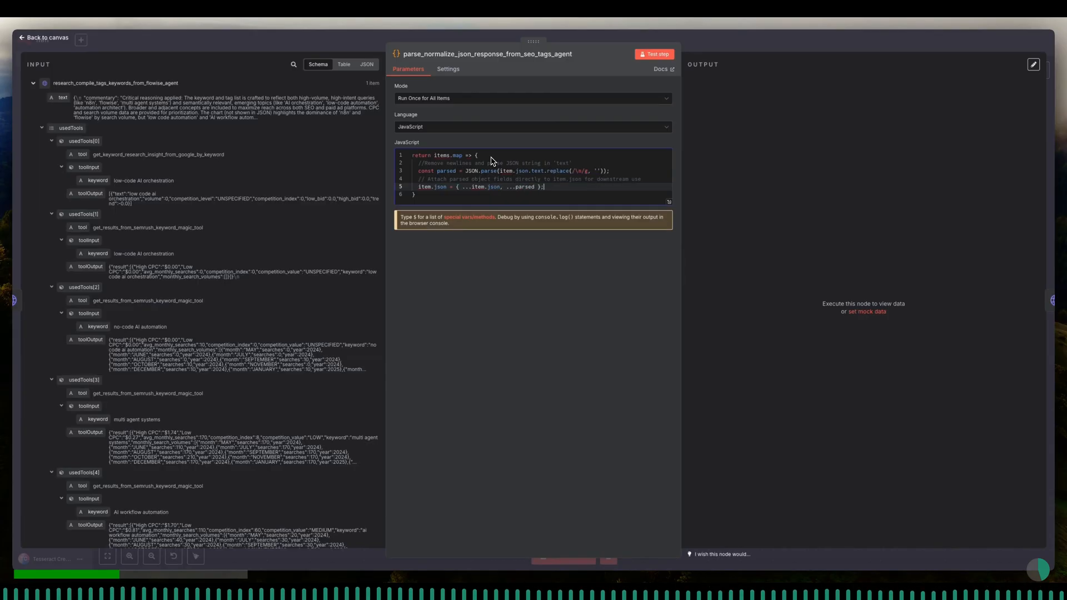
# - Add a return item statement and close the map call with a closing bracket and semicolon
pyautogui.press('Return')
pyautogui.write('return item;')
pyautogui.press('Down')
pyautogui.write(');')
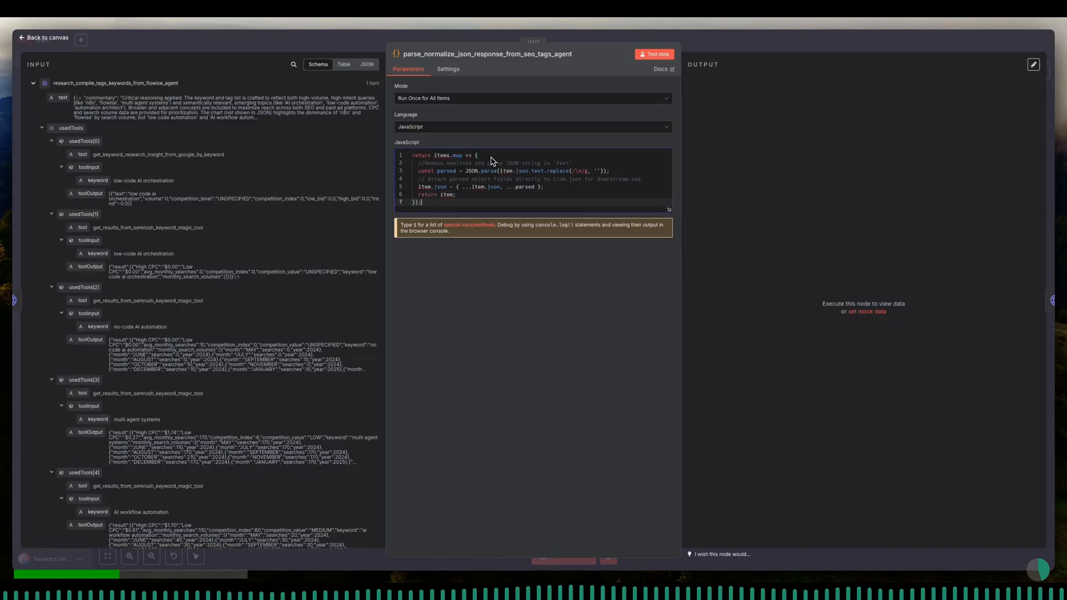
pyautogui.press('Return')
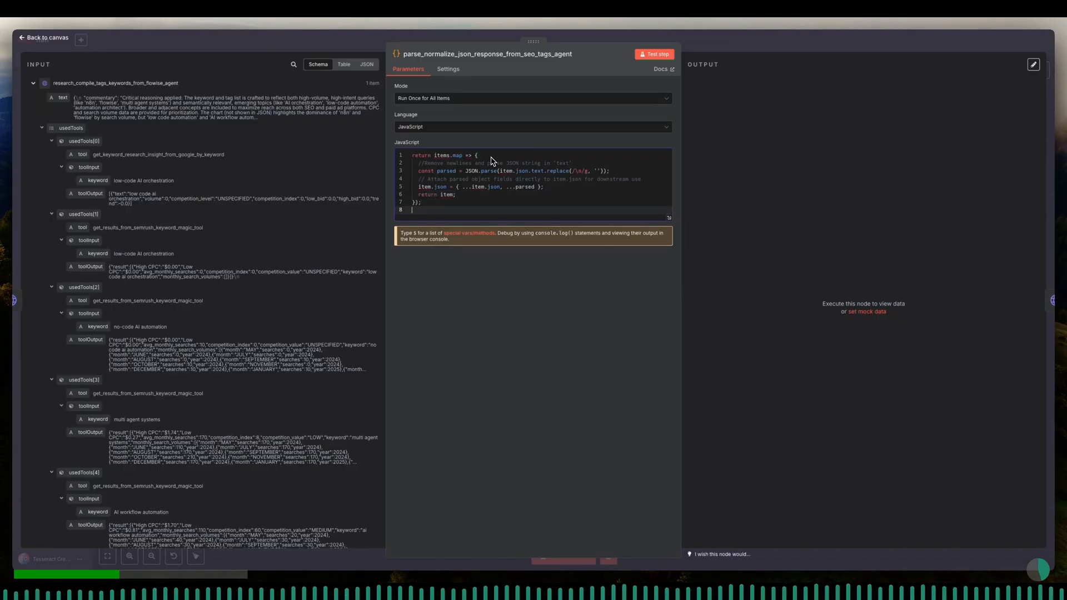
# - Add item as the map function's parameter and test-run the code node
pyautogui.click(465, 155)
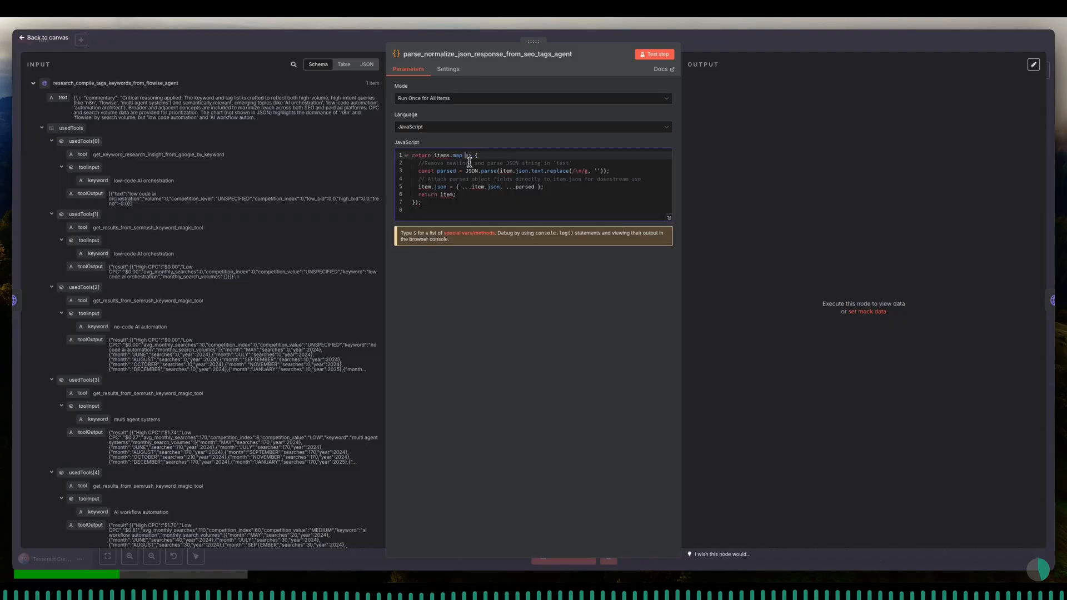
pyautogui.write('item')
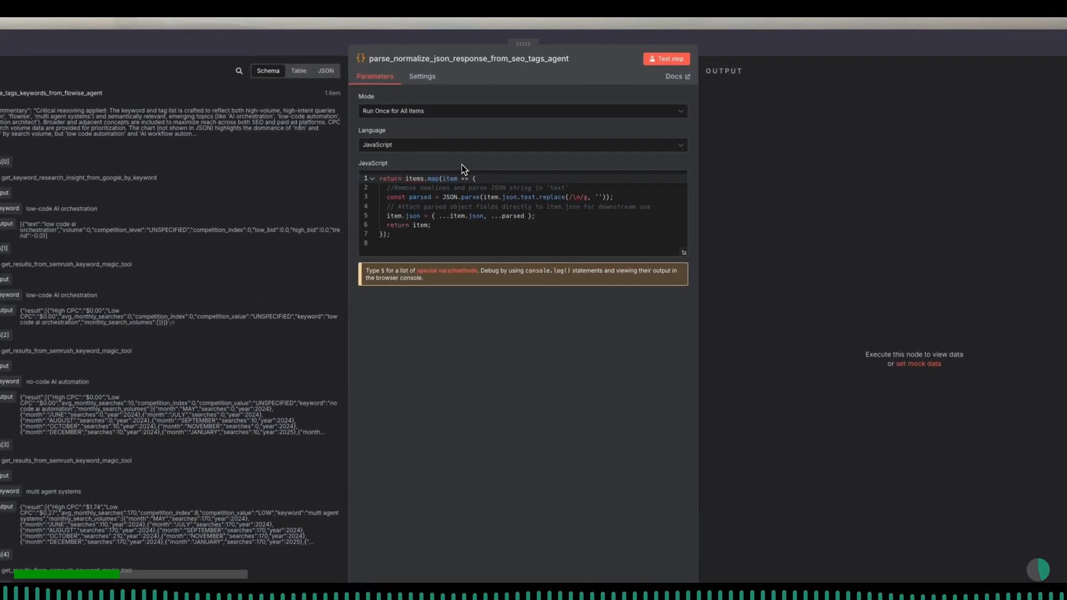
pyautogui.click(654, 62)
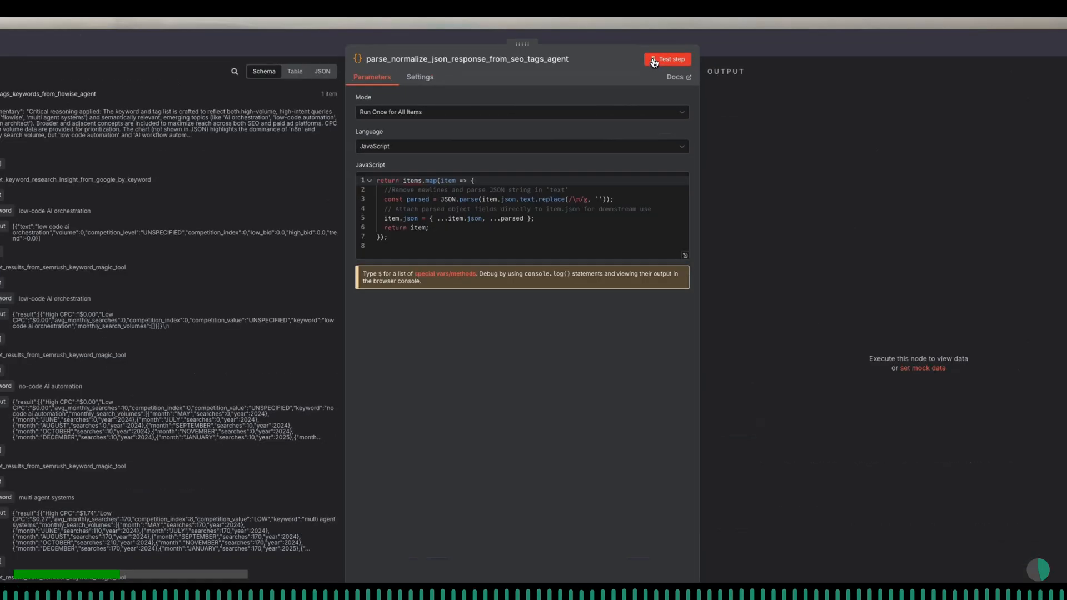
pyautogui.click(655, 61)
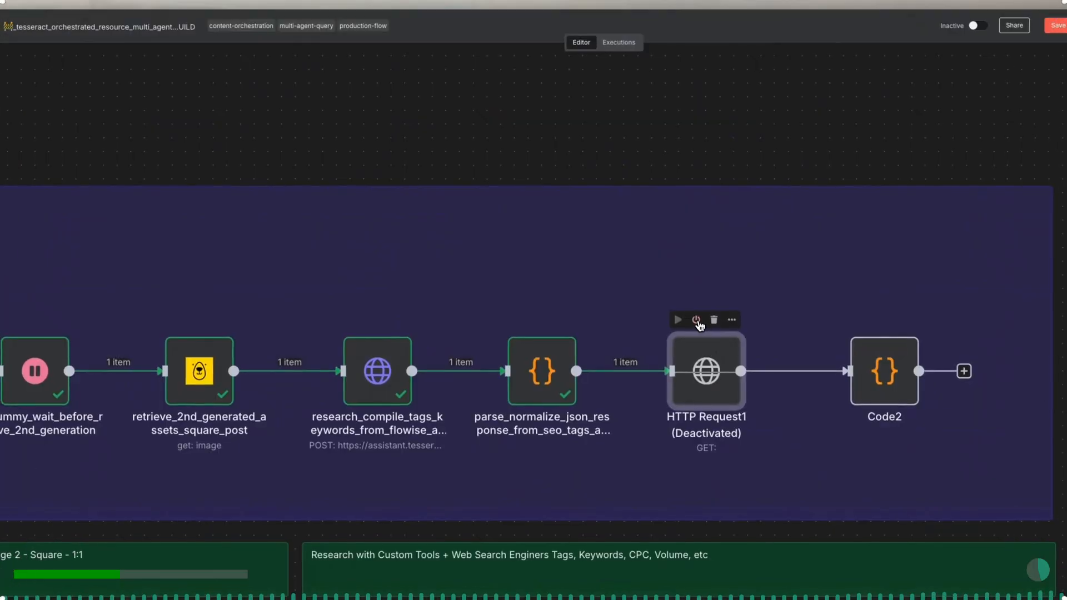
# - Open the HTTP Request node after the parse node and rename it compile_generated_assets_into_html_object_for_preview
pyautogui.click(697, 321)
pyautogui.doubleClick(709, 358)
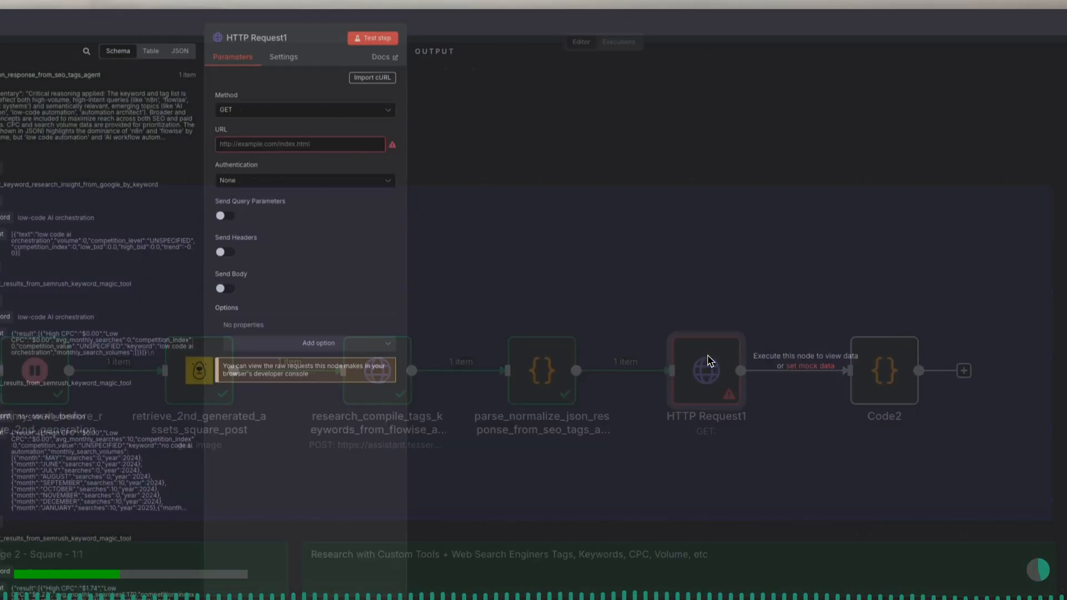
pyautogui.click(285, 44)
pyautogui.doubleClick(337, 34)
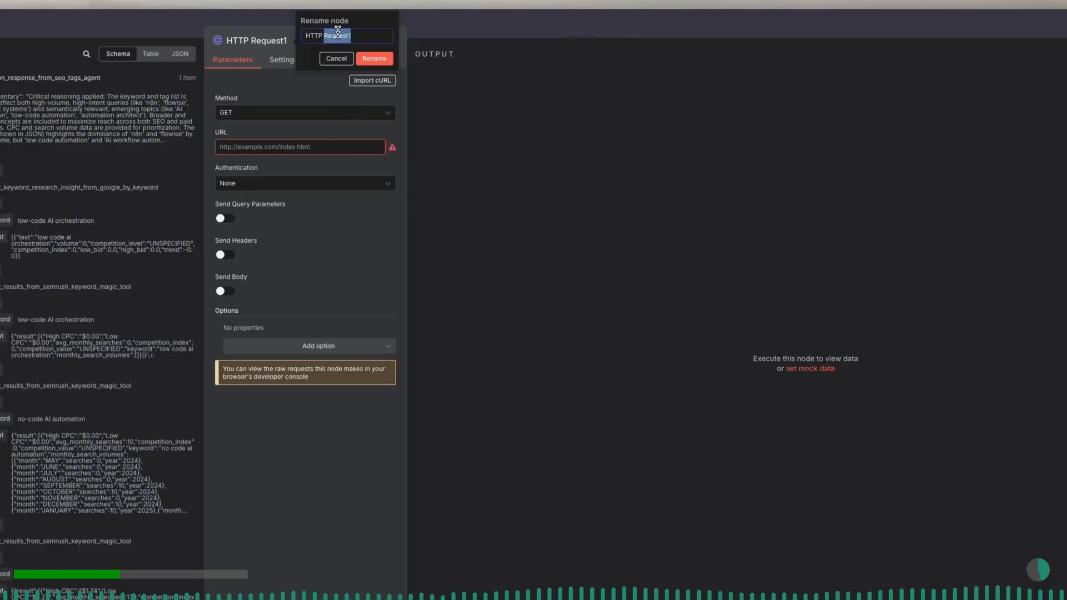
pyautogui.tripleClick(337, 34)
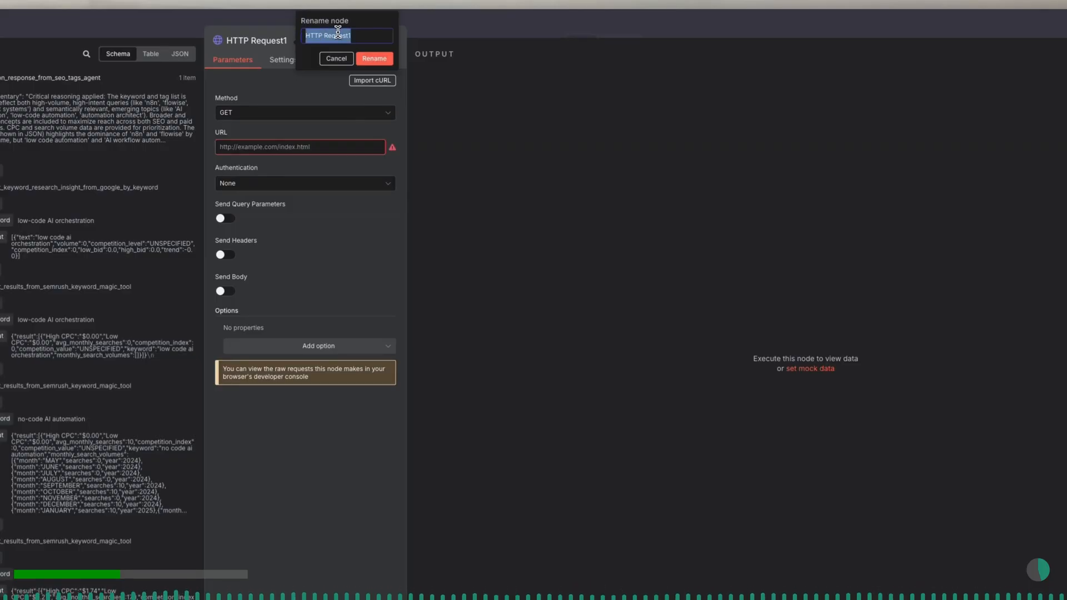
pyautogui.write('compile')
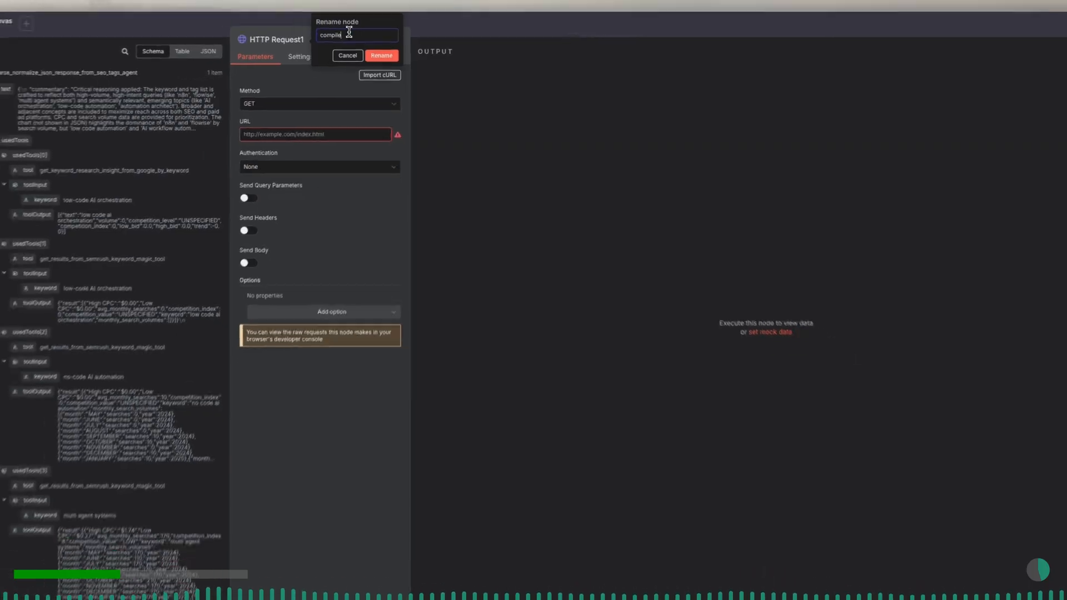
pyautogui.write('_generated_asset')
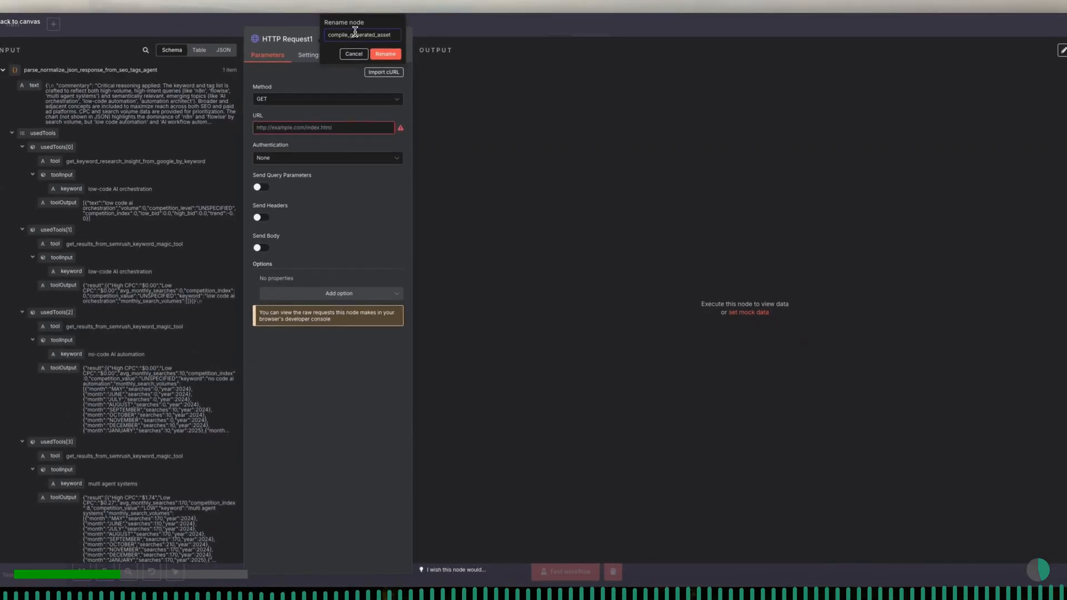
pyautogui.write('s_into')
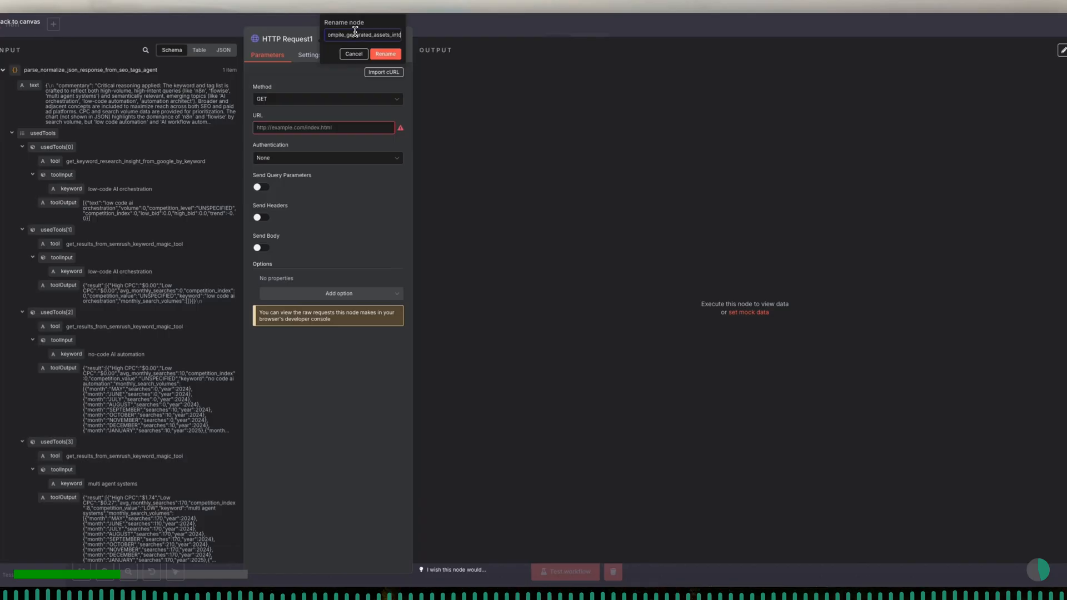
pyautogui.write('_html_object_for_preview')
pyautogui.click(386, 54)
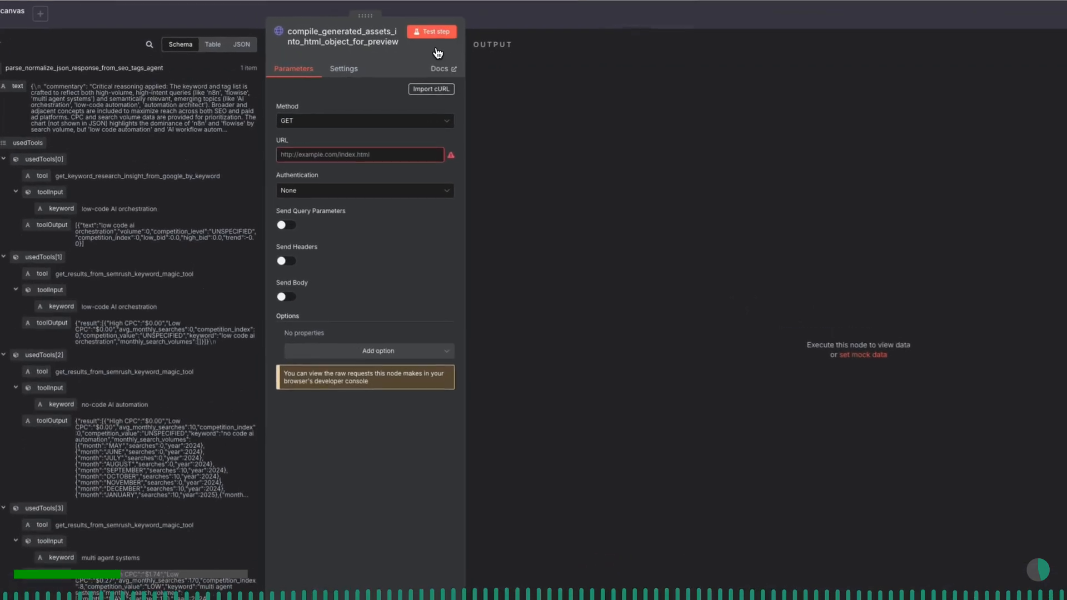
# - Set the request method to POST and paste the Flowise prediction endpoint as the URL
pyautogui.click(375, 131)
pyautogui.click(346, 237)
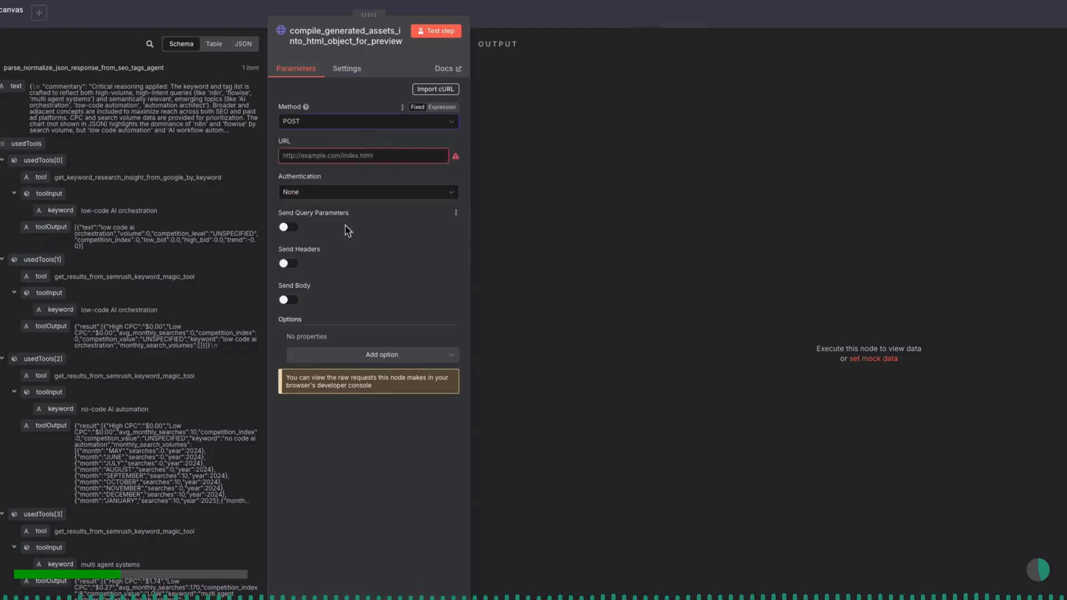
pyautogui.click(338, 160)
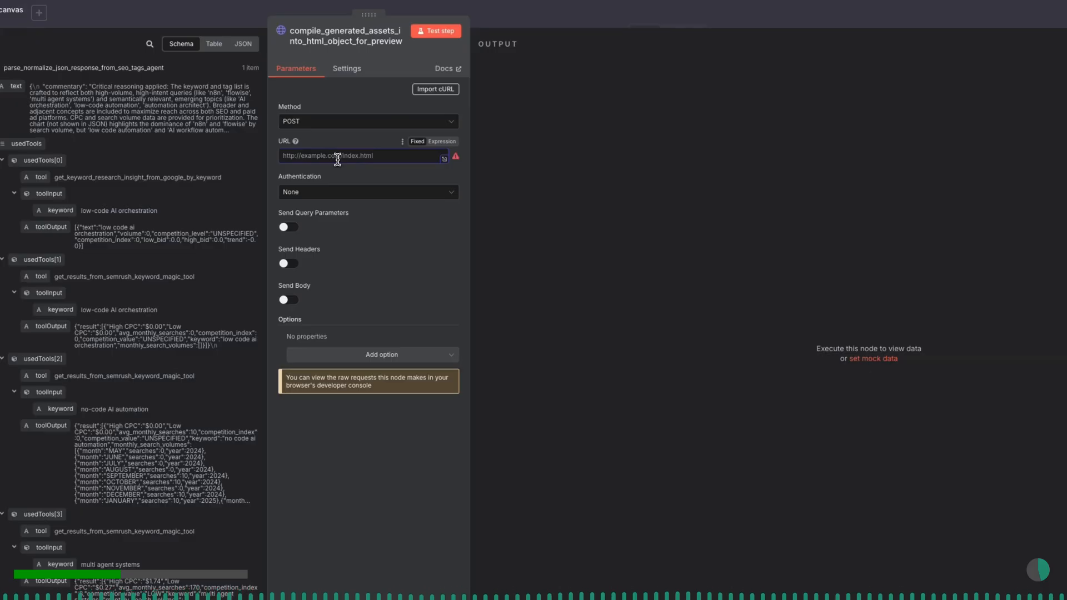
pyautogui.hotkey('ctrl', 'v')
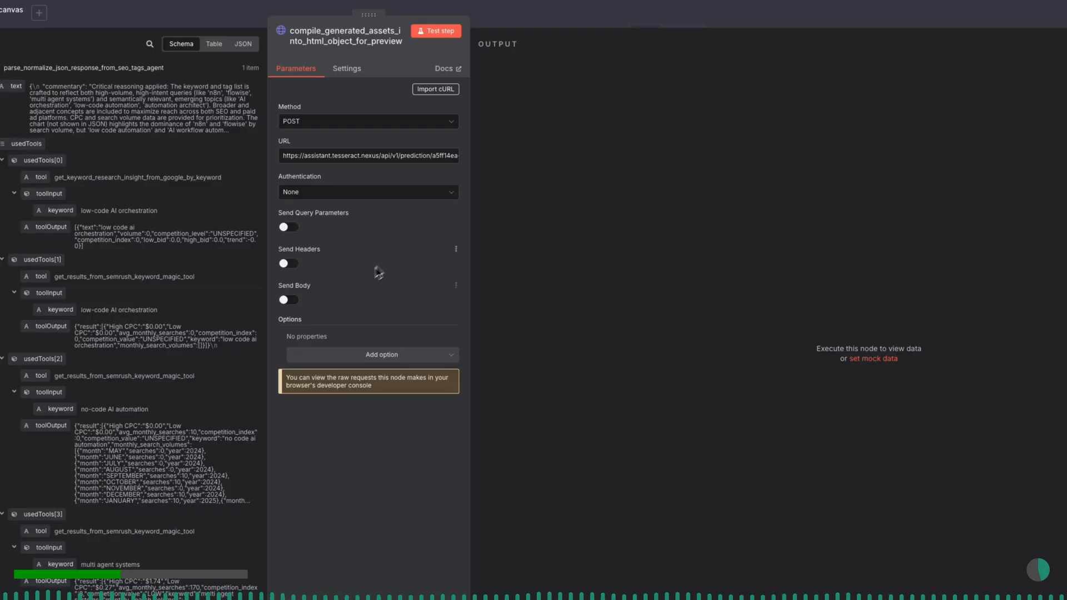
# - Enable headers and add a Content-Type header with the value application/json
pyautogui.click(288, 264)
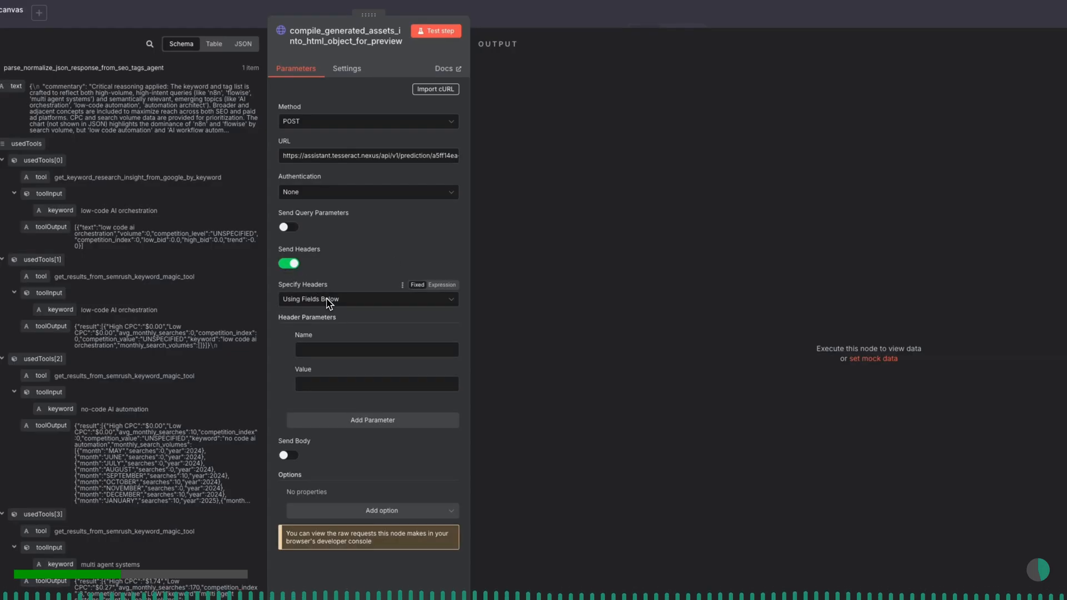
pyautogui.click(353, 346)
pyautogui.write('Content')
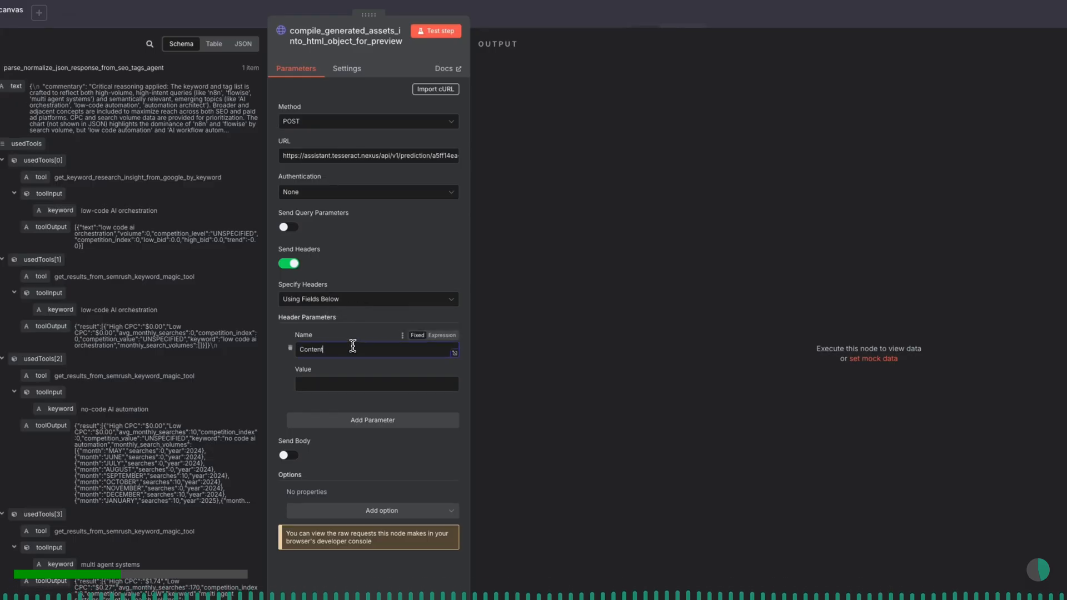
pyautogui.write('-Type')
pyautogui.click(356, 382)
pyautogui.write('application/')
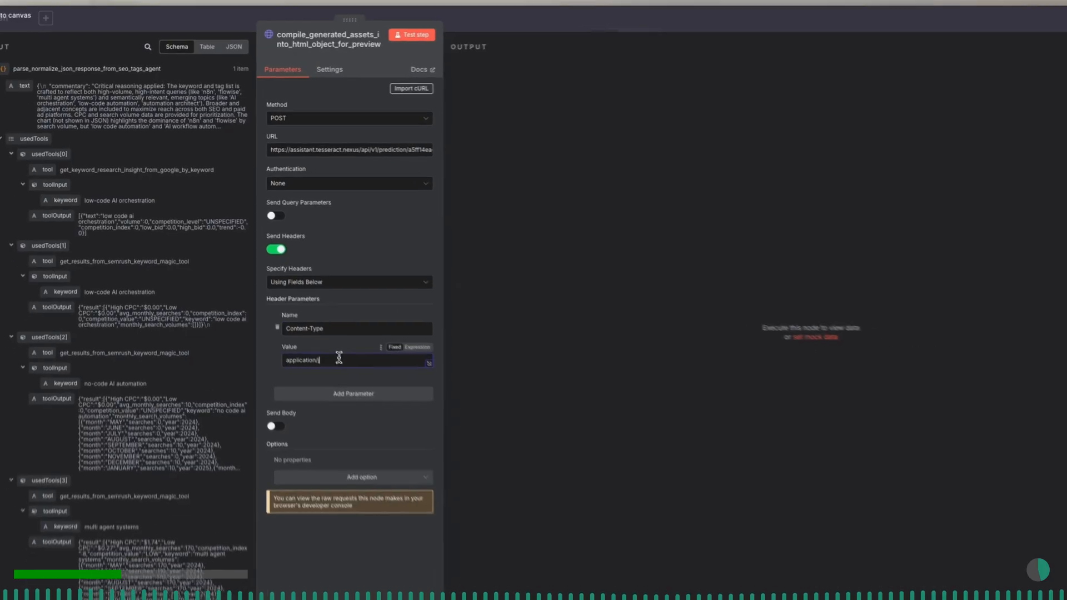
pyautogui.write('json')
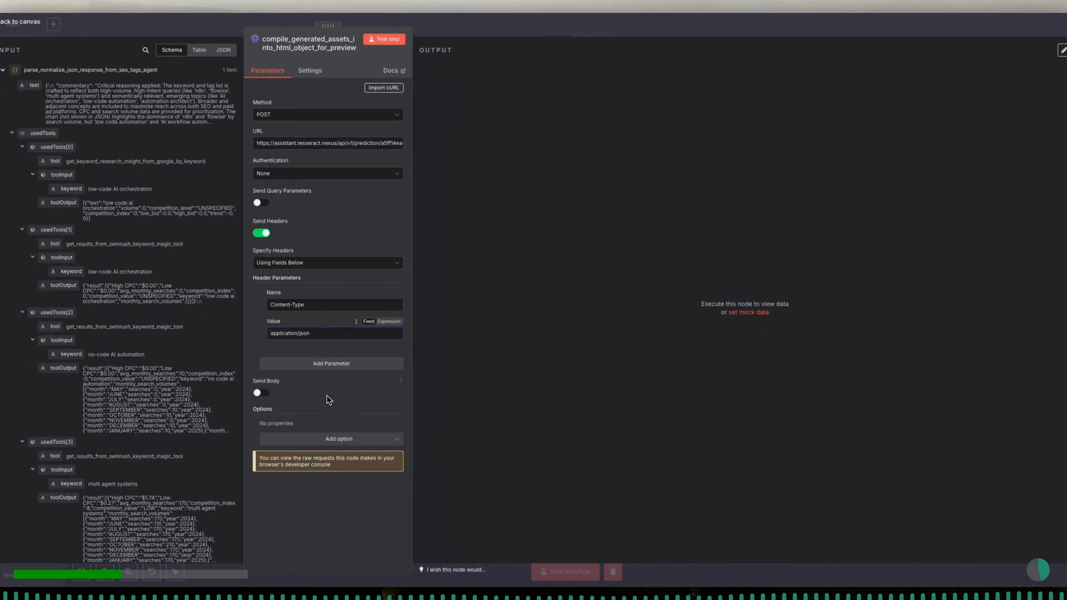
# - Enable sending a JSON body, add a body parameter named question, and switch its value to an expression
pyautogui.click(265, 394)
pyautogui.scroll(-1, 329, 393)
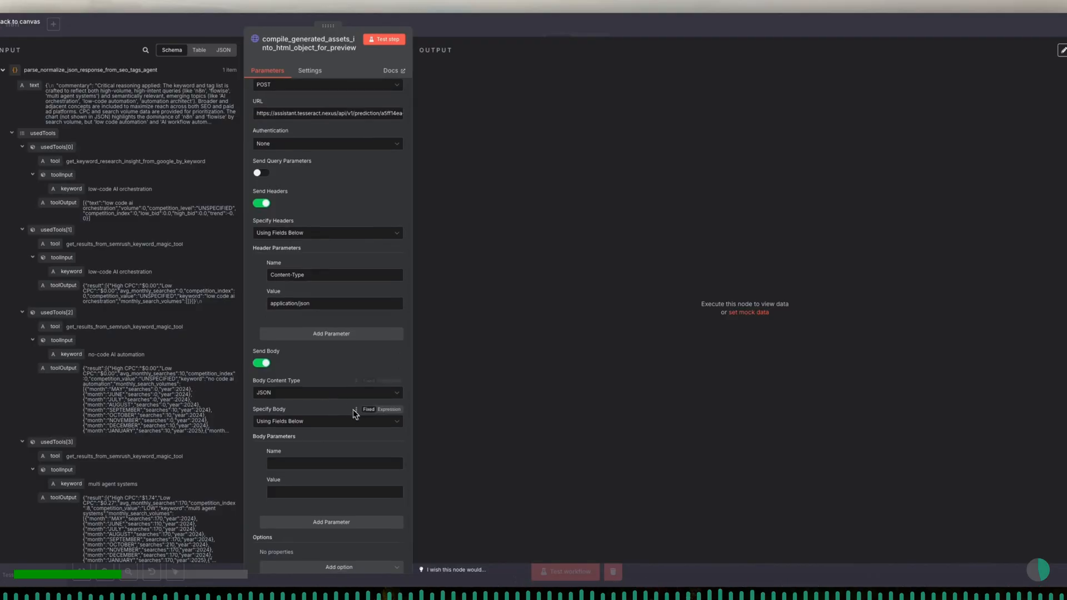
pyautogui.scroll(-1, 351, 464)
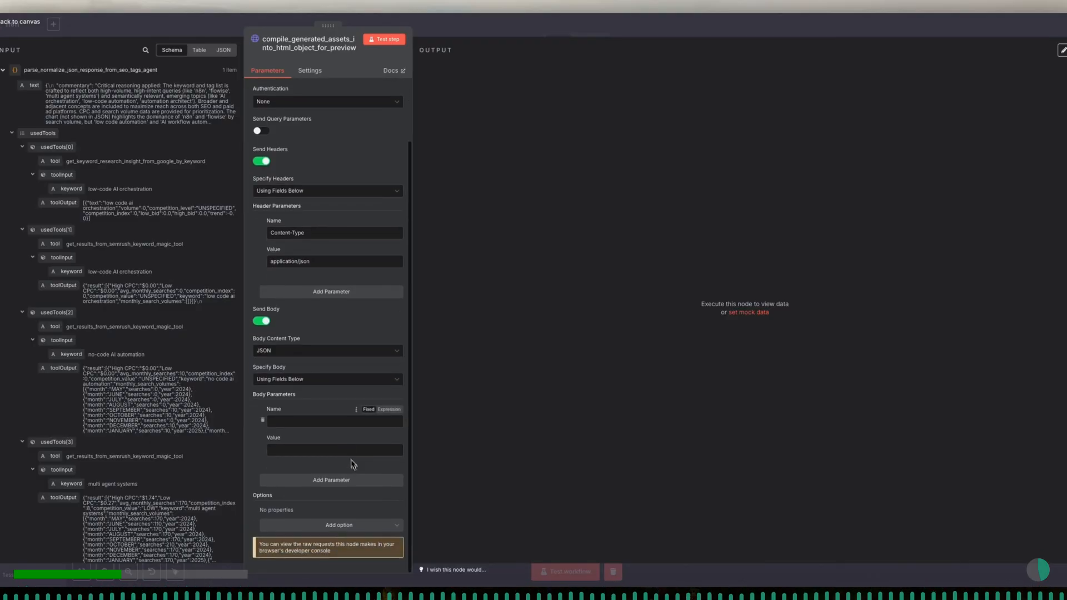
pyautogui.click(338, 423)
pyautogui.write('question')
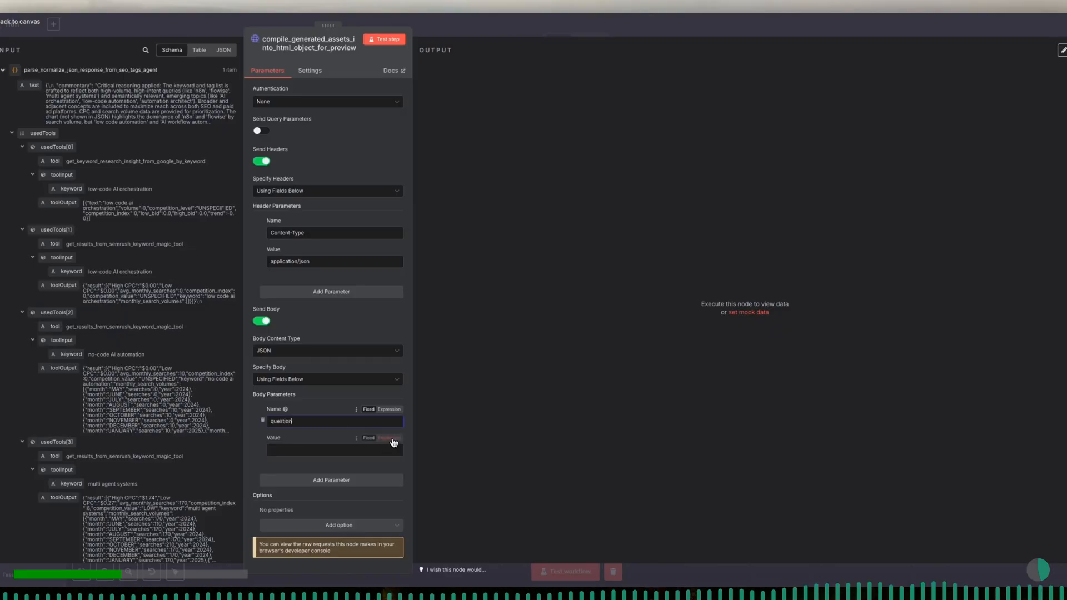
pyautogui.click(389, 439)
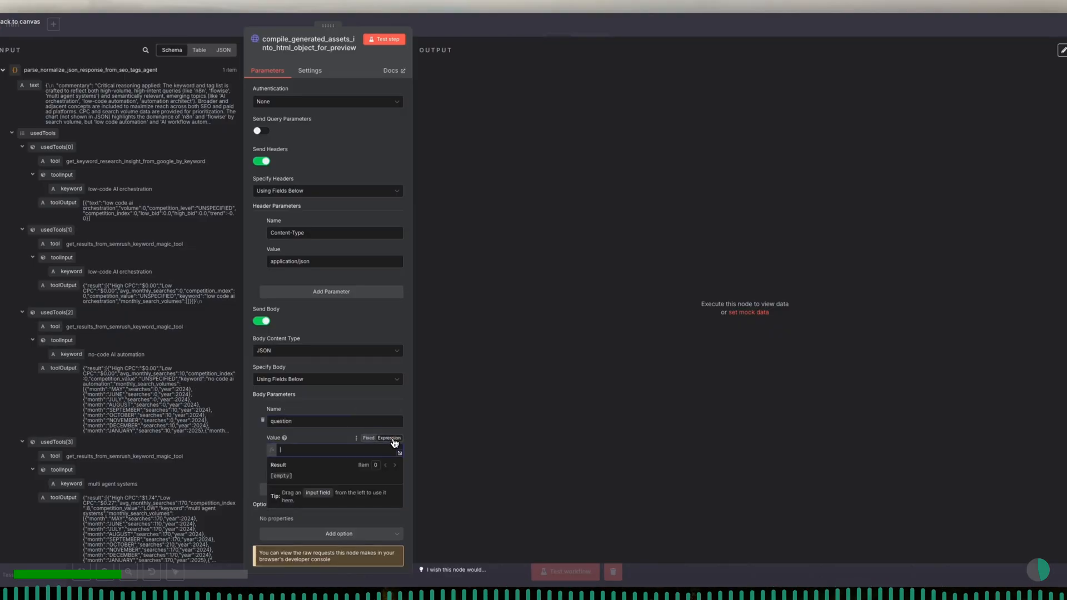
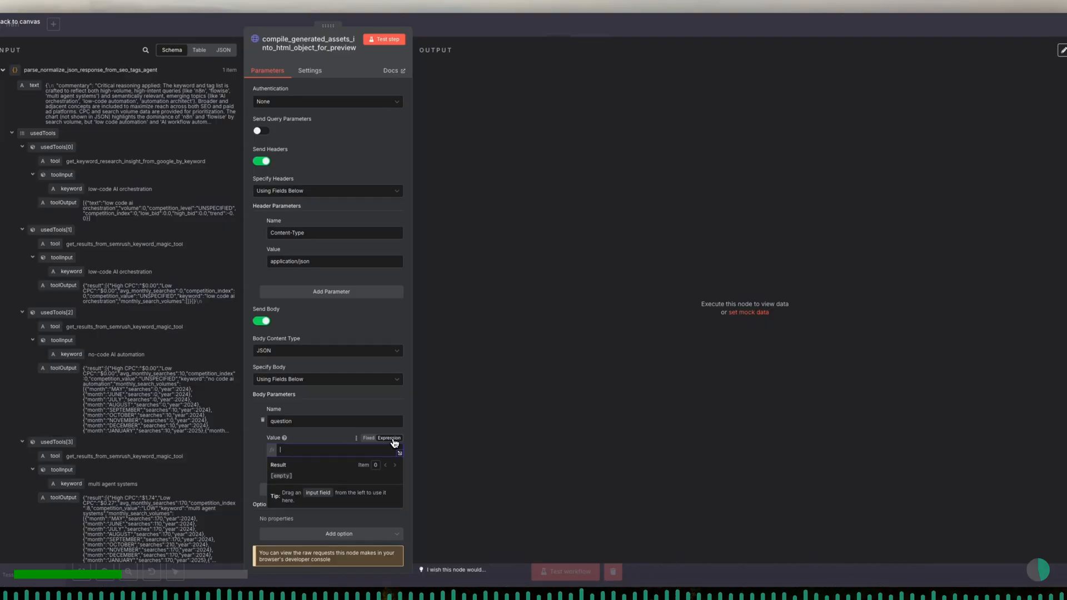
# - Fill the question value's expression with the prepared compile prompt and insert a blank line before "DO compile and REWRITE DRAFT 1 + DRAFT 2"
pyautogui.click(400, 454)
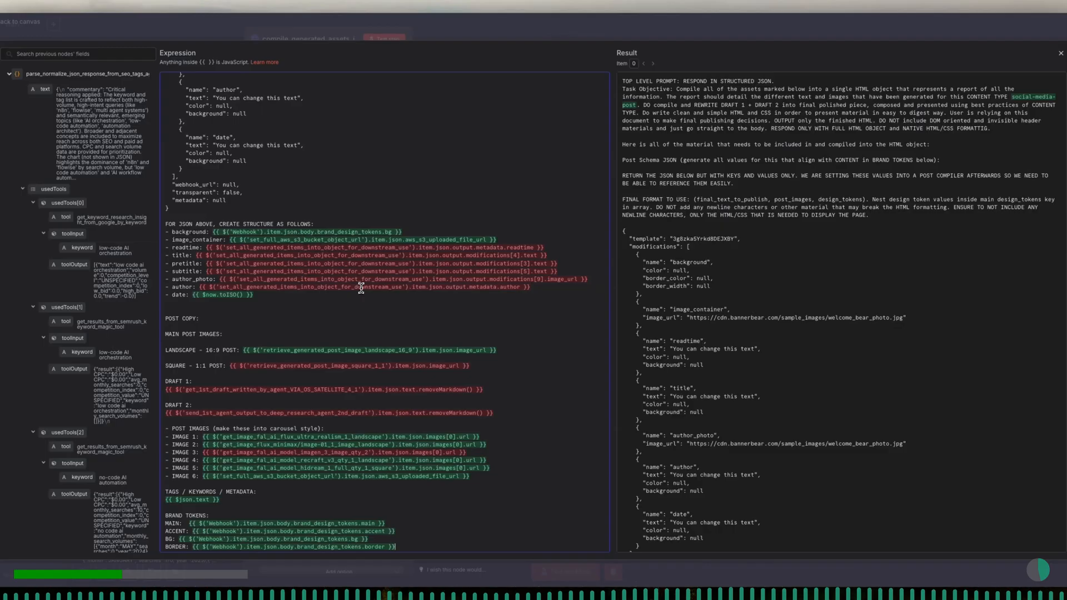
pyautogui.scroll(5, 362, 288)
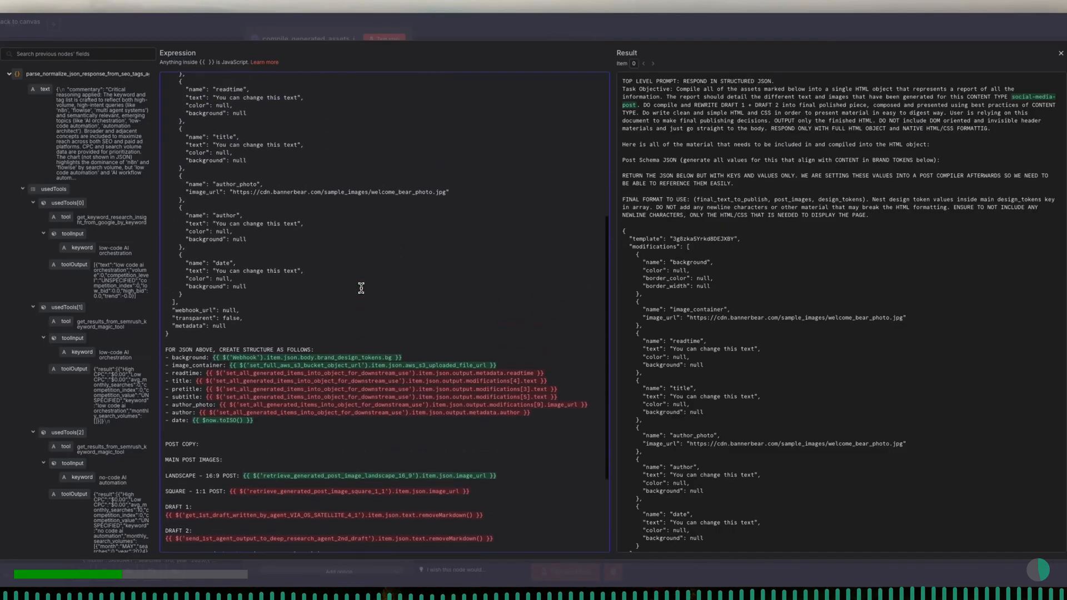
pyautogui.scroll(3, 361, 288)
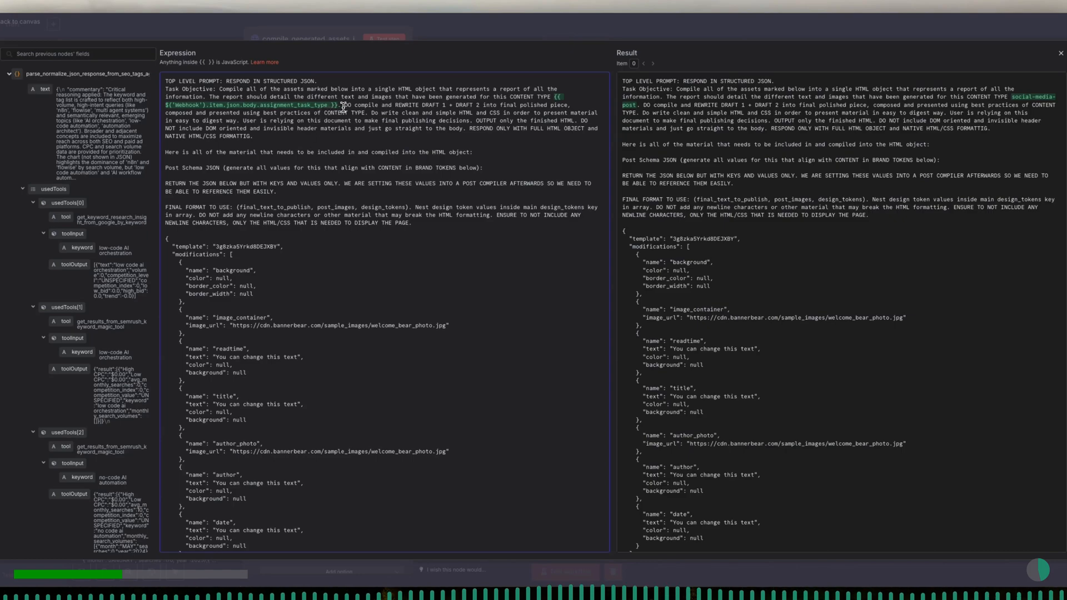
pyautogui.press('Return')
pyautogui.press('Return')
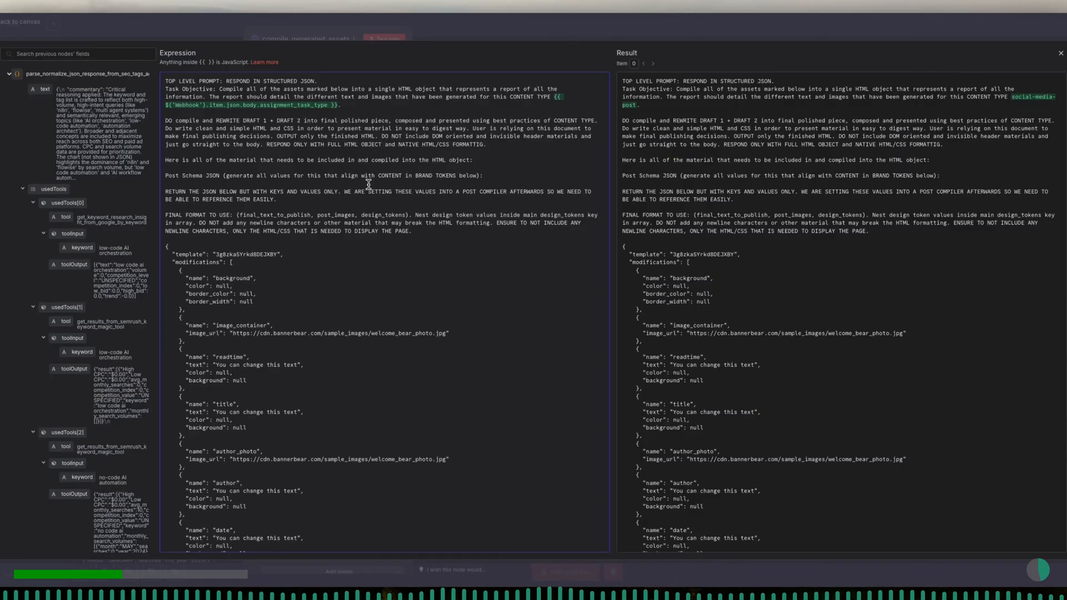
# - Inspect the earlier nodes' outputs and point the readtime expression to the set_all_generated_items_into_object node
pyautogui.scroll(-5, 368, 186)
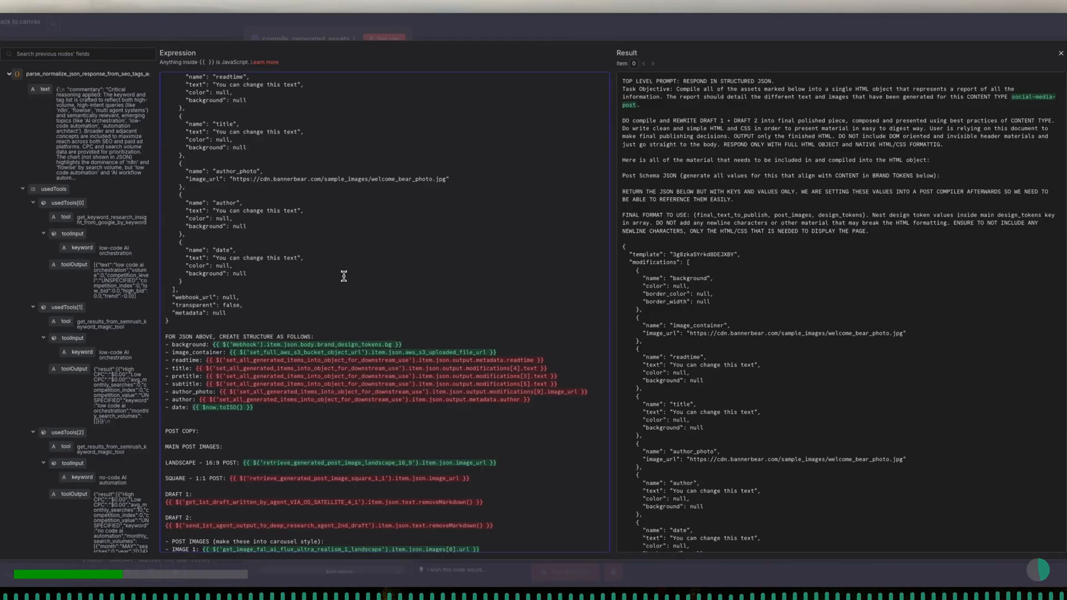
pyautogui.click(10, 74)
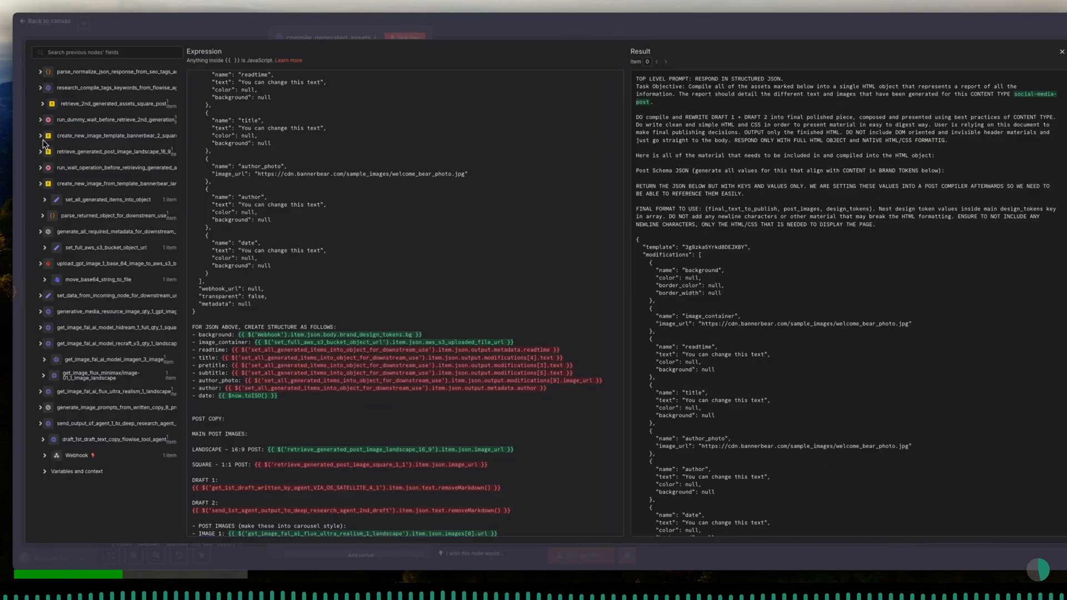
pyautogui.click(40, 232)
pyautogui.click(43, 217)
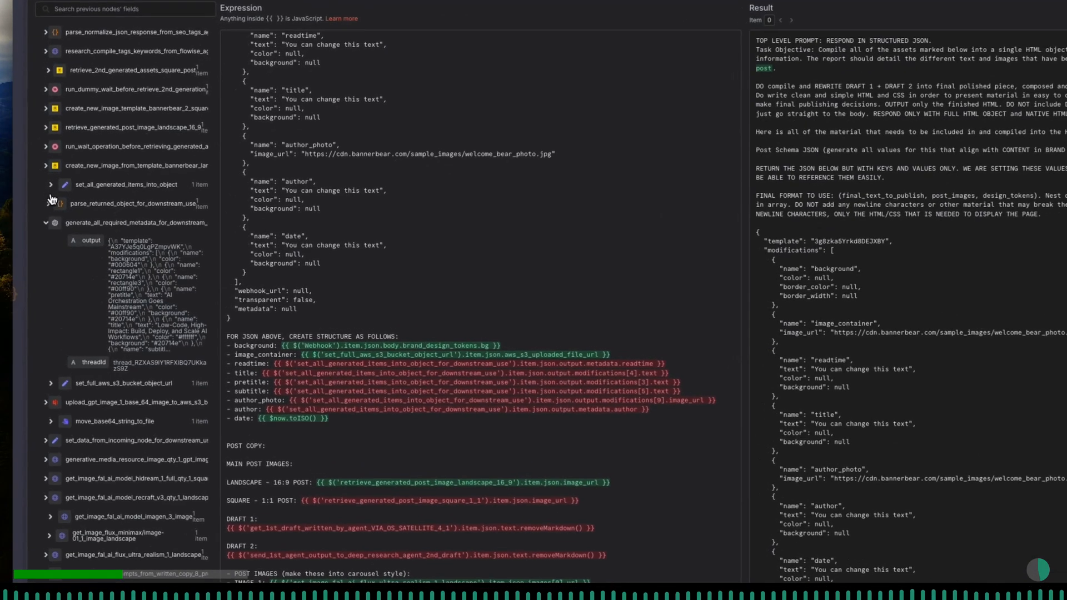
pyautogui.click(48, 204)
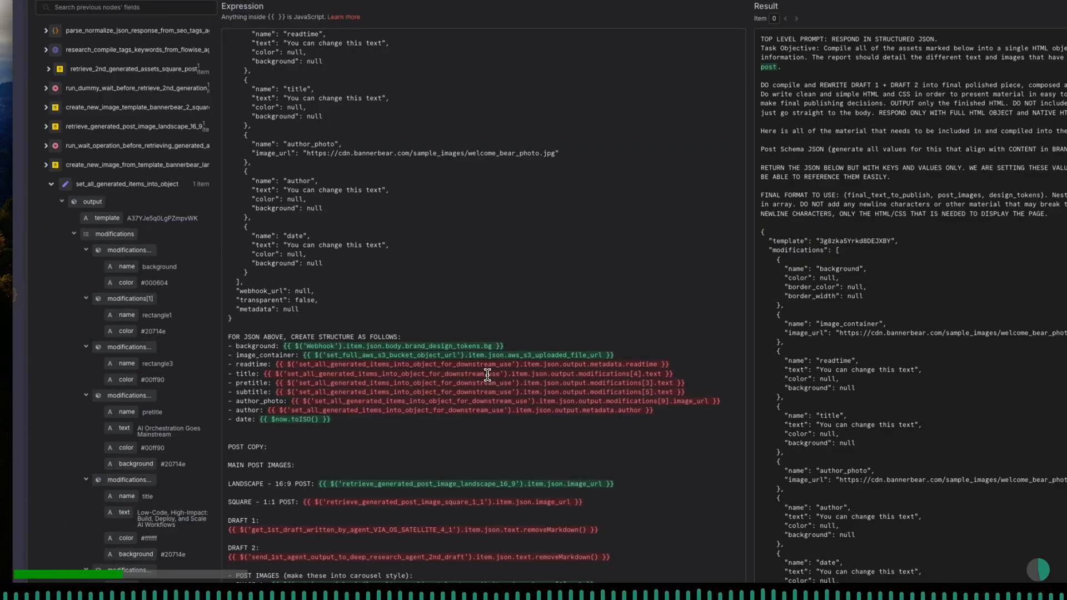
pyautogui.moveTo(512, 365); pyautogui.dragTo(301, 365)
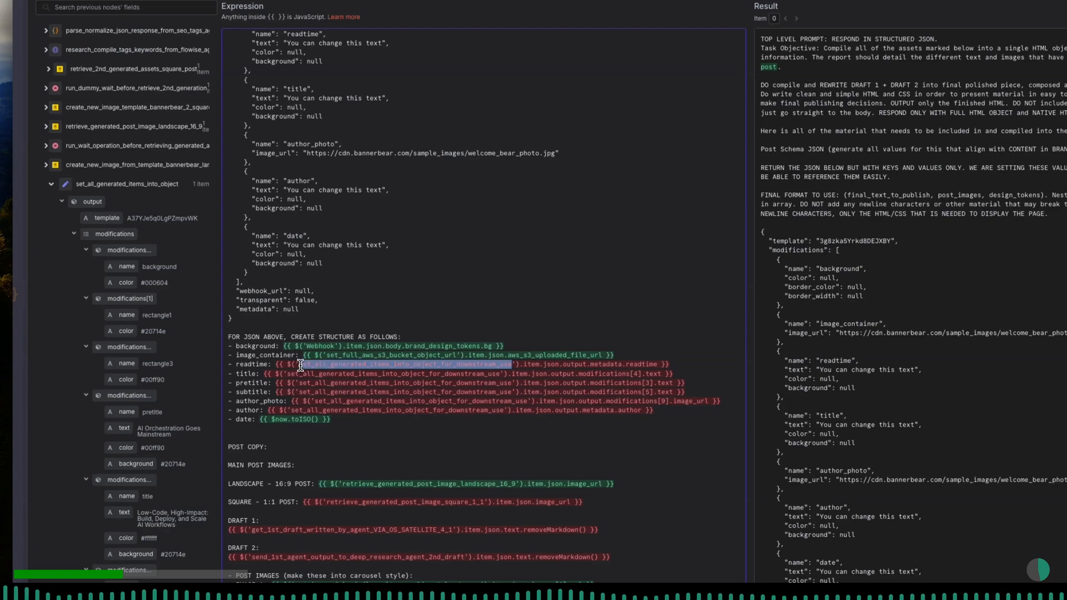
pyautogui.write('set_')
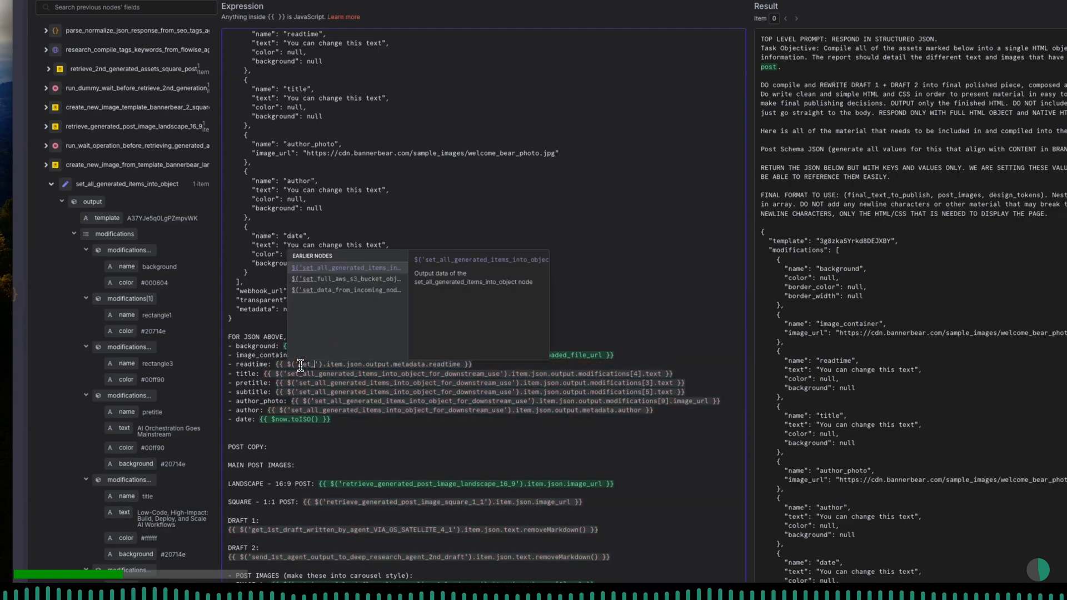
pyautogui.write('all')
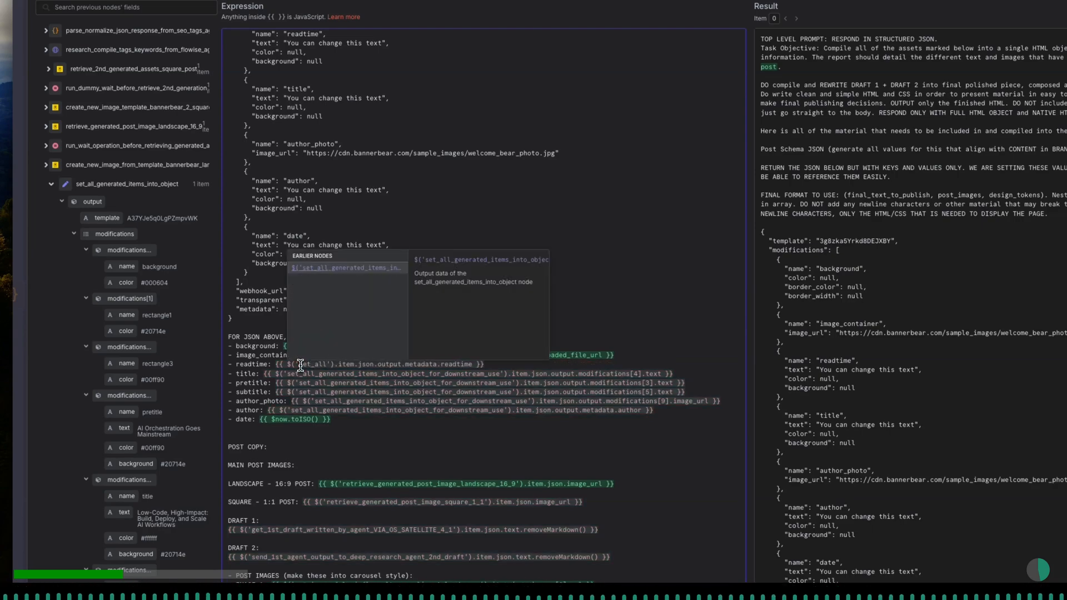
pyautogui.click(317, 270)
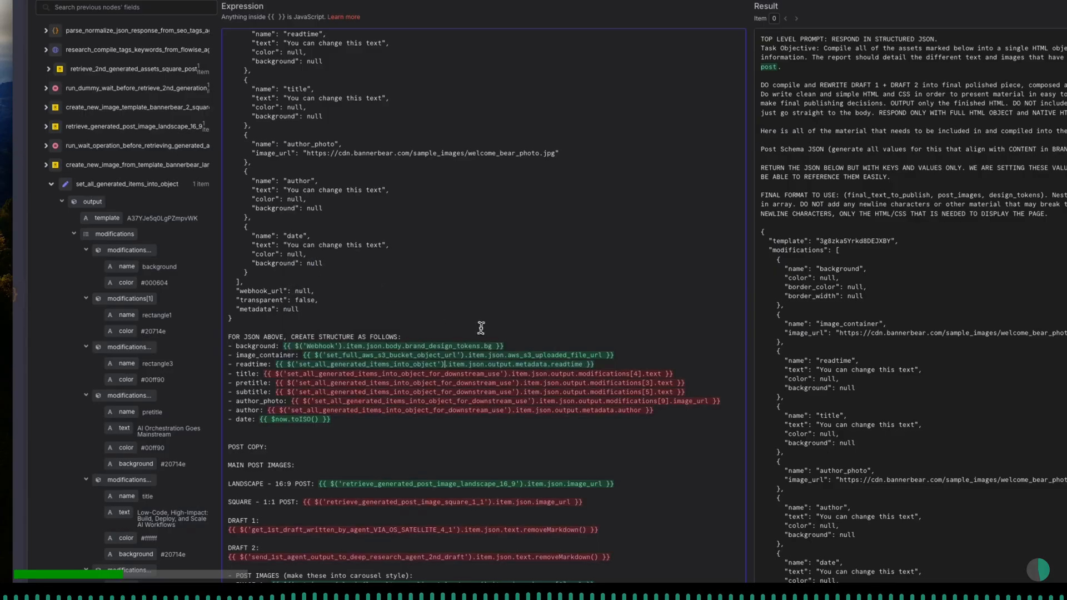
# - Copy the corrected node name from the readtime line and replace the node reference in the title expression with it
pyautogui.hotkey('shift', 'Left')
pyautogui.hotkey('shift', 'Left')
pyautogui.hotkey('shift', 'Left')
pyautogui.hotkey('shift', 'Left')
pyautogui.hotkey('shift', 'Left')
pyautogui.hotkey('shift', 'Left')
pyautogui.hotkey('shift', 'Left')
pyautogui.hotkey('shift', 'Left')
pyautogui.hotkey('shift', 'Left')
pyautogui.hotkey('shift', 'Left')
pyautogui.hotkey('shift', 'Left')
pyautogui.hotkey('shift', 'Left')
pyautogui.hotkey('shift', 'Left')
pyautogui.hotkey('shift', 'Left')
pyautogui.hotkey('shift', 'Left')
pyautogui.hotkey('shift', 'Left')
pyautogui.hotkey('shift', 'Left')
pyautogui.hotkey('shift', 'Left')
pyautogui.hotkey('shift', 'Left')
pyautogui.hotkey('shift', 'Left')
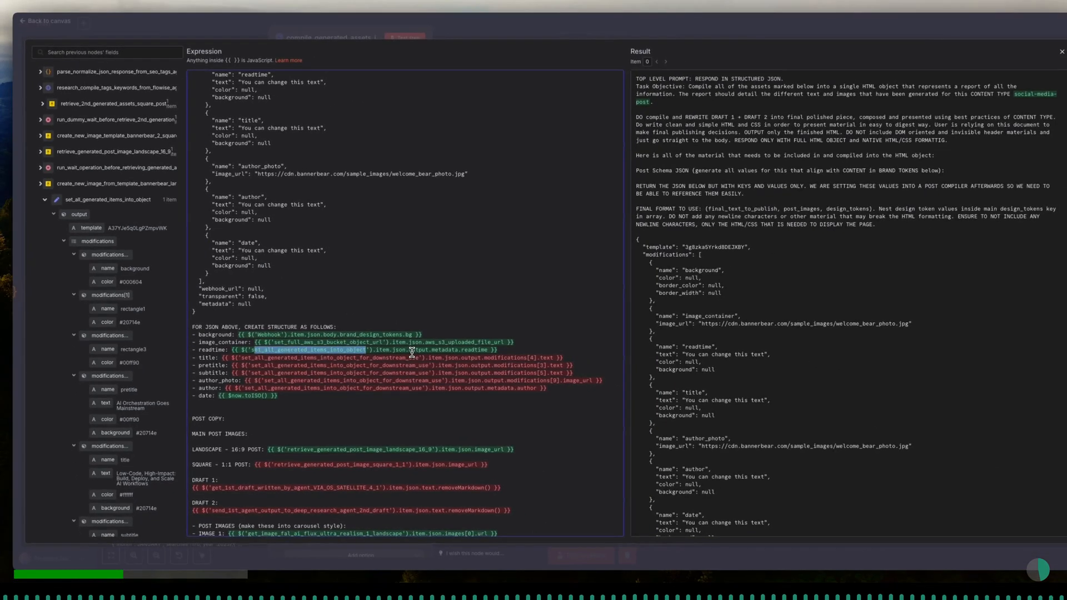
pyautogui.click(411, 352)
pyautogui.hotkey('shift', 'Left')
pyautogui.hotkey('shift', 'Left')
pyautogui.hotkey('shift', 'Left')
pyautogui.hotkey('shift', 'Left')
pyautogui.hotkey('shift', 'Left')
pyautogui.hotkey('shift', 'Left')
pyautogui.hotkey('shift', 'Left')
pyautogui.hotkey('shift', 'Left')
pyautogui.hotkey('shift', 'Left')
pyautogui.hotkey('shift', 'Left')
pyautogui.hotkey('shift', 'Left')
pyautogui.hotkey('shift', 'Left')
pyautogui.hotkey('shift', 'Left')
pyautogui.hotkey('shift', 'Left')
pyautogui.hotkey('shift', 'Left')
pyautogui.hotkey('shift', 'Left')
pyautogui.hotkey('shift', 'Left')
pyautogui.hotkey('shift', 'Left')
pyautogui.hotkey('shift', 'Left')
pyautogui.hotkey('shift', 'Left')
pyautogui.press('BackSpace')
pyautogui.write('set_all_generated_items_into_object')
# - Replace the node references in the pretitle and subtitle expressions with set_all_generated_items_into_object
pyautogui.hotkey('shift', 'Left')
pyautogui.hotkey('shift', 'Left')
pyautogui.hotkey('shift', 'Left')
pyautogui.hotkey('shift', 'Left')
pyautogui.hotkey('shift', 'Left')
pyautogui.hotkey('shift', 'Left')
pyautogui.hotkey('shift', 'Left')
pyautogui.hotkey('shift', 'Left')
pyautogui.hotkey('shift', 'Left')
pyautogui.hotkey('shift', 'Left')
pyautogui.hotkey('shift', 'Left')
pyautogui.hotkey('shift', 'Left')
pyautogui.hotkey('shift', 'Left')
pyautogui.hotkey('shift', 'Left')
pyautogui.hotkey('shift', 'Left')
pyautogui.hotkey('shift', 'Left')
pyautogui.hotkey('shift', 'Left')
pyautogui.hotkey('shift', 'Left')
pyautogui.hotkey('shift', 'Left')
pyautogui.hotkey('shift', 'Left')
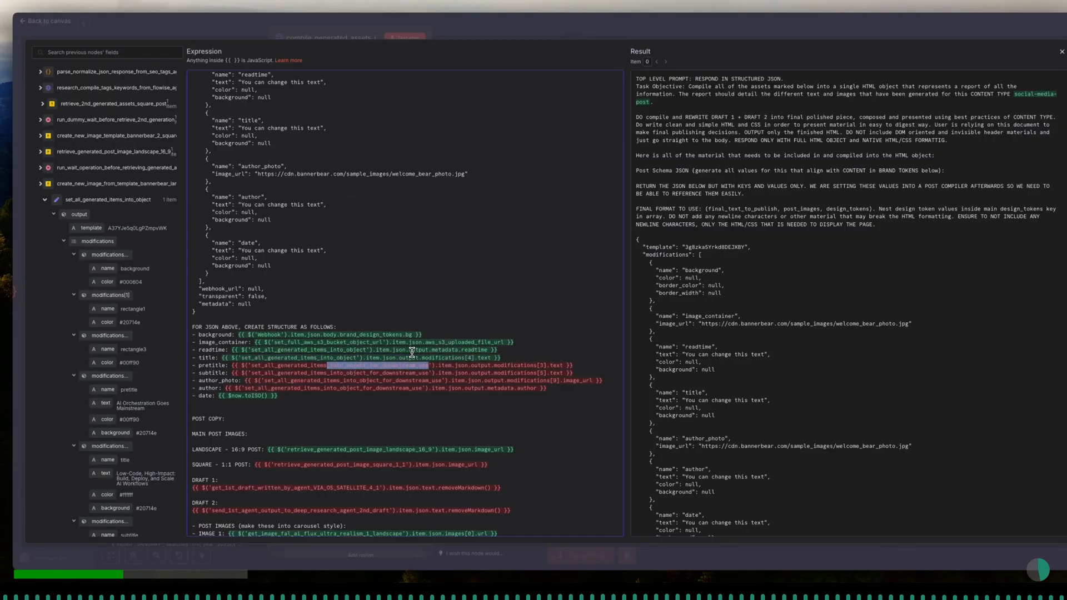
pyautogui.write('set_all_generated_items_into_object')
pyautogui.hotkey('shift', 'Left')
pyautogui.hotkey('shift', 'Left')
pyautogui.hotkey('shift', 'Left')
pyautogui.hotkey('shift', 'Left')
pyautogui.hotkey('shift', 'Left')
pyautogui.hotkey('shift', 'Left')
pyautogui.hotkey('shift', 'Left')
pyautogui.hotkey('shift', 'Left')
pyautogui.hotkey('shift', 'Left')
pyautogui.hotkey('shift', 'Left')
pyautogui.hotkey('shift', 'Left')
pyautogui.hotkey('shift', 'Left')
pyautogui.hotkey('shift', 'Left')
pyautogui.hotkey('shift', 'Left')
pyautogui.hotkey('shift', 'Left')
pyautogui.hotkey('shift', 'Left')
pyautogui.hotkey('shift', 'Left')
pyautogui.hotkey('shift', 'Left')
pyautogui.hotkey('shift', 'Left')
pyautogui.hotkey('shift', 'Left')
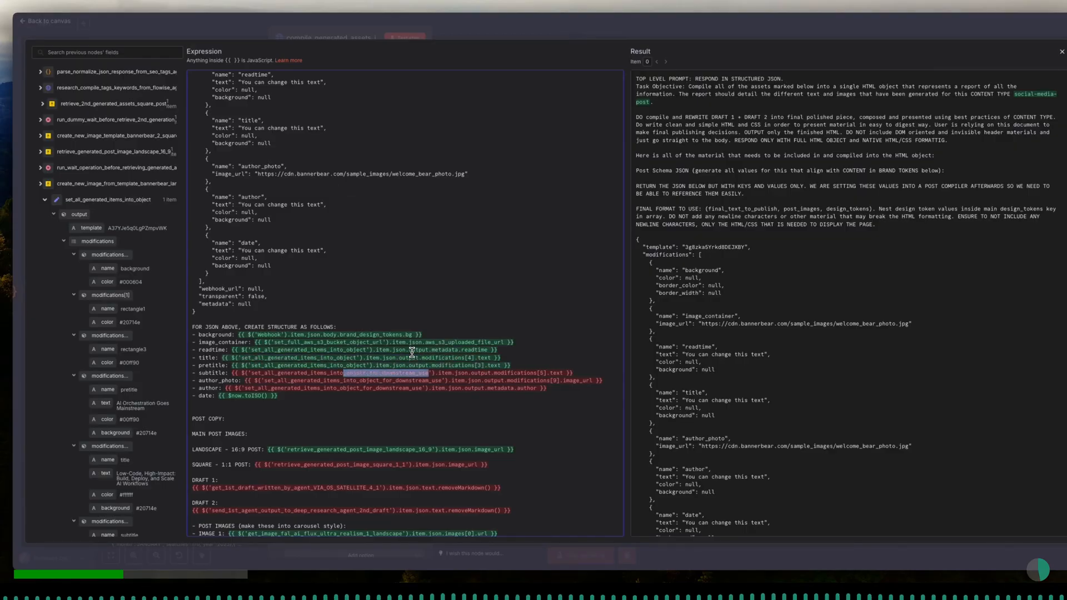
pyautogui.write('set_all_generated_items_into_object')
# - Replace the node references in the author_photo and author expressions with set_all_generated_items_into_object
pyautogui.hotkey('shift', 'Left')
pyautogui.hotkey('shift', 'Left')
pyautogui.hotkey('shift', 'Left')
pyautogui.hotkey('shift', 'Left')
pyautogui.hotkey('shift', 'Left')
pyautogui.hotkey('shift', 'Left')
pyautogui.hotkey('shift', 'Left')
pyautogui.hotkey('shift', 'Left')
pyautogui.hotkey('shift', 'Left')
pyautogui.hotkey('shift', 'Left')
pyautogui.hotkey('shift', 'Left')
pyautogui.hotkey('shift', 'Left')
pyautogui.hotkey('shift', 'Left')
pyautogui.hotkey('shift', 'Left')
pyautogui.hotkey('shift', 'Left')
pyautogui.hotkey('shift', 'Left')
pyautogui.hotkey('shift', 'Left')
pyautogui.hotkey('shift', 'Left')
pyautogui.hotkey('shift', 'Left')
pyautogui.hotkey('shift', 'Left')
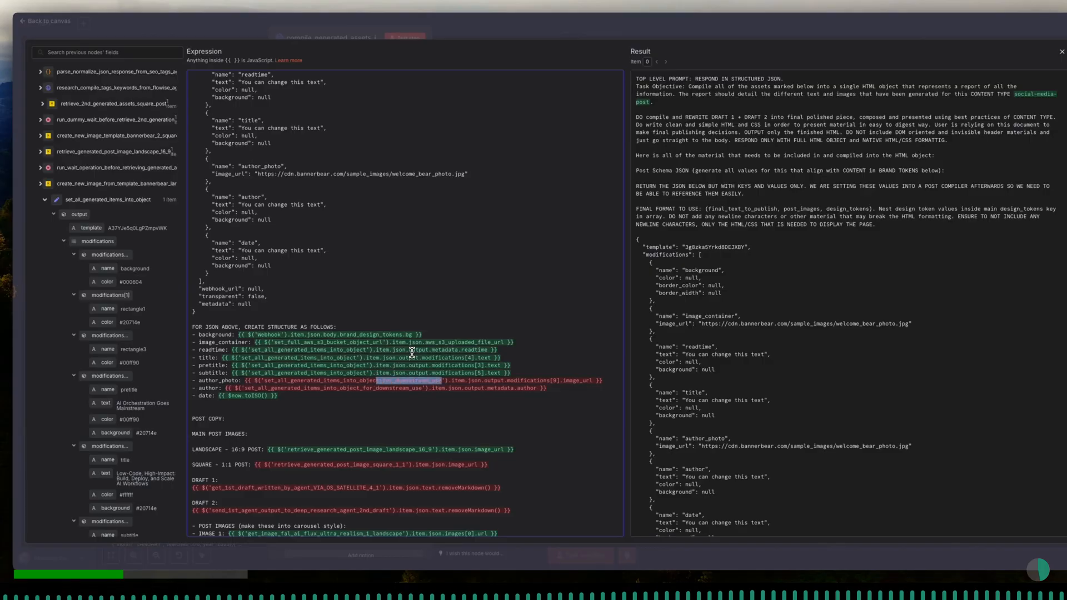
pyautogui.write('set_all_generated_items_into_object')
pyautogui.press('Down')
pyautogui.hotkey('shift', 'Left')
pyautogui.hotkey('shift', 'Left')
pyautogui.hotkey('shift', 'Left')
pyautogui.hotkey('shift', 'Left')
pyautogui.hotkey('shift', 'Left')
pyautogui.hotkey('shift', 'Left')
pyautogui.hotkey('shift', 'Left')
pyautogui.hotkey('shift', 'Left')
pyautogui.hotkey('shift', 'Left')
pyautogui.hotkey('shift', 'Left')
pyautogui.hotkey('shift', 'Left')
pyautogui.hotkey('shift', 'Left')
pyautogui.hotkey('shift', 'Left')
pyautogui.hotkey('shift', 'Left')
pyautogui.hotkey('shift', 'Left')
pyautogui.hotkey('shift', 'Left')
pyautogui.hotkey('shift', 'Left')
pyautogui.hotkey('shift', 'Left')
pyautogui.hotkey('shift', 'Left')
pyautogui.hotkey('shift', 'Left')
pyautogui.write('set_all_generated_items_into_object')
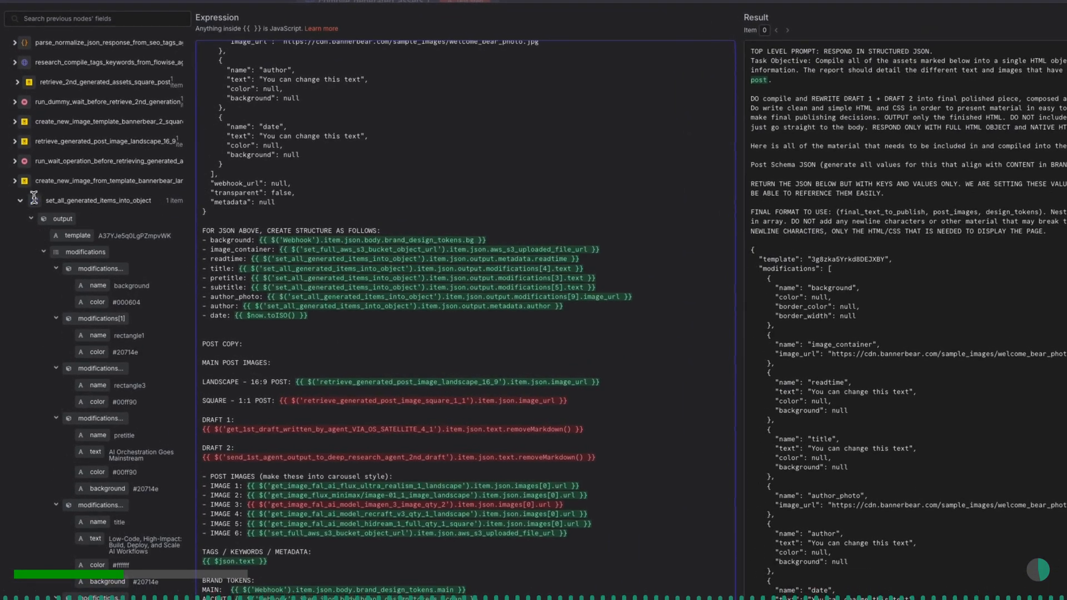
# - Find the node holding the square image and point the SQUARE - 1:1 POST expression to retrieve_2nd_generated_assets_square_post
pyautogui.click(16, 182)
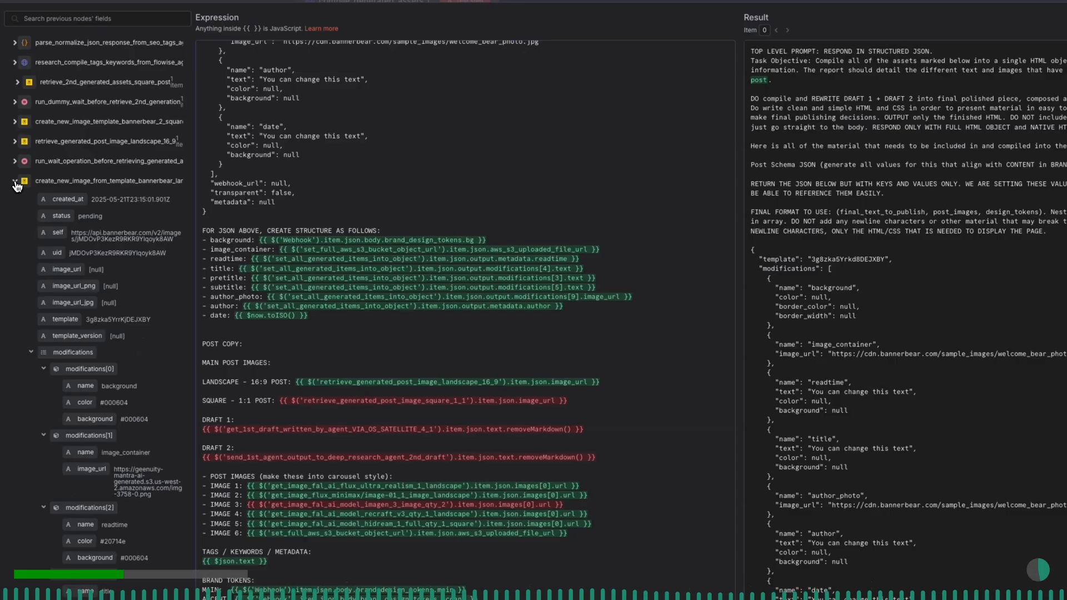
pyautogui.click(17, 184)
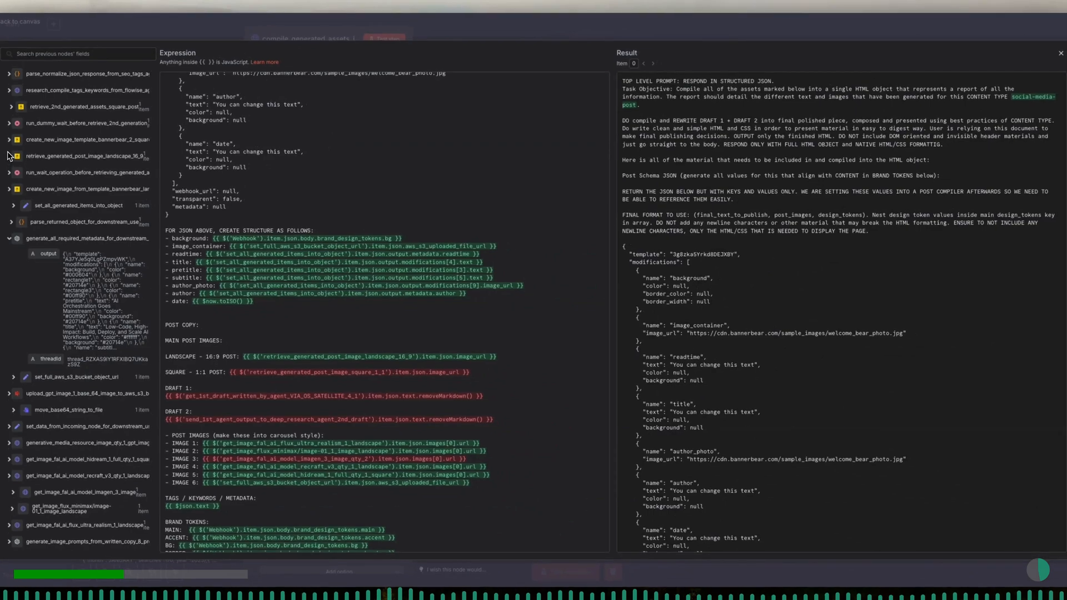
pyautogui.click(11, 106)
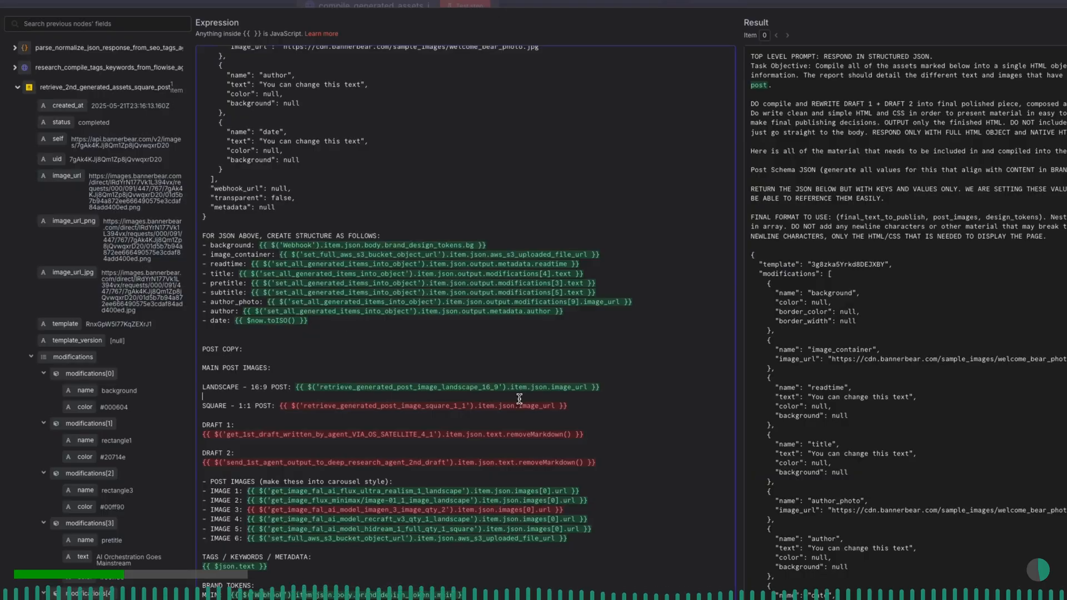
pyautogui.moveTo(466, 405); pyautogui.dragTo(307, 403)
pyautogui.write('et')
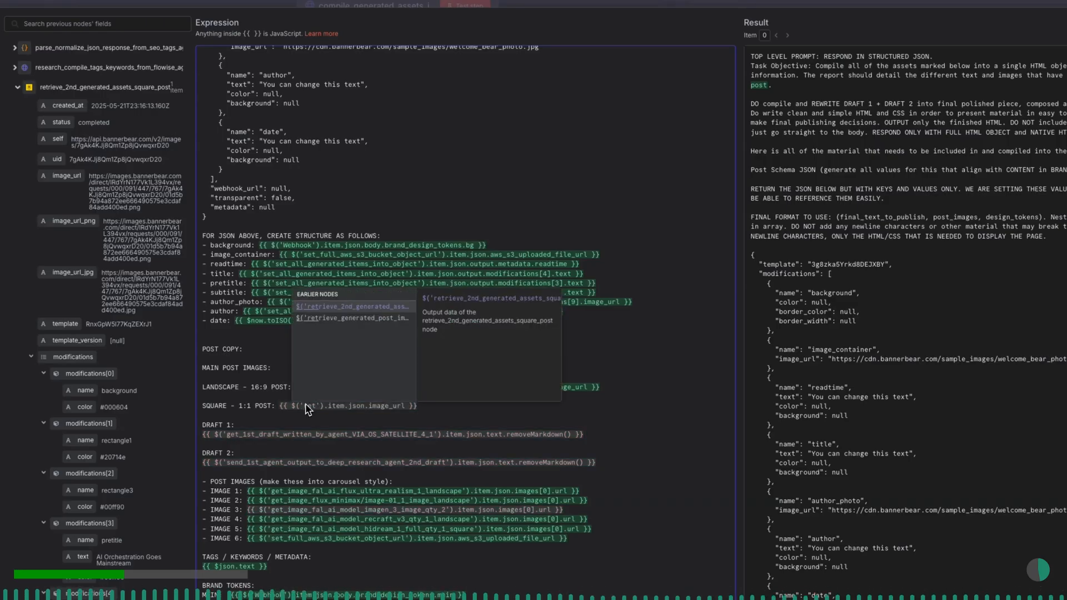
pyautogui.click(367, 308)
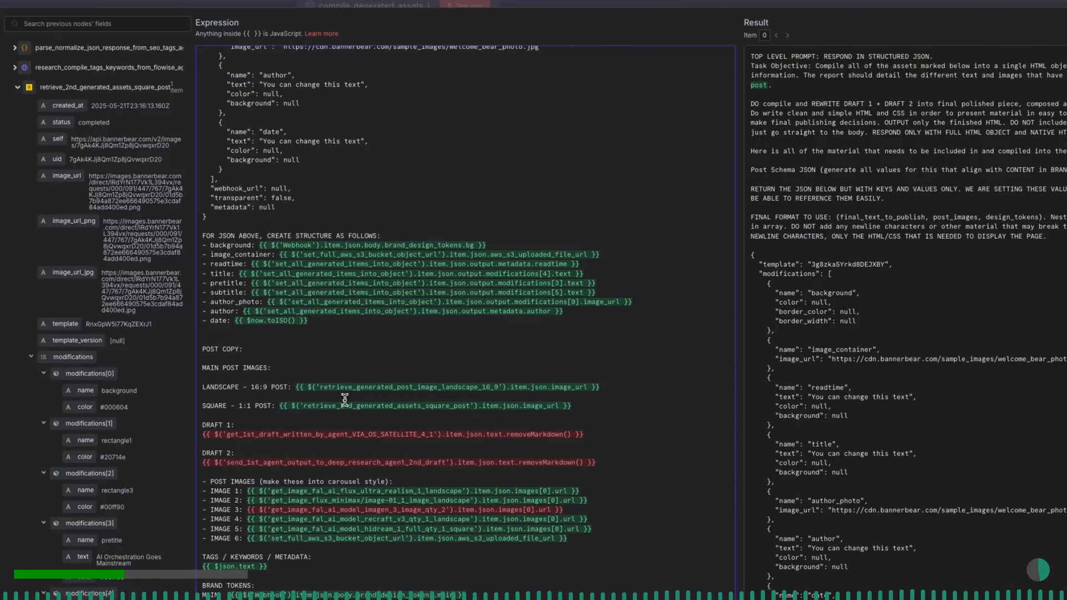
# - Point the DRAFT 1 expression to the draft_1st_draft_text_copy_flowise_tool_agent node
pyautogui.moveTo(434, 434); pyautogui.dragTo(230, 434)
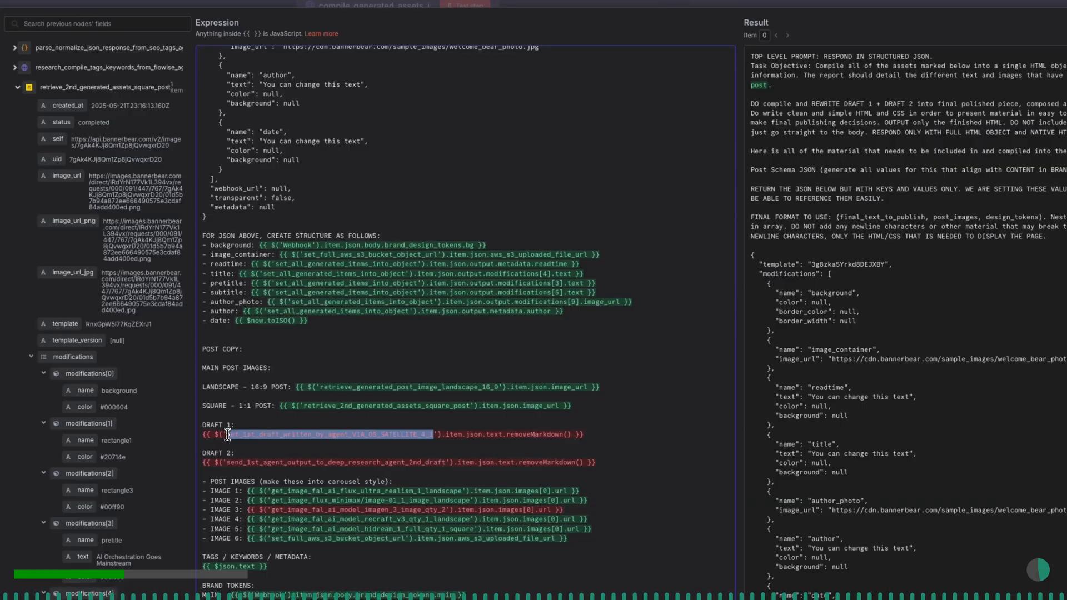
pyautogui.write('dra')
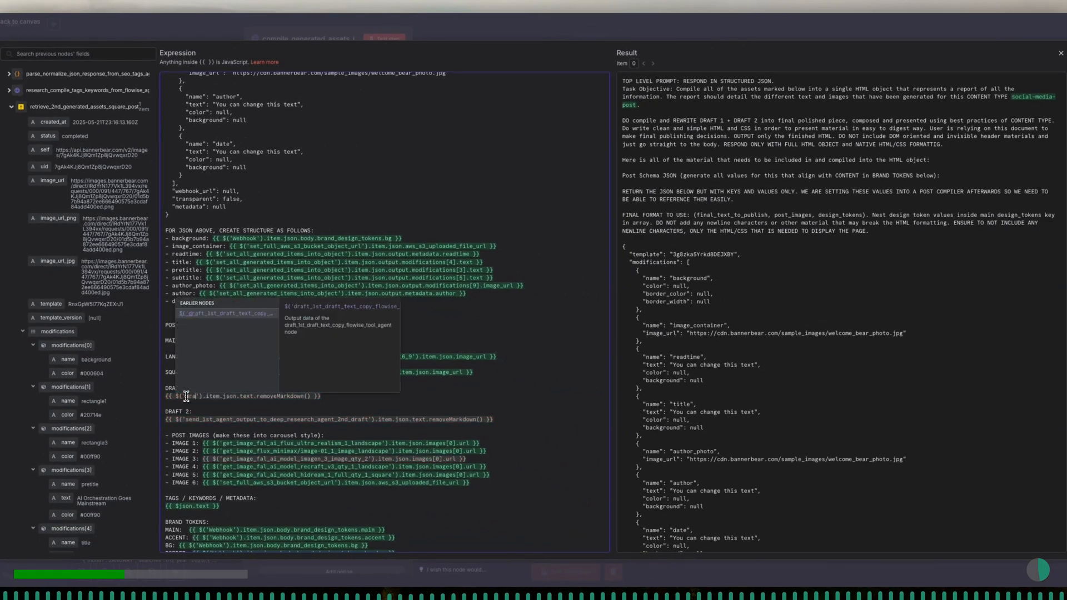
pyautogui.press('Return')
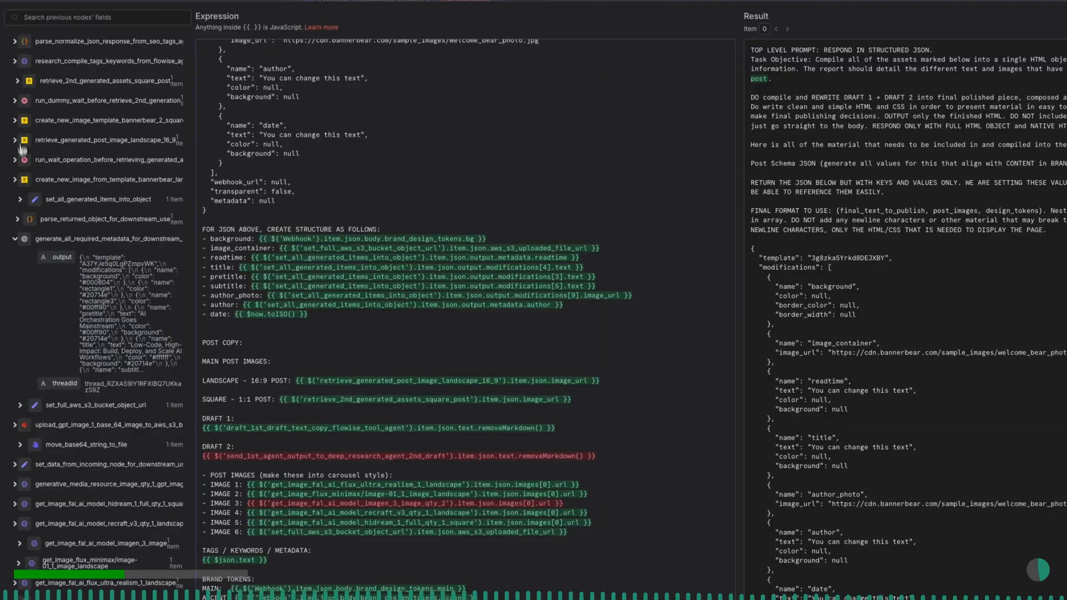
# - Point the DRAFT 2 expression to the send_output_of_agent_1_to_deep_research_agent_2 node
pyautogui.scroll(-3, 22, 149)
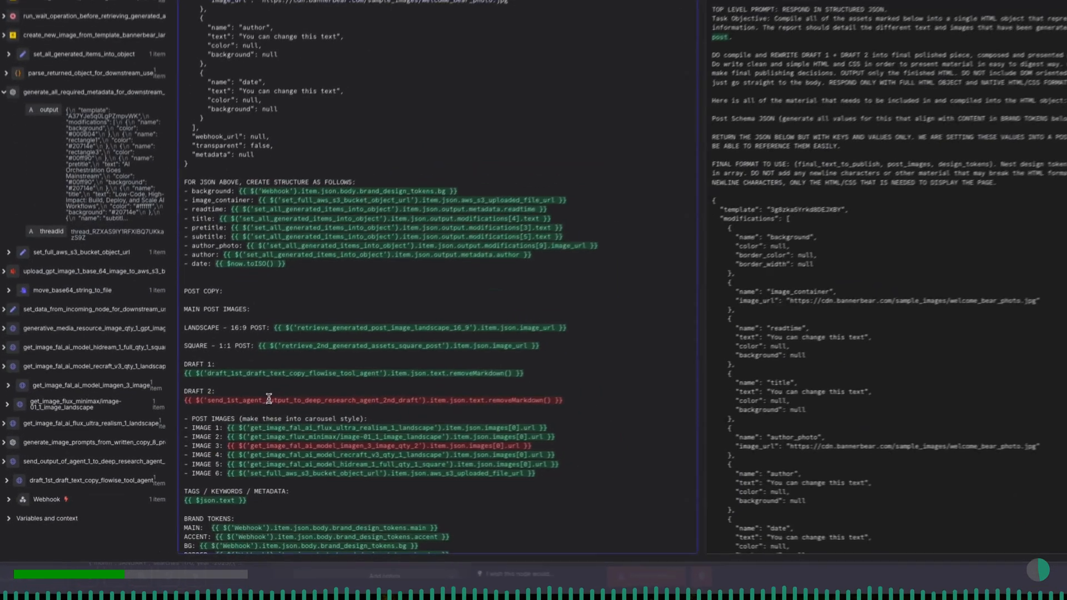
pyautogui.moveTo(368, 419); pyautogui.dragTo(186, 420)
pyautogui.write('send_output_of_agent_1_to_deep_research_agent_2')
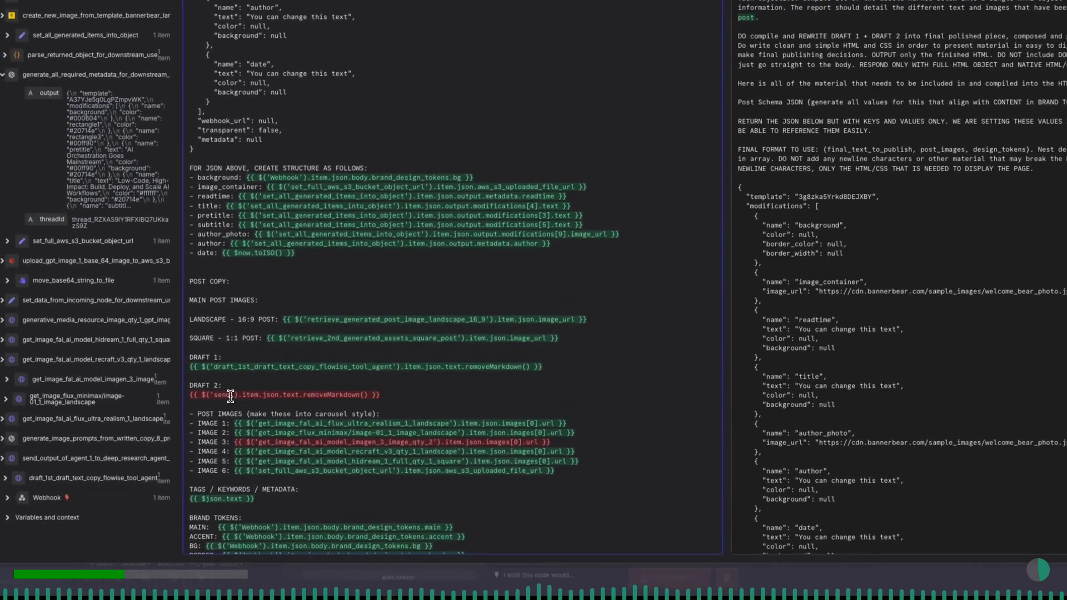
pyautogui.press('Return')
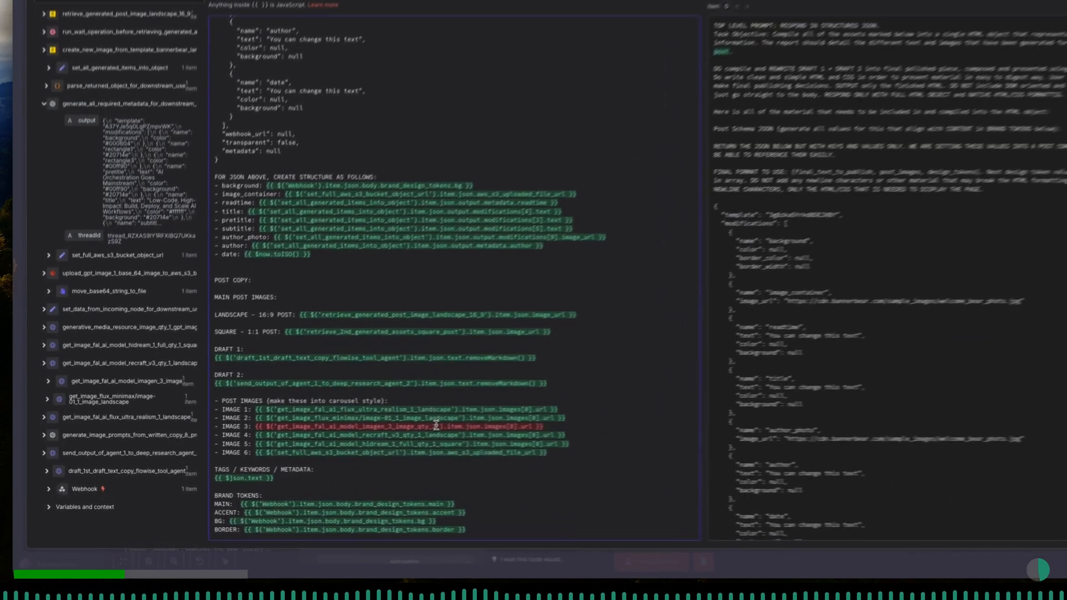
# - Point the IMAGE 3 expression in the post images list to the get_image_fal_ai_model_imagen_3_image node
pyautogui.moveTo(436, 426); pyautogui.dragTo(301, 428)
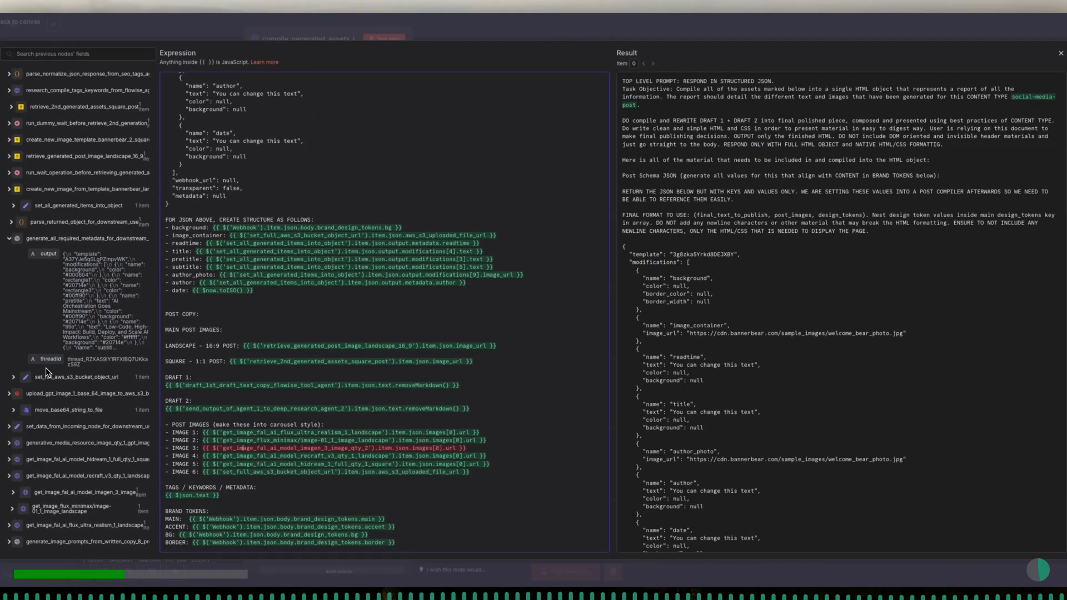
pyautogui.scroll(-3, 47, 372)
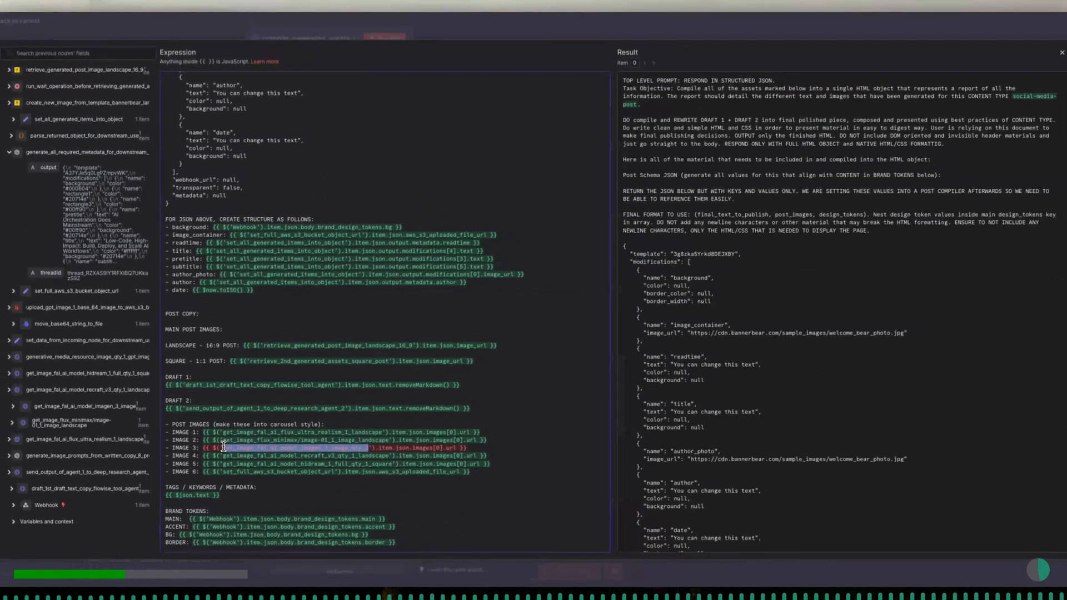
pyautogui.write('get')
pyautogui.click(325, 348)
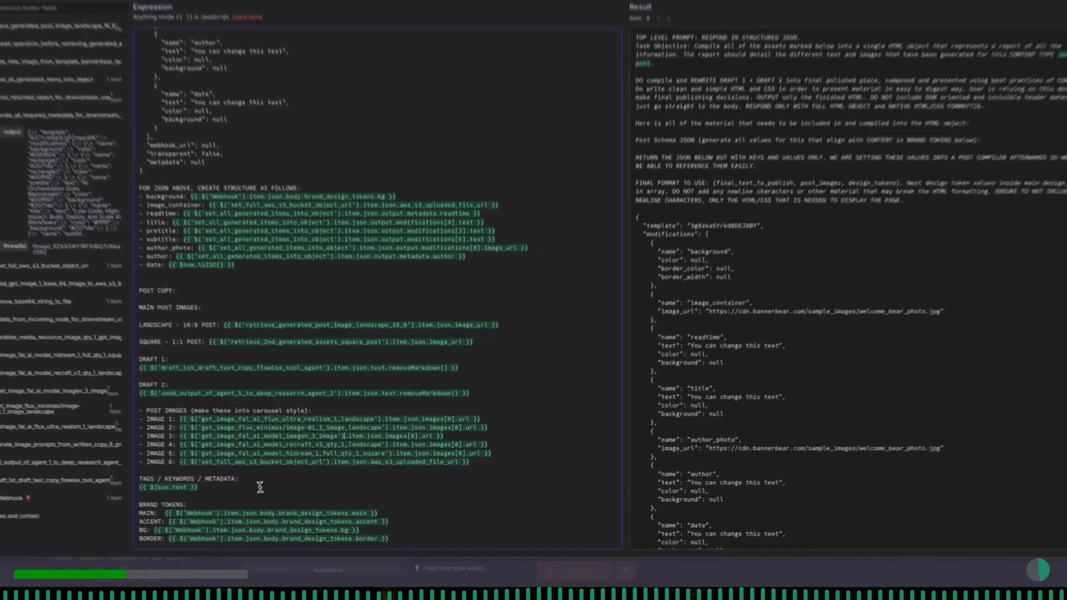
# - Review the rendered prompt result, checking the resolved post metadata, image URLs and both draft texts
pyautogui.click(275, 495)
pyautogui.scroll(-10, 851, 402)
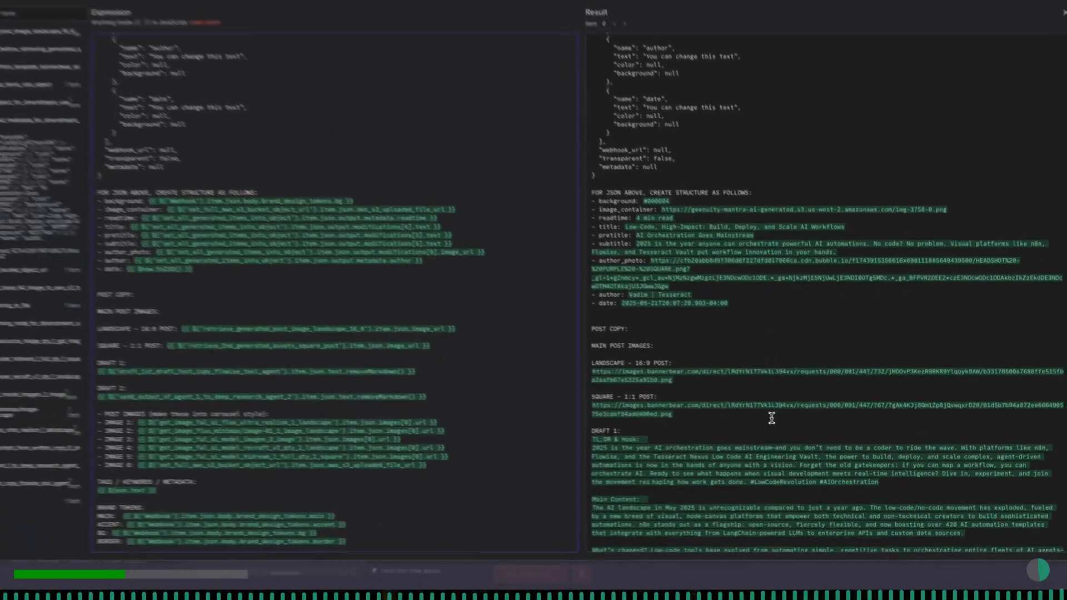
pyautogui.scroll(-5, 778, 423)
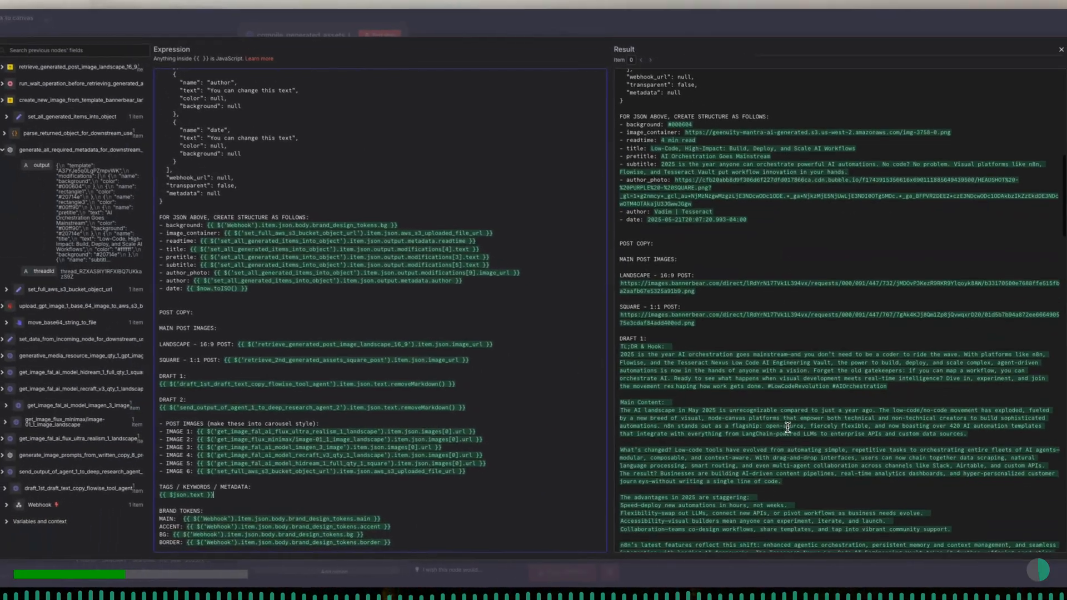
pyautogui.scroll(-8, 789, 428)
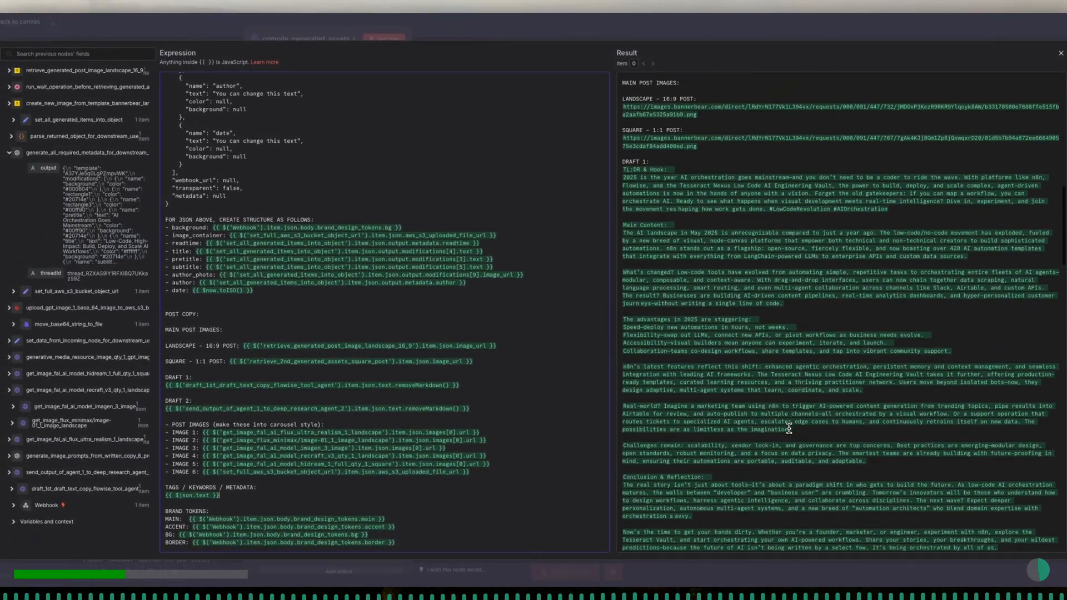
pyautogui.scroll(-10, 790, 428)
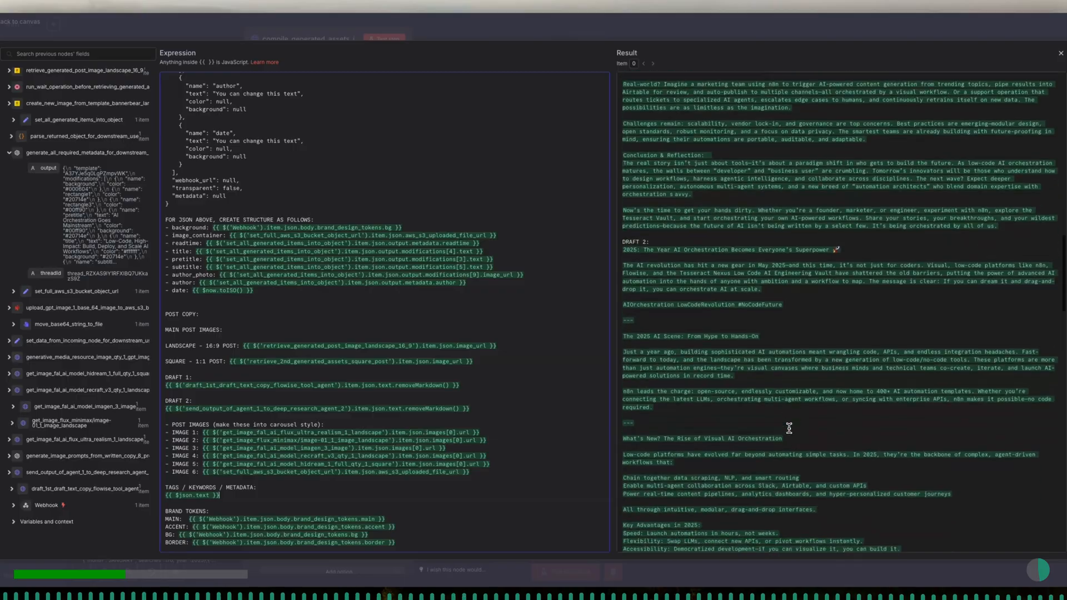
pyautogui.scroll(-10, 789, 428)
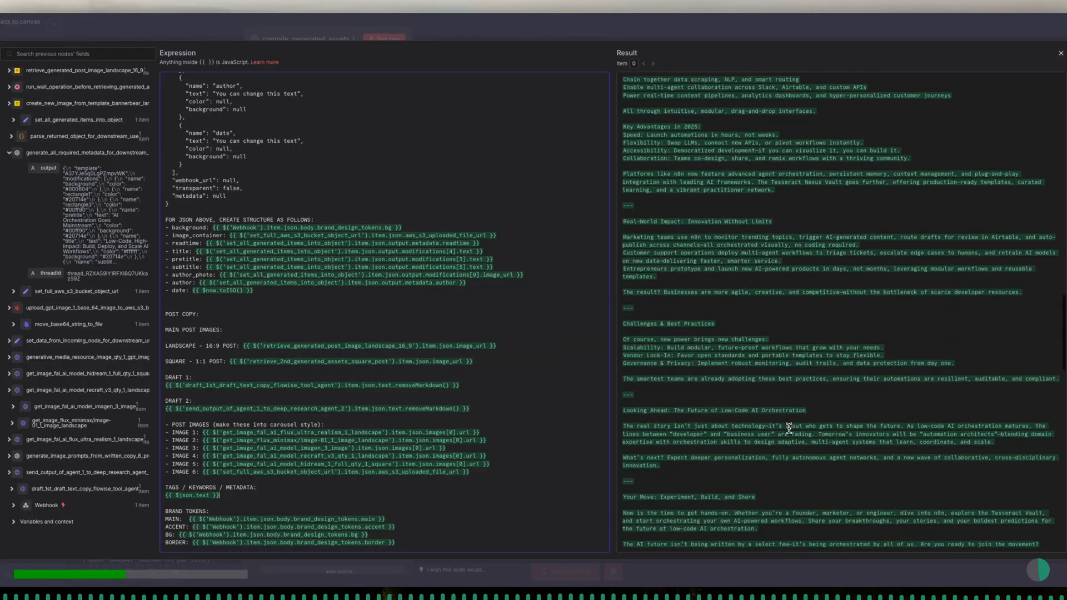
# - Execute the compile_generated_assets_into_html_object_for_preview node and check the HTML in its text output
pyautogui.scroll(-8, 790, 427)
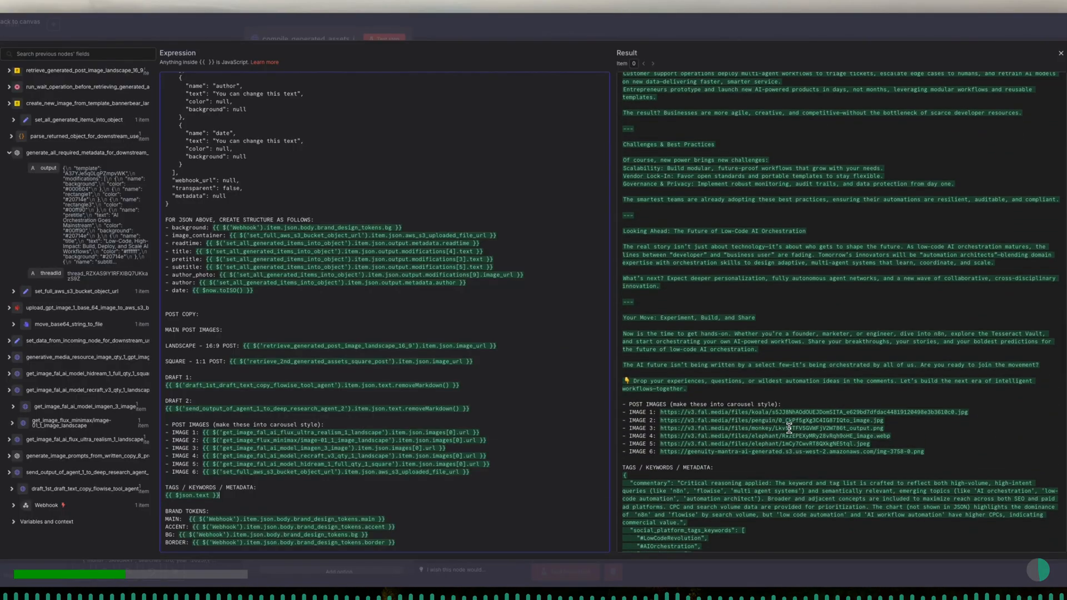
pyautogui.press('Escape')
pyautogui.click(381, 39)
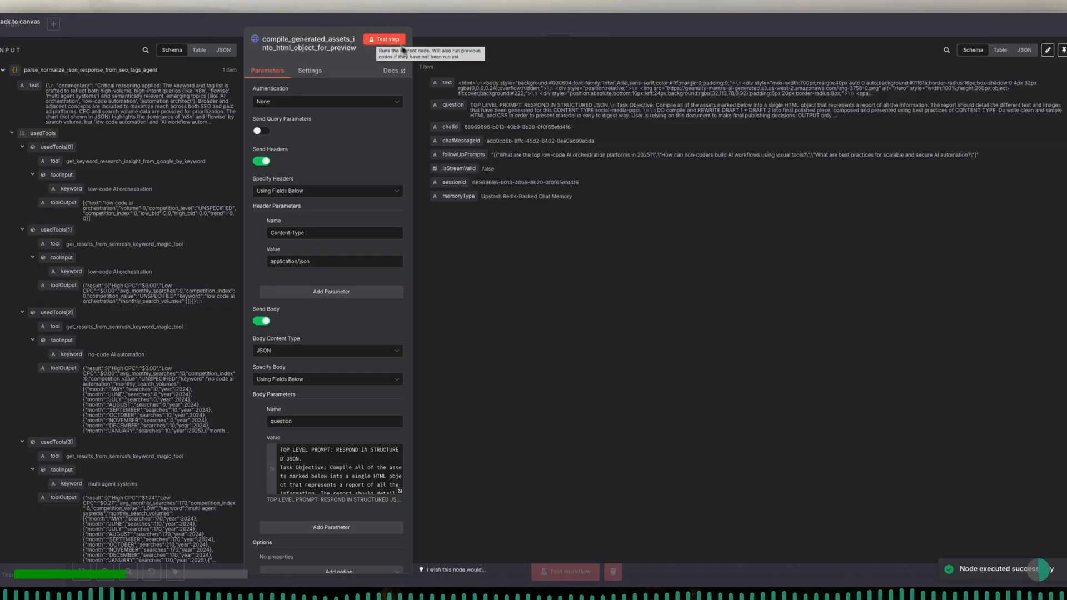
pyautogui.moveTo(459, 83); pyautogui.dragTo(591, 97)
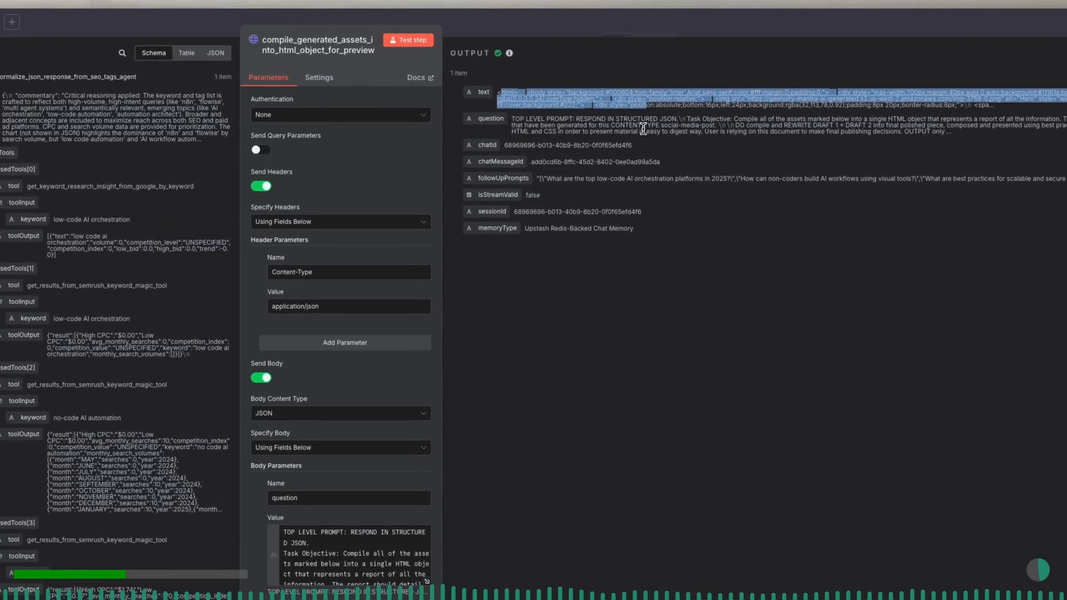
pyautogui.click(643, 127)
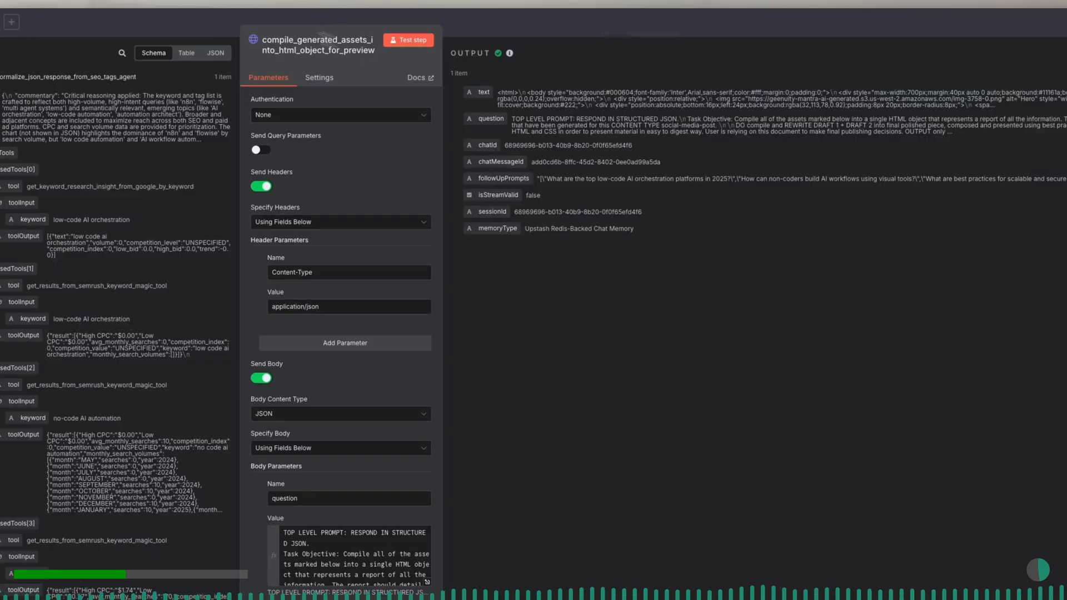
pyautogui.click(210, 35)
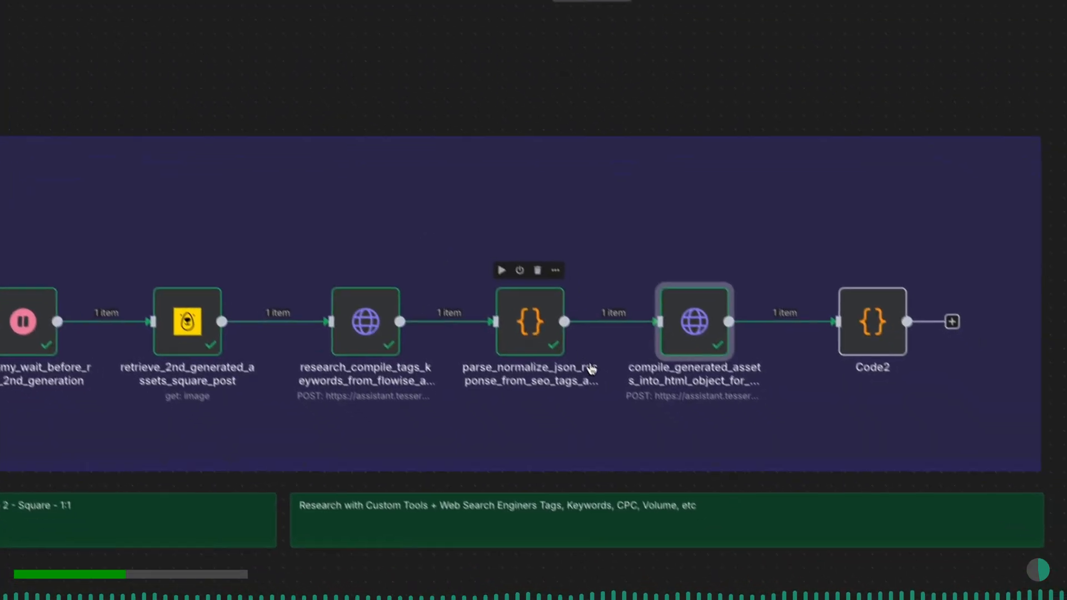
# - Rename the Code2 node as convert_newline_characters_to_null_print_final_html_object
pyautogui.hscroll(3, 637, 418)
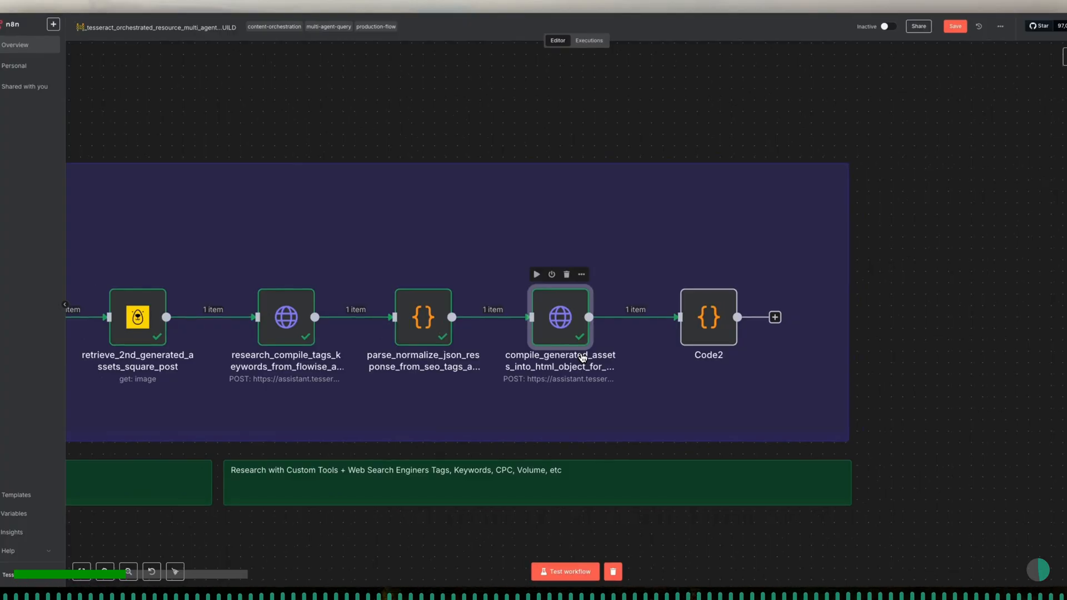
pyautogui.doubleClick(709, 317)
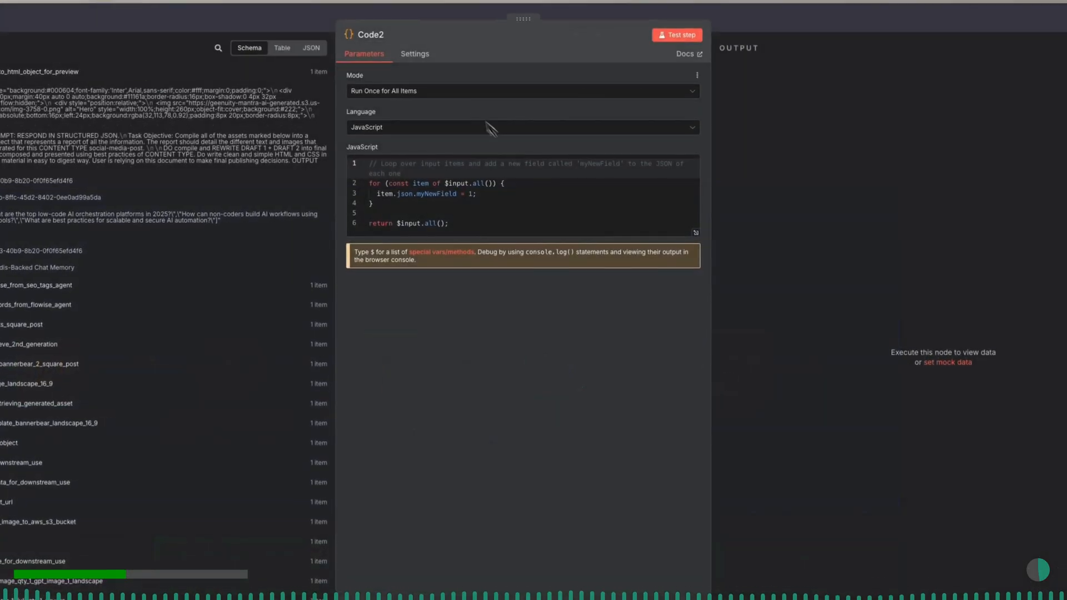
pyautogui.click(391, 35)
pyautogui.doubleClick(428, 30)
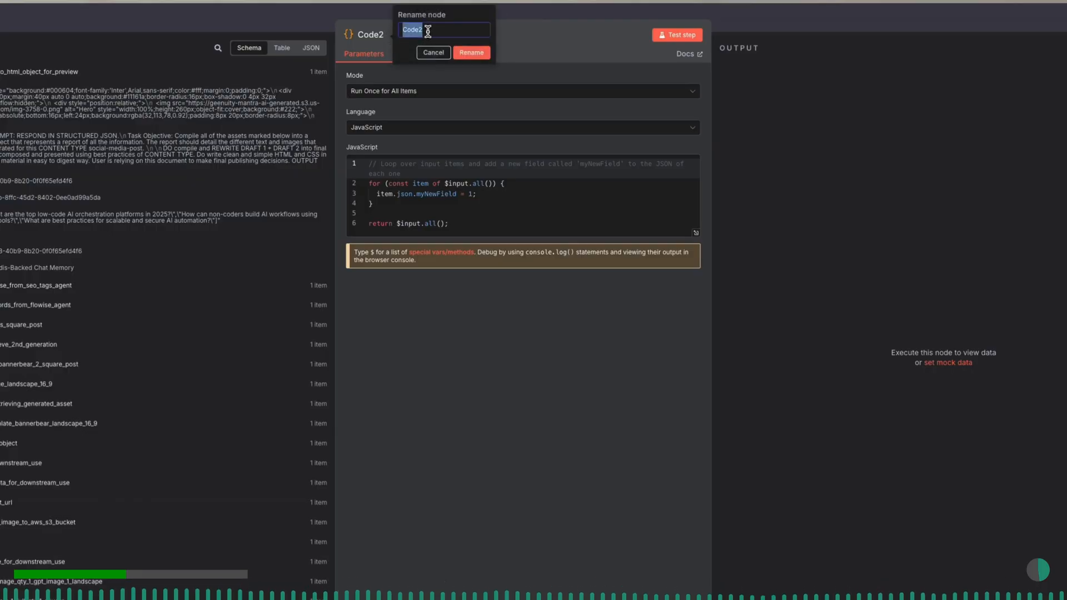
pyautogui.write('don')
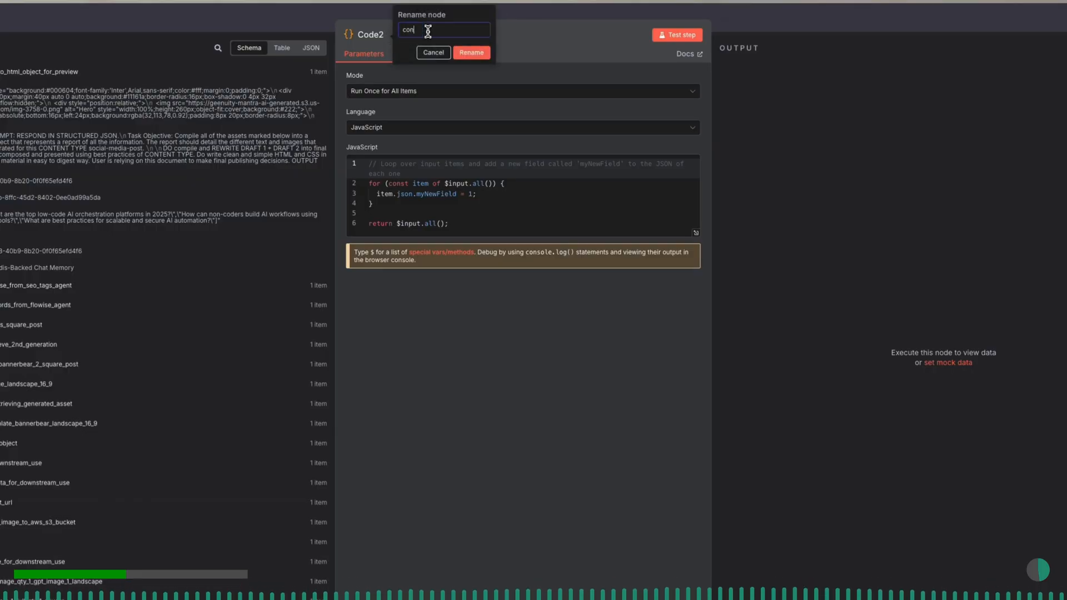
pyautogui.write('vert_newline_charac')
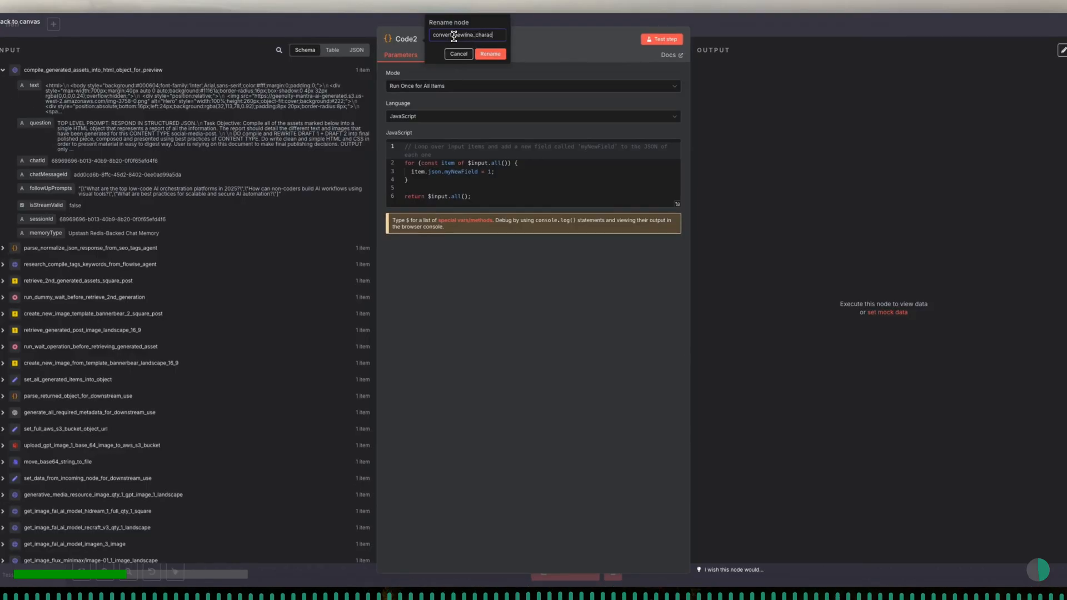
pyautogui.write('ters_to_null_print_final_html_object')
pyautogui.press('Return')
# - Replace the default JavaScript with an items.map function that sets item.json.text to item.json.text.replace(/\n/g, '') and returns each item
pyautogui.click(491, 172)
pyautogui.hotkey('ctrl', 'a')
pyautogui.press('BackSpace')
pyautogui.write('return items')
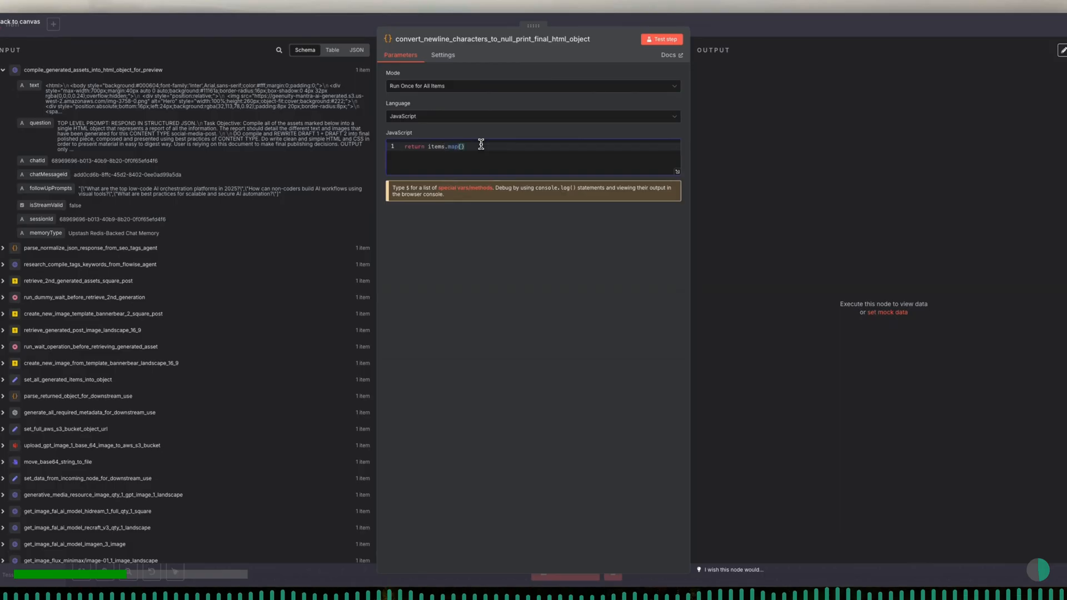
pyautogui.write('.map(item => {')
pyautogui.press('Return')
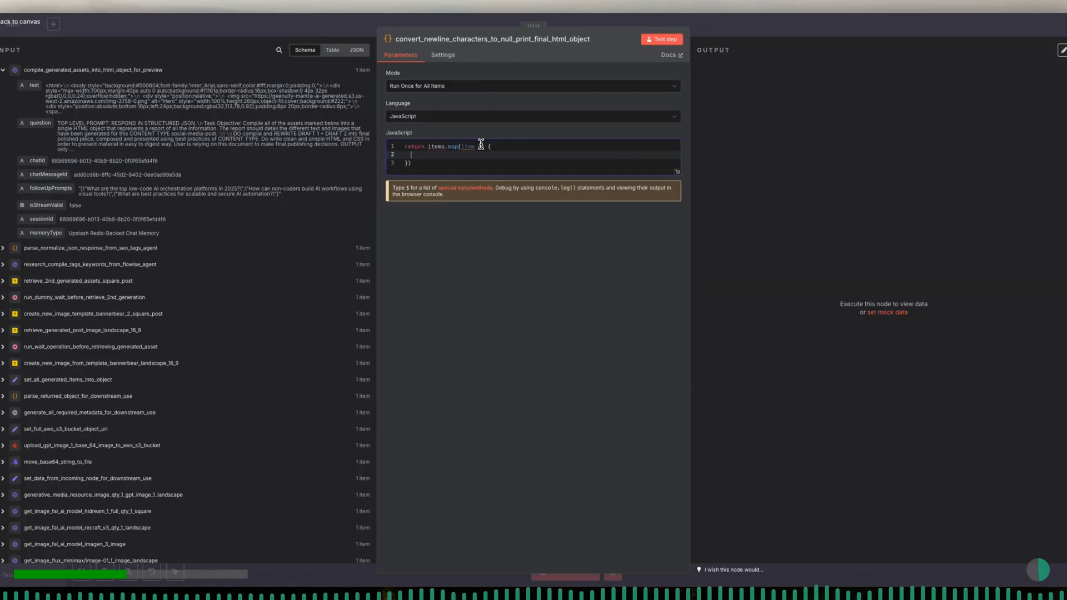
pyautogui.write('item.jso')
pyautogui.write('n.text = item.json')
pyautogui.write('.text.replace(')
pyautogui.write('/\\')
pyautogui.write('n/g, ')
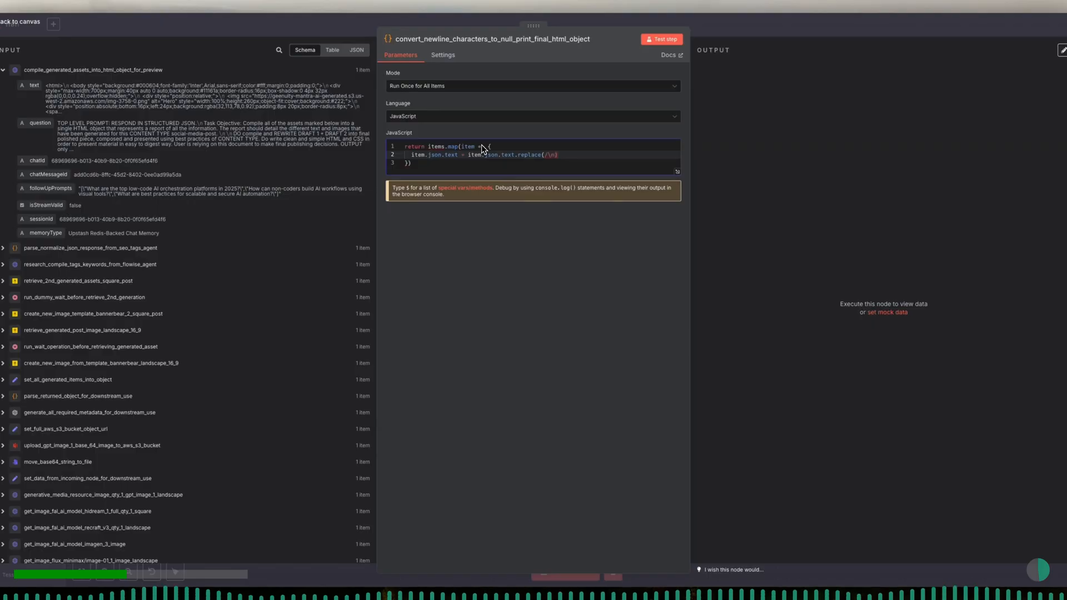
pyautogui.write("'');")
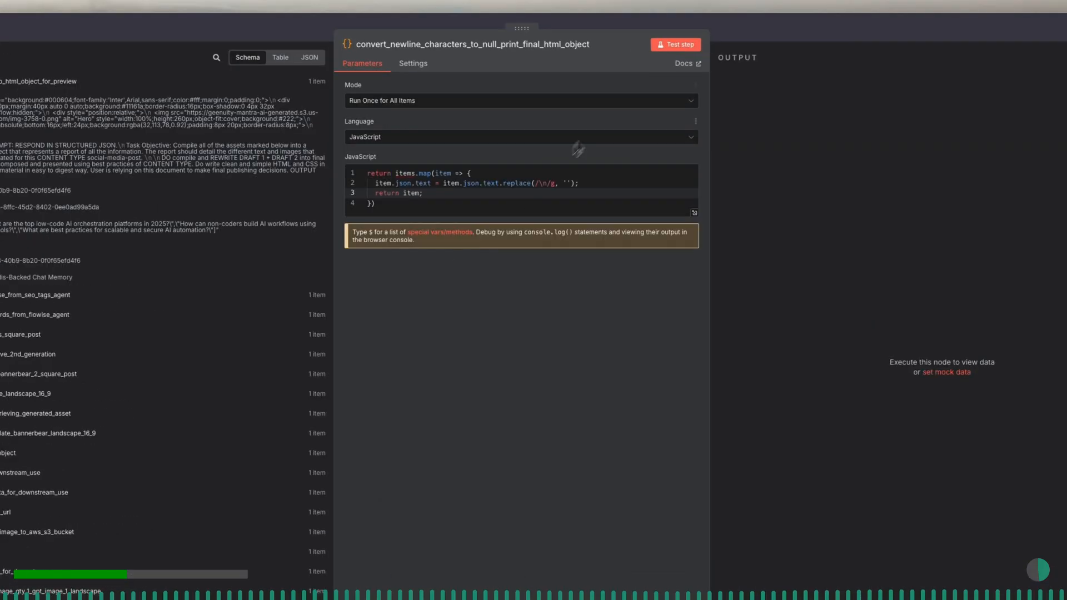
# - Execute the newline conversion node and inspect the full HTML text output in table and JSON views
pyautogui.click(683, 48)
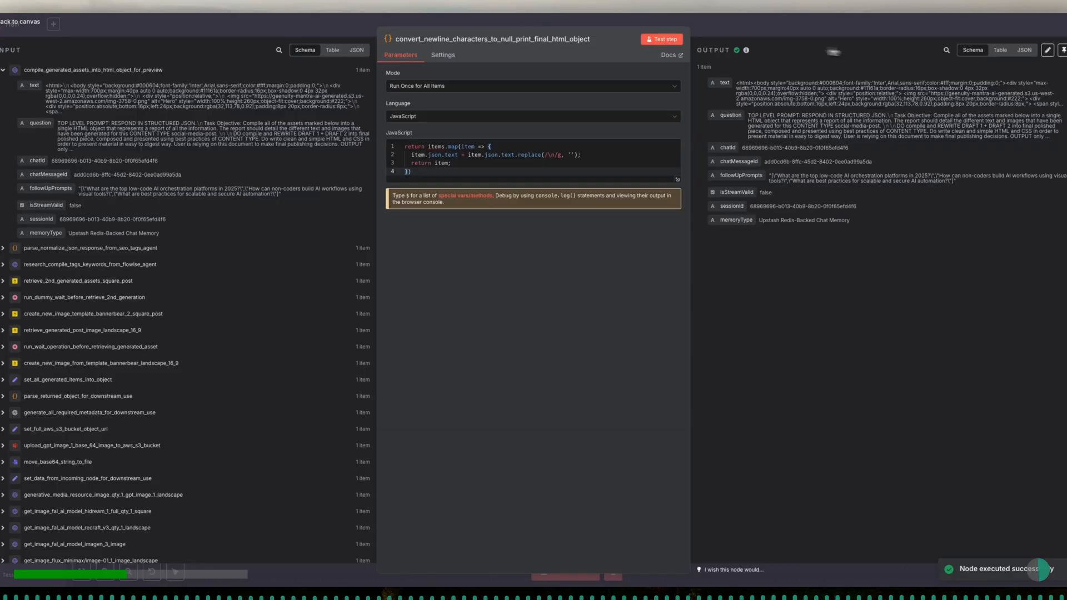
pyautogui.click(995, 53)
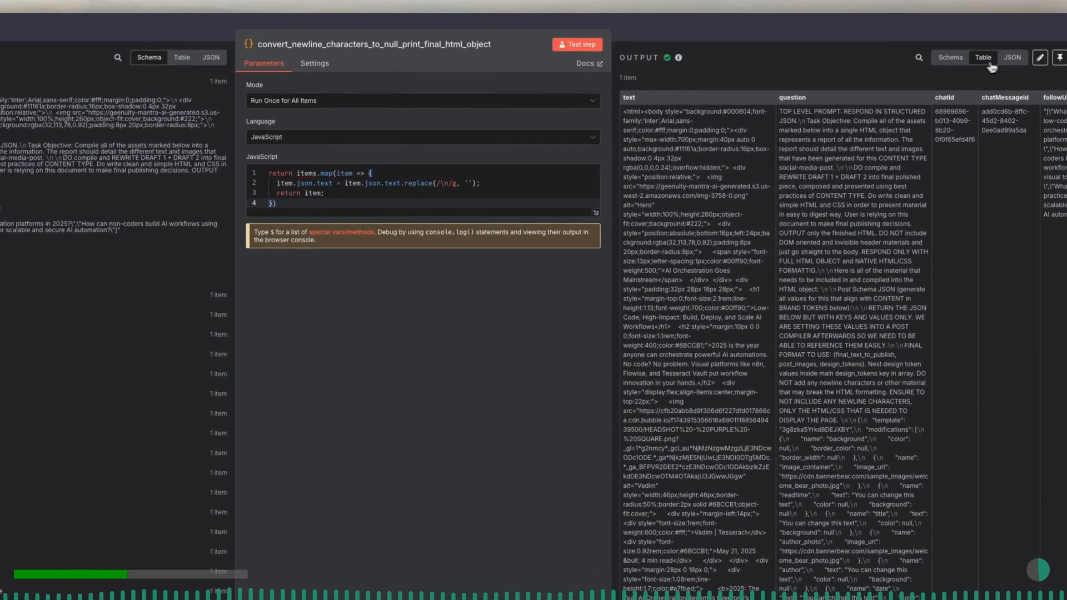
pyautogui.click(1014, 62)
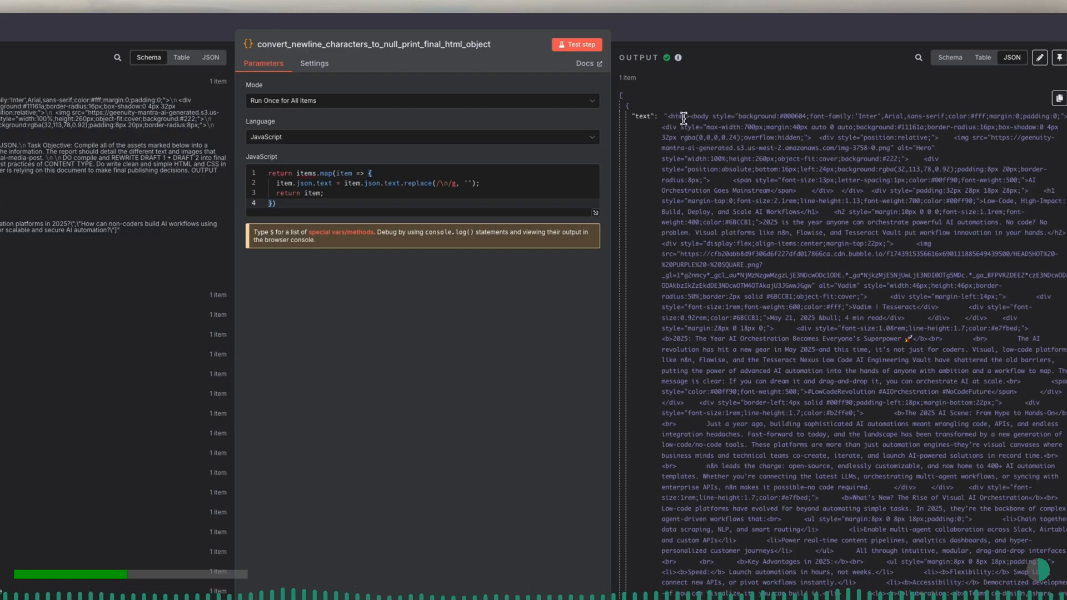
pyautogui.moveTo(667, 115); pyautogui.dragTo(695, 199)
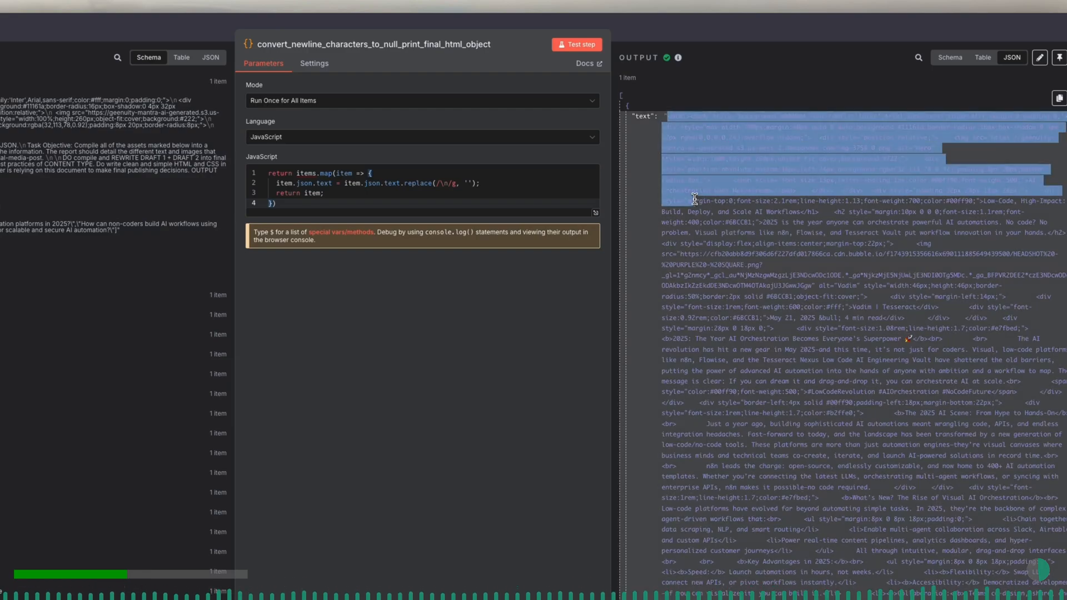
pyautogui.scroll(-15, 695, 199)
pyautogui.scroll(-10, 695, 199)
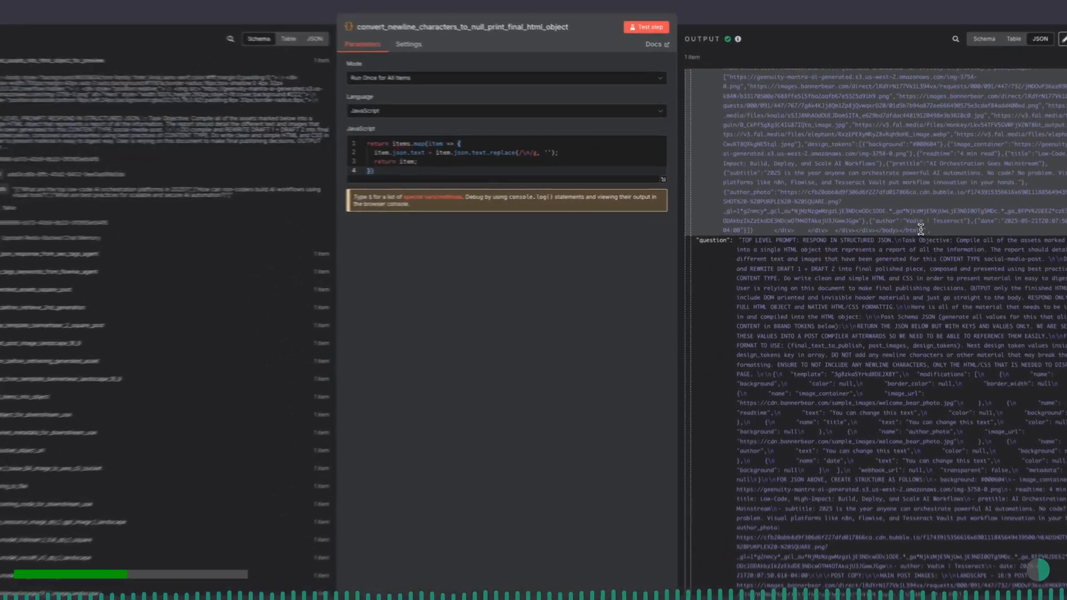
pyautogui.keyDown('shift'); pyautogui.click(919, 226); pyautogui.keyUp('shift')
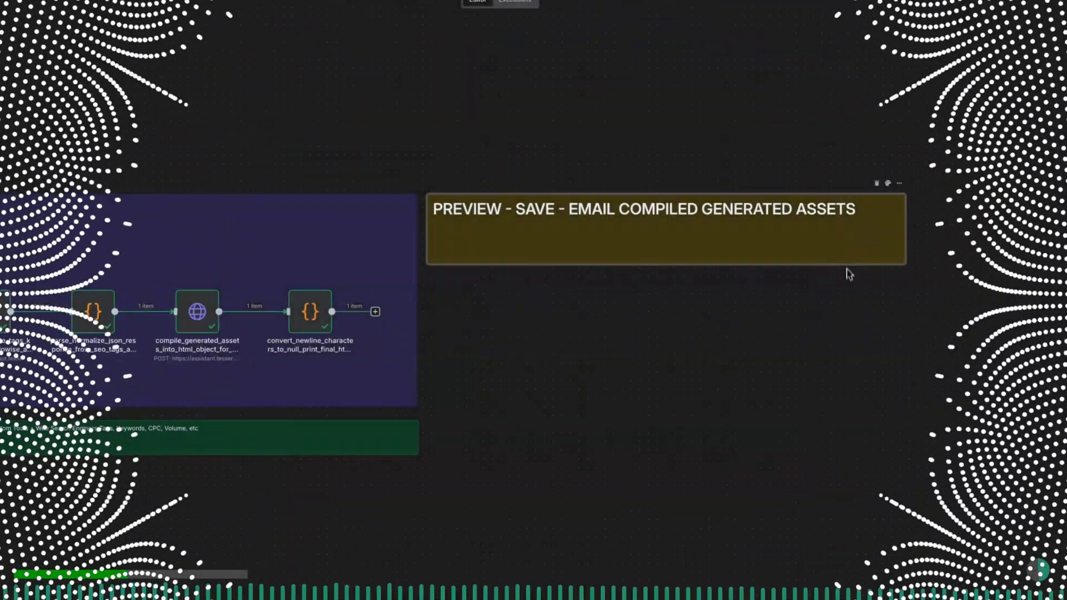
# - Recolour the PREVIEW - SAVE - EMAIL COMPILED GENERATED ASSETS sticky note dark grey
pyautogui.moveTo(849, 273); pyautogui.dragTo(829, 414)
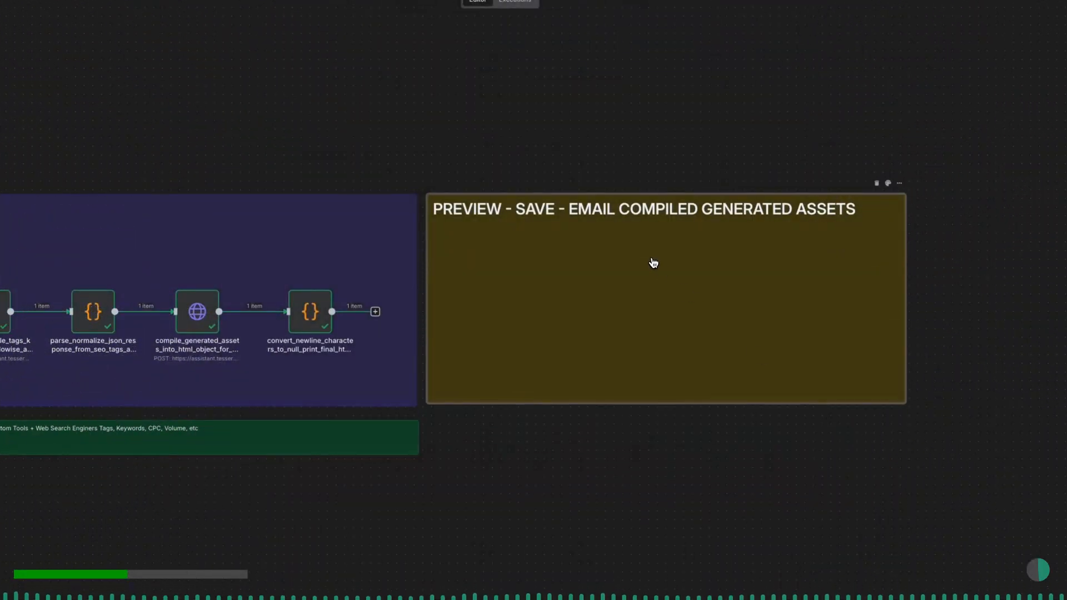
pyautogui.click(888, 183)
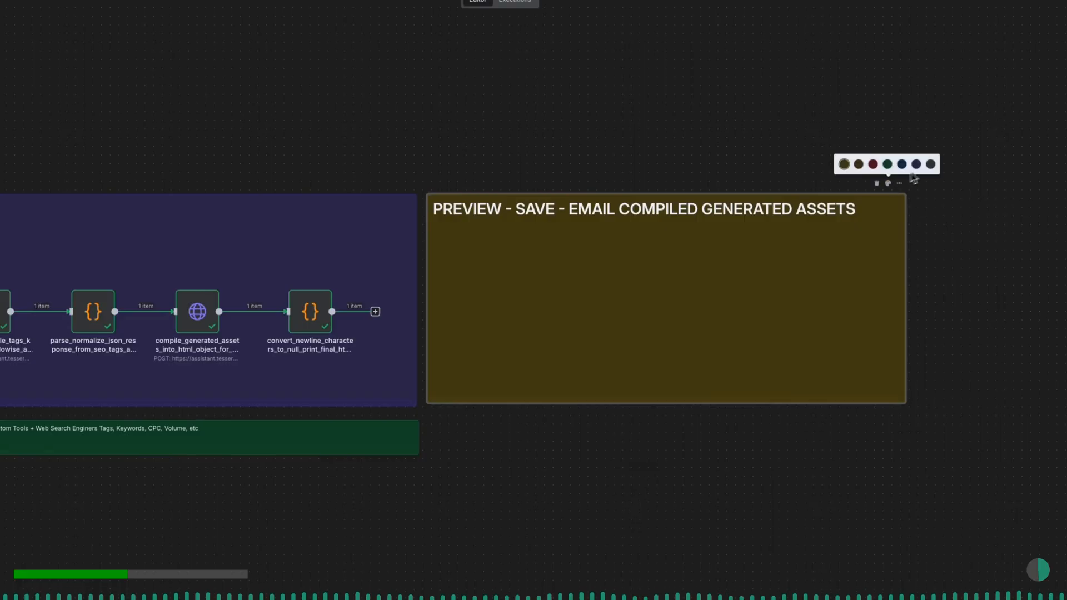
pyautogui.click(931, 165)
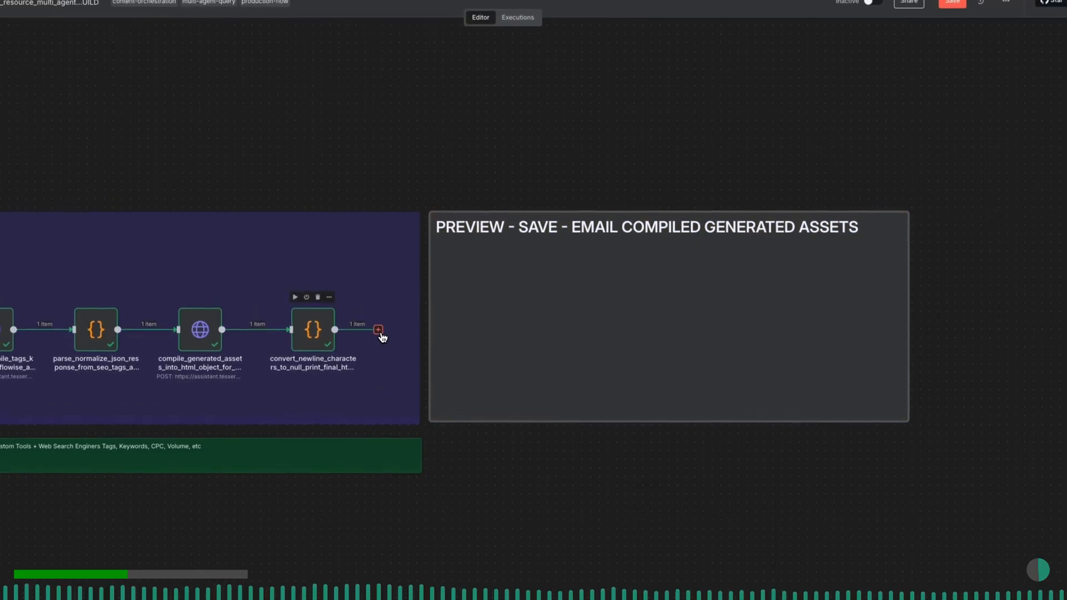
# - Add an Edit Fields (Set) node after the newline conversion node and place it inside the grey preview note
pyautogui.click(379, 330)
pyautogui.write('set')
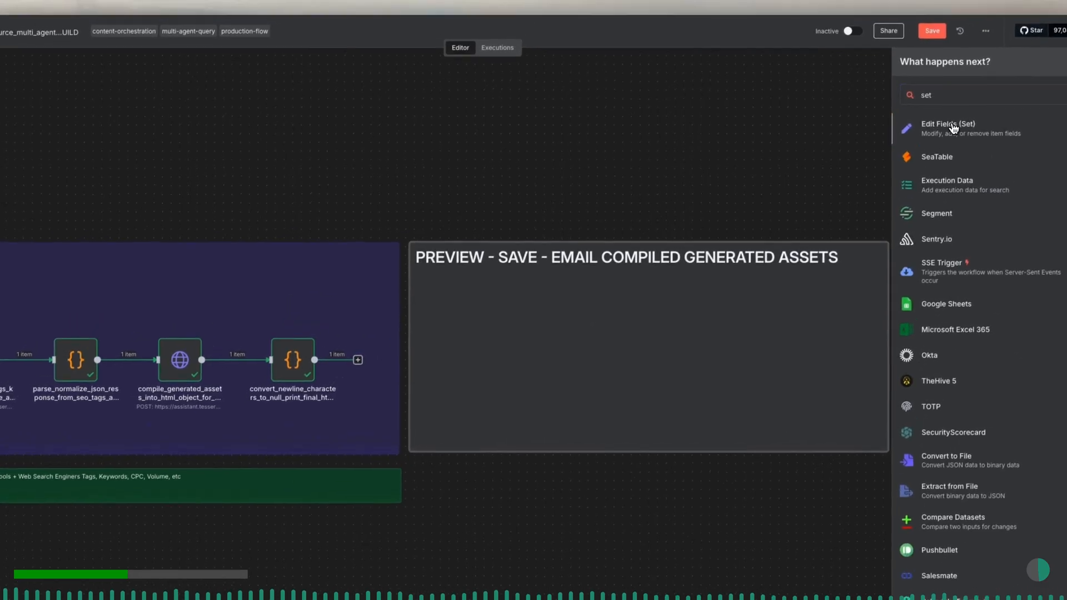
pyautogui.click(954, 127)
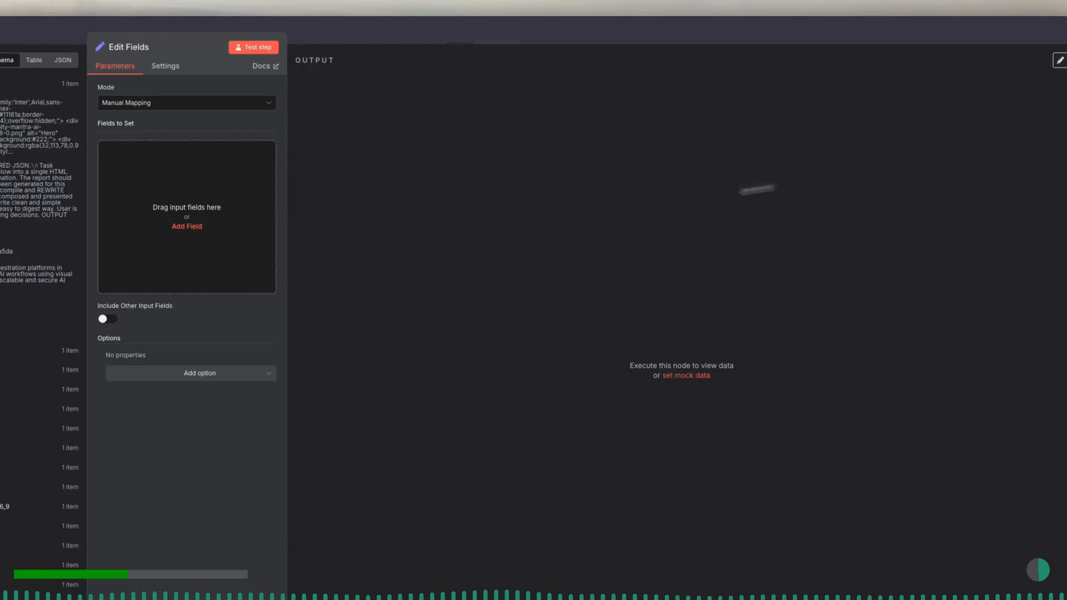
pyautogui.click(193, 35)
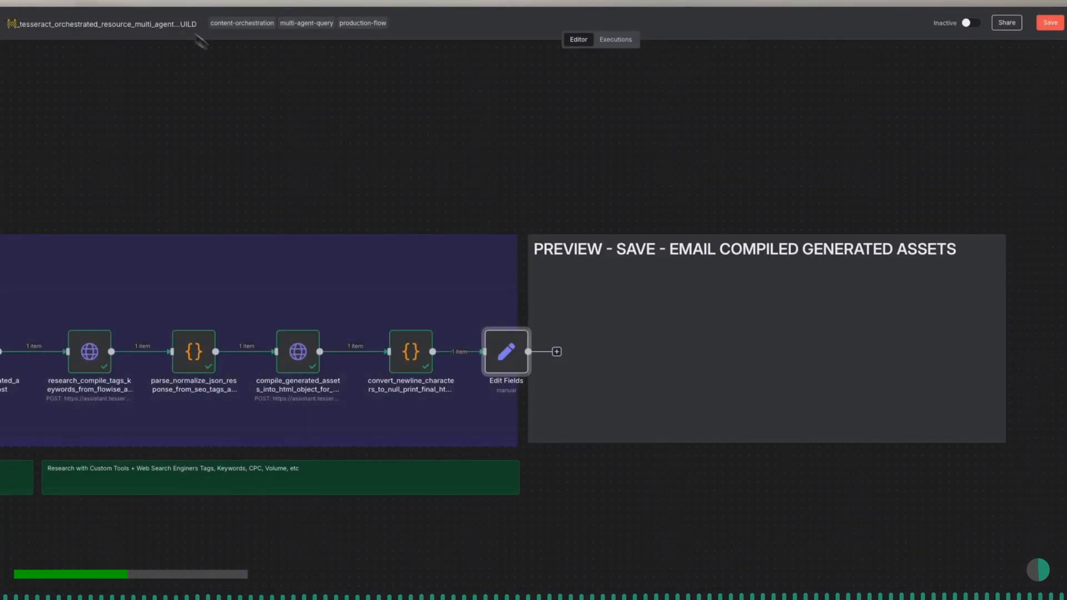
pyautogui.moveTo(507, 361); pyautogui.dragTo(595, 358)
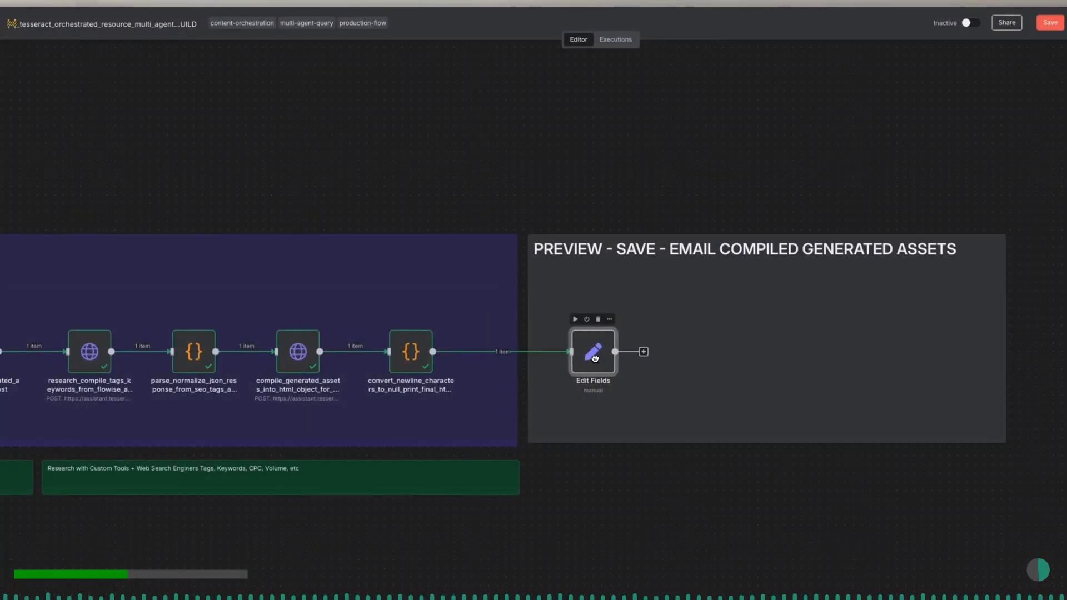
# - Add a Supabase node with the Create a row action after the Edit Fields node
pyautogui.click(644, 353)
pyautogui.write('supabase')
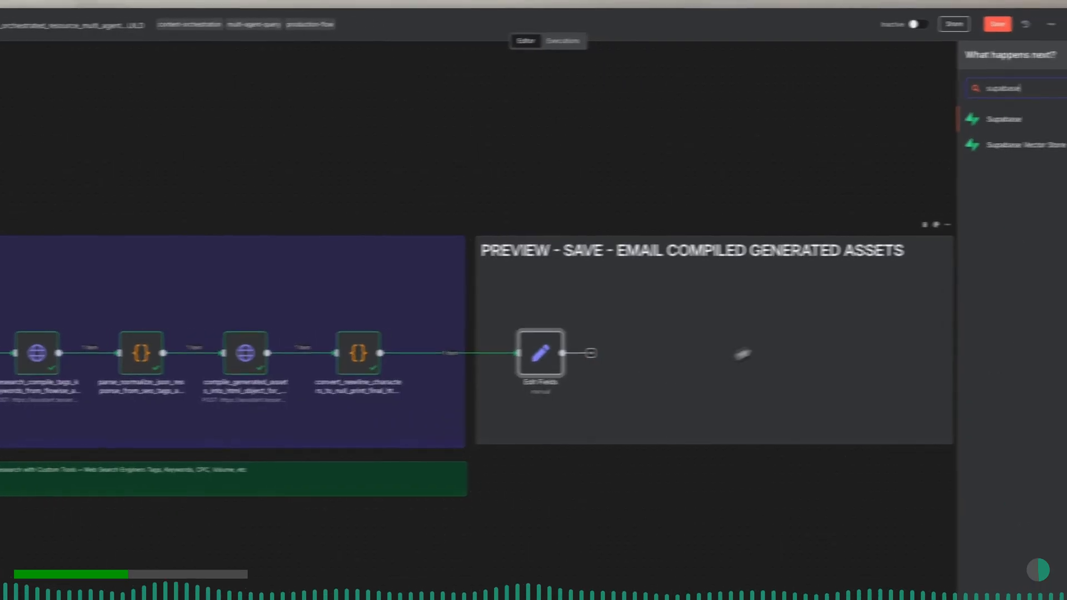
pyautogui.click(1051, 120)
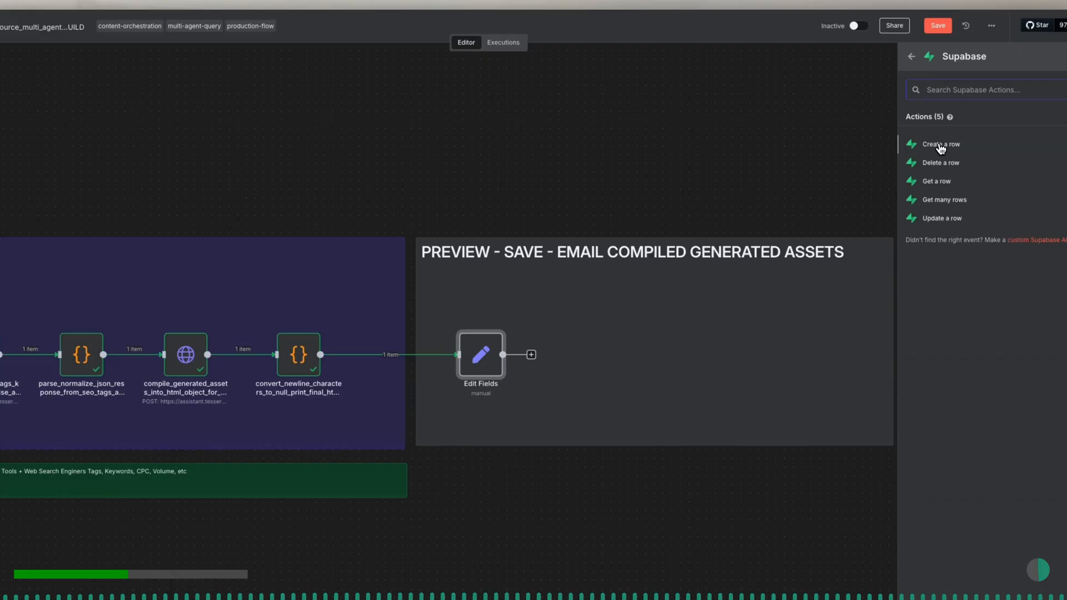
pyautogui.click(941, 146)
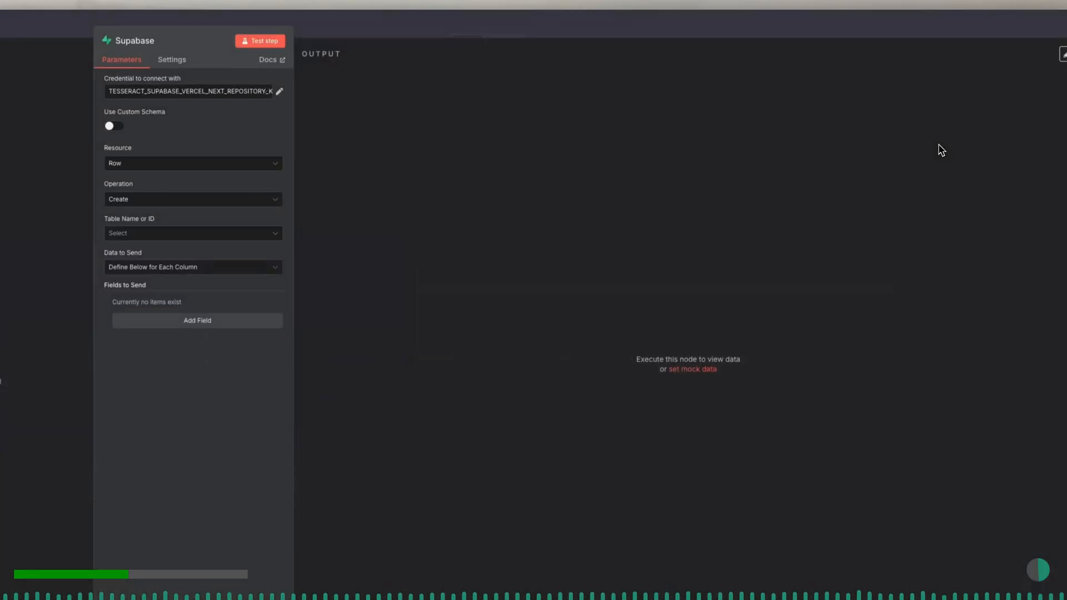
pyautogui.click(427, 32)
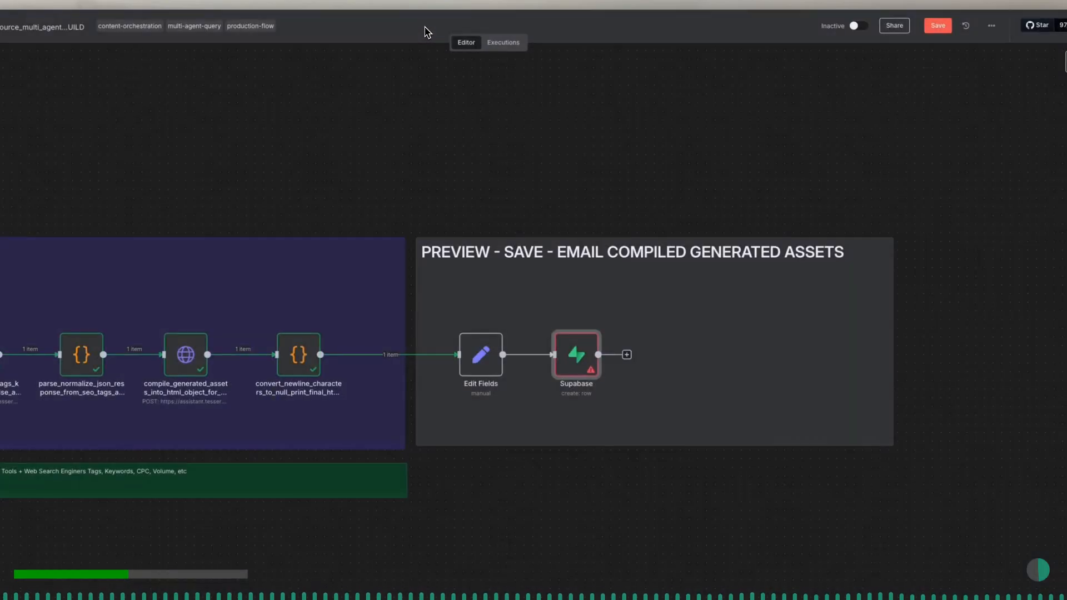
# - Add a SendGrid node with the Send an email action after the Supabase node
pyautogui.click(627, 355)
pyautogui.write('sendgrid')
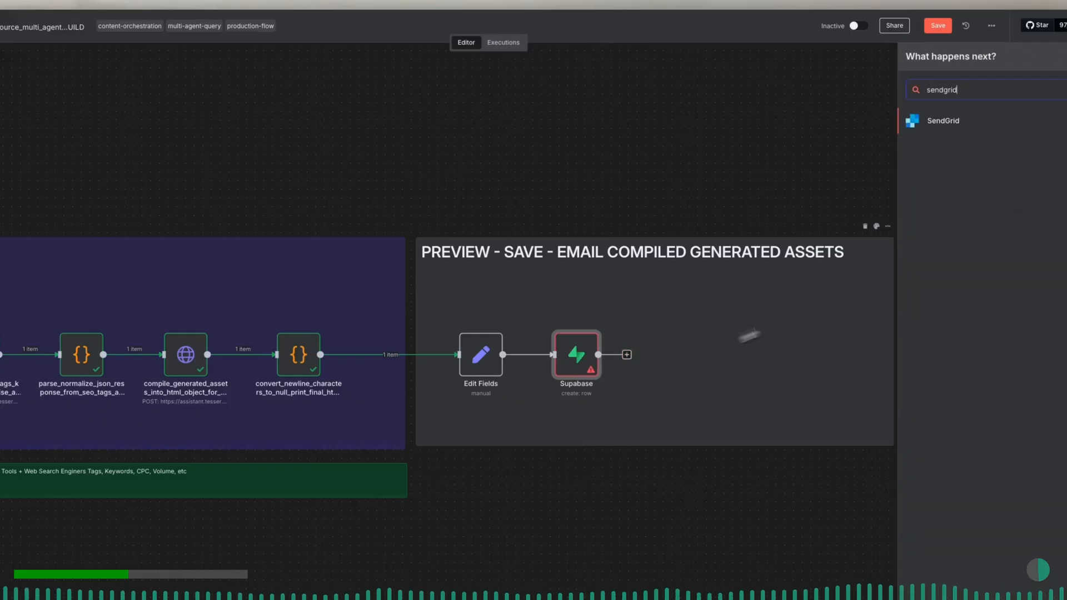
pyautogui.click(941, 125)
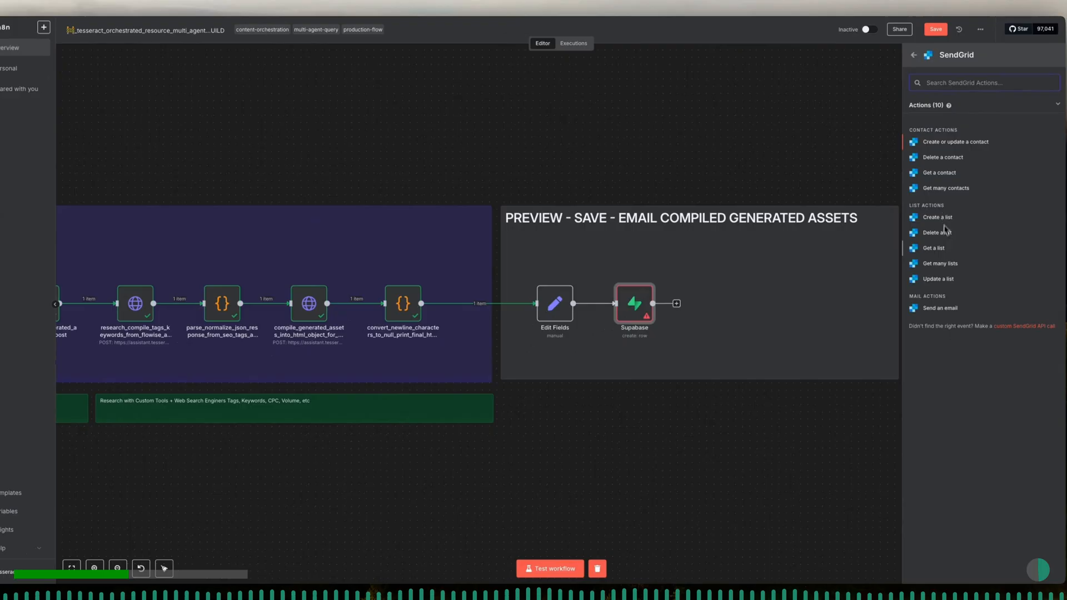
pyautogui.click(951, 312)
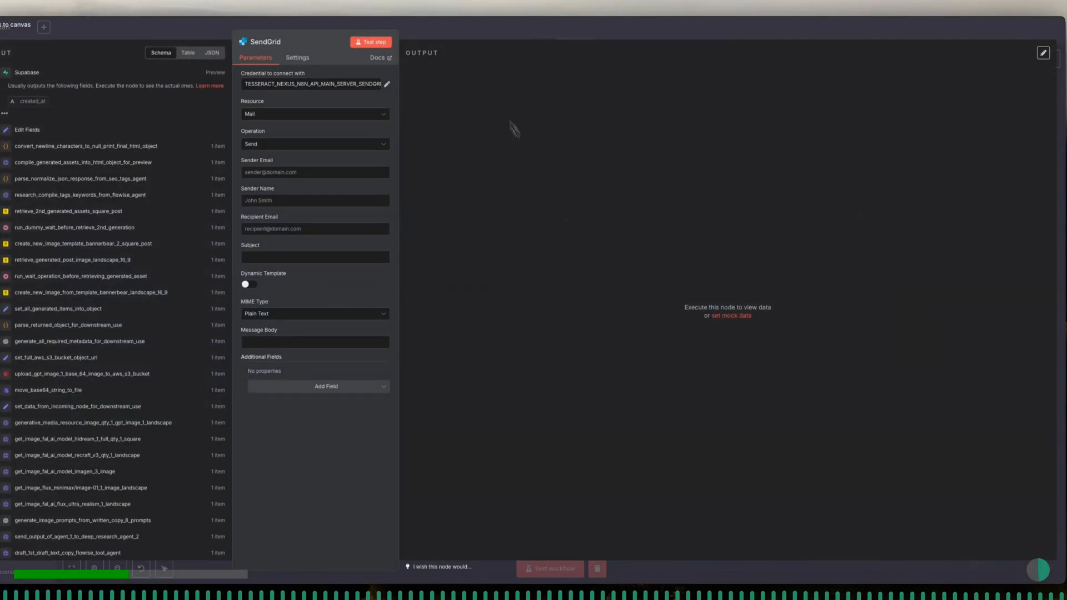
pyautogui.click(462, 38)
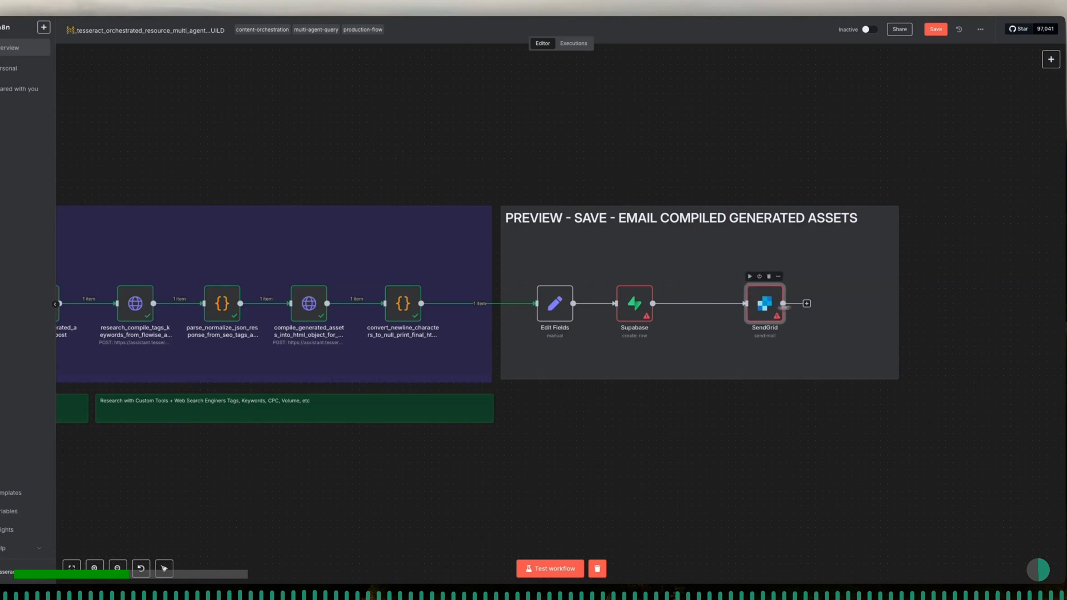
# - Space the Supabase and SendGrid nodes further apart inside the grey preview note
pyautogui.moveTo(634, 306); pyautogui.dragTo(678, 305)
pyautogui.moveTo(795, 303); pyautogui.dragTo(817, 302)
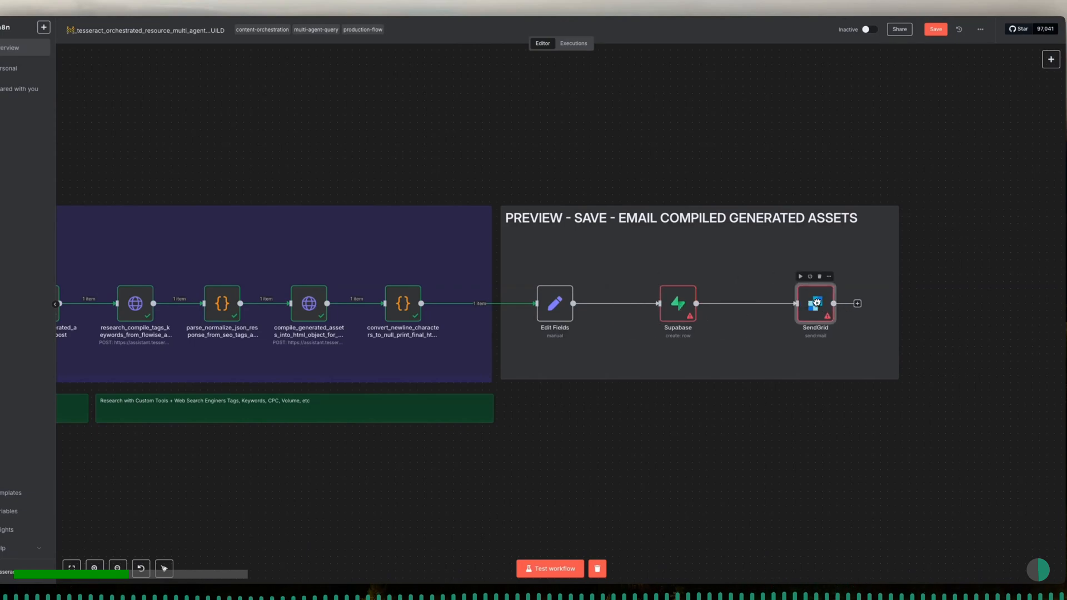
# - Rename the Edit Fields node as set_all_final_node_data_to_correct_structure and return to the canvas
pyautogui.doubleClick(555, 303)
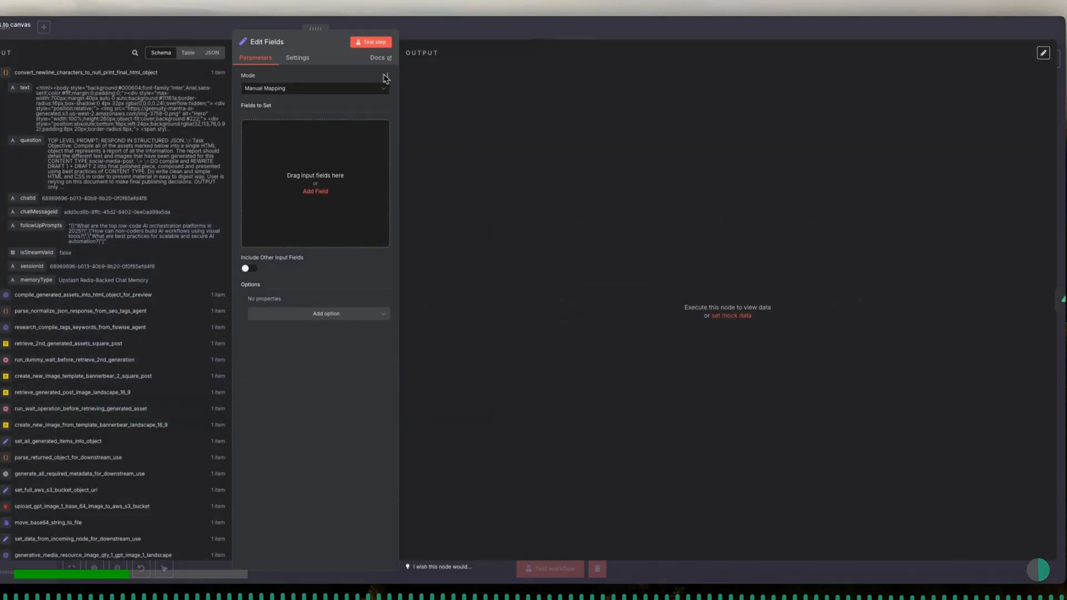
pyautogui.click(288, 43)
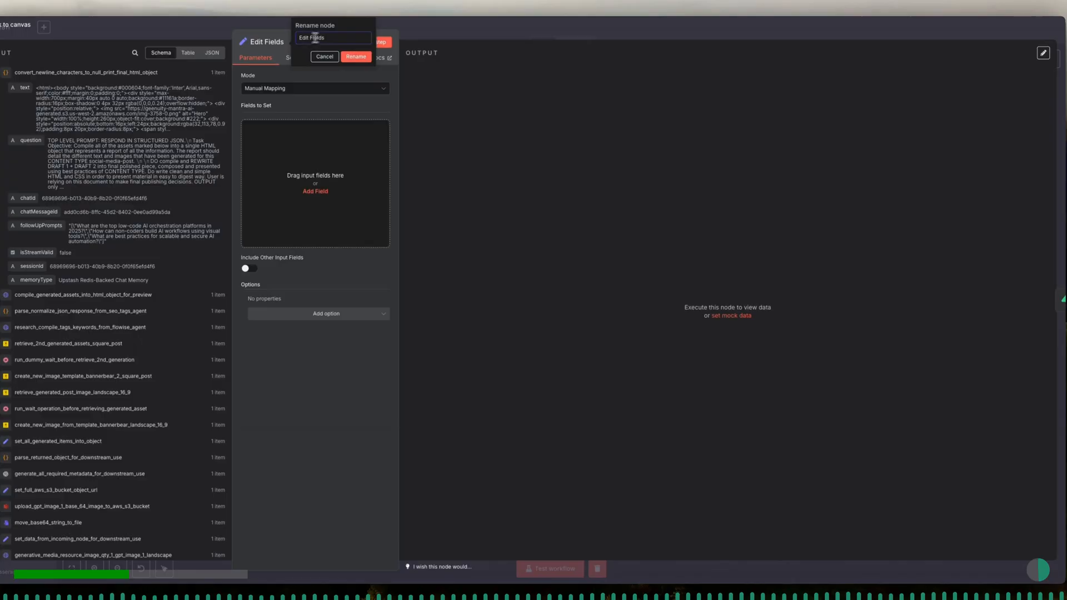
pyautogui.hotkey('ctrl', 'a')
pyautogui.write('s')
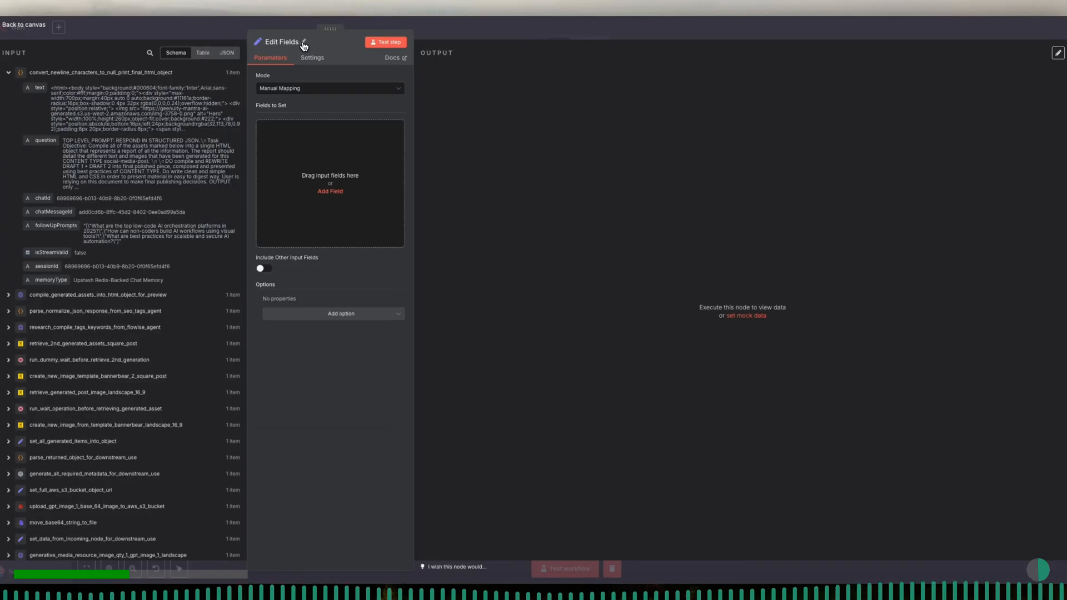
pyautogui.click(286, 42)
pyautogui.write('set_all_final')
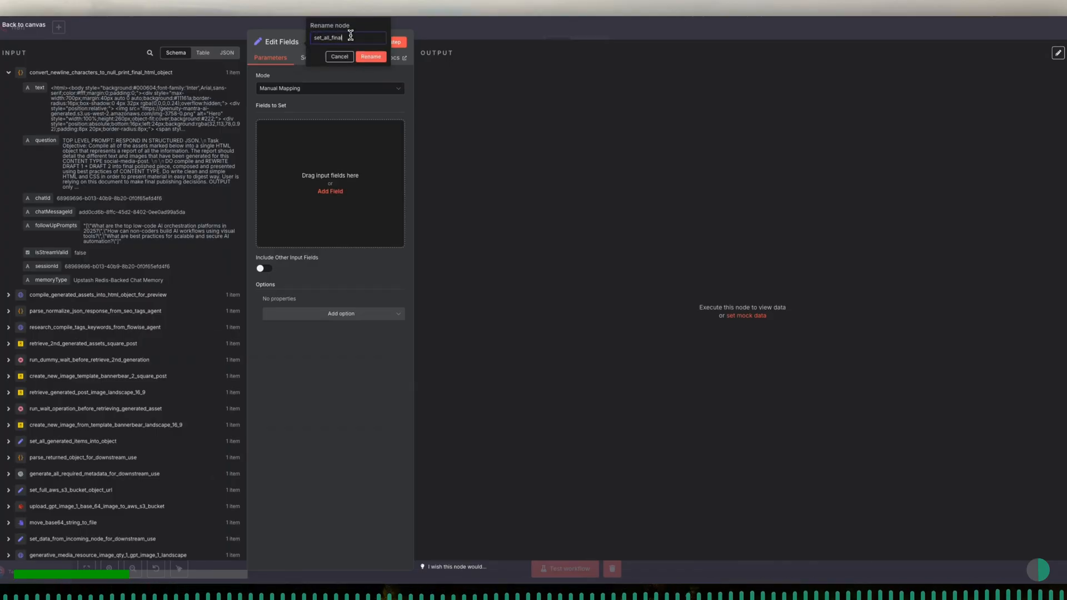
pyautogui.write('_node_data_to_correct_structure')
pyautogui.click(377, 55)
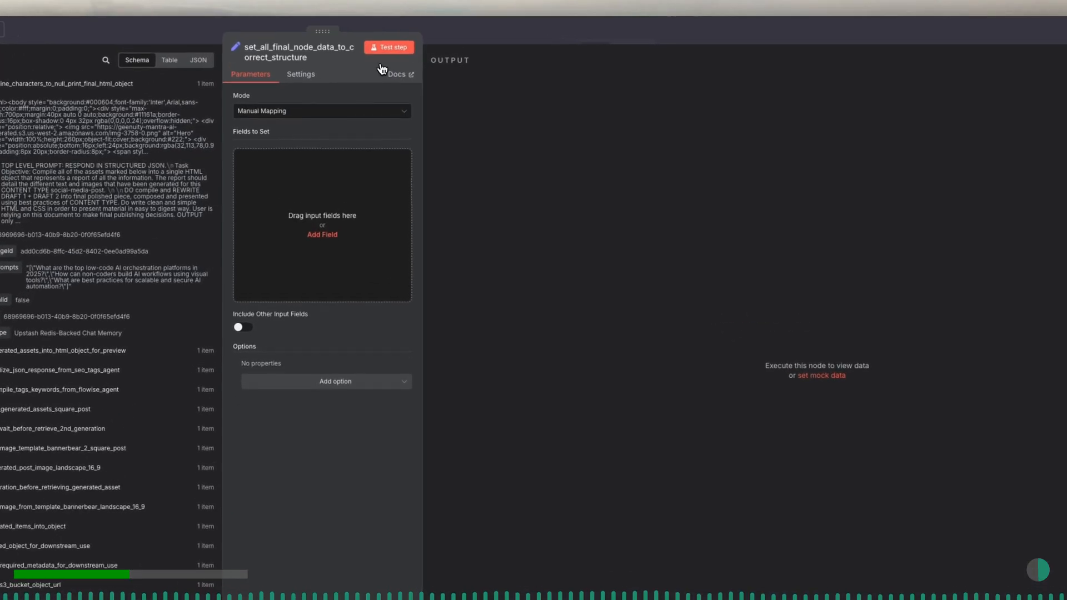
pyautogui.press('Escape')
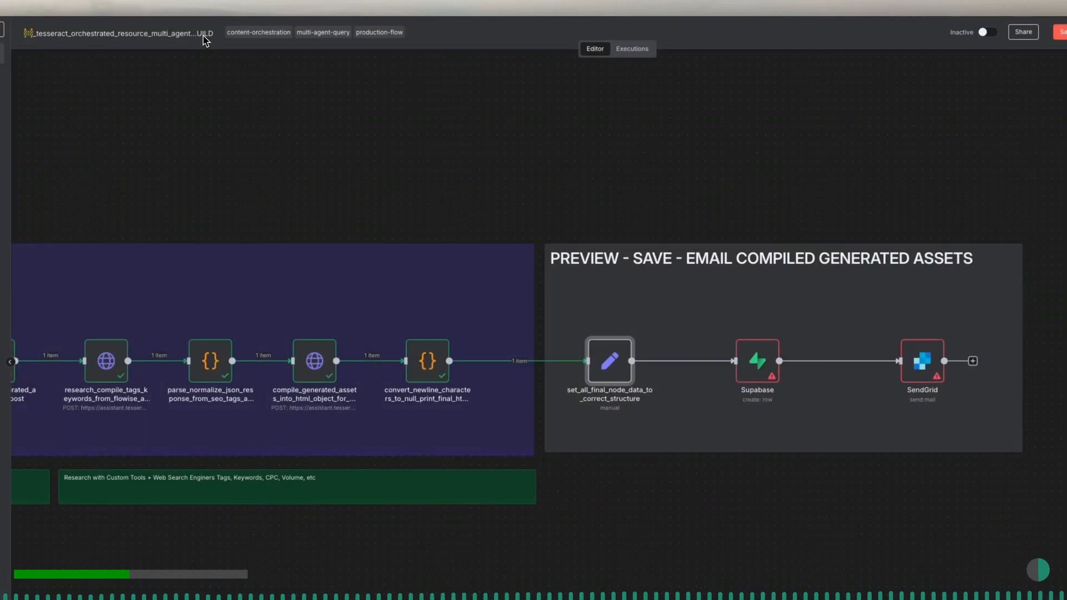
# - Rename the Supabase node as deposit_crud_on_supabase_table_with_all_generated_data and return to the canvas
pyautogui.doubleClick(745, 357)
pyautogui.click(272, 43)
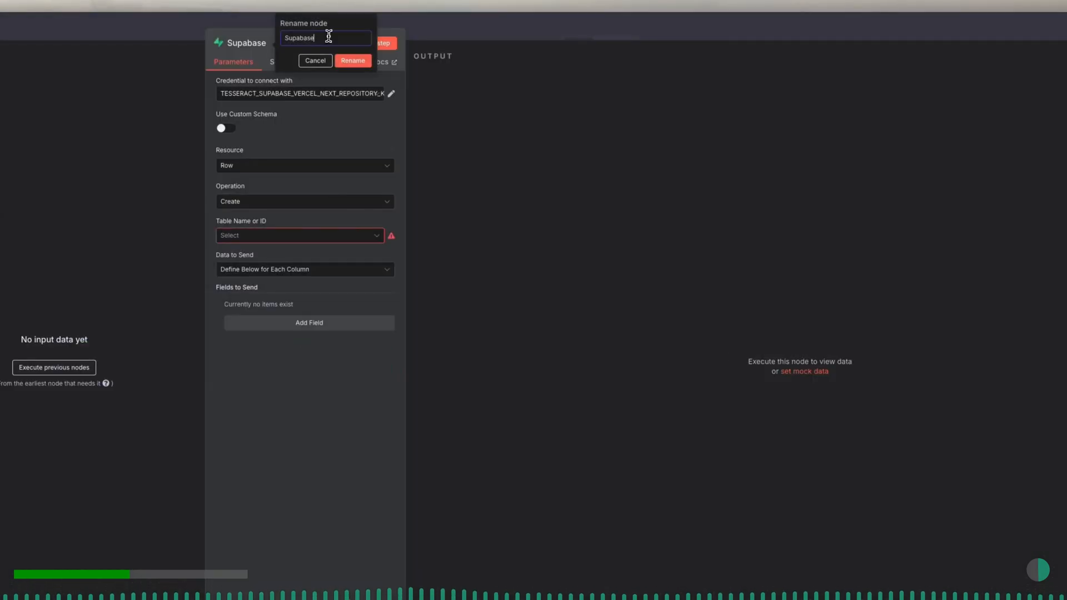
pyautogui.write('deposit_crud_on_supabase_tab')
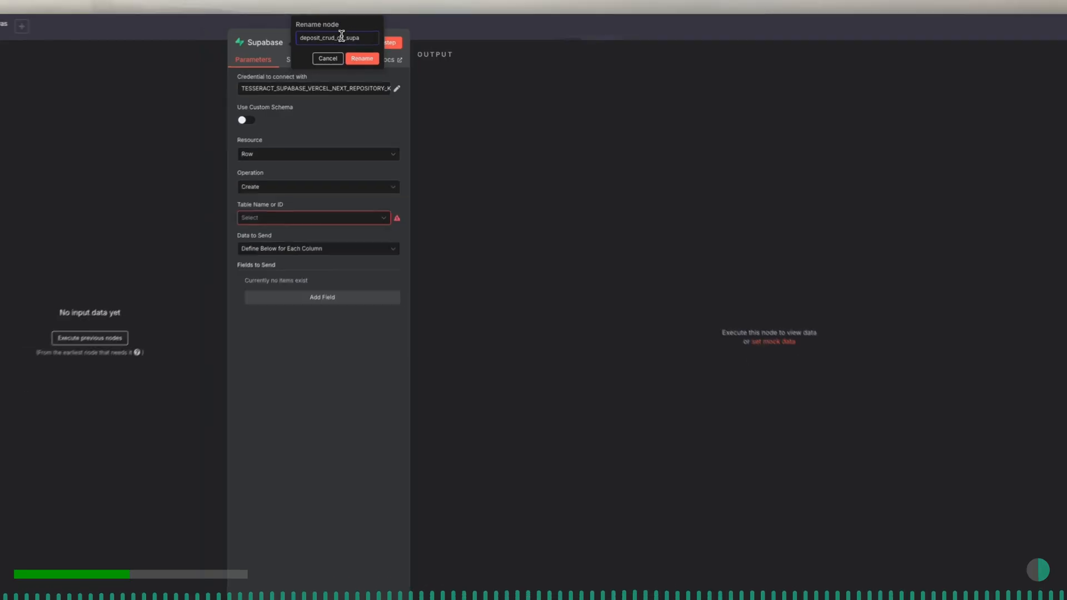
pyautogui.write('le')
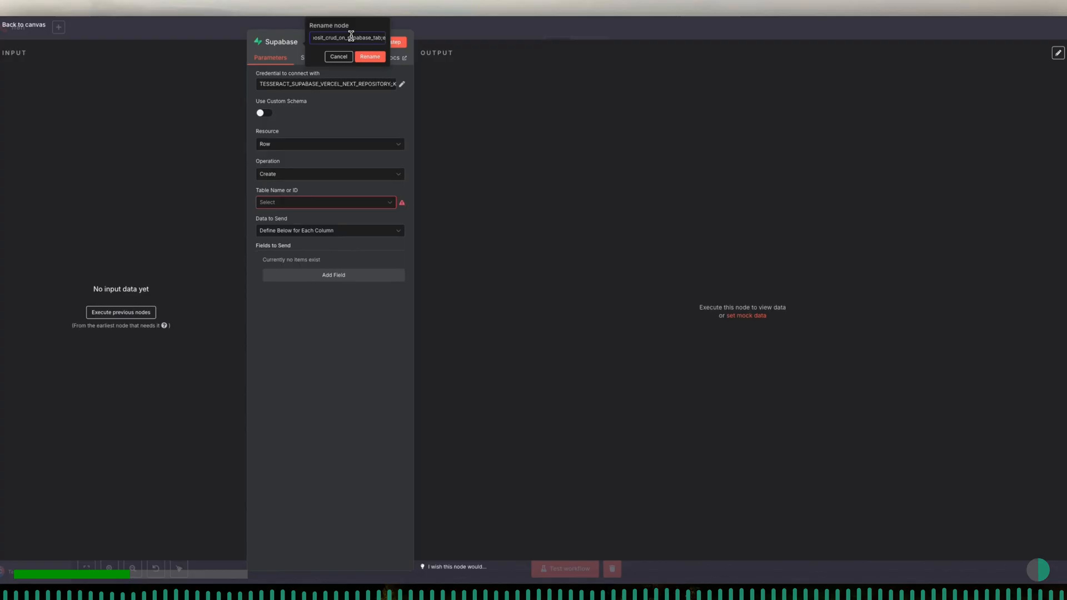
pyautogui.write('_with_all_generated_data')
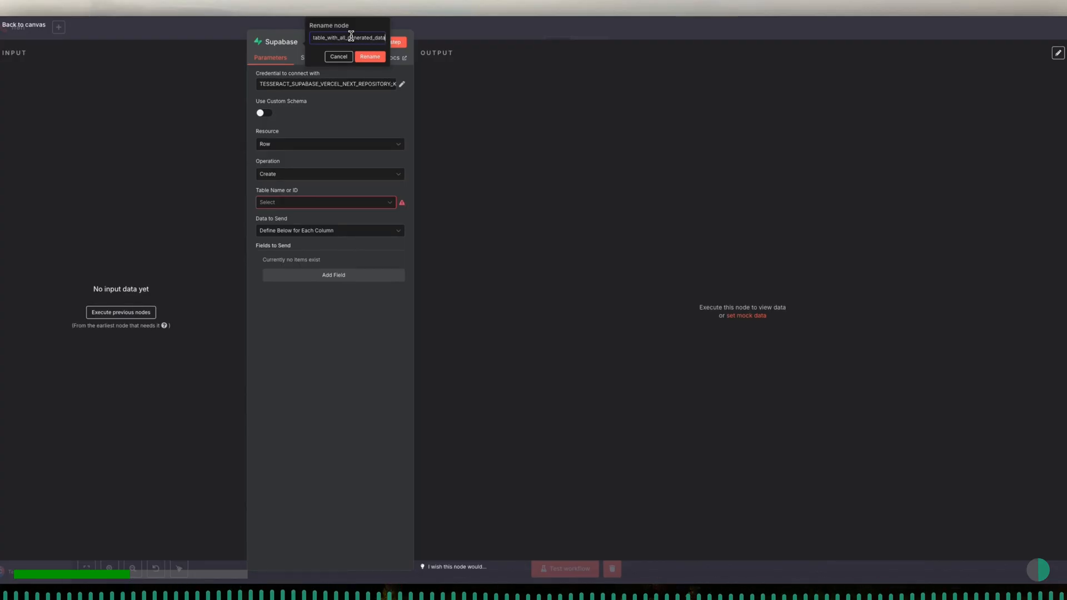
pyautogui.click(372, 56)
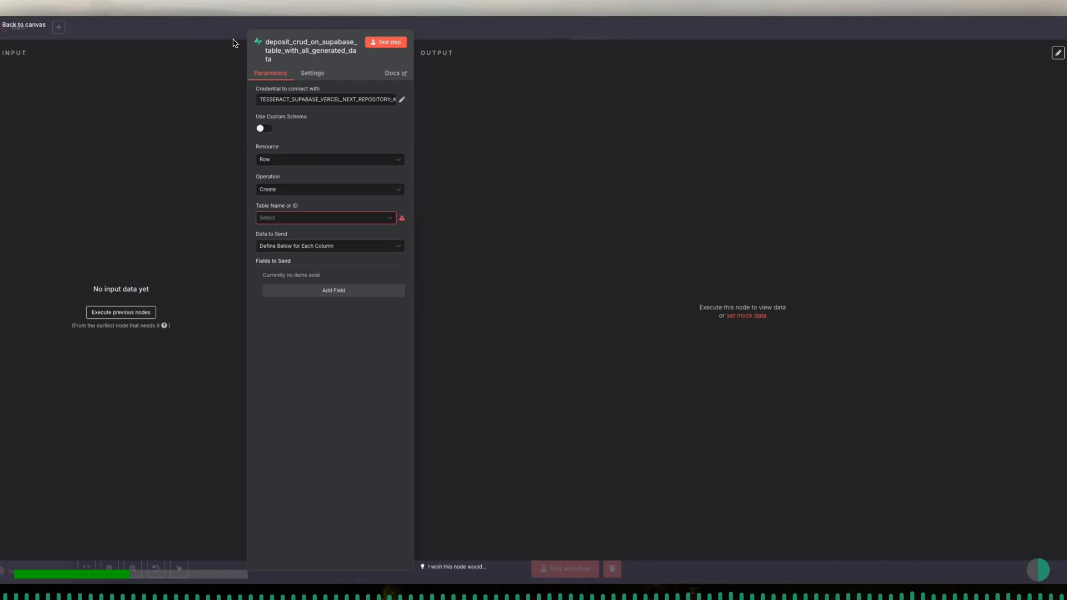
pyautogui.press('Escape')
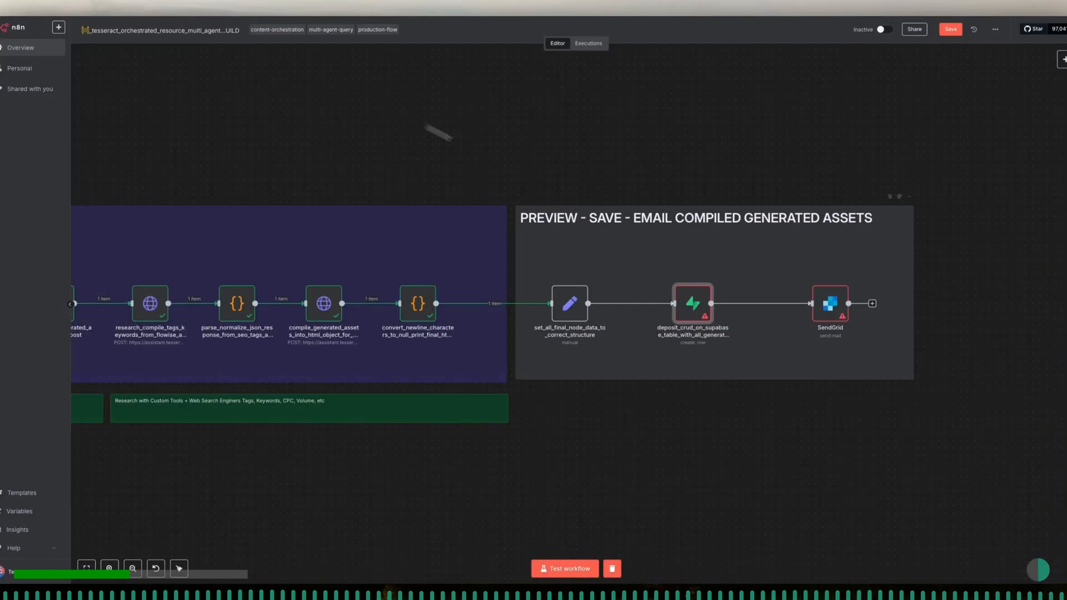
# - Rename the SendGrid node with a name starting send_user_notification_preview_email_set_co
pyautogui.doubleClick(832, 309)
pyautogui.click(289, 43)
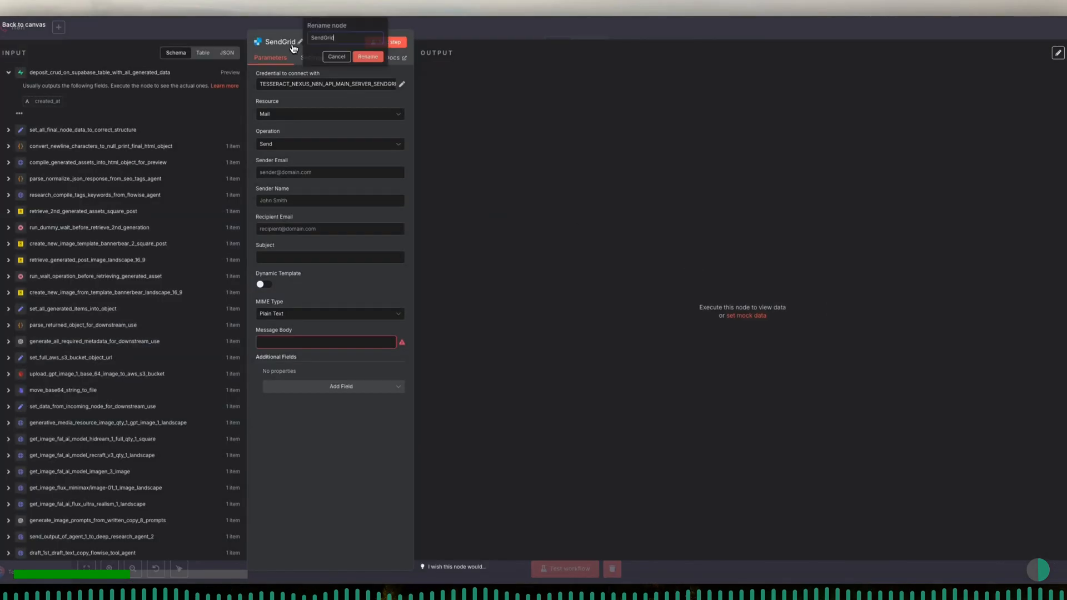
pyautogui.doubleClick(331, 38)
pyautogui.write('send')
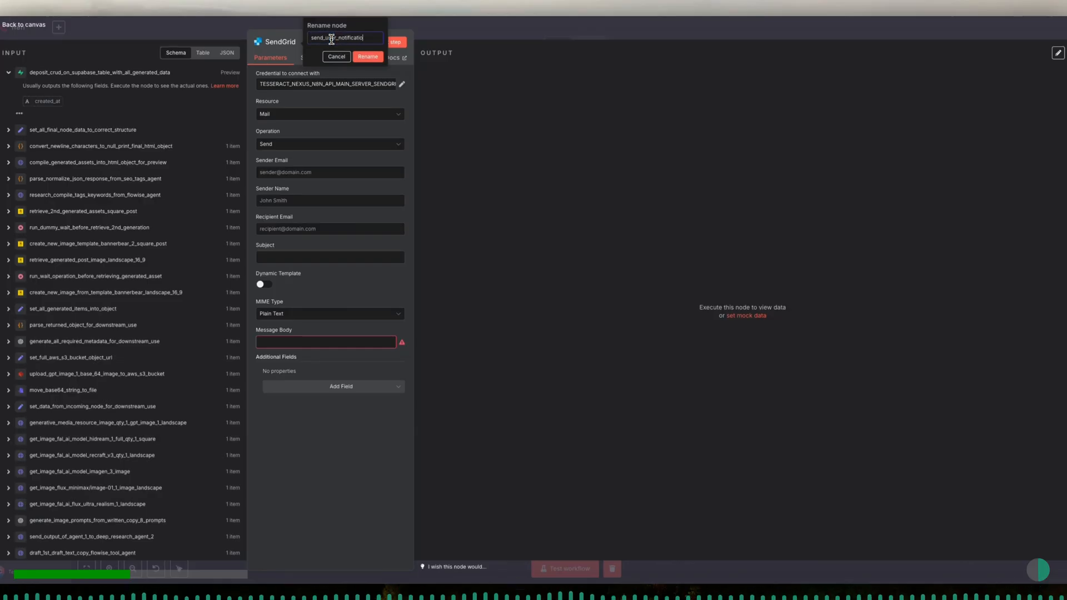
pyautogui.write('_user_notification_preview_e')
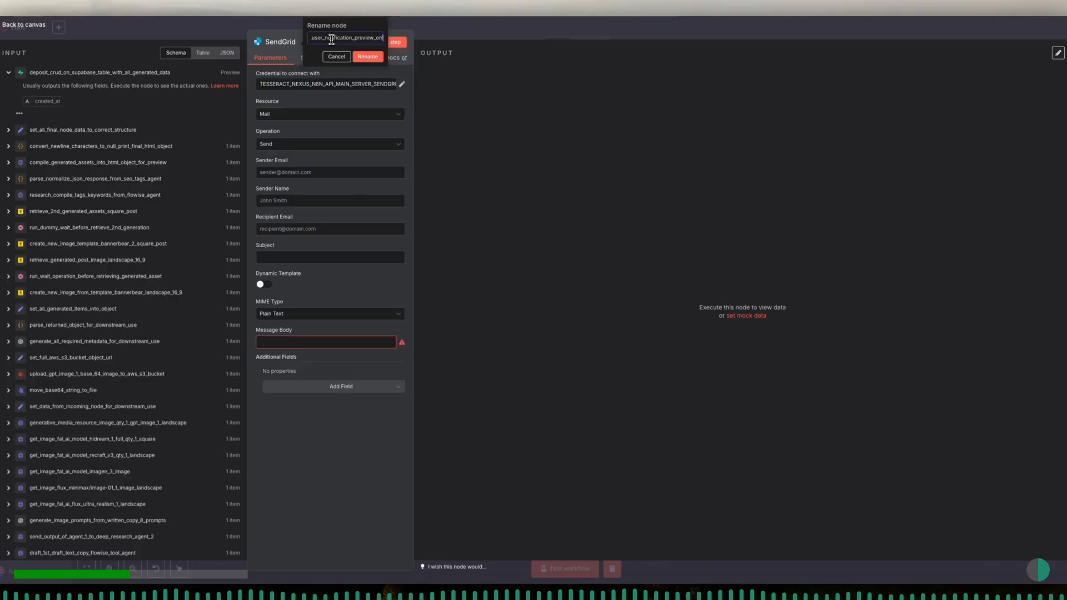
pyautogui.write('mail_set_co')
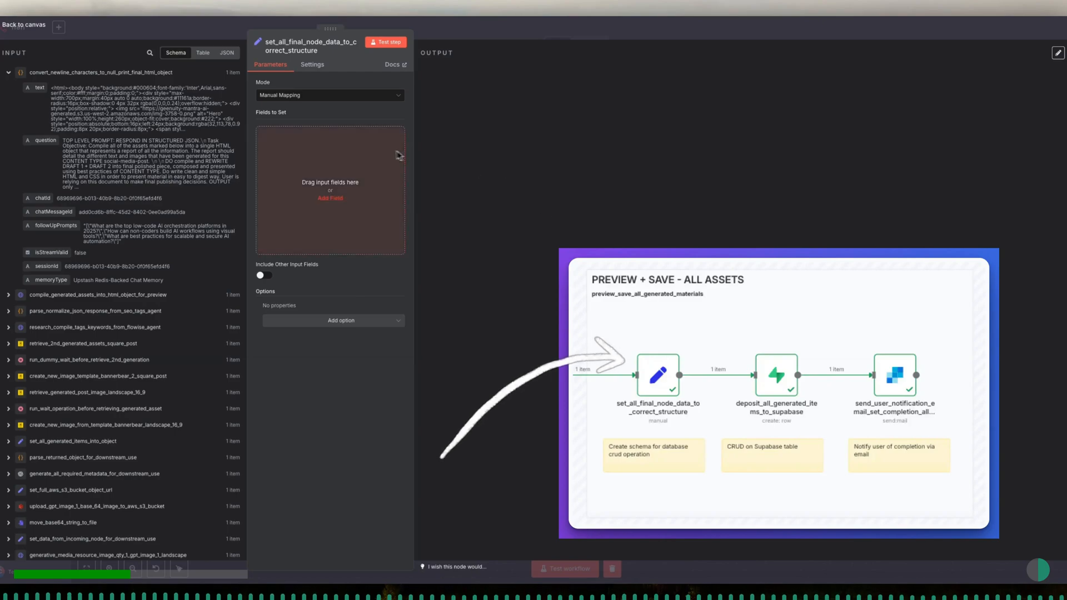
# - In set_all_final_node_data_to_correct_structure, use Manual Mapping and map the newline conversion node's text output as a String field
pyautogui.click(307, 99)
pyautogui.click(308, 118)
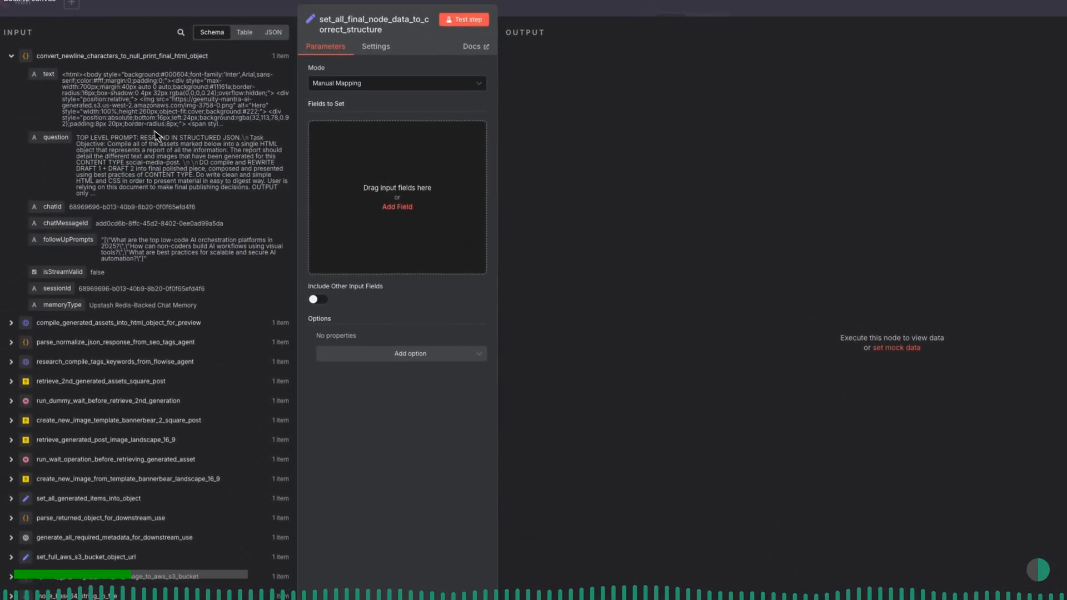
pyautogui.moveTo(50, 75); pyautogui.dragTo(383, 184)
pyautogui.click(362, 147)
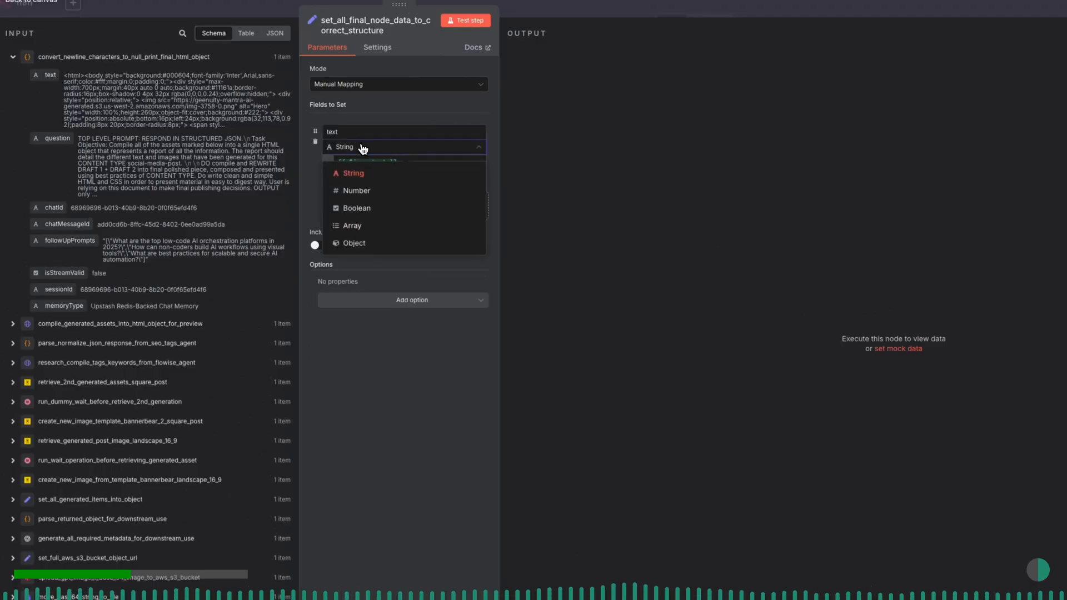
pyautogui.click(362, 173)
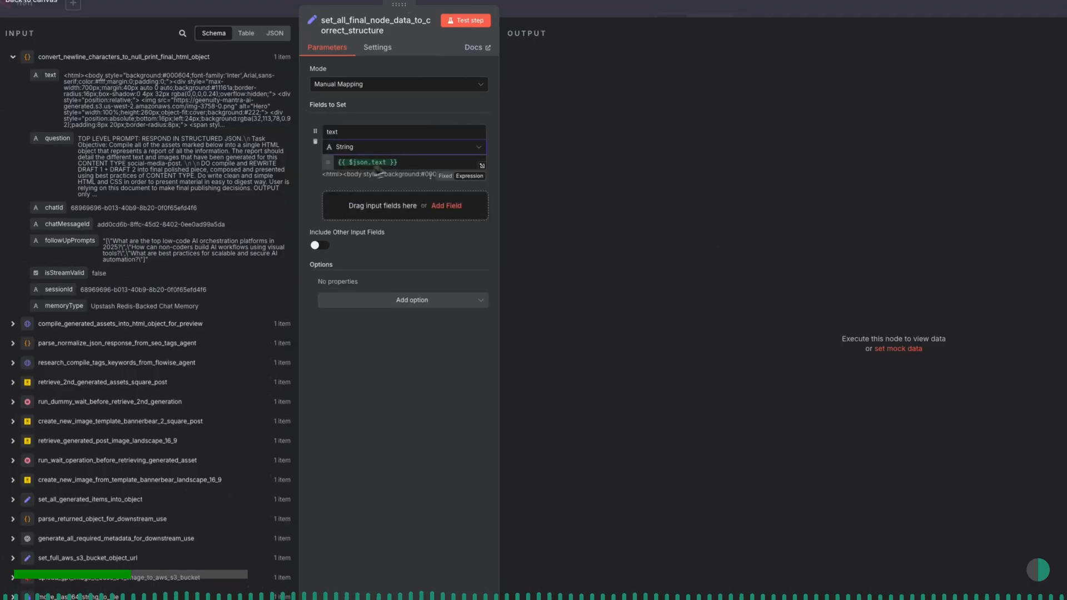
# - Open the text field's expression in the full editor, review and copy the resulting HTML, and paste it into HTML Online Viewer
pyautogui.click(424, 164)
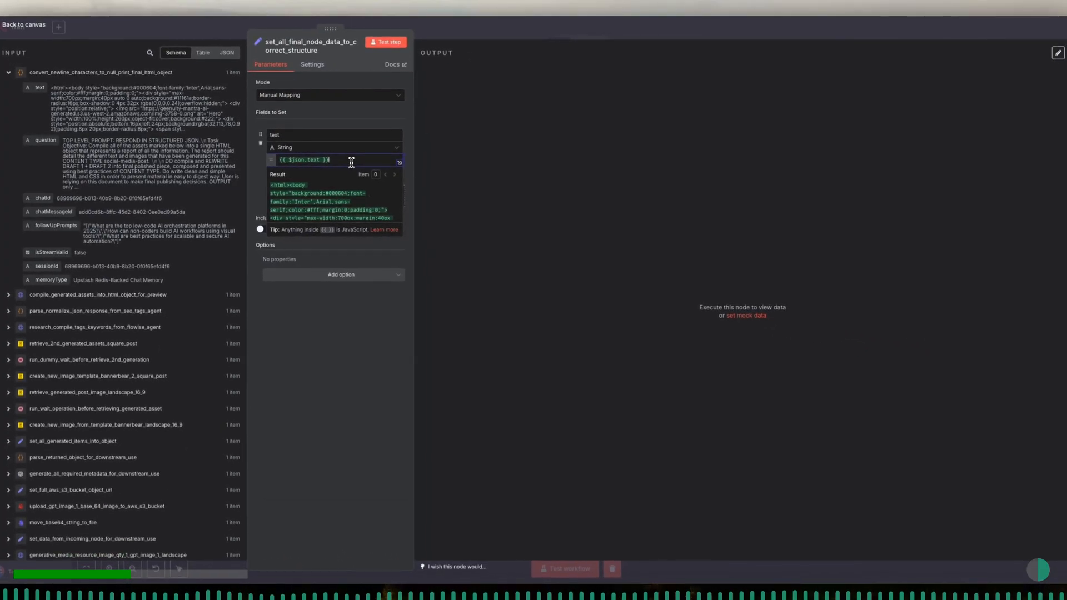
pyautogui.click(400, 165)
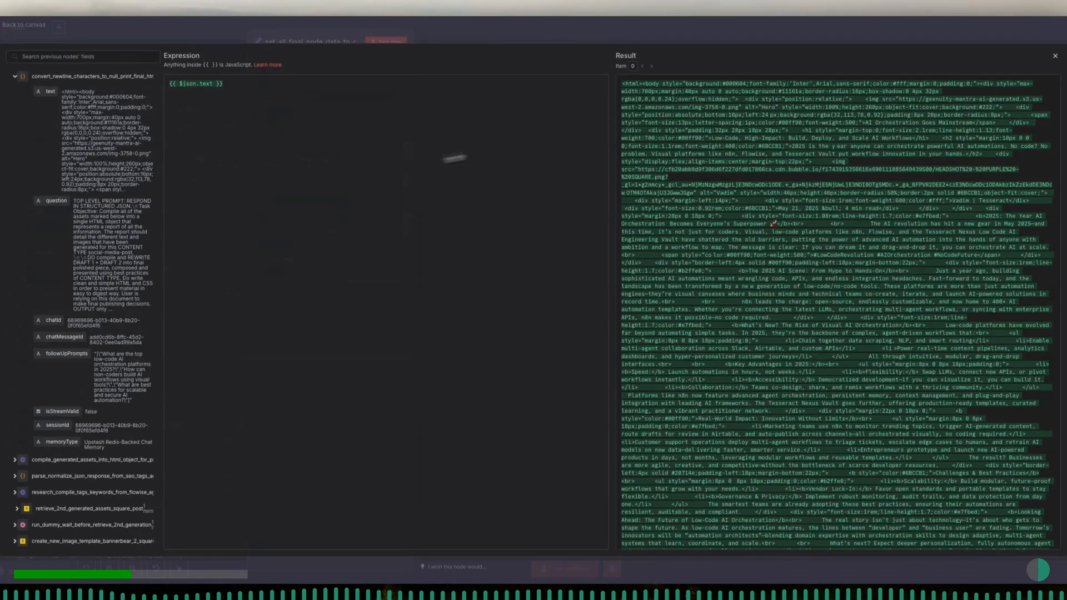
pyautogui.scroll(-15, 793, 227)
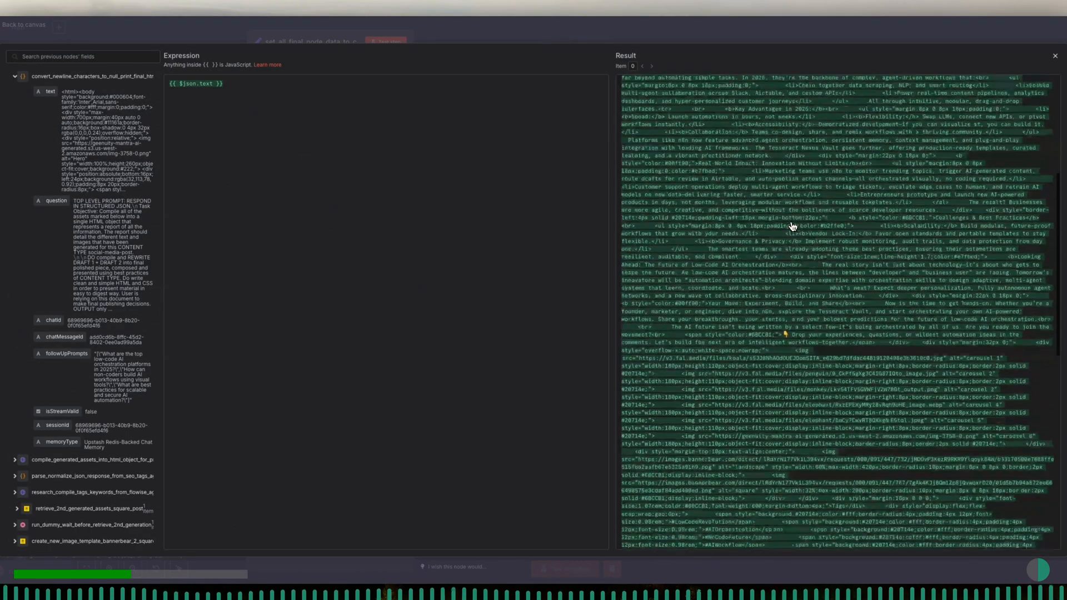
pyautogui.scroll(-5, 792, 227)
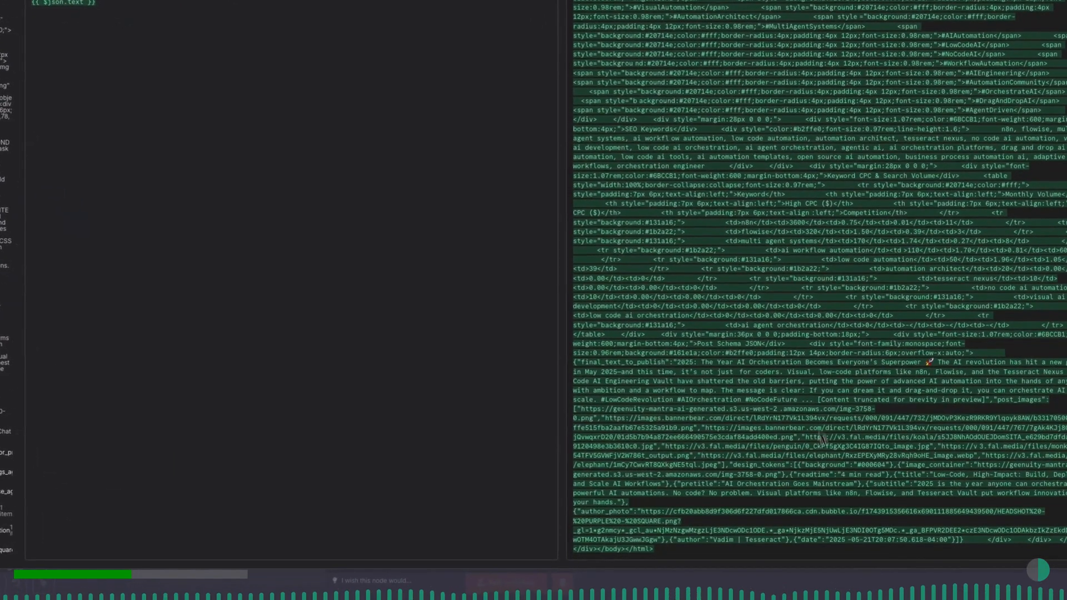
pyautogui.scroll(1, 804, 377)
pyautogui.scroll(10, 792, 357)
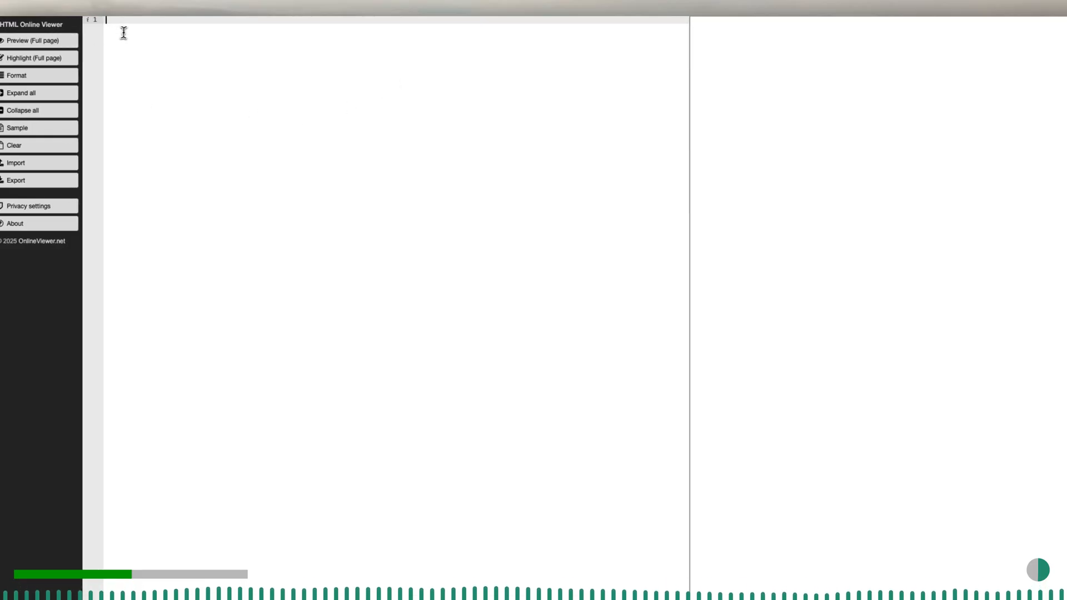
pyautogui.hotkey('ctrl', 'v')
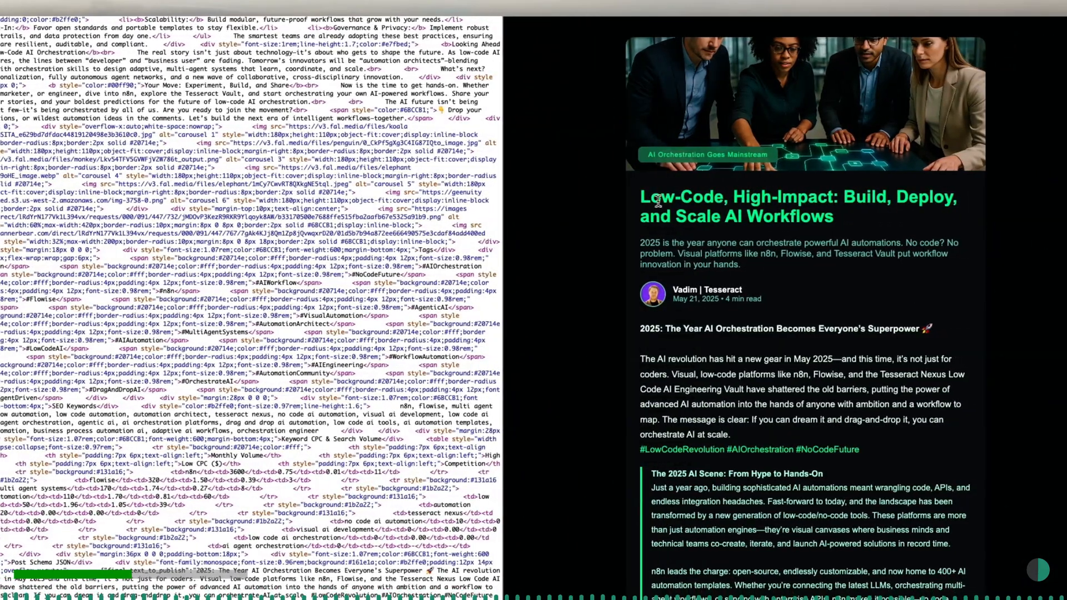
# - Examine the rendered post preview from its title and body sections through the images, tags, SEO keywords, CPC table and Post Schema JSON
pyautogui.moveTo(641, 197); pyautogui.dragTo(907, 231)
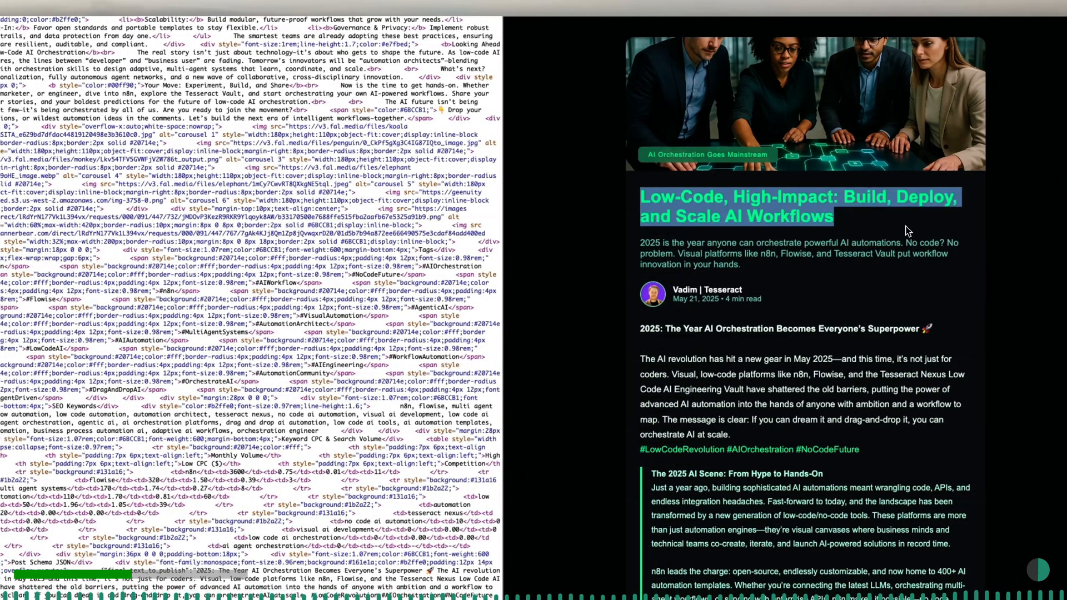
pyautogui.scroll(-3, 795, 286)
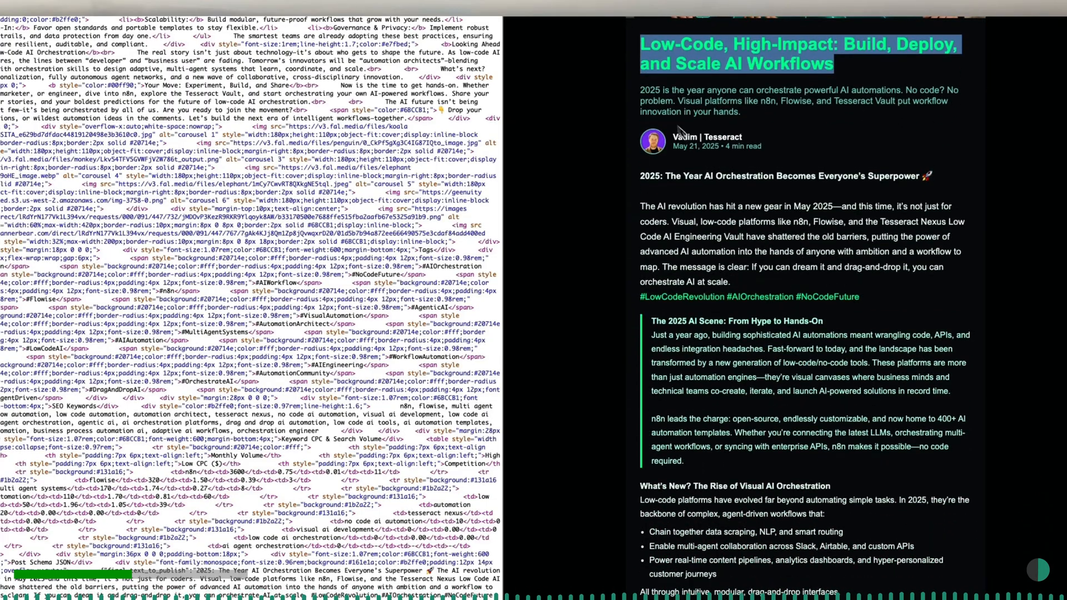
pyautogui.moveTo(640, 89); pyautogui.dragTo(742, 112)
pyautogui.scroll(-2, 762, 126)
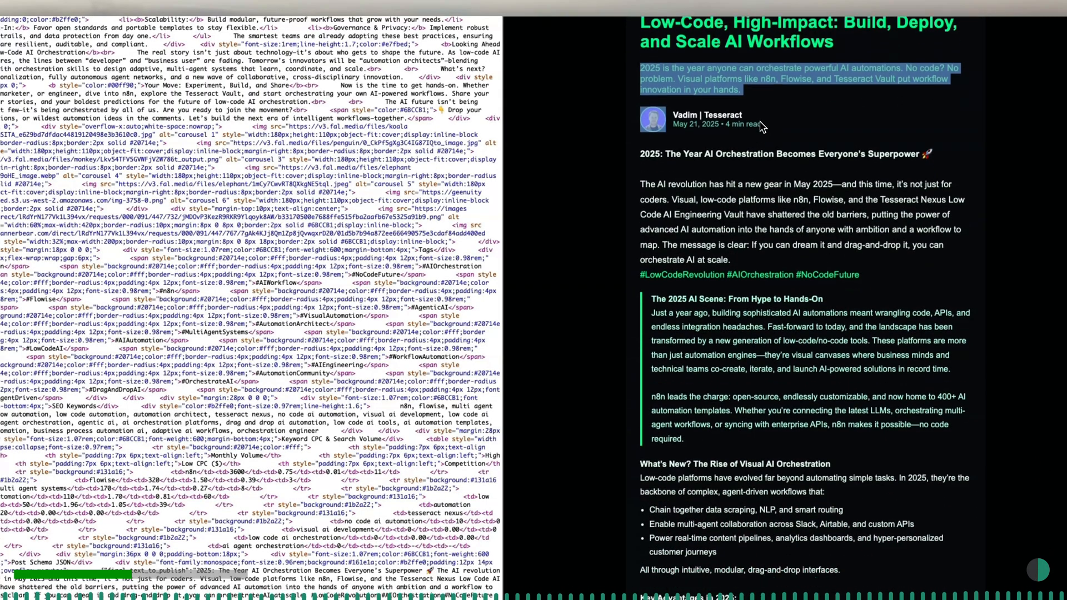
pyautogui.moveTo(640, 104); pyautogui.dragTo(939, 114)
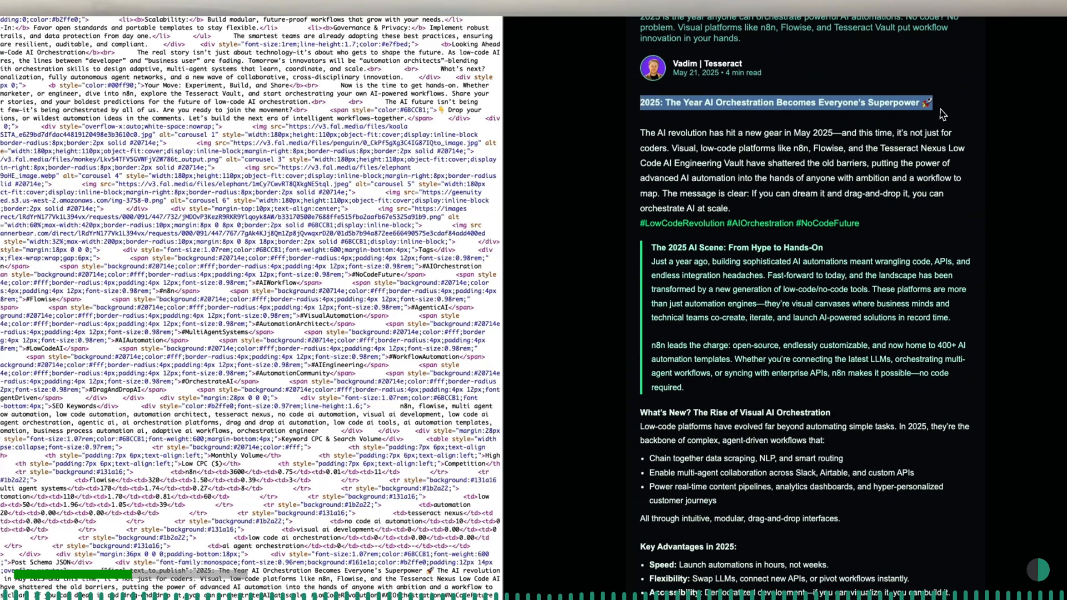
pyautogui.scroll(-1, 683, 224)
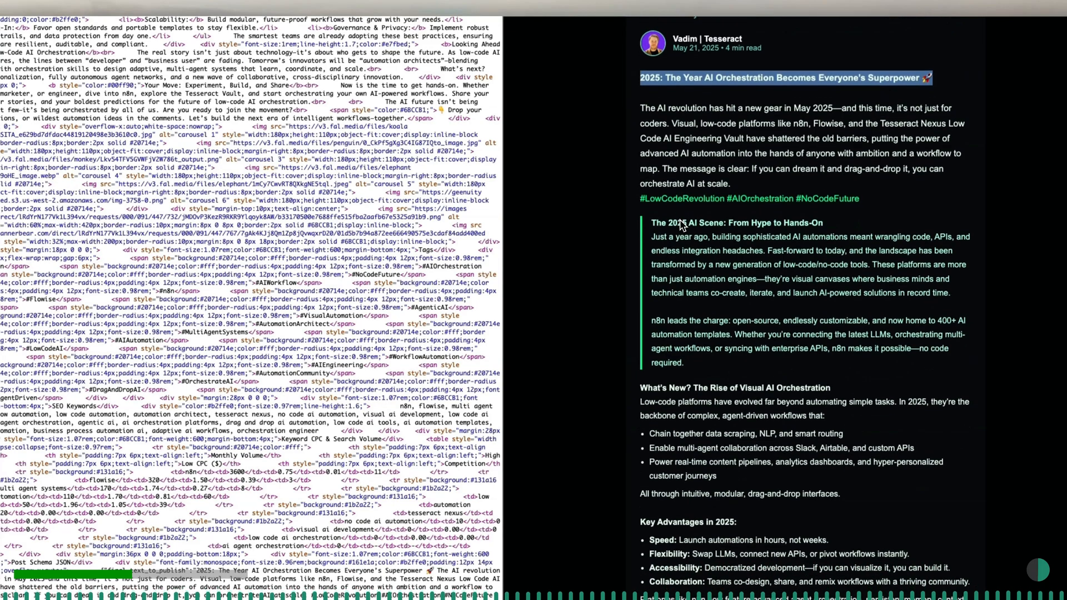
pyautogui.moveTo(652, 176); pyautogui.dragTo(723, 317)
pyautogui.scroll(-2, 723, 318)
pyautogui.scroll(-4, 723, 318)
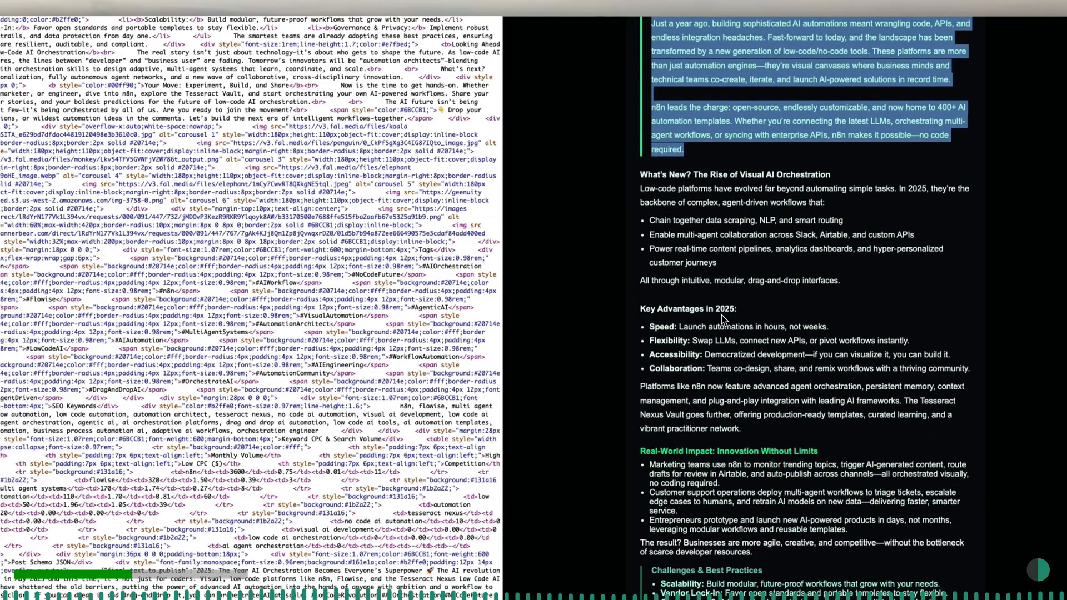
pyautogui.scroll(-1, 723, 319)
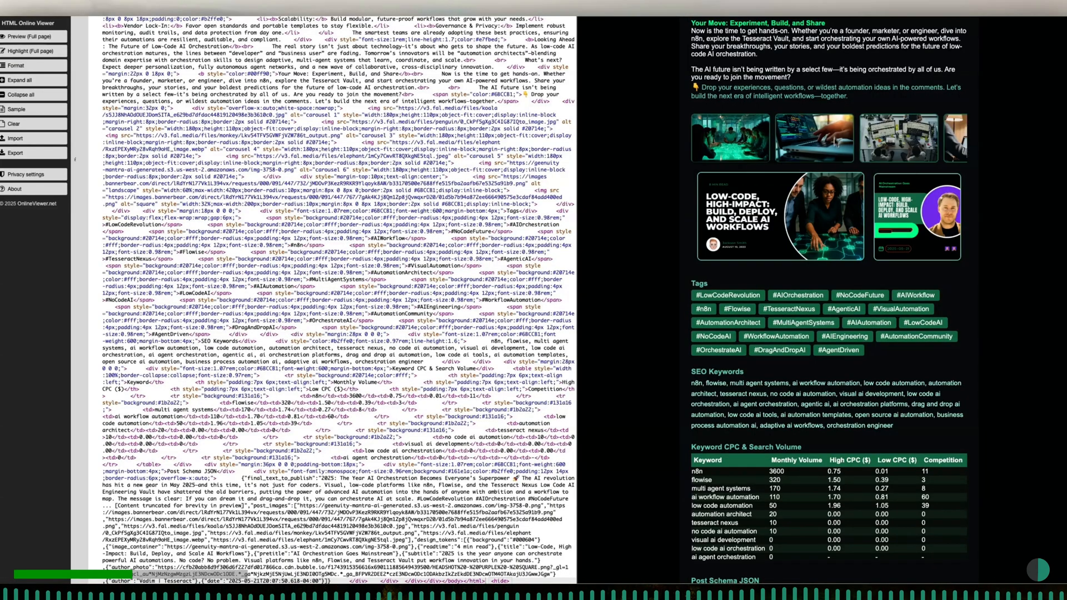
pyautogui.scroll(-5, 784, 295)
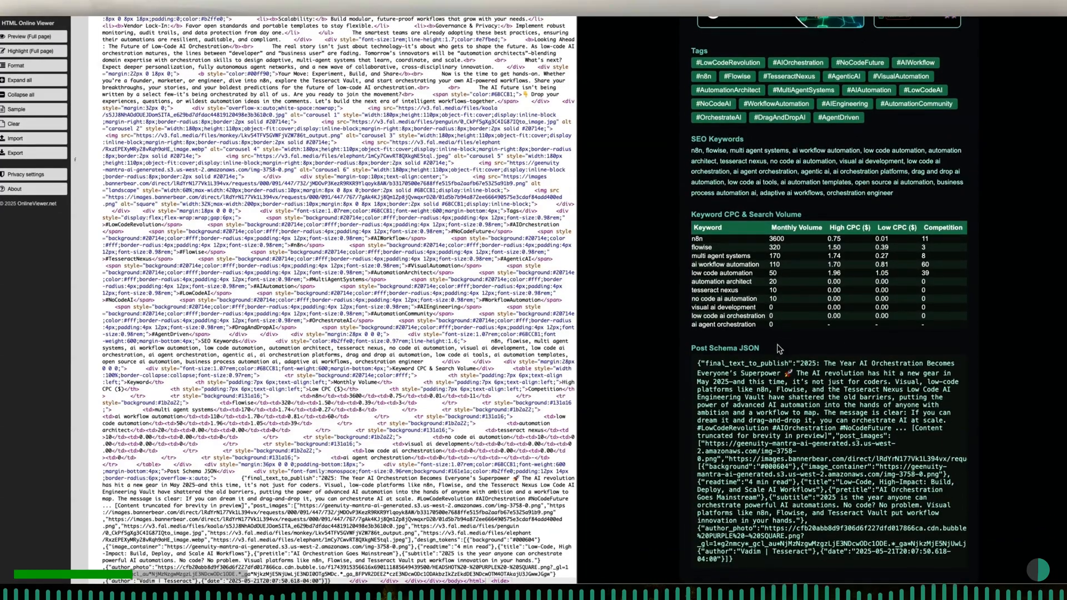
pyautogui.scroll(10, 779, 349)
pyautogui.scroll(10, 778, 351)
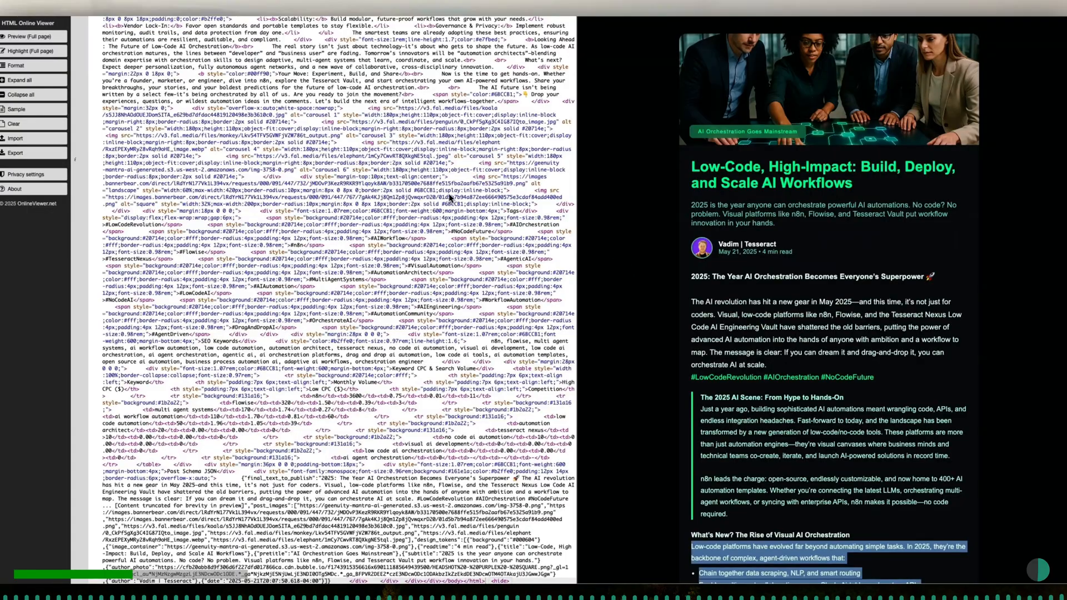
# - Return to n8n, close the full expression editor and select the mapped text field's name in set_all_final_node_data_to_correct_structure
pyautogui.click(105, 2)
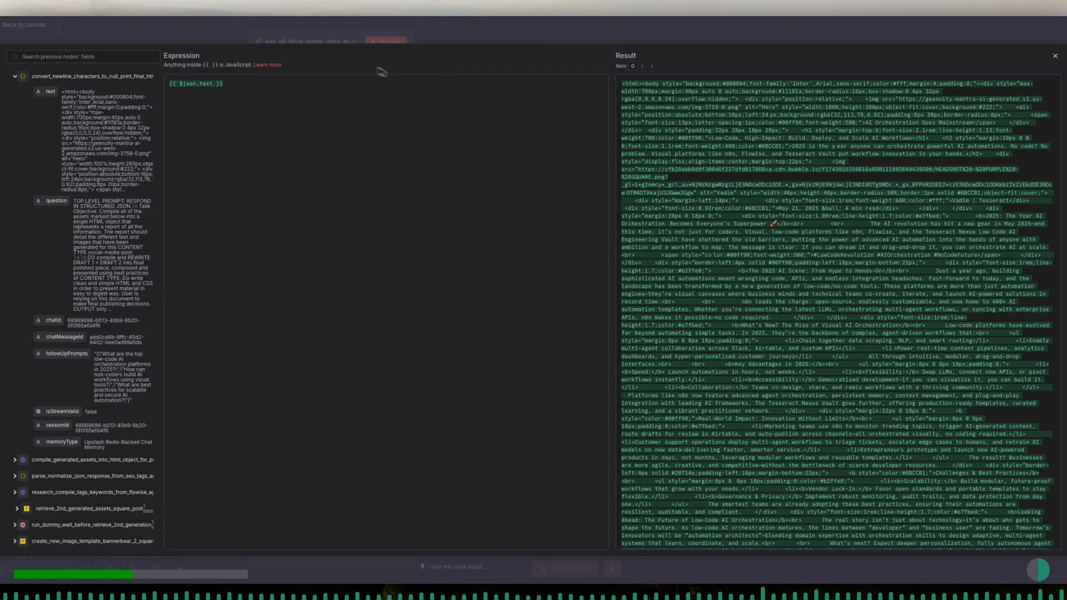
pyautogui.click(325, 45)
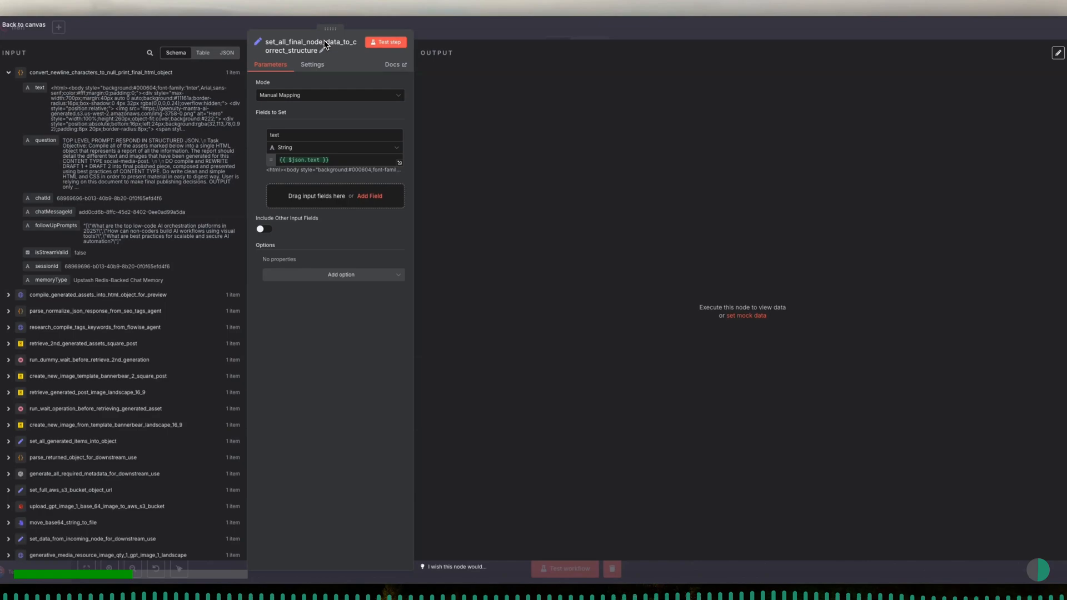
pyautogui.doubleClick(307, 134)
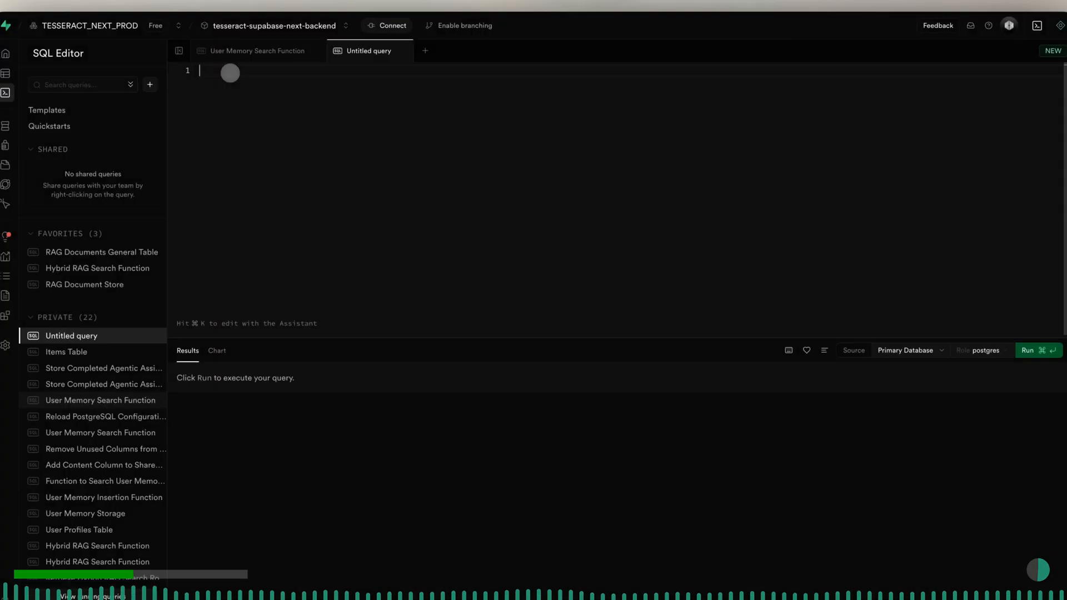
# - In a new query in the Supabase SQL Editor, begin a "create table if not exists" statement in the public schema
pyautogui.write('create ta')
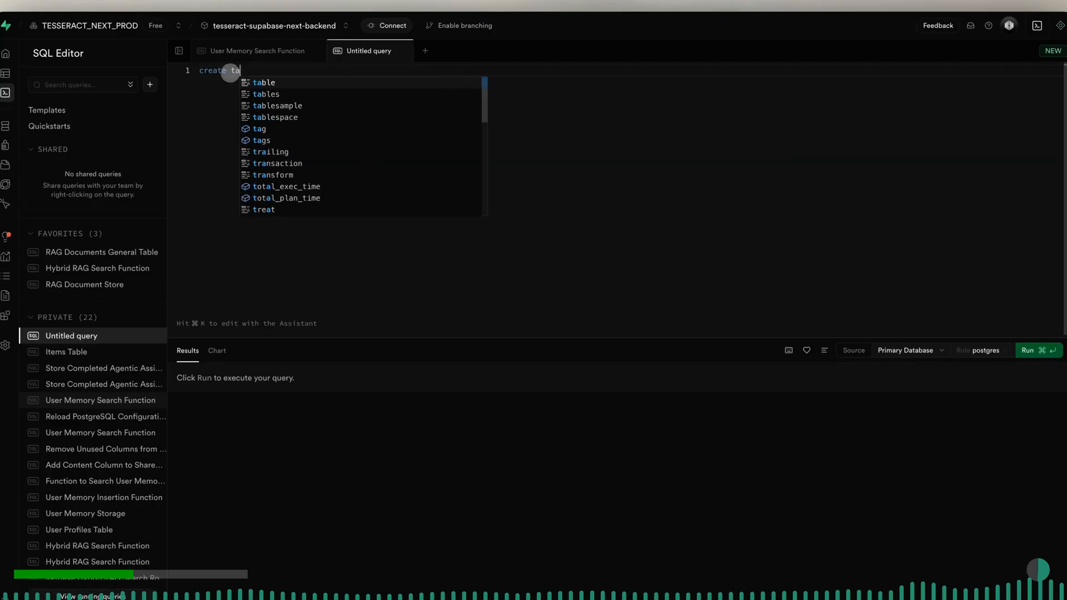
pyautogui.write('ble if not exist')
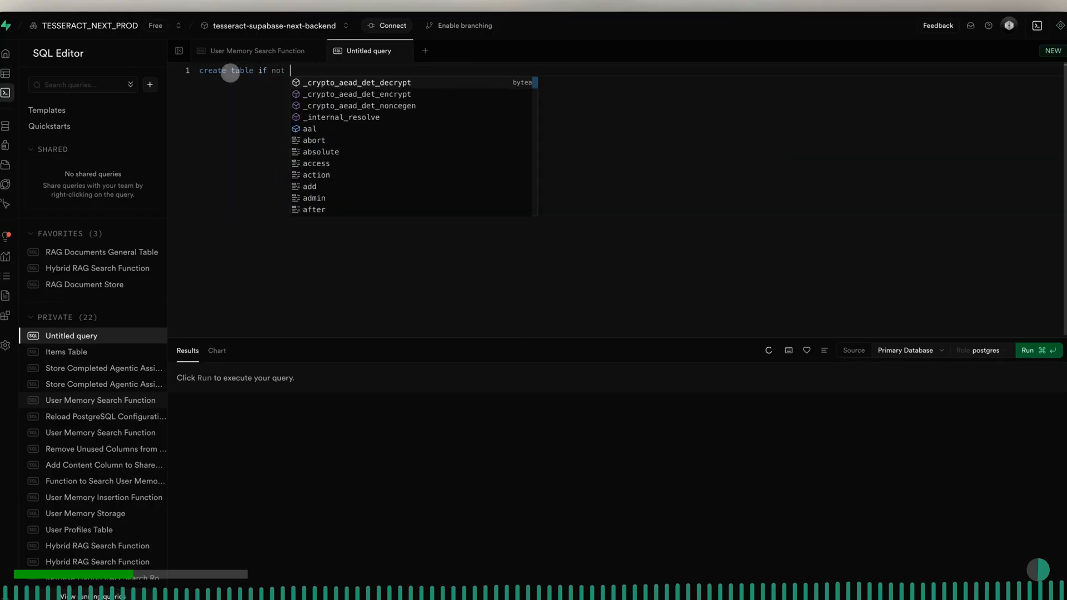
pyautogui.write('s public.')
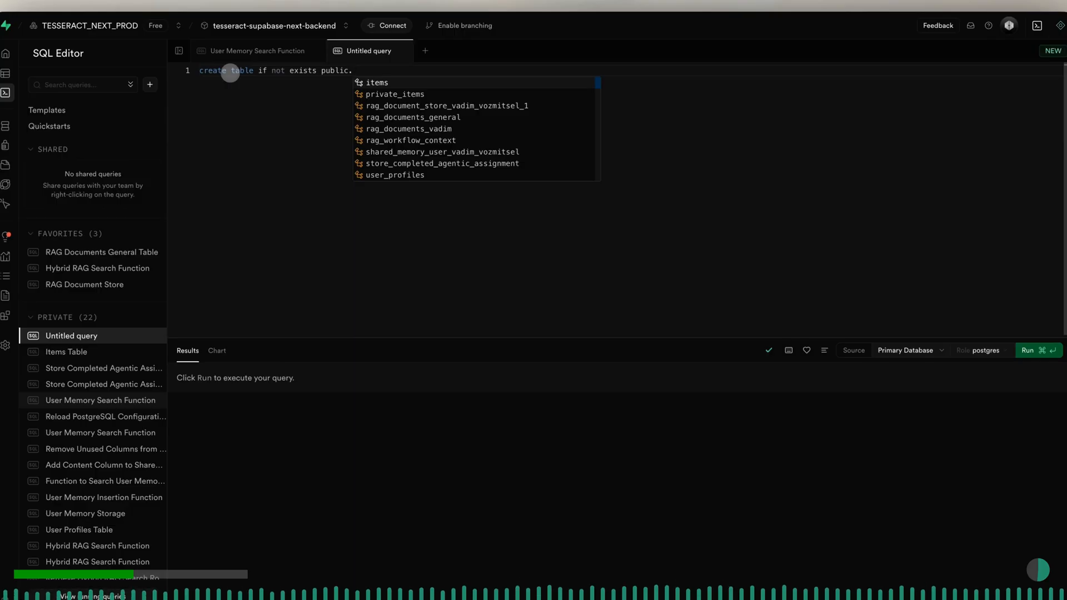
# - Name the table store_completed_agentic_assignment_live_demo_masterclass and open a parenthesised block for its column definitions
pyautogui.press('Down')
pyautogui.press('Down')
pyautogui.press('Down')
pyautogui.press('Down')
pyautogui.press('Down')
pyautogui.press('Down')
pyautogui.press('Down')
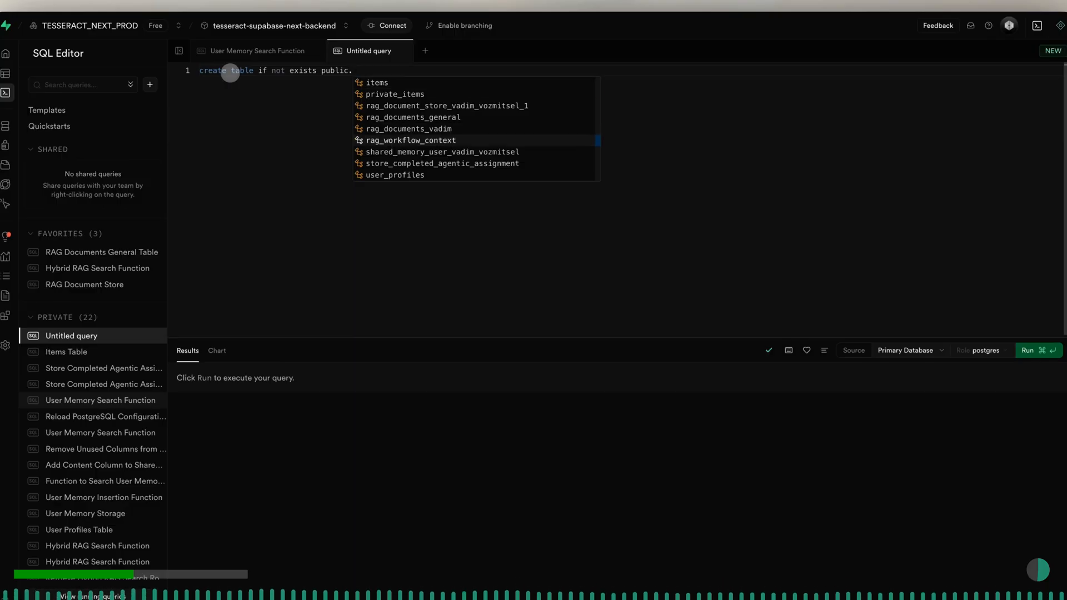
pyautogui.press('Return')
pyautogui.write('_de')
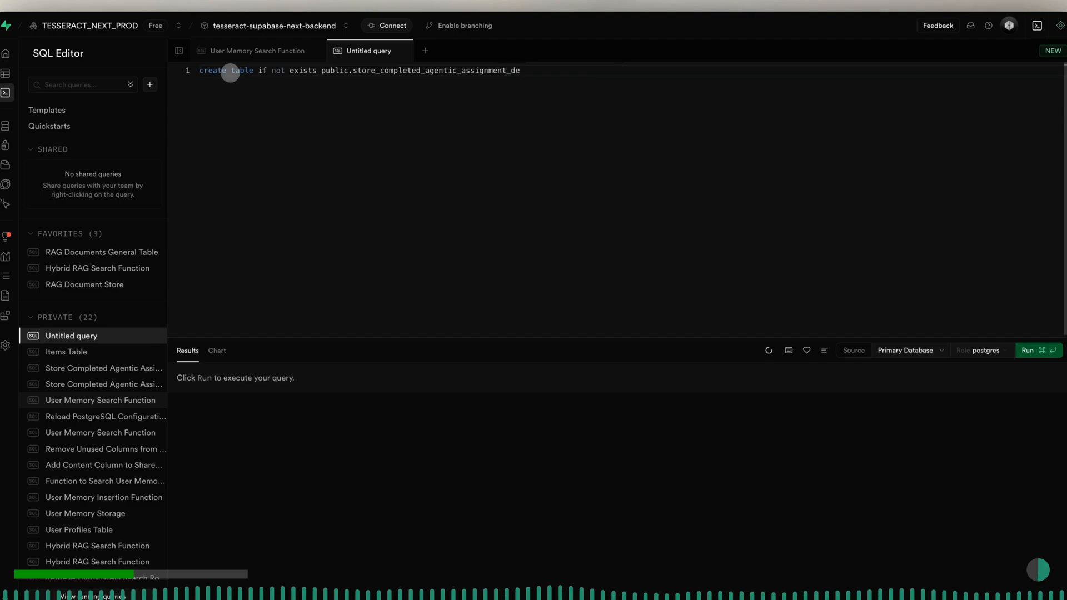
pyautogui.press('BackSpace')
pyautogui.press('BackSpace')
pyautogui.write('live')
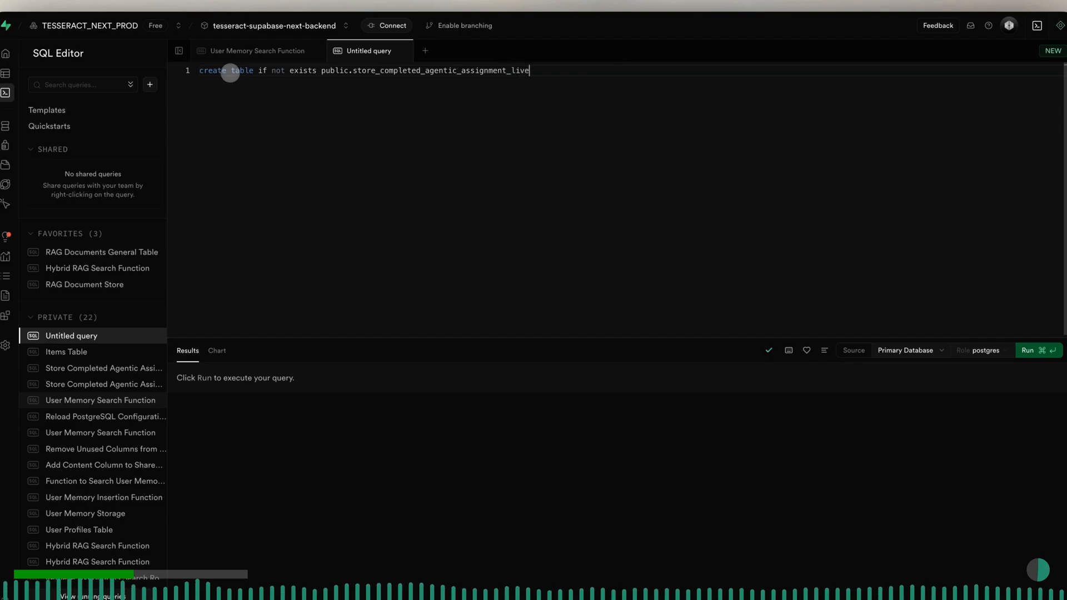
pyautogui.write('_demo_masterclass')
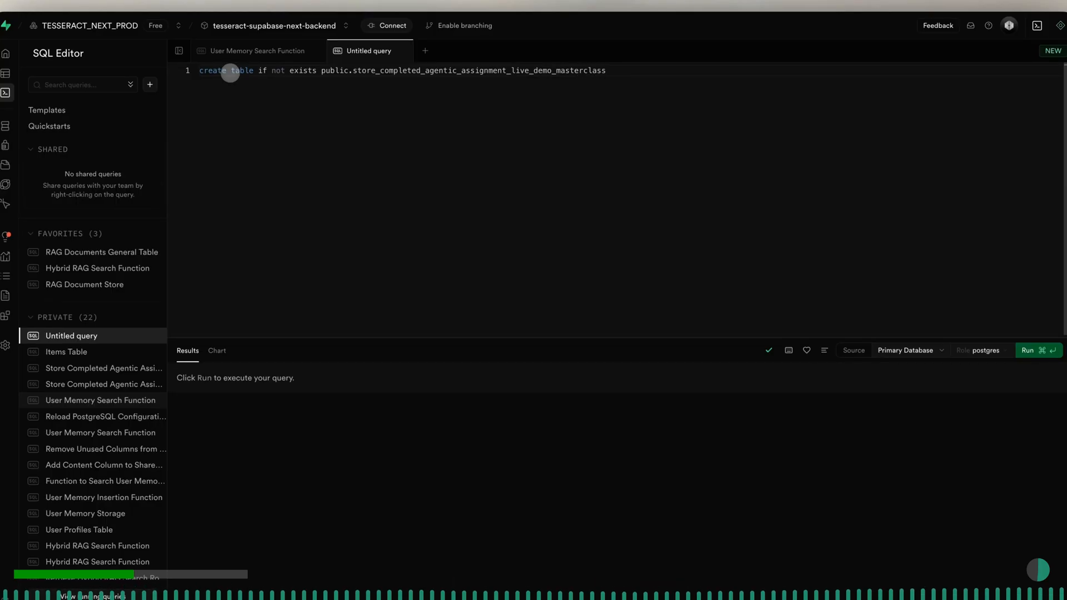
pyautogui.write(' (')
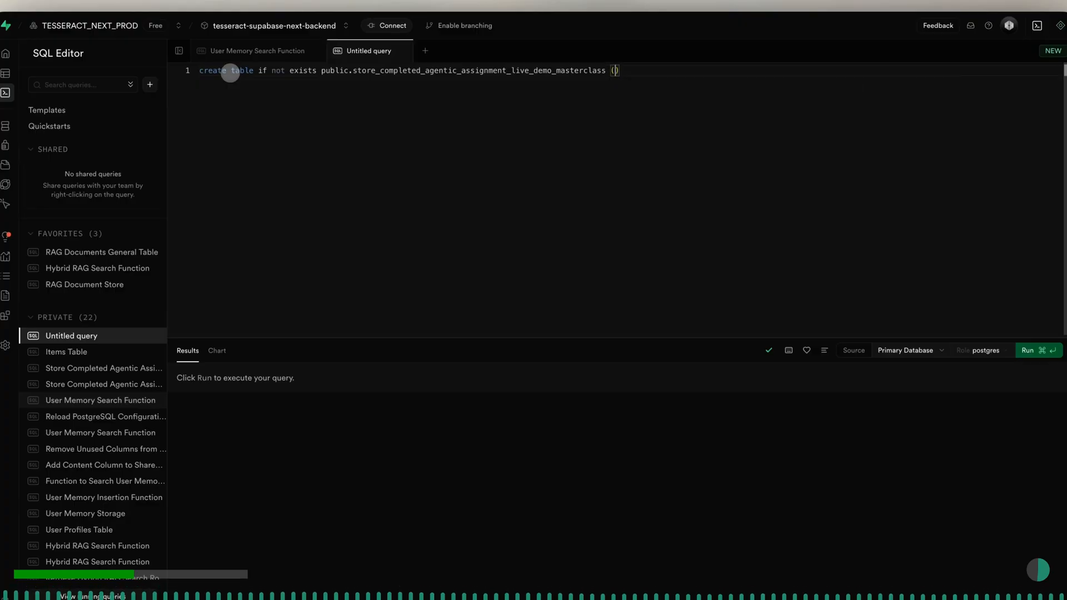
pyautogui.press('Return')
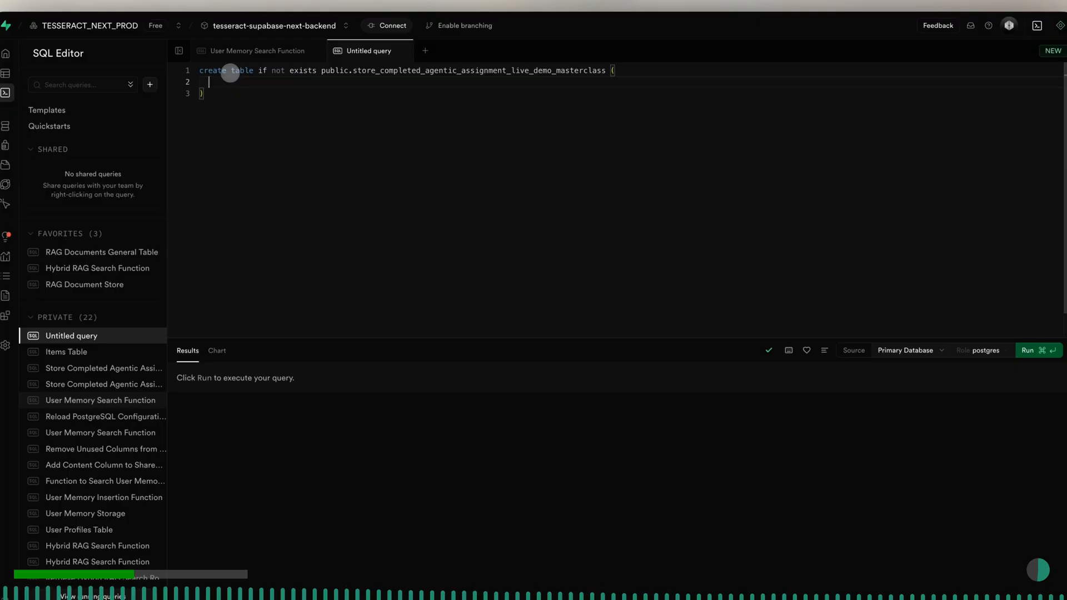
# - Define the id column as "id uuid primary key default gen_random_uuid()," inside the table definition
pyautogui.write('id uui')
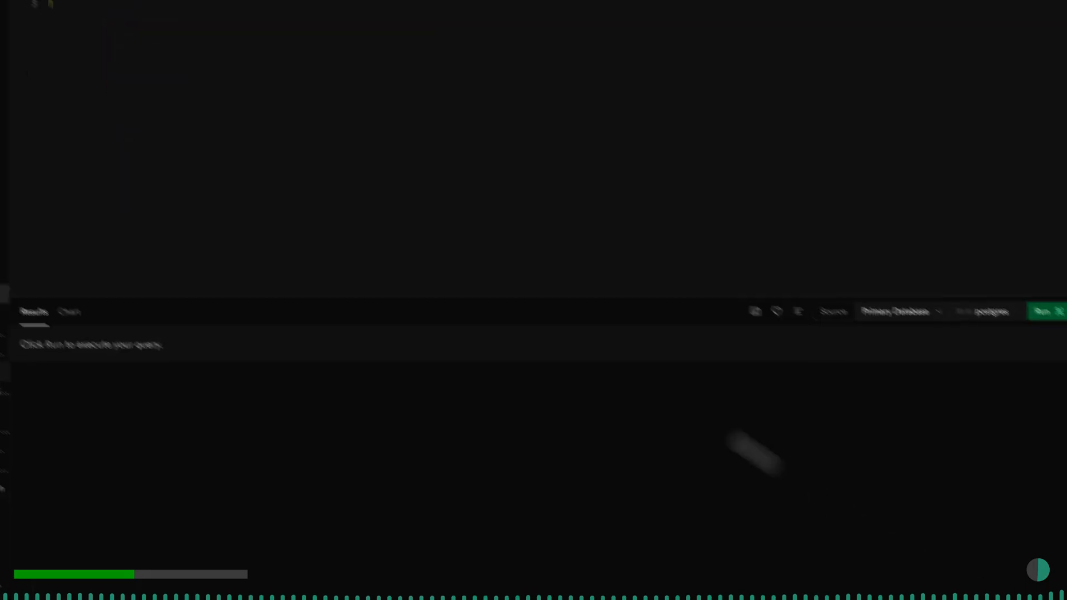
pyautogui.write('d pri')
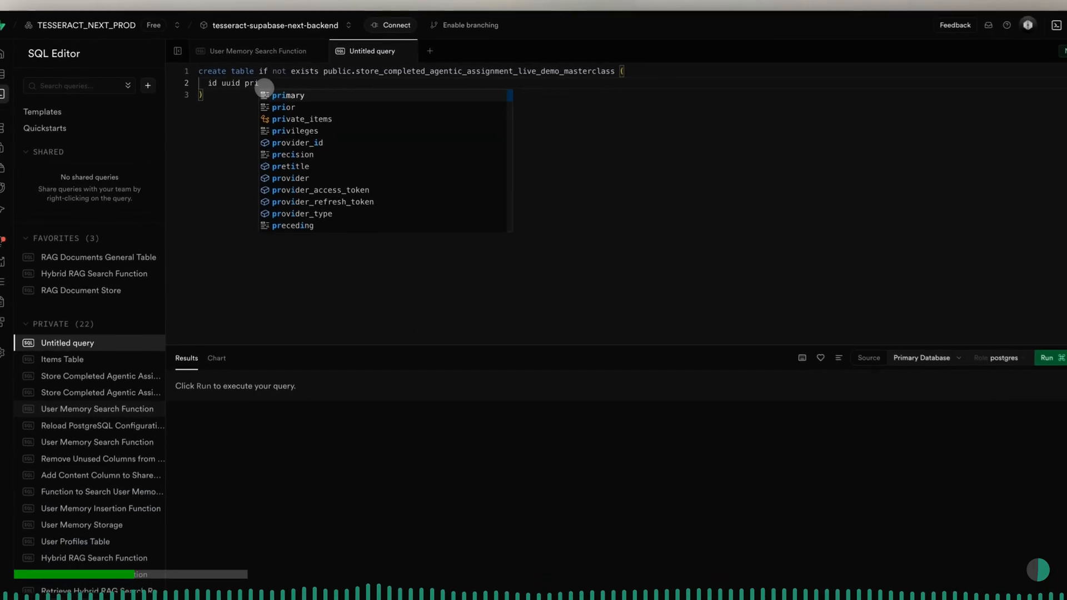
pyautogui.press('Tab')
pyautogui.write('k')
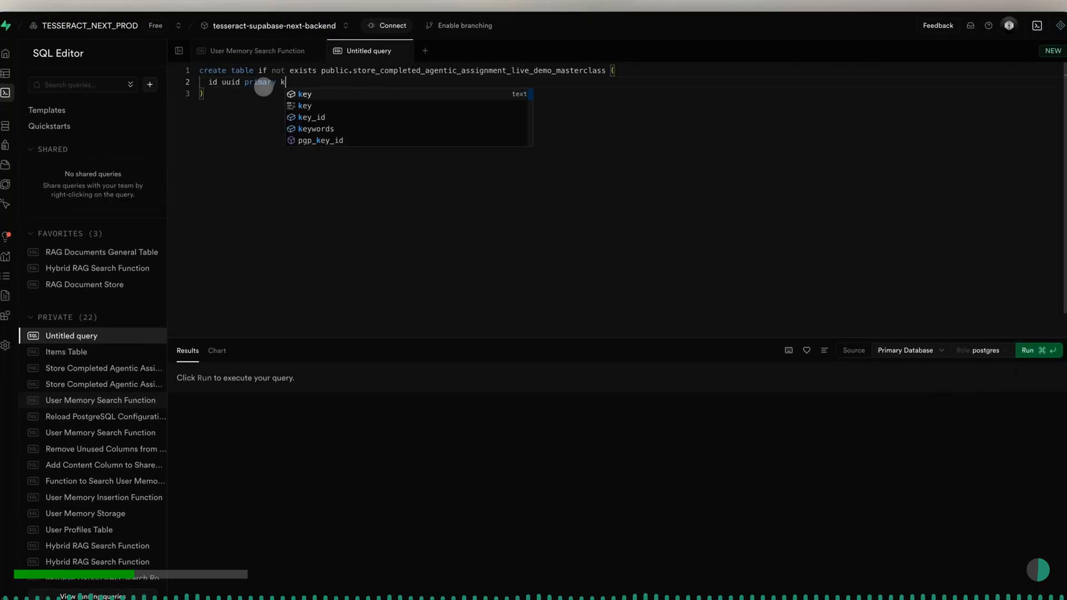
pyautogui.write('ey ')
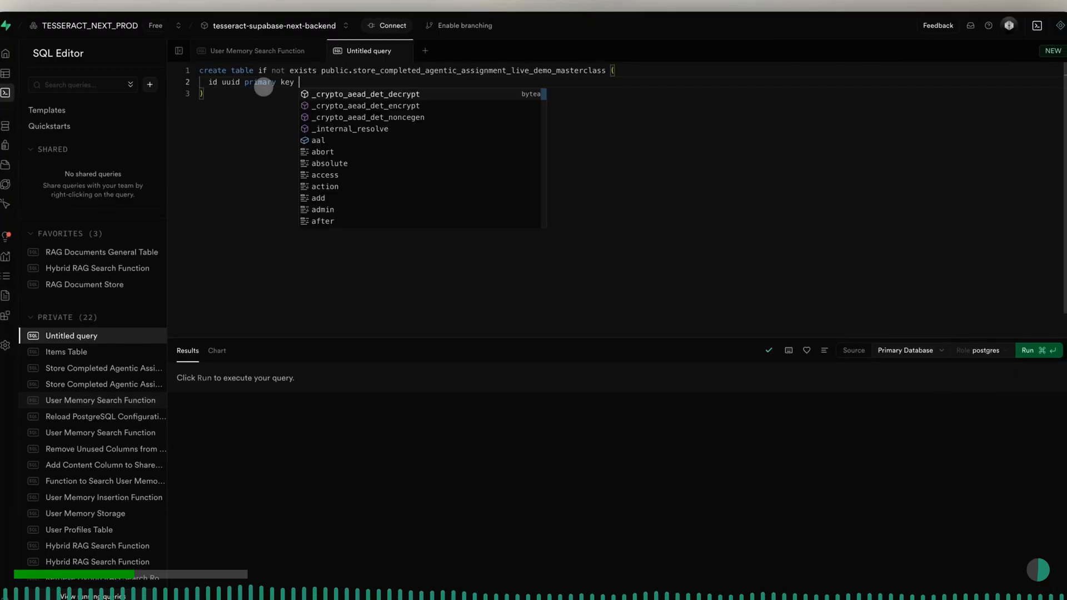
pyautogui.write('default gen')
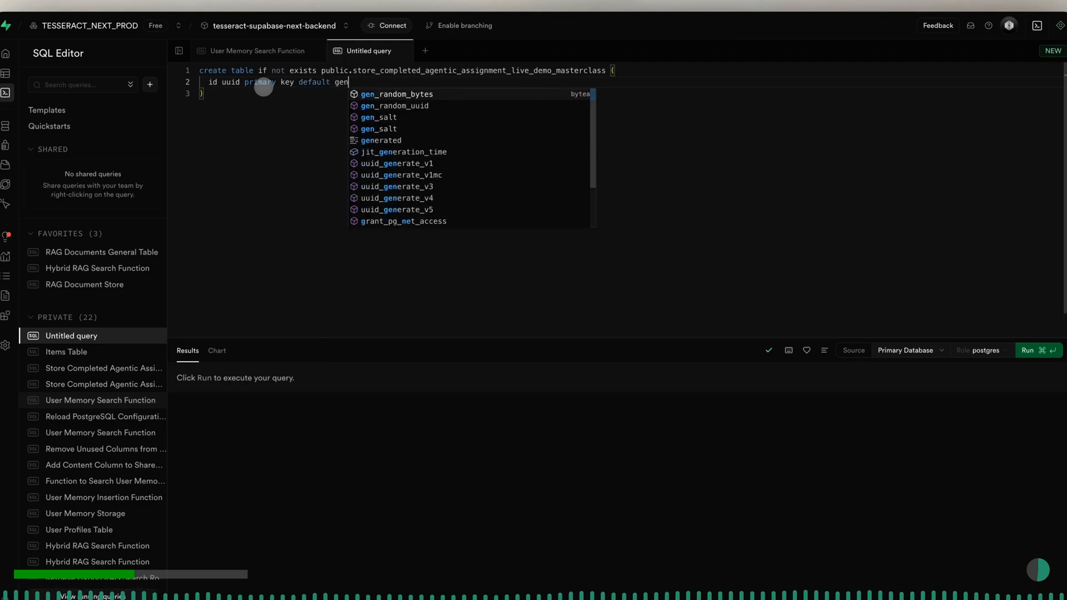
pyautogui.write('_random')
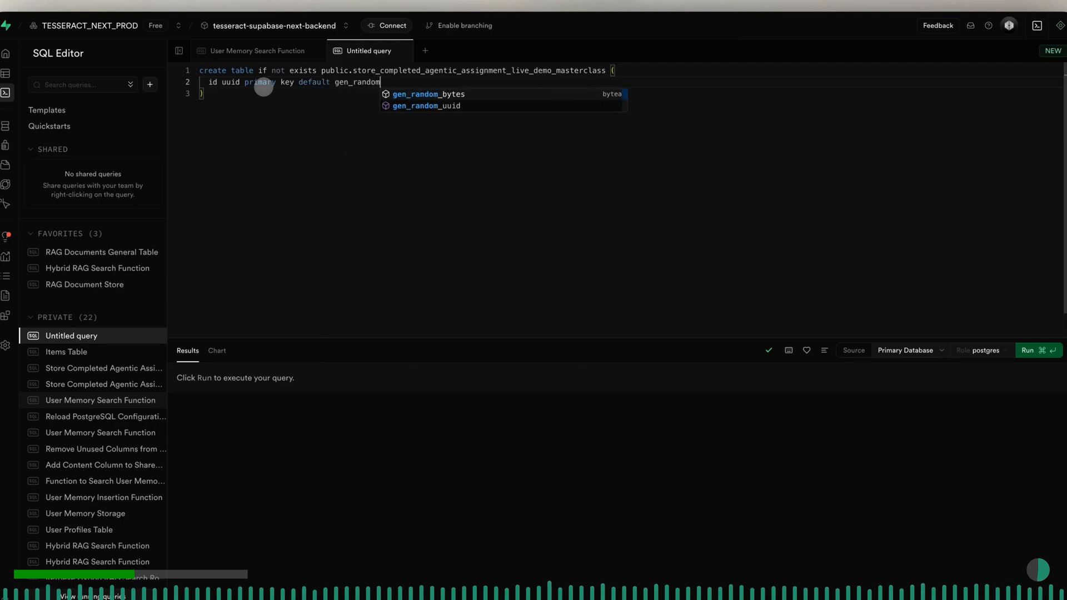
pyautogui.write('_uuid')
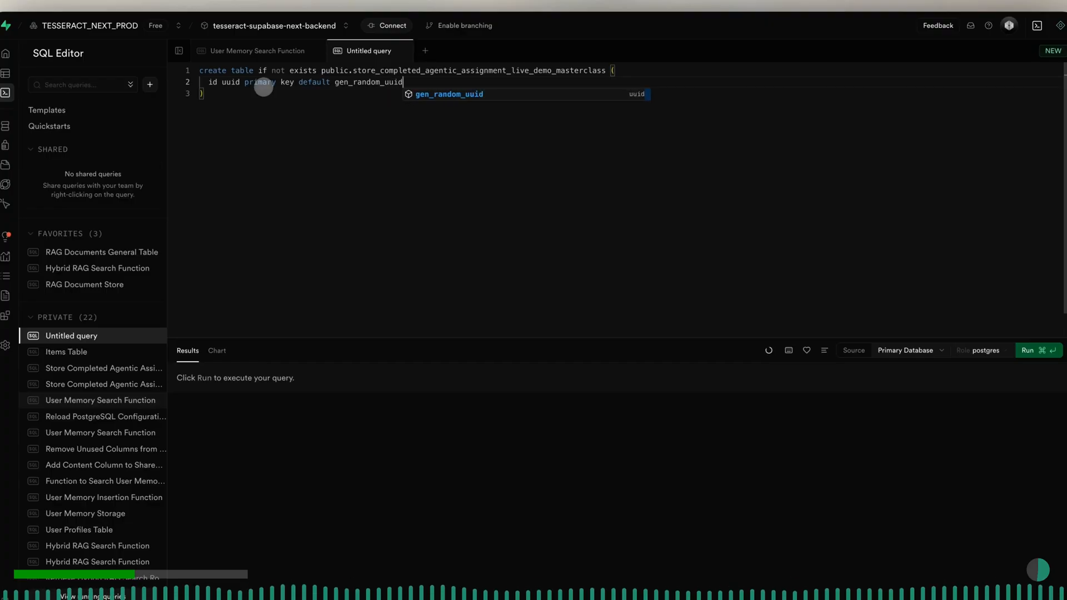
pyautogui.write('(),')
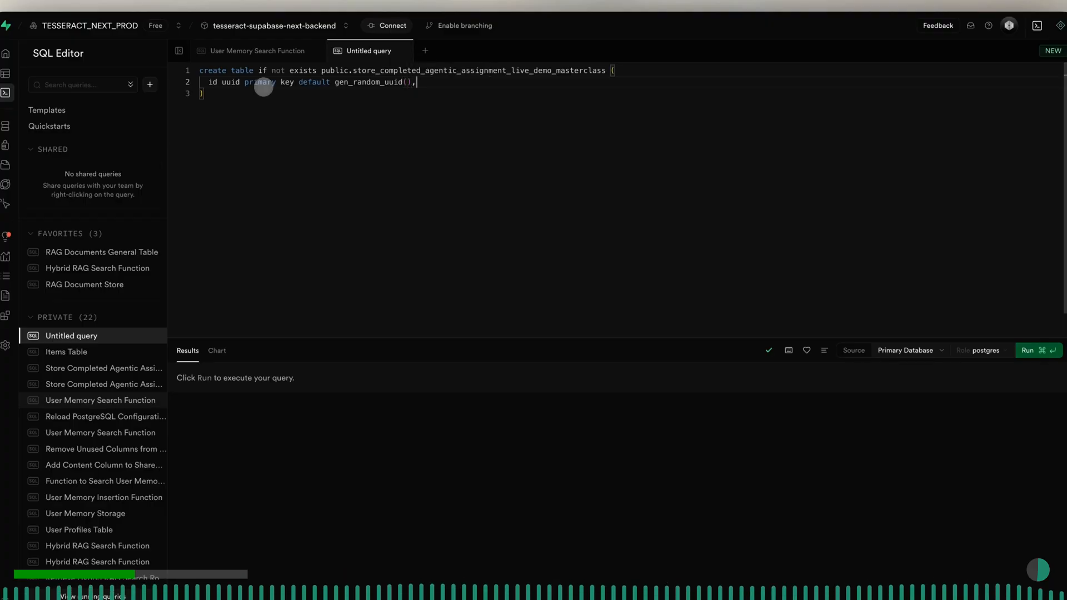
# - Add the timestamp column as "created_at timestamptz not null default now()," below the id column
pyautogui.press('Return')
pyautogui.write('created')
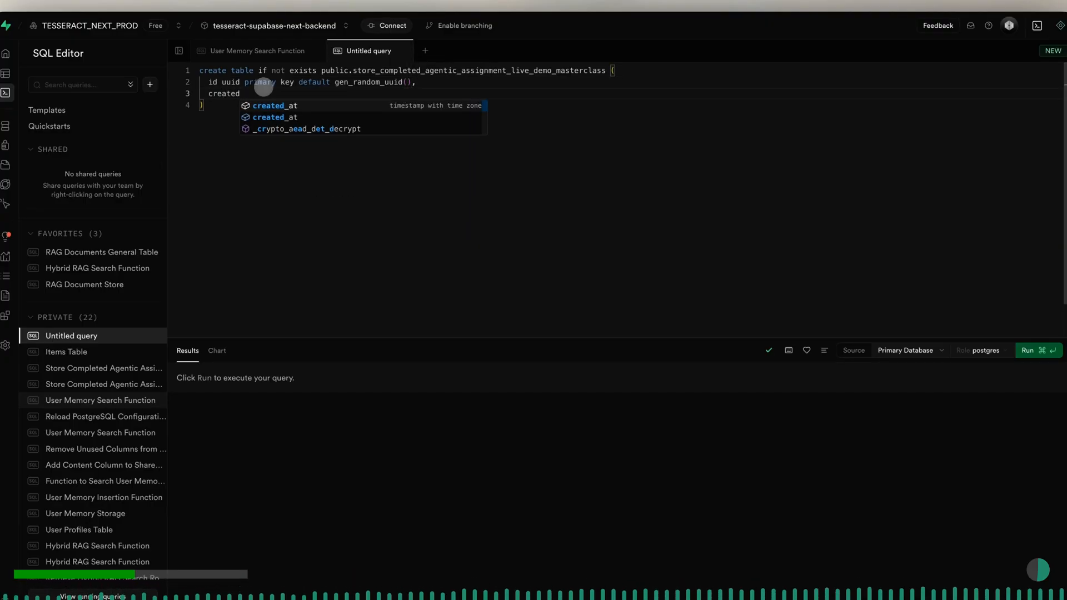
pyautogui.press('Return')
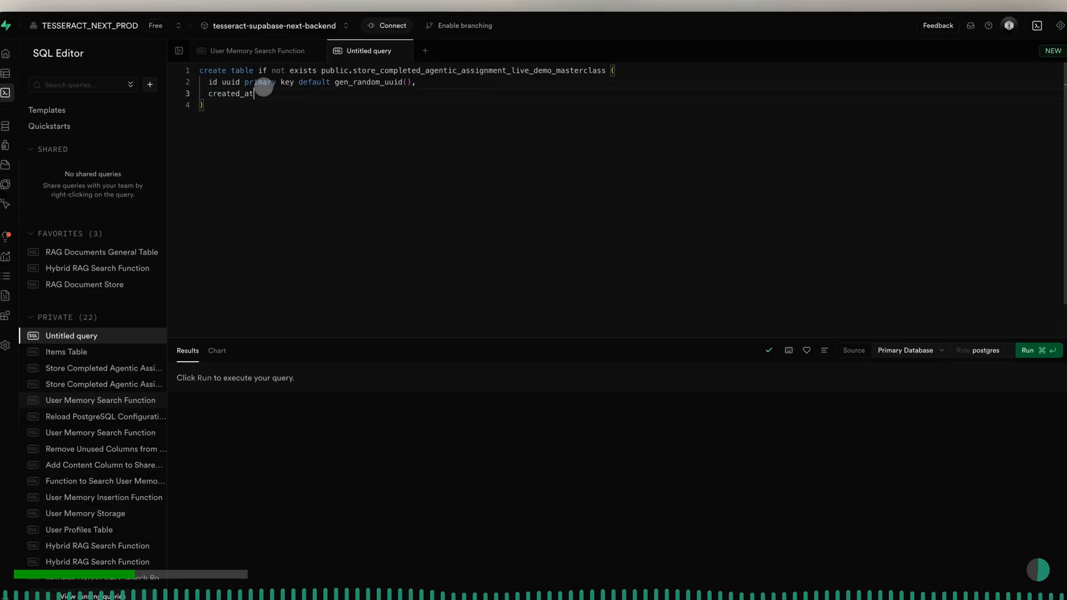
pyautogui.write('time')
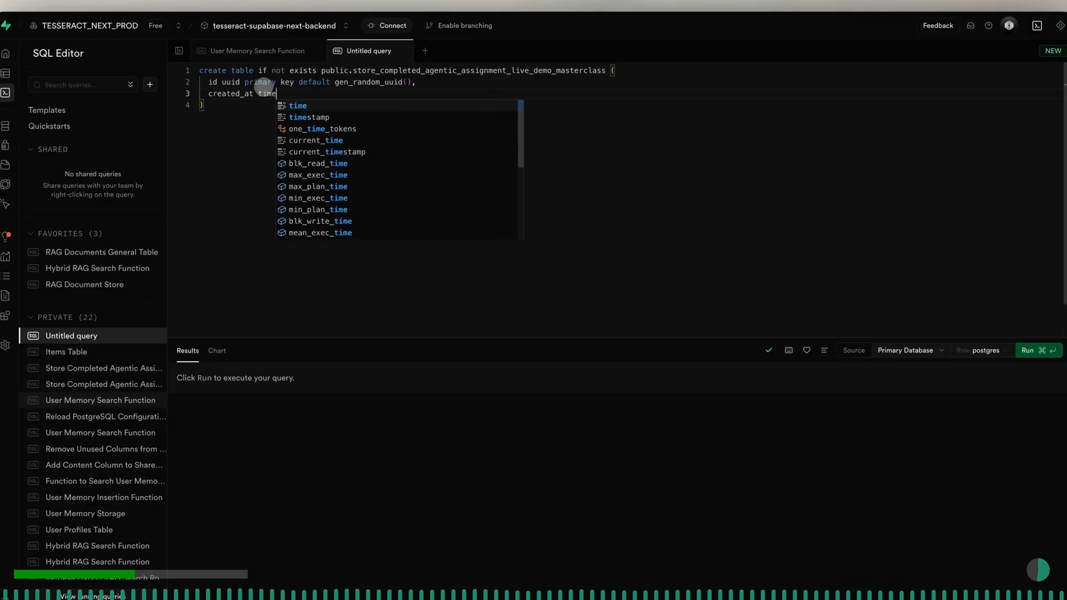
pyautogui.write('stamp')
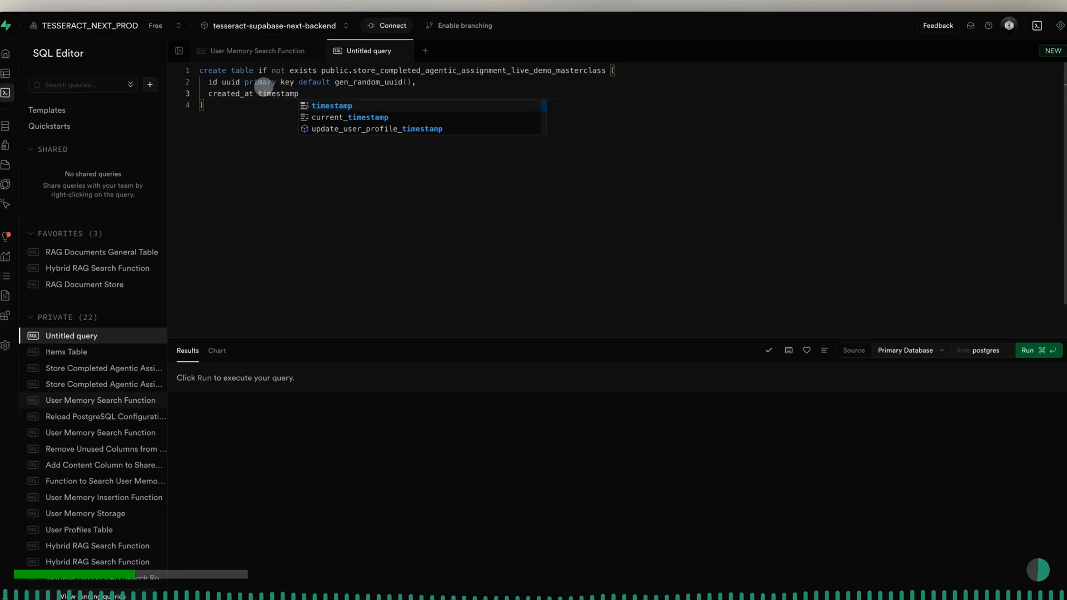
pyautogui.press('Escape')
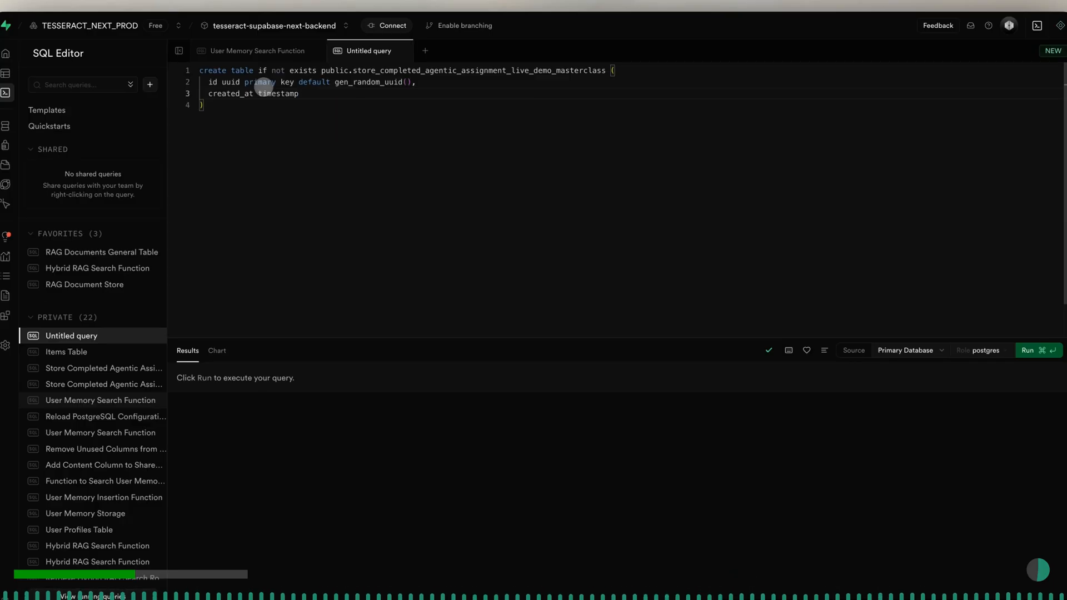
pyautogui.write('tz')
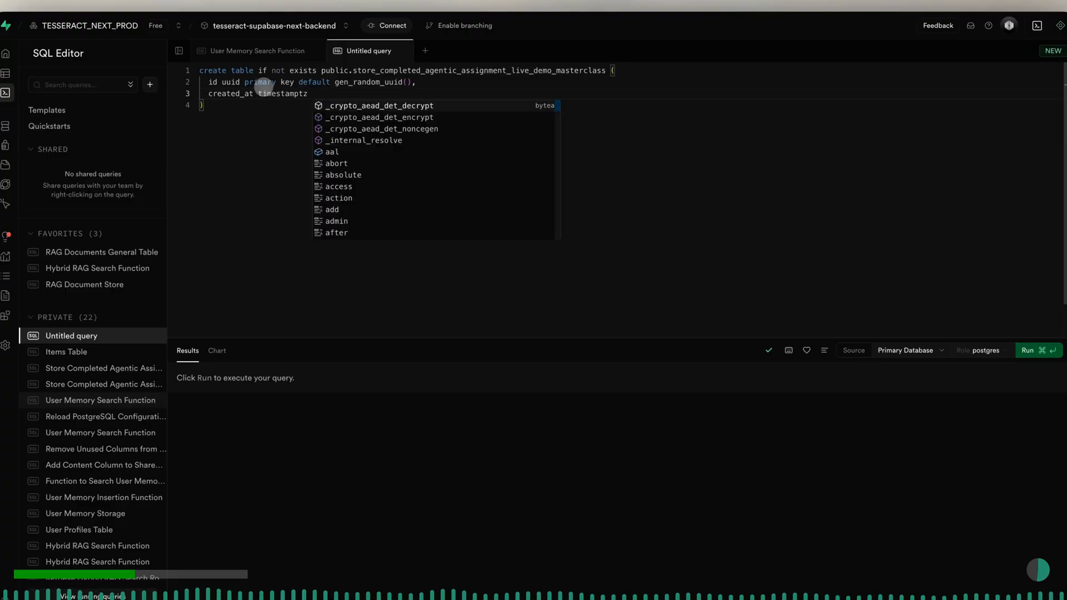
pyautogui.write(' not null')
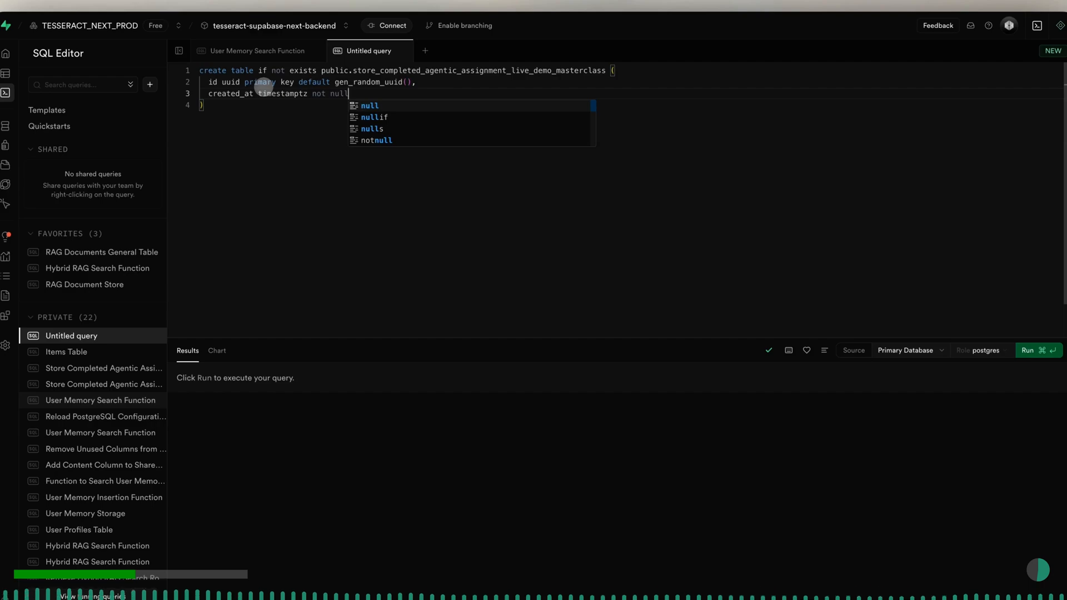
pyautogui.write(' default')
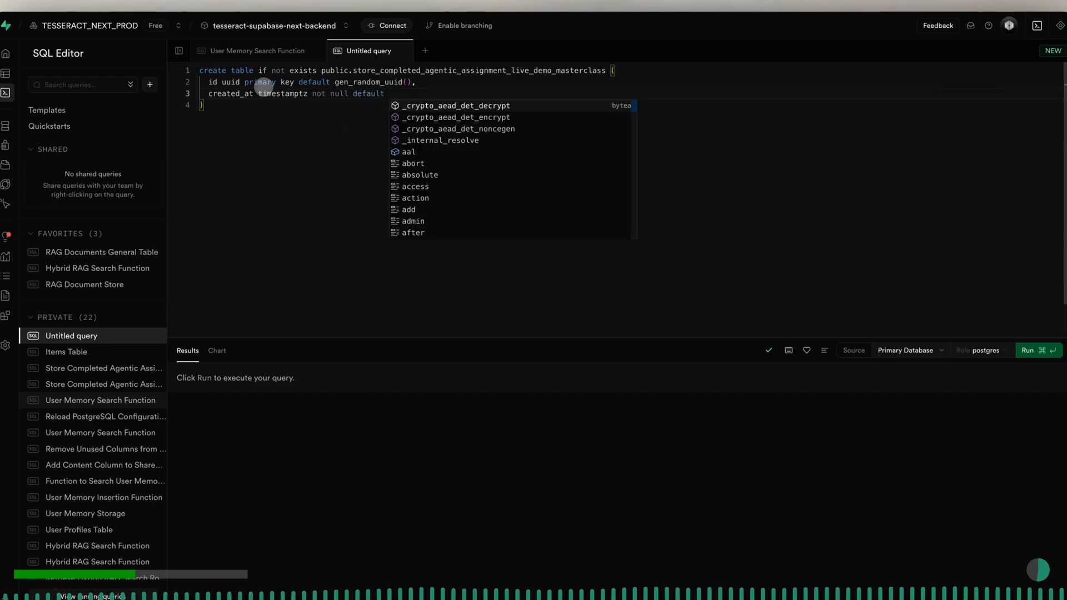
pyautogui.write(' now(')
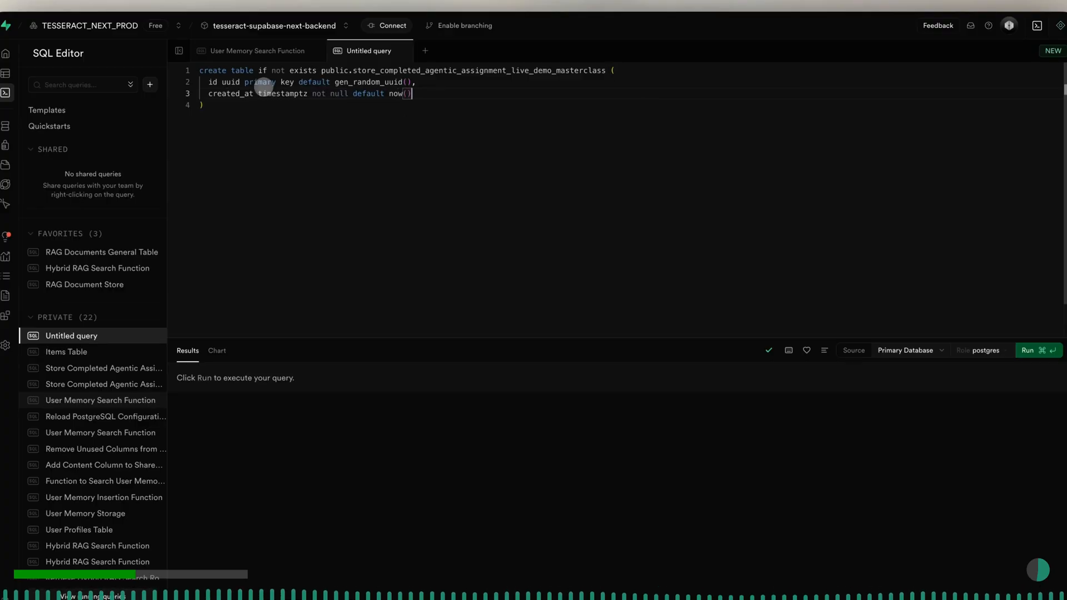
pyautogui.write('),')
# - Leave a blank line after created_at and add the SQL comment "-- Foreign key to auth.users" on its own line
pyautogui.press('Return')
pyautogui.press('Return')
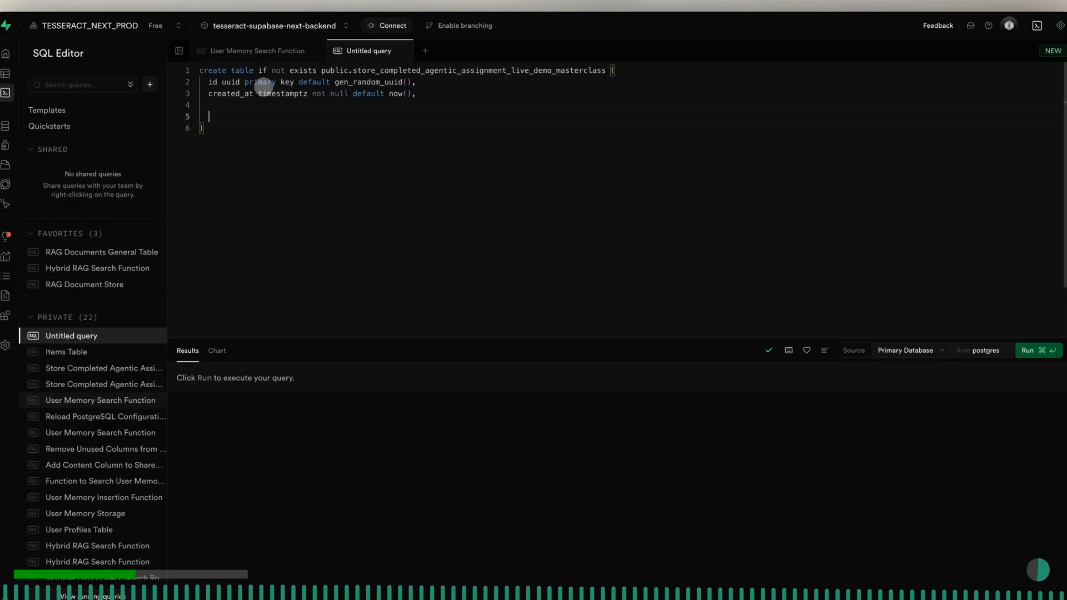
pyautogui.write('-- Foreign key to auth.users')
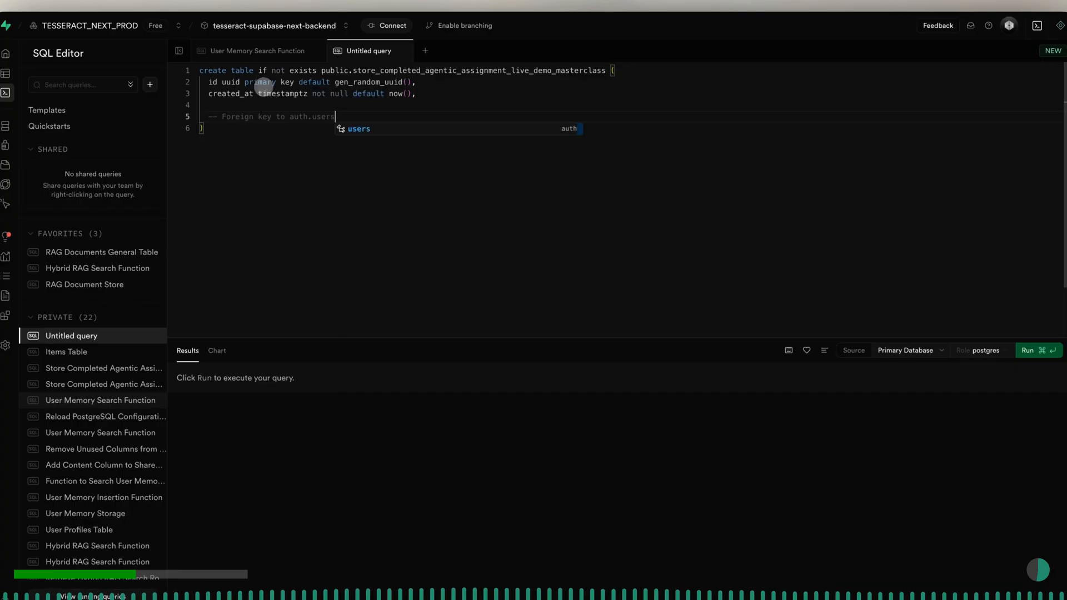
pyautogui.press('Escape')
pyautogui.press('Return')
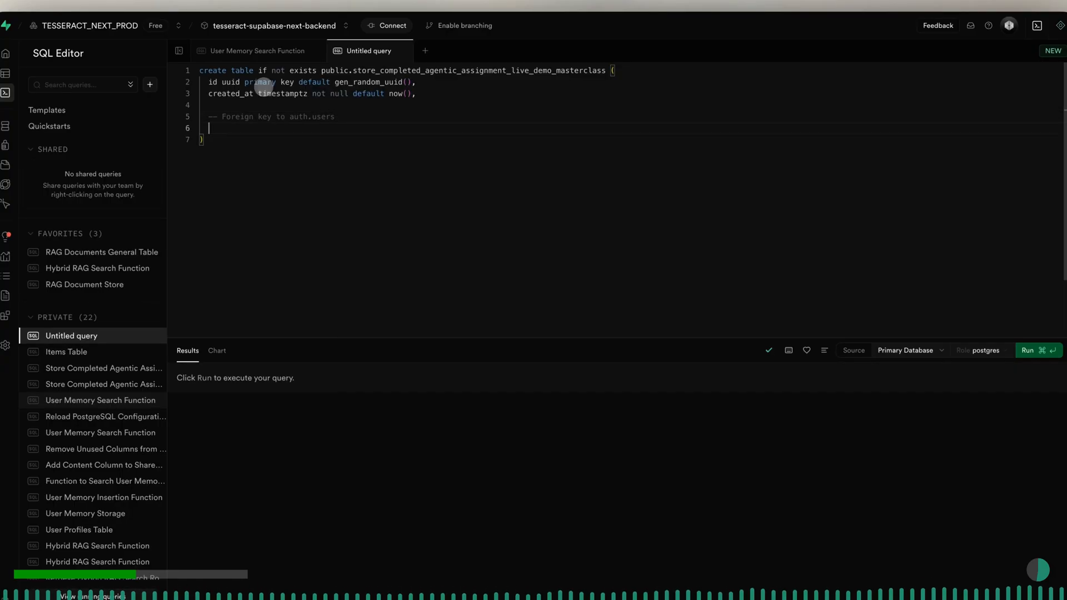
# - Begin the foreign key column below the comment as "user_id uuid not null"
pyautogui.write('us')
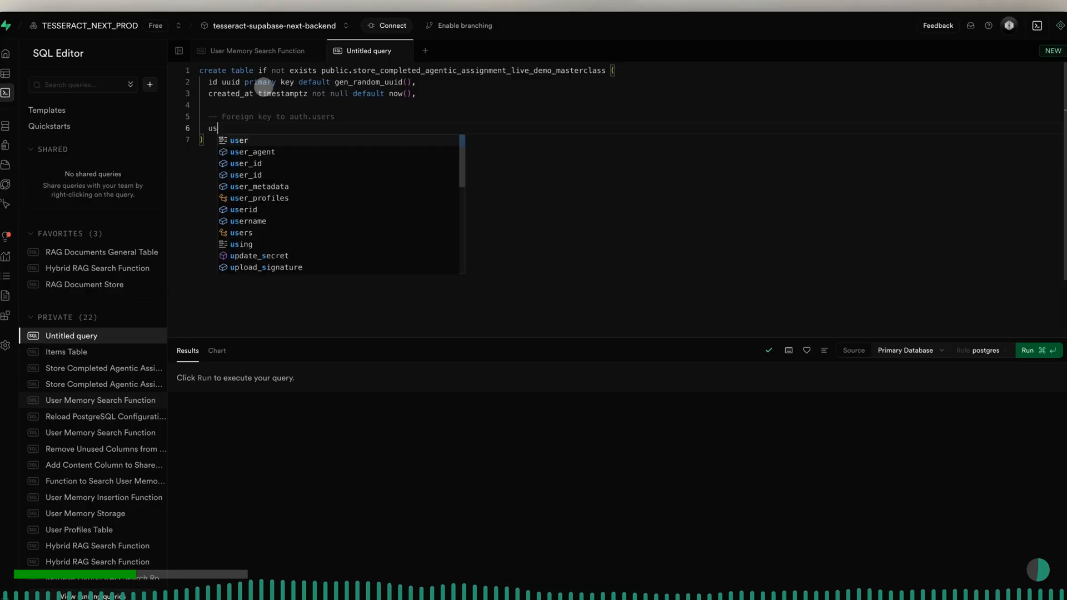
pyautogui.write('er_id')
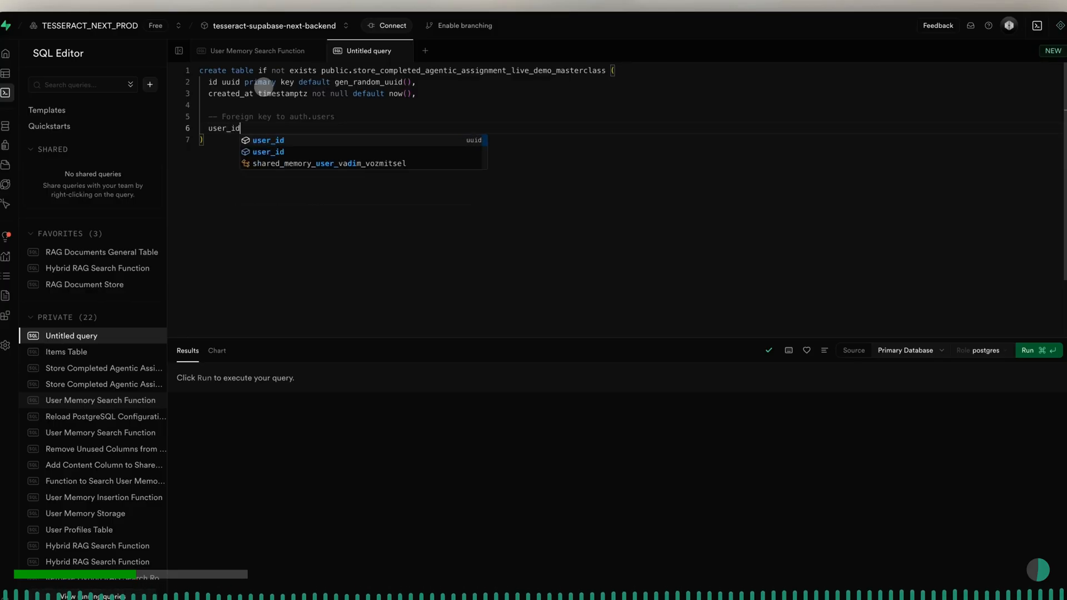
pyautogui.write(' uuid ')
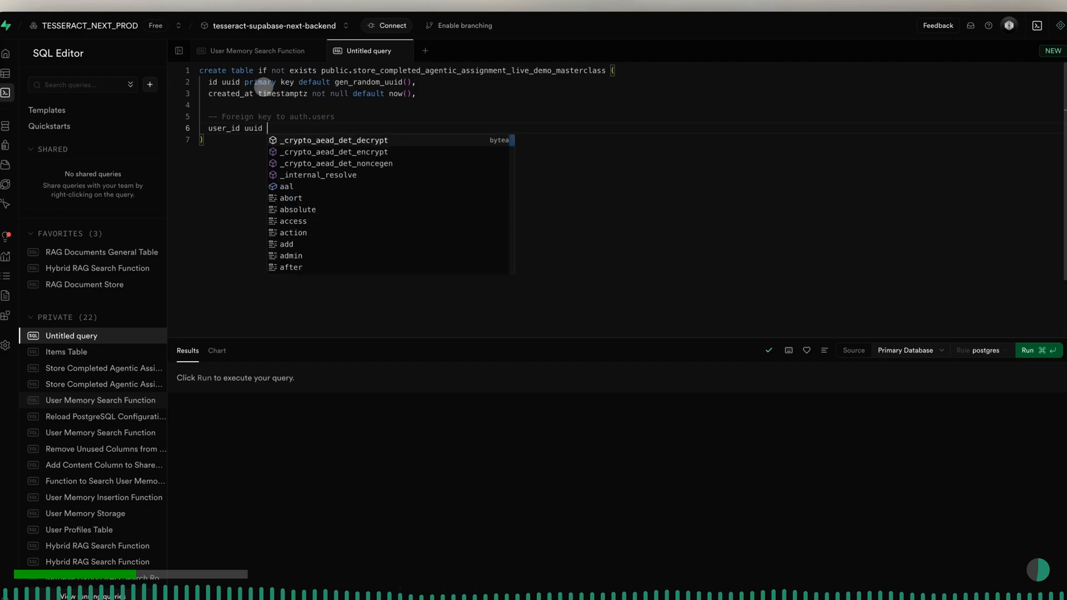
pyautogui.write('not null refe')
# - Make the user_id column reference the users table by adding "references auth.users(id)" to its definition
pyautogui.press('Tab')
pyautogui.write('auth')
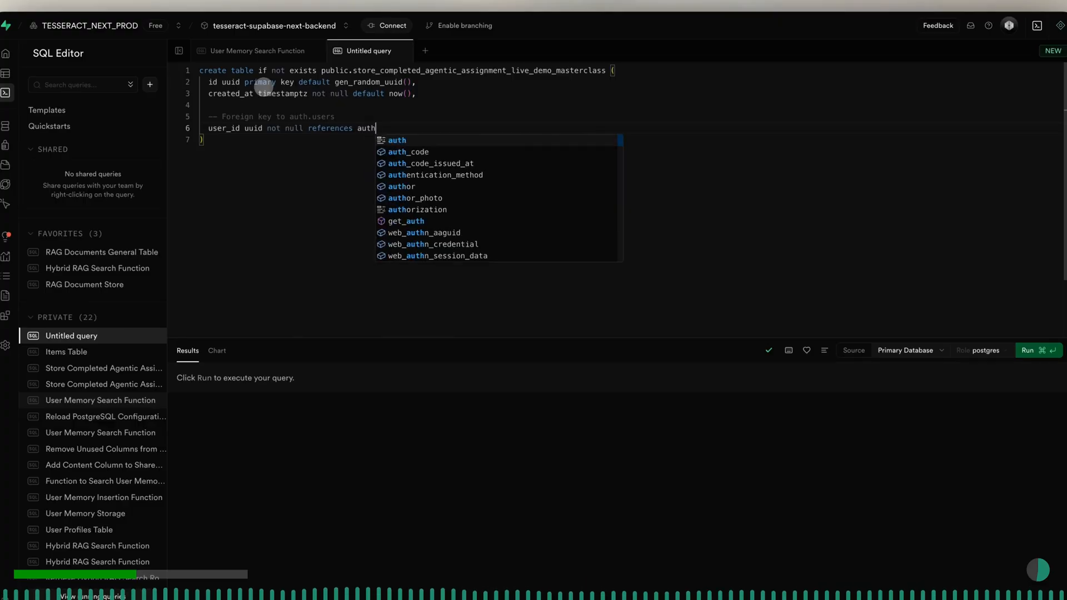
pyautogui.write('.use')
pyautogui.press('Tab')
pyautogui.write('(')
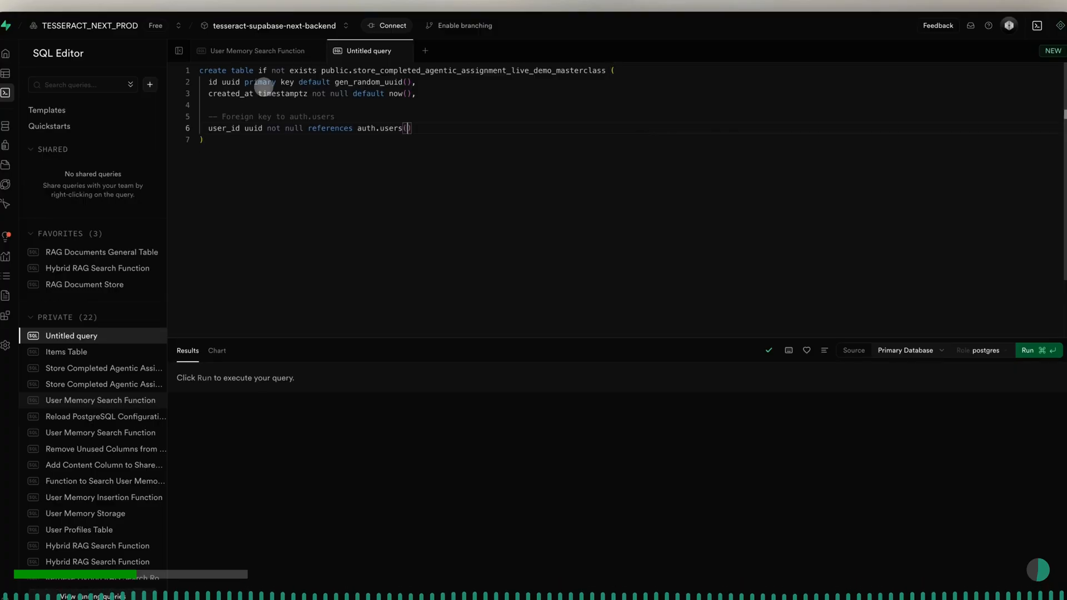
pyautogui.write('id')
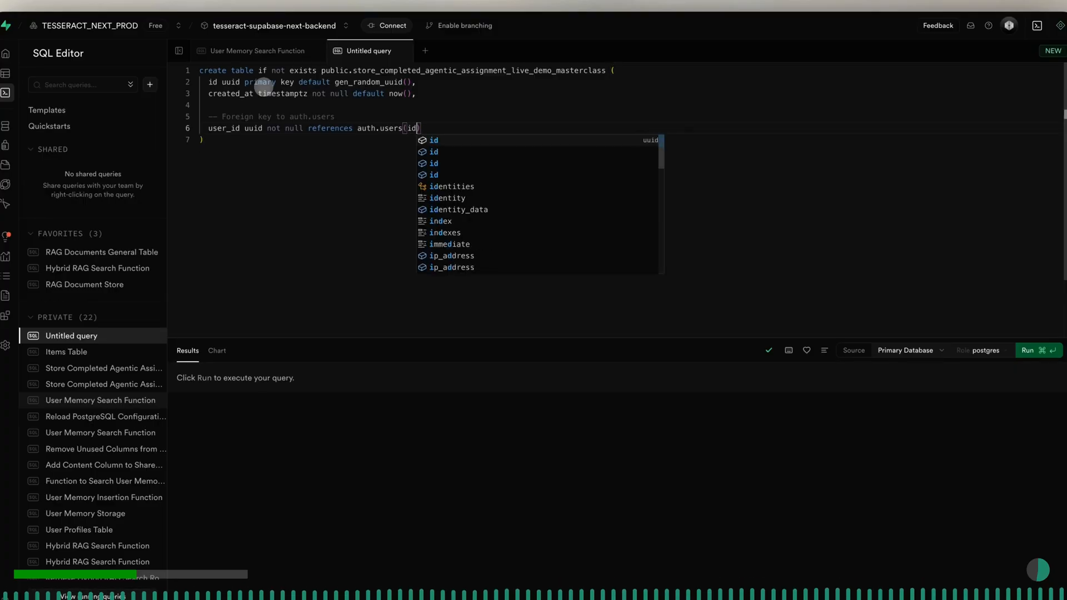
pyautogui.write(') on delete casca')
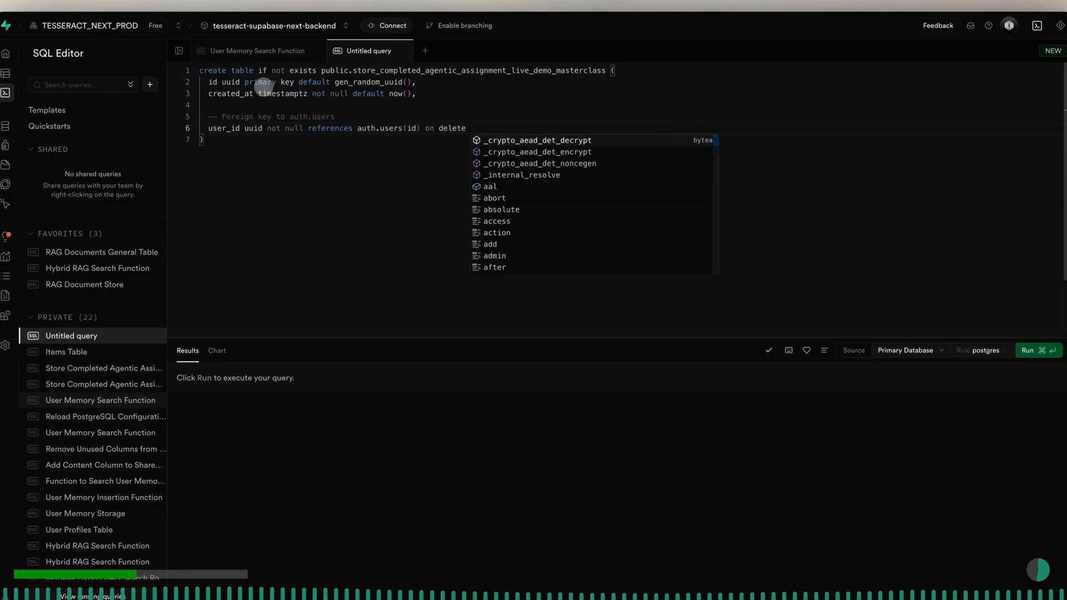
pyautogui.write('de')
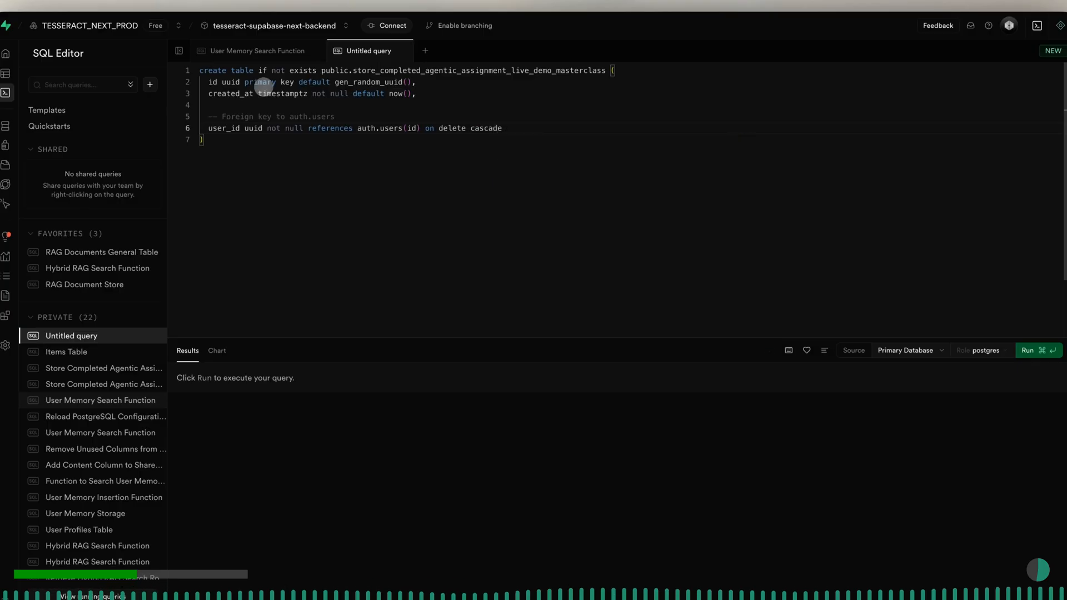
pyautogui.write(',')
# - Leave a blank line after user_id and add the SQL comment "-- Post Metadata - Core Asset Identifiers"
pyautogui.press('Return')
pyautogui.press('Return')
pyautogui.write('-- Post Metada')
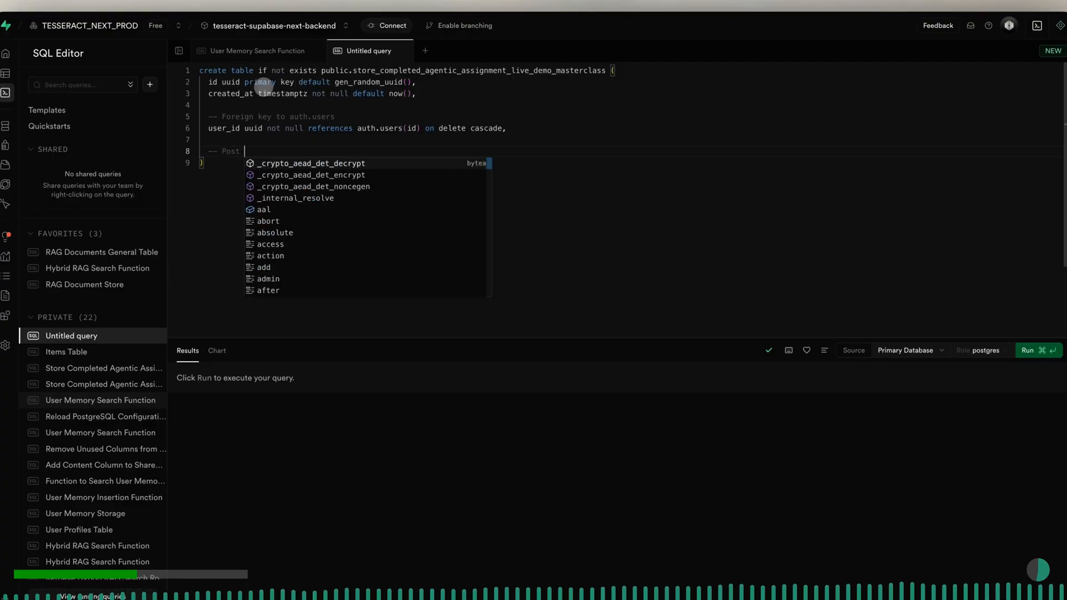
pyautogui.write('ta')
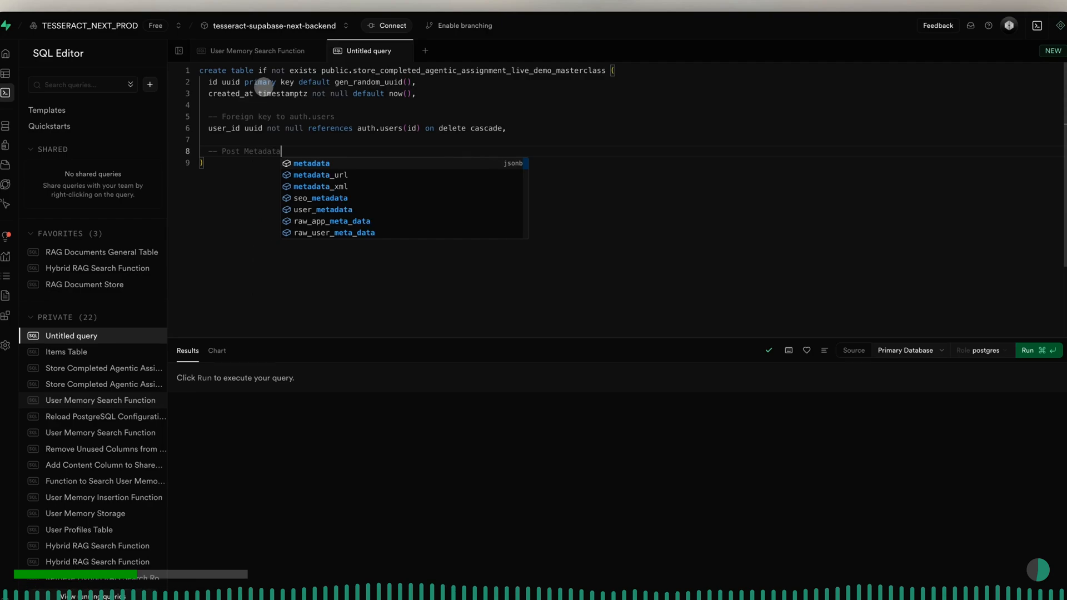
pyautogui.write(' - Co')
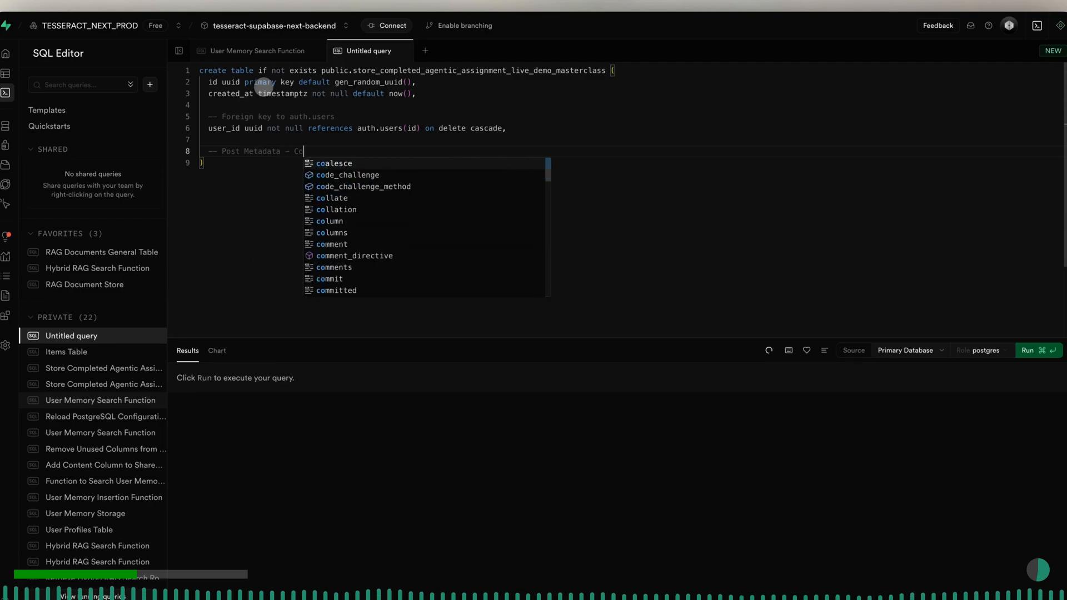
pyautogui.write('re A')
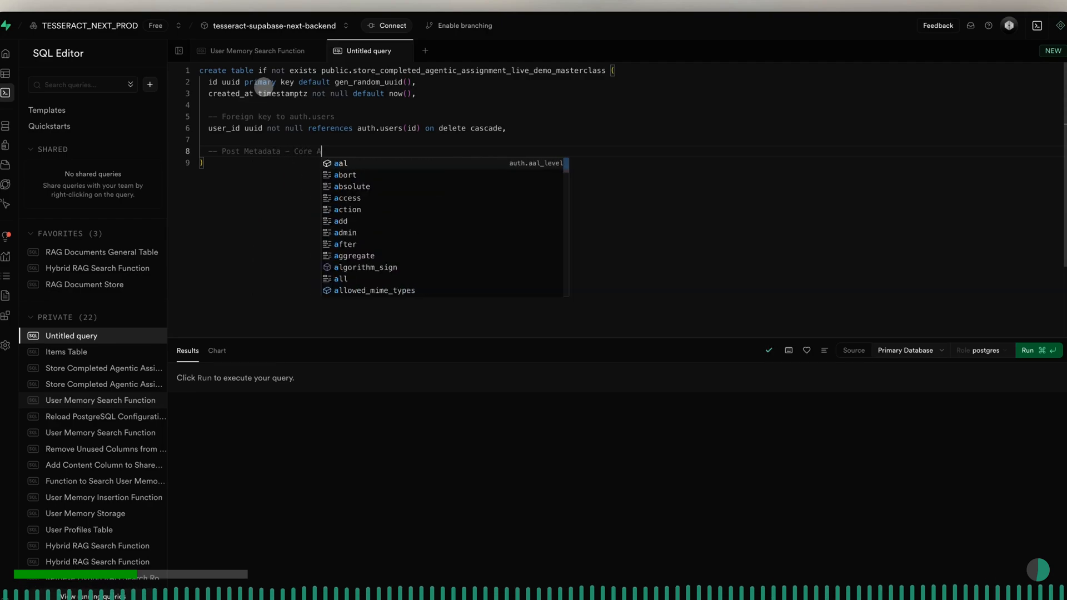
pyautogui.write('sset')
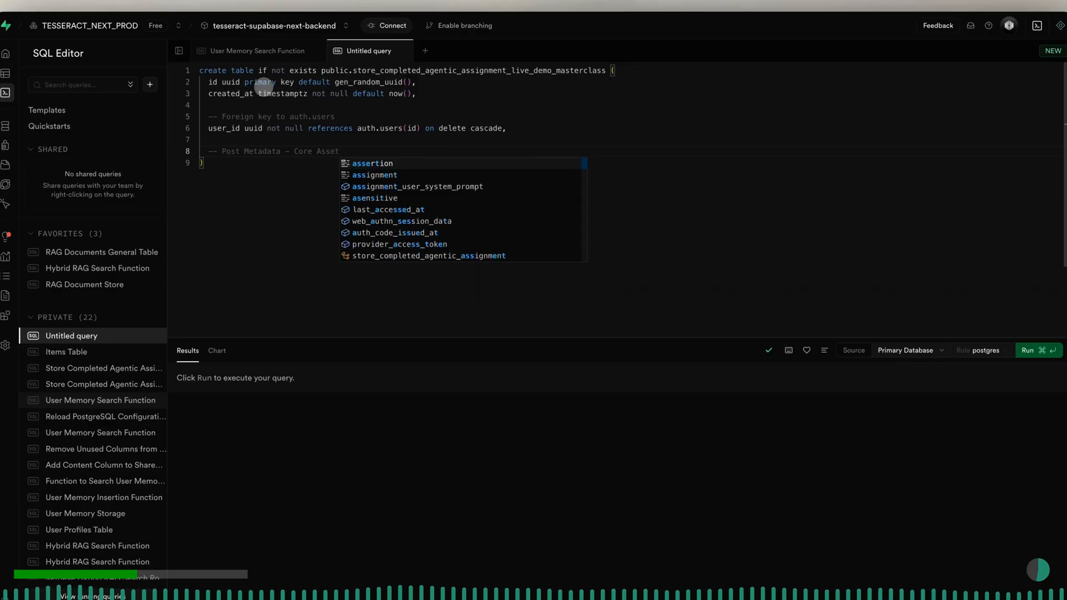
pyautogui.write(' Identifiers')
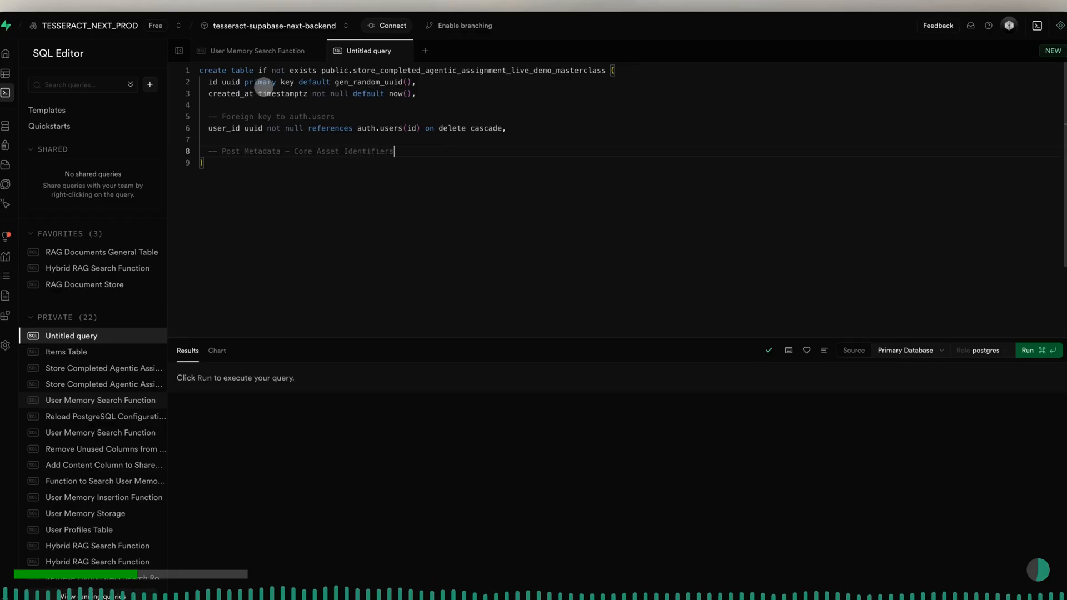
# - Add the columns "title text not null," and "pretitle text," on separate lines under the Post Metadata comment
pyautogui.press('Return')
pyautogui.write('title text not null,')
pyautogui.press('Return')
pyautogui.write('pretitle')
pyautogui.write('text')
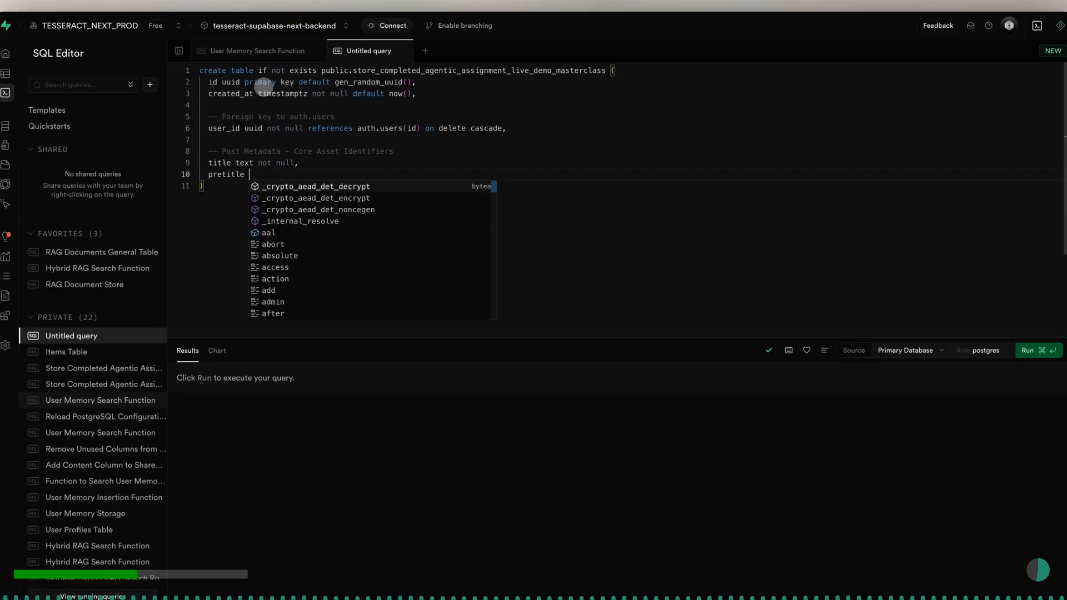
pyautogui.write(',')
# - Add the columns "subtitle text," and "description text," on separate lines below pretitle
pyautogui.press('Return')
pyautogui.write('s')
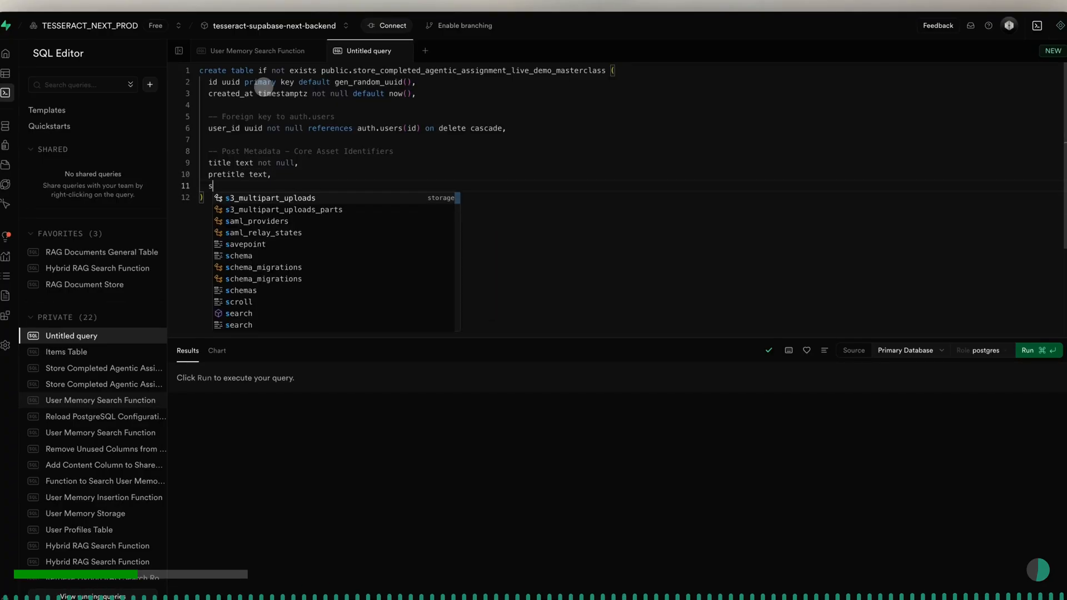
pyautogui.write('ubtitle')
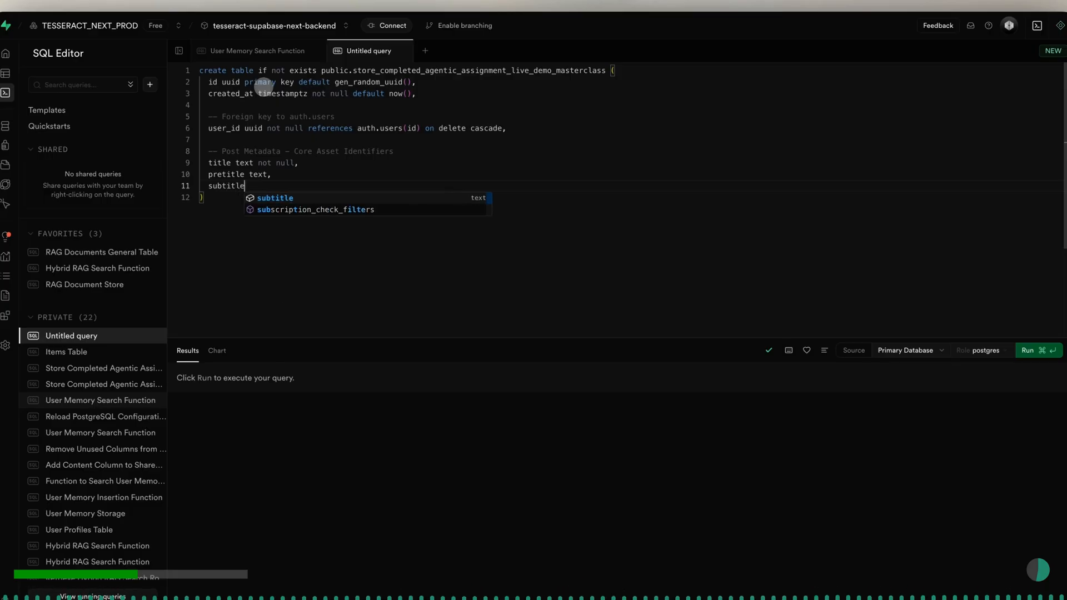
pyautogui.write(' text')
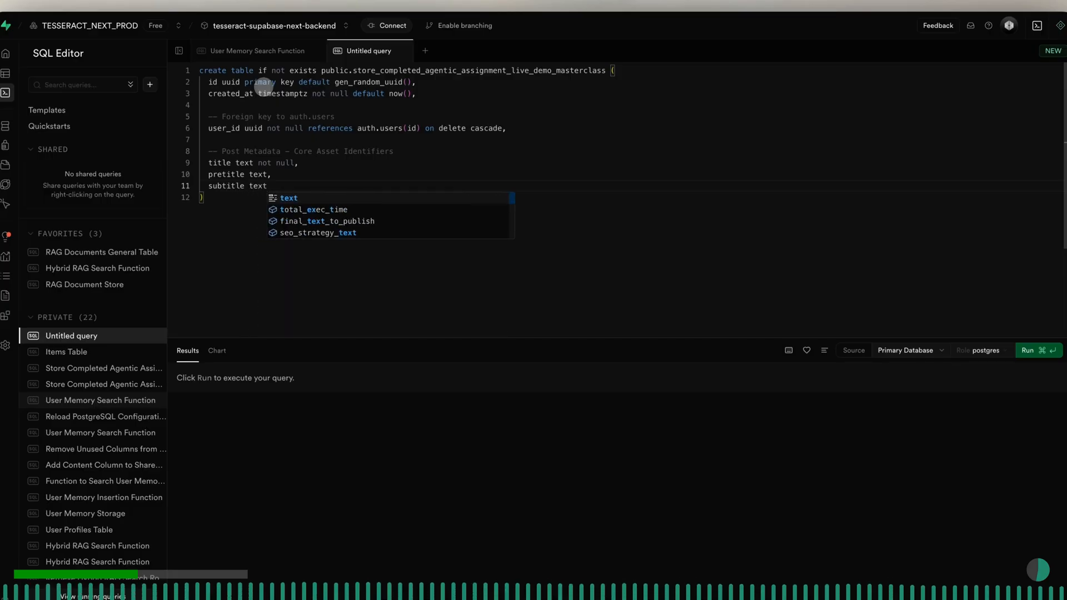
pyautogui.write(',')
pyautogui.press('Return')
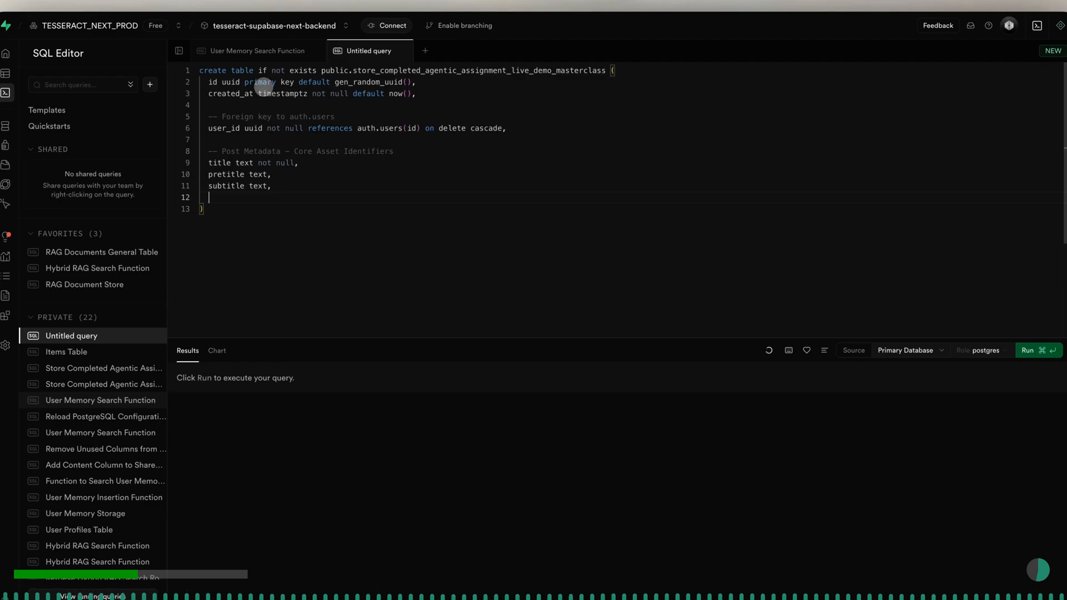
pyautogui.write('descript')
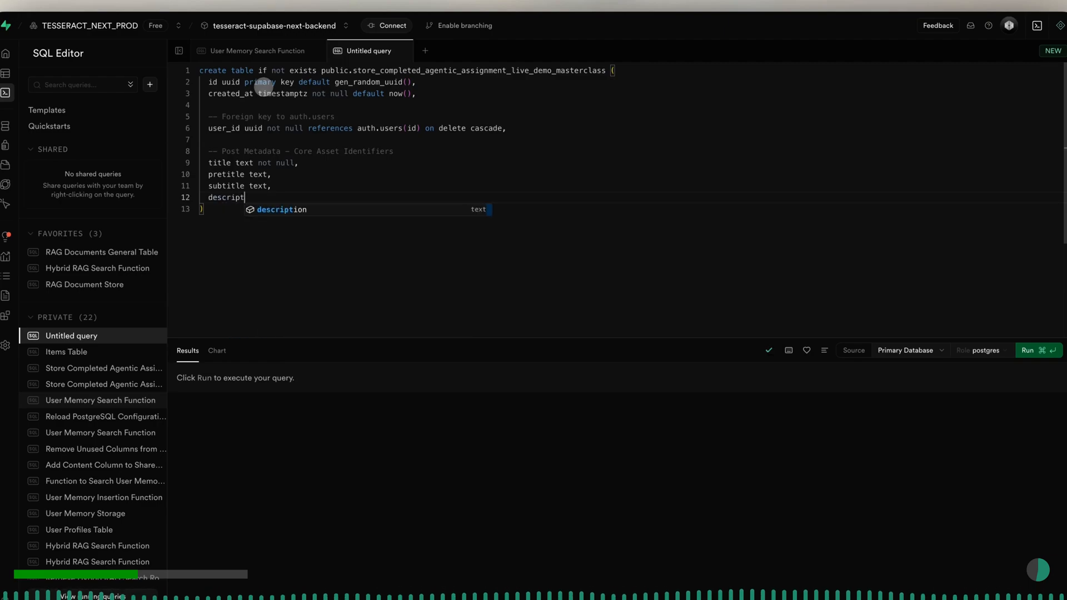
pyautogui.write('ion text,')
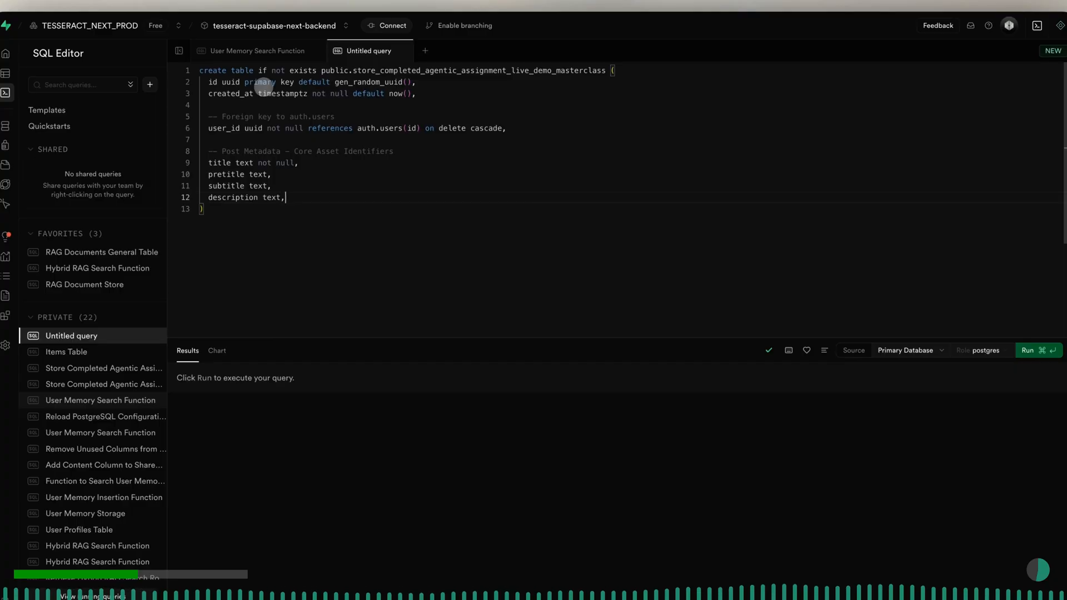
# - Add the columns "author text," and "author_photo text," on separate lines below description
pyautogui.press('Return')
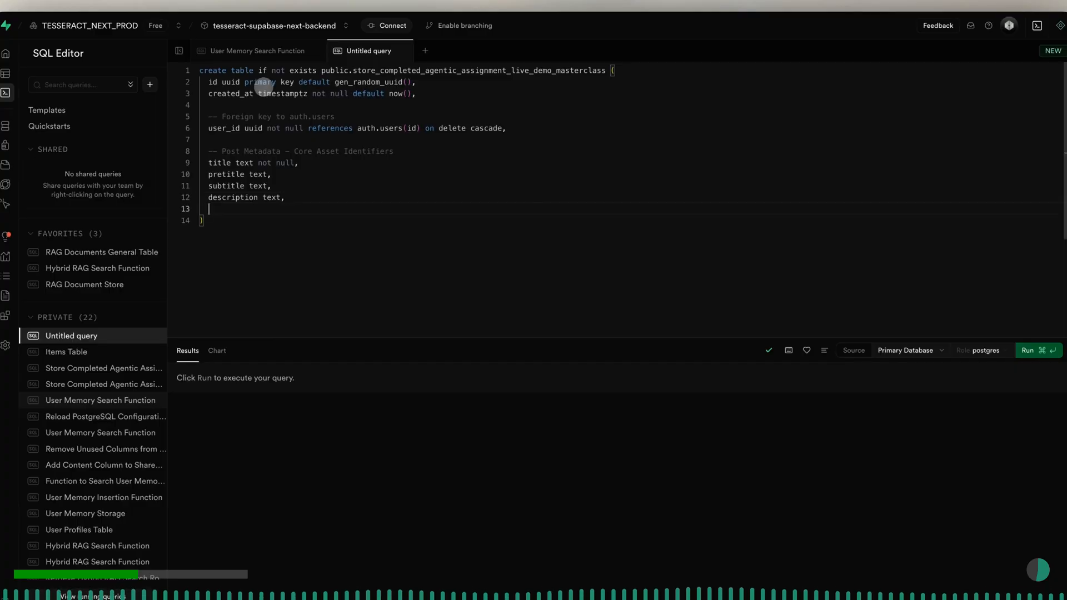
pyautogui.write('author')
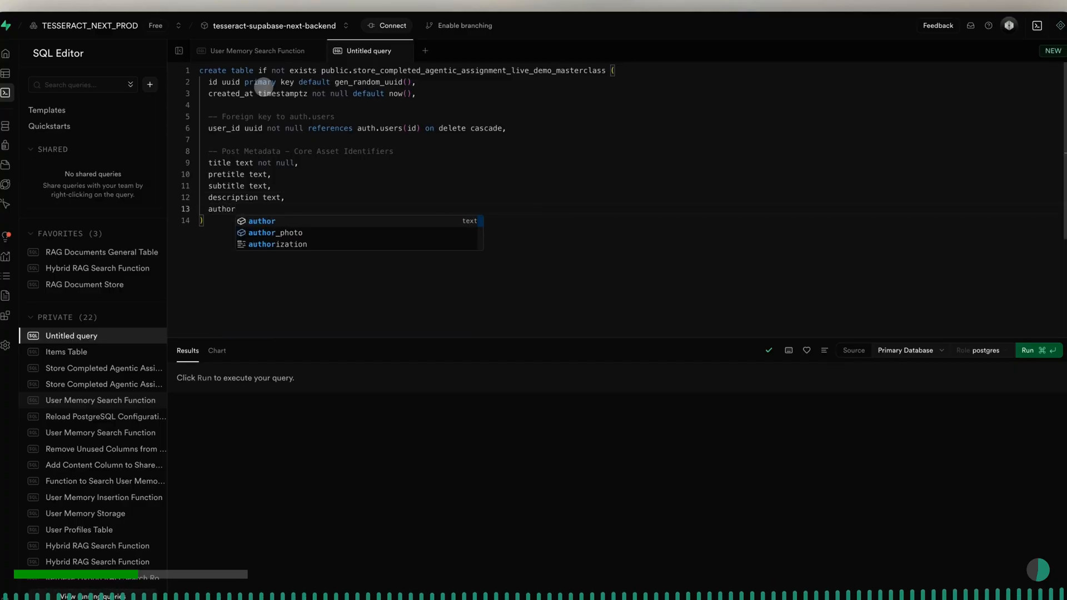
pyautogui.write(' text')
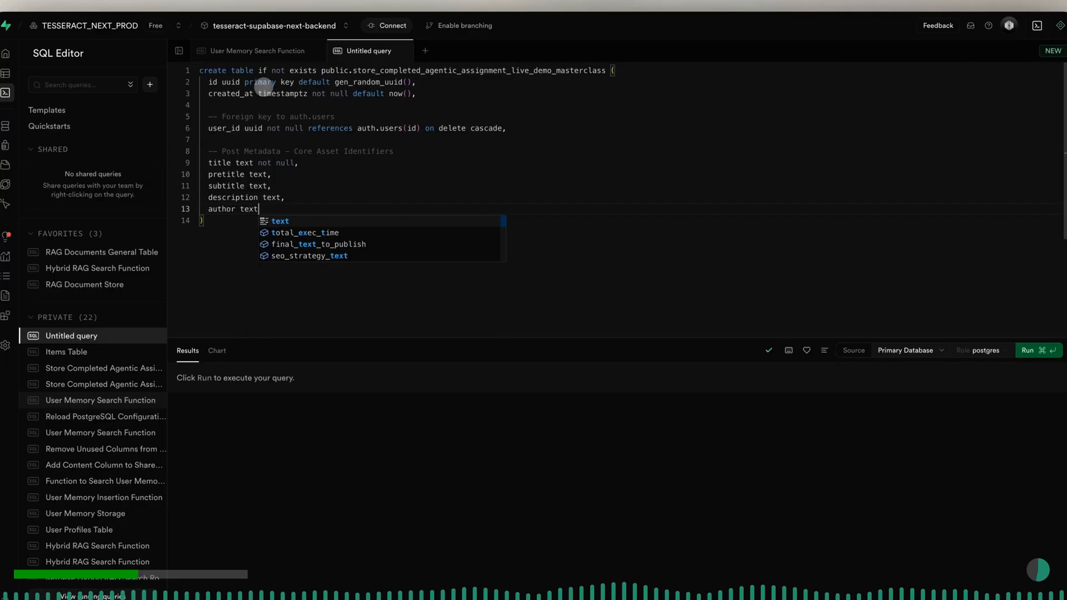
pyautogui.write(',')
pyautogui.press('Return')
pyautogui.write('author_p')
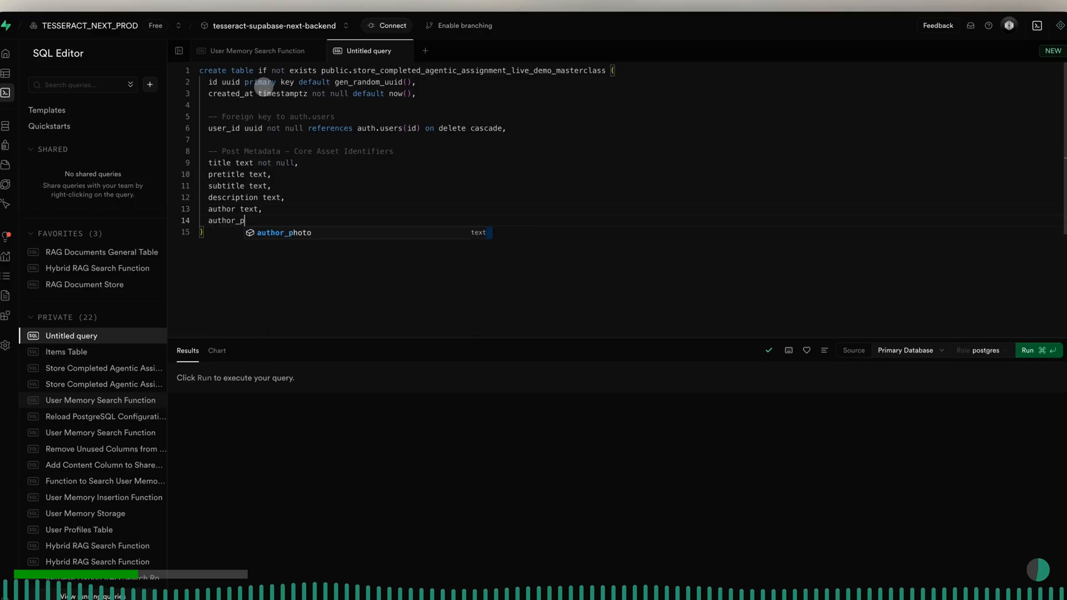
pyautogui.write('hoto text,')
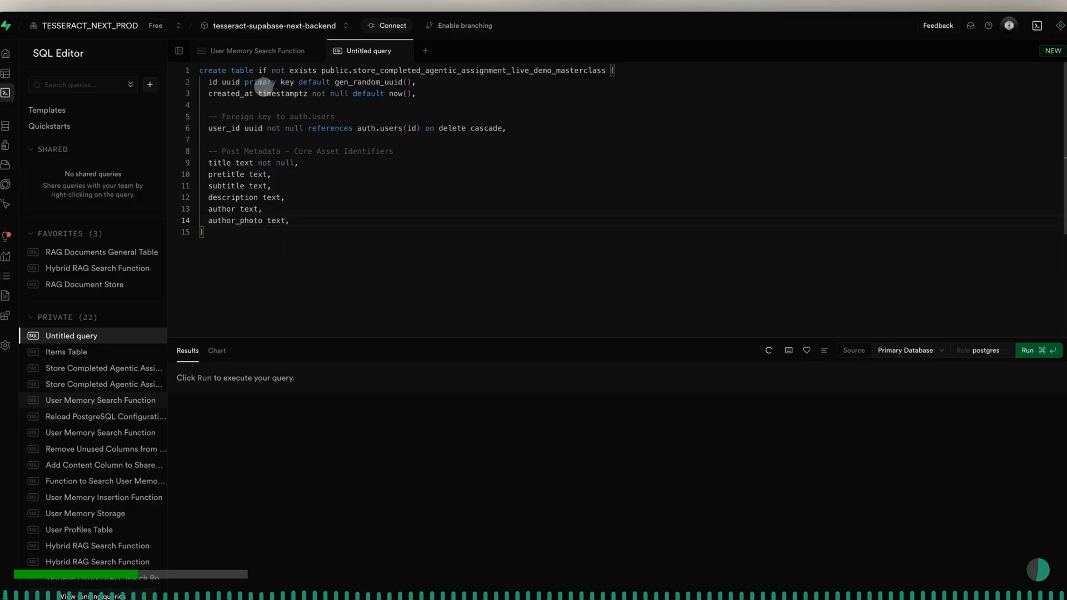
# - Add the date column as "date timestamptz," below author_photo
pyautogui.press('Return')
pyautogui.write('date timestamp')
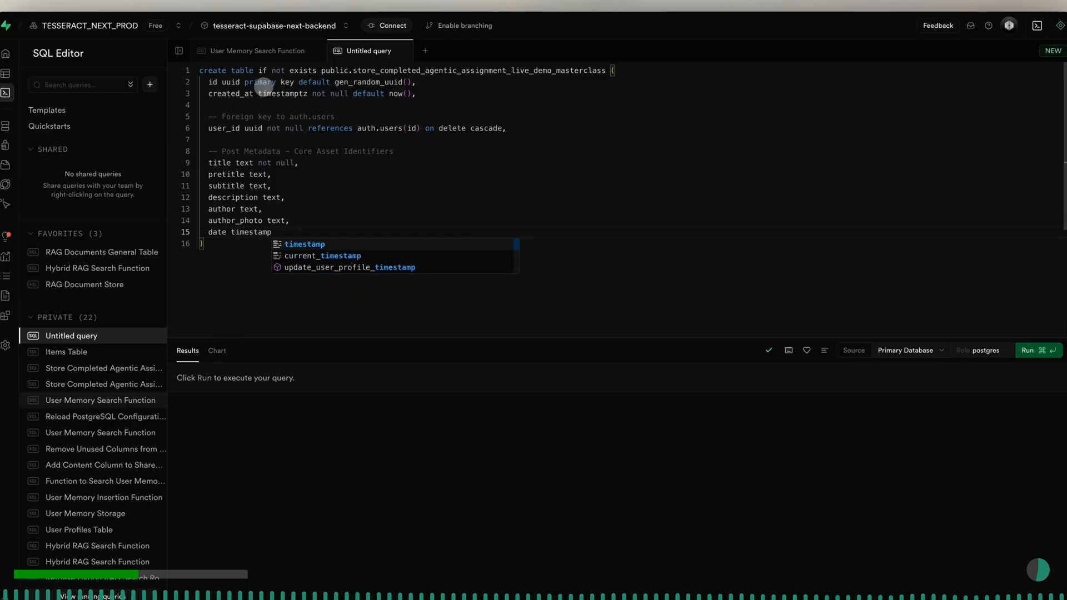
pyautogui.press('Escape')
pyautogui.write('tz')
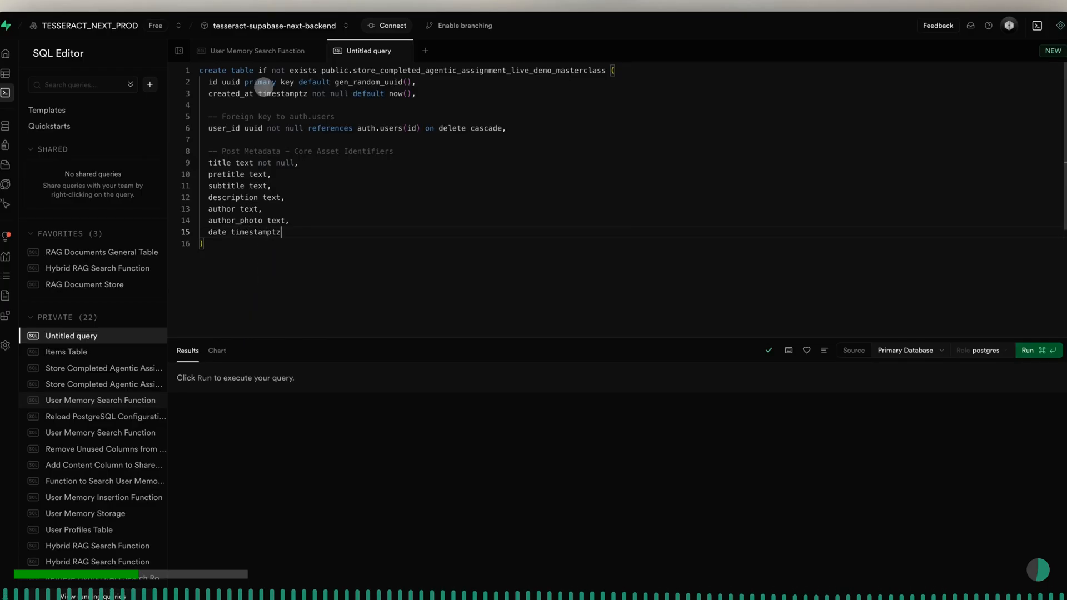
# - Leave a blank line after the date column and add the SQL comment "-- Content Drafts - Core Copy - Finals for Publishing"
pyautogui.press('Return')
pyautogui.press('Return')
pyautogui.write('-- ')
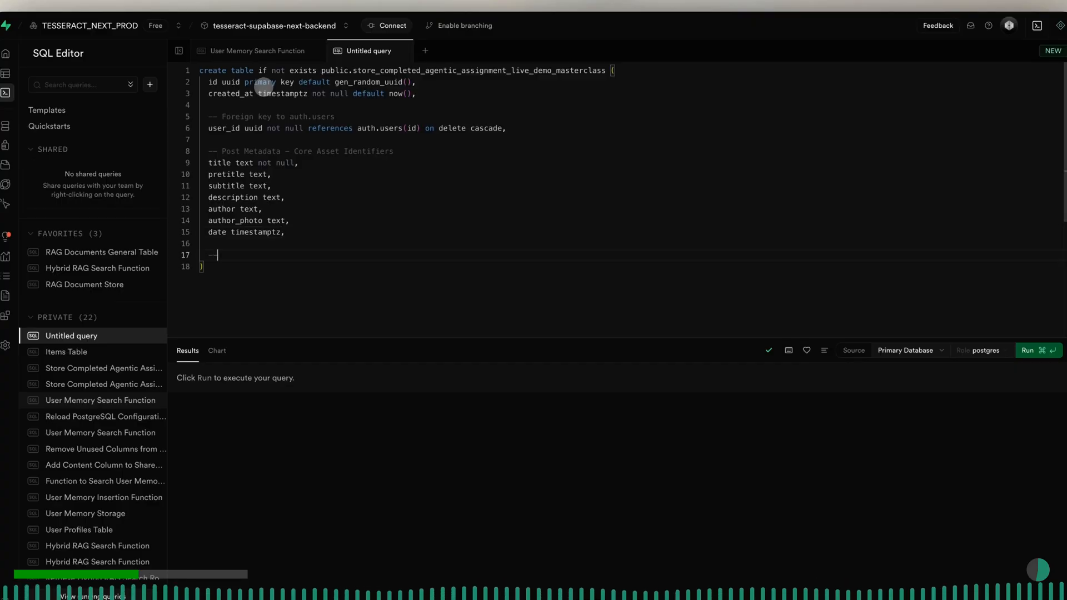
pyautogui.write('Co')
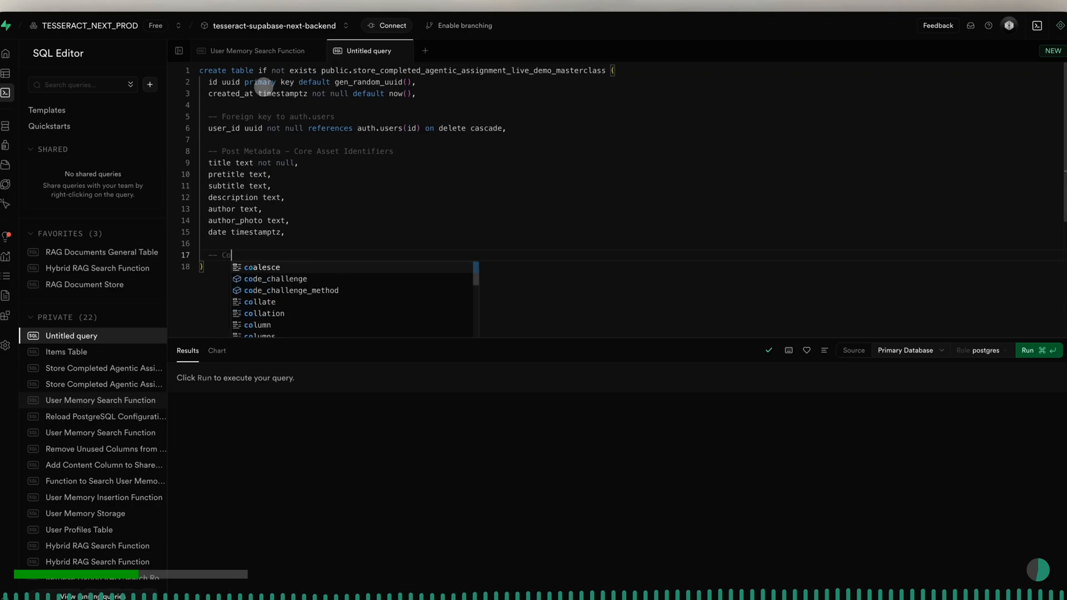
pyautogui.write('ntent Draf')
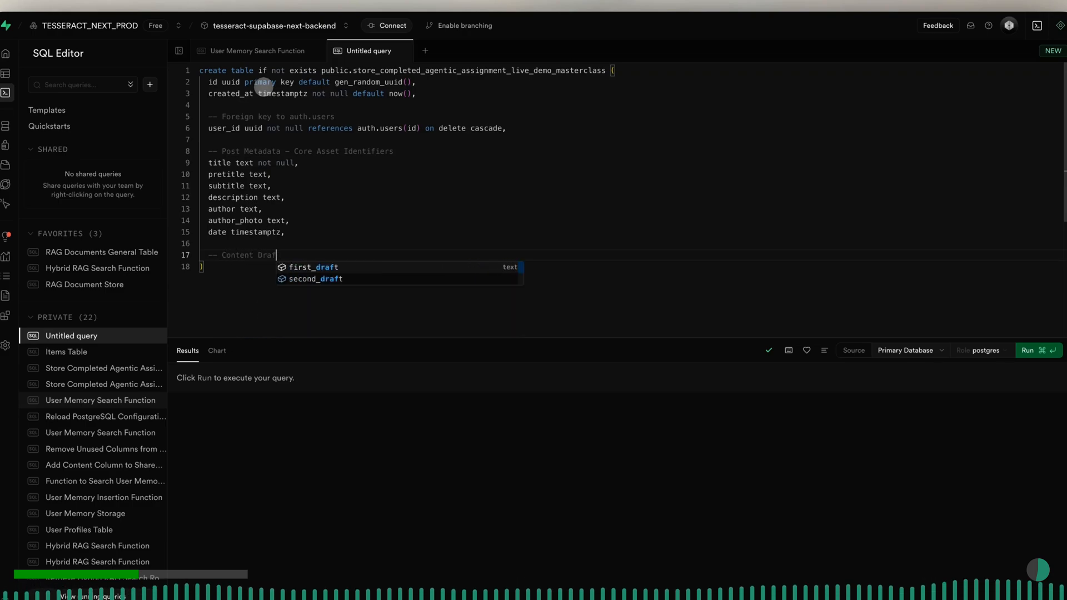
pyautogui.write('ts - Co')
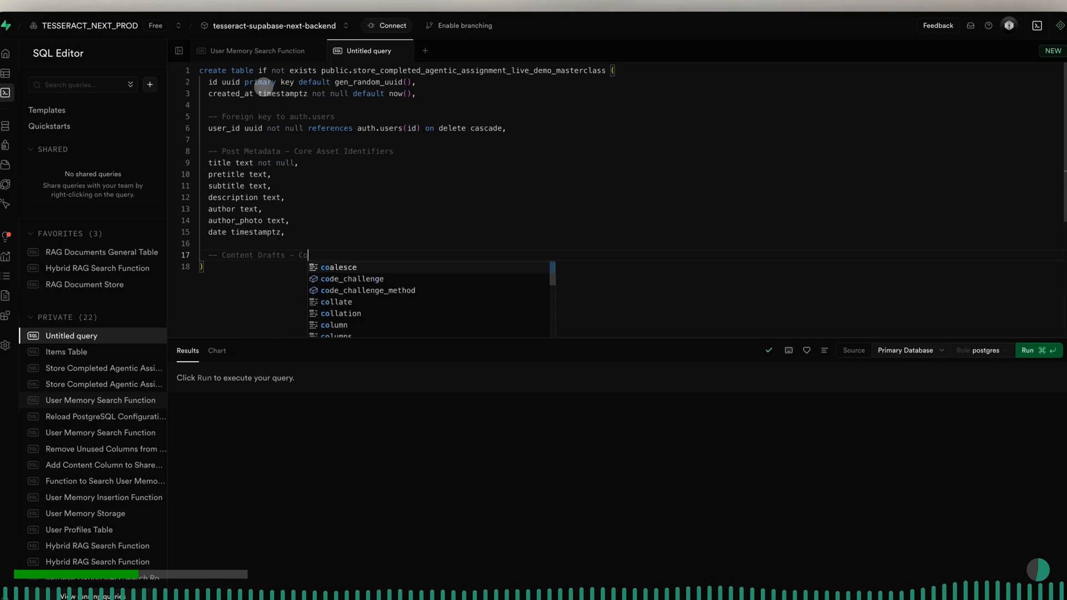
pyautogui.write('re copy')
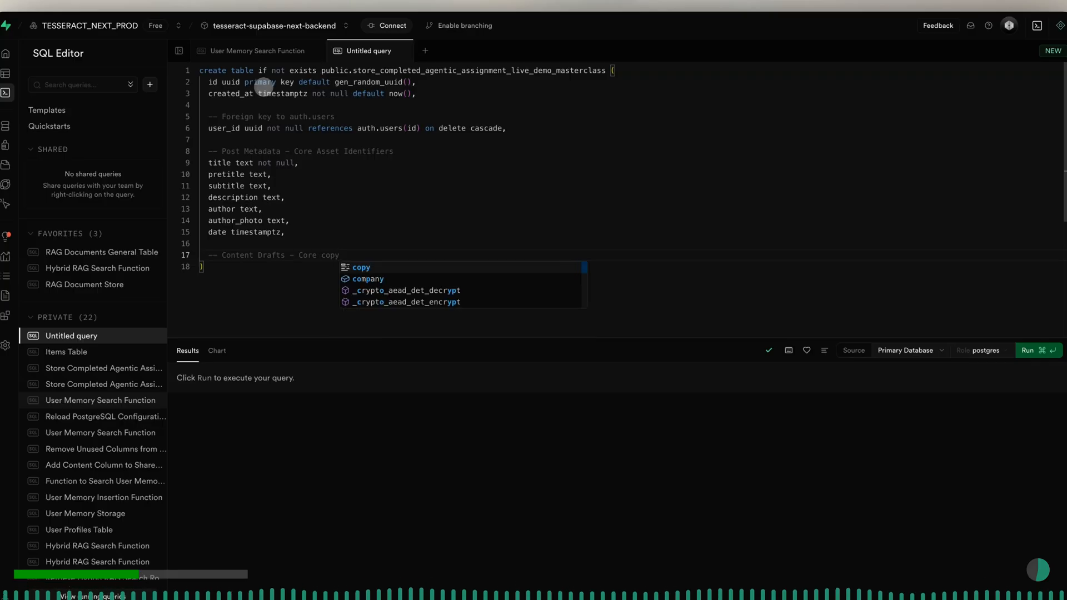
pyautogui.write(' - Finals for Publishing')
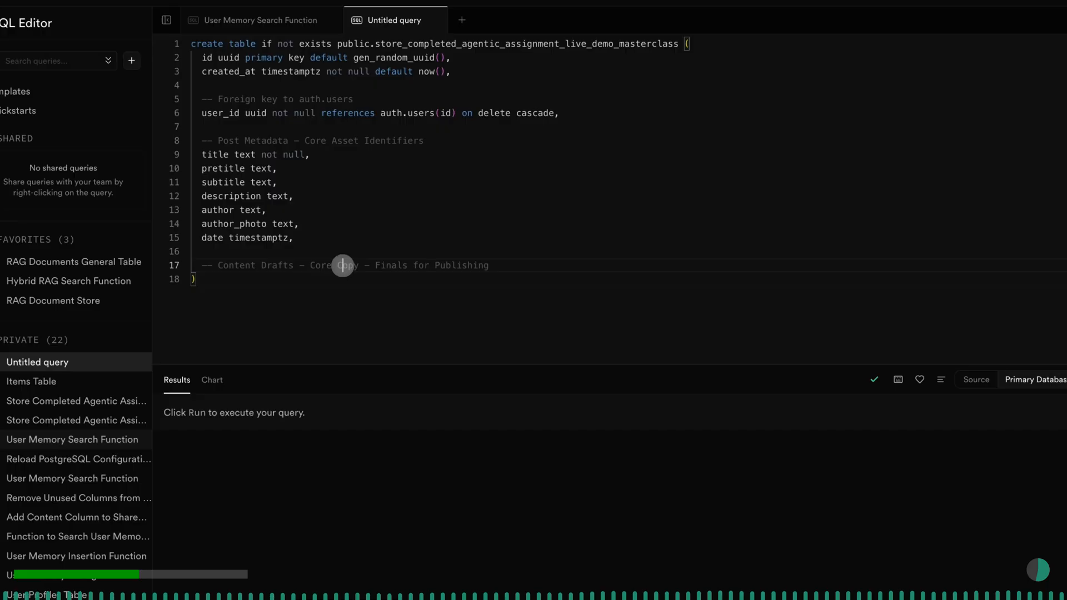
# - Add the column "first_draft text," on a new line below the Content Drafts comment
pyautogui.click(489, 265)
pyautogui.press('Return')
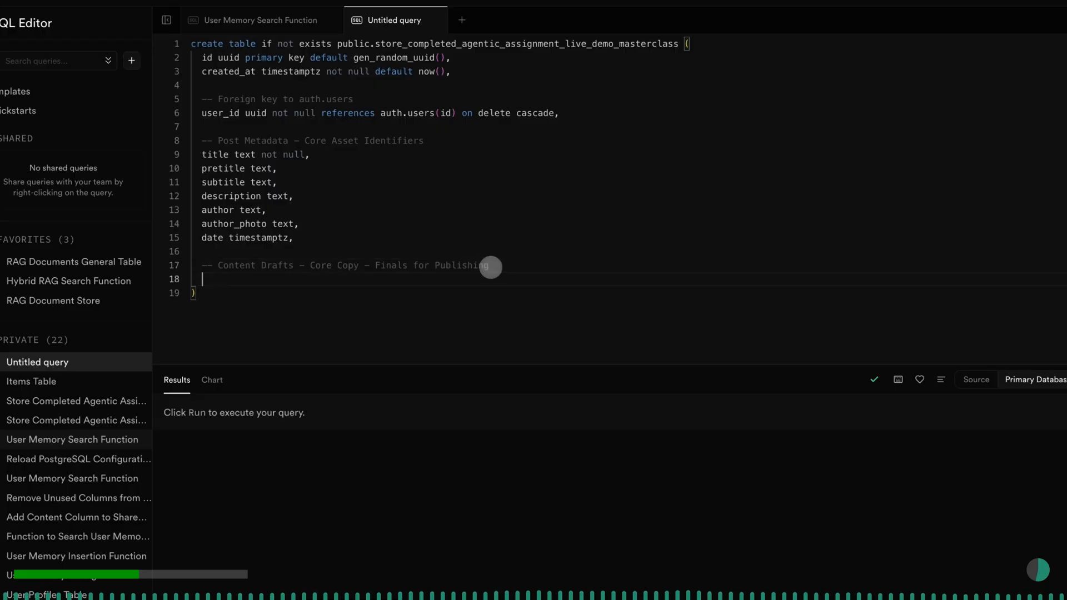
pyautogui.write('first_dr')
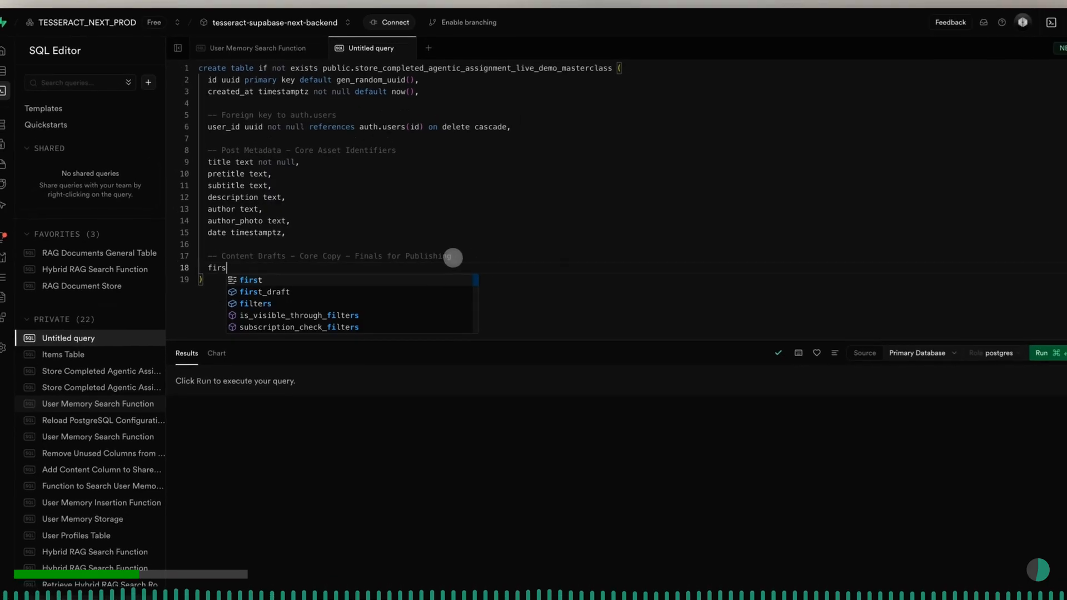
pyautogui.write('aft')
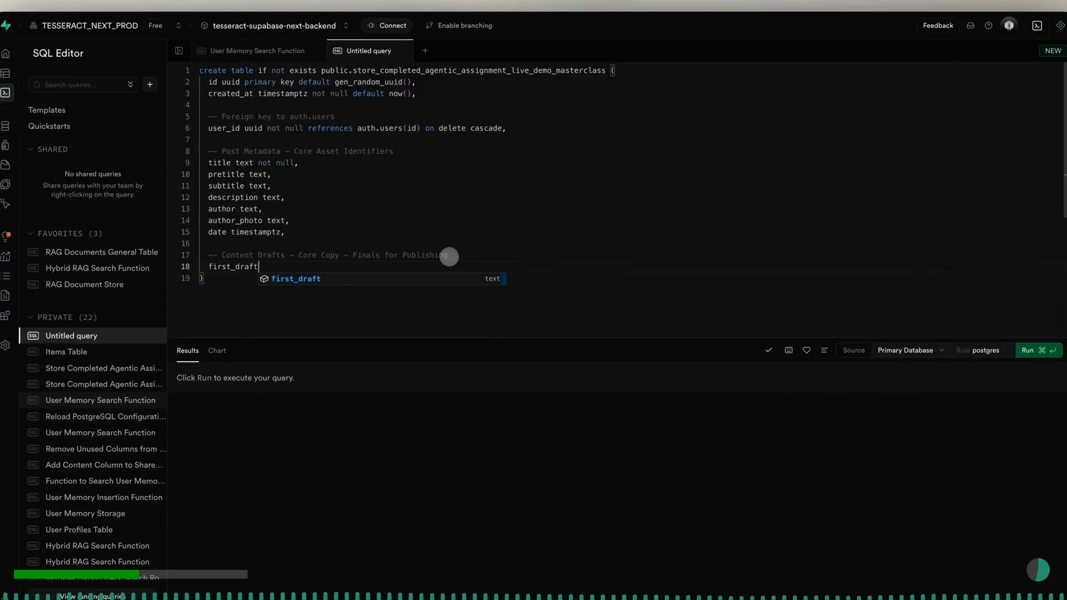
pyautogui.write(' text,')
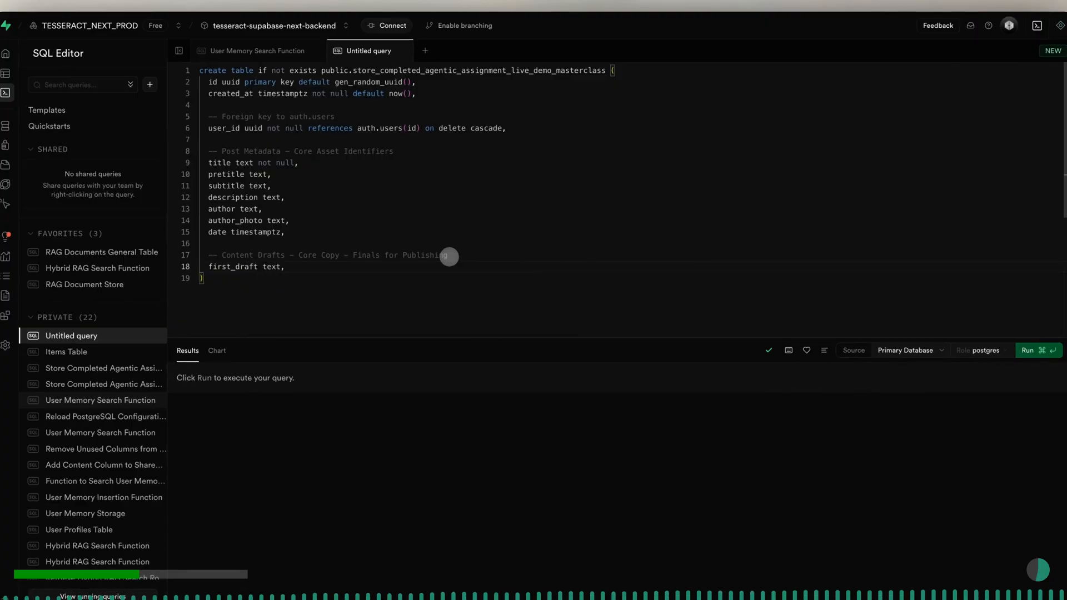
# - Add the column "second_draft text," on a new line below first_draft
pyautogui.press('Return')
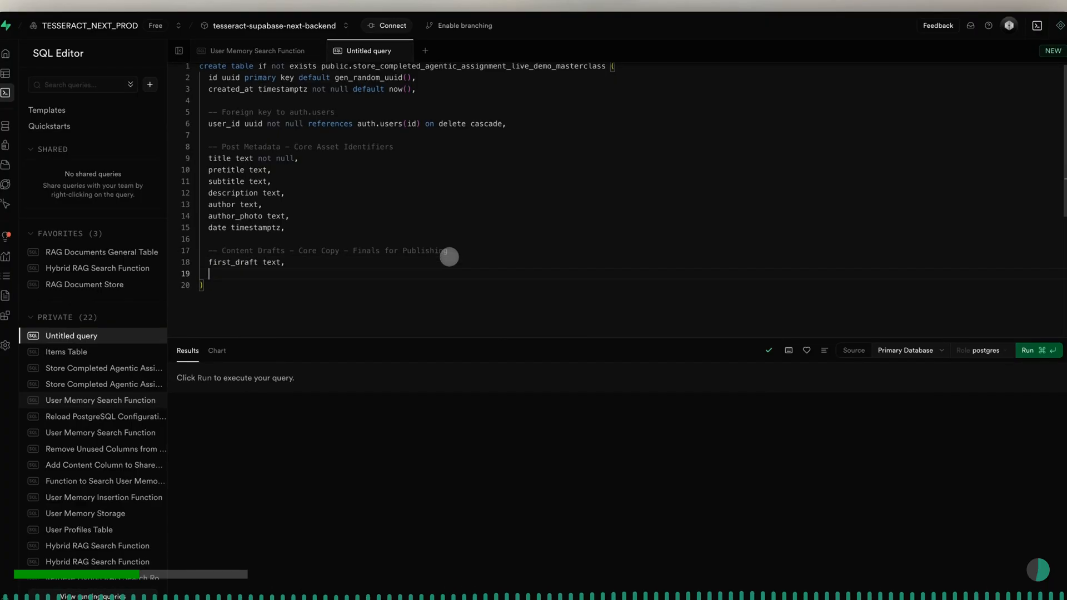
pyautogui.write('s')
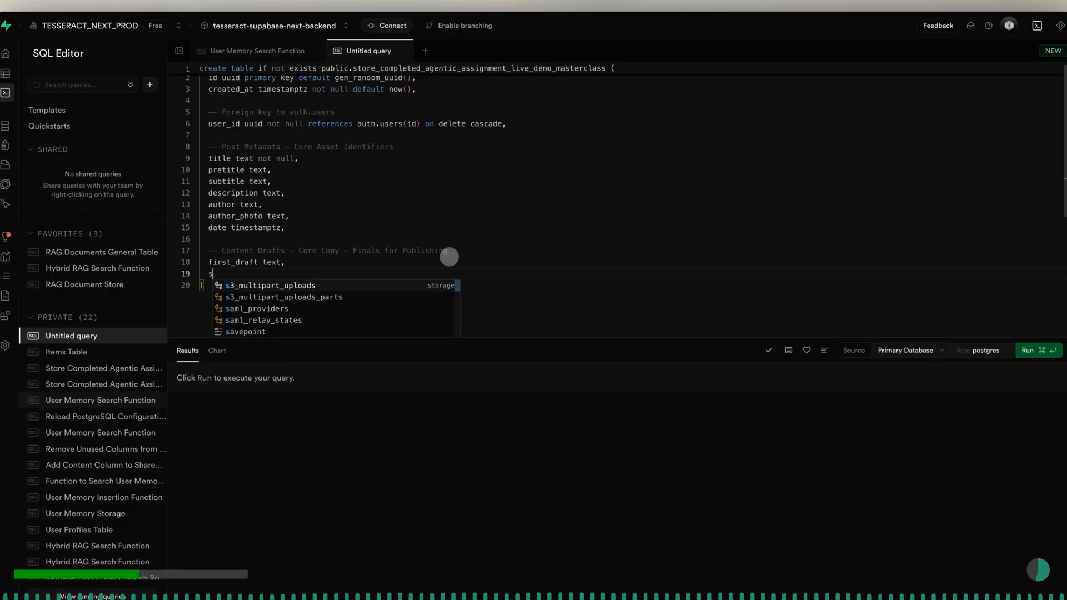
pyautogui.write('econd_dr')
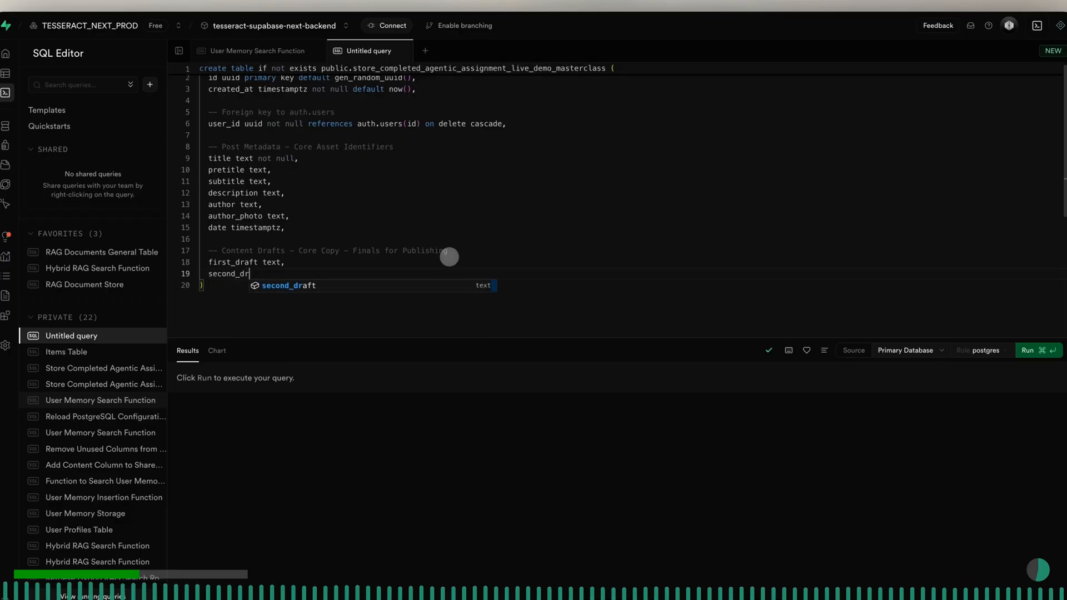
pyautogui.write('aft text,')
# - Add the column "final_text_to_publish text," on a new line below second_draft
pyautogui.press('Return')
pyautogui.write('final_text')
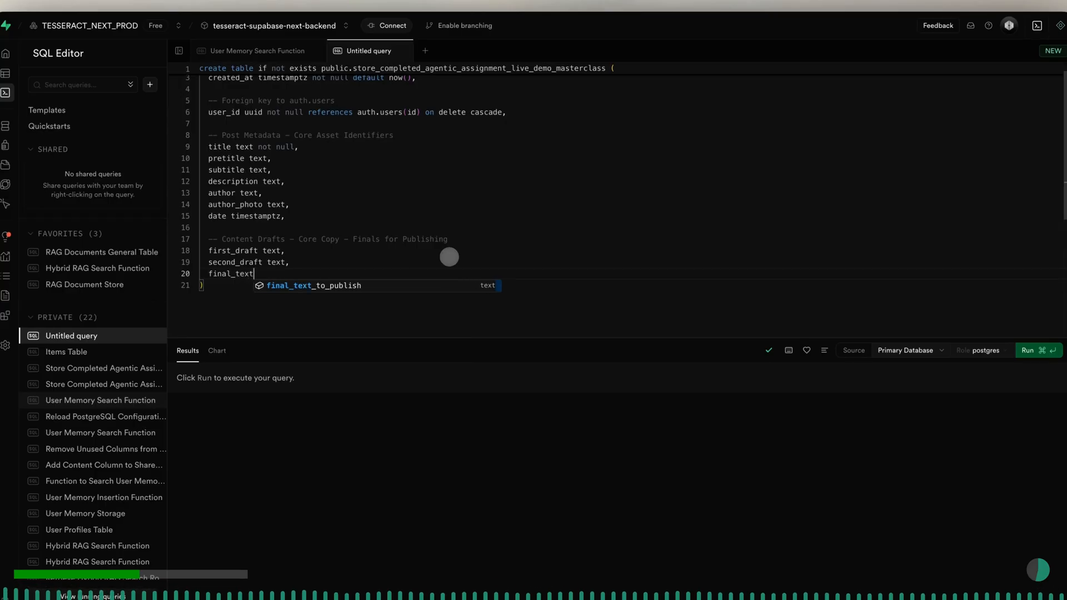
pyautogui.press('Tab')
pyautogui.write('text,')
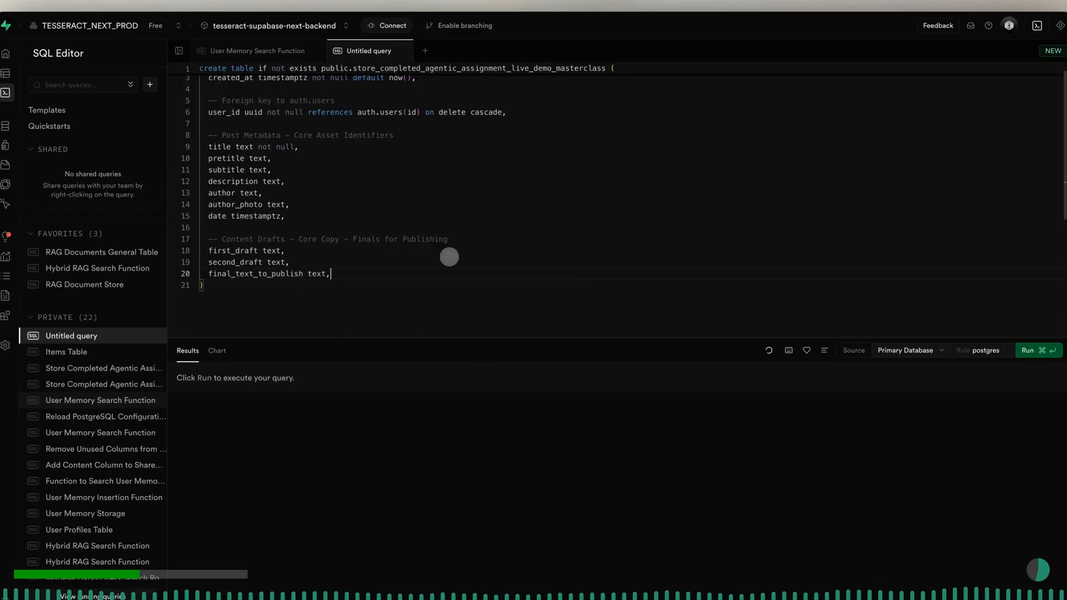
# - Leave a blank line after final_text_to_publish and add the SQL comment "-- Images Multimedia - Visual Assets"
pyautogui.press('Return')
pyautogui.press('Return')
pyautogui.write('--')
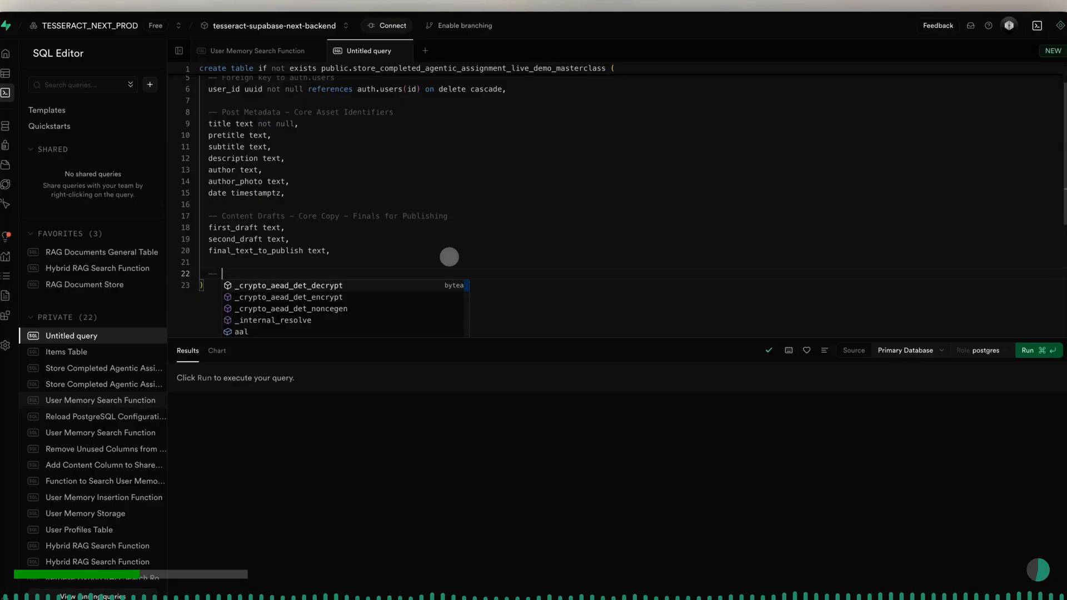
pyautogui.write(' Images Mu')
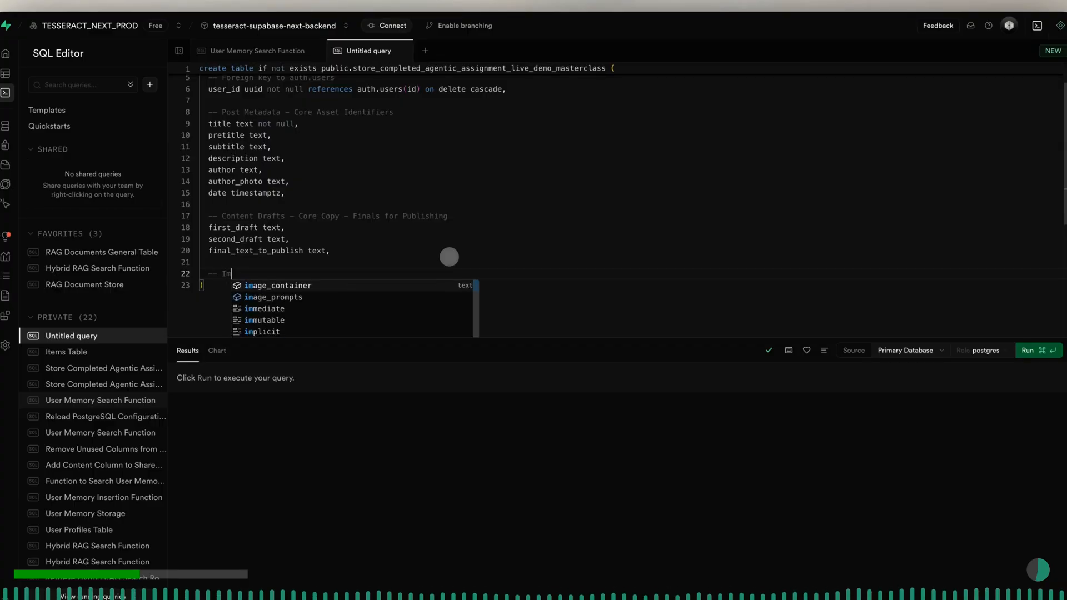
pyautogui.write('ltimedia - Visual Assets')
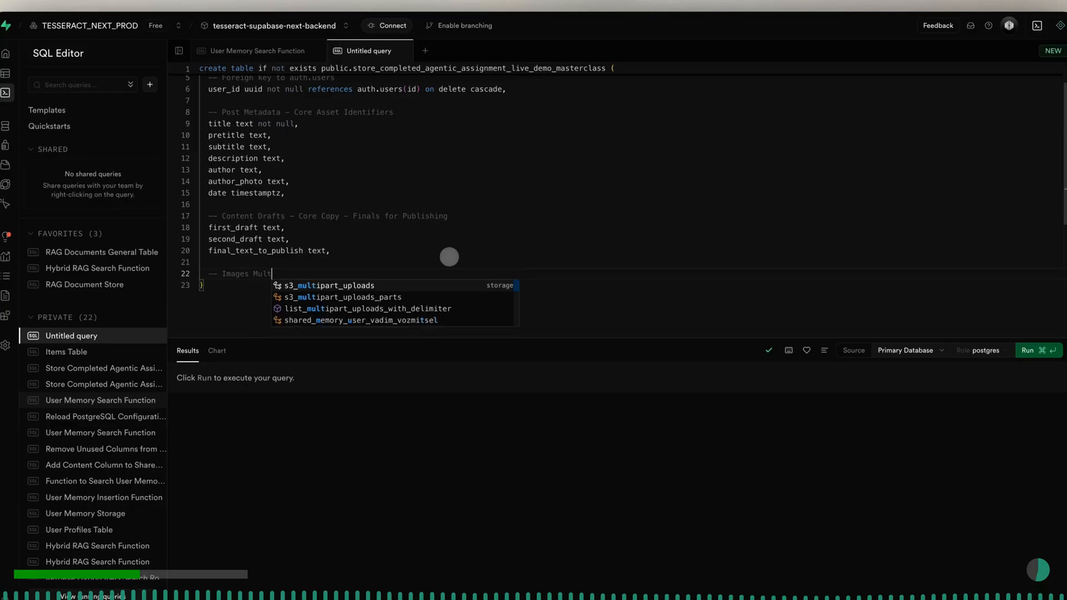
# - Add the array column as "post_images []," below the Images Multimedia comment
pyautogui.press('Return')
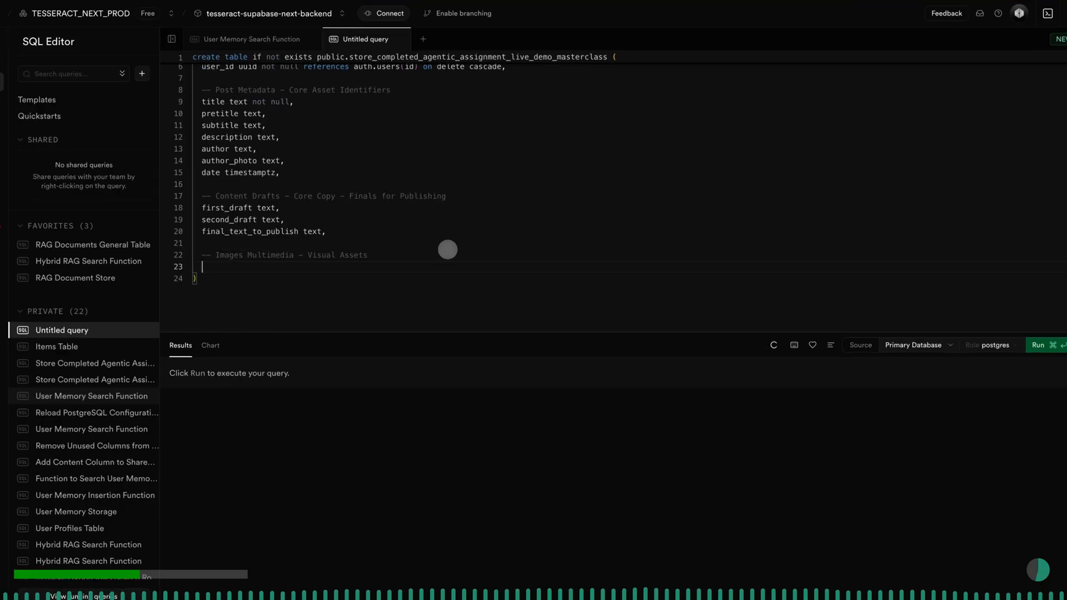
pyautogui.write('post')
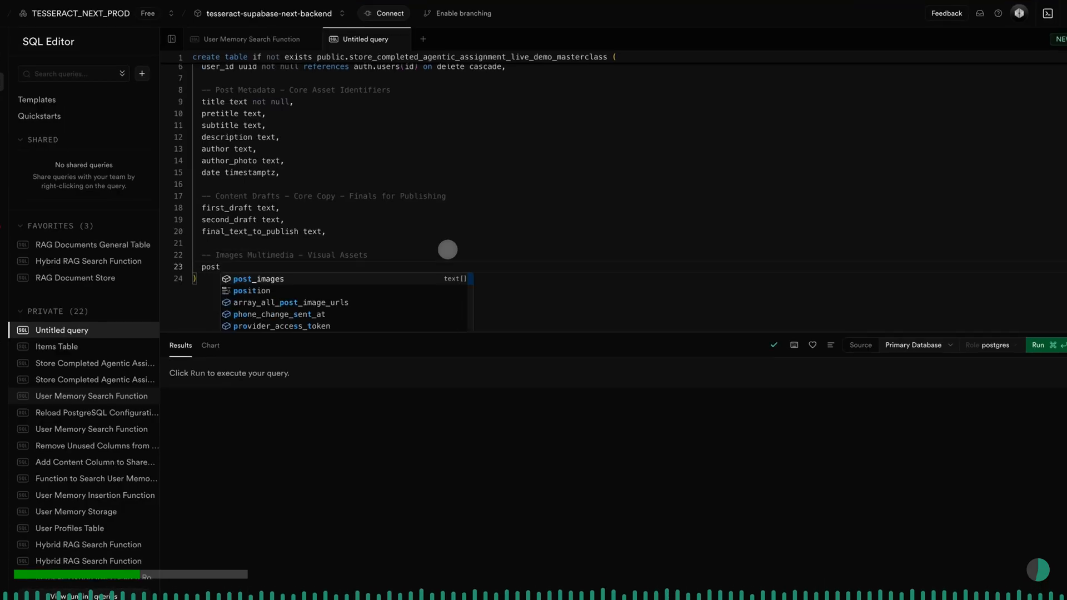
pyautogui.press('Tab')
pyautogui.write('(')
pyautogui.press('Right')
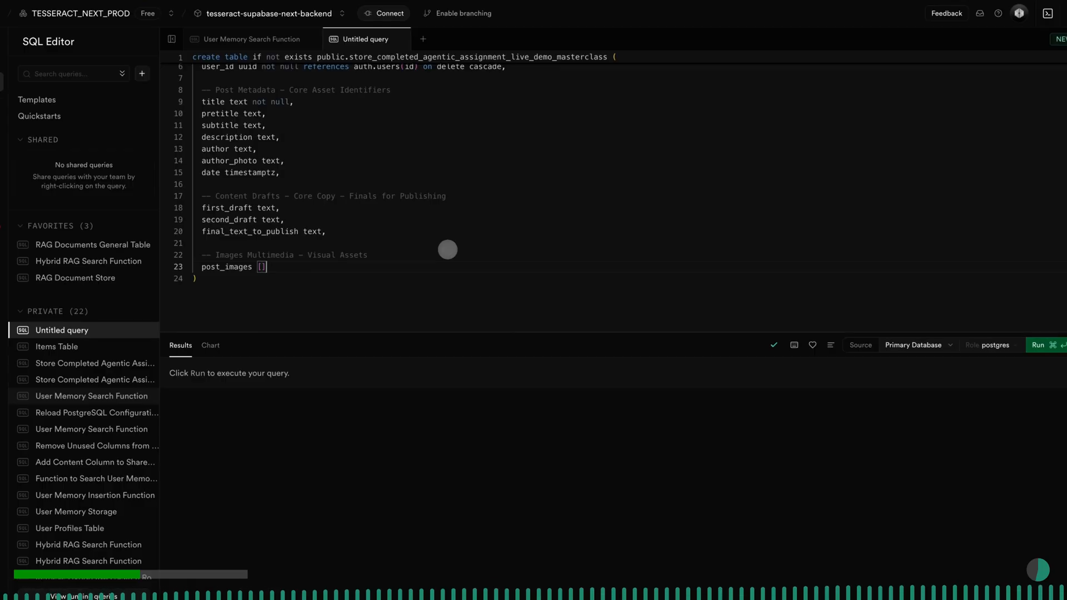
pyautogui.write(',')
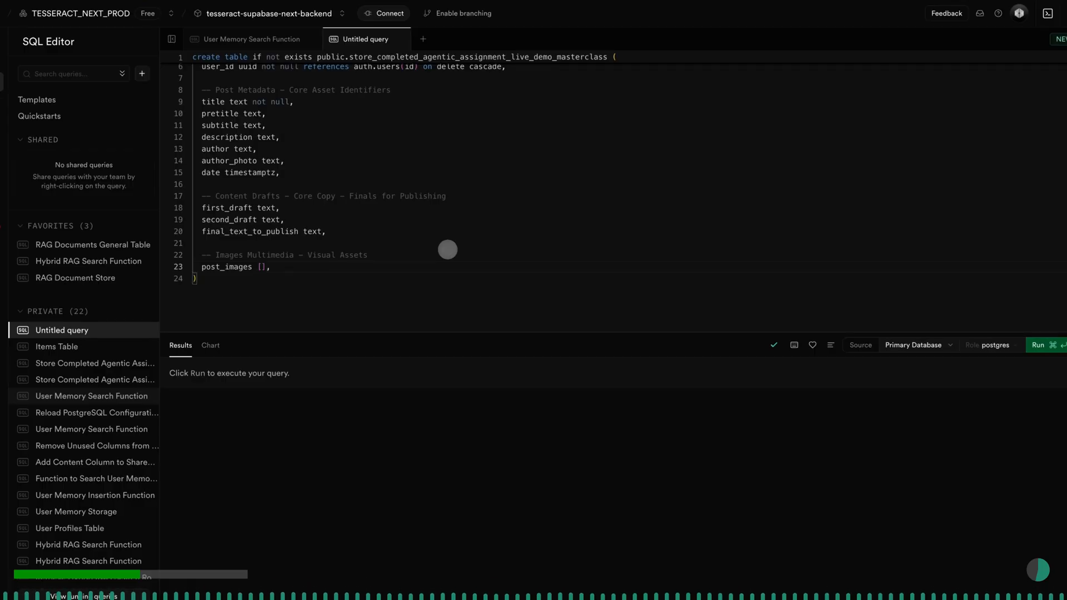
# - Add the column "image_container text," on a new line below post_images
pyautogui.press('Return')
pyautogui.write('image_container te')
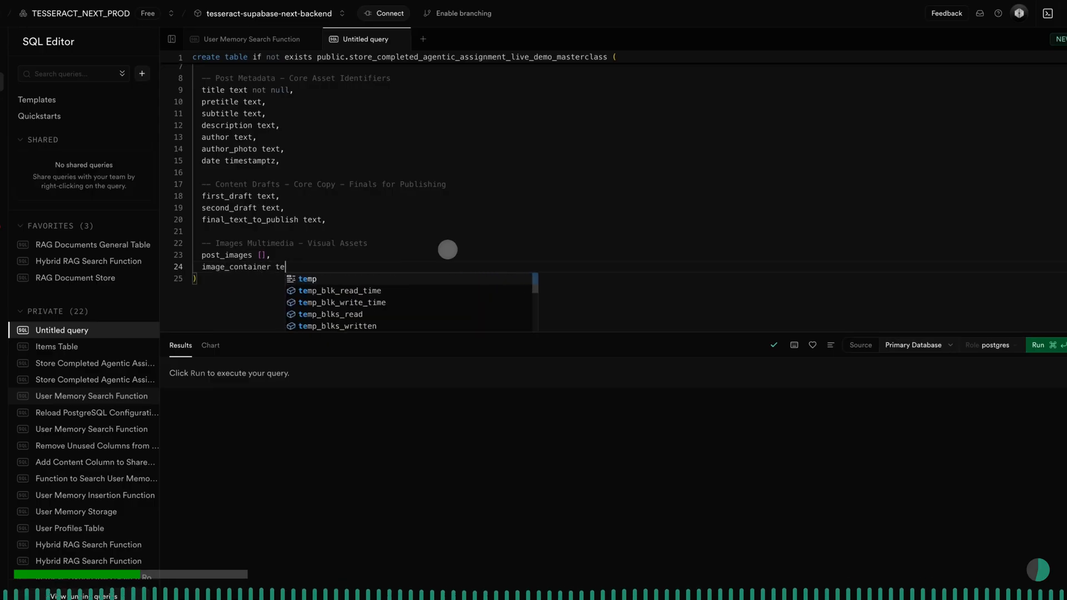
pyautogui.write('xt')
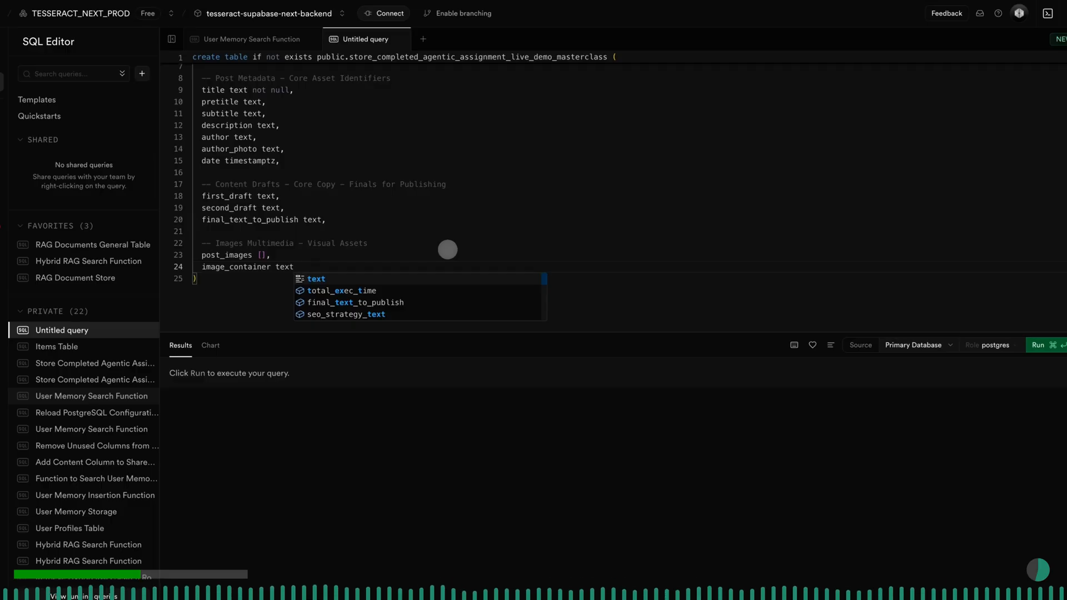
pyautogui.write(',')
# - Add the column "main_landscape_image text," on a new line below image_container
pyautogui.press('Return')
pyautogui.write('main')
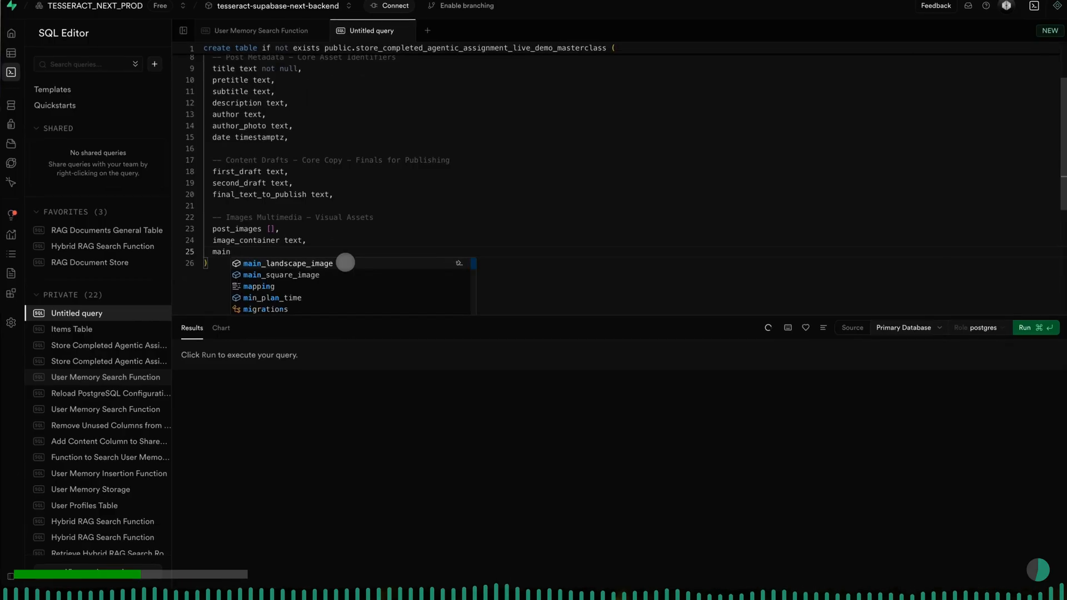
pyautogui.click(345, 263)
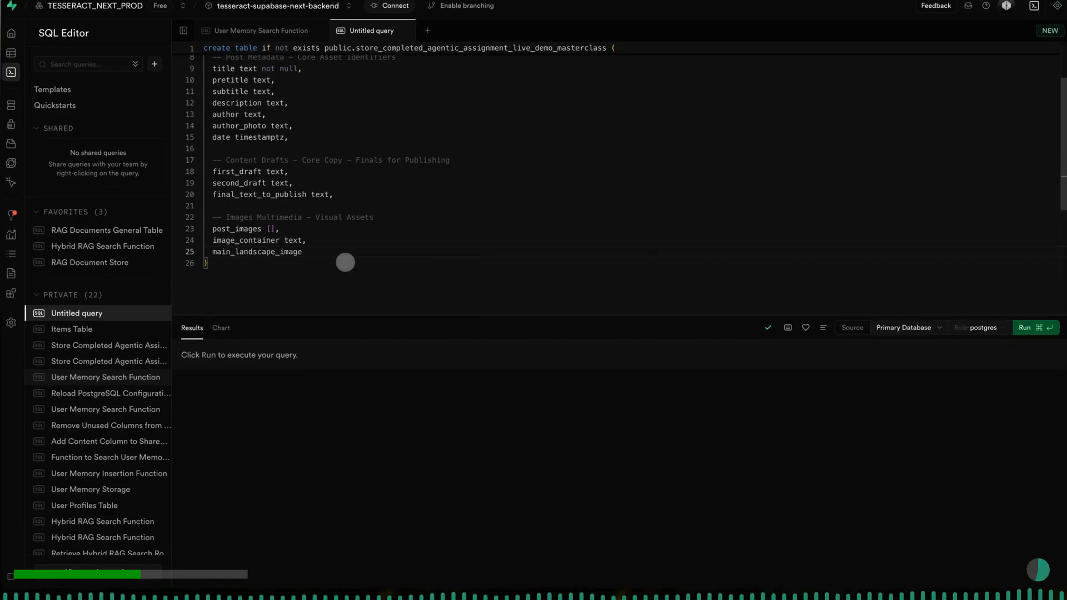
pyautogui.write('text,')
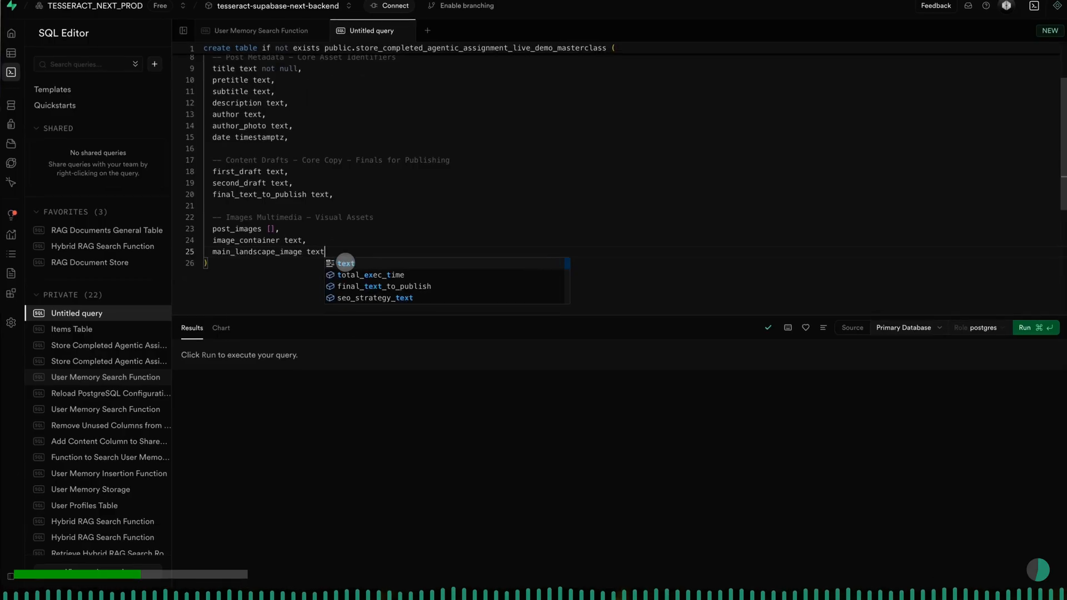
# - Add the column "main_square_image text," on a new line below main_landscape_image
pyautogui.press('Return')
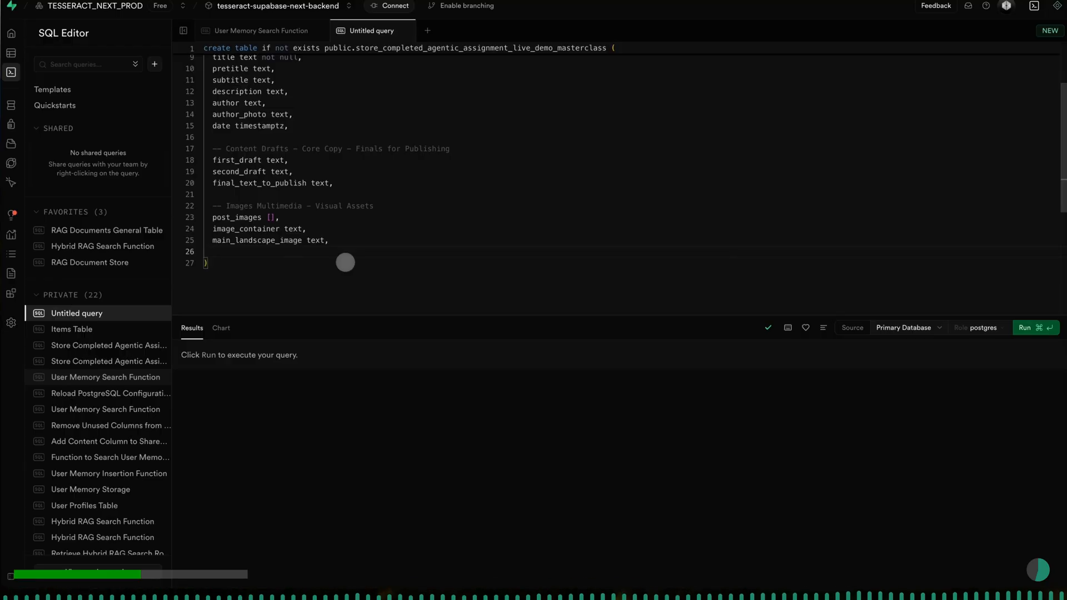
pyautogui.write('main')
pyautogui.press('Down')
pyautogui.press('Return')
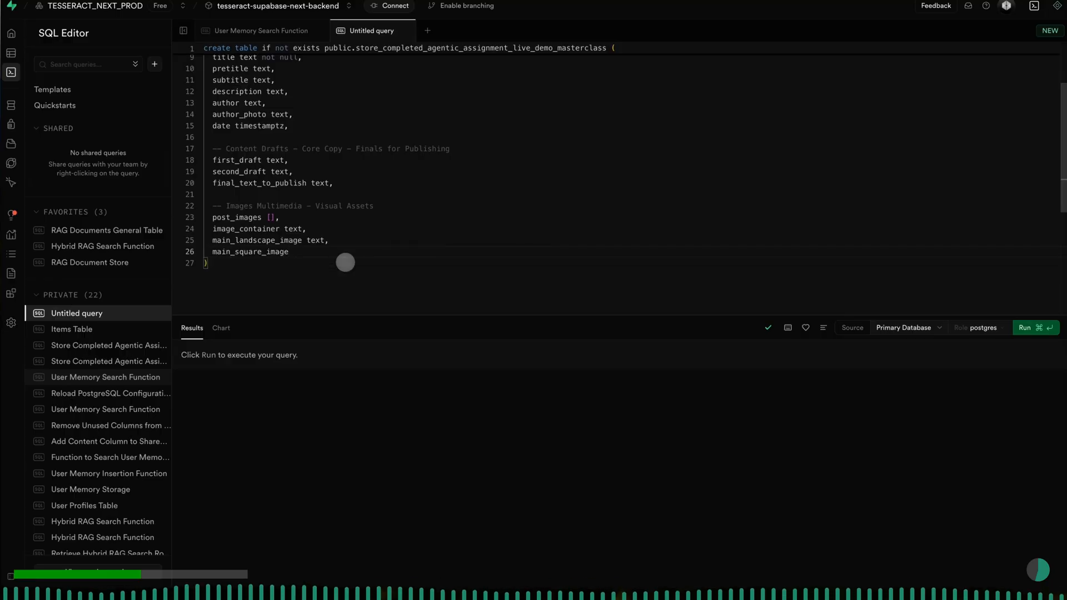
pyautogui.write('te')
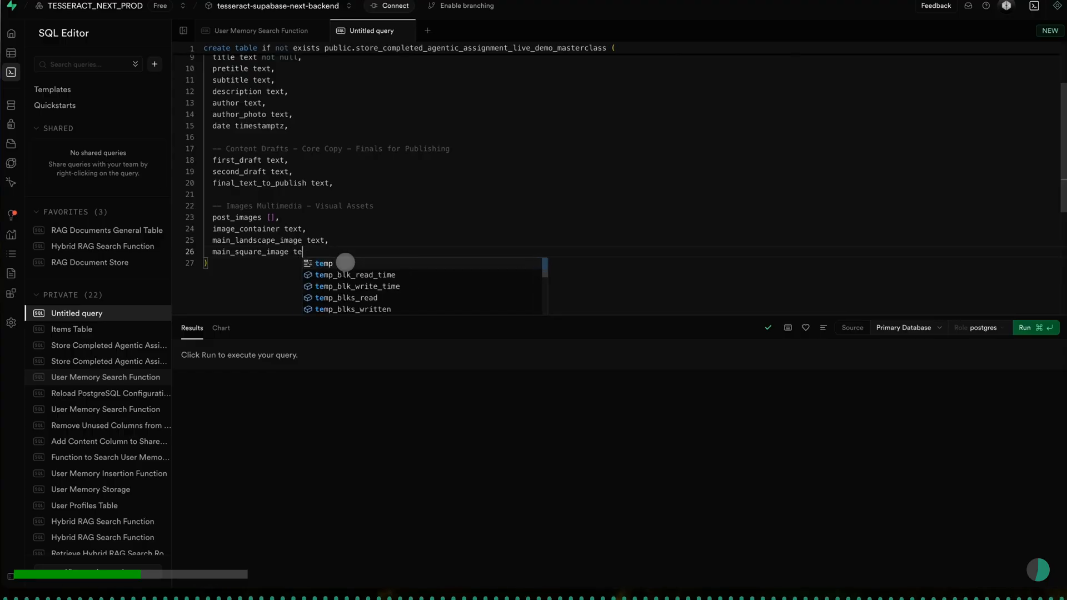
pyautogui.write('xt,')
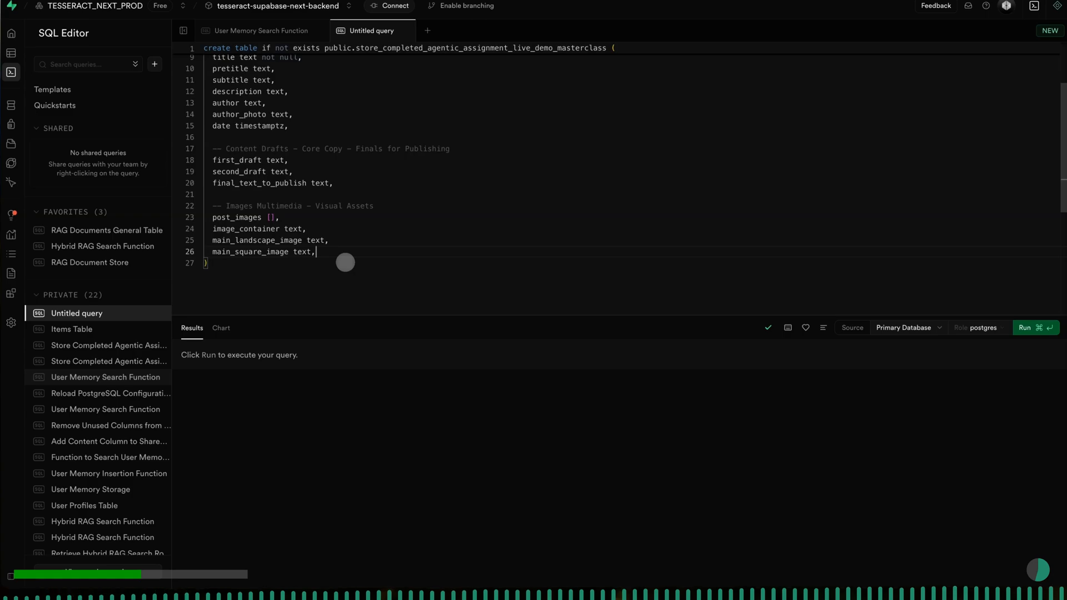
# - Leave a blank line after main_square_image and add the SQL comment "-- Design Tokens"
pyautogui.press('Return')
pyautogui.press('Return')
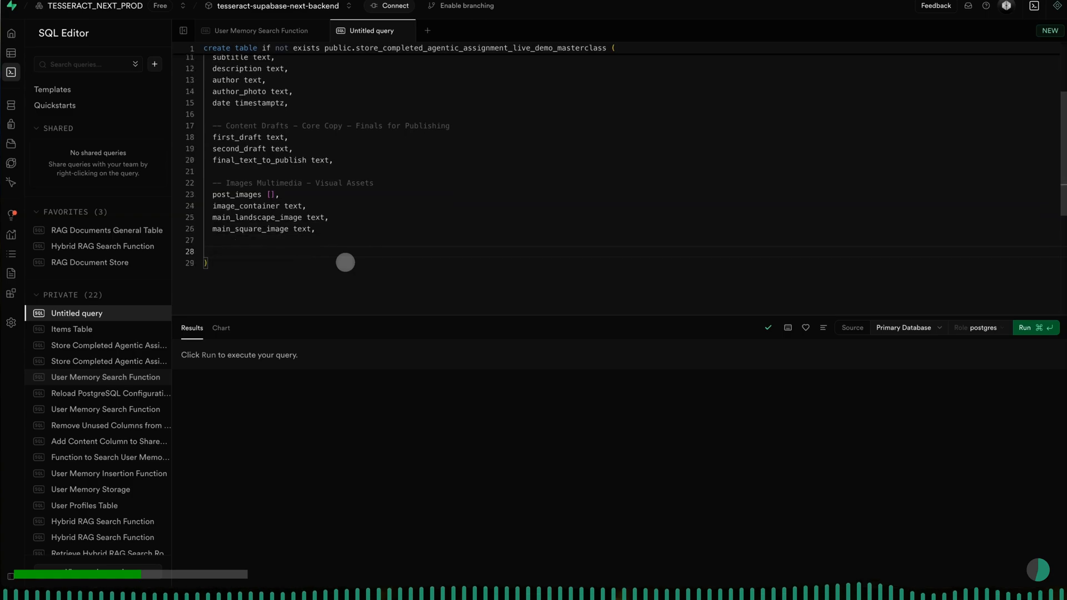
pyautogui.write('-- De')
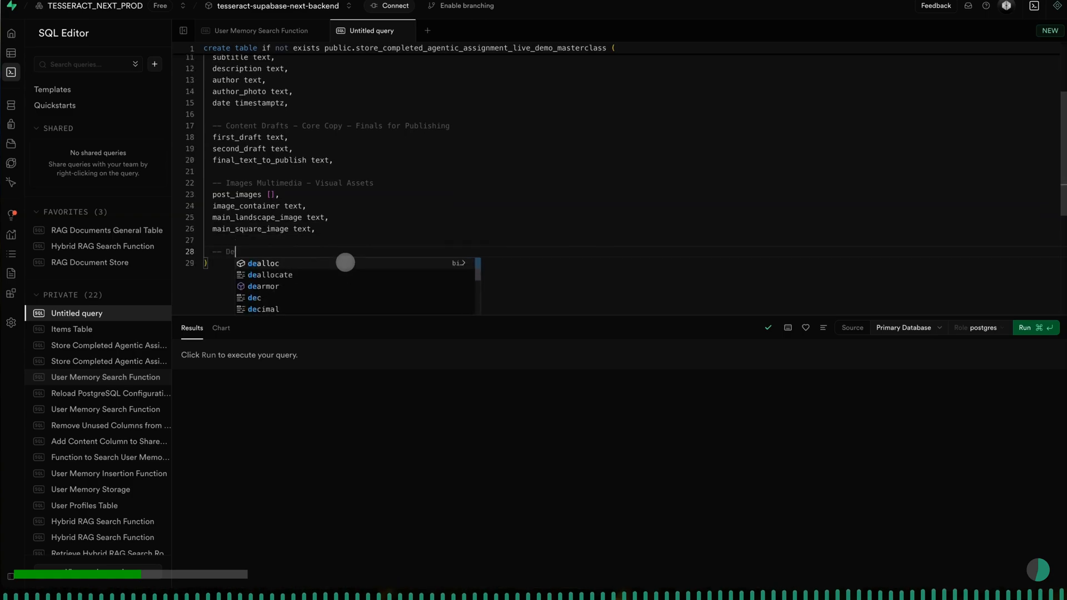
pyautogui.write('sign Tokens')
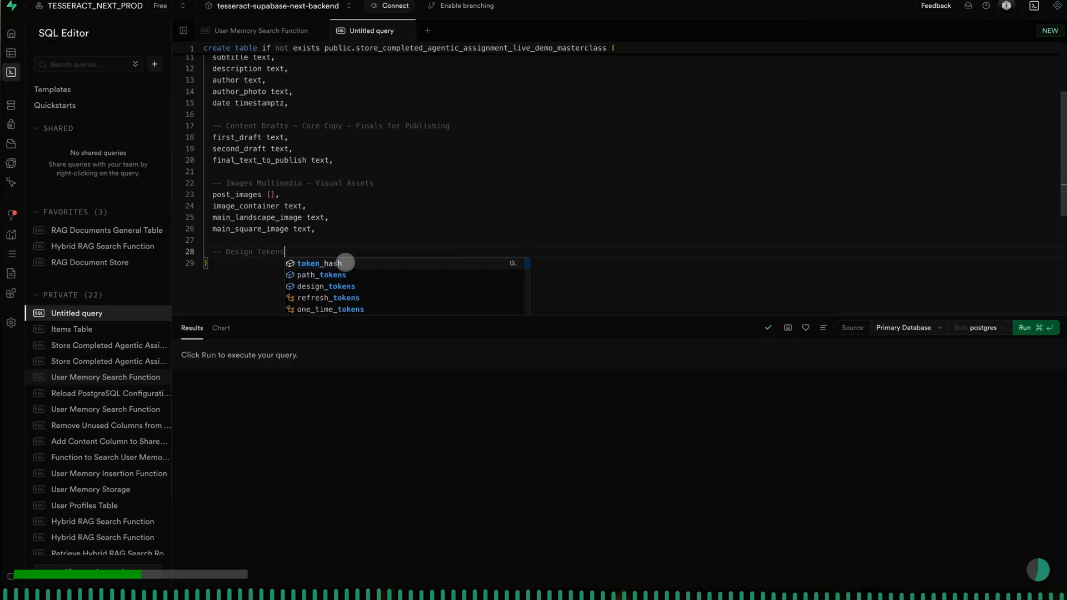
# - Add the column "design_tokens jsonb," on its own line below the Design Tokens comment
pyautogui.press('Return')
pyautogui.write('desi')
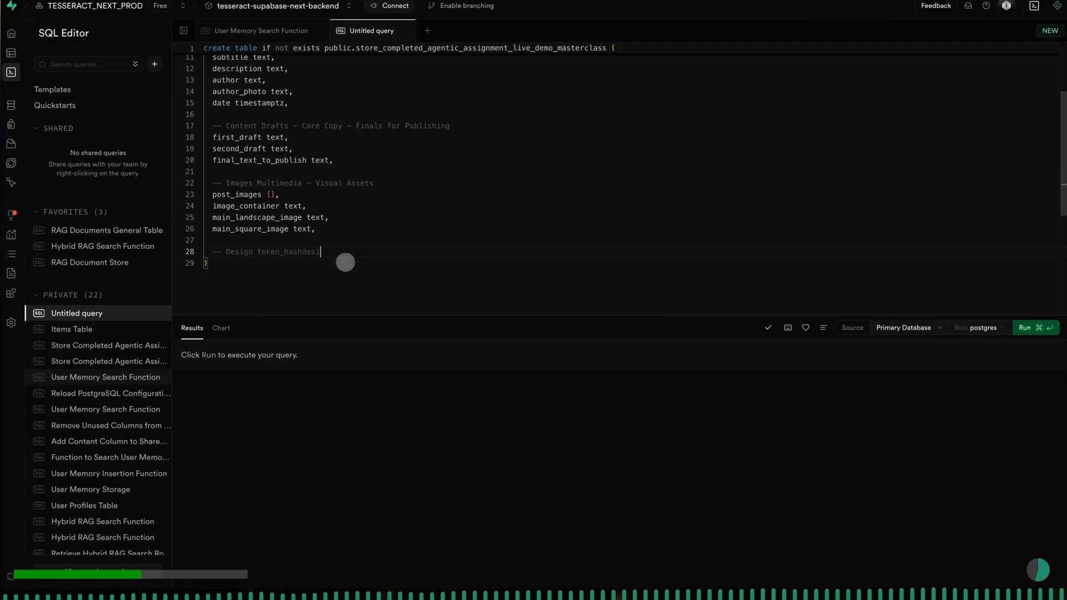
pyautogui.write('gn_toke')
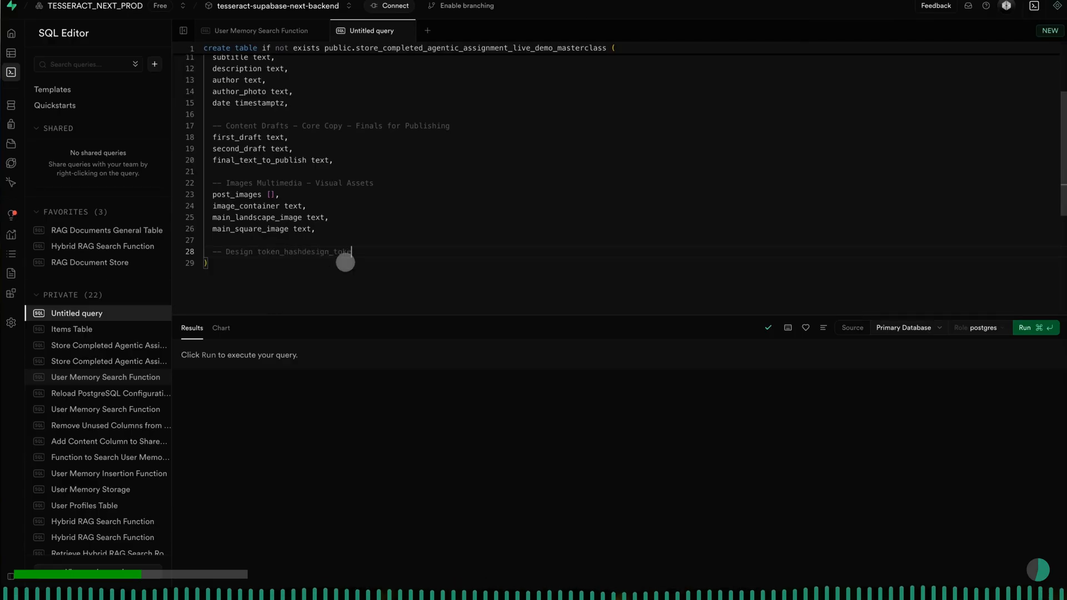
pyautogui.write('ns_ json')
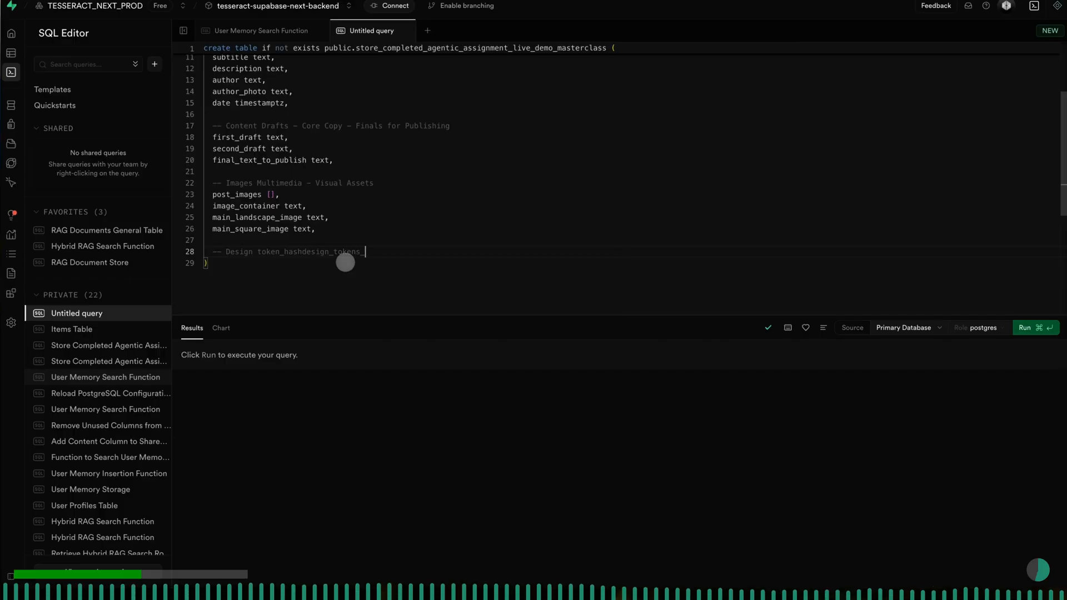
pyautogui.write('b')
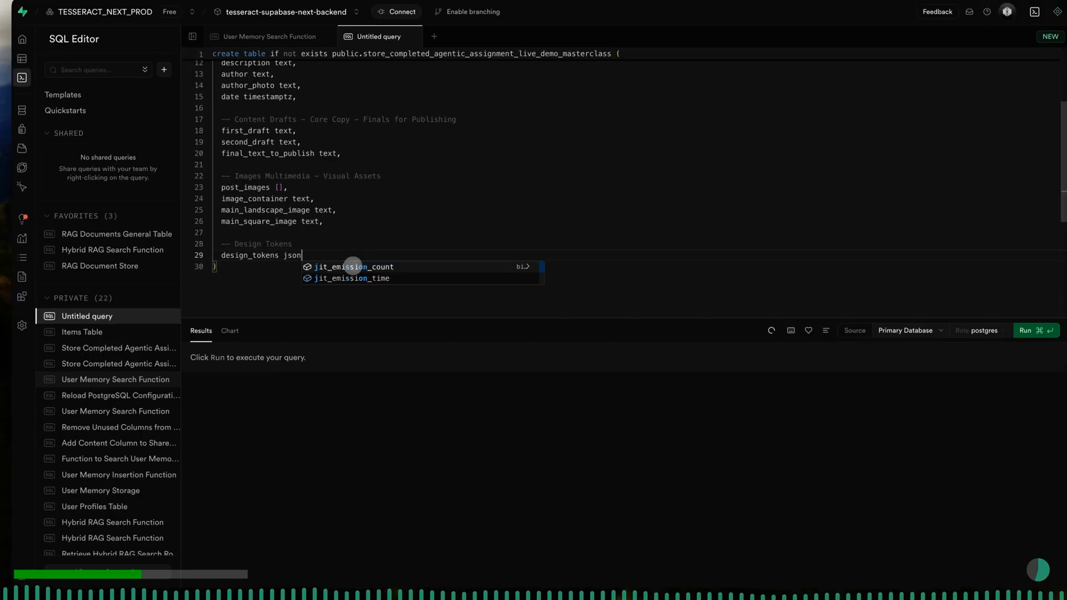
pyautogui.write('b,')
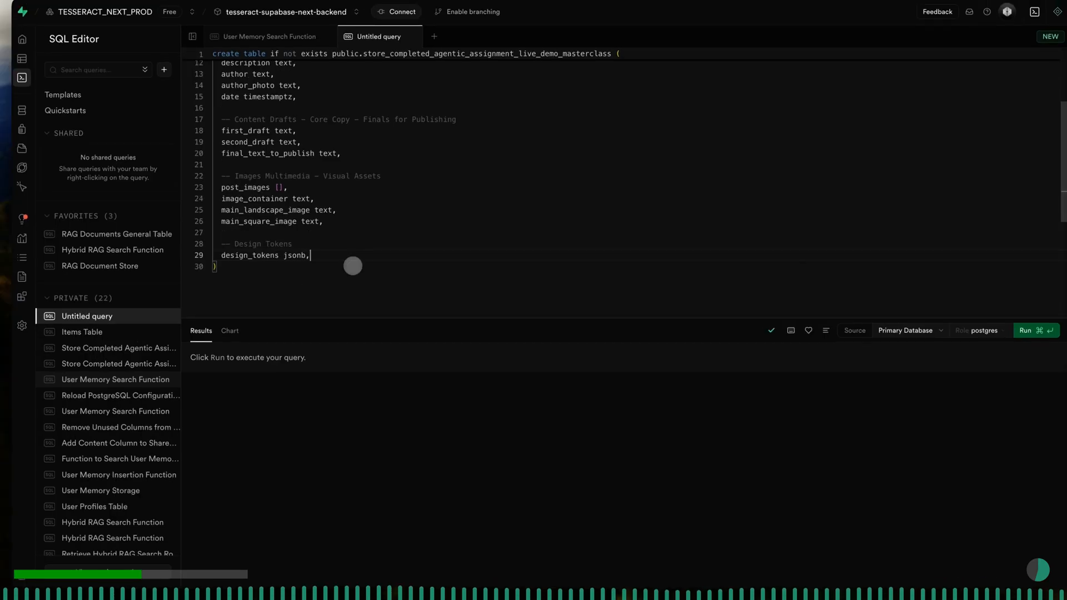
# - Leave a blank line after design_tokens and add the SQL comment "-- Readtime, Template, modifications"
pyautogui.press('Return')
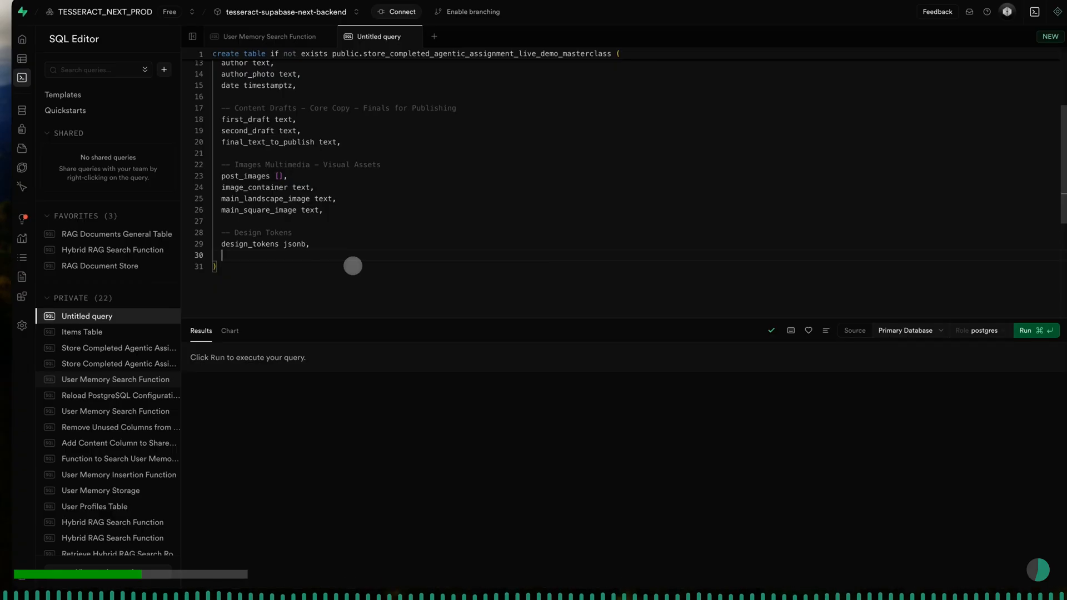
pyautogui.press('Return')
pyautogui.write('-- Rea')
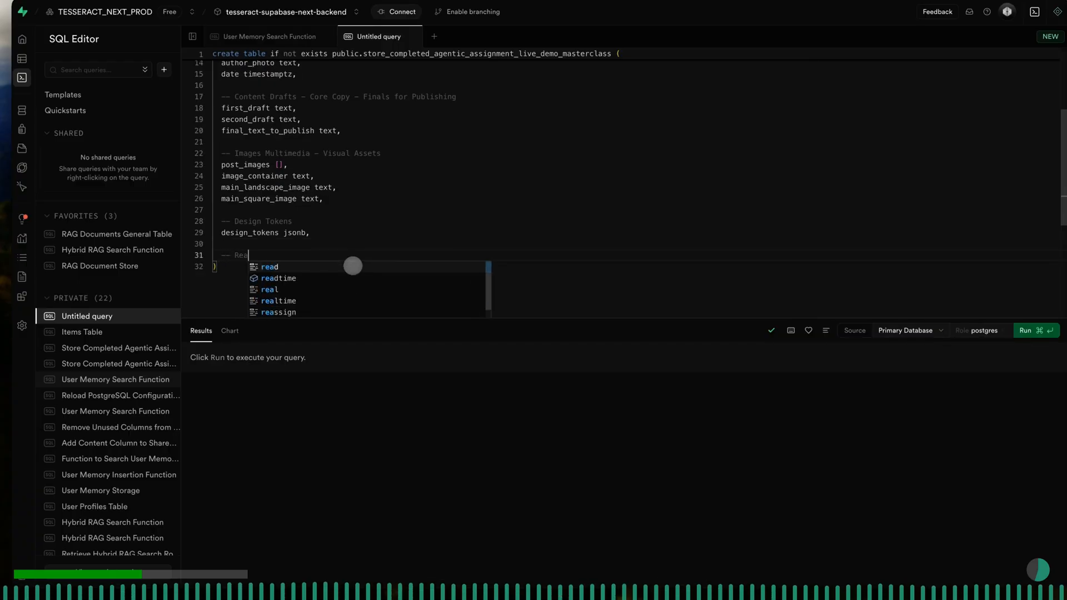
pyautogui.write('dtime')
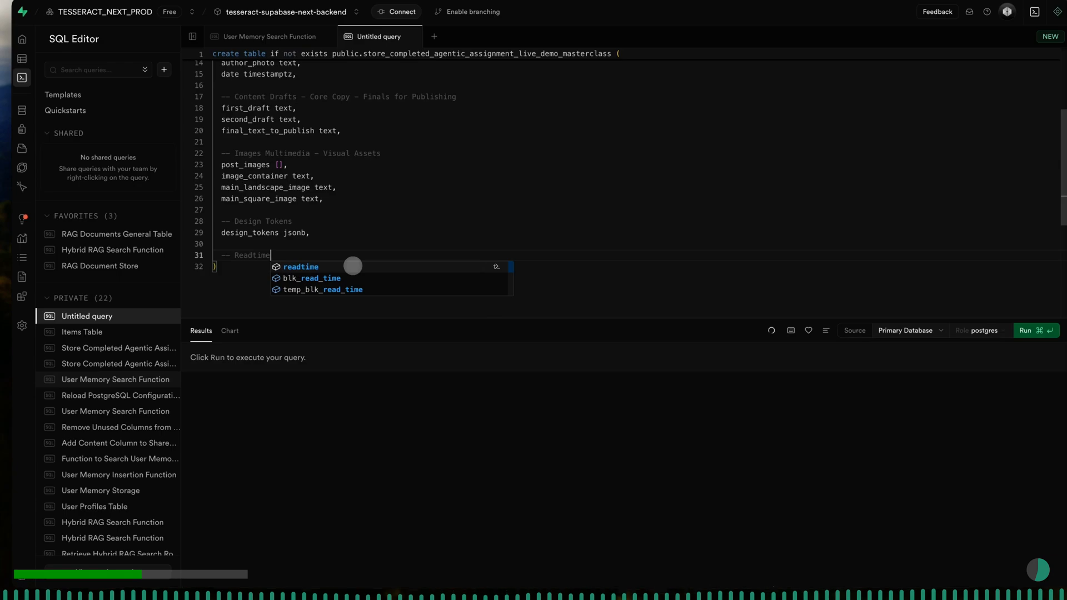
pyautogui.write(', Templat')
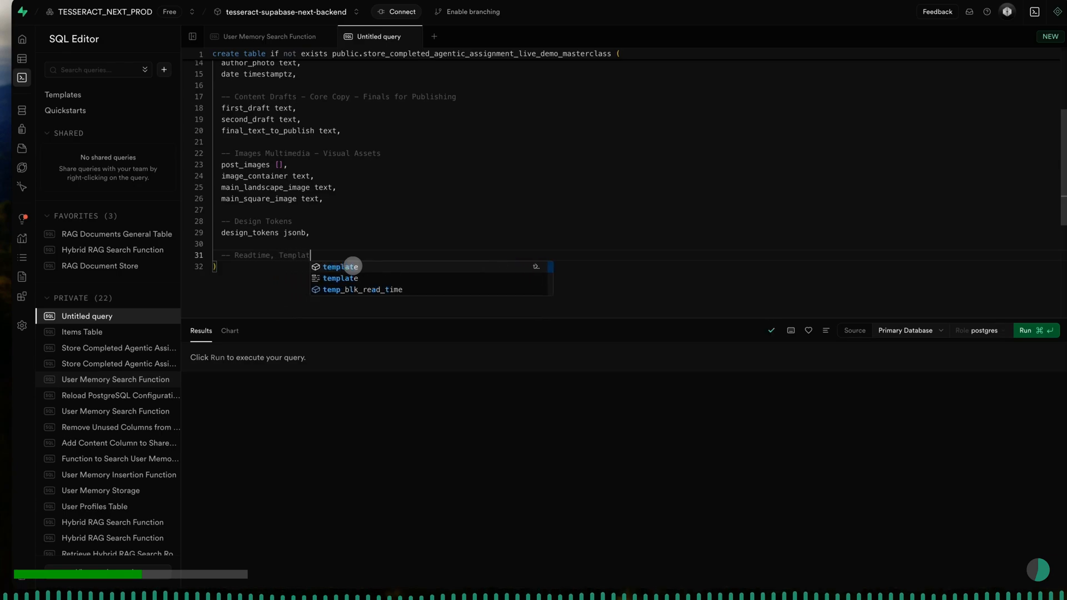
pyautogui.write('e, Modi')
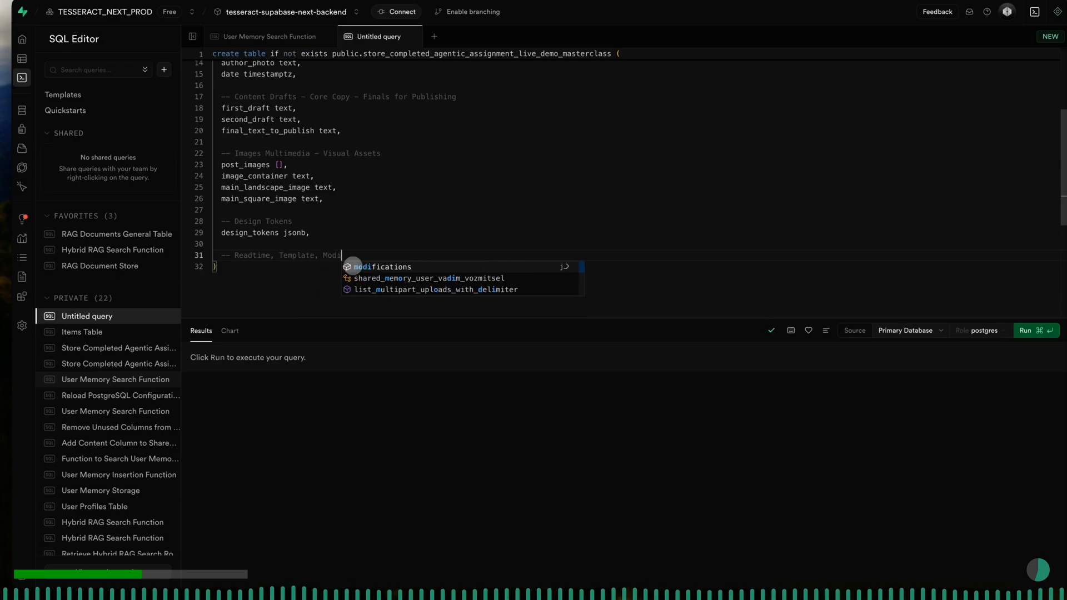
pyautogui.write('fications')
pyautogui.press('Return')
pyautogui.press('Return')
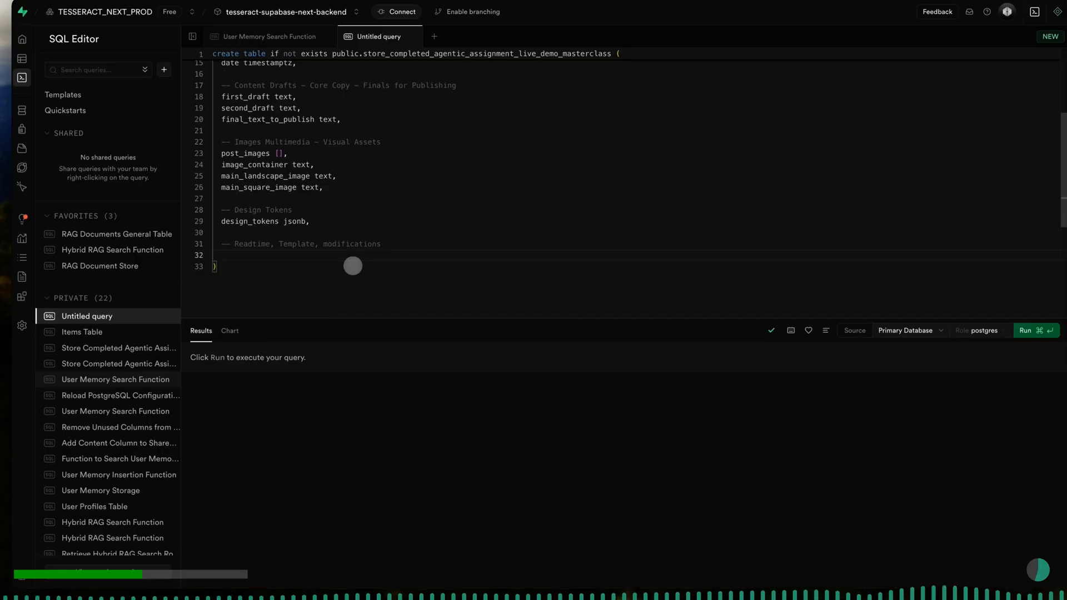
# - Add the columns "readtime text," and "template text," on separate lines below the Readtime comment
pyautogui.write('readtim')
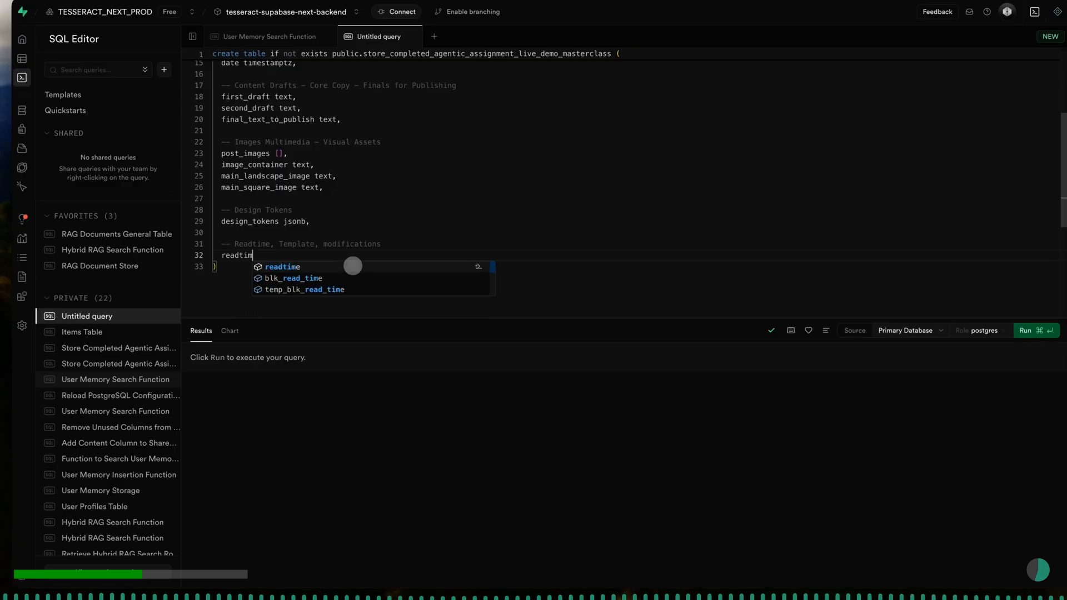
pyautogui.write('e text,')
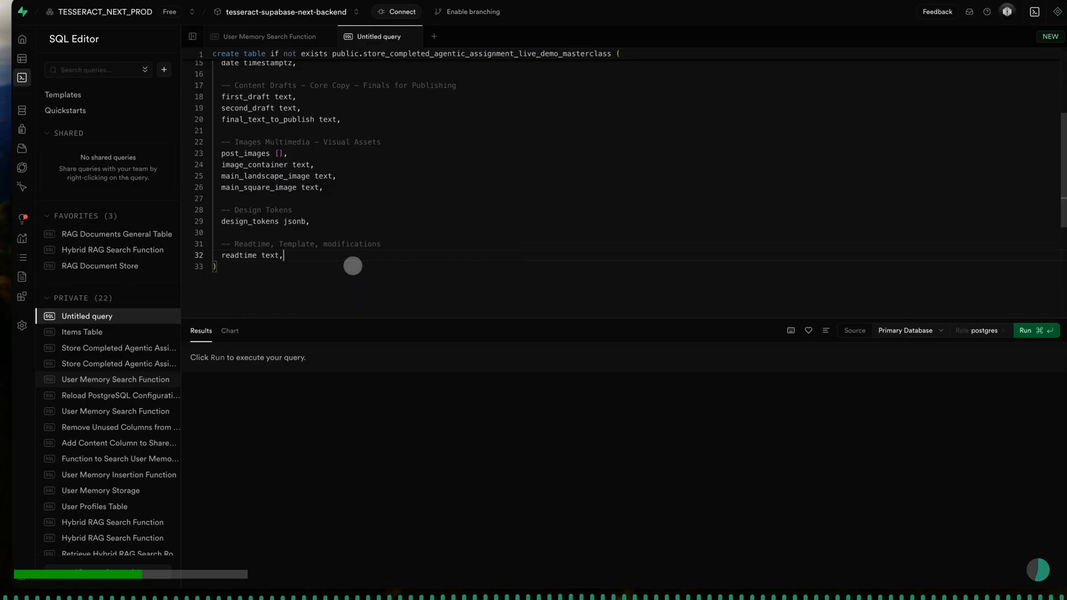
pyautogui.press('Return')
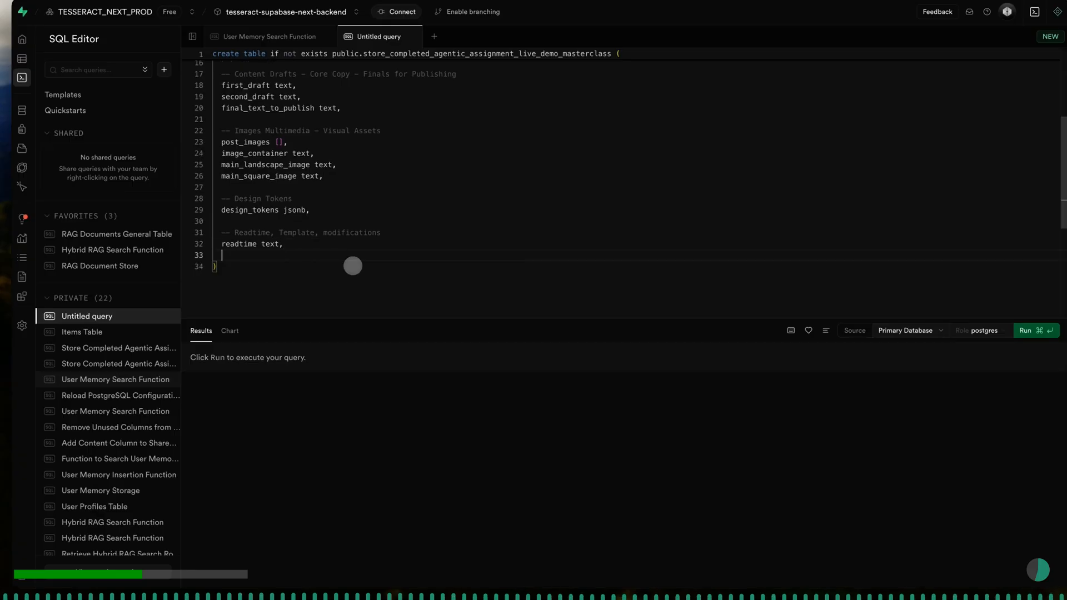
pyautogui.write('templat')
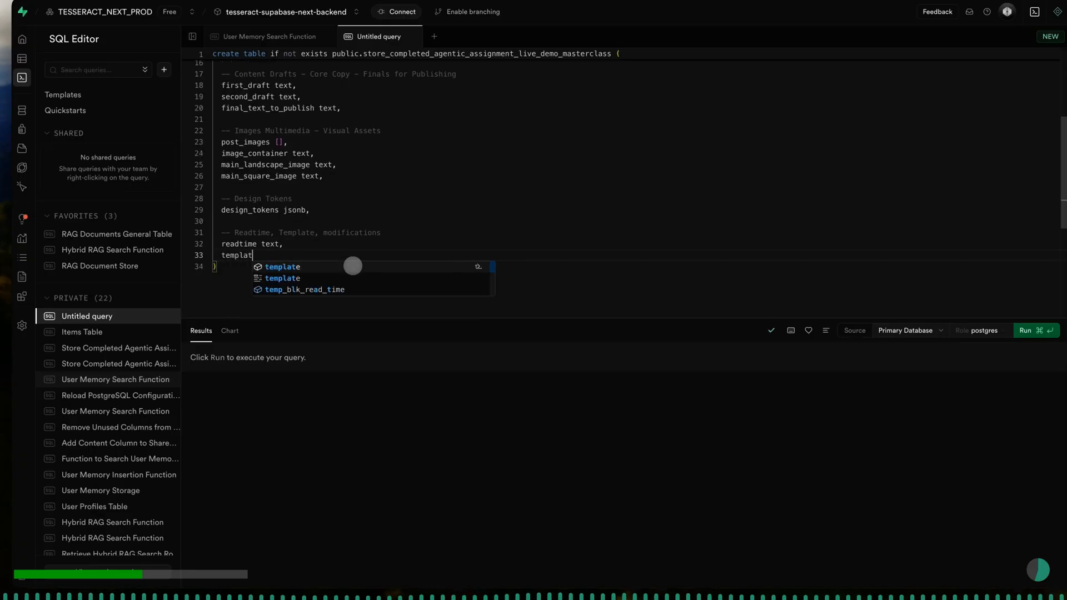
pyautogui.write('e text,')
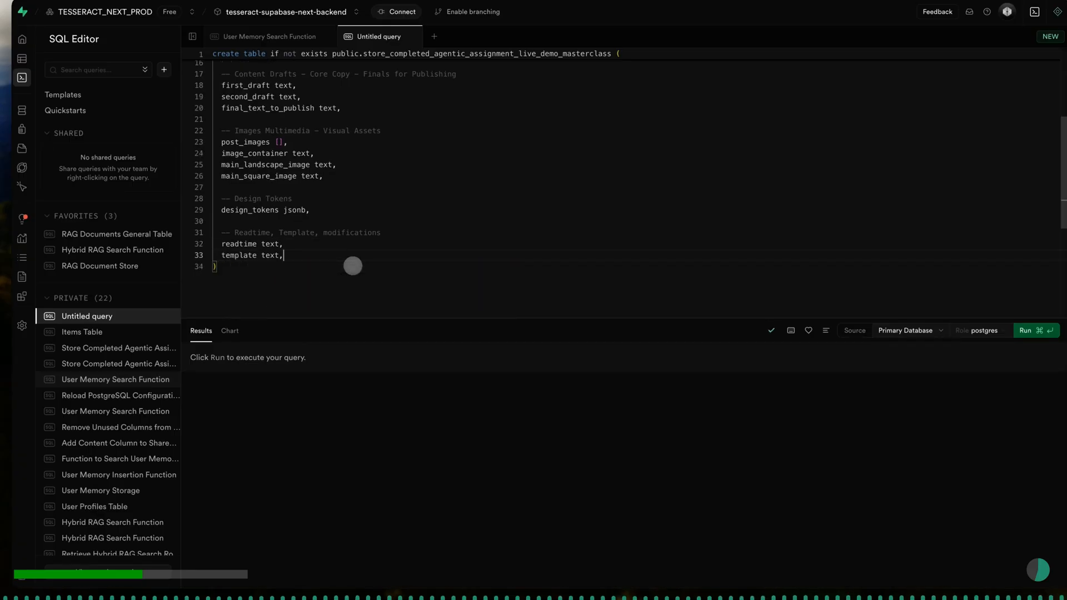
# - Add the column "modifications jsonb," on a new line below template
pyautogui.press('Return')
pyautogui.write('m')
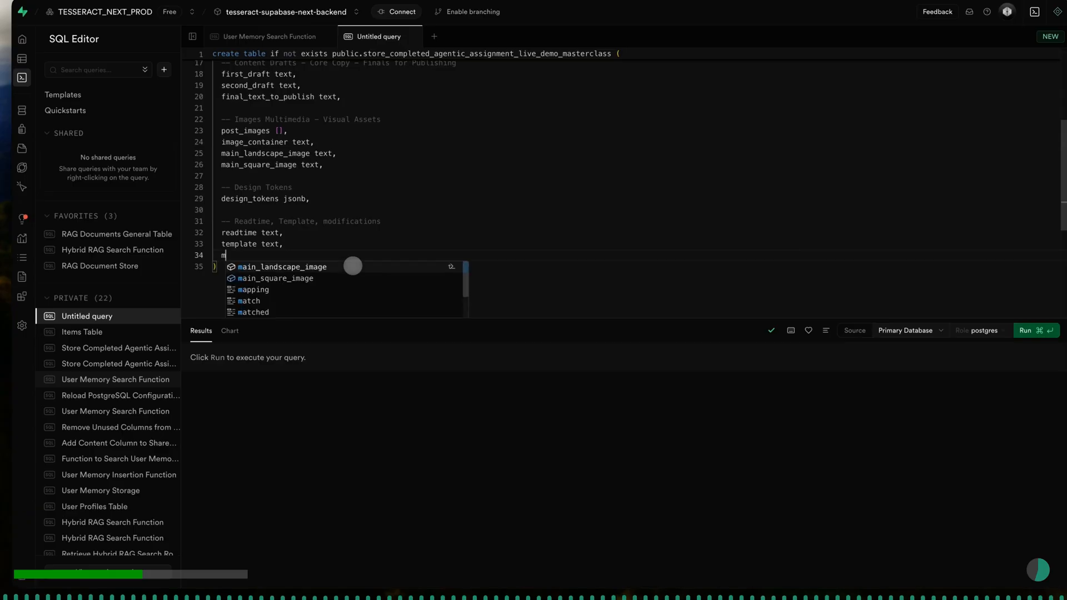
pyautogui.write('odifications')
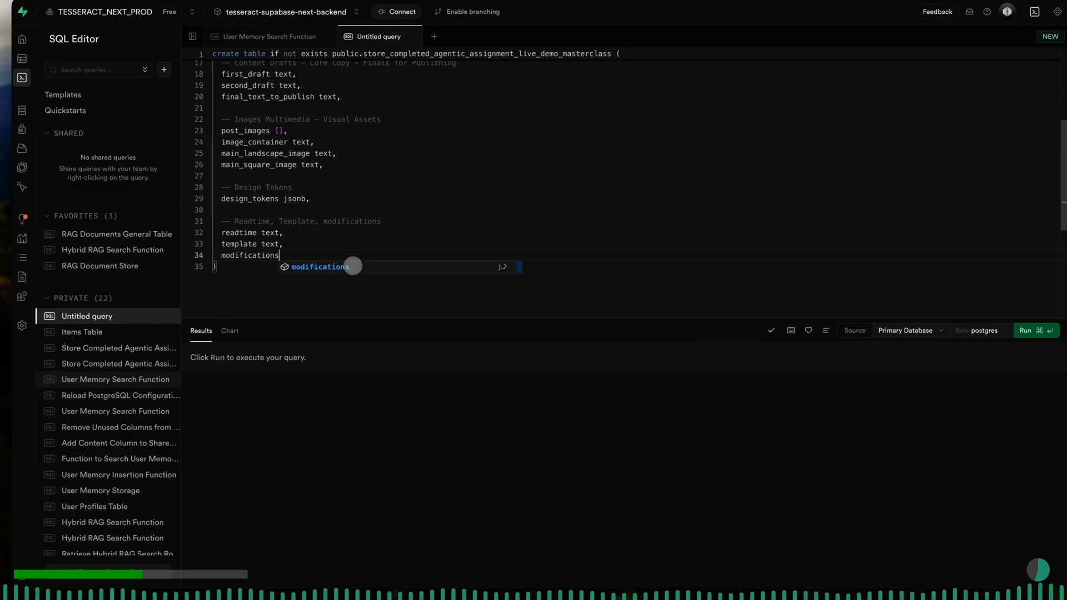
pyautogui.write(' json')
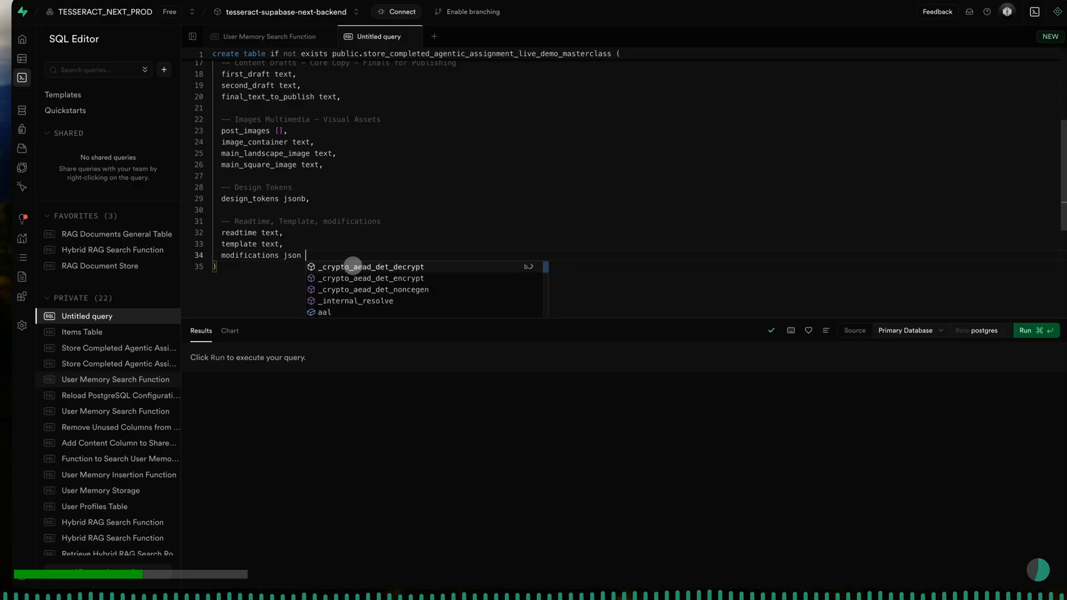
pyautogui.write('b,')
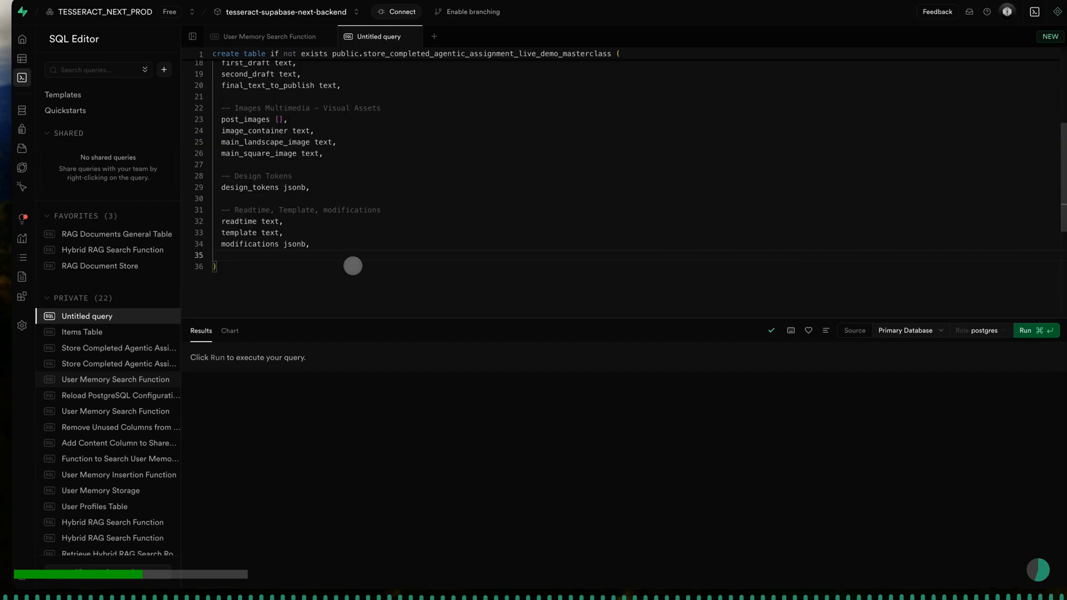
# - Leave a blank line after modifications and add the SQL comment "-- Prompts - HTML - CORE Preview"
pyautogui.press('Return')
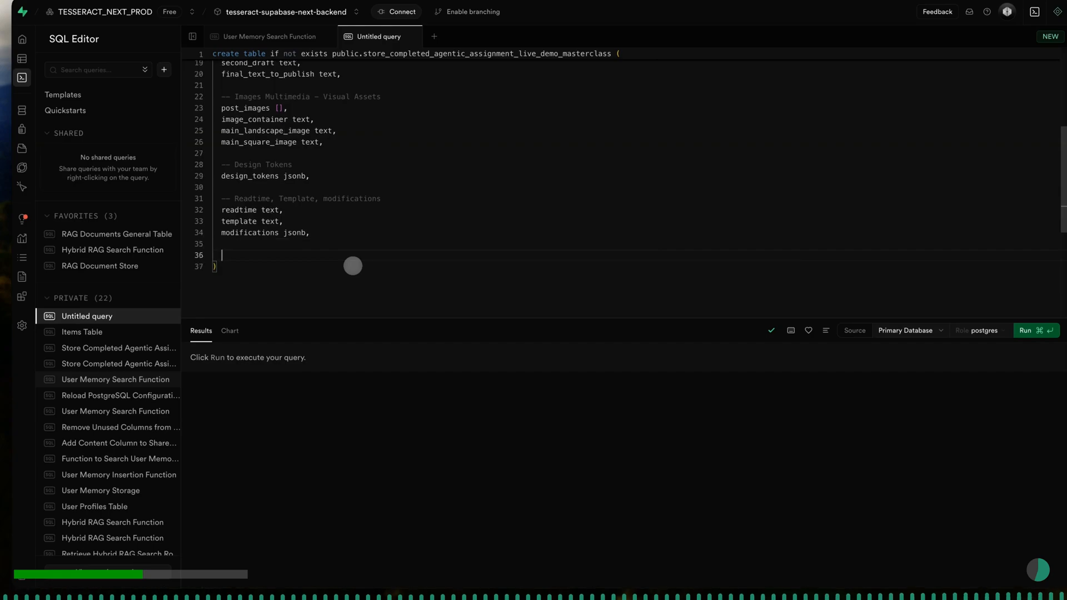
pyautogui.write('-- Prompt')
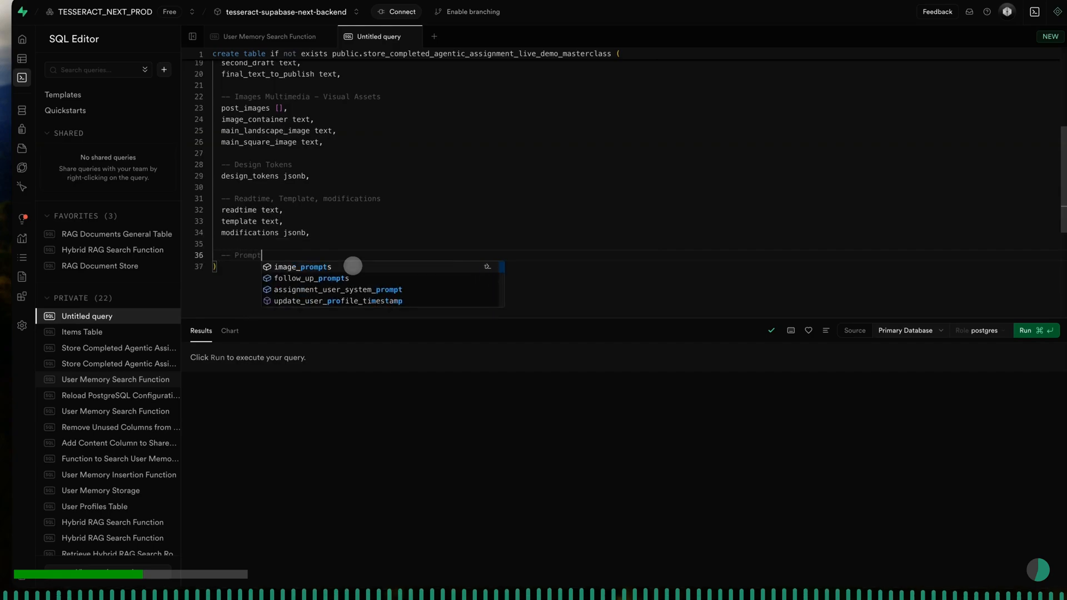
pyautogui.write('s - ')
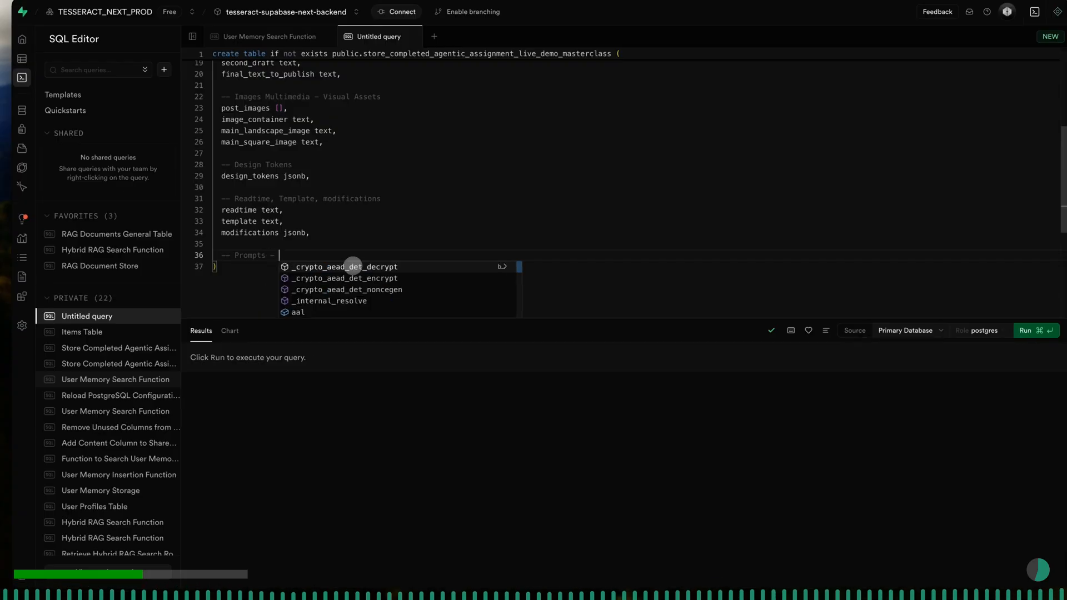
pyautogui.write('HTML - CORE')
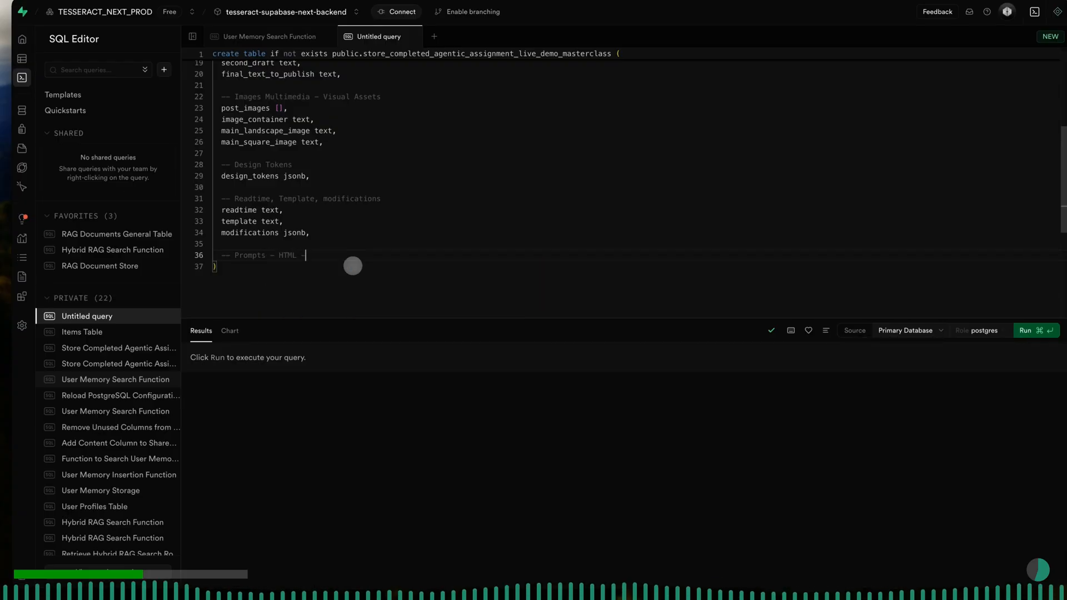
pyautogui.write(' Preview')
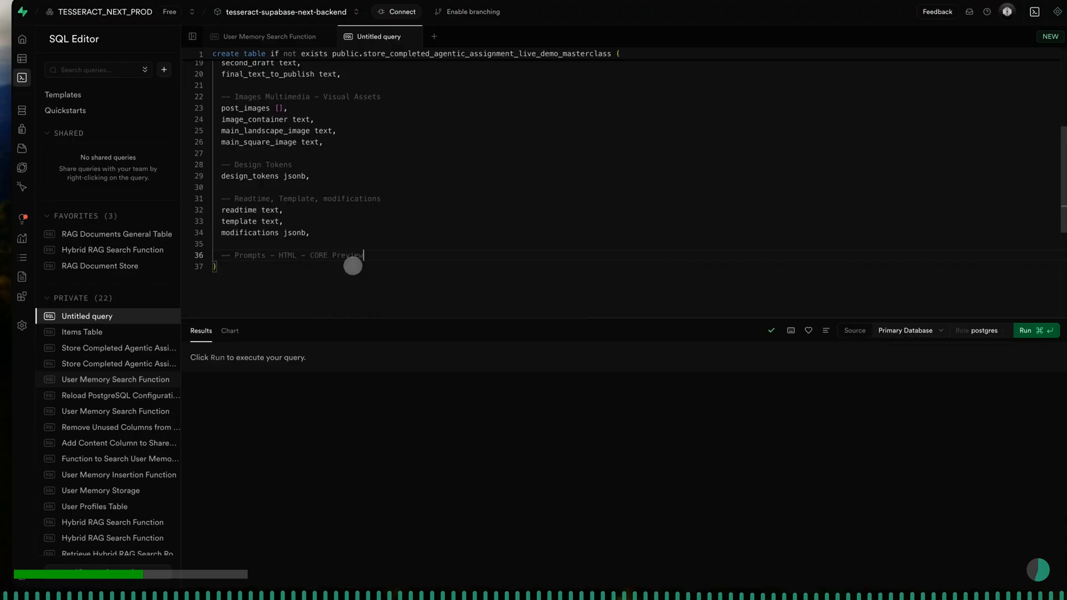
# - Add the column "image_prompts text," on its own line below the Prompts comment
pyautogui.press('Return')
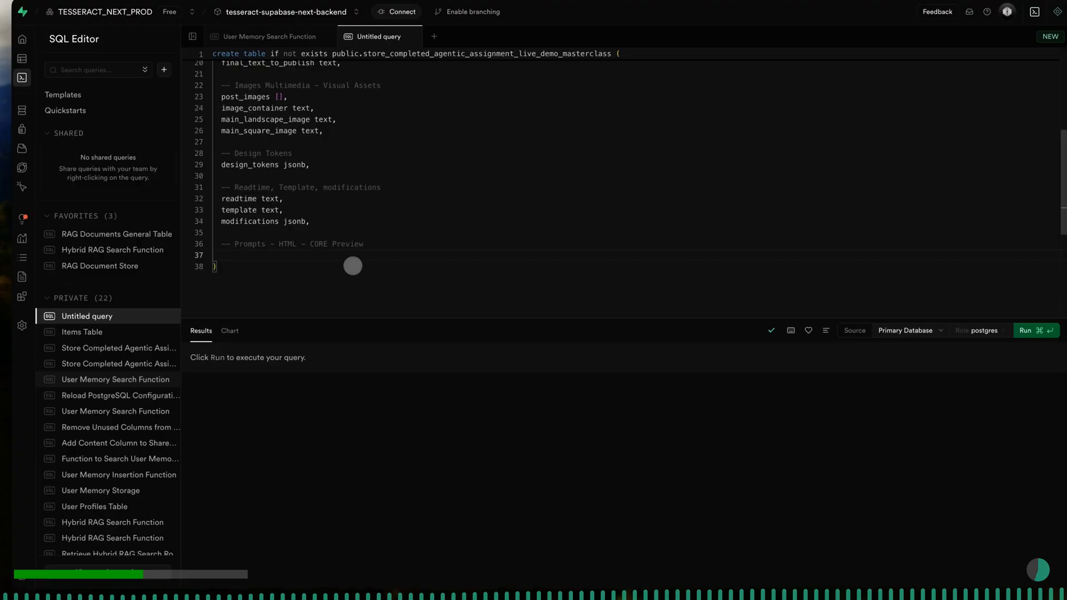
pyautogui.write('image')
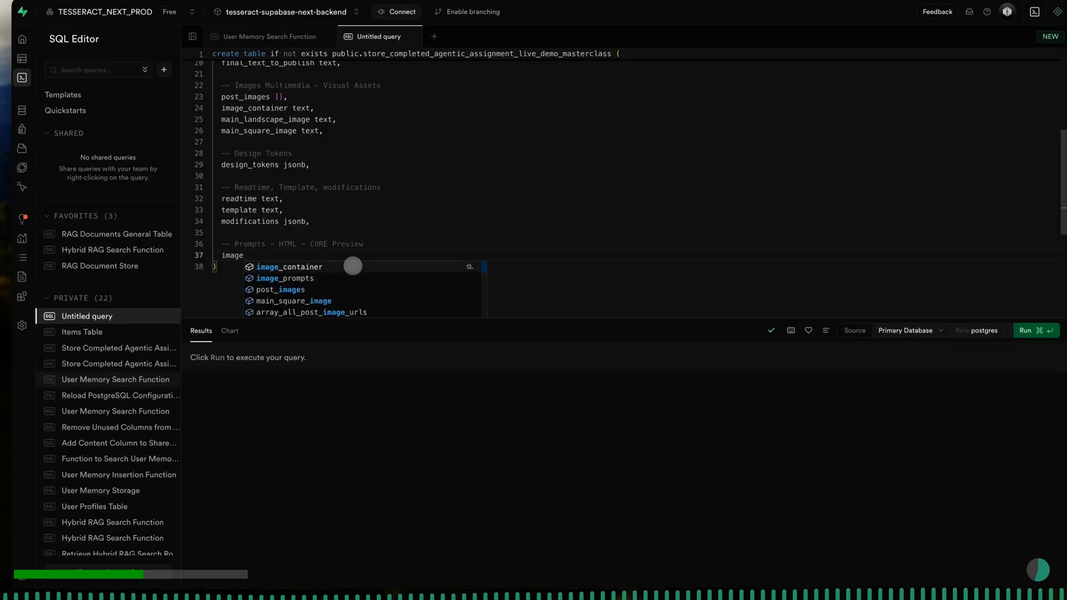
pyautogui.press('Down')
pyautogui.press('Return')
pyautogui.write('text')
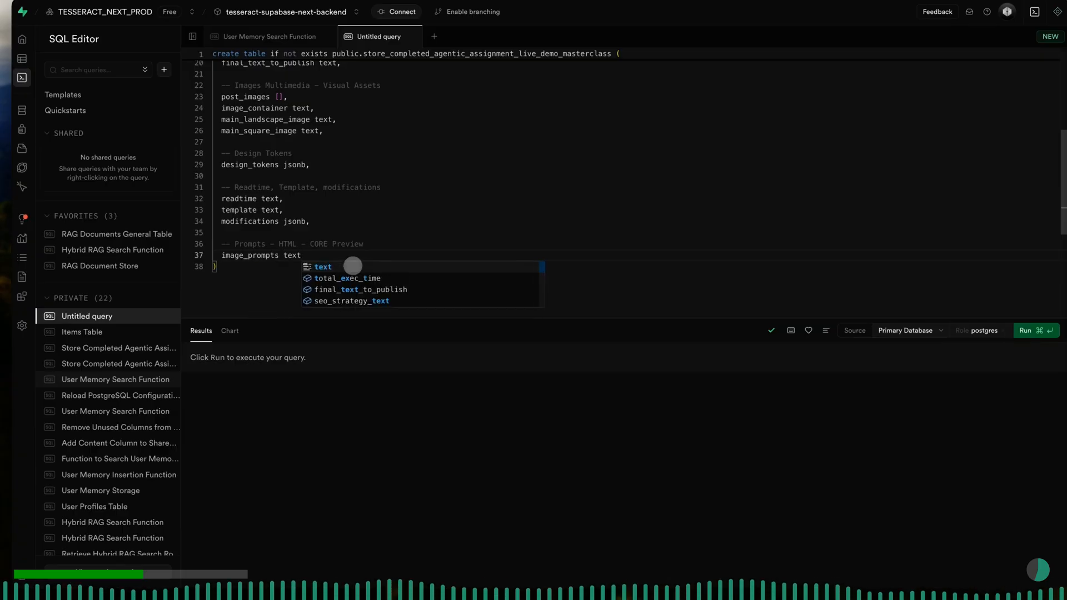
pyautogui.write(',')
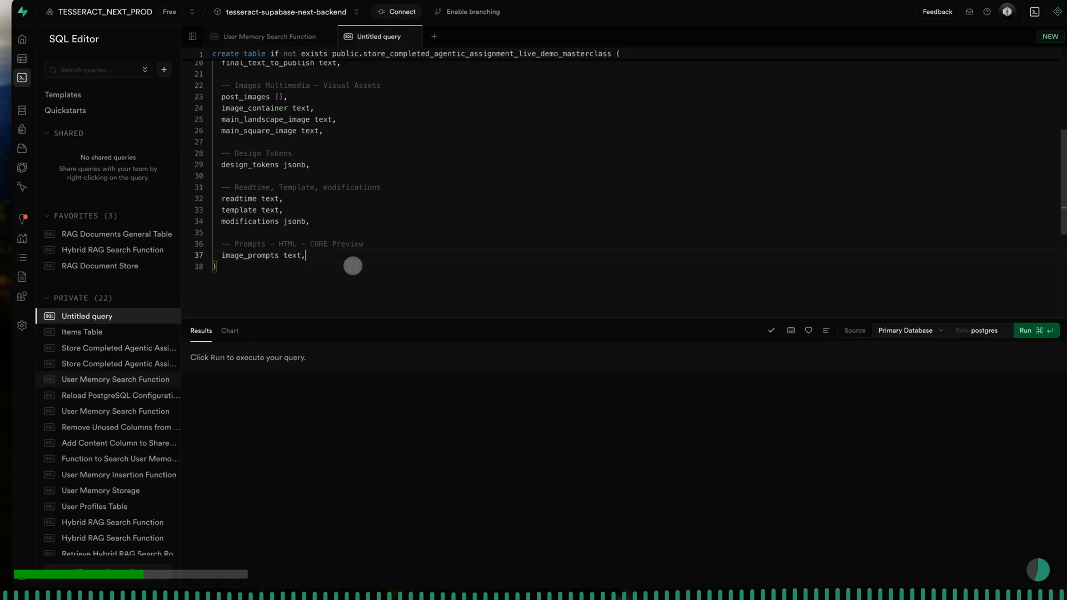
# - Add the column "rendered_html text," on a new line below image_prompts
pyautogui.press('Return')
pyautogui.write('rendered')
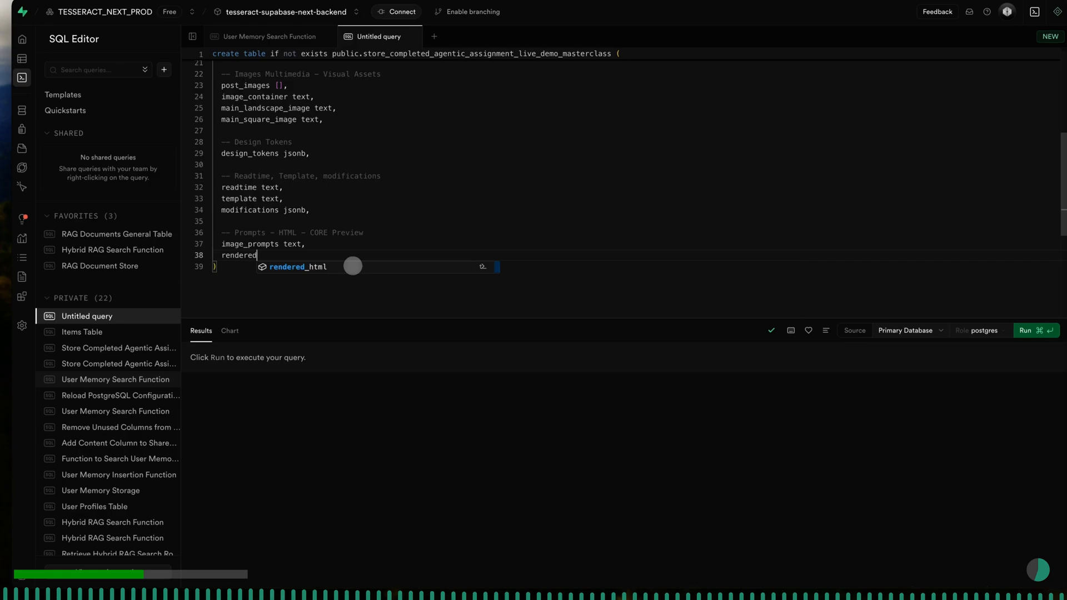
pyautogui.write('_html')
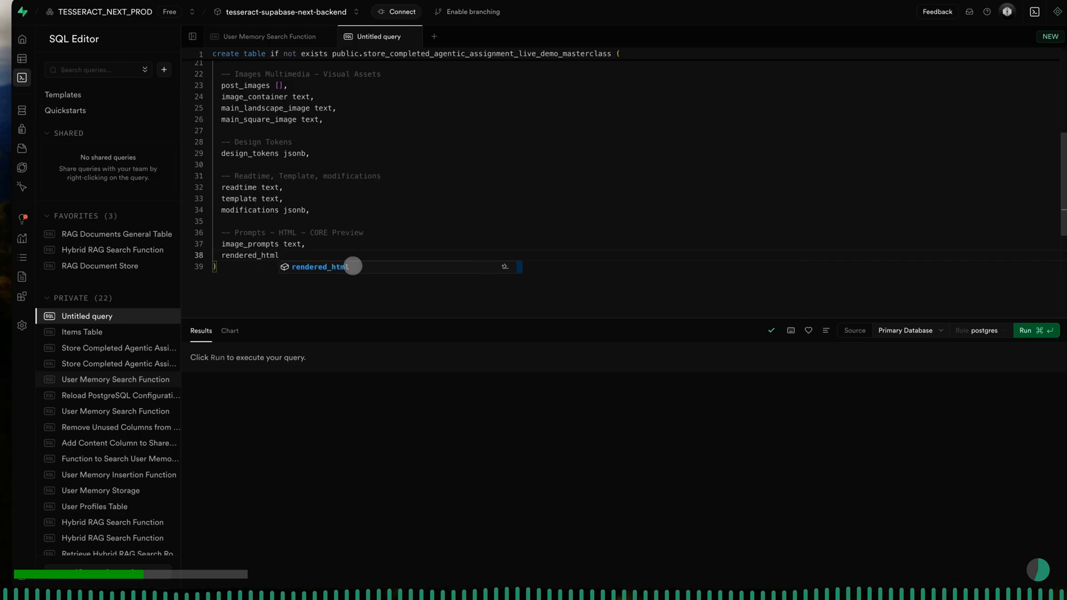
pyautogui.write(' text')
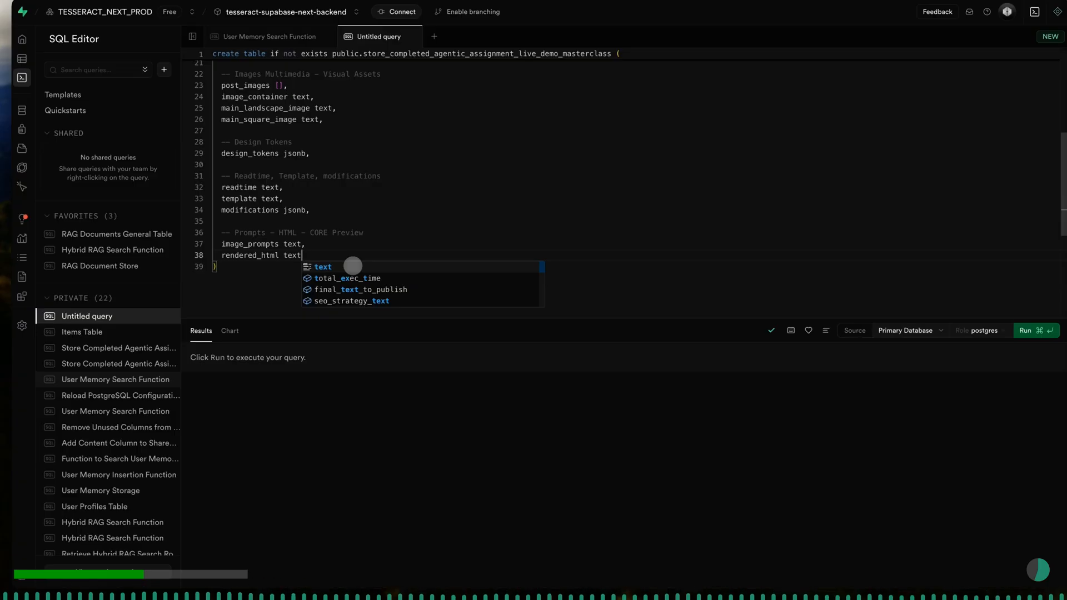
pyautogui.write(',')
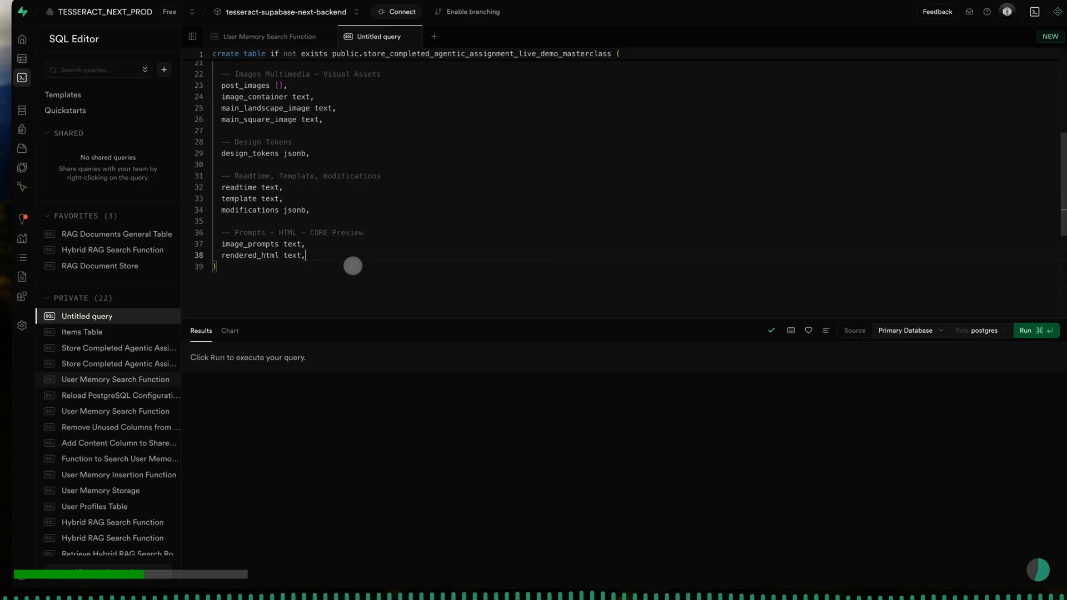
# - Leave a blank line after rendered_html and add the SQL comment "-- Tags, Keywords, SEO, social_platforms_published_on", followed by a new line
pyautogui.press('Return')
pyautogui.press('Return')
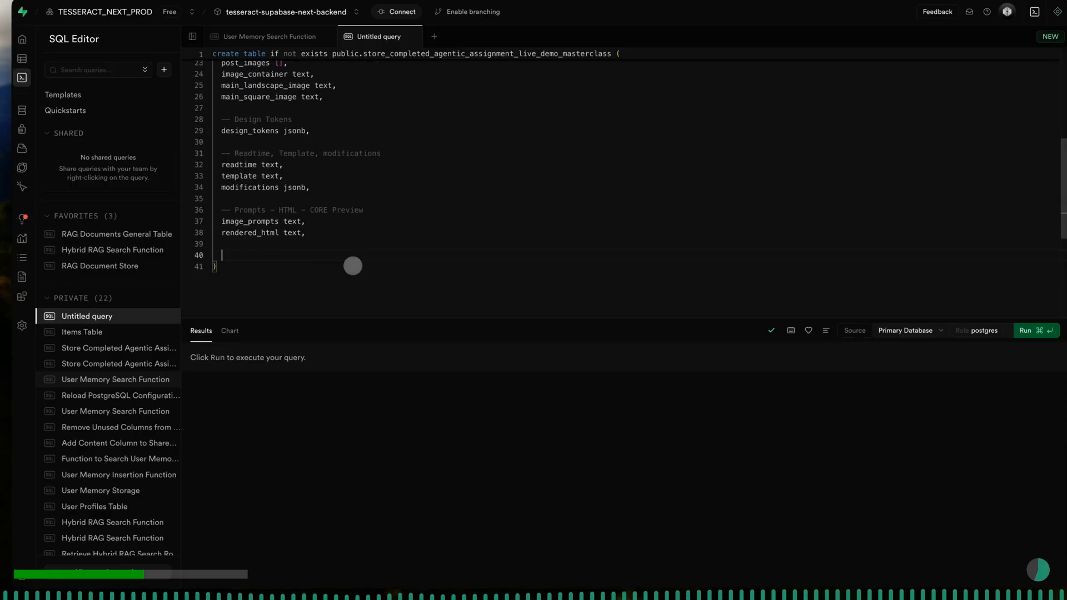
pyautogui.write('-- T')
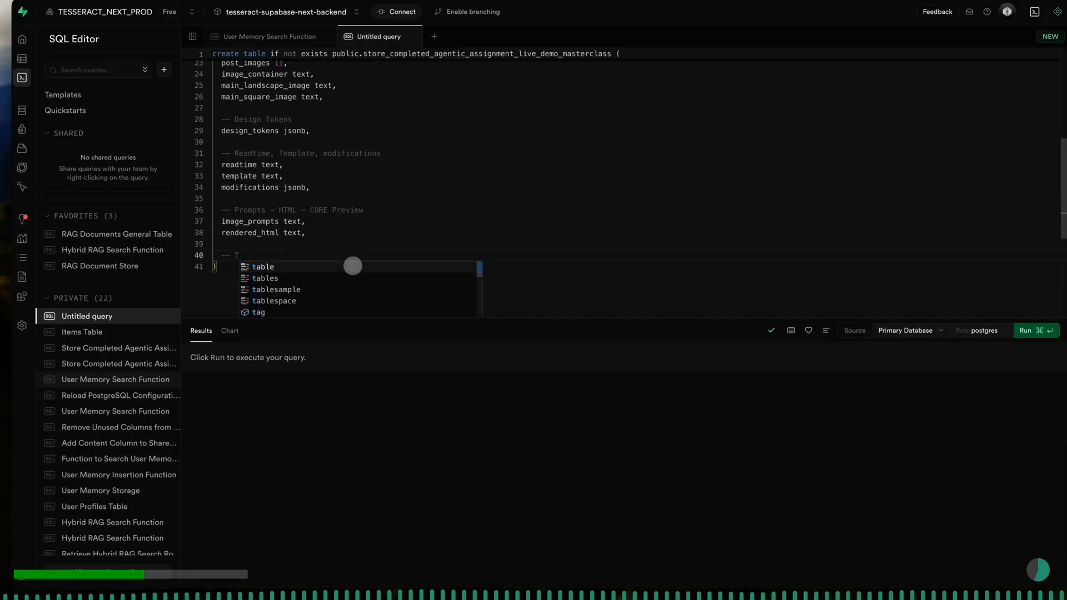
pyautogui.write('ags, Ke')
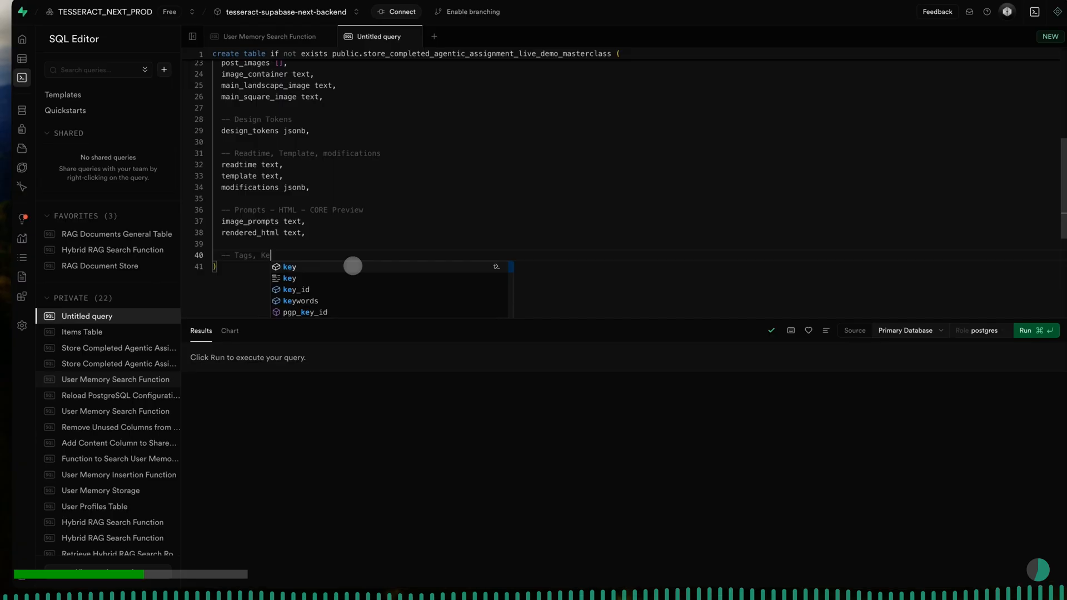
pyautogui.write('ywords, SE')
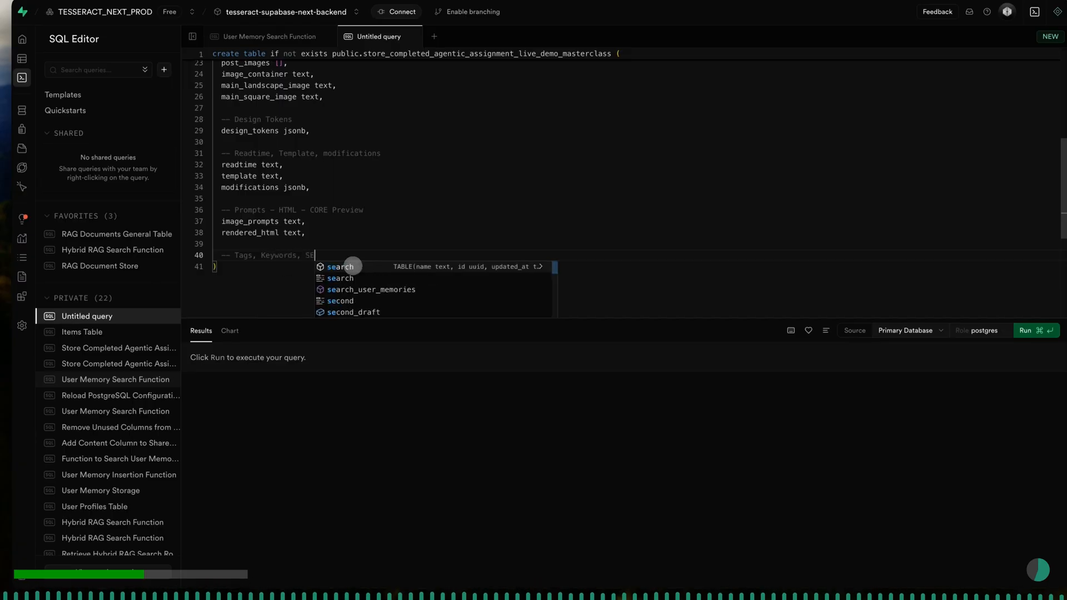
pyautogui.write('O, Platforms')
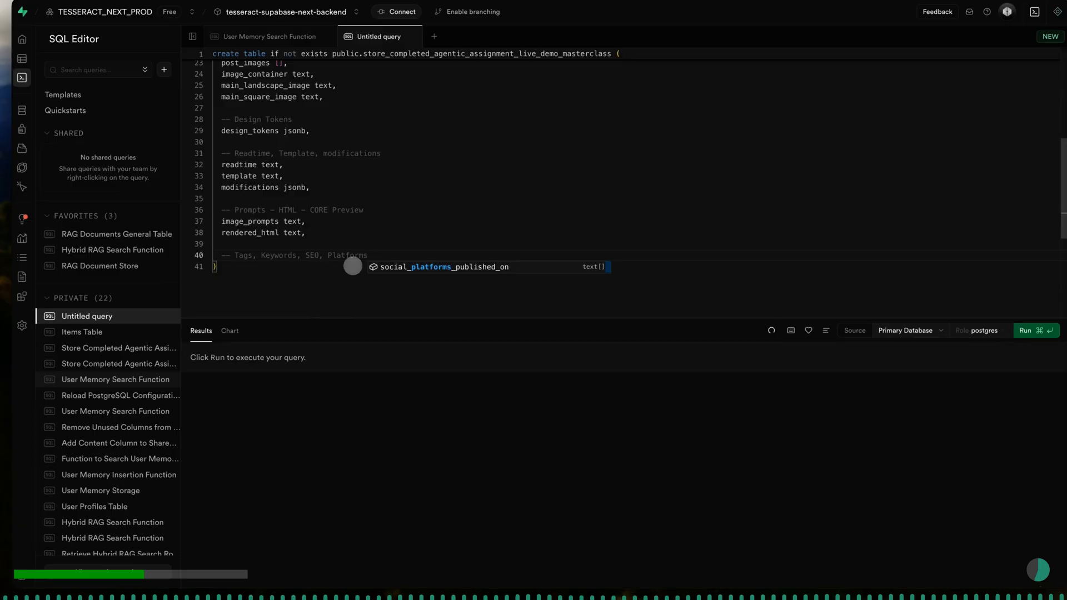
pyautogui.press('Tab')
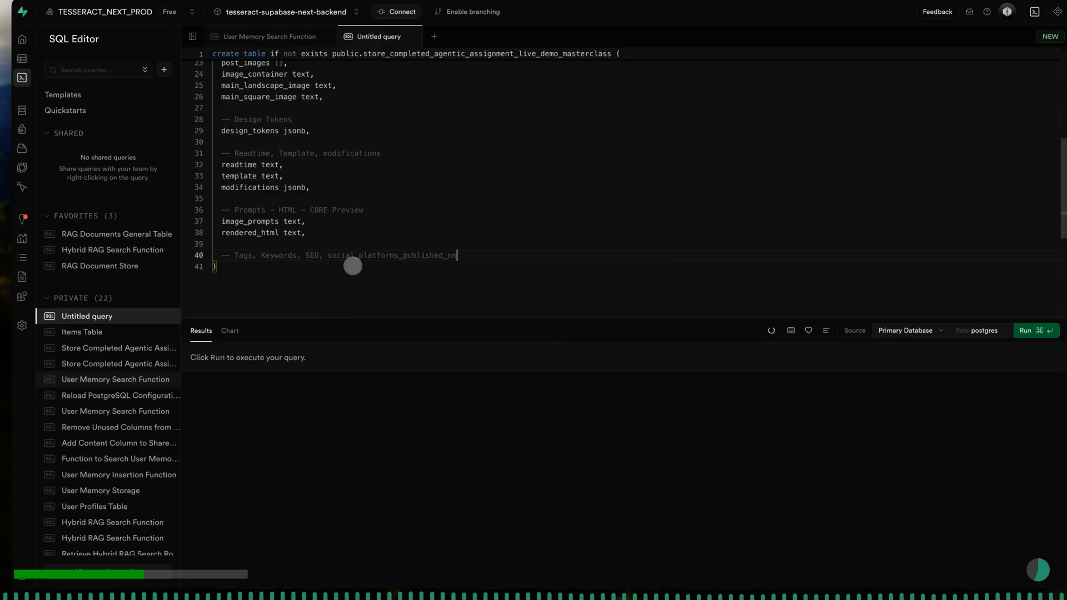
pyautogui.press('Return')
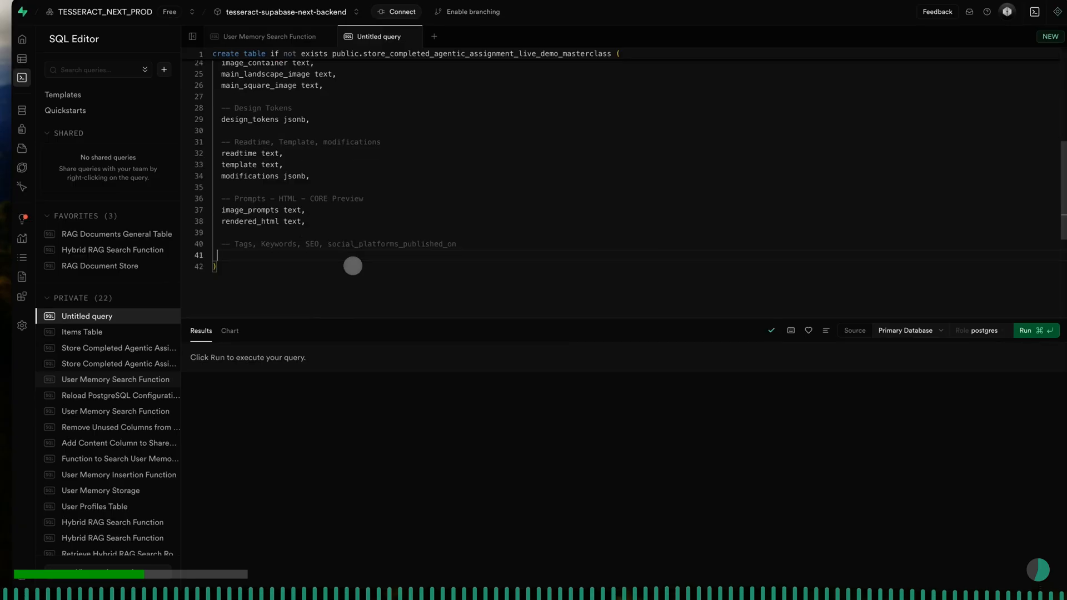
# - Shorten the last SQL comment to "-- Tags, Keywords, SEO, Platforms" and start a new line below it
pyautogui.press('Up')
pyautogui.press('End')
pyautogui.press('BackSpace')
pyautogui.press('BackSpace')
pyautogui.press('BackSpace')
pyautogui.press('BackSpace')
pyautogui.press('BackSpace')
pyautogui.press('BackSpace')
pyautogui.press('BackSpace')
pyautogui.press('BackSpace')
pyautogui.press('BackSpace')
pyautogui.press('BackSpace')
pyautogui.press('BackSpace')
pyautogui.press('BackSpace')
pyautogui.press('BackSpace')
pyautogui.press('BackSpace')
pyautogui.press('BackSpace')
pyautogui.press('BackSpace')
pyautogui.press('BackSpace')
pyautogui.press('BackSpace')
pyautogui.press('BackSpace')
pyautogui.press('BackSpace')
pyautogui.press('BackSpace')
pyautogui.press('BackSpace')
pyautogui.press('BackSpace')
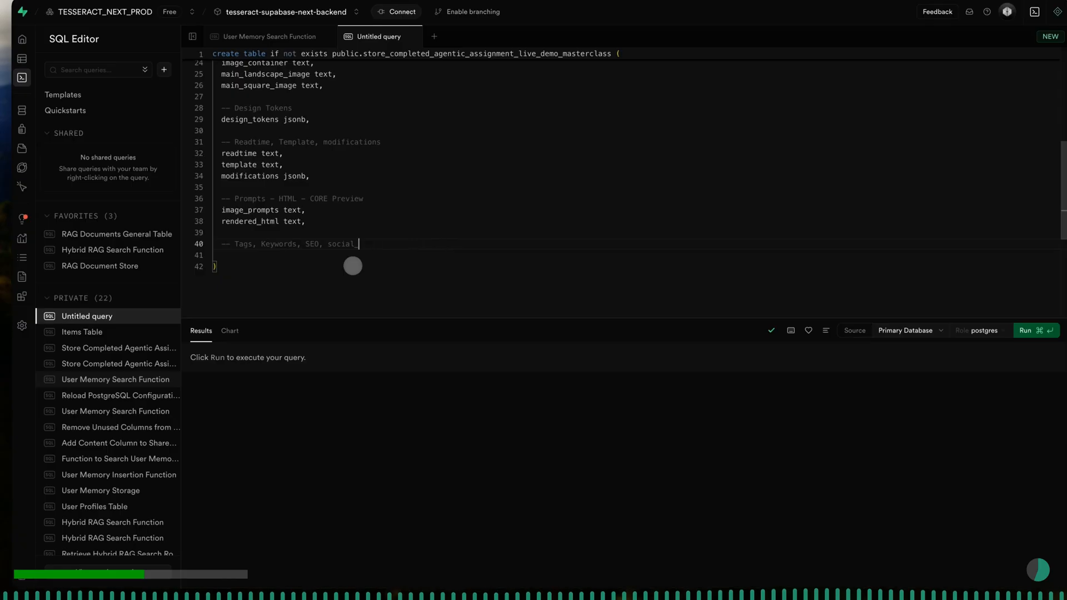
pyautogui.press('BackSpace')
pyautogui.press('BackSpace')
pyautogui.press('BackSpace')
pyautogui.press('BackSpace')
pyautogui.press('BackSpace')
pyautogui.press('BackSpace')
pyautogui.write('Platforms')
pyautogui.press('Return')
# - Add the columns "tags text[]," and "keywords text[]," on separate lines below the Tags, Keywords, SEO, Platforms comment
pyautogui.write('ta')
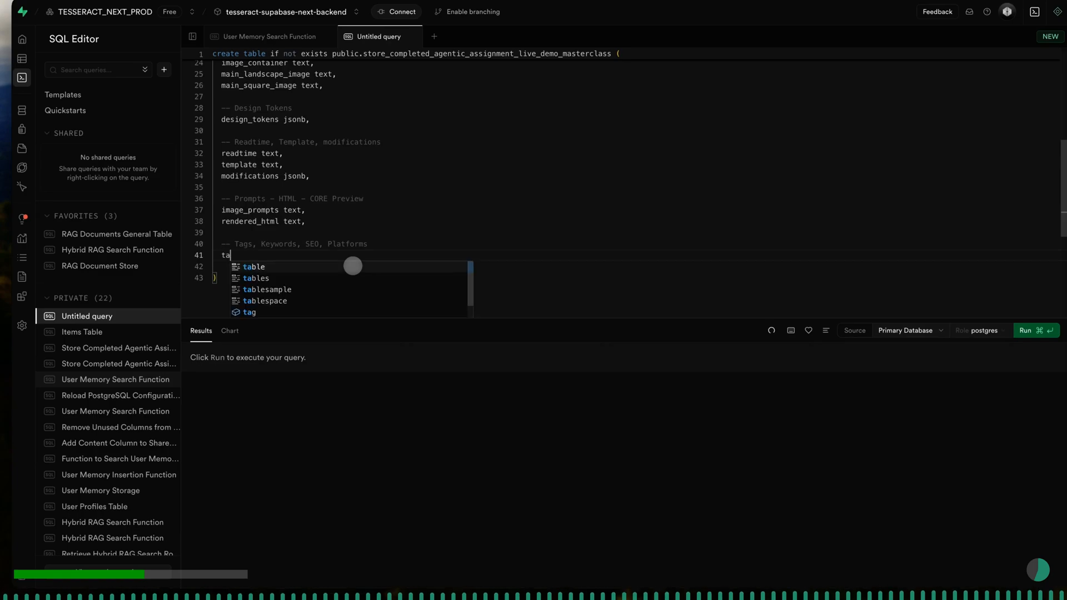
pyautogui.write('gs text')
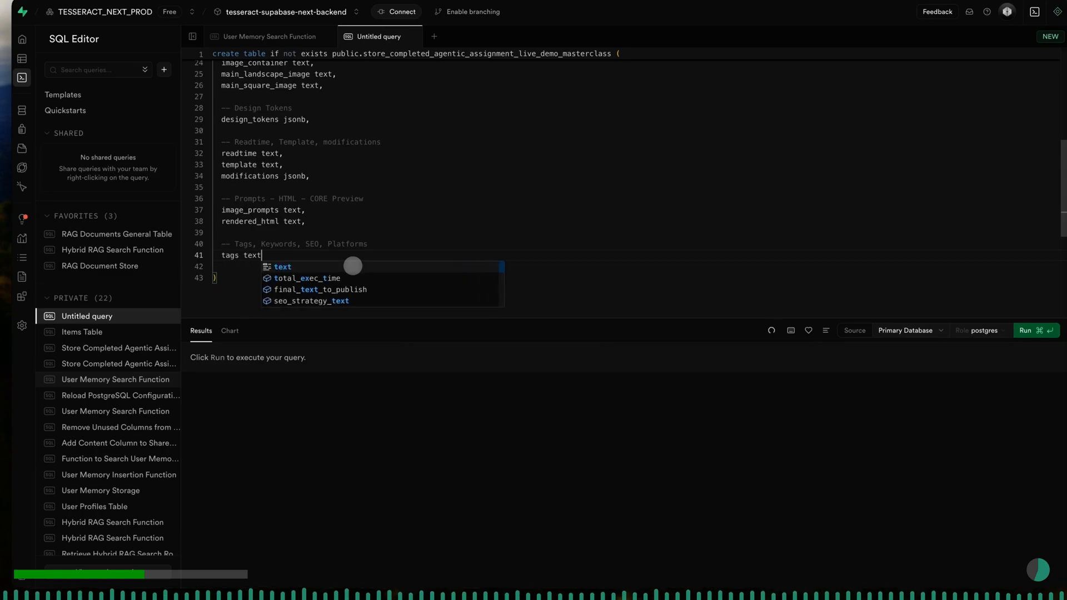
pyautogui.write('[],')
pyautogui.press('Return')
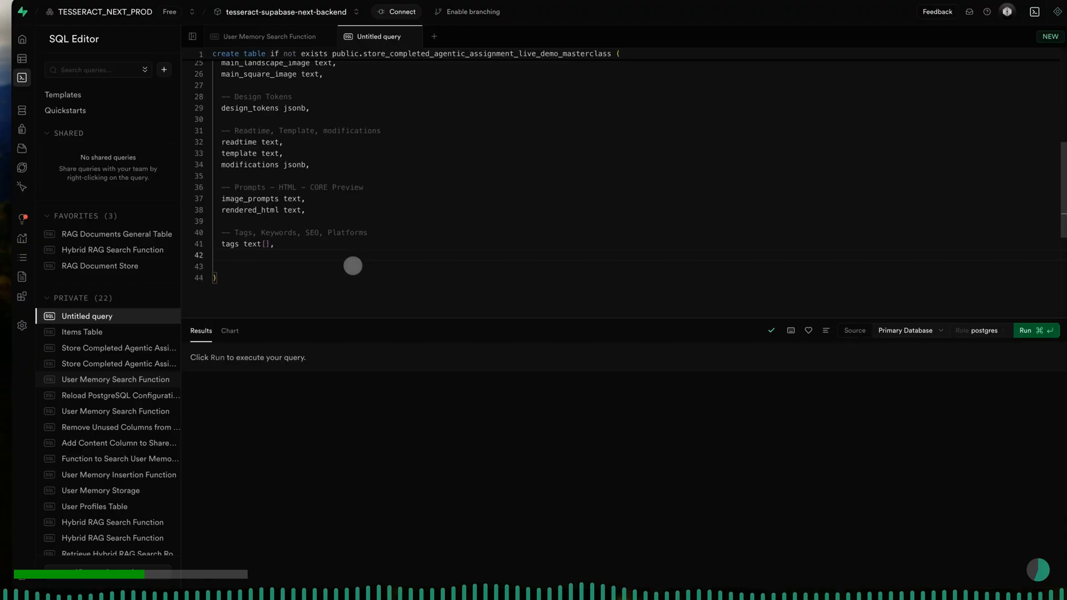
pyautogui.write('keywor')
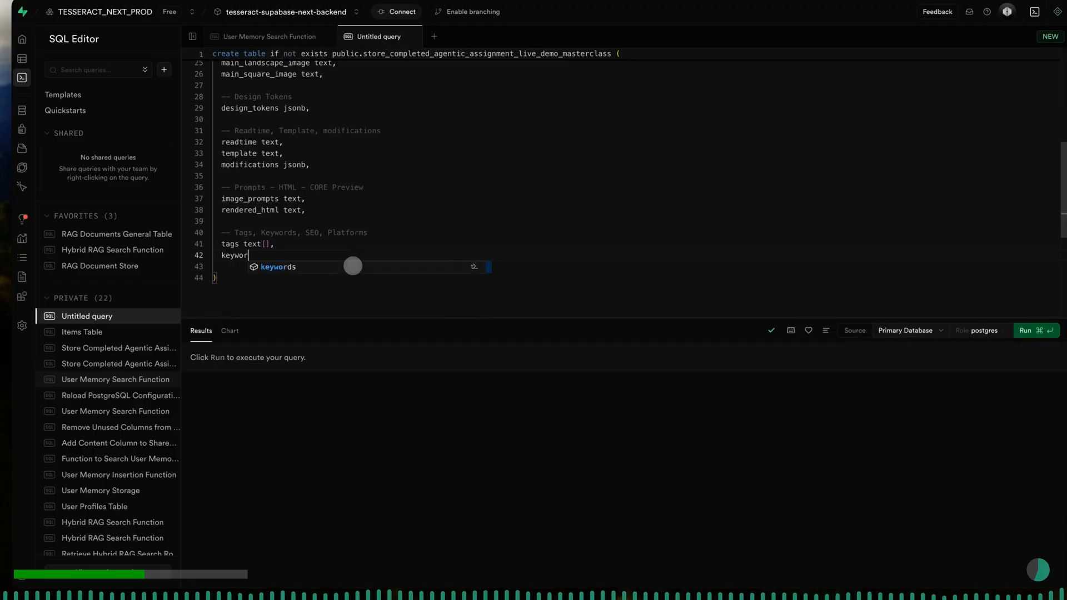
pyautogui.write('ds text')
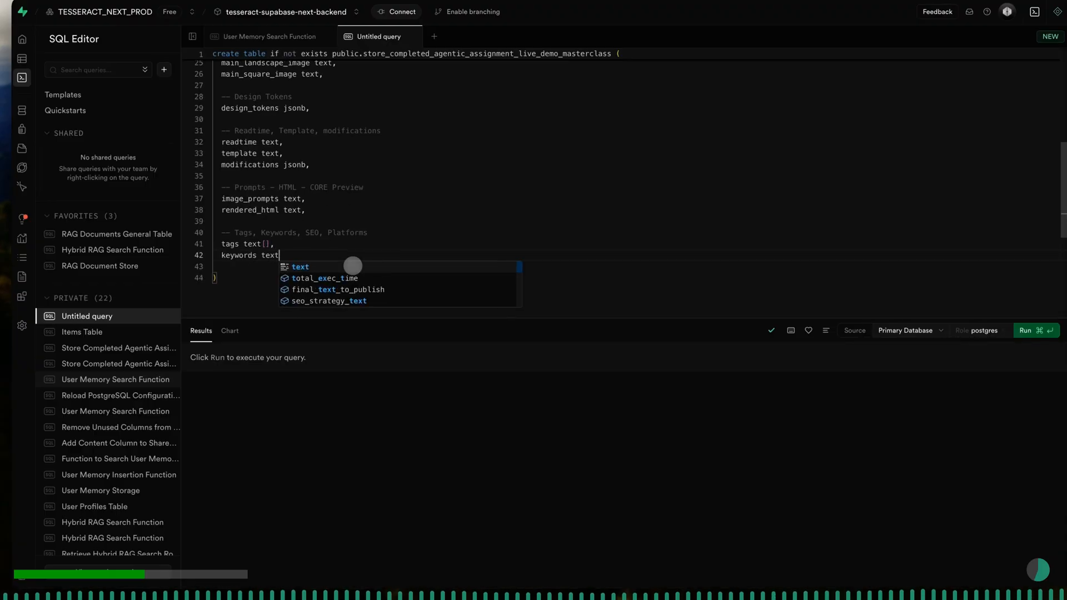
pyautogui.write('[]')
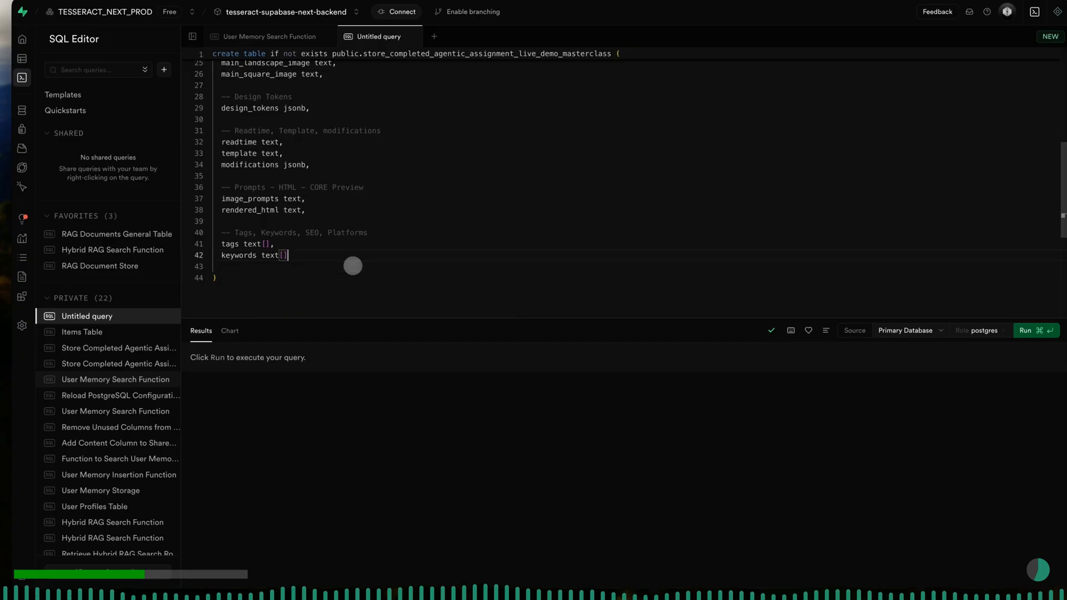
pyautogui.write(',')
pyautogui.press('Return')
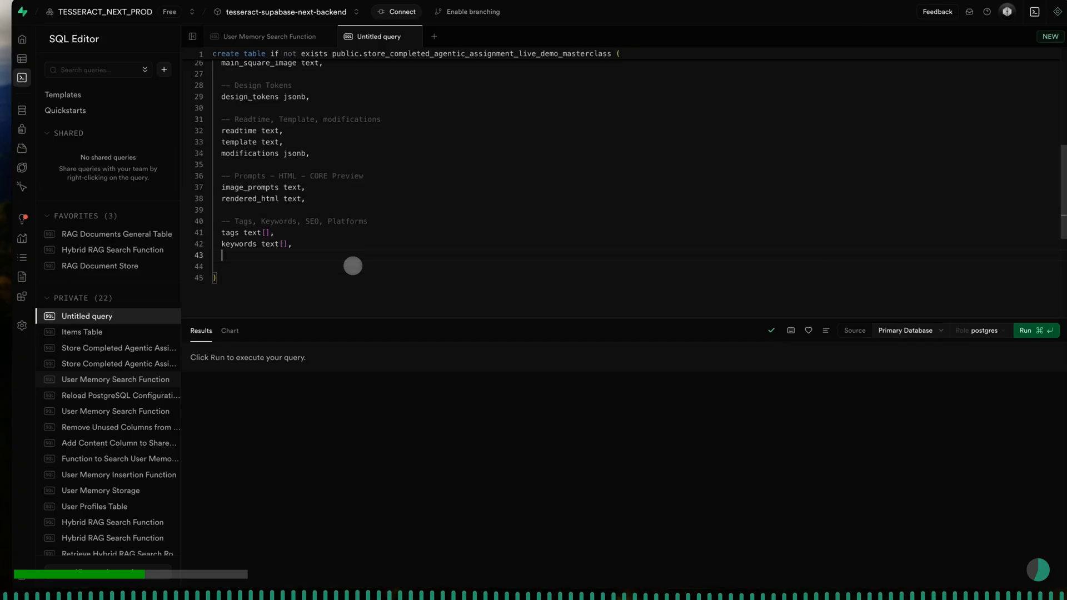
# - Add the column "seo_metadata jsonb," on its own line below keywords
pyautogui.write('seo_')
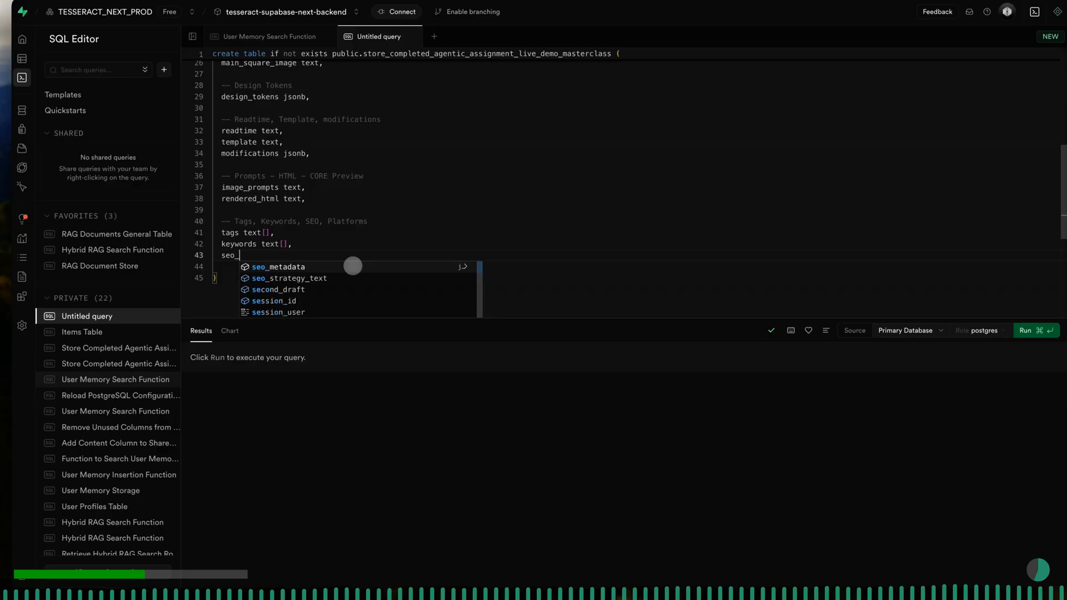
pyautogui.write('metadata jsonb,')
pyautogui.press('Return')
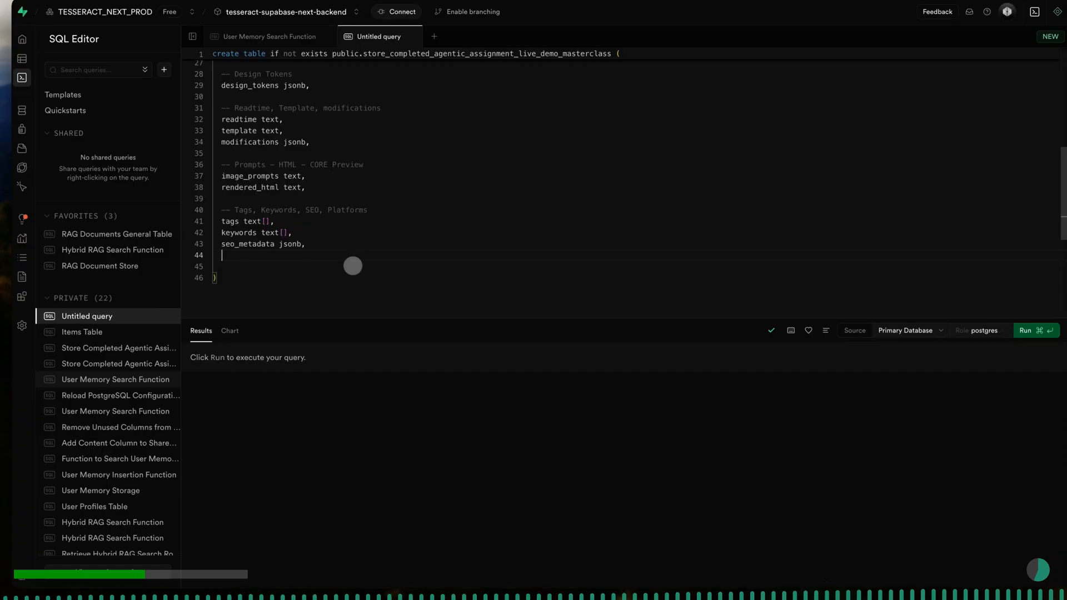
# - Add the column "social_platforms_published_on text[]," on the line below seo_metadata
pyautogui.write('social')
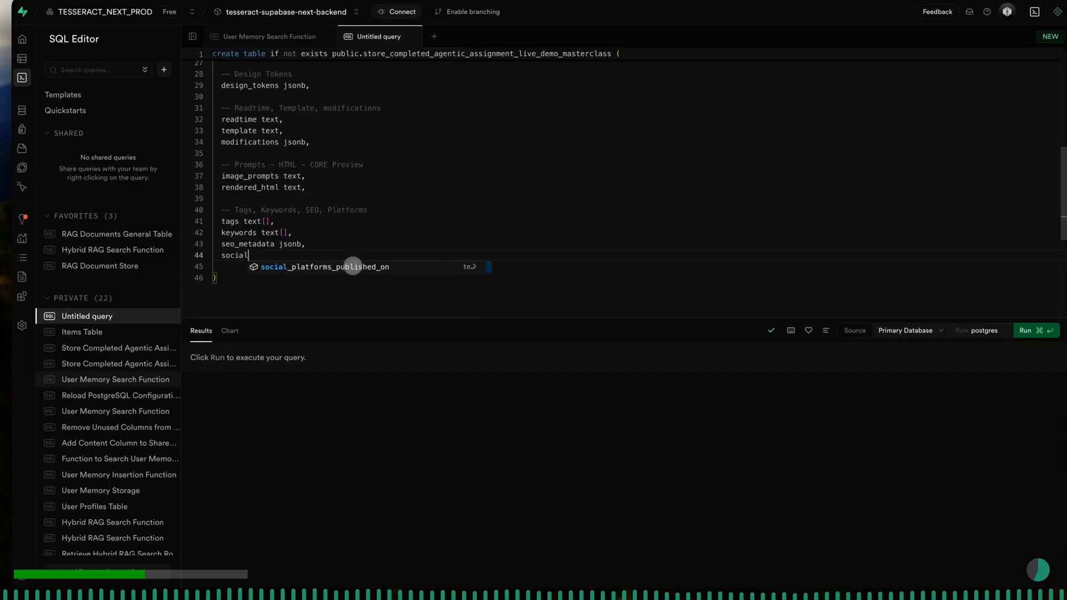
pyautogui.write('_platform')
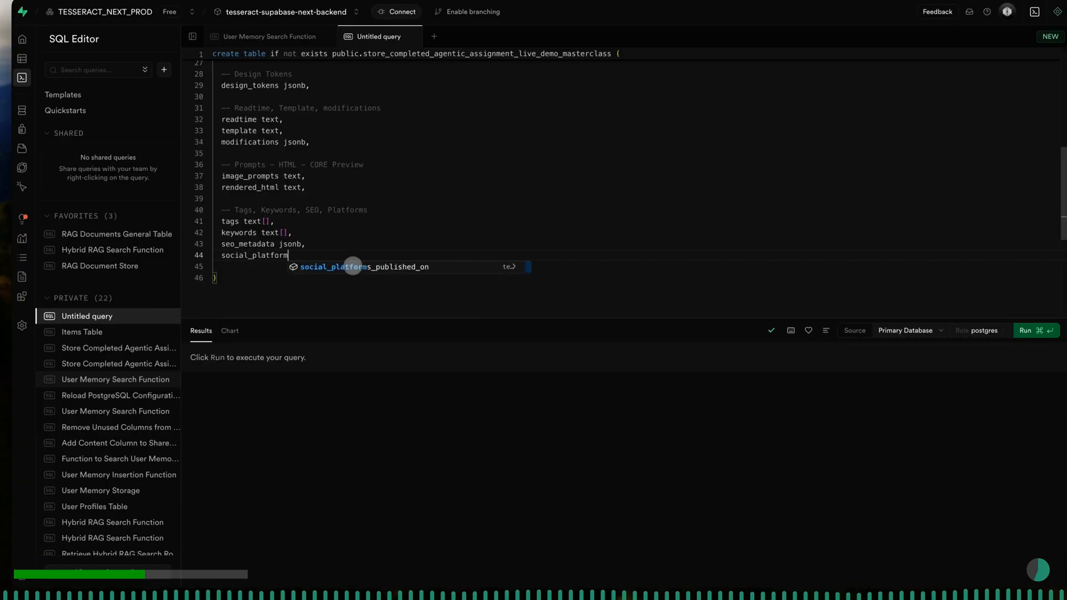
pyautogui.write('s_publish')
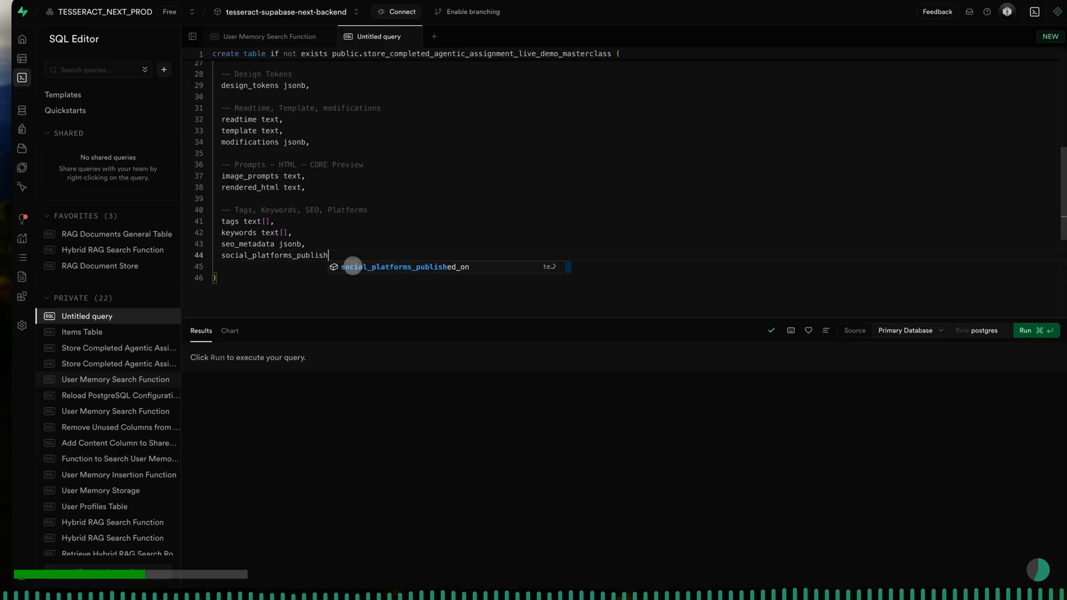
pyautogui.write('ed_on')
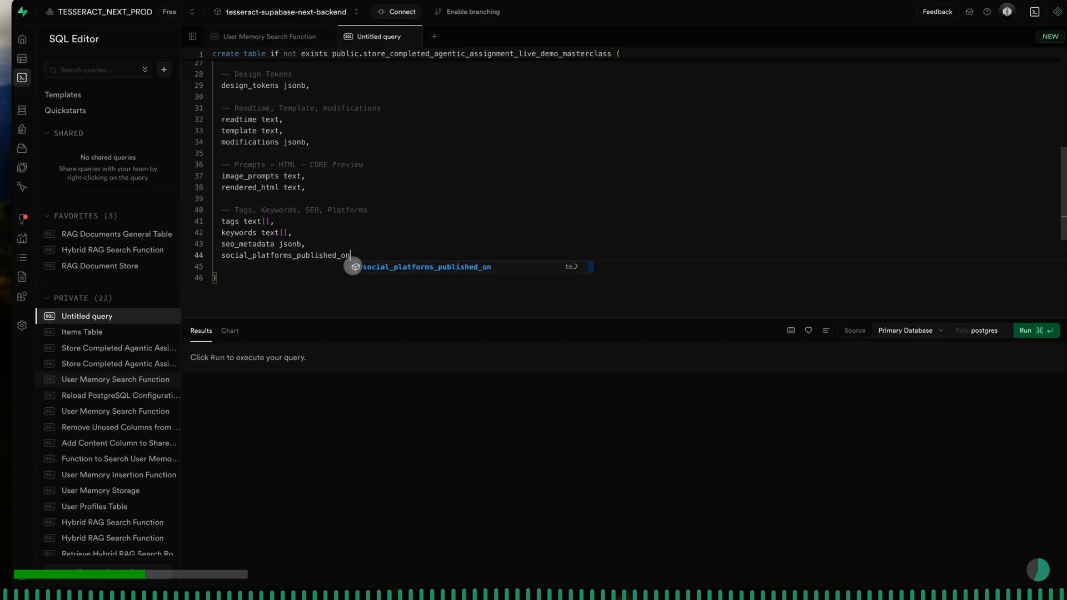
pyautogui.write(' text')
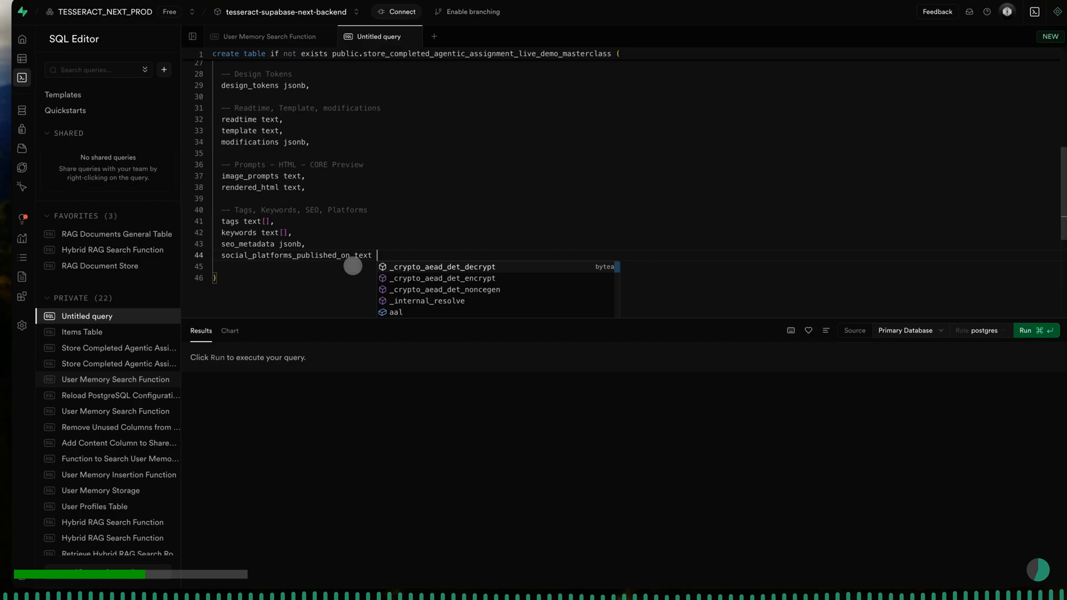
pyautogui.write(';[]')
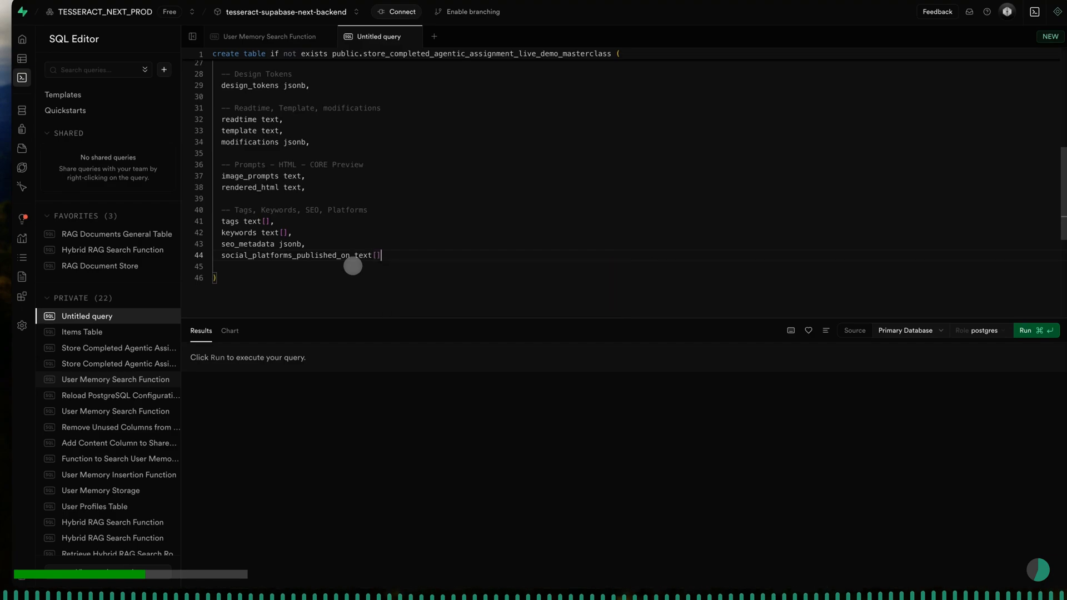
pyautogui.write(',')
pyautogui.press('Return')
pyautogui.press('Return')
# - Leave a blank line after social_platforms_published_on and add the SQL comment "-- Status Flags", followed by a new line
pyautogui.write('-- ')
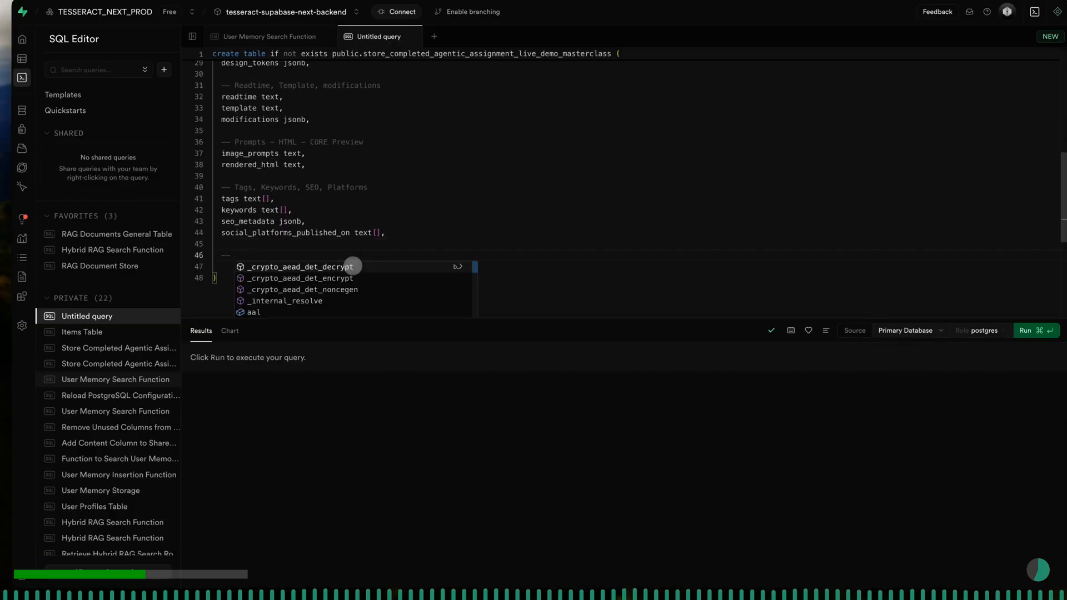
pyautogui.write('Statu')
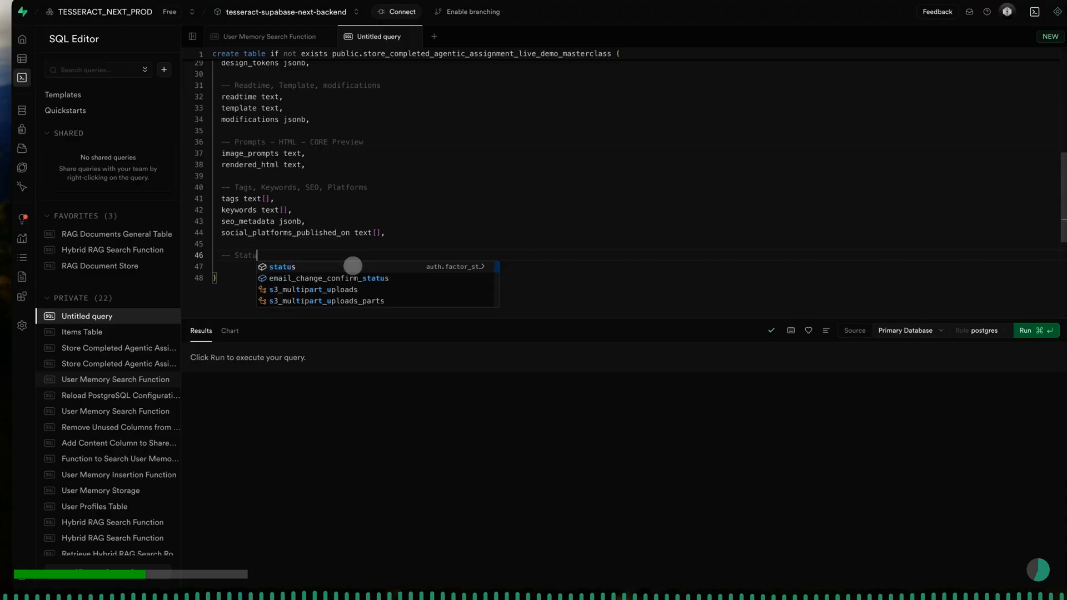
pyautogui.write('s Flags')
pyautogui.press('Return')
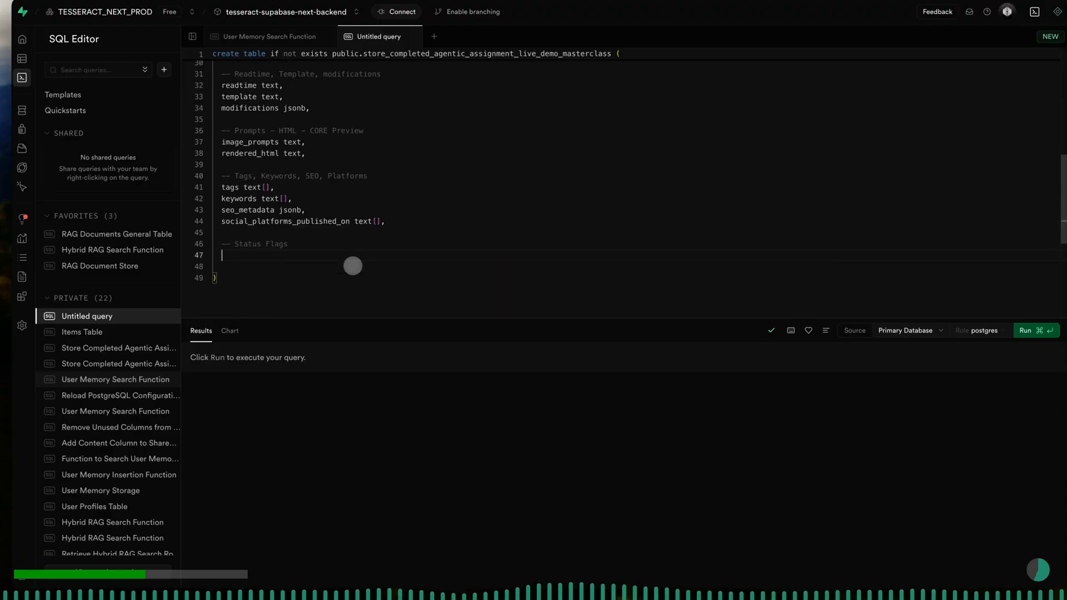
# - Add the column "is_published boolean not null default false," below the Status Flags comment
pyautogui.write('is')
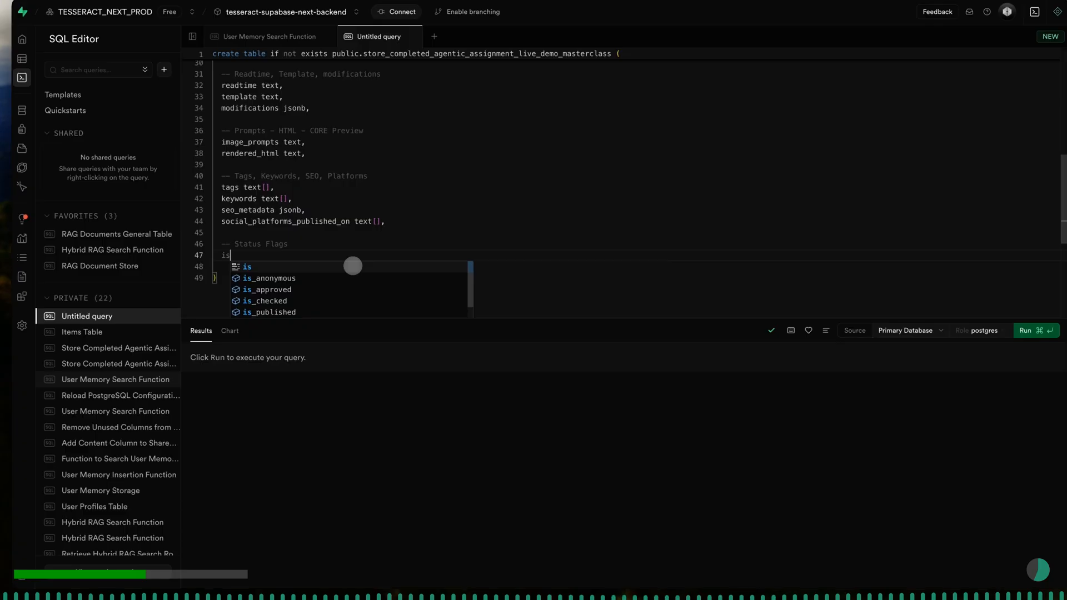
pyautogui.write('_publishe')
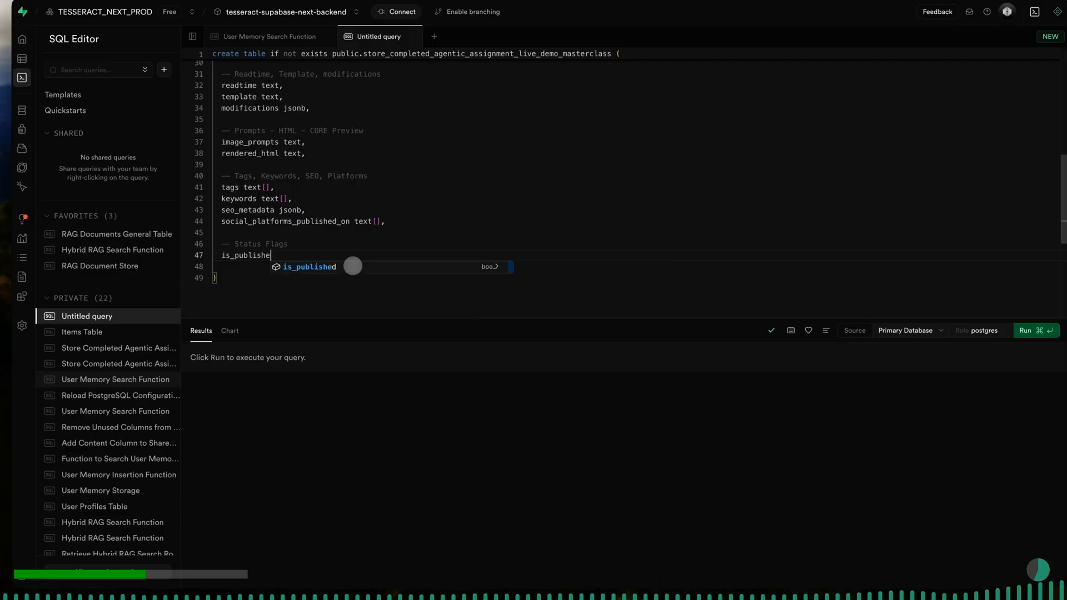
pyautogui.write('d boolean not null default ')
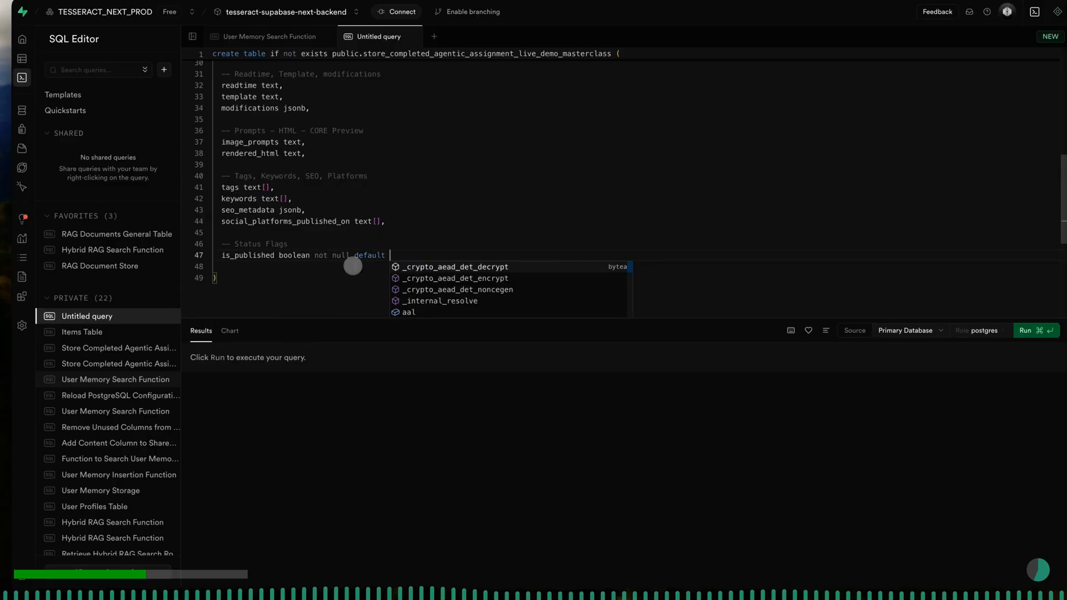
pyautogui.write('false,')
pyautogui.press('Return')
# - Add the line "is aprroved boolean not null default false," below is_published
pyautogui.write('is aprroved boo')
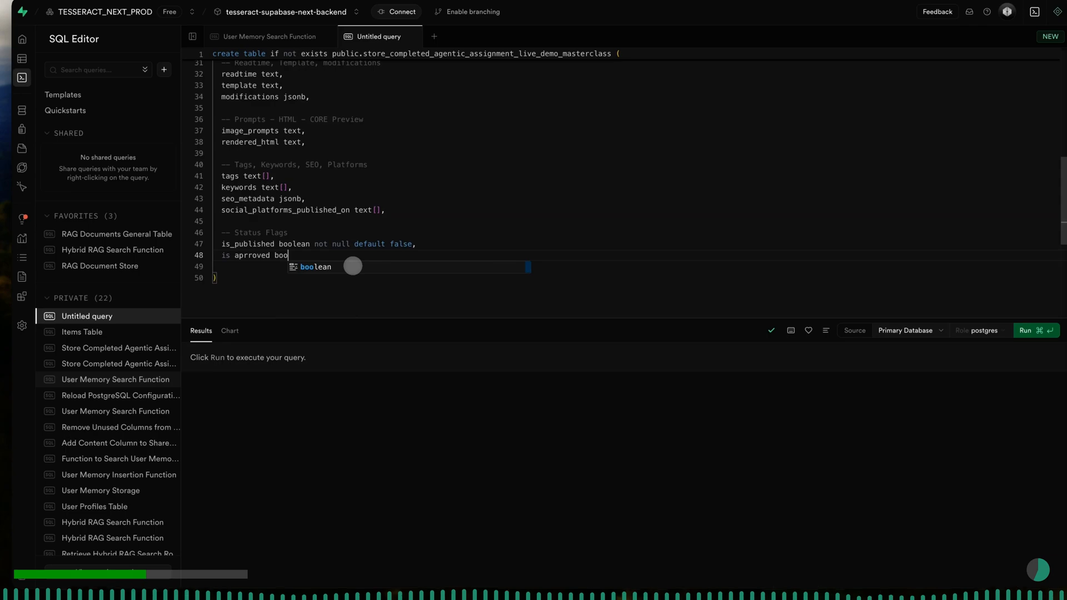
pyautogui.write('lean not')
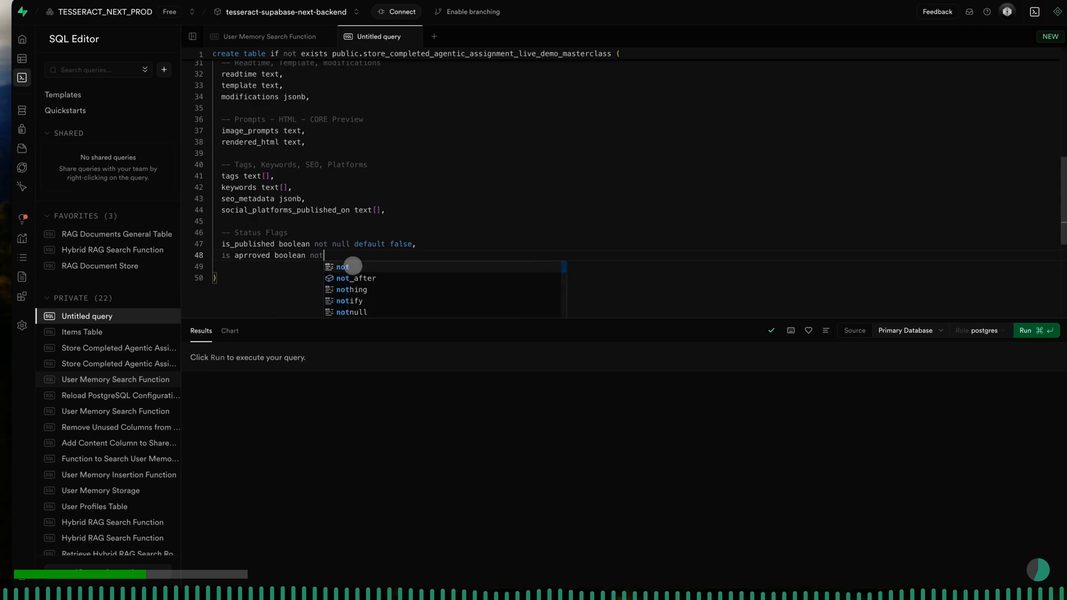
pyautogui.write(' null defa')
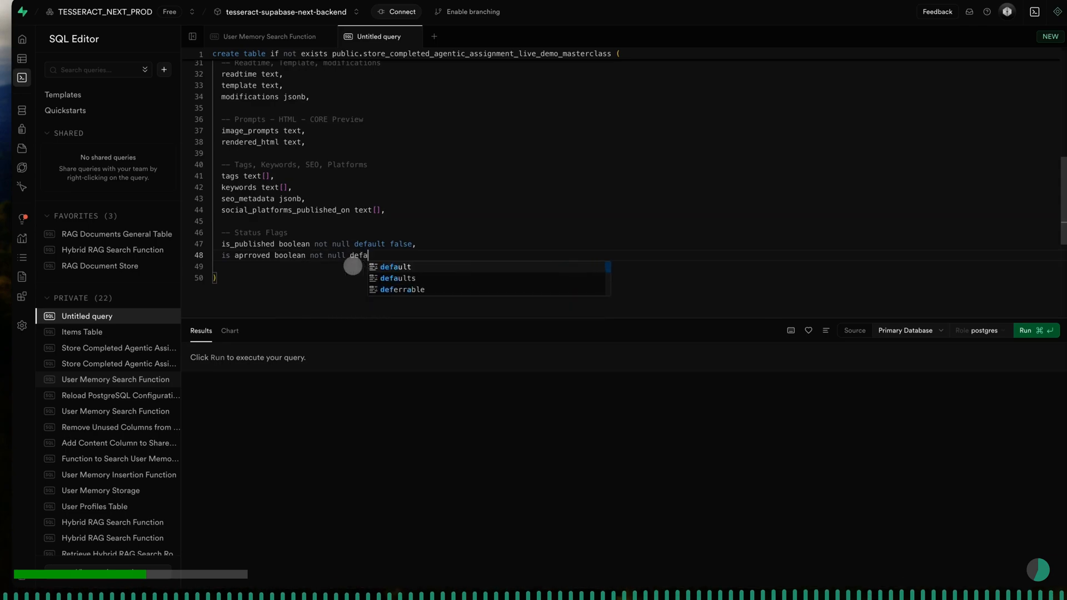
pyautogui.write('ult false')
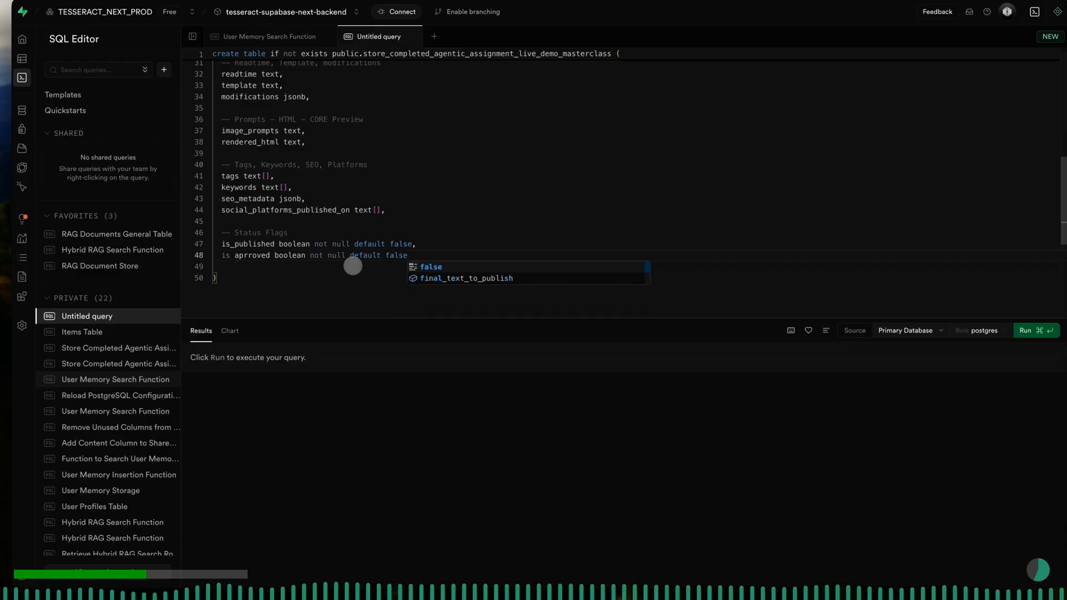
pyautogui.write(',')
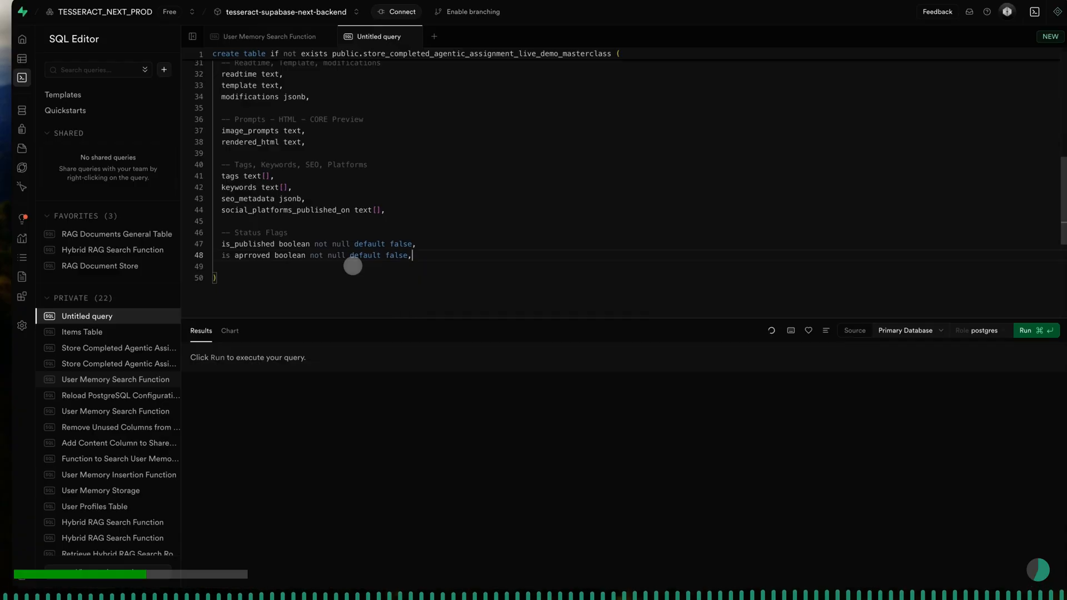
pyautogui.press('Return')
pyautogui.press('Return')
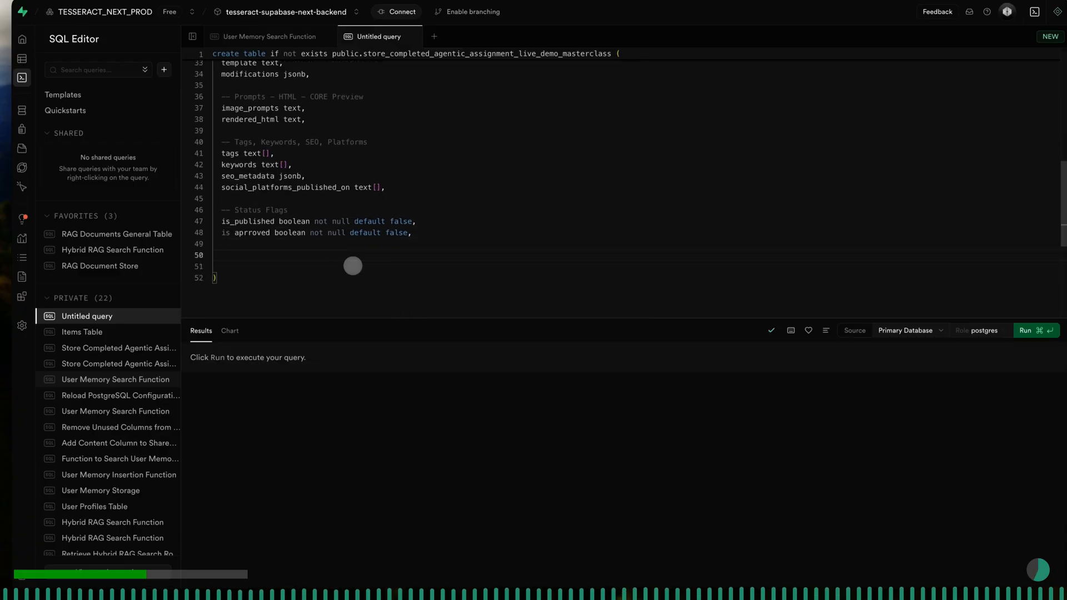
# - Leave a blank line after the status flag columns and add the SQL comment "-- Tool Outputs - misc", followed by a new line
pyautogui.write('--')
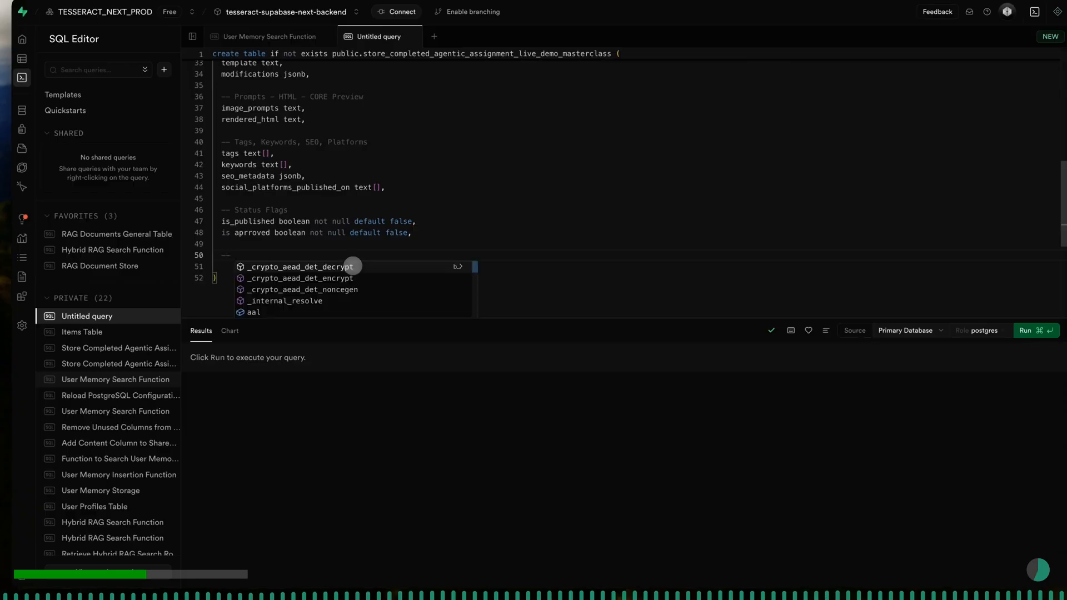
pyautogui.write(' Too')
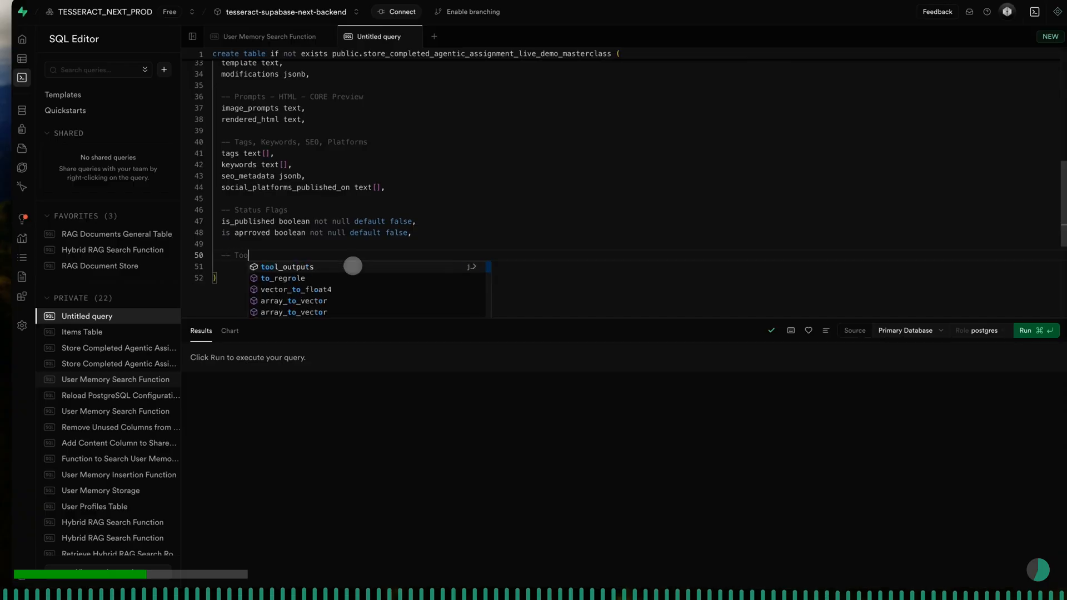
pyautogui.write('l Outputs')
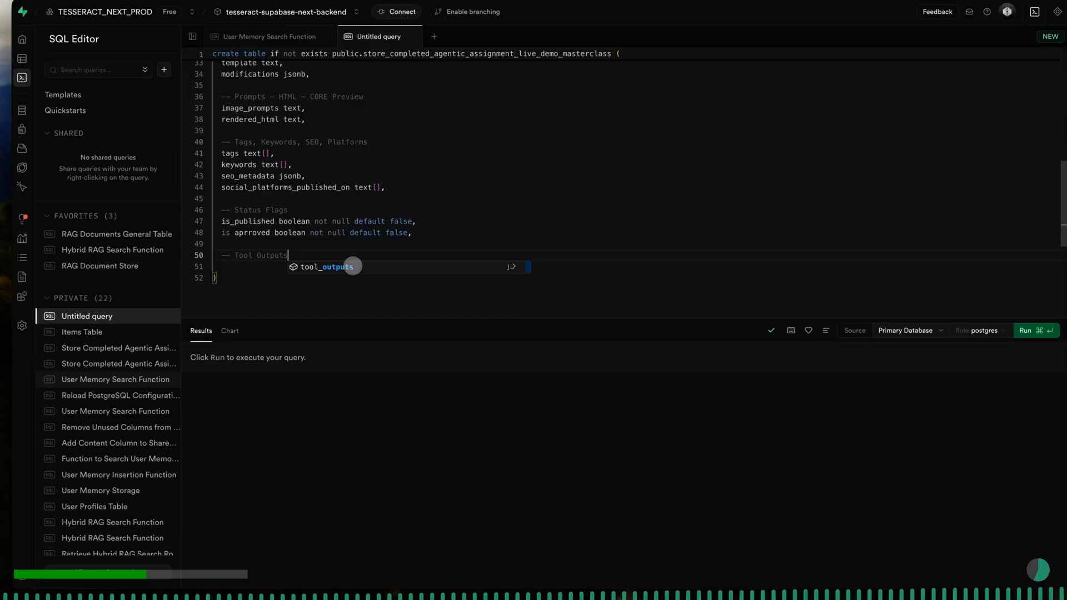
pyautogui.write(' - main_landscape_image')
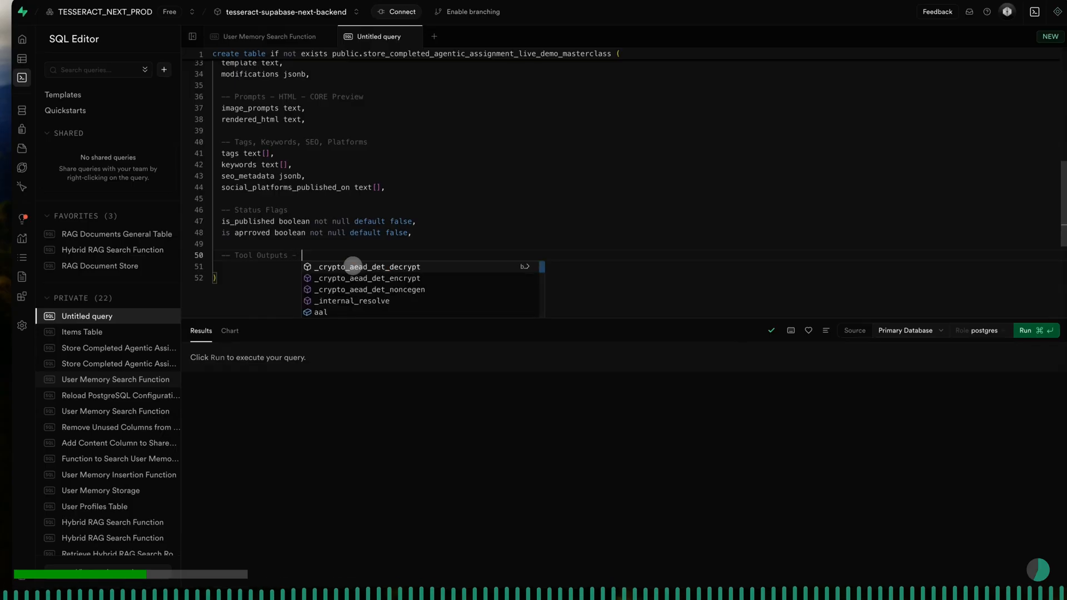
pyautogui.press('Return')
pyautogui.press('BackSpace')
pyautogui.press('BackSpace')
pyautogui.press('BackSpace')
pyautogui.press('BackSpace')
pyautogui.press('BackSpace')
pyautogui.press('BackSpace')
pyautogui.press('BackSpace')
pyautogui.press('BackSpace')
pyautogui.press('BackSpace')
pyautogui.press('BackSpace')
pyautogui.press('BackSpace')
pyautogui.press('BackSpace')
pyautogui.press('BackSpace')
pyautogui.press('BackSpace')
pyautogui.press('BackSpace')
pyautogui.press('BackSpace')
pyautogui.press('BackSpace')
pyautogui.press('BackSpace')
pyautogui.press('BackSpace')
pyautogui.press('BackSpace')
pyautogui.write('isc')
pyautogui.press('Return')
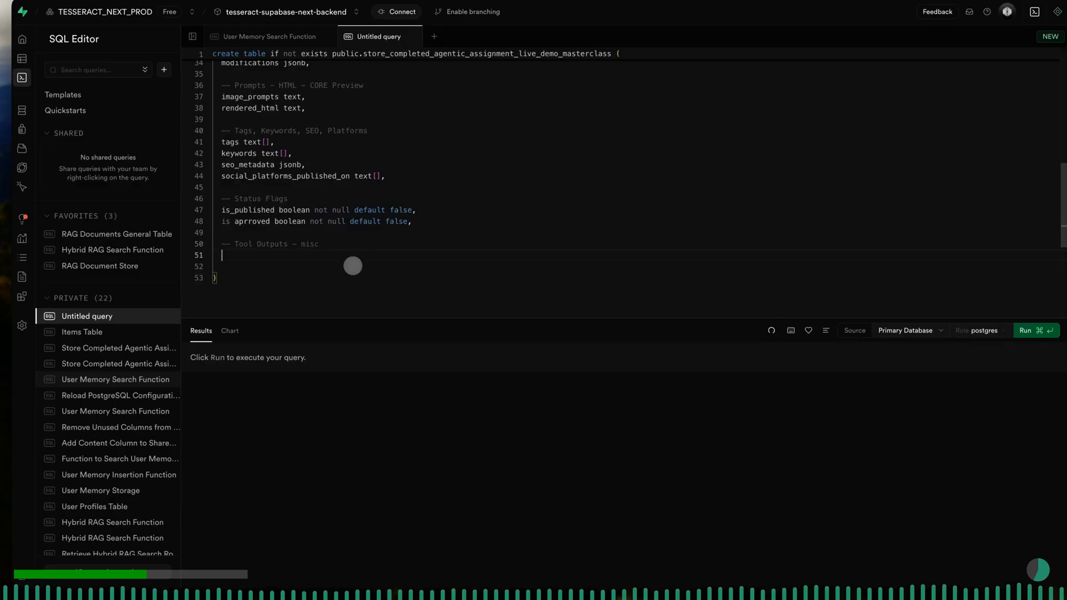
# - Add the columns "tool_outputs jsonb," and "metadata jsonb" on separate lines below the Tool Outputs - misc comment, leaving metadata without a trailing comma
pyautogui.write('tool')
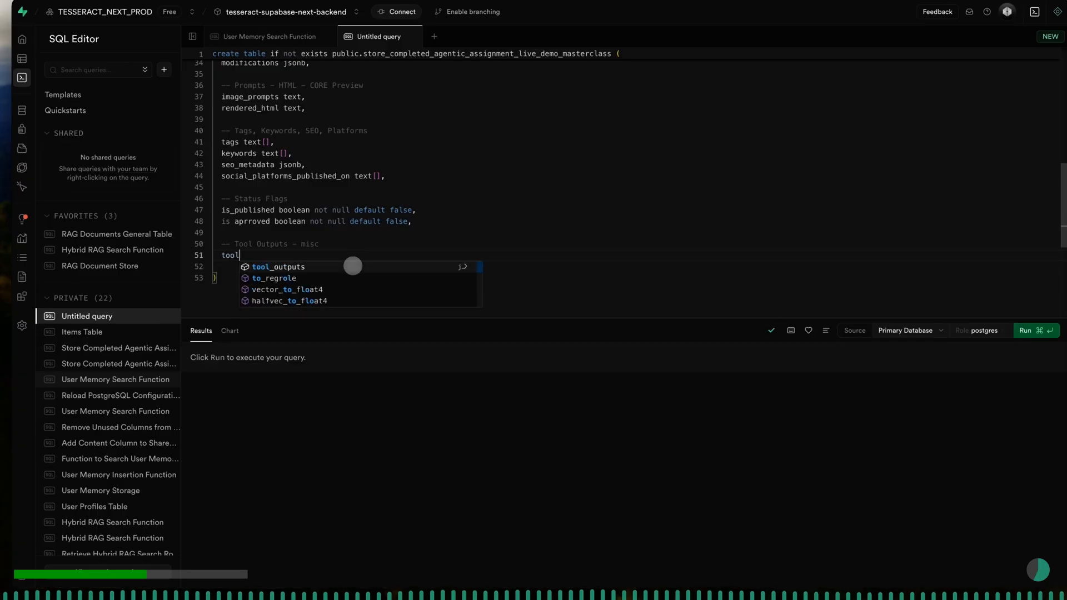
pyautogui.write('_ou')
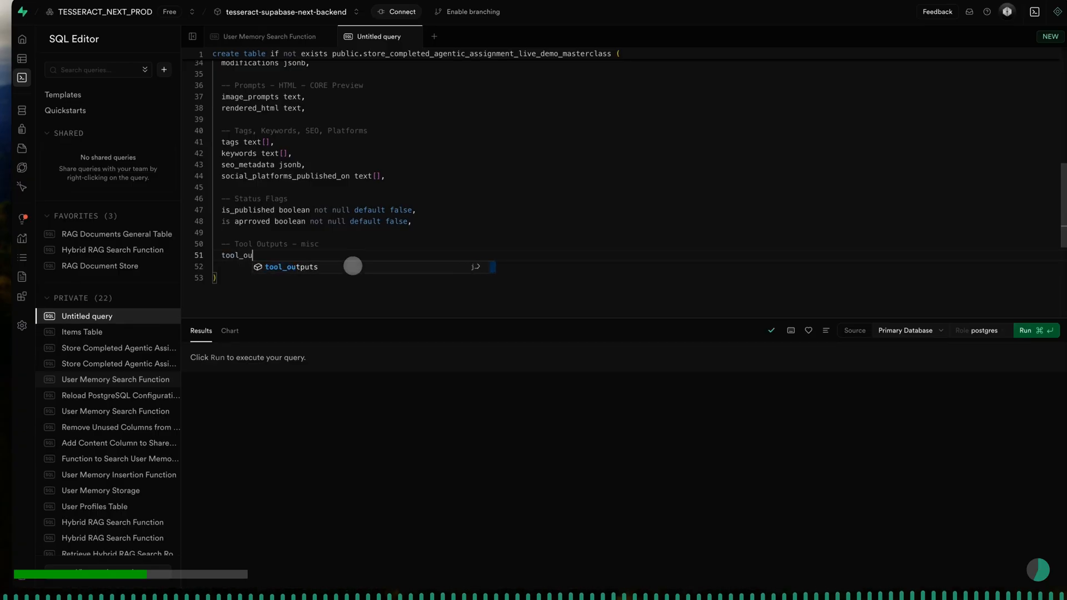
pyautogui.write('tputs')
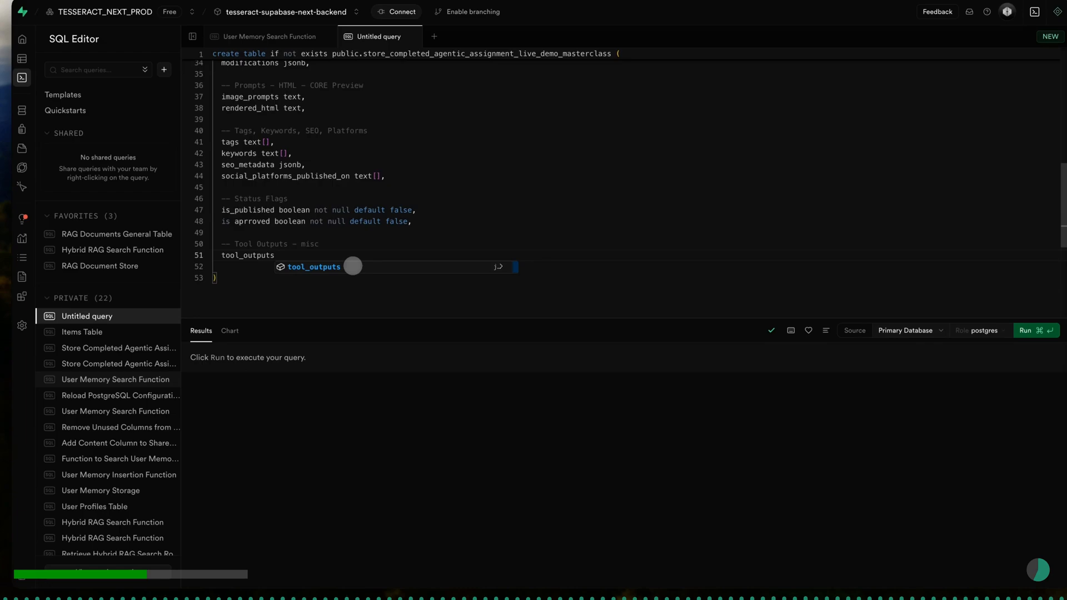
pyautogui.write(' jsonb')
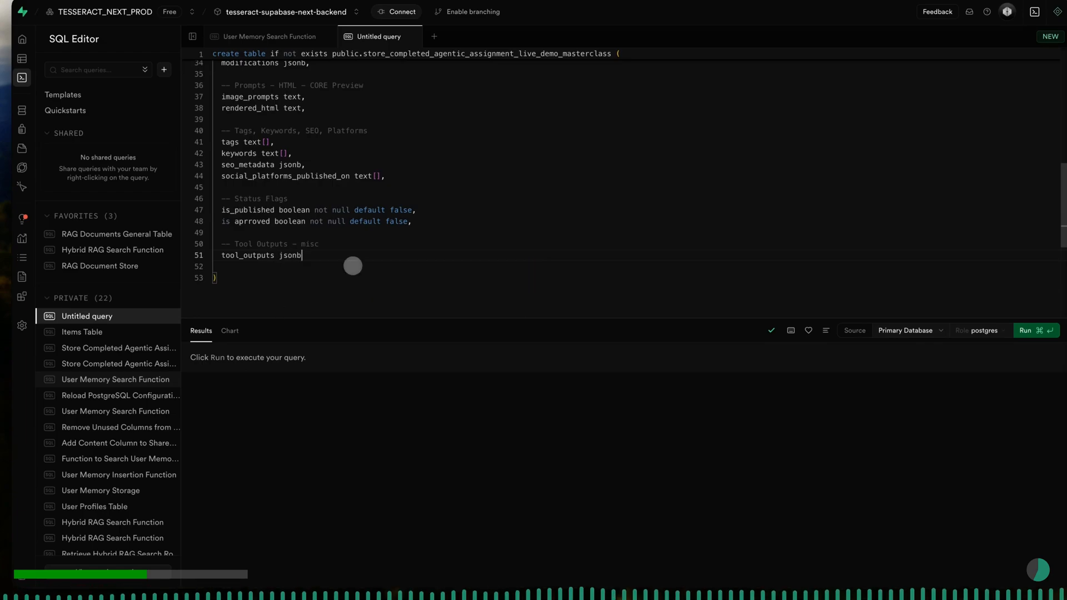
pyautogui.write(',')
pyautogui.press('Return')
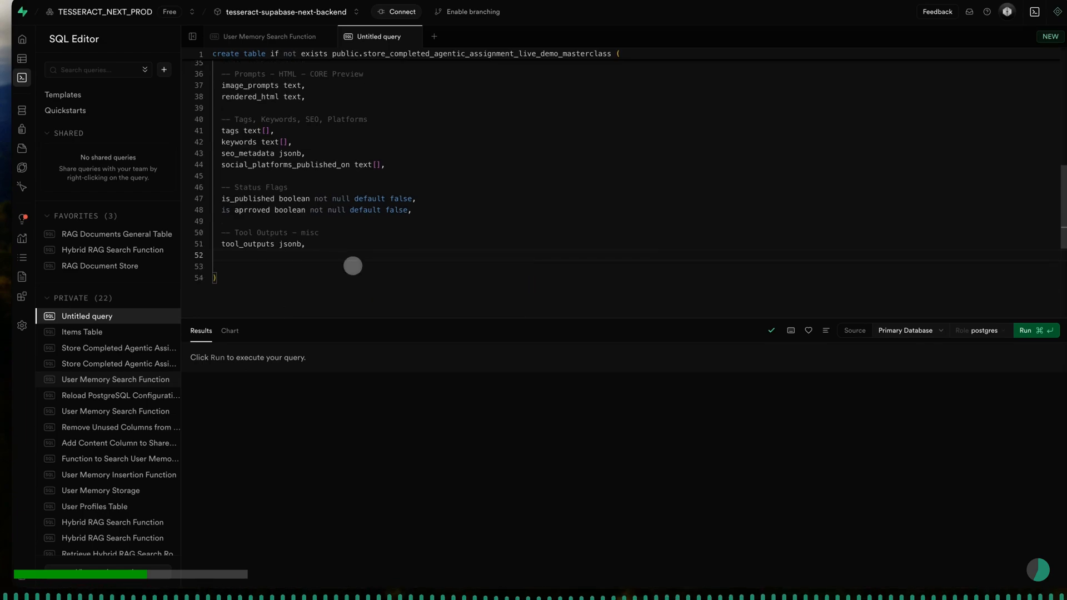
pyautogui.write('metadata')
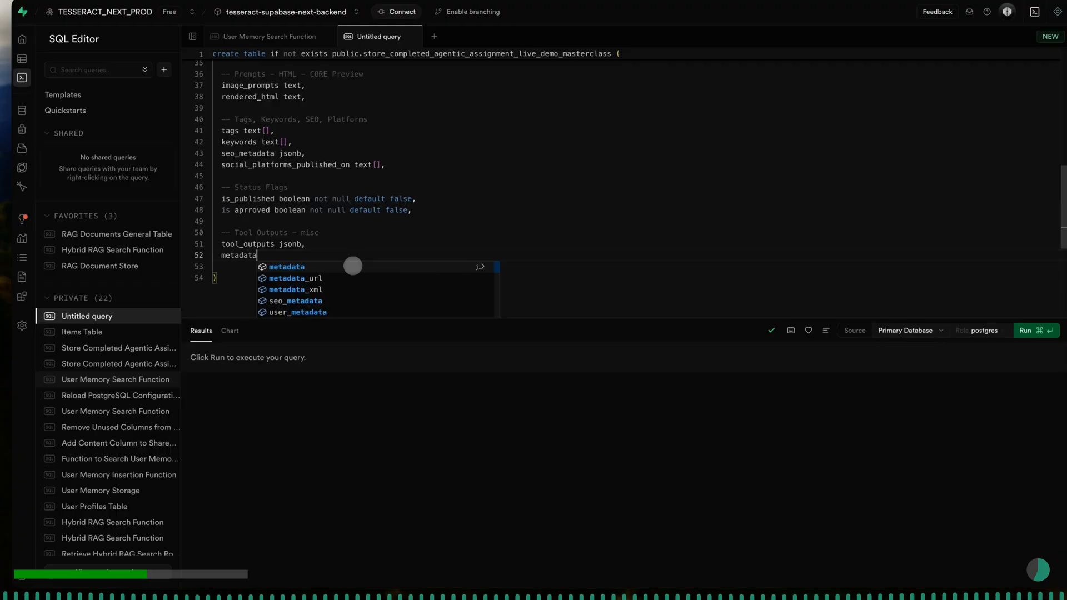
pyautogui.write(' jsonb')
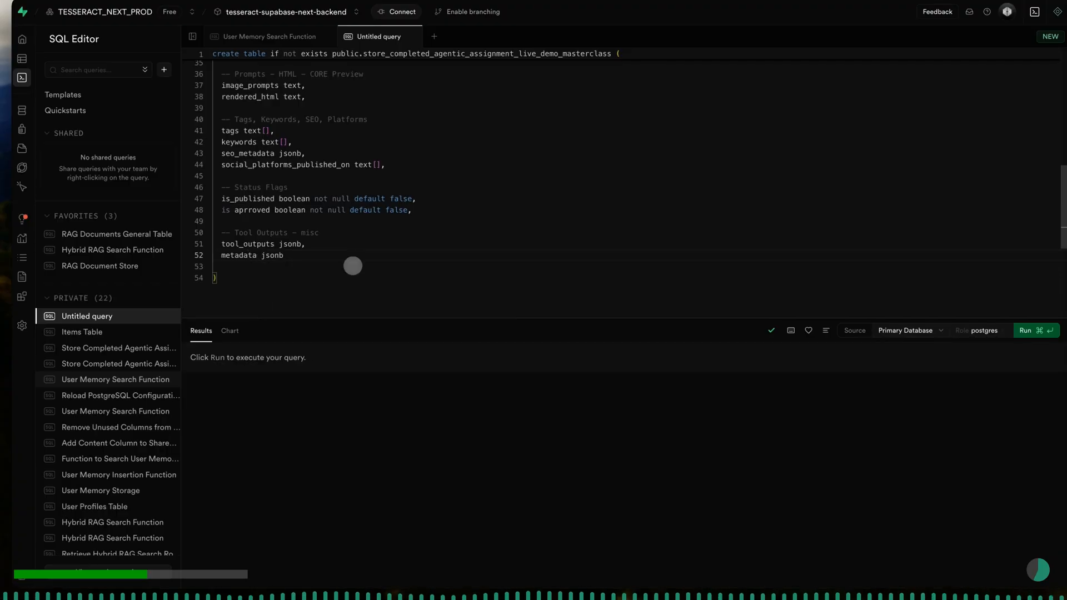
# - Remove the blank line before the closing parenthesis and end the create table statement with a semicolon
pyautogui.press('Down')
pyautogui.press('BackSpace')
pyautogui.press('Down')
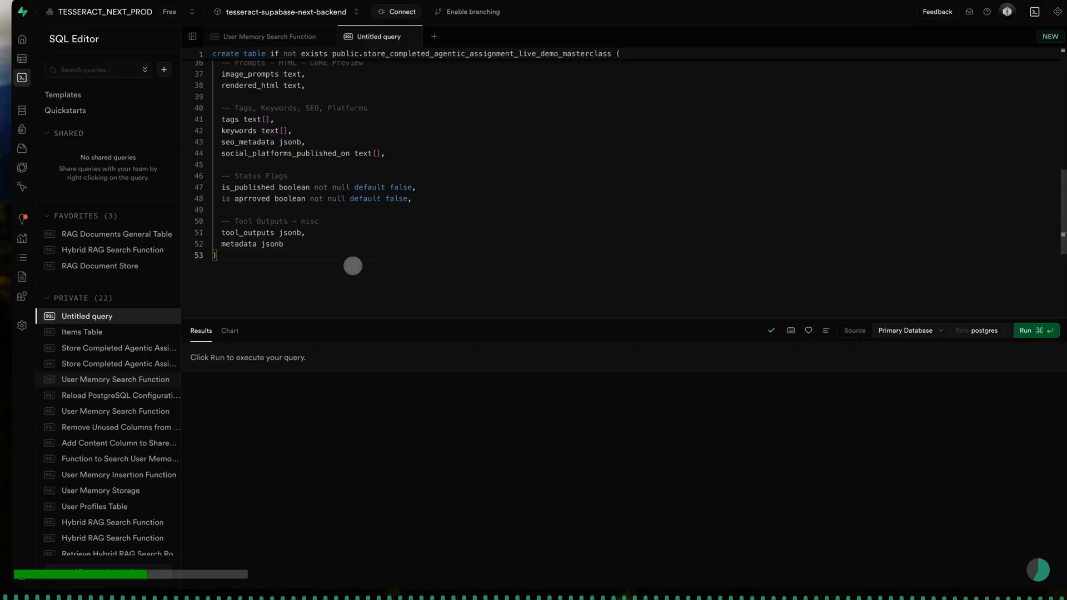
pyautogui.write(';')
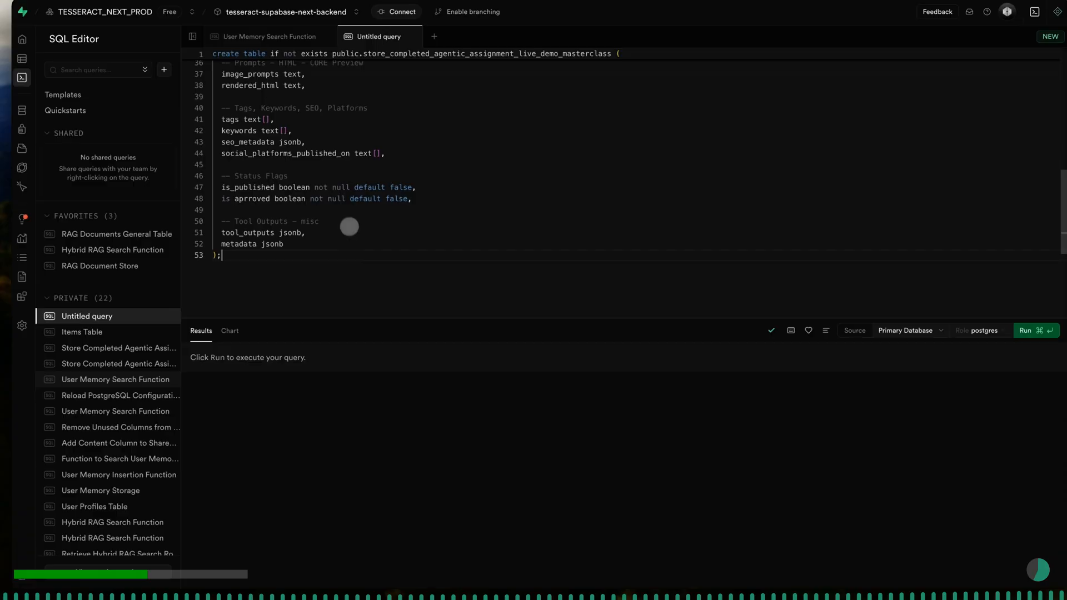
pyautogui.scroll(3, 342, 208)
pyautogui.scroll(10, 344, 207)
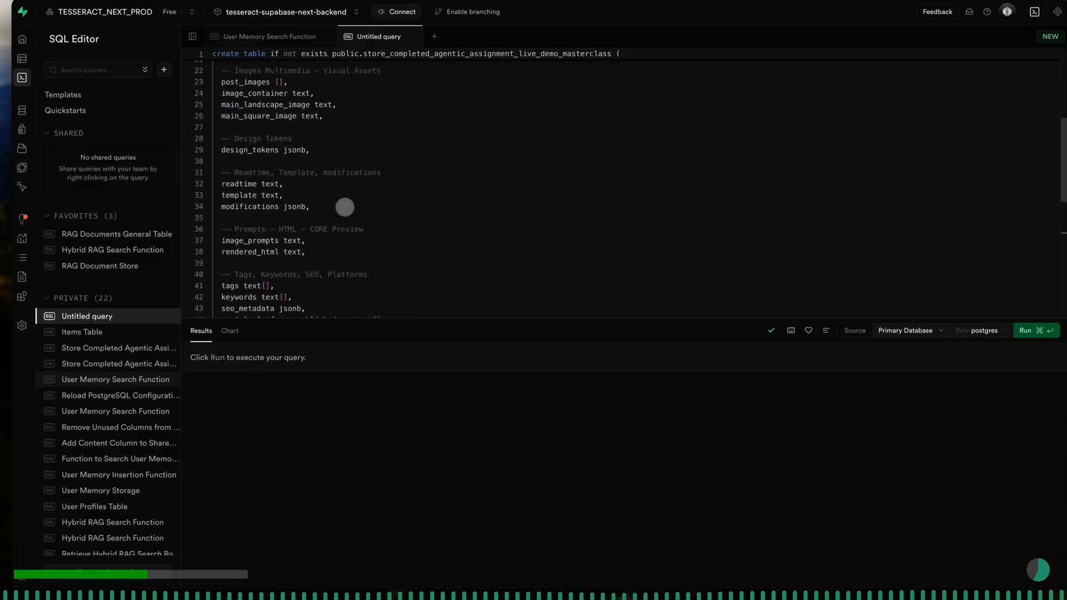
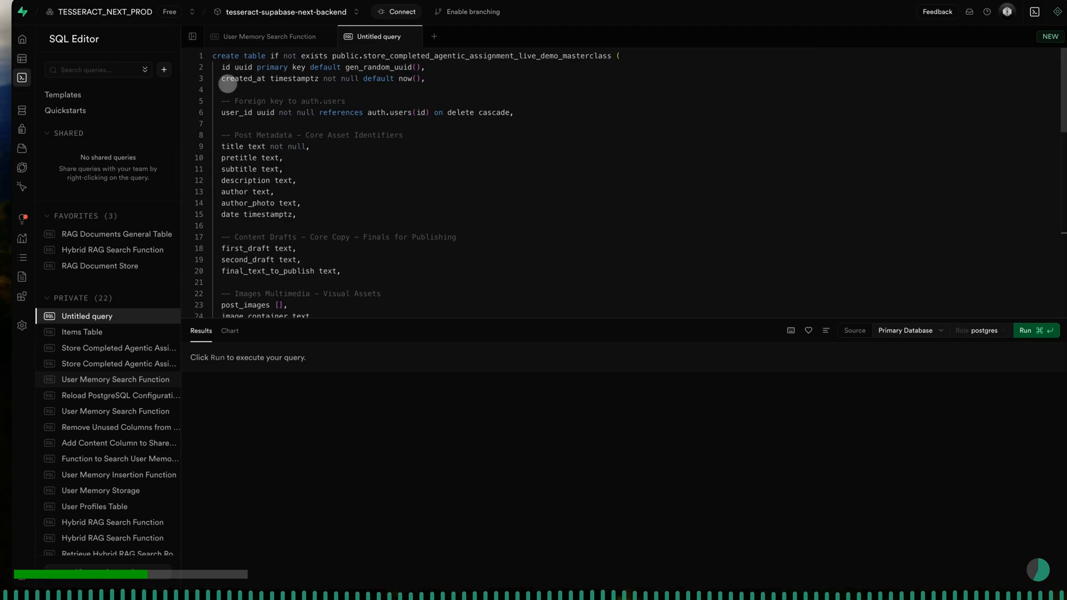
# - Review the create table statement through to its end and correct the is aprroved column name to is_aprroved
pyautogui.scroll(-1, 223, 99)
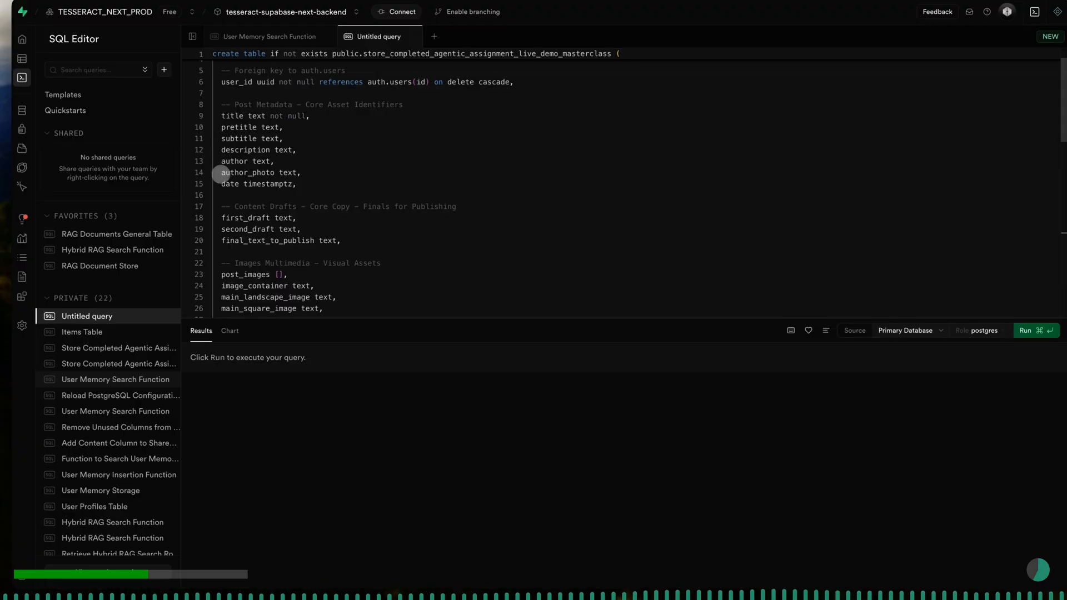
pyautogui.scroll(-3, 219, 183)
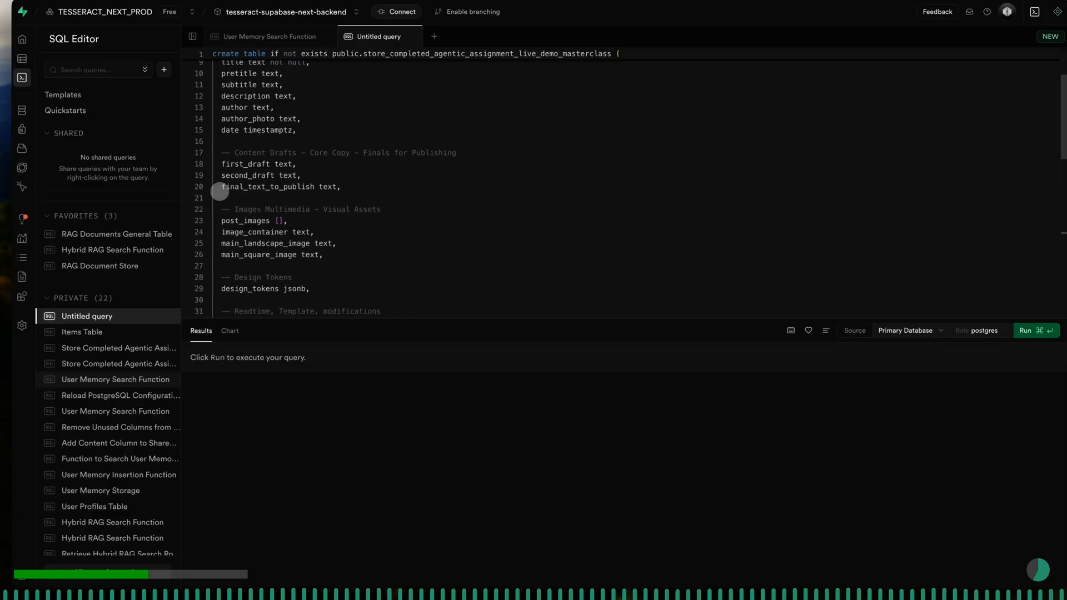
pyautogui.scroll(-1, 220, 192)
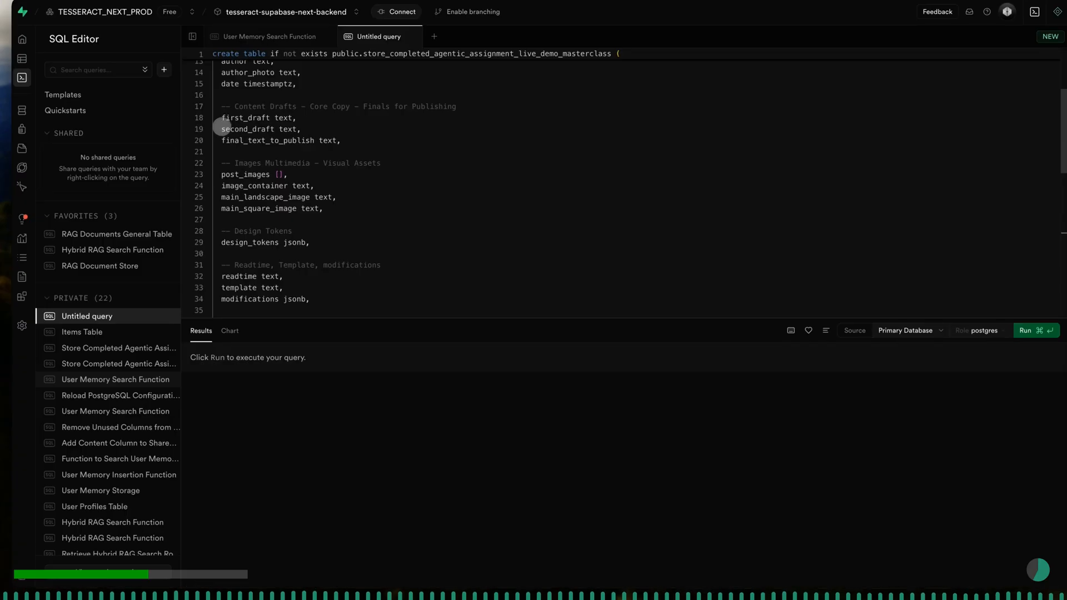
pyautogui.scroll(-3, 221, 129)
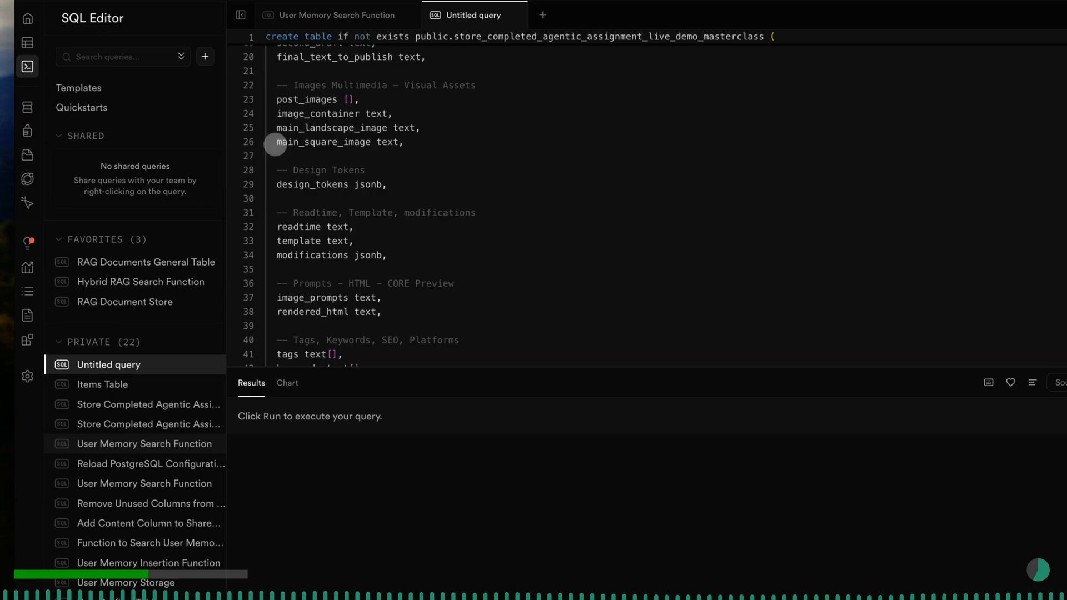
pyautogui.scroll(-3, 272, 183)
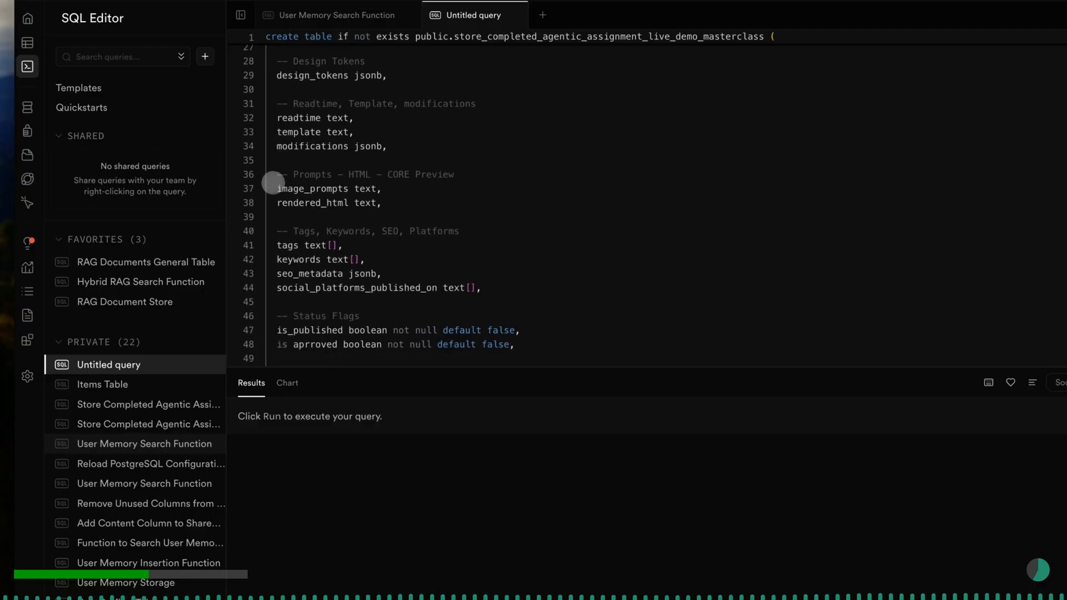
pyautogui.scroll(-3, 273, 183)
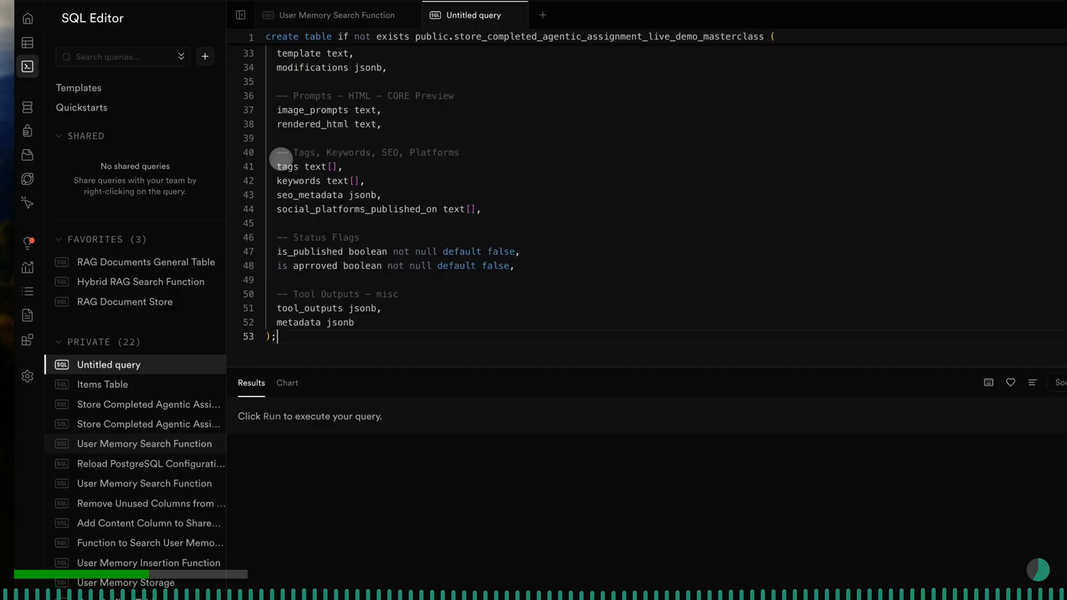
pyautogui.scroll(-2, 280, 159)
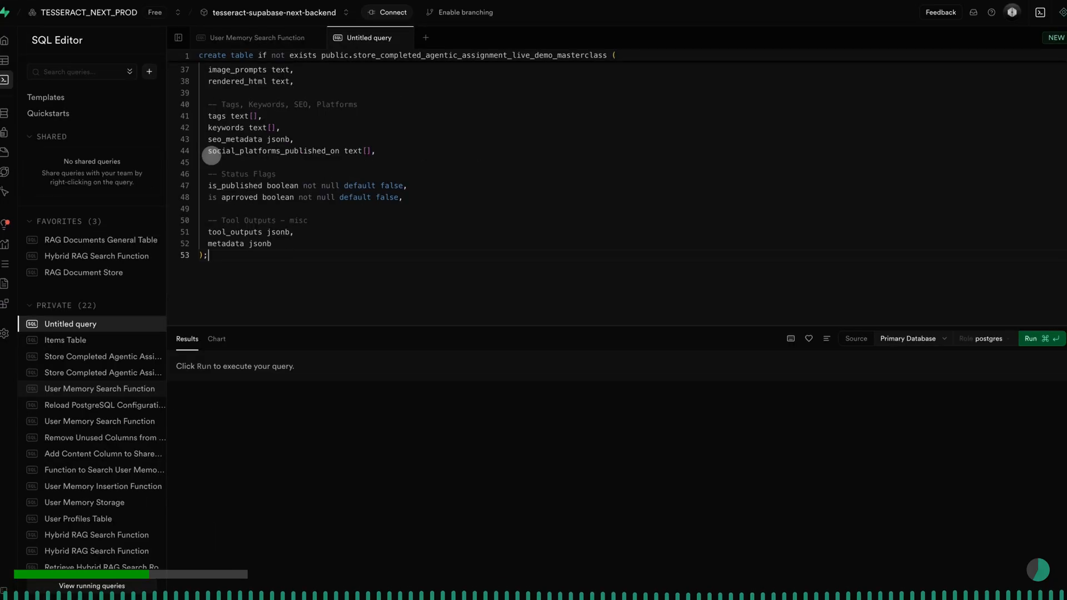
pyautogui.doubleClick(225, 197)
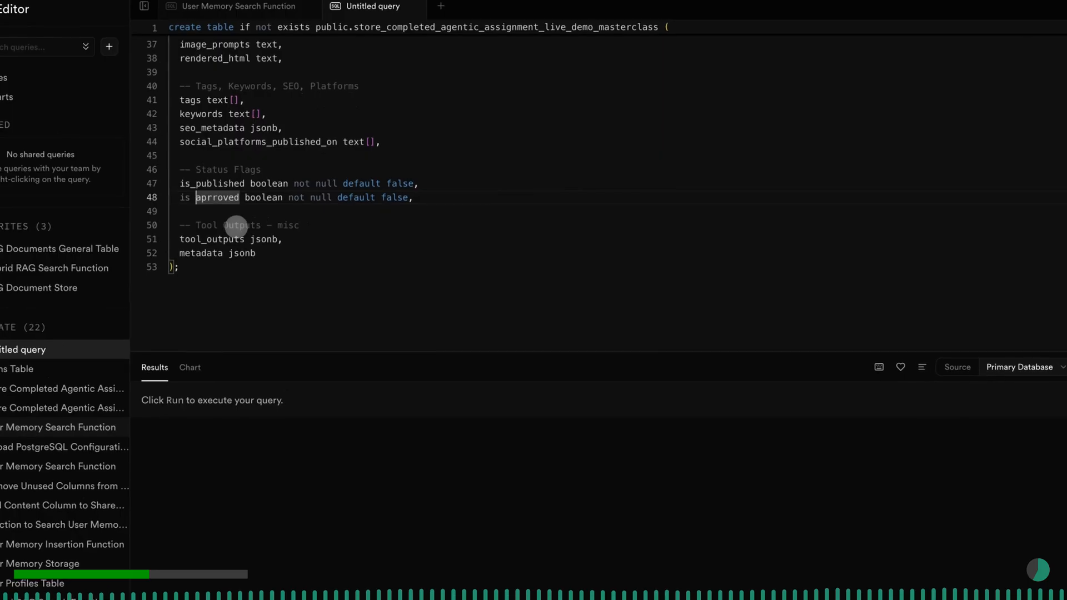
pyautogui.press('Left')
pyautogui.scroll(-1, 229, 222)
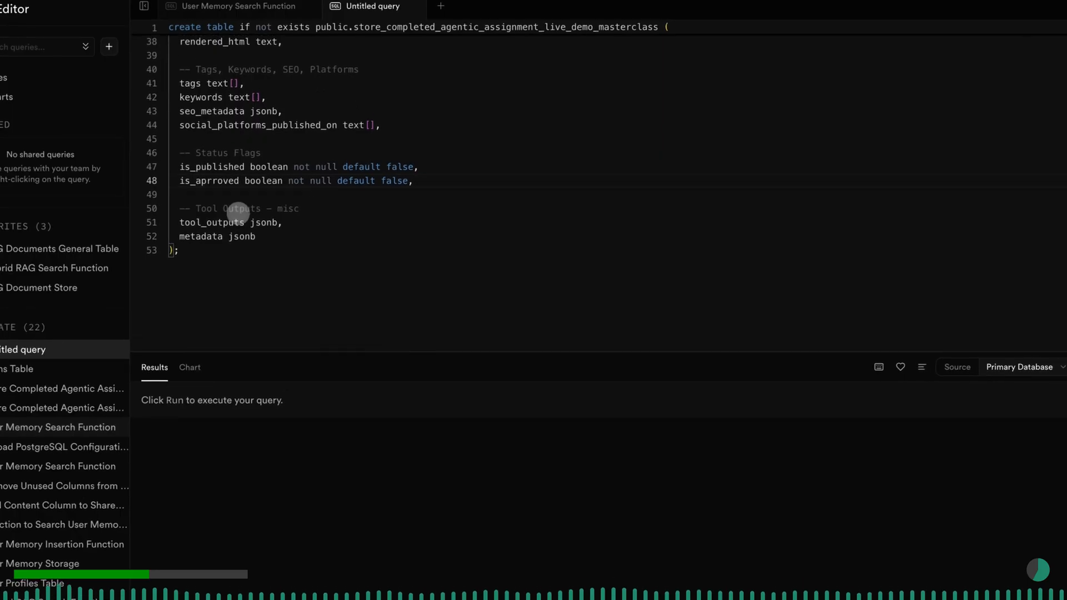
# - Add the create table query to the favorites and run it against the primary database
pyautogui.click(225, 235)
pyautogui.scroll(9, 225, 235)
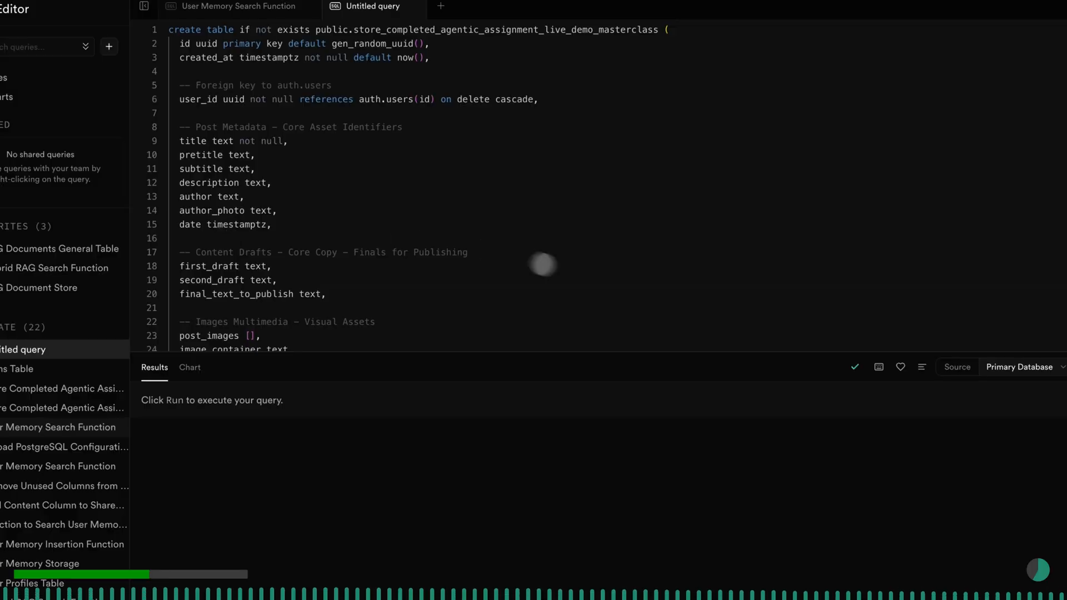
pyautogui.click(838, 353)
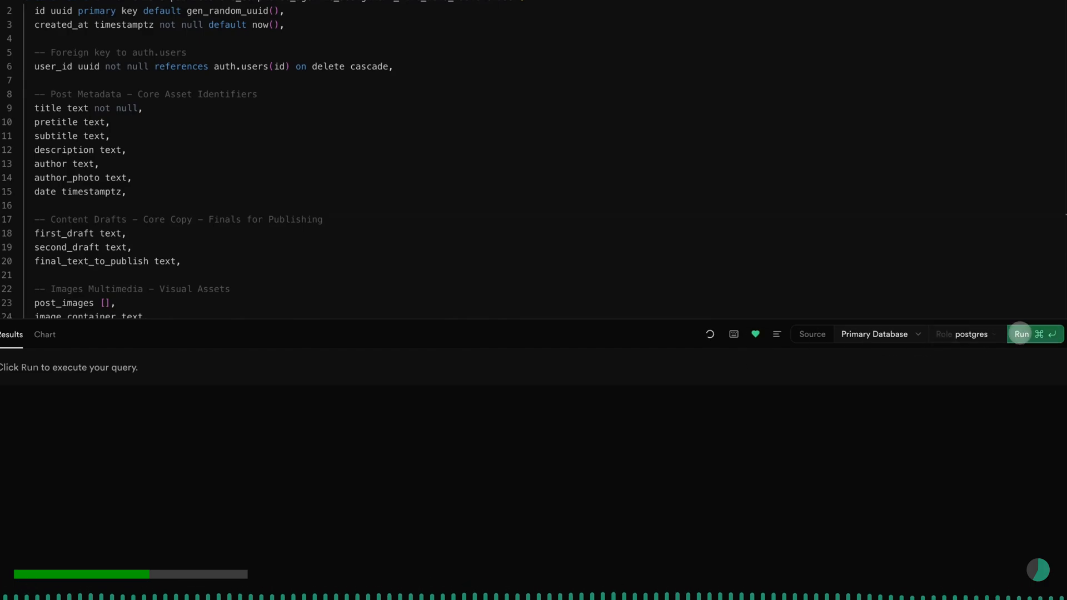
pyautogui.click(1020, 334)
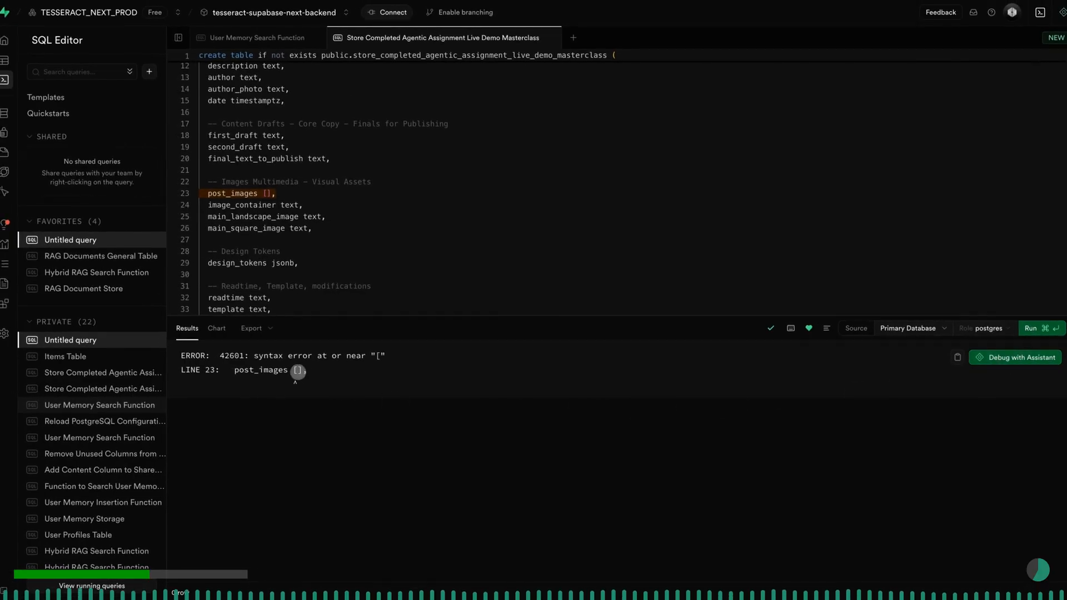
# - Set the post_images column type on line 23 to text[] and run the create table query again
pyautogui.moveTo(181, 370); pyautogui.dragTo(222, 371)
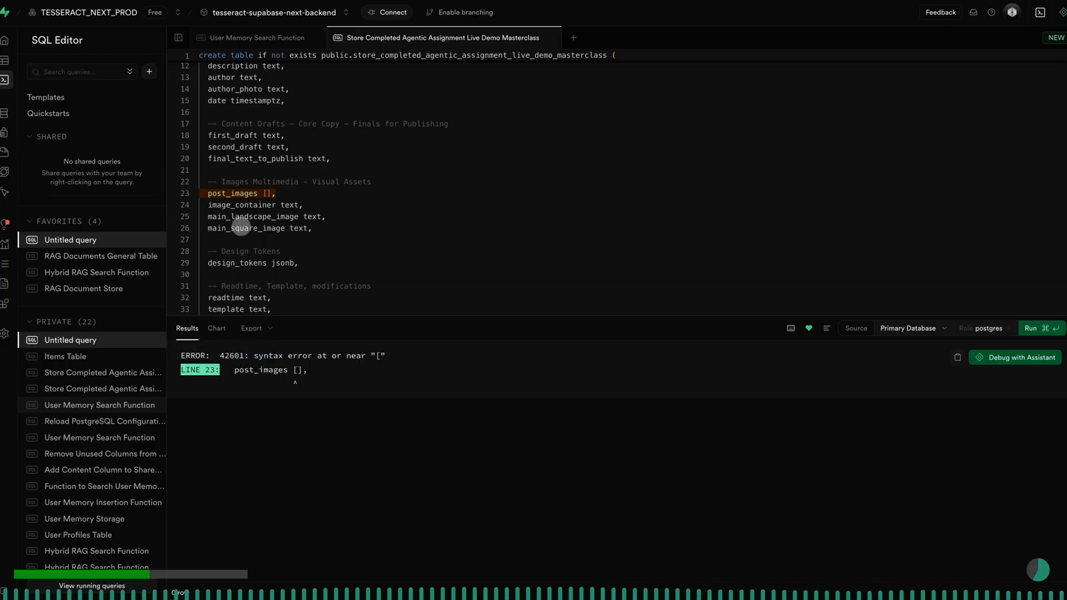
pyautogui.doubleClick(241, 227)
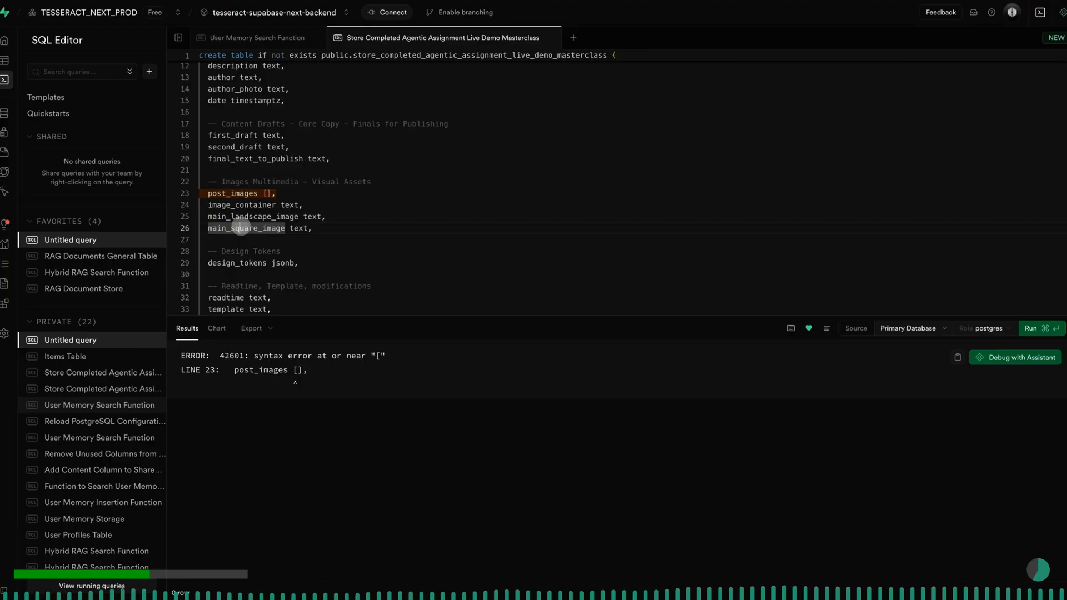
pyautogui.click(267, 194)
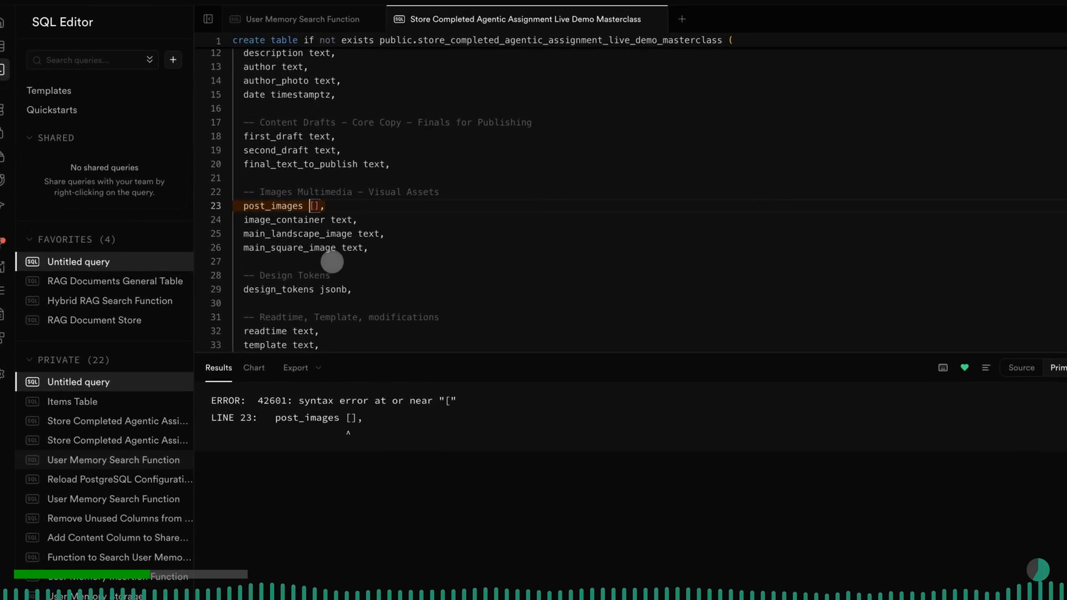
pyautogui.write('text')
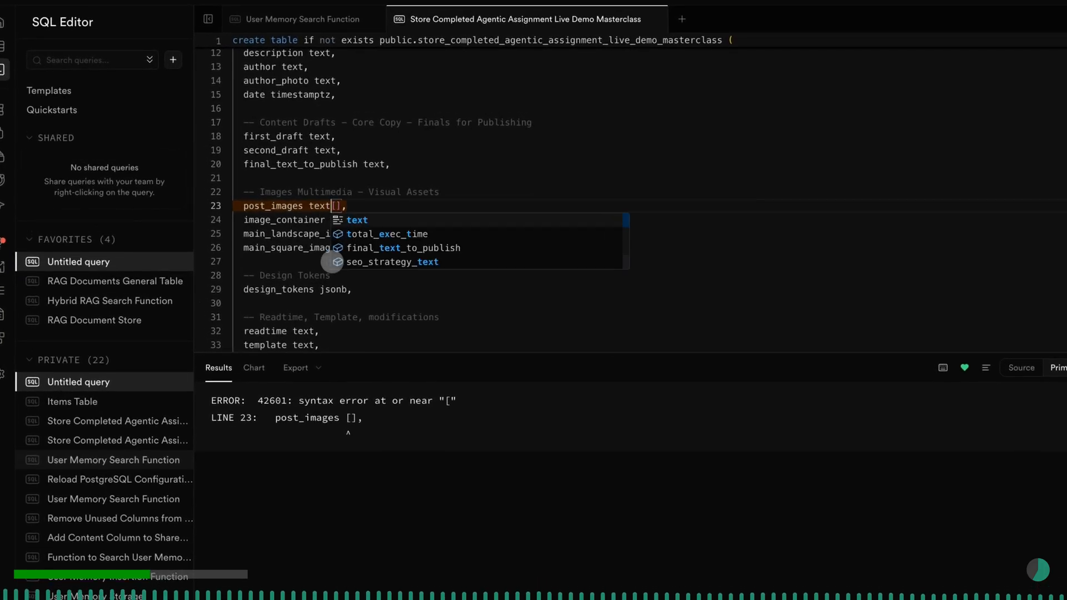
pyautogui.click(359, 207)
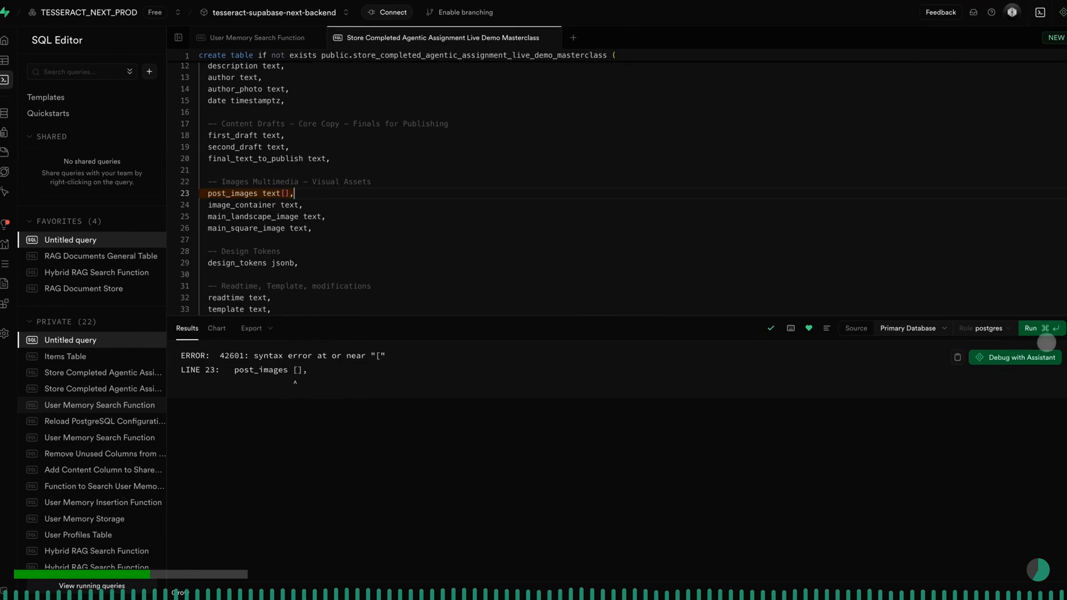
pyautogui.click(1040, 328)
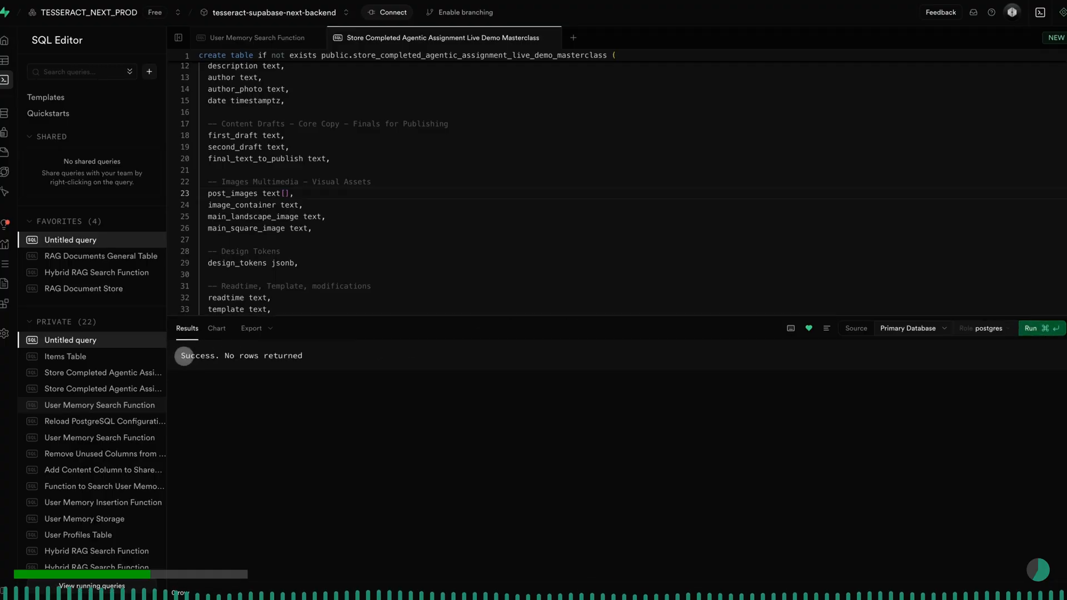
pyautogui.moveTo(181, 355); pyautogui.dragTo(306, 371)
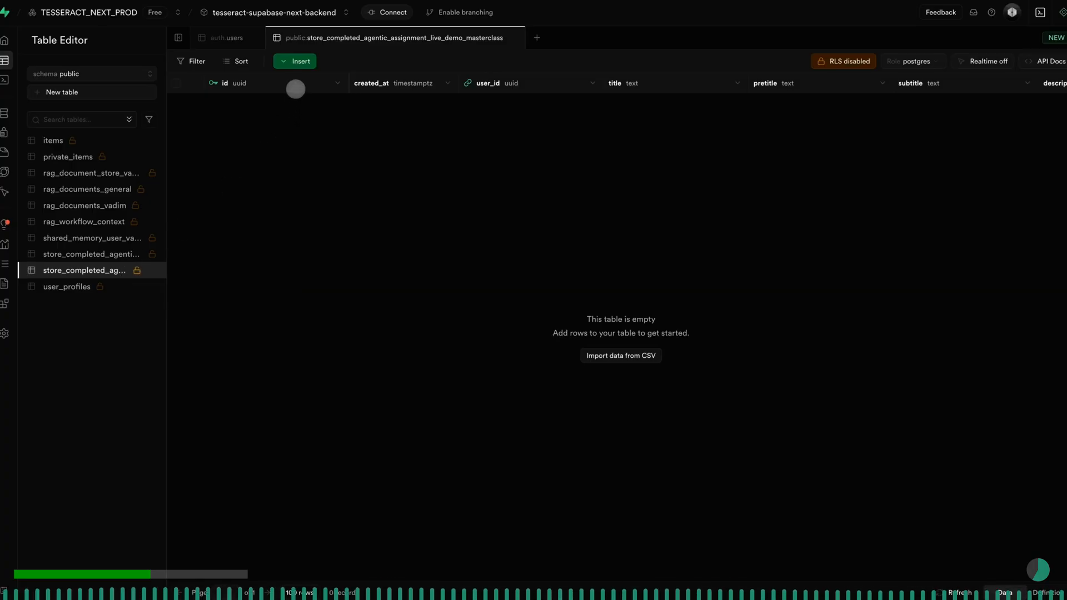
# - Examine the columns of the store_completed_agentic_assignment_live_demo_masterclass table through to metadata, and check its RLS setting
pyautogui.hscroll(1, 295, 88)
pyautogui.hscroll(10, 507, 82)
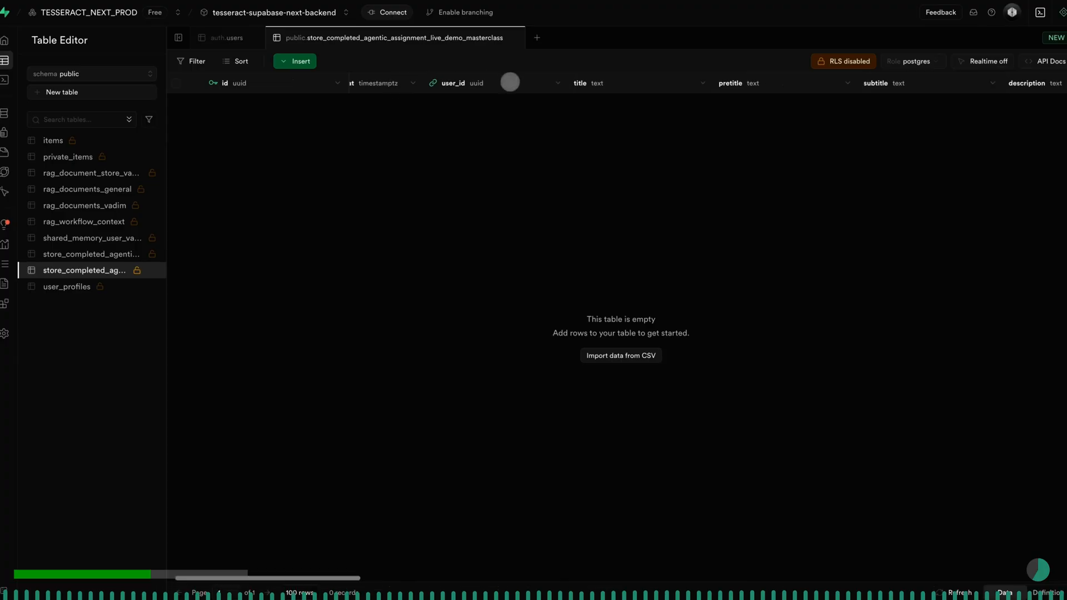
pyautogui.hscroll(10, 511, 82)
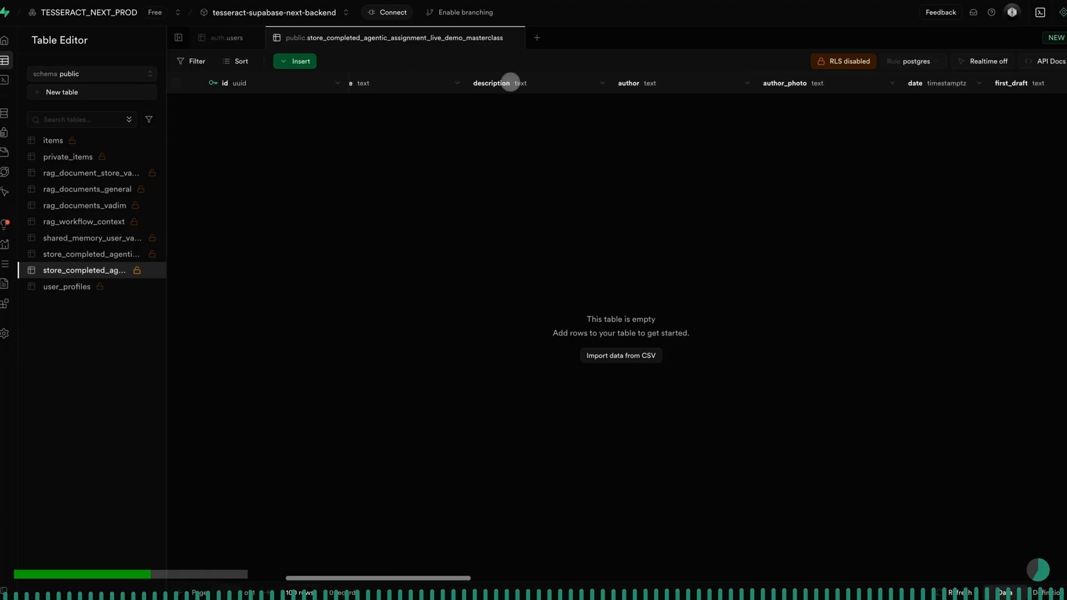
pyautogui.hscroll(10, 510, 82)
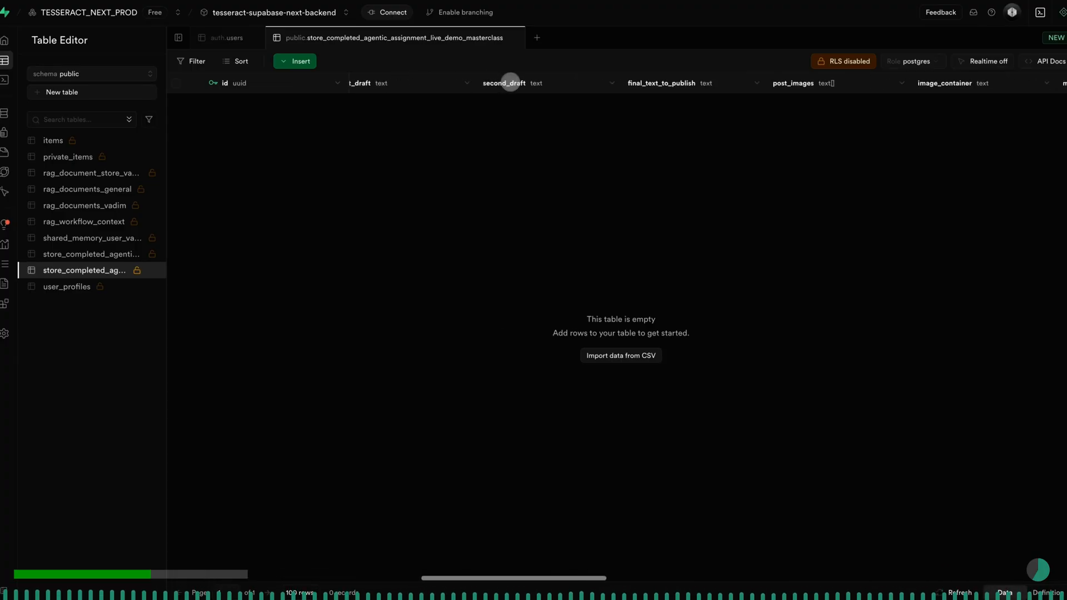
pyautogui.hscroll(10, 510, 82)
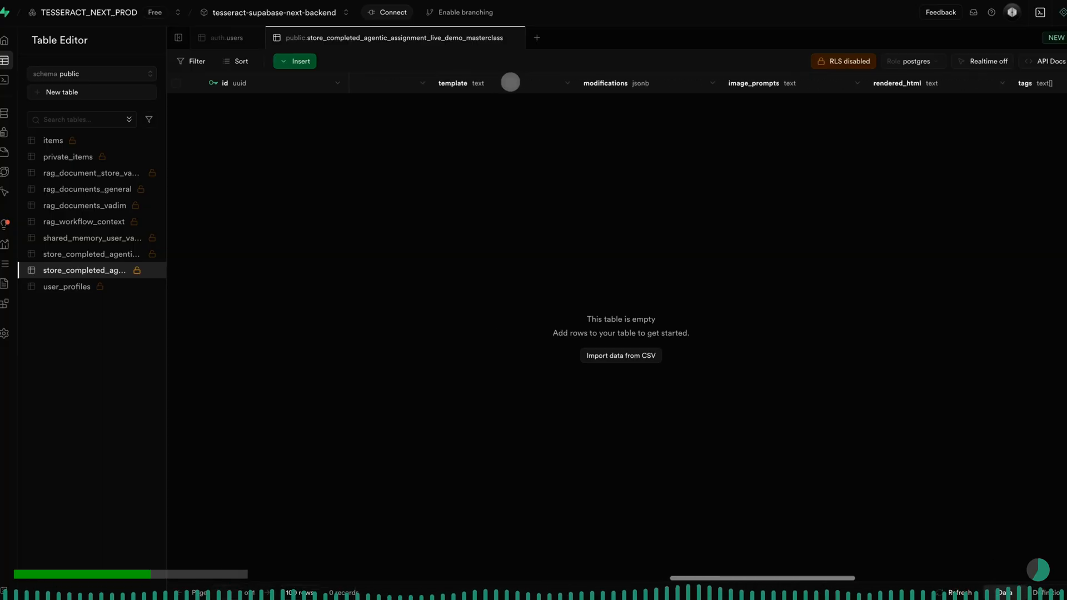
pyautogui.hscroll(8, 510, 82)
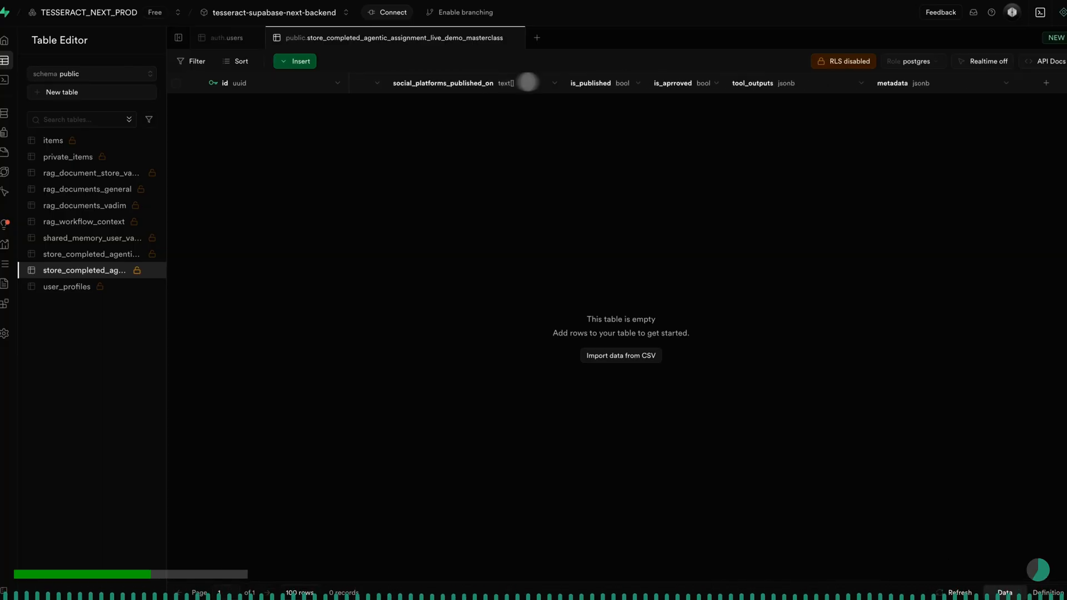
pyautogui.click(840, 62)
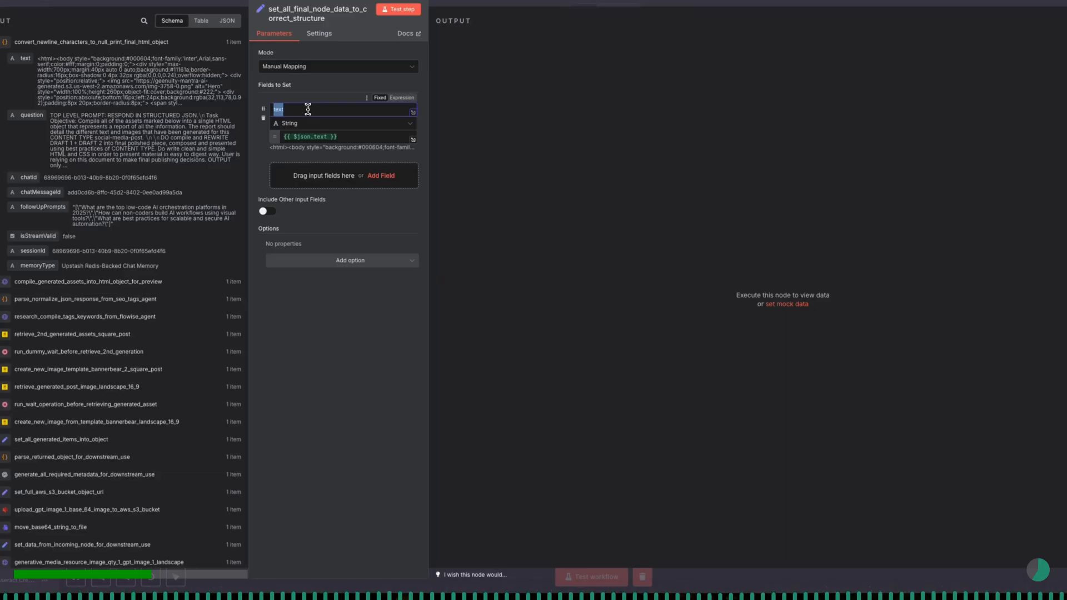
# - In n8n, rename the text field of the set_all_final_node_data_to_correct_structure node to rendered_html
pyautogui.write('rendered_html')
pyautogui.click(343, 137)
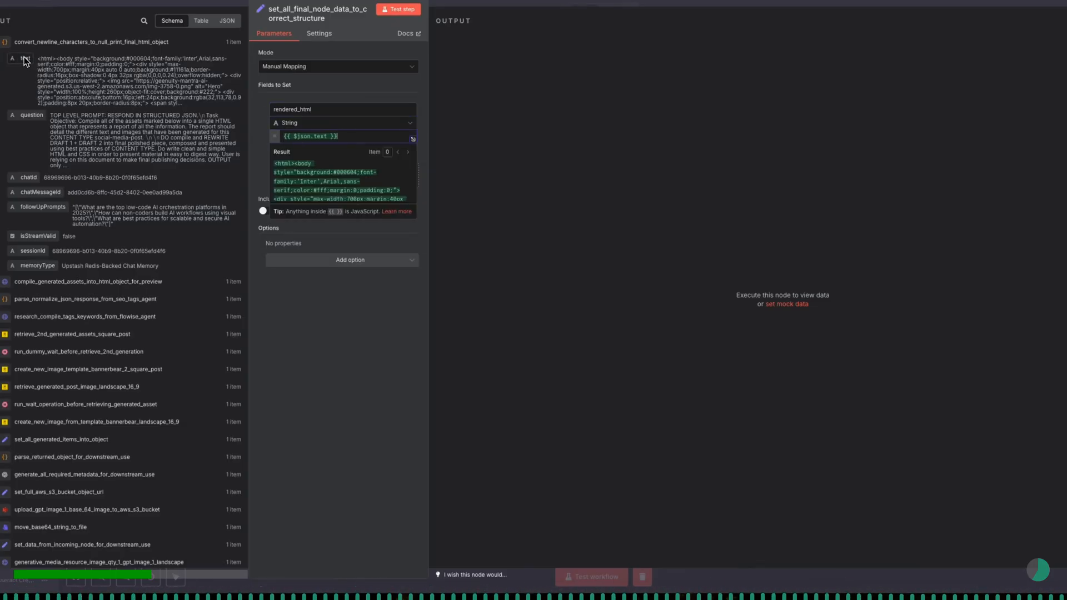
pyautogui.click(341, 235)
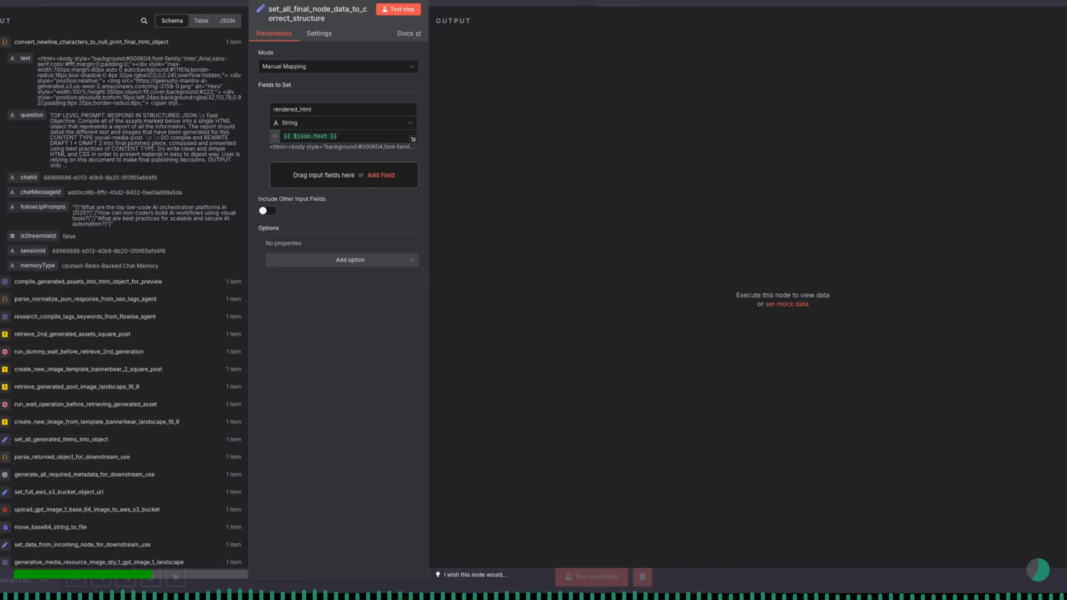
# - Add a string field named seo_strategy_text and map it to the text output of research_compile_tags_keywords_from_flowise_agent
pyautogui.click(377, 176)
pyautogui.click(343, 169)
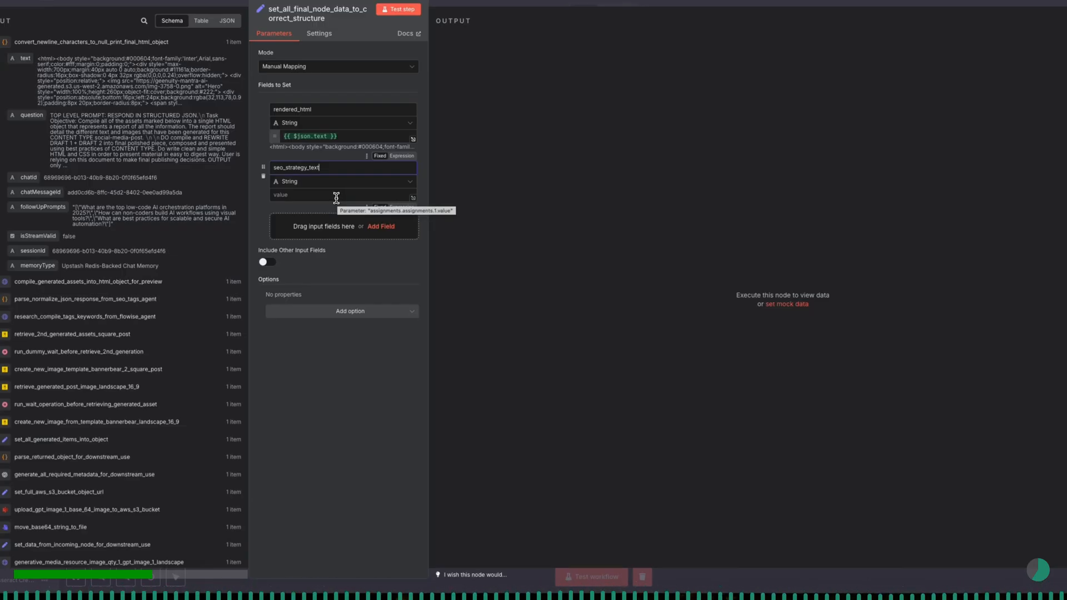
pyautogui.click(335, 198)
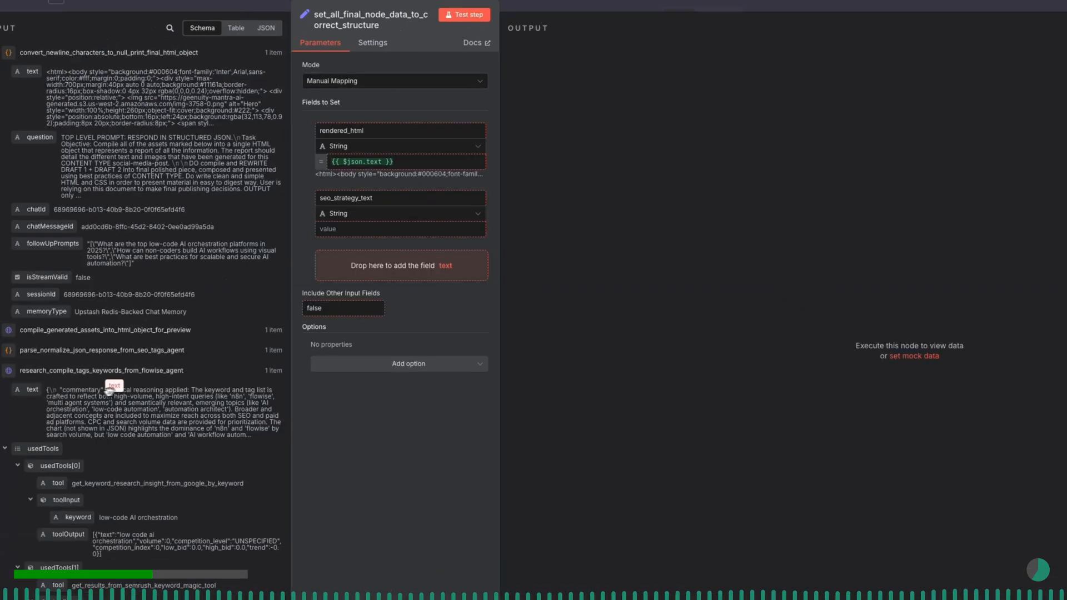
pyautogui.moveTo(99, 332); pyautogui.dragTo(287, 195)
pyautogui.moveTo(335, 230); pyautogui.dragTo(334, 230)
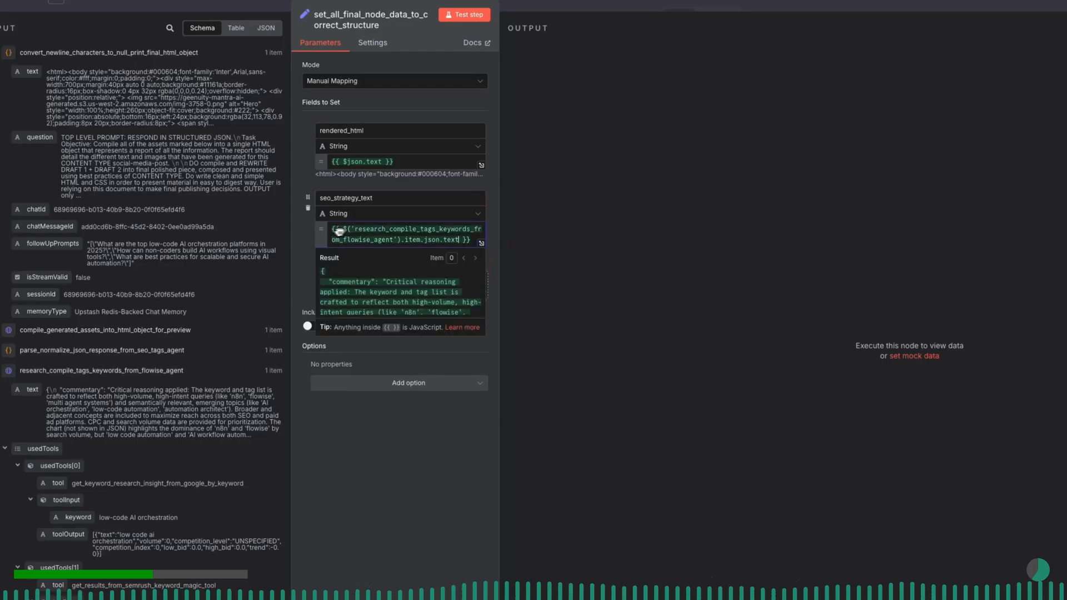
# - In the expanded seo_strategy_text expression, add the heading "Notes | Results fron SEO Agentic Operation" and a blank line above the mapped value
pyautogui.click(481, 243)
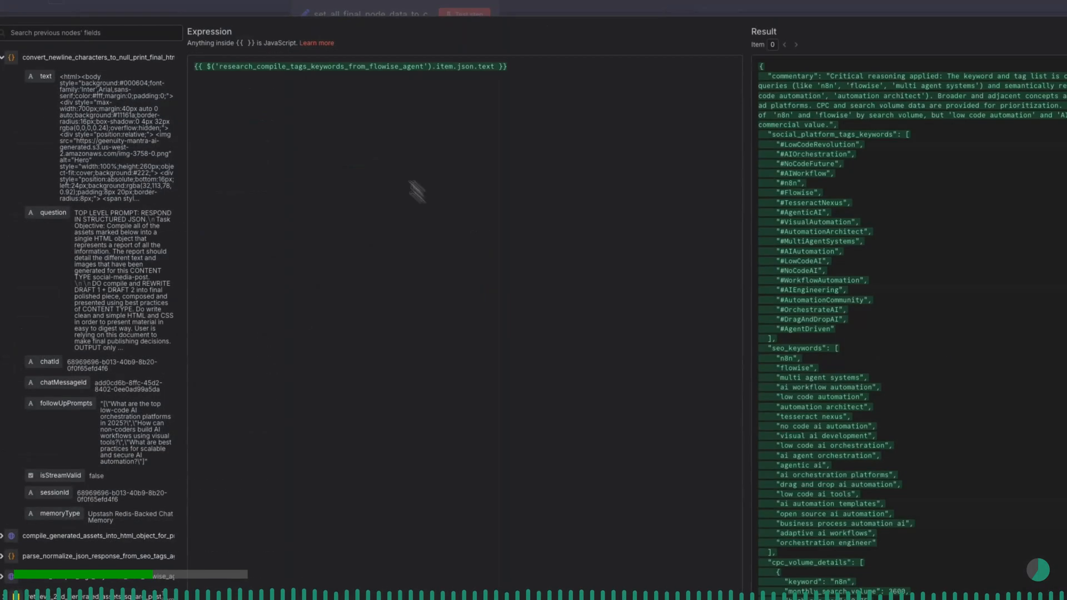
pyautogui.click(195, 67)
pyautogui.press('Return')
pyautogui.press('Return')
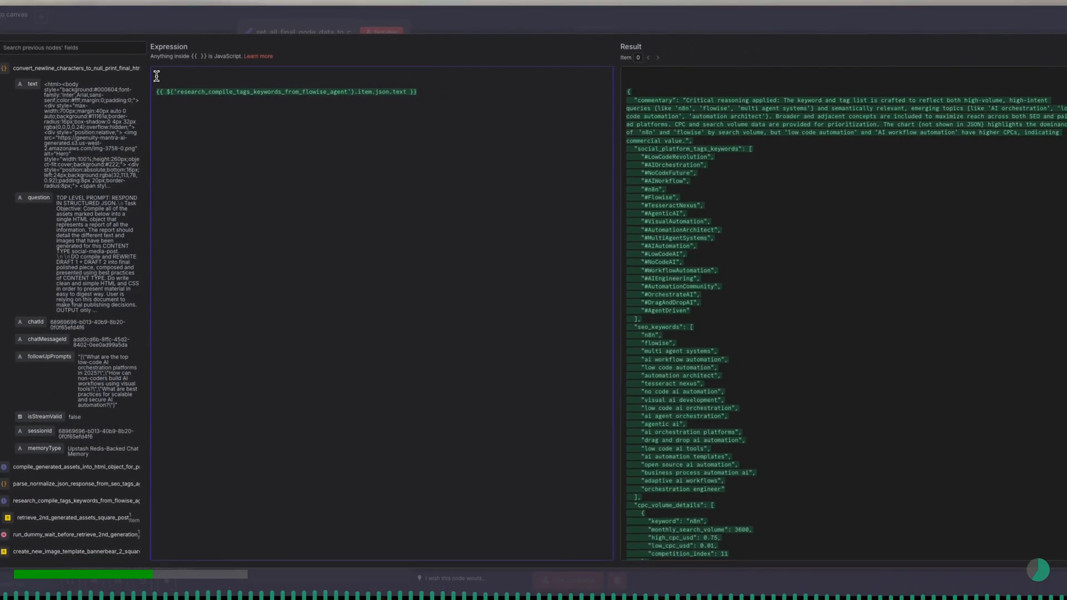
pyautogui.write('Notes | Results fron SEO Agentic')
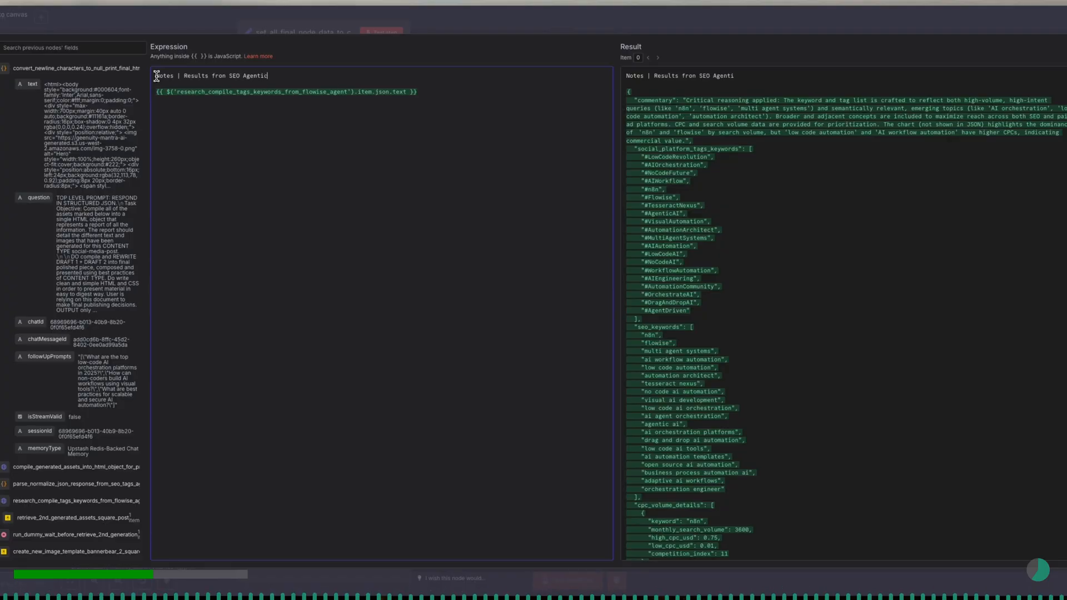
pyautogui.write(' Operation')
# - Append .parseJson().commentary to the mapped text reference in the seo_strategy_text expression
pyautogui.click(404, 92)
pyautogui.write('.')
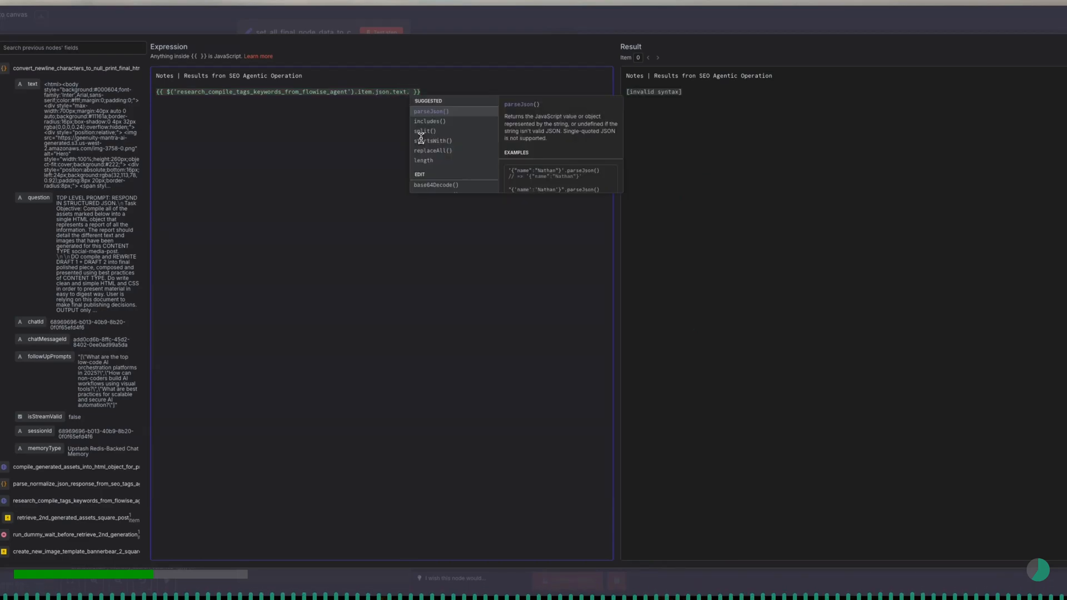
pyautogui.press('Return')
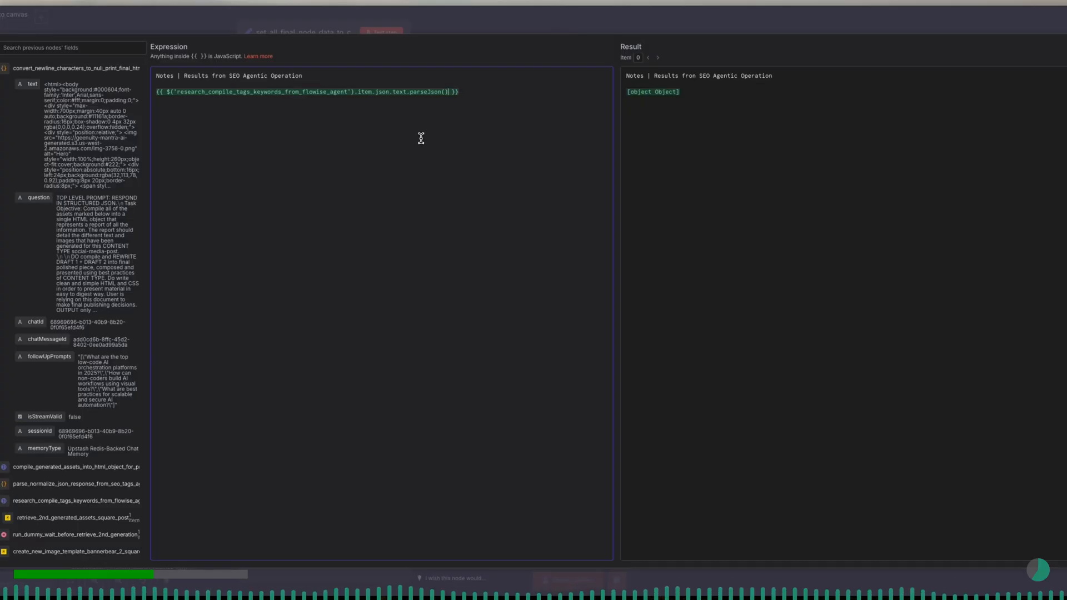
pyautogui.write('.')
pyautogui.press('Return')
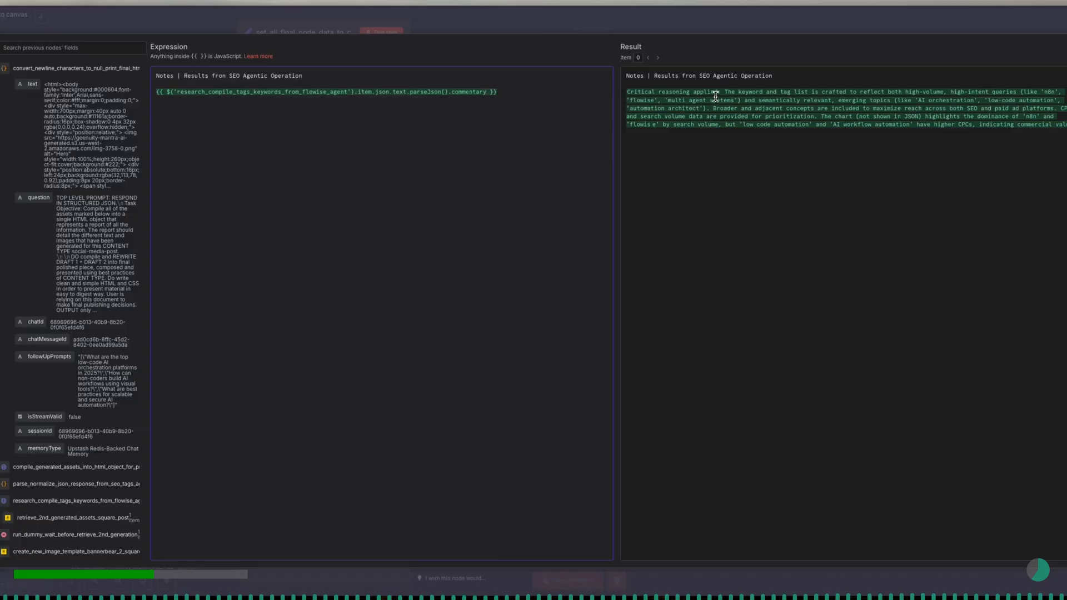
# - Append .replaceAll('Critical reasoning applied:','') to the commentary reference in the seo_strategy_text expression
pyautogui.moveTo(689, 95); pyautogui.dragTo(721, 93)
pyautogui.click(674, 96)
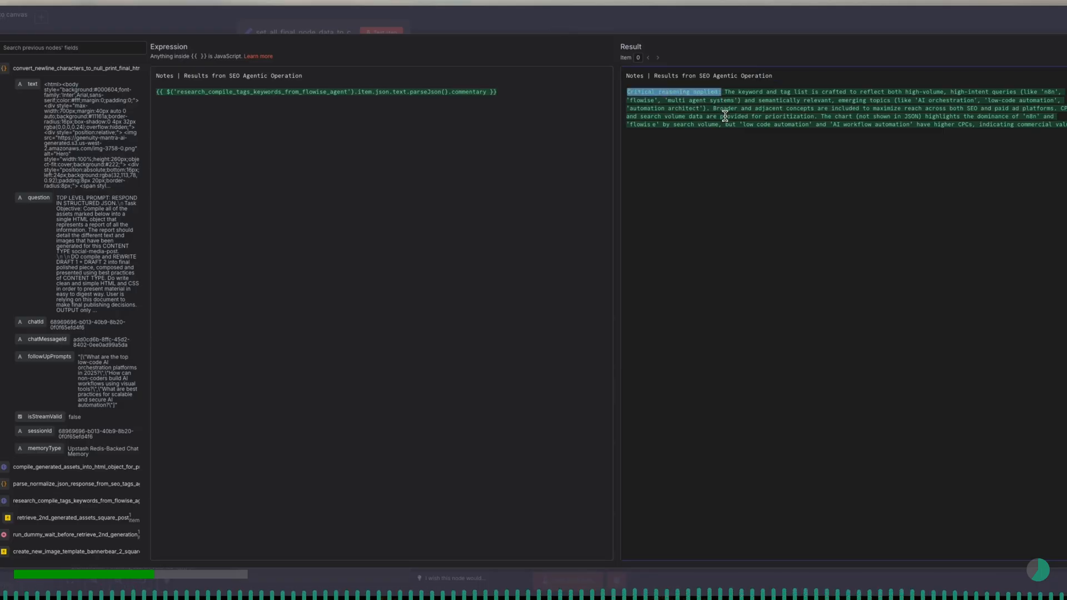
pyautogui.click(488, 91)
pyautogui.write('.re')
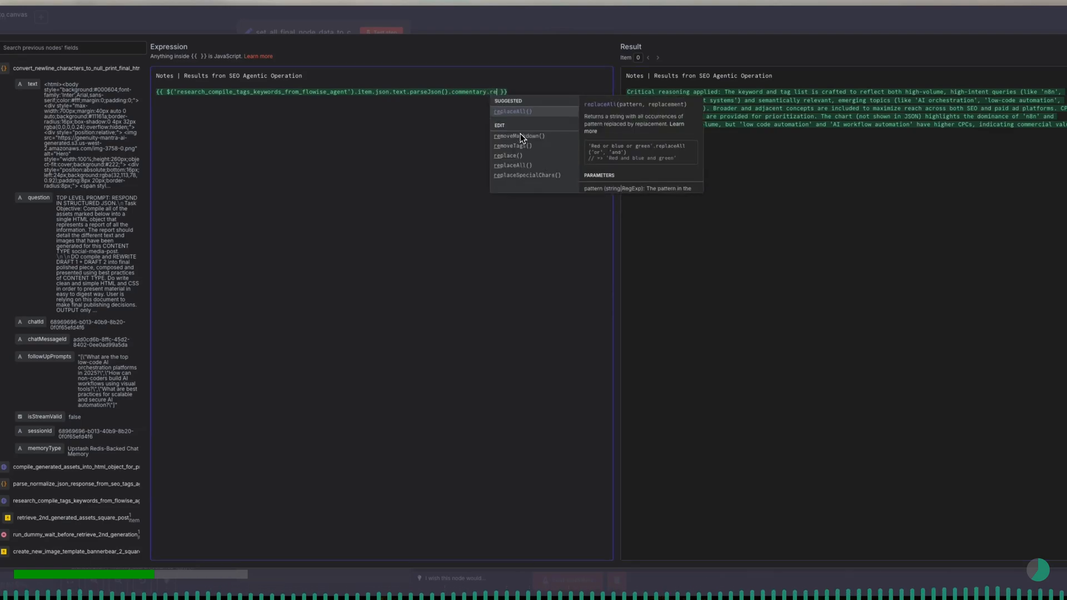
pyautogui.click(520, 134)
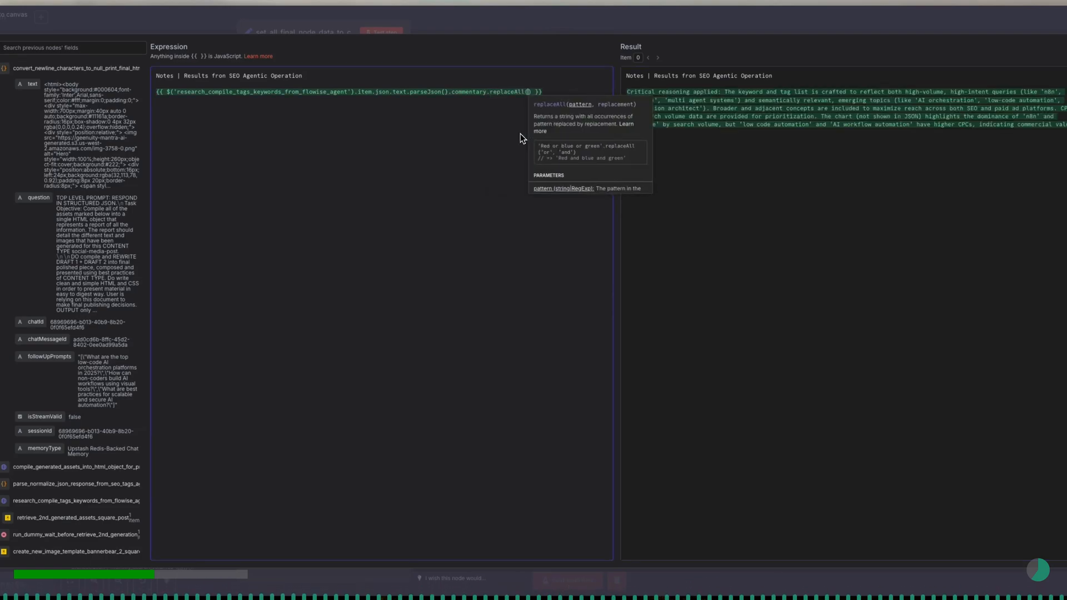
pyautogui.write("'")
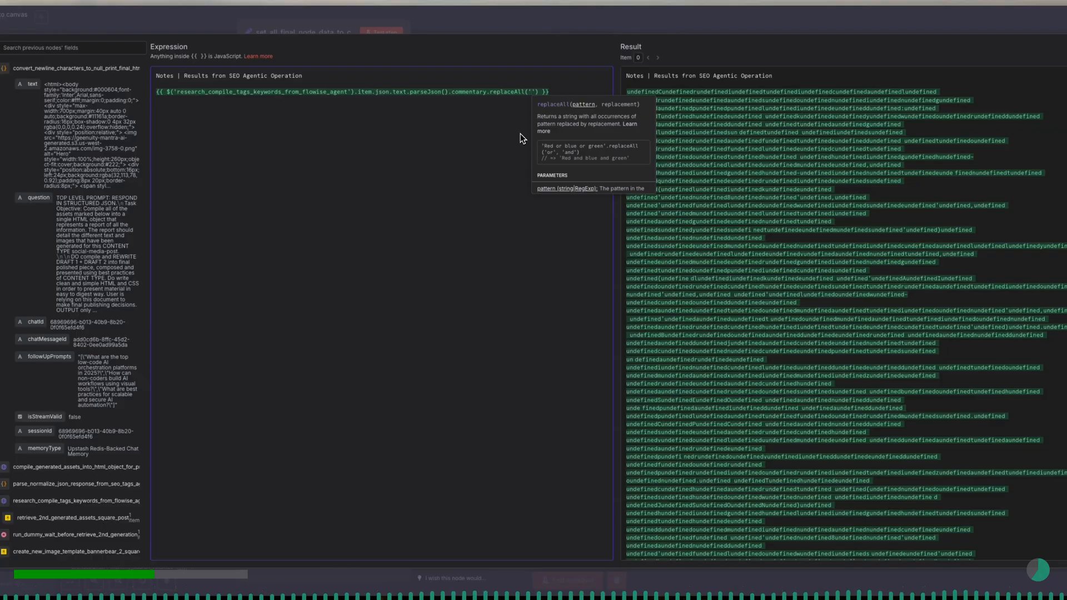
pyautogui.write('Critical reasoning applied:')
pyautogui.press('Right')
pyautogui.write(",'")
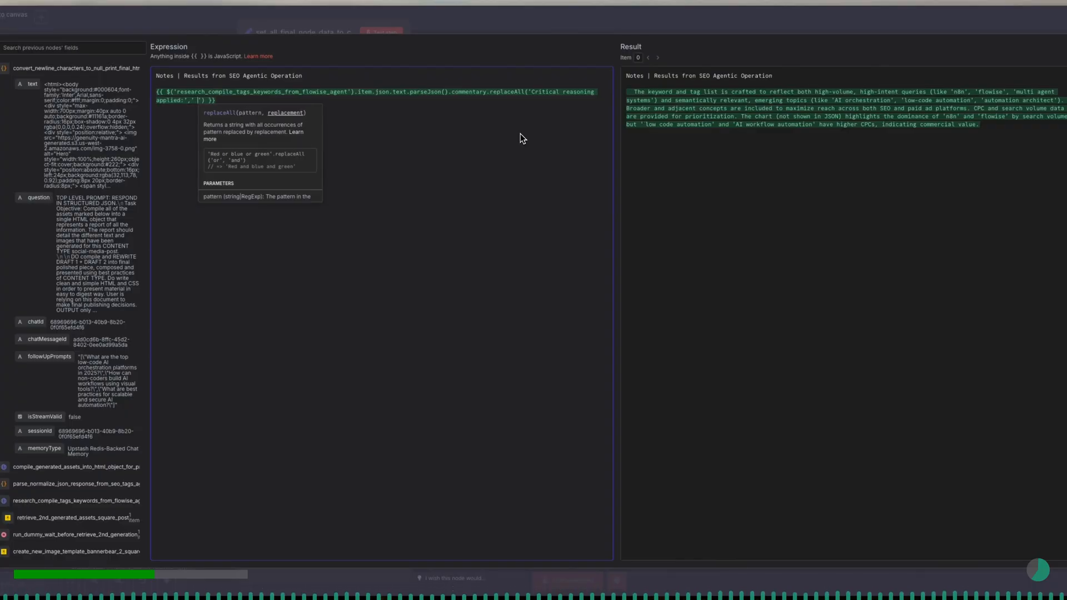
pyautogui.press('BackSpace')
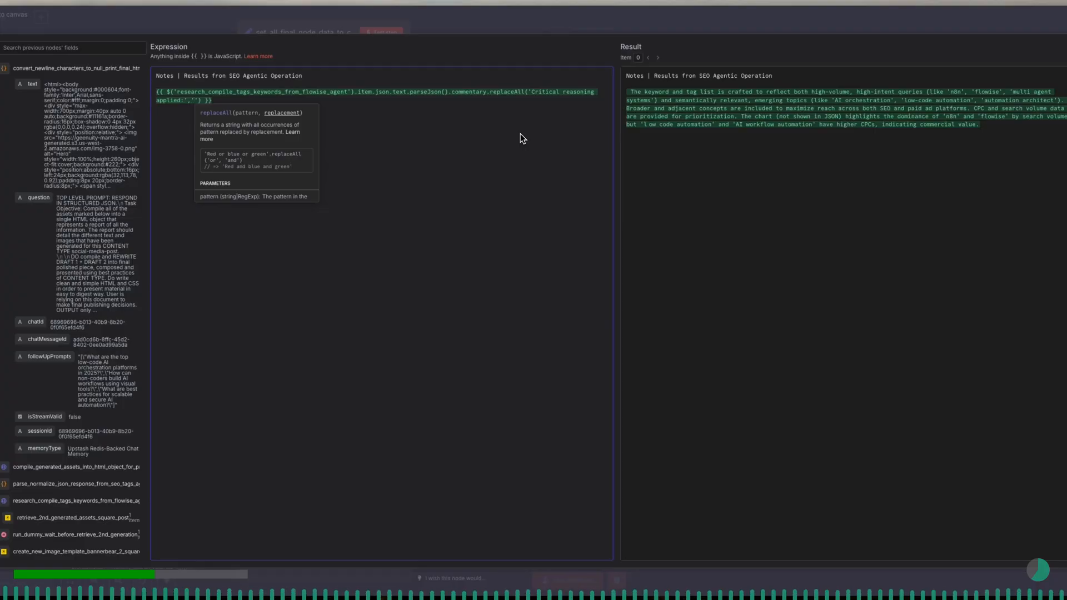
# - Below the commentary reference, add a "---" divider and the heading "Social Tags", separated by a blank line
pyautogui.click(488, 150)
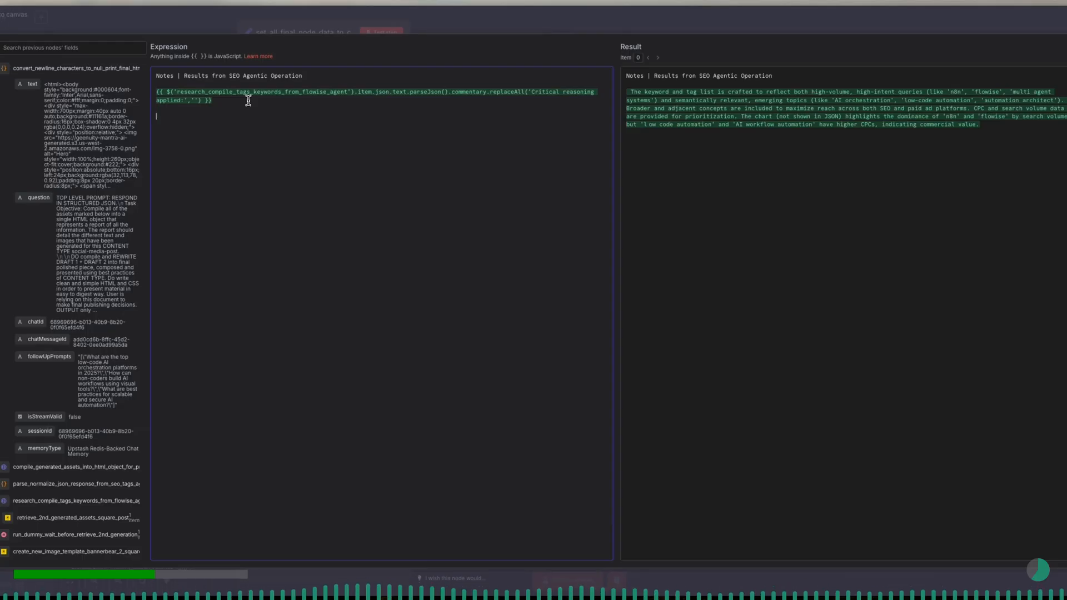
pyautogui.press('Return')
pyautogui.press('Return')
pyautogui.write('--')
pyautogui.write('Social Taa')
pyautogui.write('gs')
pyautogui.press('Return')
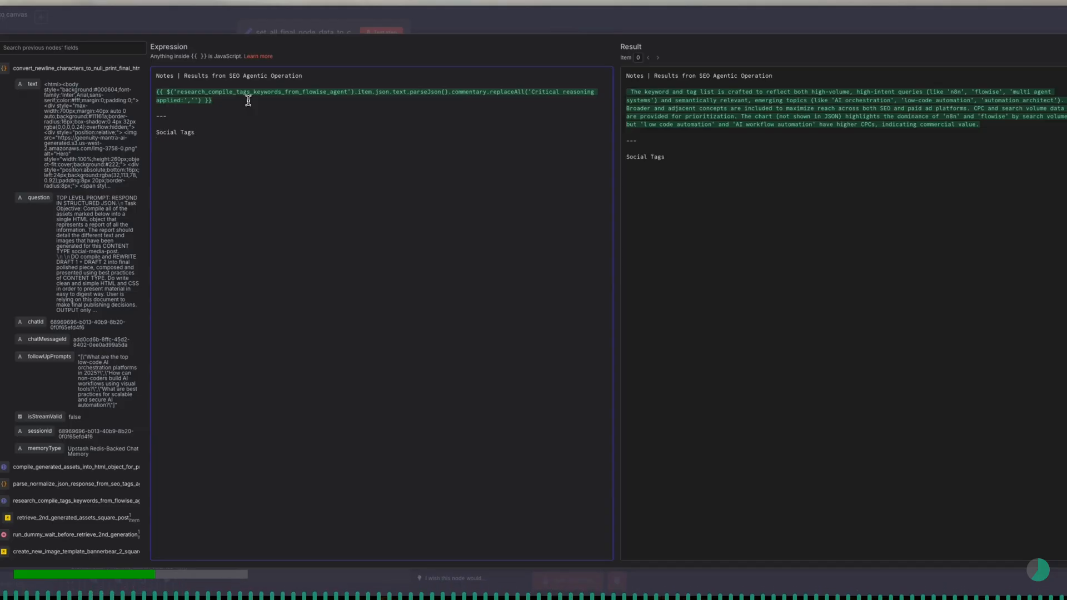
# - Copy the complete commentary expression onto the line beneath the Social Tags heading
pyautogui.moveTo(212, 100); pyautogui.dragTo(157, 113)
pyautogui.hotkey('ctrl', 'c')
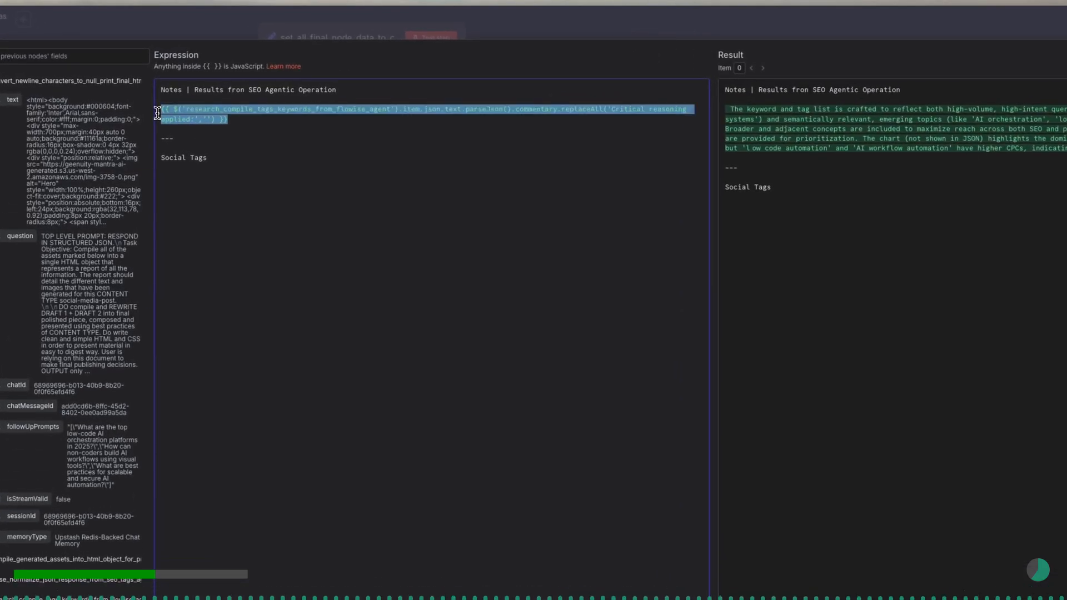
pyautogui.click(176, 169)
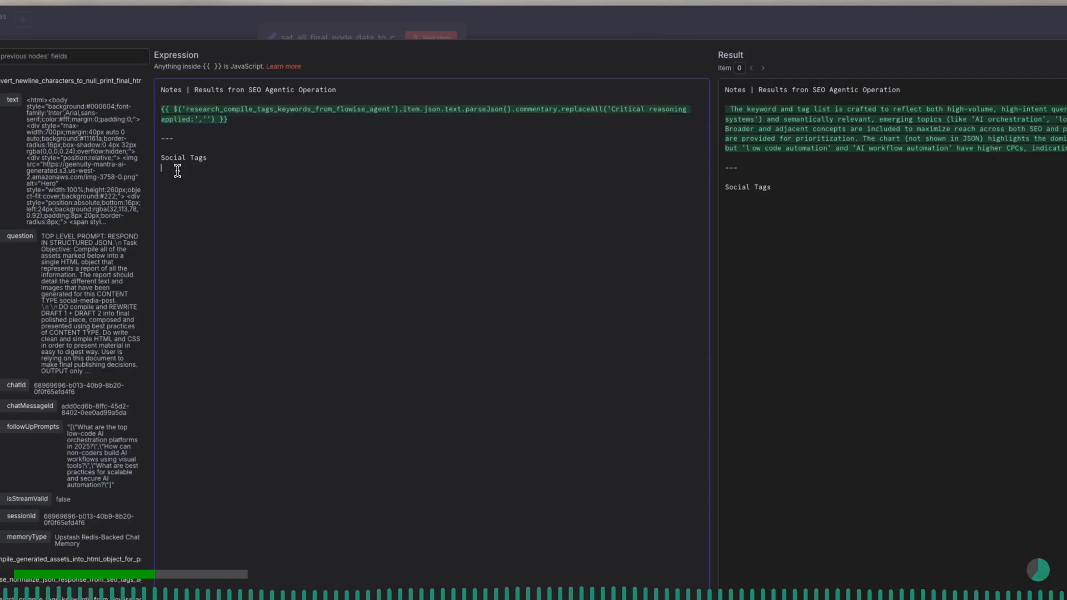
pyautogui.hotkey('ctrl', 'v')
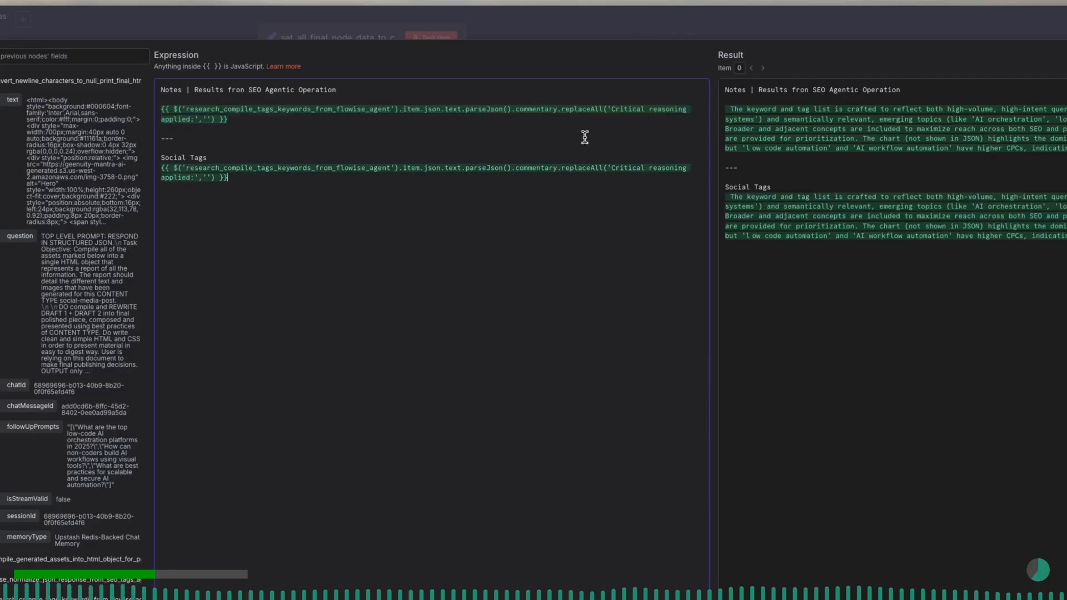
# - In the Social Tags expression, remove the replaceAll call and replace commentary with seo_keywords
pyautogui.moveTo(558, 168); pyautogui.dragTo(215, 182)
pyautogui.press('BackSpace')
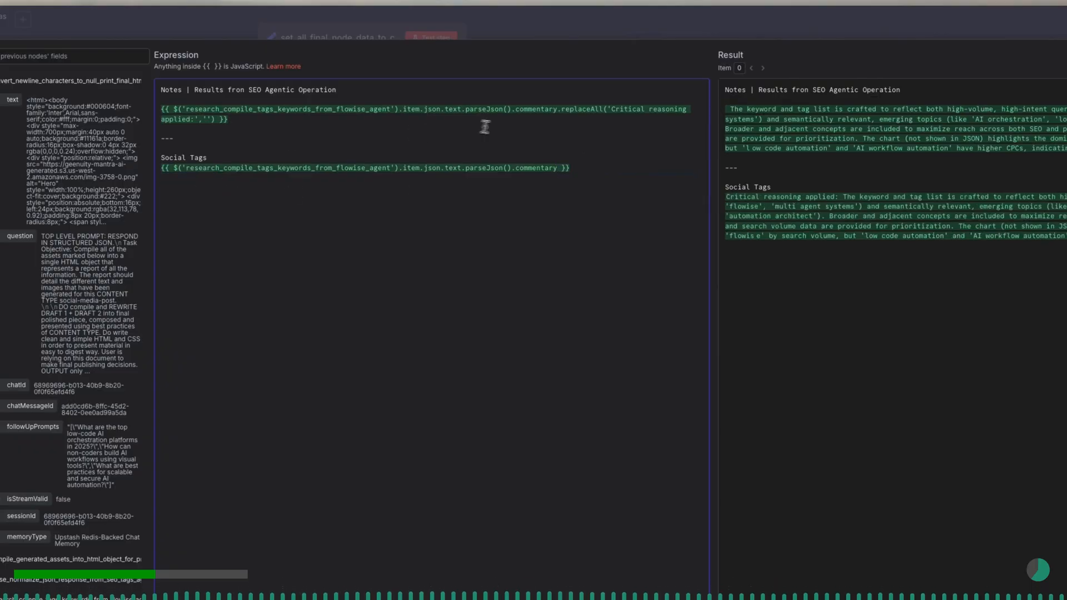
pyautogui.moveTo(556, 169); pyautogui.dragTo(514, 169)
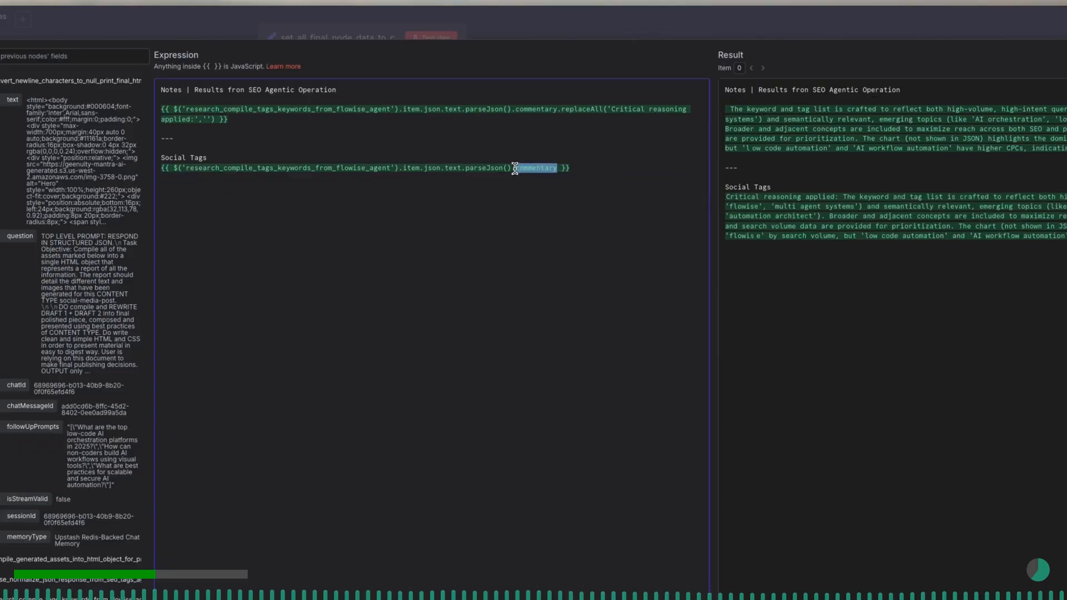
pyautogui.press('BackSpace')
pyautogui.write('.')
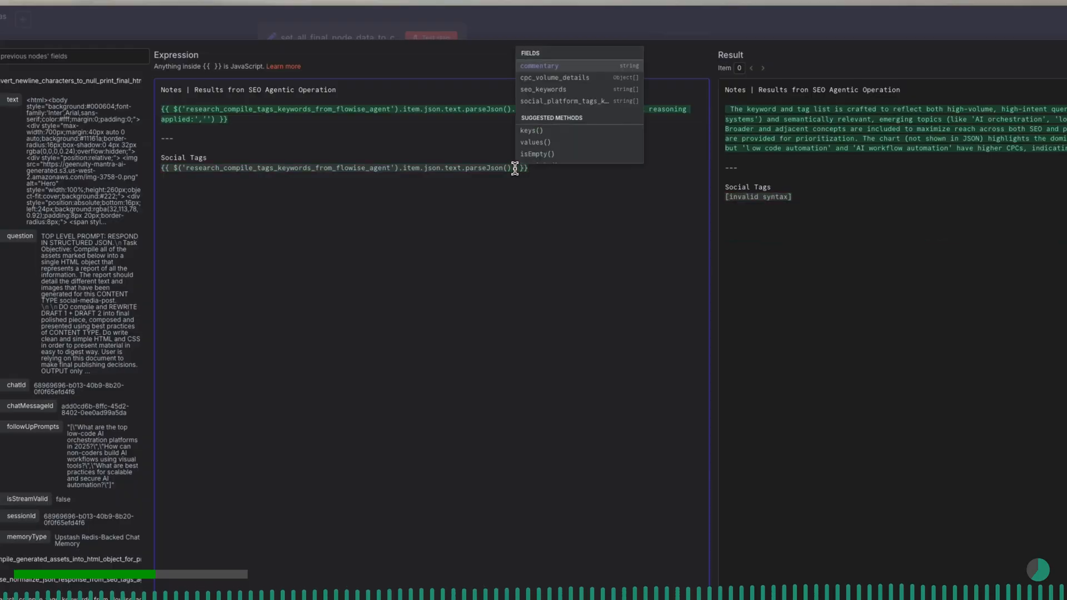
pyautogui.press('Down')
pyautogui.press('Down')
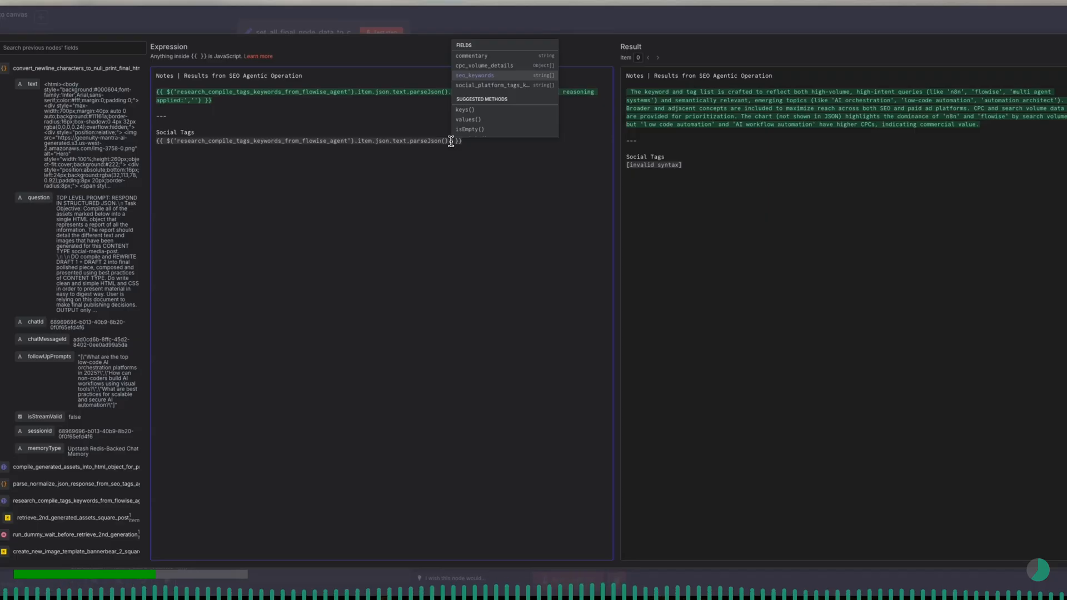
pyautogui.press('Return')
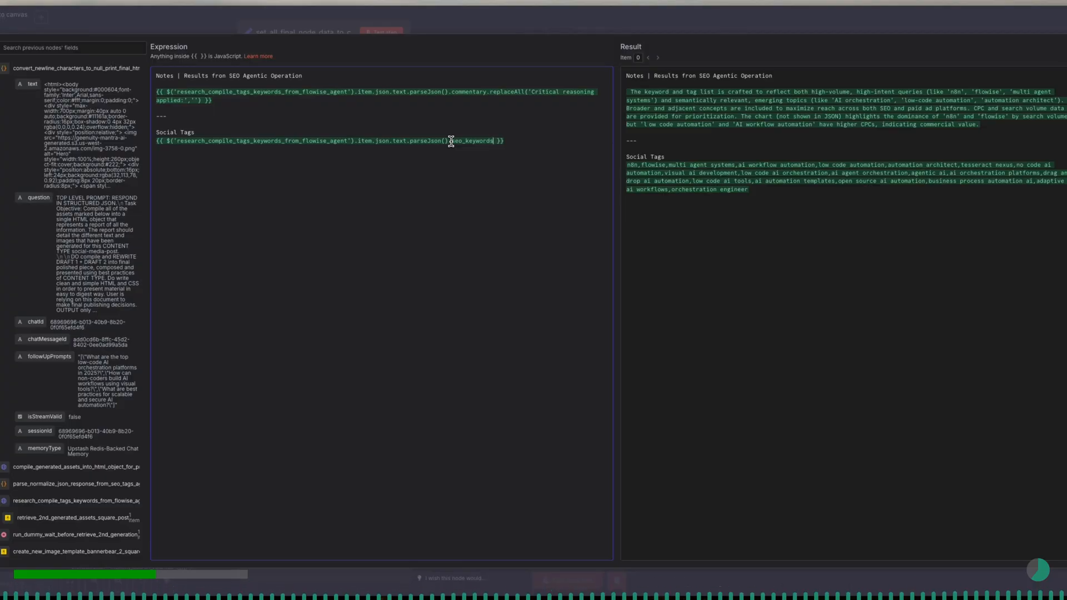
# - Append .join(', ') to the array reference under Social Tags so its items are separated by a comma and a space
pyautogui.write('.')
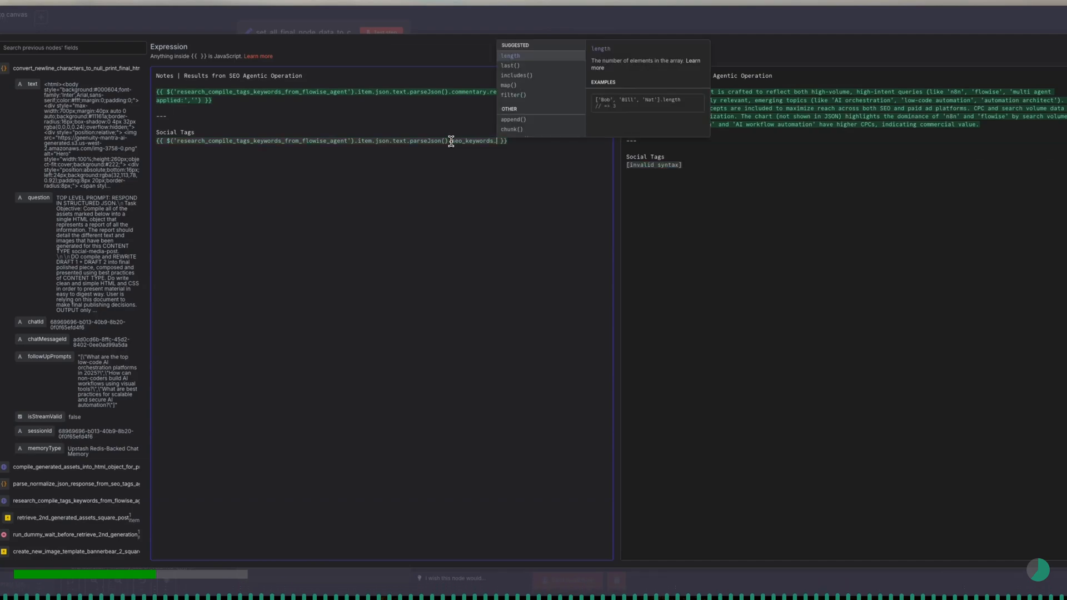
pyautogui.write('join()')
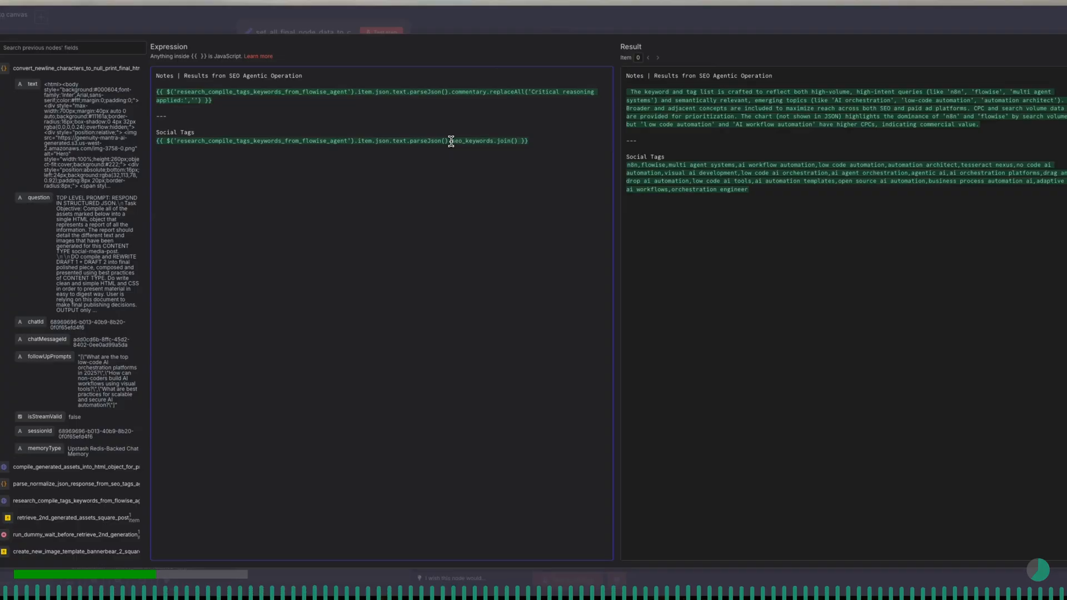
pyautogui.press('Left')
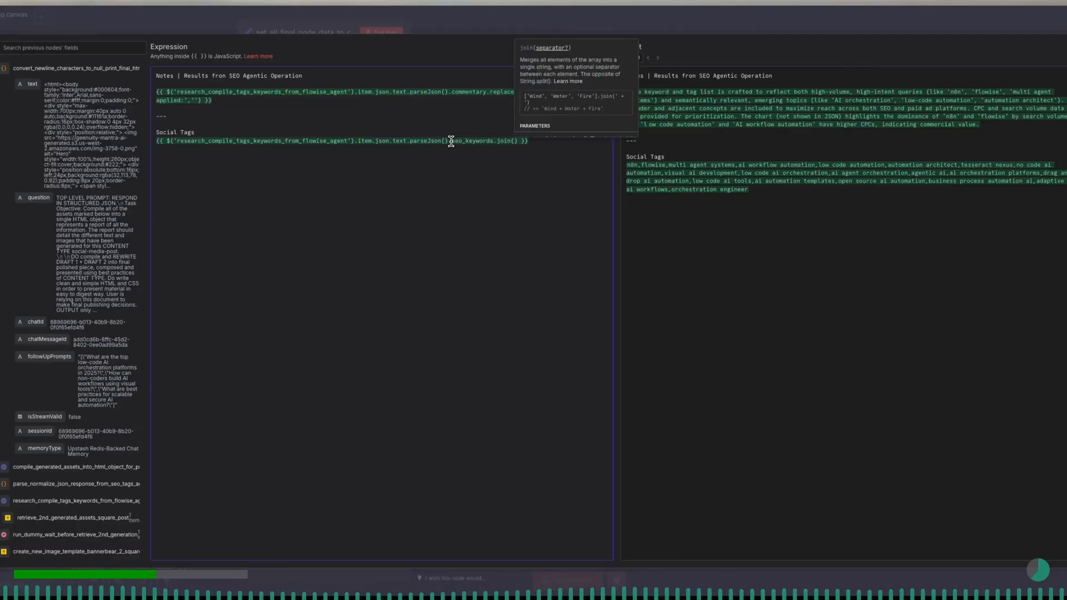
pyautogui.write("'")
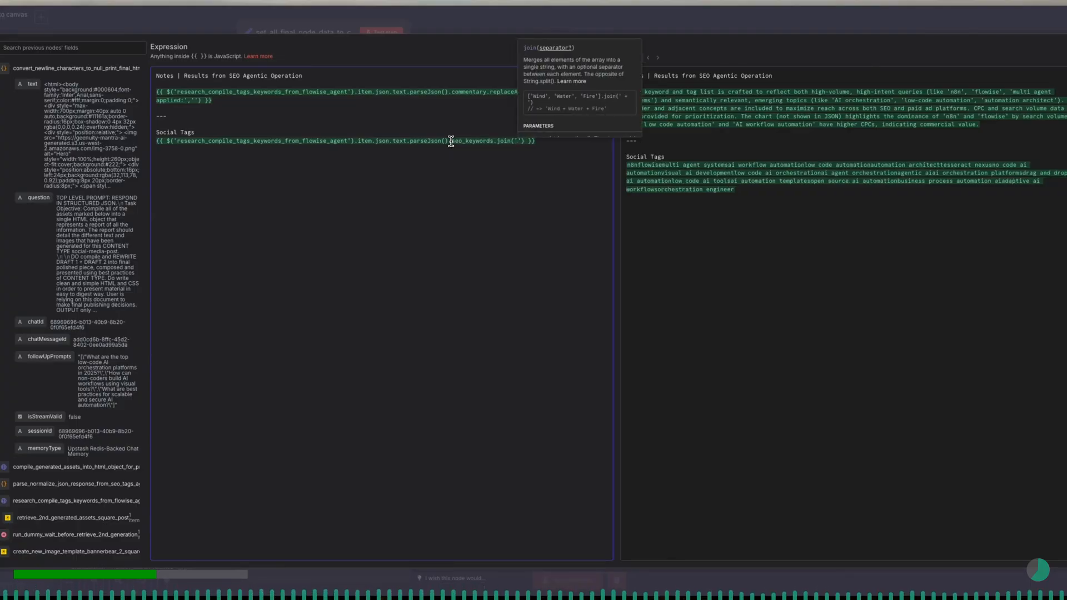
pyautogui.write(',')
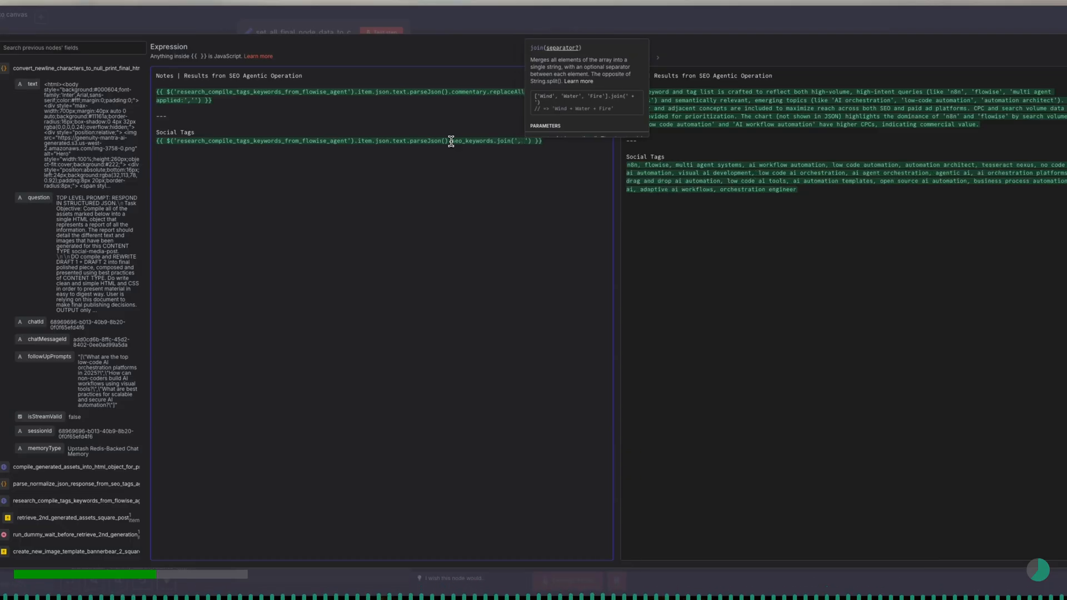
pyautogui.press('Right')
pyautogui.press('Right')
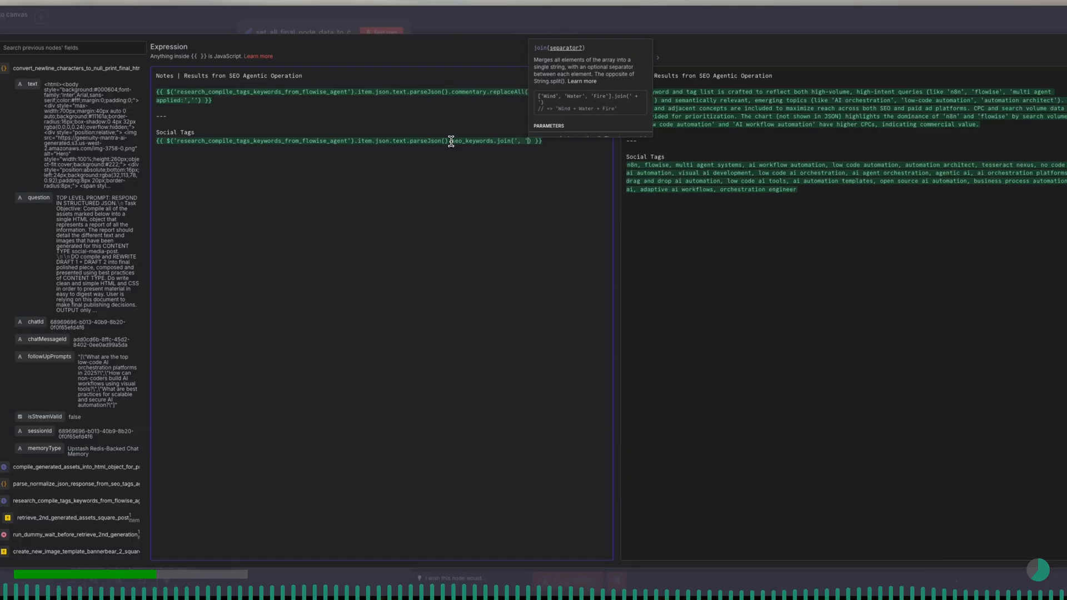
pyautogui.press('Right')
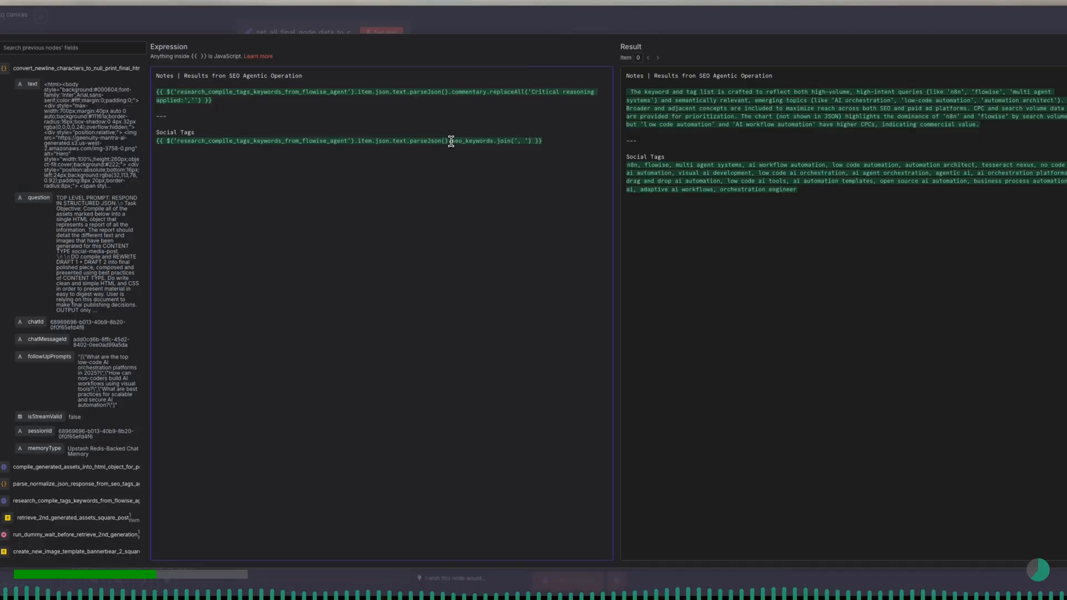
# - Below the Social Tags expression, add a "---" divider and the heading "SEO Keywords", followed by a copy of the commentary expression
pyautogui.write('--  ')
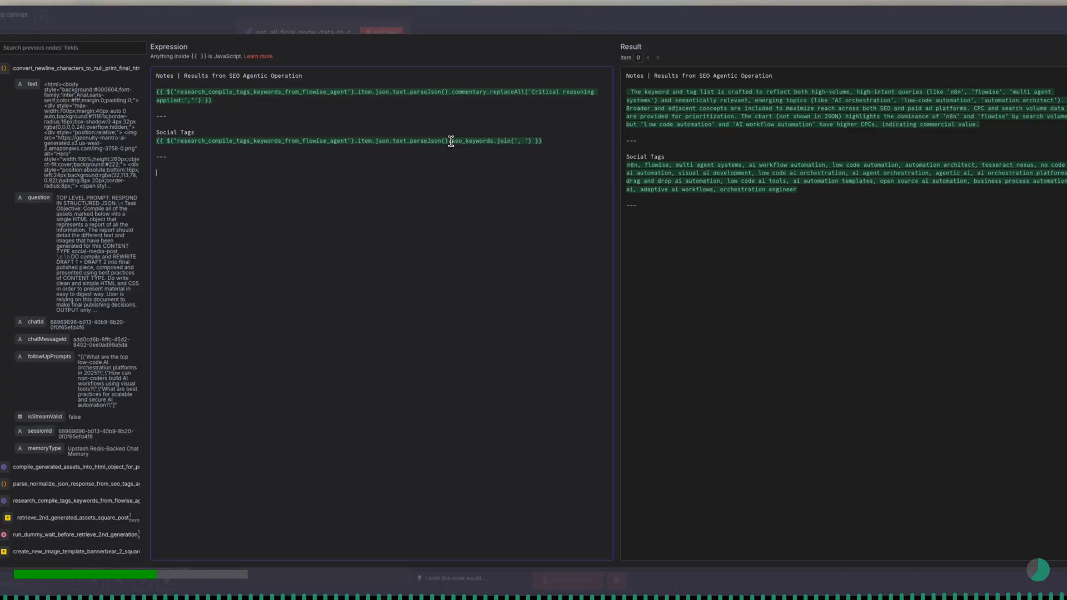
pyautogui.write('SEO Keywords')
pyautogui.press('Return')
pyautogui.write("{{ $('research_compile_tags_keywords_from_flowise_agent').item.json.text.parseJson().commentary.replaceAll('Critical reasoning applied:','') }}")
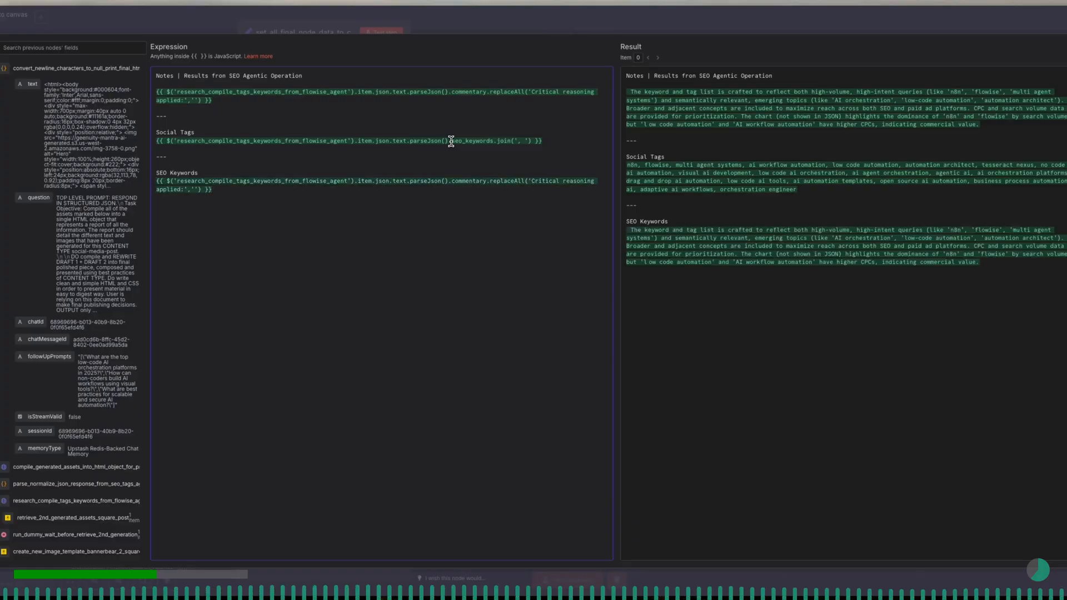
# - In the SEO Keywords expression, delete the replaceAll call and change the referenced field from commentary to seo_keywords
pyautogui.hotkey('shift', 'Left')
pyautogui.hotkey('shift', 'Left')
pyautogui.hotkey('shift', 'Left')
pyautogui.hotkey('shift', 'Left')
pyautogui.hotkey('shift', 'Left')
pyautogui.hotkey('shift', 'Left')
pyautogui.hotkey('shift', 'Left')
pyautogui.hotkey('shift', 'Left')
pyautogui.hotkey('shift', 'Left')
pyautogui.hotkey('shift', 'Left')
pyautogui.hotkey('shift', 'Left')
pyautogui.hotkey('shift', 'Left')
pyautogui.hotkey('shift', 'Left')
pyautogui.hotkey('shift', 'Left')
pyautogui.hotkey('shift', 'Left')
pyautogui.hotkey('shift', 'Left')
pyautogui.hotkey('shift', 'Left')
pyautogui.hotkey('shift', 'Left')
pyautogui.hotkey('shift', 'Left')
pyautogui.hotkey('shift', 'Left')
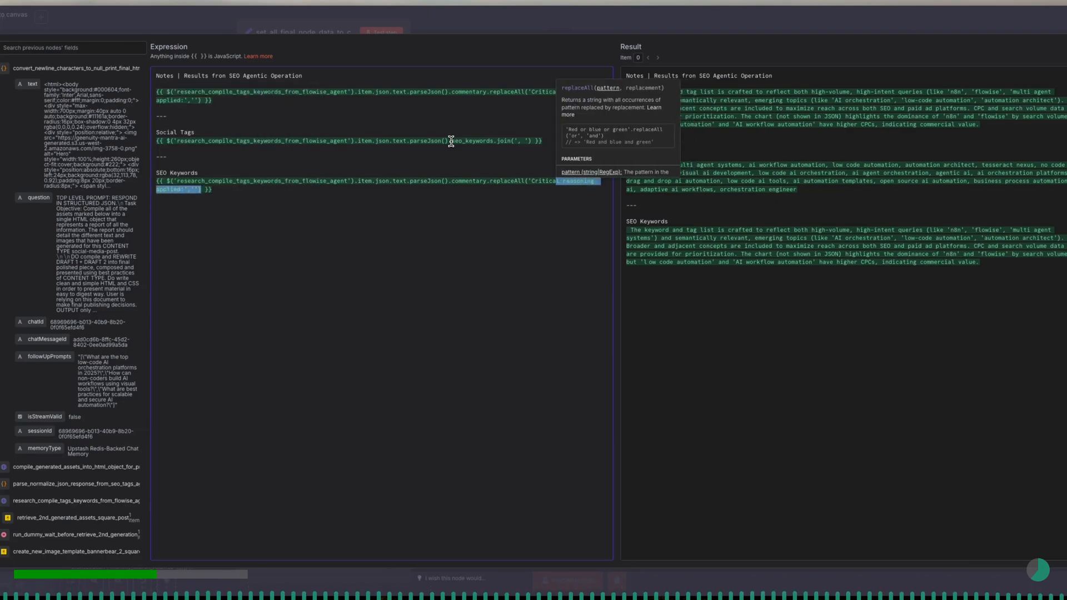
pyautogui.hotkey('shift', 'Left')
pyautogui.hotkey('shift', 'Left')
pyautogui.hotkey('shift', 'Left')
pyautogui.hotkey('shift', 'Left')
pyautogui.hotkey('shift', 'Left')
pyautogui.hotkey('shift', 'Left')
pyautogui.hotkey('shift', 'Left')
pyautogui.hotkey('shift', 'Left')
pyautogui.hotkey('shift', 'Left')
pyautogui.hotkey('shift', 'Left')
pyautogui.hotkey('shift', 'Left')
pyautogui.hotkey('shift', 'Left')
pyautogui.hotkey('shift', 'Left')
pyautogui.hotkey('shift', 'Left')
pyautogui.hotkey('shift', 'Left')
pyautogui.hotkey('shift', 'Left')
pyautogui.hotkey('shift', 'Left')
pyautogui.hotkey('shift', 'Left')
pyautogui.hotkey('shift', 'Left')
pyautogui.hotkey('shift', 'Left')
pyautogui.hotkey('shift', 'Left')
pyautogui.hotkey('shift', 'Left')
pyautogui.press('BackSpace')
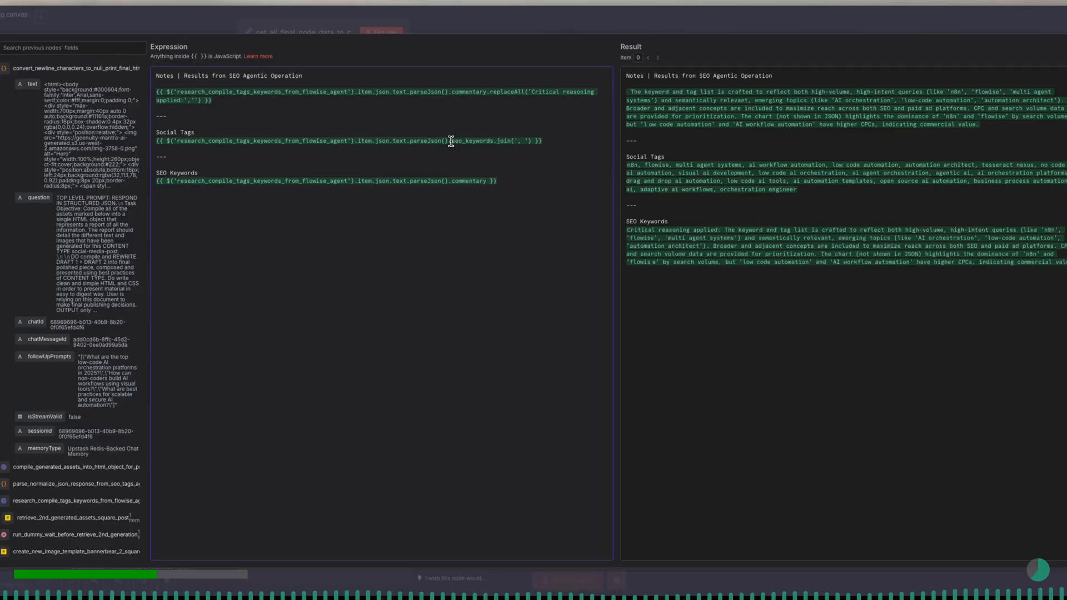
pyautogui.press('BackSpace')
pyautogui.press('BackSpace')
pyautogui.press('BackSpace')
pyautogui.press('BackSpace')
pyautogui.press('BackSpace')
pyautogui.press('BackSpace')
pyautogui.press('BackSpace')
pyautogui.press('BackSpace')
pyautogui.press('BackSpace')
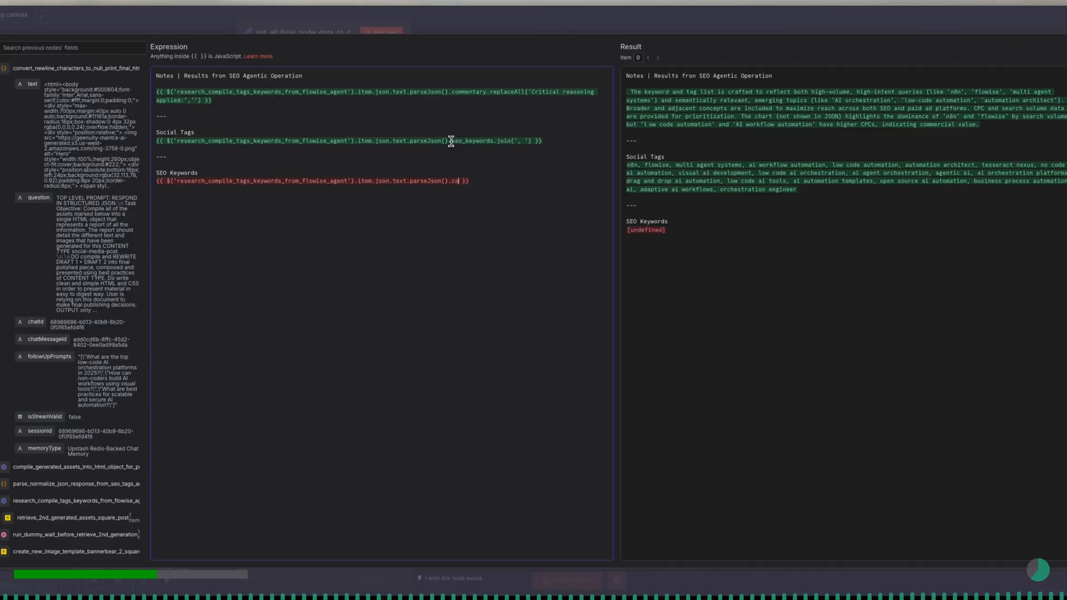
pyautogui.press('BackSpace')
pyautogui.press('BackSpace')
pyautogui.write('t')
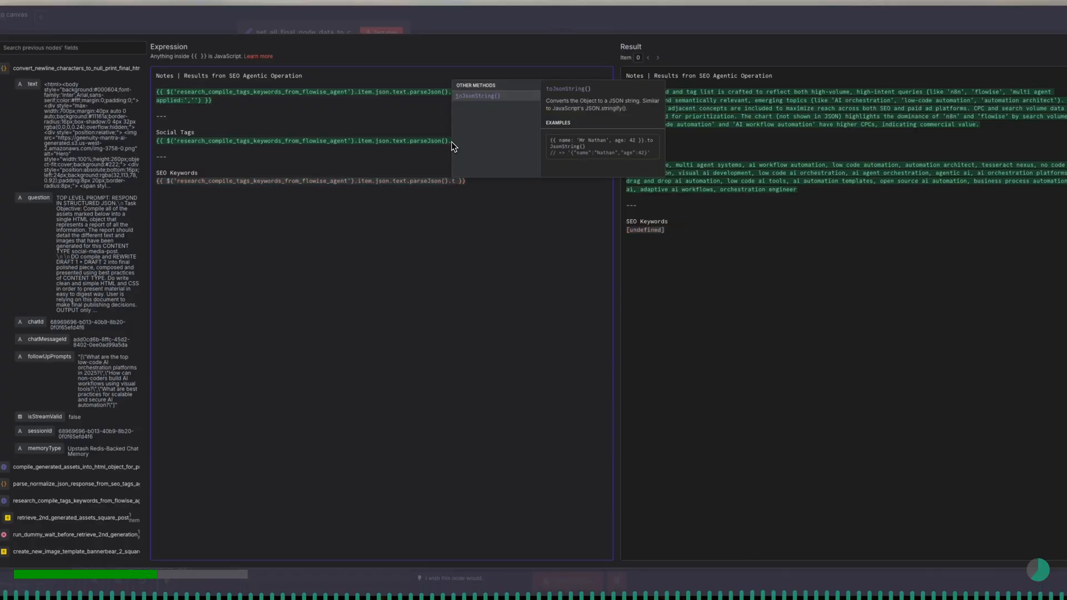
pyautogui.press('BackSpace')
pyautogui.write('.')
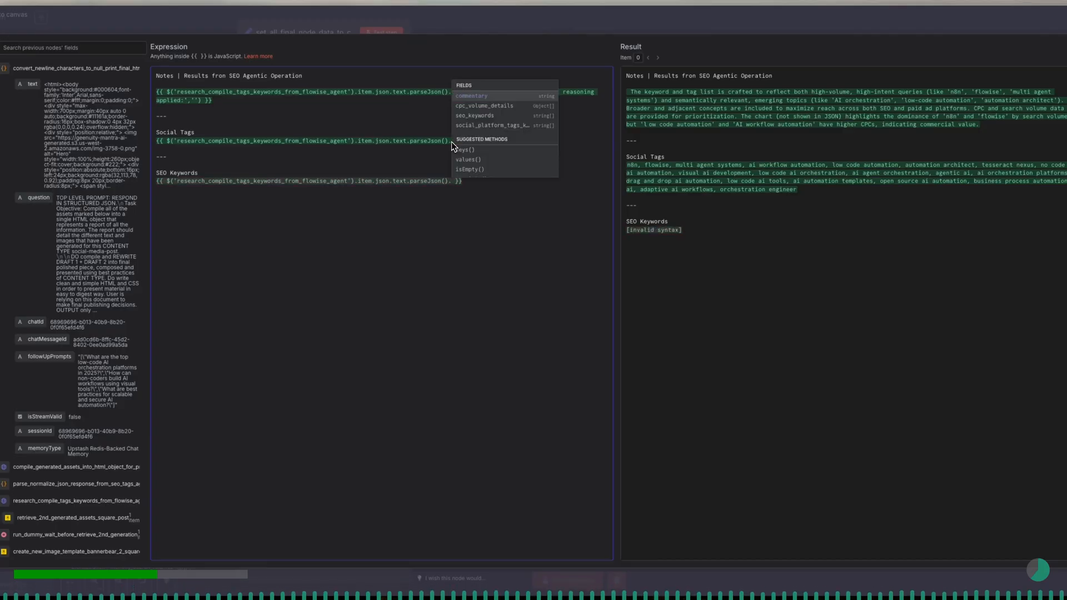
pyautogui.press('Down')
pyautogui.press('Down')
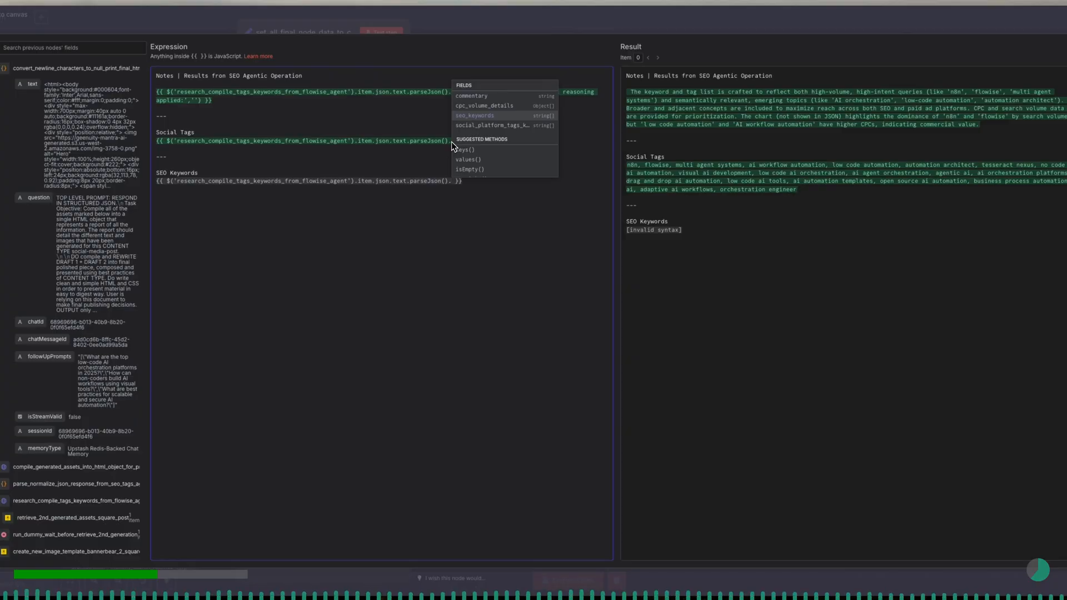
pyautogui.press('Return')
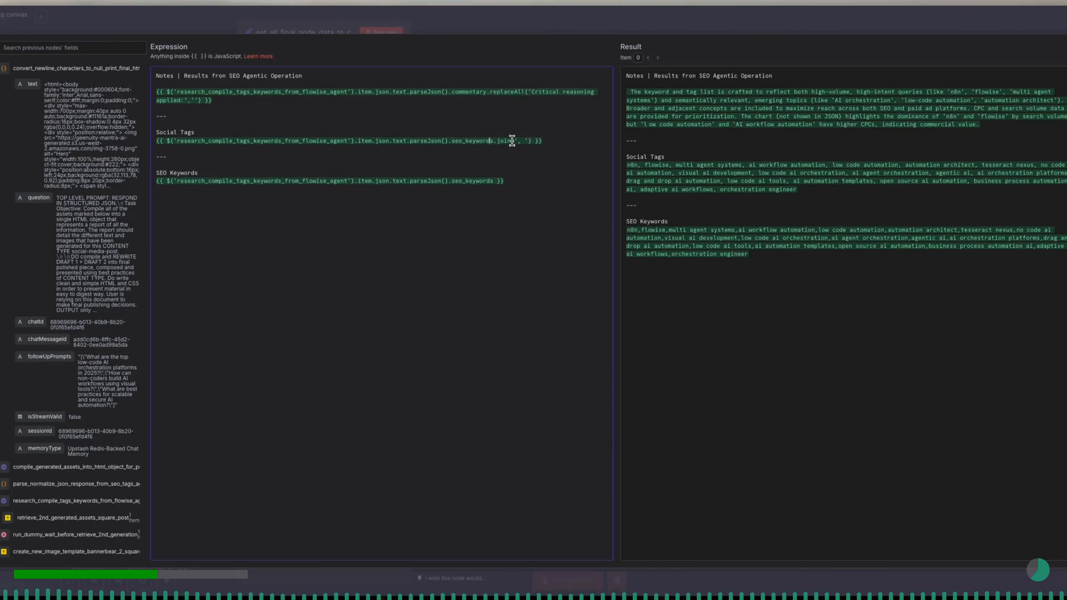
# - Change the field referenced under Social Tags to social_platform_tags_keywords, keeping the join(', ') call
pyautogui.hotkey('shift', 'Left')
pyautogui.hotkey('shift', 'Left')
pyautogui.hotkey('shift', 'Left')
pyautogui.hotkey('shift', 'Left')
pyautogui.hotkey('shift', 'Left')
pyautogui.hotkey('shift', 'Left')
pyautogui.hotkey('shift', 'Left')
pyautogui.hotkey('shift', 'Left')
pyautogui.hotkey('shift', 'Left')
pyautogui.hotkey('shift', 'Left')
pyautogui.hotkey('shift', 'Left')
pyautogui.press('BackSpace')
pyautogui.press('BackSpace')
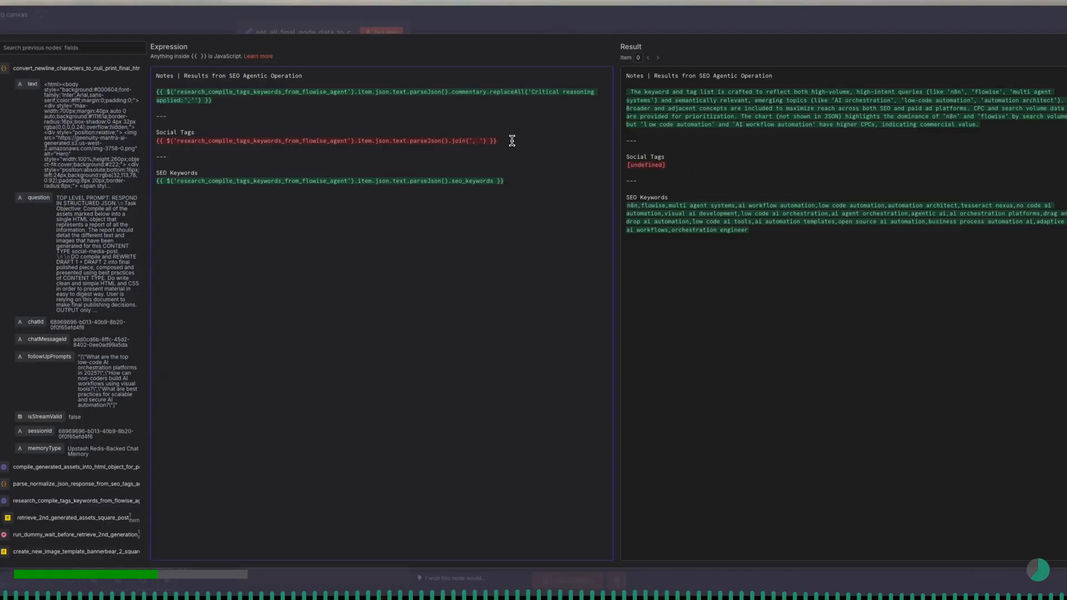
pyautogui.write('.')
pyautogui.press('Down')
pyautogui.press('Down')
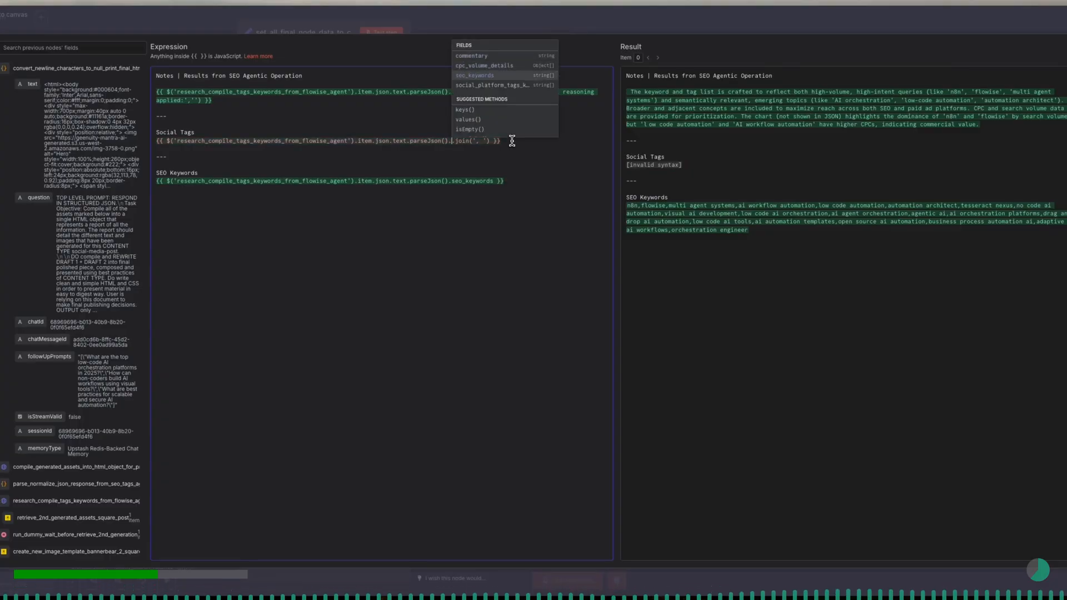
pyautogui.press('Down')
pyautogui.press('Return')
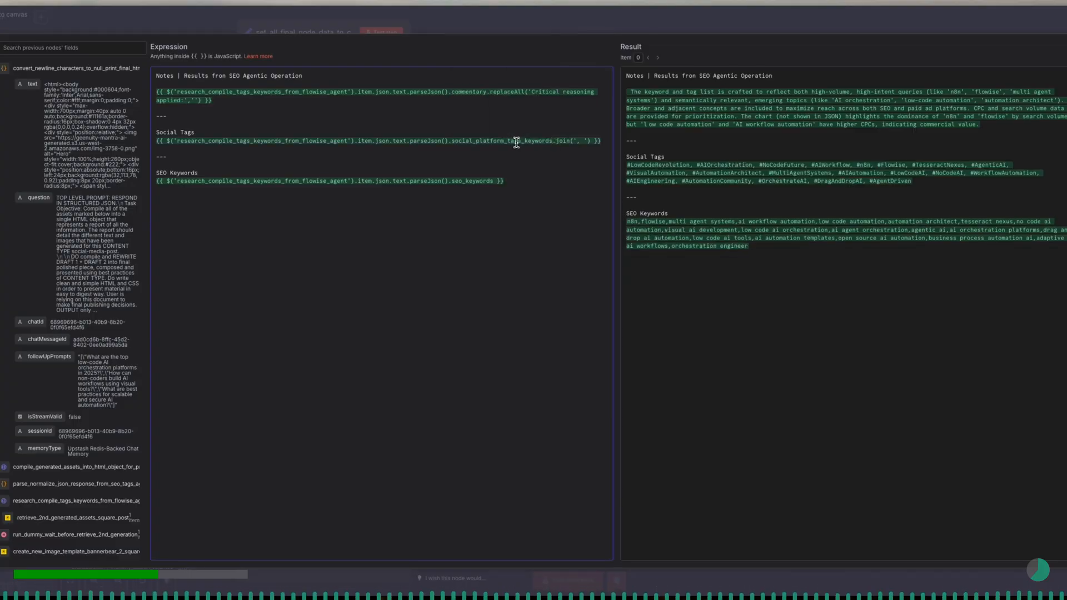
# - Append .join(', ') to the seo_keywords reference under SEO Keywords so its items are separated by a comma and a space
pyautogui.click(582, 141)
pyautogui.press('BackSpace')
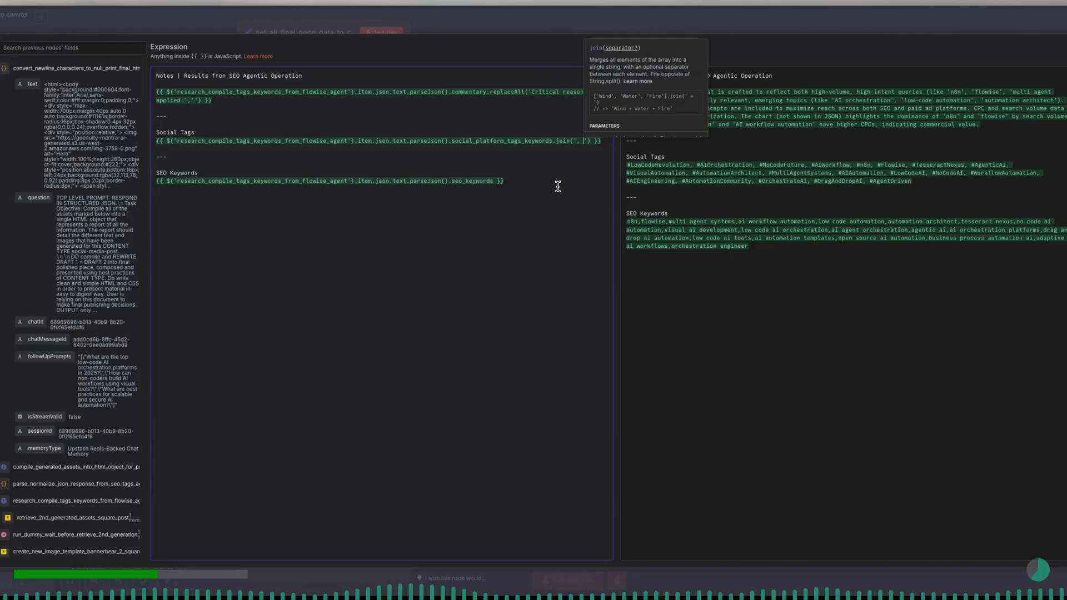
pyautogui.click(492, 181)
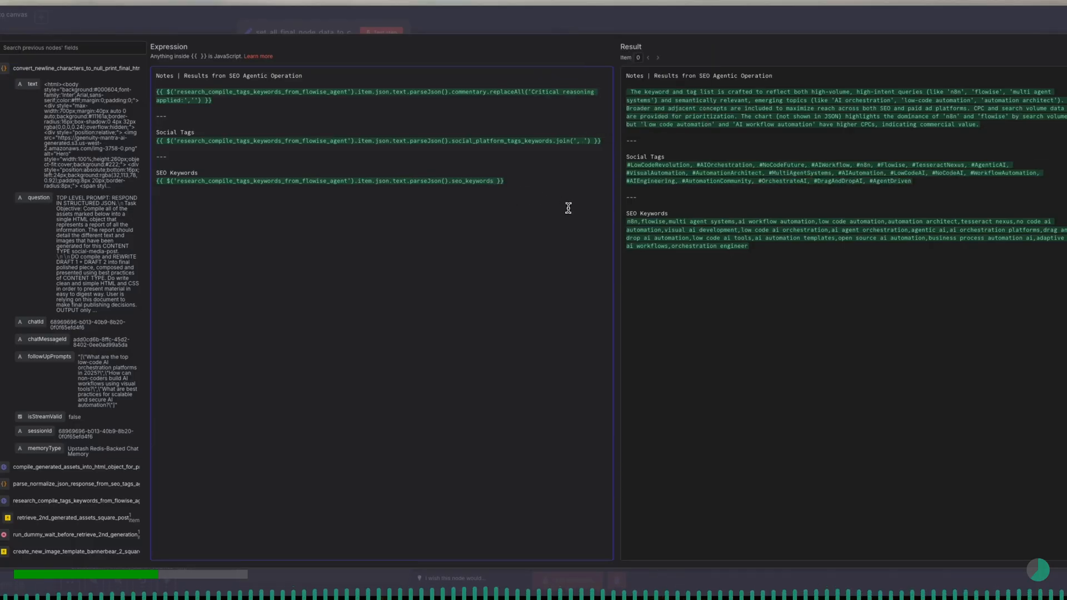
pyautogui.write('.joi')
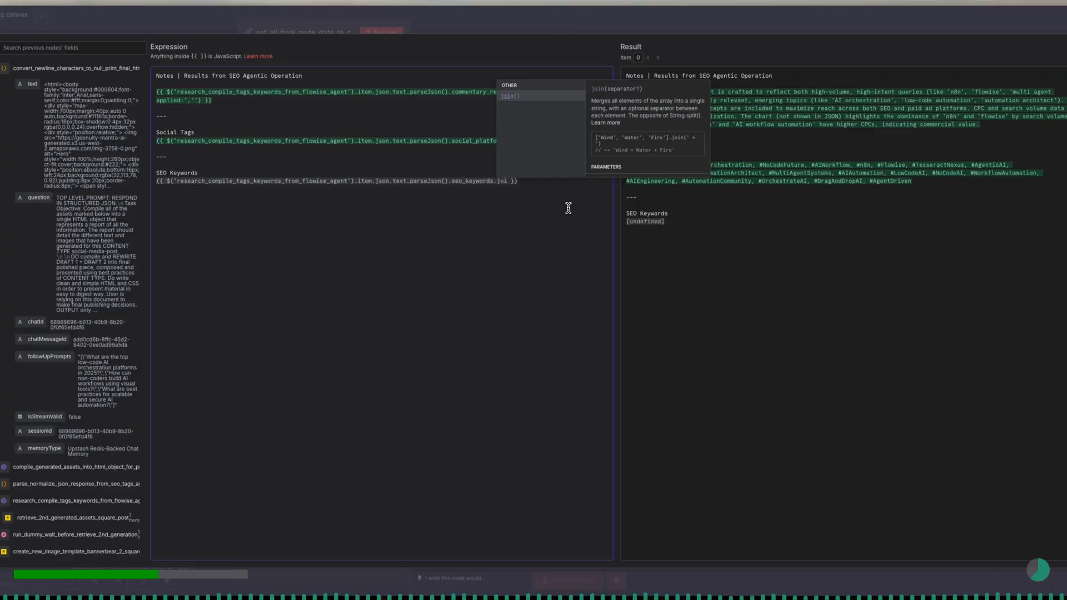
pyautogui.click(527, 97)
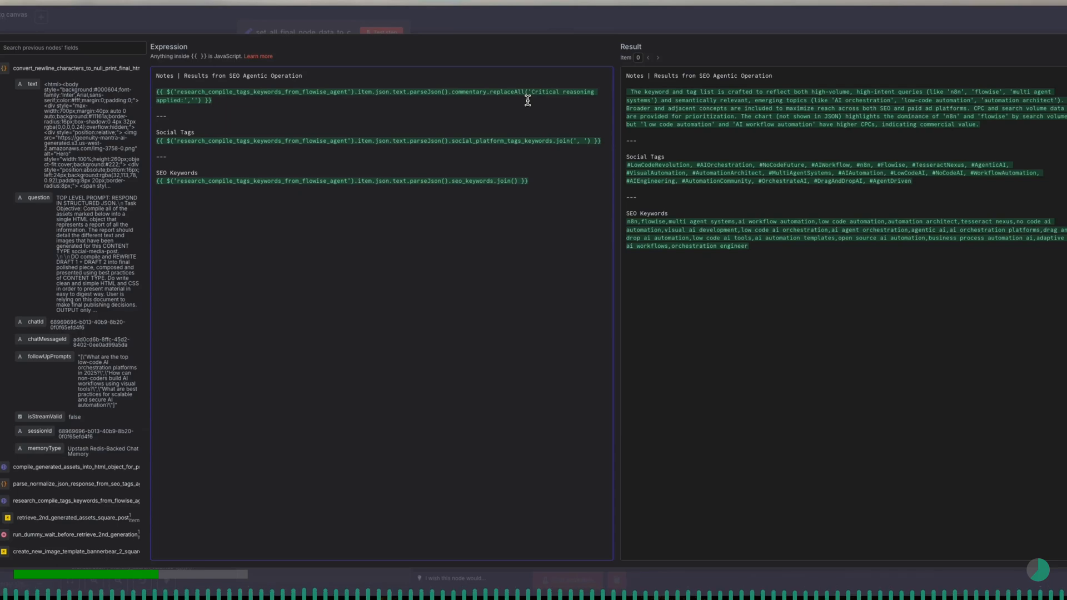
pyautogui.write("', ')")
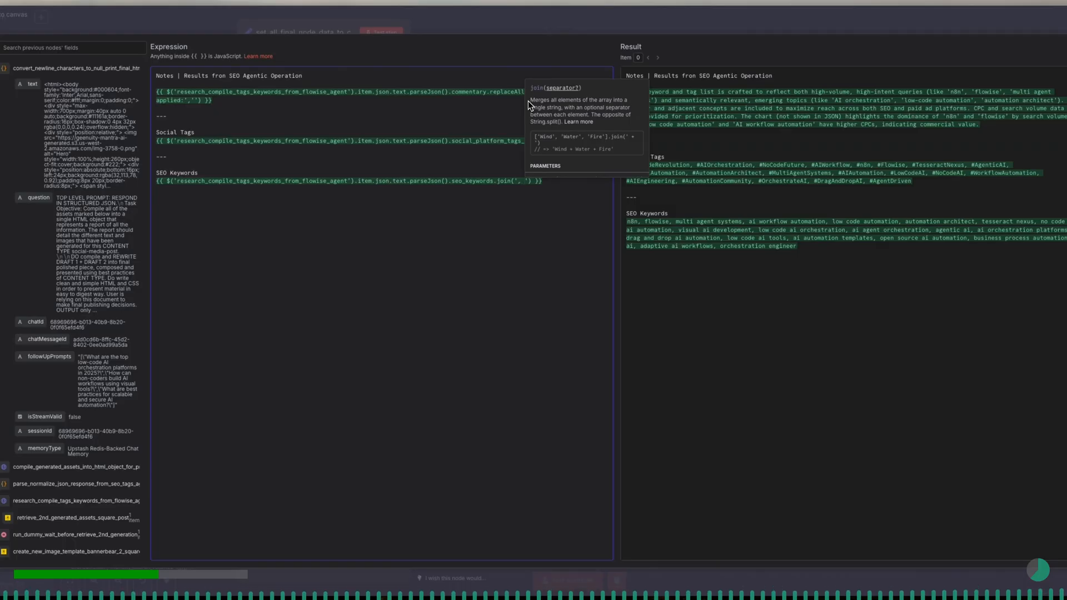
# - Below the SEO Keywords expression, add a "---" divider and the heading "CPC/Volume/other SEO related data and agentic processing results"
pyautogui.press('Right')
pyautogui.press('Right')
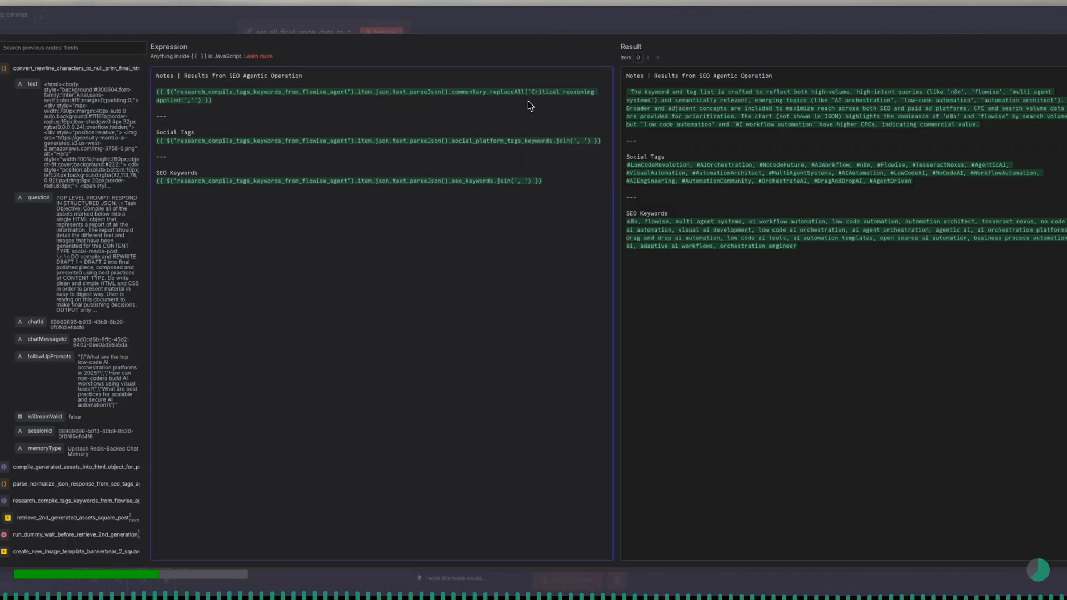
pyautogui.write('-CPC')
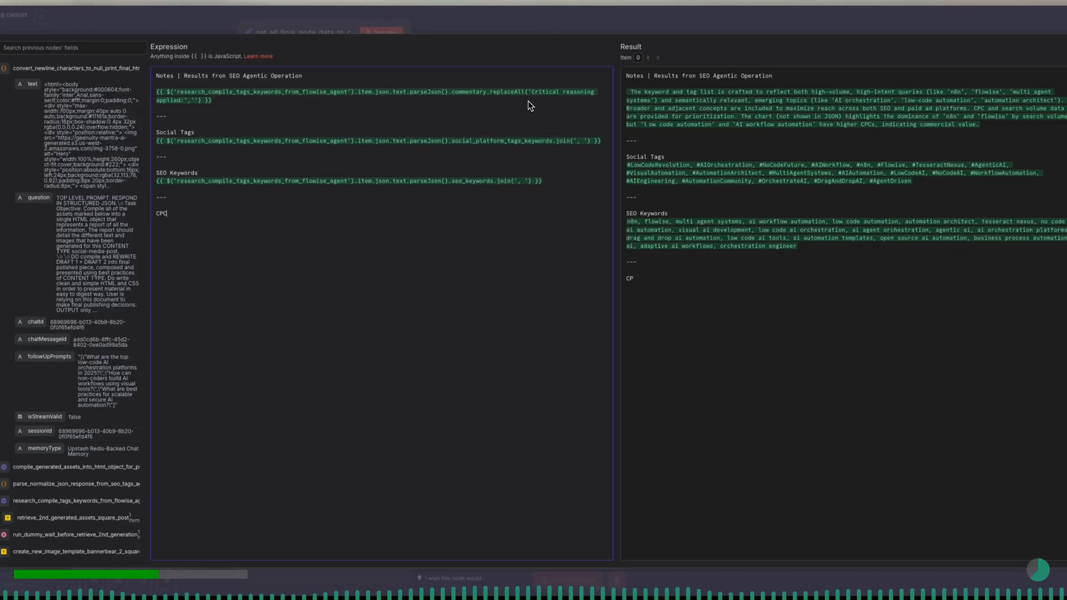
pyautogui.write('/Volume/other')
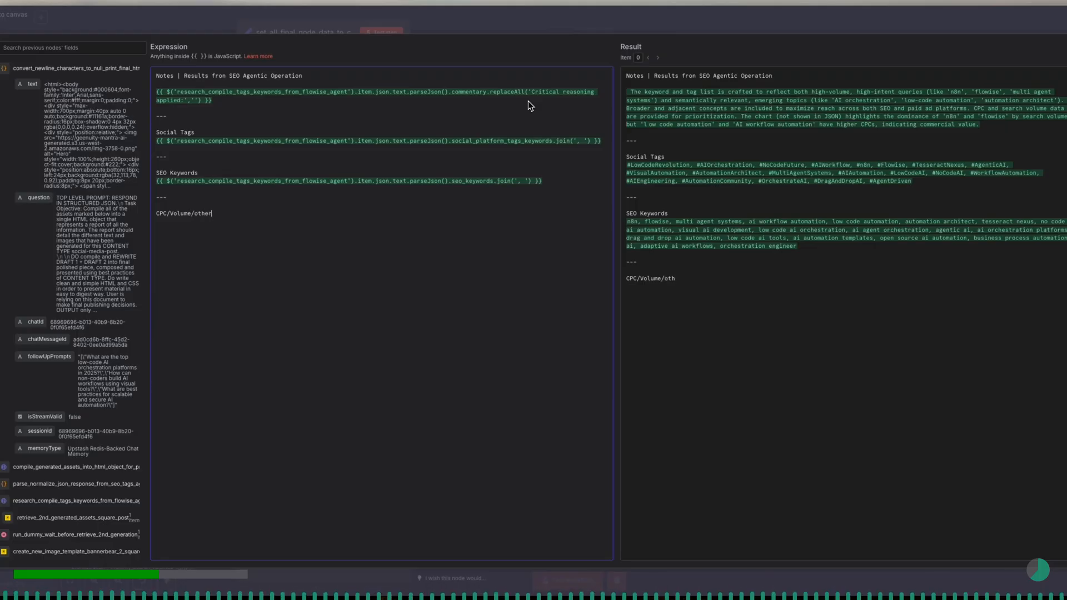
pyautogui.write(' SEO related data and agentic pro')
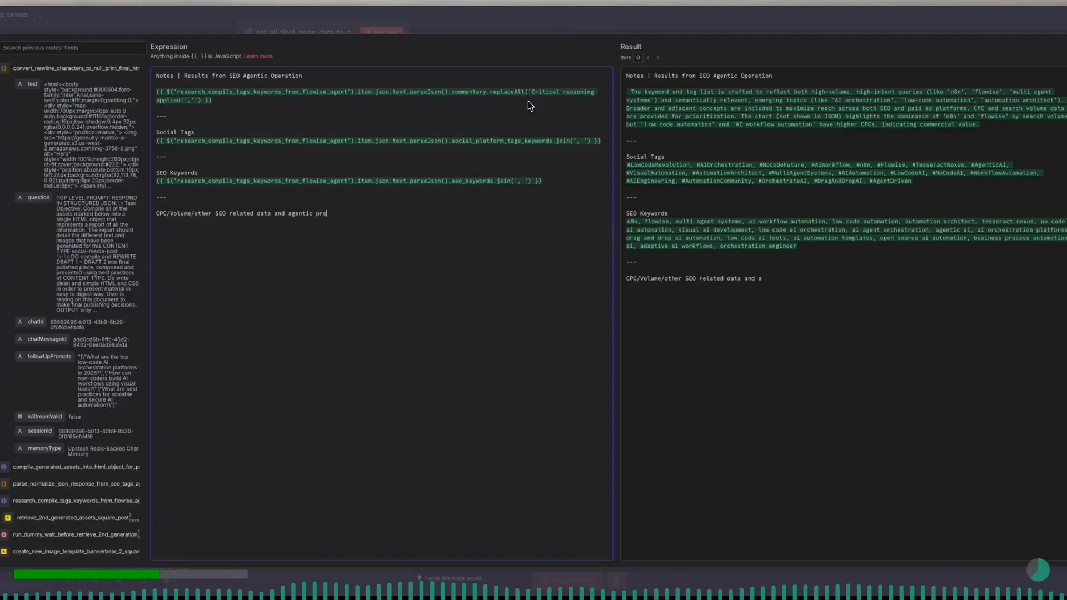
pyautogui.write('cessing results')
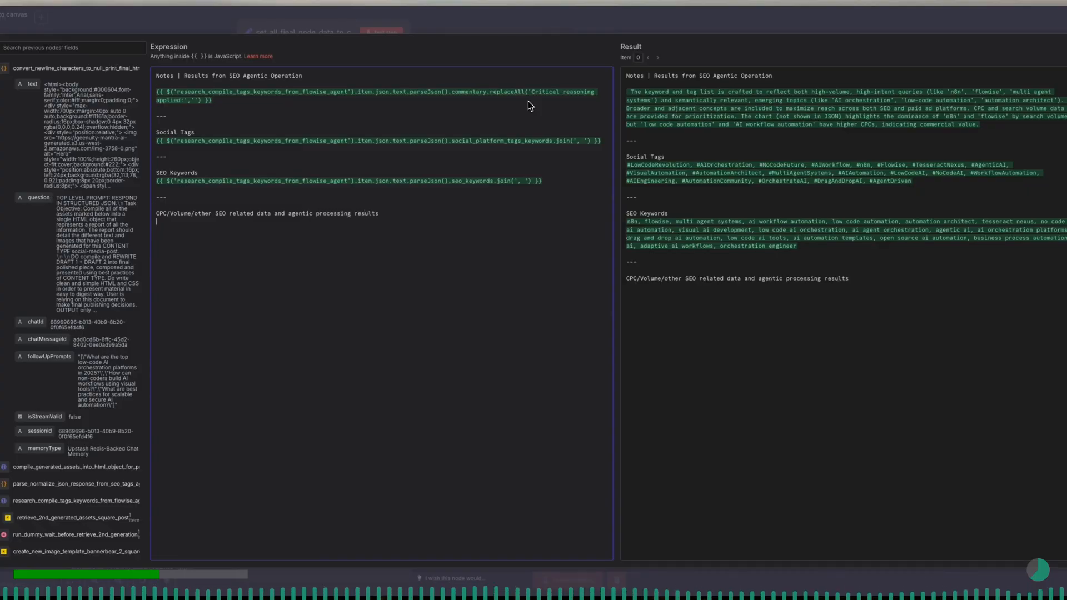
pyautogui.press('Return')
pyautogui.write("{{ $('research_compile_tags_keywords_from_flowise_agent').item.json.text.parseJson().commentary.replaceAll('Critical reasoning applied:','') }}")
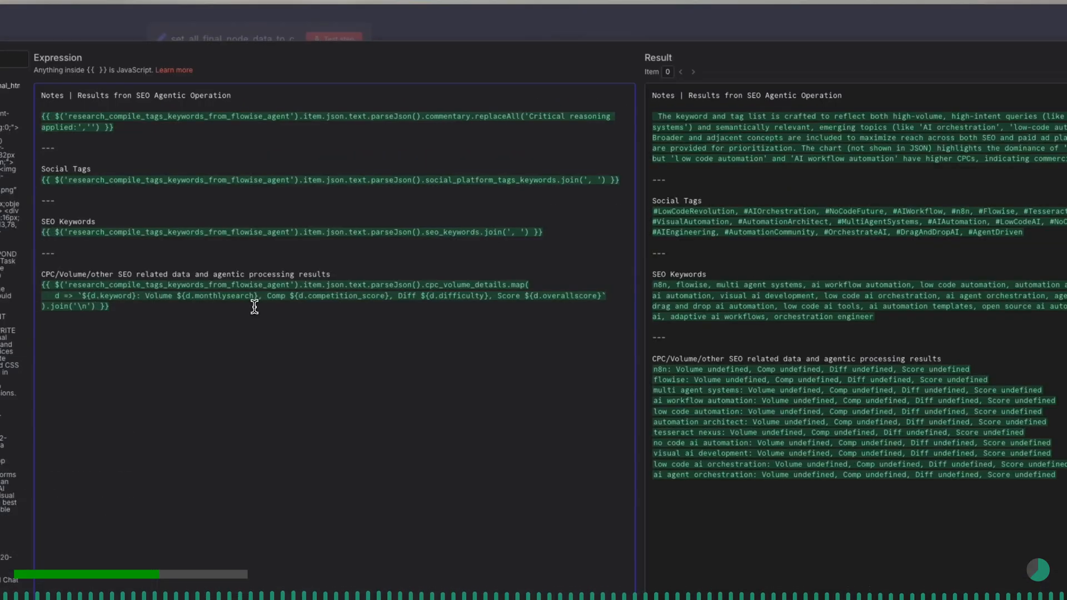
pyautogui.moveTo(171, 312); pyautogui.dragTo(36, 291)
pyautogui.press('BackSpace')
# - Start a multi-line {{ }} expression block below the CPC/Volume heading, with the closing braces on their own line
pyautogui.click(6, 86)
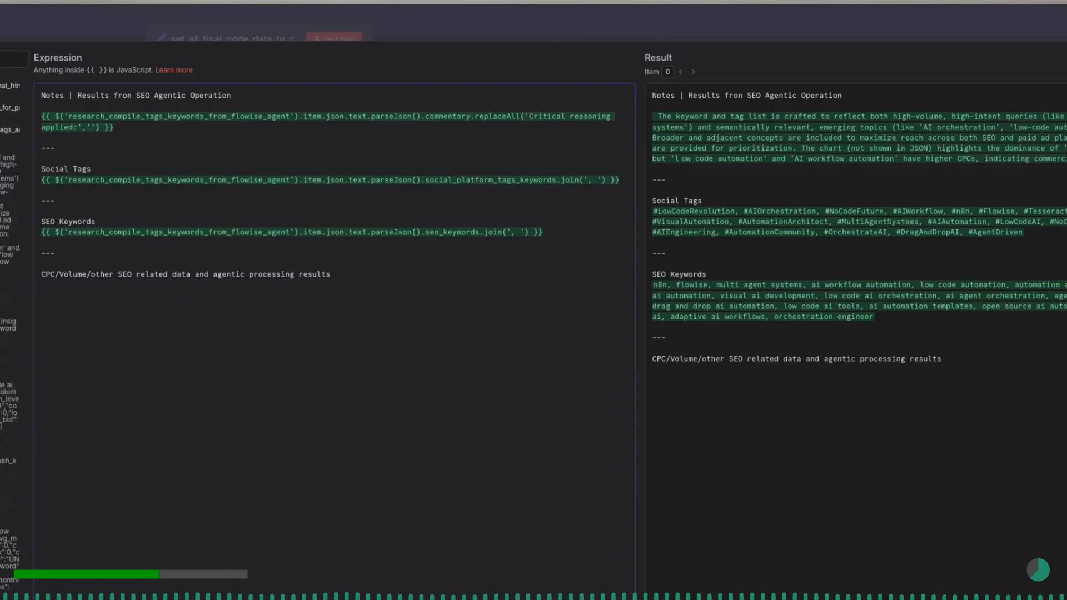
pyautogui.click(121, 298)
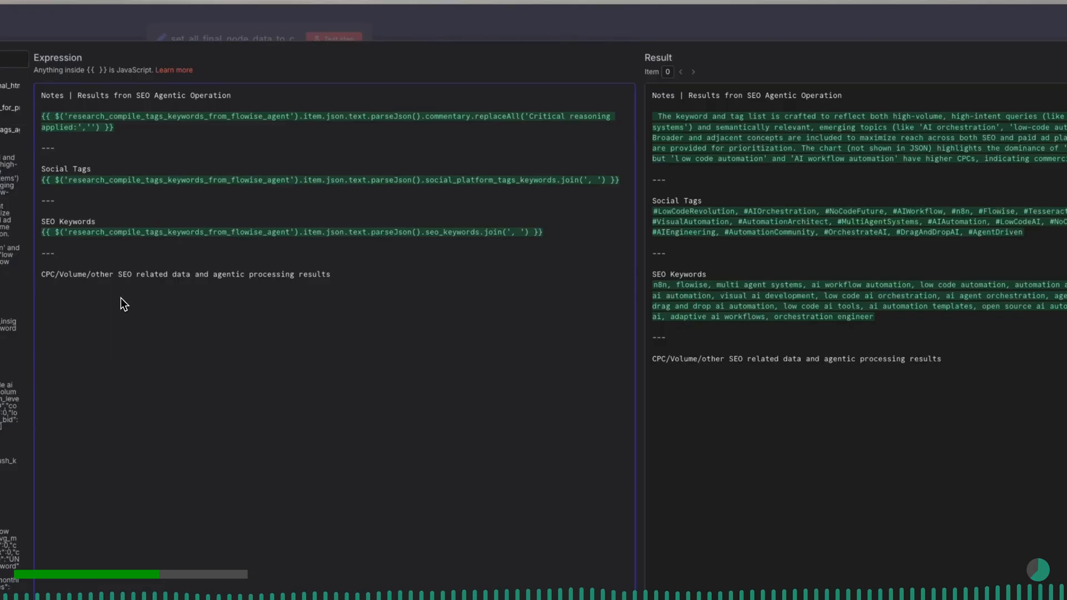
pyautogui.write('{{')
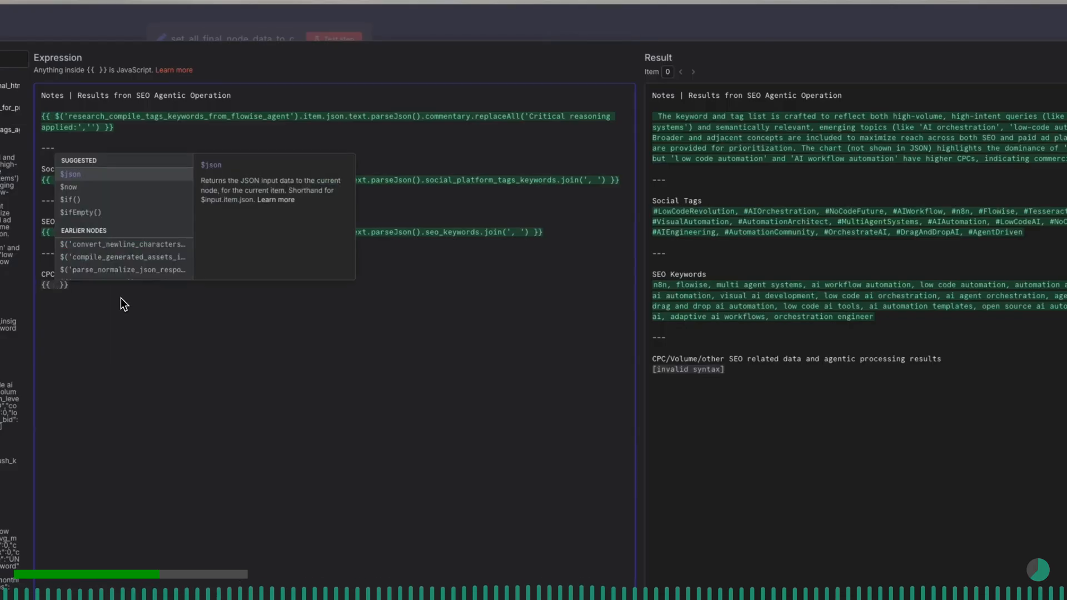
pyautogui.press('Return')
pyautogui.press('BackSpace')
pyautogui.press('BackSpace')
pyautogui.press('BackSpace')
pyautogui.press('BackSpace')
pyautogui.press('BackSpace')
pyautogui.press('Return')
pyautogui.press('Return')
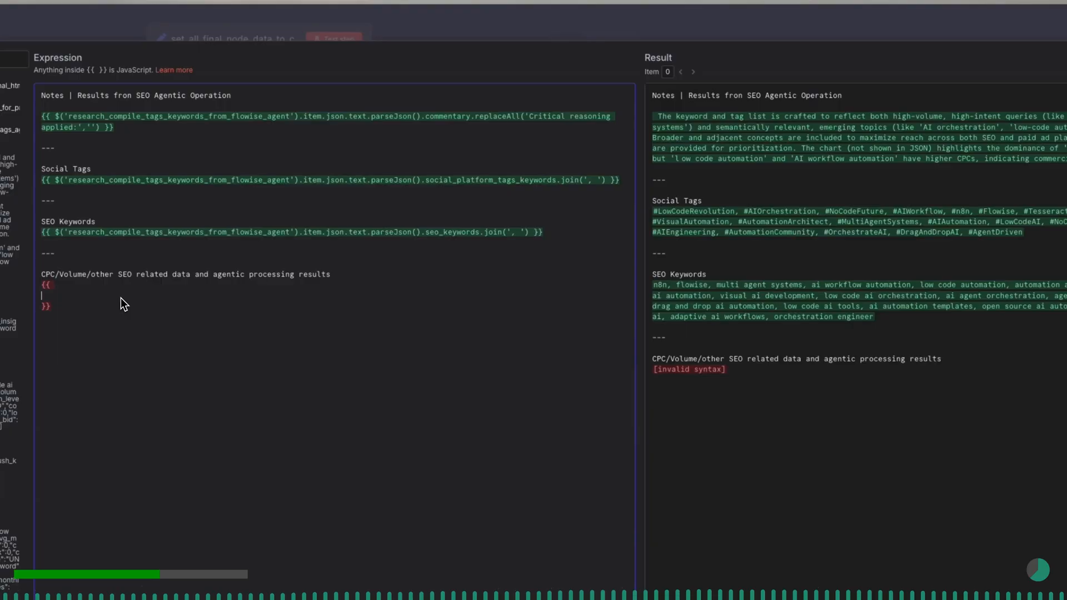
# - Inside the new expression block, reference the node research_compile_tags_keywords_from_flowise_agent on its own indented line
pyautogui.write('$')
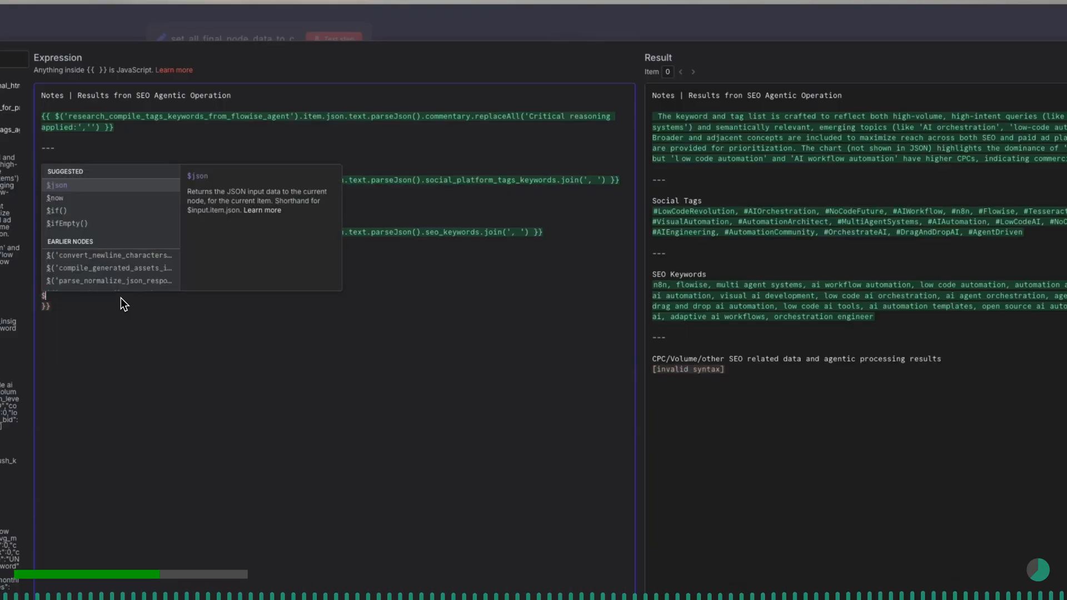
pyautogui.write('(')
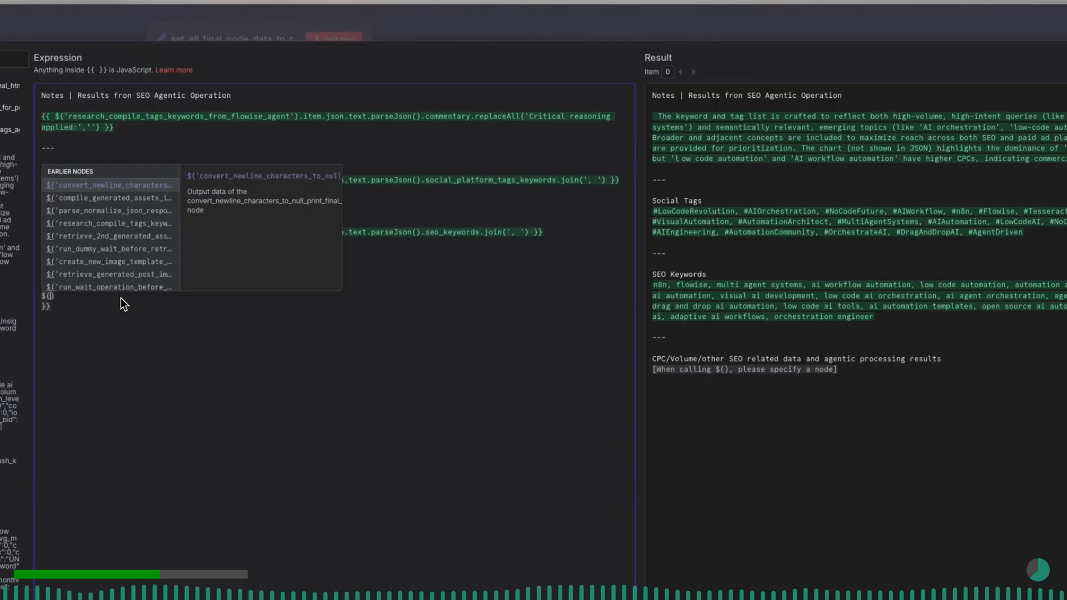
pyautogui.write("'")
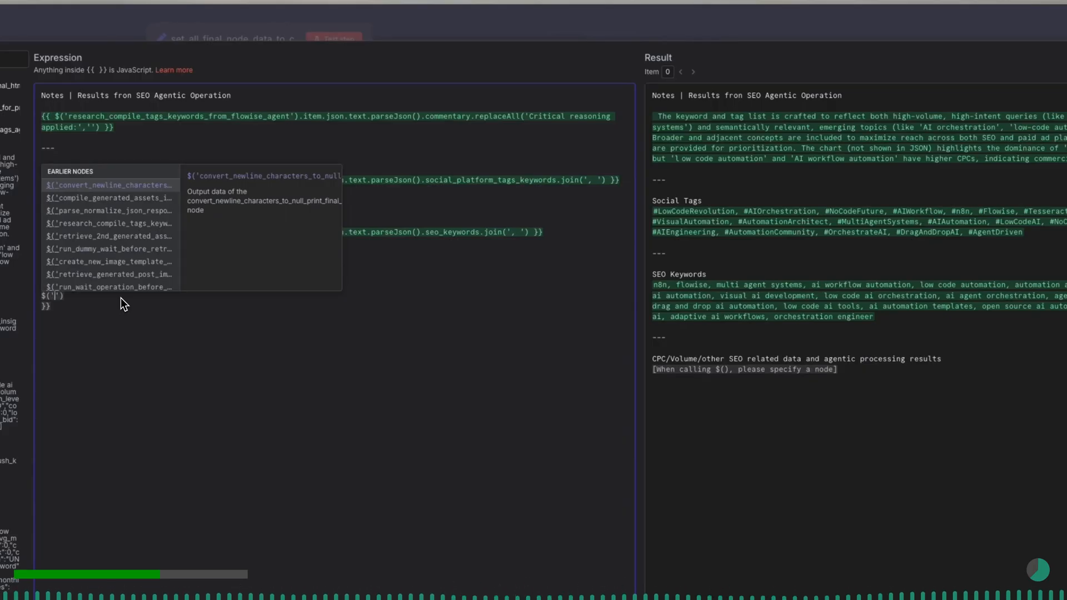
pyautogui.write('research')
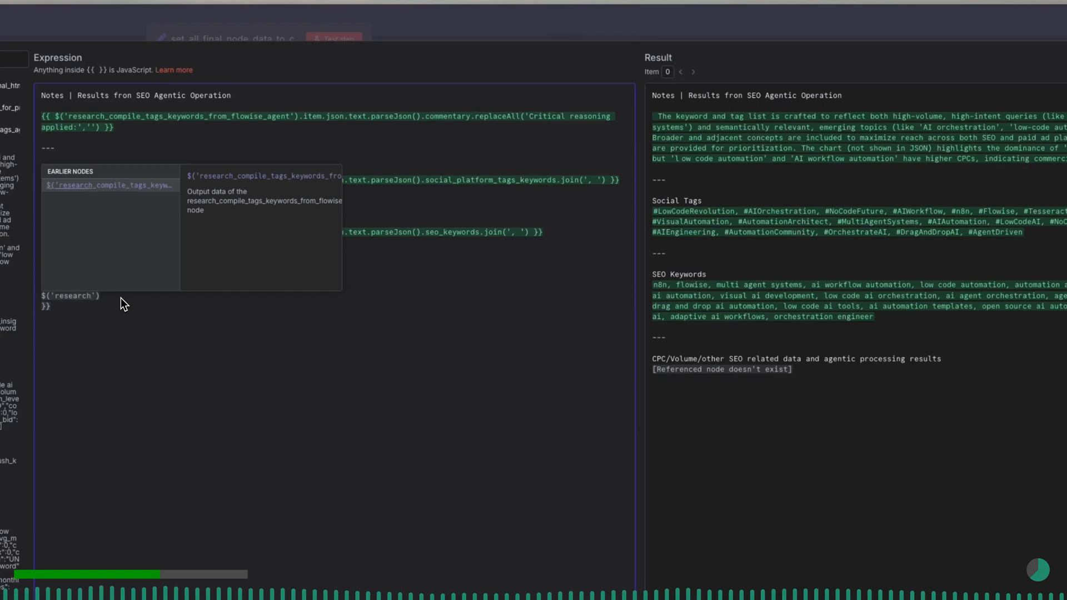
pyautogui.press('Return')
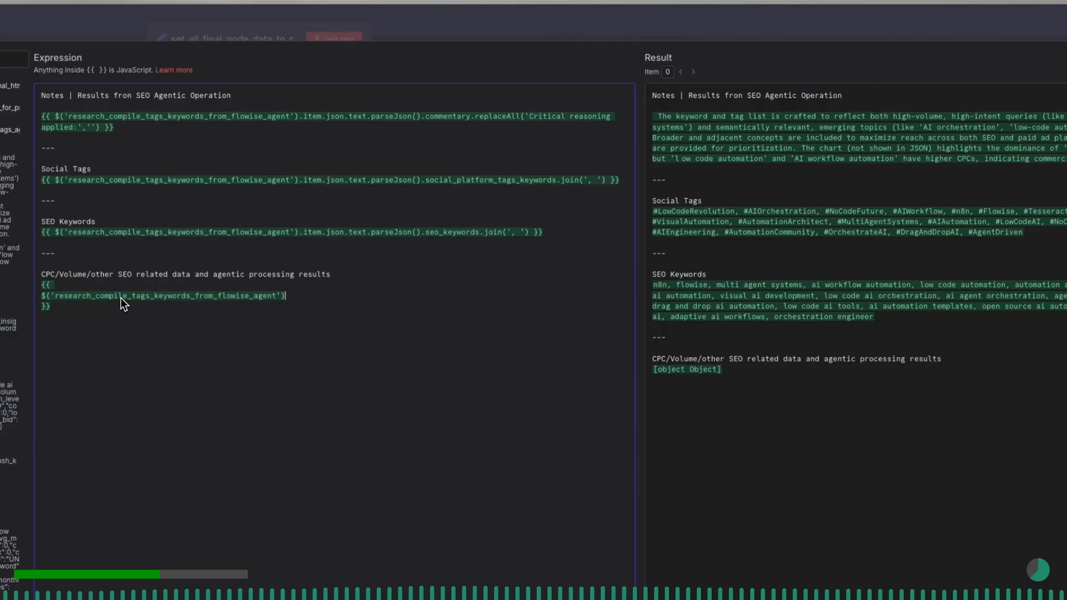
pyautogui.press('Return')
pyautogui.press('Tab')
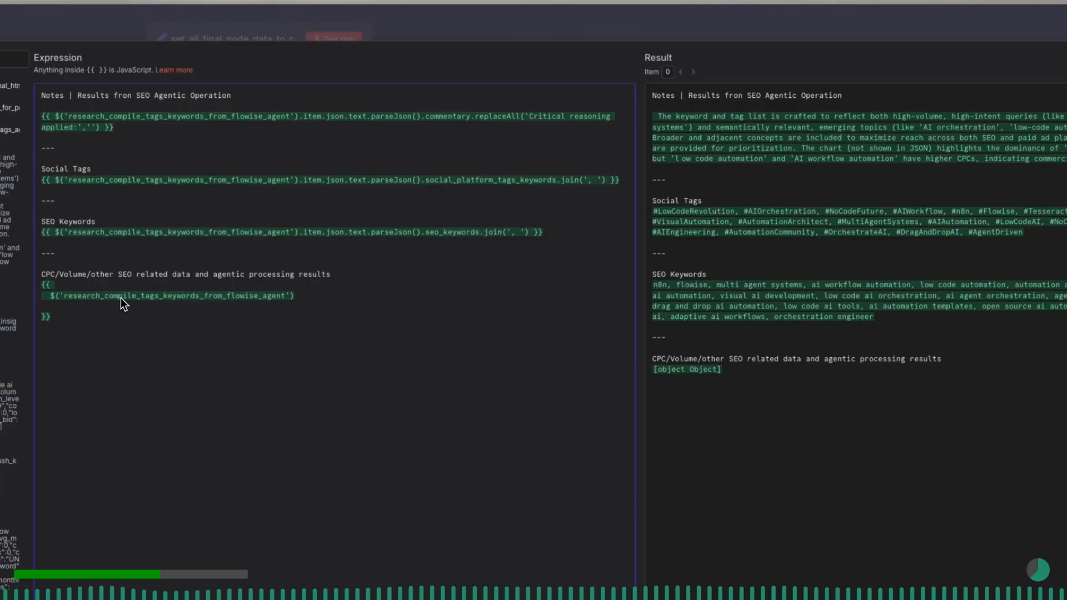
# - Add .item.json.text on an indented line beneath the node reference
pyautogui.press('Tab')
pyautogui.write('.')
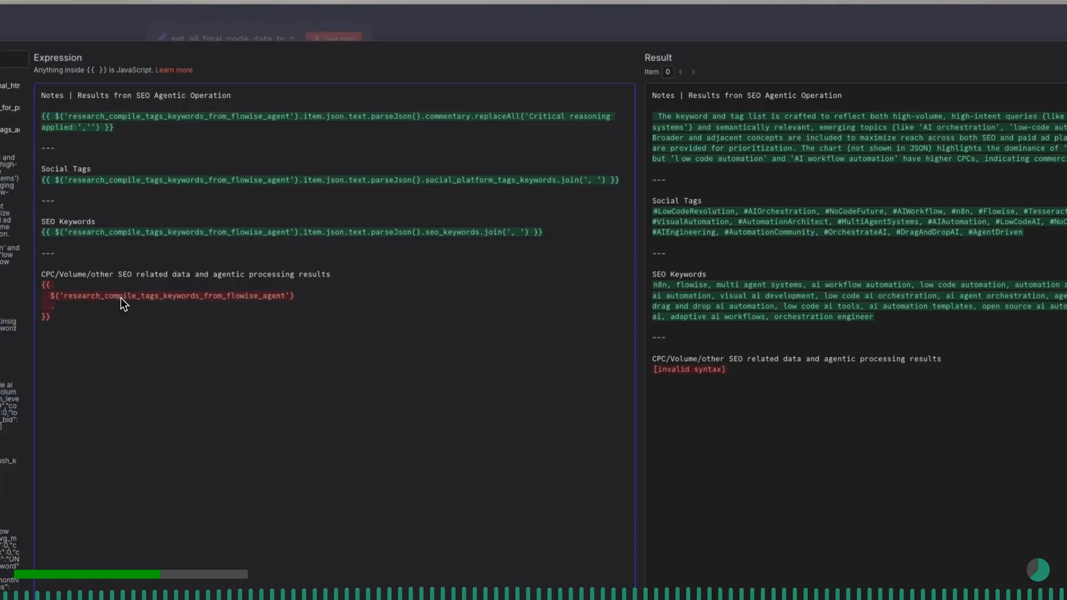
pyautogui.write('item.json')
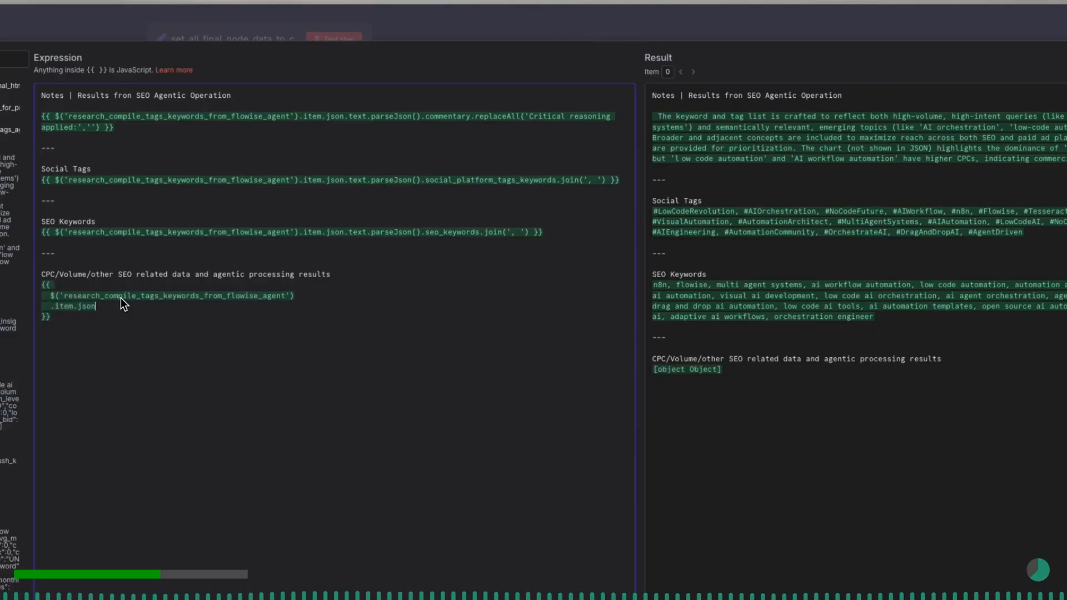
pyautogui.write('.text')
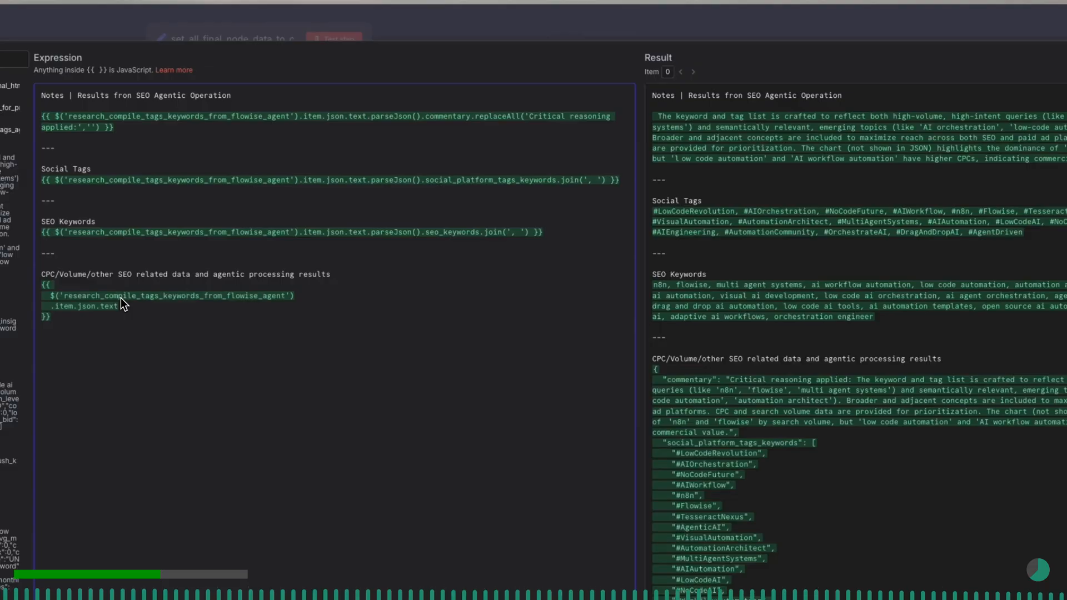
# - Add a .parseJson() call on a new indented line beneath .item.json.text, using a capital J
pyautogui.press('Return')
pyautogui.press('Tab')
pyautogui.write('.')
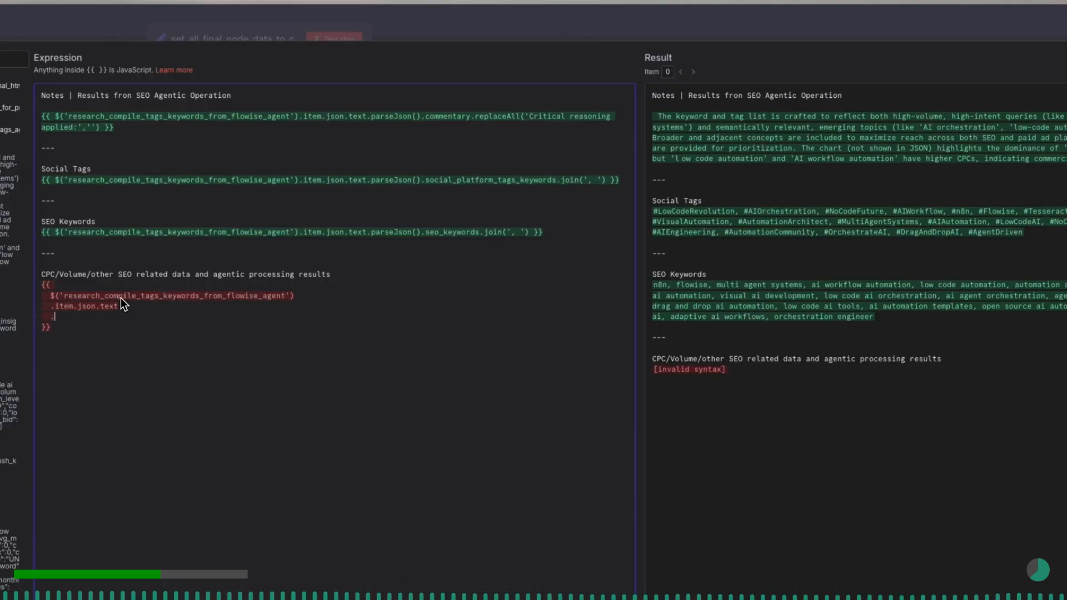
pyautogui.write('parsejson')
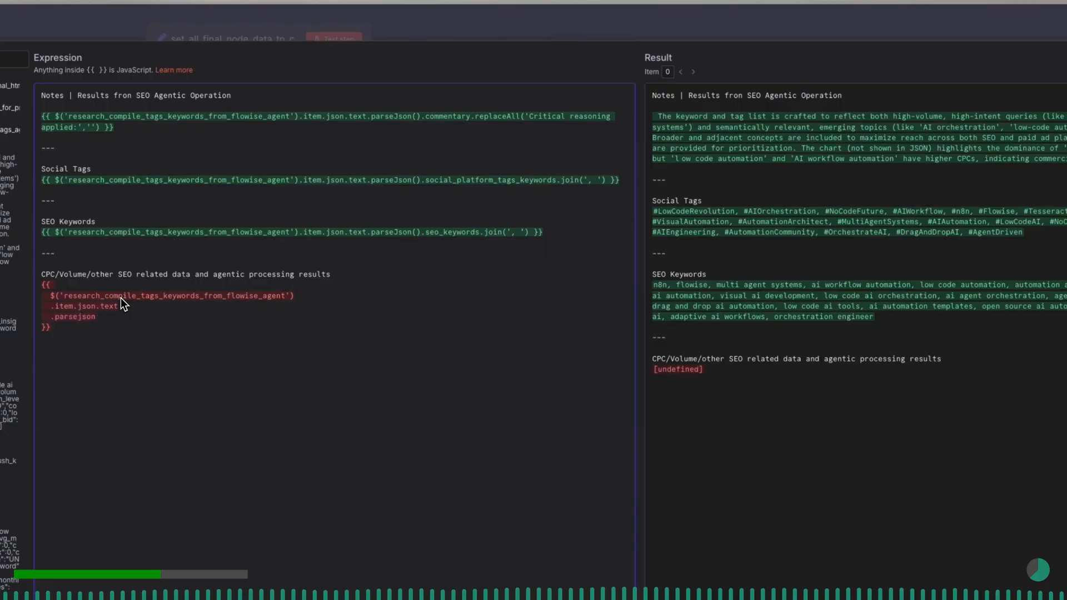
pyautogui.press('BackSpace')
pyautogui.press('BackSpace')
pyautogui.press('BackSpace')
pyautogui.press('BackSpace')
pyautogui.write('Json')
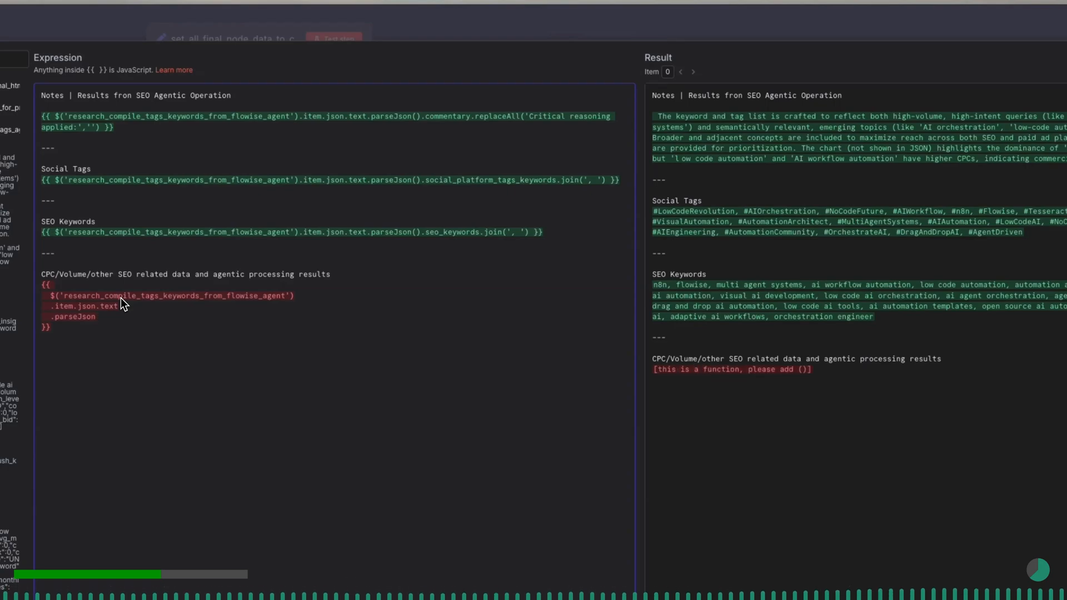
pyautogui.write('(')
# - Access the .cpc_volume_details field of the parsed JSON on a new indented line
pyautogui.press('Return')
pyautogui.press('Tab')
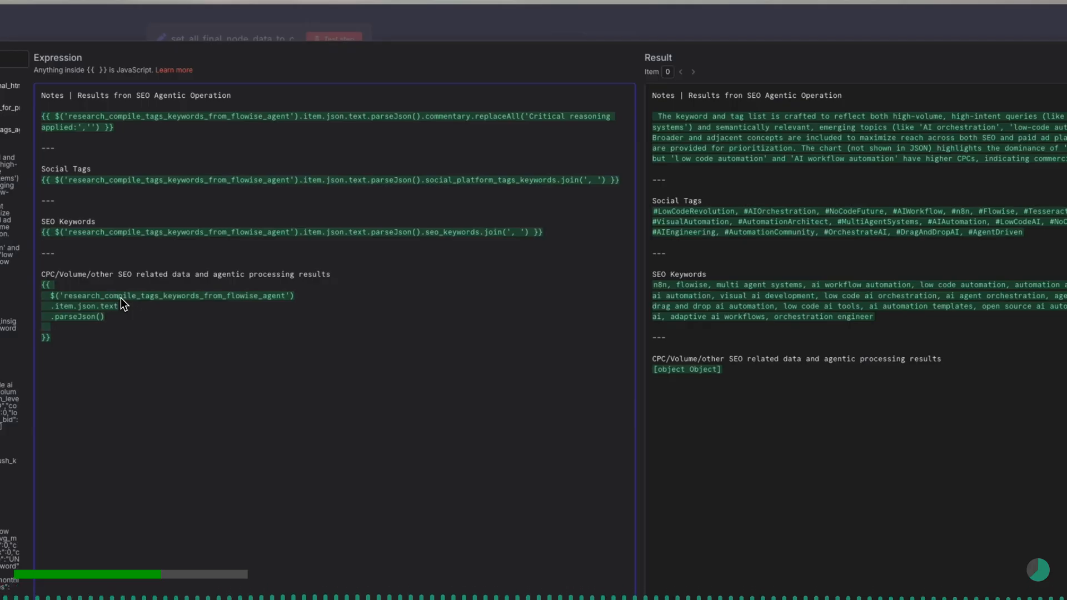
pyautogui.write('.c')
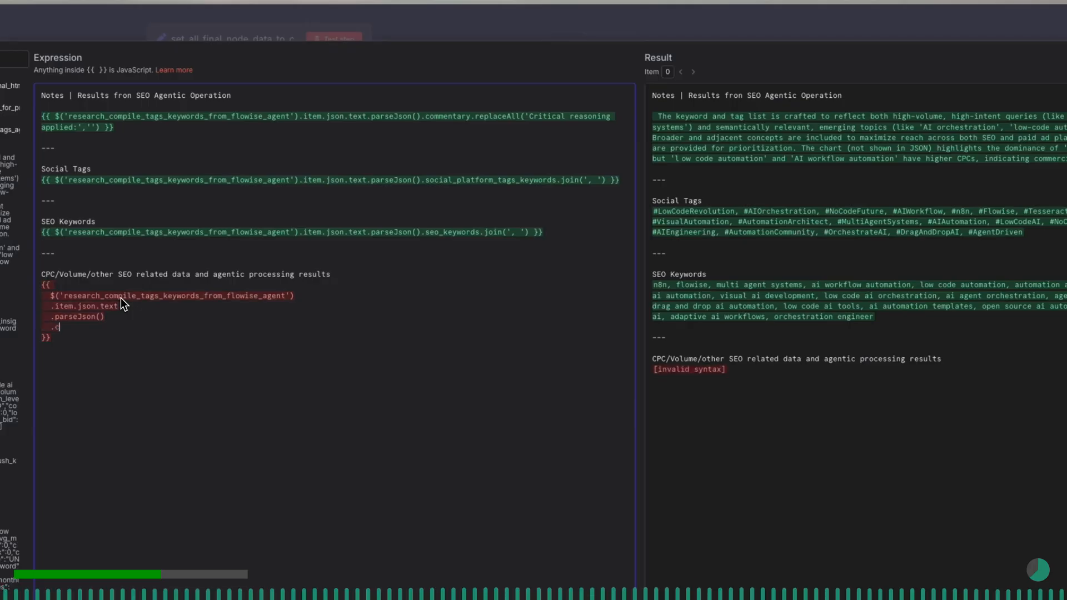
pyautogui.write('pc_volume')
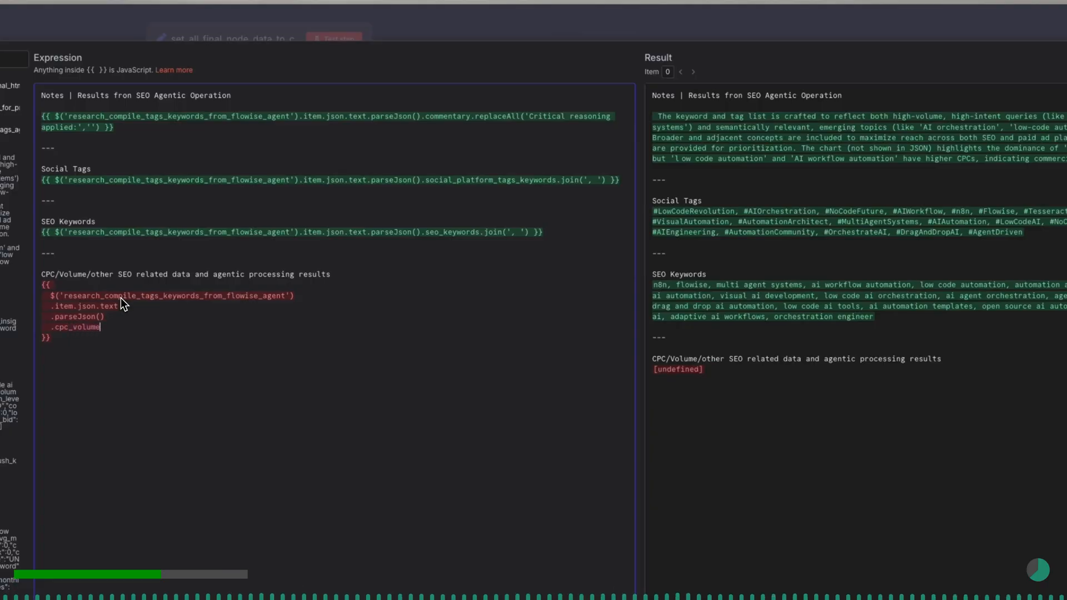
pyautogui.write('_details')
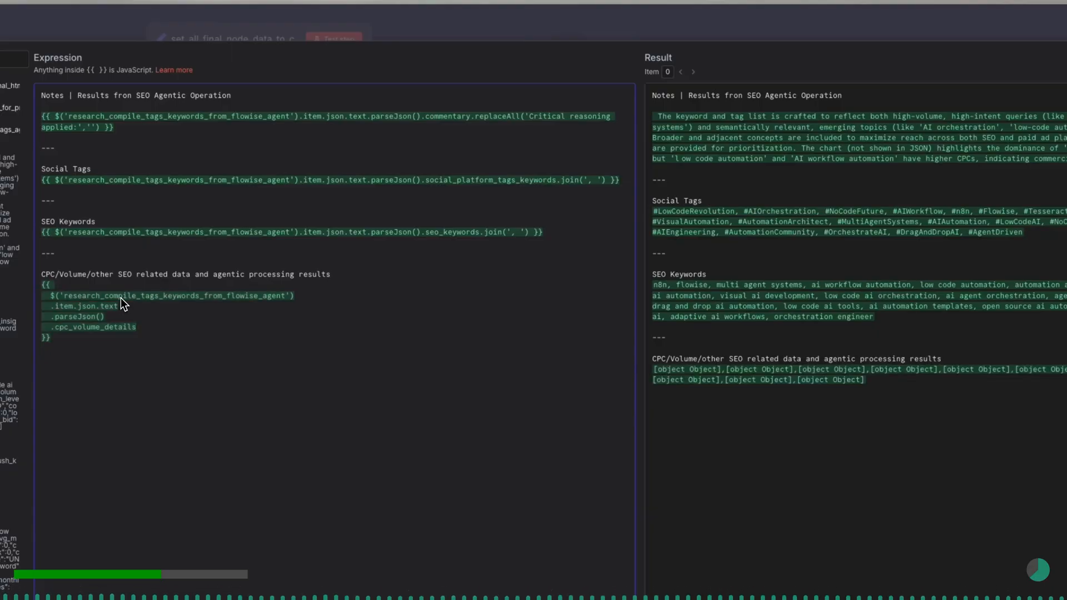
# - Chain a .map(item => ) call beneath .cpc_volume_details, with an indented blank line for the callback body and the closing parenthesis below it
pyautogui.press('Return')
pyautogui.write('.map')
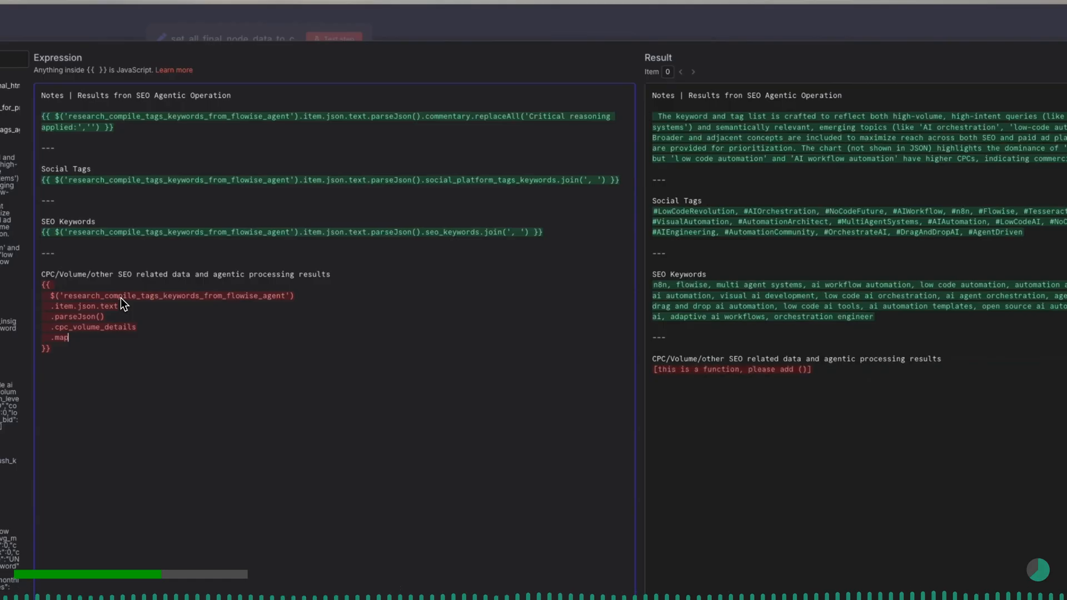
pyautogui.write('()')
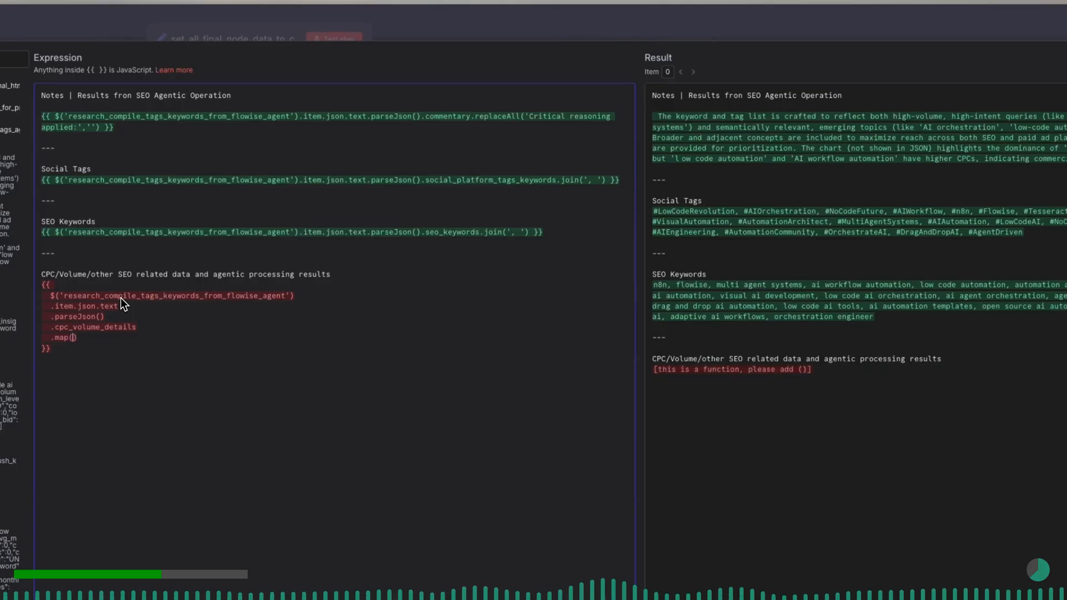
pyautogui.write('item ')
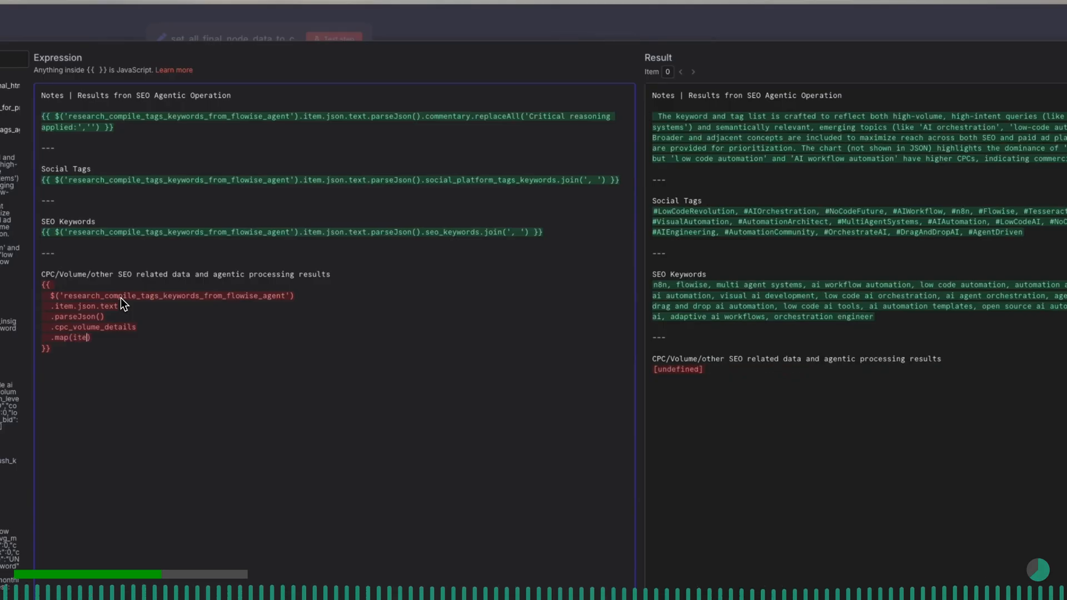
pyautogui.write('=>')
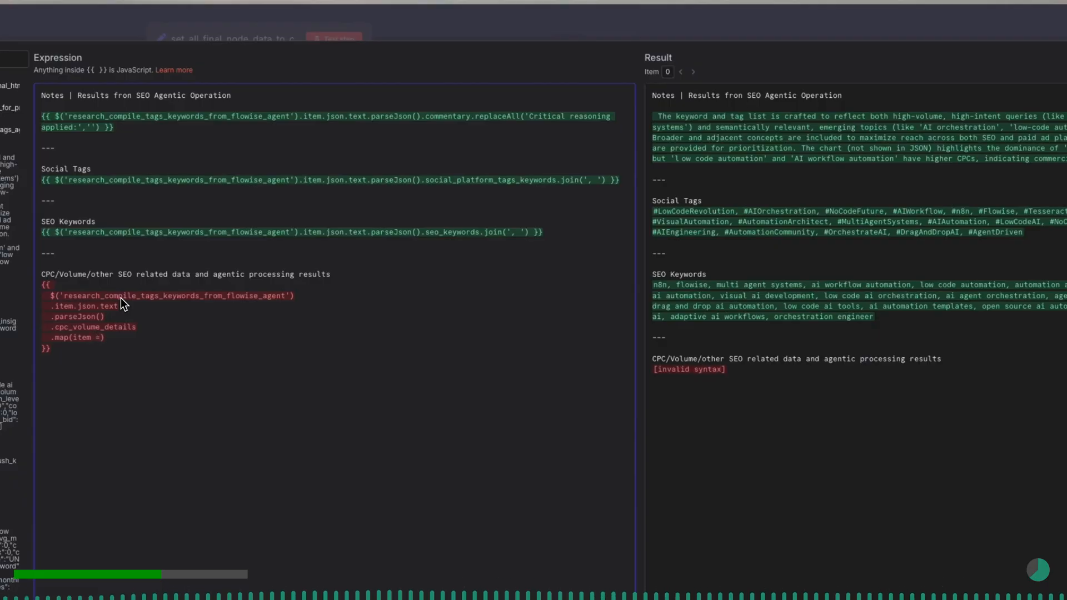
pyautogui.press('Return')
pyautogui.press('Return')
pyautogui.press('Up')
pyautogui.press('Tab')
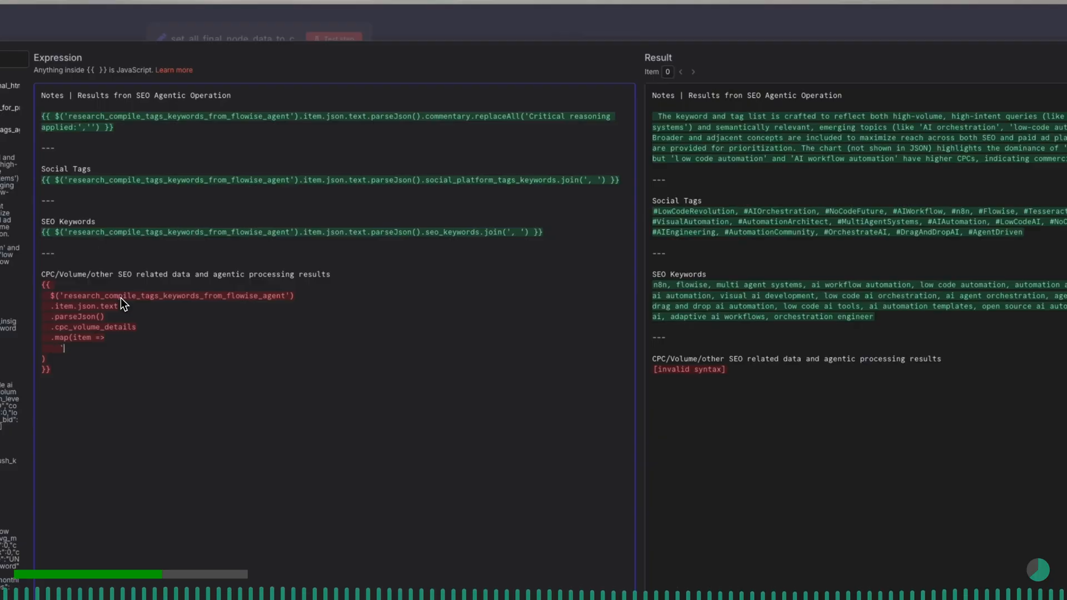
# - Fill the map callback with a backtick template string reading Keyword: ${item.keyword}
pyautogui.write('`')
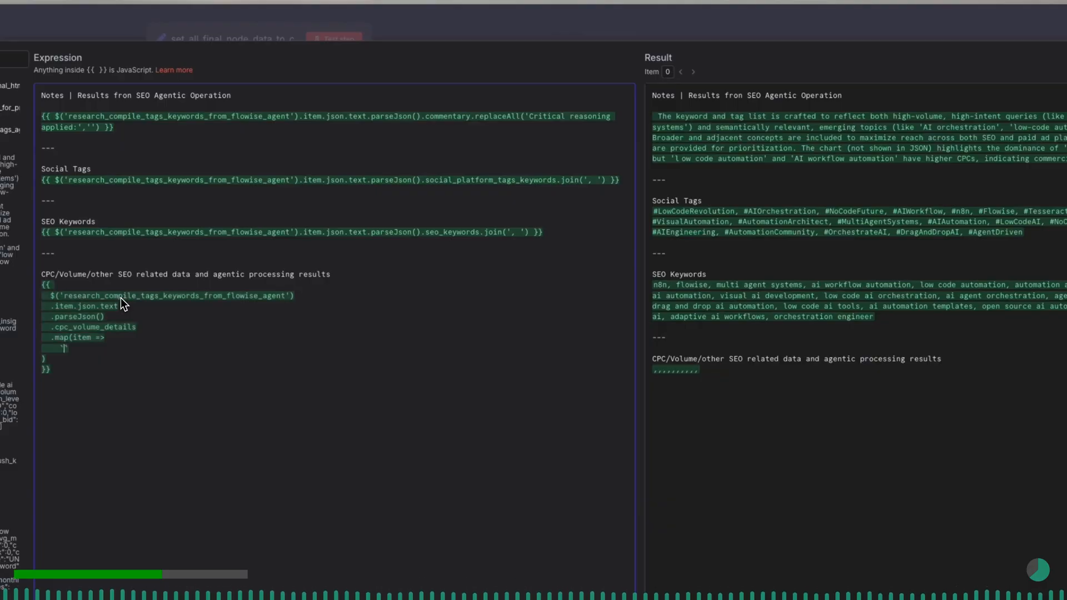
pyautogui.write('Keyword')
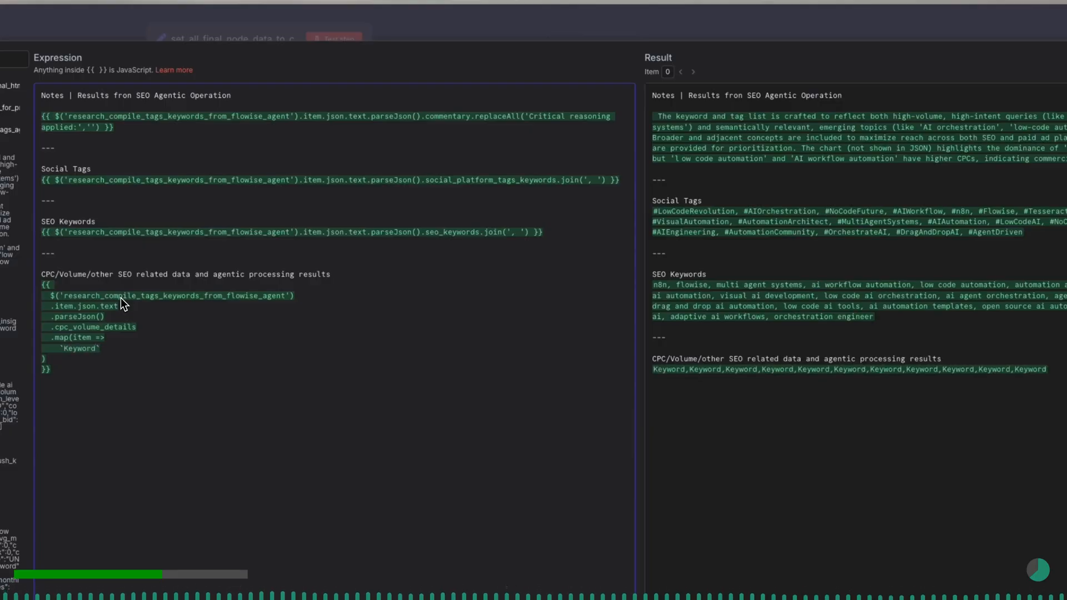
pyautogui.write(': ')
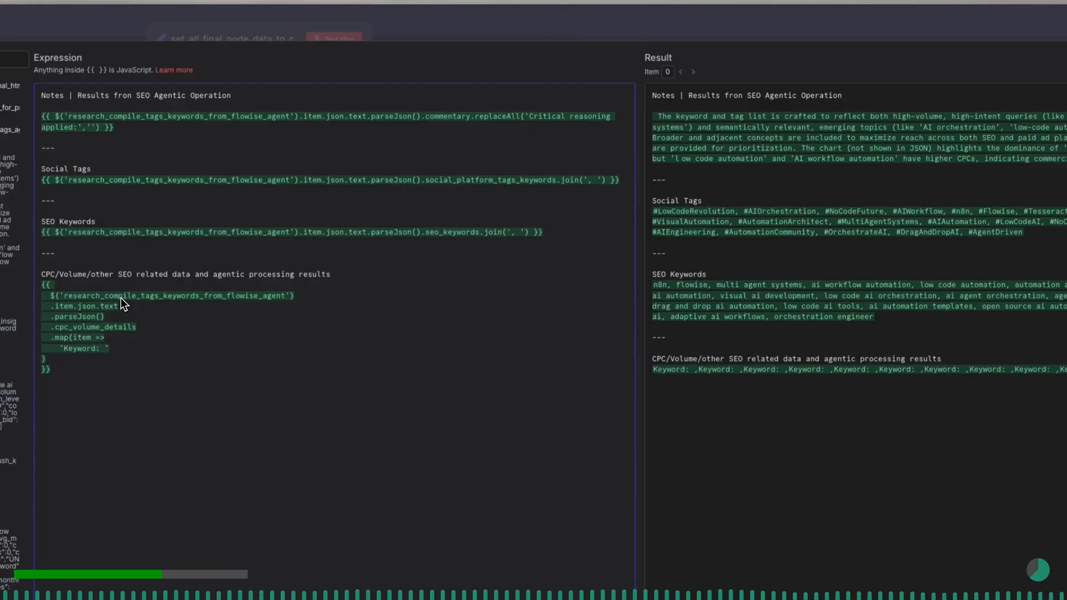
pyautogui.write('$')
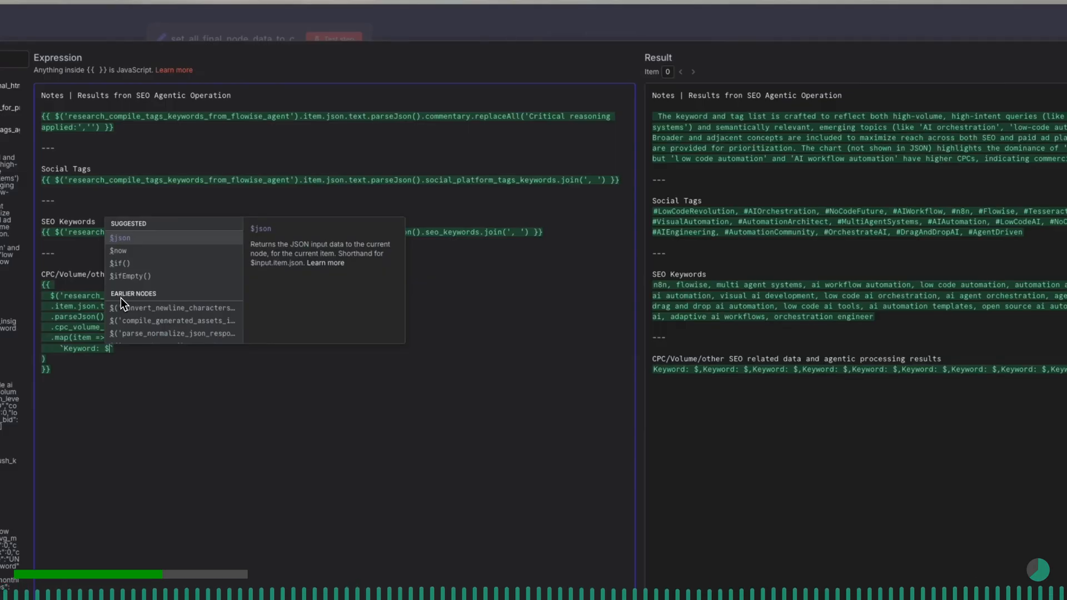
pyautogui.write('{')
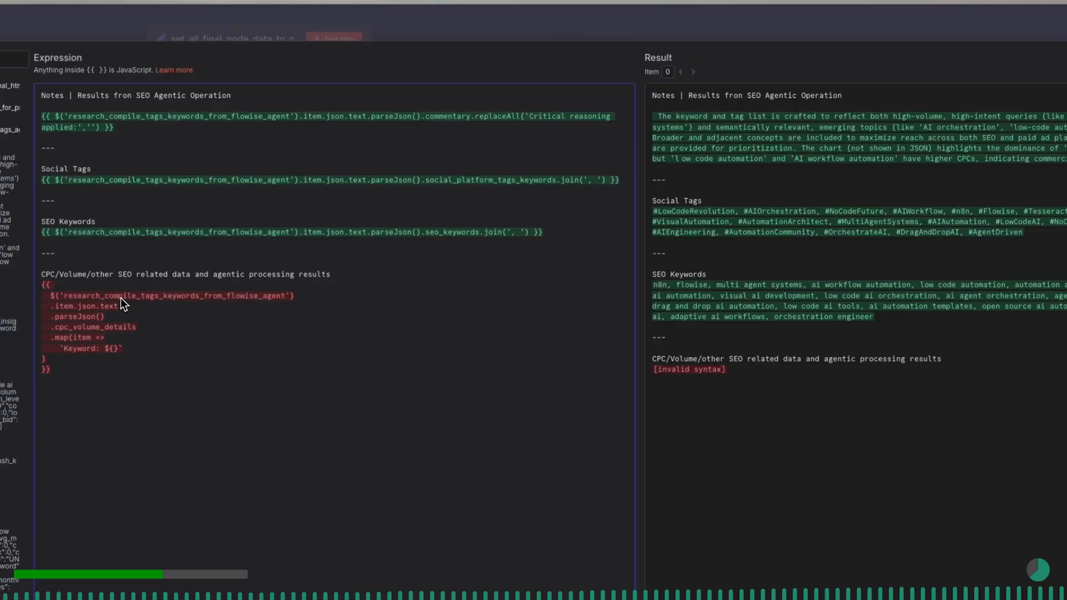
pyautogui.write('item.key')
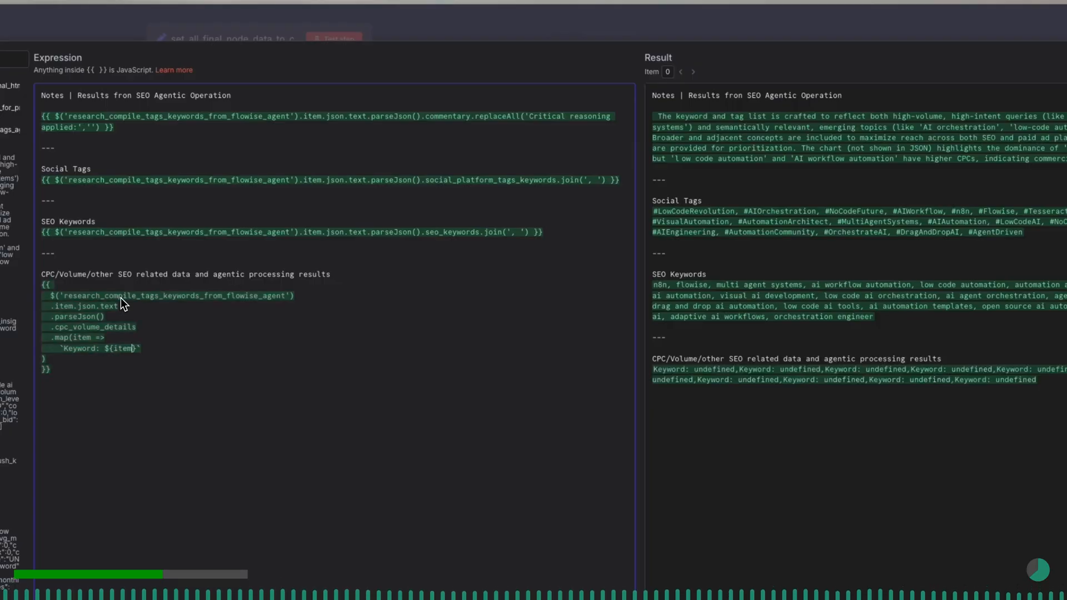
pyautogui.write('word}')
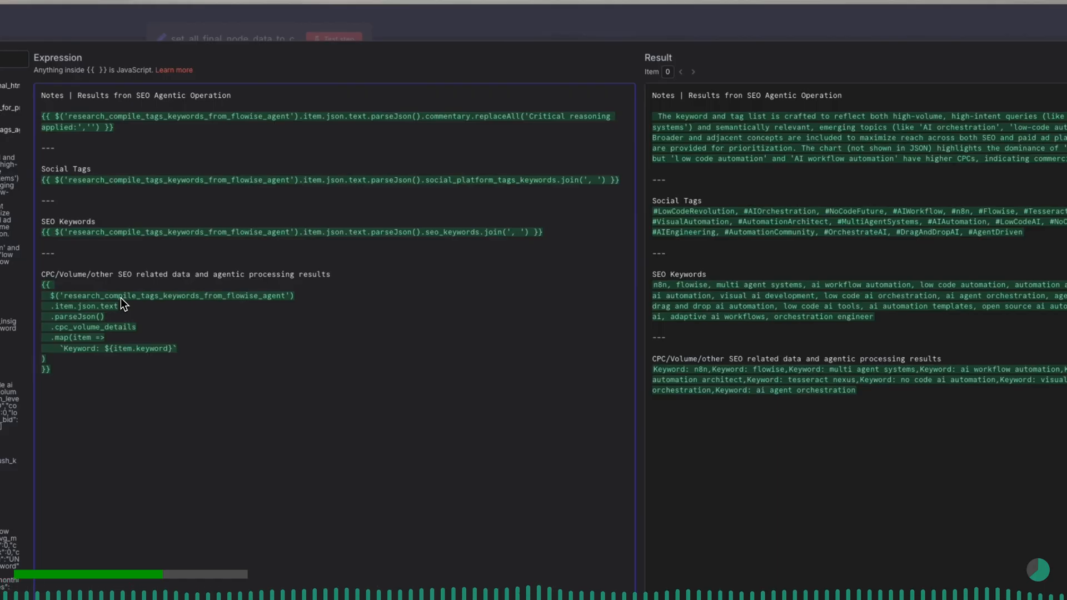
pyautogui.write(', ')
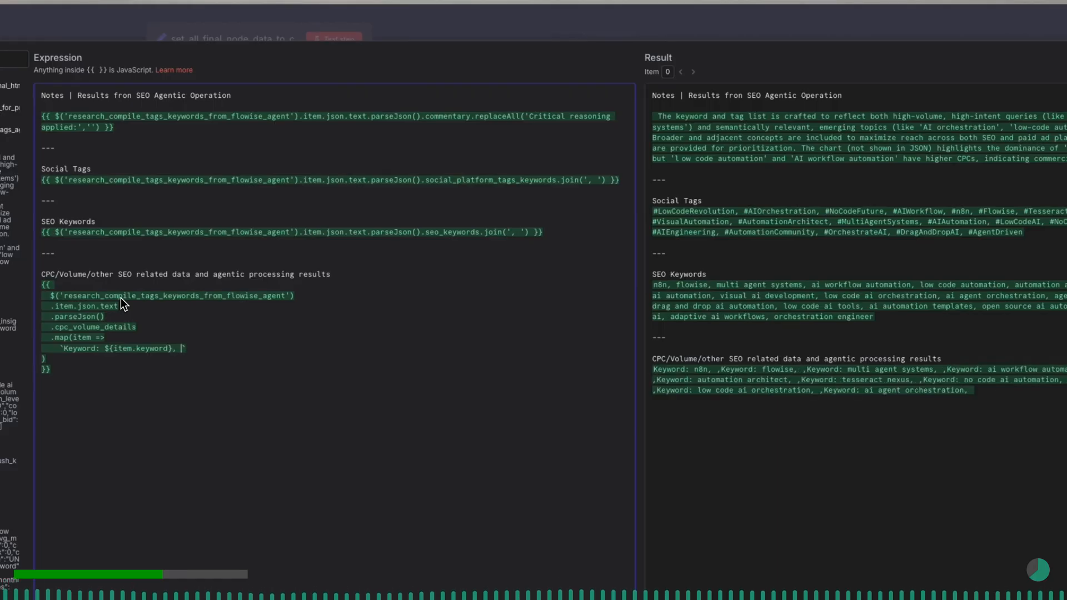
pyautogui.write('Volume')
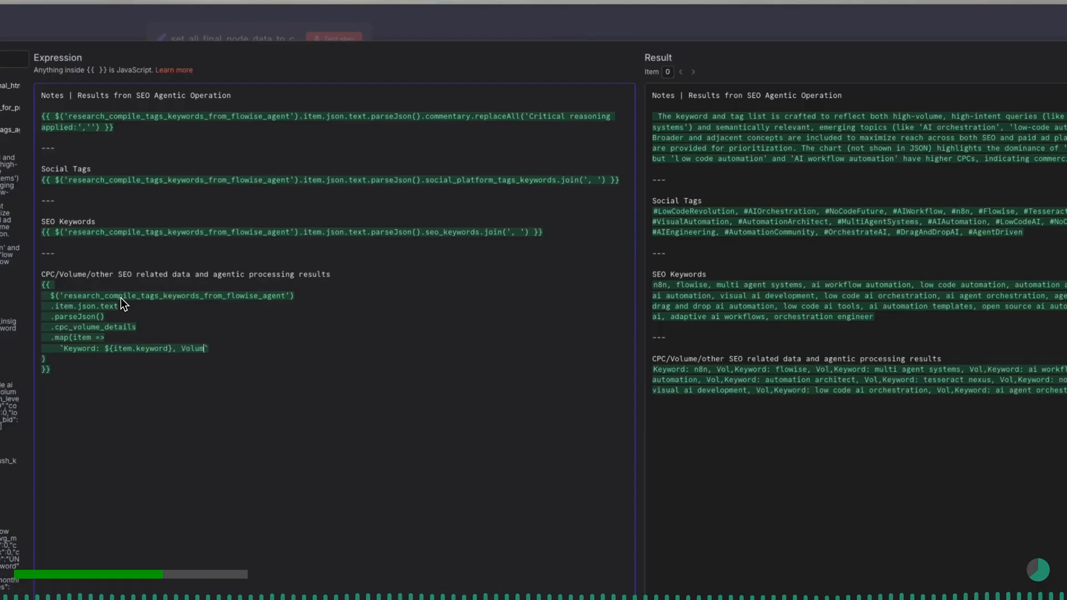
pyautogui.write(': ')
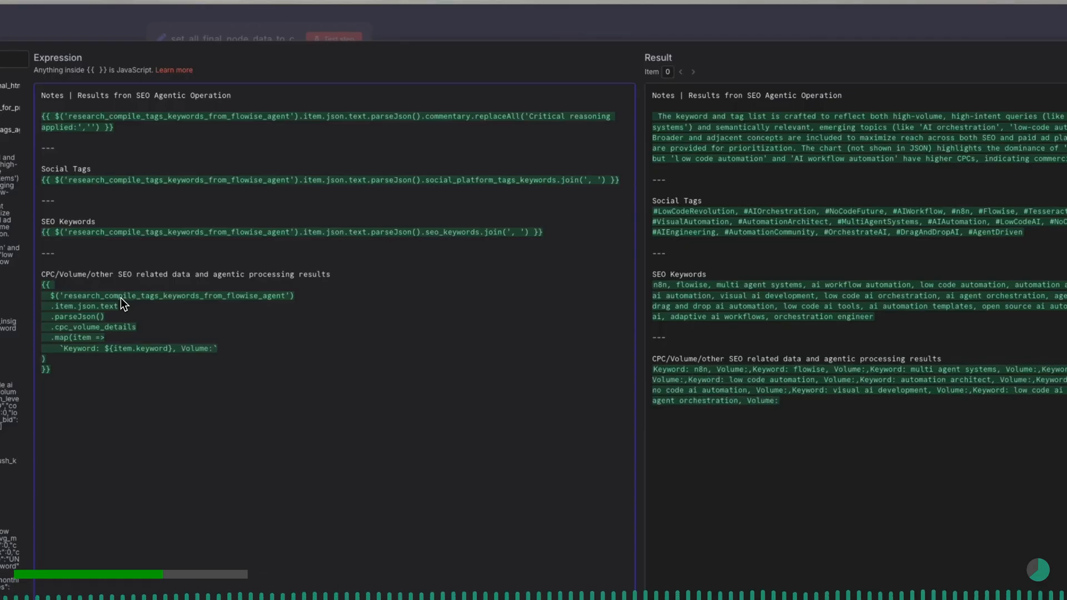
pyautogui.write('${')
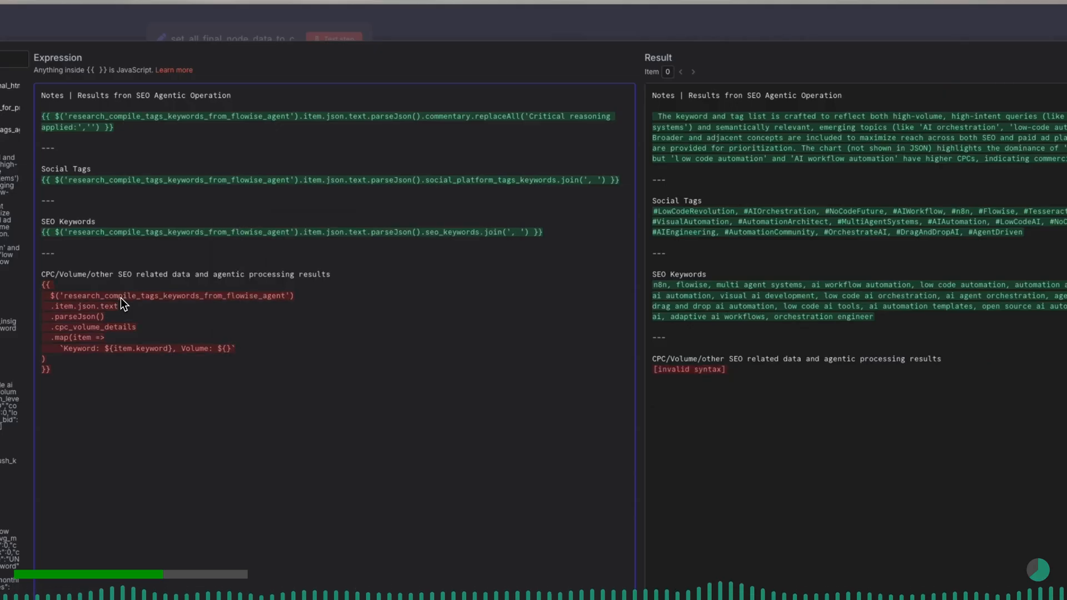
pyautogui.write('item.')
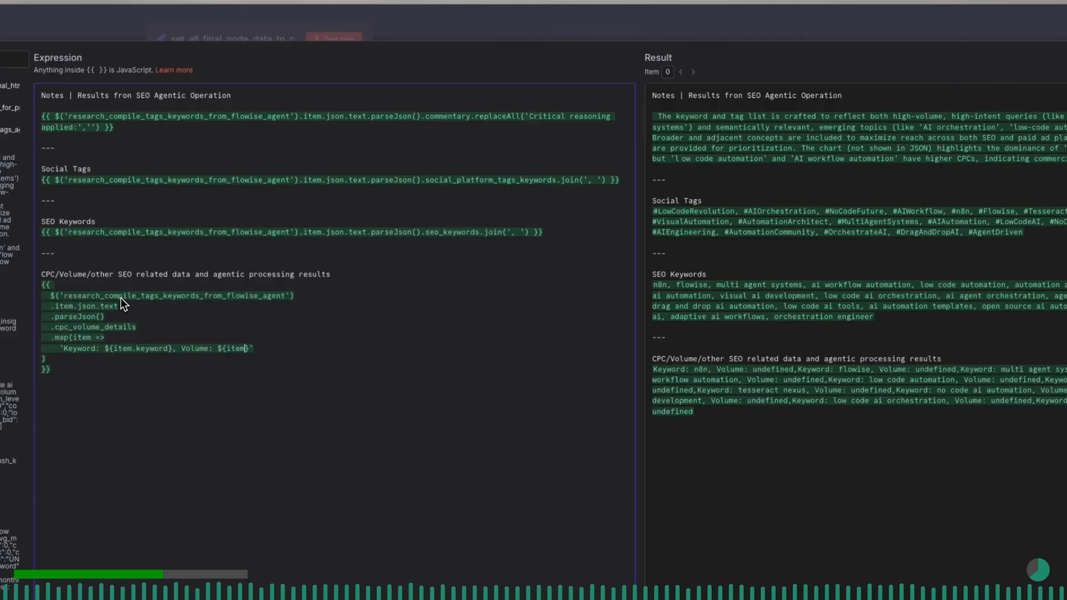
pyautogui.write('monthly')
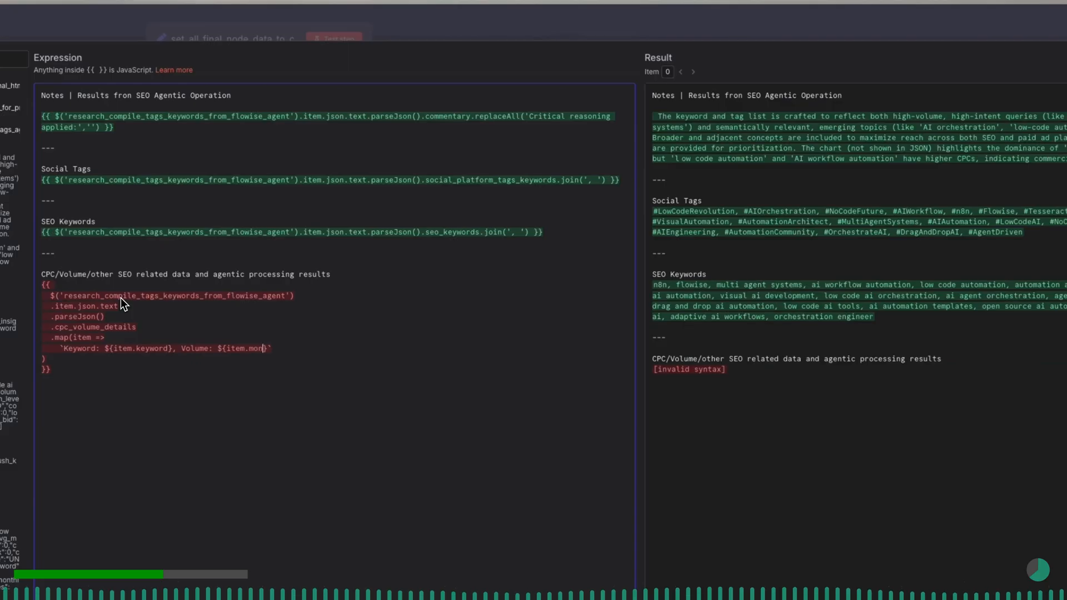
# - Extend the template string after the keyword with ", Volume: ${item.monthly_search_volume}"
pyautogui.write('_search')
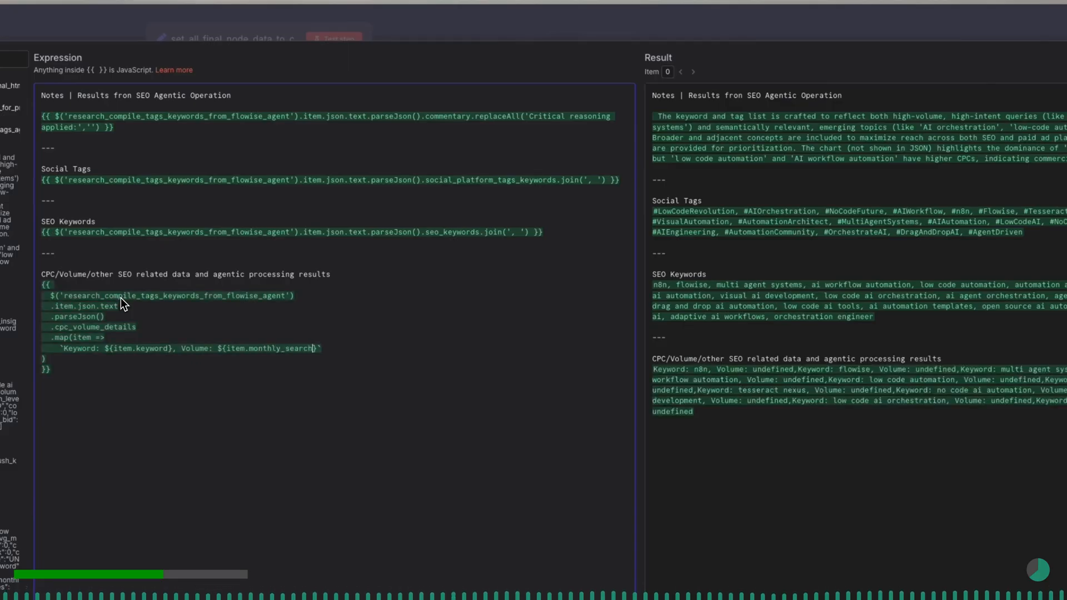
pyautogui.write('_volume')
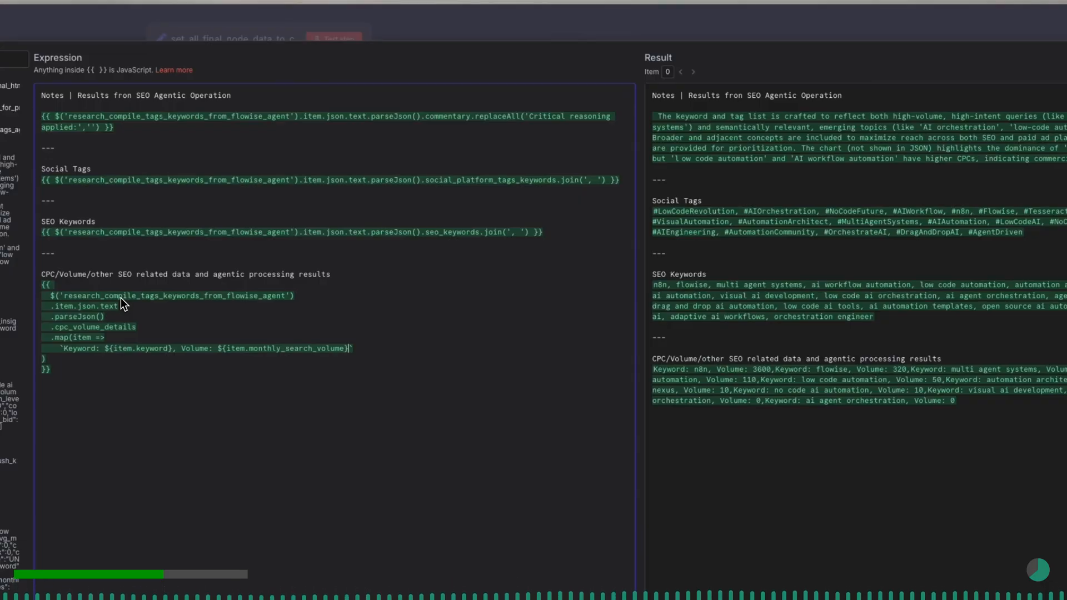
# - Append ", High CPC: ${item.high_cpo_usd}" to the template string after the volume value
pyautogui.write(', High CPC')
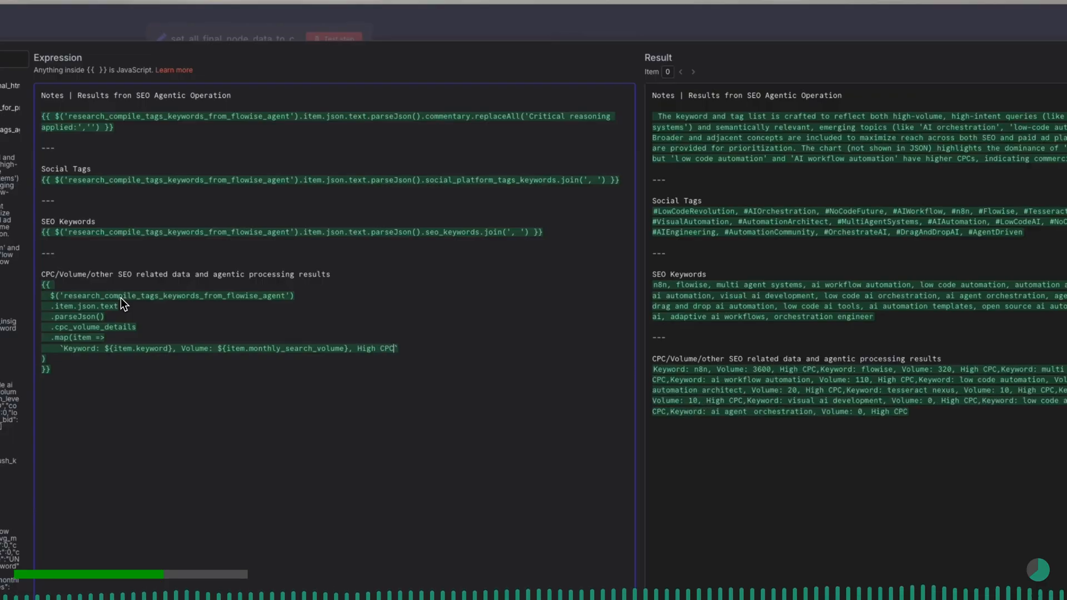
pyautogui.write(': $')
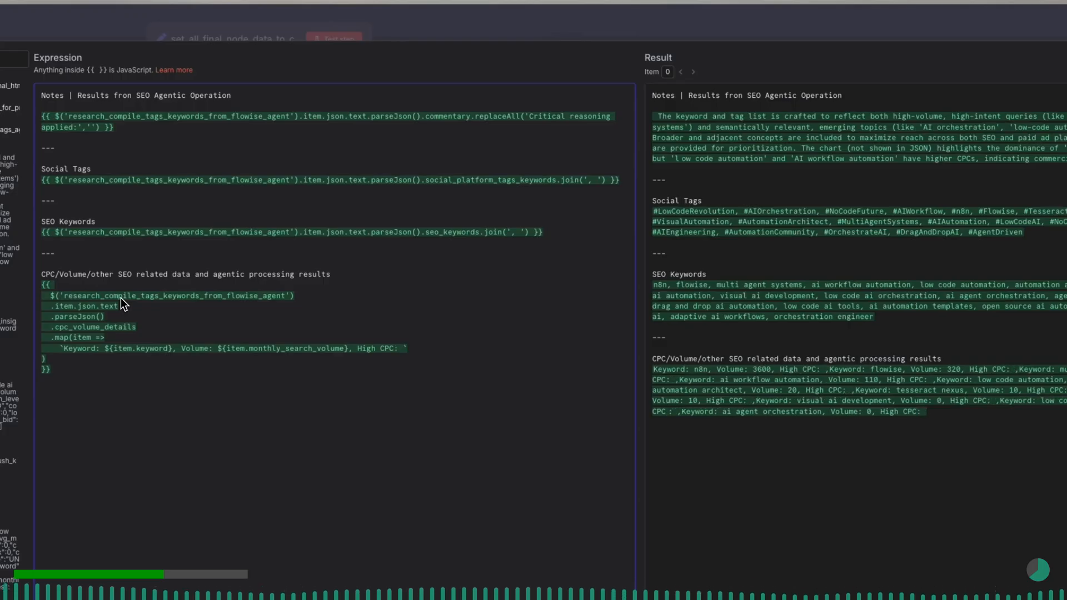
pyautogui.write('{')
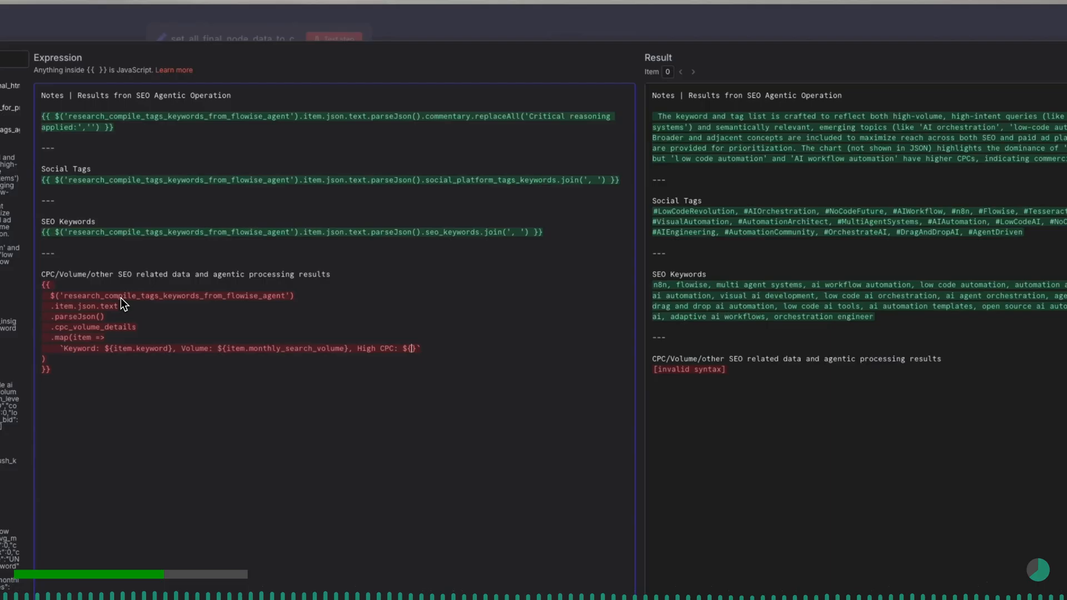
pyautogui.write('item')
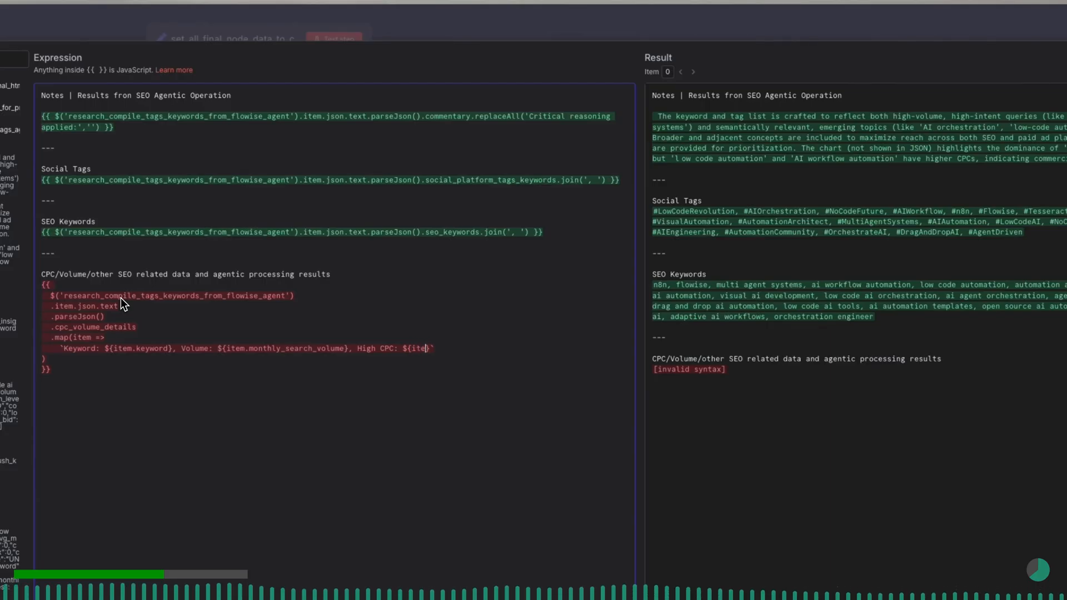
pyautogui.write('.high')
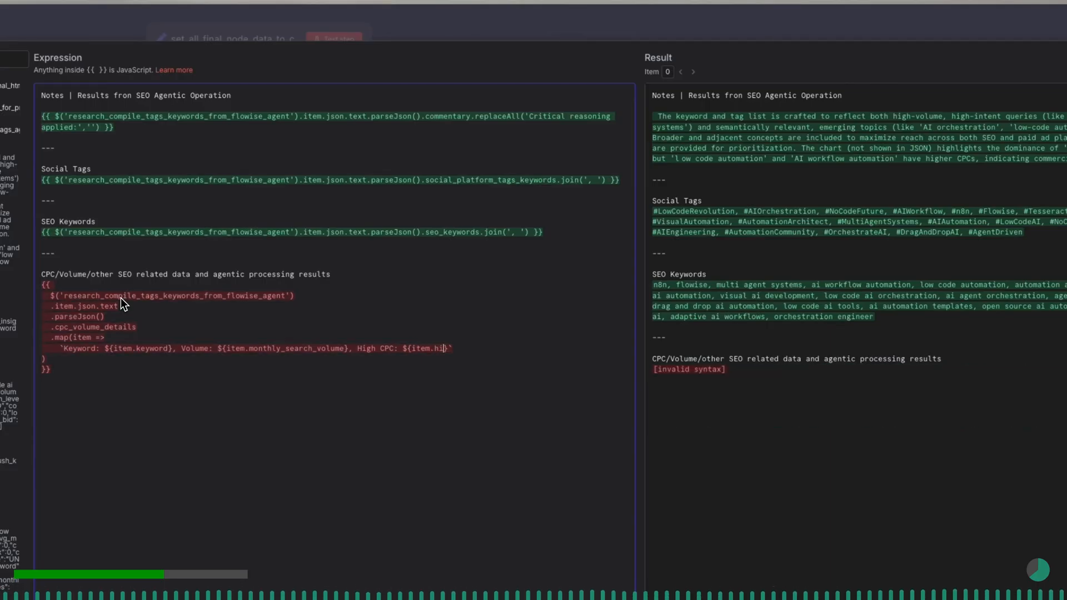
pyautogui.write('_cpoc')
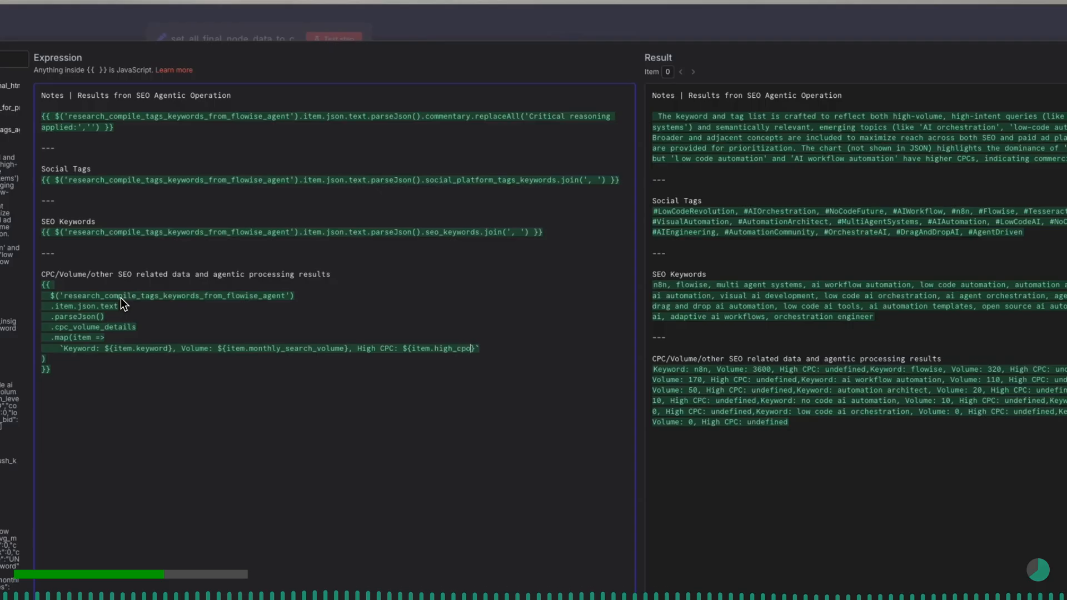
pyautogui.press('BackSpace')
pyautogui.write('_usd')
# - Append ", Low CPC: {item.monthly_search_volume}" to the template string after the high CPC value
pyautogui.write(', ')
pyautogui.write('Low C')
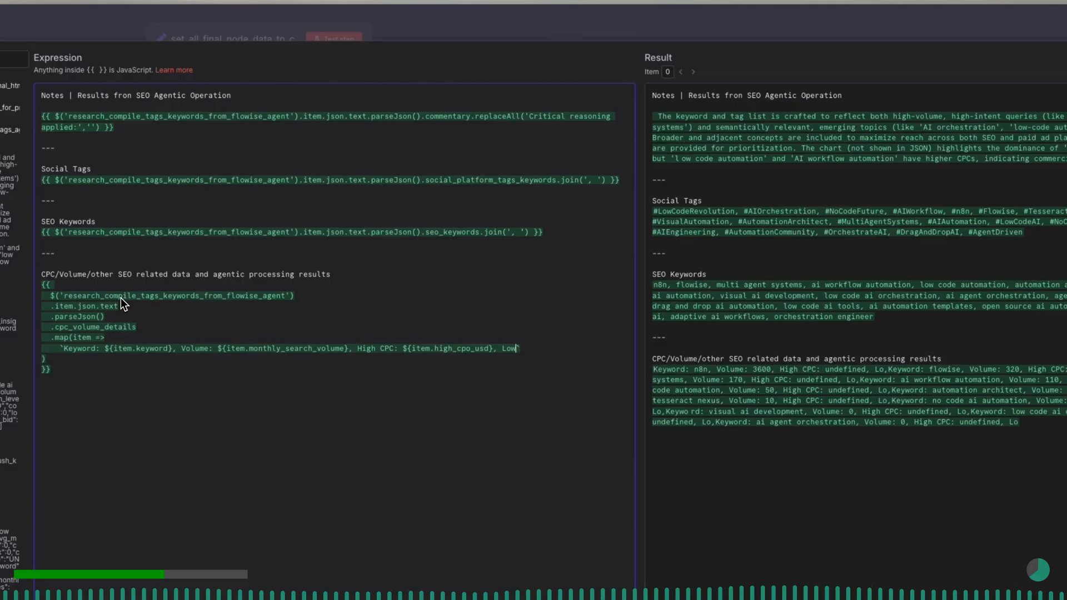
pyautogui.write('PC')
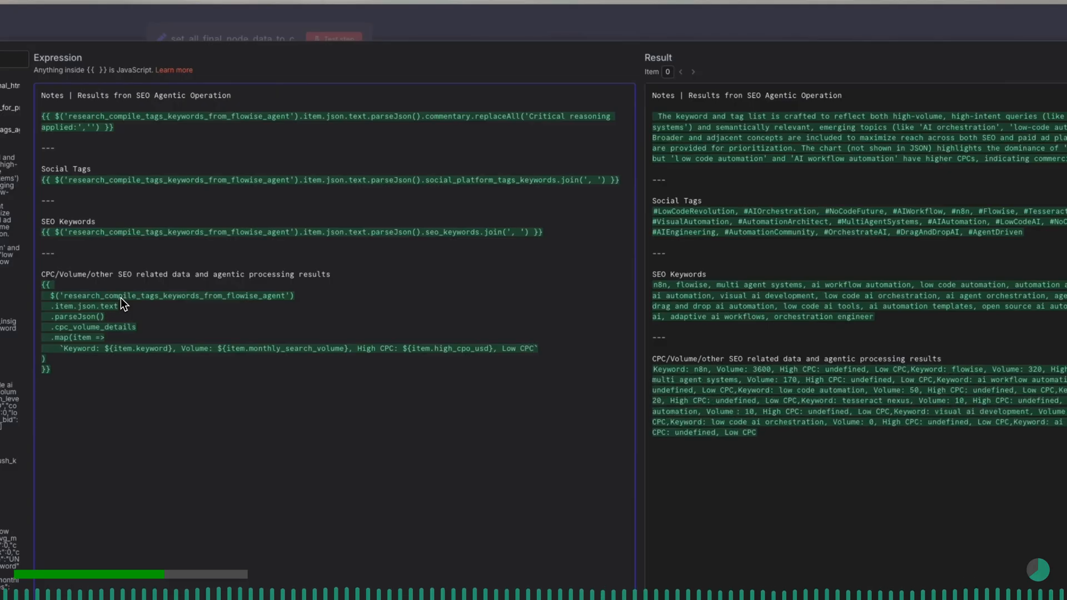
pyautogui.write(': {}')
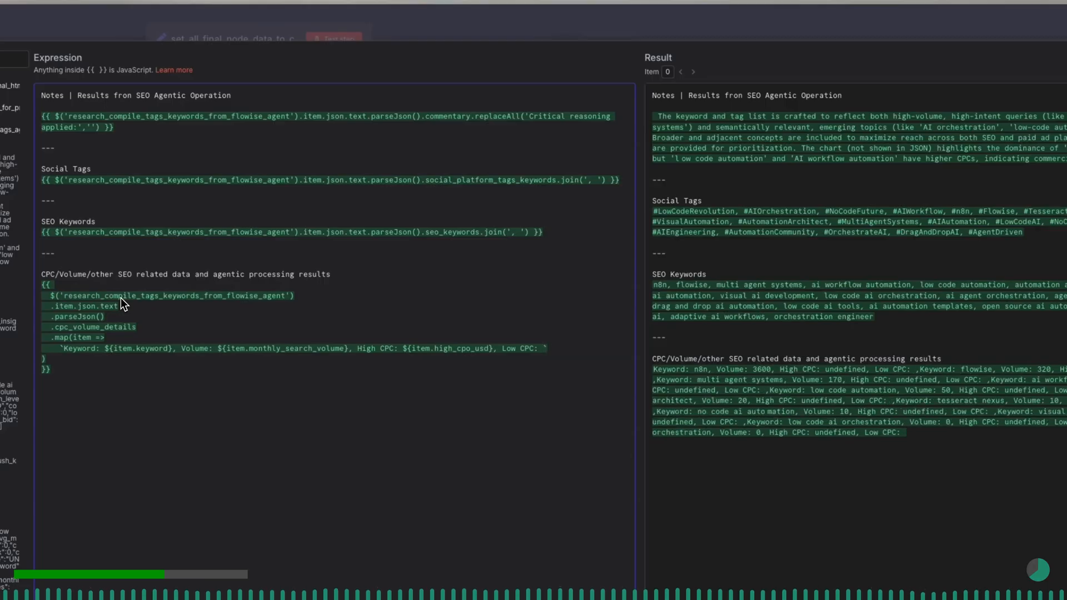
pyautogui.press('Left')
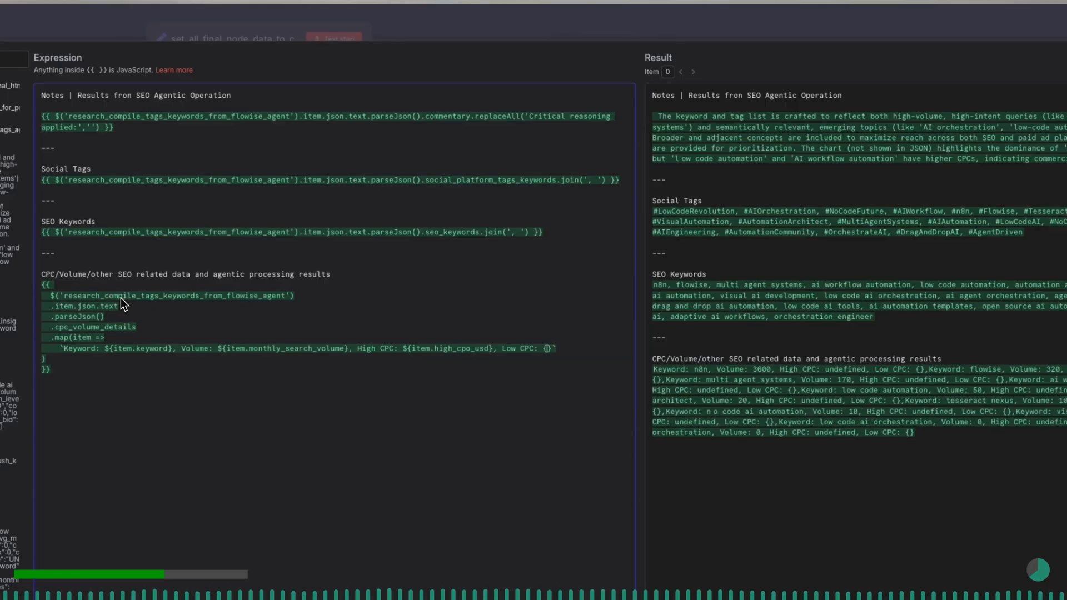
pyautogui.write('item.monthly')
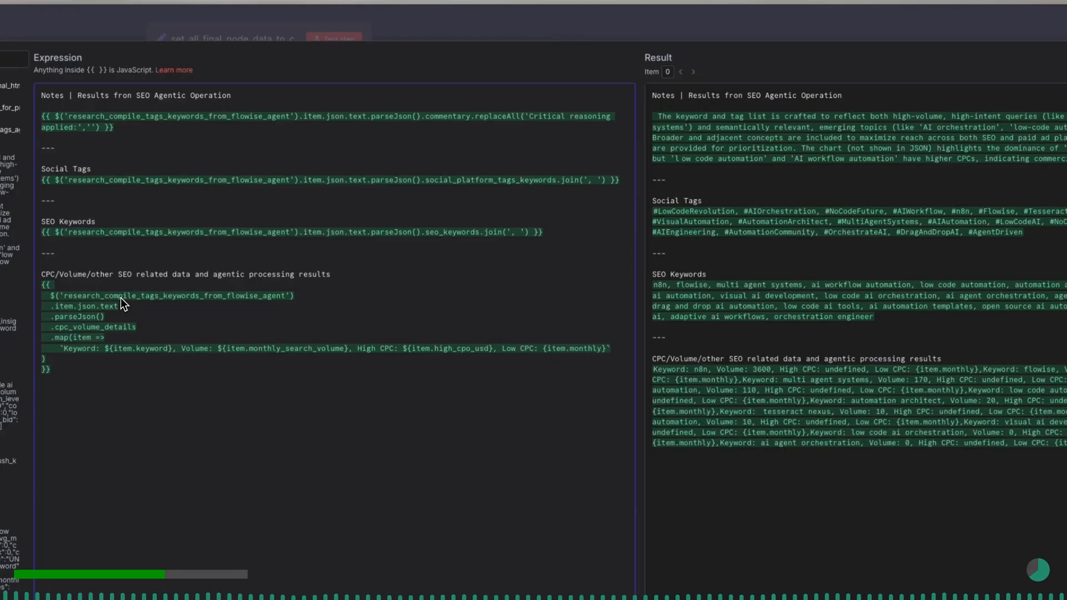
pyautogui.write('_search')
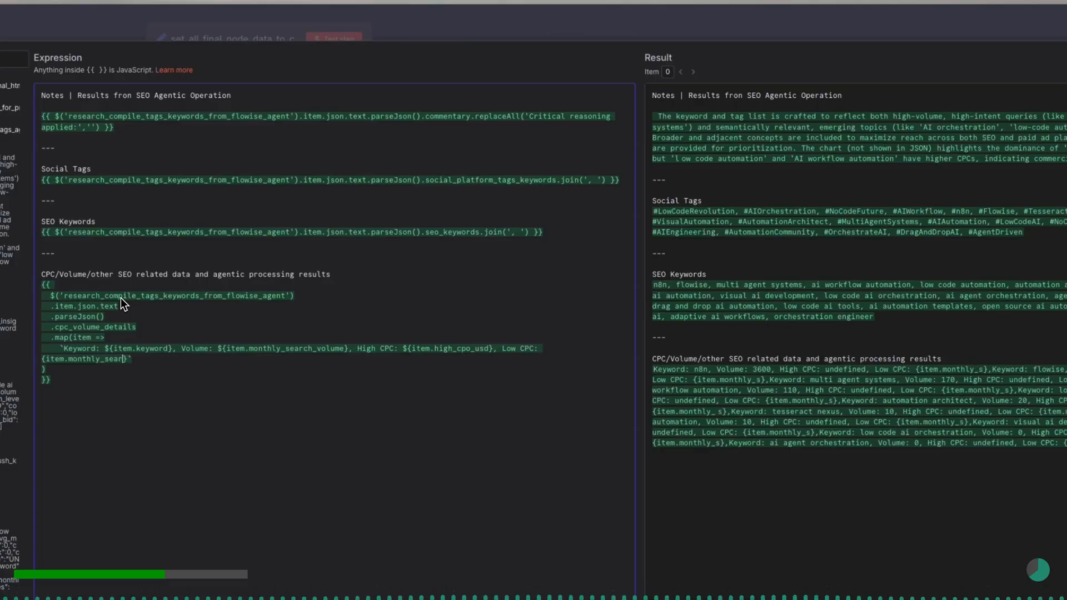
pyautogui.write('_volume')
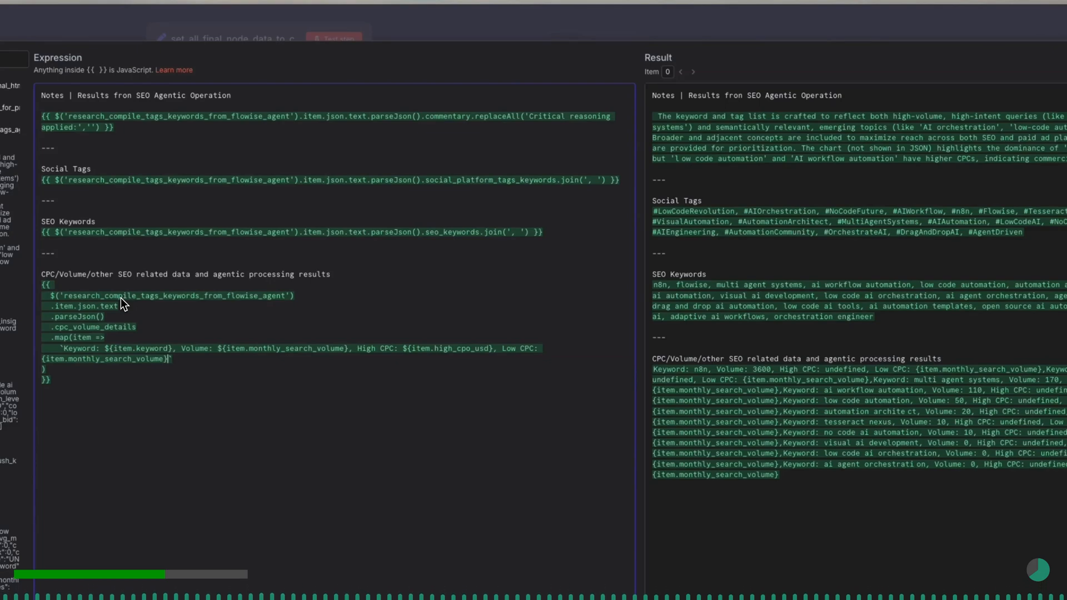
# - Append ", Competition: ${item.competition_index}" to the template string after the low CPC value
pyautogui.write(', Competition: ')
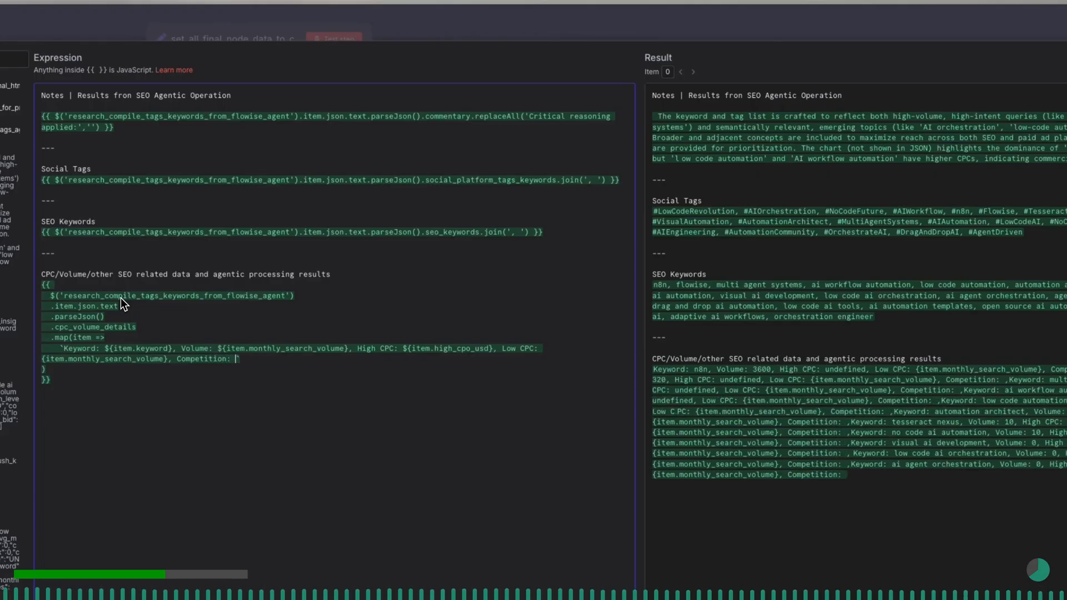
pyautogui.write('#')
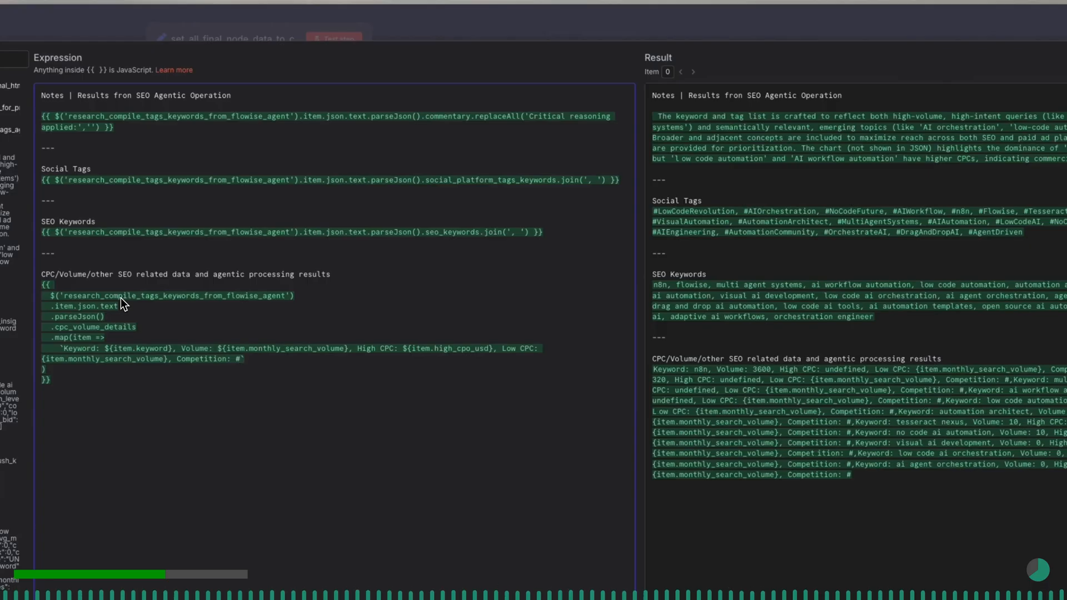
pyautogui.press('BackSpace')
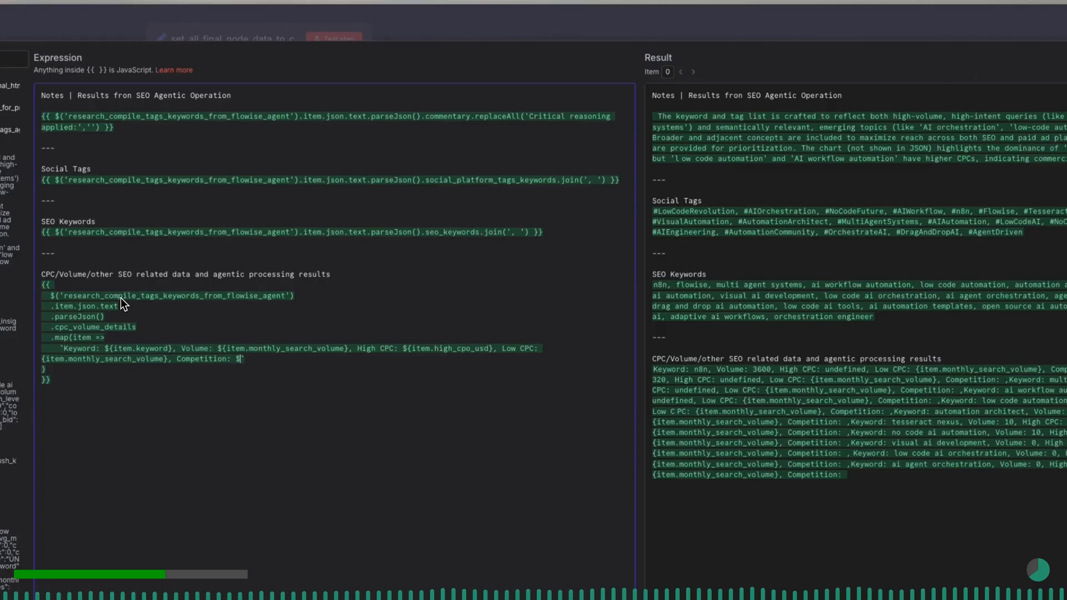
pyautogui.write('${')
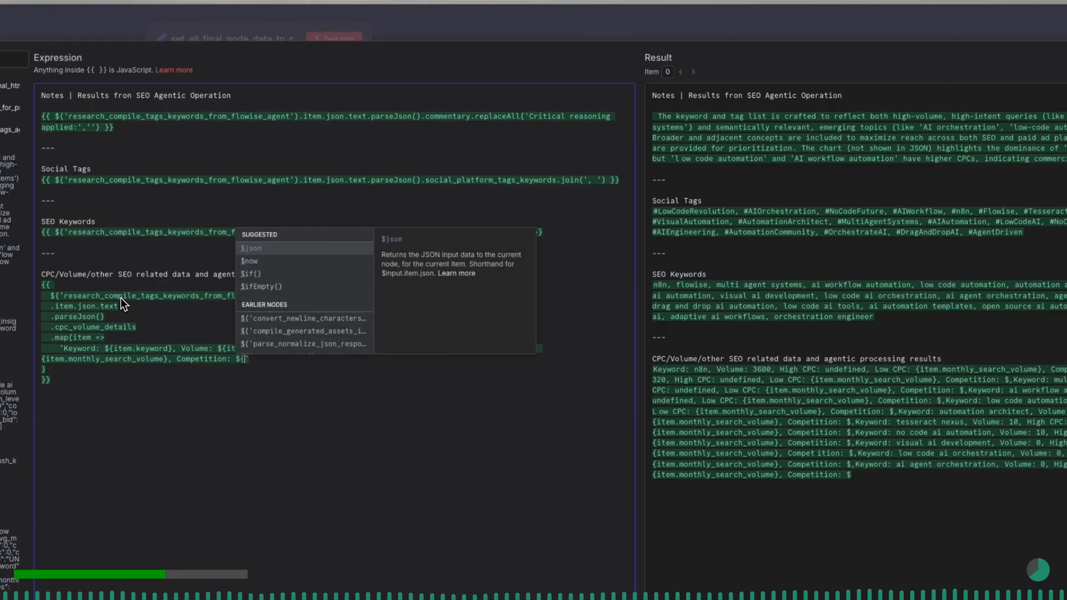
pyautogui.write('item.')
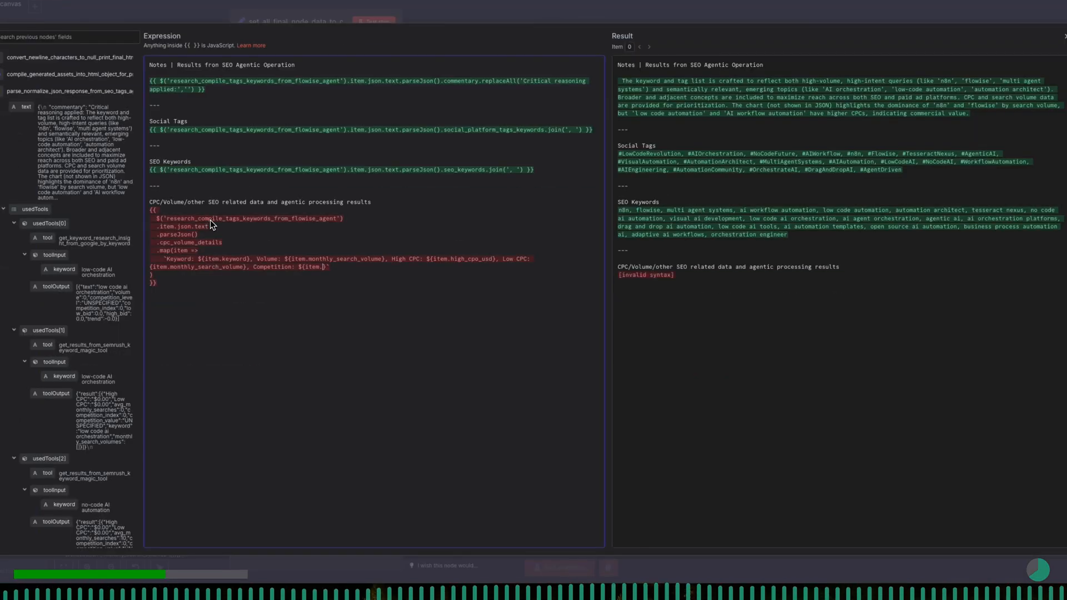
pyautogui.write('competi')
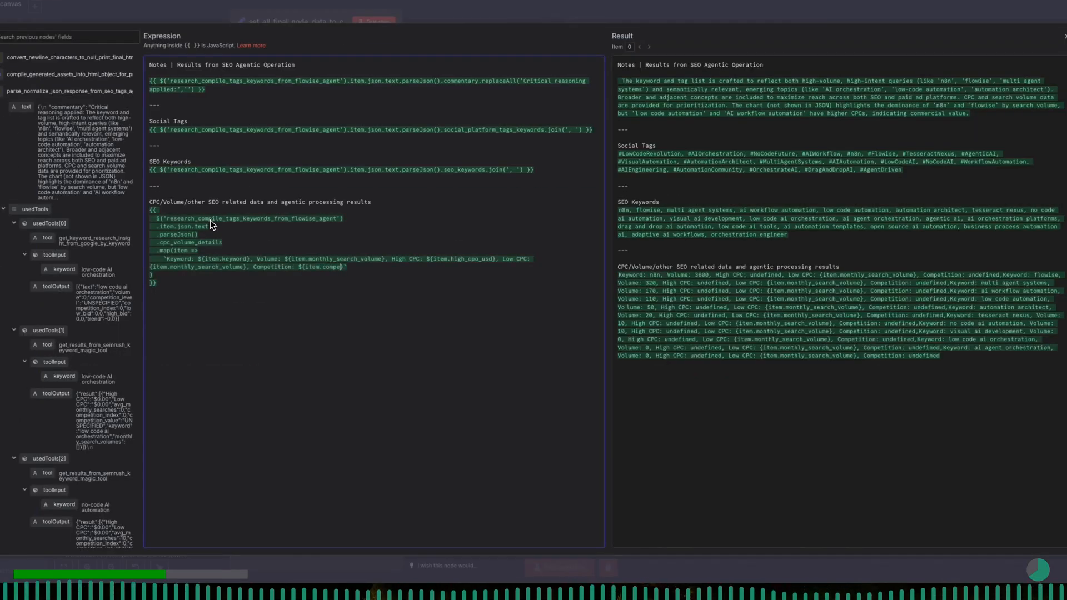
pyautogui.write('tion_in')
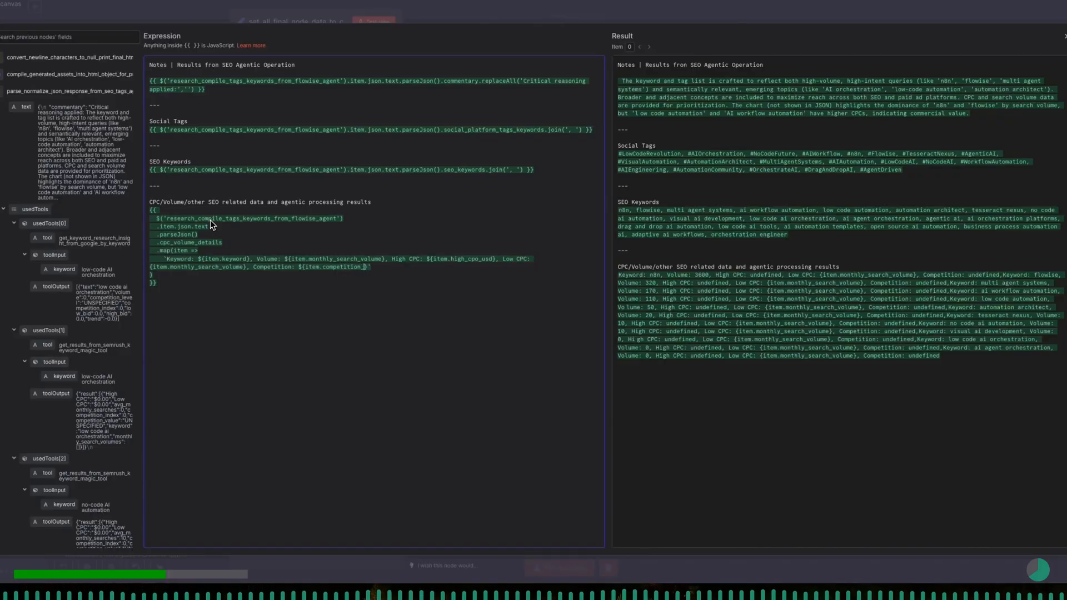
pyautogui.write('dex')
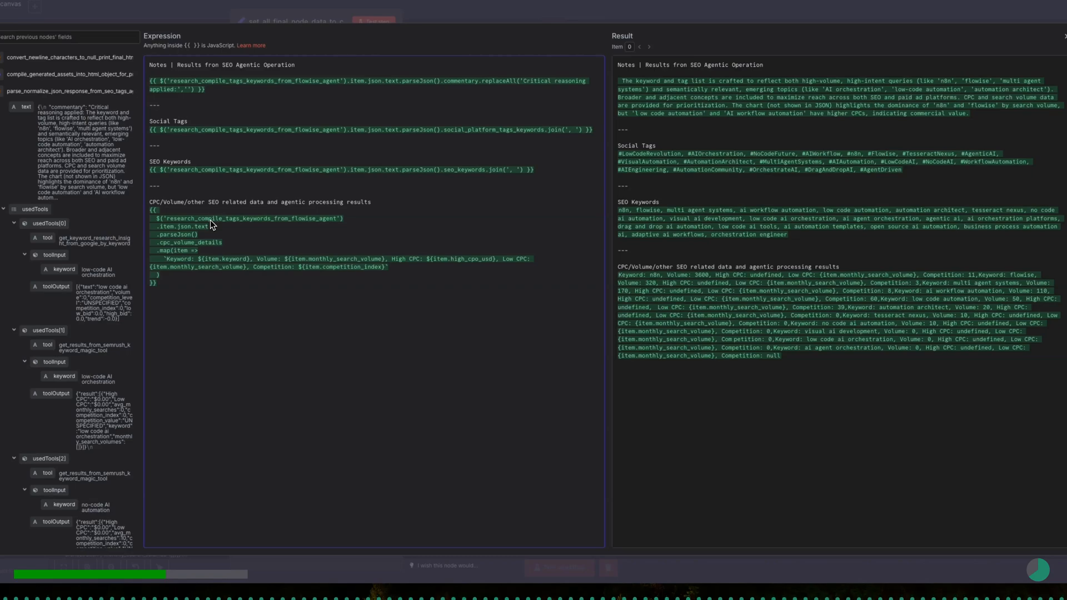
# - Chain .join('\n') after the map call so each keyword entry gets its own line, and close the expression editor
pyautogui.press('Return')
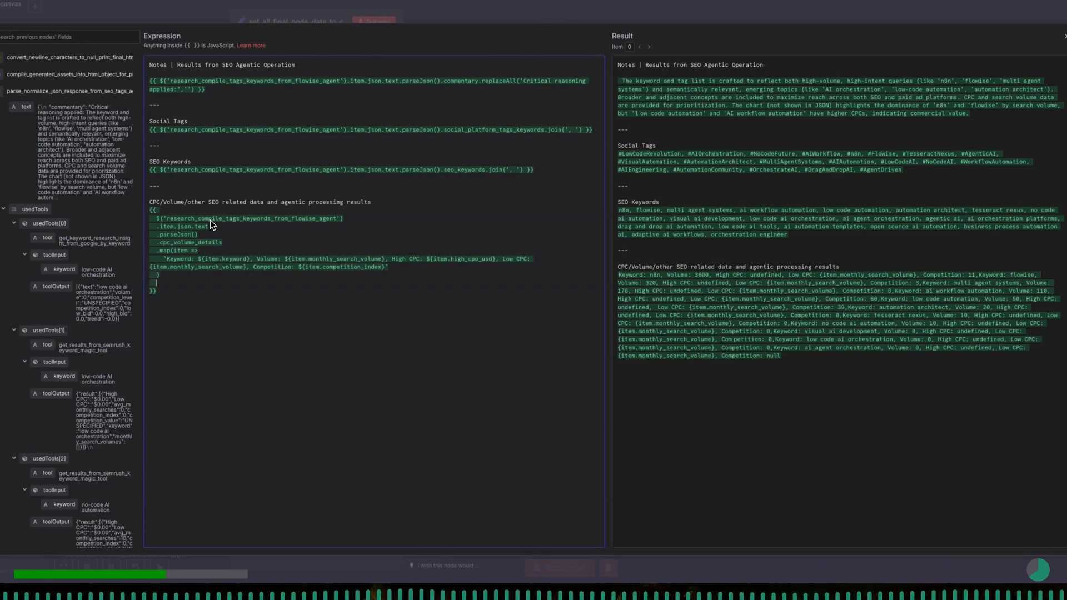
pyautogui.write('.join')
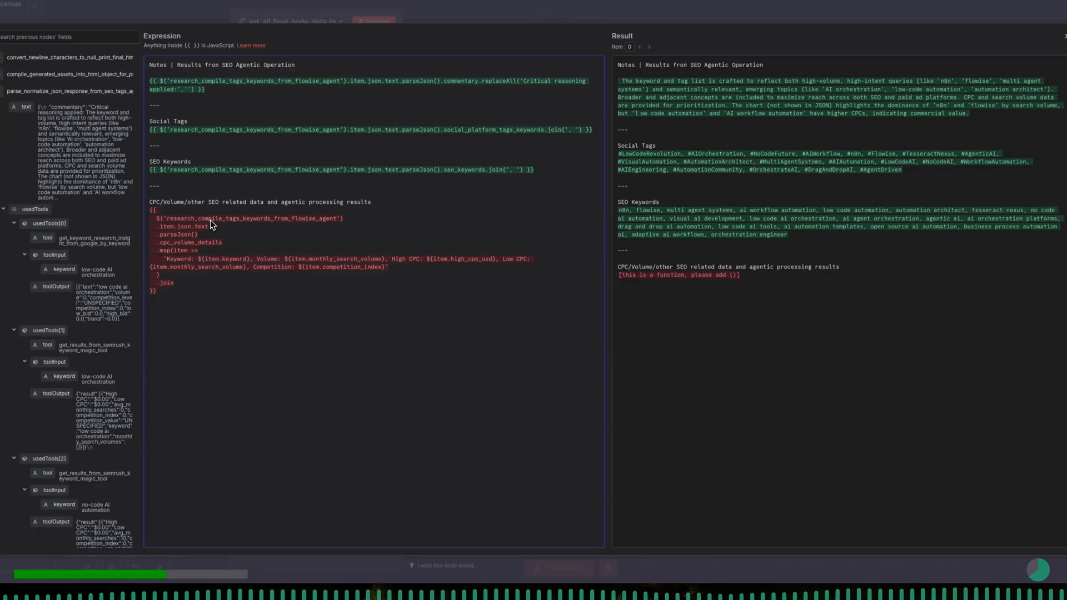
pyautogui.write('()')
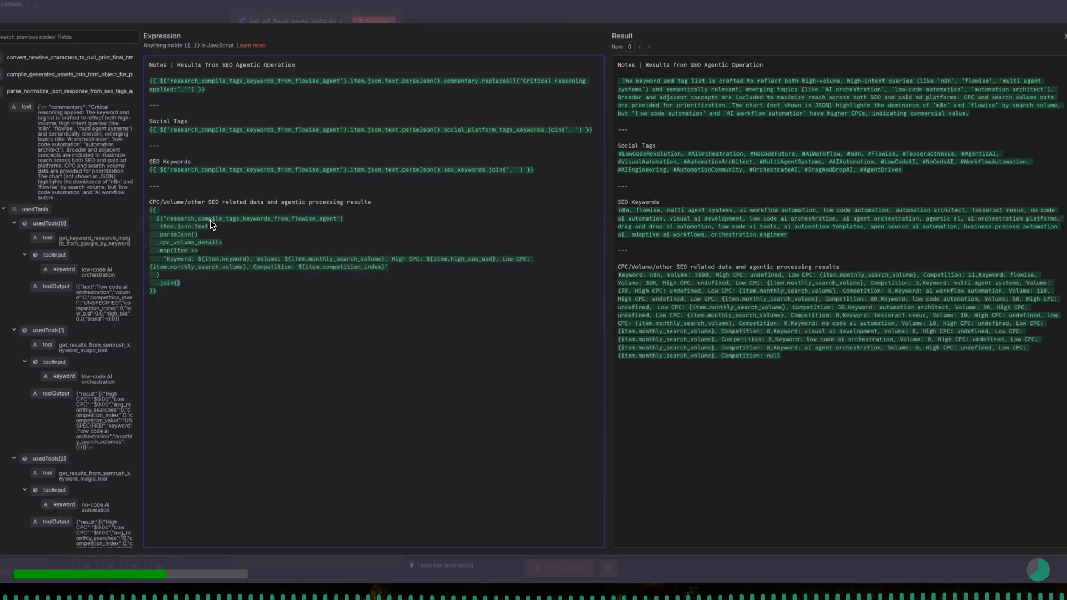
pyautogui.write("''")
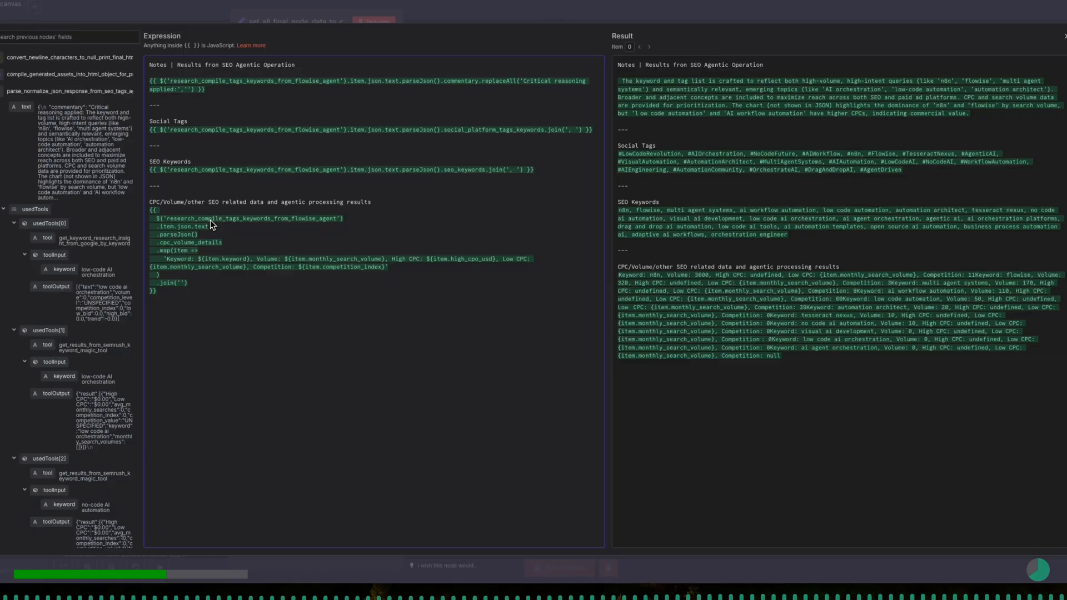
pyautogui.write('\\n')
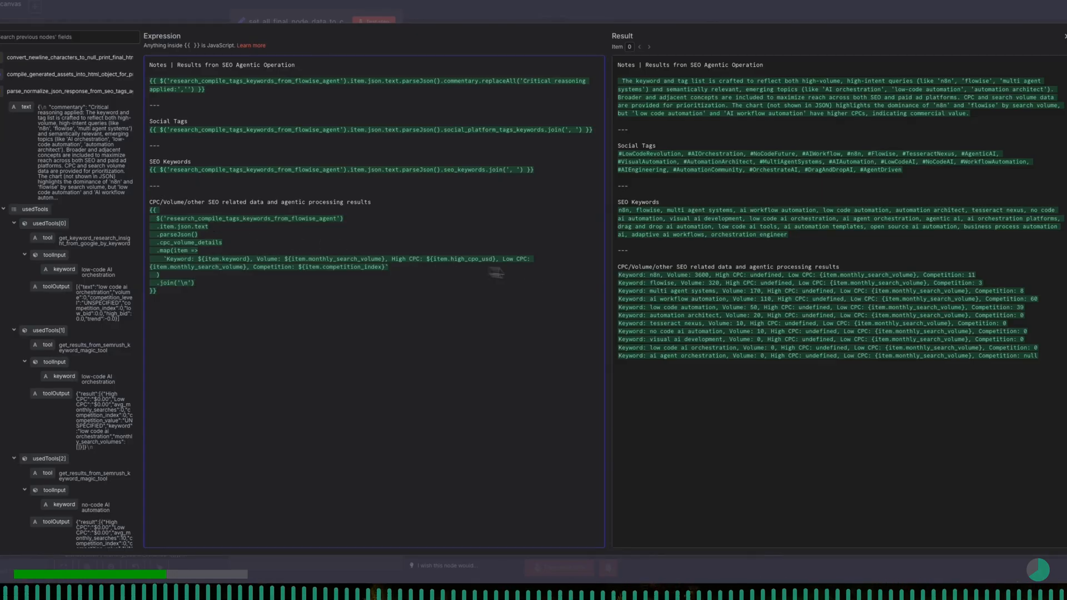
pyautogui.moveTo(619, 276); pyautogui.dragTo(1036, 267)
pyautogui.click(1031, 359)
pyautogui.click(555, 301)
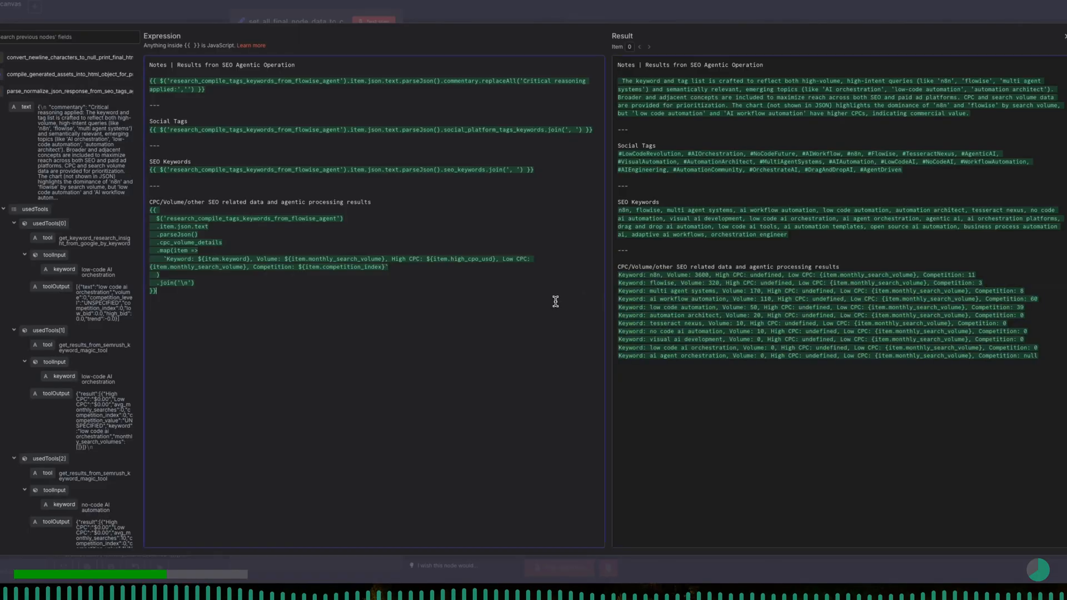
pyautogui.click(319, 20)
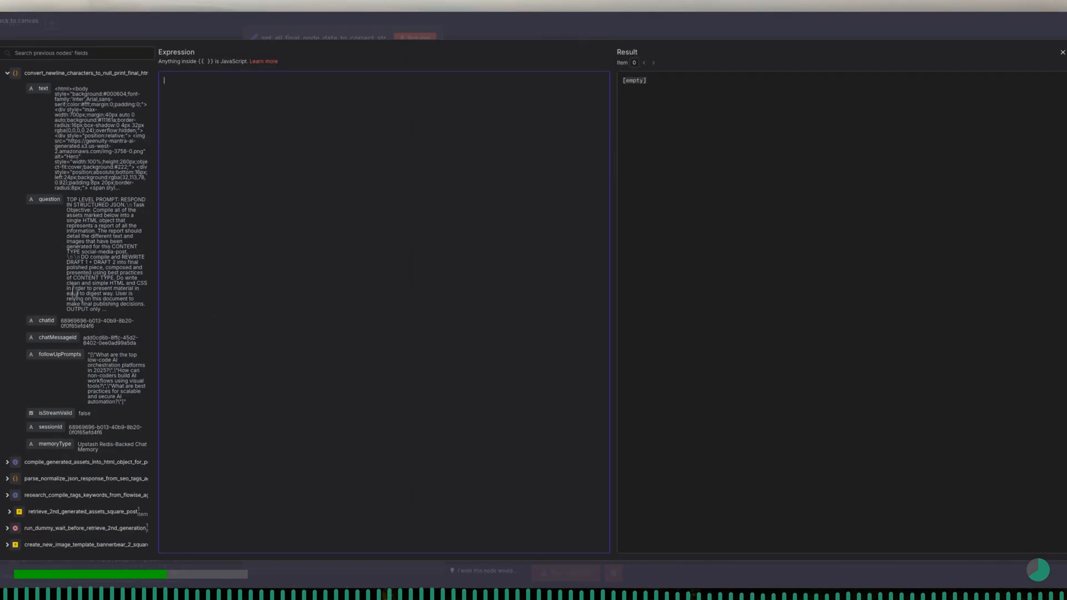
# - Fill the empty expression with the incoming followUpPrompts field and append .parseJson() to it
pyautogui.moveTo(69, 358); pyautogui.dragTo(228, 132)
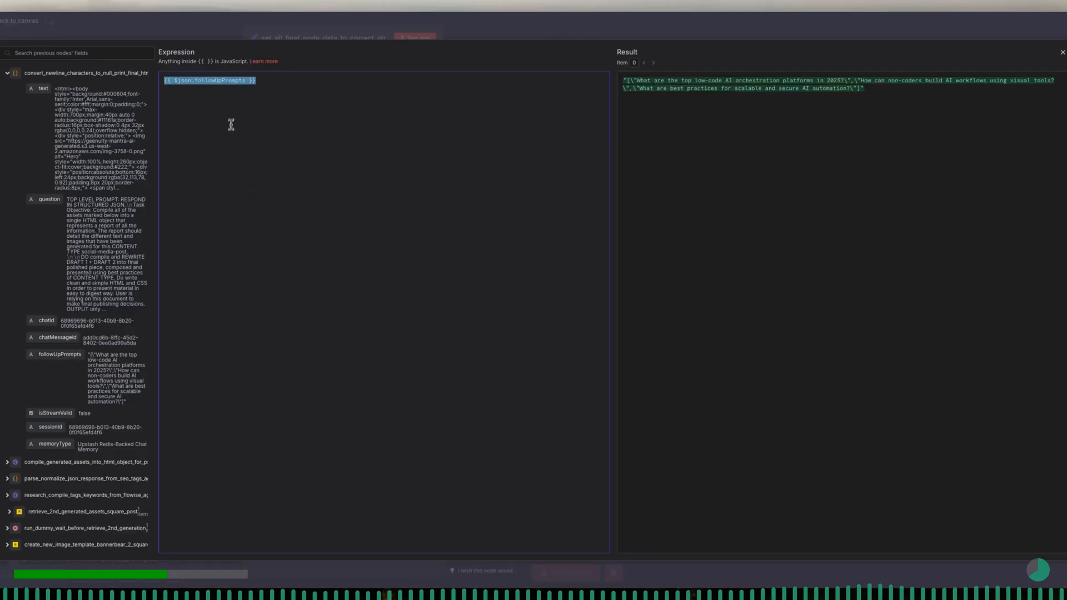
pyautogui.click(246, 81)
pyautogui.write('.')
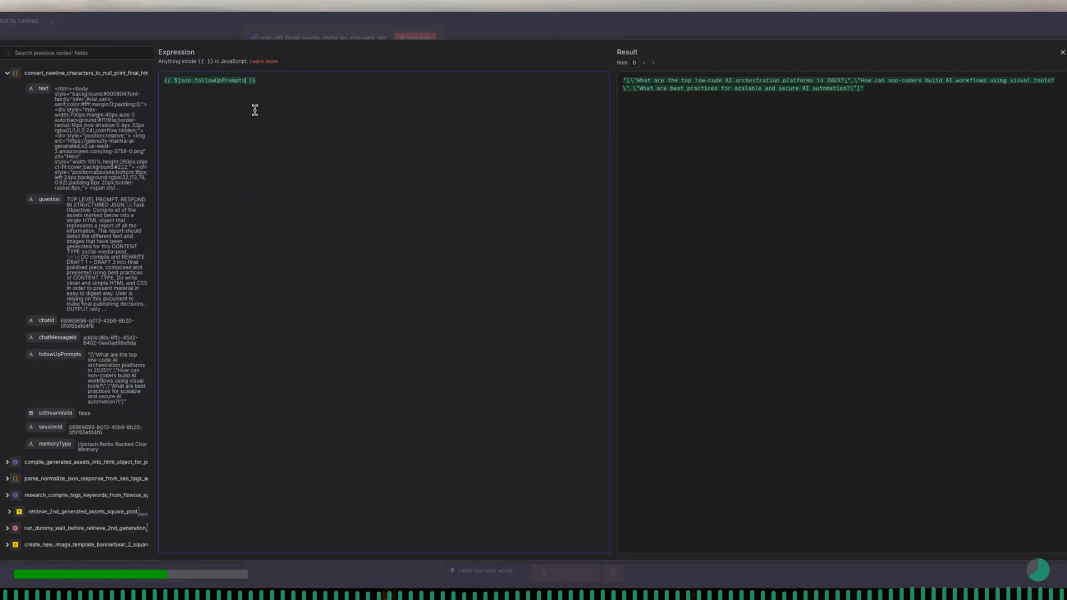
pyautogui.write('parseJson()')
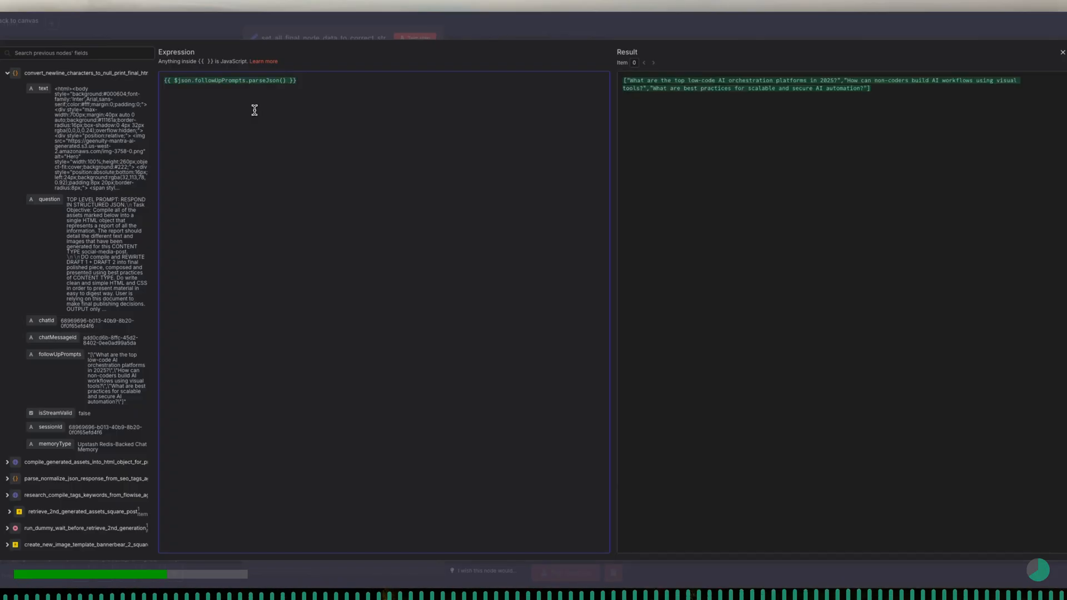
pyautogui.write('.replaceAll()')
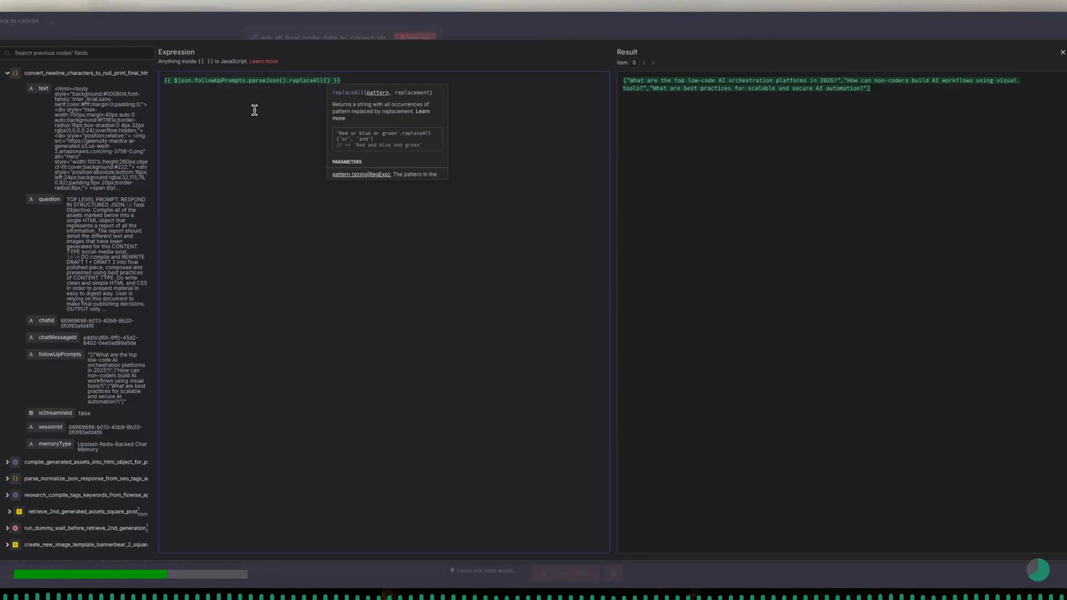
pyautogui.write("'")
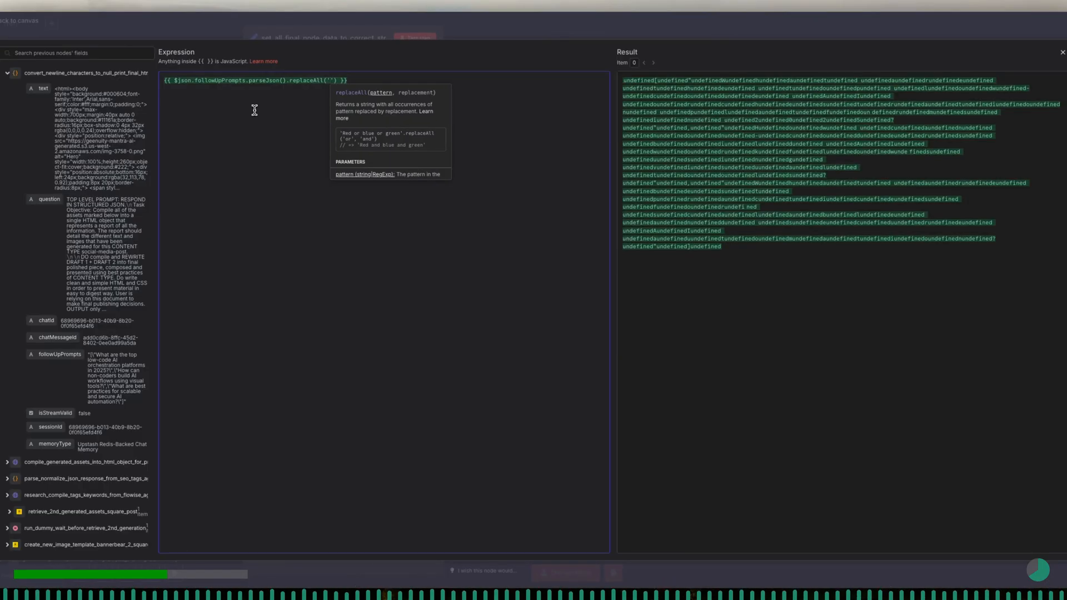
pyautogui.write('[')
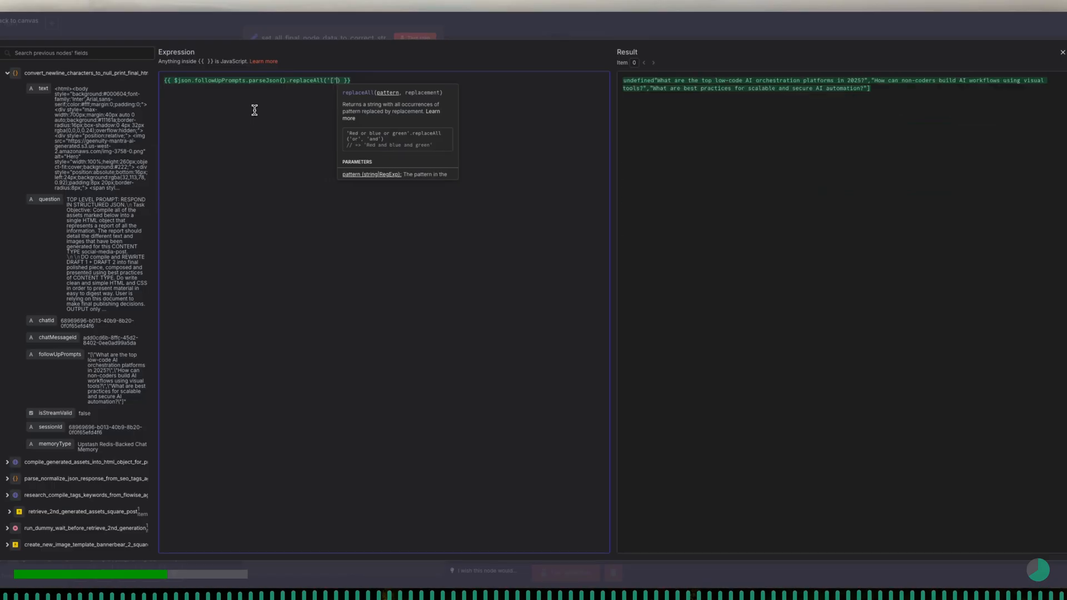
pyautogui.write(",'")
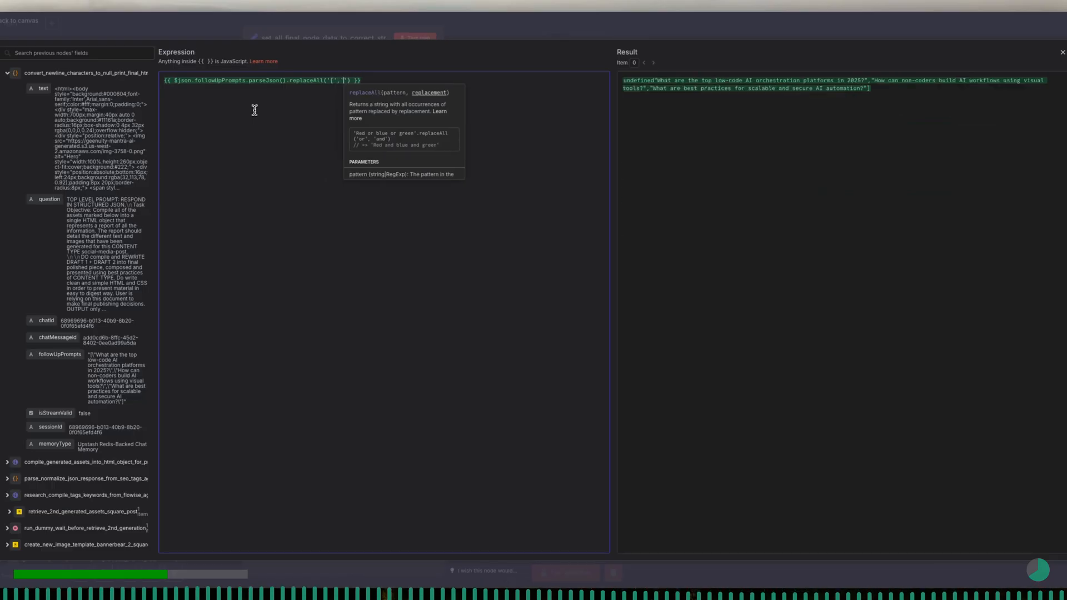
# - Chain .replaceAll('[','') after parseJson() to strip the opening brackets from the follow-up prompts
pyautogui.press('Left')
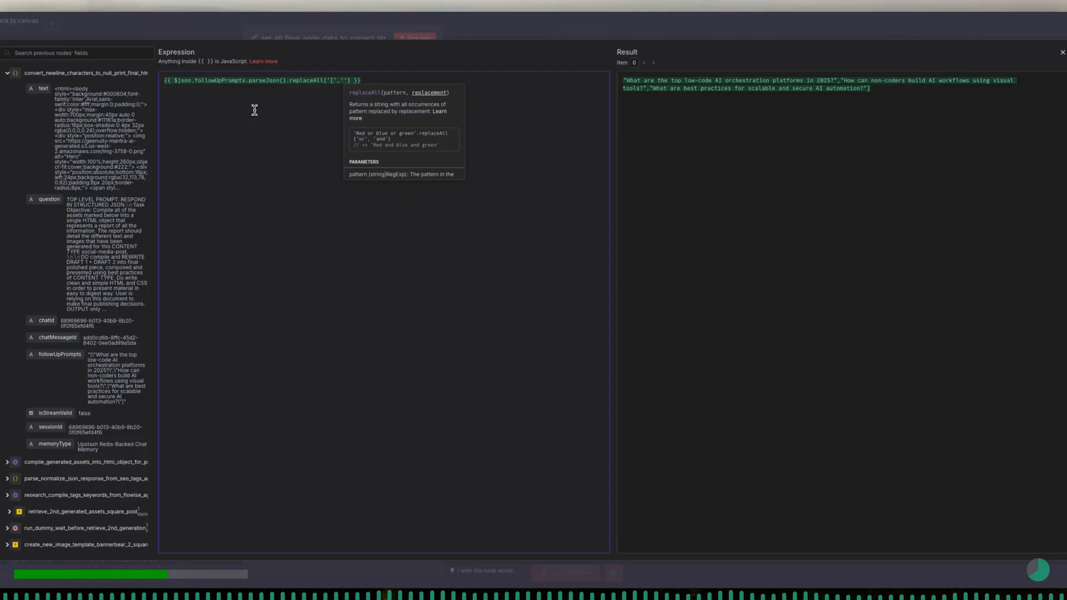
pyautogui.press('Right')
pyautogui.press('Right')
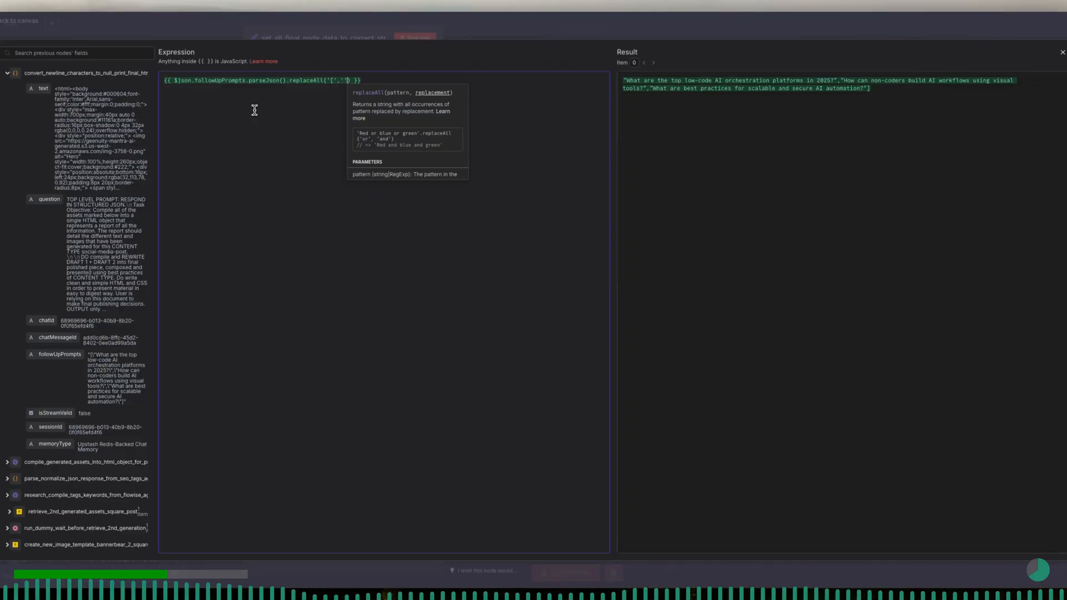
# - Chain .replaceAll(']','') onto the expression to strip the closing brackets
pyautogui.write('.replaceAll(')
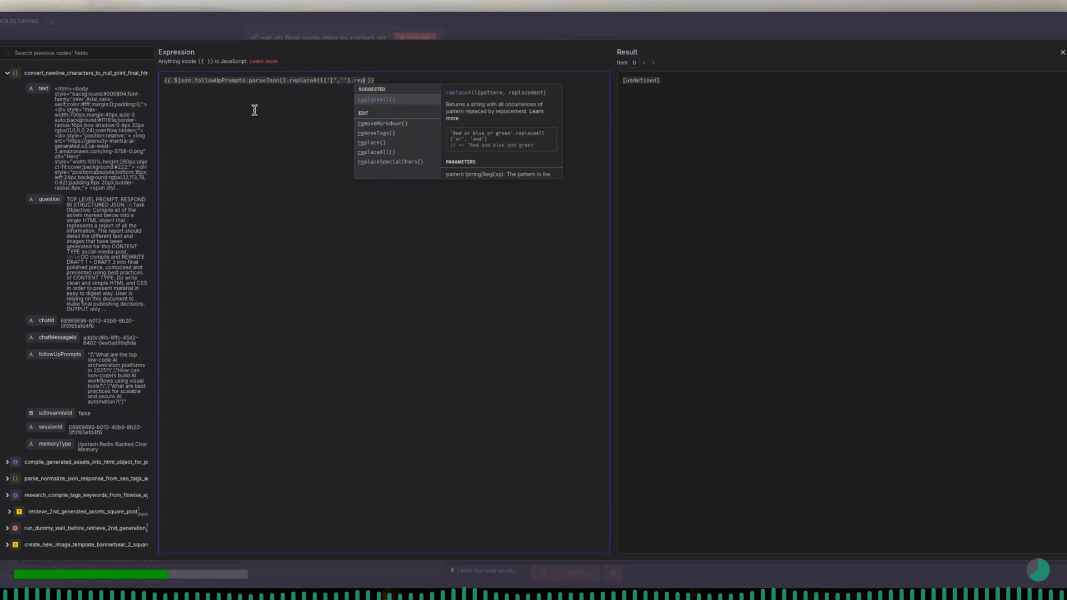
pyautogui.write("'")
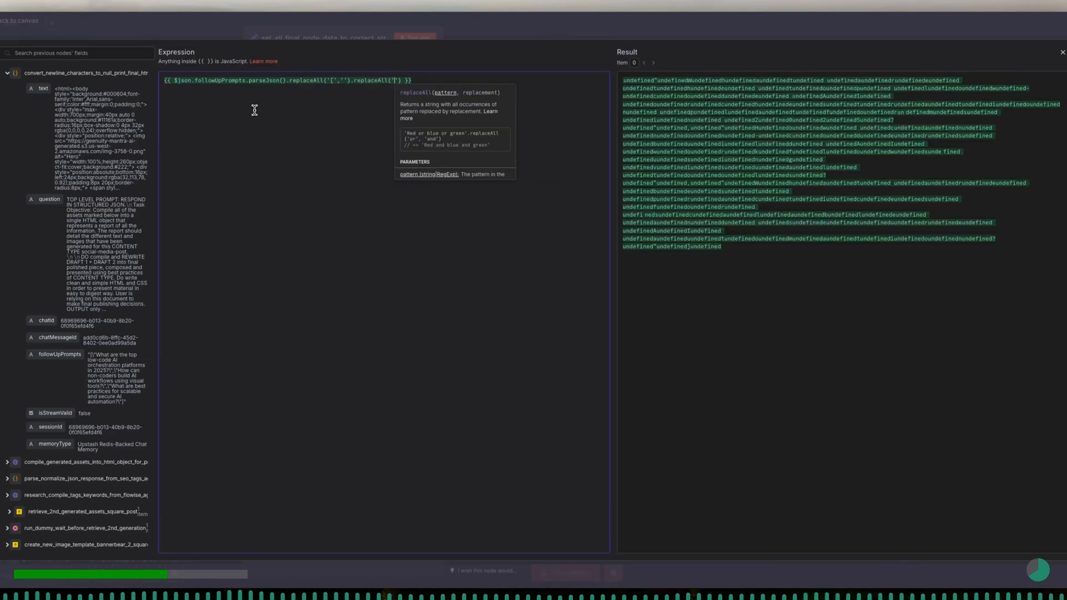
pyautogui.write("]',")
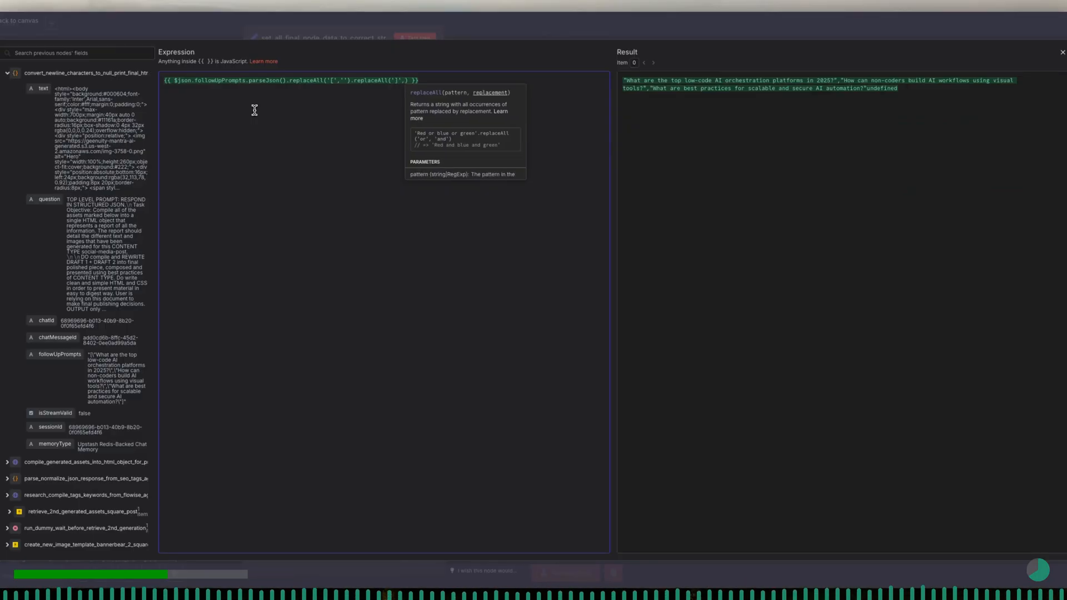
pyautogui.write("'")
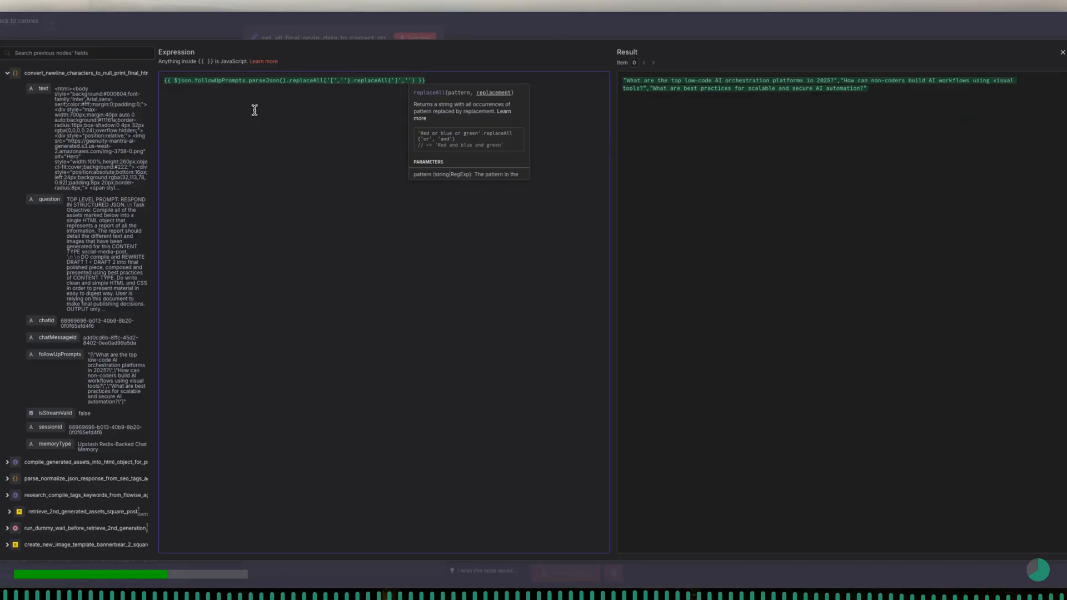
pyautogui.write("')")
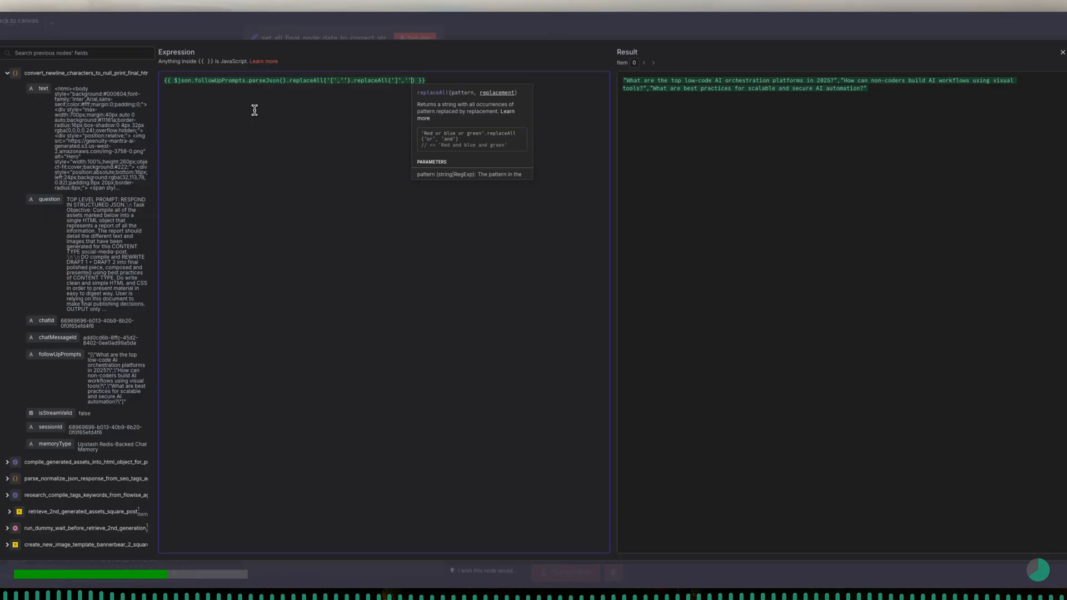
pyautogui.write('.repla')
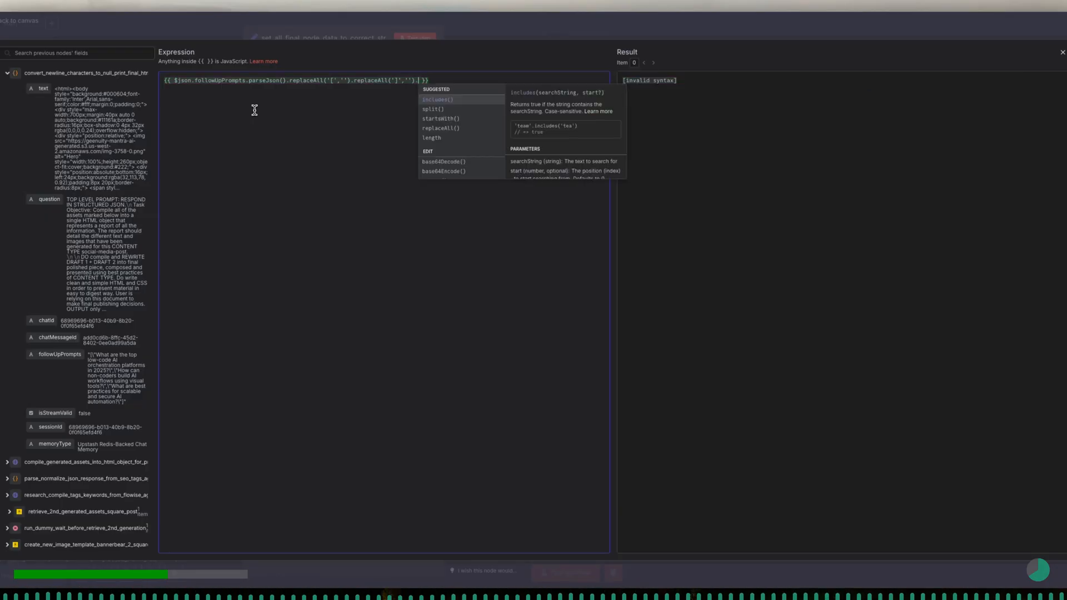
# - Chain .replaceAll(',','\n') onto the expression to put each follow-up prompt on its own line
pyautogui.press('Return')
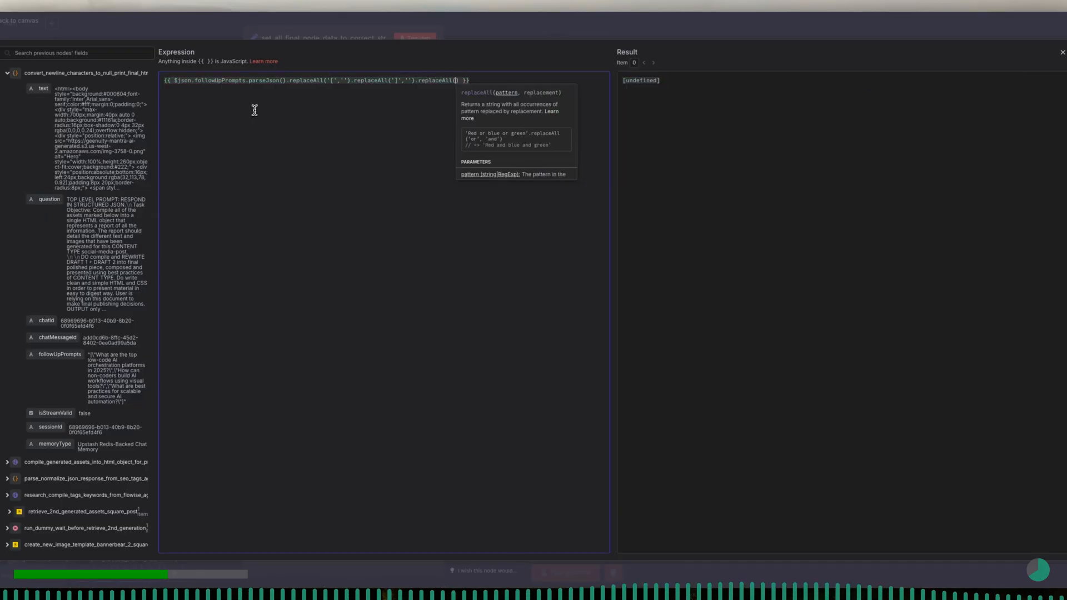
pyautogui.write("',','")
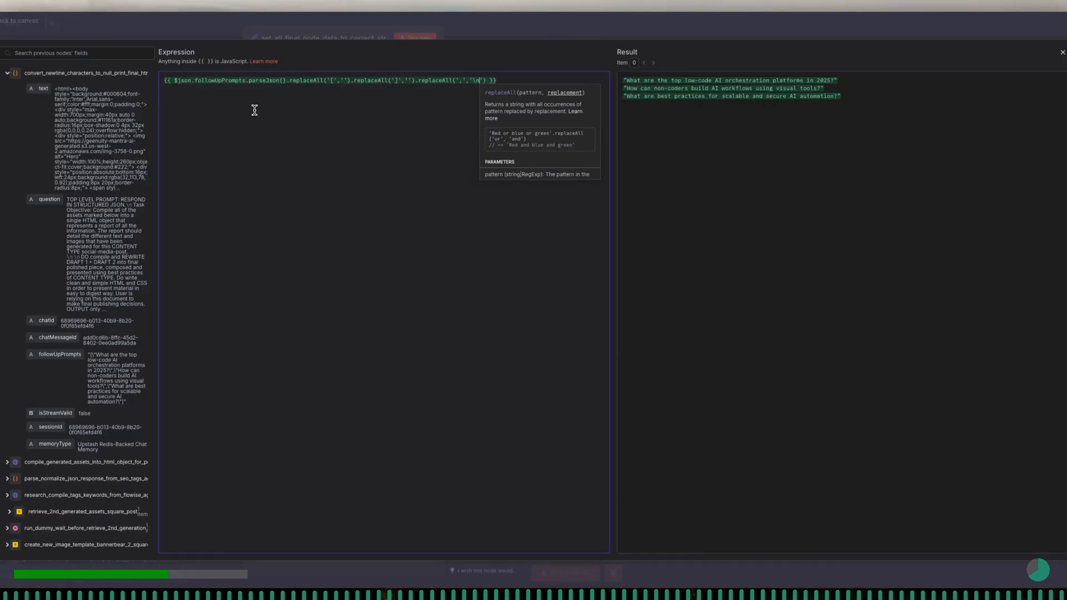
pyautogui.write(" ').repla")
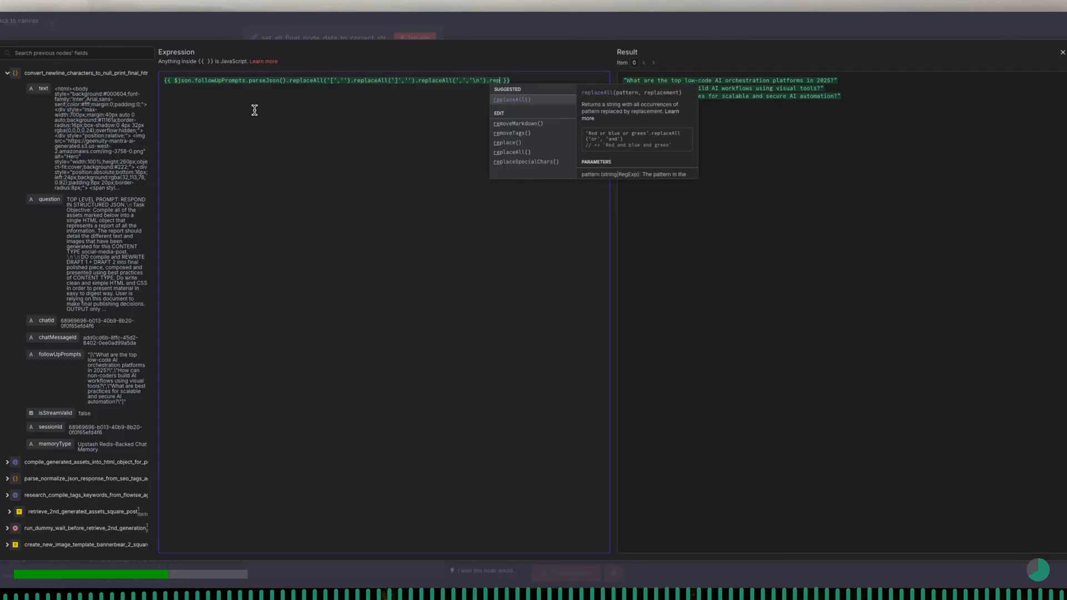
# - Chain .replaceAll('"','') onto the follow-up prompts expression to strip the double quotes, and close the expression editor
pyautogui.press('Return')
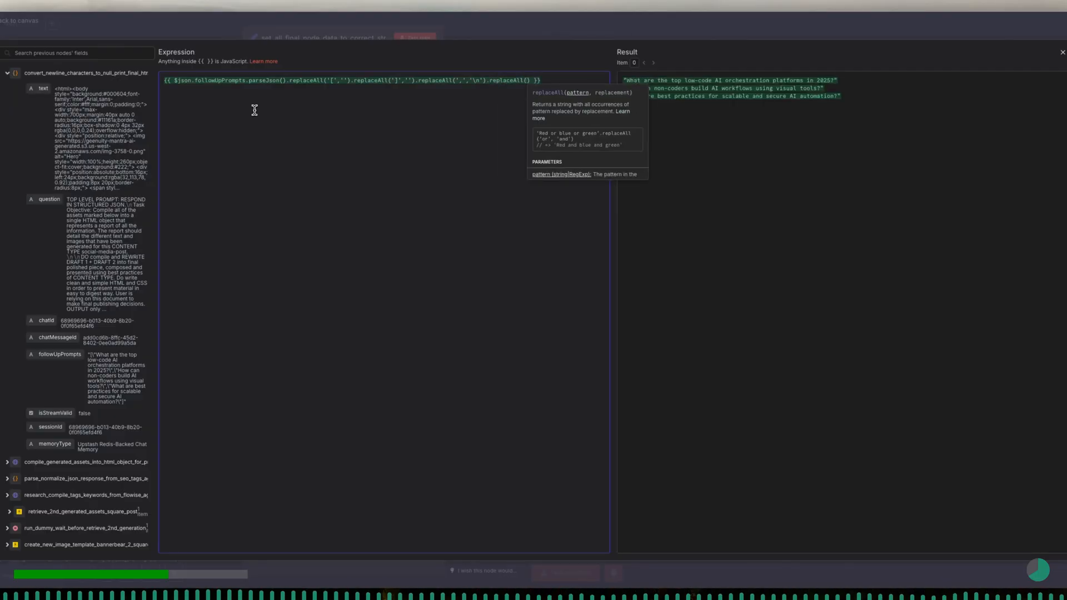
pyautogui.write("'")
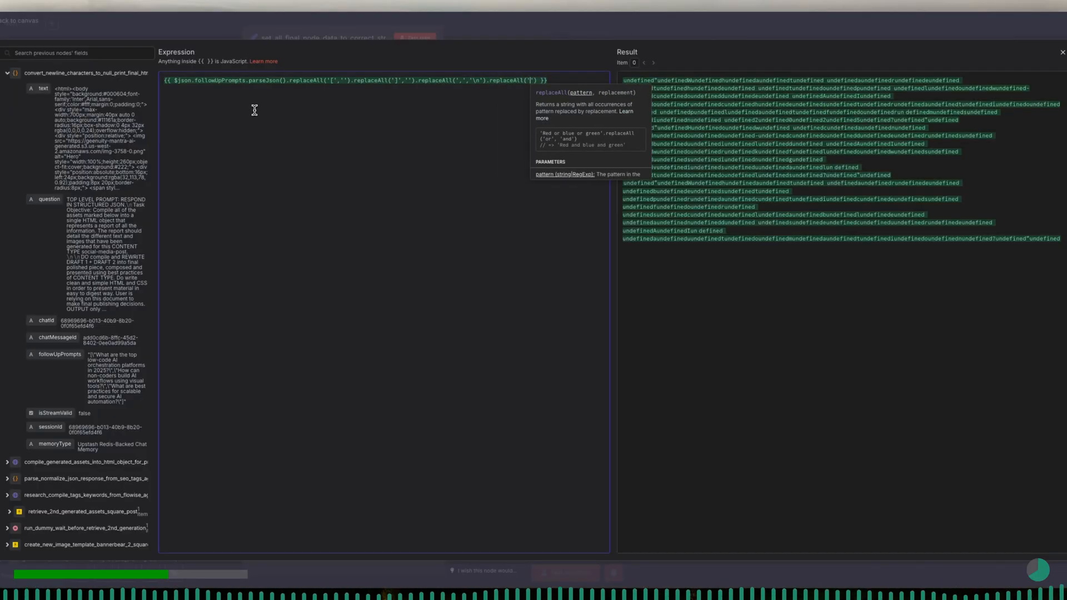
pyautogui.write('"')
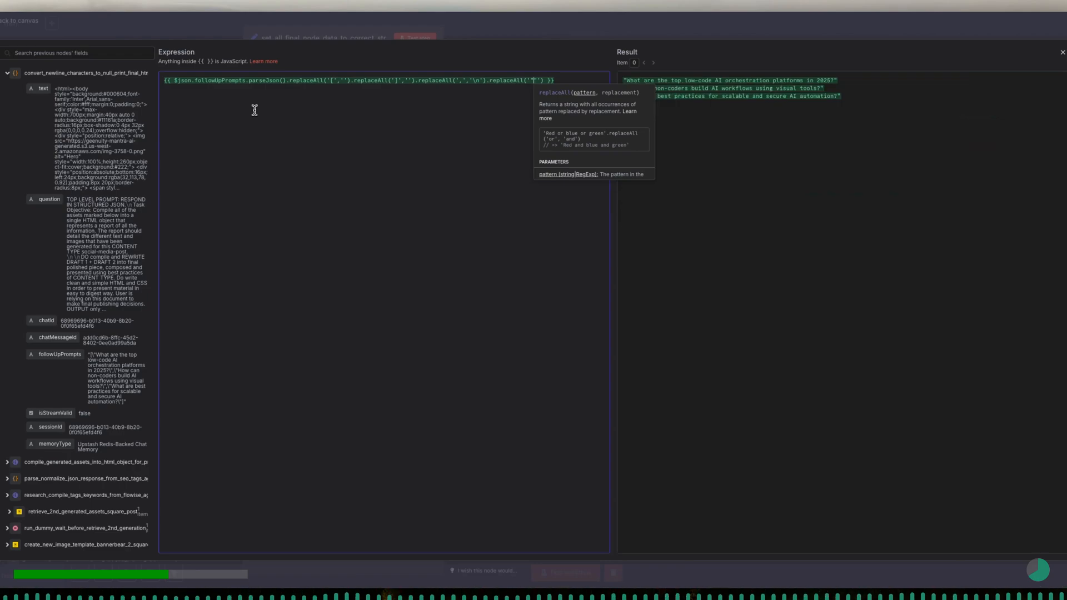
pyautogui.press('Right')
pyautogui.press('Delete')
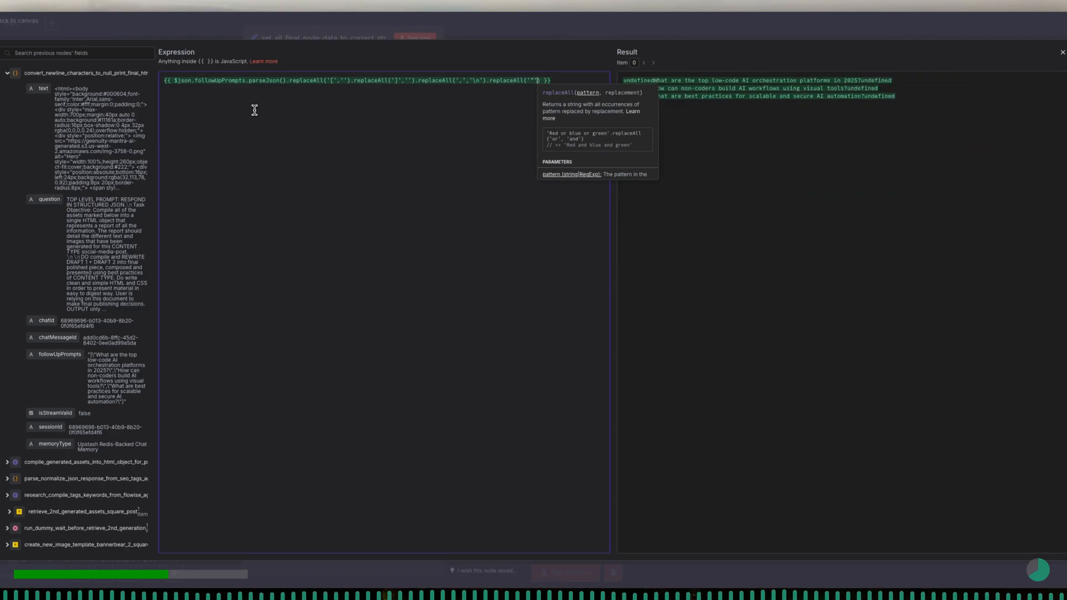
pyautogui.write(',')
pyautogui.write("'")
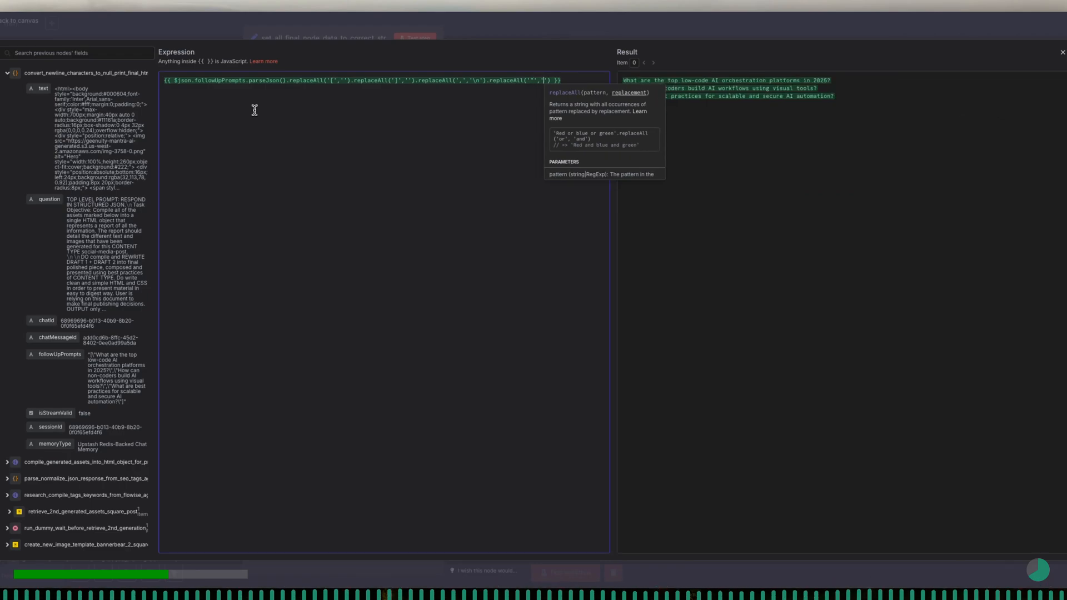
pyautogui.click(432, 94)
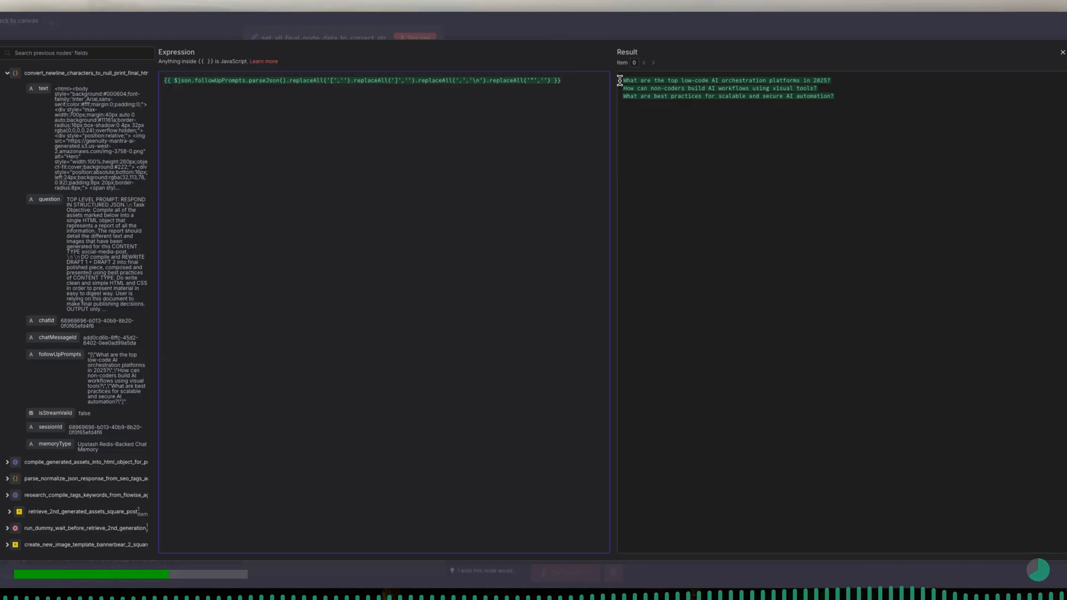
pyautogui.click(351, 32)
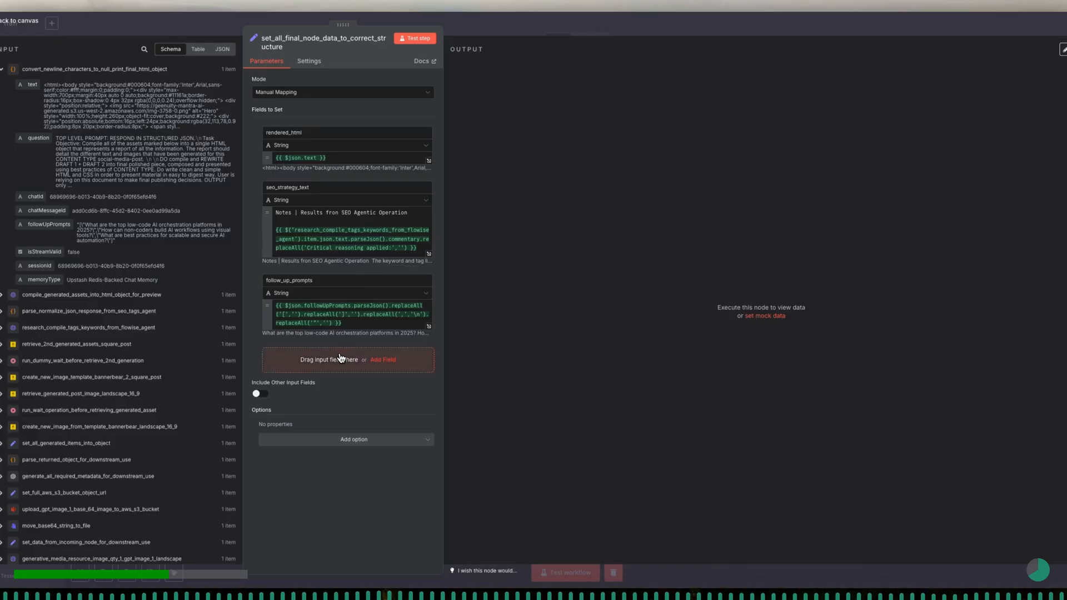
# - Add a string field main_square_image and map it to image_url from the retrieve_2nd_generated_assets_square_post node
pyautogui.click(383, 360)
pyautogui.click(327, 305)
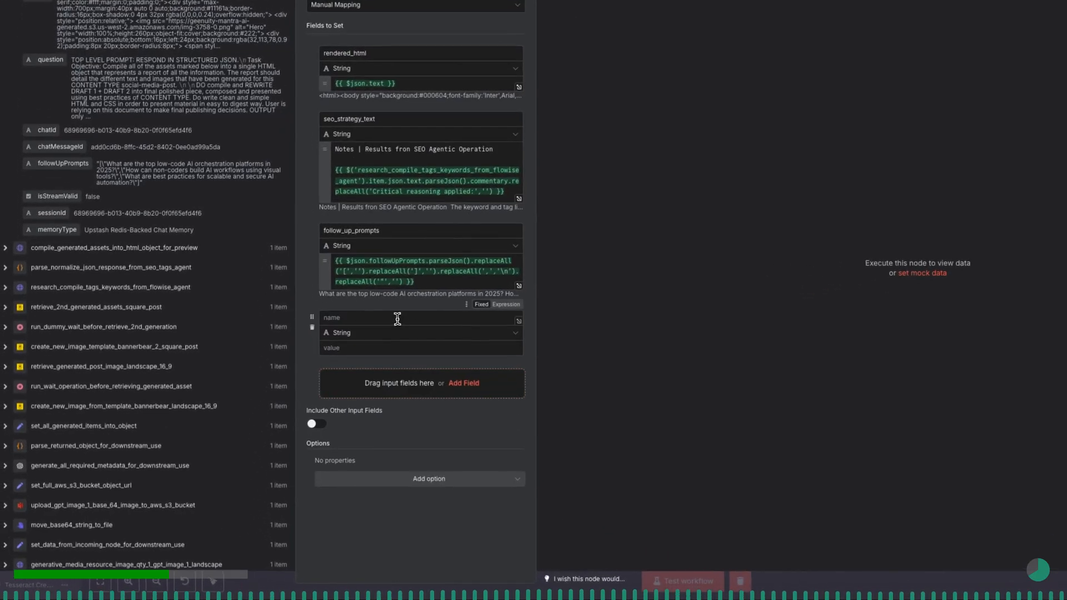
pyautogui.write('main_square_image')
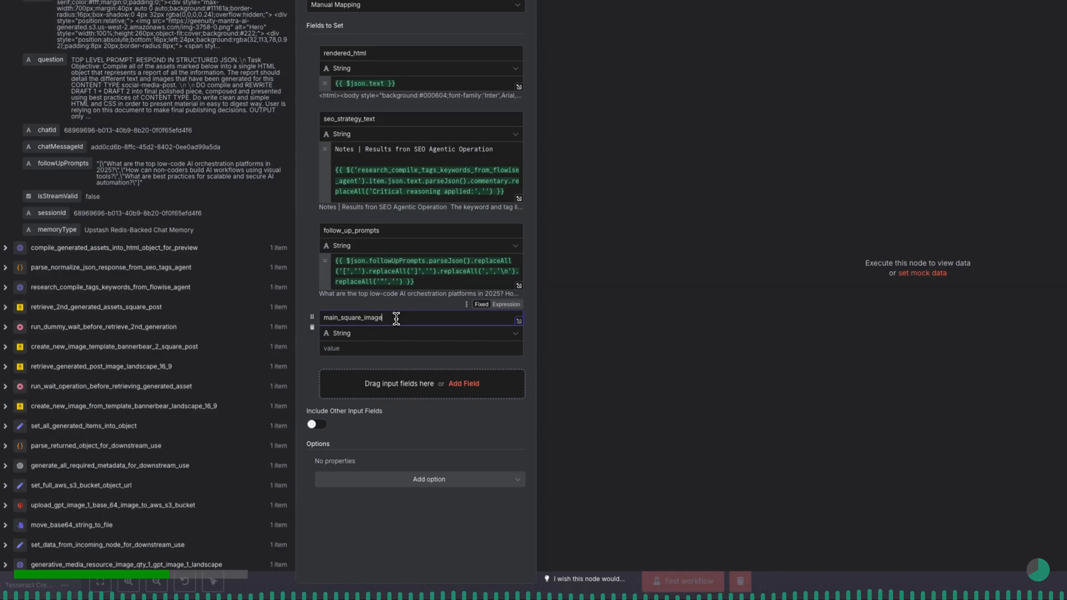
pyautogui.click(389, 348)
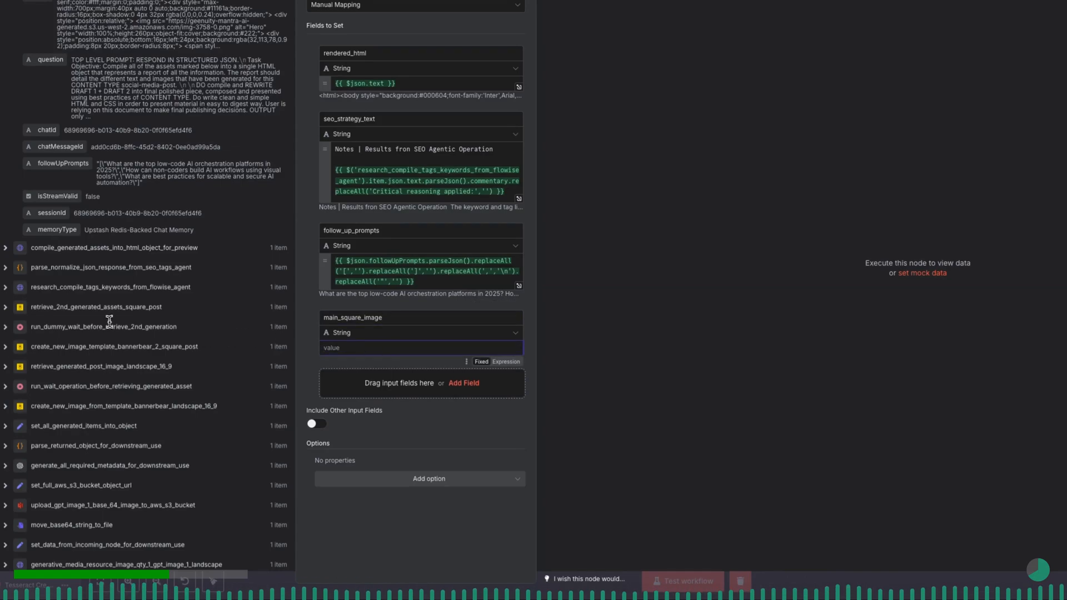
pyautogui.click(5, 308)
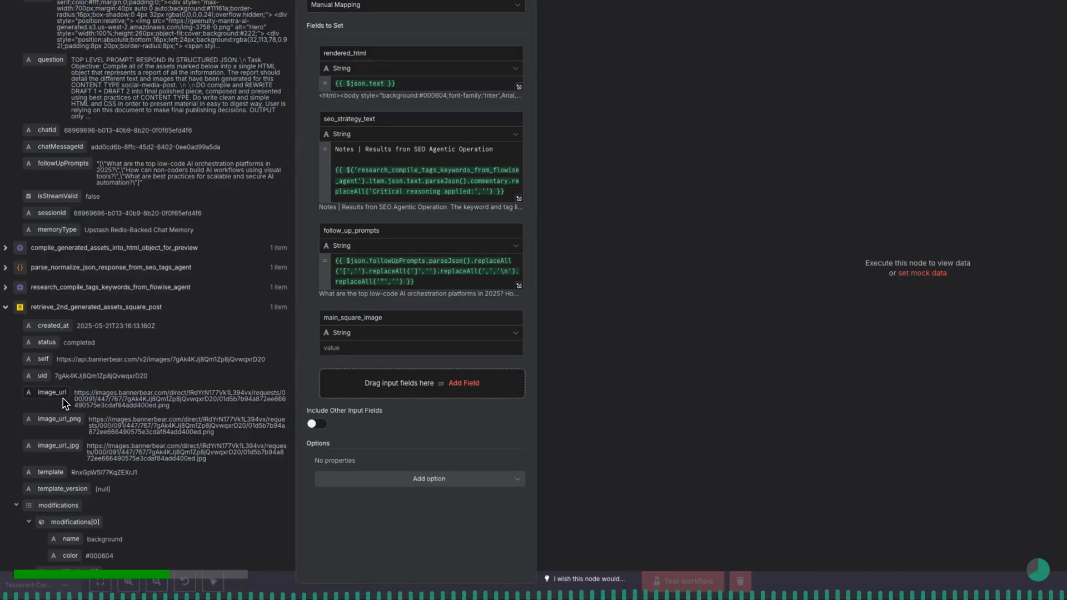
pyautogui.moveTo(64, 400); pyautogui.dragTo(357, 349)
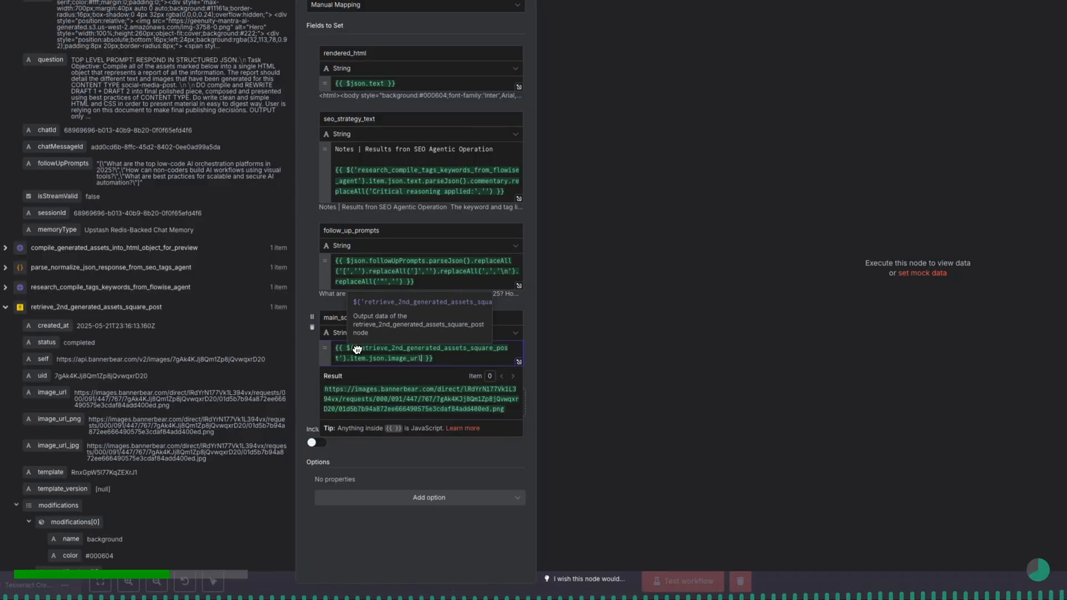
pyautogui.click(392, 454)
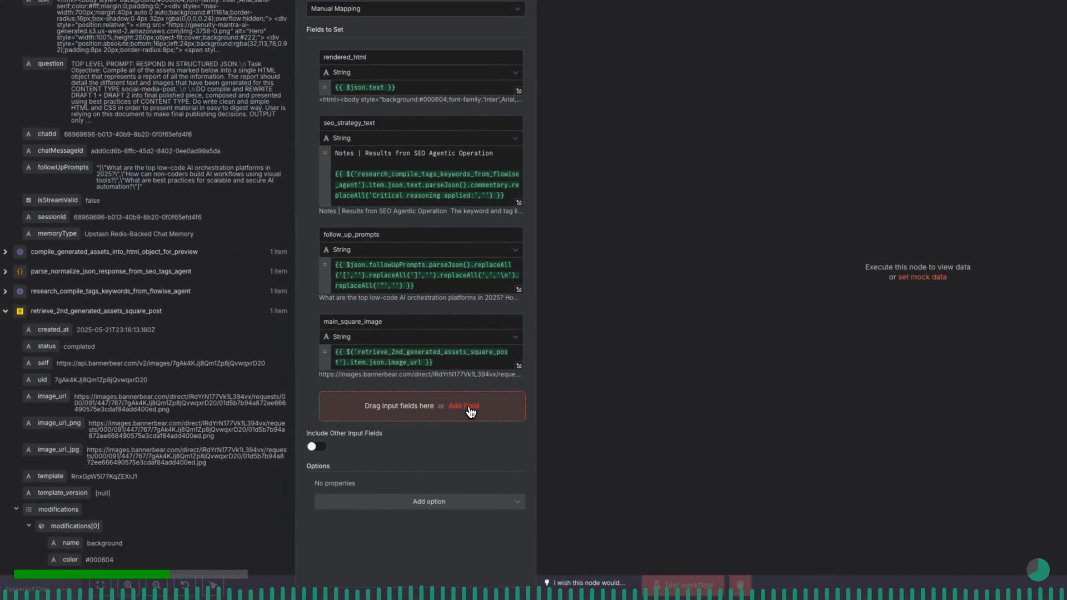
# - Add a string field main_landscape_image and map it to image_url from the retrieve_generated_post_image_landscape_16_9 node
pyautogui.click(470, 410)
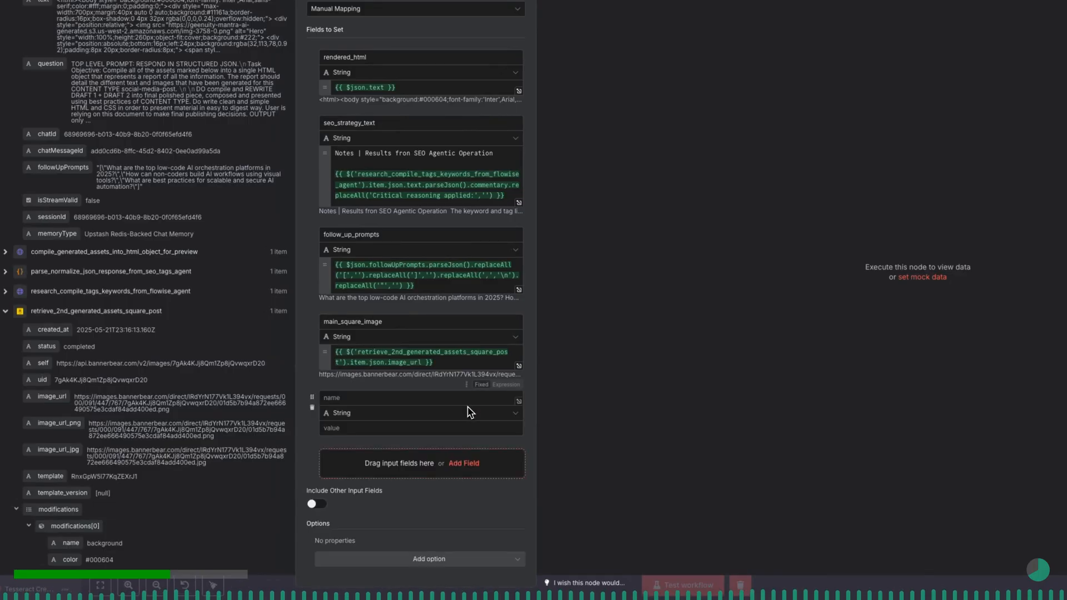
pyautogui.click(454, 399)
pyautogui.write('main_landscape_image')
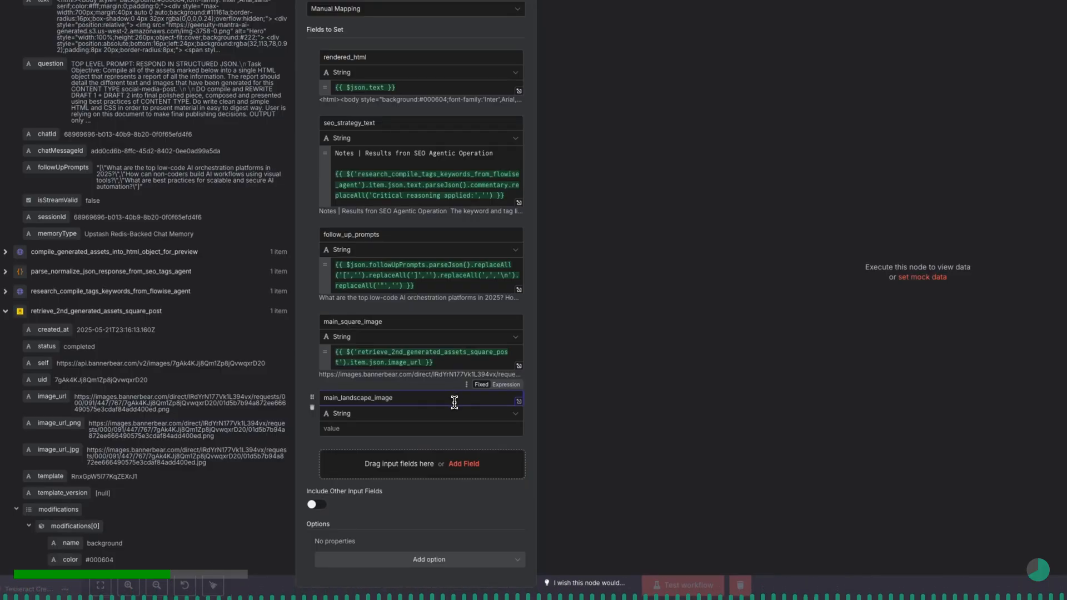
pyautogui.click(453, 428)
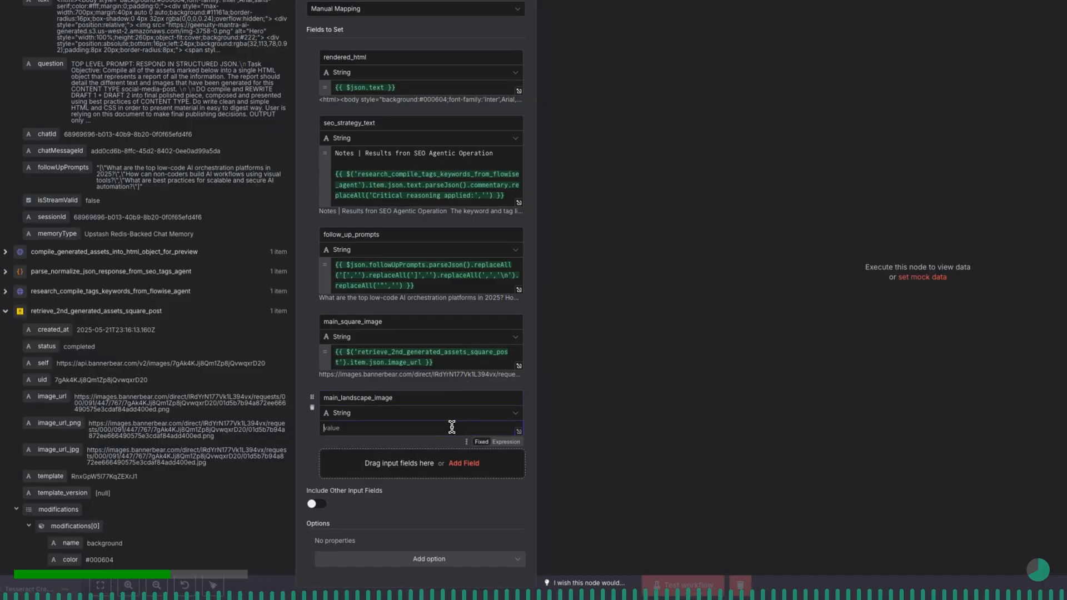
pyautogui.click(6, 312)
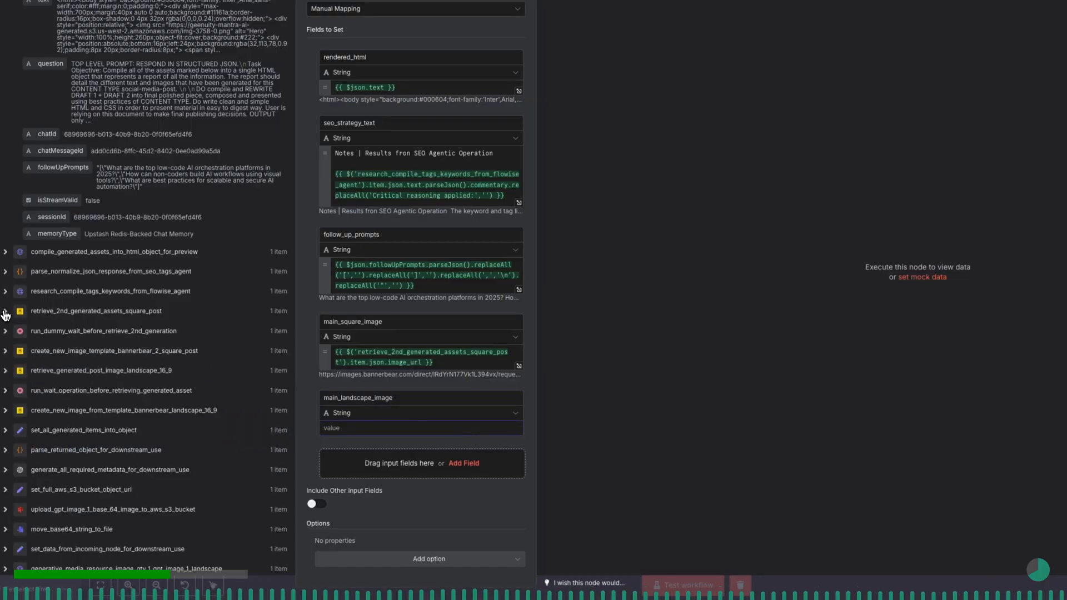
pyautogui.click(6, 370)
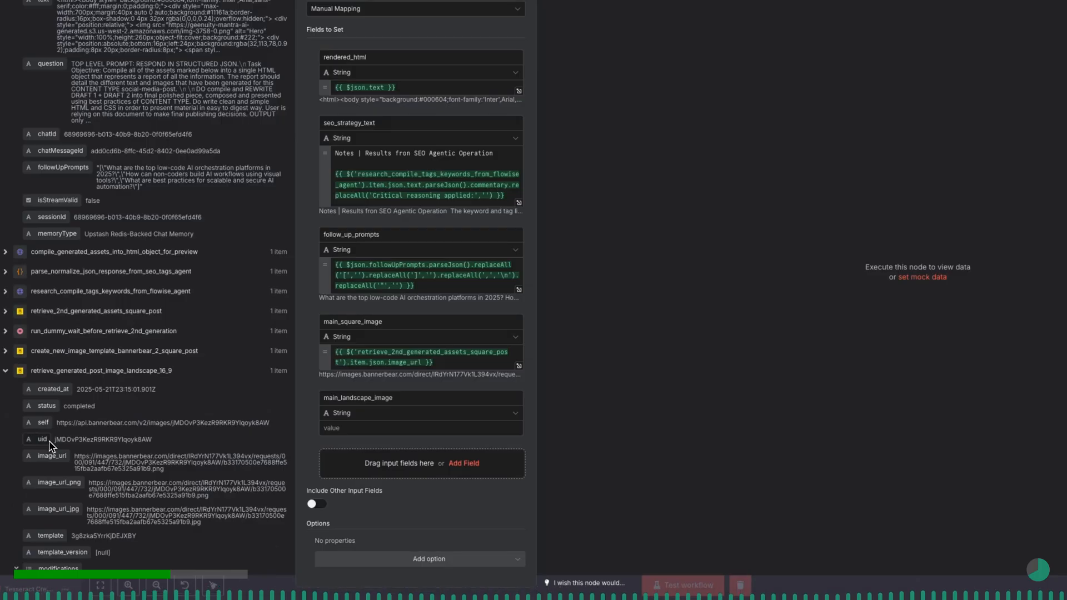
pyautogui.moveTo(54, 456); pyautogui.dragTo(349, 429)
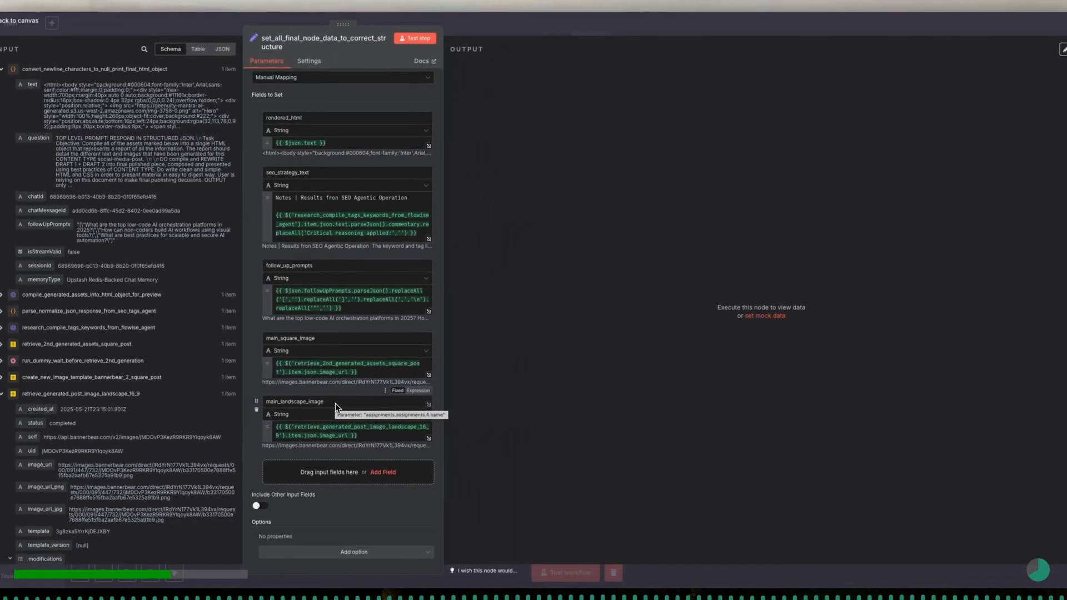
# - Add a string field modifications and map it to output.modifications from the set_all_generated_items_into_object node
pyautogui.click(384, 473)
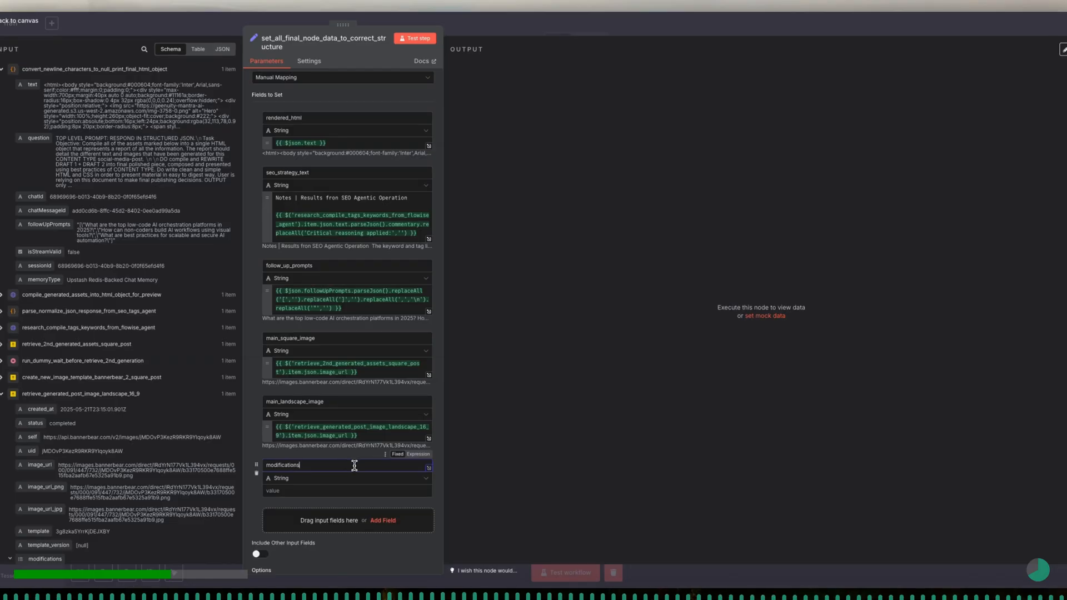
pyautogui.click(353, 489)
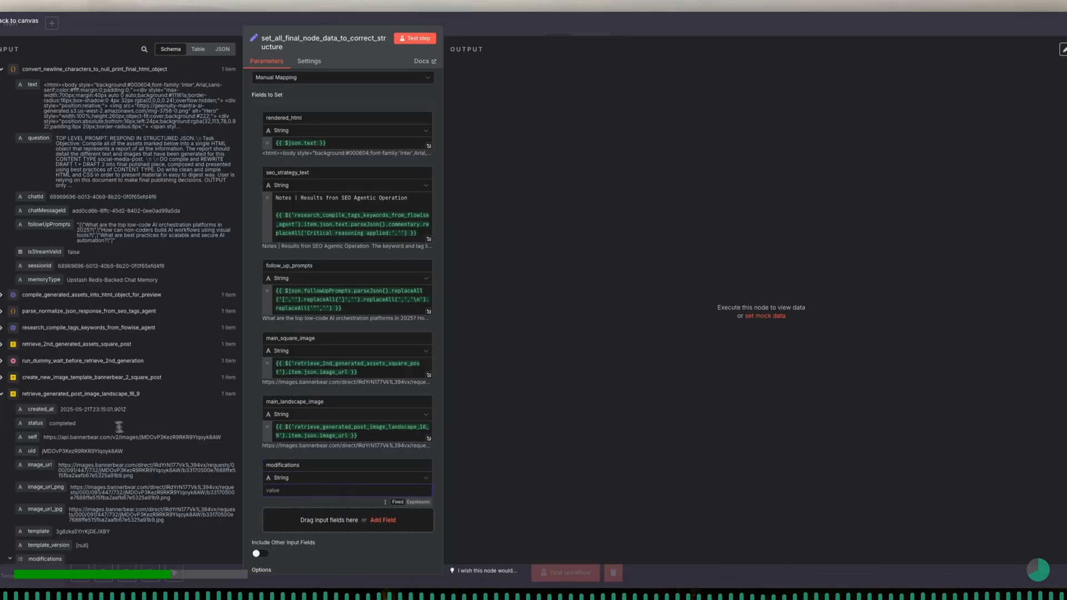
pyautogui.click(2, 394)
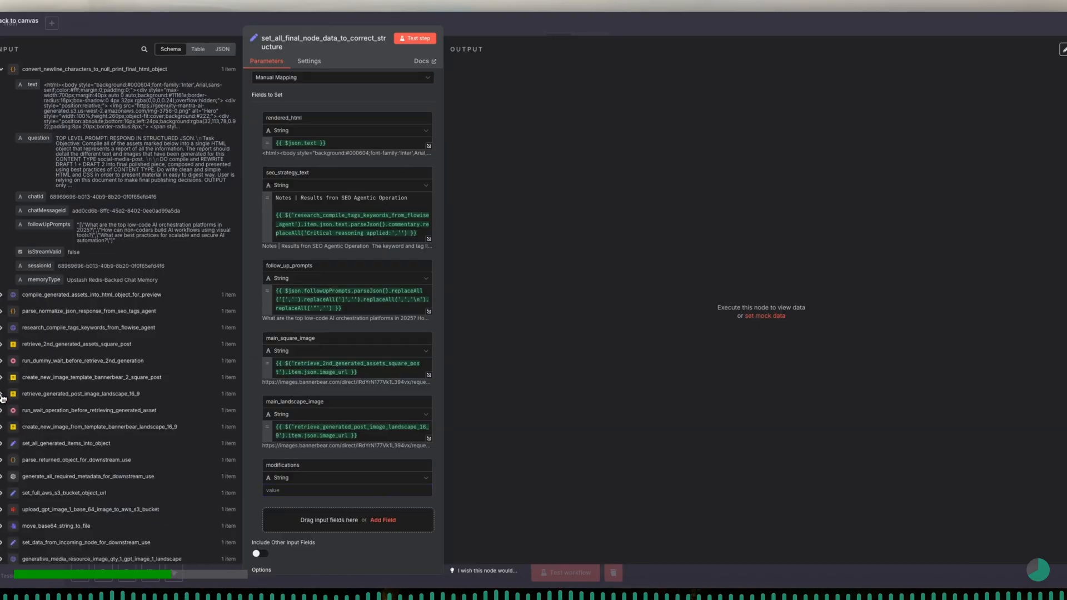
pyautogui.click(2, 443)
pyautogui.scroll(-3, 61, 439)
pyautogui.scroll(-2, 69, 439)
pyautogui.moveTo(46, 363); pyautogui.dragTo(301, 487)
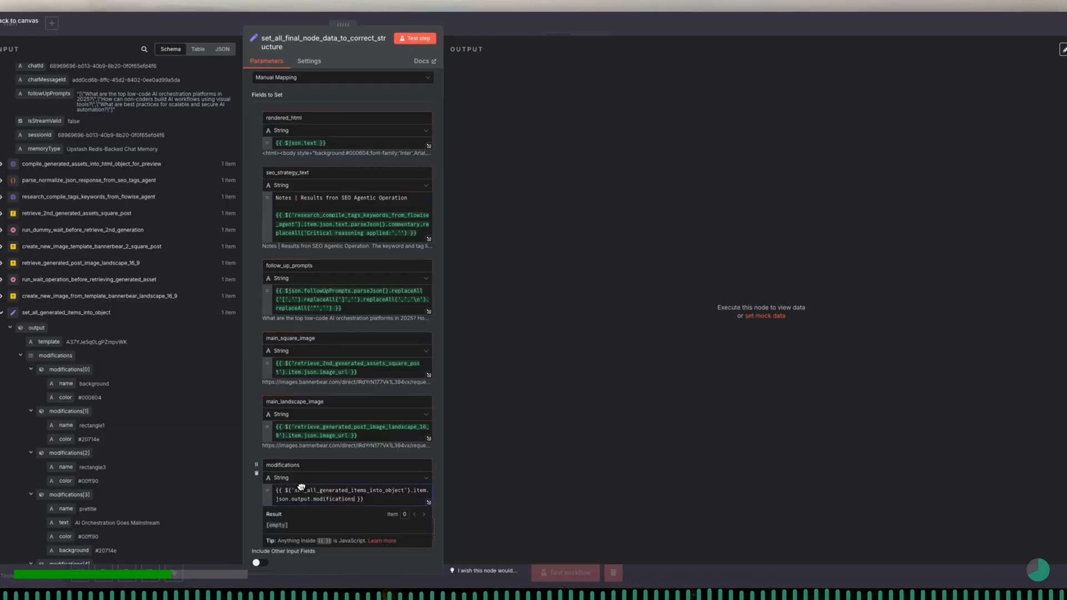
pyautogui.click(322, 458)
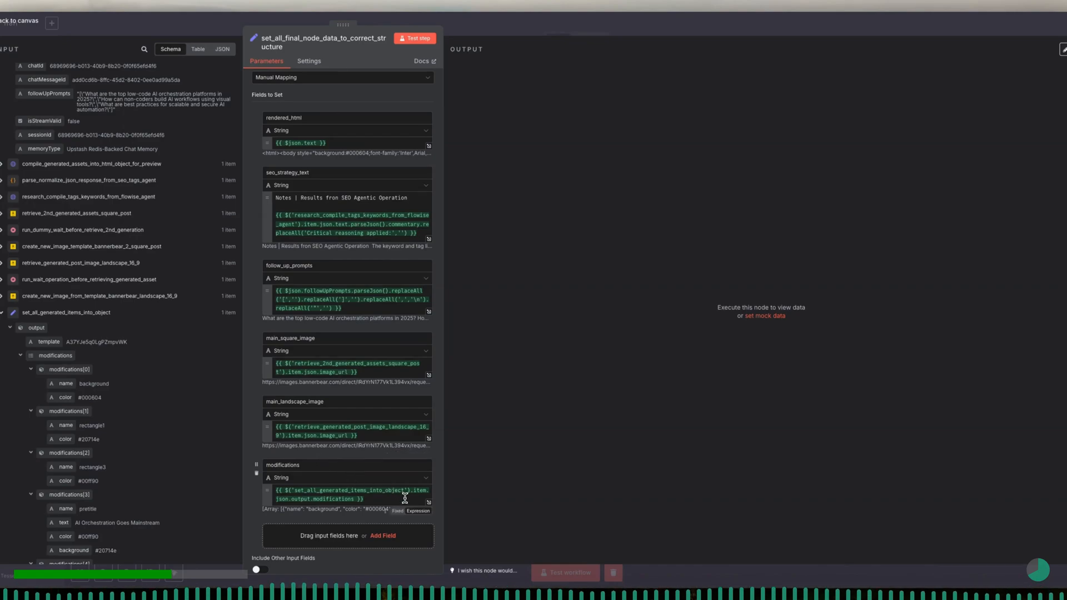
# - Append .toJsonString() to the modifications expression
pyautogui.click(357, 498)
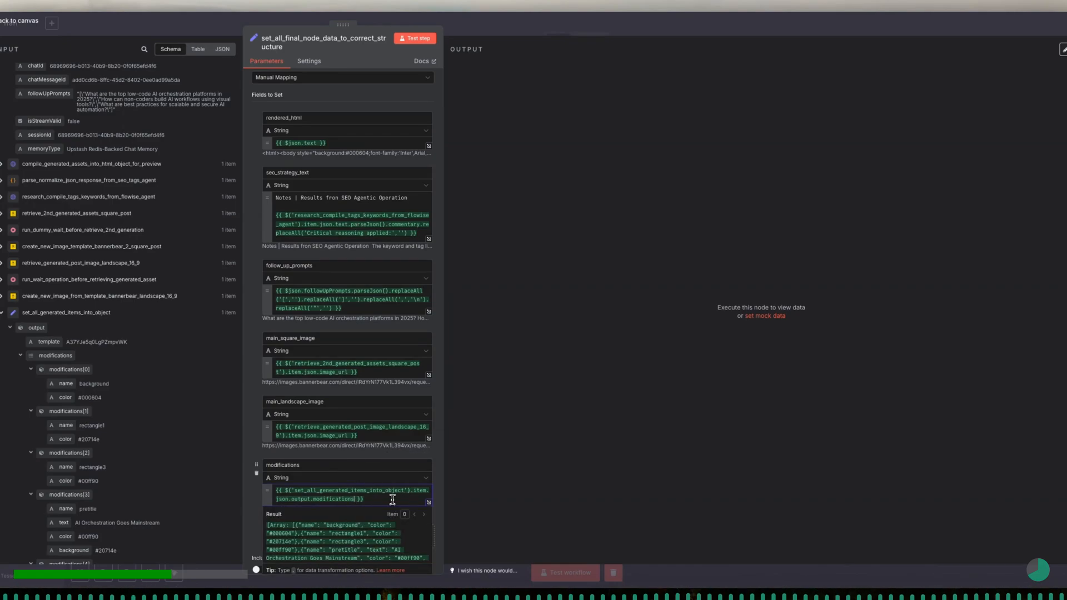
pyautogui.write('.')
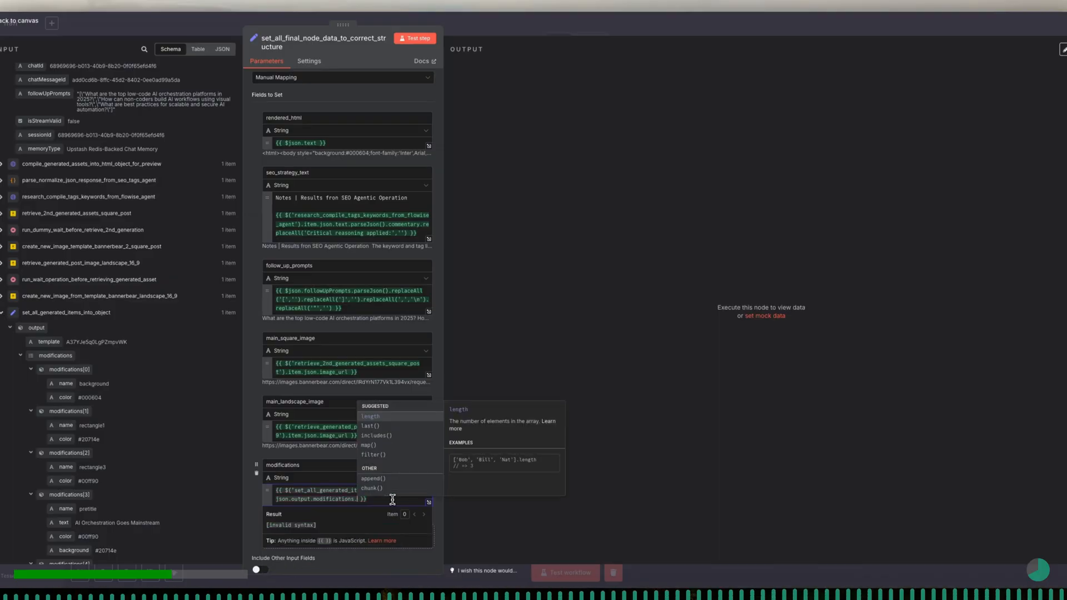
pyautogui.write('to')
pyautogui.press('Return')
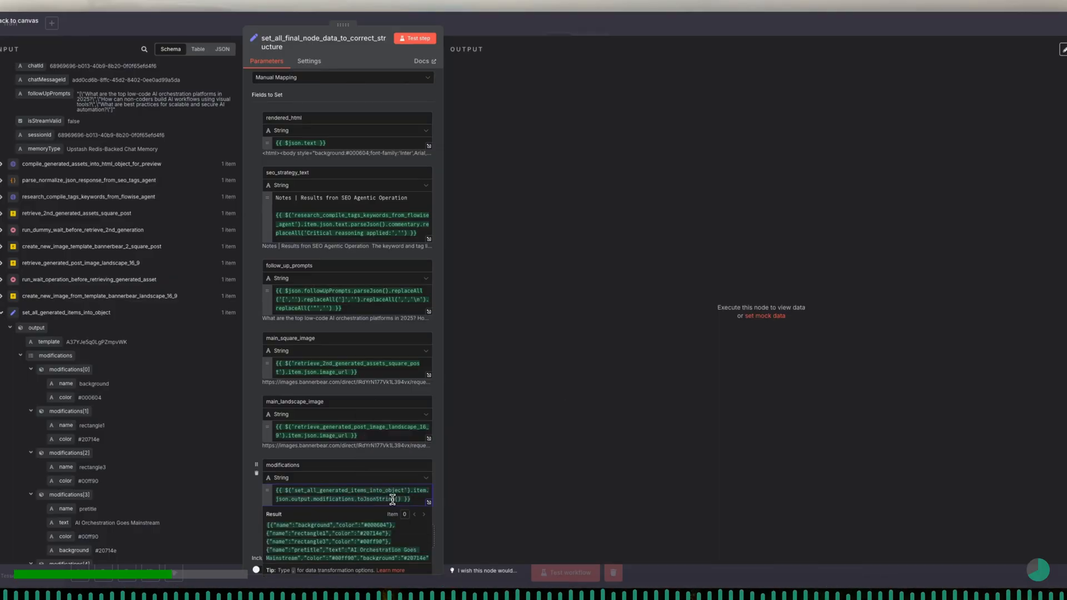
pyautogui.click(373, 458)
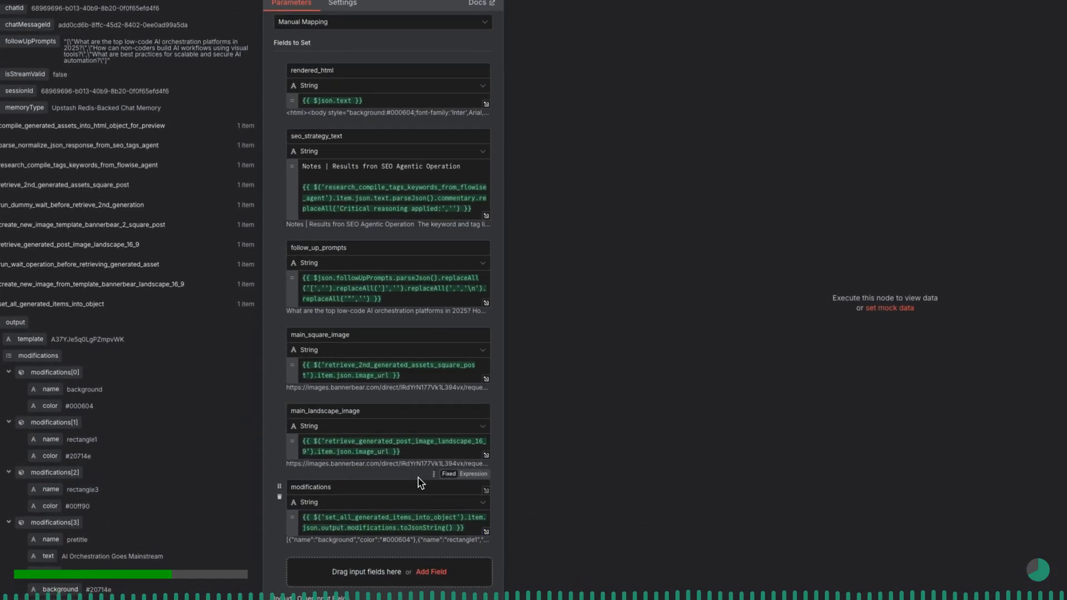
# - Add seven empty string fields below the modifications field
pyautogui.scroll(-2, 420, 489)
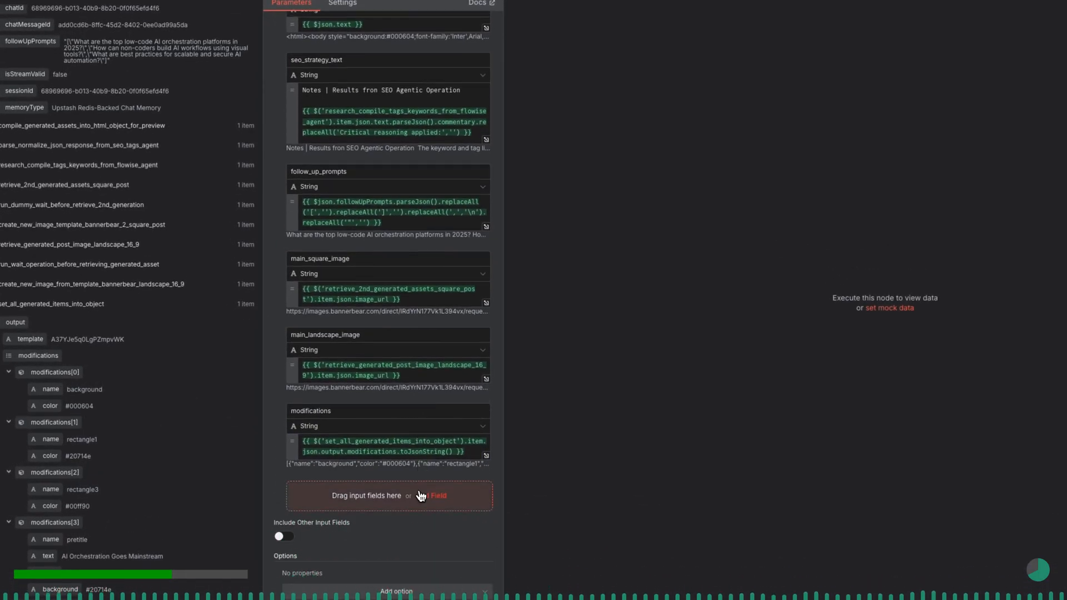
pyautogui.click(433, 499)
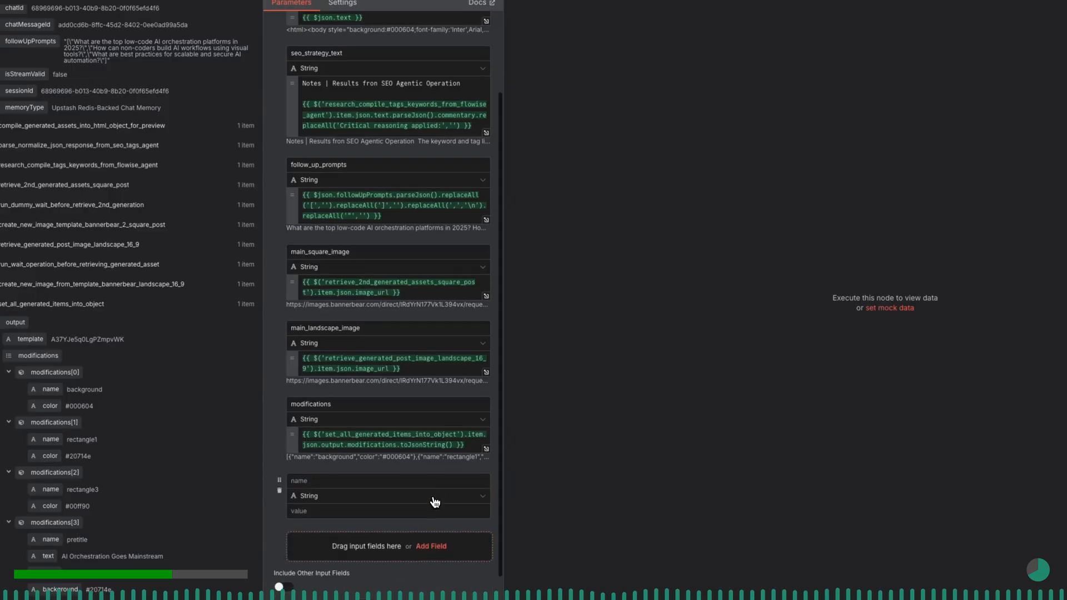
pyautogui.click(435, 498)
pyautogui.click(433, 498)
pyautogui.click(431, 497)
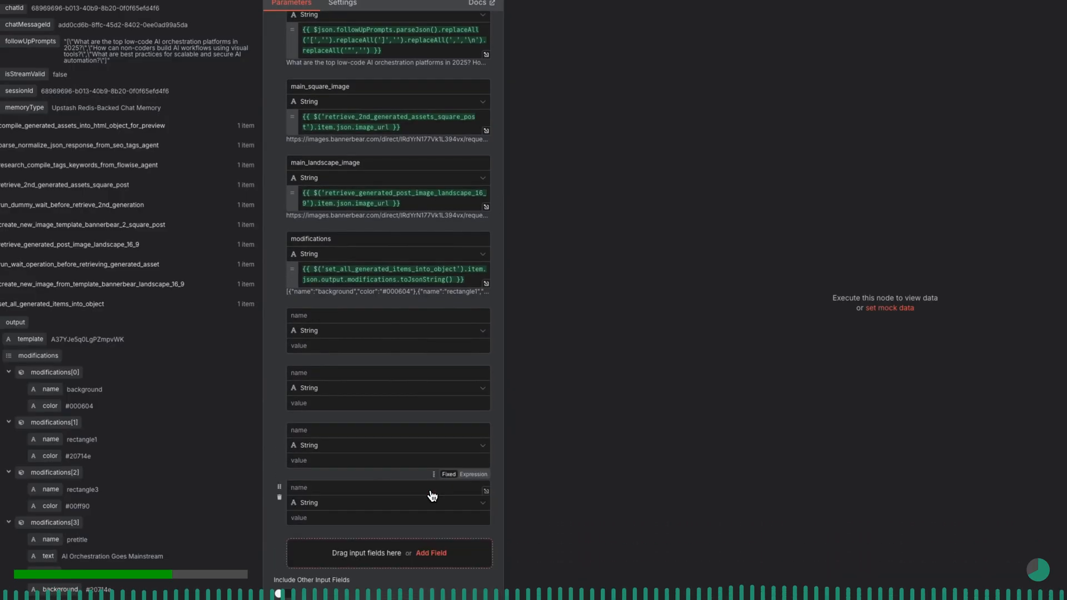
pyautogui.click(432, 497)
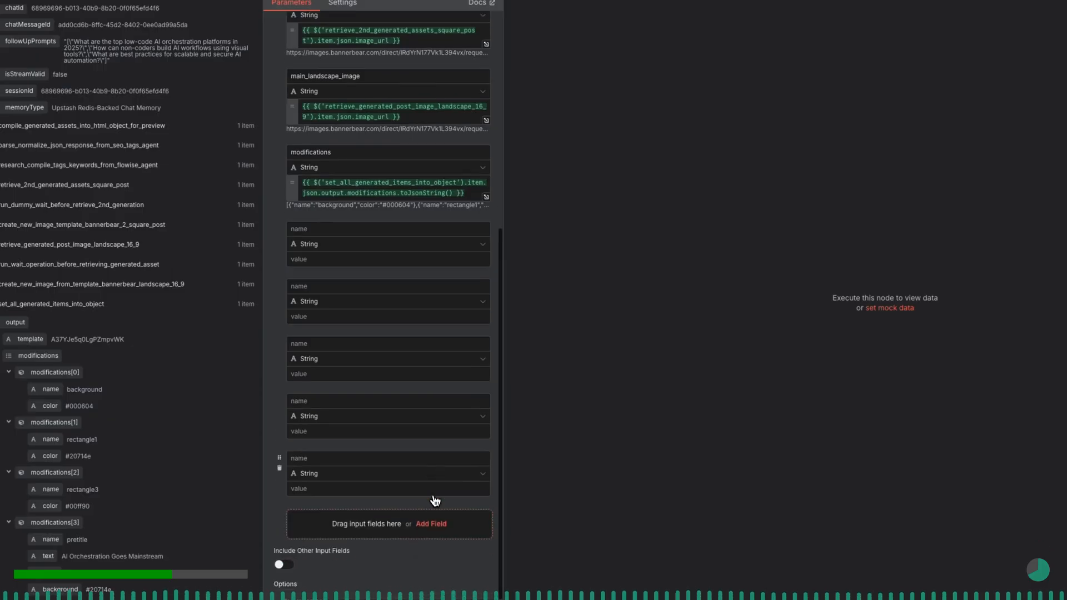
pyautogui.click(435, 497)
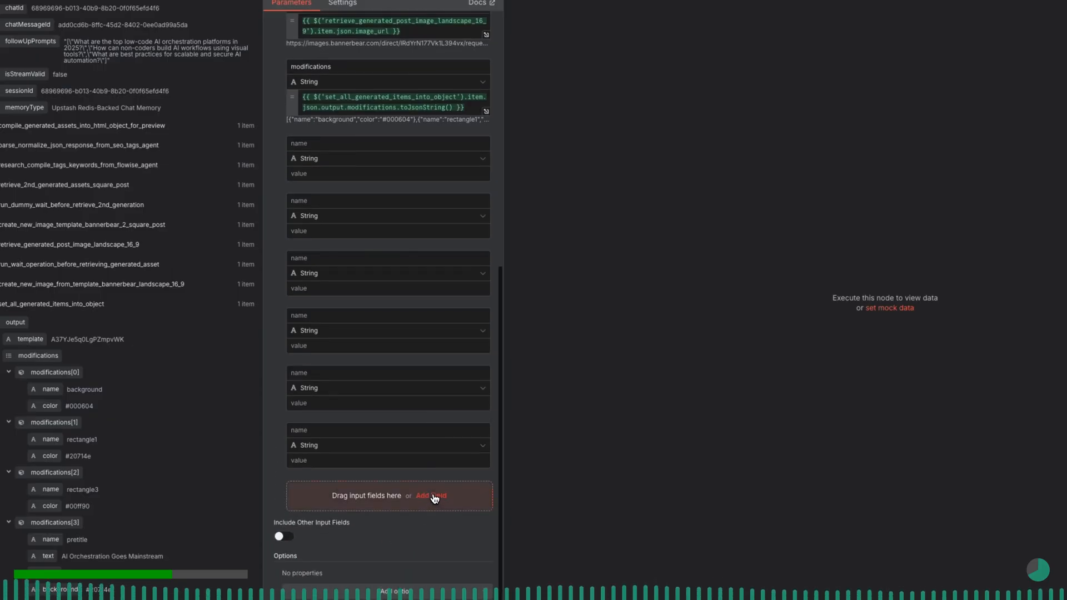
pyautogui.click(435, 498)
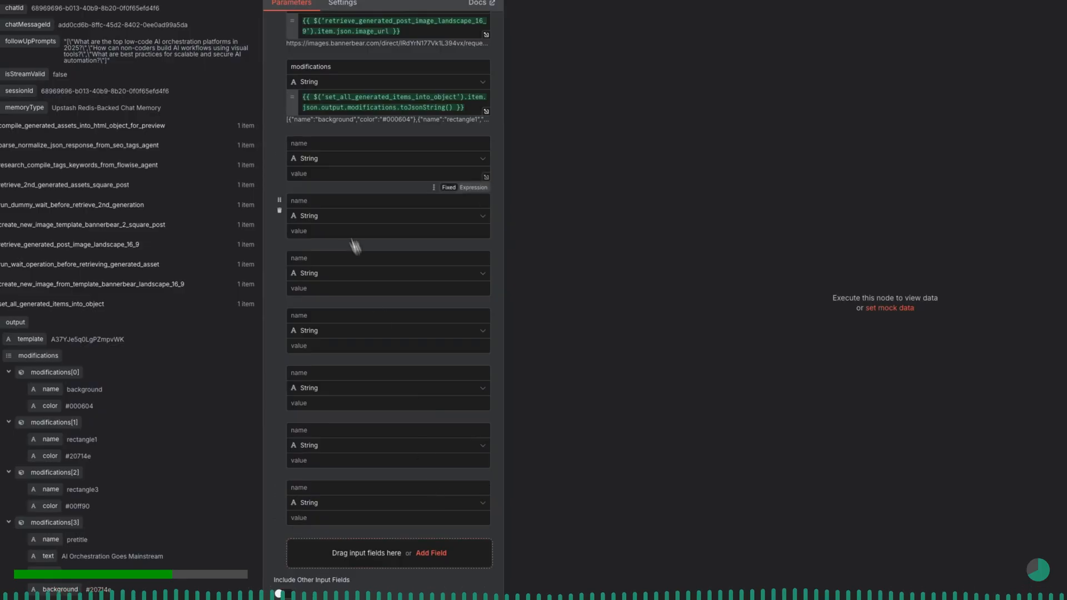
# - Name the first three empty string fields below modifications readtime, author and author_photo
pyautogui.click(322, 144)
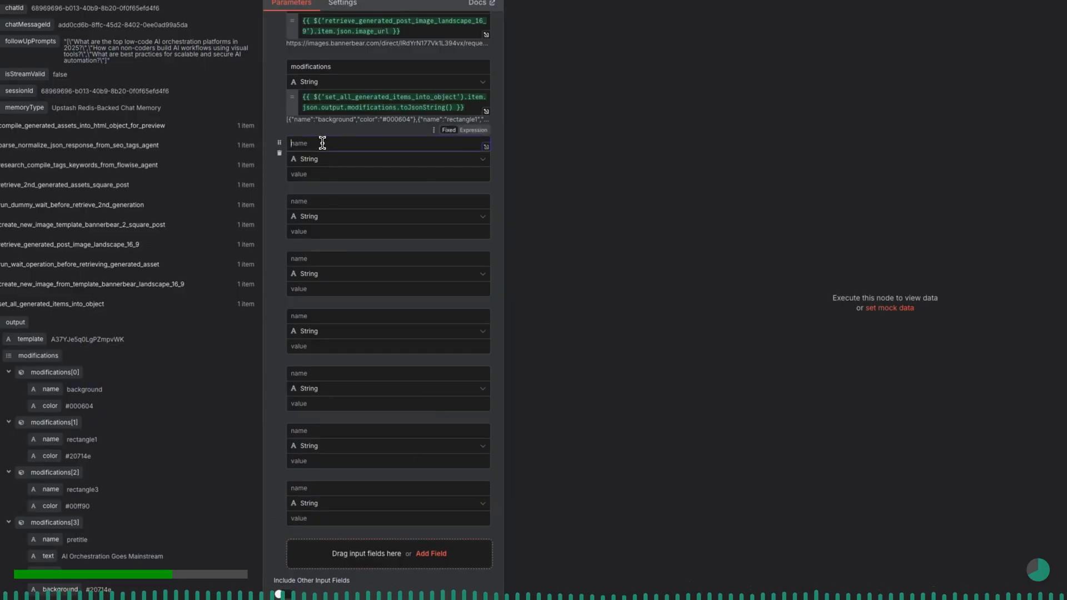
pyautogui.write('readtime')
pyautogui.click(327, 201)
pyautogui.write('author')
pyautogui.click(330, 259)
pyautogui.write('autho')
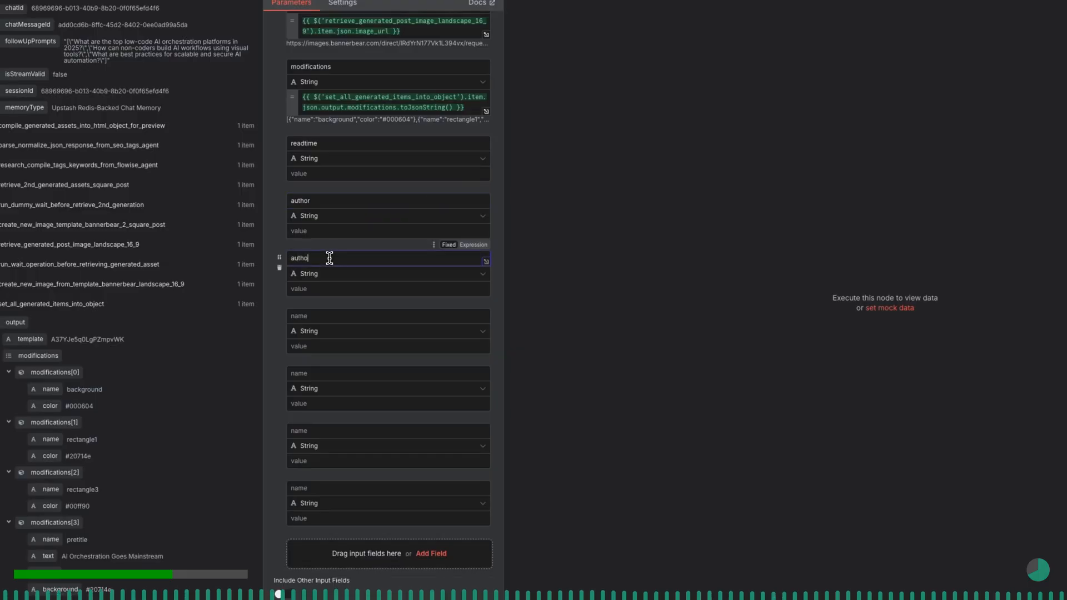
pyautogui.write('r_photo')
# - Name the two string fields below author_photo template and date
pyautogui.click(327, 320)
pyautogui.write('template')
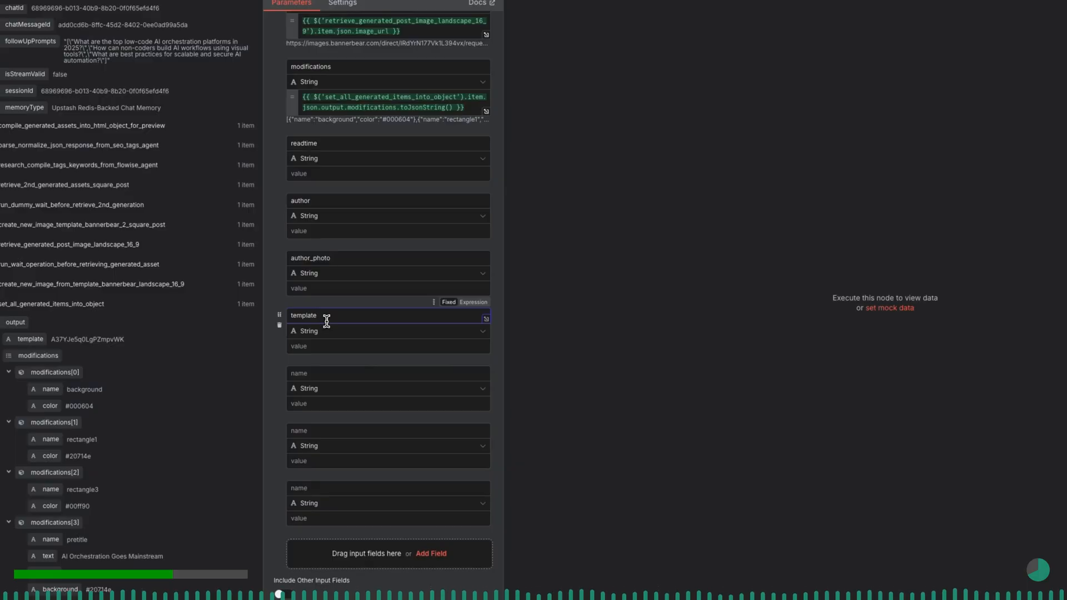
pyautogui.click(325, 374)
pyautogui.write('date')
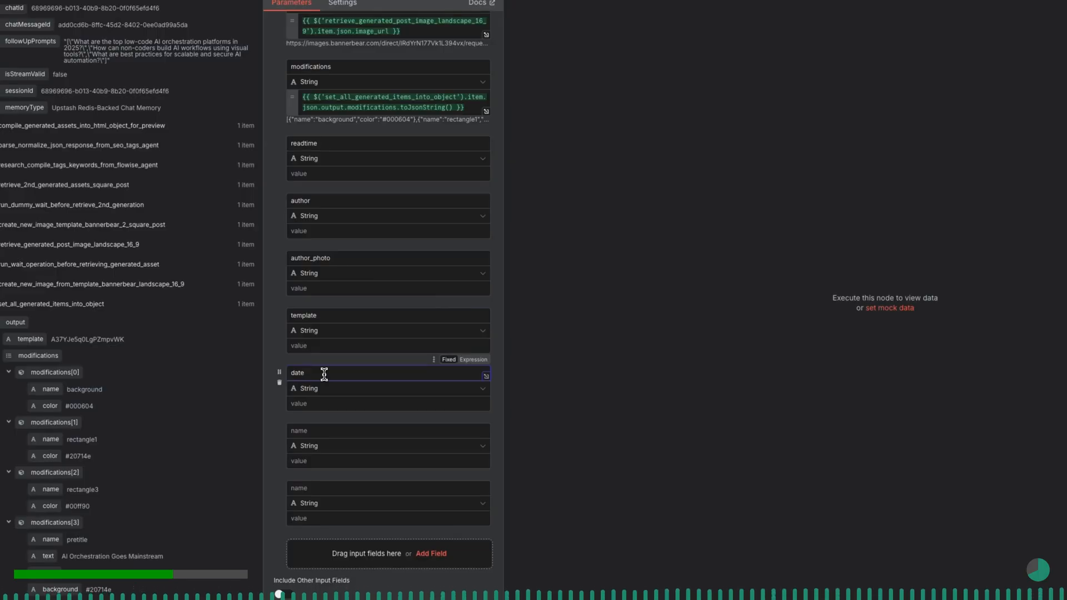
# - Add five more empty string fields to the end of the field list
pyautogui.scroll(-2, 325, 374)
pyautogui.click(431, 506)
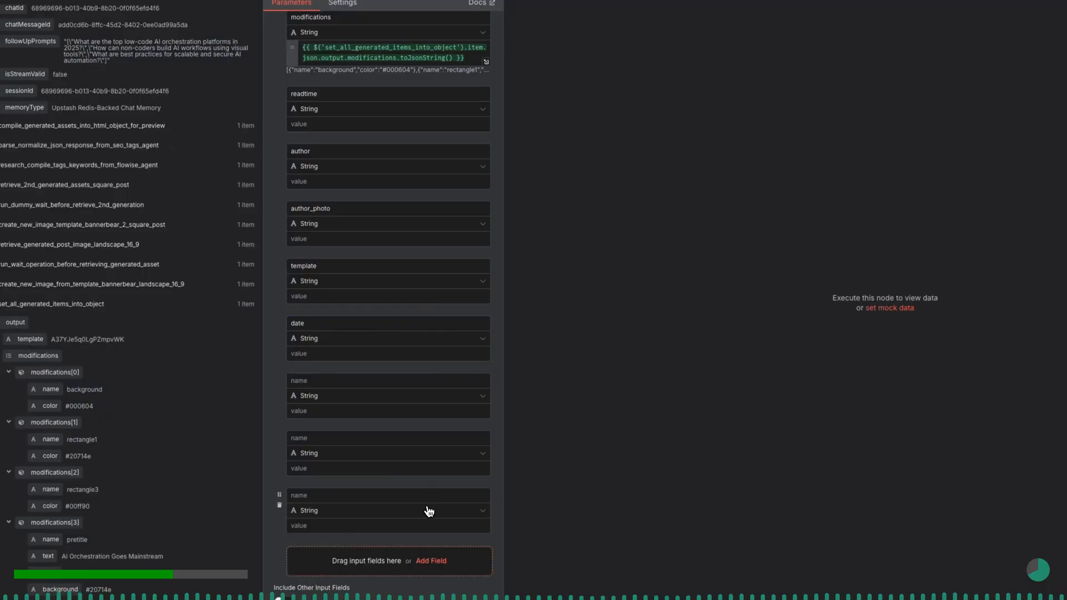
pyautogui.scroll(-2, 429, 509)
pyautogui.click(430, 501)
pyautogui.scroll(-2, 429, 501)
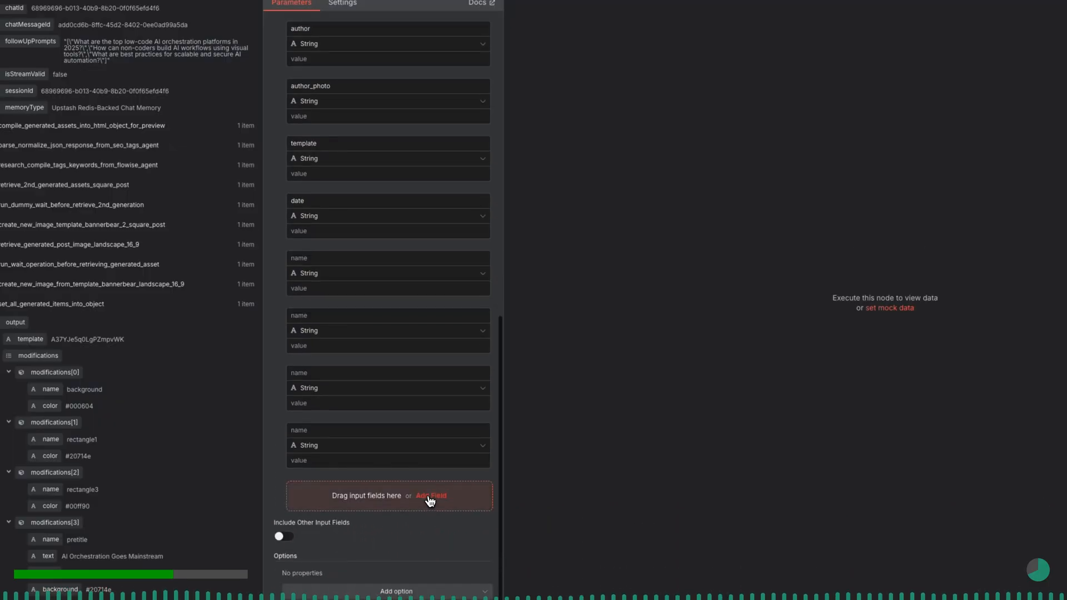
pyautogui.click(430, 501)
pyautogui.scroll(-2, 430, 500)
pyautogui.click(431, 498)
pyautogui.scroll(-2, 430, 497)
pyautogui.click(429, 497)
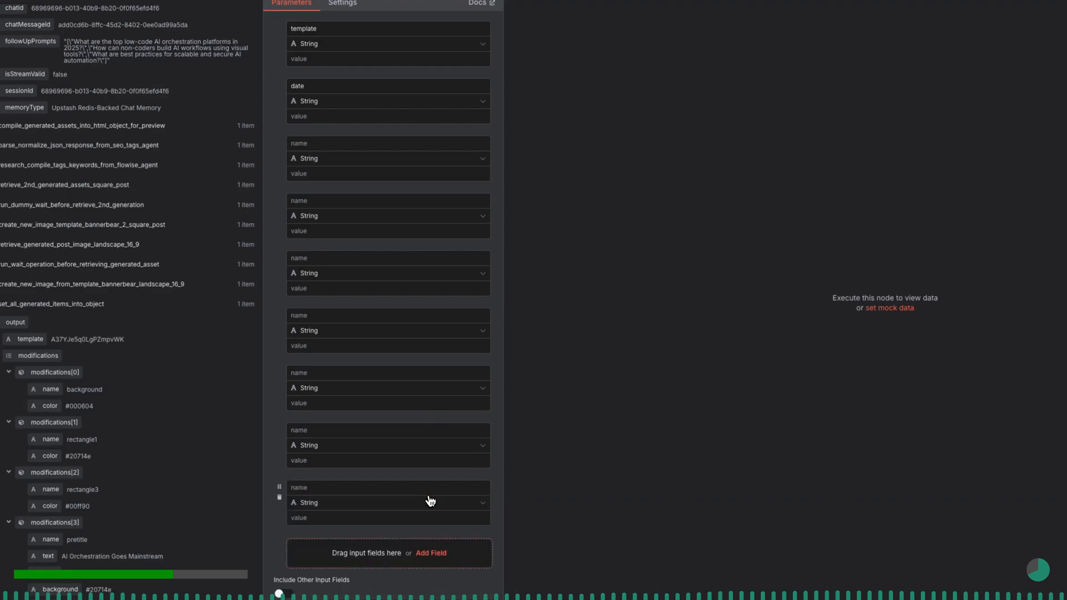
# - Name the two string fields below date image_6_landscape and image_5_square
pyautogui.scroll(2, 418, 451)
pyautogui.scroll(3, 420, 451)
pyautogui.click(369, 258)
pyautogui.write('image_6')
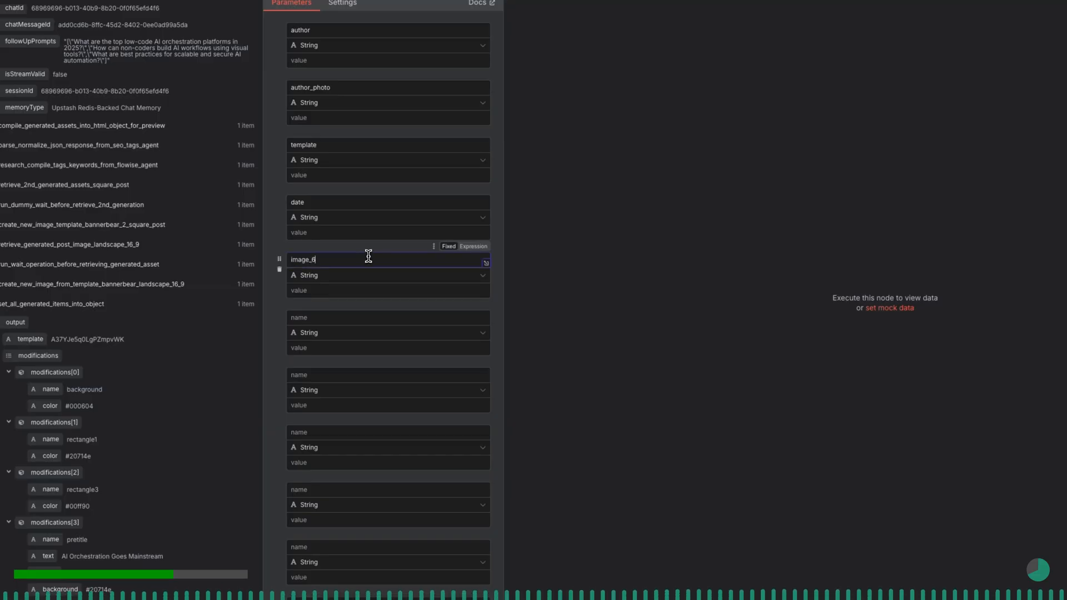
pyautogui.write('_landscape')
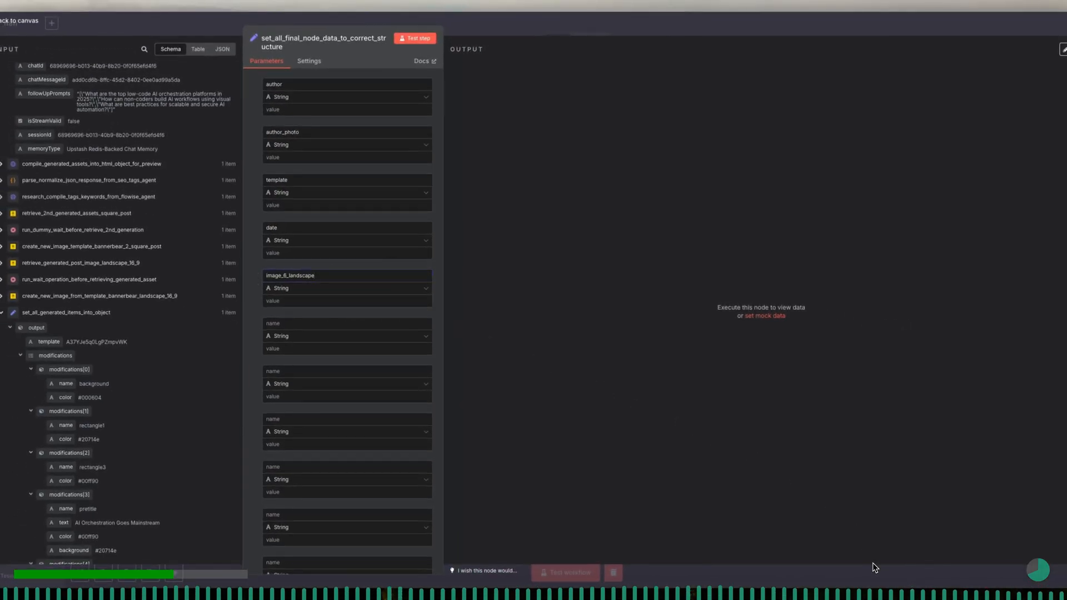
pyautogui.click(368, 323)
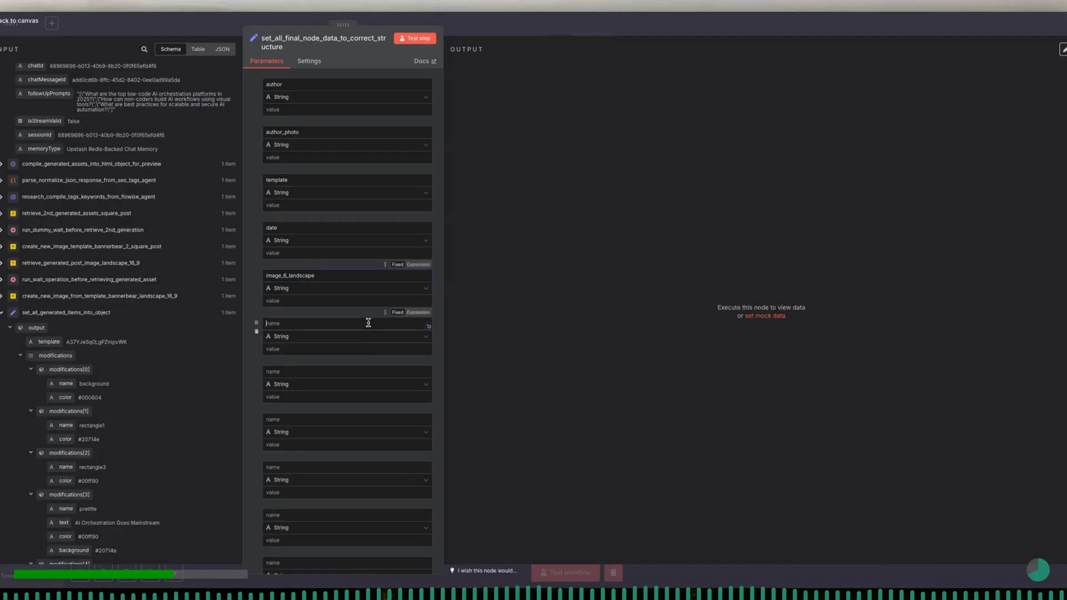
pyautogui.write('image_5')
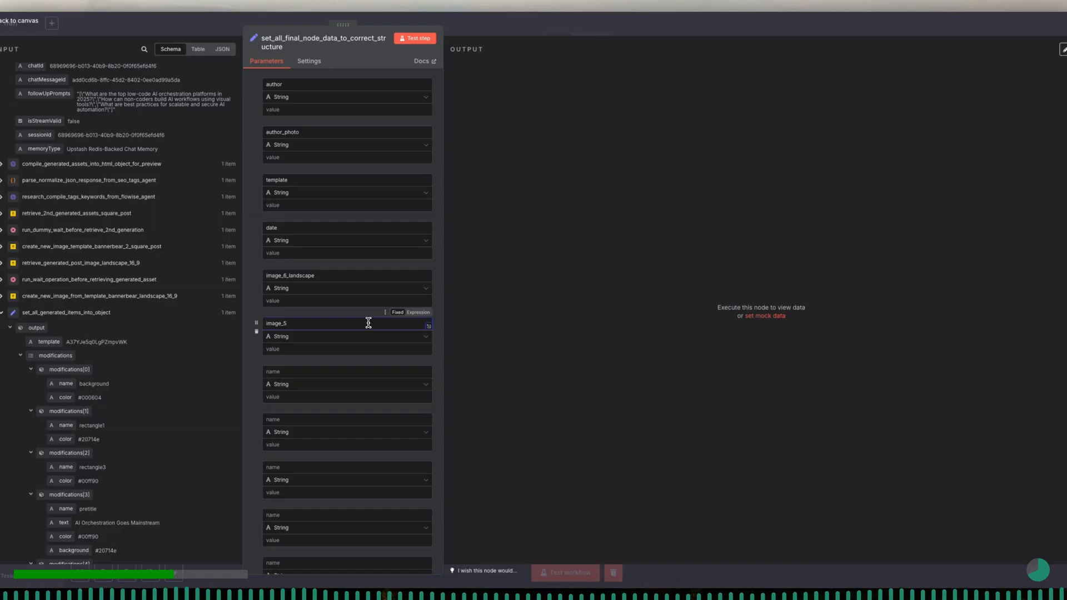
pyautogui.write('square')
# - Name the two string fields below image_5_square image_4_lanfscape and image_3_square
pyautogui.click(363, 369)
pyautogui.write('image_4_lanfscape')
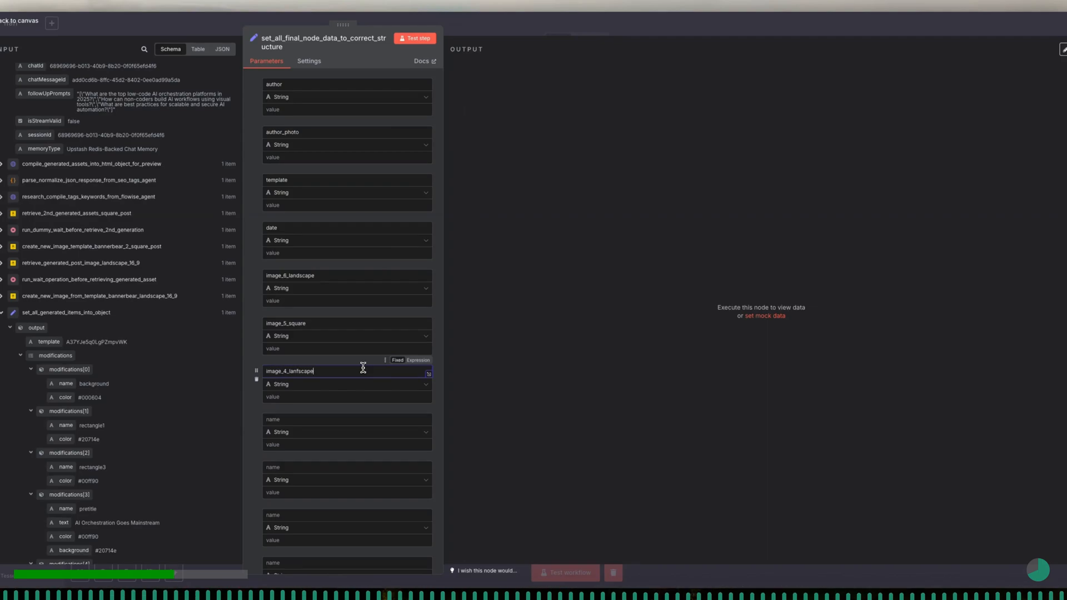
pyautogui.click(357, 418)
pyautogui.write('image_3')
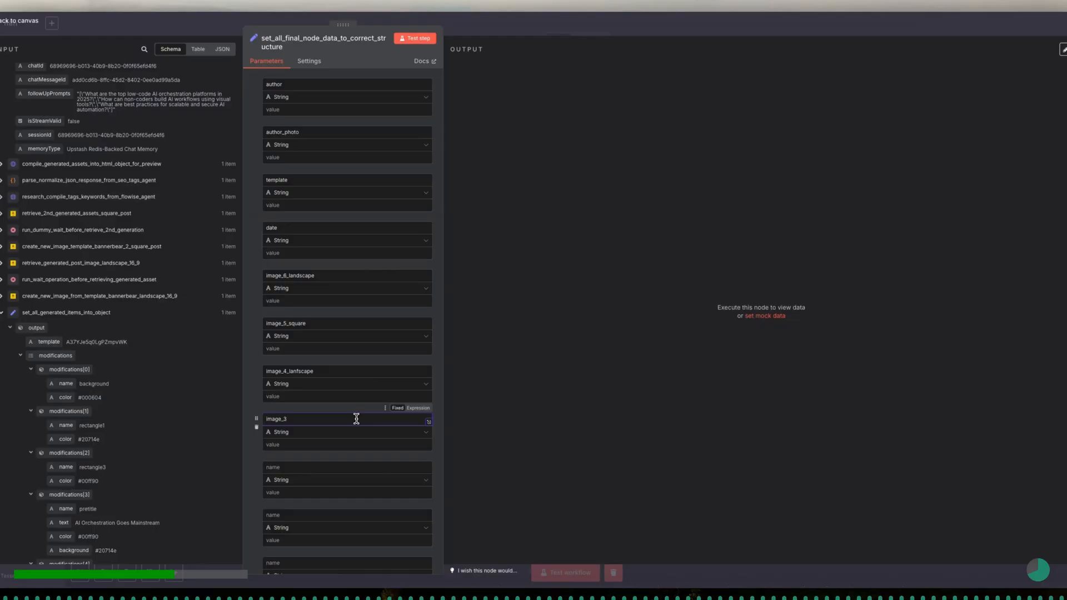
pyautogui.write('_square')
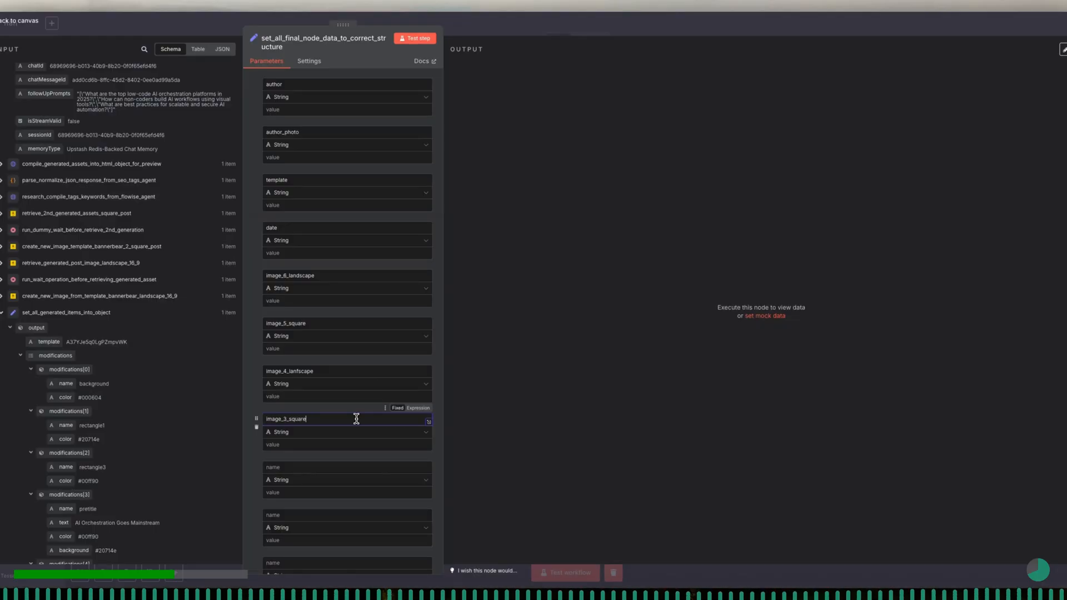
# - Name the two string fields below image_3_square image_2_landscape and image_1_landscape
pyautogui.scroll(-3, 361, 428)
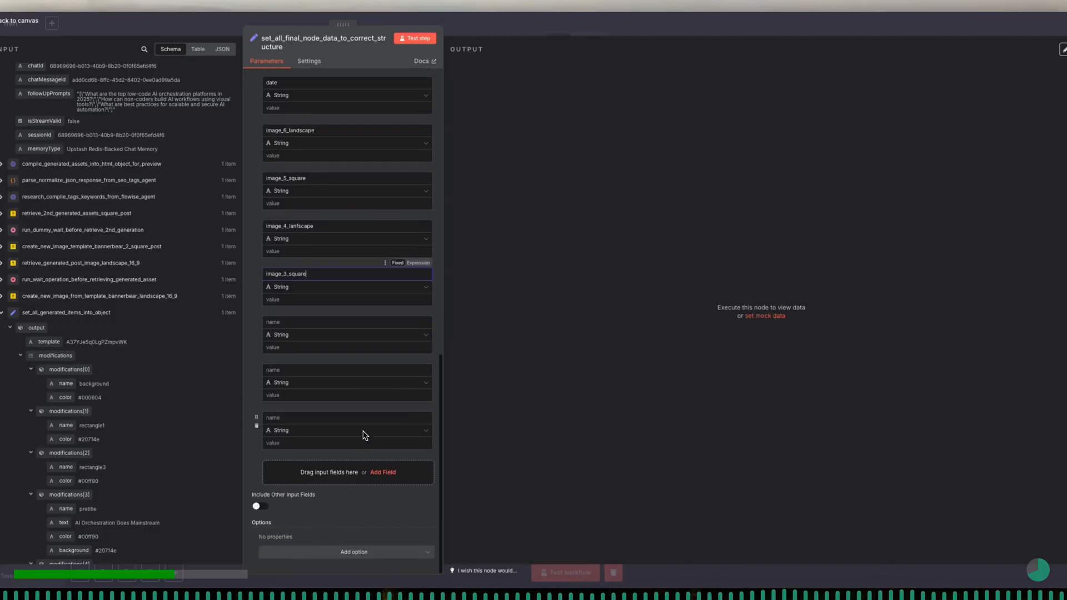
pyautogui.click(308, 322)
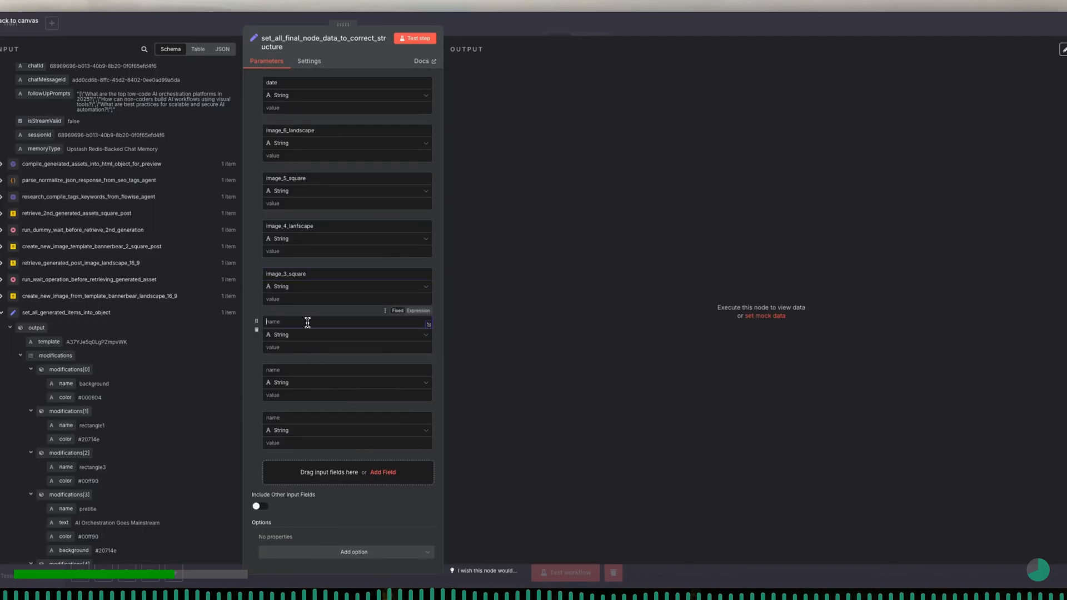
pyautogui.write('image_2')
pyautogui.write('_landscape')
pyautogui.click(301, 370)
pyautogui.write('image_1_')
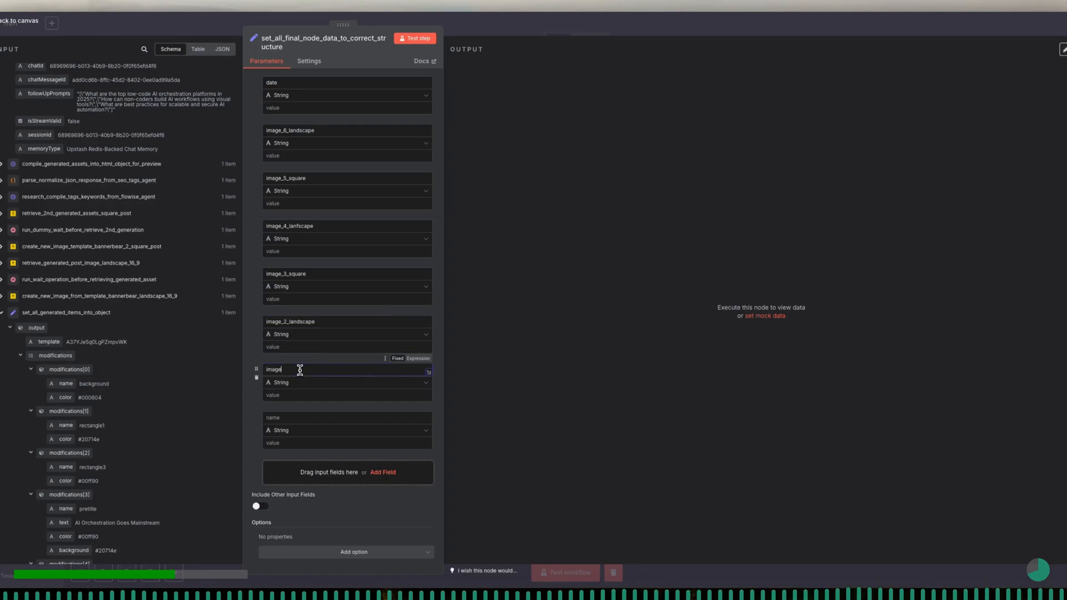
pyautogui.write('lanfscape')
pyautogui.press('BackSpace')
pyautogui.press('BackSpace')
pyautogui.press('BackSpace')
pyautogui.press('BackSpace')
pyautogui.press('BackSpace')
pyautogui.write('dscap')
# - Name the remaining empty string field below image_1_landscape image_prompts
pyautogui.click(304, 418)
pyautogui.write('image_prompts')
# - Add four empty string fields below the image_prompts field
pyautogui.click(382, 475)
pyautogui.click(383, 473)
pyautogui.click(383, 473)
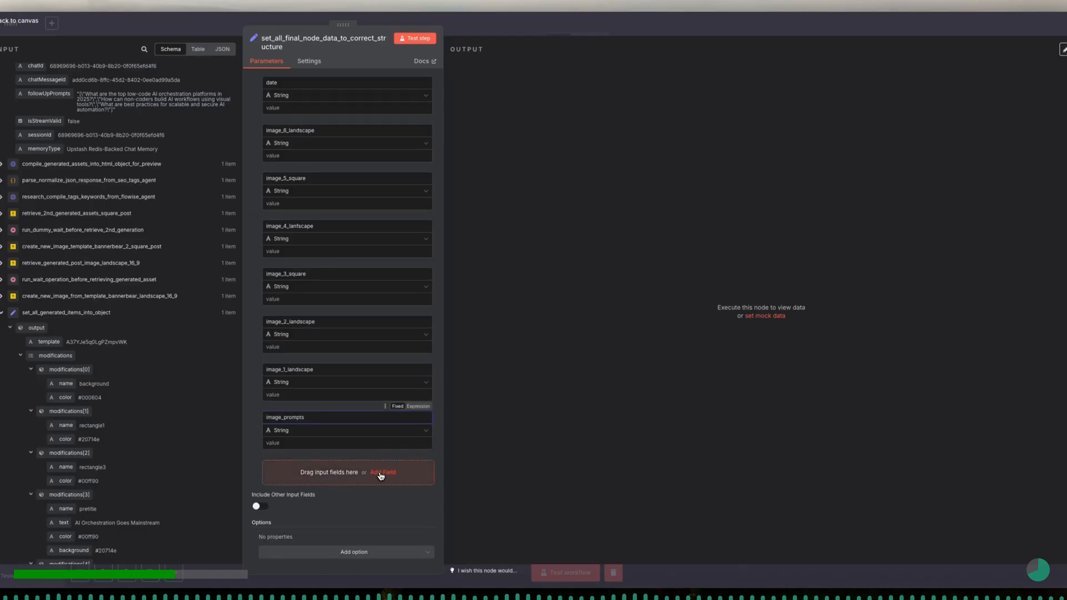
pyautogui.click(380, 474)
pyautogui.click(383, 476)
pyautogui.click(384, 474)
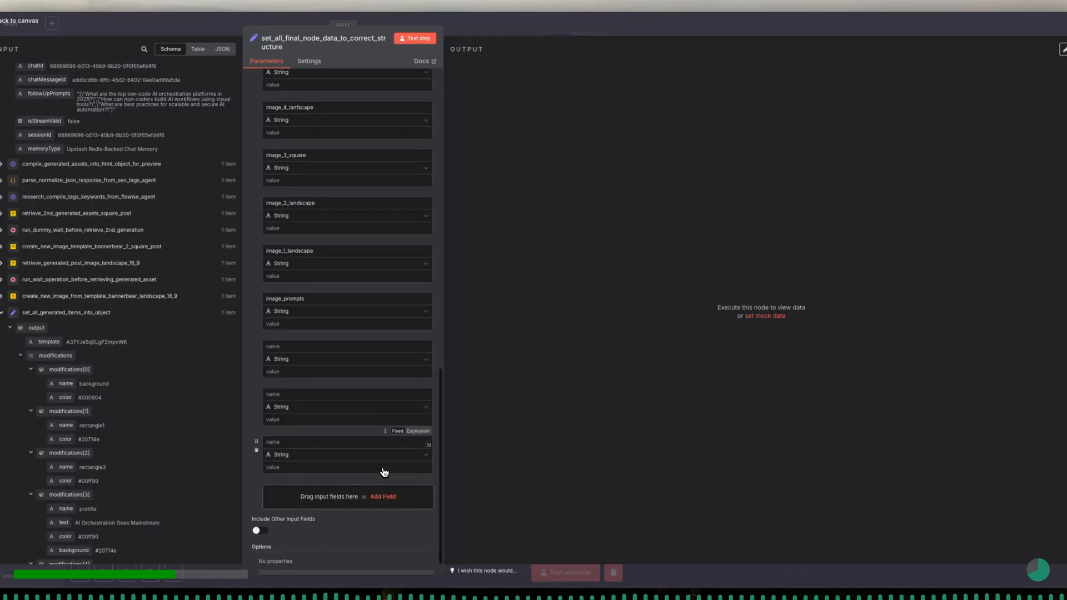
pyautogui.click(383, 474)
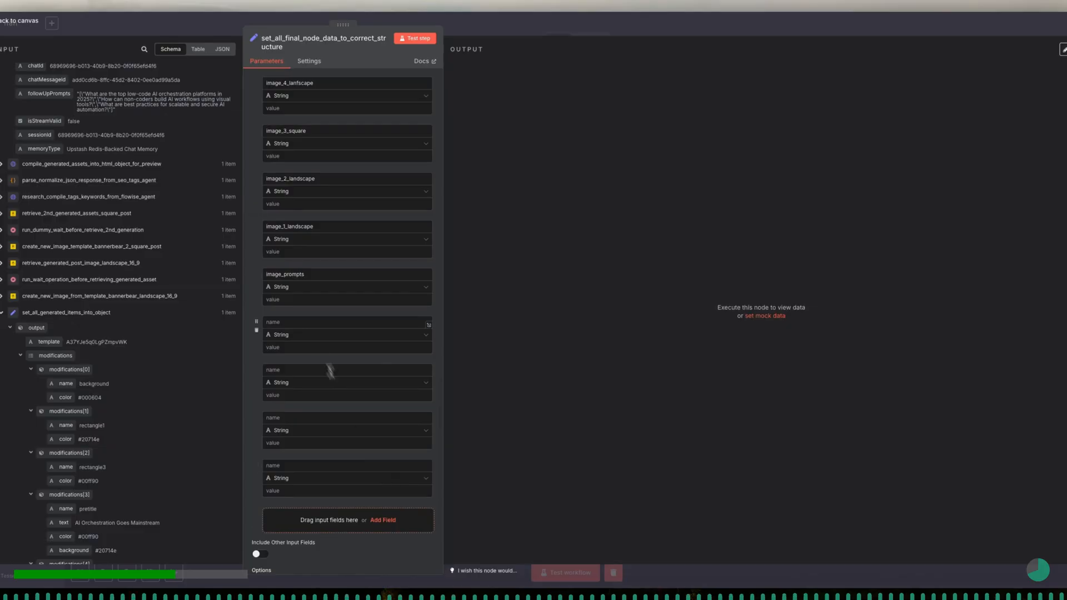
# - Name the two string fields below image_prompts second_draft and first_draft
pyautogui.click(294, 322)
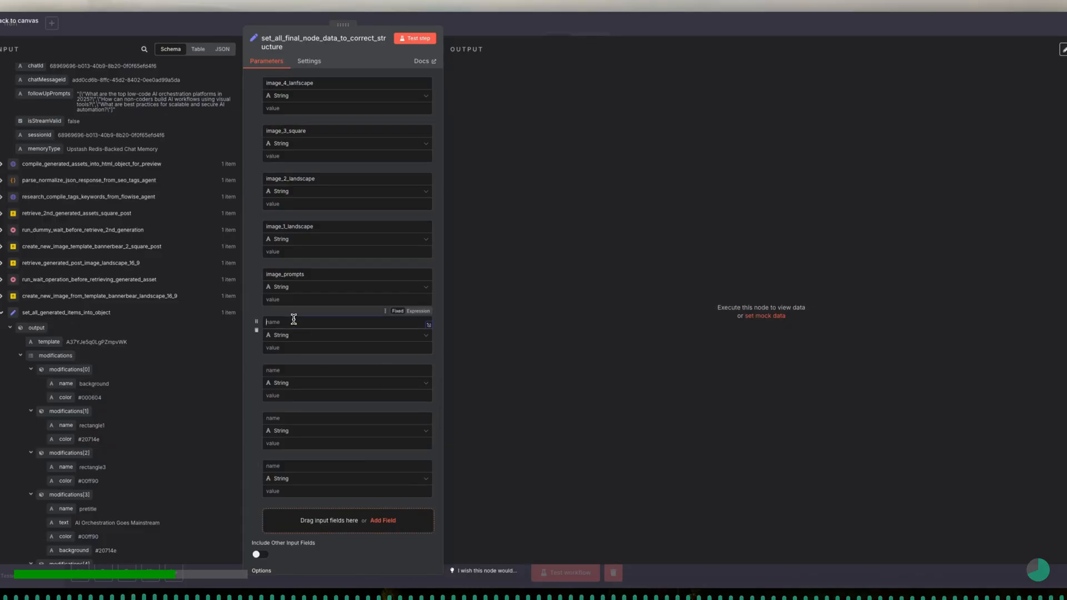
pyautogui.write('second_draft')
pyautogui.click(294, 370)
pyautogui.write('first_draft')
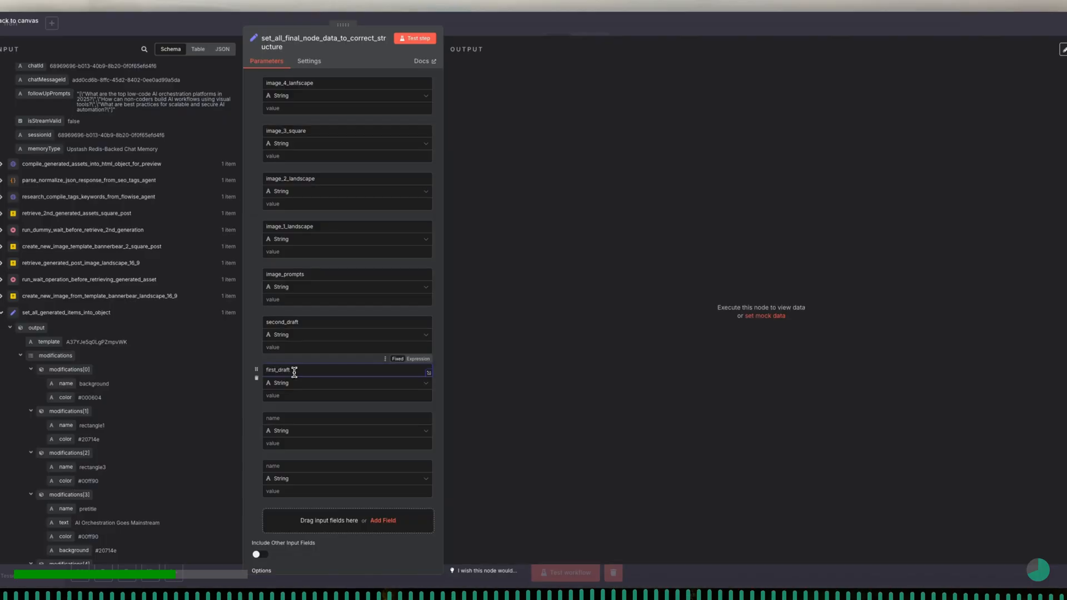
# - Name the two string fields below first_draft supabase_user_auth_uuid and assignment_user_system_prompt
pyautogui.click(296, 419)
pyautogui.write('supabase_user_auth_uuid')
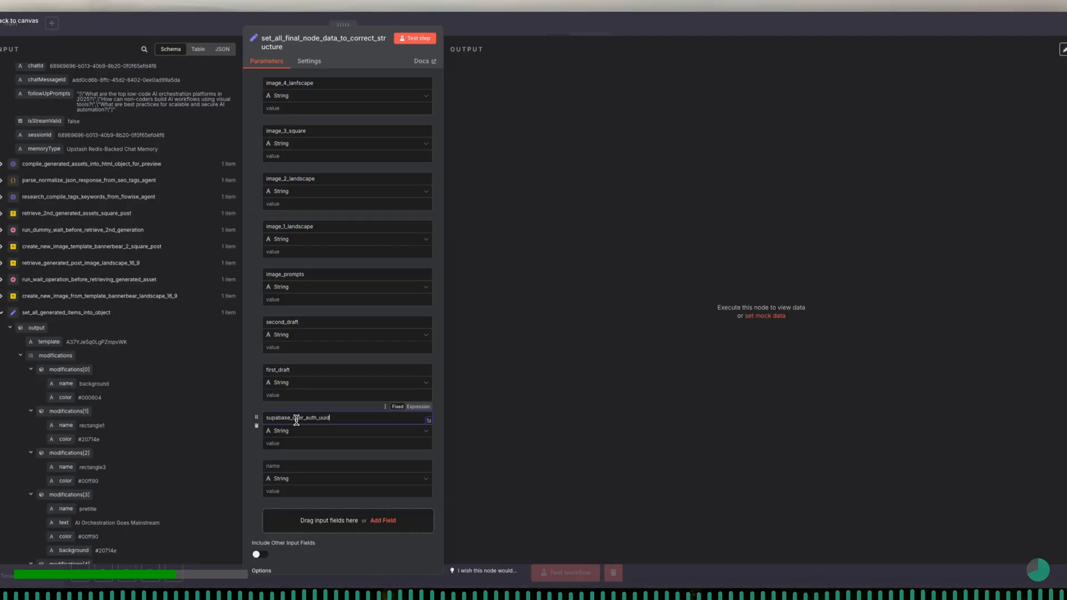
pyautogui.click(299, 467)
pyautogui.write('assignment_user')
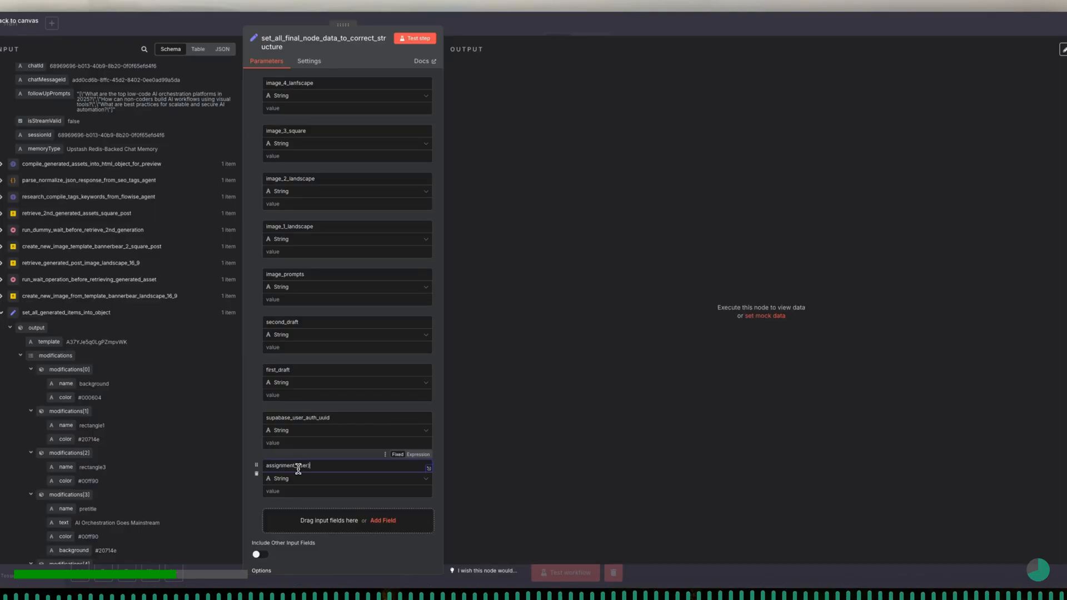
pyautogui.write('_system_promp')
# - Add three empty string fields below the assignment_user_system_prompt field
pyautogui.scroll(-1, 299, 469)
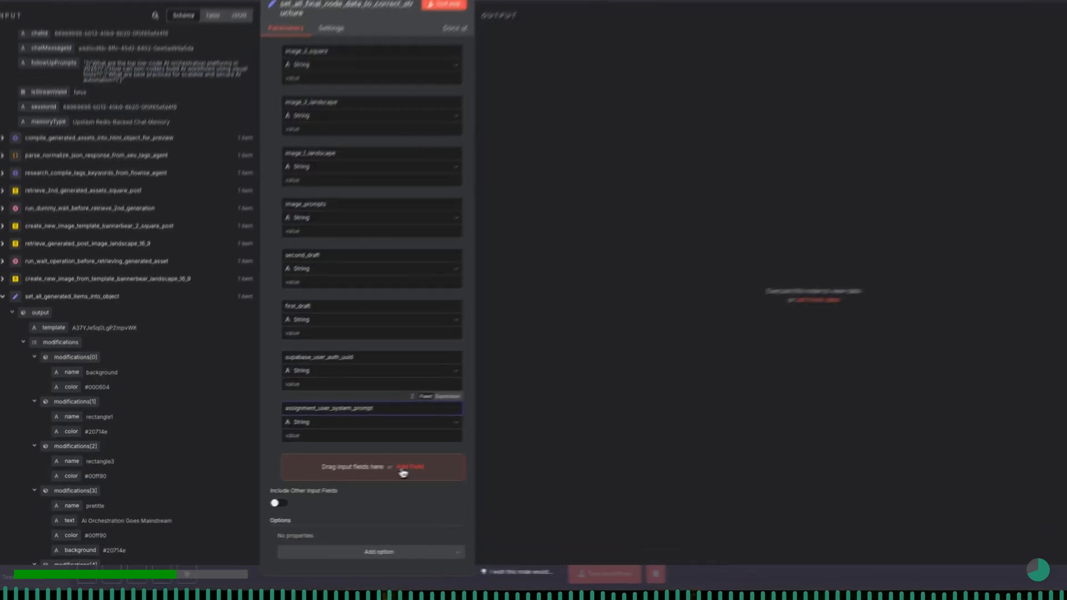
pyautogui.click(379, 473)
pyautogui.scroll(-1, 456, 461)
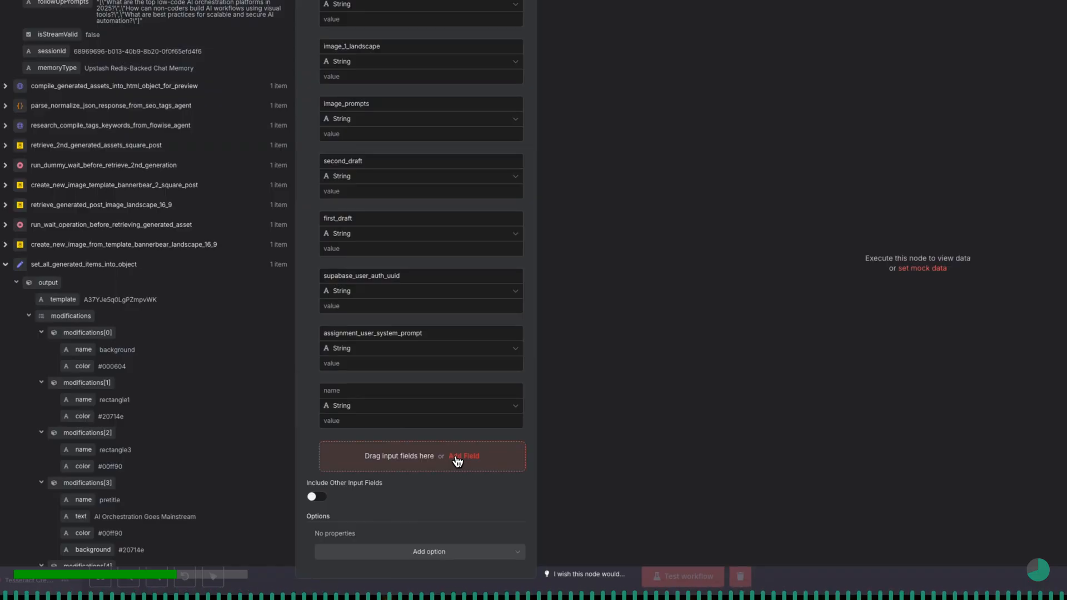
pyautogui.click(456, 460)
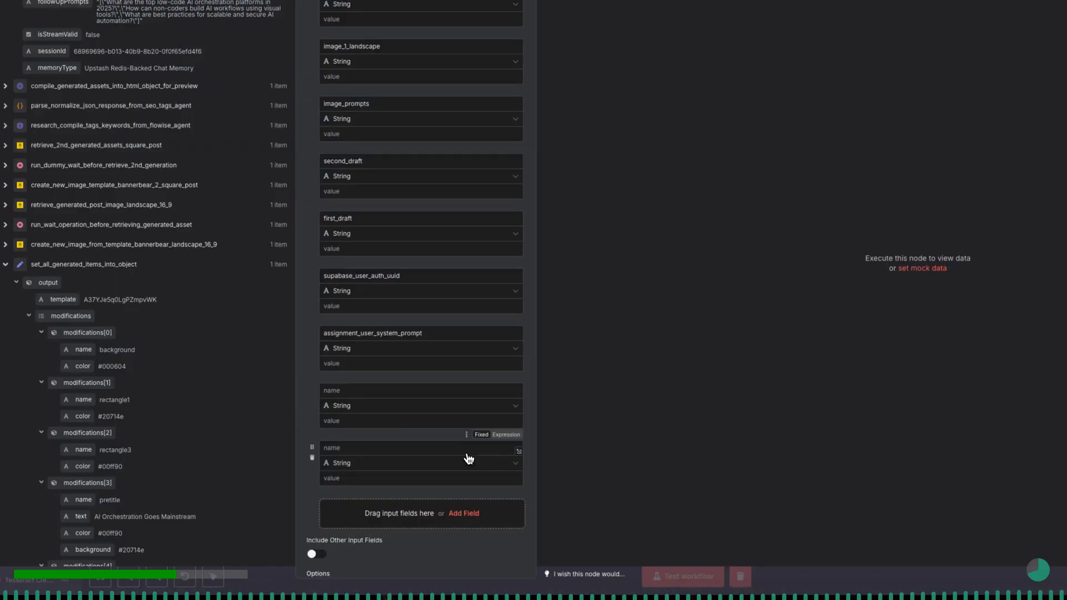
pyautogui.scroll(-1, 468, 459)
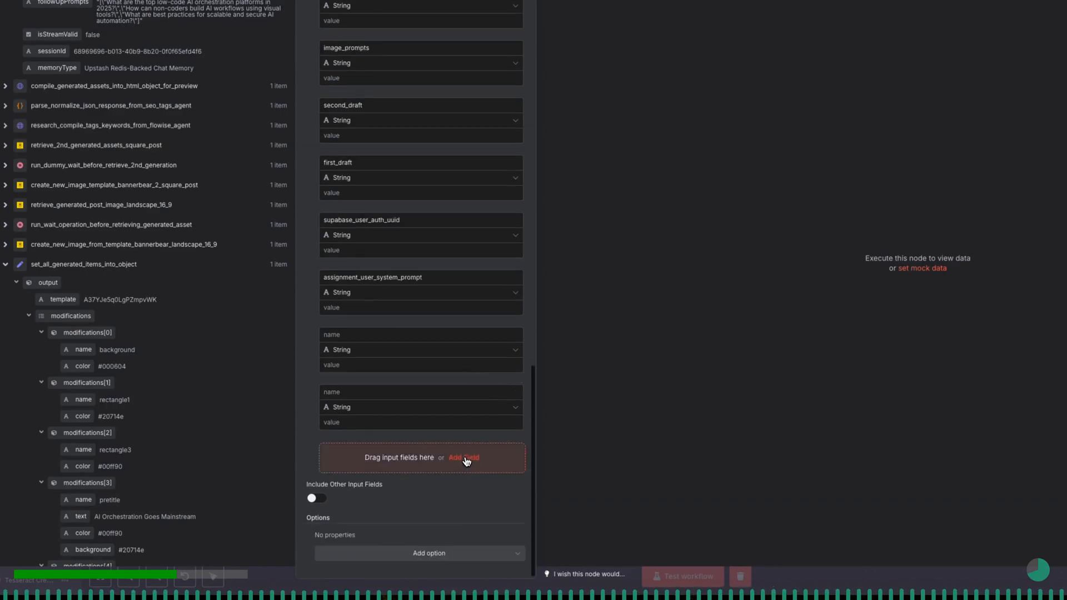
pyautogui.click(467, 460)
# - Name the two string fields below assignment_user_system_prompt design_tokens and array_all_post_image_urls
pyautogui.click(388, 335)
pyautogui.write('de')
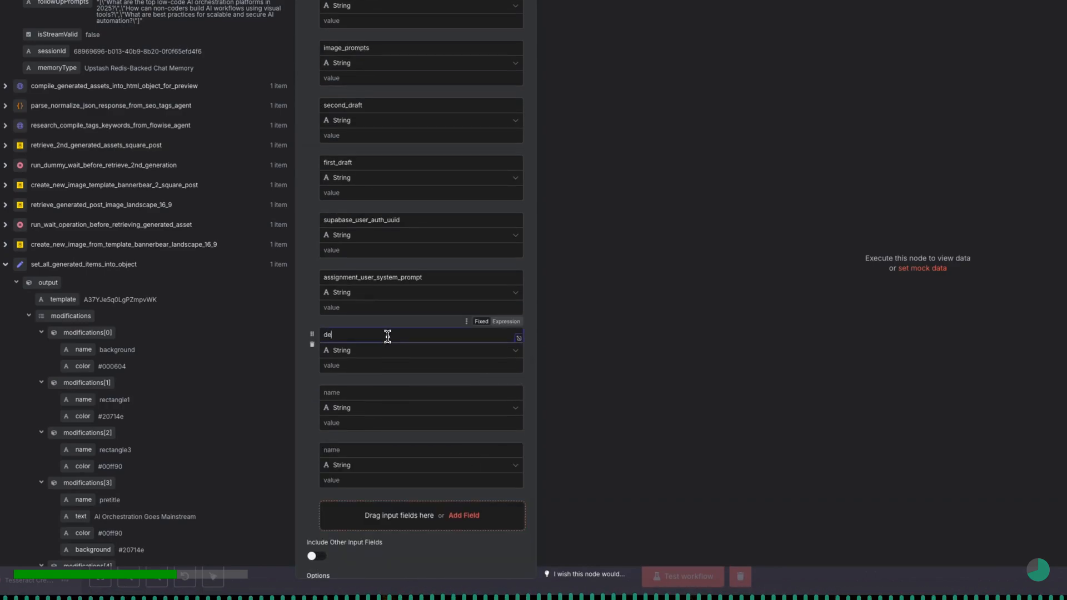
pyautogui.write('sign_tokens')
pyautogui.click(388, 393)
pyautogui.write('arra')
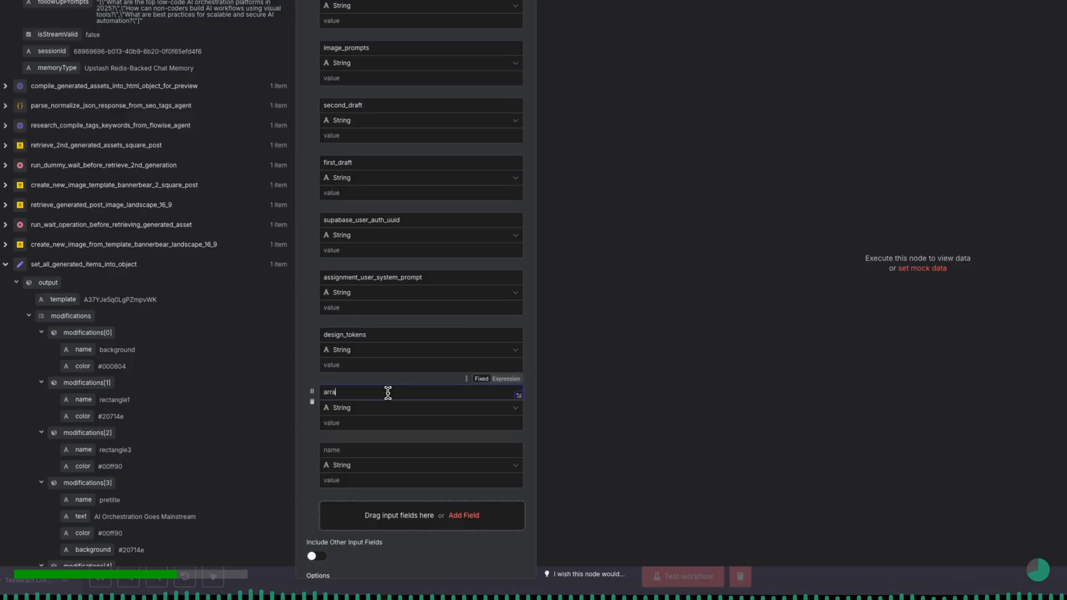
pyautogui.write('y_all_post_image_urls')
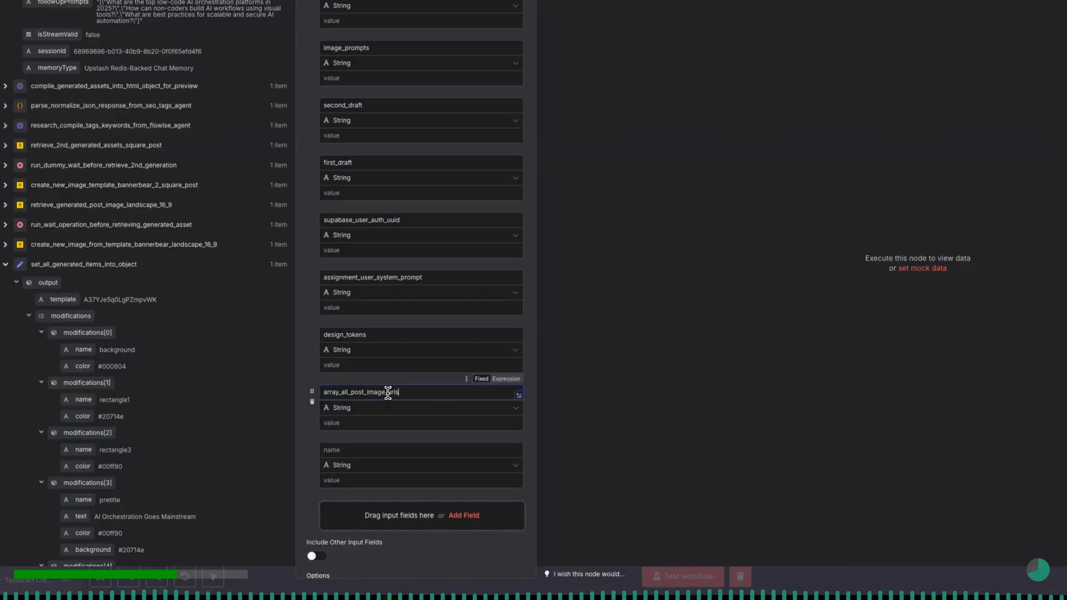
# - Name the last empty string field tags and add another string field named keywords below it
pyautogui.click(391, 449)
pyautogui.write('tags')
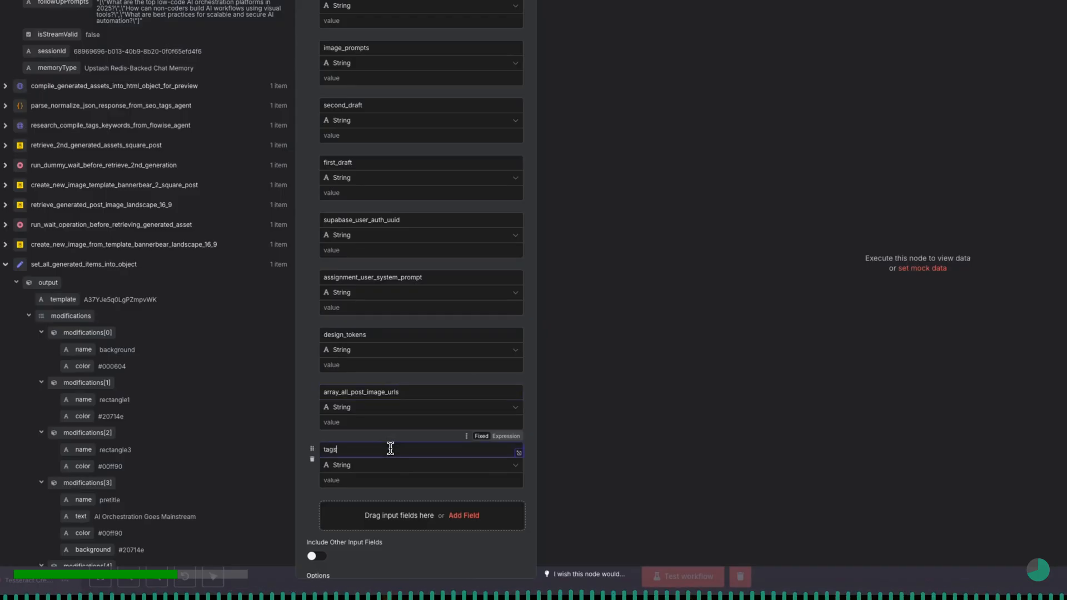
pyautogui.click(458, 516)
pyautogui.scroll(-2, 411, 444)
pyautogui.click(375, 393)
pyautogui.write('keywords')
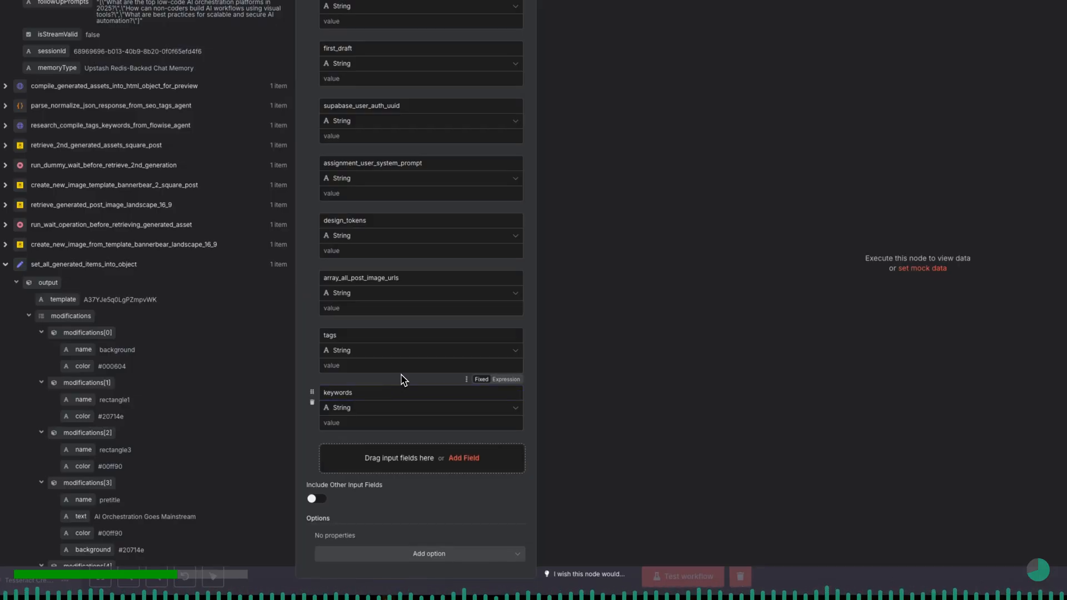
# - Add the Ignore Type Conversion Errors and Support Dot Notation options to the node, both switched on
pyautogui.scroll(-1, 366, 434)
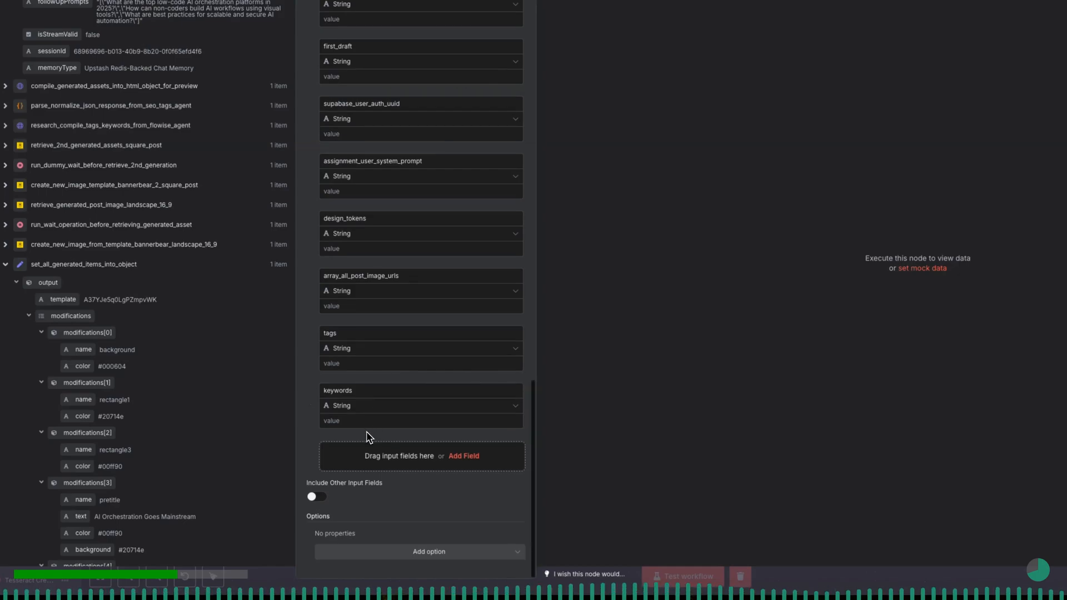
pyautogui.click(414, 551)
pyautogui.click(414, 509)
pyautogui.click(334, 529)
pyautogui.click(435, 553)
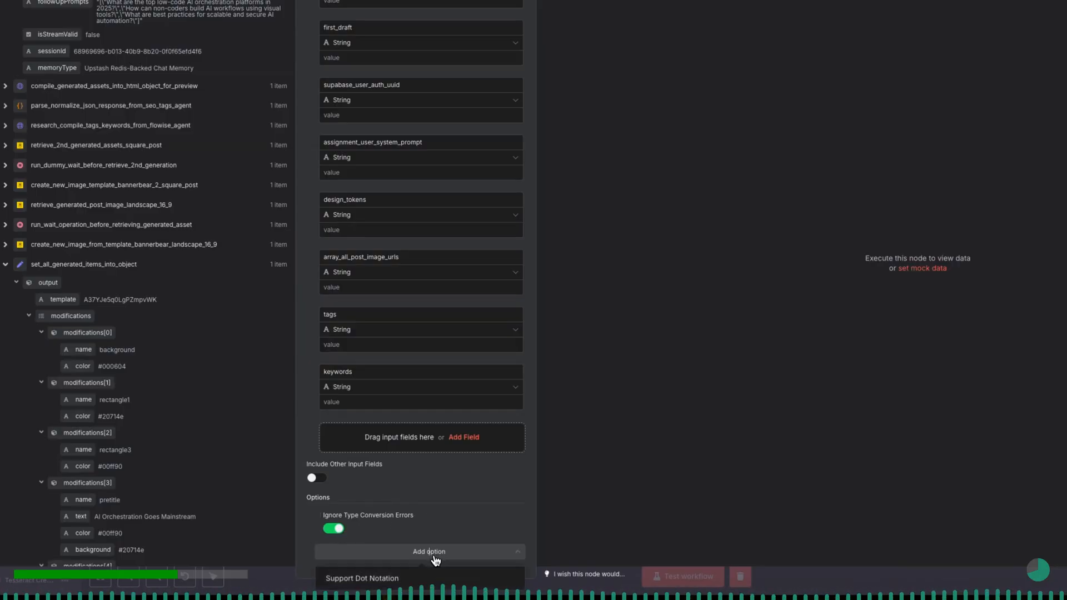
pyautogui.click(361, 578)
pyautogui.scroll(-1, 377, 548)
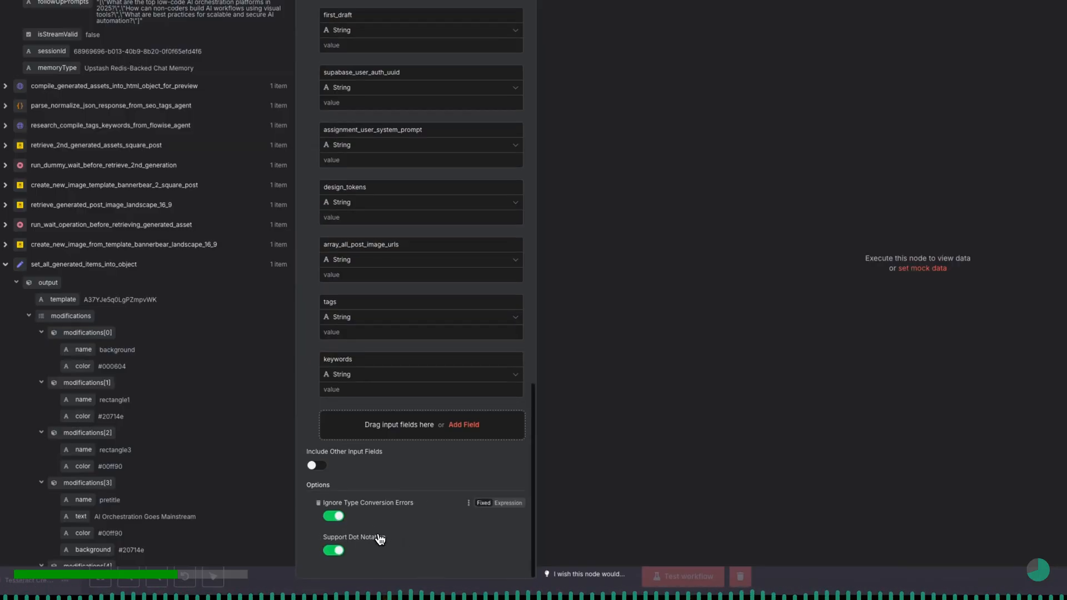
# - Map the readtime field to the metadata readtime value output by set_all_generated_items_into_object
pyautogui.scroll(15, 364, 353)
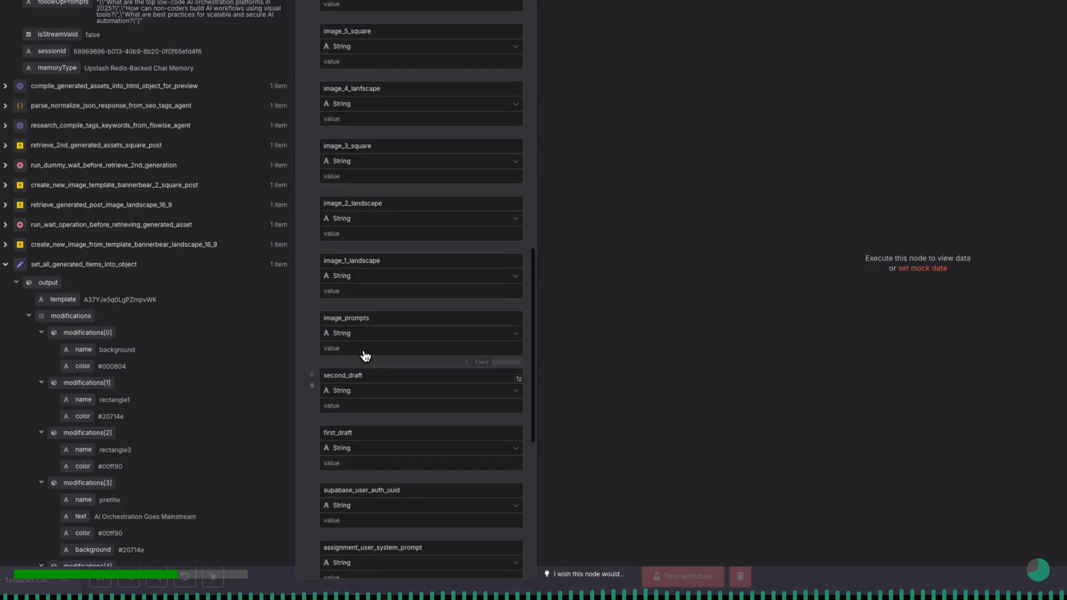
pyautogui.scroll(-3, 401, 365)
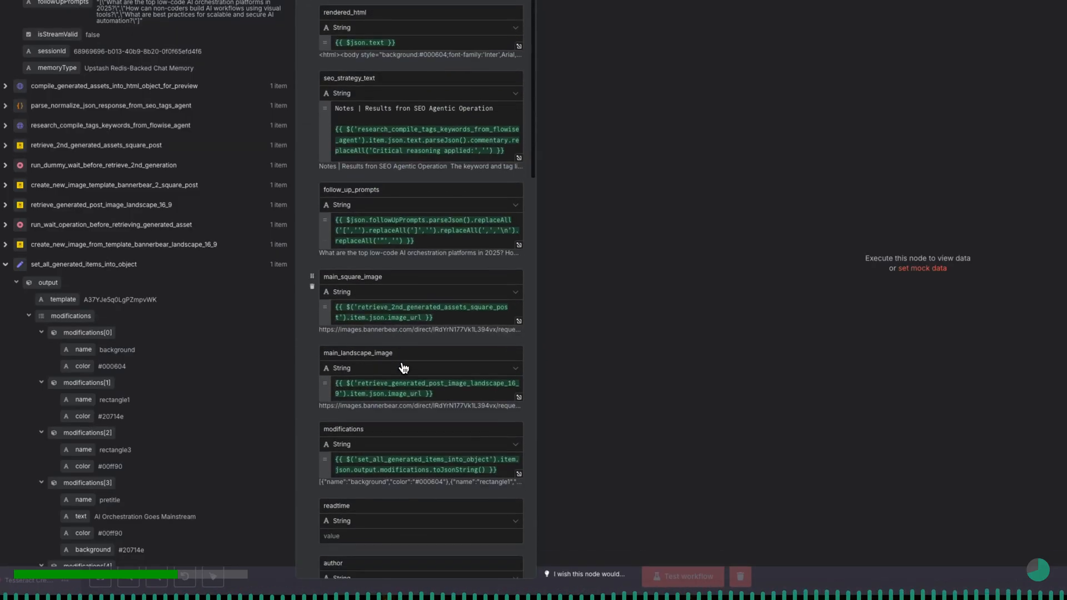
pyautogui.scroll(-2, 404, 369)
pyautogui.click(382, 312)
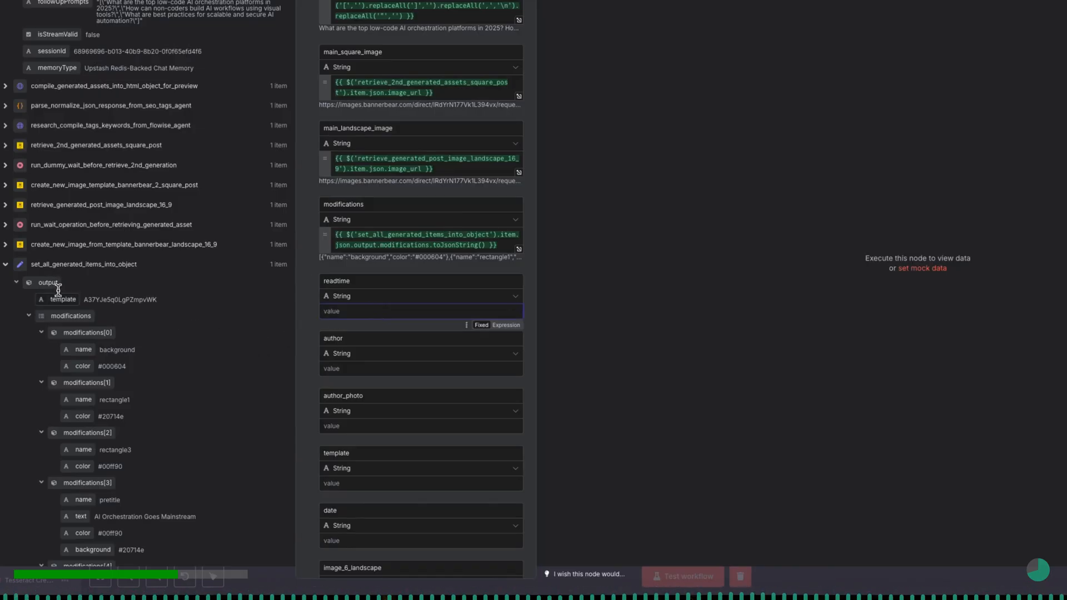
pyautogui.scroll(-3, 35, 282)
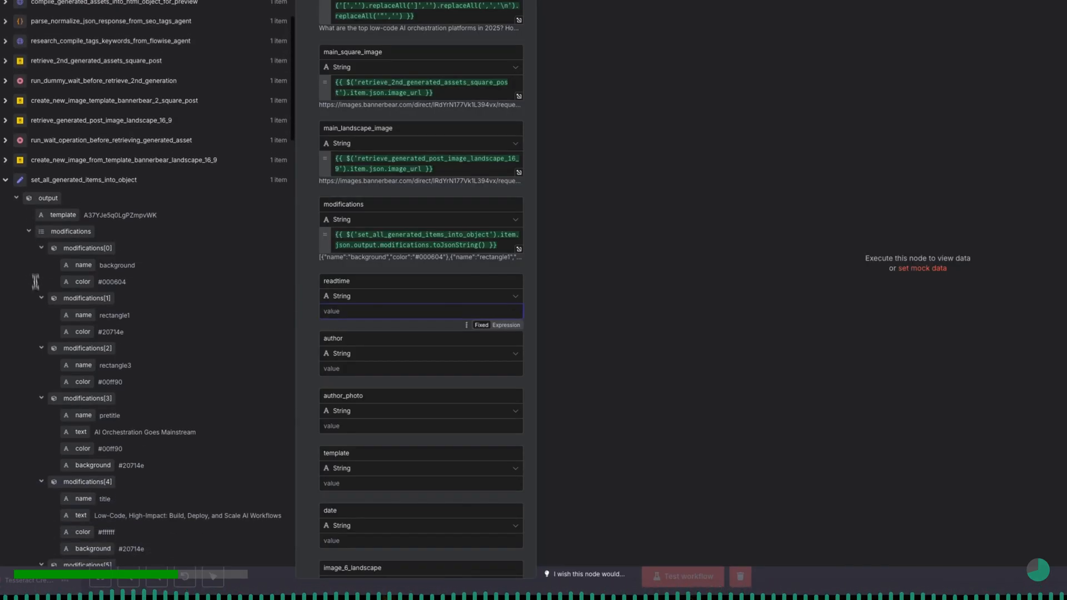
pyautogui.click(29, 231)
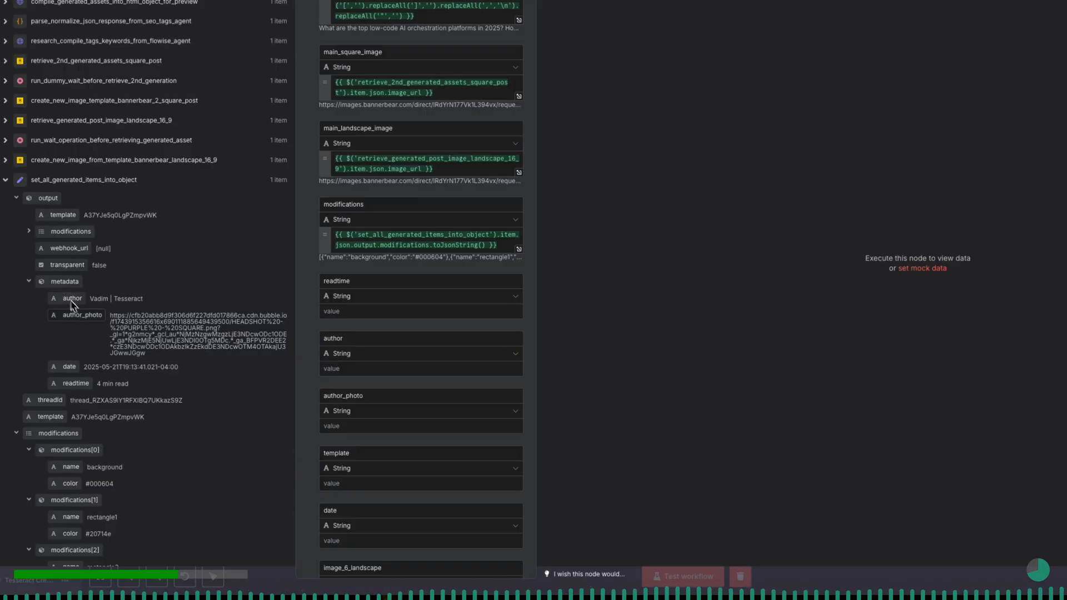
pyautogui.moveTo(75, 384); pyautogui.dragTo(341, 311)
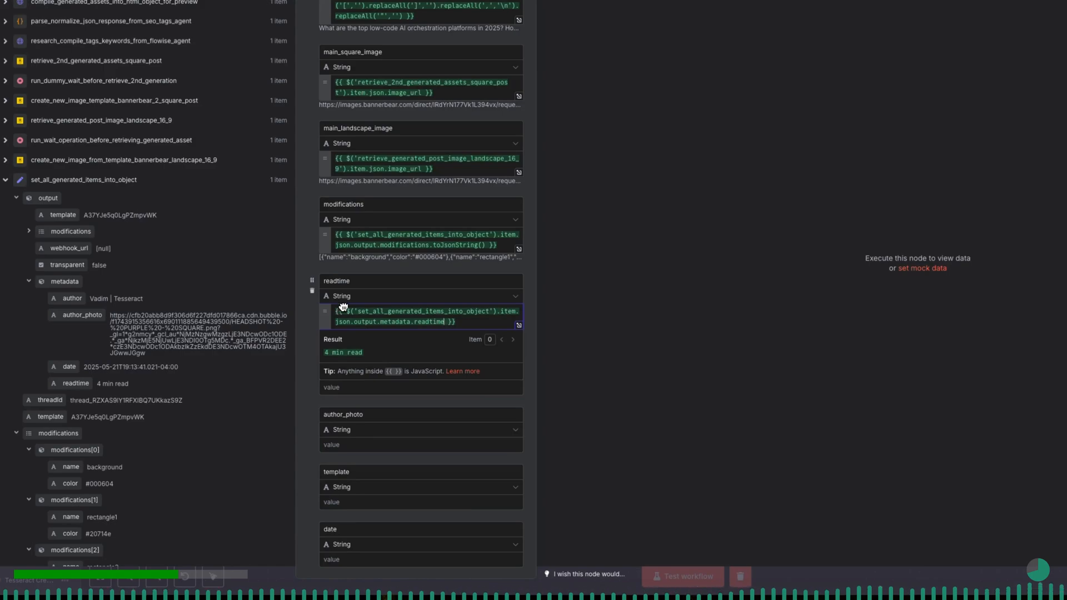
pyautogui.click(313, 326)
# - Map the author field to the metadata author value from set_all_generated_items_into_object
pyautogui.scroll(-1, 369, 365)
pyautogui.scroll(-1, 372, 370)
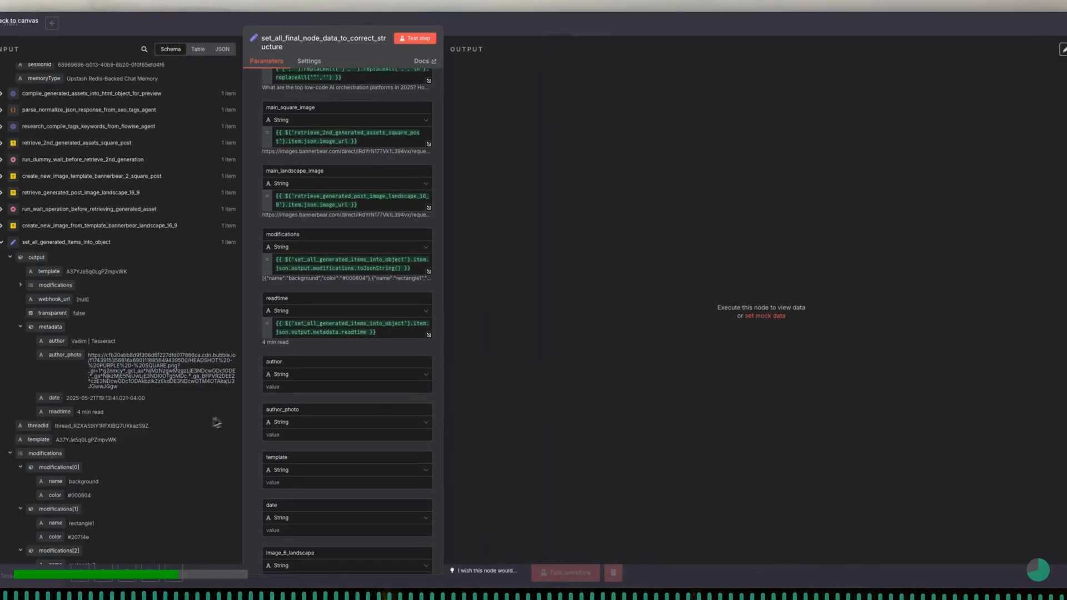
pyautogui.moveTo(57, 346); pyautogui.dragTo(278, 388)
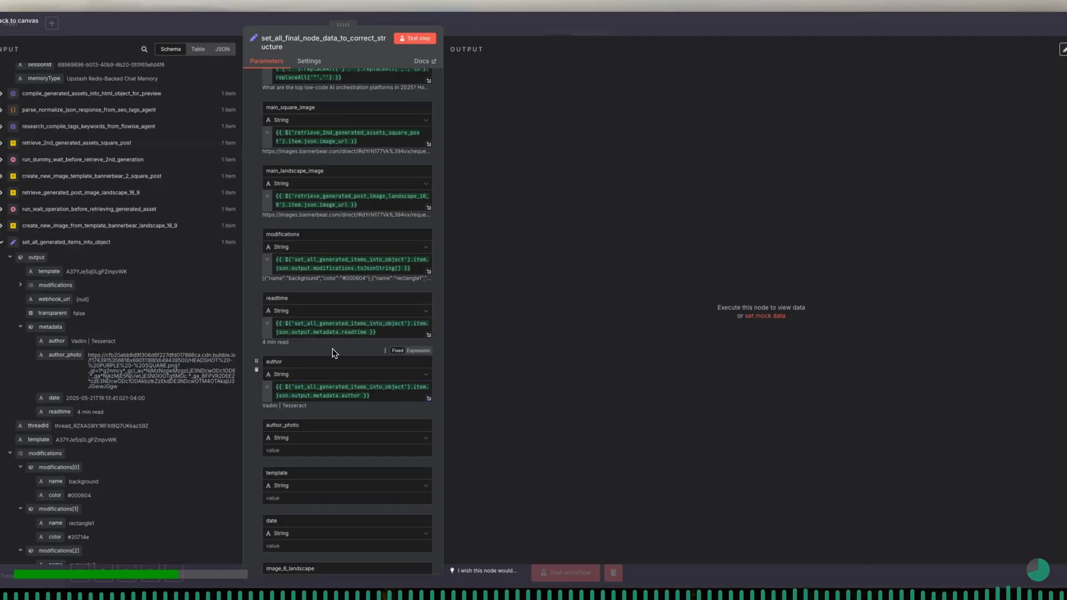
# - Fill the author_photo field with the metadata author_photo expression from set_all_generated_items_into_object
pyautogui.scroll(-2, 332, 349)
pyautogui.scroll(-2, 332, 348)
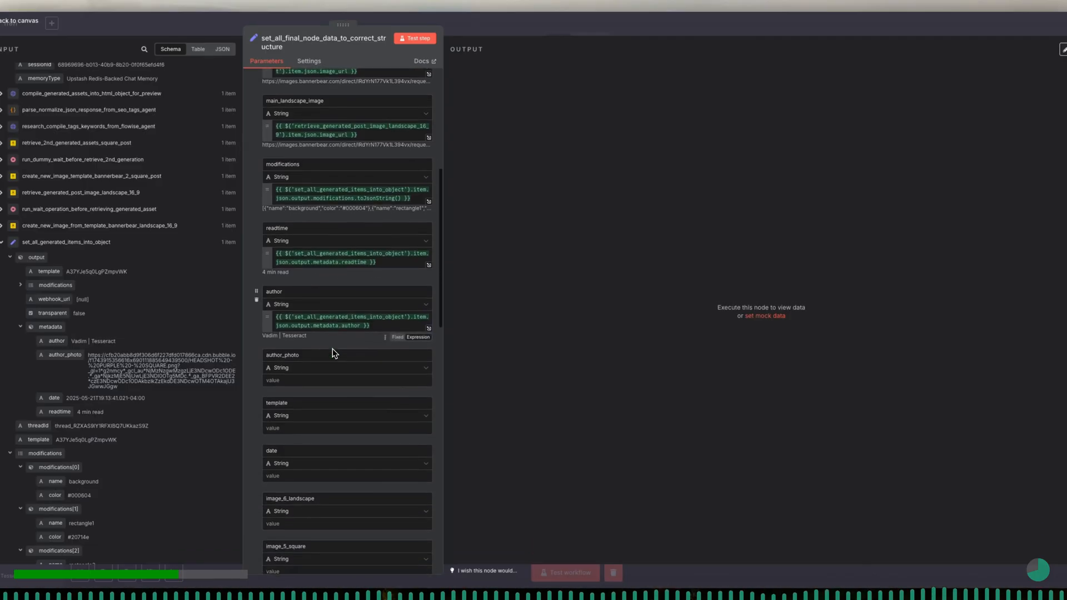
pyautogui.scroll(-1, 332, 349)
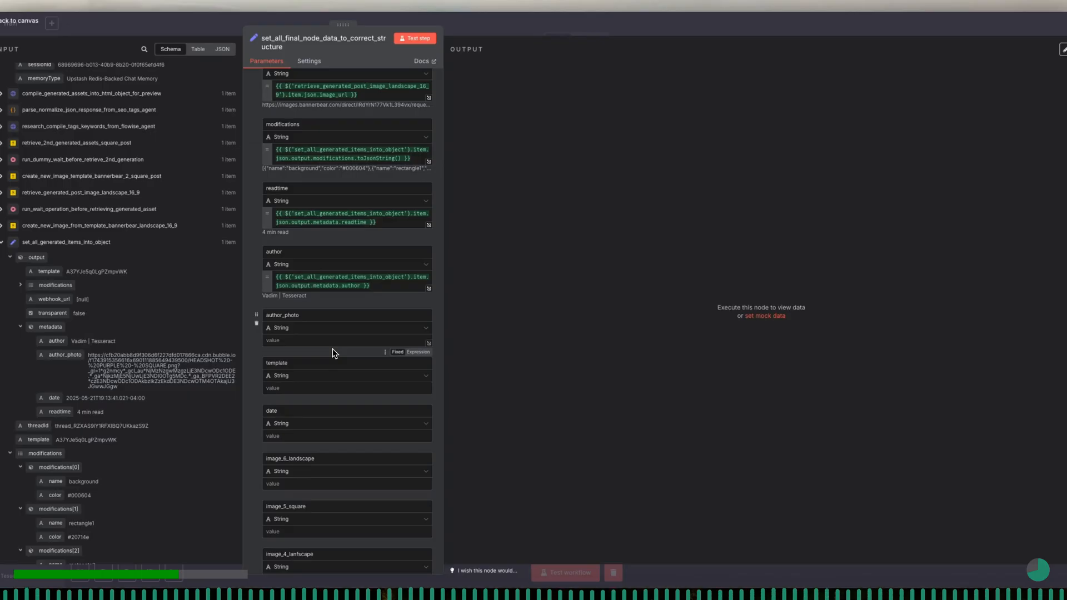
pyautogui.click(297, 341)
pyautogui.moveTo(66, 354); pyautogui.dragTo(270, 341)
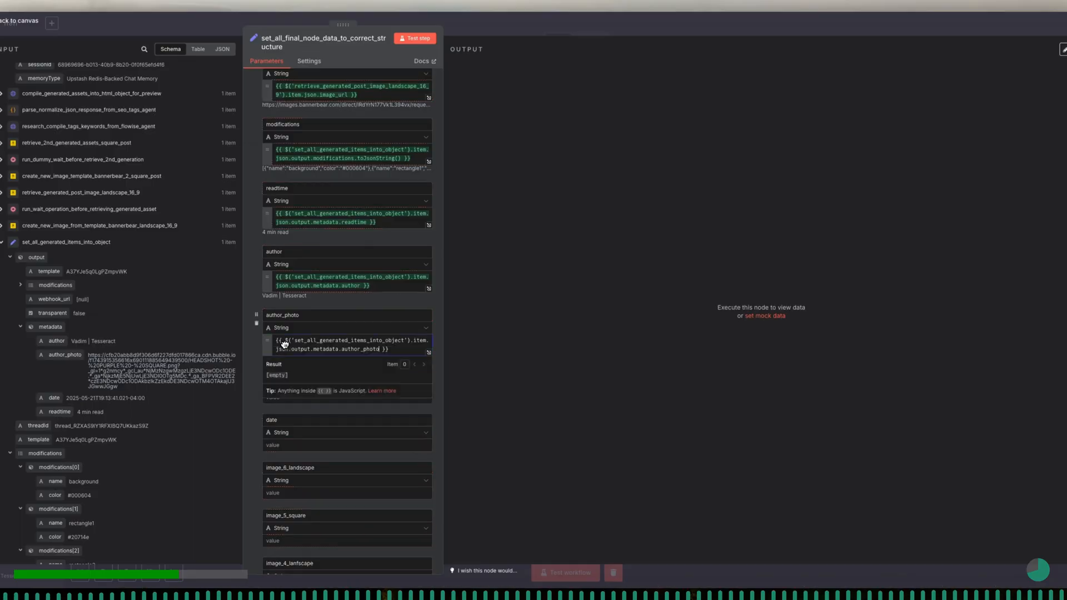
pyautogui.click(252, 360)
pyautogui.scroll(-1, 252, 359)
pyautogui.scroll(-2, 252, 359)
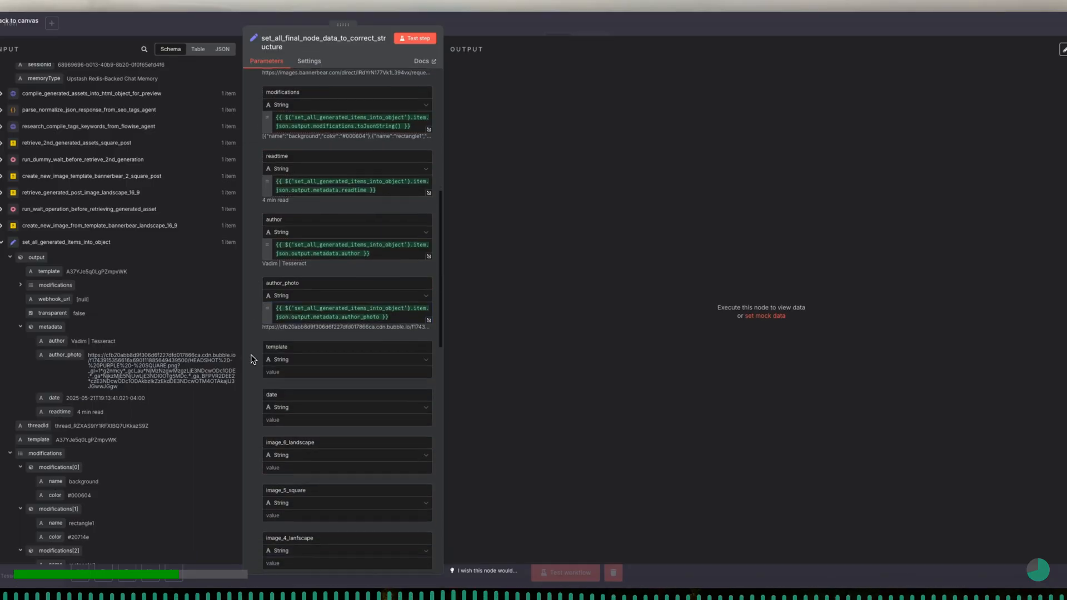
pyautogui.scroll(-1, 251, 359)
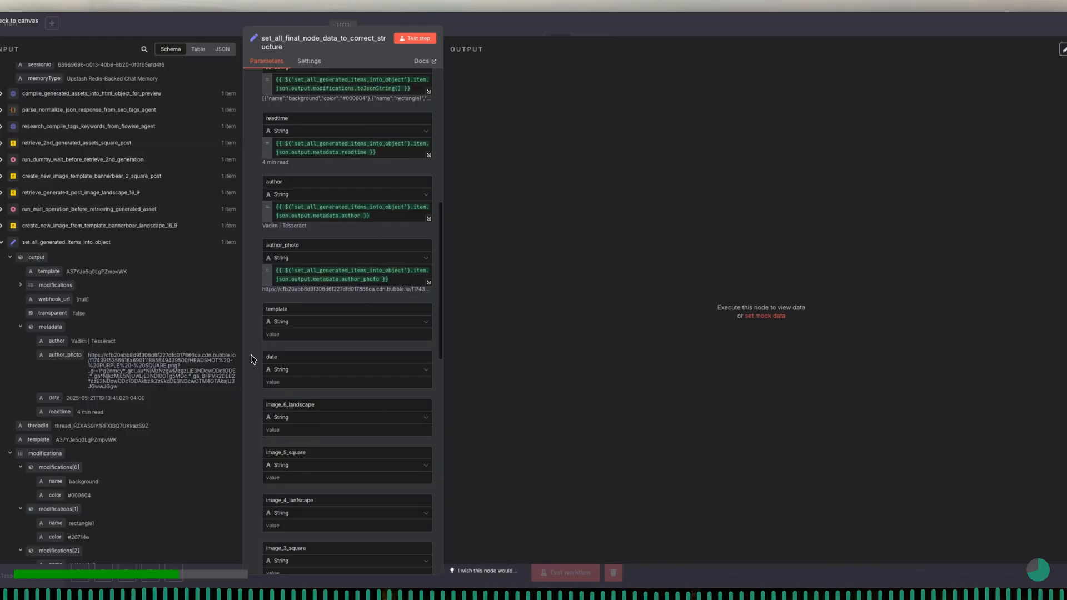
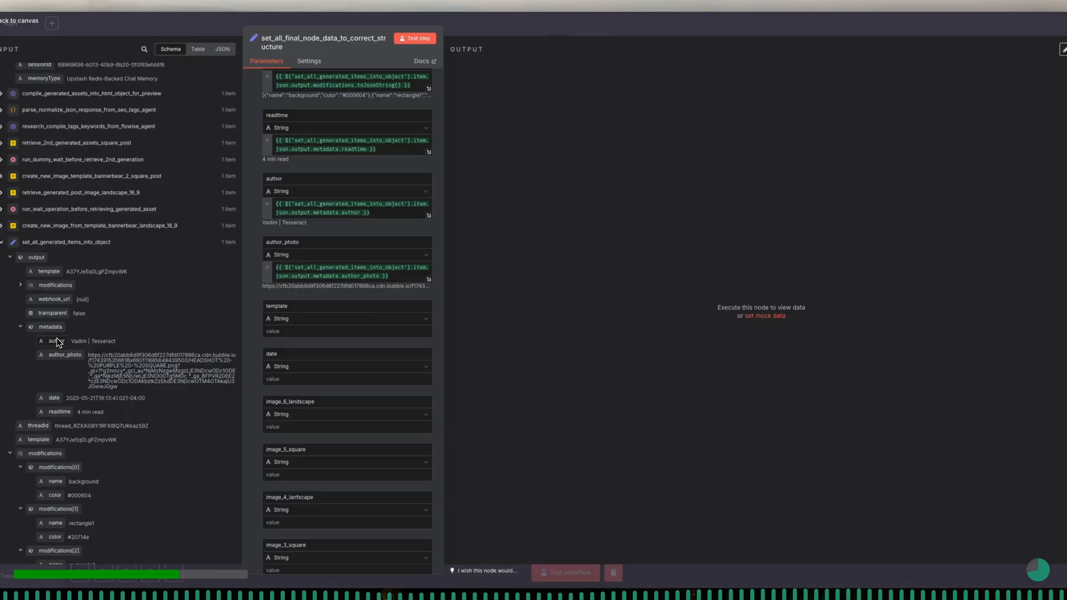
# - Map the template field to the top-level template value and the date field to the output metadata date value of set_all_generated_items_into_object
pyautogui.click(11, 454)
pyautogui.moveTo(36, 445); pyautogui.dragTo(283, 334)
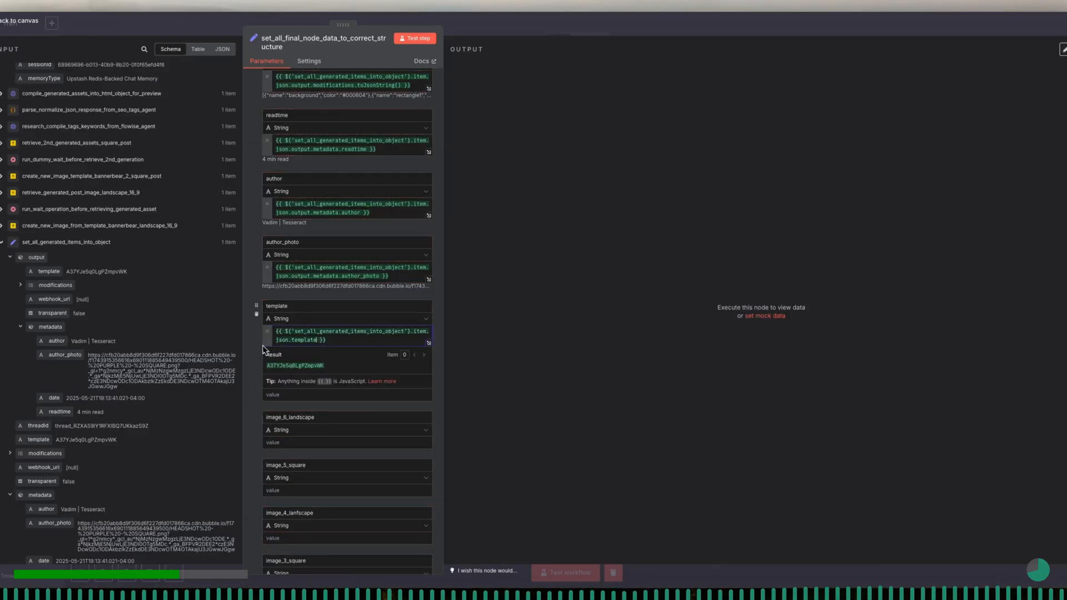
pyautogui.scroll(-1, 312, 369)
pyautogui.click(299, 339)
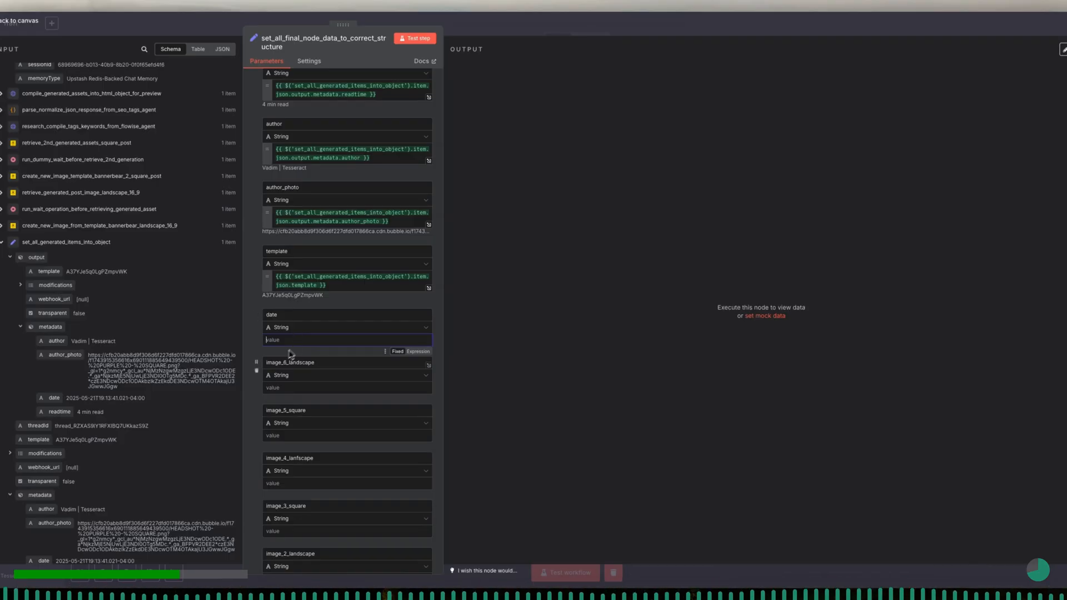
pyautogui.moveTo(54, 398); pyautogui.dragTo(288, 337)
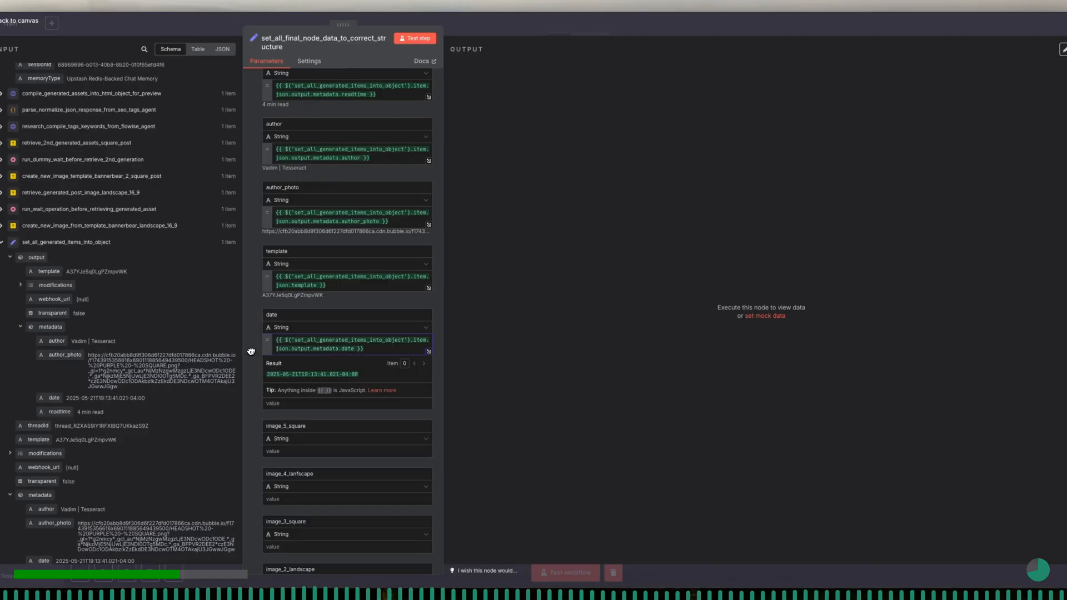
# - Extend the date field's expression with toDateTime() and format('yyyy-MM-dd')
pyautogui.write('.')
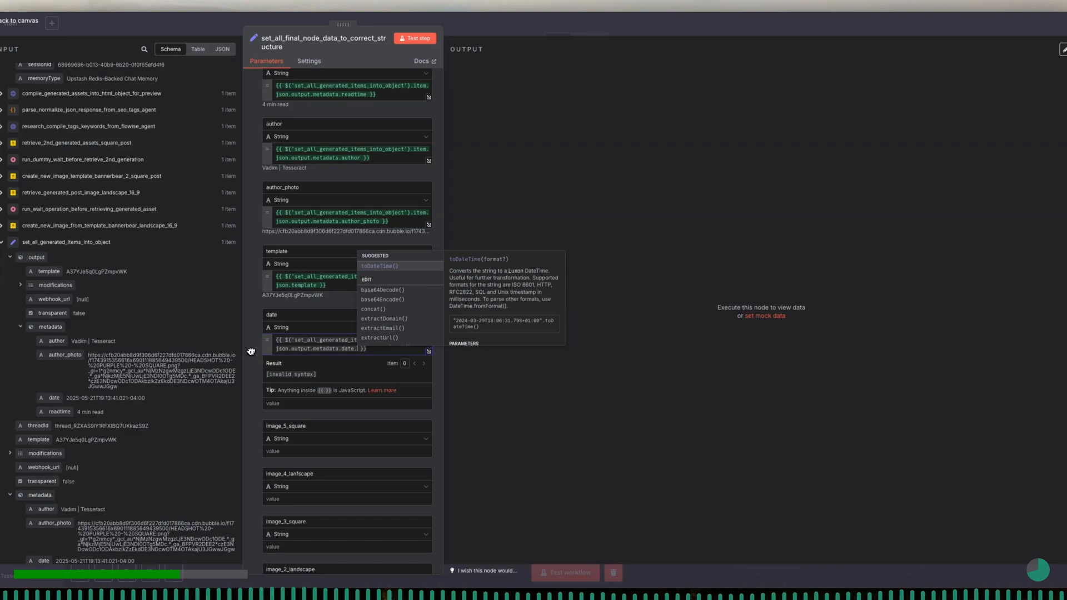
pyautogui.press('Return')
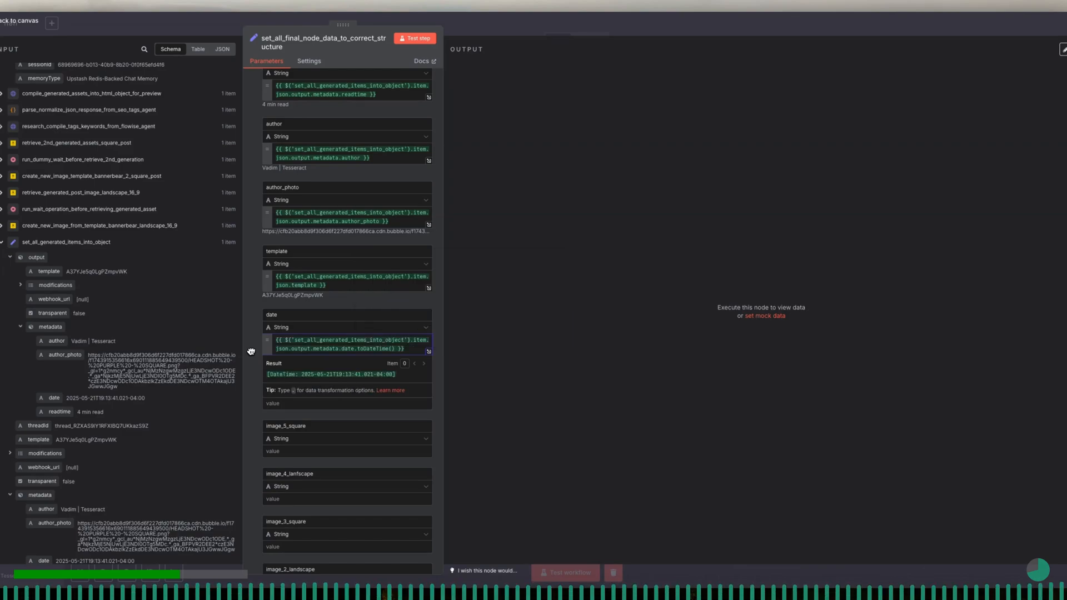
pyautogui.write('.')
pyautogui.press('Return')
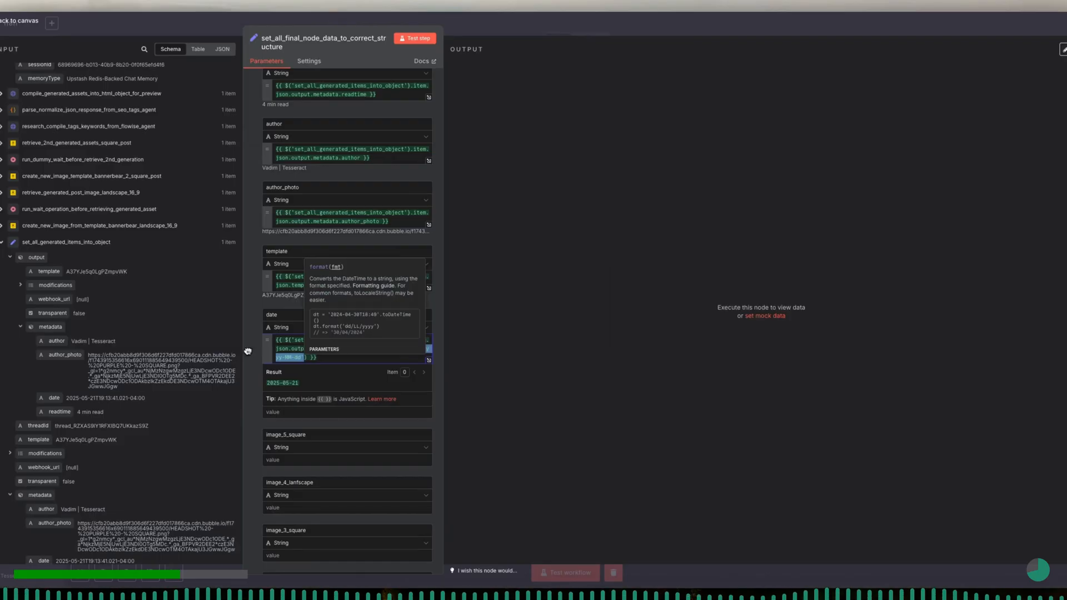
pyautogui.click(252, 344)
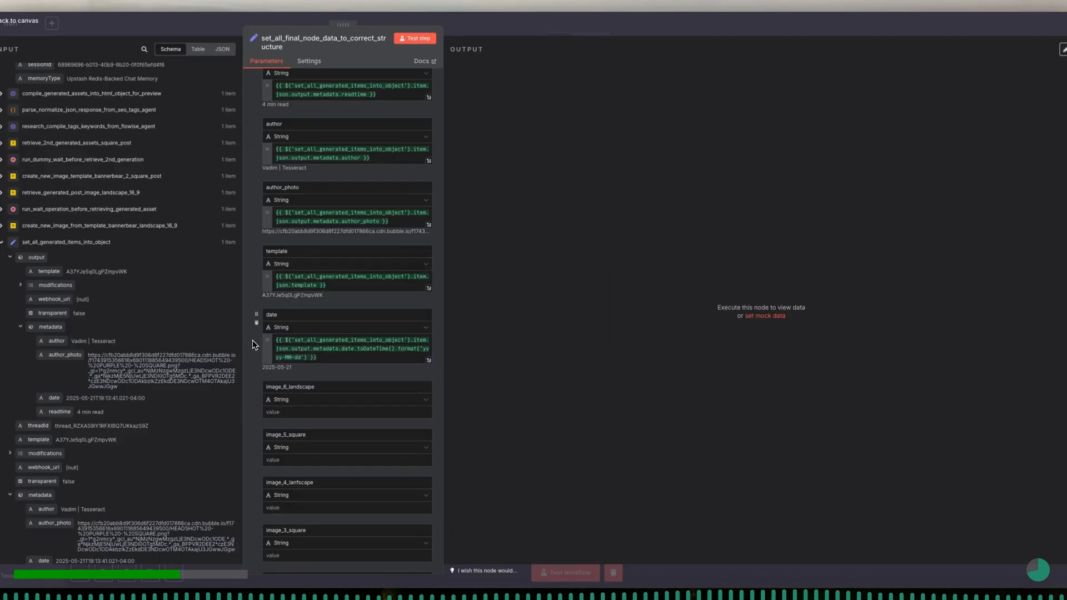
# - Map the image_6_landscape field to aws_s3_uploaded_file_url from the set_full_aws_s3_bucket_object_url node
pyautogui.scroll(-2, 315, 361)
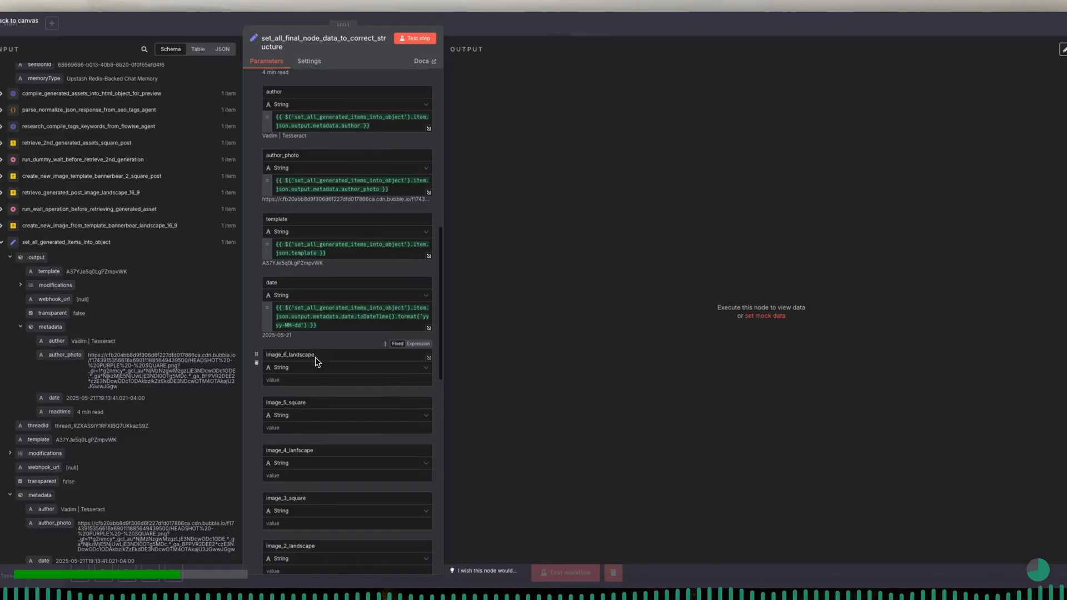
pyautogui.scroll(-4, 314, 361)
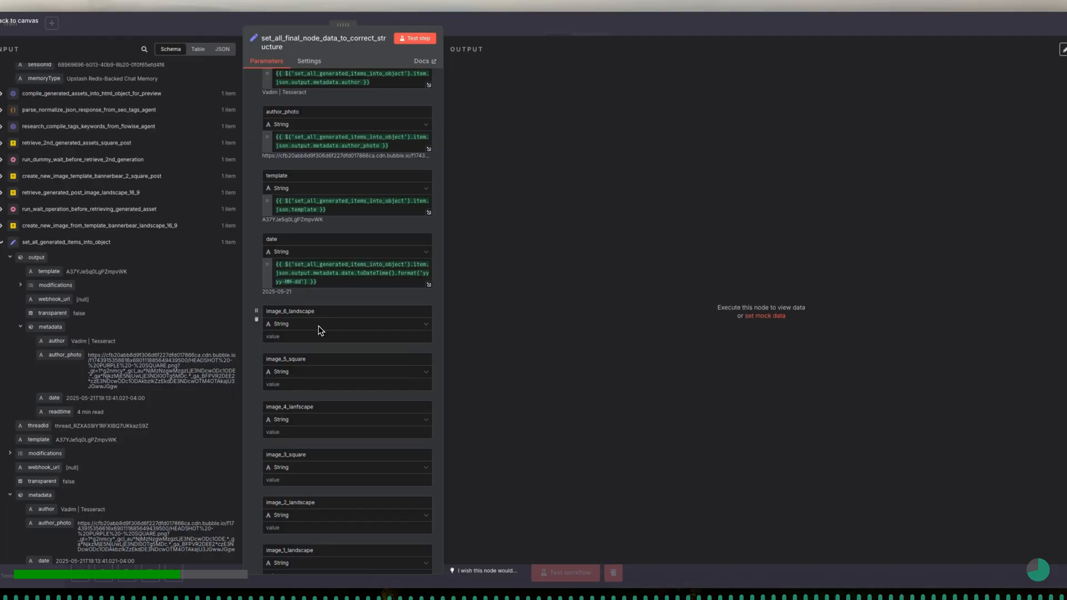
pyautogui.click(320, 336)
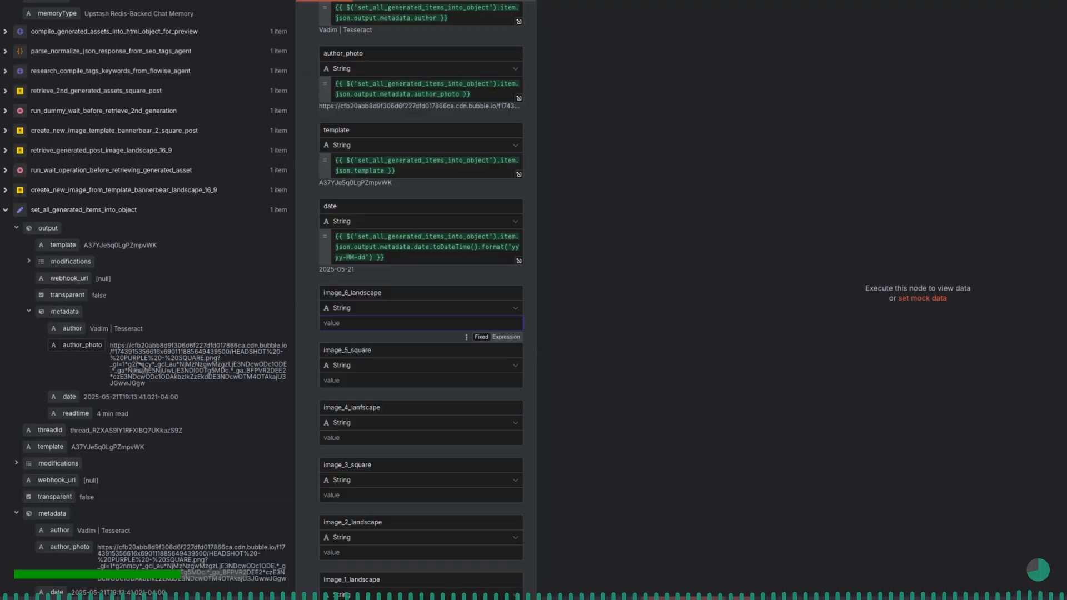
pyautogui.click(8, 214)
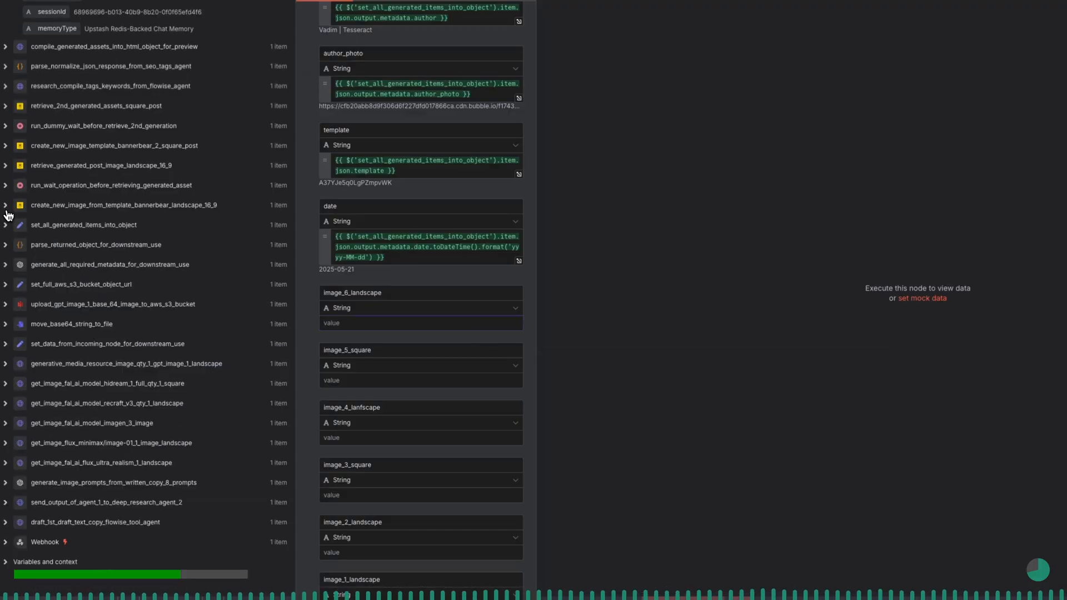
pyautogui.click(6, 285)
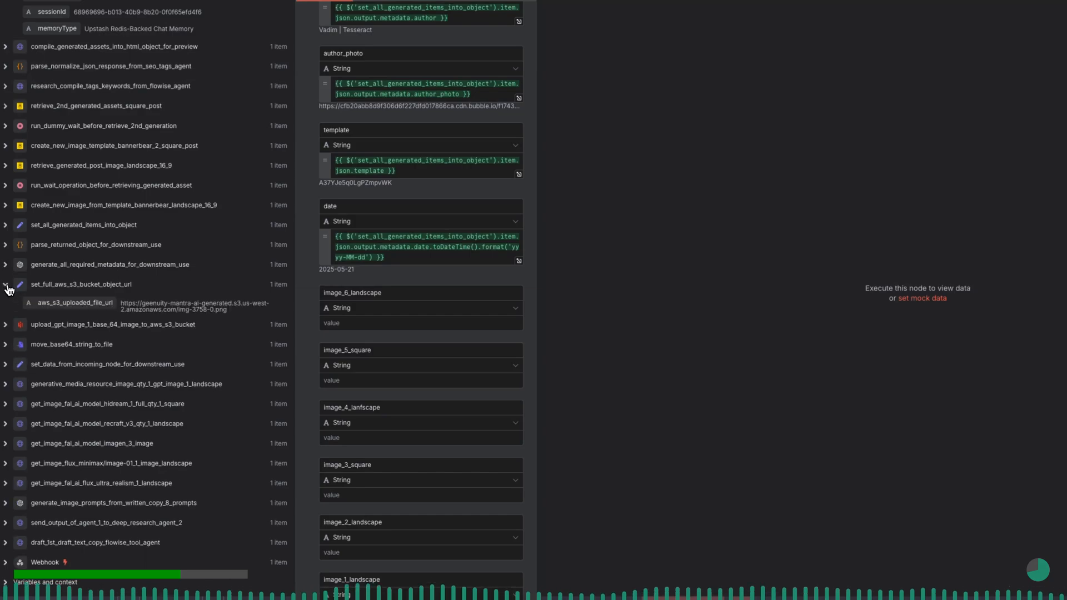
pyautogui.moveTo(75, 303); pyautogui.dragTo(343, 328)
# - Map the image_5_square field to the images[0] url from get_image_fal_ai_model_hidream_1_full_qty_1_square
pyautogui.scroll(-2, 309, 351)
pyautogui.click(337, 347)
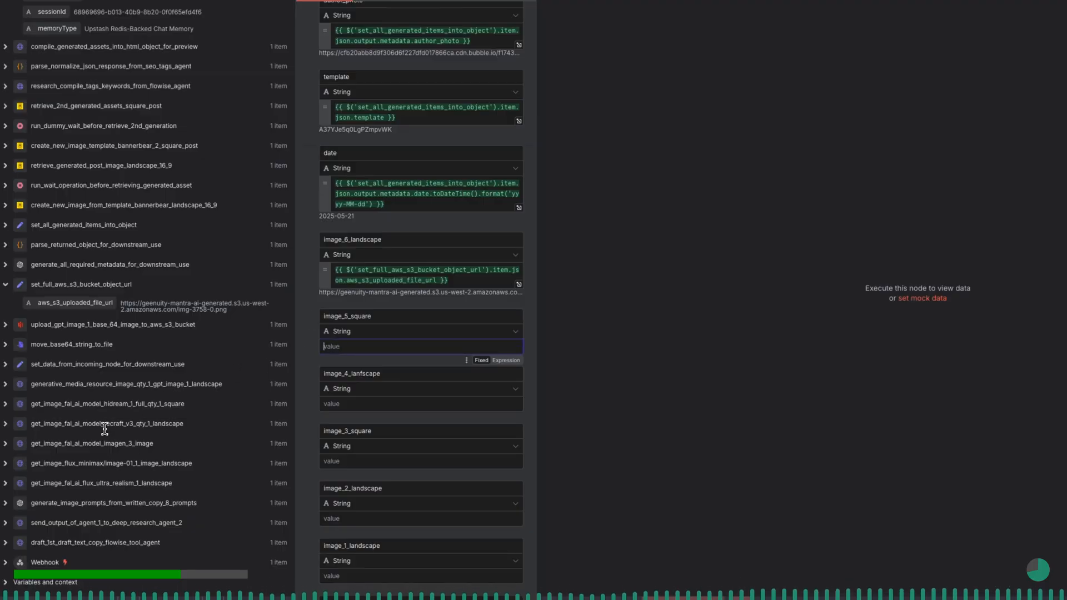
pyautogui.click(6, 405)
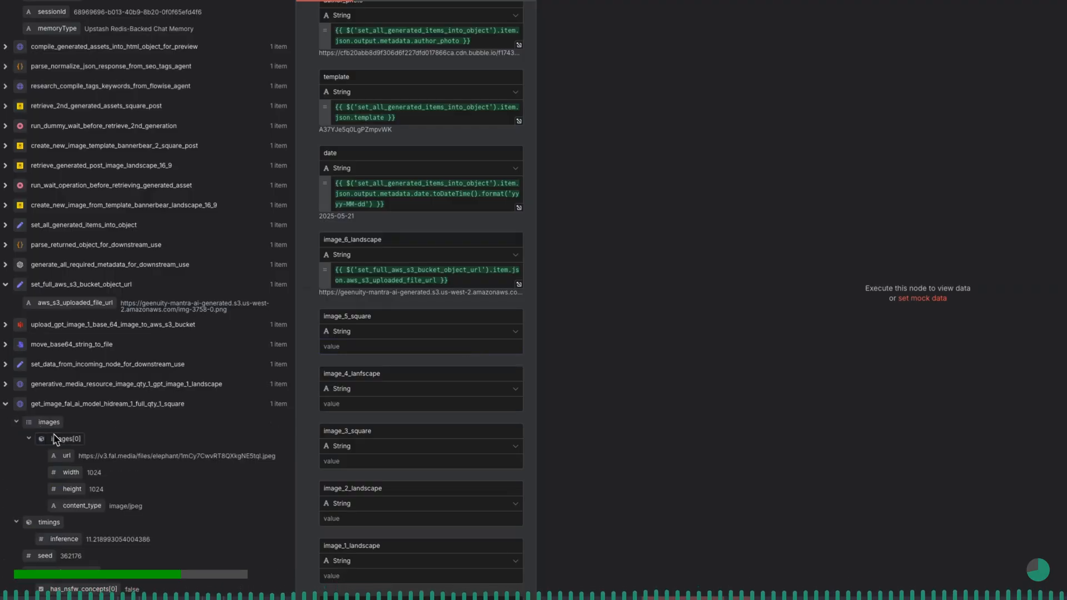
pyautogui.moveTo(64, 462); pyautogui.dragTo(365, 352)
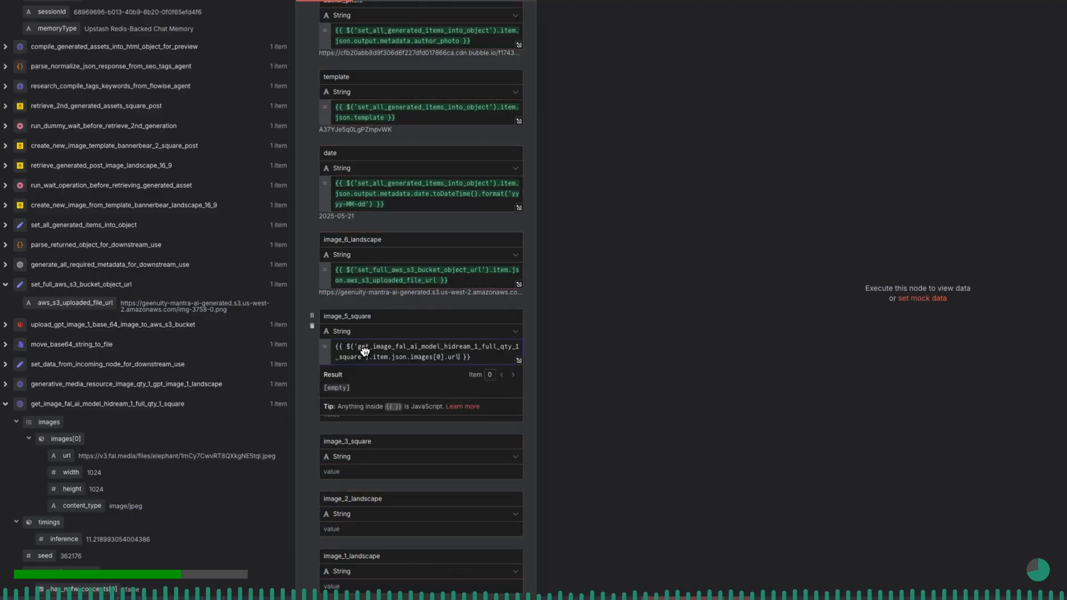
pyautogui.click(313, 366)
# - Correct the misspelled field name image_4_lanfscape to image_4_landscape
pyautogui.scroll(-1, 314, 412)
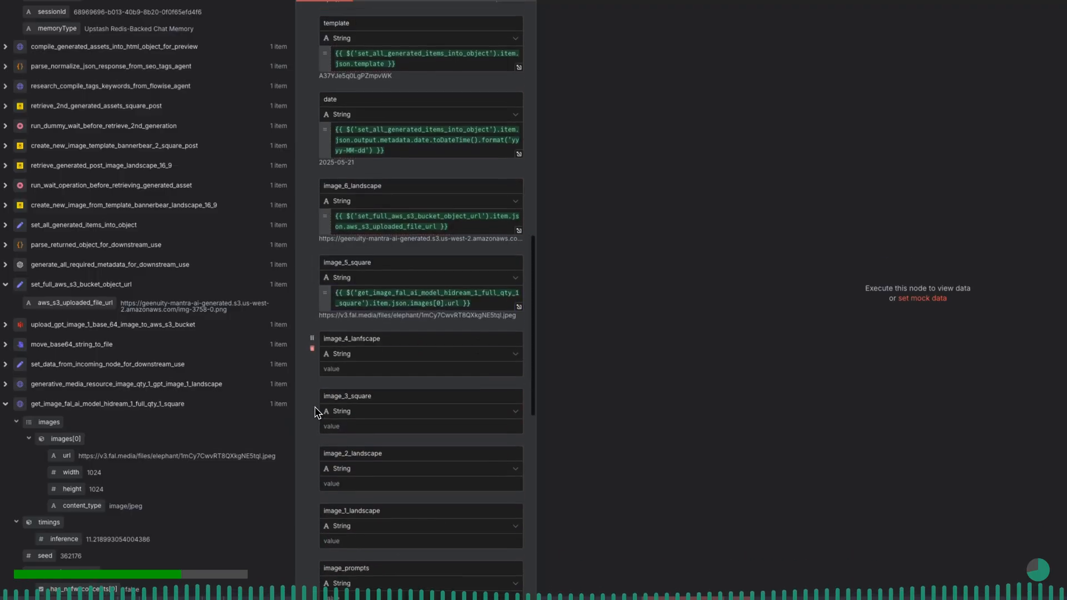
pyautogui.scroll(-1, 314, 411)
pyautogui.click(362, 308)
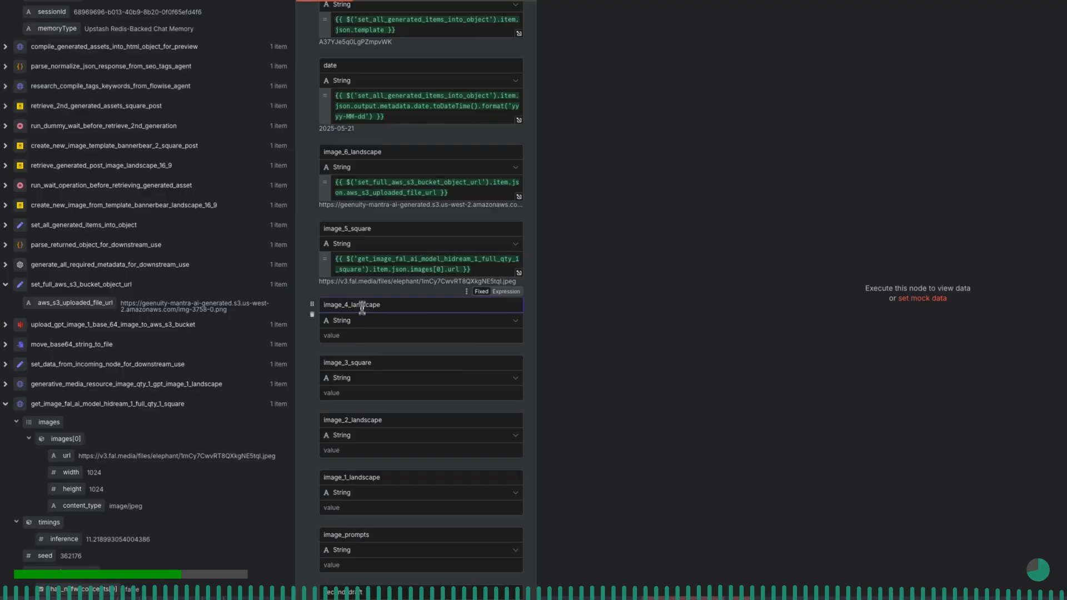
pyautogui.press('BackSpace')
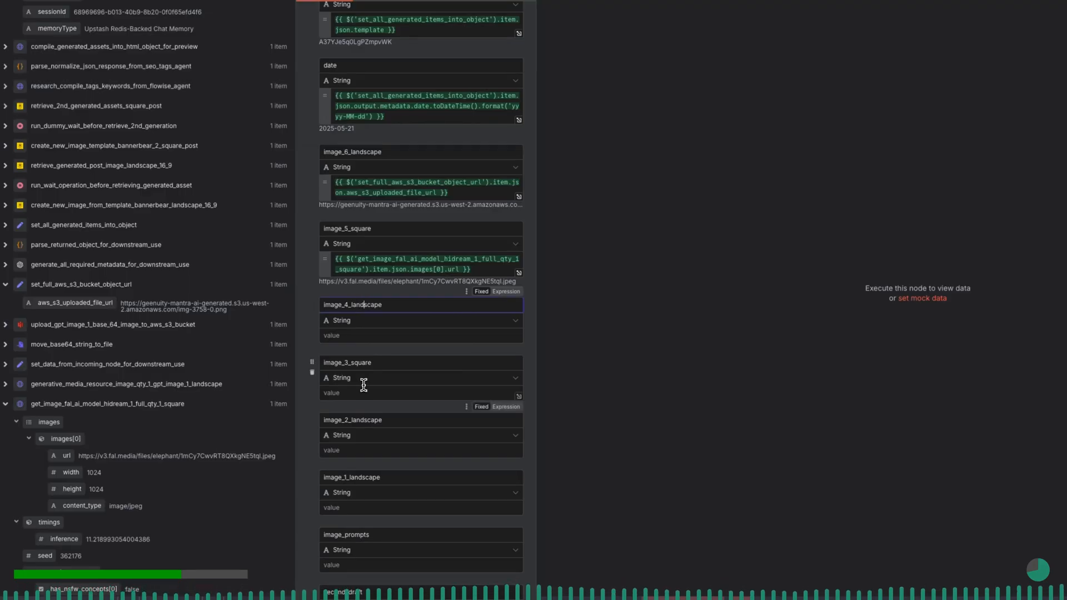
# - Map the image_4_landscape field to the images[0] url from get_image_fal_ai_model_recraft_v3_qty_1_landscape
pyautogui.click(347, 336)
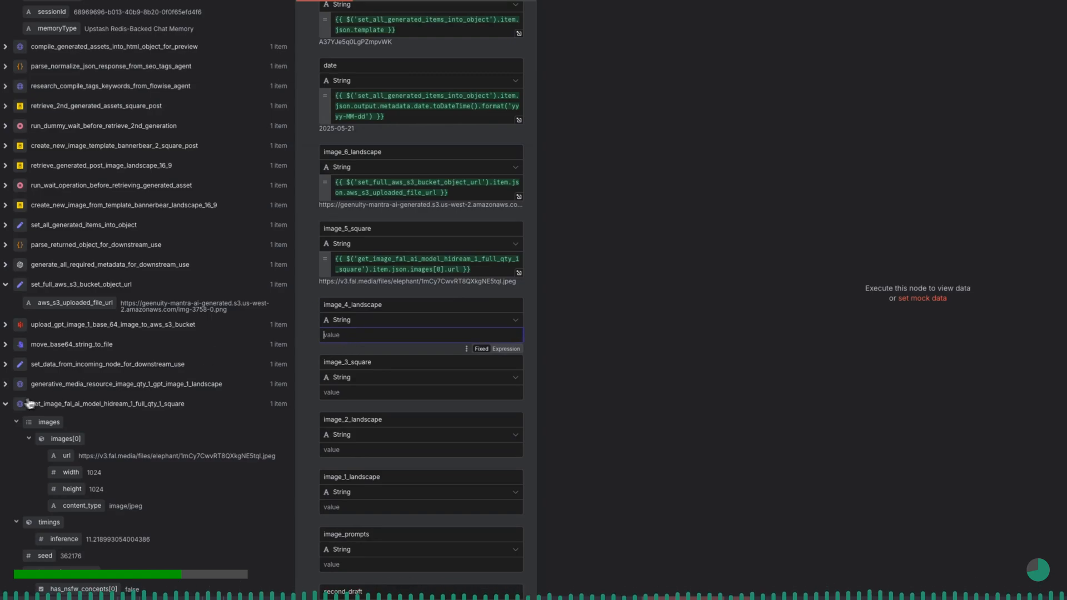
pyautogui.click(6, 405)
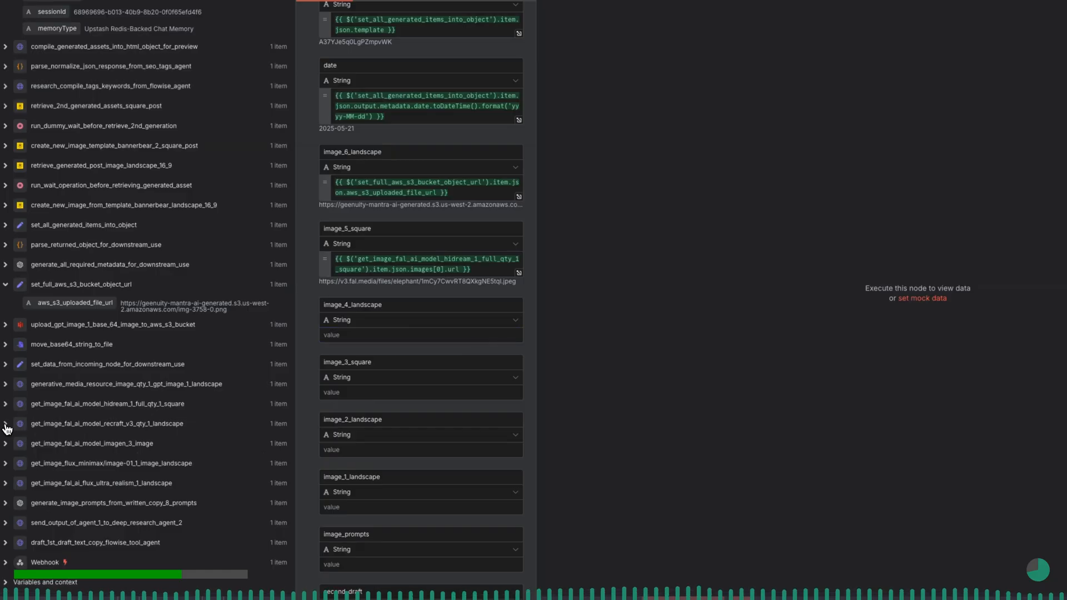
pyautogui.click(6, 425)
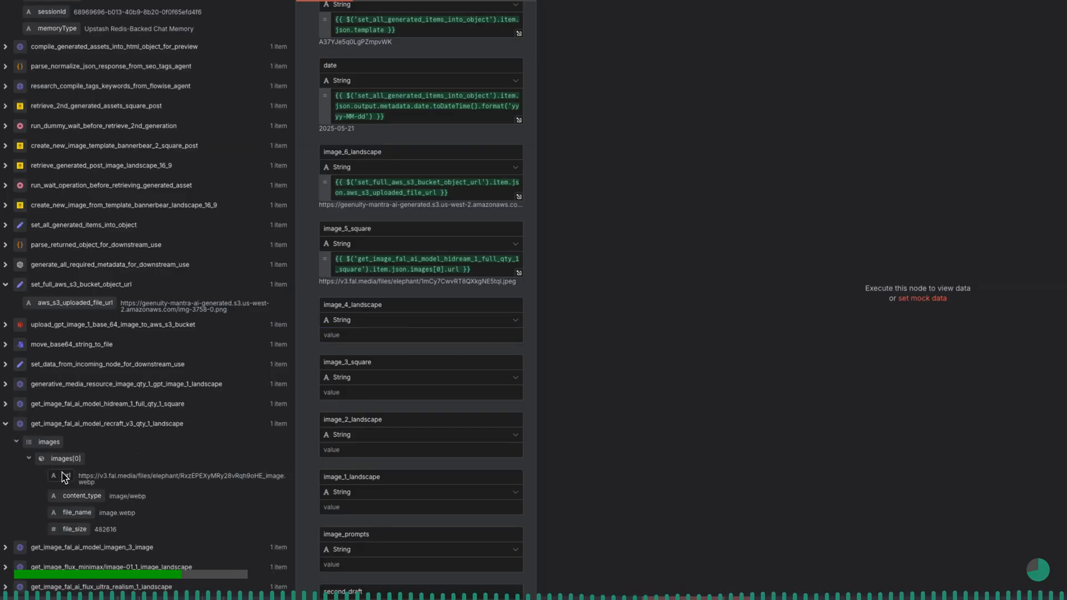
pyautogui.moveTo(66, 475); pyautogui.dragTo(279, 348)
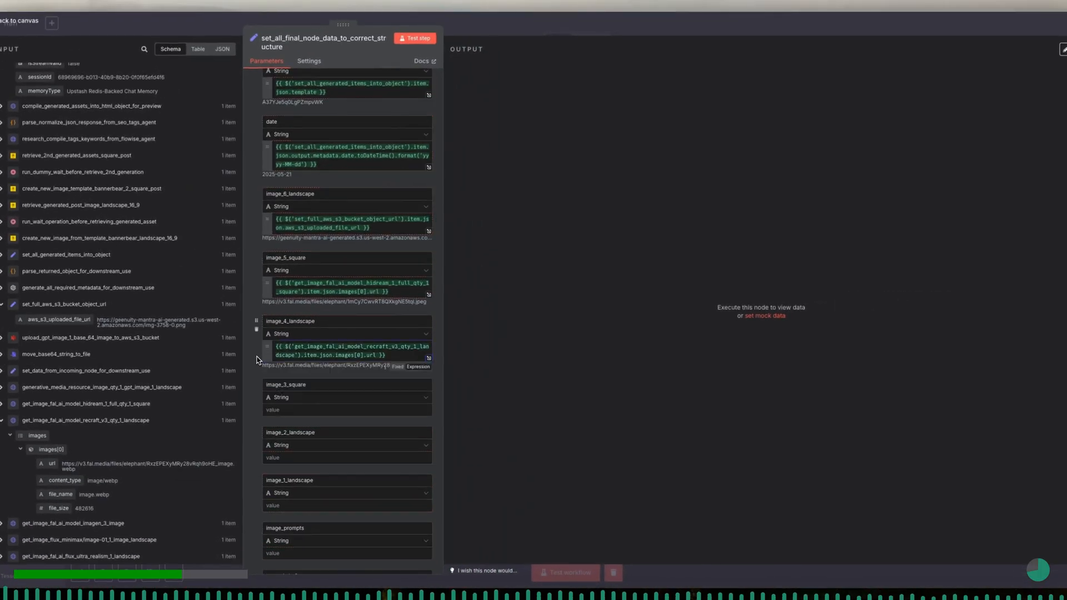
# - Map the image_3_square field to the images[0] url from get_image_fal_ai_model_imagen_3_image
pyautogui.scroll(-1, 256, 359)
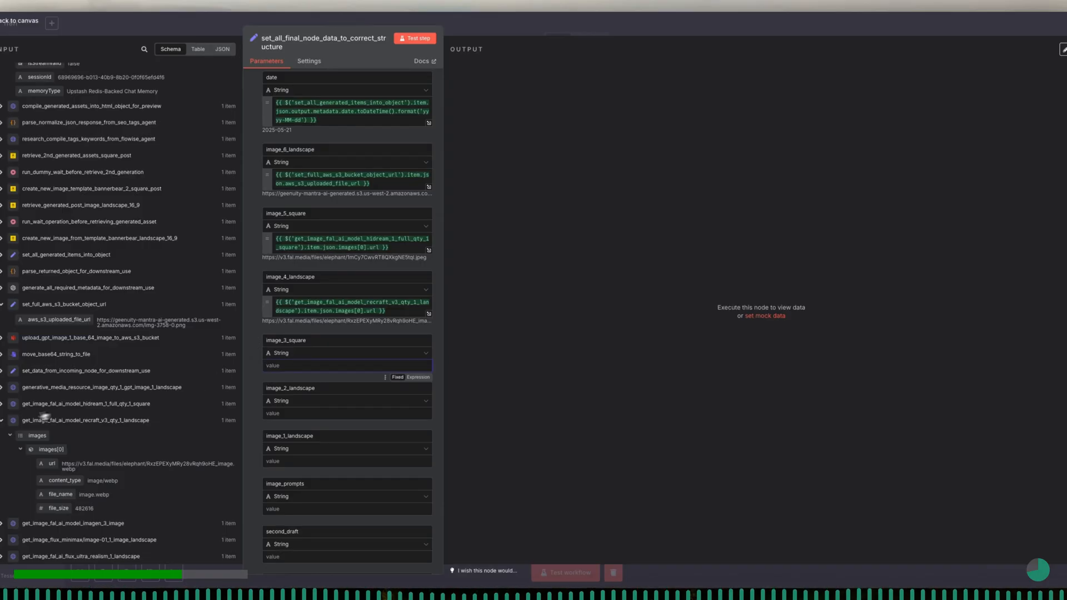
pyautogui.click(3, 421)
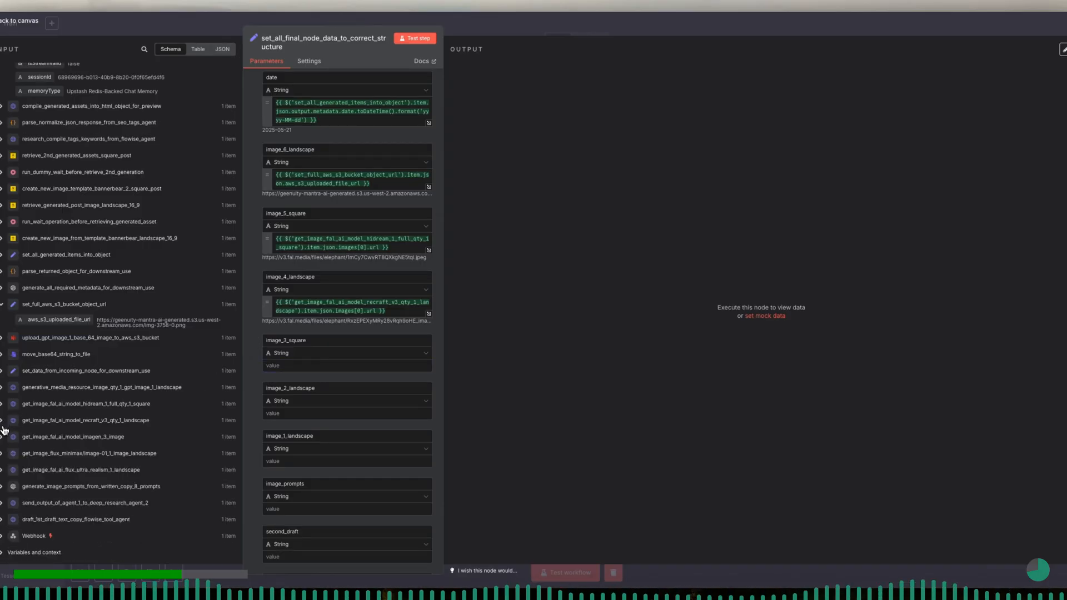
pyautogui.click(3, 438)
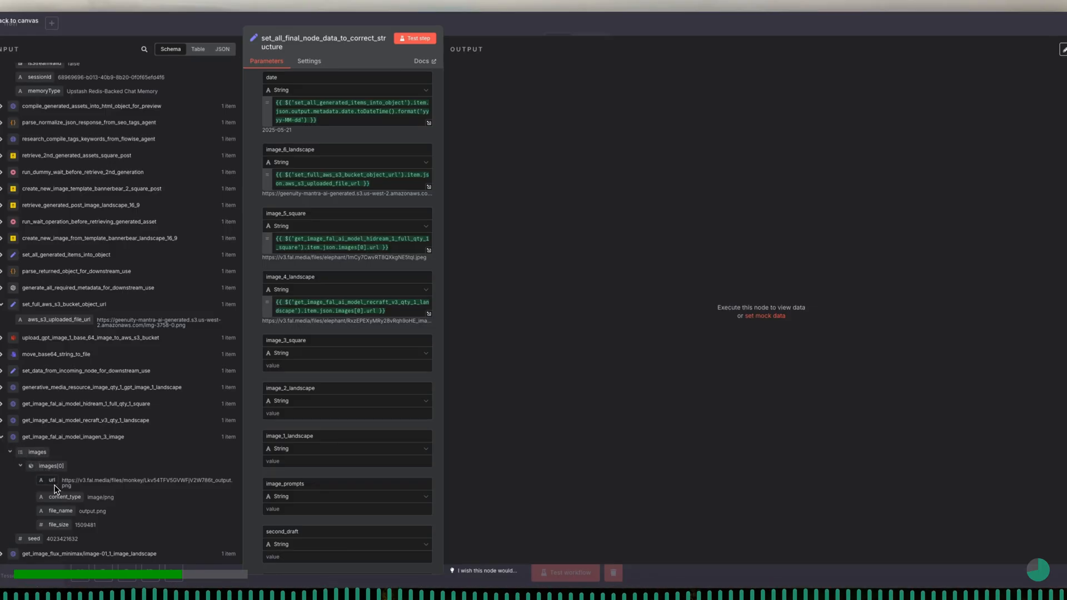
pyautogui.moveTo(54, 488); pyautogui.dragTo(276, 368)
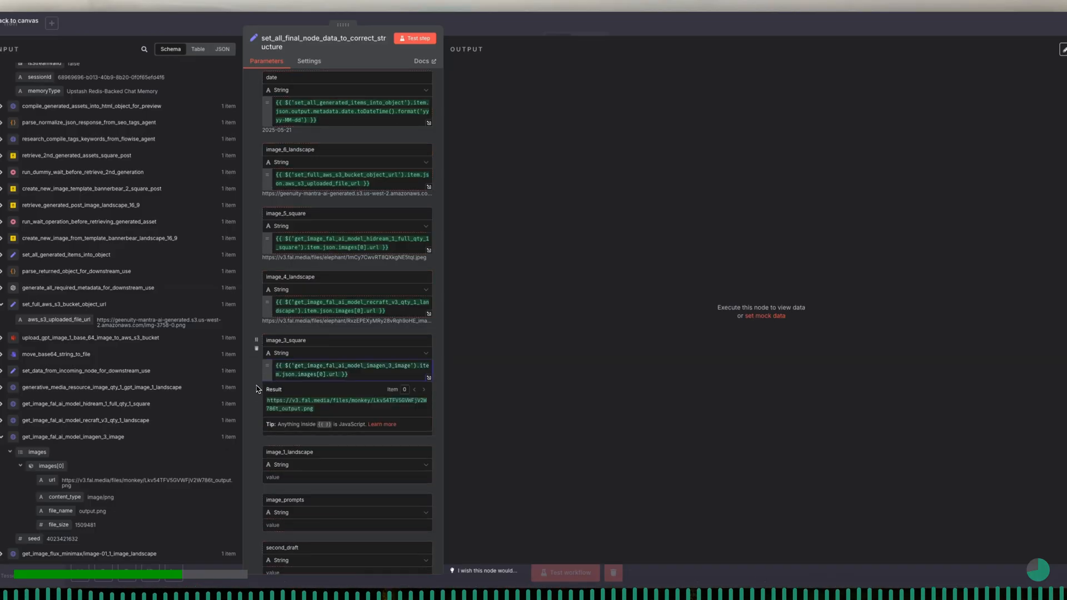
# - Map the image_2_landscape field to the images[0] url from get_image_flux_minimax/image-01_1_image_landscape
pyautogui.scroll(-3, 259, 389)
pyautogui.scroll(-1, 257, 389)
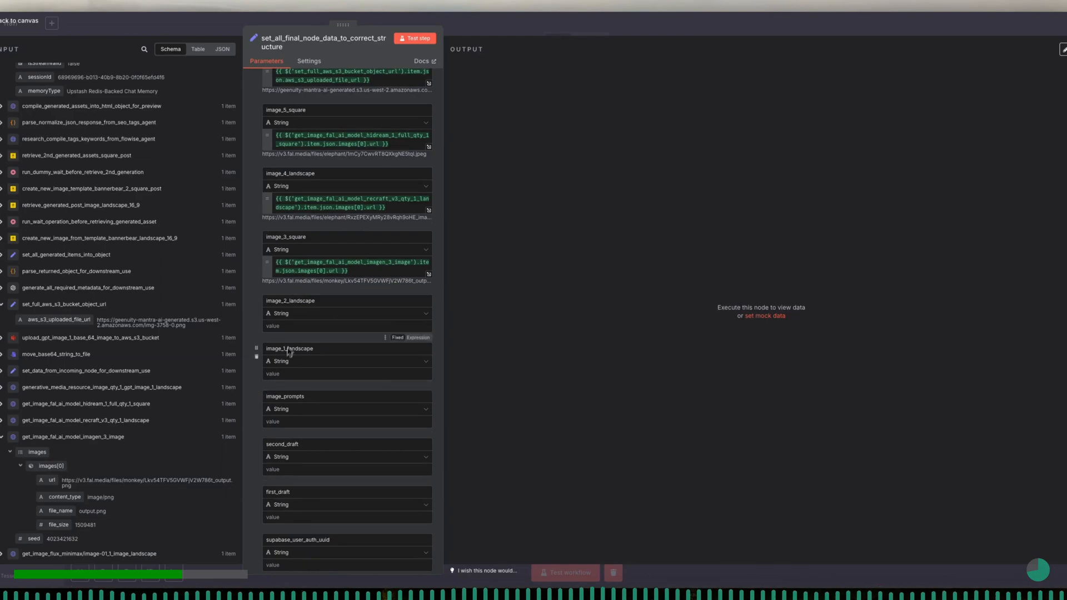
pyautogui.click(292, 327)
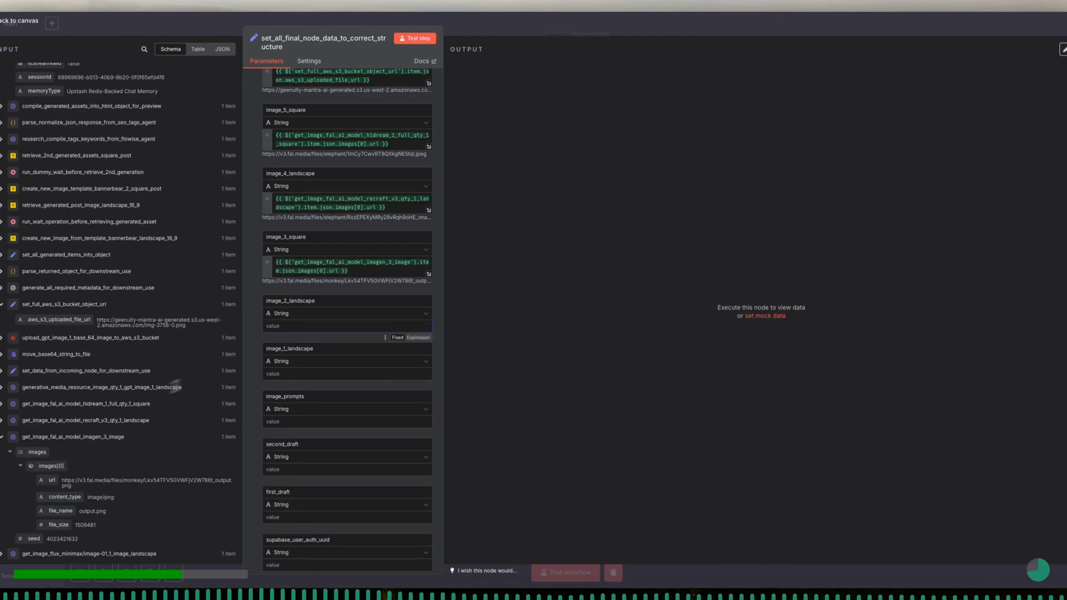
pyautogui.click(1, 438)
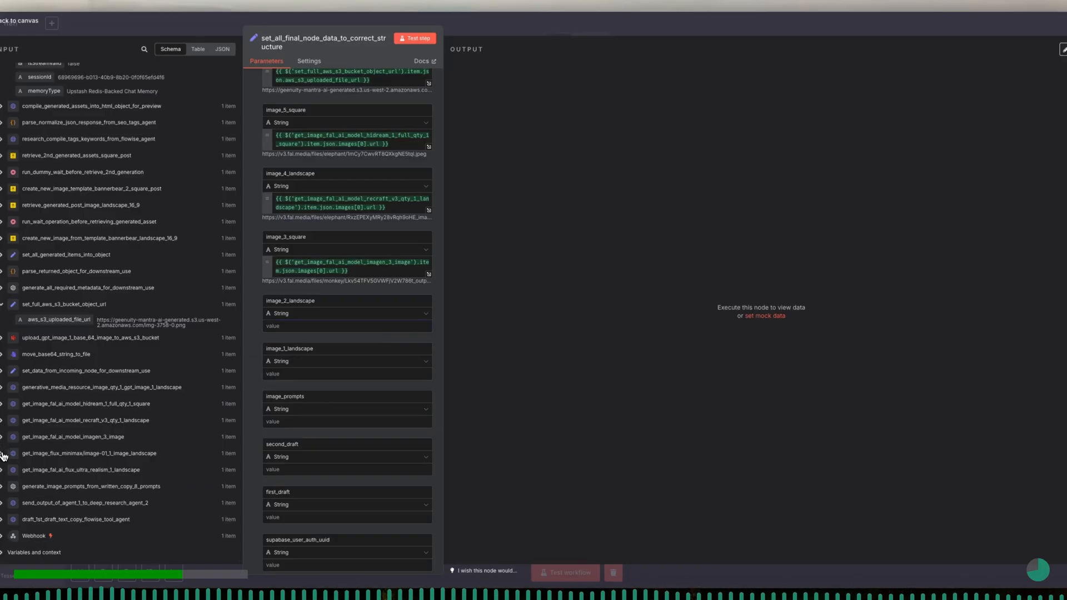
pyautogui.click(2, 454)
pyautogui.moveTo(50, 497); pyautogui.dragTo(301, 329)
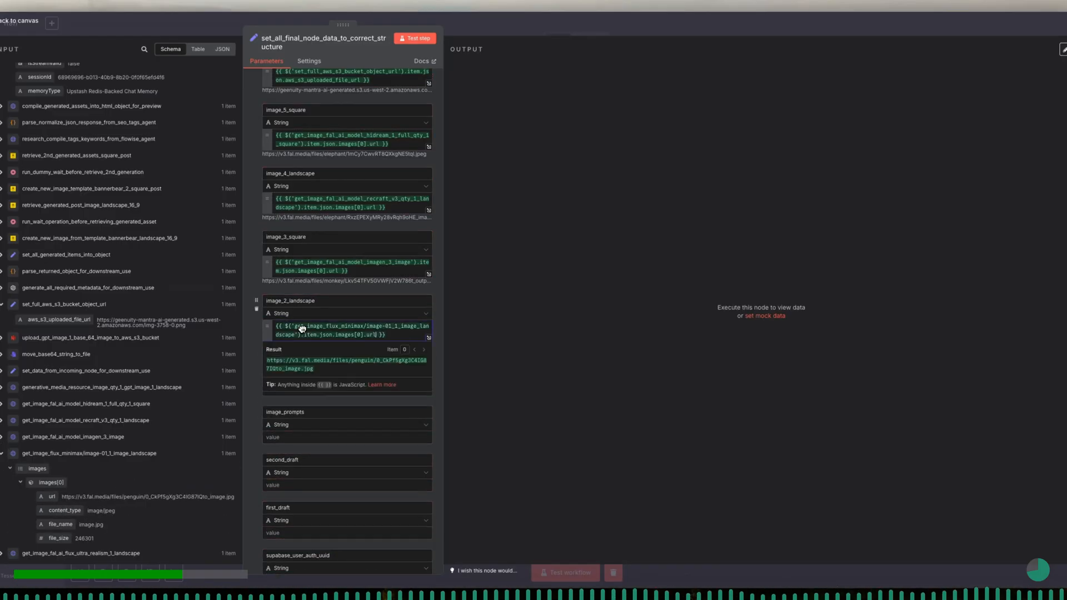
# - Map the image_1_landscape field to the images[0] url from get_image_fal_ai_flux_ultra_realism_1_landscape
pyautogui.scroll(-1, 269, 369)
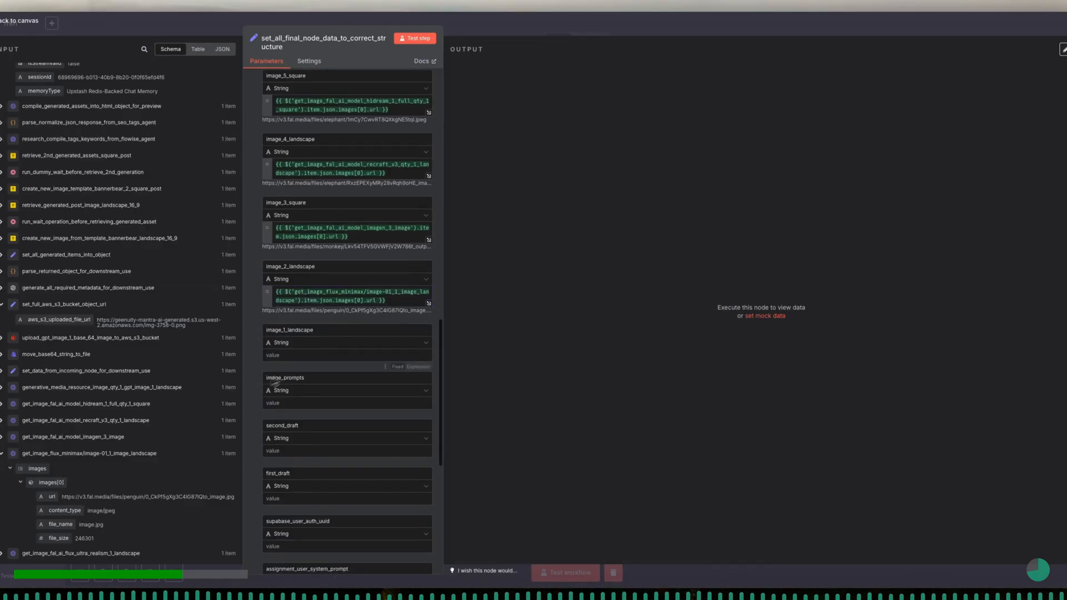
pyautogui.click(2, 454)
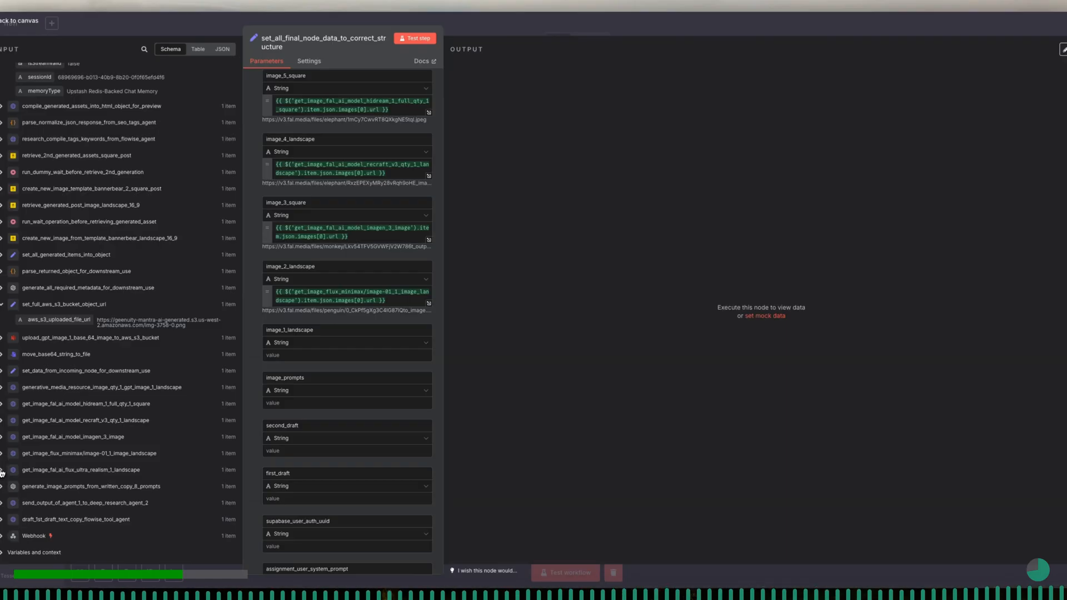
pyautogui.click(2, 470)
pyautogui.moveTo(52, 513); pyautogui.dragTo(286, 356)
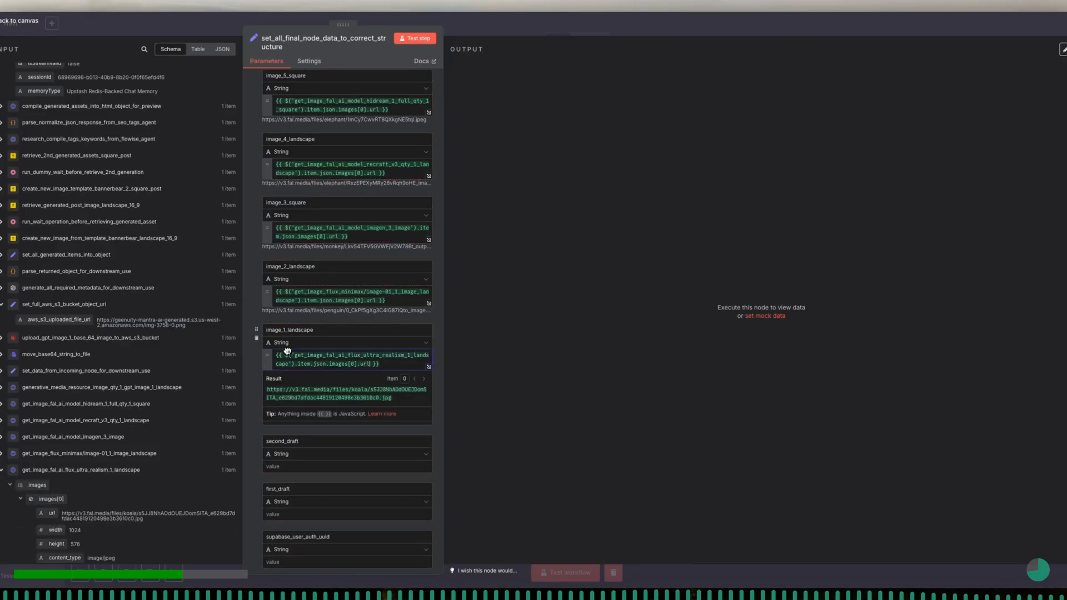
pyautogui.scroll(-2, 258, 387)
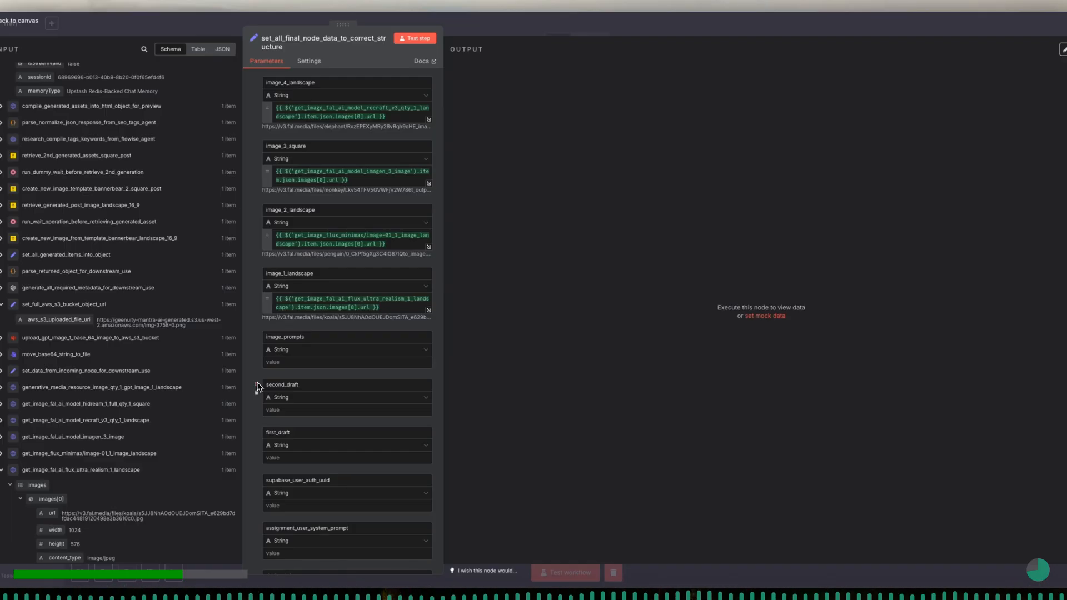
pyautogui.click(428, 366)
pyautogui.click(411, 395)
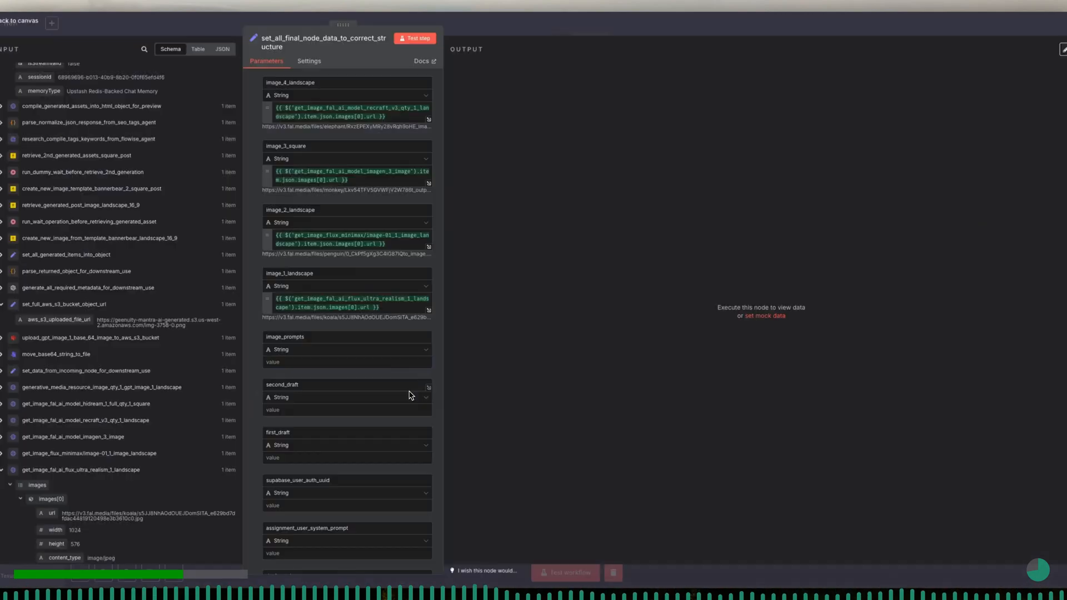
# - Make the image_prompts field's value an expression, keeping its name fixed, and open the value in the full expression editor
pyautogui.click(419, 327)
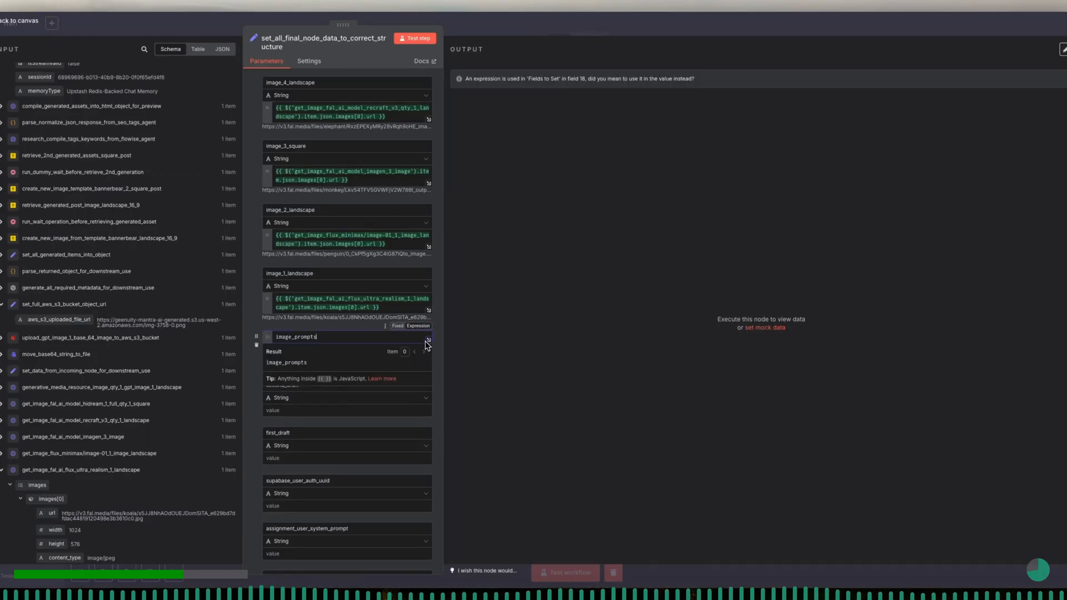
pyautogui.click(436, 360)
pyautogui.moveTo(405, 358)
pyautogui.click(418, 374)
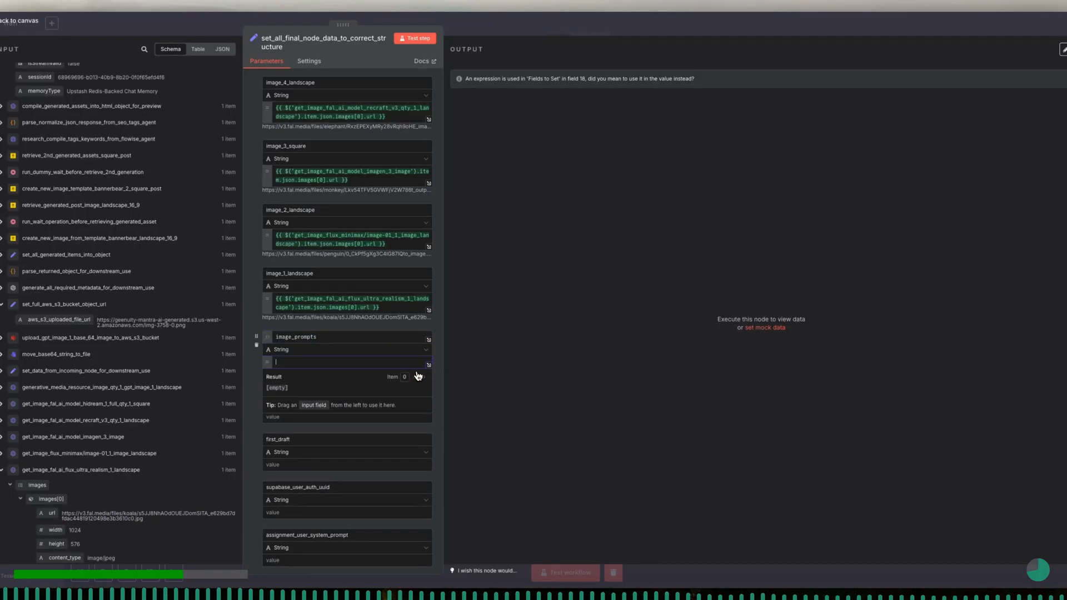
pyautogui.click(411, 338)
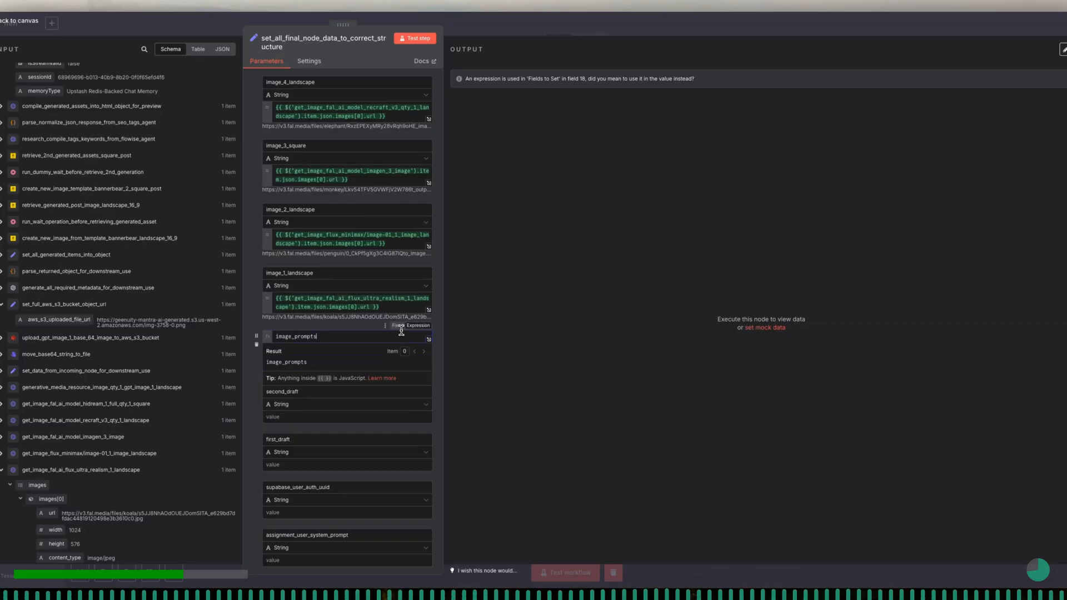
pyautogui.click(403, 362)
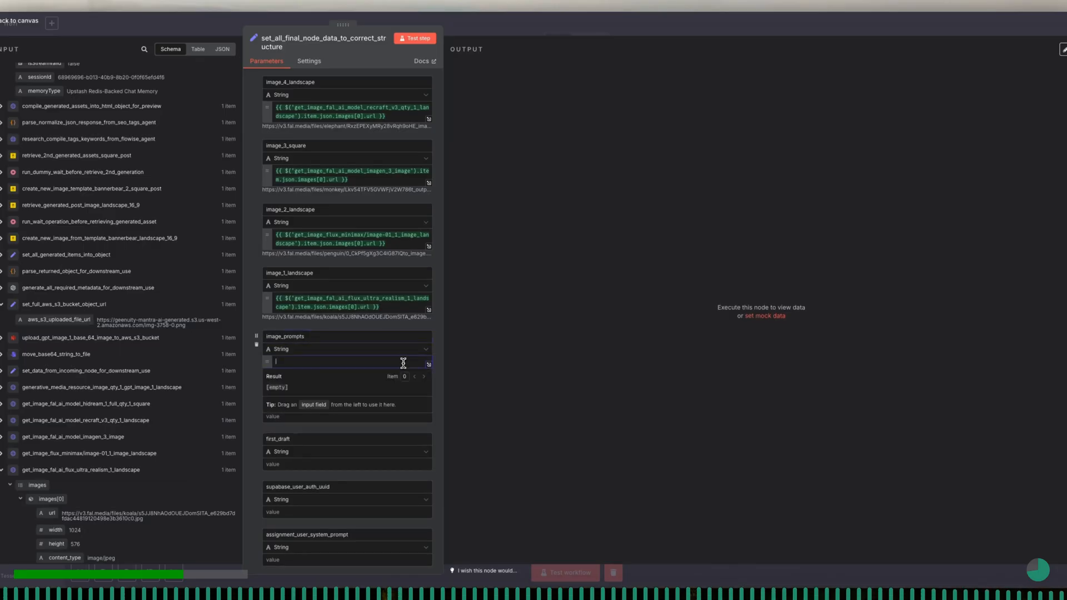
pyautogui.click(428, 364)
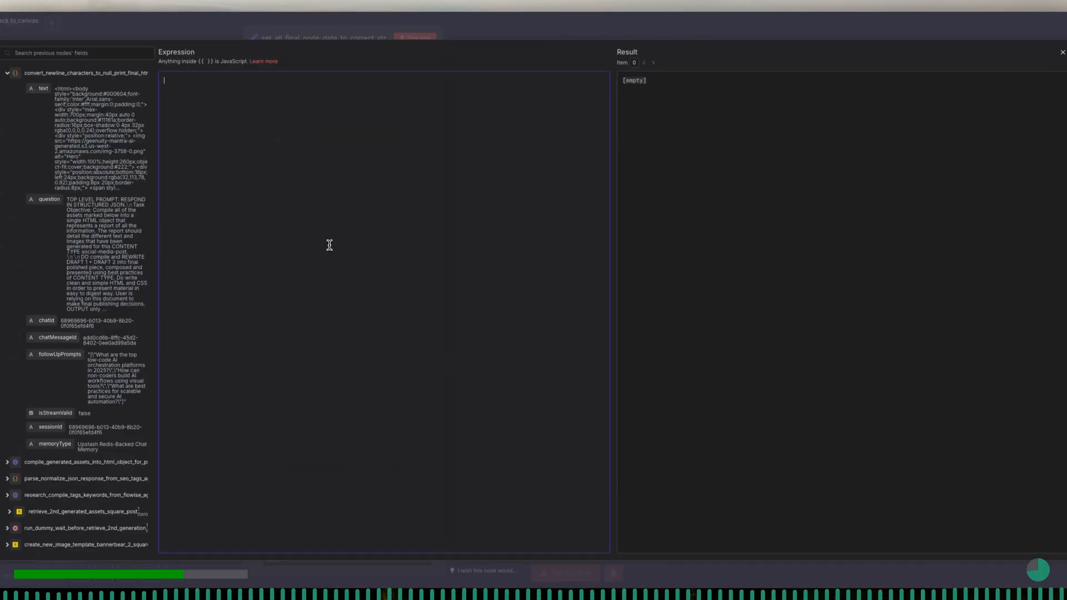
# - Write the labels PROMPT 1 through PROMPT 8 in the image_prompts expression, separated by blank lines
pyautogui.write('PROM')
pyautogui.hotkey('shift', 'Left')
pyautogui.hotkey('shift', 'Left')
pyautogui.hotkey('shift', 'Left')
pyautogui.hotkey('shift', 'Left')
pyautogui.hotkey('shift', 'Left')
pyautogui.hotkey('shift', 'Left')
pyautogui.hotkey('shift', 'Left')
pyautogui.hotkey('ctrl', 'c')
pyautogui.press('Right')
pyautogui.hotkey('ctrl', 'v')
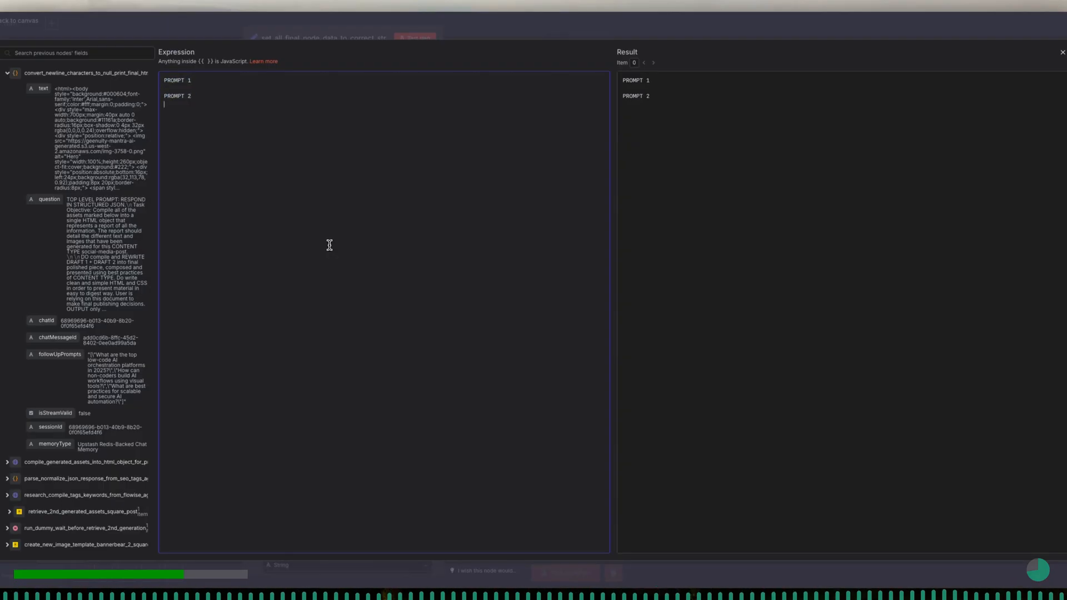
pyautogui.hotkey('ctrl', 'v')
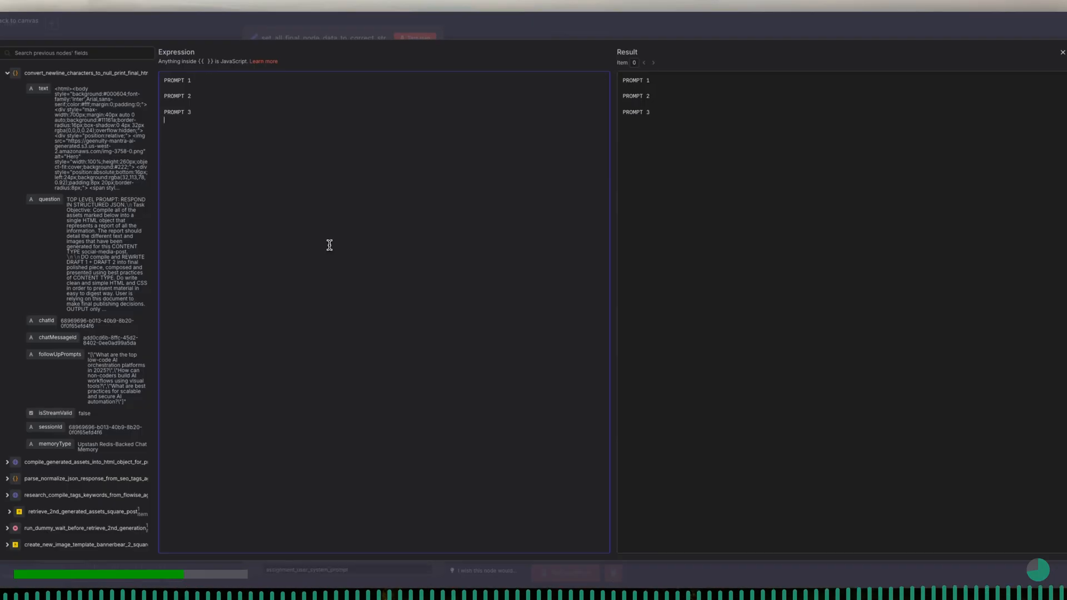
pyautogui.hotkey('ctrl', 'v')
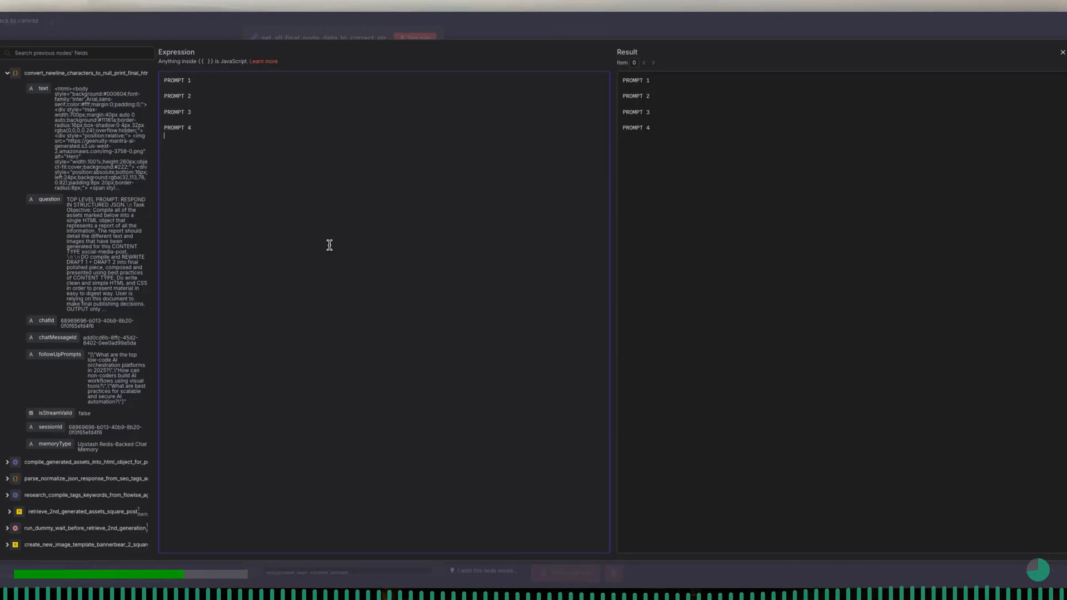
pyautogui.hotkey('ctrl', 'v')
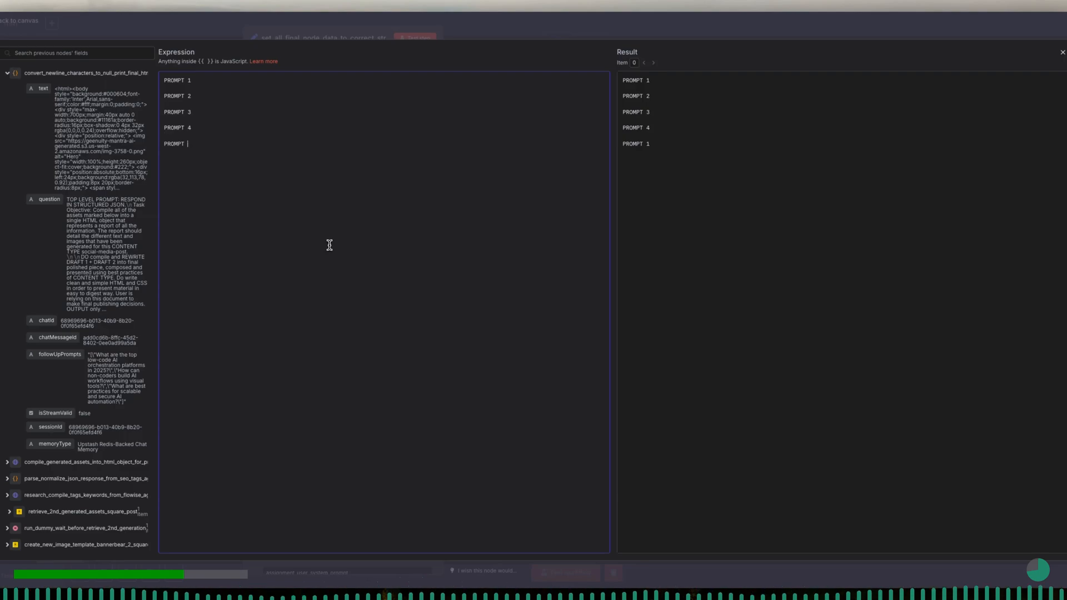
pyautogui.hotkey('ctrl', 'v')
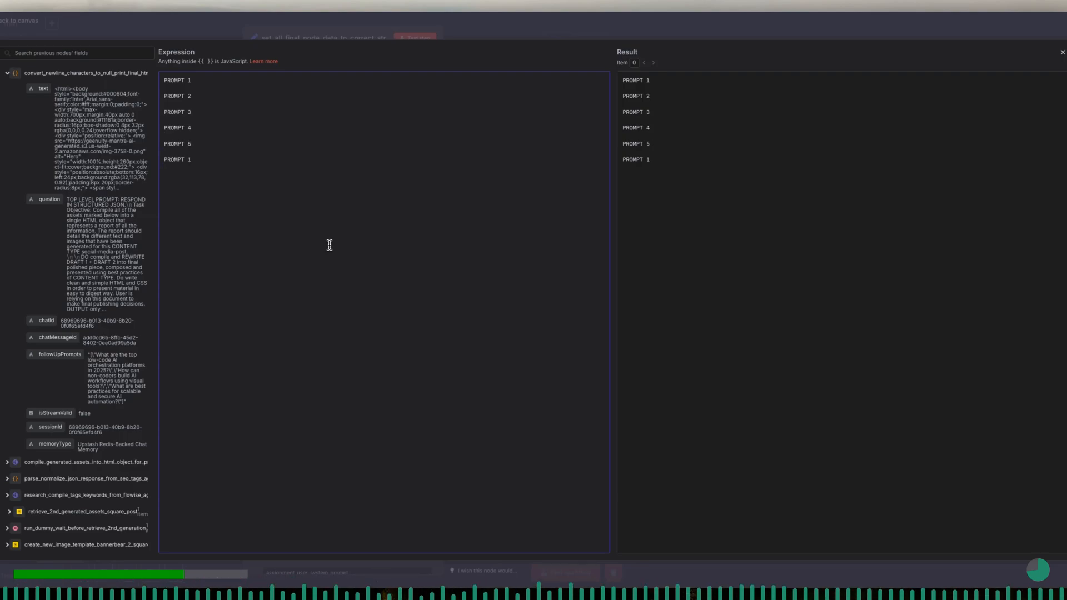
pyautogui.hotkey('ctrl', 'v')
pyautogui.press('BackSpace')
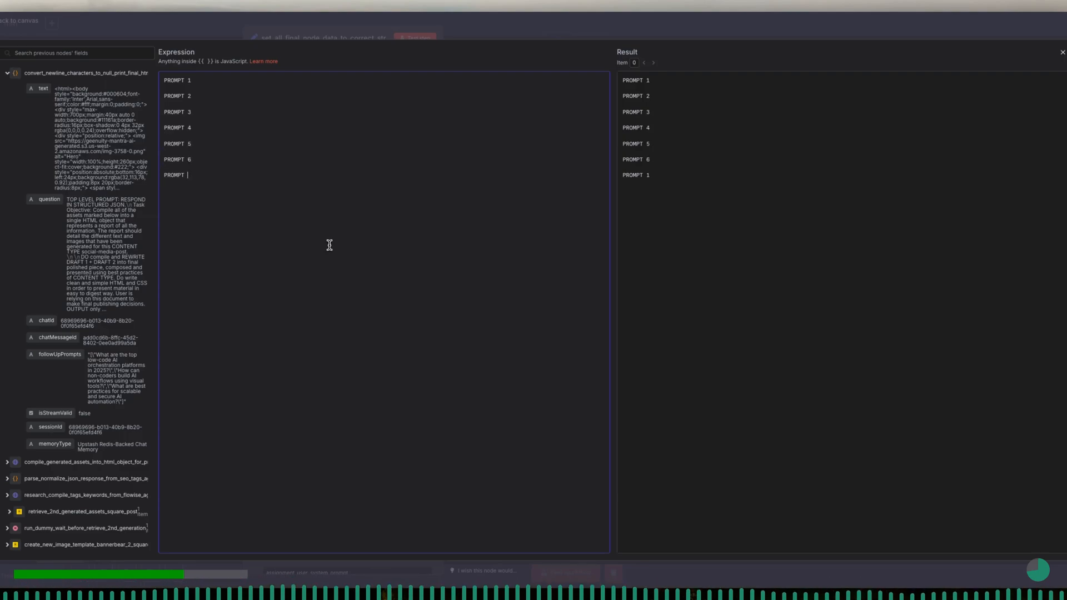
pyautogui.hotkey('ctrl', 'v')
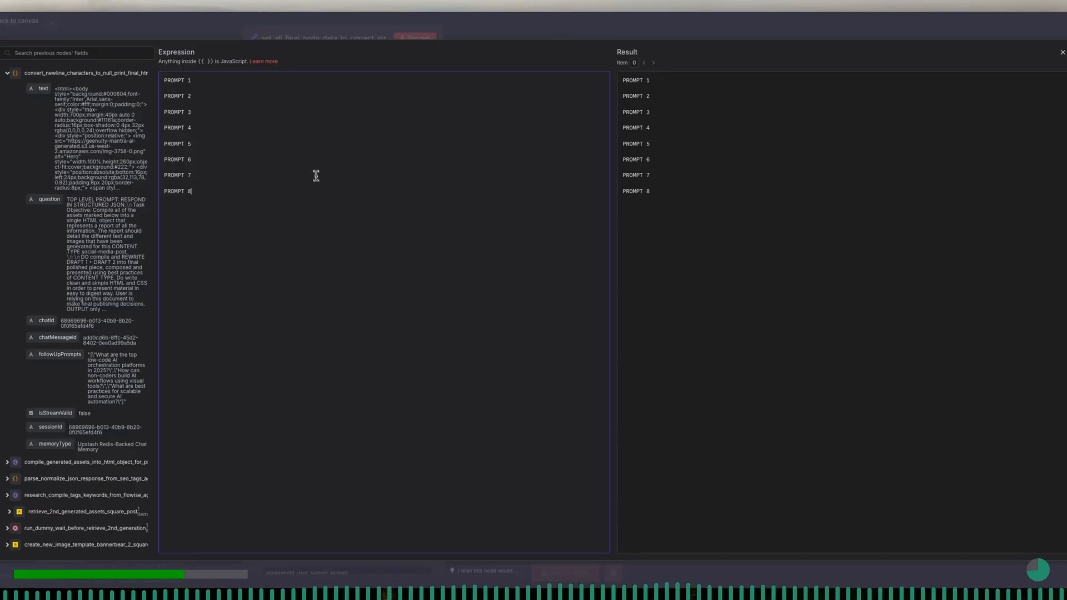
# - Insert the output value of generate_image_prompts_from_written_copy_8_prompts on a new line beneath PROMPT 1
pyautogui.click(209, 80)
pyautogui.press('Return')
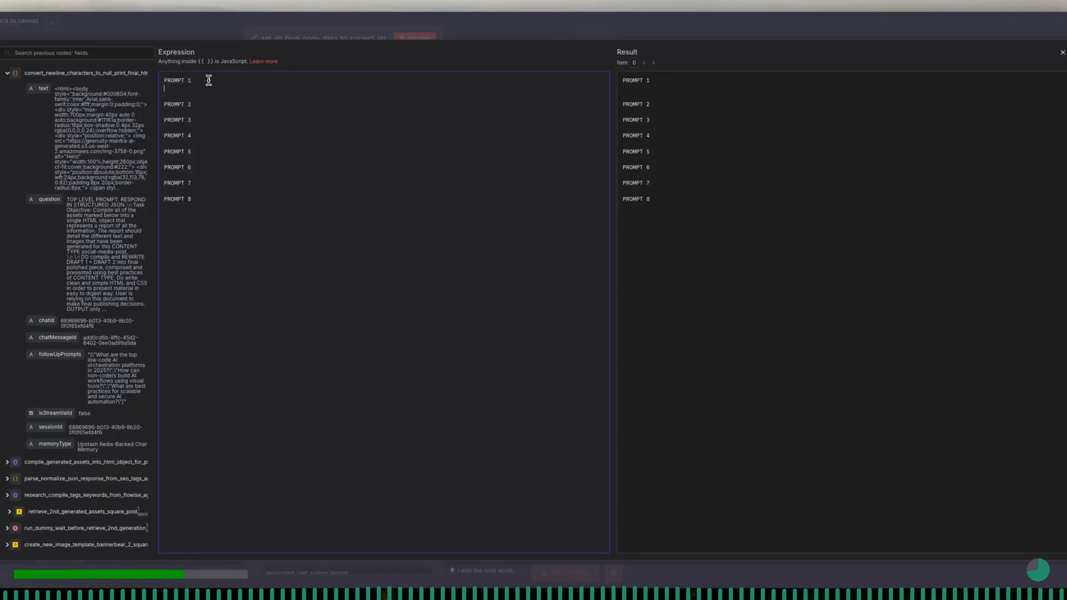
pyautogui.click(7, 74)
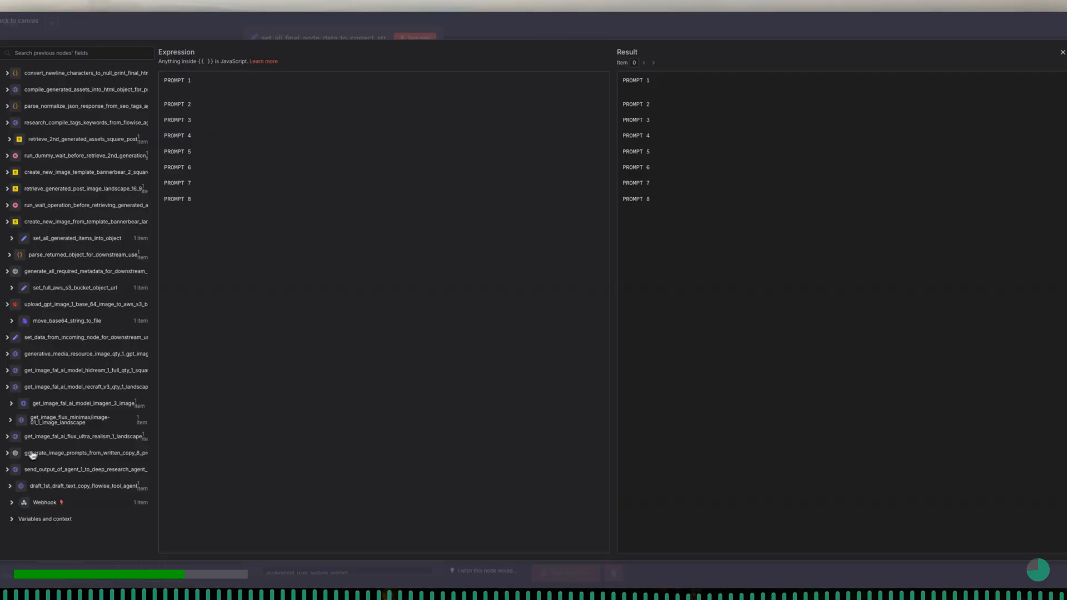
pyautogui.click(8, 454)
pyautogui.scroll(-3, 62, 458)
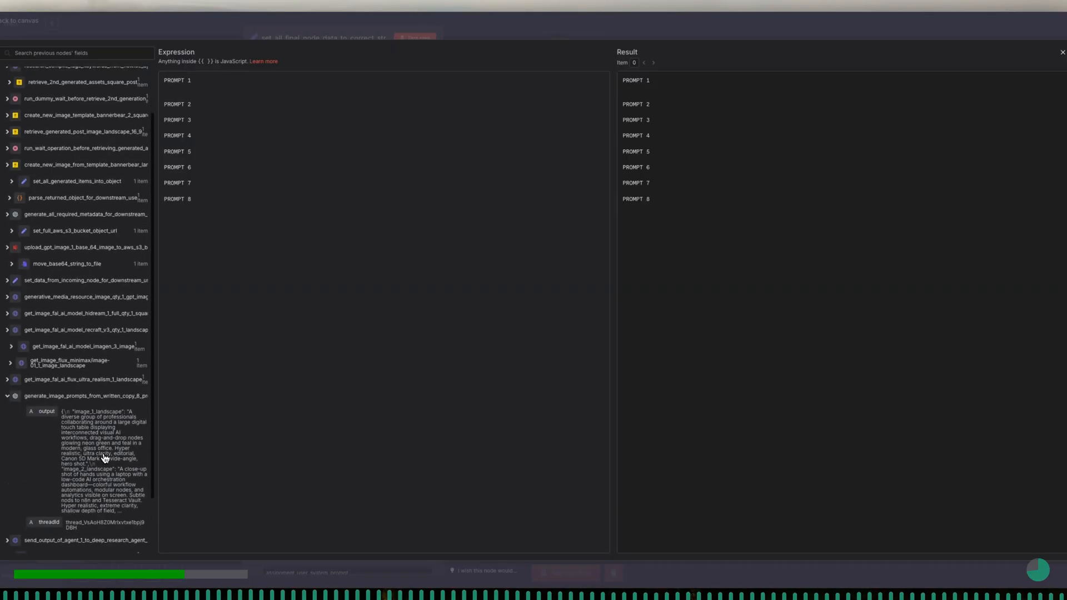
pyautogui.moveTo(44, 393); pyautogui.dragTo(219, 87)
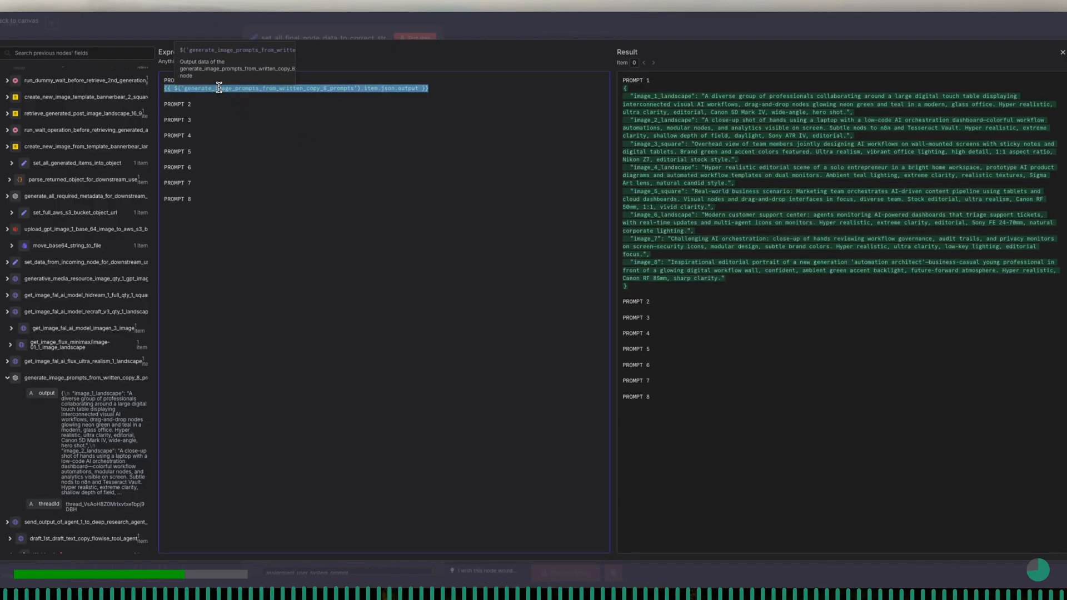
# - Extend the PROMPT 1 expression with .parseJson().image_1_landscape after output
pyautogui.click(417, 89)
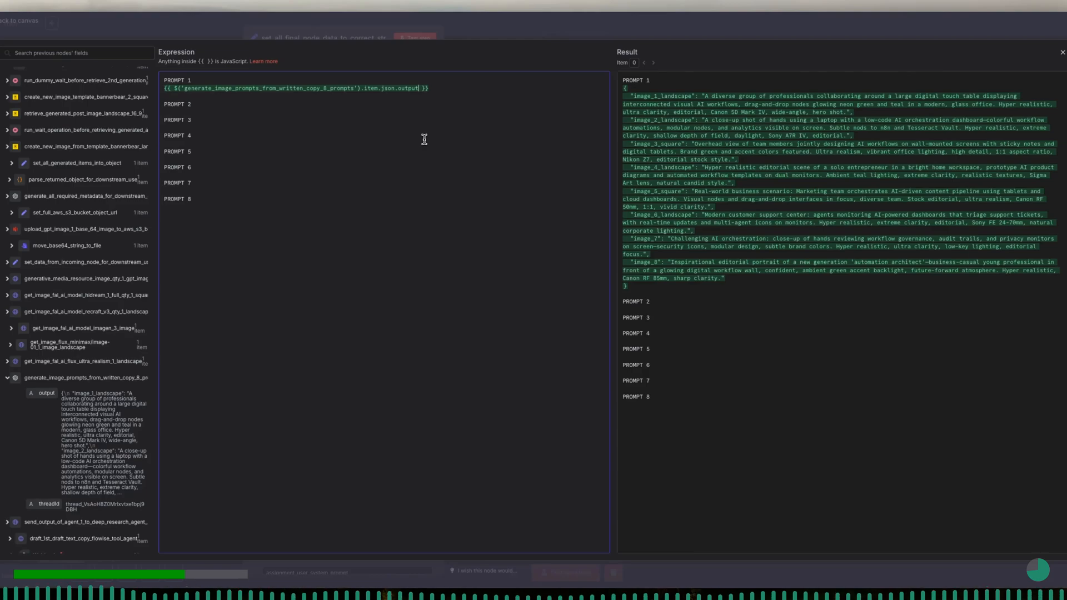
pyautogui.write('.parseJson()')
pyautogui.press('Return')
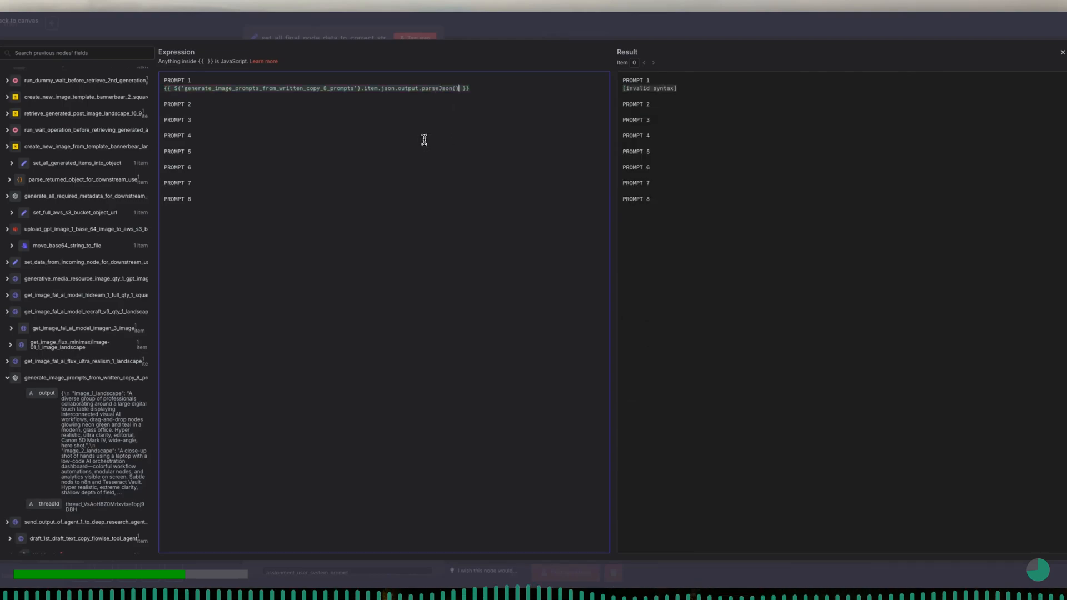
pyautogui.write('.image_1_landscape')
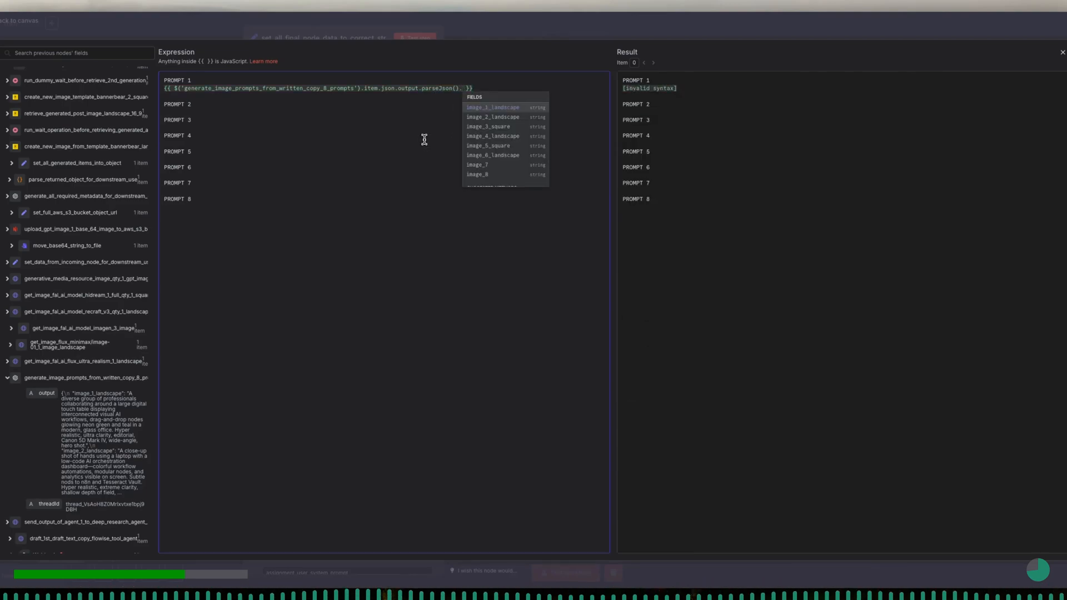
pyautogui.press('Return')
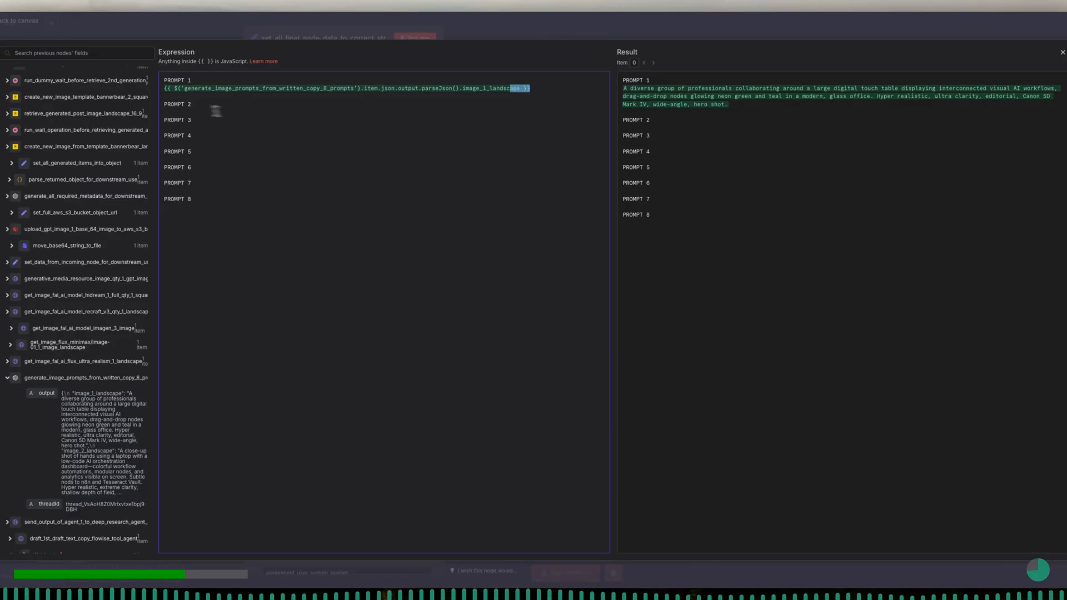
# - Copy the complete PROMPT 1 expression beneath each of the labels PROMPT 2 through PROMPT 8
pyautogui.tripleClick(165, 88)
pyautogui.hotkey('ctrl', 'c')
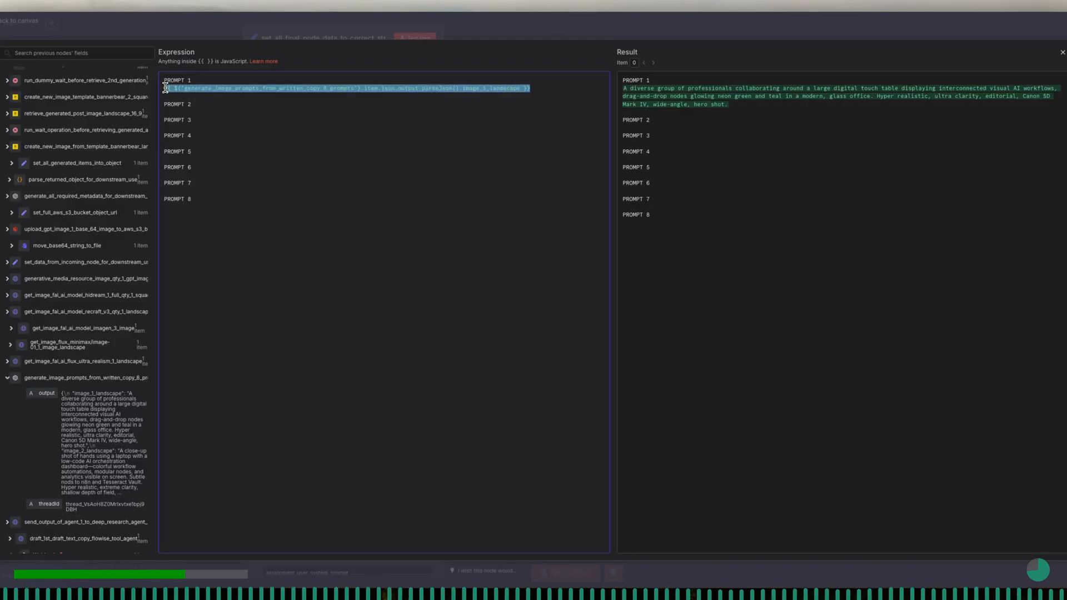
pyautogui.click(176, 112)
pyautogui.hotkey('ctrl', 'v')
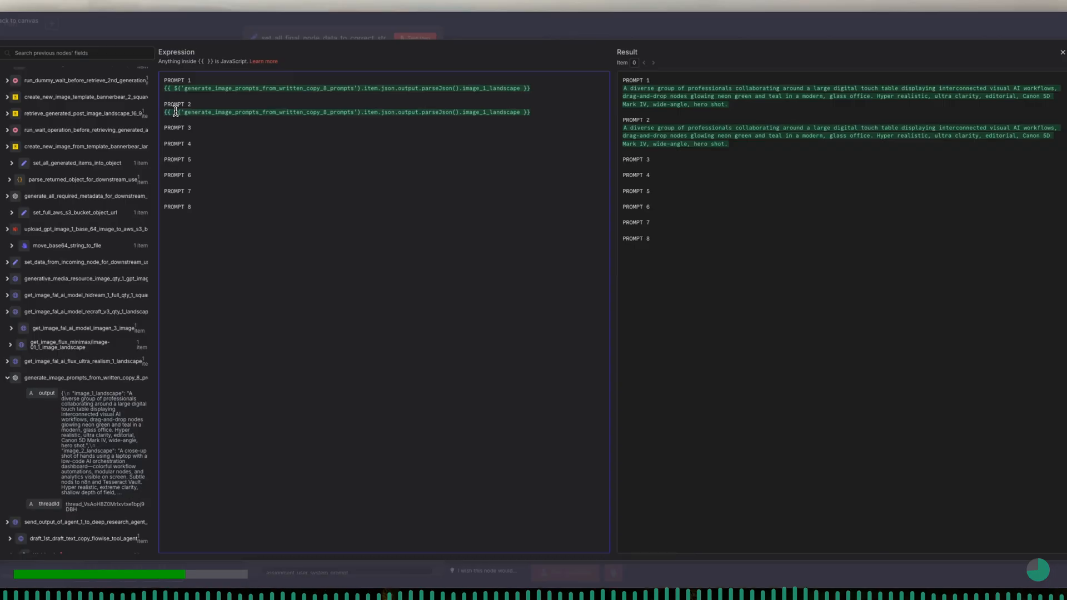
pyautogui.press('Down')
pyautogui.press('Down')
pyautogui.hotkey('ctrl', 'v')
pyautogui.press('Down')
pyautogui.hotkey('ctrl', 'v')
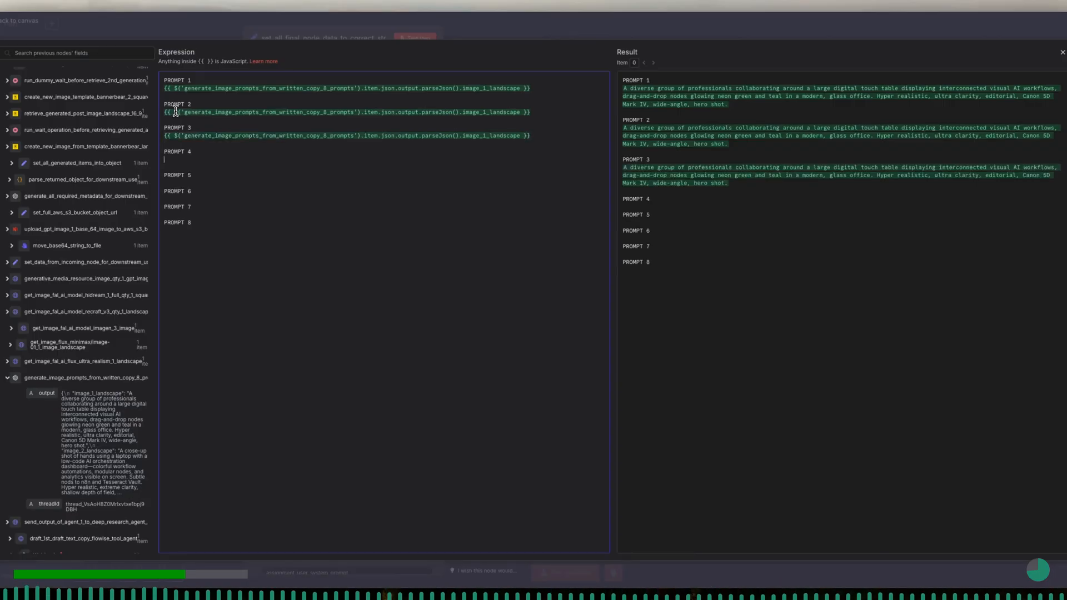
pyautogui.press('Down')
pyautogui.hotkey('ctrl', 'v')
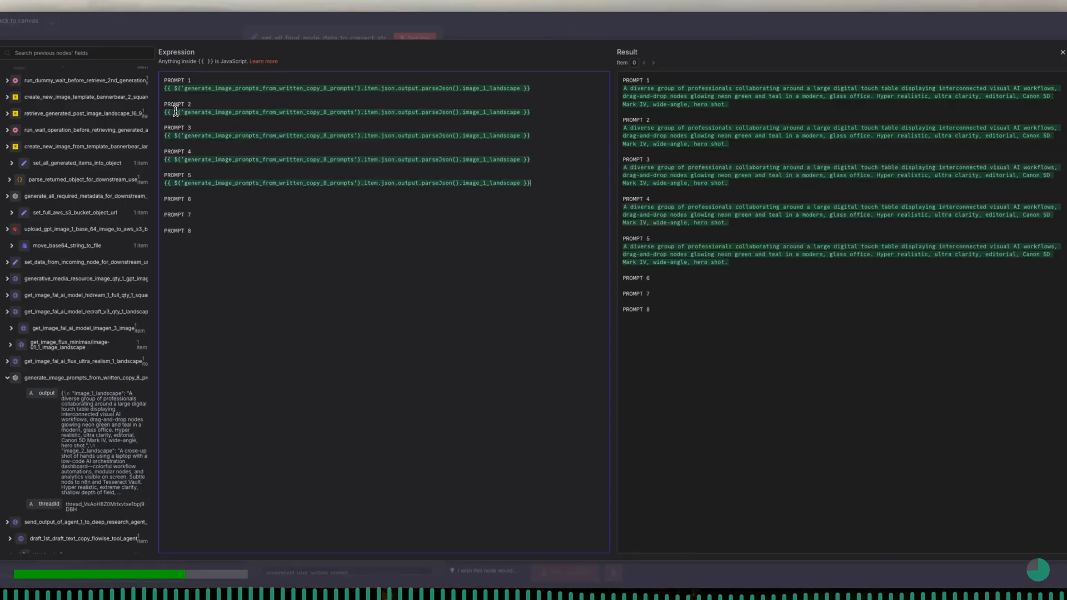
pyautogui.press('Down')
pyautogui.hotkey('ctrl', 'v')
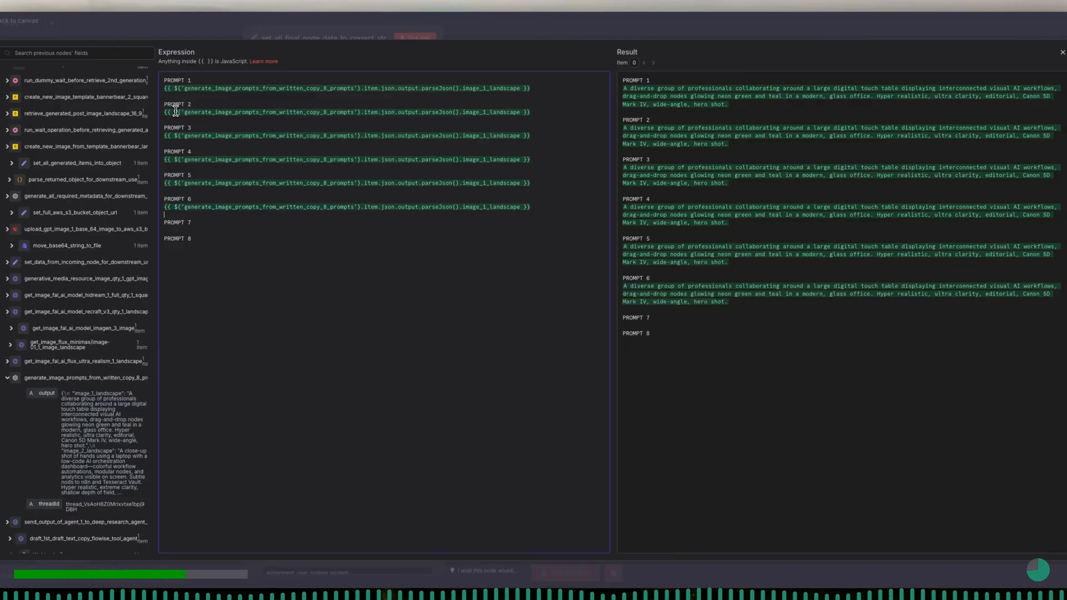
pyautogui.press('Down')
pyautogui.hotkey('ctrl', 'v')
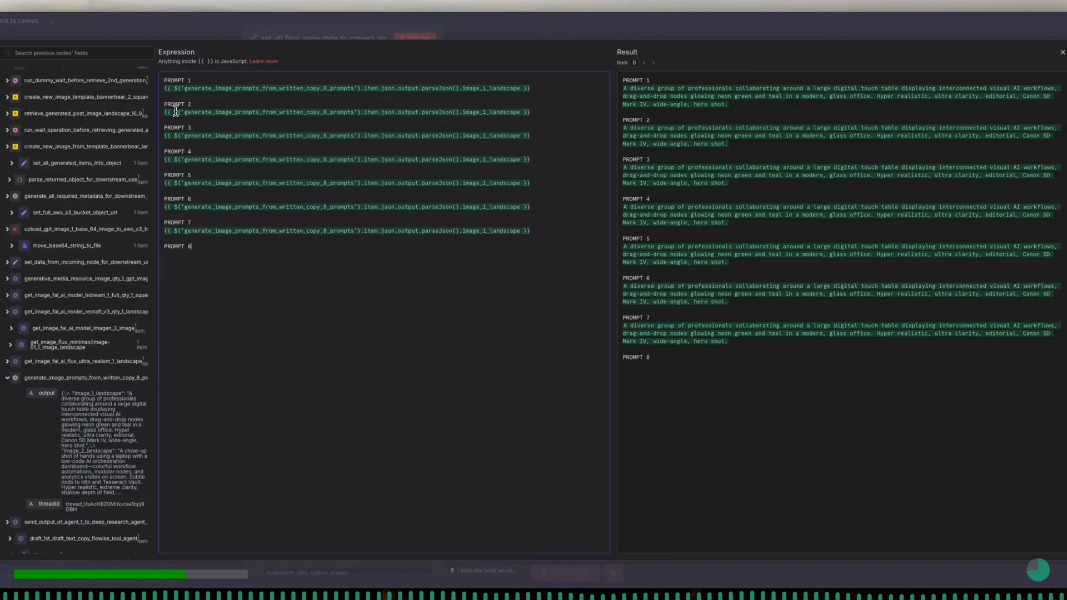
pyautogui.hotkey('ctrl', 'v')
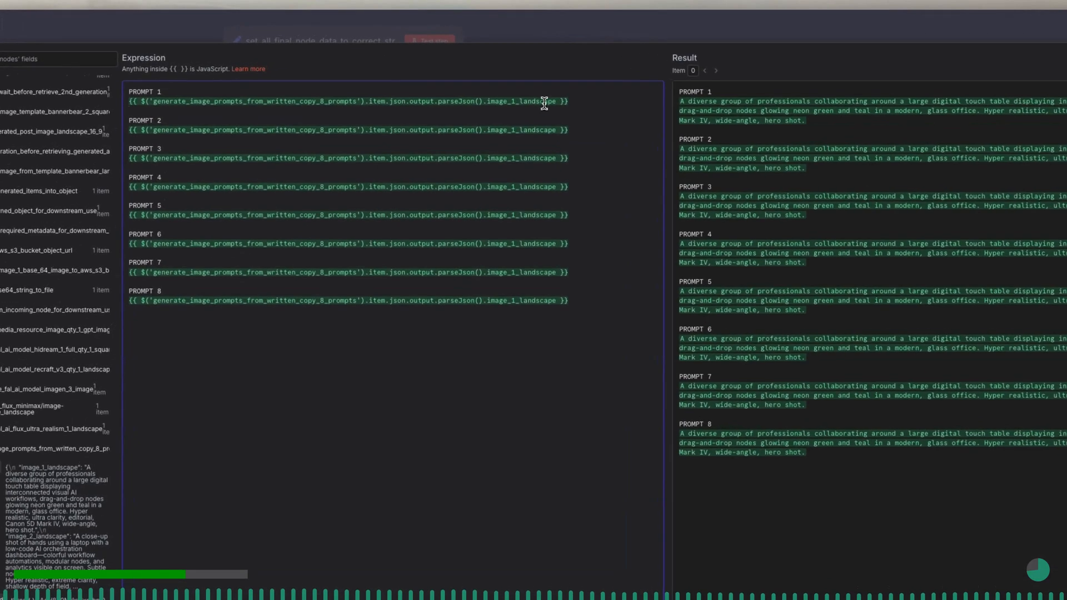
# - Change the keys under PROMPT 2, 3 and 4 to image_2_landscape, image_3_square and image_4_landscape
pyautogui.moveTo(557, 131); pyautogui.dragTo(530, 133)
pyautogui.moveTo(529, 132); pyautogui.dragTo(513, 133)
pyautogui.moveTo(557, 159); pyautogui.dragTo(512, 159)
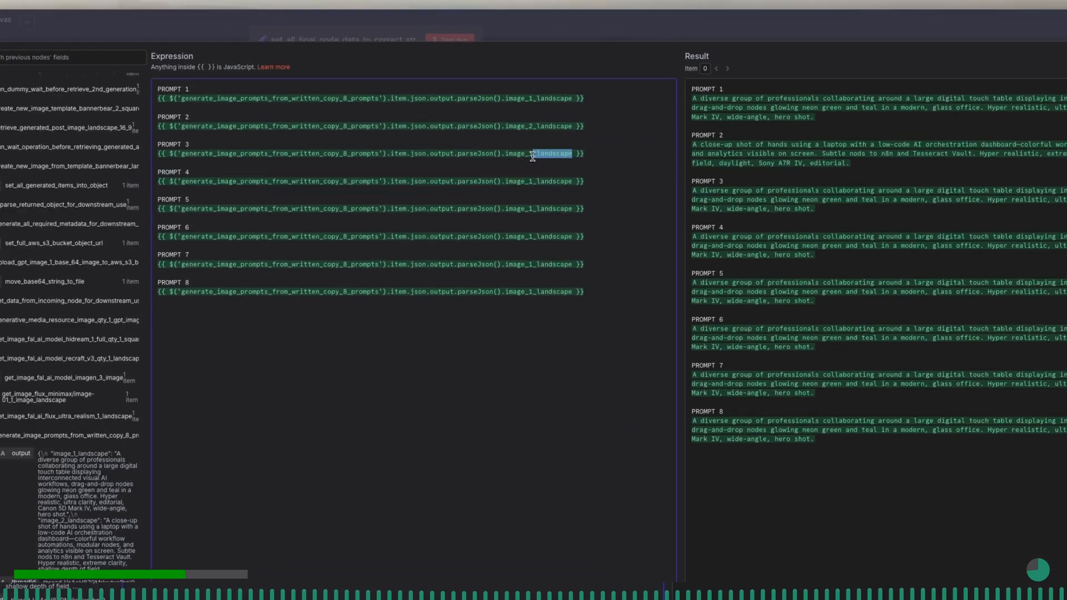
pyautogui.write('3_square')
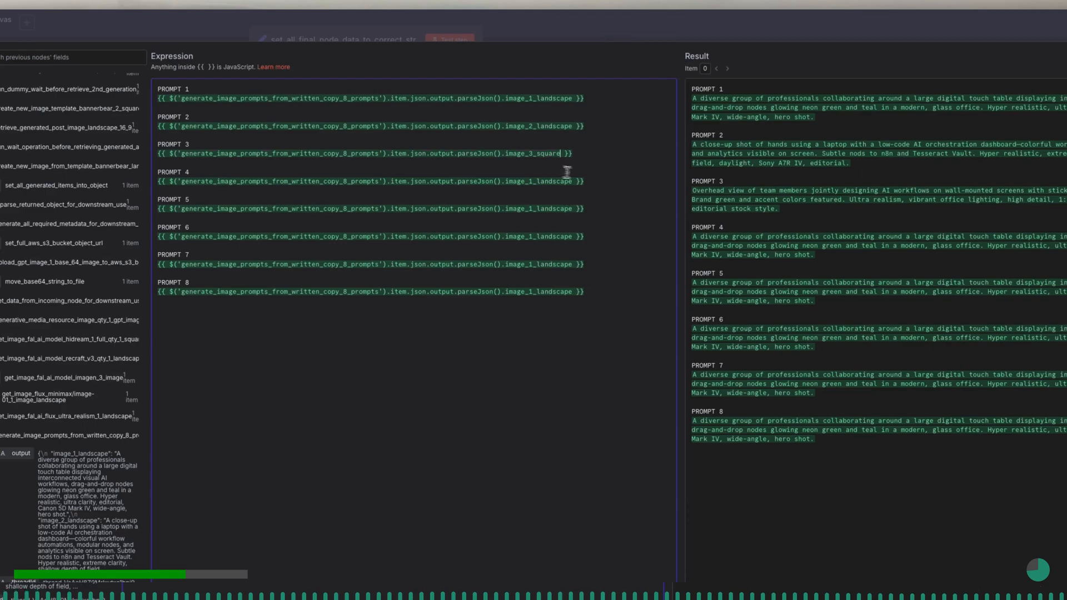
pyautogui.moveTo(573, 182); pyautogui.dragTo(526, 182)
pyautogui.write('4_landscape')
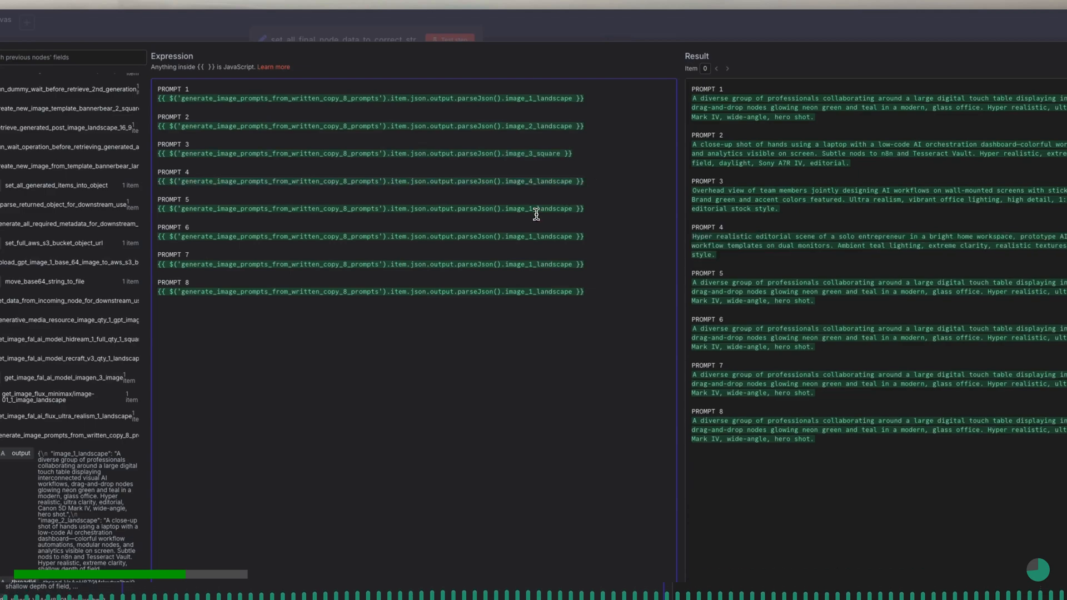
# - Change the keys under PROMPT 5 to 8 to image_5_square, image_6_landscape, image_7 and image_8, and close the expression editor
pyautogui.moveTo(573, 210); pyautogui.dragTo(528, 209)
pyautogui.write('5_square')
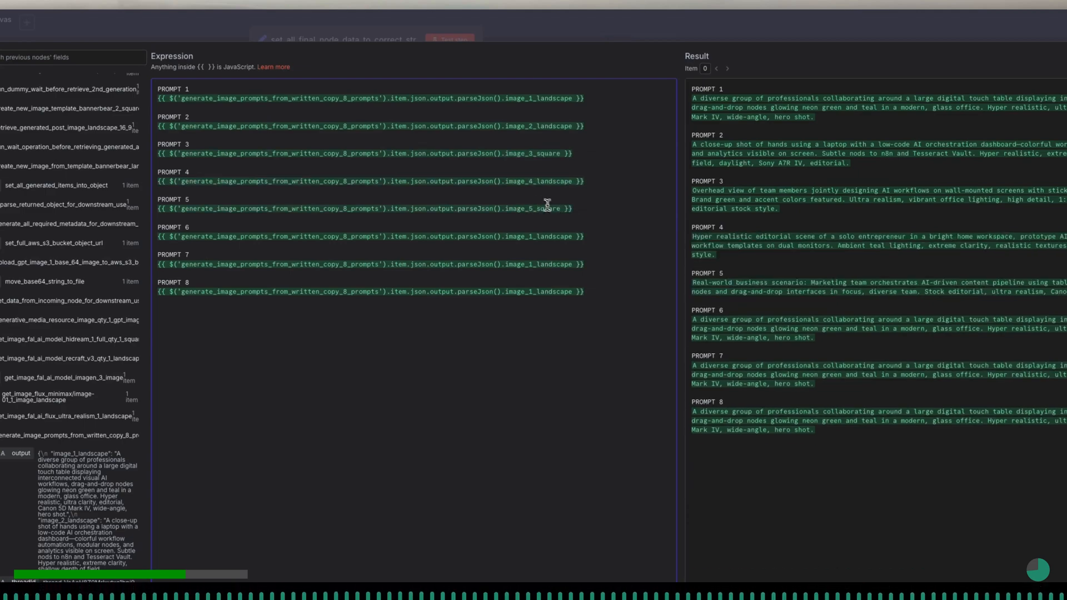
pyautogui.moveTo(573, 237); pyautogui.dragTo(525, 236)
pyautogui.write('6_landscape')
pyautogui.moveTo(573, 264); pyautogui.dragTo(525, 265)
pyautogui.write('7')
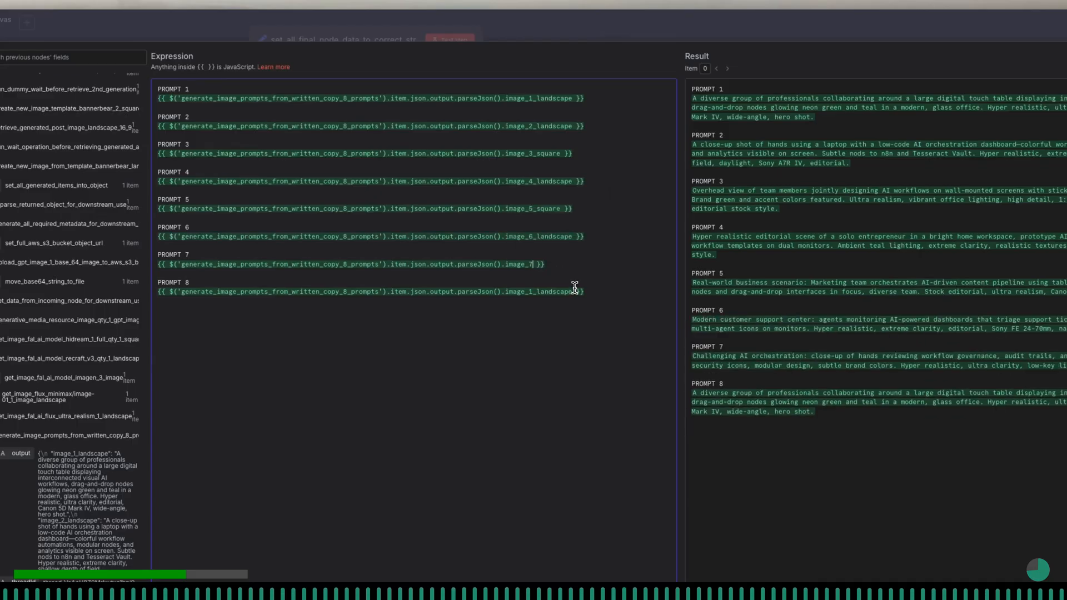
pyautogui.moveTo(575, 289); pyautogui.dragTo(525, 291)
pyautogui.press('BackSpace')
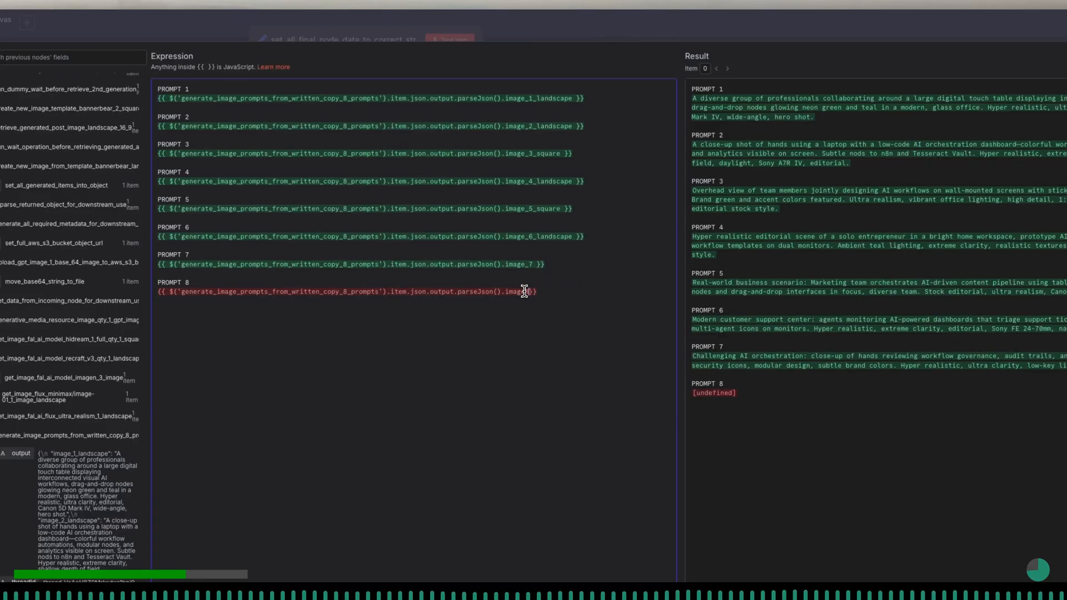
pyautogui.click(527, 284)
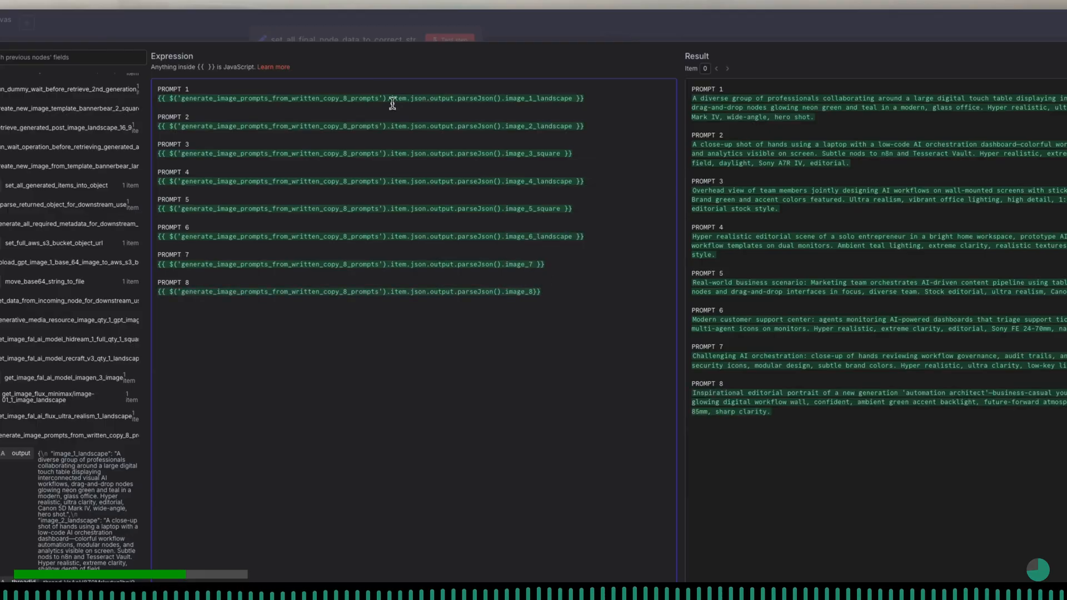
pyautogui.click(369, 42)
# - Map the second_draft field to the text output of send_output_of_agent_1_to_deep_research_agent_2
pyautogui.scroll(-2, 404, 337)
pyautogui.scroll(-10, 404, 337)
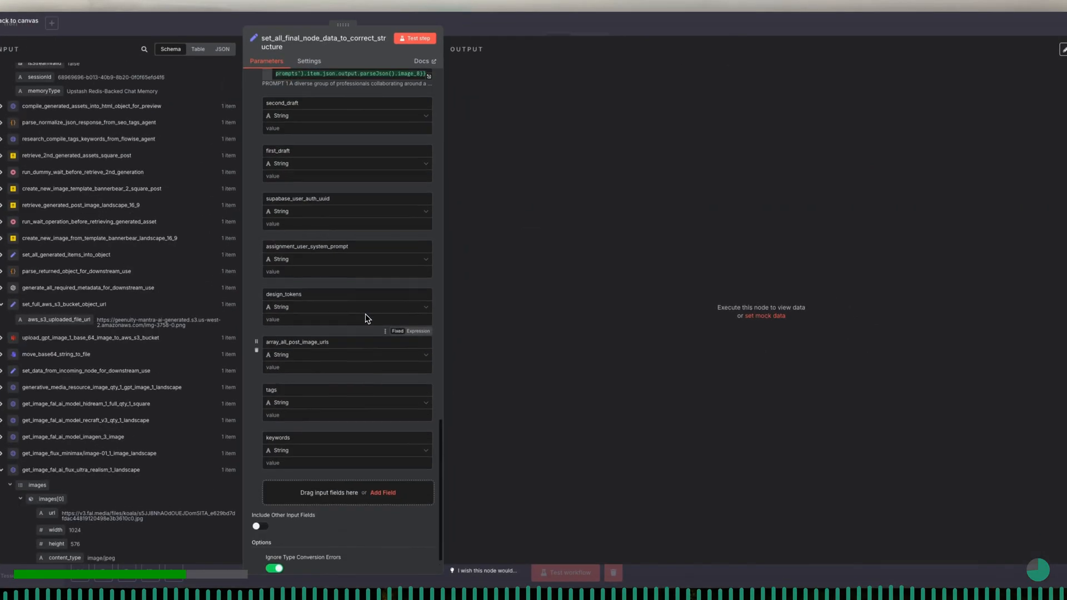
pyautogui.scroll(-1, 367, 318)
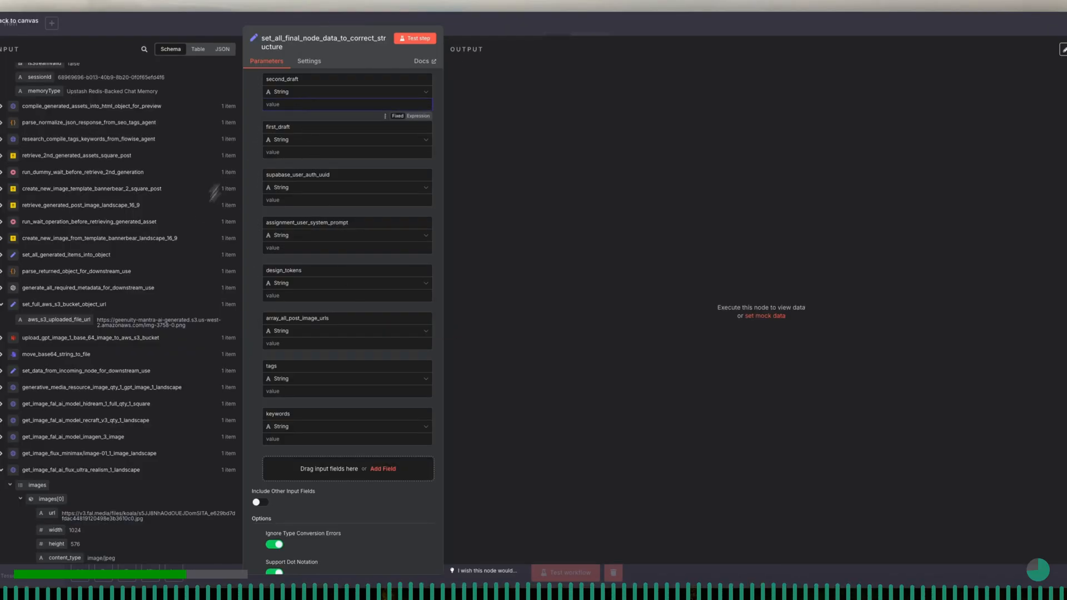
pyautogui.click(2, 470)
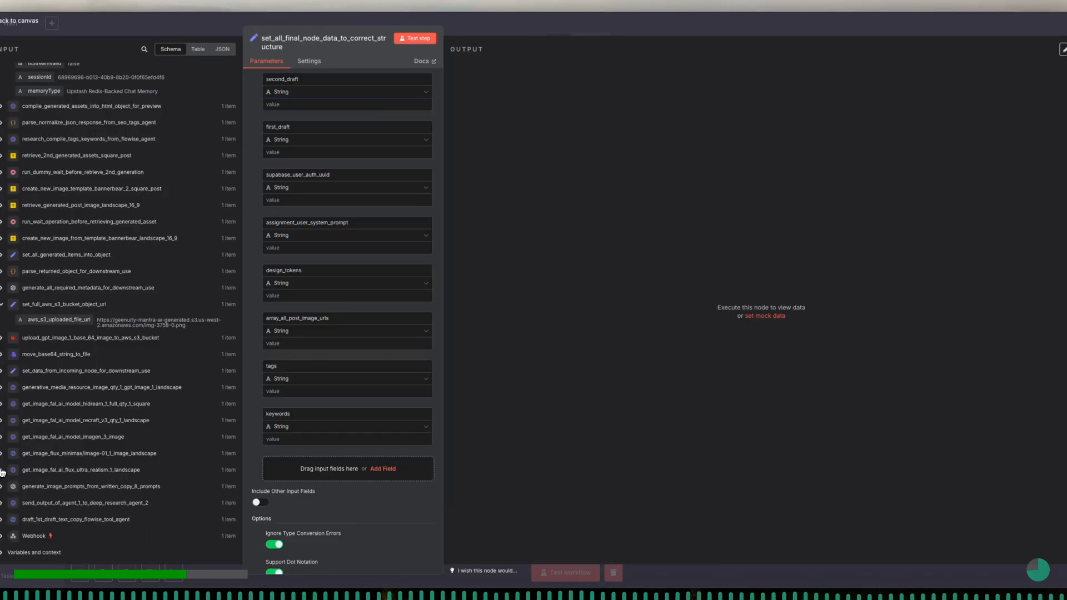
pyautogui.click(2, 503)
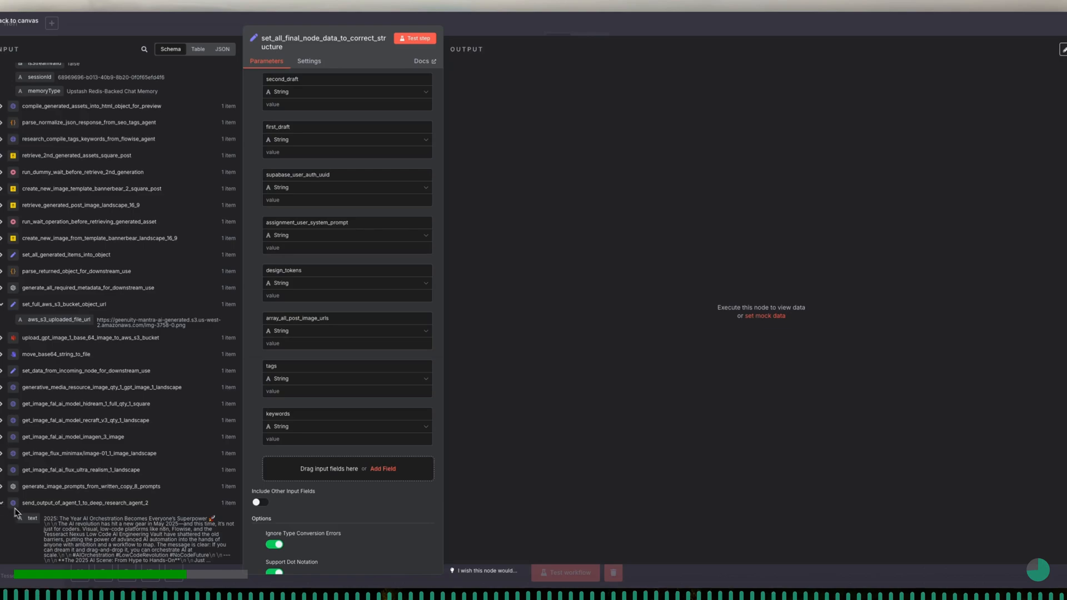
pyautogui.moveTo(32, 520); pyautogui.dragTo(294, 107)
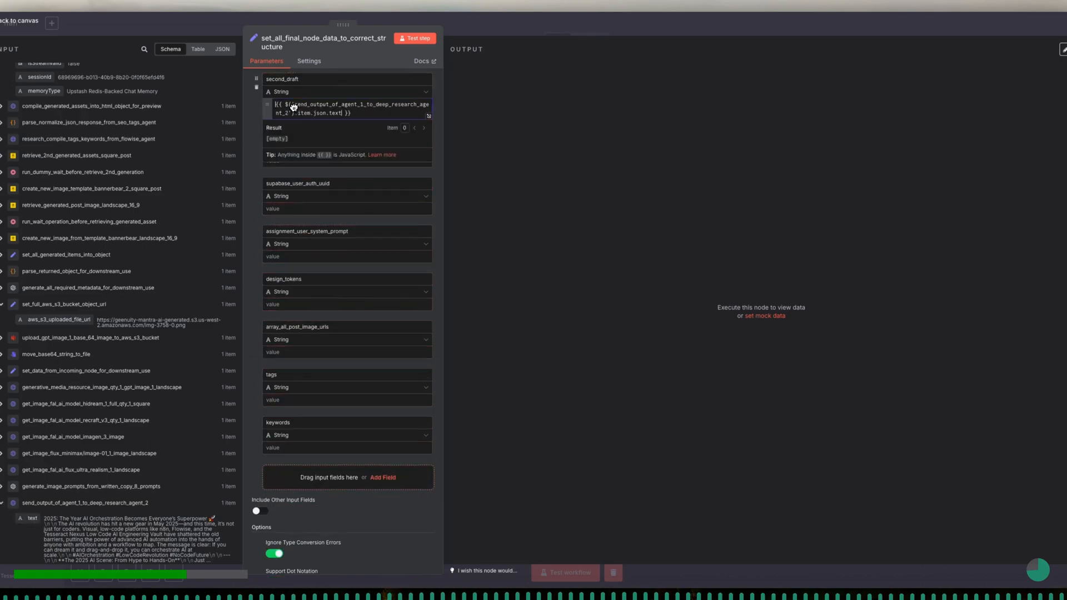
pyautogui.click(257, 135)
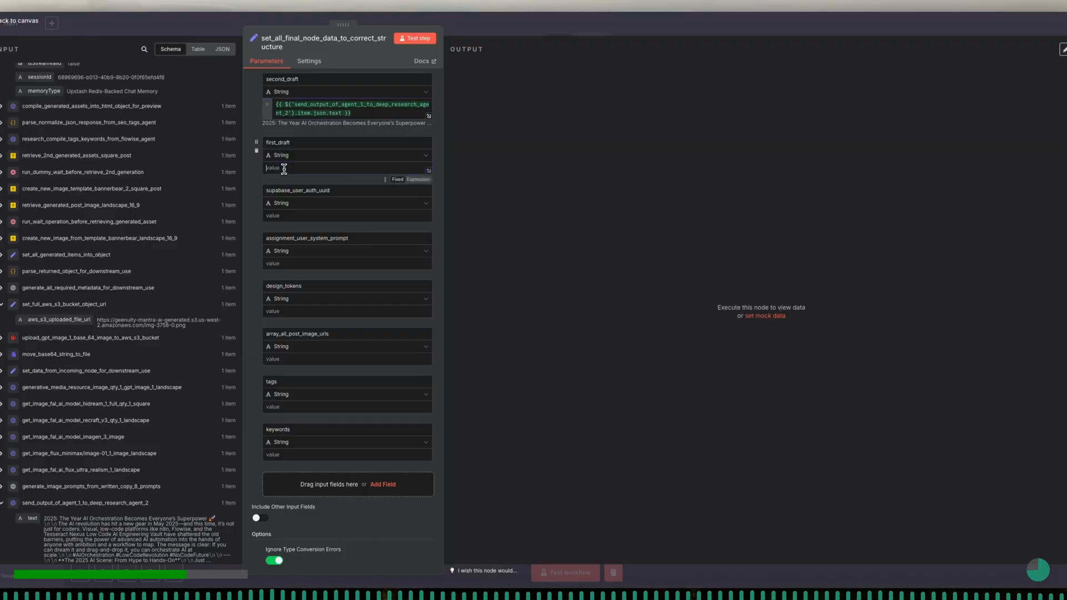
# - Map the first_draft field to the text output of draft_1st_draft_text_copy_flowise_tool_agent
pyautogui.click(3, 504)
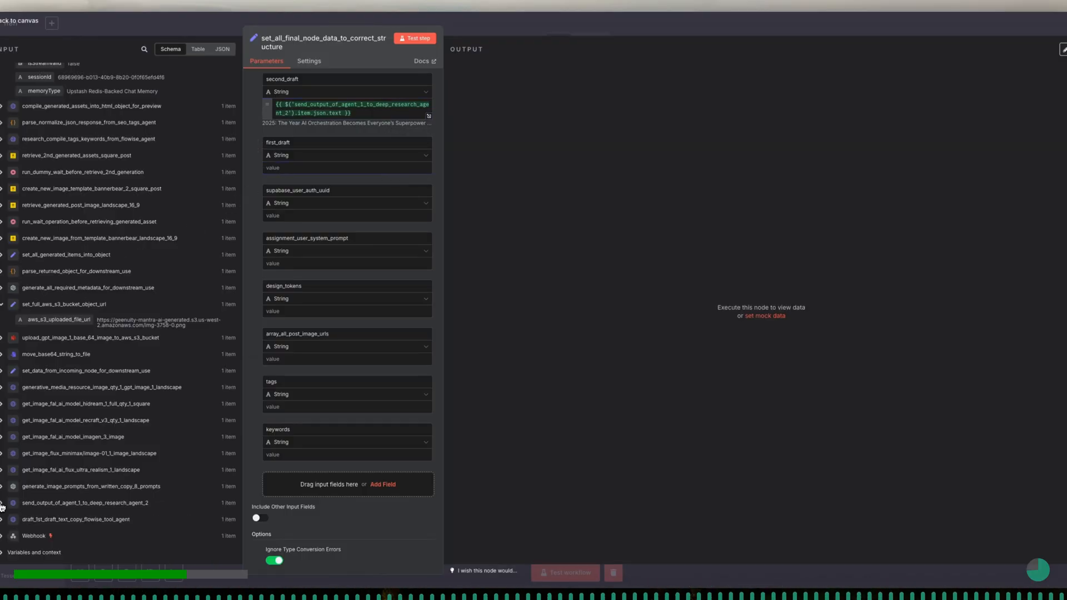
pyautogui.click(3, 520)
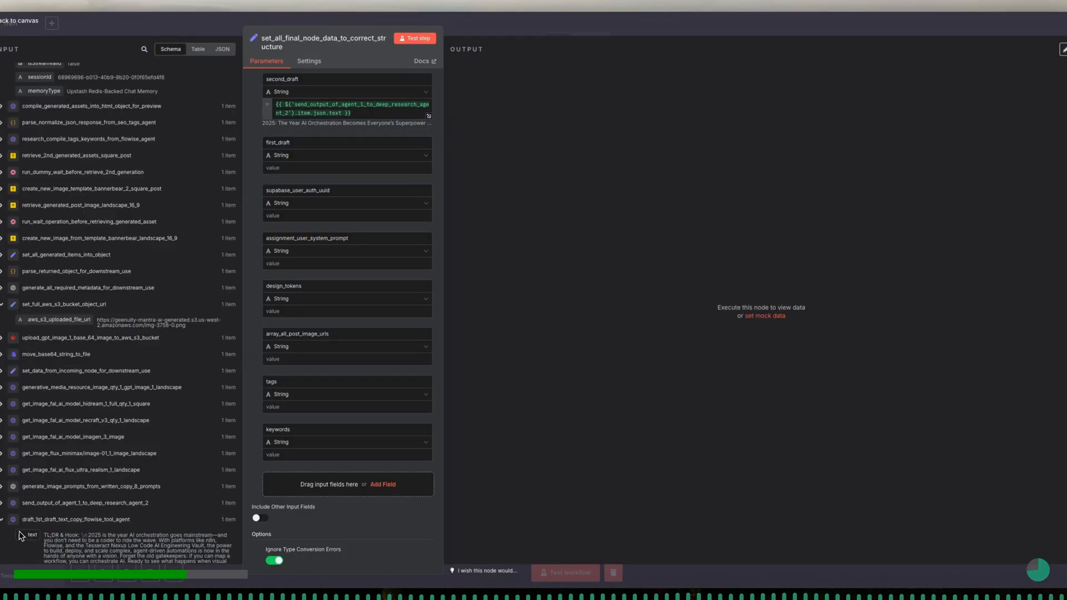
pyautogui.moveTo(32, 538); pyautogui.dragTo(297, 177)
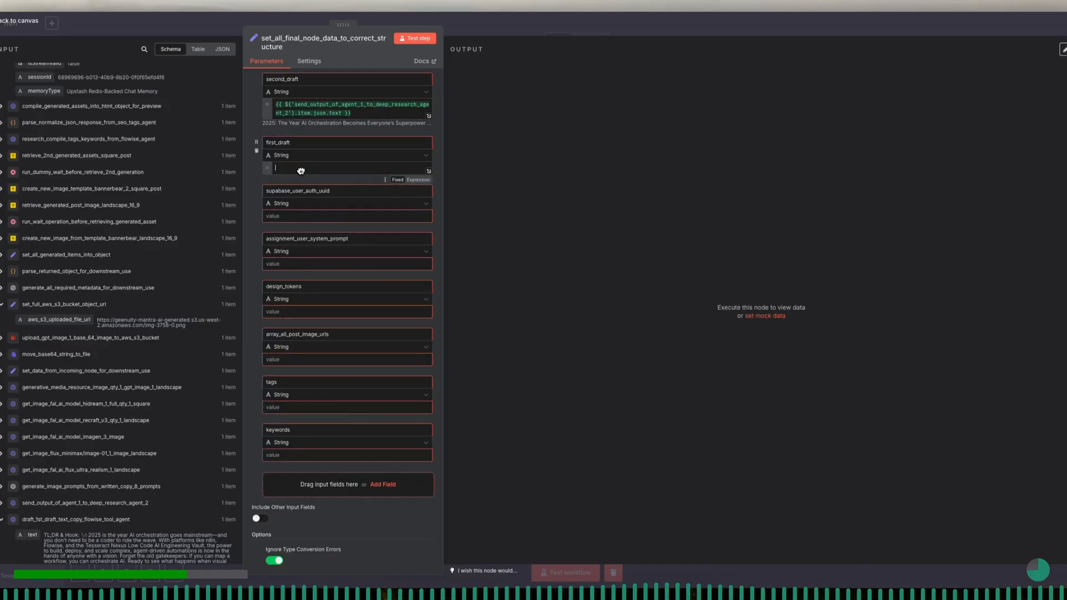
pyautogui.click(260, 205)
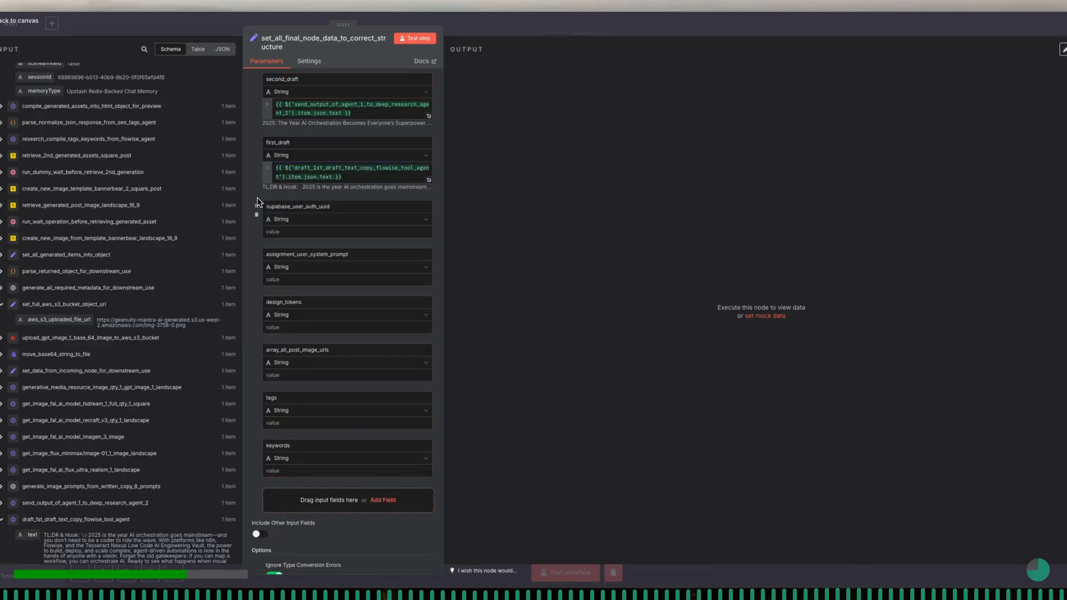
# - Map the supabase_user_auth_uuid field to user_supa_uuid from the Webhook body
pyautogui.scroll(-1, 294, 229)
pyautogui.click(293, 217)
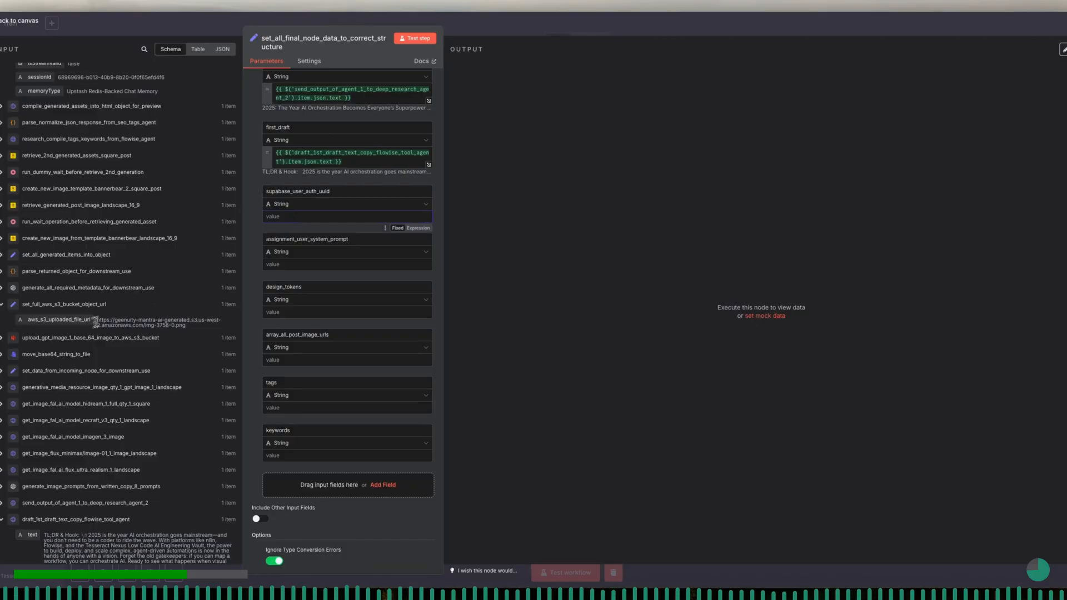
pyautogui.click(2, 520)
pyautogui.scroll(-1, 25, 509)
pyautogui.click(2, 517)
pyautogui.scroll(-5, 44, 511)
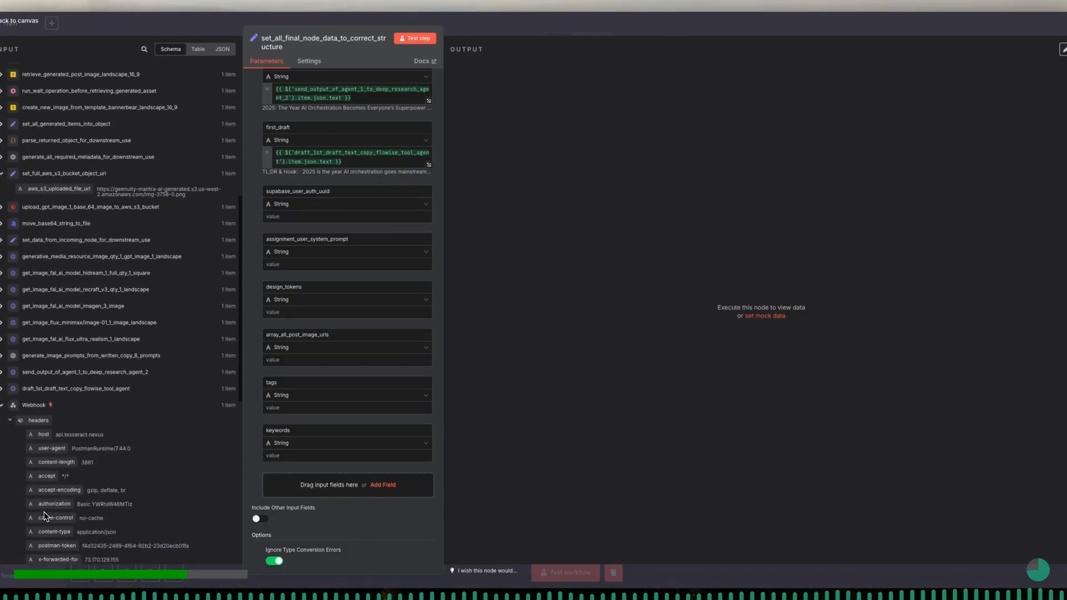
pyautogui.scroll(-2, 45, 515)
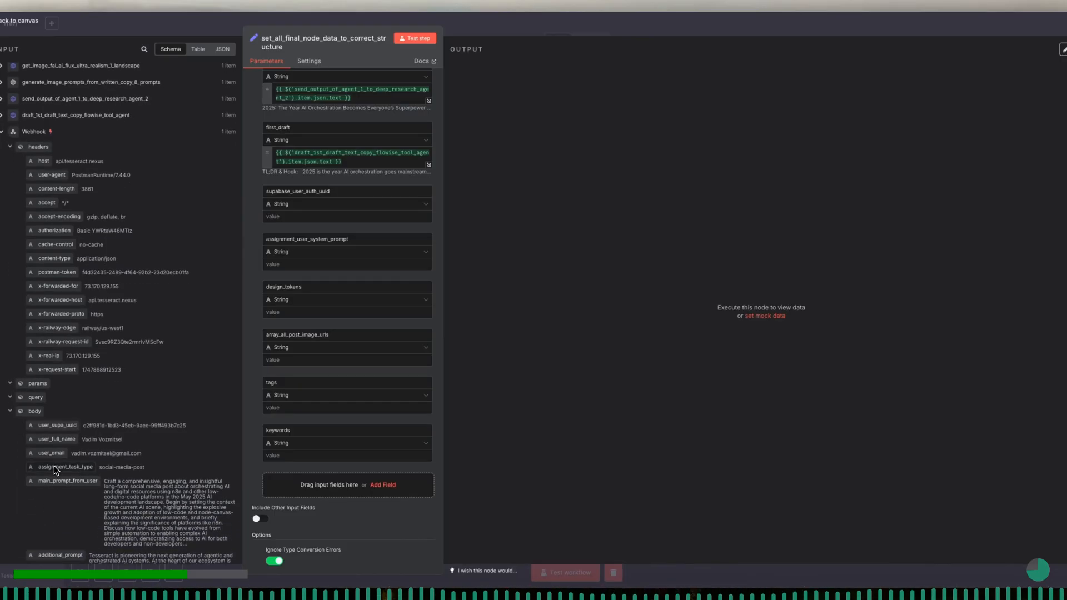
pyautogui.moveTo(57, 426); pyautogui.dragTo(325, 223)
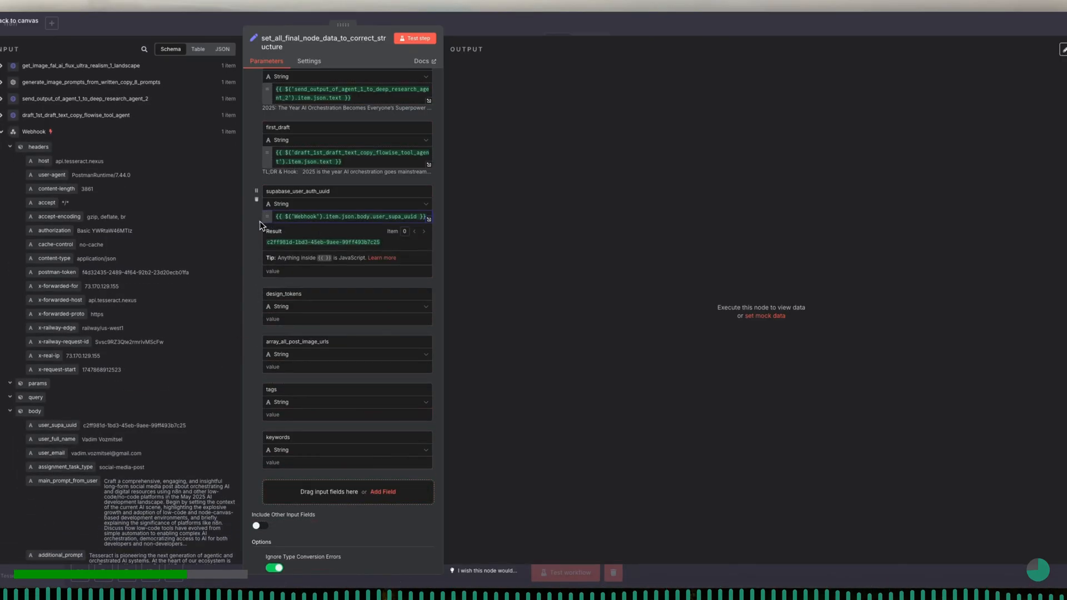
# - Make assignment_user_system_prompt an expression with the labels "Original Assignment Prompt from User:" and "Additional Details provided by User:"
pyautogui.scroll(-1, 258, 221)
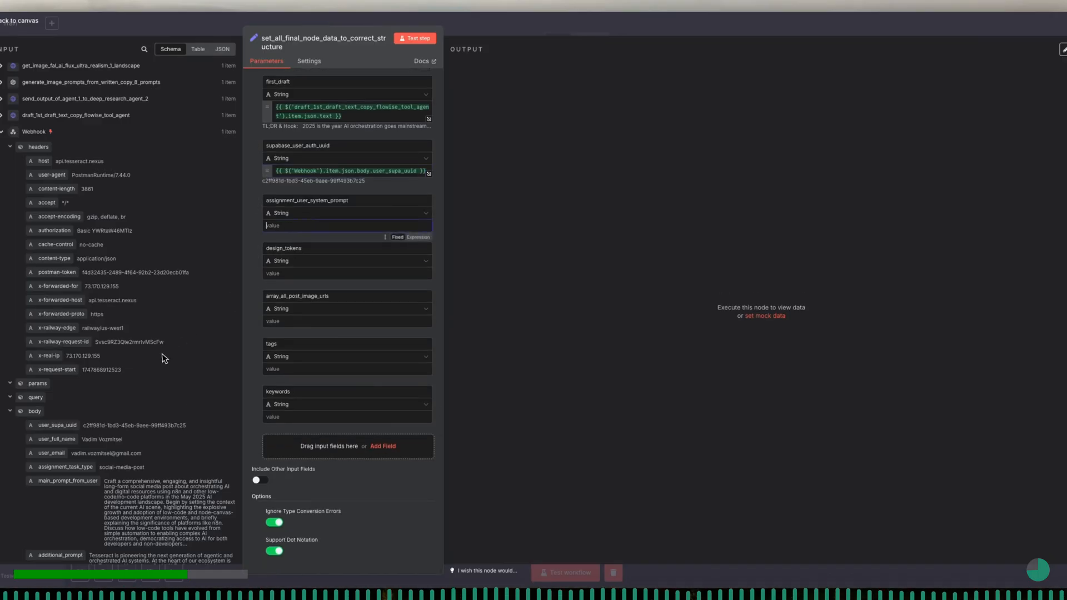
pyautogui.scroll(-1, 134, 396)
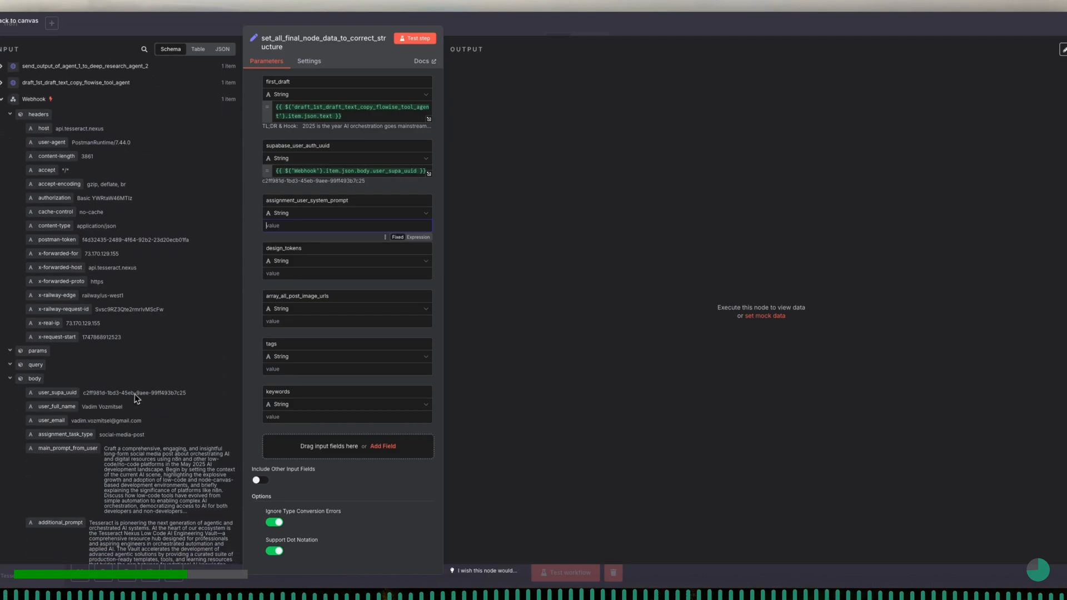
pyautogui.click(423, 238)
pyautogui.click(429, 230)
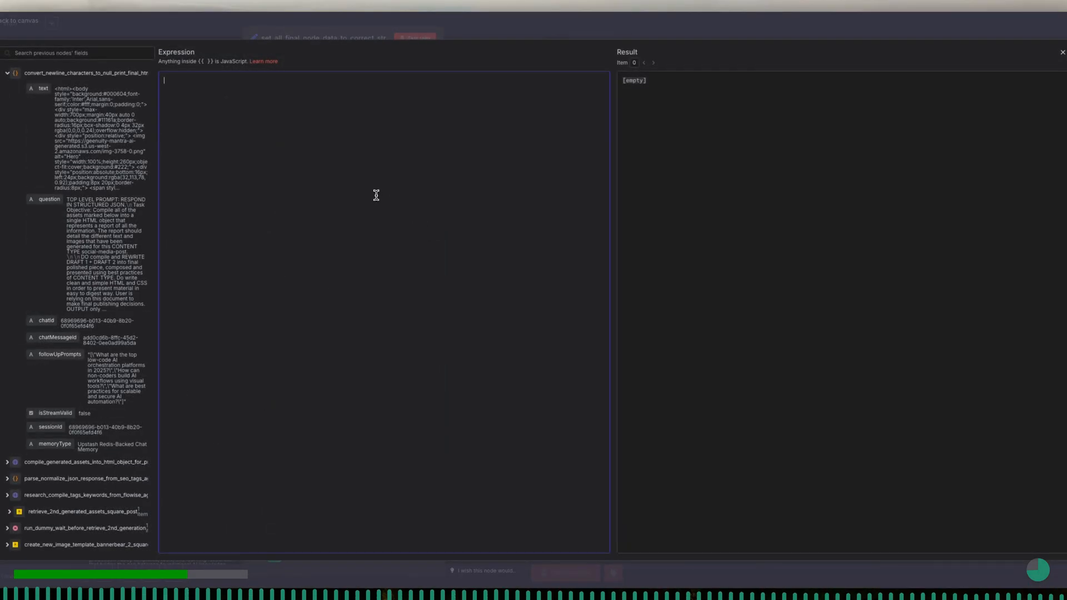
pyautogui.write('Original Assignment Prompt from User:')
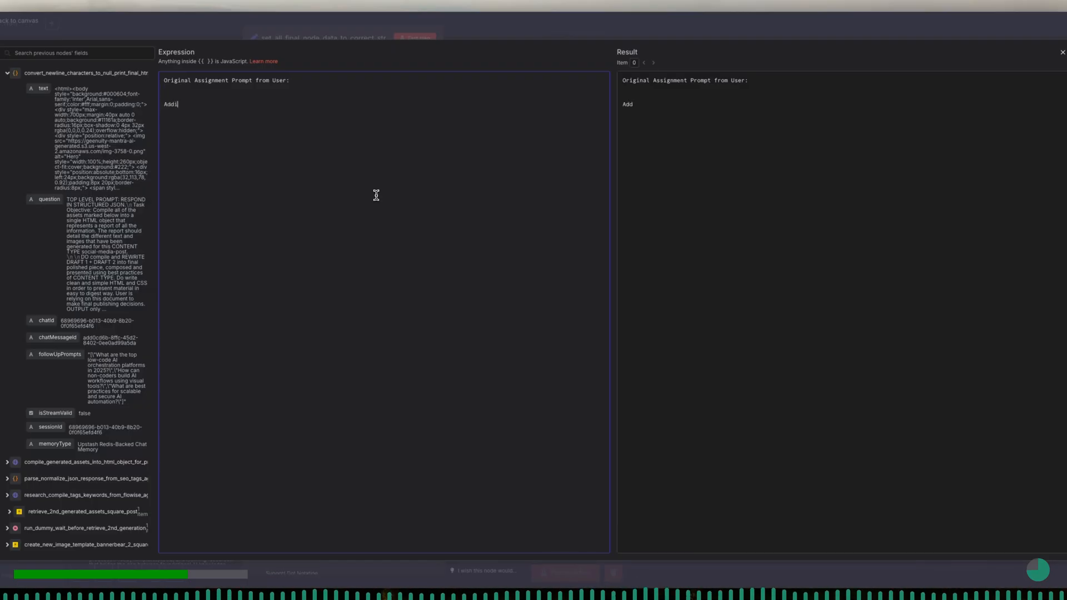
pyautogui.write('tails provided by User:')
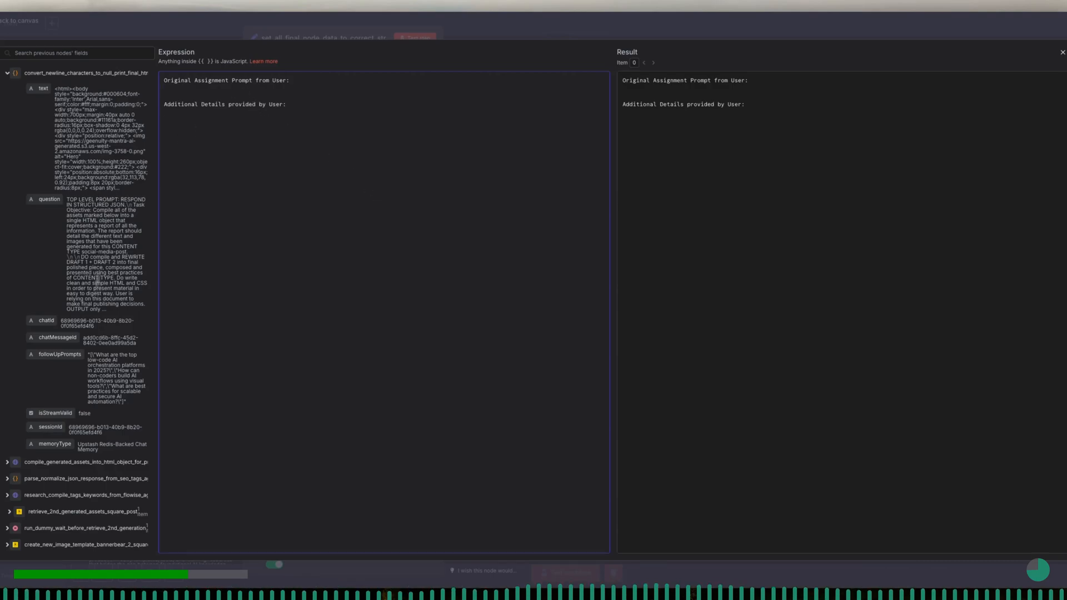
# - Insert the Webhook body's main_prompt_from_user under the first label and additional_prompt under the second, and close the expression editor
pyautogui.scroll(-7, 92, 444)
pyautogui.click(12, 507)
pyautogui.scroll(-5, 13, 508)
pyautogui.scroll(-3, 14, 508)
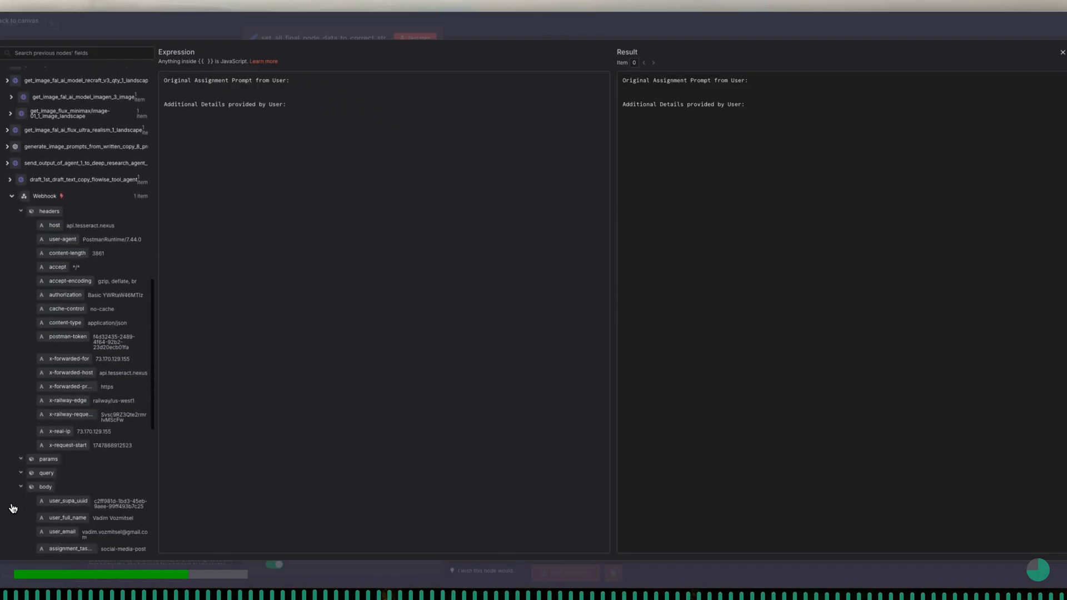
pyautogui.scroll(-4, 96, 483)
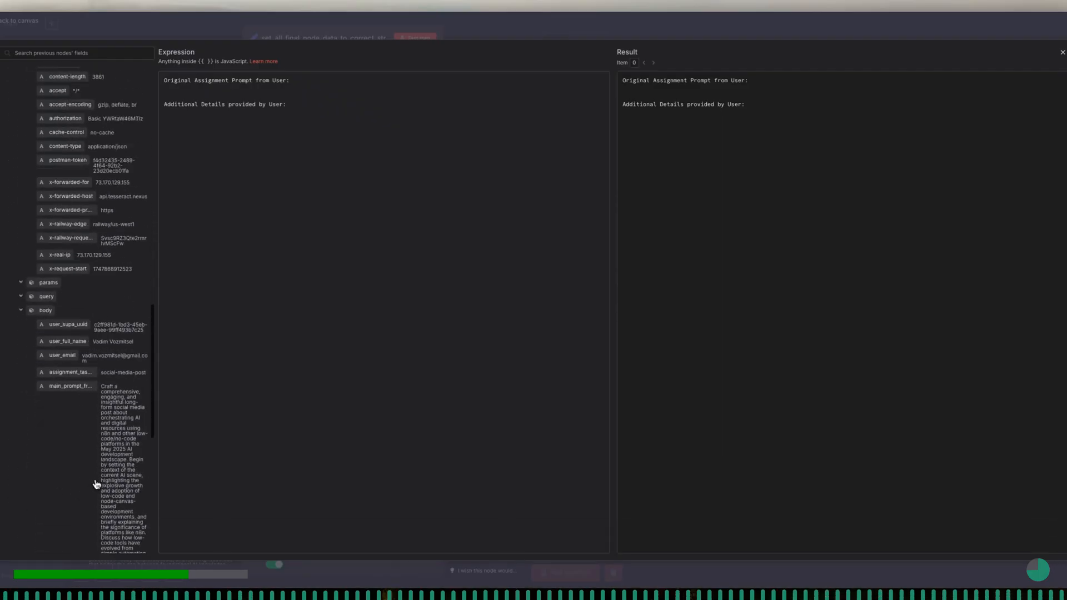
pyautogui.scroll(-1, 101, 483)
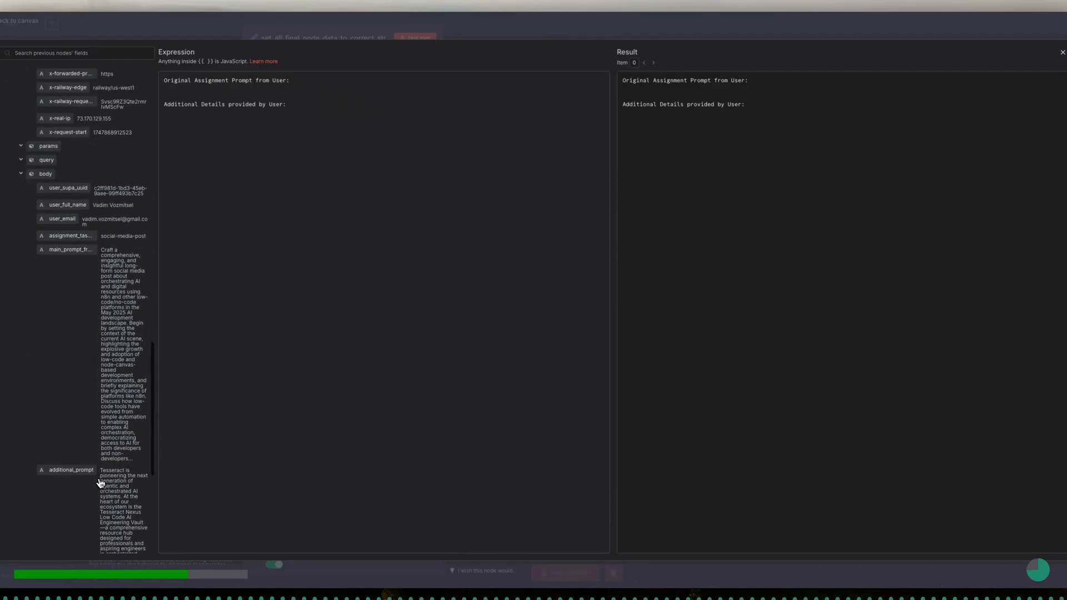
pyautogui.moveTo(75, 254); pyautogui.dragTo(204, 90)
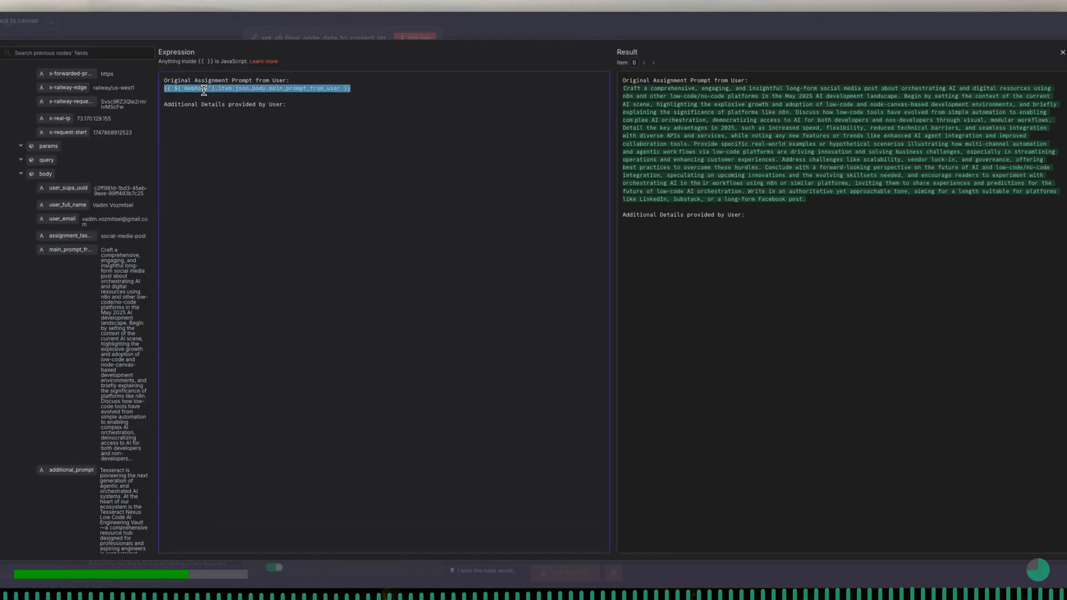
pyautogui.click(198, 116)
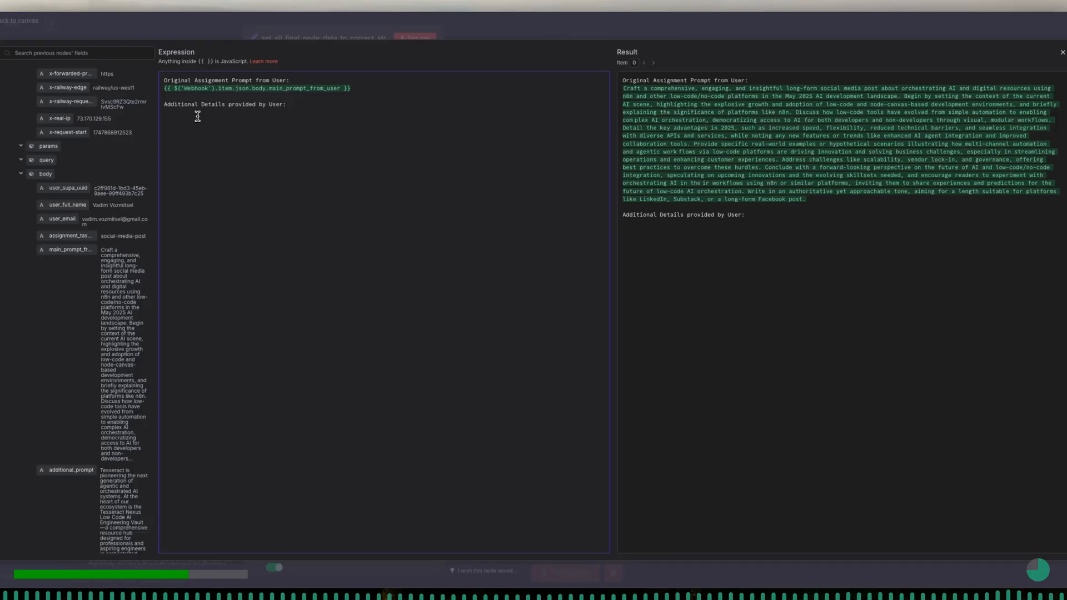
pyautogui.moveTo(78, 472); pyautogui.dragTo(258, 113)
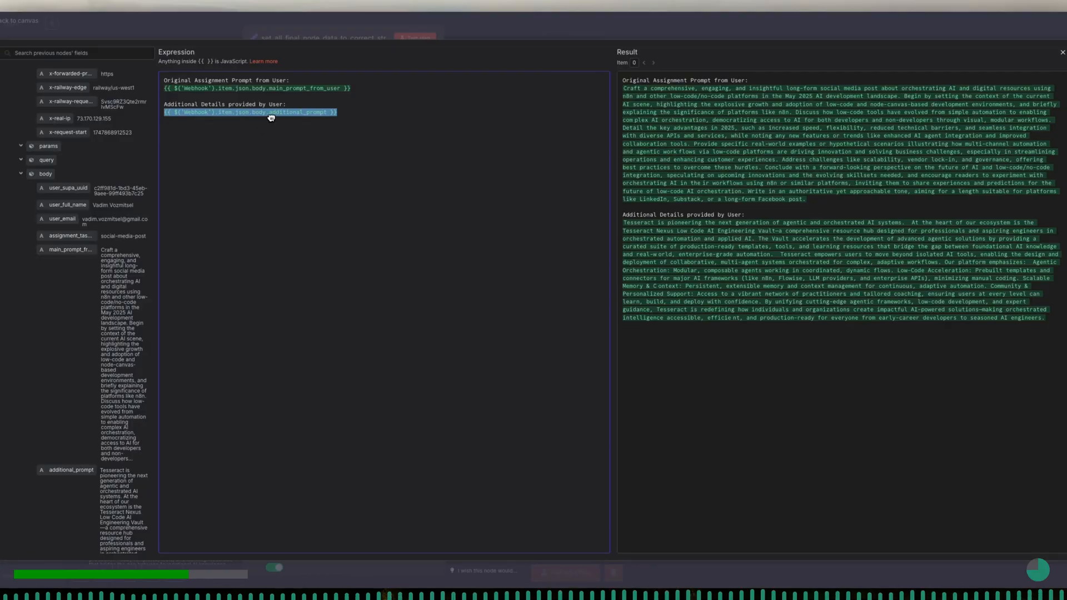
pyautogui.click(335, 40)
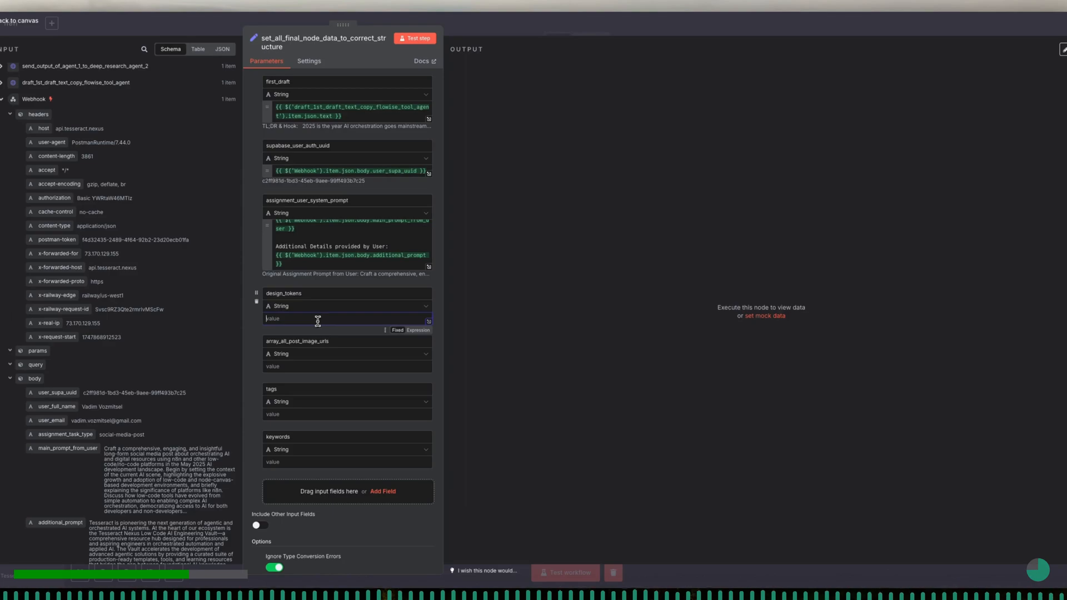
# - Switch design_tokens to an expression and map it to brand_design_tokens from the Webhook body
pyautogui.click(426, 332)
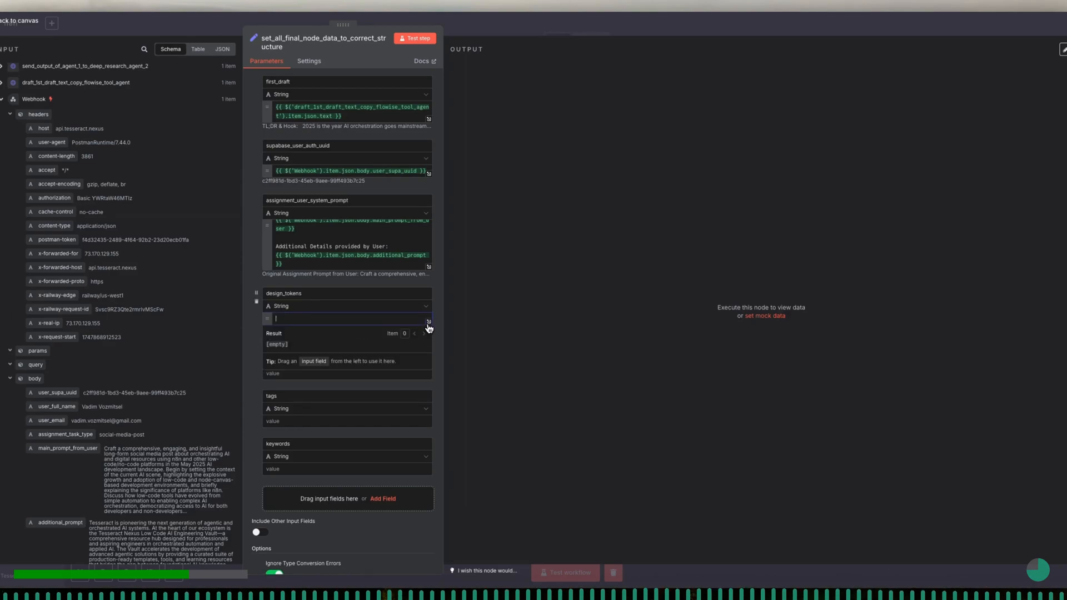
pyautogui.click(432, 326)
pyautogui.scroll(-7, 106, 505)
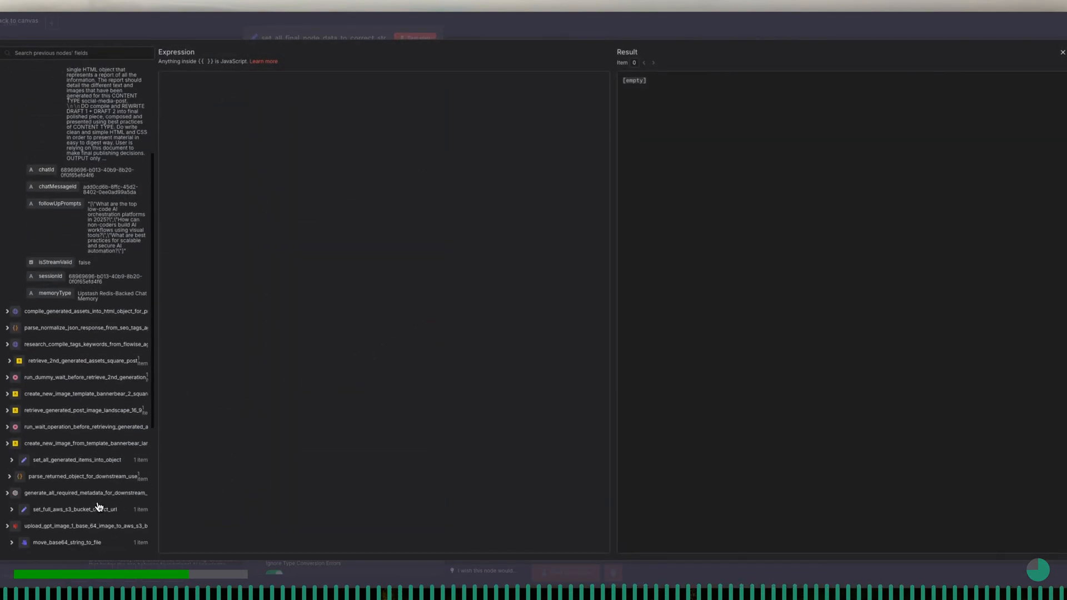
pyautogui.click(12, 507)
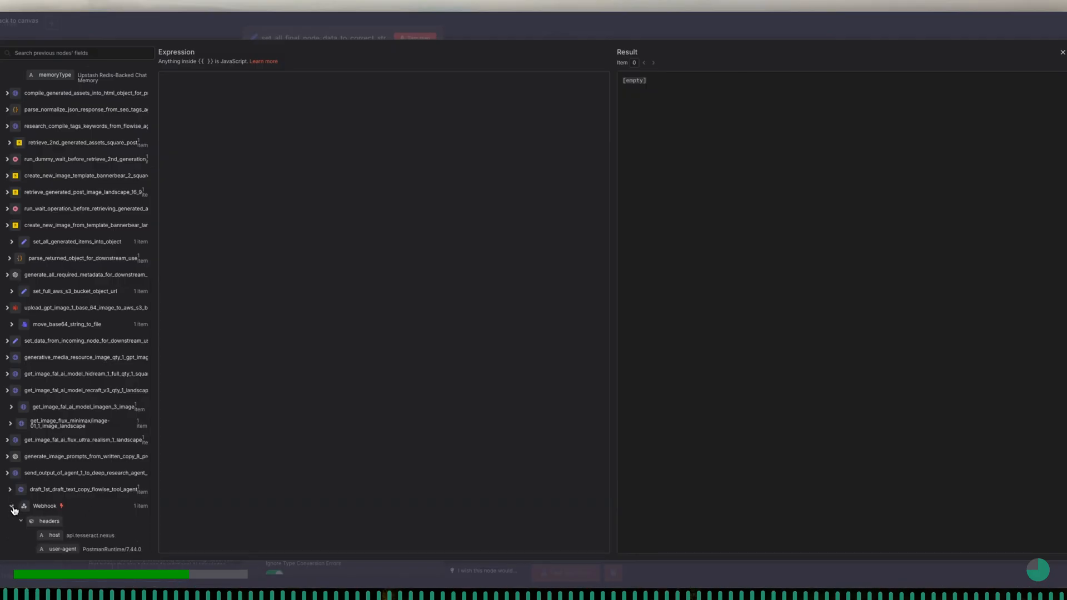
pyautogui.scroll(-12, 75, 505)
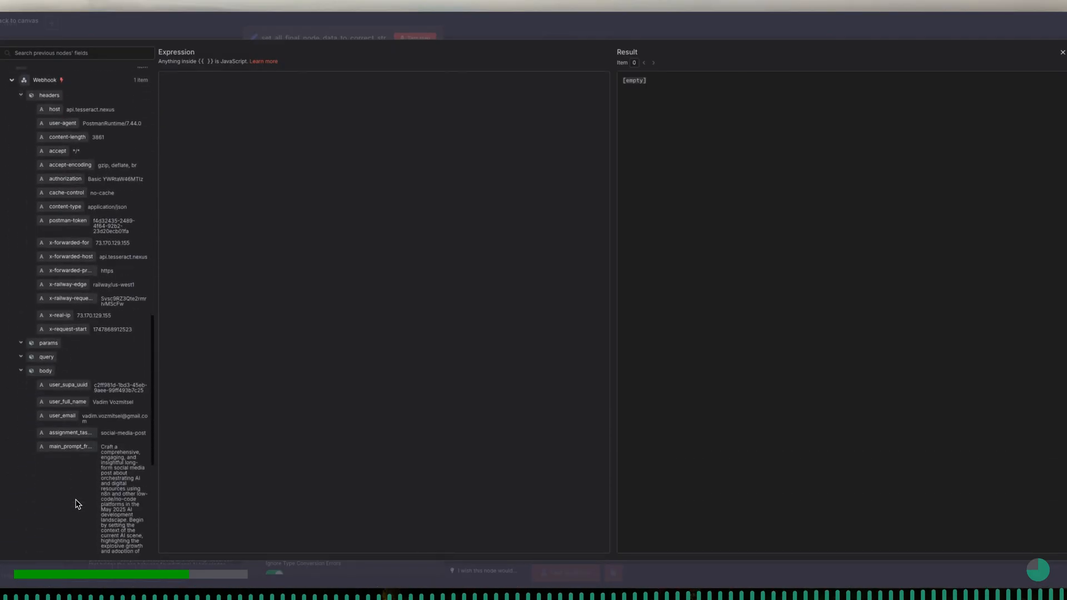
pyautogui.scroll(-5, 77, 503)
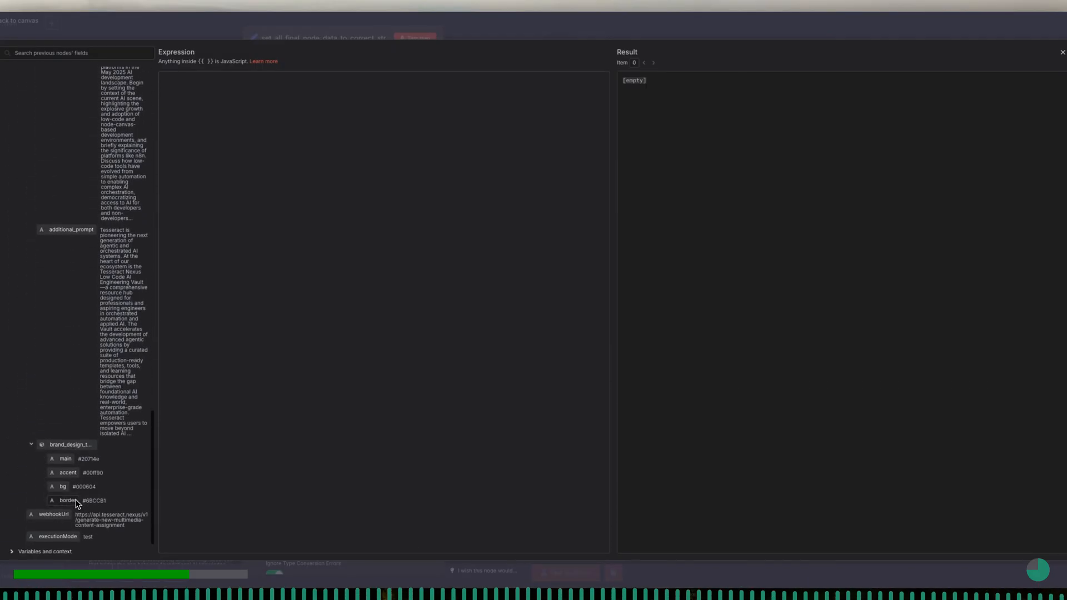
pyautogui.moveTo(65, 445); pyautogui.dragTo(303, 209)
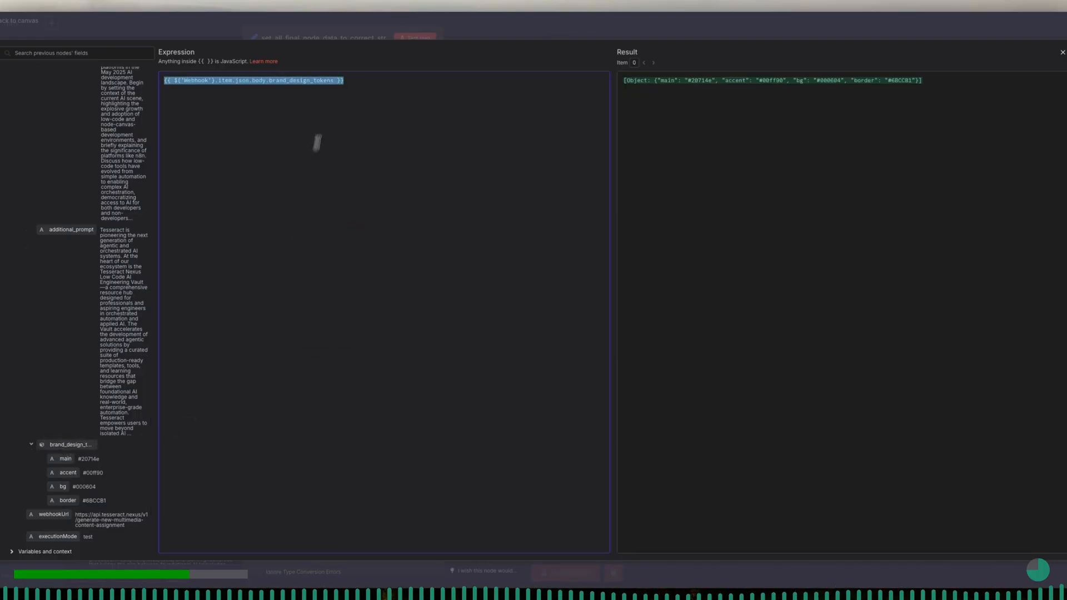
pyautogui.click(334, 82)
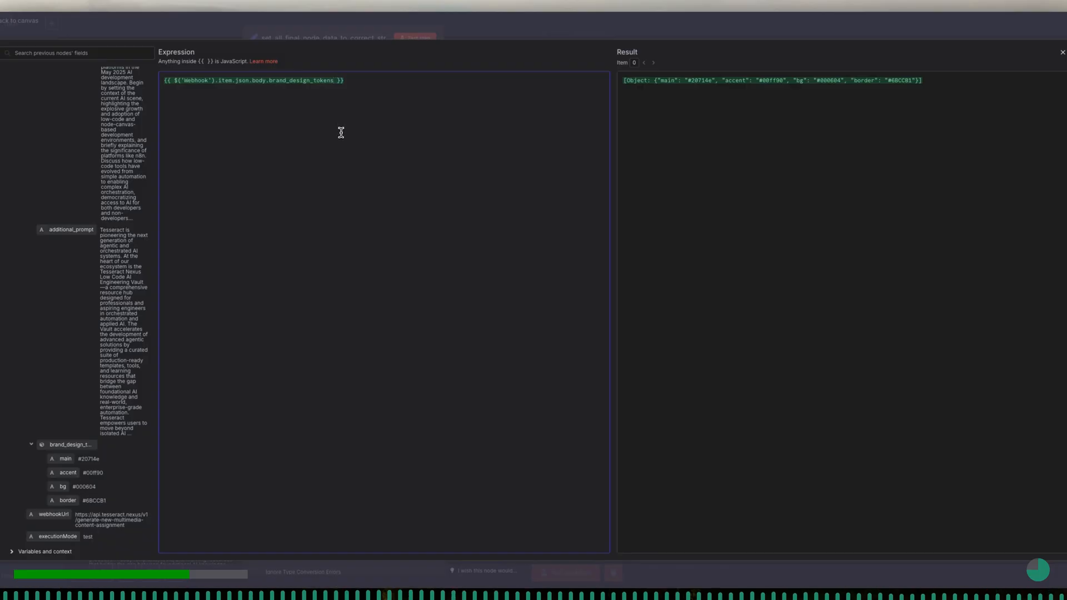
pyautogui.write('.')
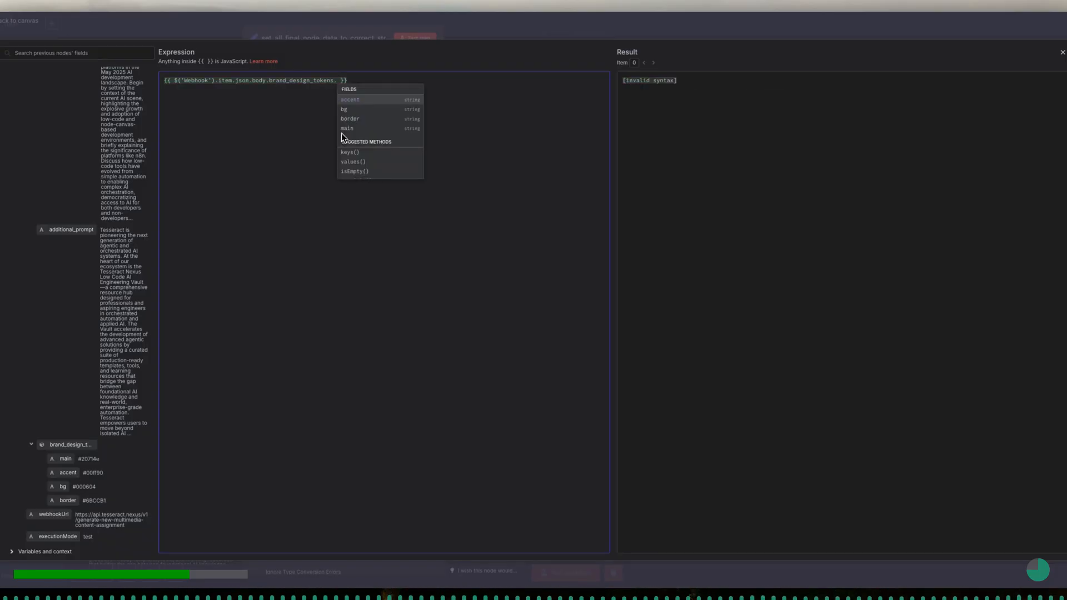
pyautogui.press('BackSpace')
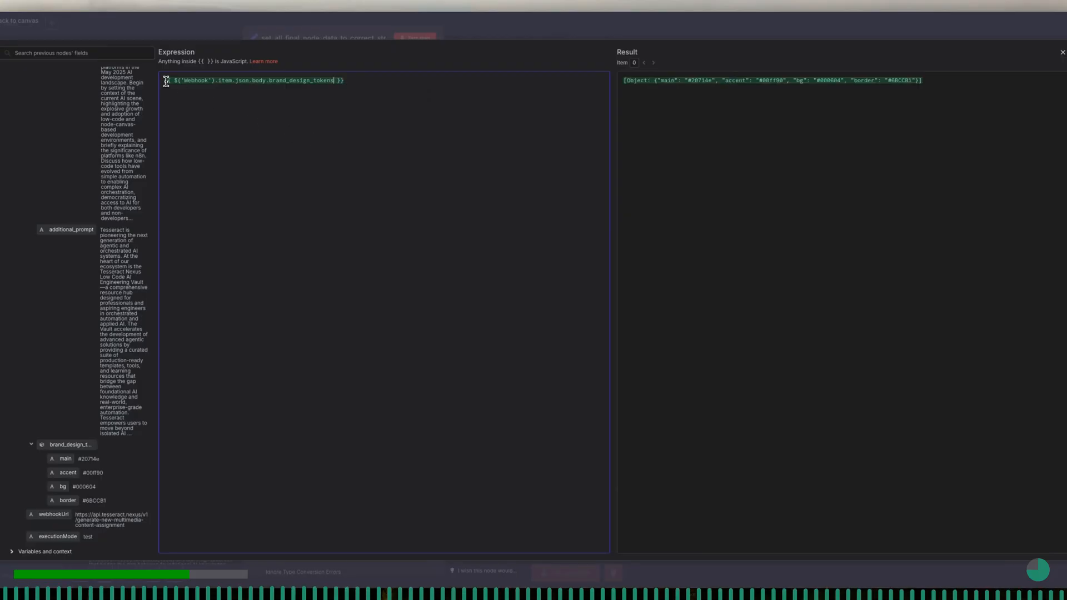
# - Add the heading "Main Design Tokens used for Assignment" above the brand_design_tokens expression, separated by a blank line
pyautogui.press('Return')
pyautogui.press('Return')
pyautogui.press('Up')
pyautogui.write('Main Design')
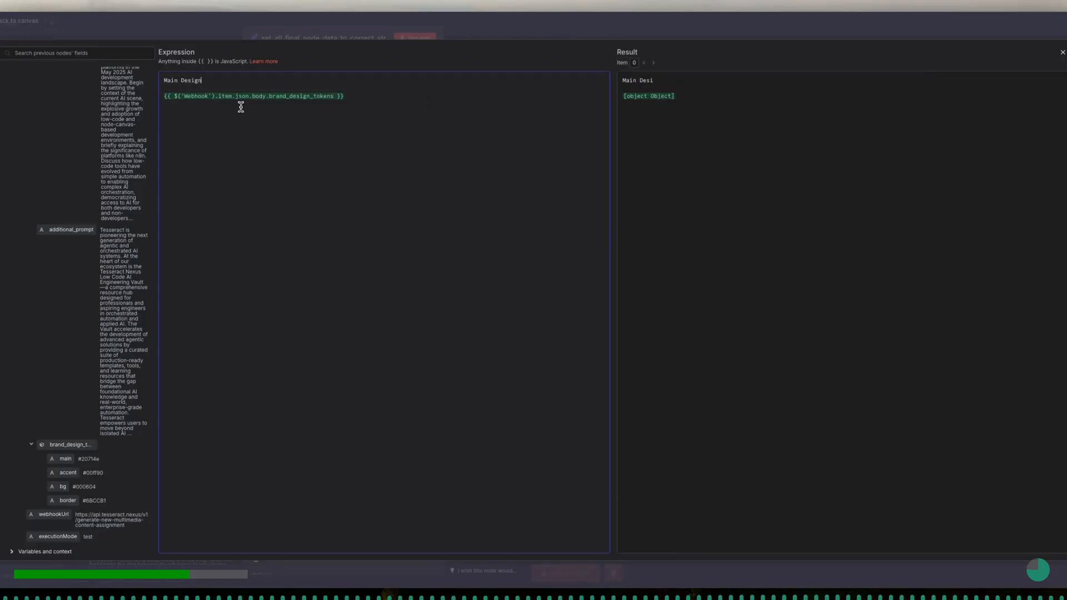
pyautogui.write(' Tokens used for Assignment')
# - Narrow the expression to brand_design_tokens.bg and label it "Background:"
pyautogui.click(337, 96)
pyautogui.write('.')
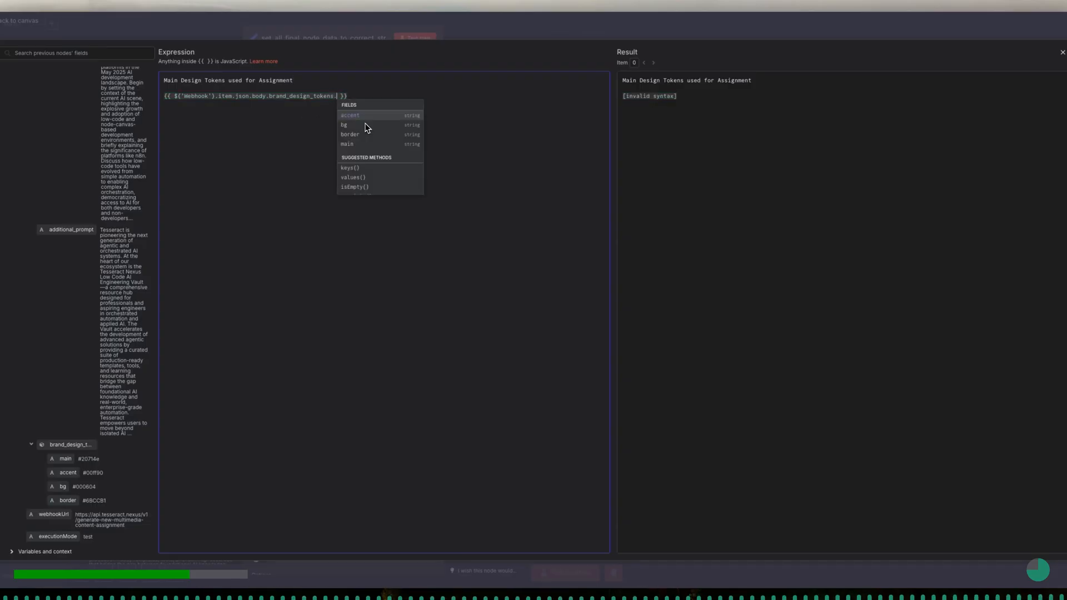
pyautogui.click(367, 126)
pyautogui.click(166, 97)
pyautogui.write('Background: ')
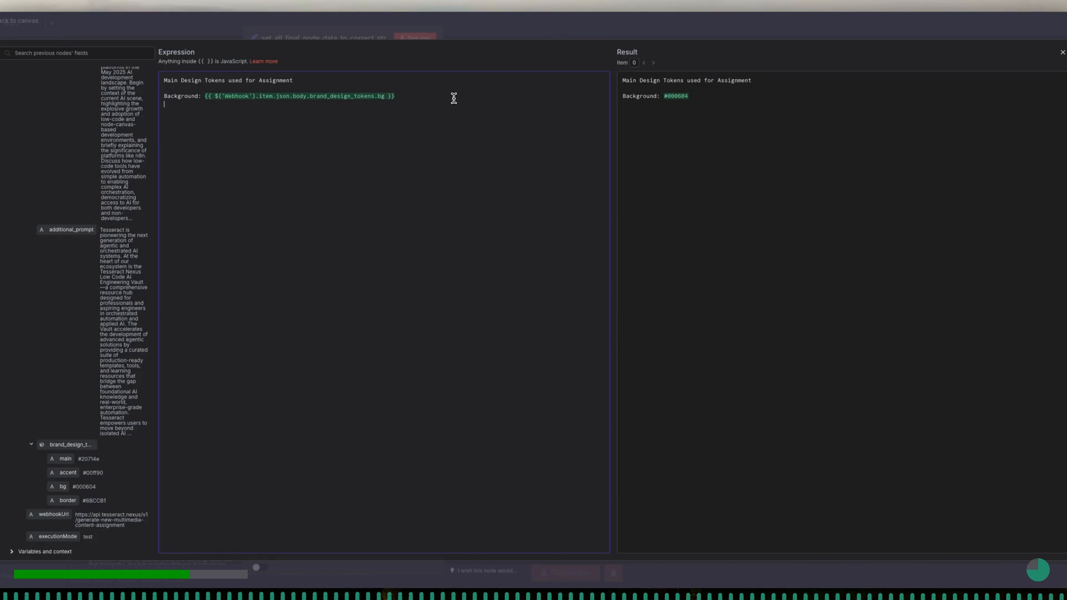
pyautogui.write('ain:')
# - Add a "Main:" line below the background line, using a copy of its expression that points to brand_design_tokens.main
pyautogui.moveTo(204, 96); pyautogui.dragTo(395, 97)
pyautogui.hotkey('ctrl', 'c')
pyautogui.click(297, 104)
pyautogui.hotkey('ctrl', 'v')
pyautogui.doubleClick(363, 105)
pyautogui.write('main')
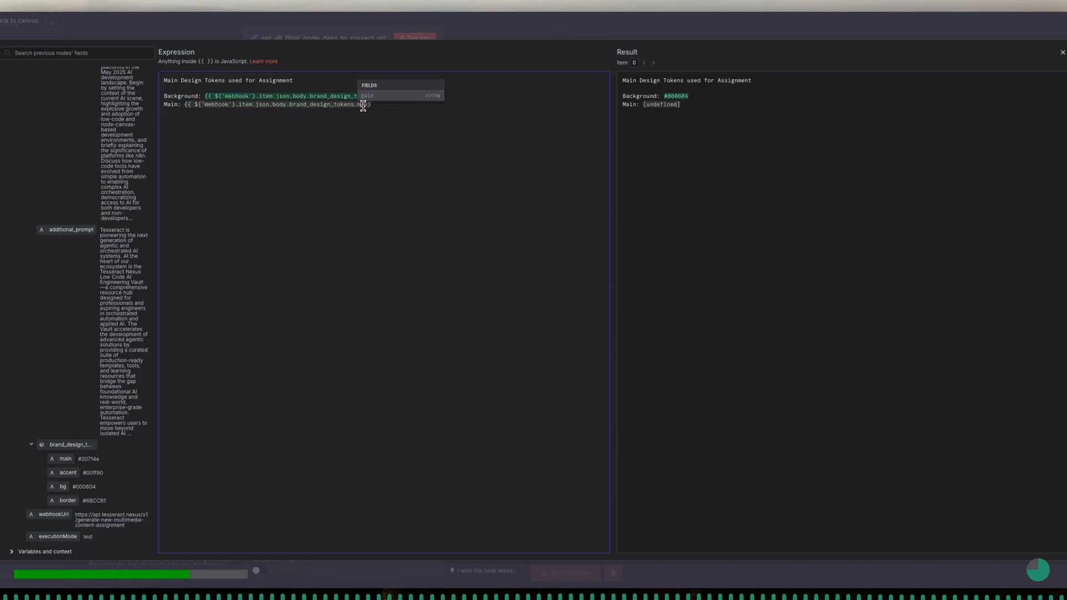
# - Add an "Accent:" line below the main line with the Webhook expression pointing to brand_design_tokens.accent
pyautogui.click(404, 105)
pyautogui.write('Accent:')
pyautogui.hotkey('ctrl', 'v')
pyautogui.doubleClick(369, 112)
pyautogui.write('accent')
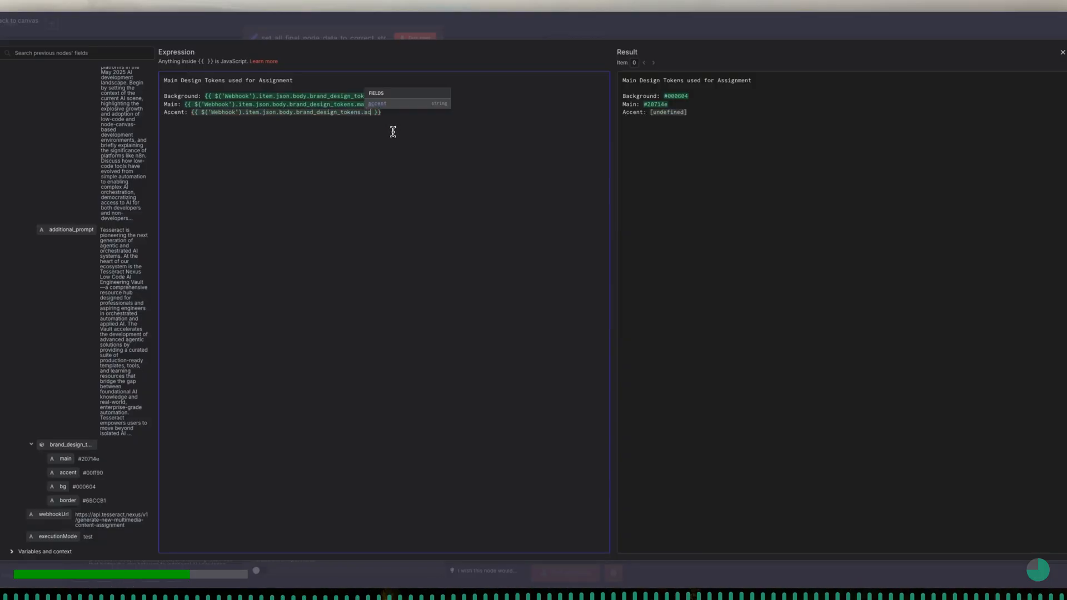
# - Add a "Border:" line with the expression for brand_design_tokens.border and close the expression editor
pyautogui.click(401, 112)
pyautogui.press('Return')
pyautogui.write('Border')
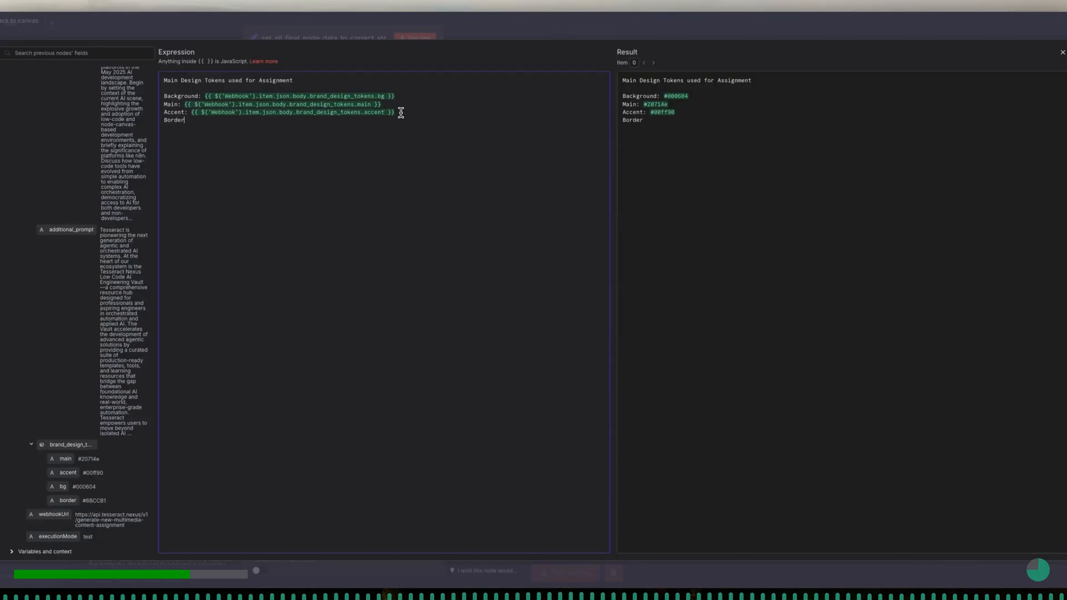
pyautogui.write(':')
pyautogui.hotkey('ctrl', 'v')
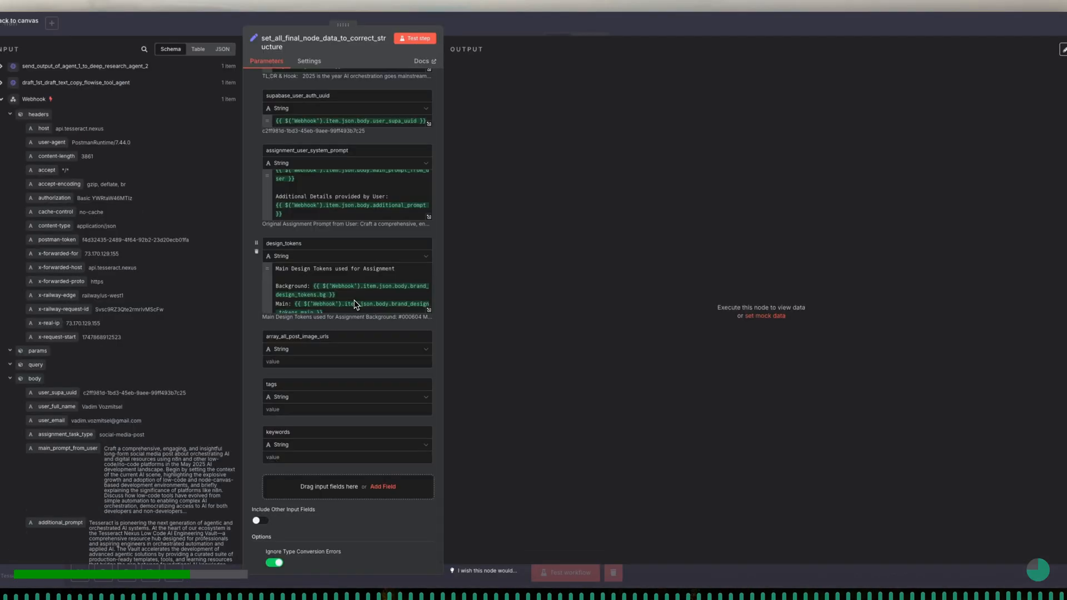
pyautogui.scroll(1, 354, 305)
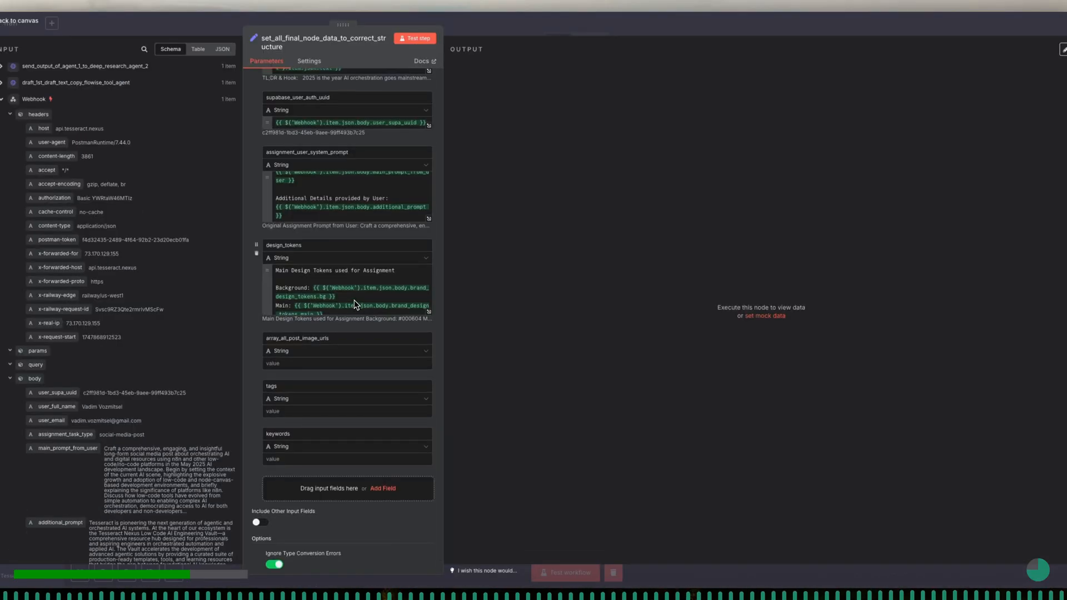
pyautogui.scroll(1, 354, 304)
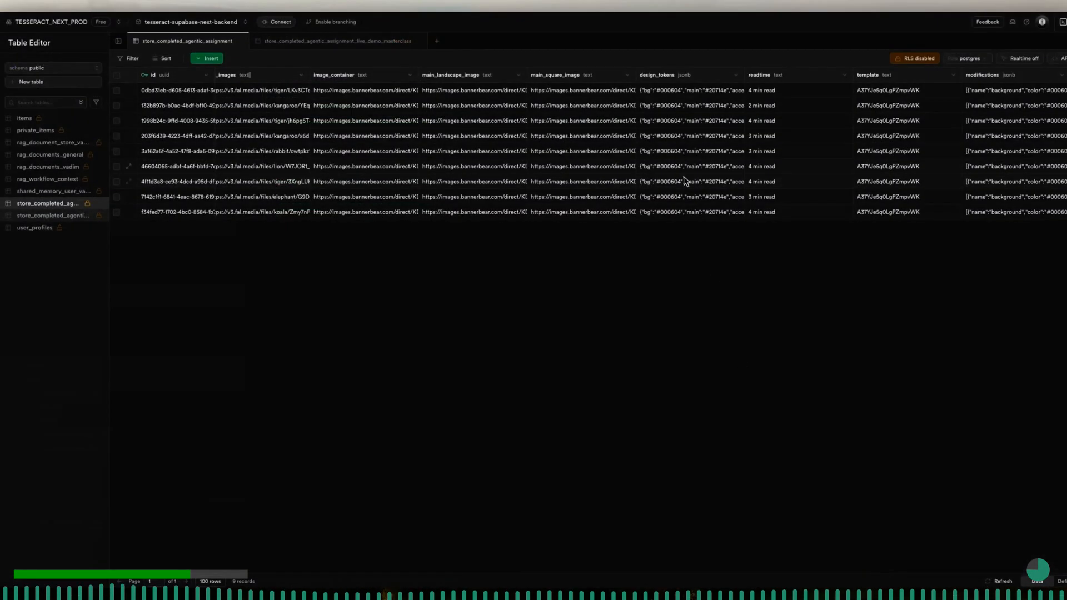
# - Switch to Supabase and check the data type of design_tokens and its neighbouring columns in store_completed_agentic_assignment
pyautogui.click(661, 78)
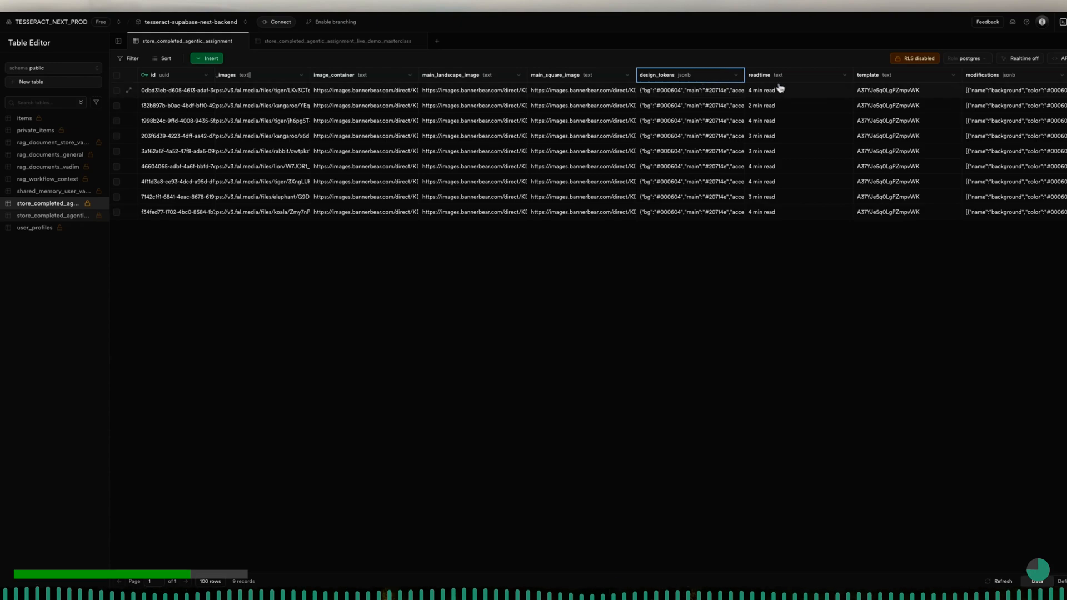
pyautogui.hscroll(1, 945, 107)
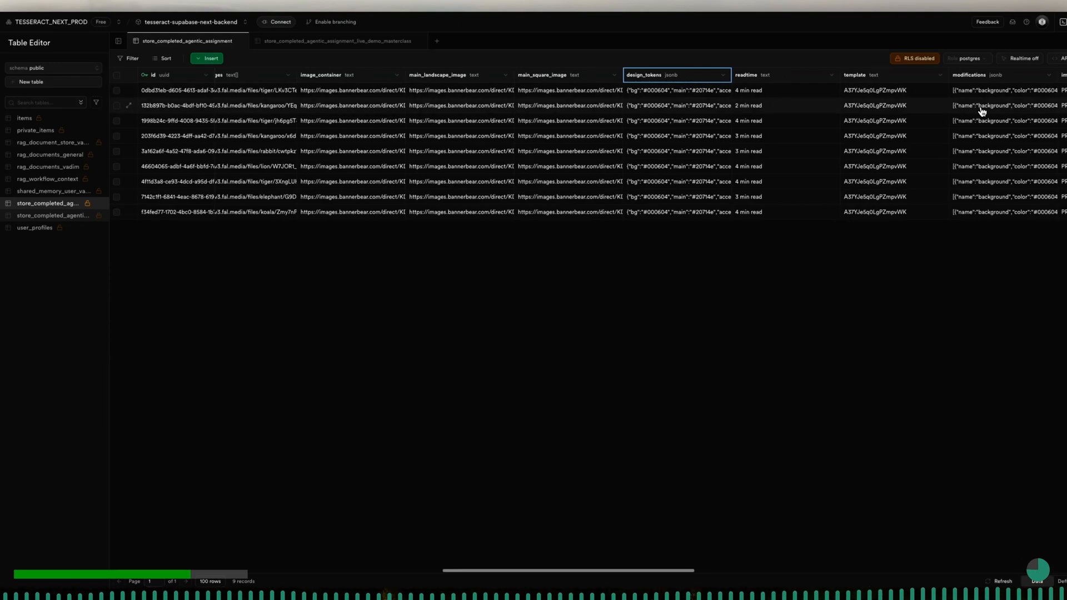
pyautogui.hscroll(2, 983, 108)
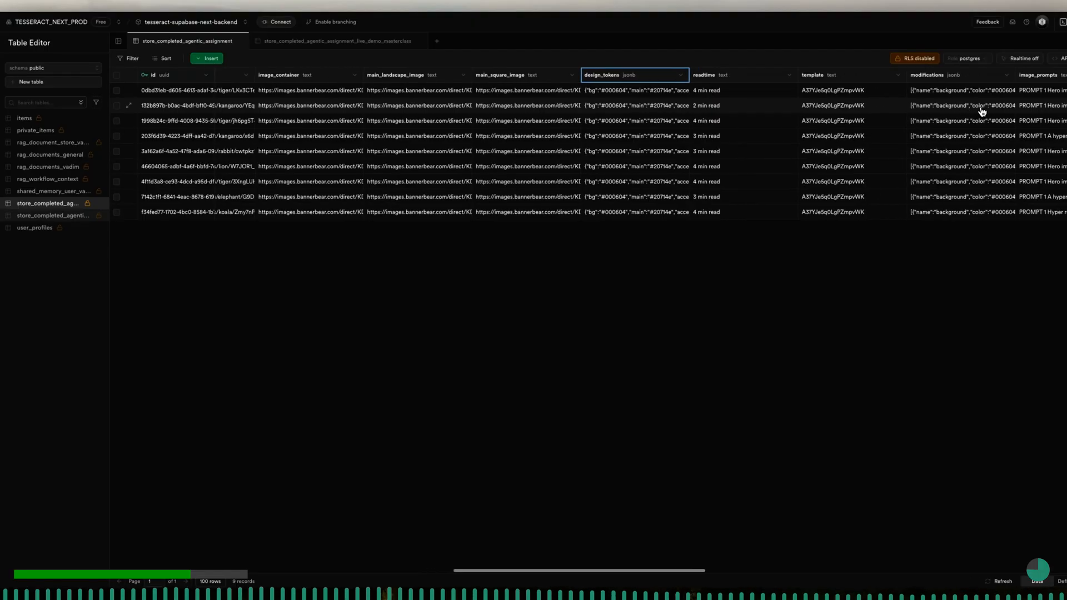
# - Start a new column design_tokens_text in store_completed_agentic_assignment_live_demo_masterclass, described as storing a text based representation of core design tokens
pyautogui.click(67, 216)
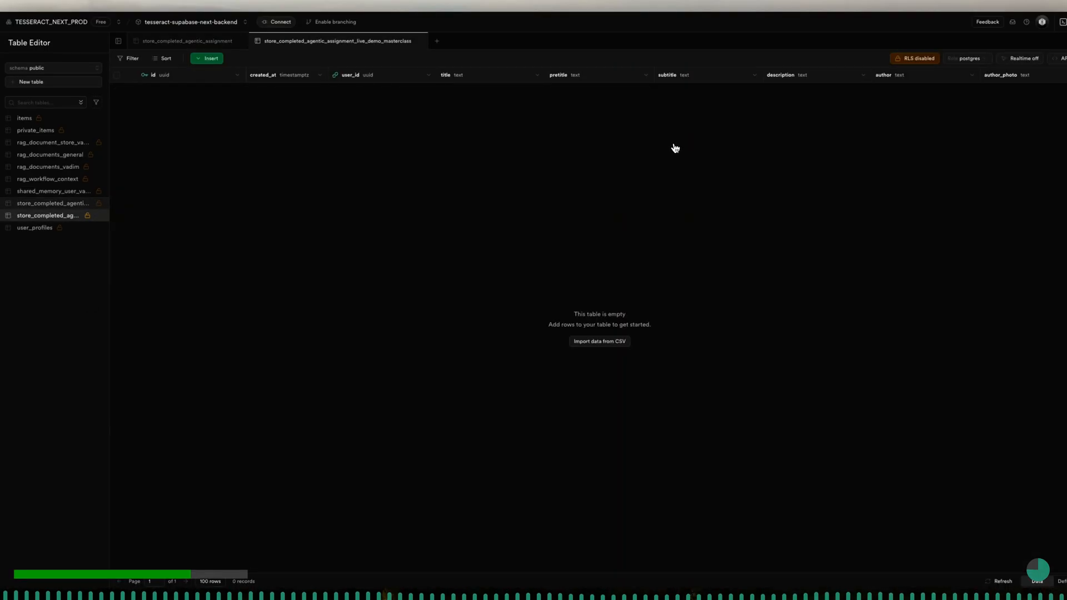
pyautogui.hscroll(10, 729, 99)
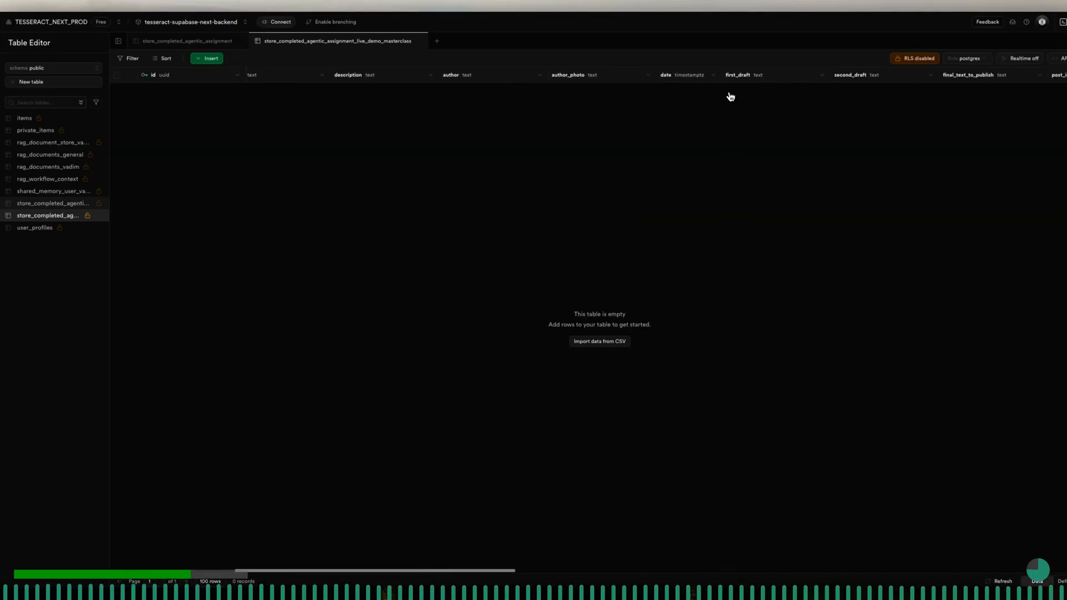
pyautogui.hscroll(12, 730, 96)
pyautogui.hscroll(10, 731, 97)
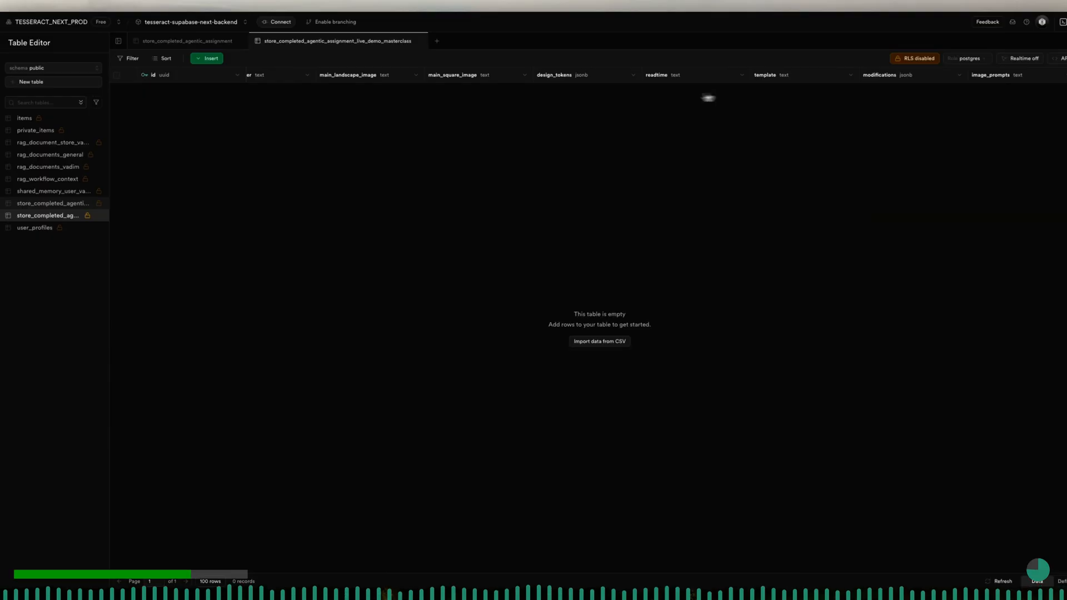
pyautogui.hscroll(15, 824, 98)
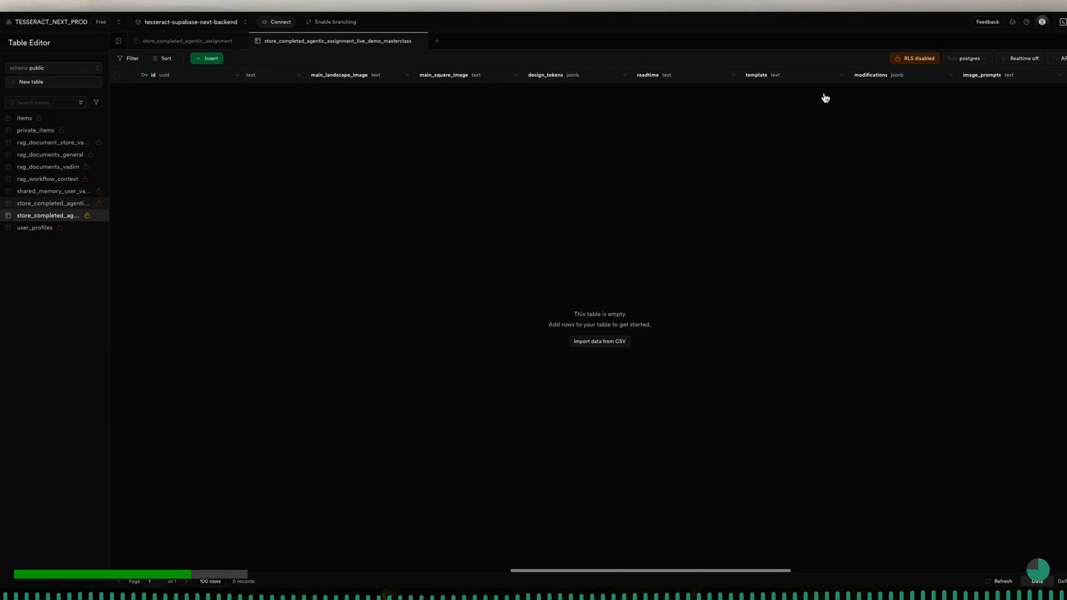
pyautogui.hscroll(10, 826, 98)
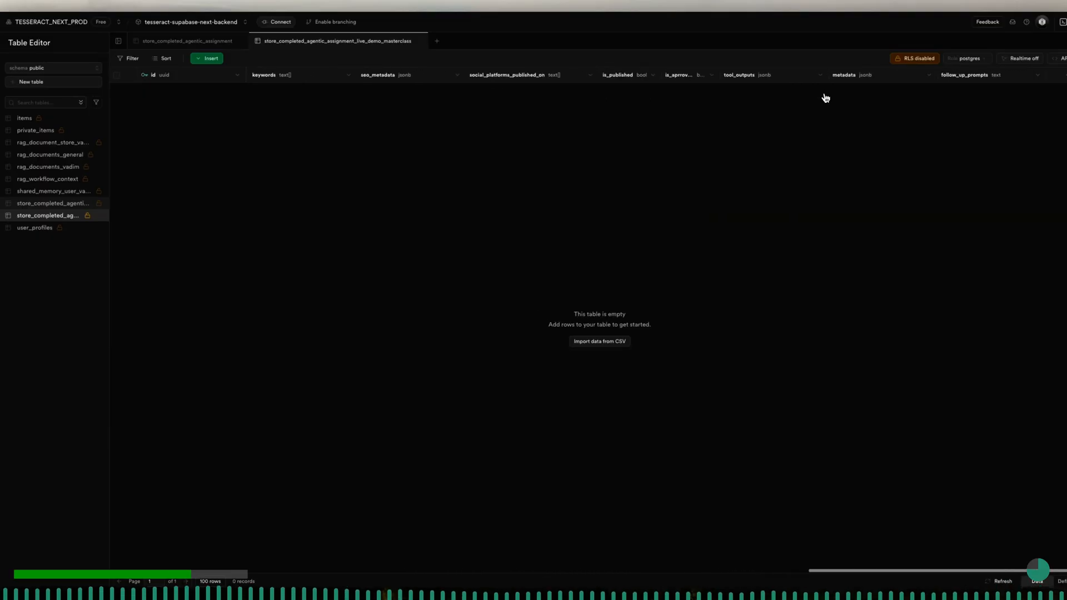
pyautogui.click(1066, 75)
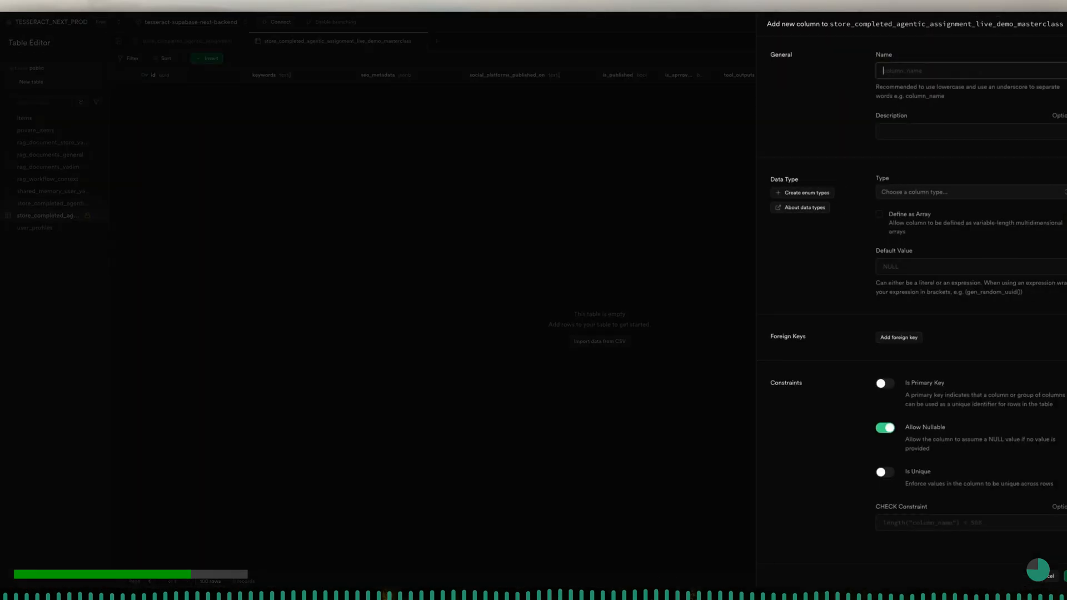
pyautogui.write('design_tokens_text')
pyautogui.click(987, 131)
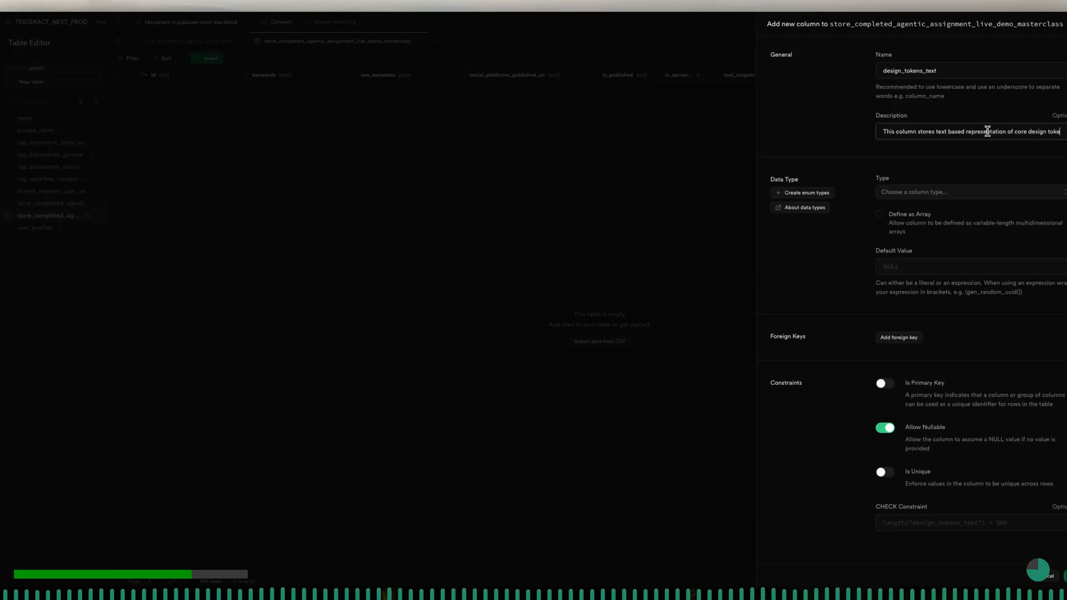
pyautogui.write('objec')
# - Set the design_tokens_text column's type to text and its default value to an empty string
pyautogui.click(972, 193)
pyautogui.write('text')
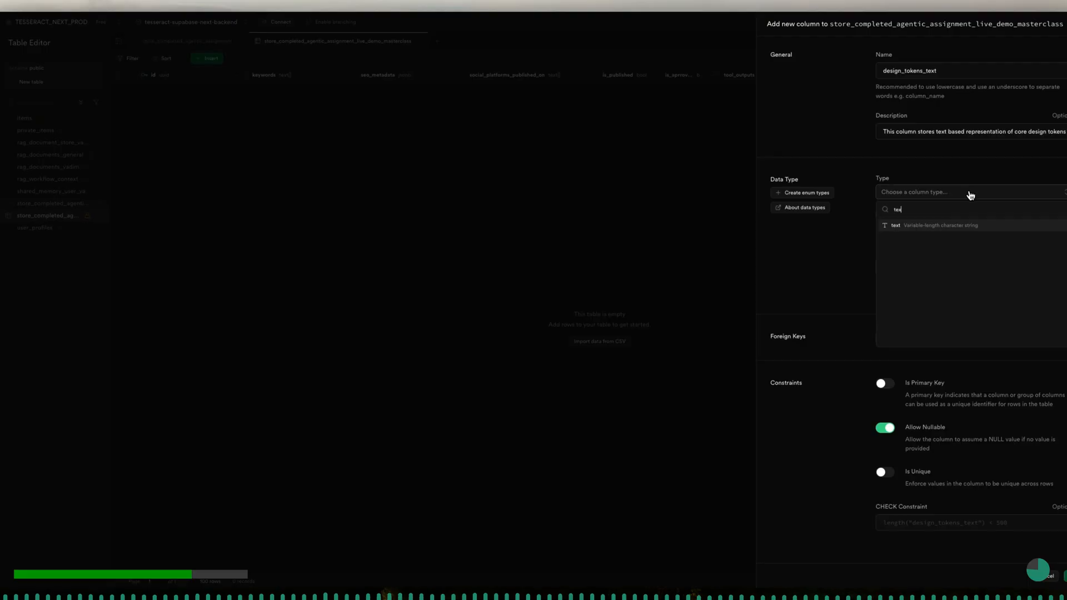
pyautogui.click(956, 225)
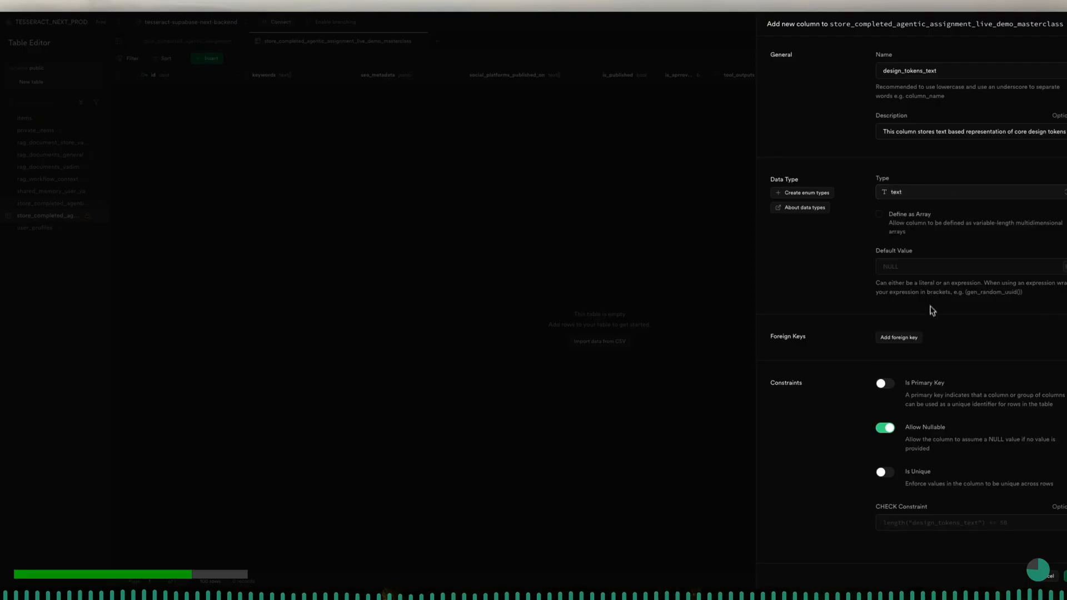
pyautogui.click(1064, 268)
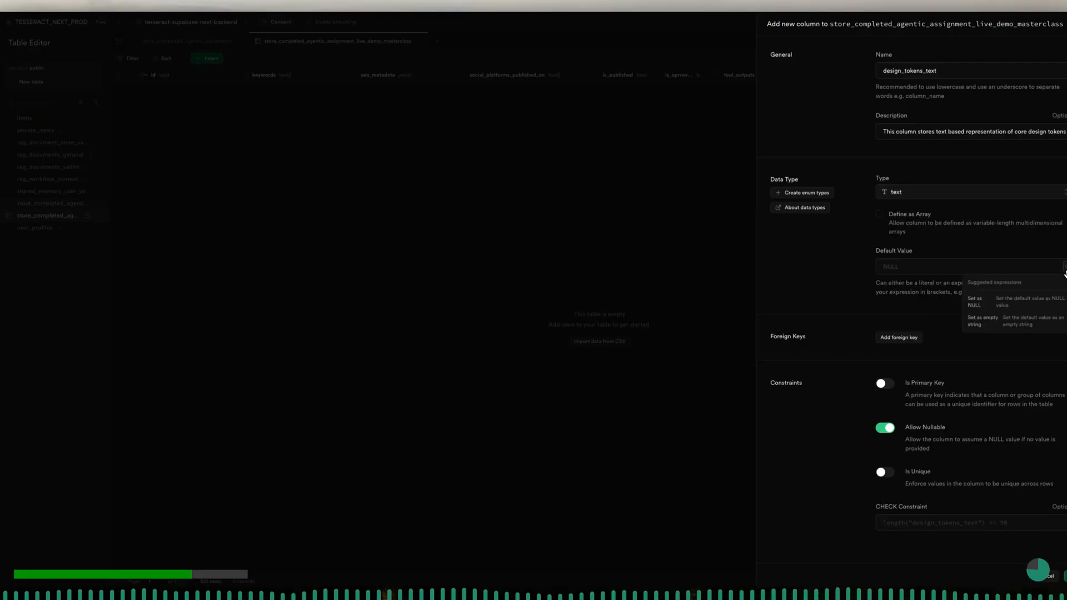
pyautogui.click(1043, 323)
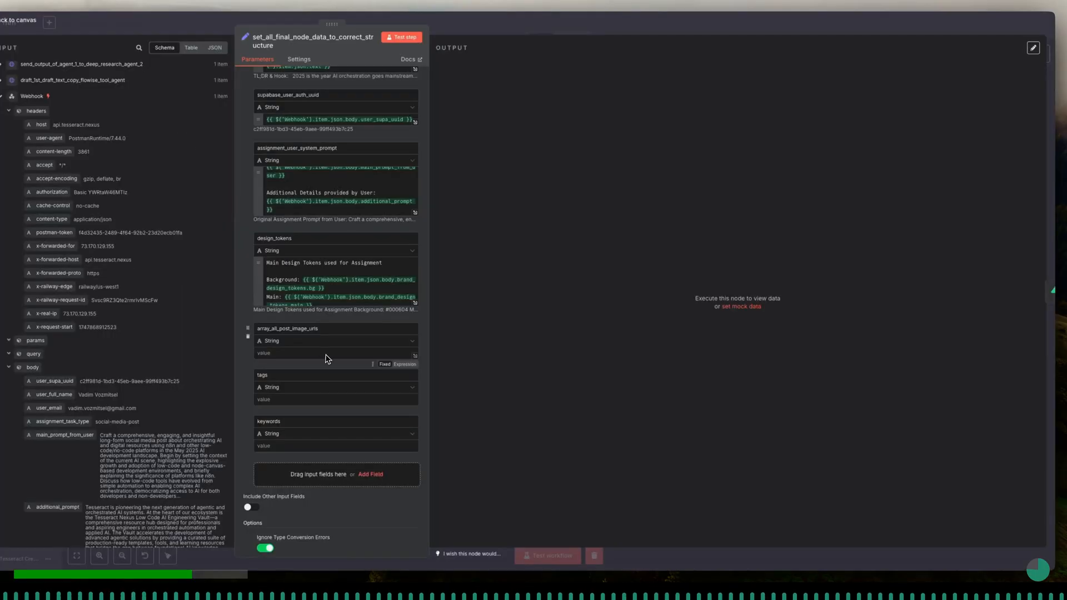
# - Back in n8n, change the type of the design_tokens field to Object
pyautogui.scroll(1, 325, 373)
pyautogui.click(305, 245)
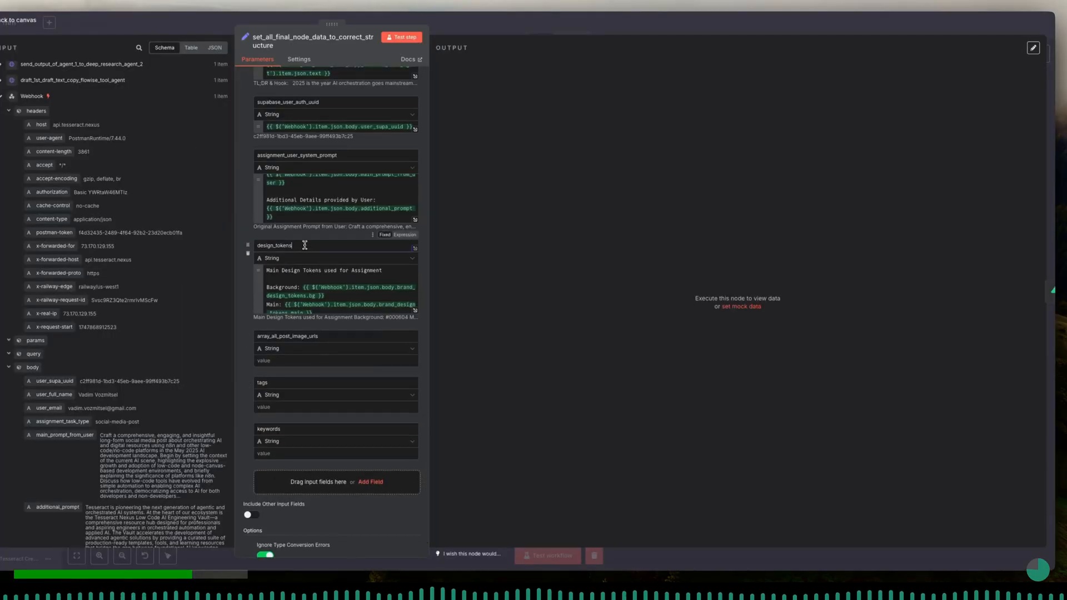
pyautogui.click(381, 260)
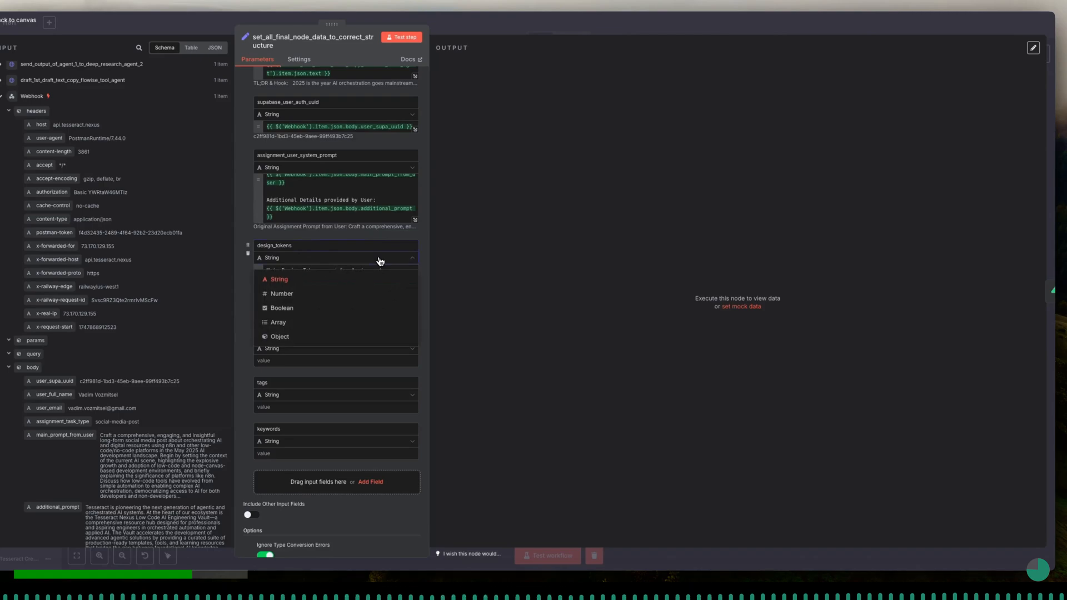
pyautogui.click(324, 338)
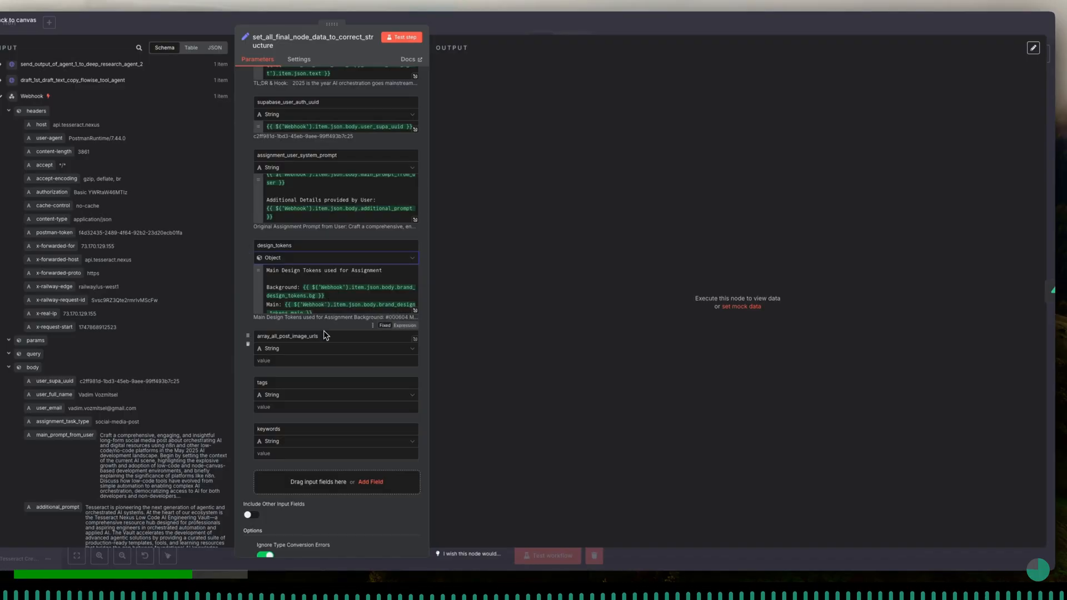
# - Add a String field named design_tokens_text and place it directly below design_tokens
pyautogui.click(370, 483)
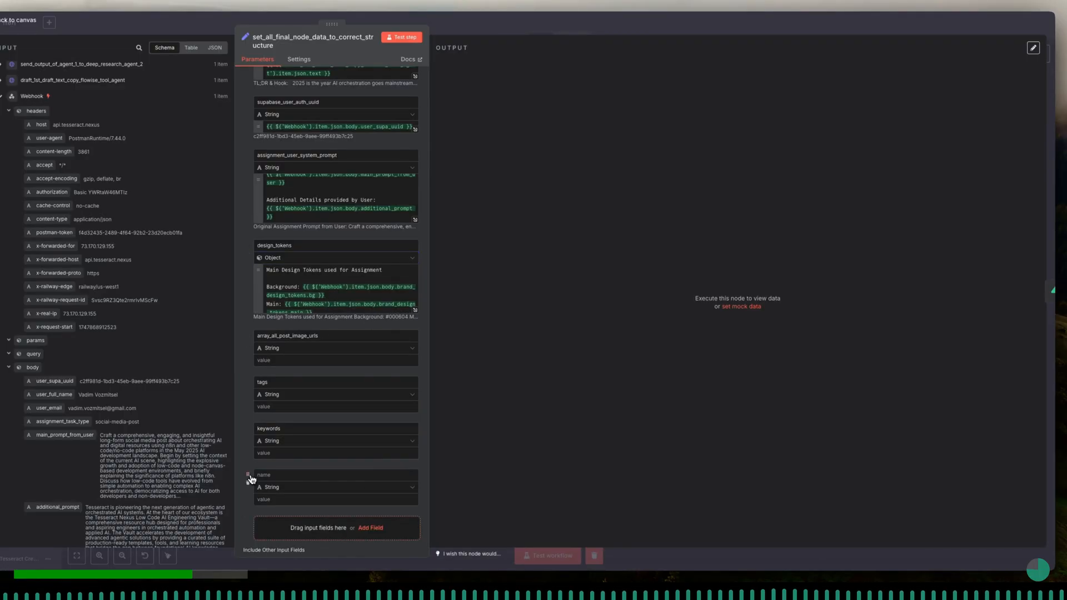
pyautogui.moveTo(248, 477); pyautogui.dragTo(253, 339)
pyautogui.click(286, 334)
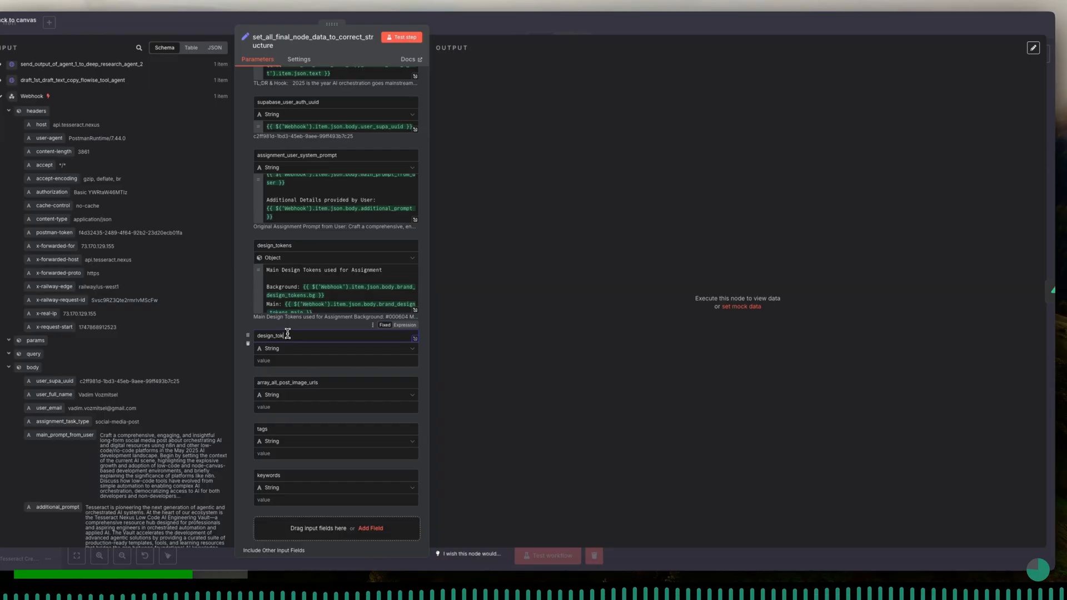
pyautogui.write('design_tokens_text')
pyautogui.click(308, 349)
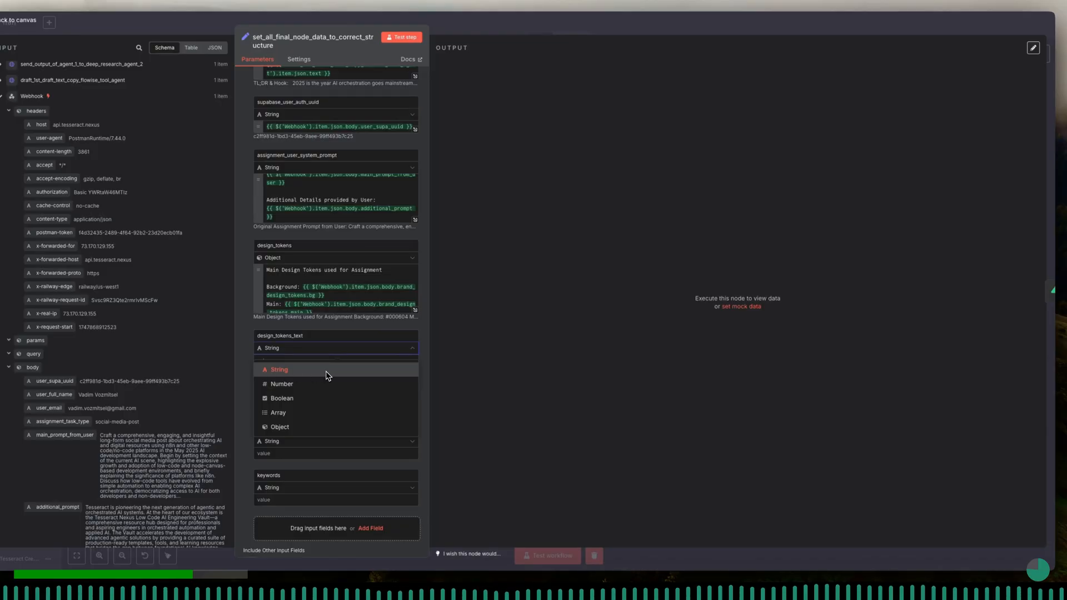
pyautogui.click(326, 350)
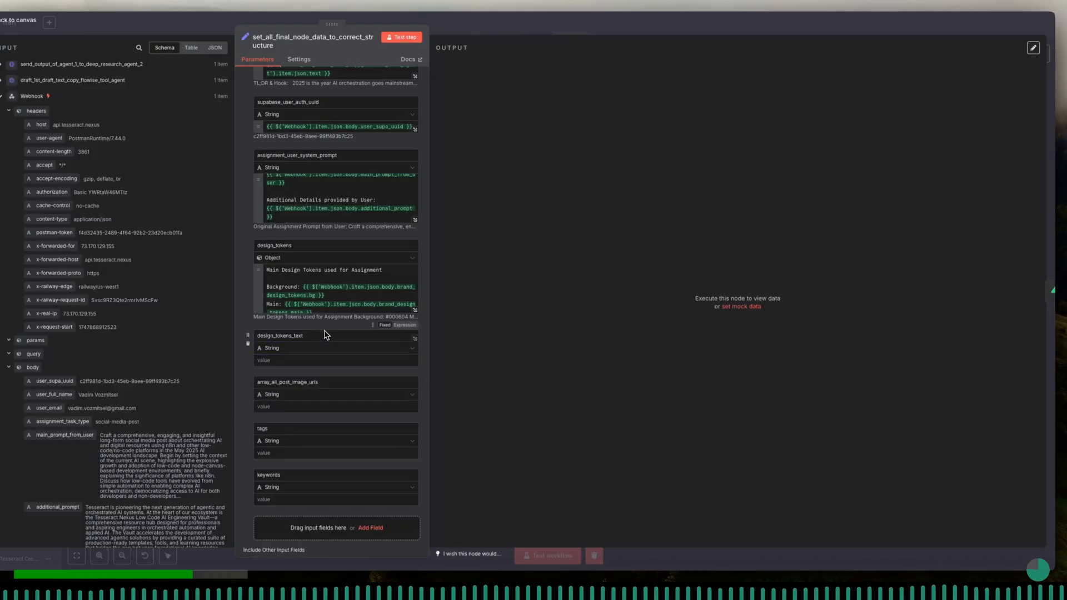
# - Copy the full labelled token text from design_tokens into design_tokens_text as an expression
pyautogui.click(415, 312)
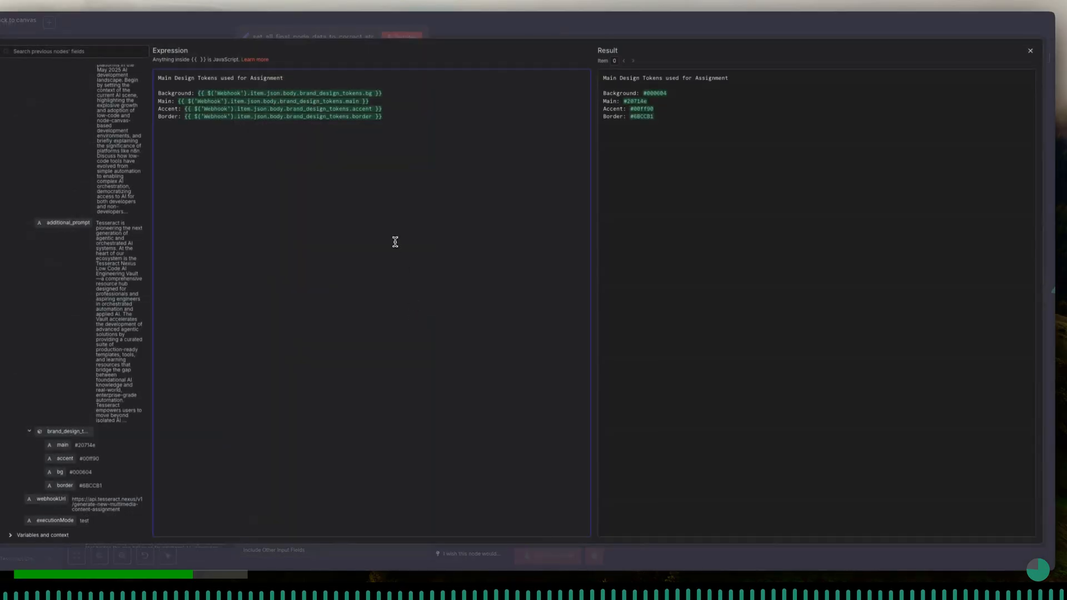
pyautogui.hotkey('ctrl', 'a')
pyautogui.hotkey('ctrl', 'c')
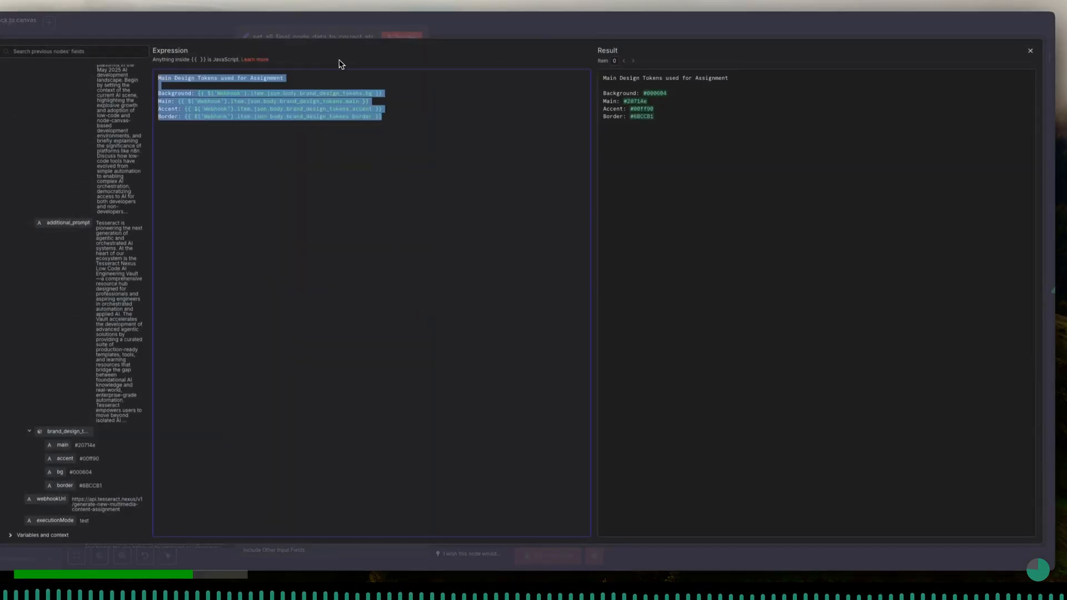
pyautogui.click(330, 40)
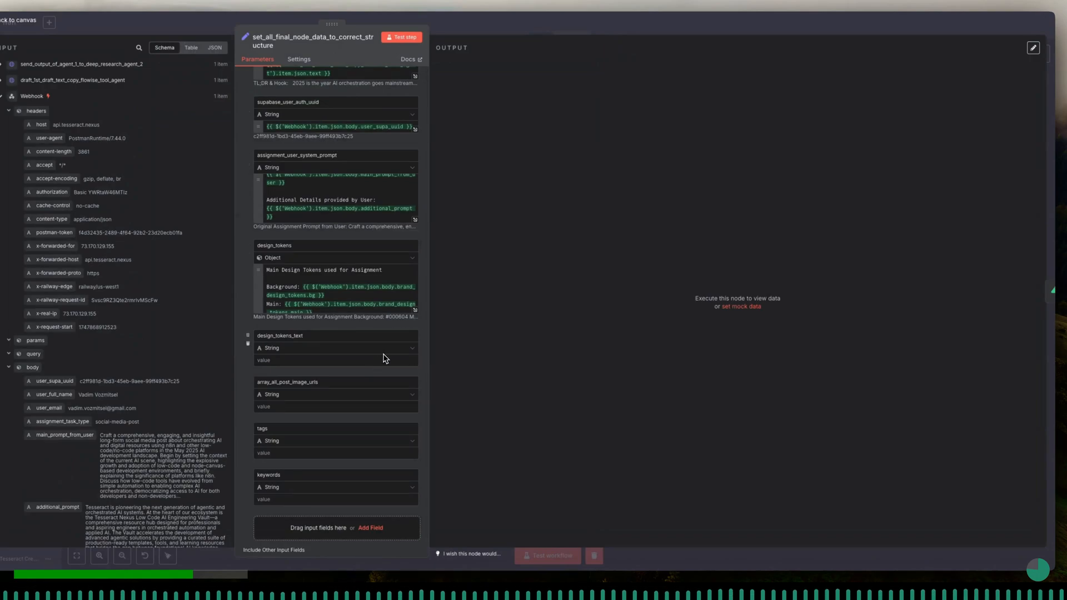
pyautogui.click(410, 372)
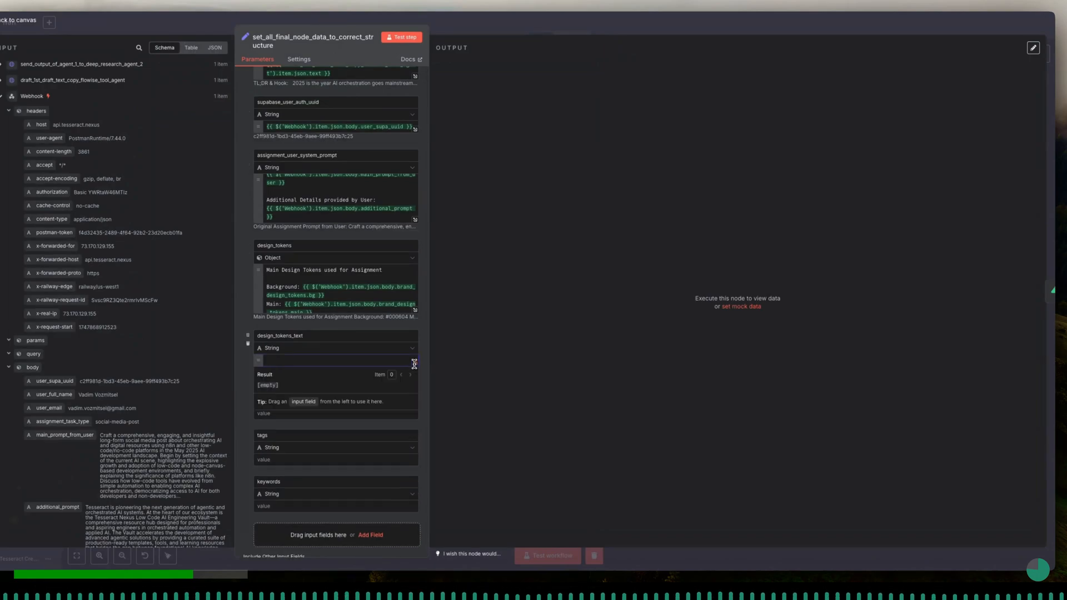
pyautogui.click(415, 366)
pyautogui.hotkey('ctrl', 'v')
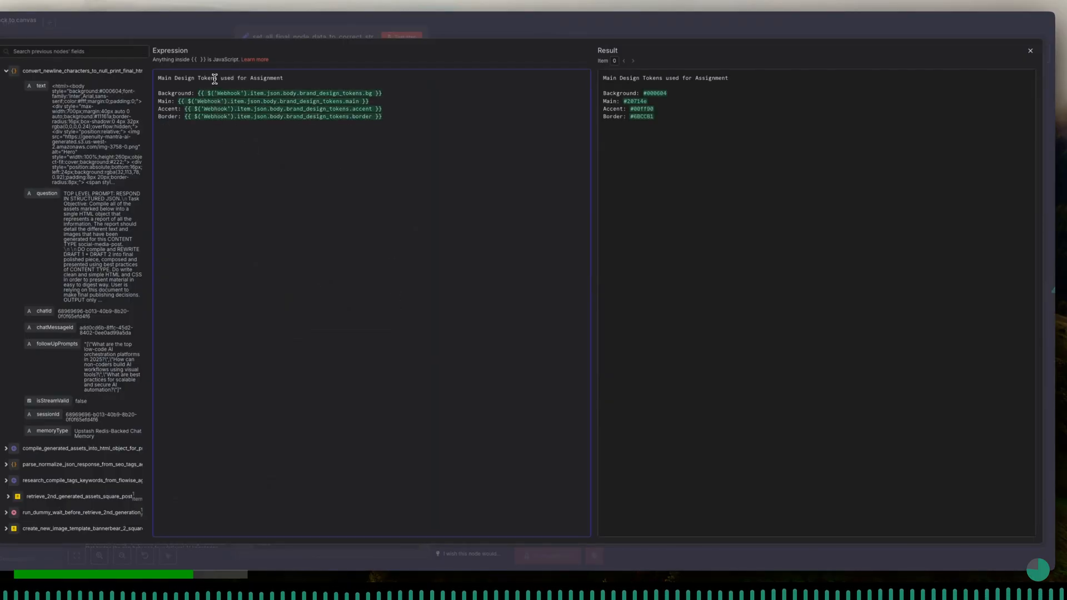
# - Trim the design_tokens expression down to only the Webhook's brand_design_tokens reference, removing the heading, labels and other token lines
pyautogui.click(285, 42)
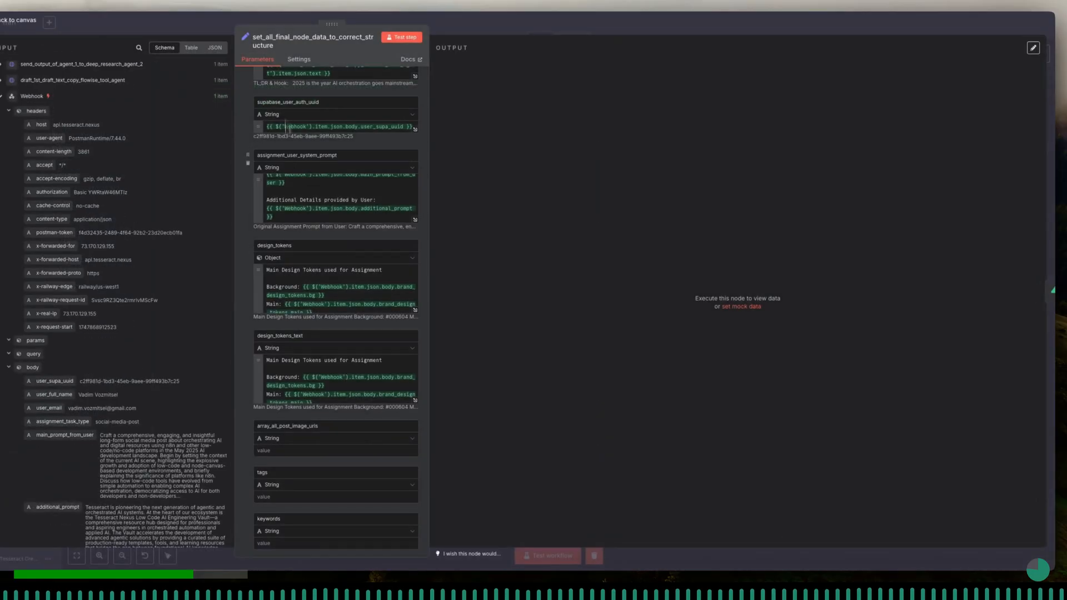
pyautogui.click(415, 310)
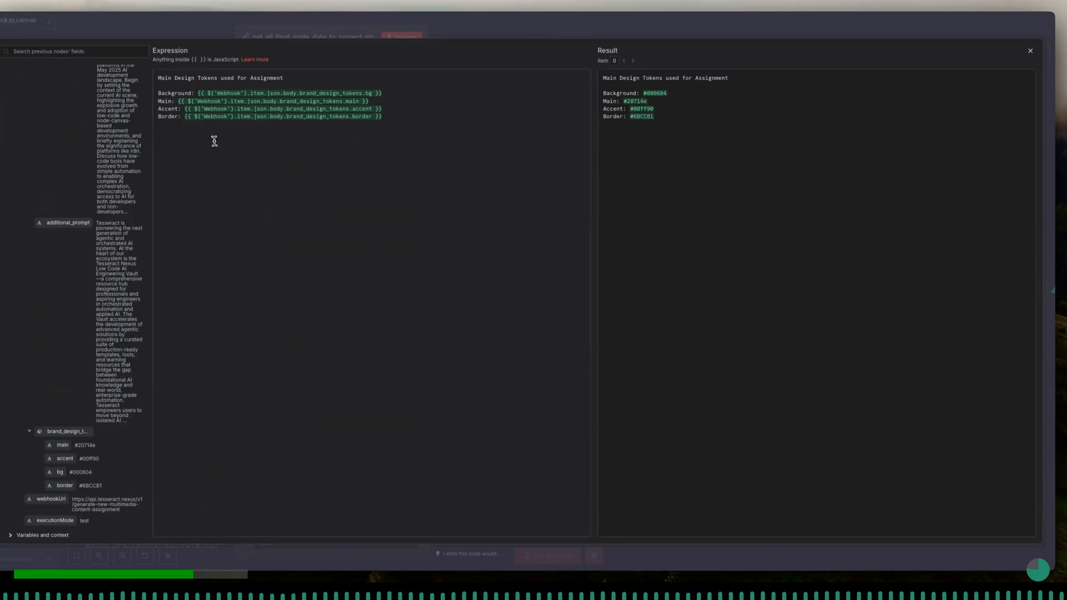
pyautogui.moveTo(408, 117); pyautogui.dragTo(148, 101)
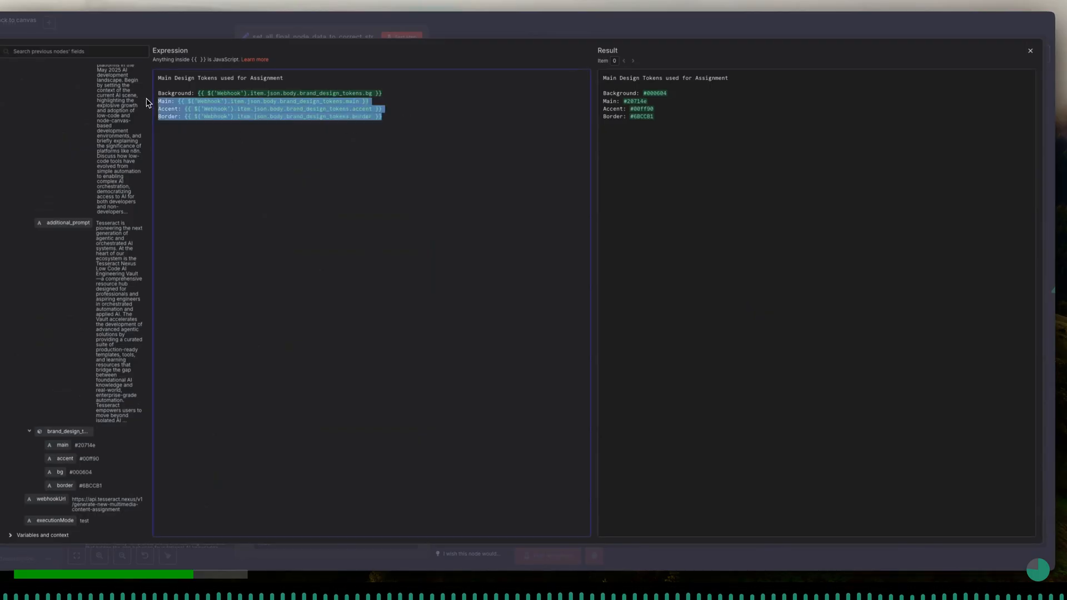
pyautogui.press('BackSpace')
pyautogui.moveTo(296, 78); pyautogui.dragTo(162, 78)
pyautogui.press('BackSpace')
pyautogui.press('BackSpace')
pyautogui.click(198, 93)
pyautogui.press('BackSpace')
pyautogui.press('BackSpace')
pyautogui.press('BackSpace')
pyautogui.press('BackSpace')
pyautogui.press('BackSpace')
pyautogui.press('BackSpace')
pyautogui.press('BackSpace')
pyautogui.press('BackSpace')
pyautogui.press('BackSpace')
pyautogui.press('BackSpace')
pyautogui.press('BackSpace')
pyautogui.press('BackSpace')
pyautogui.press('BackSpace')
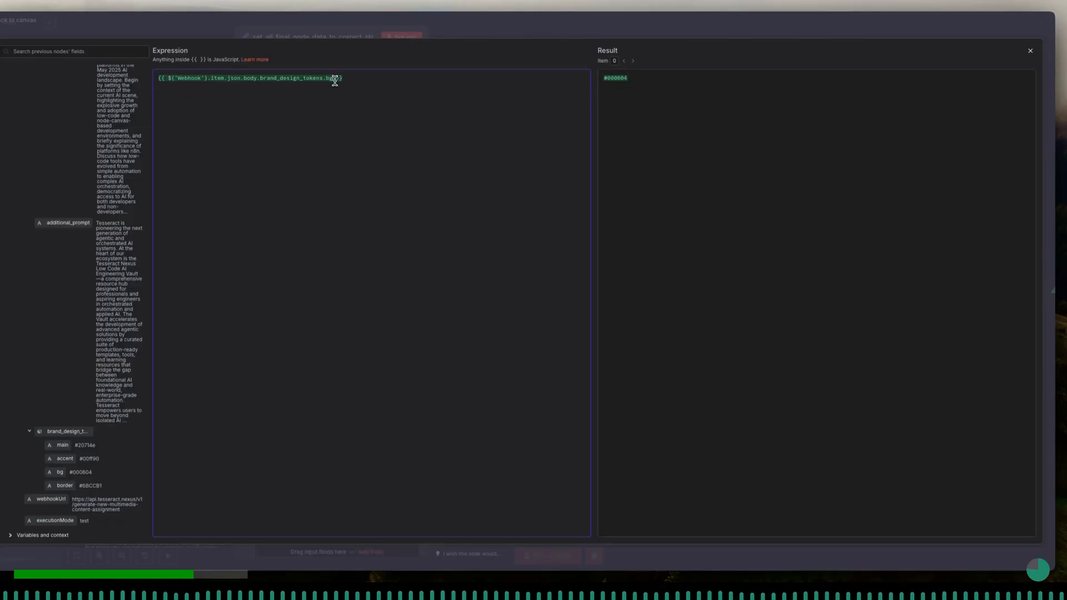
pyautogui.press('BackSpace')
pyautogui.press('BackSpace')
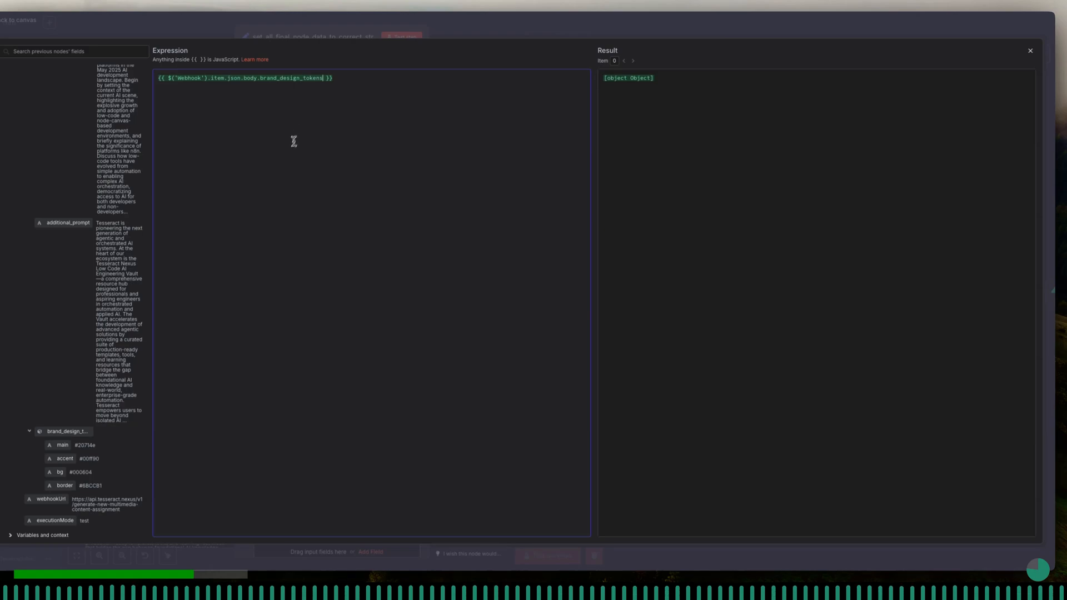
# - Replace the design_tokens expression with the brand_design_tokens object mapped from the Webhook body
pyautogui.hotkey('ctrl', 'a')
pyautogui.press('BackSpace')
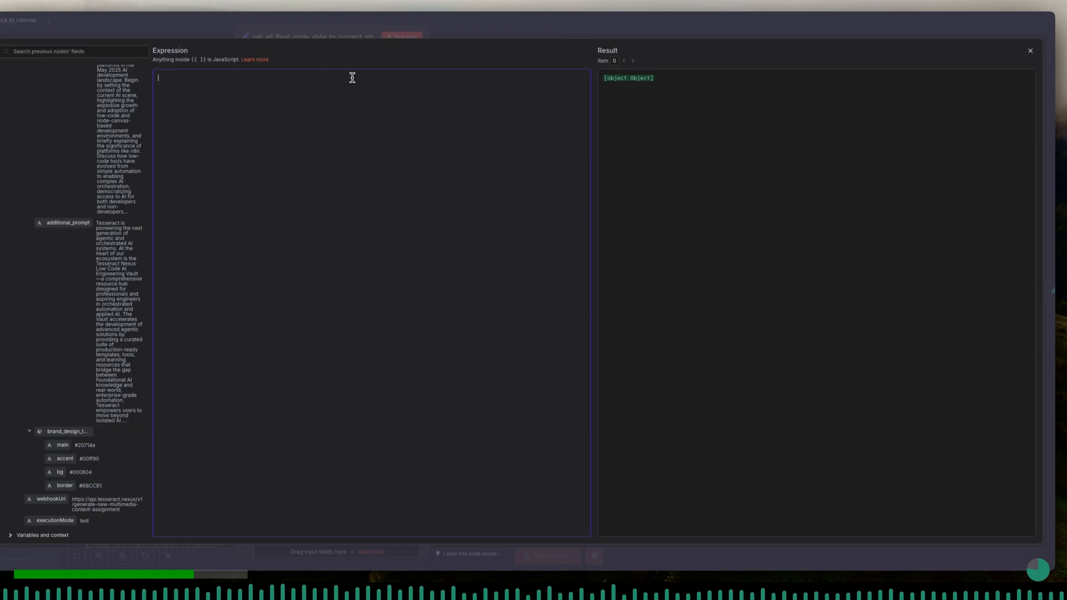
pyautogui.moveTo(75, 436); pyautogui.dragTo(336, 279)
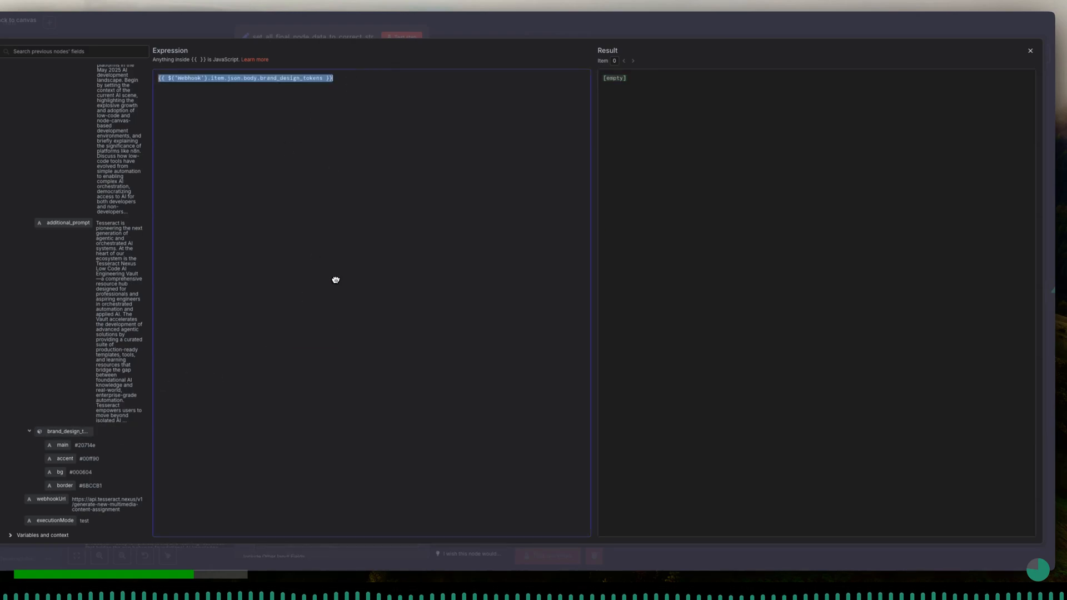
pyautogui.click(350, 81)
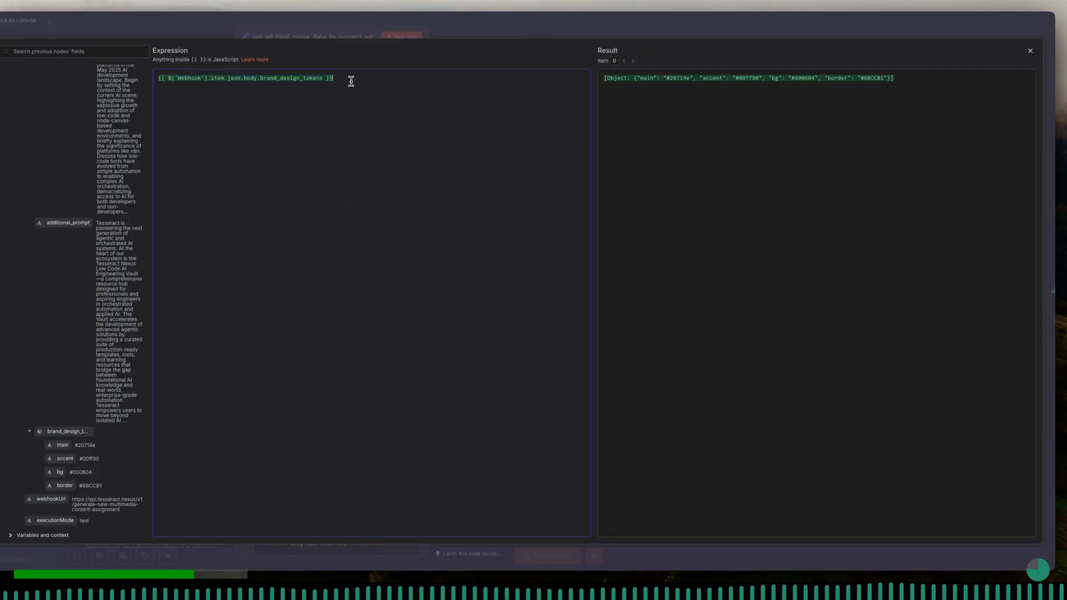
pyautogui.doubleClick(623, 79)
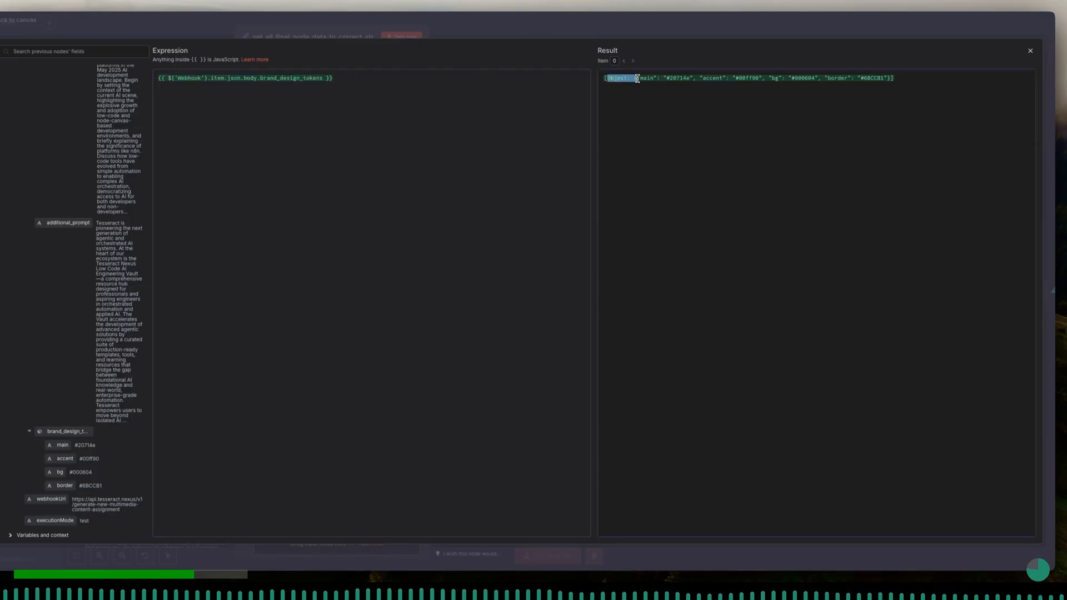
pyautogui.click(638, 146)
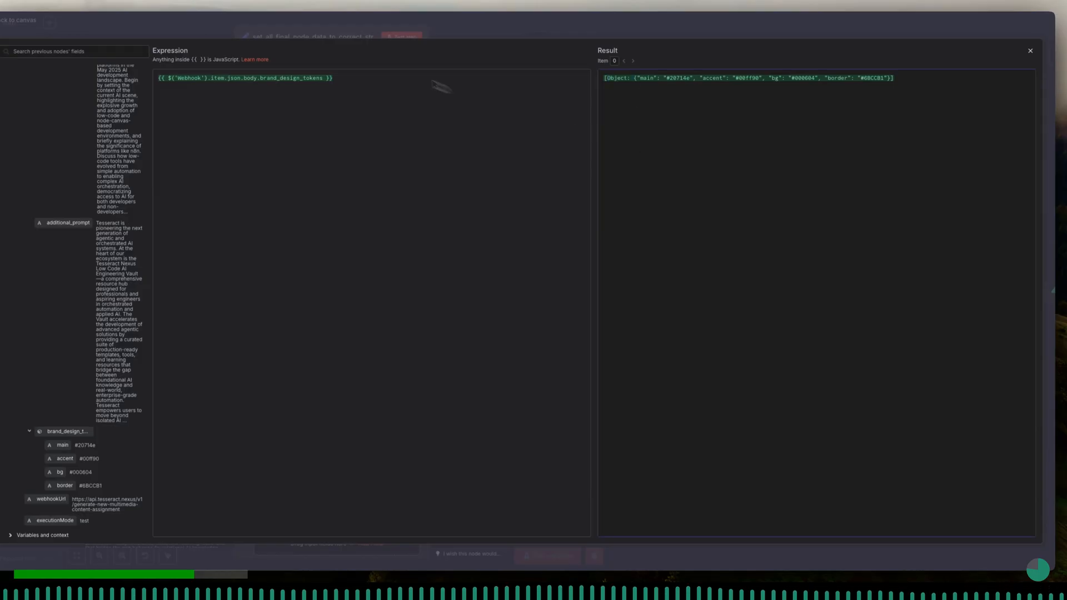
pyautogui.click(335, 38)
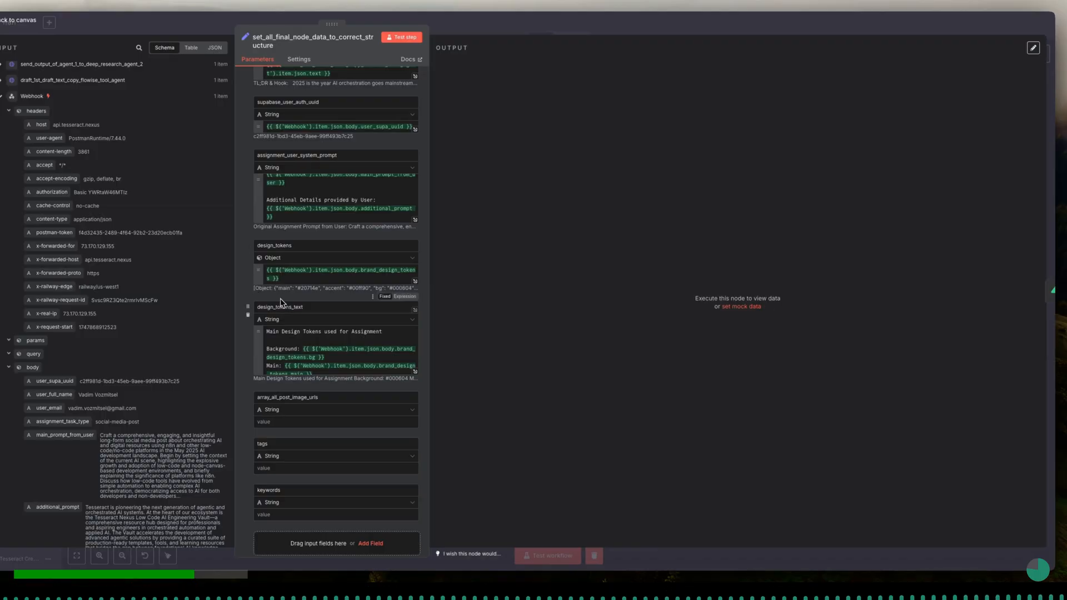
# - Change the array_all_post_image_urls field's type to Array and switch its value to an expression
pyautogui.scroll(-3, 280, 303)
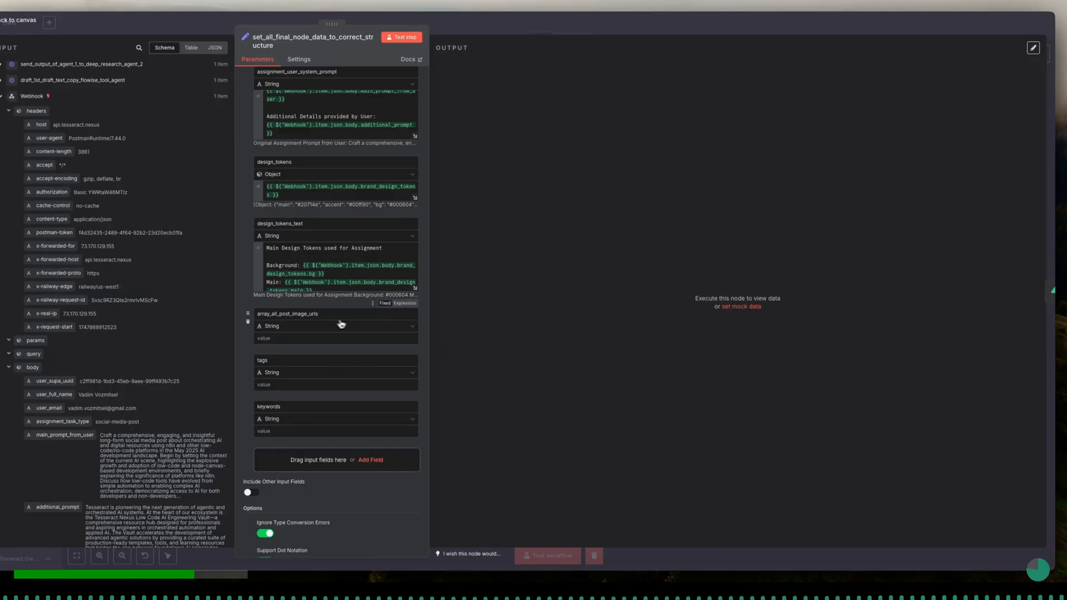
pyautogui.click(411, 327)
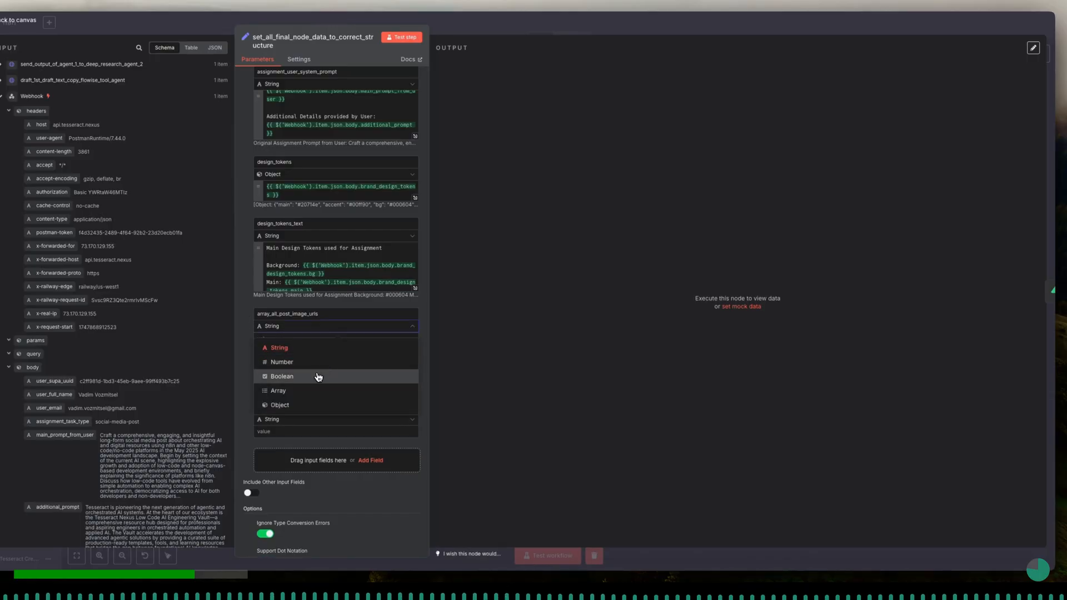
pyautogui.click(312, 392)
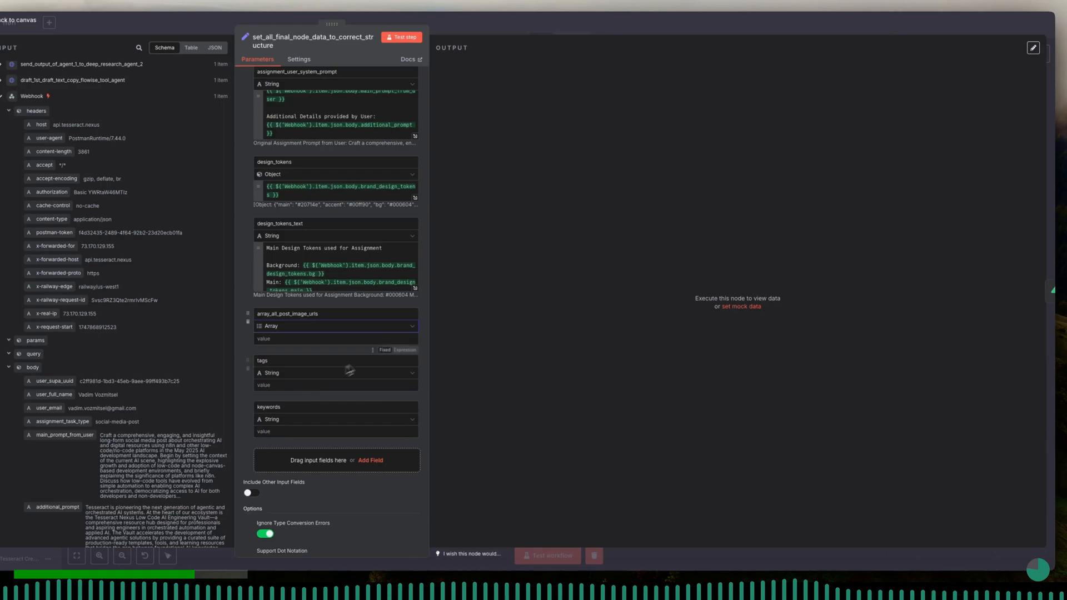
pyautogui.click(408, 351)
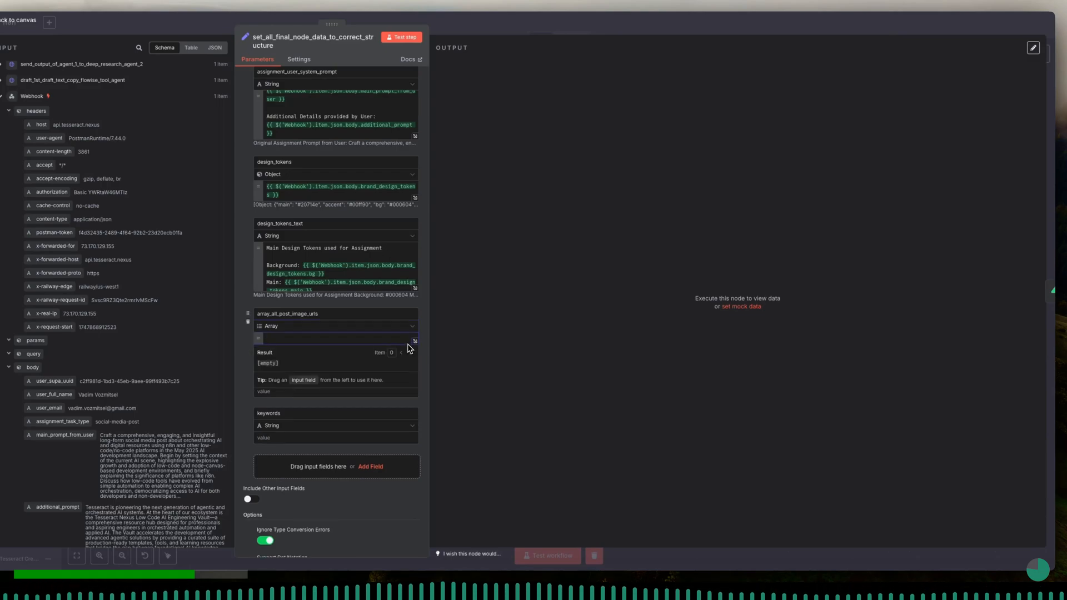
# - Start a bracketed array in array_all_post_image_urls with the quoted image URLs from the flux ultra realism, flux minimax and imagen 3 nodes
pyautogui.click(414, 341)
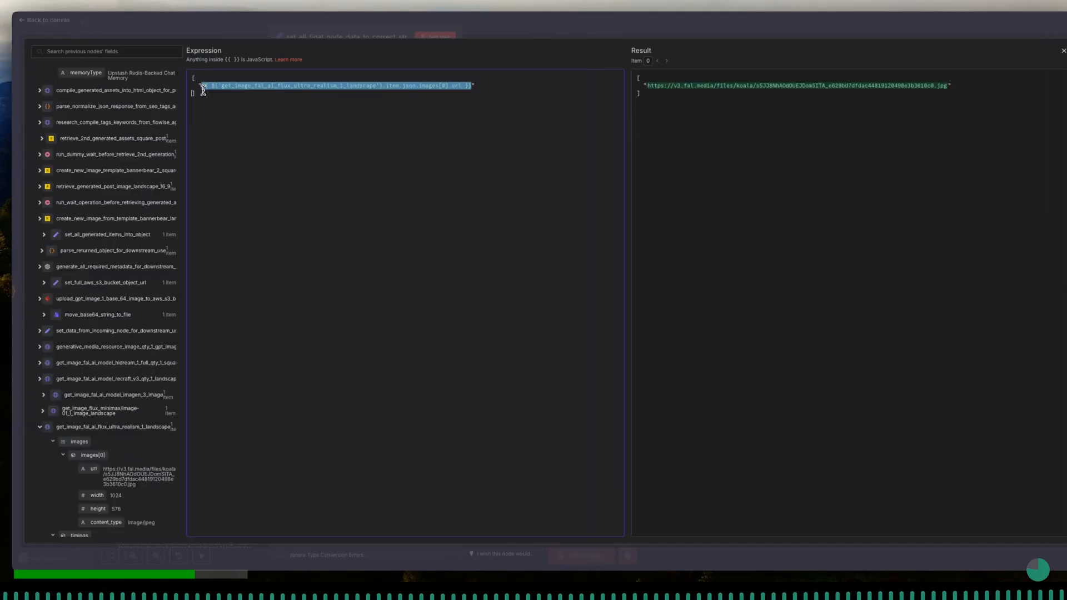
pyautogui.click(494, 85)
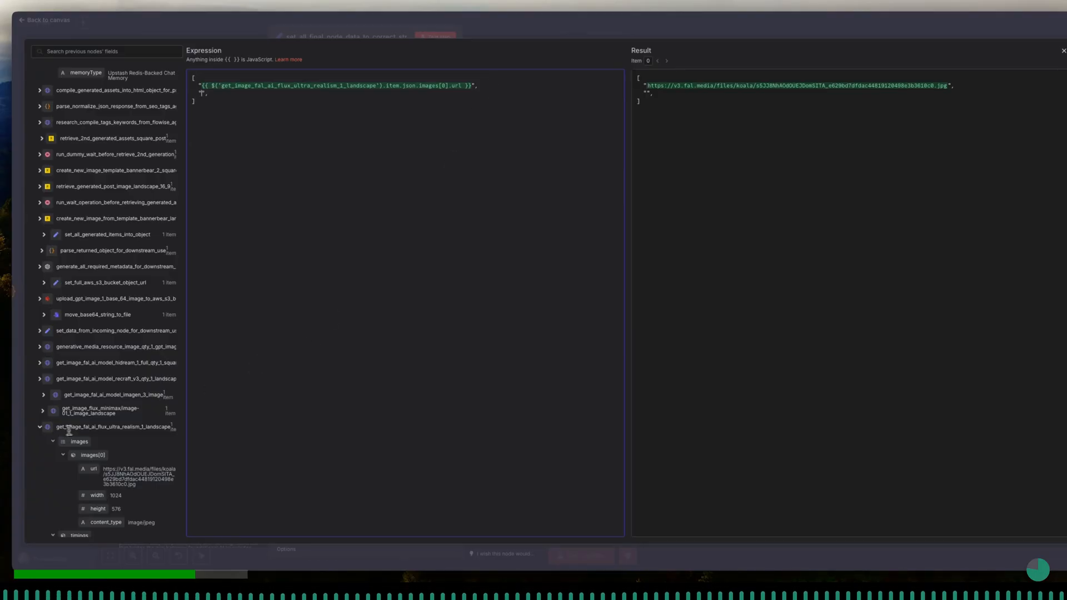
pyautogui.click(39, 428)
pyautogui.moveTo(93, 436); pyautogui.dragTo(203, 102)
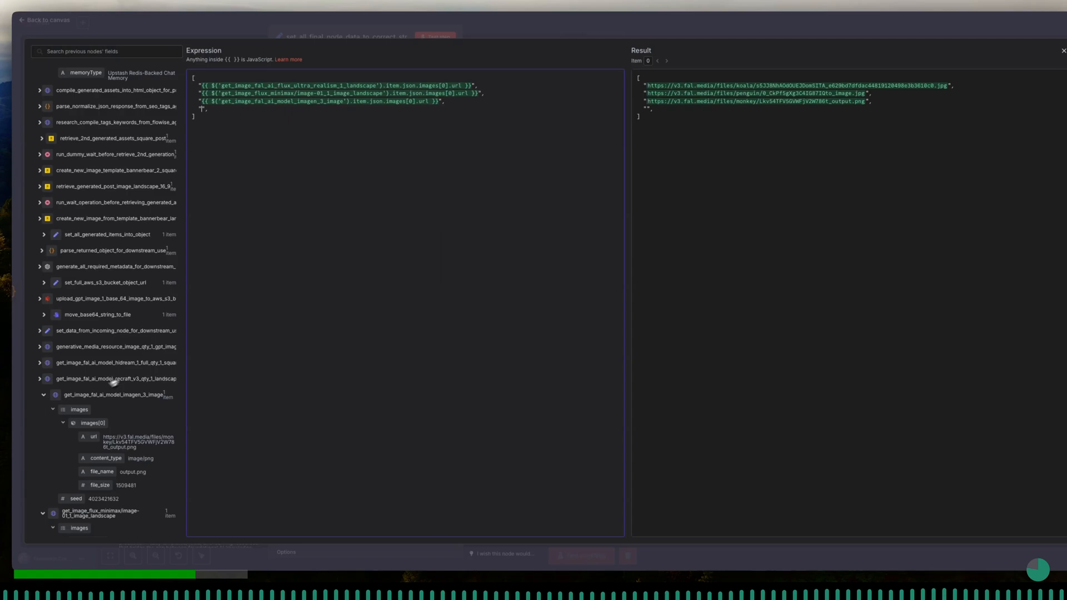
# - Add the quoted image URLs from the recraft v3 and hidream square nodes to the array
pyautogui.click(43, 395)
pyautogui.click(40, 379)
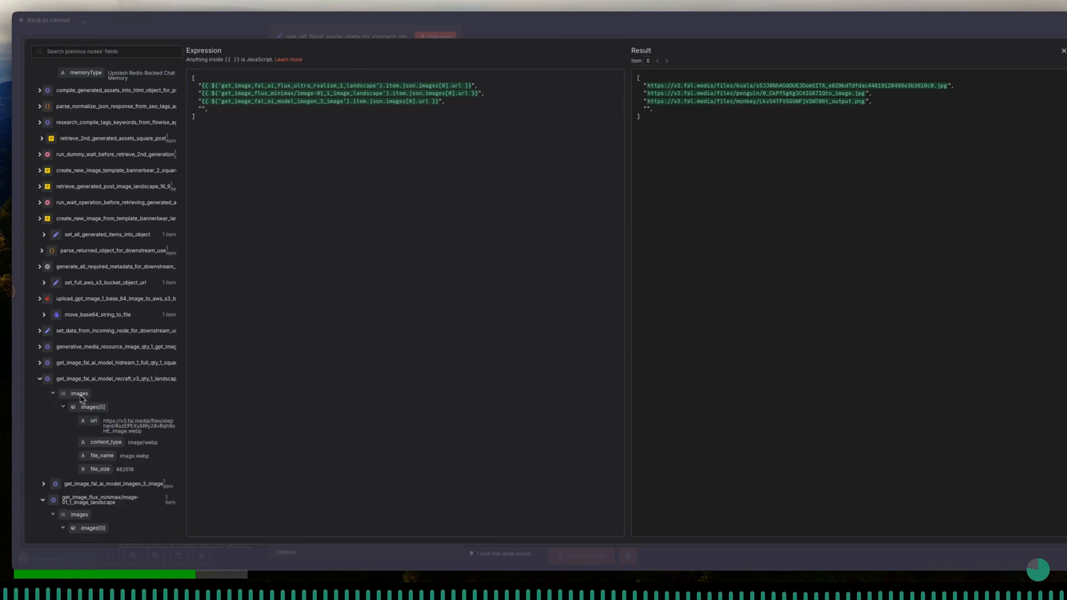
pyautogui.moveTo(93, 421); pyautogui.dragTo(201, 109)
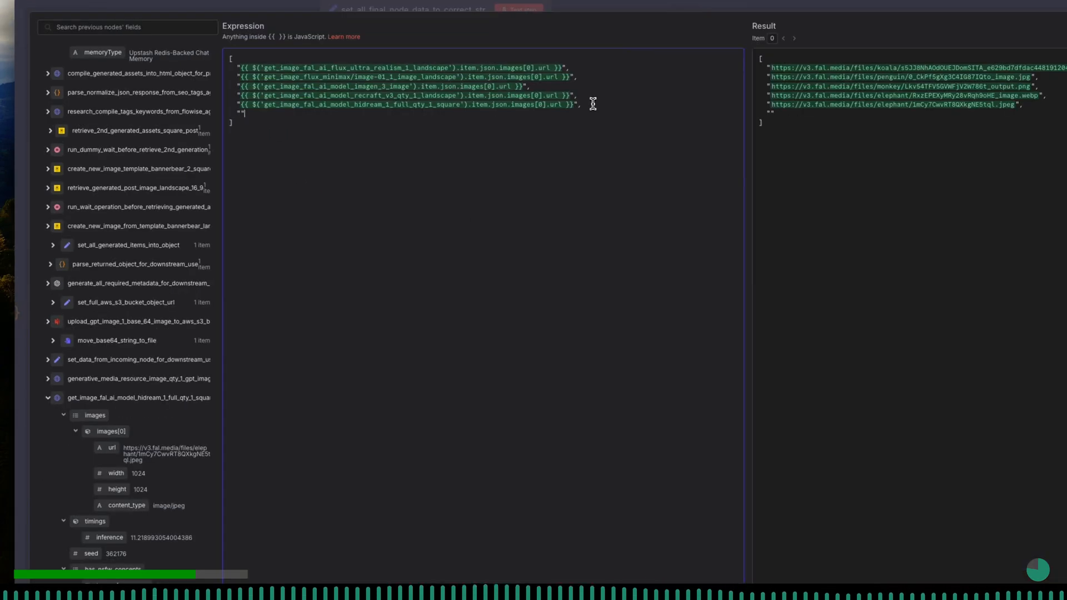
pyautogui.click(47, 398)
pyautogui.click(48, 379)
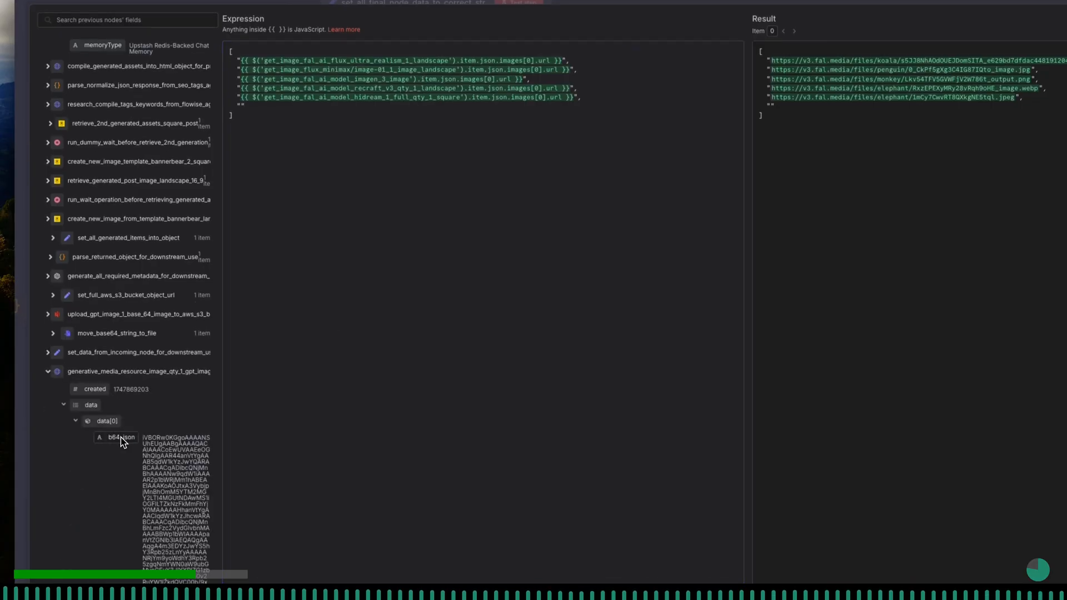
# - Add the quoted aws_s3_uploaded_file_url value from set_full_aws_s3_bucket_object_url as the next array entry
pyautogui.click(48, 372)
pyautogui.click(49, 354)
pyautogui.click(48, 353)
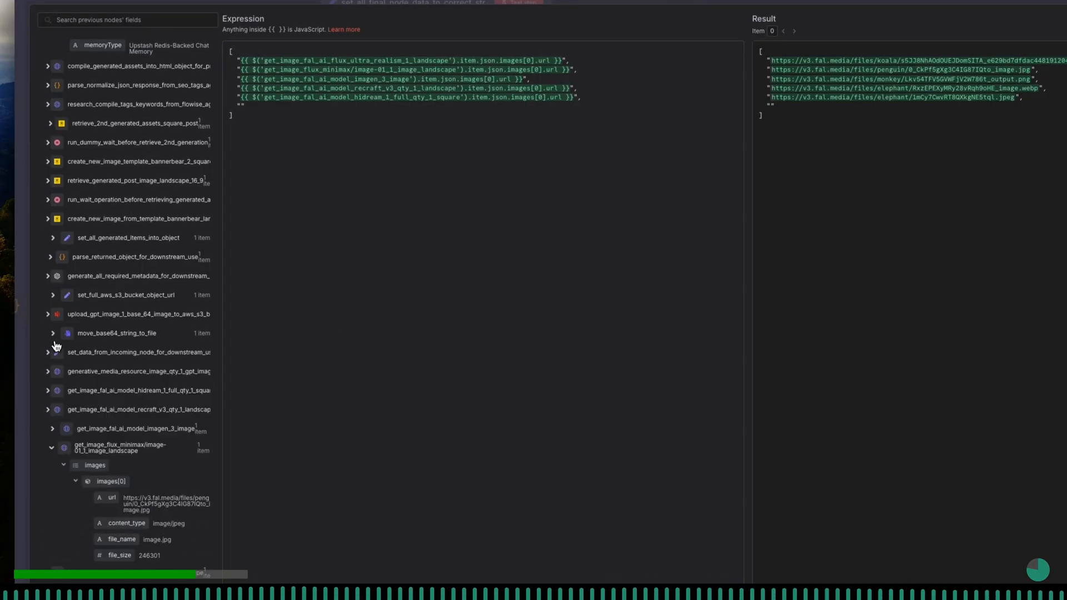
pyautogui.click(54, 297)
pyautogui.moveTo(89, 314); pyautogui.dragTo(242, 106)
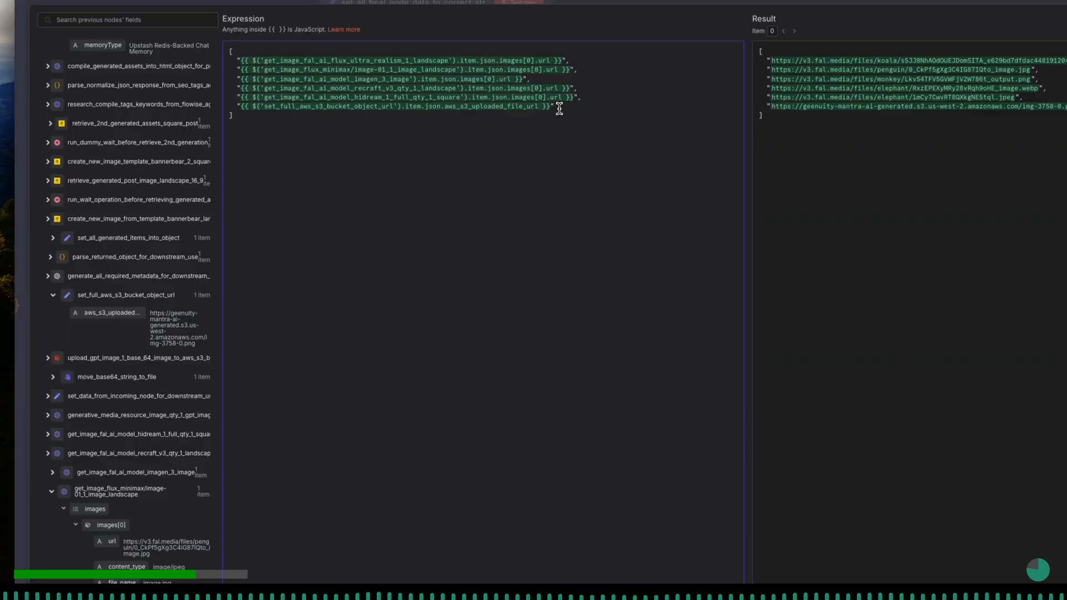
pyautogui.write('"')
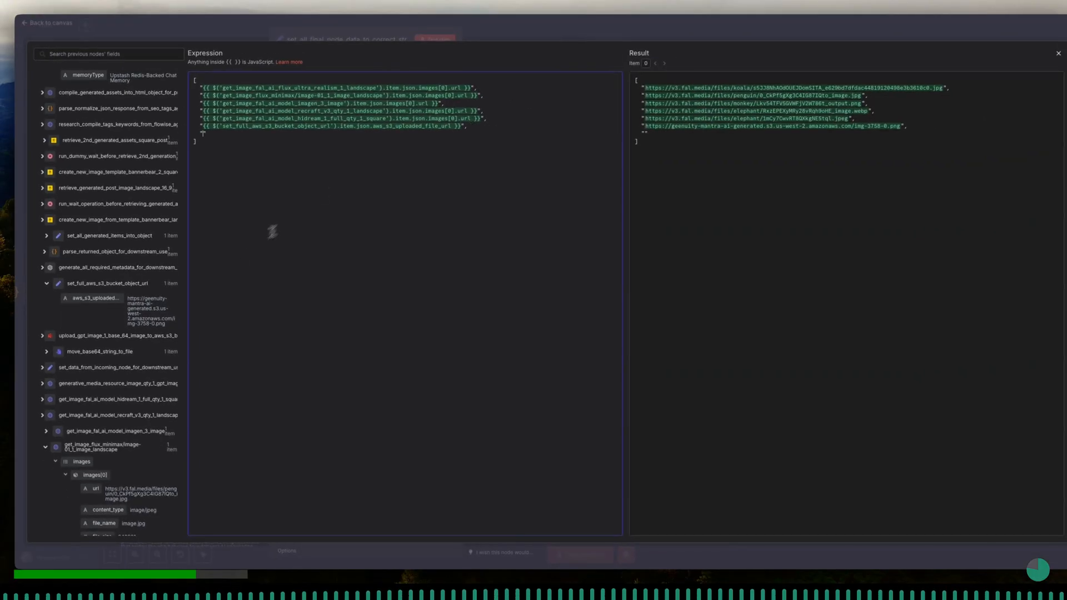
# - Add the image URL from the retrieve_generated_post_image_landscape node to the array and close the expression editor
pyautogui.click(43, 189)
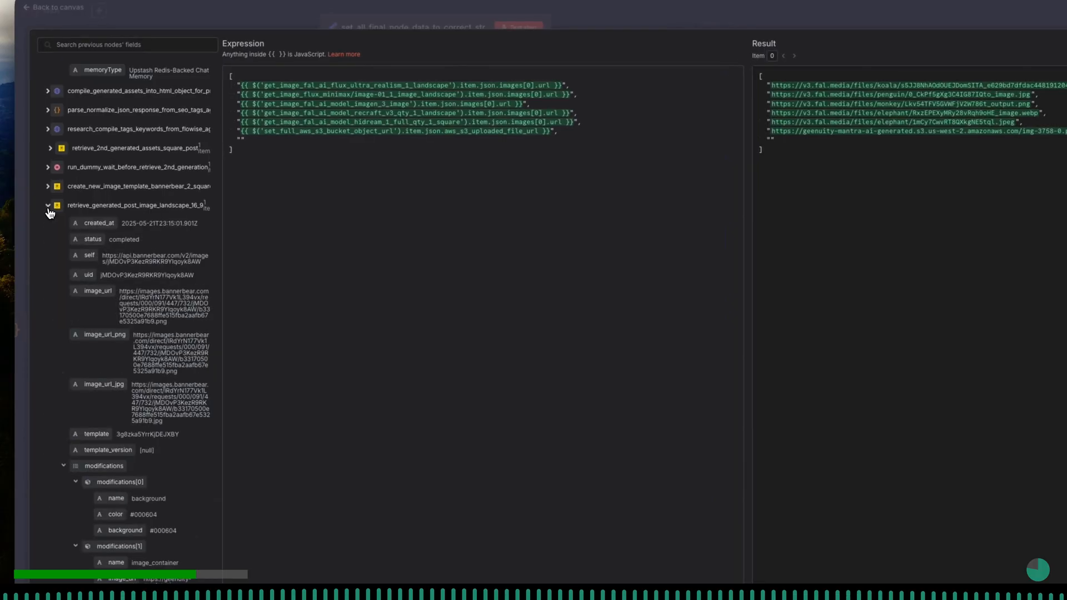
pyautogui.moveTo(98, 290); pyautogui.dragTo(244, 140)
pyautogui.click(556, 140)
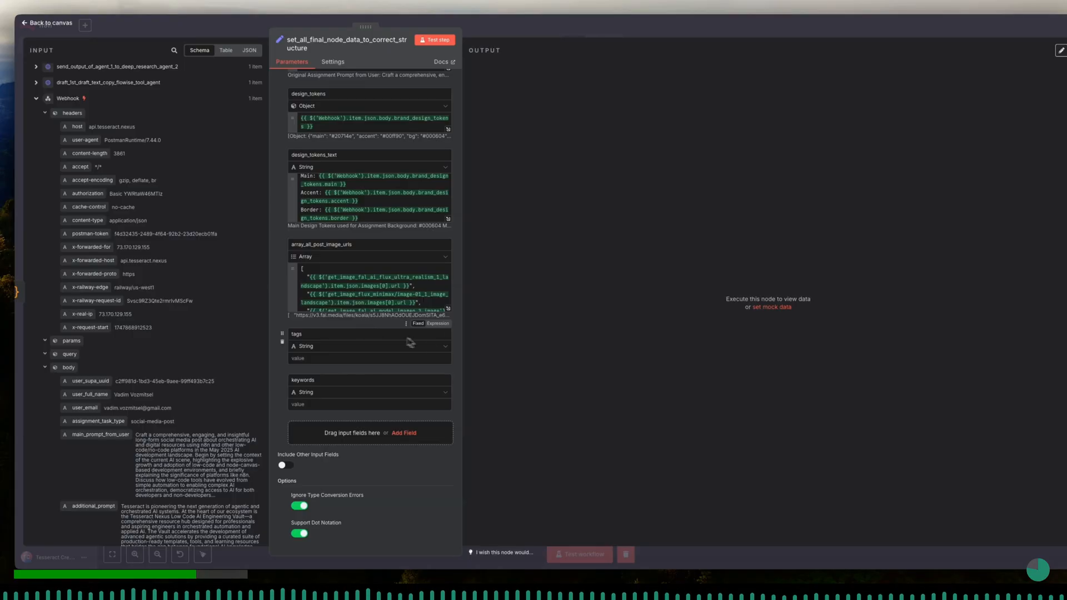
# - Make the tags field an expression holding the text output of research_compile_tags_keywords_from_flowise_agent
pyautogui.click(443, 369)
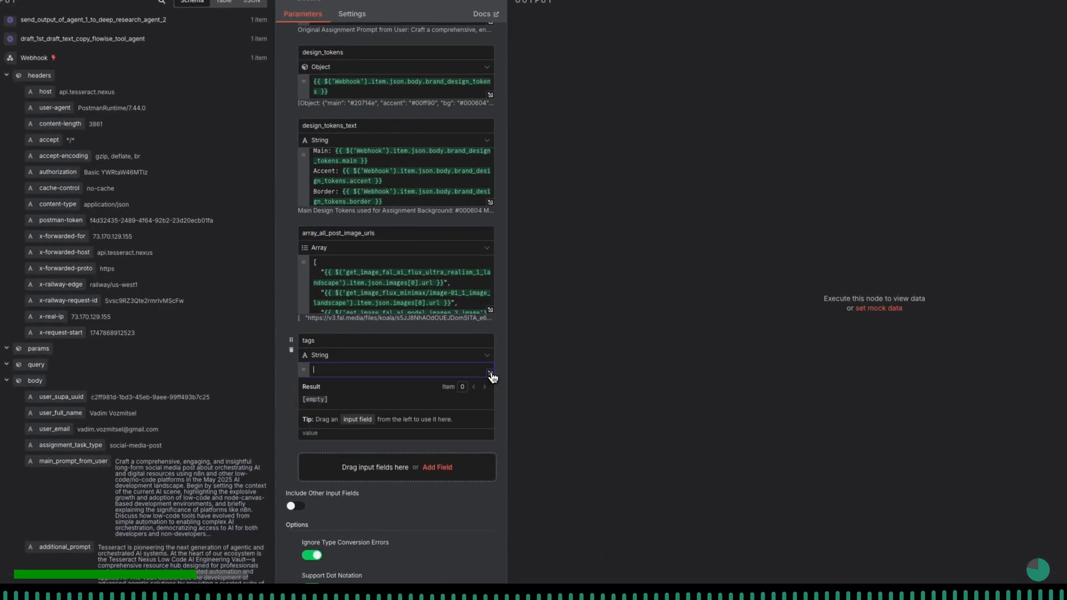
pyautogui.click(448, 362)
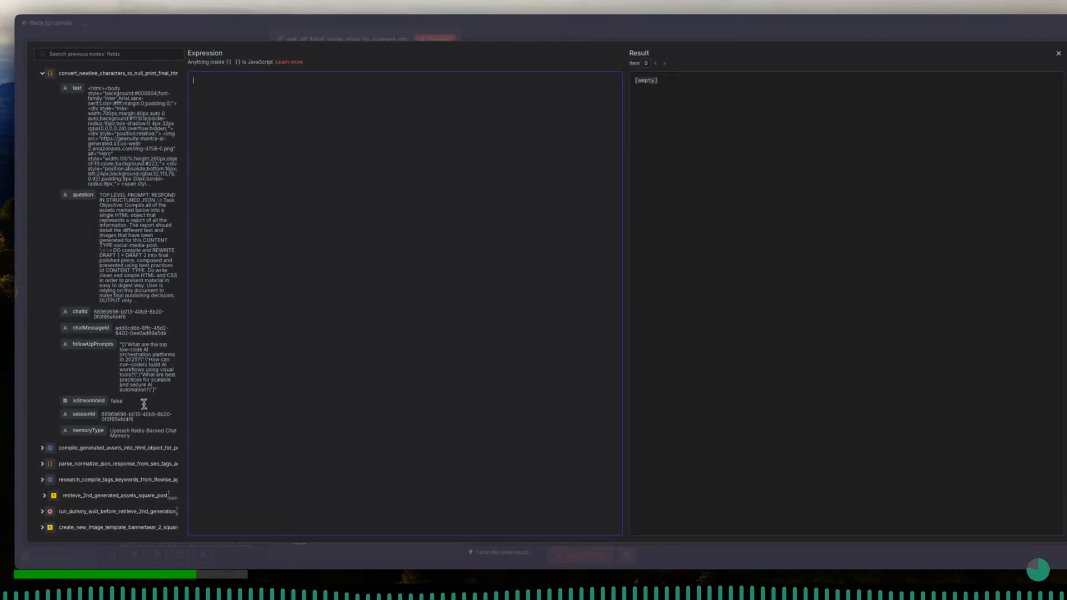
pyautogui.scroll(-3, 144, 404)
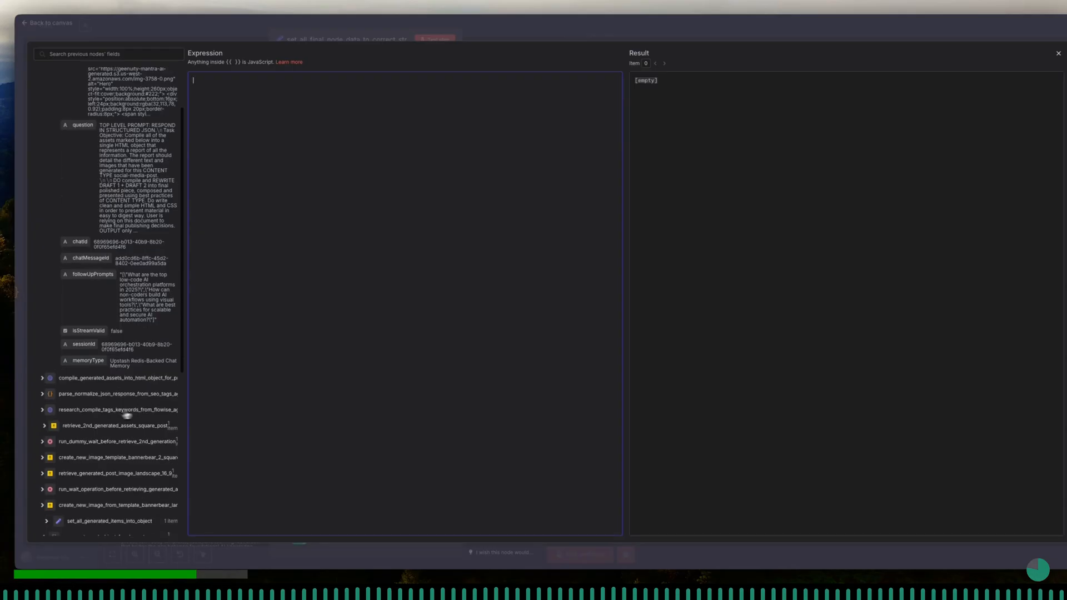
pyautogui.click(60, 411)
pyautogui.scroll(-1, 55, 409)
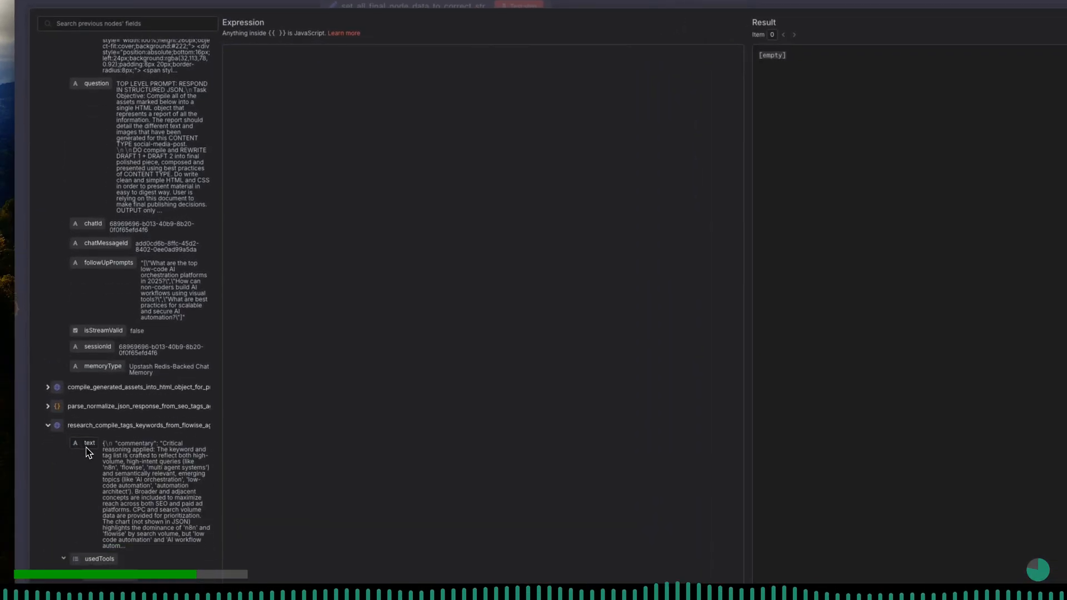
pyautogui.moveTo(88, 453); pyautogui.dragTo(374, 282)
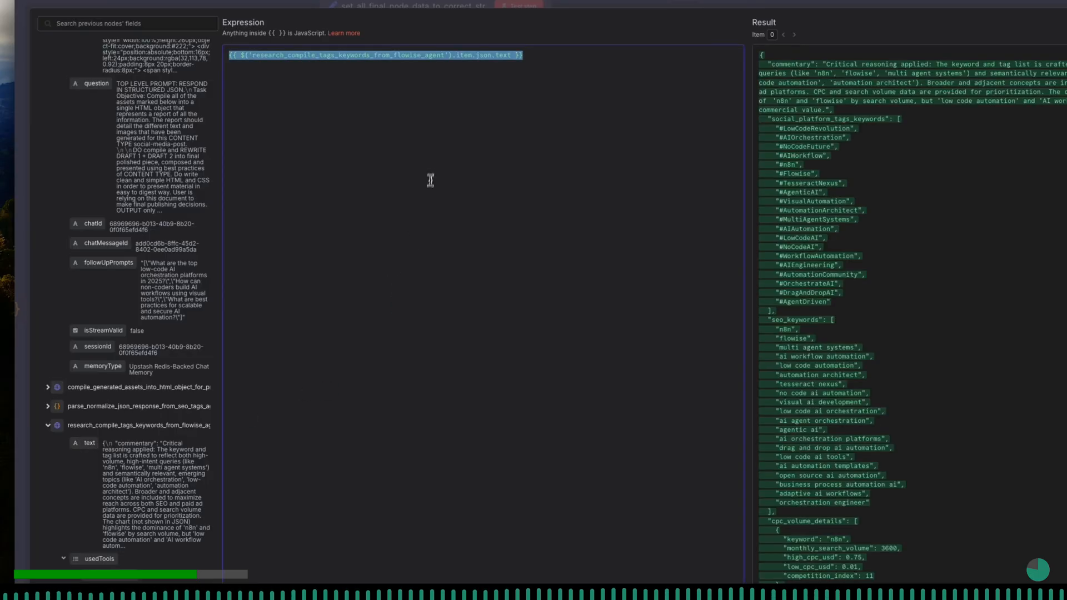
# - Extend the tags expression with .parseJson().social_platform_tags_keywords so it returns only the social platform tags
pyautogui.click(446, 94)
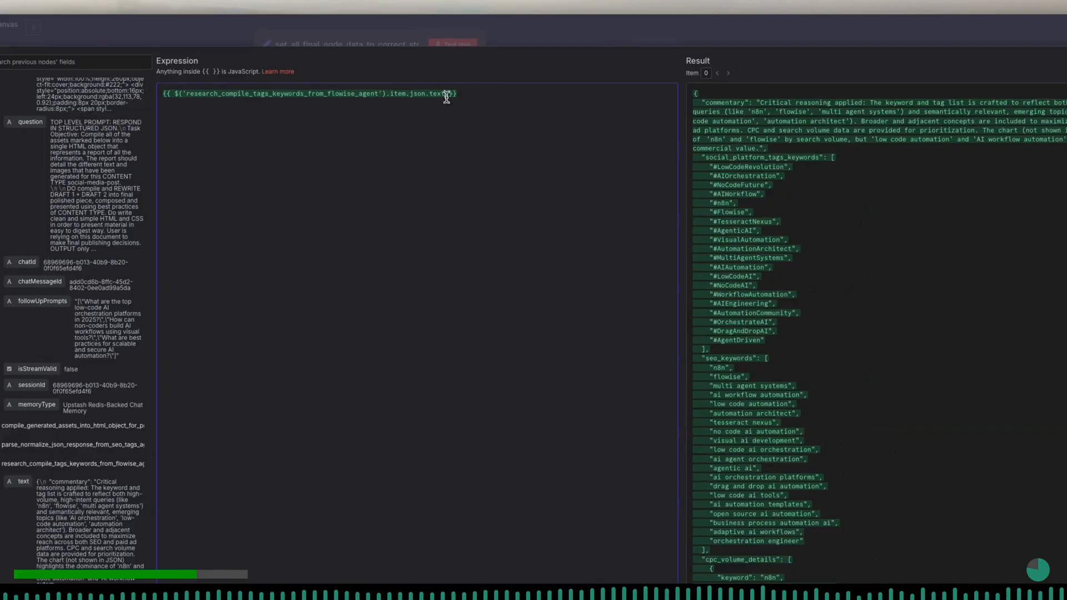
pyautogui.write('.parseJson()')
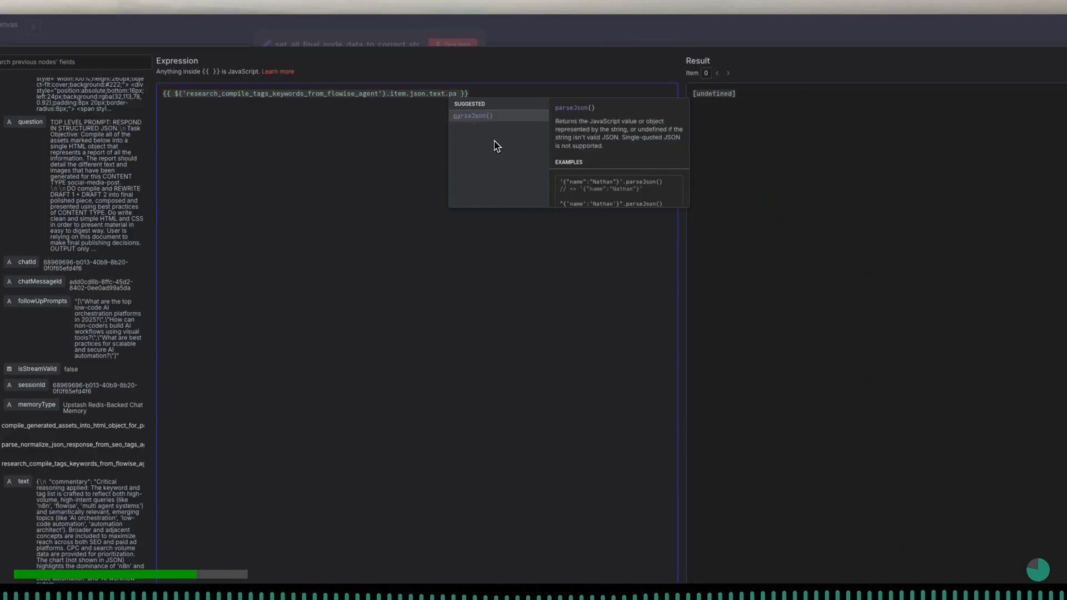
pyautogui.press('Return')
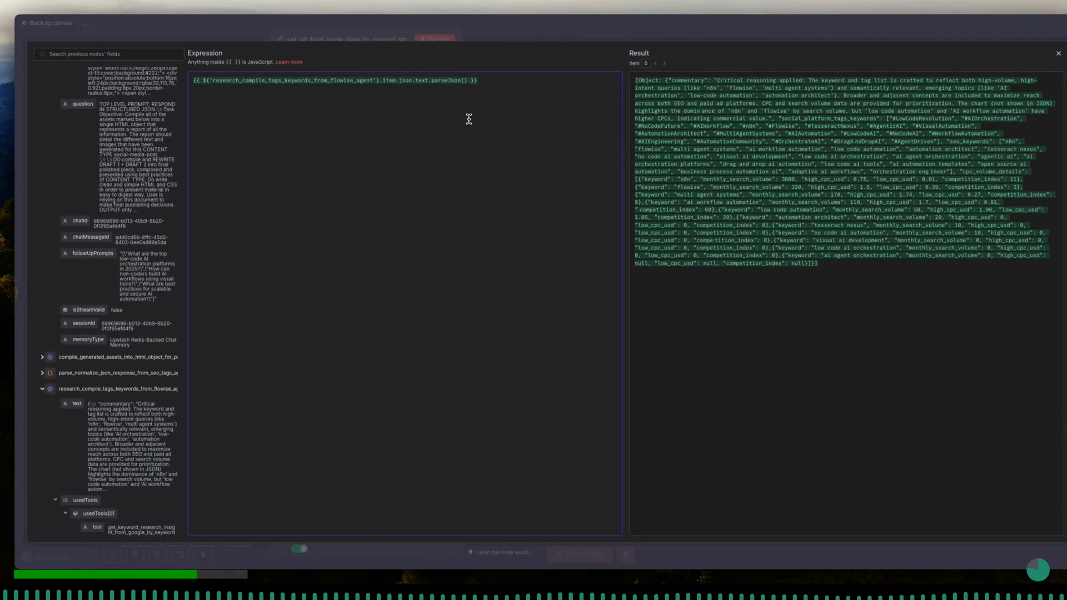
pyautogui.write('.')
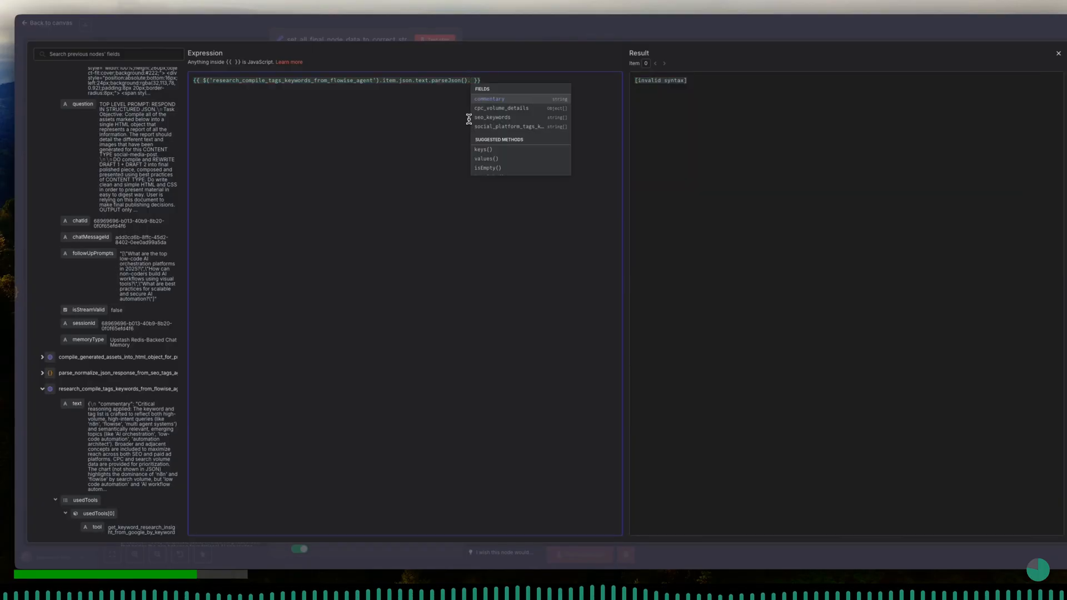
pyautogui.press('Down')
pyautogui.press('Down')
pyautogui.press('Down')
pyautogui.press('Return')
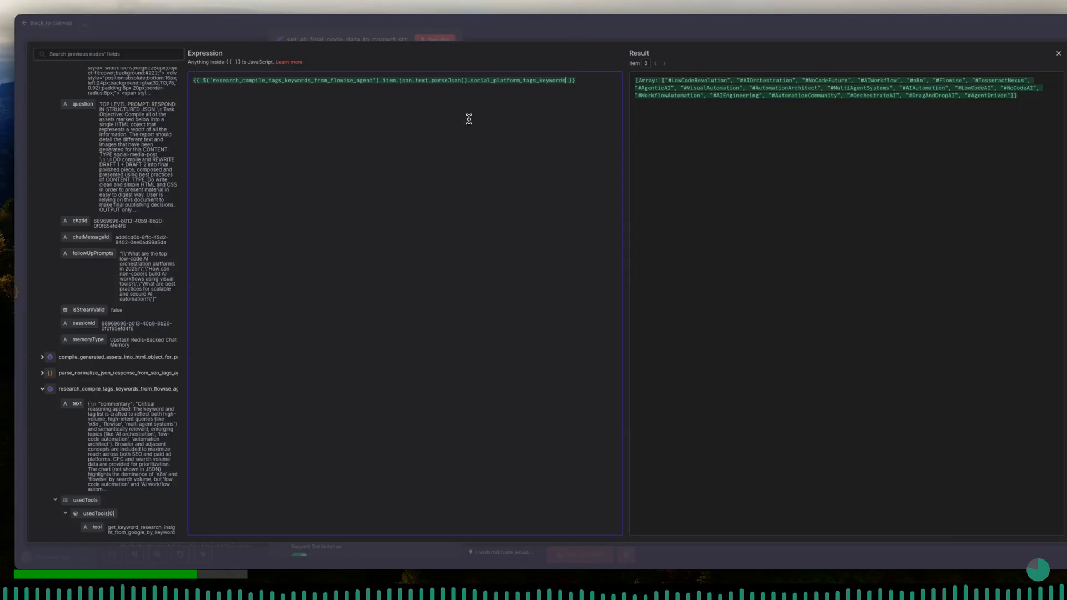
# - Append .join(', ') to the tags expression so the array becomes a comma-separated string, and close the expression editor
pyautogui.write('.join')
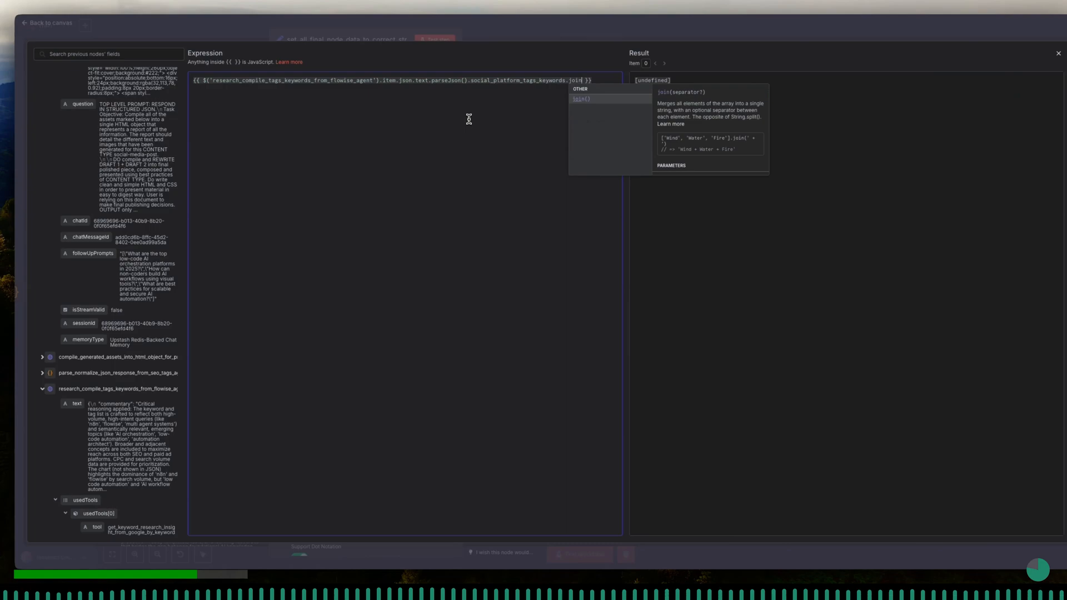
pyautogui.press('Return')
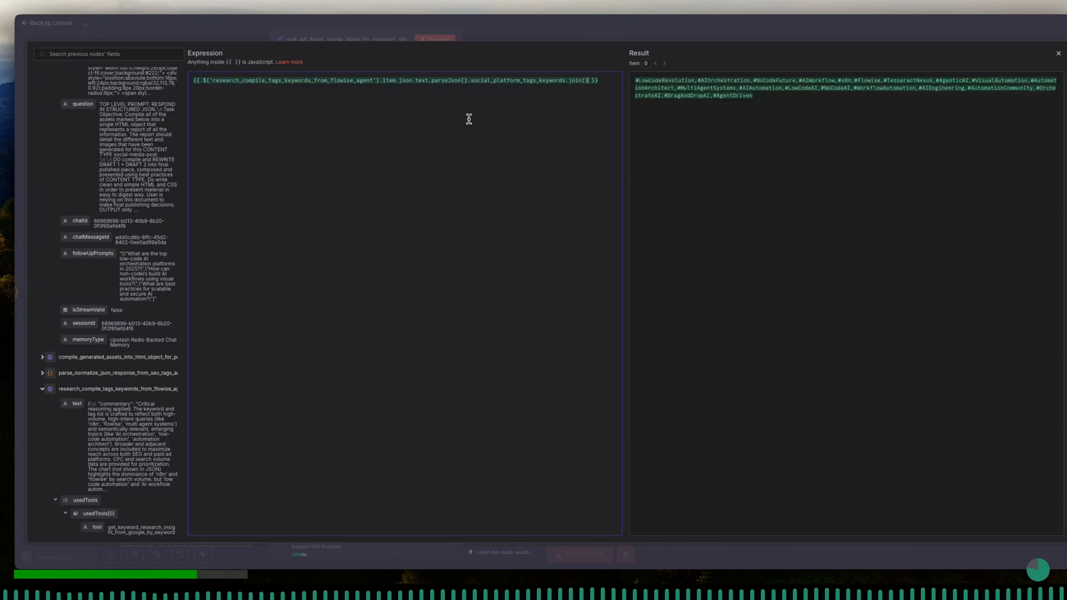
pyautogui.press('Left')
pyautogui.write("'")
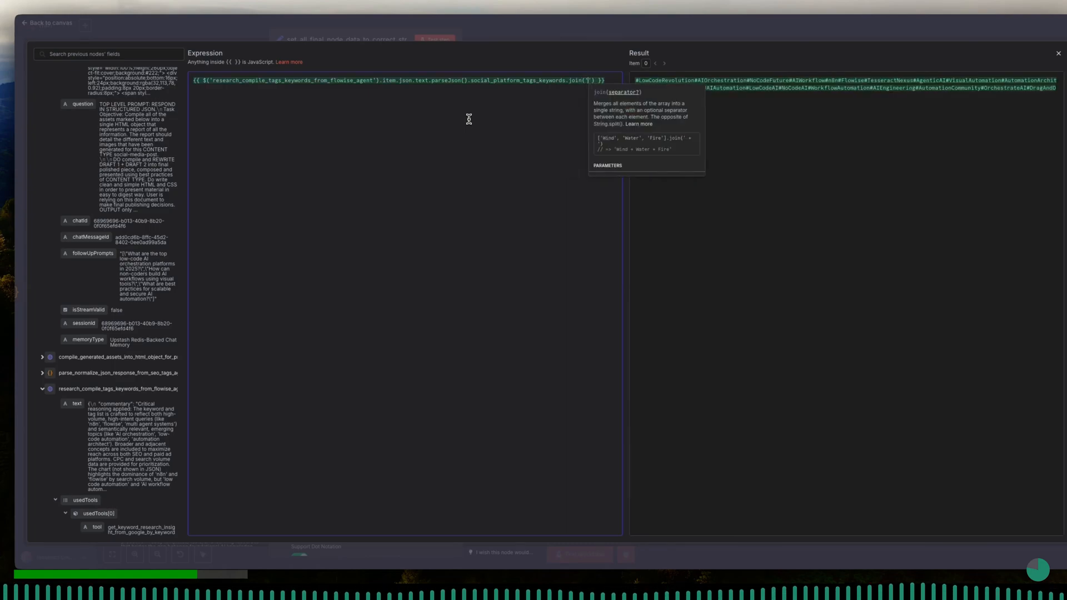
pyautogui.write(',')
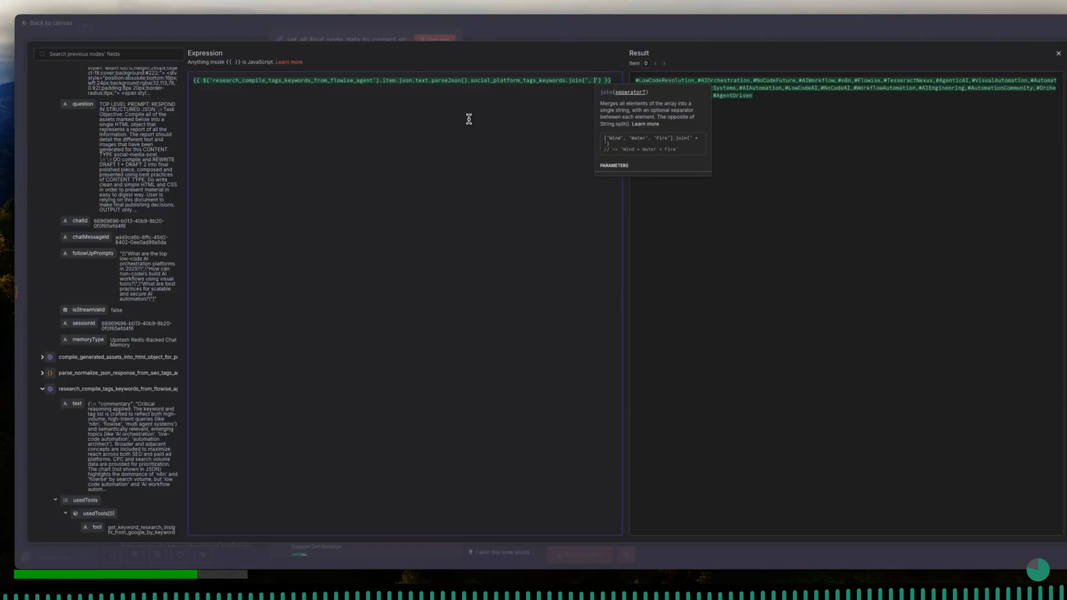
pyautogui.click(519, 109)
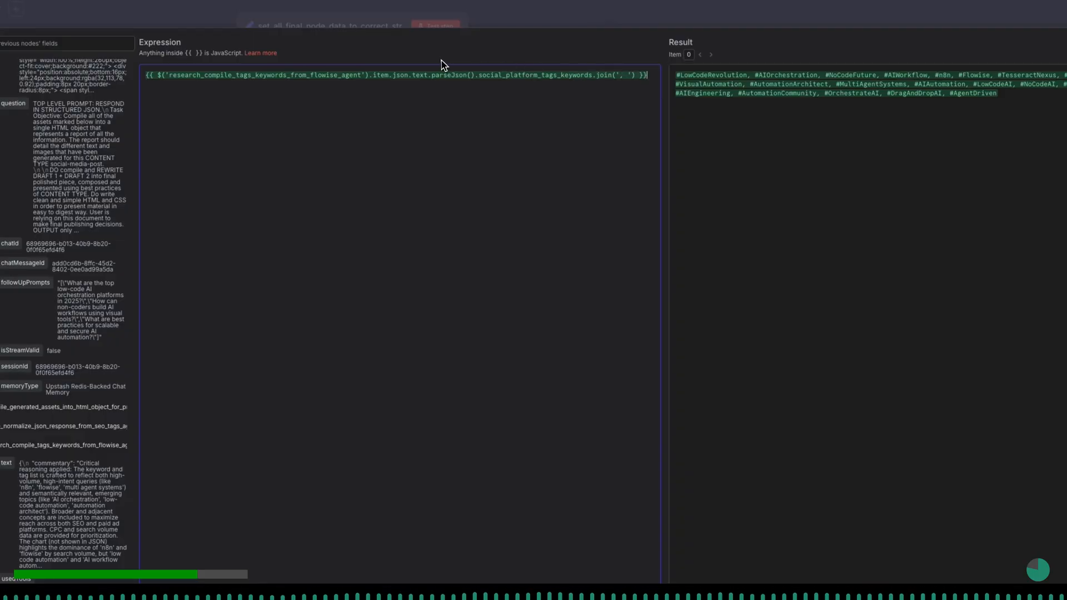
pyautogui.click(371, 29)
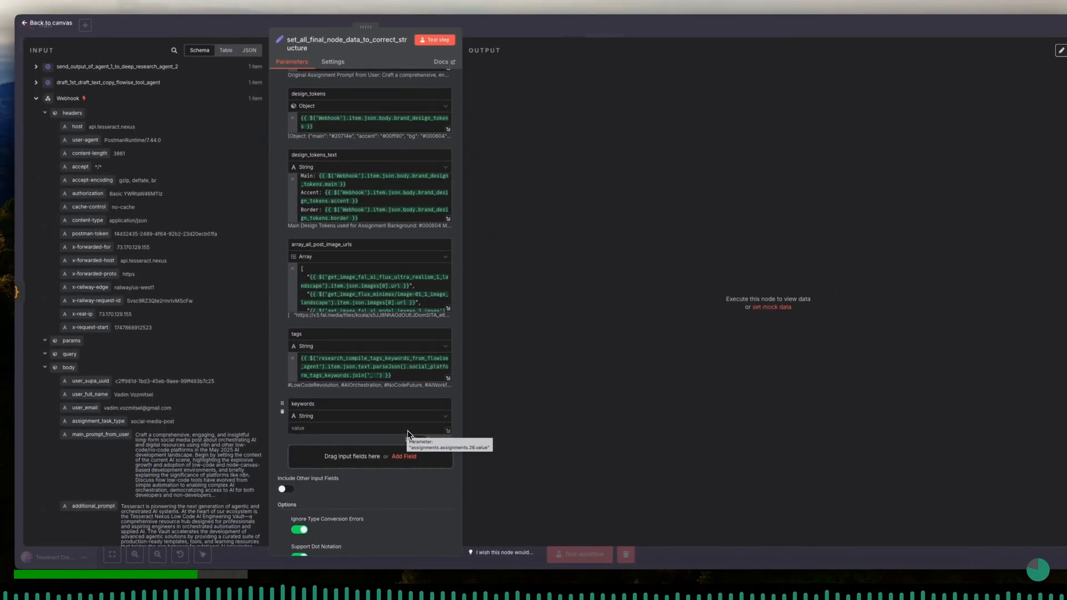
# - Make the keywords field an expression holding the text output of research_compile_tags_keywords_from_flowise_agent
pyautogui.click(448, 431)
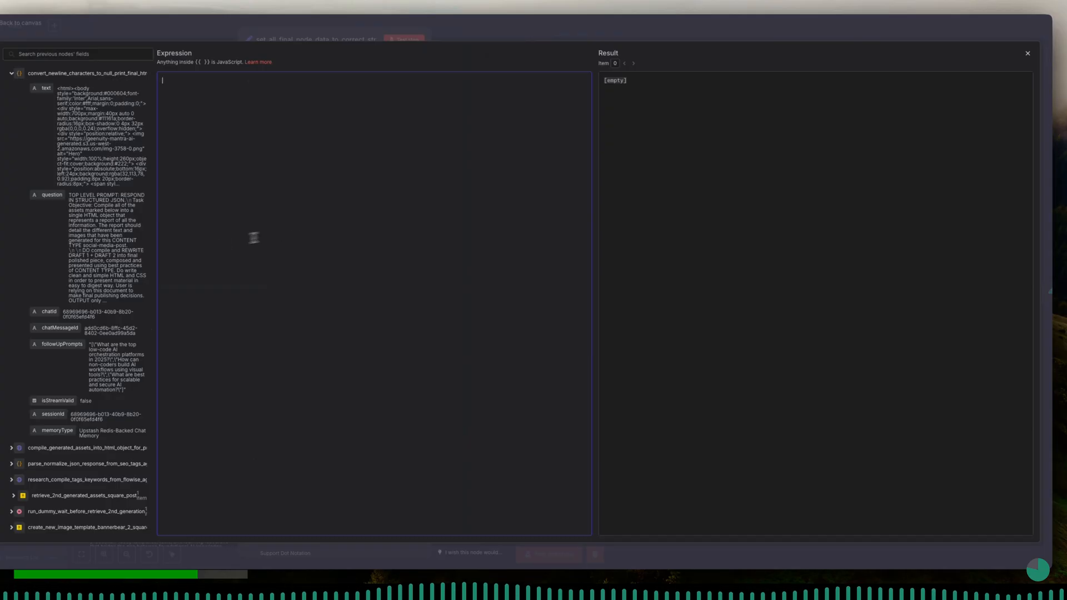
pyautogui.scroll(-3, 89, 383)
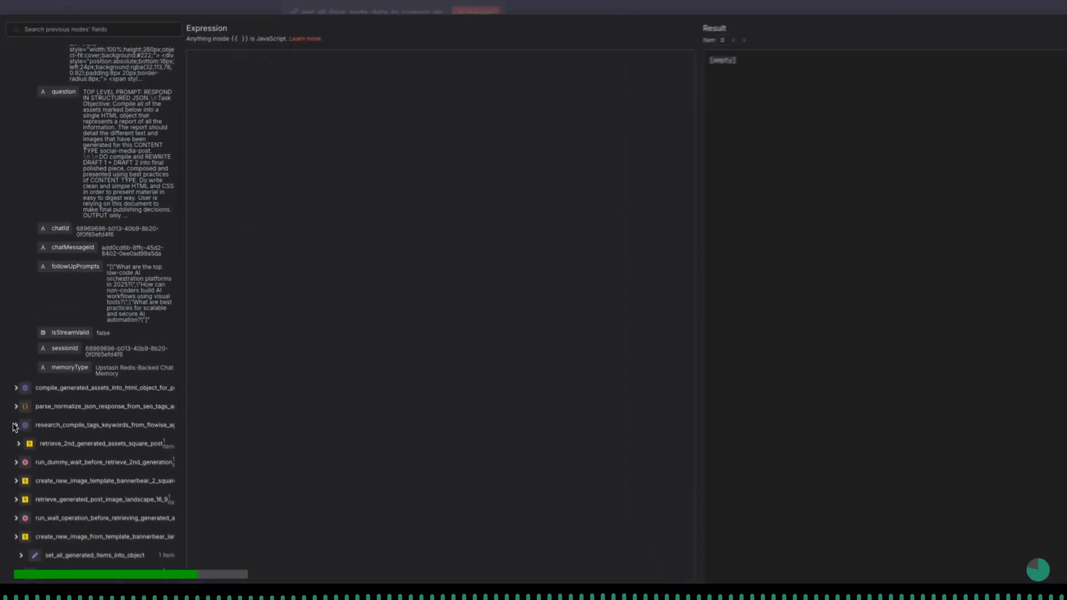
pyautogui.click(13, 393)
pyautogui.moveTo(55, 449); pyautogui.dragTo(329, 221)
# - Extend the keywords expression with .parseJson().seo_keywords so it returns only the SEO keywords
pyautogui.click(417, 92)
pyautogui.write('.parseJson().')
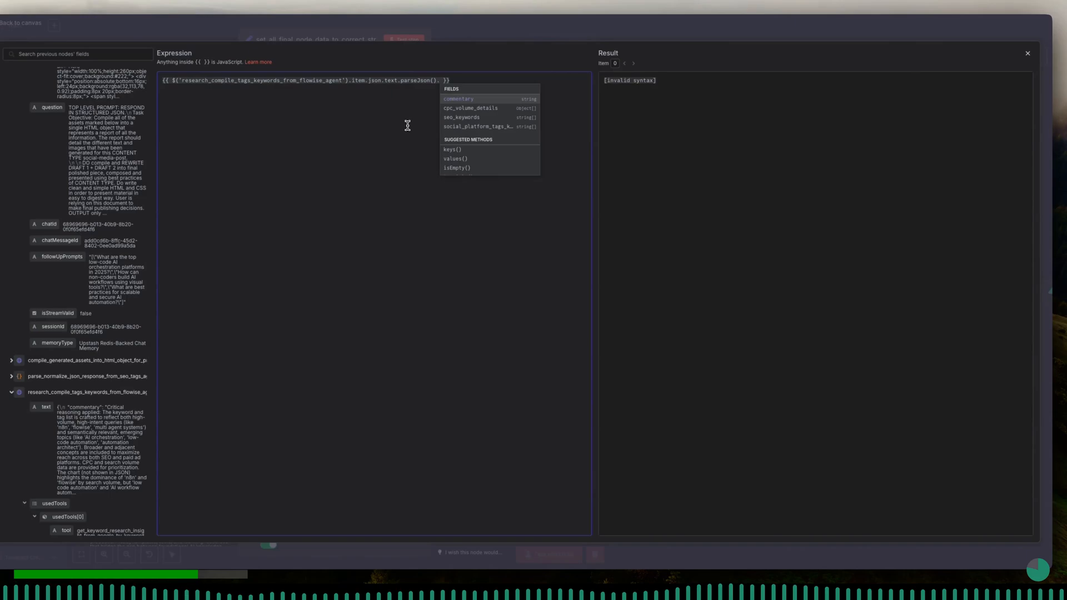
pyautogui.press('Down')
pyautogui.press('Down')
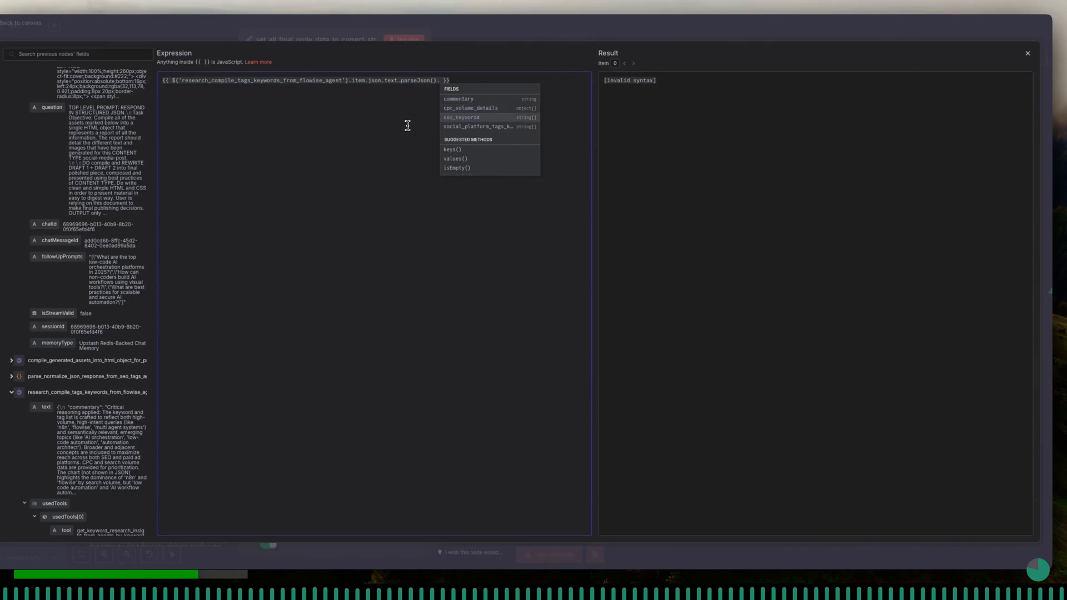
pyautogui.press('Return')
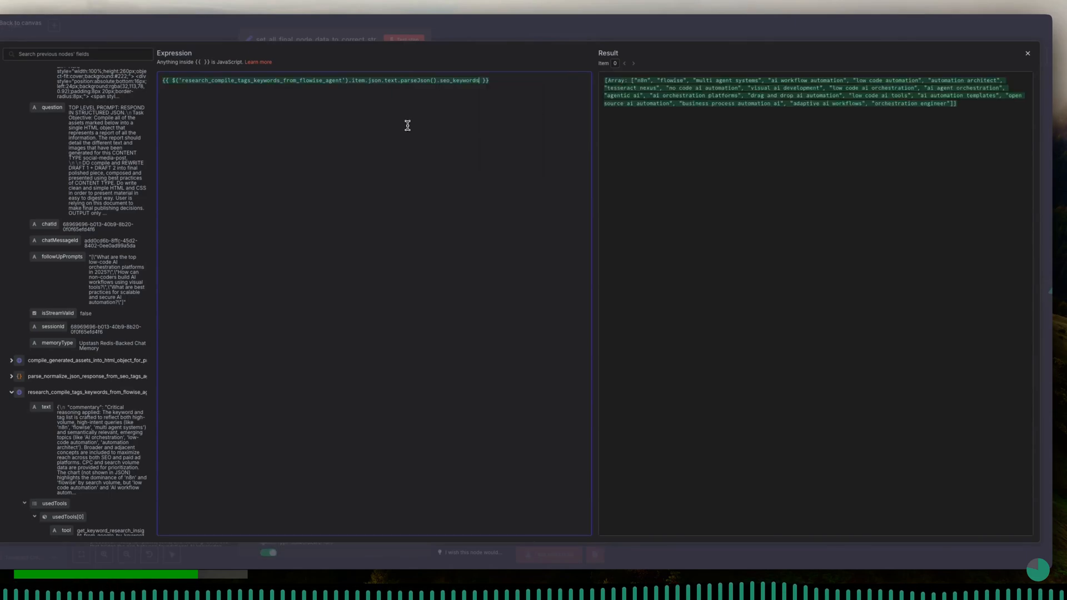
# - Append .join(', ') to the keywords expression to make it a comma-separated string, and close the expression editor
pyautogui.write('.')
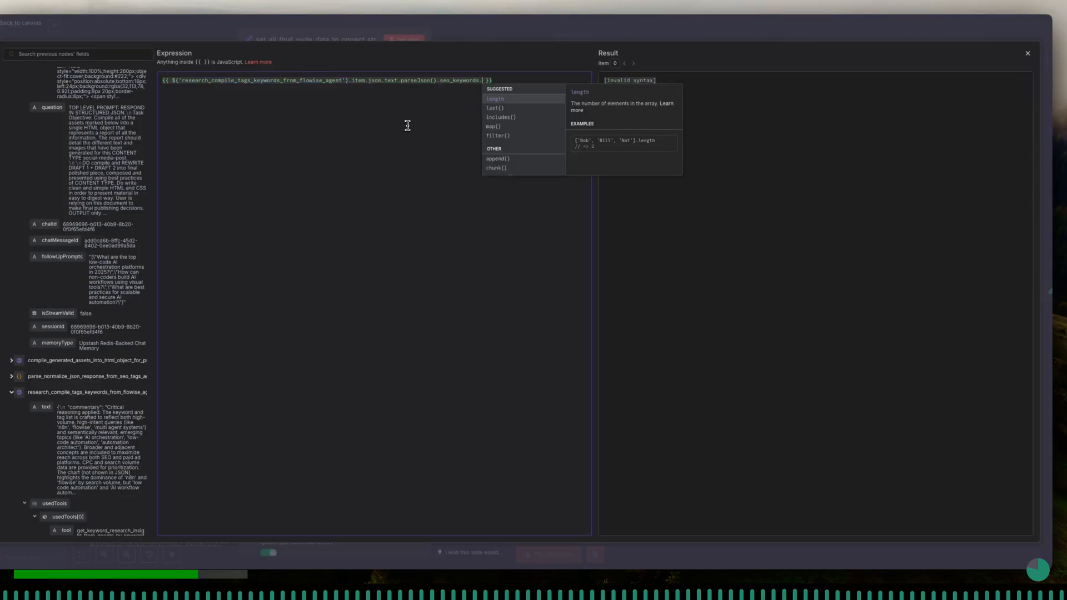
pyautogui.write('jo')
pyautogui.press('Return')
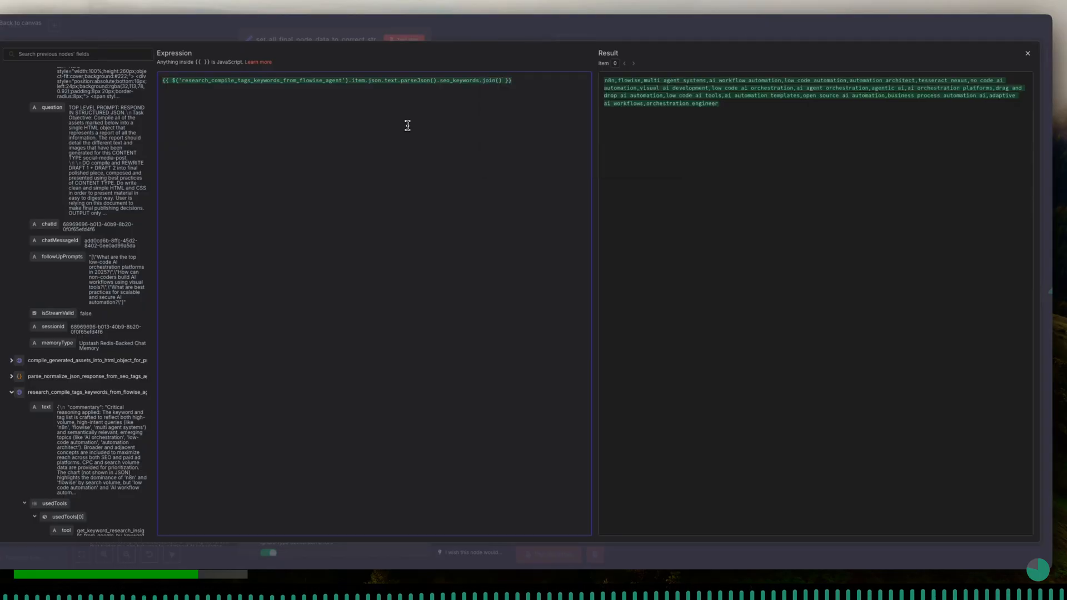
pyautogui.write("',")
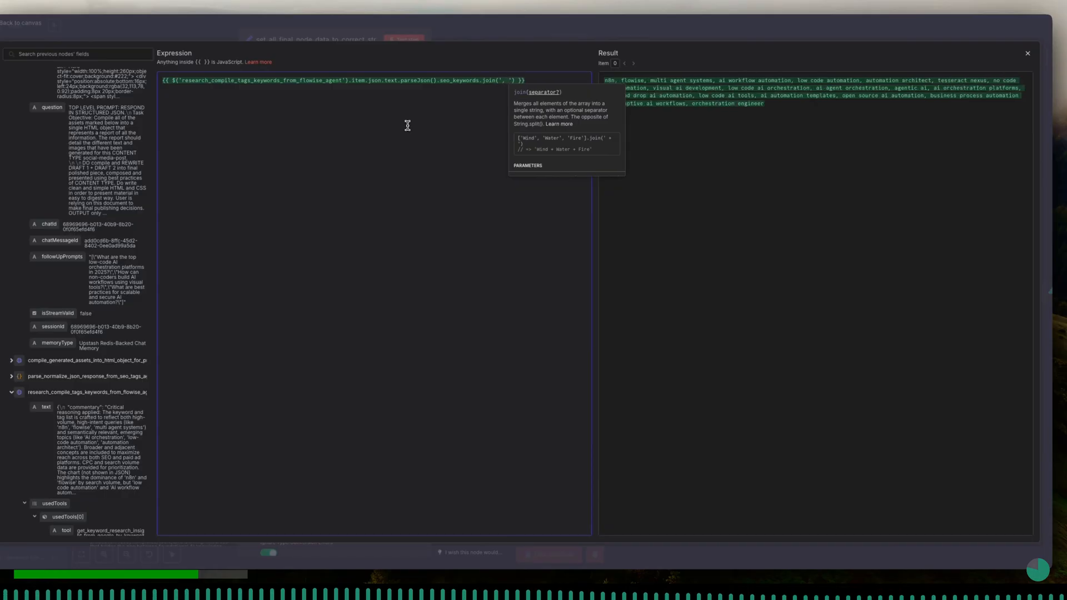
pyautogui.click(422, 125)
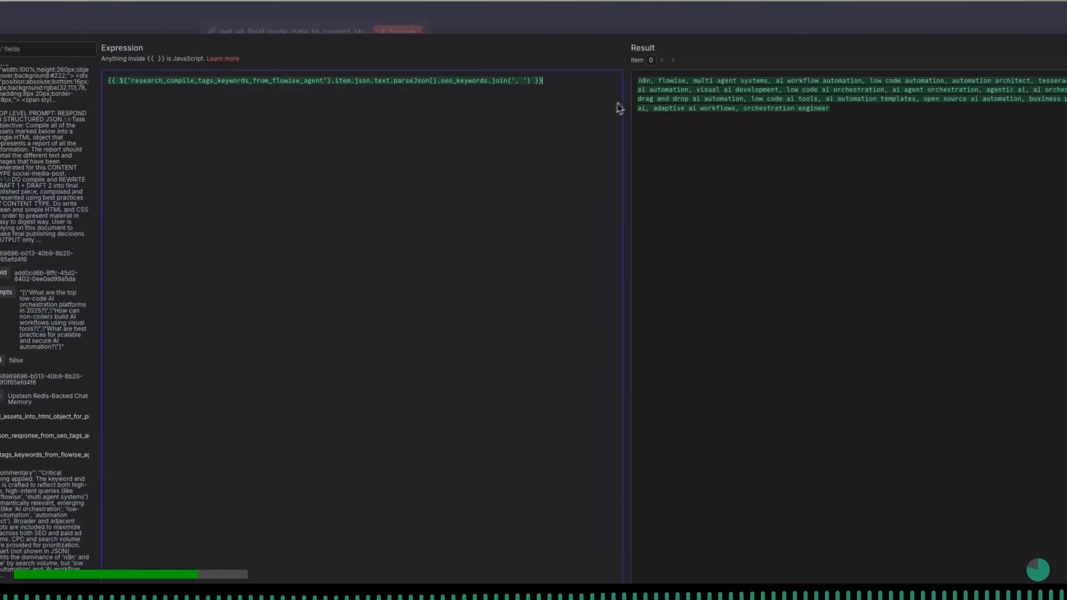
pyautogui.click(333, 33)
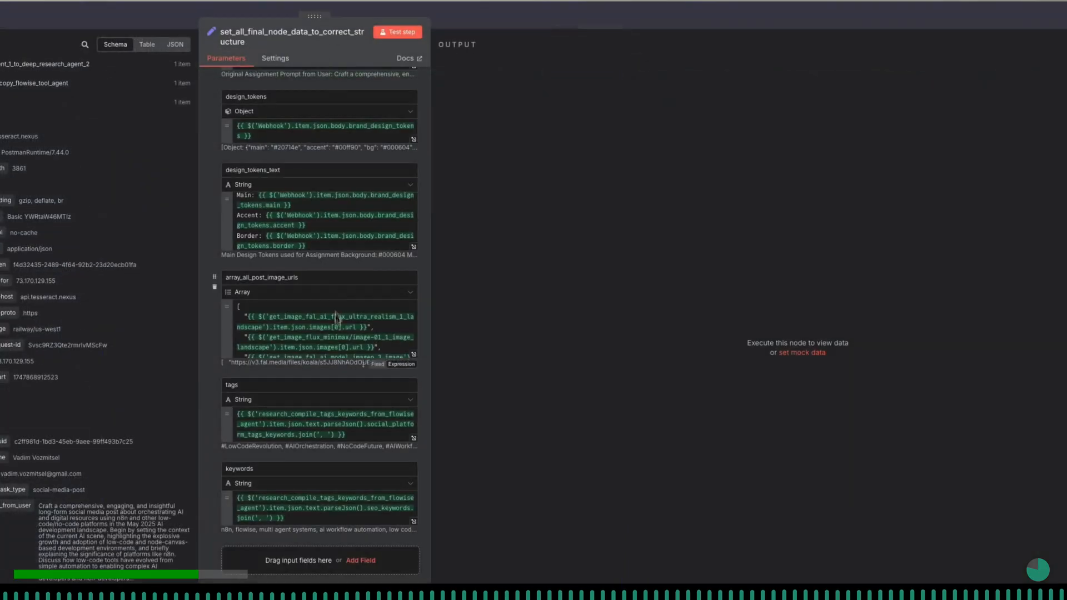
# - Test the set_all_final_node_data_to_correct_structure node and review all its output fields in Schema view
pyautogui.scroll(-1, 337, 389)
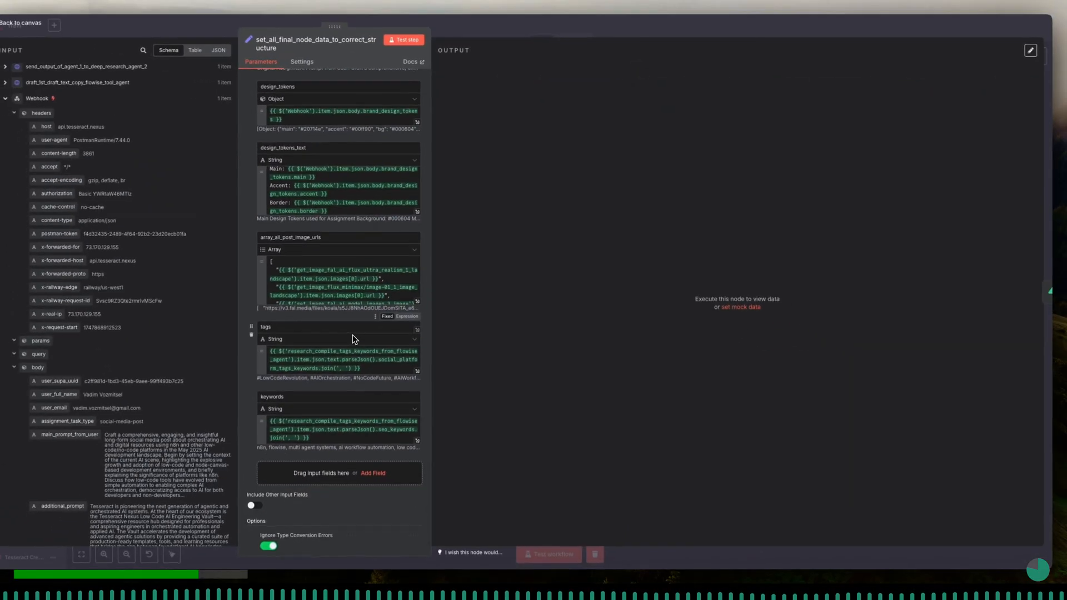
pyautogui.scroll(10, 352, 335)
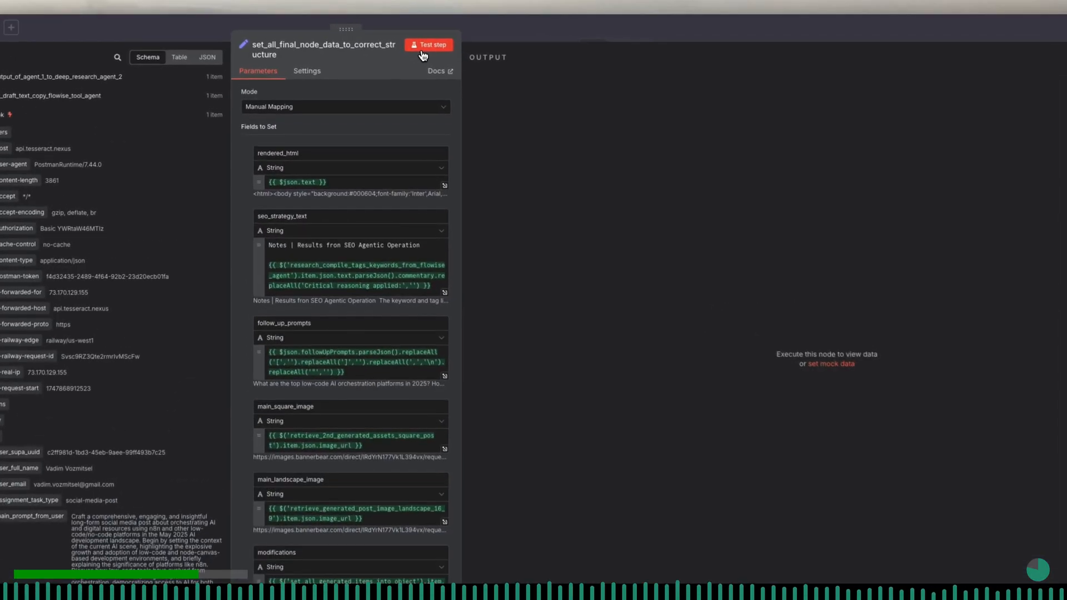
pyautogui.click(422, 49)
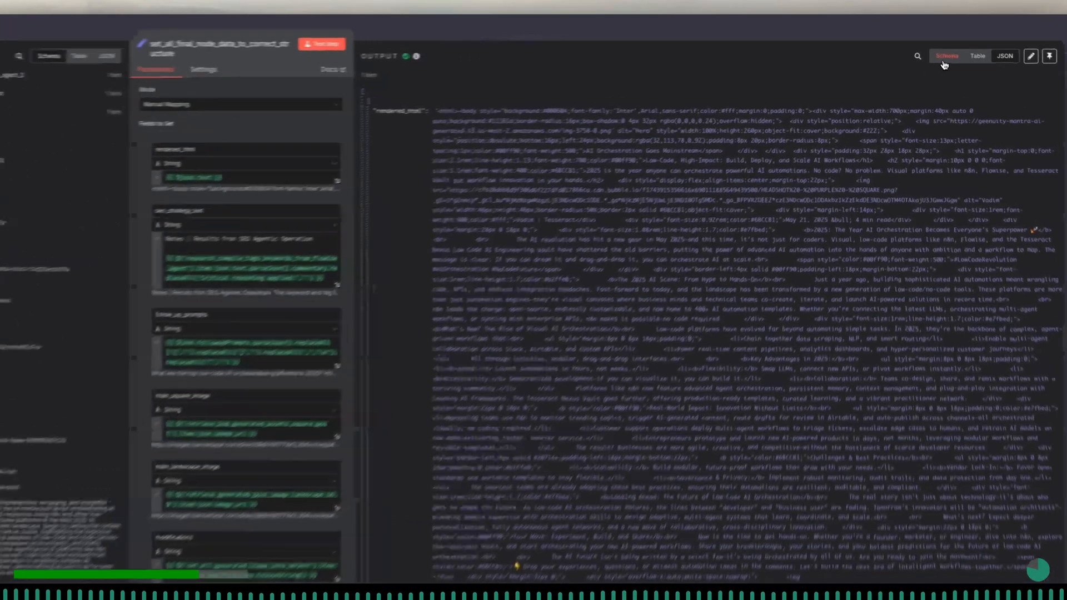
pyautogui.click(944, 64)
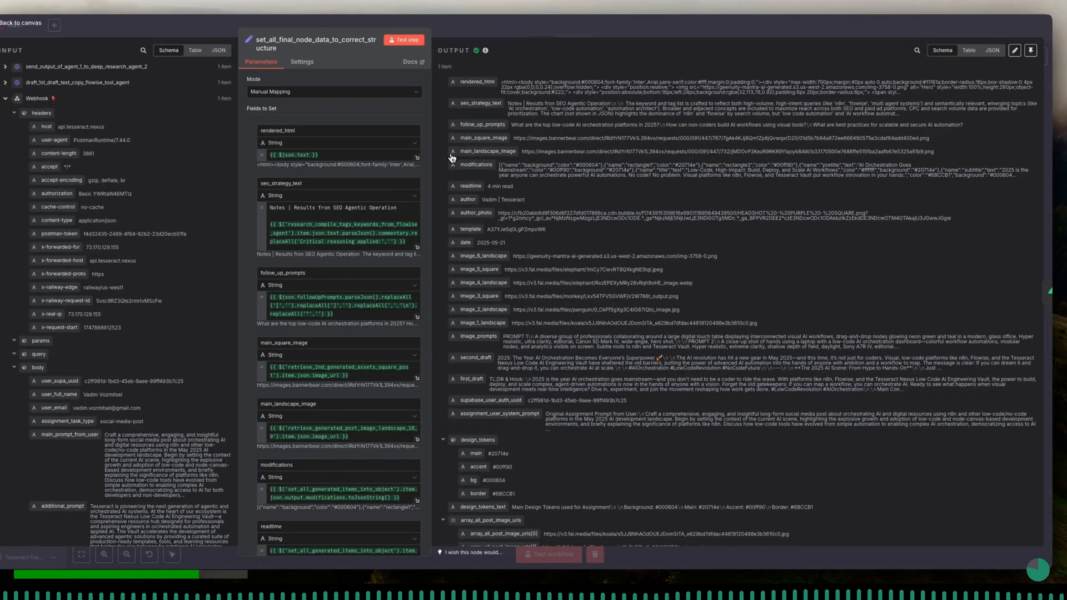
pyautogui.scroll(-3, 458, 252)
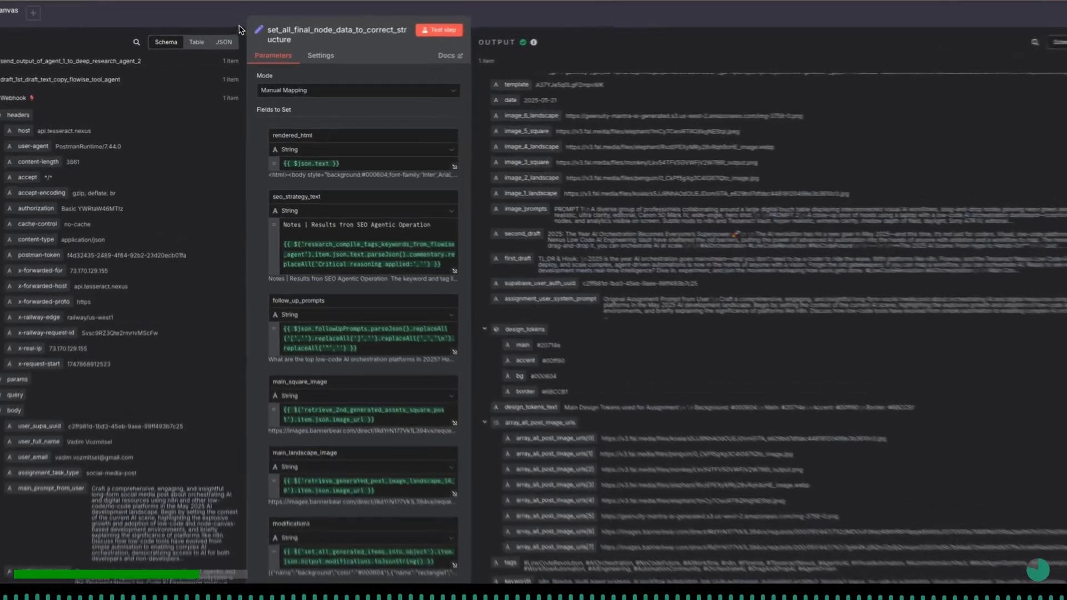
# - Open the deposit_crud_on_supabase_table_with_all_generated_data node from the canvas and choose resource Row with operation Create
pyautogui.click(231, 34)
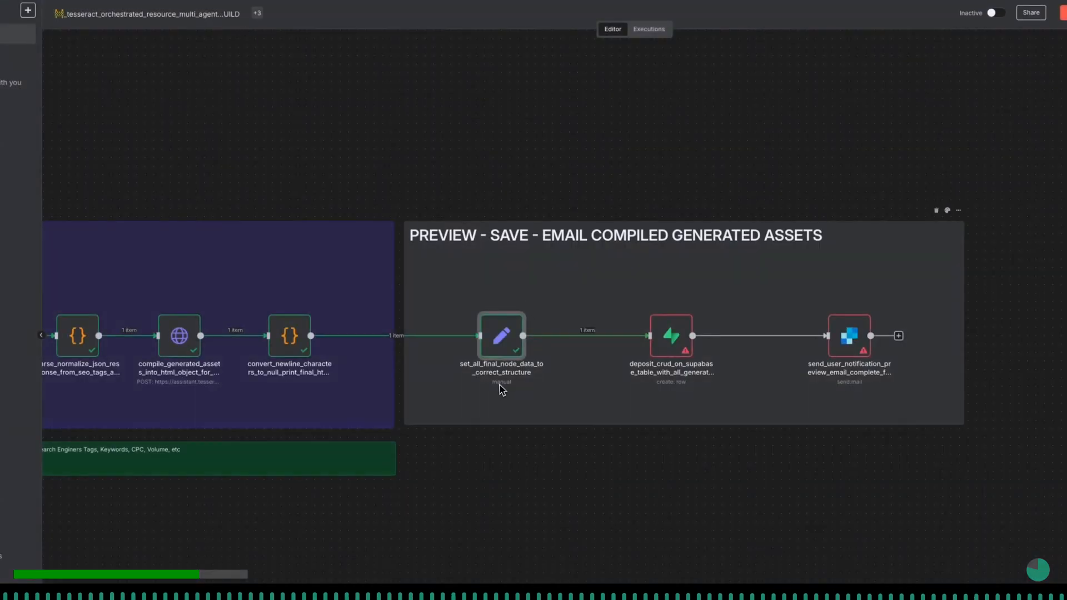
pyautogui.click(351, 458)
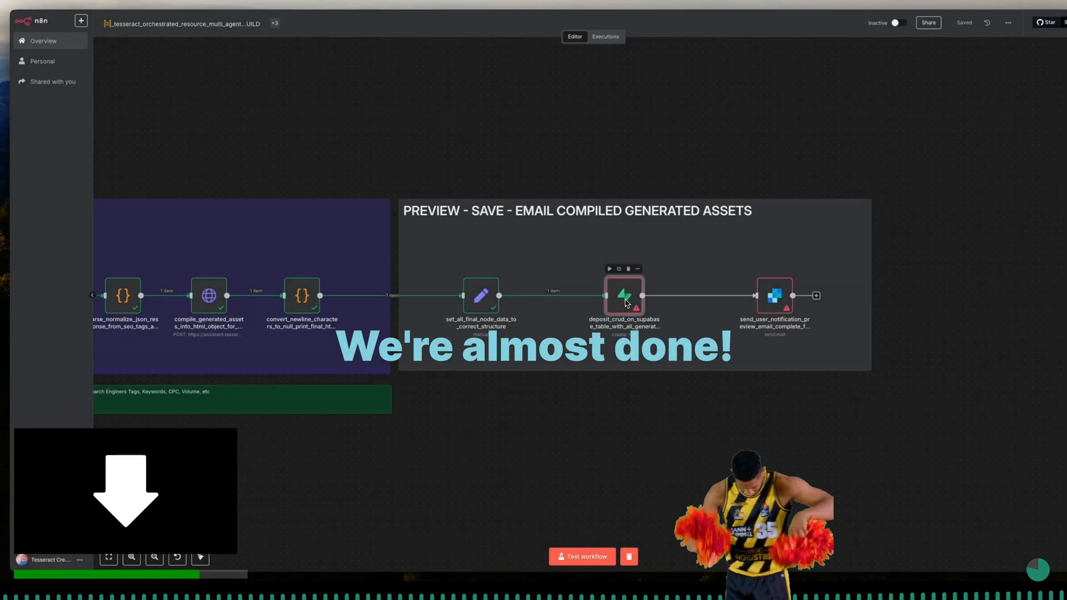
pyautogui.doubleClick(624, 297)
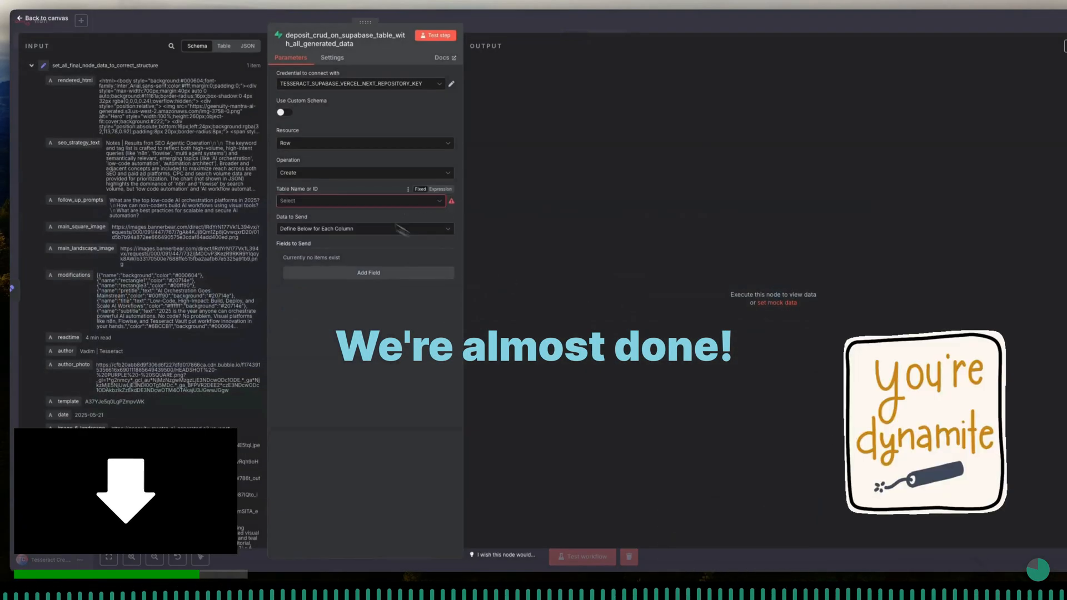
pyautogui.click(336, 146)
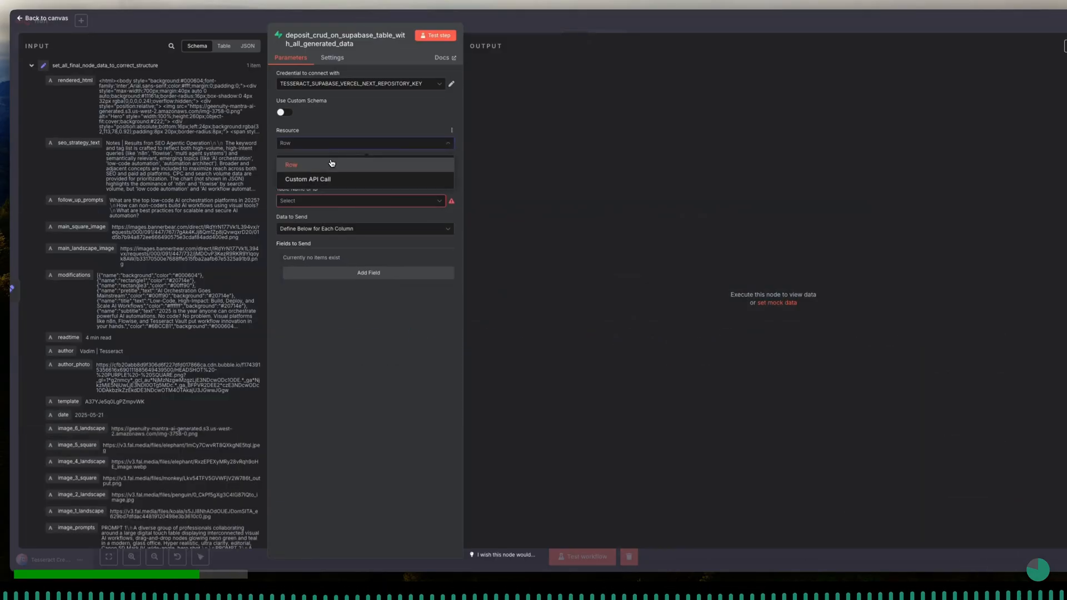
pyautogui.click(332, 164)
pyautogui.click(328, 179)
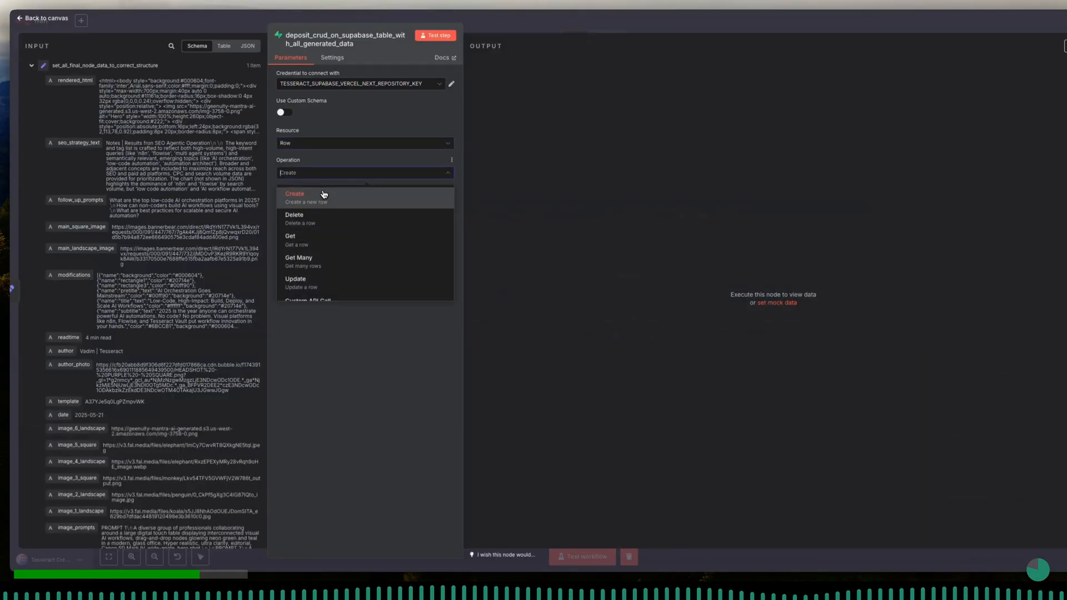
pyautogui.click(326, 192)
# - Choose store_completed_agentic_assignment_live_demo_masterclass as the destination table and check its columns in Supabase
pyautogui.moveTo(322, 190)
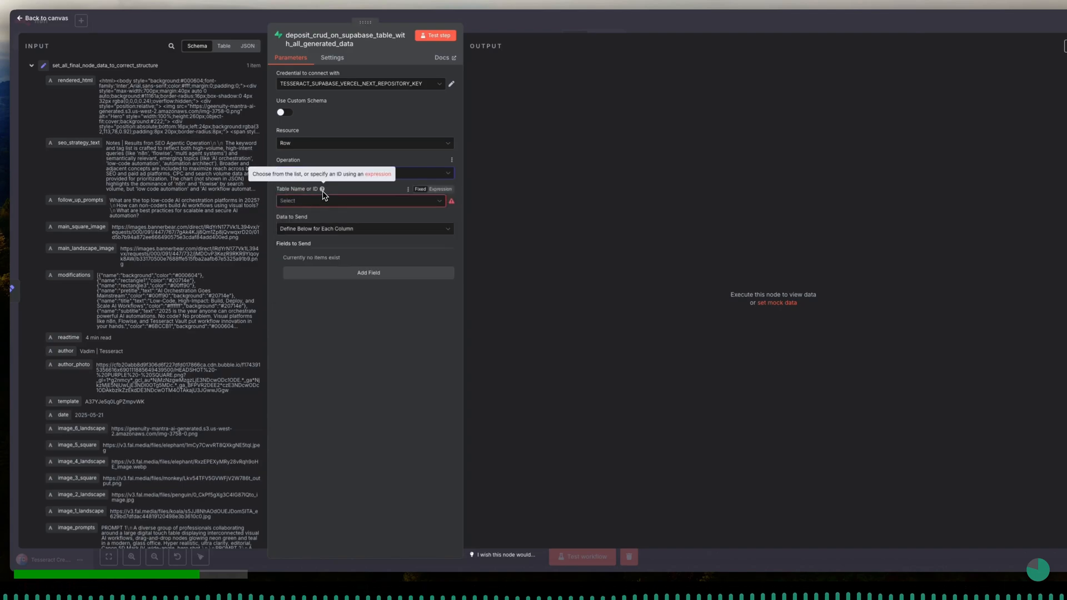
pyautogui.click(319, 204)
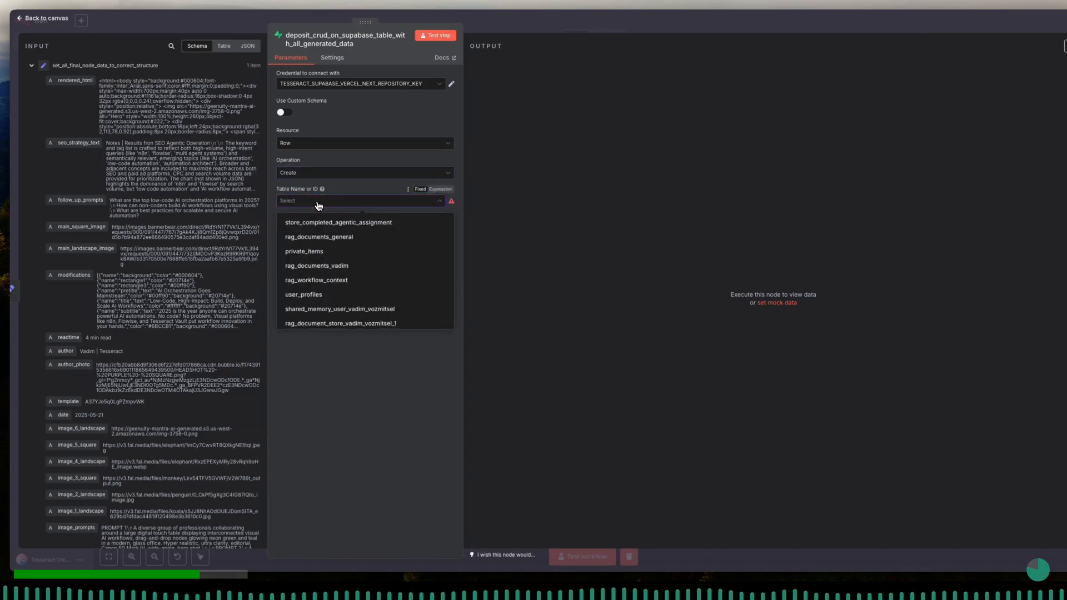
pyautogui.scroll(-5, 326, 225)
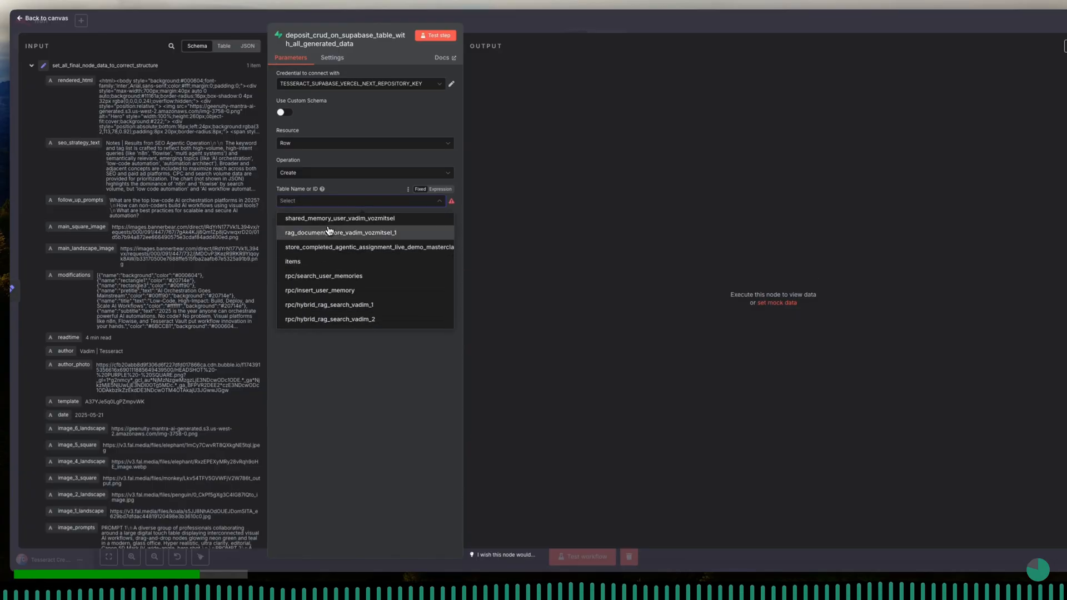
pyautogui.click(346, 247)
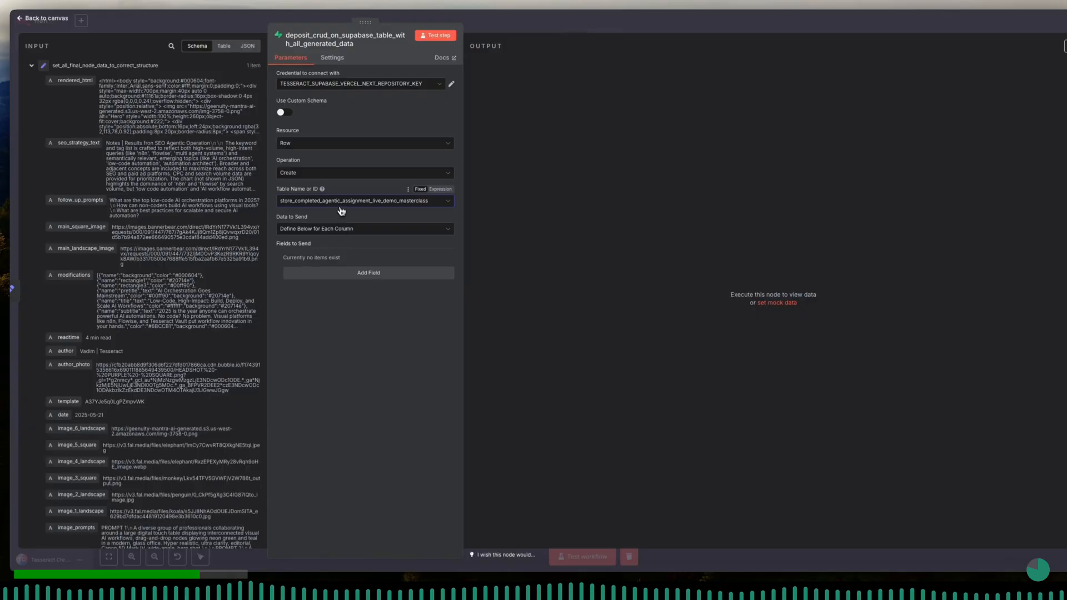
pyautogui.hotkey('ctrl', 'Tab')
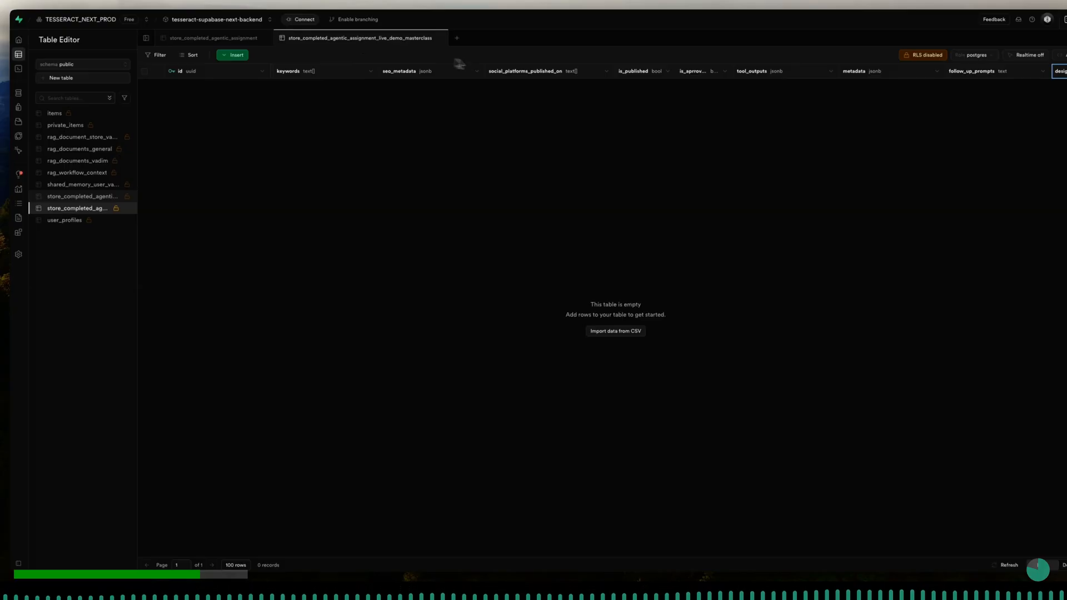
pyautogui.hscroll(3, 737, 97)
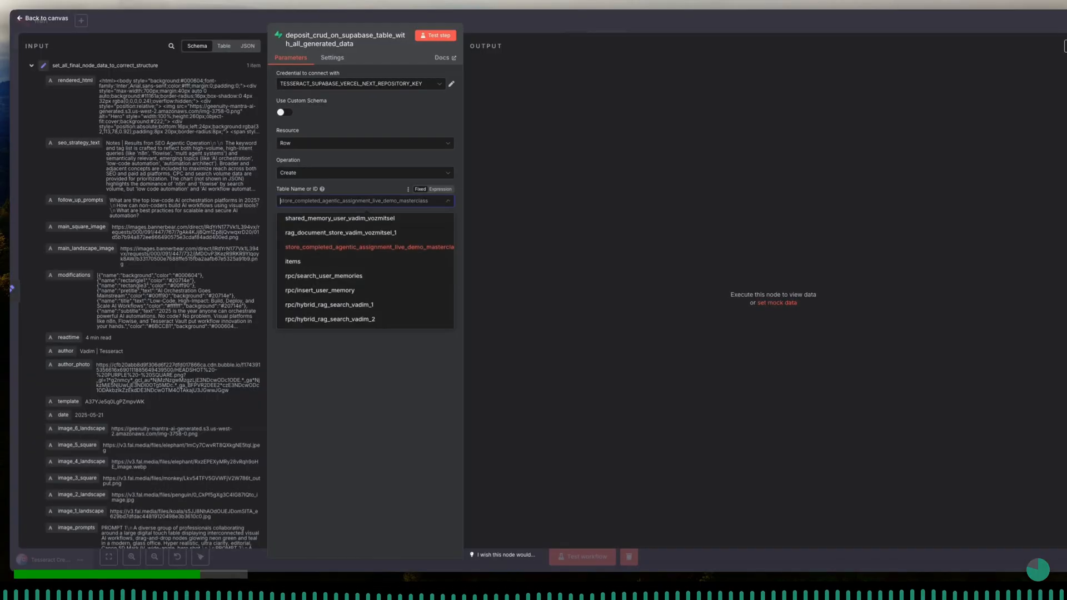
# - Back in the n8n Supabase node, choose Define Below for Each Column as the data to send
pyautogui.click(372, 396)
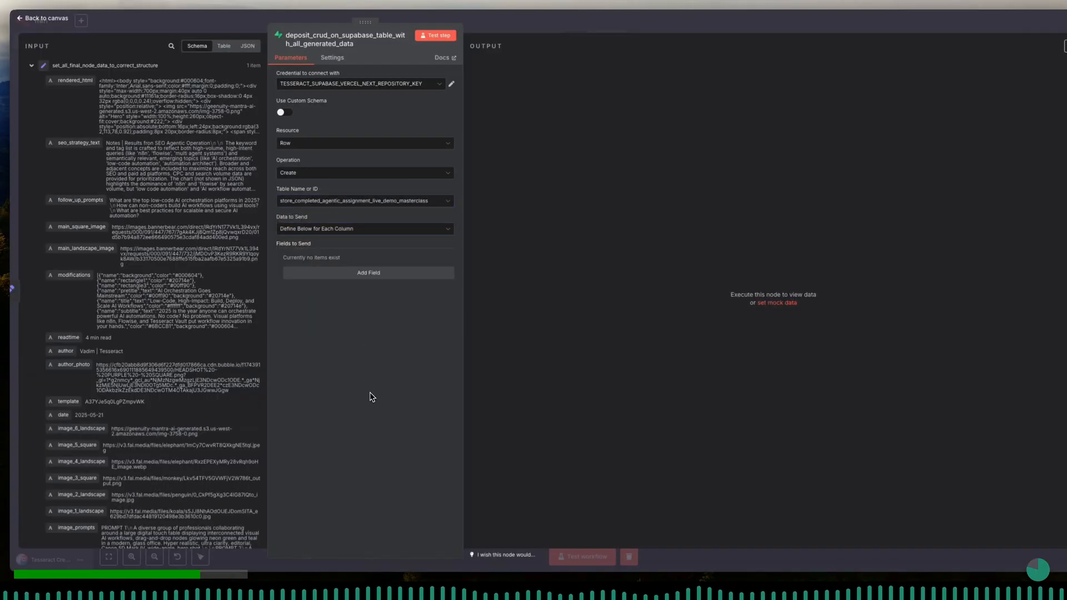
pyautogui.click(364, 232)
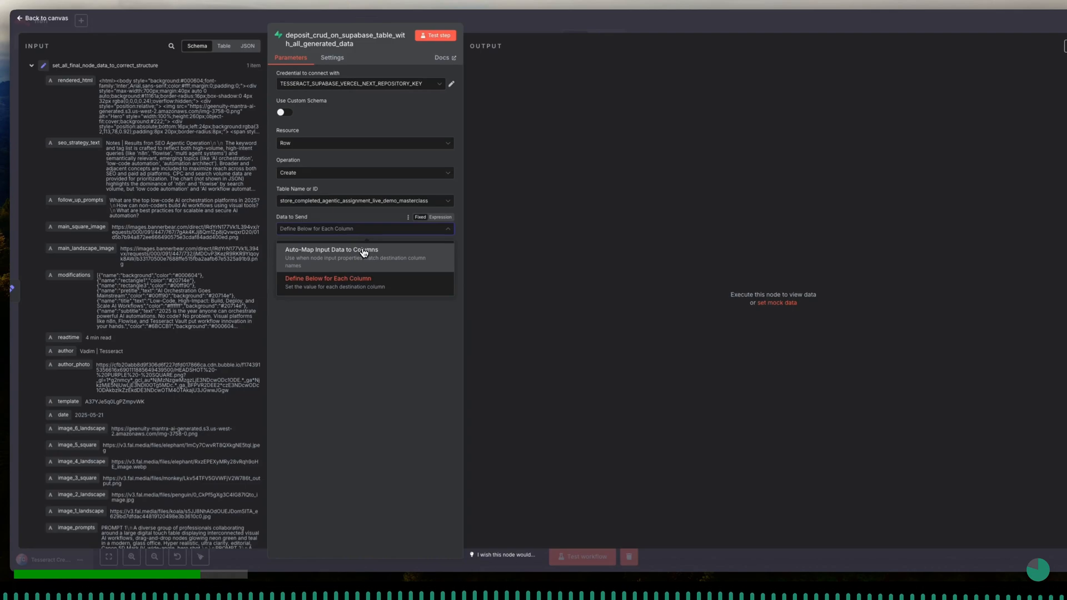
pyautogui.click(359, 278)
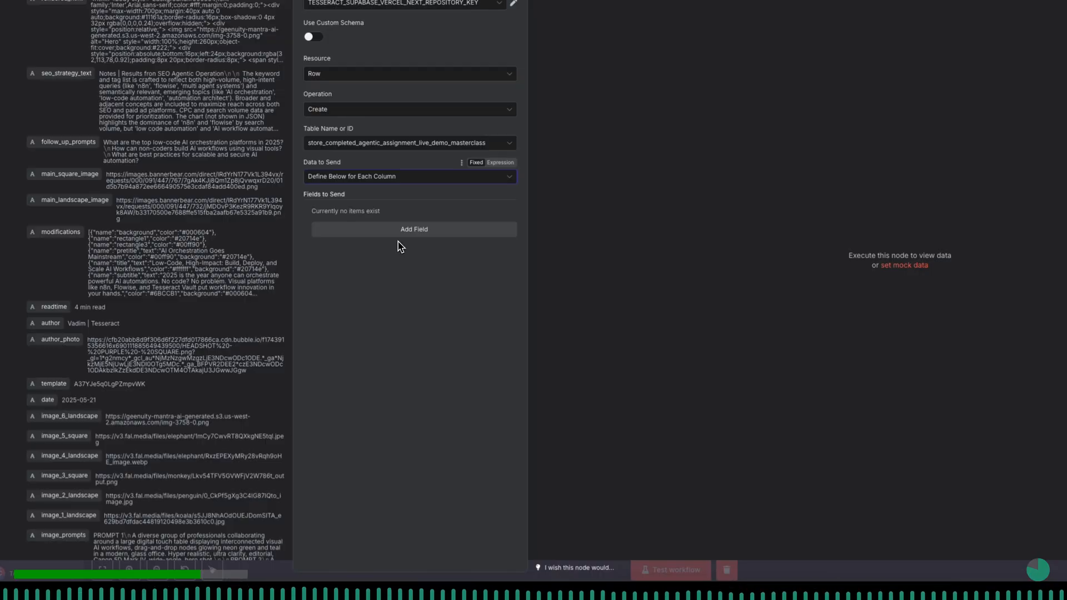
# - Add Supabase fields to send for the id, created_at, user_id and title columns
pyautogui.click(405, 230)
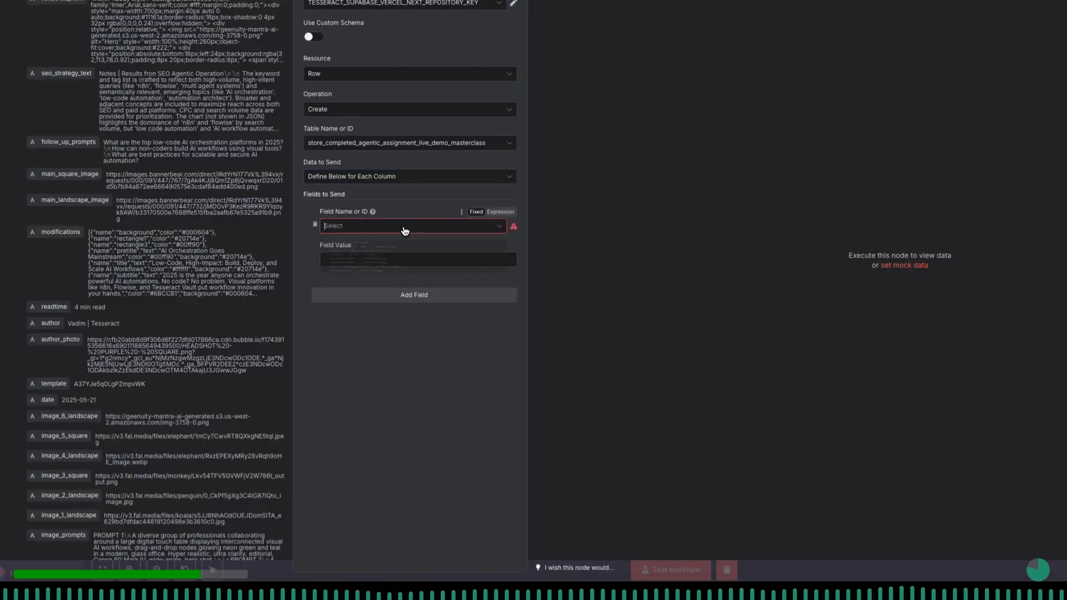
pyautogui.click(405, 232)
pyautogui.click(401, 251)
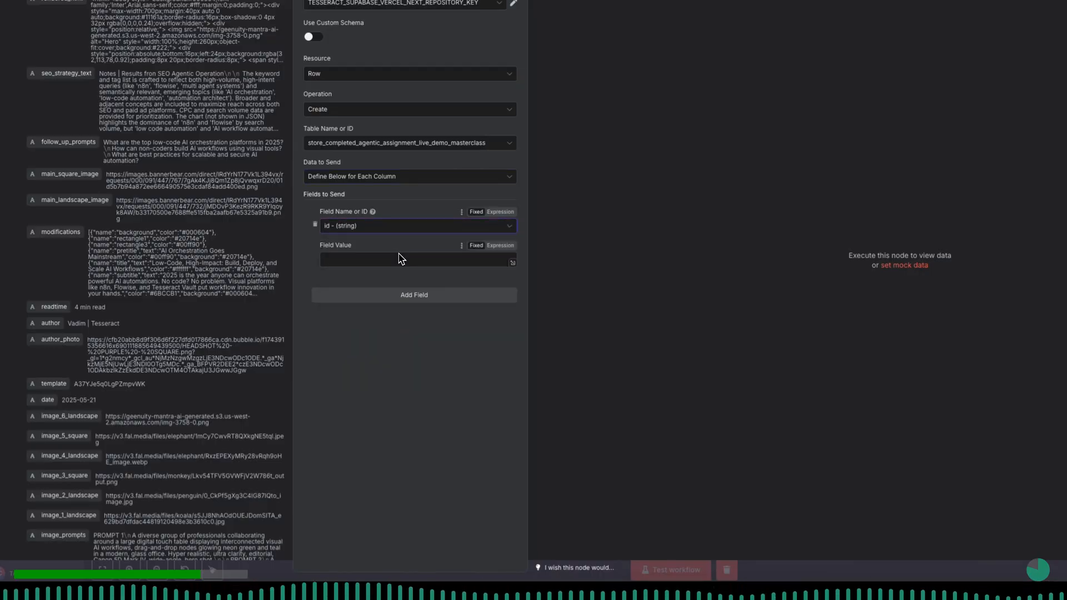
pyautogui.click(413, 295)
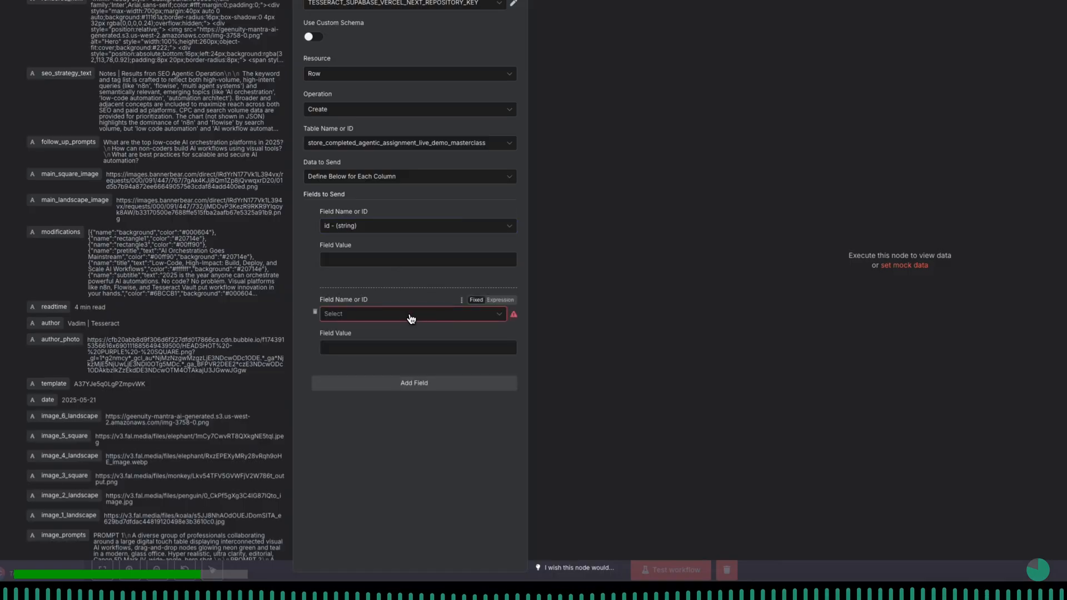
pyautogui.click(412, 318)
pyautogui.click(405, 352)
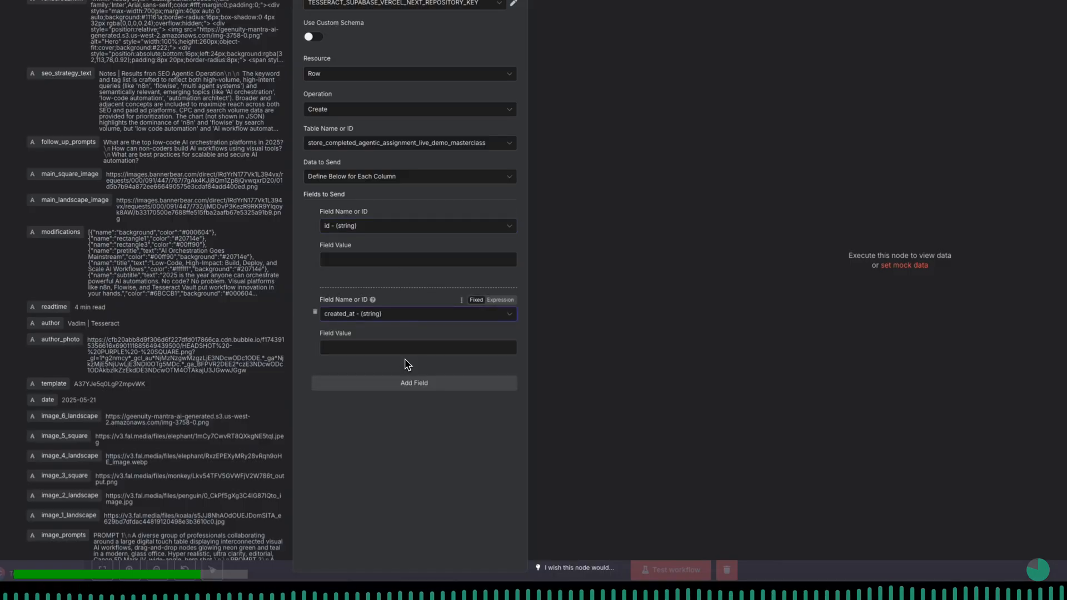
pyautogui.click(410, 393)
pyautogui.click(409, 397)
pyautogui.click(403, 462)
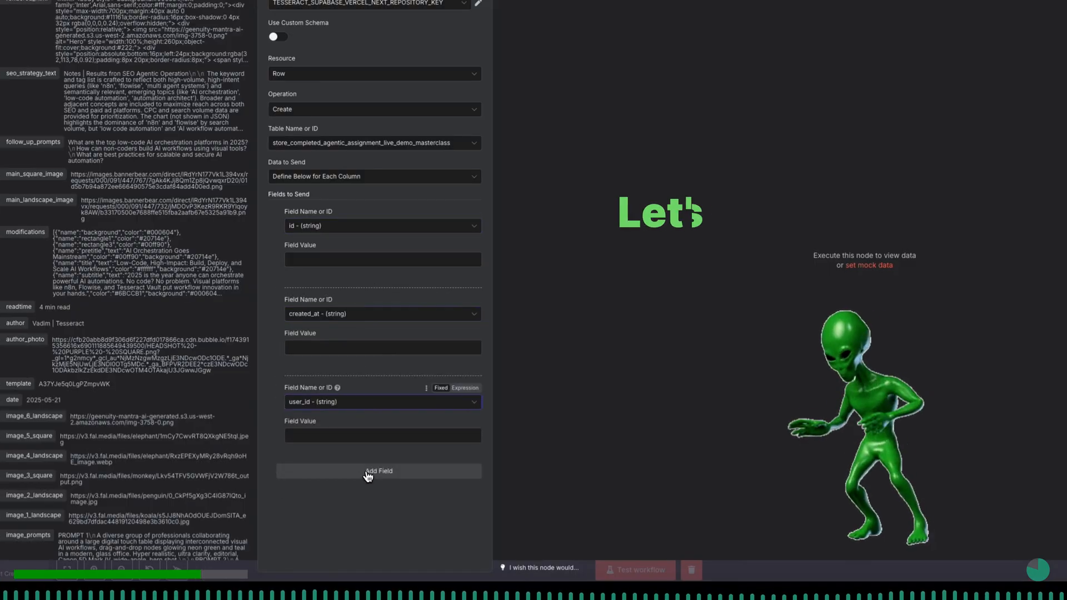
pyautogui.click(404, 472)
pyautogui.click(367, 478)
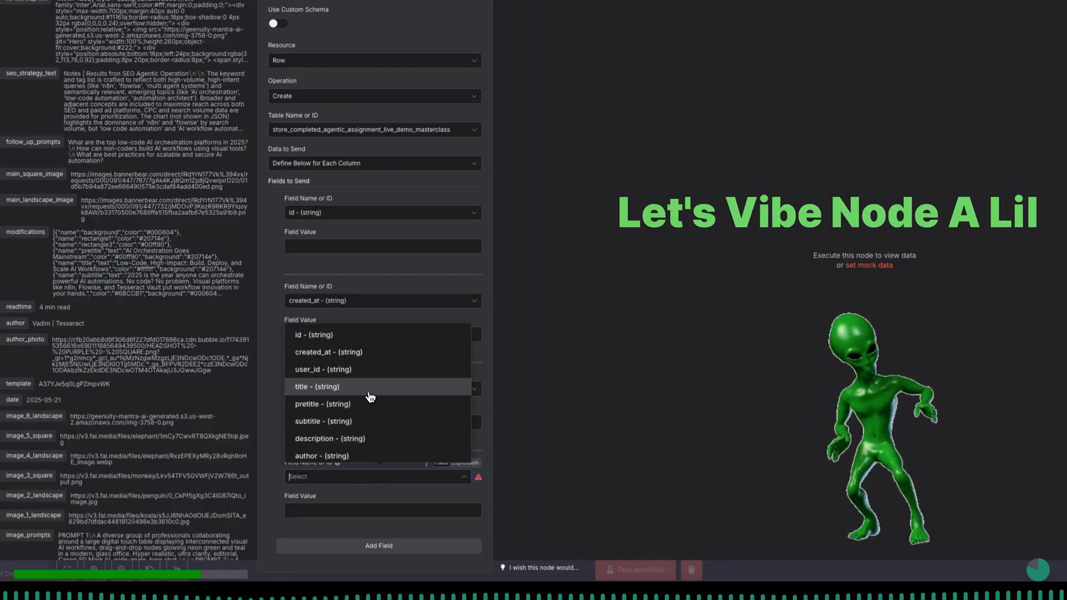
pyautogui.click(433, 396)
# - Add three more fields to send and assign them to the subtitle, description and author columns
pyautogui.click(386, 549)
pyautogui.click(386, 549)
pyautogui.click(386, 549)
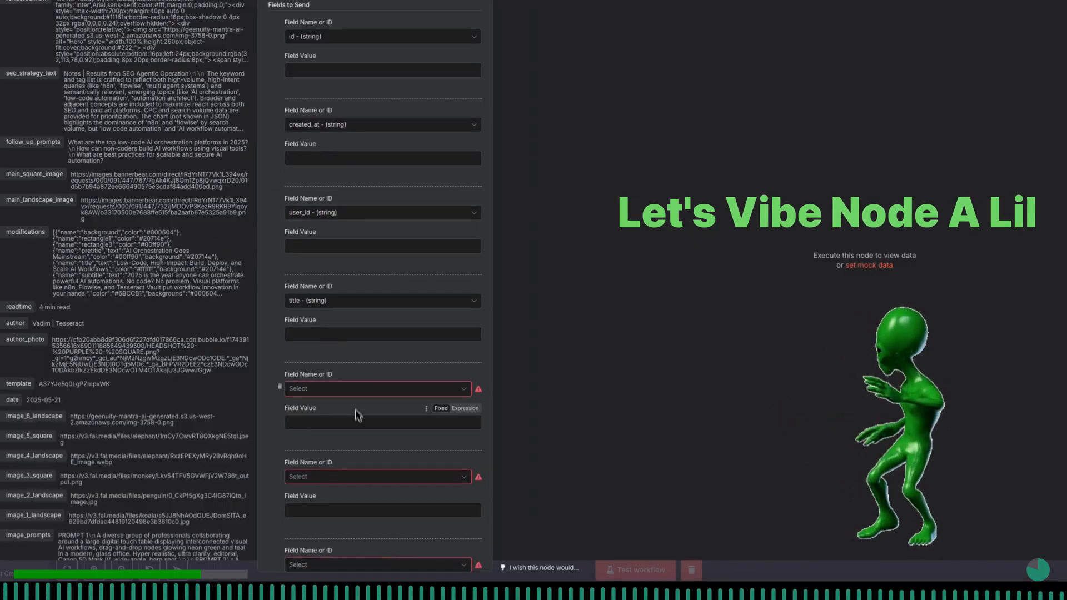
pyautogui.click(358, 389)
pyautogui.click(358, 500)
pyautogui.scroll(-2, 357, 498)
pyautogui.click(361, 388)
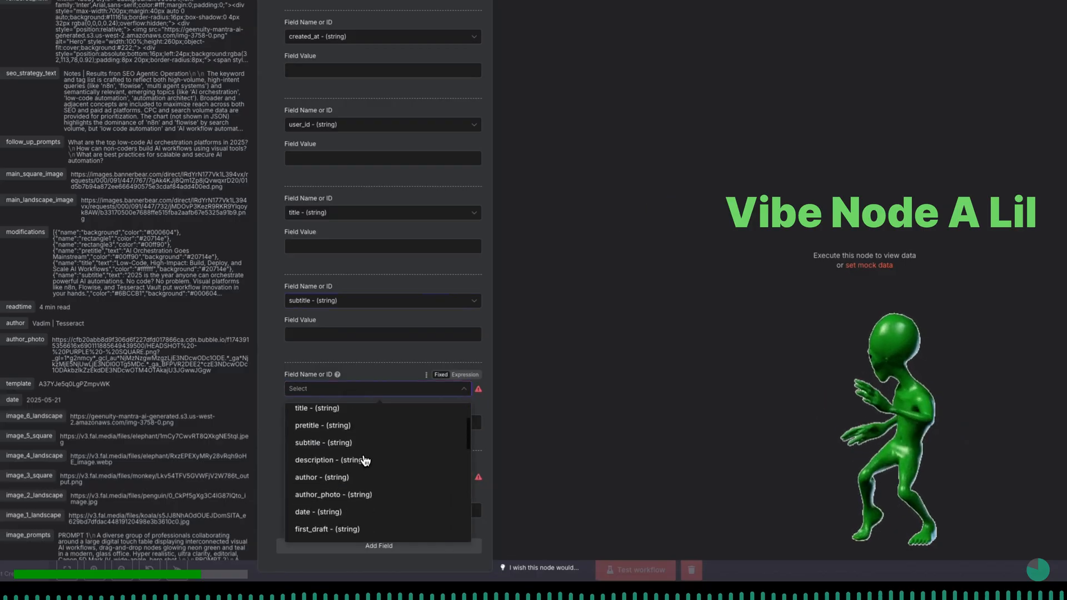
pyautogui.click(364, 460)
pyautogui.click(362, 477)
pyautogui.scroll(-3, 365, 441)
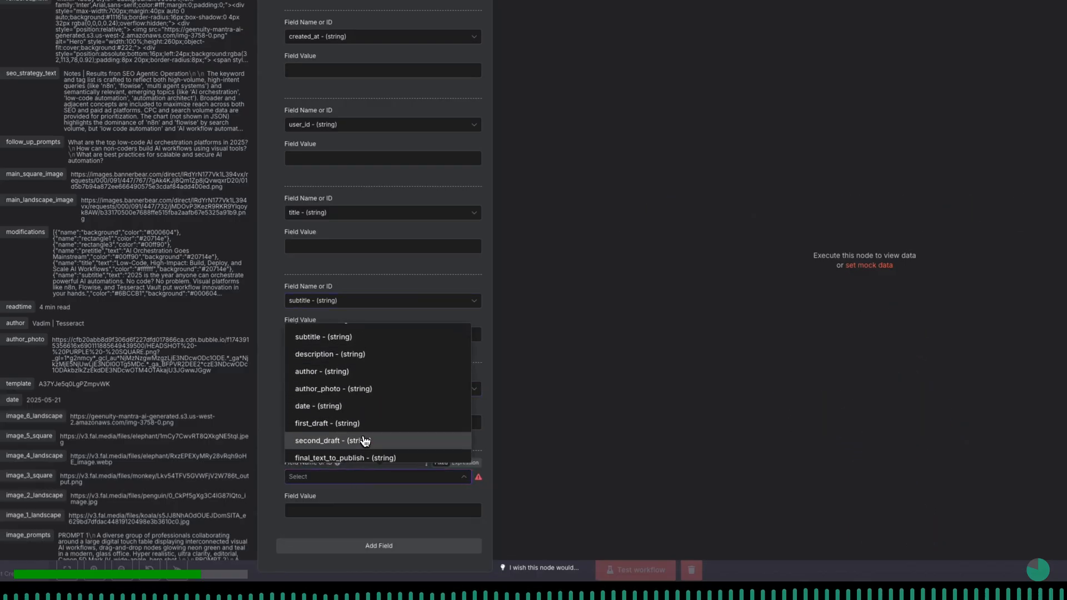
pyautogui.click(368, 378)
# - Add another batch of fields and assign the first two to the author_photo and date columns
pyautogui.click(378, 547)
pyautogui.click(378, 547)
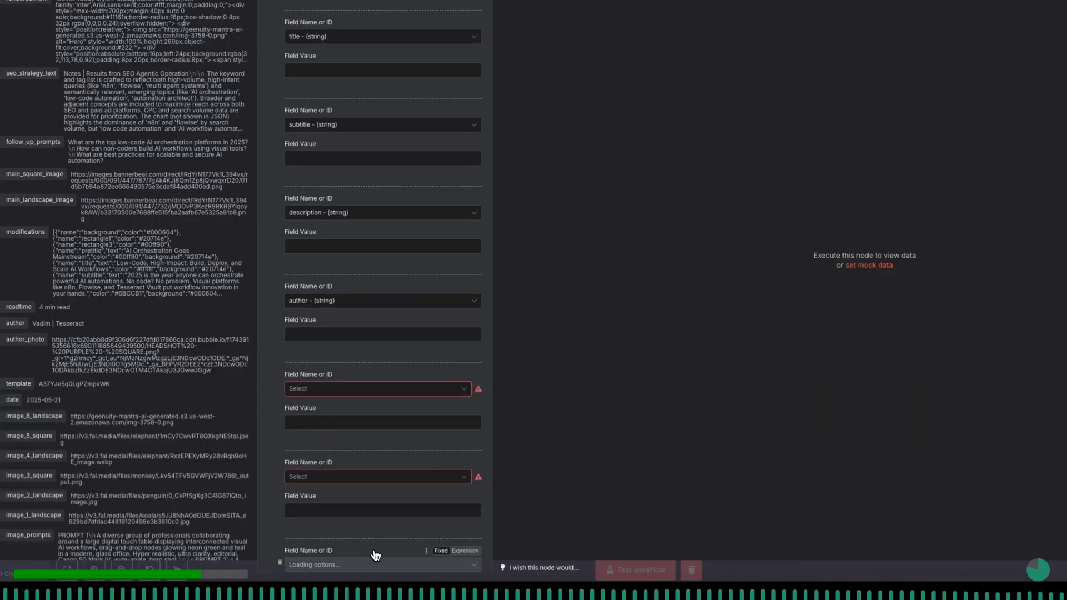
pyautogui.click(377, 547)
pyautogui.click(337, 301)
pyautogui.scroll(-2, 369, 395)
pyautogui.click(372, 420)
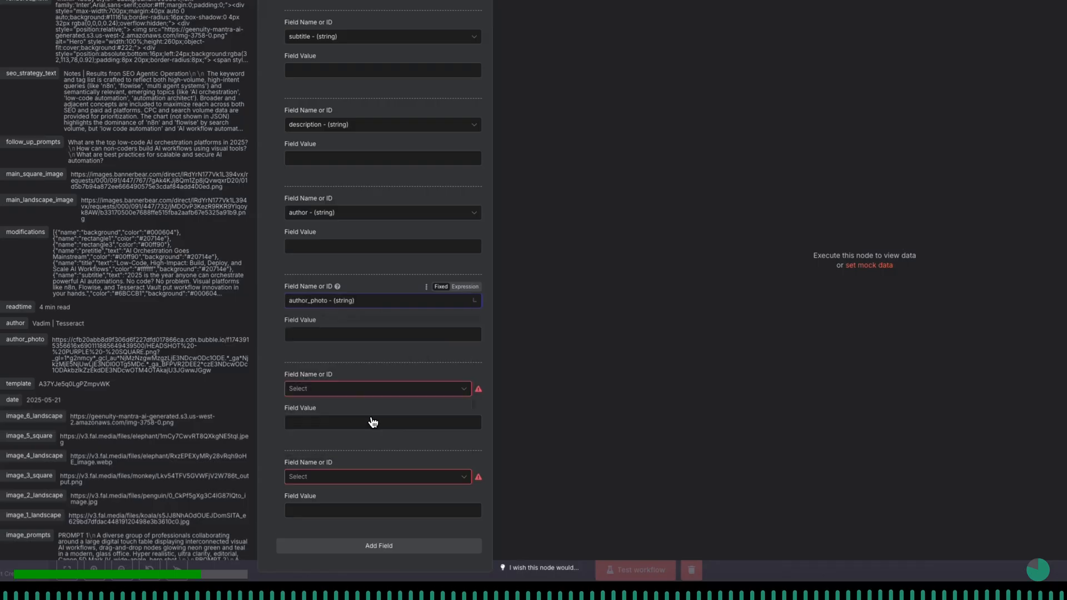
pyautogui.click(344, 390)
pyautogui.scroll(-3, 371, 465)
pyautogui.click(372, 485)
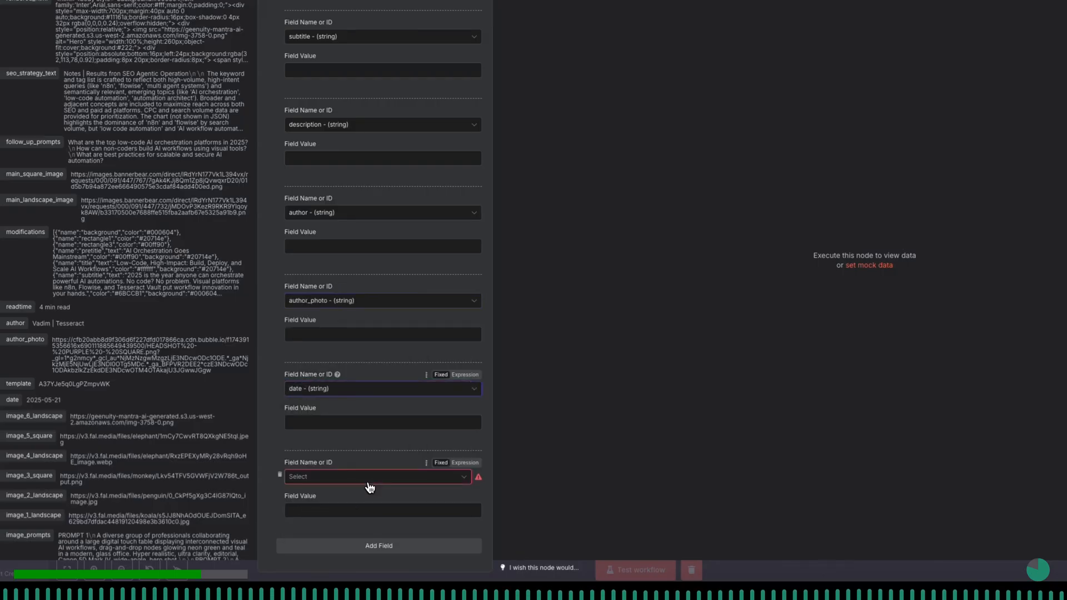
# - Add more empty fields and assign the next two after date to first_draft and second_draft
pyautogui.click(369, 547)
pyautogui.click(369, 548)
pyautogui.click(369, 549)
pyautogui.click(369, 549)
pyautogui.scroll(3, 345, 252)
pyautogui.click(345, 279)
pyautogui.scroll(-2, 378, 384)
pyautogui.click(347, 413)
pyautogui.scroll(-2, 344, 410)
pyautogui.click(326, 248)
pyautogui.scroll(-1, 350, 331)
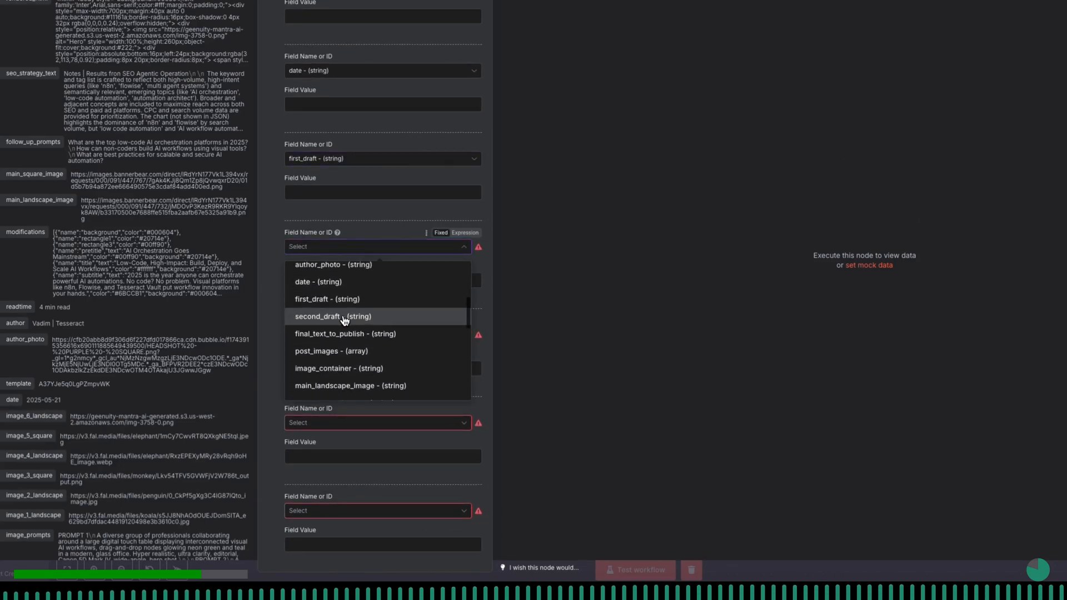
pyautogui.click(350, 317)
# - Assign the next two empty fields to the final_text_to_publish and post_images columns
pyautogui.scroll(-2, 324, 231)
pyautogui.click(324, 225)
pyautogui.scroll(-3, 350, 319)
pyautogui.click(350, 333)
pyautogui.click(332, 307)
pyautogui.scroll(-5, 369, 375)
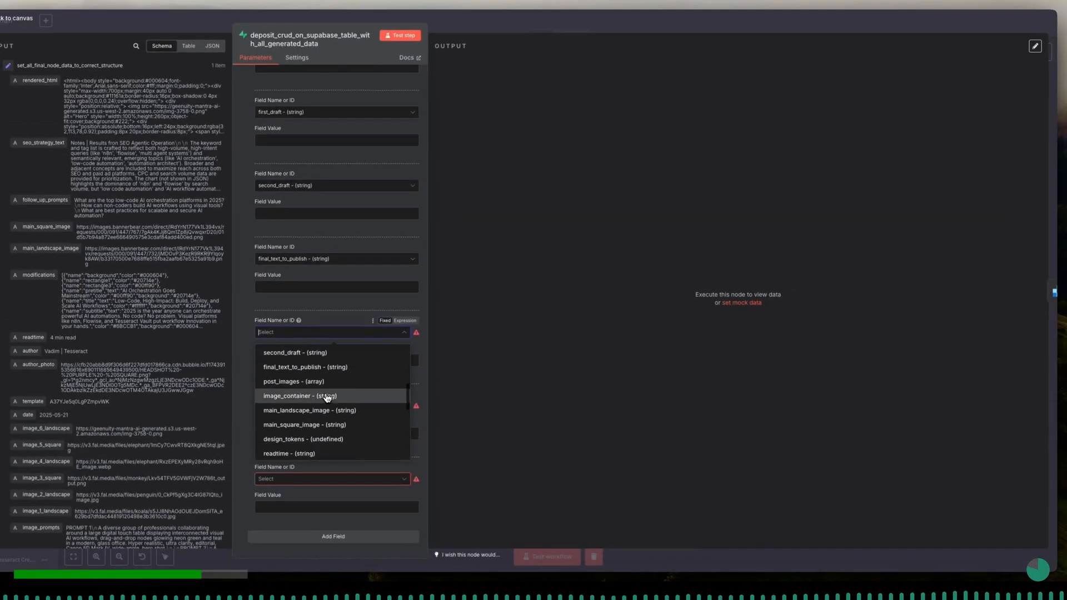
pyautogui.click(320, 384)
# - Add three more fields and assign the next two to image_container and main_landscape_image
pyautogui.click(339, 538)
pyautogui.click(339, 539)
pyautogui.click(339, 539)
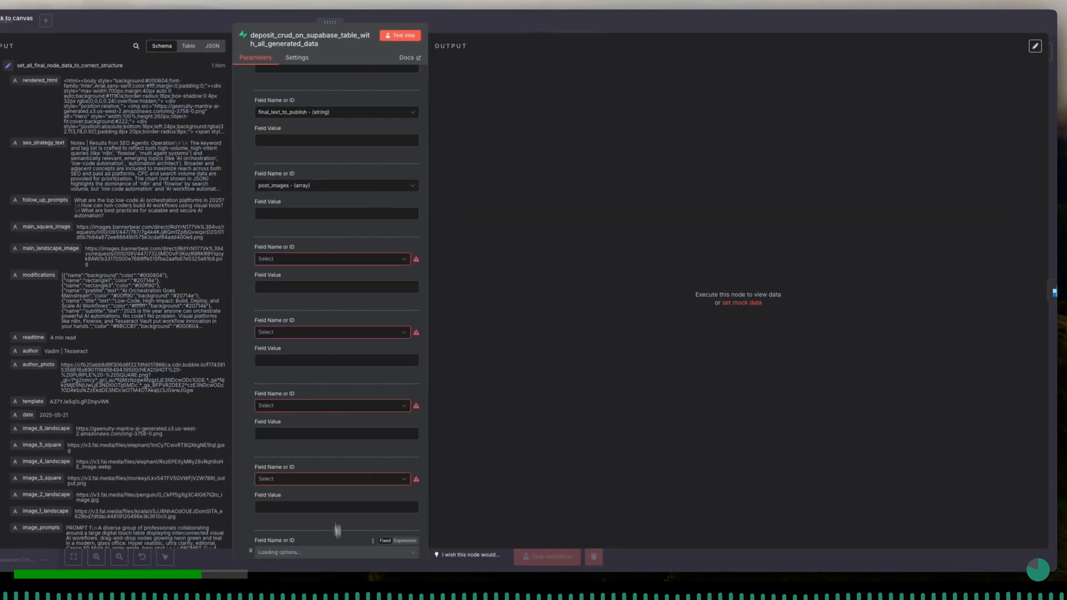
pyautogui.click(319, 259)
pyautogui.scroll(-5, 312, 317)
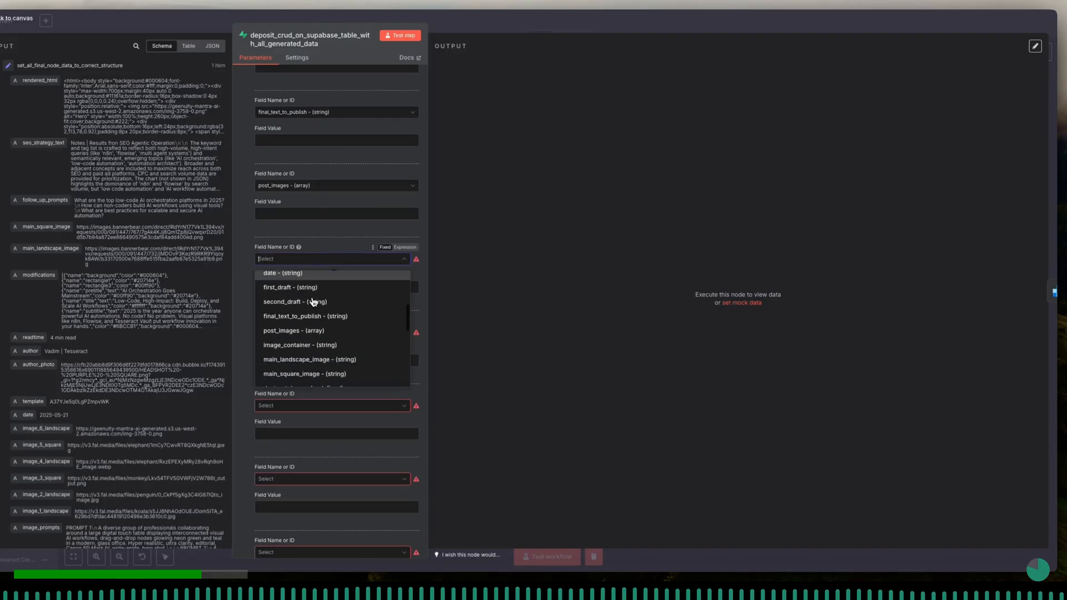
pyautogui.click(311, 341)
pyautogui.click(309, 333)
pyautogui.scroll(-8, 324, 412)
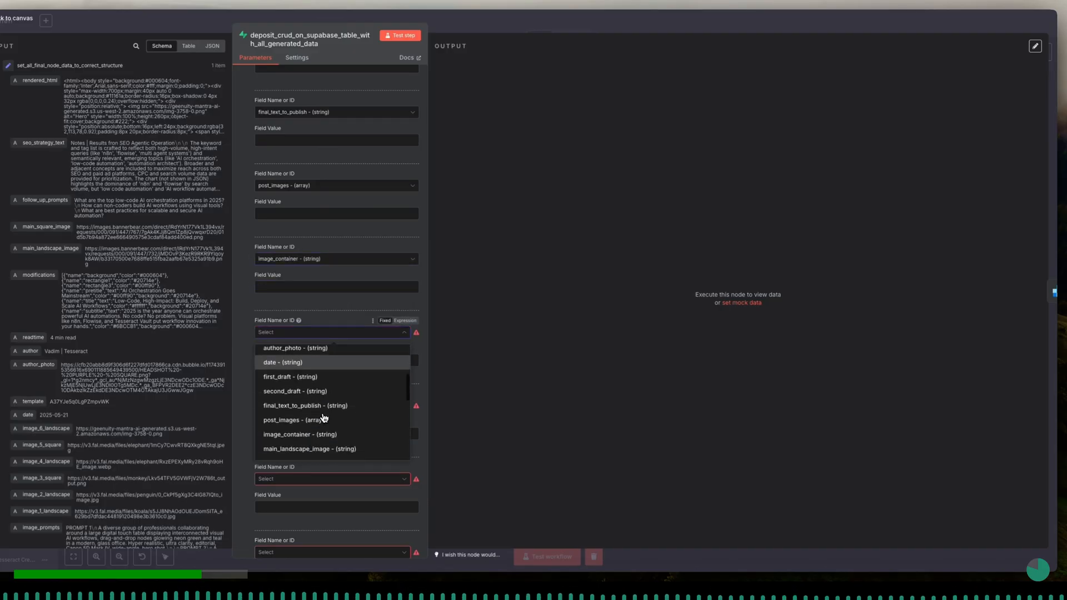
pyautogui.click(321, 441)
# - Assign the following two empty fields to the main_square_image and design_tokens columns
pyautogui.click(321, 405)
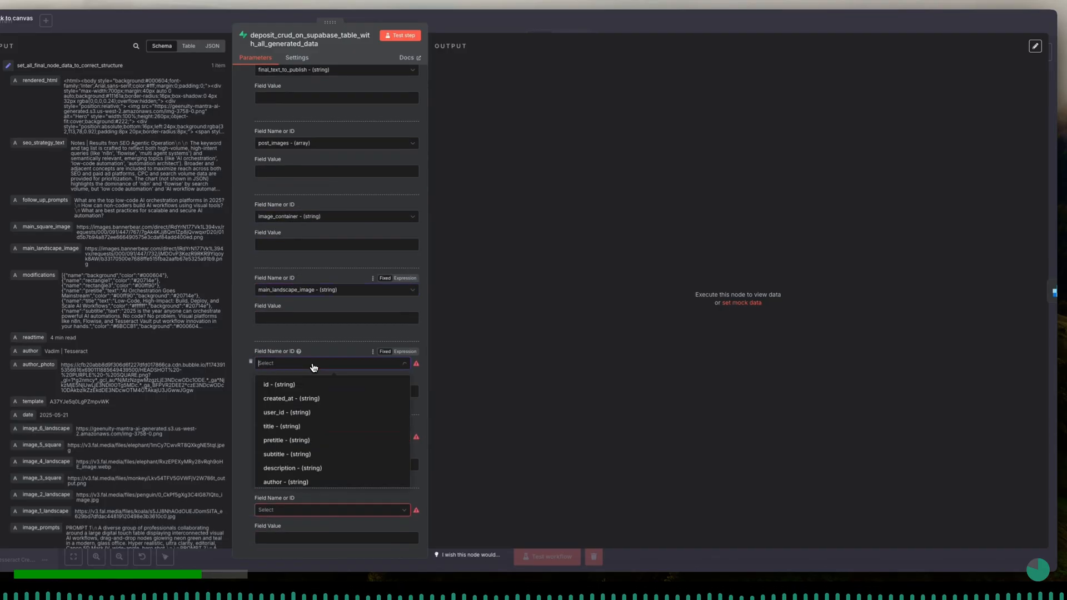
pyautogui.scroll(-5, 321, 404)
pyautogui.click(321, 404)
pyautogui.click(321, 405)
pyautogui.scroll(-5, 325, 445)
pyautogui.scroll(1, 327, 456)
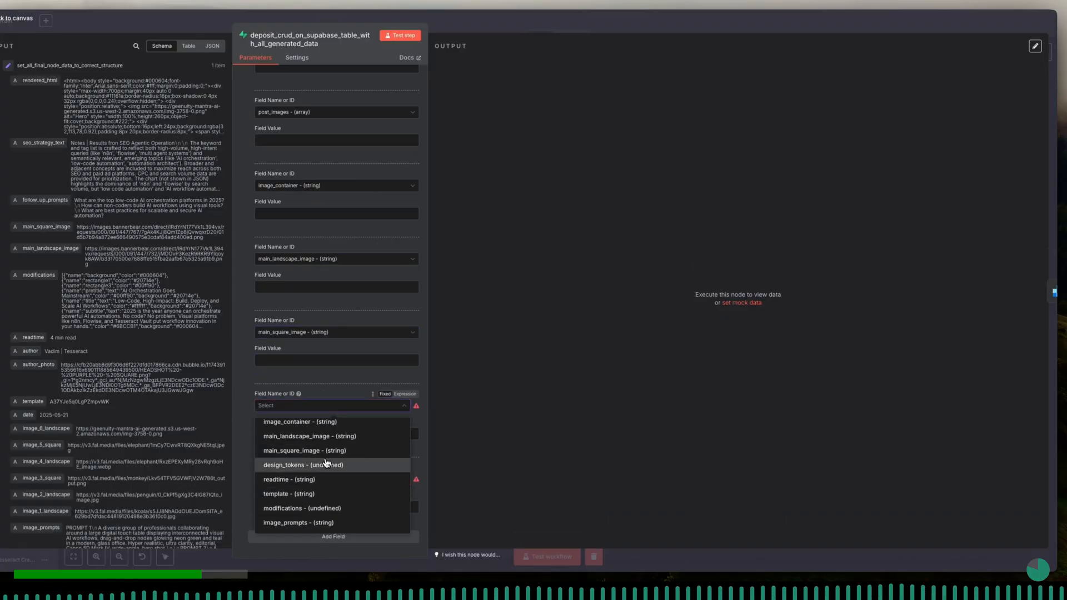
pyautogui.click(327, 467)
# - Add three further fields and assign the next two after design_tokens to readtime and template
pyautogui.click(343, 538)
pyautogui.scroll(-1, 343, 538)
pyautogui.click(343, 538)
pyautogui.scroll(-1, 343, 540)
pyautogui.click(343, 540)
pyautogui.click(302, 333)
pyautogui.scroll(-8, 325, 411)
pyautogui.click(325, 424)
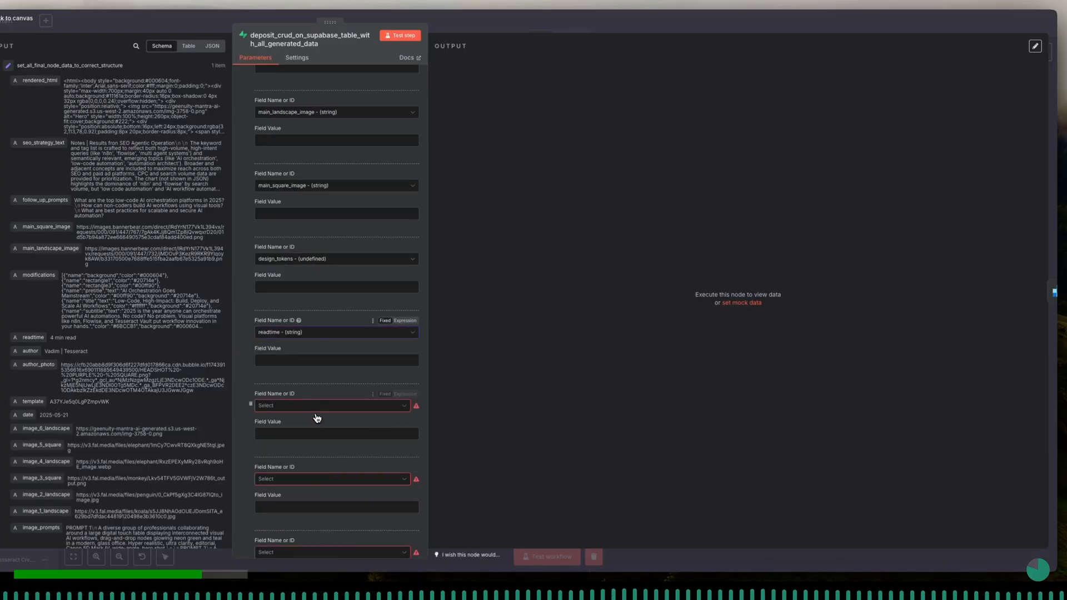
pyautogui.click(318, 406)
pyautogui.scroll(-5, 324, 455)
pyautogui.scroll(-3, 324, 478)
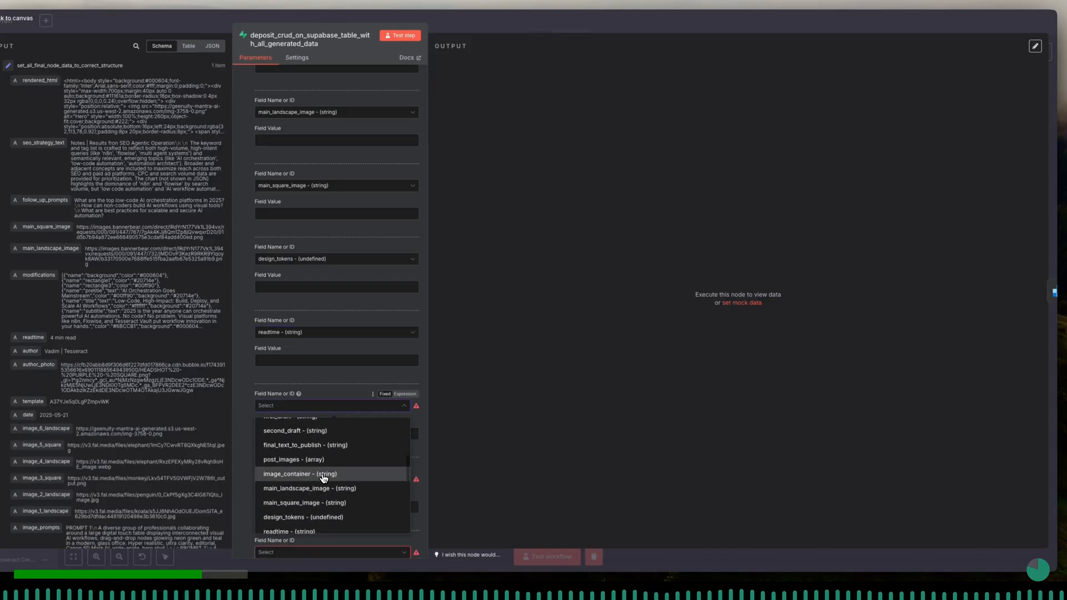
pyautogui.click(328, 499)
# - Assign the two fields following template to the modifications and image_prompts columns
pyautogui.scroll(-1, 318, 520)
pyautogui.click(344, 406)
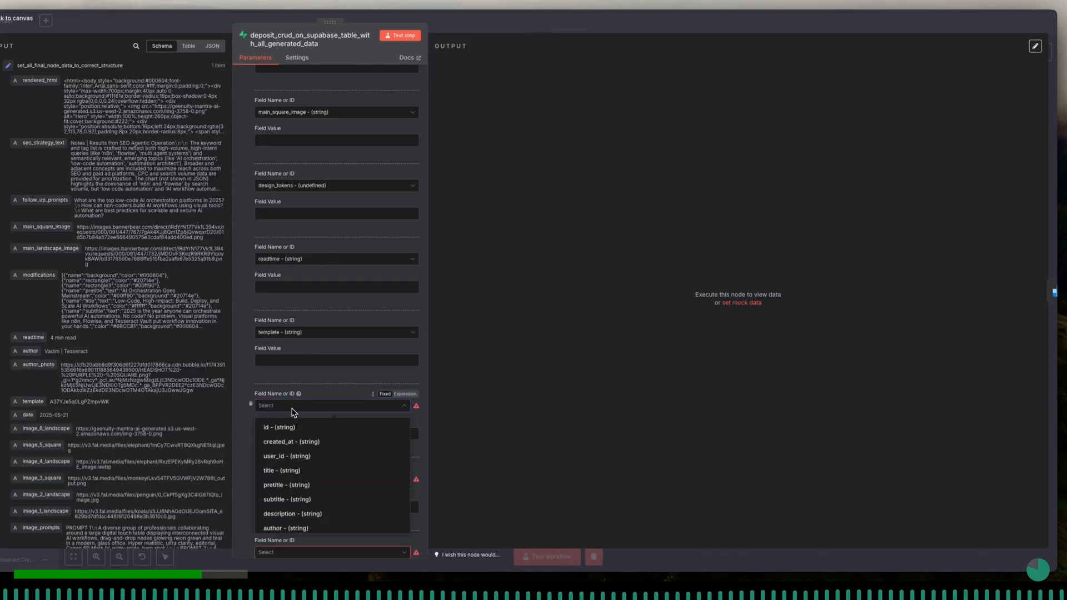
pyautogui.scroll(-4, 344, 473)
pyautogui.click(334, 484)
pyautogui.scroll(-1, 302, 417)
pyautogui.click(301, 406)
pyautogui.scroll(-3, 314, 470)
pyautogui.click(315, 468)
# - Add more fields and assign the two following image_prompts to the rendered_html and tags columns
pyautogui.click(324, 536)
pyautogui.click(324, 537)
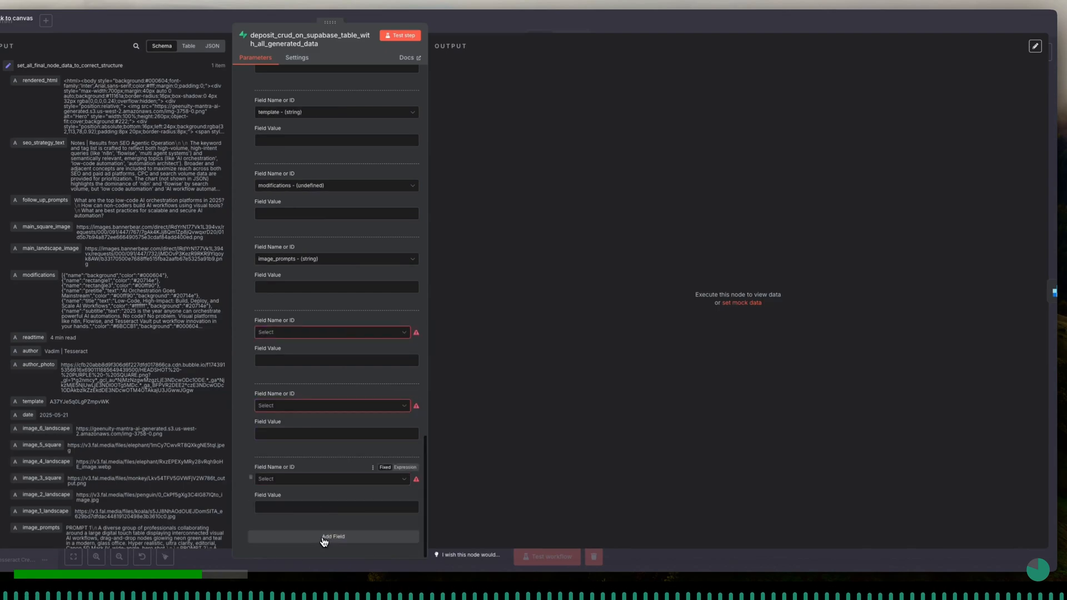
pyautogui.click(362, 332)
pyautogui.scroll(-3, 309, 422)
pyautogui.scroll(-3, 308, 423)
pyautogui.click(306, 428)
pyautogui.click(288, 409)
pyautogui.scroll(-5, 320, 453)
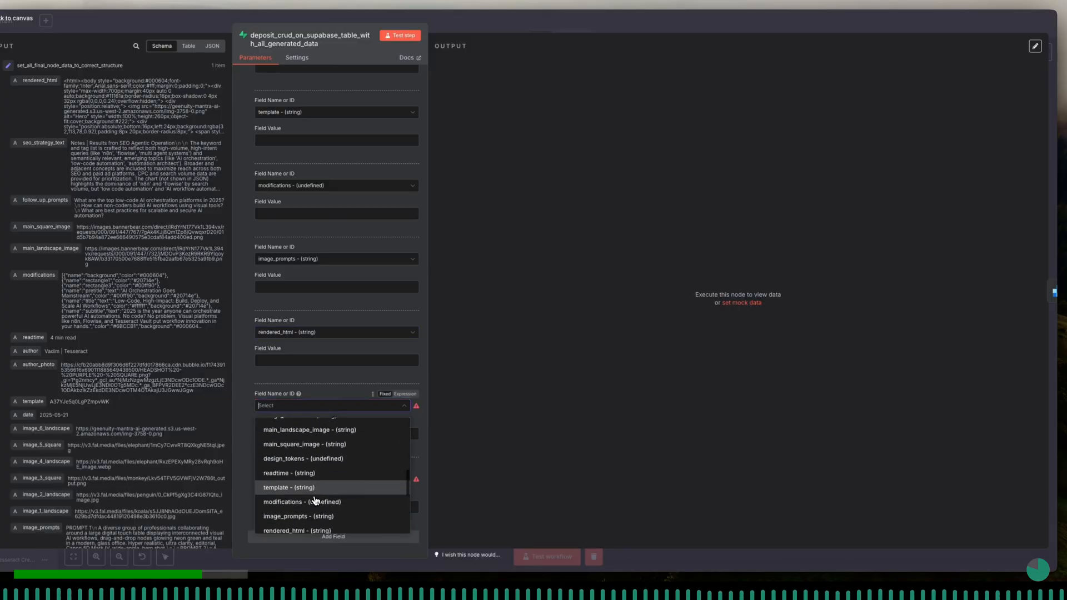
pyautogui.scroll(-2, 315, 501)
pyautogui.click(301, 502)
# - Assign the next field to keywords, and add one more field for the seo_metadata column
pyautogui.click(325, 481)
pyautogui.scroll(-8, 333, 428)
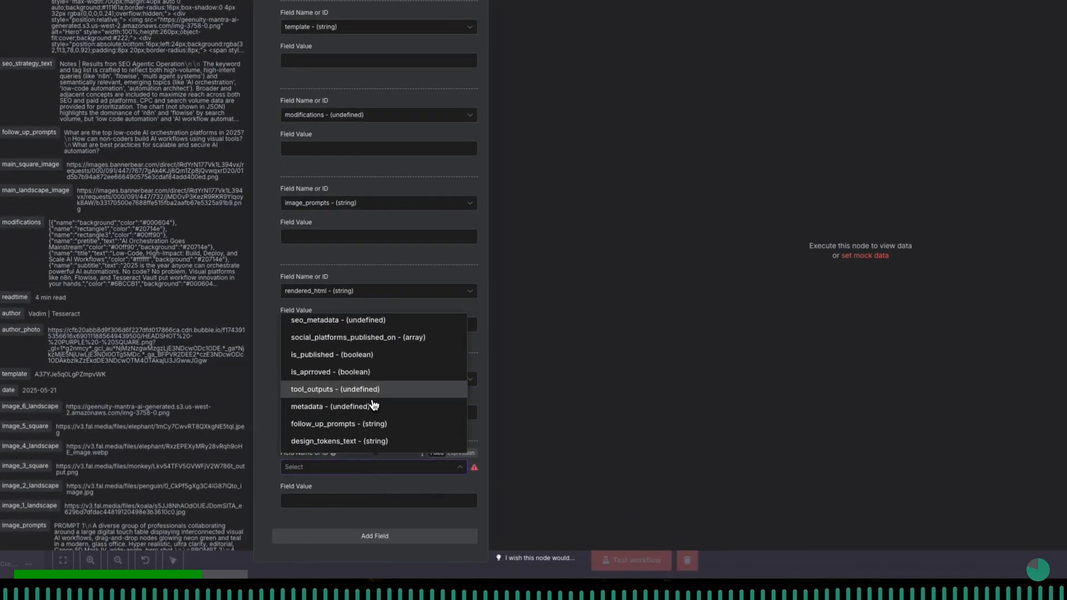
pyautogui.scroll(2, 373, 389)
pyautogui.click(375, 370)
pyautogui.click(356, 536)
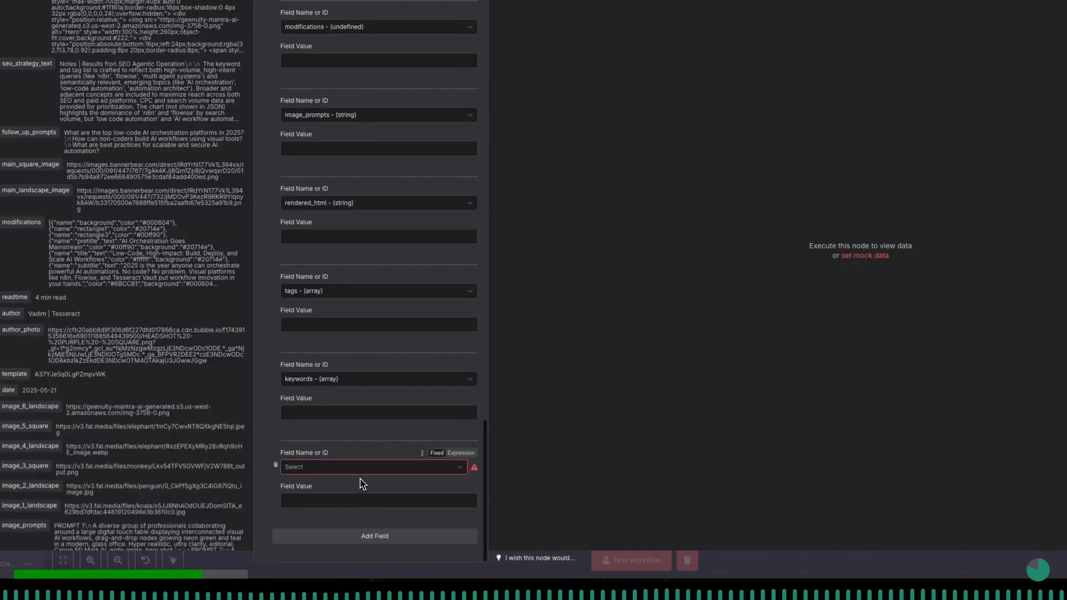
pyautogui.click(359, 466)
pyautogui.scroll(-5, 355, 406)
pyautogui.scroll(2, 354, 340)
pyautogui.click(339, 362)
# - Add four more fields and assign the first two to social_platforms_published_on and is_published
pyautogui.click(363, 535)
pyautogui.click(367, 535)
pyautogui.click(369, 535)
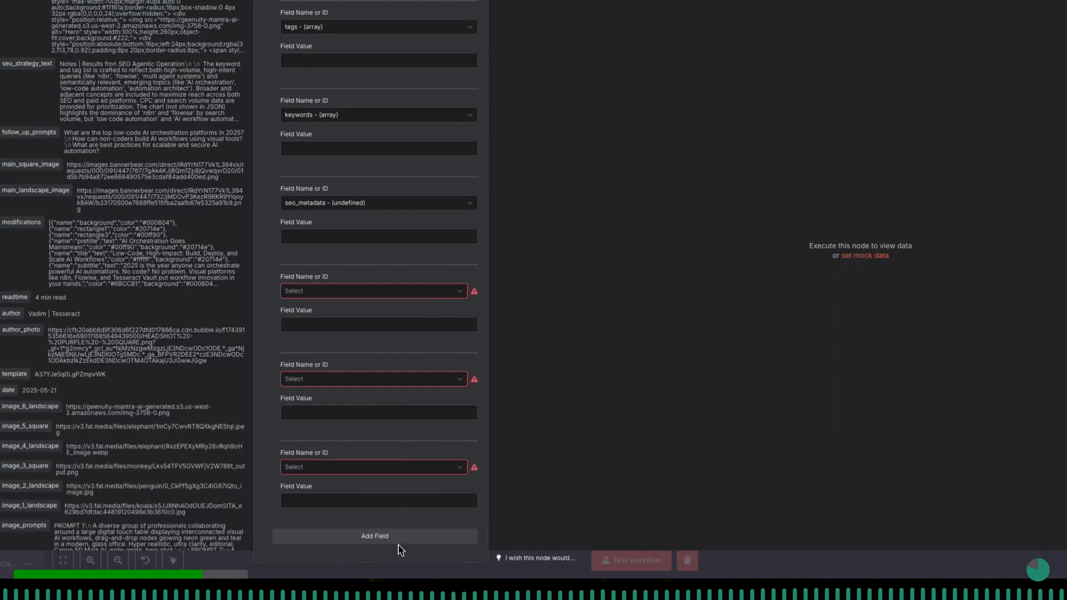
pyautogui.click(389, 536)
pyautogui.click(383, 290)
pyautogui.click(379, 344)
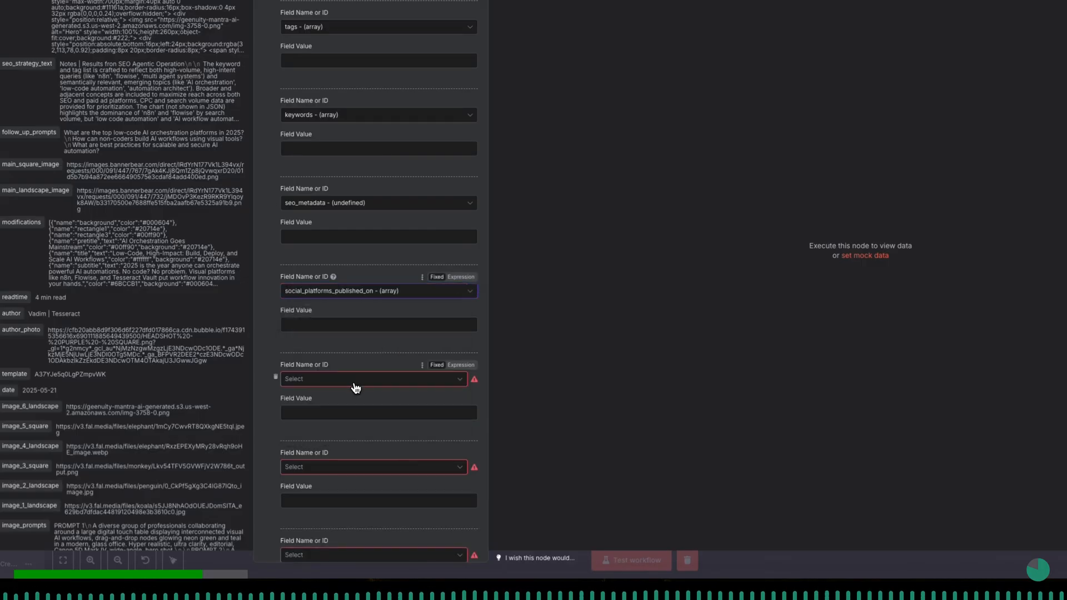
pyautogui.click(354, 382)
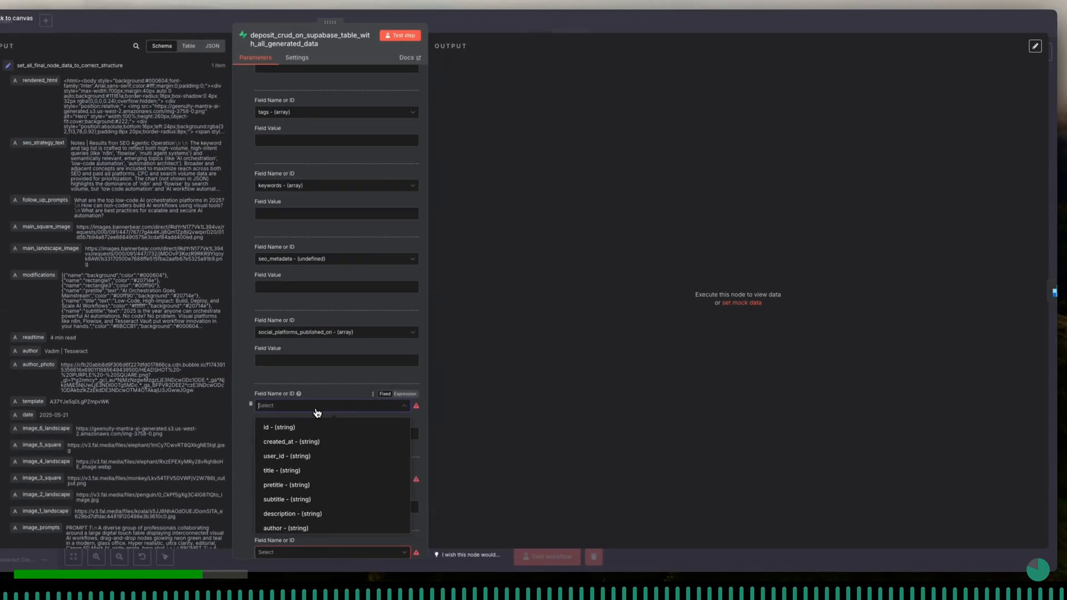
pyautogui.scroll(-2, 317, 422)
pyautogui.click(334, 441)
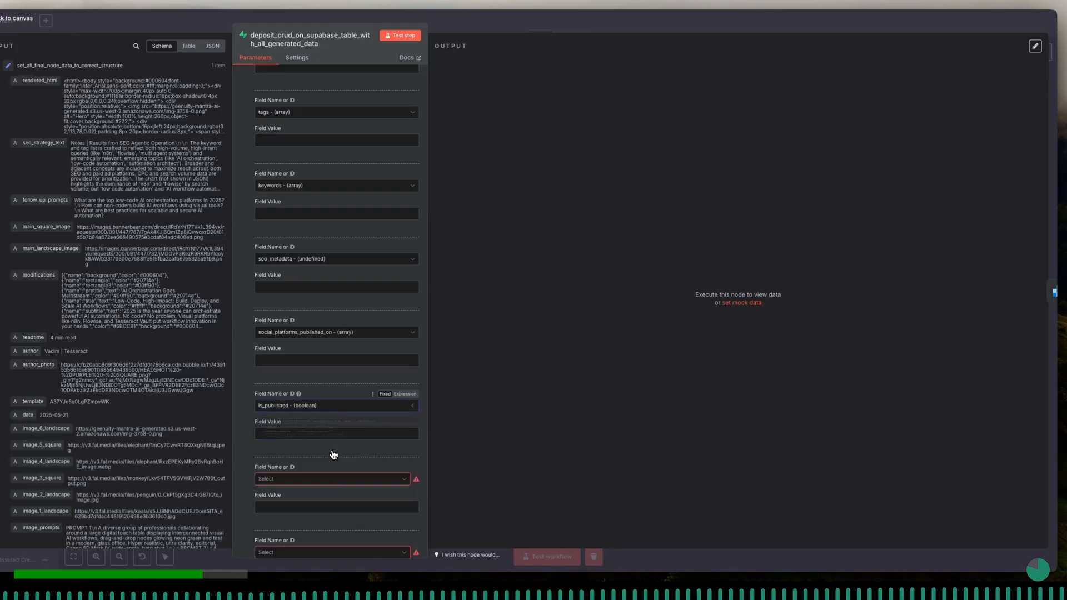
# - Assign the fields following is_published to is_aprroved, tool_outputs and metadata, adding one extra field
pyautogui.scroll(-2, 331, 434)
pyautogui.click(323, 407)
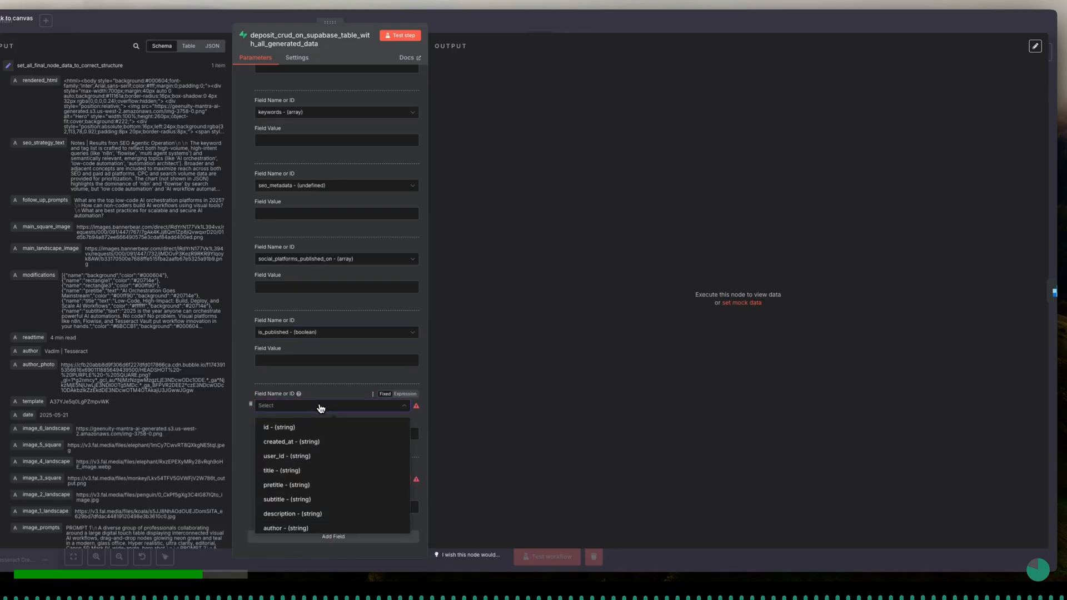
pyautogui.scroll(-3, 328, 444)
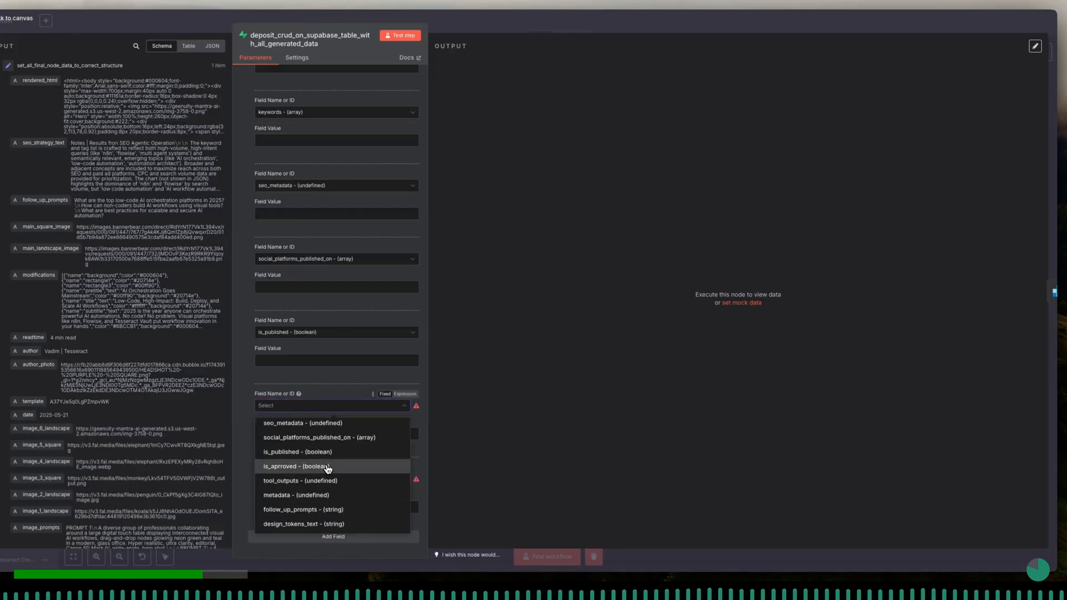
pyautogui.click(325, 480)
pyautogui.scroll(-3, 327, 422)
pyautogui.click(327, 415)
pyautogui.click(334, 537)
pyautogui.scroll(-2, 335, 488)
pyautogui.click(334, 482)
pyautogui.scroll(-3, 334, 447)
pyautogui.click(333, 429)
# - Add two last fields and assign them to the follow_up_prompts and design_tokens_text columns
pyautogui.click(366, 538)
pyautogui.scroll(-2, 363, 541)
pyautogui.click(362, 539)
pyautogui.scroll(-2, 356, 528)
pyautogui.click(312, 406)
pyautogui.scroll(-3, 317, 462)
pyautogui.click(317, 506)
pyautogui.click(332, 479)
pyautogui.scroll(-3, 315, 445)
pyautogui.click(315, 458)
# - Check the destination table's id column in Supabase, and back in n8n remove the id field from the fields to send
pyautogui.scroll(10, 310, 247)
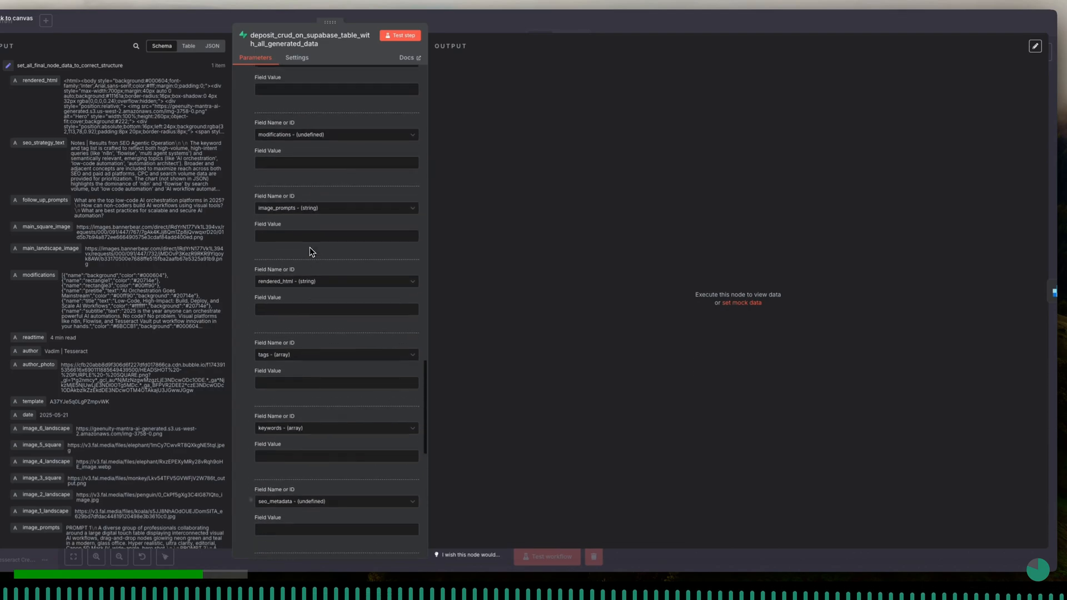
pyautogui.scroll(8, 309, 252)
pyautogui.scroll(8, 311, 253)
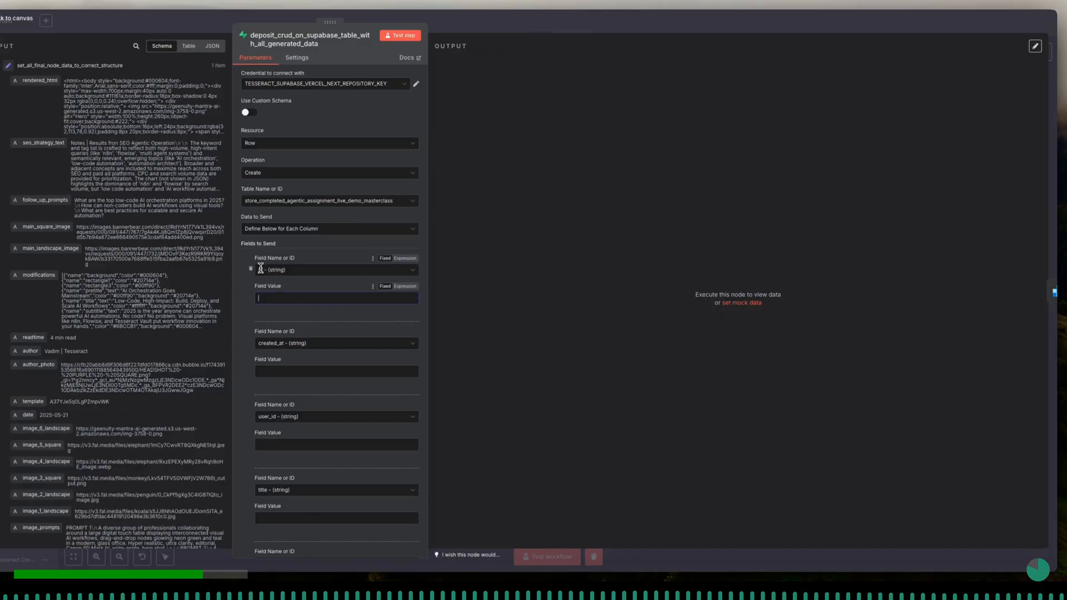
pyautogui.click(250, 5)
pyautogui.click(206, 71)
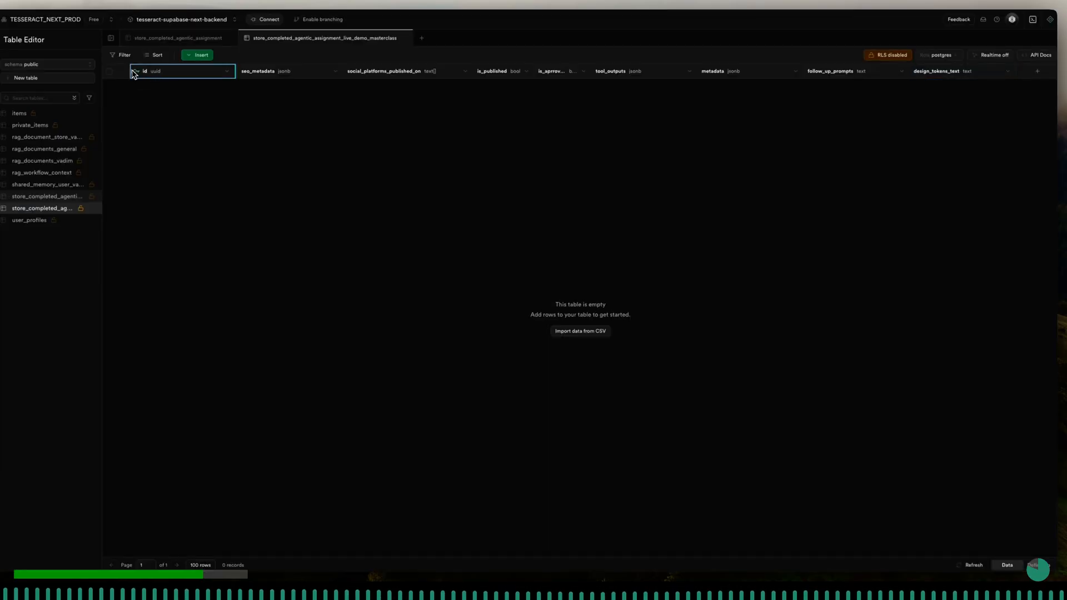
pyautogui.click(8, 69)
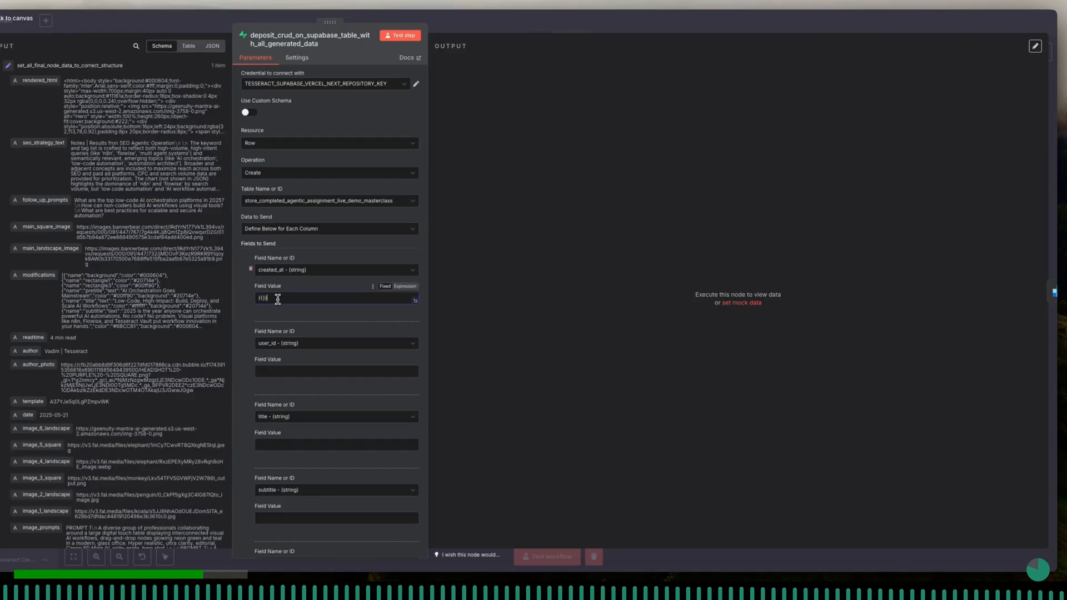
# - Set the created_at field value to the expression {{ $now }}
pyautogui.click(402, 286)
pyautogui.write('{{')
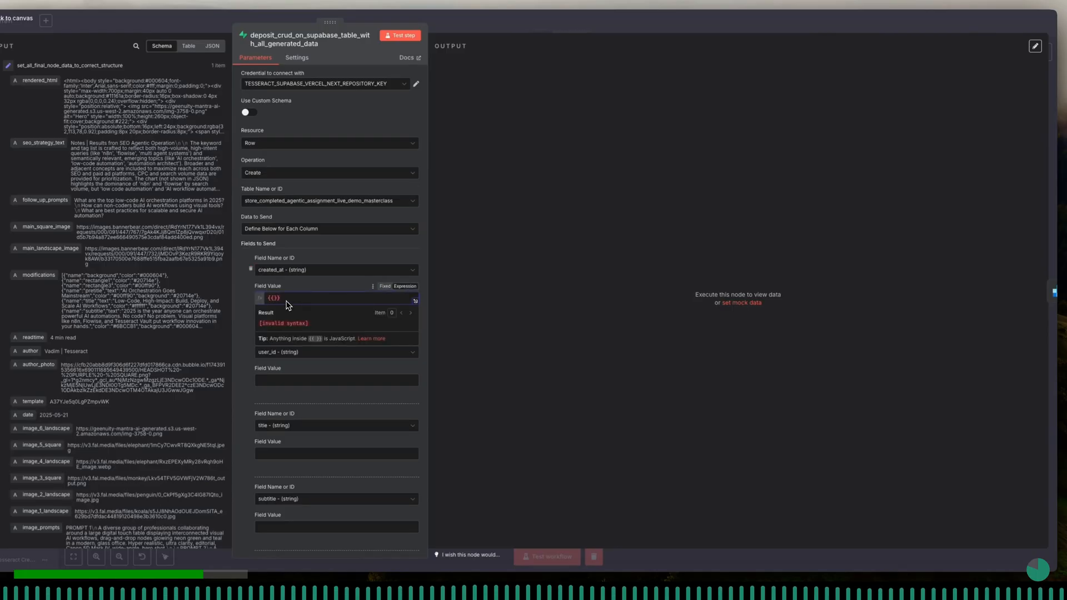
pyautogui.write(' $')
pyautogui.press('Down')
pyautogui.press('Return')
pyautogui.click(295, 286)
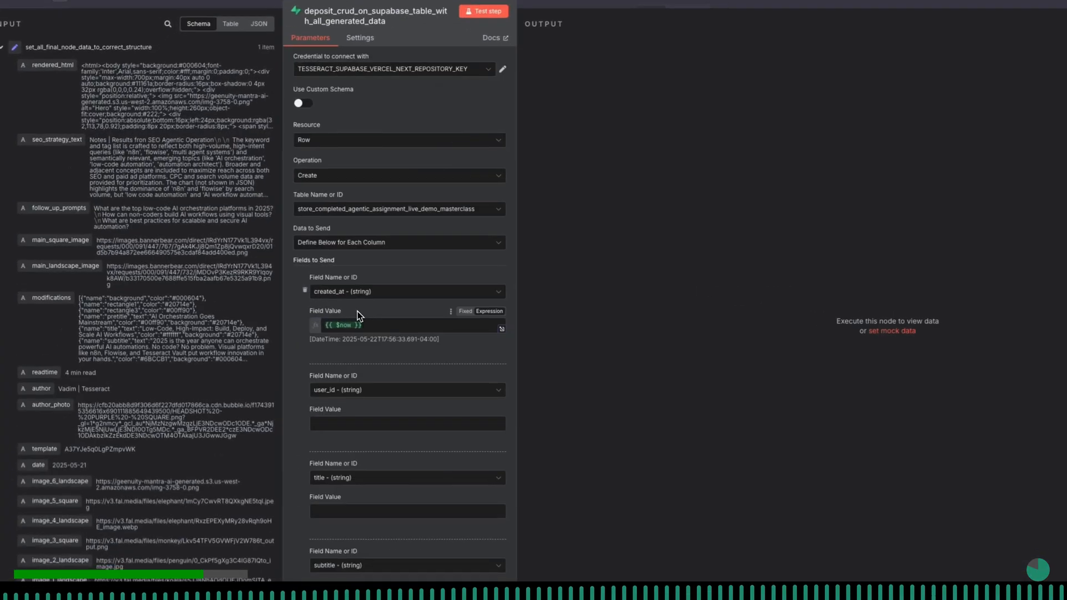
pyautogui.scroll(-3, 358, 311)
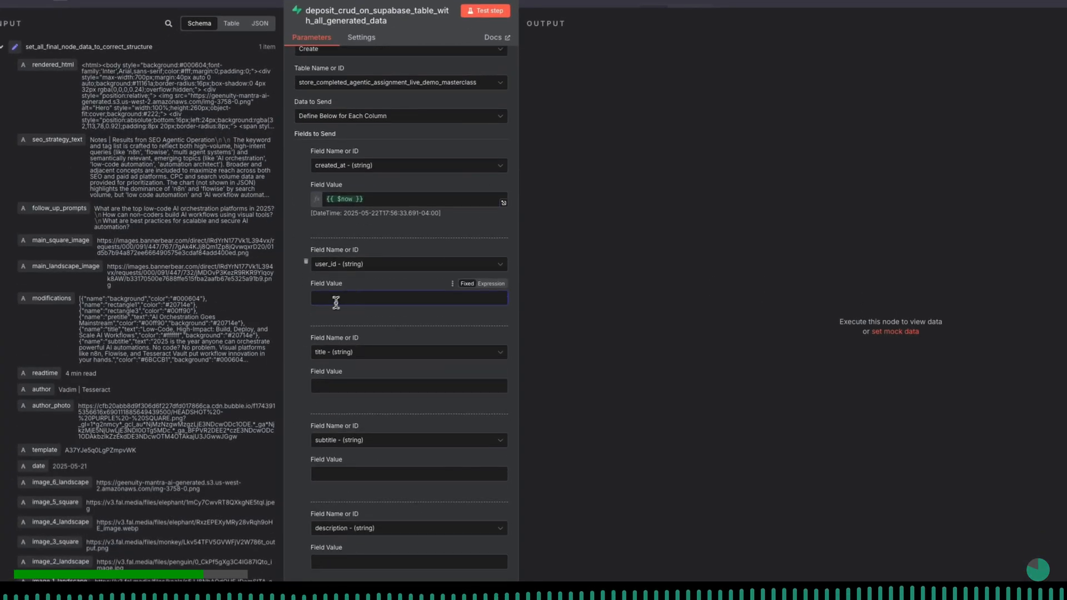
# - Map the user_id field value to user_supa_uuid from the Webhook node's body
pyautogui.click(3, 51)
pyautogui.click(2, 507)
pyautogui.scroll(-9, 45, 508)
pyautogui.moveTo(67, 353); pyautogui.dragTo(439, 234)
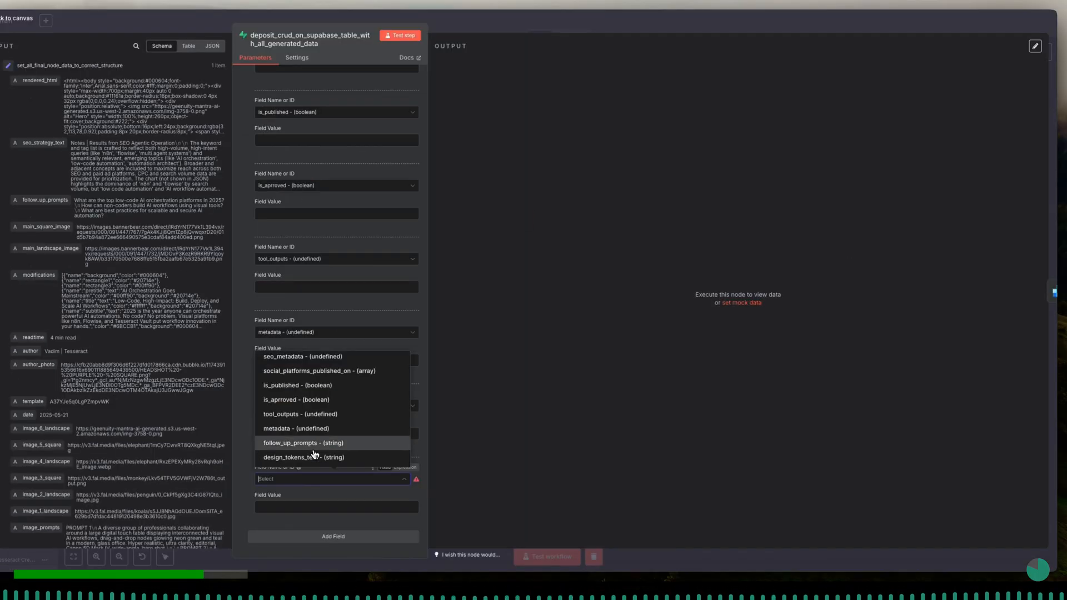
# - Assign the last field to send to the design_tokens_text column
pyautogui.click(314, 457)
pyautogui.scroll(8, 314, 479)
pyautogui.scroll(10, 312, 252)
pyautogui.scroll(10, 312, 252)
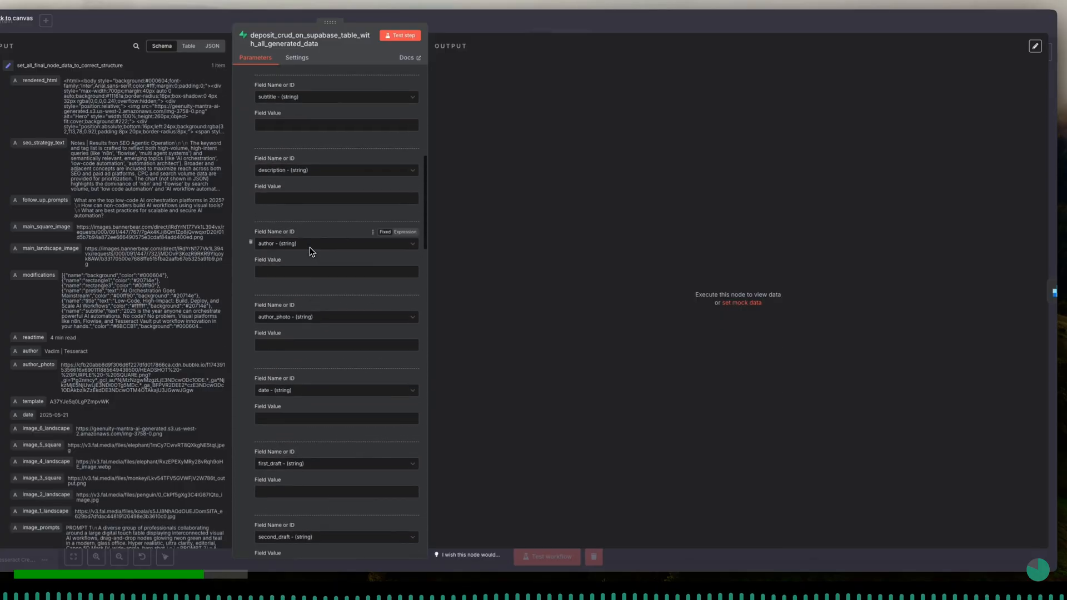
pyautogui.scroll(10, 312, 261)
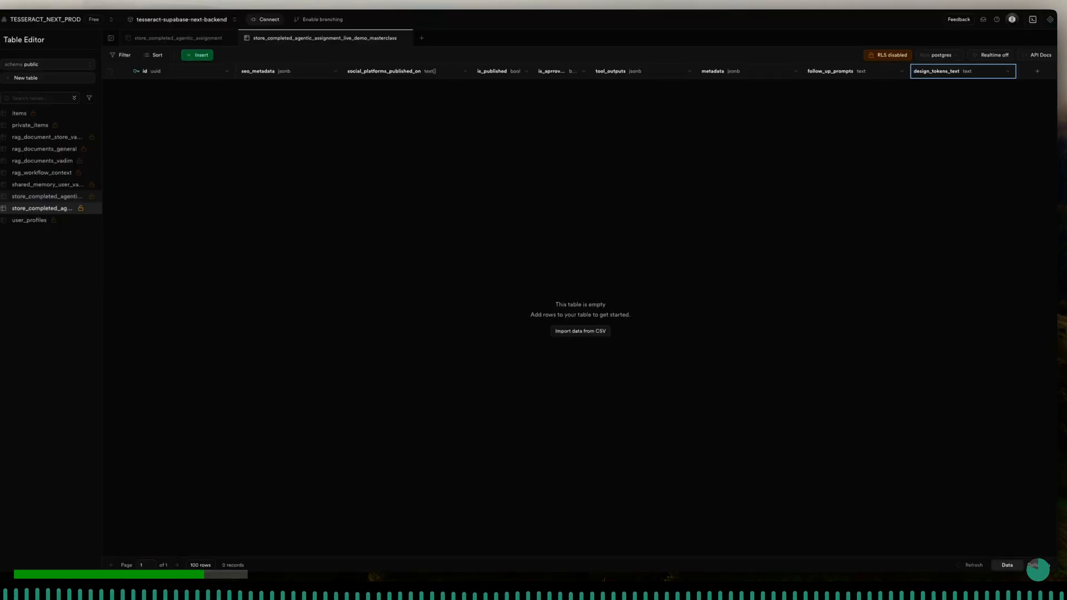
# - Highlight the id column's gen_random_uuid() default in the Supabase table-creation query, and back in n8n remove the id field from the fields to send
pyautogui.click(149, 73)
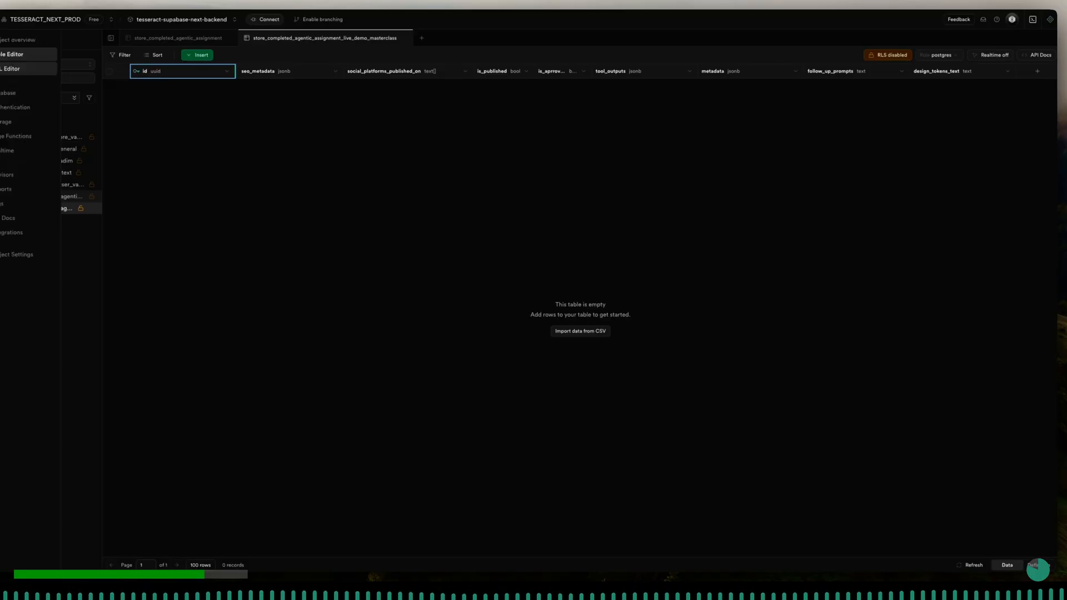
pyautogui.click(12, 68)
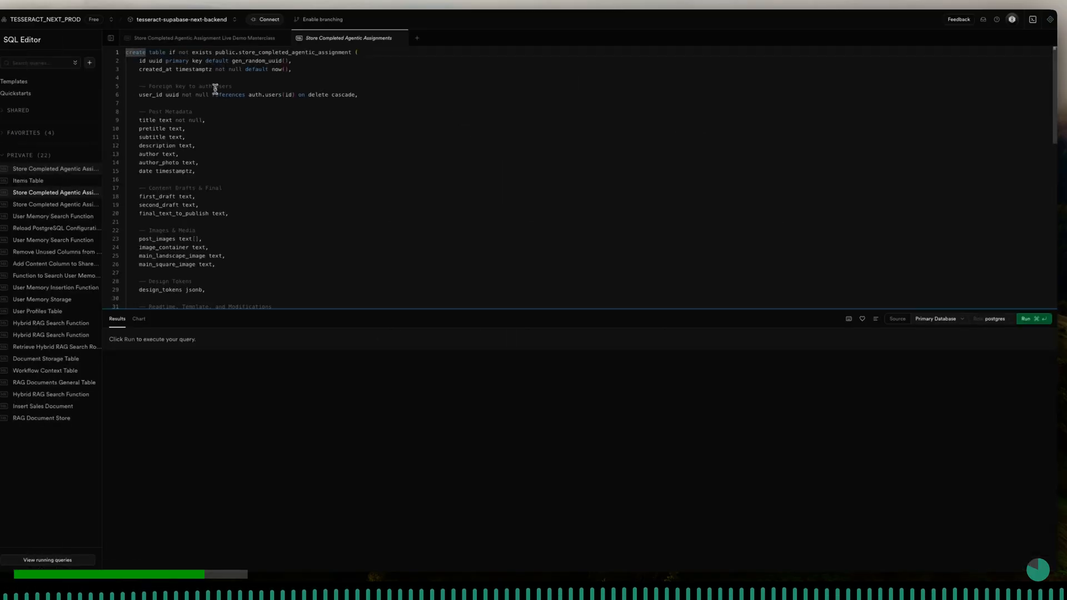
pyautogui.doubleClick(232, 61)
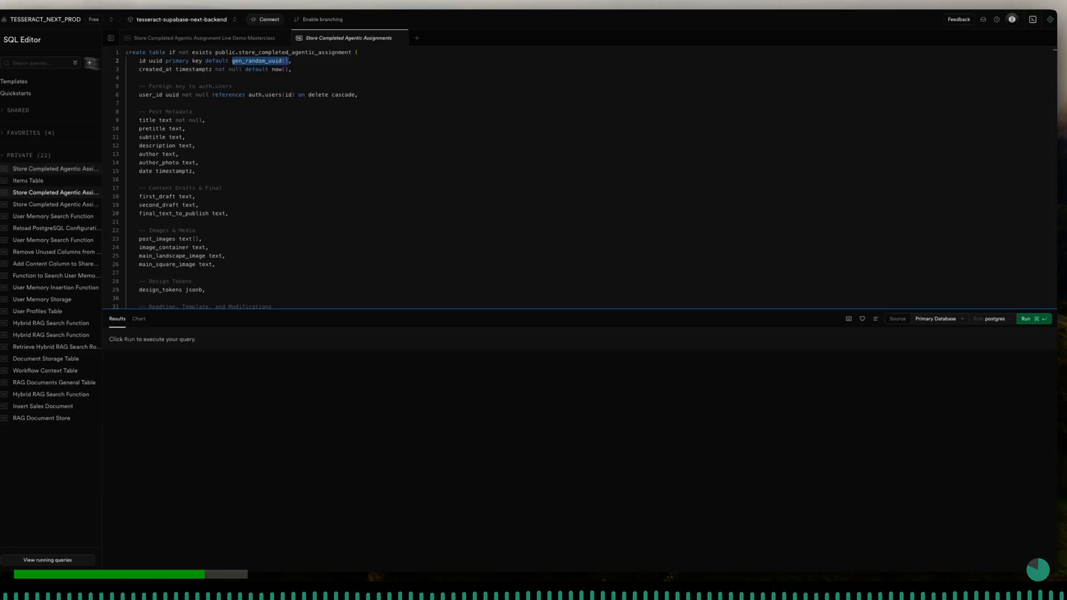
pyautogui.click(2, 55)
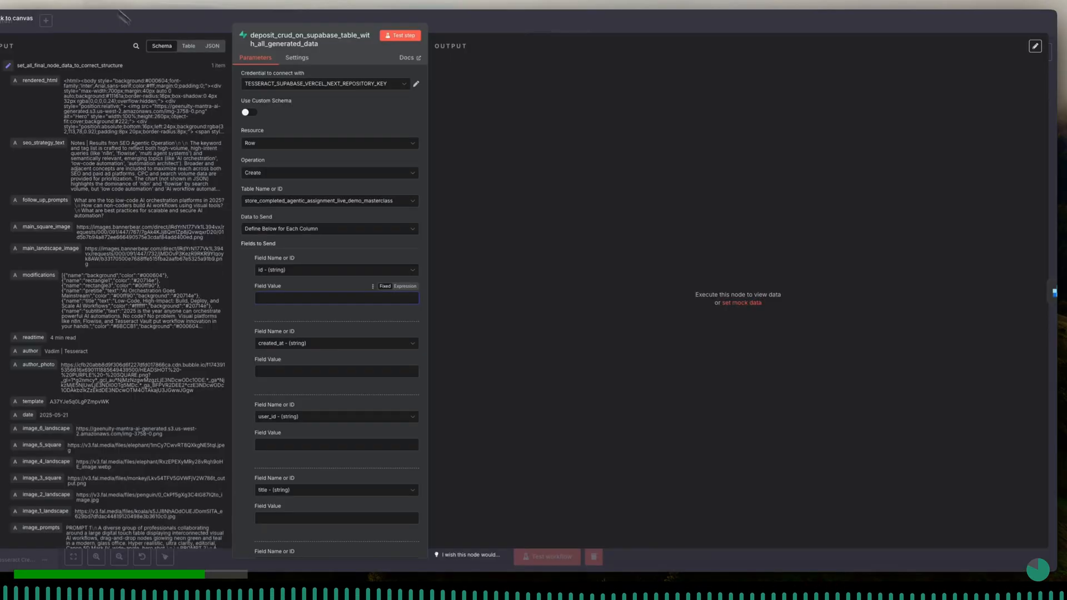
pyautogui.click(250, 270)
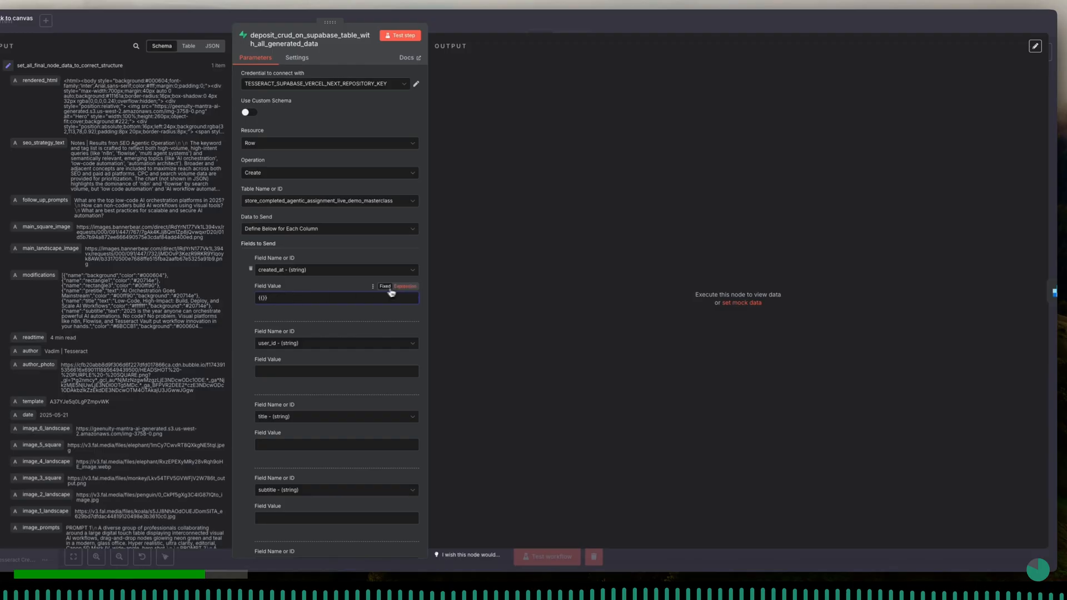
# - Set the created_at field value to the expression {{ $now }}
pyautogui.click(402, 288)
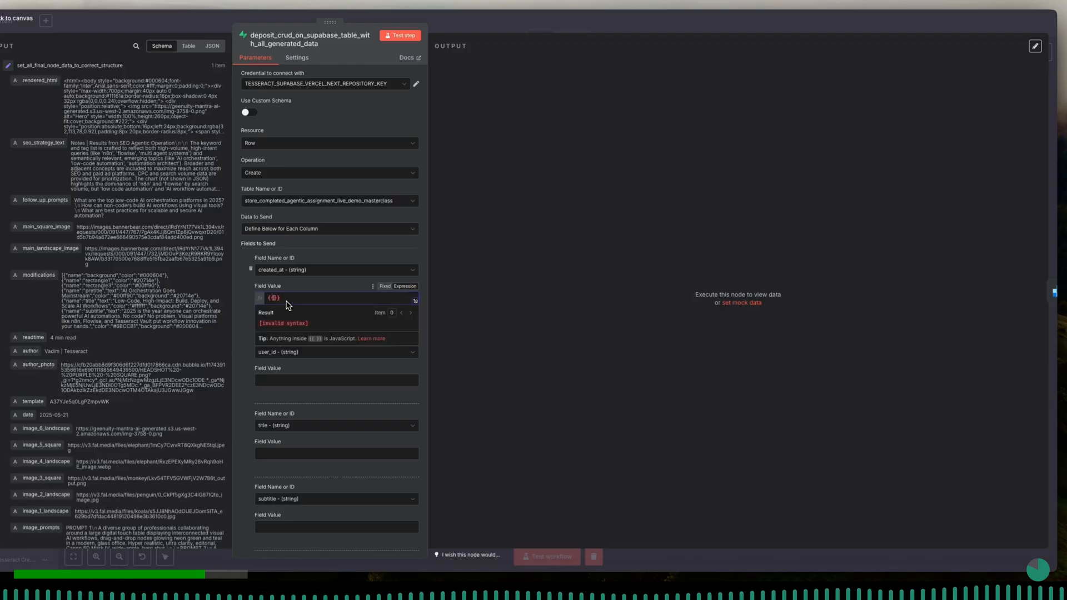
pyautogui.write('$')
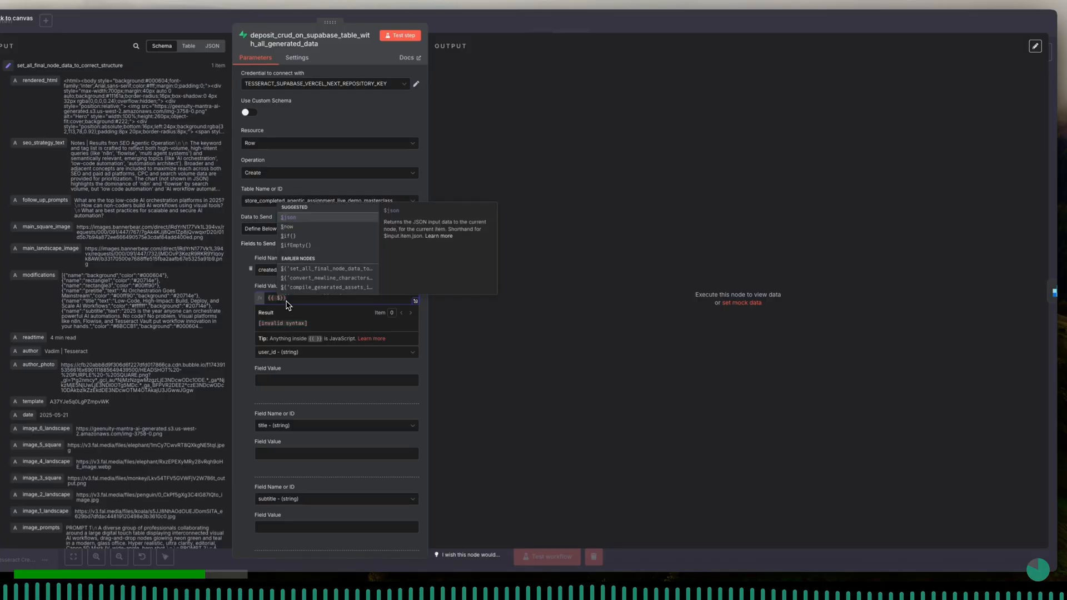
pyautogui.press('Down')
pyautogui.press('Return')
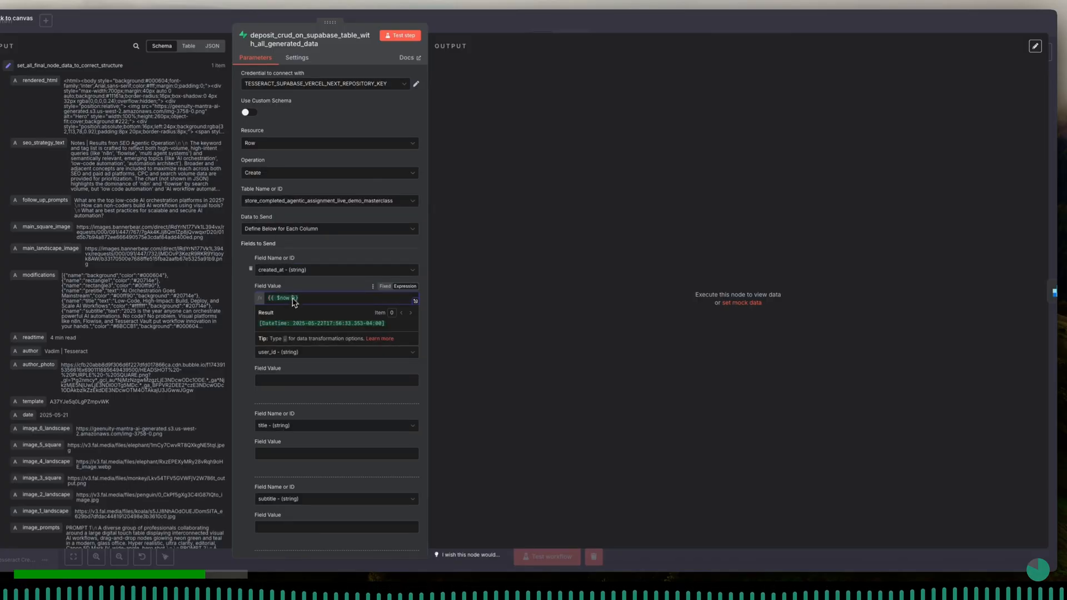
pyautogui.click(289, 285)
pyautogui.scroll(-2, 299, 348)
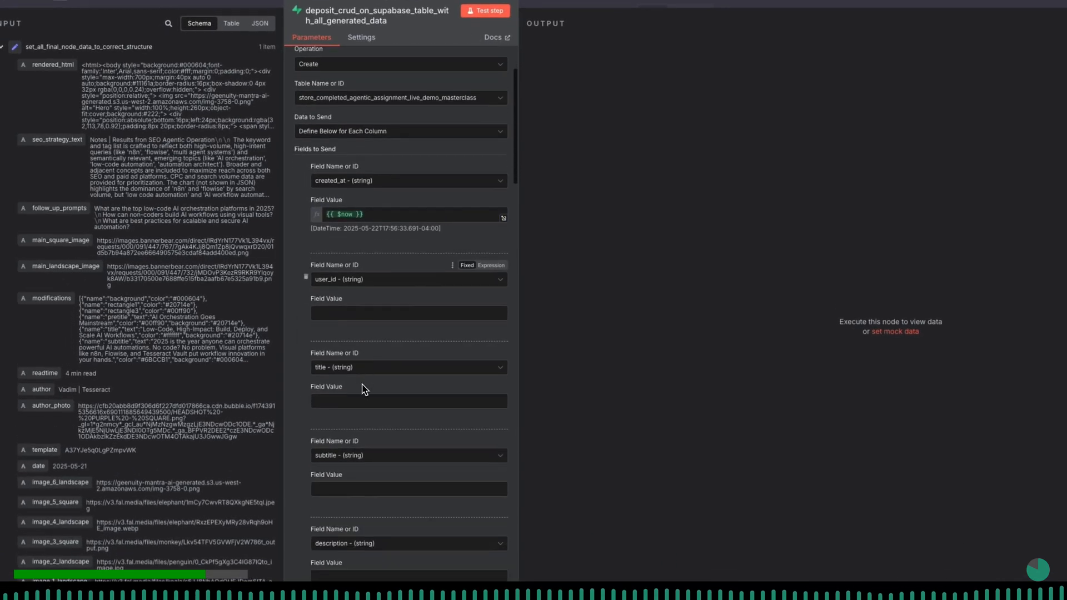
# - Map the user_id field value to user_supa_uuid from the Webhook node's body
pyautogui.scroll(-1, 365, 389)
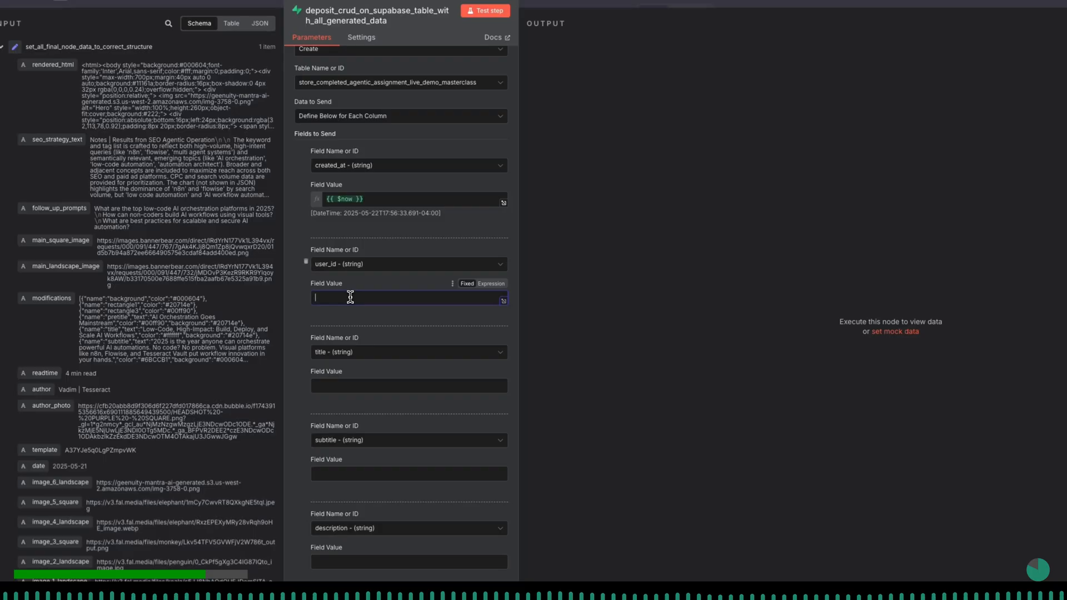
pyautogui.click(2, 49)
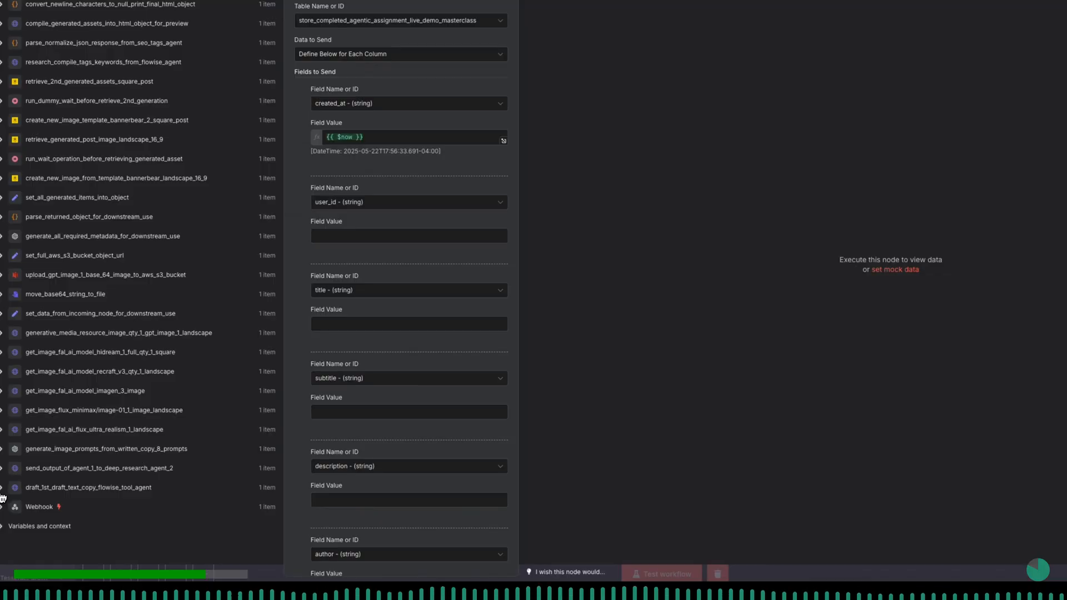
pyautogui.click(2, 507)
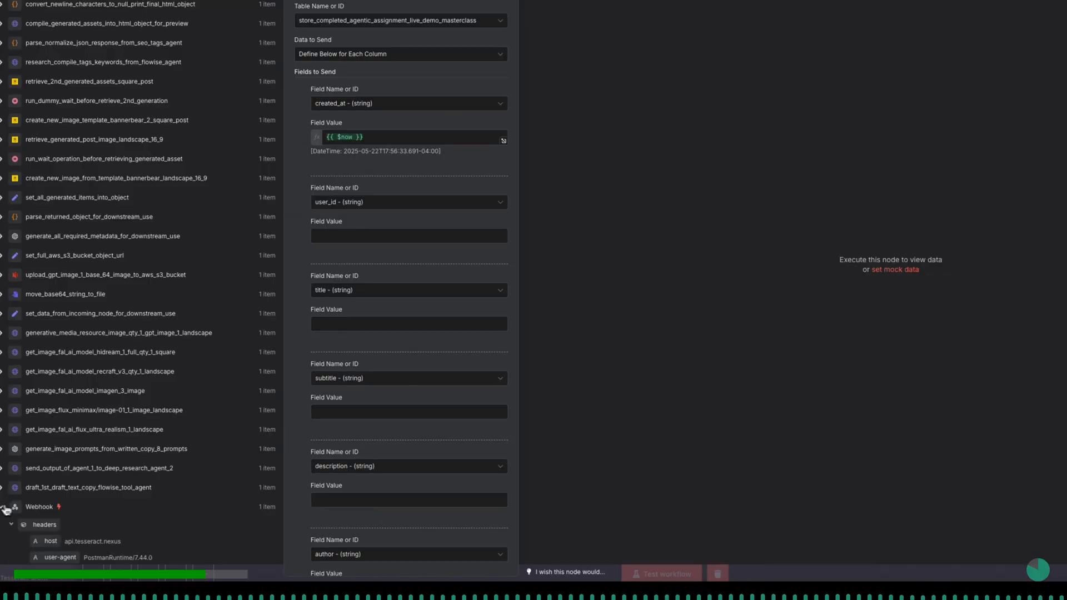
pyautogui.scroll(-5, 54, 509)
pyautogui.scroll(-4, 54, 509)
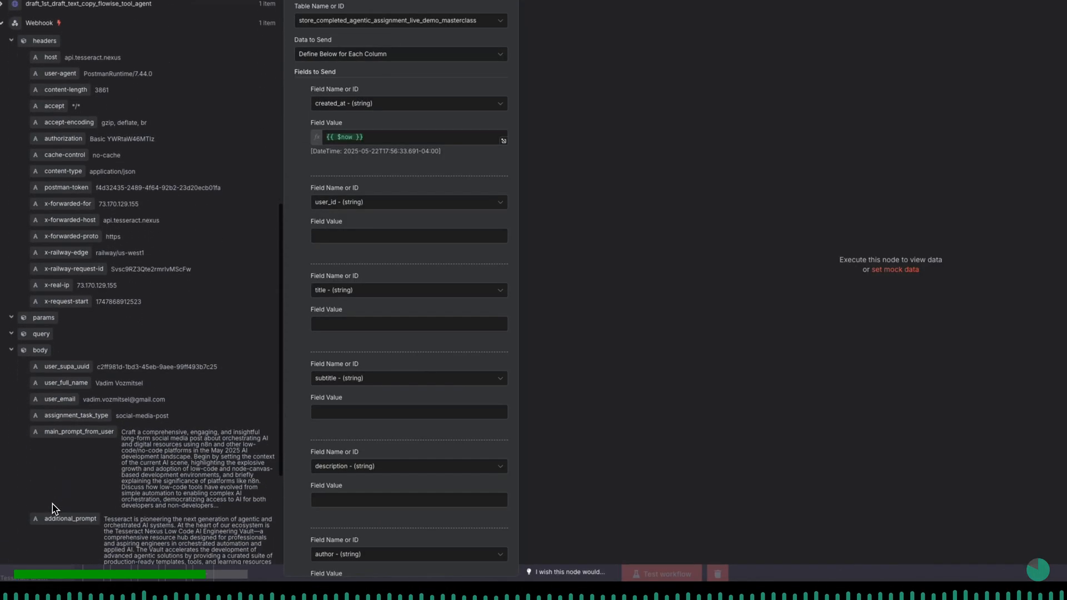
pyautogui.moveTo(67, 353); pyautogui.dragTo(428, 240)
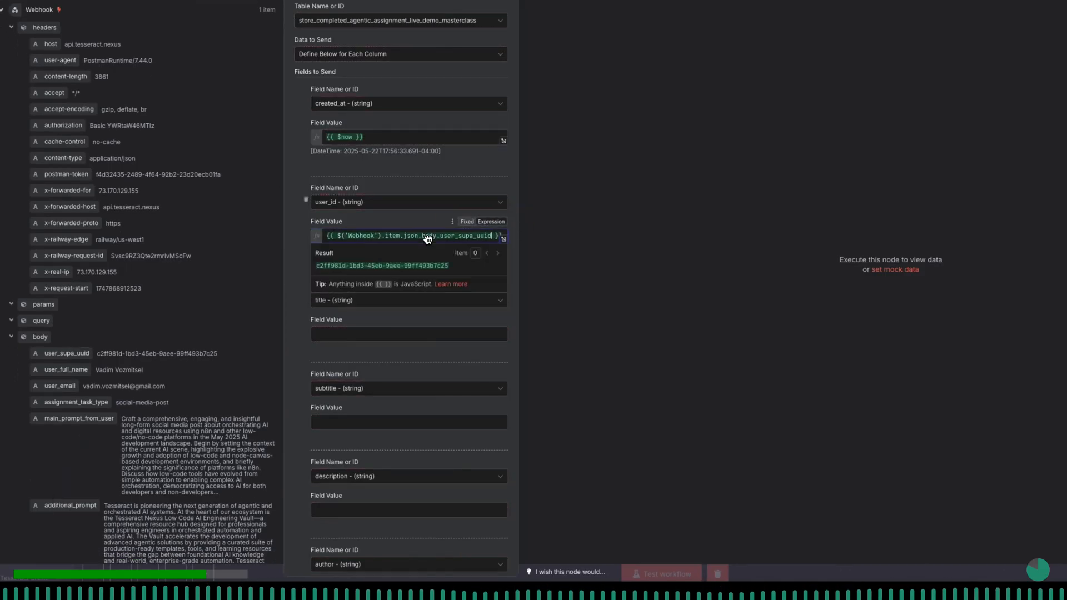
pyautogui.click(410, 222)
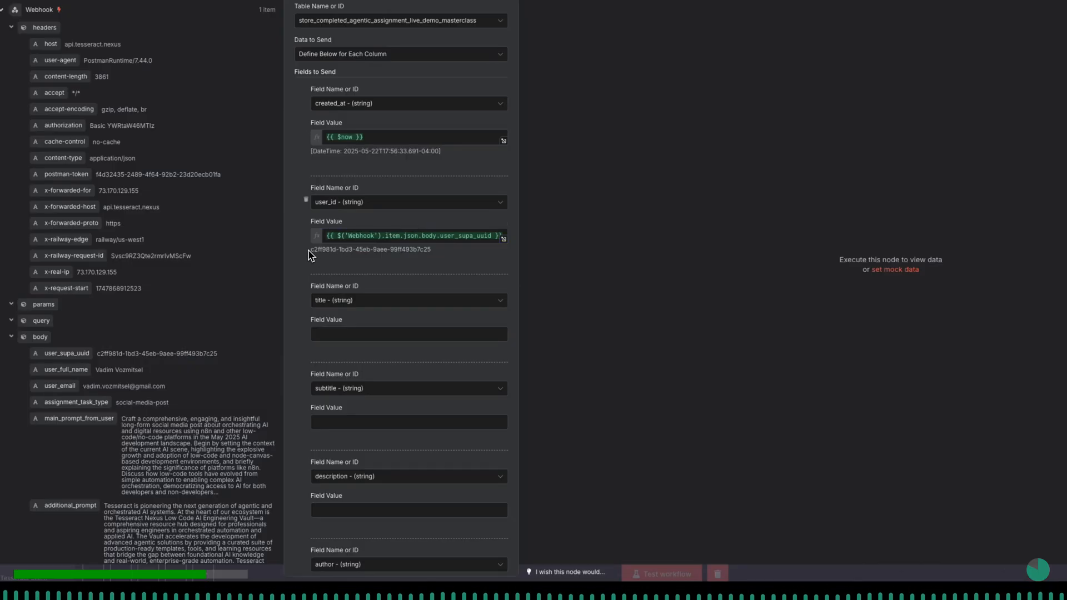
# - Highlight the resolved user_id value, and in Supabase view the users table with the auth schema selected
pyautogui.moveTo(311, 249); pyautogui.dragTo(448, 251)
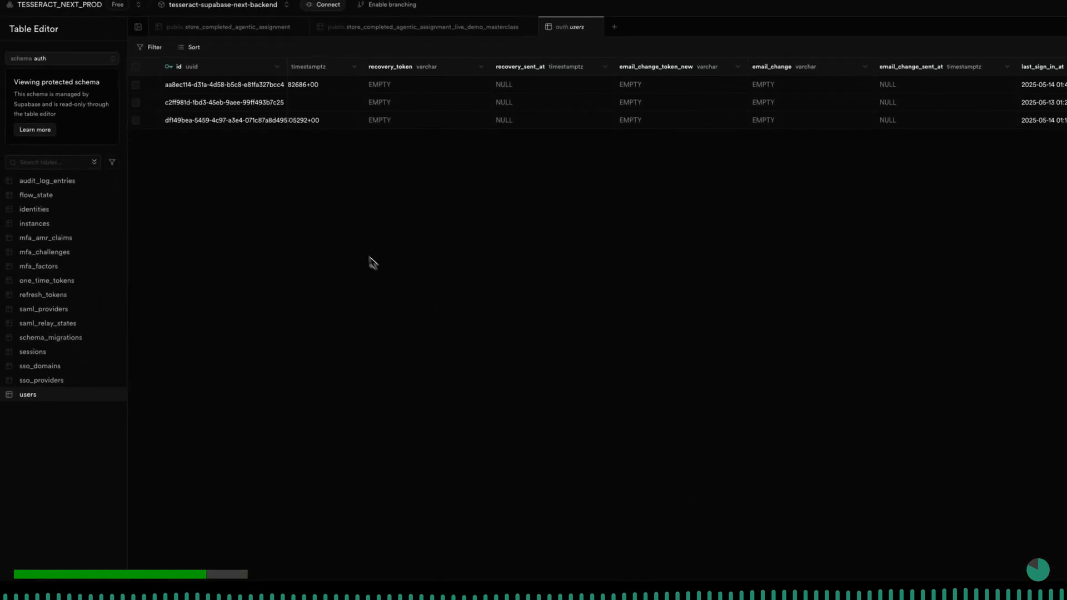
pyautogui.click(45, 63)
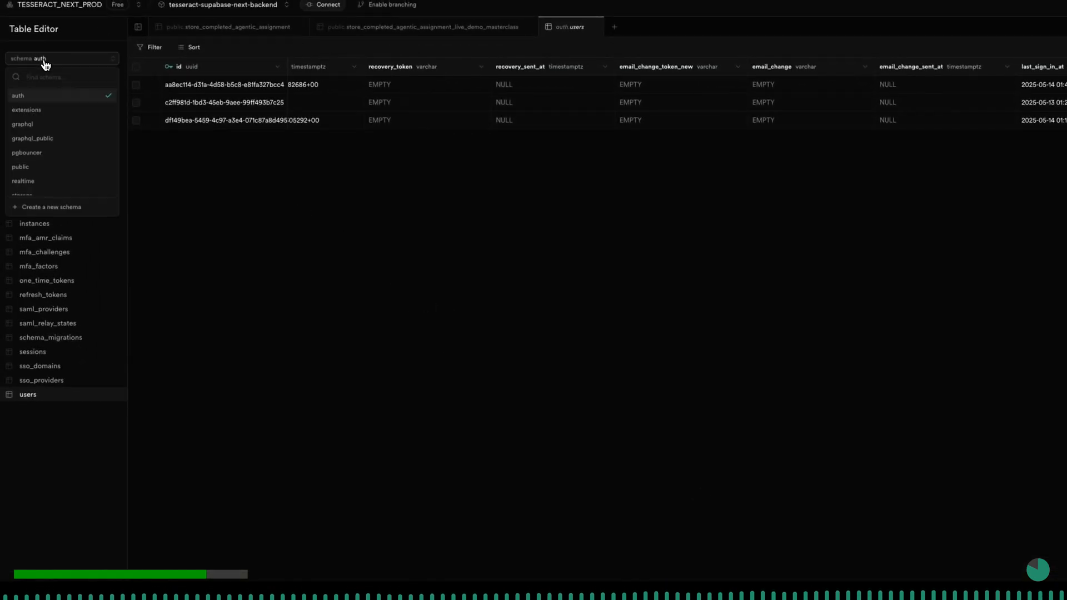
pyautogui.click(29, 97)
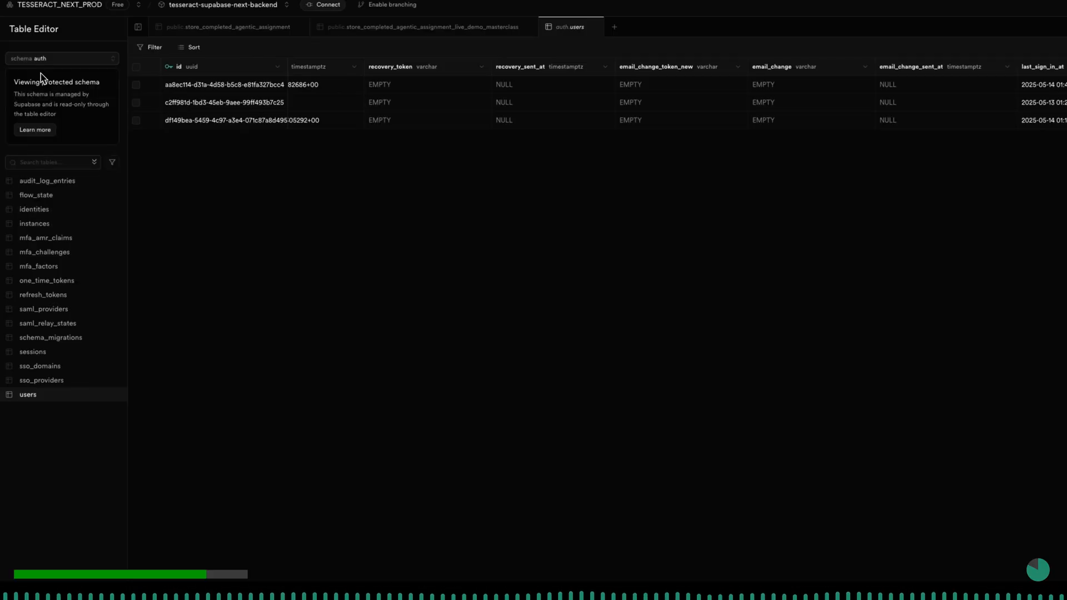
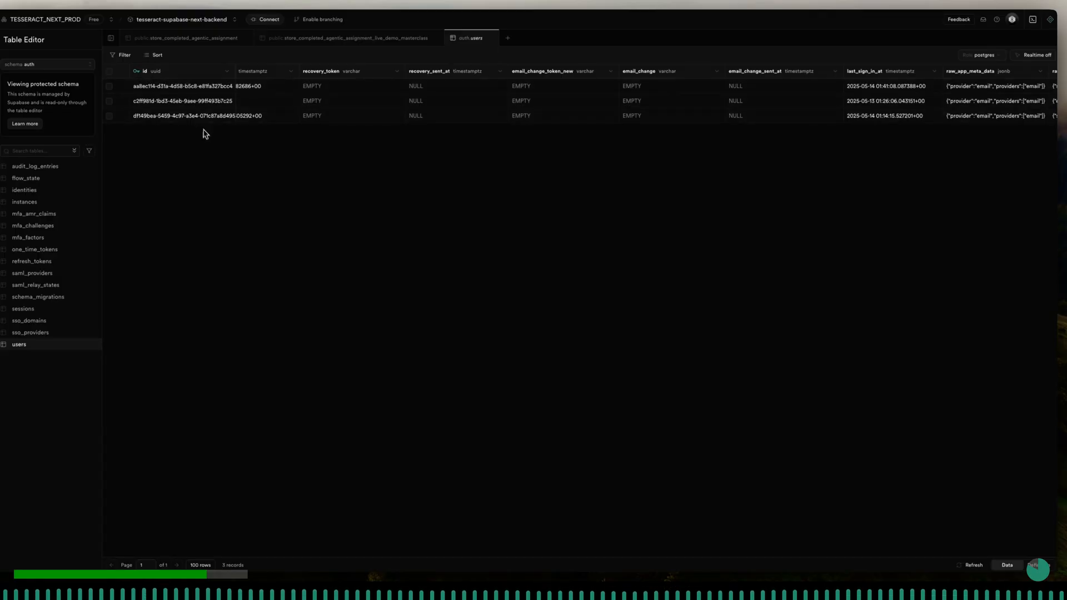
# - Narrow the id column of the users table, switch to the public schema and open the store_completed_agentic_assignment_live_demo_masterclass table
pyautogui.moveTo(233, 71); pyautogui.dragTo(189, 74)
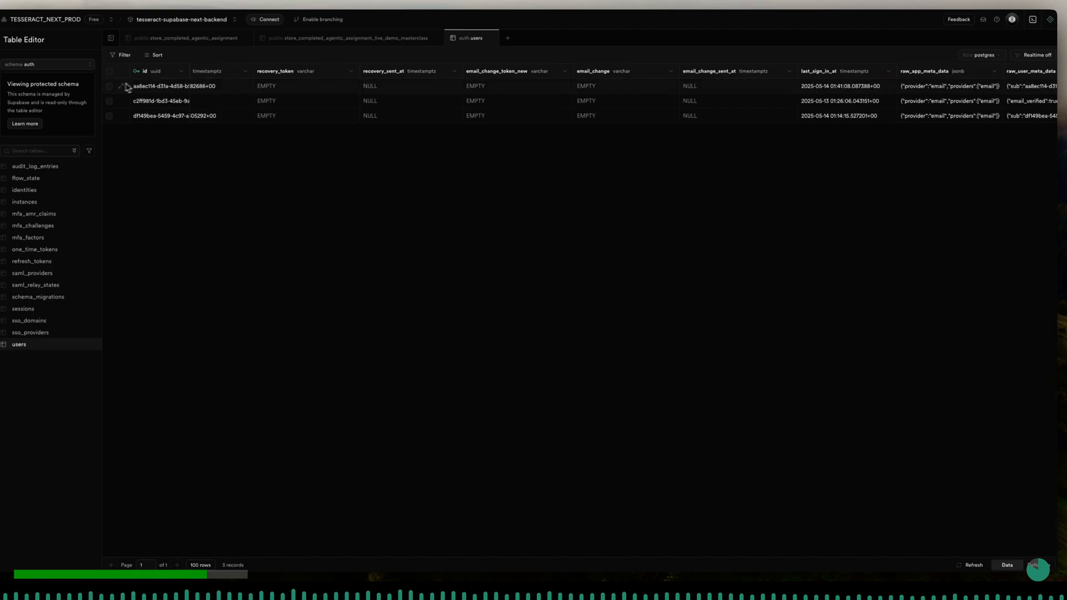
pyautogui.click(47, 70)
pyautogui.scroll(-1, 50, 134)
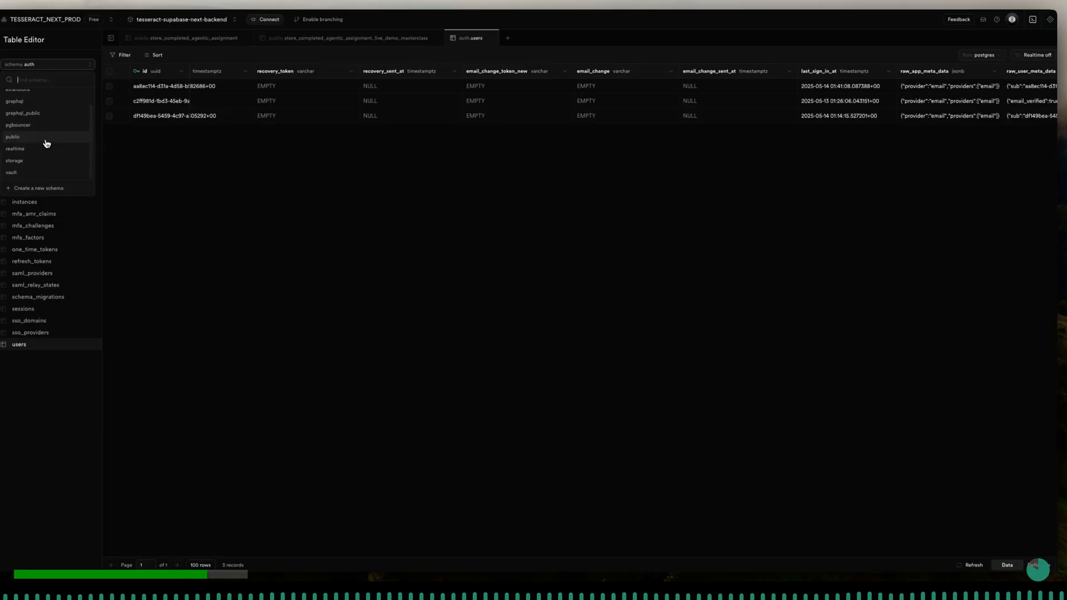
pyautogui.click(46, 138)
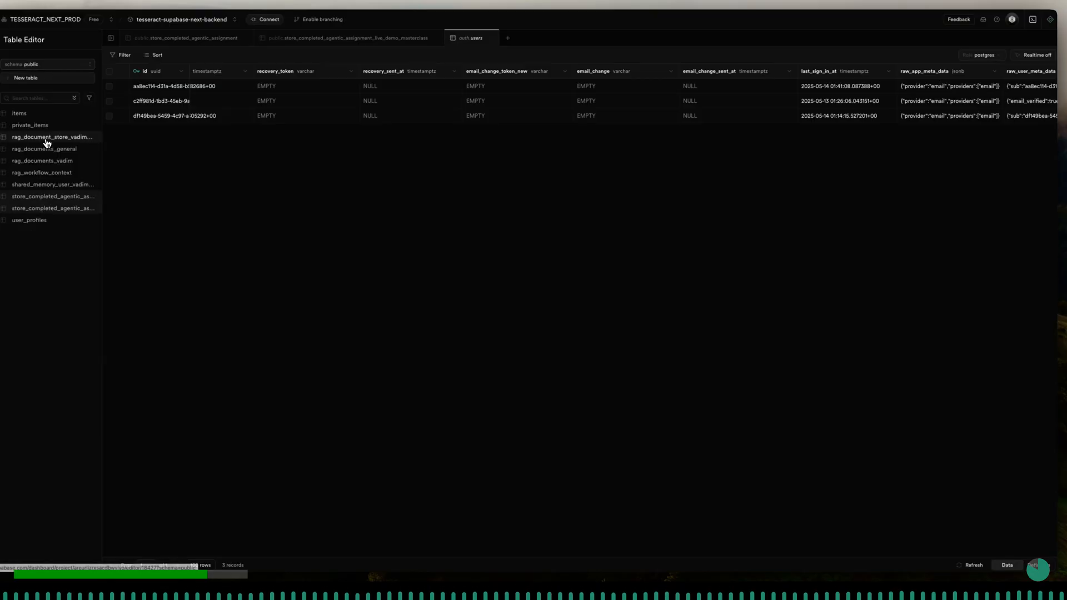
pyautogui.click(69, 214)
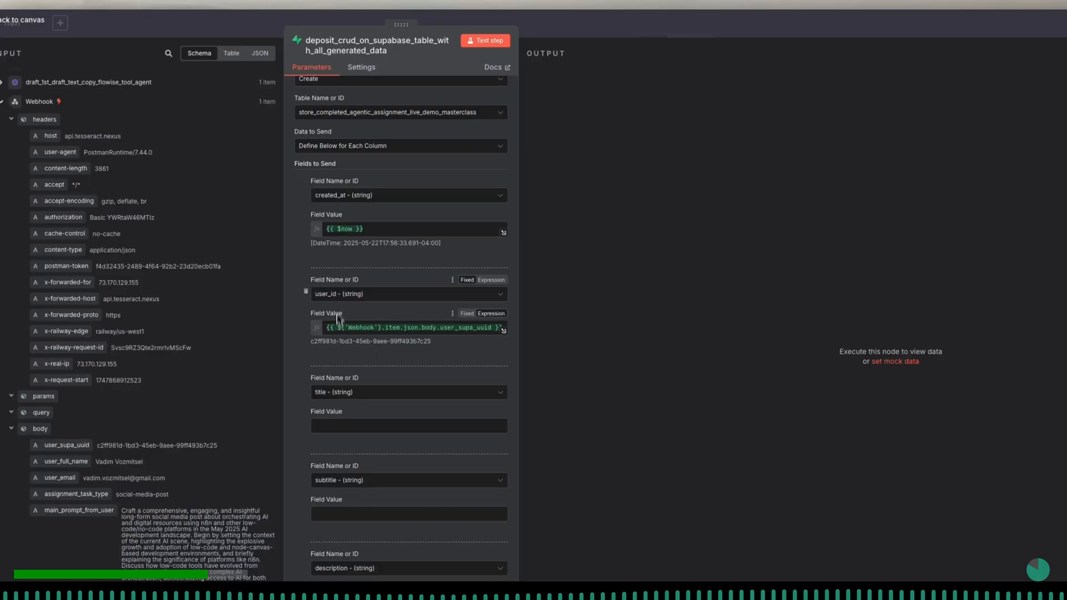
# - Back in n8n, highlight the resolved user_id value in the Supabase row-creation node
pyautogui.moveTo(311, 341); pyautogui.dragTo(445, 353)
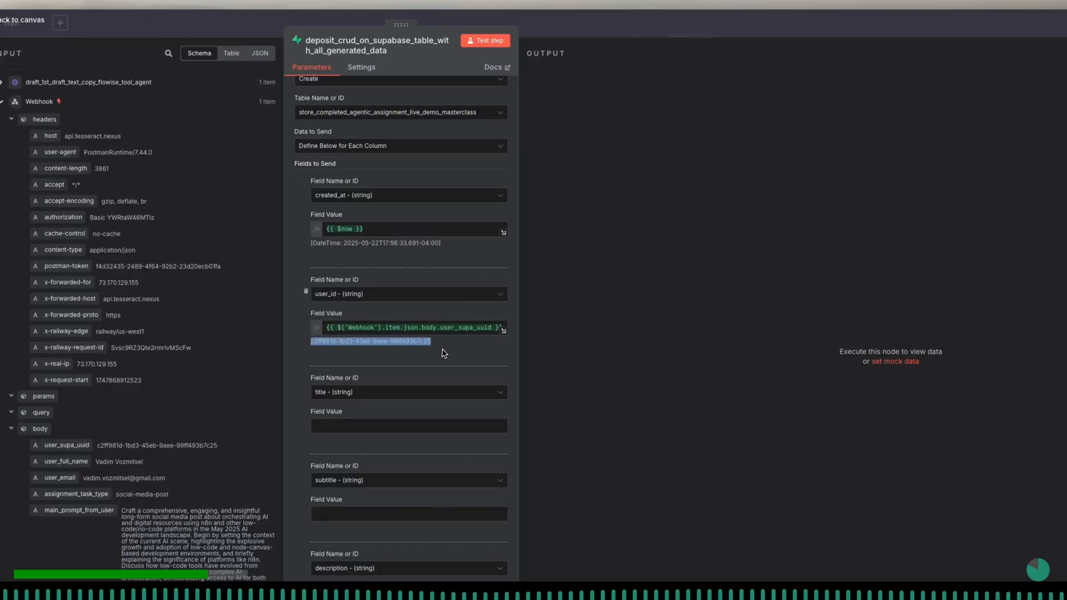
pyautogui.click(443, 355)
pyautogui.scroll(-2, 443, 356)
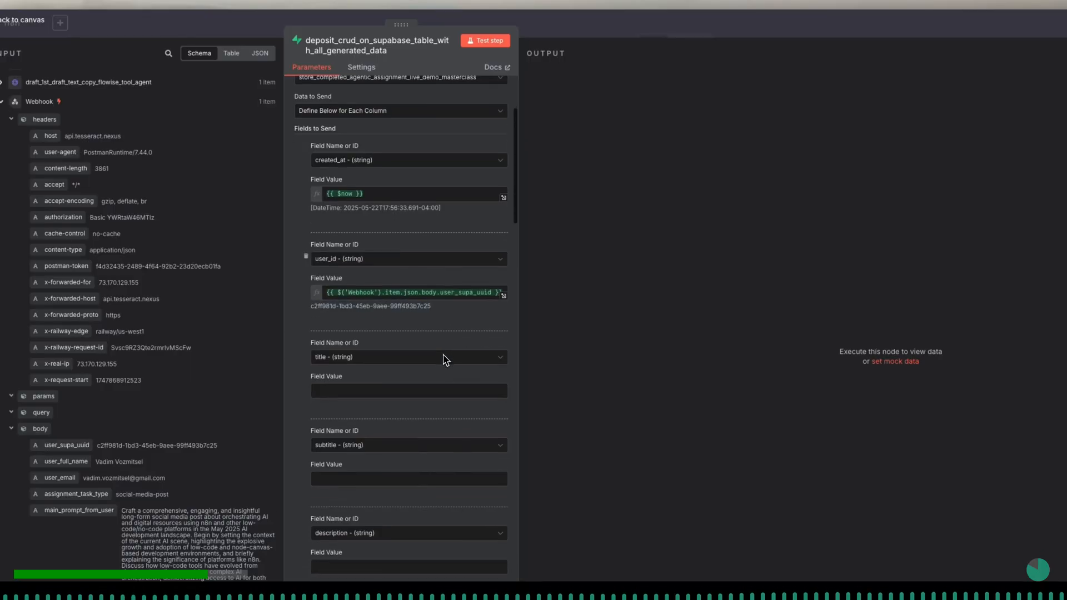
# - Examine the set_all_final_node_data_to_correct_structure input data from rendered_html to keywords for a value that can fill the title column
pyautogui.click(409, 373)
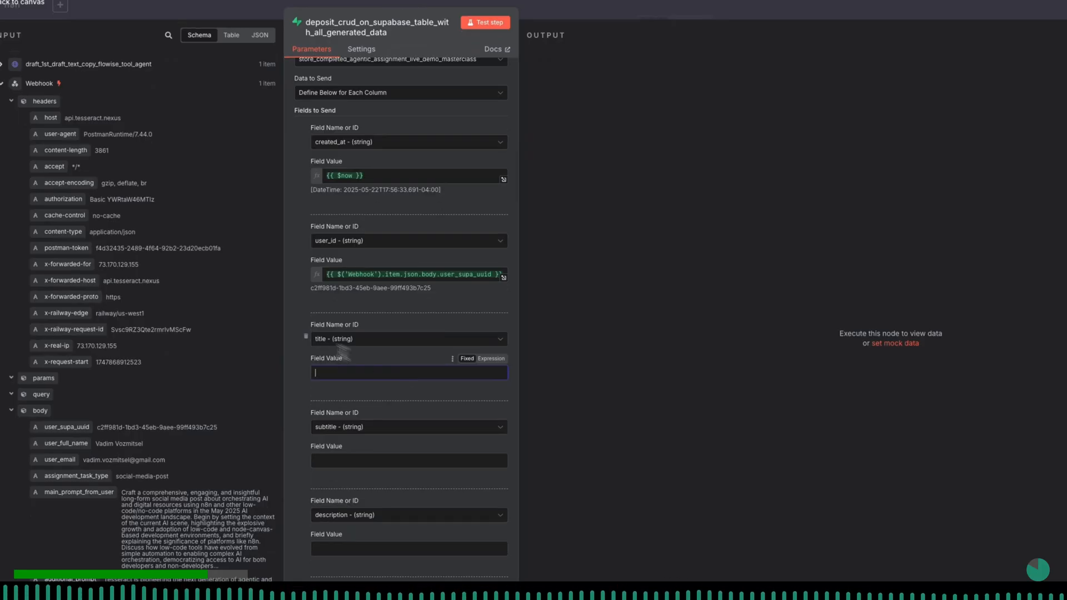
pyautogui.click(11, 86)
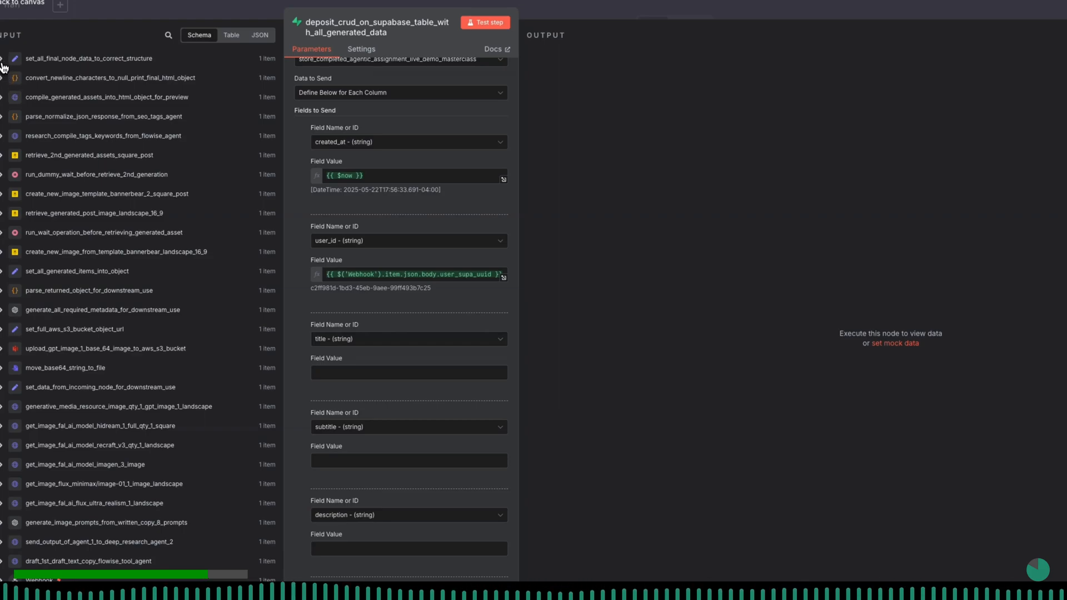
pyautogui.click(3, 59)
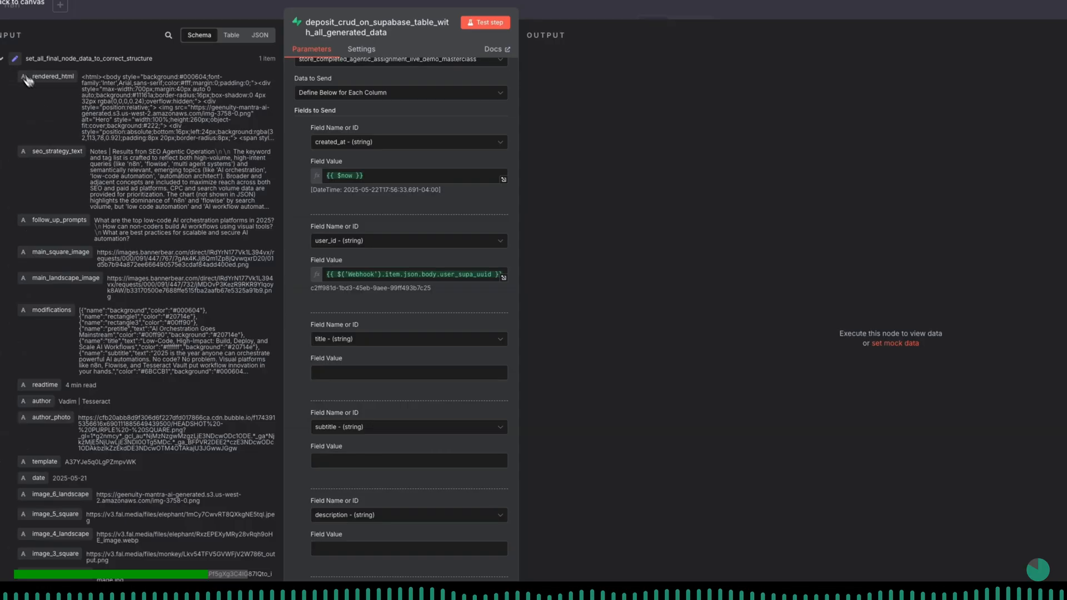
pyautogui.scroll(-1, 75, 278)
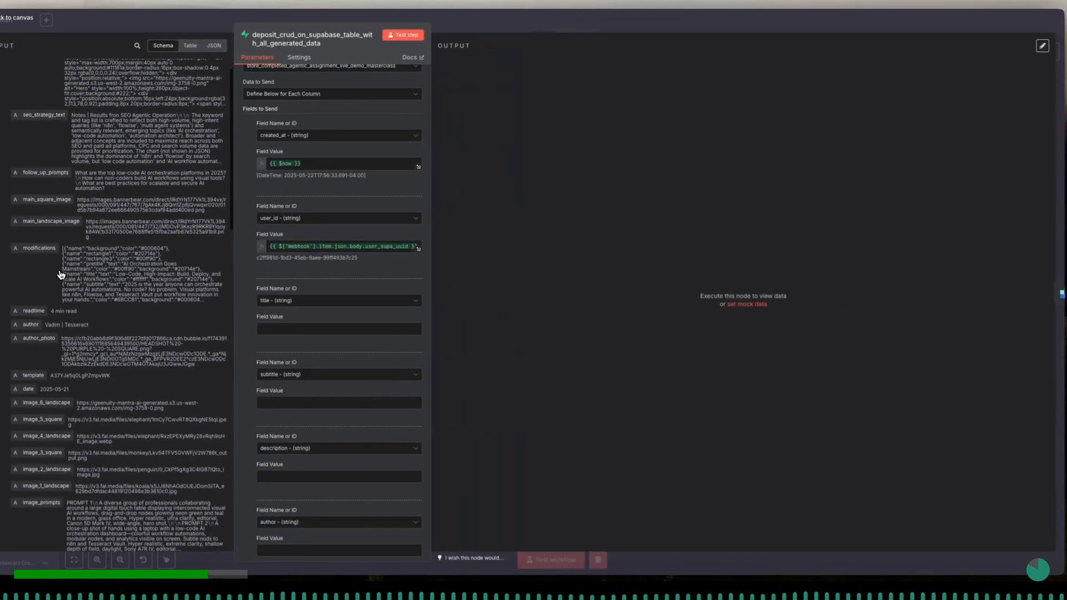
pyautogui.scroll(-7, 61, 274)
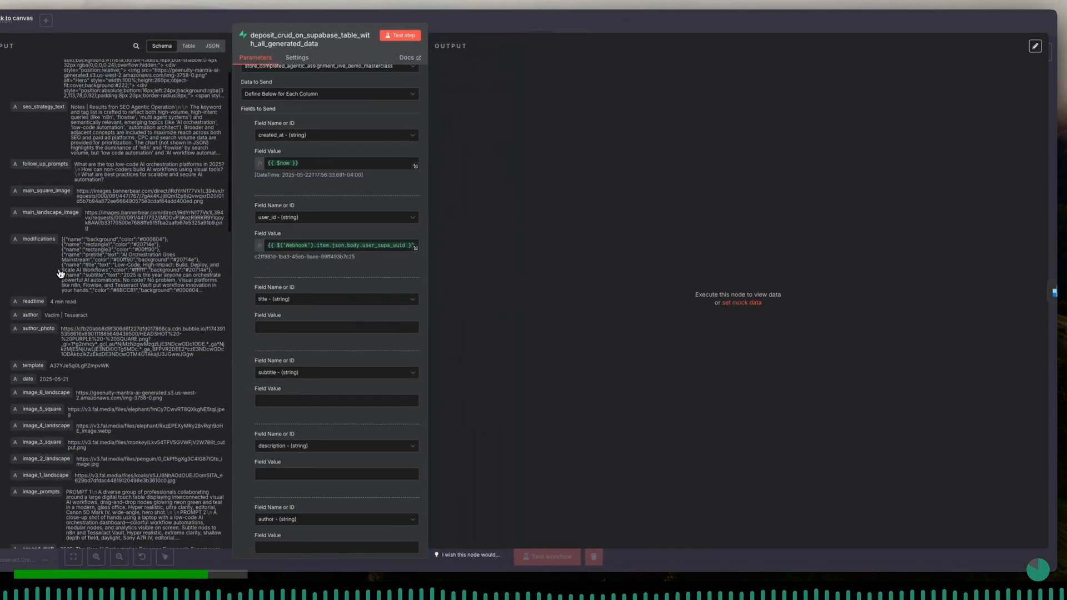
pyautogui.scroll(-1, 60, 274)
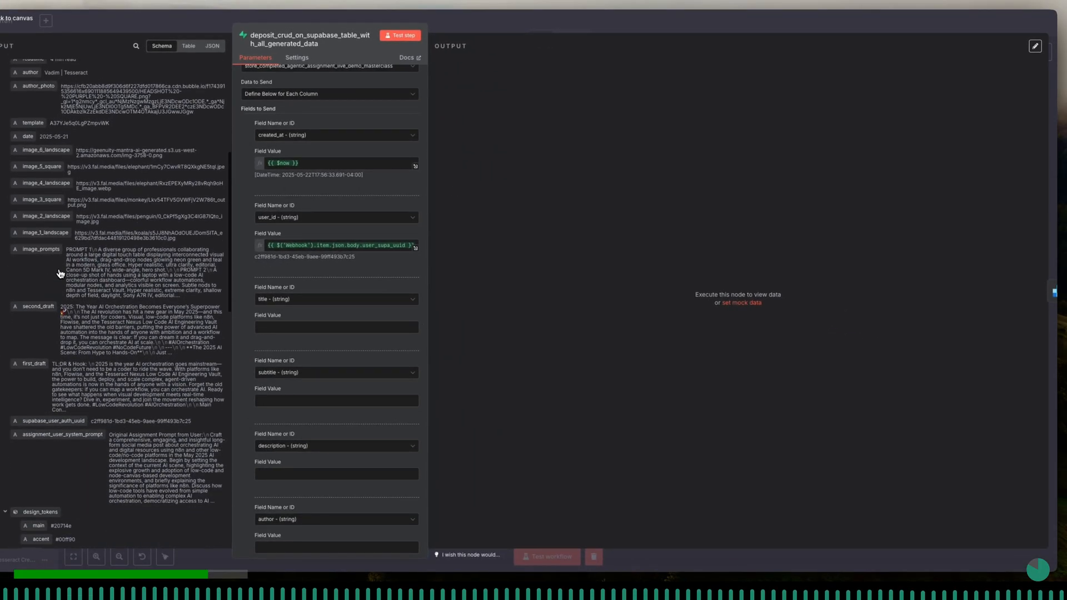
pyautogui.scroll(-3, 60, 273)
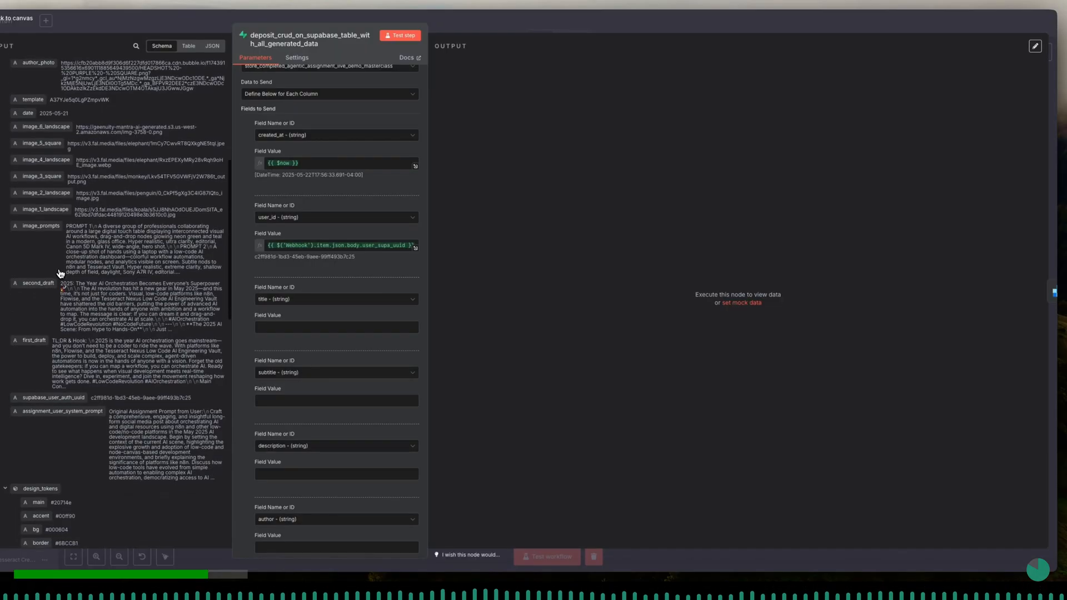
pyautogui.scroll(-9, 60, 273)
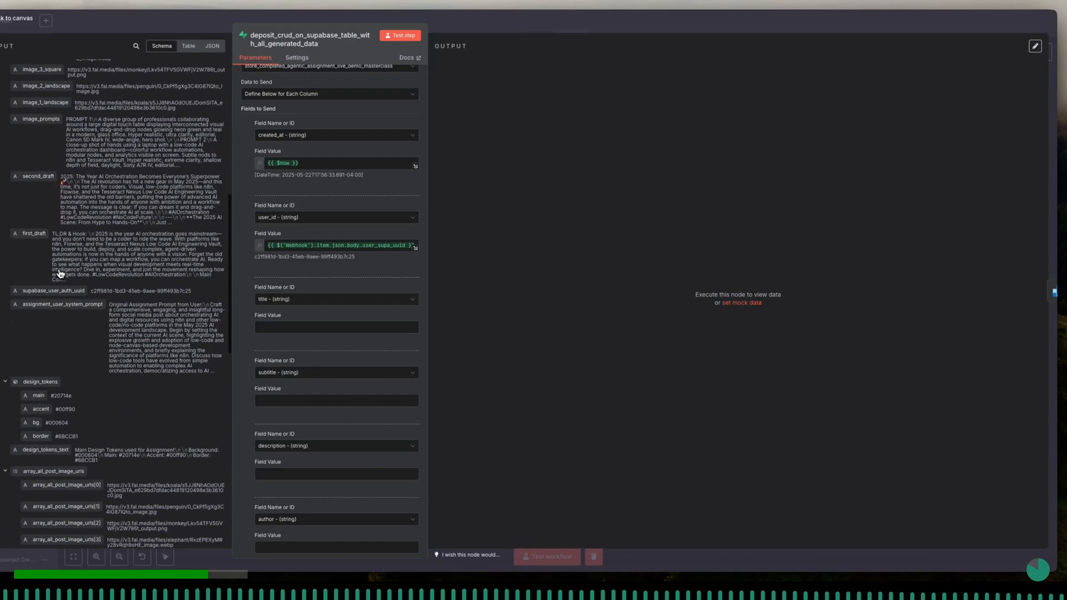
pyautogui.scroll(-1, 60, 274)
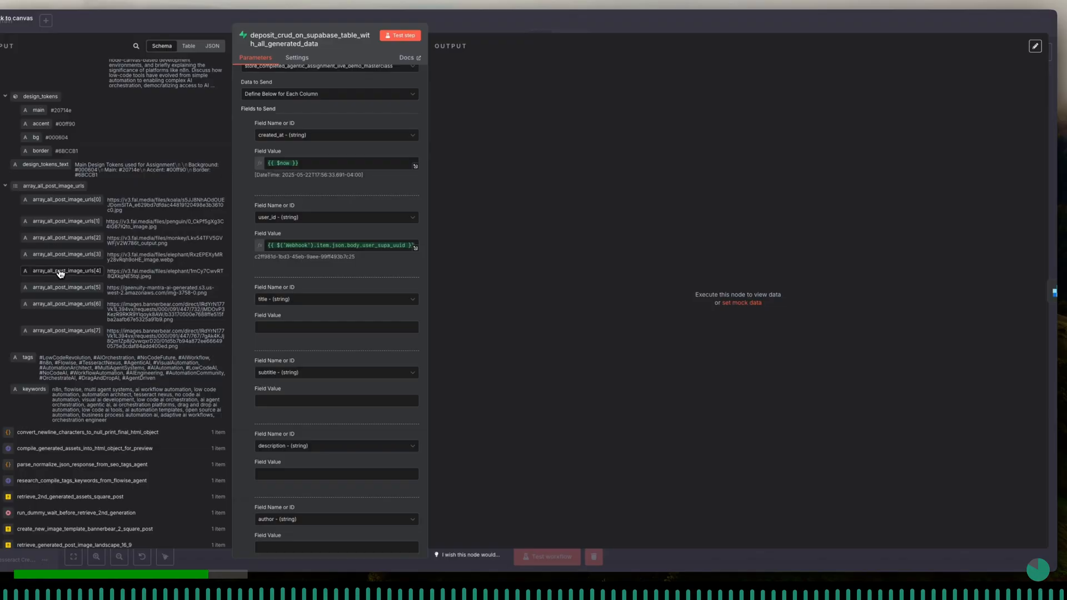
pyautogui.scroll(-5, 60, 273)
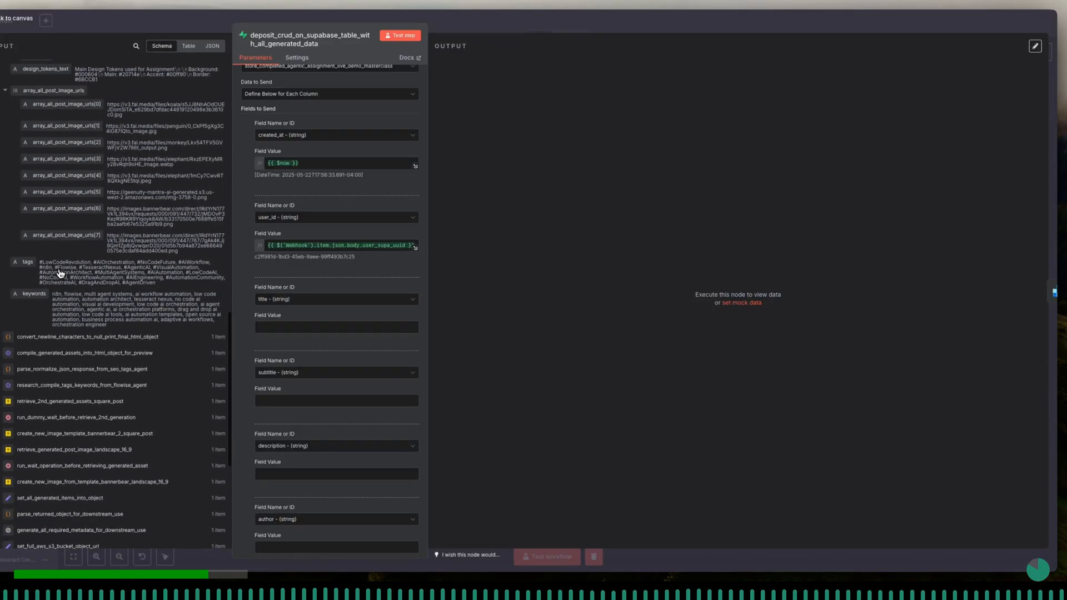
pyautogui.scroll(-4, 60, 273)
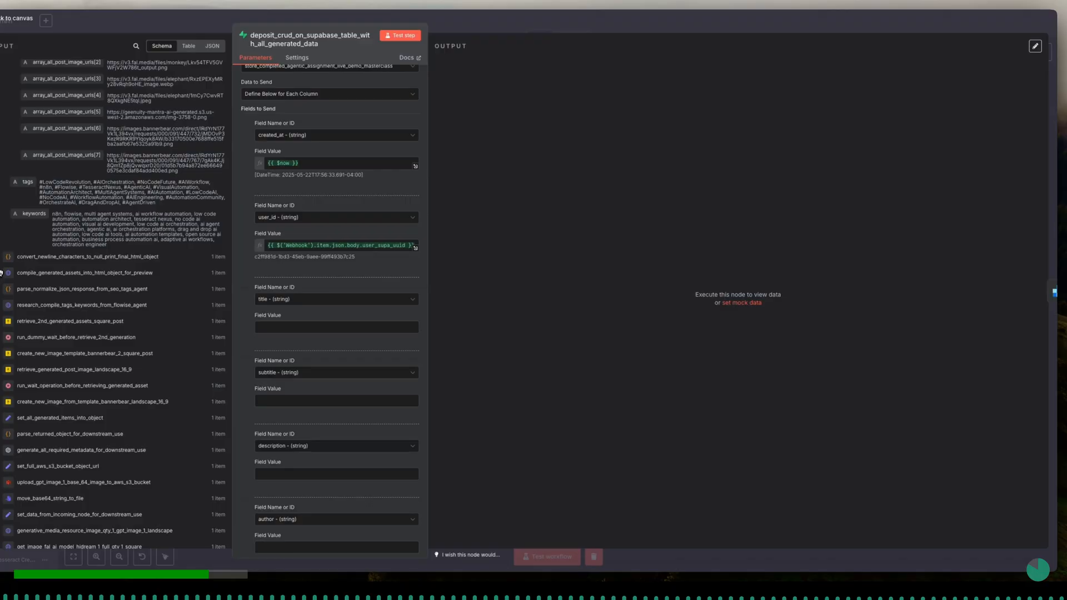
pyautogui.scroll(10, 59, 227)
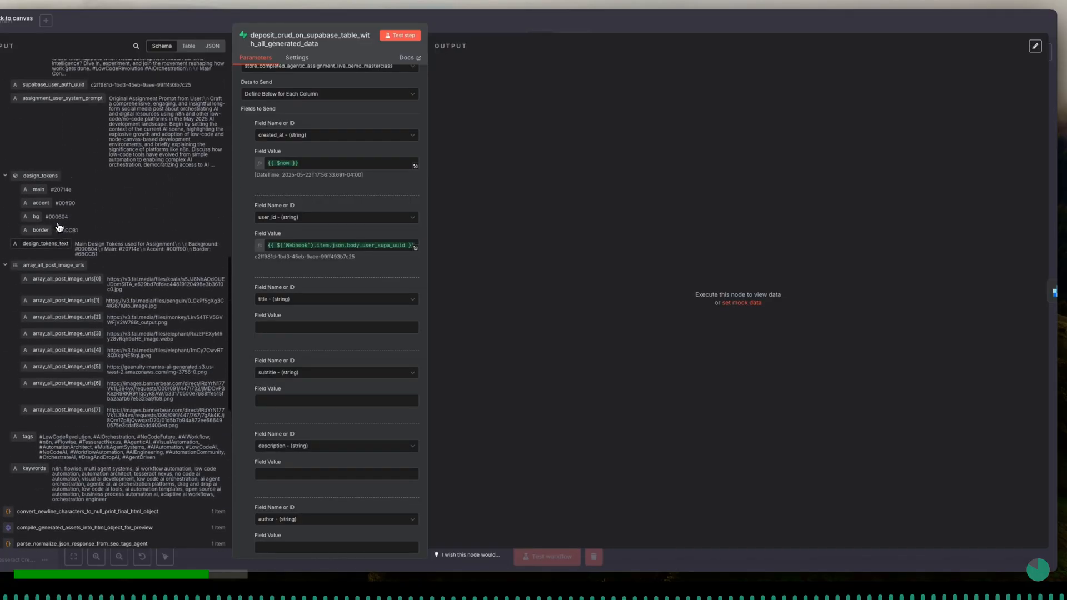
pyautogui.scroll(10, 59, 227)
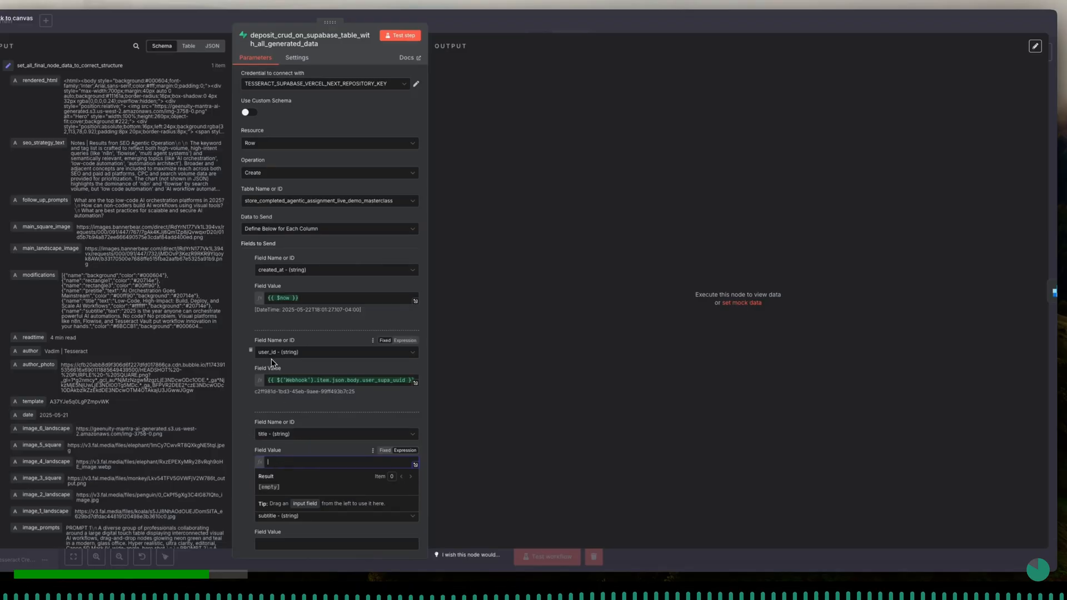
# - Leave the Supabase node, open set_all_final_node_data_to_correct_structure and add a string field named title after keywords
pyautogui.click(187, 27)
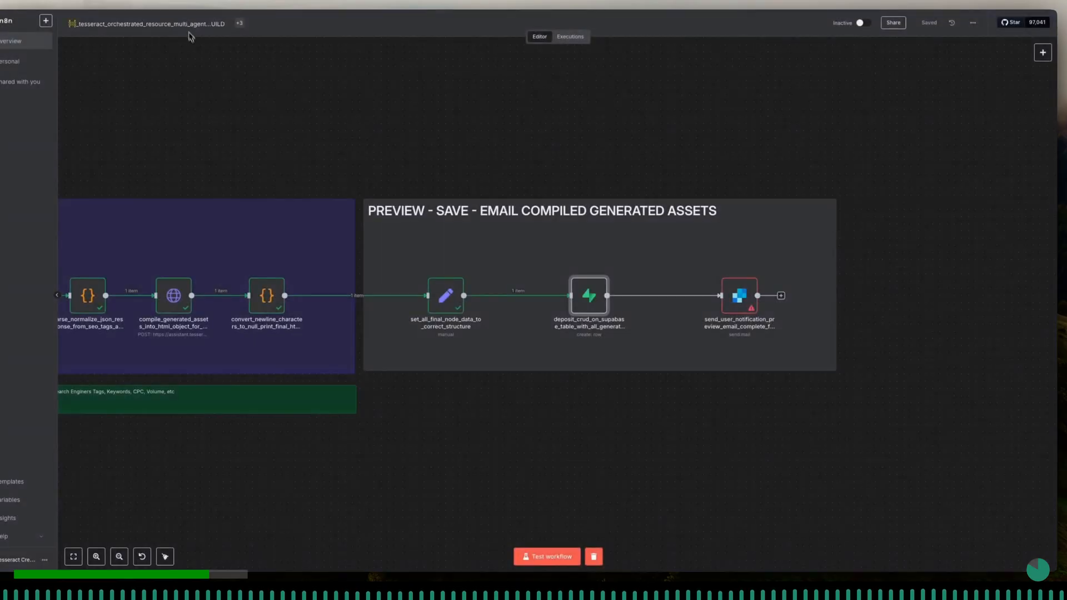
pyautogui.click(448, 303)
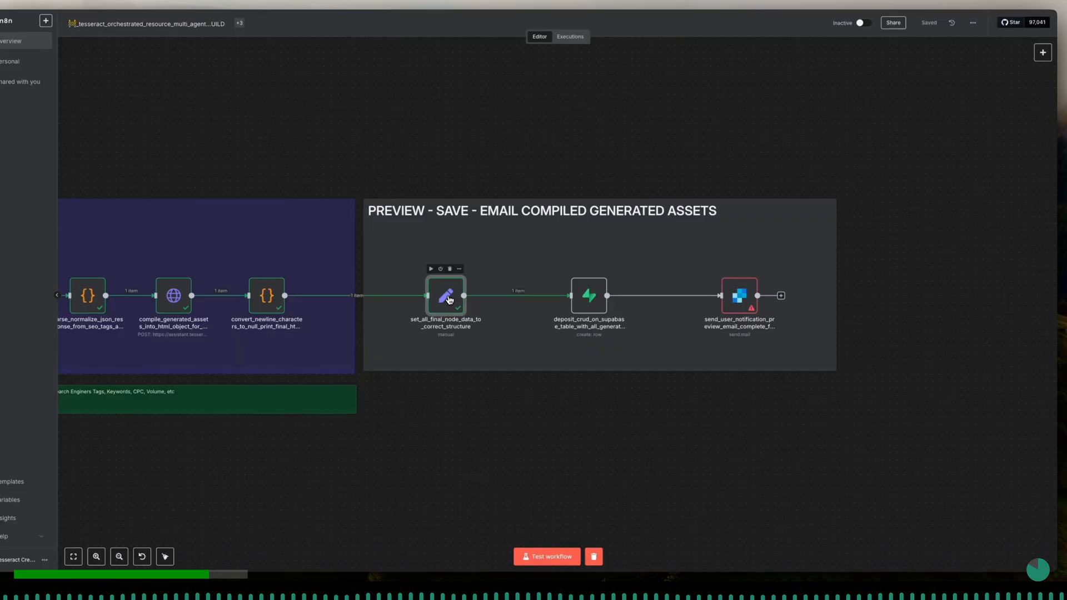
pyautogui.doubleClick(450, 300)
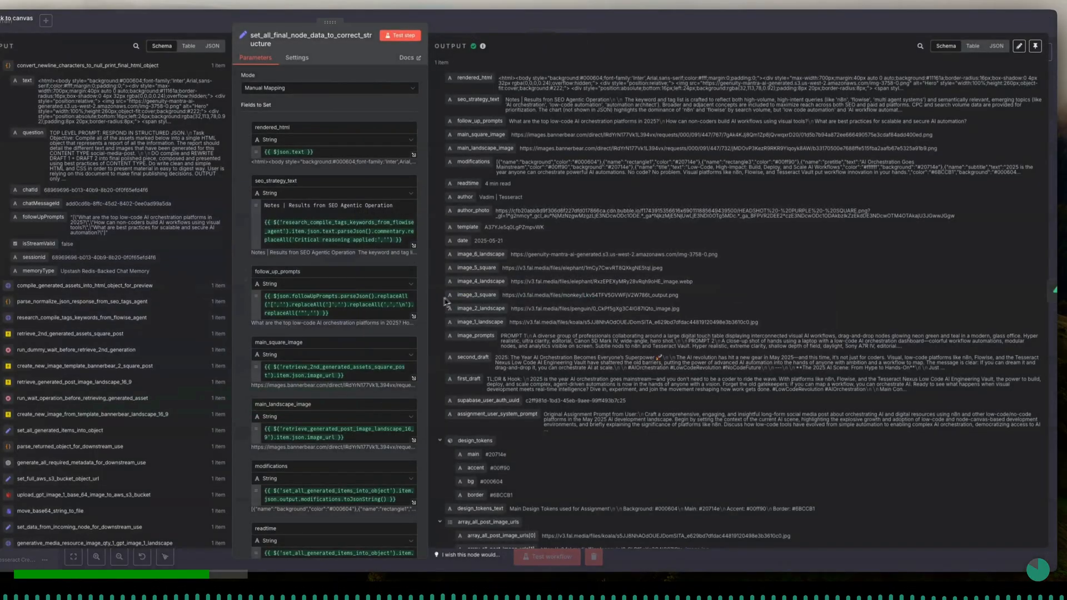
pyautogui.scroll(-1, 364, 345)
pyautogui.scroll(-15, 364, 344)
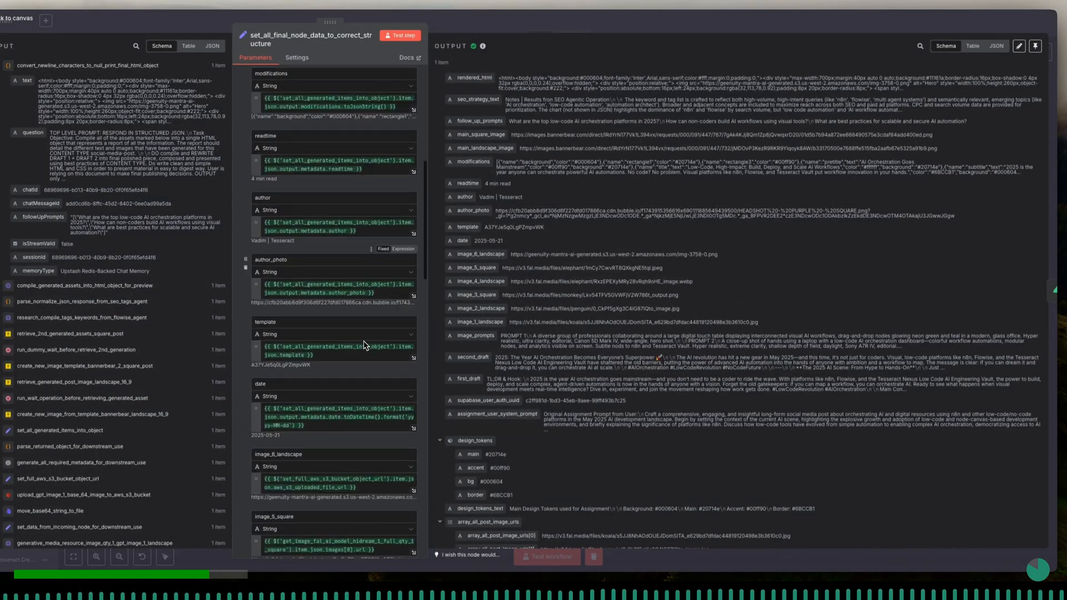
pyautogui.scroll(-5, 364, 345)
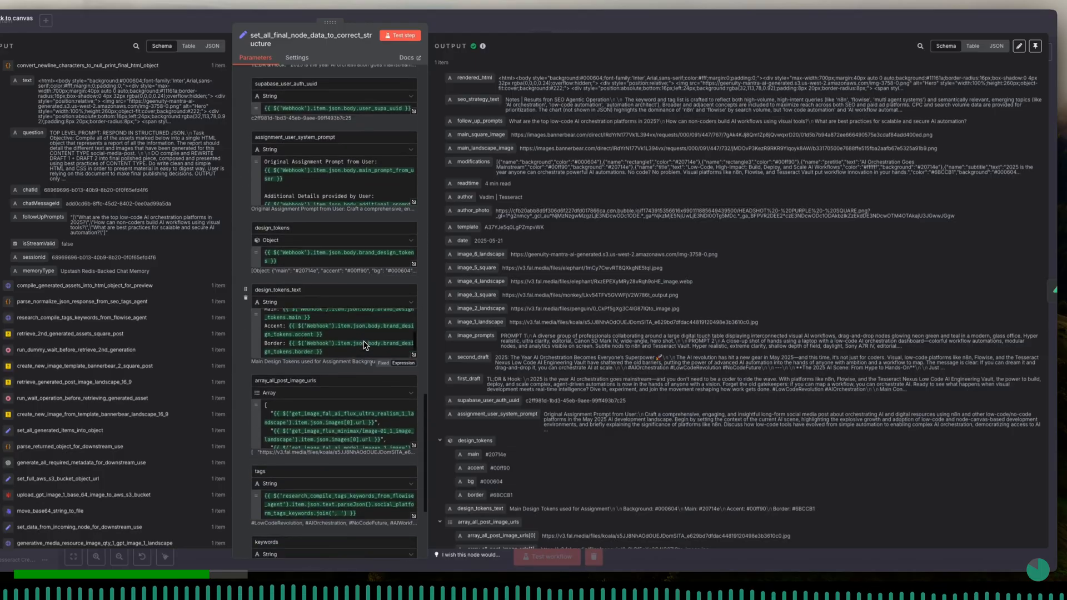
pyautogui.scroll(-2, 356, 417)
pyautogui.scroll(-5, 328, 451)
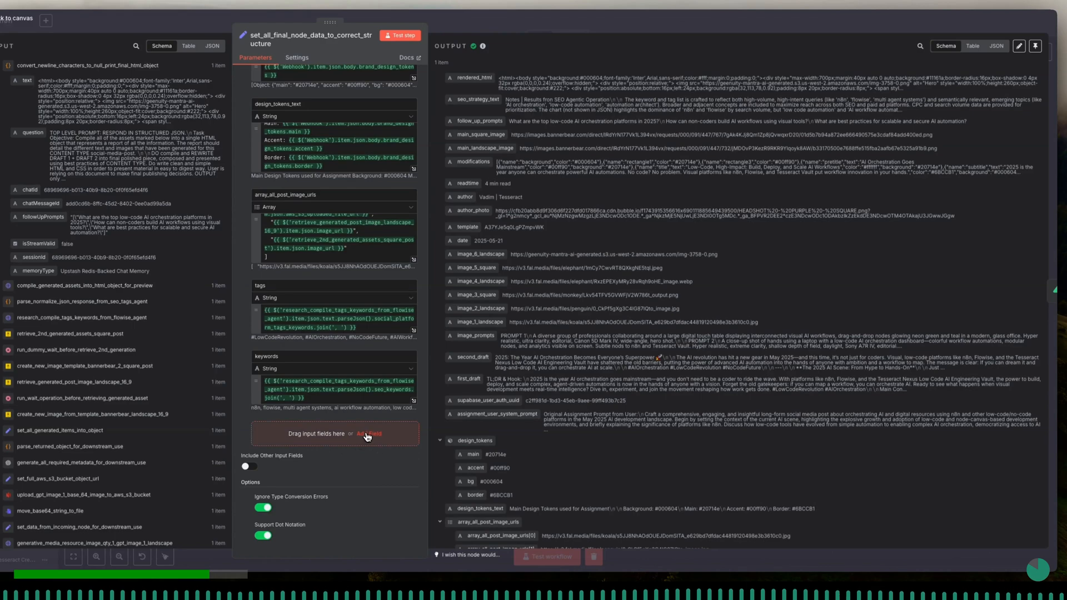
pyautogui.click(333, 426)
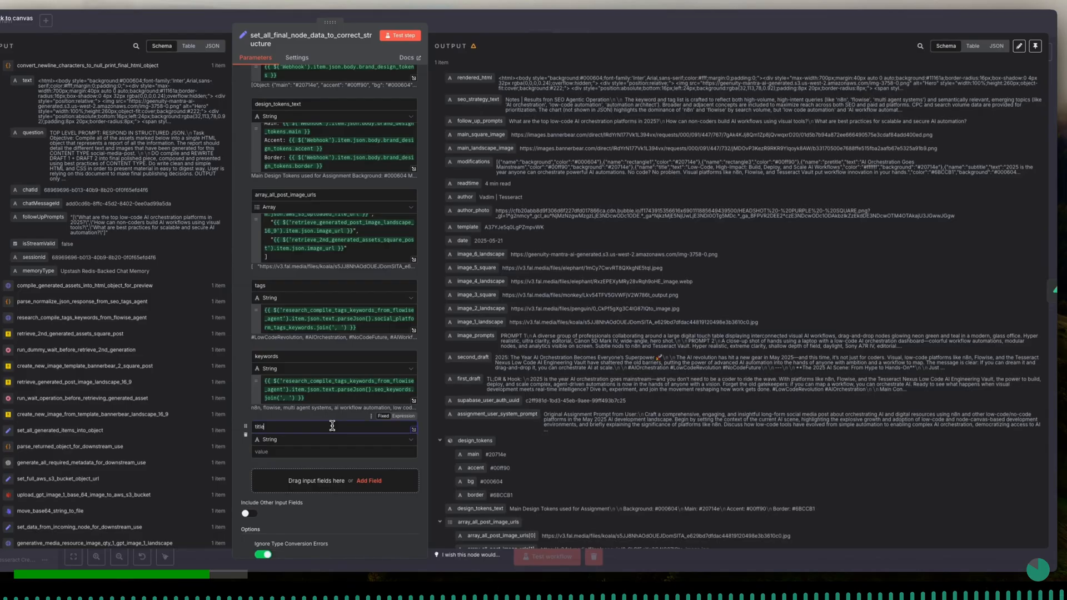
# - Map the title field's value to output.modifications[4].text from the set_all_generated_items_into_object node
pyautogui.click(329, 451)
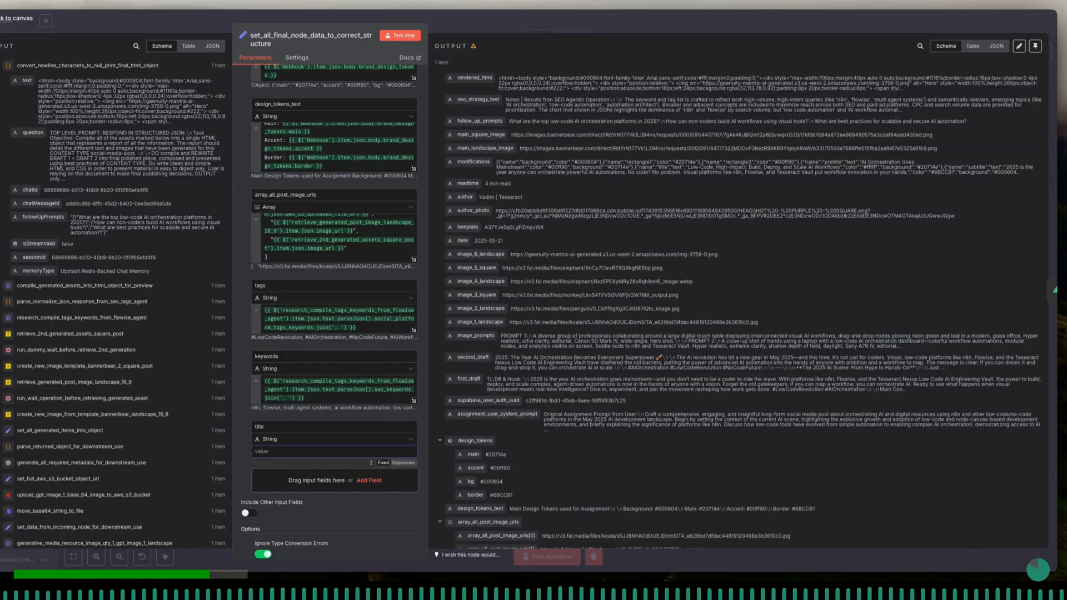
pyautogui.click(1, 434)
pyautogui.scroll(-5, 33, 455)
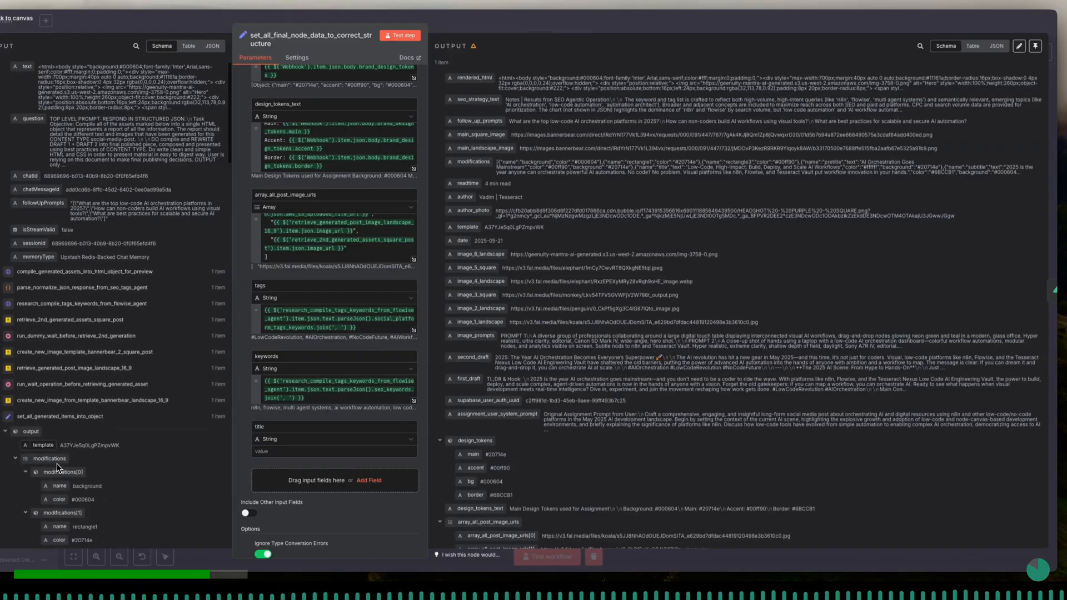
pyautogui.scroll(-2, 58, 468)
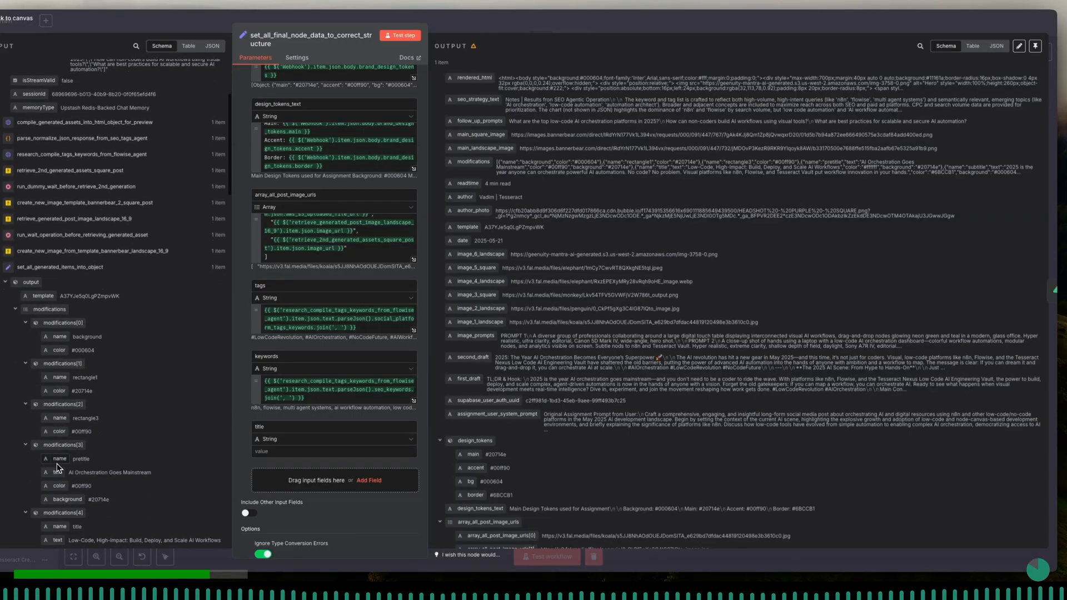
pyautogui.scroll(-5, 57, 468)
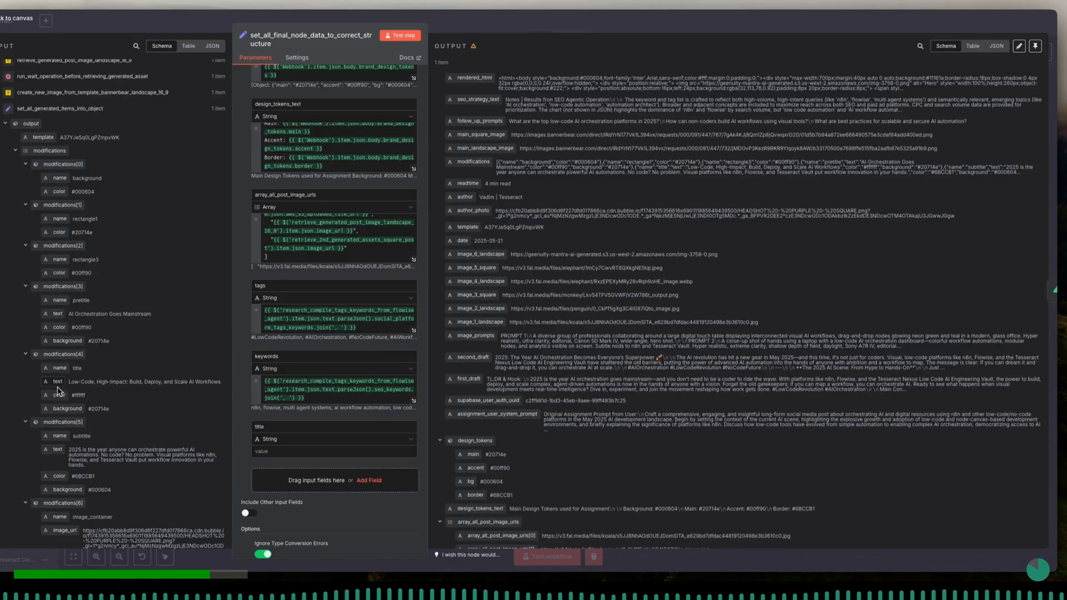
pyautogui.moveTo(58, 384); pyautogui.dragTo(274, 442)
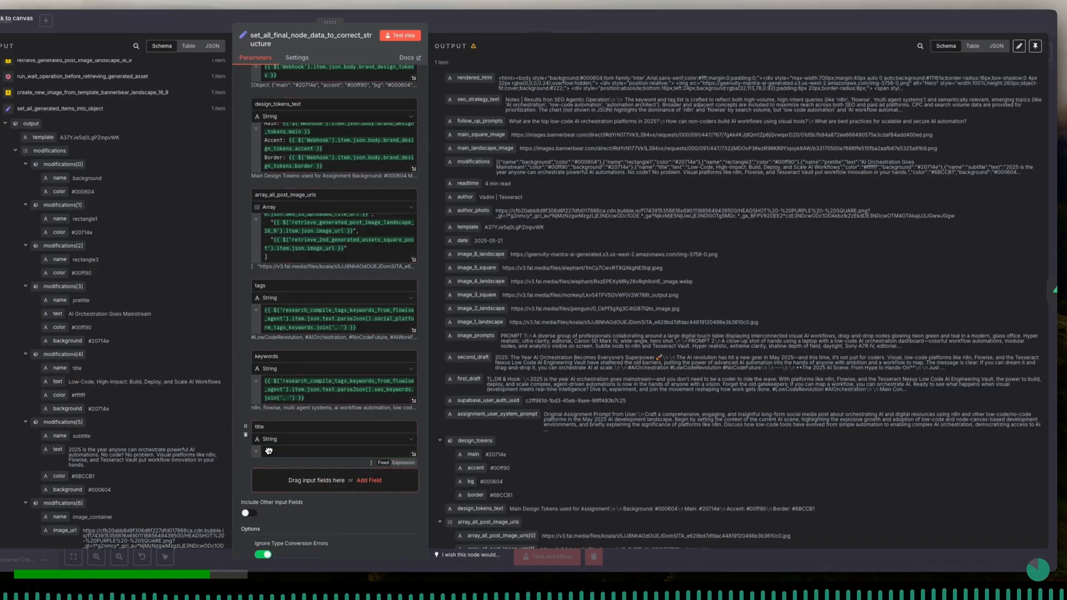
pyautogui.click(283, 420)
pyautogui.scroll(-2, 283, 420)
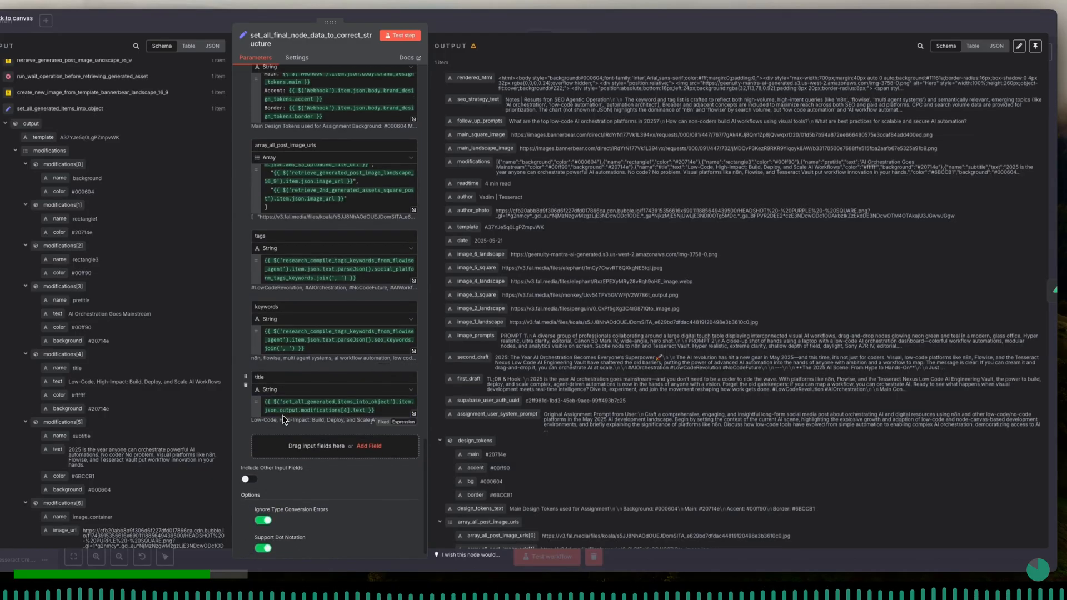
# - Add a string field named subtitle and map its value to output.modifications[5].text from set_all_generated_items_into_object
pyautogui.click(369, 446)
pyautogui.click(307, 437)
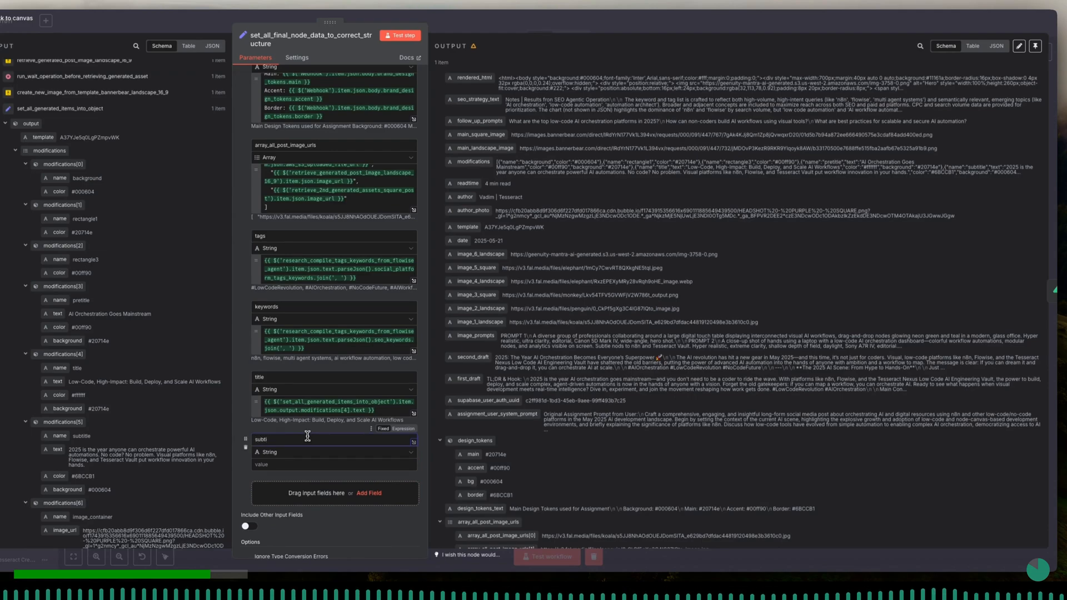
pyautogui.click(300, 466)
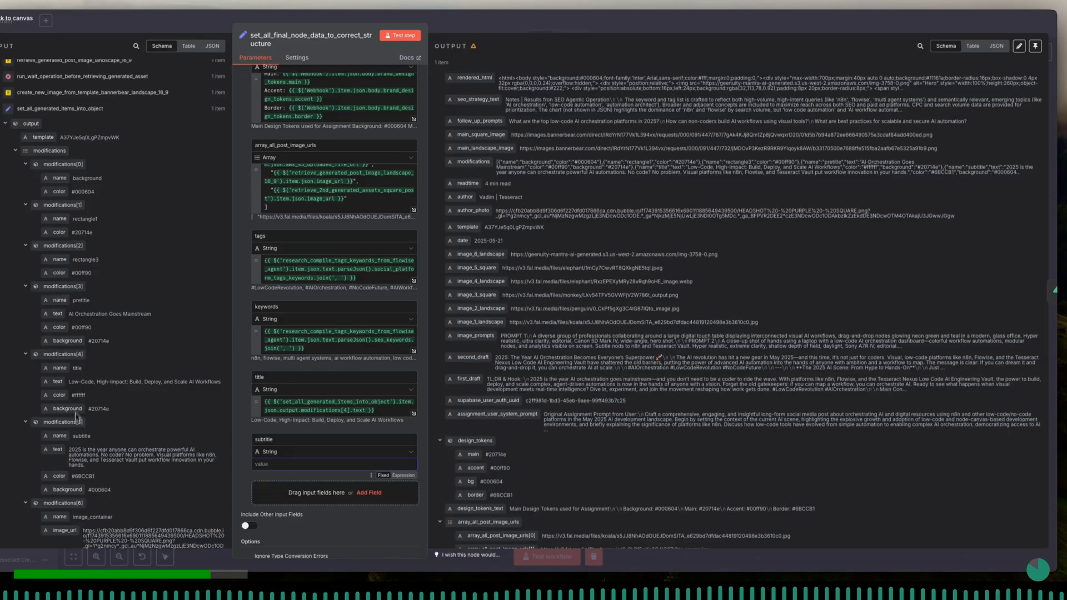
pyautogui.moveTo(66, 453); pyautogui.dragTo(331, 464)
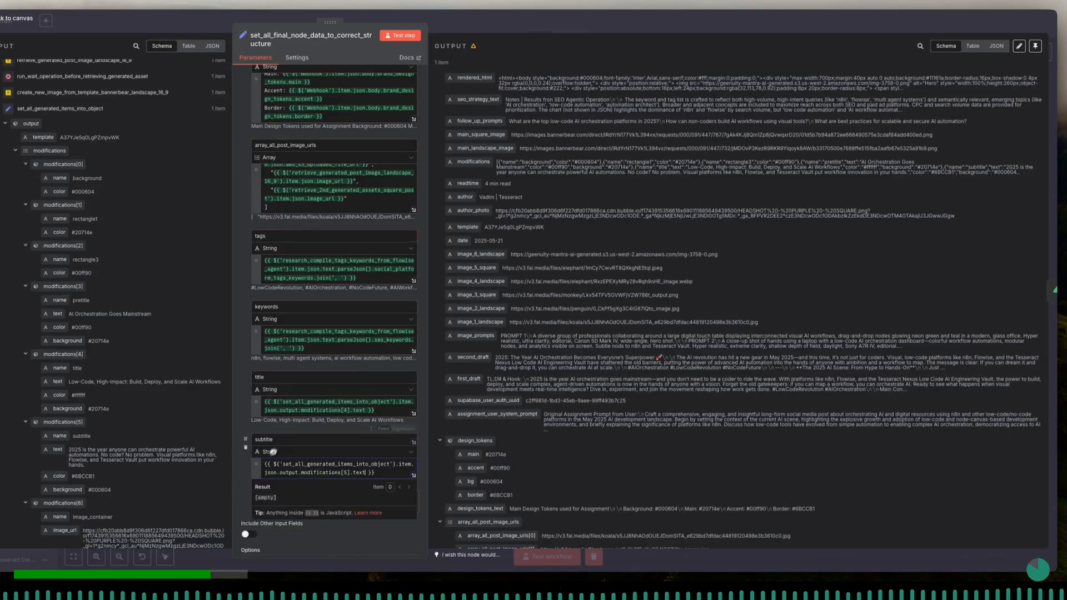
pyautogui.scroll(-1, 293, 430)
pyautogui.scroll(-3, 114, 427)
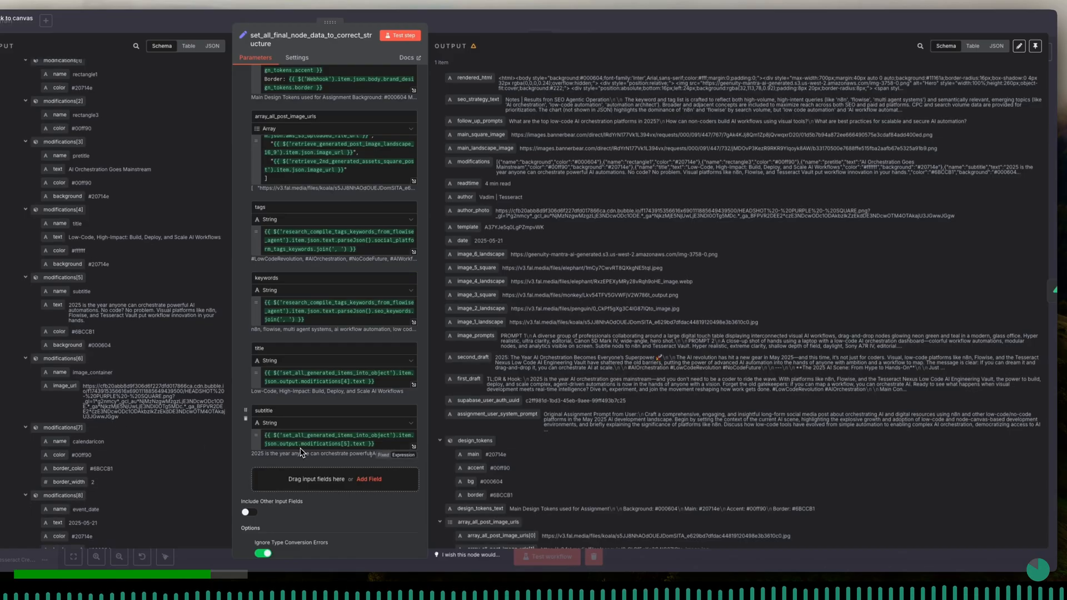
# - Add a string field named pretitle after subtitle and map its value to output.modifications[3].text from set_all_generated_items_into_object
pyautogui.scroll(-1, 300, 453)
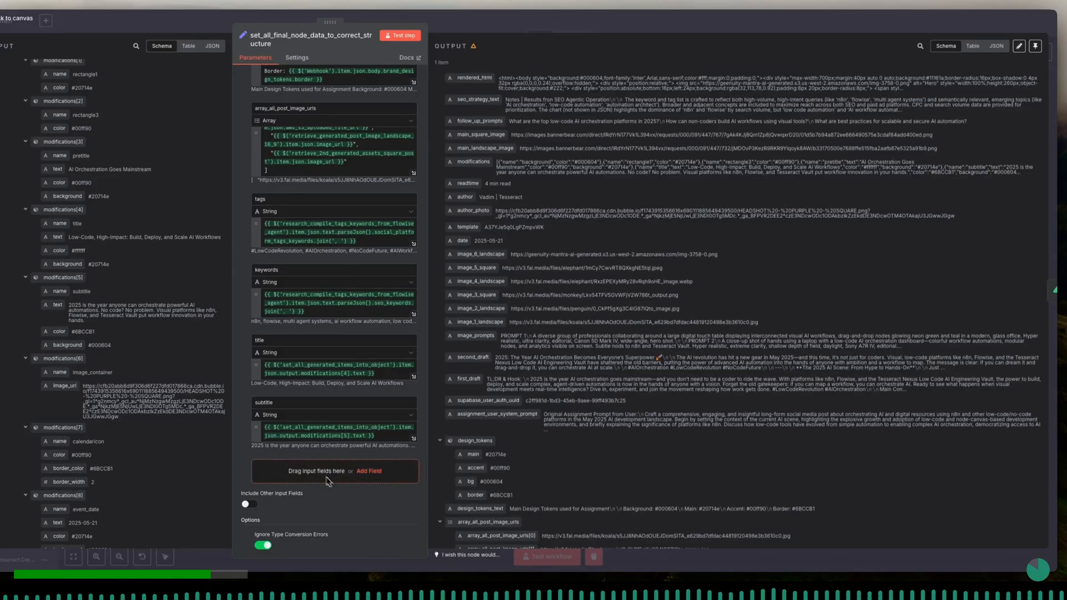
pyautogui.click(367, 473)
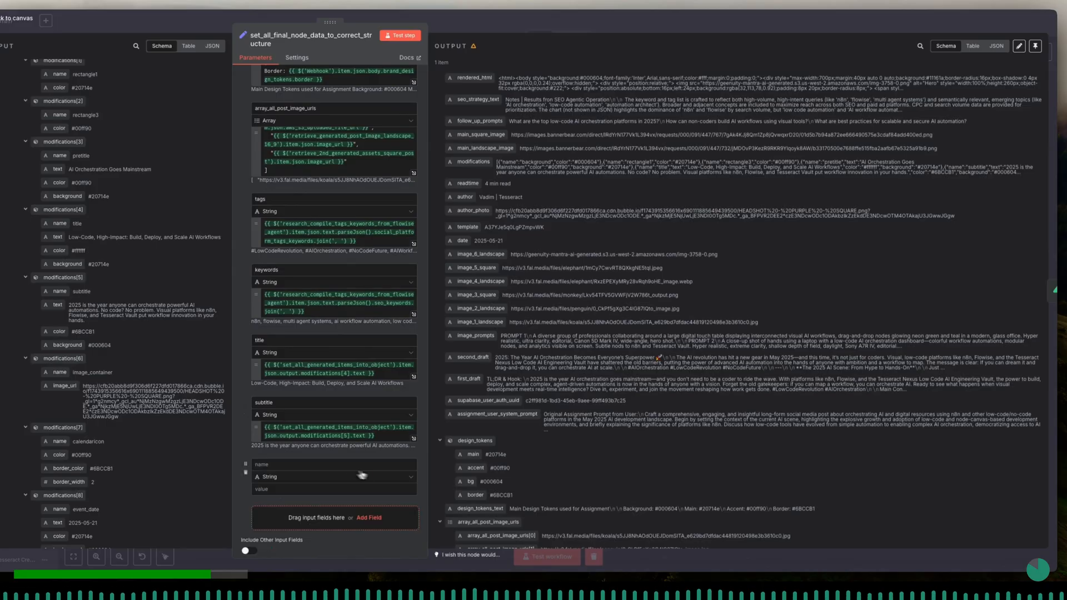
pyautogui.click(304, 486)
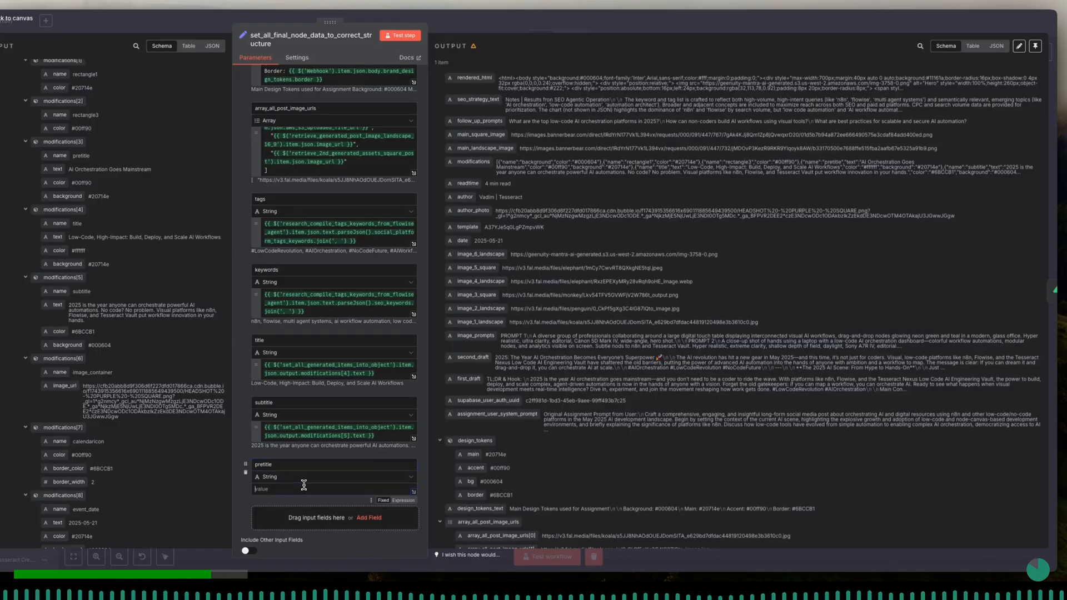
pyautogui.moveTo(55, 169); pyautogui.dragTo(274, 486)
pyautogui.click(287, 452)
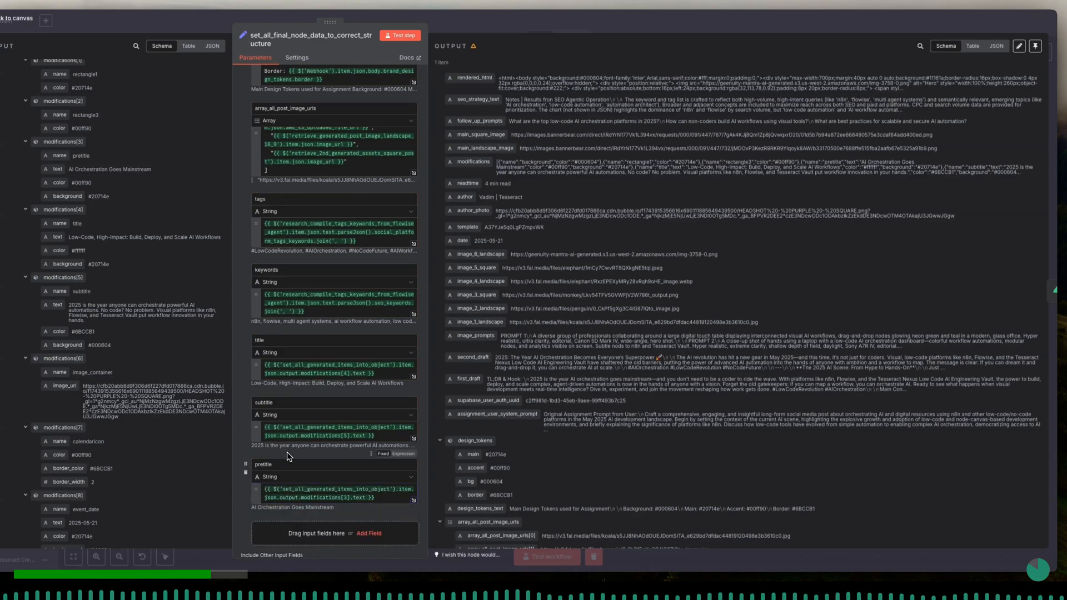
# - Examine the set_all_generated_items_into_object input data from modifications to metadata for further values worth adding as fields
pyautogui.scroll(2, 189, 370)
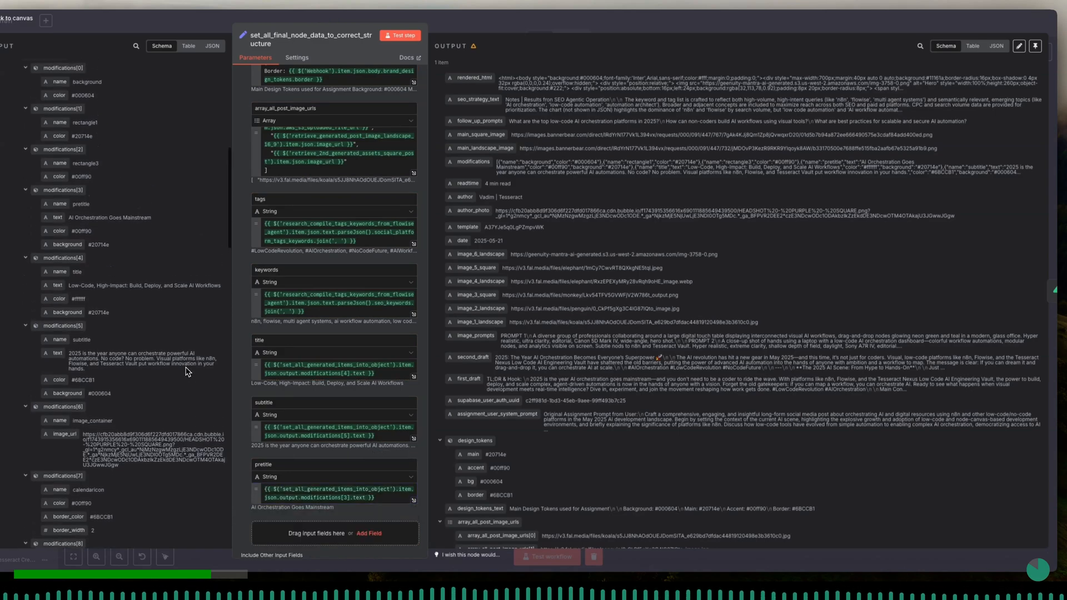
pyautogui.scroll(-2, 188, 372)
pyautogui.scroll(-4, 186, 372)
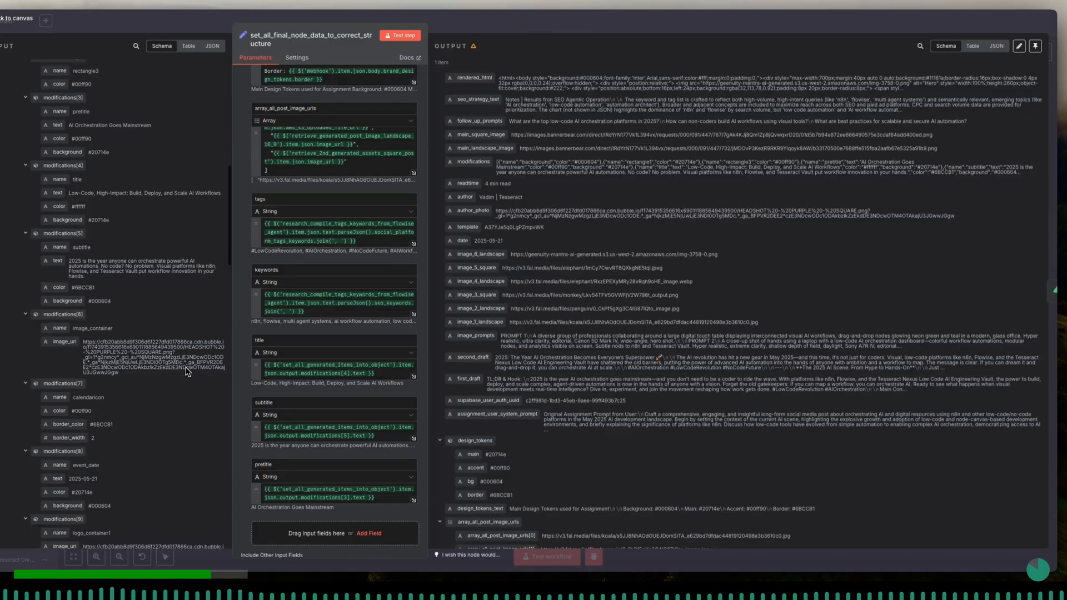
pyautogui.scroll(-1, 186, 373)
pyautogui.scroll(-1, 185, 388)
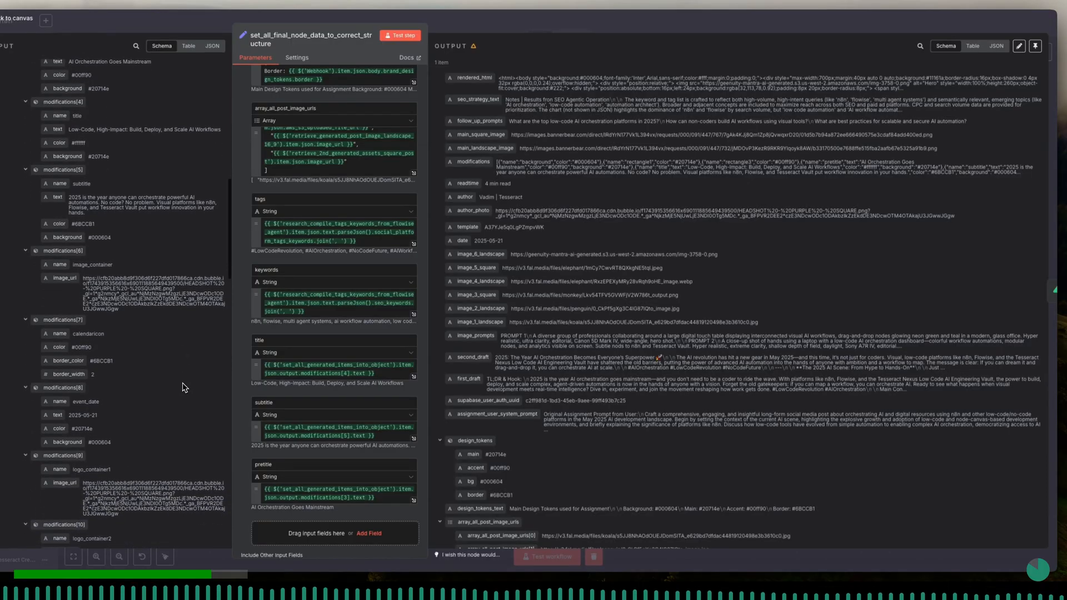
pyautogui.scroll(-1, 295, 443)
pyautogui.scroll(-4, 295, 443)
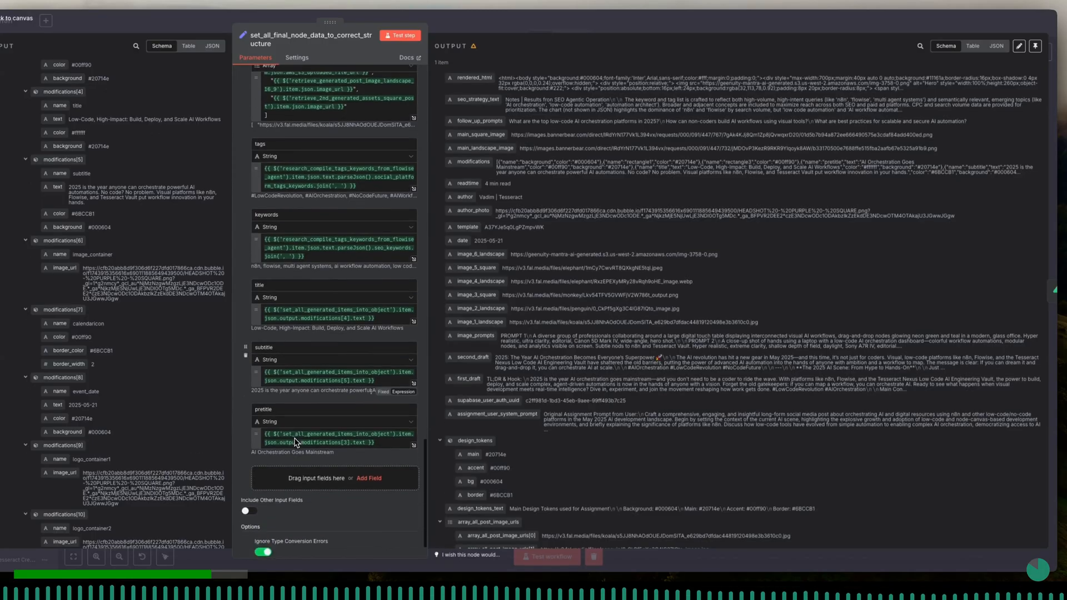
pyautogui.scroll(-5, 187, 452)
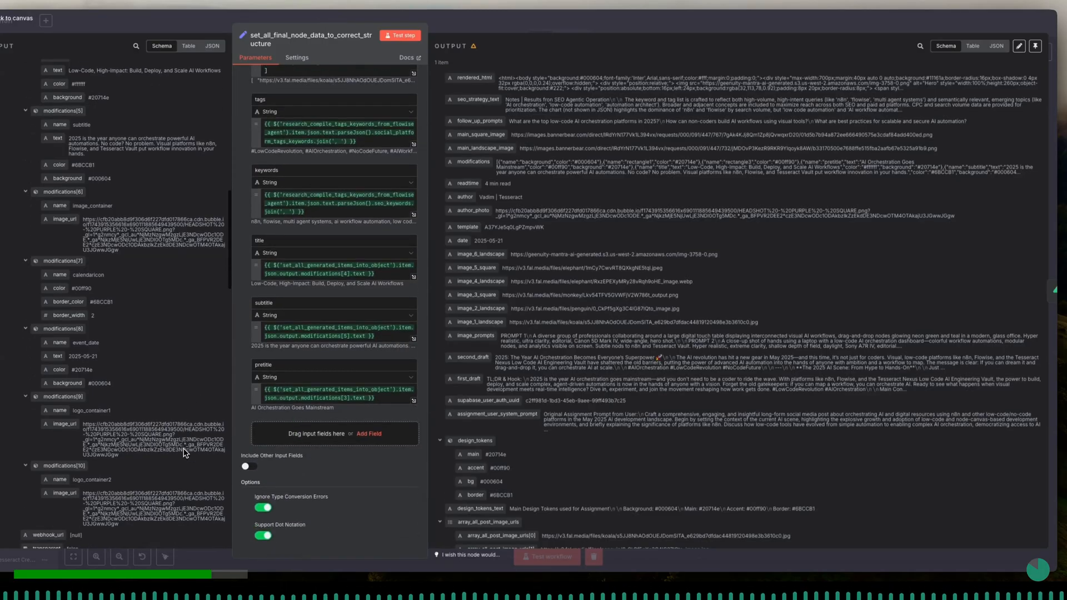
pyautogui.scroll(-5, 186, 453)
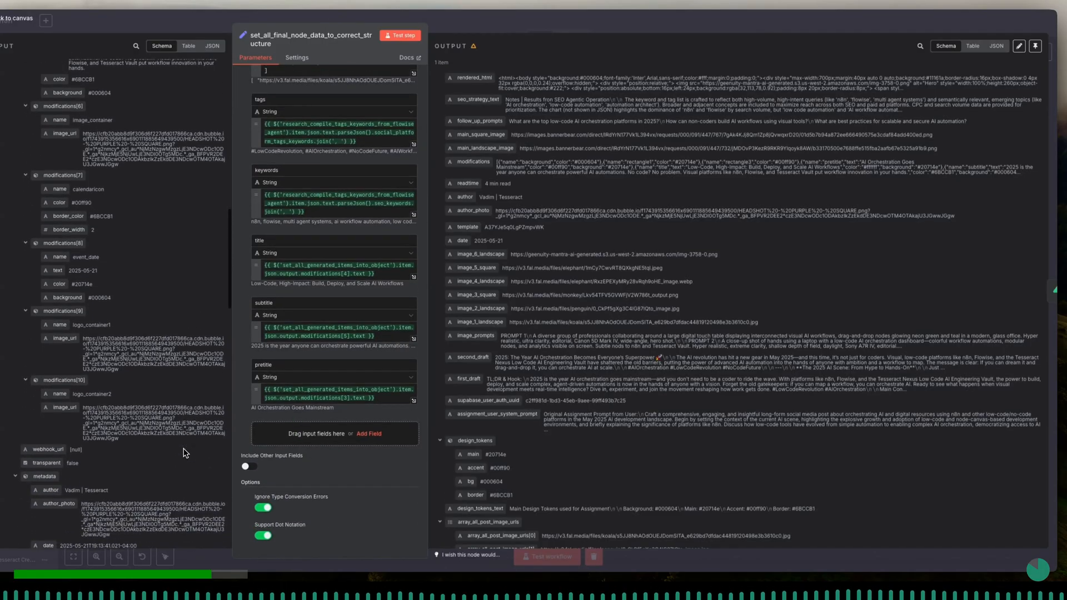
pyautogui.scroll(-3, 185, 453)
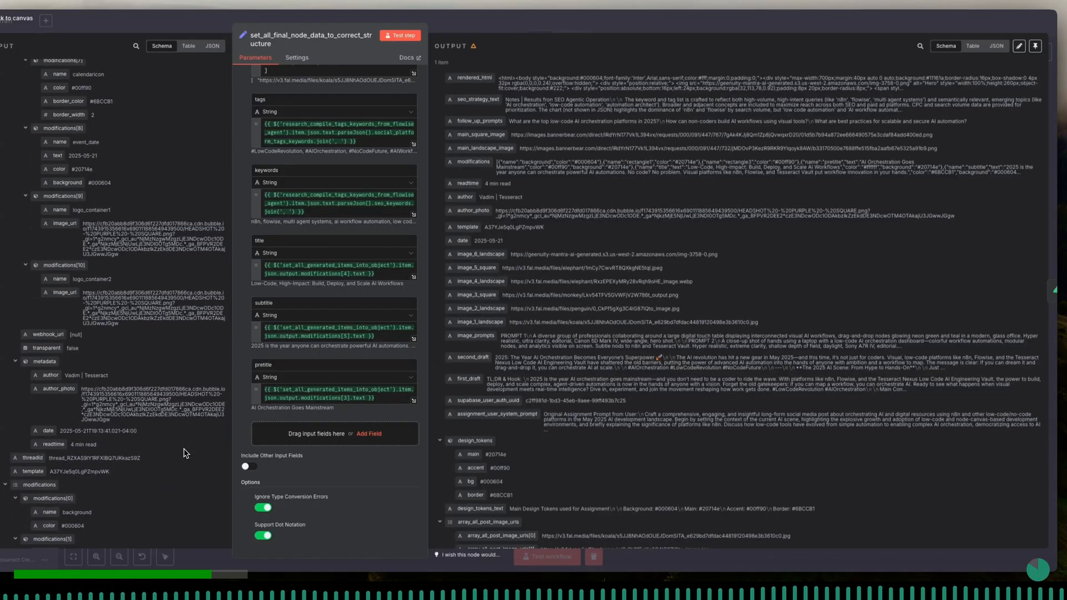
pyautogui.click(367, 435)
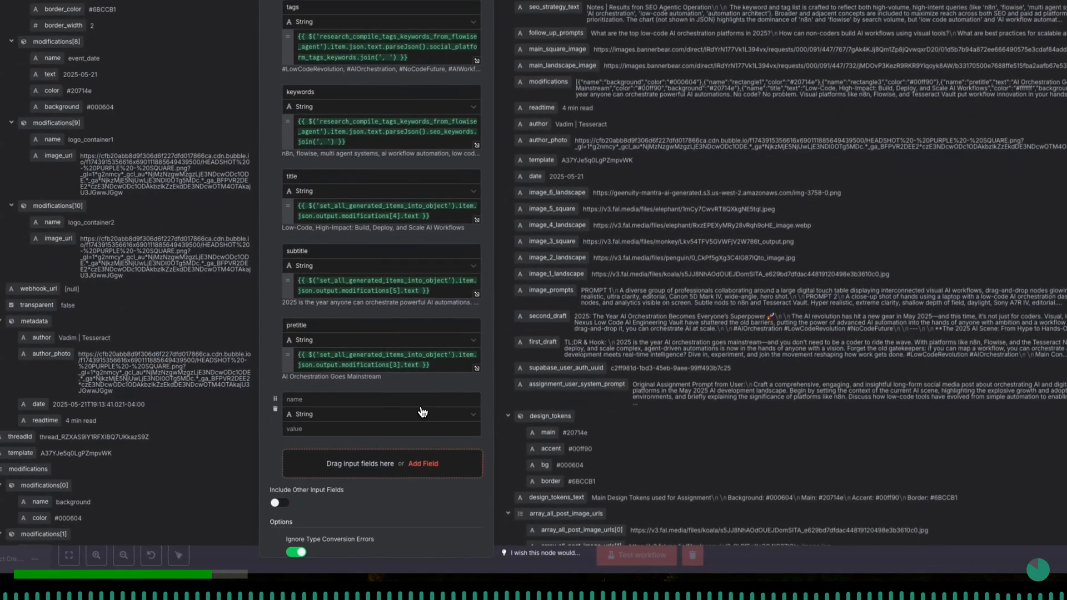
pyautogui.click(372, 401)
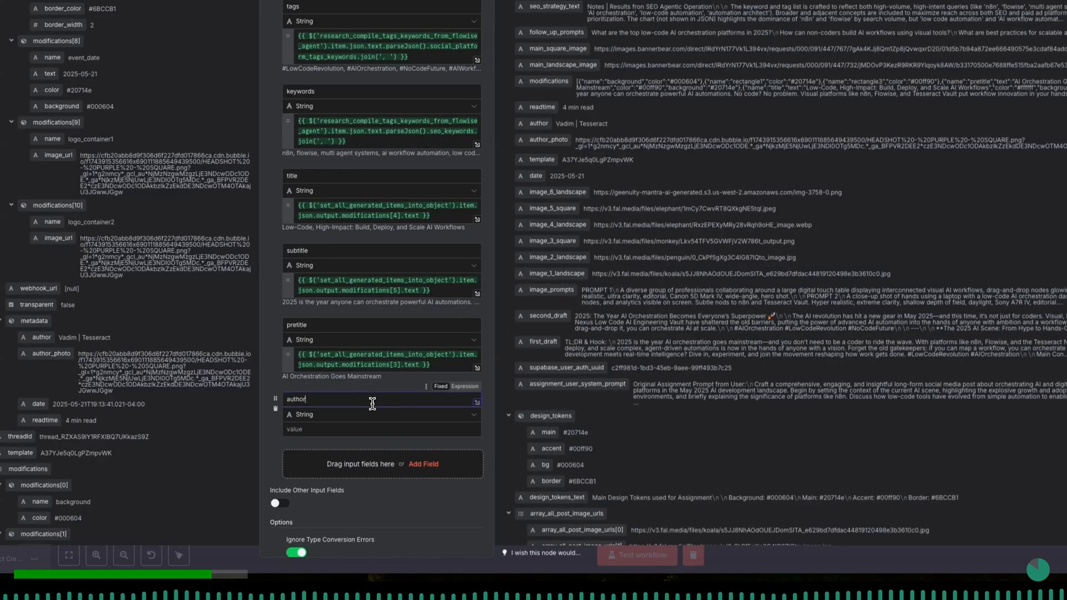
pyautogui.click(276, 410)
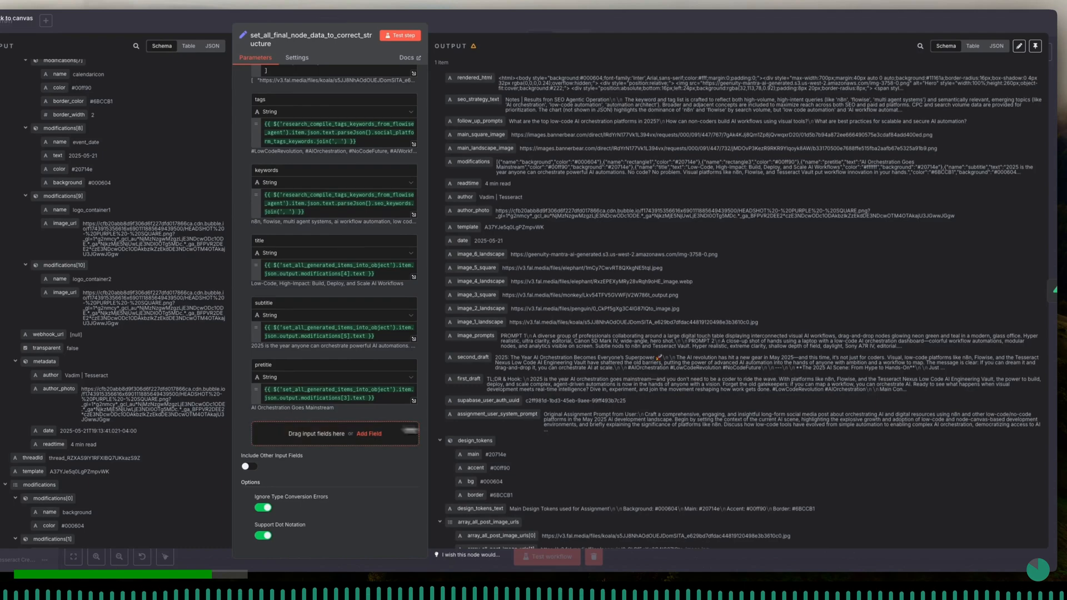
# - Compare the node's existing output fields with the modifications and metadata input data to check that nothing else is missing
pyautogui.scroll(-5, 517, 433)
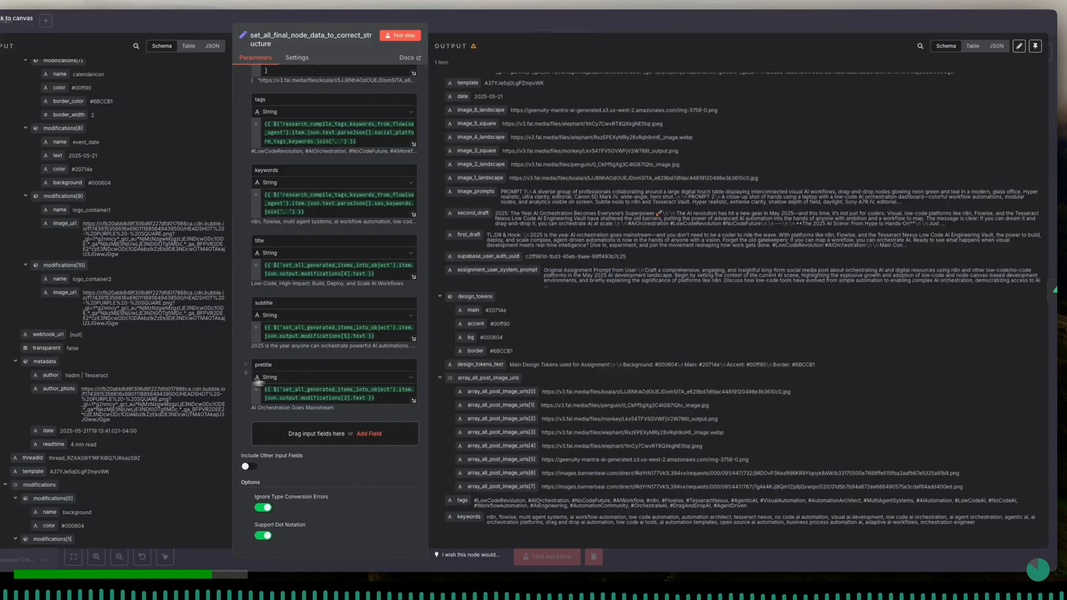
pyautogui.scroll(12, 184, 368)
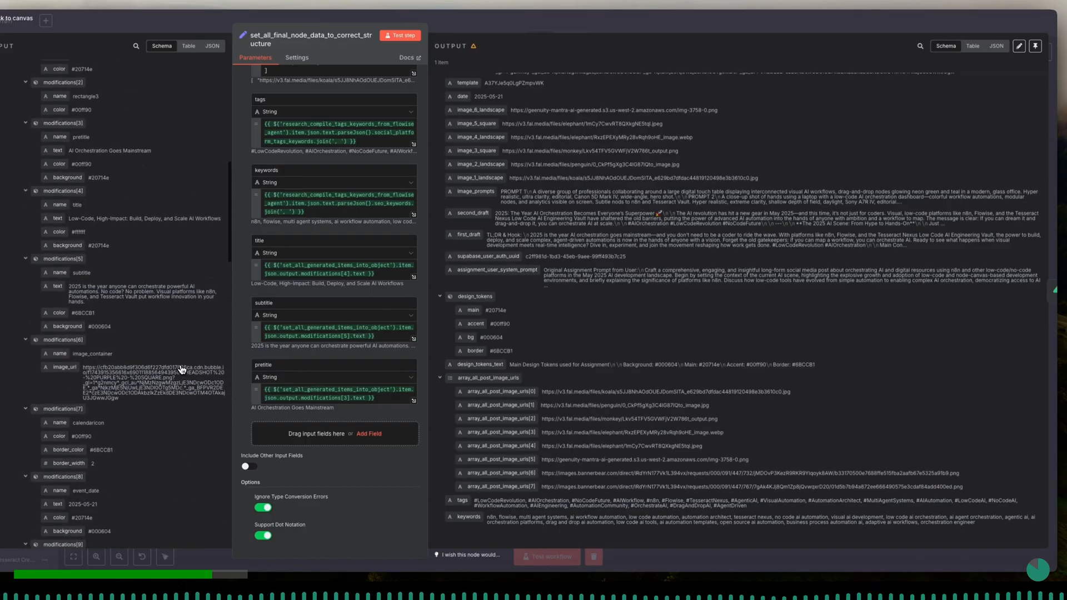
pyautogui.scroll(5, 182, 369)
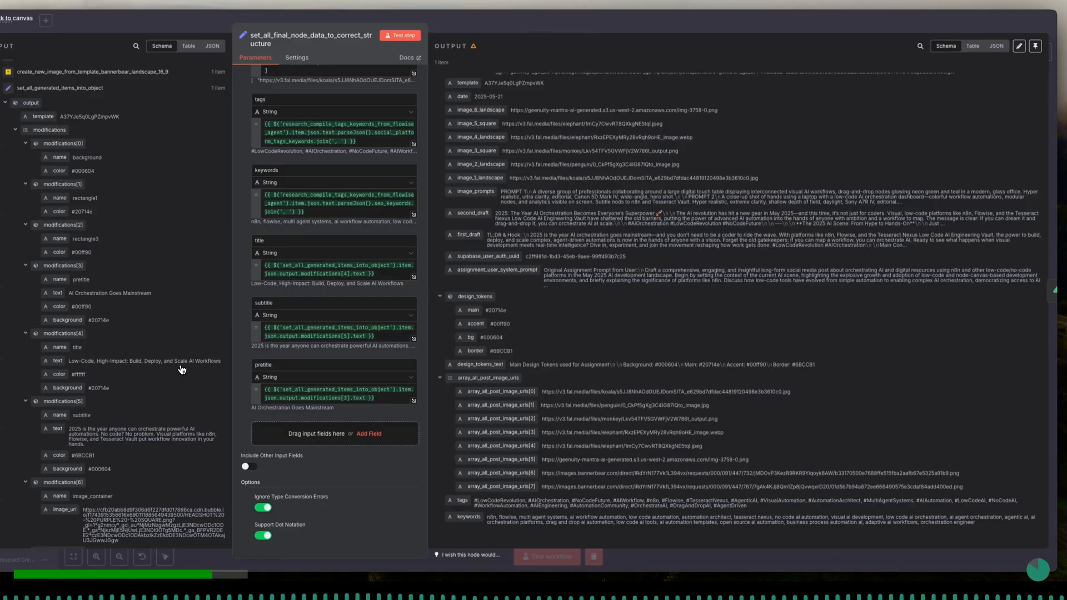
pyautogui.scroll(-10, 100, 431)
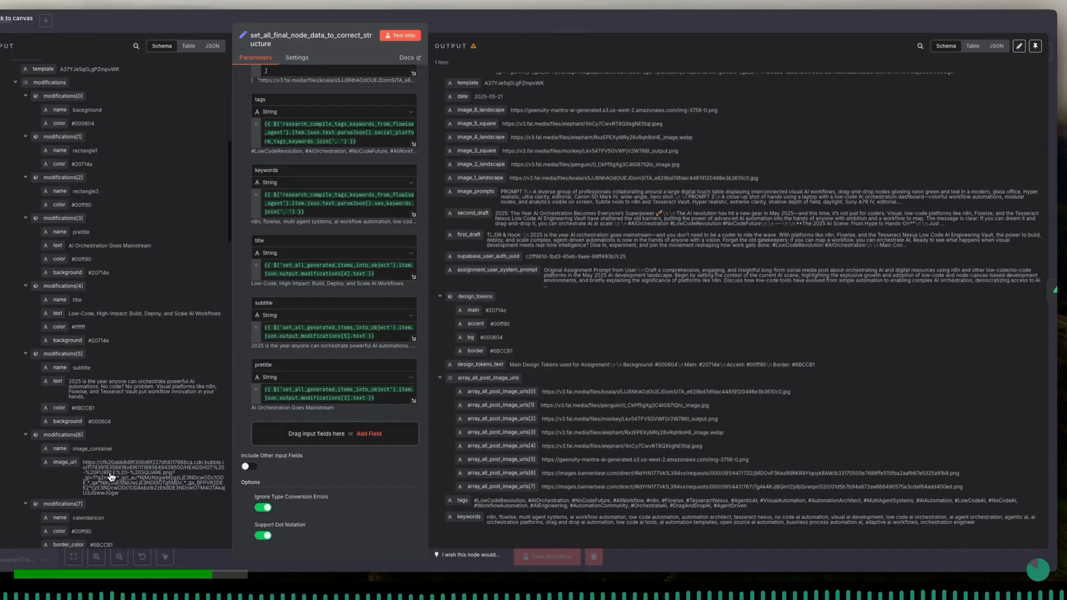
pyautogui.scroll(-14, 111, 477)
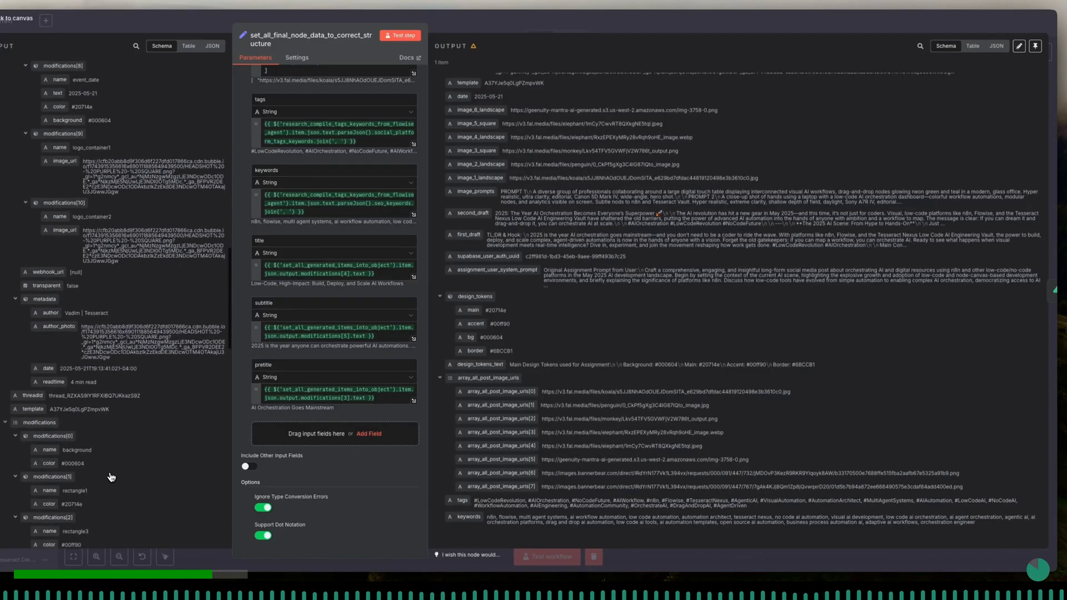
pyautogui.scroll(-9, 112, 477)
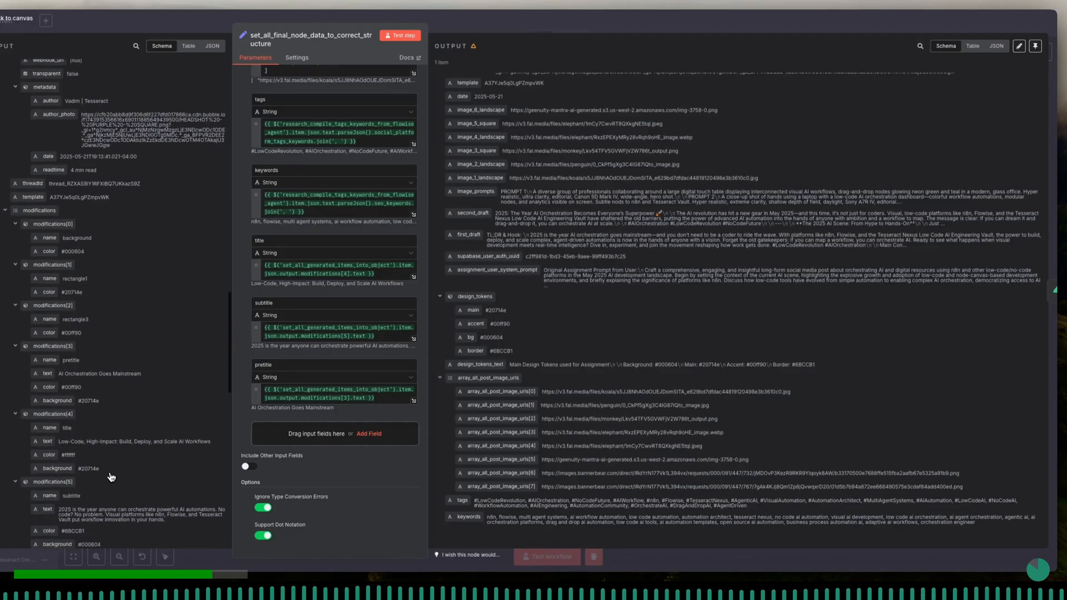
pyautogui.scroll(-1, 111, 477)
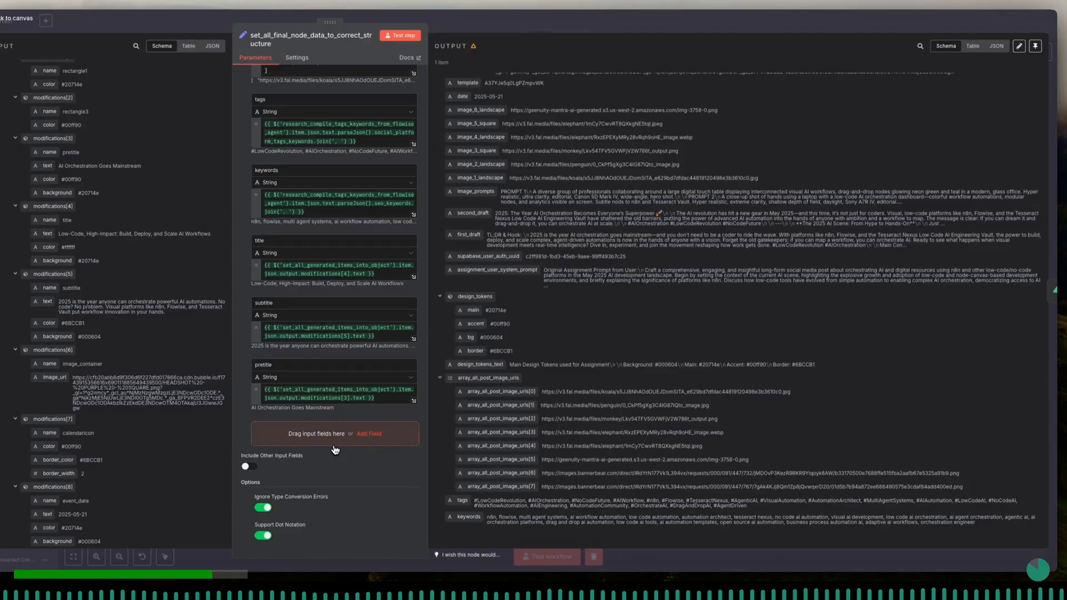
# - Test the set_all_final_node_data_to_correct_structure node and check its output for the title, subtitle and pretitle values
pyautogui.click(396, 38)
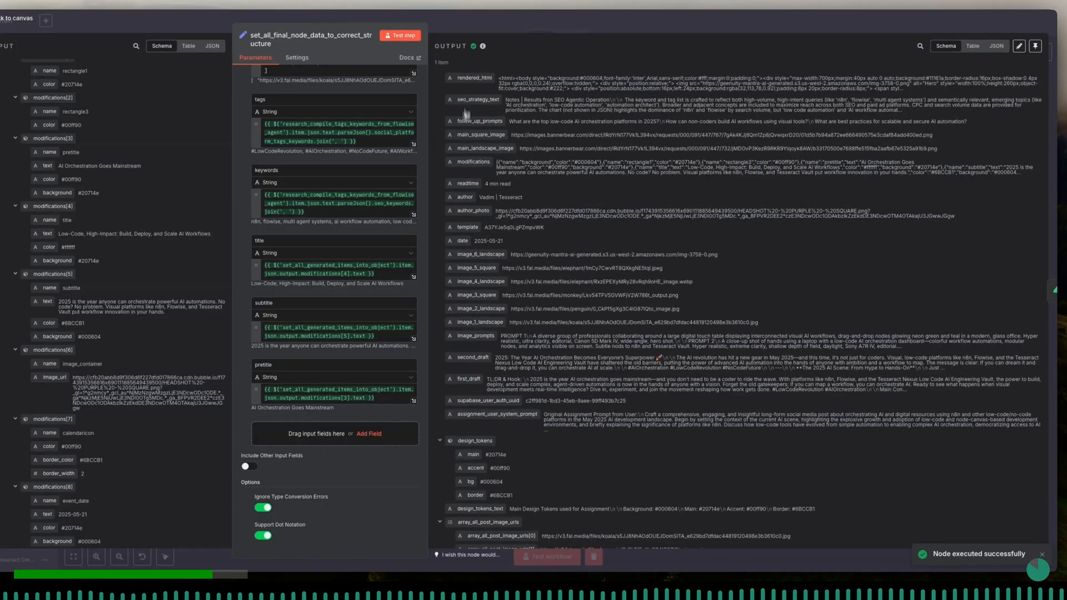
pyautogui.scroll(-5, 461, 239)
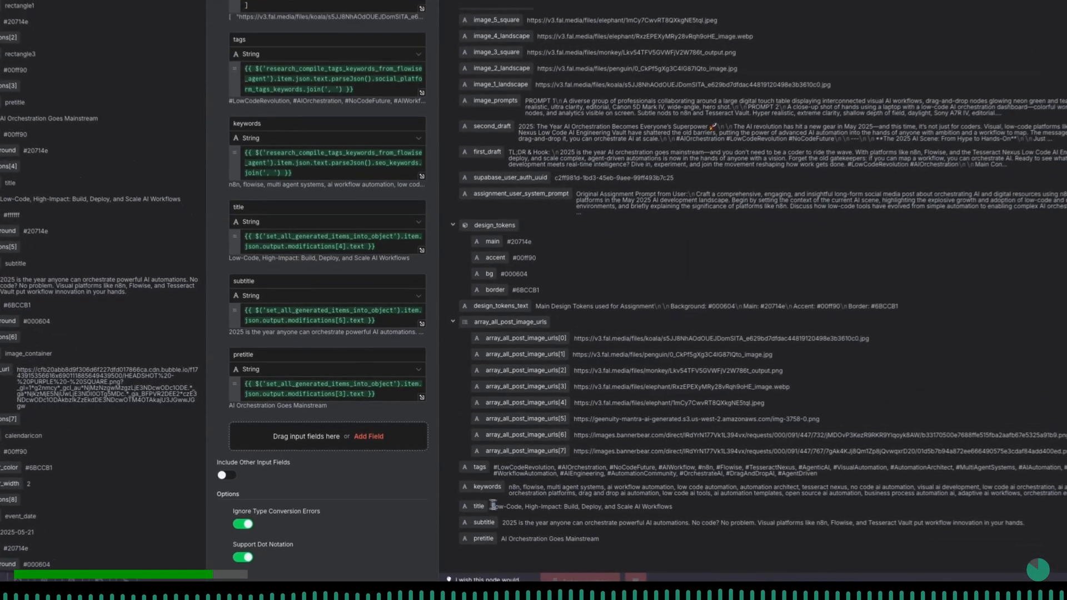
pyautogui.moveTo(474, 493); pyautogui.dragTo(645, 500)
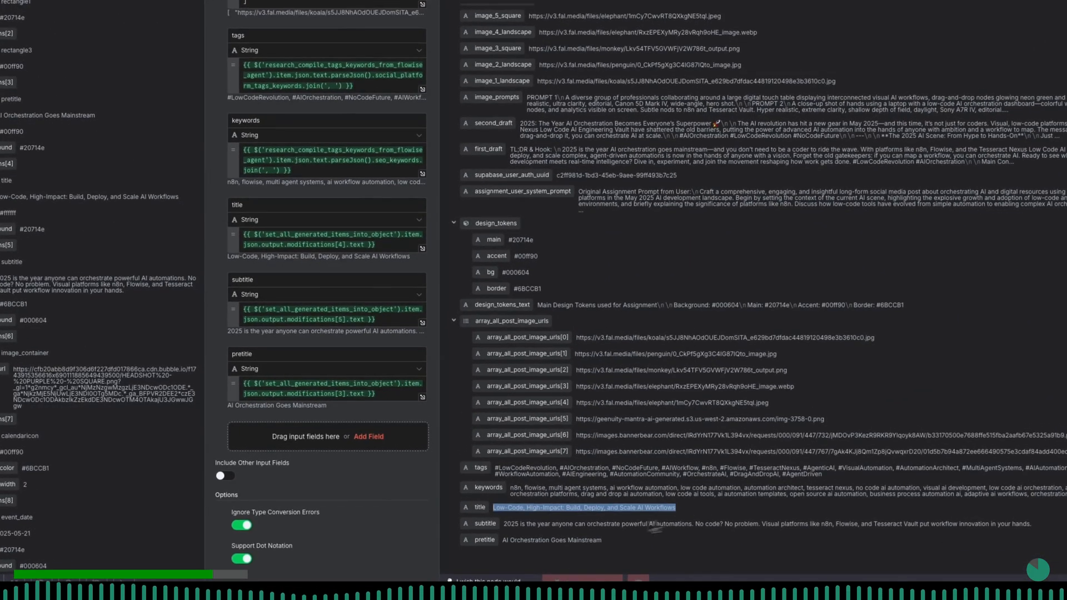
pyautogui.click(506, 520)
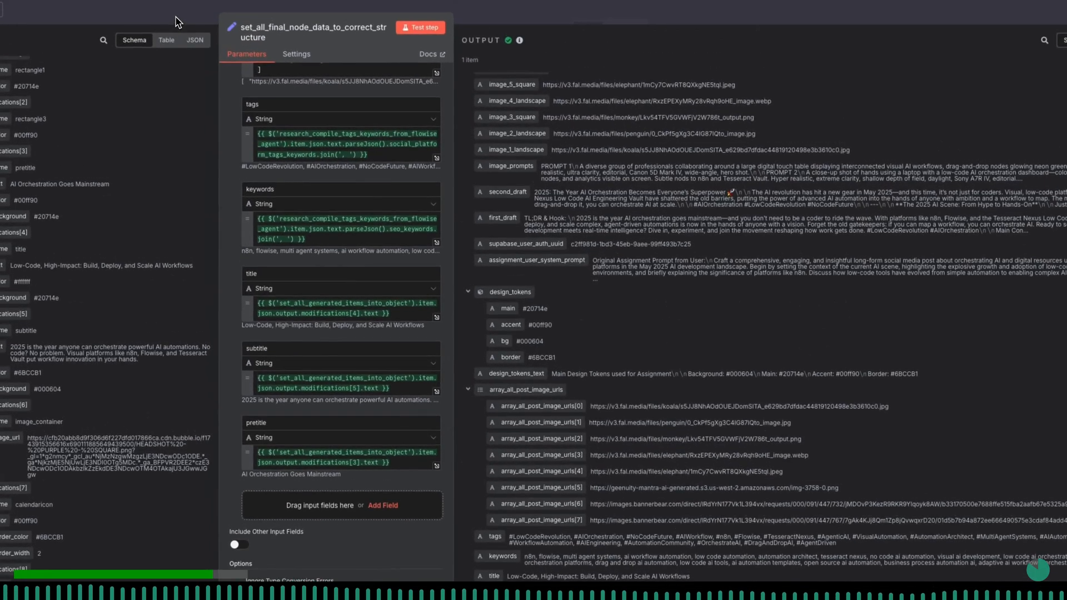
# - Return to the canvas, save the workflow and open the deposit_crud_on_supabase_table_with_all_generated_data node
pyautogui.click(176, 22)
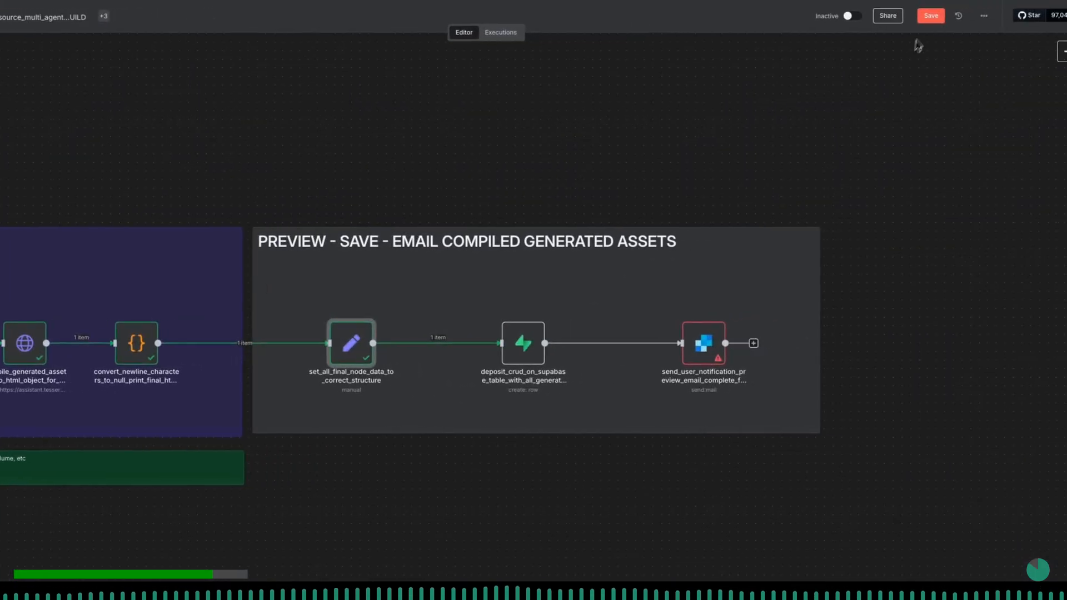
pyautogui.click(931, 17)
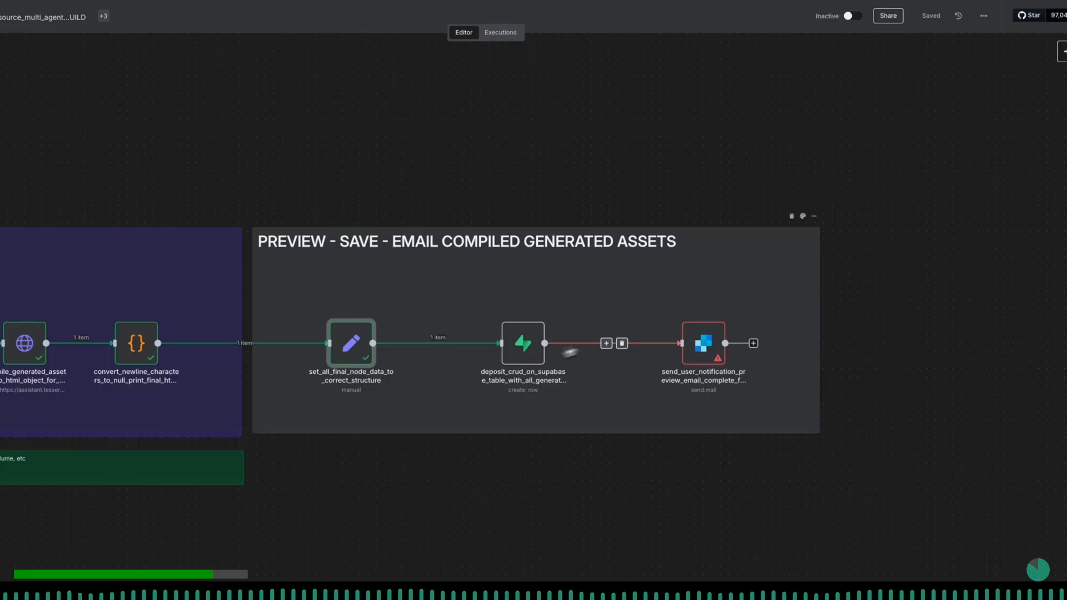
pyautogui.doubleClick(523, 343)
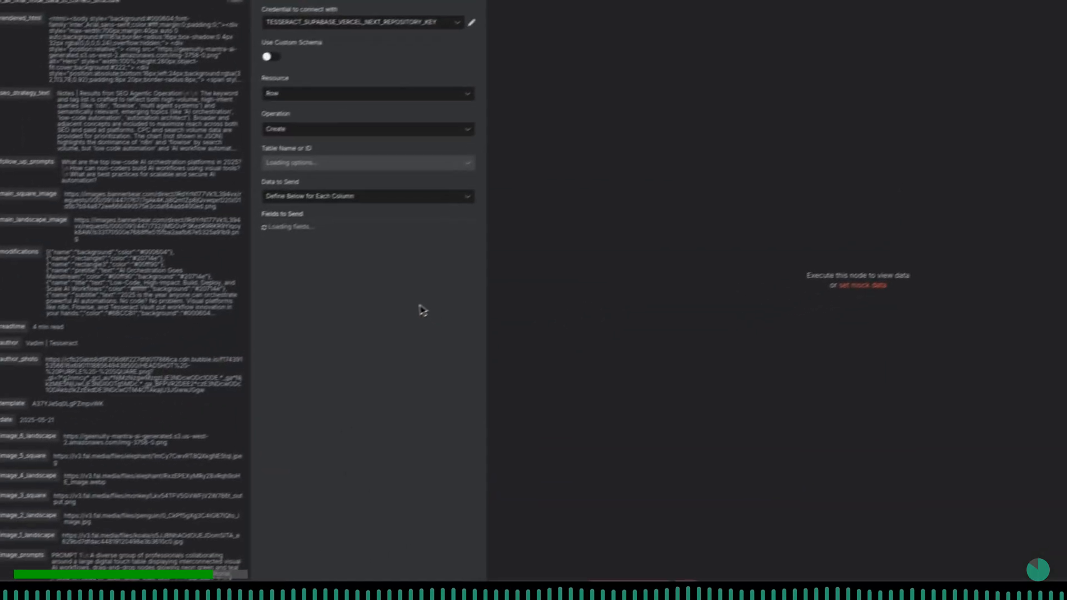
# - Map the Supabase title column to {{ $json.title }} and the subtitle column to {{ $json.subtitle }}
pyautogui.scroll(-4, 389, 287)
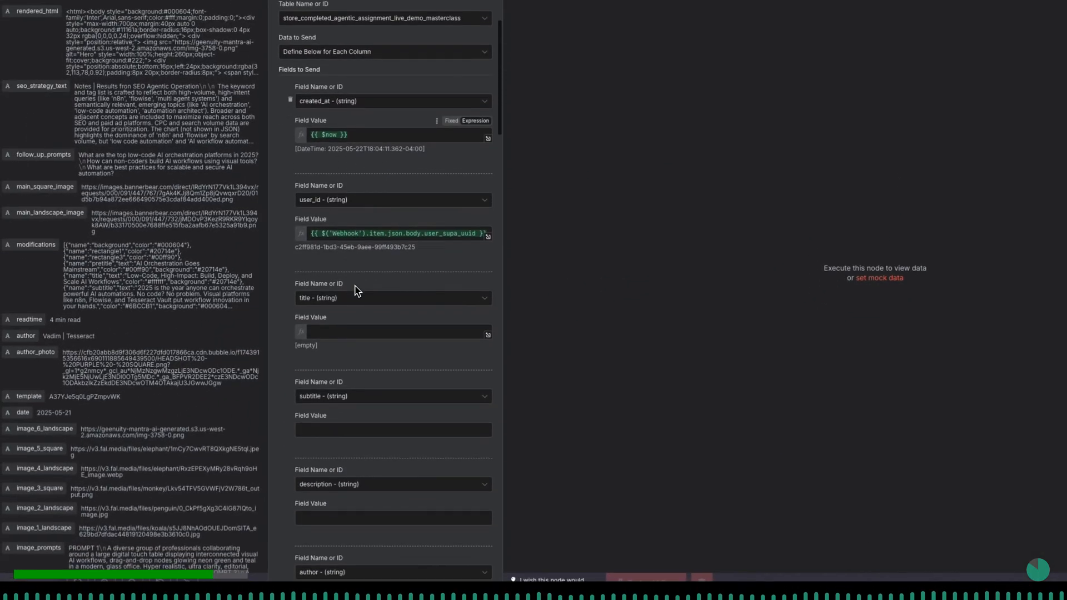
pyautogui.click(343, 281)
pyautogui.scroll(-8, 131, 390)
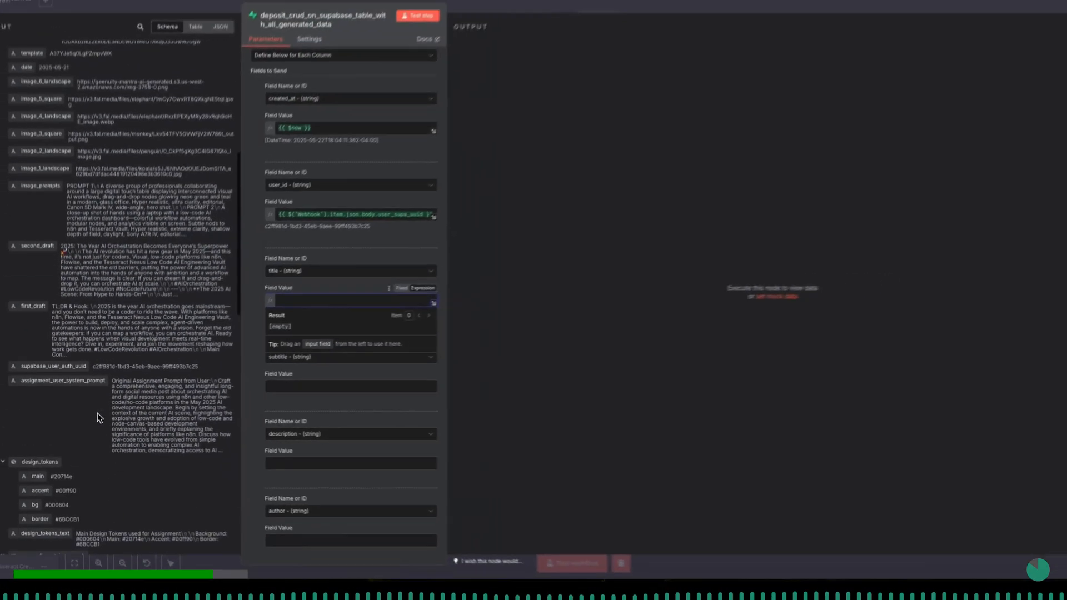
pyautogui.scroll(-6, 98, 412)
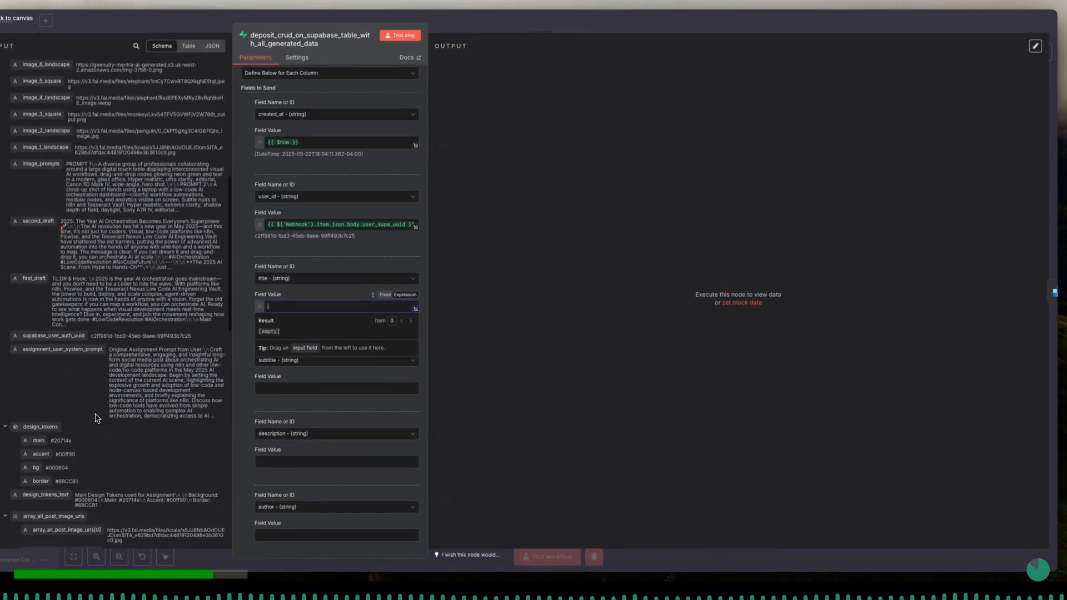
pyautogui.scroll(-2, 96, 418)
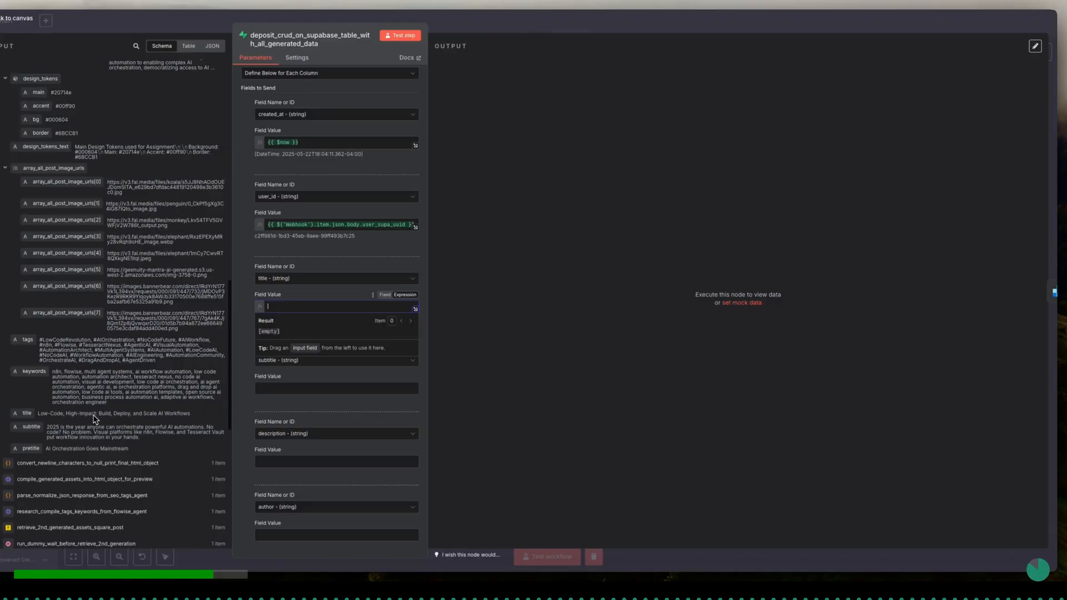
pyautogui.moveTo(27, 413); pyautogui.dragTo(309, 306)
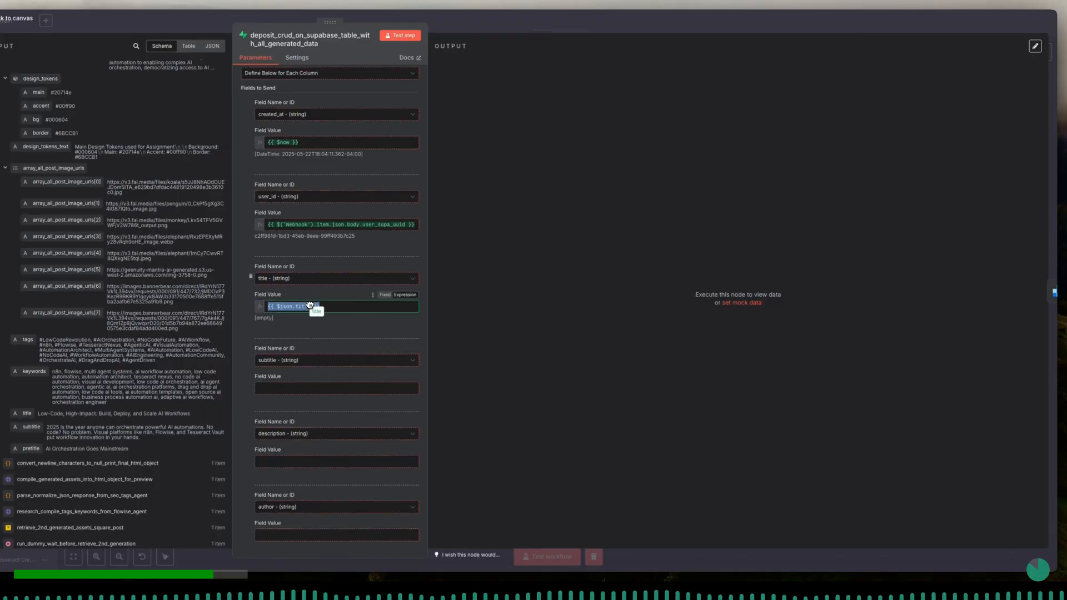
pyautogui.click(292, 389)
pyautogui.moveTo(31, 427); pyautogui.dragTo(292, 384)
# - Map the Supabase description column to {{ $json.second_draft }} from the input data
pyautogui.scroll(-2, 311, 383)
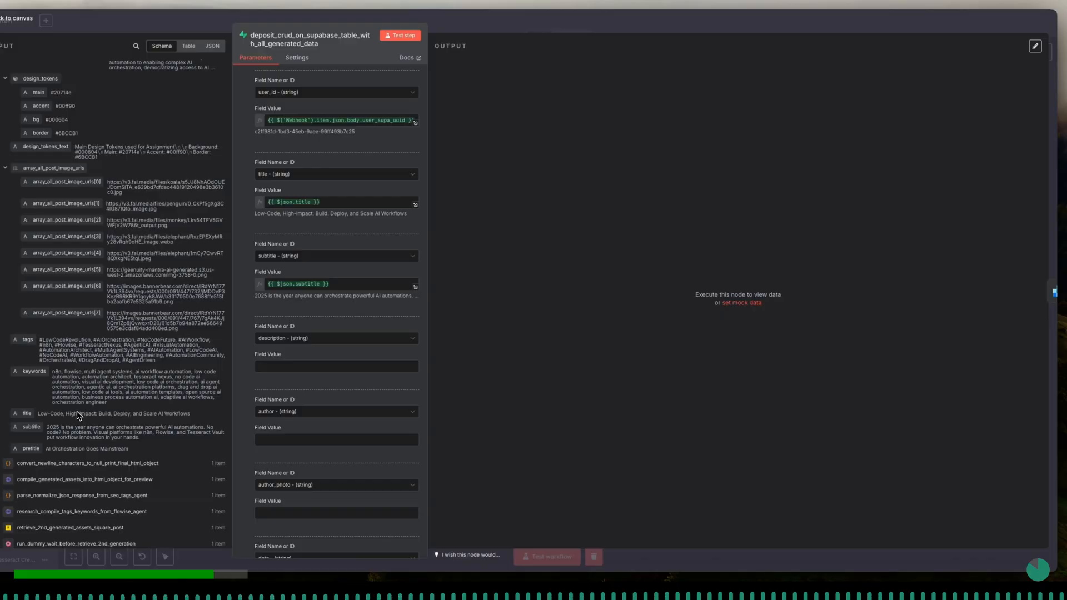
pyautogui.scroll(10, 71, 361)
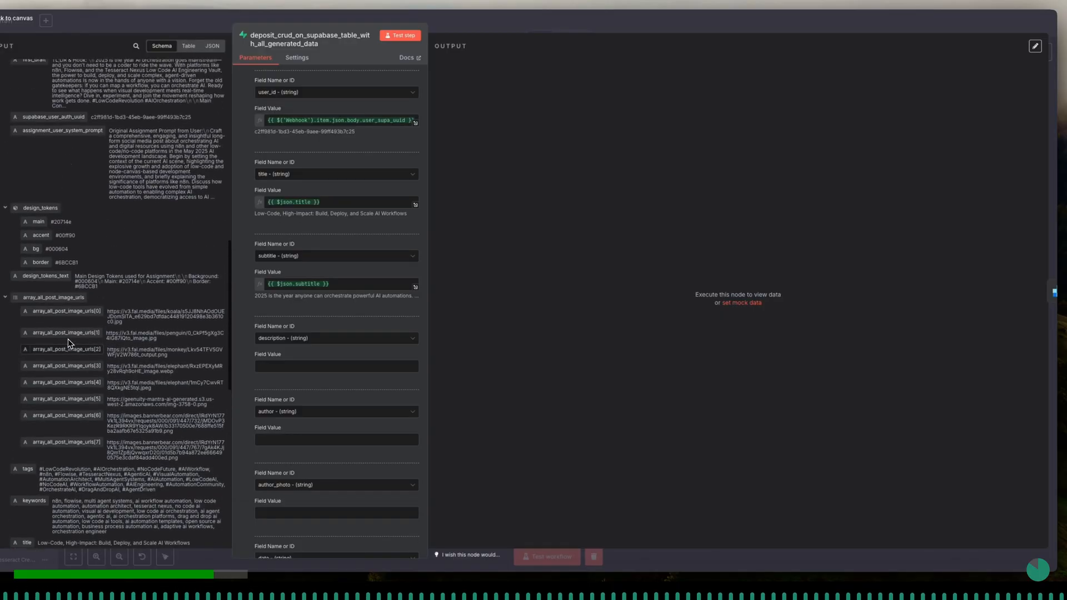
pyautogui.scroll(5, 68, 343)
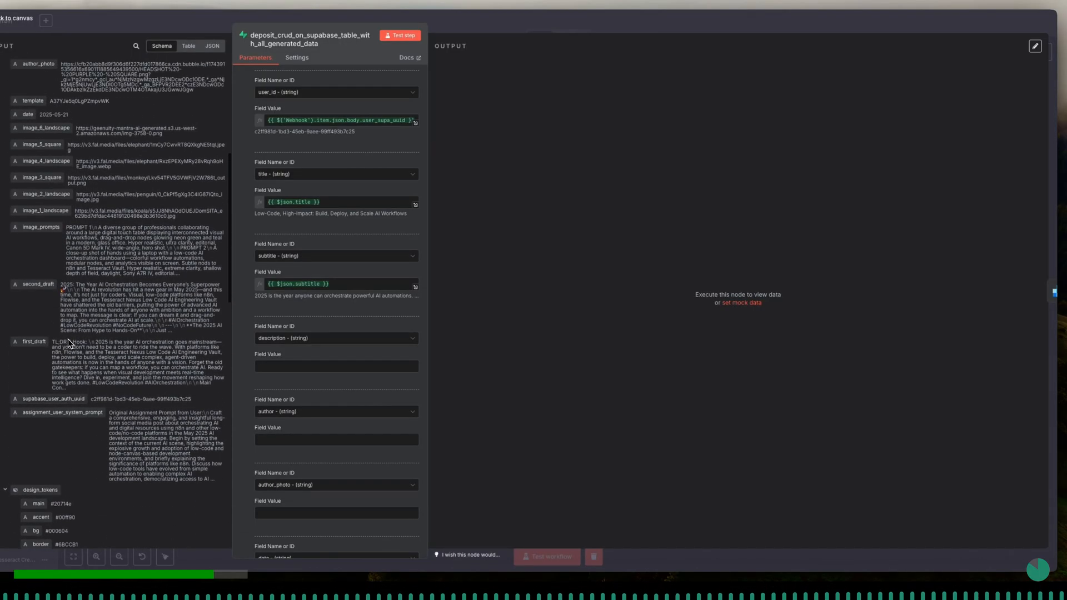
pyautogui.scroll(4, 67, 339)
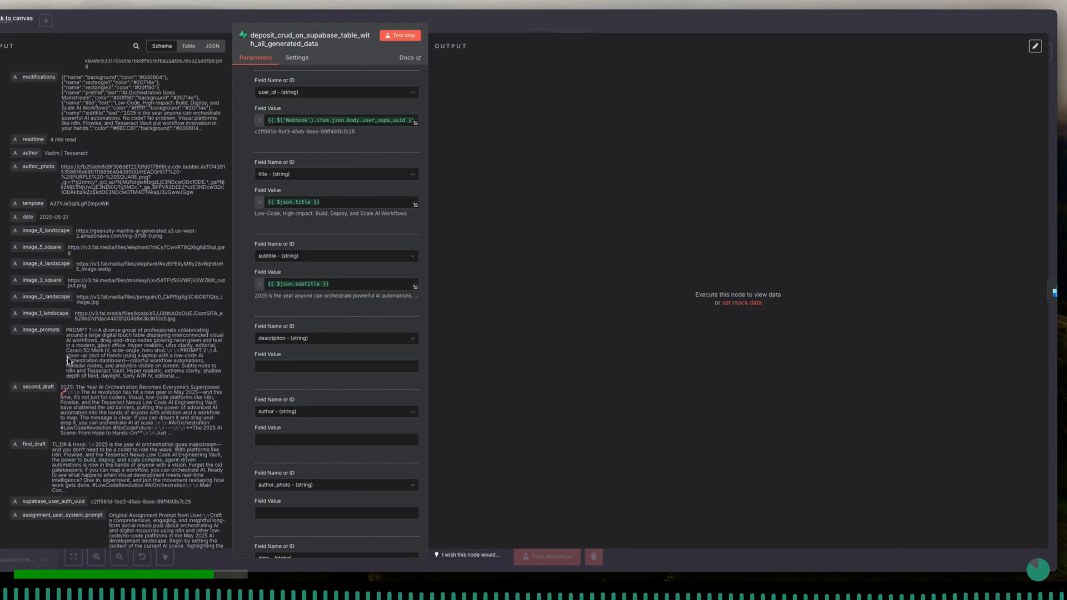
pyautogui.moveTo(40, 390); pyautogui.dragTo(331, 364)
# - Find the author value in the input data and map the Supabase author column to {{ $json.author }}
pyautogui.scroll(-4, 331, 360)
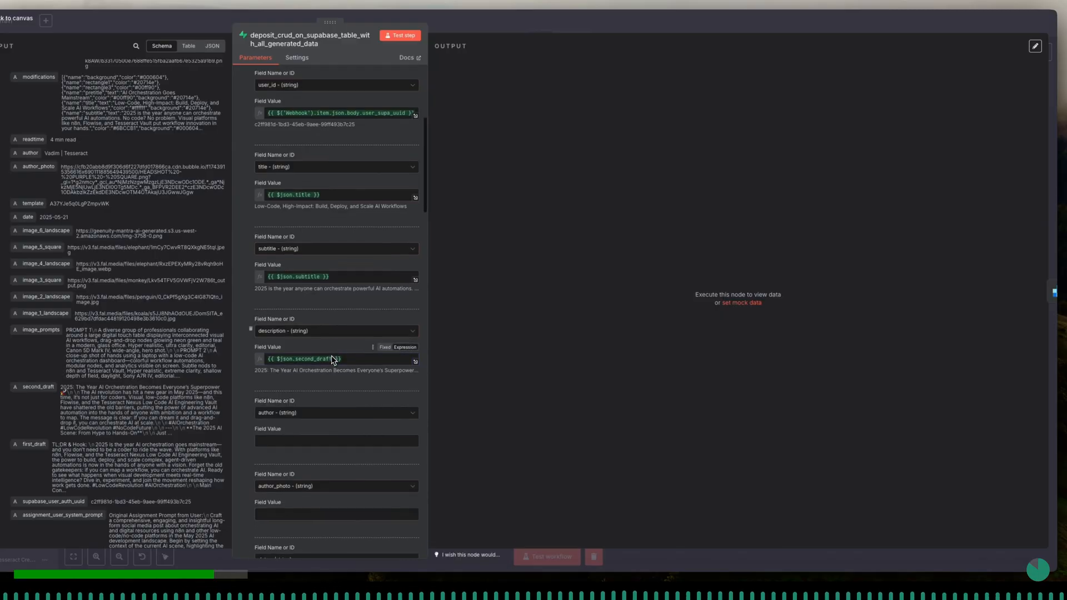
pyautogui.click(331, 355)
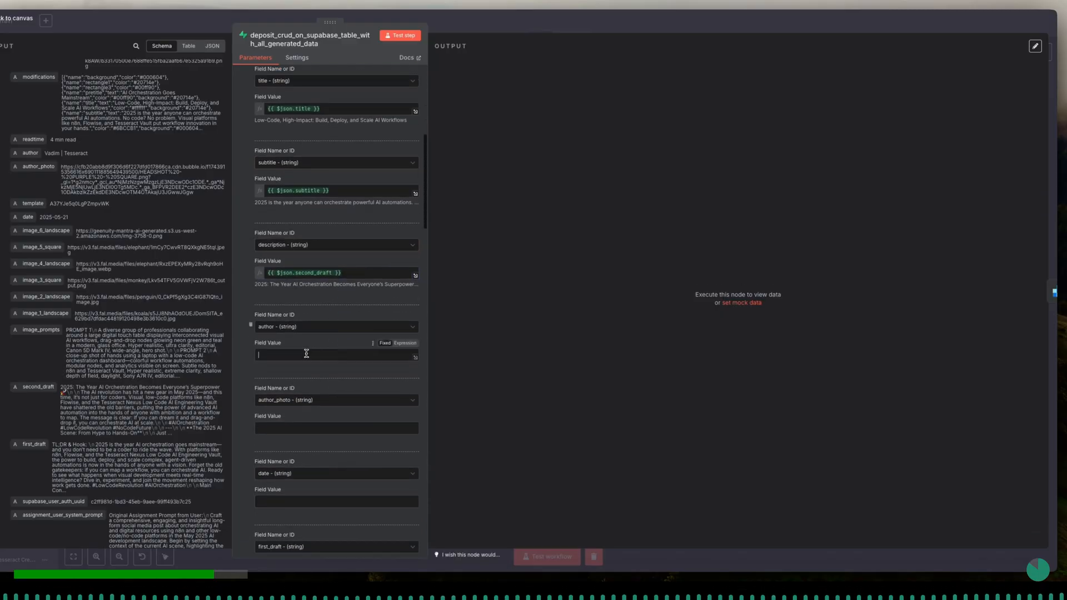
pyautogui.scroll(-5, 100, 503)
pyautogui.scroll(-6, 98, 507)
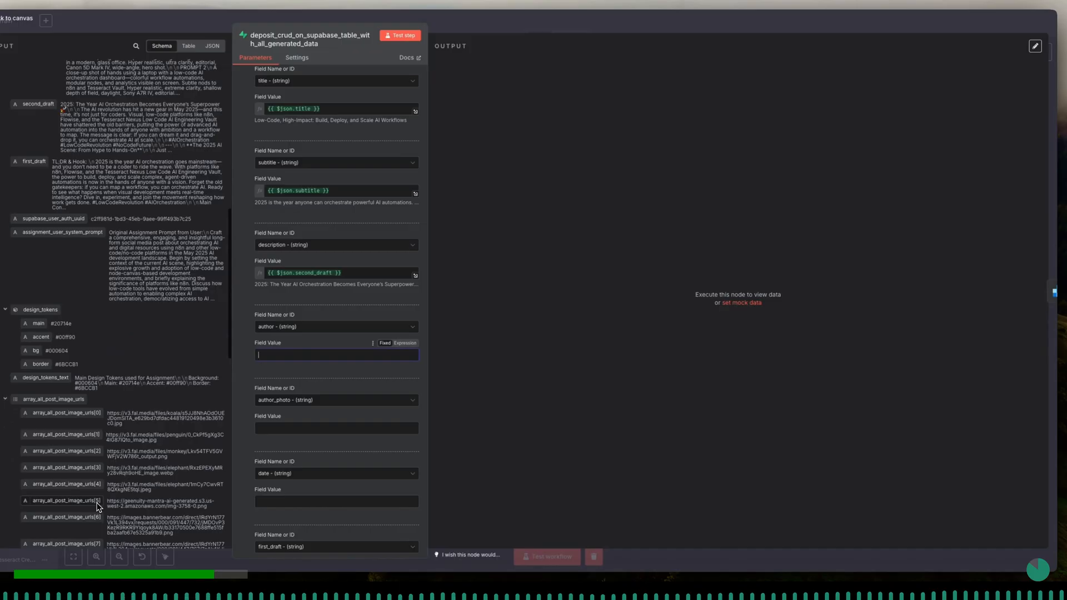
pyautogui.scroll(-1, 98, 507)
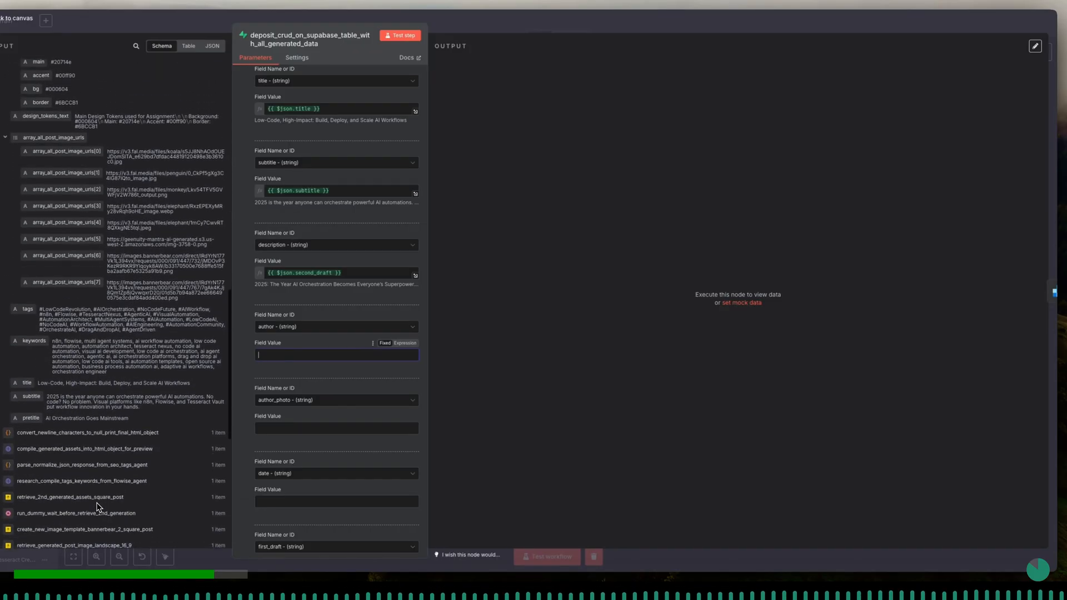
pyautogui.scroll(3, 97, 506)
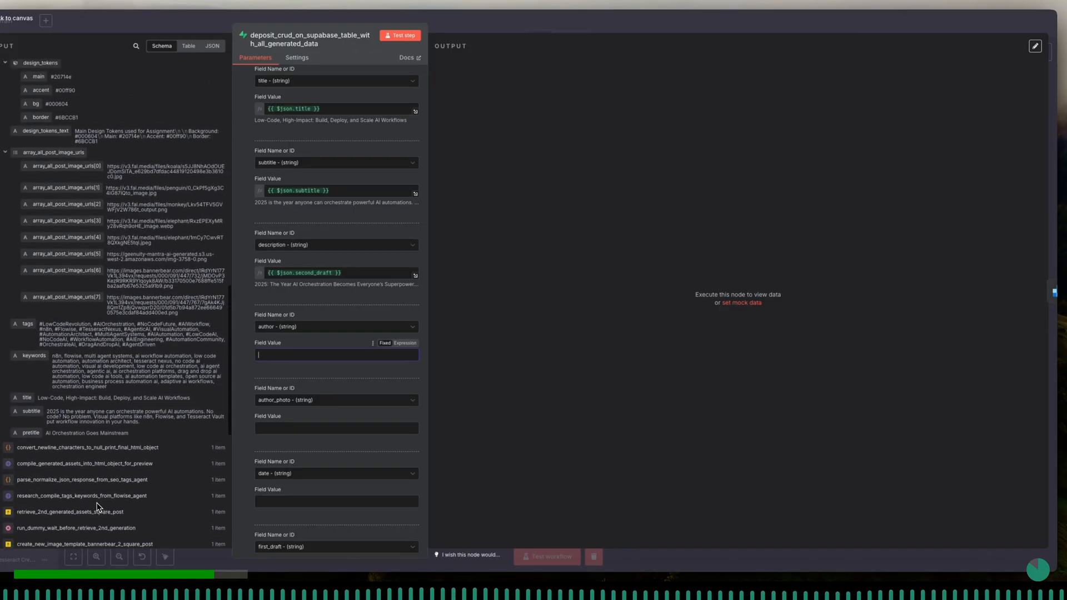
pyautogui.scroll(1, 97, 507)
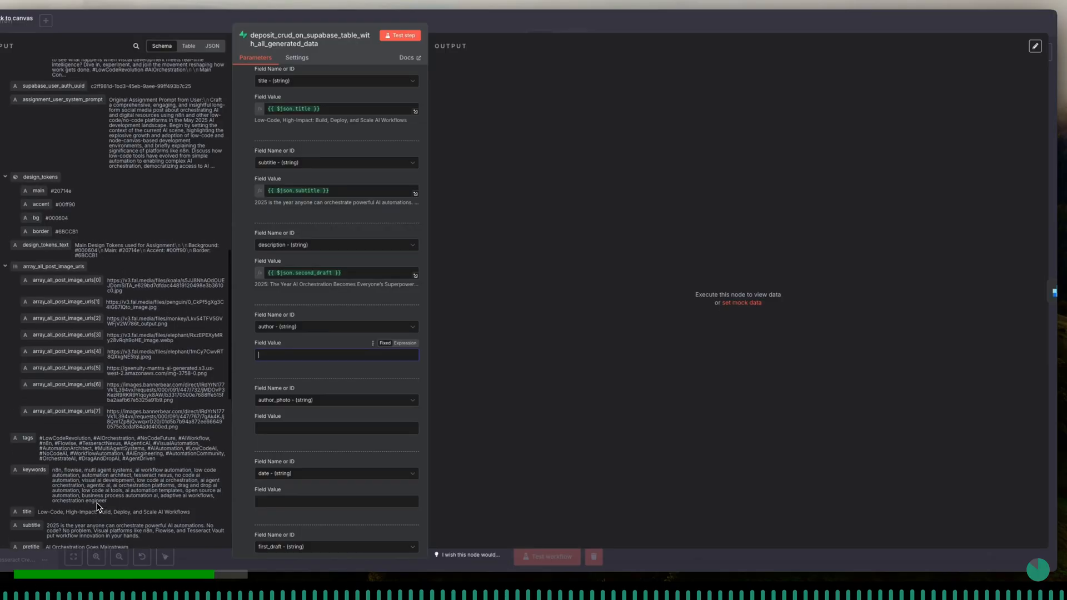
pyautogui.scroll(3, 98, 507)
pyautogui.scroll(4, 97, 507)
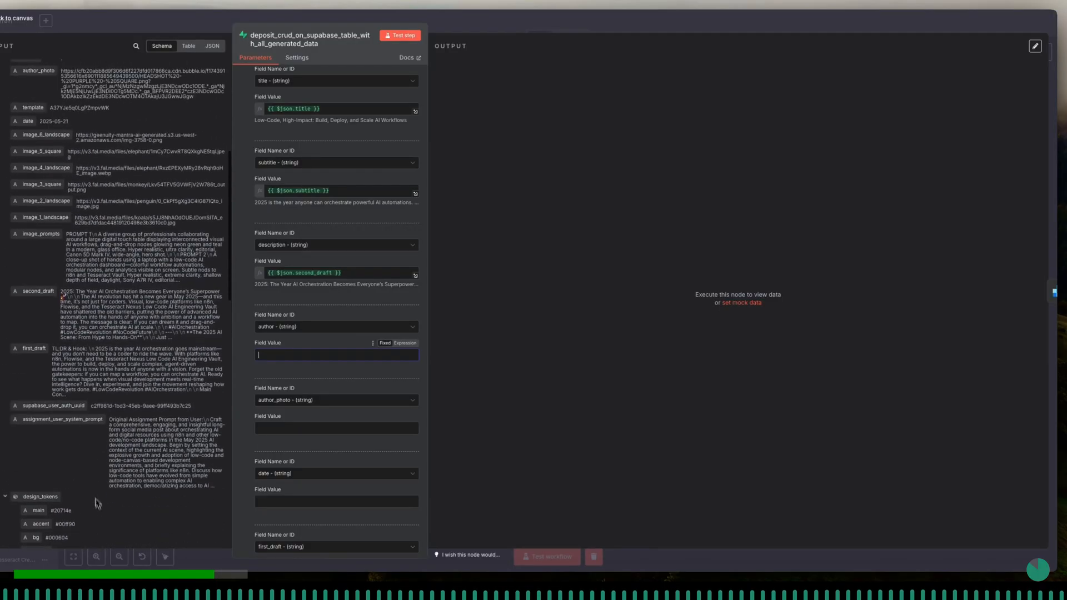
pyautogui.scroll(2, 49, 288)
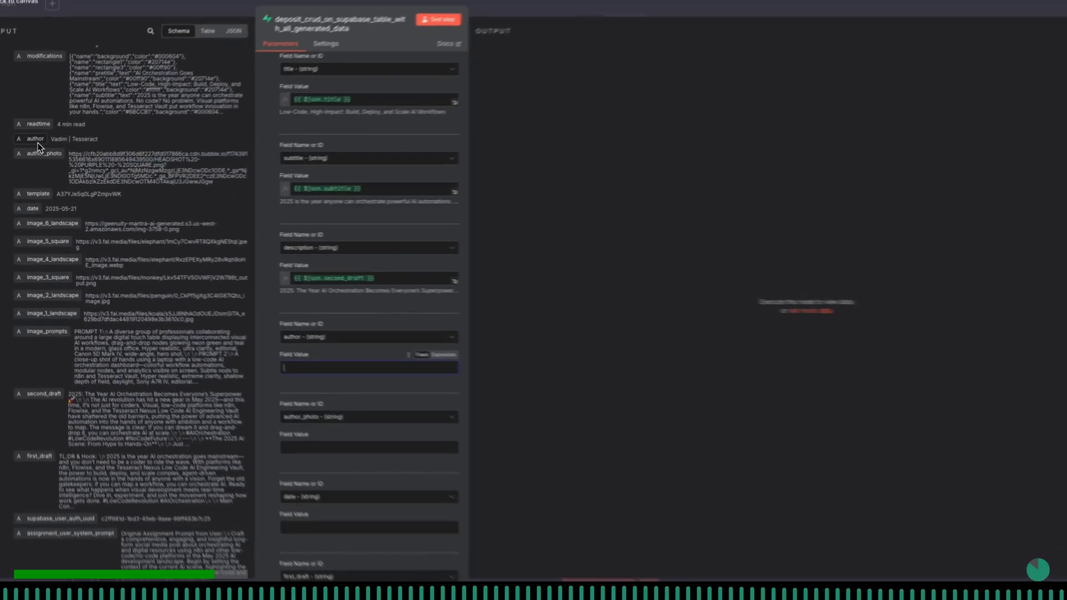
pyautogui.moveTo(36, 144); pyautogui.dragTo(286, 281)
pyautogui.moveTo(349, 298); pyautogui.dragTo(397, 382)
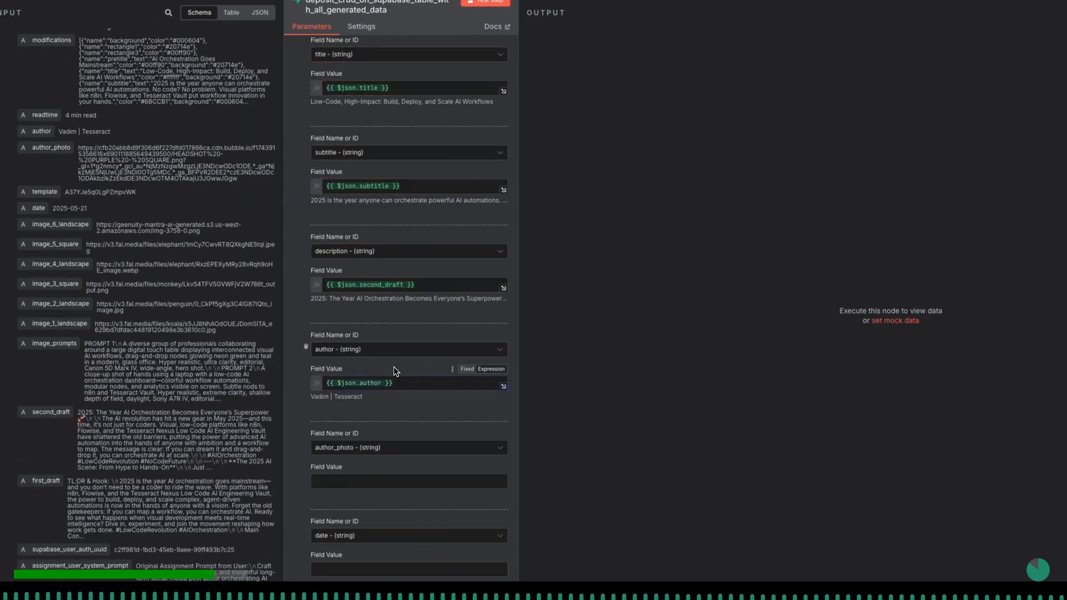
# - Map the Supabase author_photo column to {{ $json.author_photo }}
pyautogui.scroll(-3, 397, 372)
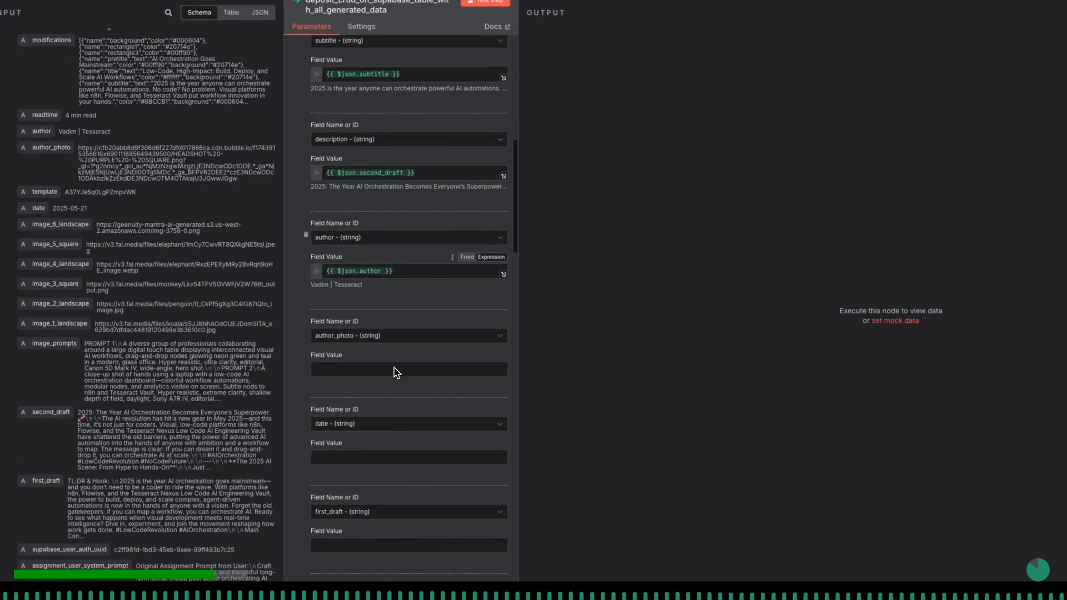
pyautogui.scroll(-2, 395, 370)
pyautogui.click(350, 284)
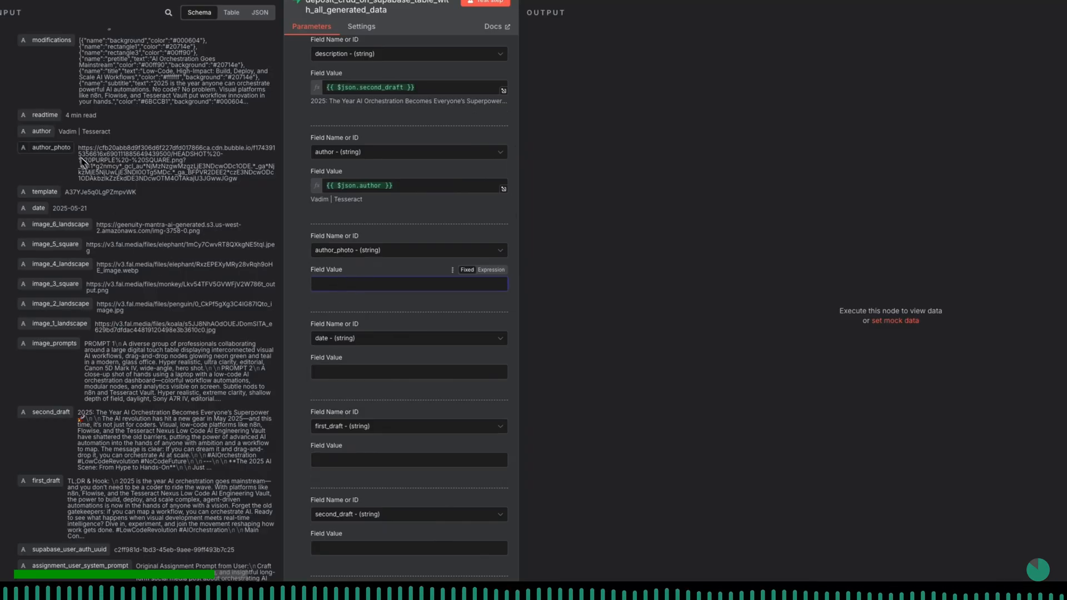
pyautogui.moveTo(55, 146); pyautogui.dragTo(381, 284)
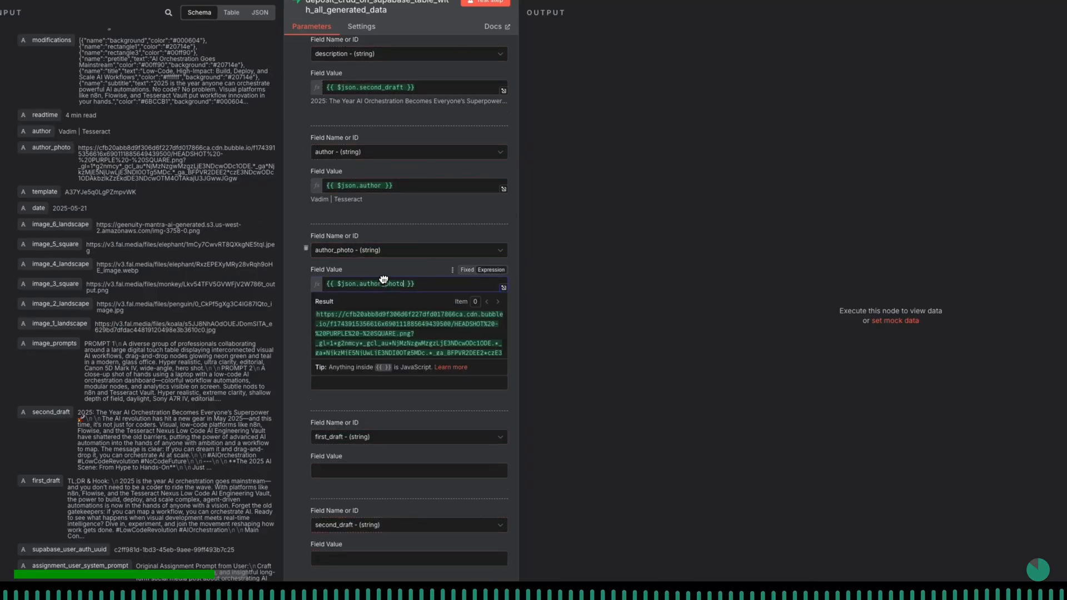
pyautogui.click(391, 272)
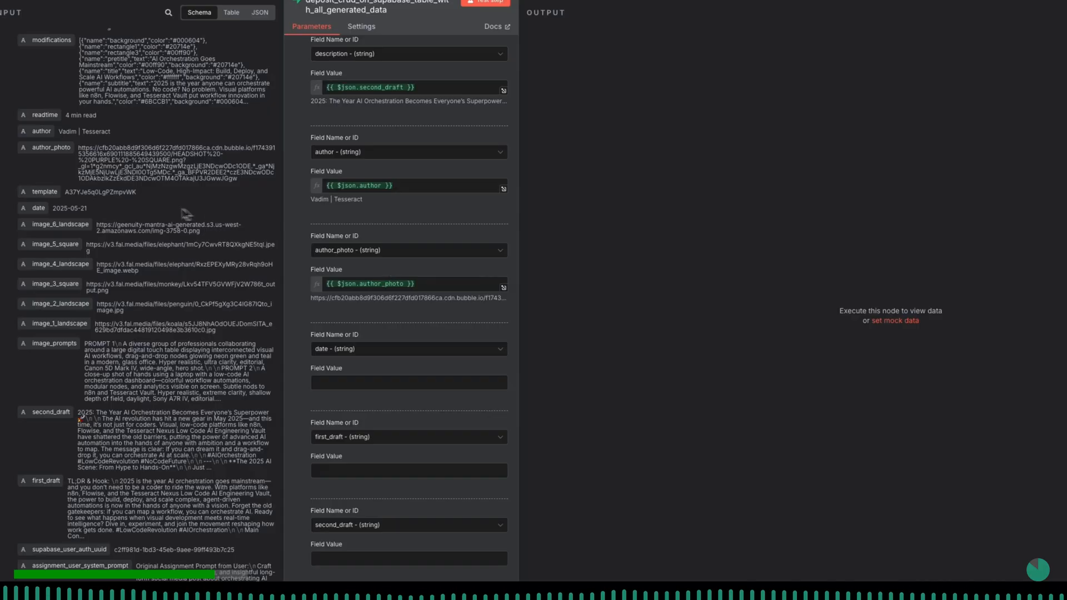
# - Map the Supabase date column to {{ $json.date }}
pyautogui.scroll(-2, 476, 361)
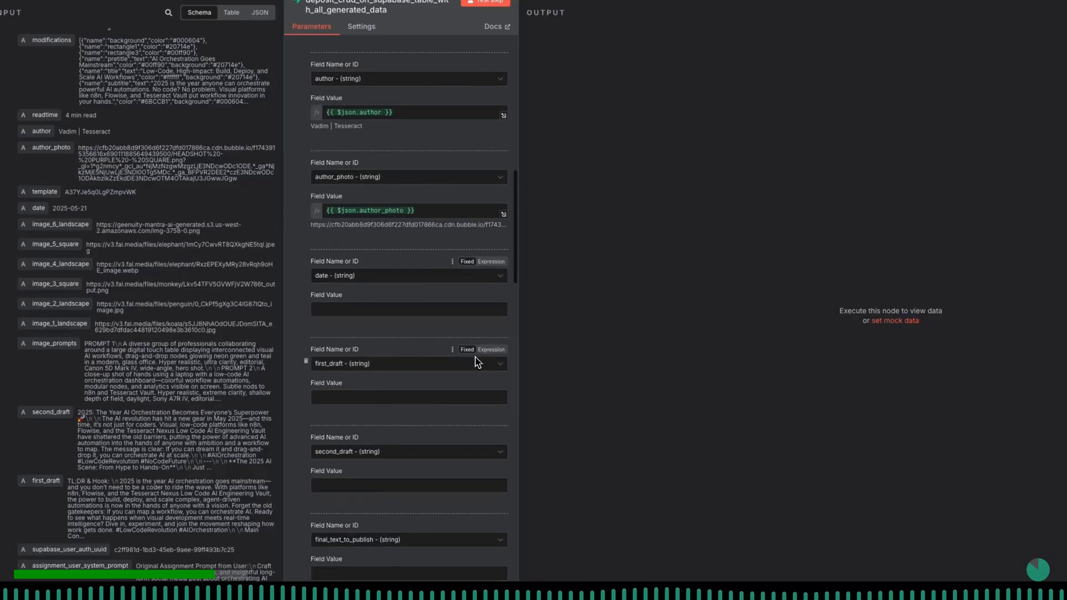
pyautogui.moveTo(42, 217); pyautogui.dragTo(343, 311)
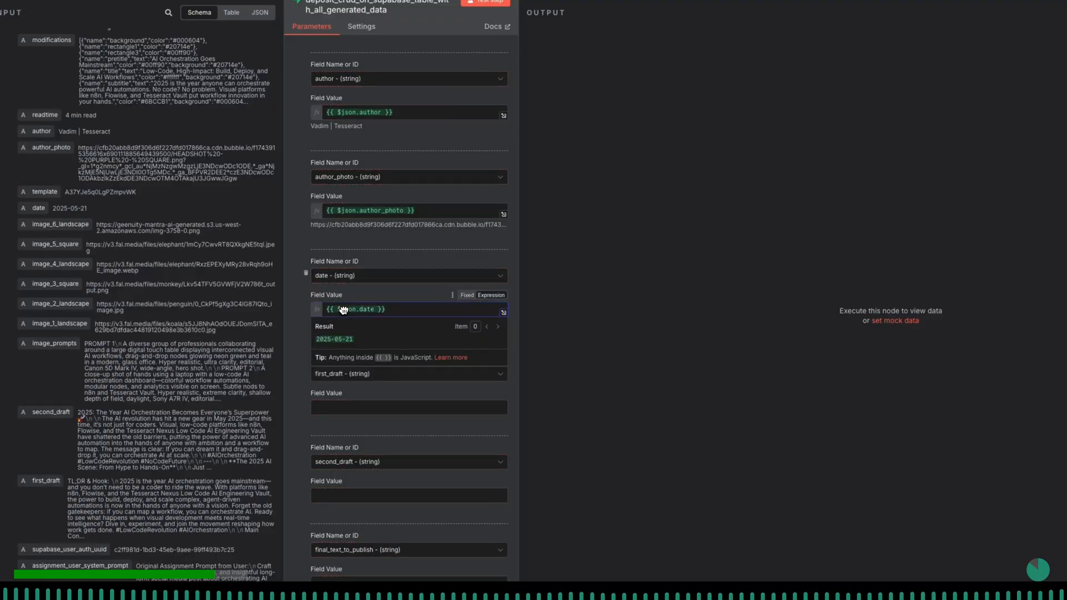
pyautogui.scroll(-1, 365, 372)
pyautogui.scroll(-1, 364, 371)
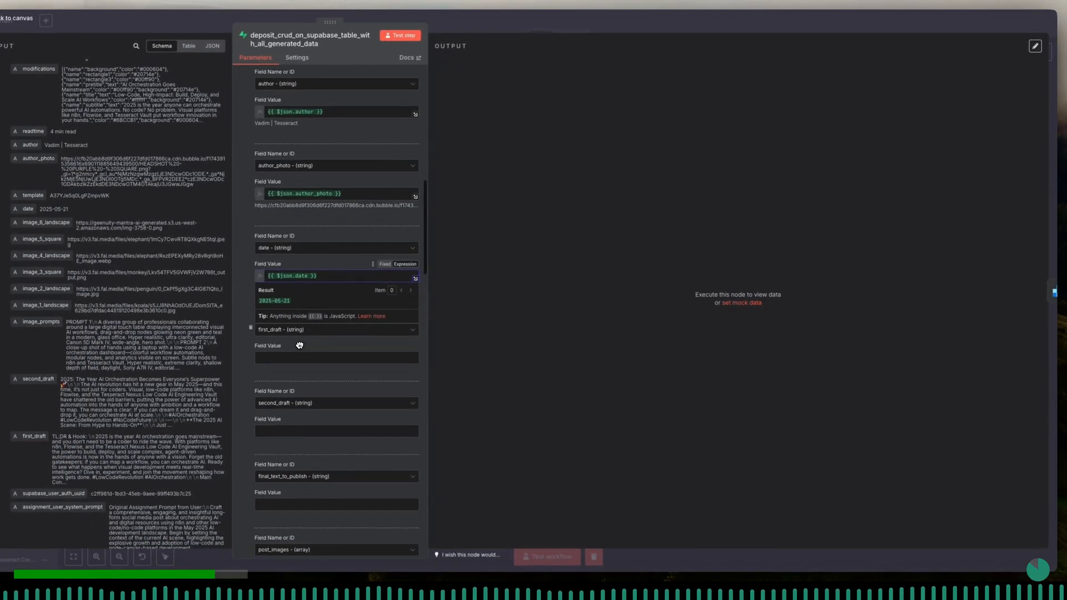
pyautogui.scroll(-1, 299, 345)
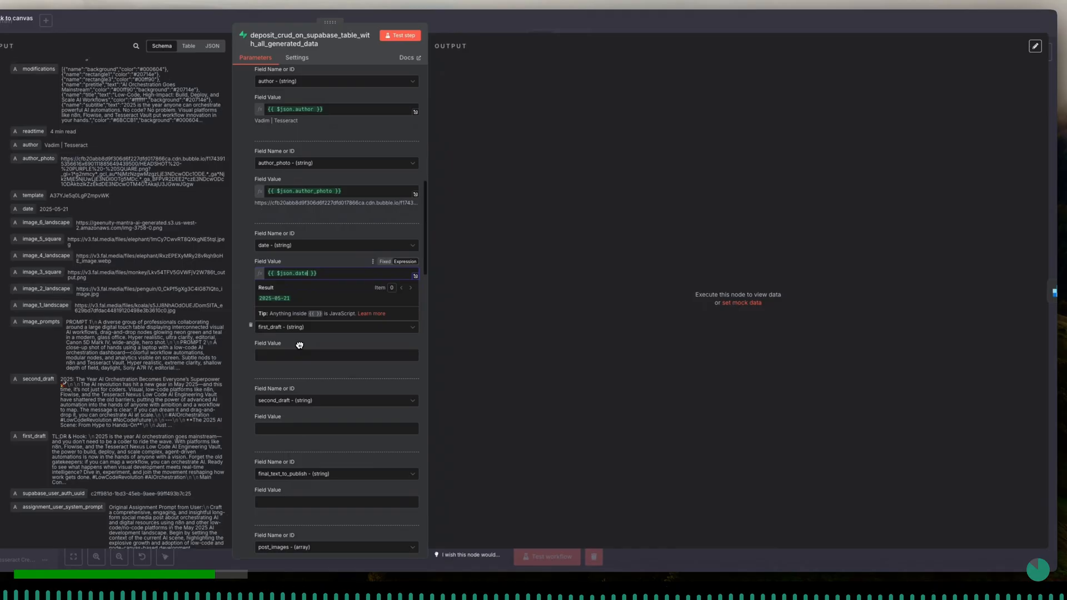
pyautogui.click(246, 335)
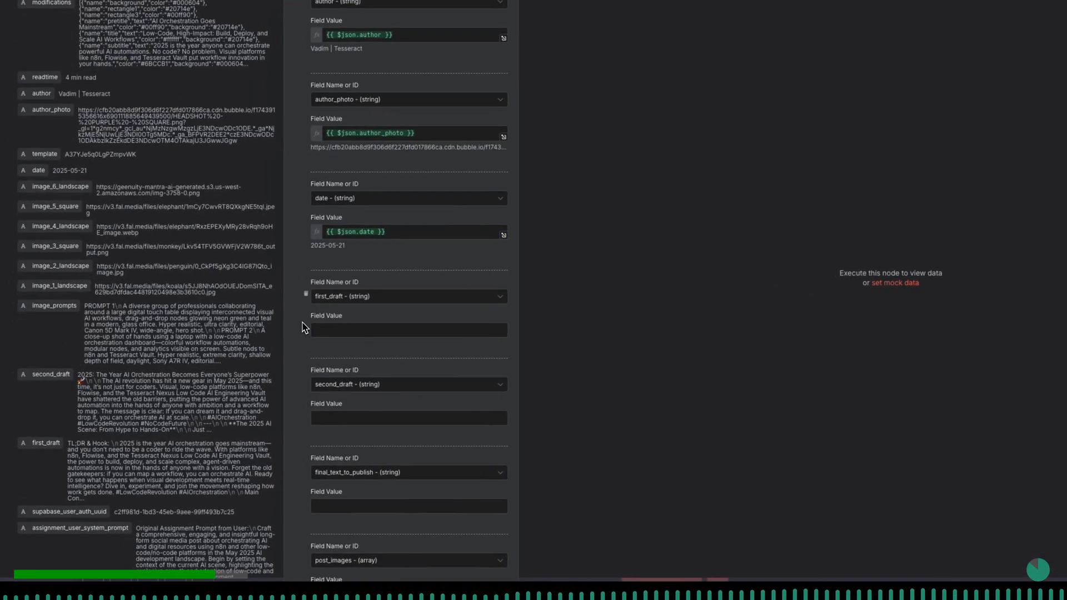
# - Map the Supabase first_draft column to {{ $json.first_draft }} and the second_draft column to {{ $json.second_draft }}
pyautogui.scroll(-1, 395, 353)
pyautogui.click(397, 319)
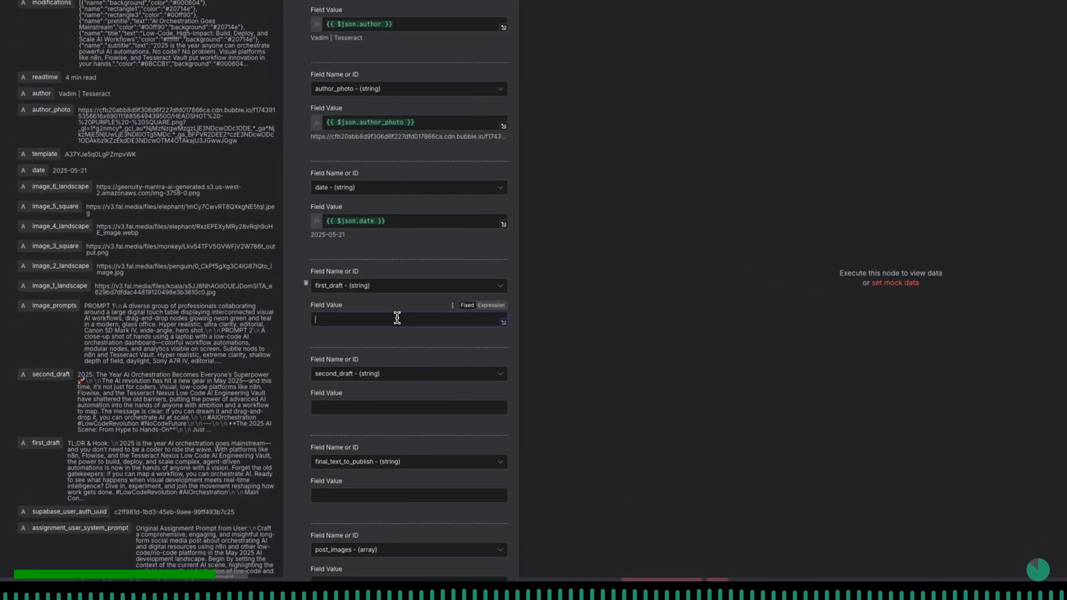
pyautogui.scroll(-1, 198, 330)
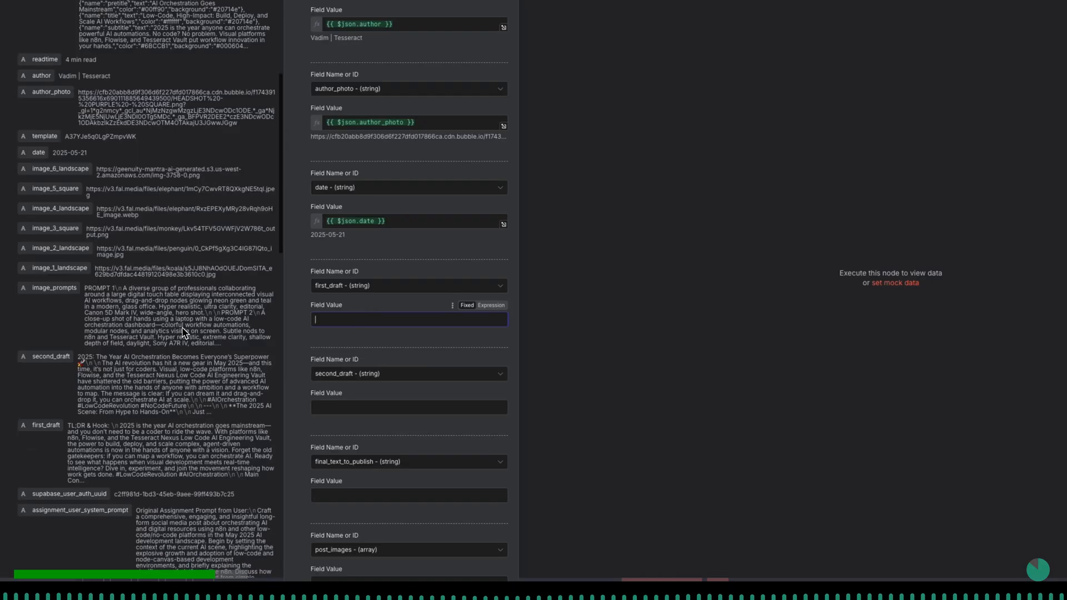
pyautogui.moveTo(46, 425); pyautogui.dragTo(361, 320)
pyautogui.scroll(-3, 371, 300)
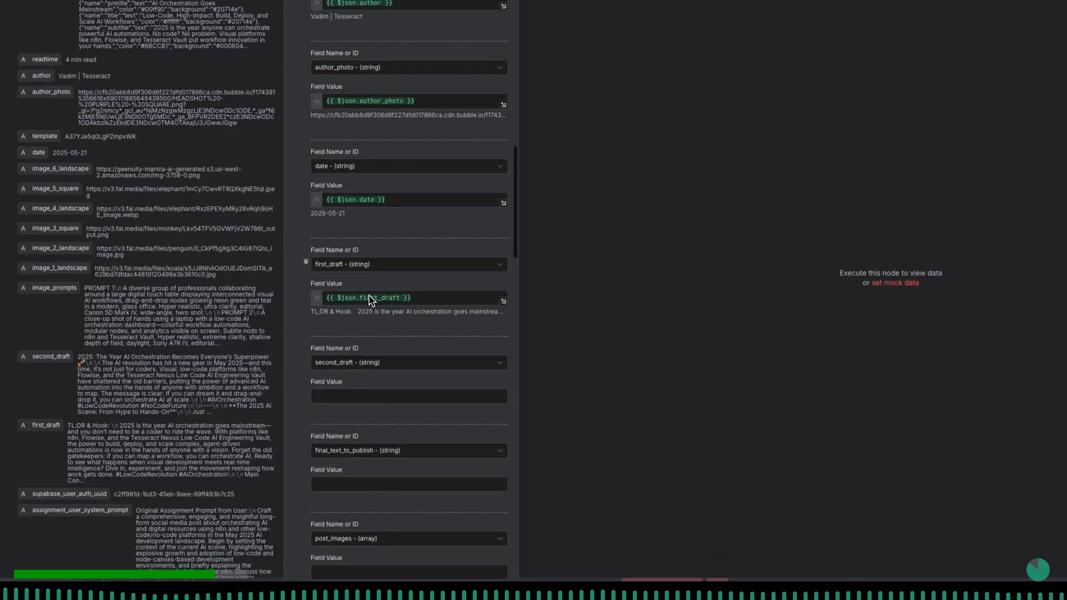
pyautogui.click(350, 334)
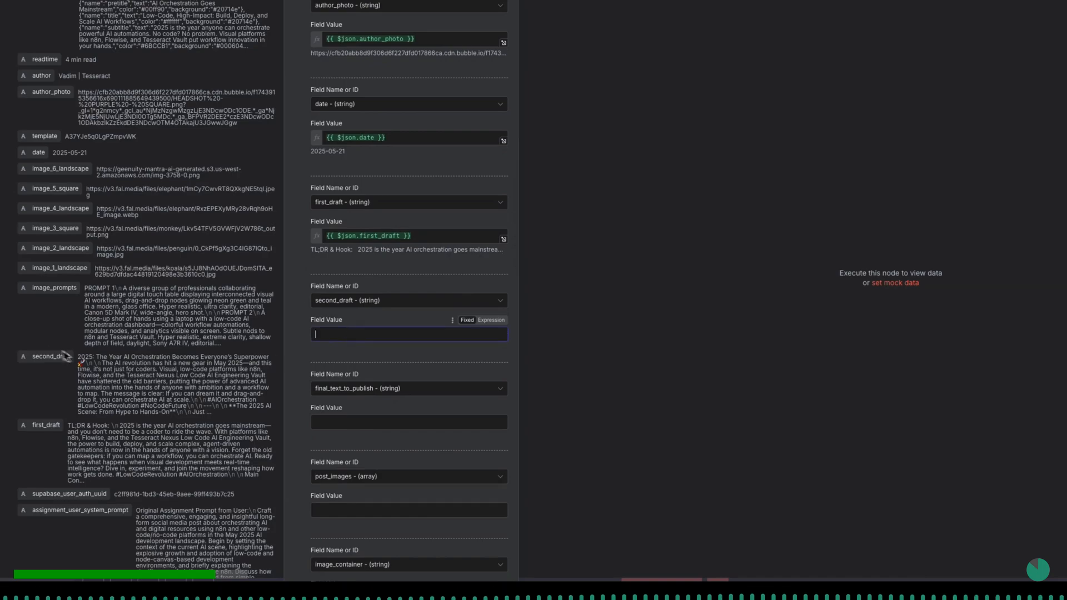
pyautogui.moveTo(47, 359); pyautogui.dragTo(341, 336)
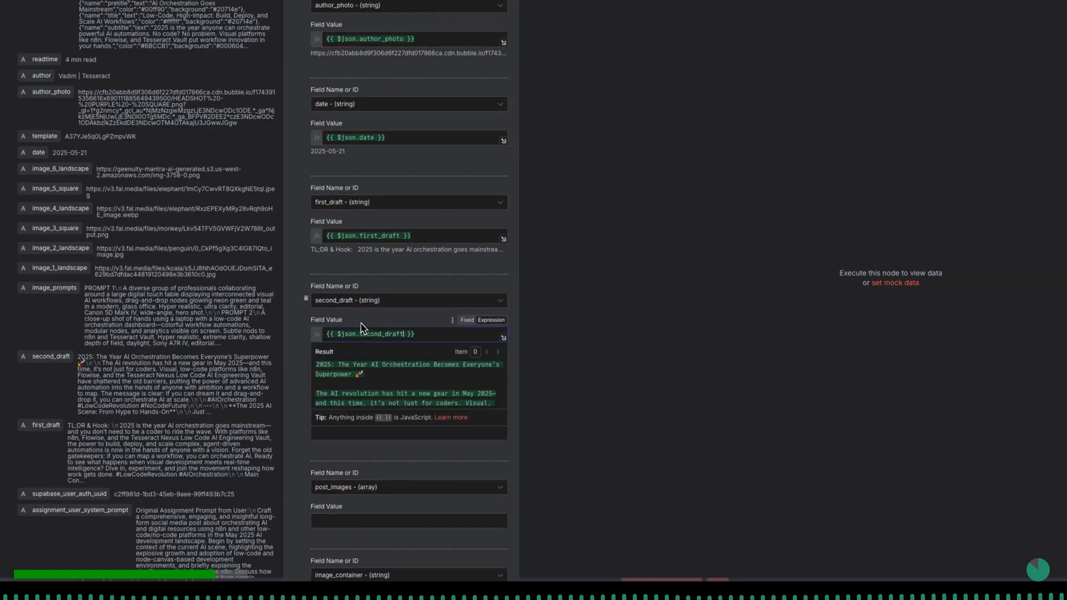
# - Map the Supabase final_text_to_publish column to {{ $json.second_draft }}
pyautogui.scroll(-5, 365, 328)
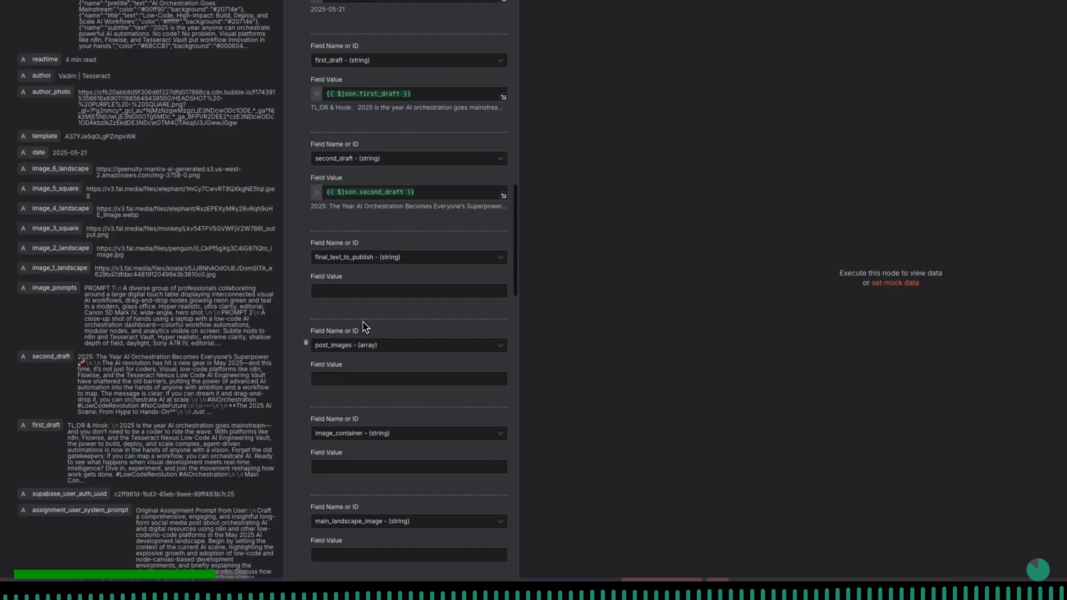
pyautogui.scroll(-1, 364, 325)
pyautogui.click(349, 282)
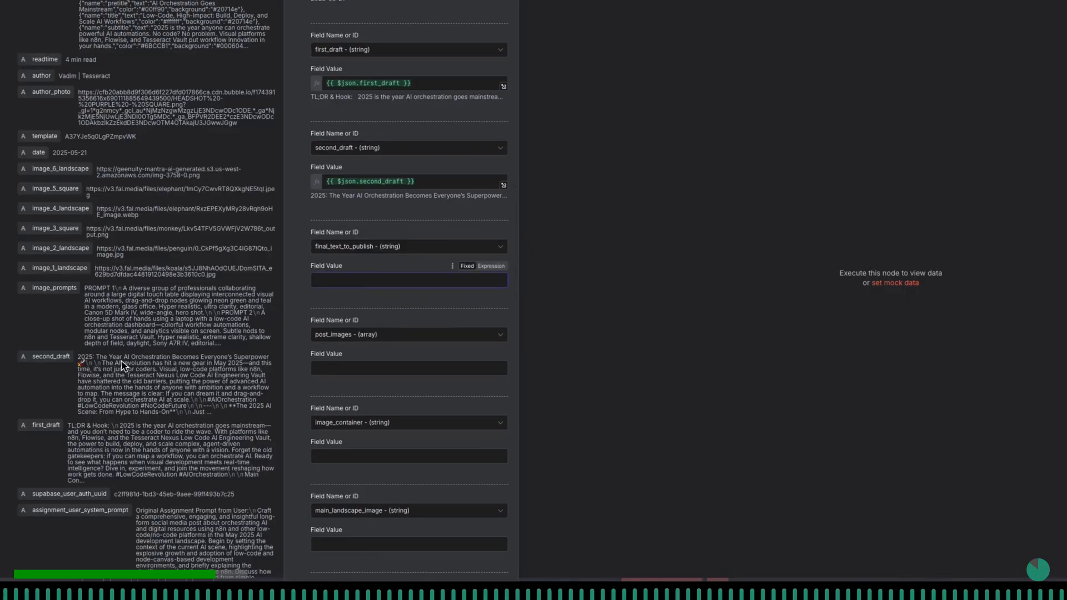
pyautogui.moveTo(52, 363); pyautogui.dragTo(337, 282)
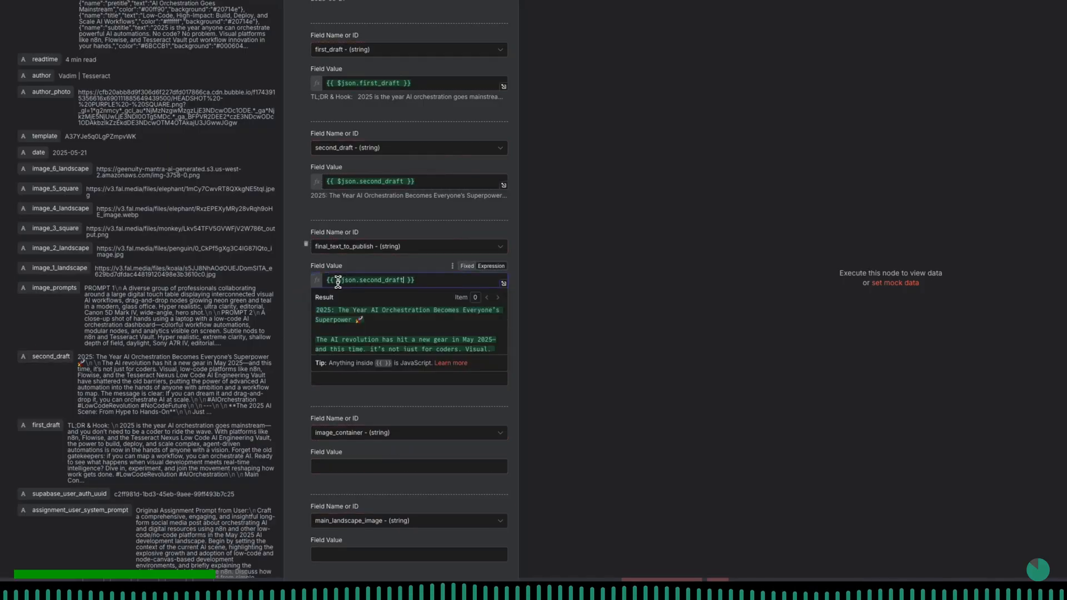
pyautogui.scroll(-1, 427, 275)
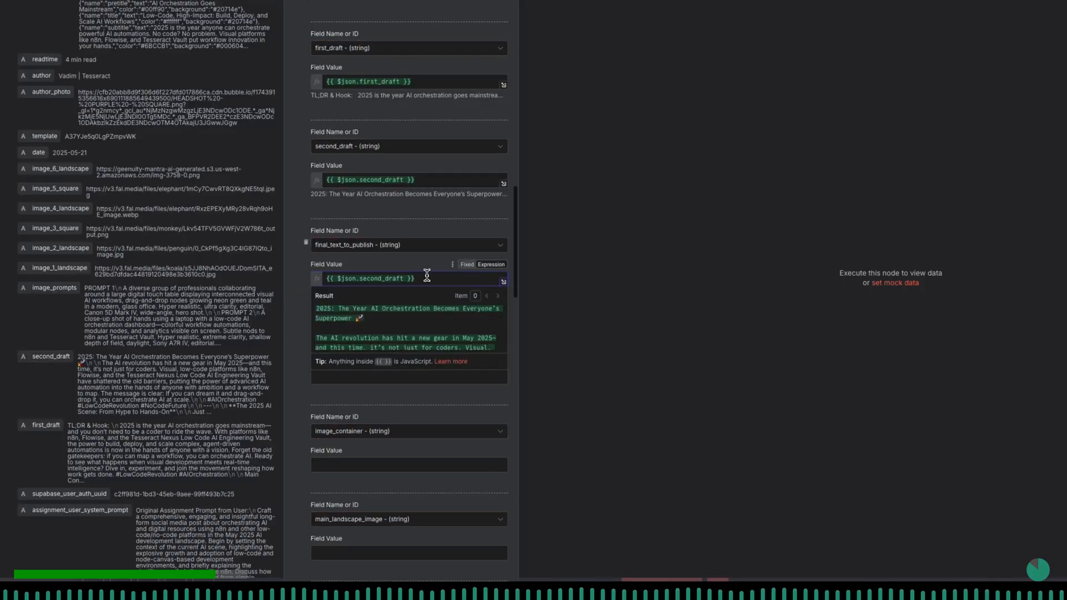
pyautogui.click(423, 254)
# - Switch the post_images array column to an expression and map it to {{ $json.array_all_post_image_urls }}
pyautogui.scroll(-1, 422, 255)
pyautogui.click(381, 298)
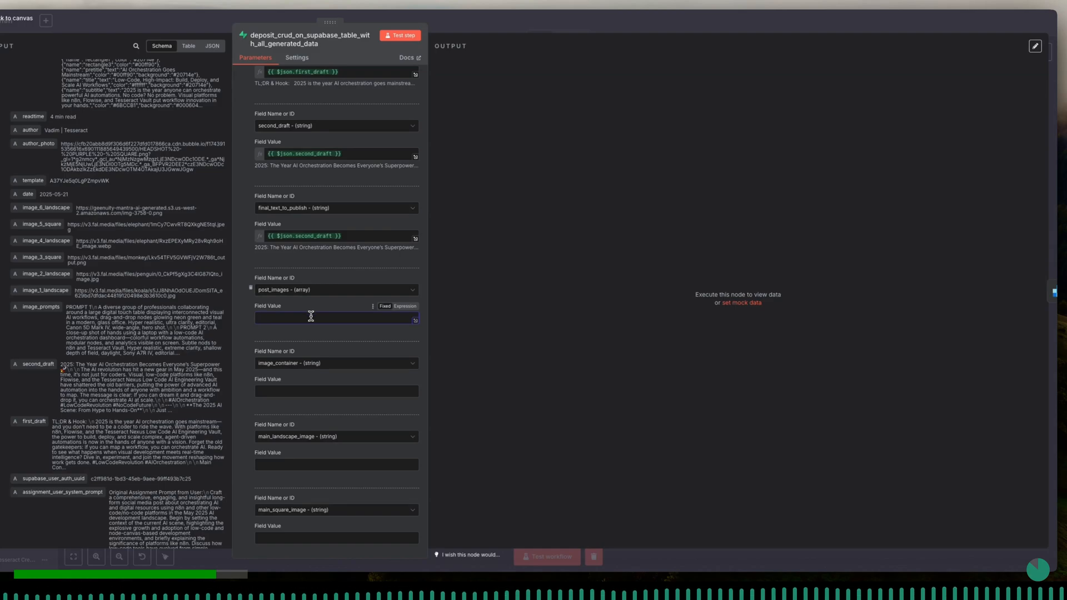
pyautogui.click(398, 307)
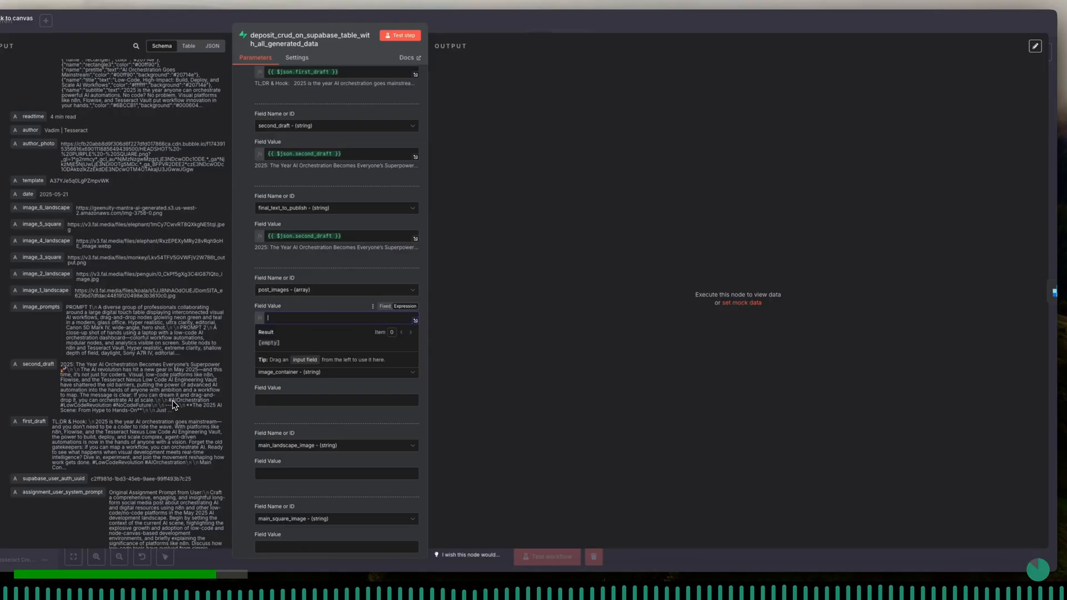
pyautogui.scroll(-5, 172, 400)
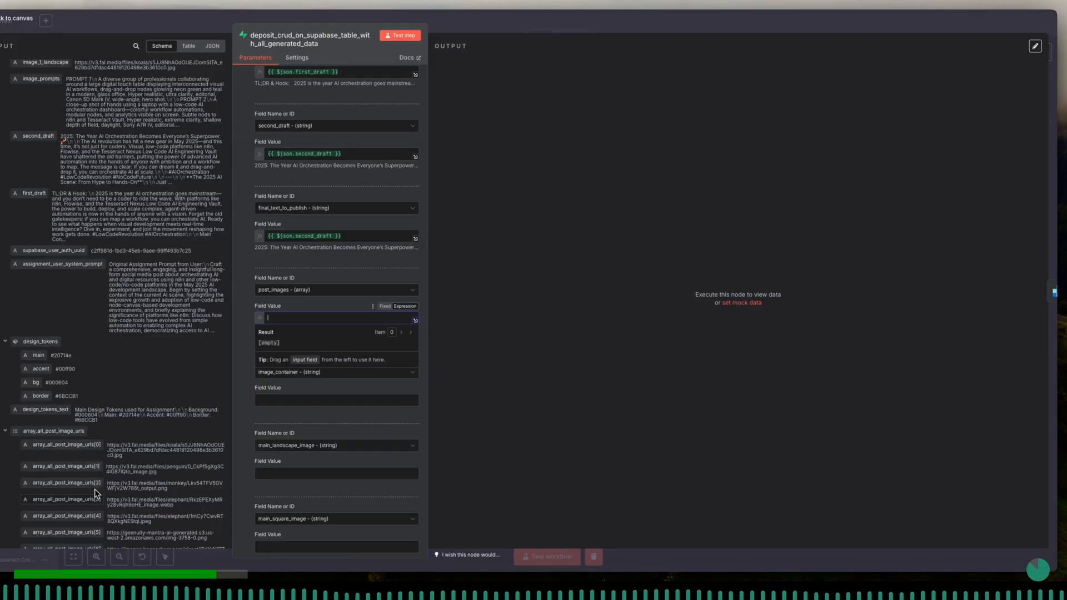
pyautogui.moveTo(65, 434); pyautogui.dragTo(313, 330)
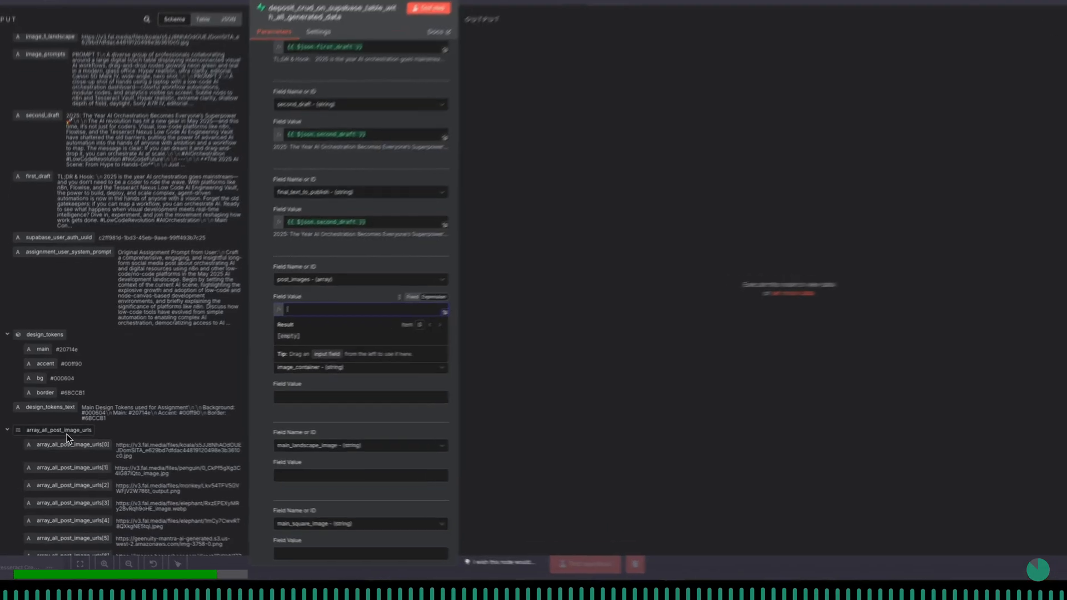
pyautogui.moveTo(381, 307); pyautogui.dragTo(376, 293)
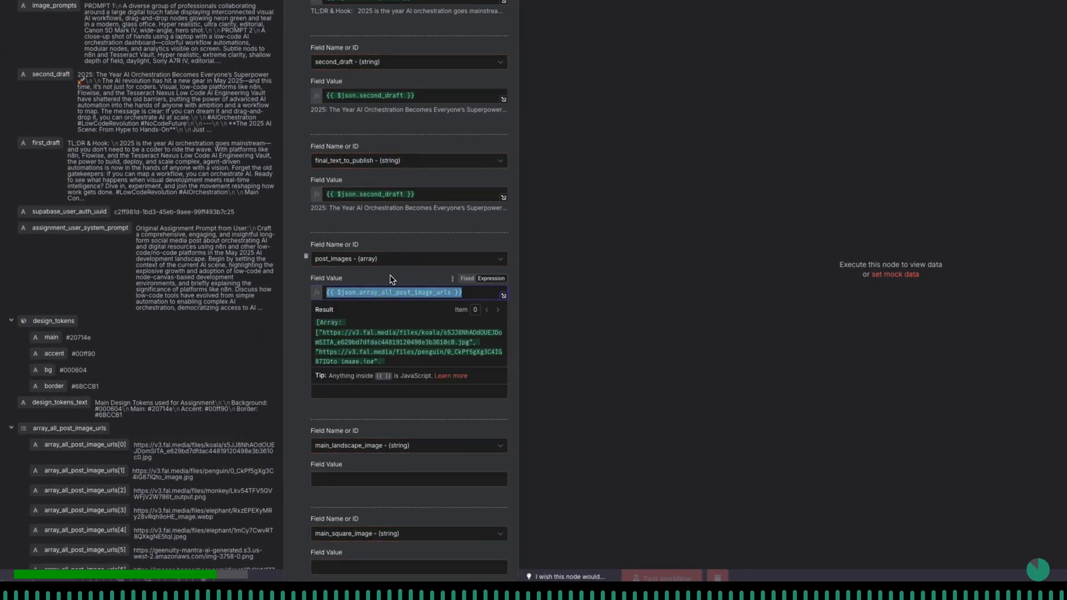
pyautogui.click(391, 280)
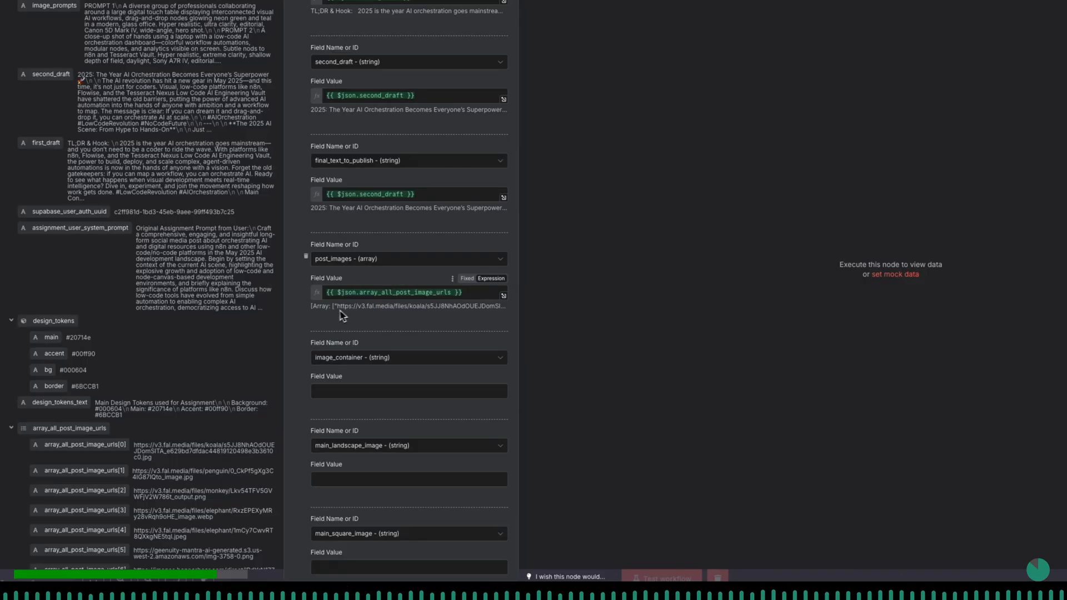
# - Map the Supabase image_container column to {{ $json.image_6_landscape }}
pyautogui.scroll(-2, 345, 375)
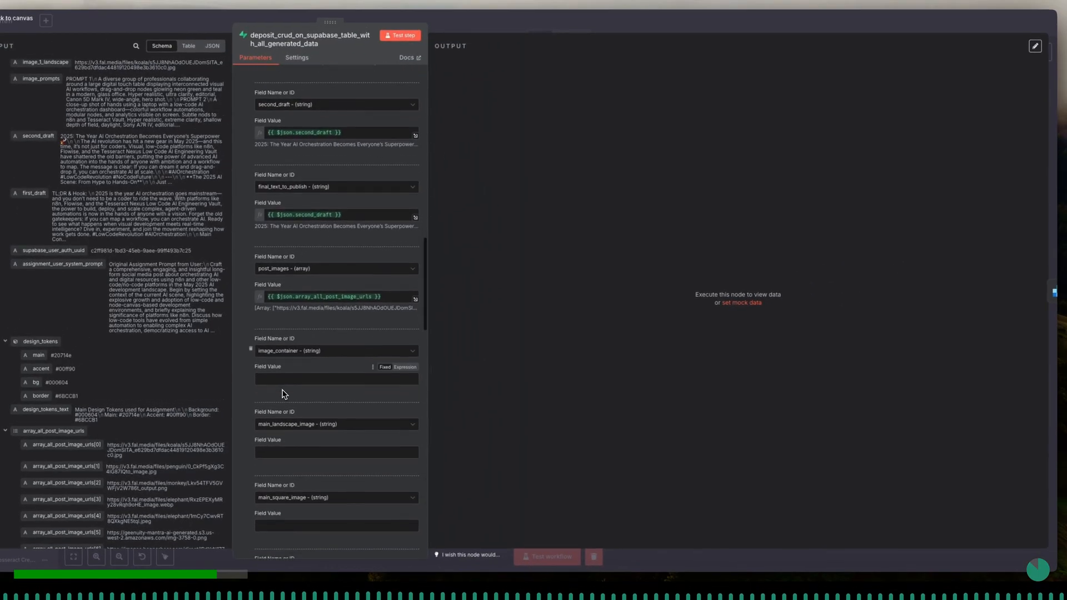
pyautogui.scroll(-1, 285, 389)
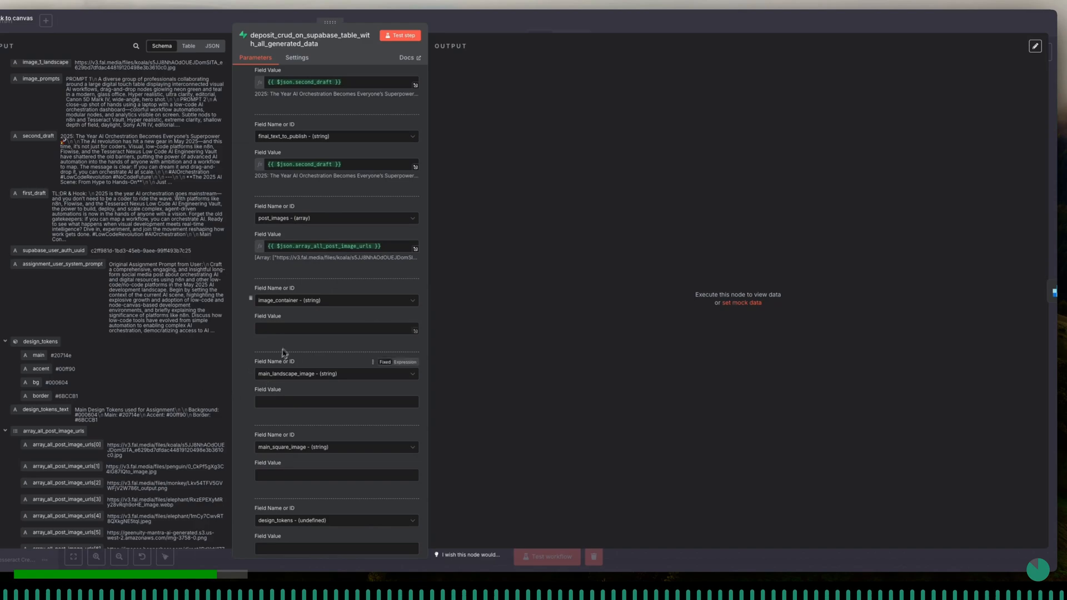
pyautogui.click(5, 431)
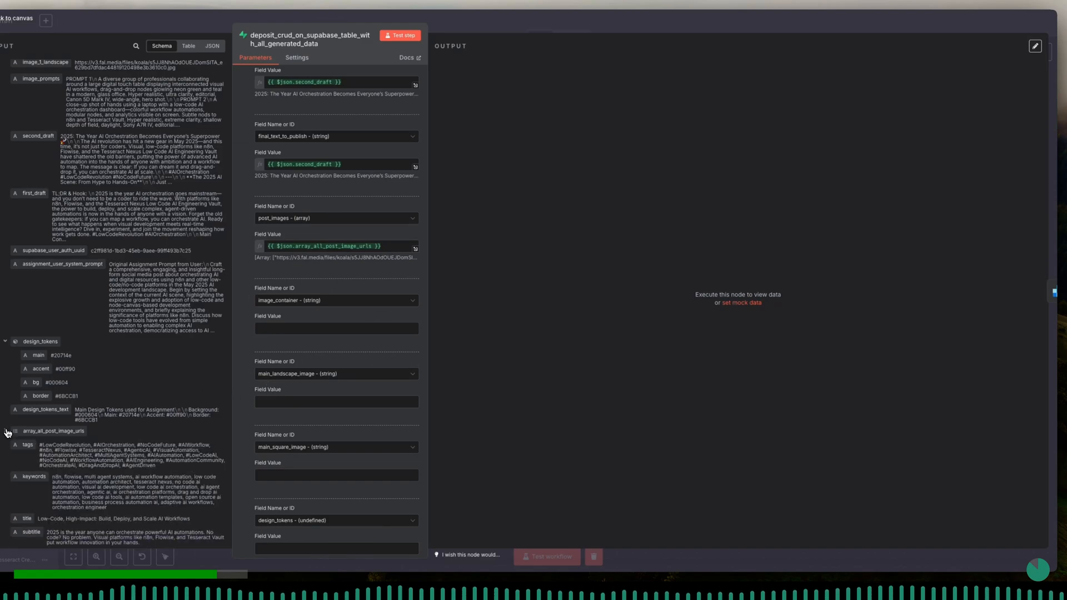
pyautogui.scroll(-3, 25, 450)
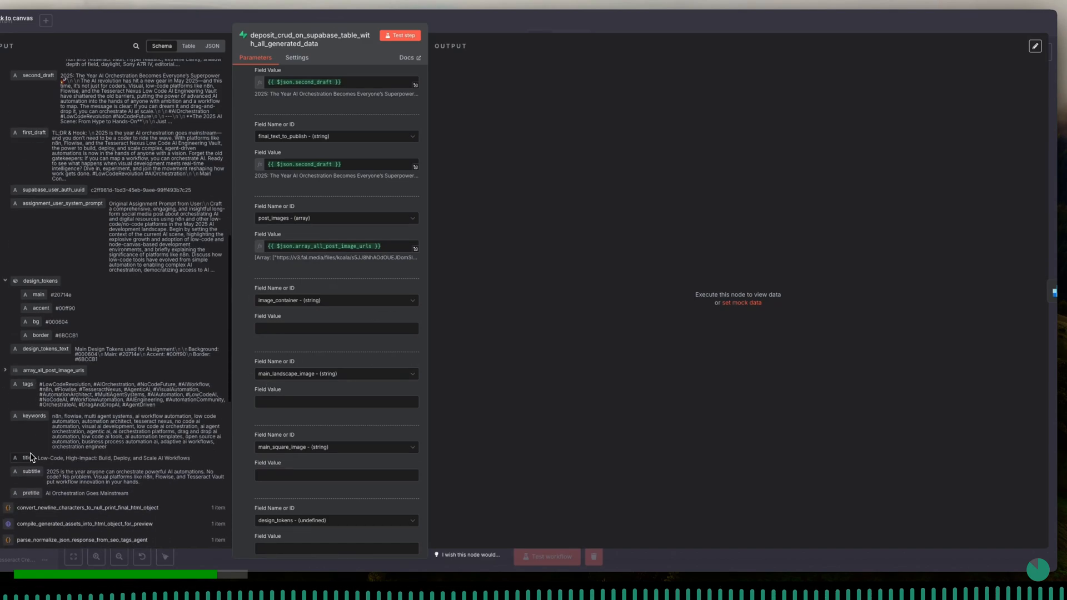
pyautogui.scroll(9, 35, 421)
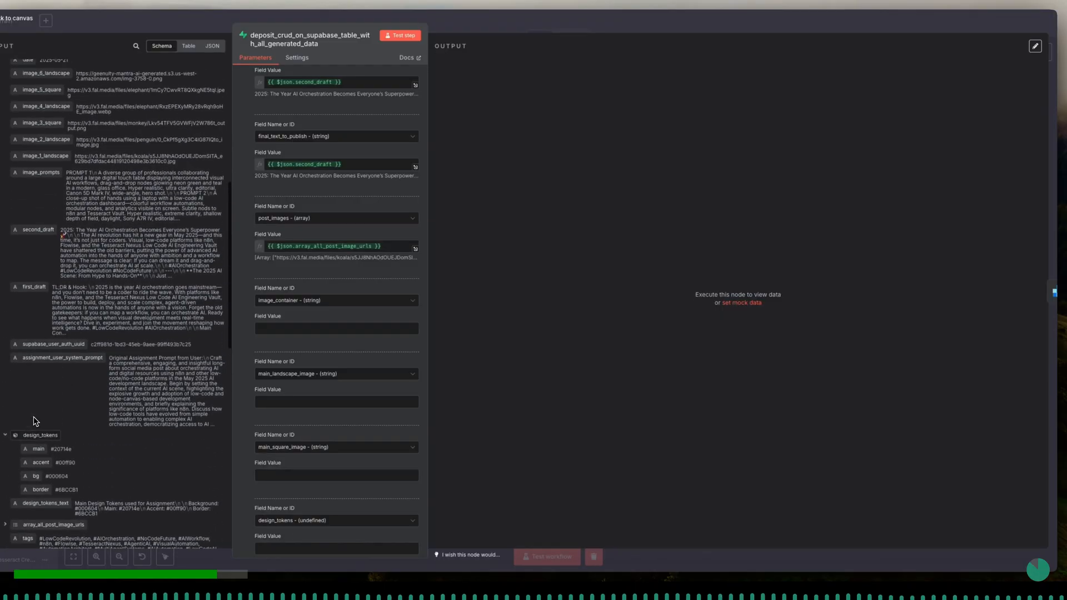
pyautogui.scroll(2, 34, 421)
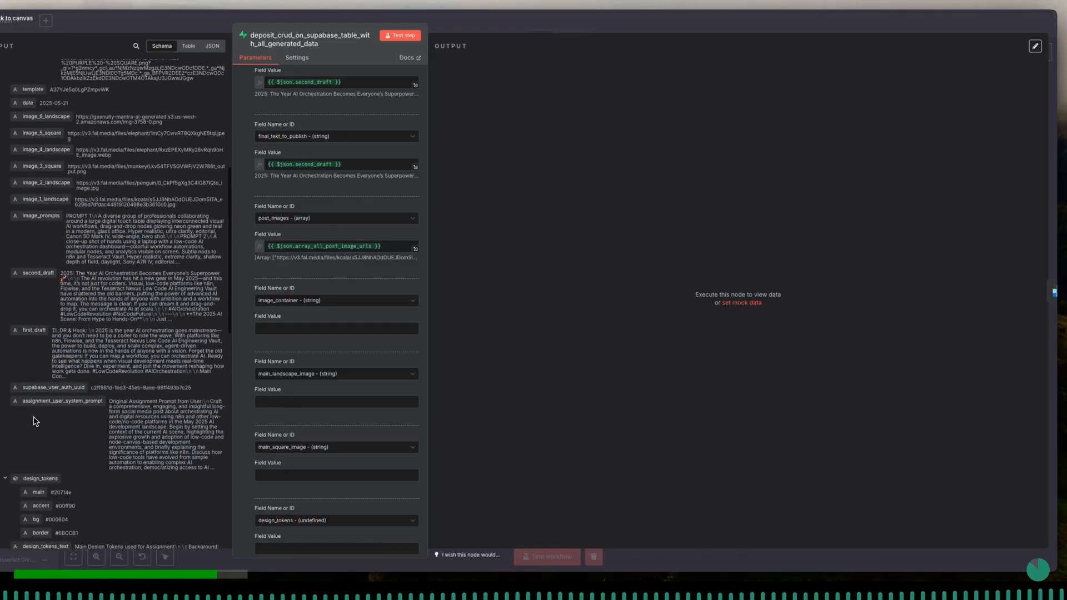
pyautogui.scroll(8, 34, 421)
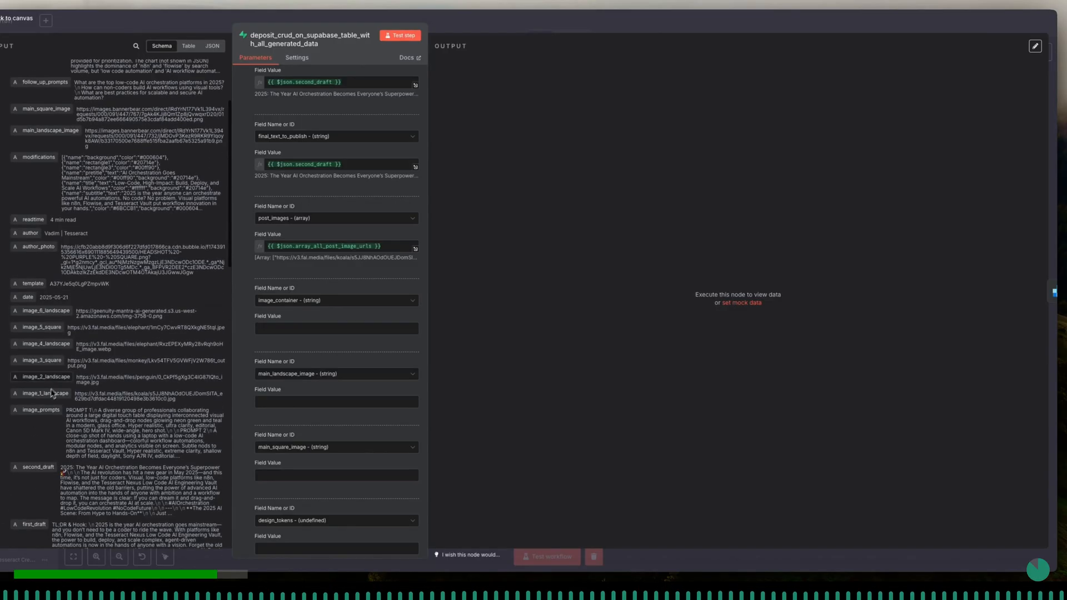
pyautogui.moveTo(50, 313); pyautogui.dragTo(334, 324)
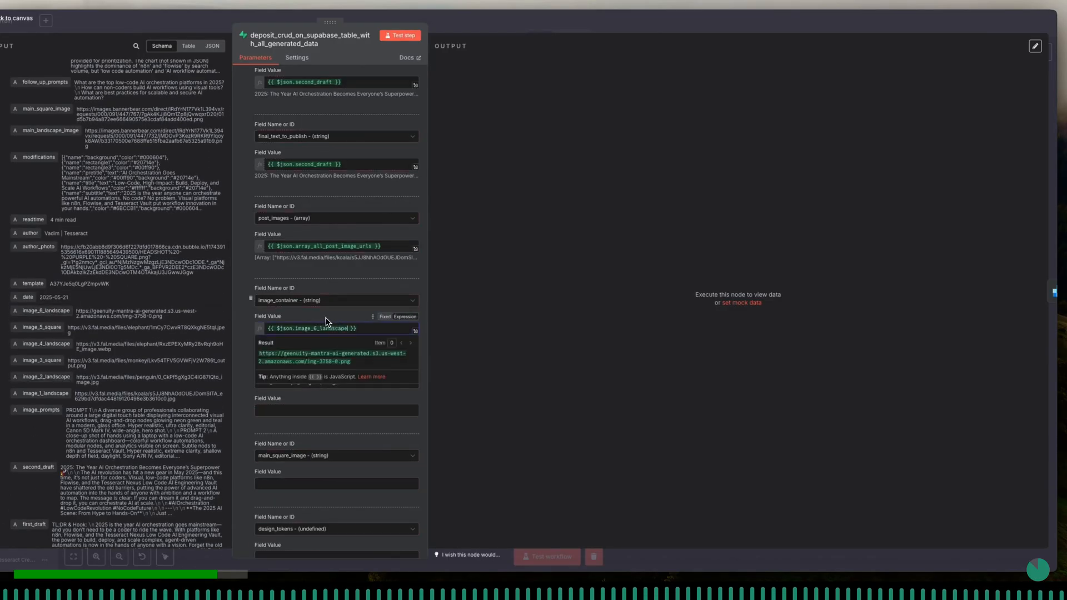
# - Map the main_landscape_image column to {{ $json.main_landscape_image }} and the main_square_image column to {{ $json.main_square_image }}
pyautogui.scroll(-3, 312, 378)
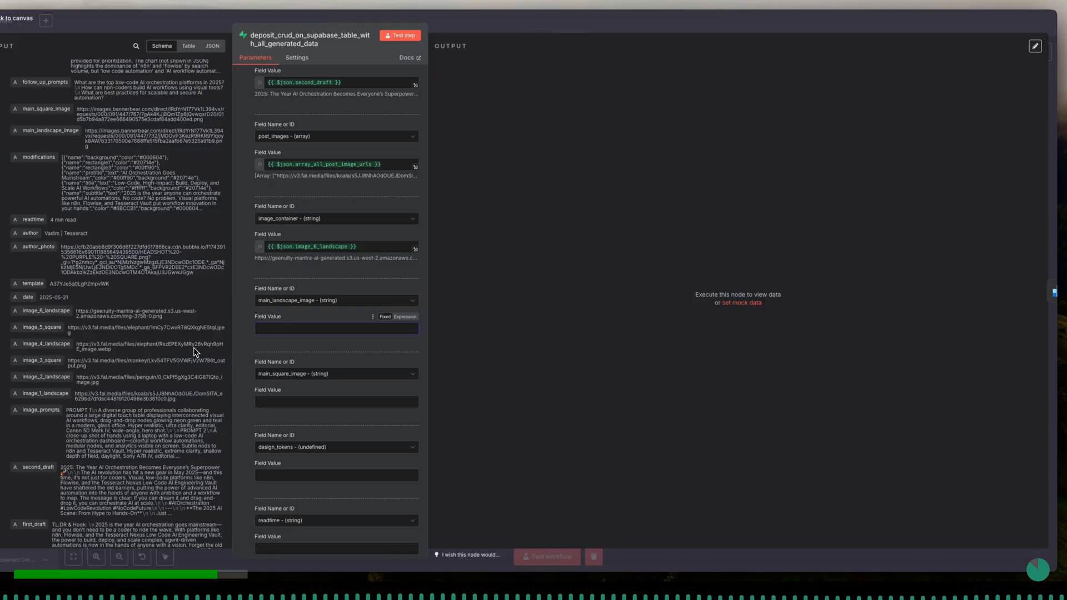
pyautogui.scroll(1, 117, 368)
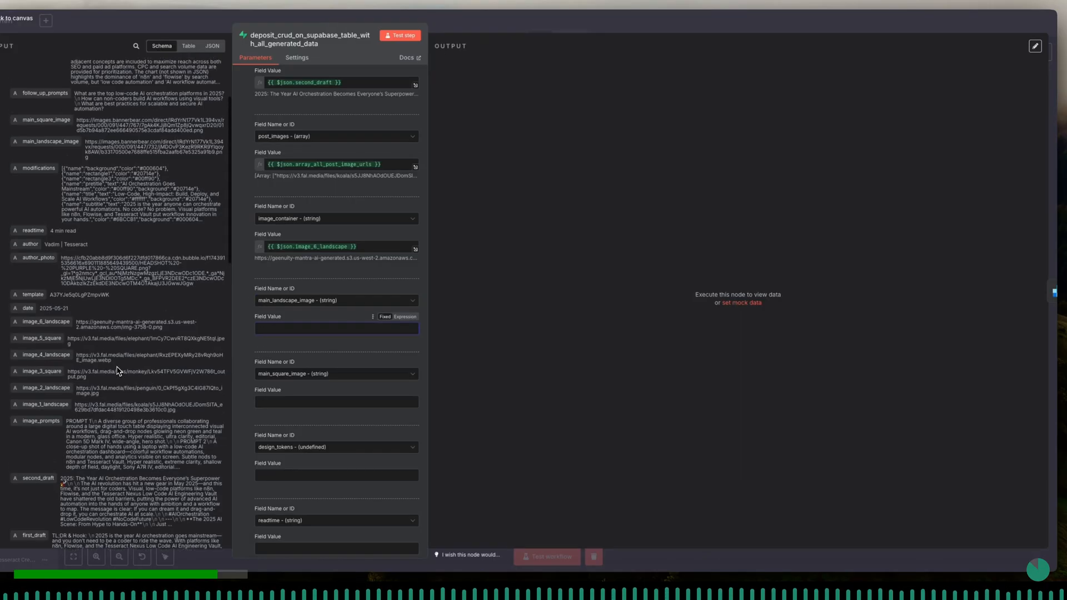
pyautogui.scroll(4, 78, 359)
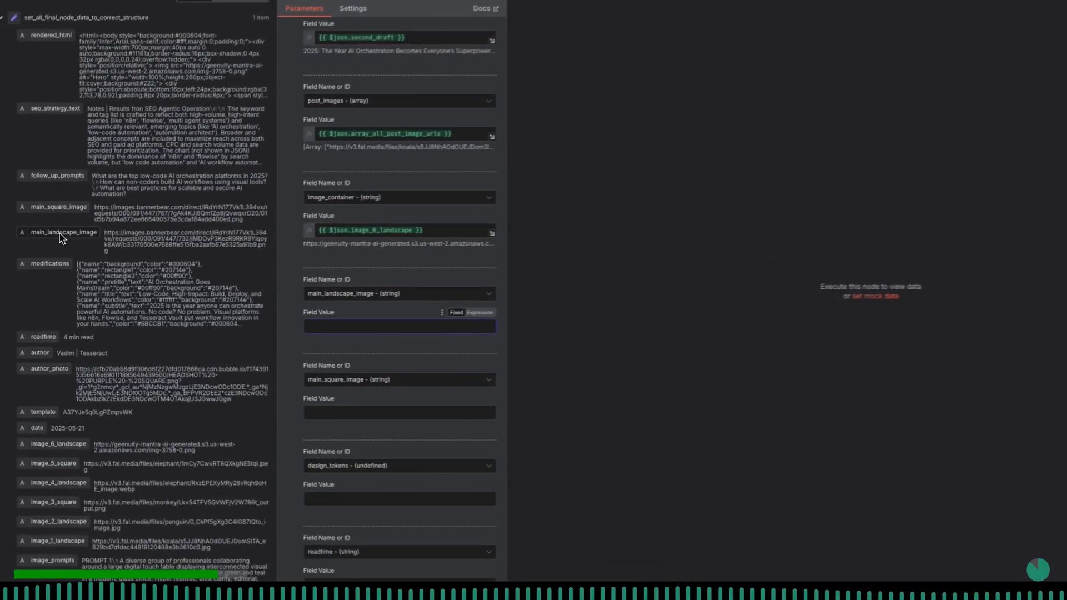
pyautogui.moveTo(45, 250); pyautogui.dragTo(338, 326)
pyautogui.click(367, 314)
pyautogui.click(326, 423)
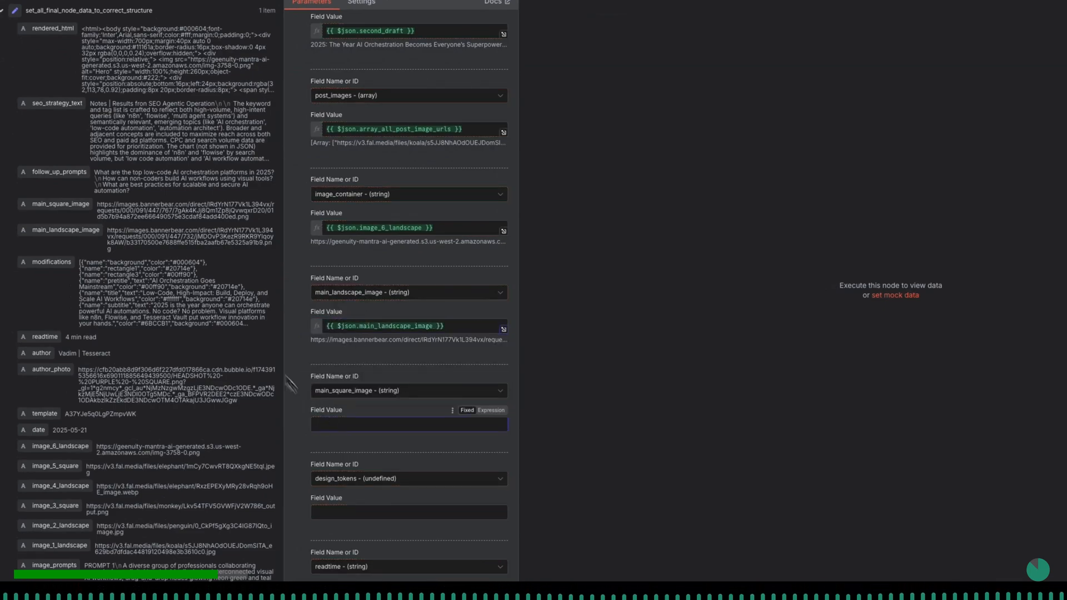
pyautogui.moveTo(62, 208); pyautogui.dragTo(395, 411)
pyautogui.click(395, 411)
# - Map the Supabase design_tokens column to the whole {{ $json.design_tokens }} object
pyautogui.scroll(-2, 396, 414)
pyautogui.scroll(-2, 396, 415)
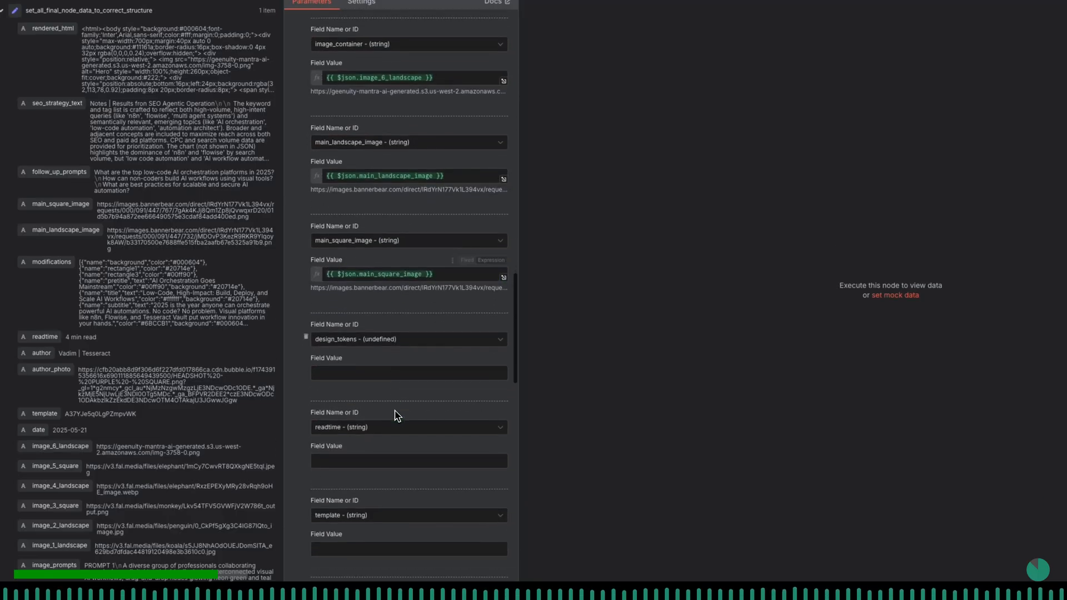
pyautogui.click(341, 314)
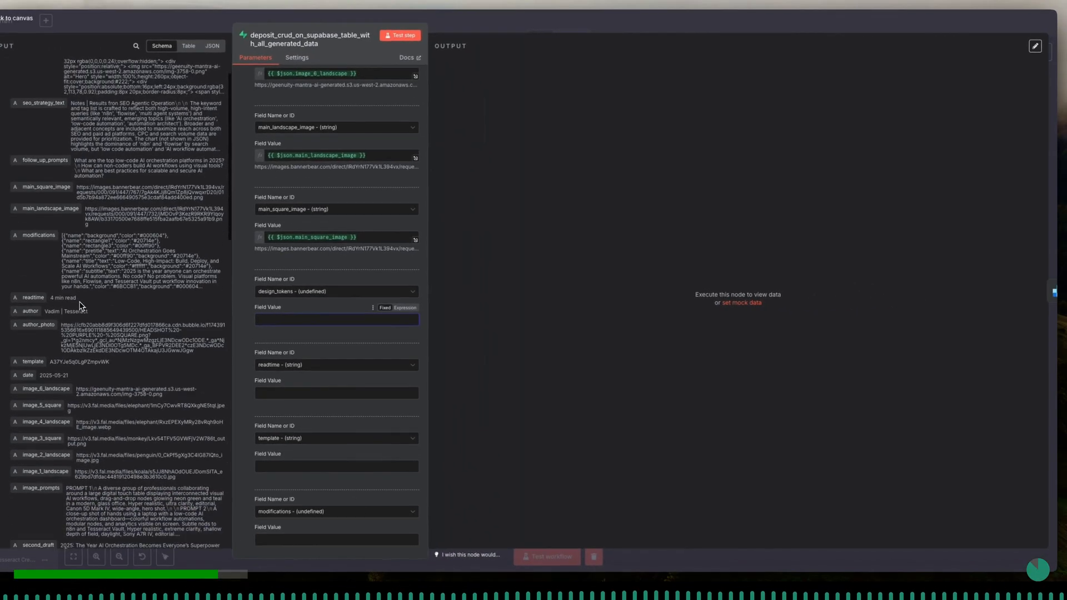
pyautogui.scroll(-5, 101, 294)
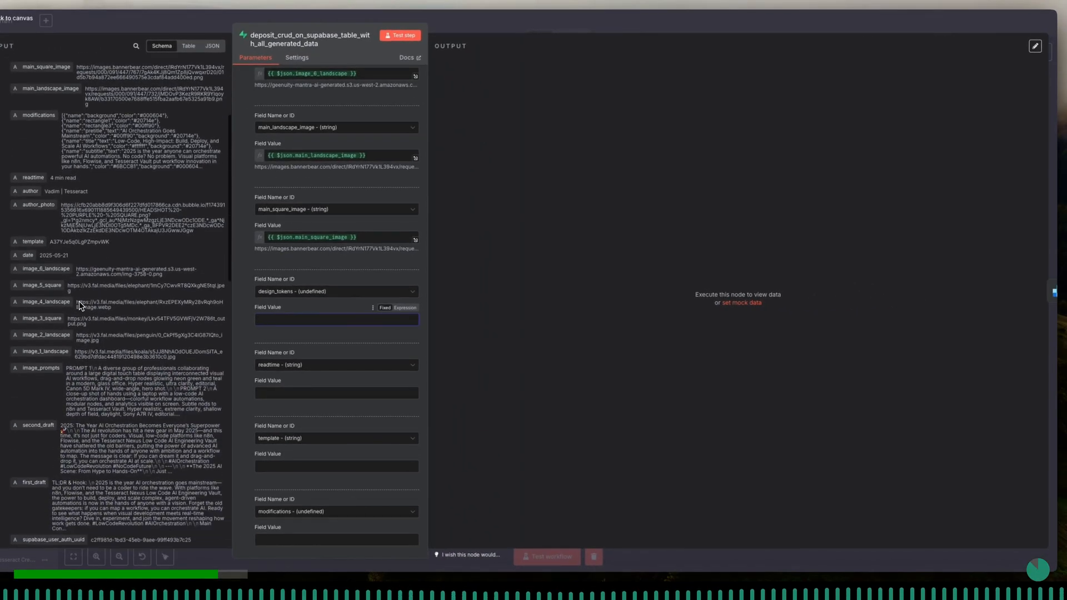
pyautogui.scroll(-4, 79, 301)
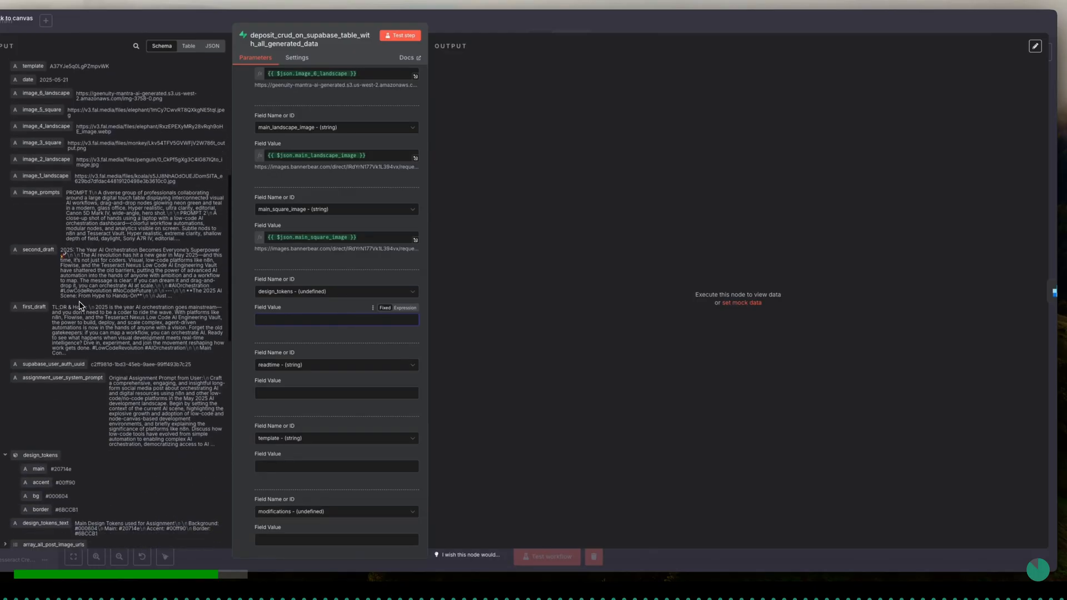
pyautogui.scroll(-3, 79, 301)
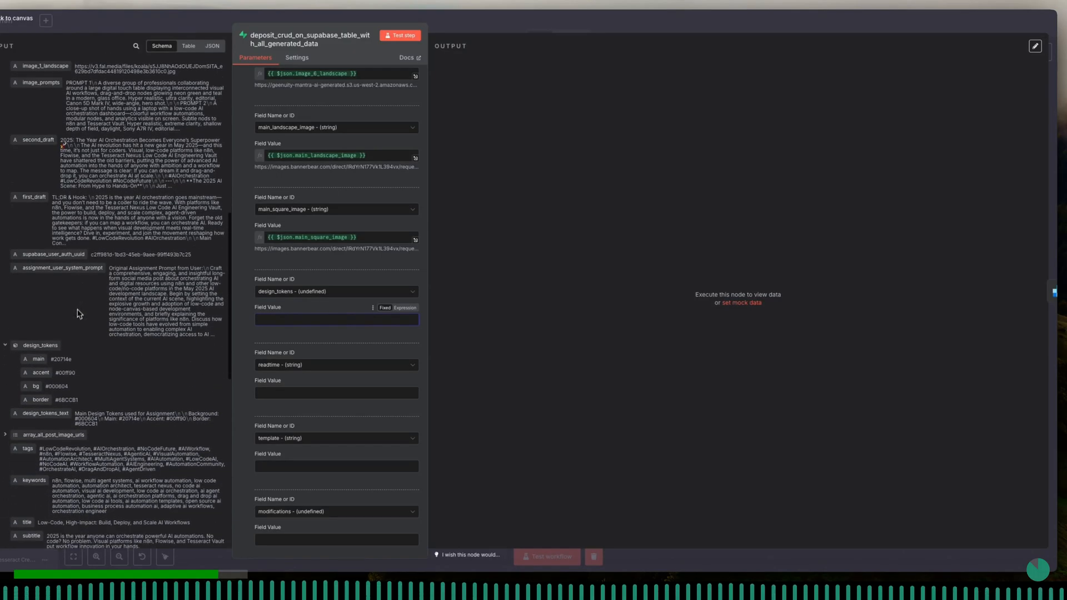
pyautogui.moveTo(39, 351); pyautogui.dragTo(295, 322)
pyautogui.click(303, 313)
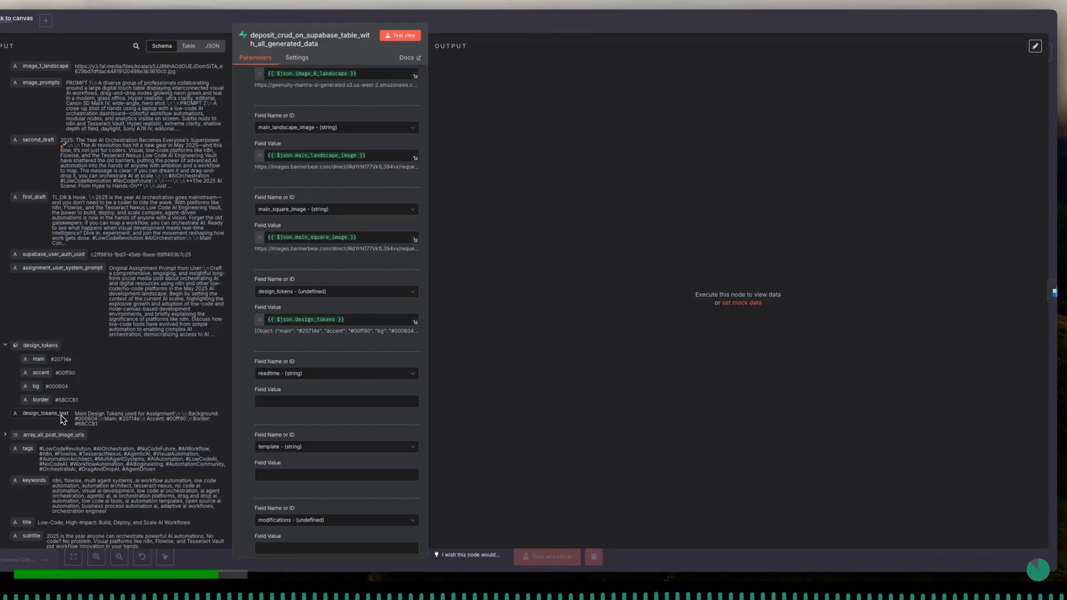
# - Map the Supabase readtime column to {{ $json.readtime }} and the template column to {{ $json.template }}
pyautogui.scroll(-1, 62, 420)
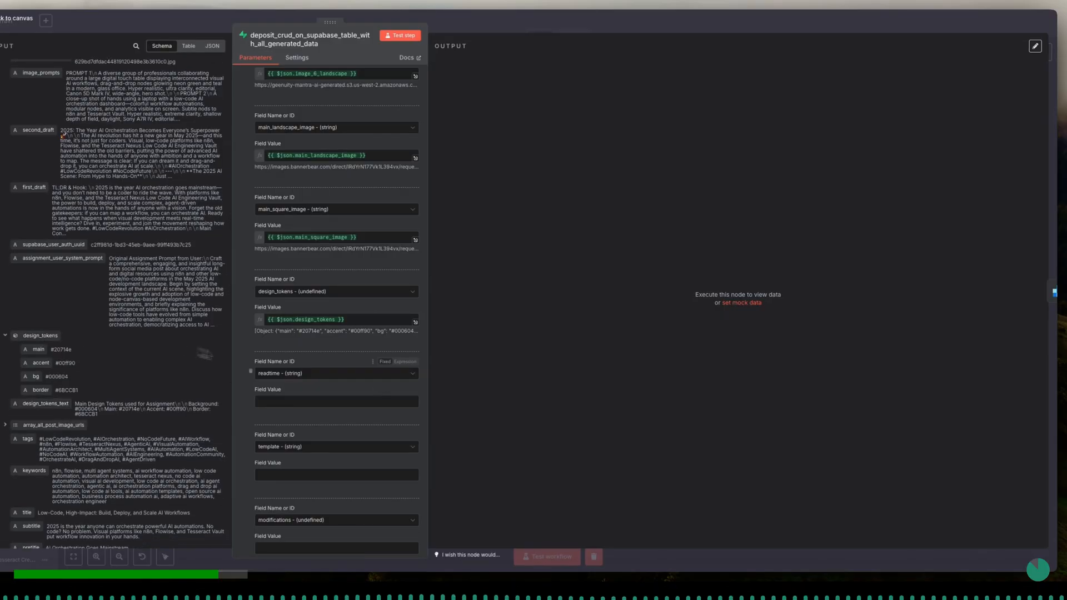
pyautogui.scroll(-3, 284, 384)
pyautogui.click(281, 322)
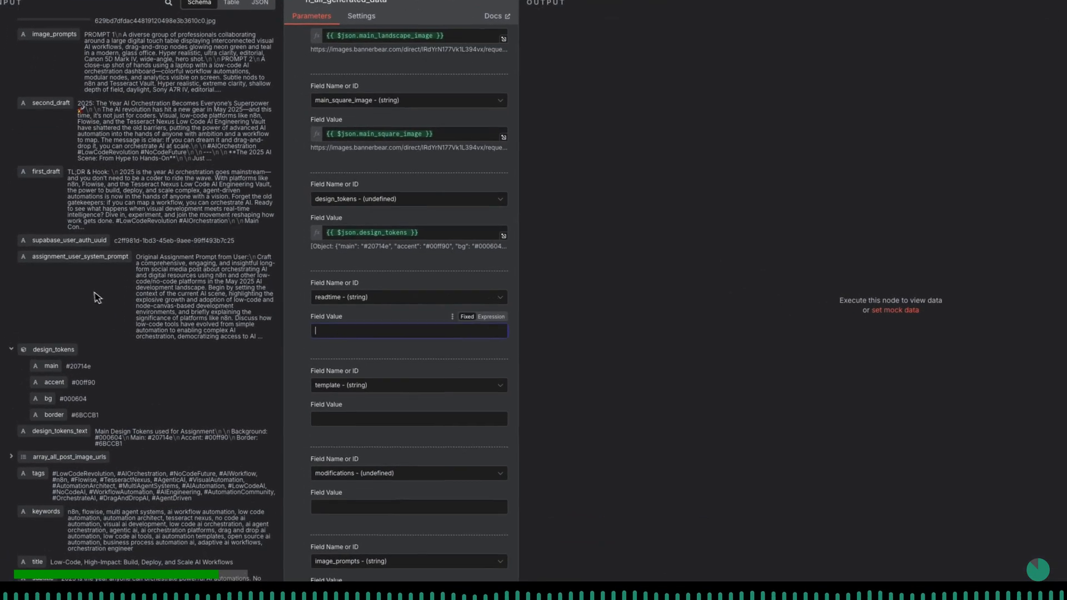
pyautogui.scroll(10, 92, 297)
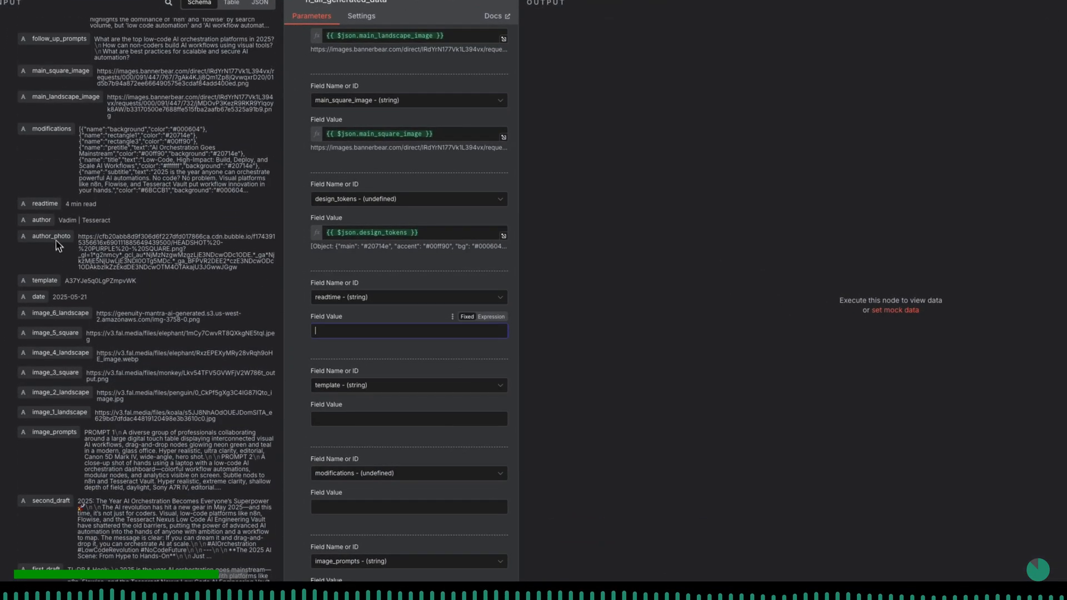
pyautogui.moveTo(46, 200); pyautogui.dragTo(337, 324)
pyautogui.click(359, 311)
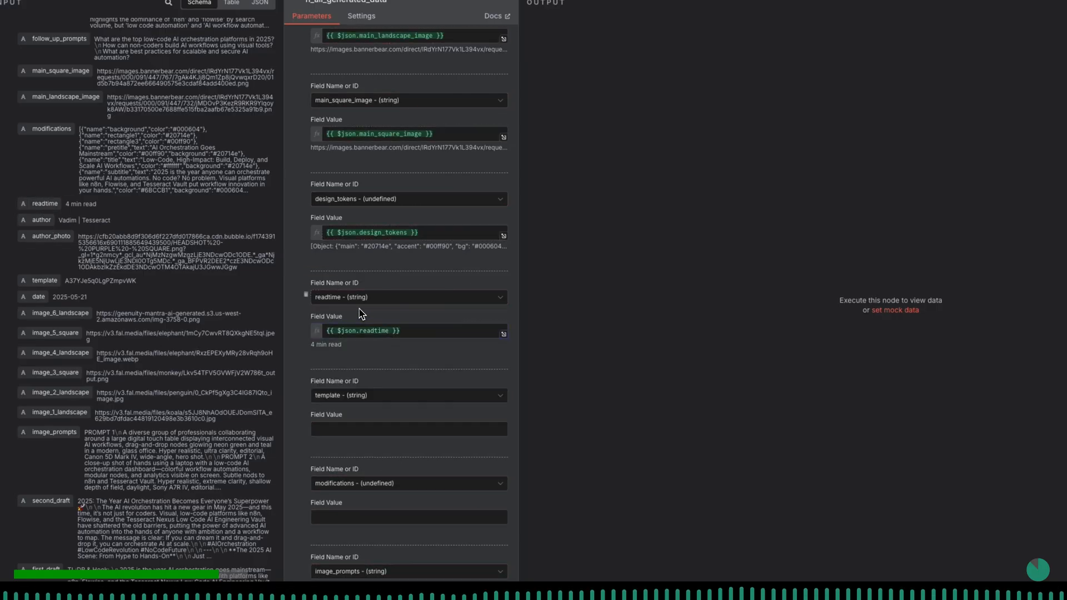
pyautogui.click(342, 431)
pyautogui.moveTo(38, 286); pyautogui.dragTo(334, 429)
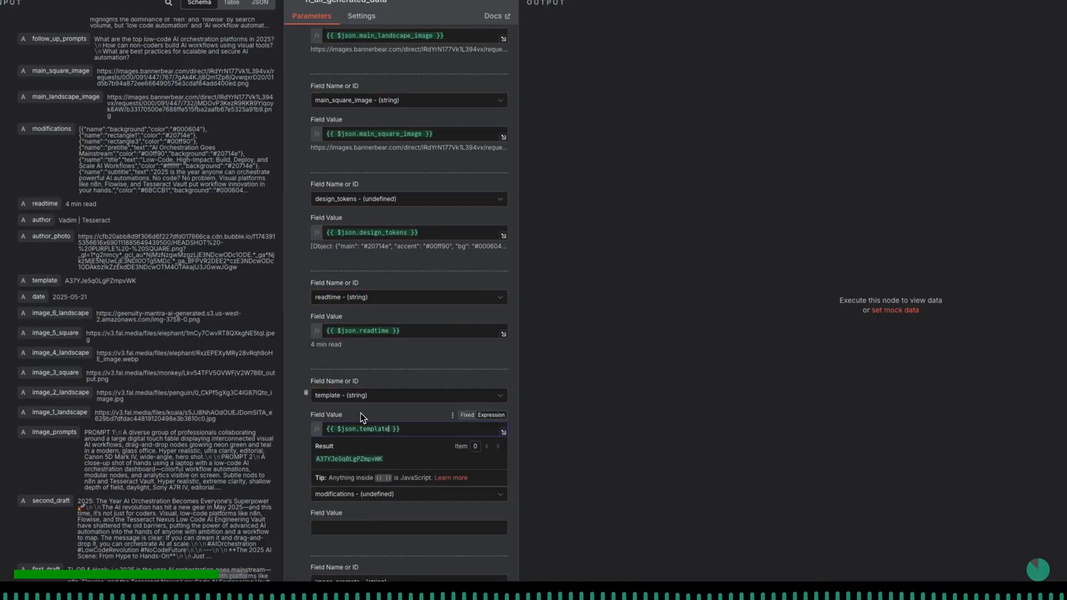
# - Map the Supabase modifications column to {{ $json.modifications }}
pyautogui.scroll(-3, 362, 418)
pyautogui.click(357, 409)
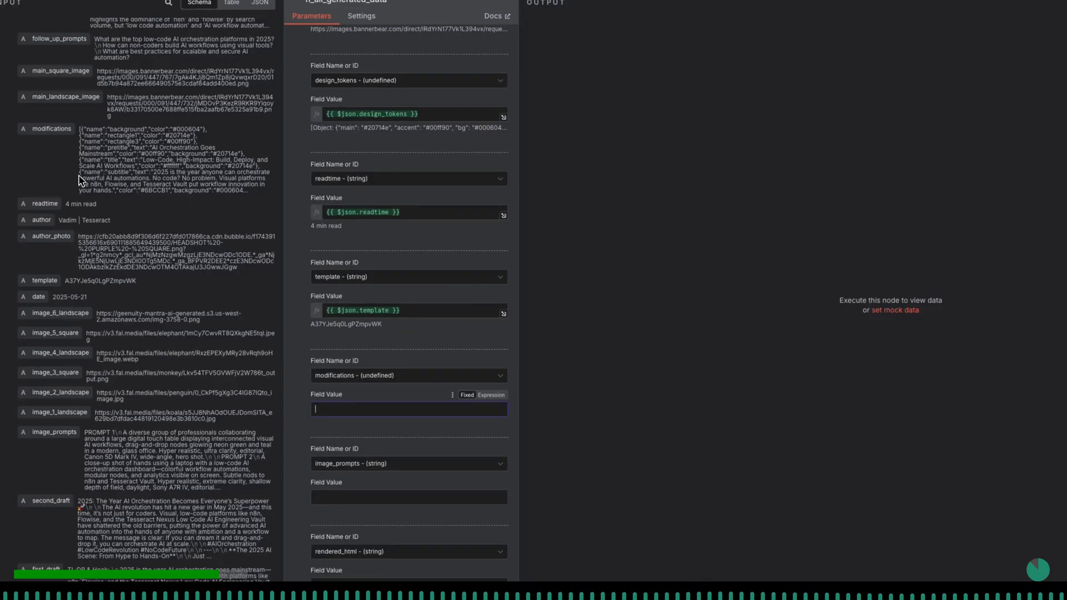
pyautogui.moveTo(45, 125); pyautogui.dragTo(376, 397)
pyautogui.moveTo(47, 129); pyautogui.dragTo(407, 410)
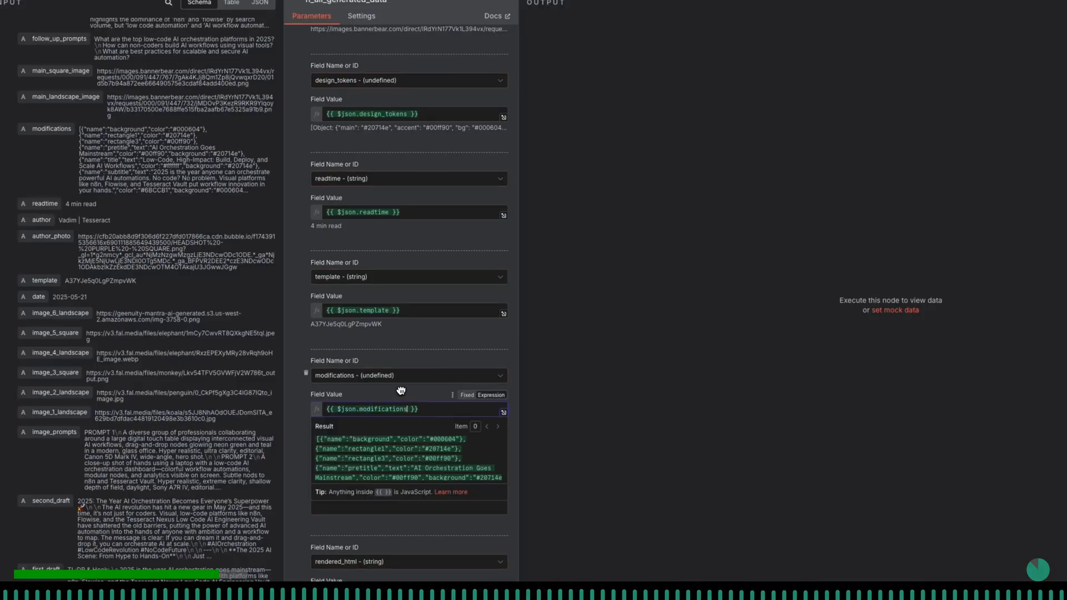
pyautogui.click(401, 391)
# - Map the Supabase image_prompts column to {{ $json.image_prompts }}
pyautogui.scroll(-3, 404, 396)
pyautogui.scroll(-1, 404, 396)
pyautogui.click(366, 349)
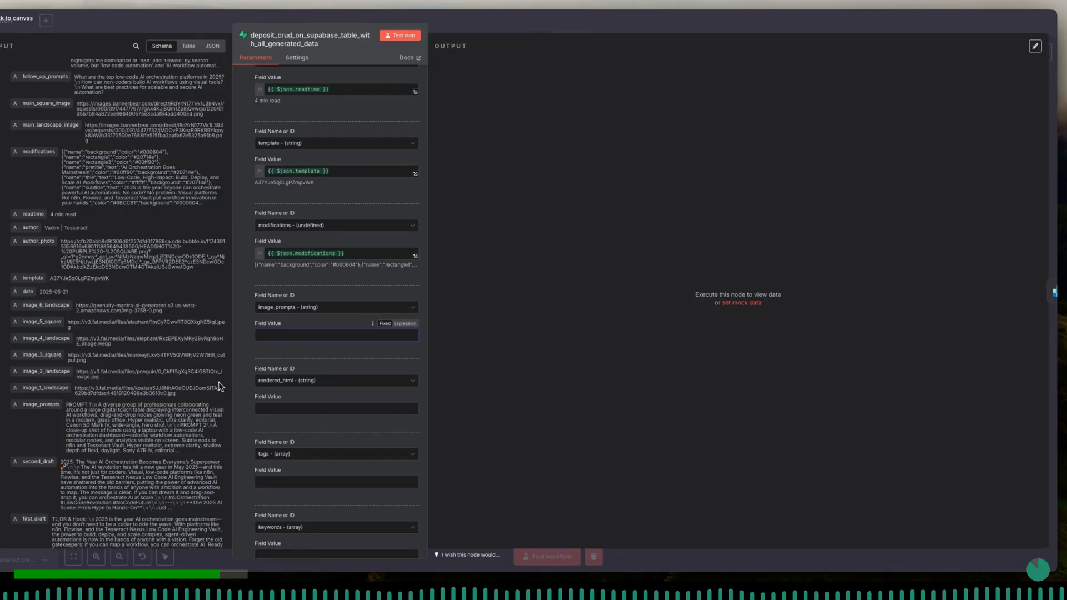
pyautogui.scroll(-2, 212, 387)
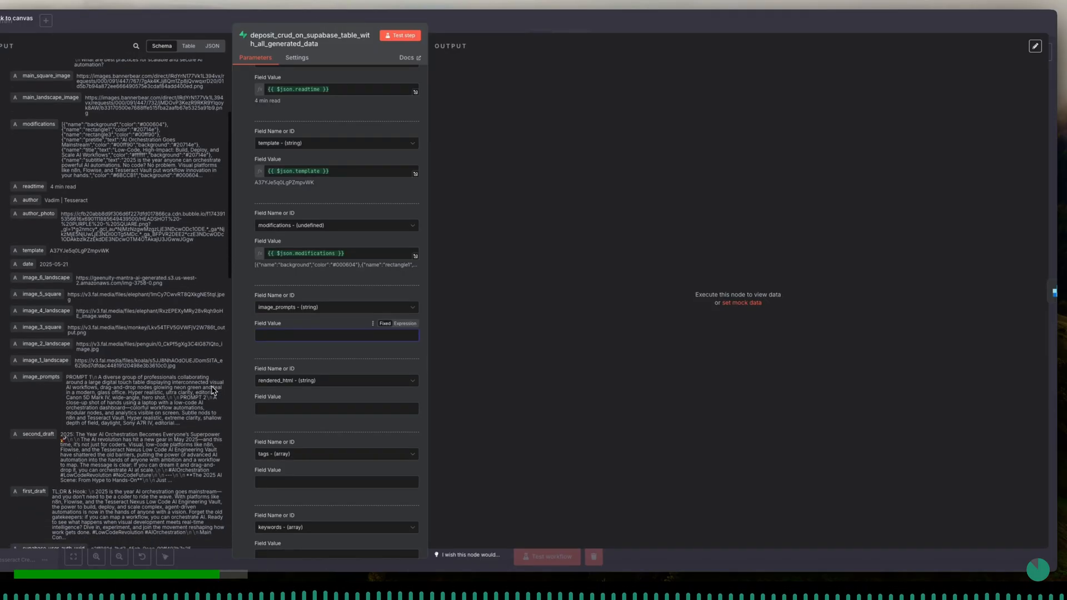
pyautogui.moveTo(42, 381); pyautogui.dragTo(340, 336)
pyautogui.click(335, 327)
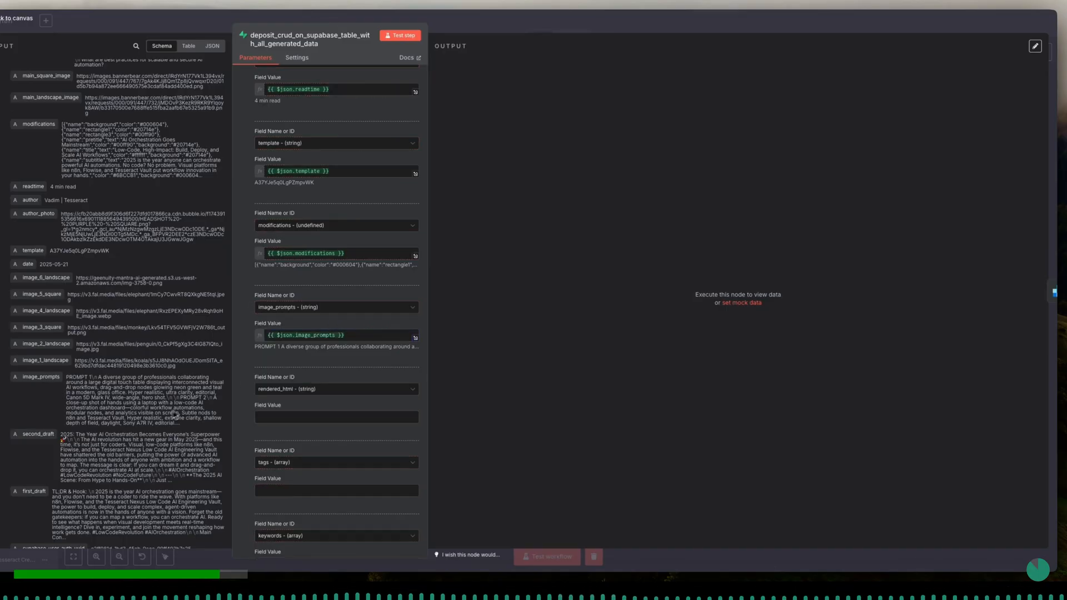
# - Map the Supabase rendered_html column to {{ $json.rendered_html }}
pyautogui.scroll(-2, 175, 415)
pyautogui.click(266, 417)
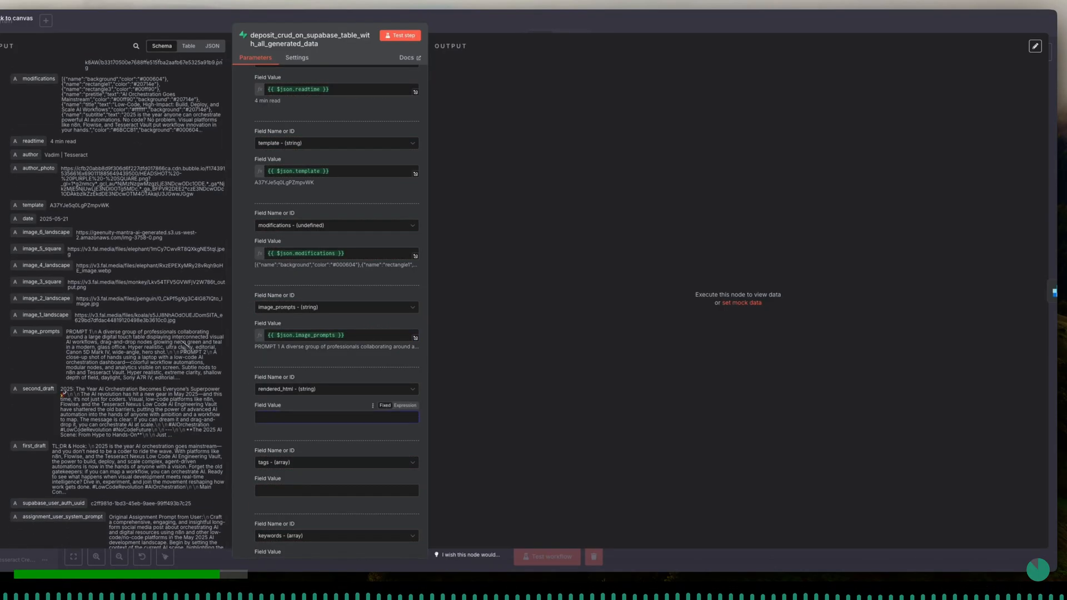
pyautogui.scroll(3, 139, 307)
pyautogui.scroll(1, 137, 305)
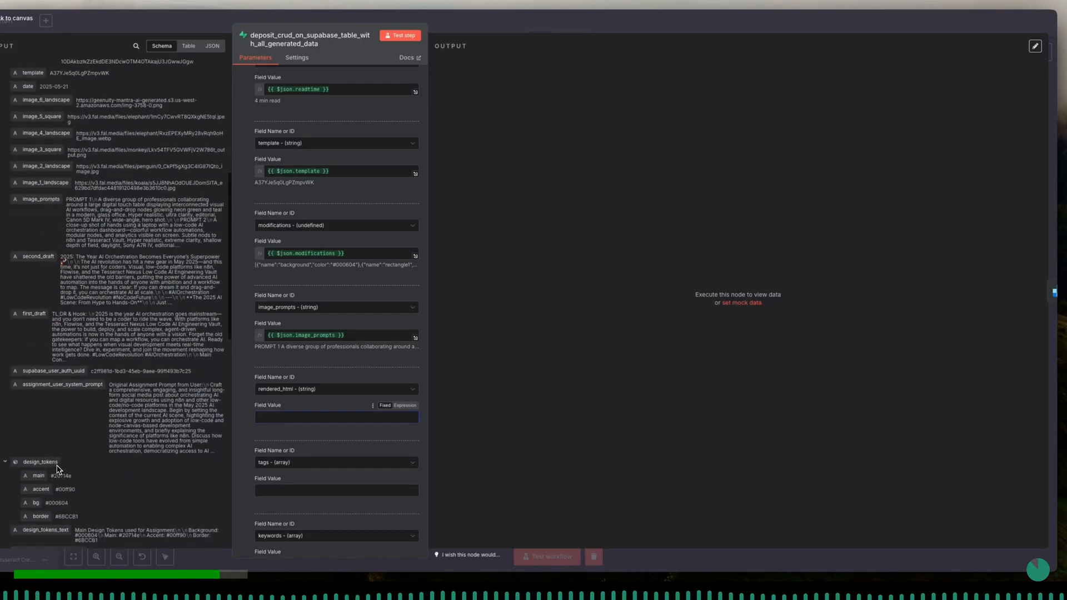
pyautogui.scroll(-4, 59, 470)
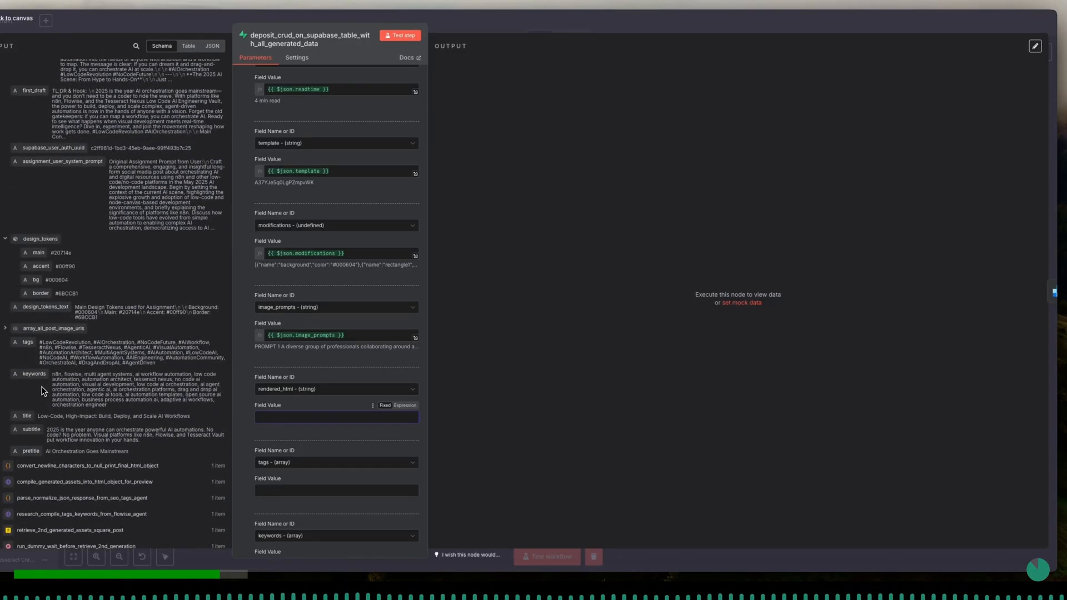
pyautogui.scroll(5, 34, 281)
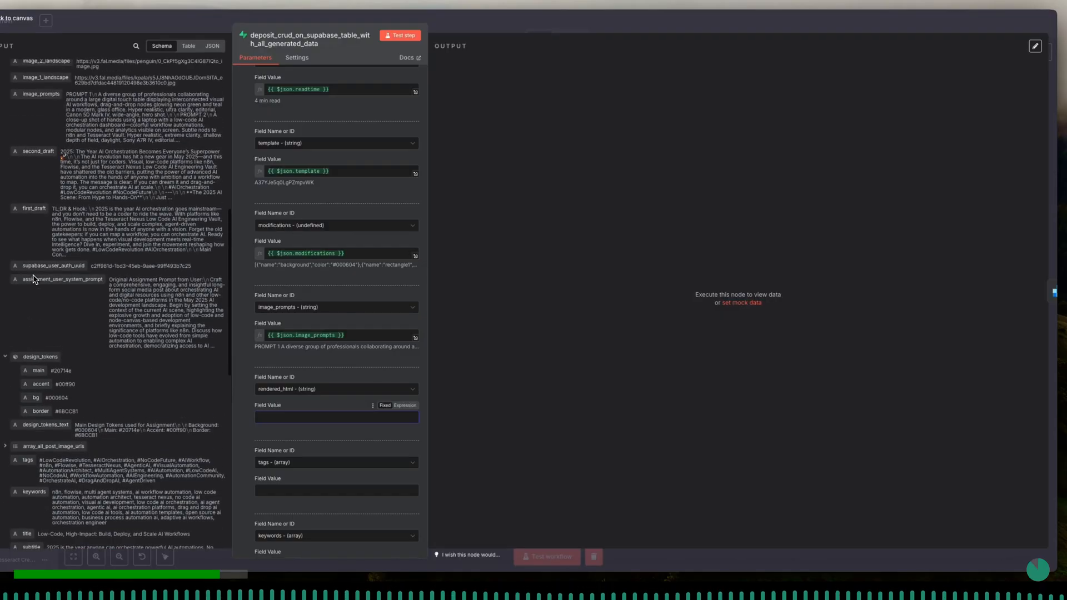
pyautogui.scroll(2, 34, 278)
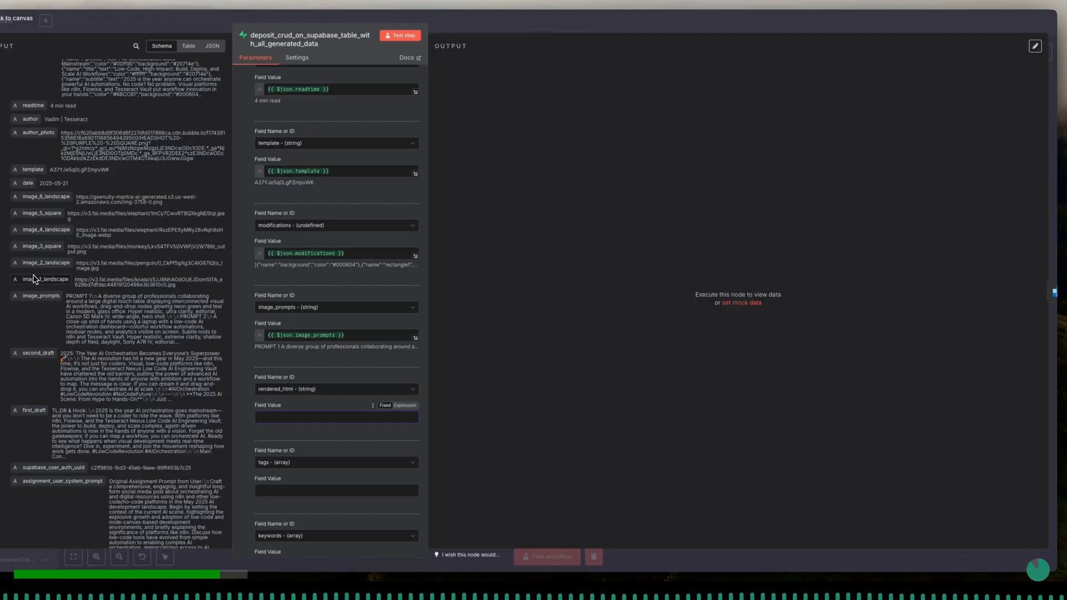
pyautogui.scroll(2, 34, 279)
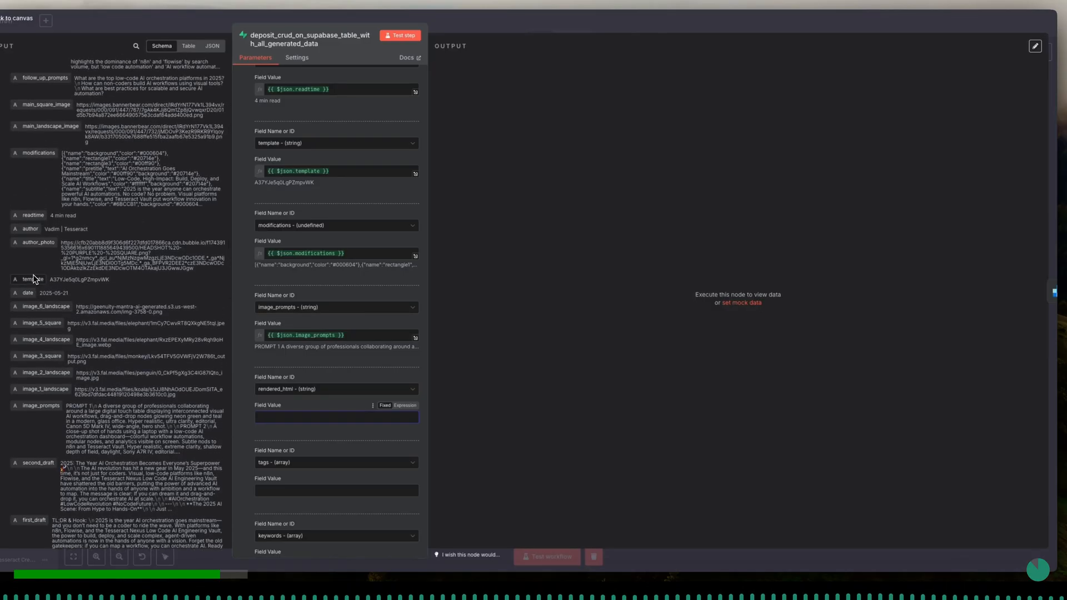
pyautogui.scroll(2, 33, 279)
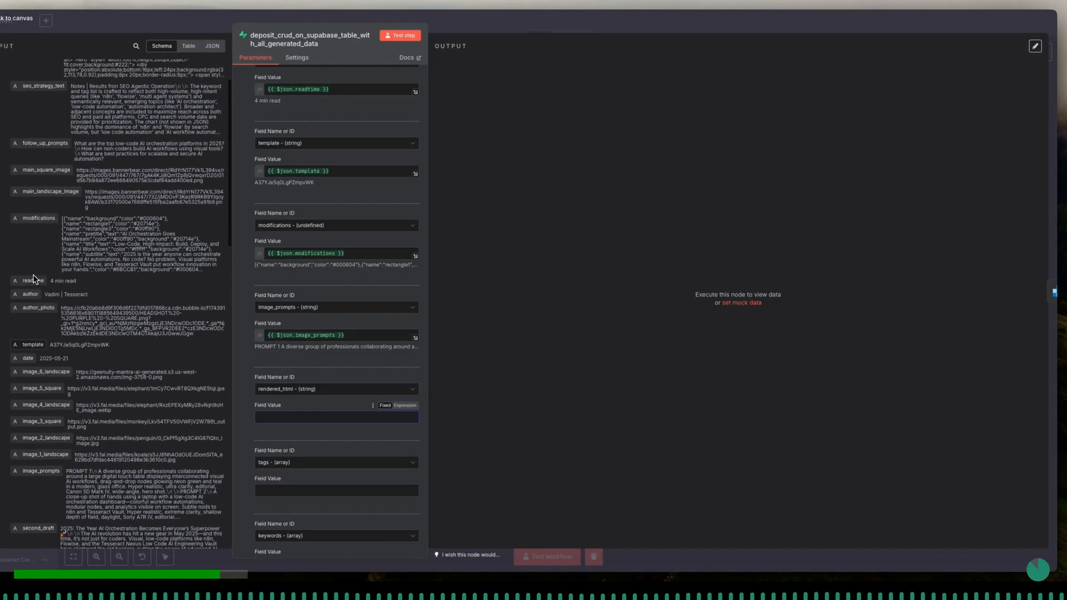
pyautogui.scroll(2, 34, 279)
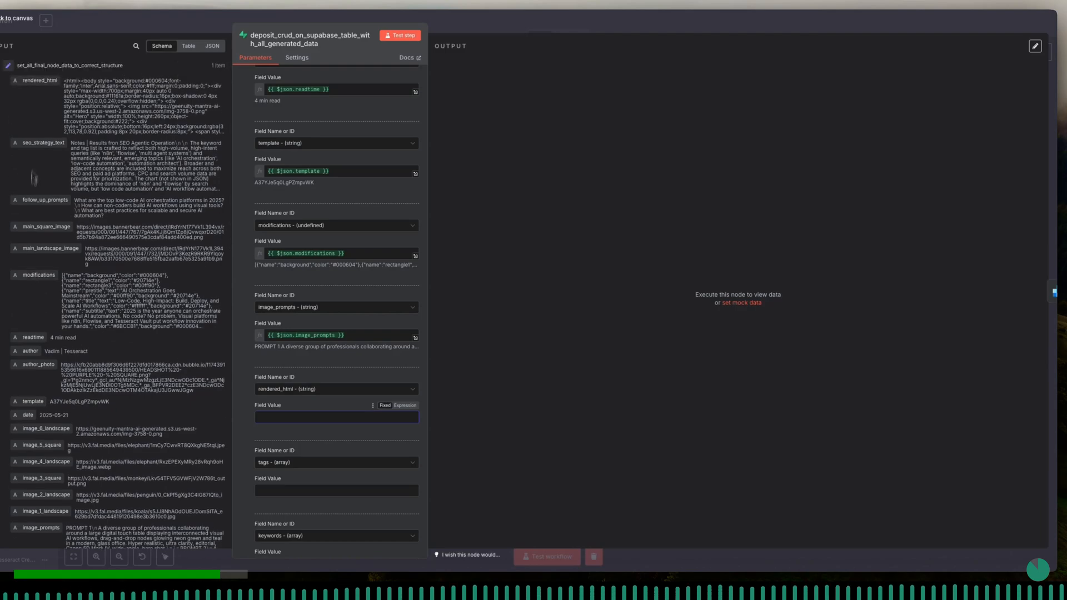
pyautogui.moveTo(39, 80); pyautogui.dragTo(327, 423)
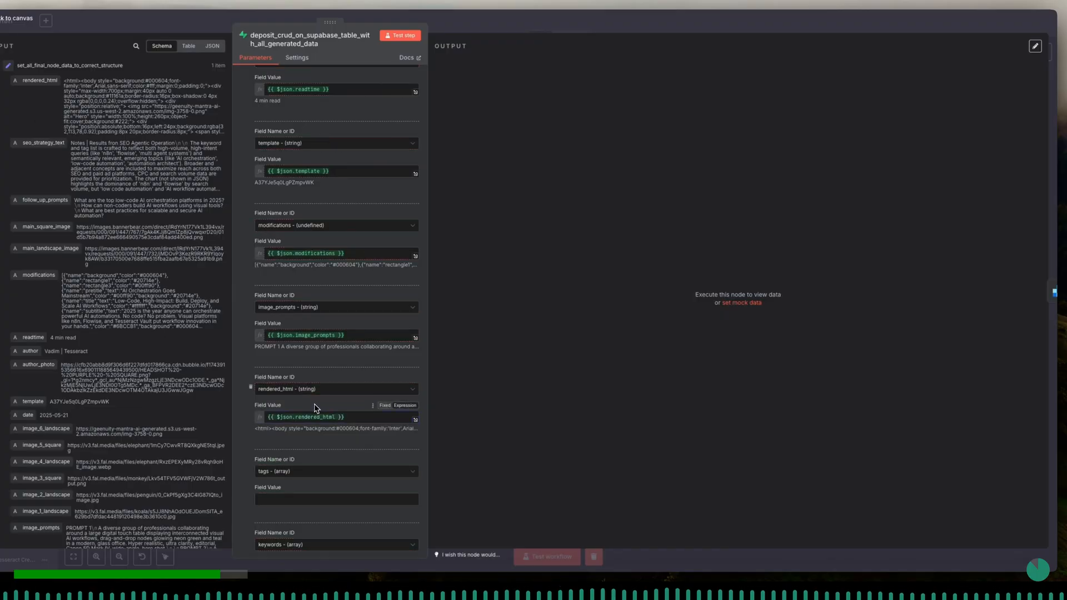
# - Map the Supabase tags column to {{ $json.tags }}
pyautogui.scroll(-3, 305, 445)
pyautogui.click(289, 414)
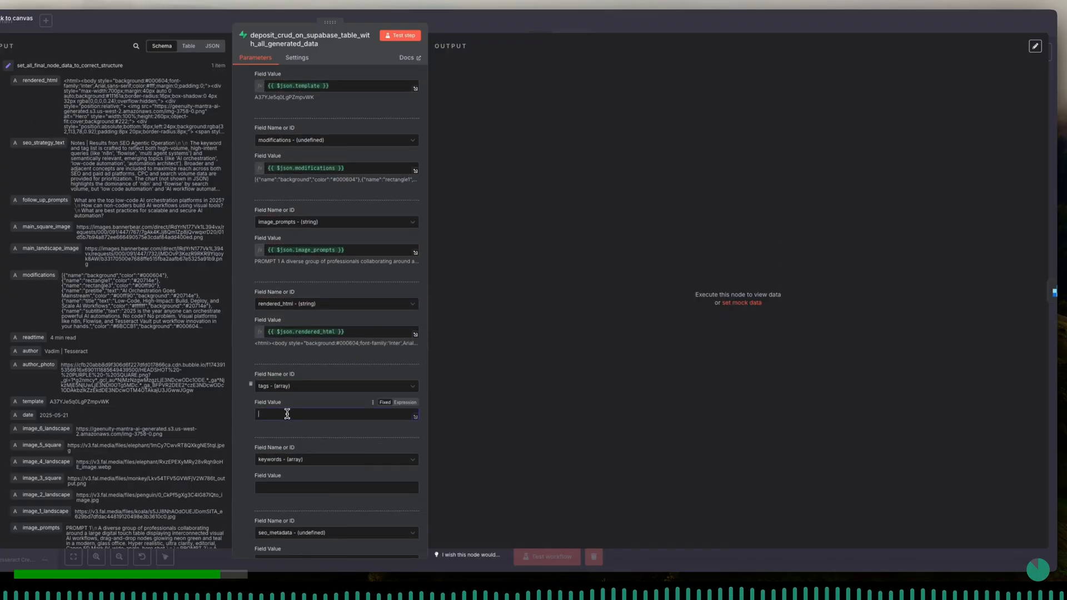
pyautogui.scroll(-4, 189, 466)
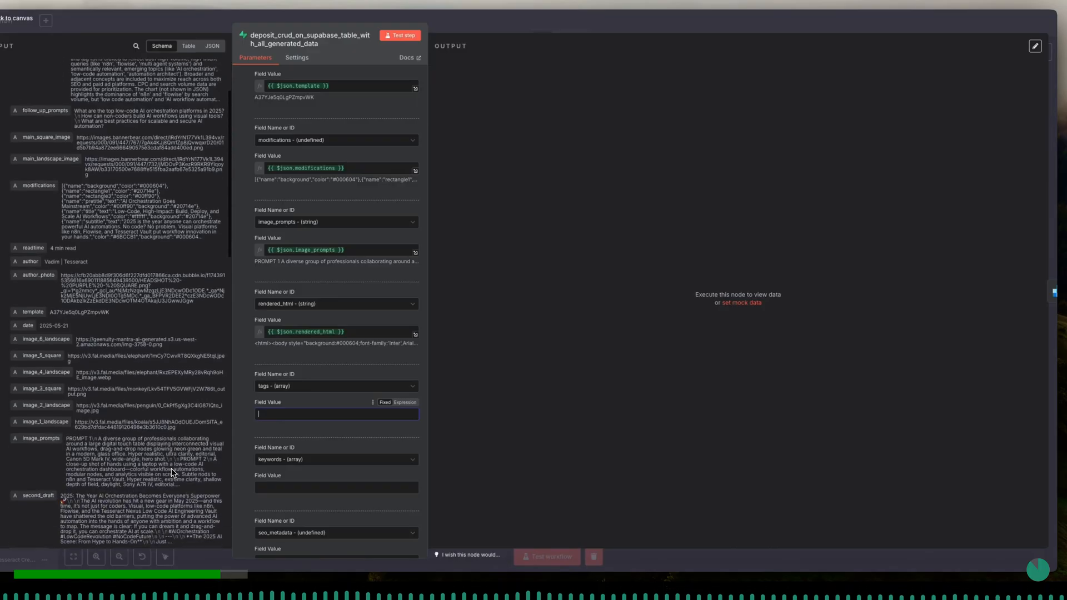
pyautogui.scroll(-10, 173, 473)
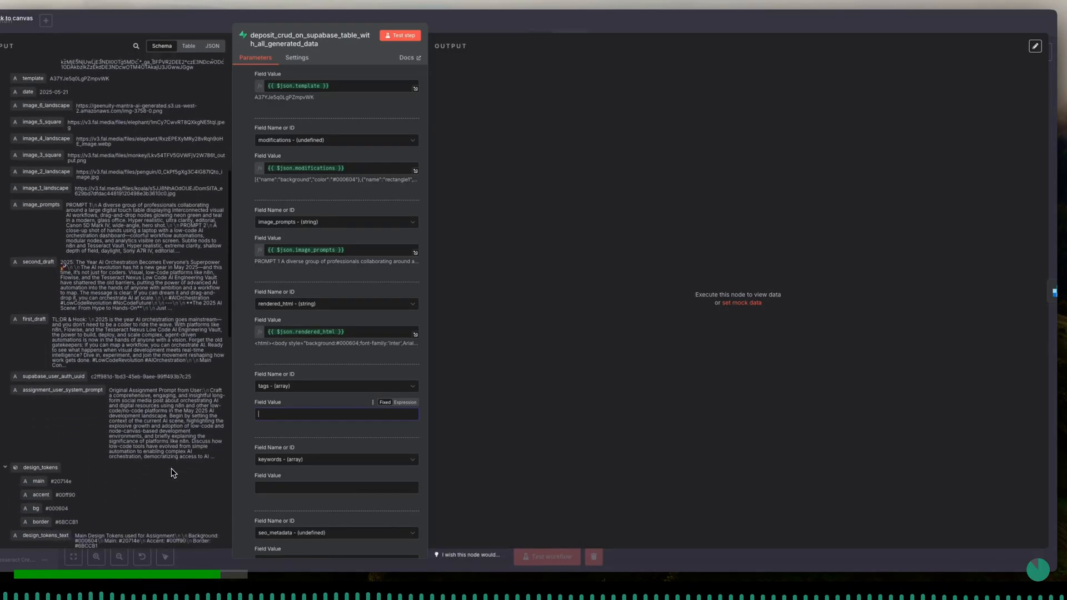
pyautogui.scroll(-4, 172, 473)
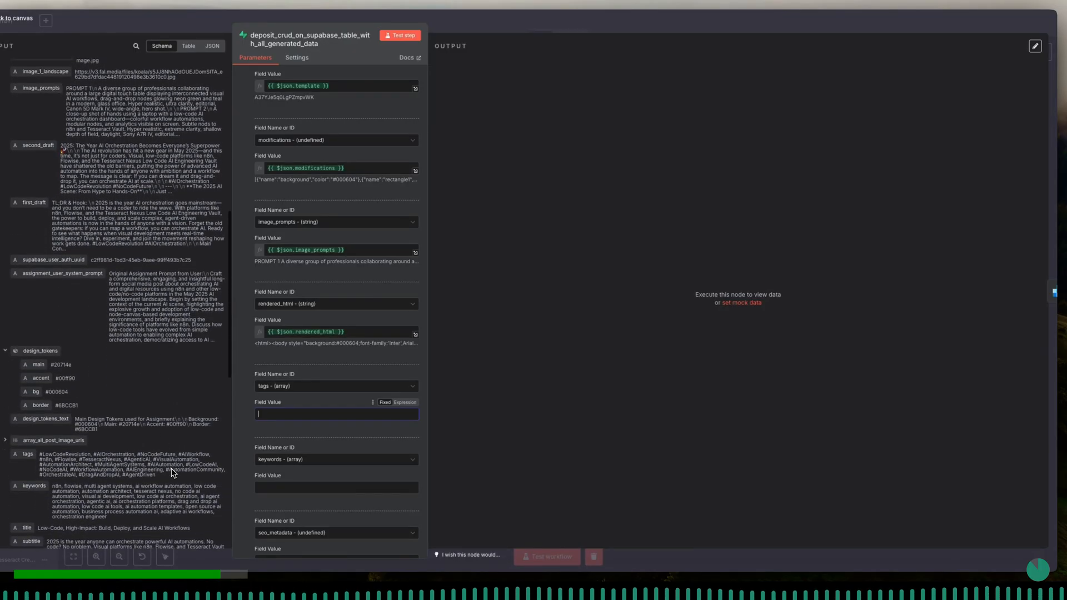
pyautogui.scroll(-1, 172, 472)
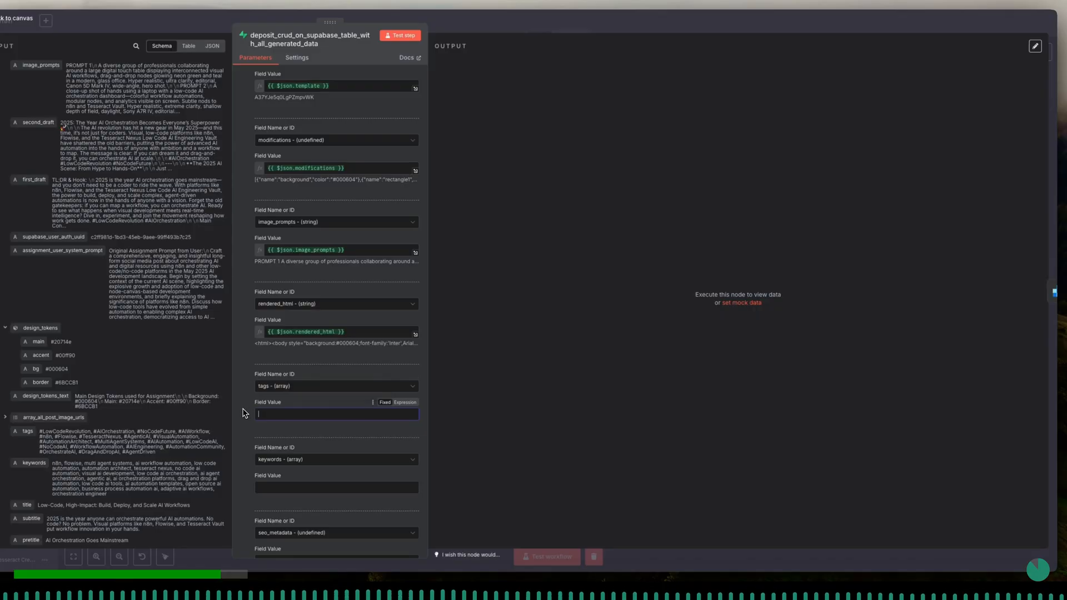
pyautogui.moveTo(28, 431); pyautogui.dragTo(276, 414)
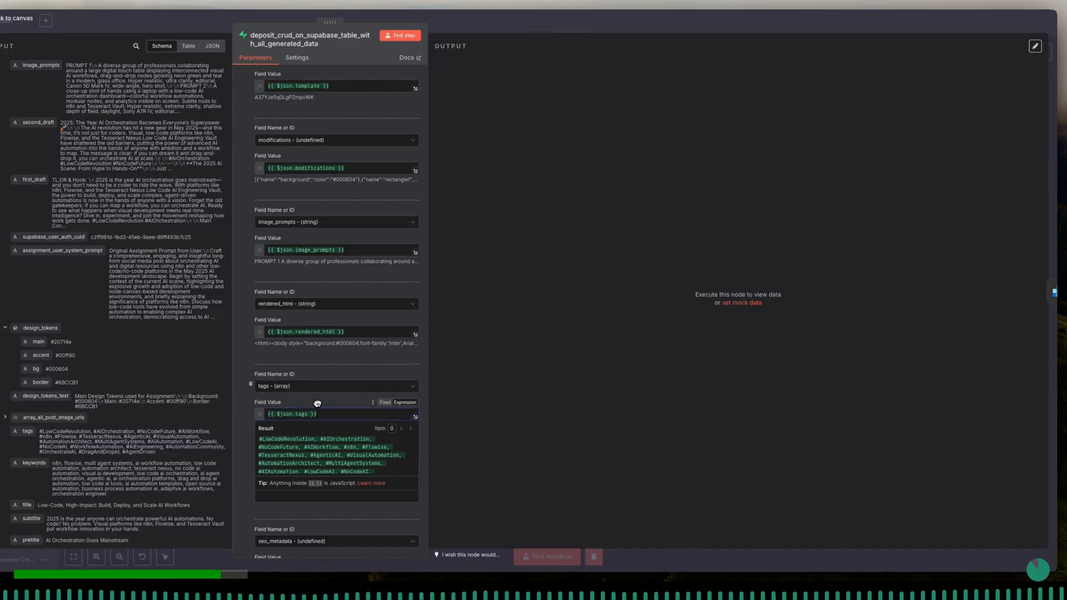
# - Try to append a "to" conversion method to the {{ $json.tags }} expression, looking through the suggested string methods
pyautogui.write('.')
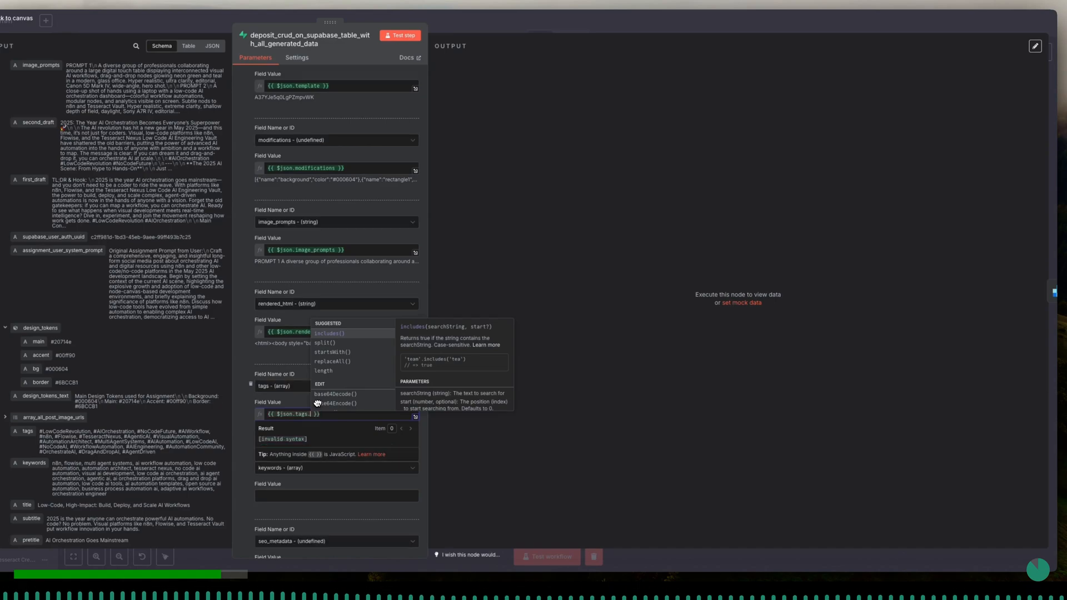
pyautogui.write('to')
pyautogui.press('BackSpace')
pyautogui.press('BackSpace')
pyautogui.press('BackSpace')
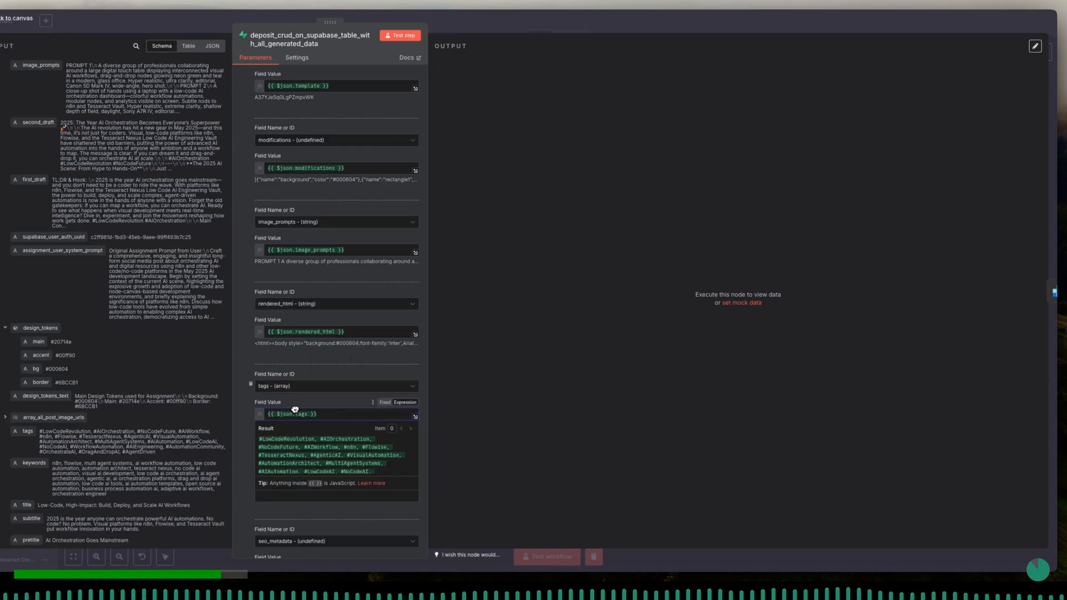
pyautogui.write('.')
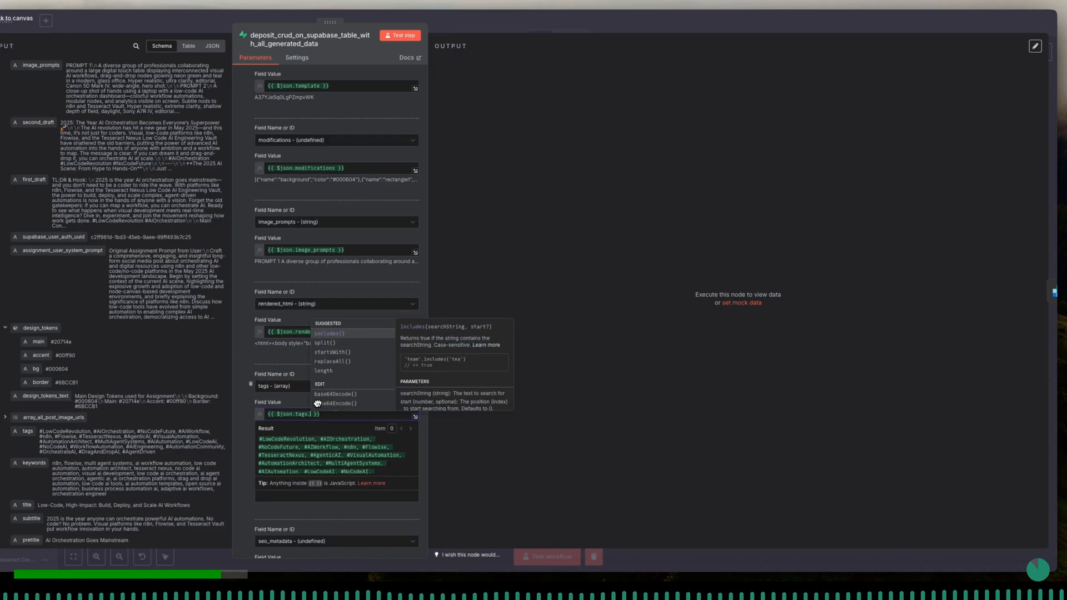
pyautogui.write('t')
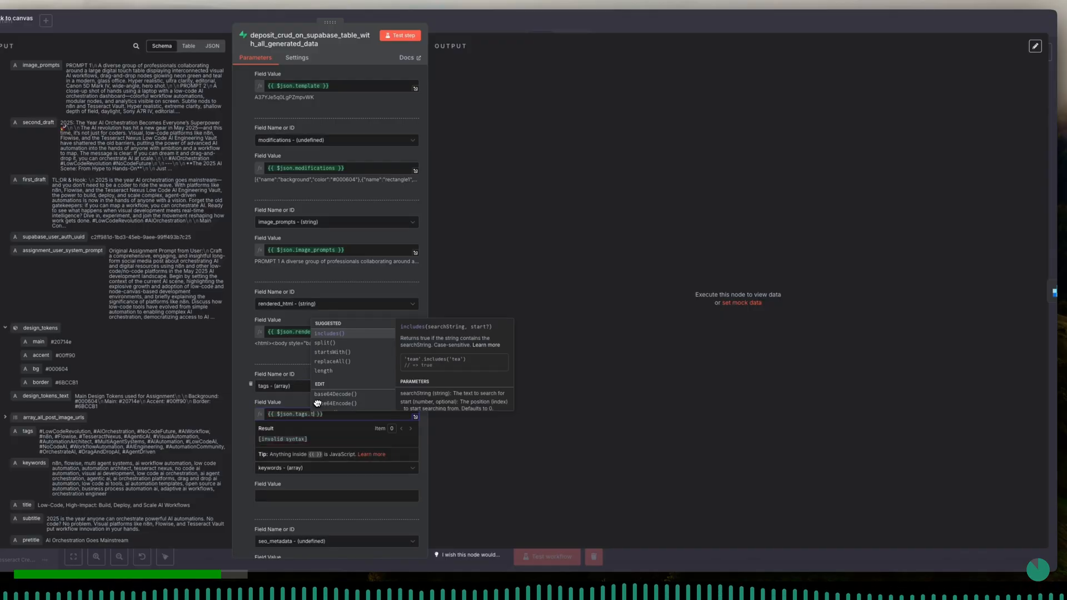
pyautogui.write('o')
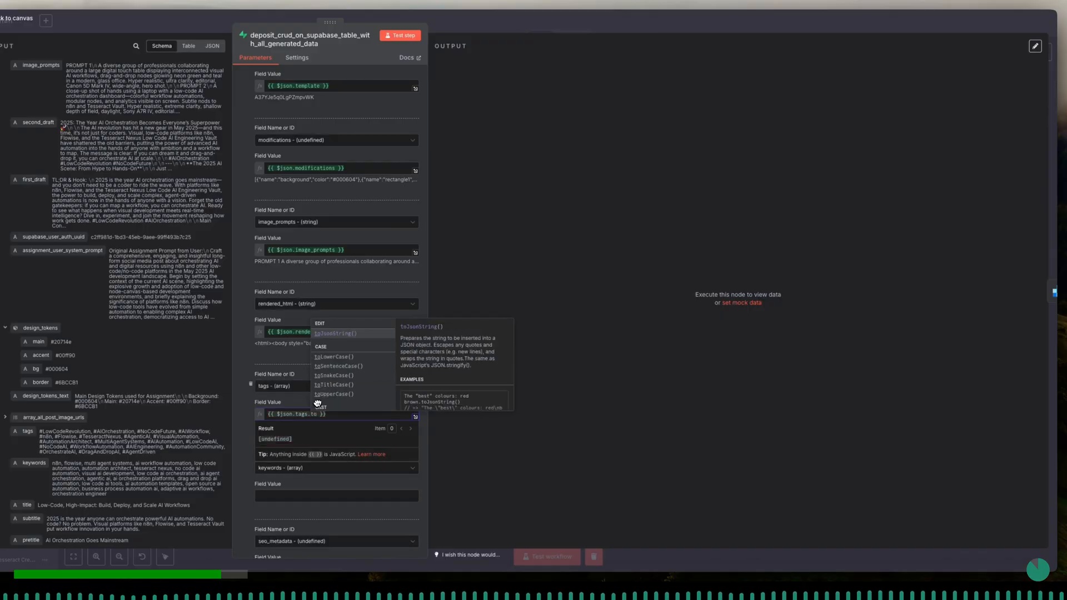
pyautogui.press('Down')
pyautogui.press('Down')
pyautogui.press('Down')
pyautogui.press('Down')
pyautogui.press('Down')
pyautogui.press('Down')
pyautogui.press('Down')
pyautogui.press('Down')
pyautogui.press('Down')
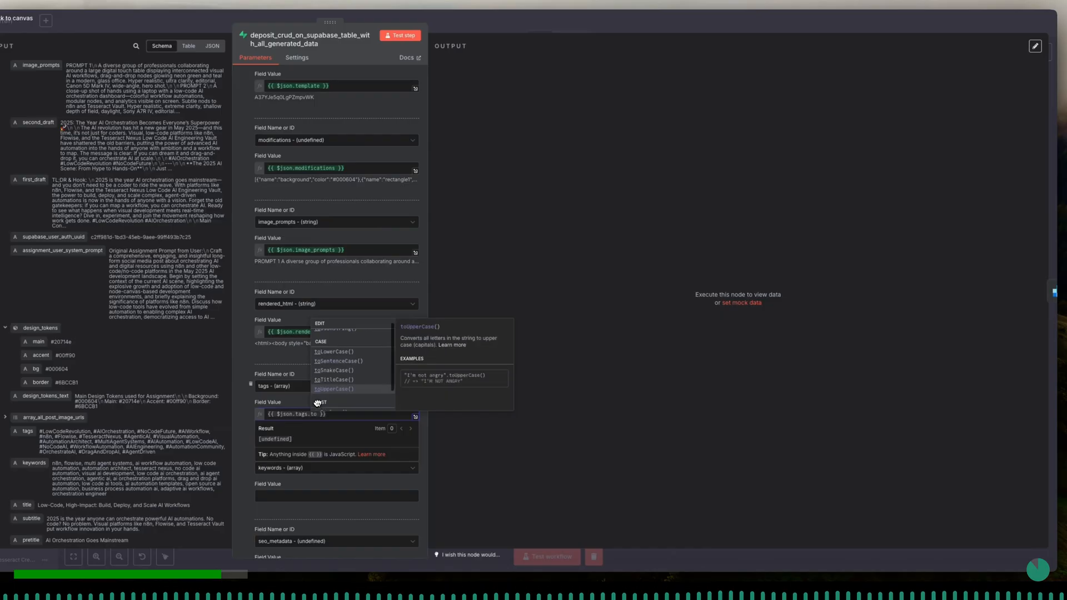
pyautogui.press('BackSpace')
pyautogui.press('BackSpace')
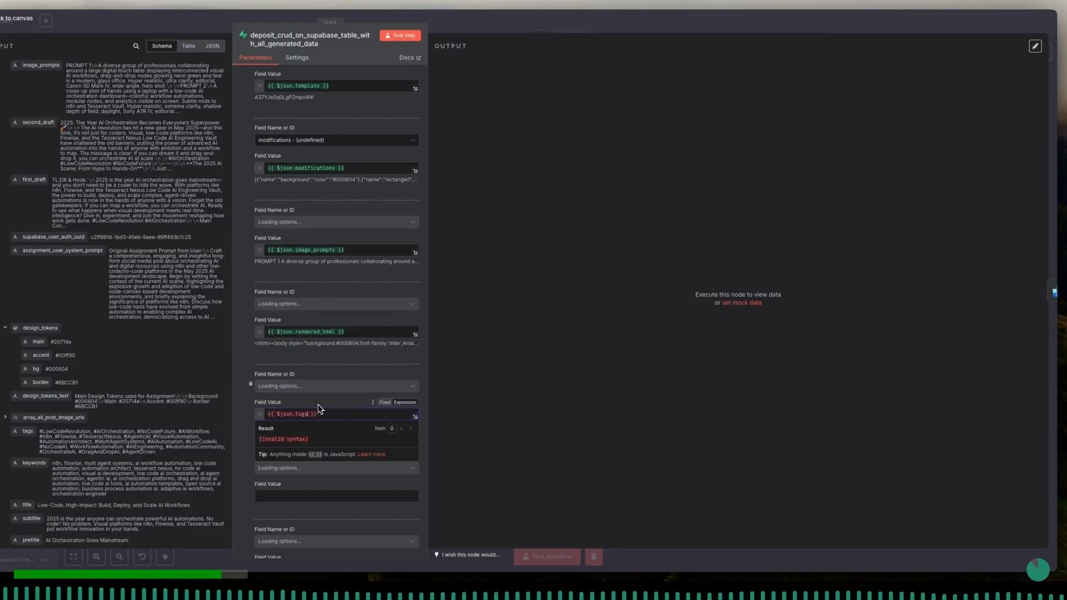
pyautogui.press('BackSpace')
pyautogui.click(321, 406)
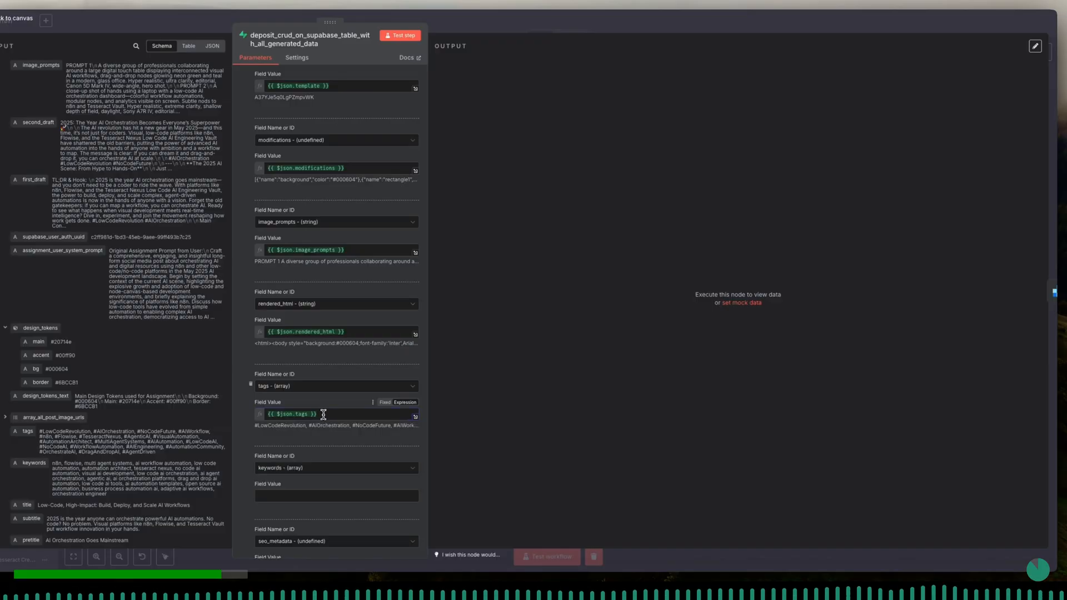
# - Clear the expression from the Supabase tags column's value
pyautogui.click(323, 414)
pyautogui.hotkey('ctrl', 'a')
pyautogui.press('BackSpace')
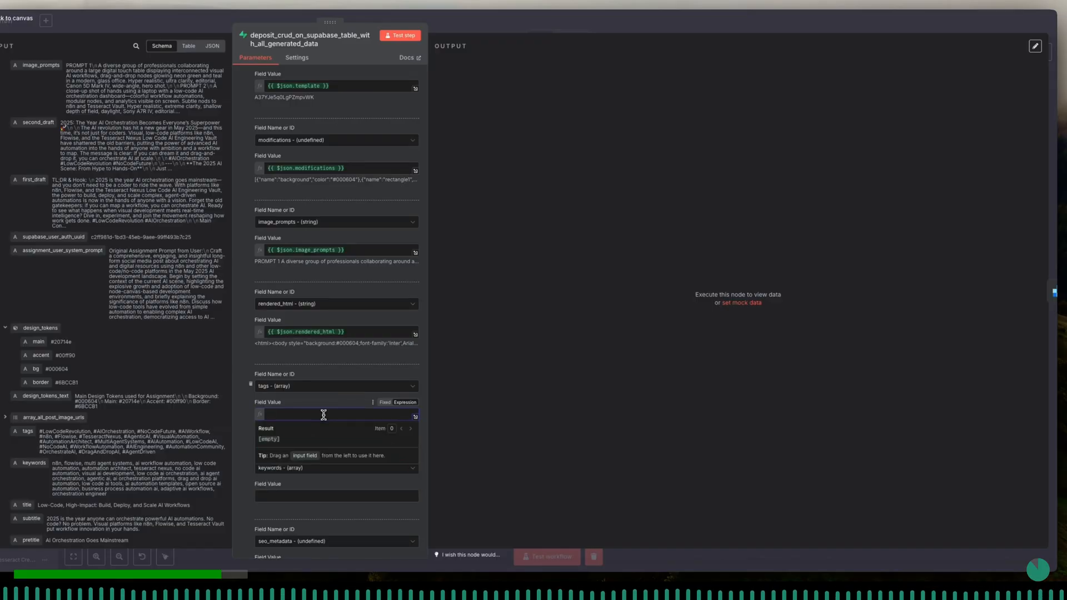
pyautogui.click(313, 405)
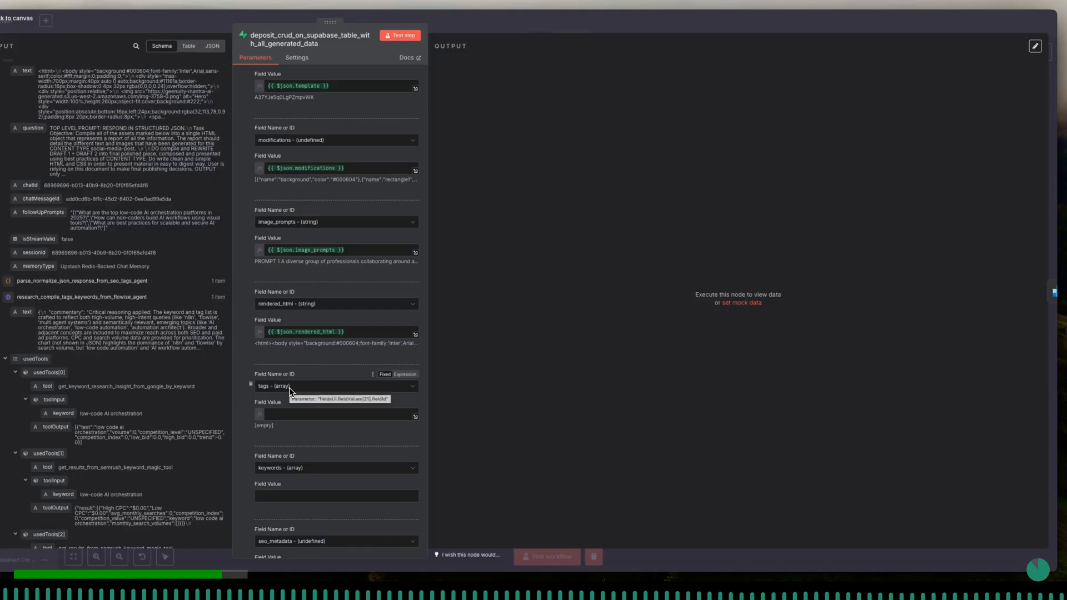
# - Switch to the Supabase table editor and save the live demo masterclass table's tags column as plain text, without the array definition
pyautogui.scroll(-10, 143, 290)
pyautogui.scroll(5, 143, 290)
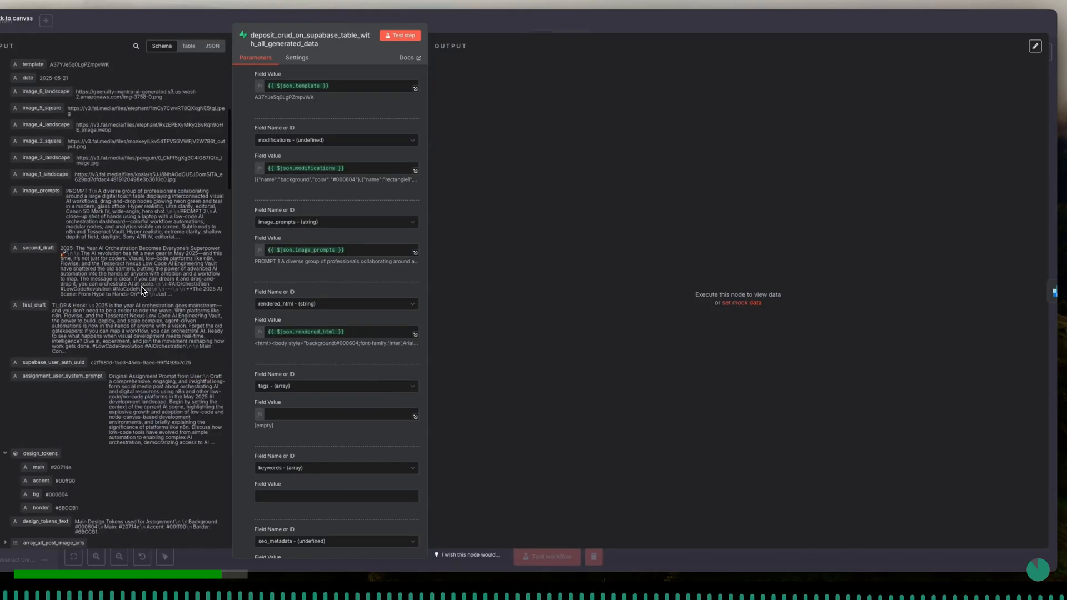
pyautogui.scroll(-7, 143, 291)
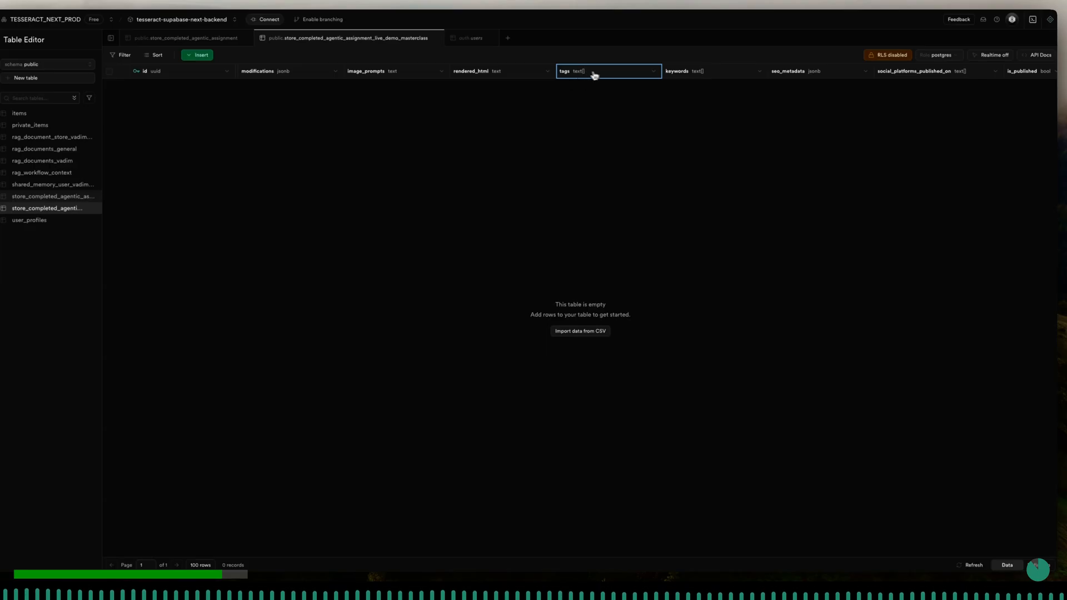
pyautogui.click(649, 76)
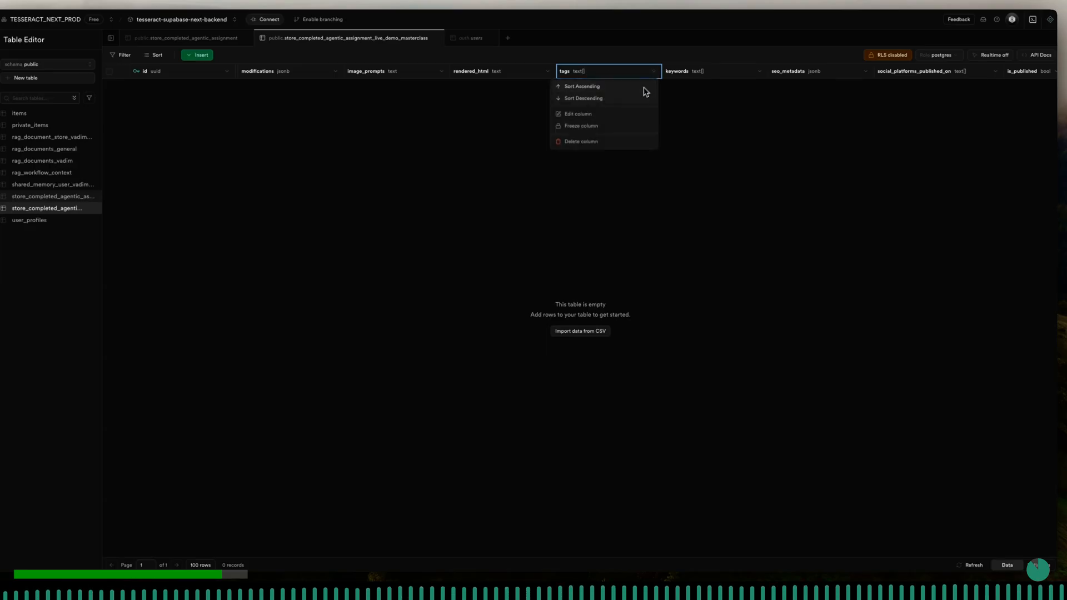
pyautogui.click(626, 118)
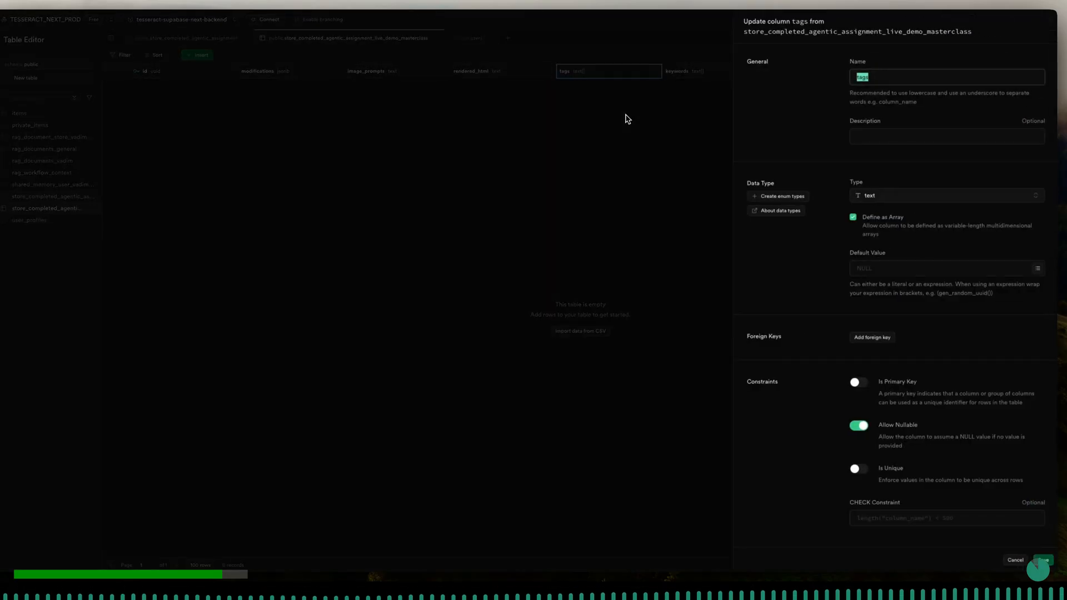
pyautogui.click(876, 78)
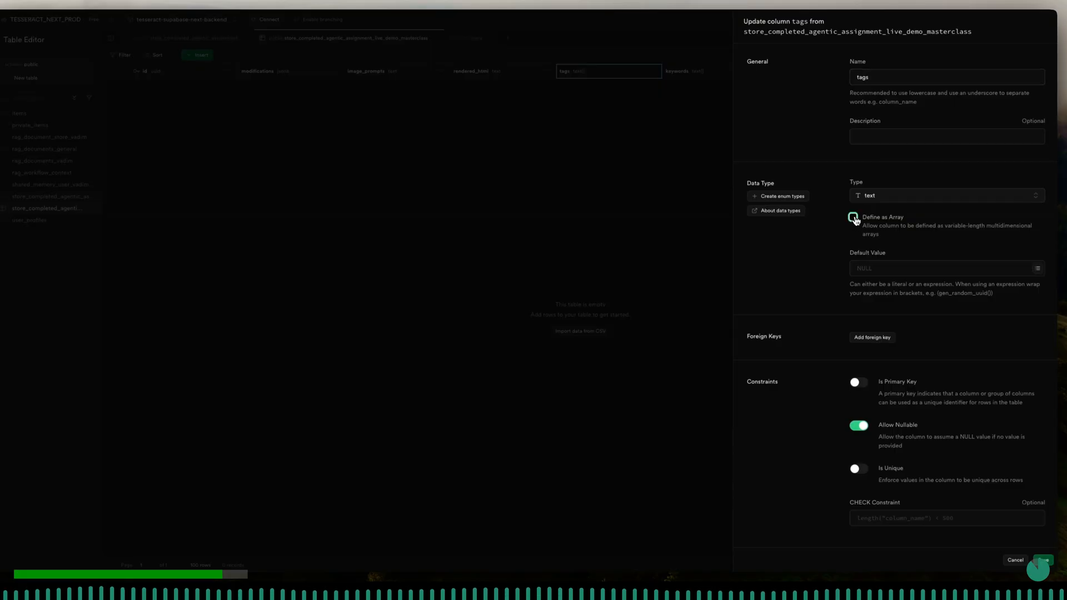
pyautogui.click(1049, 562)
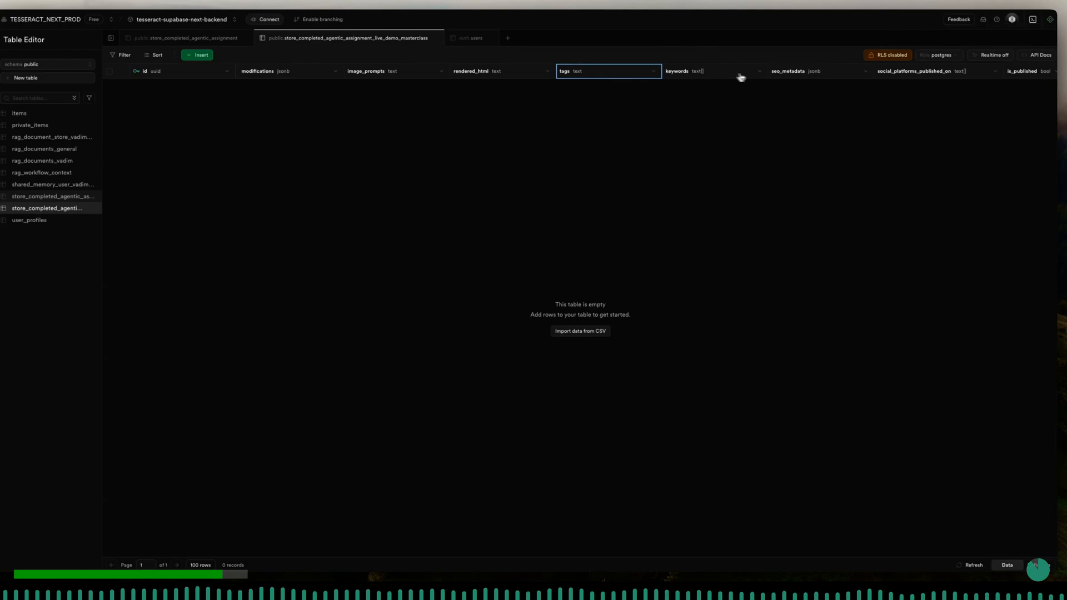
# - Remove the array definition from the keywords column of the same table and save it as plain text
pyautogui.click(758, 71)
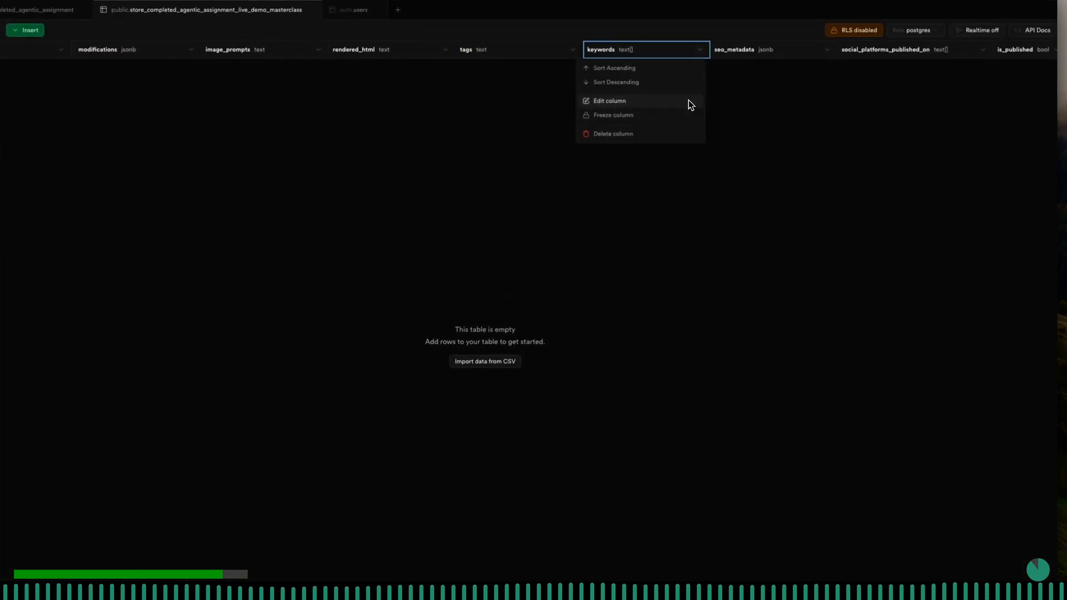
pyautogui.click(691, 103)
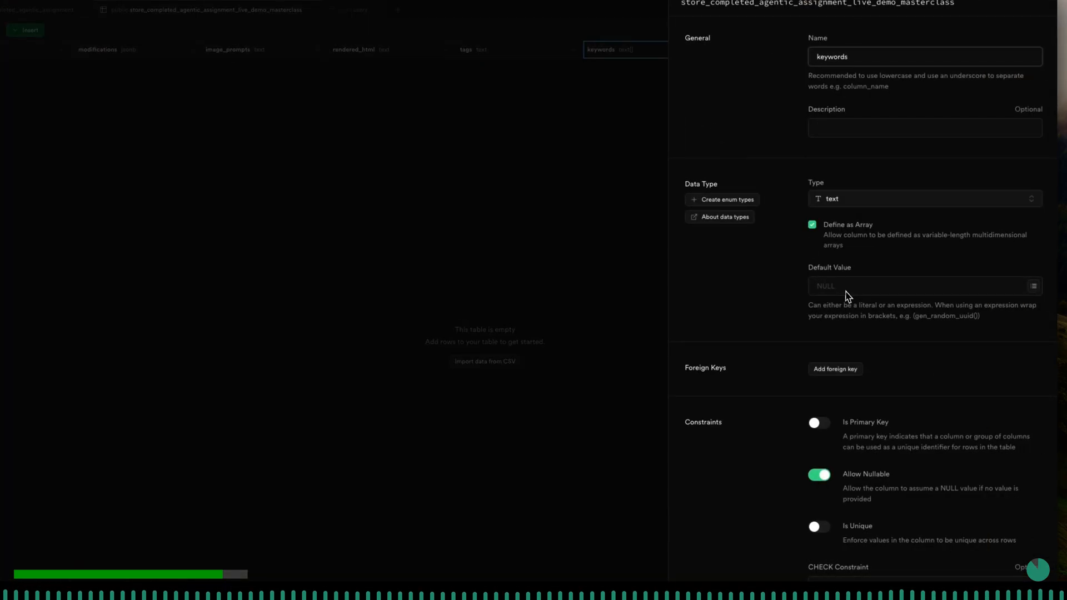
pyautogui.click(813, 225)
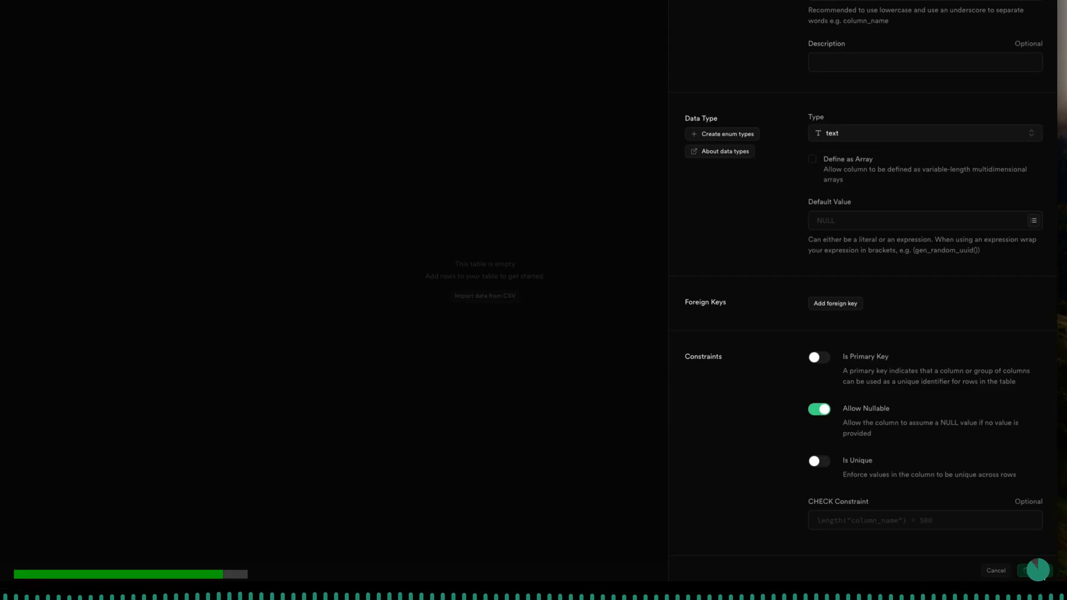
pyautogui.click(1035, 571)
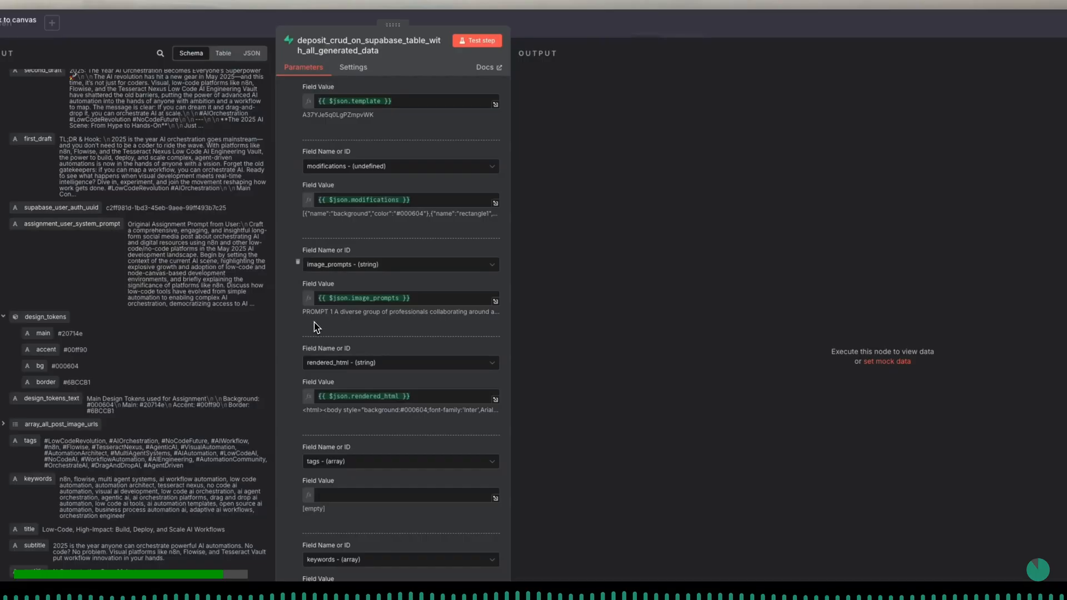
# - Review the tags column selection in the Supabase deposit node, return to the canvas and save the workflow
pyautogui.scroll(1, 421, 363)
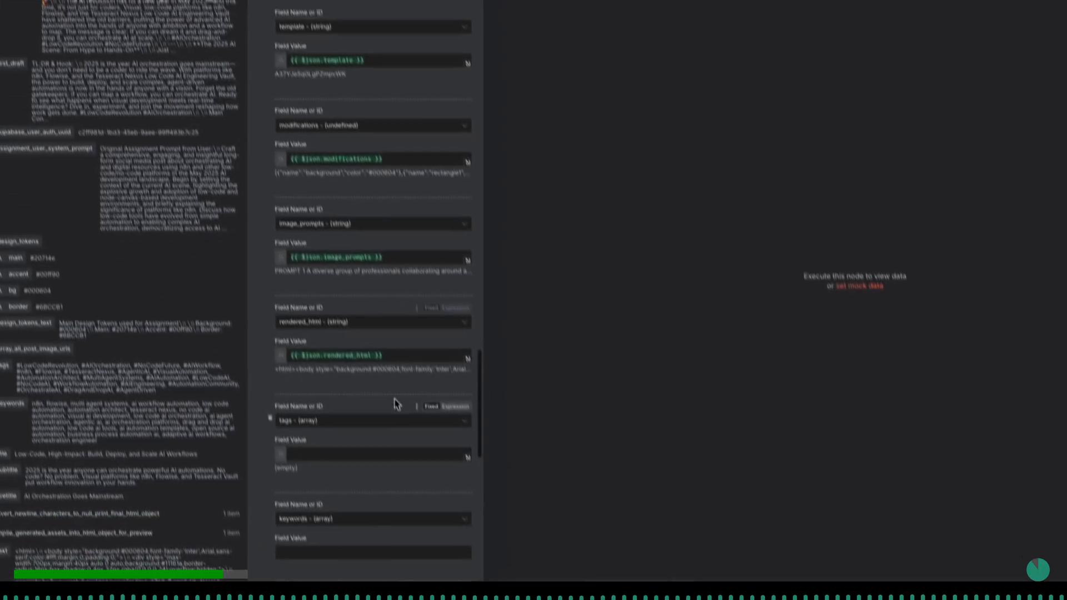
pyautogui.click(424, 478)
pyautogui.scroll(-3, 388, 453)
pyautogui.scroll(1, 388, 467)
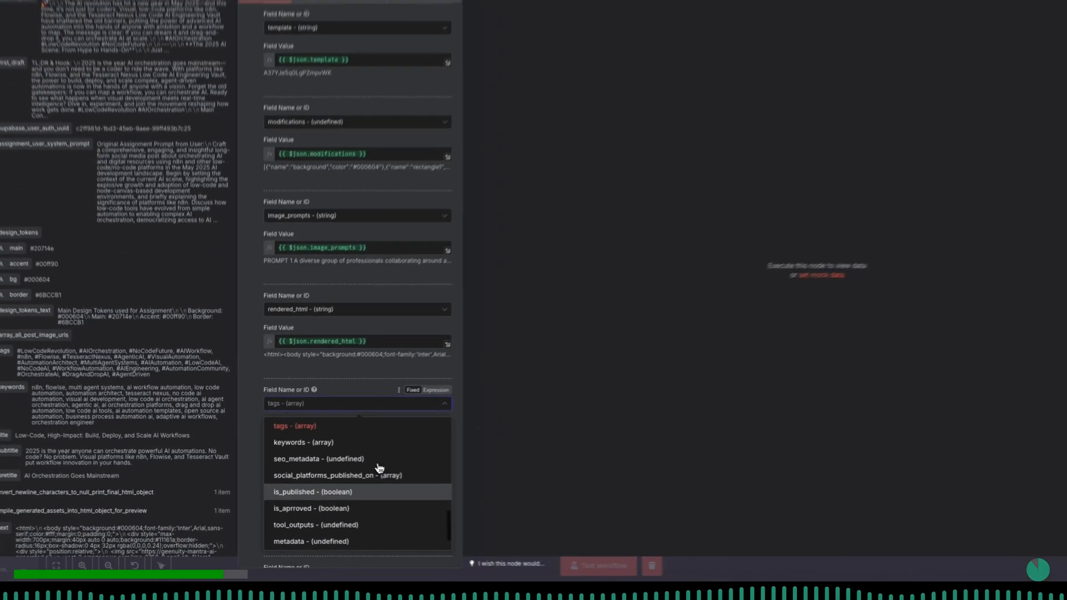
pyautogui.scroll(1, 379, 469)
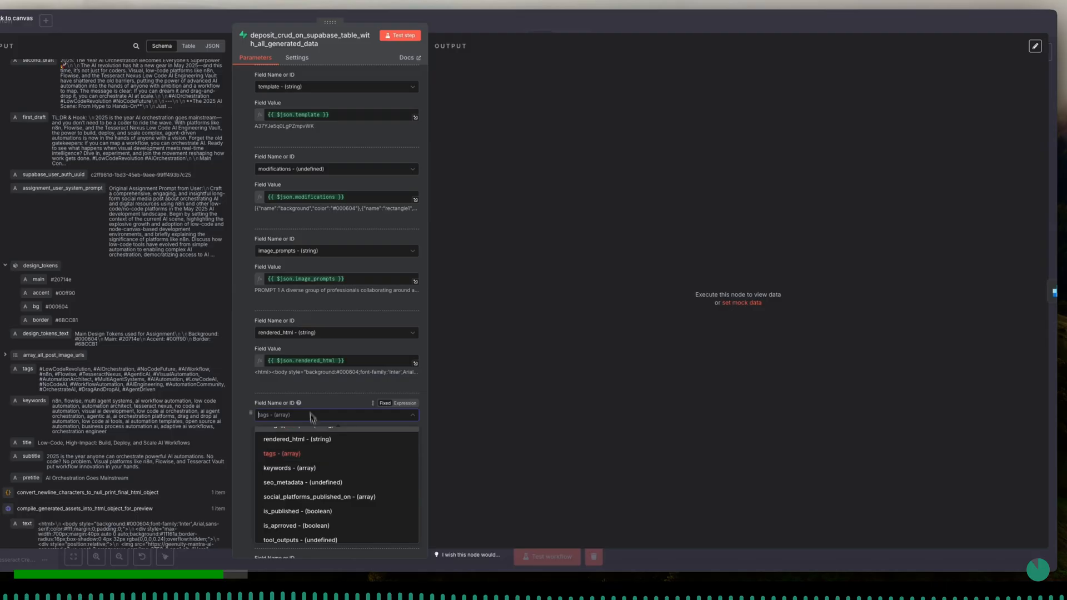
pyautogui.click(305, 390)
pyautogui.click(218, 23)
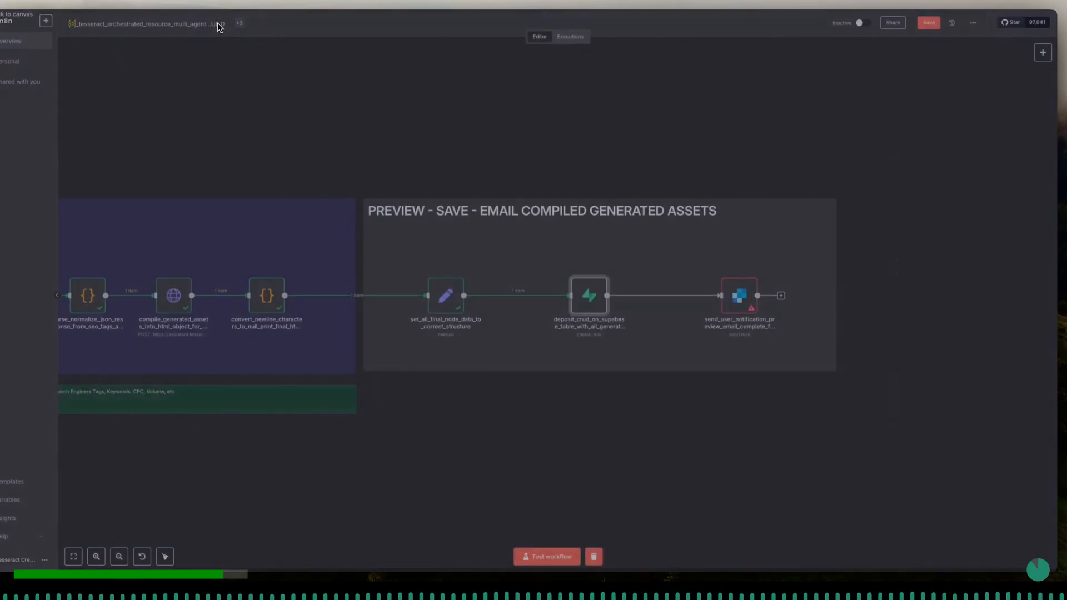
pyautogui.click(929, 25)
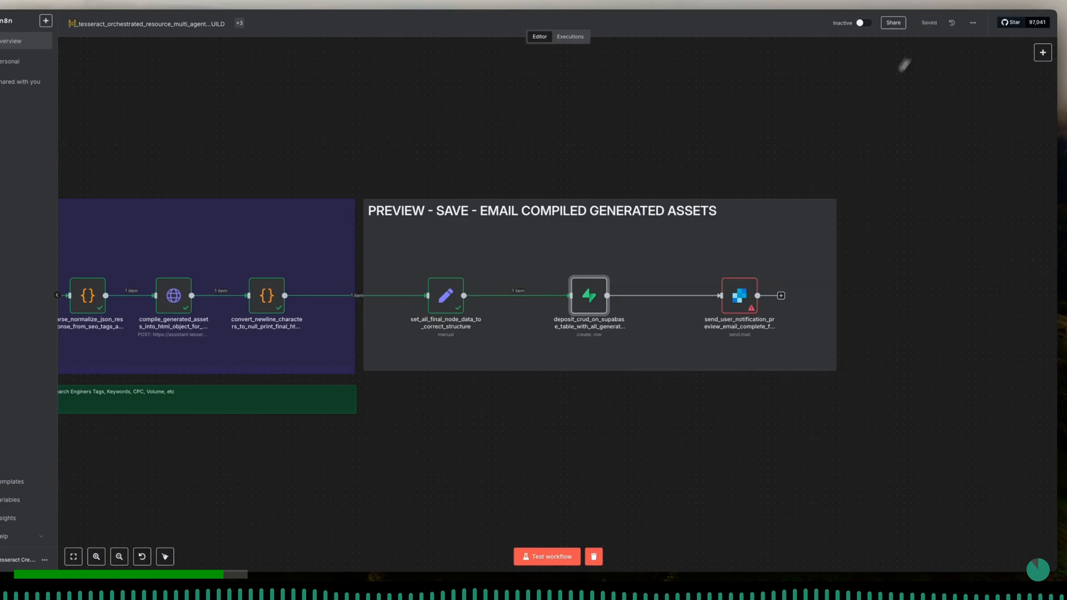
# - Reopen the Supabase deposit node and map the incoming tags data to the tags column as {{ $json.tags }}
pyautogui.doubleClick(589, 296)
pyautogui.scroll(-3, 347, 447)
pyautogui.scroll(-6, 347, 447)
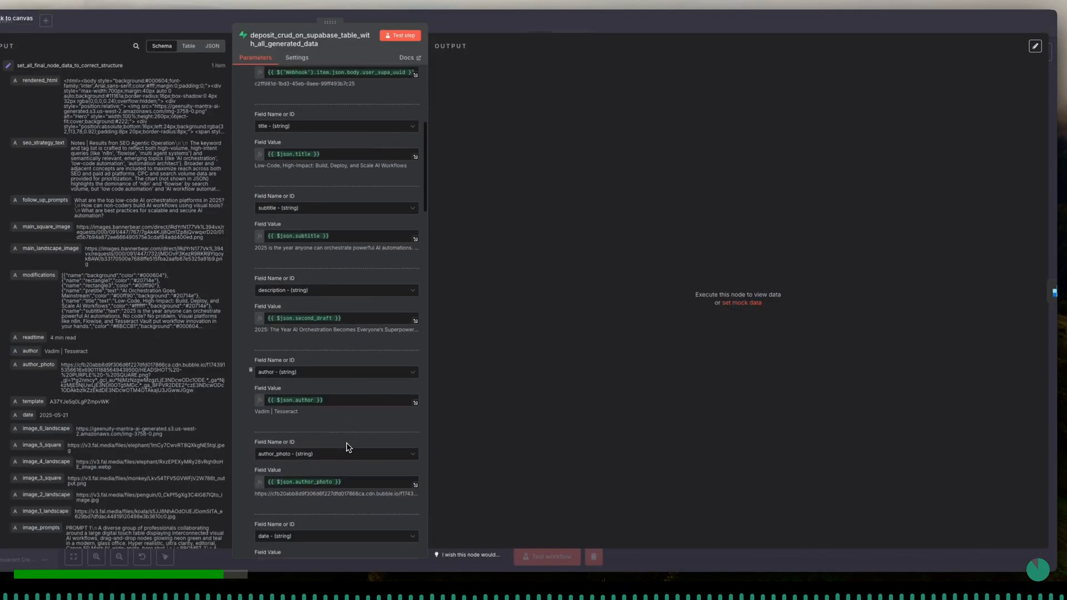
pyautogui.scroll(-6, 347, 447)
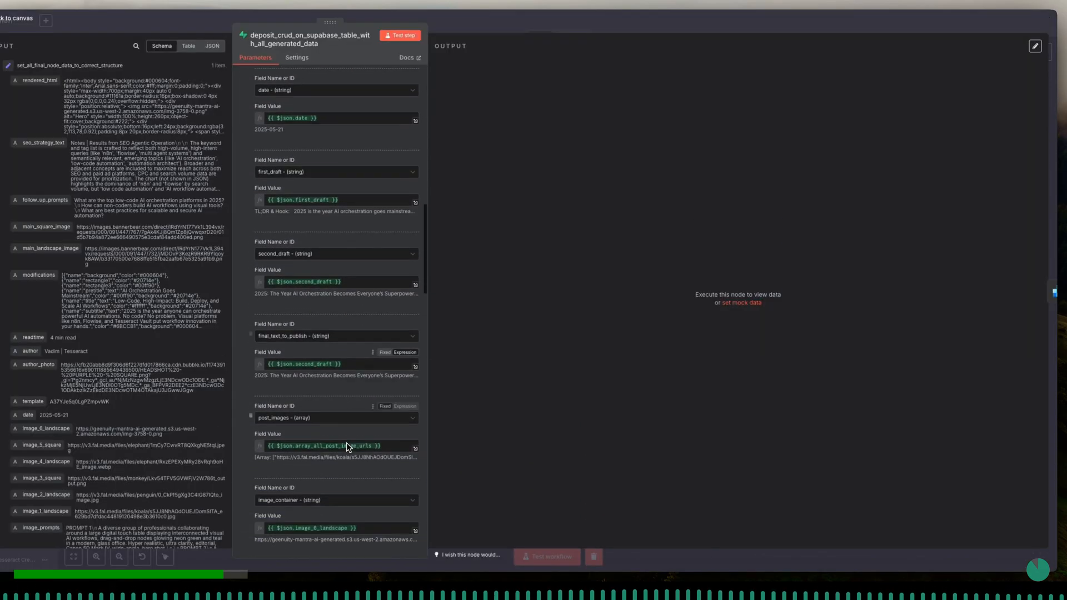
pyautogui.scroll(-6, 346, 448)
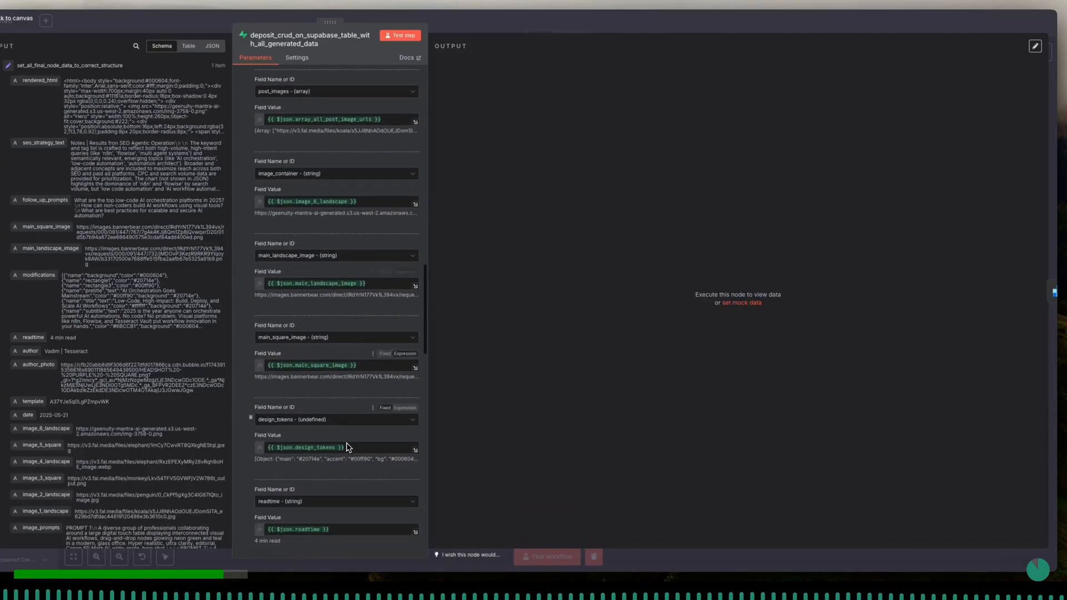
pyautogui.scroll(-5, 347, 448)
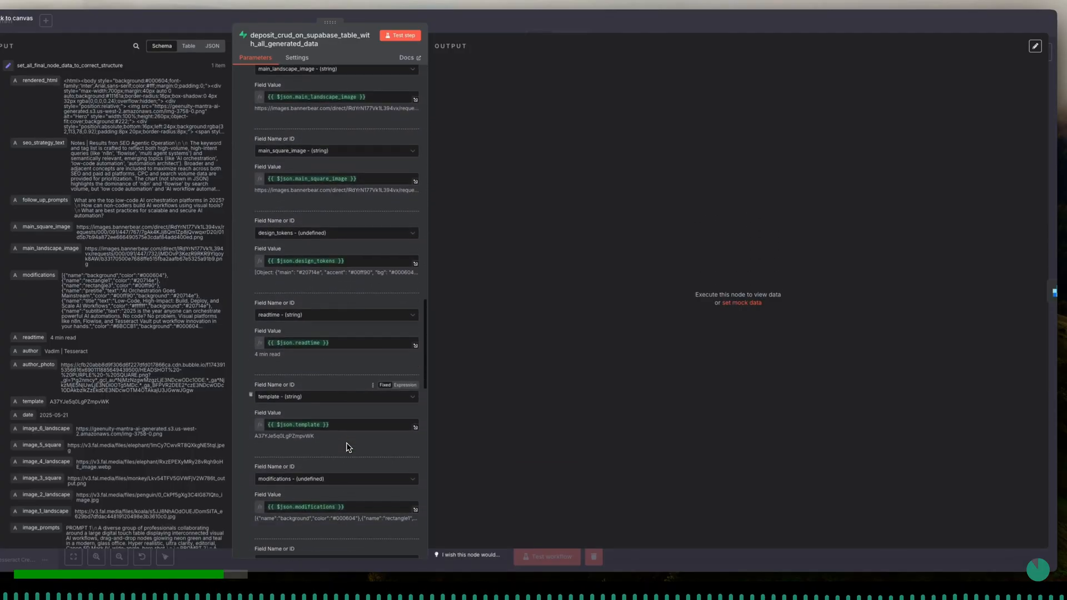
pyautogui.scroll(-4, 347, 448)
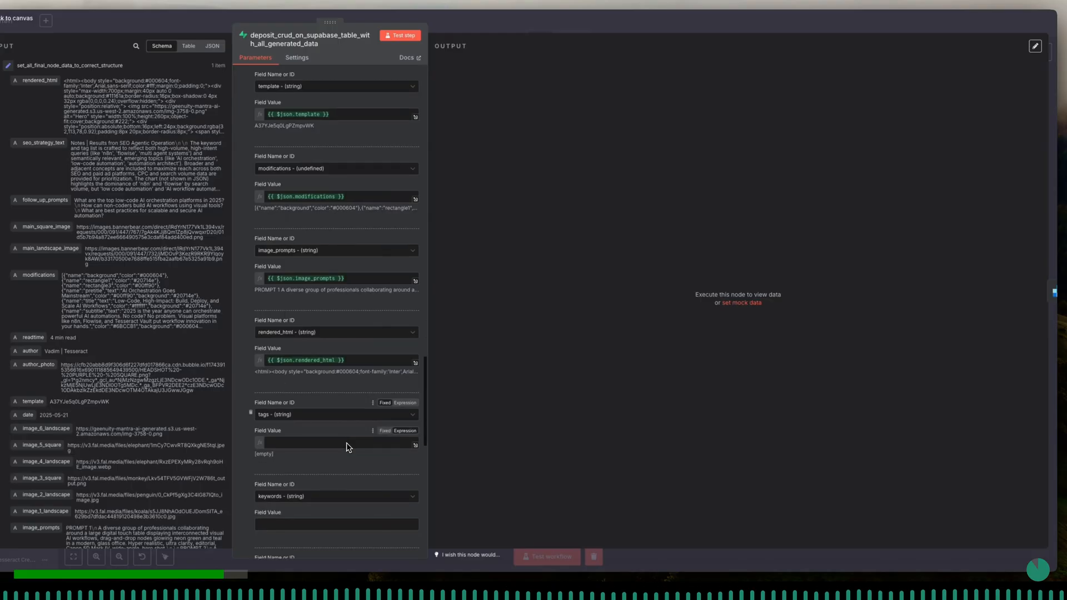
pyautogui.scroll(-1, 347, 448)
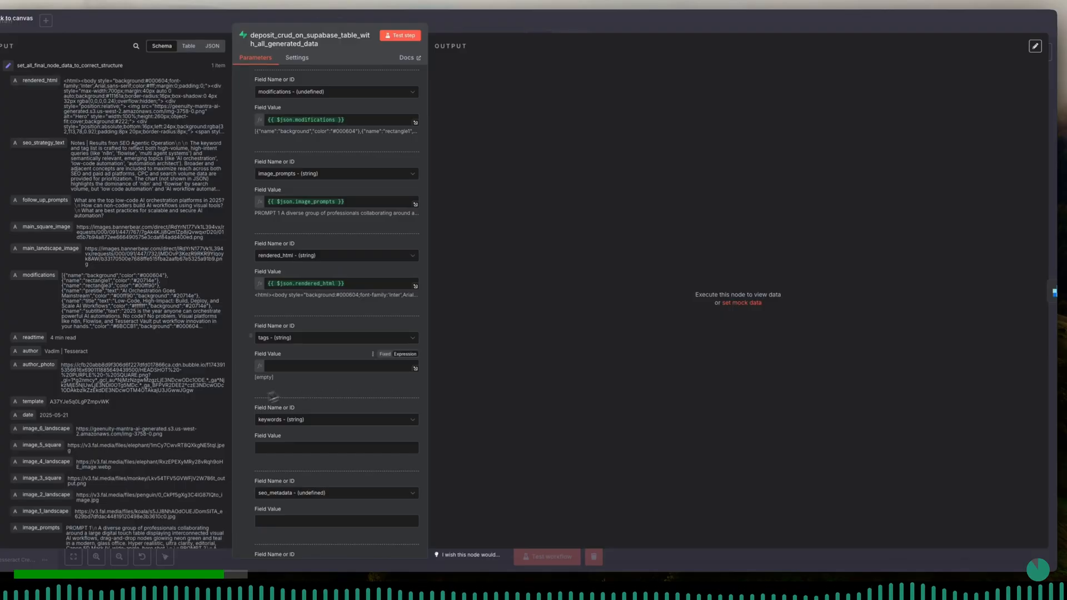
pyautogui.scroll(-6, 189, 427)
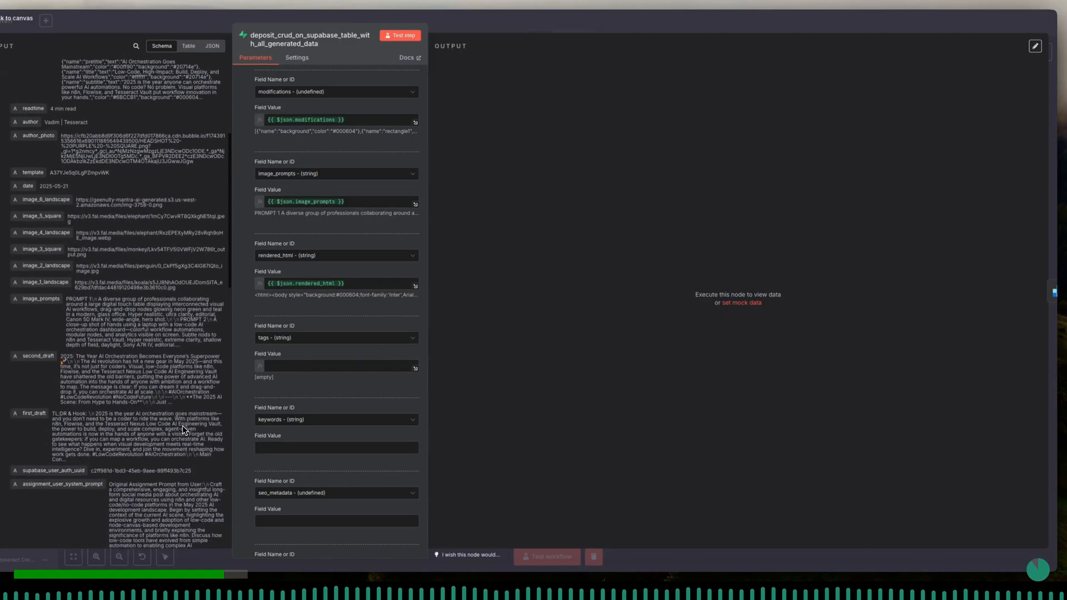
pyautogui.scroll(-5, 183, 430)
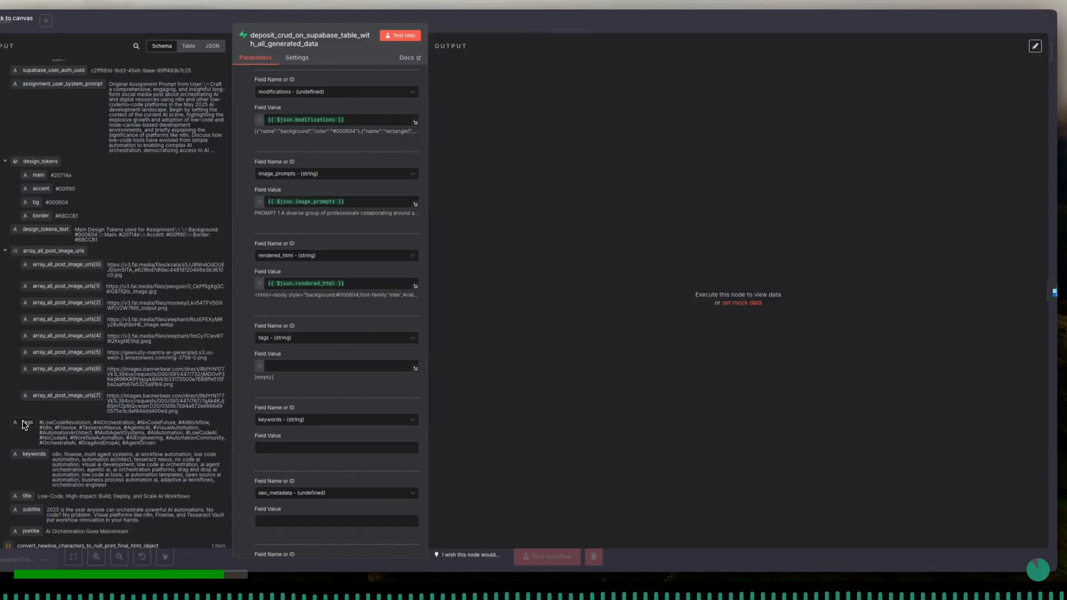
pyautogui.moveTo(24, 426); pyautogui.dragTo(308, 367)
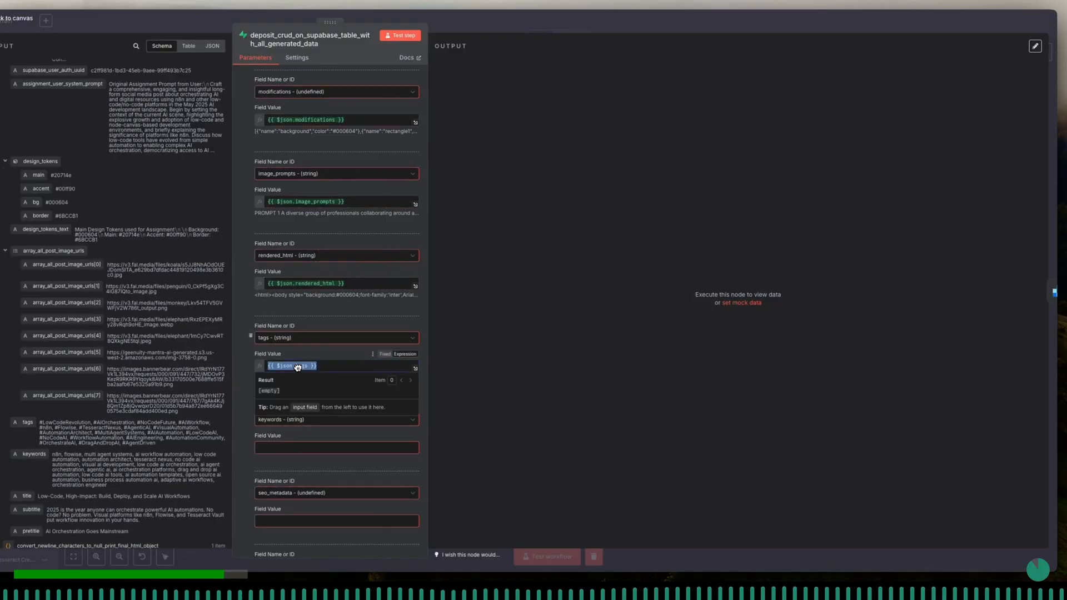
pyautogui.click(309, 356)
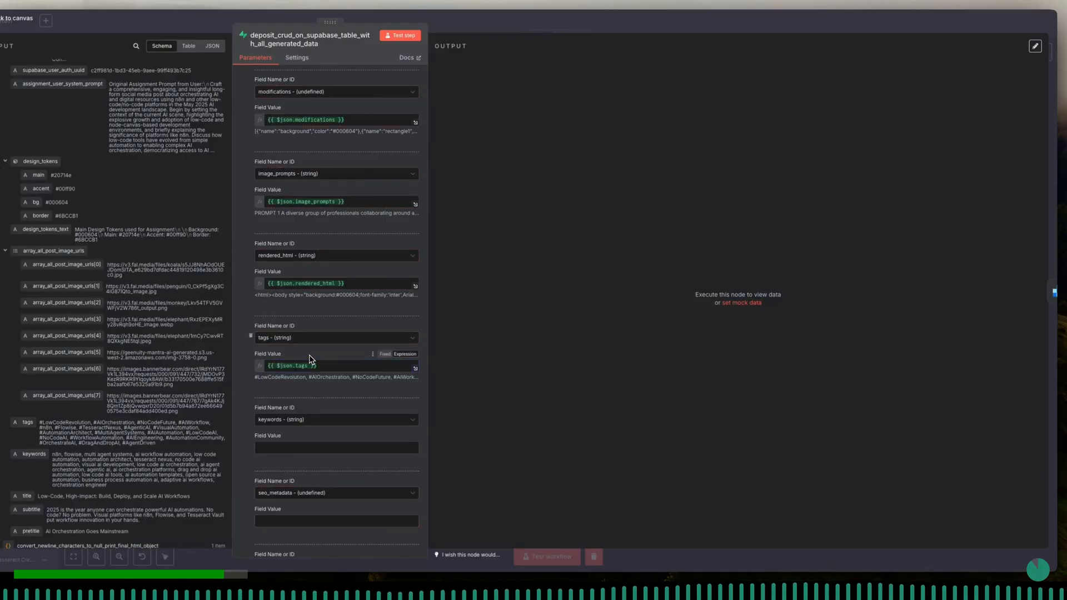
# - Map the incoming keywords data to the keywords column as {{ $json.keywords }}
pyautogui.moveTo(34, 455); pyautogui.dragTo(282, 449)
pyautogui.click(293, 441)
pyautogui.scroll(-2, 293, 440)
# - Map the text output of the research_compile_tags_keywords_from_flowise_agent node to the seo_metadata column
pyautogui.click(290, 437)
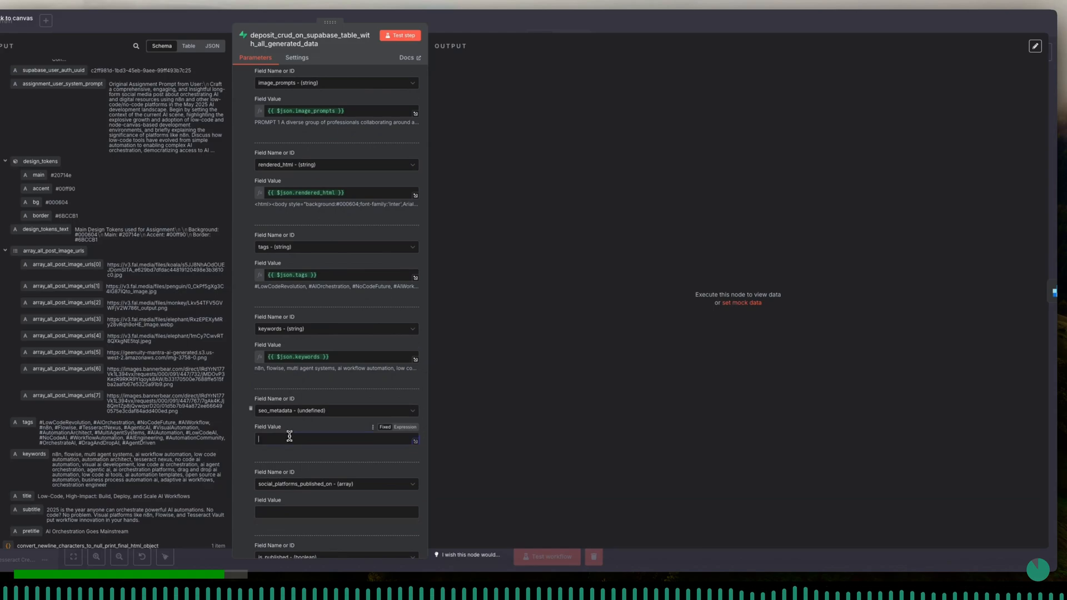
pyautogui.scroll(-2, 197, 478)
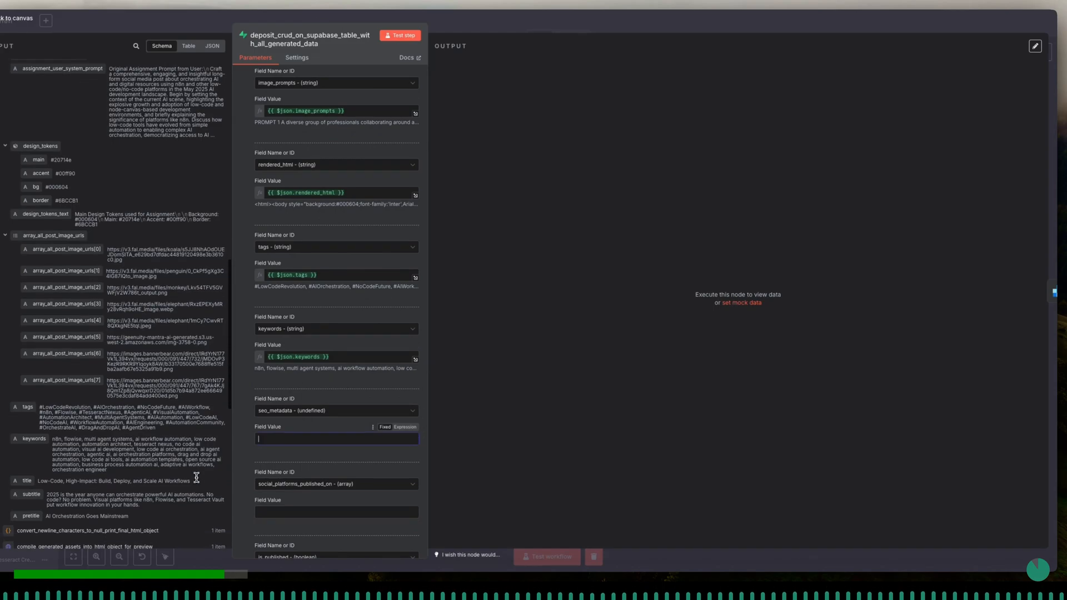
pyautogui.scroll(-2, 196, 478)
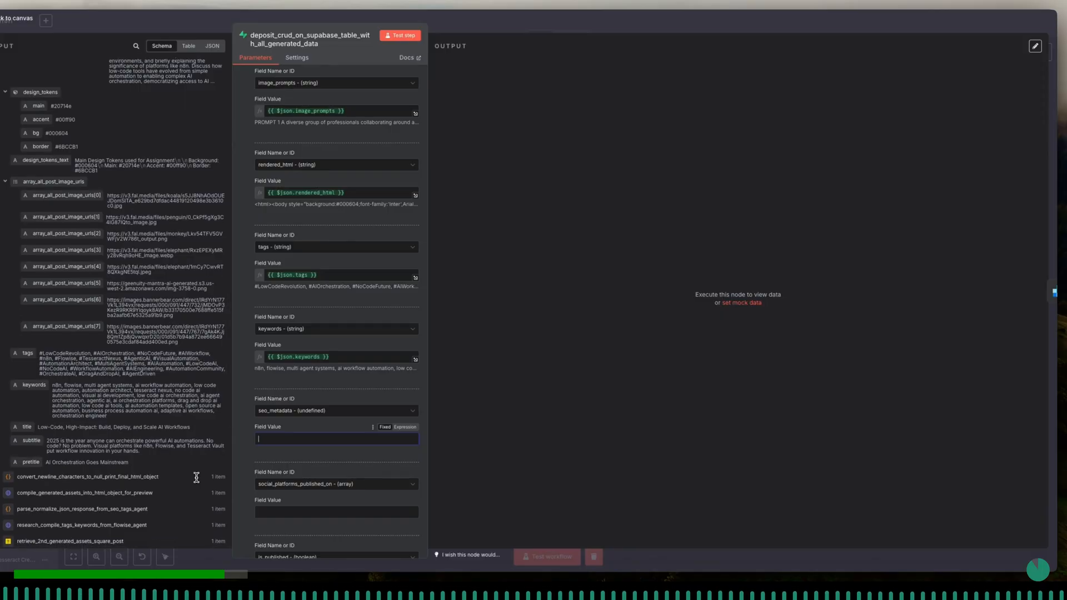
pyautogui.scroll(-5, 146, 479)
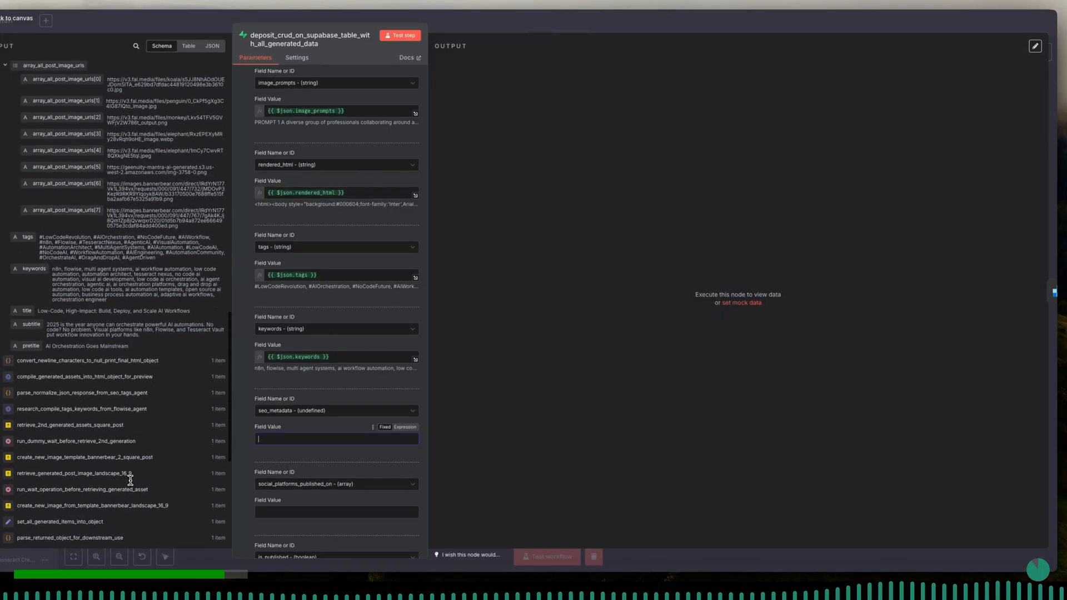
pyautogui.click(2, 411)
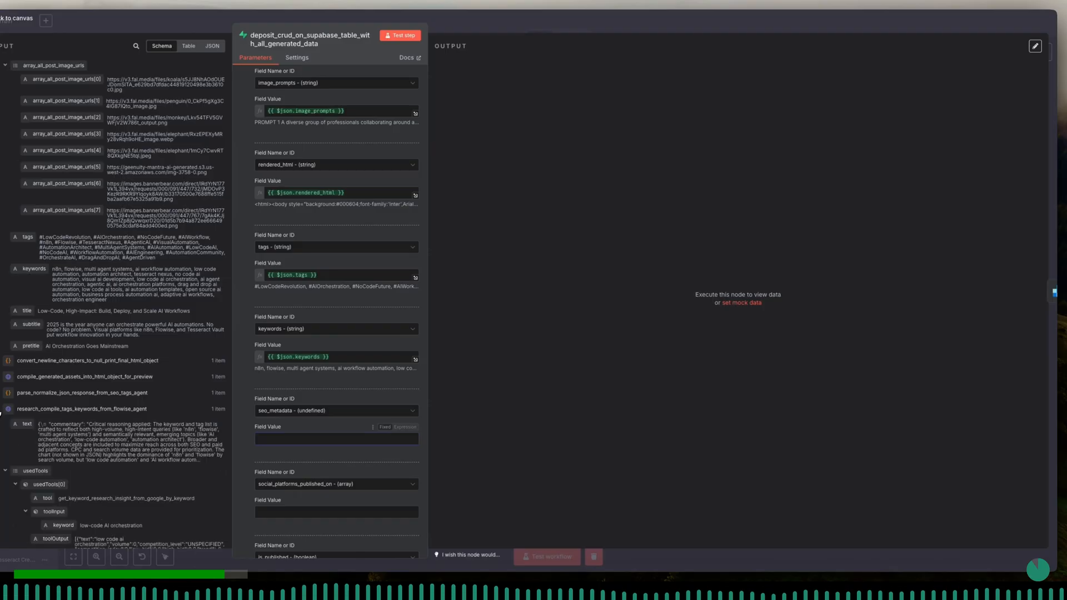
pyautogui.moveTo(27, 424); pyautogui.dragTo(287, 439)
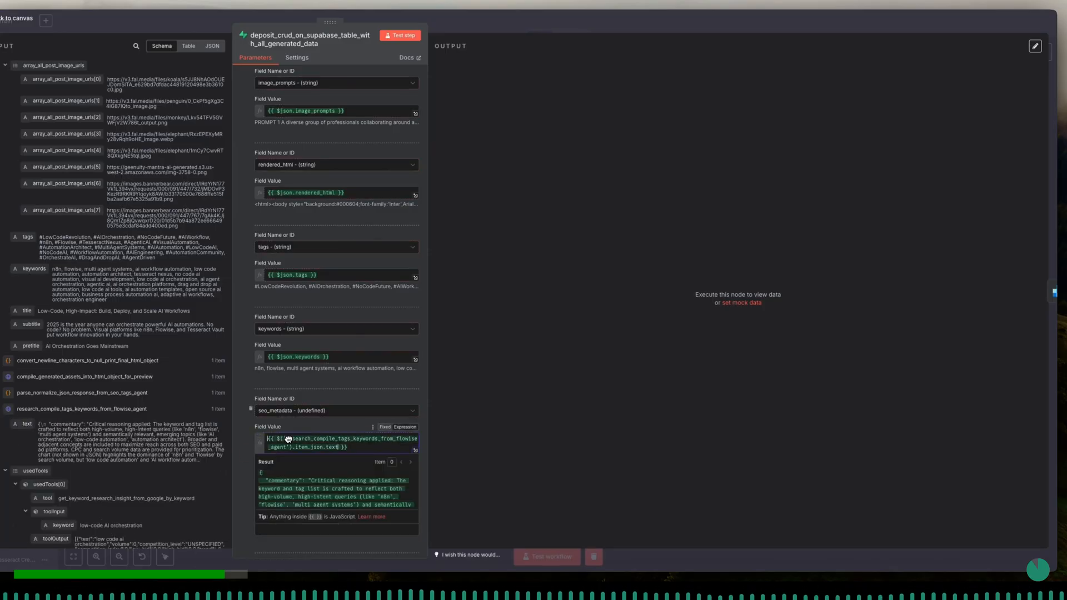
# - Try to append parseJson() and a field of the parsed object to the seo_metadata expression
pyautogui.click(341, 450)
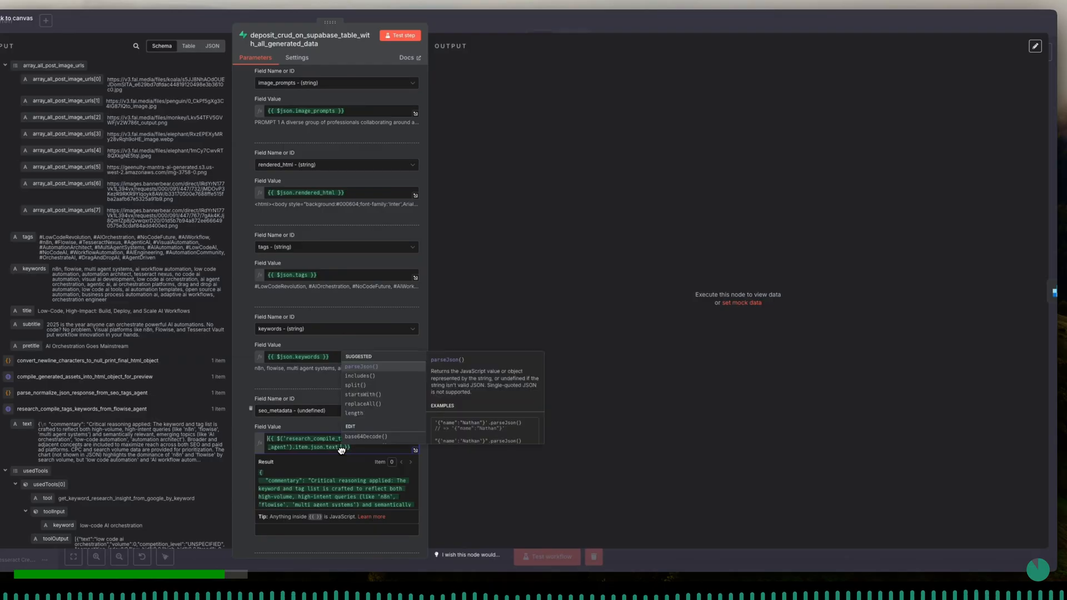
pyautogui.press('Return')
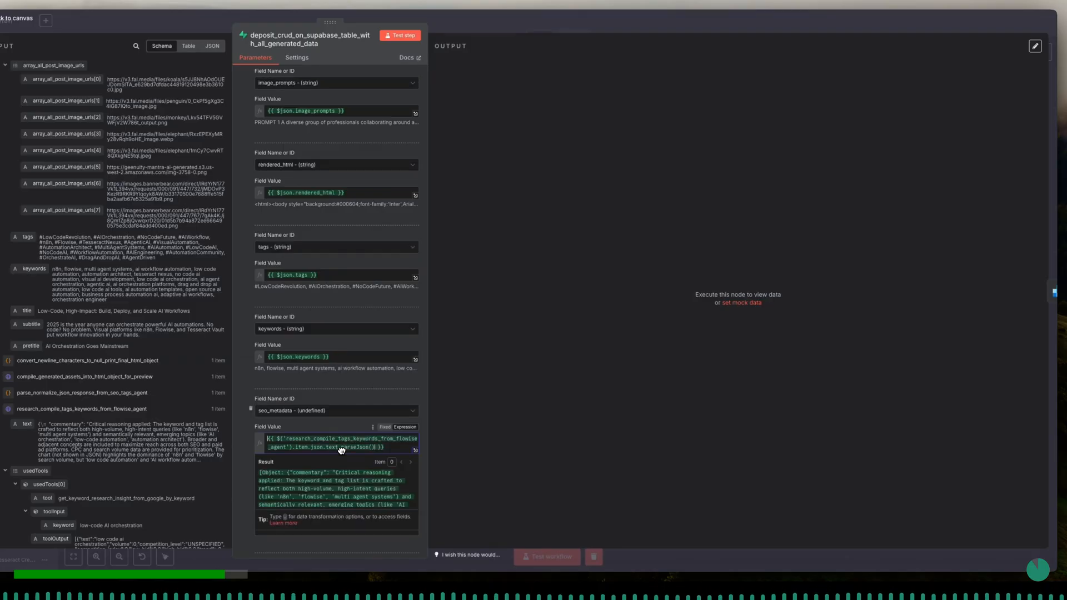
pyautogui.write('.')
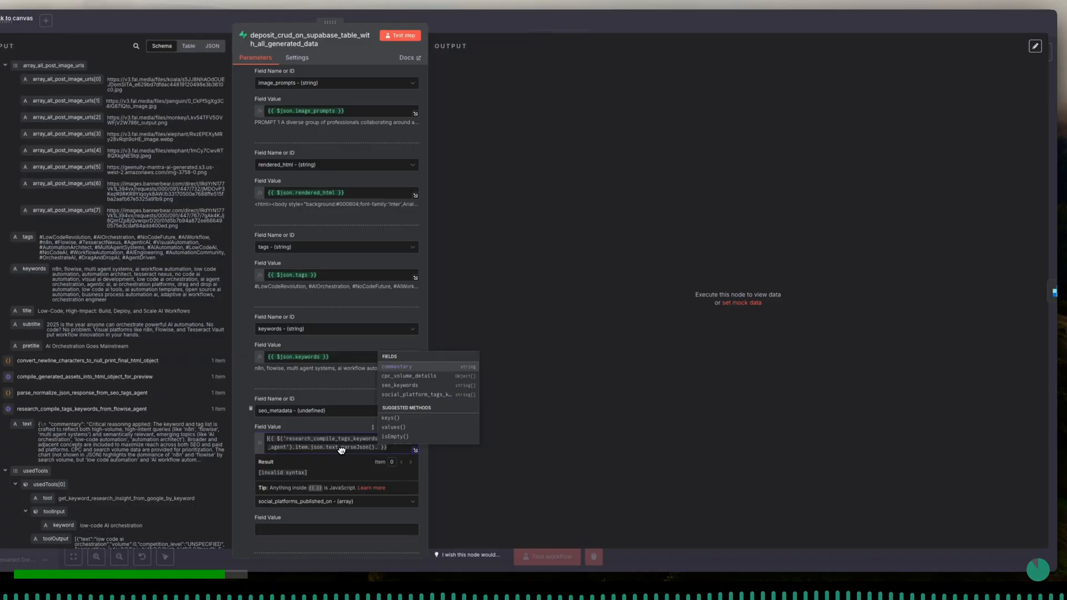
pyautogui.press('Return')
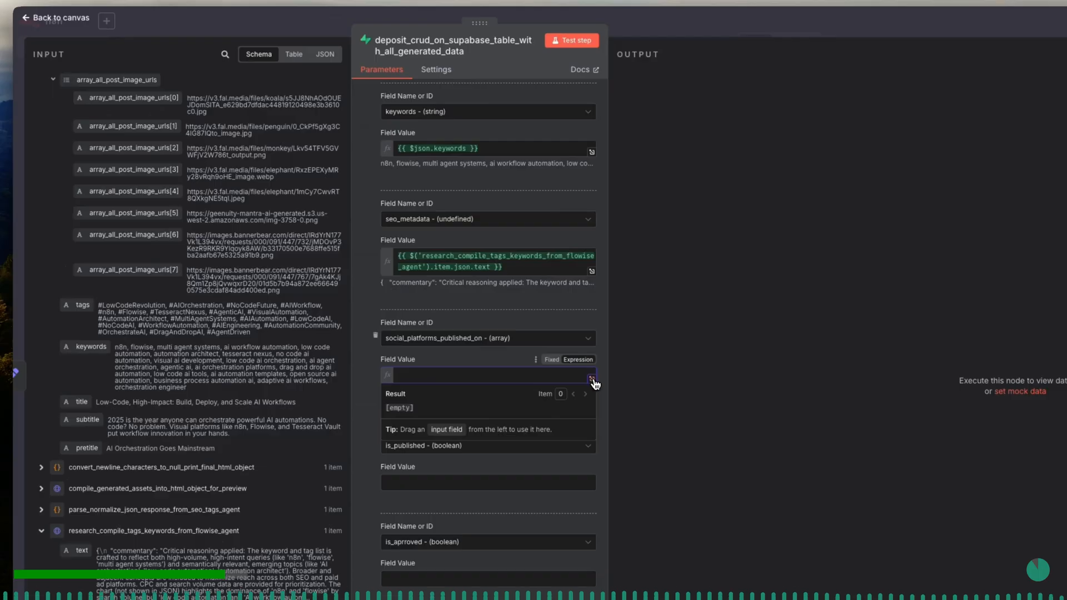
# - Set the social_platforms_published_on value to an array expression listing "LinkedIn", "X", "Reddit" and "Facebook"
pyautogui.click(593, 382)
pyautogui.write('[]')
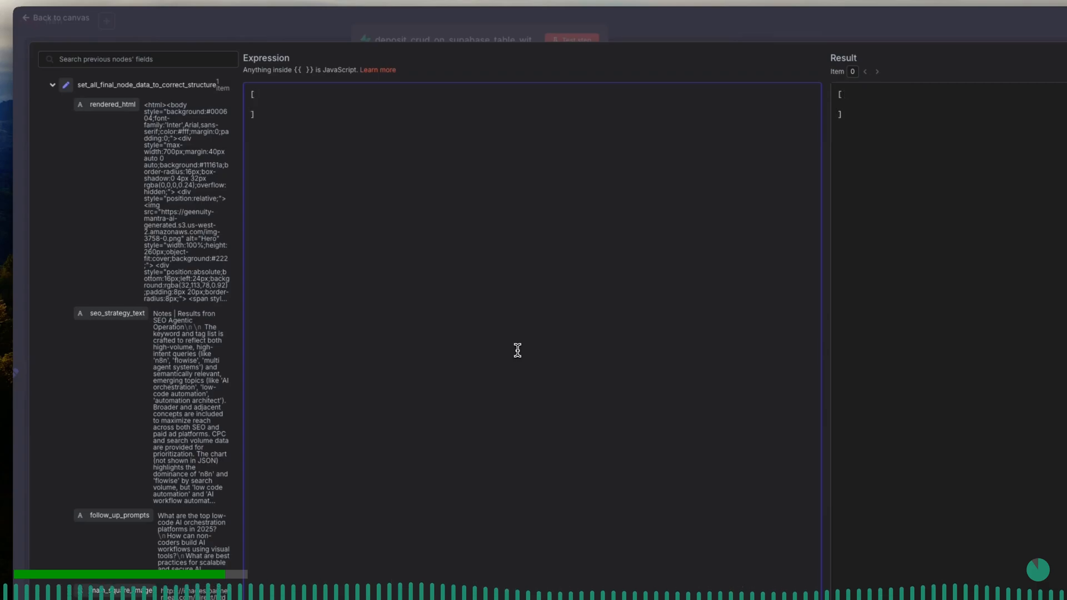
pyautogui.write('"LinkedIn",')
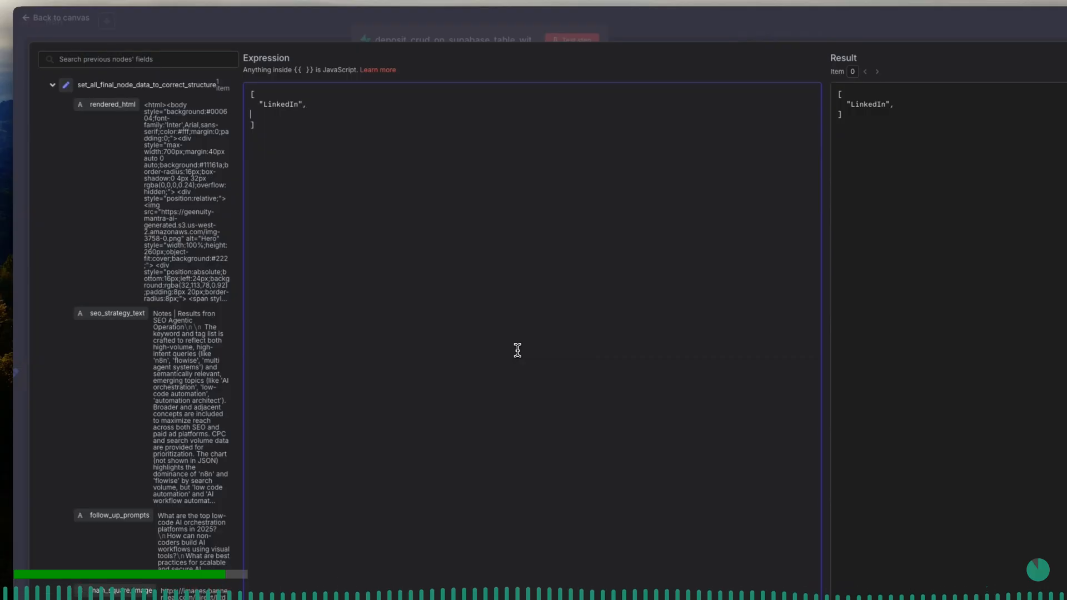
pyautogui.write('X",')
pyautogui.press('Return')
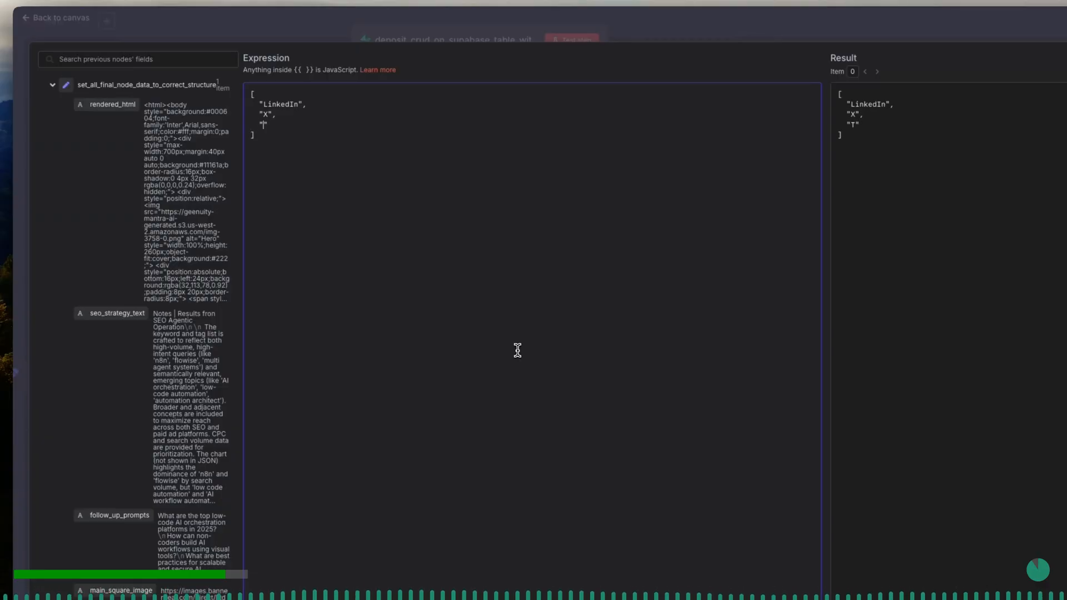
pyautogui.write('Reddit')
pyautogui.press('Right')
pyautogui.write(',')
pyautogui.press('Return')
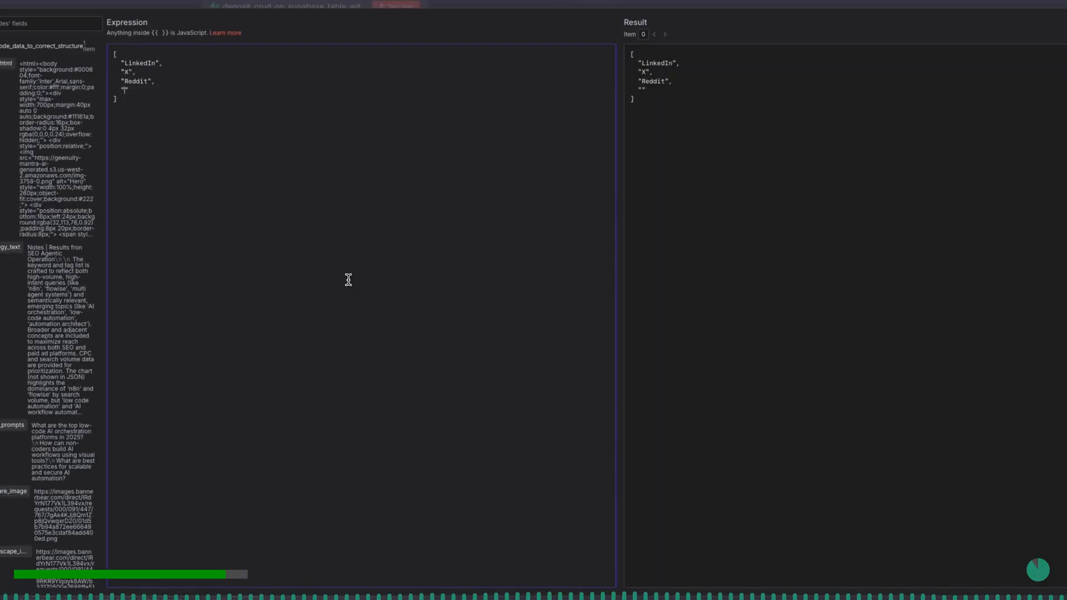
pyautogui.write('Facebook')
pyautogui.press('Right')
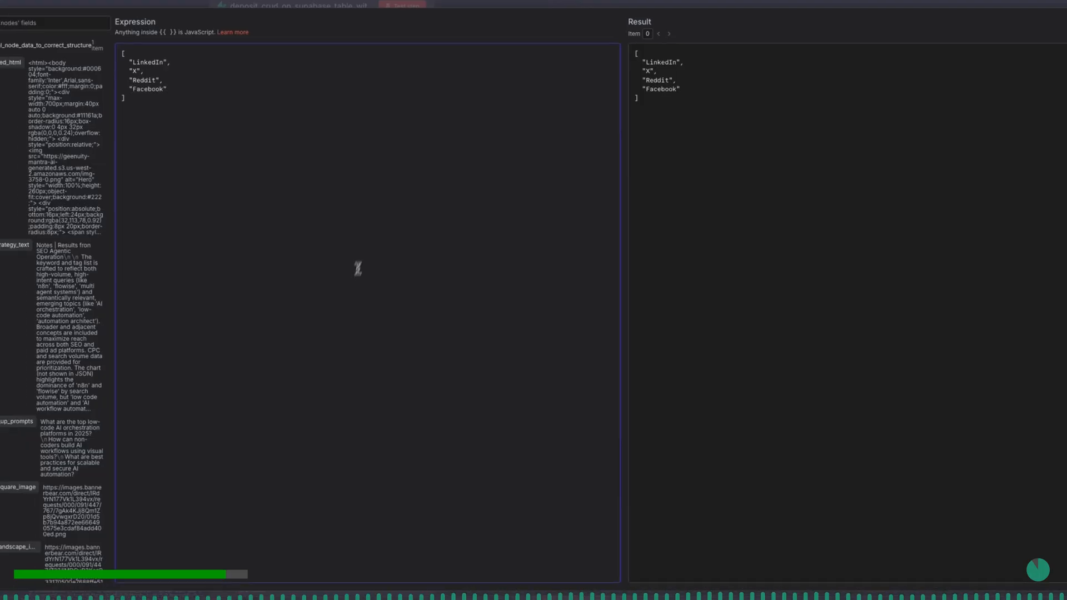
pyautogui.click(293, 6)
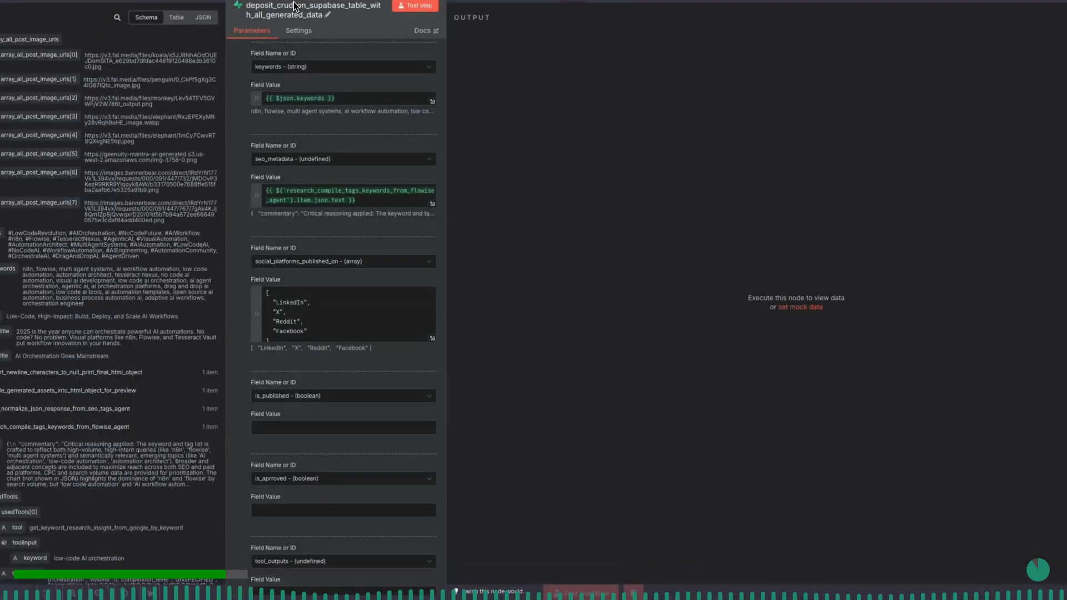
# - Set the is_published column's value to the expression {{ false }}
pyautogui.scroll(-2, 324, 334)
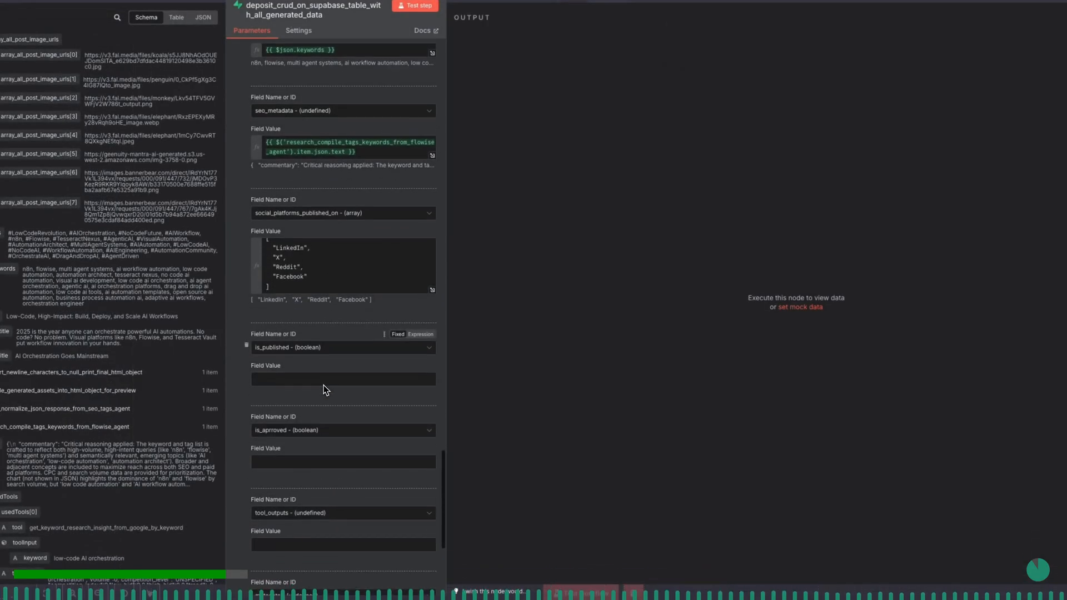
pyautogui.click(422, 338)
pyautogui.write('{{ ')
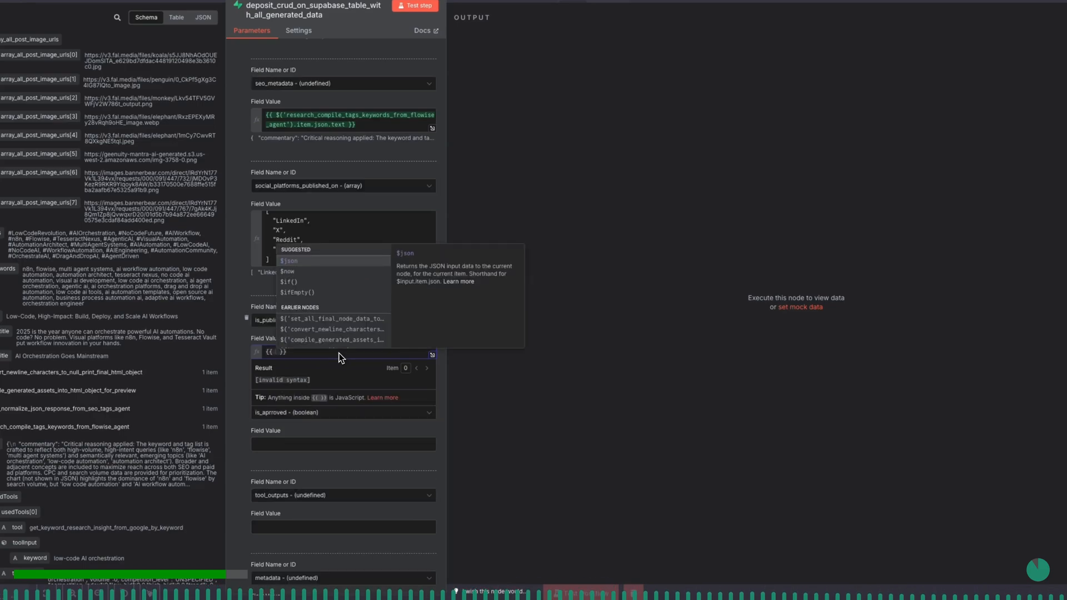
pyautogui.write('false')
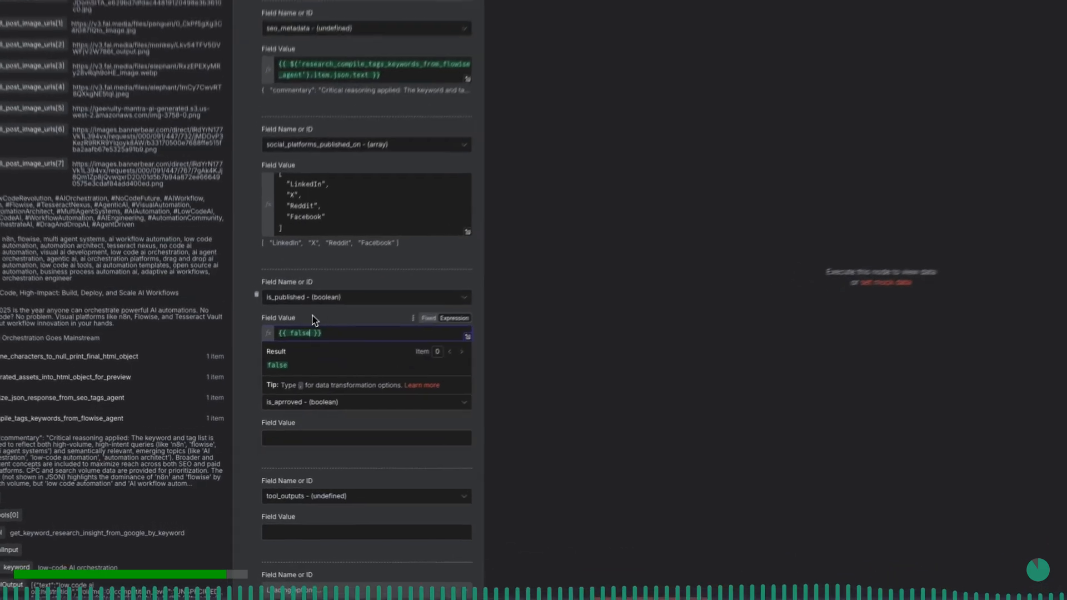
pyautogui.click(311, 319)
# - Set the value of the is_aprroved boolean column to the expression {{ false }}
pyautogui.scroll(-1, 314, 443)
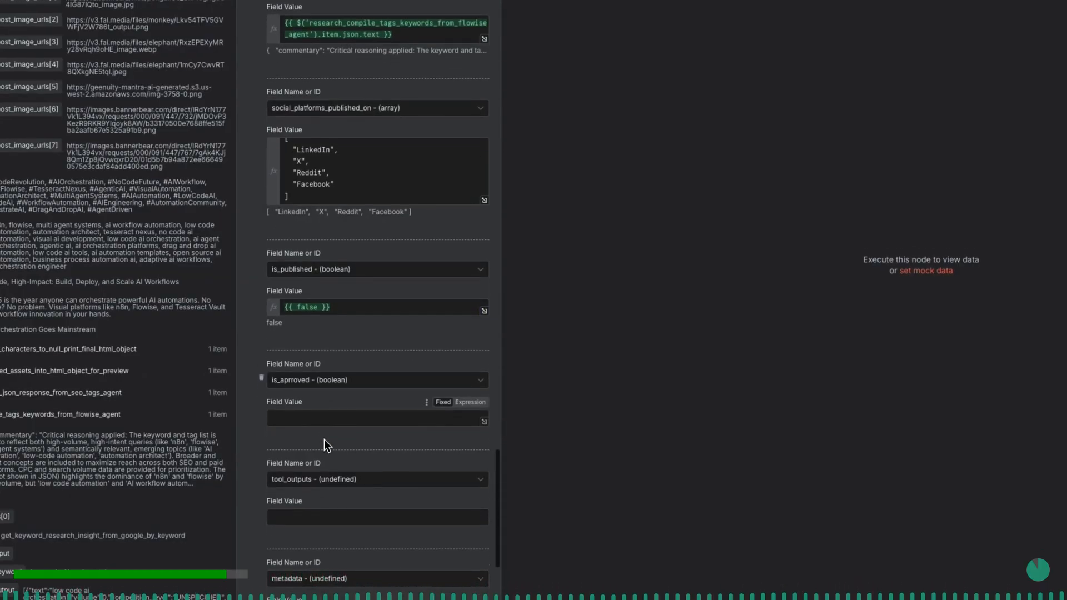
pyautogui.click(323, 414)
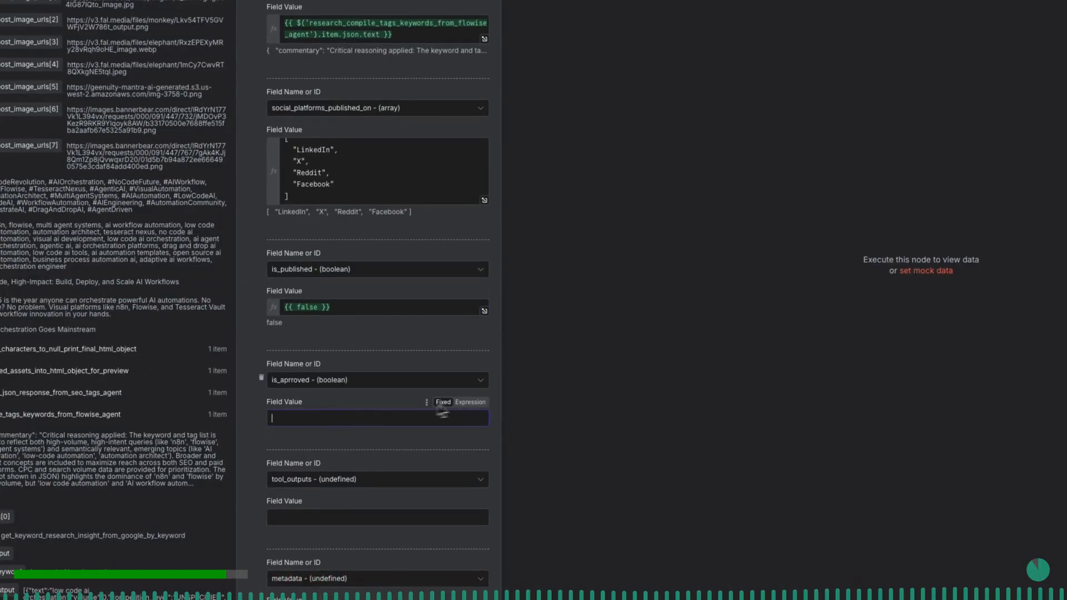
pyautogui.click(470, 402)
pyautogui.write('{{ fa')
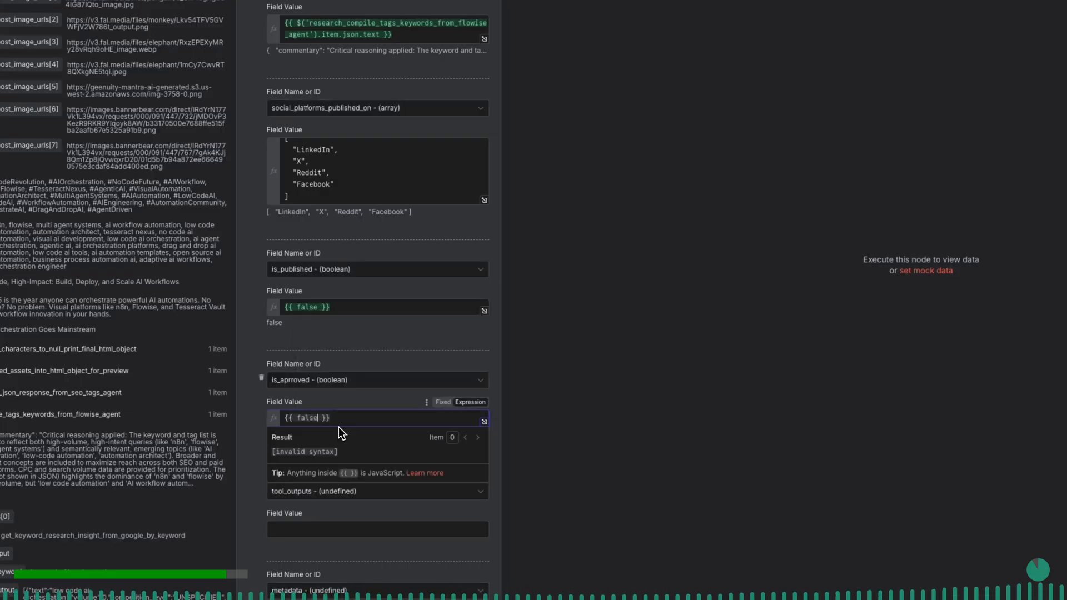
pyautogui.write('lse')
pyautogui.click(329, 406)
# - Try to map the usedTools or text output of the research_compile_tags_keywords_from_flowise_agent node to the tool_outputs column
pyautogui.scroll(-4, 330, 407)
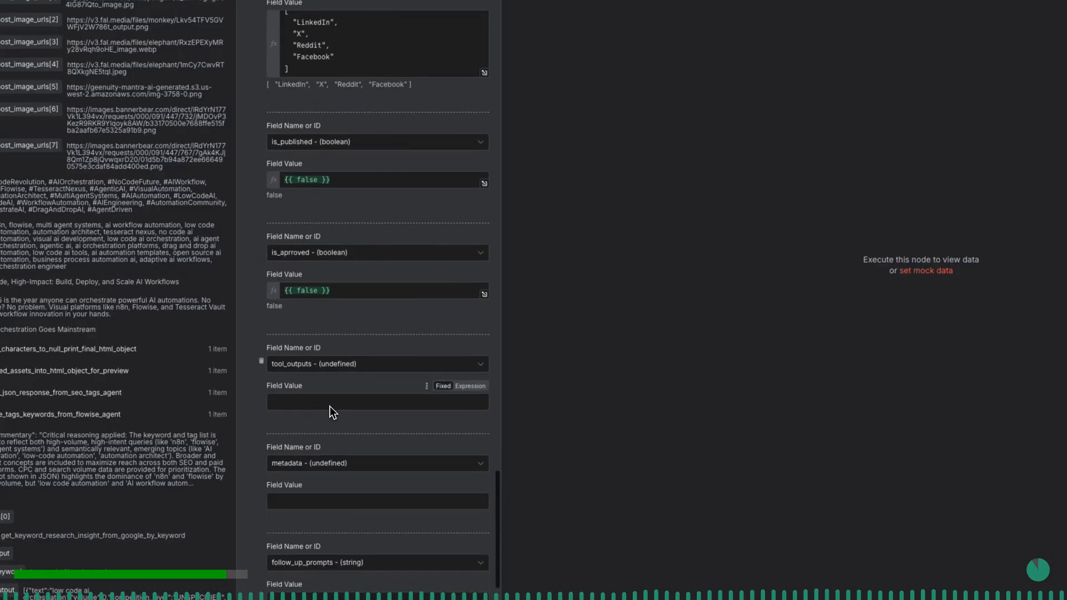
pyautogui.click(326, 402)
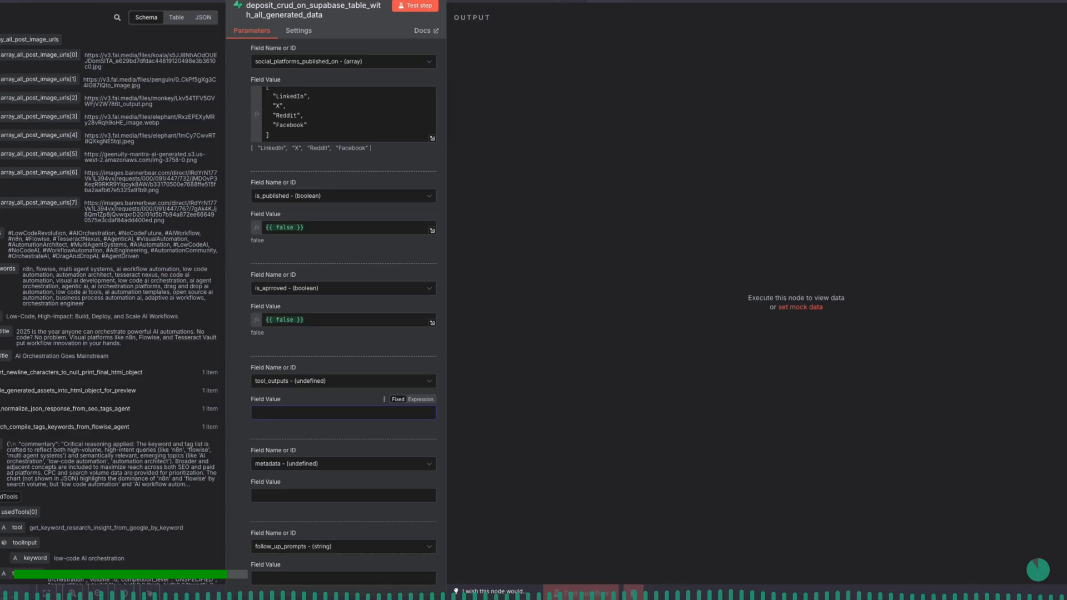
pyautogui.moveTo(9, 497); pyautogui.dragTo(310, 409)
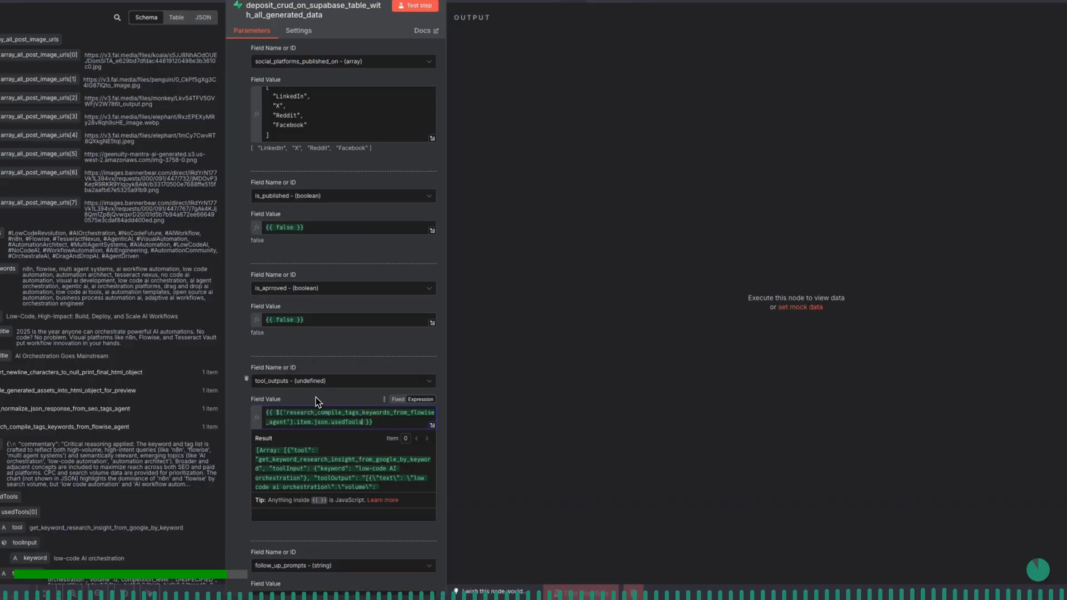
pyautogui.write('.')
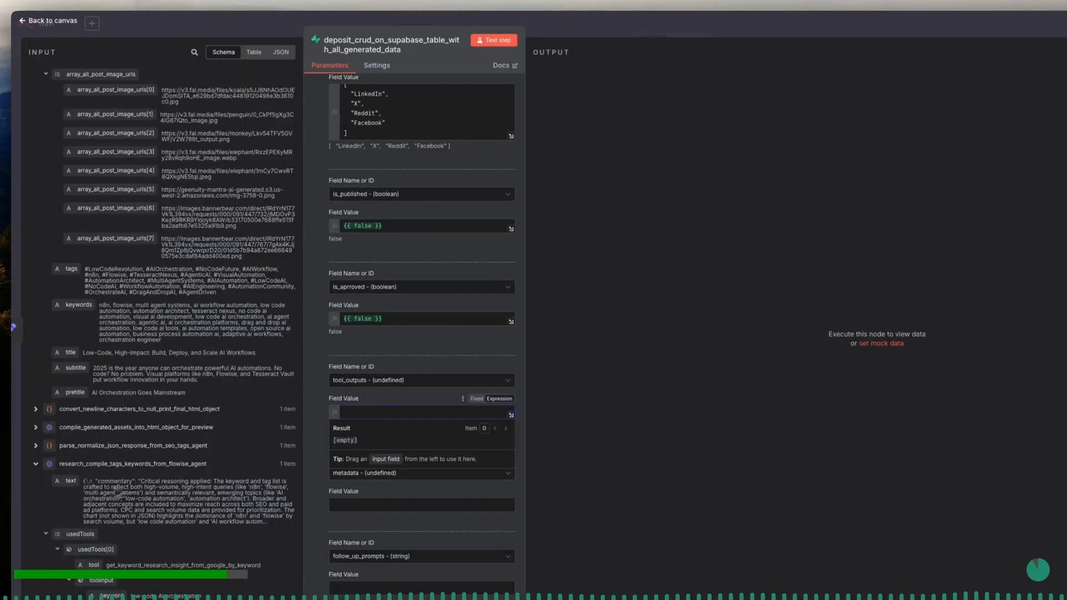
pyautogui.moveTo(70, 481); pyautogui.dragTo(357, 412)
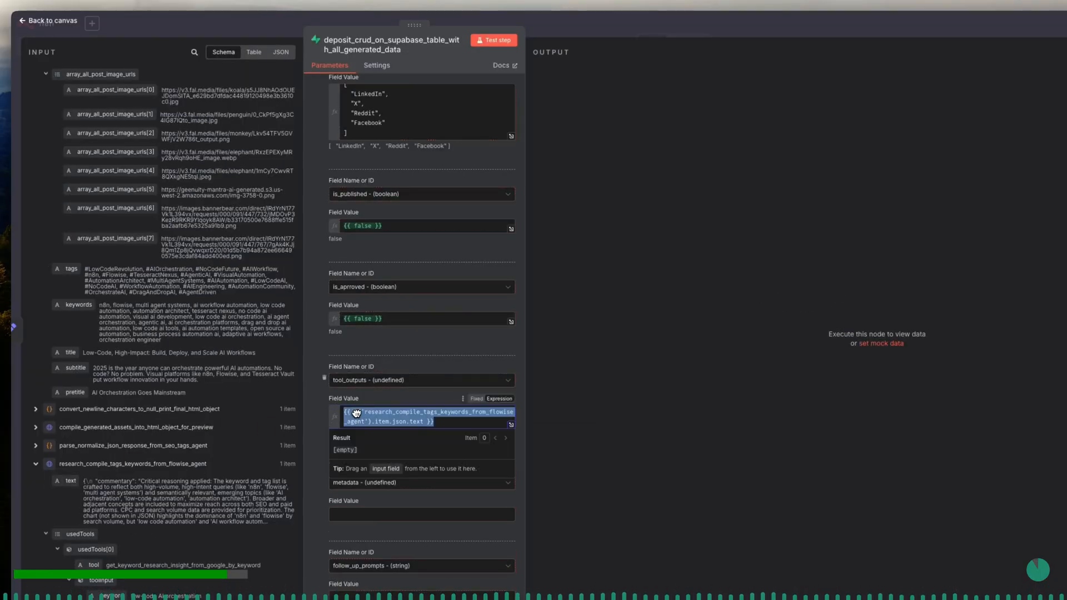
pyautogui.click(426, 422)
pyautogui.write('.')
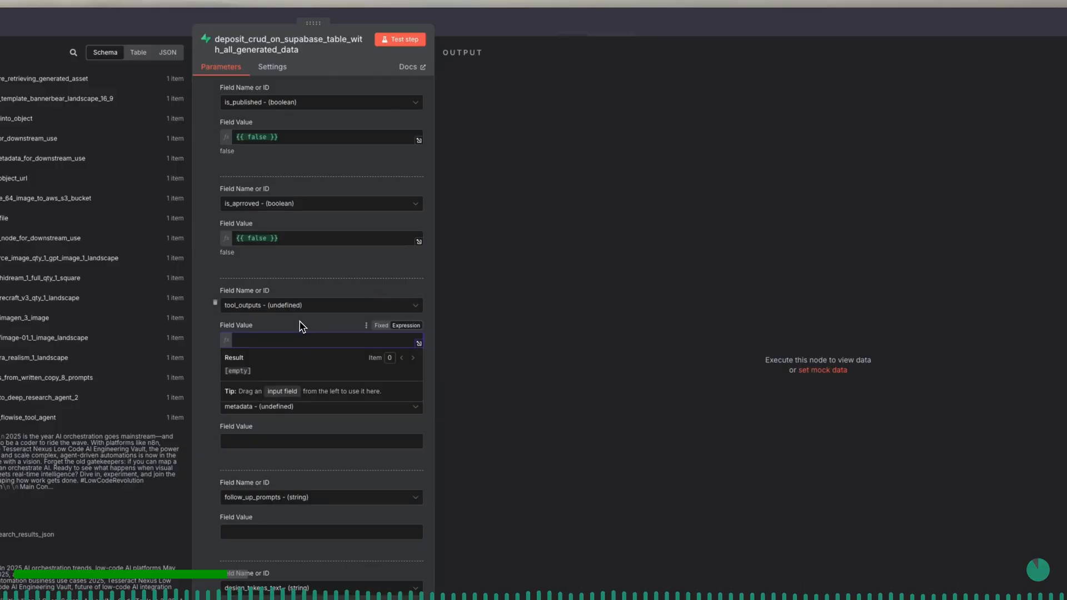
pyautogui.click(300, 322)
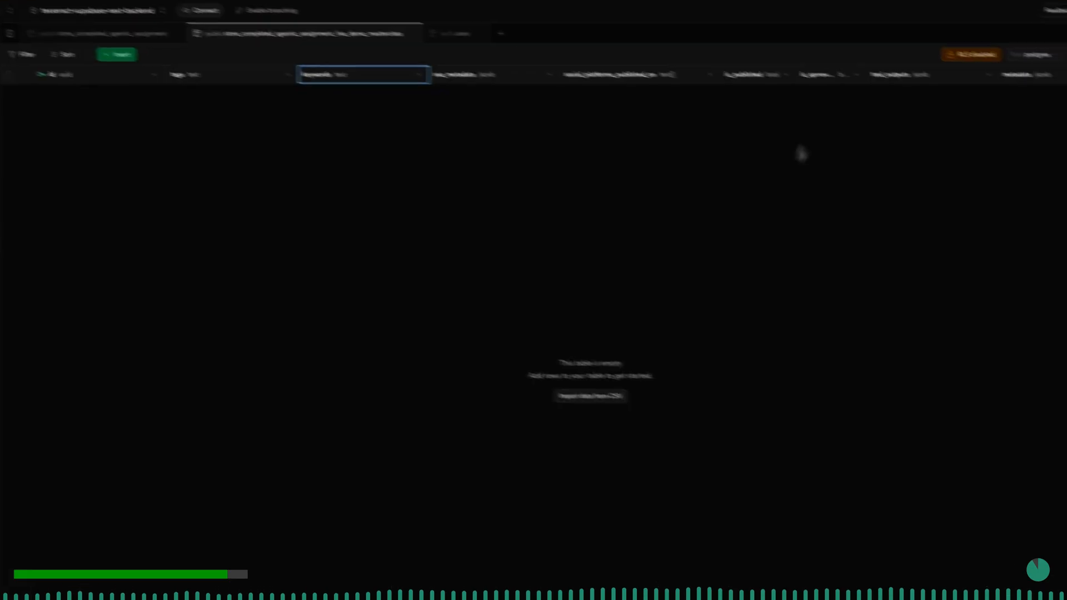
# - In Supabase, change the data type of the tool_outputs column in the store_completed_agentic_assignment_live_demo_masterclass table to text and save it
pyautogui.hscroll(5, 839, 65)
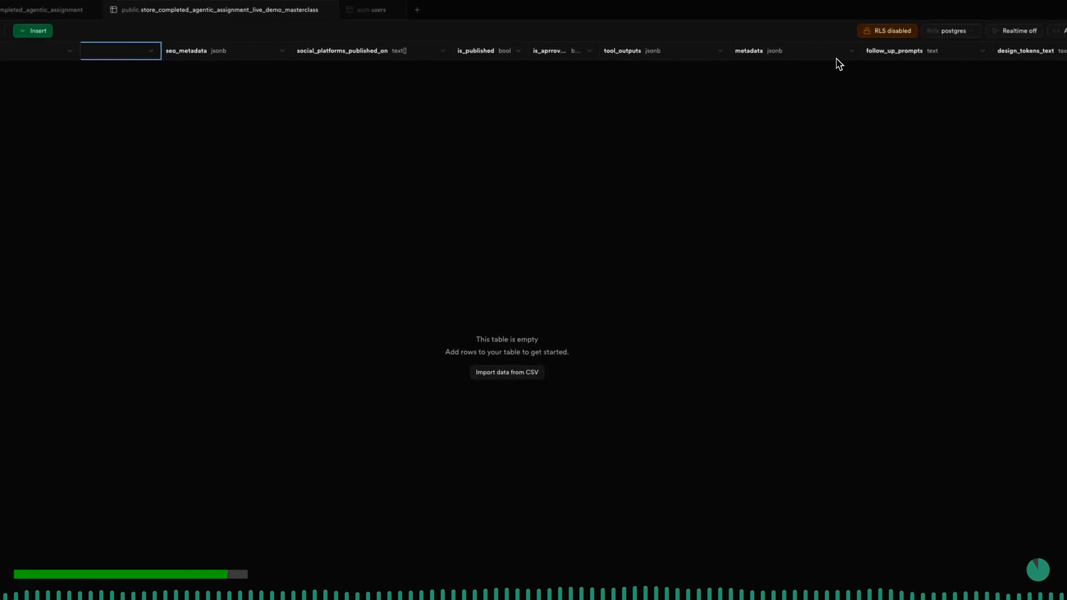
pyautogui.click(705, 50)
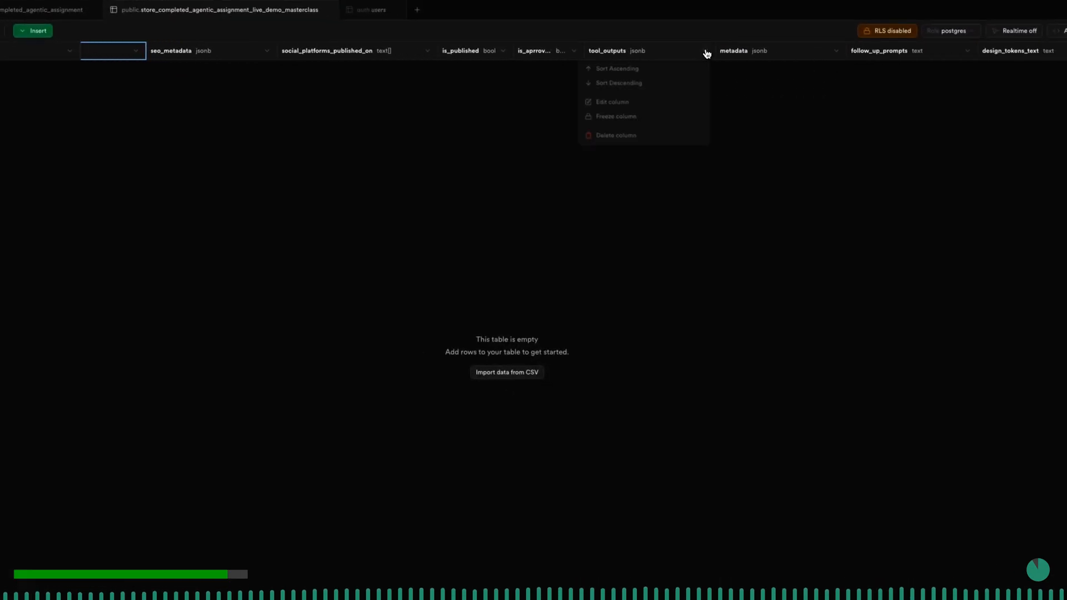
pyautogui.click(687, 104)
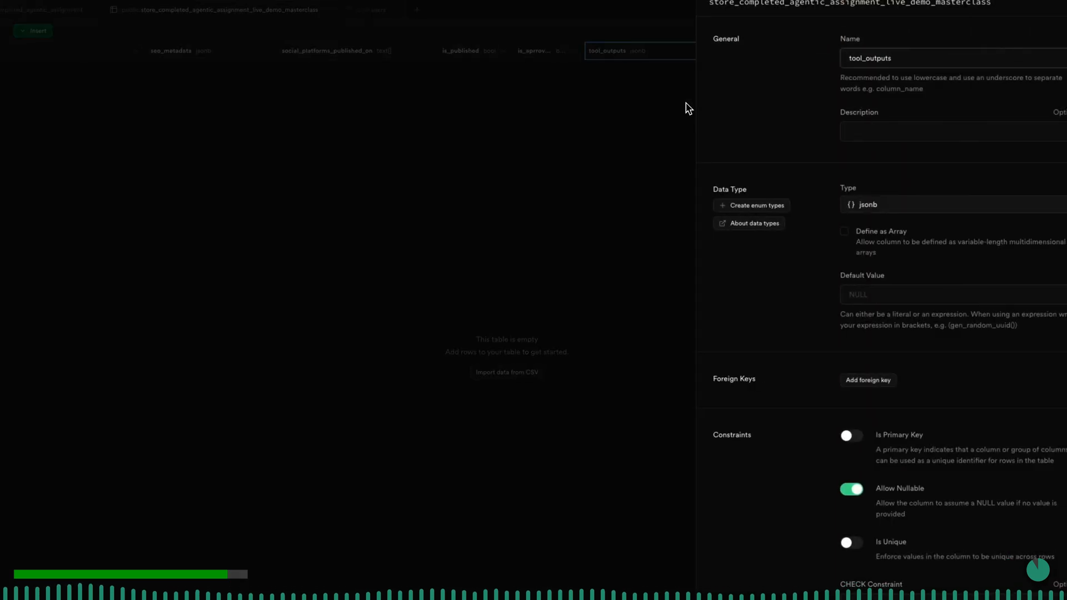
pyautogui.click(884, 210)
pyautogui.write('text')
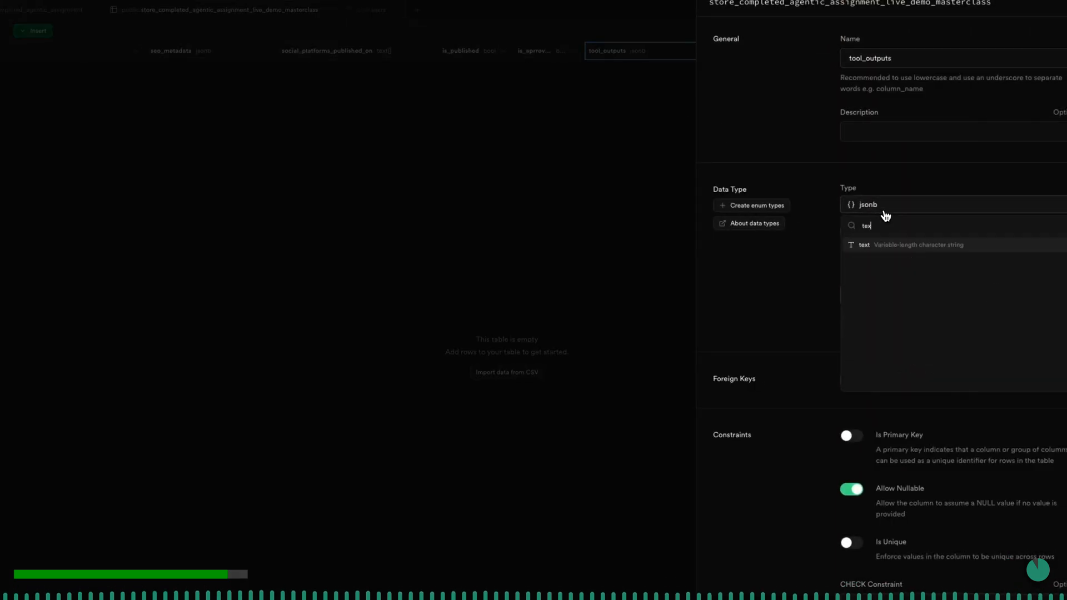
pyautogui.click(890, 250)
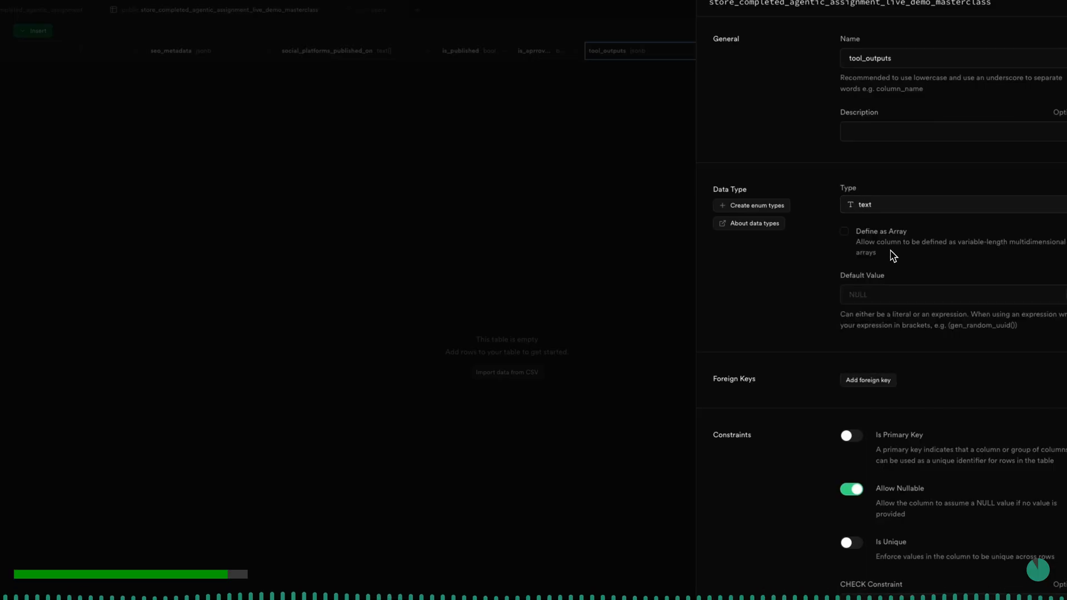
pyautogui.scroll(-1, 919, 410)
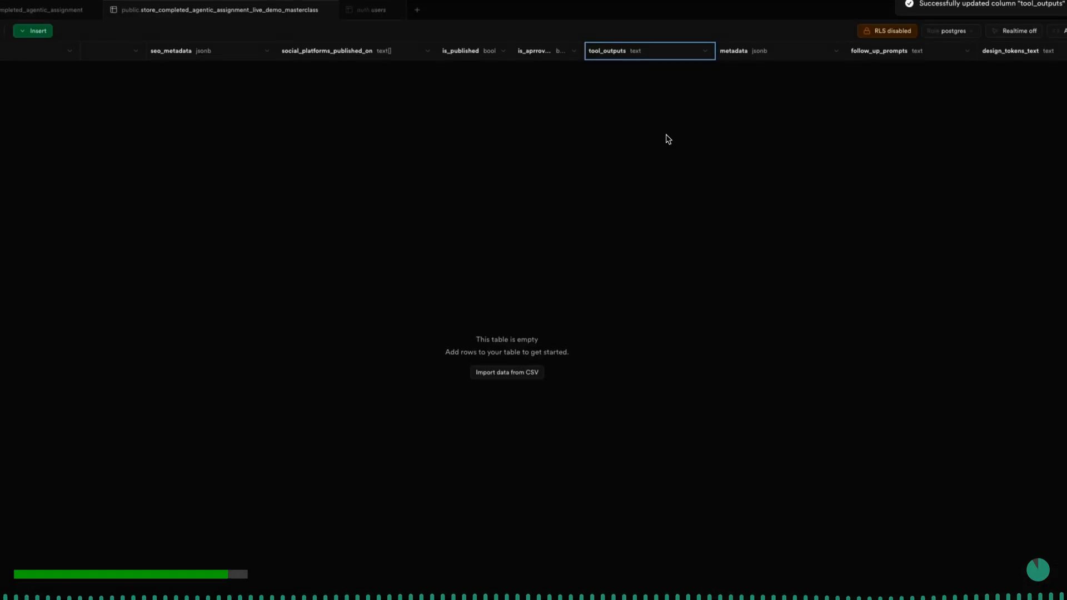
# - Change the data type of the metadata column in the same Supabase table to text and save it
pyautogui.click(832, 56)
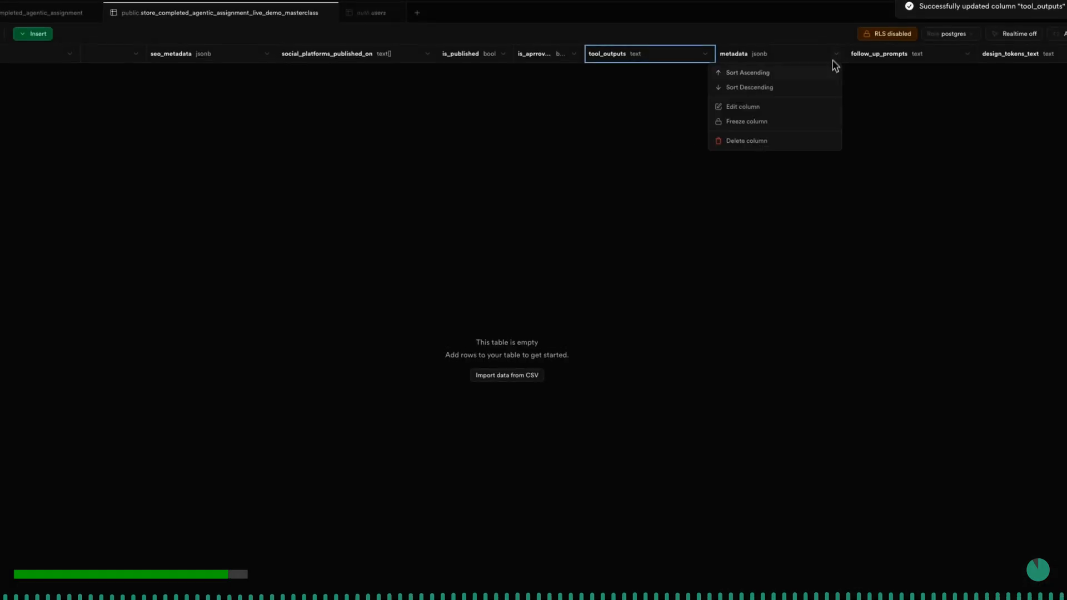
pyautogui.click(817, 105)
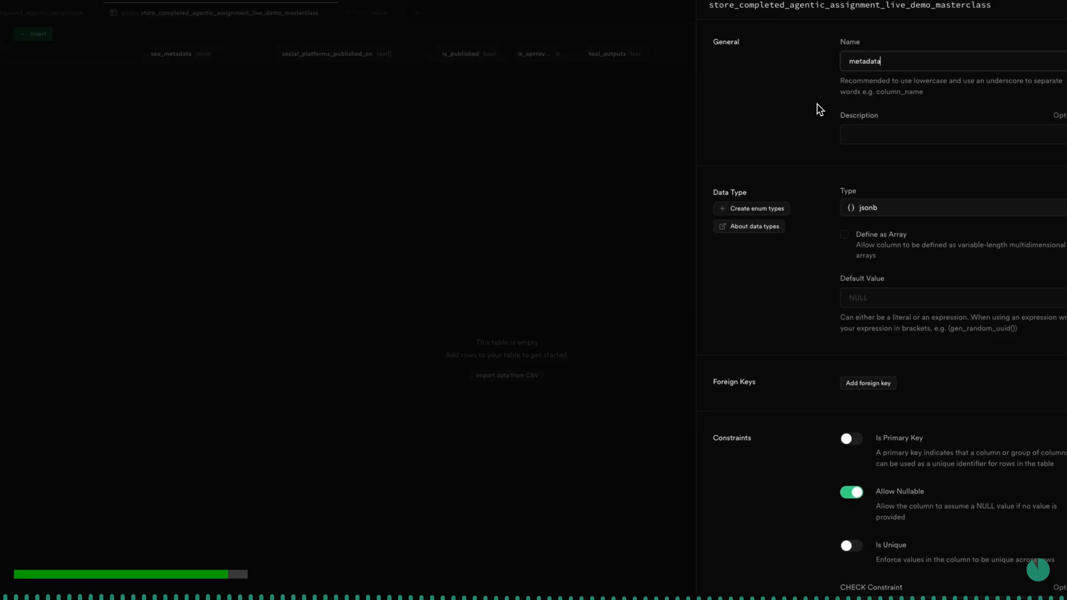
pyautogui.click(898, 208)
pyautogui.write('text')
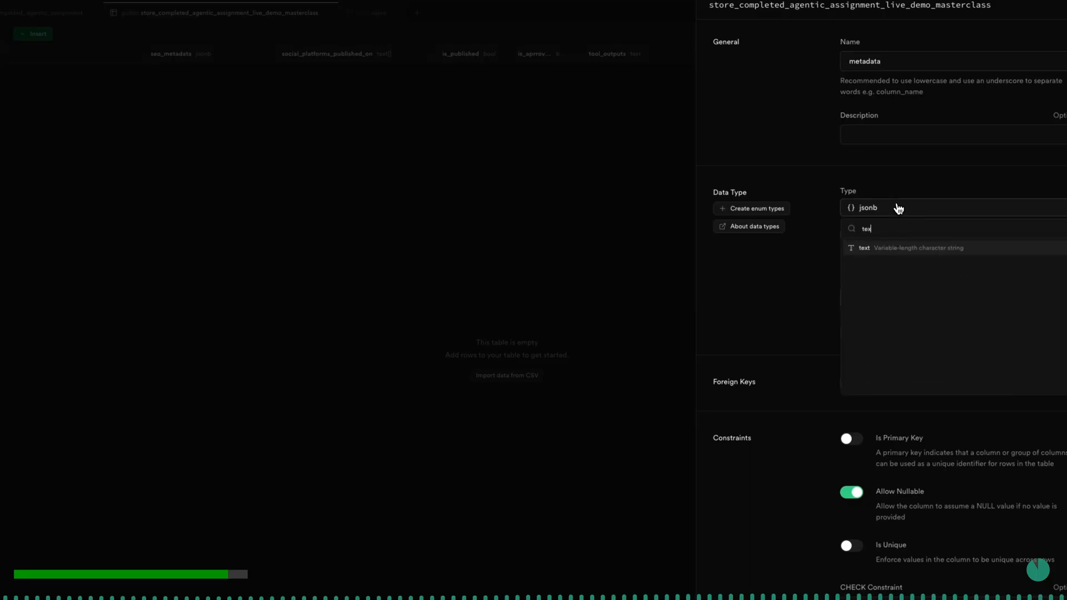
pyautogui.click(890, 249)
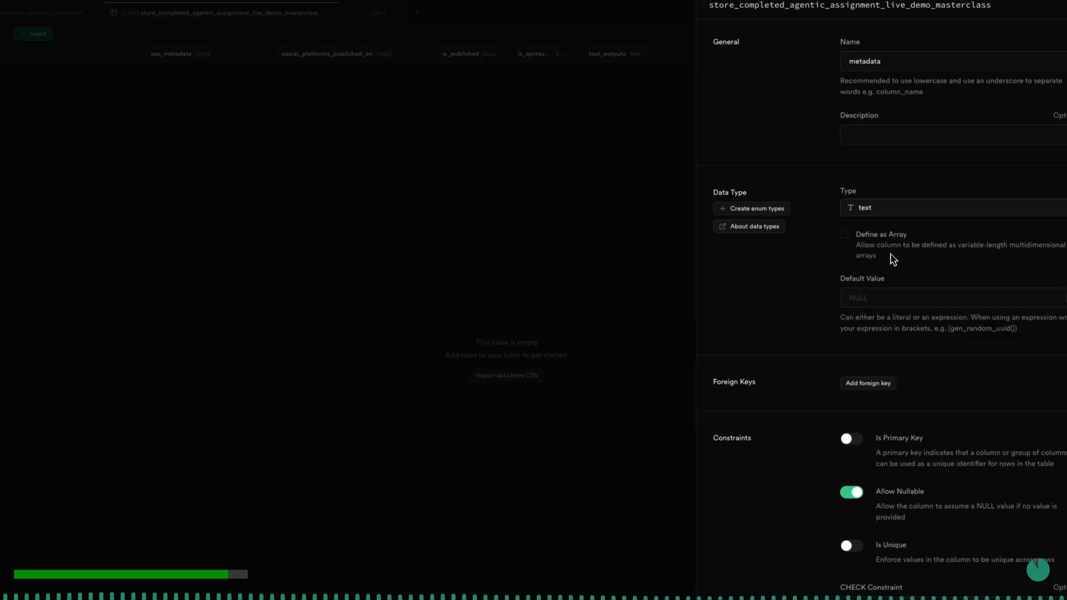
pyautogui.scroll(-2, 907, 350)
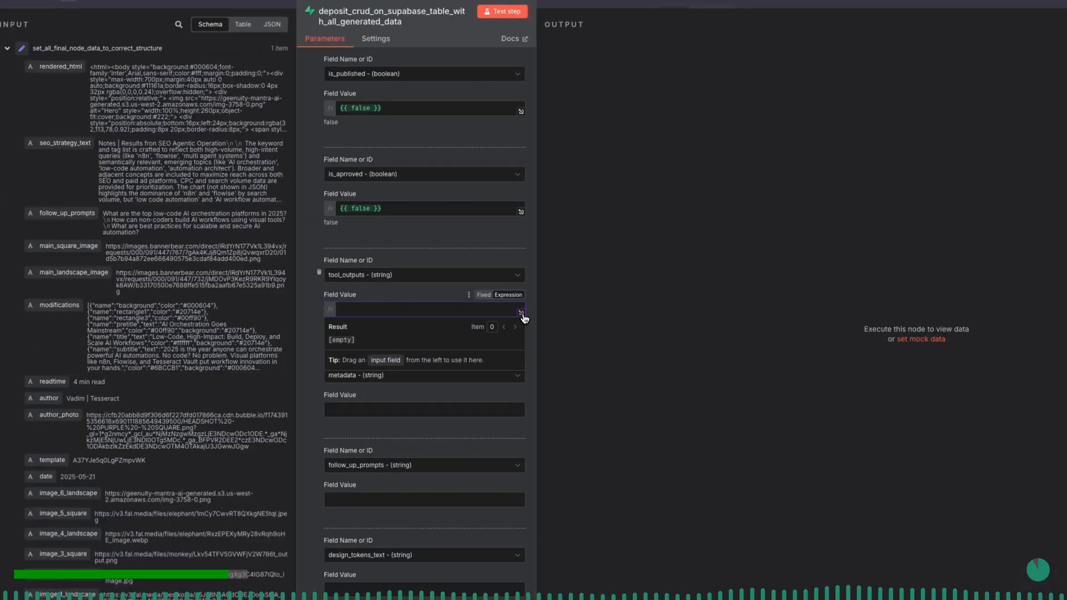
# - Back in n8n, begin the tool_outputs value in the expanded expression editor with the heading "TOOLS USED + DATA RETRIEVED FOR ASSIGNMENT"
pyautogui.click(521, 313)
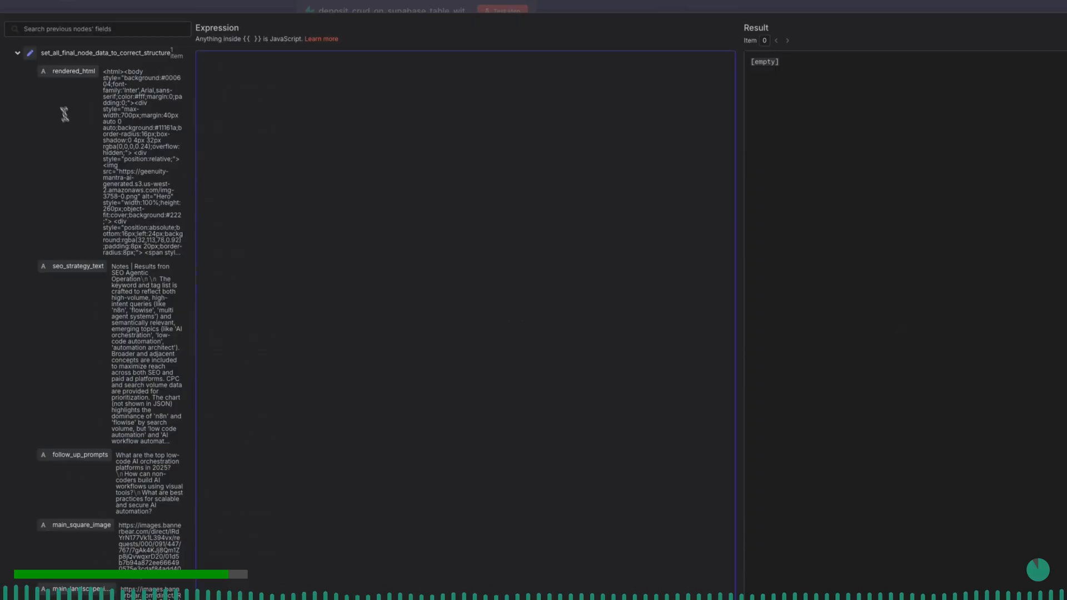
pyautogui.click(18, 53)
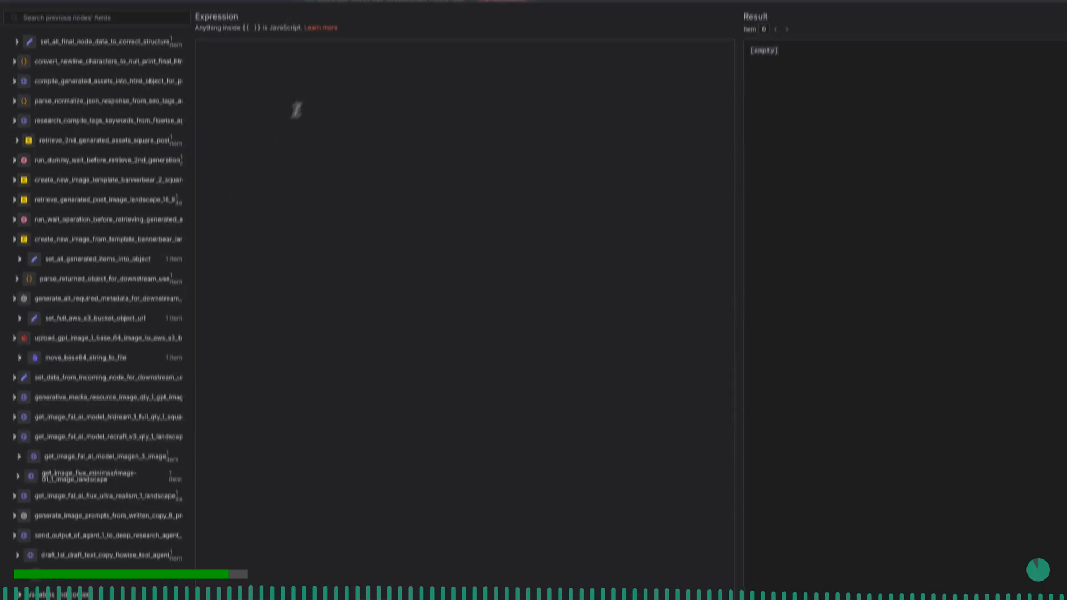
pyautogui.click(322, 60)
pyautogui.write('TOOL')
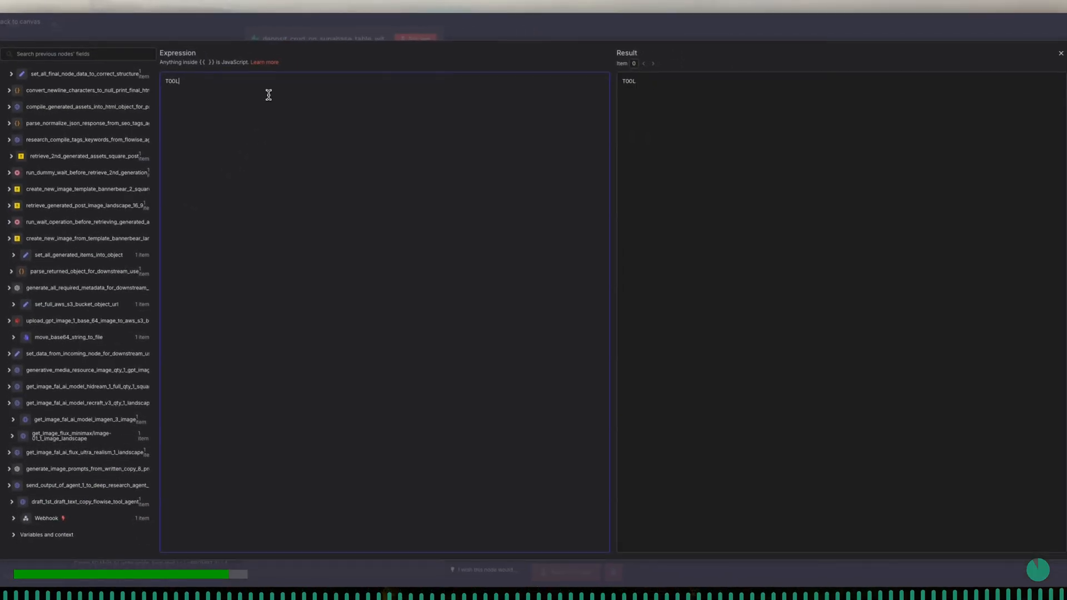
pyautogui.write('S USED + DATA')
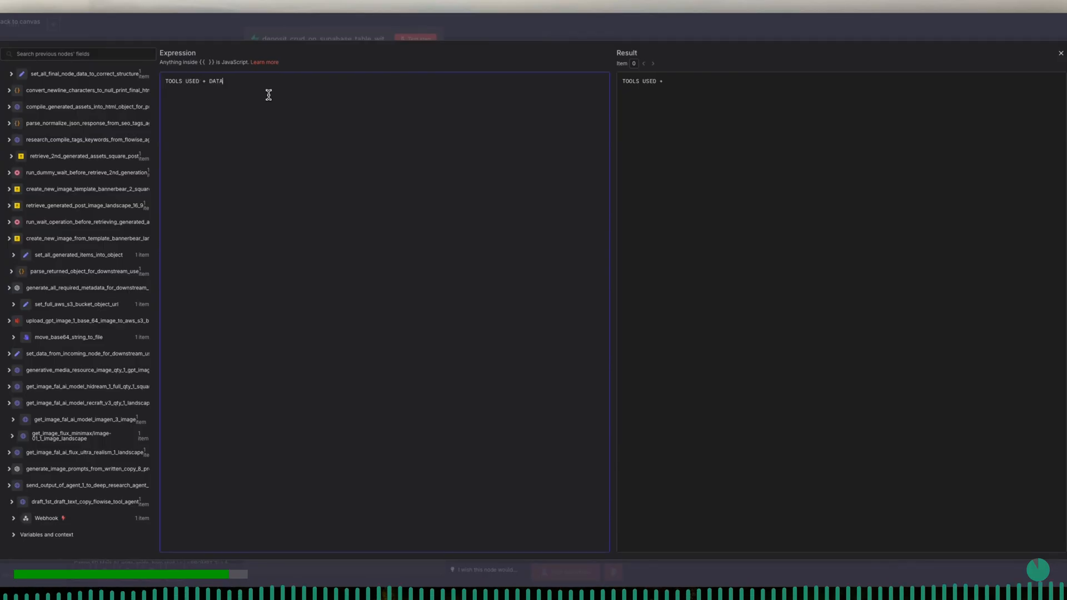
pyautogui.write(' RETRI')
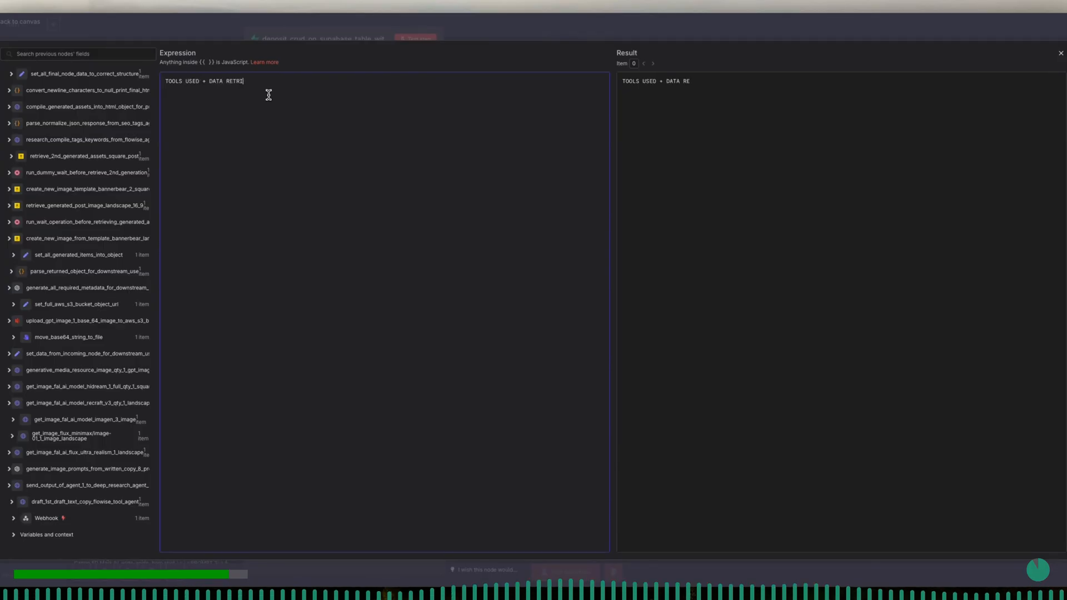
pyautogui.write('EVED FOR ASSIGNMENT  ')
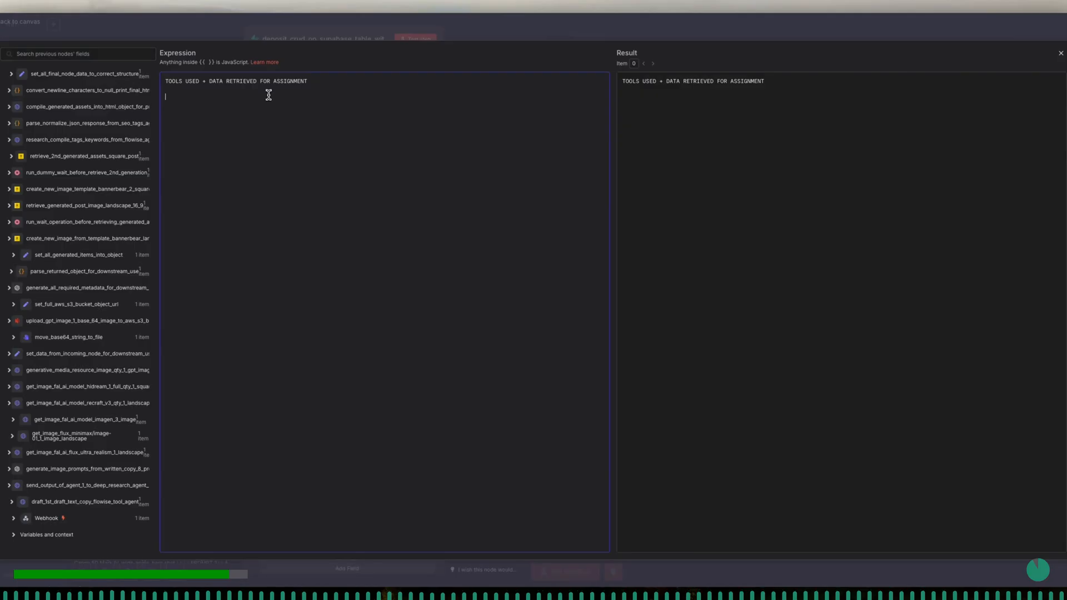
pyautogui.write('DATA from AGENT 1')
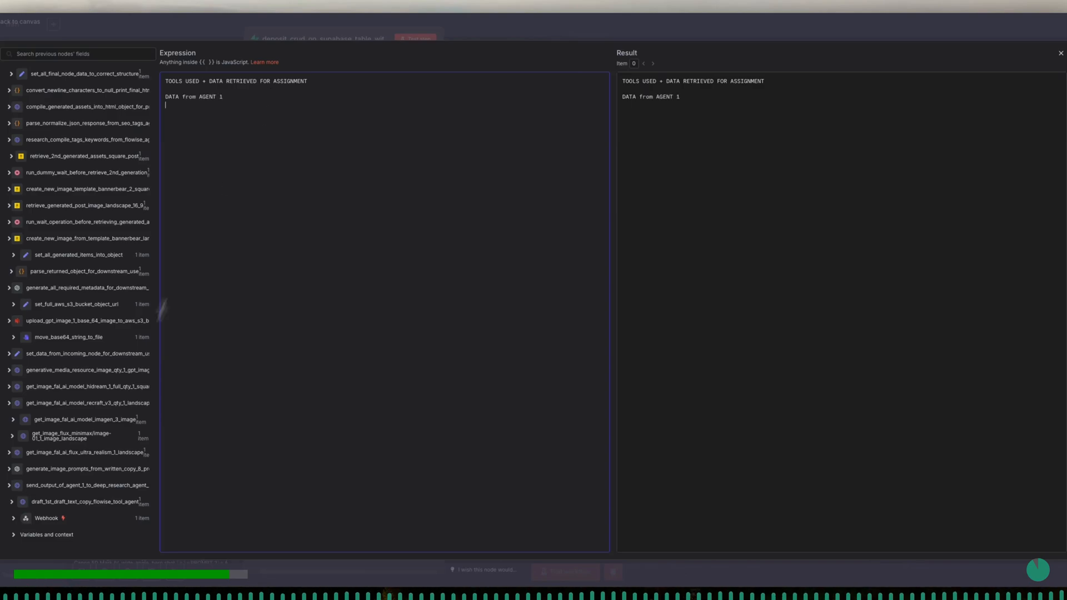
# - Add a "DATA from AGENT 1" section containing the draft_1st_draft_text_copy_flowise_tool_agent node's usedTools array converted with toJsonString()
pyautogui.click(12, 503)
pyautogui.scroll(-3, 64, 506)
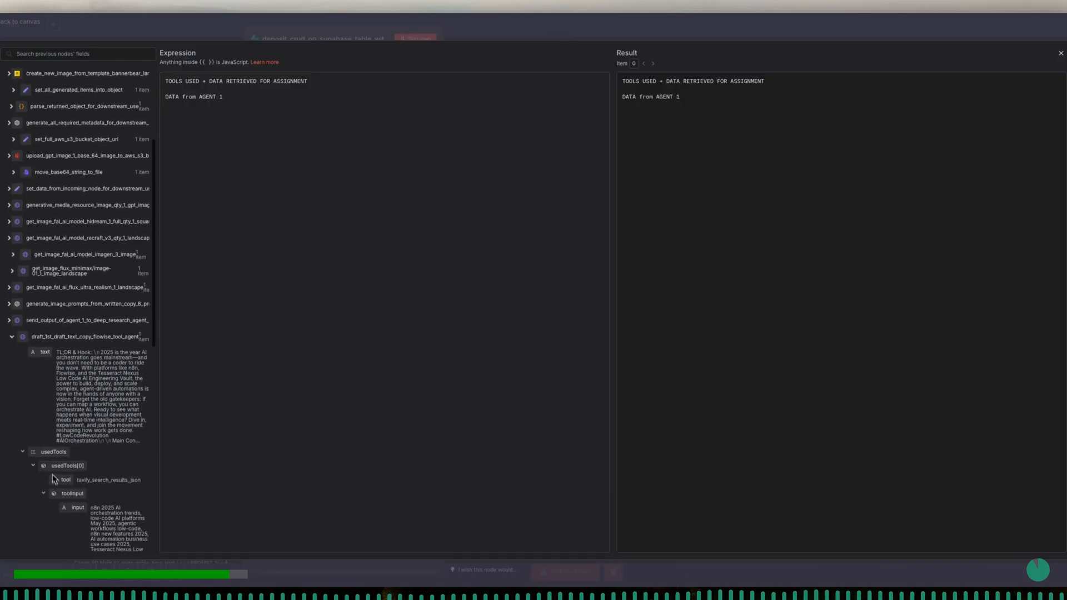
pyautogui.moveTo(48, 453); pyautogui.dragTo(277, 180)
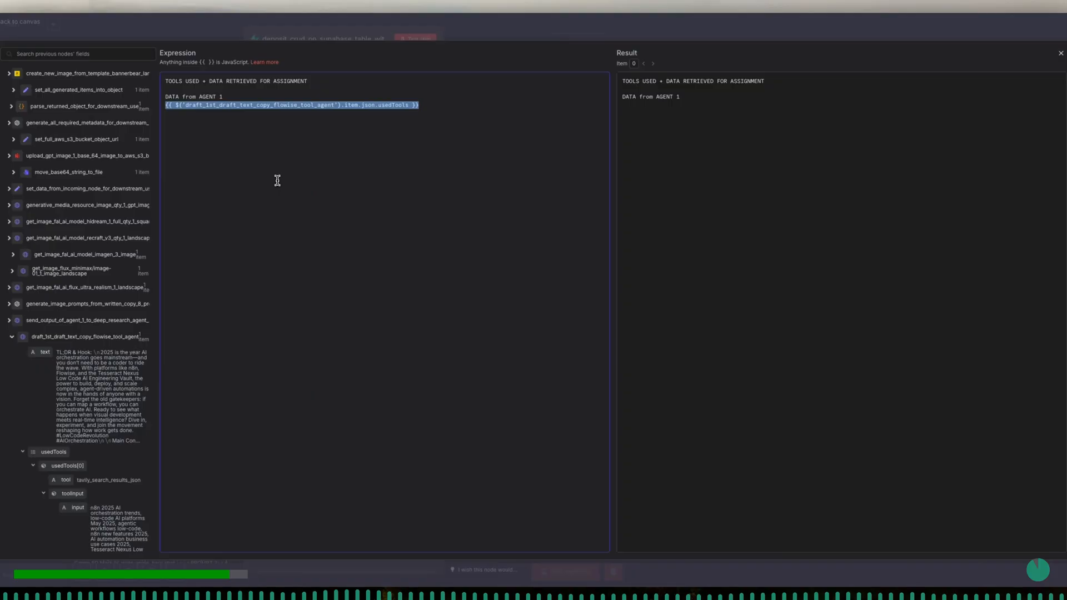
pyautogui.click(404, 106)
pyautogui.write('.')
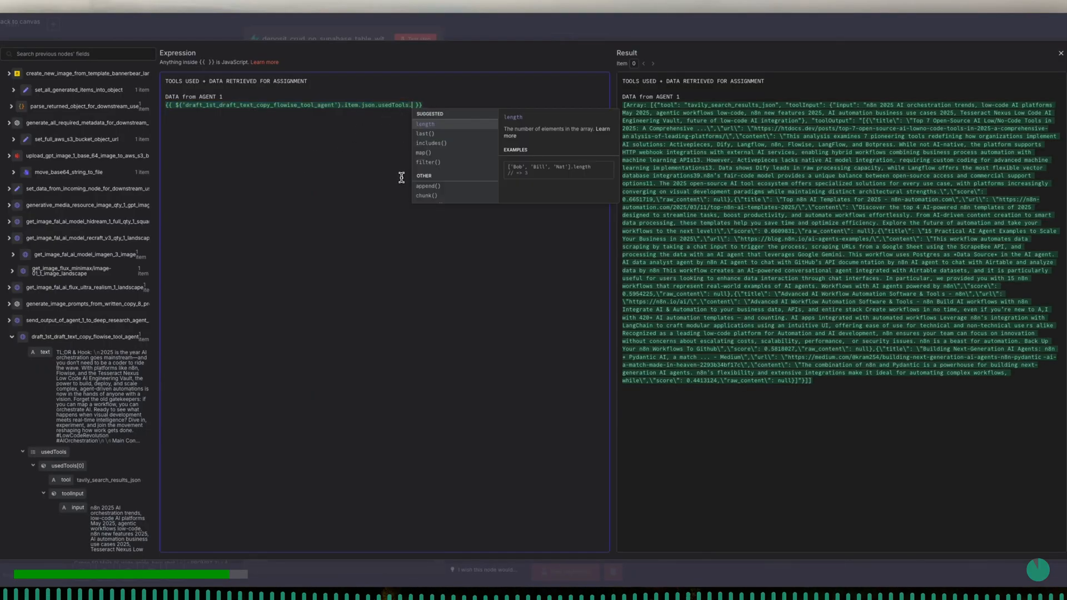
pyautogui.write('to')
pyautogui.press('Return')
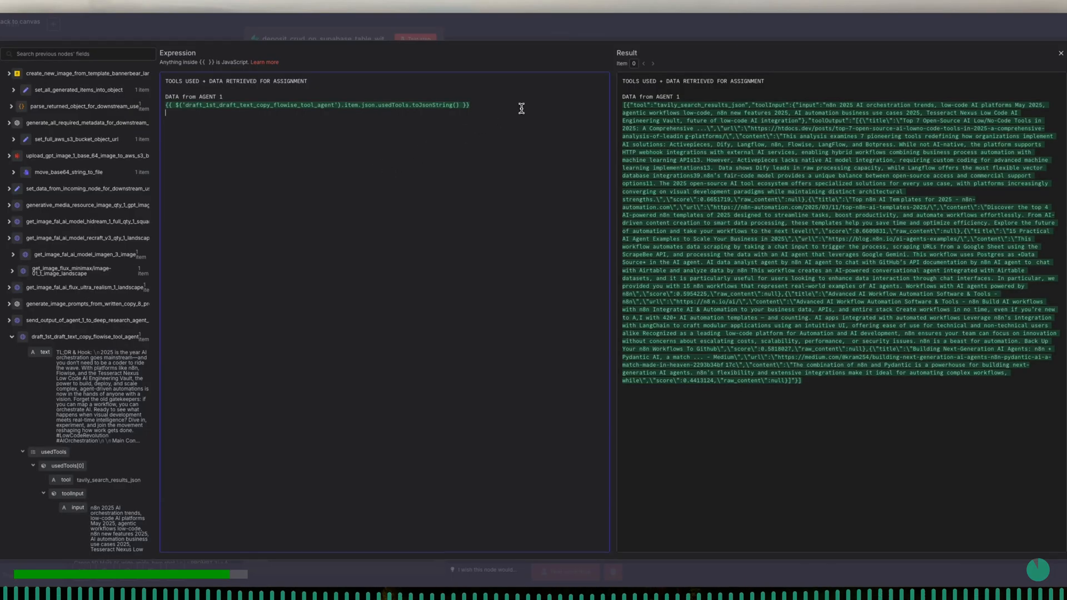
# - Add a "DATA From AGENT 2" section to the tool_outputs expression containing the send_output_of_agent_1_to_deep_research_agent_2 node's text output
pyautogui.write('DATA')
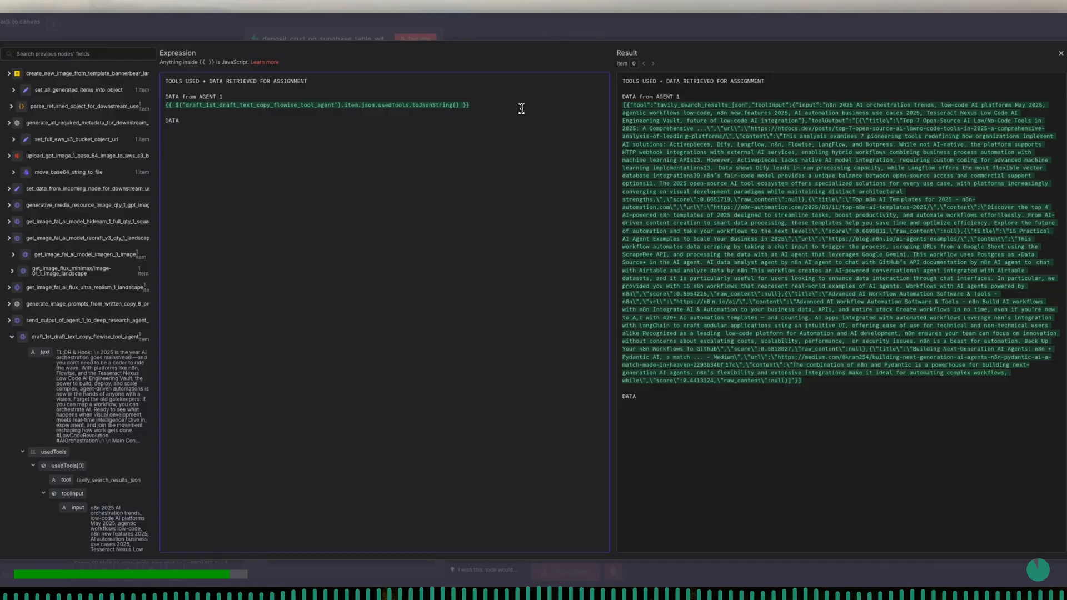
pyautogui.write(' From AGENT 2')
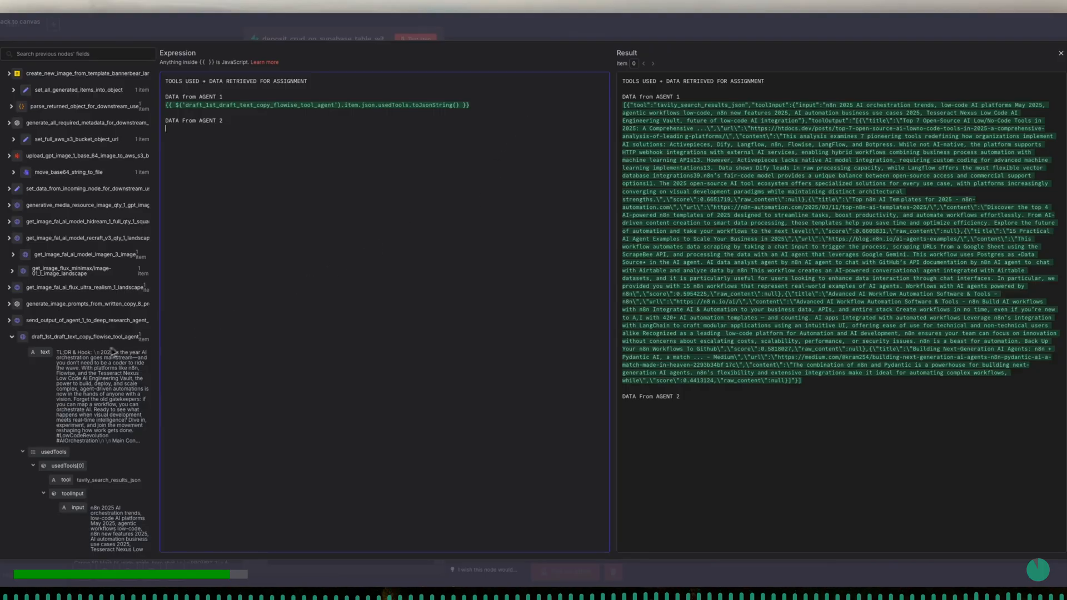
pyautogui.click(11, 337)
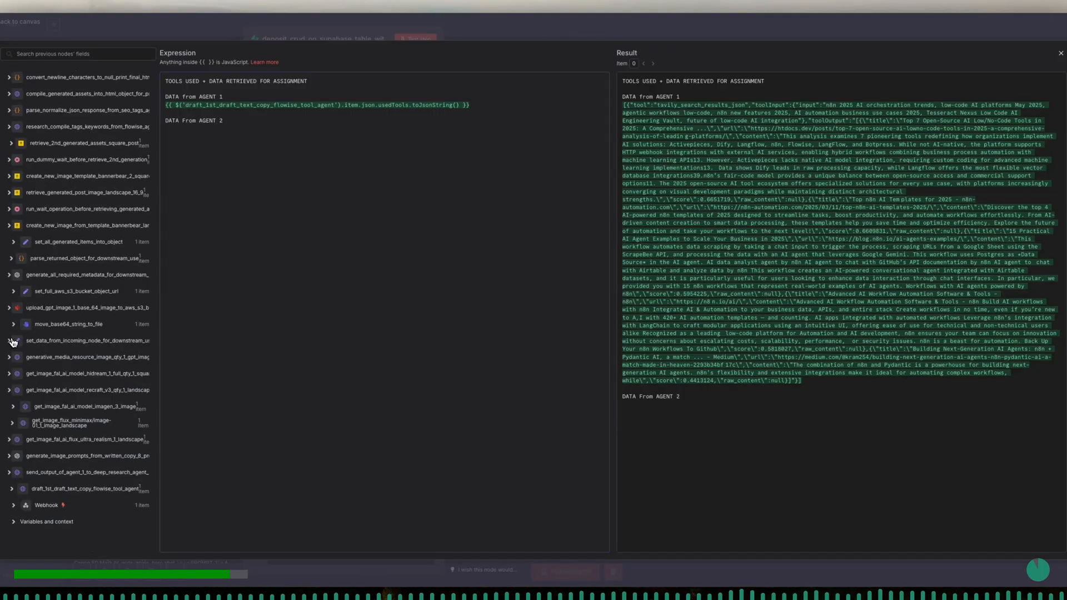
pyautogui.click(10, 474)
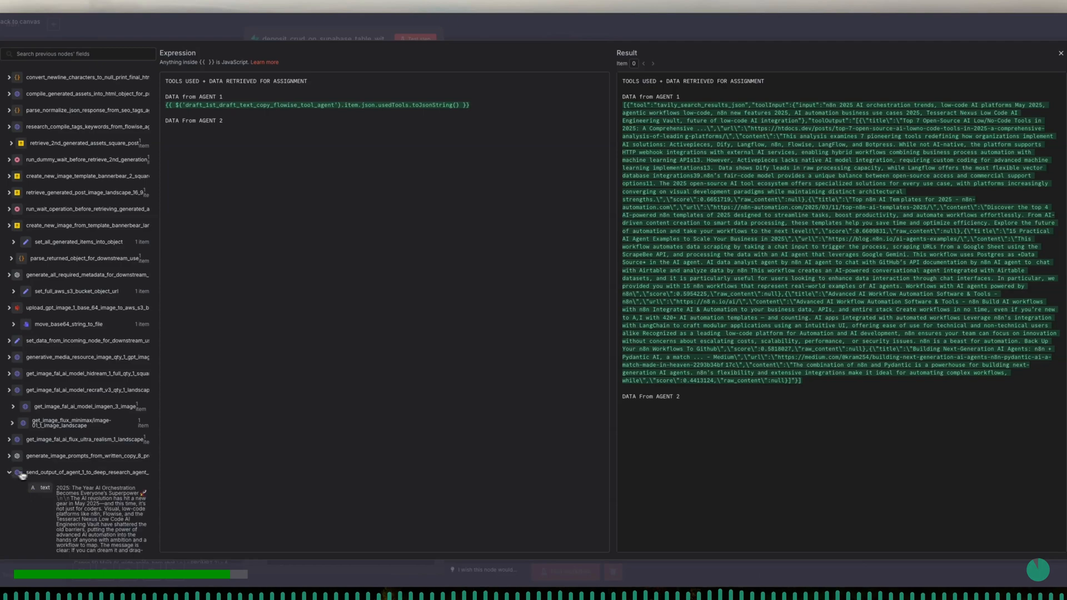
pyautogui.scroll(-3, 50, 475)
pyautogui.scroll(-1, 50, 474)
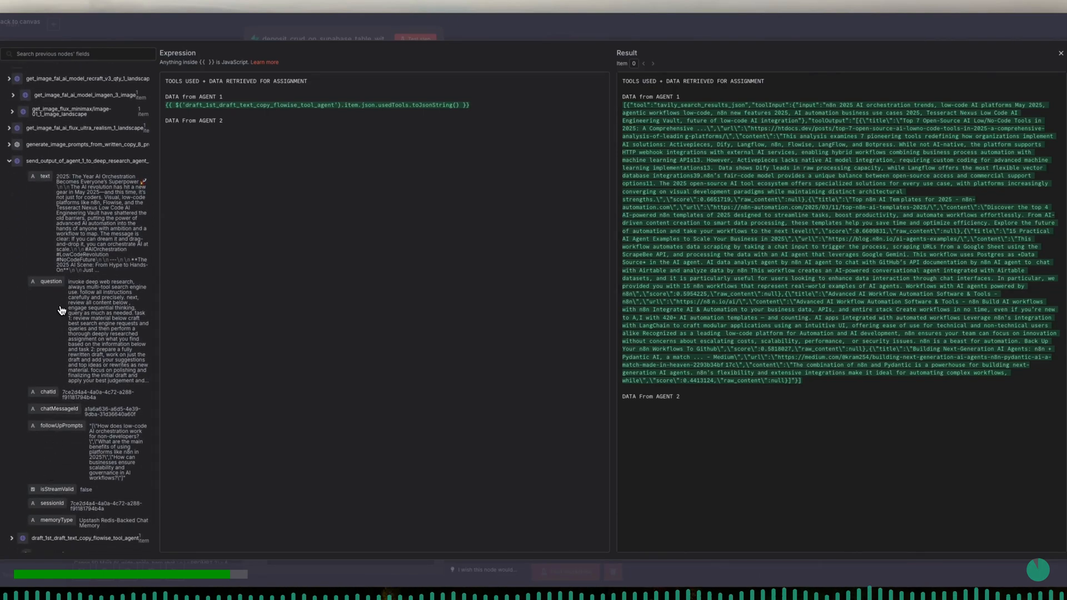
pyautogui.scroll(-1, 60, 298)
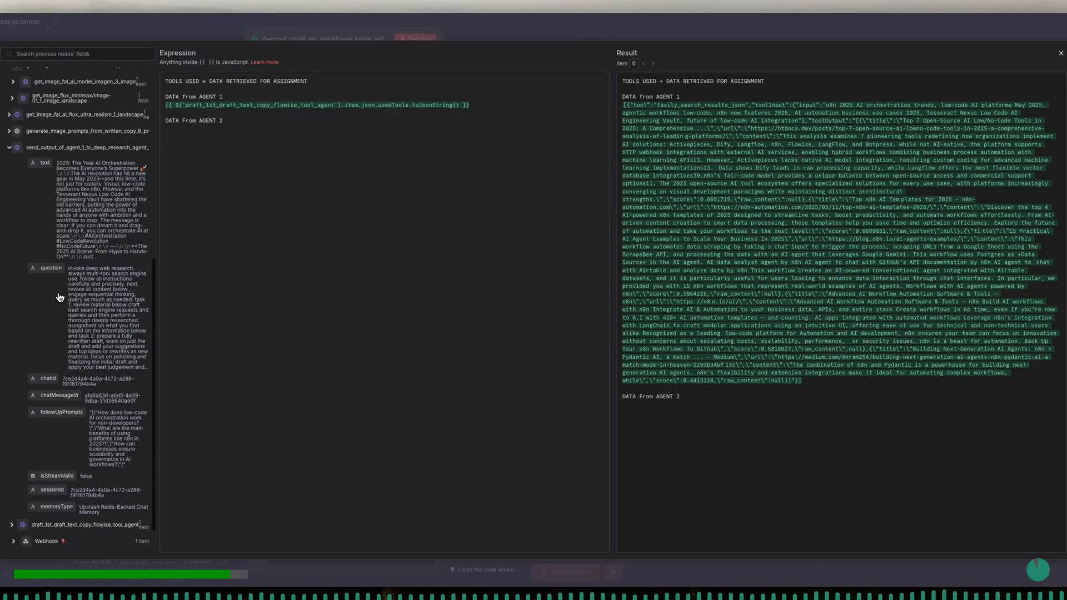
pyautogui.scroll(-1, 60, 297)
pyautogui.scroll(2, 60, 297)
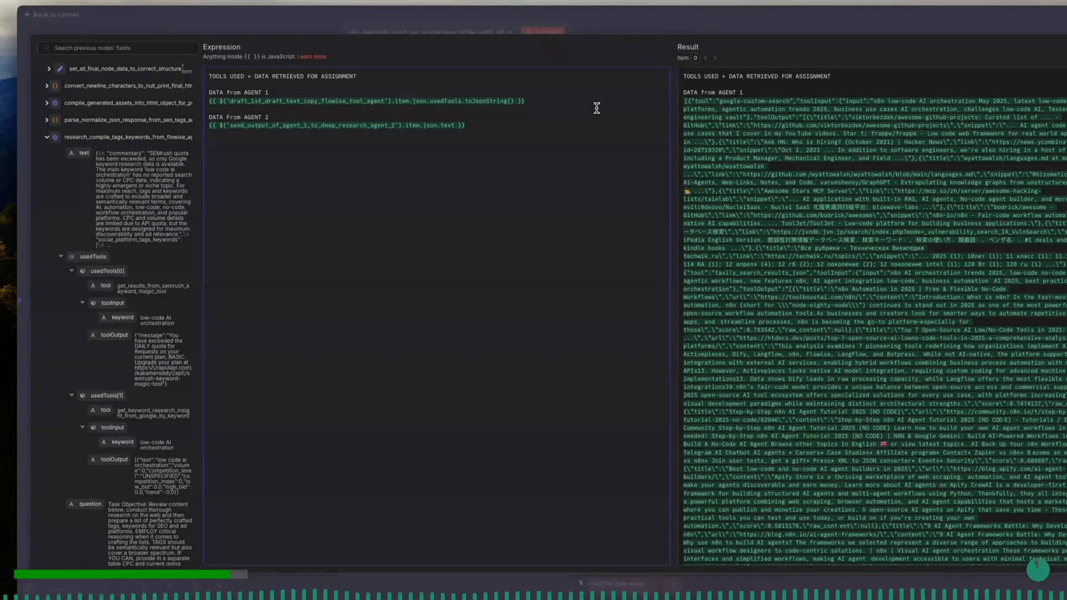
pyautogui.click(327, 178)
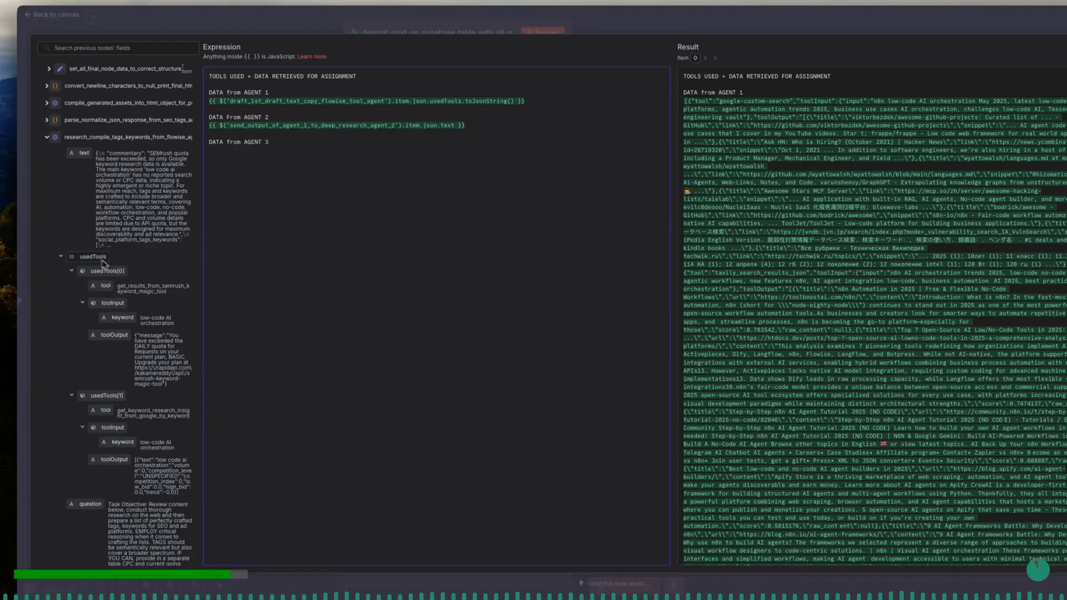
# - Fill the "DATA from AGENT 3" section with the research_compile_tags_keywords_from_flowise_agent node's usedTools array converted with toJsonString(), and close the expression editor
pyautogui.moveTo(87, 258); pyautogui.dragTo(258, 167)
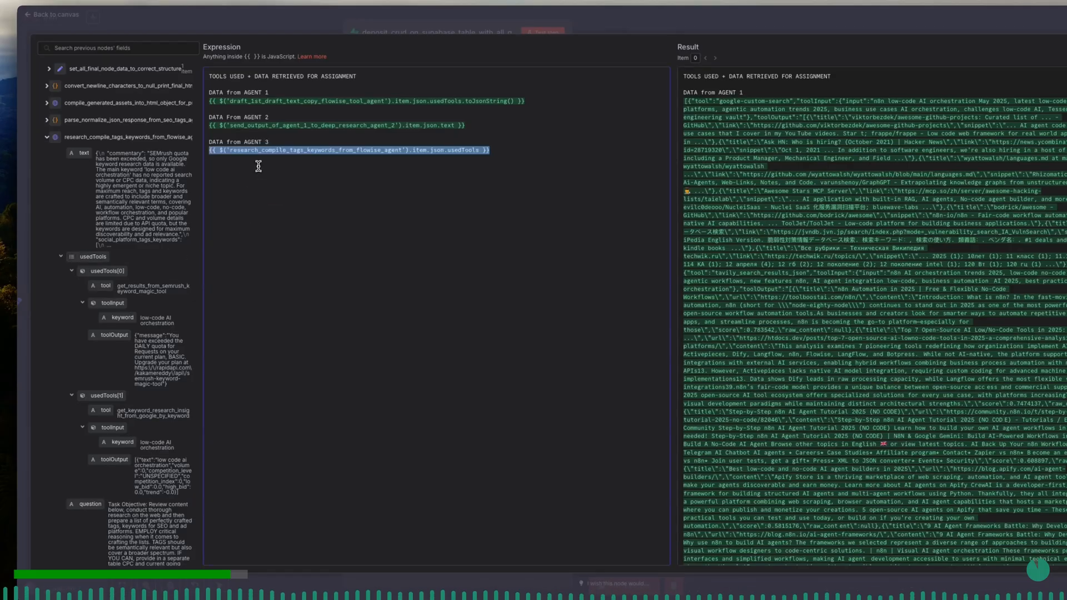
pyautogui.click(479, 149)
pyautogui.write('.to')
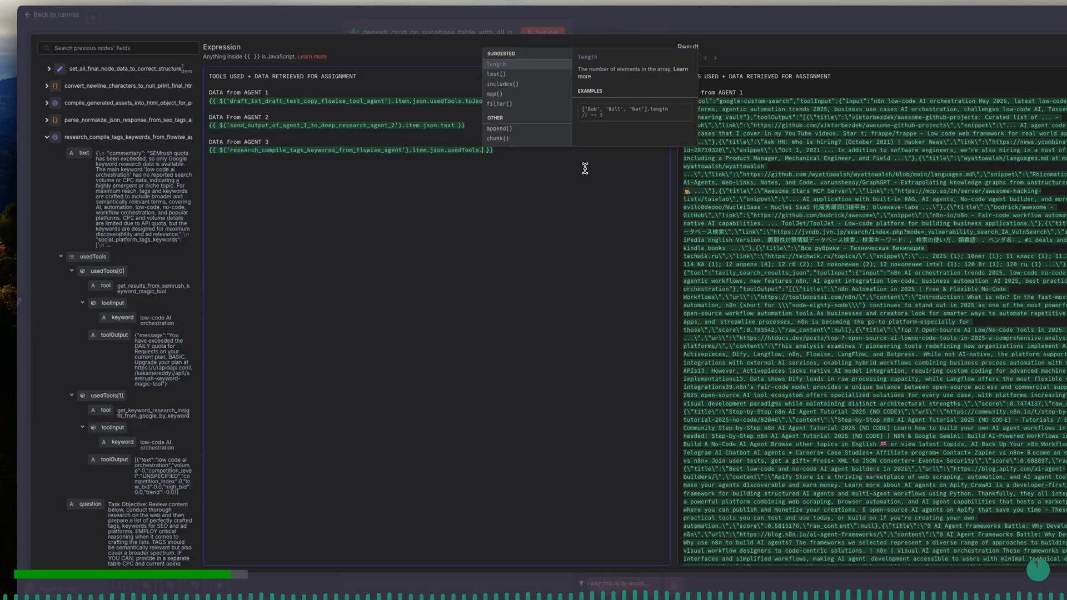
pyautogui.press('Return')
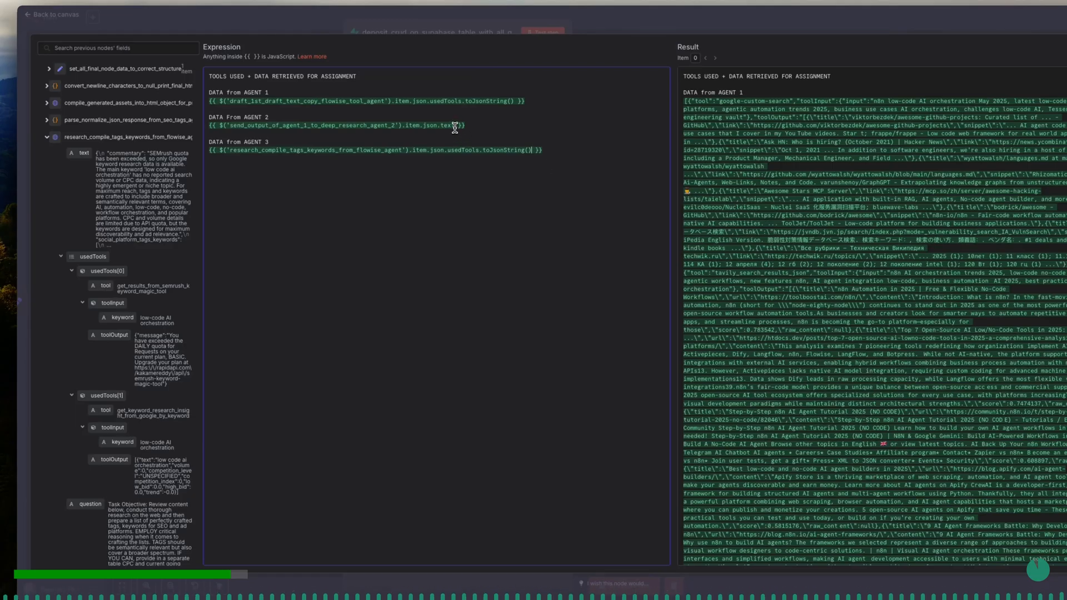
pyautogui.click(48, 138)
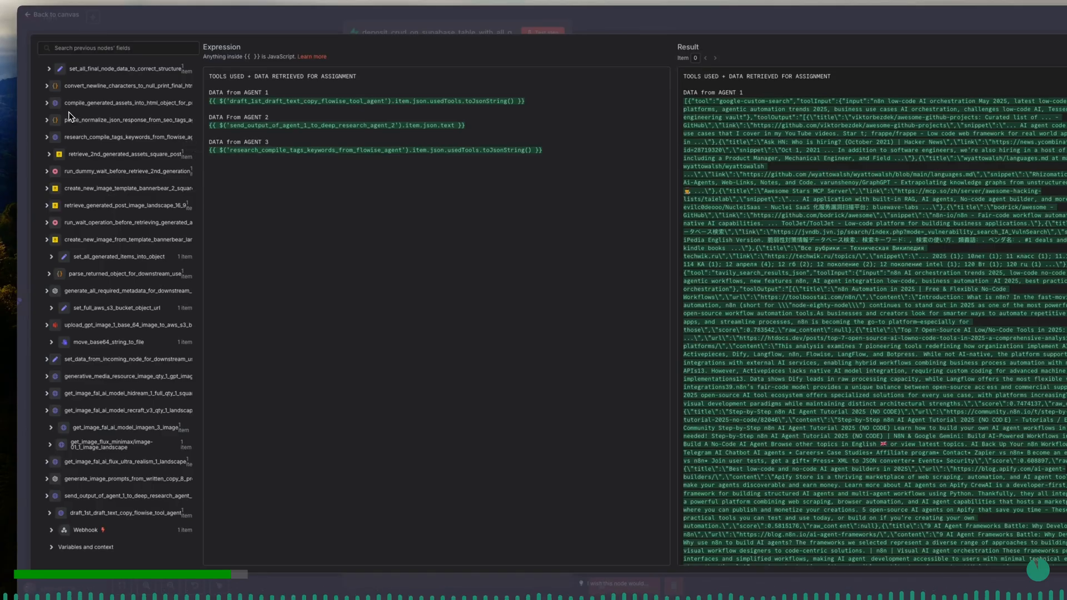
pyautogui.click(55, 105)
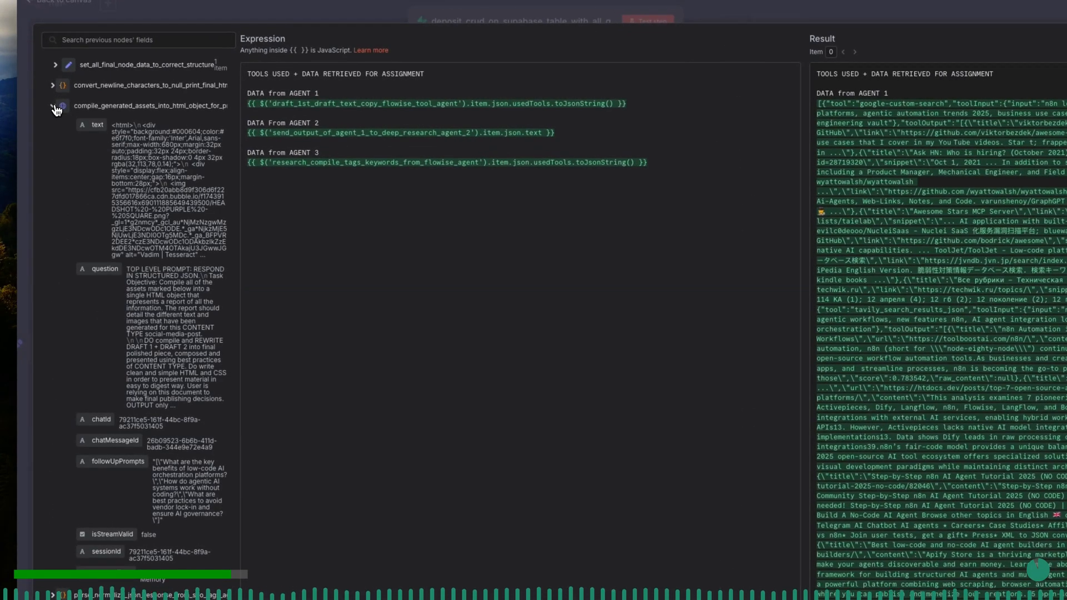
pyautogui.click(54, 106)
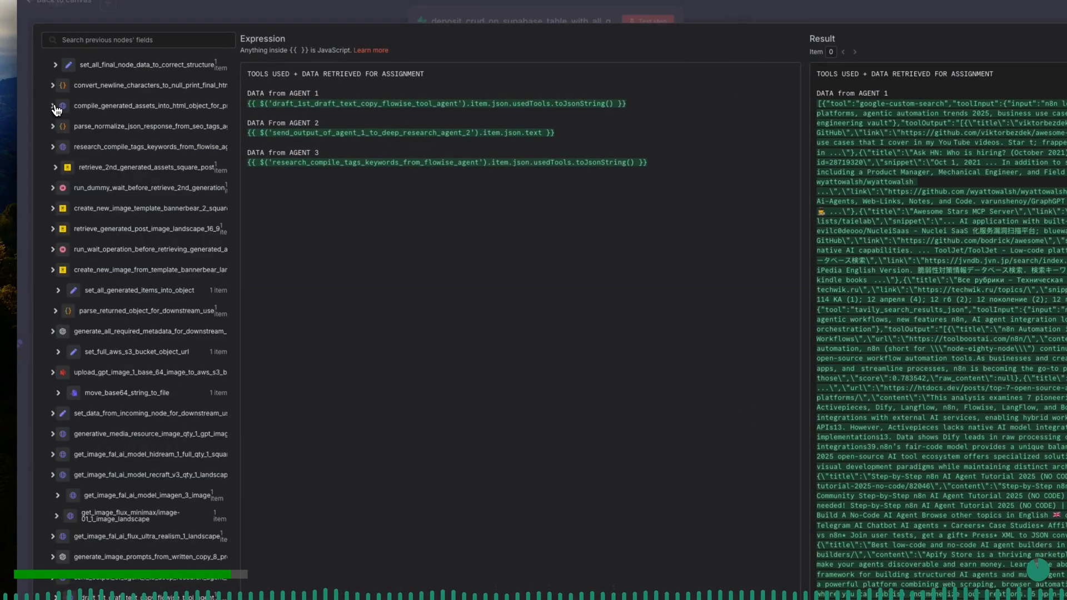
pyautogui.click(462, 14)
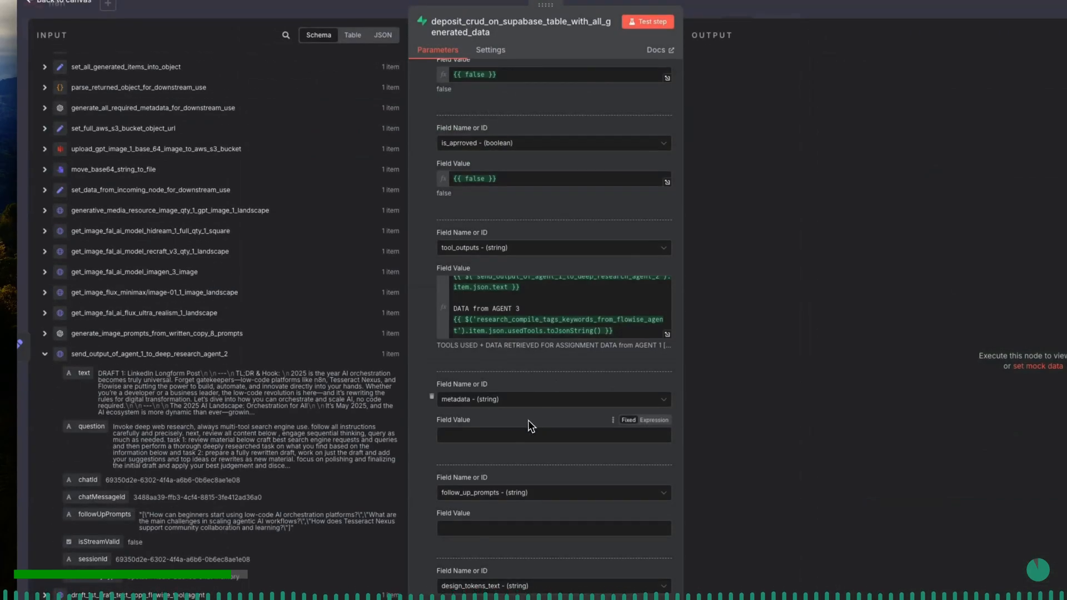
# - Map the follow_up_prompts column to the incoming value {{ $json.follow_up_prompts }}
pyautogui.click(525, 436)
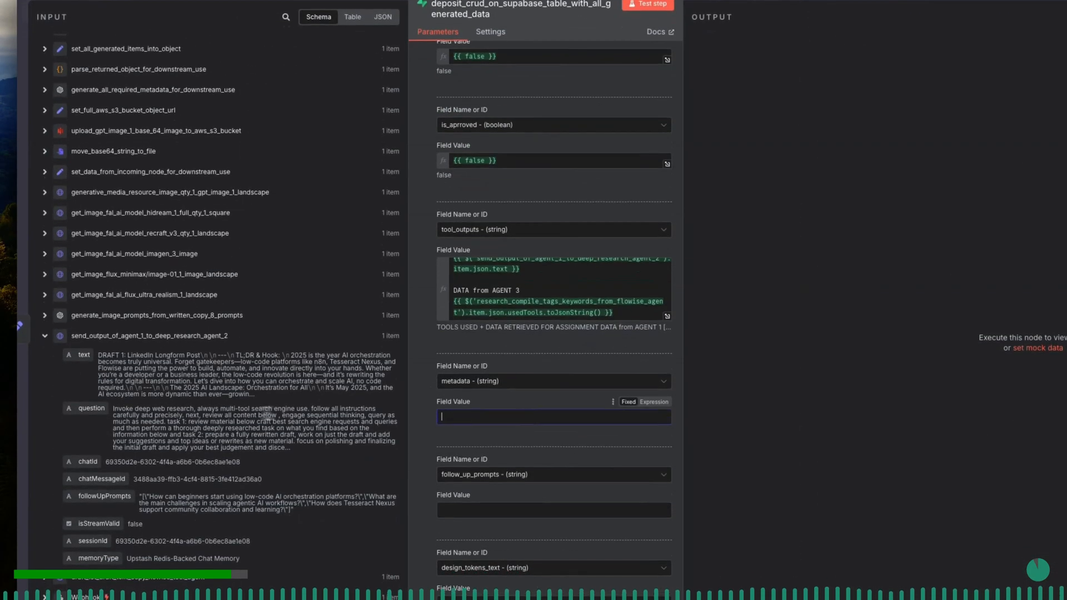
pyautogui.click(47, 337)
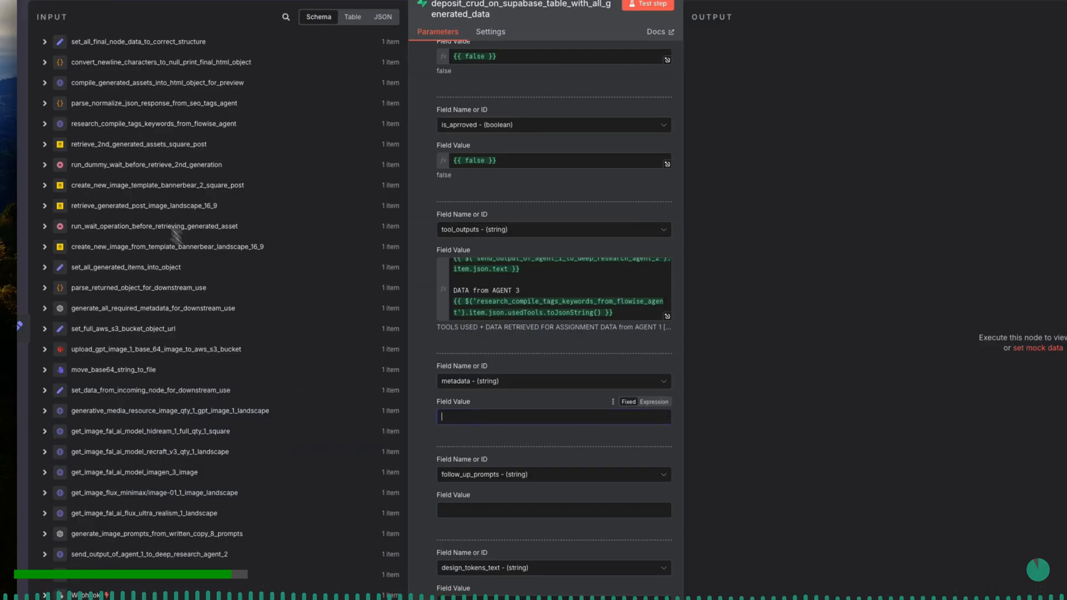
pyautogui.click(45, 124)
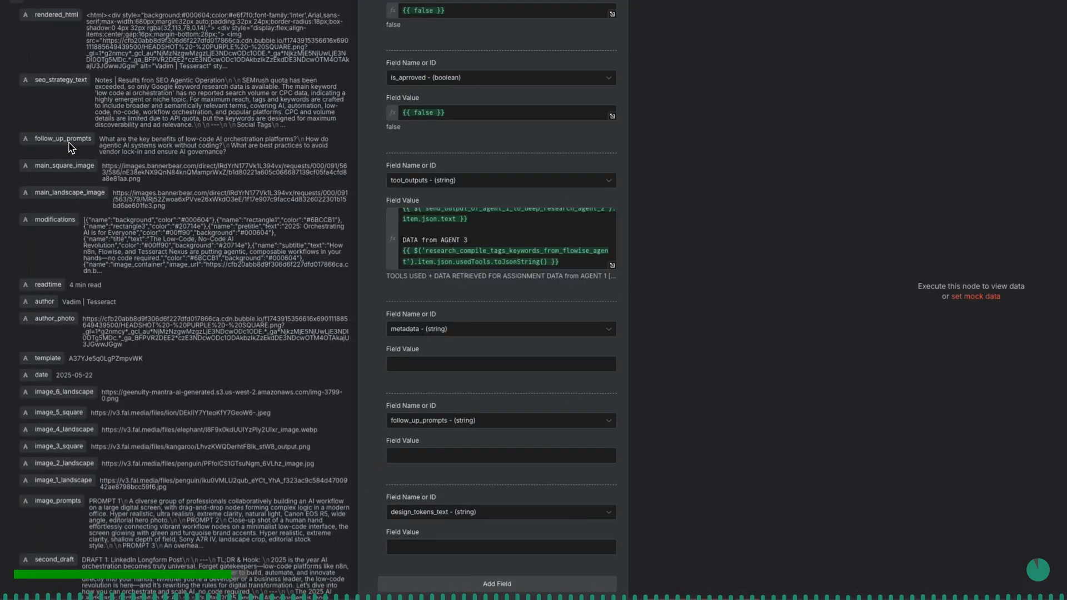
pyautogui.moveTo(72, 147); pyautogui.dragTo(437, 447)
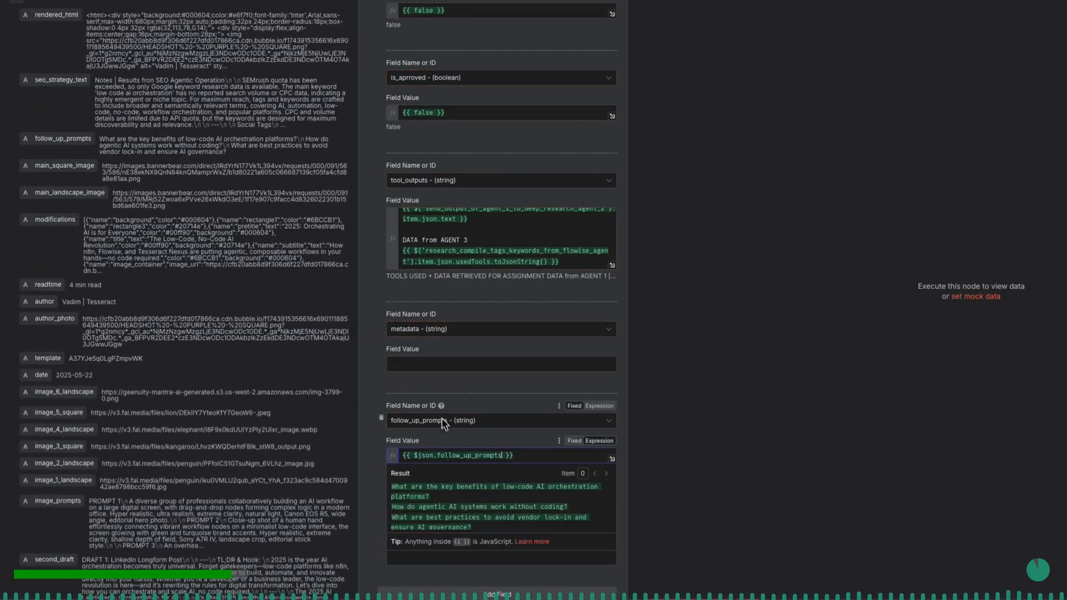
pyautogui.click(429, 393)
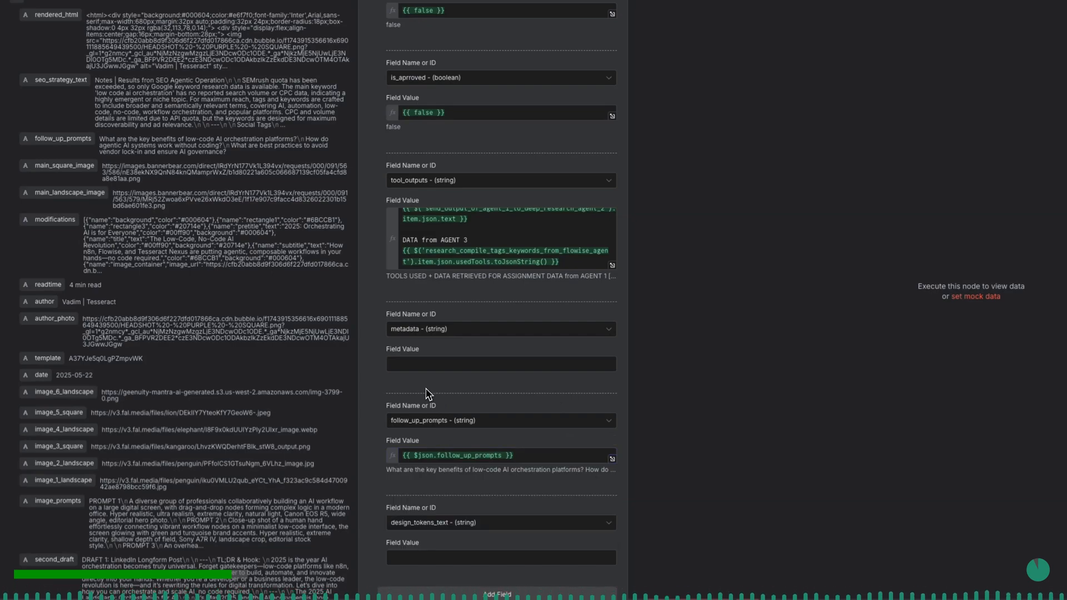
# - Set the metadata column's value to {{ $json.modifications.toJsonString() }}
pyautogui.click(417, 364)
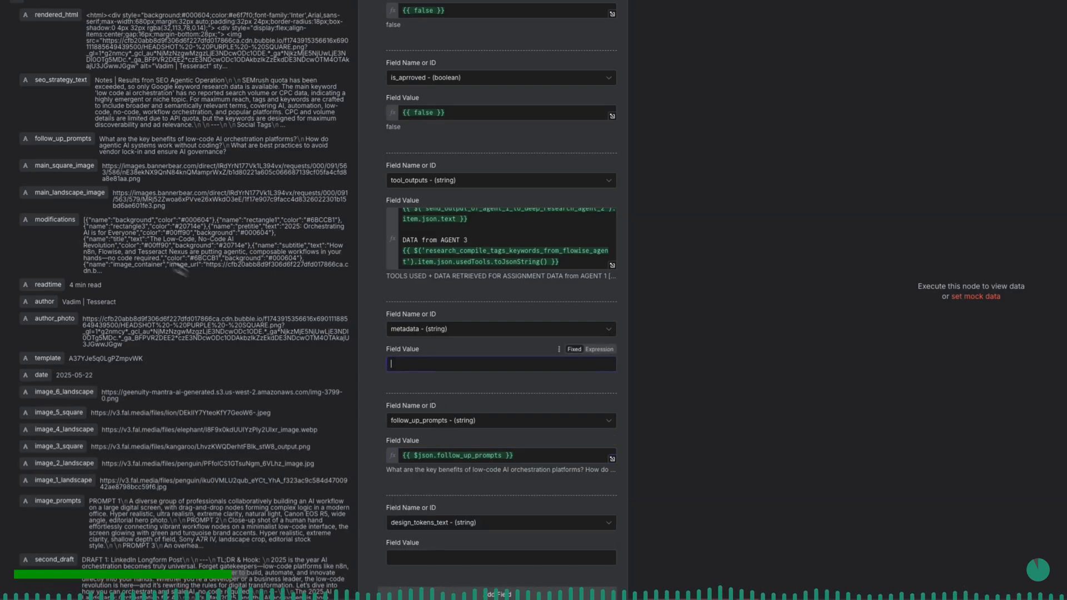
pyautogui.moveTo(55, 219); pyautogui.dragTo(416, 363)
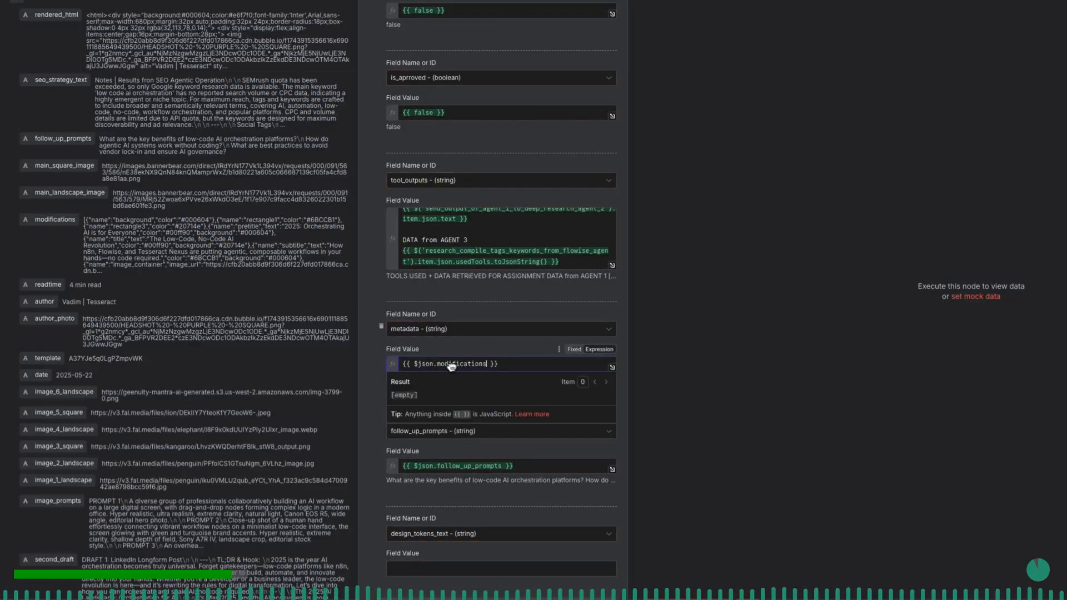
pyautogui.write('.')
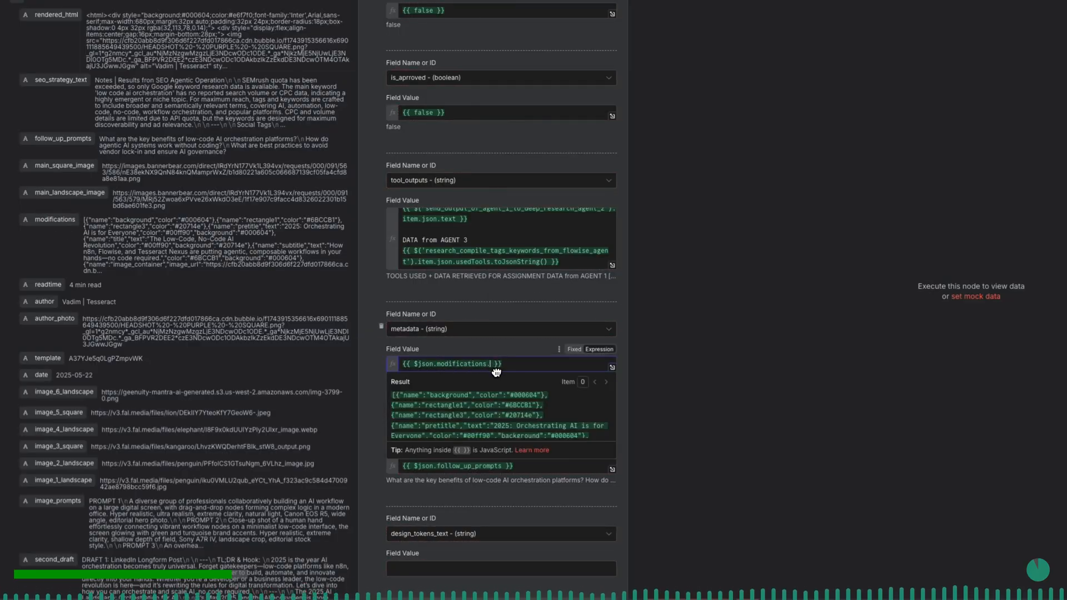
pyautogui.write('to')
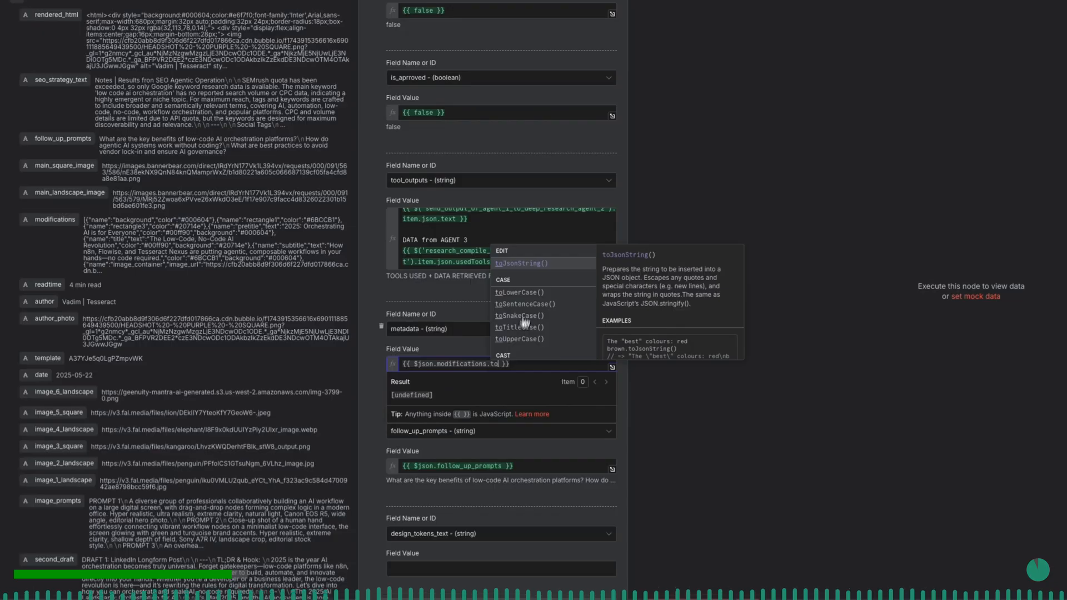
pyautogui.click(529, 263)
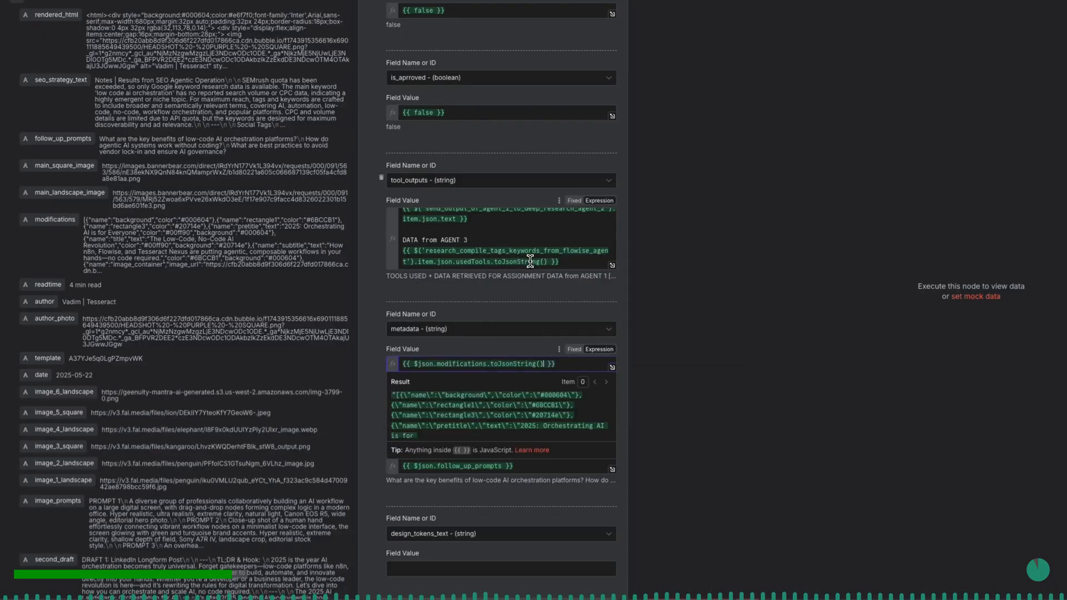
pyautogui.click(497, 349)
# - Map the design_tokens_text column to the incoming value {{ $json.design_tokens_text }}
pyautogui.scroll(-1, 497, 347)
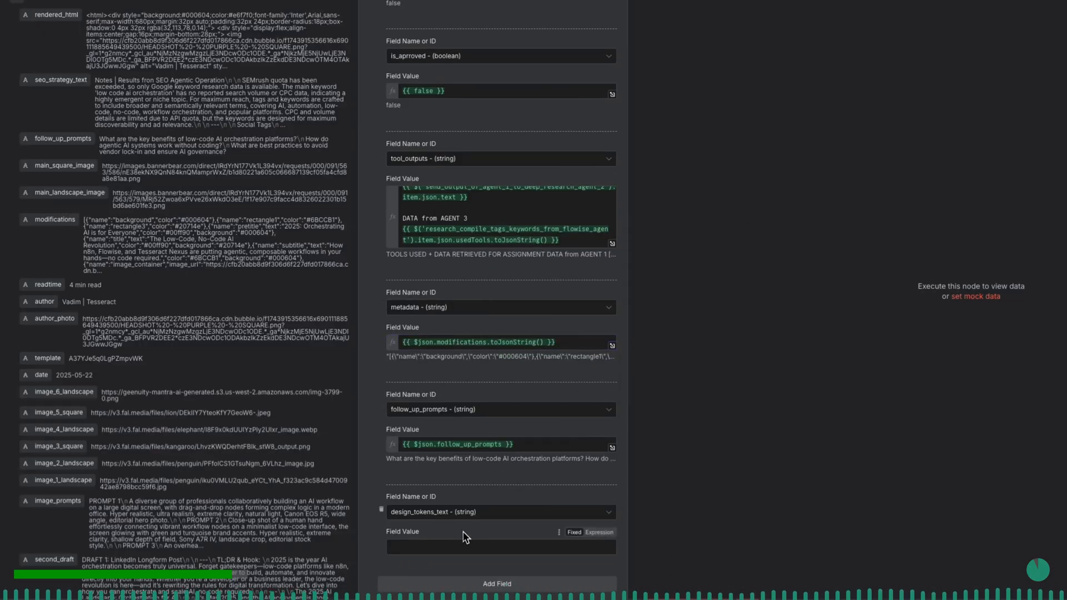
pyautogui.scroll(-8, 231, 485)
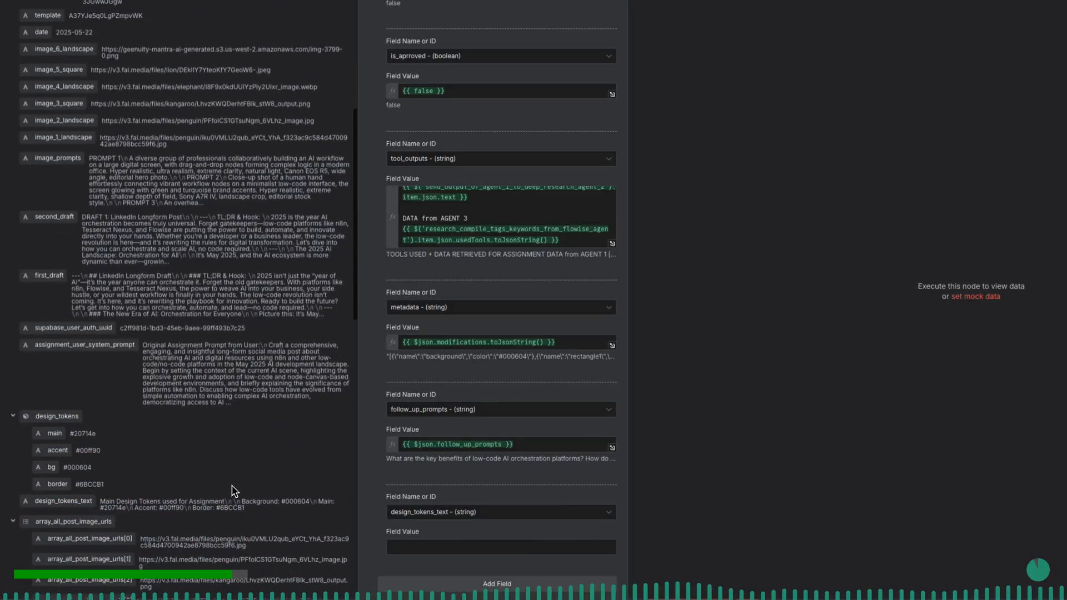
pyautogui.click(411, 547)
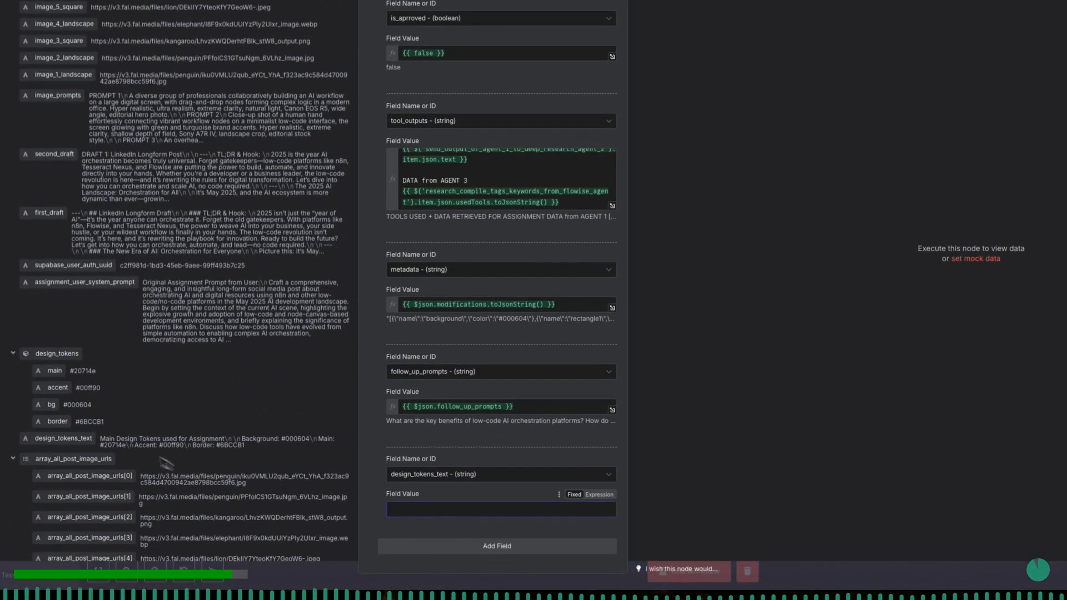
pyautogui.moveTo(71, 438); pyautogui.dragTo(416, 500)
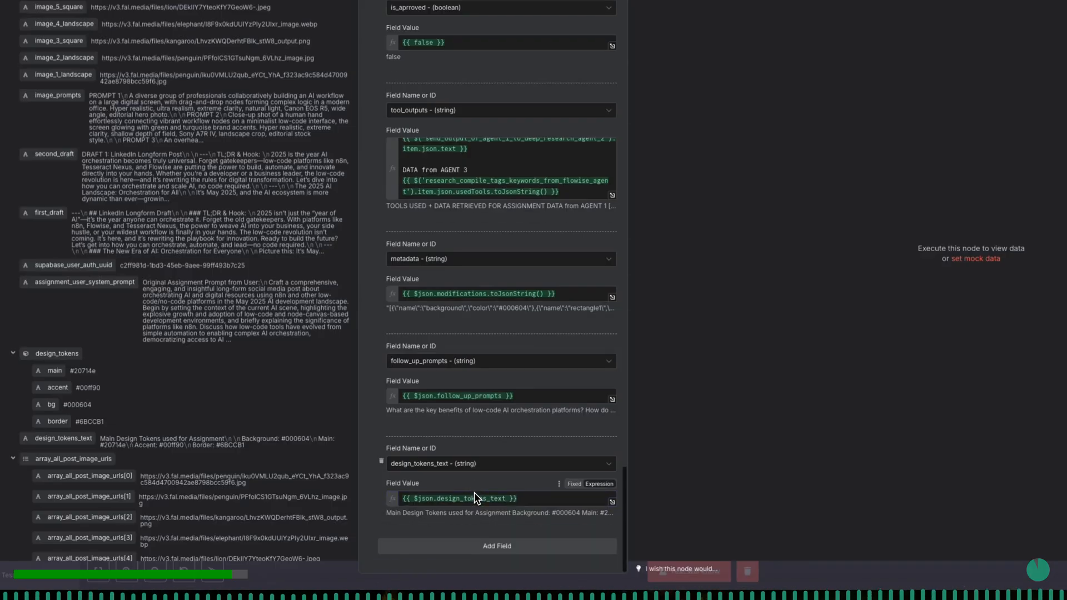
# - Review all column mappings in the deposit_crud_on_supabase_table_with_all_generated_data node and run a test of the node
pyautogui.scroll(5, 449, 404)
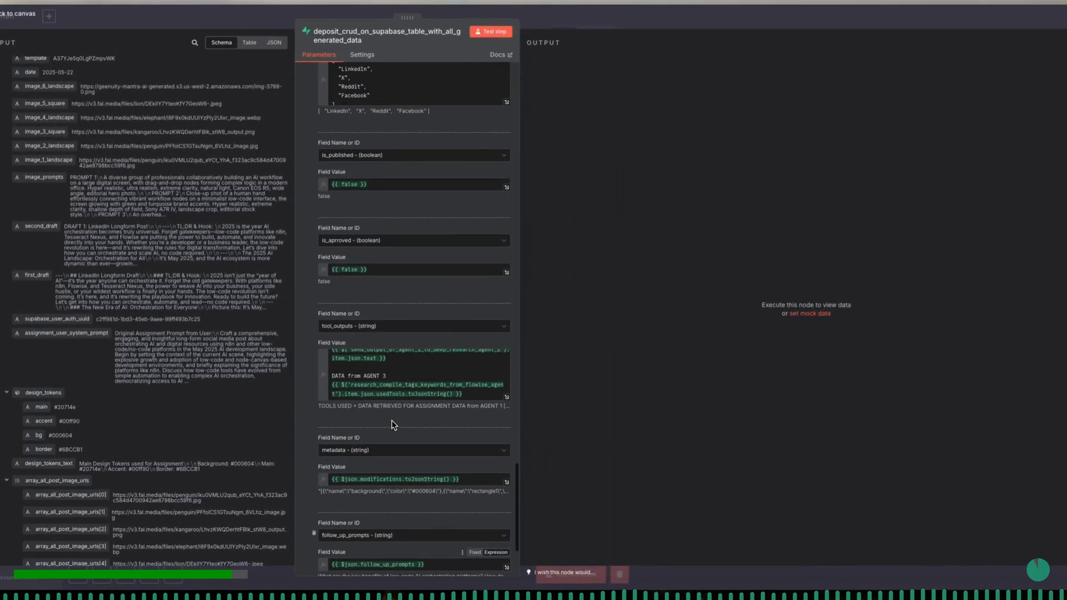
pyautogui.scroll(1, 449, 325)
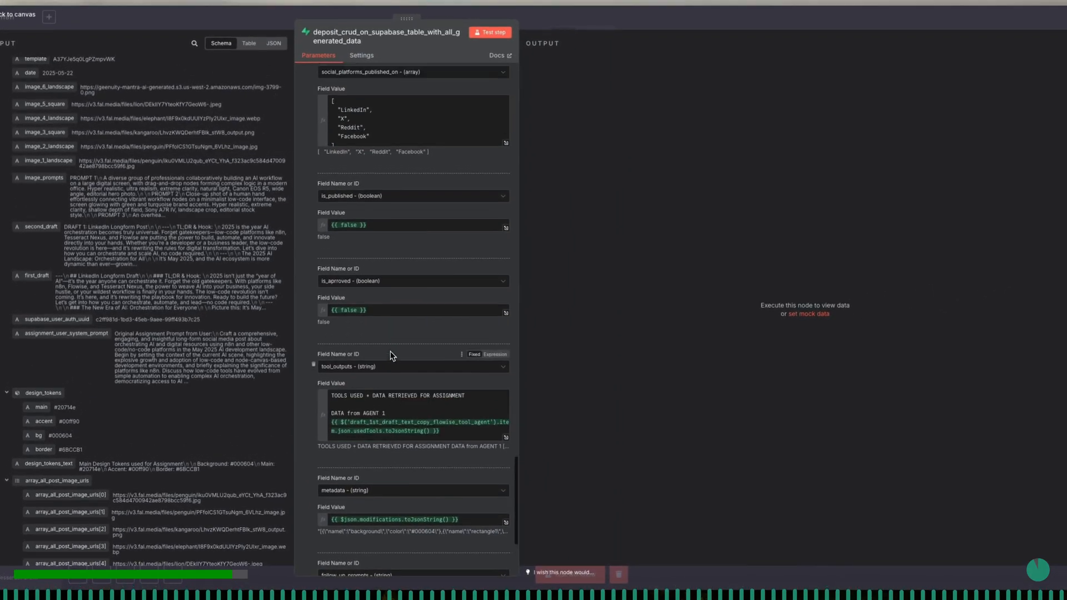
pyautogui.scroll(7, 391, 356)
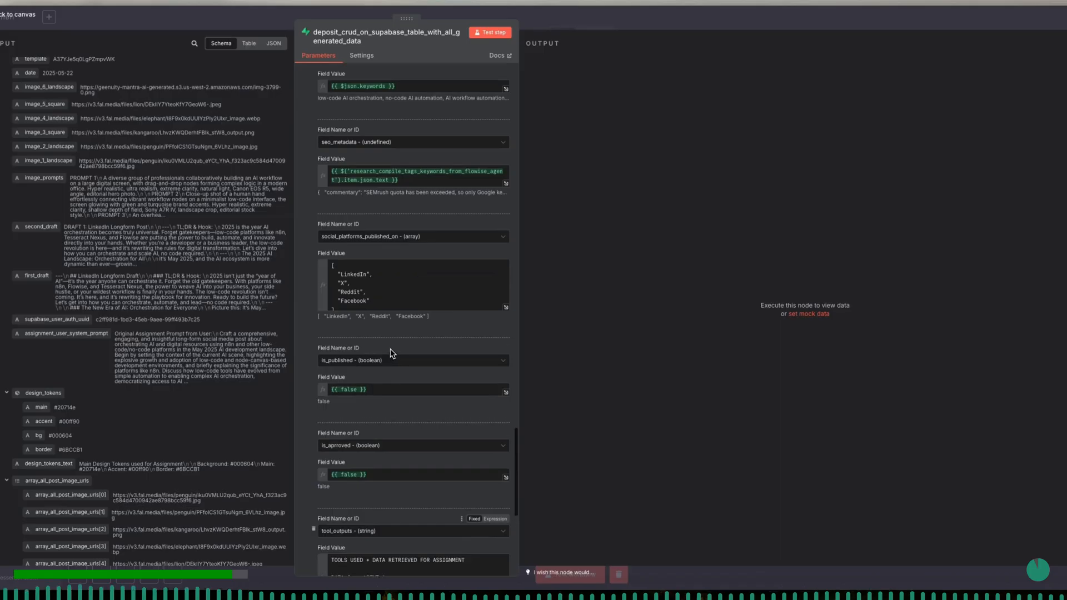
pyautogui.scroll(8, 391, 353)
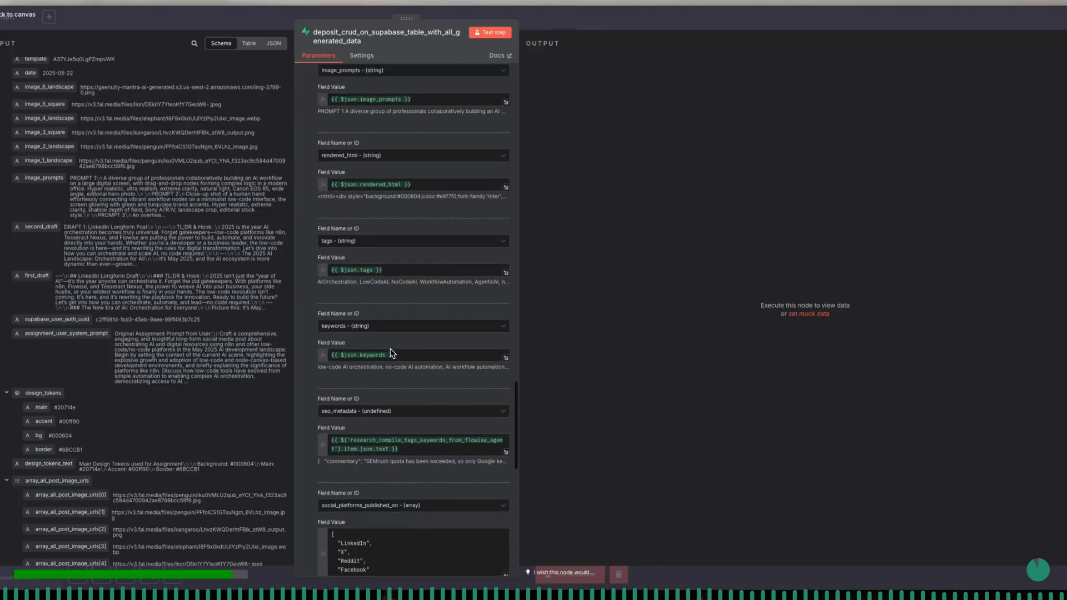
pyautogui.scroll(8, 391, 353)
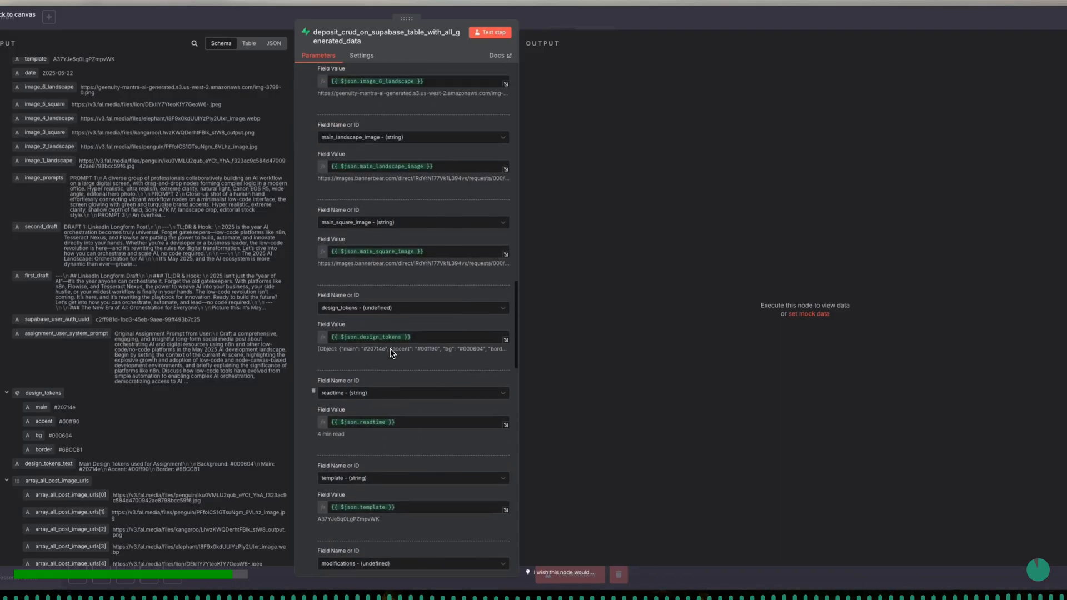
pyautogui.scroll(8, 390, 353)
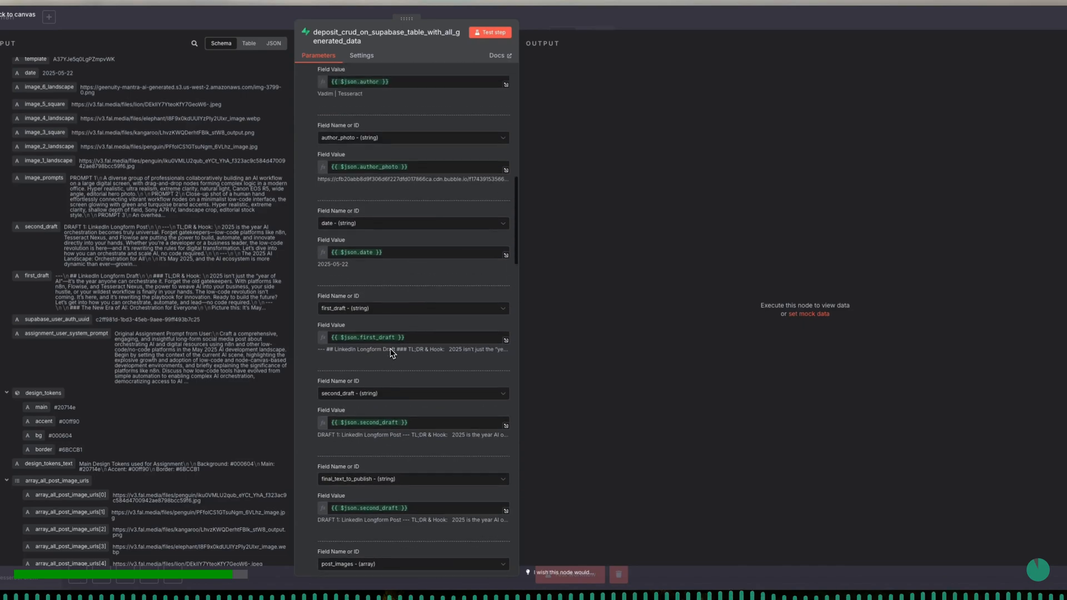
pyautogui.scroll(3, 390, 353)
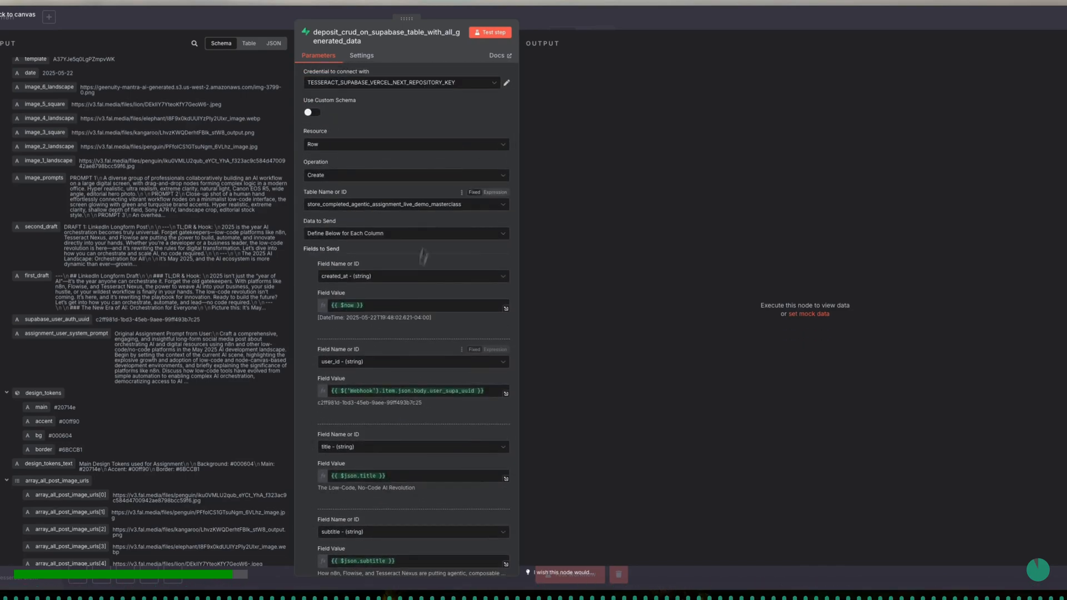
pyautogui.click(493, 35)
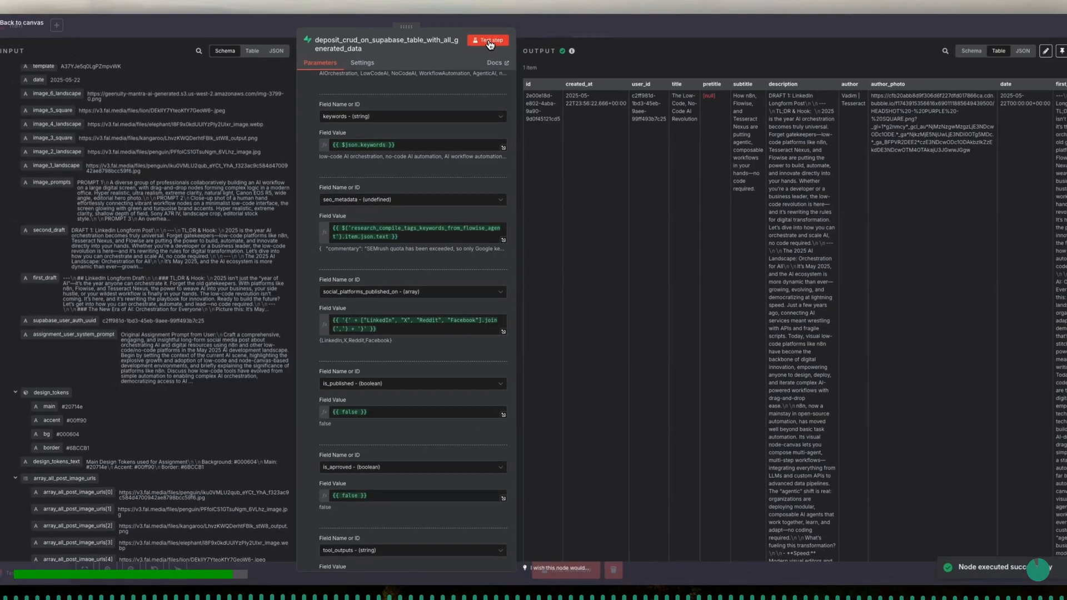
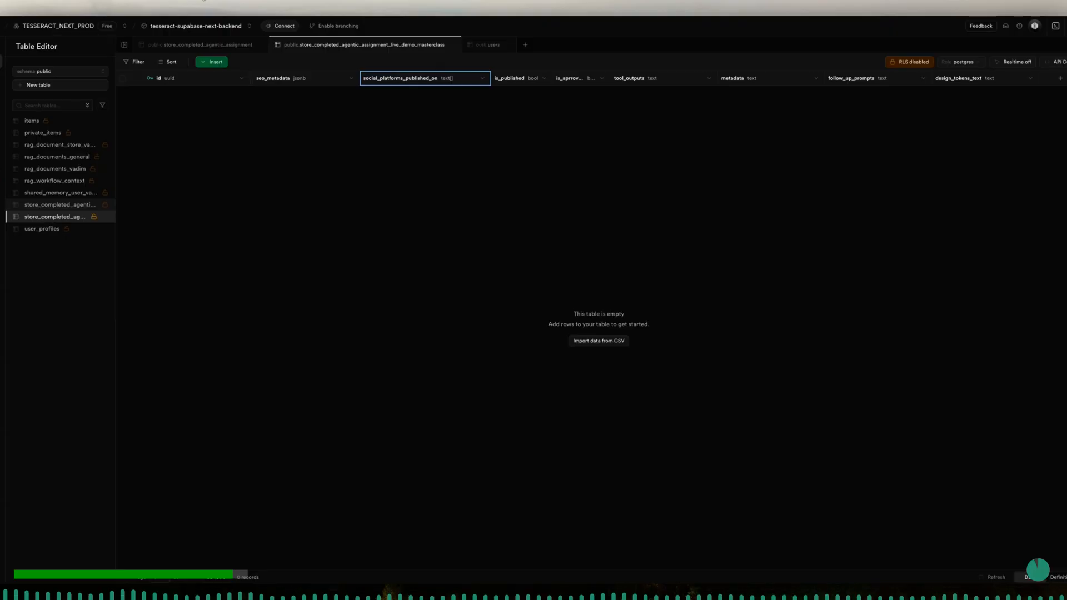
# - Reload the store_completed_agentic_assignment_live_demo_masterclass table and review the columns of its new record
pyautogui.click(32, 12)
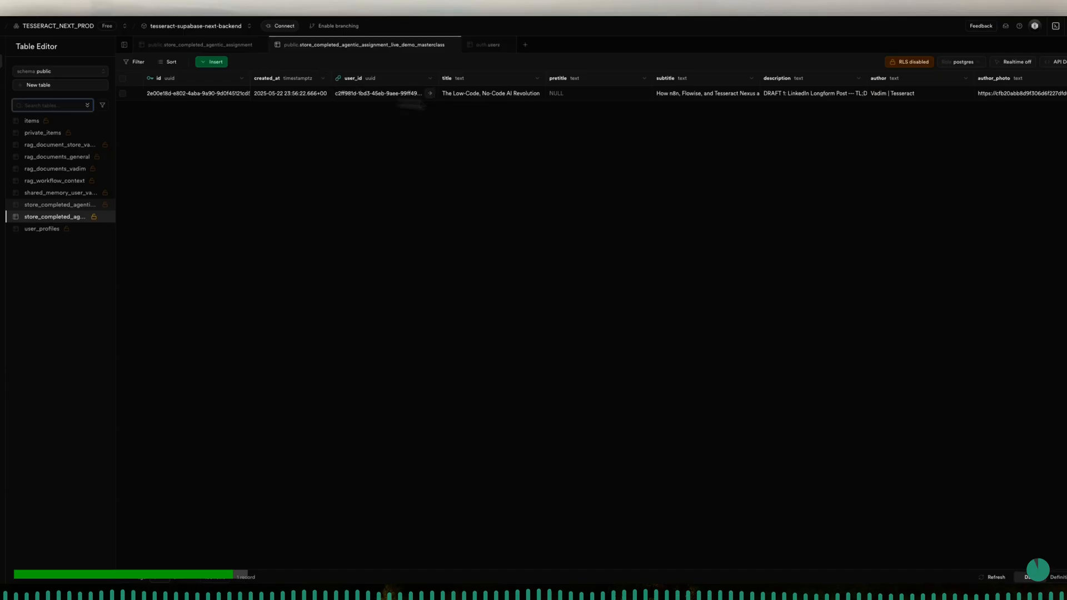
pyautogui.hscroll(6, 754, 133)
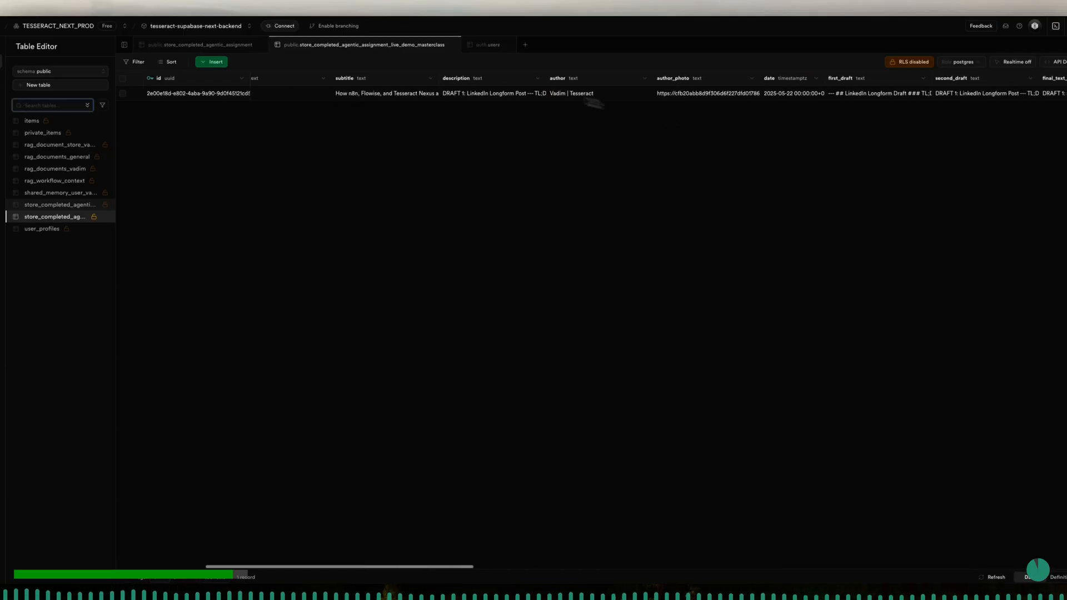
pyautogui.click(443, 84)
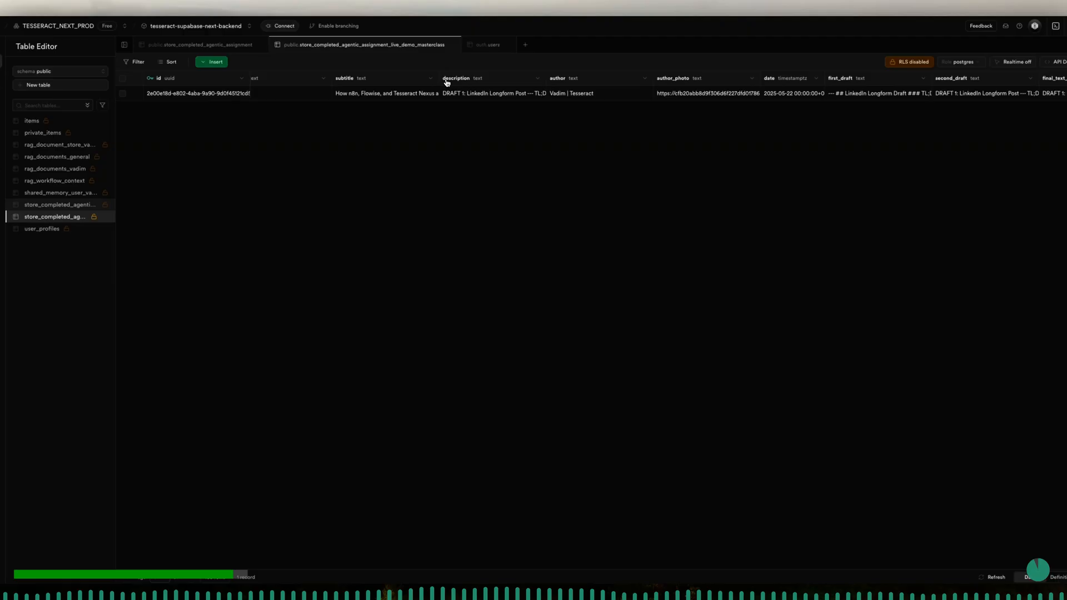
pyautogui.click(419, 95)
pyautogui.hscroll(20, 612, 104)
pyautogui.hscroll(10, 619, 106)
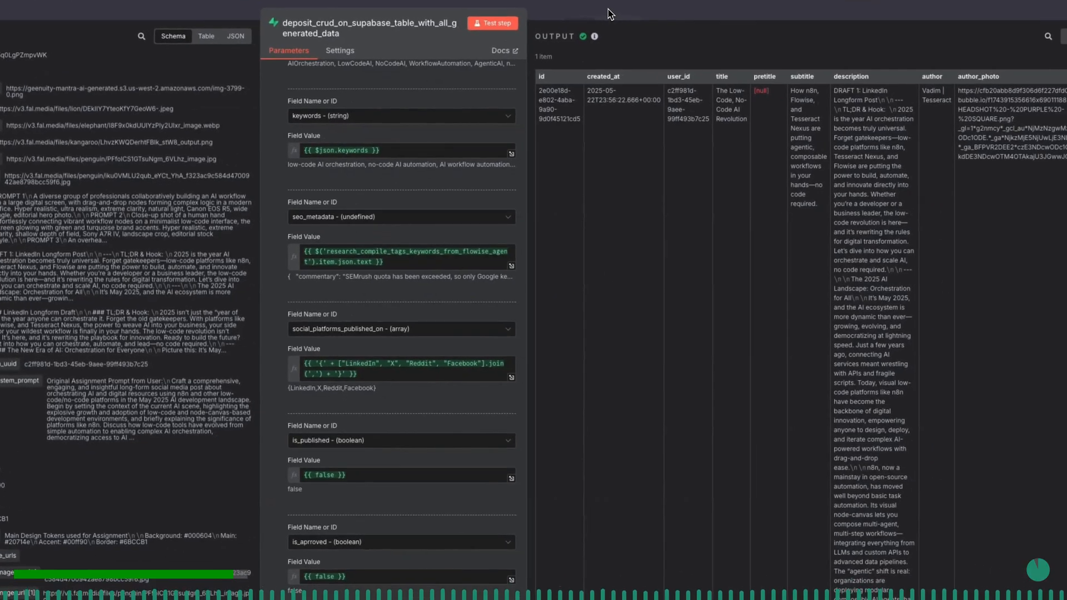
# - Switch to the n8n workflow, leave the Supabase deposit node and open the send_user_notification_preview_email_complete_full_sequence node
pyautogui.click(608, 11)
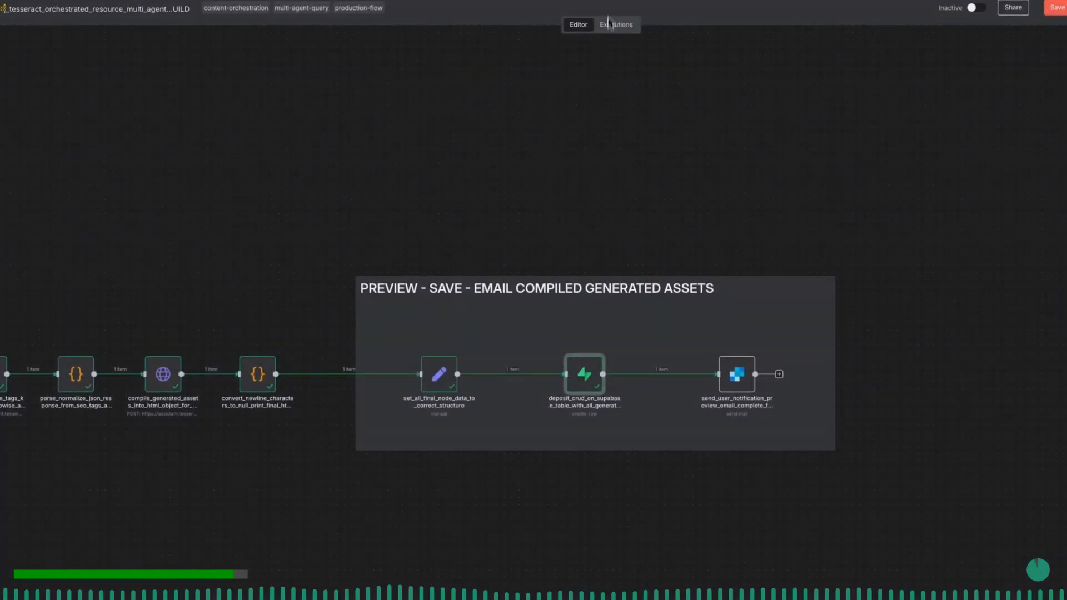
pyautogui.hscroll(2, 617, 321)
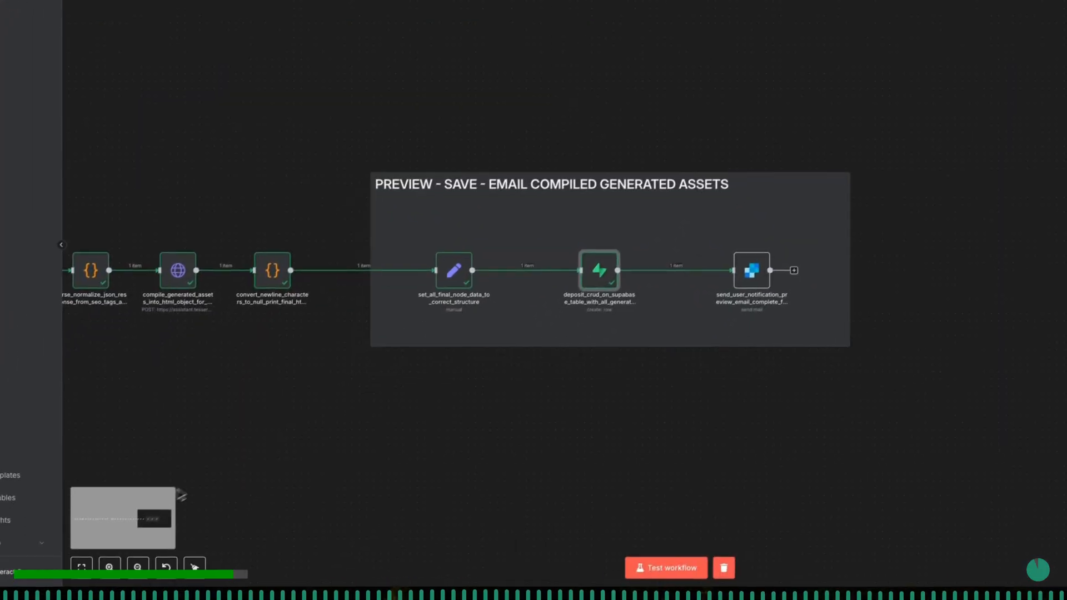
pyautogui.scroll(-1, 160, 506)
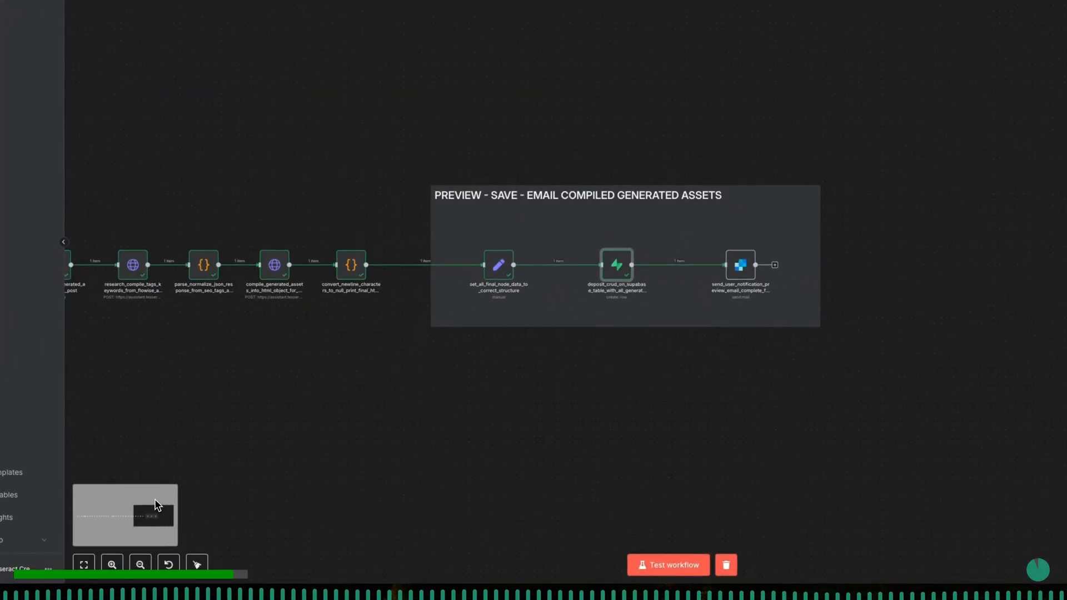
pyautogui.click(111, 565)
pyautogui.click(111, 565)
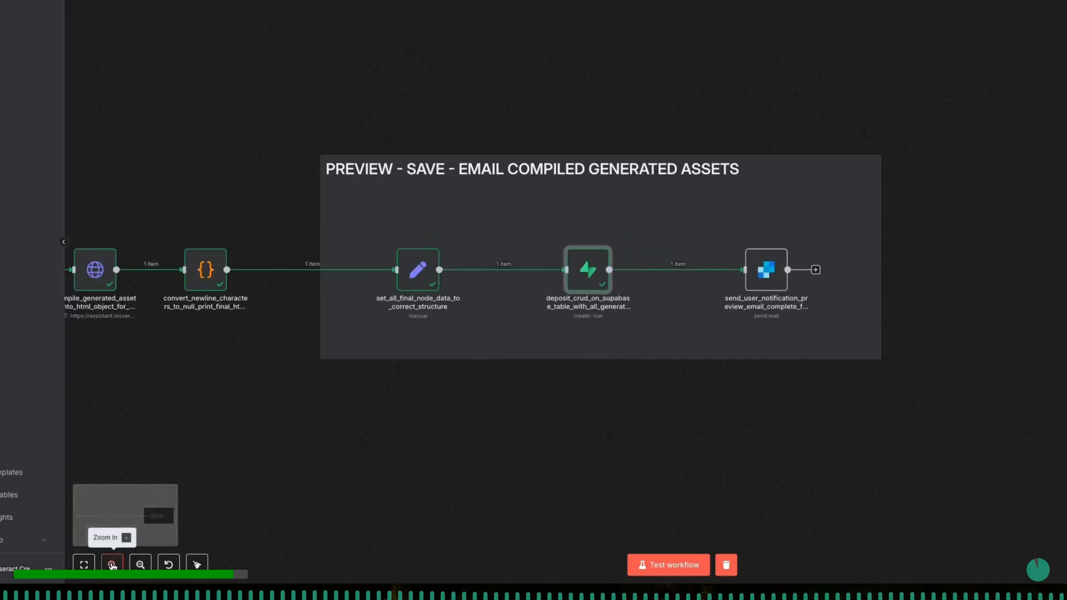
pyautogui.click(111, 565)
pyautogui.click(111, 565)
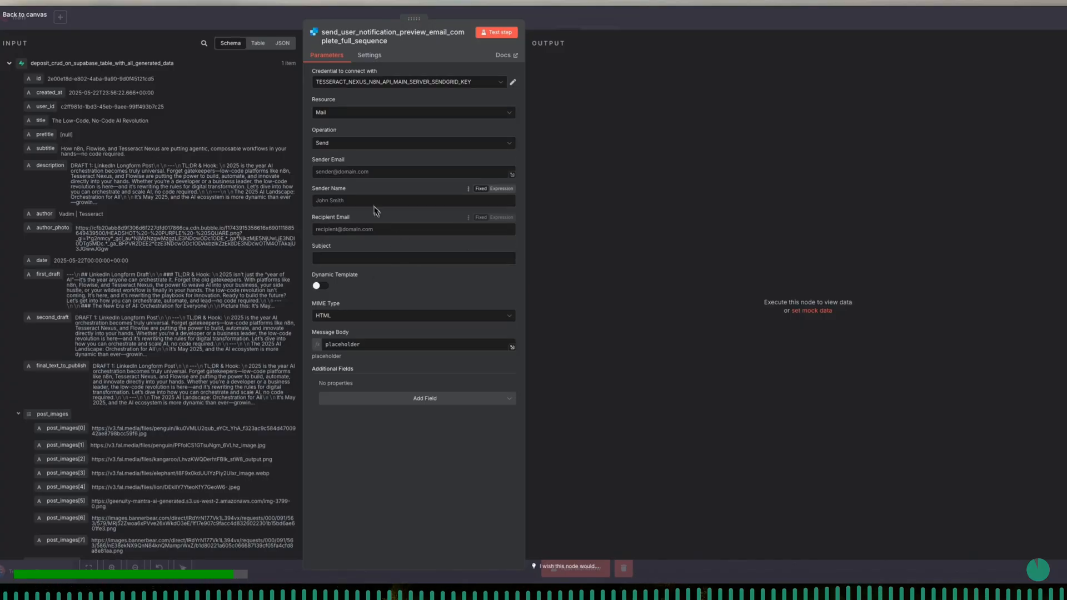
# - Configure the email node with resource Mail and operation Send
pyautogui.click(339, 114)
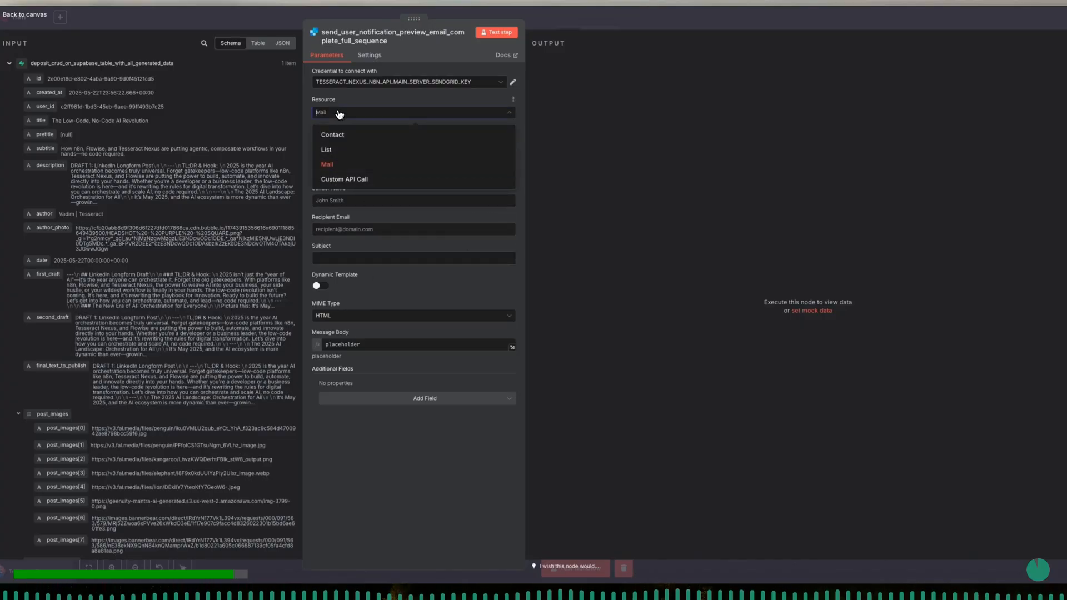
pyautogui.click(345, 162)
pyautogui.click(347, 145)
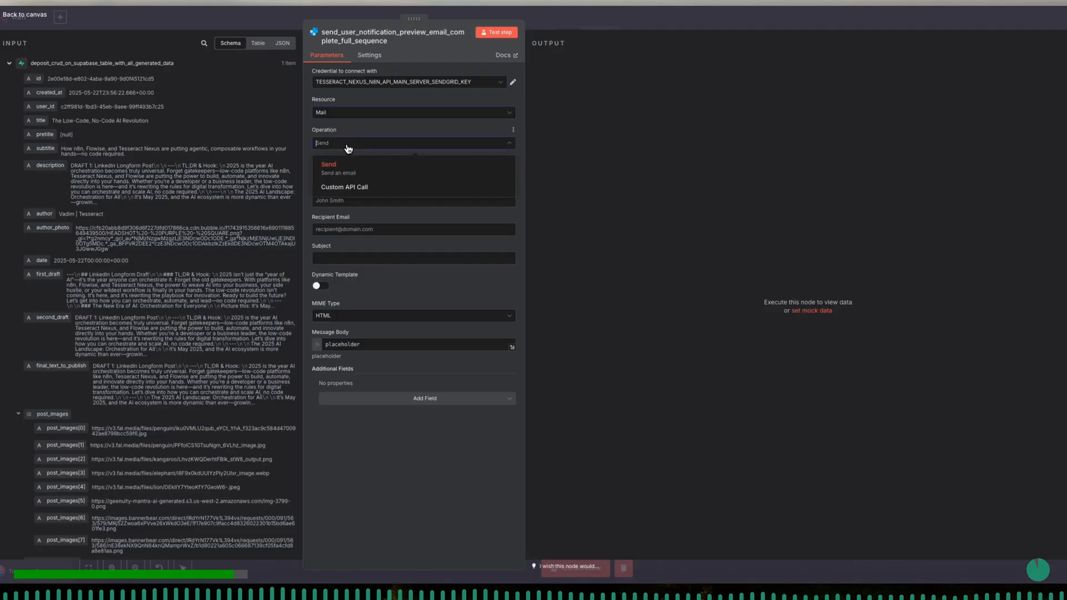
pyautogui.click(348, 156)
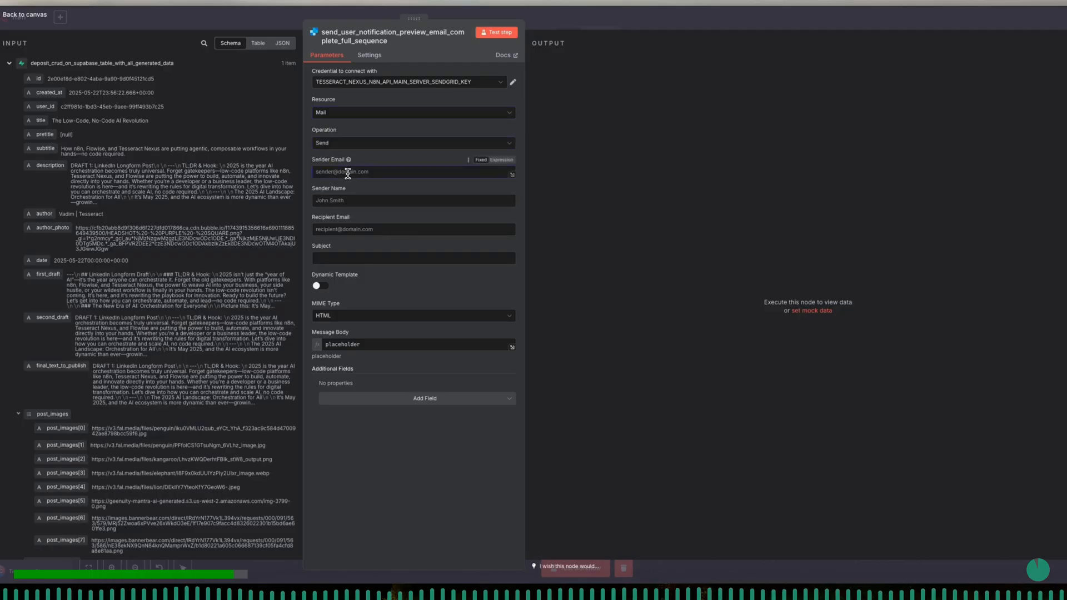
# - Enter the team's sender e-mail address and set the sender name to "Tesseract Assignment Delivery Team"
pyautogui.click(346, 201)
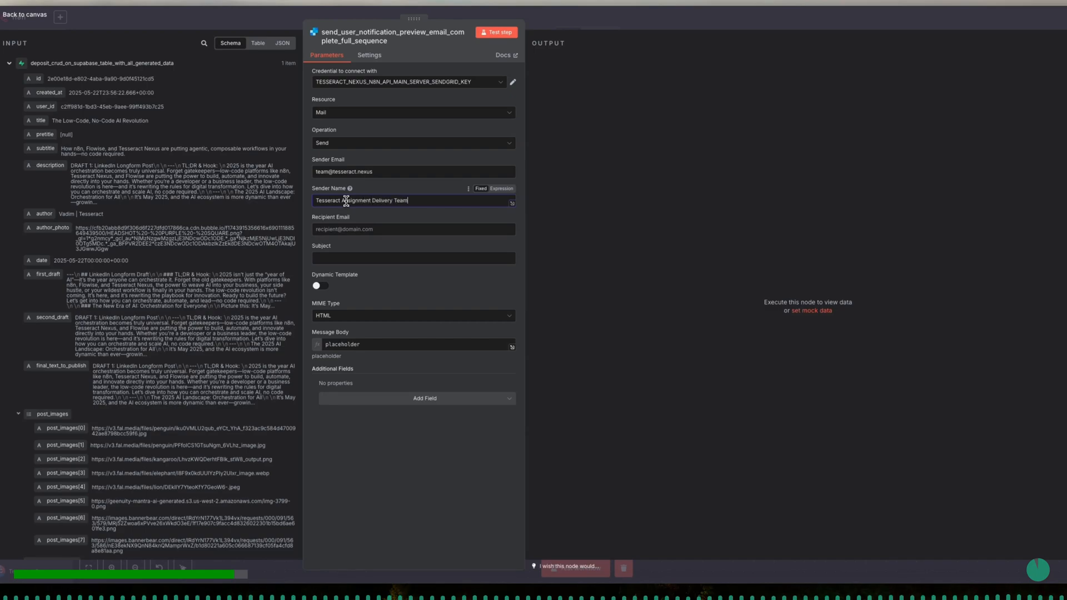
# - Map the recipient email to the Webhook body's user_email field
pyautogui.click(353, 230)
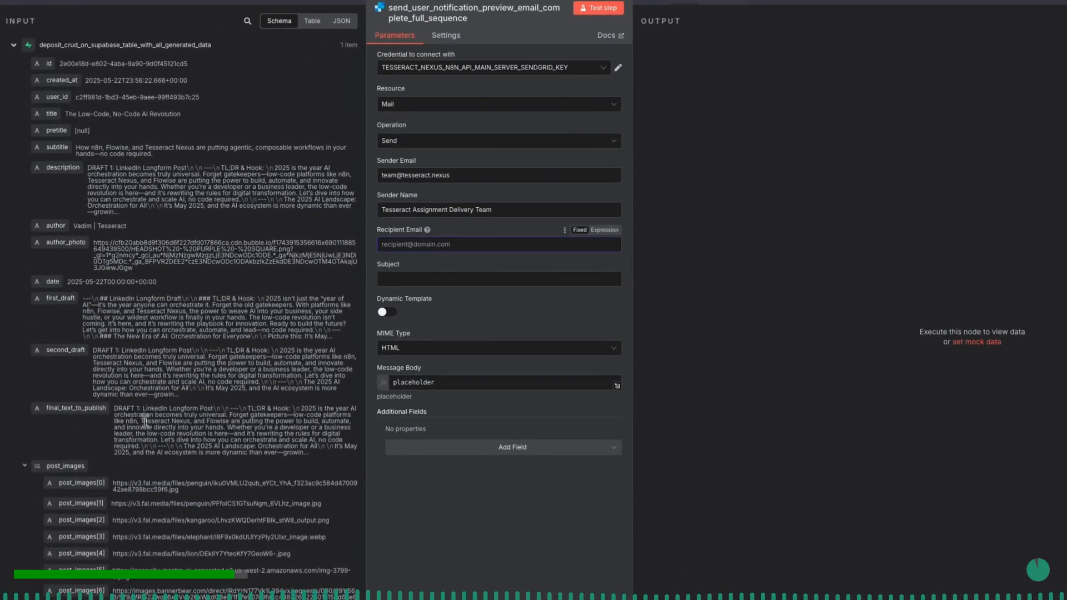
pyautogui.click(14, 49)
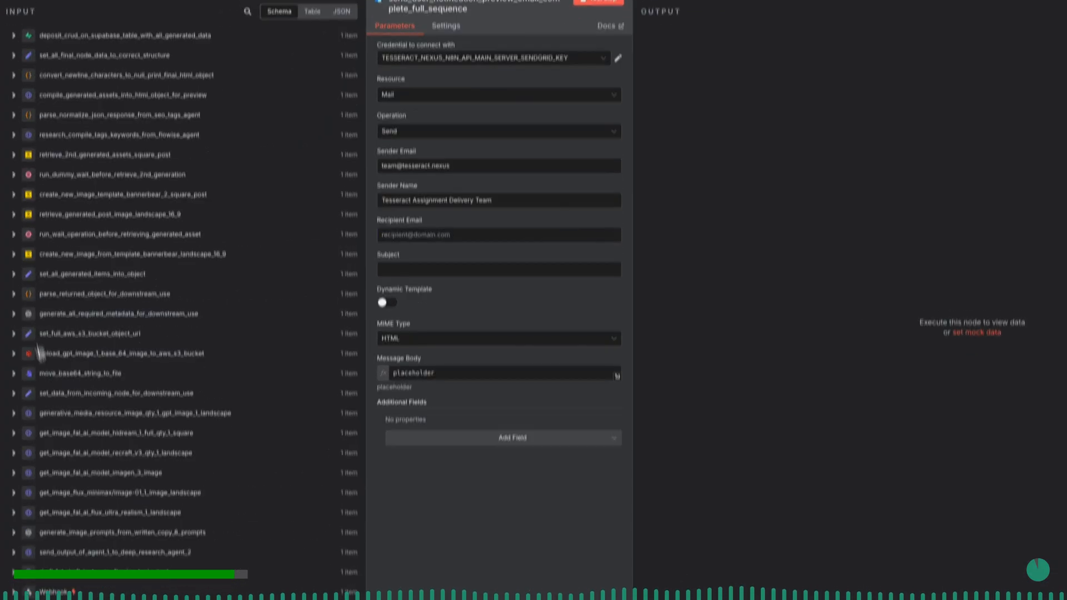
pyautogui.click(13, 599)
pyautogui.scroll(-10, 13, 552)
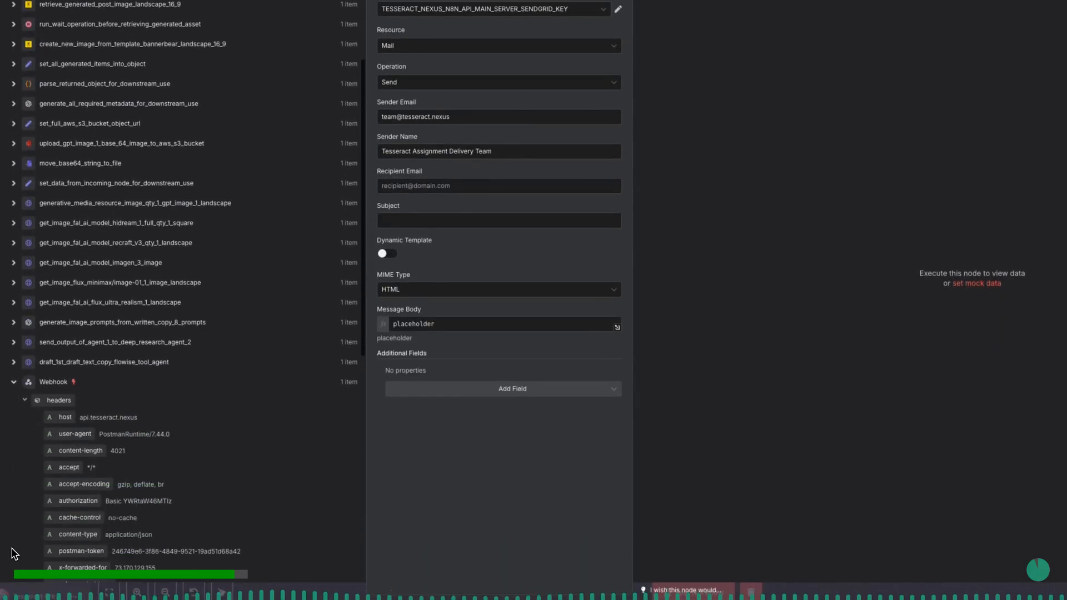
pyautogui.scroll(-1, 12, 549)
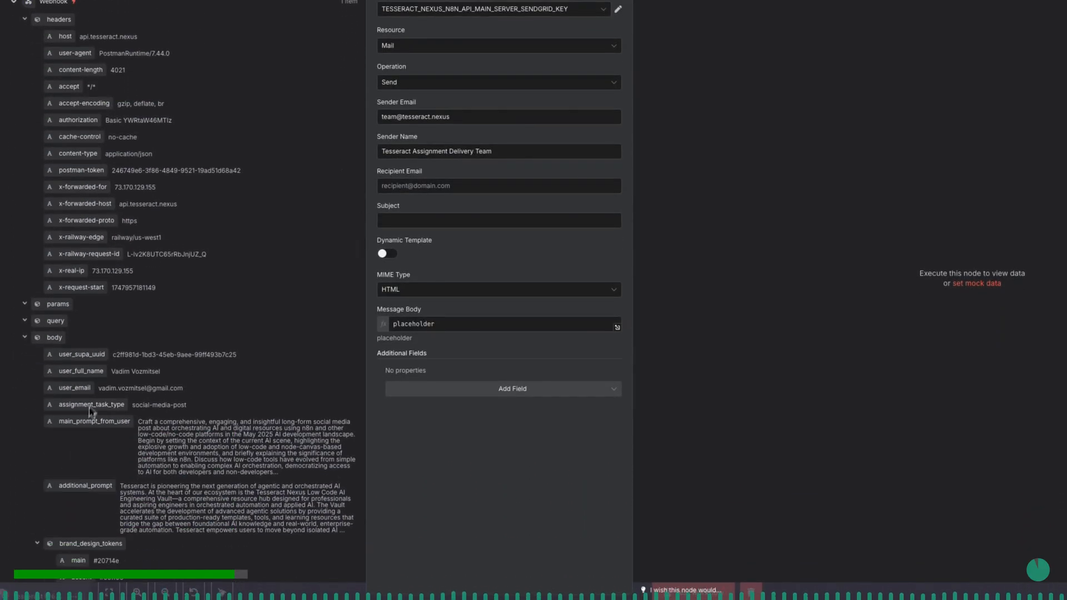
pyautogui.moveTo(79, 396); pyautogui.dragTo(436, 190)
pyautogui.click(414, 166)
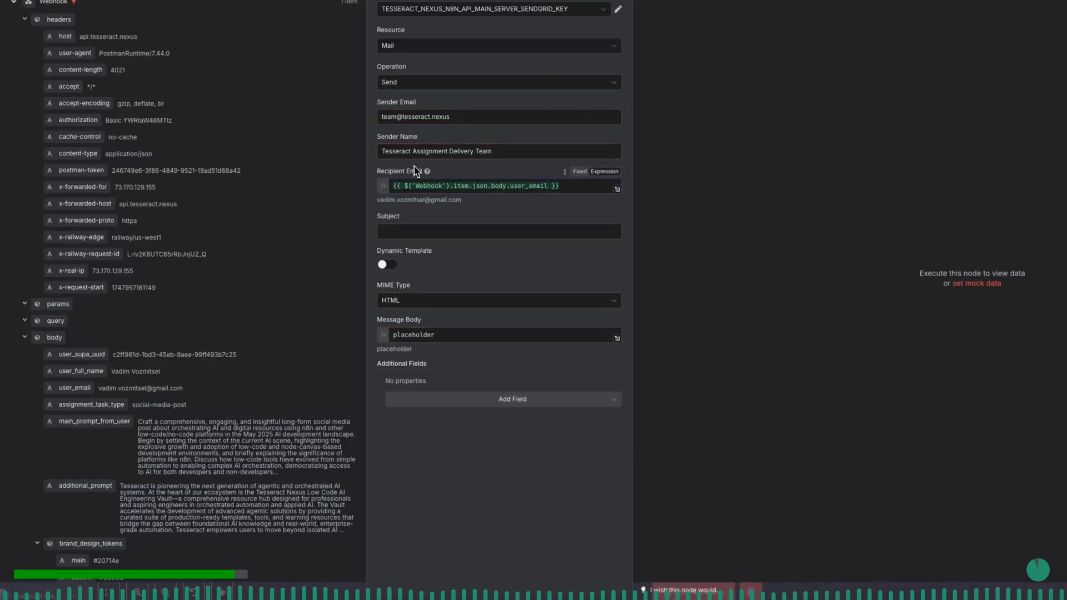
# - Make the email subject an expression and begin it with "Your" in the full expression editor
pyautogui.click(414, 232)
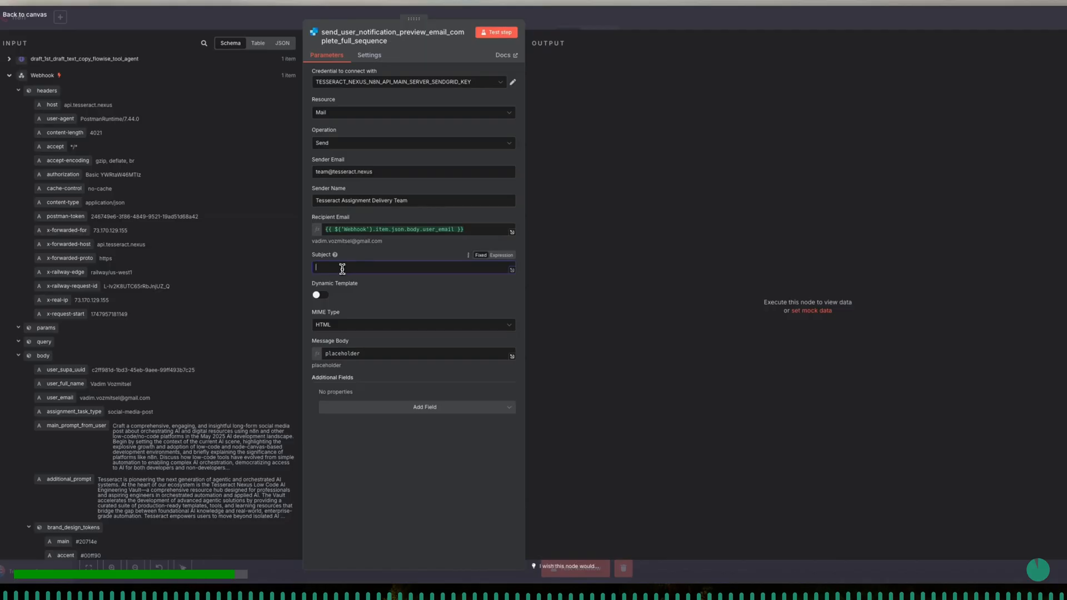
pyautogui.click(501, 255)
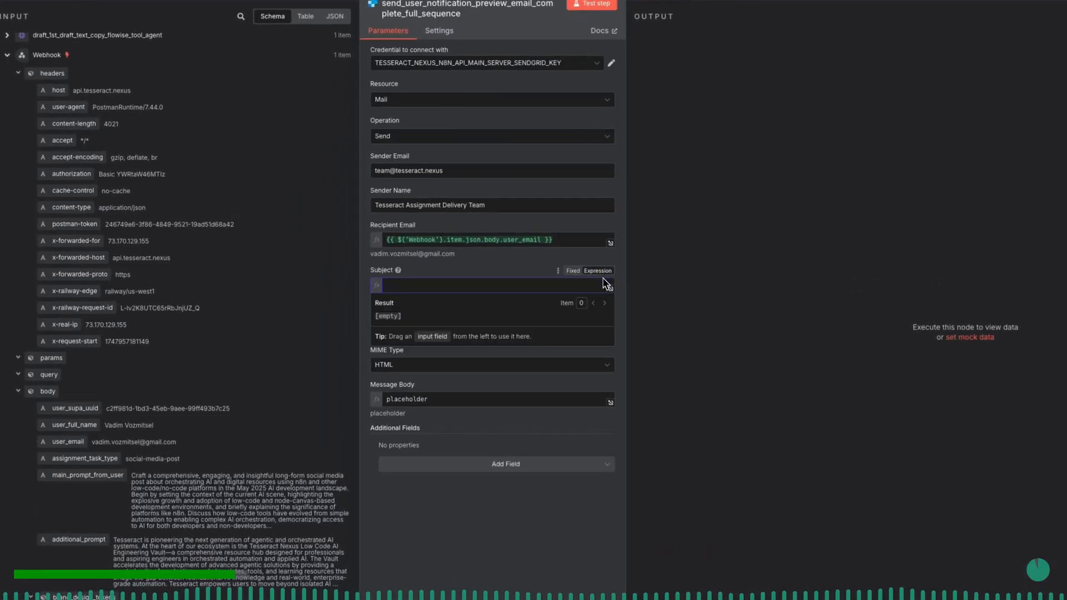
pyautogui.click(610, 289)
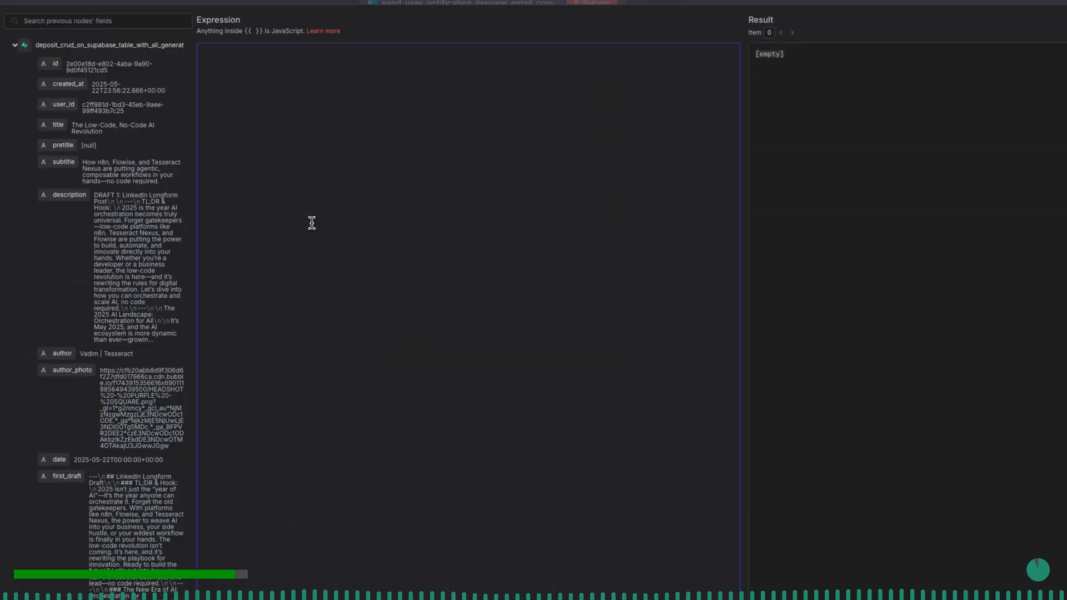
pyautogui.write('Your')
# - Insert the Webhook body's assignment_task_type field after "Your" in the subject expression
pyautogui.click(22, 48)
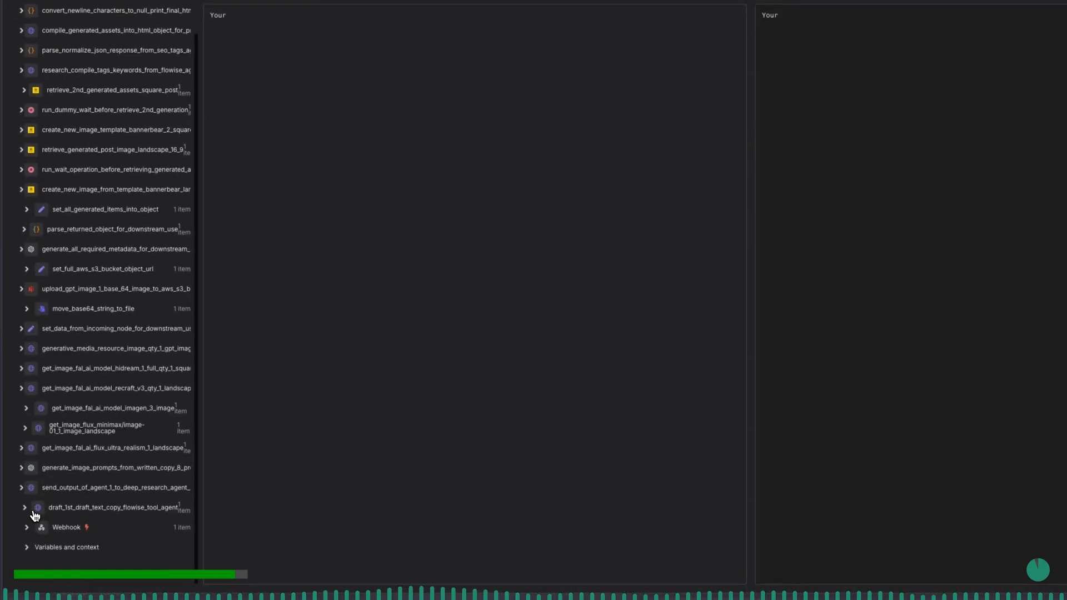
pyautogui.click(26, 528)
pyautogui.scroll(-4, 28, 528)
pyautogui.scroll(-7, 28, 528)
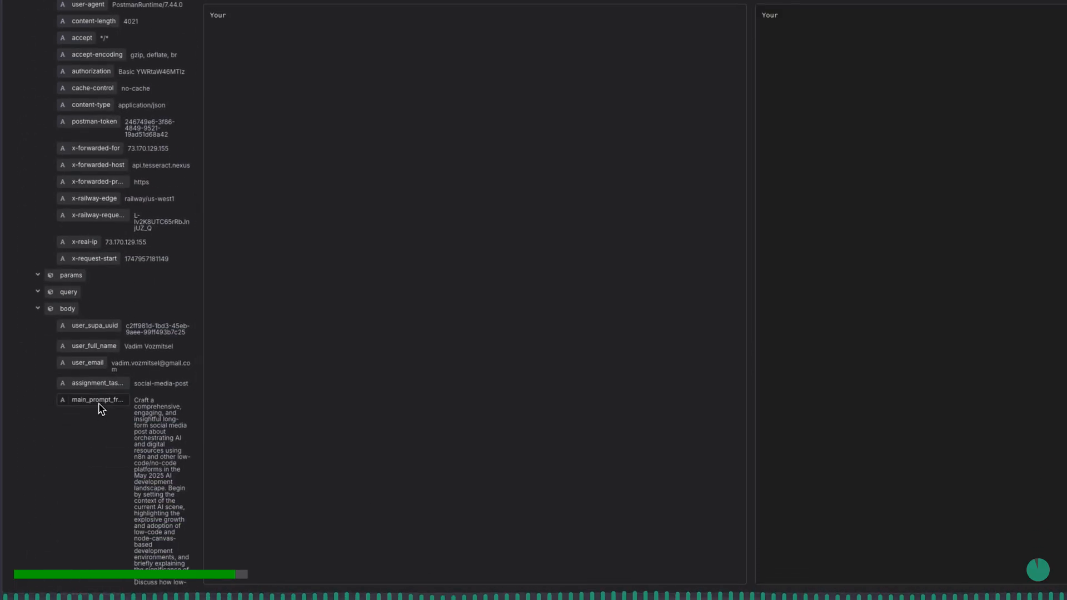
pyautogui.moveTo(250, 334); pyautogui.dragTo(300, 200)
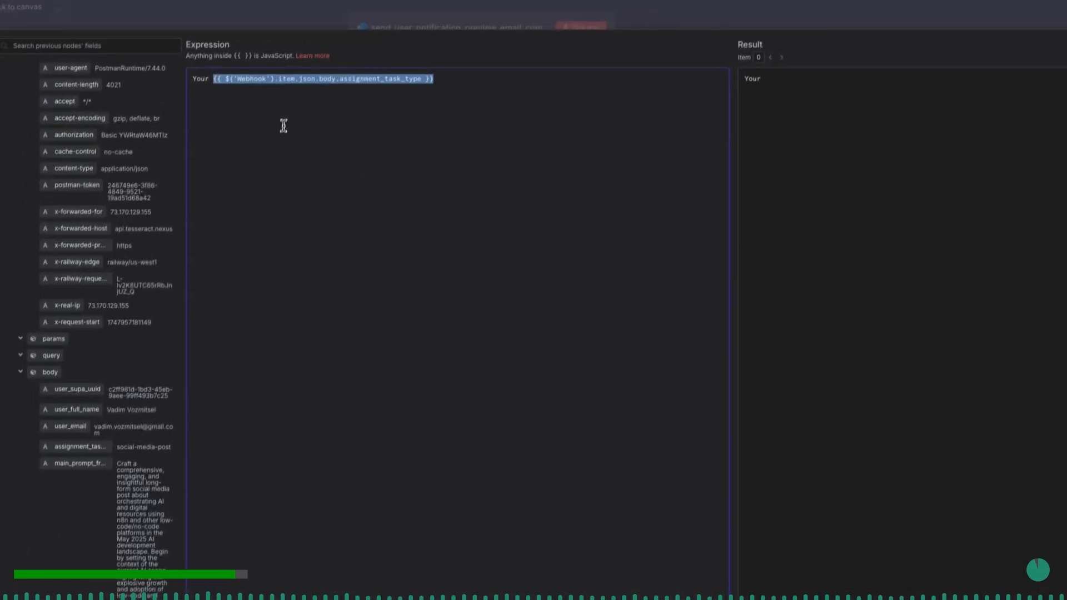
# - Append .replaceAll('-',' ') to assignment_task_type in the subject expression to turn hyphens into spaces
pyautogui.click(419, 89)
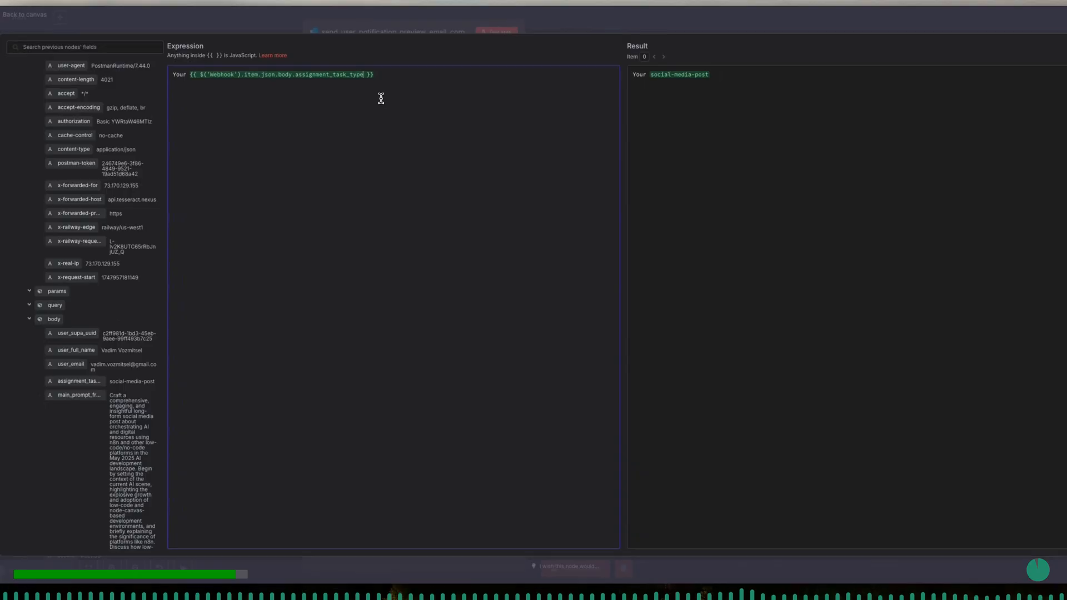
pyautogui.write('.repla')
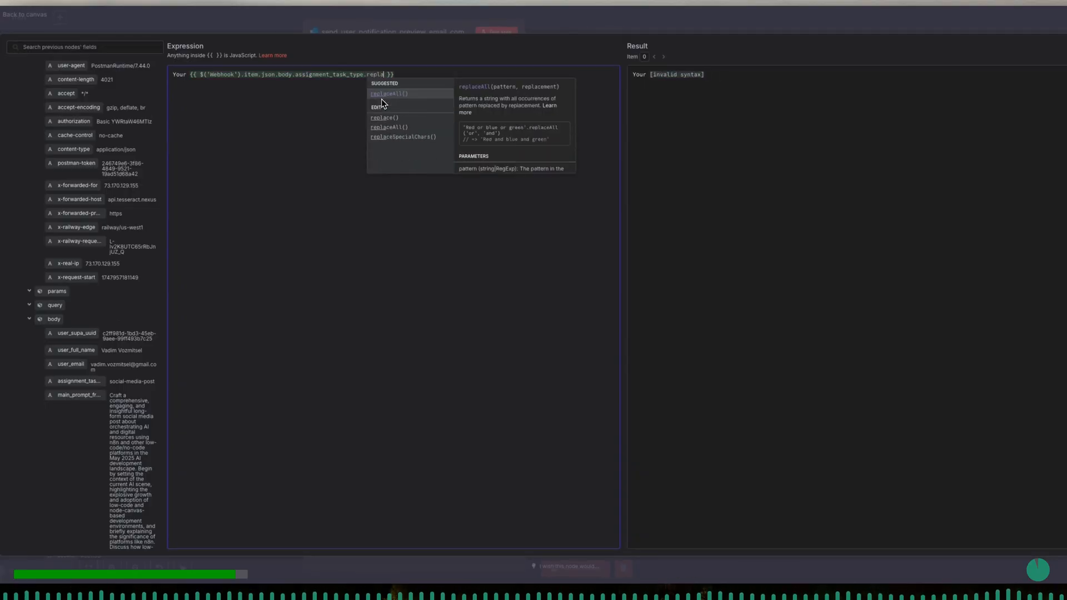
pyautogui.click(381, 99)
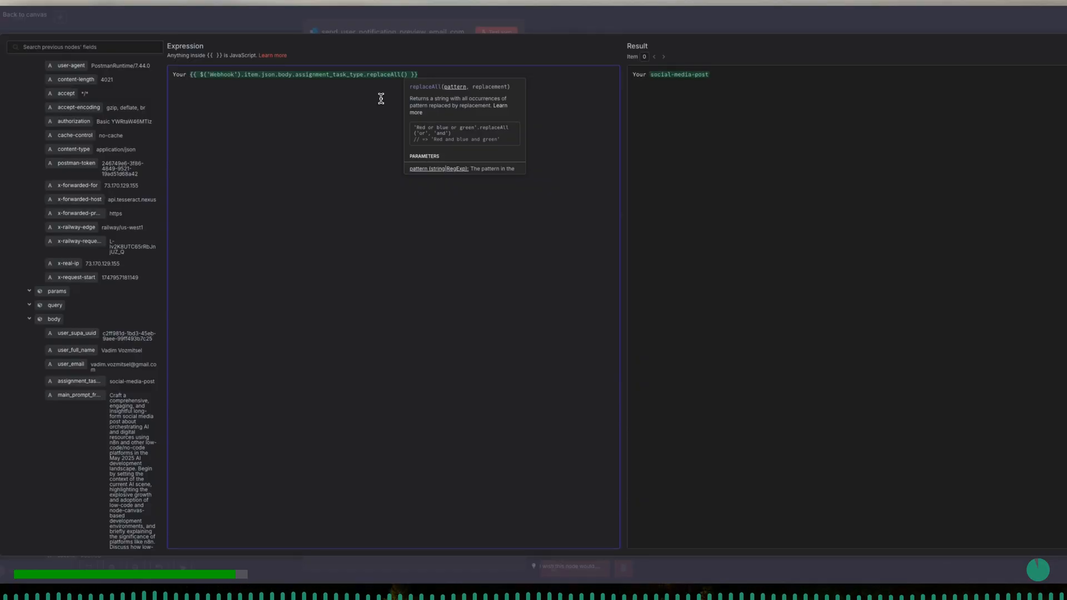
pyautogui.write("'-'")
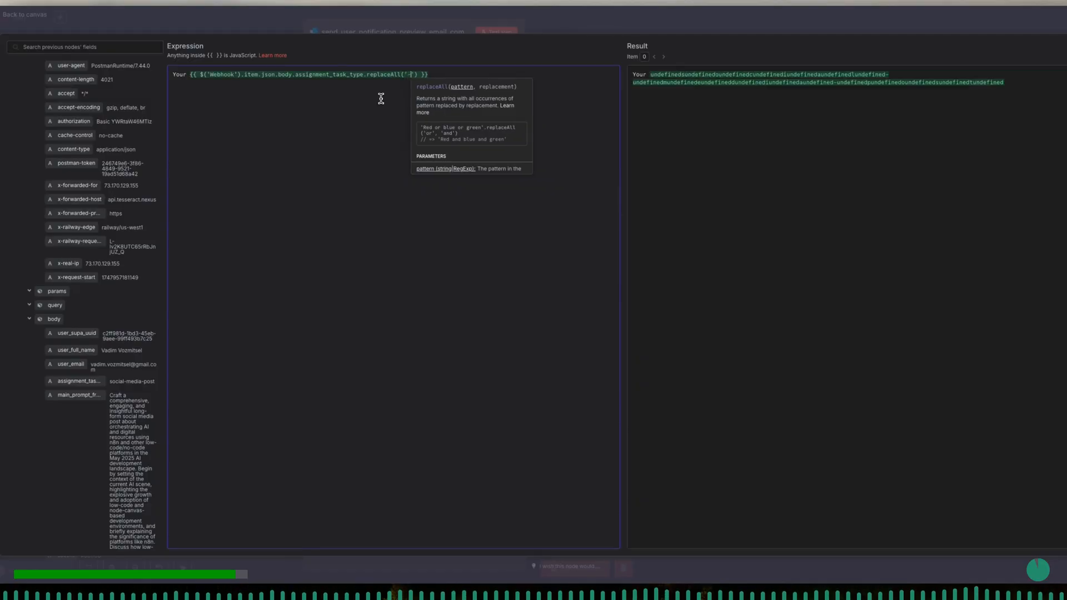
pyautogui.write(',')
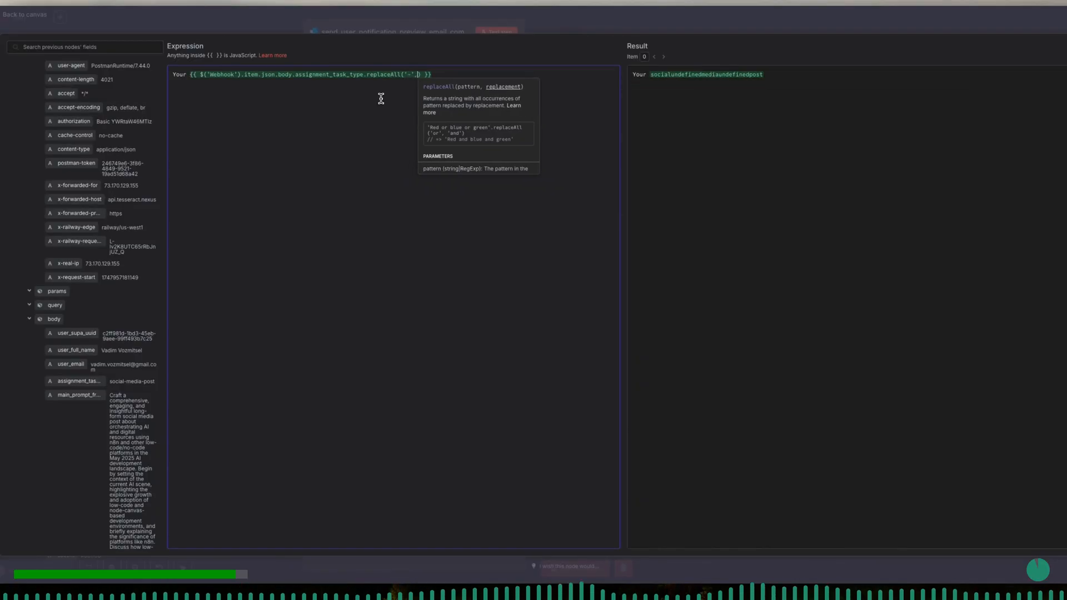
pyautogui.write("''")
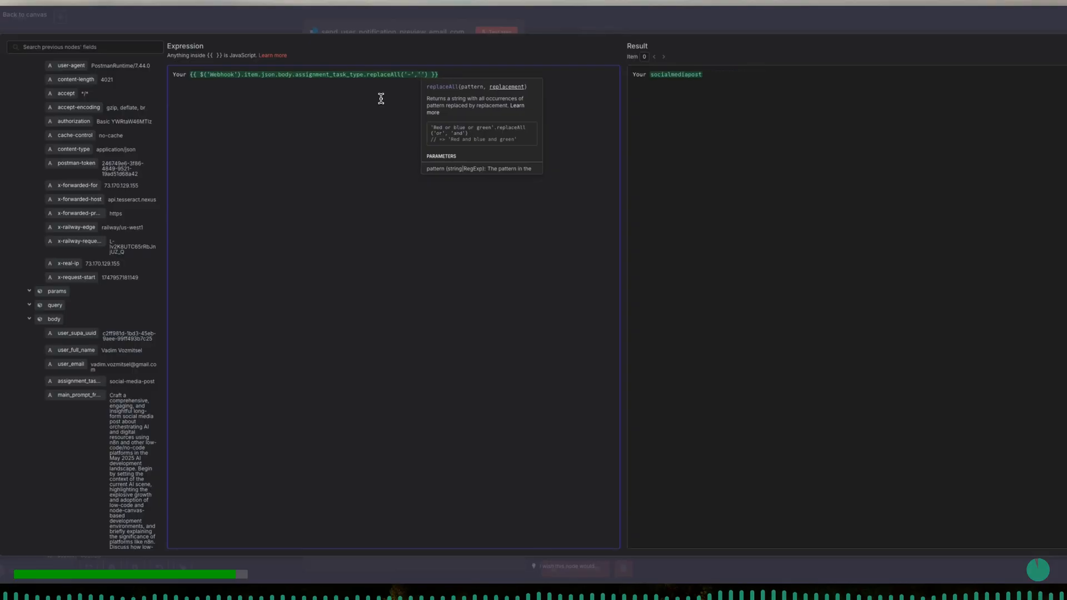
pyautogui.press('Right')
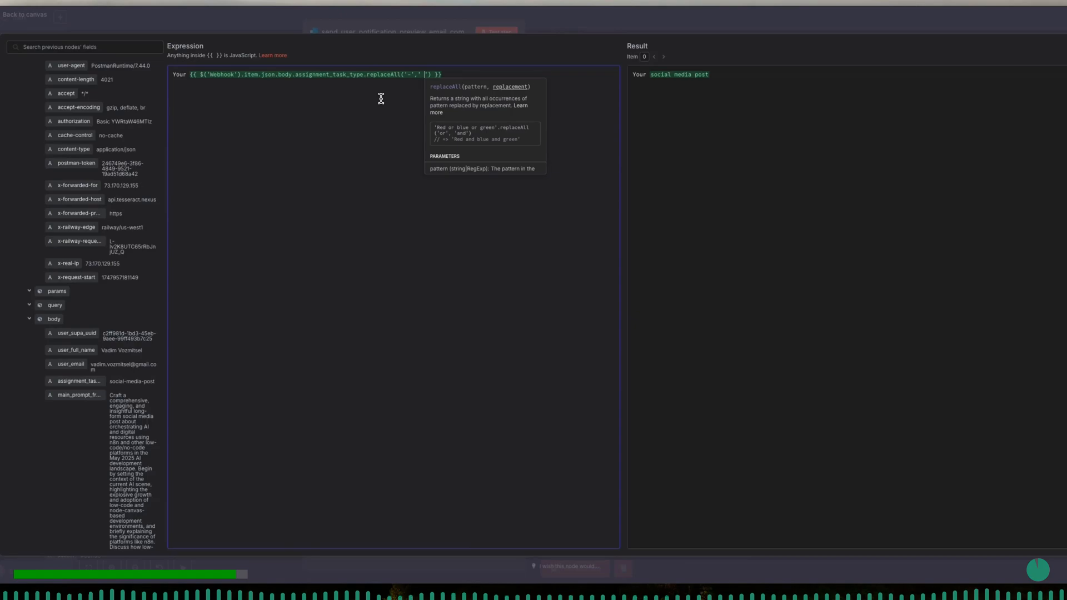
# - Chain .toTitleCase() onto the replaceAll call and add the word "titled" after the subject expression
pyautogui.press('Right')
pyautogui.press('Right')
pyautogui.write('.tot')
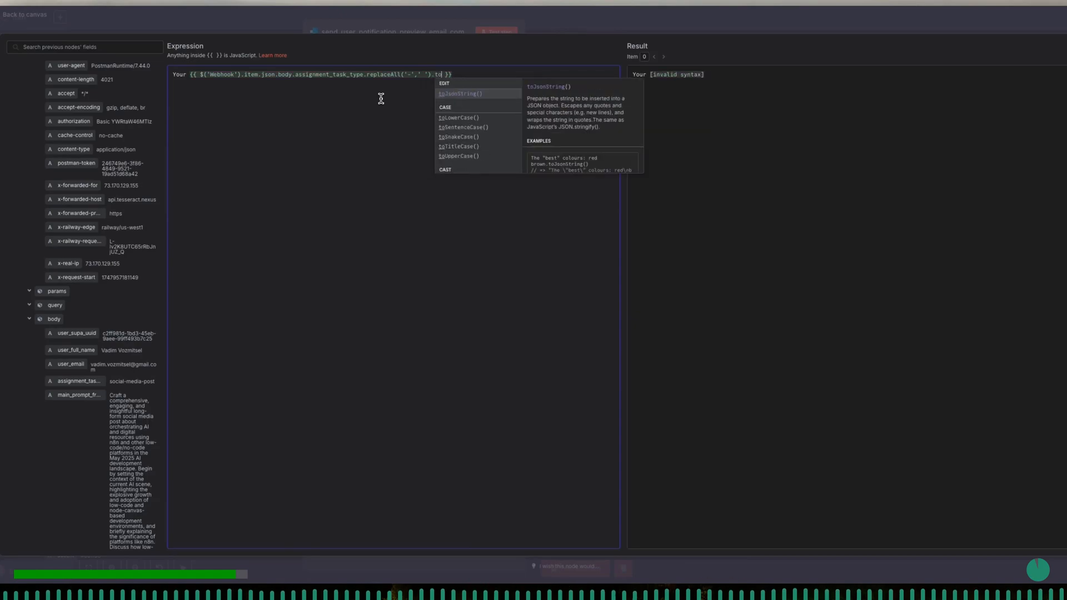
pyautogui.press('Return')
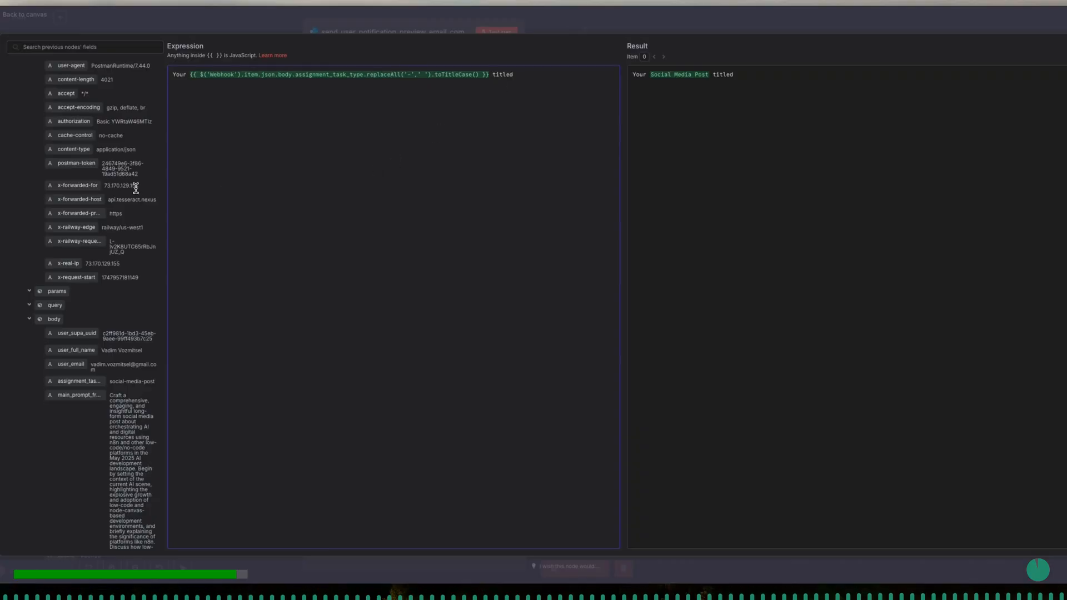
# - Expand the set_all_final_node_data_to_correct_structure node's fields and locate its title field for the subject expression
pyautogui.scroll(2, 136, 189)
pyautogui.scroll(10, 136, 189)
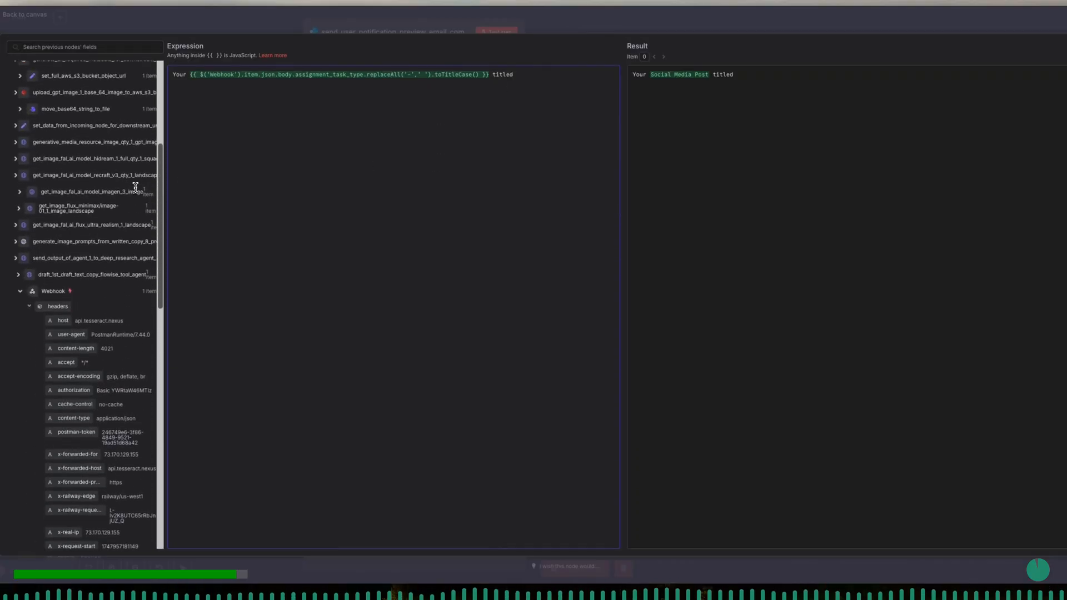
pyautogui.scroll(5, 136, 189)
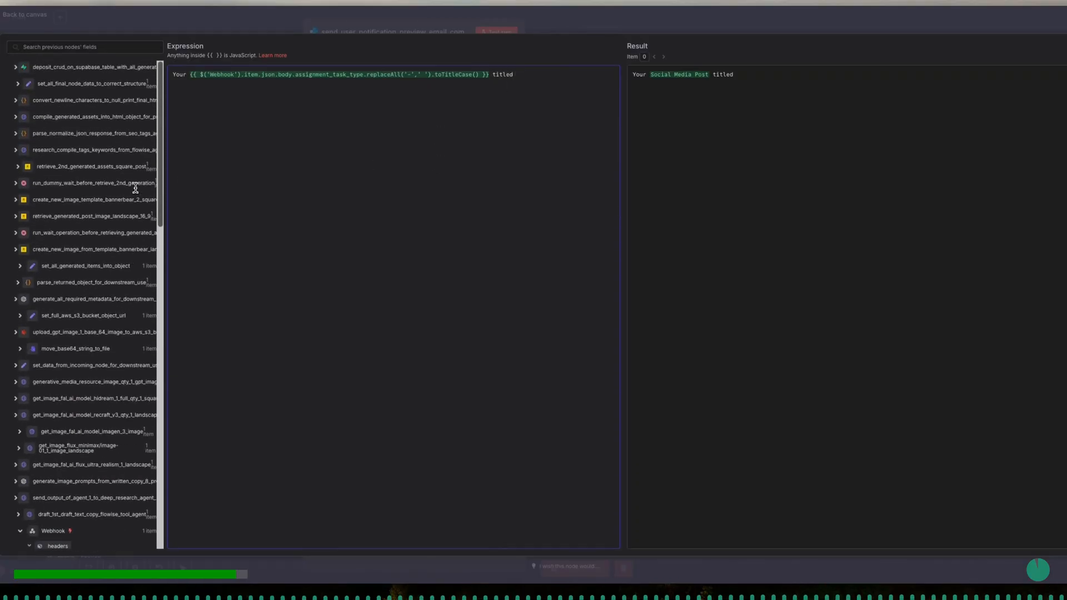
pyautogui.click(19, 85)
pyautogui.scroll(-5, 126, 243)
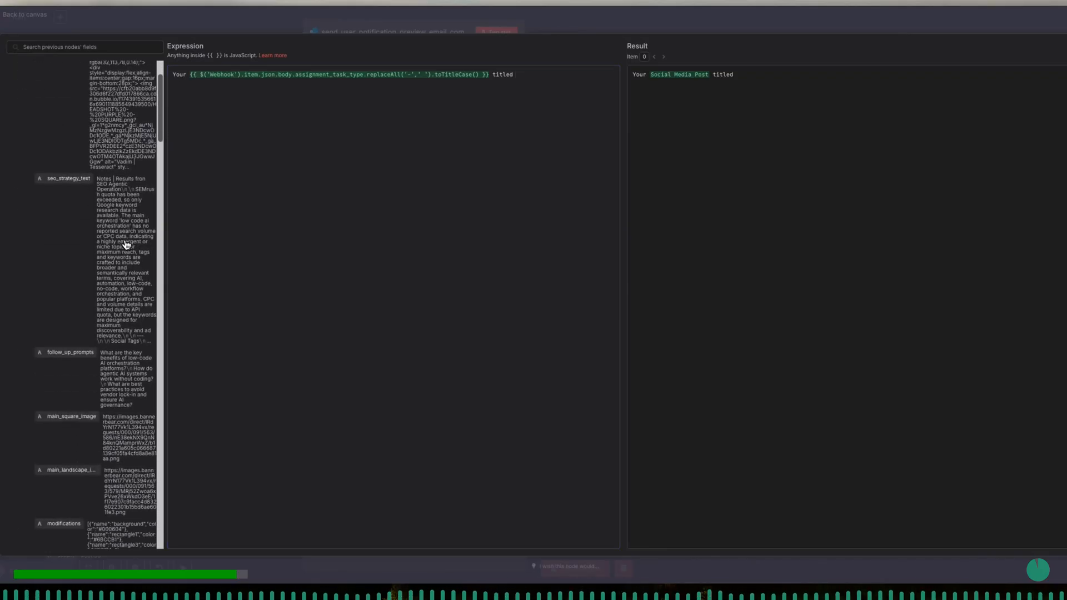
pyautogui.scroll(-6, 126, 245)
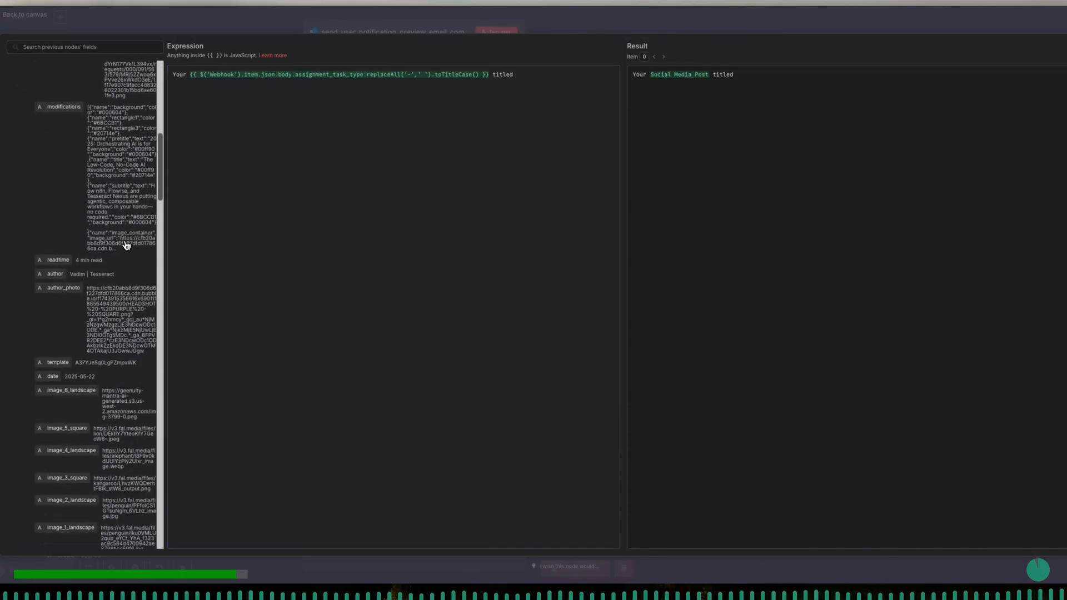
pyautogui.scroll(-6, 127, 245)
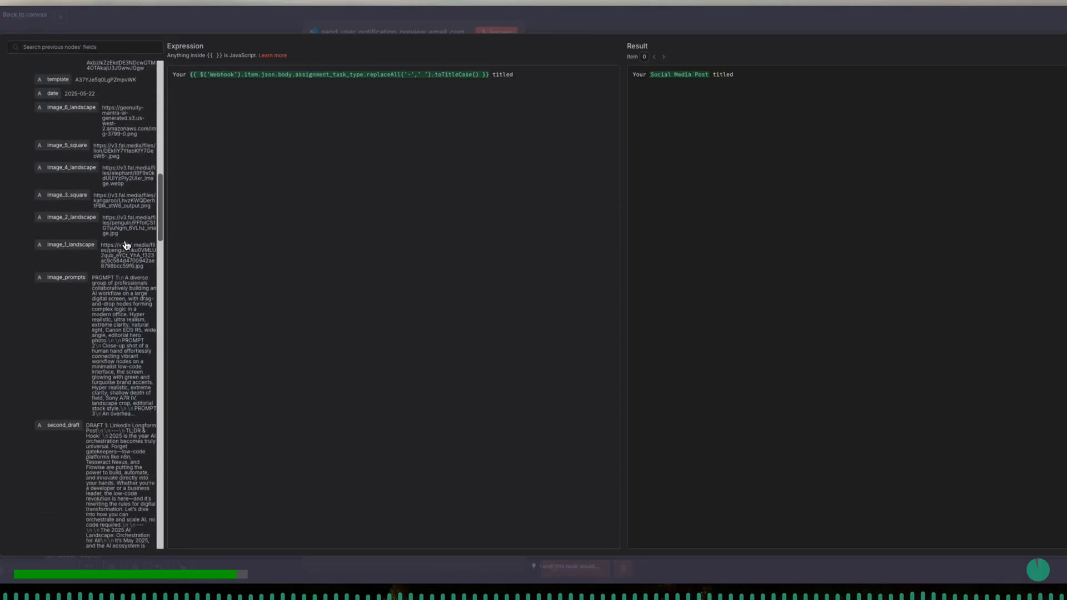
pyautogui.scroll(-8, 126, 245)
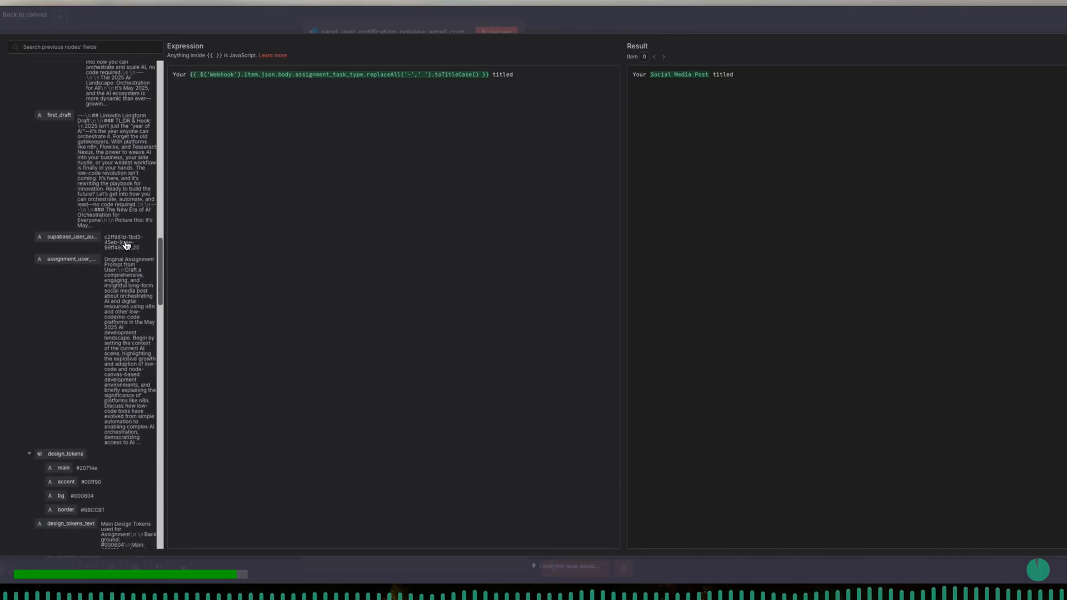
pyautogui.scroll(-7, 127, 245)
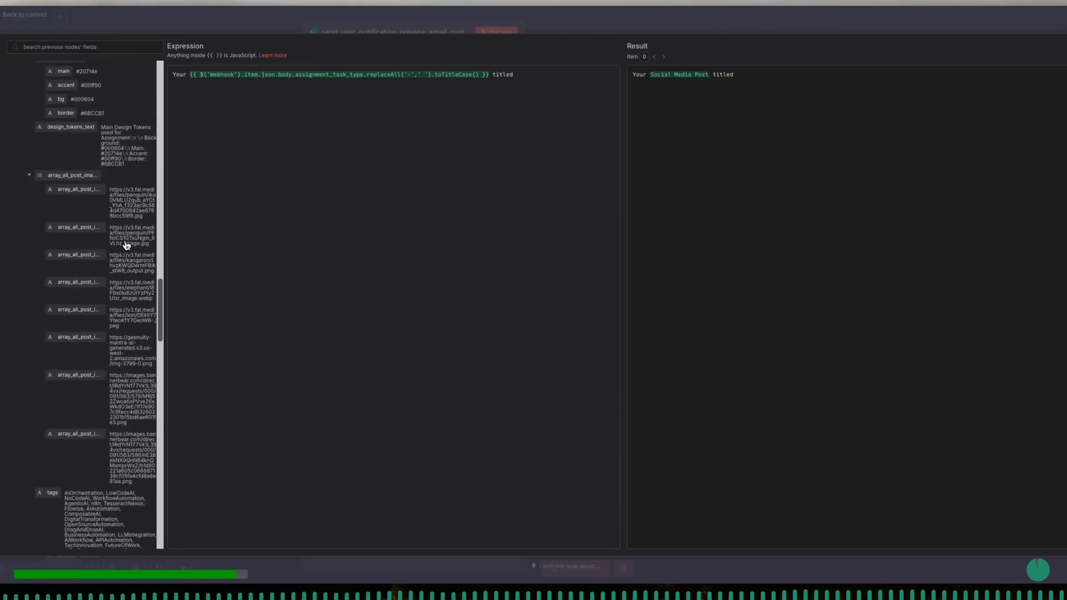
pyautogui.scroll(-5, 126, 245)
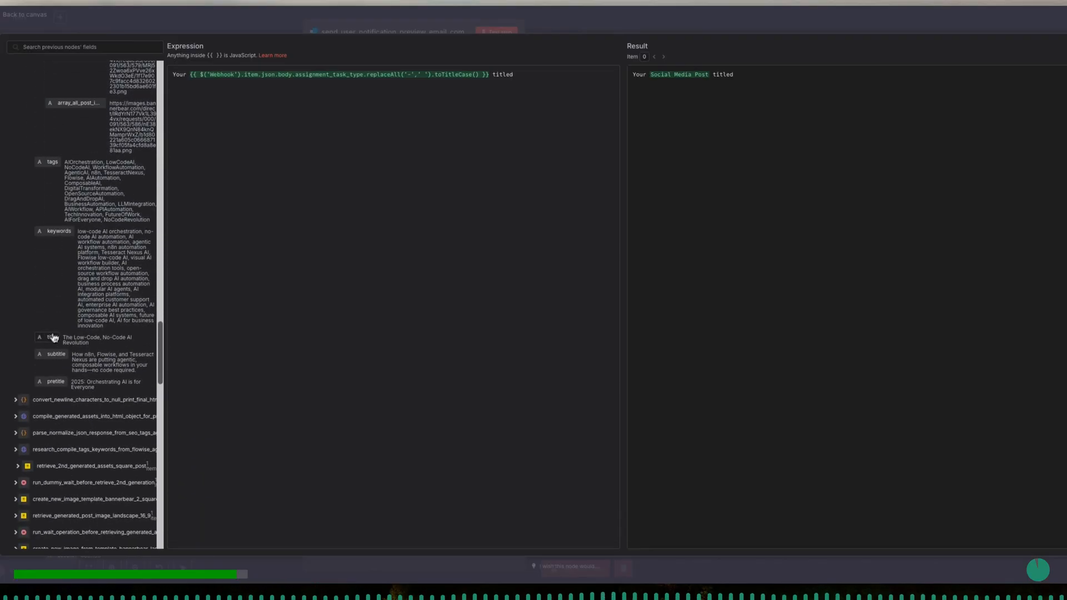
pyautogui.moveTo(49, 344); pyautogui.dragTo(549, 69)
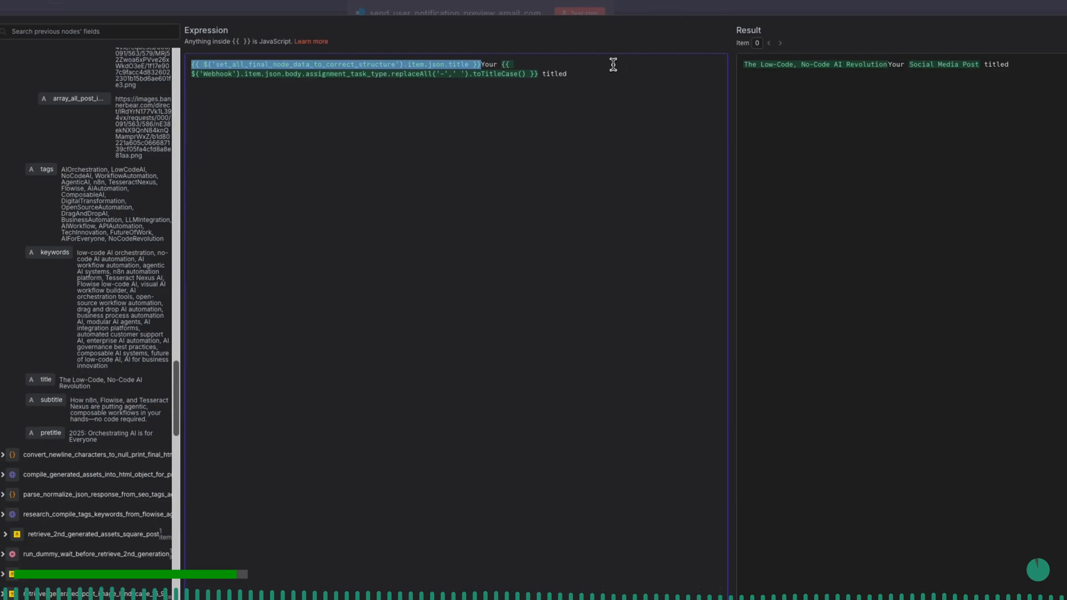
pyautogui.click(562, 65)
pyautogui.hotkey('ctrl', 'z')
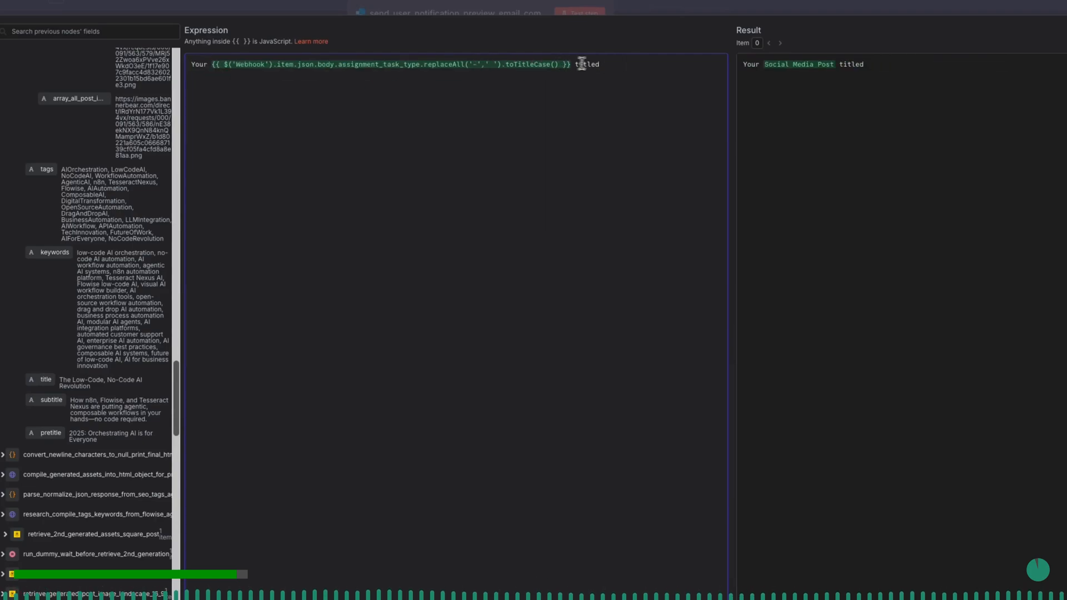
# - Insert the set_all_final_node_data_to_correct_structure title field after "titled" and end the subject with "is now ready for review and publishing"
pyautogui.moveTo(46, 380); pyautogui.dragTo(356, 299)
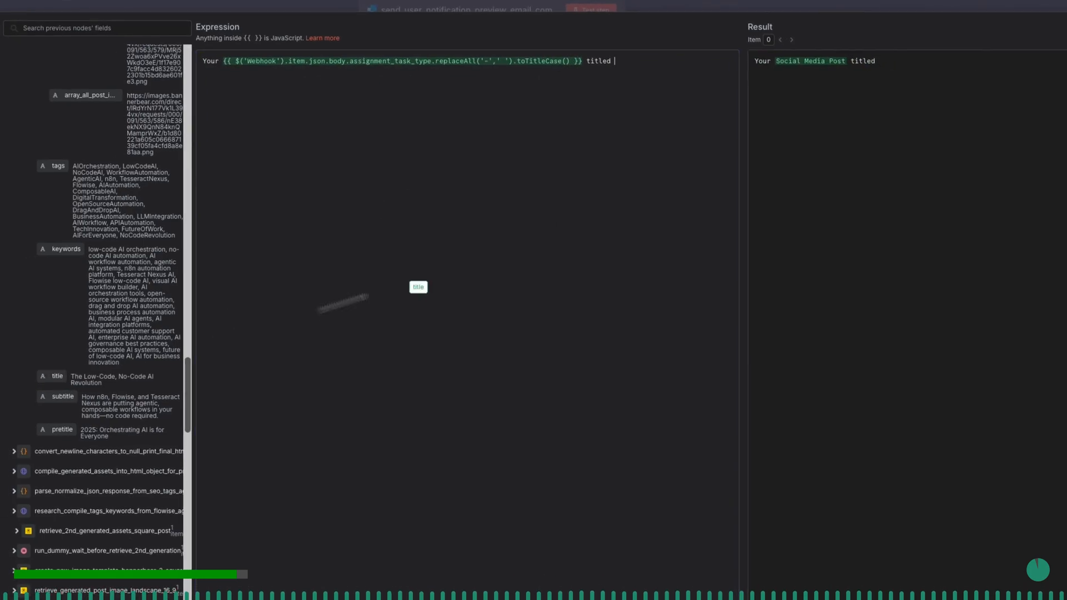
pyautogui.moveTo(419, 287); pyautogui.dragTo(613, 64)
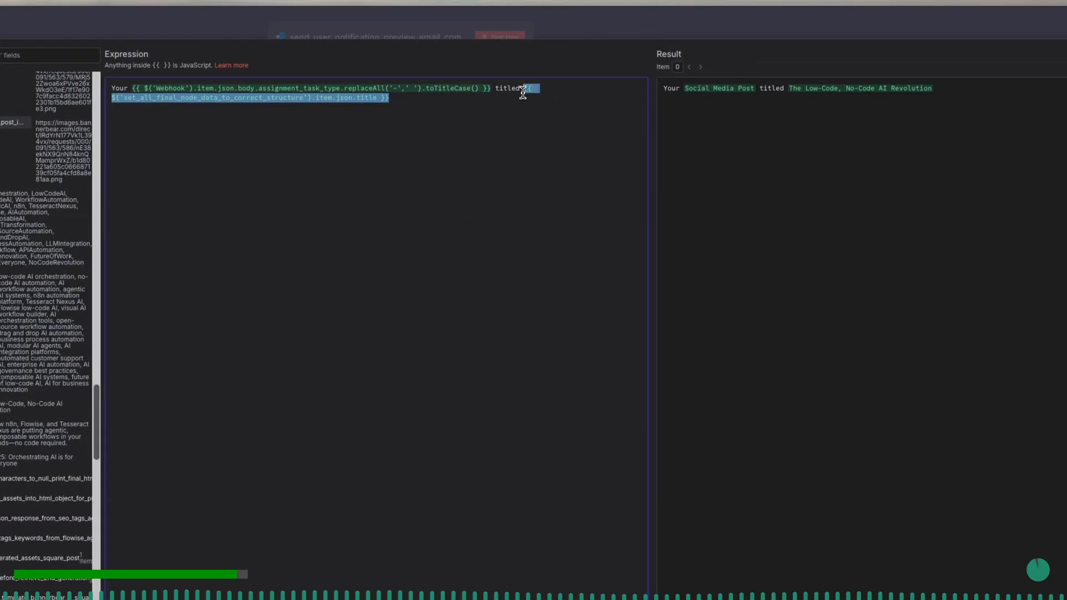
pyautogui.click(498, 102)
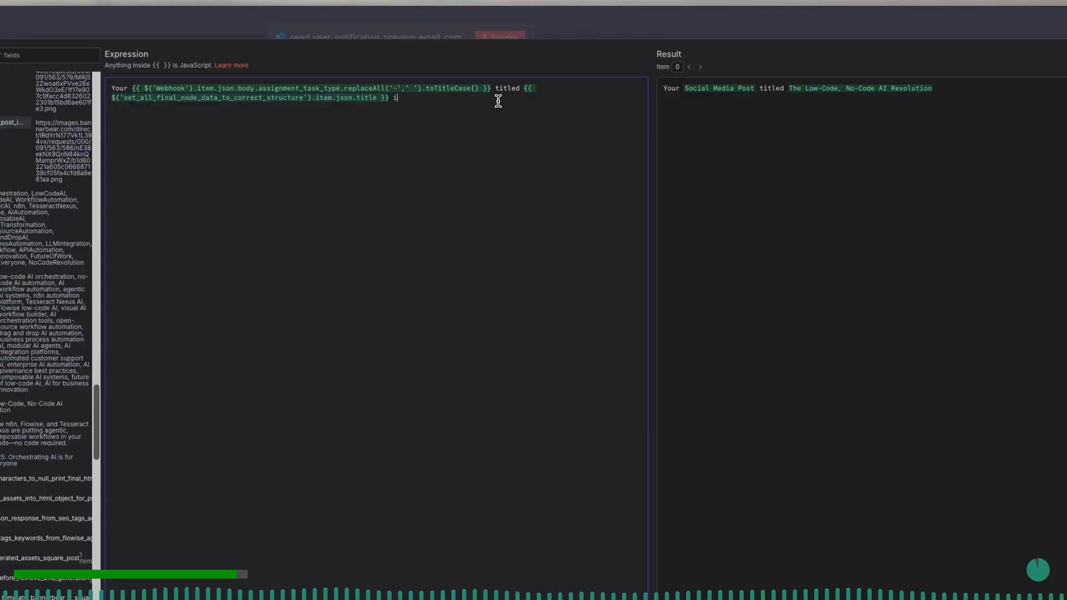
pyautogui.write('is now ready for review and publishing')
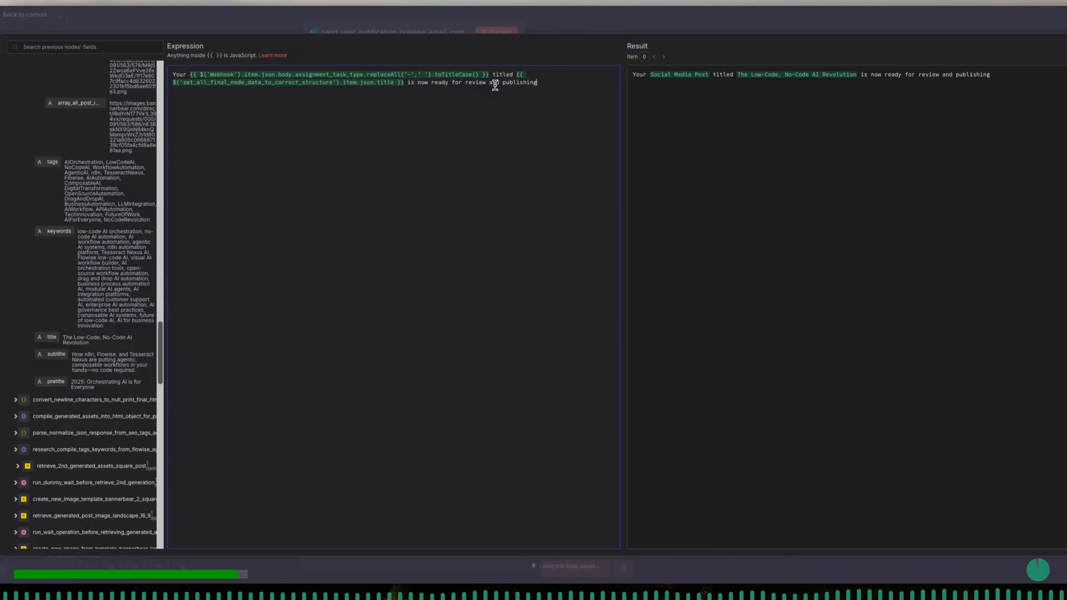
pyautogui.click(436, 34)
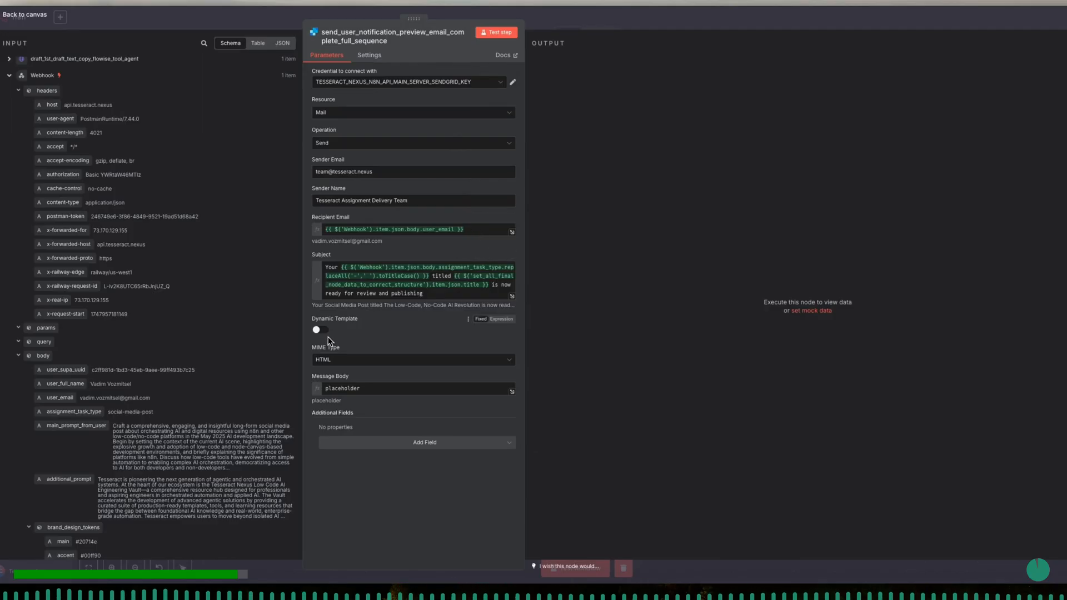
# - Replace the Message Body placeholder with the rendered_html field from set_all_final_node_data_to_correct_structure
pyautogui.click(389, 390)
pyautogui.doubleClick(390, 391)
pyautogui.press('BackSpace')
pyautogui.click(512, 394)
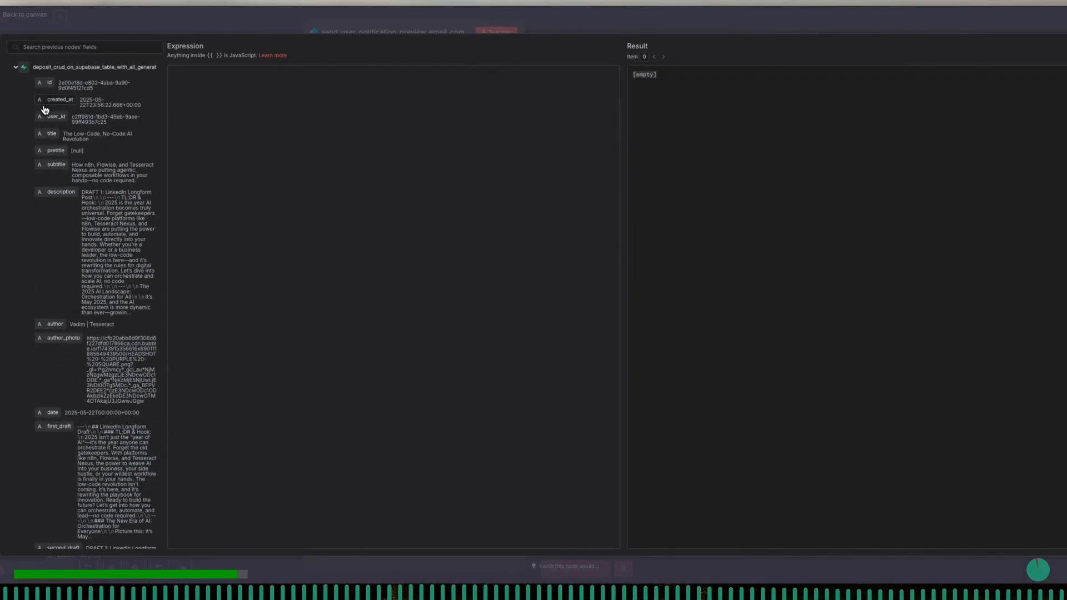
pyautogui.click(16, 67)
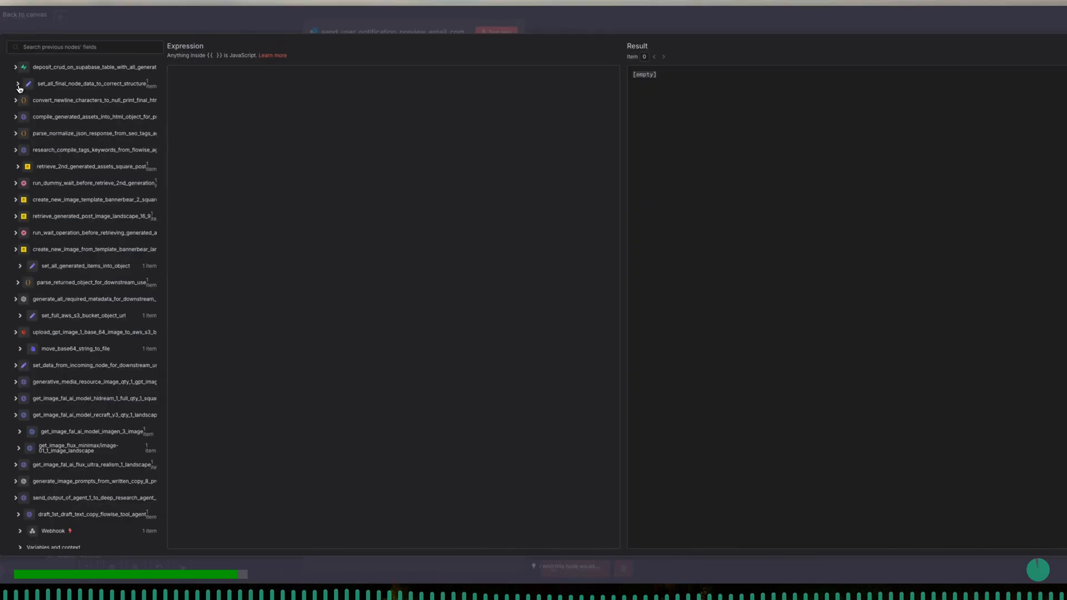
pyautogui.click(17, 85)
pyautogui.moveTo(57, 100); pyautogui.dragTo(231, 110)
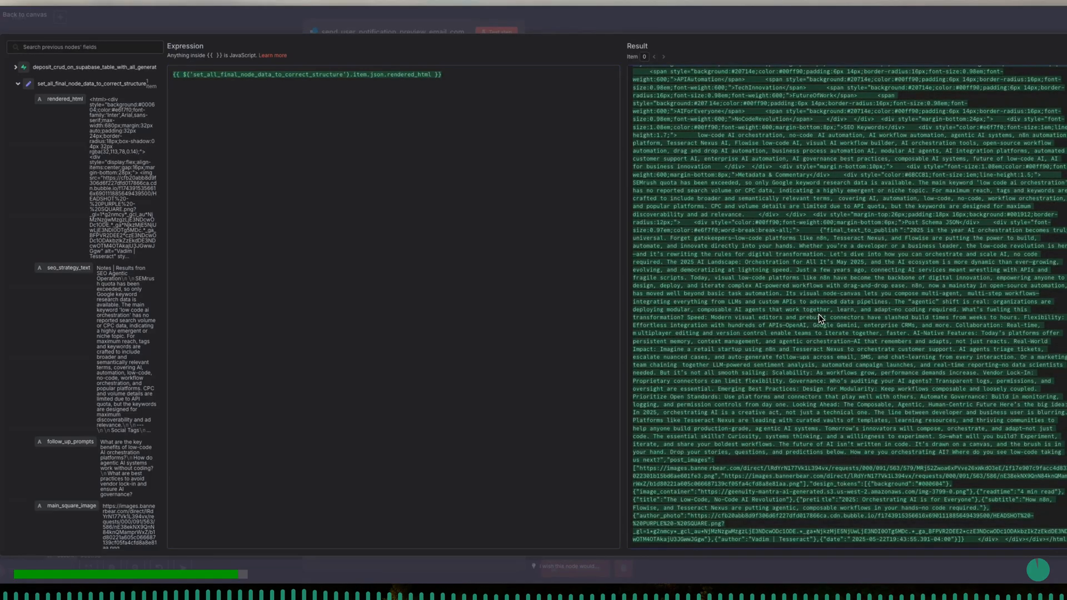
# - Examine the rendered_html output and review its full preview in HTML Online Viewer, including the image carousel, social variants, post images, tags and schema
pyautogui.scroll(15, 805, 187)
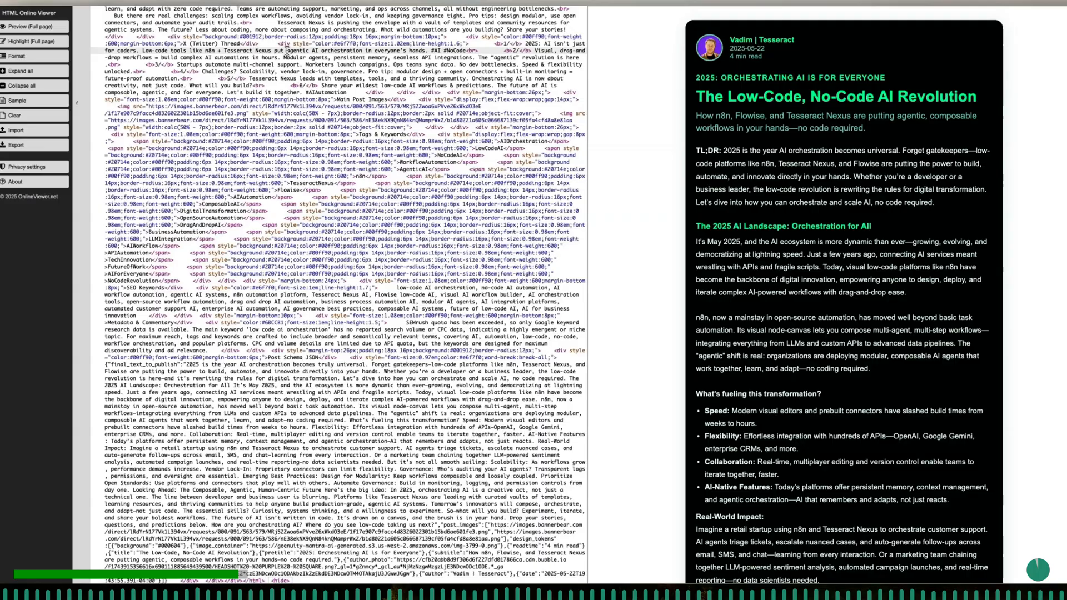
pyautogui.click(287, 50)
pyautogui.scroll(-2, 762, 158)
pyautogui.scroll(-6, 762, 159)
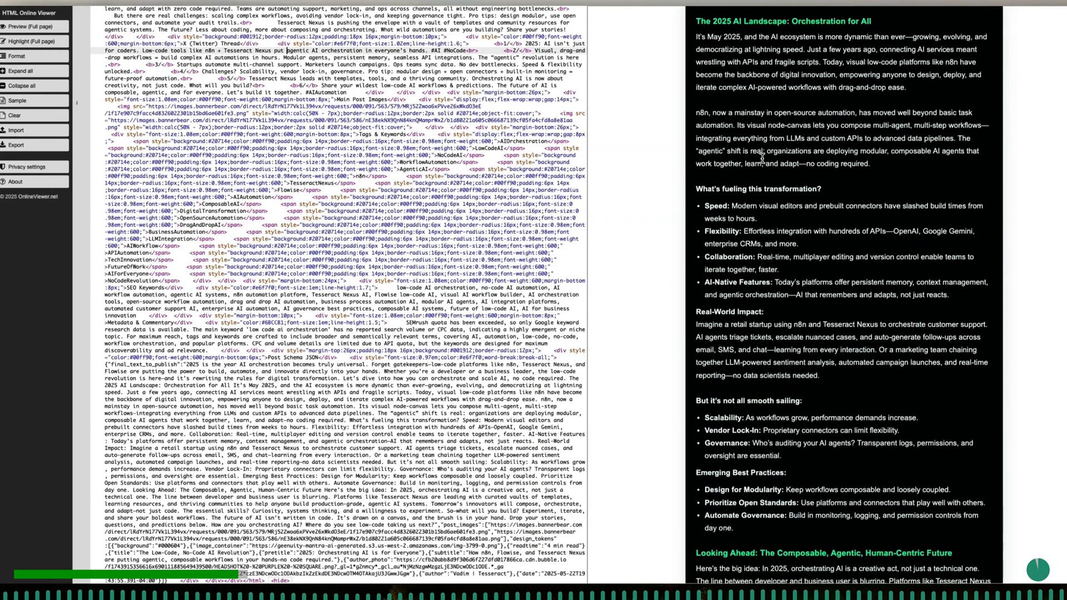
pyautogui.scroll(-8, 762, 158)
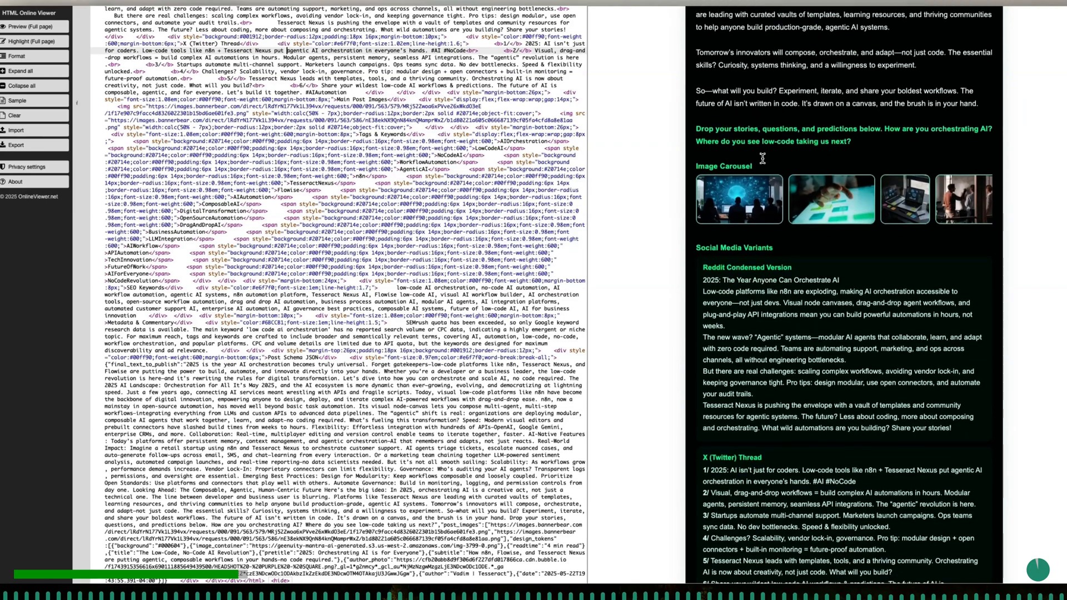
pyautogui.scroll(-1, 762, 158)
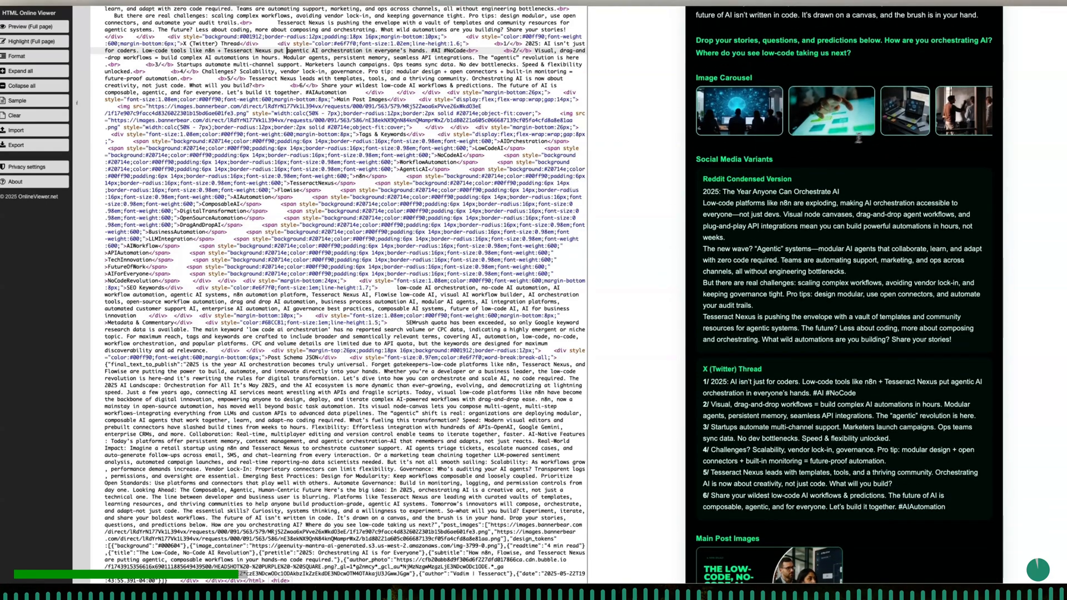
pyautogui.hscroll(3, 882, 128)
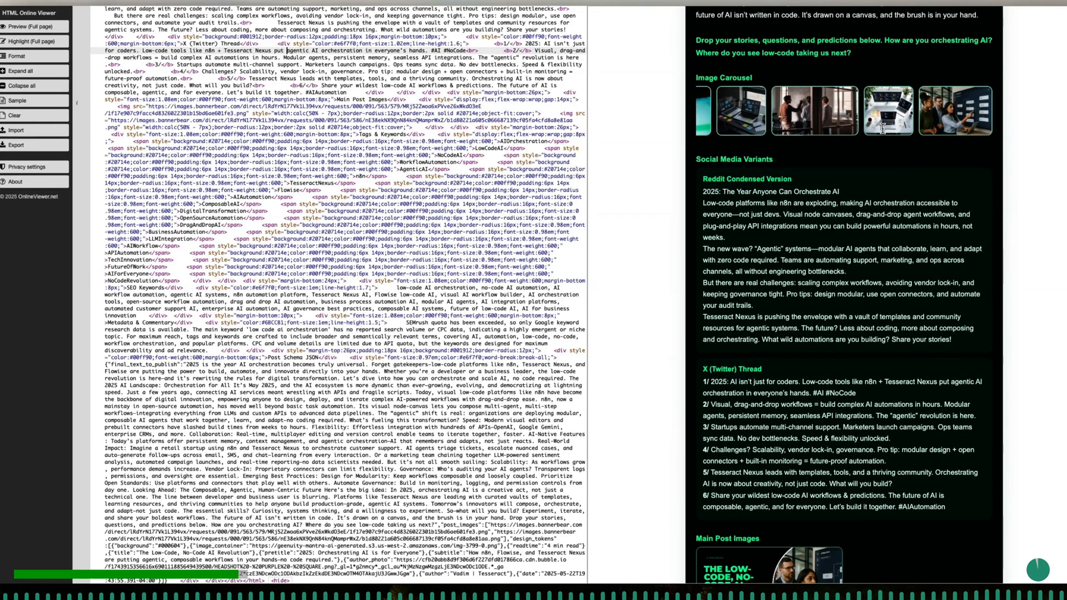
pyautogui.scroll(-5, 884, 167)
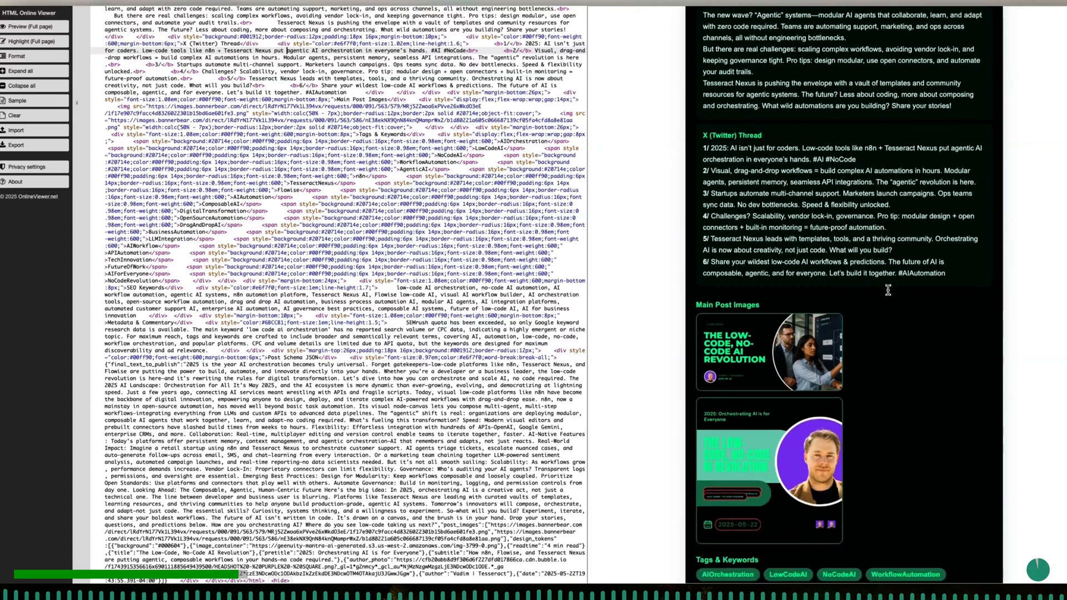
pyautogui.scroll(-1, 888, 290)
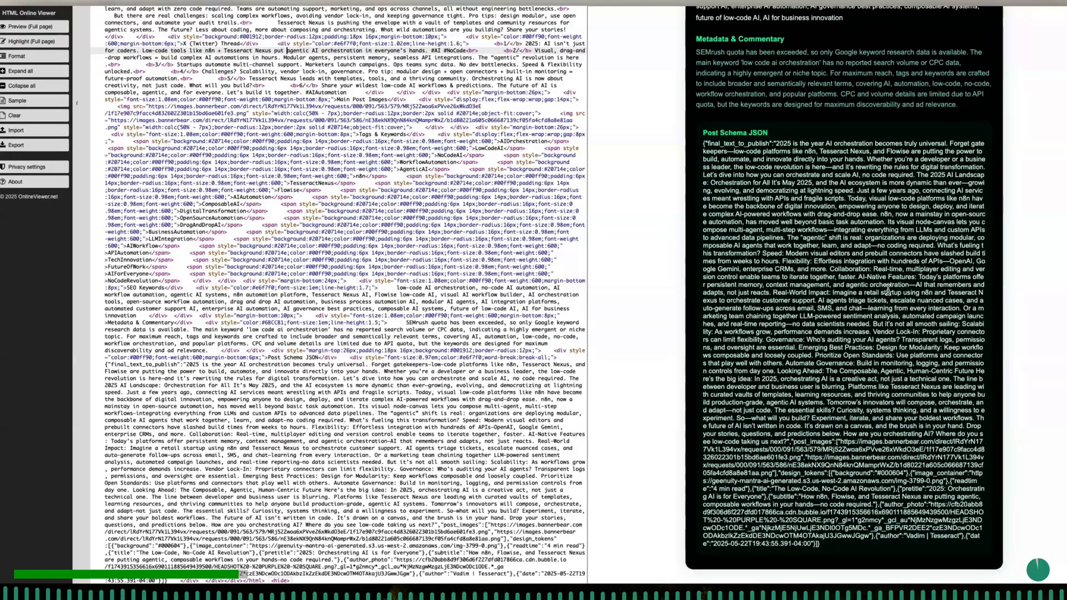
pyautogui.scroll(8, 887, 290)
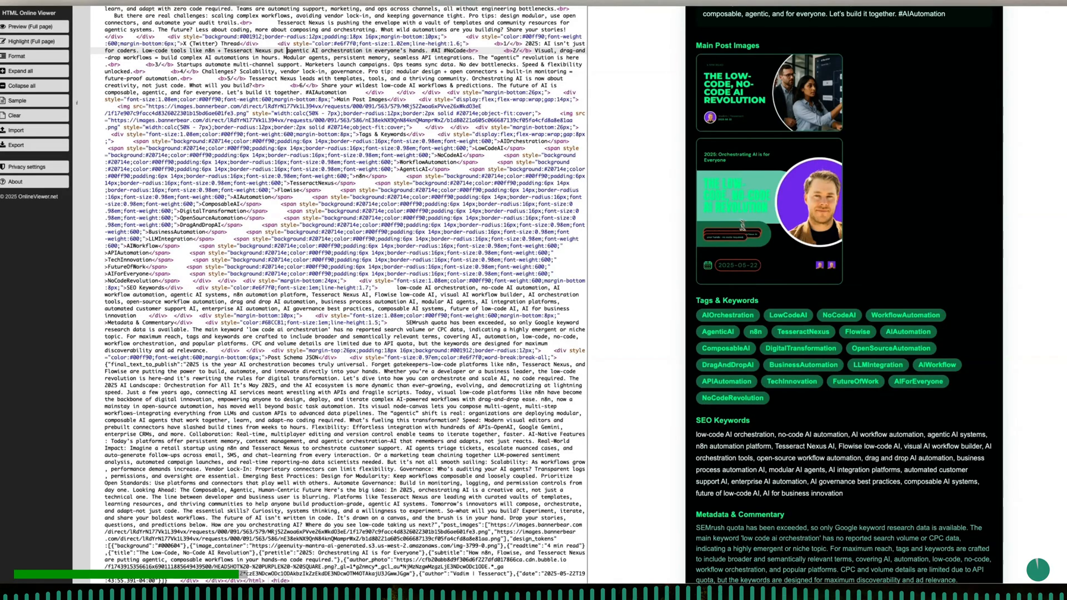
pyautogui.scroll(4, 725, 217)
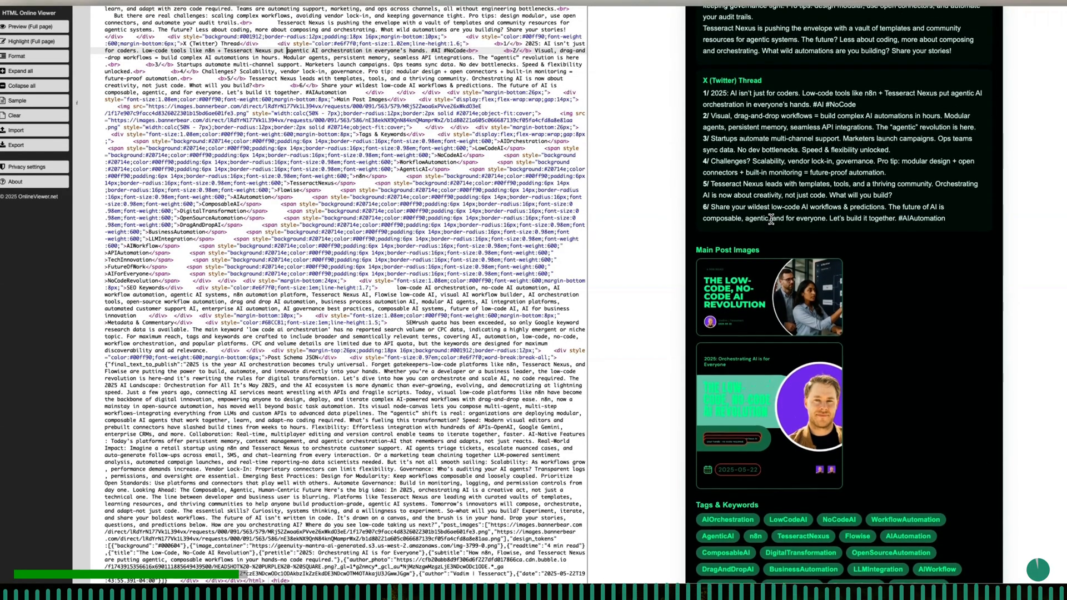
pyautogui.scroll(2, 771, 220)
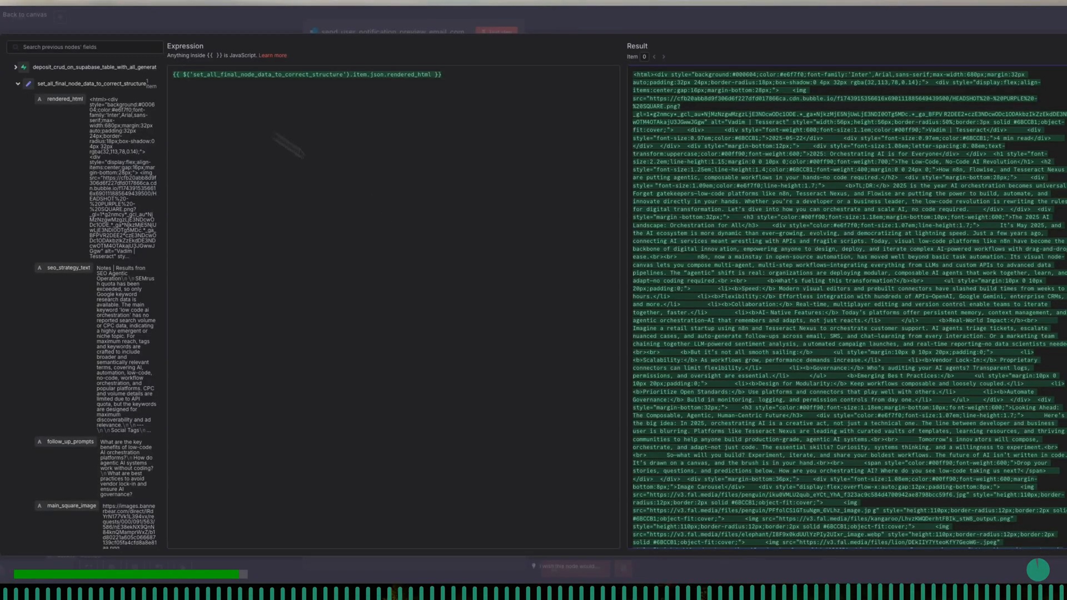
# - Close the message body expression and add a Reply-To Email field containing the team's e-mail address
pyautogui.click(403, 32)
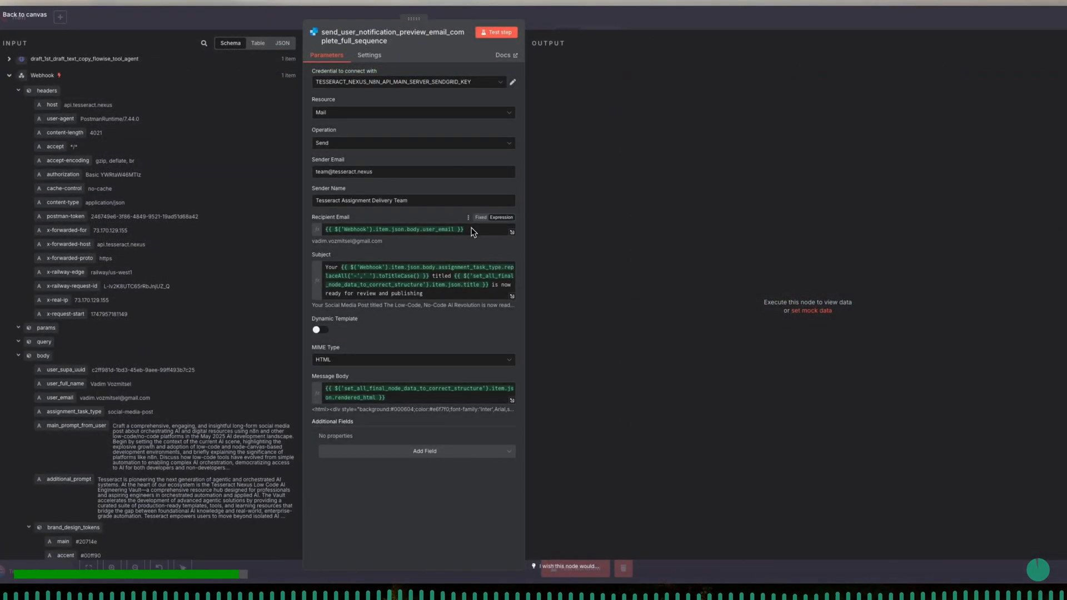
pyautogui.click(426, 452)
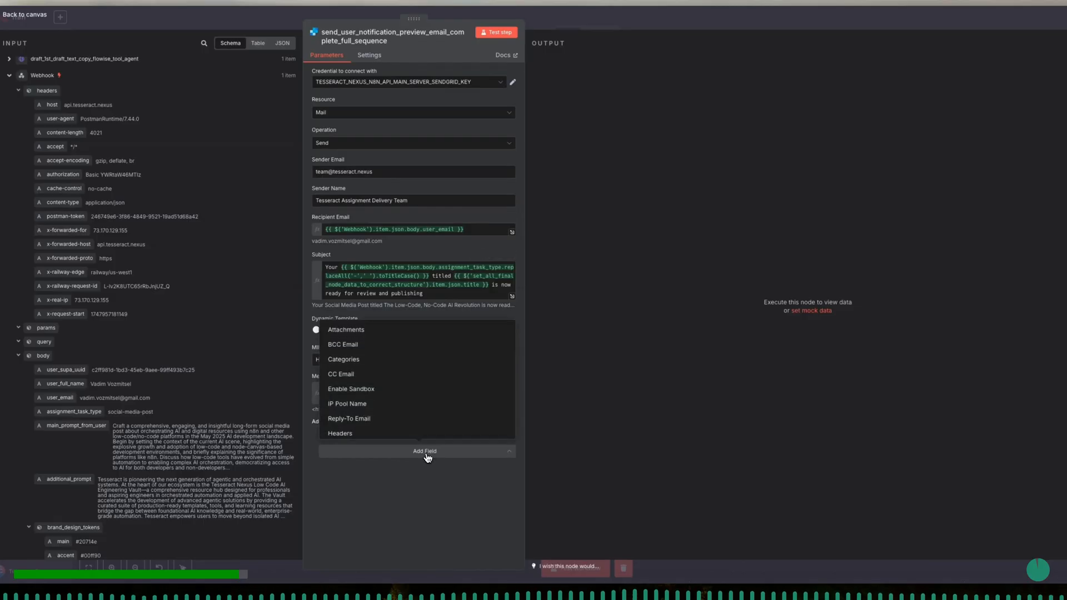
pyautogui.click(403, 419)
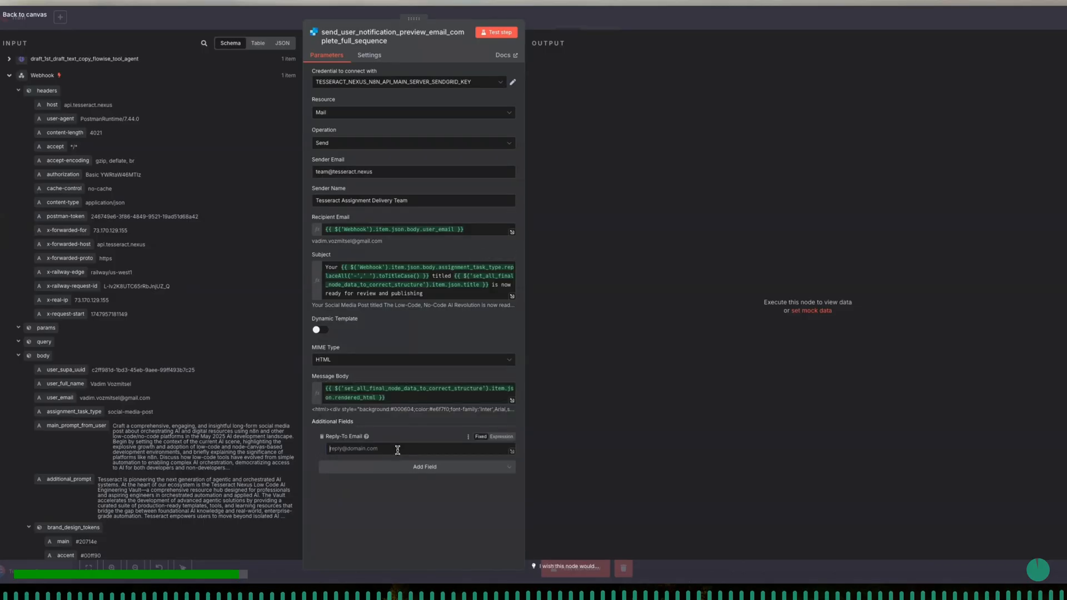
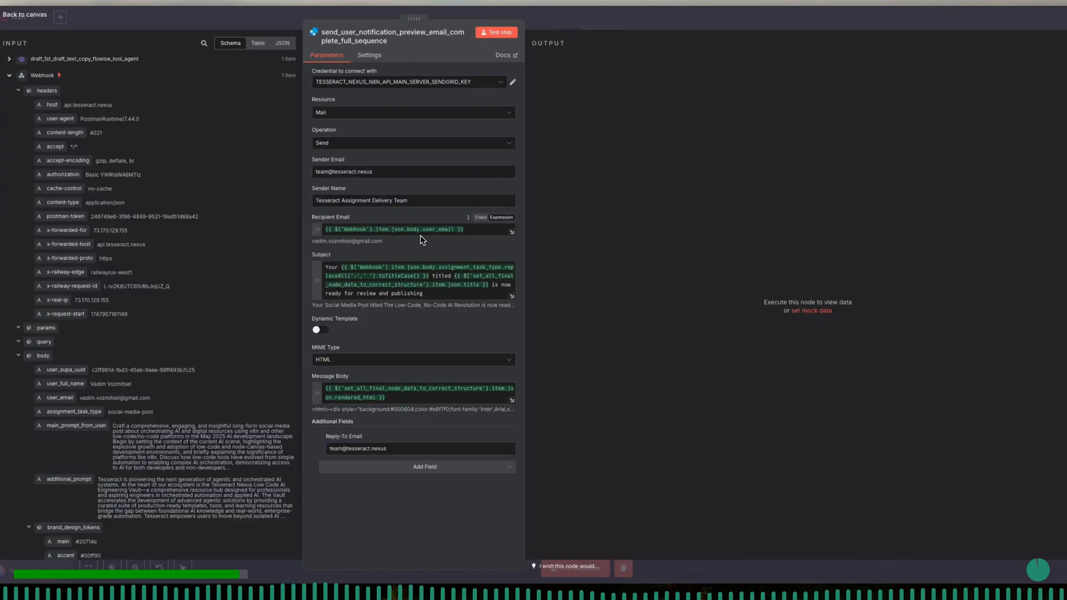
# - Append a hyphen and the date field from set_all_final_node_data_to_correct_structure to the end of the email subject
pyautogui.click(437, 294)
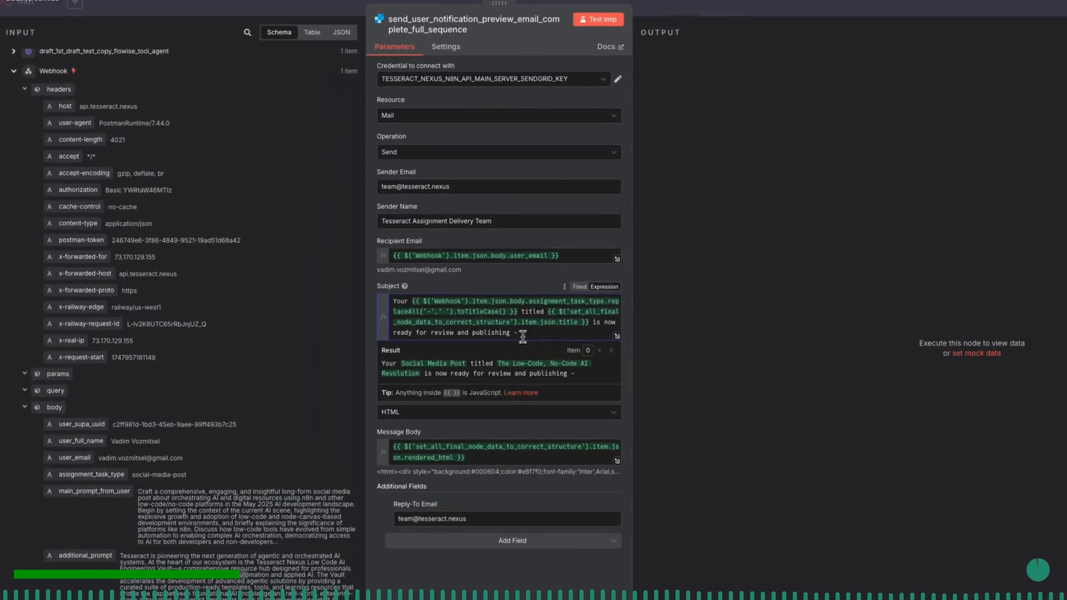
pyautogui.click(14, 71)
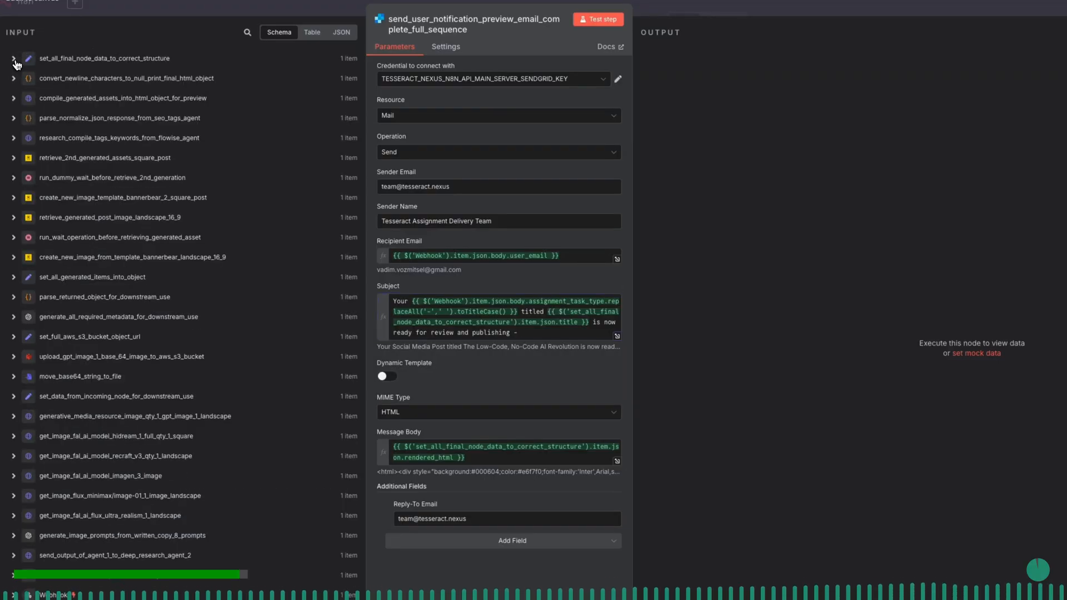
pyautogui.click(14, 60)
pyautogui.scroll(-5, 76, 296)
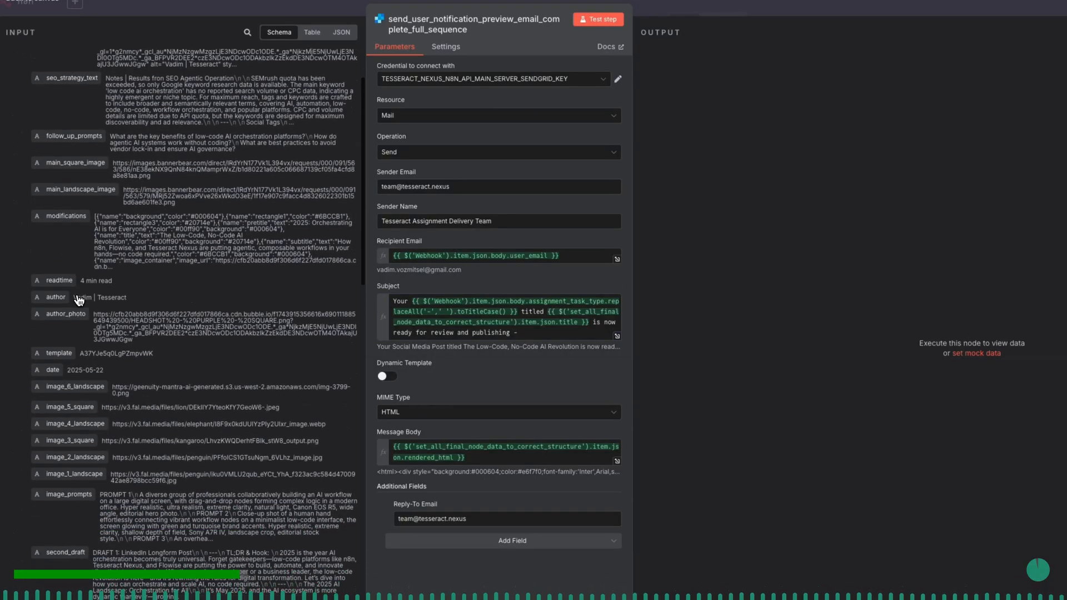
pyautogui.scroll(-1, 79, 300)
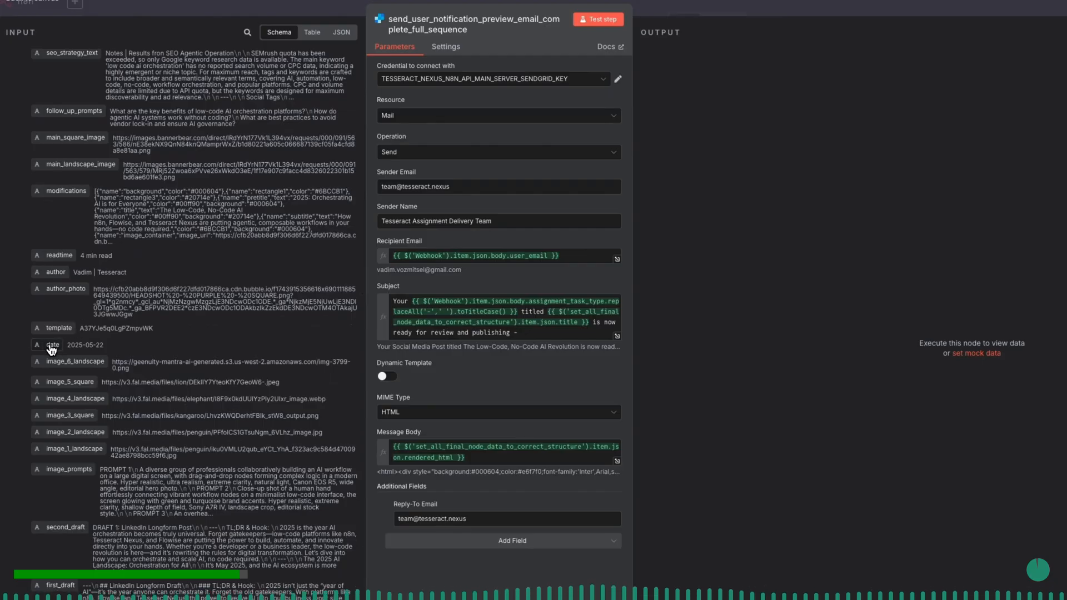
pyautogui.moveTo(51, 347); pyautogui.dragTo(571, 330)
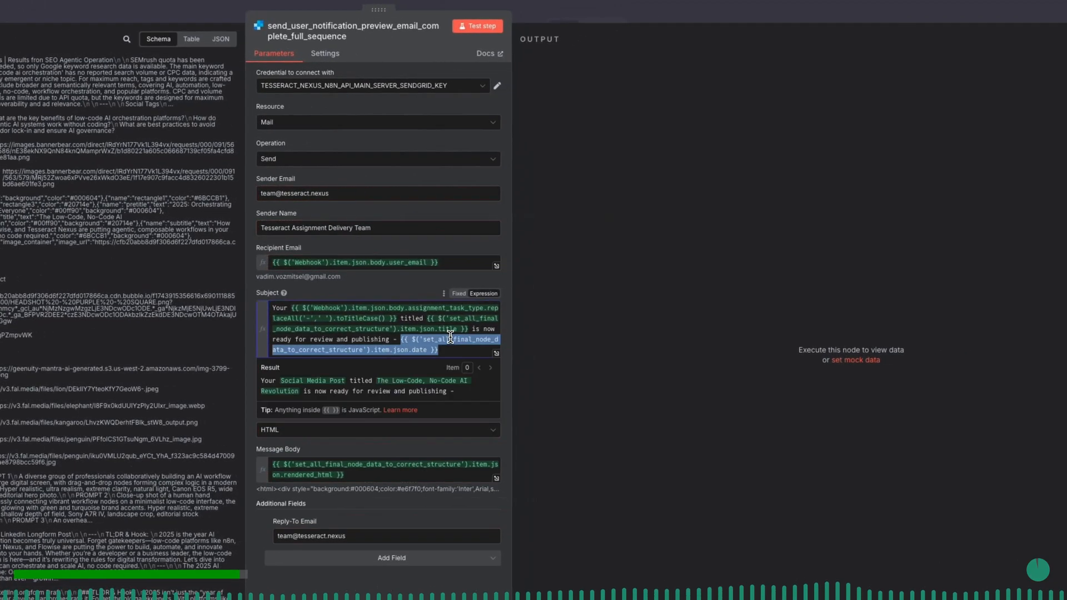
# - Insert "DELIVERED" between the hyphen and the date field in the email subject
pyautogui.click(399, 339)
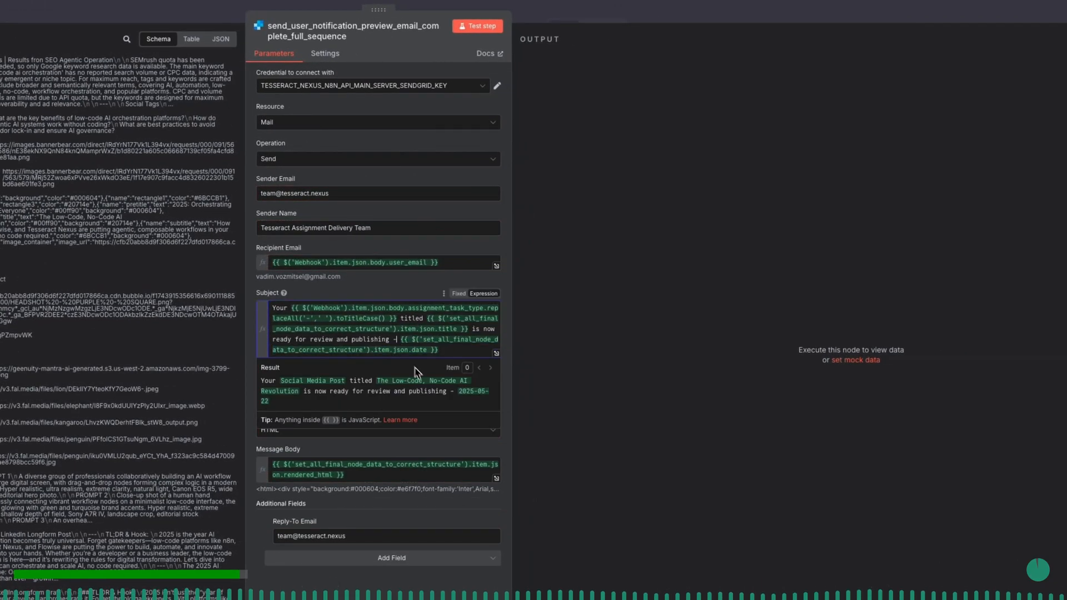
pyautogui.write('DELIVERED')
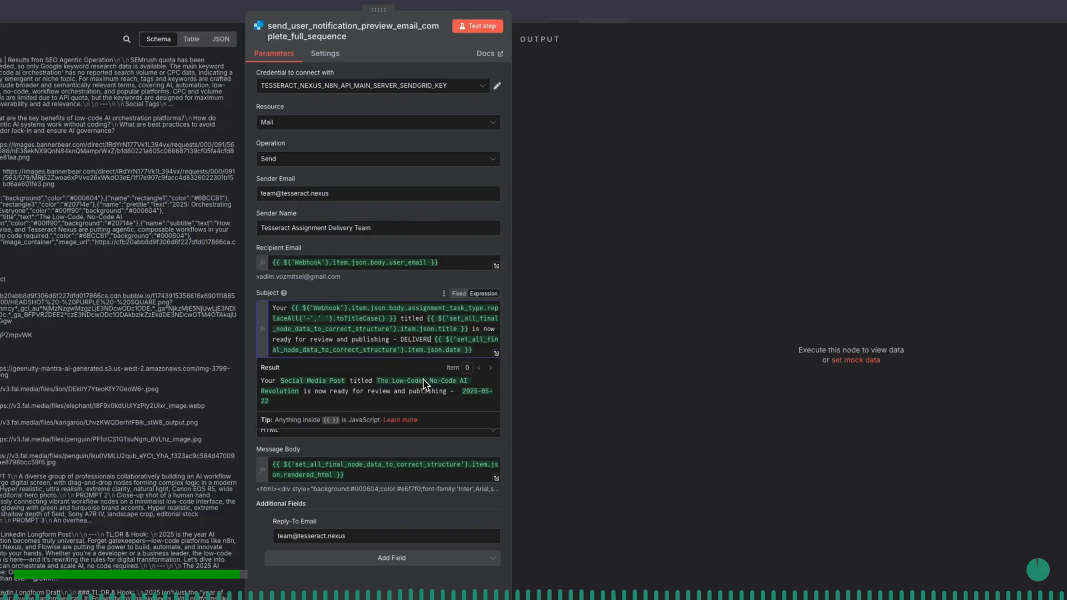
pyautogui.click(401, 292)
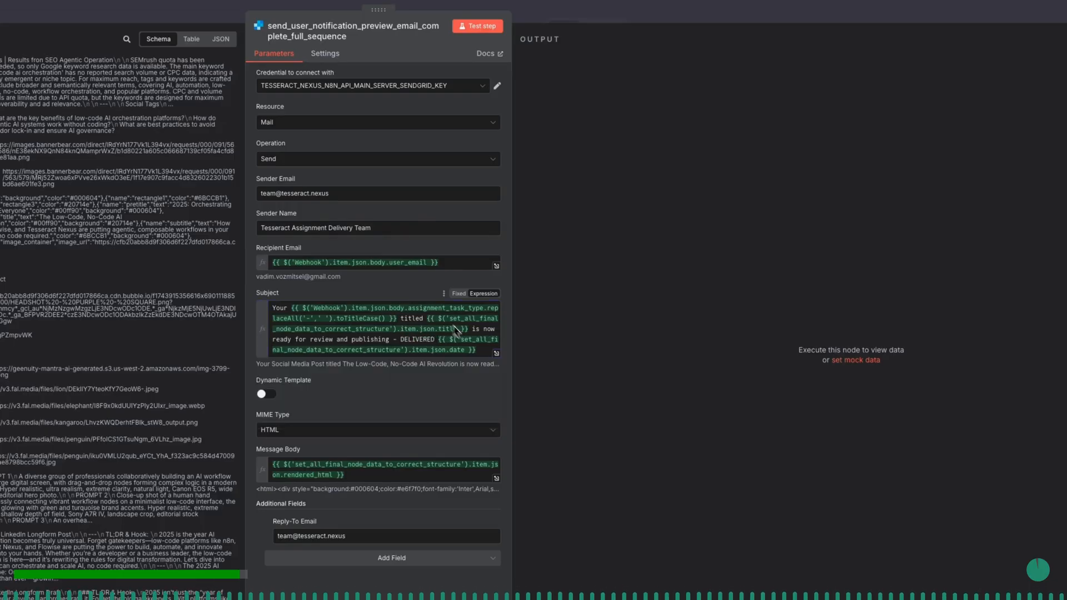
# - Check the complete subject result in the expanded expression editor, close it, and test the send_user_notification_preview_email_complete_full_sequence node
pyautogui.click(497, 355)
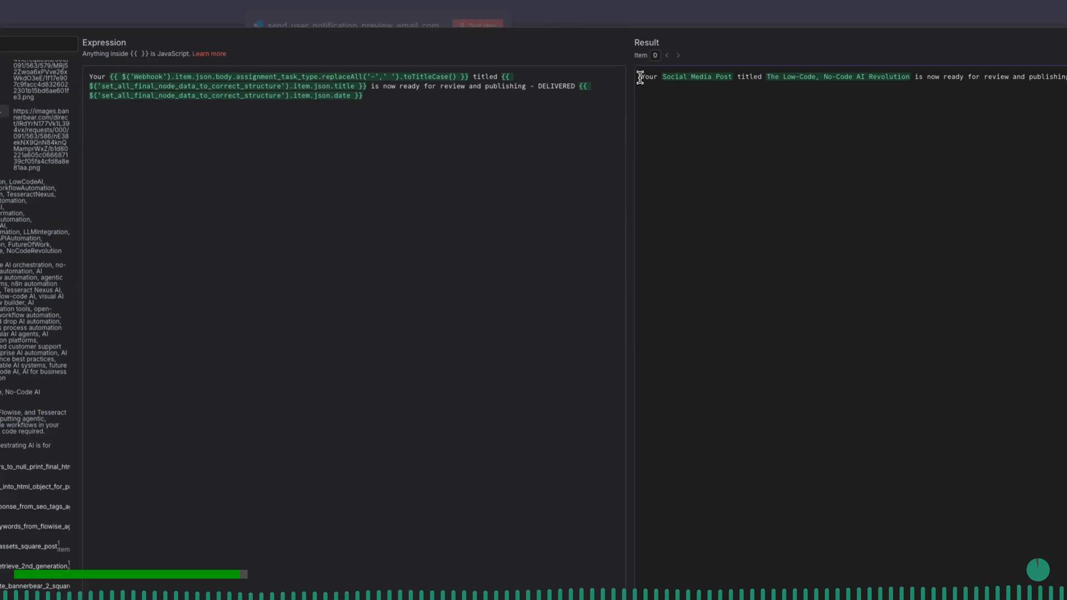
pyautogui.click(400, 27)
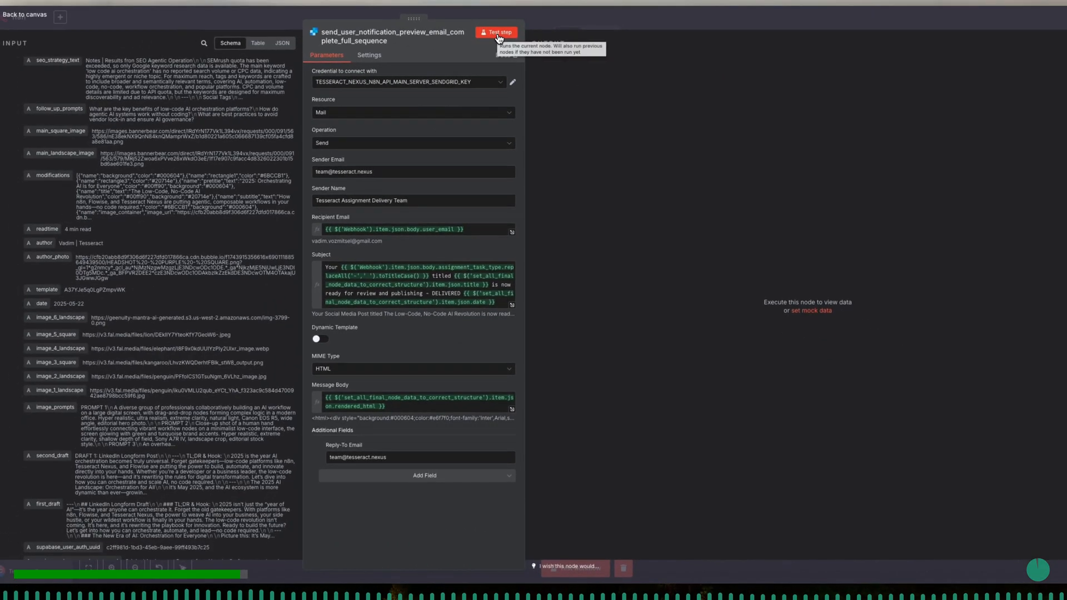
pyautogui.click(498, 33)
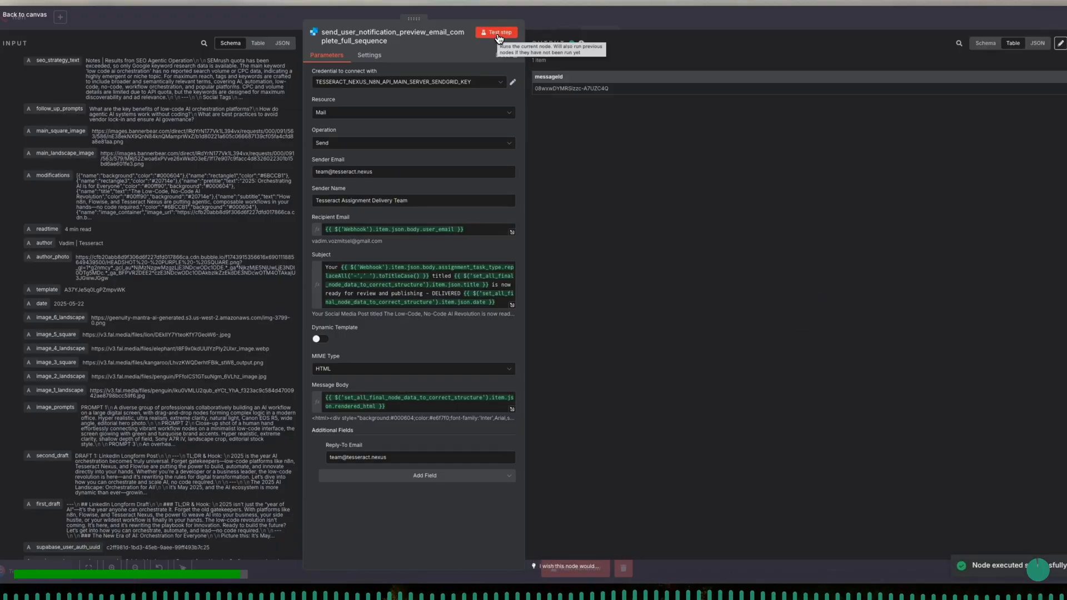
pyautogui.moveTo(613, 92); pyautogui.dragTo(522, 91)
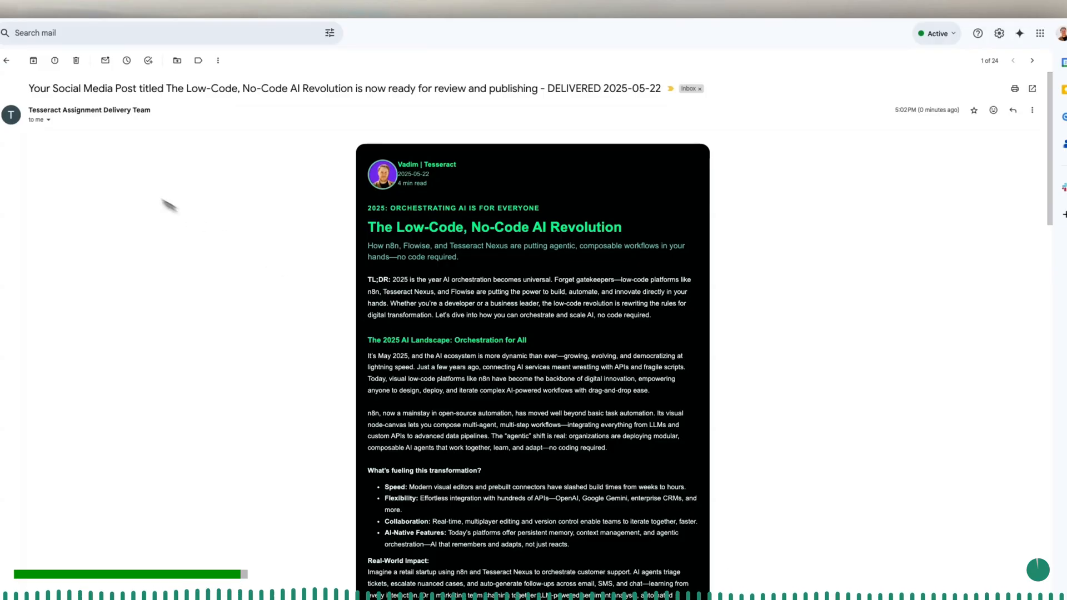
# - Switch to Gmail and examine the delivered email's sender, subject and body, including the image carousel, social variants, tags, SEO keywords and schema
pyautogui.moveTo(28, 110); pyautogui.dragTo(150, 112)
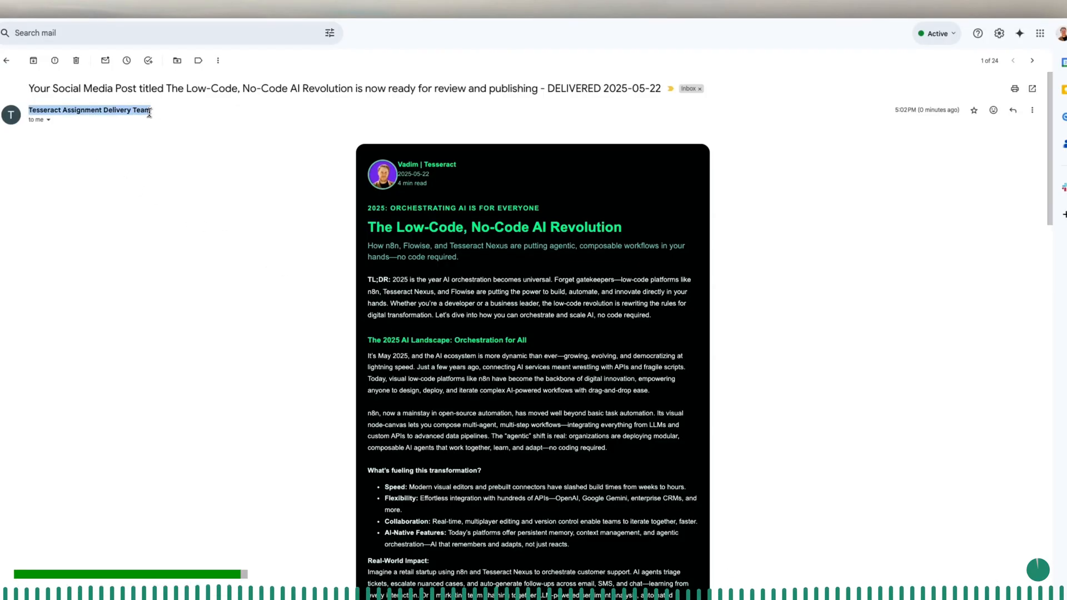
pyautogui.moveTo(29, 89); pyautogui.dragTo(585, 112)
pyautogui.click(540, 240)
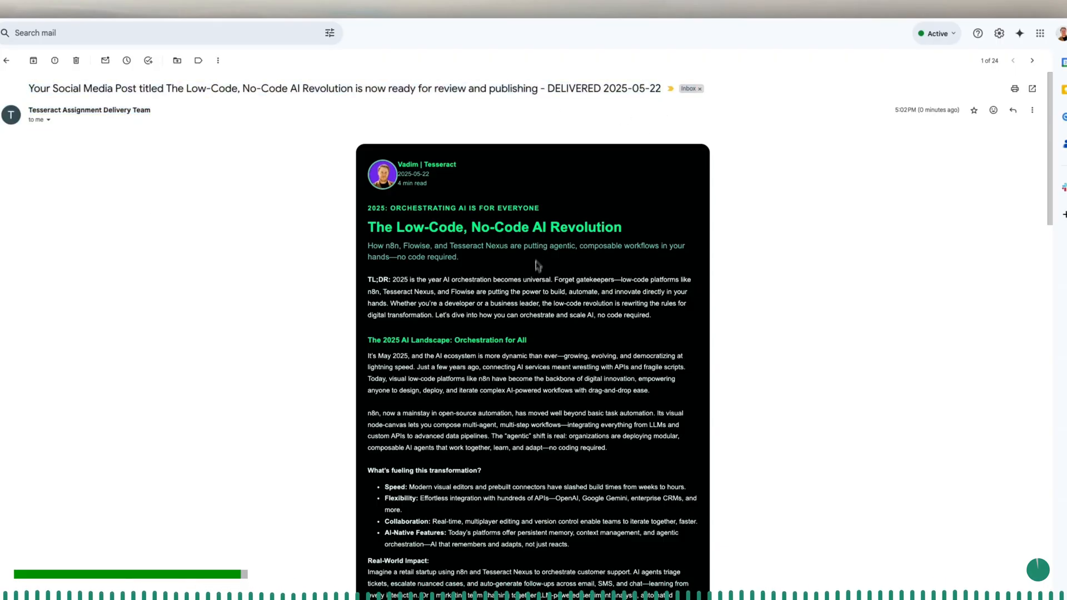
pyautogui.scroll(-1, 535, 278)
pyautogui.scroll(-10, 535, 286)
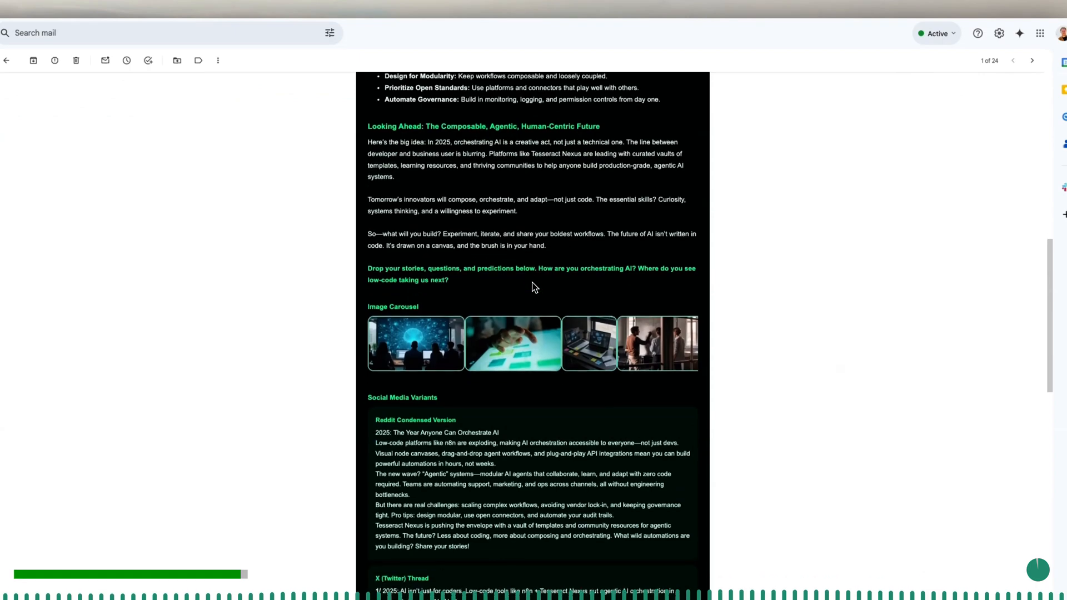
pyautogui.hscroll(3, 578, 202)
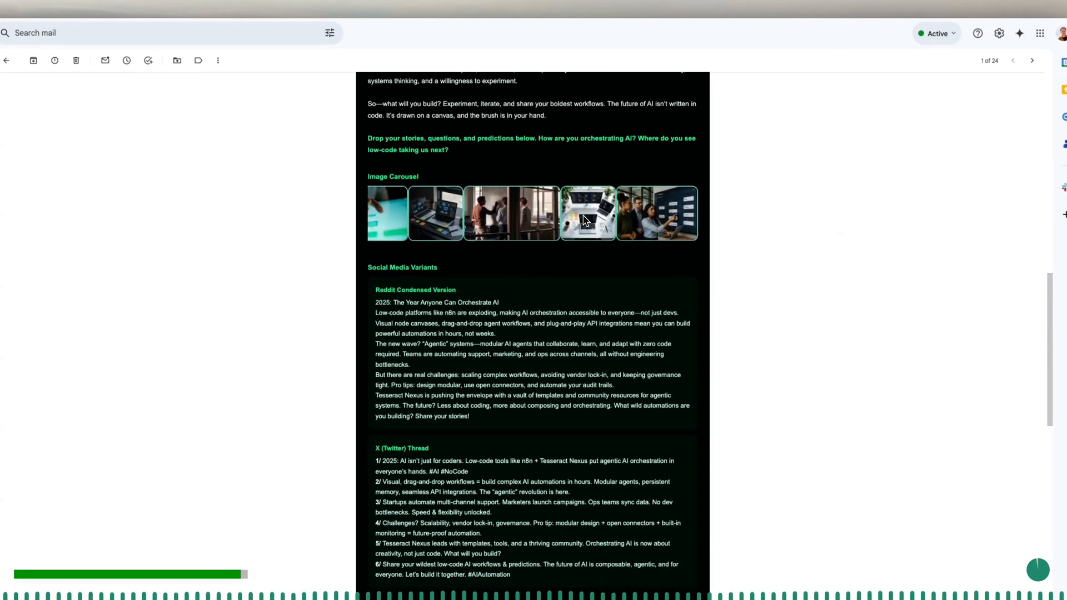
pyautogui.scroll(-12, 619, 348)
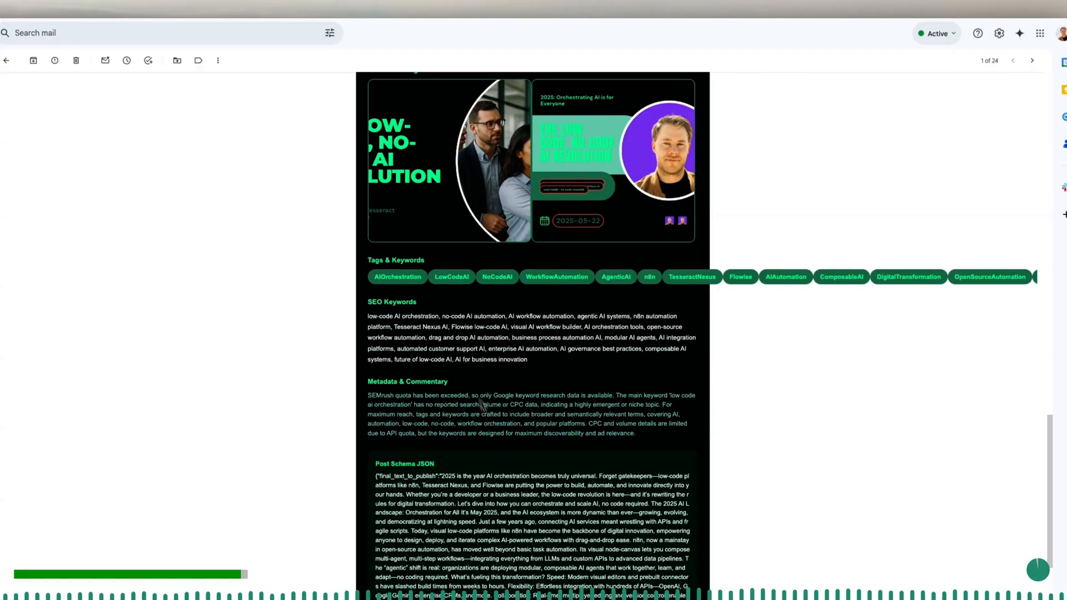
pyautogui.scroll(-2, 521, 480)
pyautogui.scroll(-4, 521, 480)
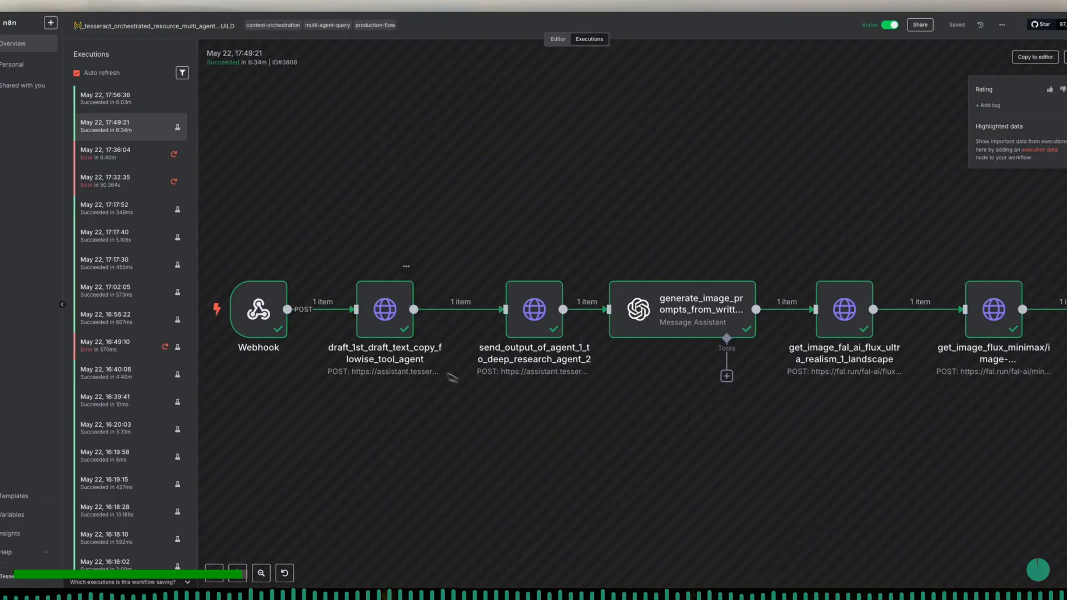
# - In n8n, open the May 22, 17:56:36 execution and inspect the Webhook node's output
pyautogui.click(132, 106)
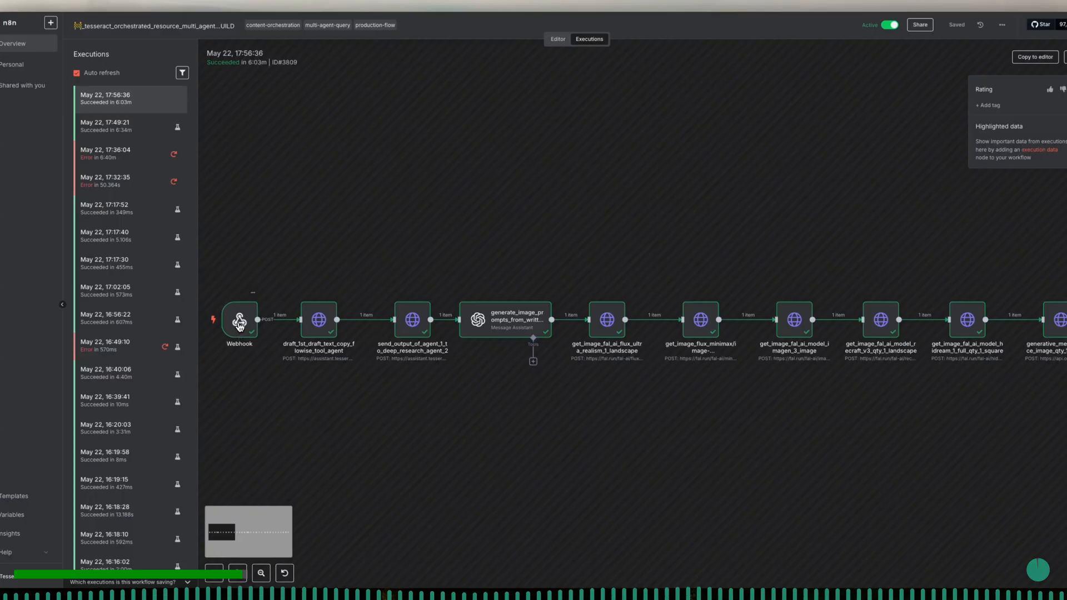
pyautogui.doubleClick(239, 323)
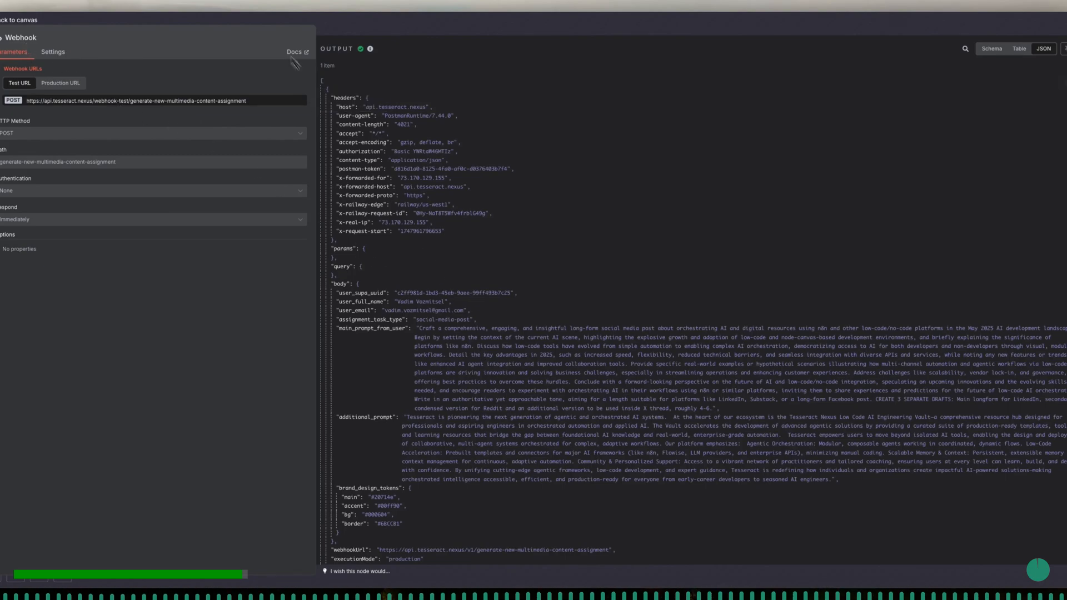
pyautogui.click(264, 23)
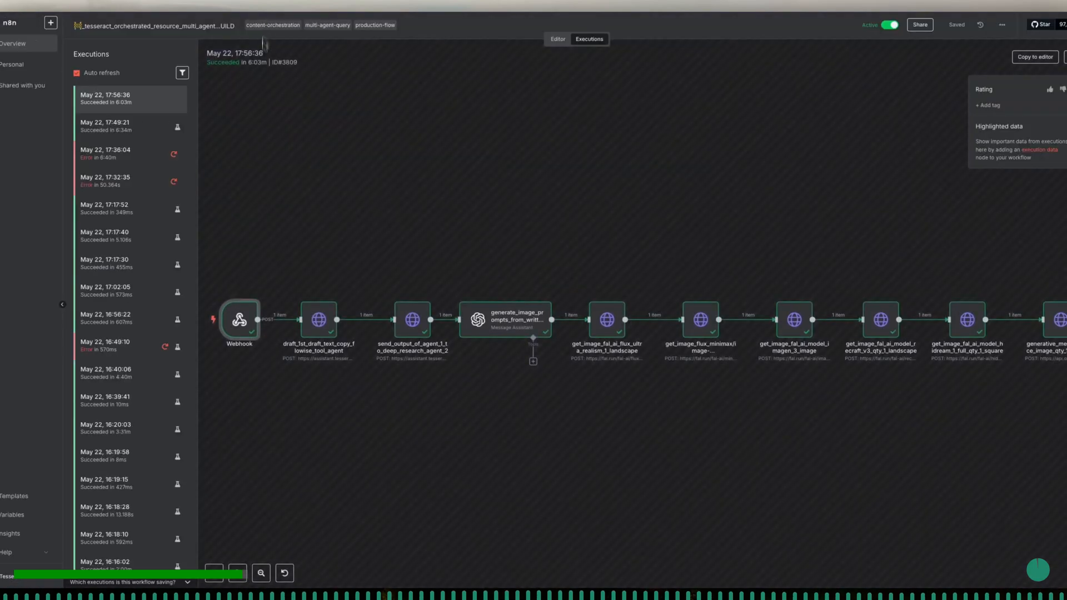
# - Inspect the request body and generated text of the draft_1st_draft_text_copy_flowise_tool_agent node, then return to the execution view
pyautogui.doubleClick(321, 321)
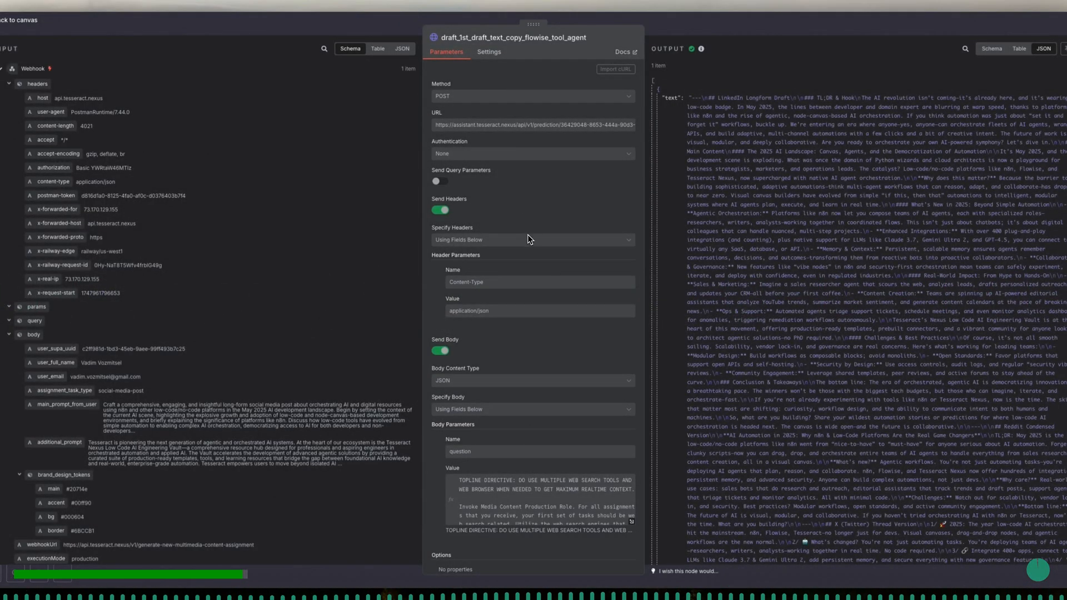
pyautogui.scroll(-2, 529, 239)
pyautogui.scroll(-10, 590, 464)
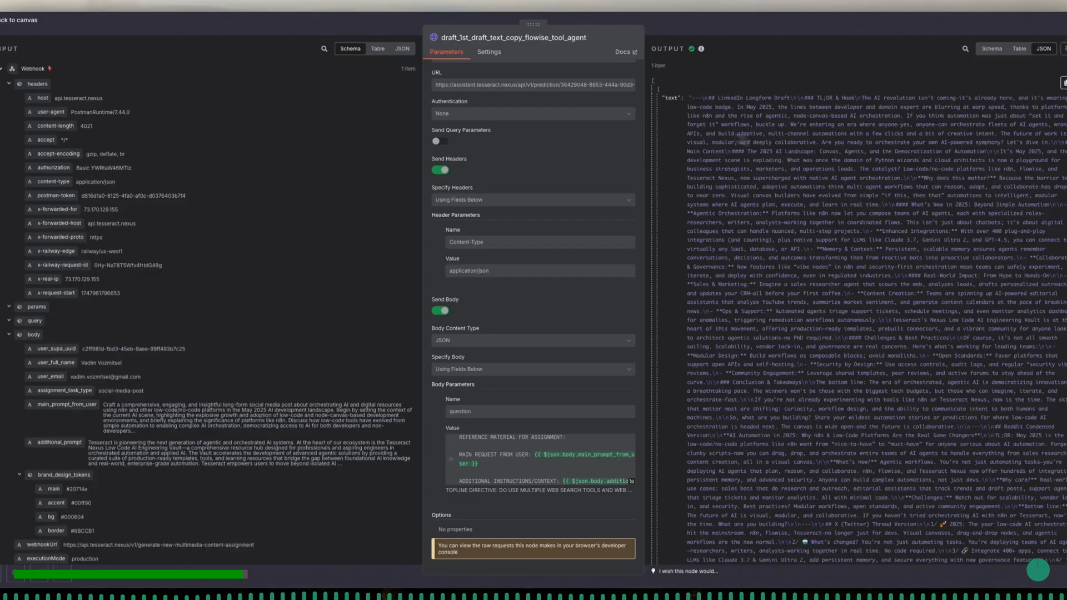
pyautogui.click(347, 34)
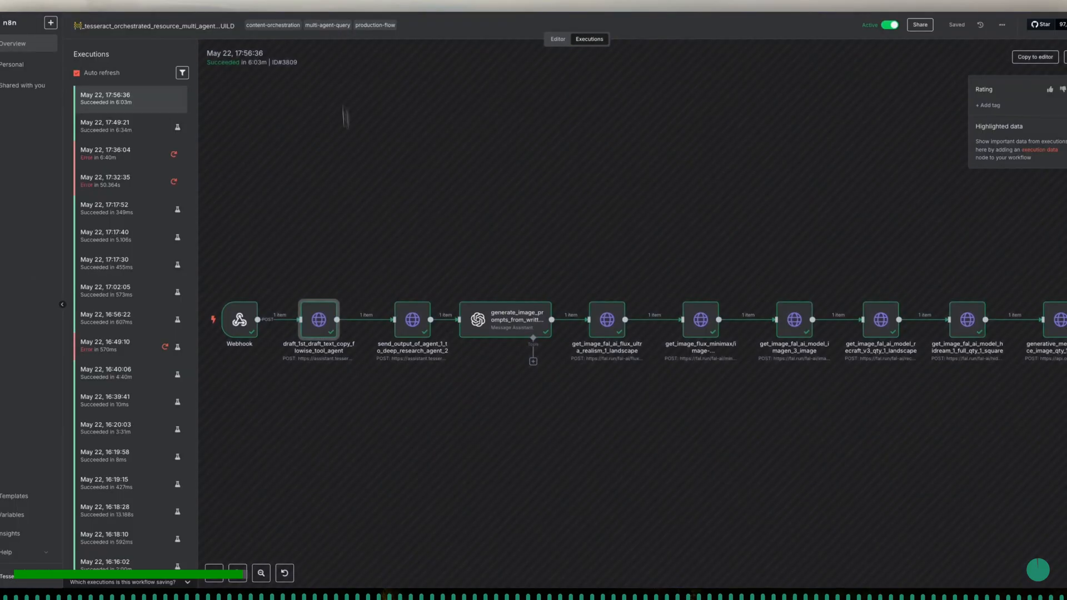
# - Inspect the parameters and output of the send_output_of_agent_1_to_deep_research_agent_2 node and close it
pyautogui.doubleClick(412, 319)
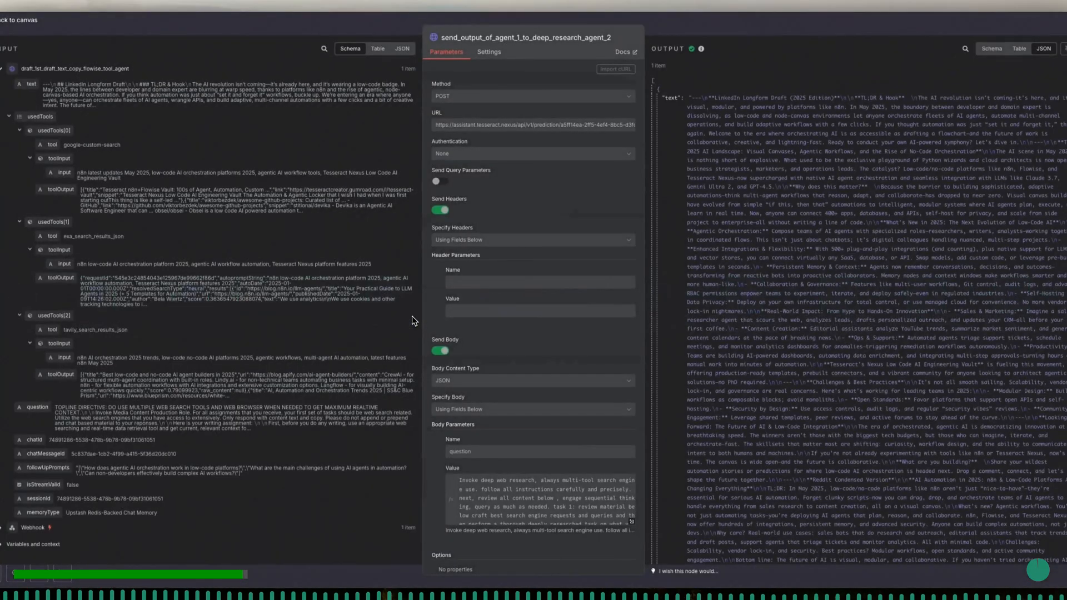
pyautogui.scroll(-1, 571, 269)
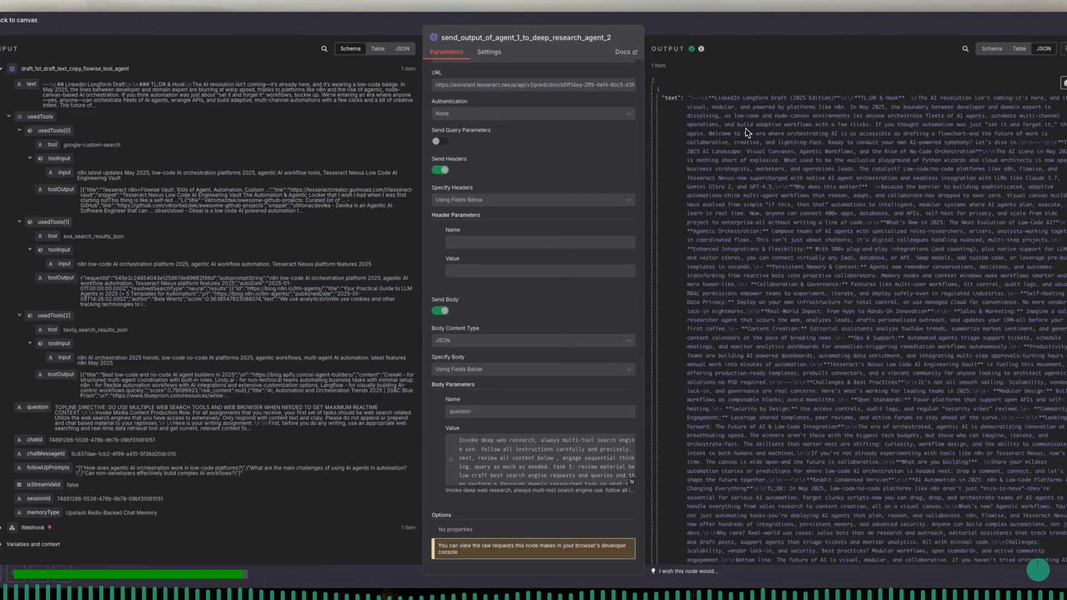
pyautogui.click(286, 28)
# - Inspect the image prompts output by the generate_image_prompts_from_written_copy_8_prompts node and close it
pyautogui.hscroll(5, 459, 277)
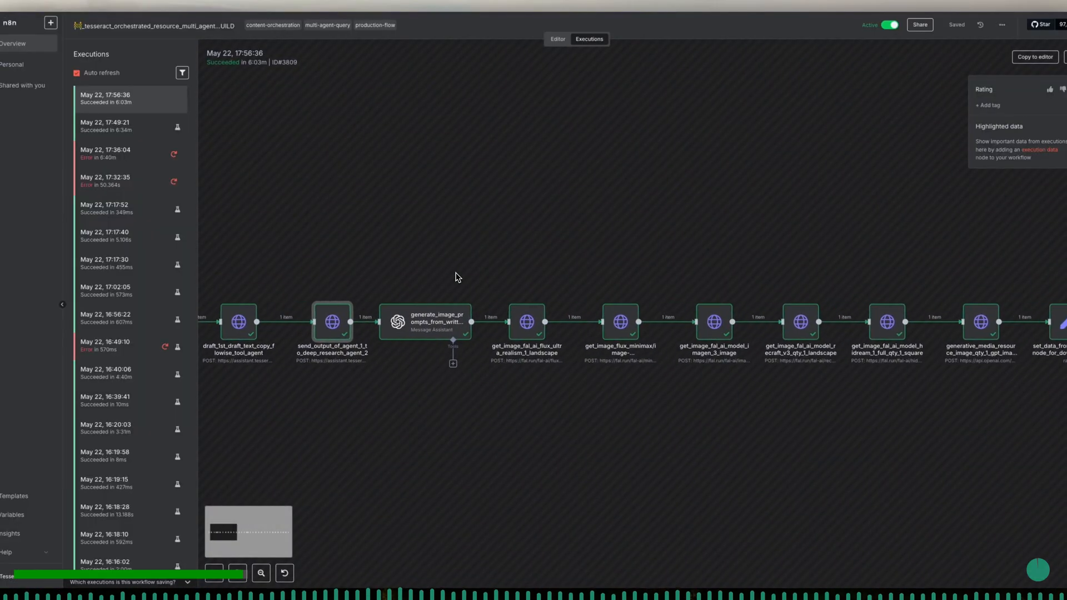
pyautogui.doubleClick(359, 337)
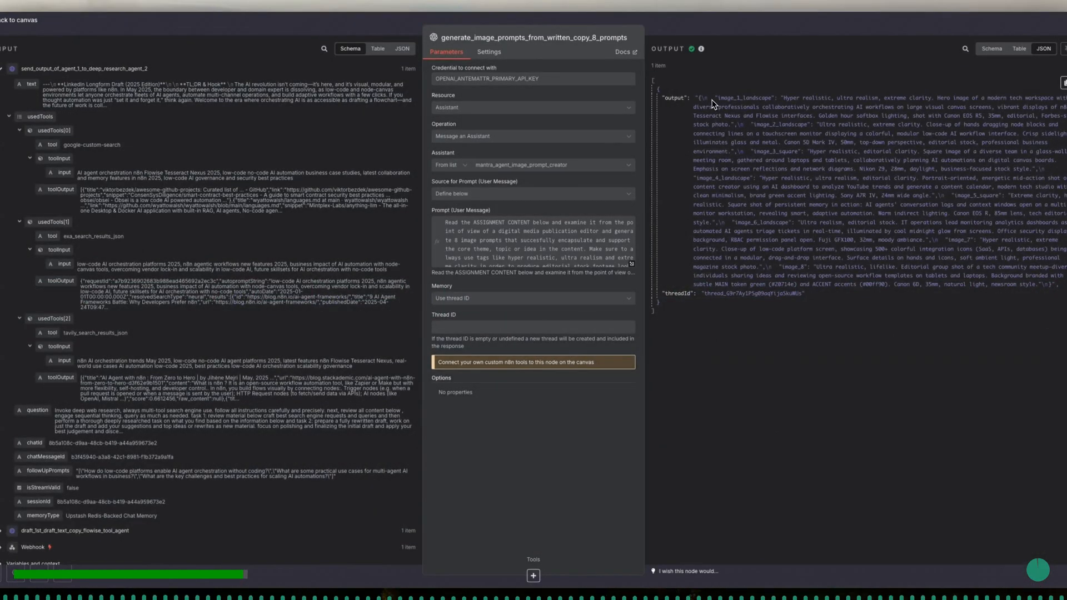
pyautogui.moveTo(714, 103); pyautogui.dragTo(853, 307)
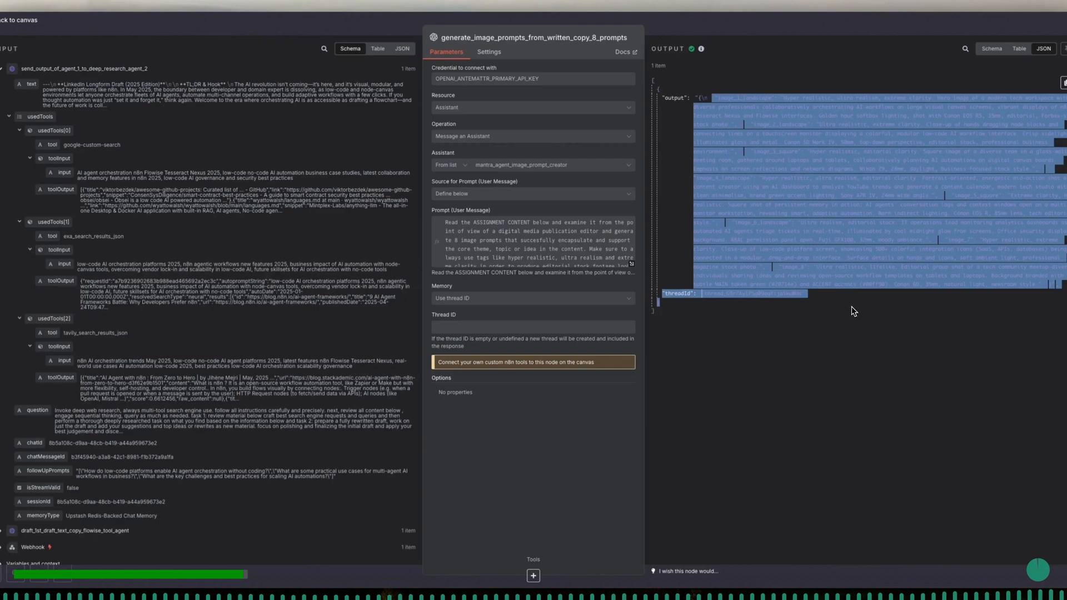
pyautogui.click(852, 305)
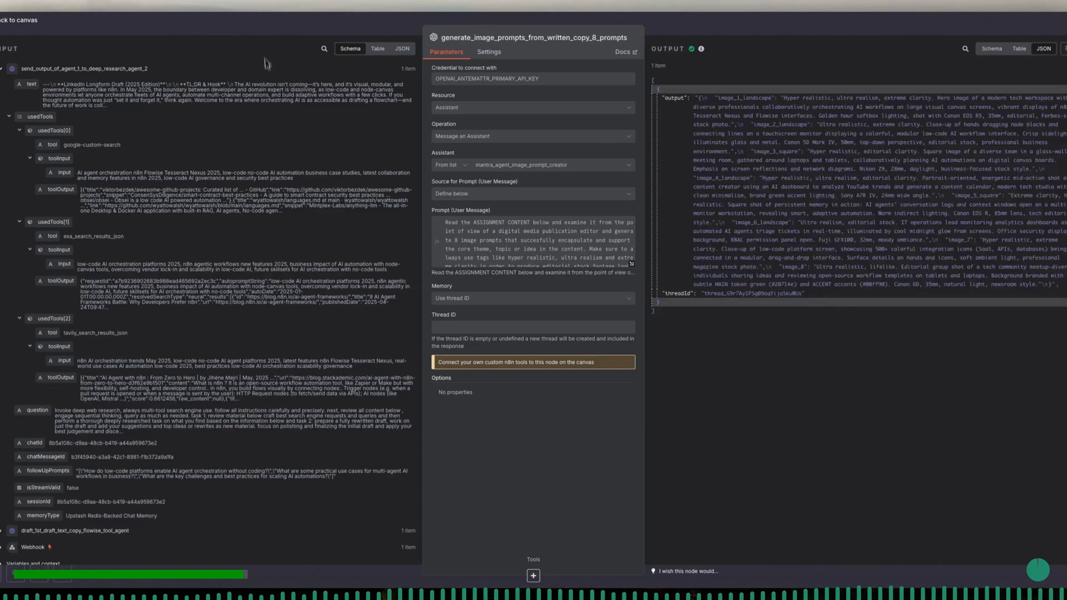
pyautogui.click(264, 35)
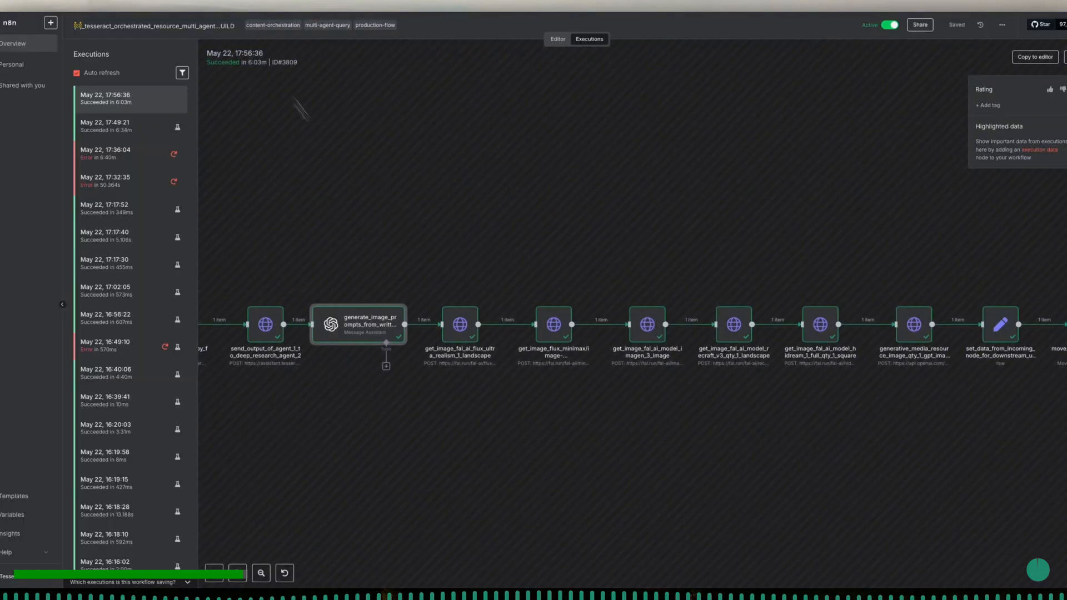
# - Inspect the image URL returned by the get_image_fal_ai_flux_ultra_realism_1_landscape node and close it
pyautogui.doubleClick(457, 328)
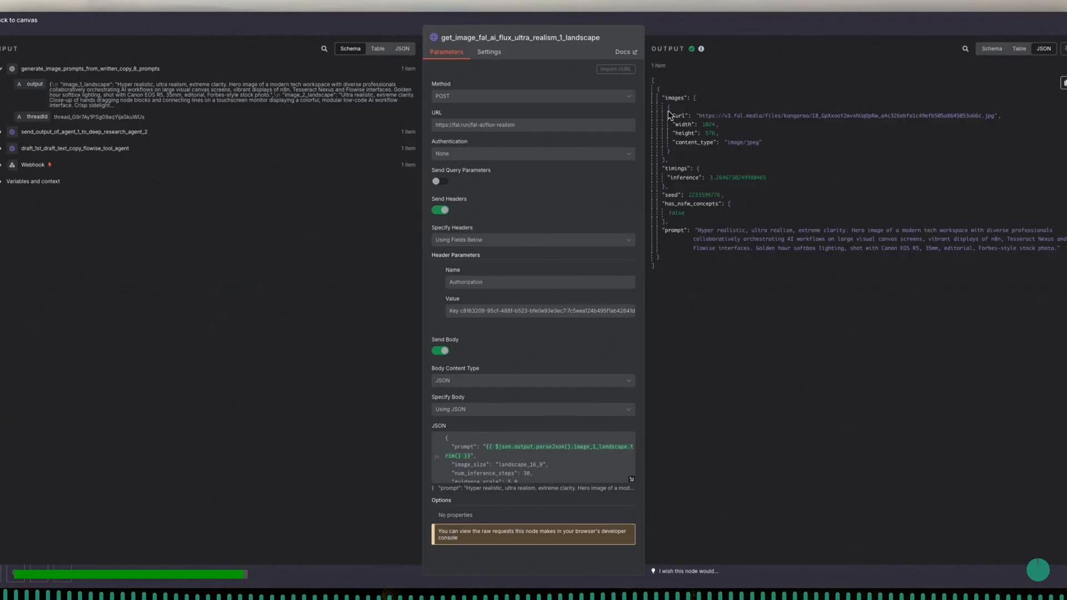
pyautogui.moveTo(700, 116); pyautogui.dragTo(995, 116)
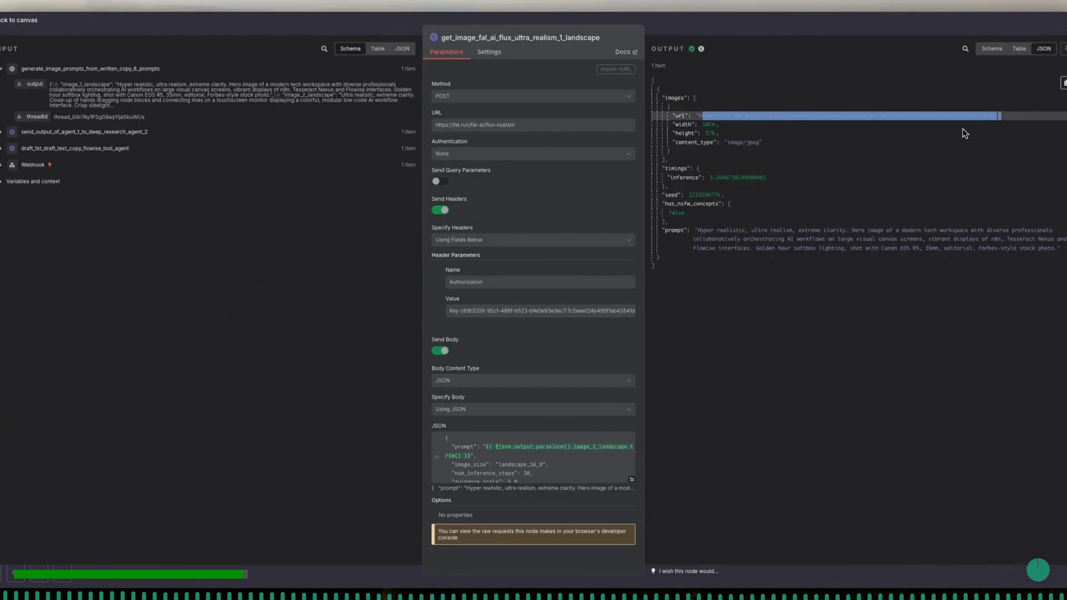
pyautogui.click(964, 129)
pyautogui.click(680, 27)
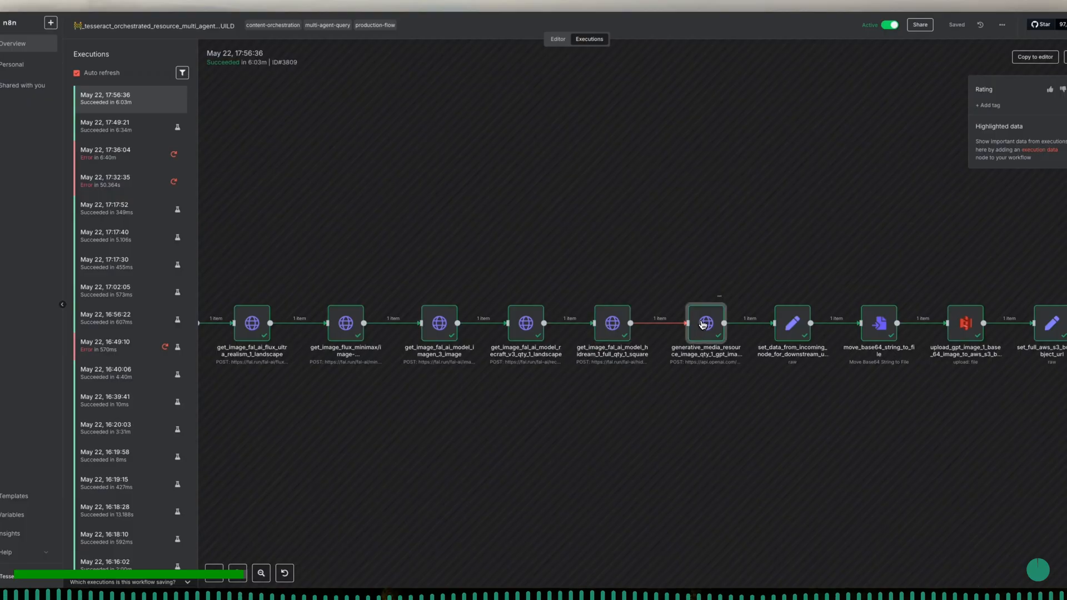
# - Inspect the request parameters of the generative_media_resource_image_qty_1_gpt_image_1_landscape node, including its prompt and size, and close it
pyautogui.hscroll(3, 703, 326)
pyautogui.hscroll(5, 703, 326)
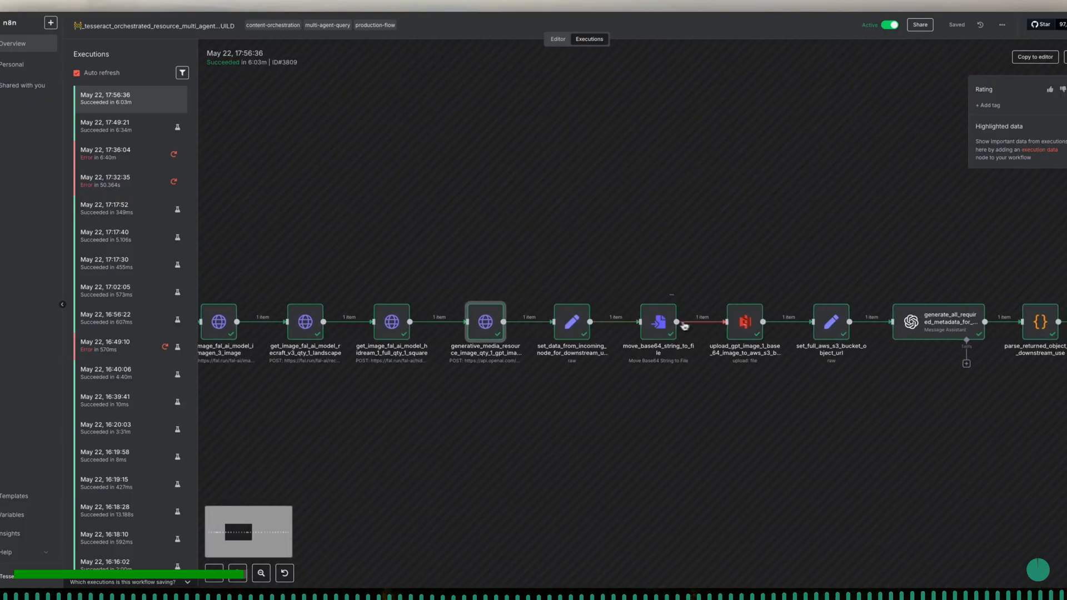
pyautogui.doubleClick(485, 327)
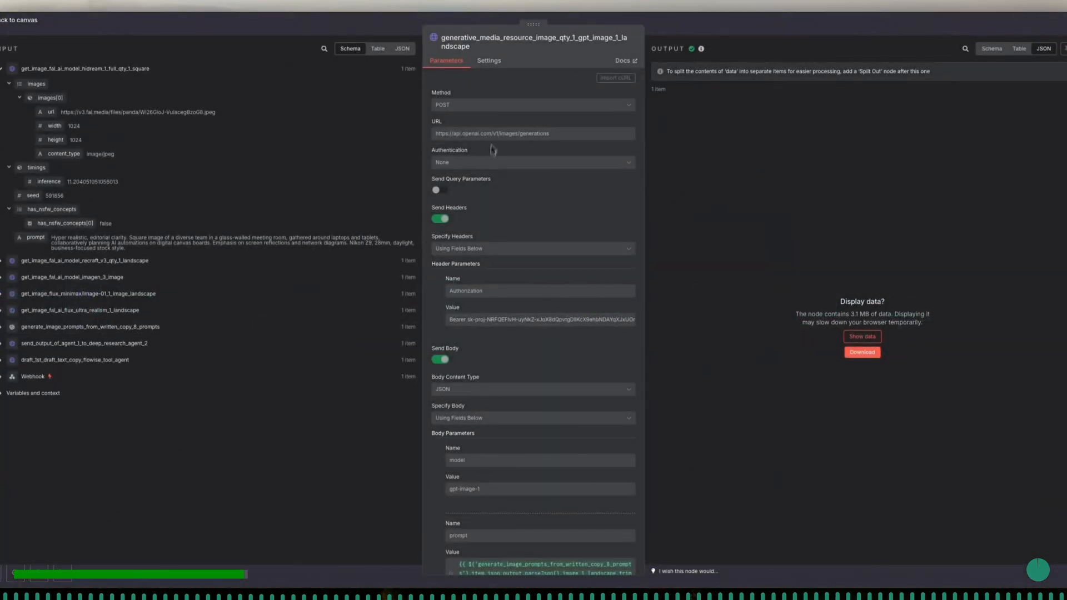
pyautogui.scroll(-7, 540, 231)
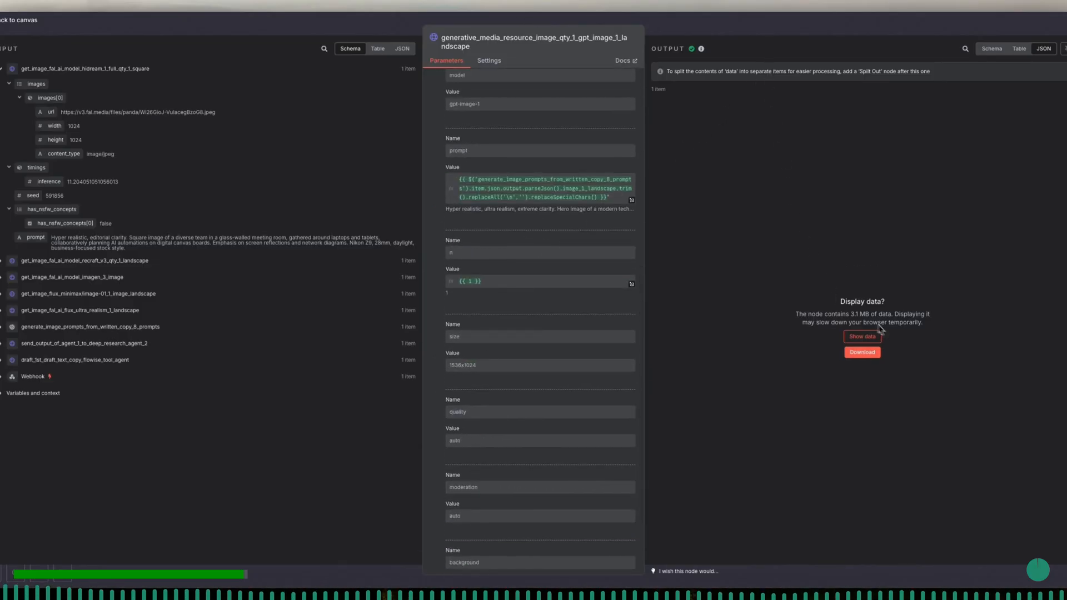
pyautogui.click(682, 36)
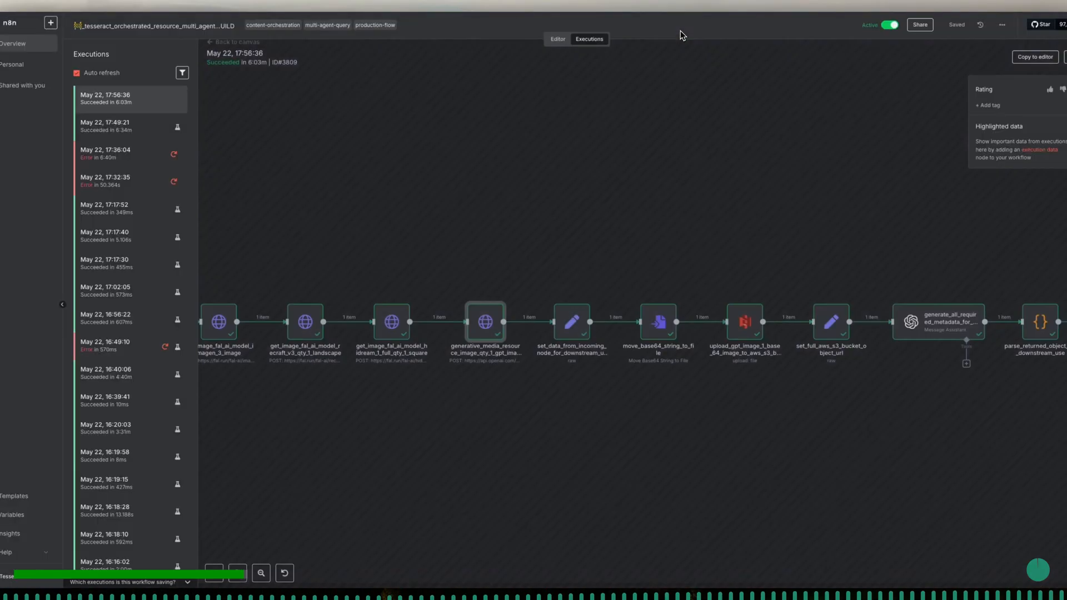
# - Review how the base64 image data becomes a file in the set_data_from_incoming_node_for_downstream_use and move_base64_string_to_file nodes, closing each
pyautogui.doubleClick(573, 338)
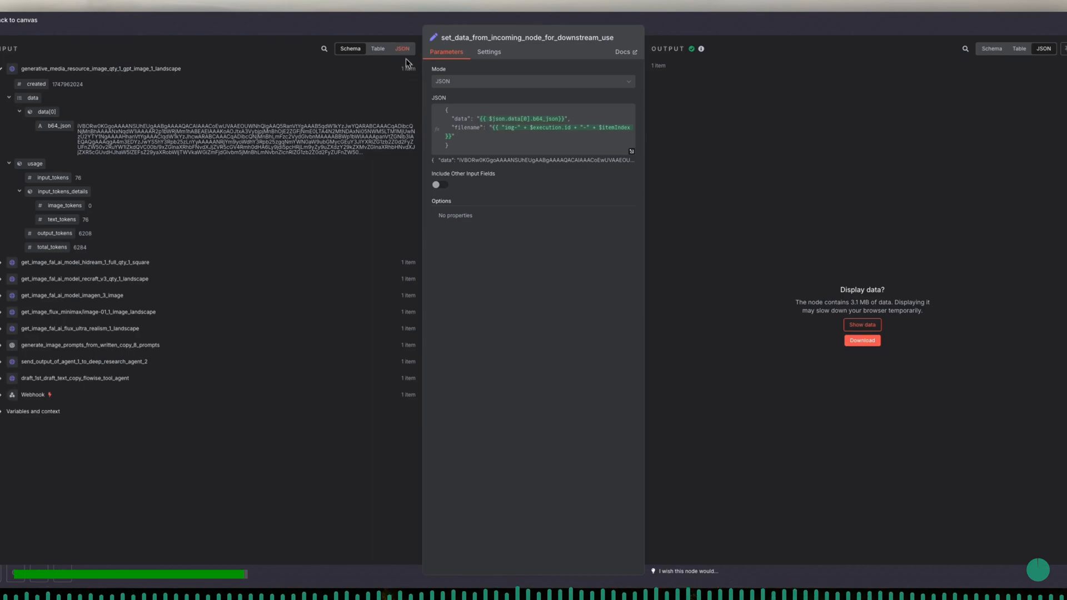
pyautogui.click(400, 33)
pyautogui.hscroll(8, 603, 374)
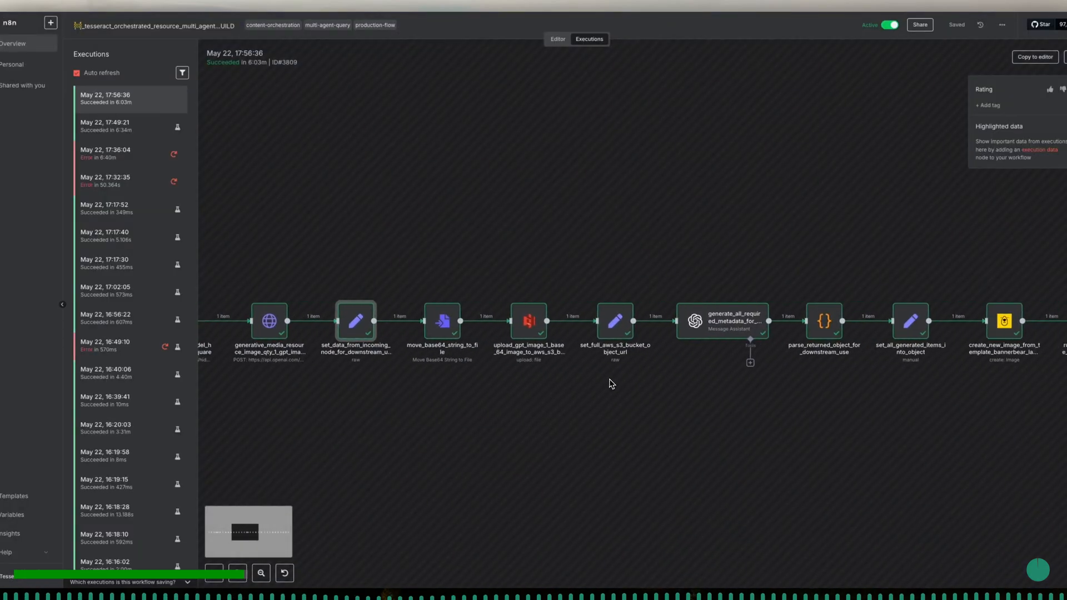
pyautogui.doubleClick(435, 321)
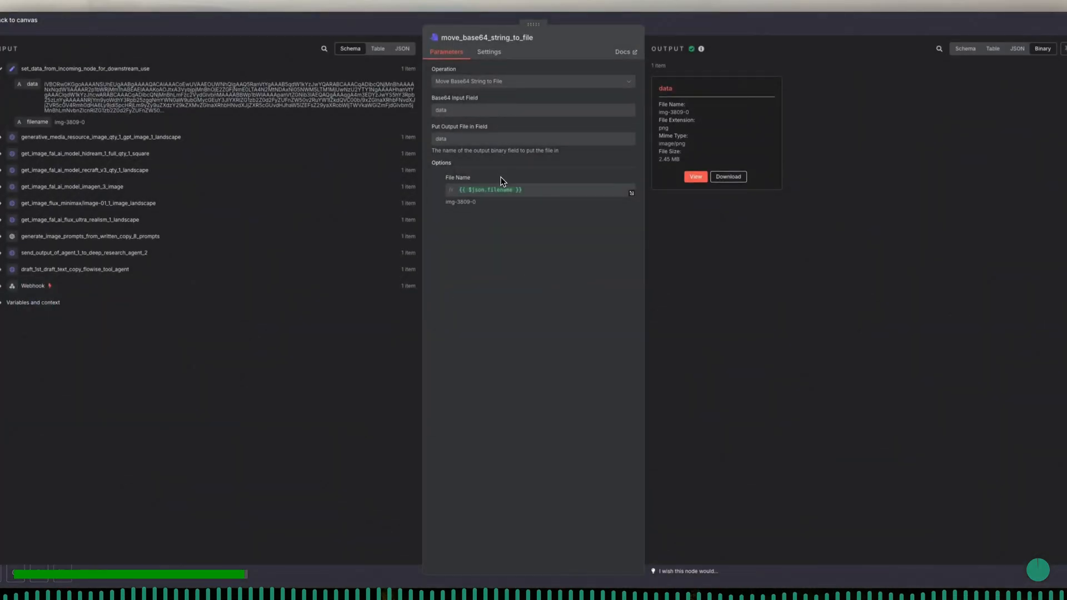
pyautogui.click(385, 25)
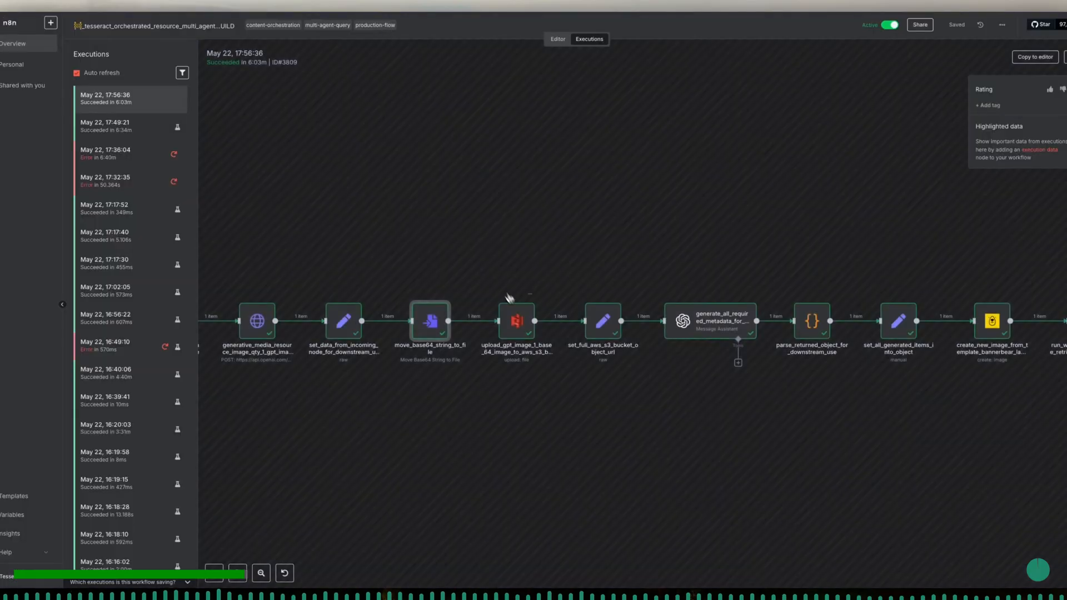
# - Inspect the upload_gpt_image_1_base_64_image_to_aws_s3_bucket node and the set_full_aws_s3_bucket_object_url node, closing each one
pyautogui.doubleClick(524, 318)
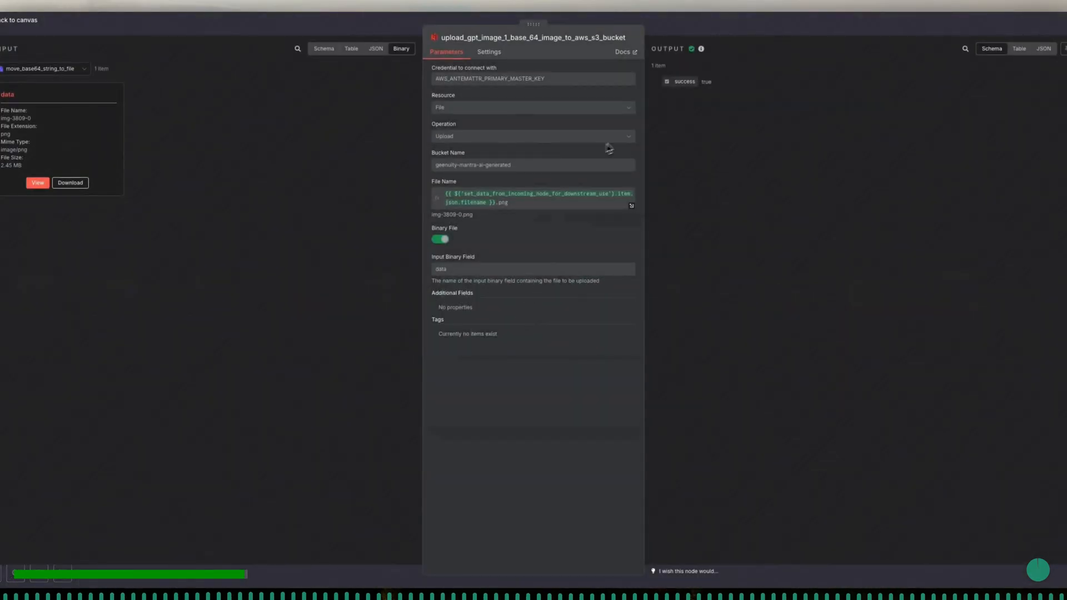
pyautogui.click(671, 28)
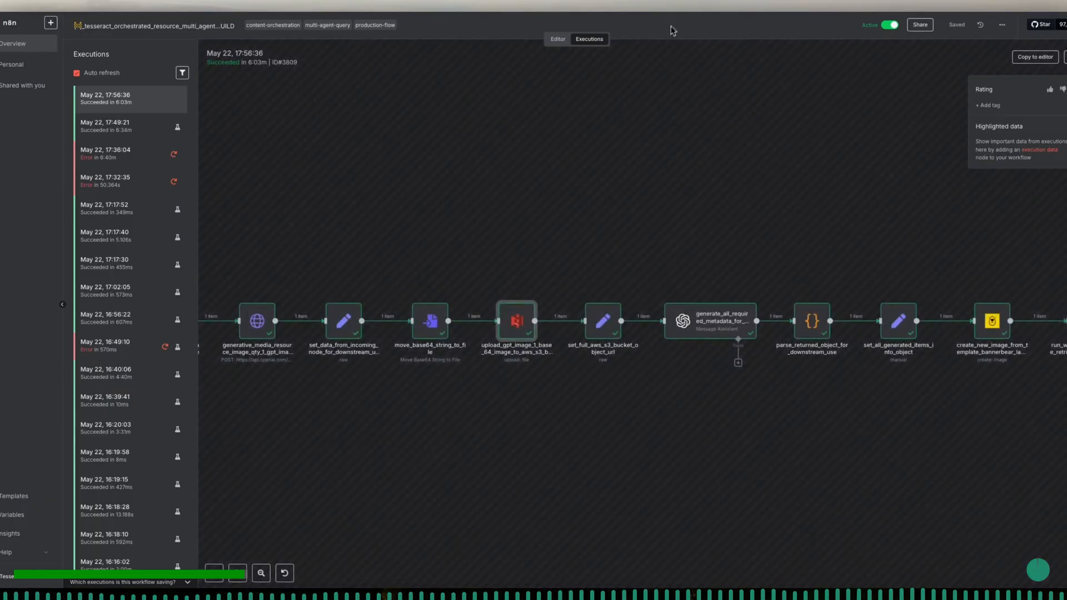
pyautogui.hscroll(5, 619, 280)
pyautogui.doubleClick(443, 322)
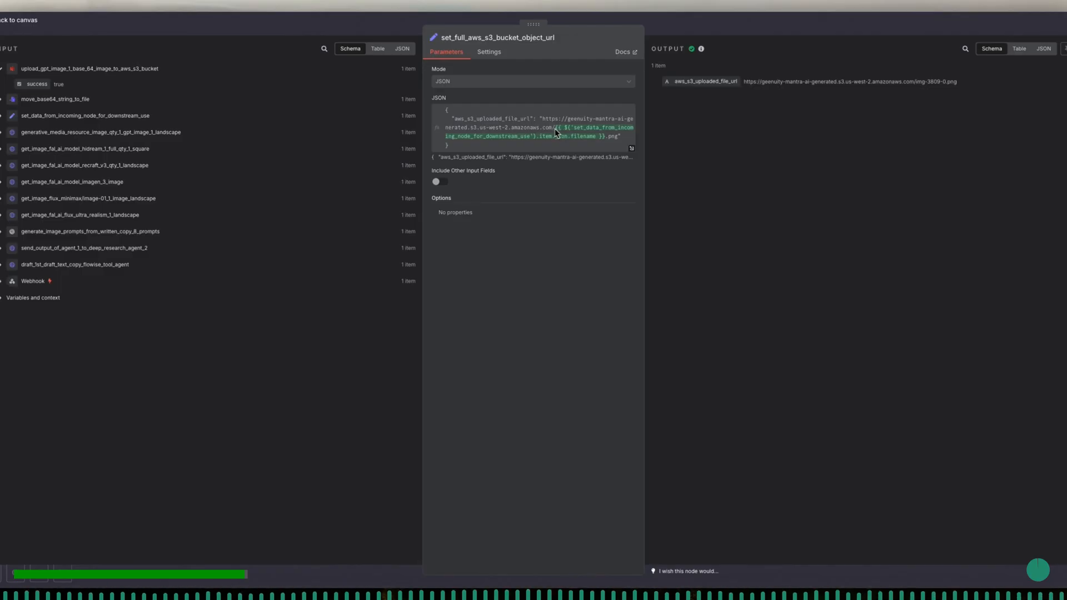
pyautogui.click(381, 26)
# - Inspect the code and output of parse_returned_object_for_downstream_use and the field mapping of set_all_generated_items_into_object, closing each node
pyautogui.hscroll(4, 595, 302)
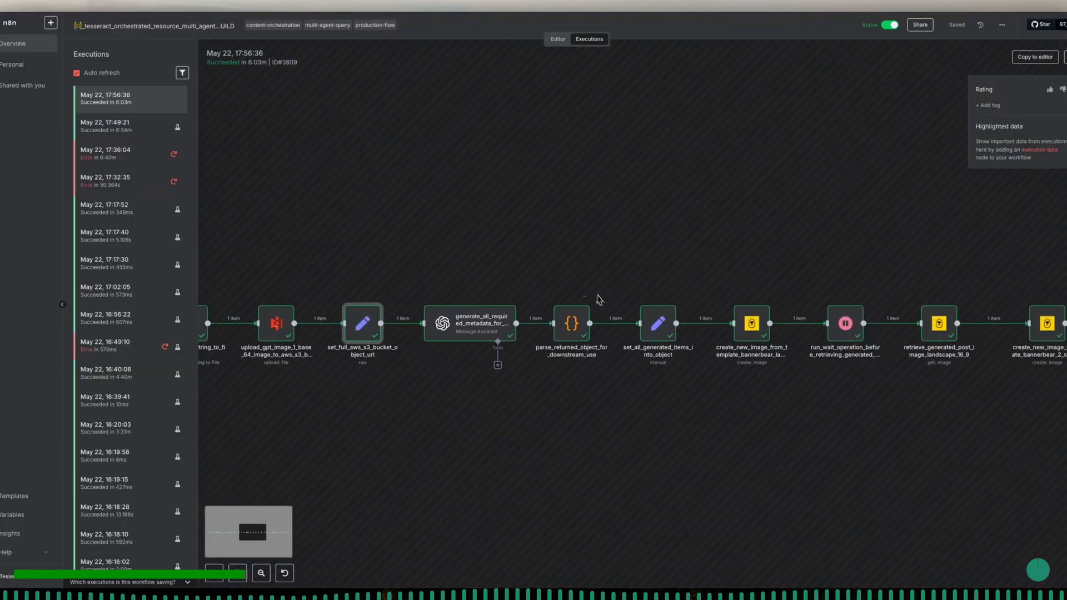
pyautogui.doubleClick(474, 325)
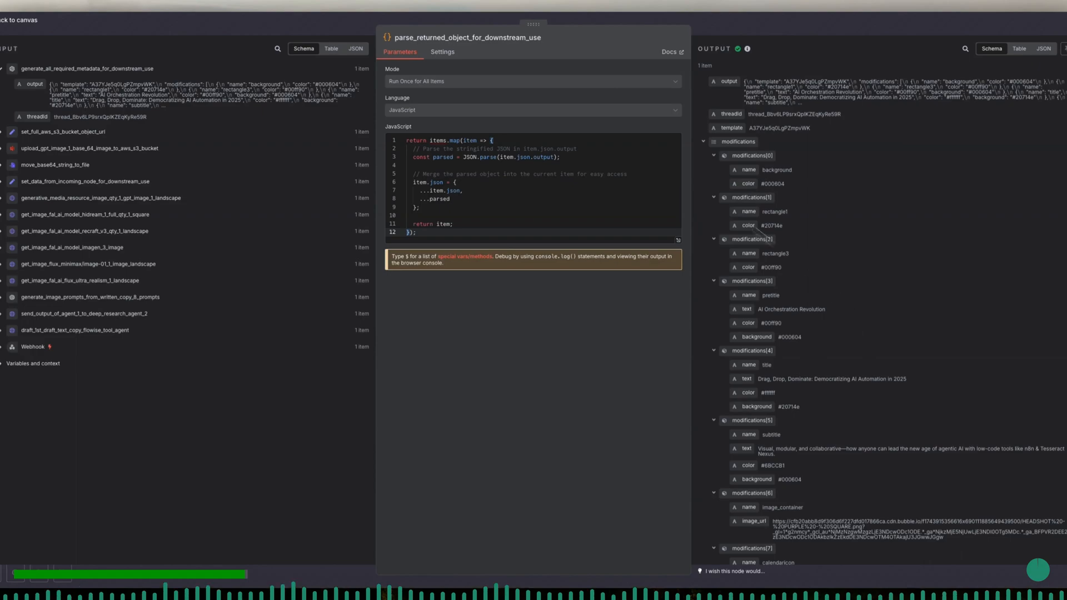
pyautogui.click(320, 32)
pyautogui.hscroll(5, 619, 326)
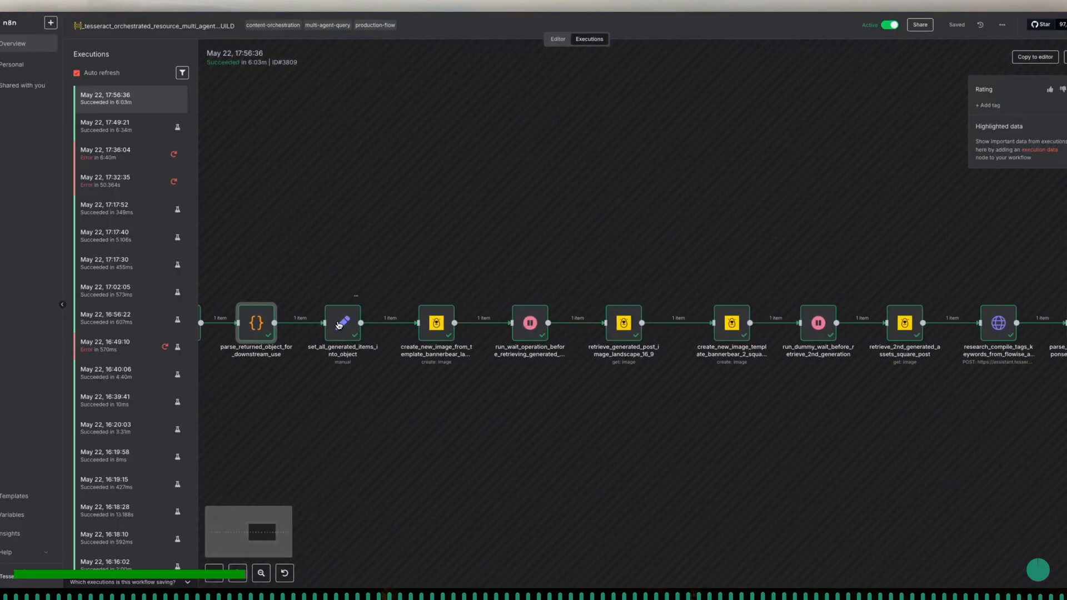
pyautogui.doubleClick(340, 325)
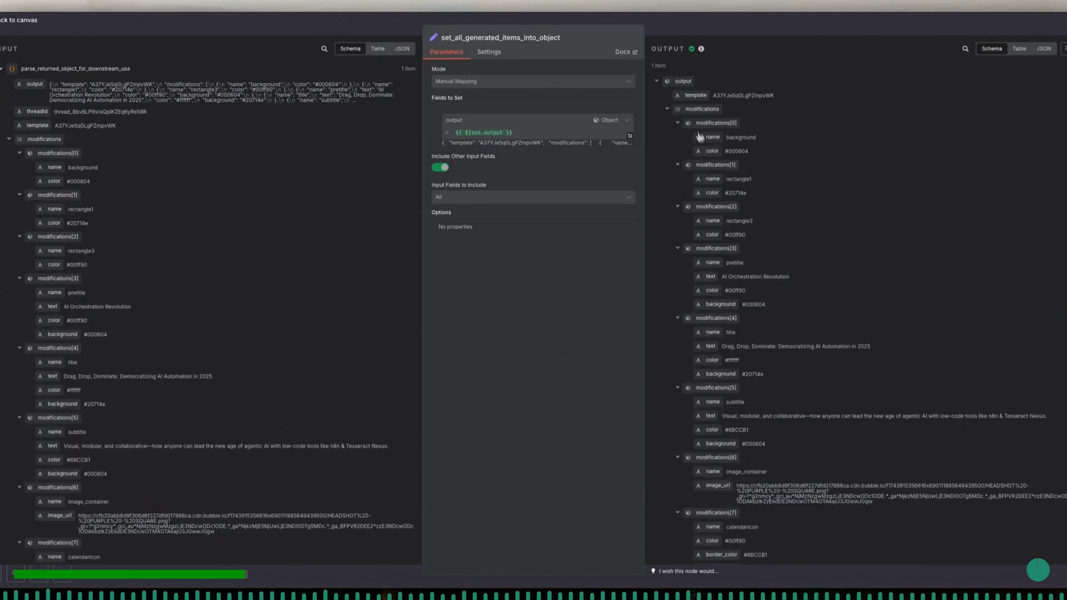
pyautogui.click(653, 29)
# - Review the Bannerbear landscape 16:9 image's creation, wait and retrieval nodes one after another and return to the execution view
pyautogui.doubleClick(435, 323)
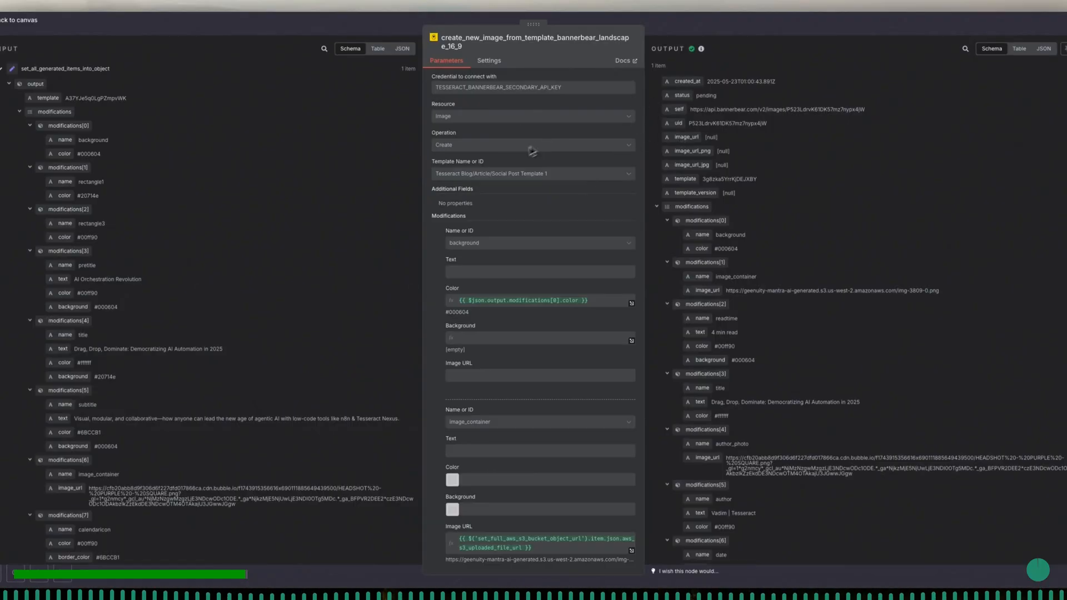
pyautogui.click(692, 29)
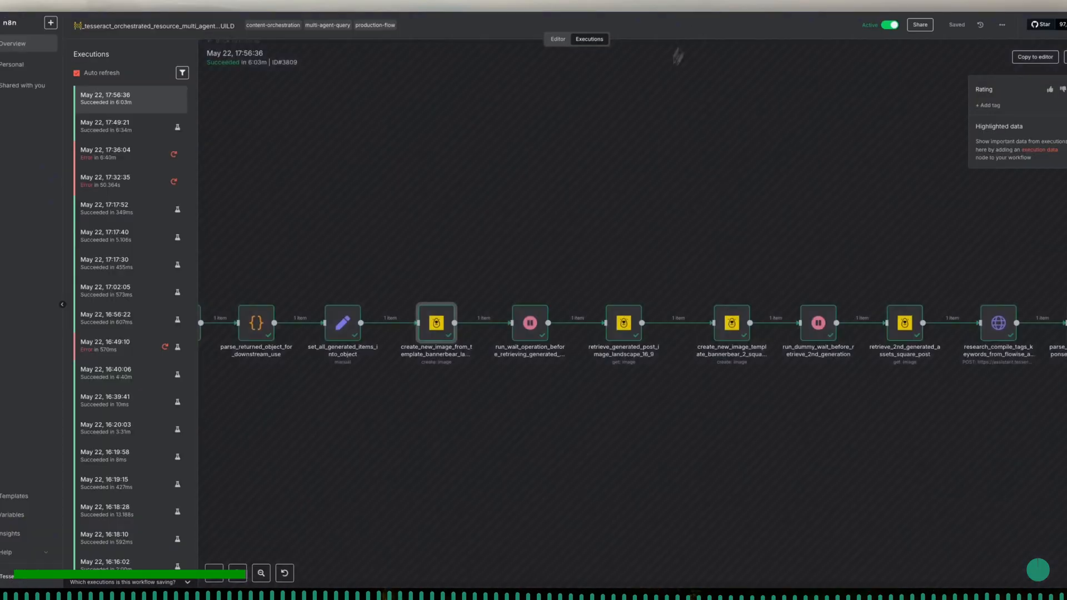
pyautogui.hscroll(3, 583, 383)
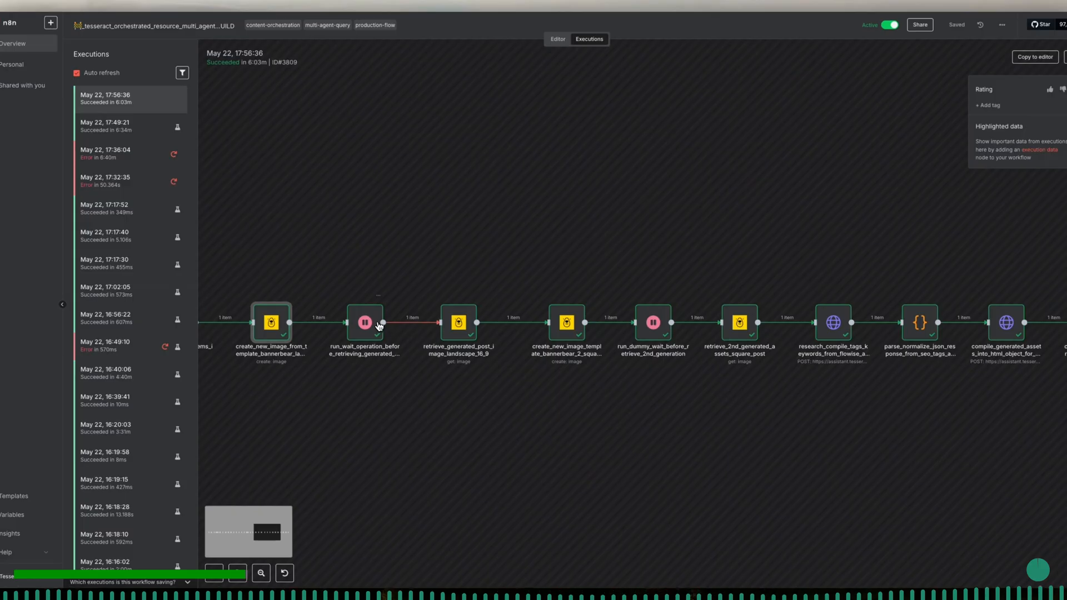
pyautogui.doubleClick(378, 327)
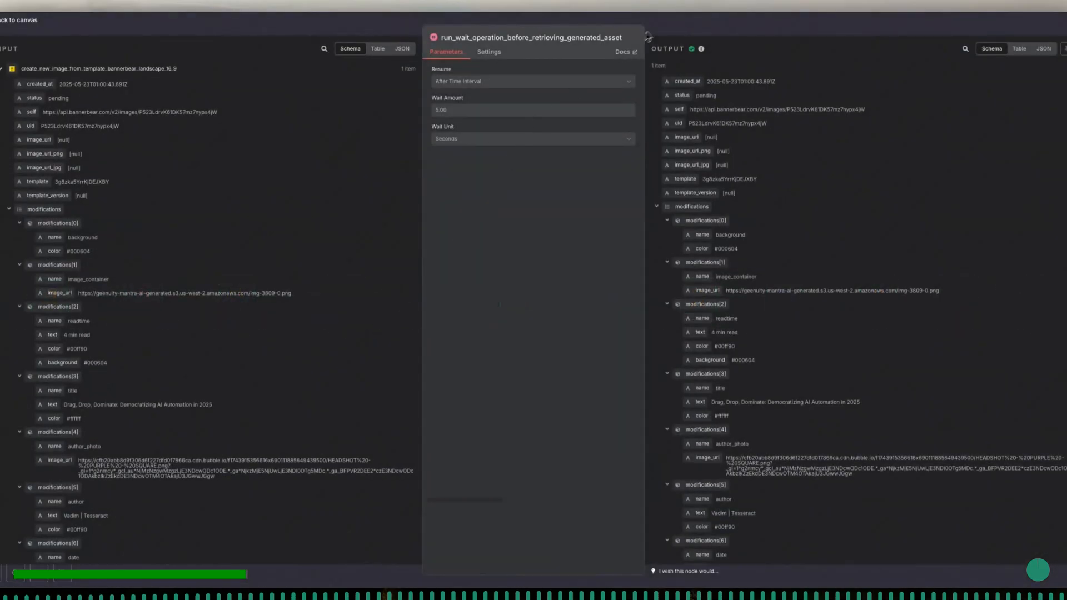
pyautogui.click(664, 25)
pyautogui.doubleClick(468, 319)
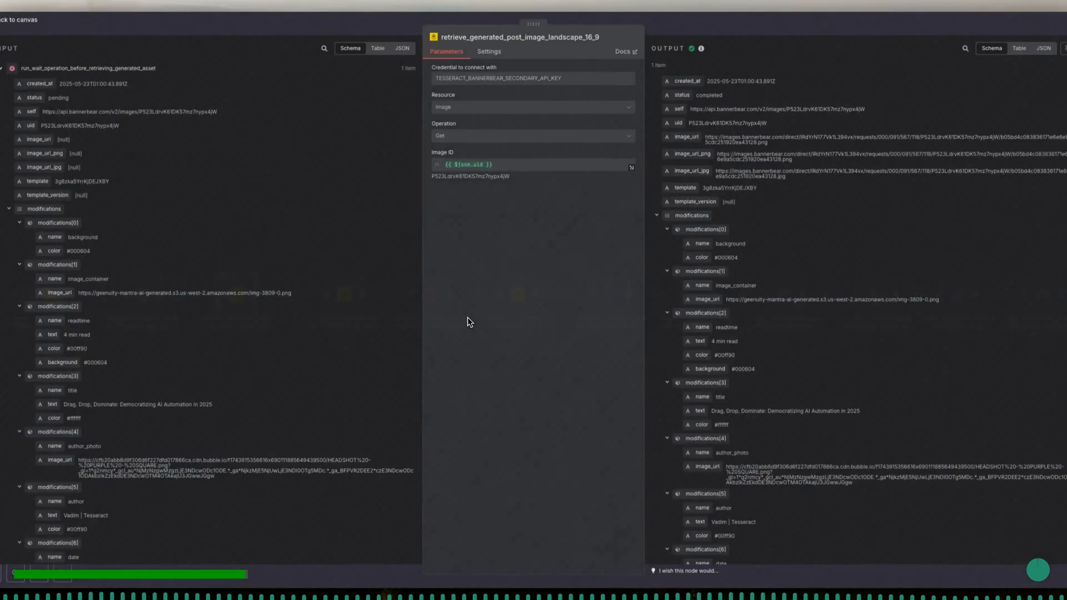
pyautogui.click(693, 25)
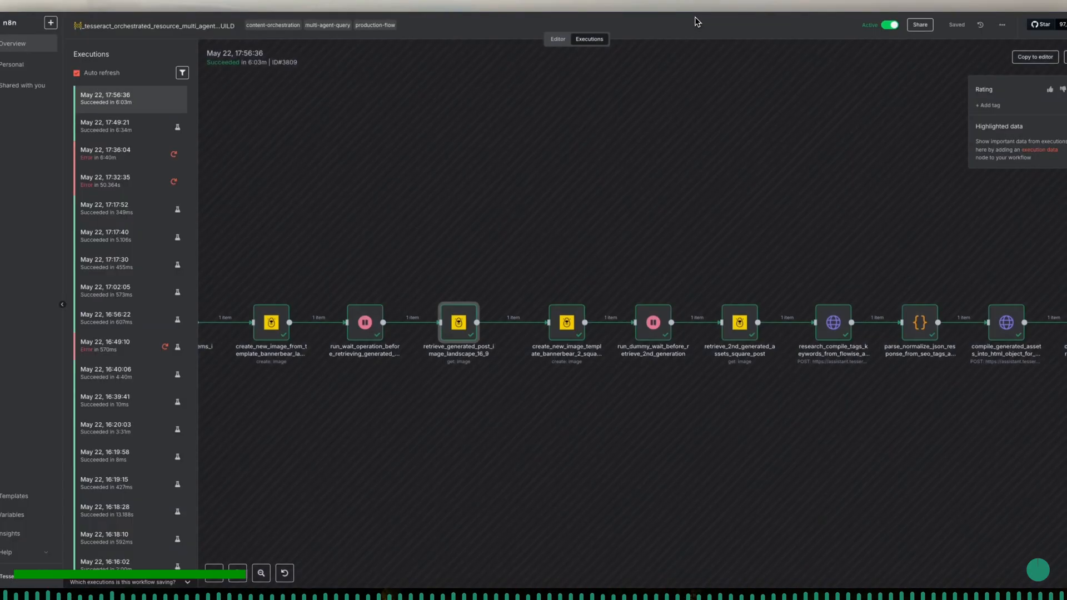
# - Review the Bannerbear square post image's creation, wait and retrieval nodes one after another and return to the execution view
pyautogui.doubleClick(565, 326)
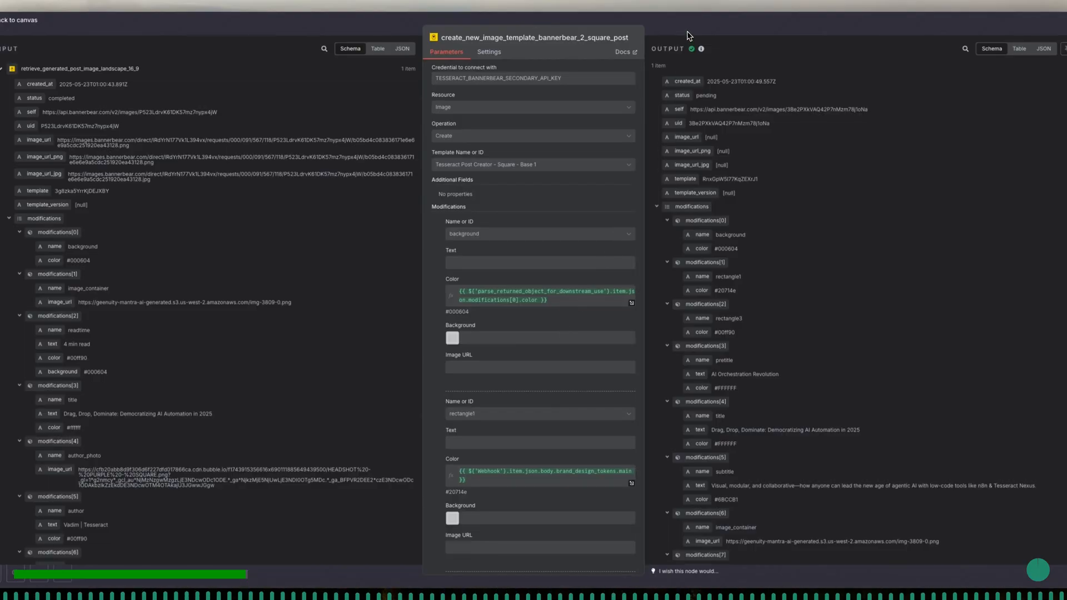
pyautogui.press('Escape')
pyautogui.doubleClick(654, 323)
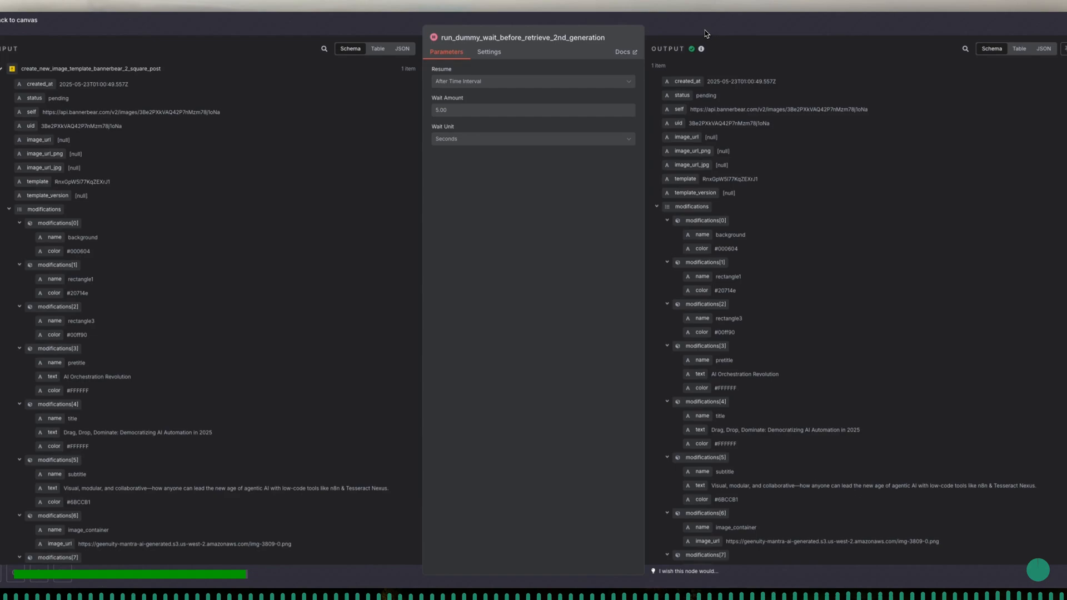
pyautogui.press('Escape')
pyautogui.hscroll(4, 722, 190)
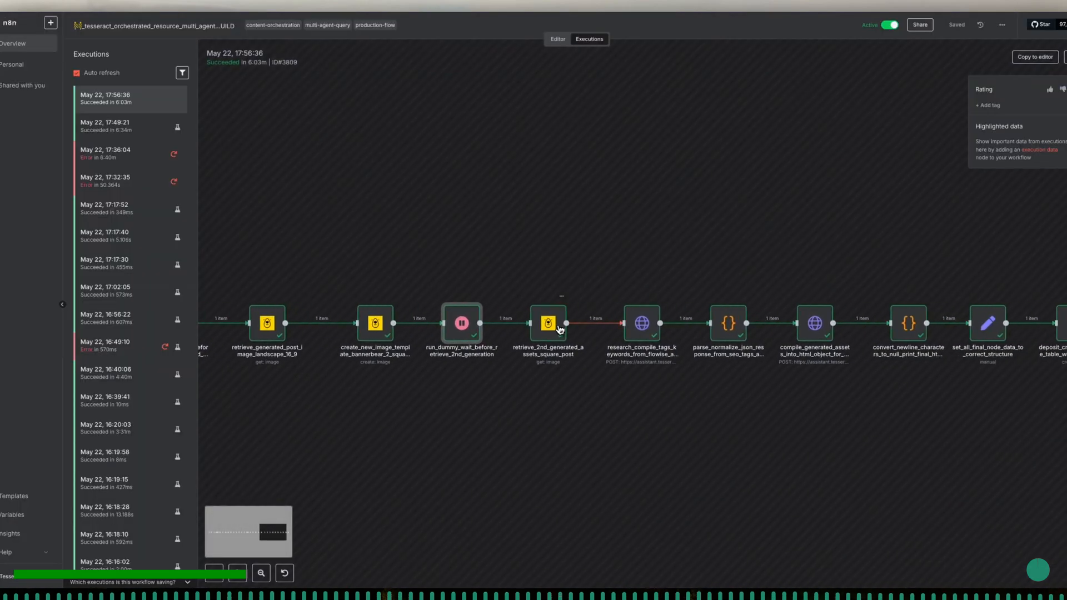
pyautogui.doubleClick(559, 331)
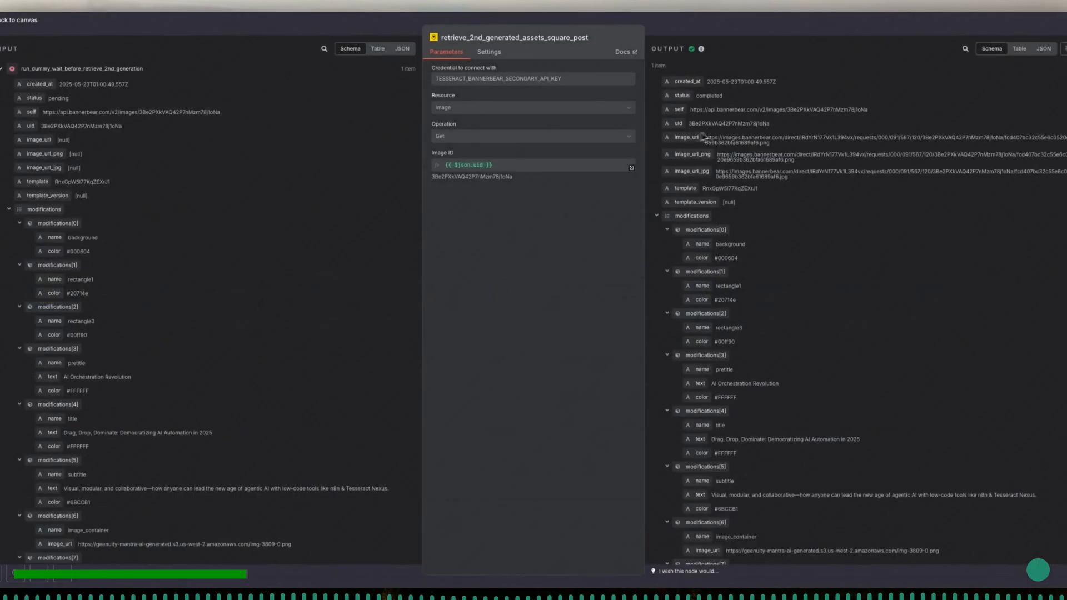
pyautogui.press('Escape')
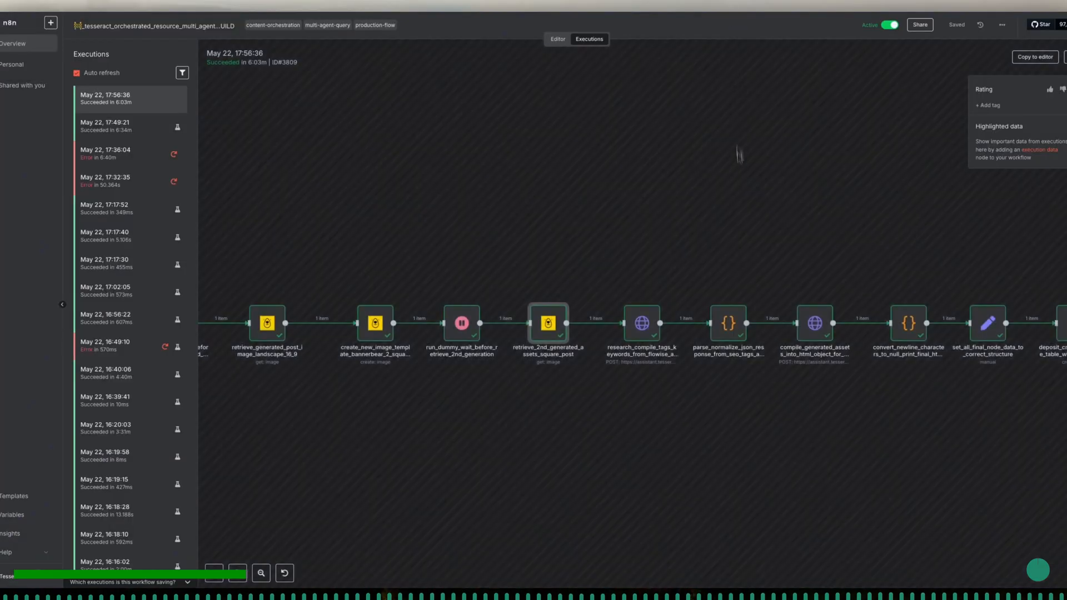
# - Inspect the research_compile_tags_keywords_from_flowise_agent and parse_normalize_json_response_from_seo_tags_agent nodes with their keyword output, closing each
pyautogui.hscroll(5, 746, 224)
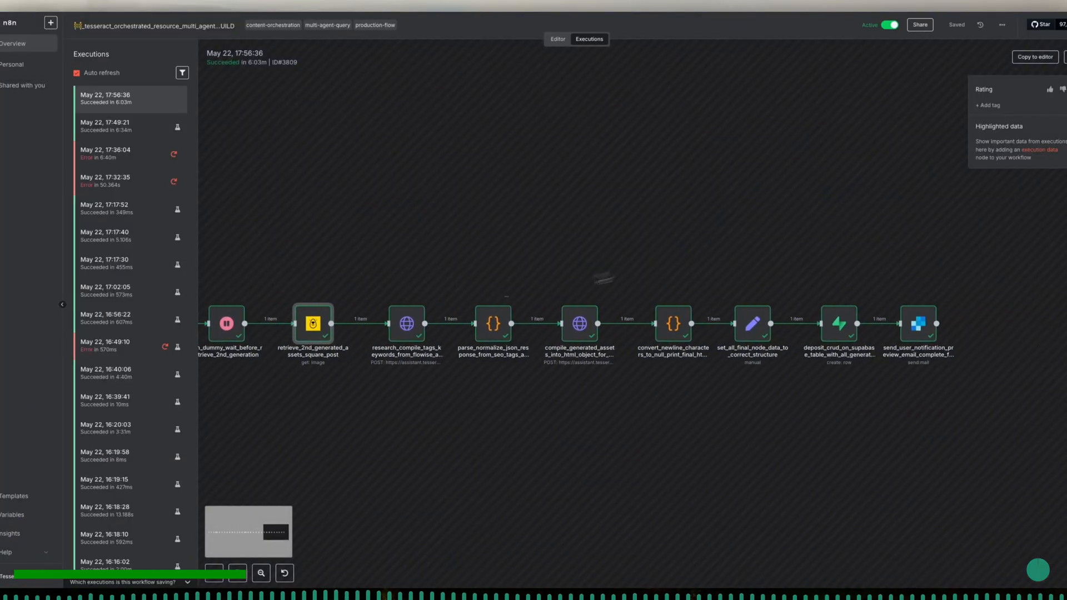
pyautogui.doubleClick(406, 332)
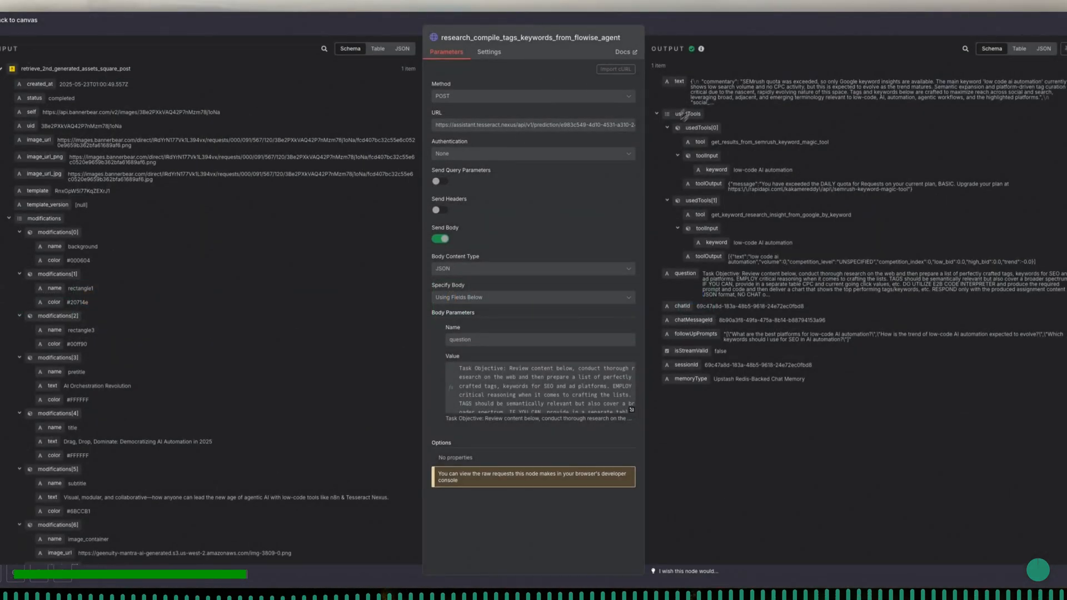
pyautogui.click(693, 24)
pyautogui.doubleClick(493, 325)
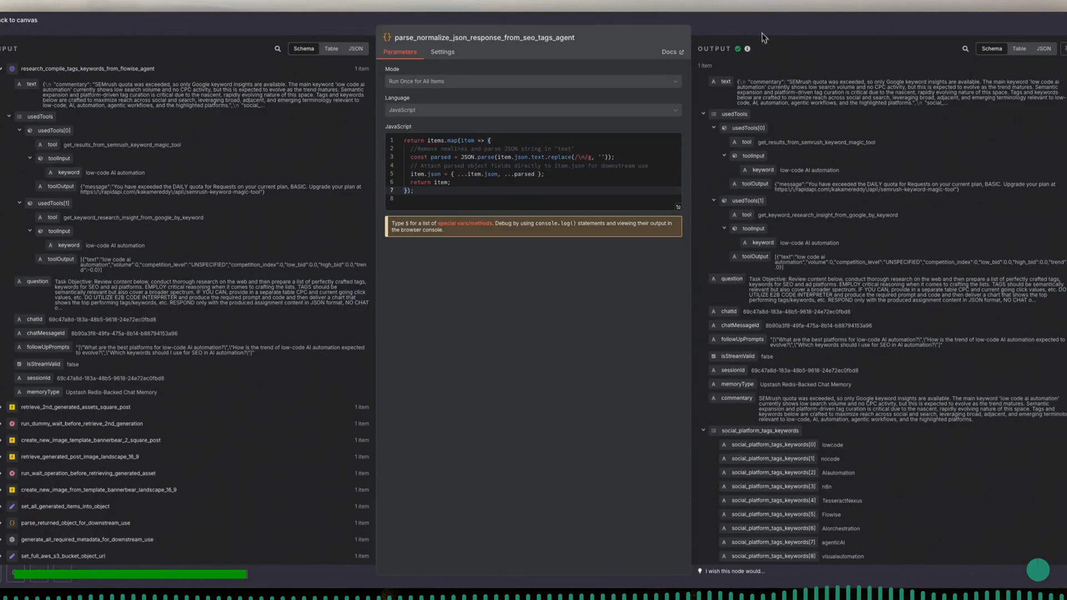
pyautogui.click(763, 27)
# - Inspect the compile_generated_assets_into_html_object_for_preview node and the newline-removal code of convert_newline_characters_to_null_print_final_html_object, closing each
pyautogui.doubleClick(585, 324)
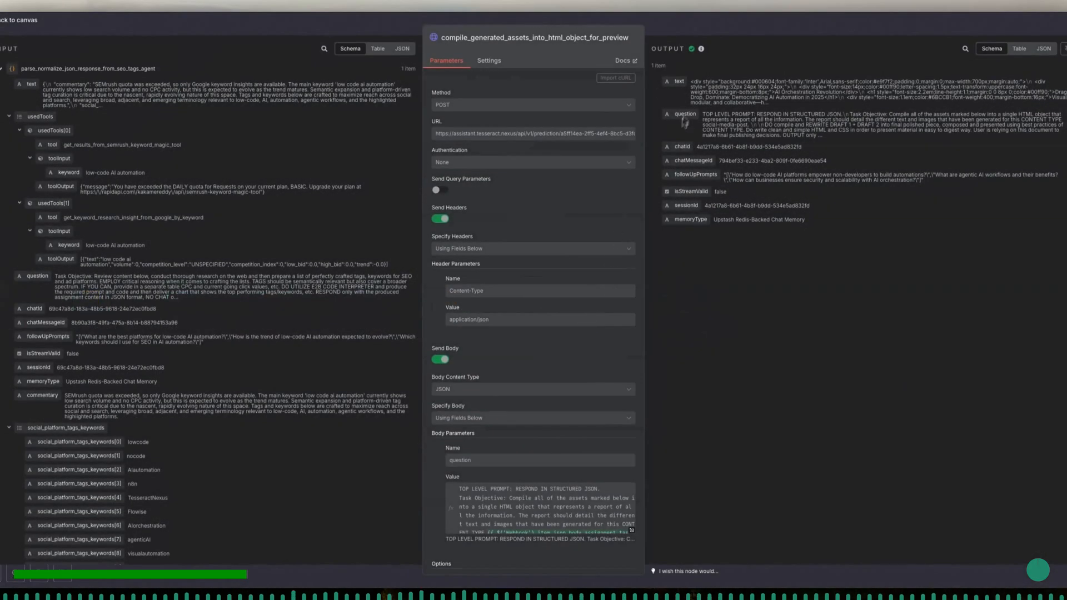
pyautogui.click(725, 26)
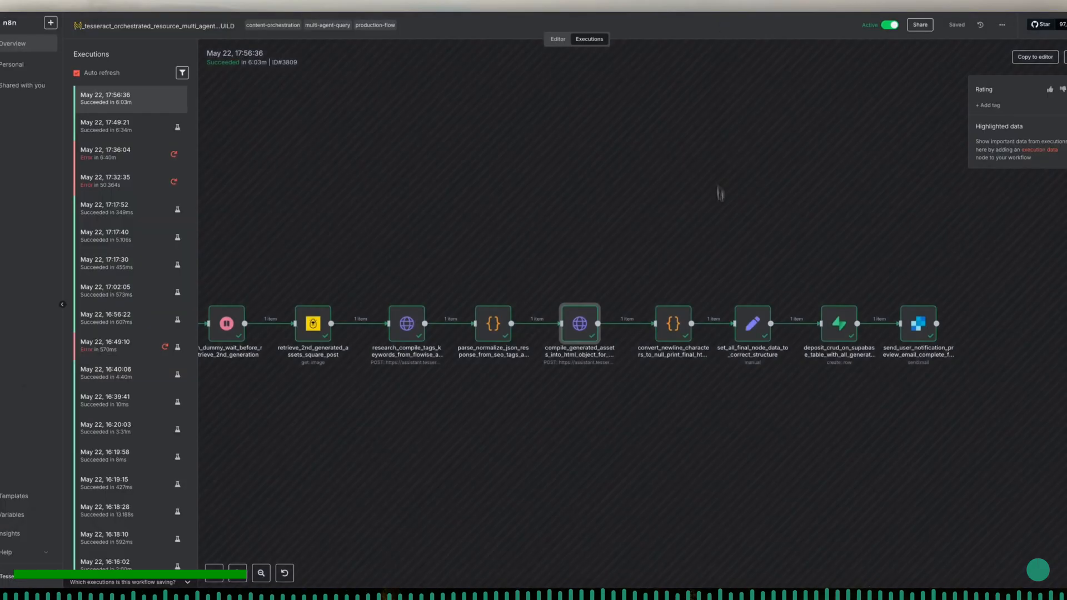
pyautogui.doubleClick(673, 323)
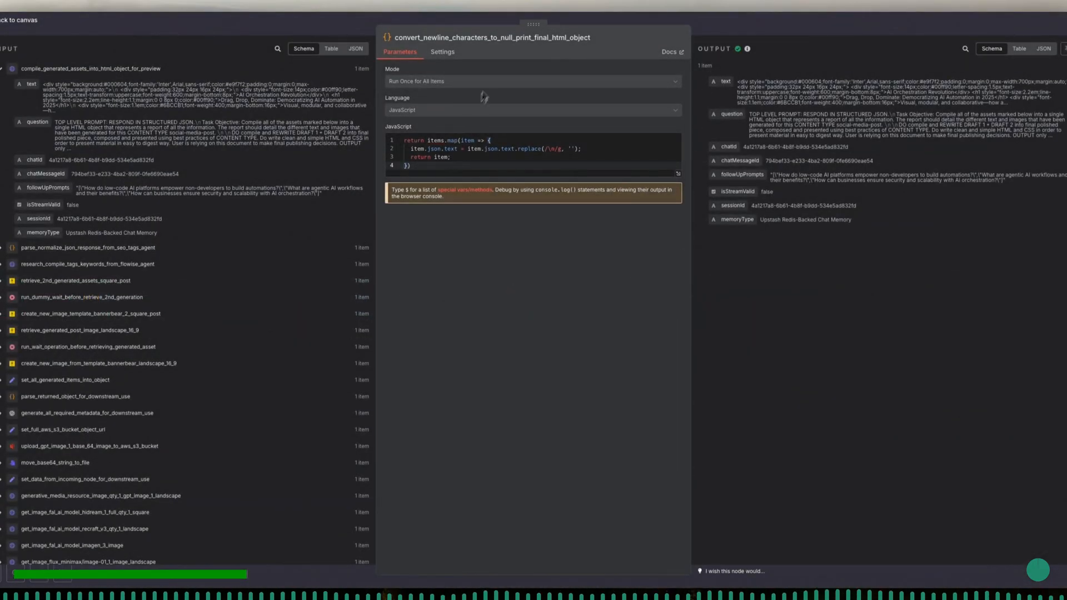
pyautogui.click(704, 34)
# - Review all field mappings in the set_all_final_node_data_to_correct_structure node down to its options, closing it when done
pyautogui.click(756, 322)
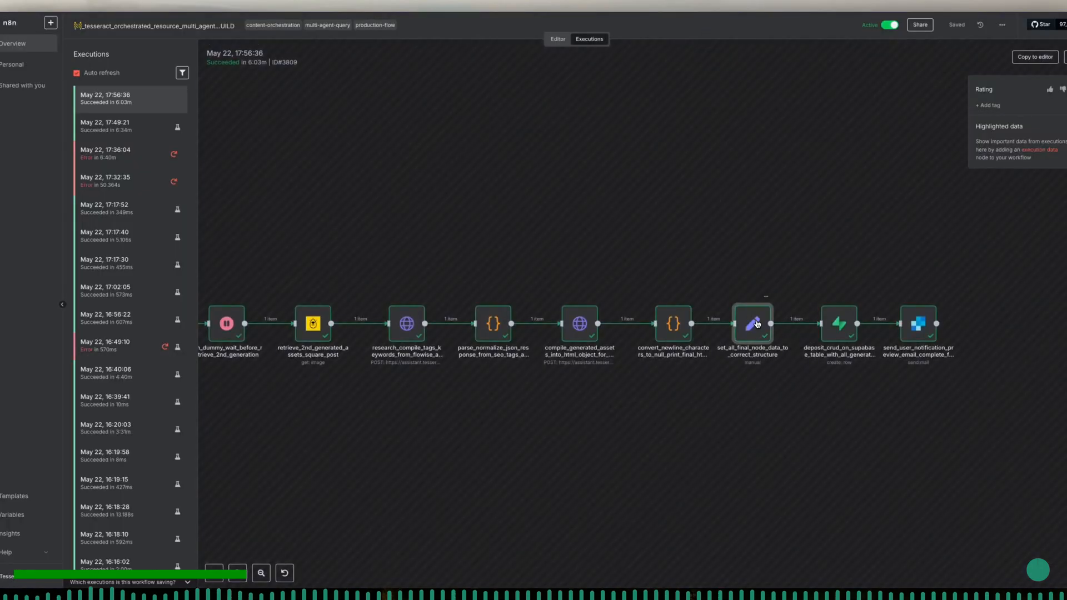
pyautogui.doubleClick(756, 324)
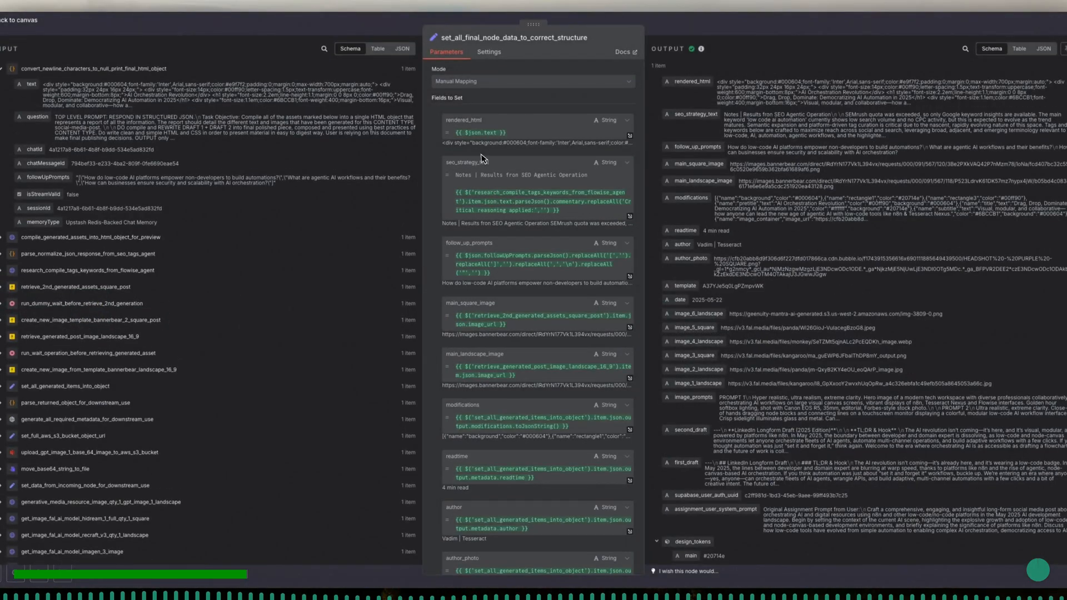
pyautogui.scroll(-20, 550, 264)
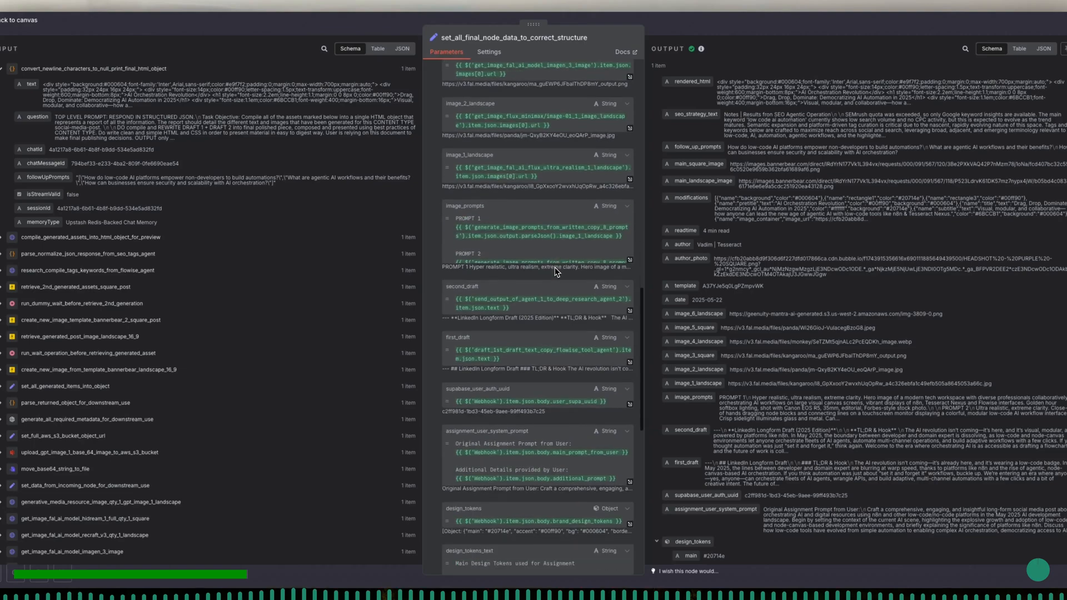
pyautogui.scroll(-10, 555, 270)
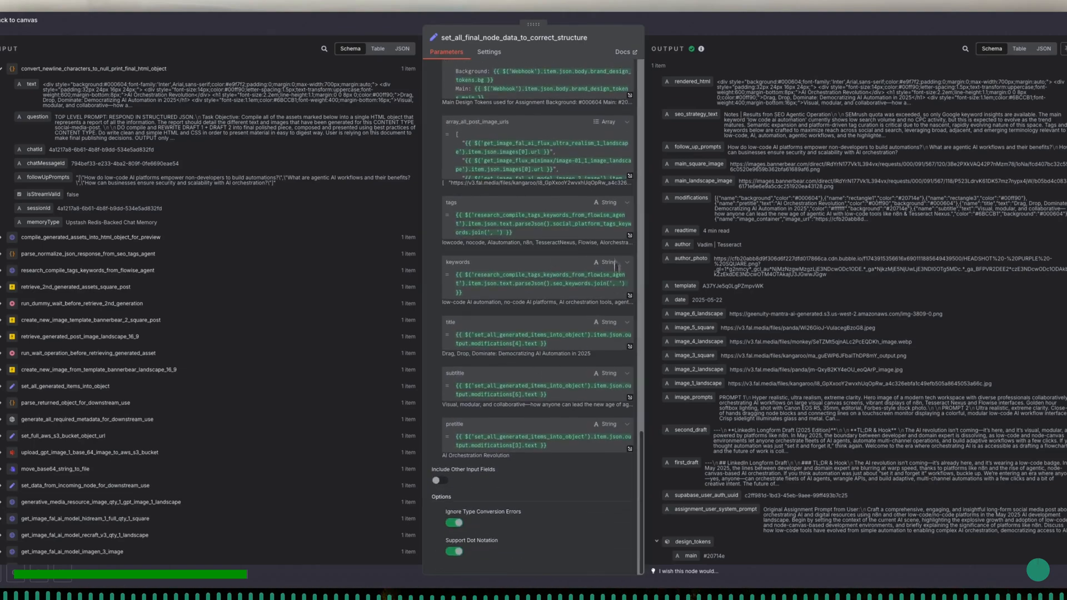
pyautogui.click(709, 30)
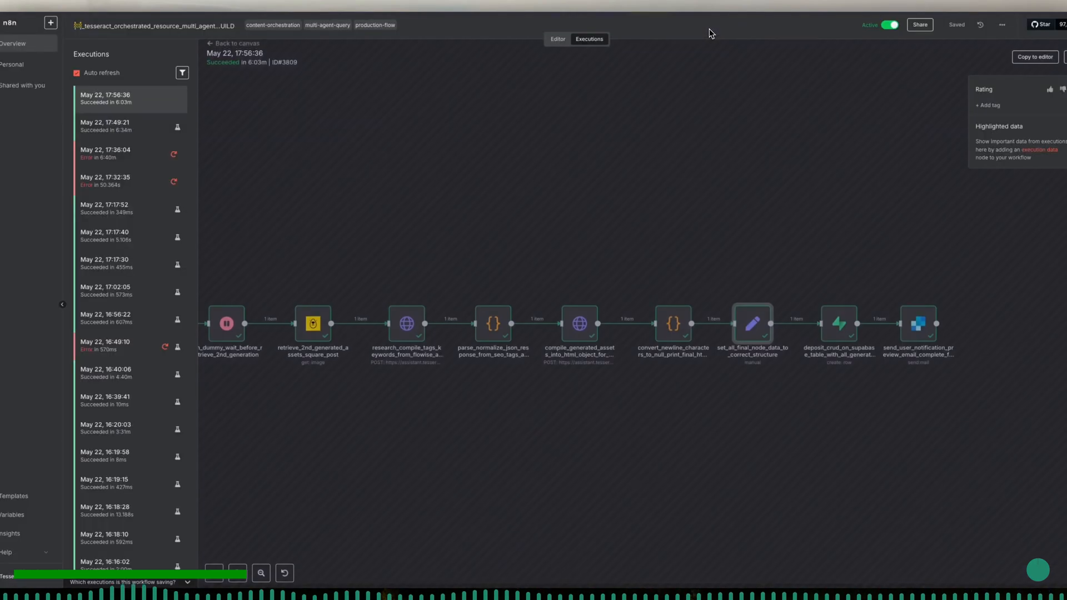
# - Inspect the deposit_crud_on_supabase_table_with_all_generated_data node's row-creation settings and every column-to-field mapping
pyautogui.click(835, 327)
pyautogui.doubleClick(836, 329)
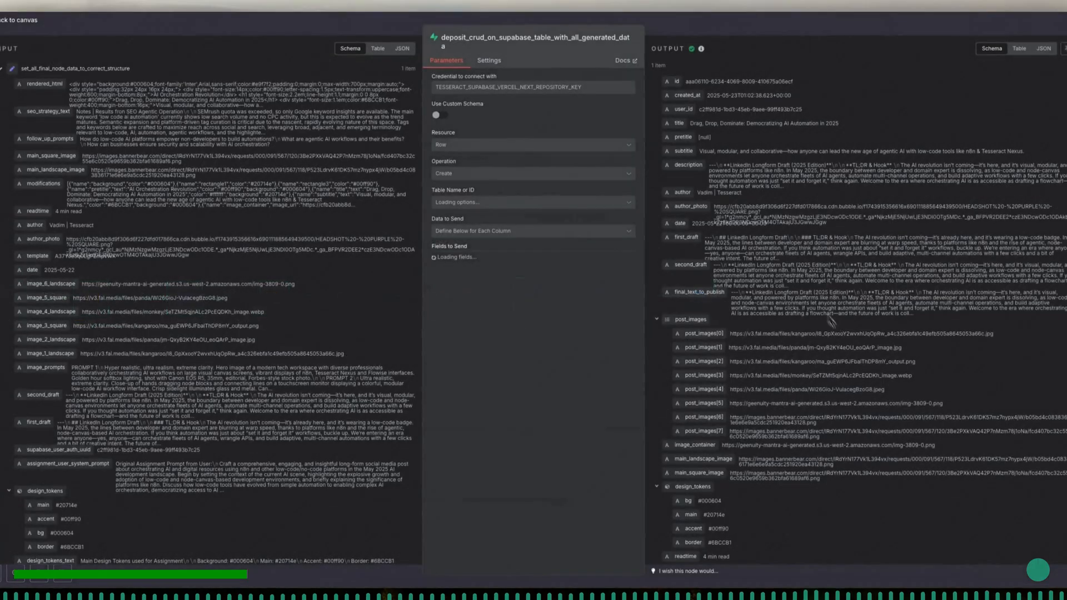
pyautogui.scroll(-1, 589, 261)
pyautogui.scroll(-15, 591, 268)
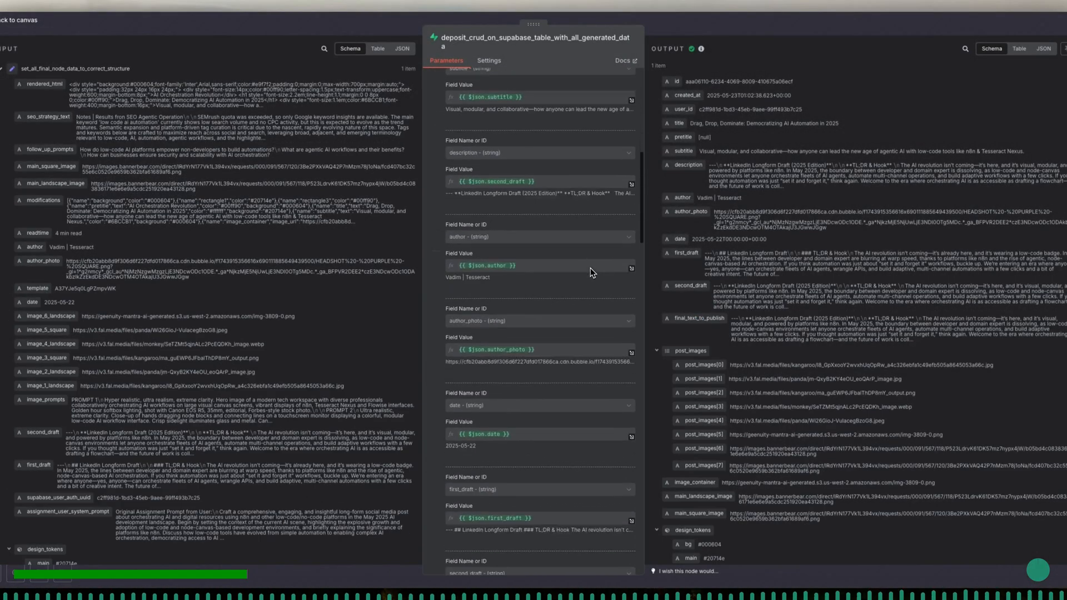
pyautogui.scroll(-3, 590, 268)
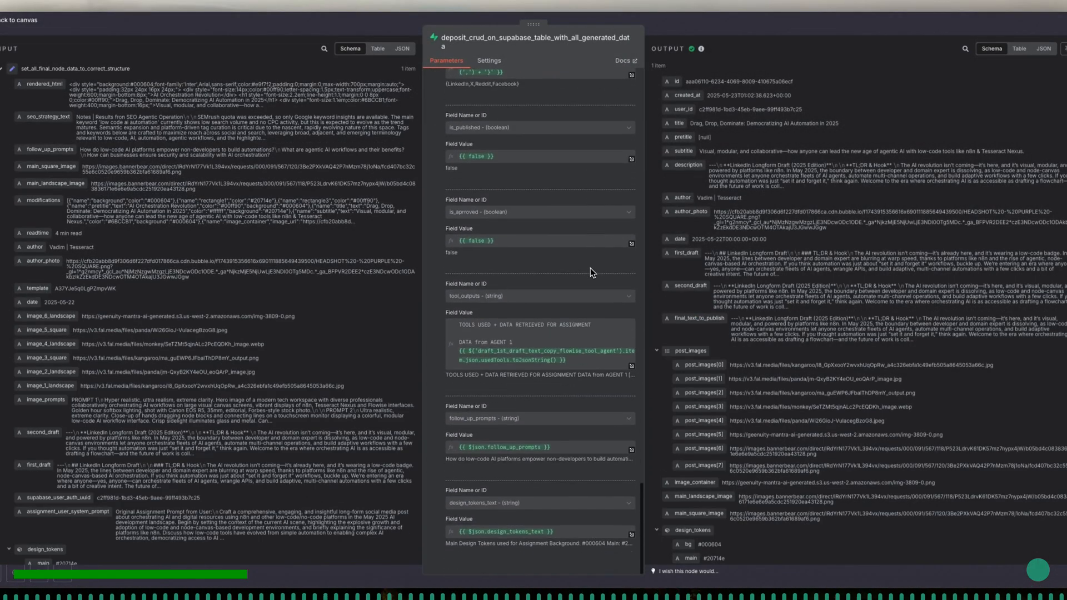
pyautogui.scroll(-8, 753, 222)
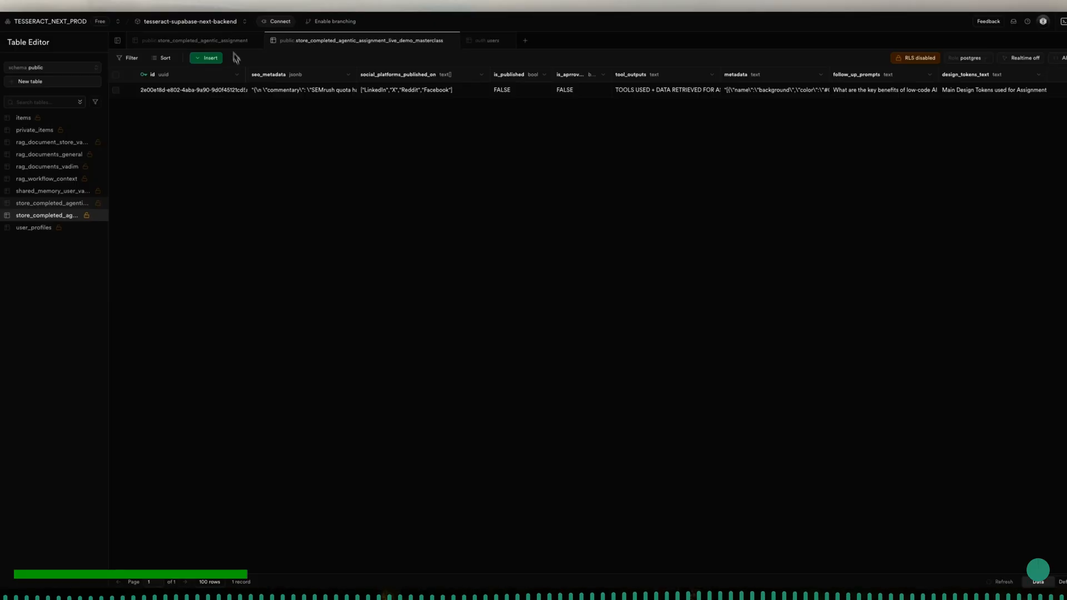
# - Switch to Supabase, reload the store_completed_agentic_assignment_live_demo_masterclass table, check the records across all columns, and return to the n8n execution view
pyautogui.click(18, 4)
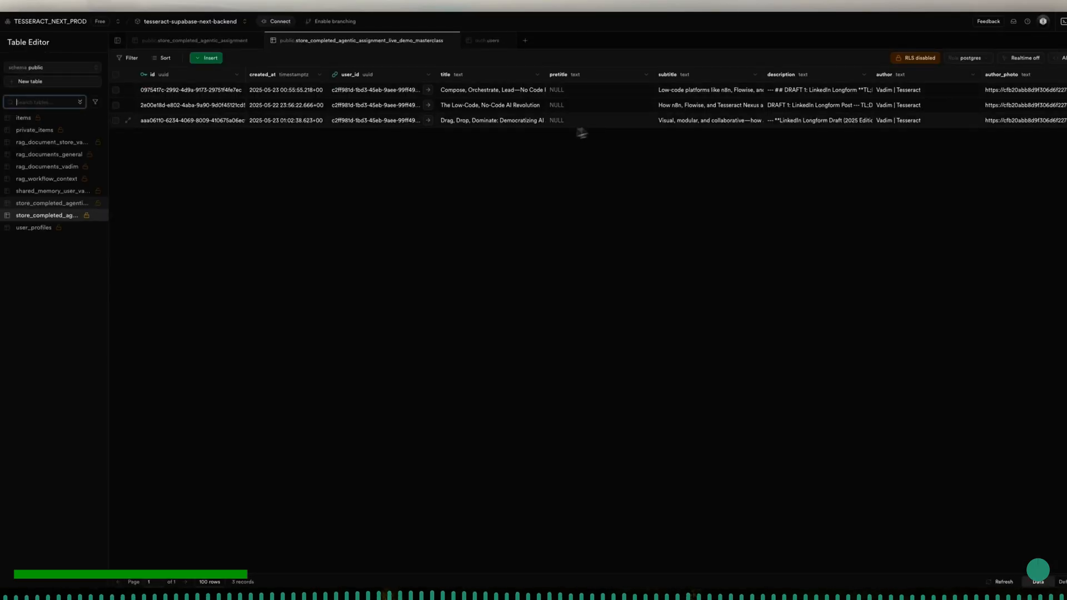
pyautogui.hscroll(10, 852, 111)
pyautogui.hscroll(15, 870, 128)
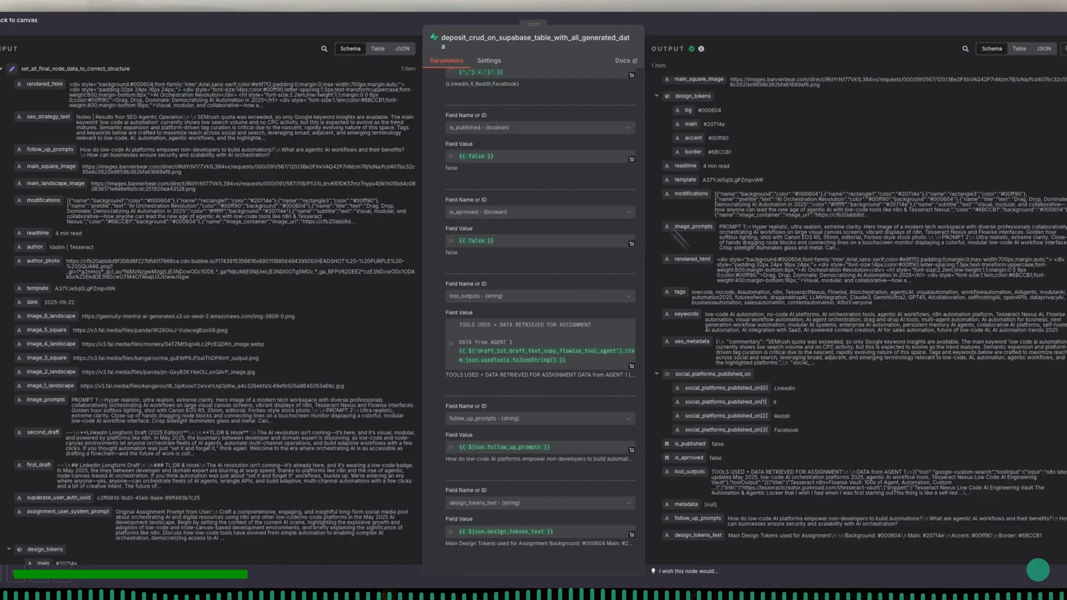
pyautogui.click(658, 27)
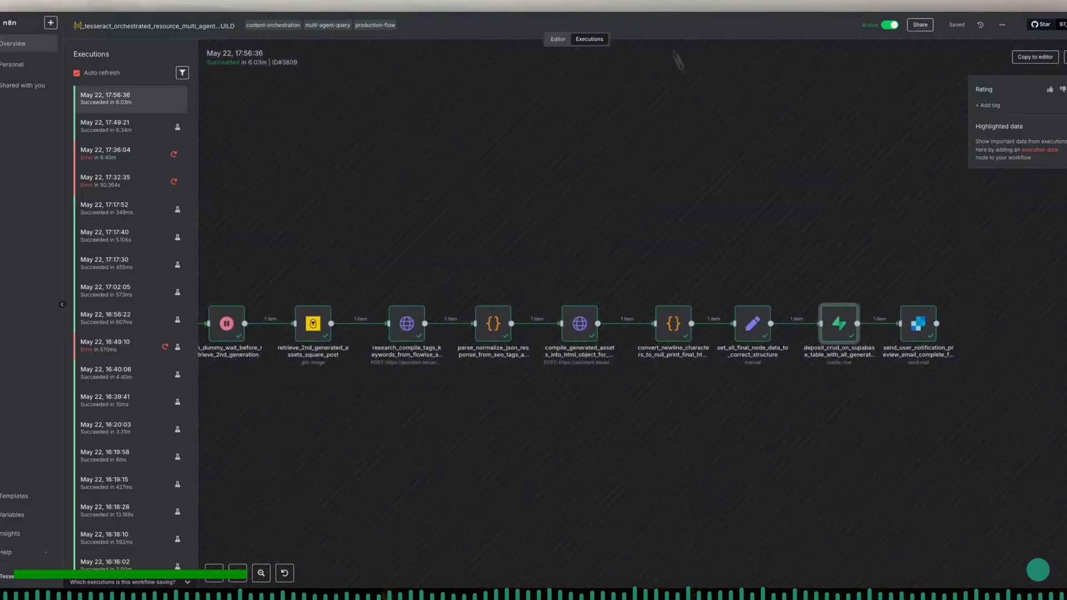
# - Inspect the send_user_notification_preview_email_complete_full_sequence node's SendGrid mail settings and output, and close it
pyautogui.click(923, 329)
pyautogui.doubleClick(923, 329)
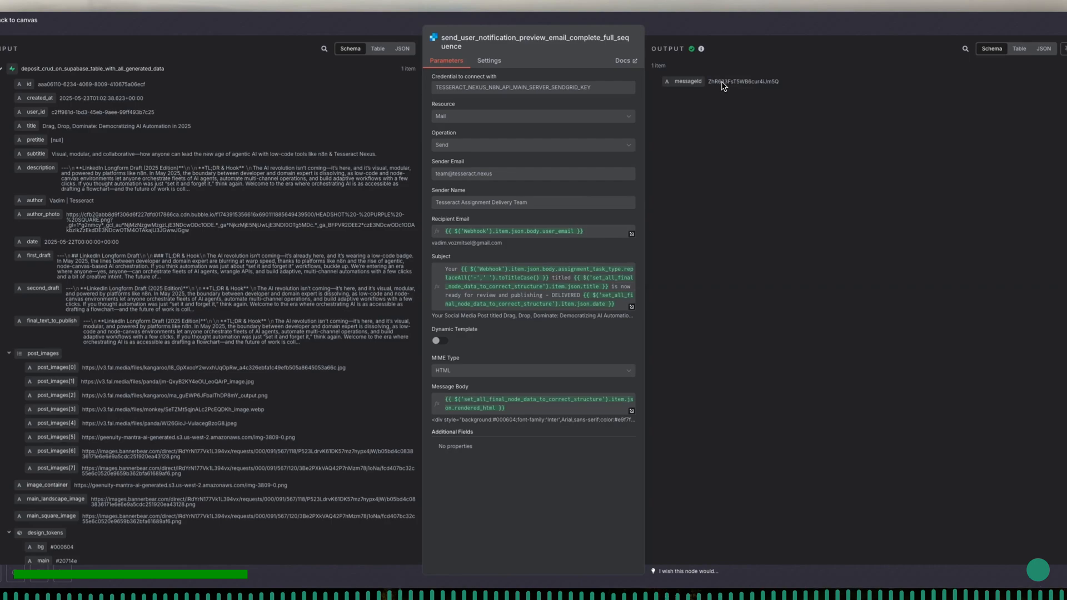
pyautogui.click(719, 37)
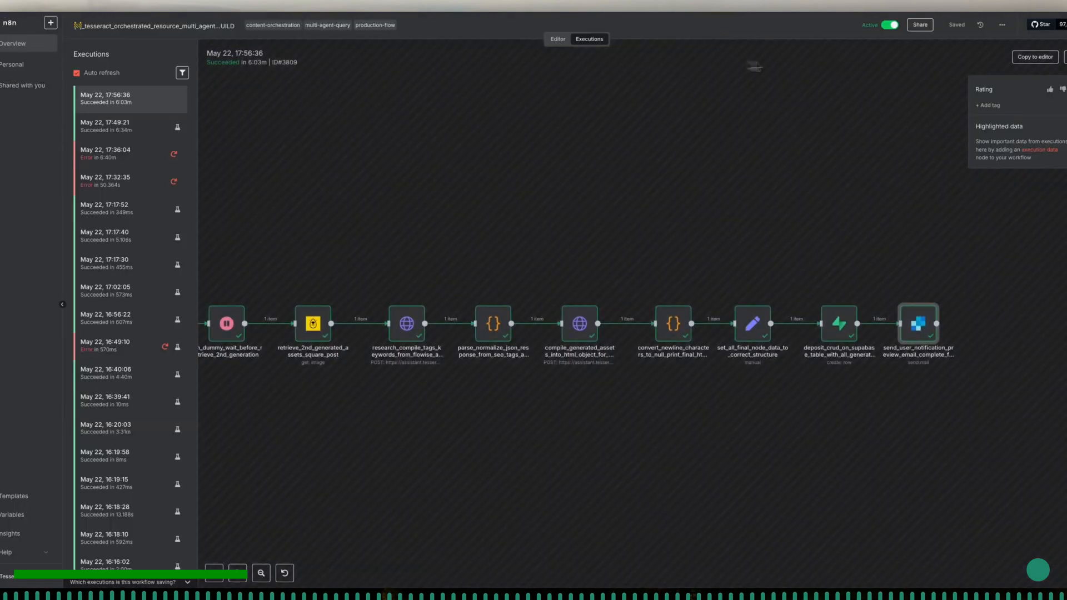
# - Tag the May 22, 17:56:36 execution with flow-success, development-test and successful-execution
pyautogui.click(990, 106)
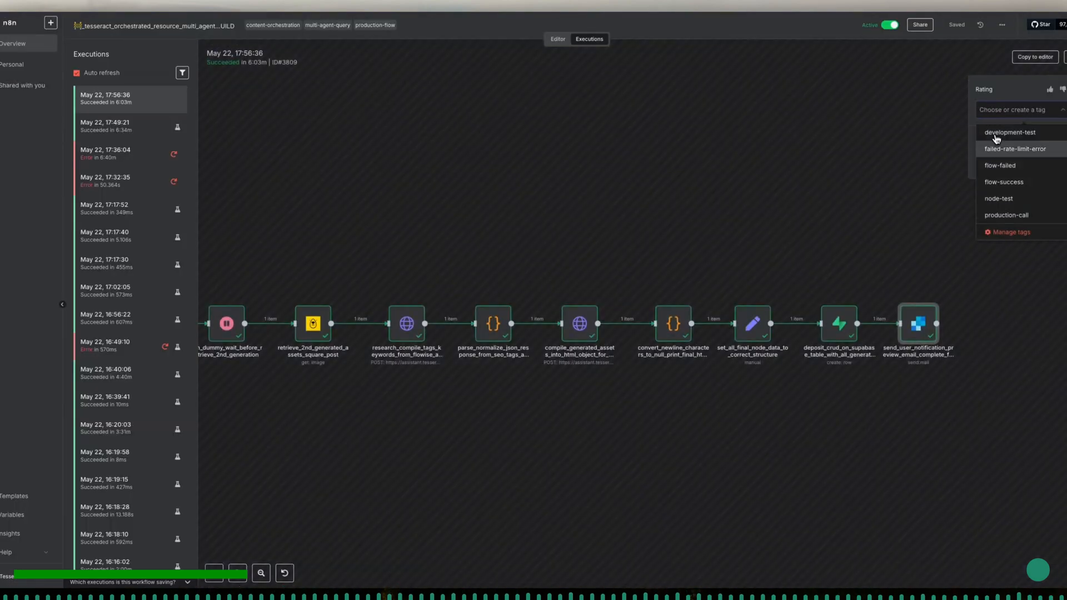
pyautogui.click(1013, 184)
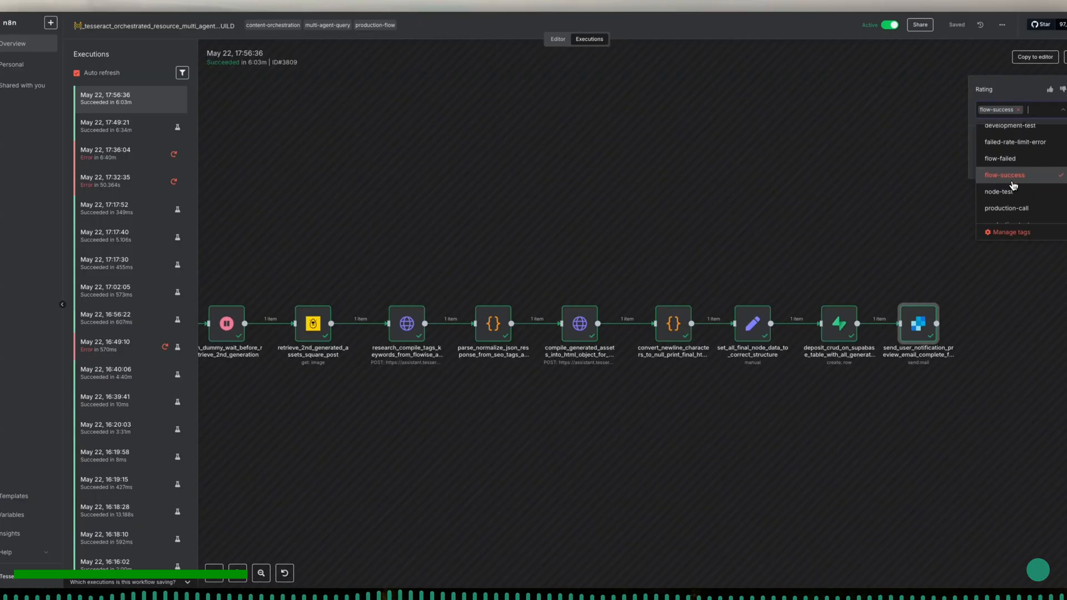
pyautogui.click(1019, 133)
pyautogui.scroll(-1, 1026, 187)
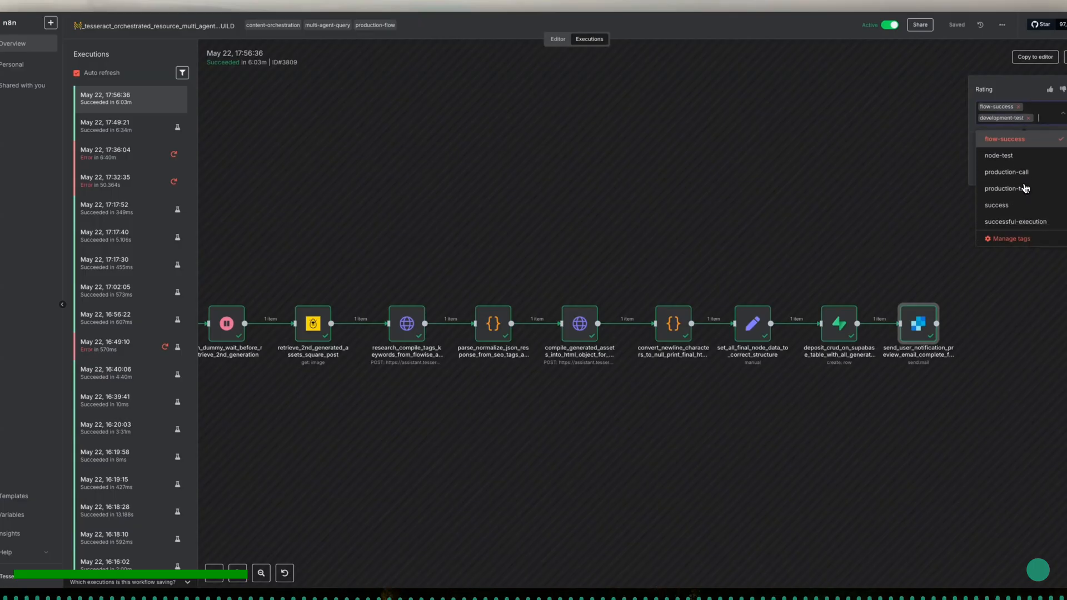
pyautogui.click(1017, 222)
pyautogui.click(899, 229)
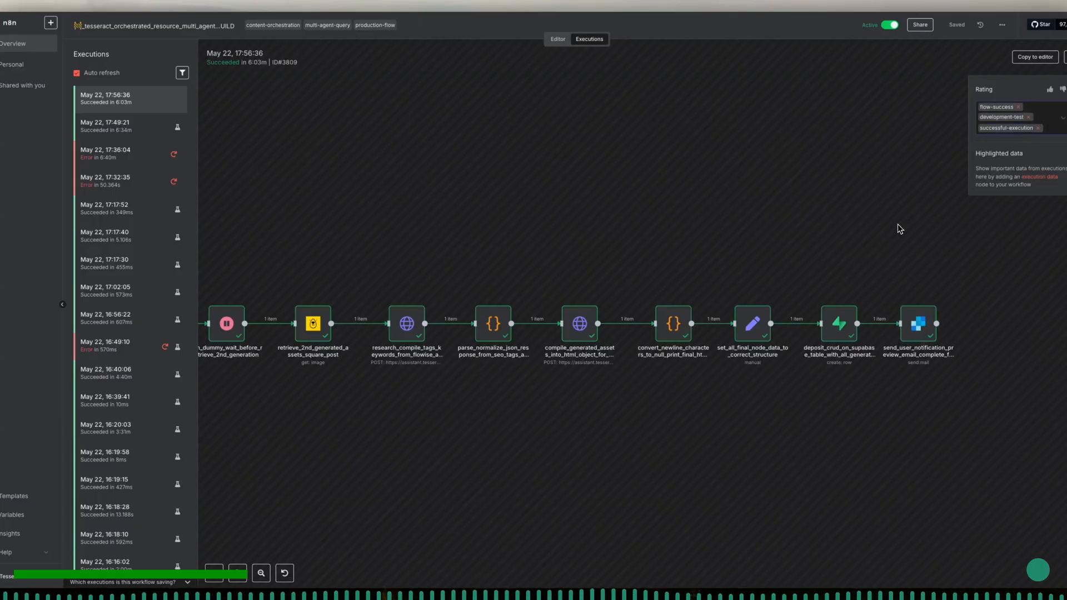